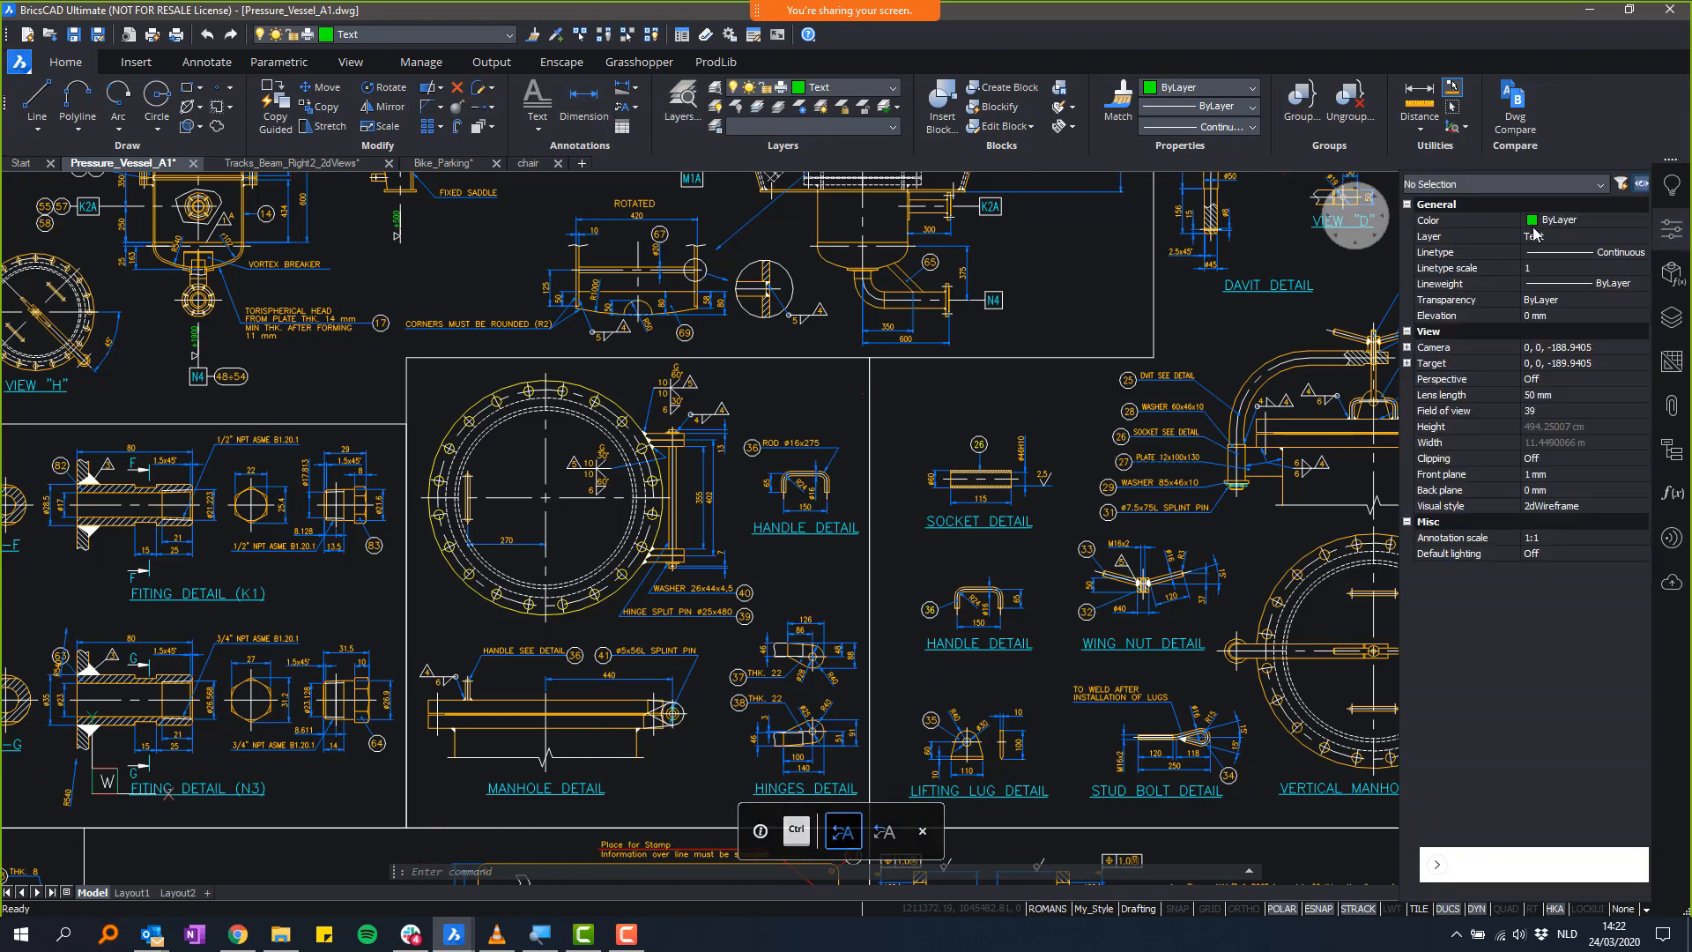
- Review the pressure vessel drawing's layer list, both beside the drawing and in the Drawing Explorer
left_click(1674, 236)
left_click(1671, 337)
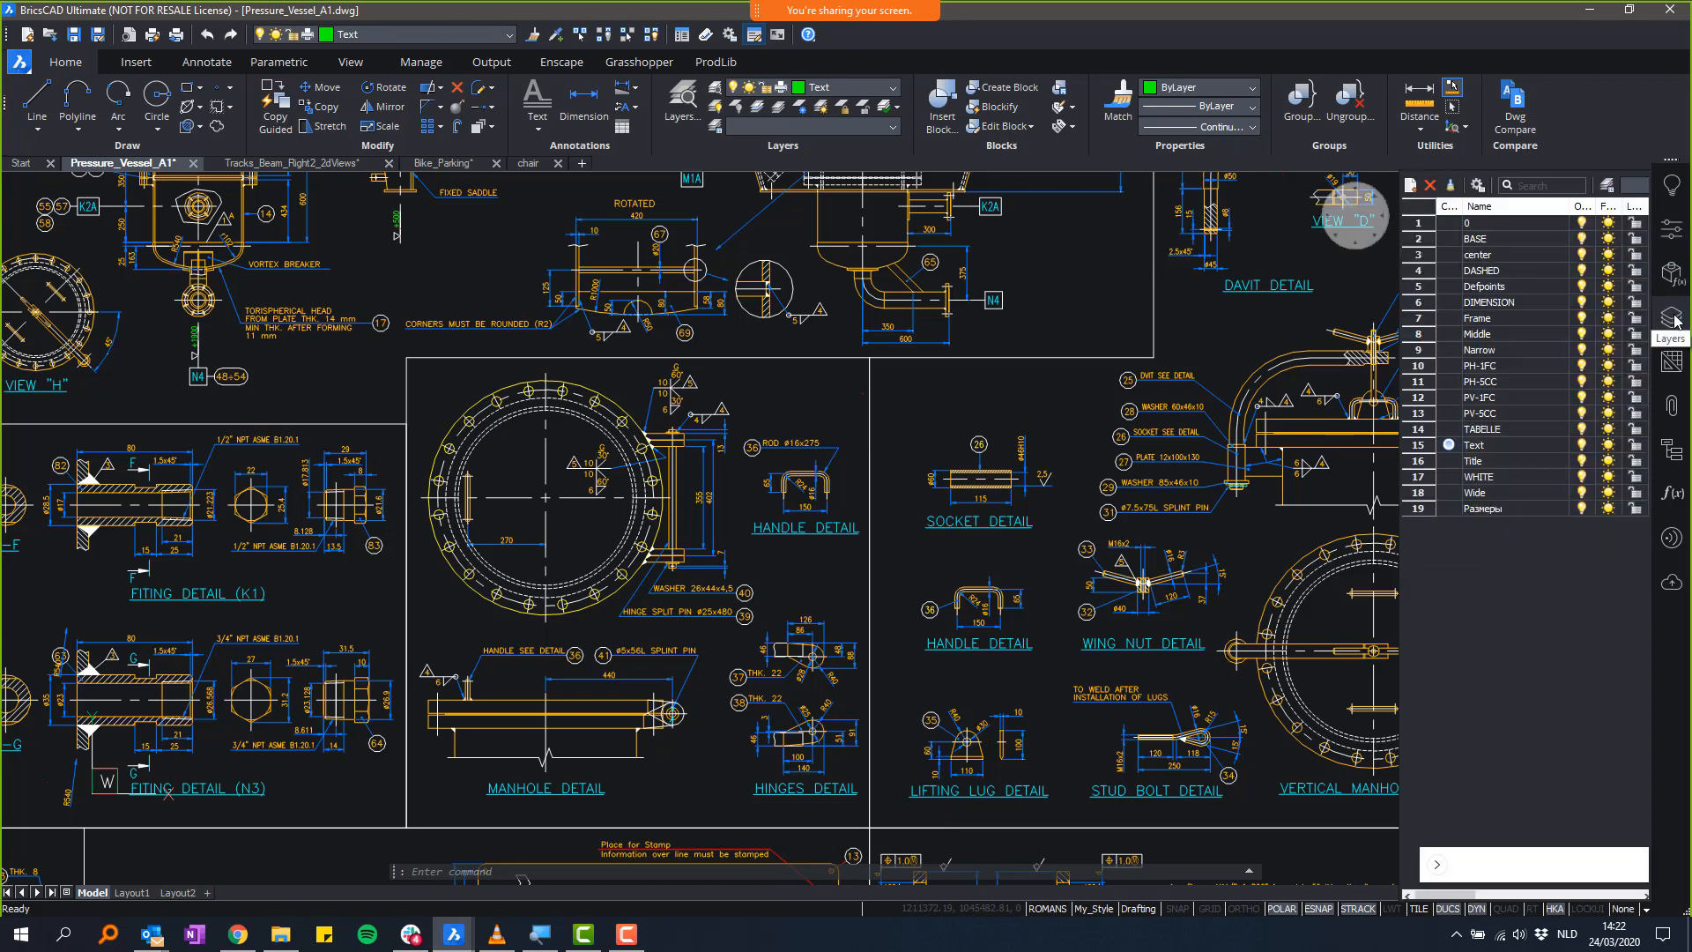
left_click(1665, 325)
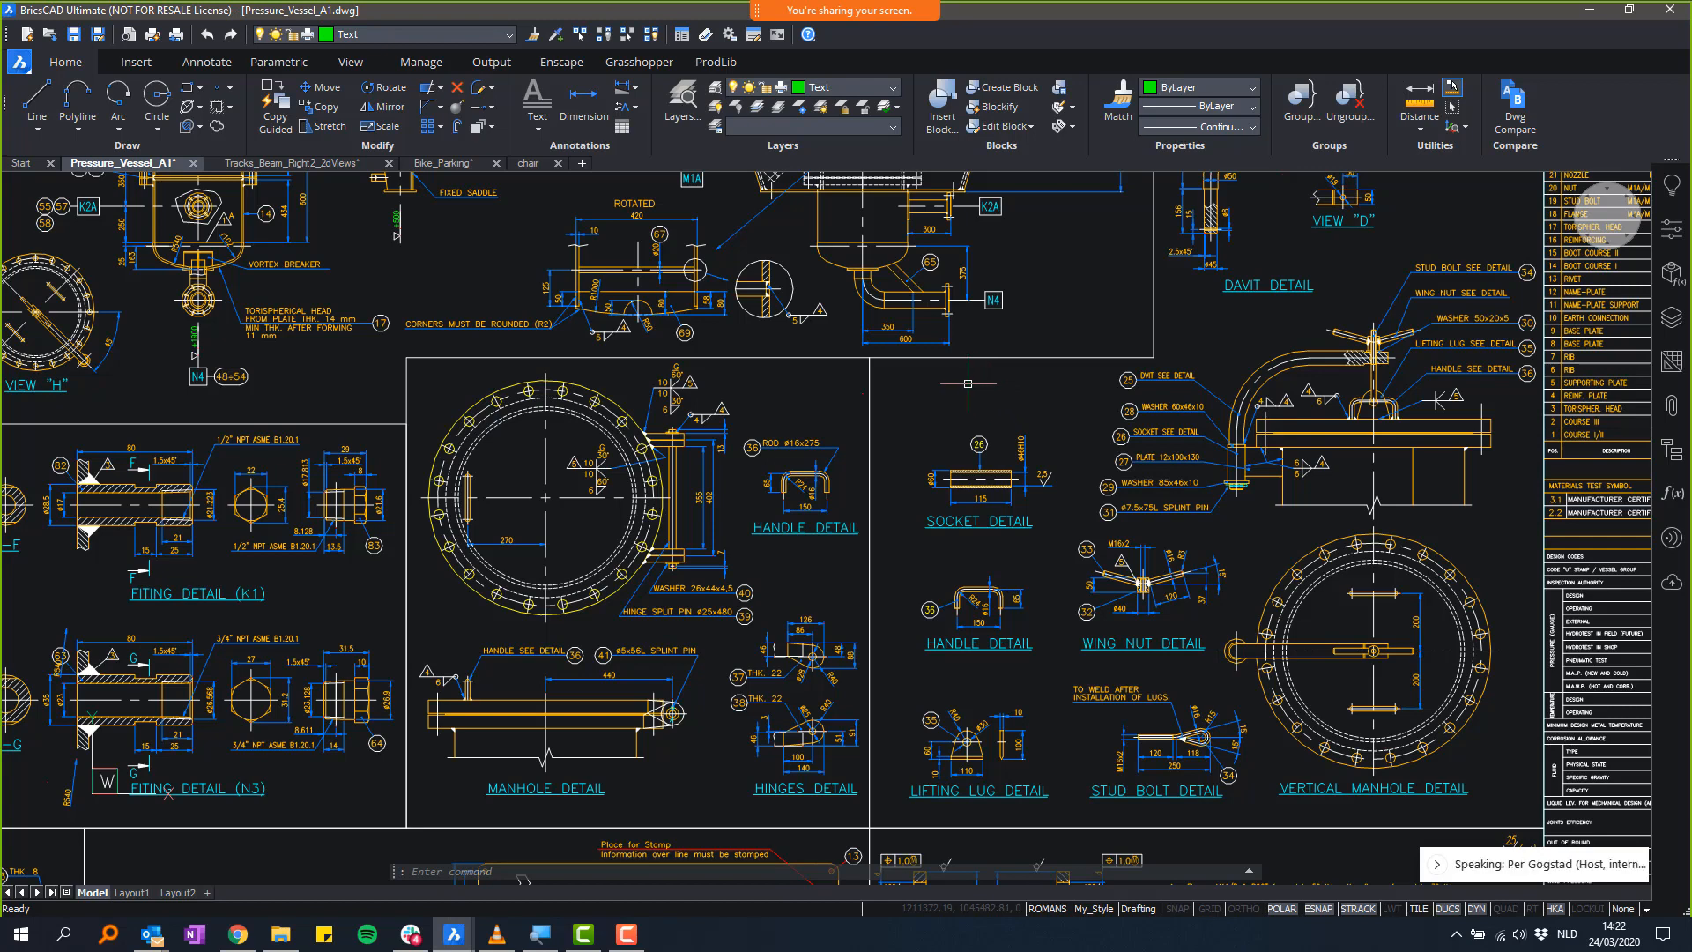
left_click(683, 35)
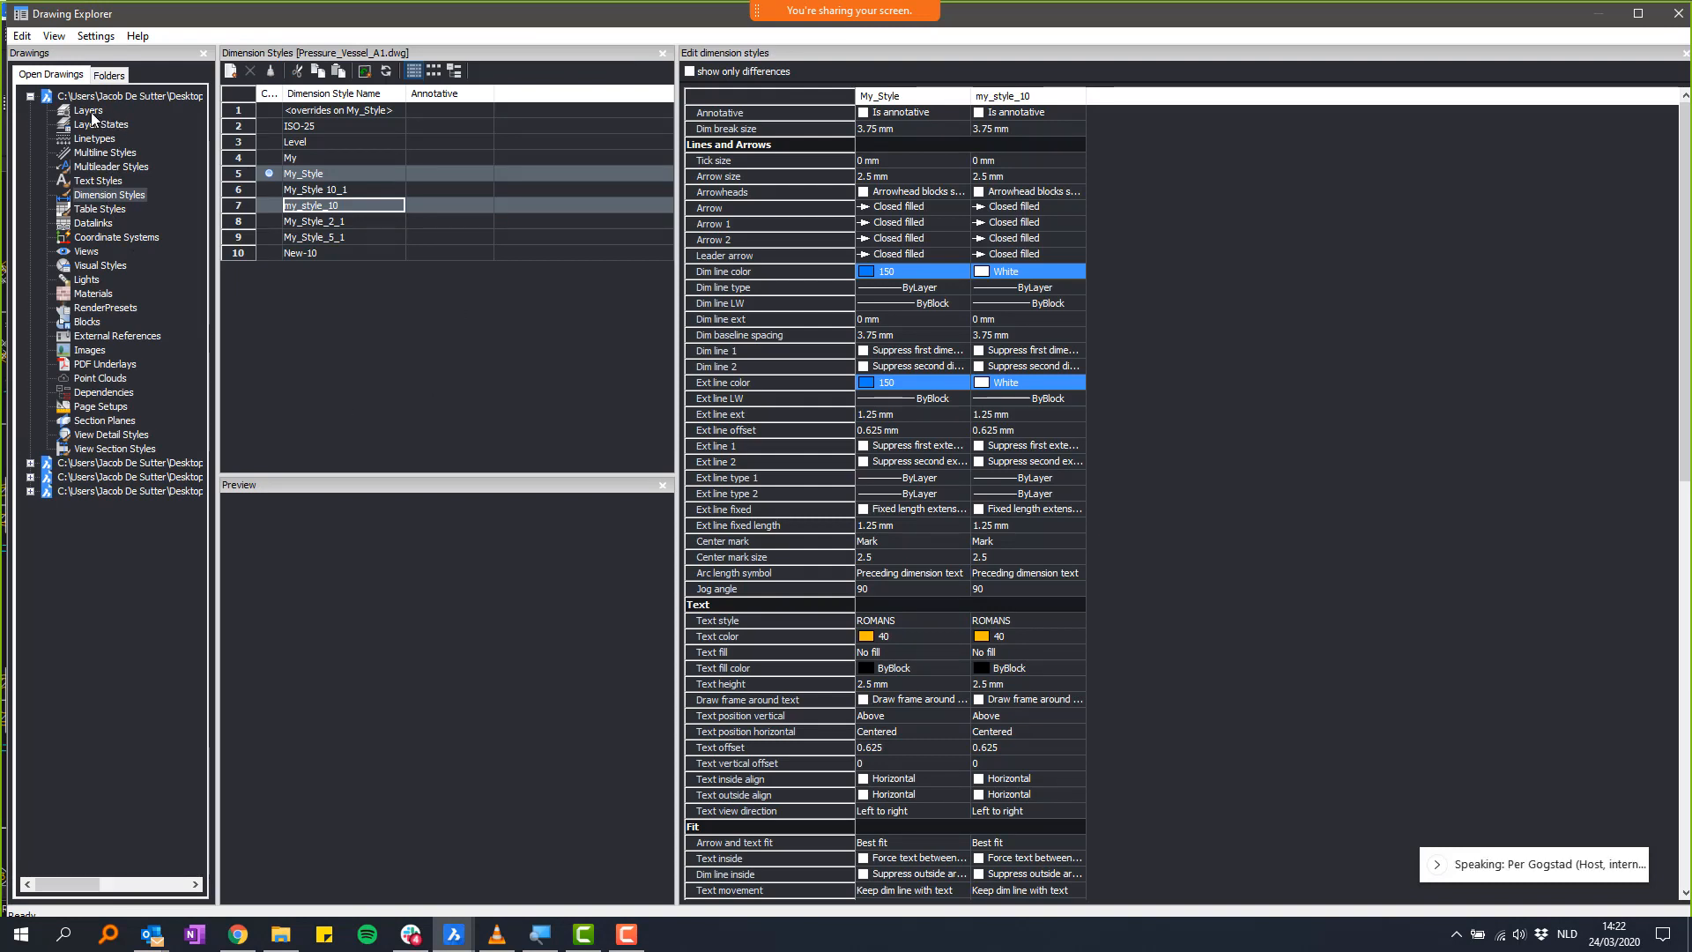
left_click(89, 111)
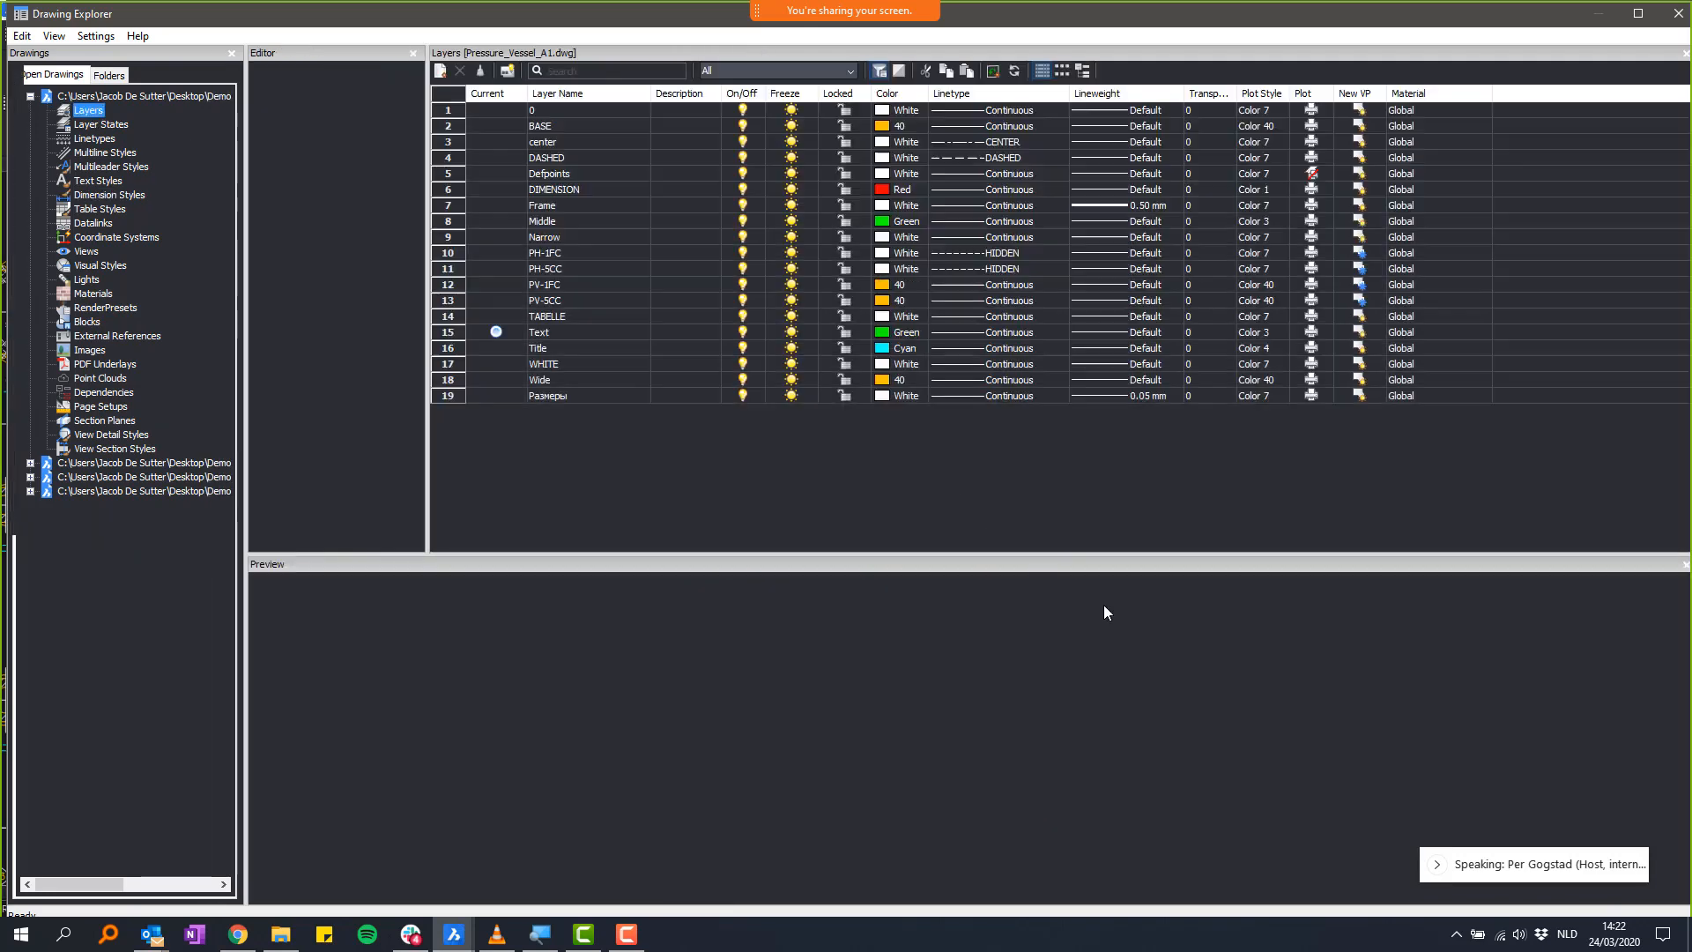
left_click(1435, 864)
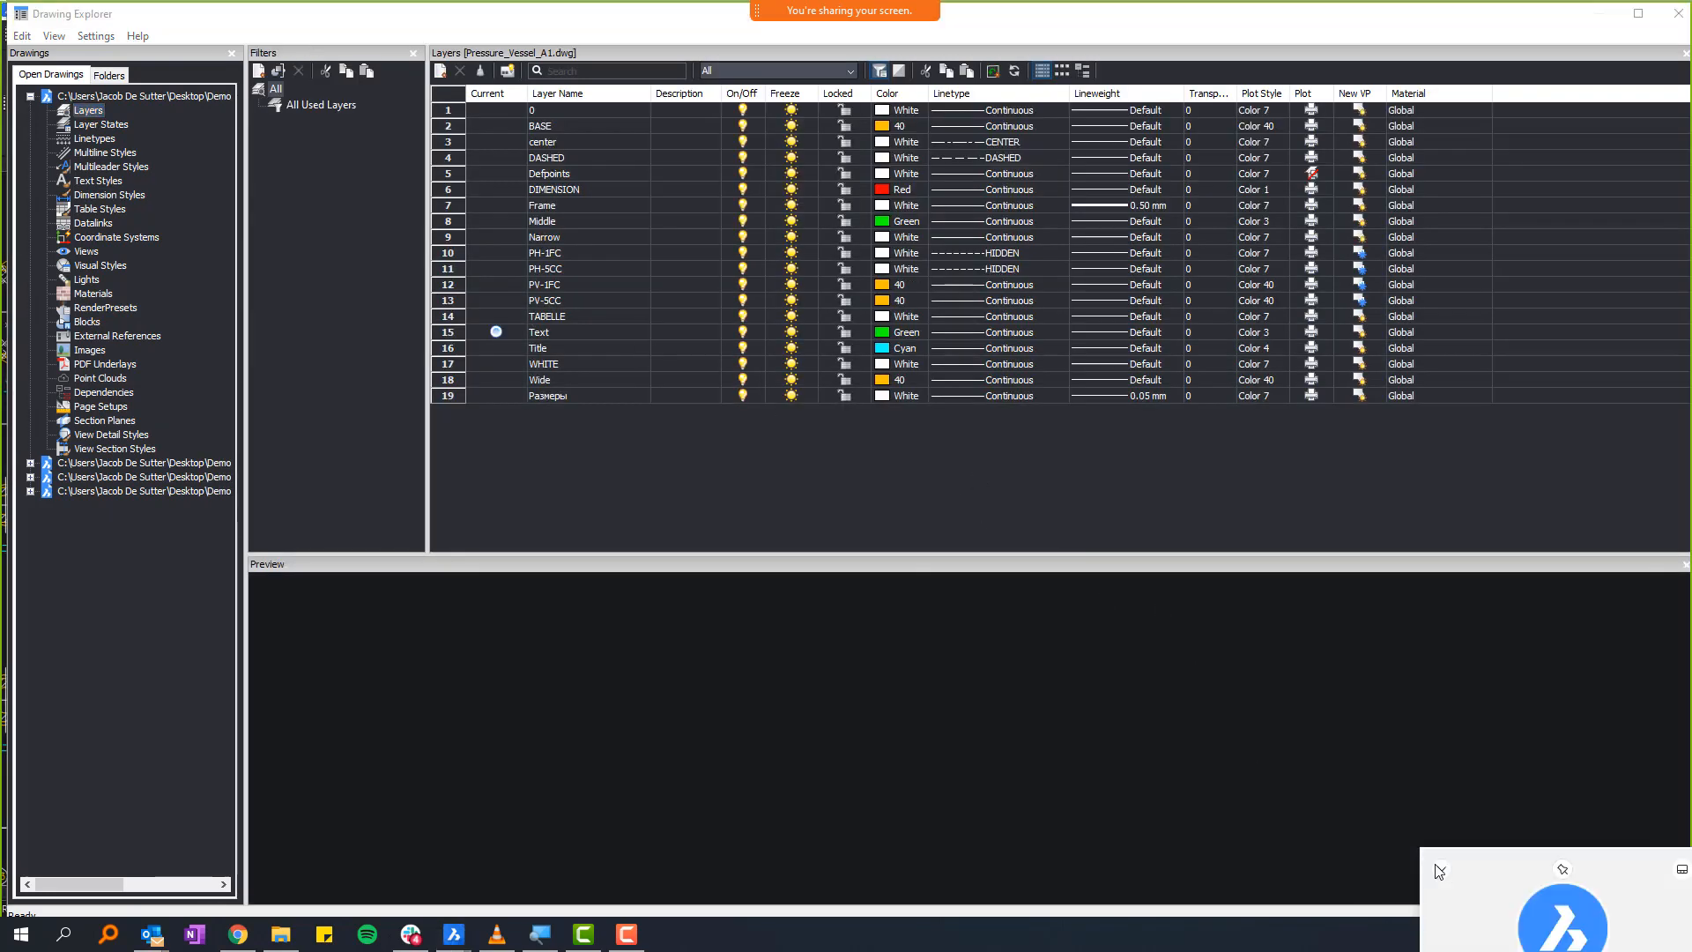
left_click_drag(1514, 860, 1379, 544)
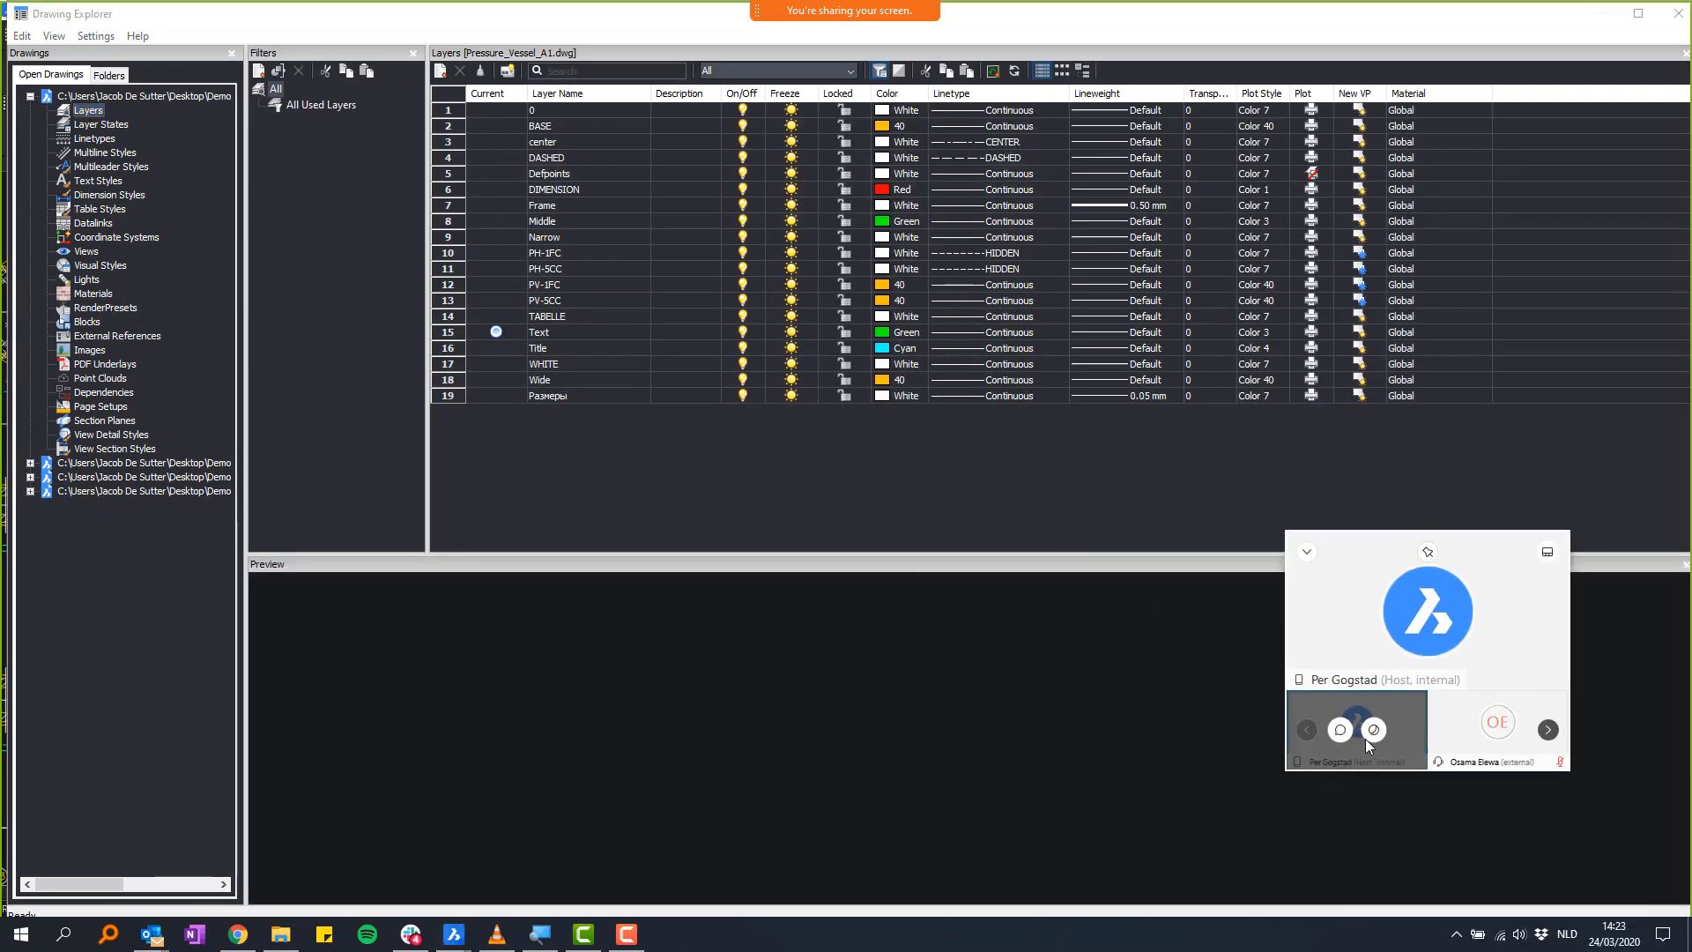
left_click(1307, 553)
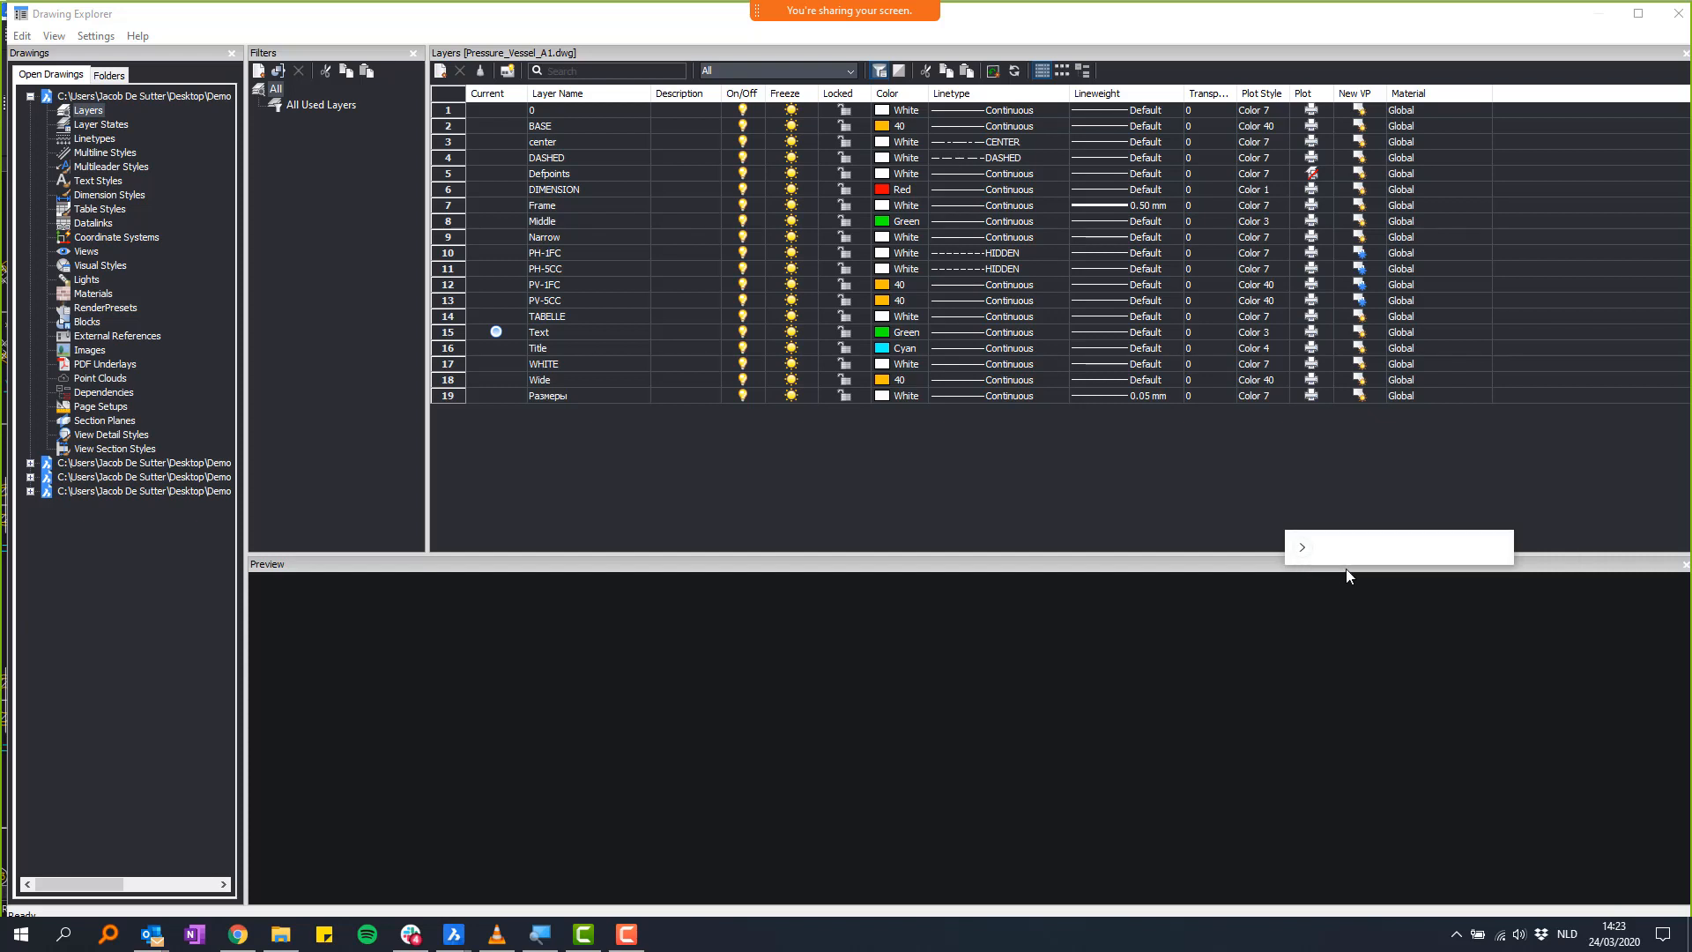
left_click_drag(1336, 551, 1488, 884)
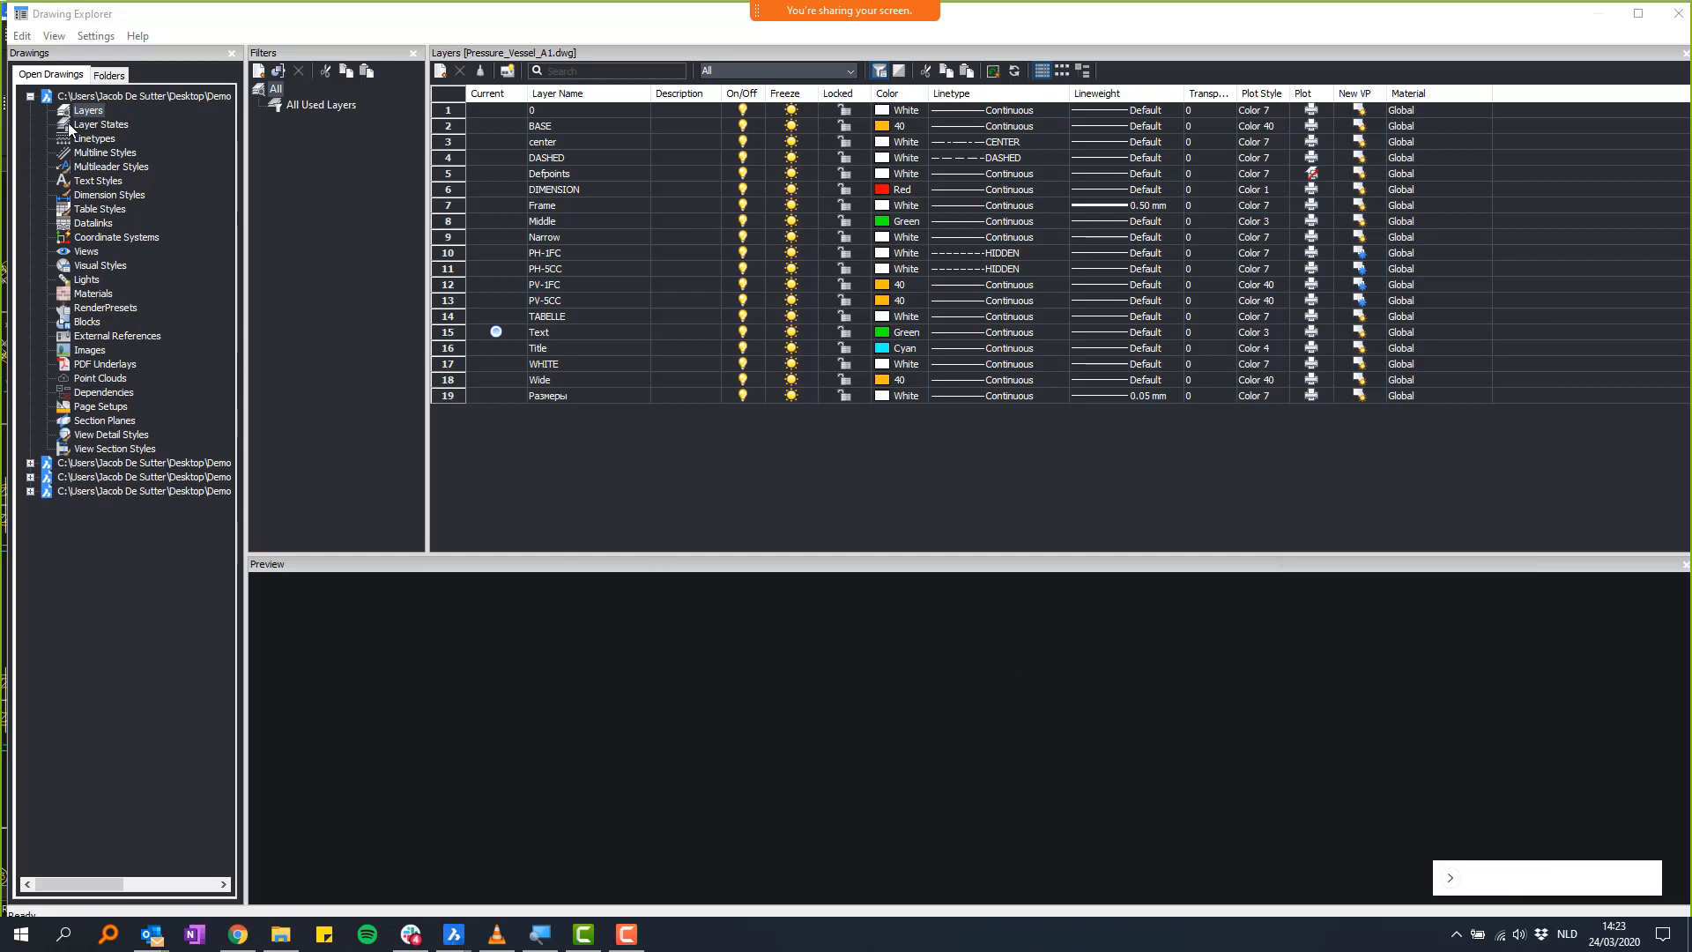
- Look through the layer states, dimension styles and blocks in the Drawing Explorer, and close it
left_click(99, 124)
left_click(95, 112)
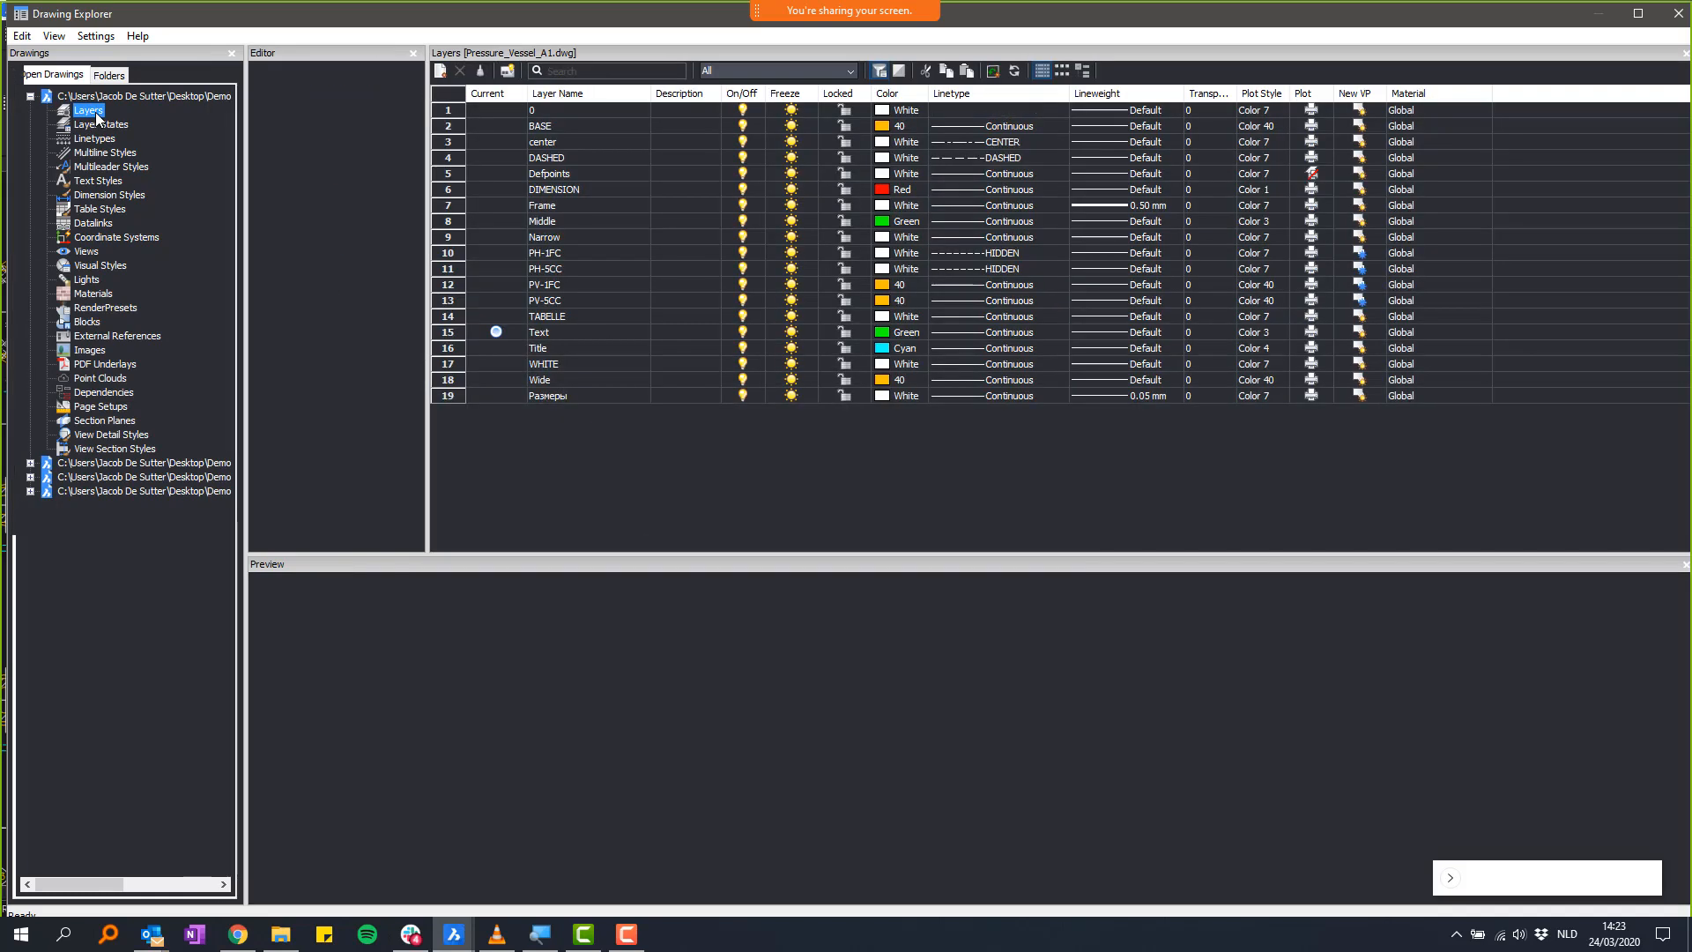
left_click(100, 125)
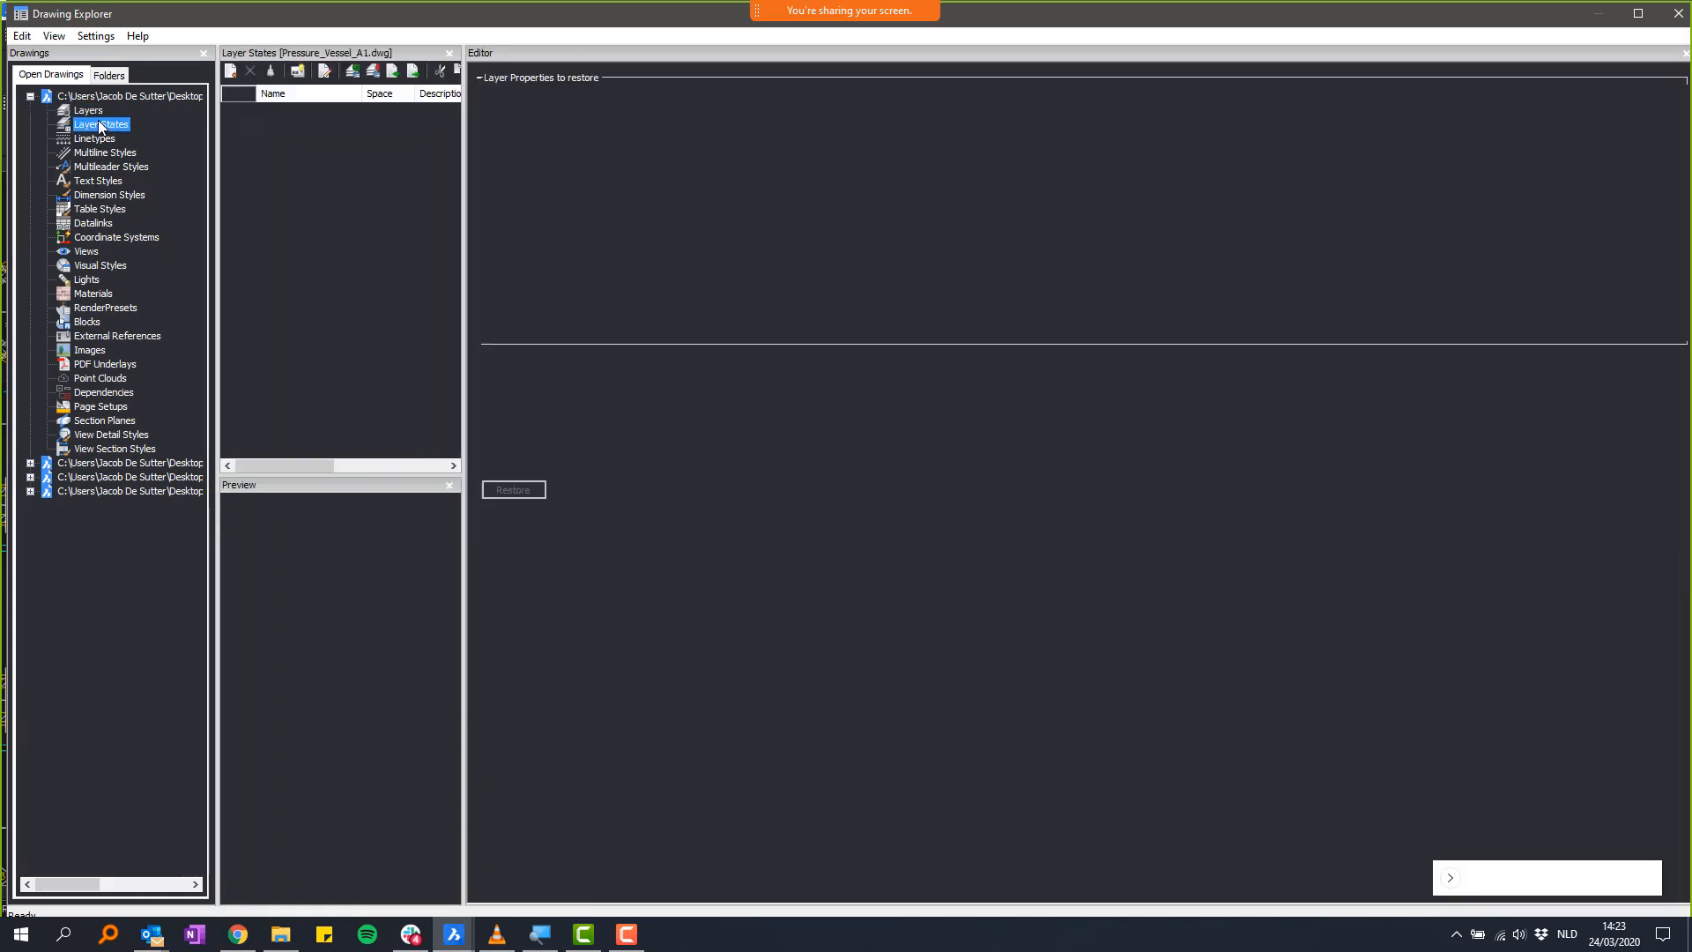
left_click(102, 194)
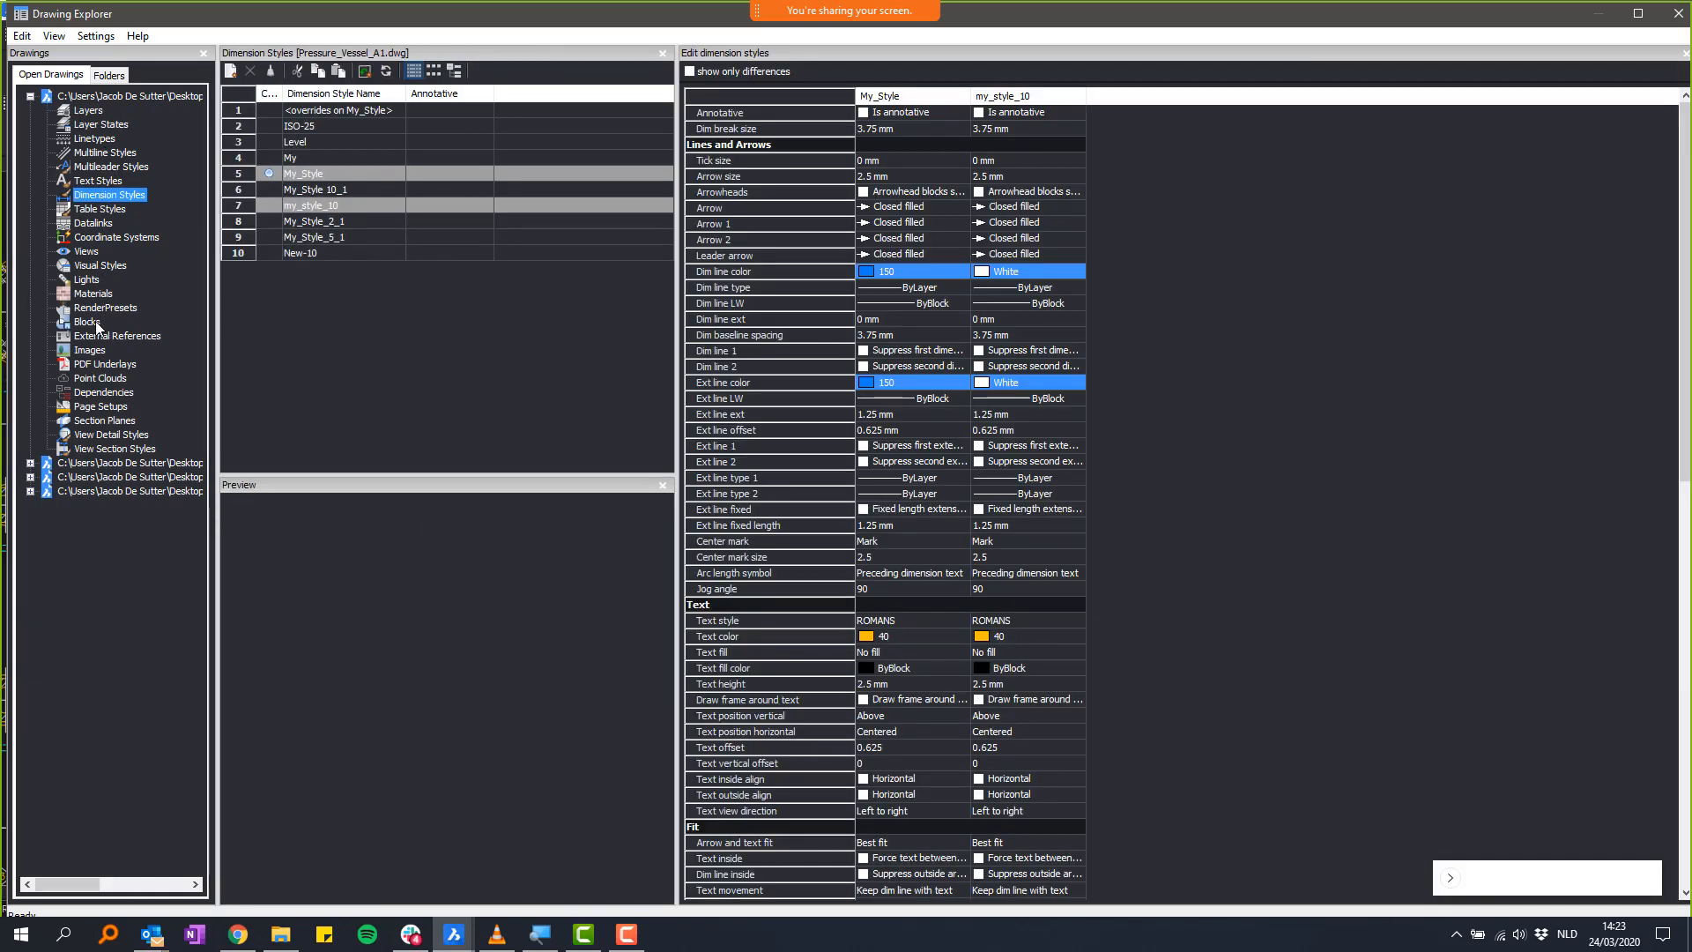
left_click(87, 322)
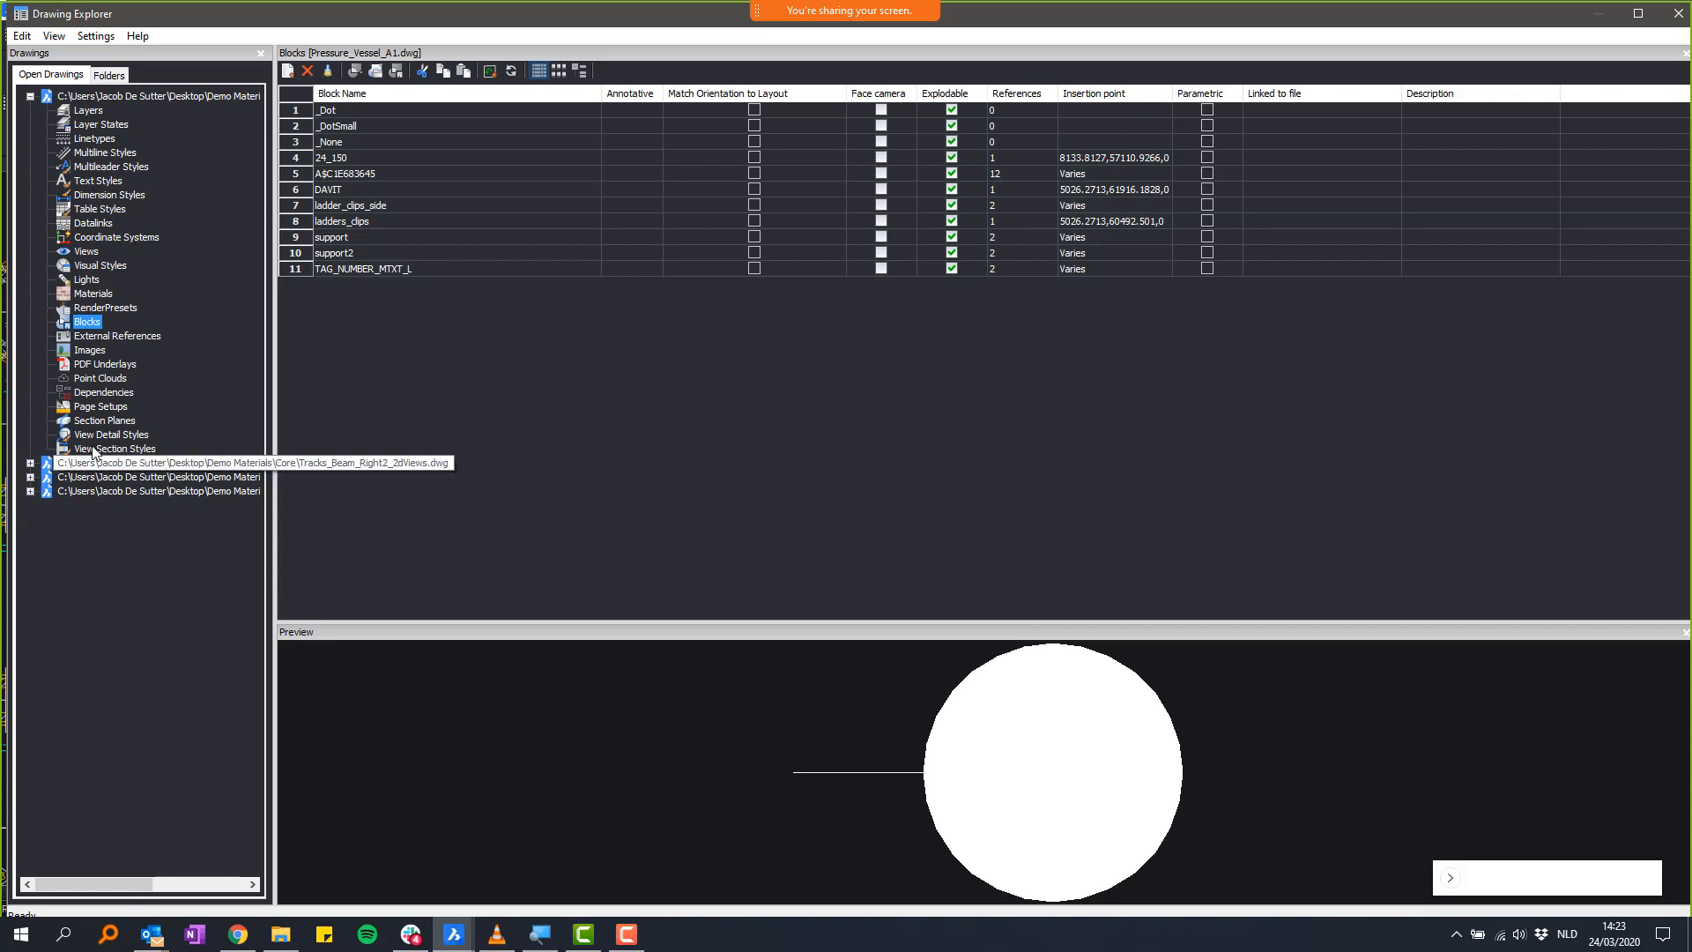
left_click(1670, 16)
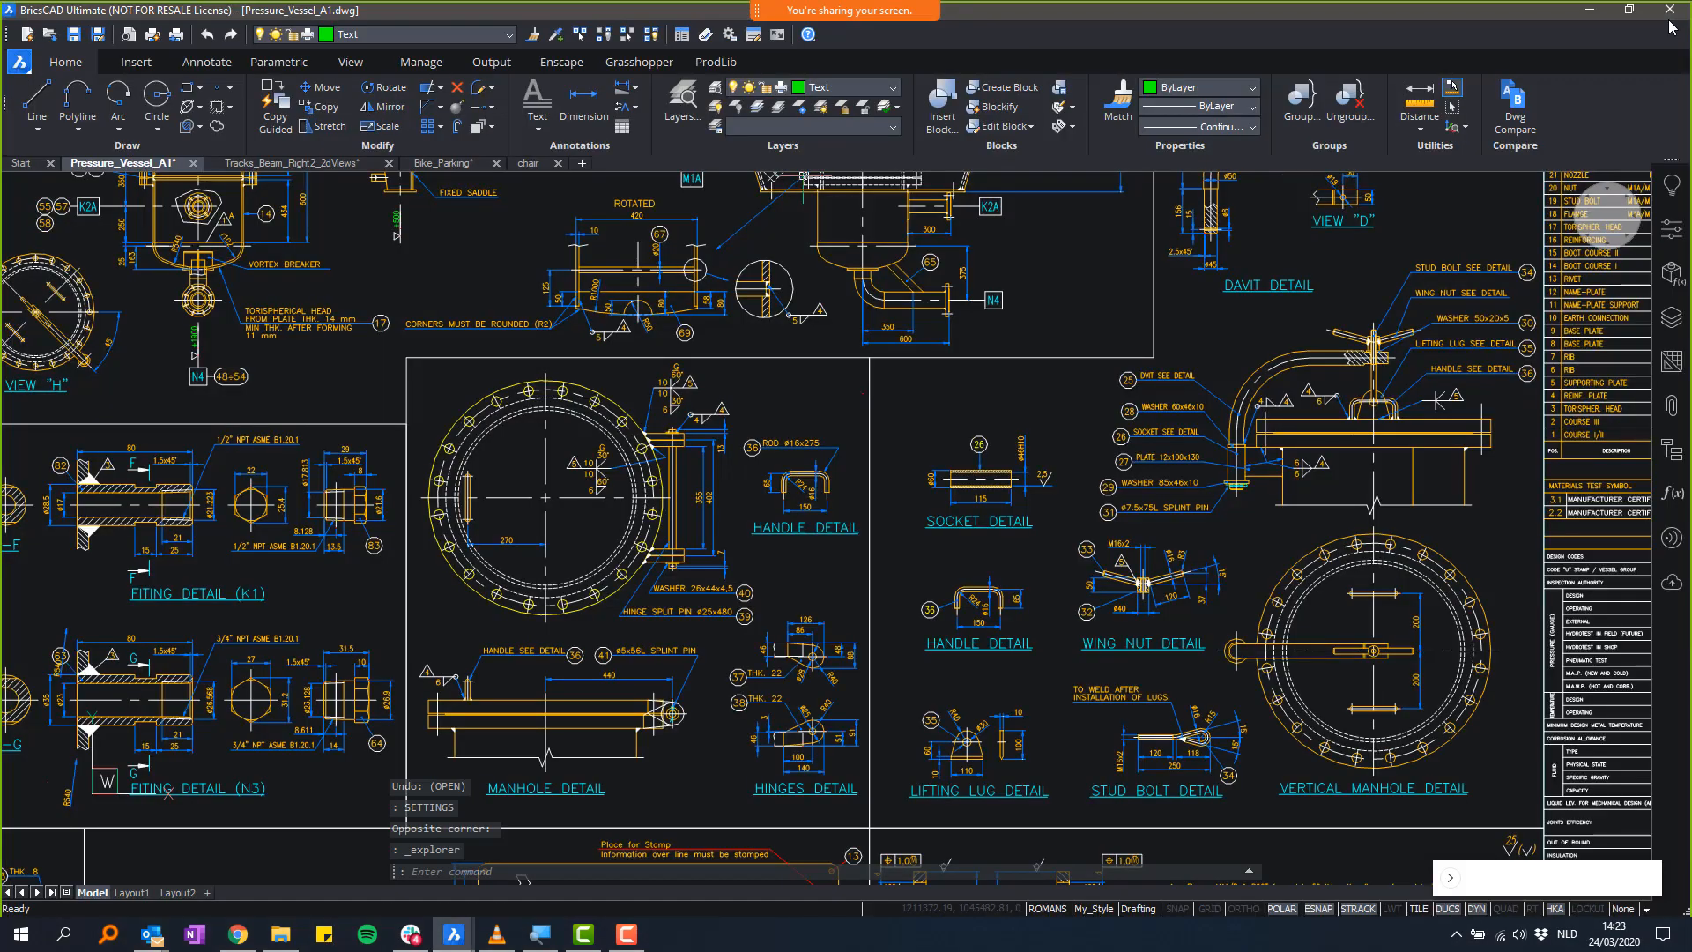
- Switch to the Tracks_Beam_Right2_2dViews drawing and shift the left bracket-and-opening block horizontally toward the second one using the manipulator
scroll(842, 757, "down", 2)
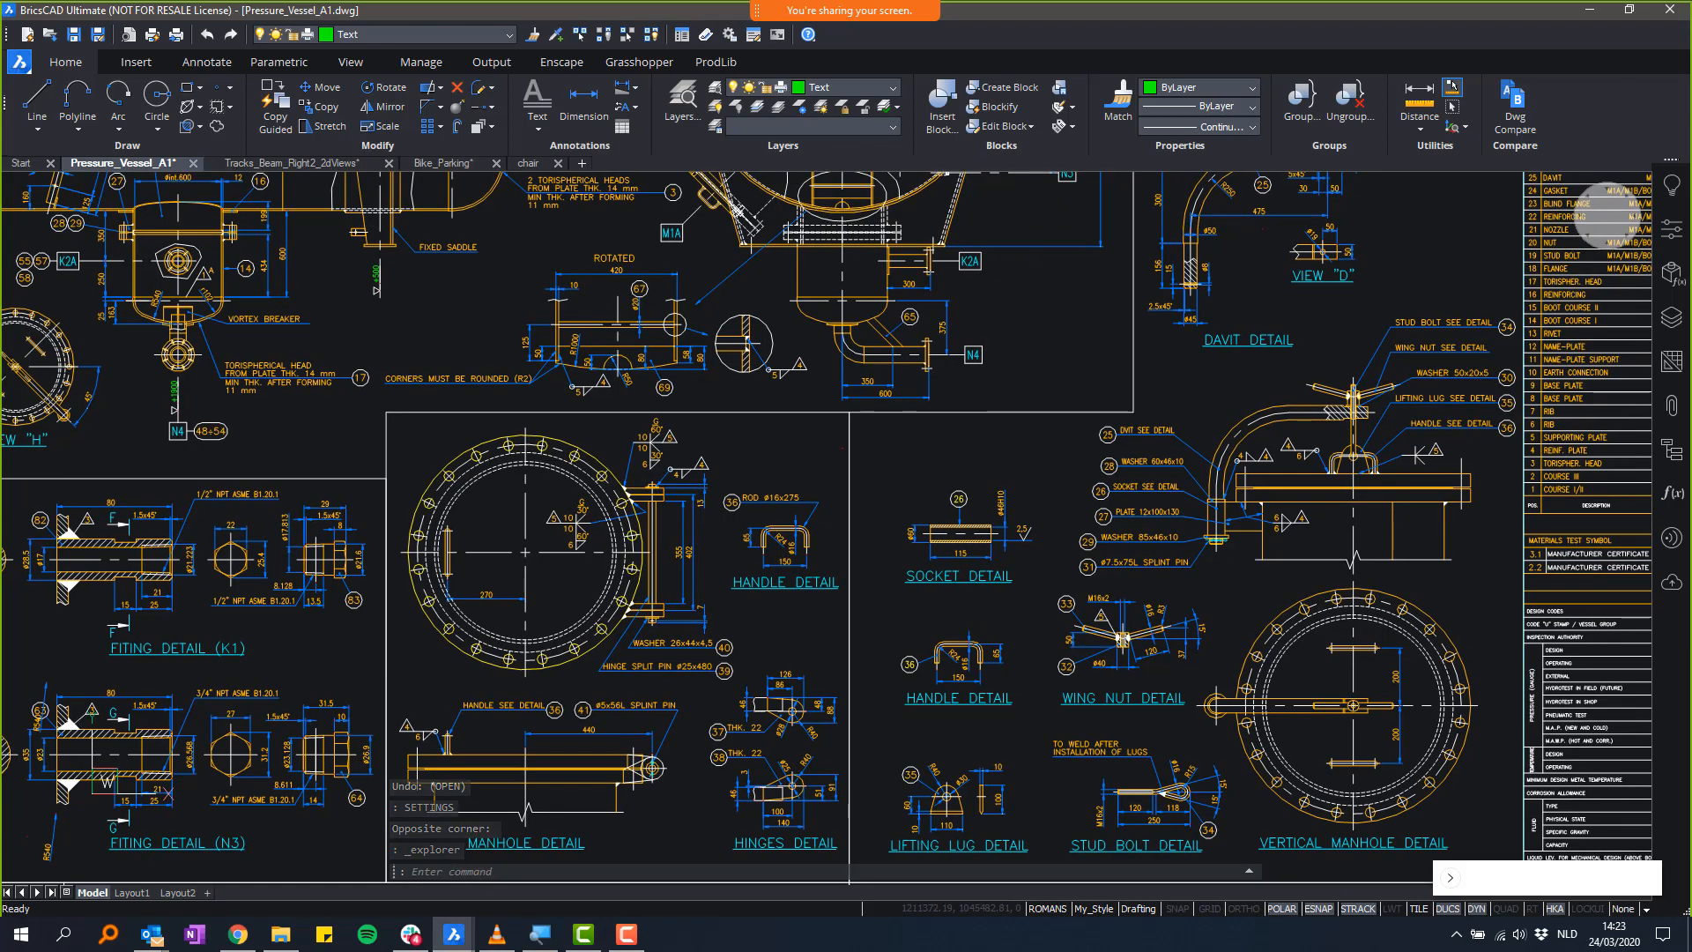
left_click(278, 161)
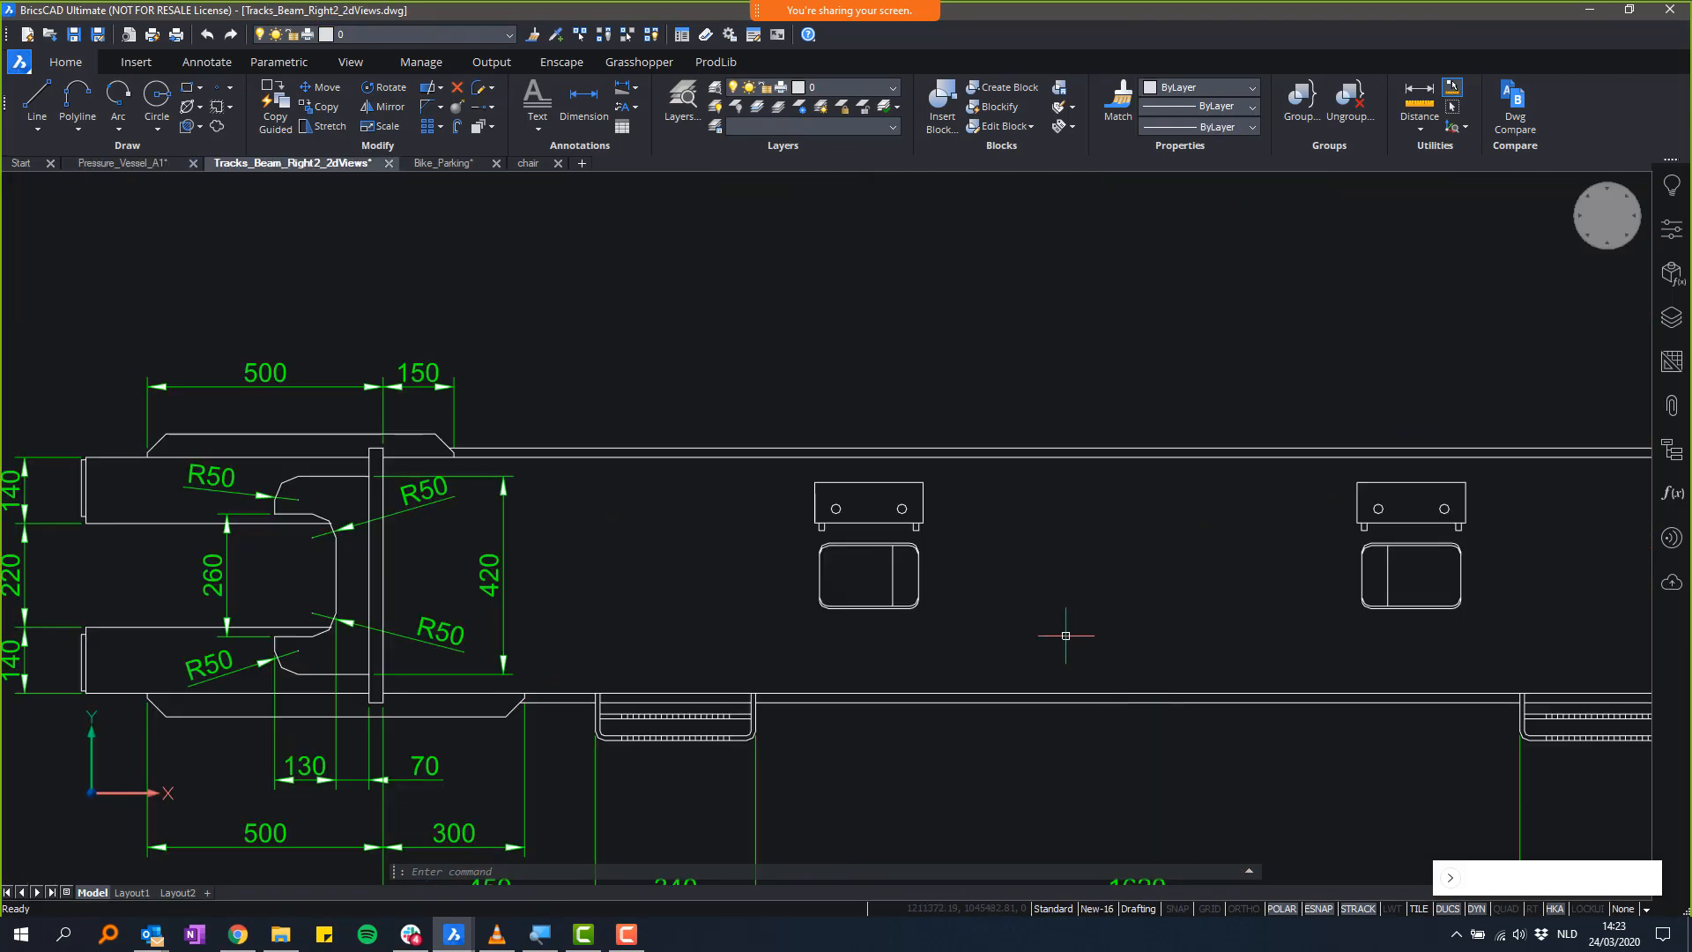
scroll(1133, 608, "up", 1)
middle_click_drag(1133, 608, 912, 596)
scroll(854, 555, "up", 1)
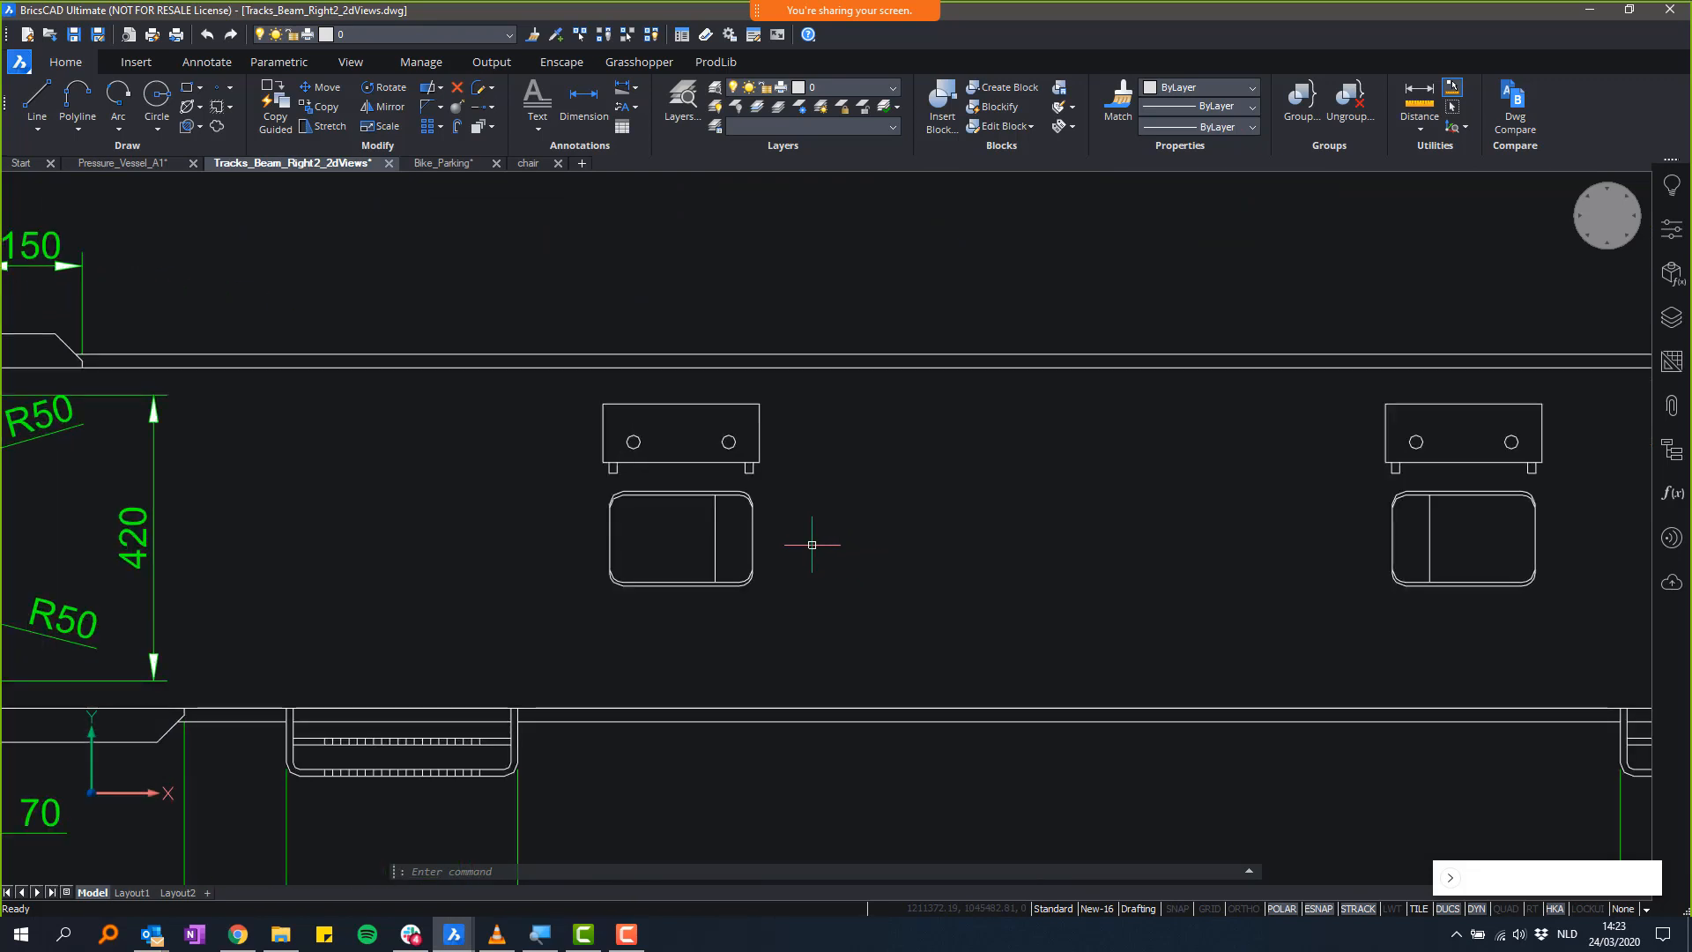
left_click(751, 523)
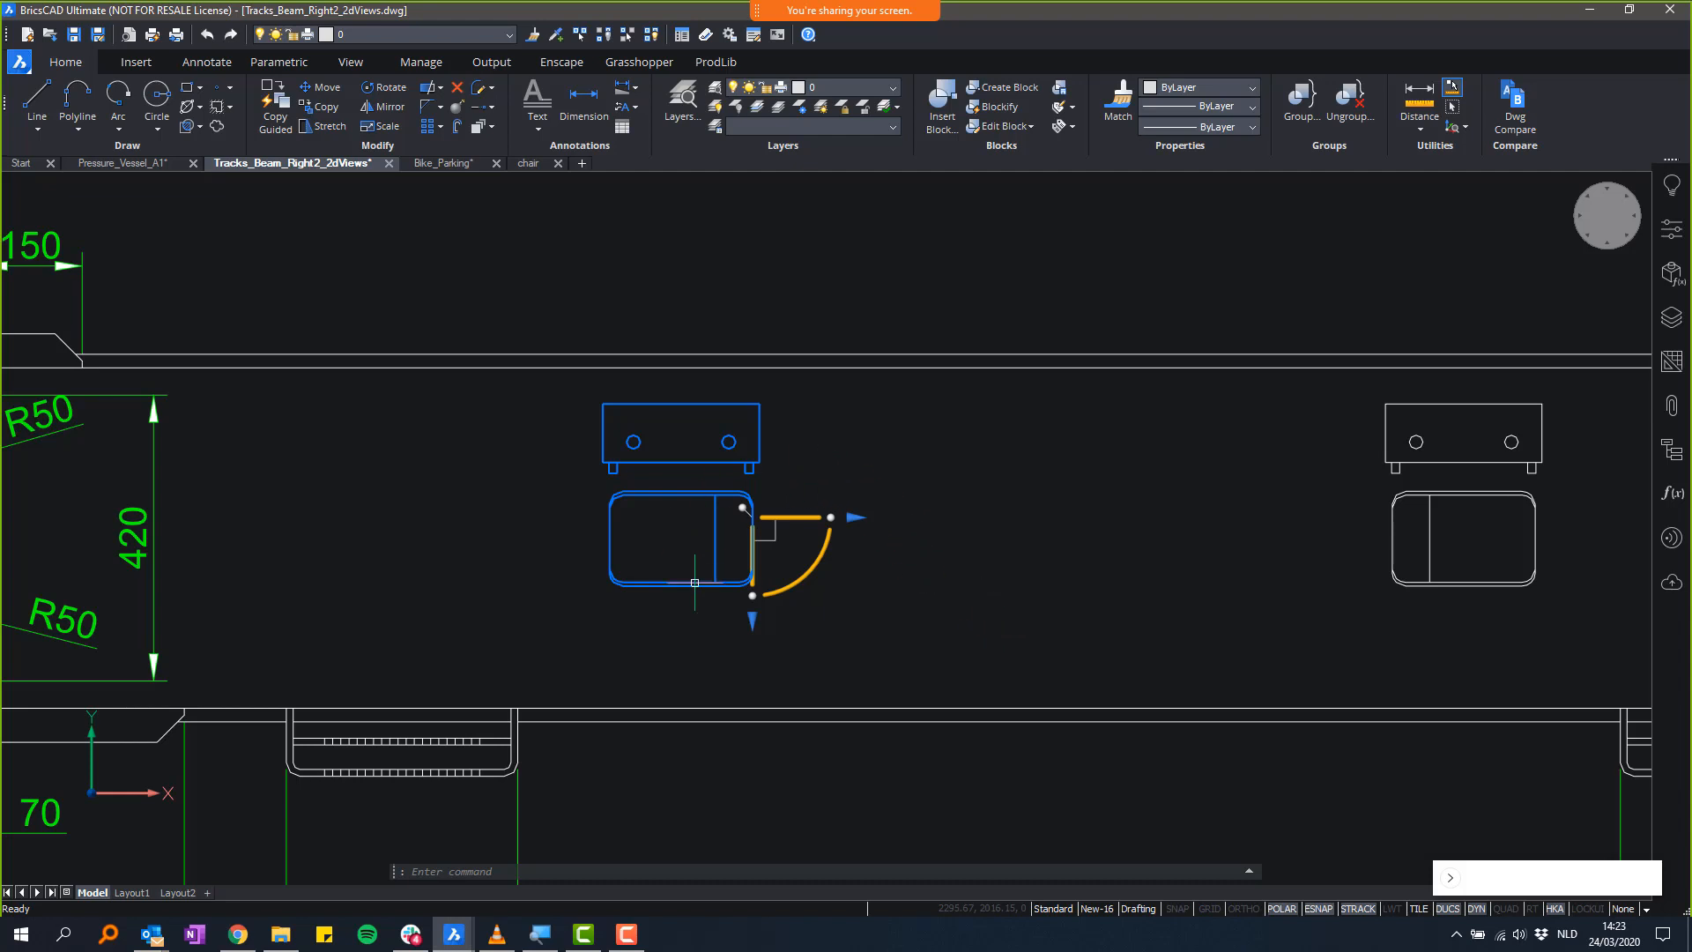
left_click_drag(794, 512, 1069, 517)
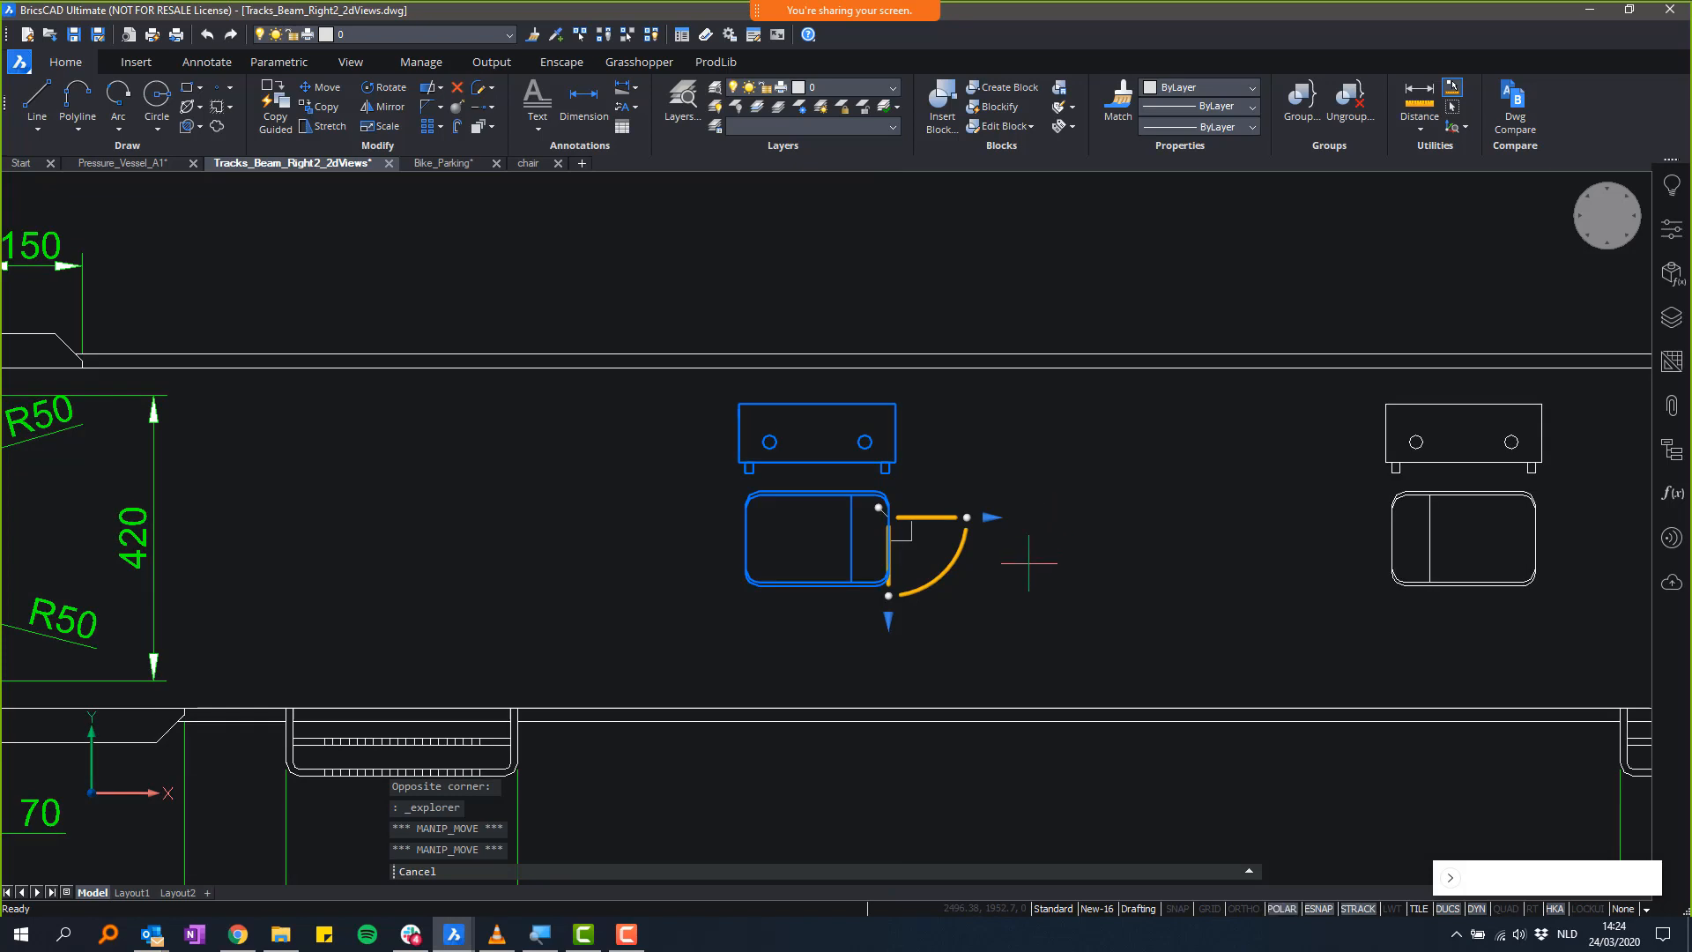
key("Escape")
key("Escape")
- Try moving the left bracket-and-opening block horizontally again, checking how the manipulator's ruler scales at different zoom levels
left_click(884, 516)
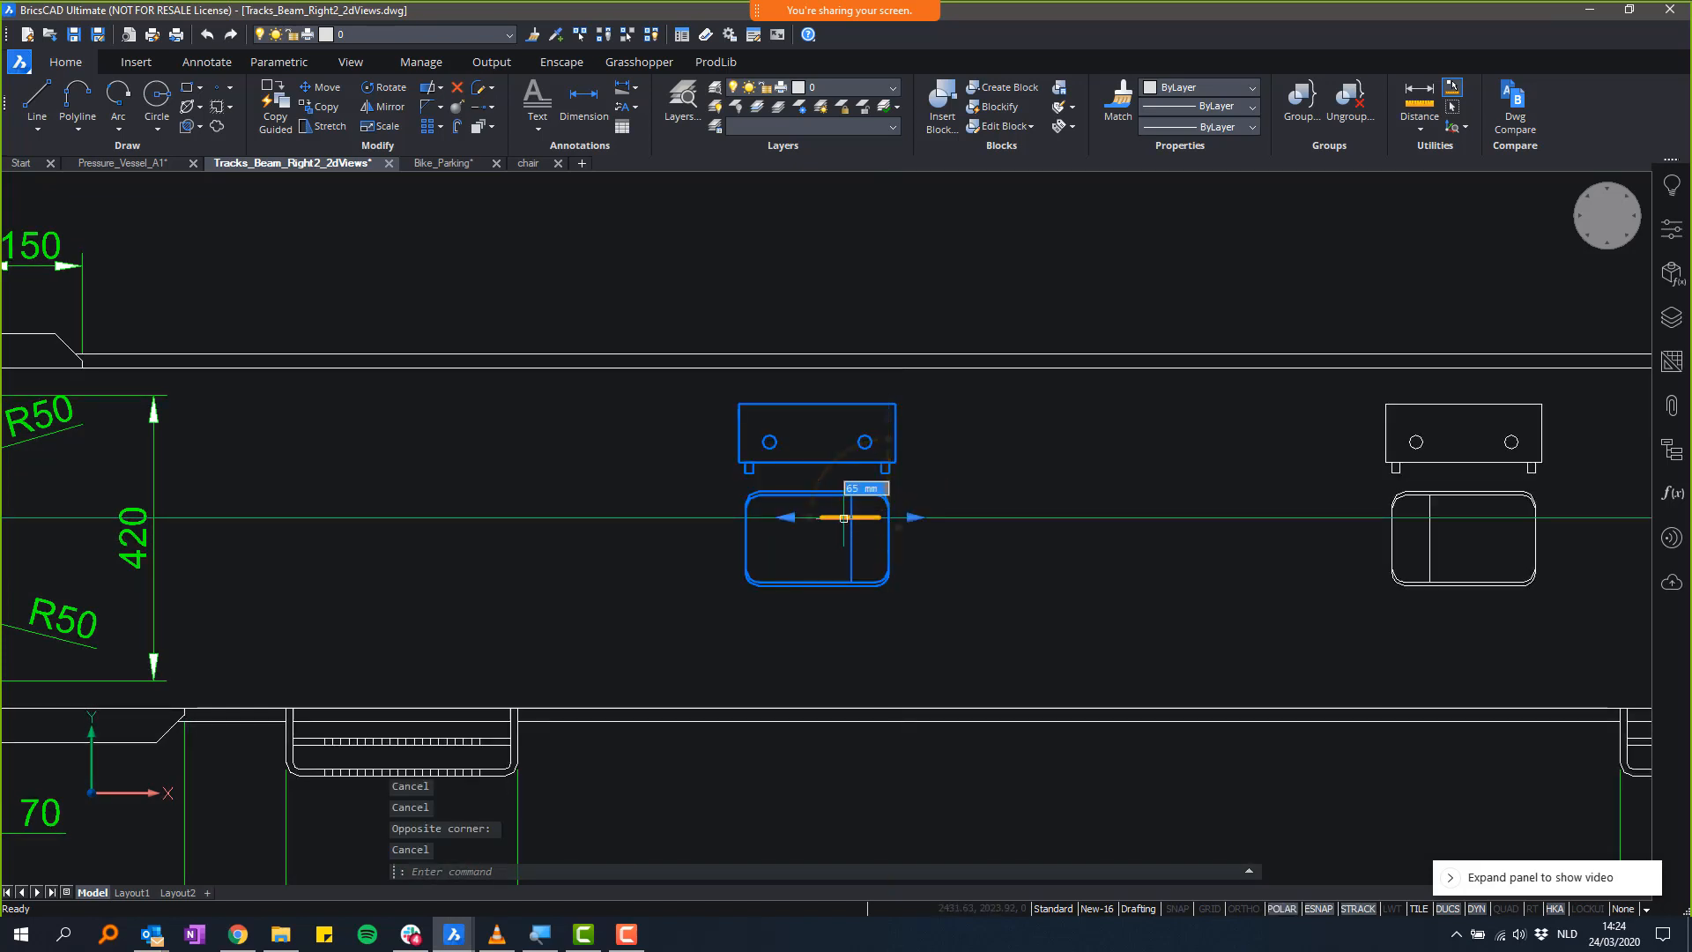
left_click_drag(881, 517, 1058, 626)
scroll(945, 572, "up", 4)
scroll(1066, 626, "down", 4)
scroll(1069, 675, "down", 3)
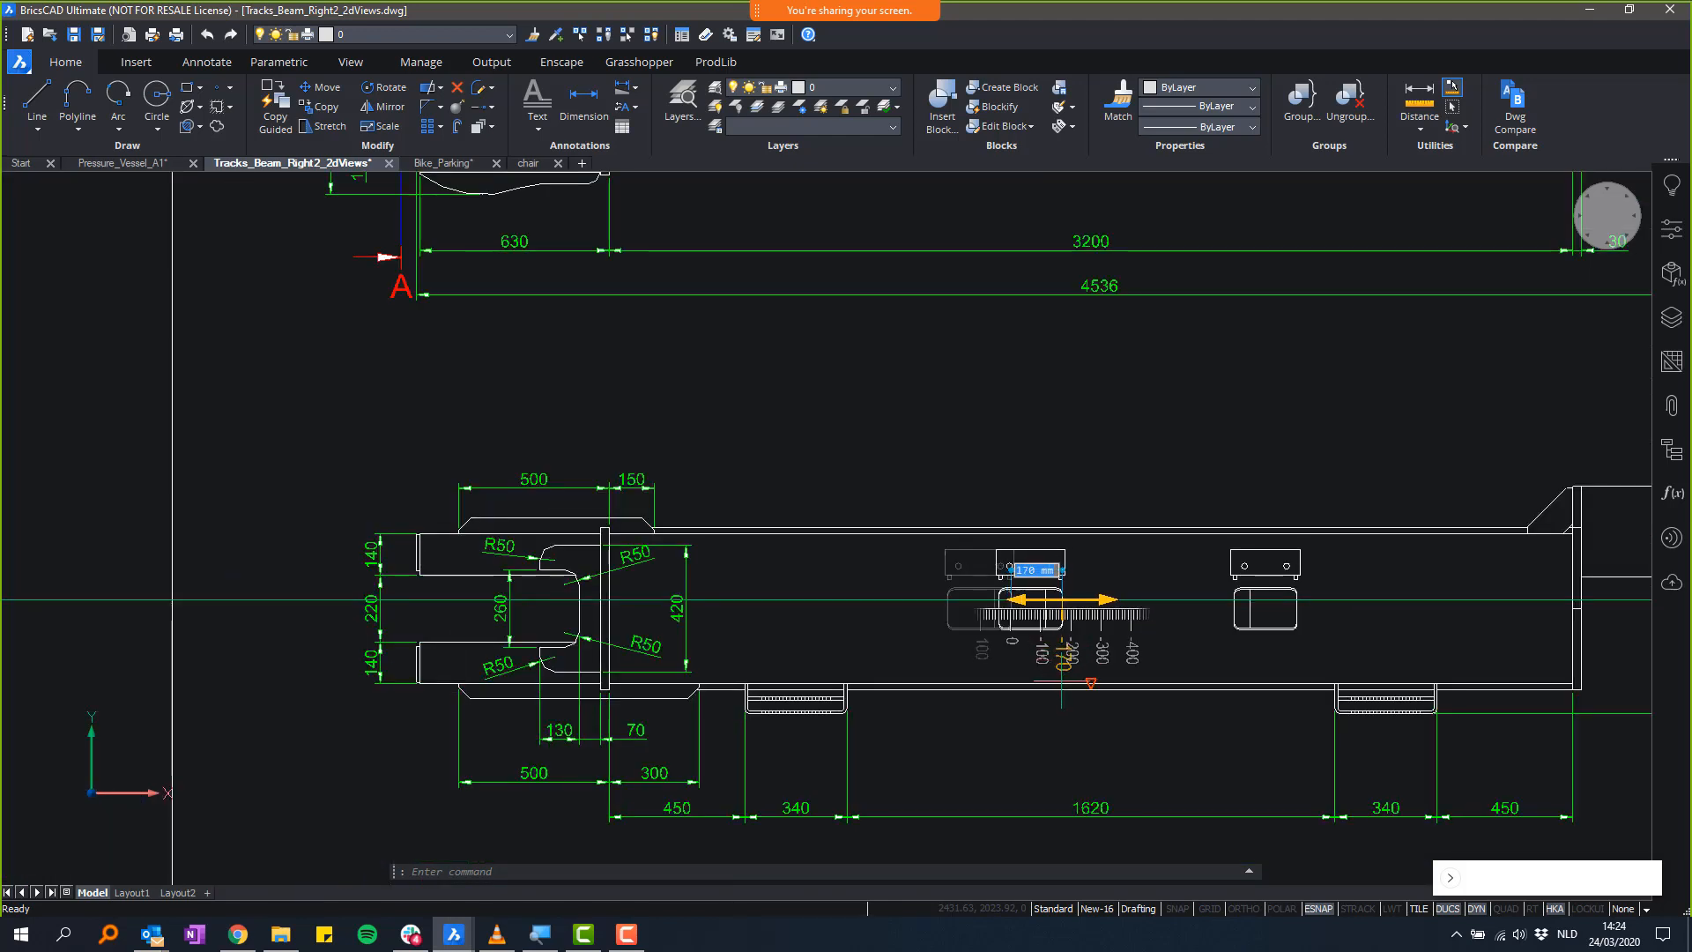
middle_click_drag(1075, 683, 971, 530)
scroll(974, 538, "down", 2)
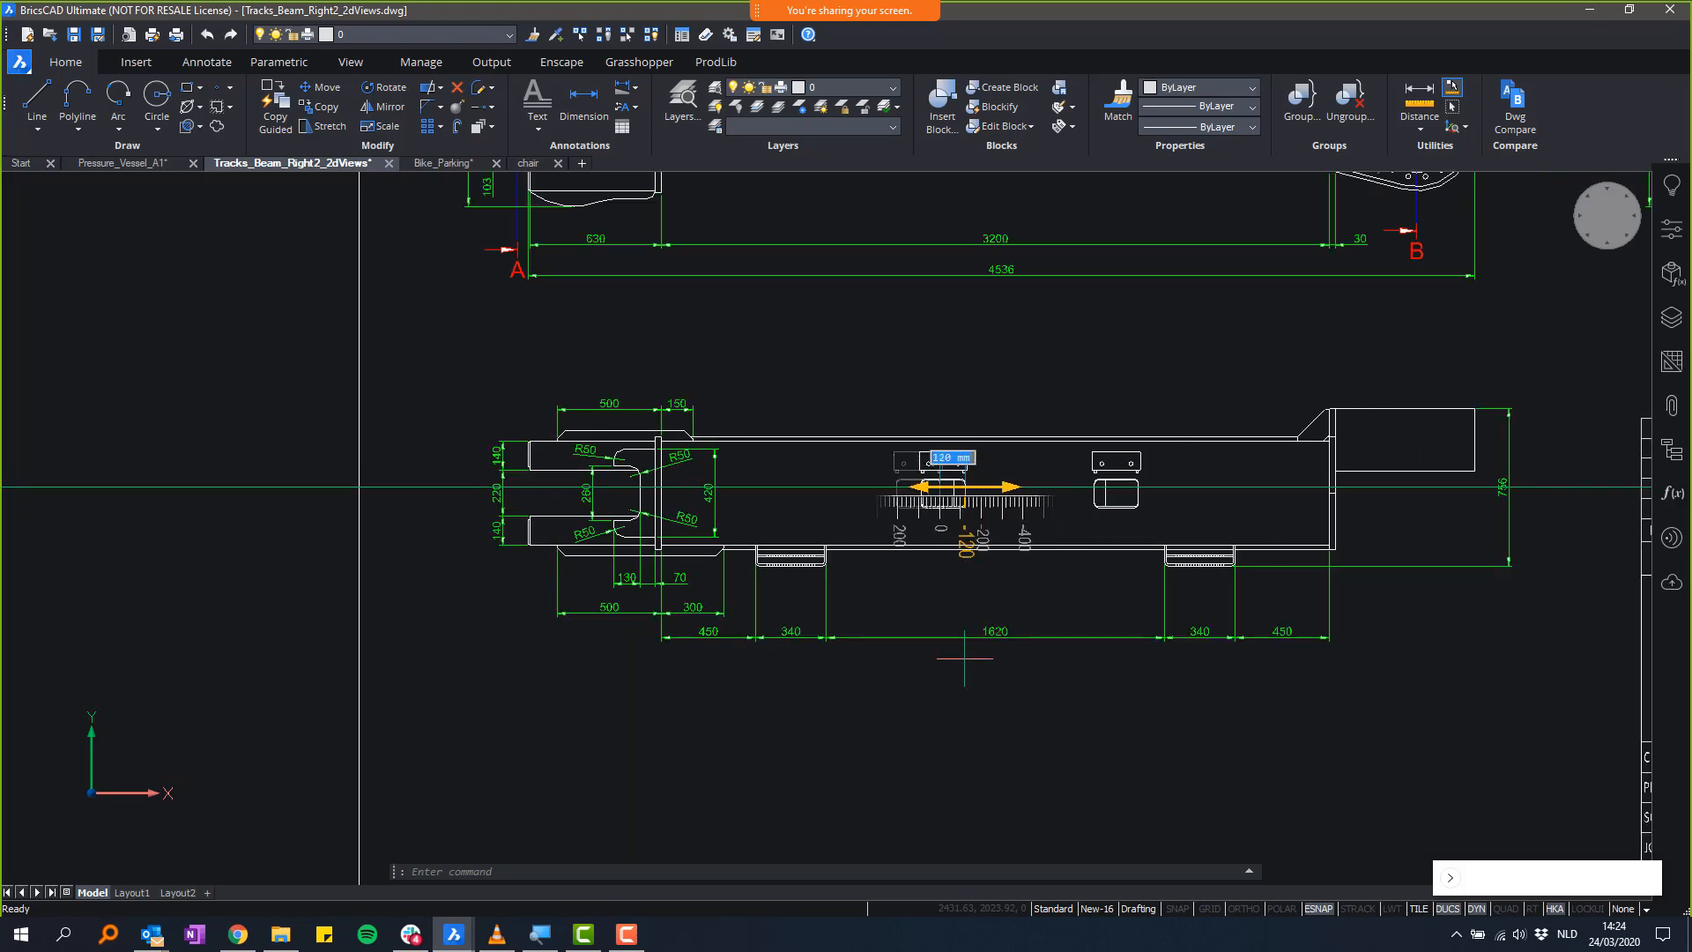
scroll(964, 658, "down", 3)
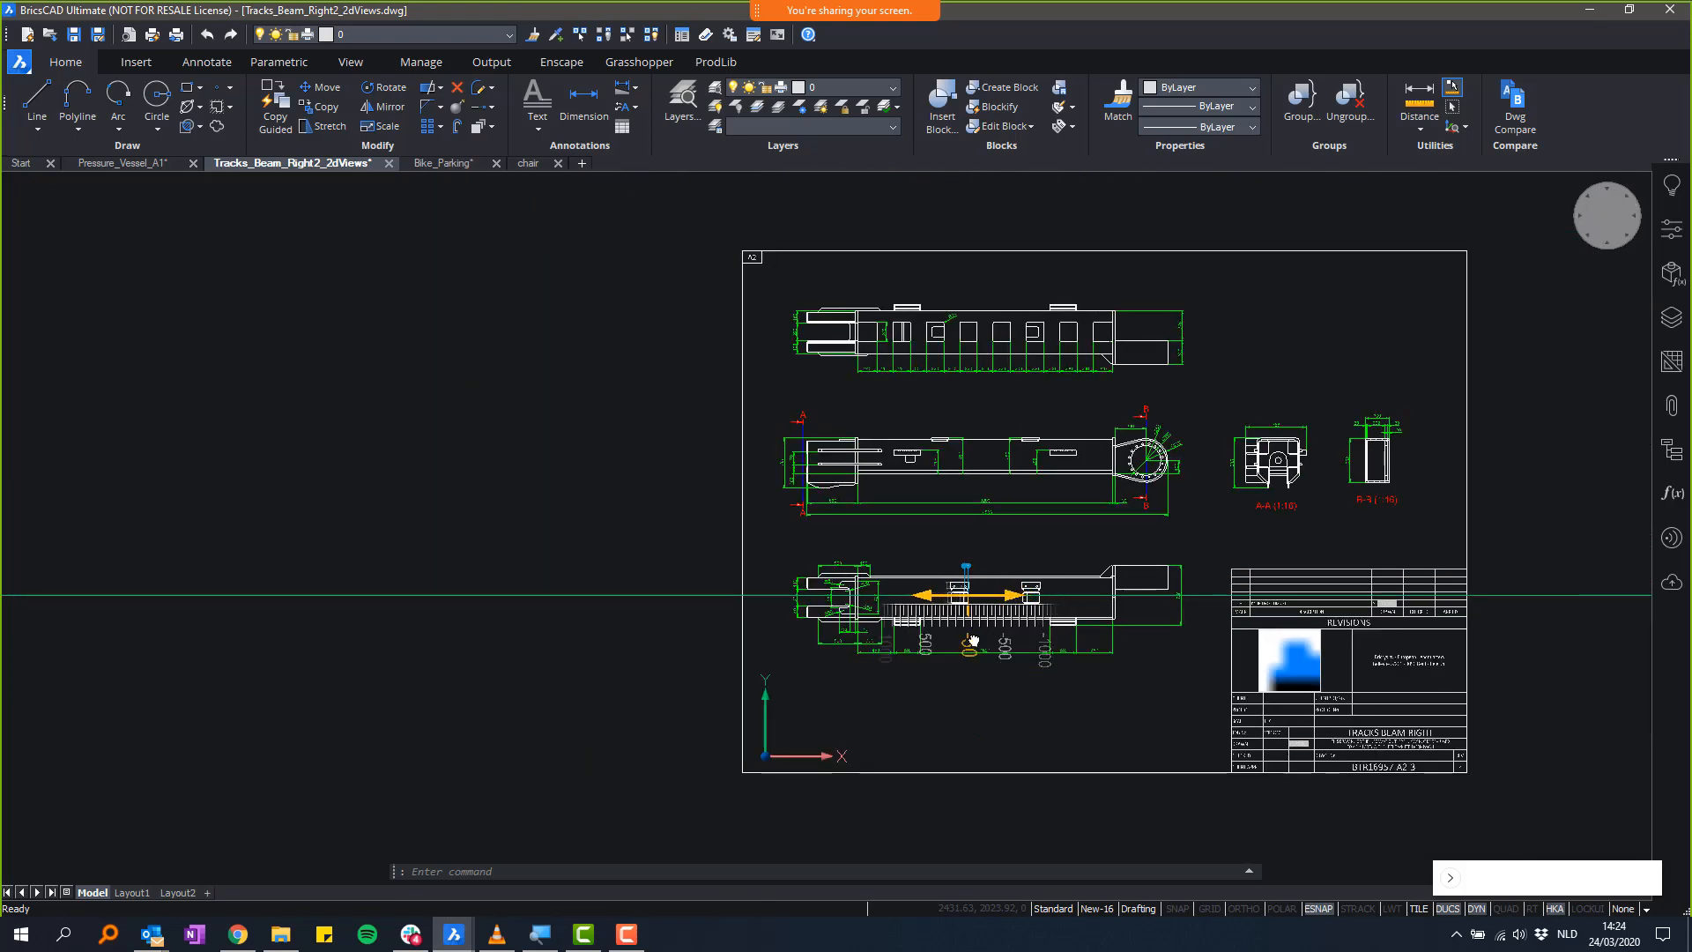
middle_click_drag(972, 626, 976, 519)
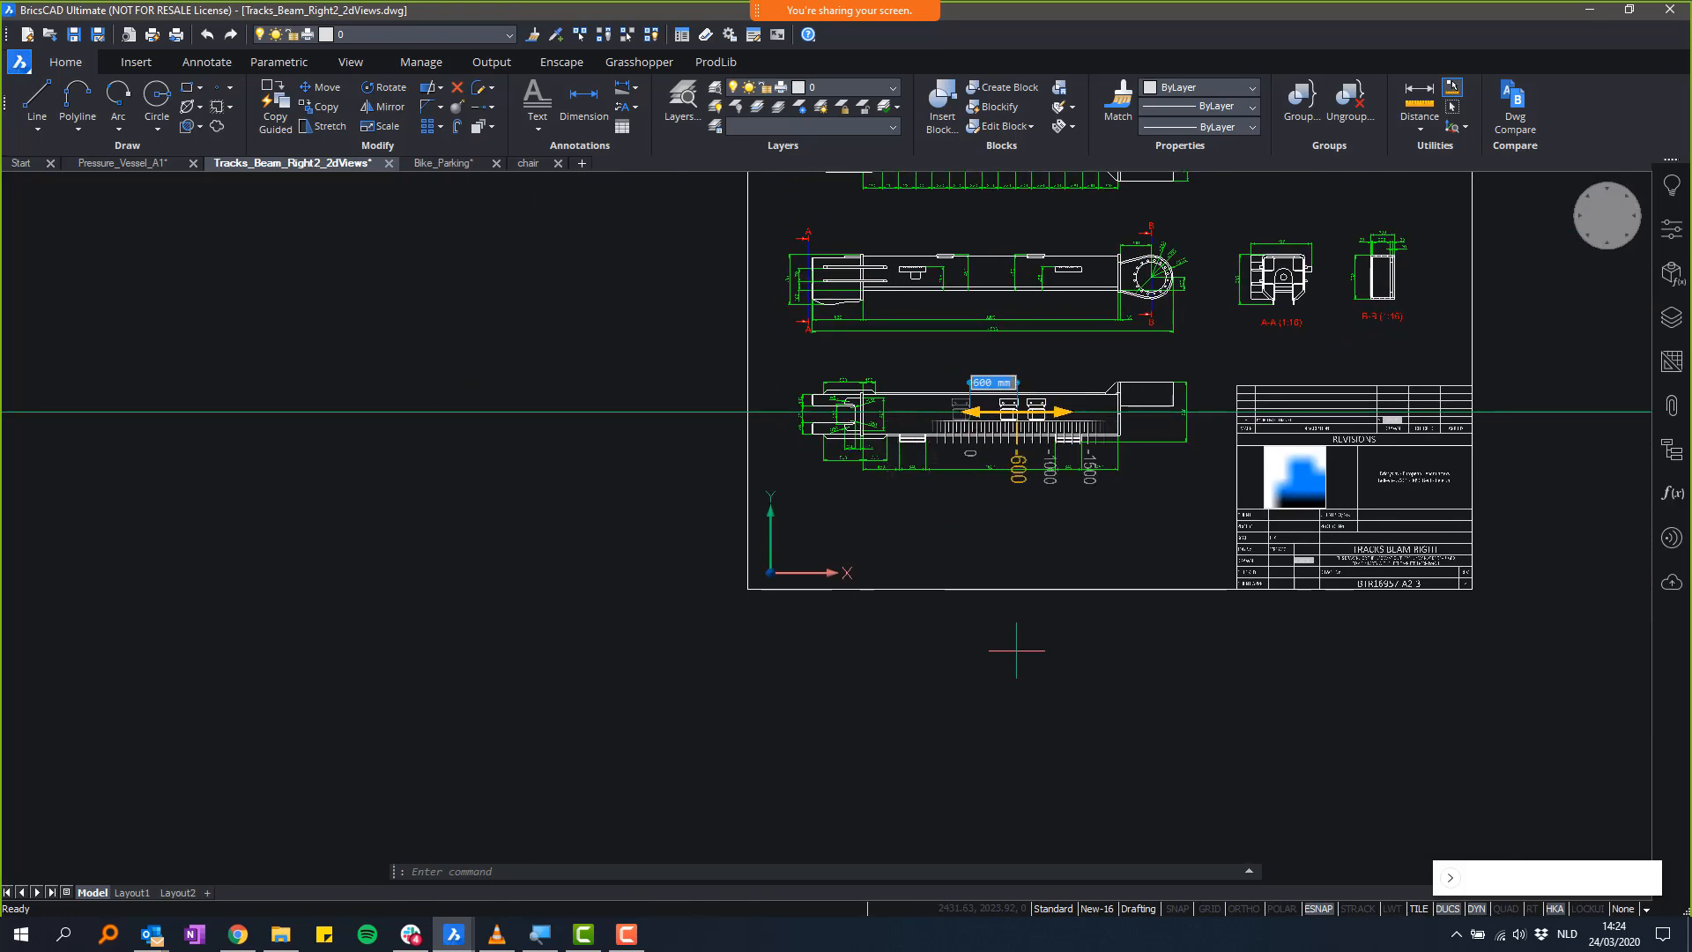
scroll(1023, 665, "down", 4)
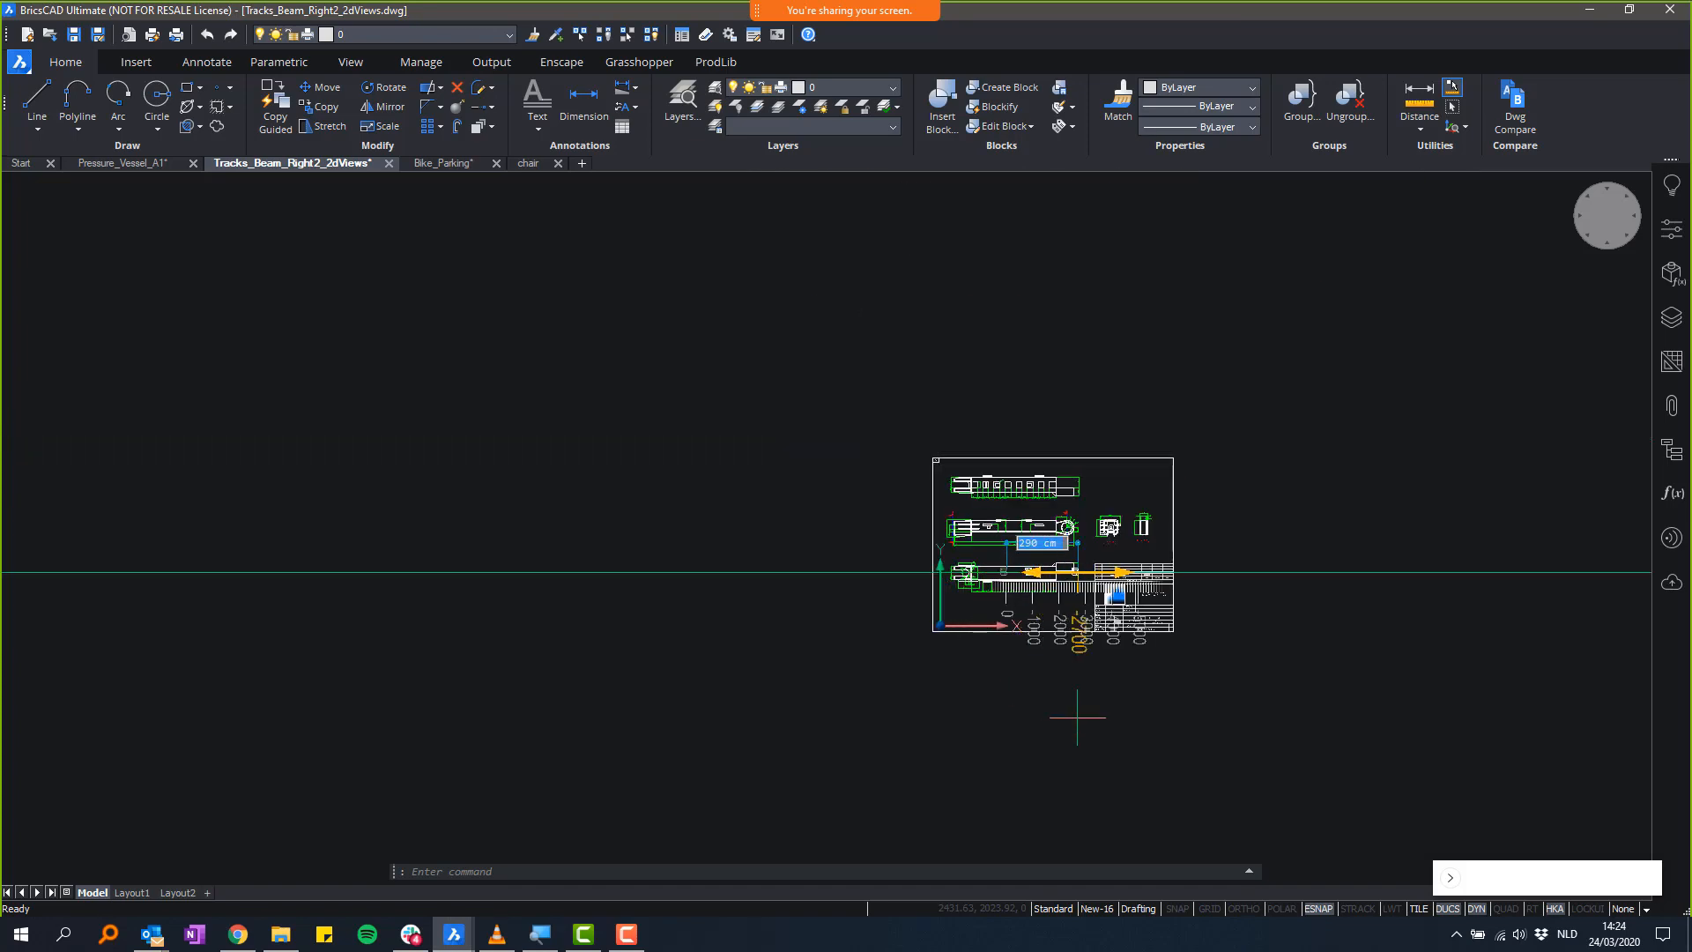
scroll(1069, 712, "up", 6)
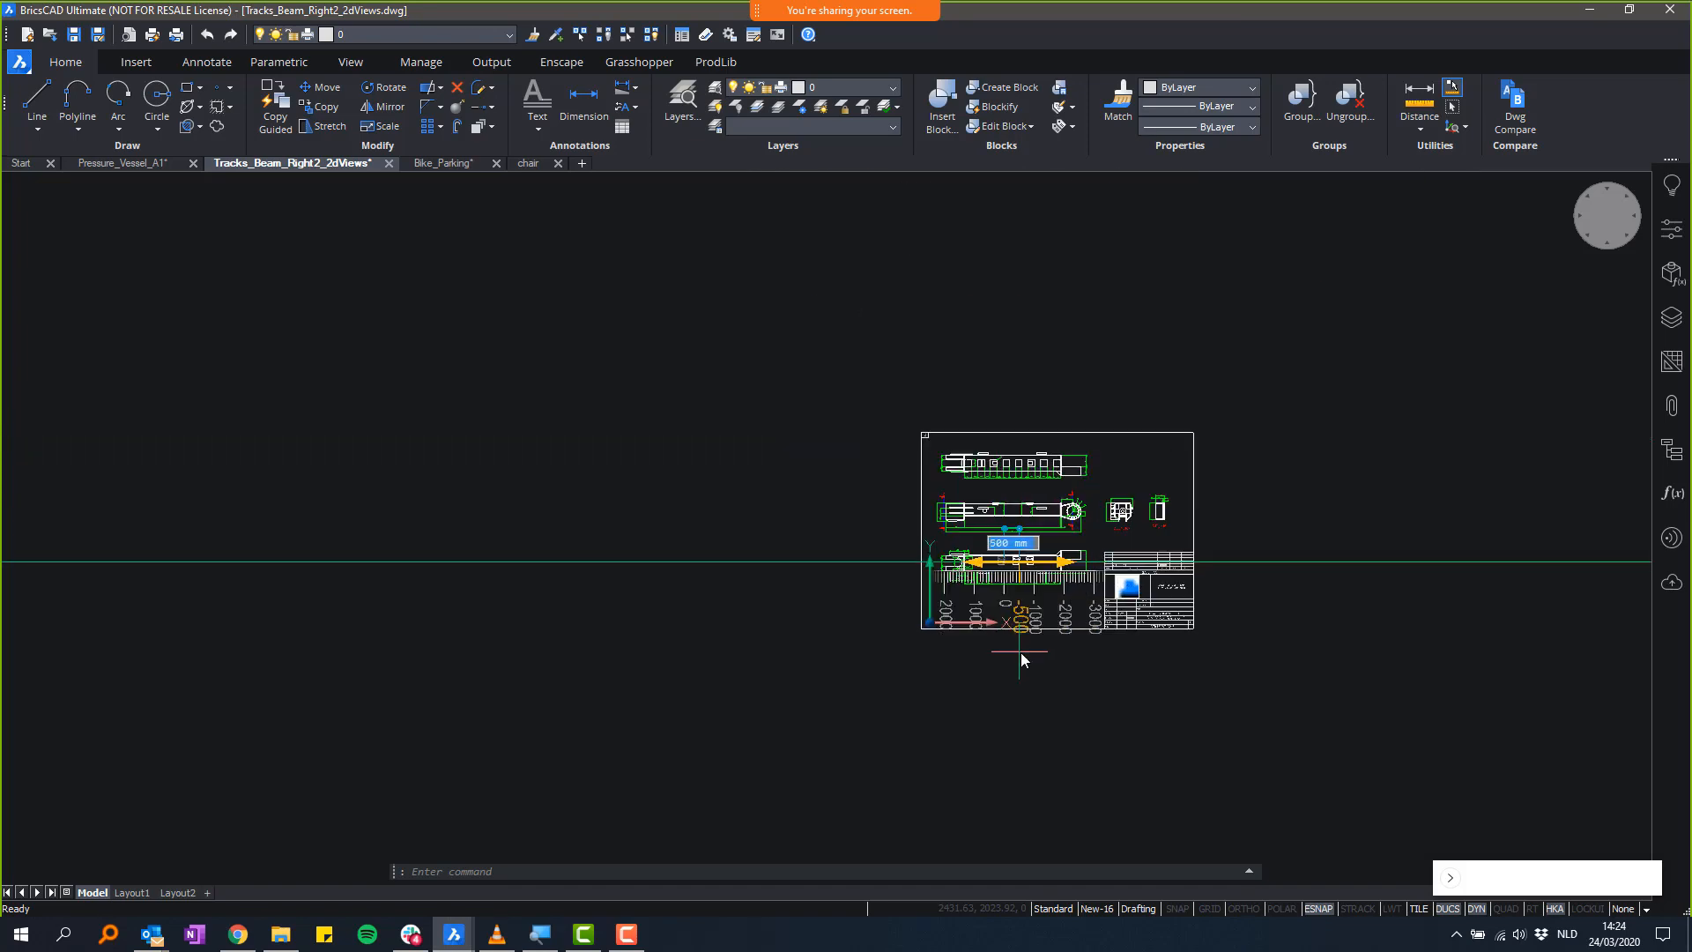
scroll(986, 530, "up", 8)
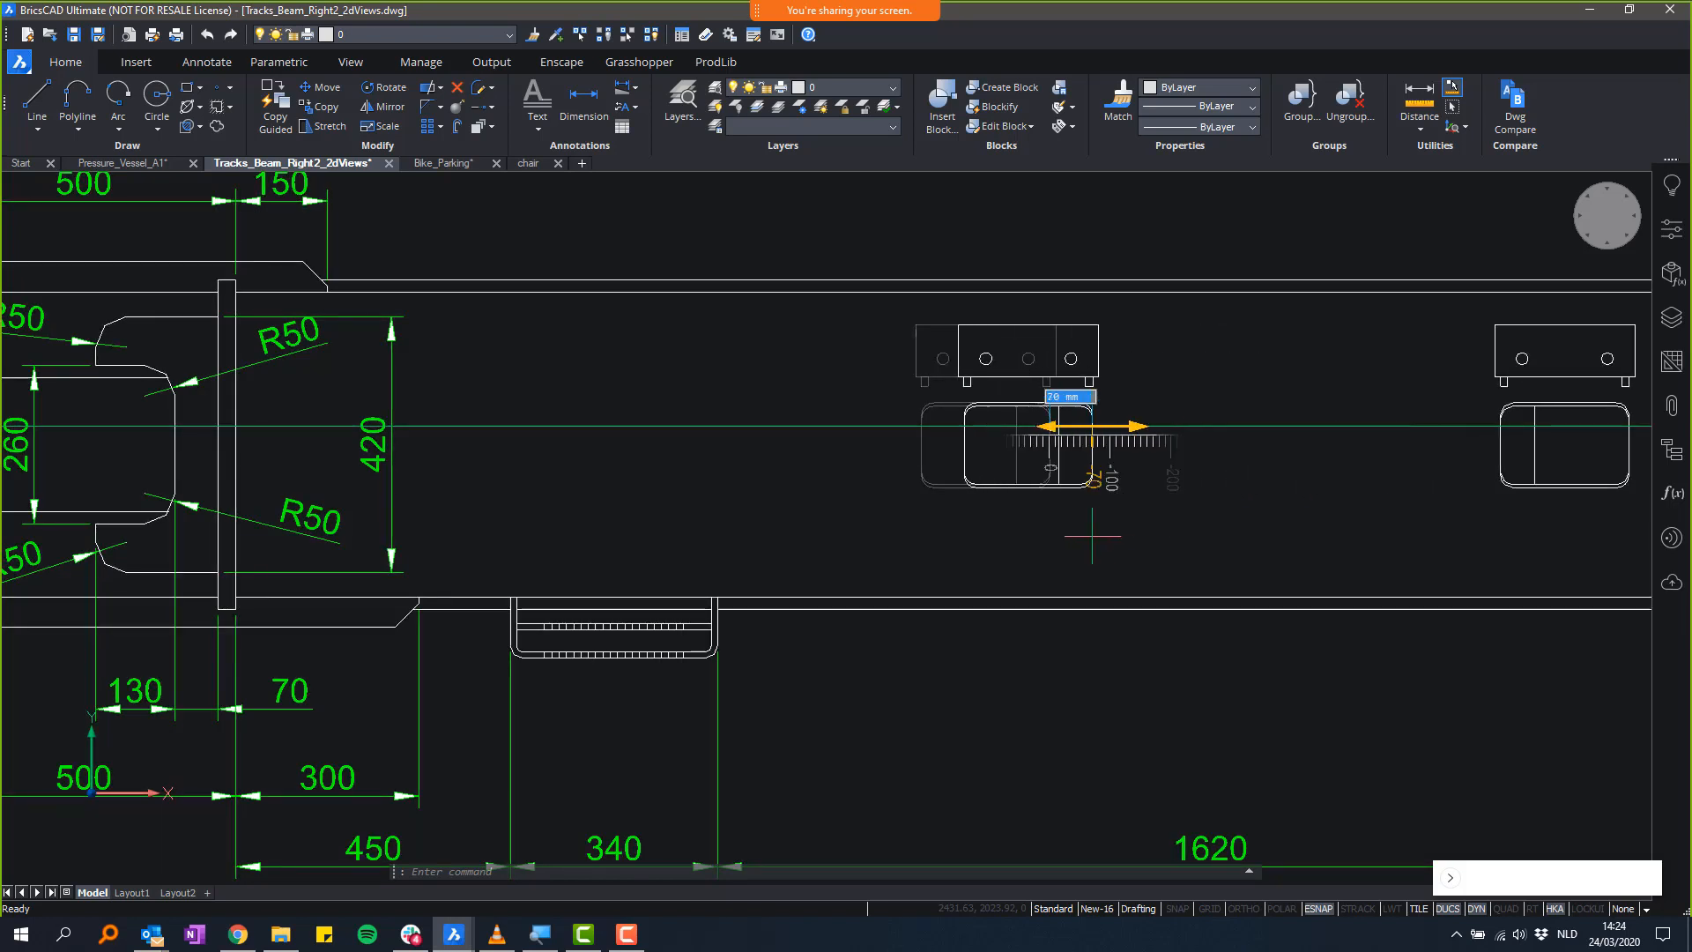
key("Escape")
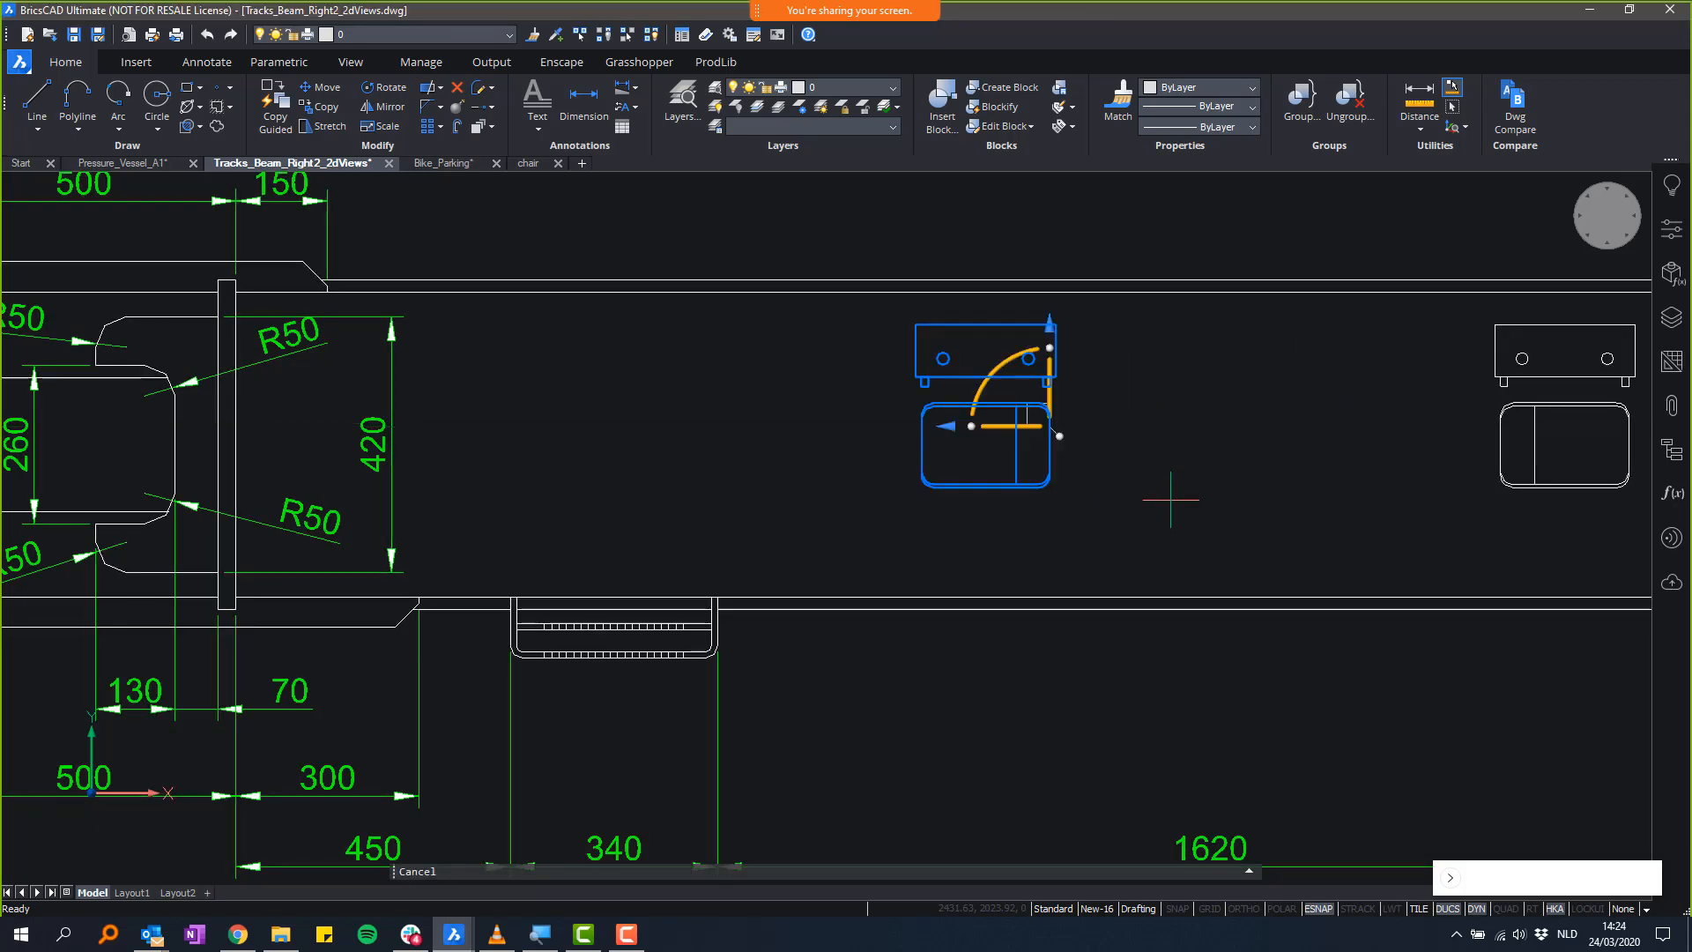
scroll(1178, 491, "down", 5)
key("Escape")
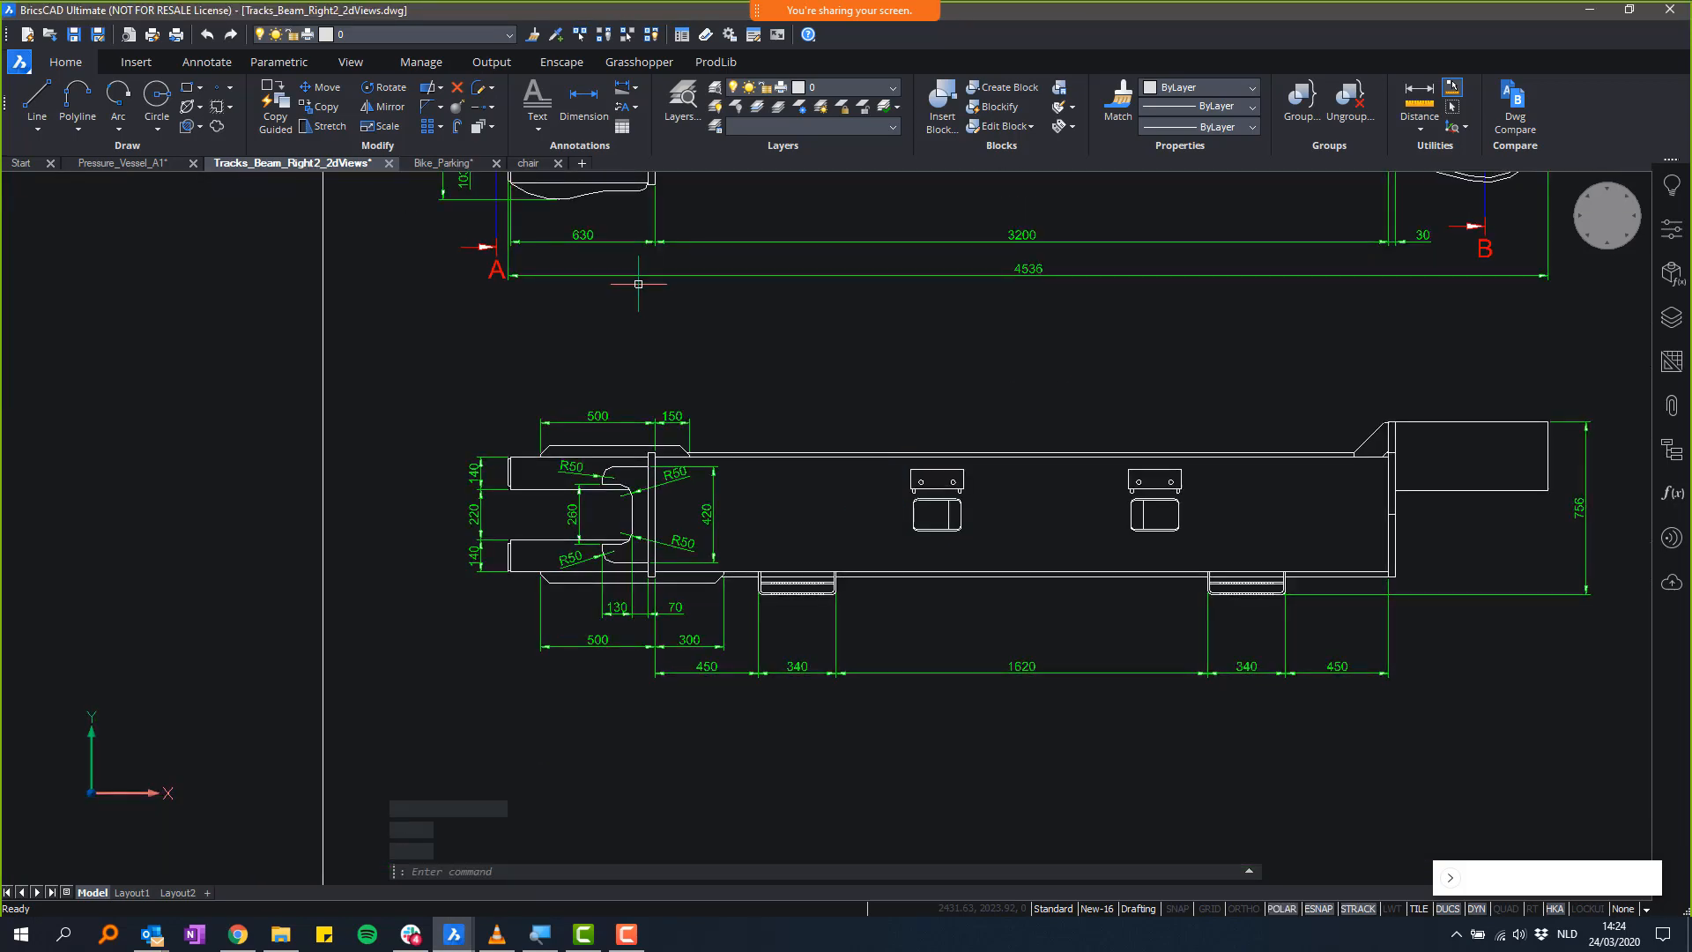
- Switch to the Bike_Parking drawing and examine two facing motorcycles on either side of the centre line
left_click(445, 164)
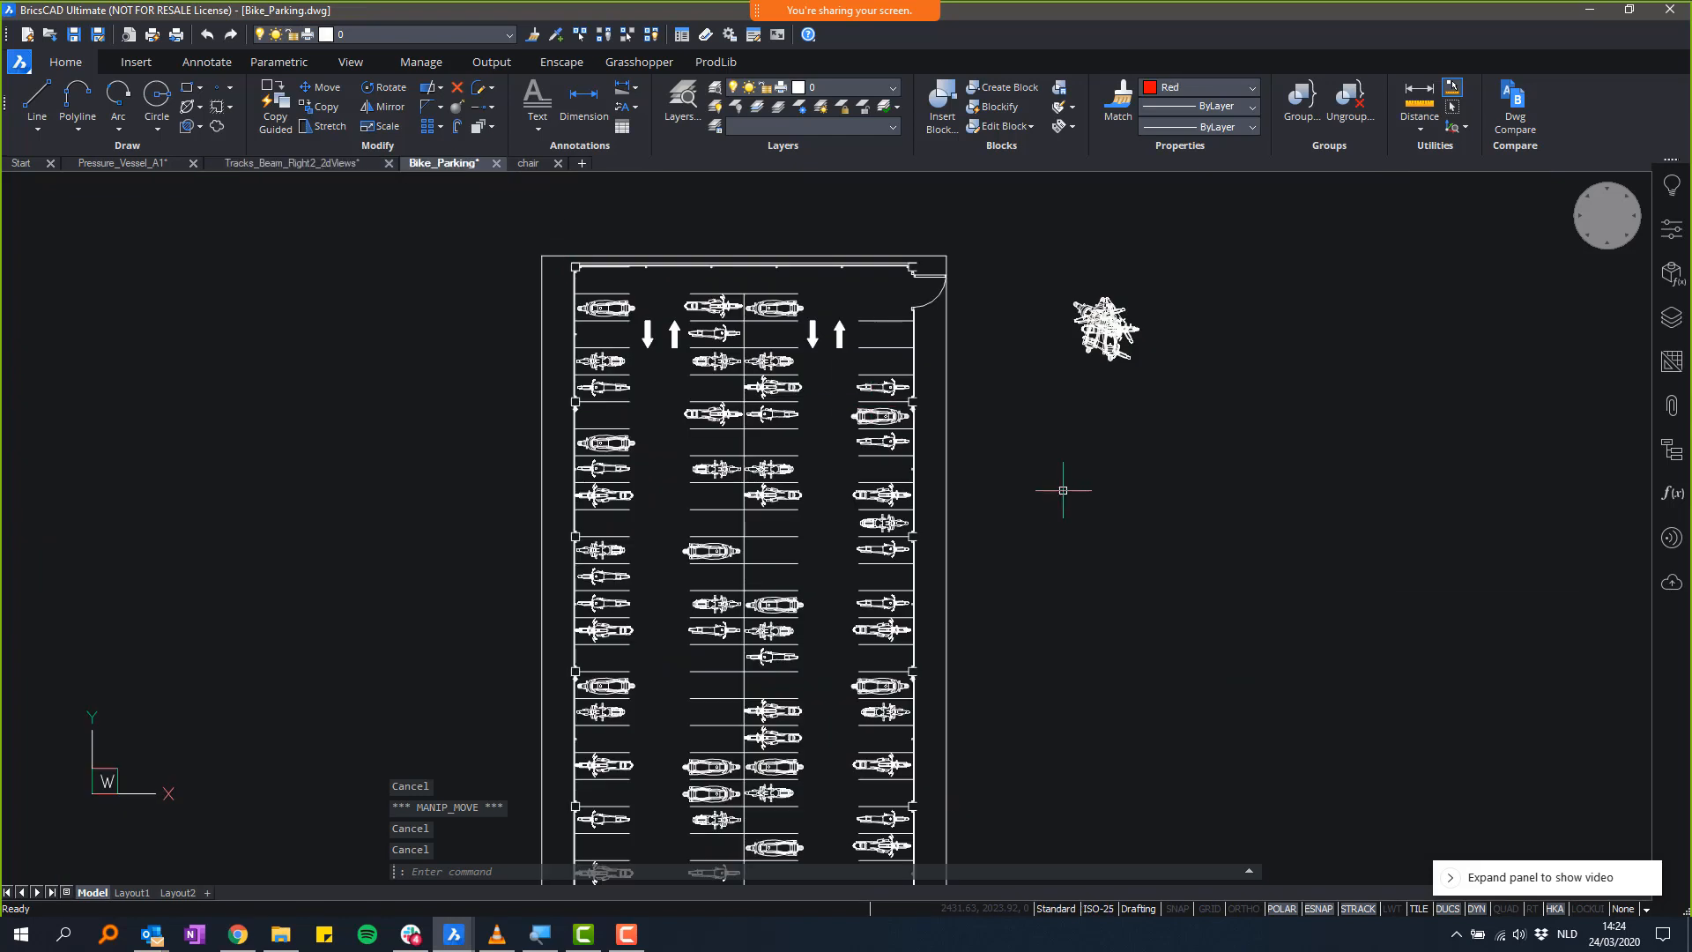
middle_click_drag(1079, 425, 1103, 461)
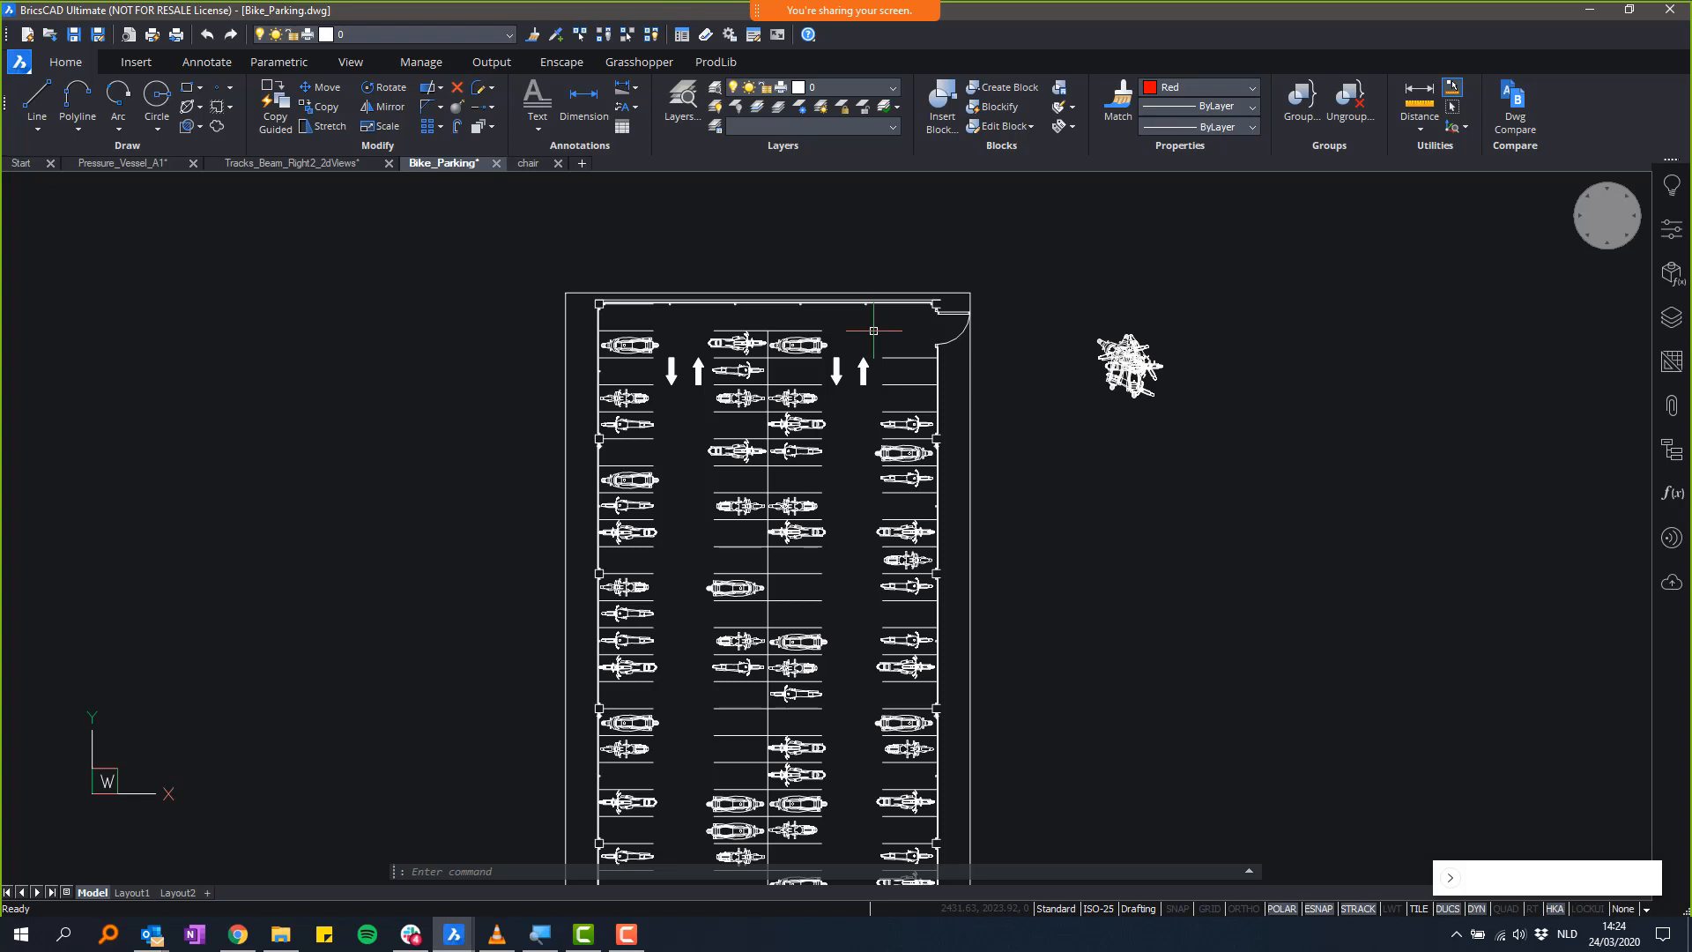
scroll(1061, 422, "up", 1)
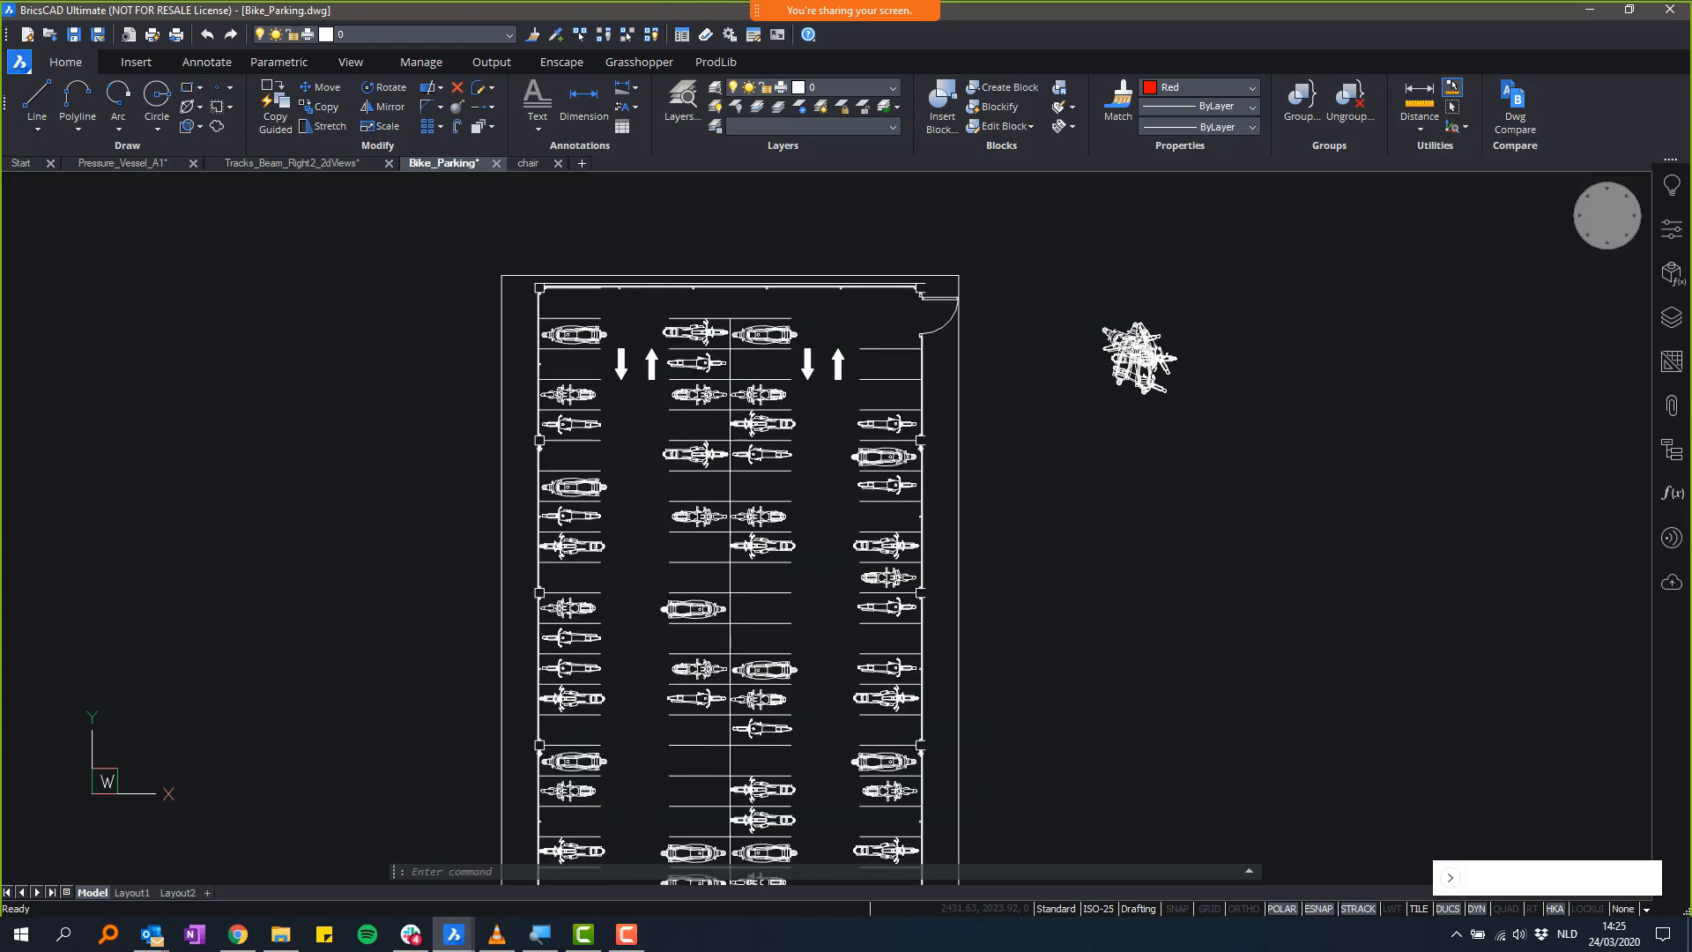
scroll(1229, 414, "down", 2)
scroll(1108, 309, "up", 5)
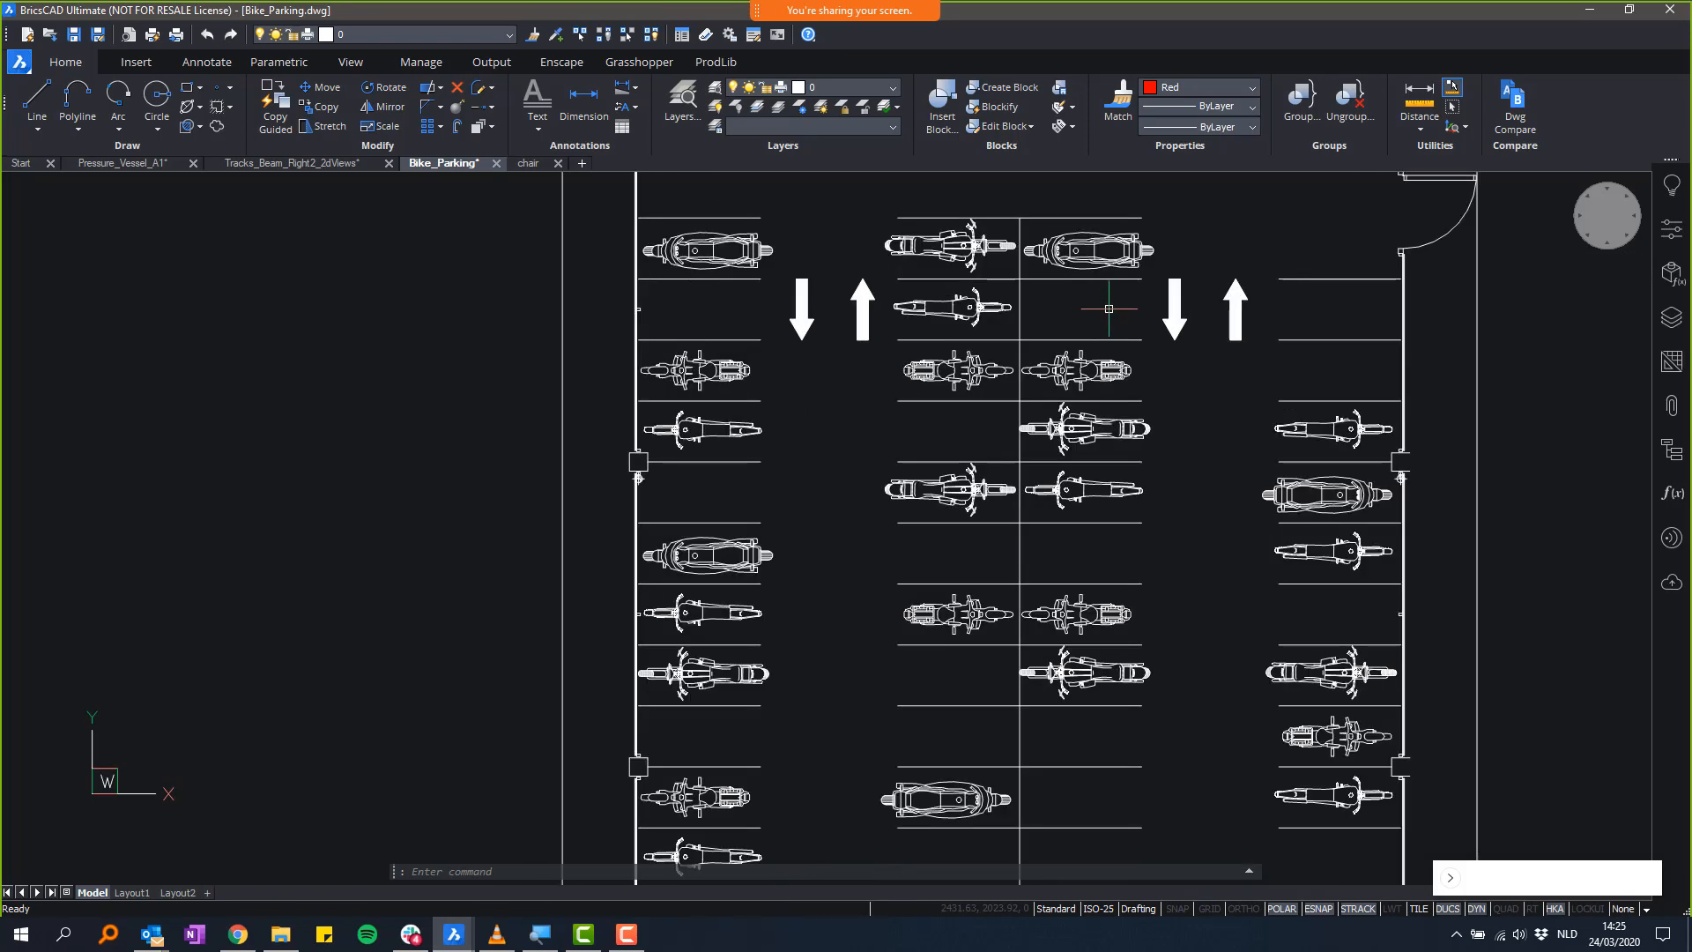
scroll(1109, 308, "up", 5)
scroll(989, 367, "up", 3)
scroll(888, 403, "up", 3)
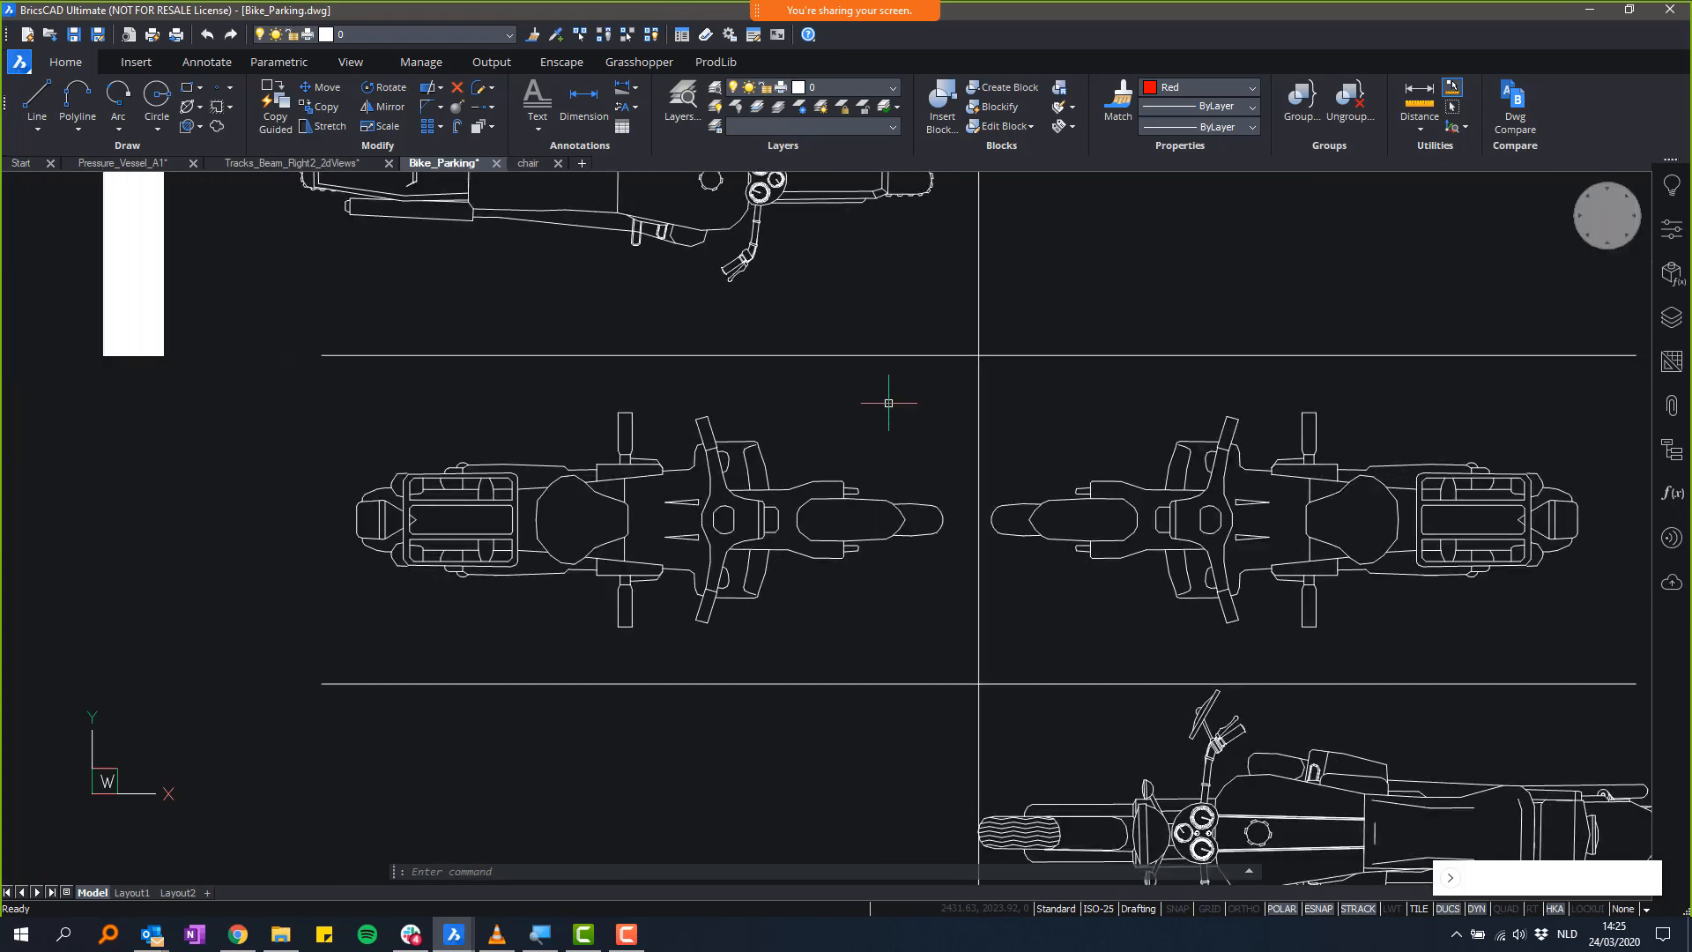
scroll(888, 403, "up", 1)
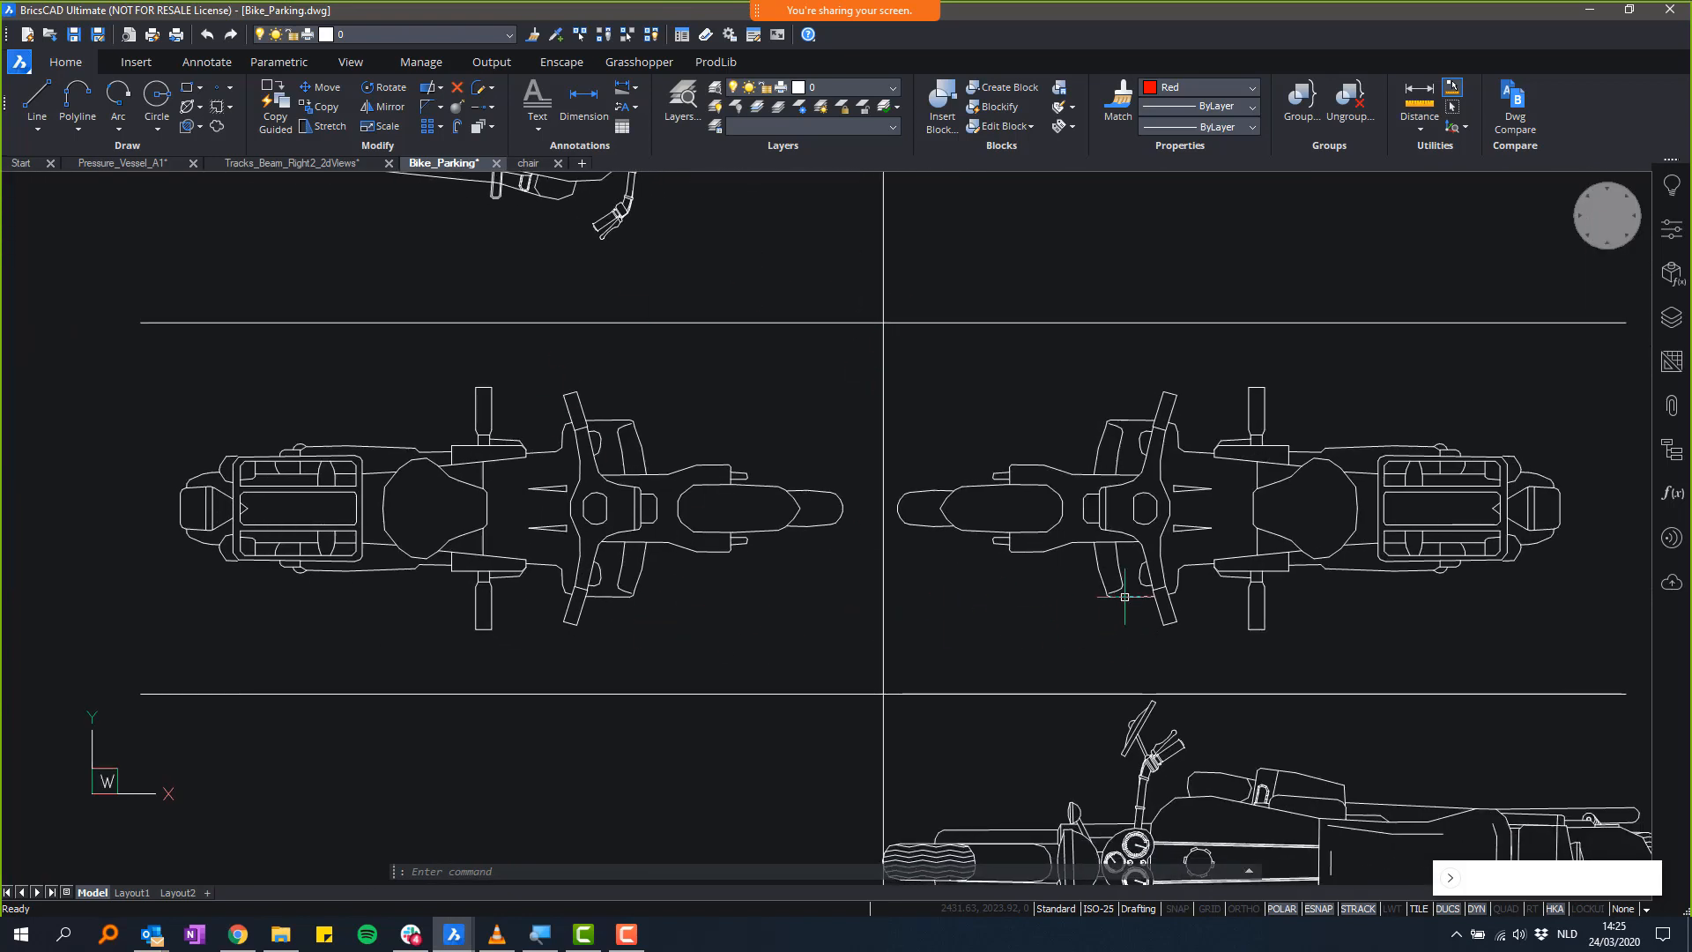
- Check the separate entities near the left motorcycle's handlebar with a crossing selection, then clear the selection
left_click(654, 627)
left_click(582, 553)
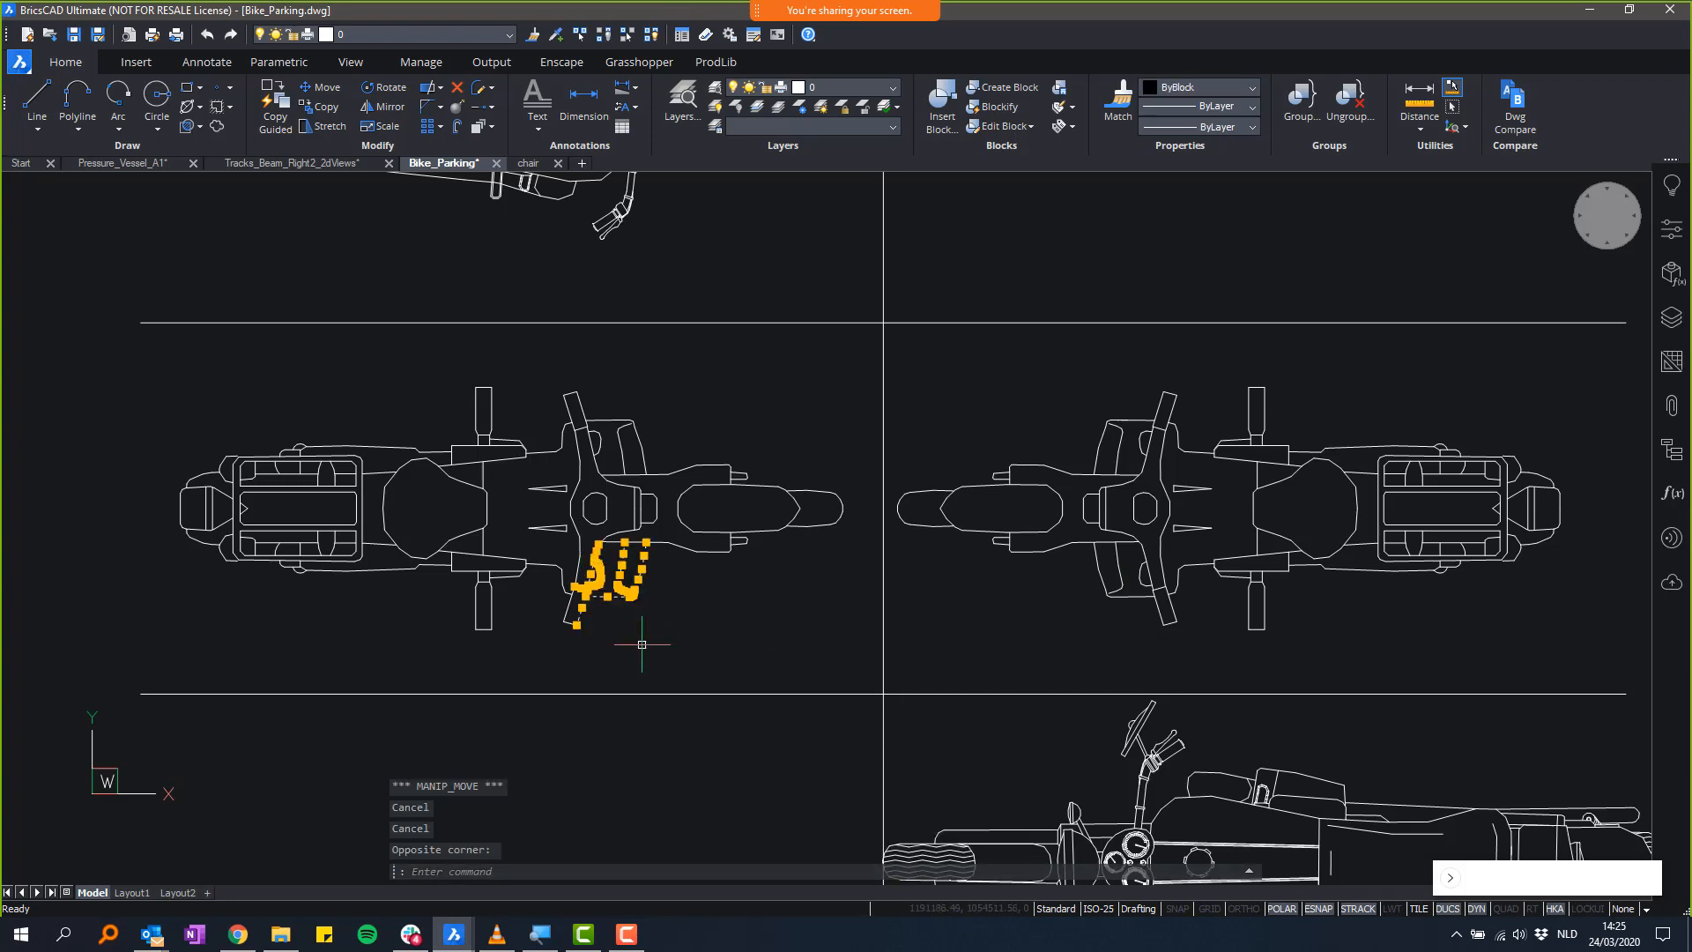
key("Escape")
scroll(594, 559, "up", 3)
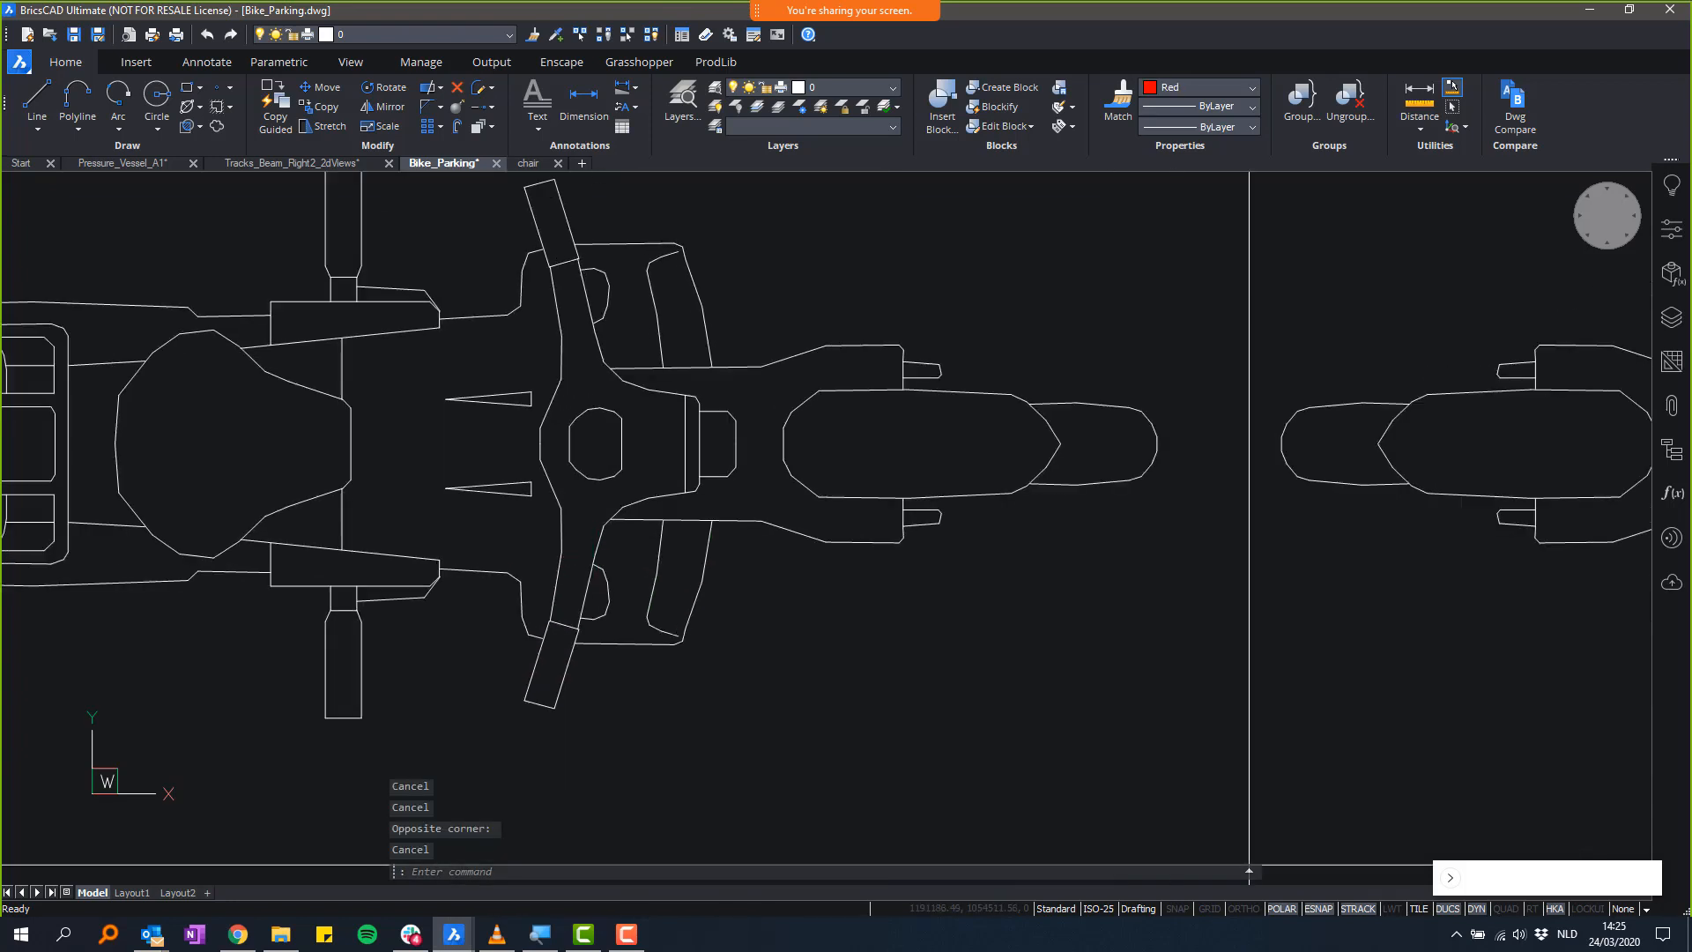
scroll(596, 550, "down", 2)
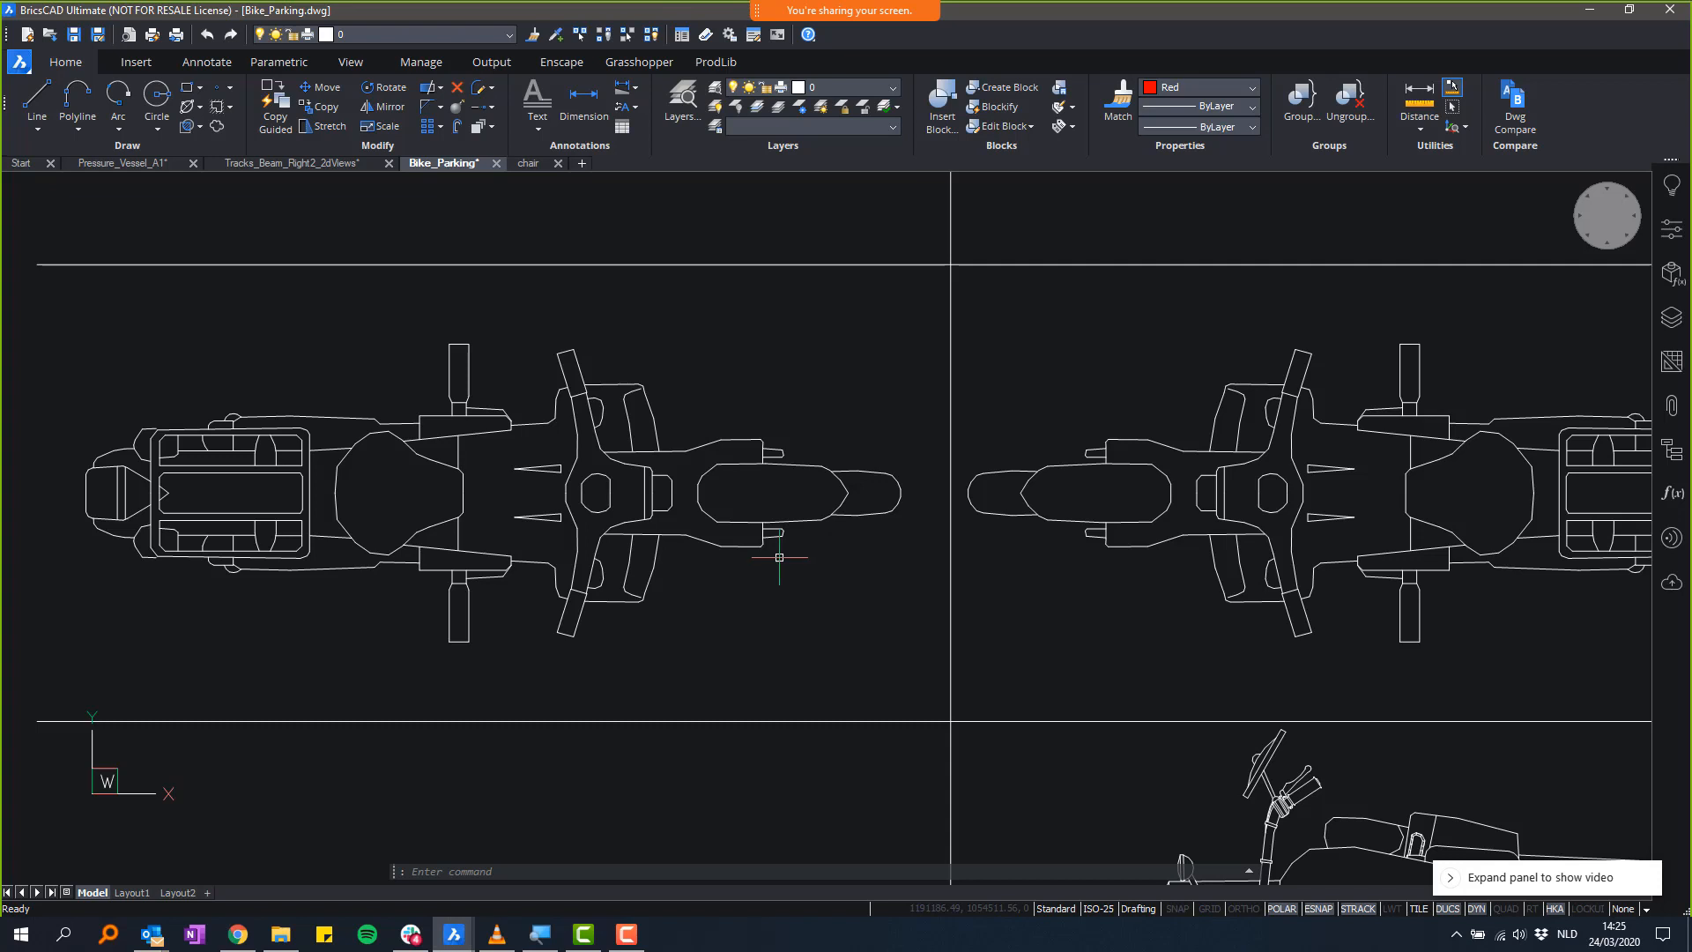
scroll(864, 438, "down", 2)
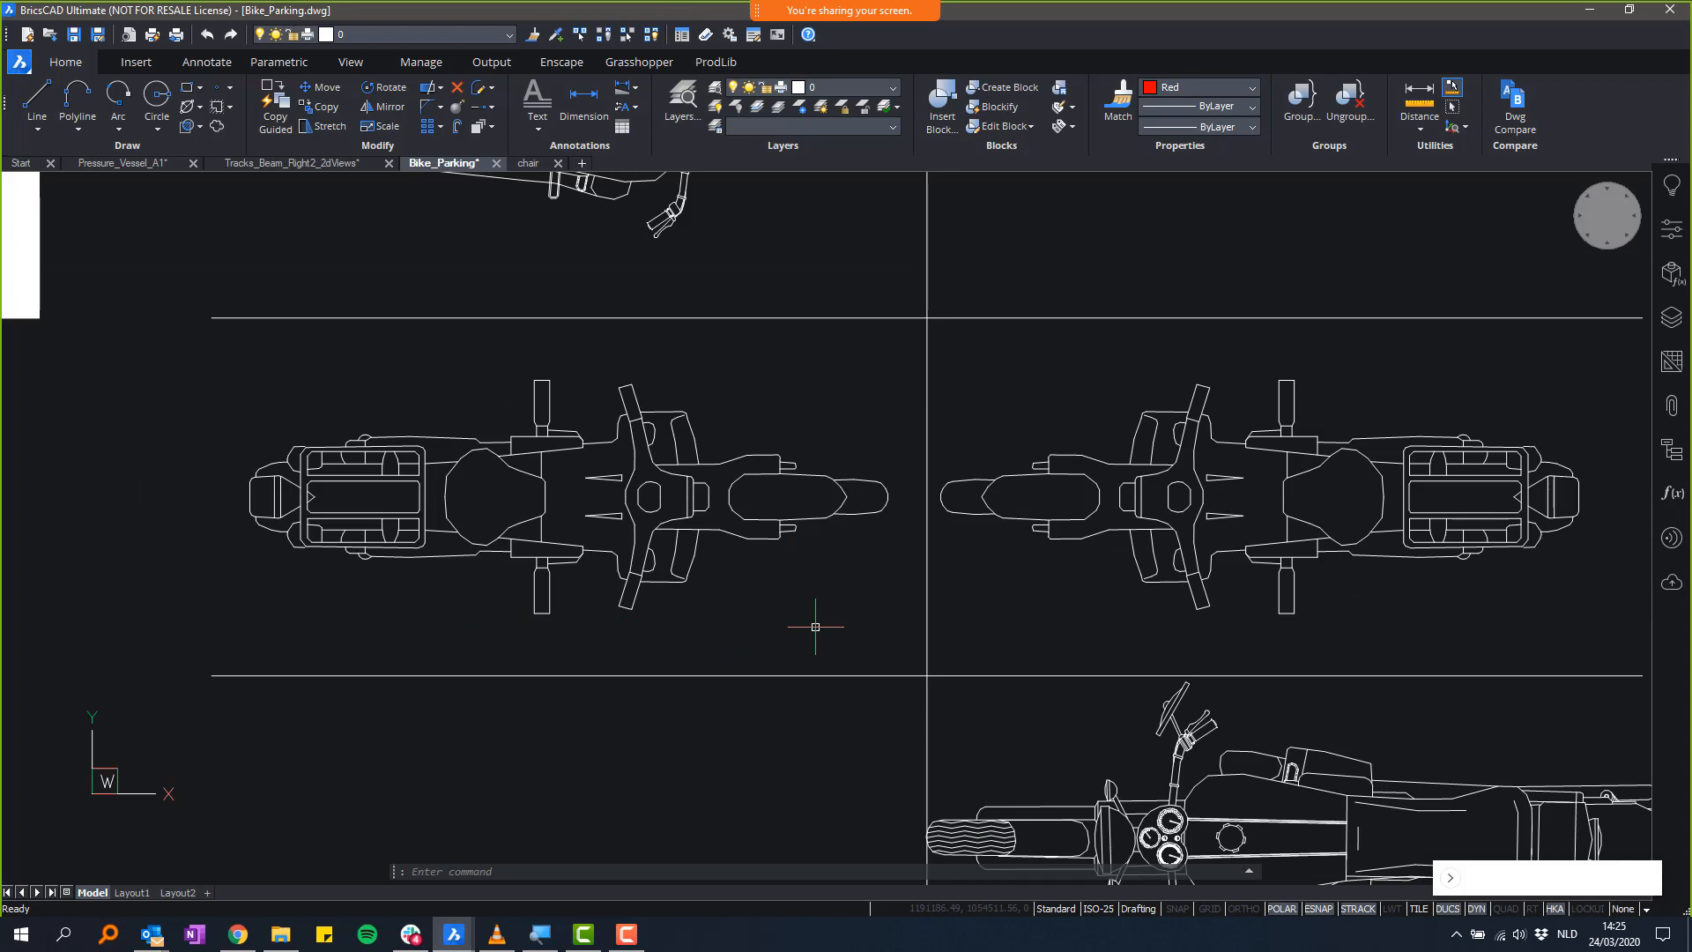
- Convert the entire motorcycle left of the centre line and its matching copies into block references with Blockify
middle_click_drag(872, 570, 826, 596)
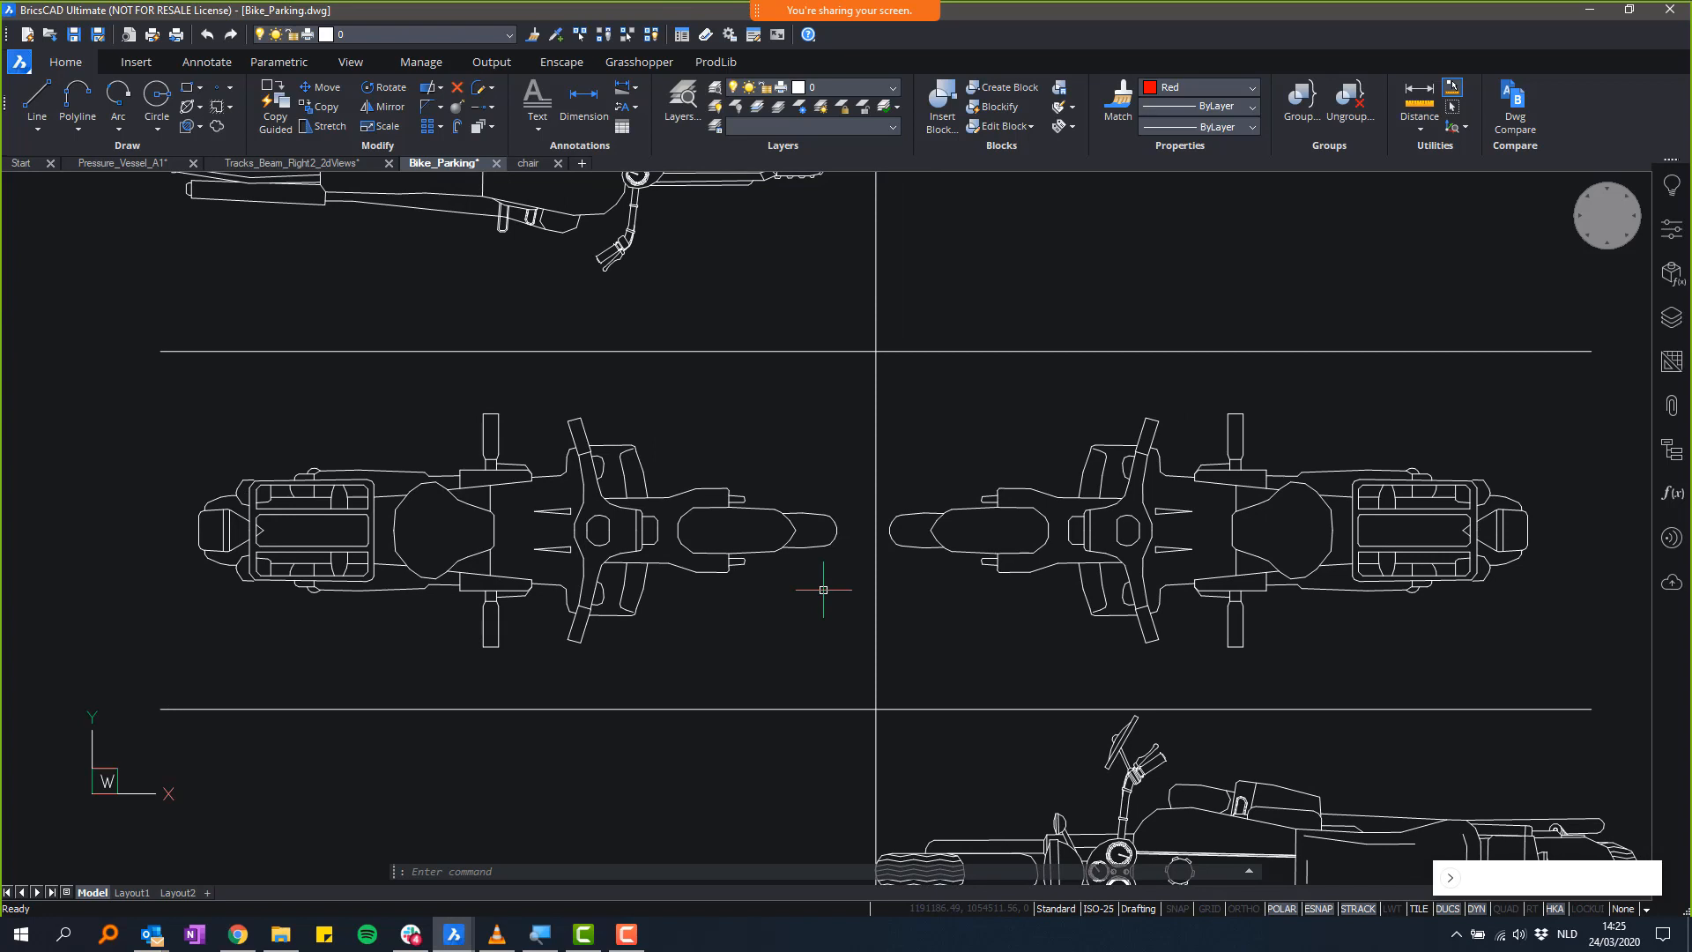
left_click(1004, 108)
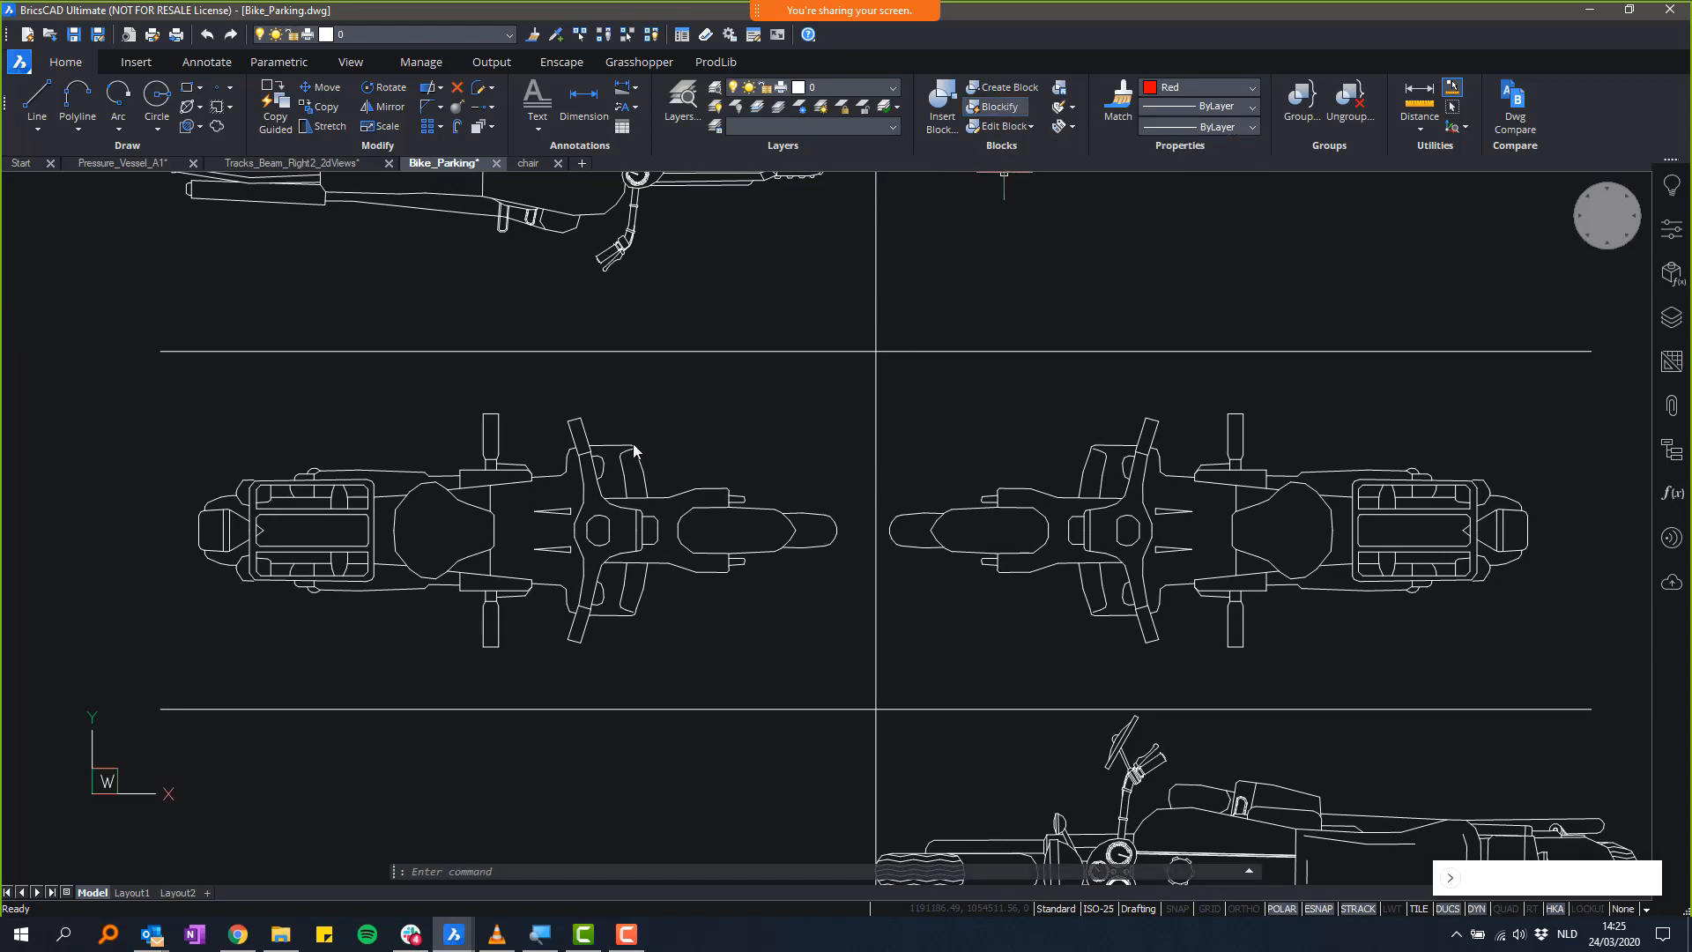
left_click(160, 364)
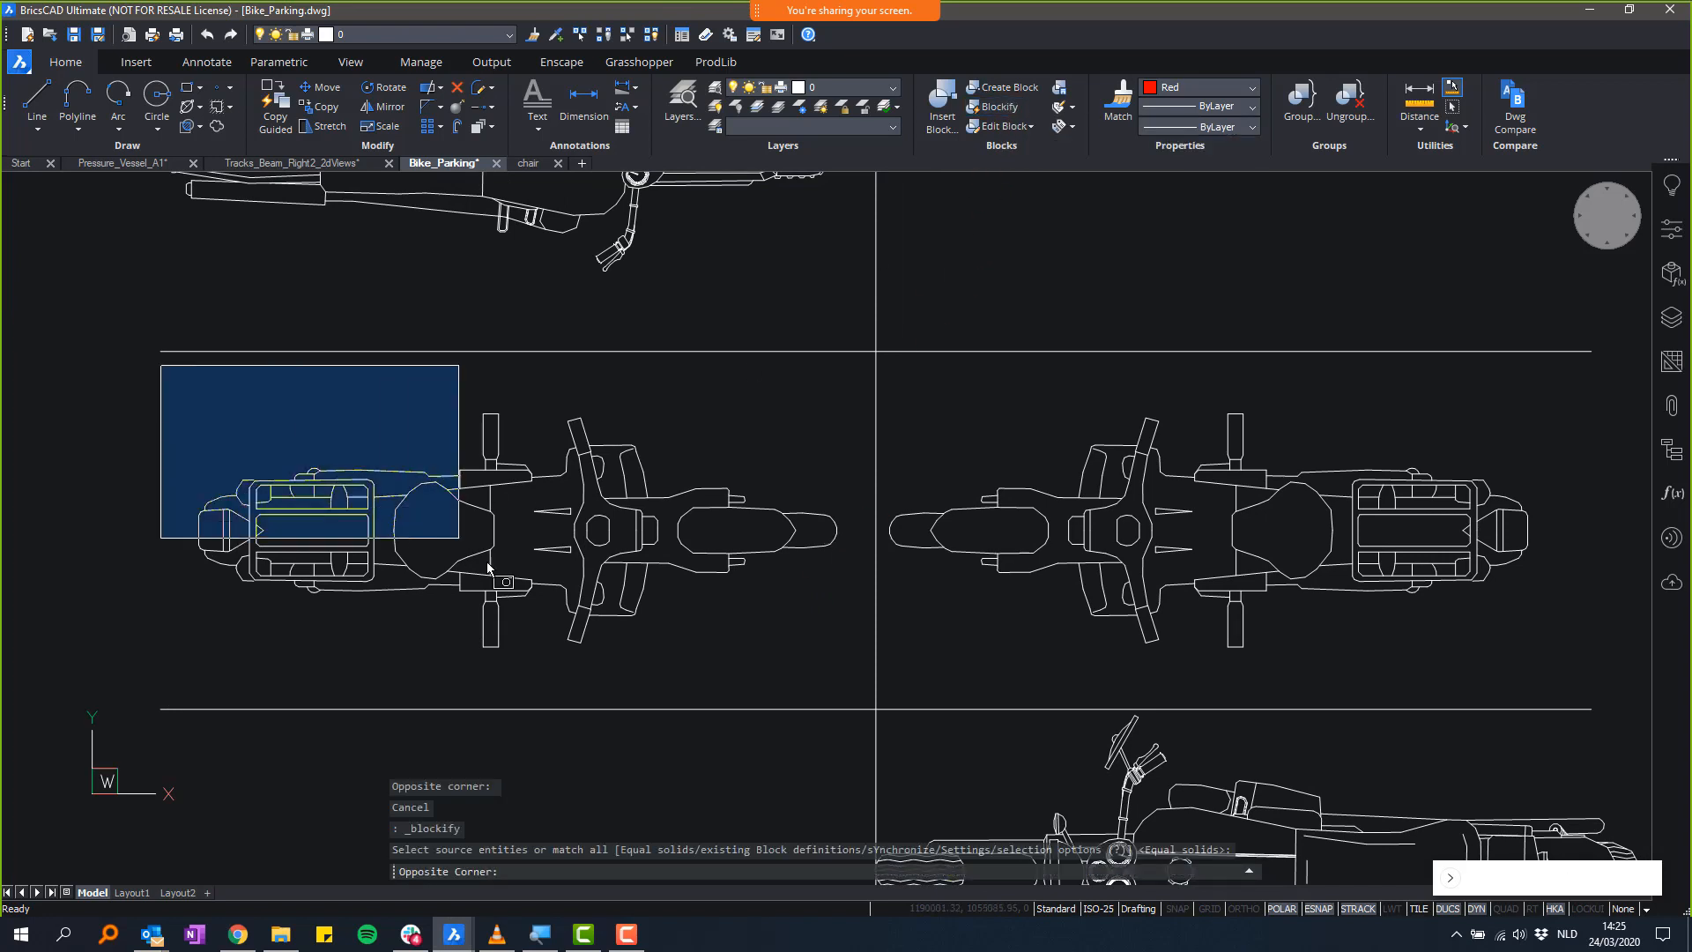
left_click(853, 694)
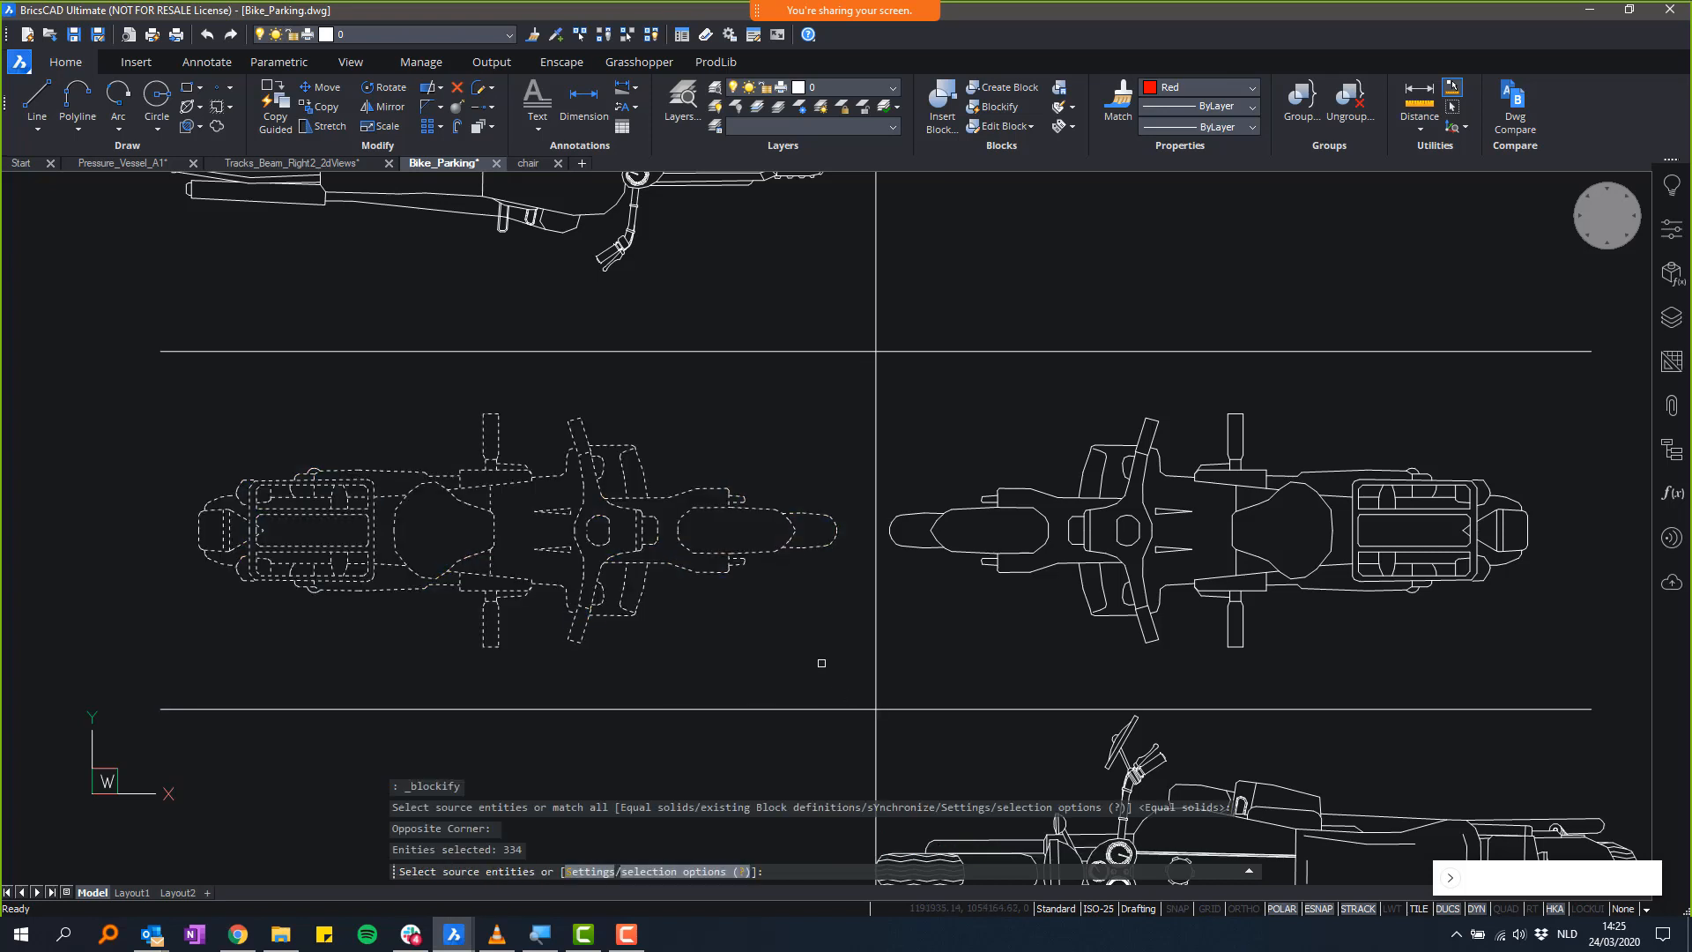
key("Return")
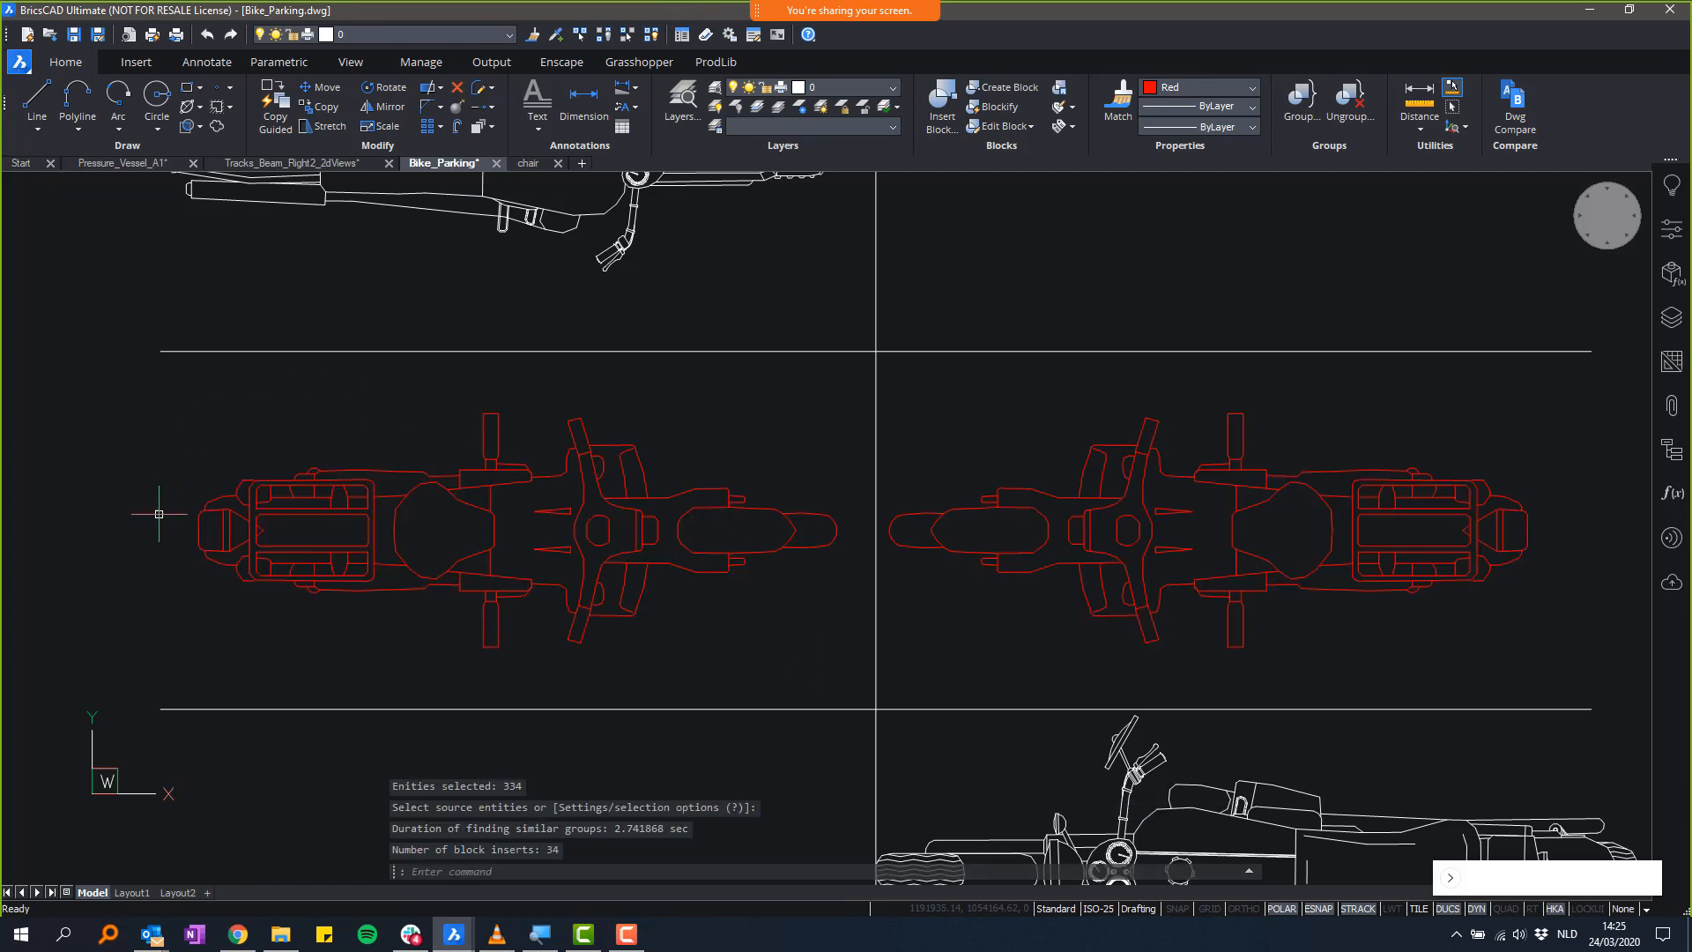
left_click(269, 585)
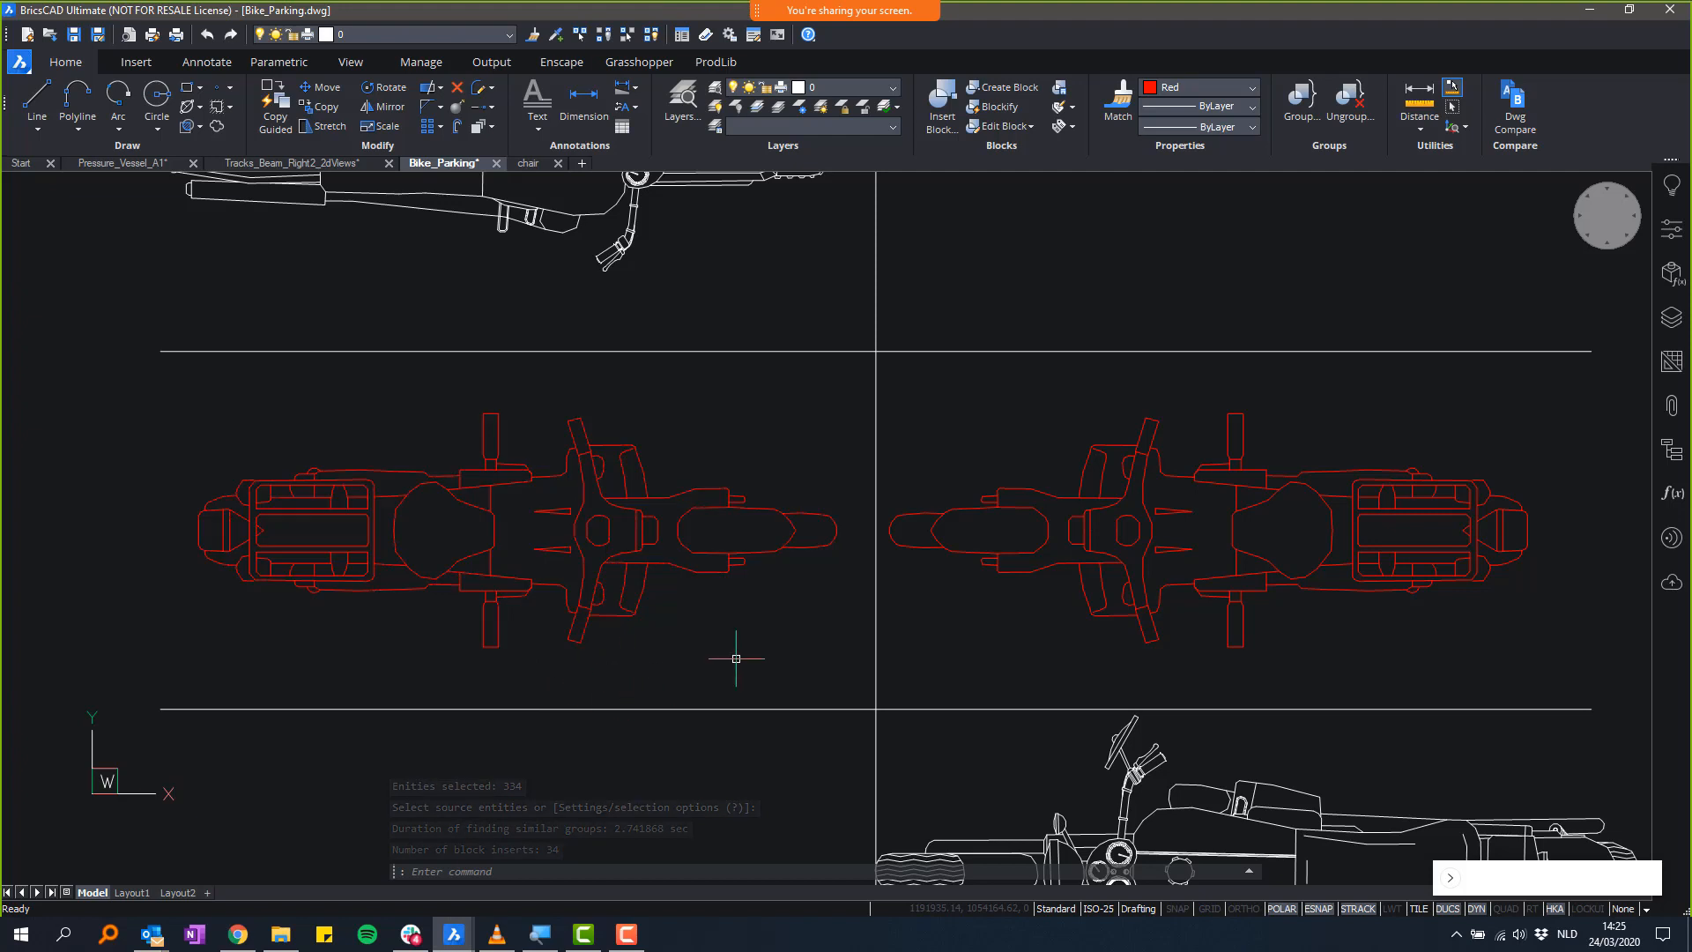
key("Escape")
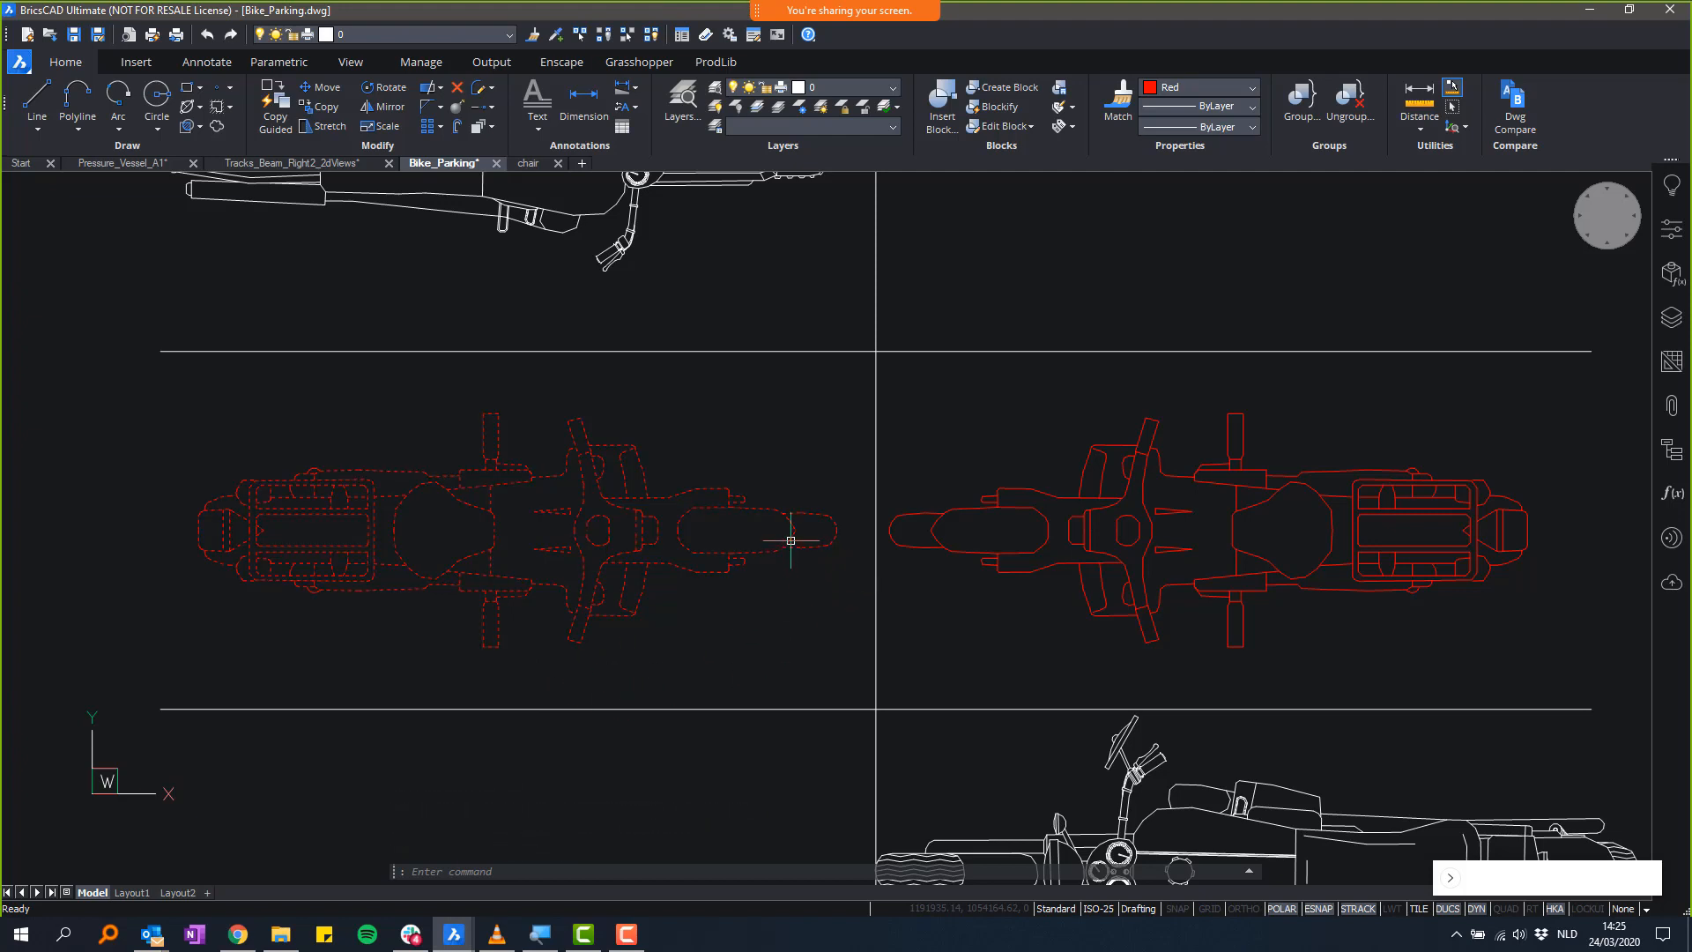
- Turn on the Quad and rollover tips (RT) settings, and inspect the block properties of a red motorcycle in the parking plan
left_click(1506, 908)
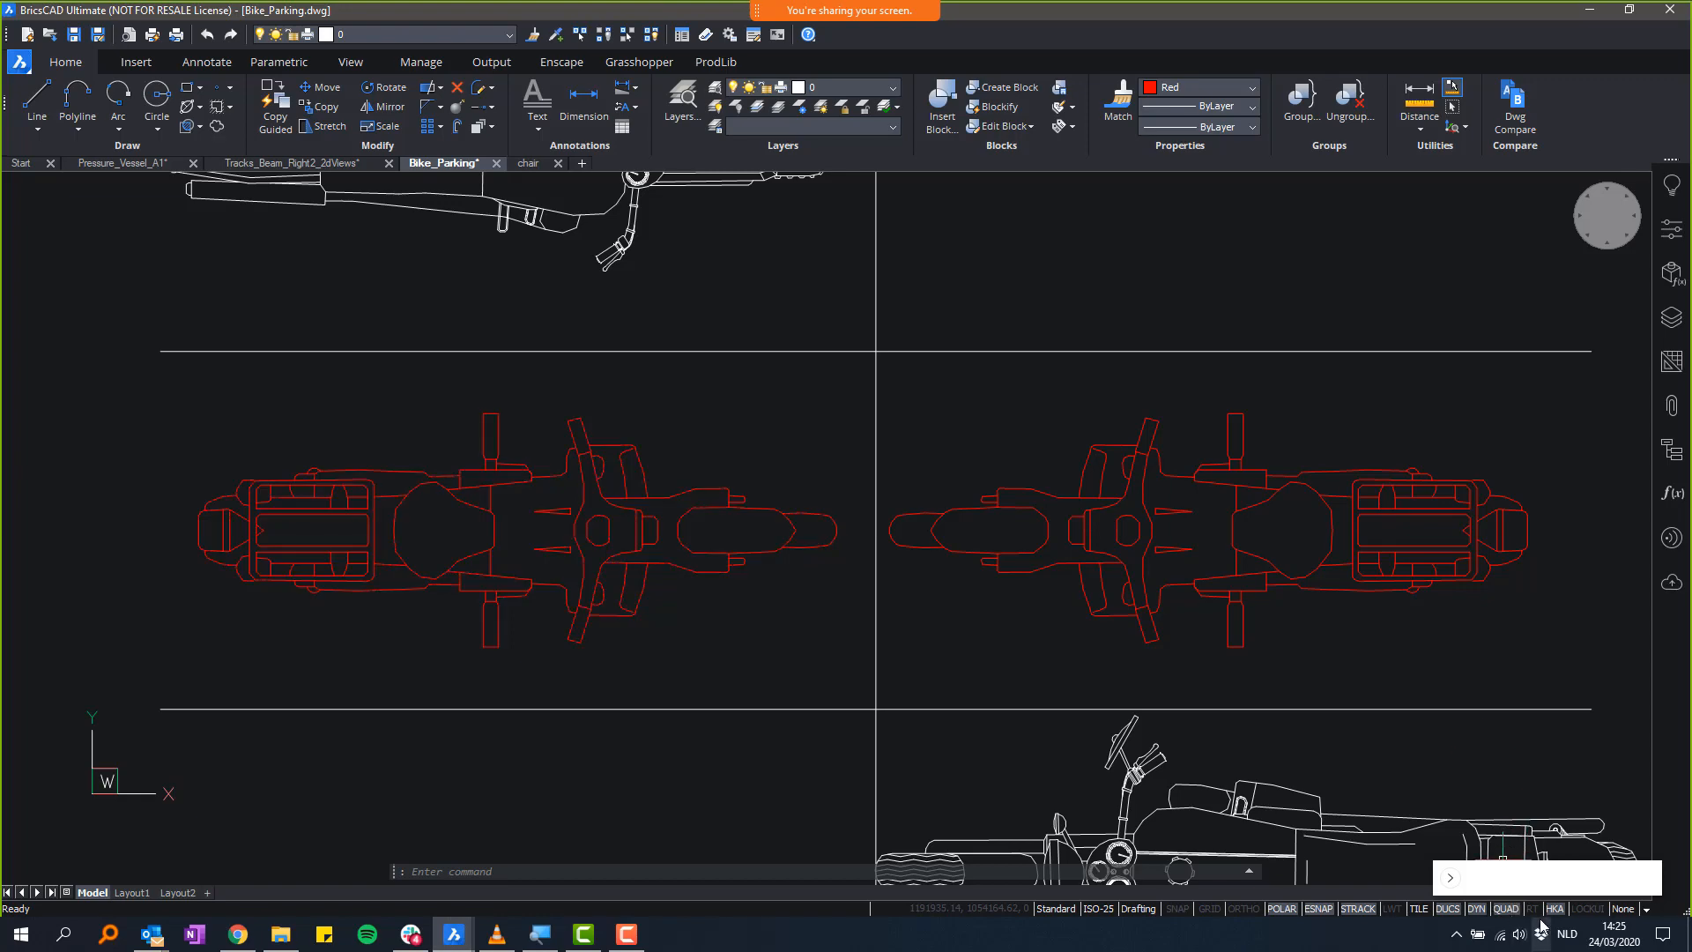
left_click(1533, 910)
mouse_move(1156, 423)
scroll(1156, 424, "down", 5)
scroll(677, 441, "up", 3)
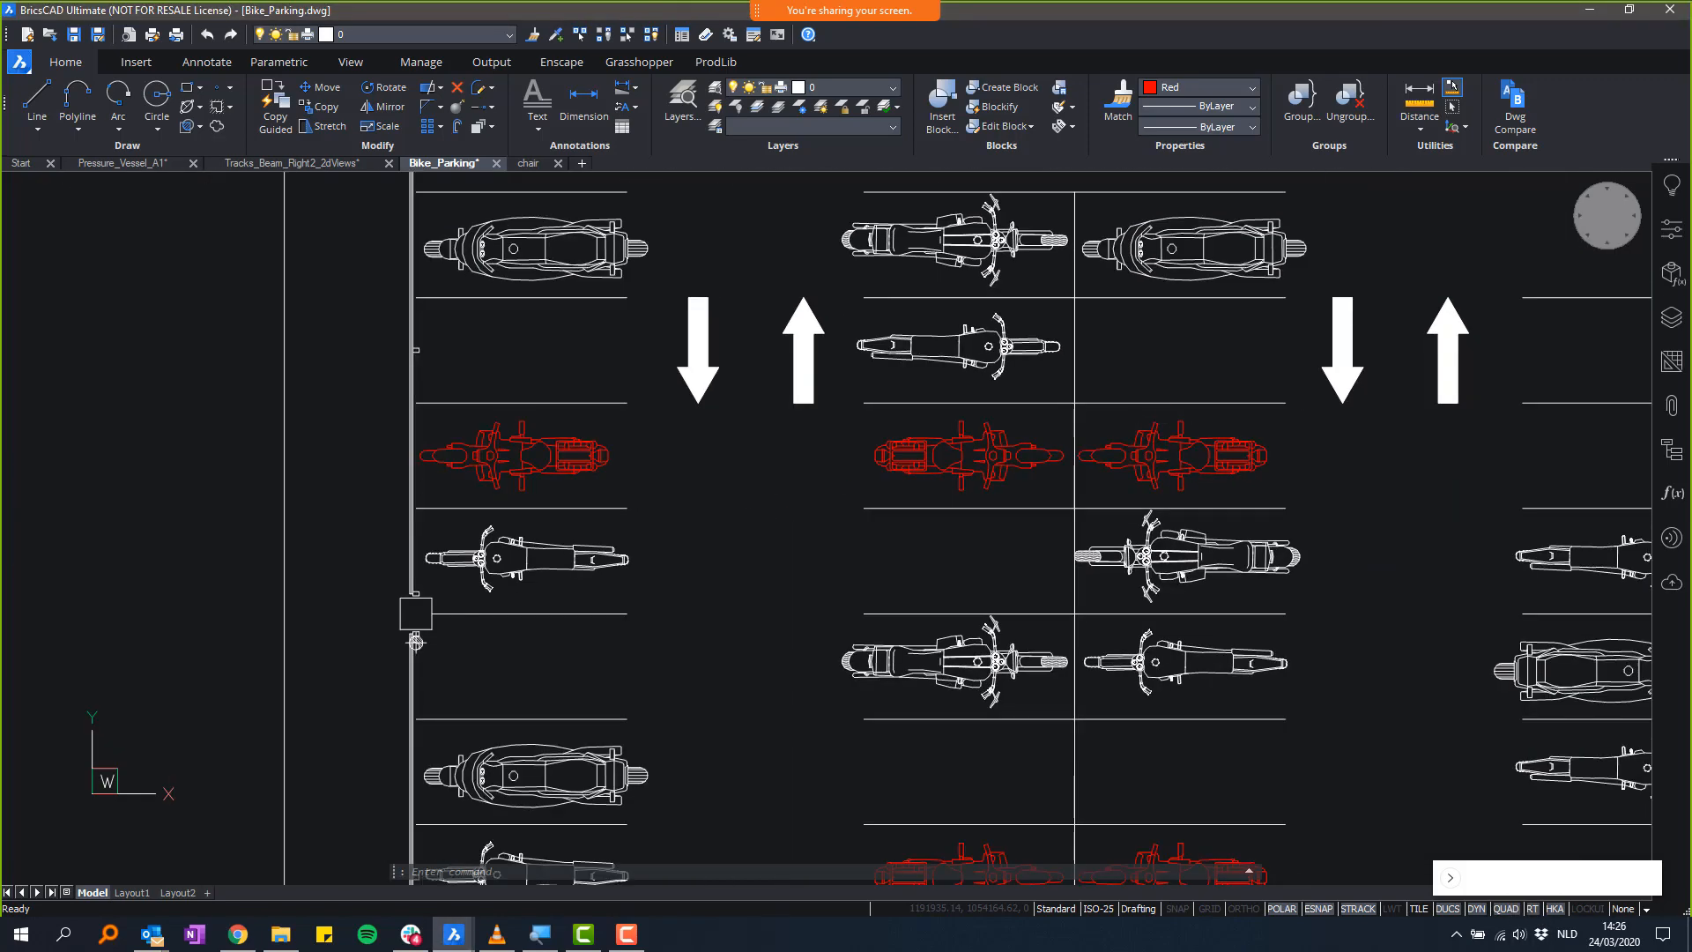
mouse_move(659, 445)
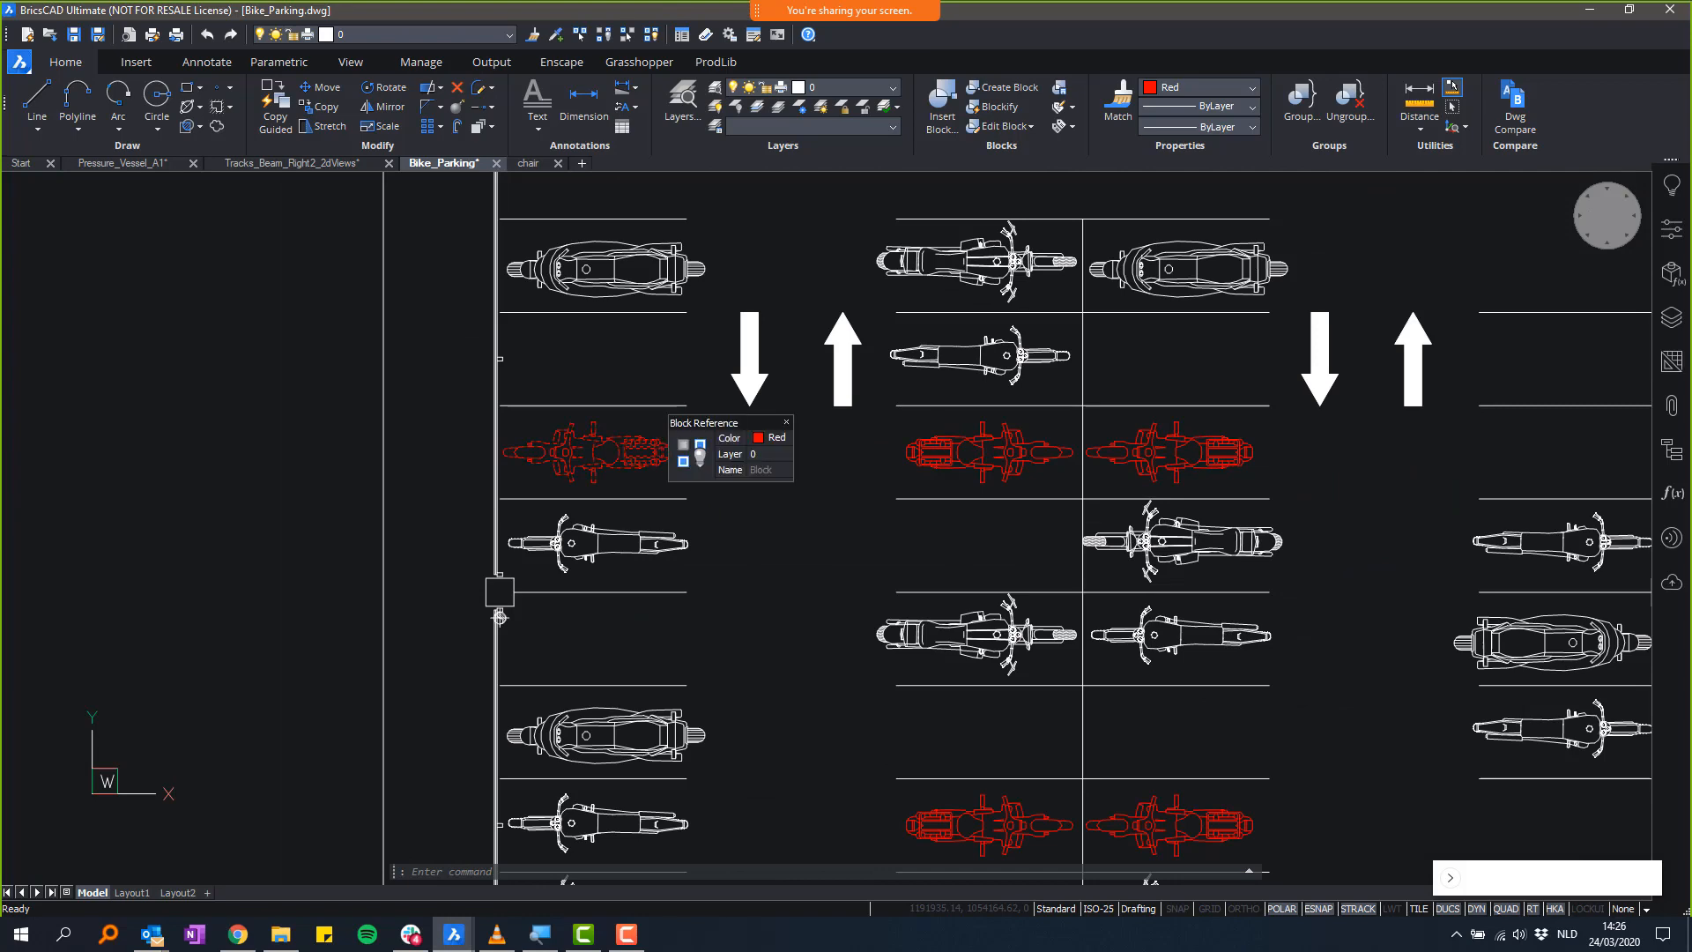
- Examine the blocks across the parking rows and the overlapping bikes outside the building, testing a crossing selection in the pile and clearing it
scroll(747, 457, "down", 3)
middle_click_drag(1095, 514, 1137, 283)
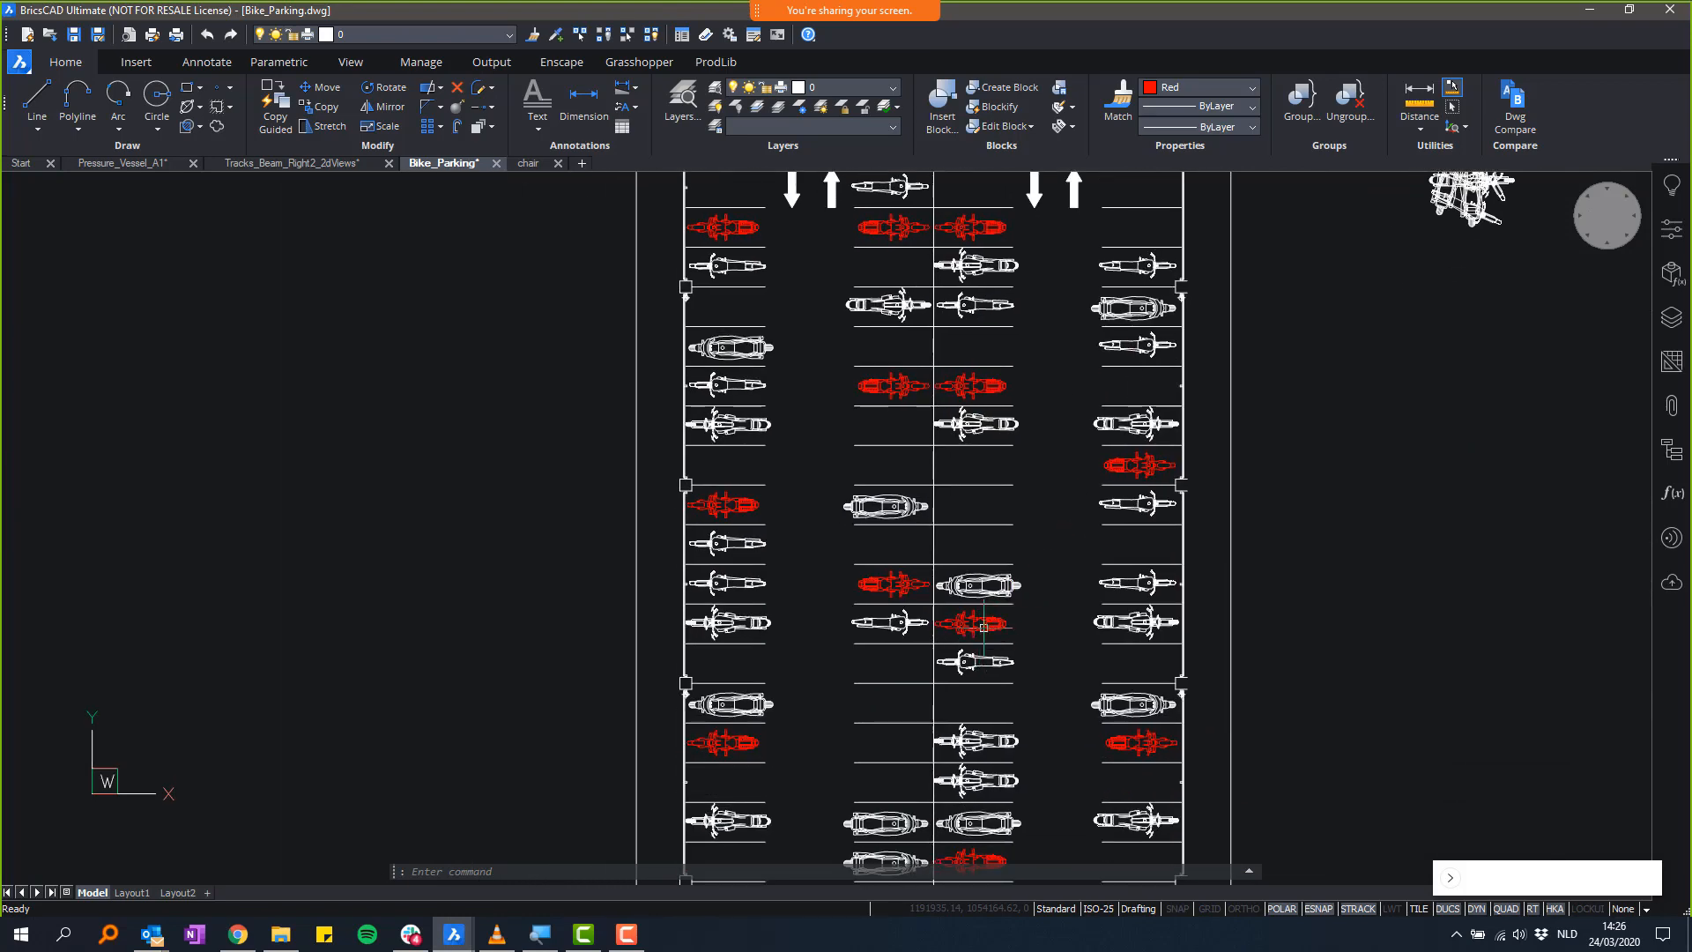
scroll(995, 608, "down", 2)
middle_click_drag(1004, 590, 964, 356)
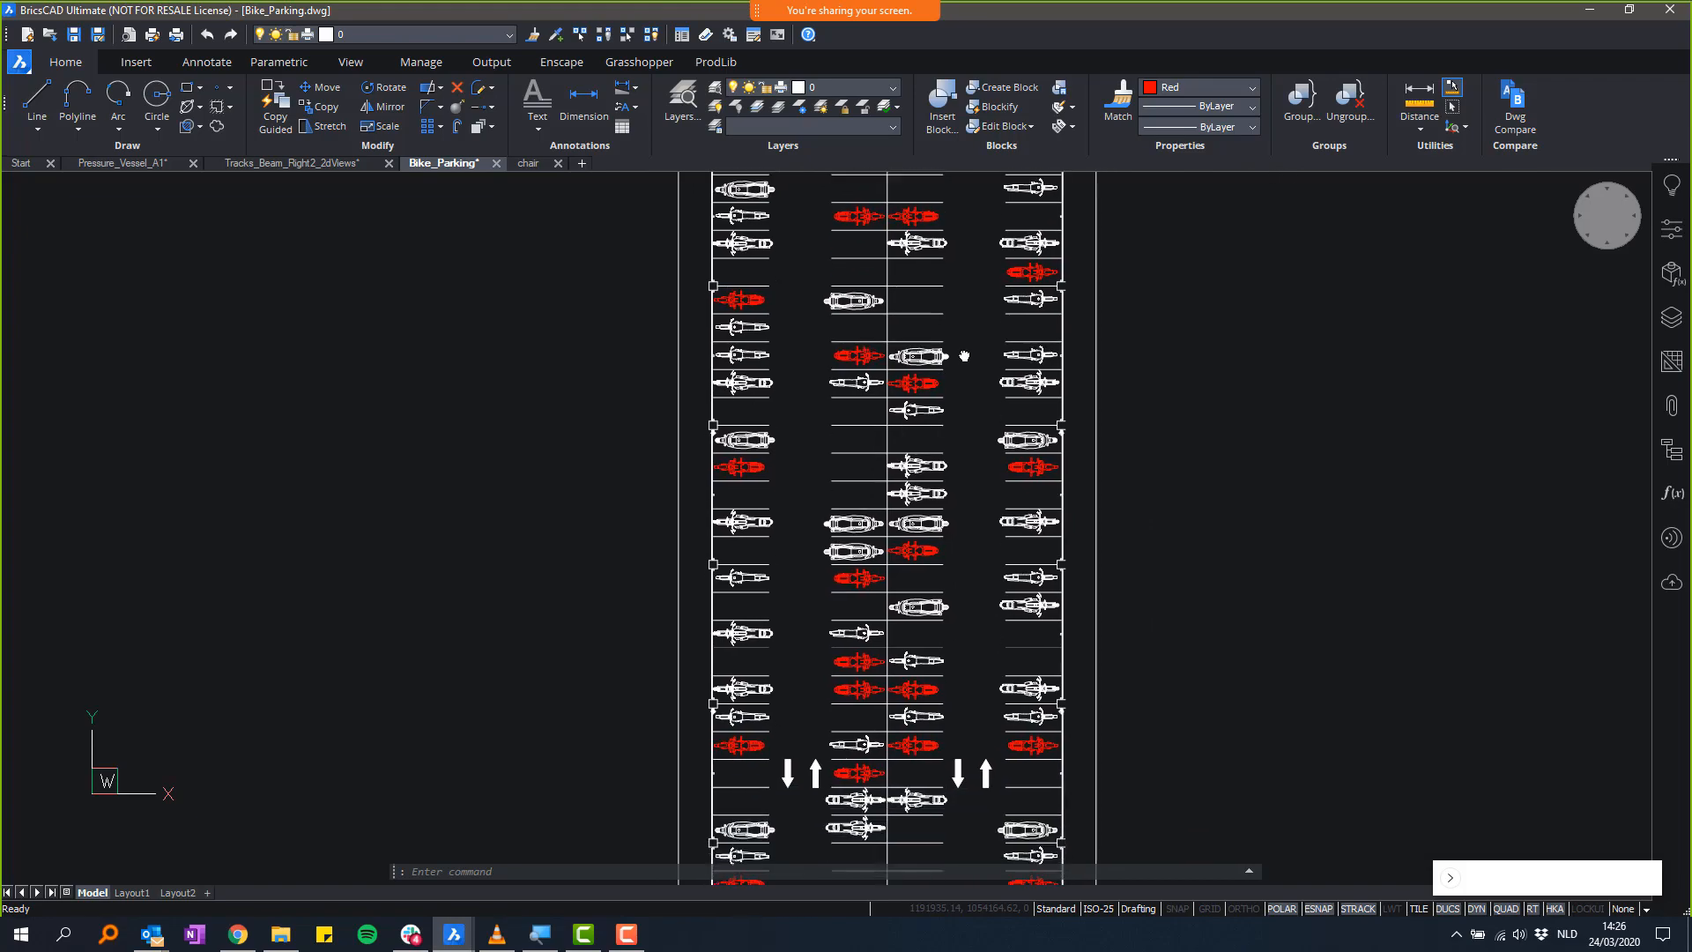
middle_click_drag(1106, 361, 757, 765)
scroll(912, 467, "up", 10)
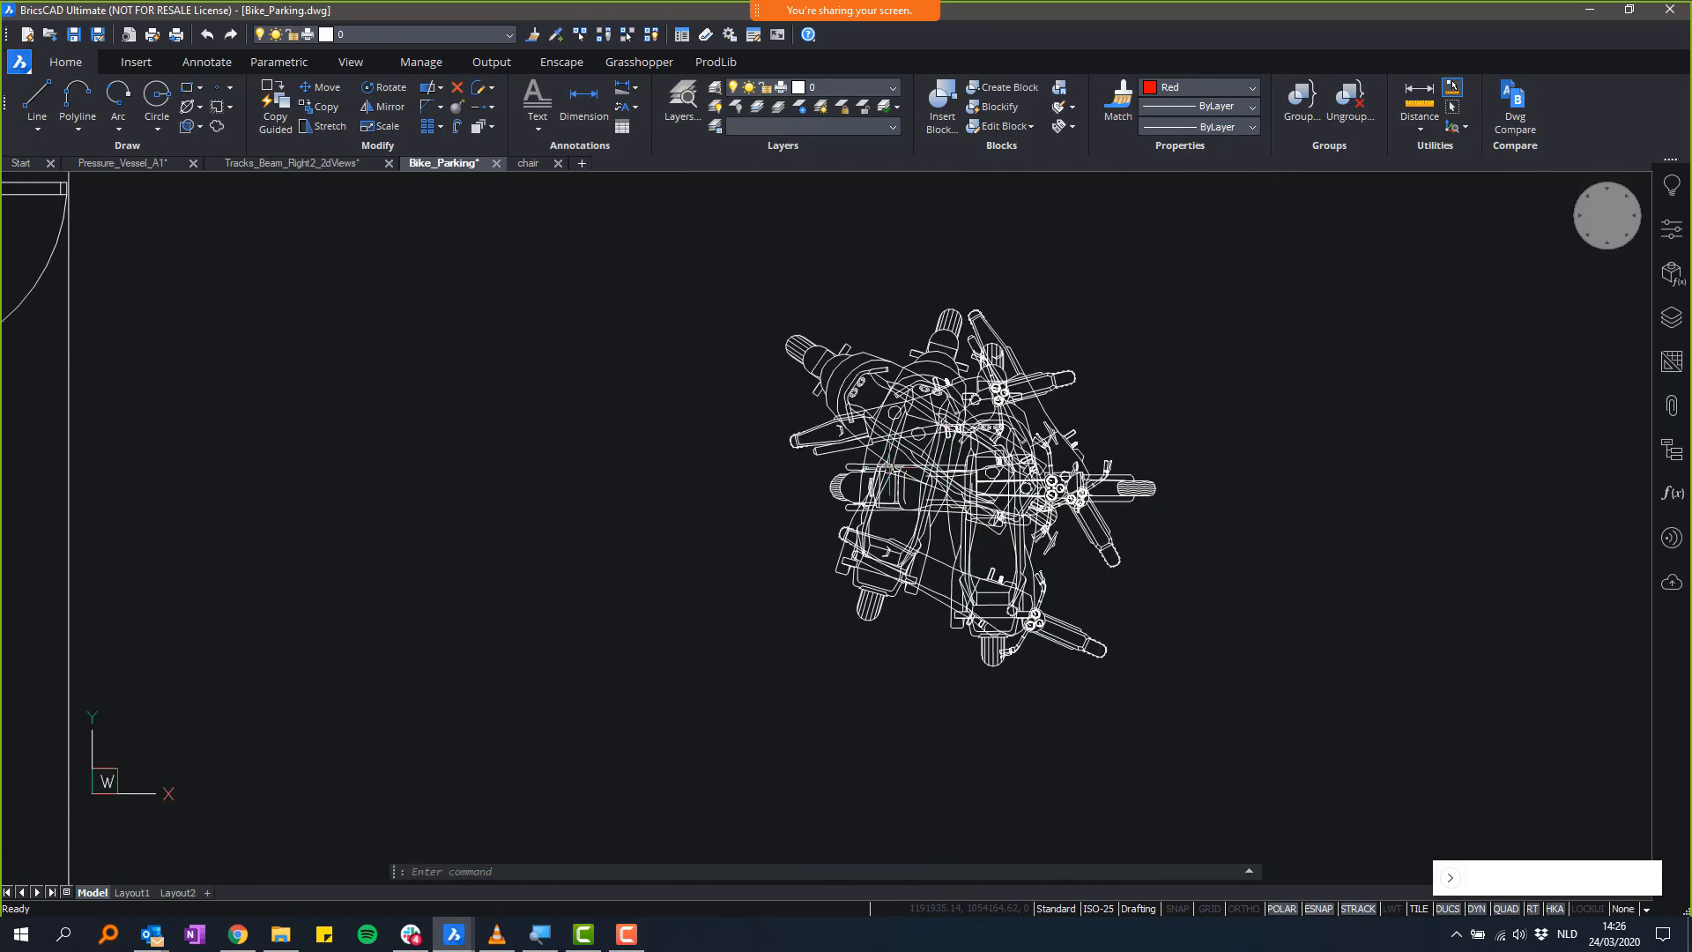
scroll(1062, 430, "up", 8)
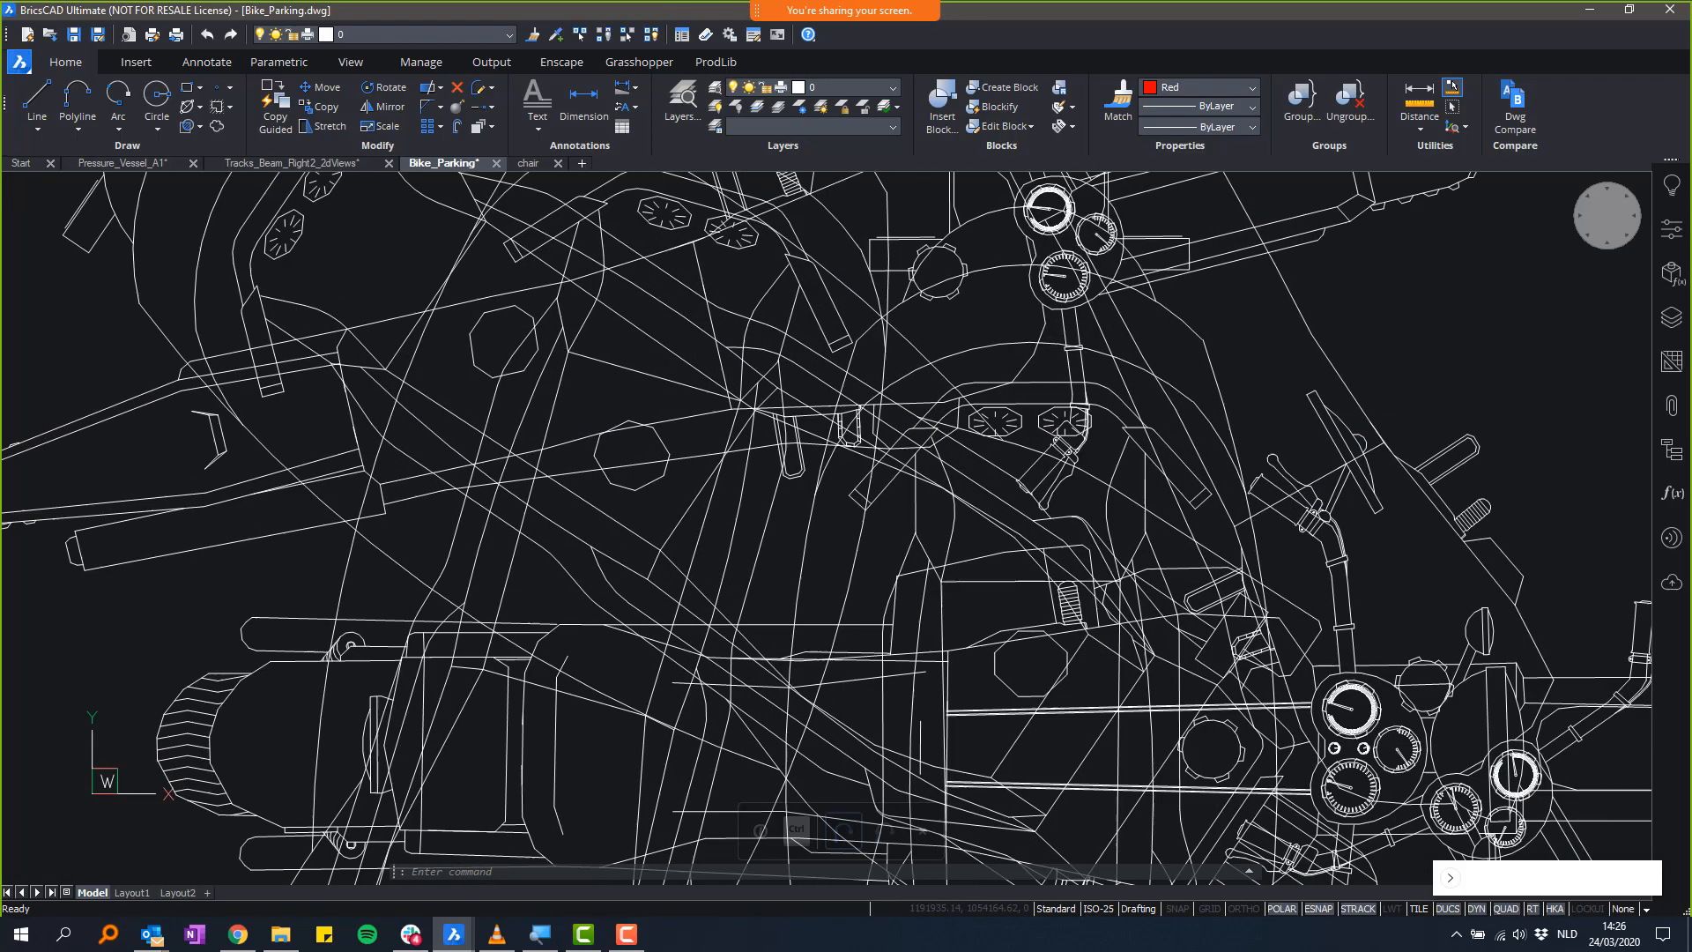
scroll(927, 433, "up", 8)
left_click_drag(1140, 611, 703, 288)
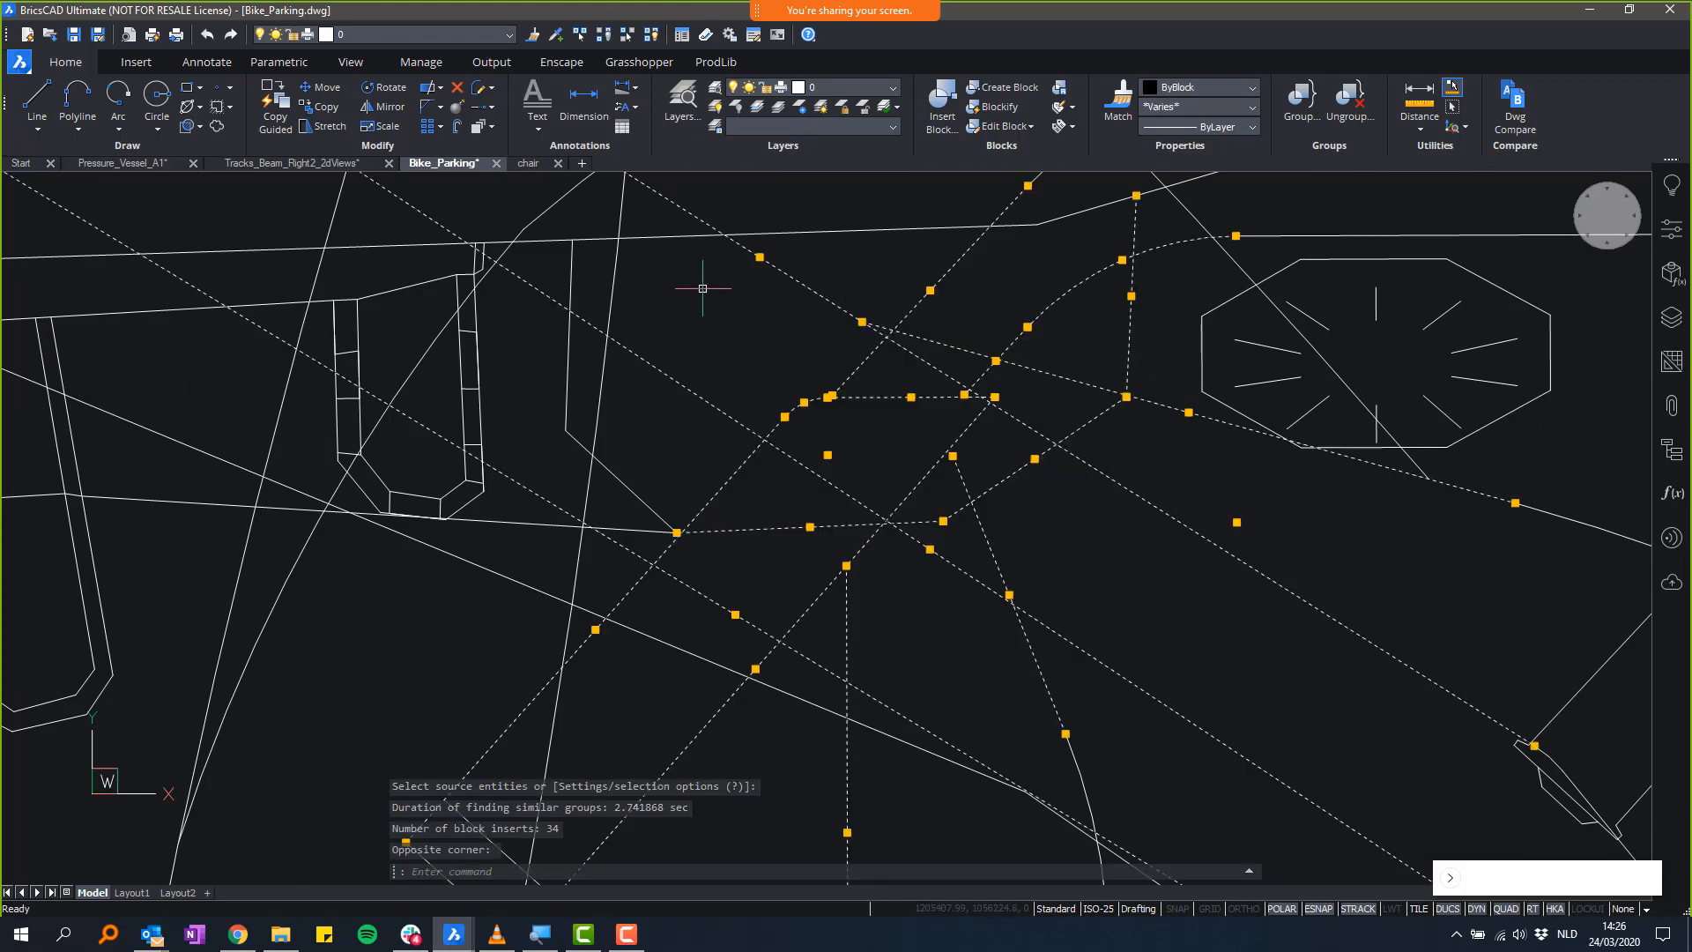
scroll(846, 410, "down", 6)
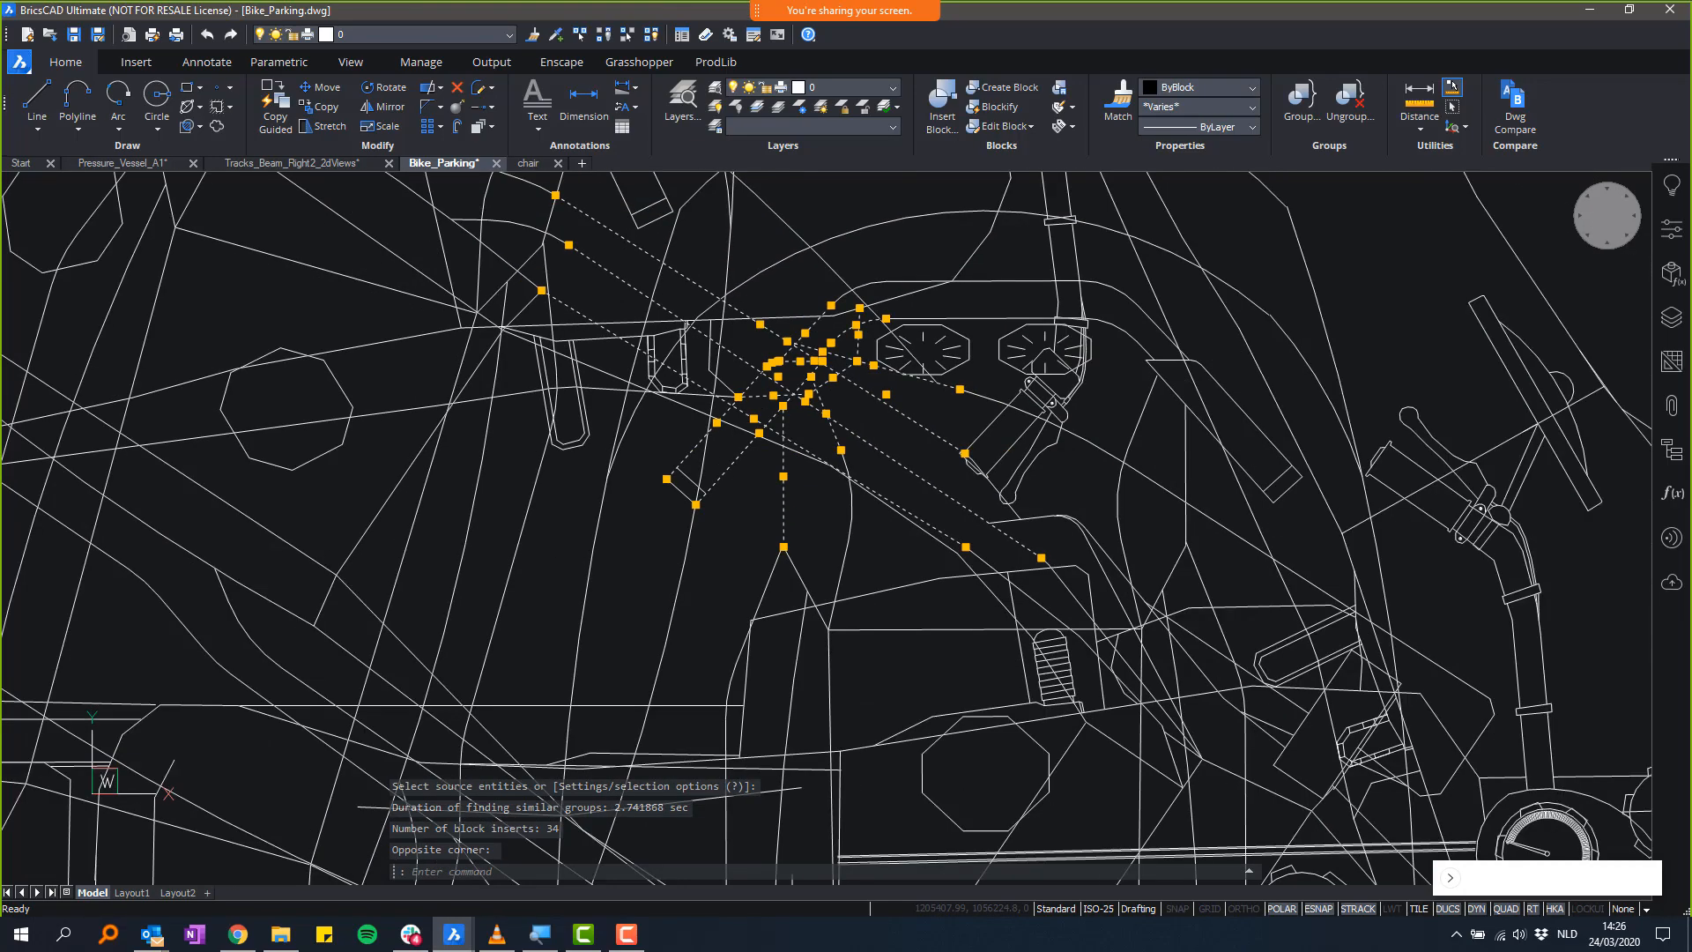
scroll(812, 375, "down", 10)
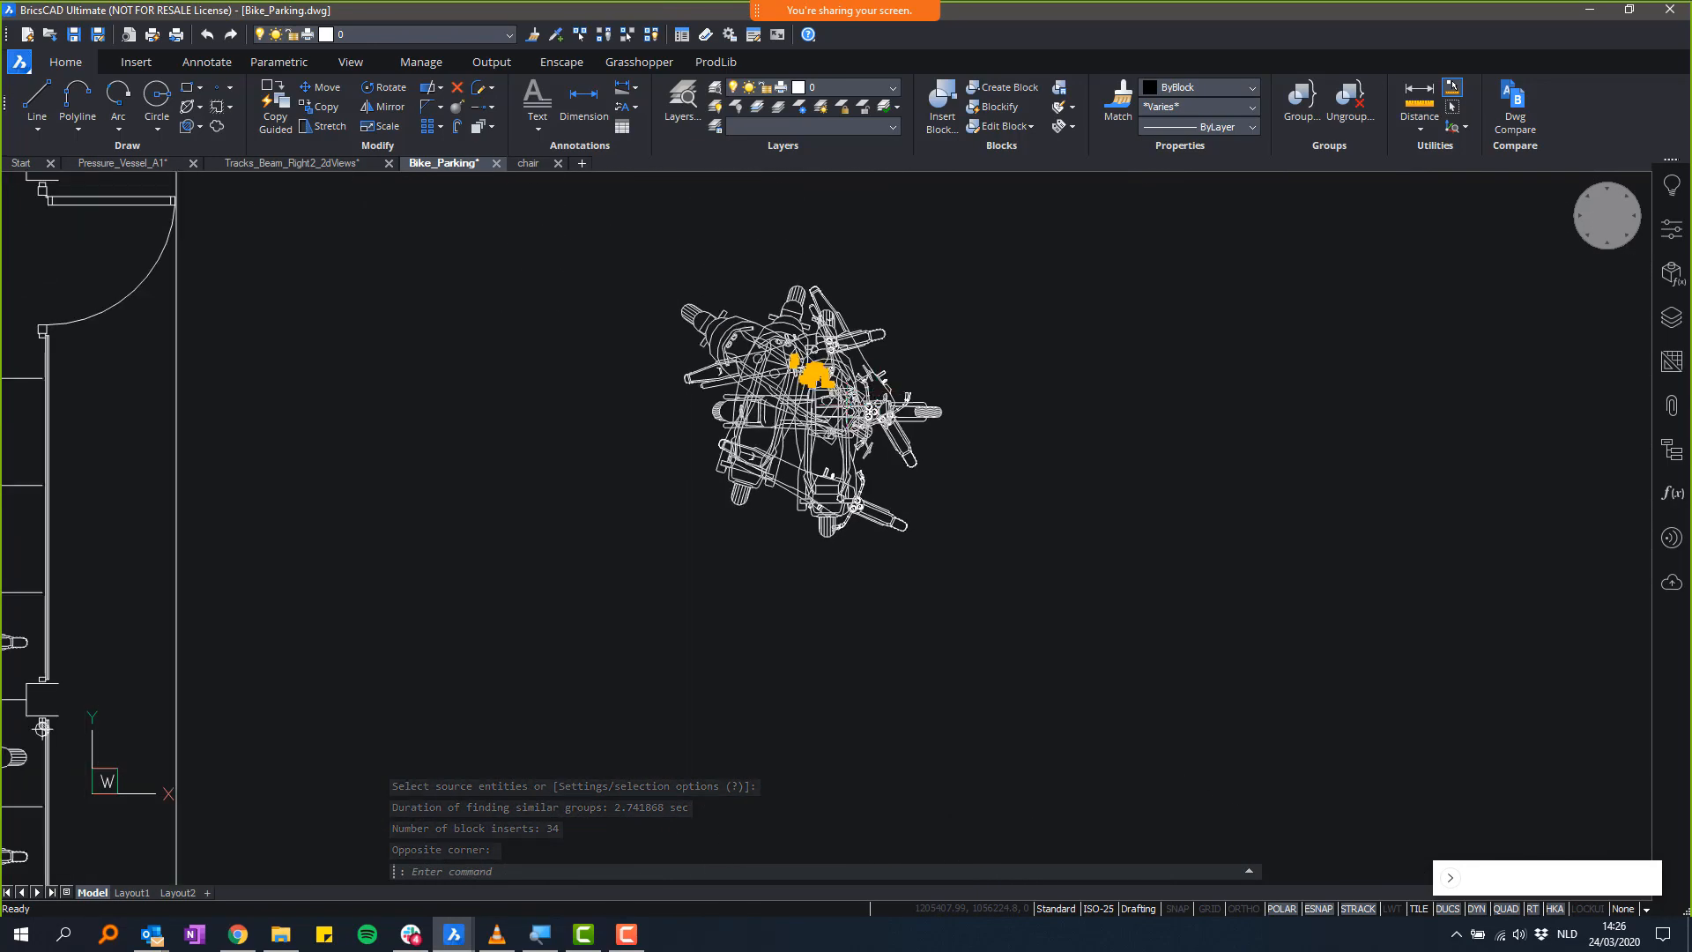
key("Escape")
- Convert the scooter right of the centre line in the top parking row and its matching copies into blocks with Blockify
mouse_move(42, 728)
middle_mouse_down()
mouse_move(139, 733)
mouse_move(203, 790)
middle_mouse_up()
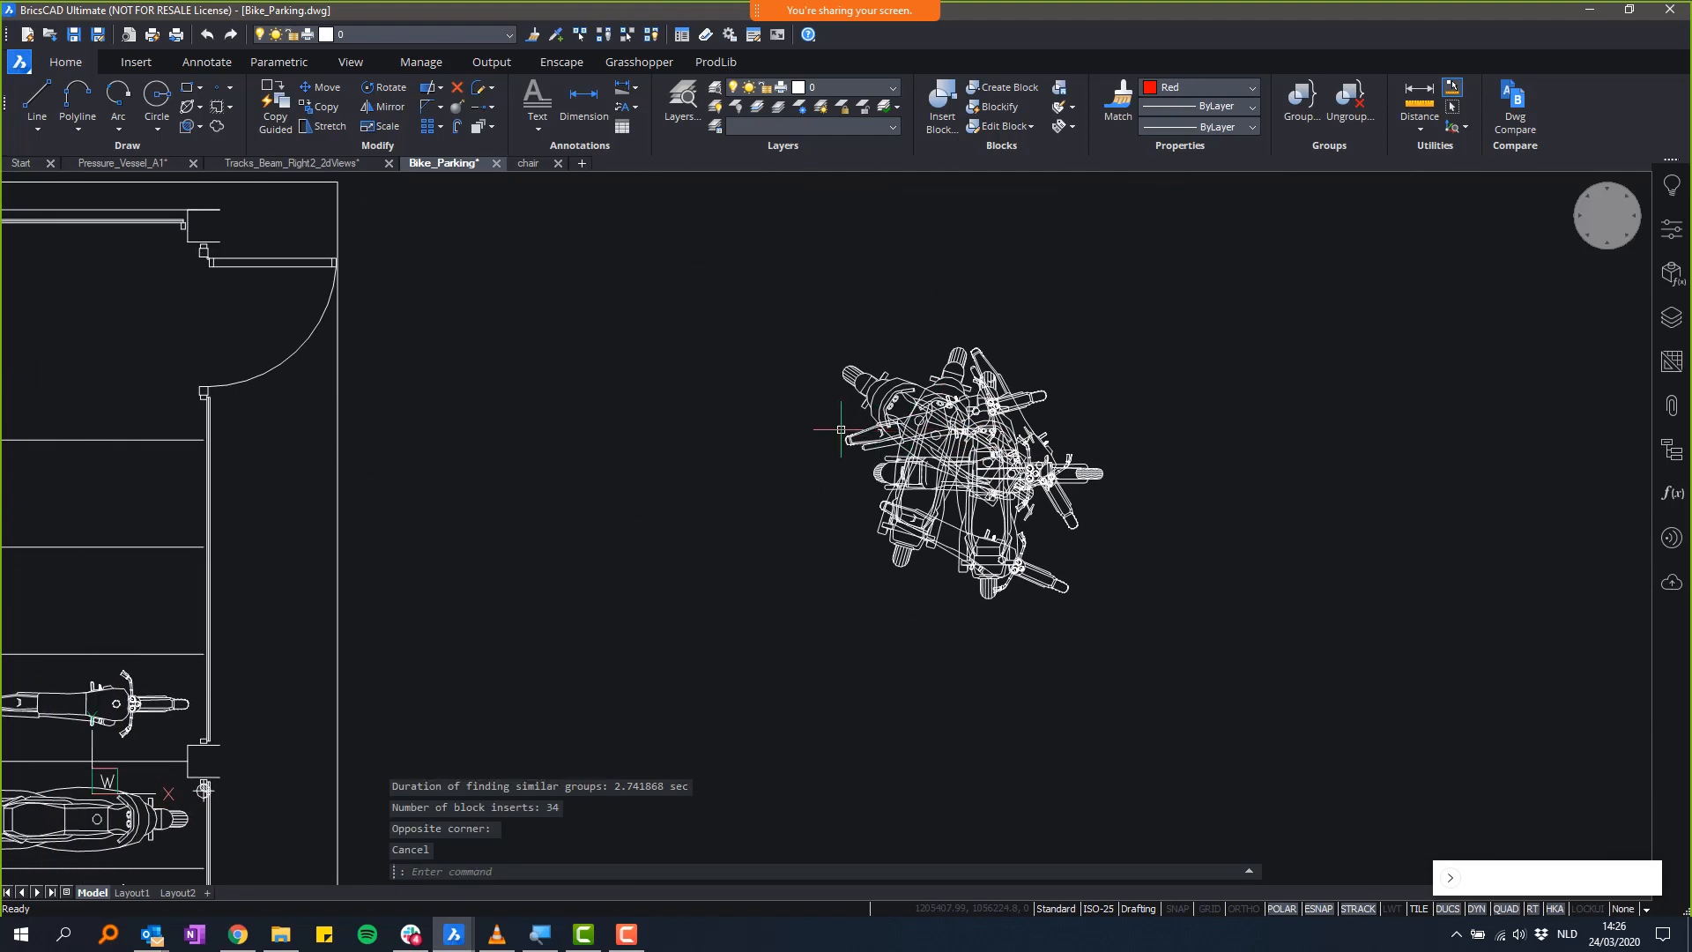
middle_click_drag(841, 429, 983, 435)
mouse_move(386, 493)
middle_mouse_down()
mouse_move(770, 382)
mouse_move(785, 486)
middle_mouse_up()
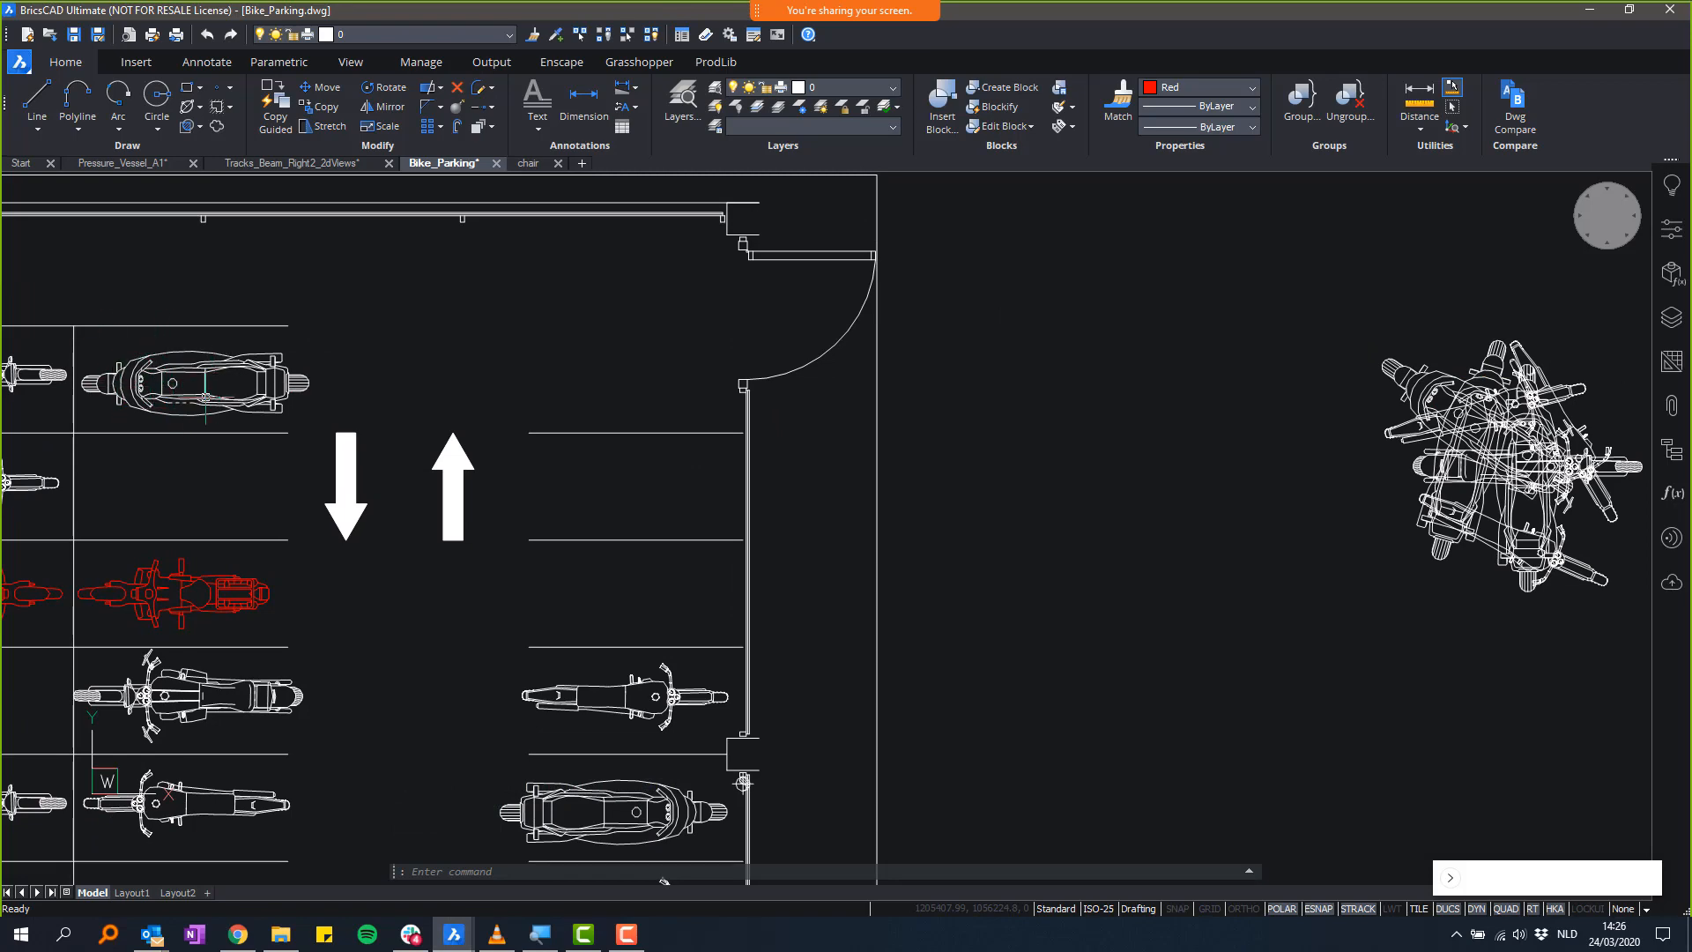
scroll(635, 321, "up", 2)
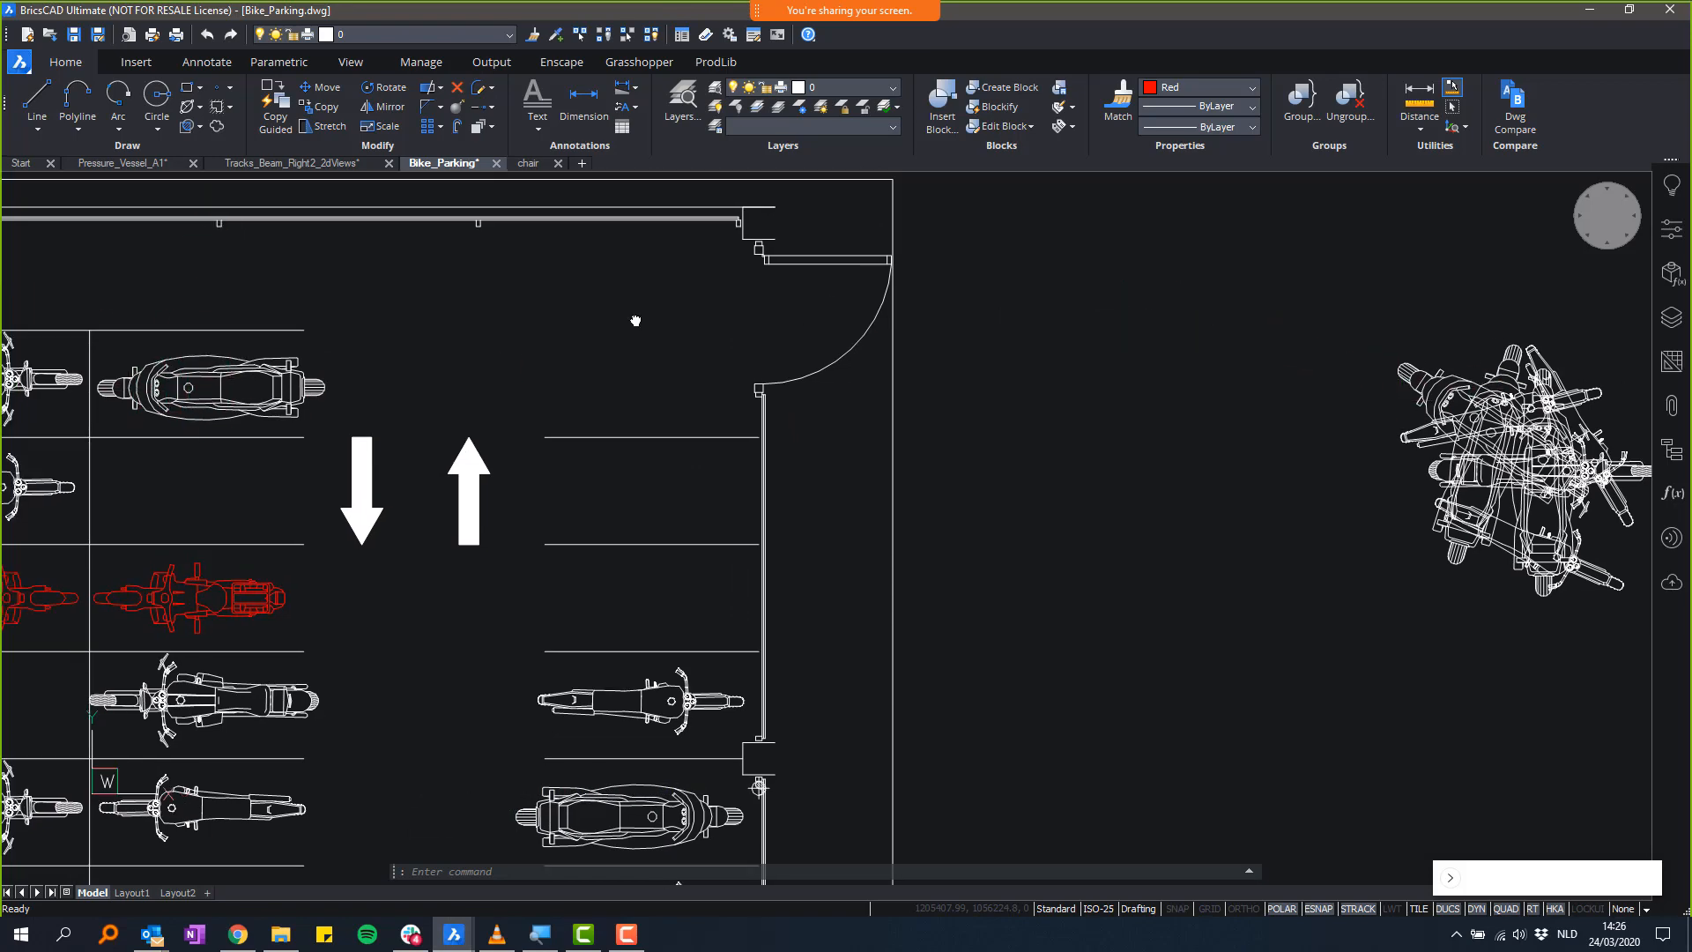
middle_click_drag(517, 317, 1249, 320)
scroll(820, 337, "up", 5)
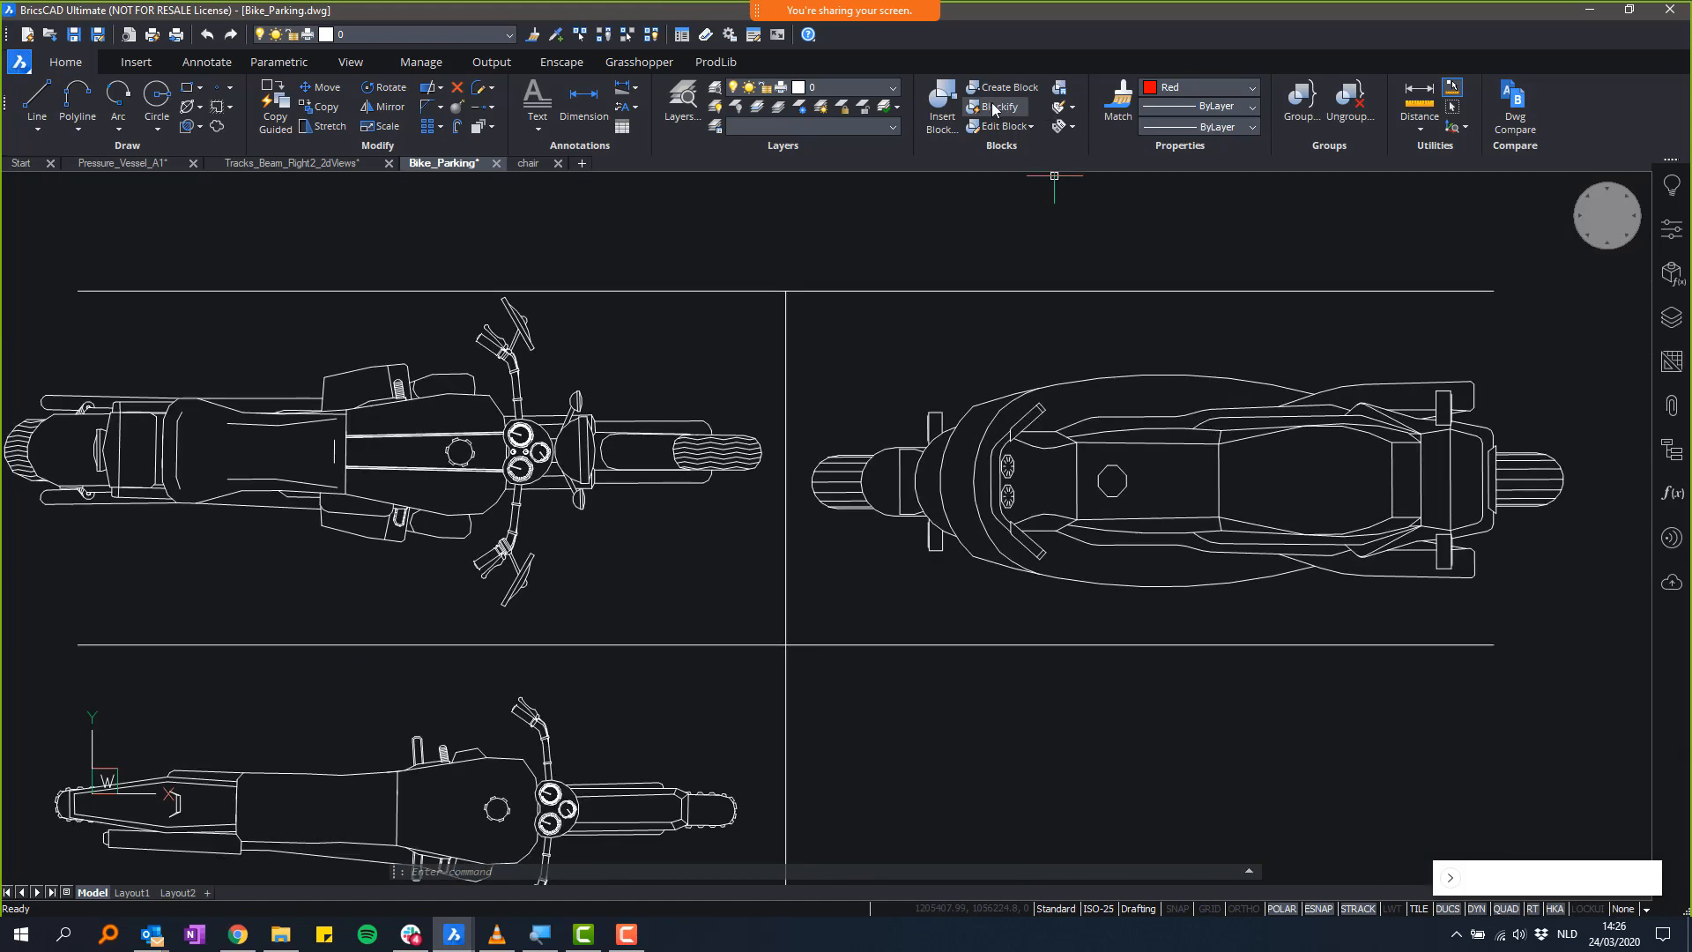
left_click_drag(782, 222, 1585, 622)
key("Return")
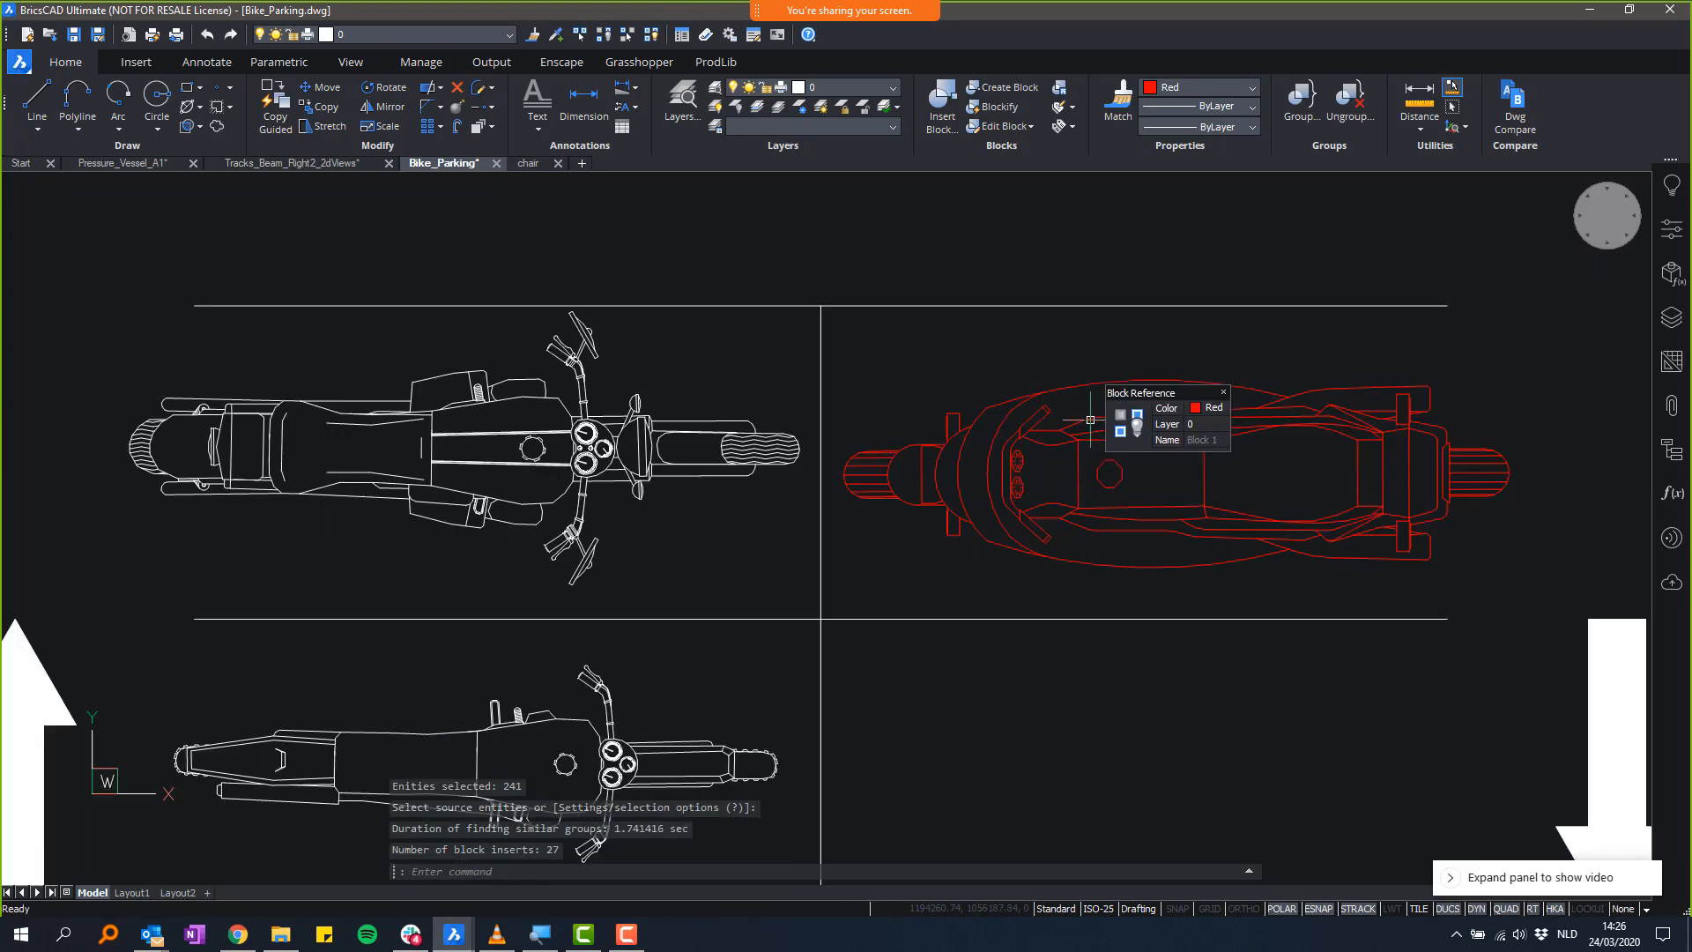
- Move the upper-left scooter block out of the pile of overlapping bikes into the empty space beside it using the manipulator
scroll(1088, 421, "down", 6)
middle_click_drag(1028, 401, 689, 300)
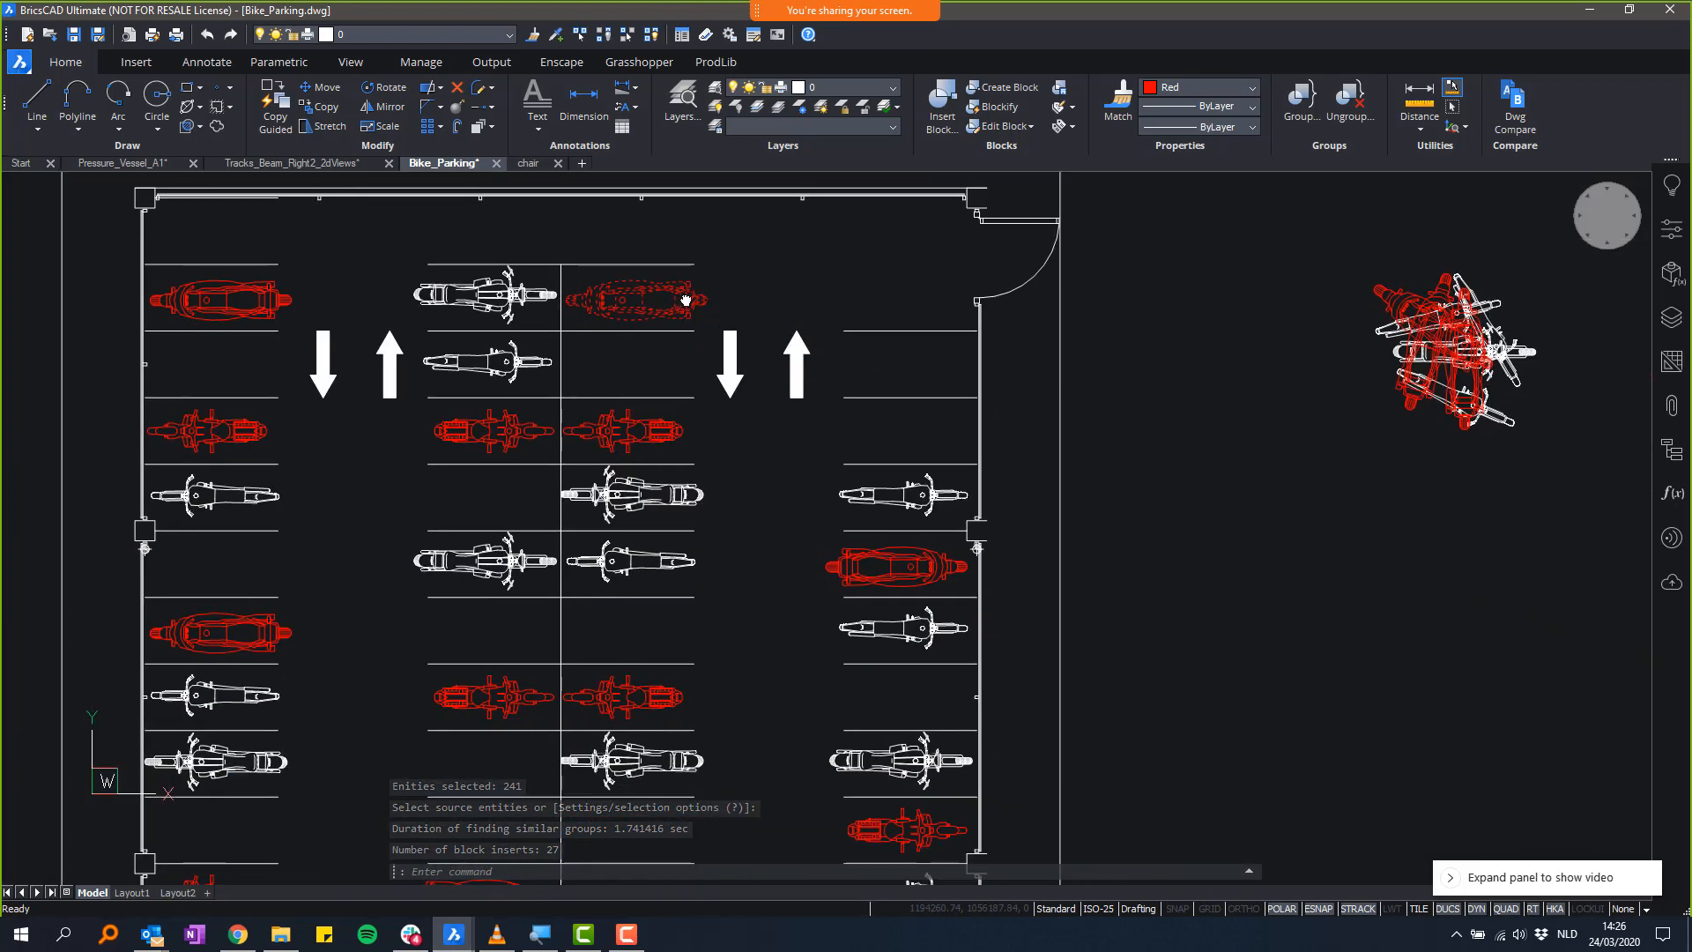
scroll(689, 300, "down", 1)
scroll(1271, 285, "up", 5)
middle_click_drag(1271, 286, 1008, 258)
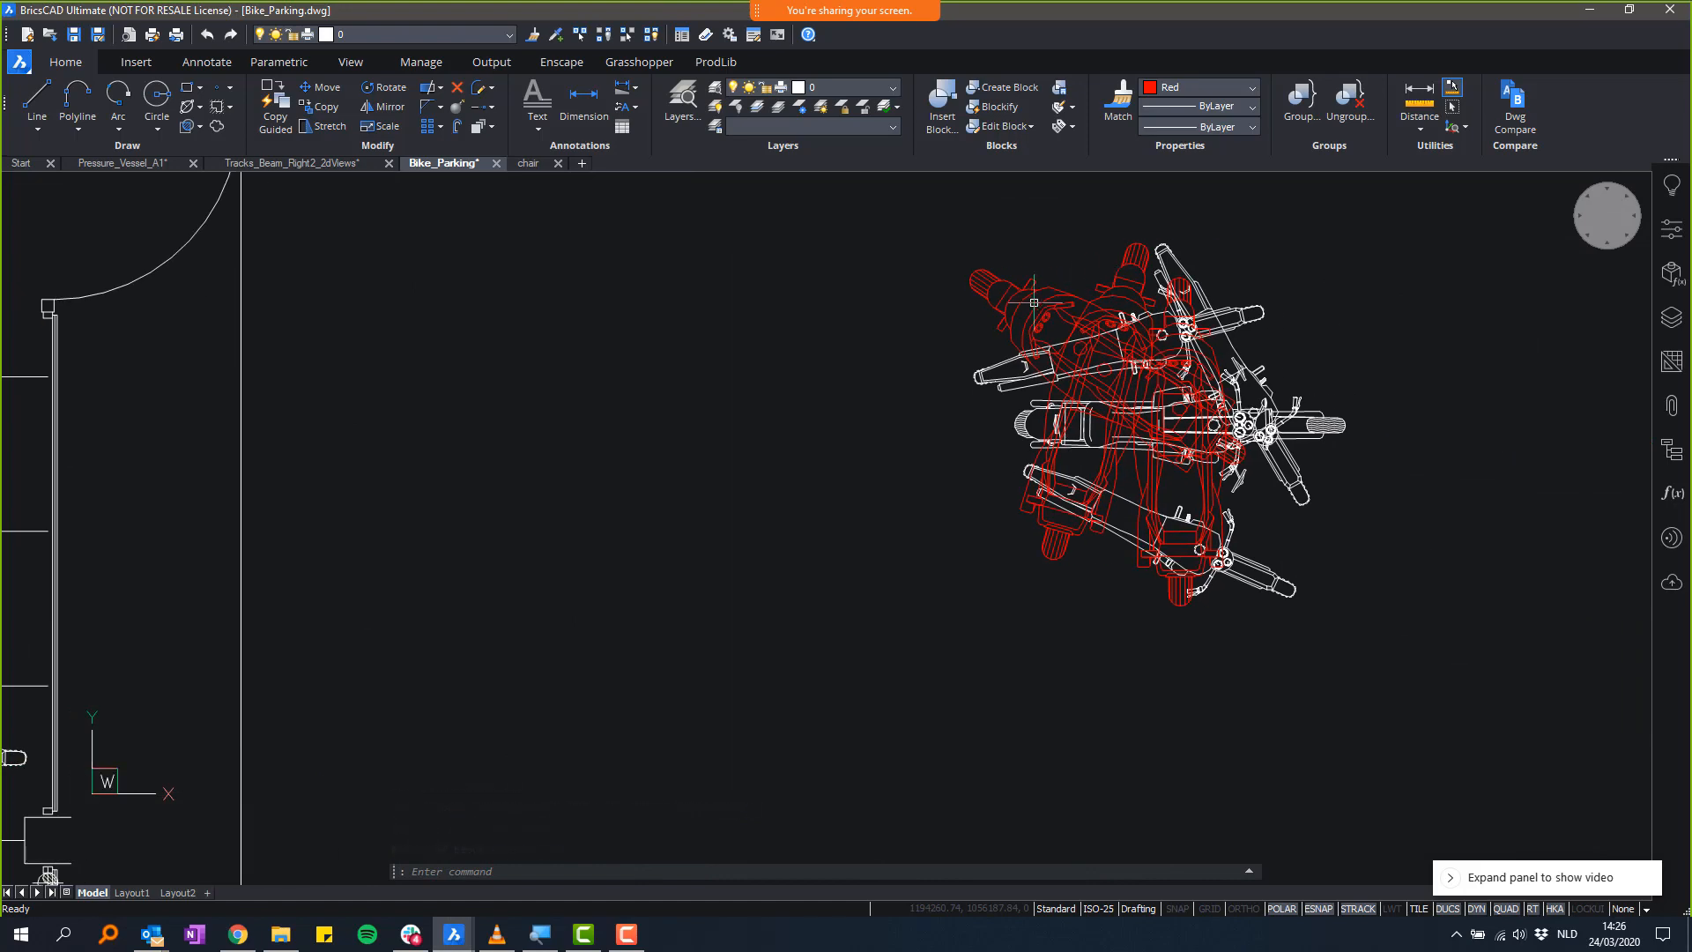
left_click(1031, 302)
key("Escape")
left_click(1031, 297)
left_click(1031, 297)
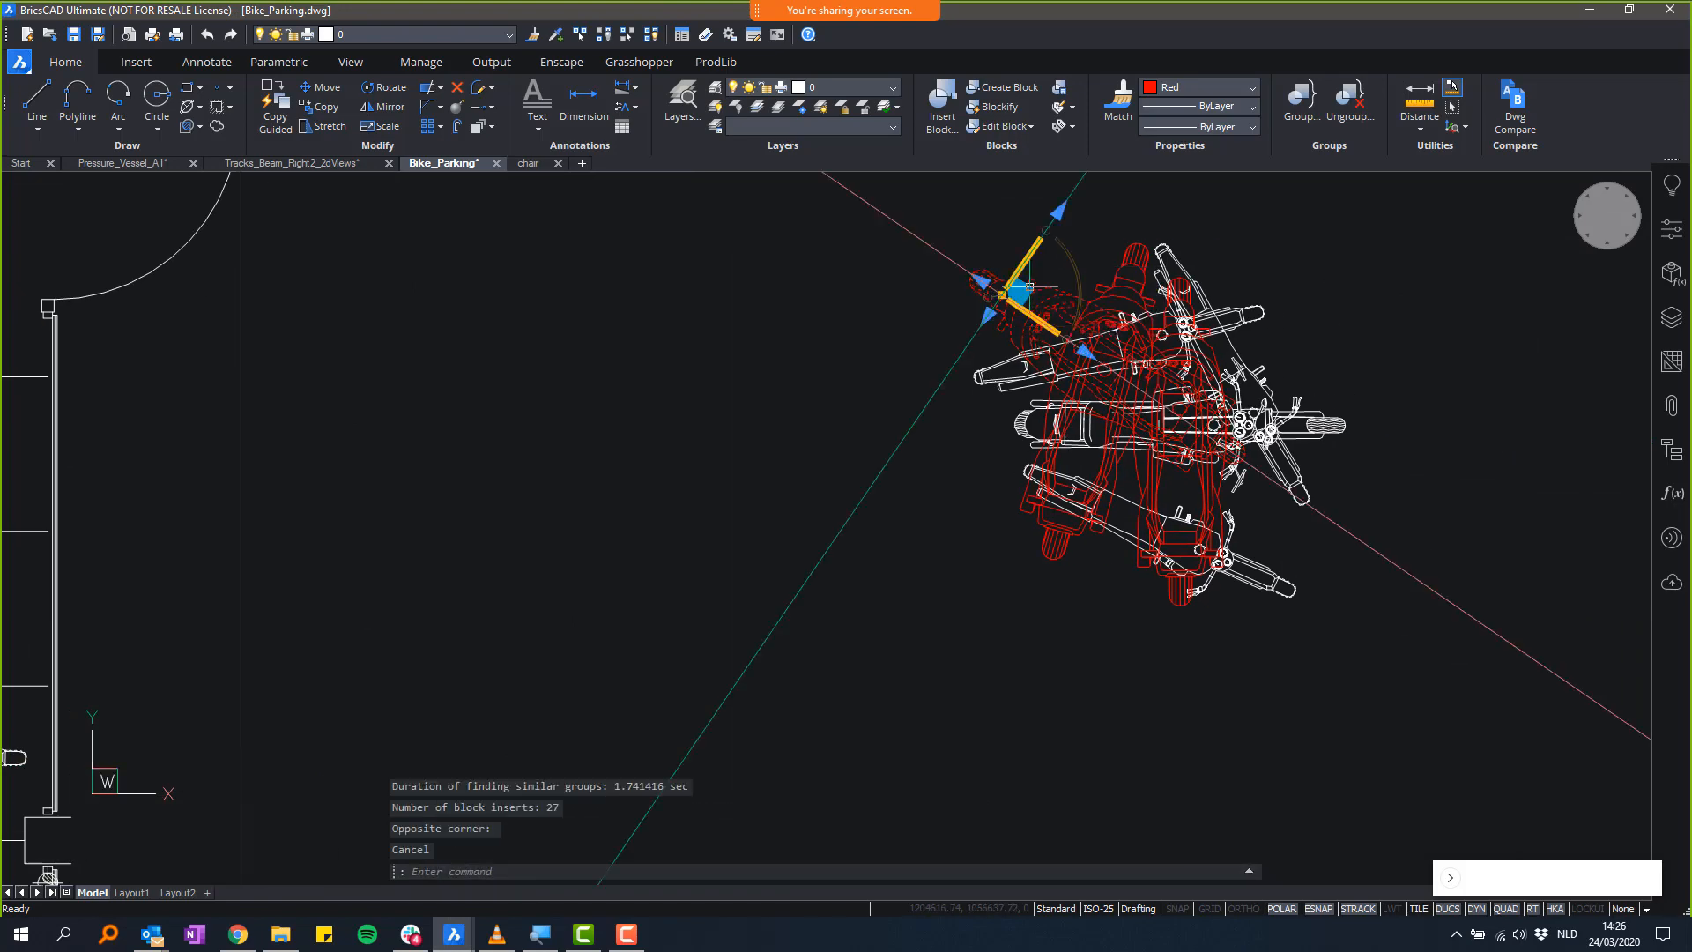
left_click(593, 380)
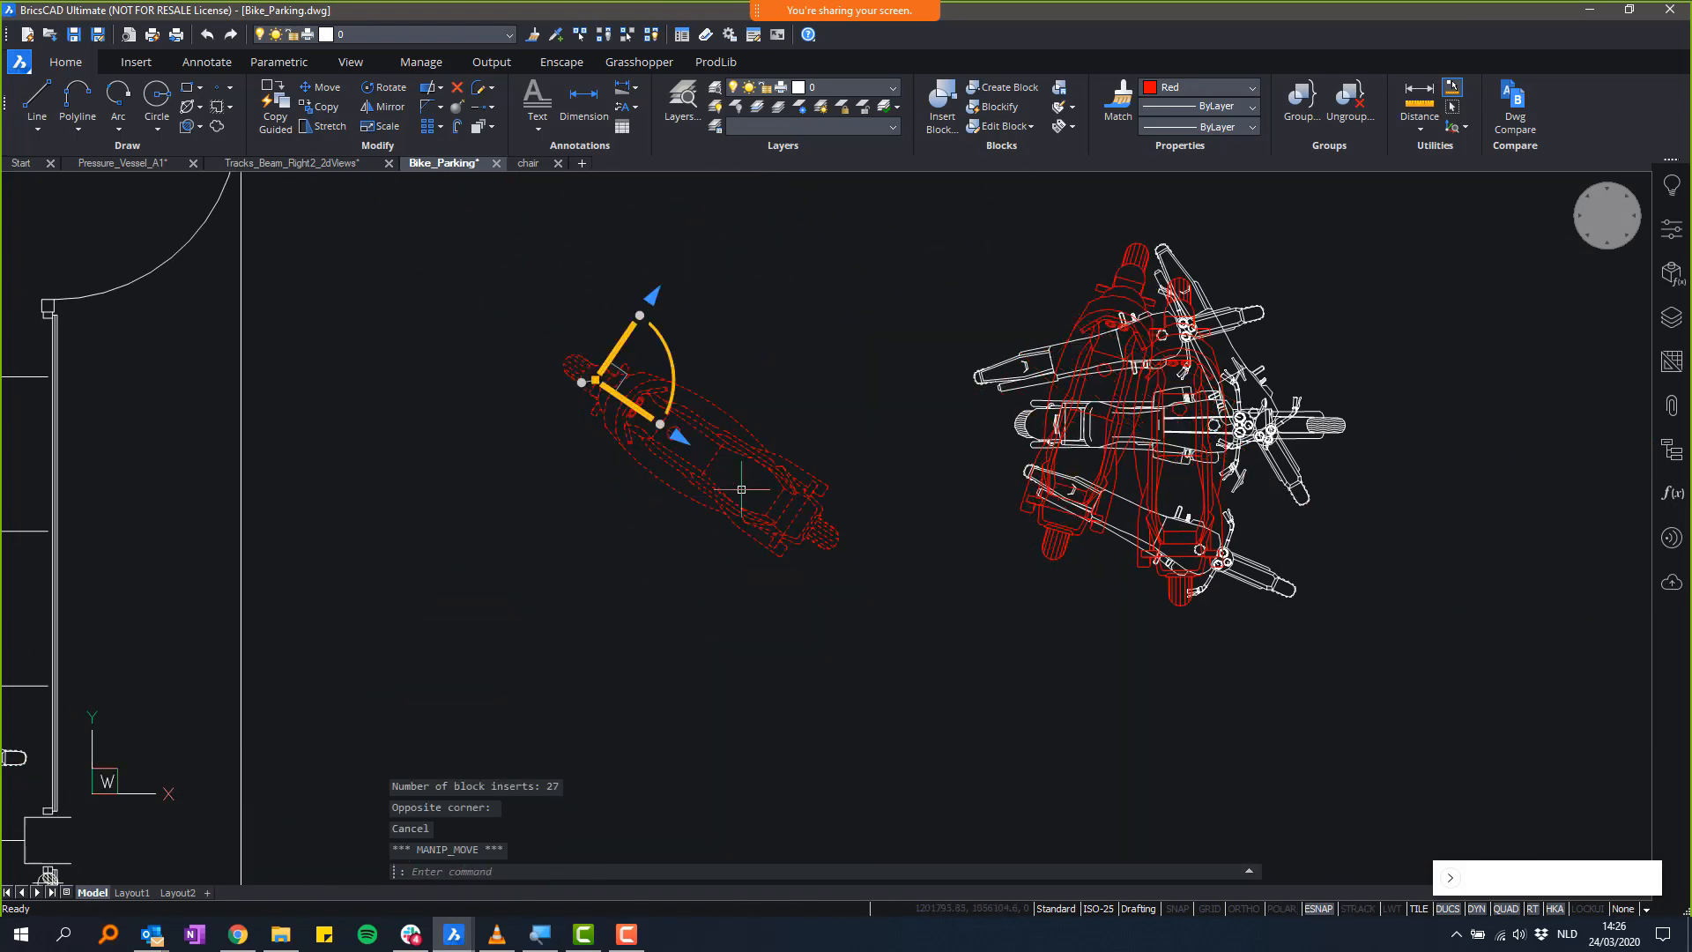
key("Escape")
- Move the slightly tilted scooter block out of the pile to a spot beside the separated scooter using the manipulator
left_click(1069, 548)
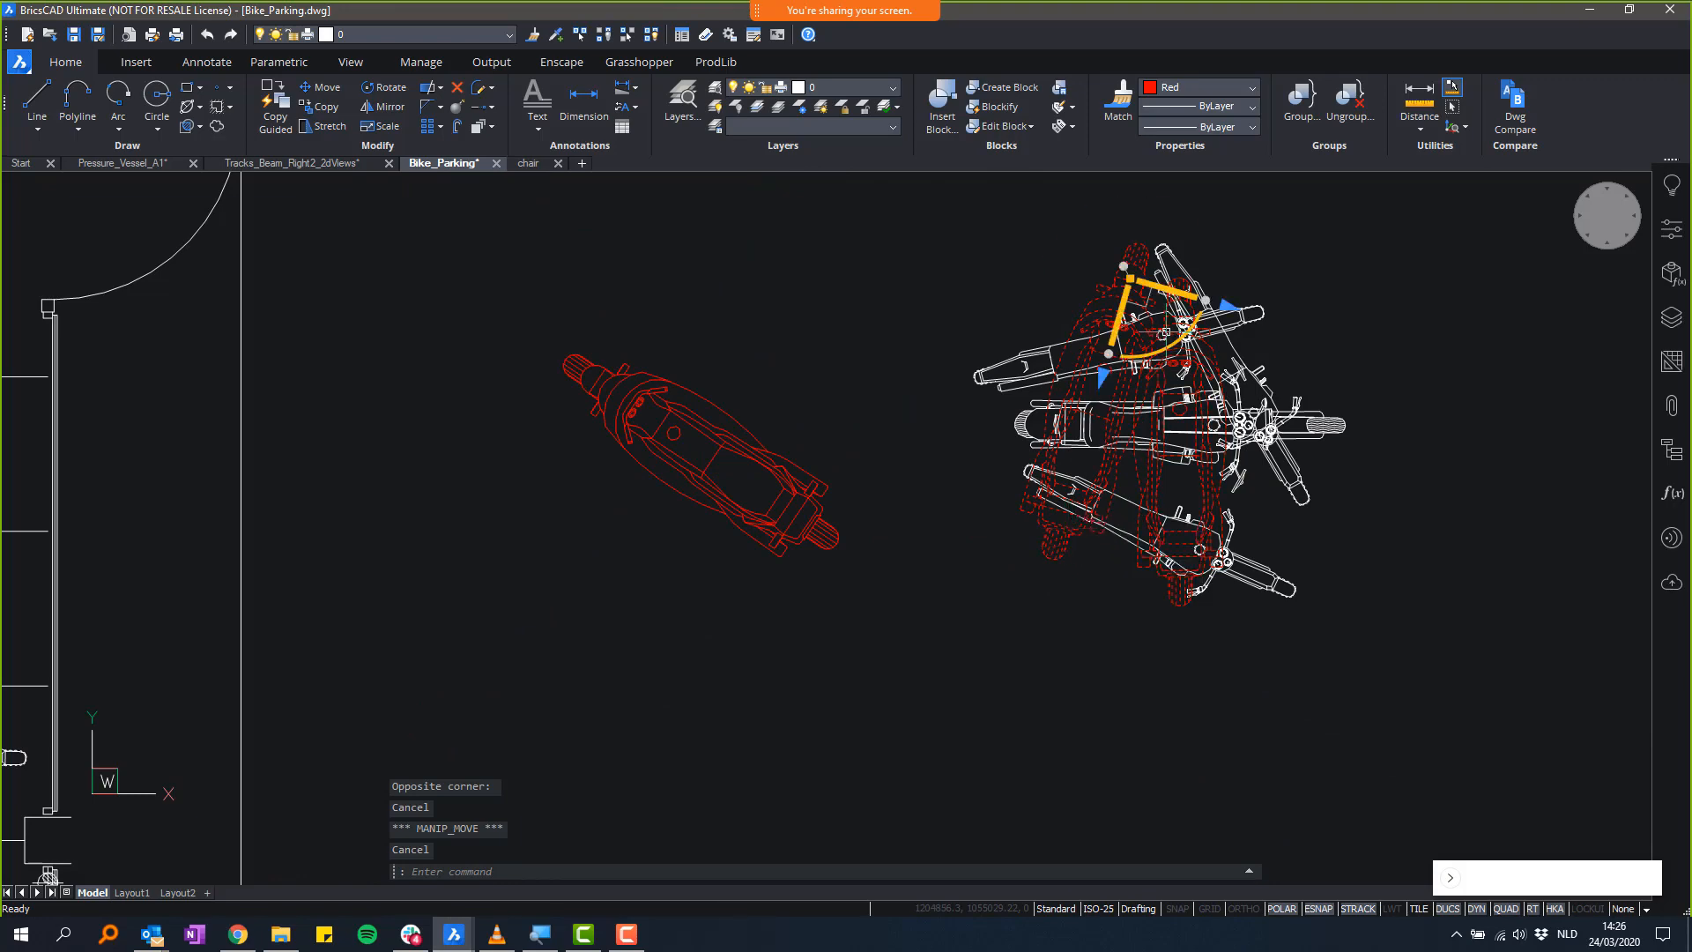
left_click(1130, 279)
left_click(959, 256)
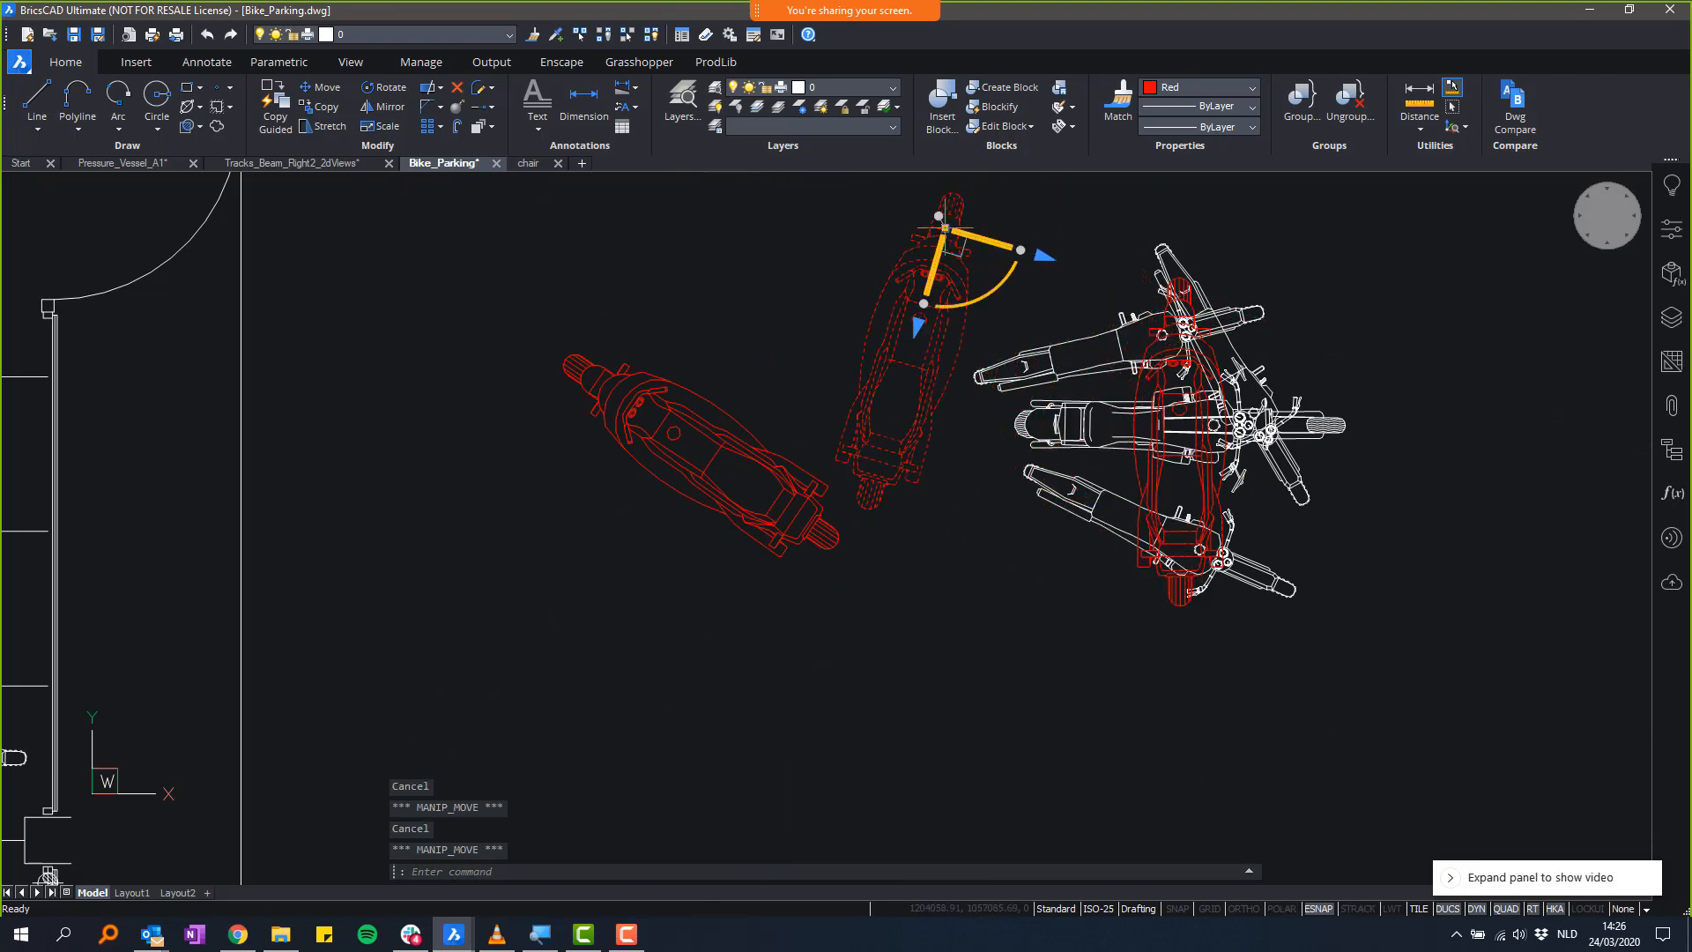
key("Escape")
- Convert the motorcycle beside the centre line in the top parking row and its matching copies into blocks with Blockify
scroll(908, 492, "down", 3)
middle_click_drag(910, 500, 1561, 383)
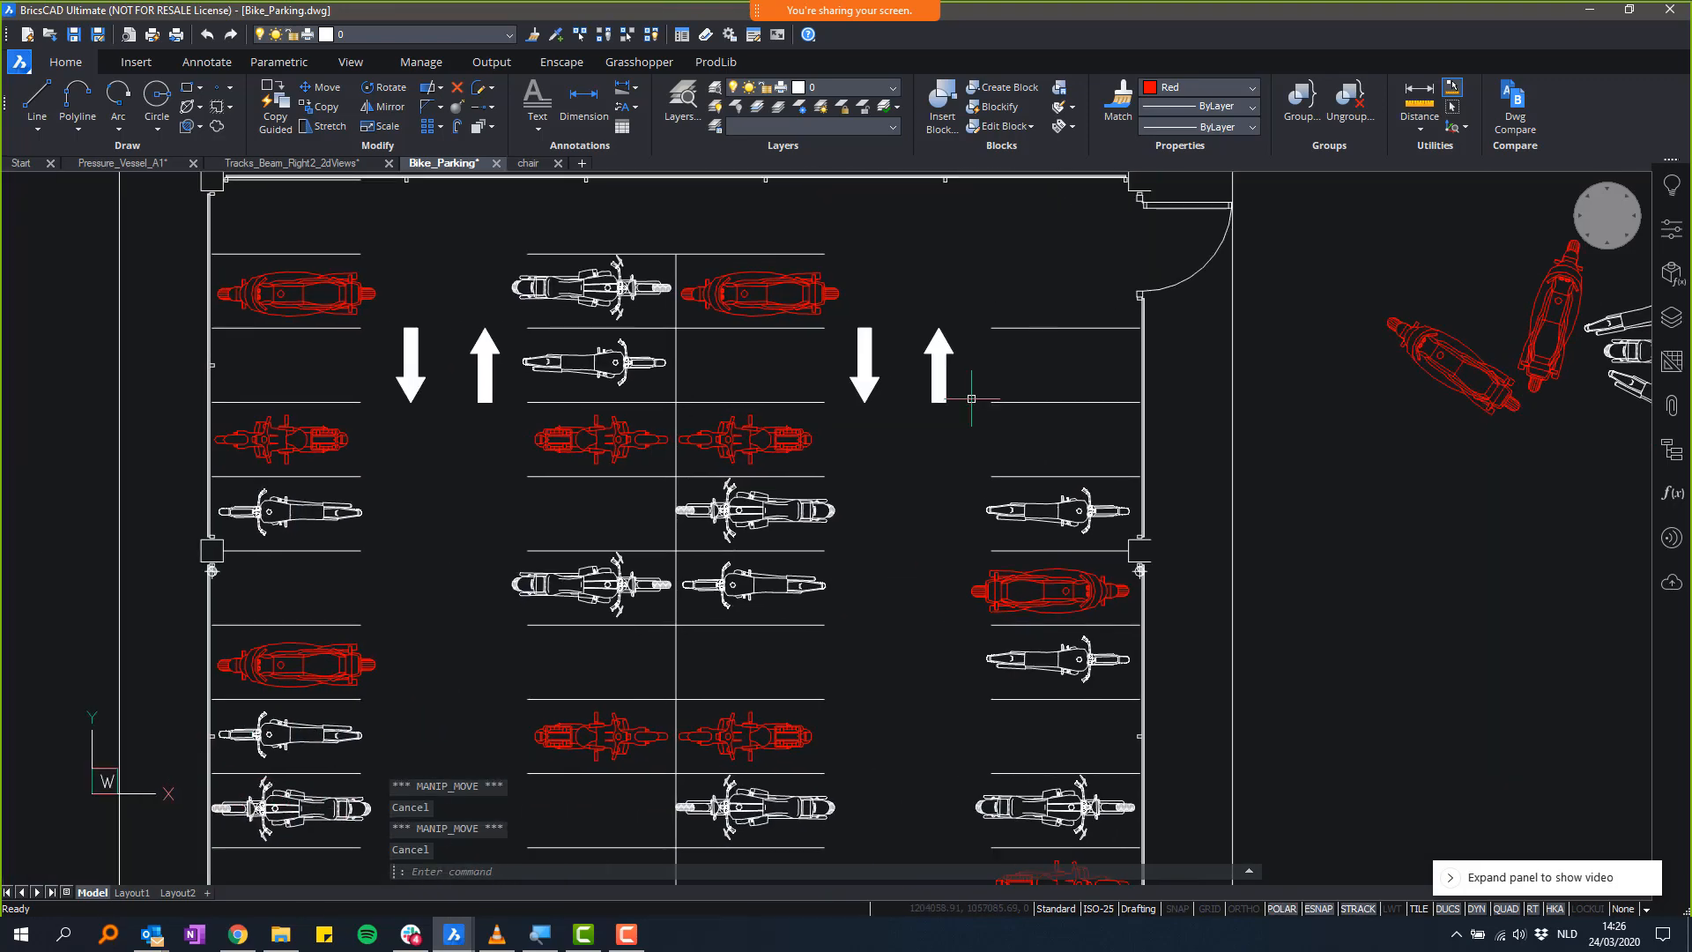
middle_click_drag(607, 300, 970, 401)
scroll(970, 400, "up", 3)
middle_click_drag(1030, 355, 985, 502)
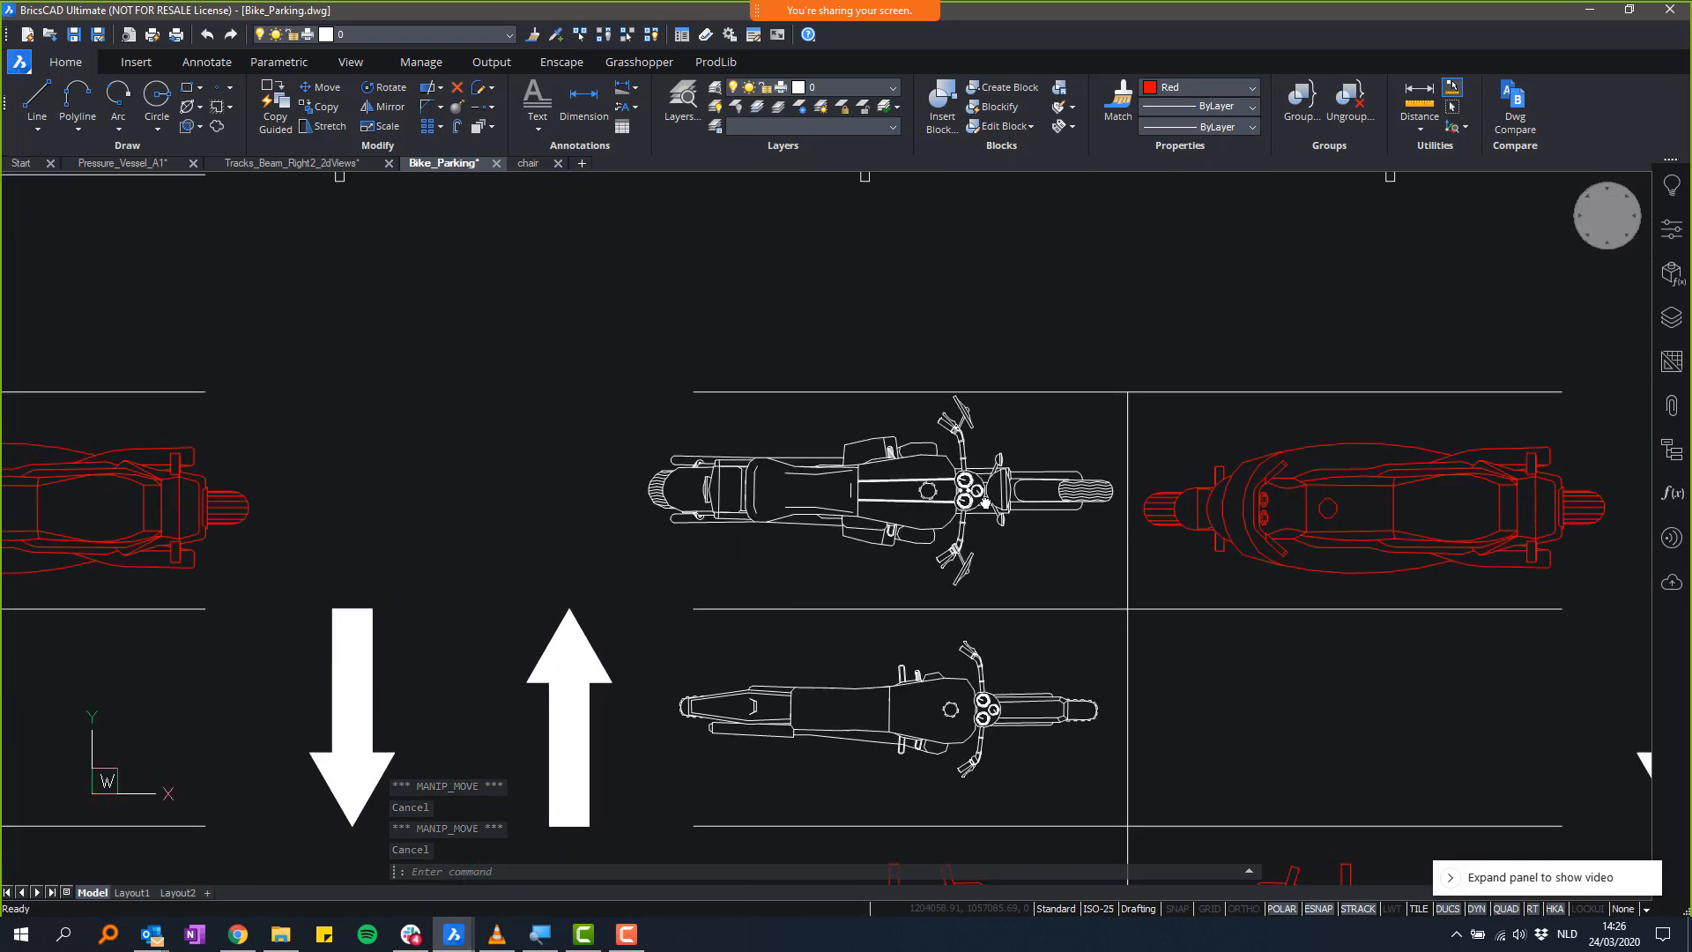
left_click(999, 107)
left_click(616, 364)
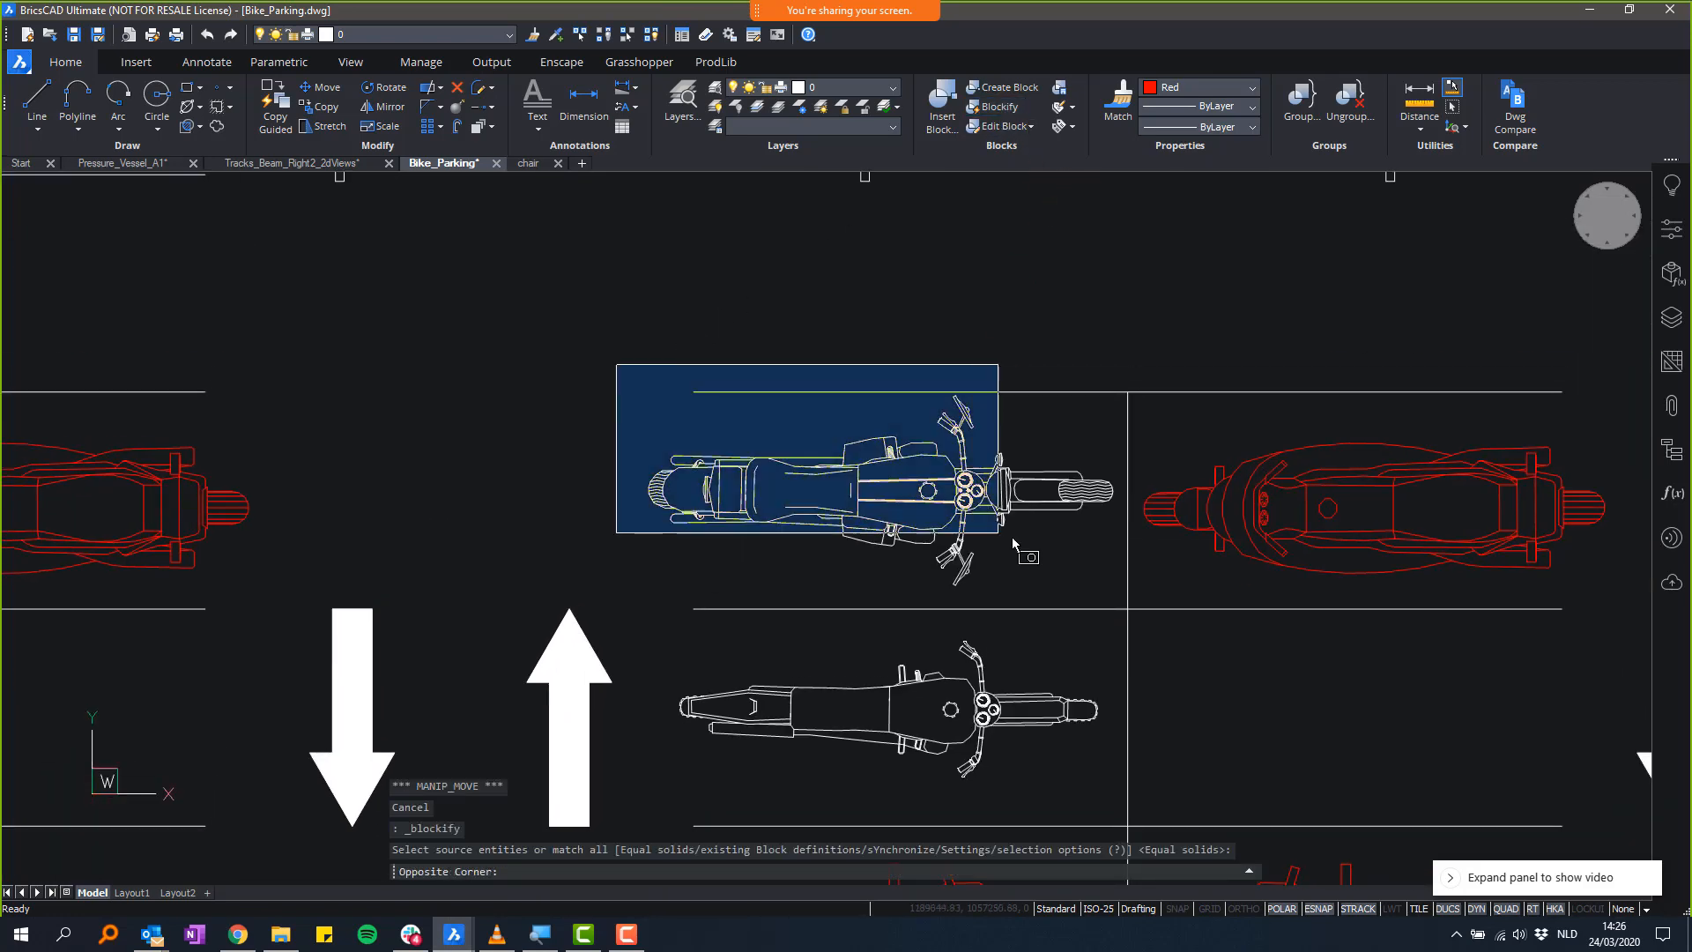
left_click(1124, 603)
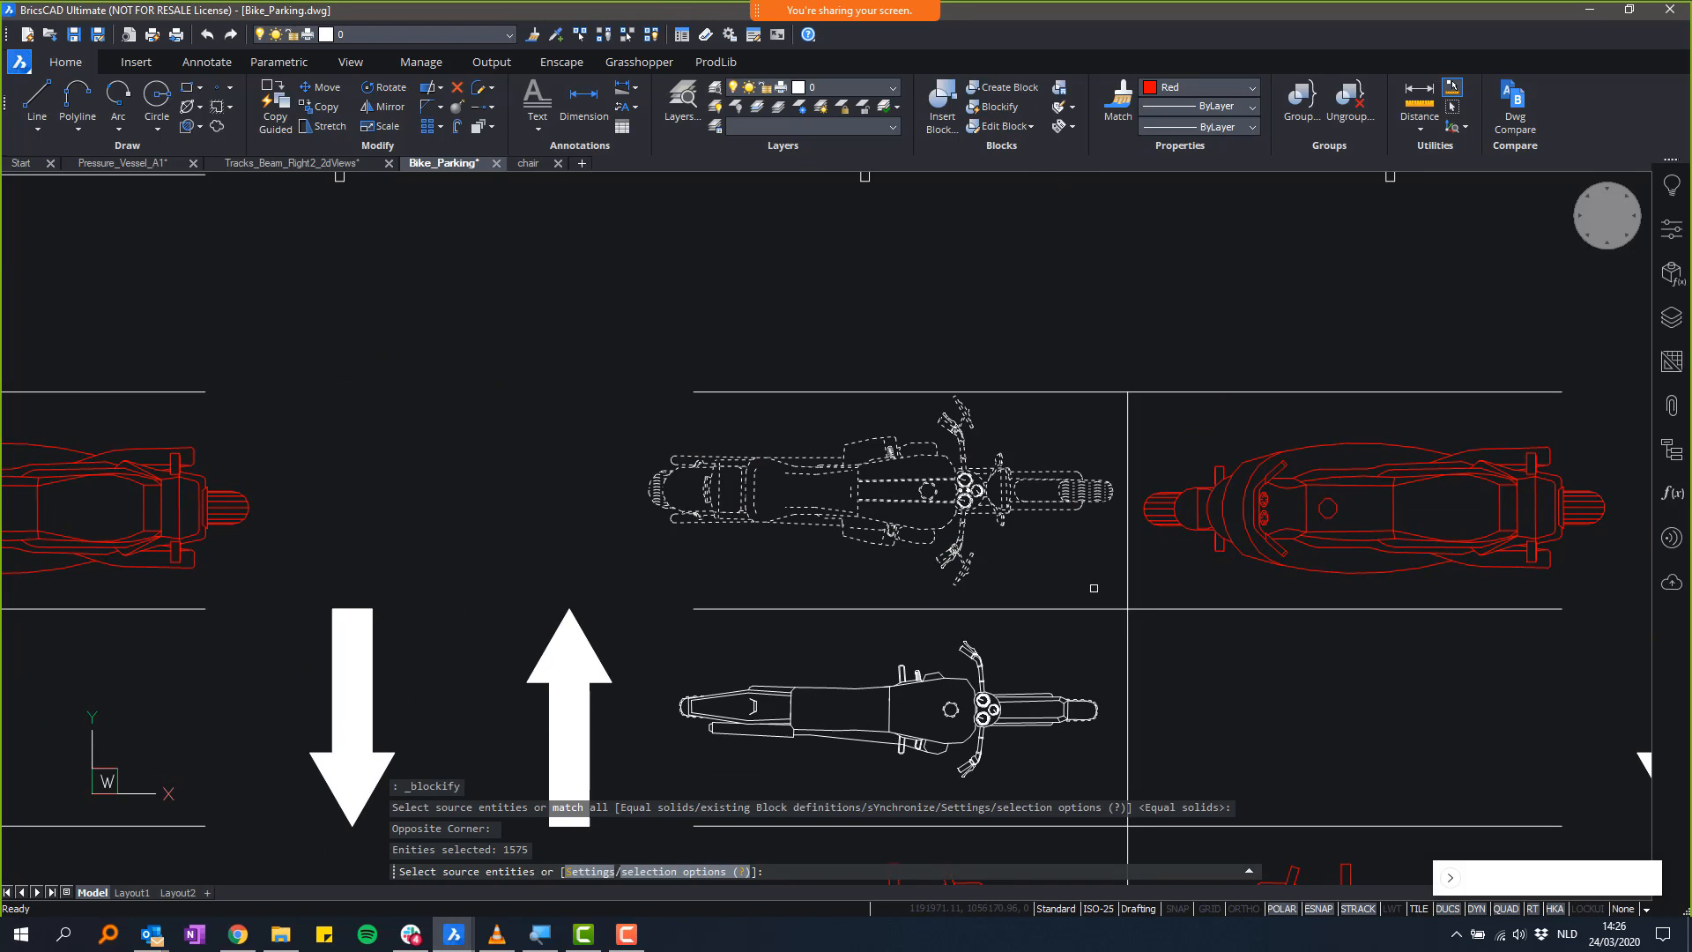
key("Return")
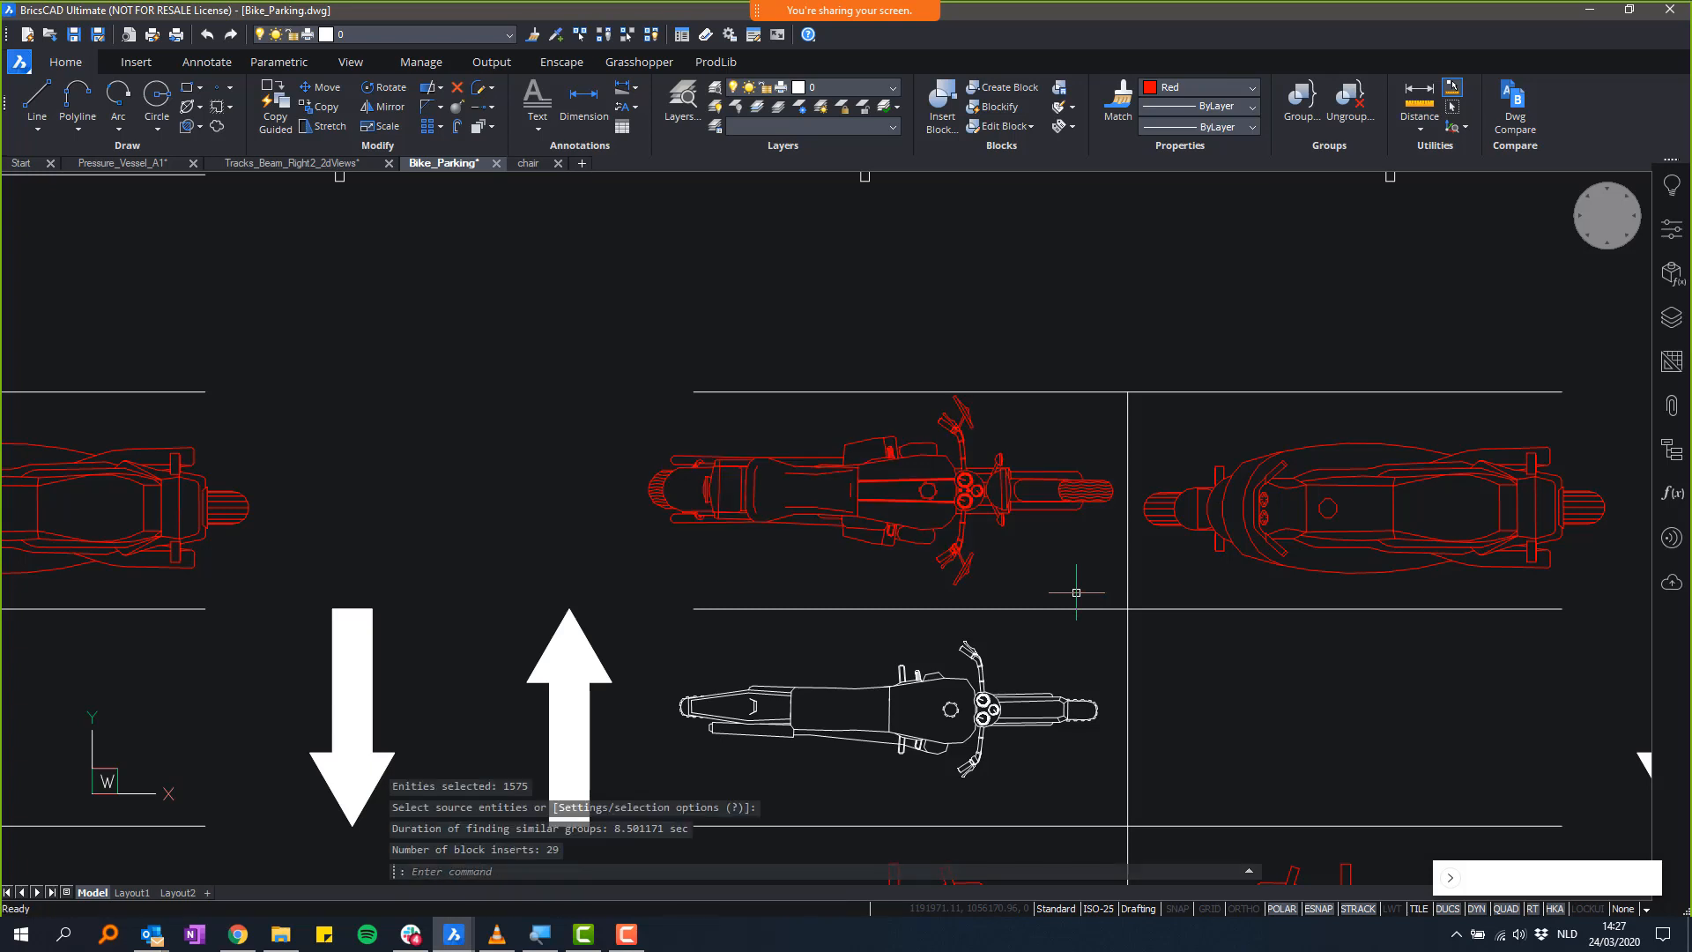
- Convert the slim motorcycle in the second parking row and all its matching copies into blocks with Blockify
left_click(999, 107)
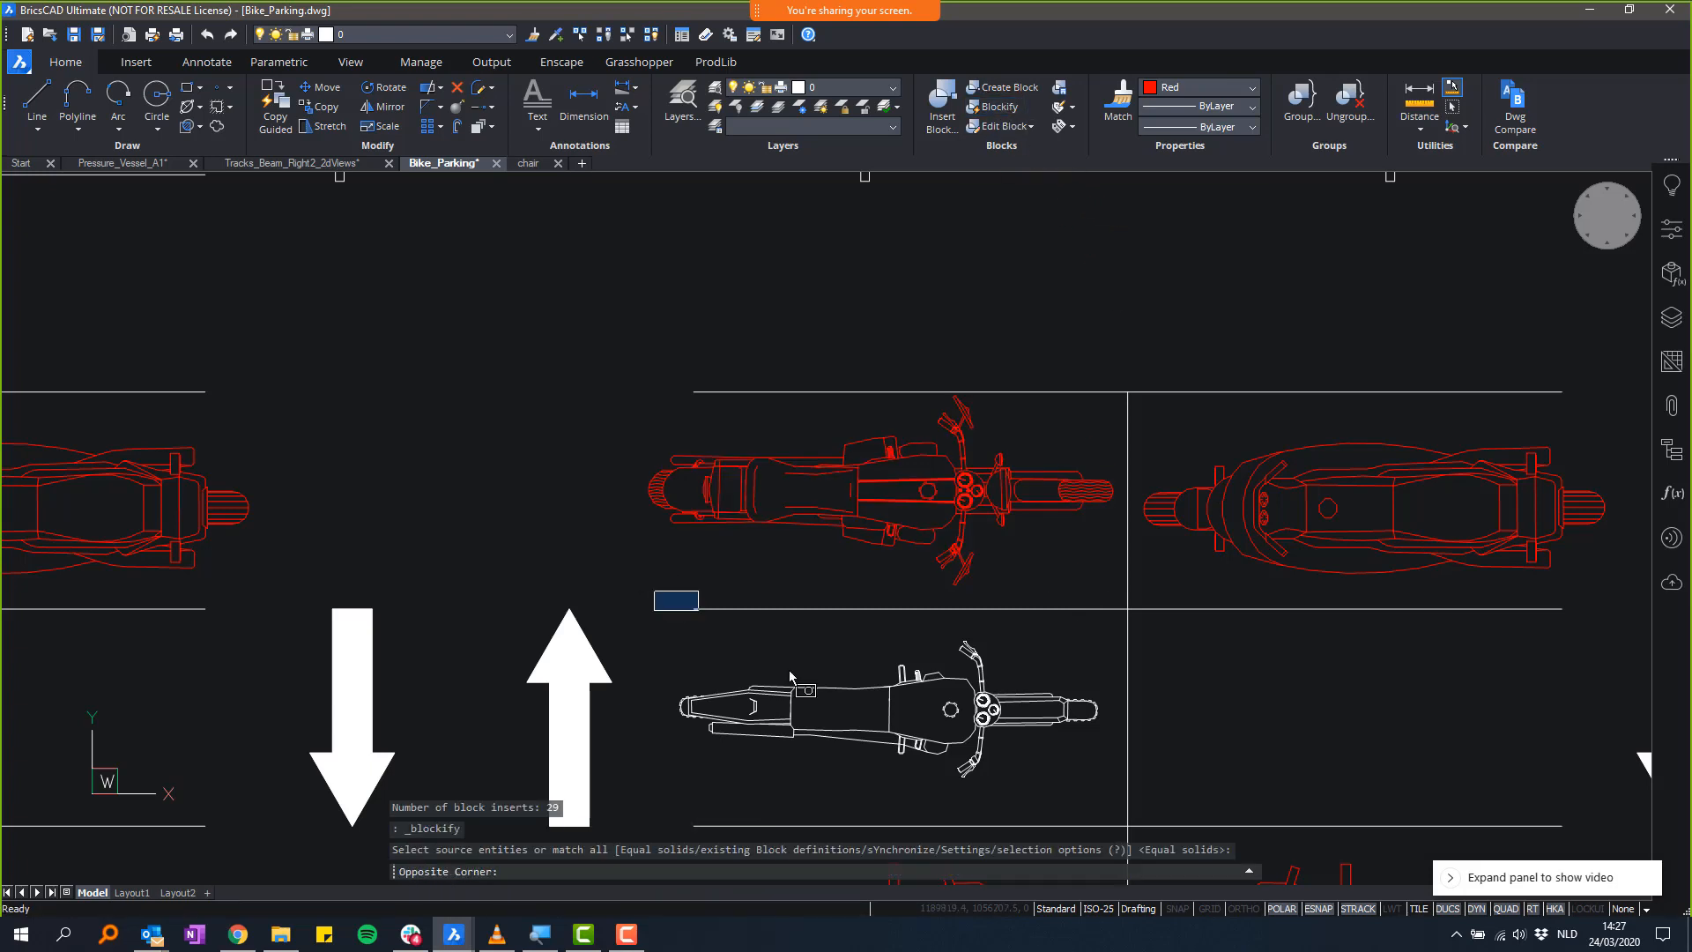
left_click(655, 591)
left_click(1085, 795)
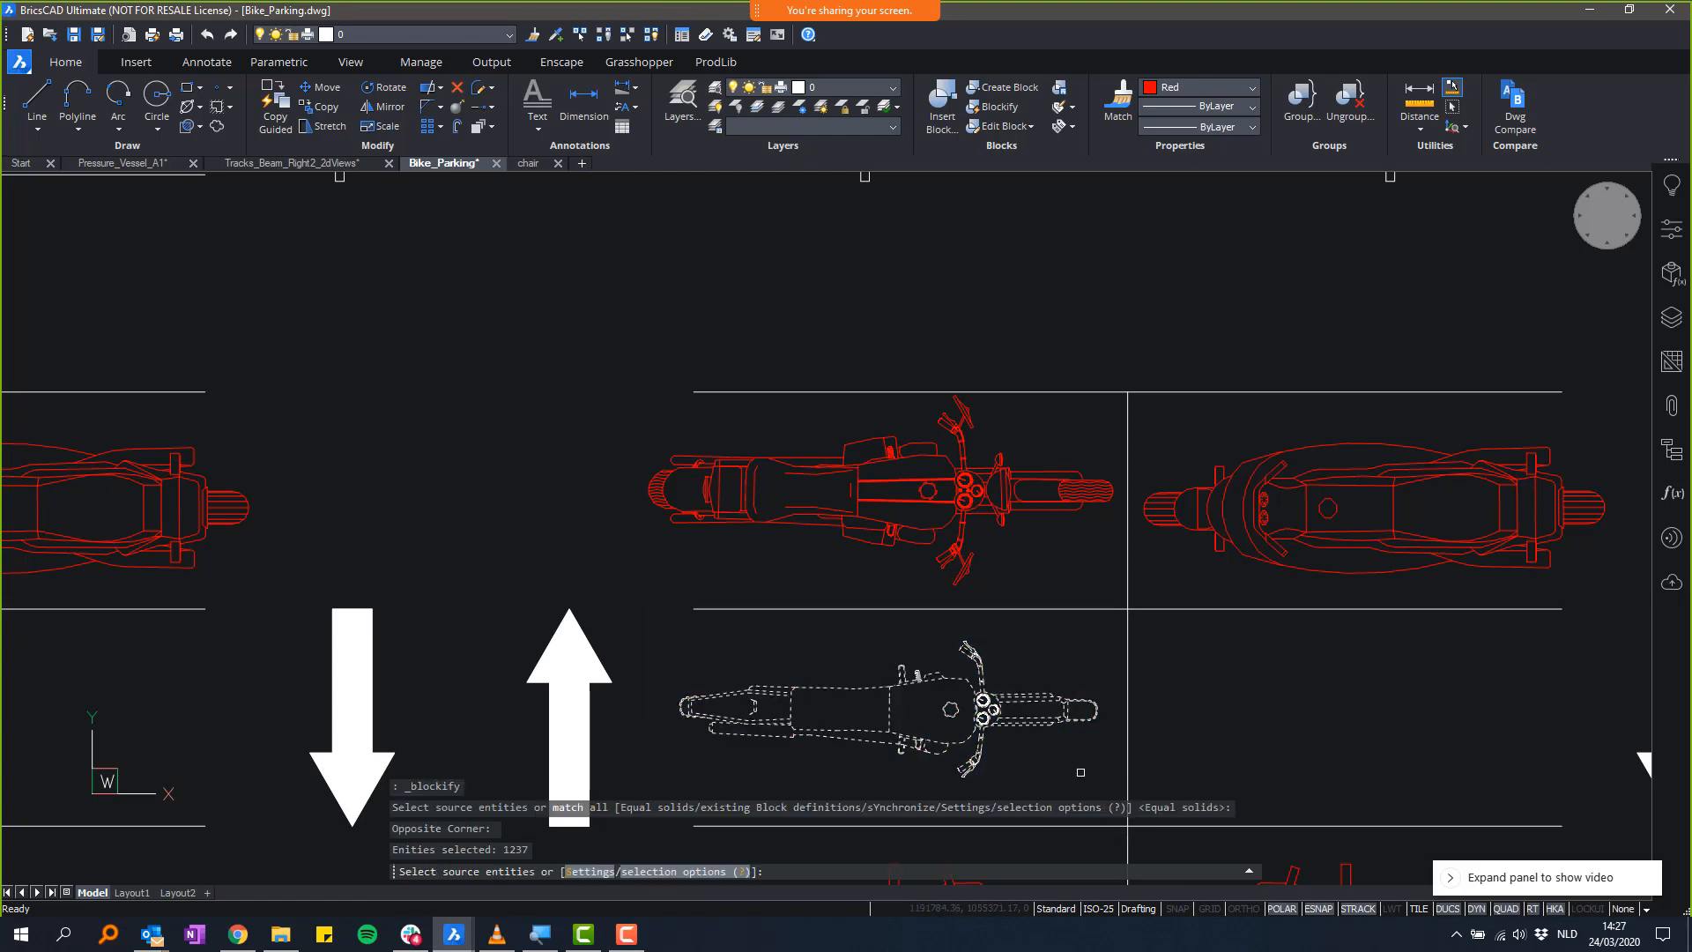
left_click(1080, 772)
left_click(1146, 671)
key("Return")
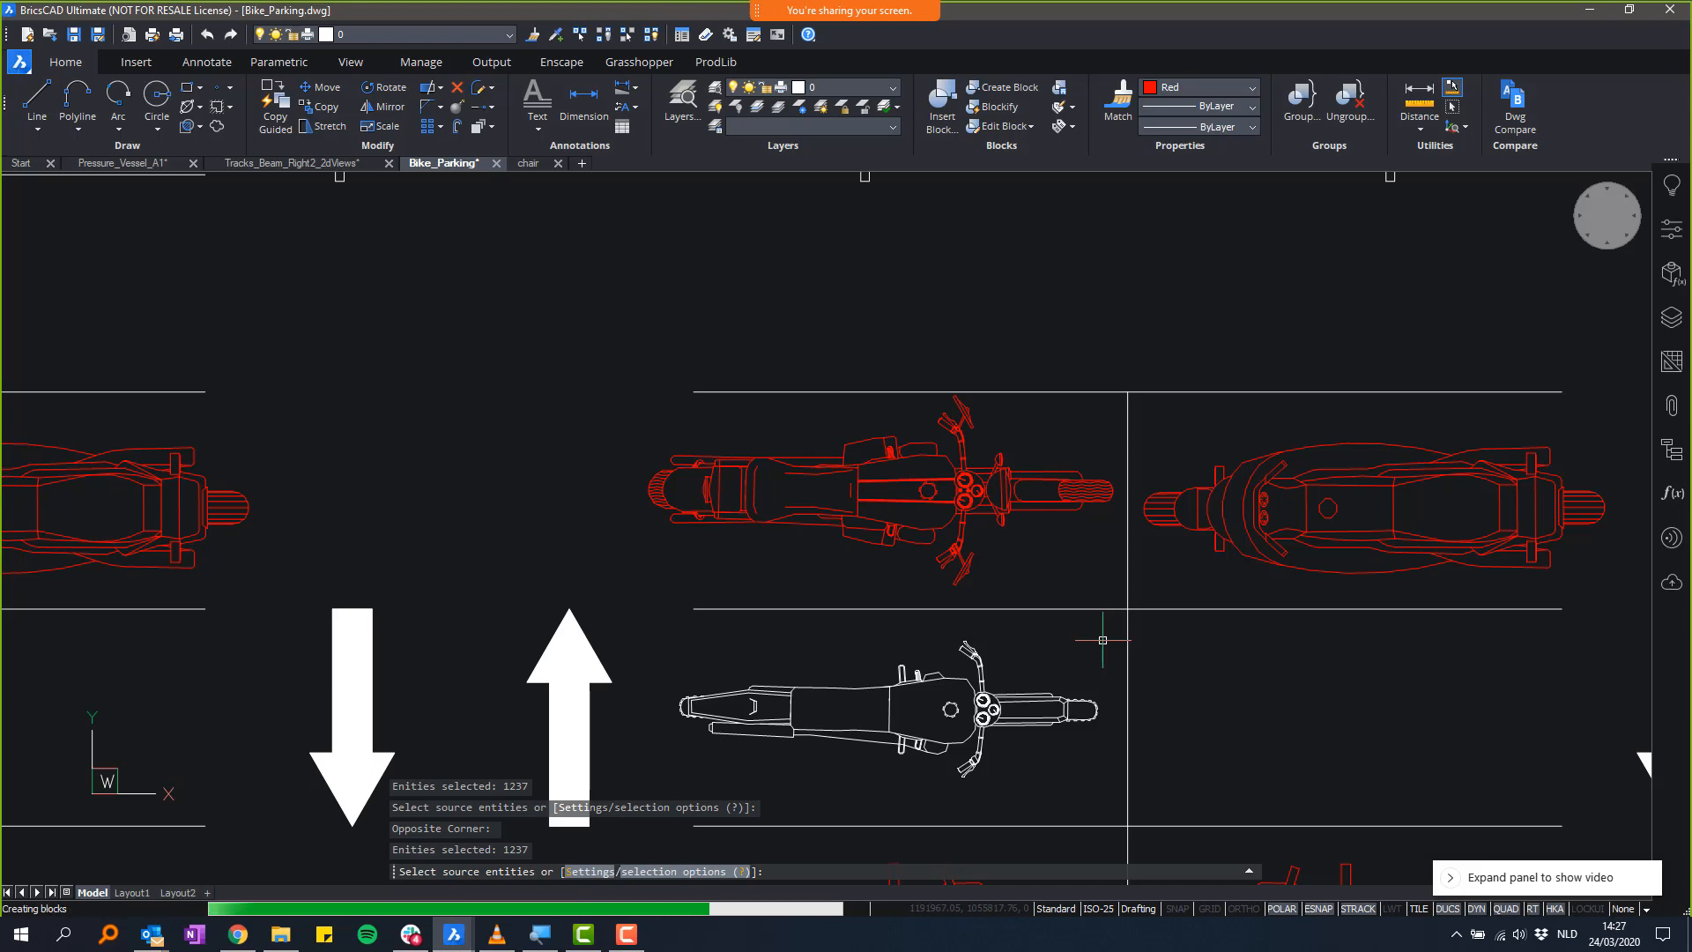
- Inspect the converted bikes along the parking rows and show the drawing's block definitions in the Drawing Explorer
scroll(1091, 644, "down", 5)
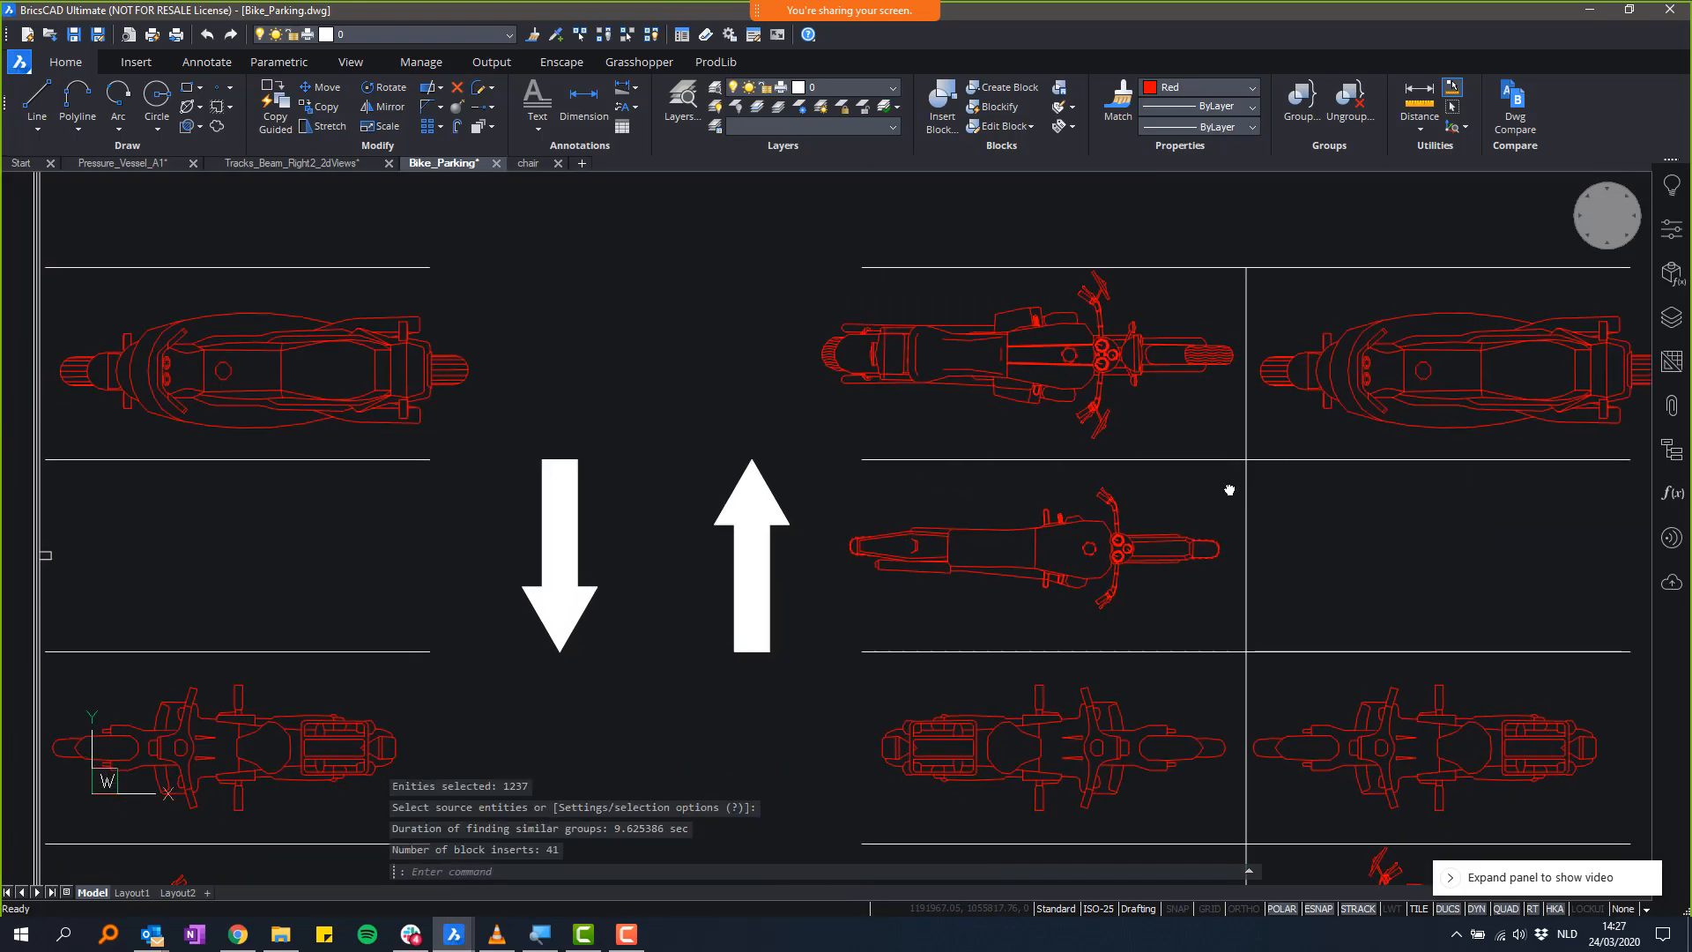
middle_click_drag(1128, 565, 874, 296)
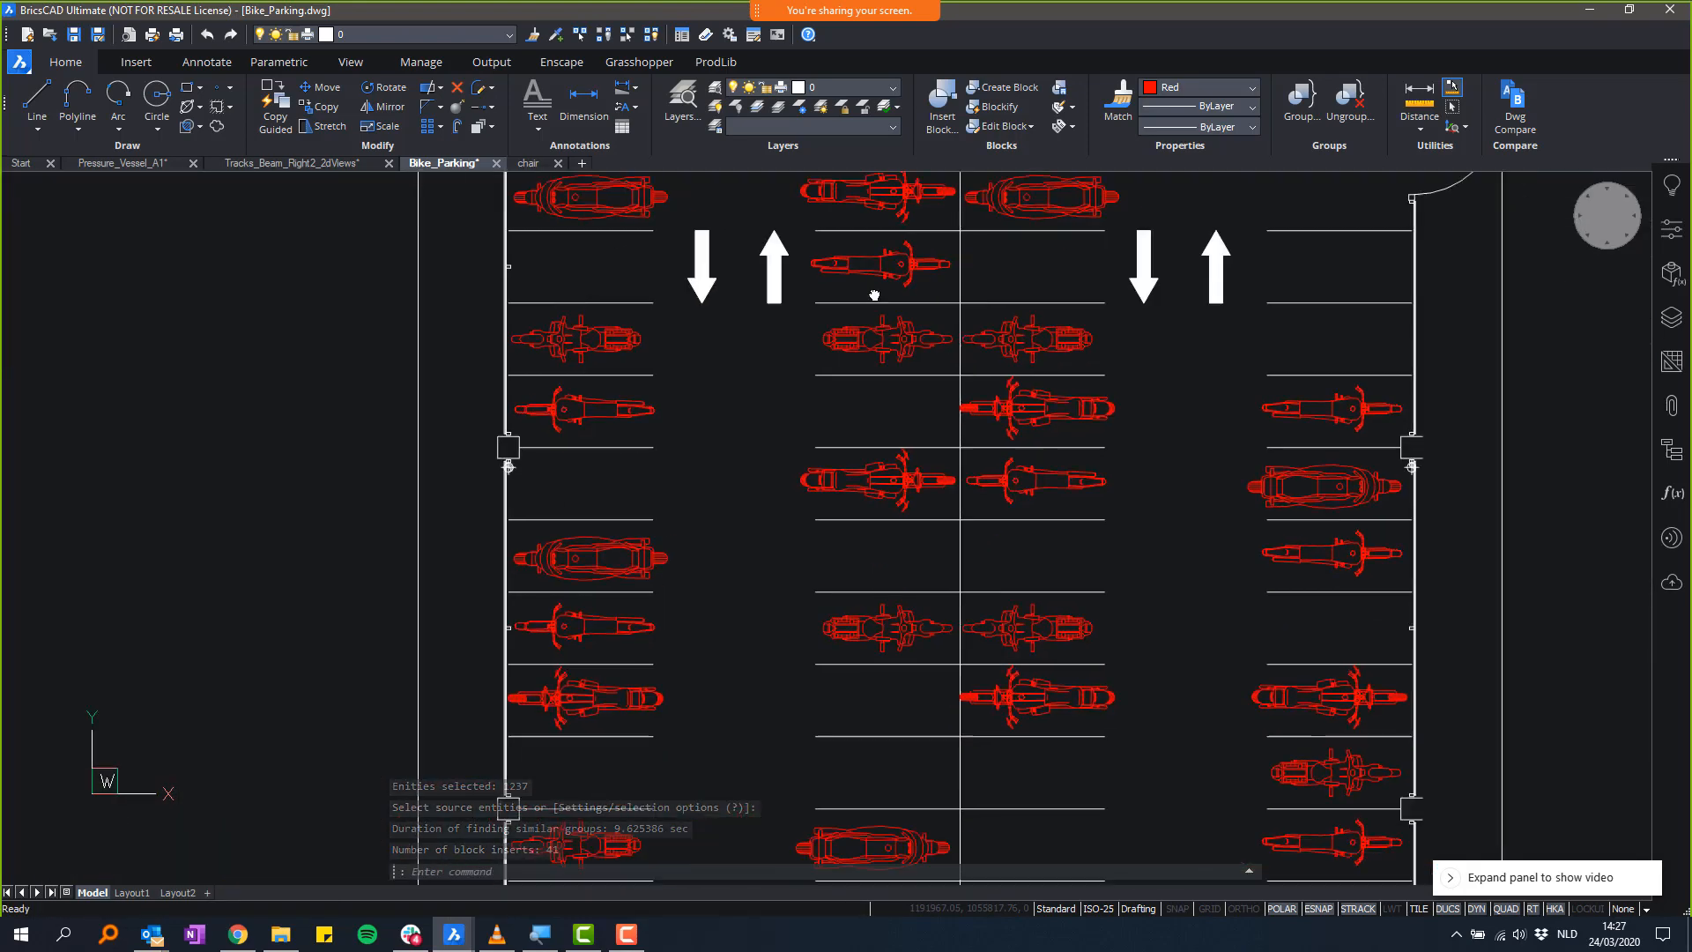
scroll(876, 308, "down", 8)
middle_click_drag(1010, 555, 1098, 360)
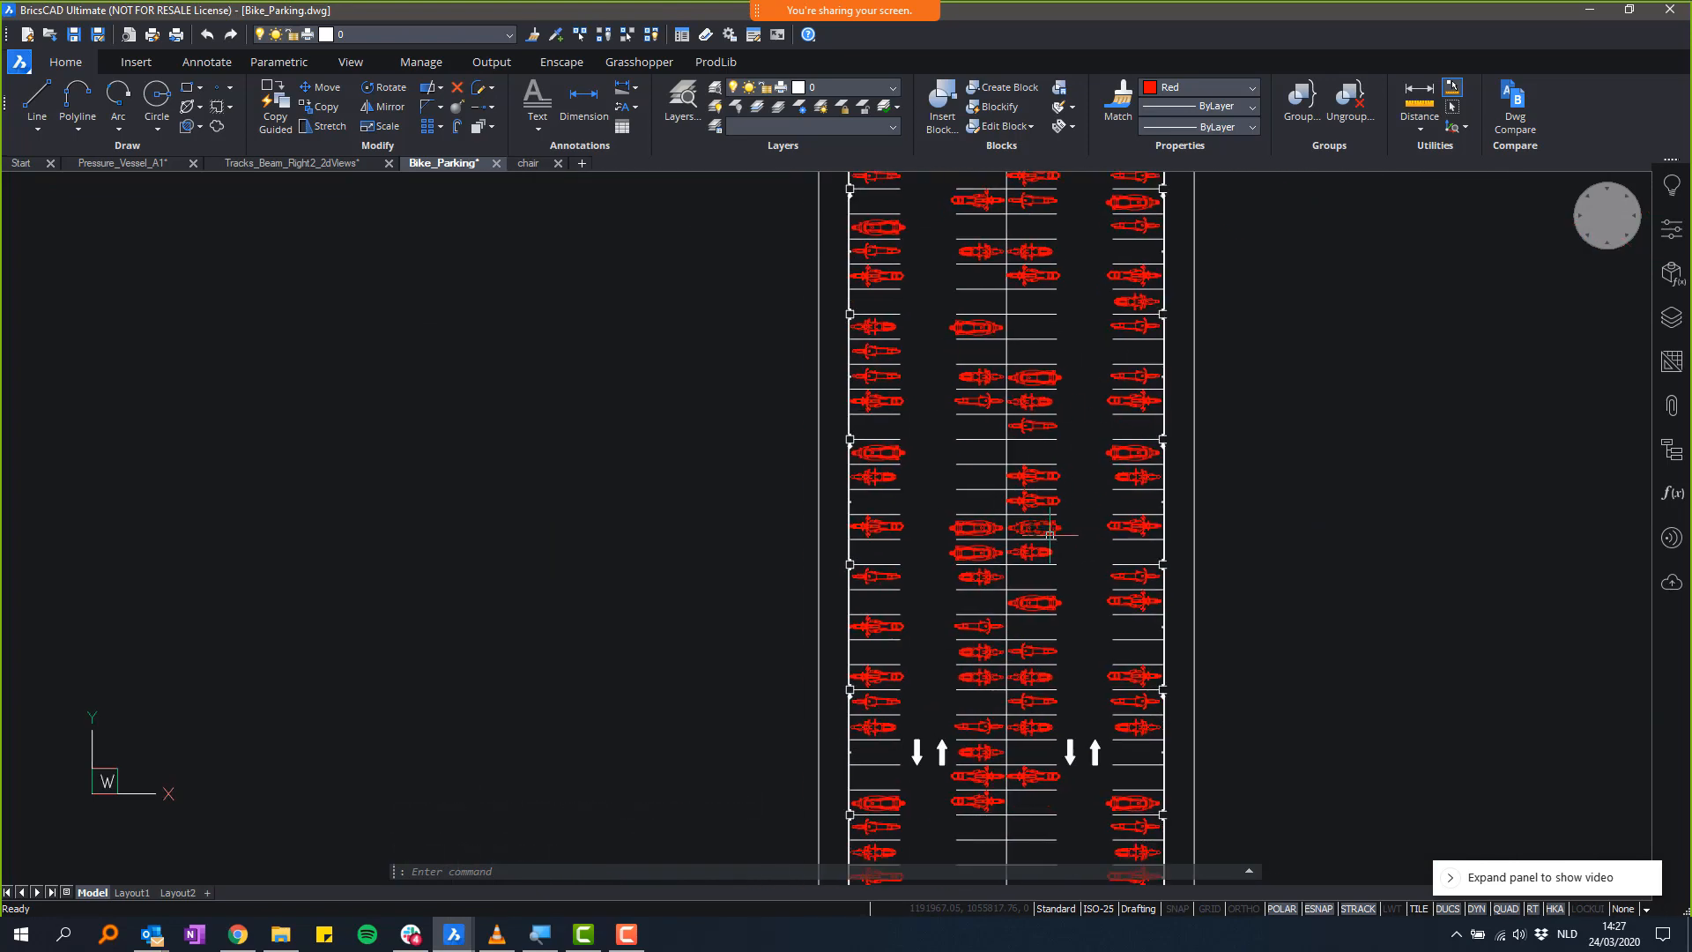
scroll(1057, 511, "up", 5)
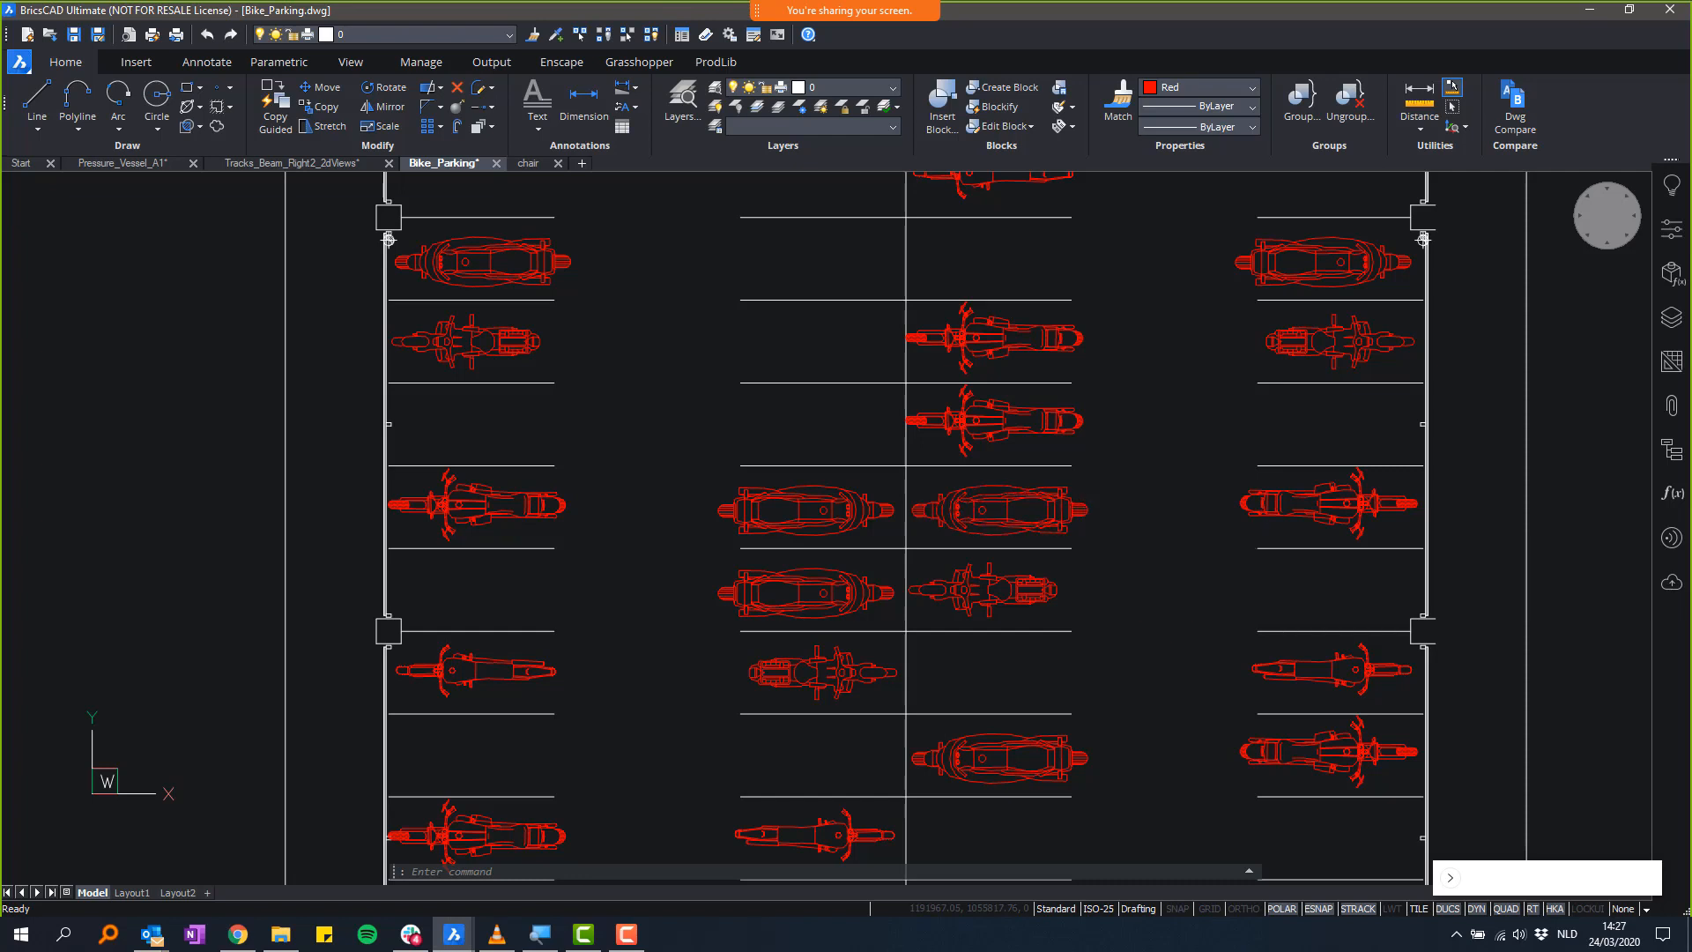
scroll(1156, 621, "up", 1)
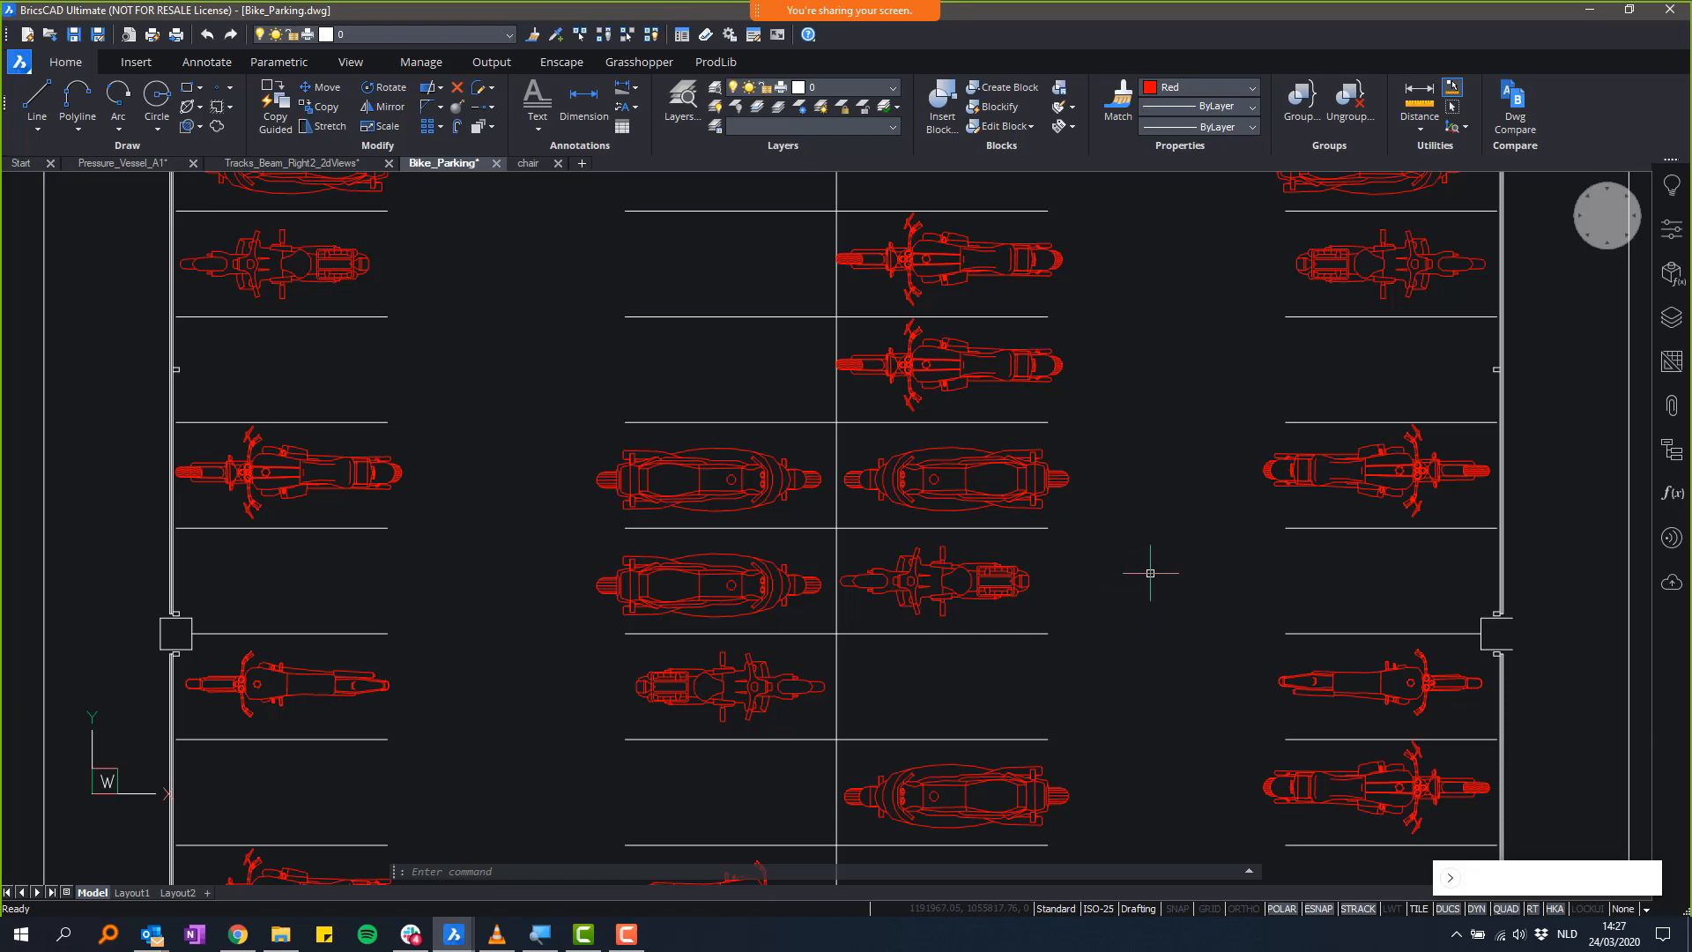
left_click(681, 38)
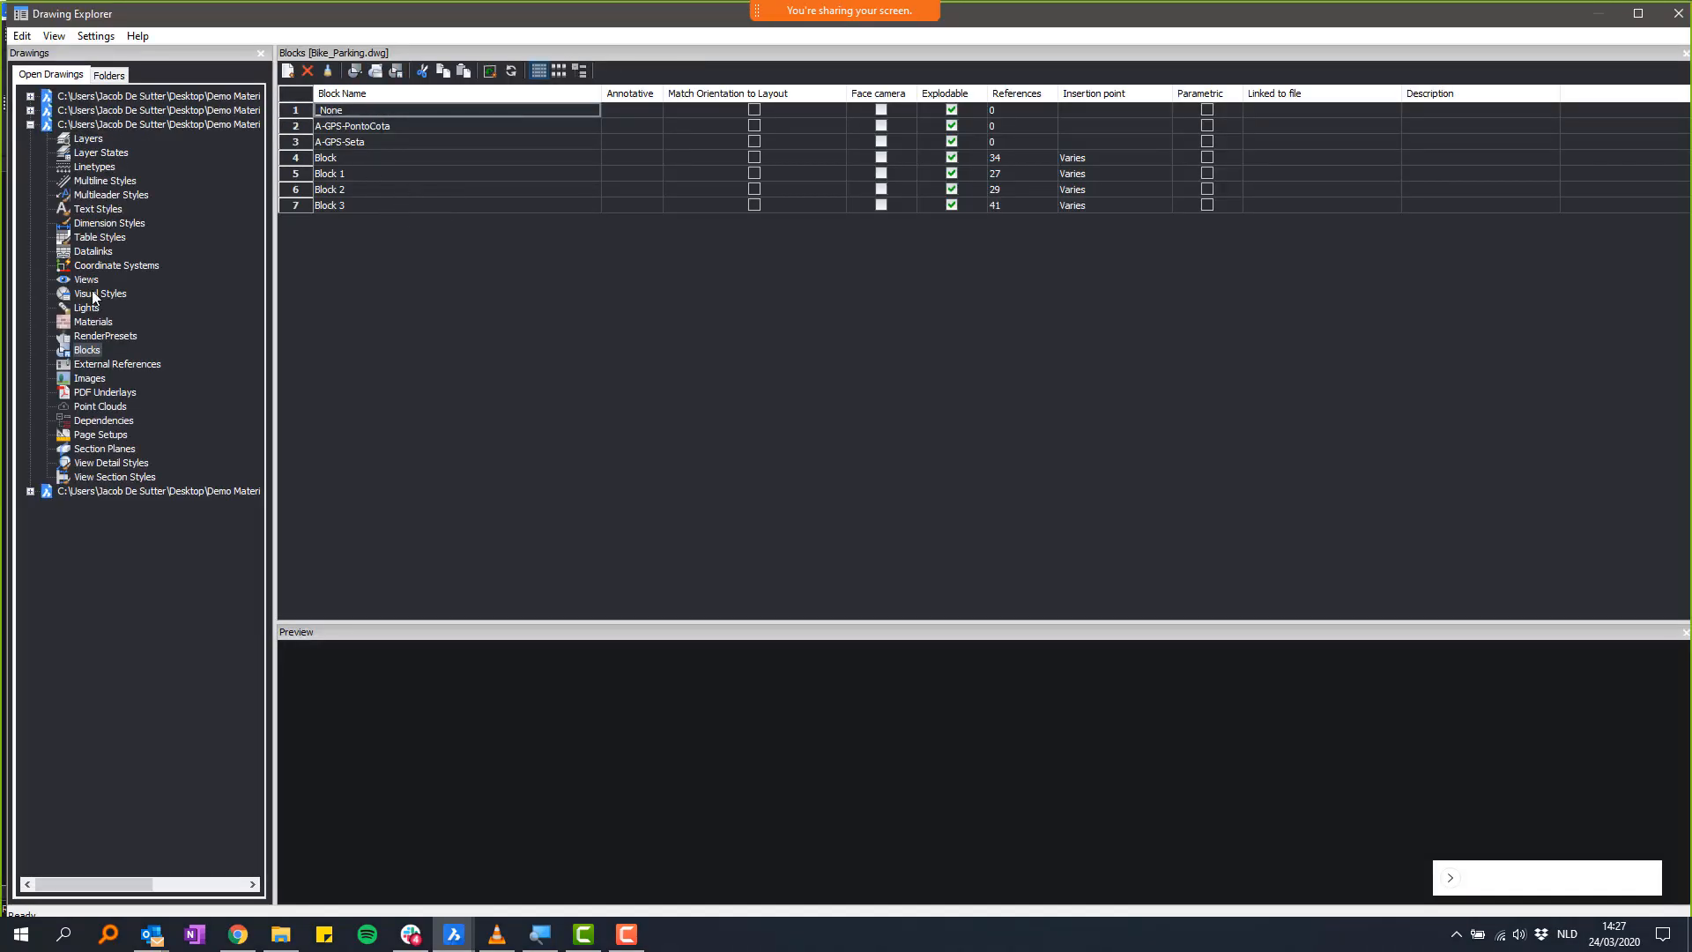
left_click(89, 352)
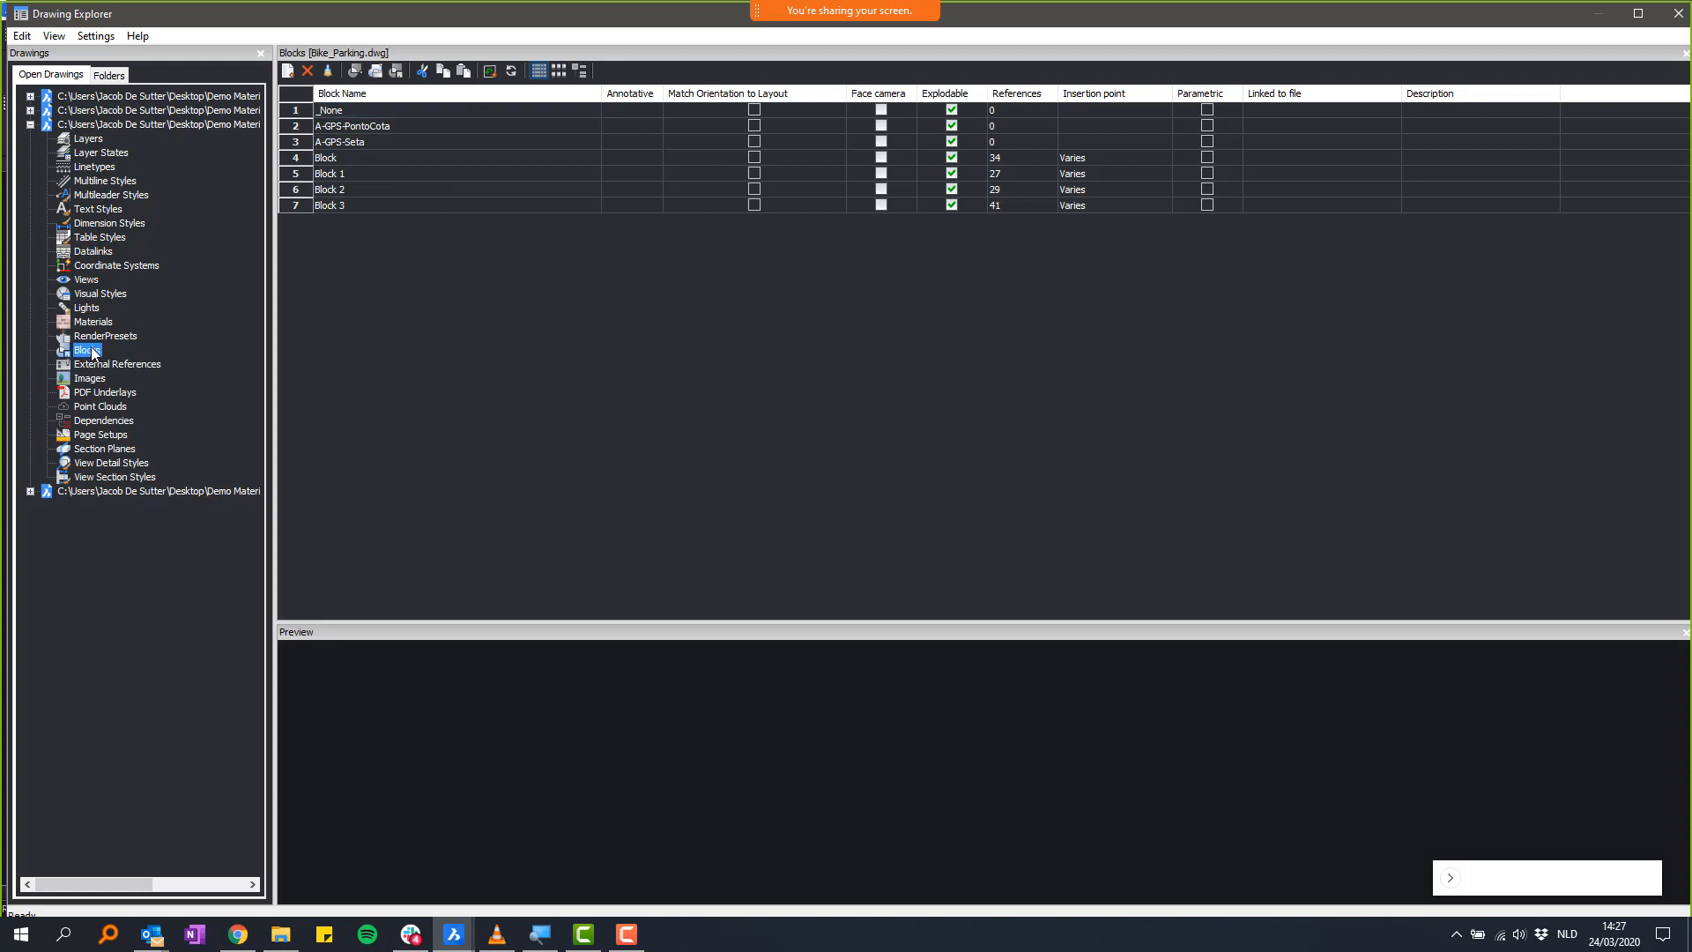
- Preview the four bike definitions one after another, from Block through Block 3 and back to Block
left_click(347, 159)
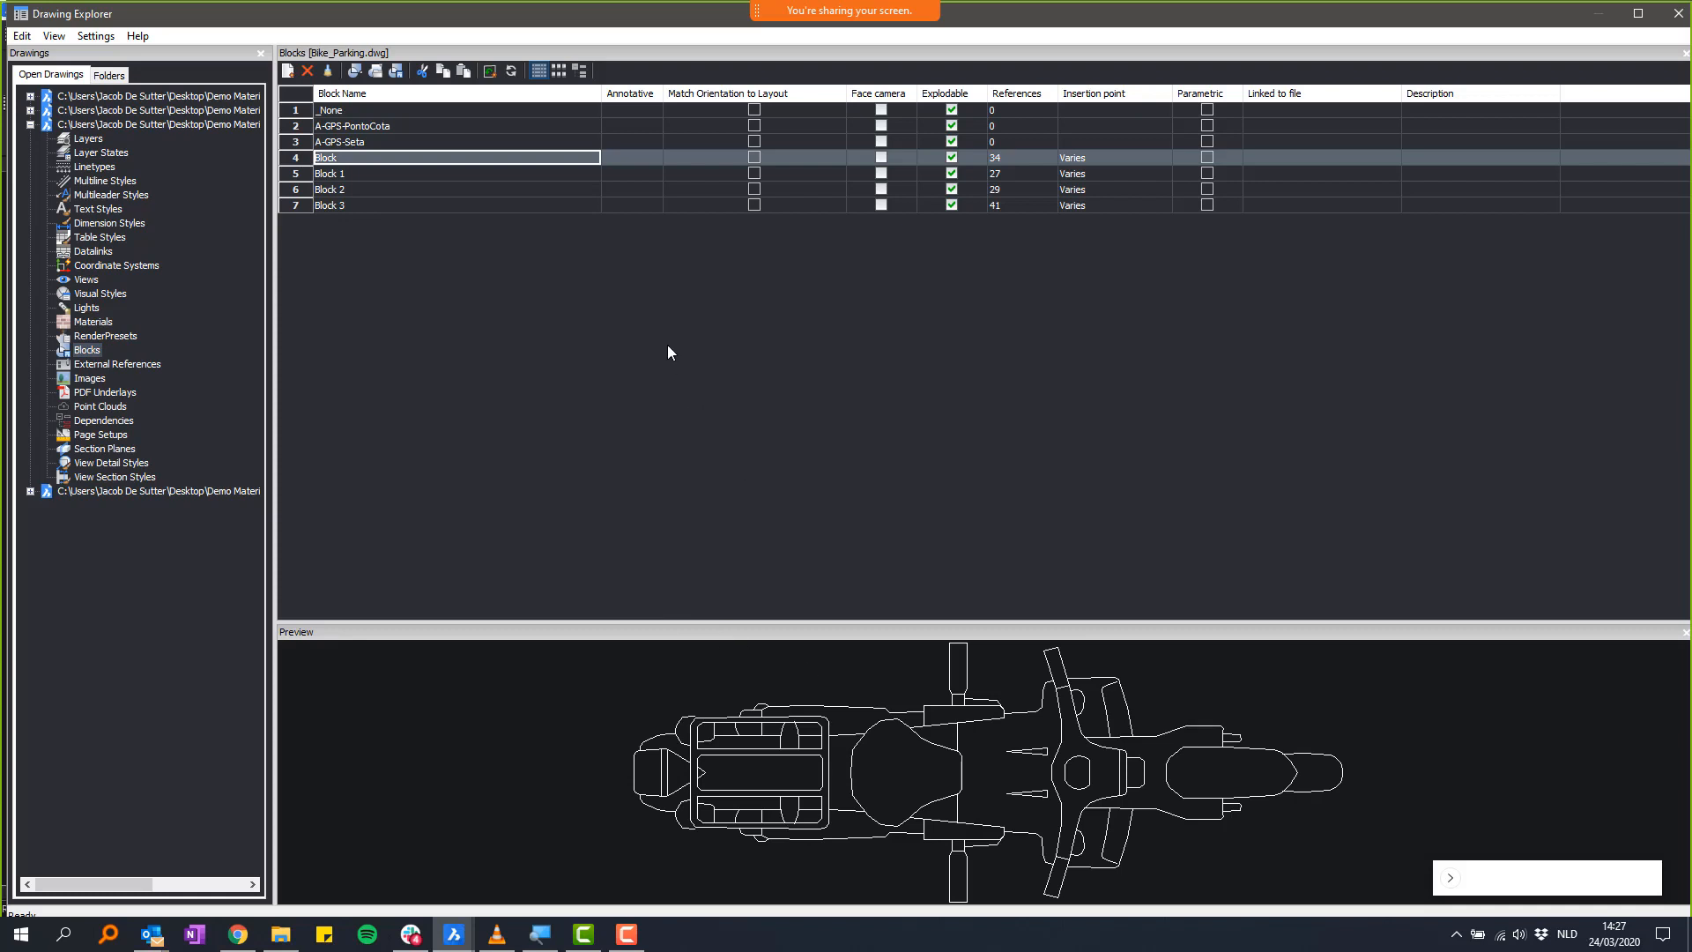
key("Down")
key("Down")
key("Down")
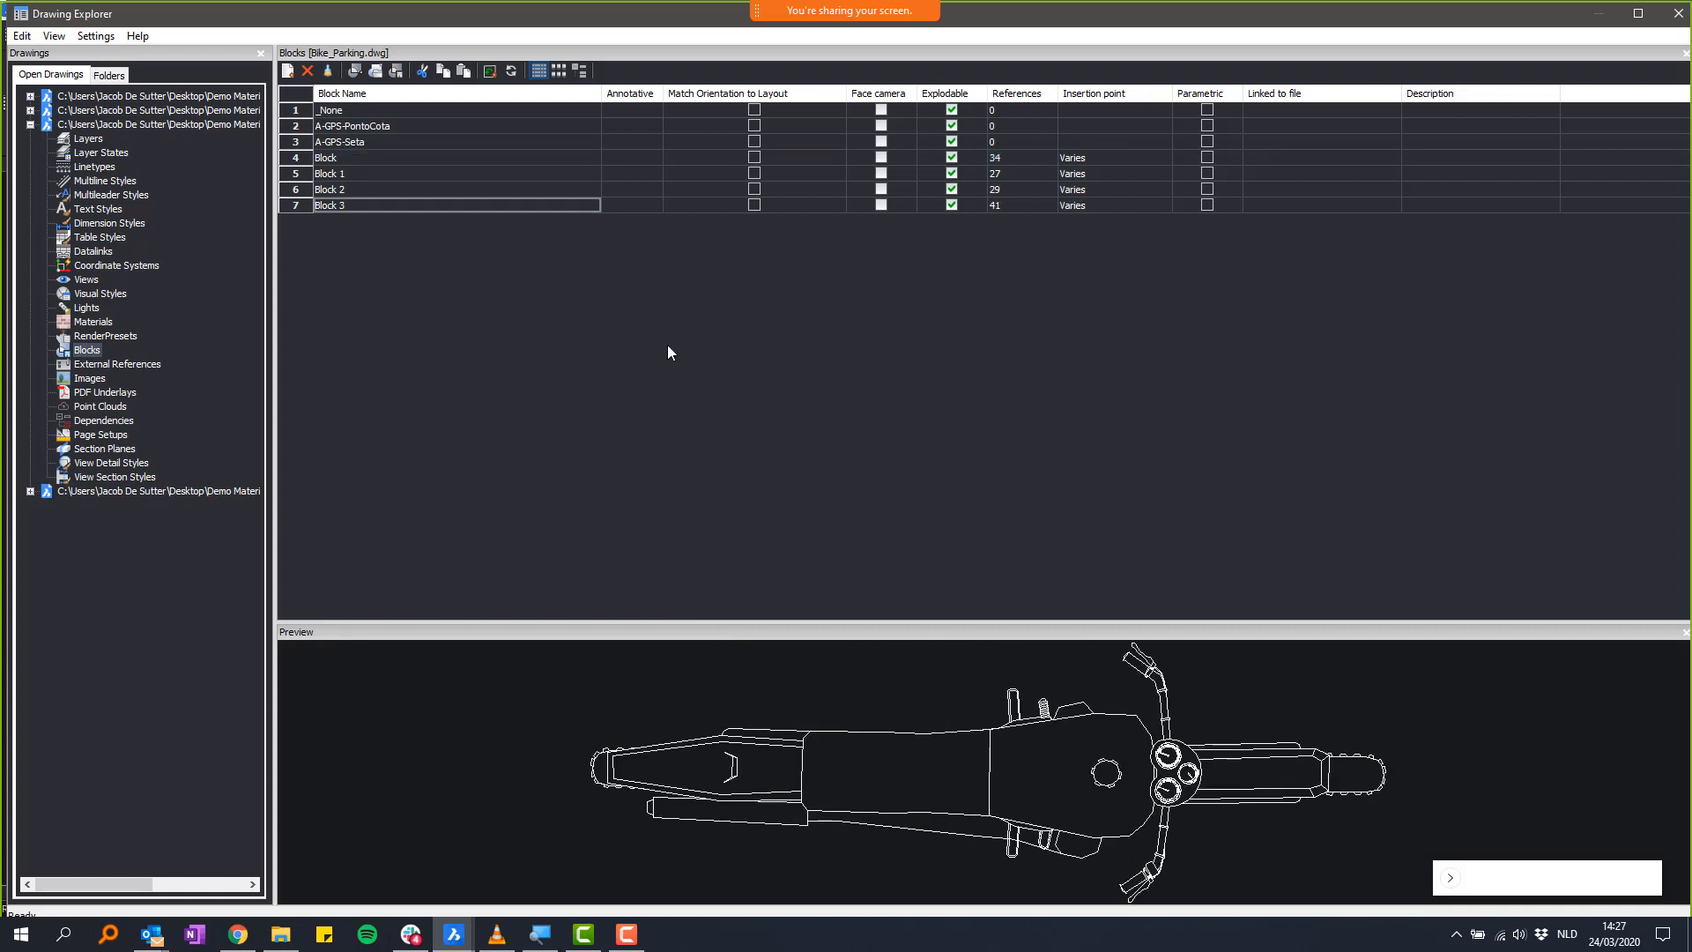
key("Up")
key("Up")
key("Up")
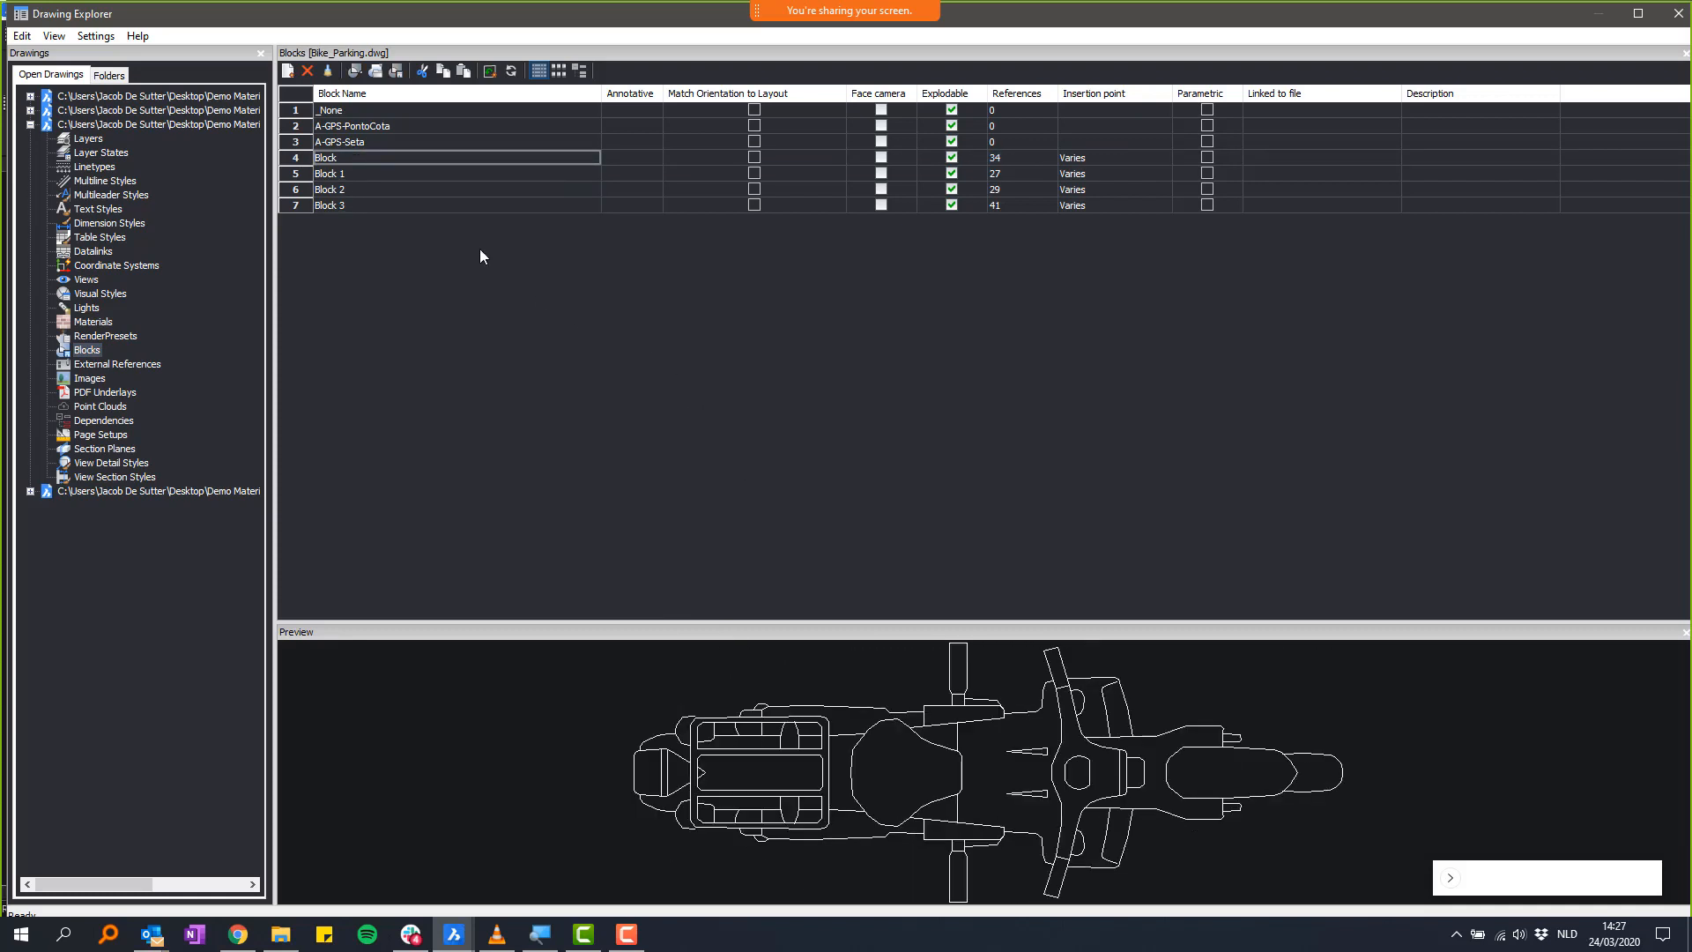
- Compare the reference counts of Block, Block 1, Block 2 and Block 3, and close the Drawing Explorer
left_click(346, 156)
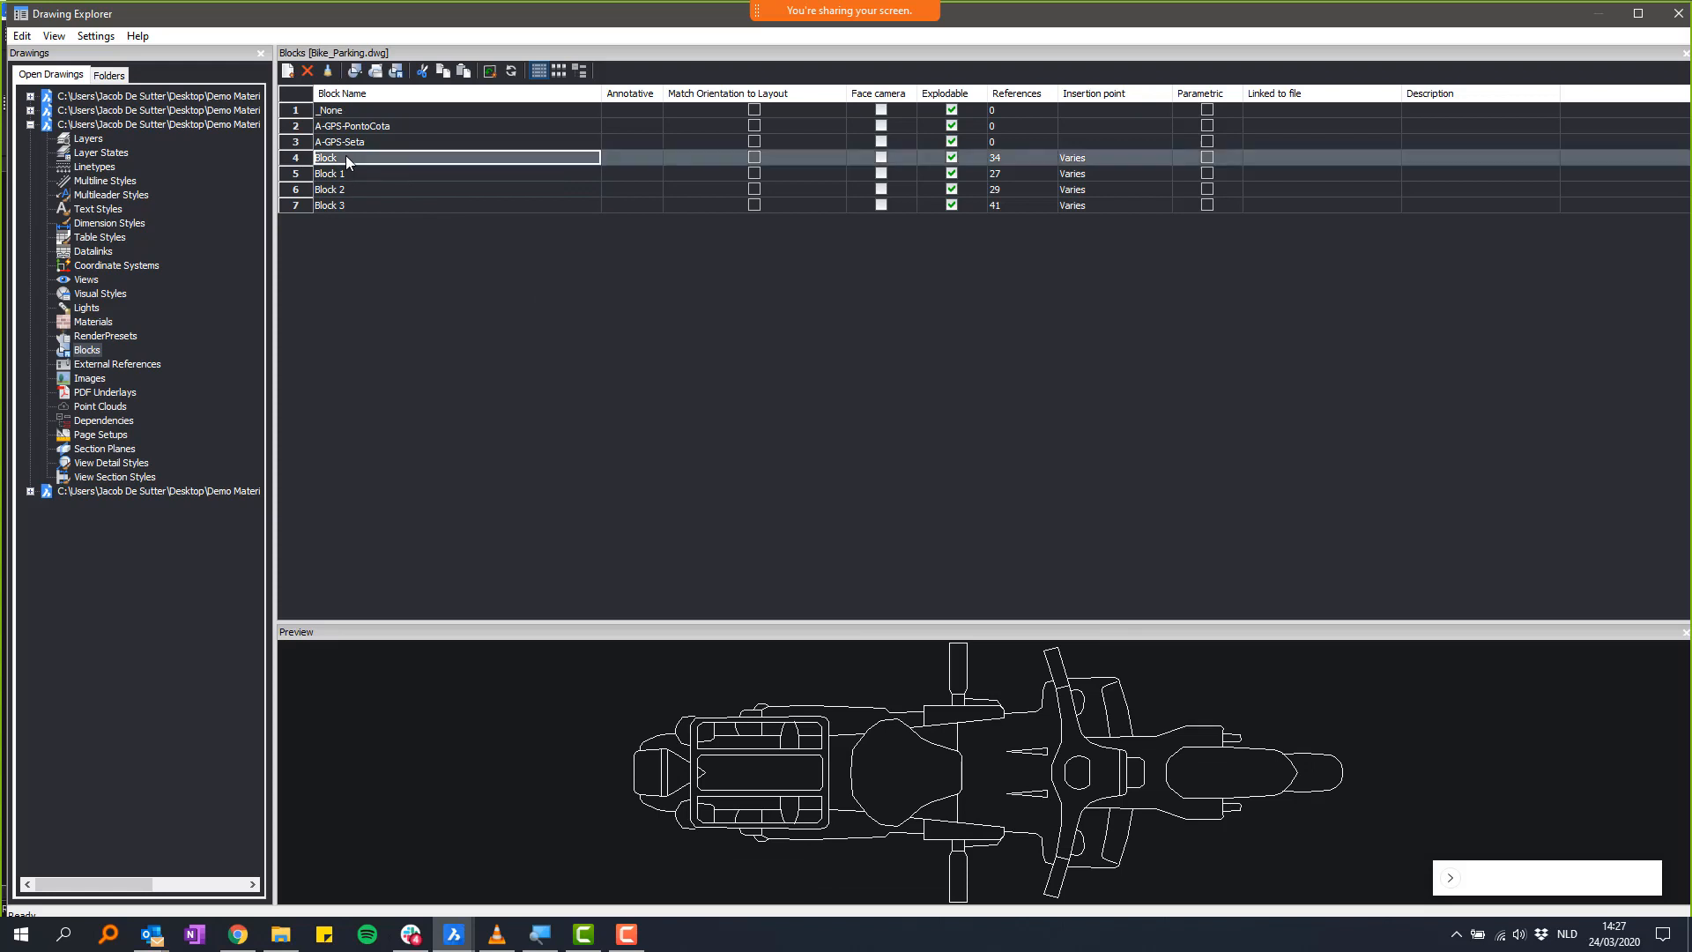
left_click(999, 181)
left_click(1001, 192)
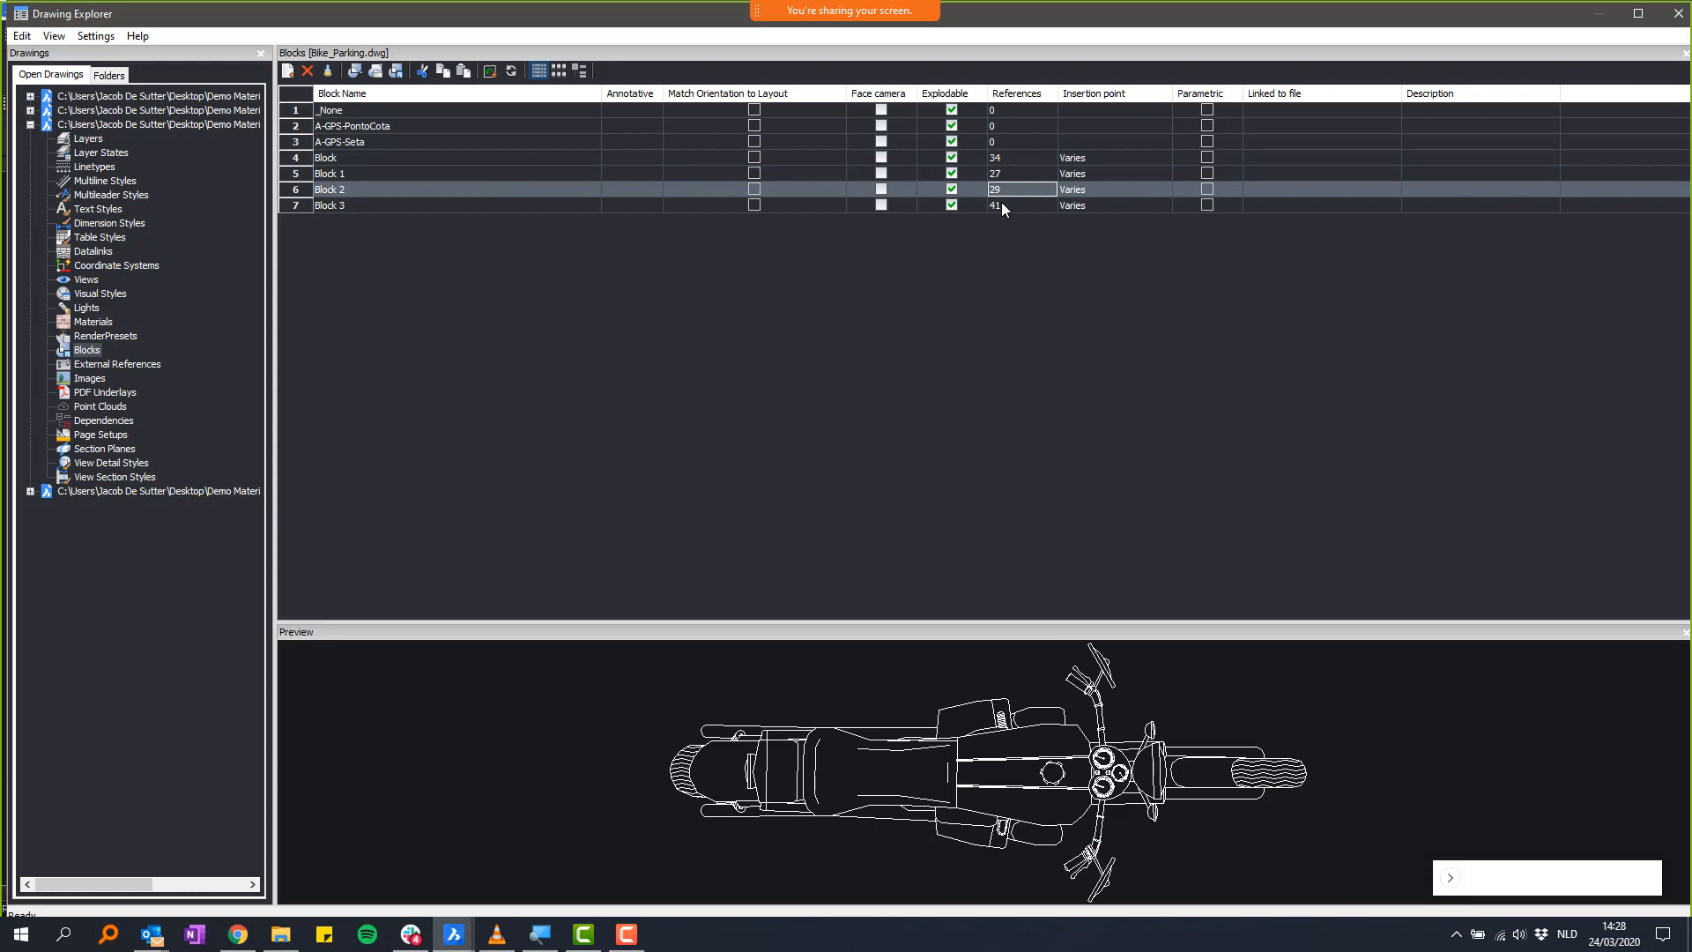
left_click(999, 204)
left_click(1006, 160, "shift")
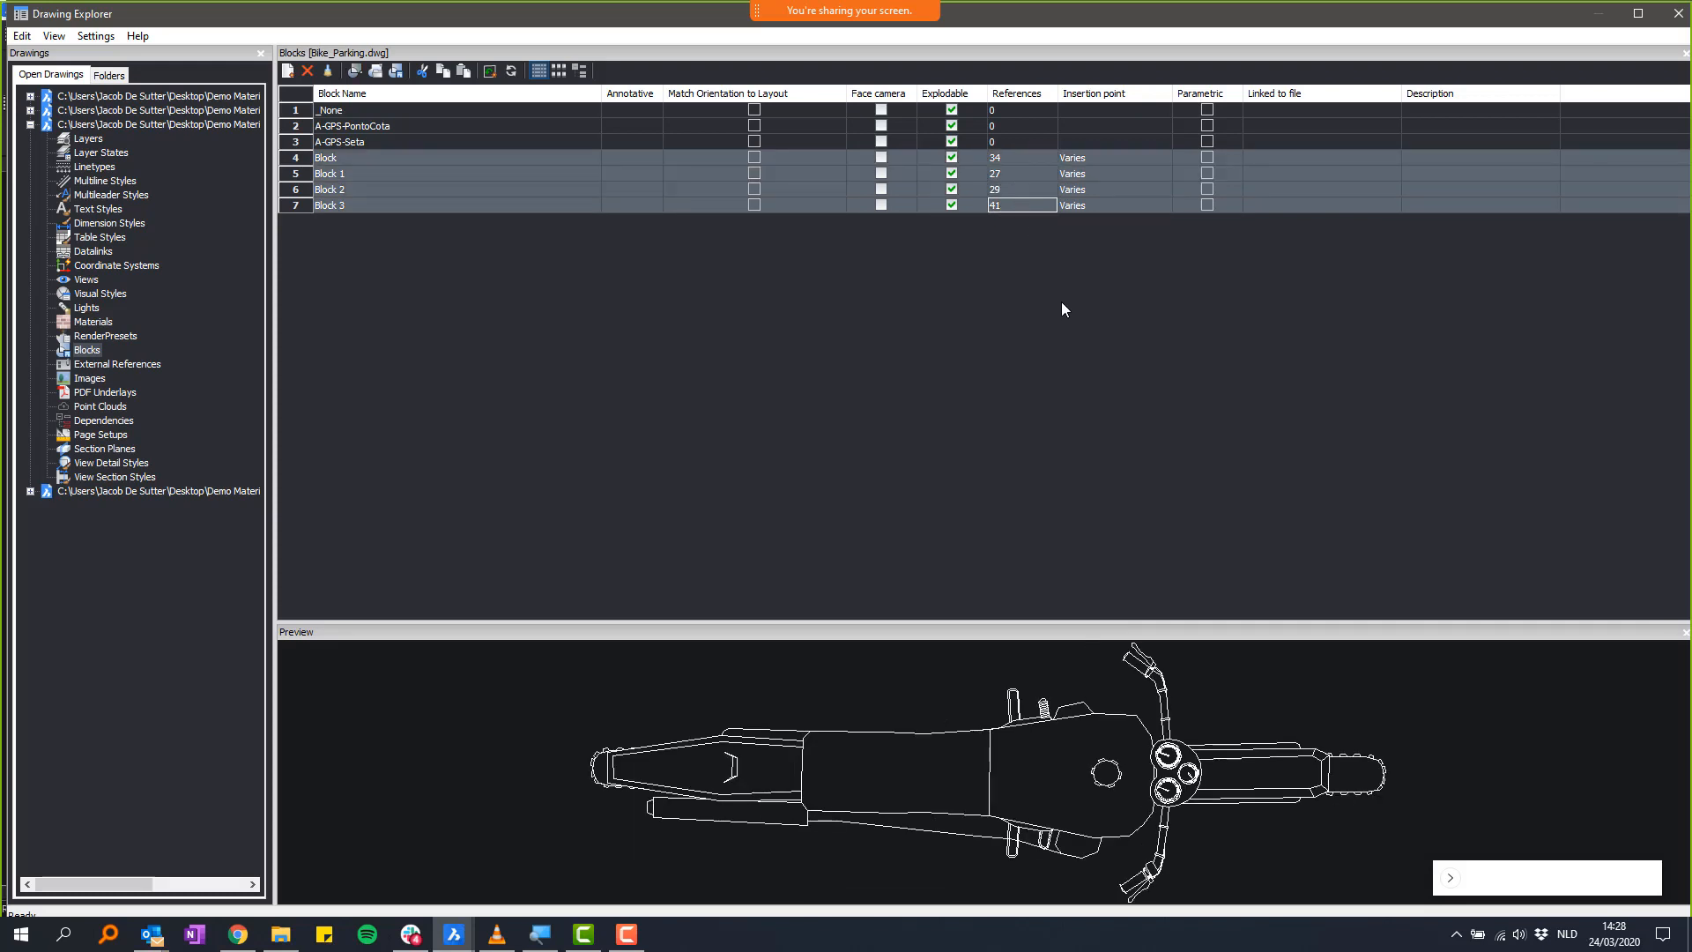
left_click(1677, 13)
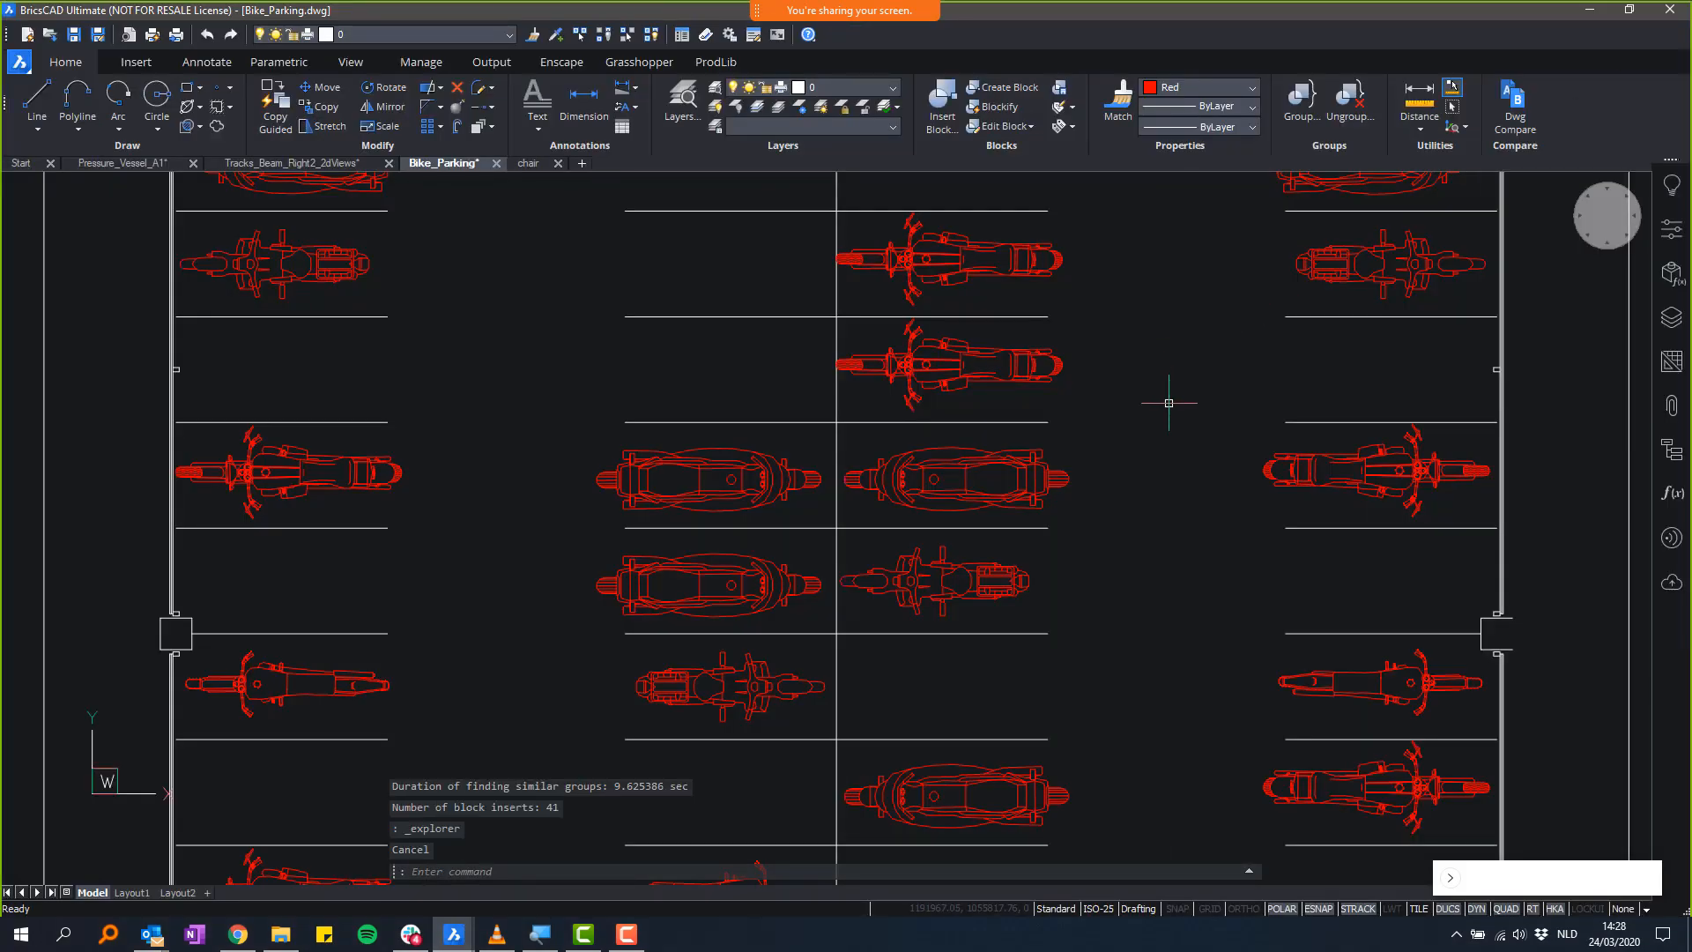
- Check the original file size of Bike_Parking.dwg in the drawing properties (DWGPROPS) and close them
scroll(1181, 473, "down", 5)
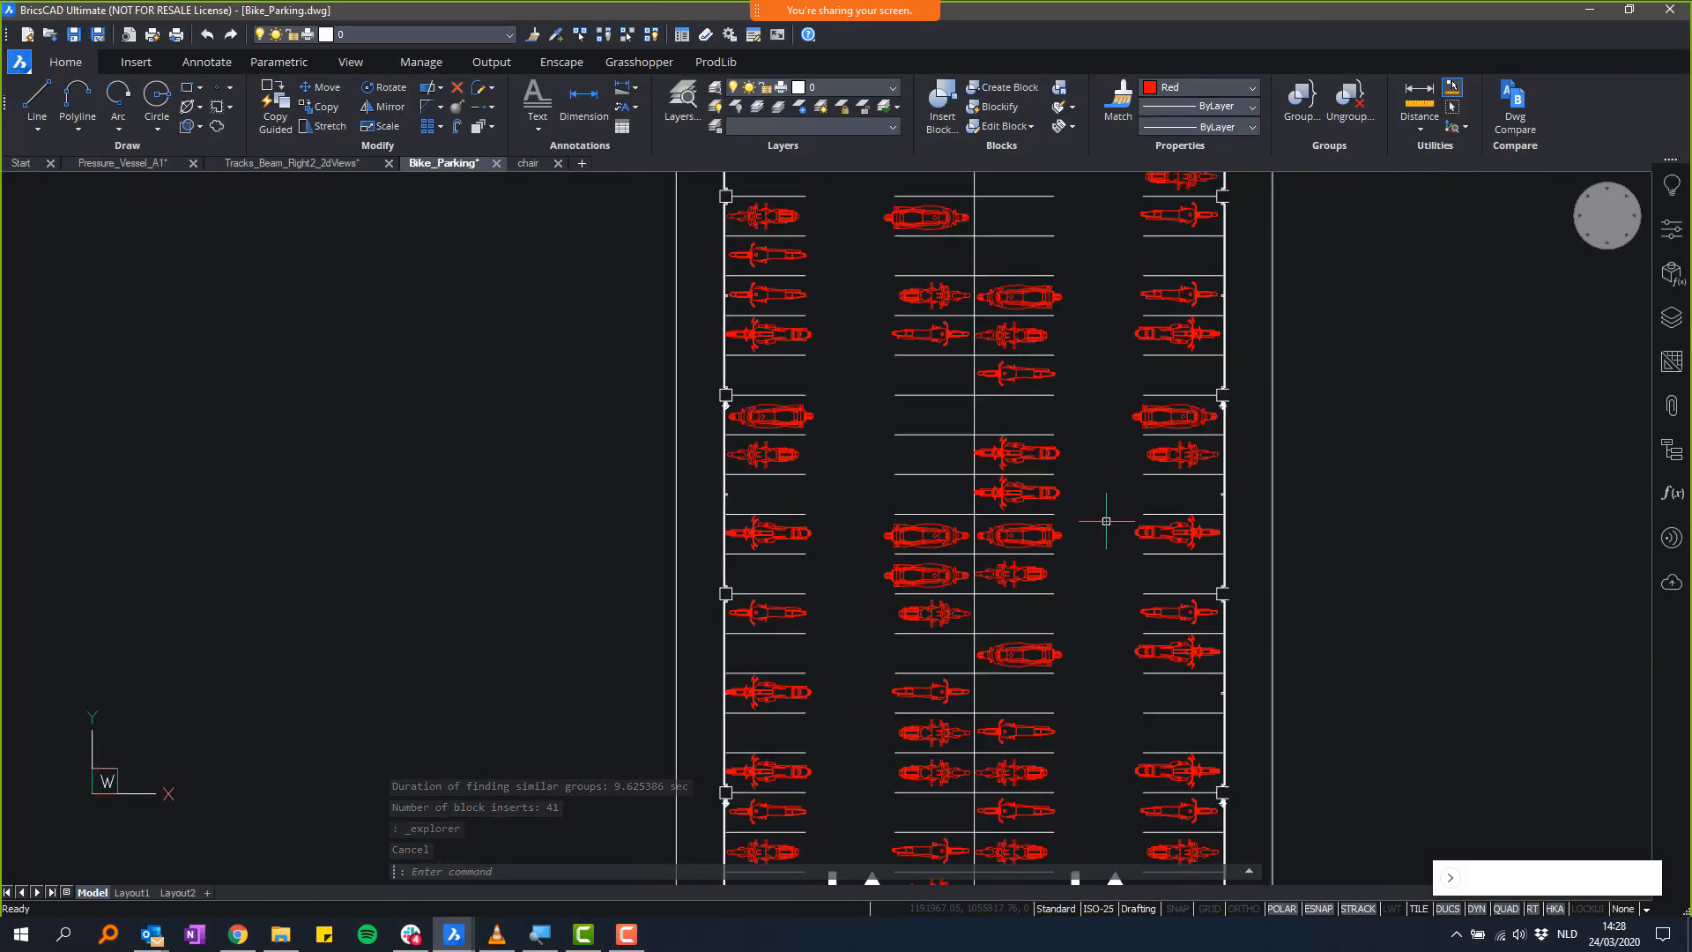
scroll(1106, 521, "down", 1)
mouse_move(1079, 528)
middle_mouse_down()
mouse_move(1061, 697)
mouse_move(1054, 642)
middle_mouse_up()
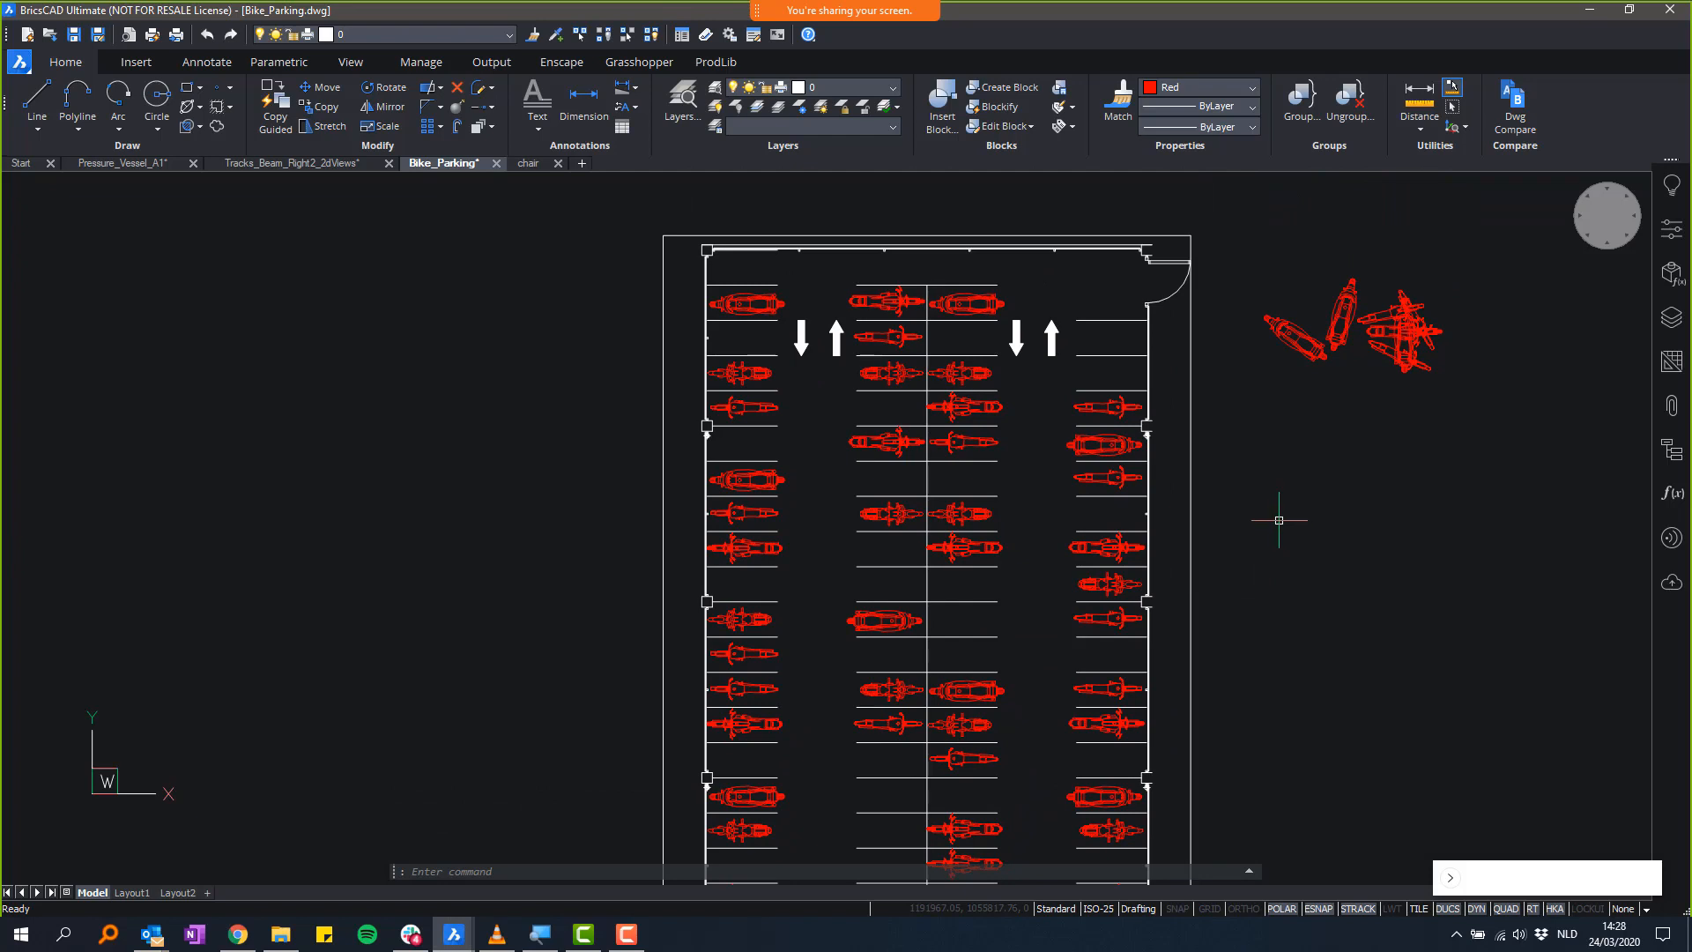
type("dwgprops")
key("Return")
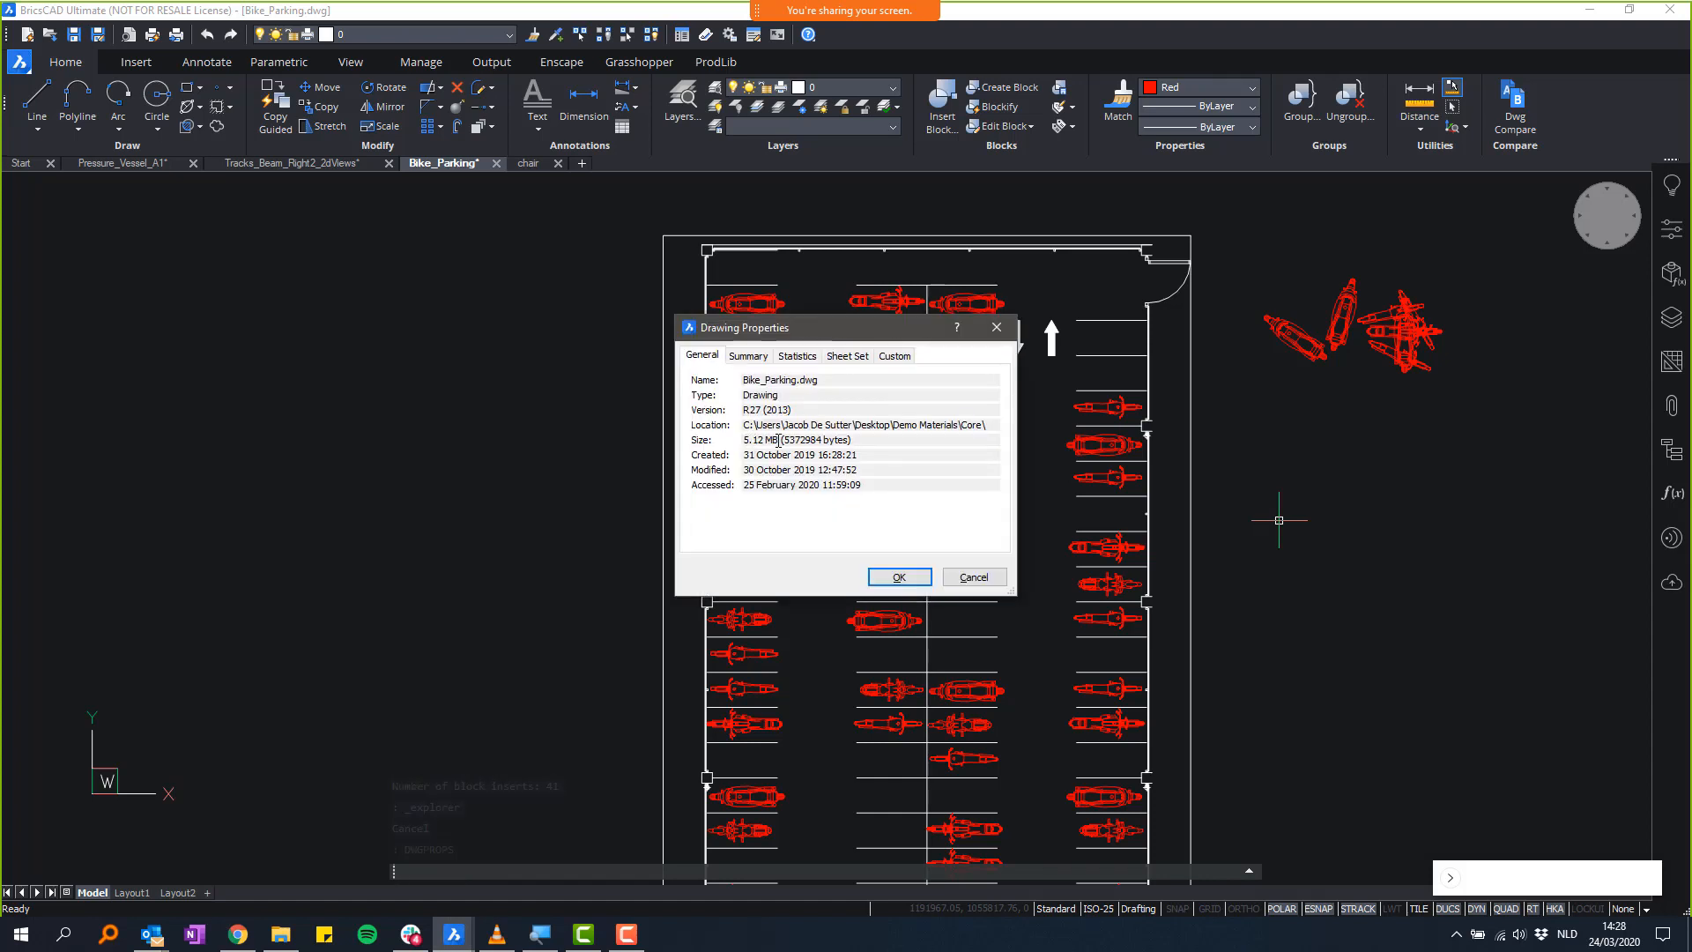
left_click_drag(778, 440, 753, 440)
left_click(996, 327)
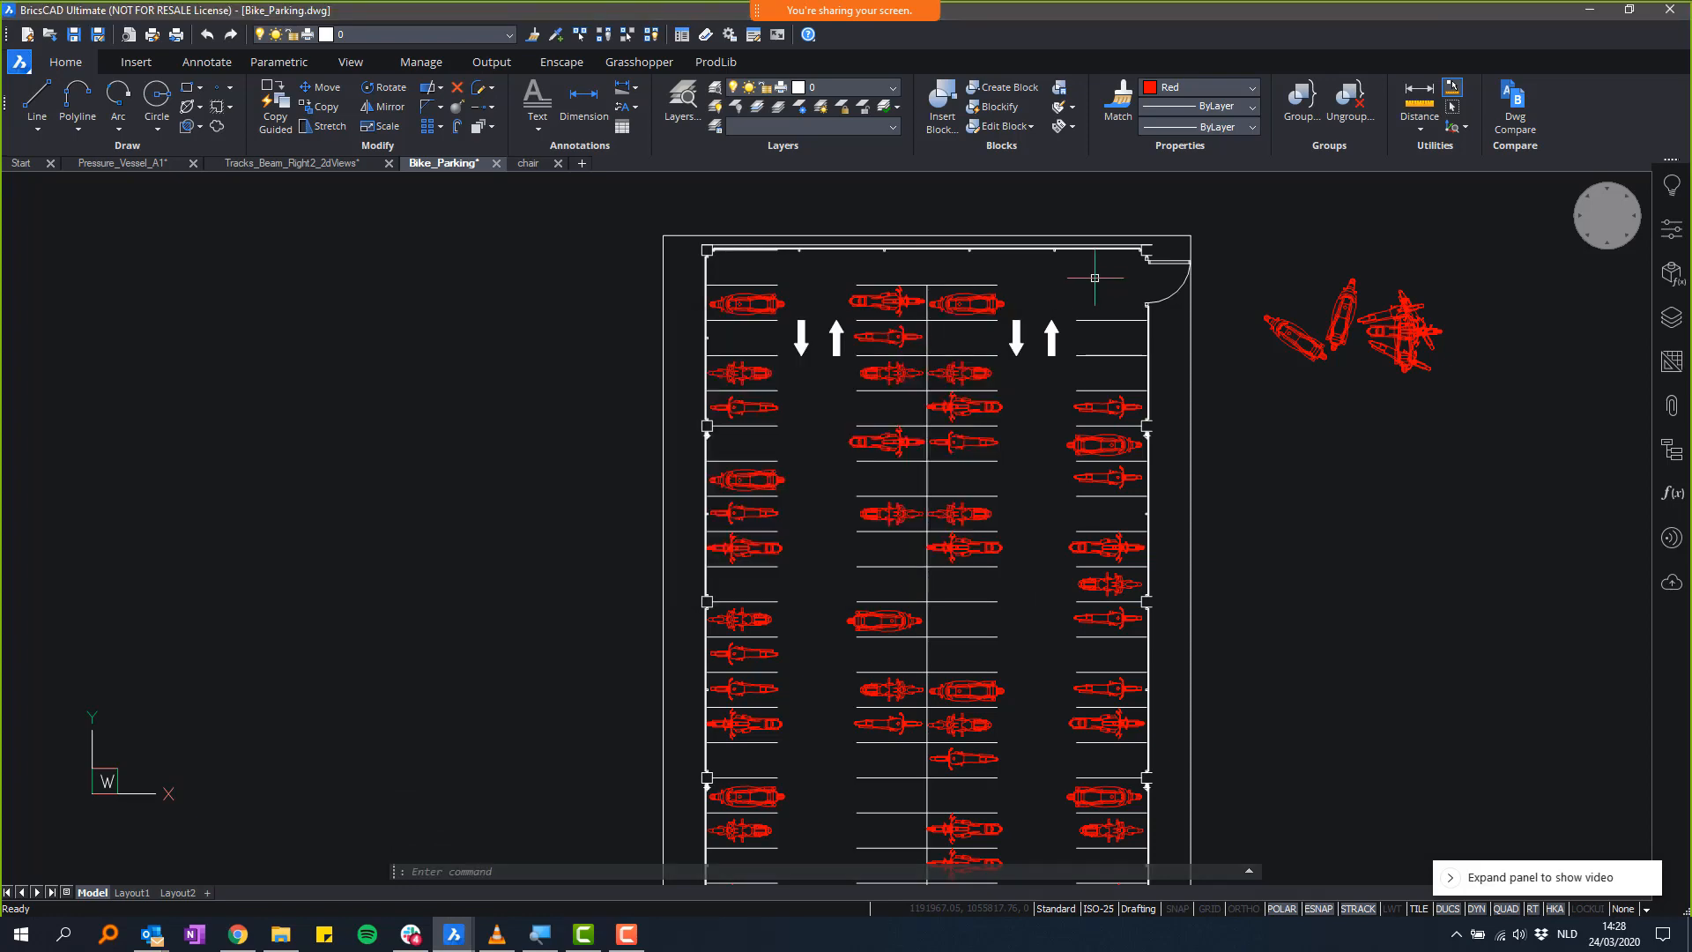
- Save the drawing under the name after_blockify.dwg in the Core folder, replacing the existing file
key("ctrl+shift+s")
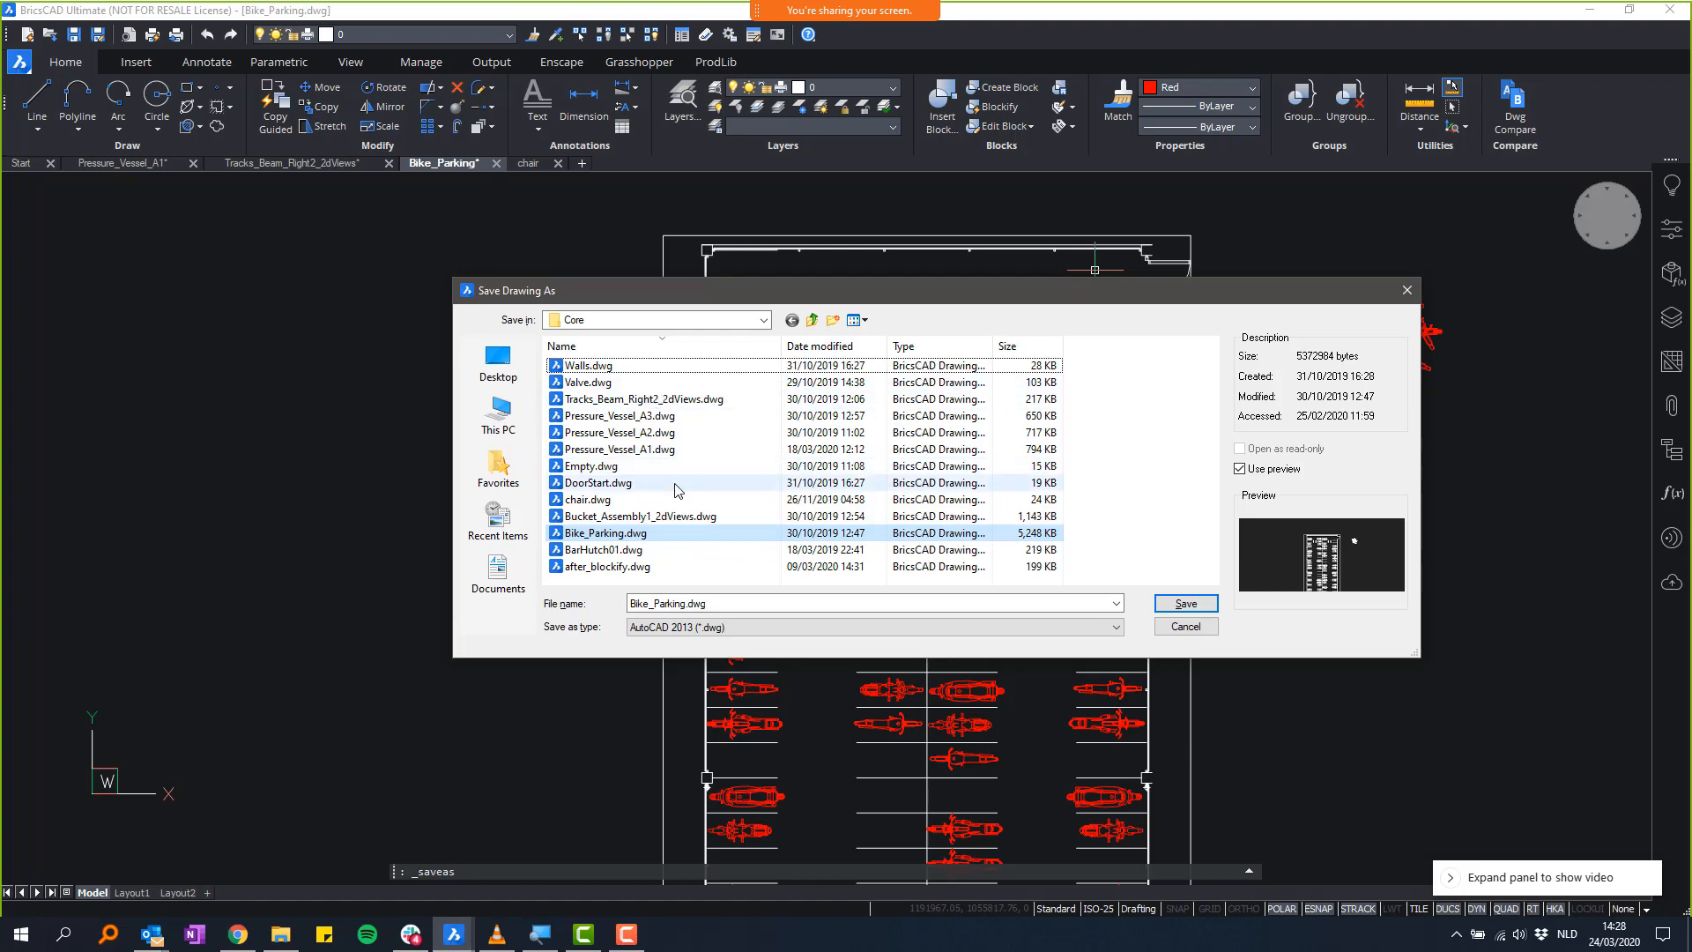
left_click(674, 566)
left_click(1187, 605)
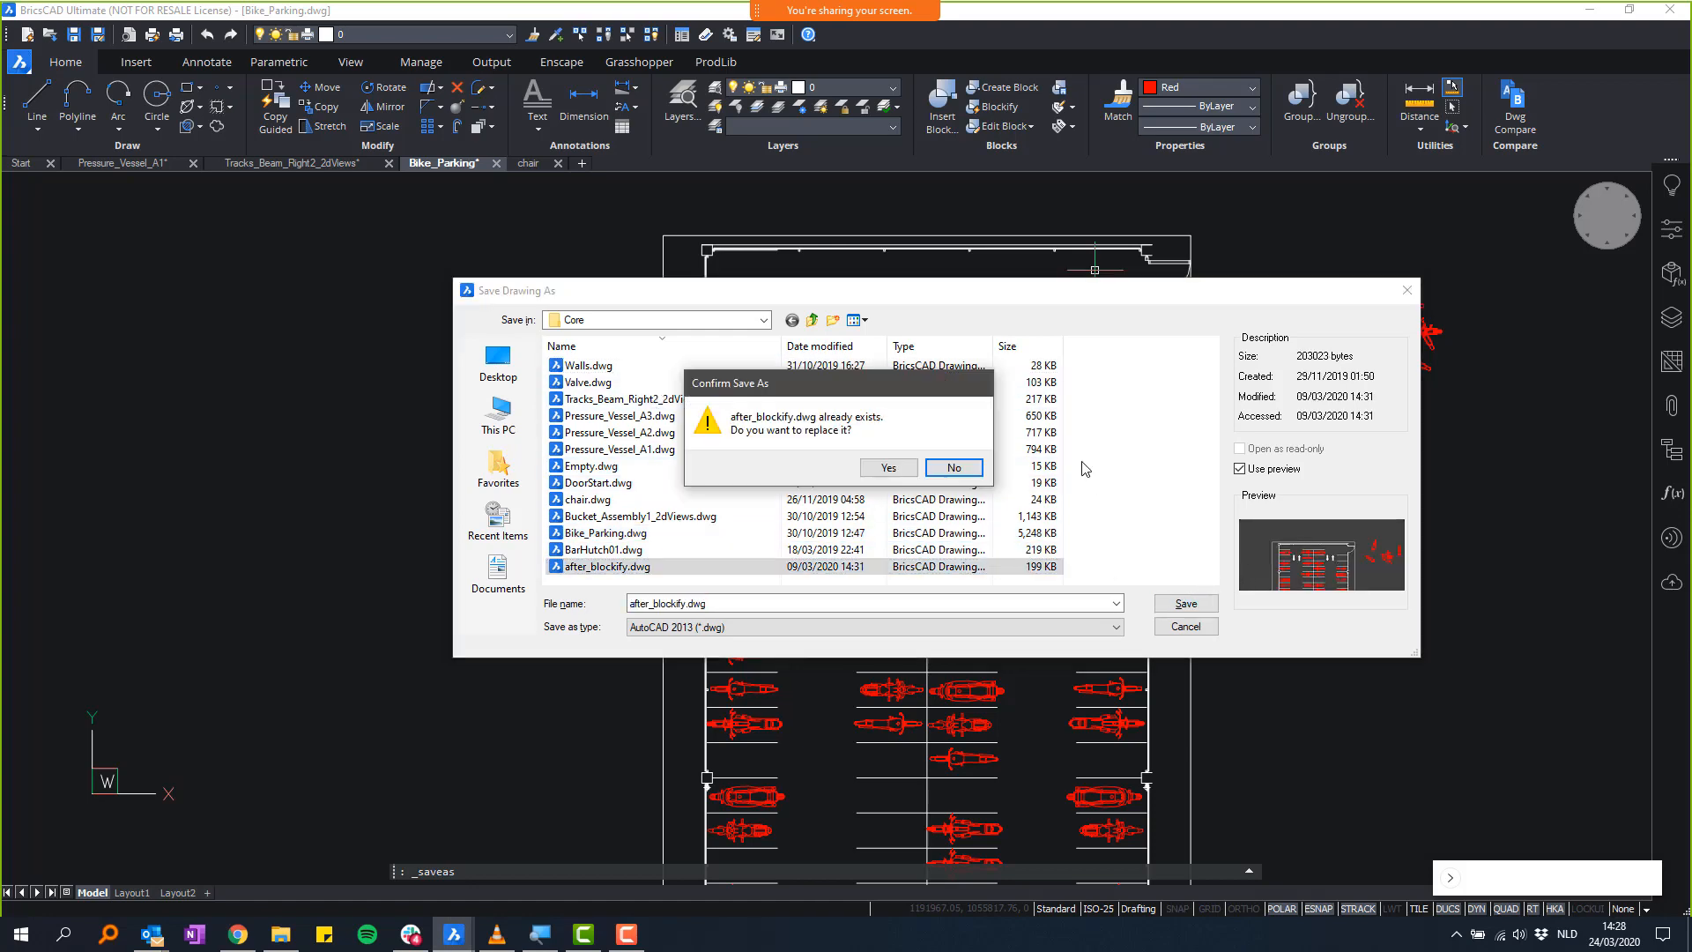
left_click(890, 468)
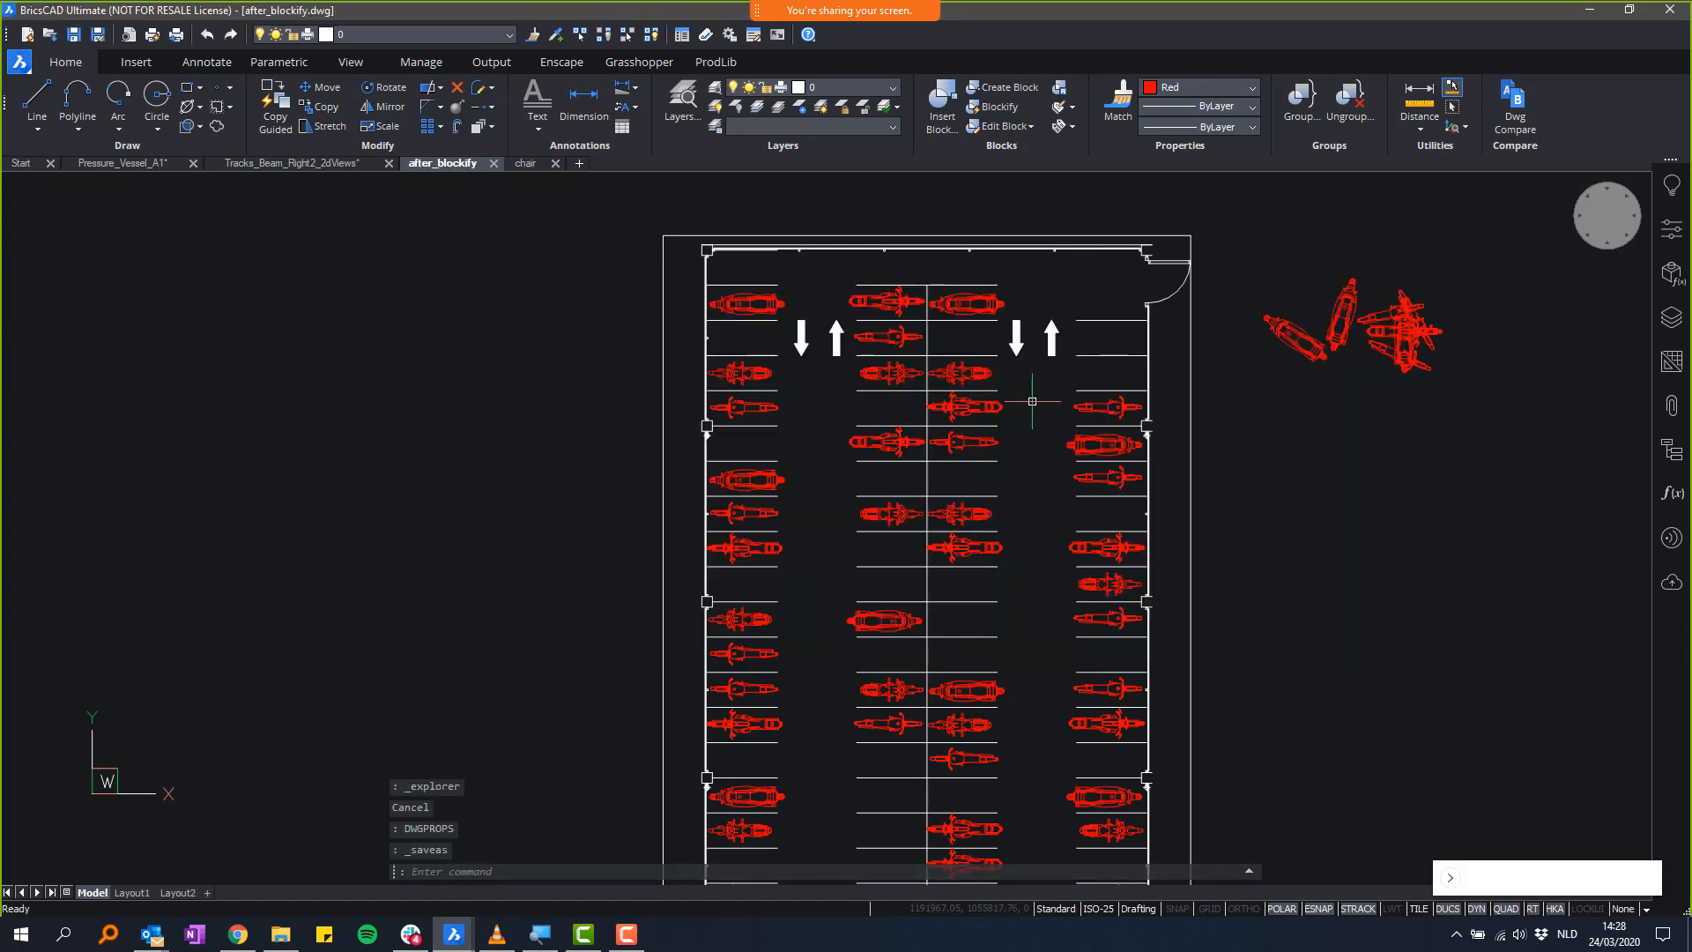
- Check the file size of after_blockify.dwg with DWGPROPS, moving the dialog clear of the drawing before closing it
type("dwgprops")
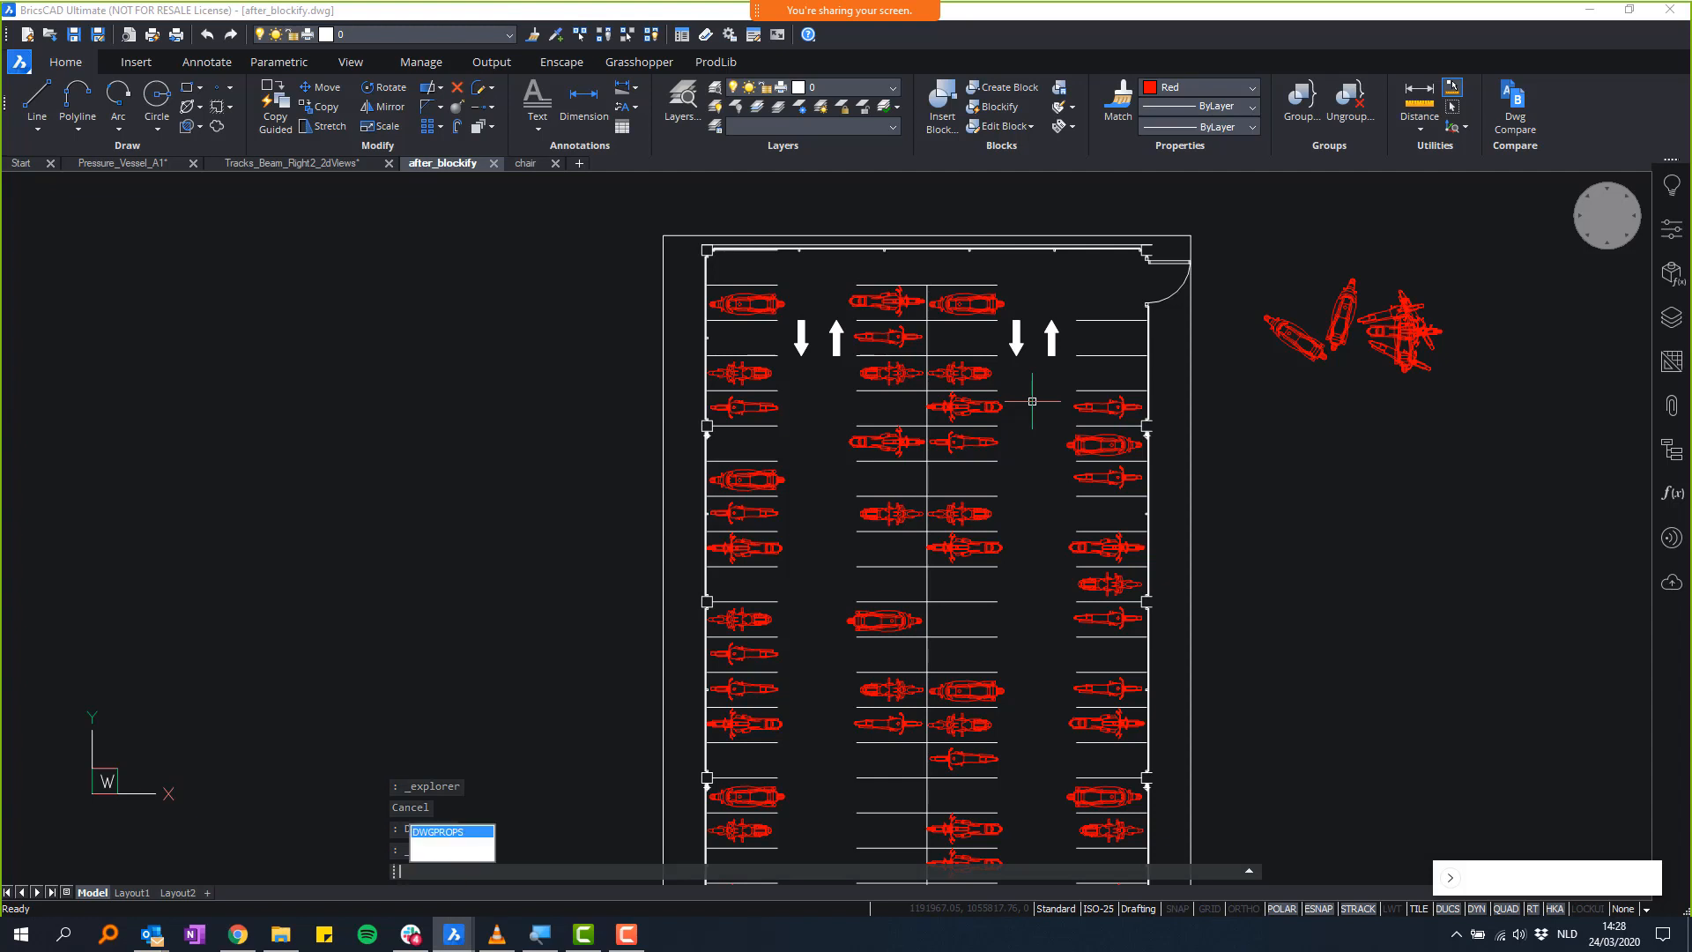
key("Return")
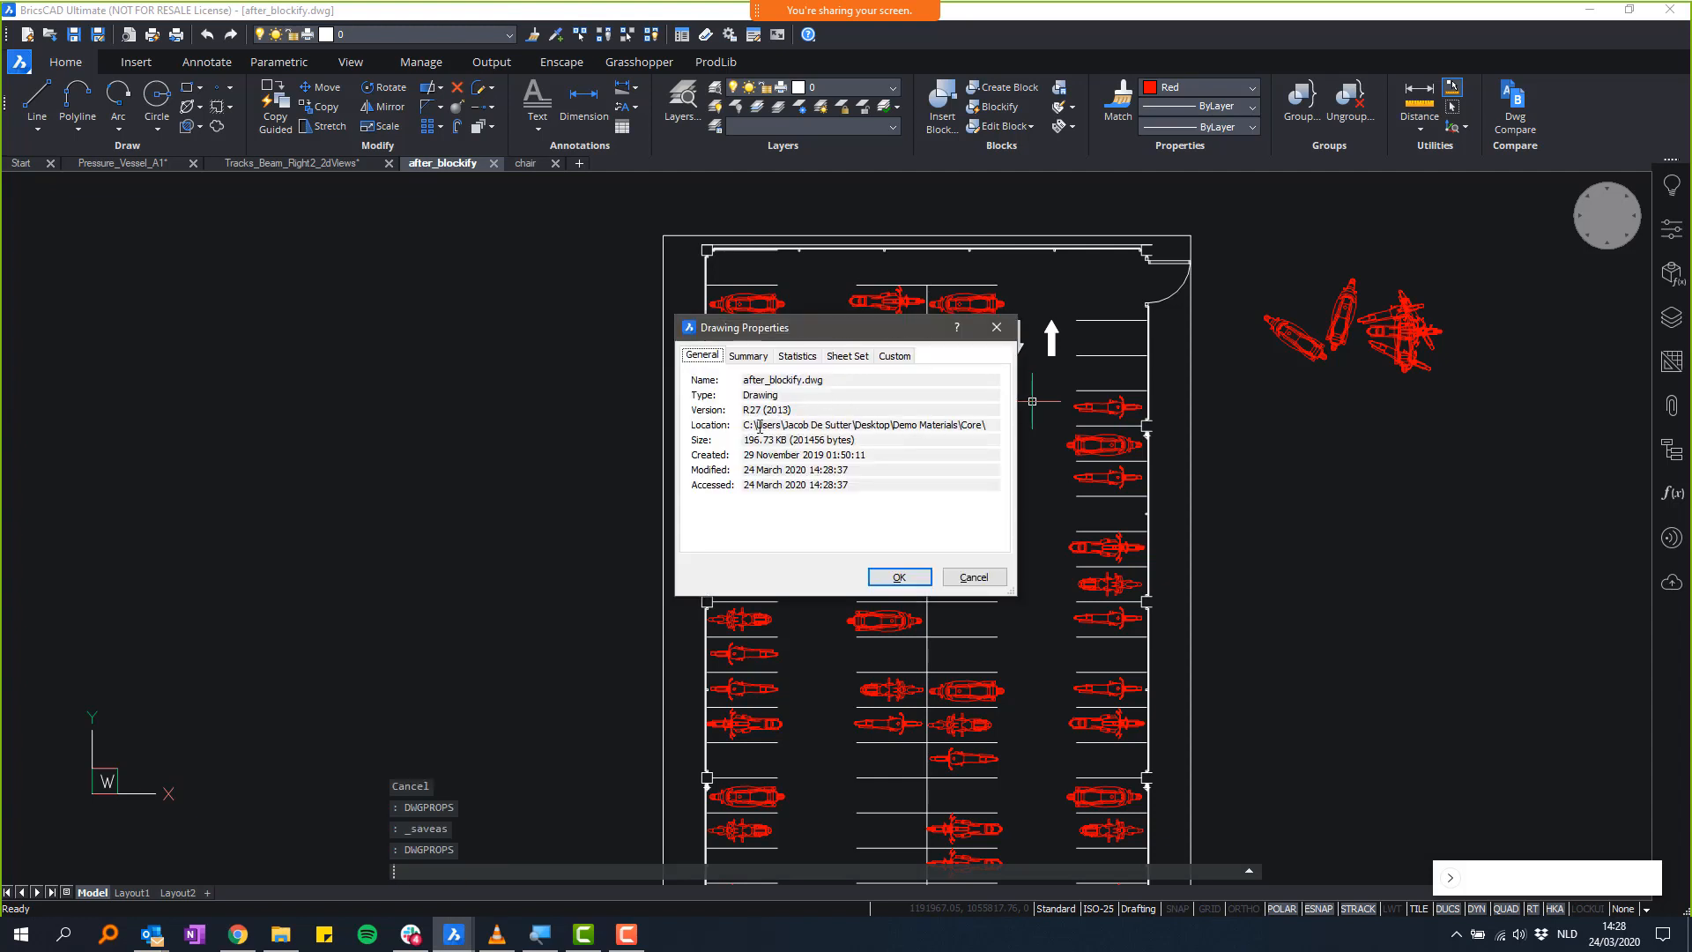
left_click_drag(744, 440, 786, 452)
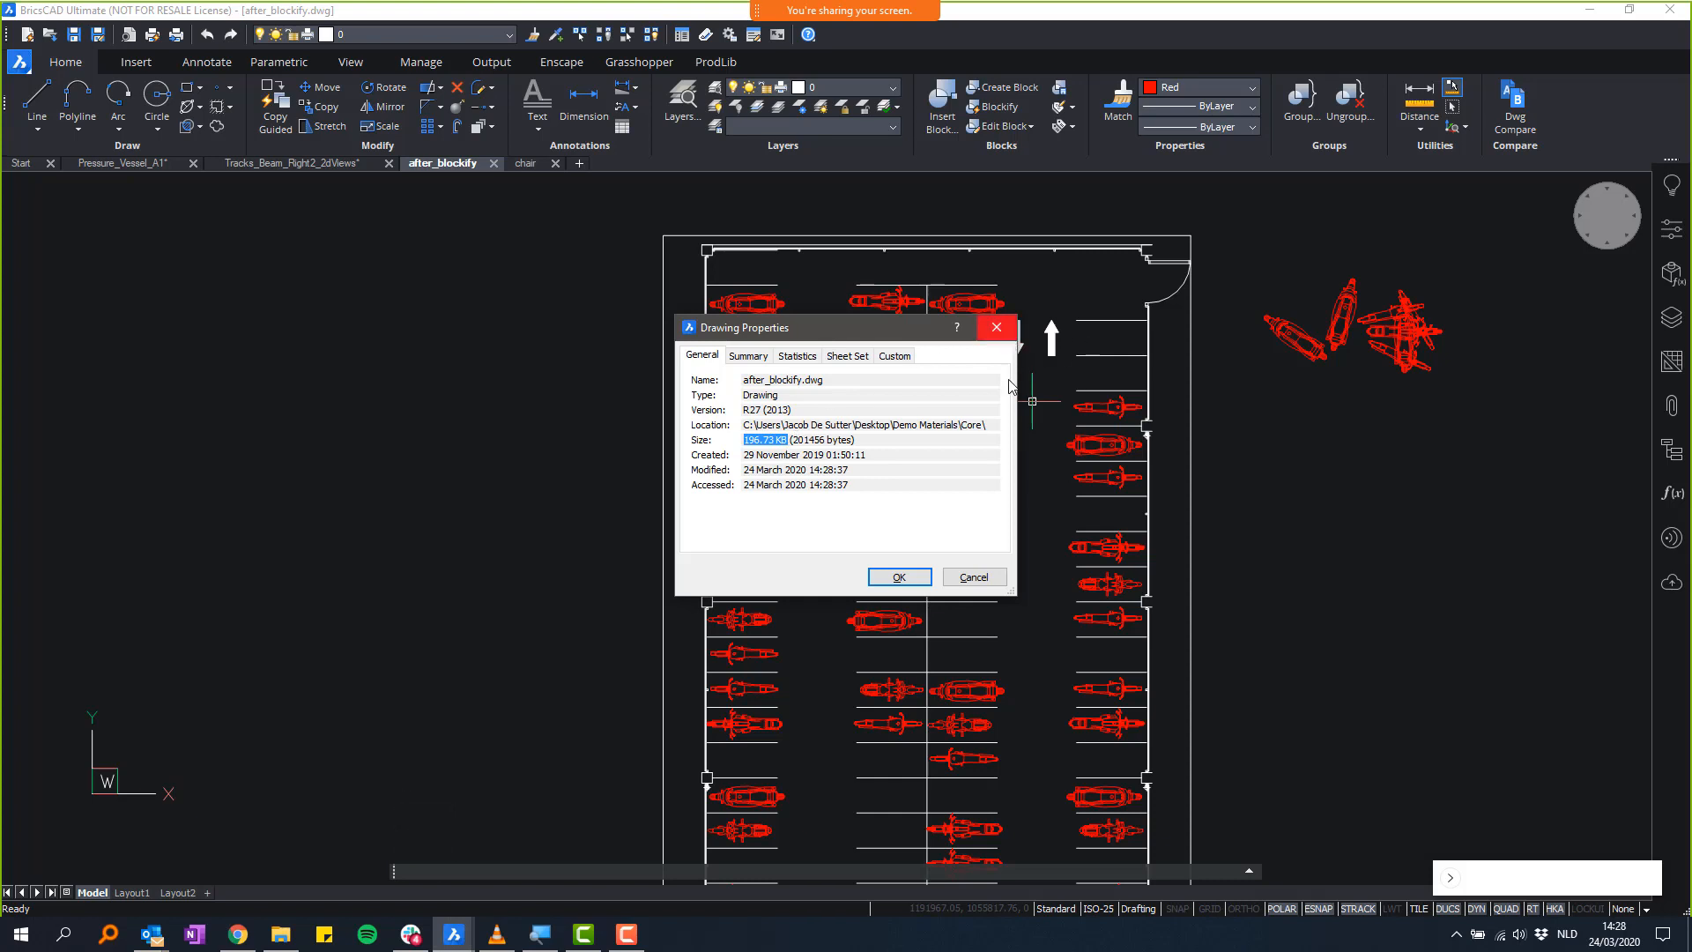
left_click_drag(816, 335, 385, 303)
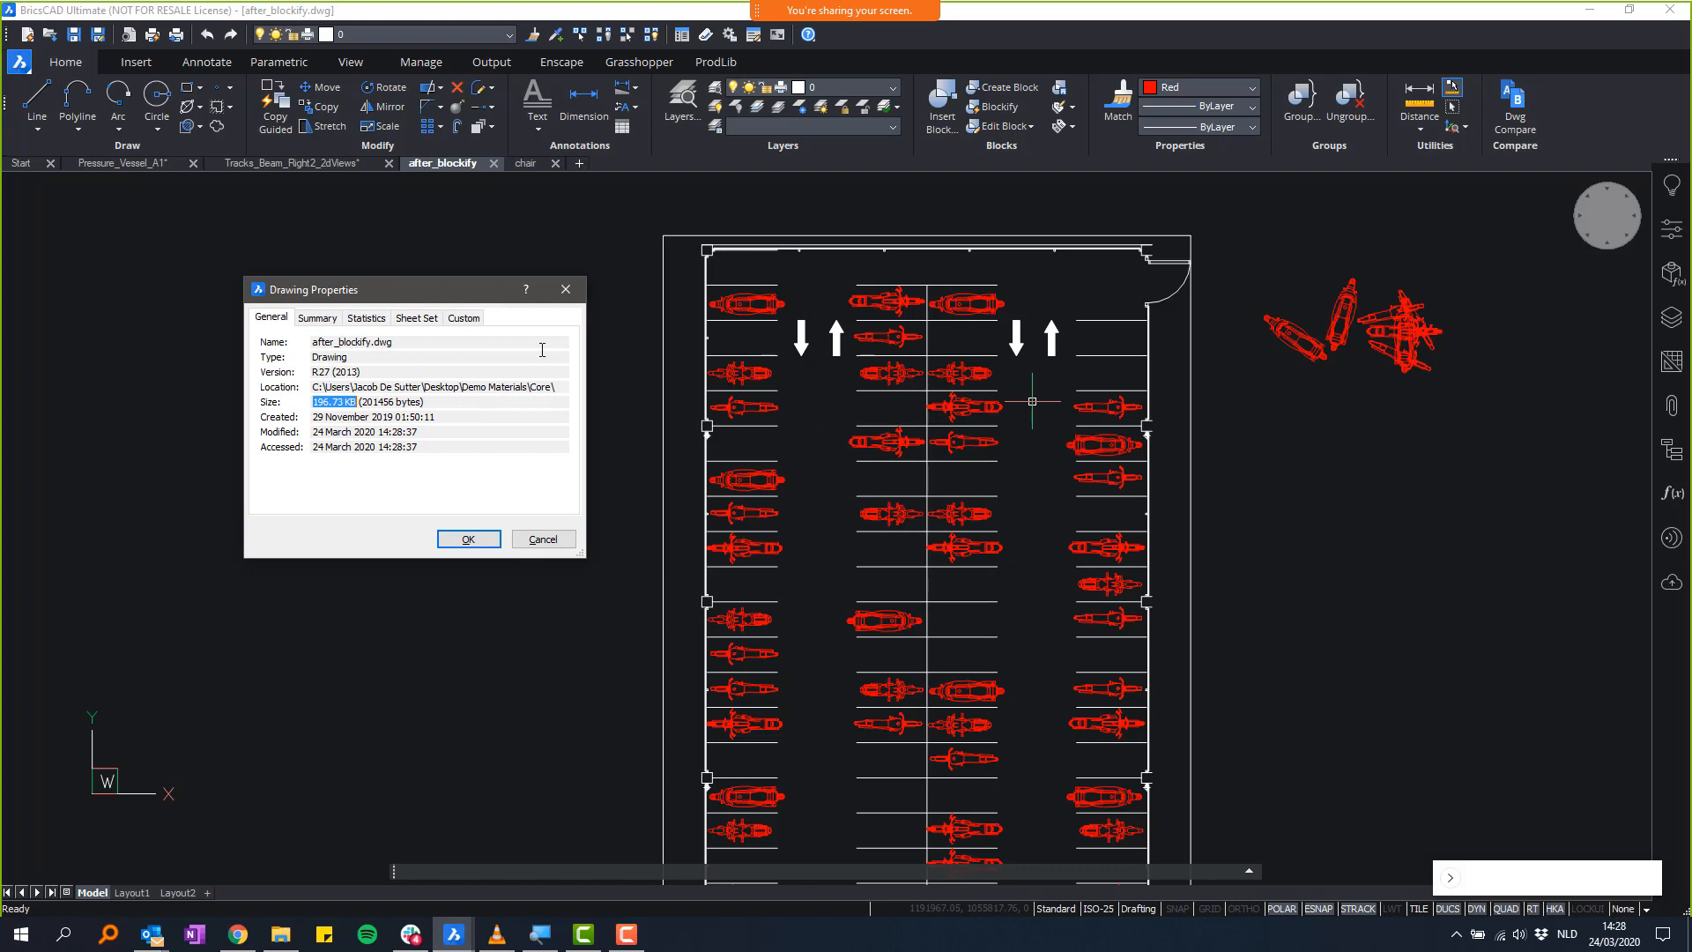
left_click(566, 289)
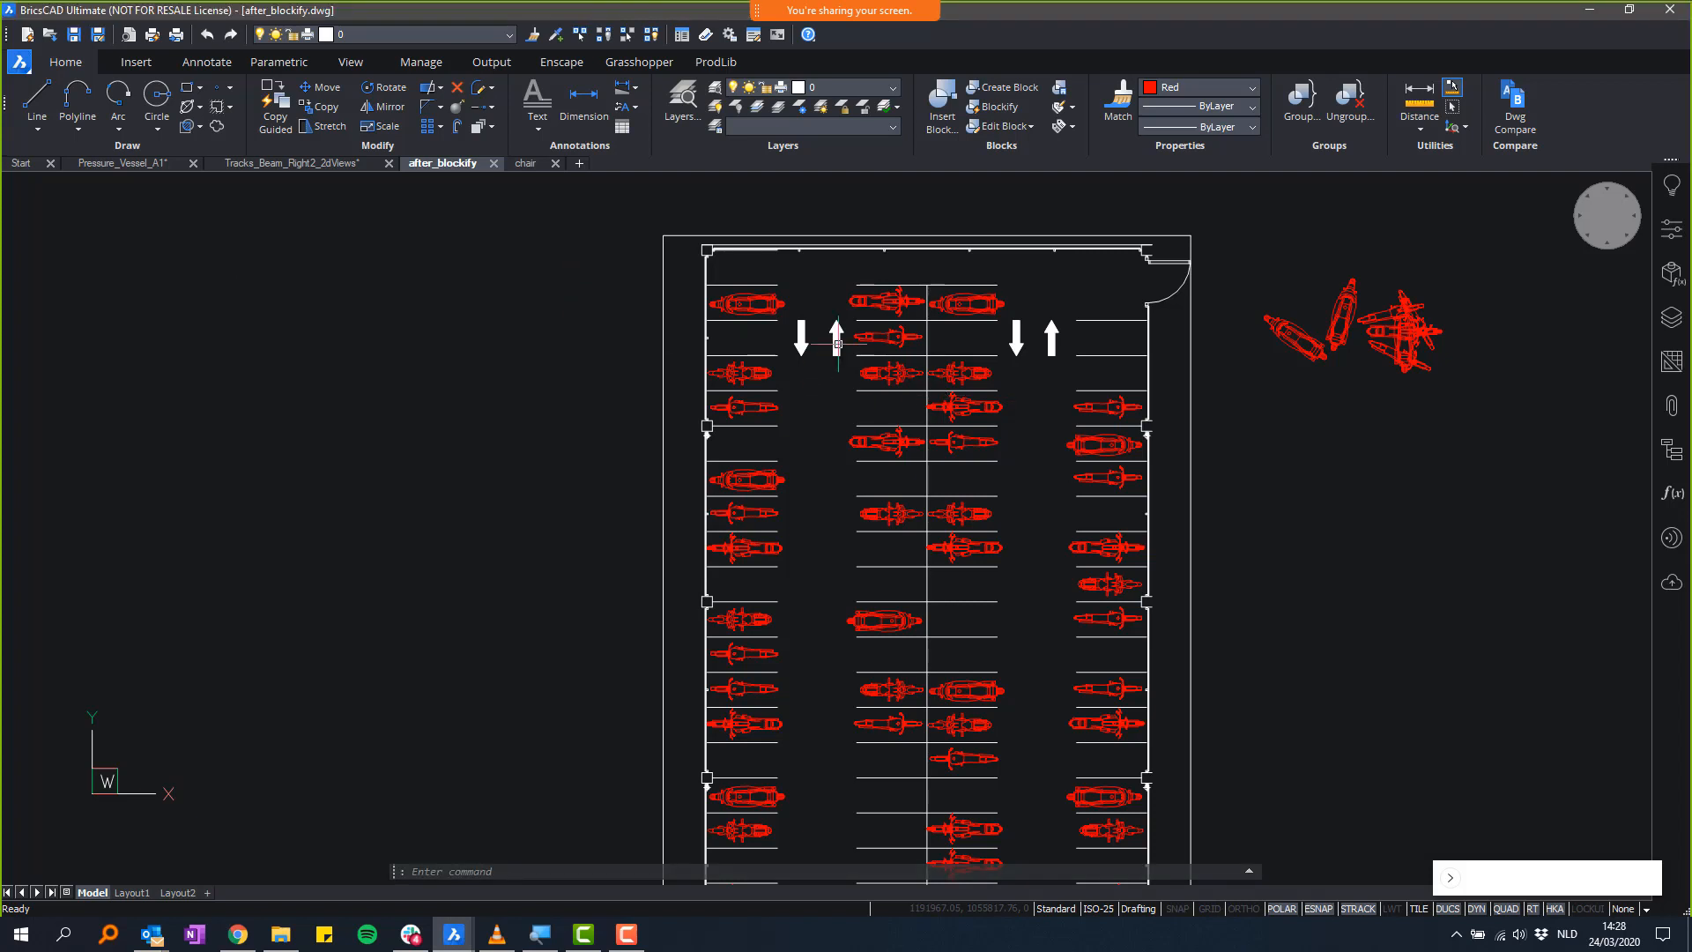
mouse_move(827, 301)
scroll(784, 304, "up", 3)
scroll(773, 317, "down", 3)
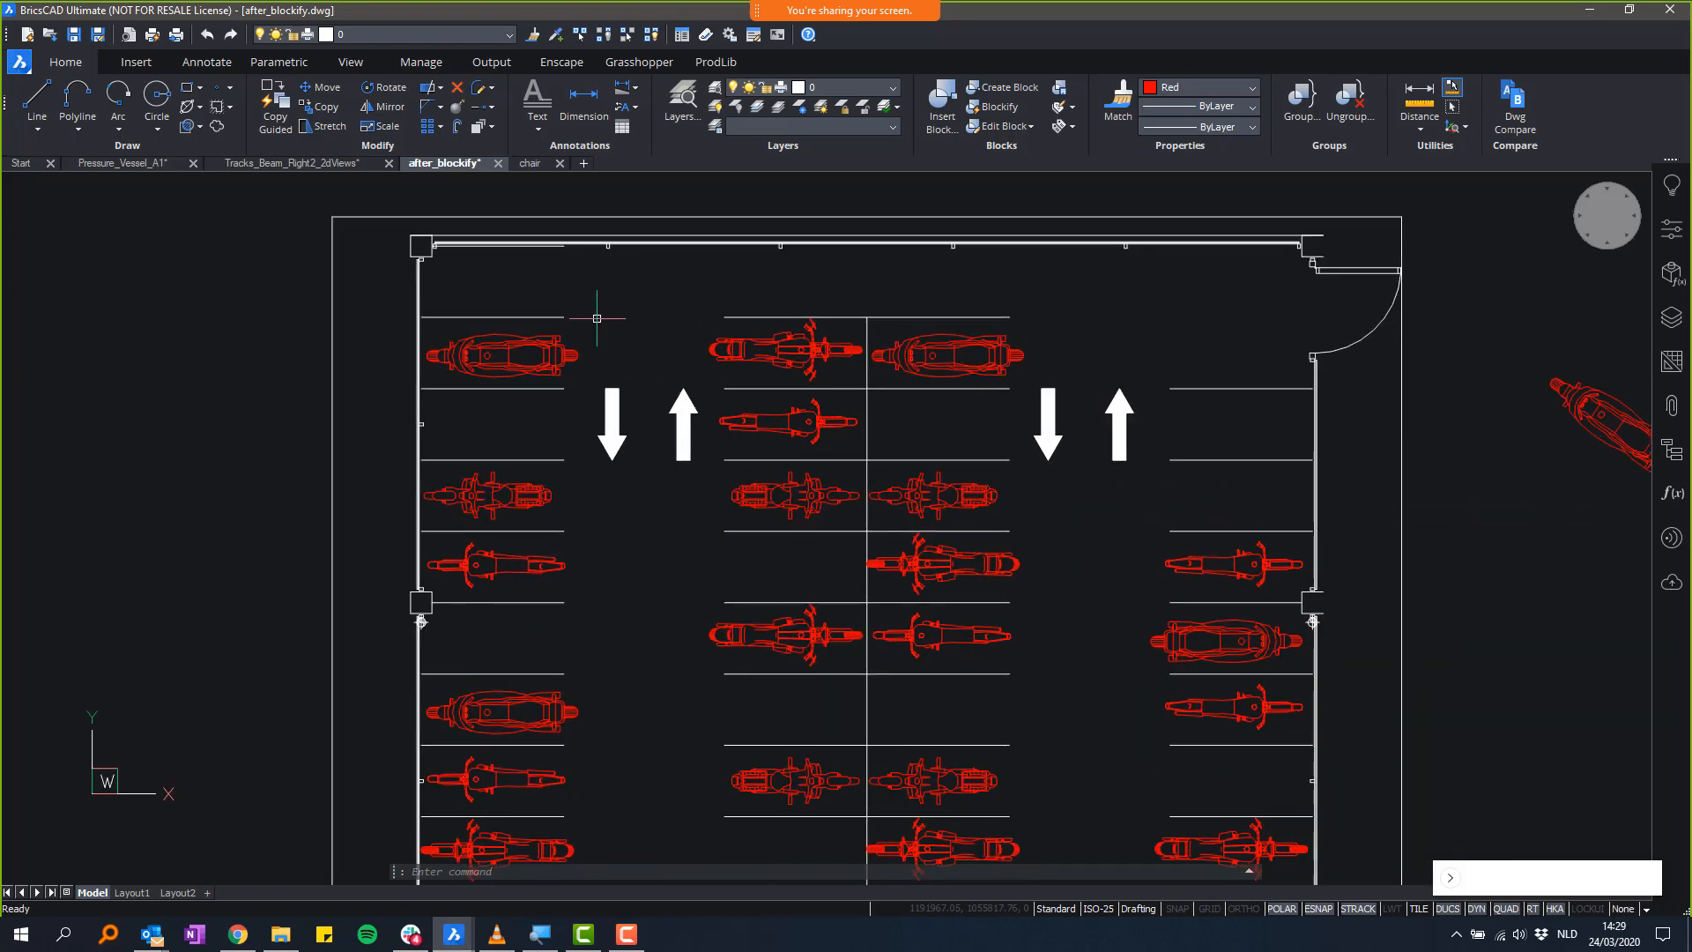
- In the chair drawing, start Copy Guided and choose the door in the upper wall, with its wall opening, as the source
left_click(522, 164)
scroll(453, 246, "up", 5)
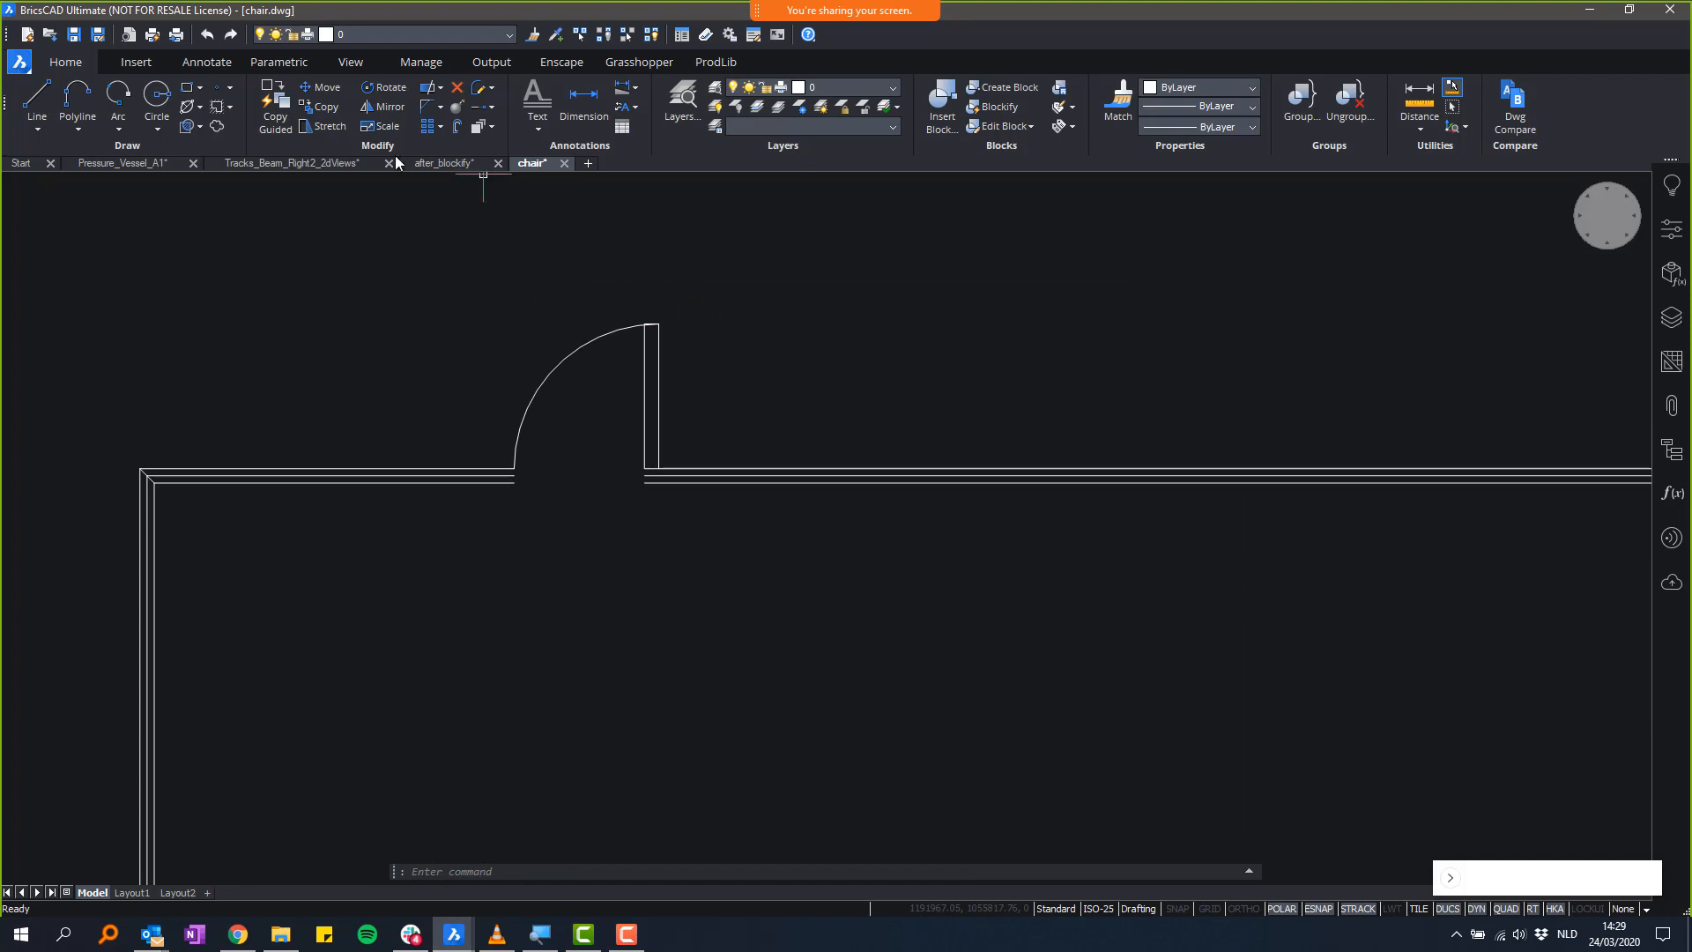
left_click(266, 106)
left_click(449, 568)
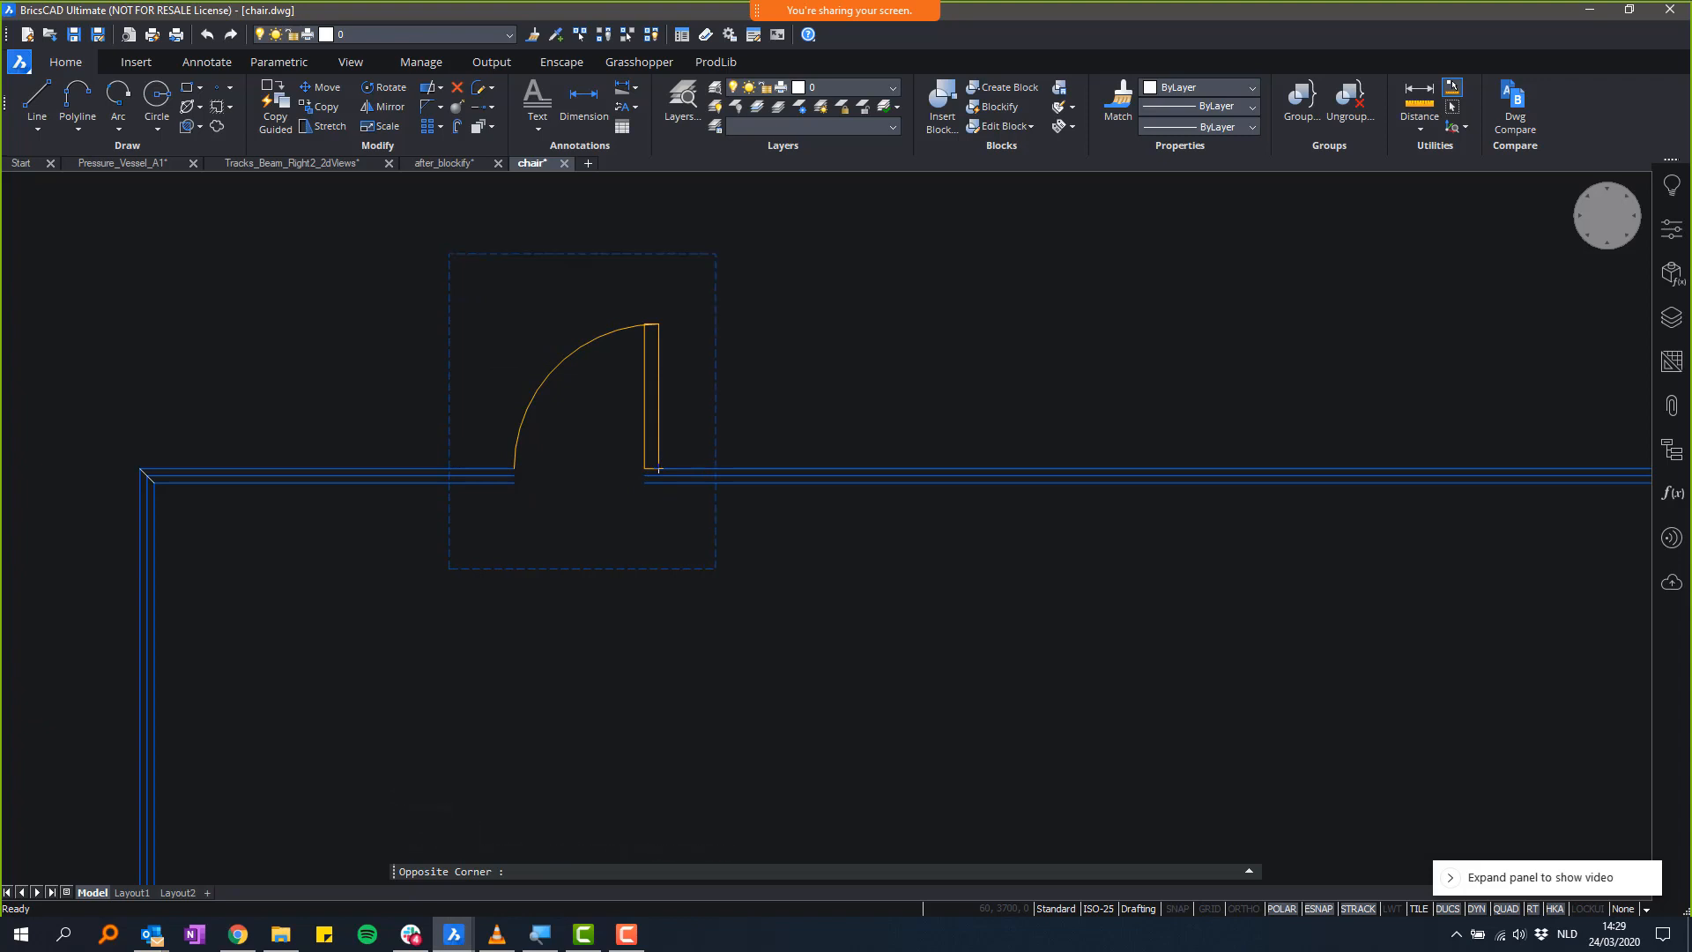
left_click(729, 241)
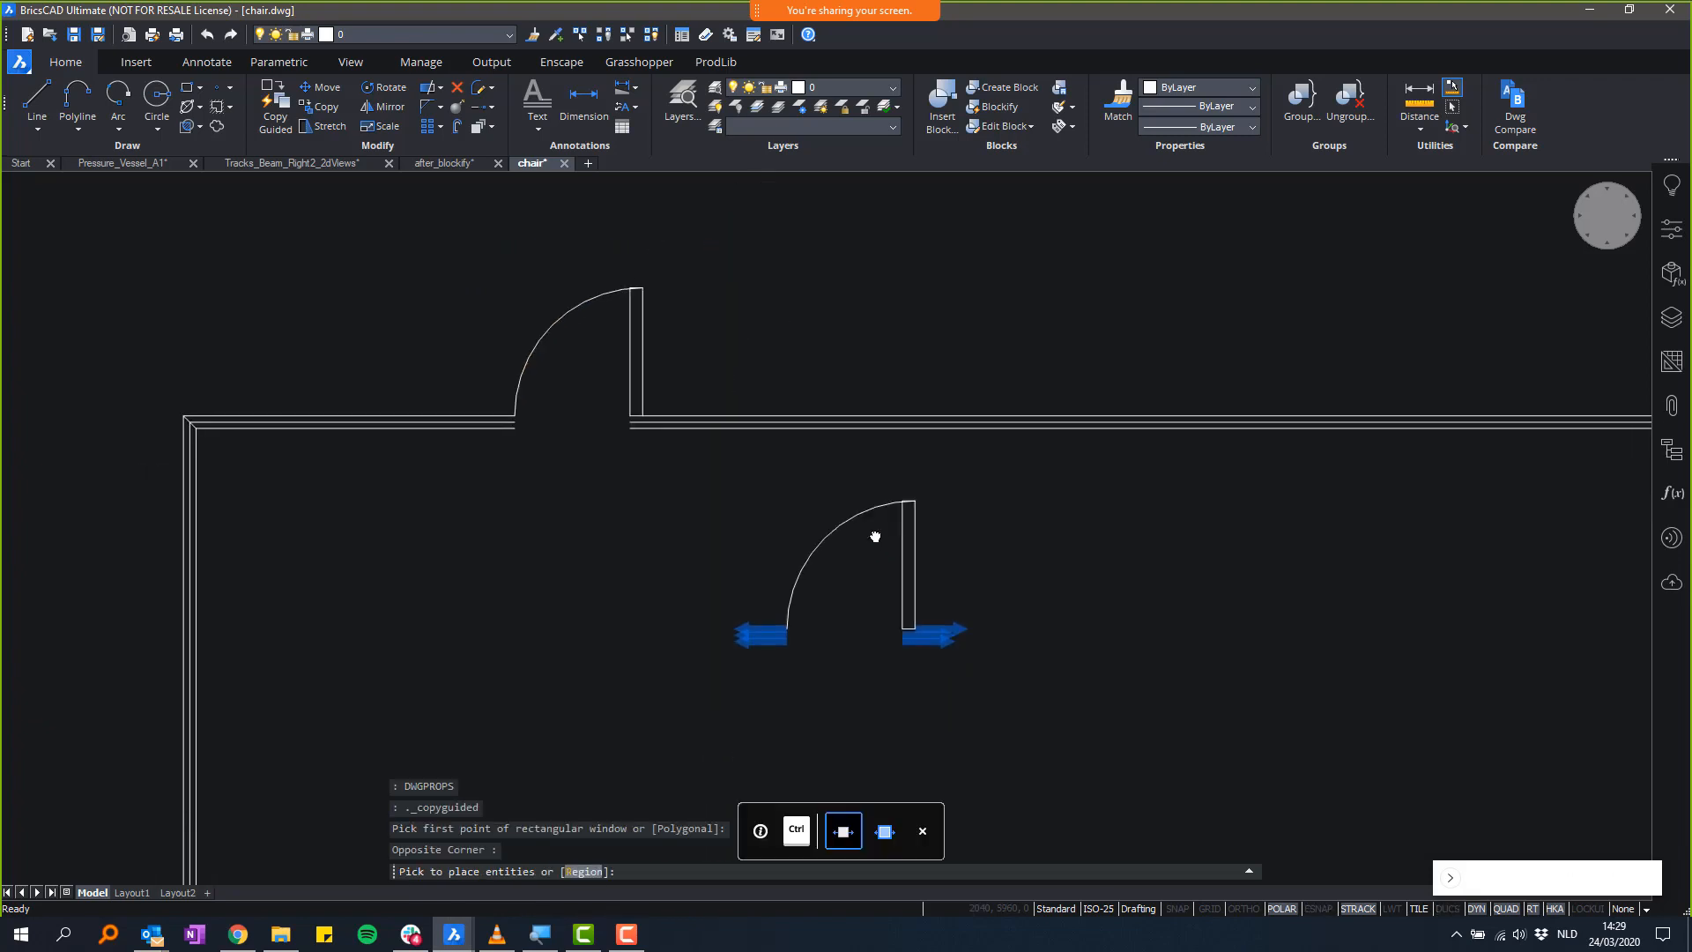
- Place guided copies of the door: one in the left, right and lower walls each, and two more in the upper wall
middle_click_drag(875, 536, 850, 445)
scroll(851, 445, "up", 2)
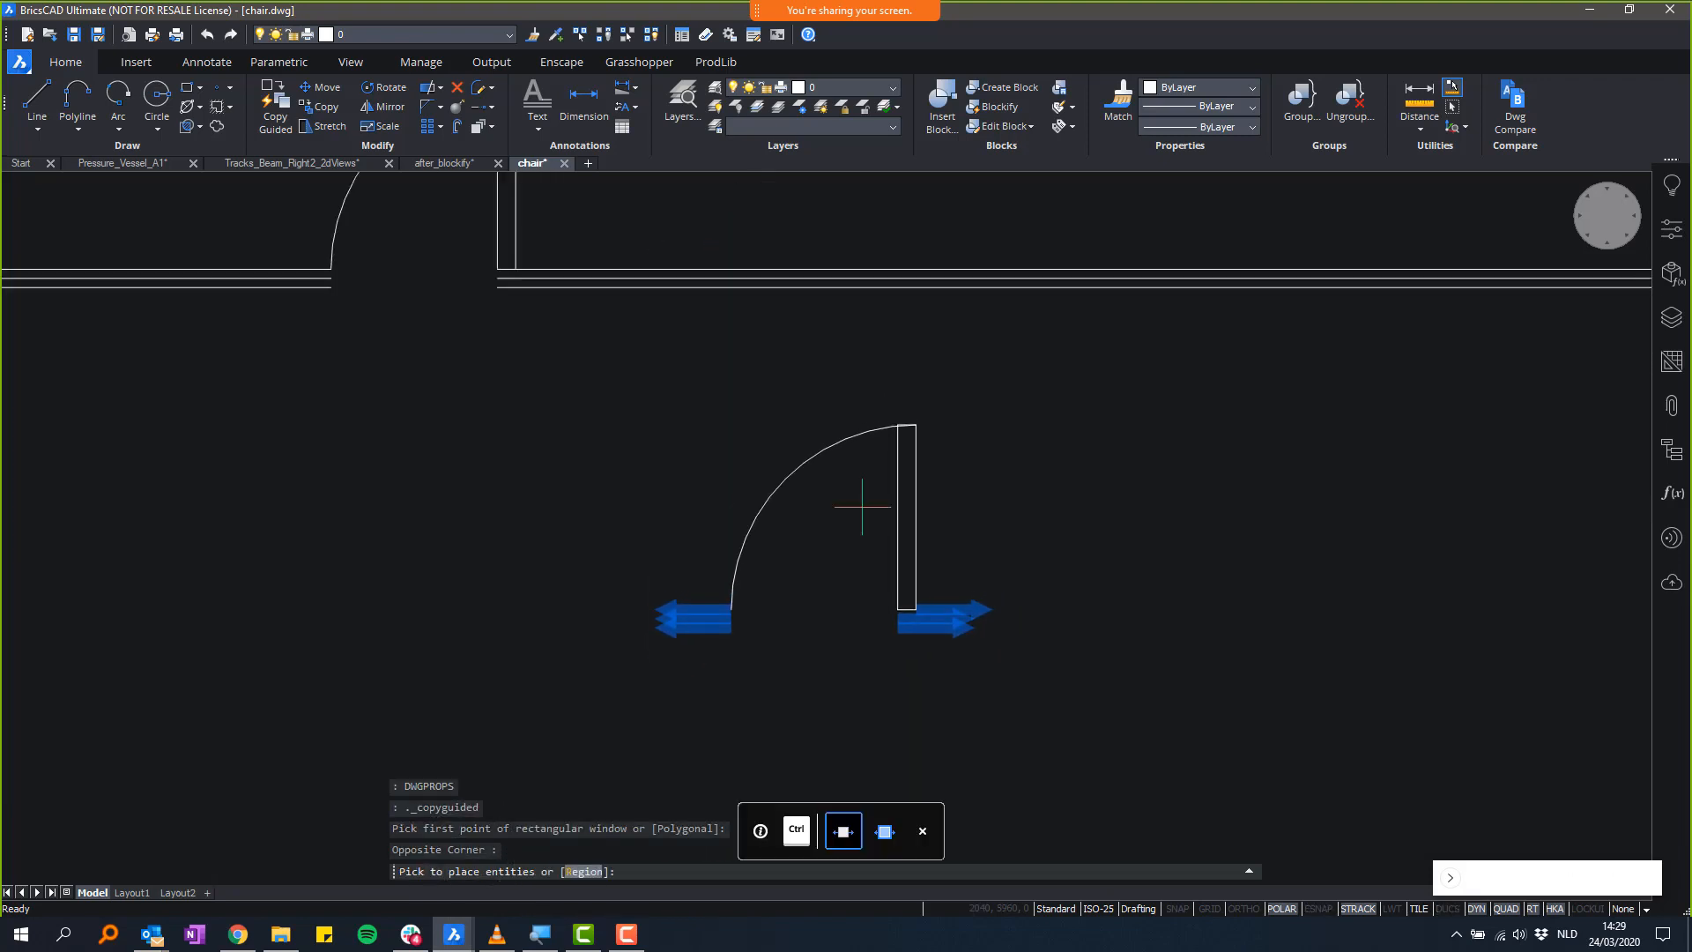
scroll(880, 507, "up", 2)
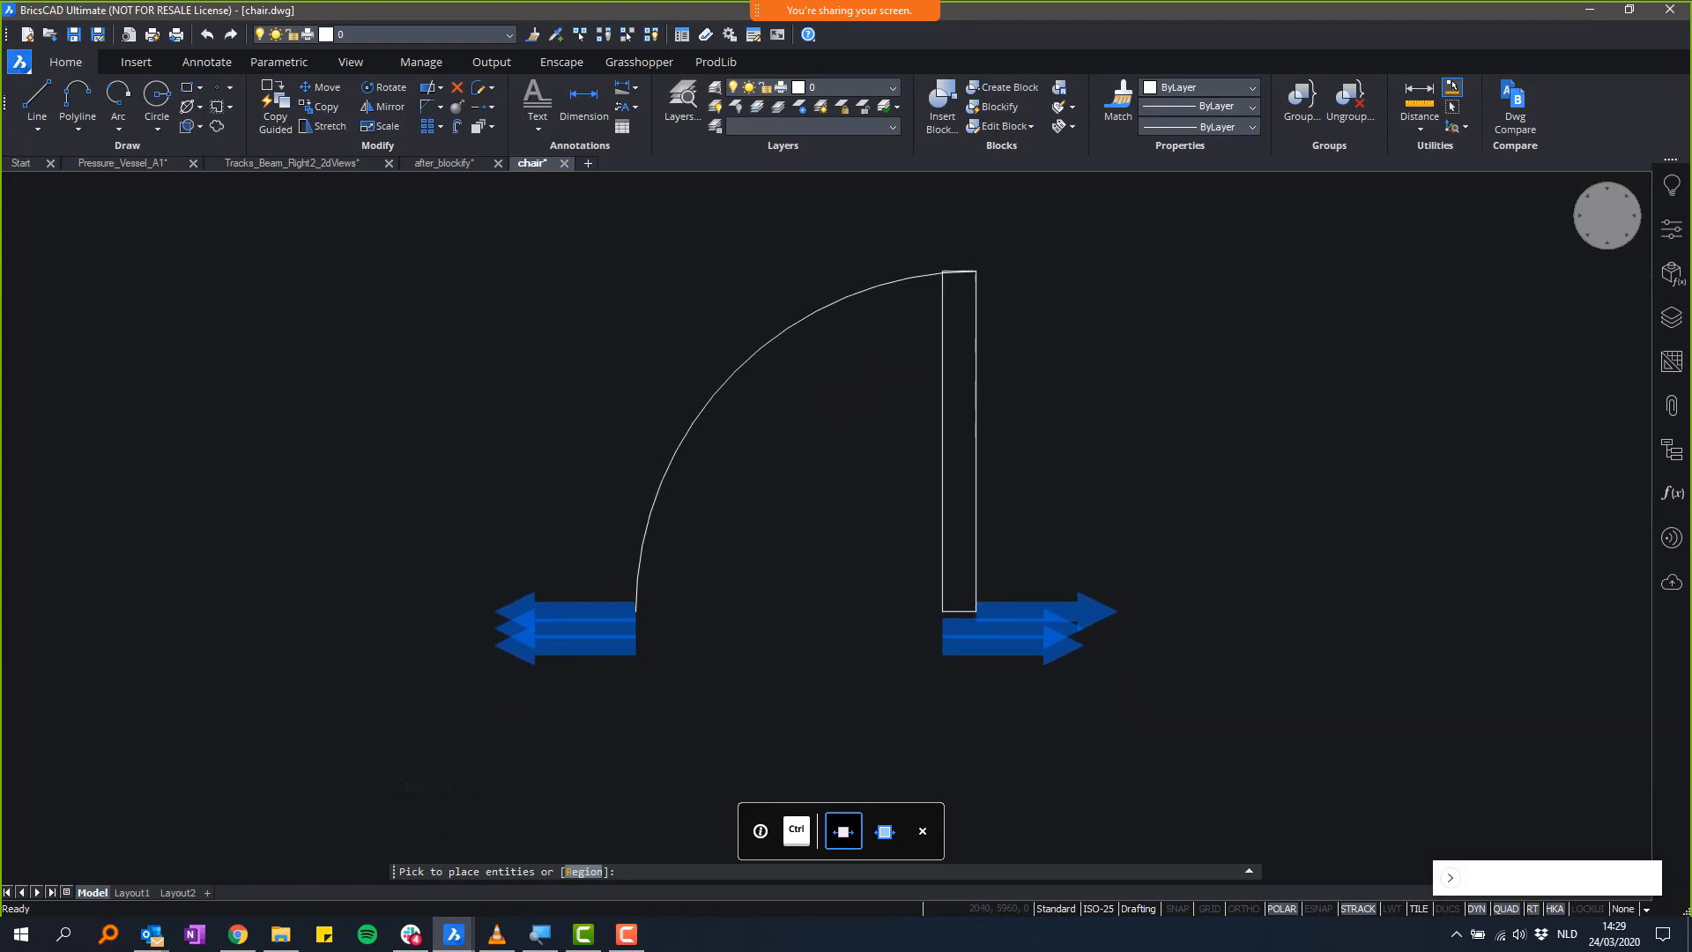
scroll(879, 415, "down", 2)
middle_click_drag(880, 415, 876, 526)
scroll(877, 527, "down", 2)
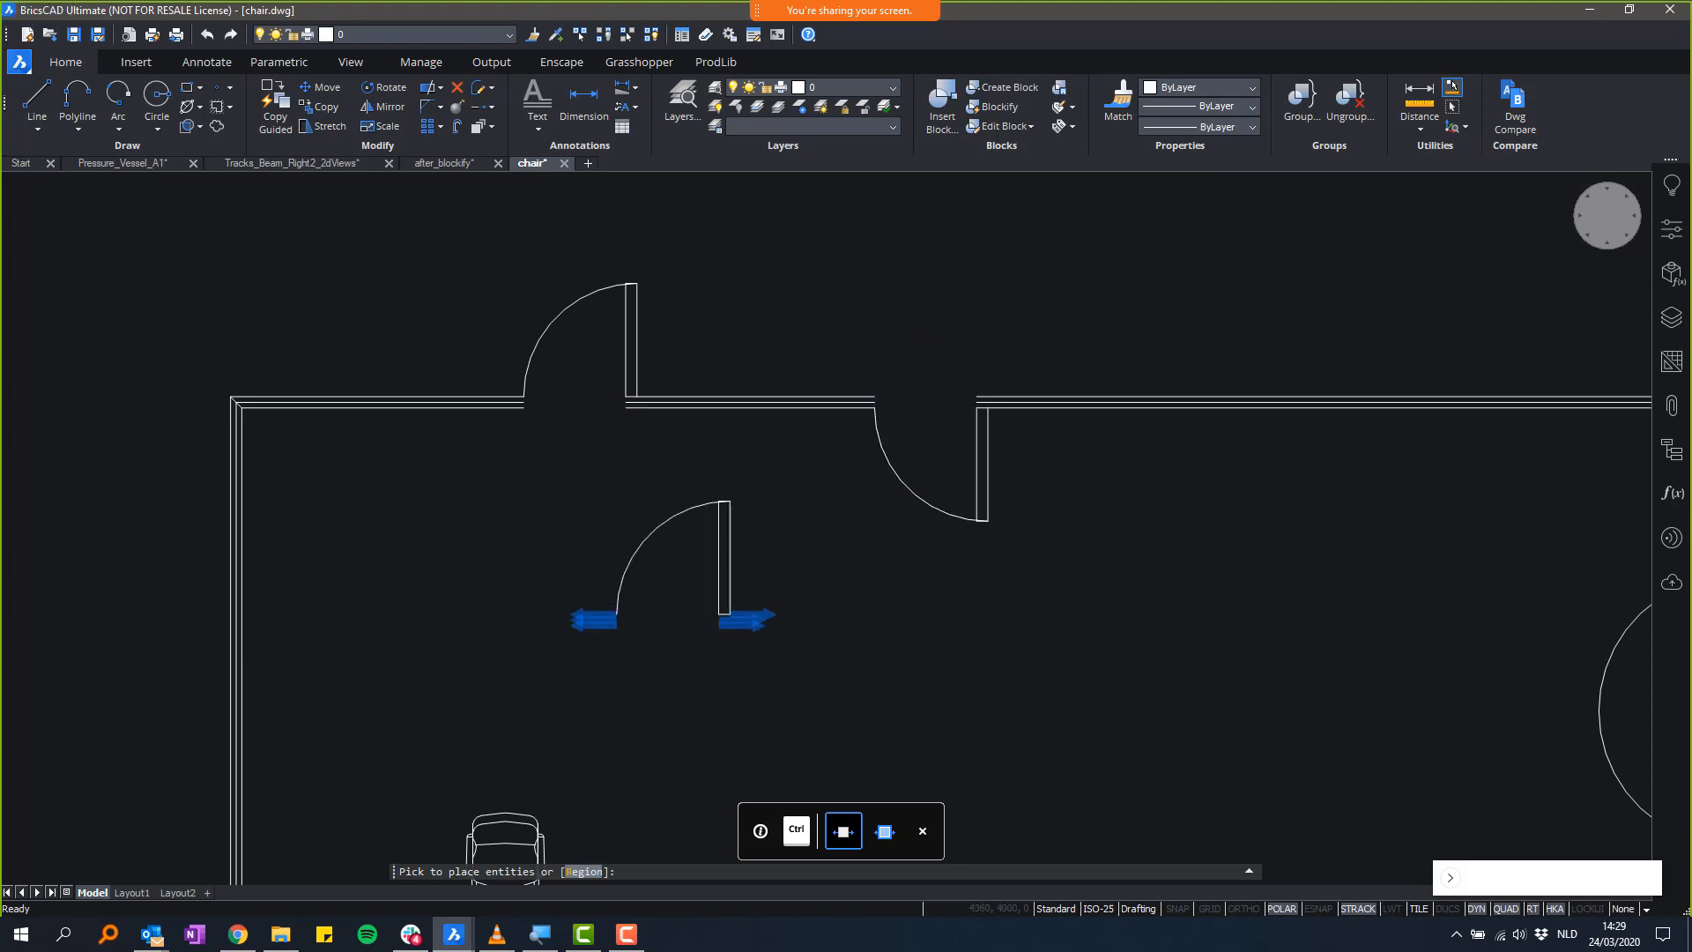
scroll(737, 679, "down", 4)
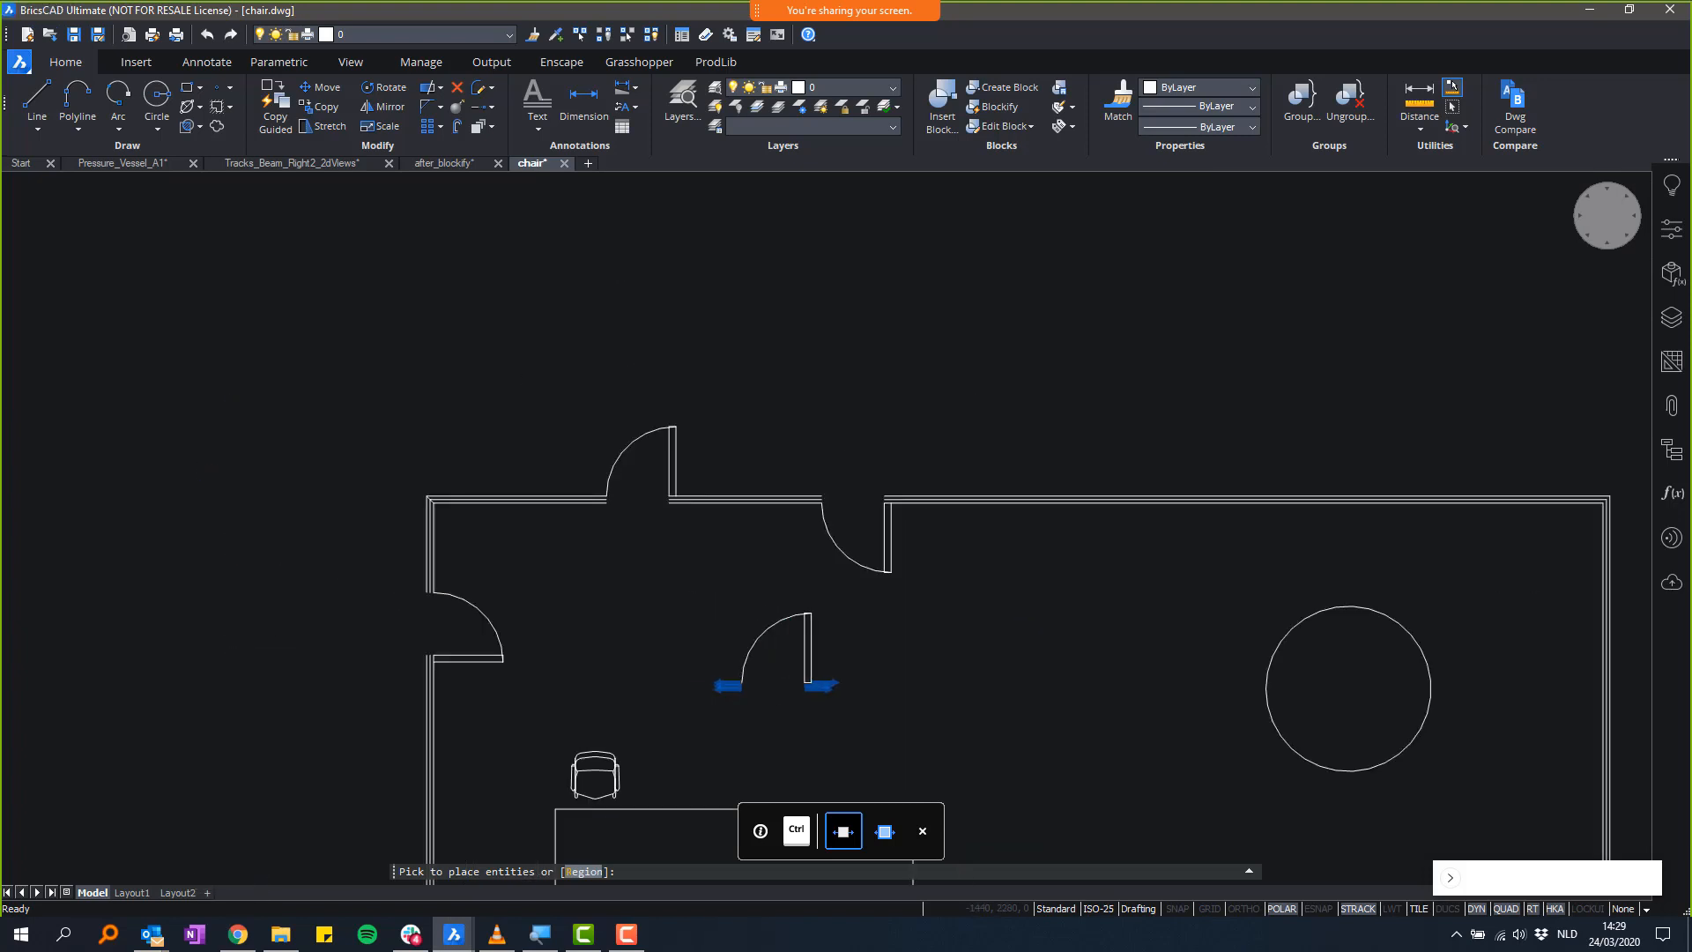
left_click(1182, 603)
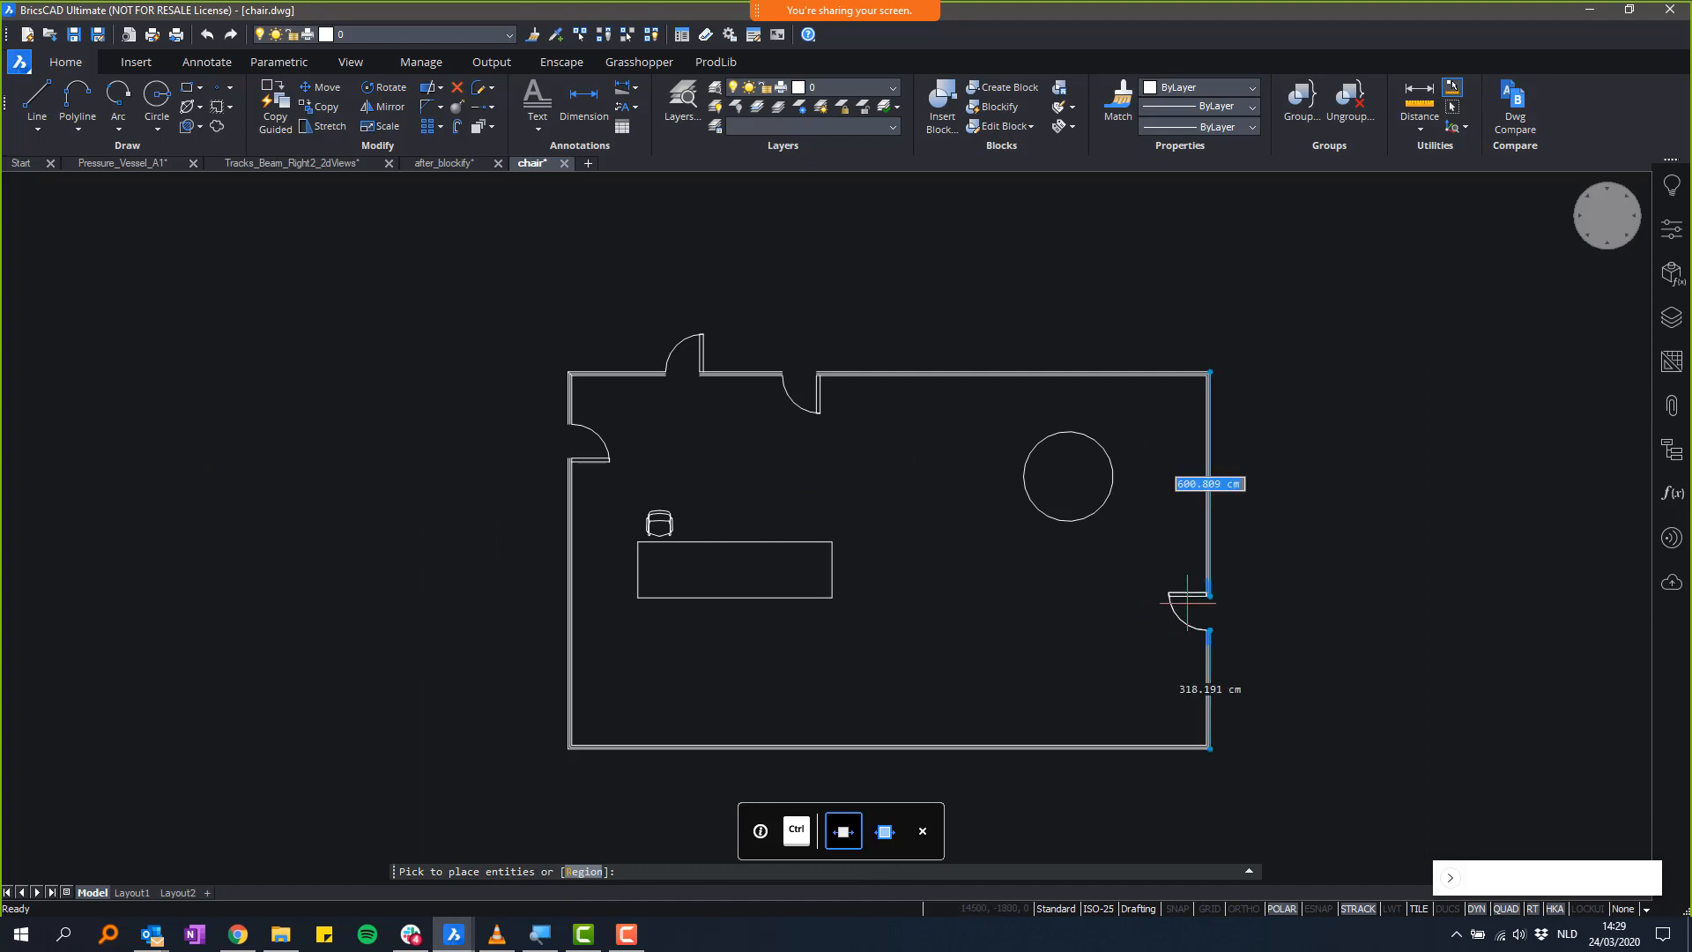
left_click(1073, 728)
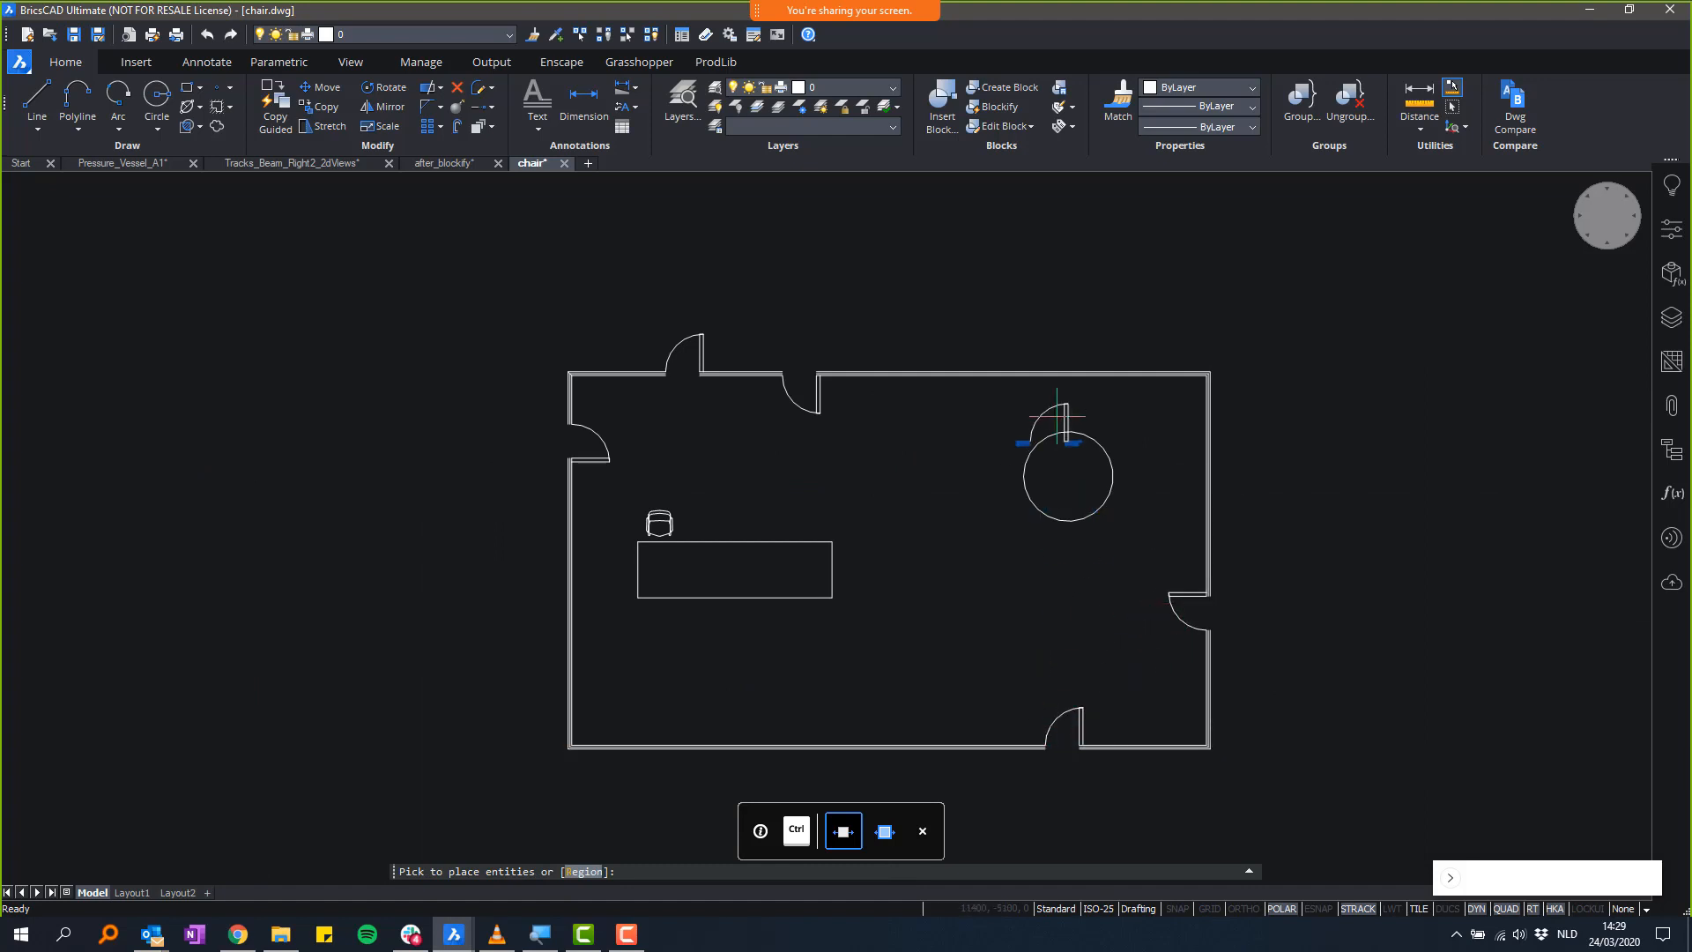
left_click(1075, 302)
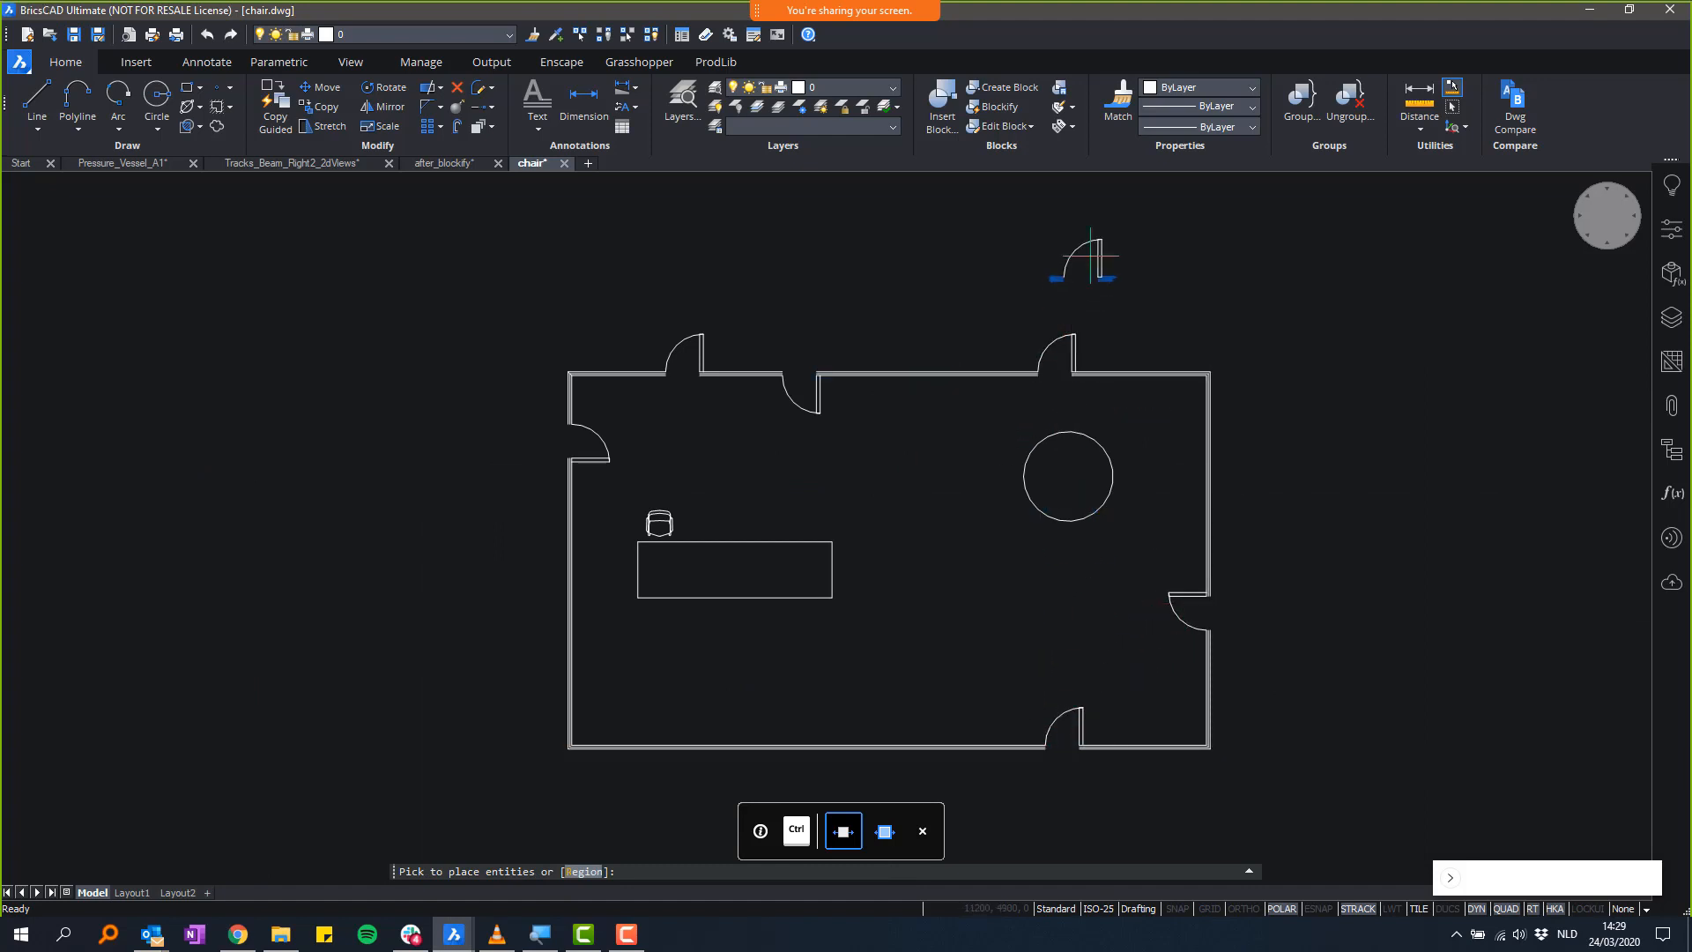
key("Escape")
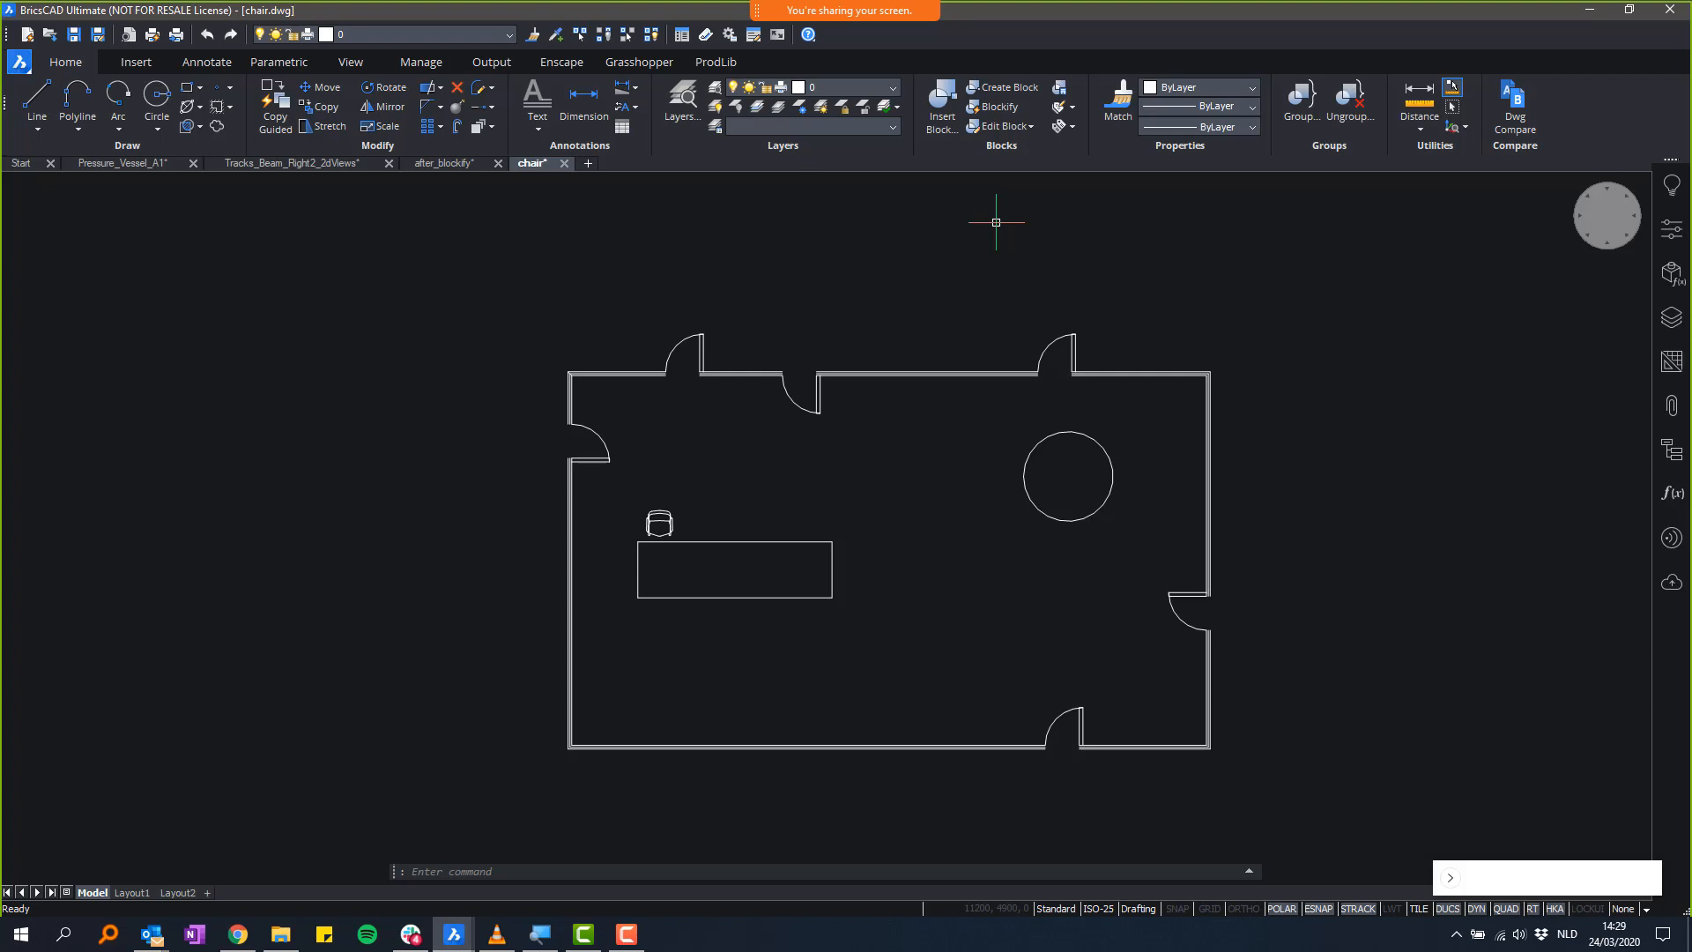
- Switch to the BricsCAD window with the East Building - Concept drawing and view the available workspaces without changing the BIM one
middle_click_drag(1211, 319, 1096, 249)
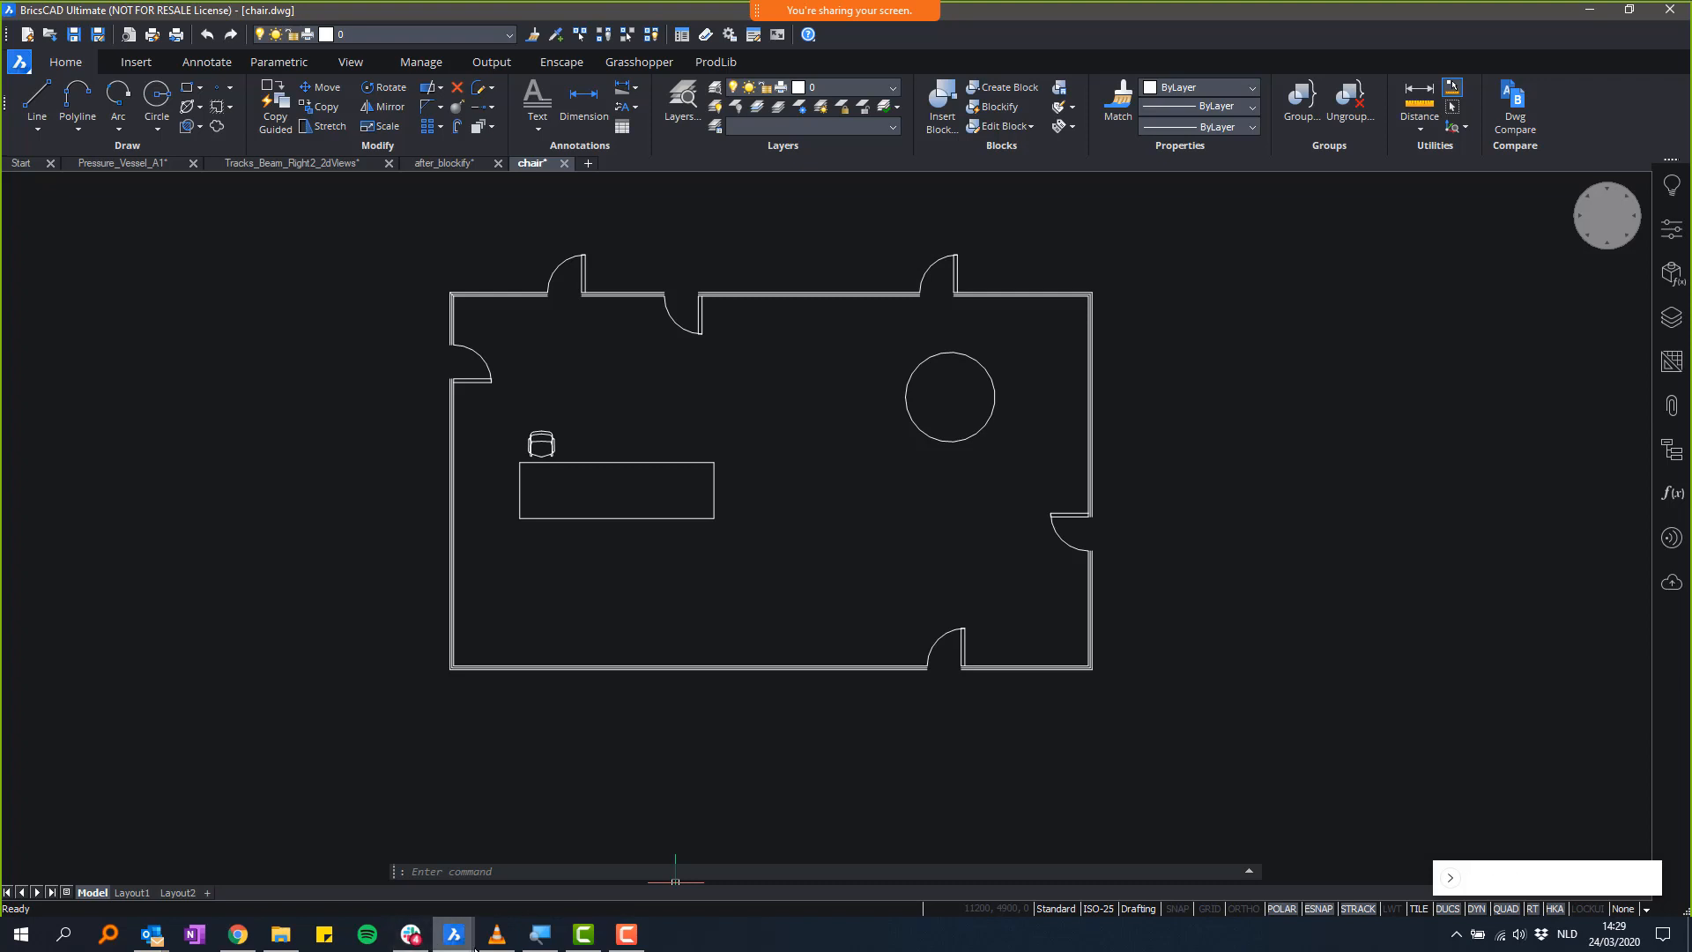
mouse_move(470, 944)
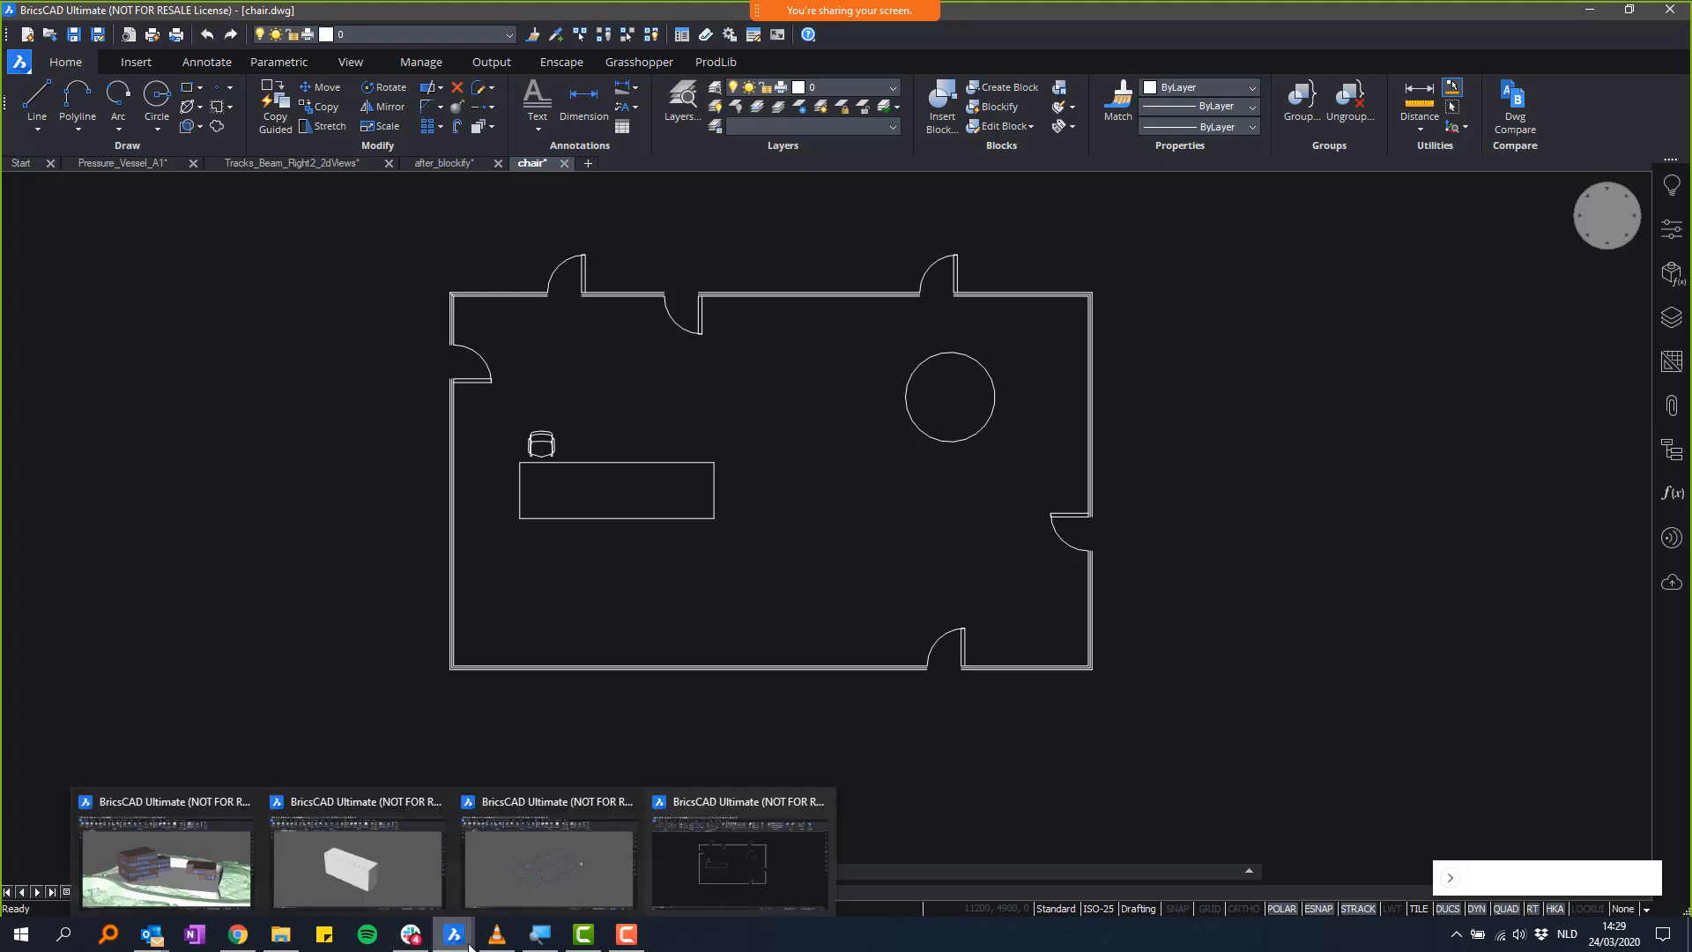
left_click(420, 890)
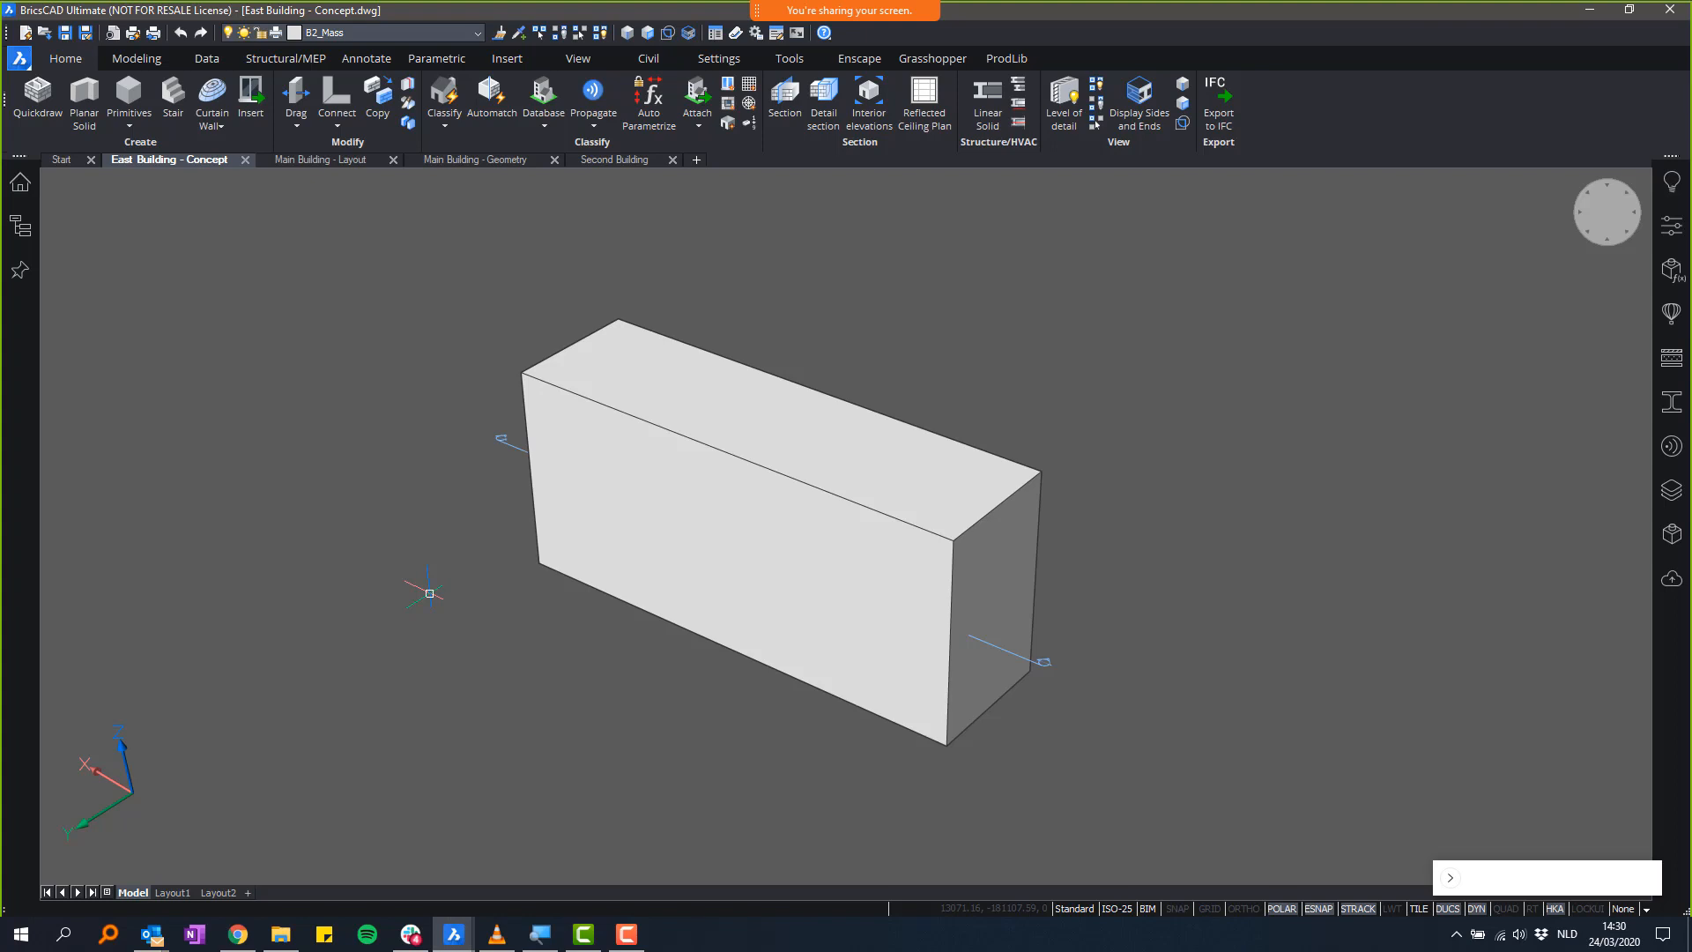
left_click(1145, 908)
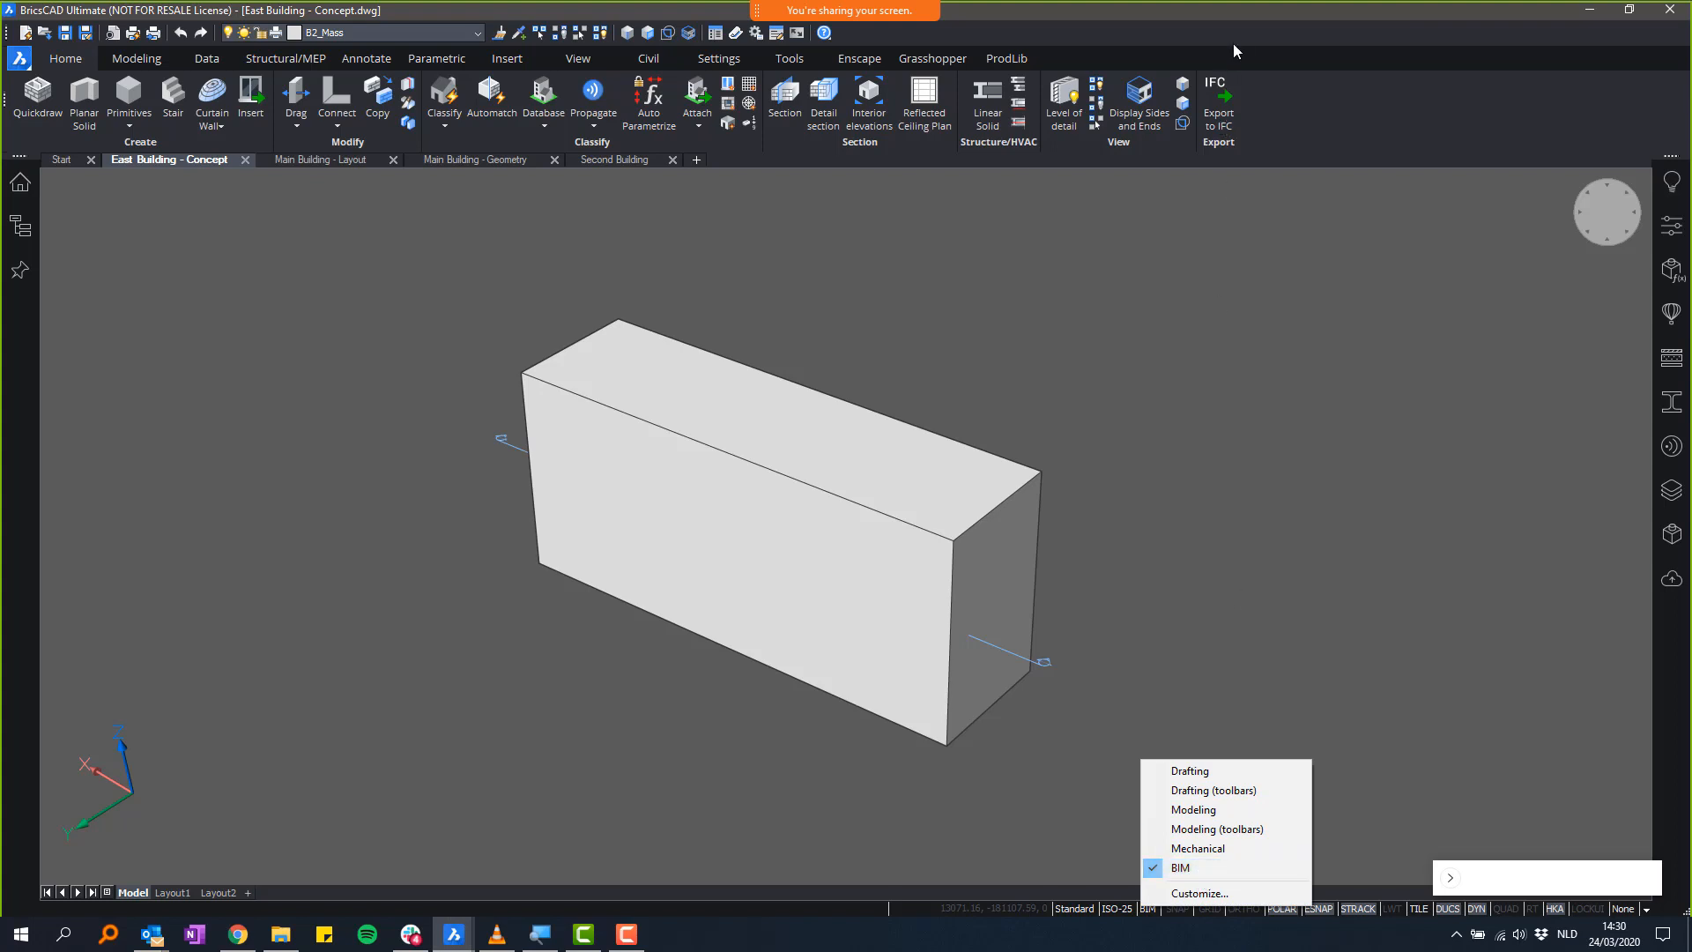
left_click(1246, 24)
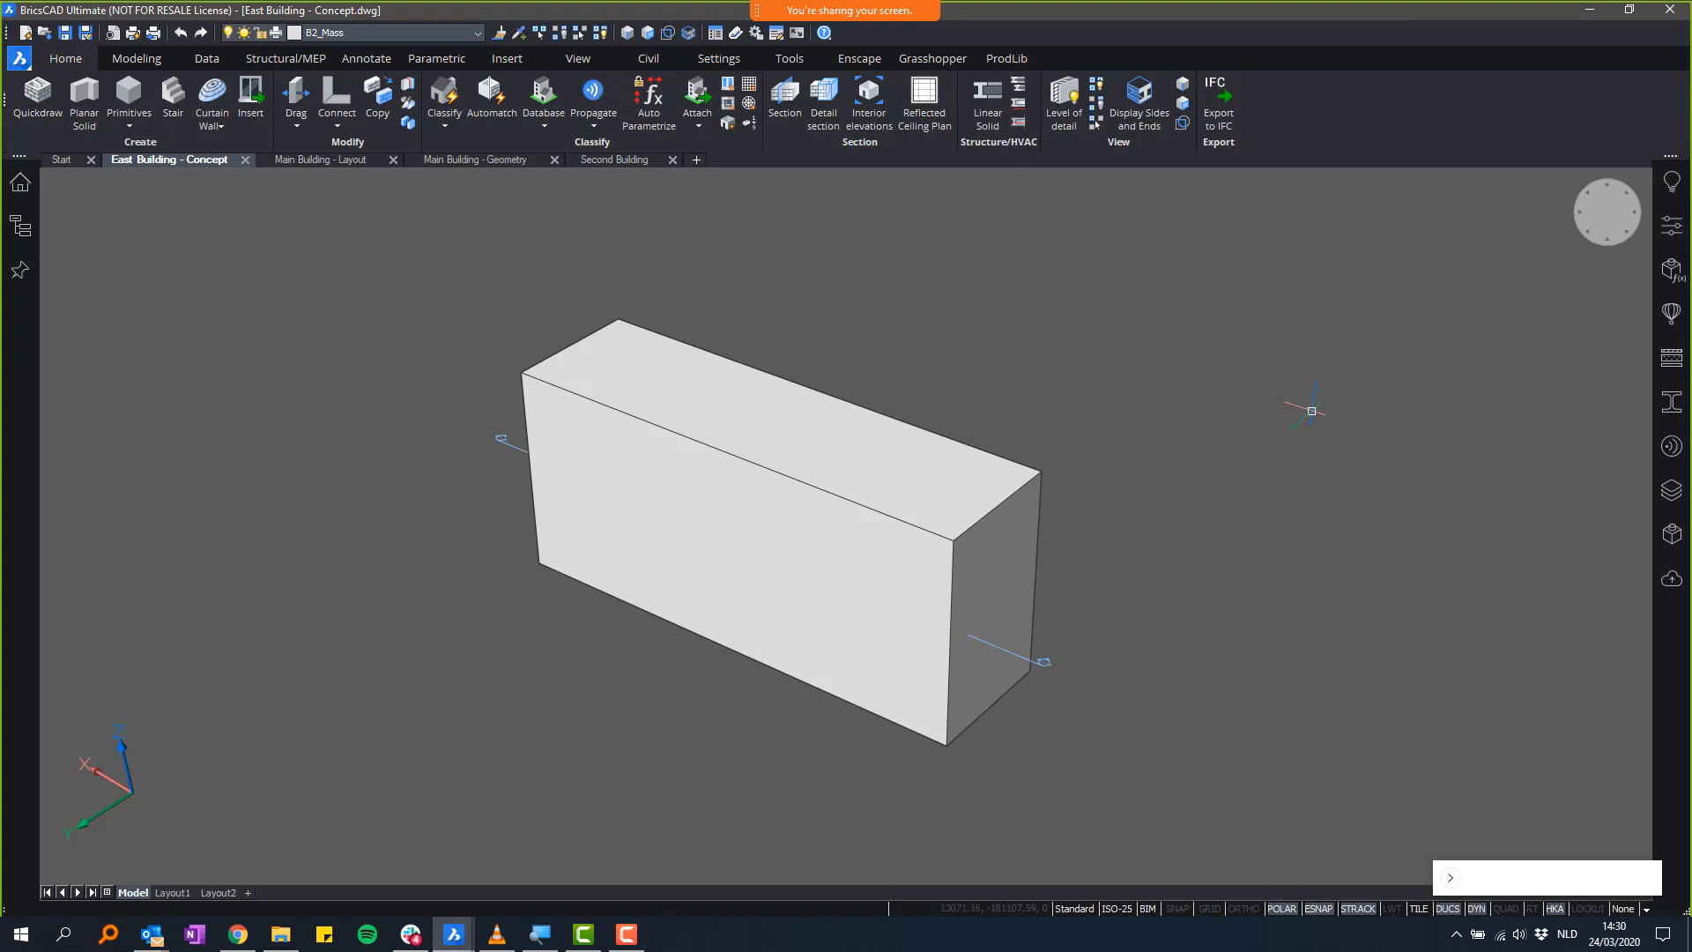
- Enable the Quad (QUAD) and rollover tips (RT) for working on the building's mass solid
middle_click_drag(1333, 394, 1238, 469, "shift")
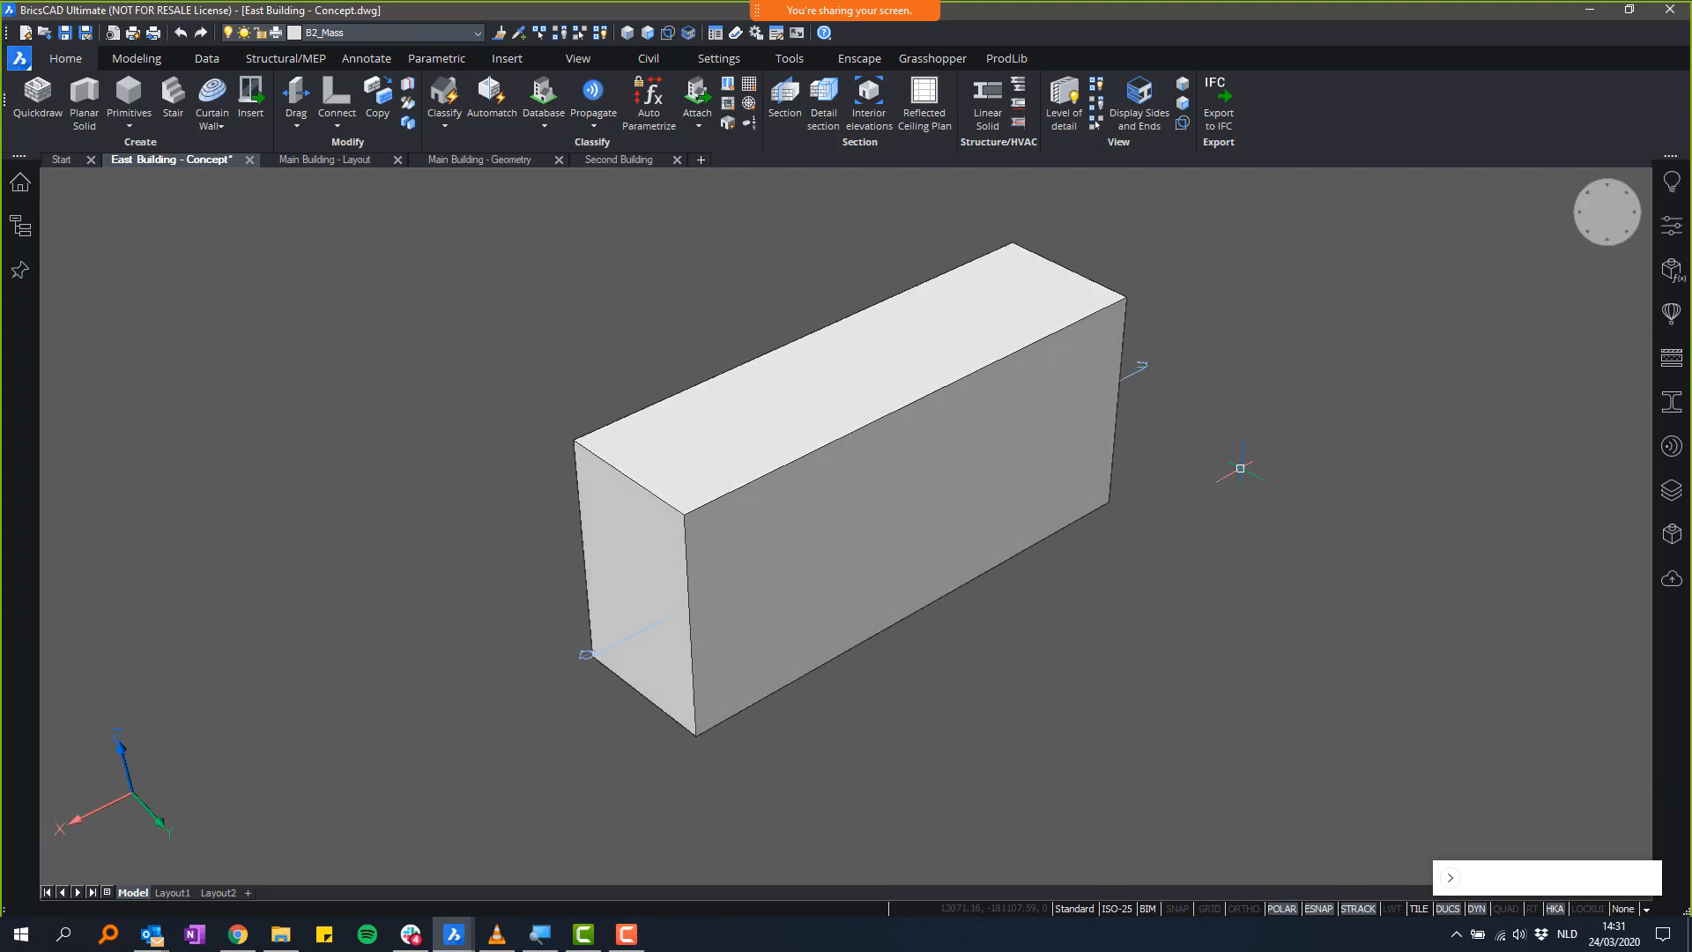
left_click(1033, 508)
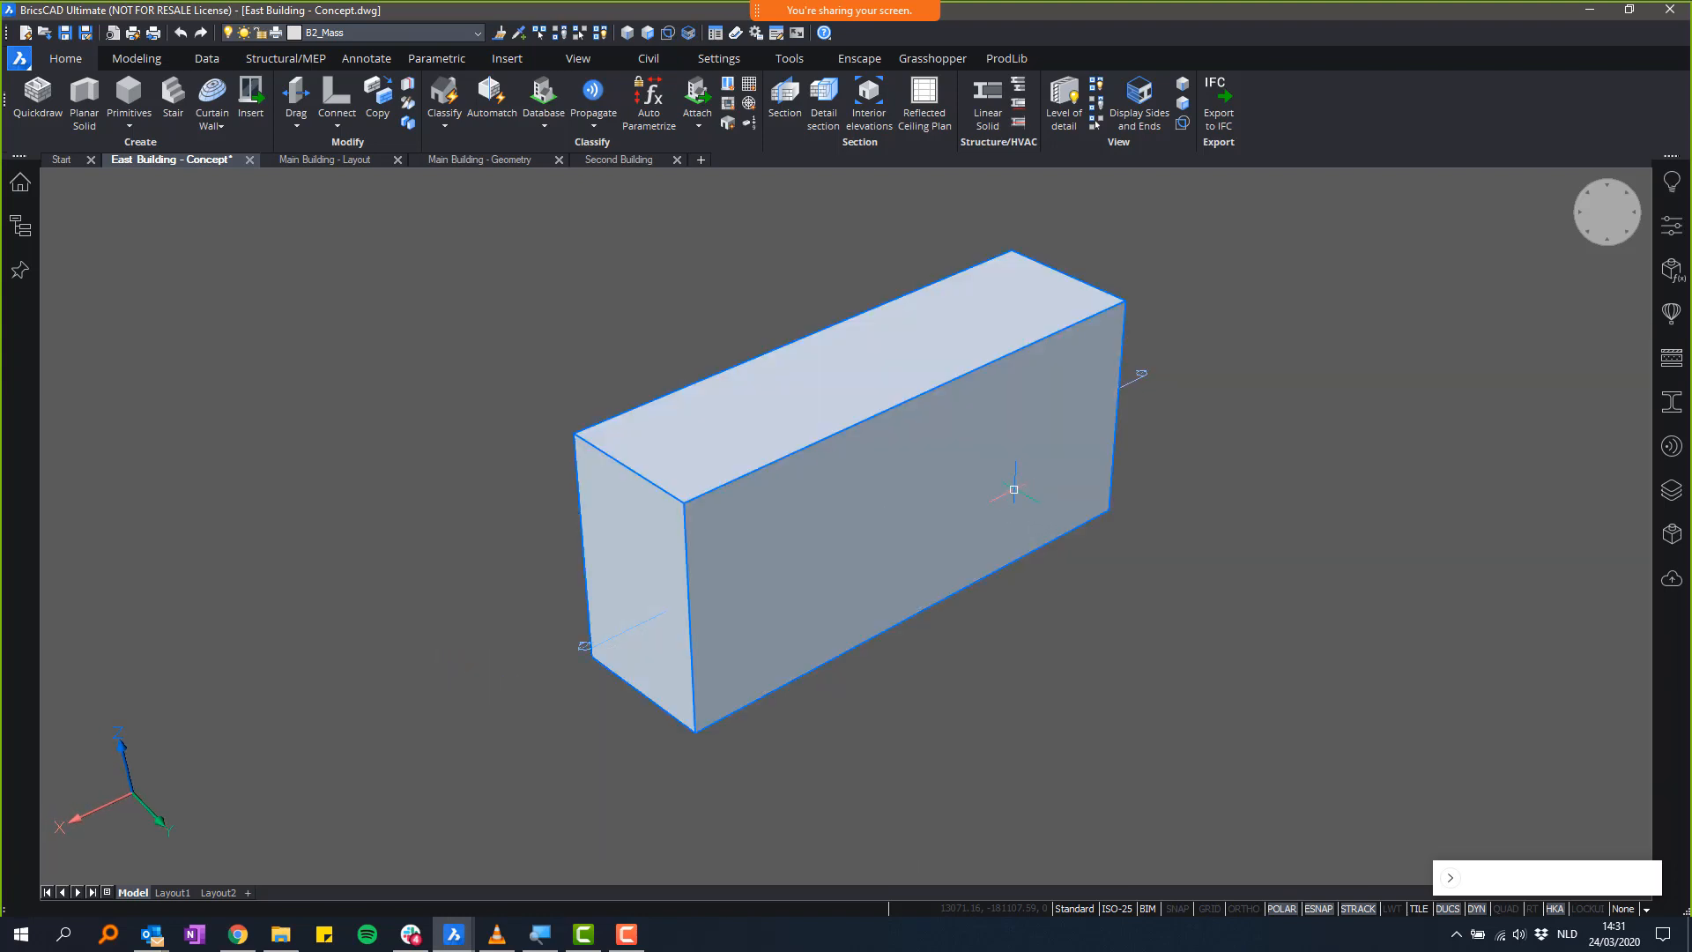
key("Escape")
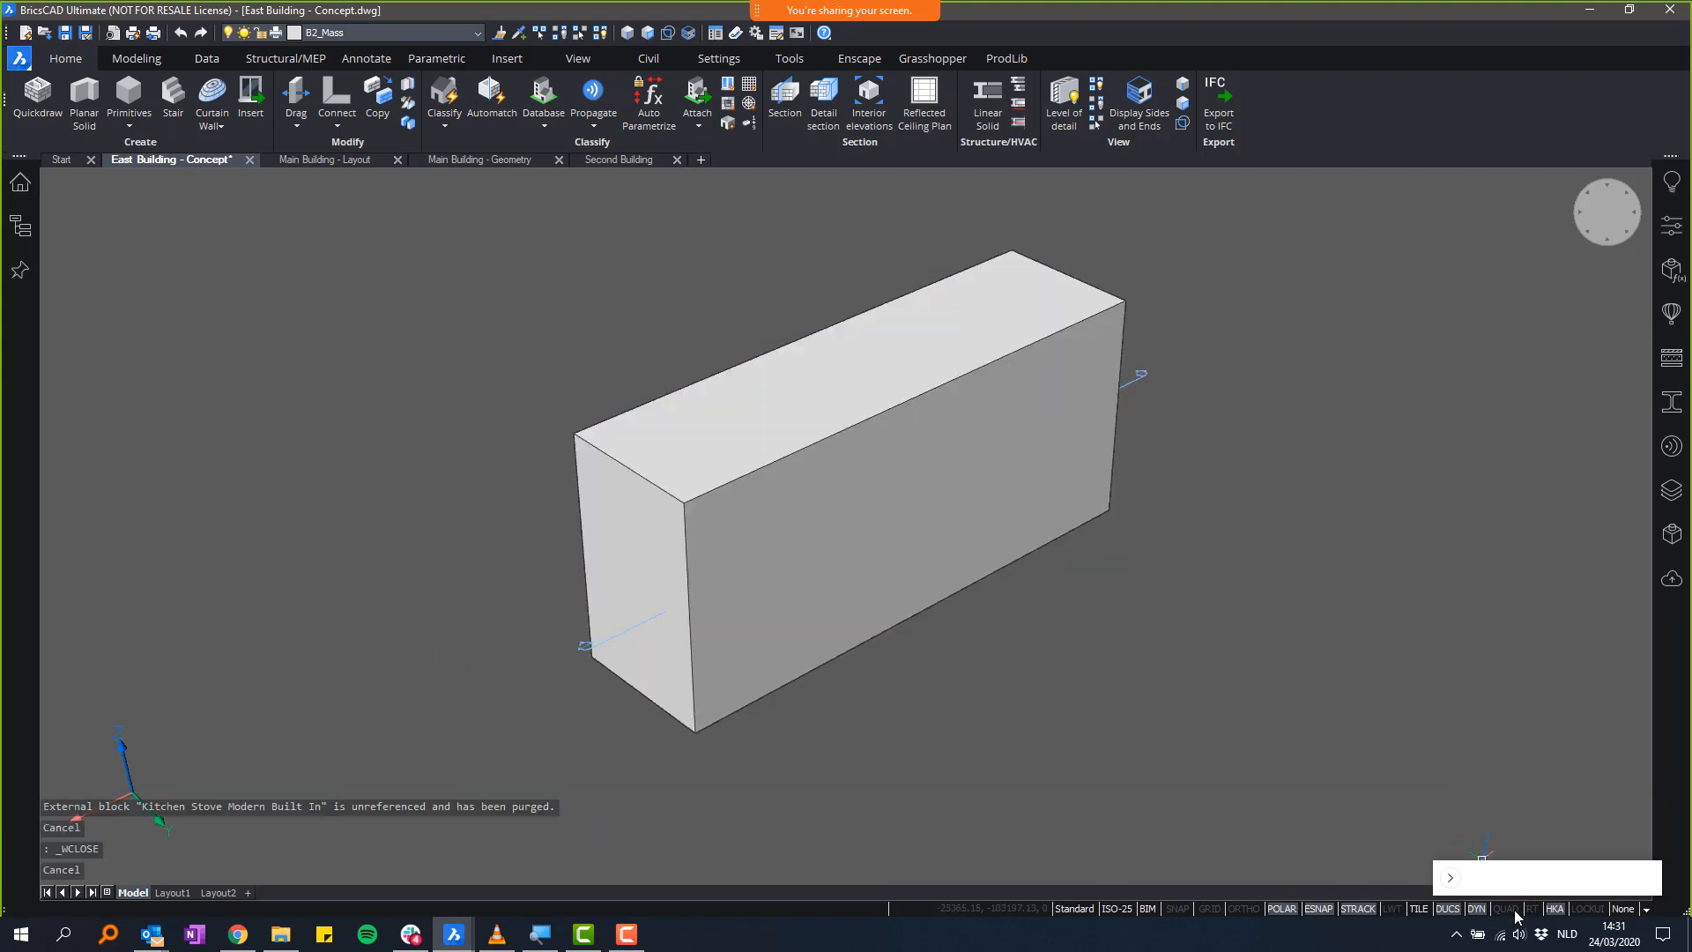
left_click(1506, 908)
left_click(1532, 908)
middle_click_drag(1311, 511, 758, 538, "shift")
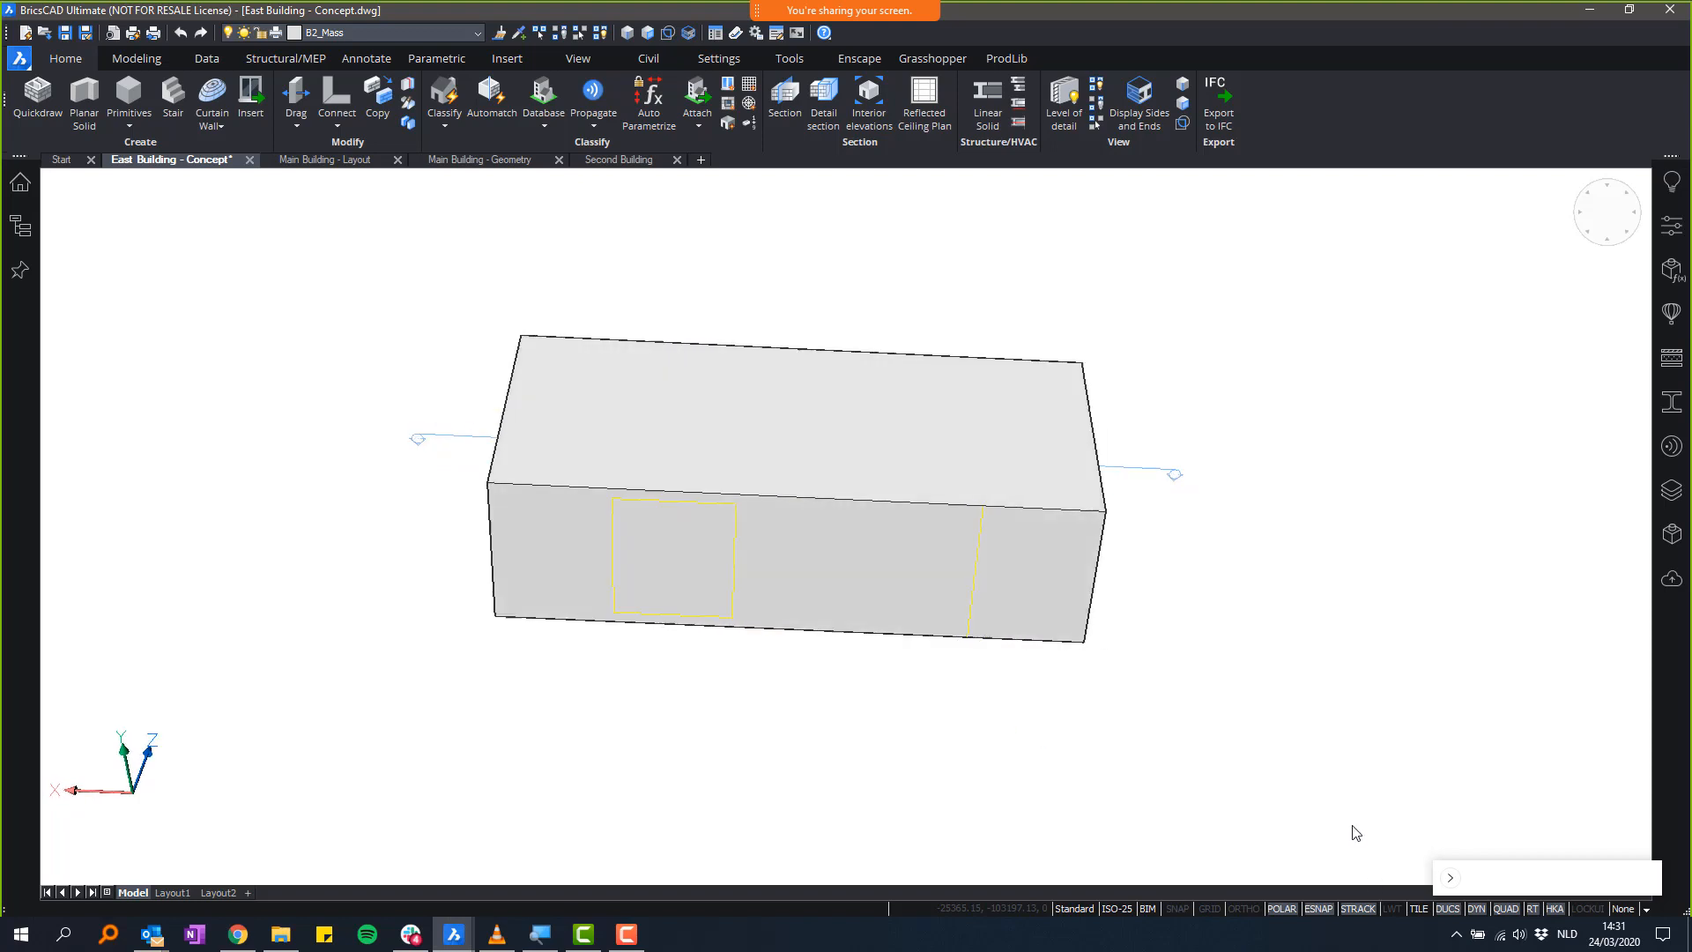
middle_click_drag(1355, 833, 697, 115, "shift")
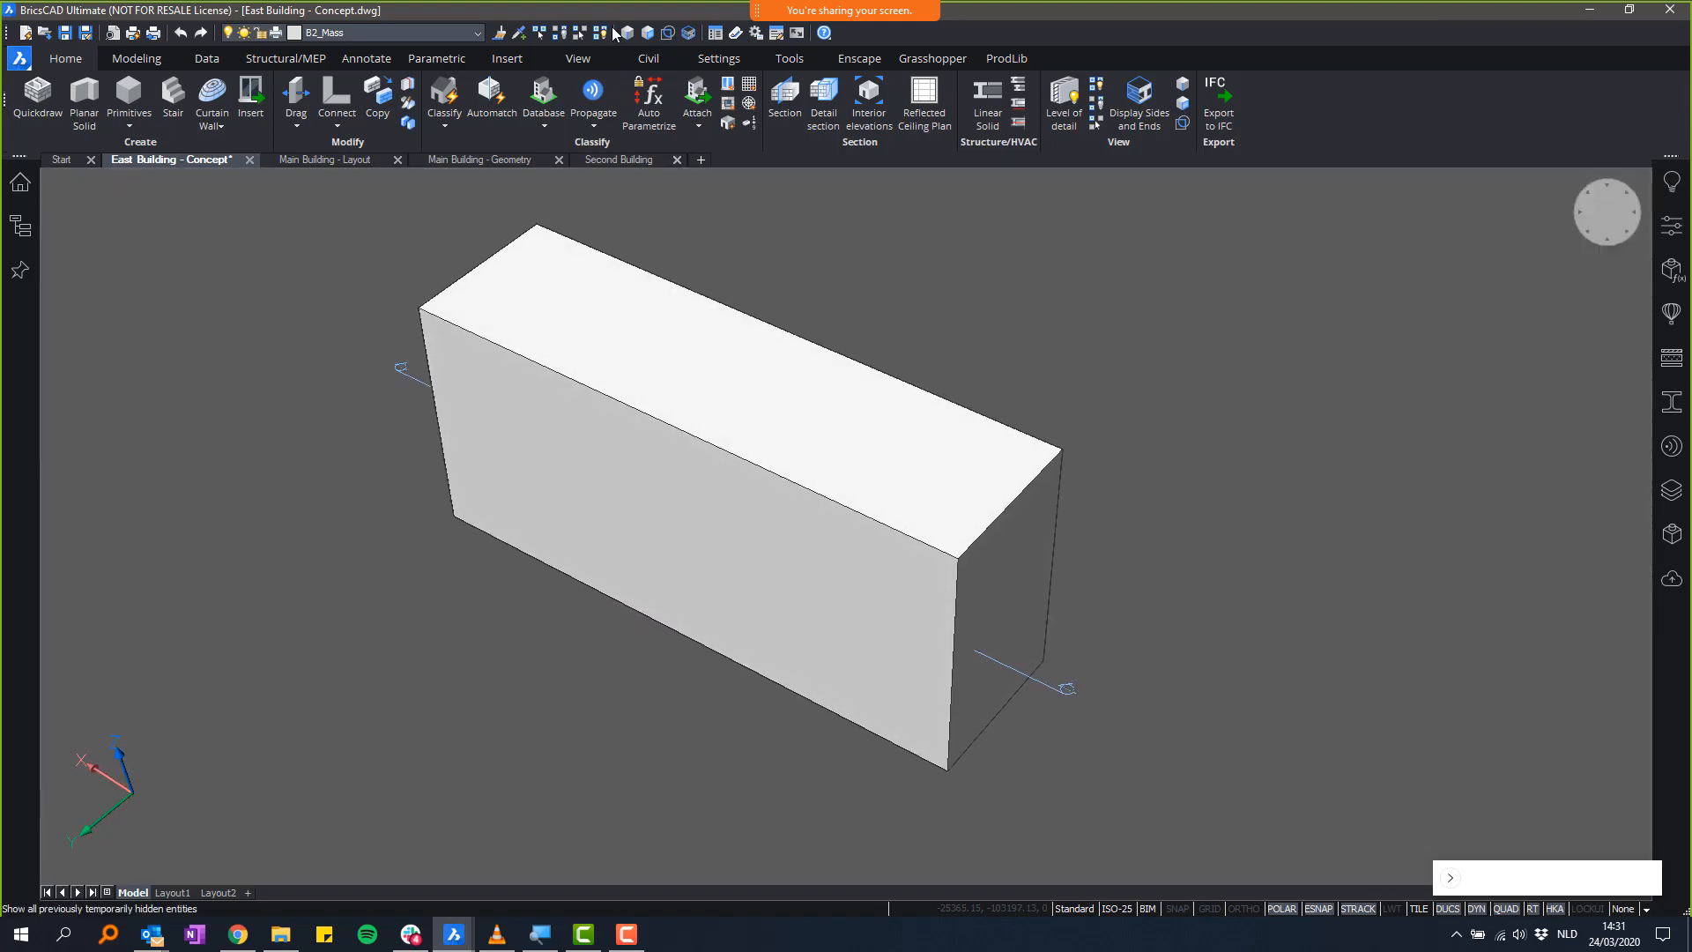
- Enable the selection of faces and boundaries on the solid (SELECTIONMODES 6)
left_click(662, 37)
middle_click_drag(1180, 500, 974, 748, "shift")
left_click(975, 635)
key("Escape")
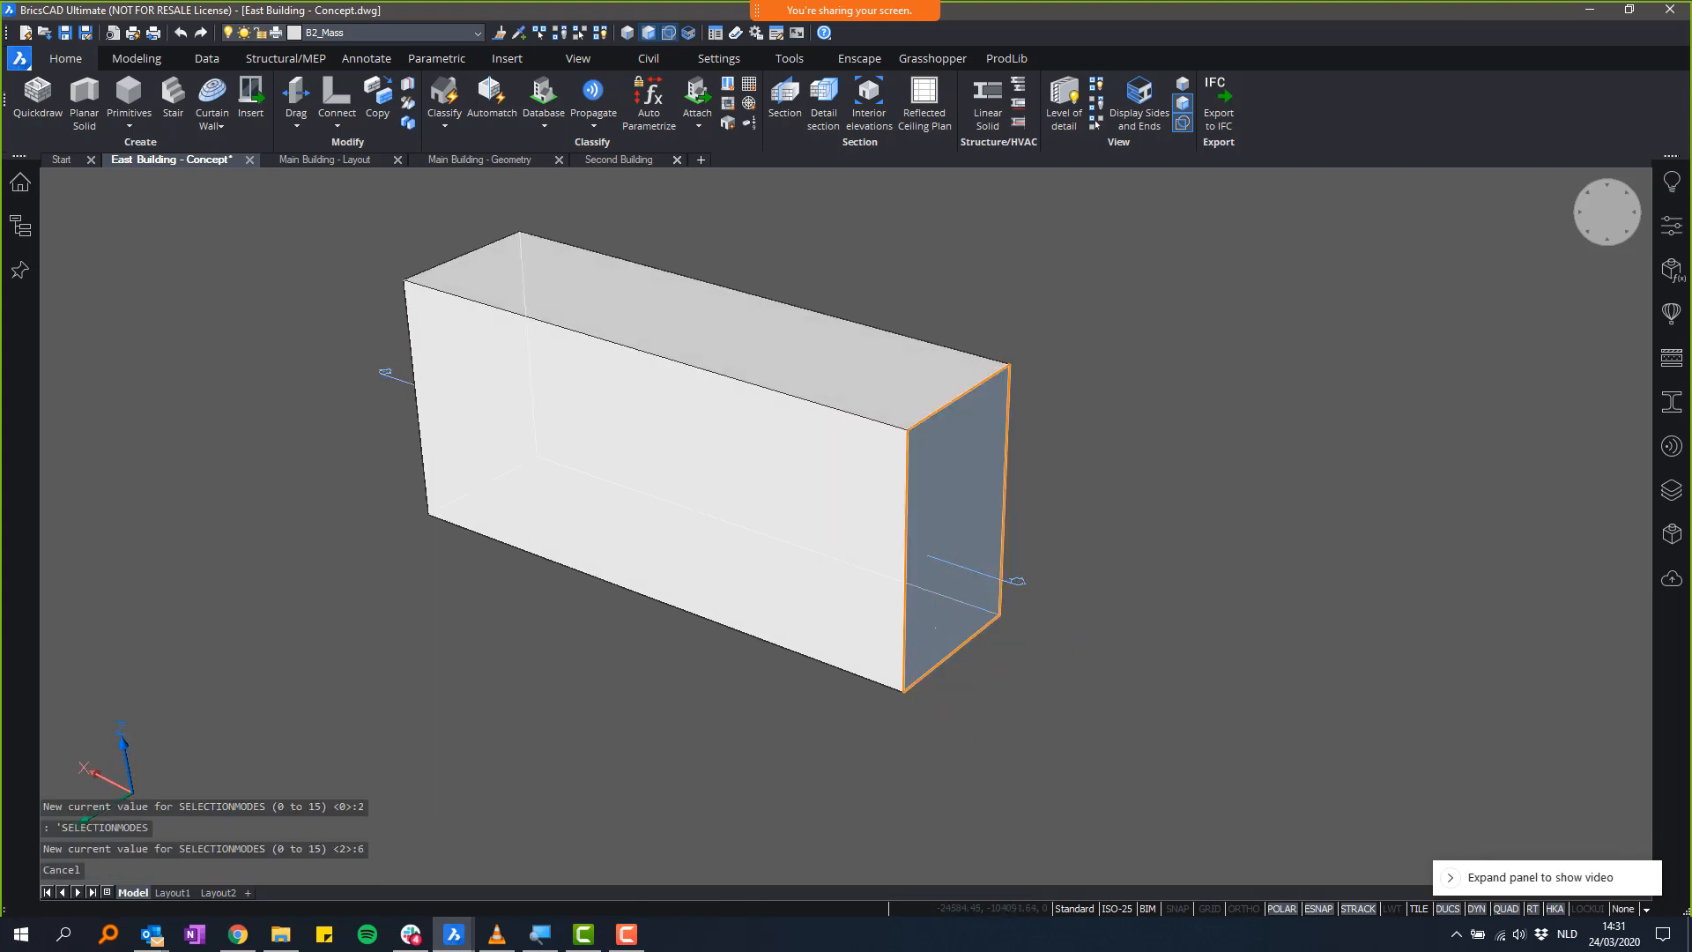
- Rotate the end face of the building mass 10° about its lower edge with the manipulator
left_click(949, 642)
left_click(972, 709)
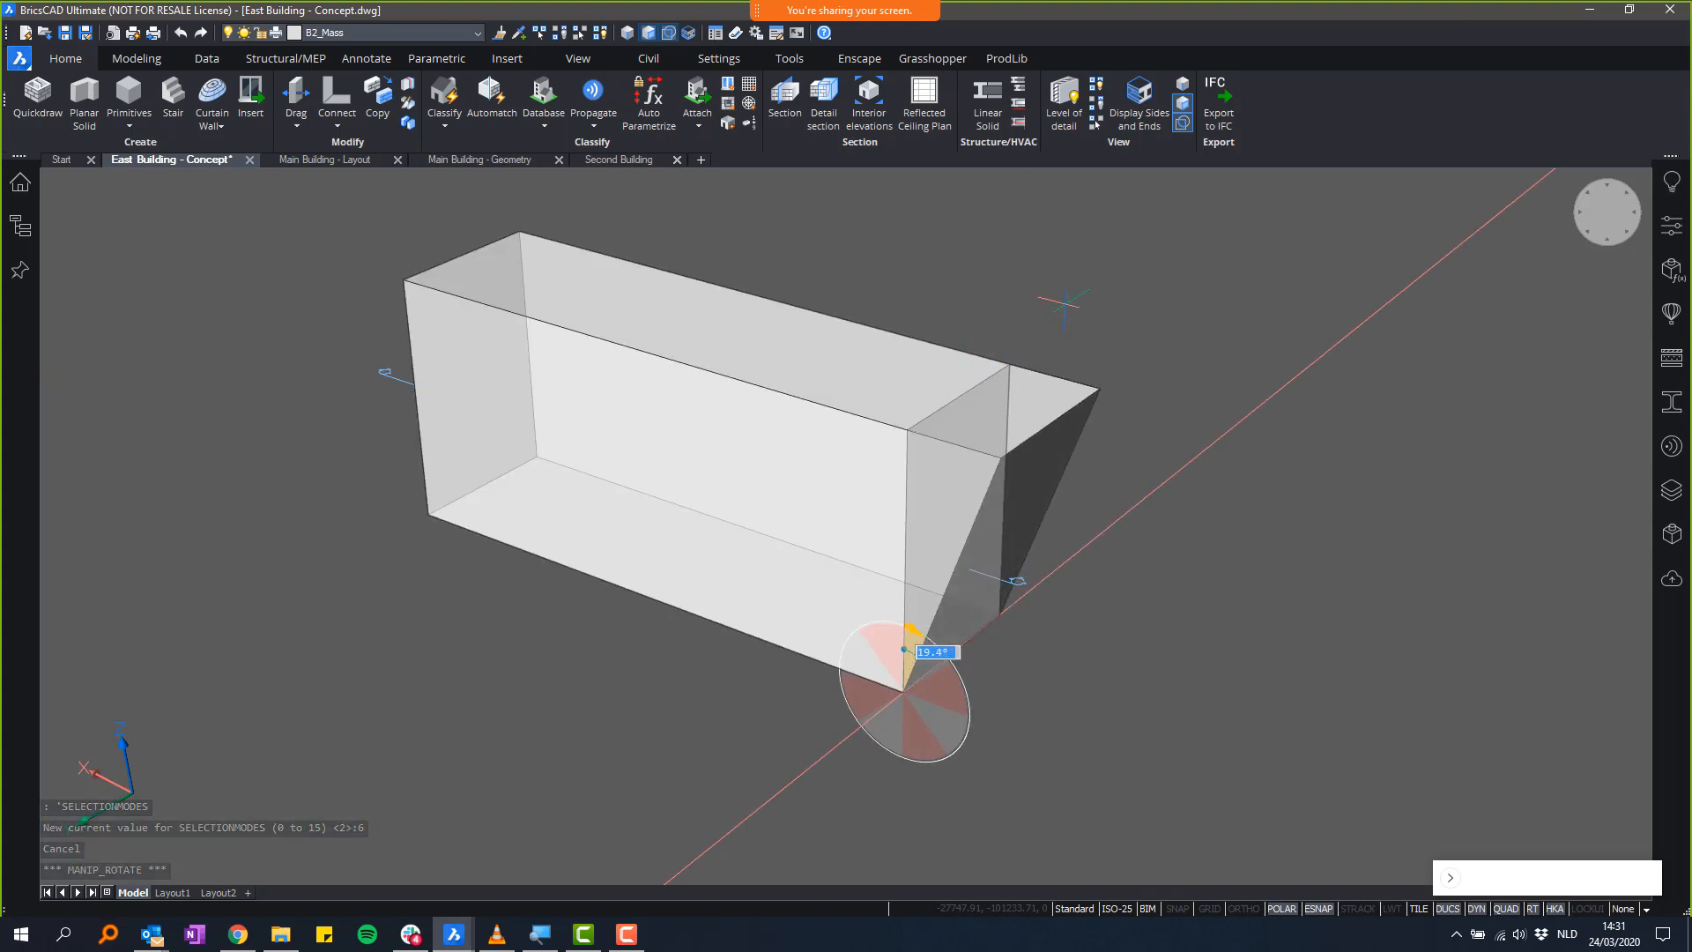
type("10")
key("Return")
middle_click_drag(1064, 304, 1165, 429, "shift")
key("Escape")
- Rotate the roof face 10° about its short edge at the opposite end so the roof slopes down along the building
middle_click_drag(1174, 495, 578, 433, "shift")
left_click(605, 448)
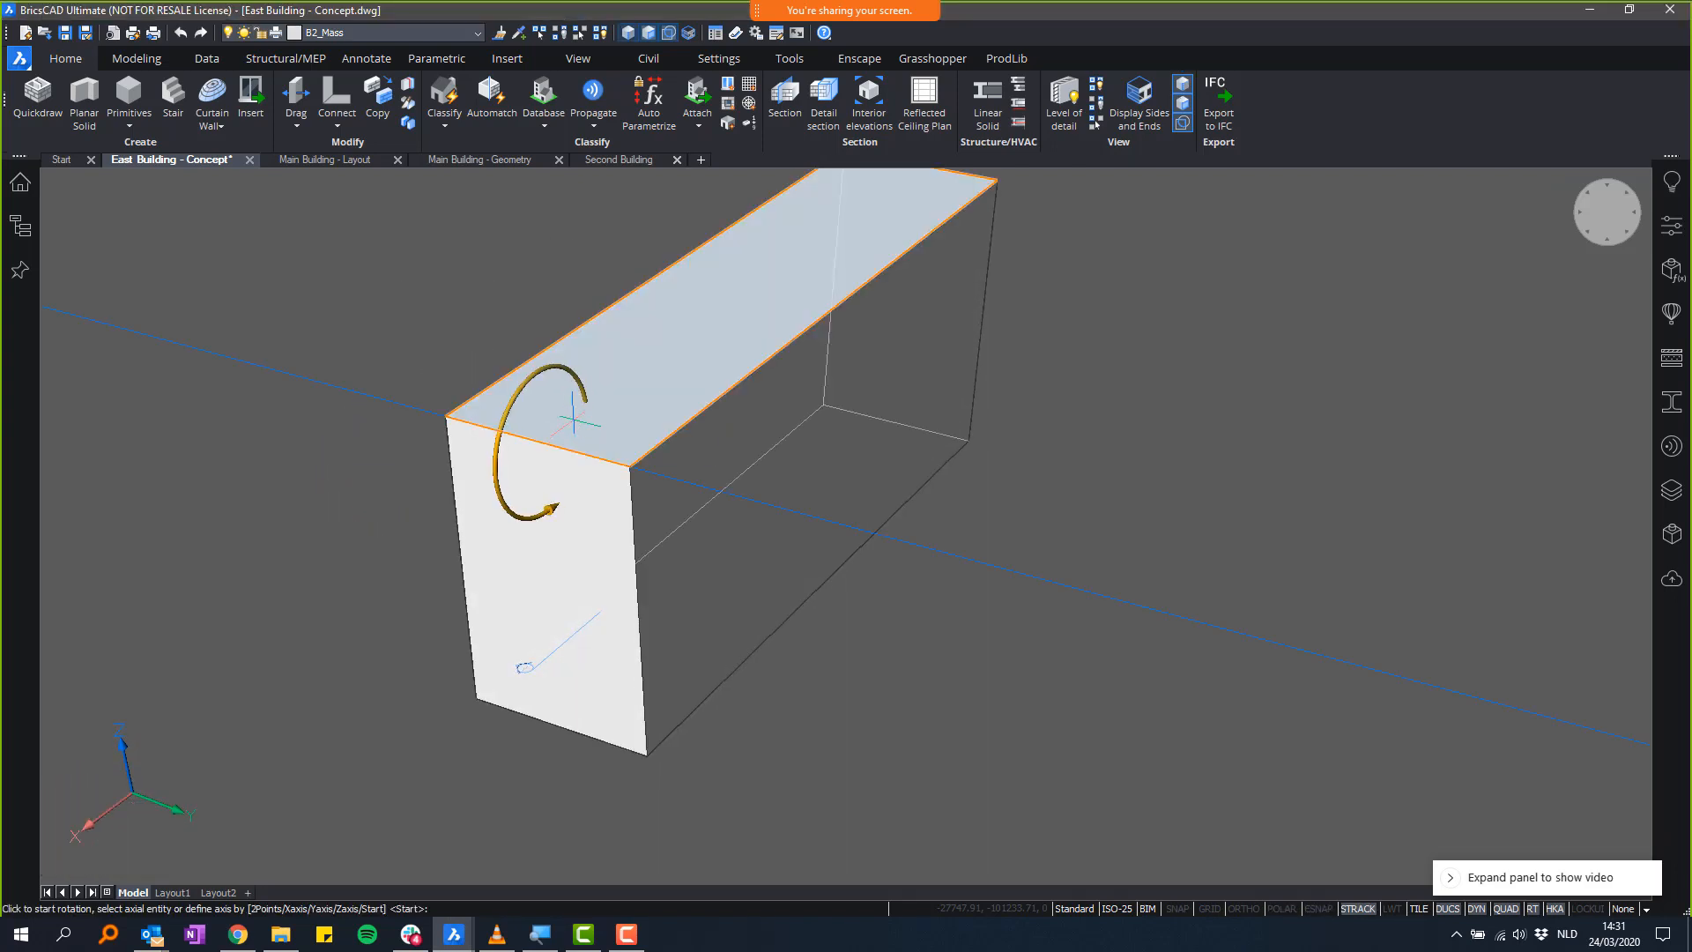
left_click(576, 417)
left_click(660, 353)
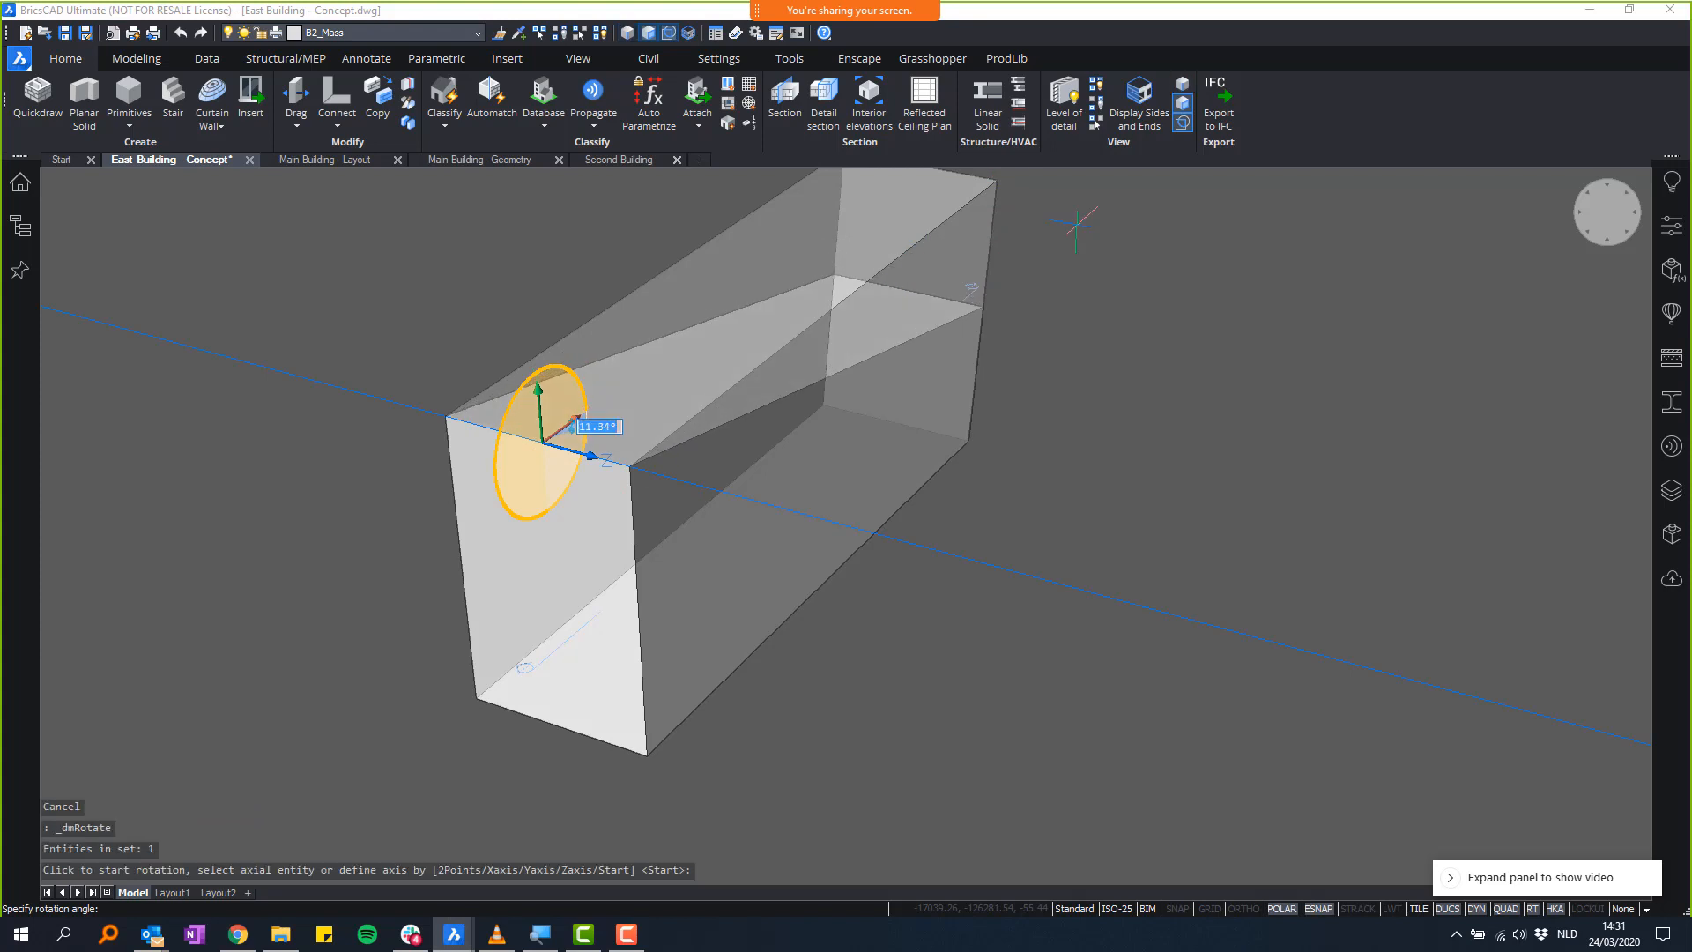
type("10")
key("Return")
- Rotate the end face at the roof's high end 25° about its lower edge so it leans outward
middle_click_drag(1269, 600, 621, 617, "shift")
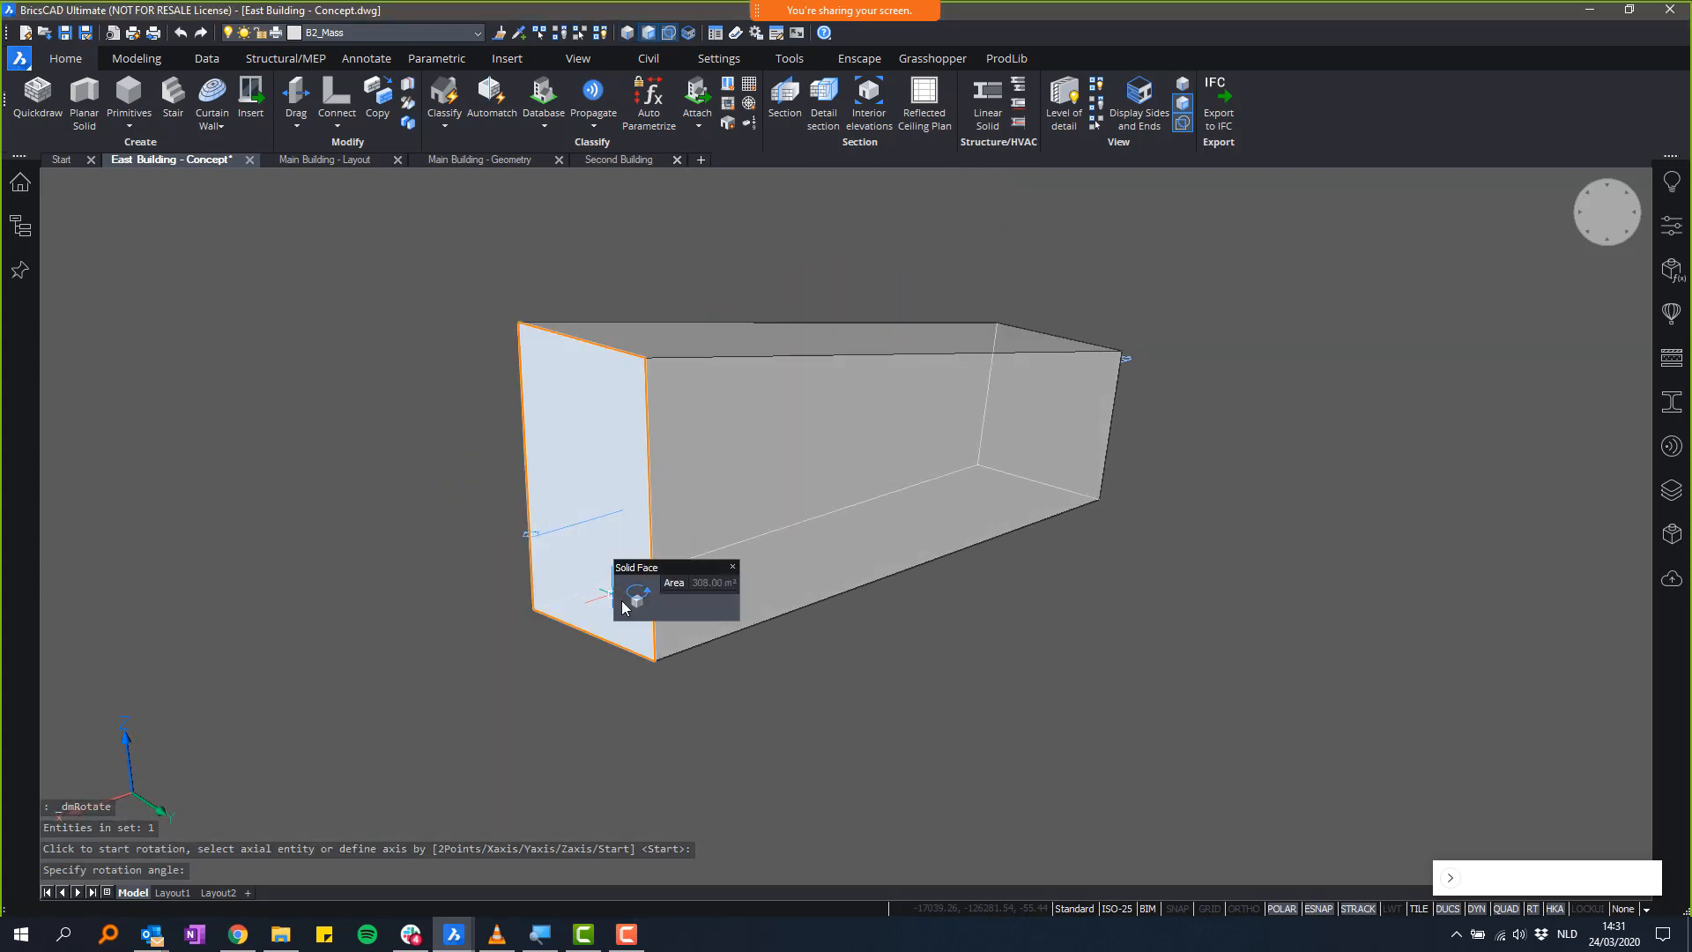
left_click(627, 600)
left_click(601, 641)
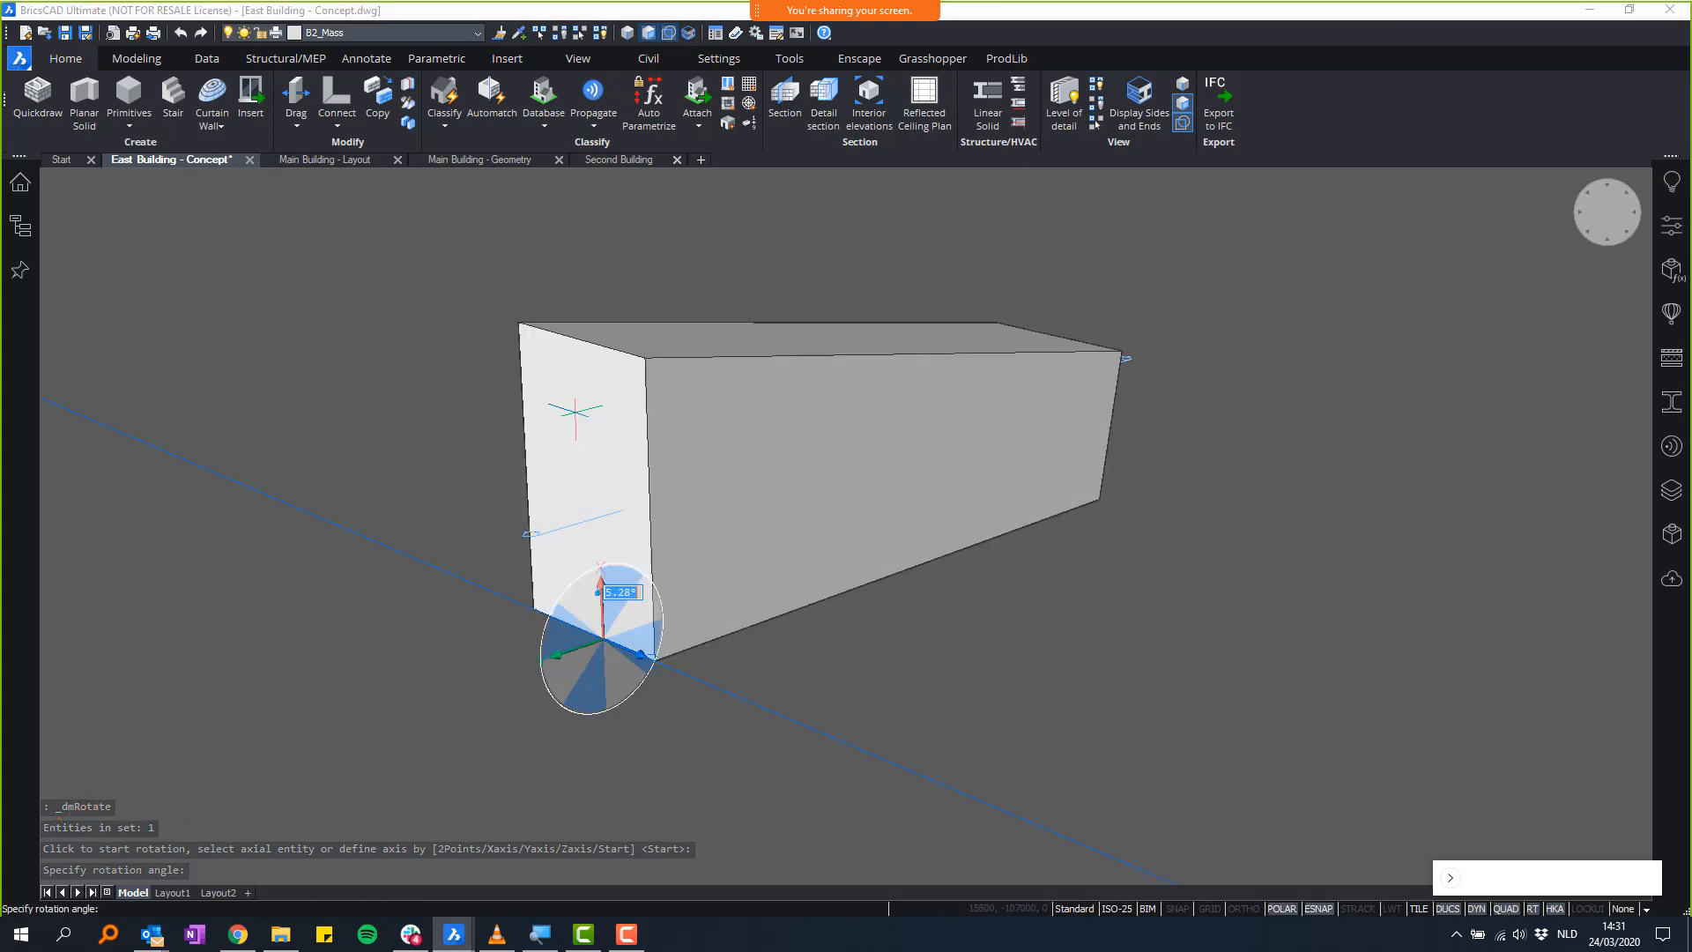
type("25")
key("Return")
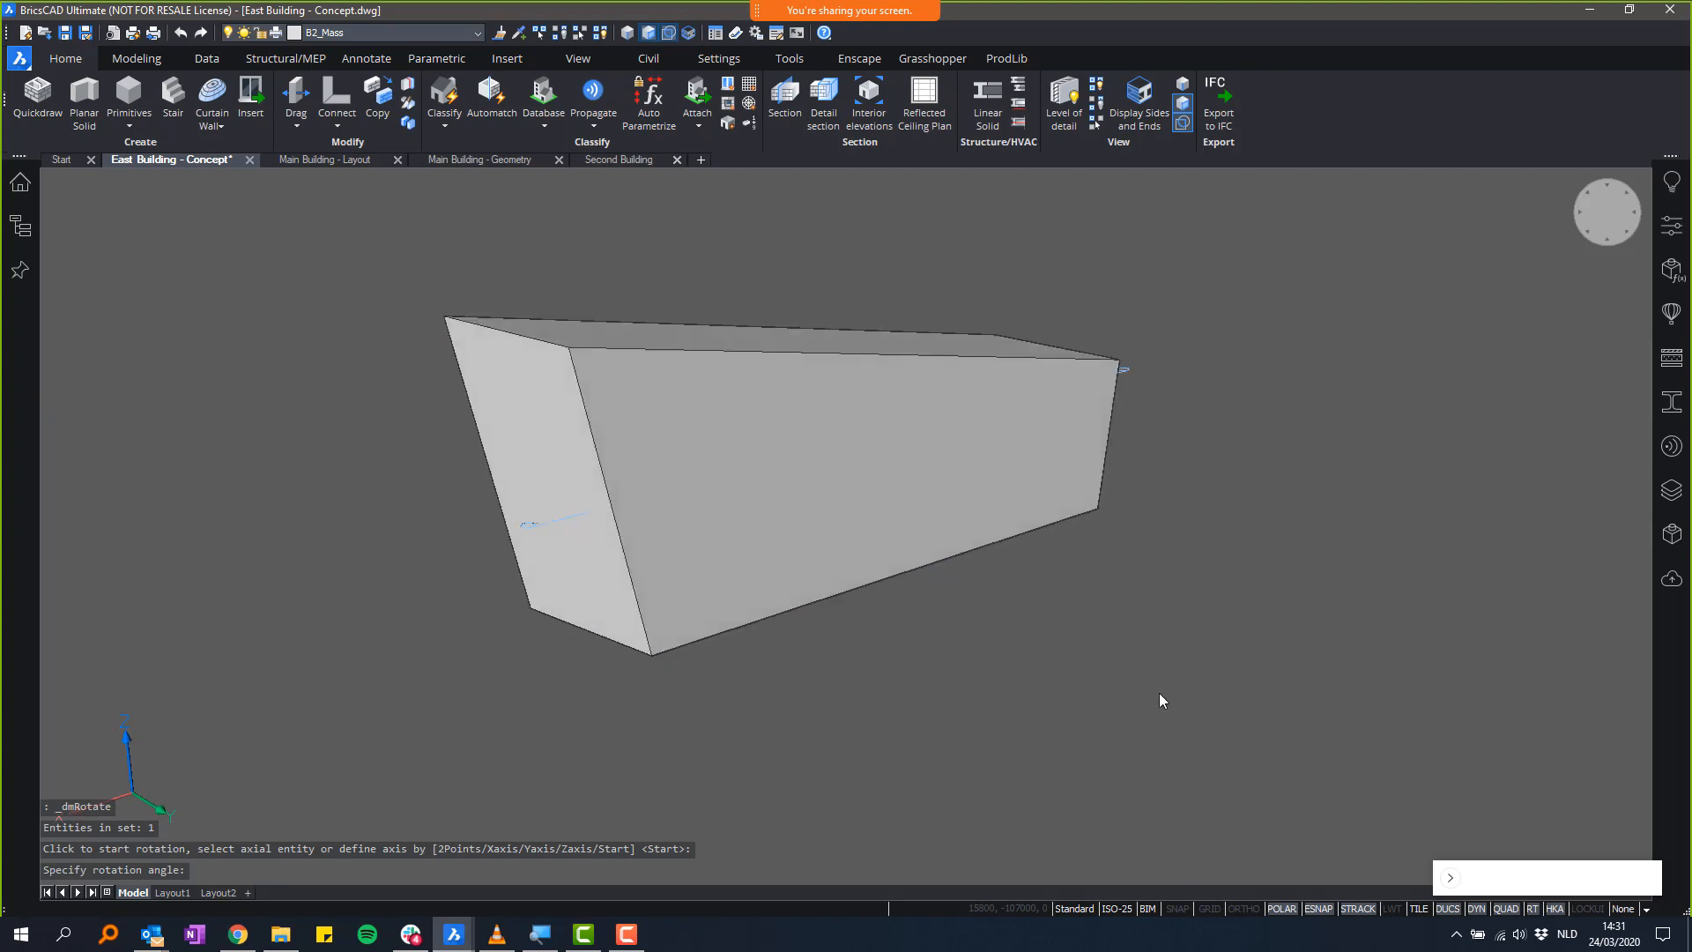
- Push the large boundary on the building's underside 550 cm up into the solid, leaving the square and the end area in place
middle_click_drag(1160, 693, 1299, 616, "shift")
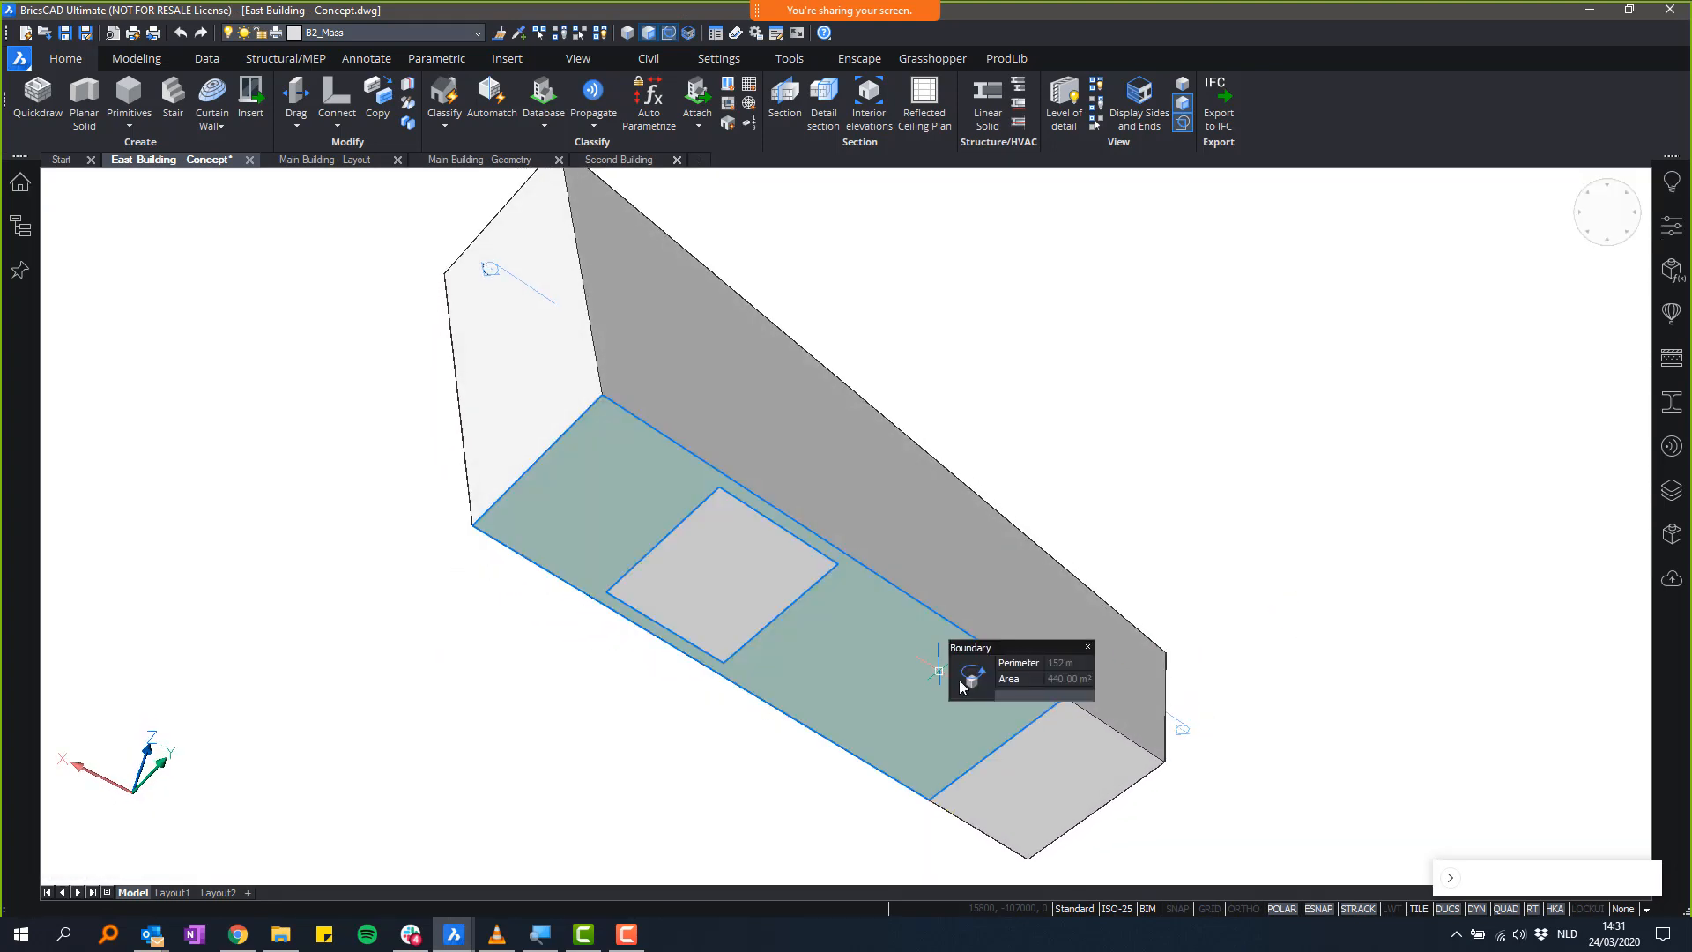
left_click(1020, 687)
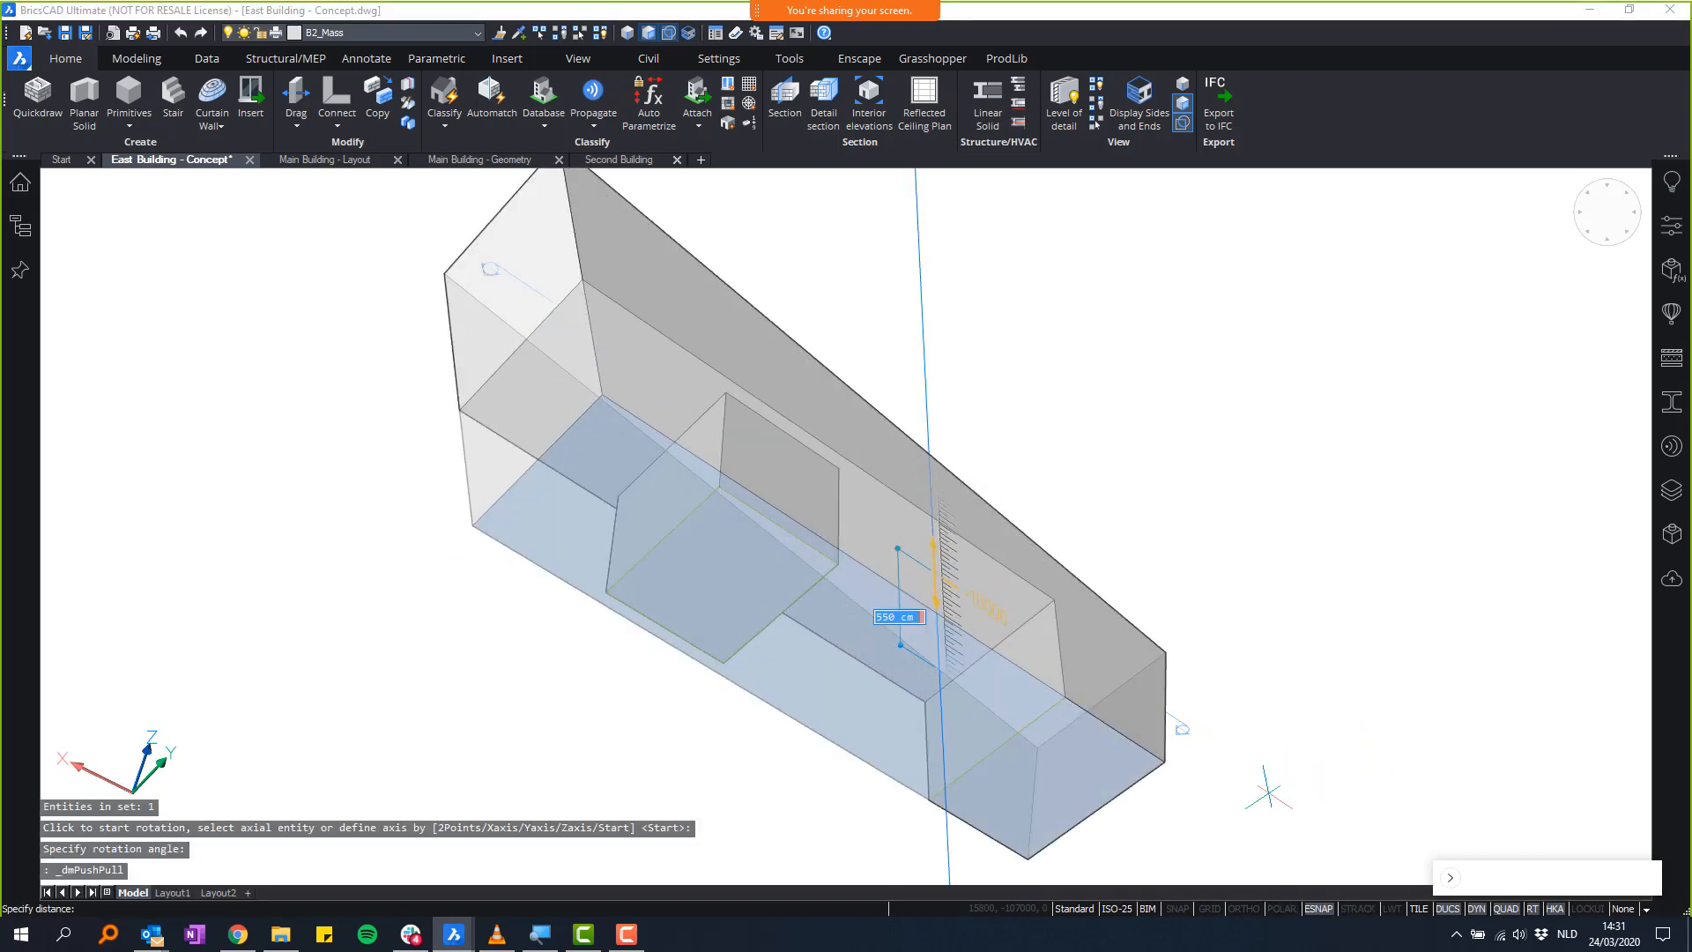
left_click(1269, 793)
key("Escape")
middle_click_drag(1372, 725, 1075, 403, "shift")
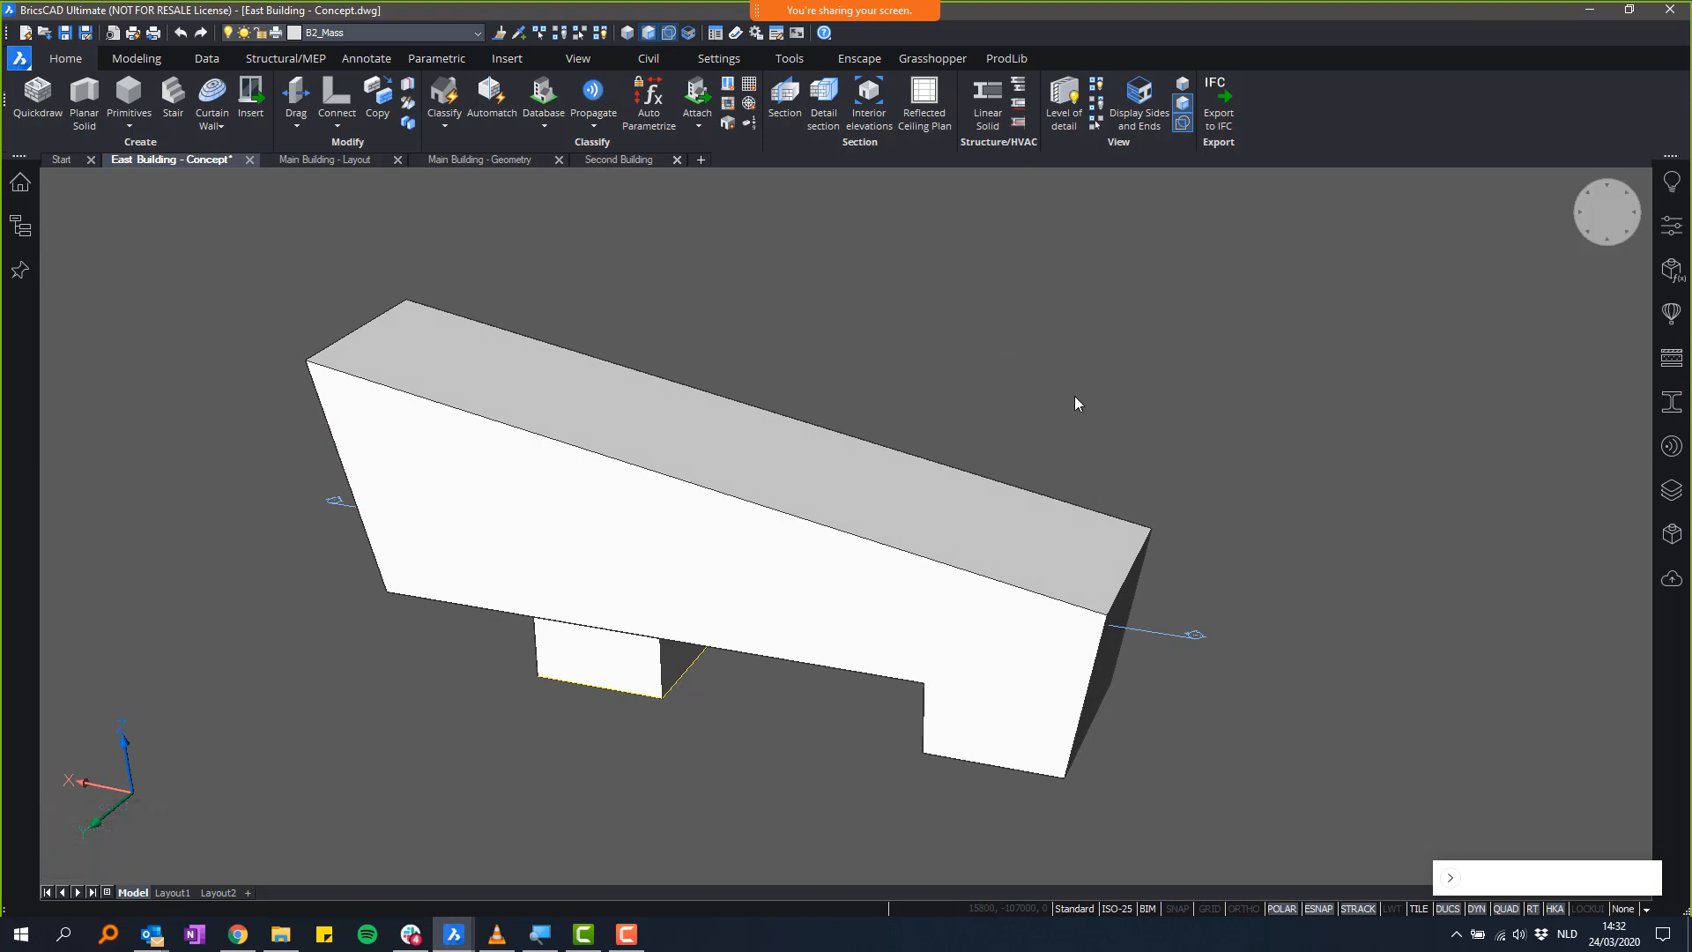
- Turn on the clip display of the Longitudinal Section and view the building cut along it
middle_click_drag(1075, 403, 593, 710, "shift")
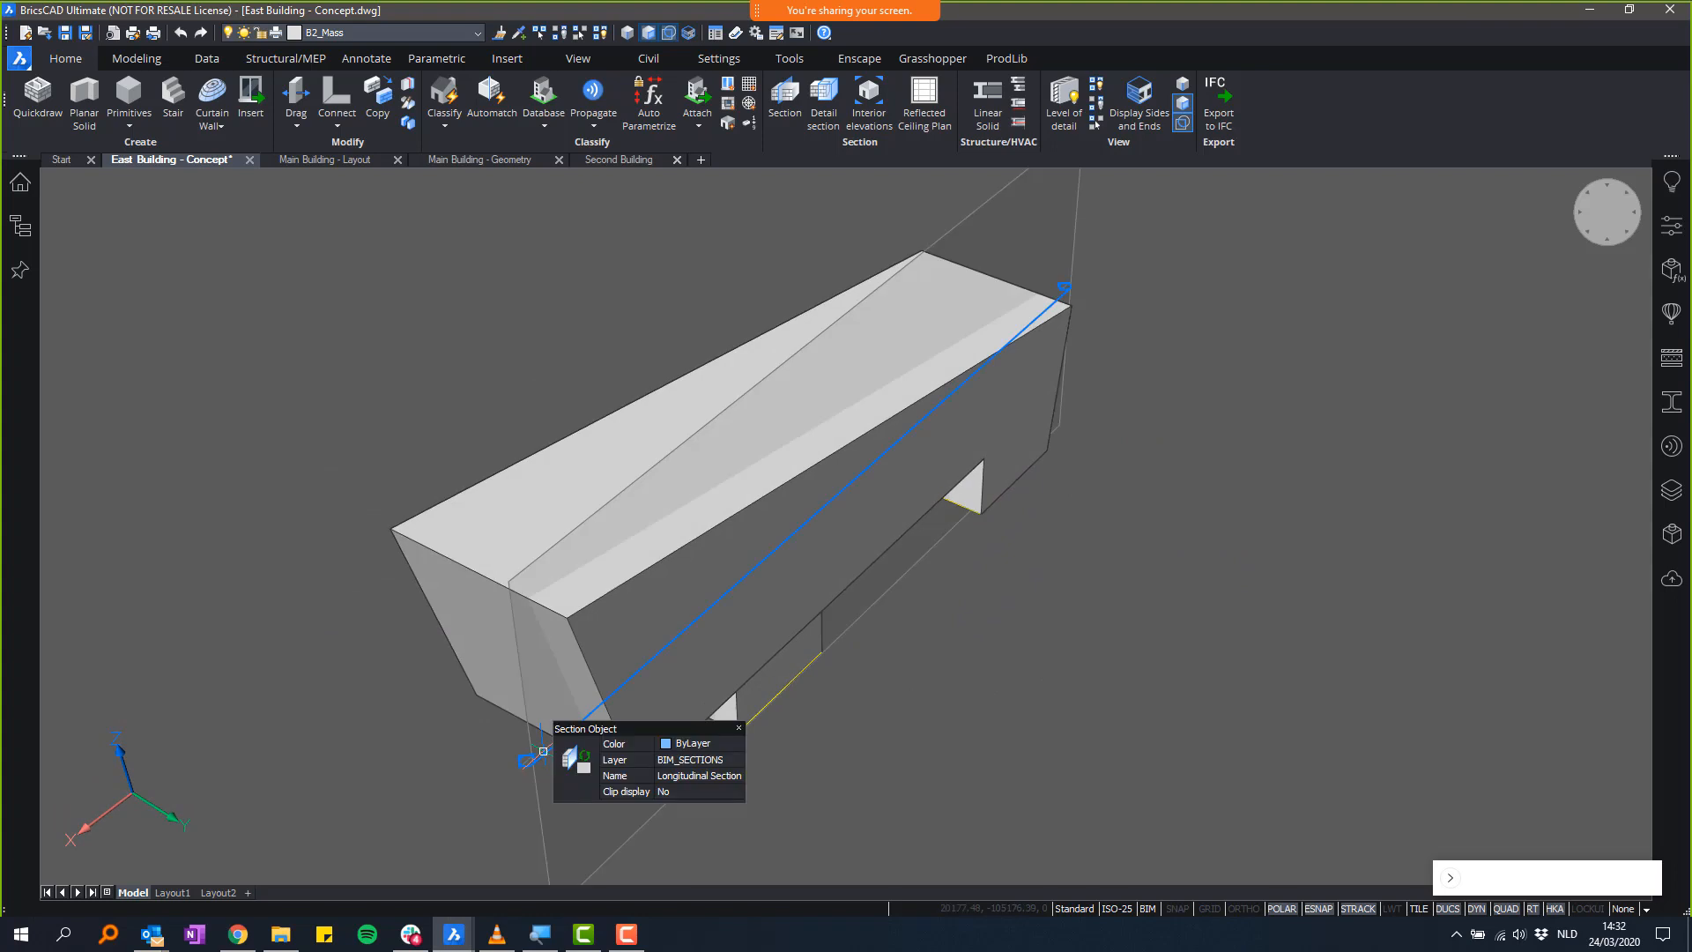
double_click(542, 751)
middle_click_drag(1250, 636, 544, 656, "shift")
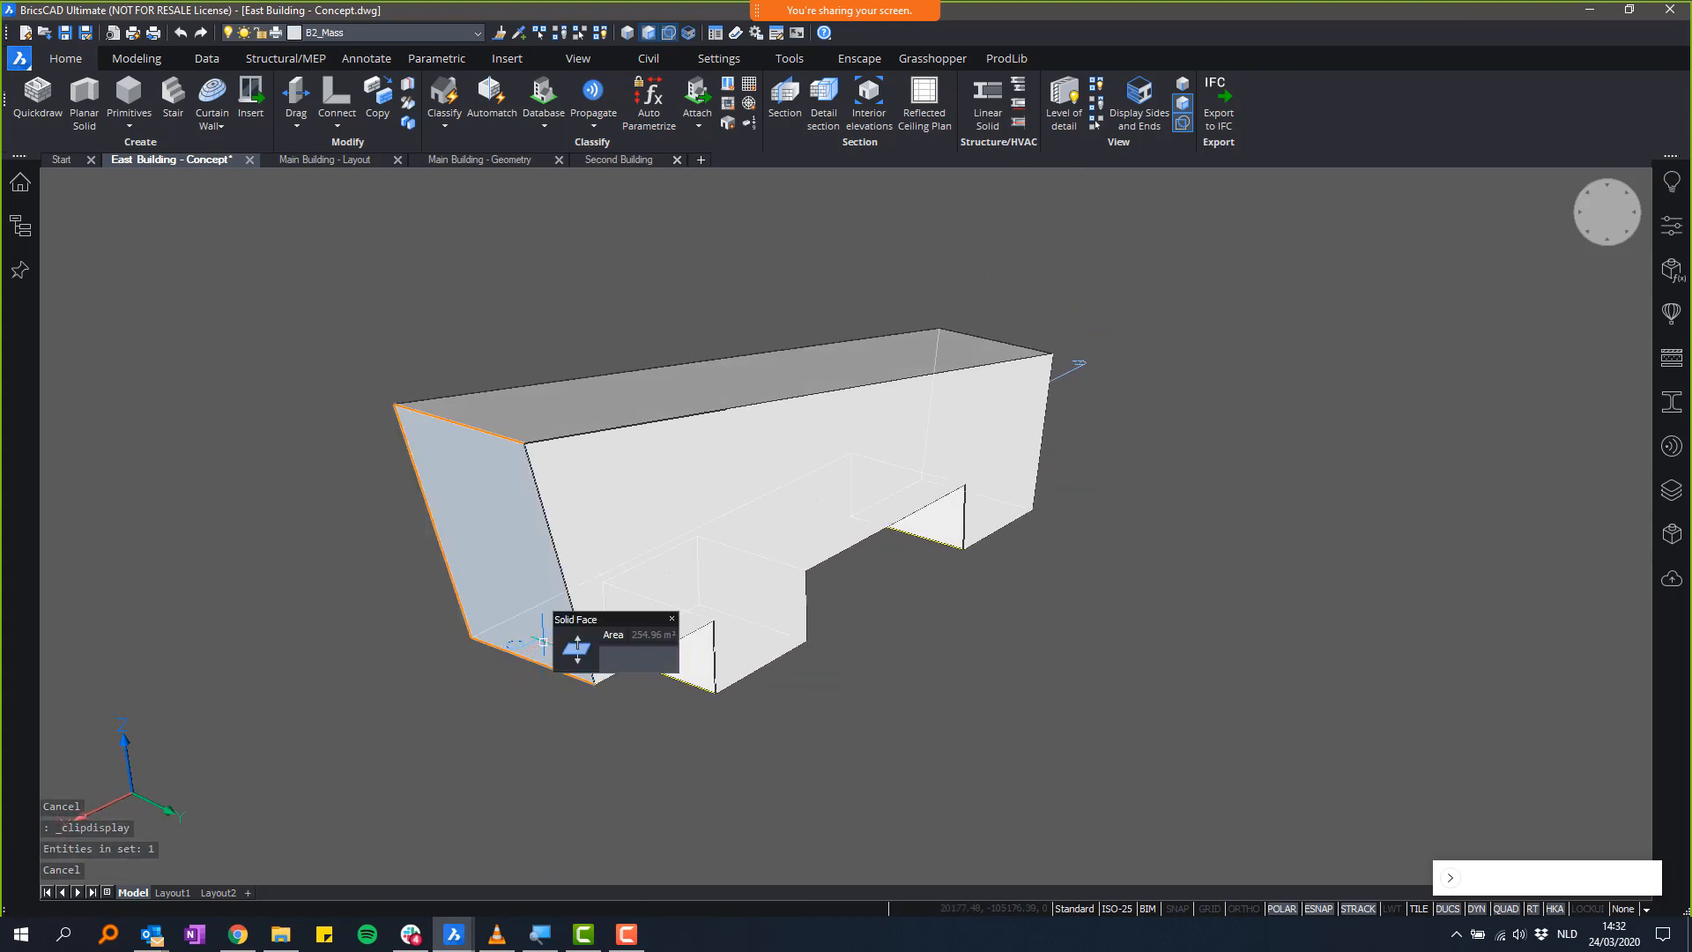
left_click(542, 639)
middle_click_drag(1085, 710, 1015, 712, "shift")
key("Escape")
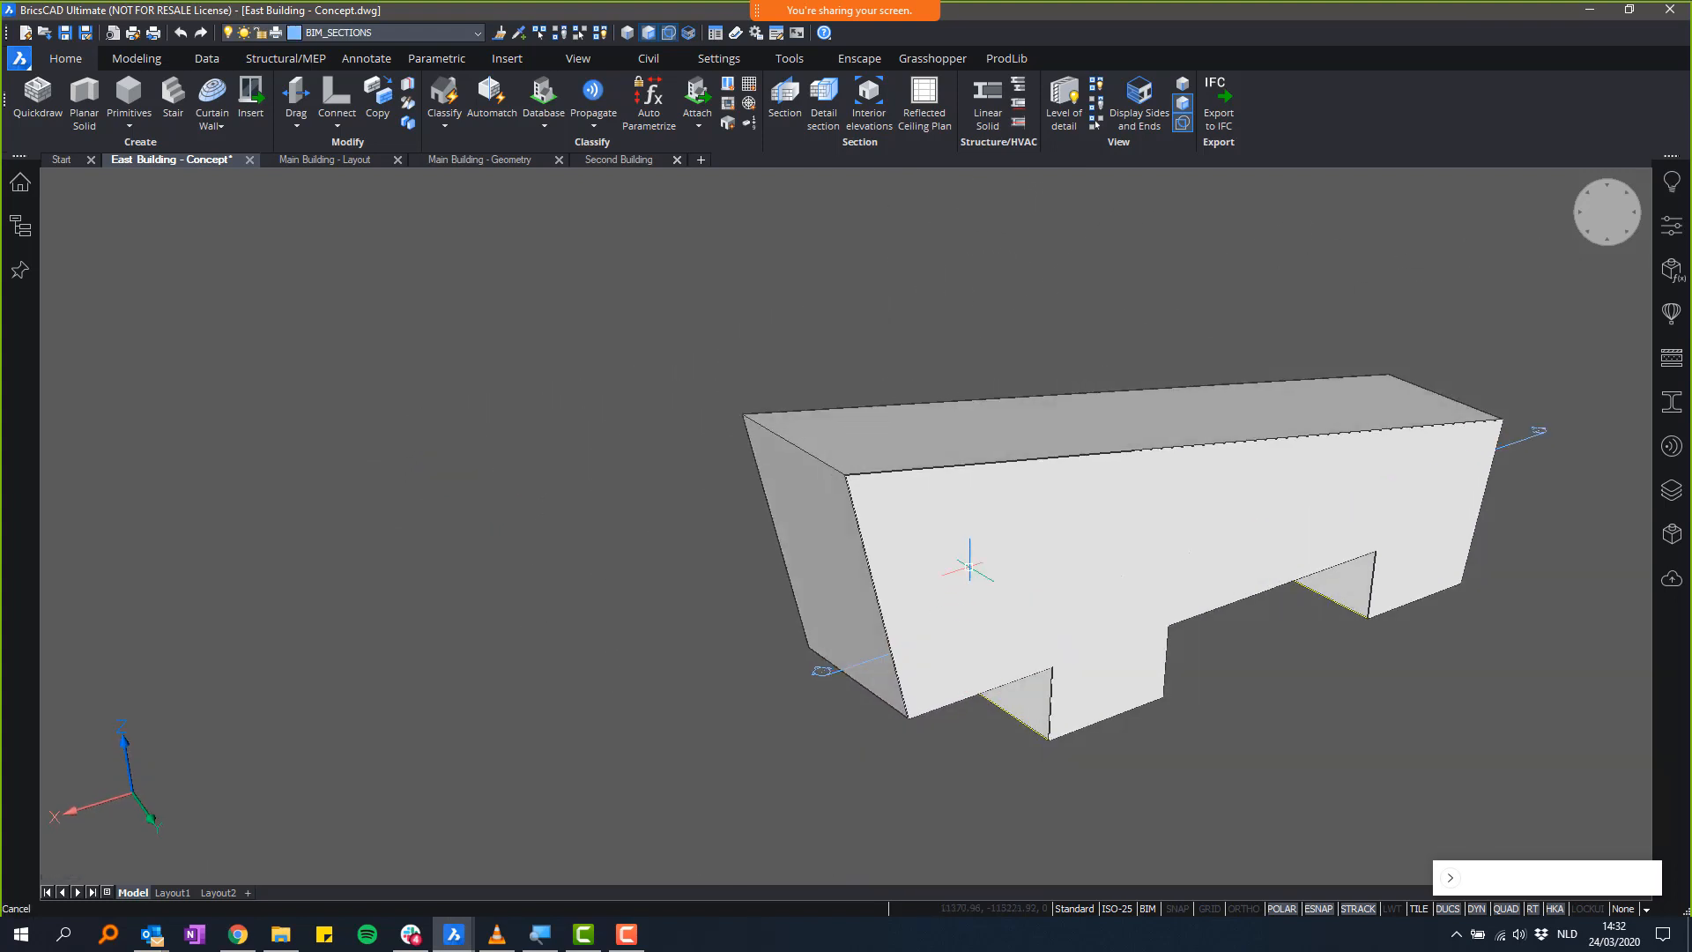
scroll(963, 548, "up", 3)
middle_click_drag(963, 554, 349, 62, "shift")
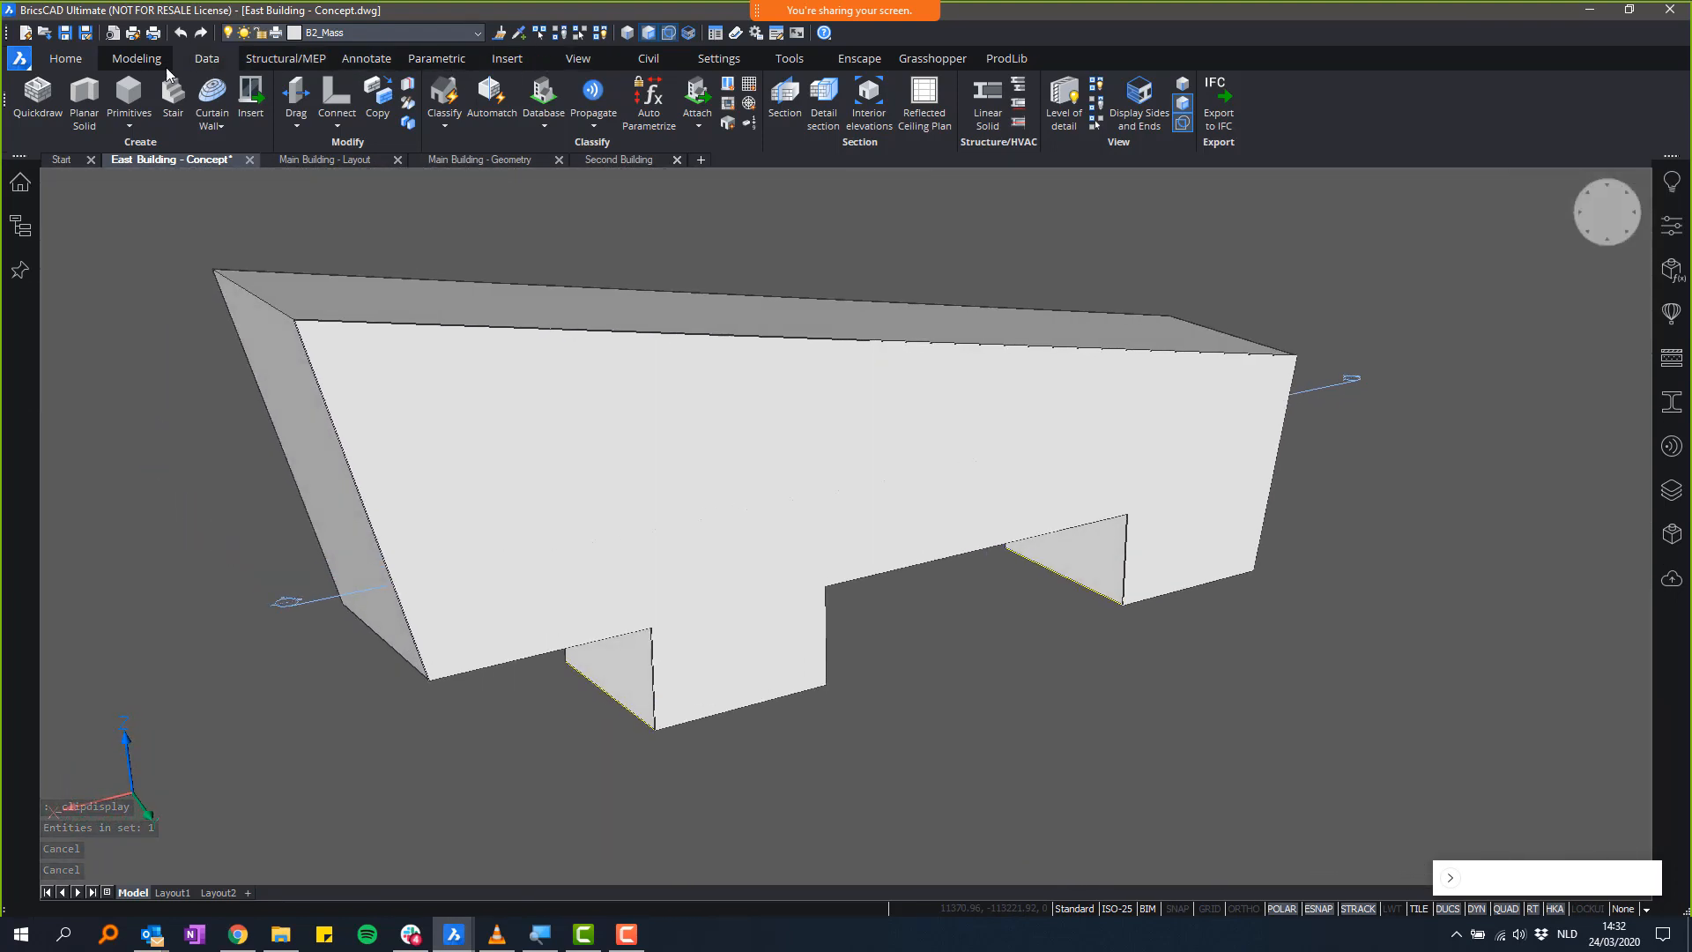
- Shell the building solid with an offset distance of 300 and switch off the section's clip display
left_click(137, 60)
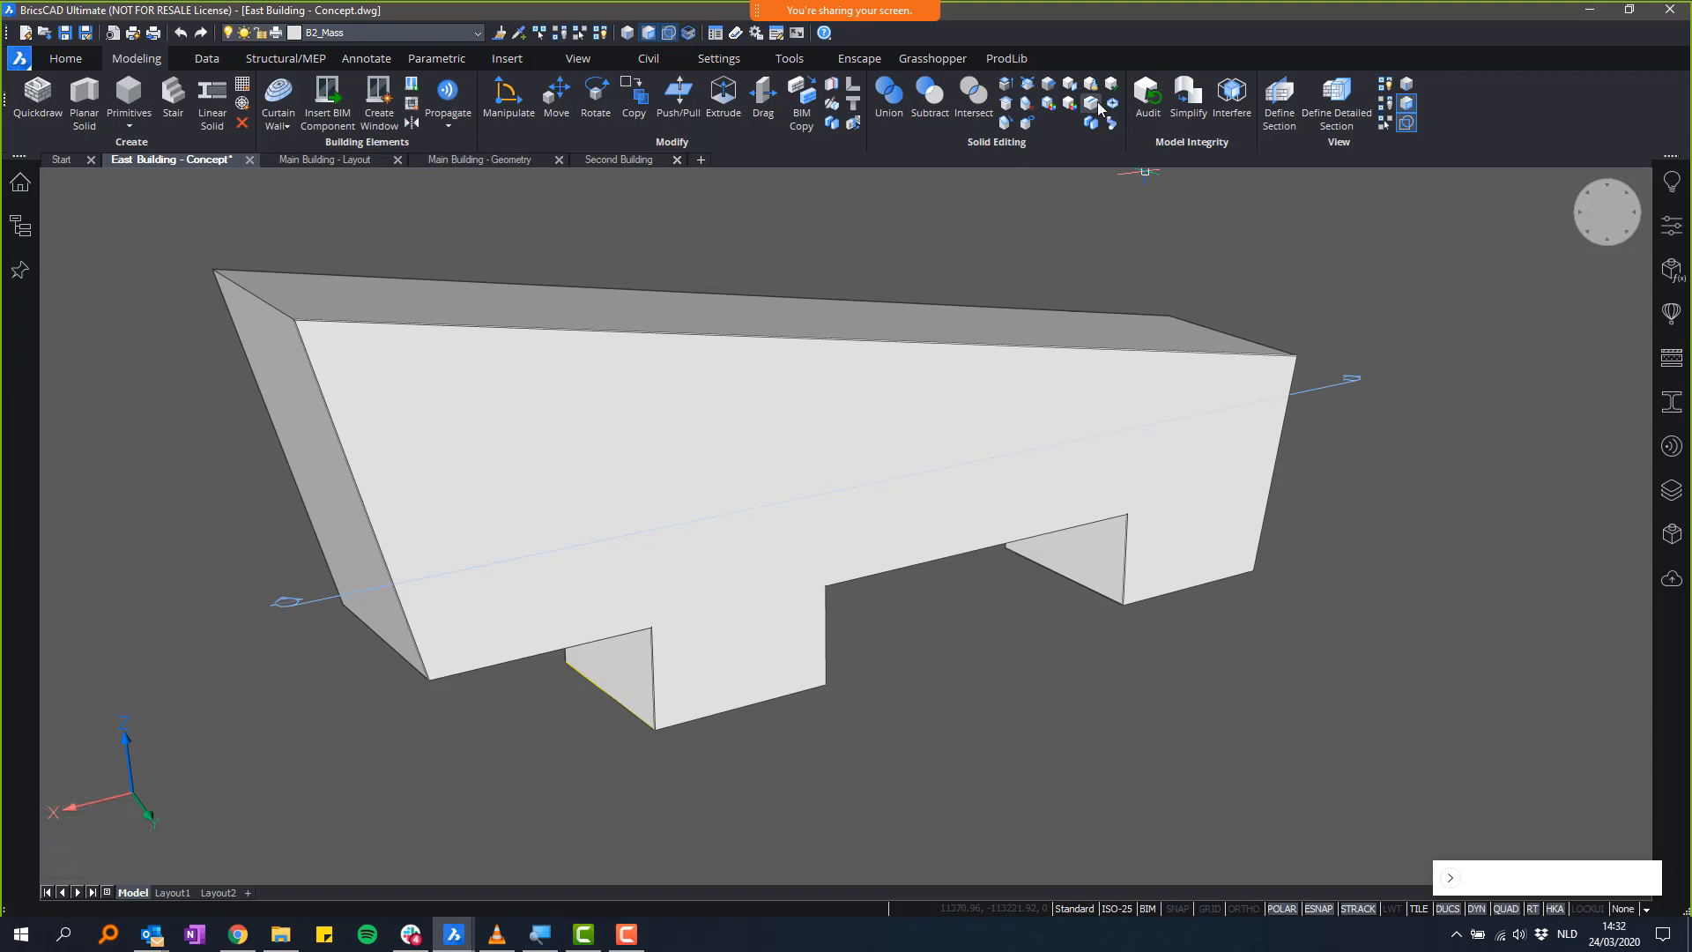
left_click(1118, 347)
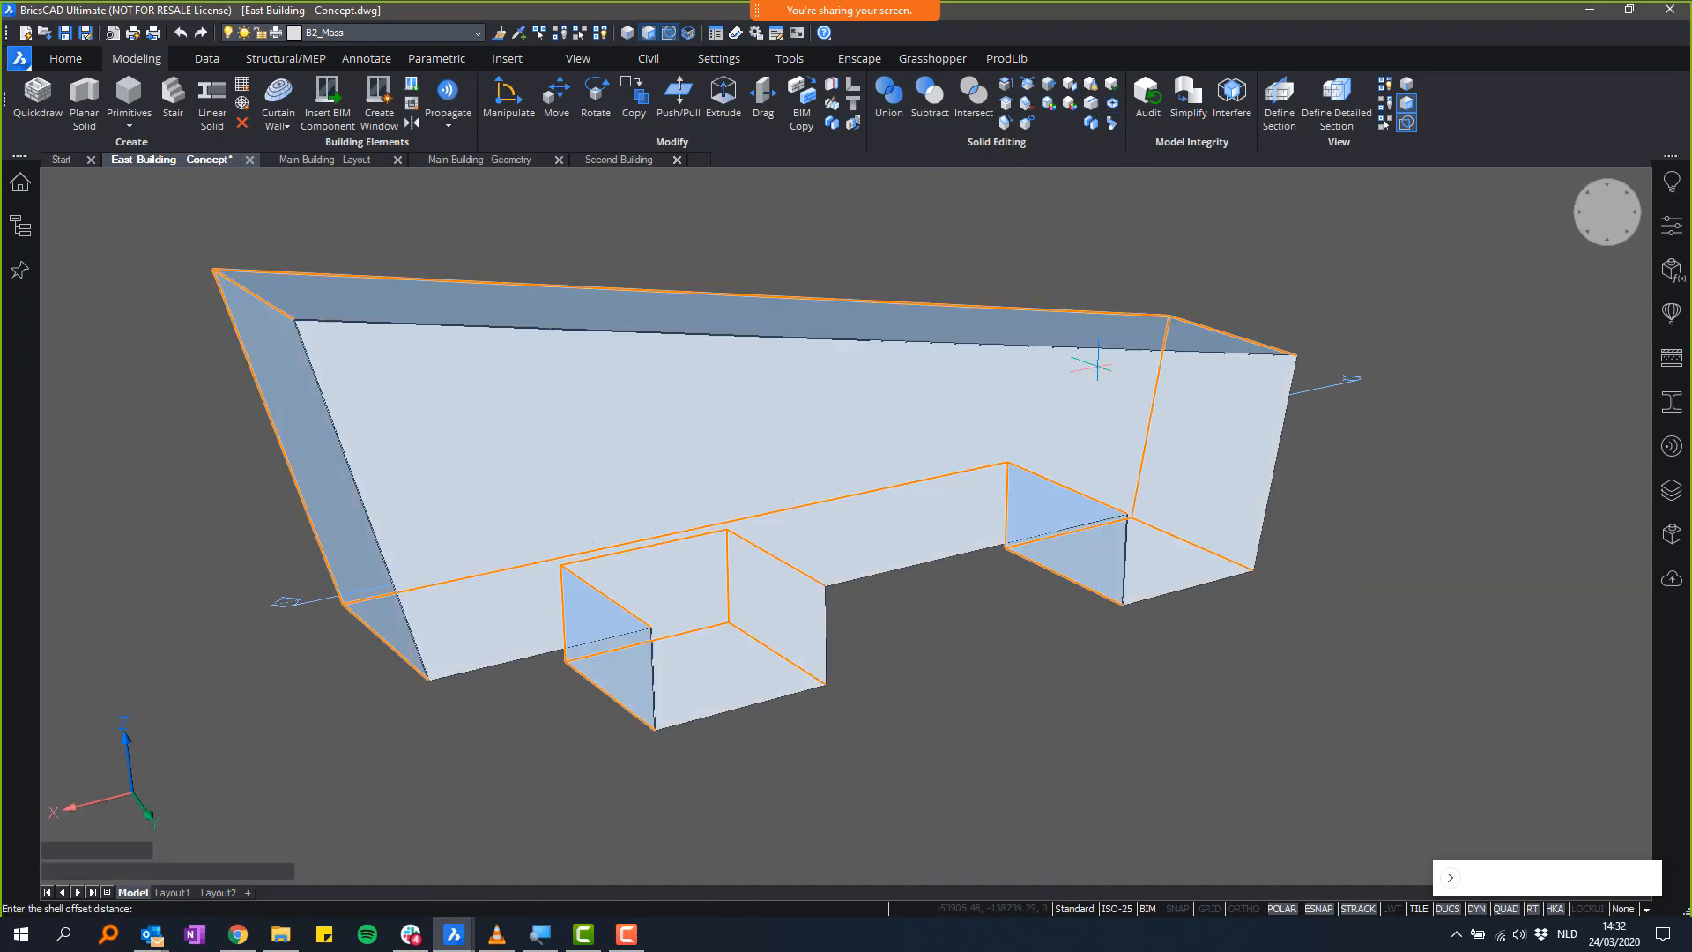
key("Return")
type("3")
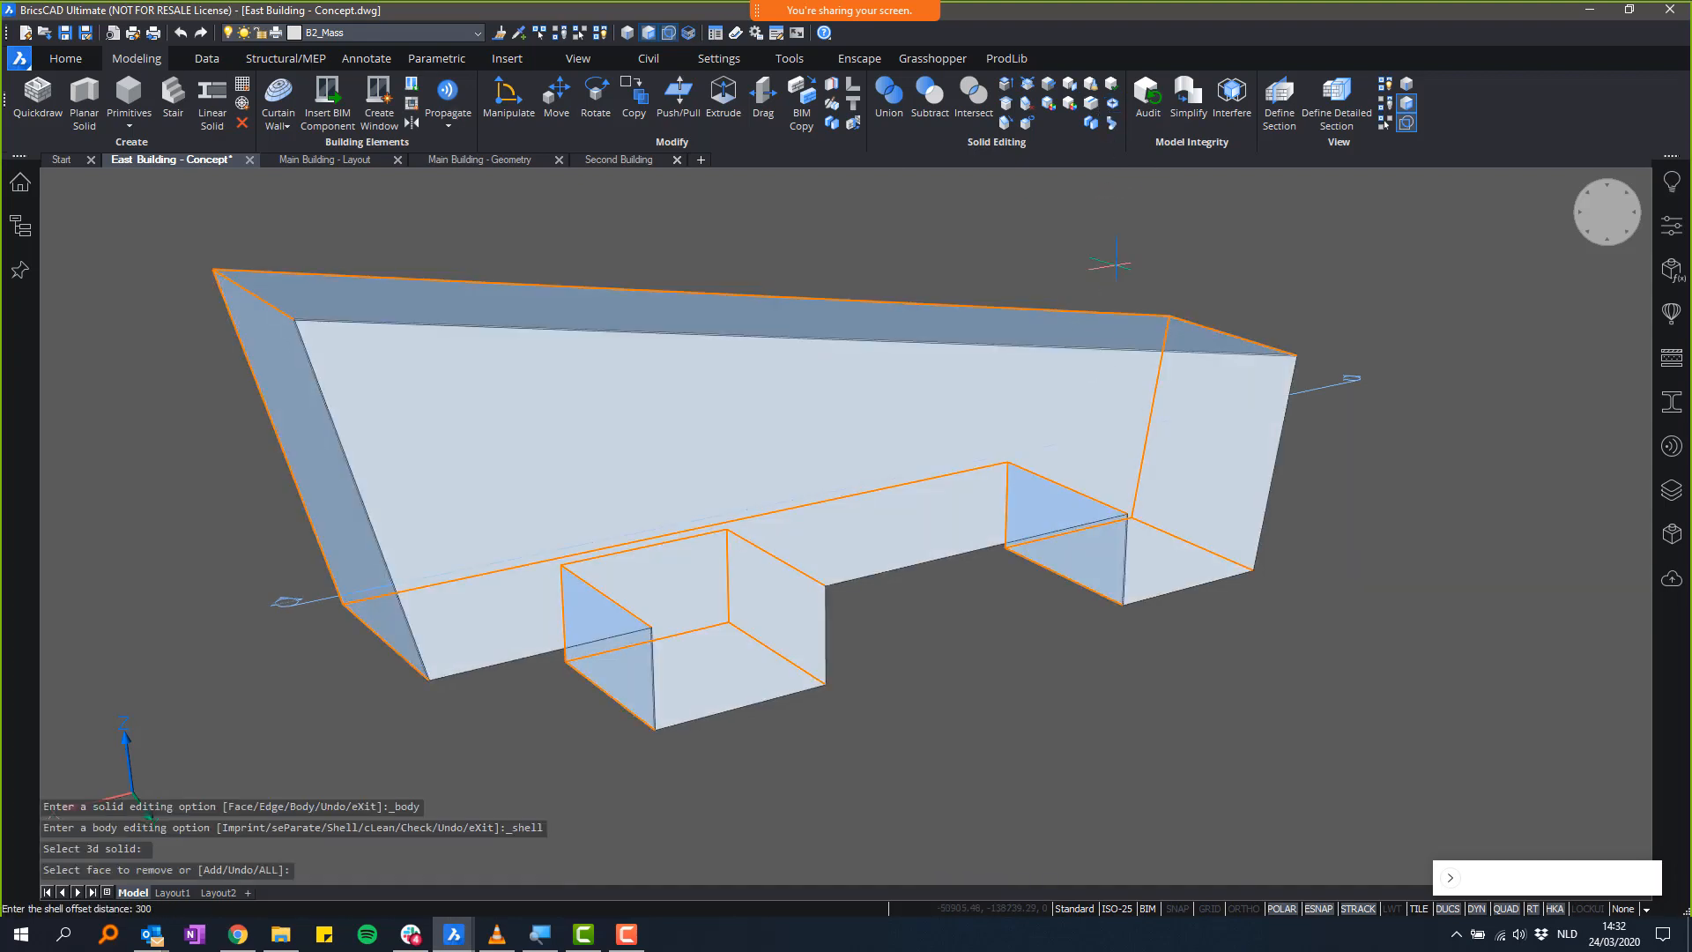
type("00")
key("Return")
key("Return")
key("Return")
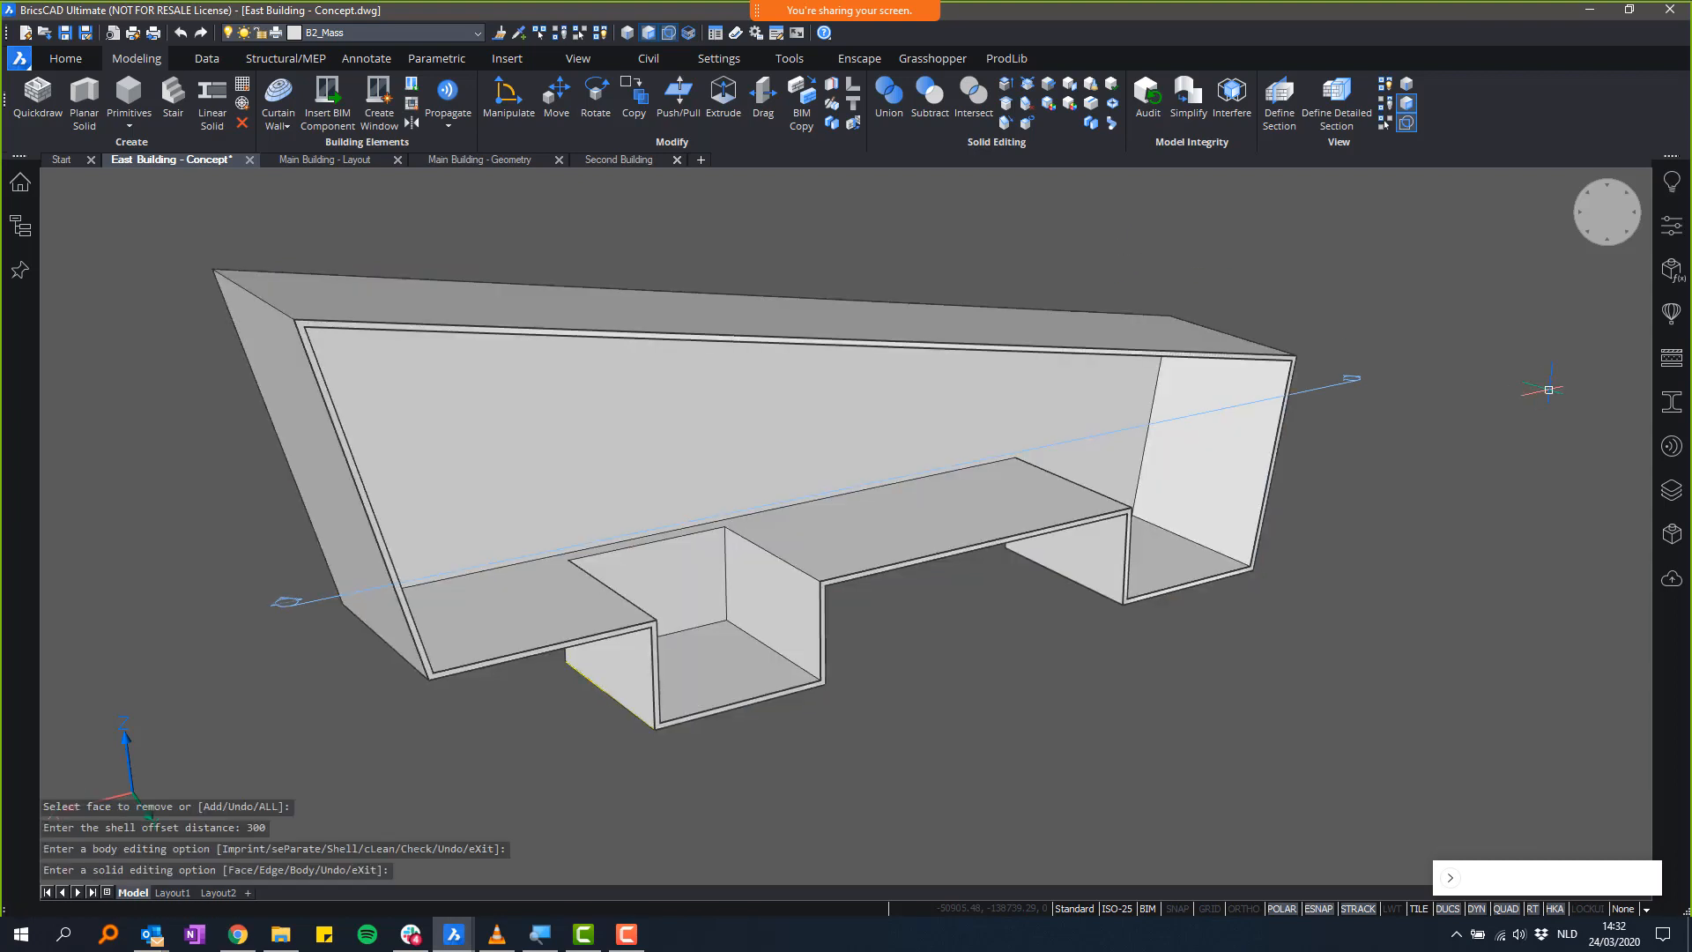
middle_click_drag(1542, 389, 1298, 327, "shift")
double_click(1299, 330)
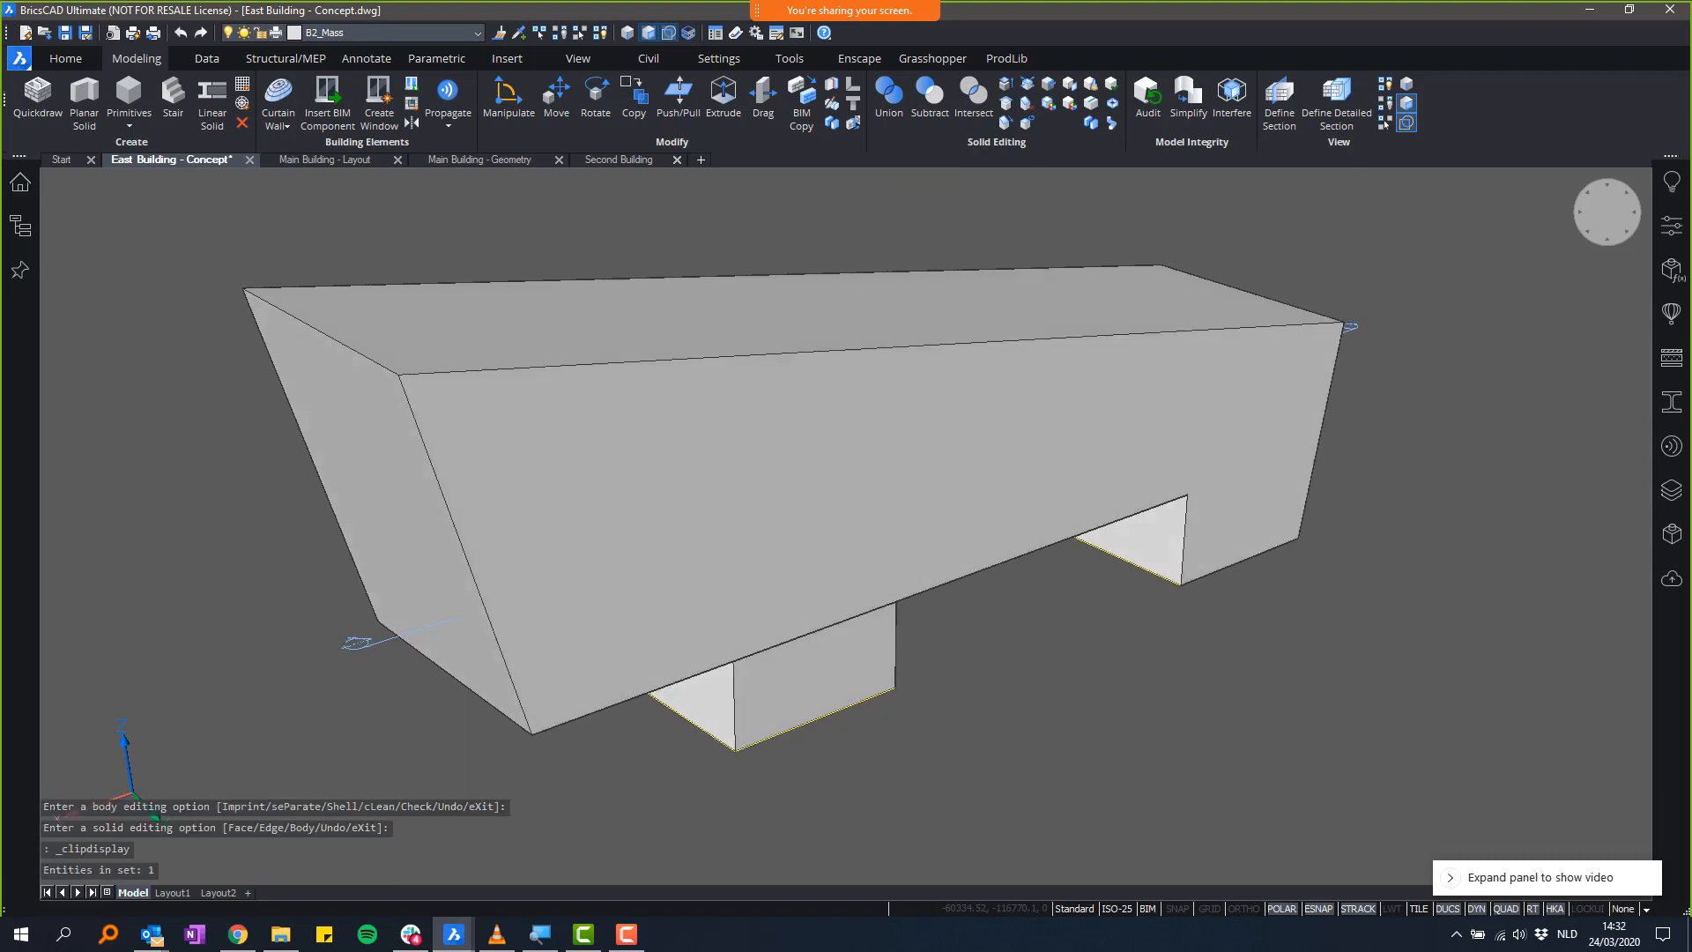
- Offset the outline of the building's vertical end face inward by about 170 cm
middle_click_drag(1533, 295, 1223, 499, "shift")
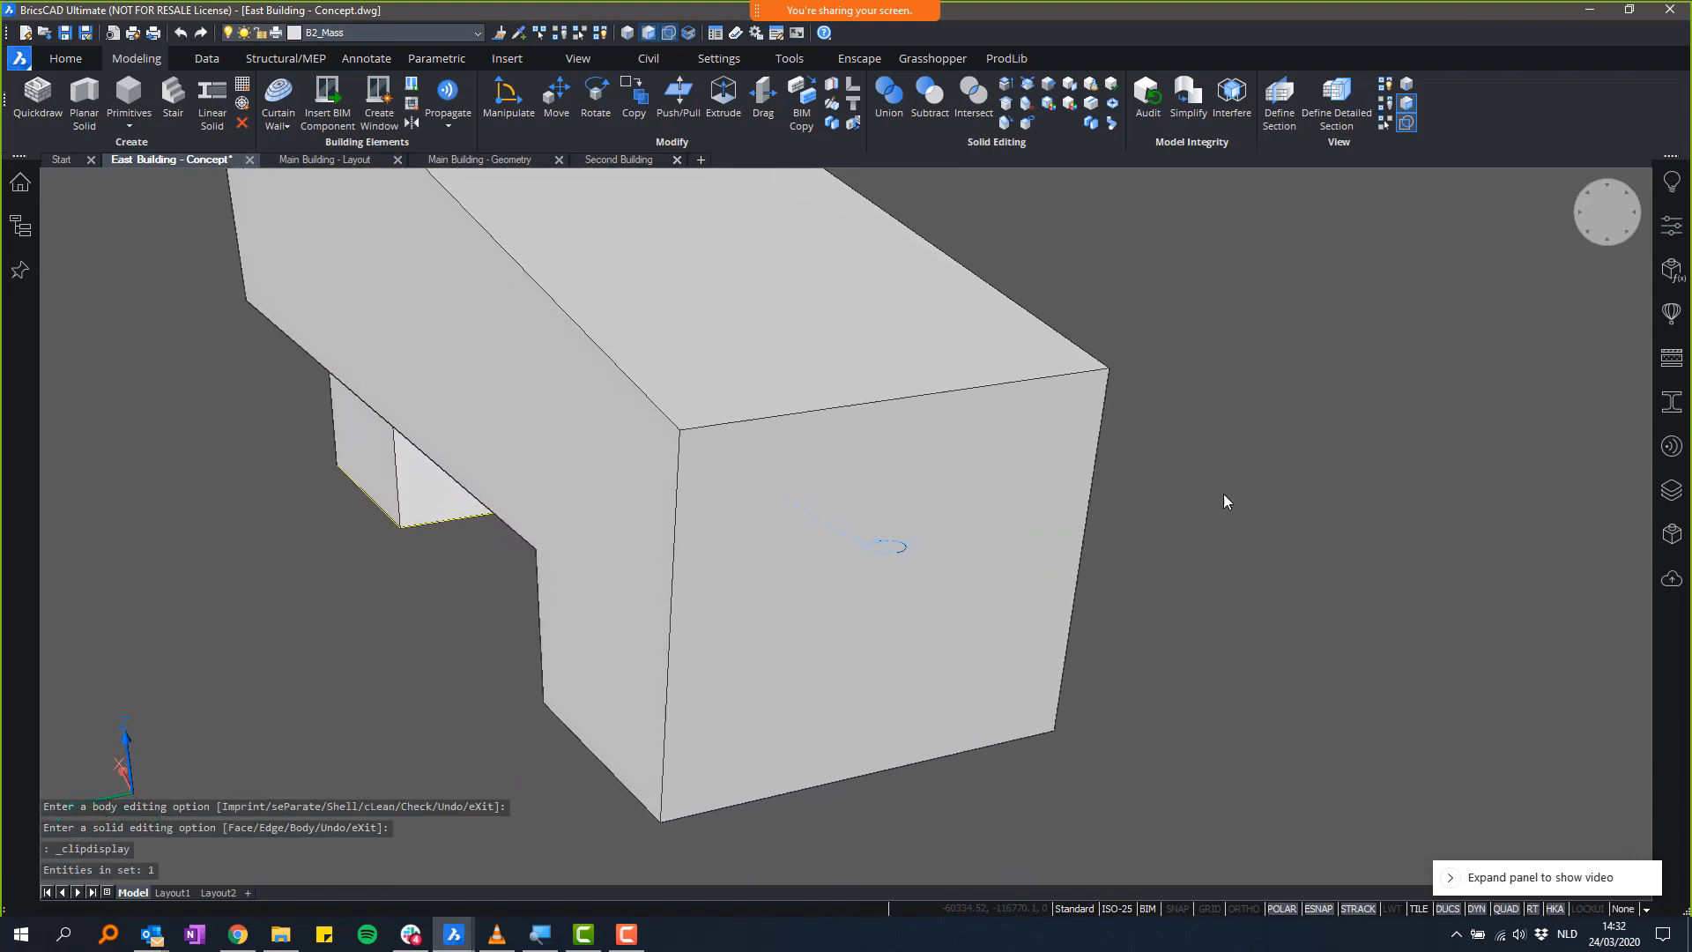
mouse_move(1064, 555)
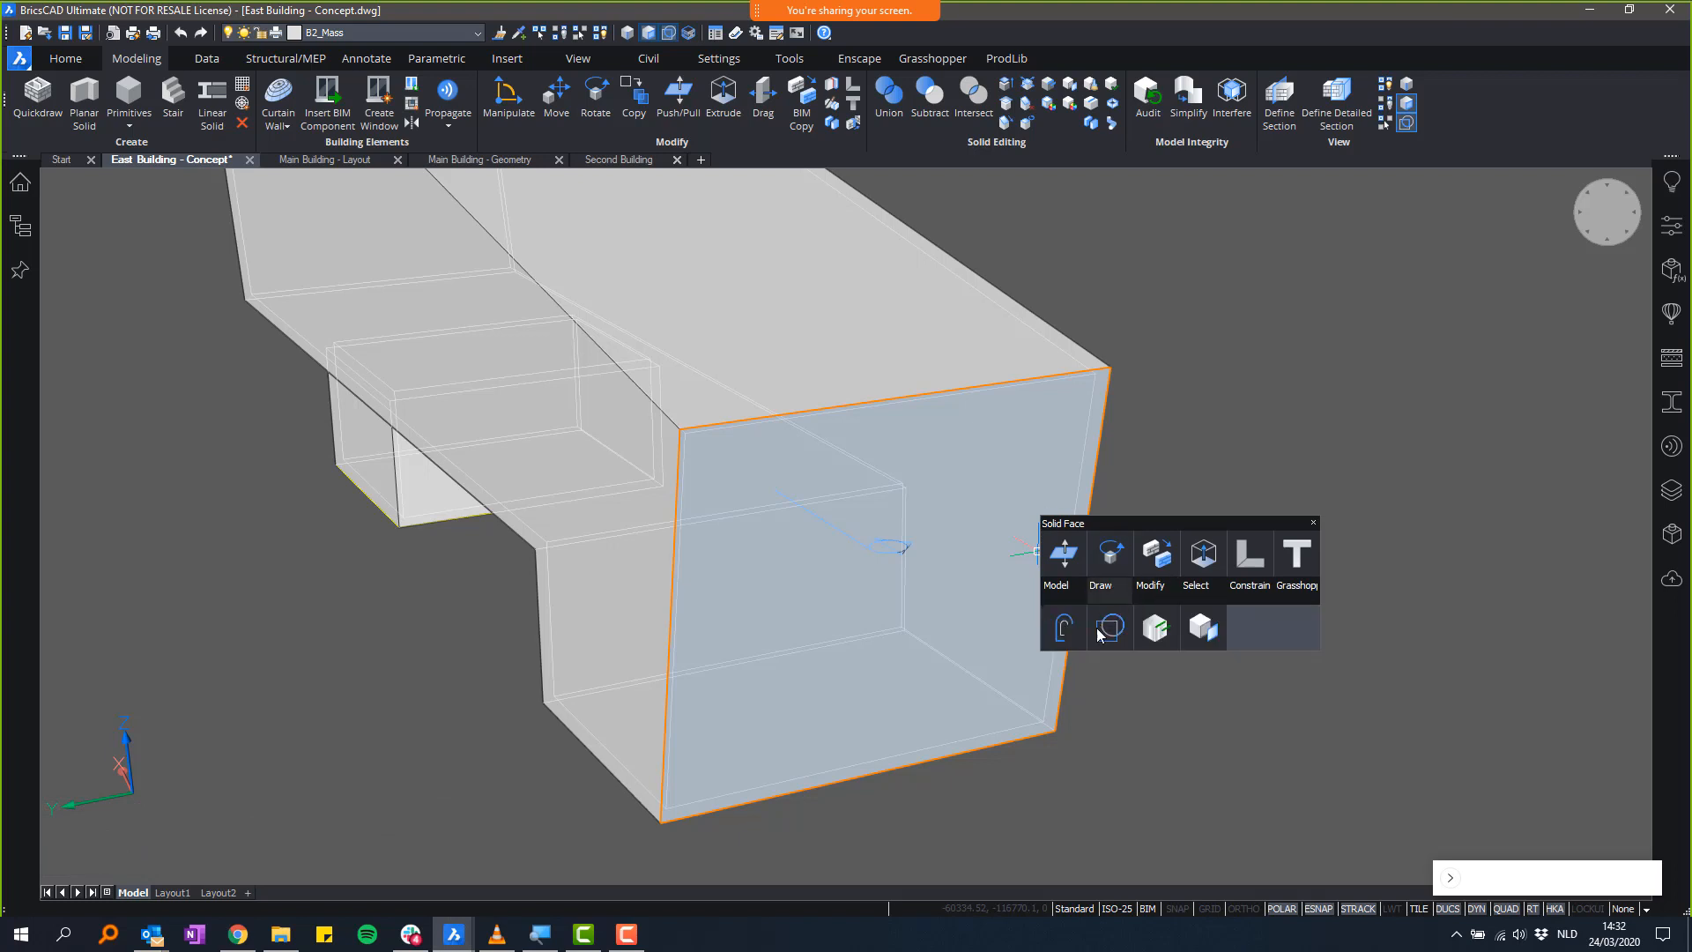
left_click_drag(935, 718, 924, 718)
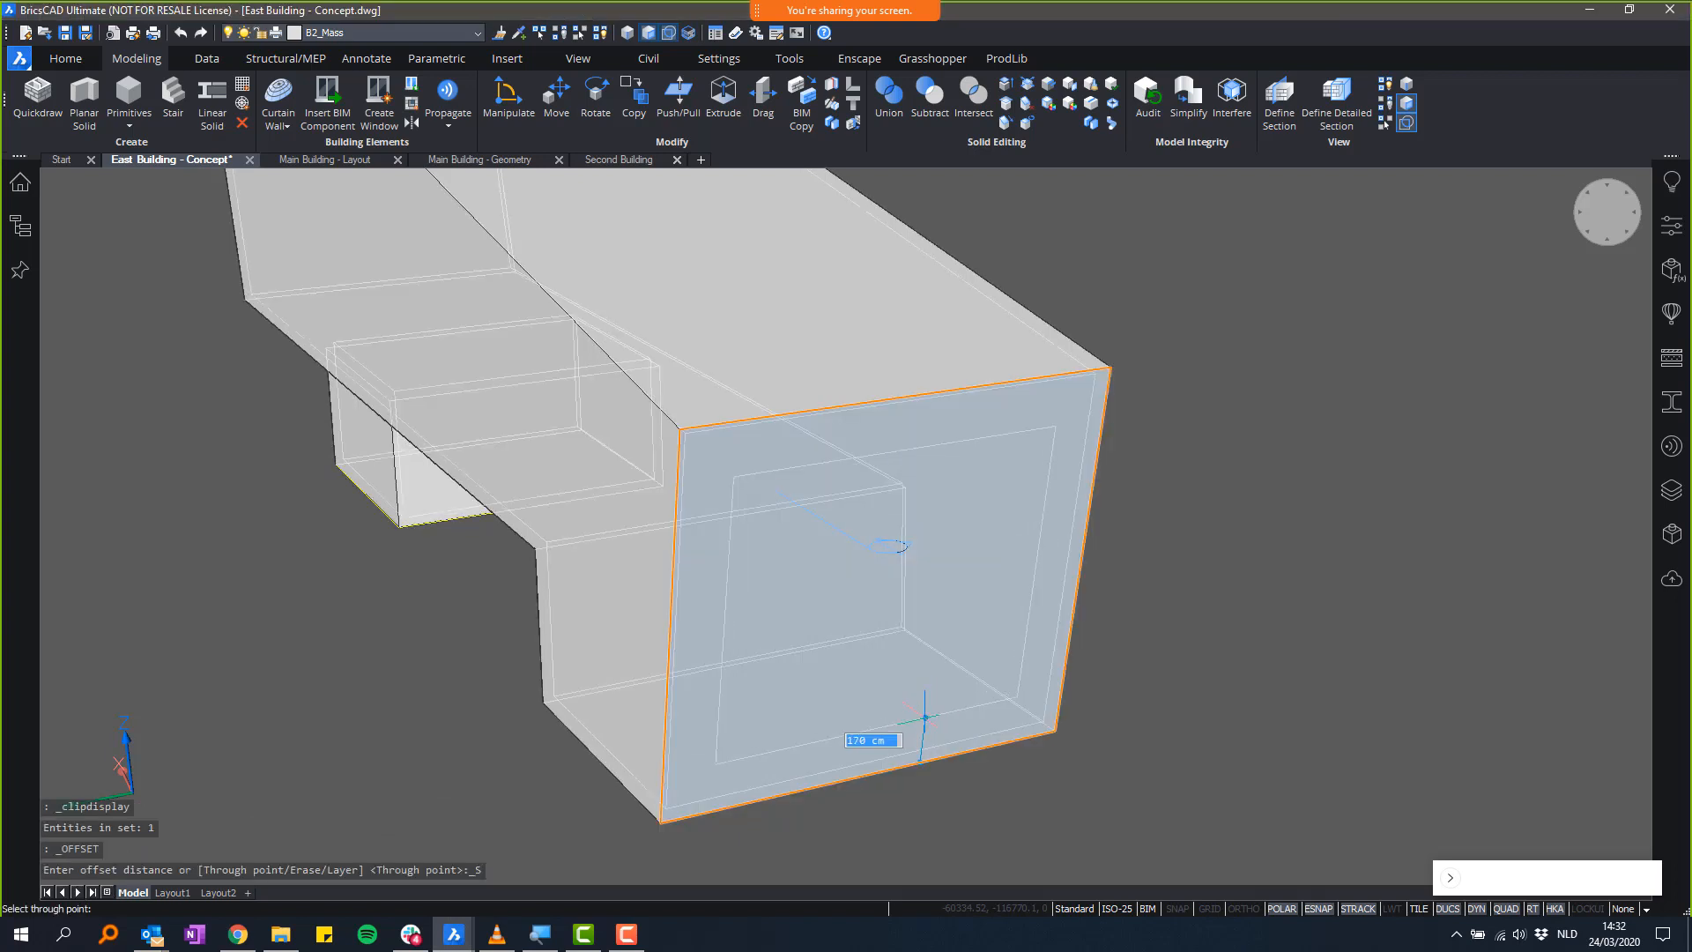
left_click(924, 718)
- Create a window opening from the inset boundary on the building's end face
mouse_move(946, 647)
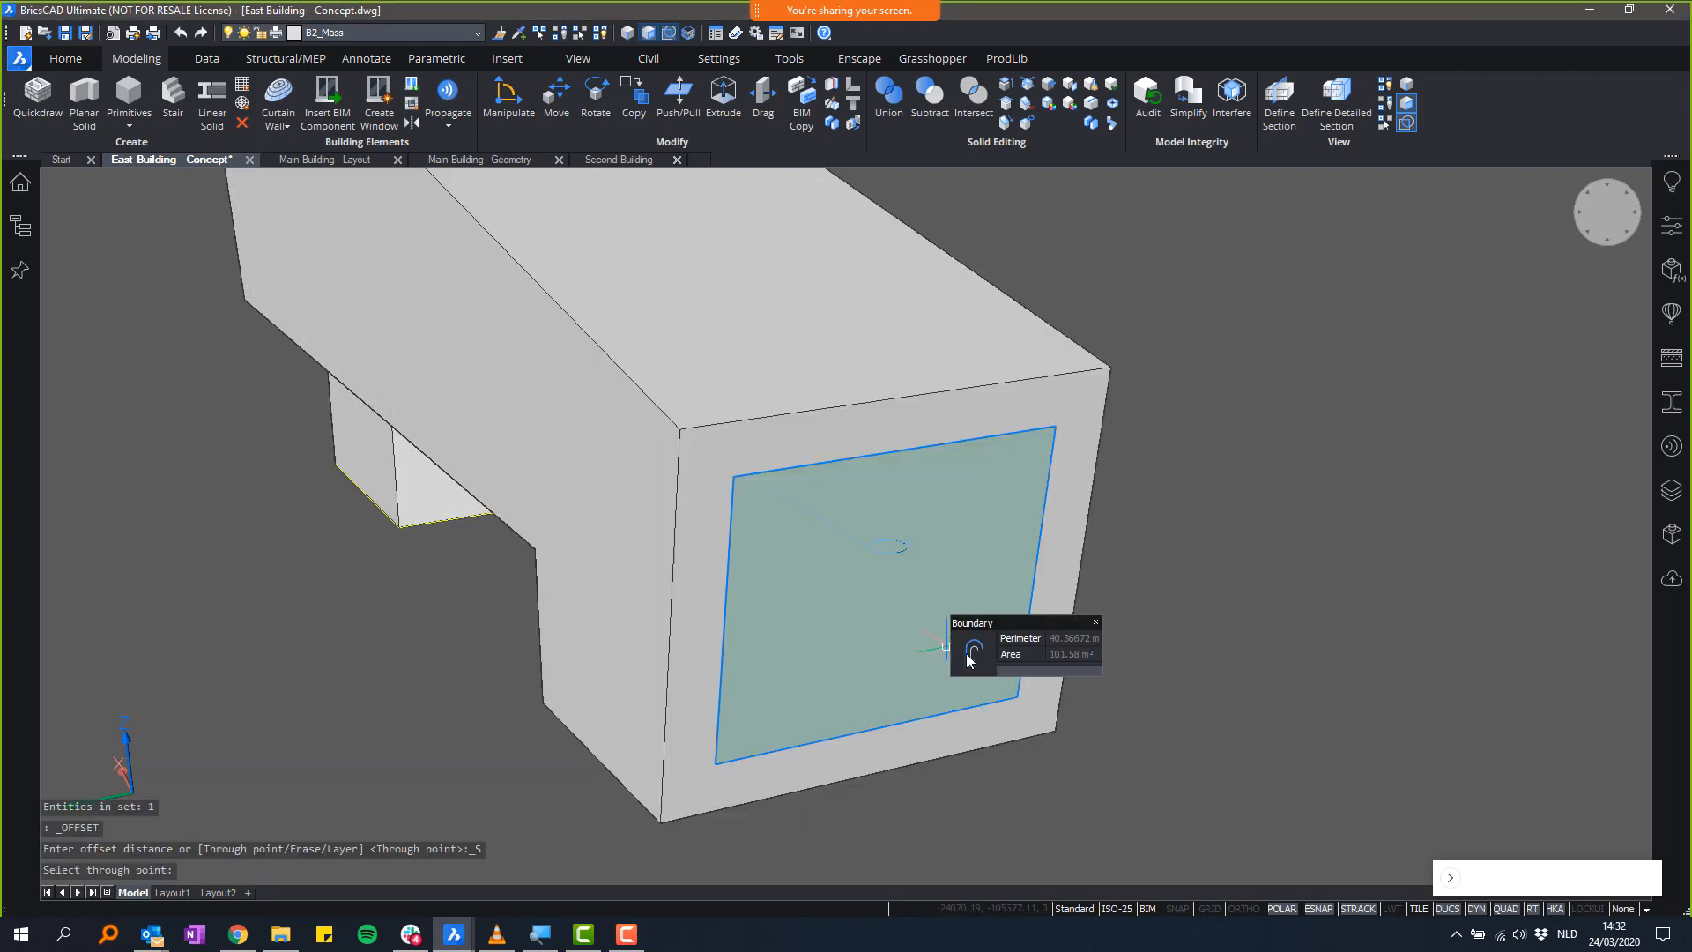
mouse_move(990, 667)
left_click(1068, 668)
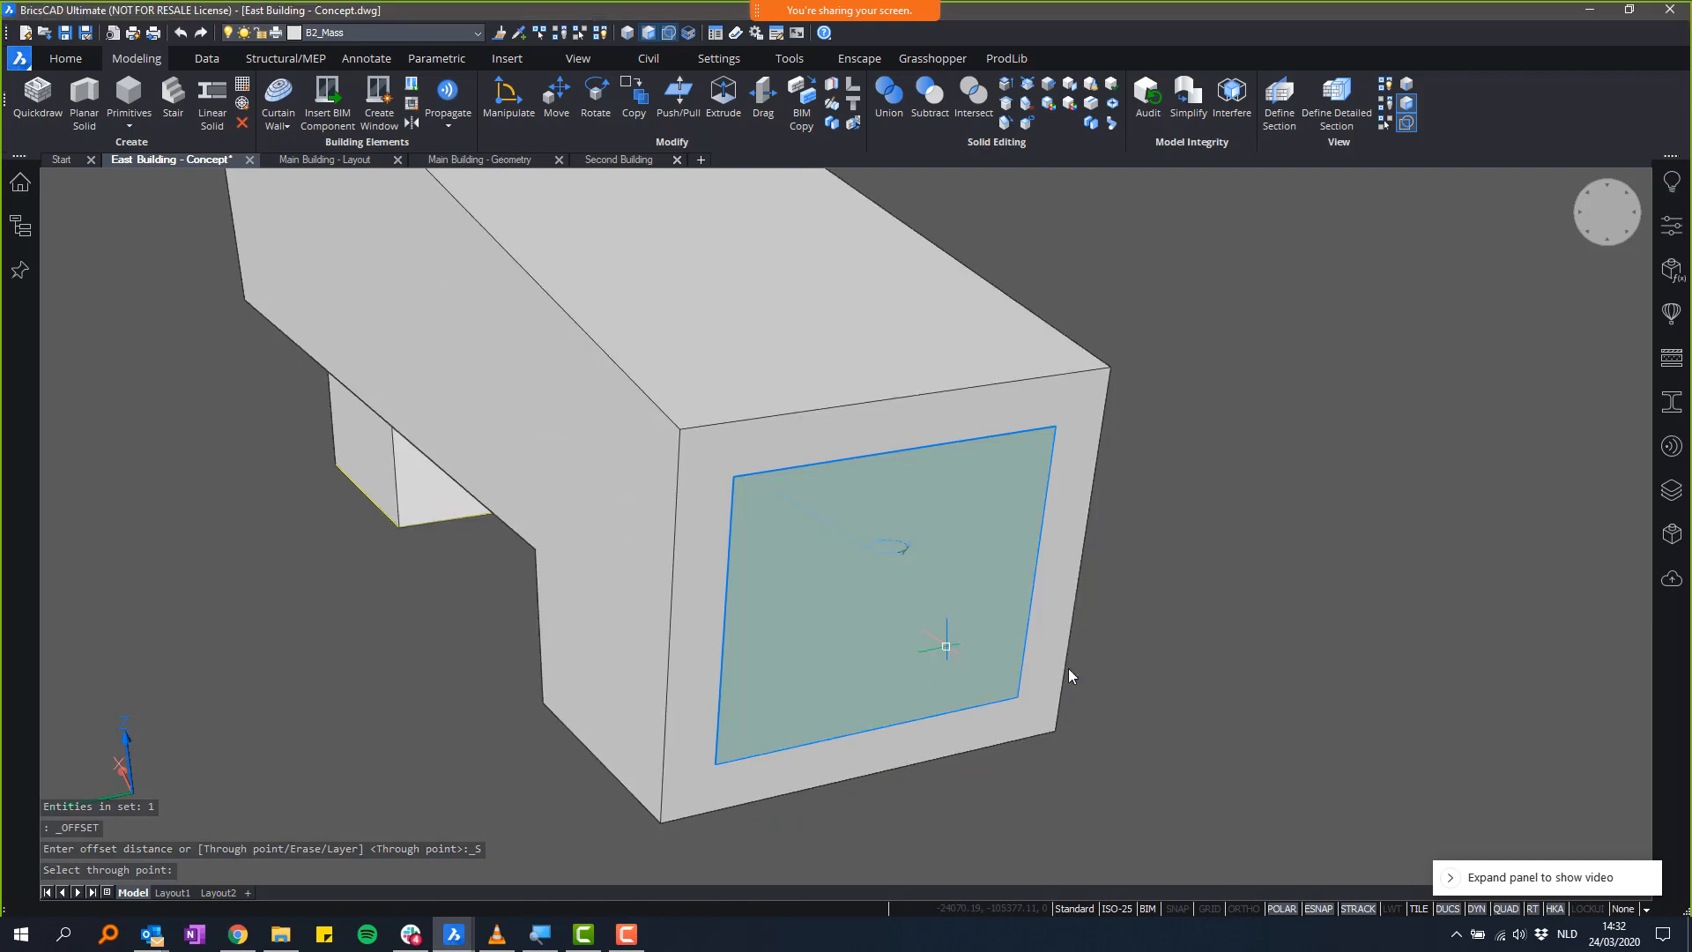
left_click(1046, 429)
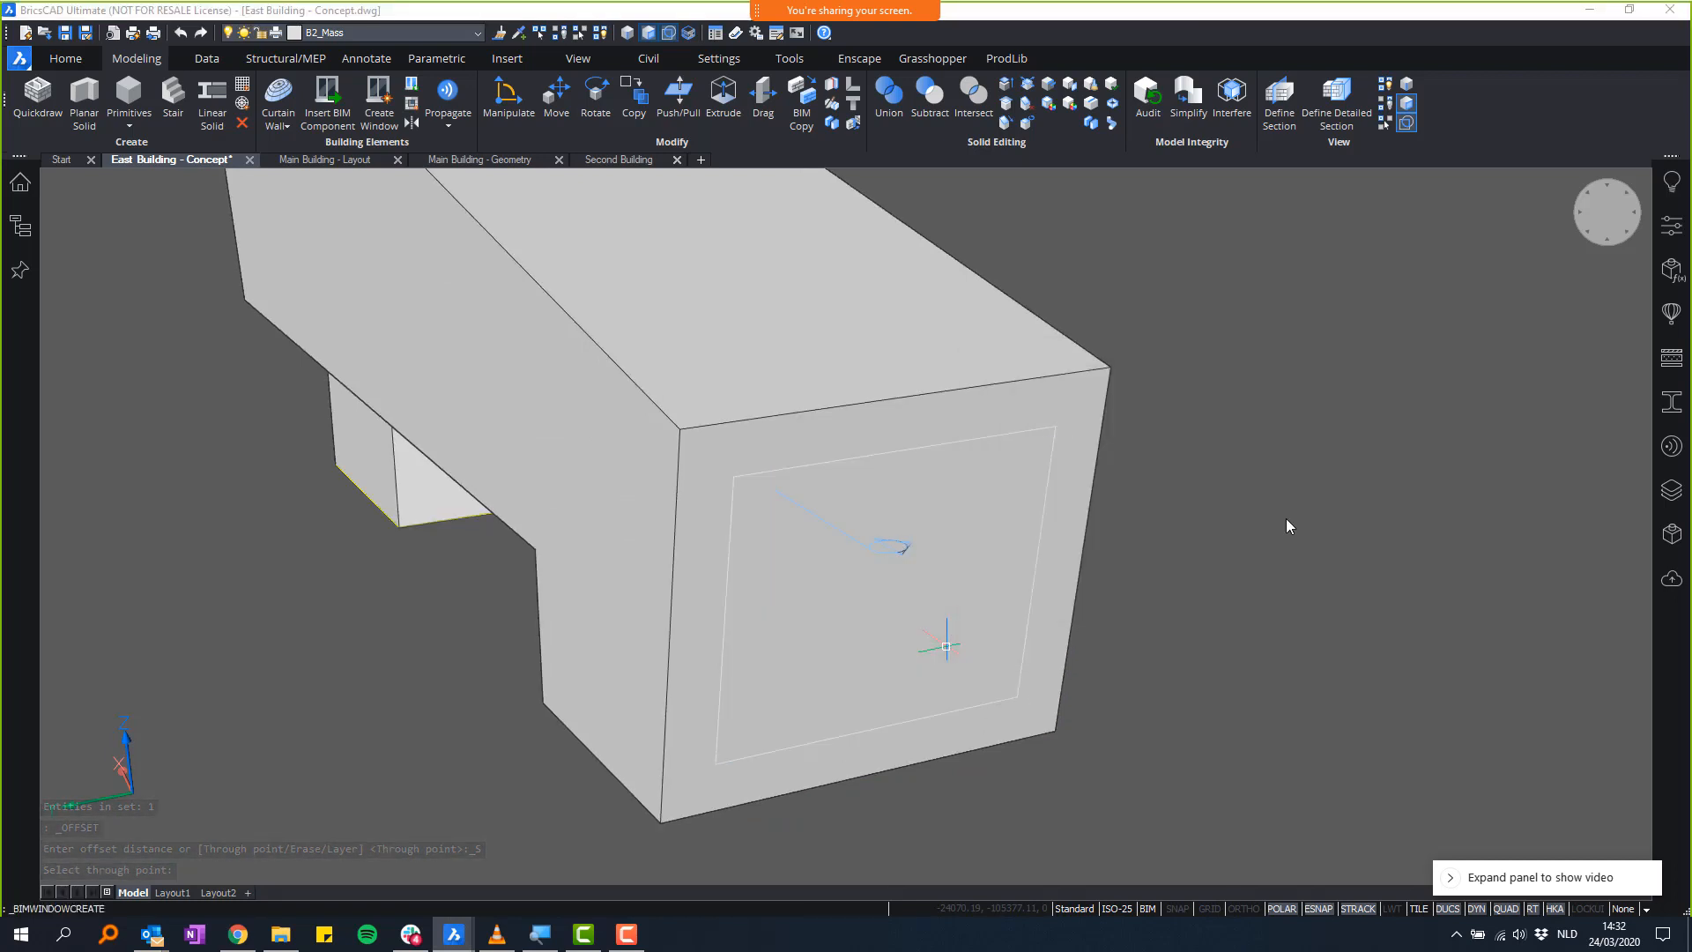
mouse_move(1442, 515)
middle_mouse_down("shift")
mouse_move(1521, 440)
mouse_move(1498, 515)
mouse_move(1486, 473)
middle_mouse_up("shift")
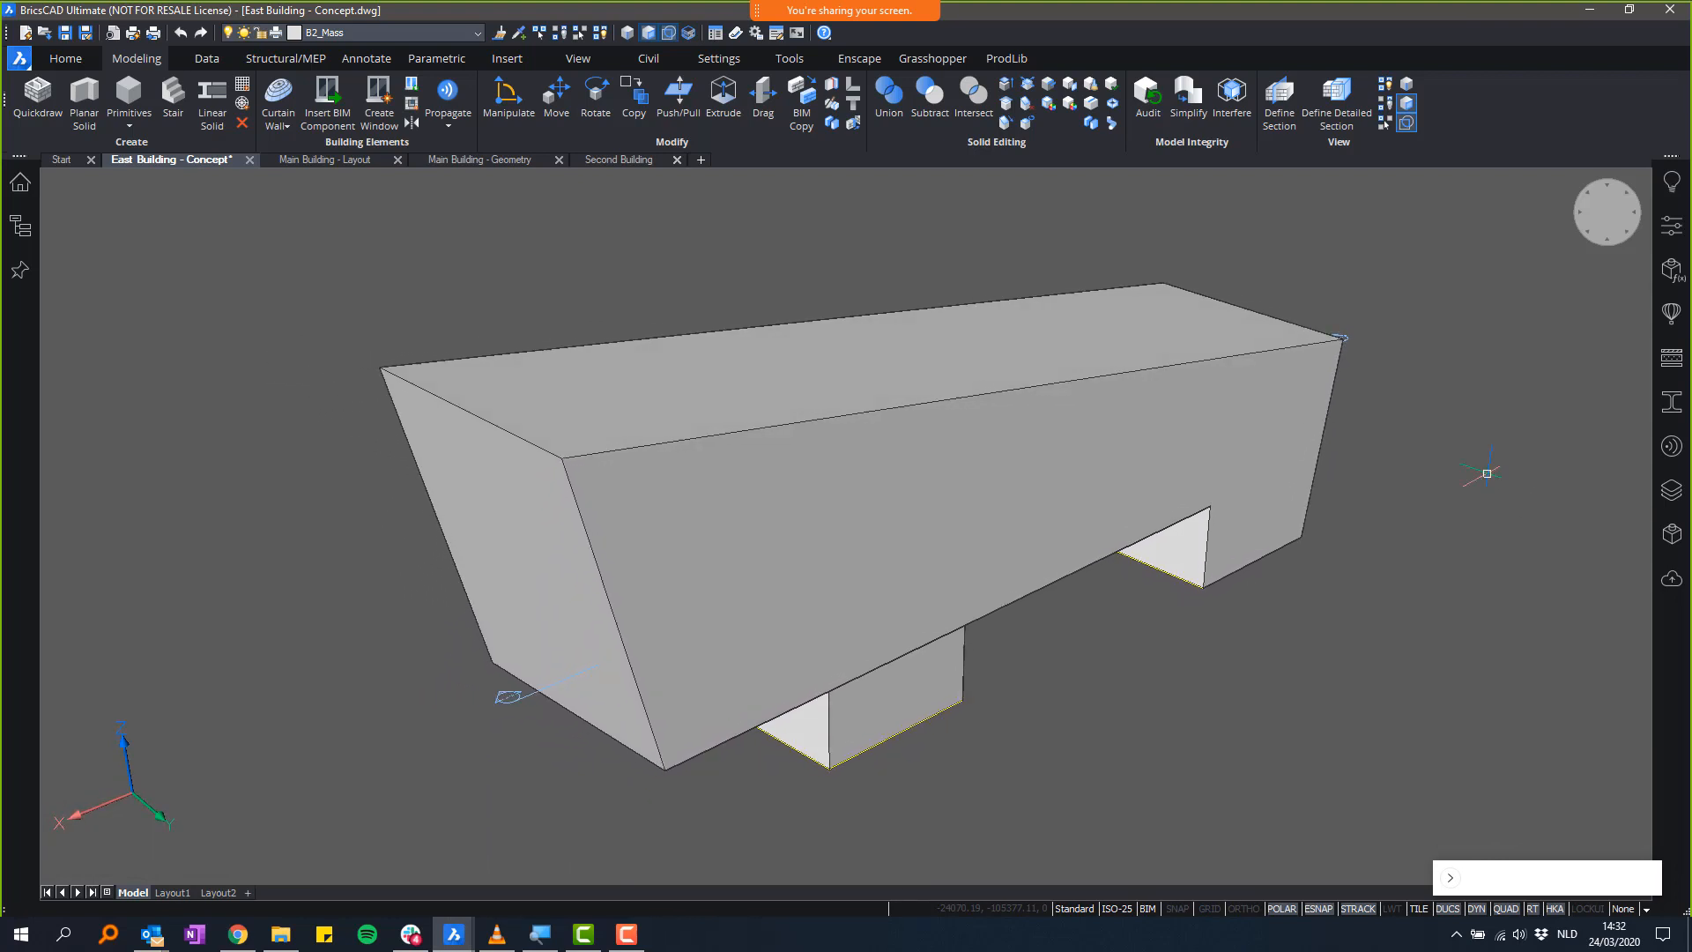
- In the Main Building - Layout drawing, quickdraw the L-shaped exterior walls and slab over the plan, covering the main block and the side wing
left_click(312, 158)
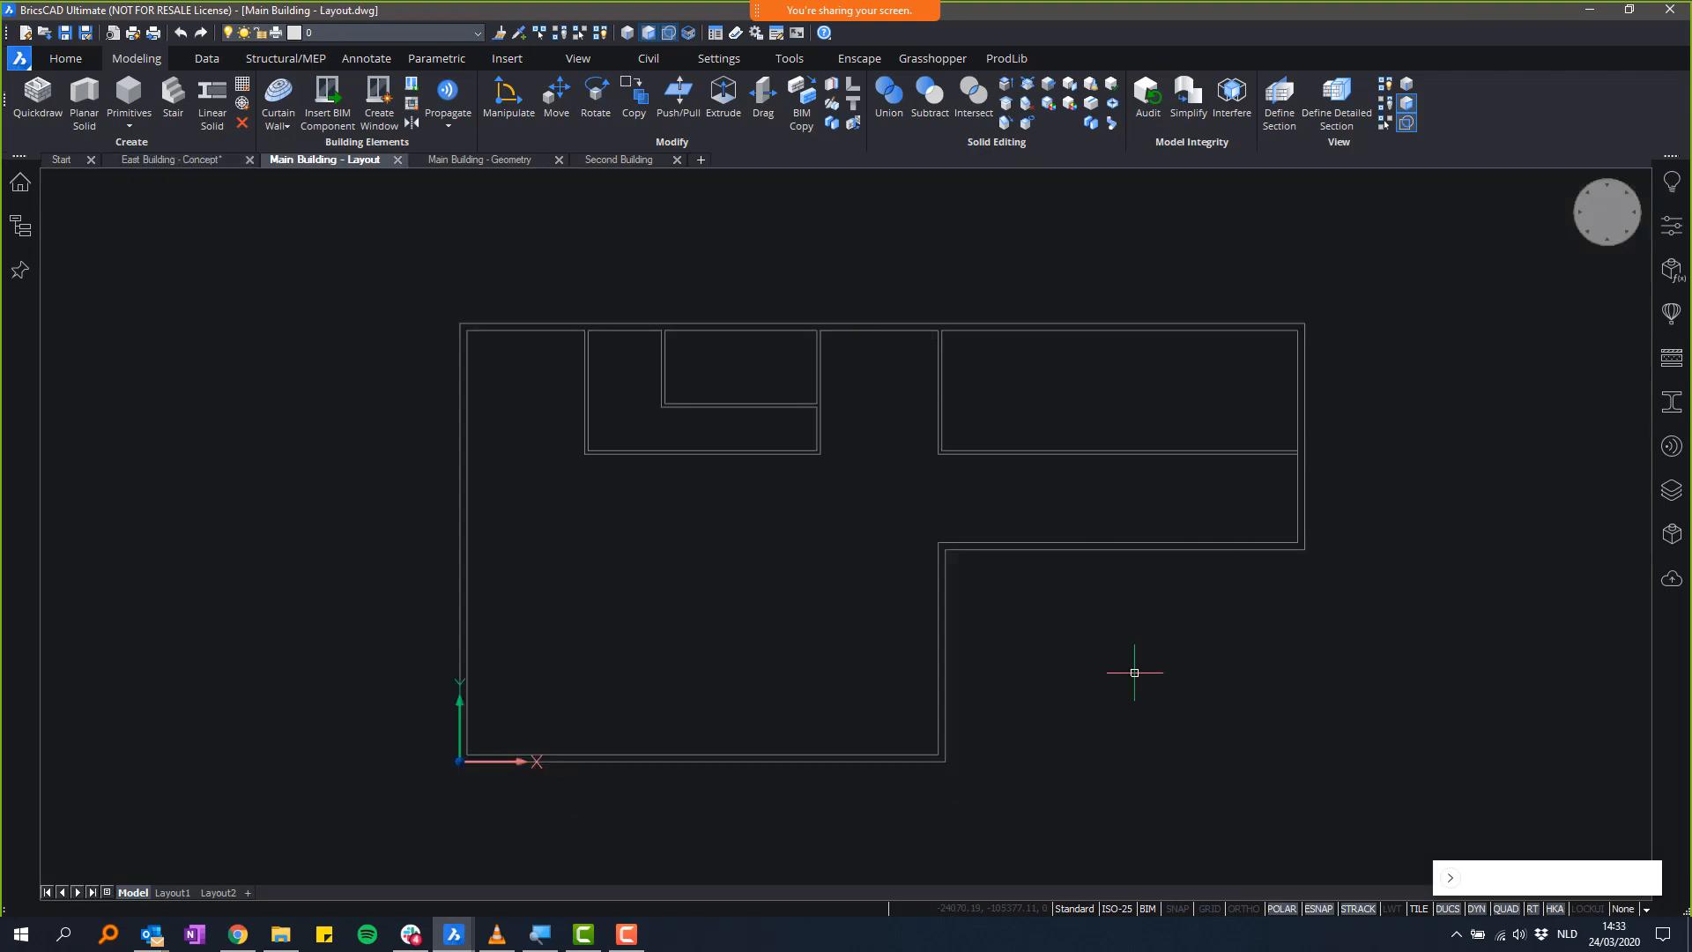
scroll(1134, 672, "down", 1)
scroll(1013, 597, "up", 1)
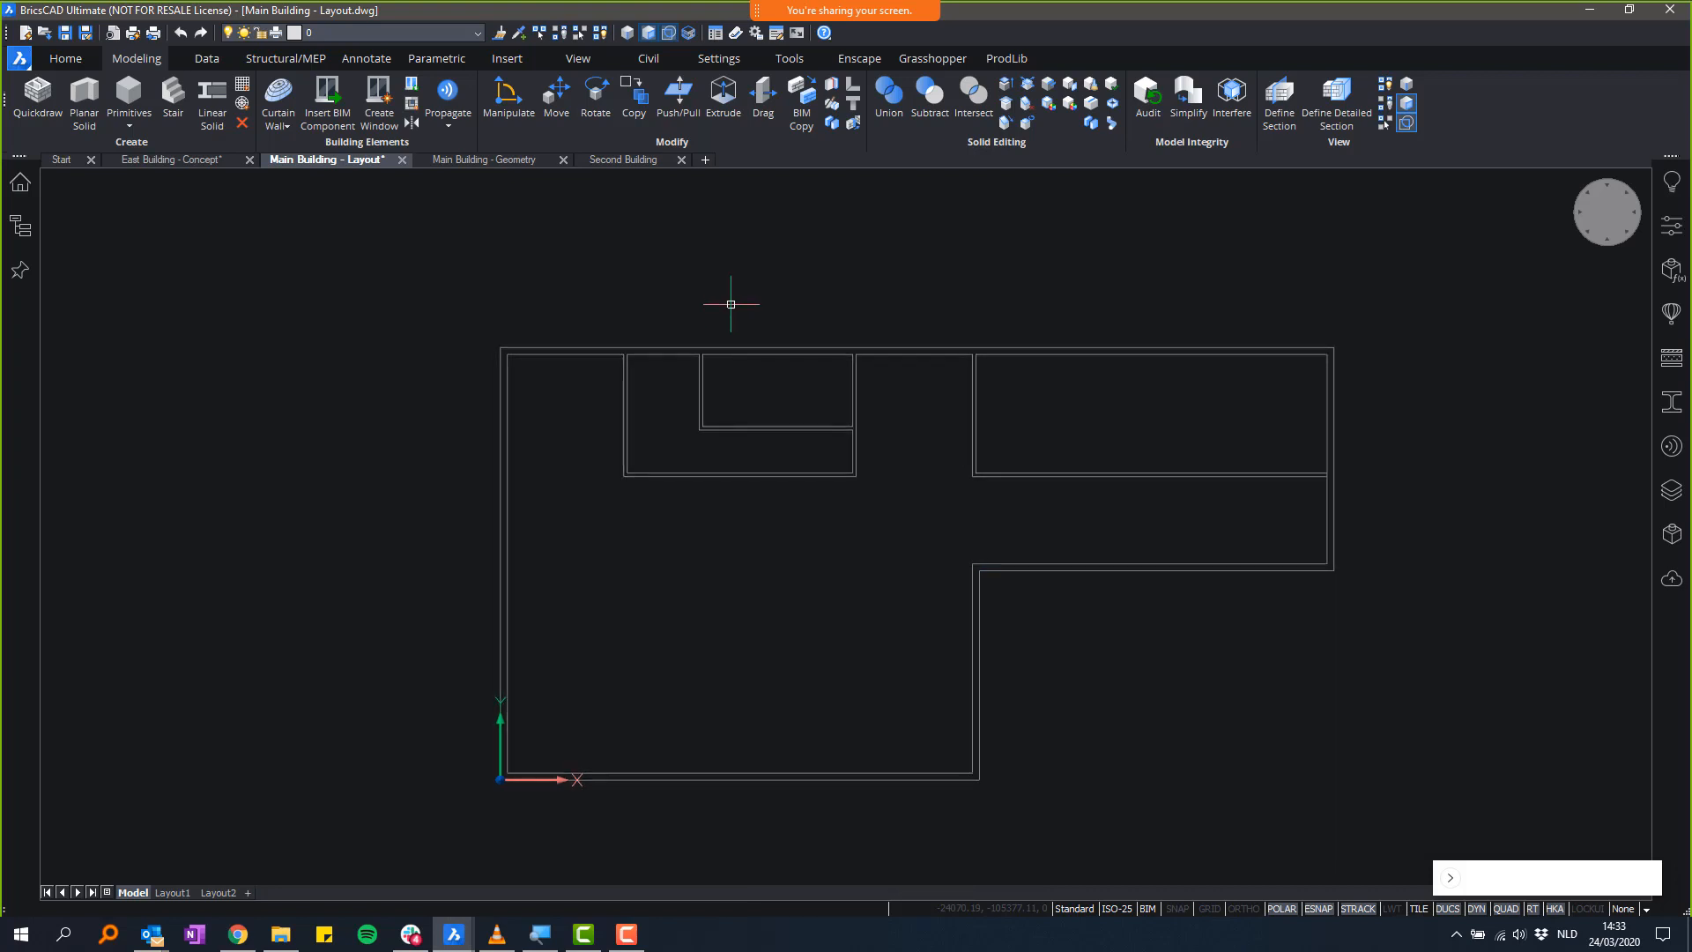
scroll(635, 264, "up", 5)
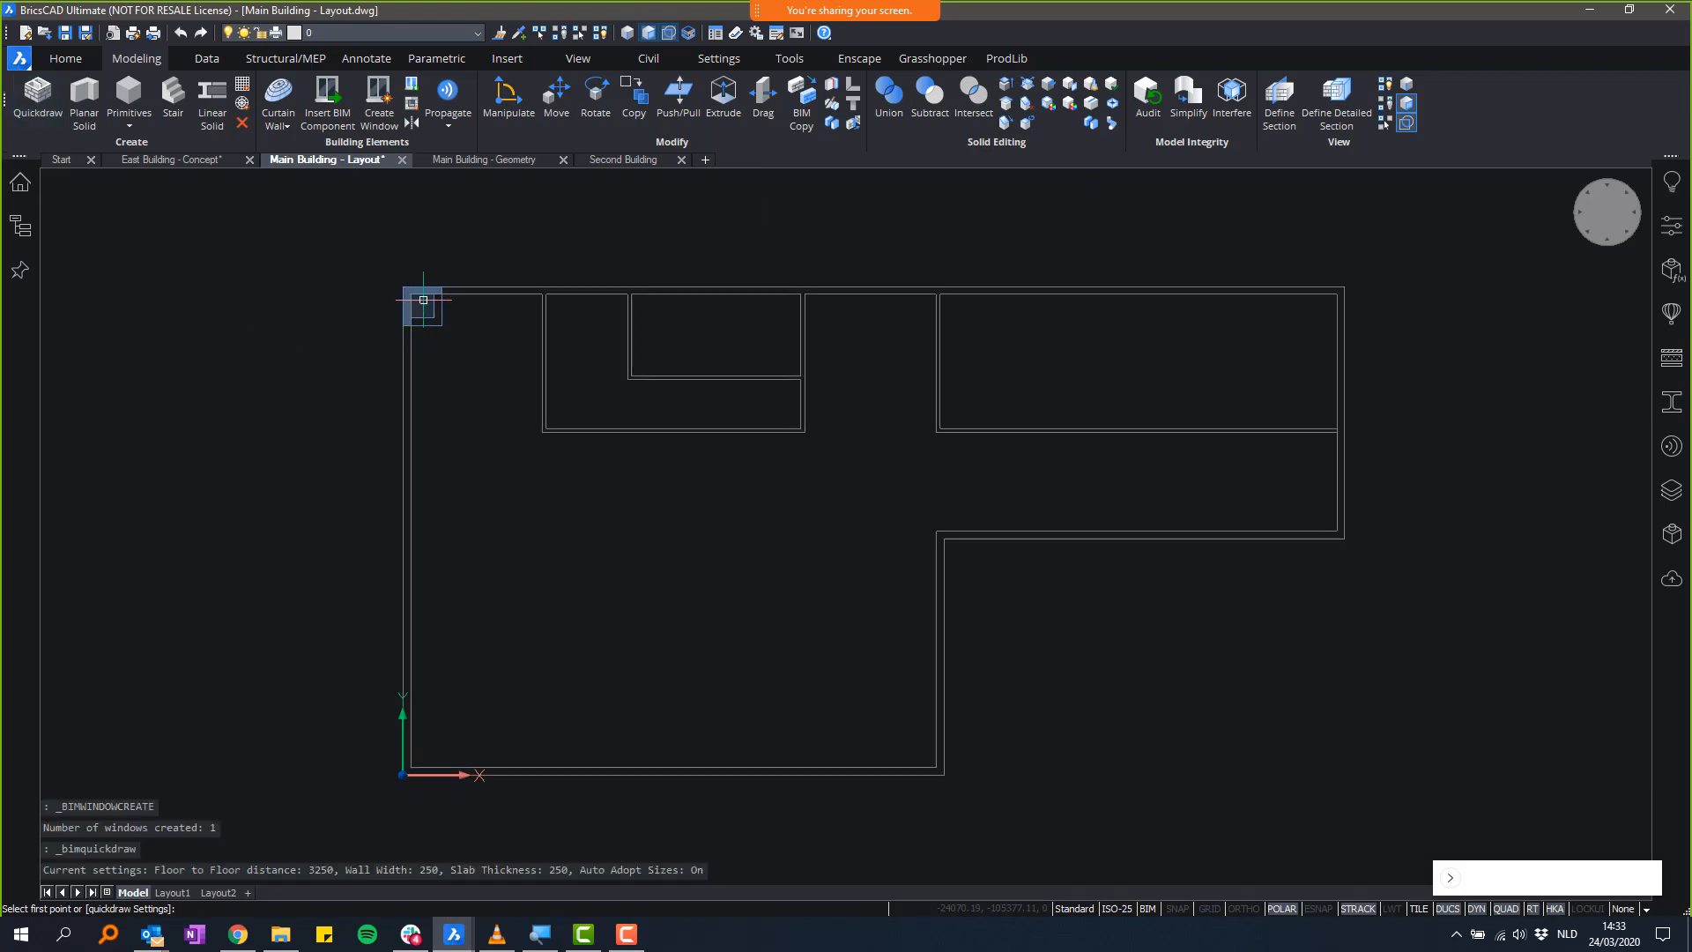
scroll(321, 279, "up", 4)
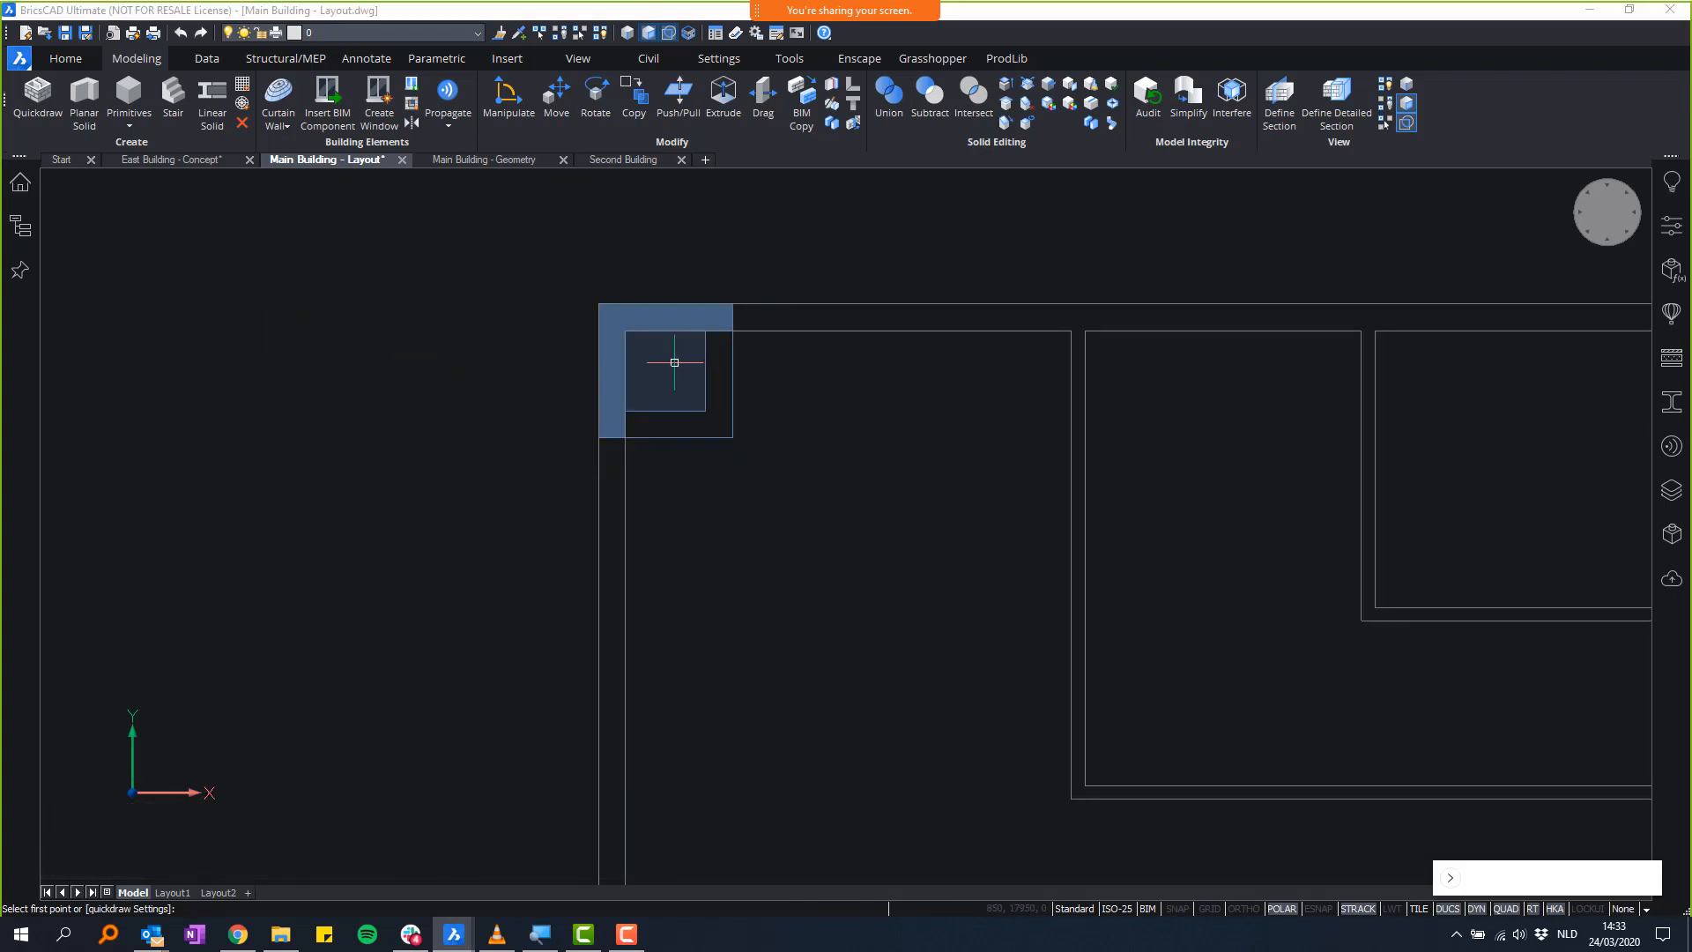
left_click(625, 332)
scroll(749, 440, "down", 4)
middle_click_drag(1019, 660, 664, 434)
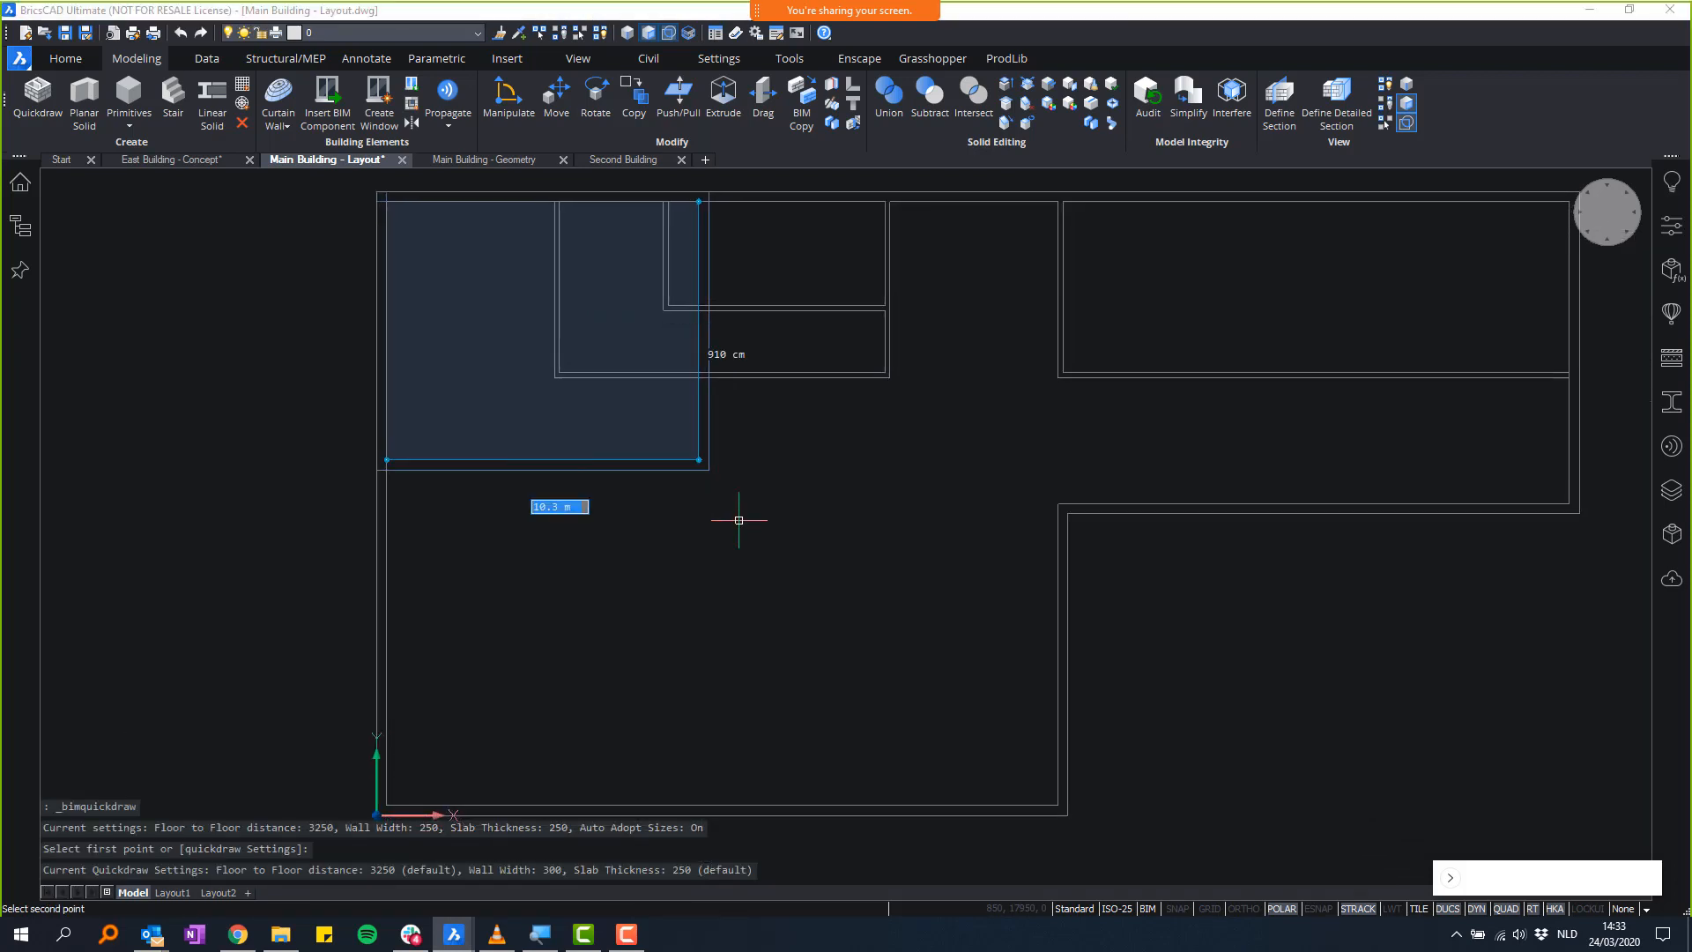
left_click(1057, 799)
mouse_move(1022, 421)
middle_mouse_down()
mouse_move(931, 493)
mouse_move(832, 512)
mouse_move(777, 569)
middle_mouse_up()
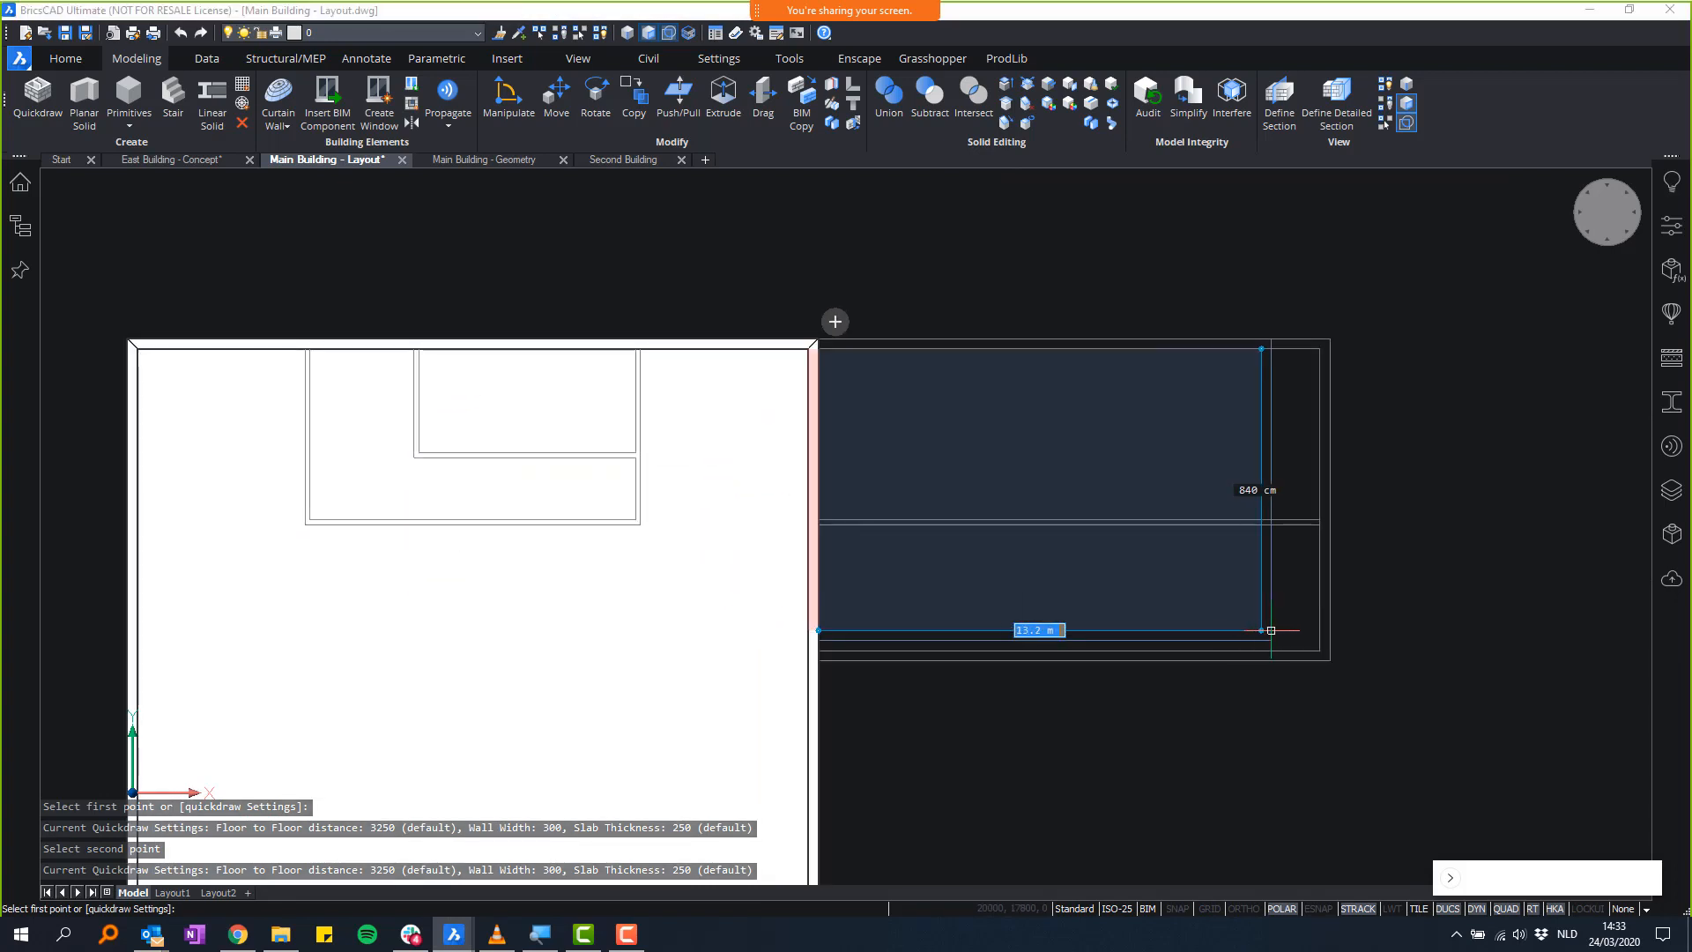
left_click(1327, 654)
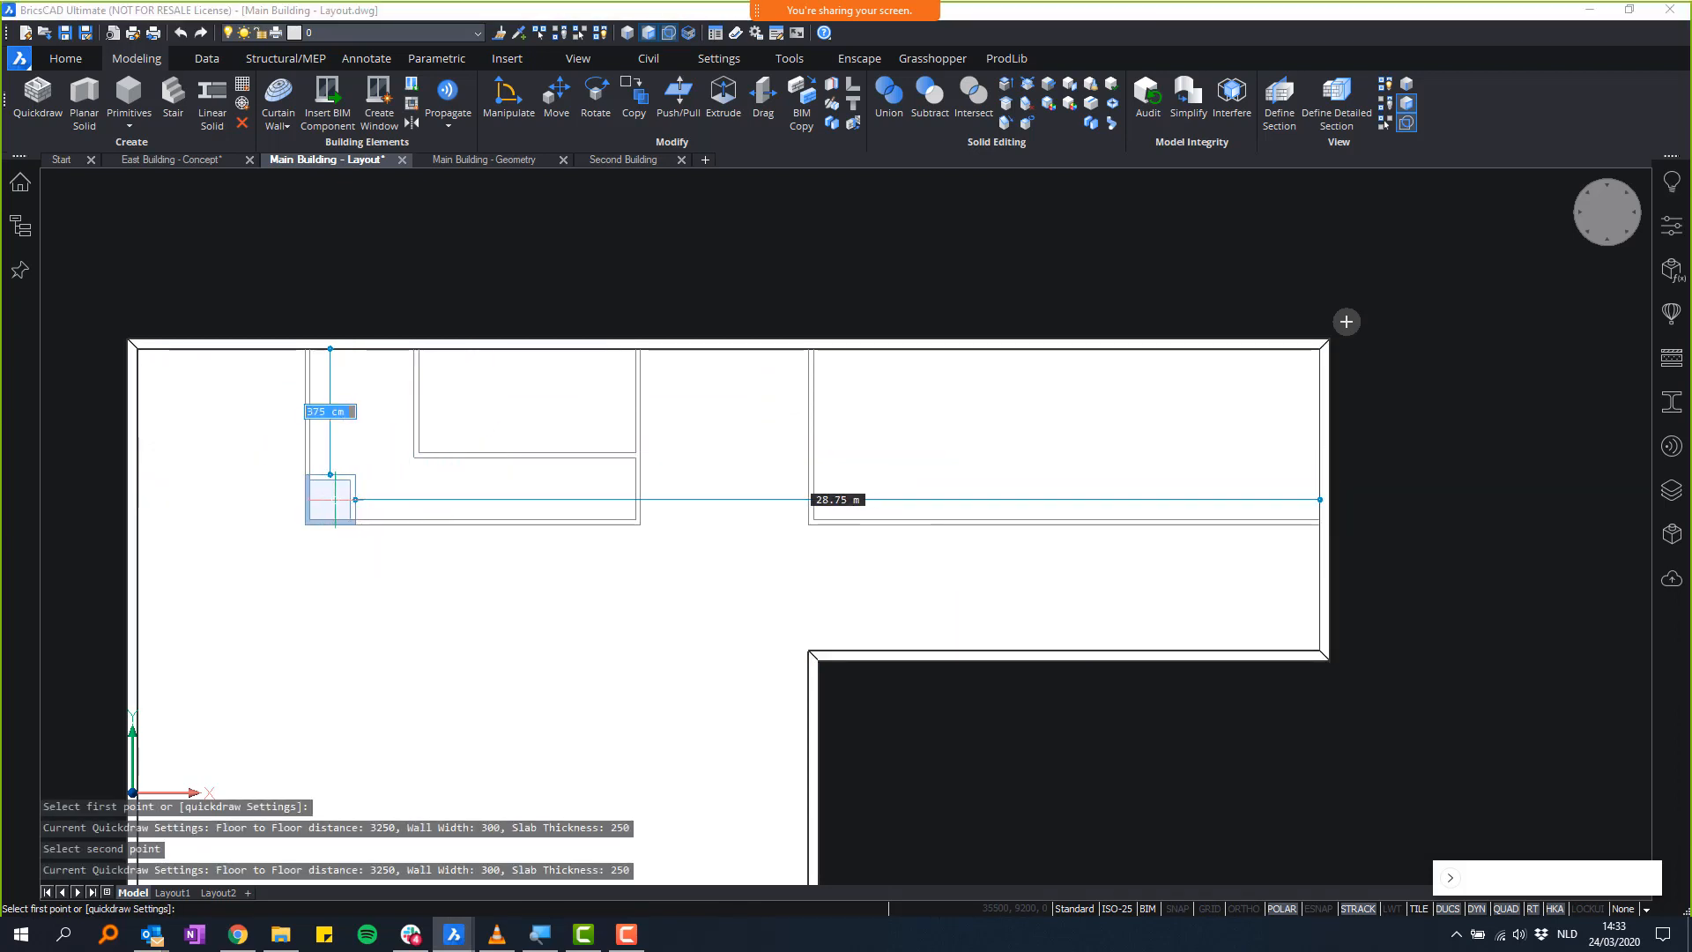
- Quickdraw the room against the main block's rear wall, tracing its lower-left plan corner with 150-wide interior walls
scroll(334, 499, "up", 5)
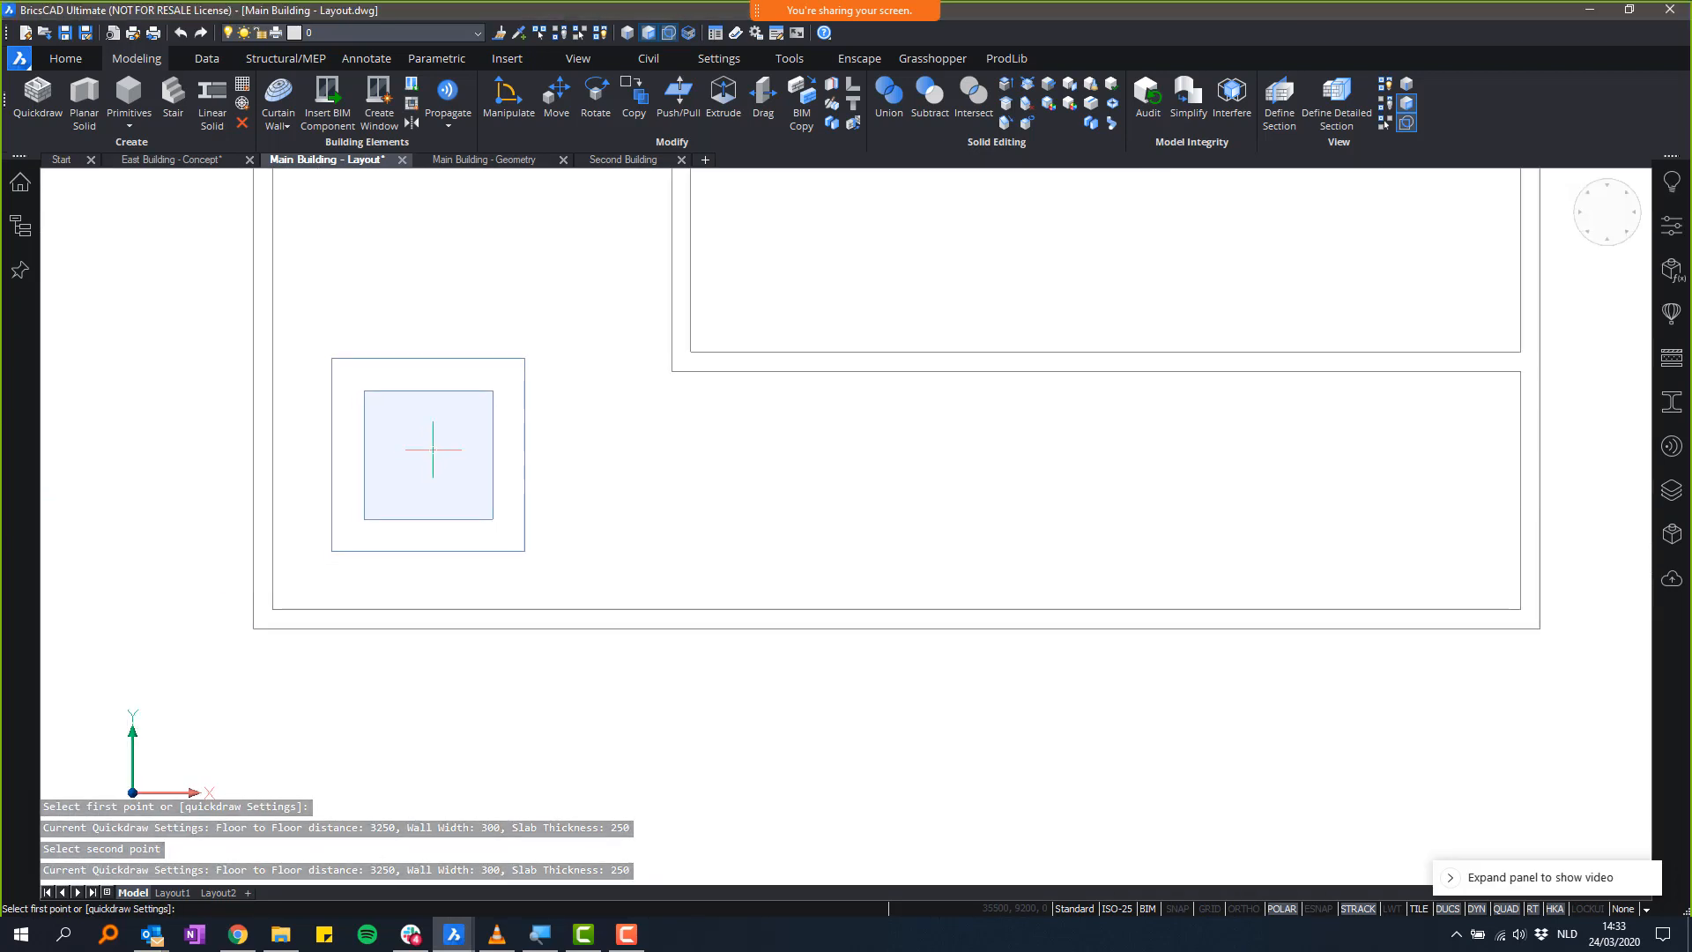
scroll(432, 449, "up", 3)
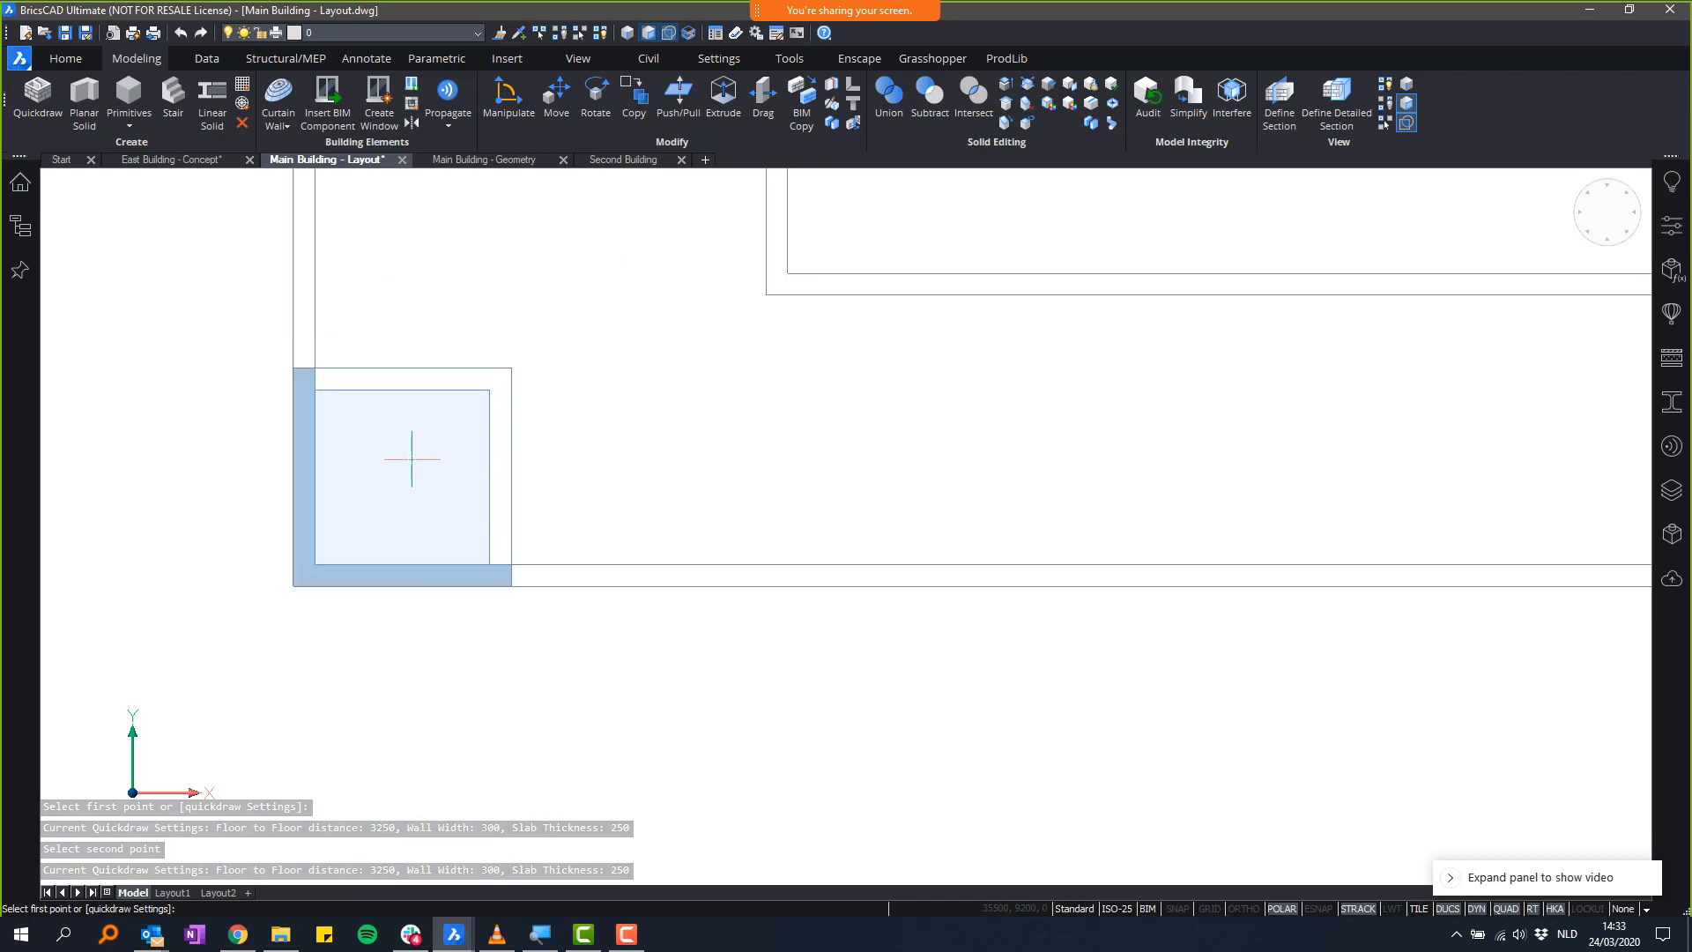
left_click(411, 458)
scroll(555, 352, "down", 3)
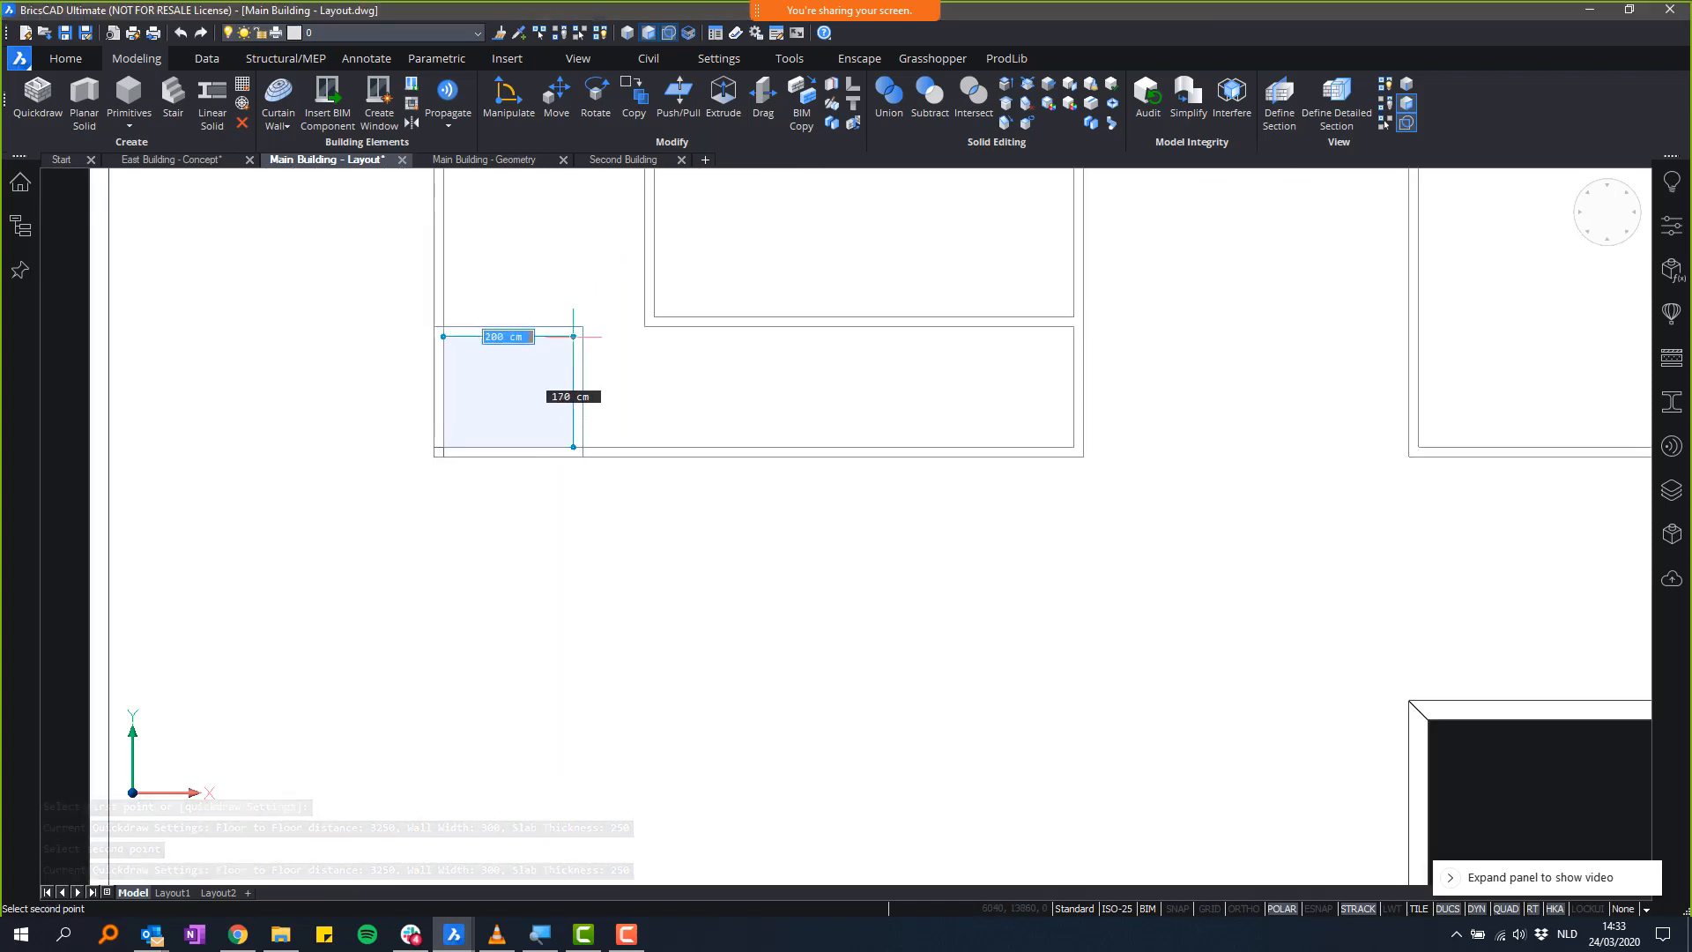
middle_click_drag(573, 337, 486, 502)
scroll(486, 502, "down", 1)
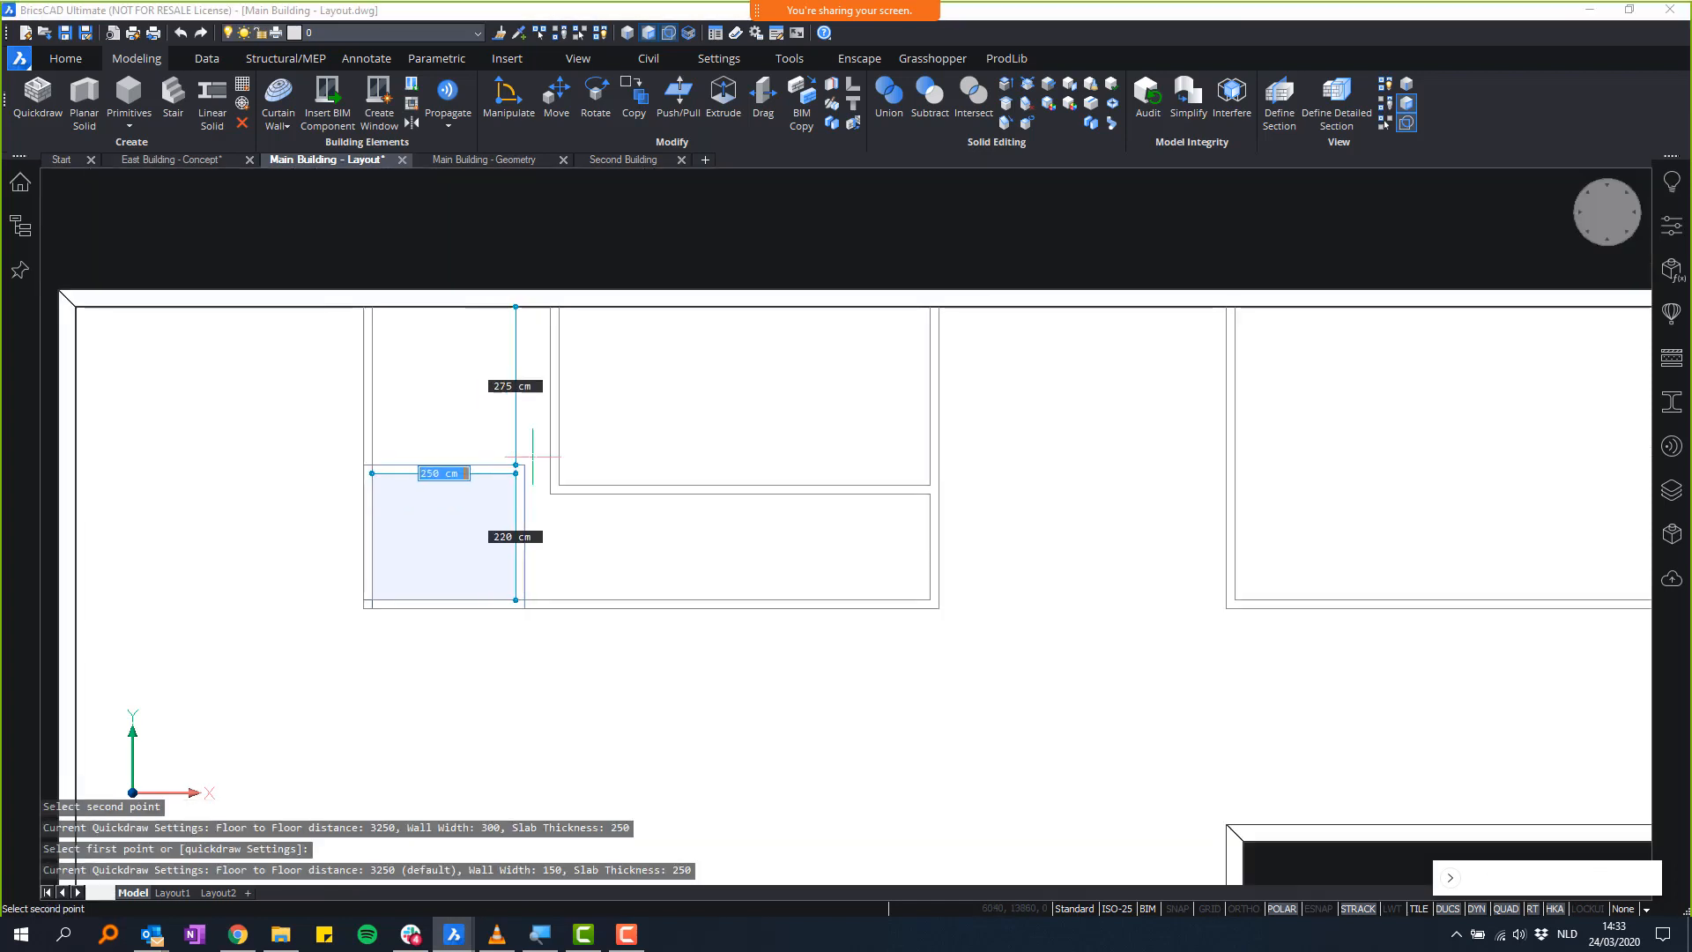
left_click(928, 232)
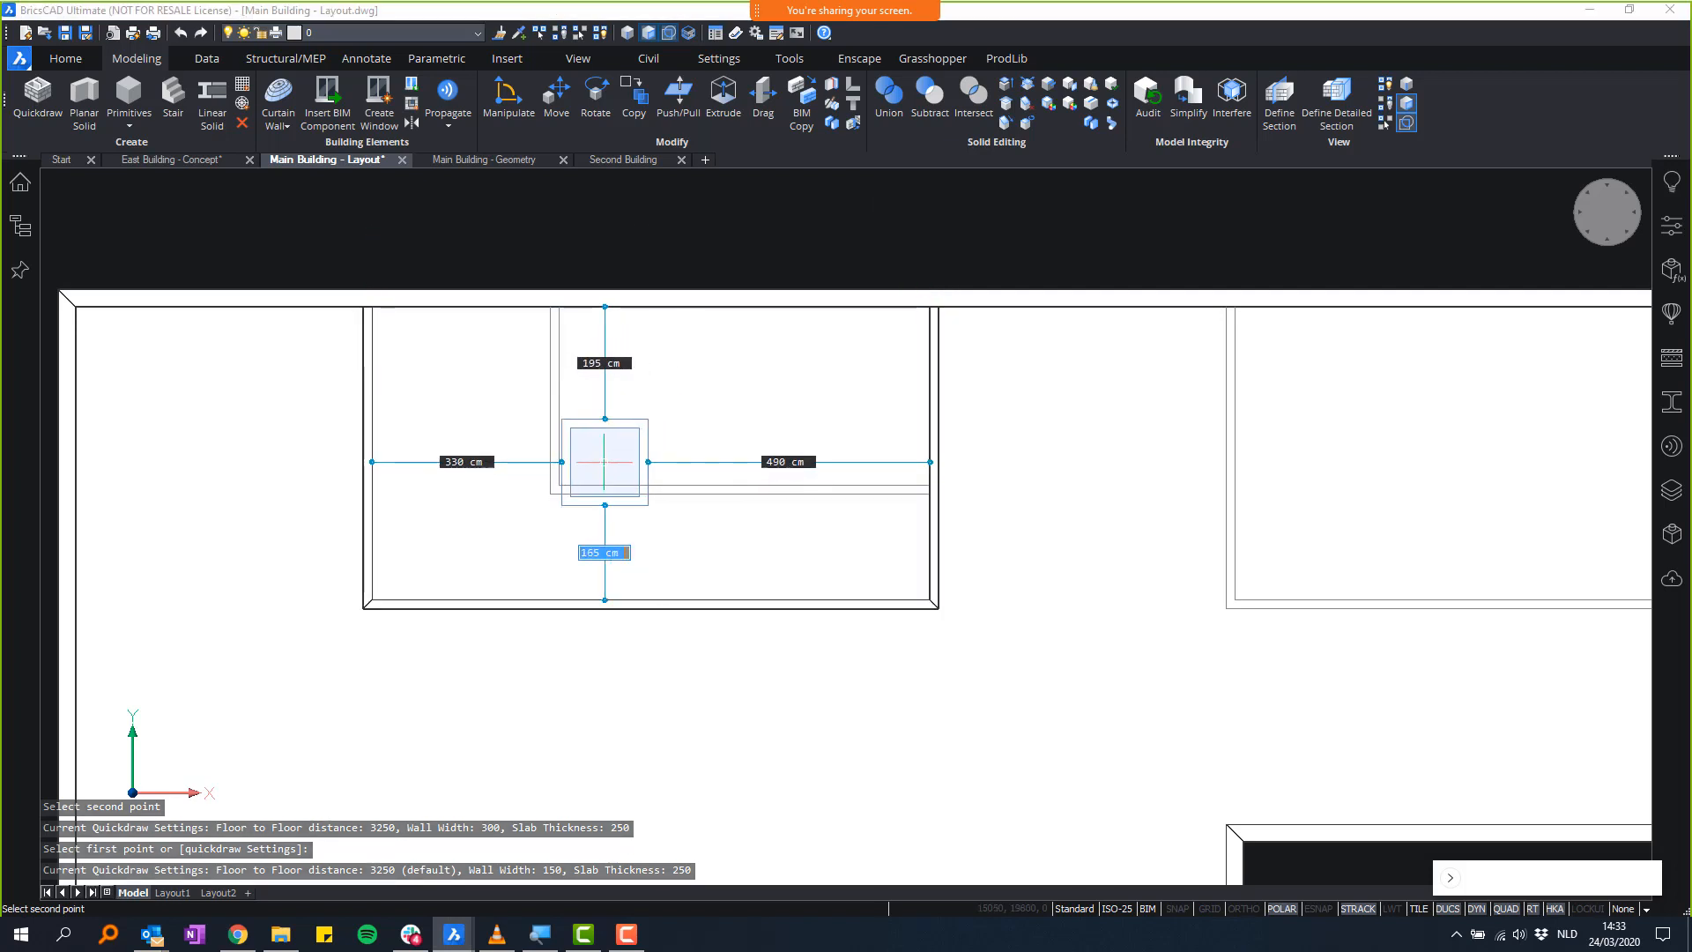
- Quickdraw the smaller nested room inside that room and the long room along the wing's rear wall, following the plan lines
left_click(555, 489)
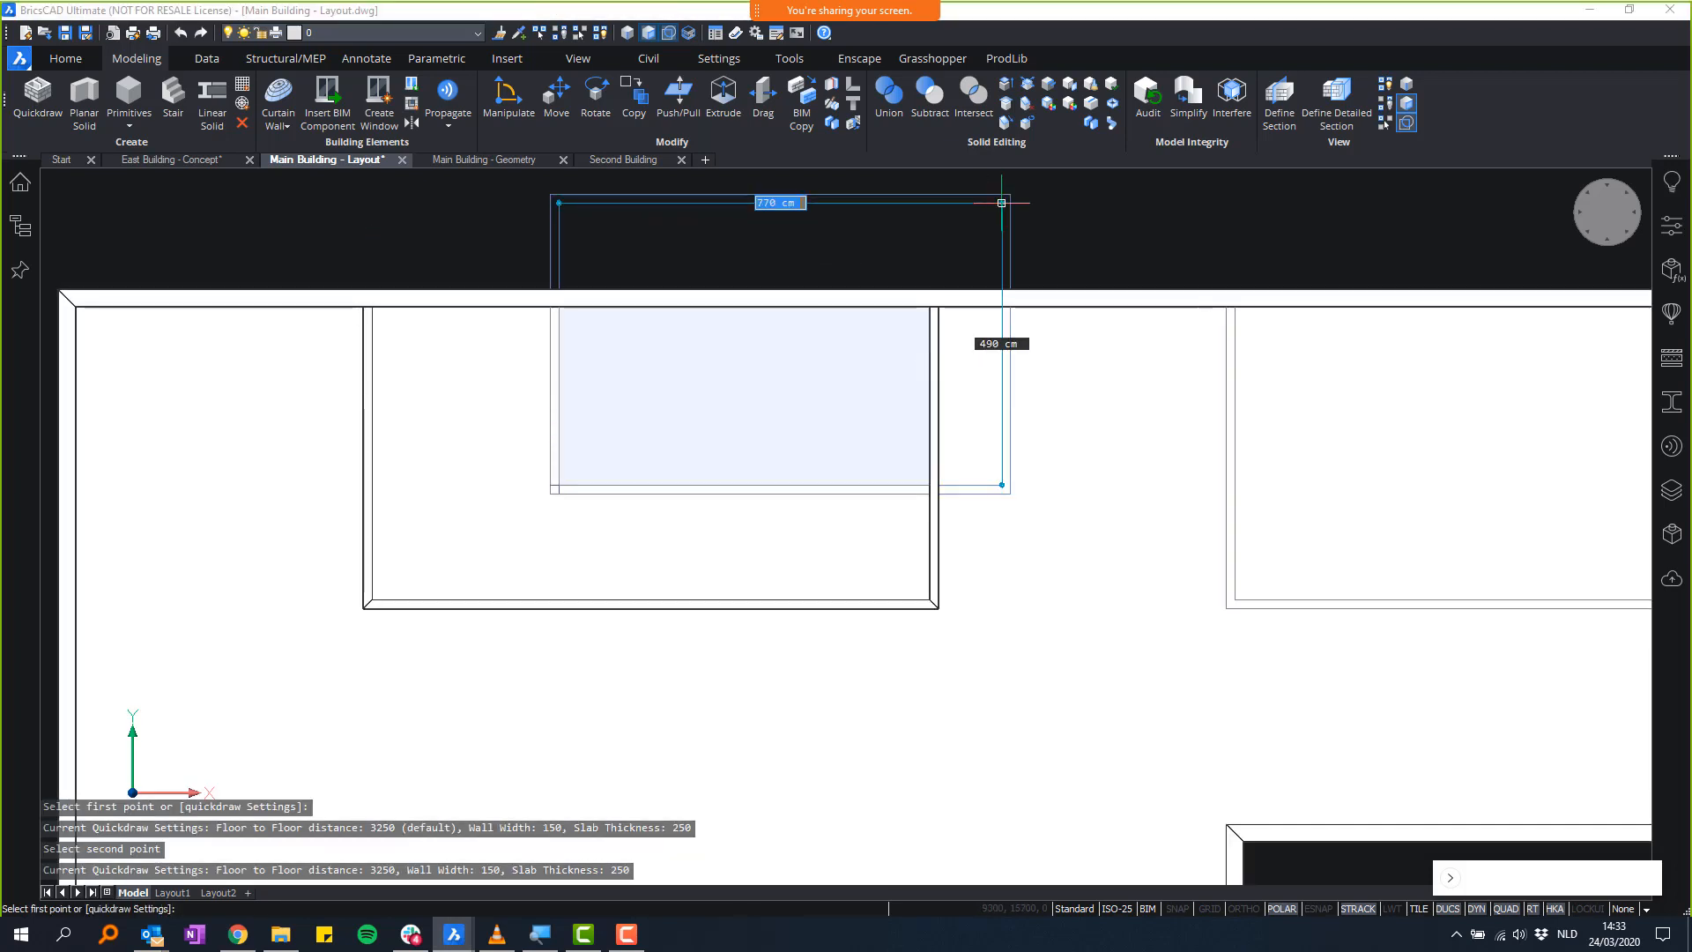
left_click(1001, 218)
scroll(1067, 264, "down", 1)
mouse_move(1066, 264)
middle_mouse_down()
mouse_move(500, 302)
mouse_move(414, 288)
middle_mouse_up()
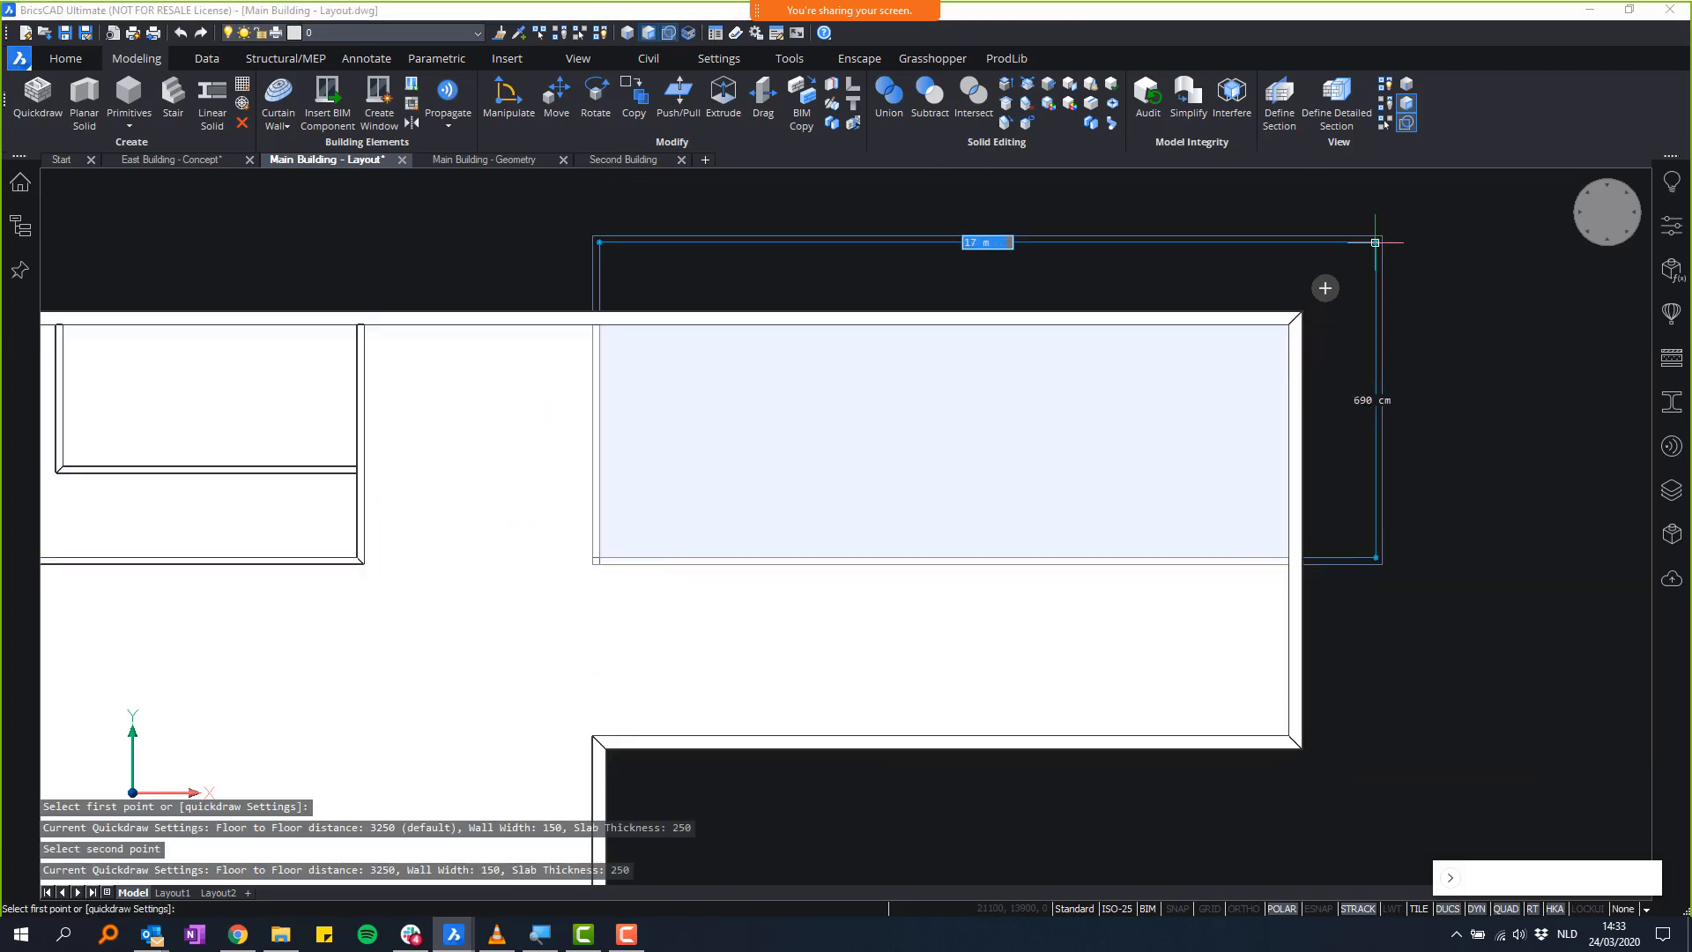
scroll(1414, 448, "down", 1)
- Stack copies of the storey until the building has five floors, and cap it with a roof slab
middle_click_drag(1442, 446, 1137, 581, "shift")
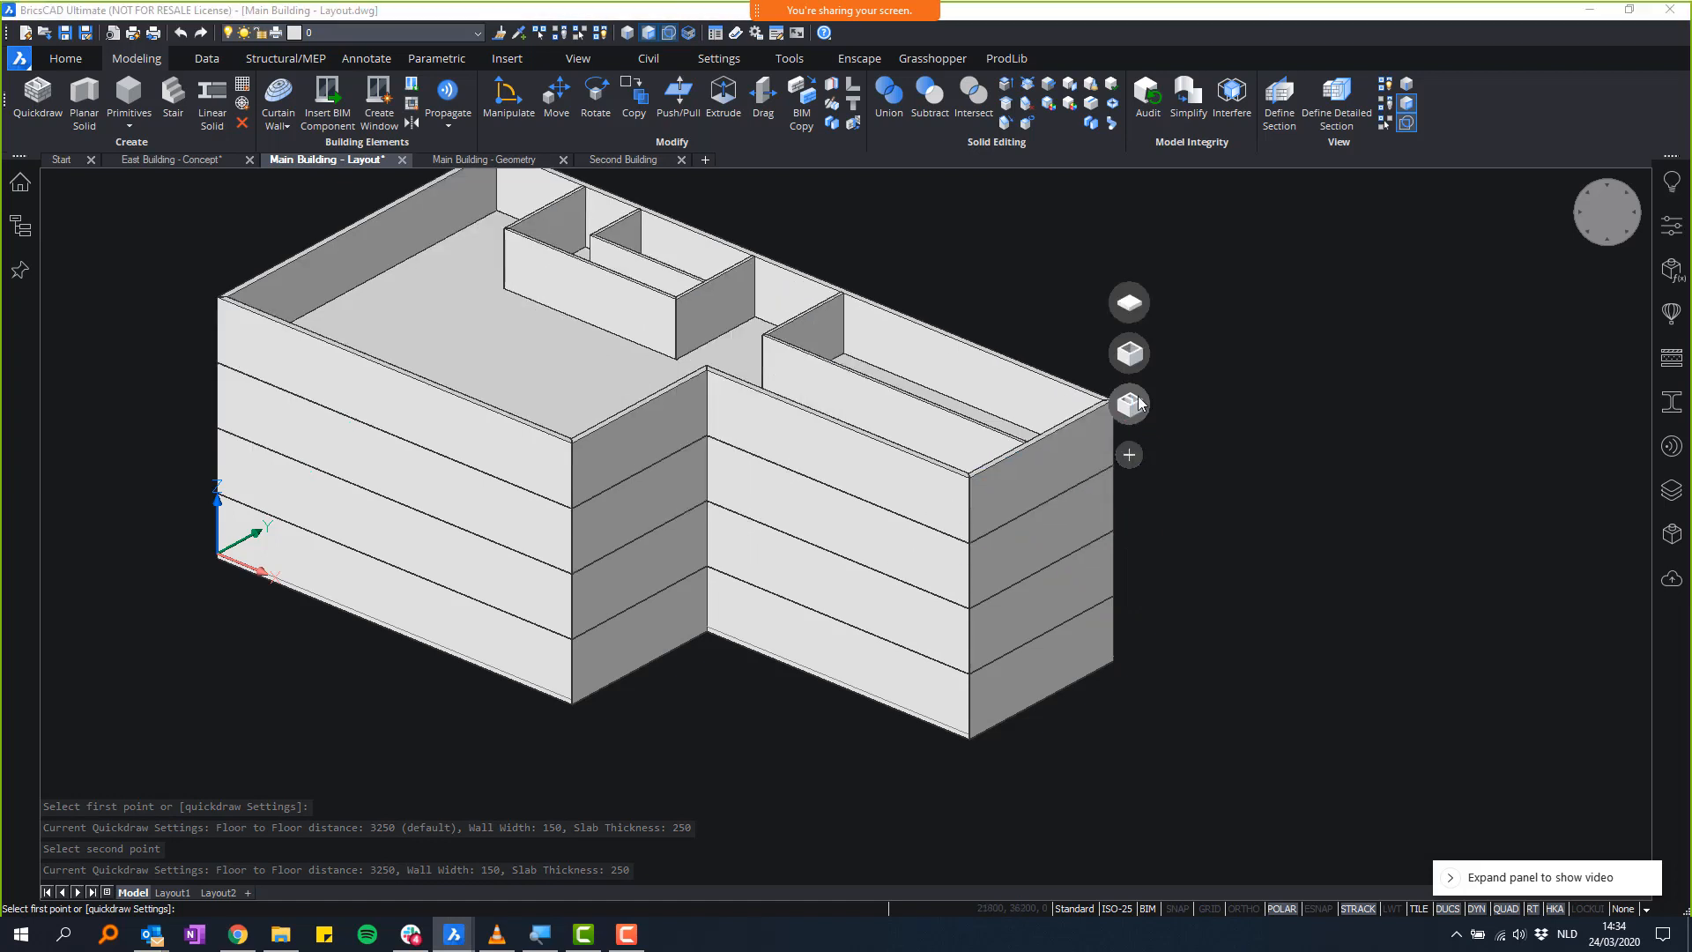
left_click(1133, 345)
middle_click_drag(1145, 233, 1149, 336)
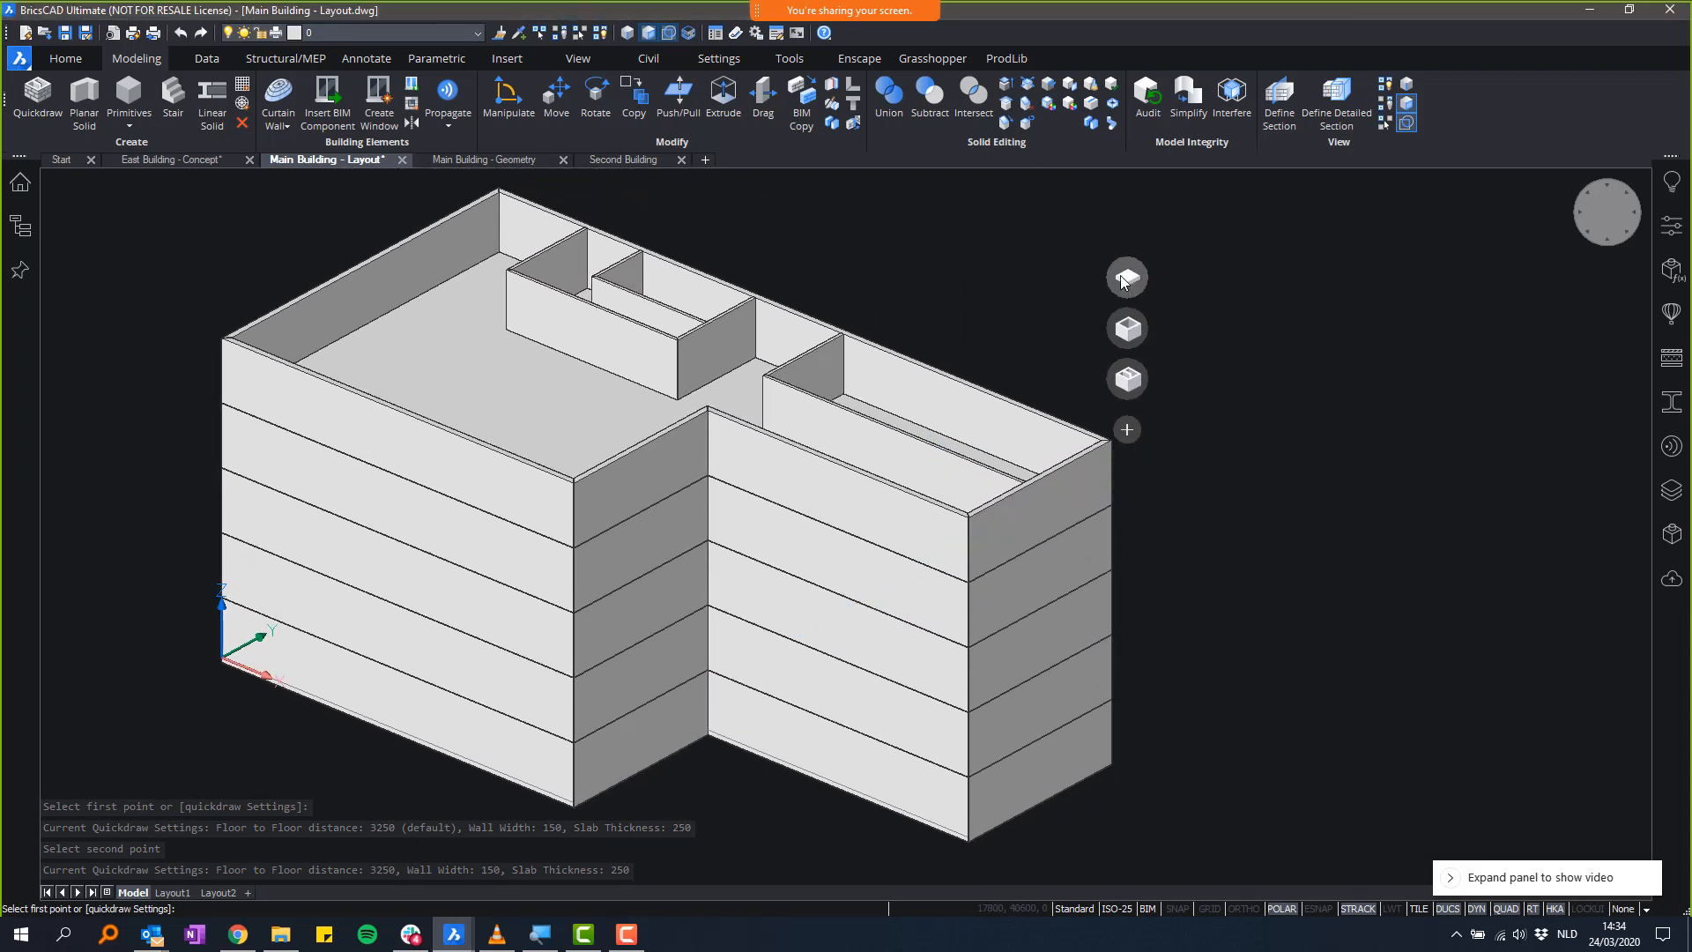
left_click(1129, 278)
- Switch the model view to perspective projection and end Quickdraw
right_click(1605, 219)
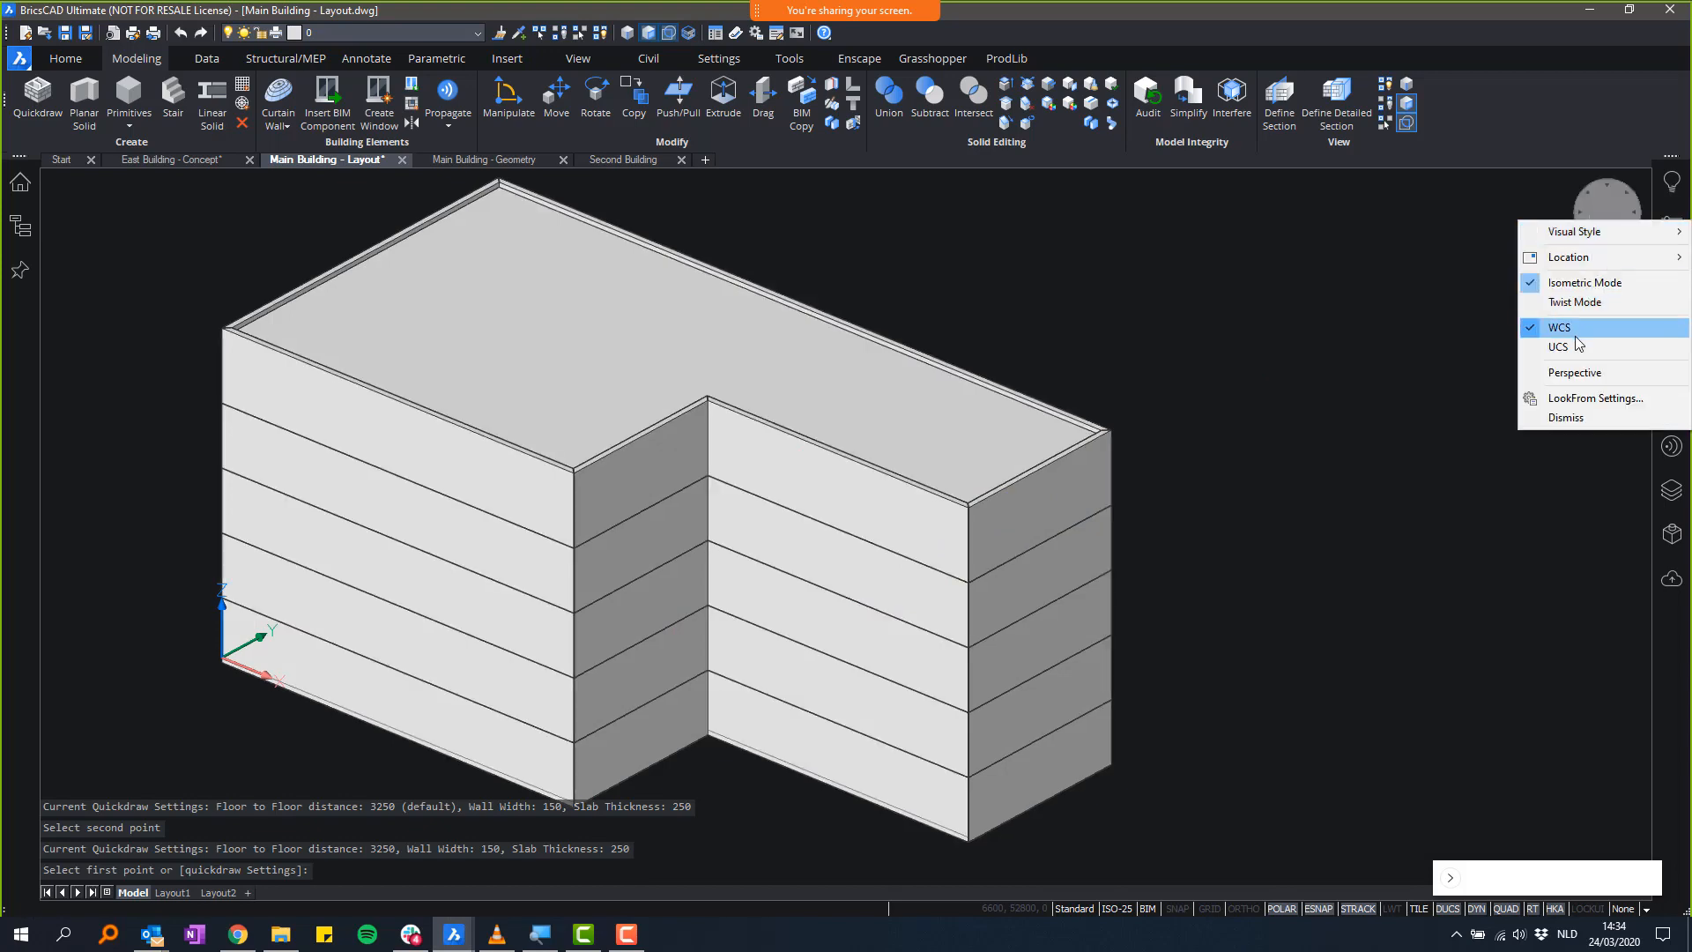
left_click(1579, 378)
key("Escape")
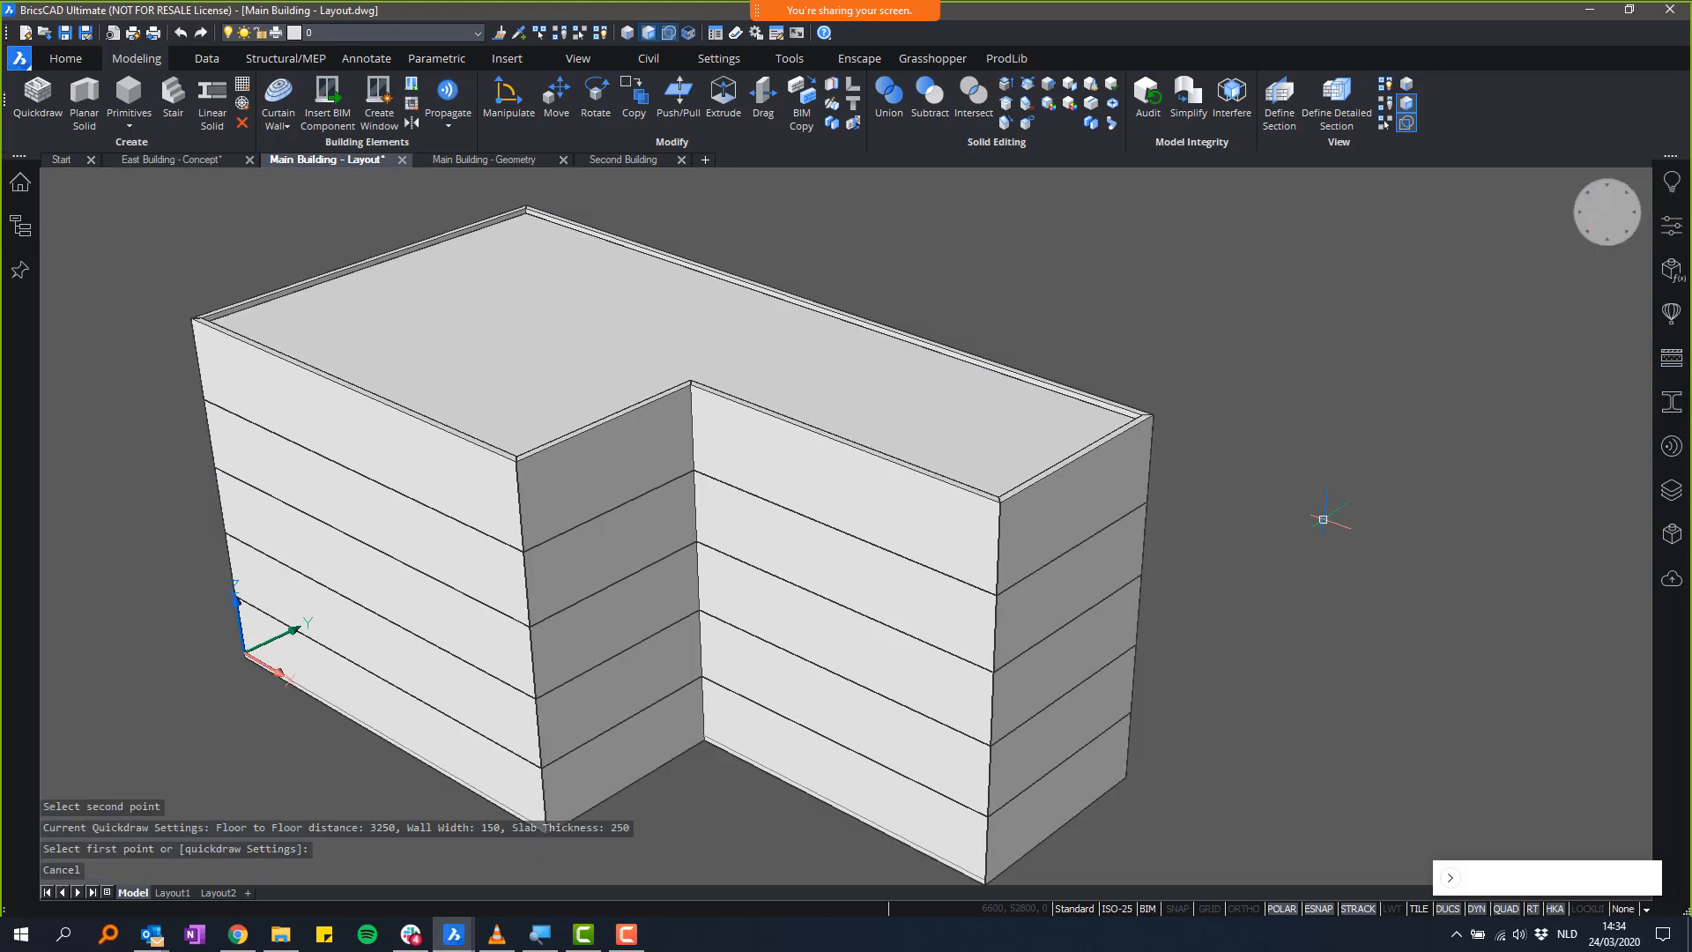
- Place a BIM section parallel to the long facade, about 955 cm inside the building, with its clipping displayed
middle_click_drag(1322, 520, 1067, 451, "shift")
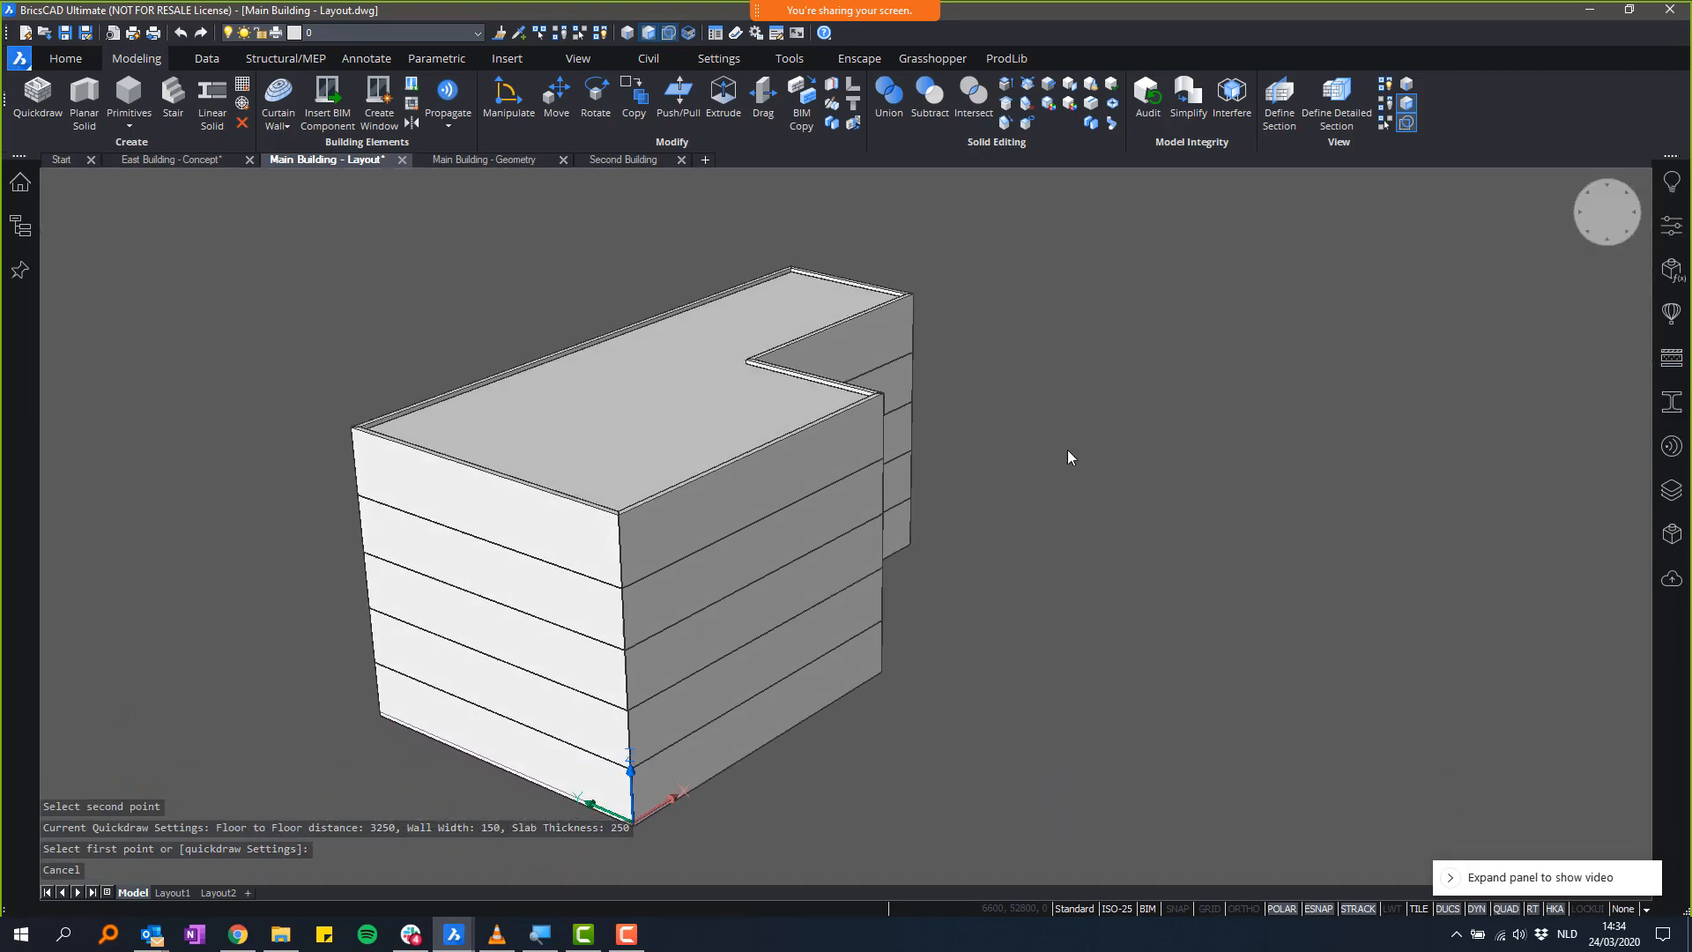
right_click(1061, 438)
mouse_move(1095, 485)
mouse_move(1076, 520)
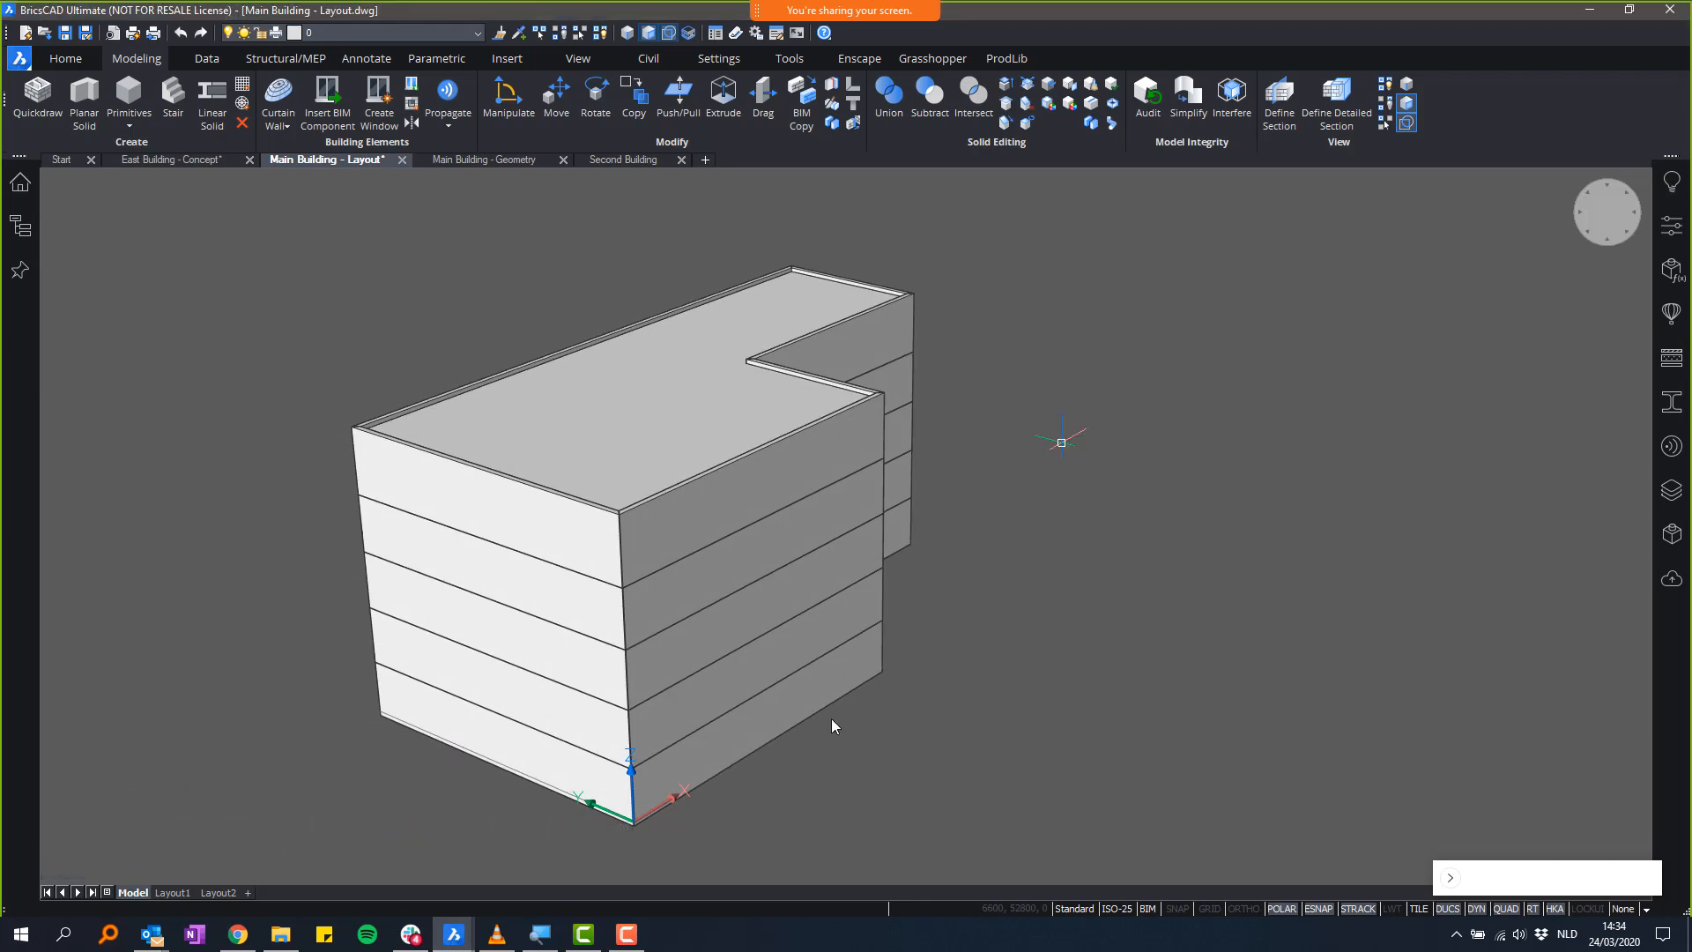
left_click(802, 683)
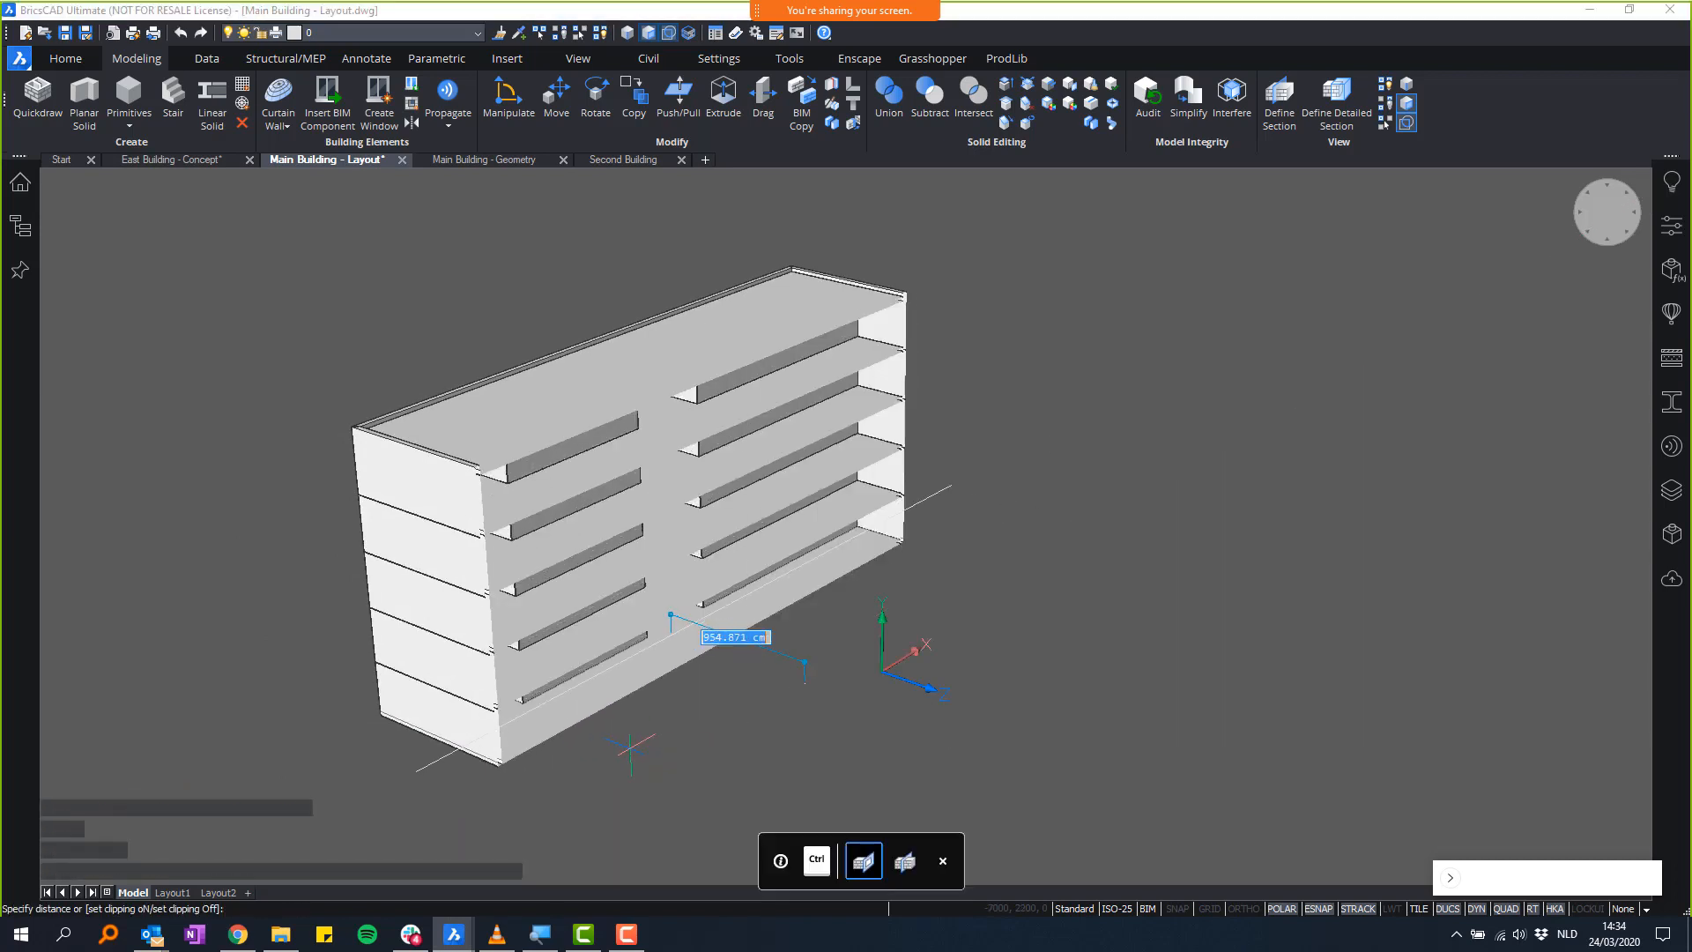
left_click(624, 745)
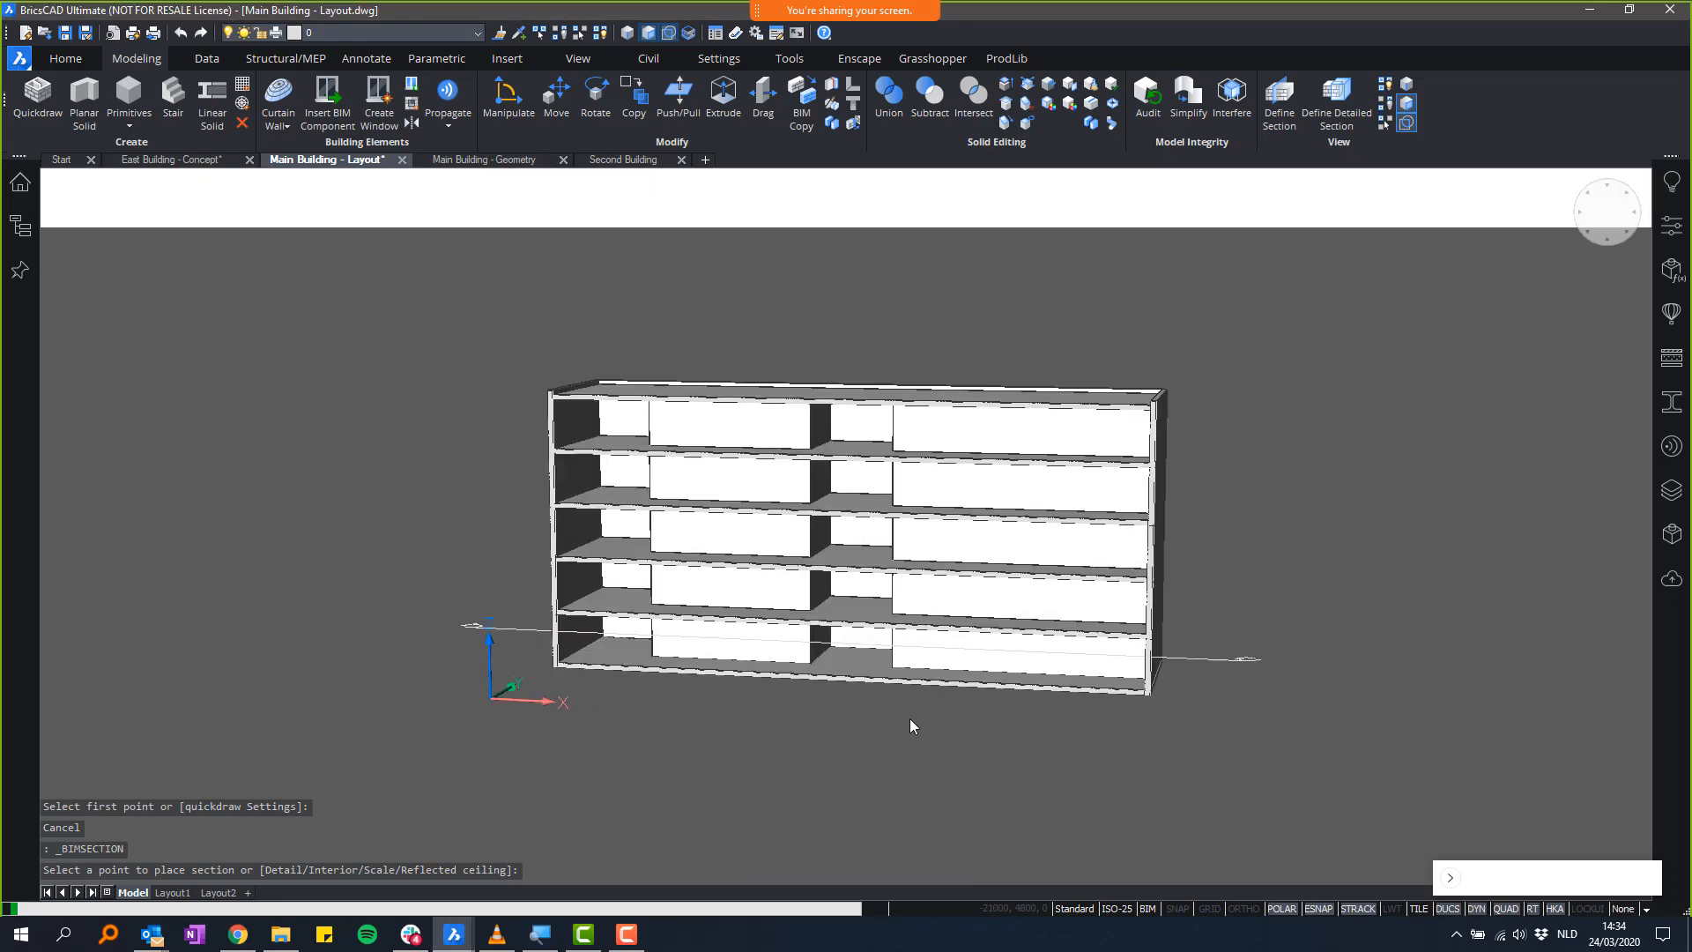
left_click(908, 719)
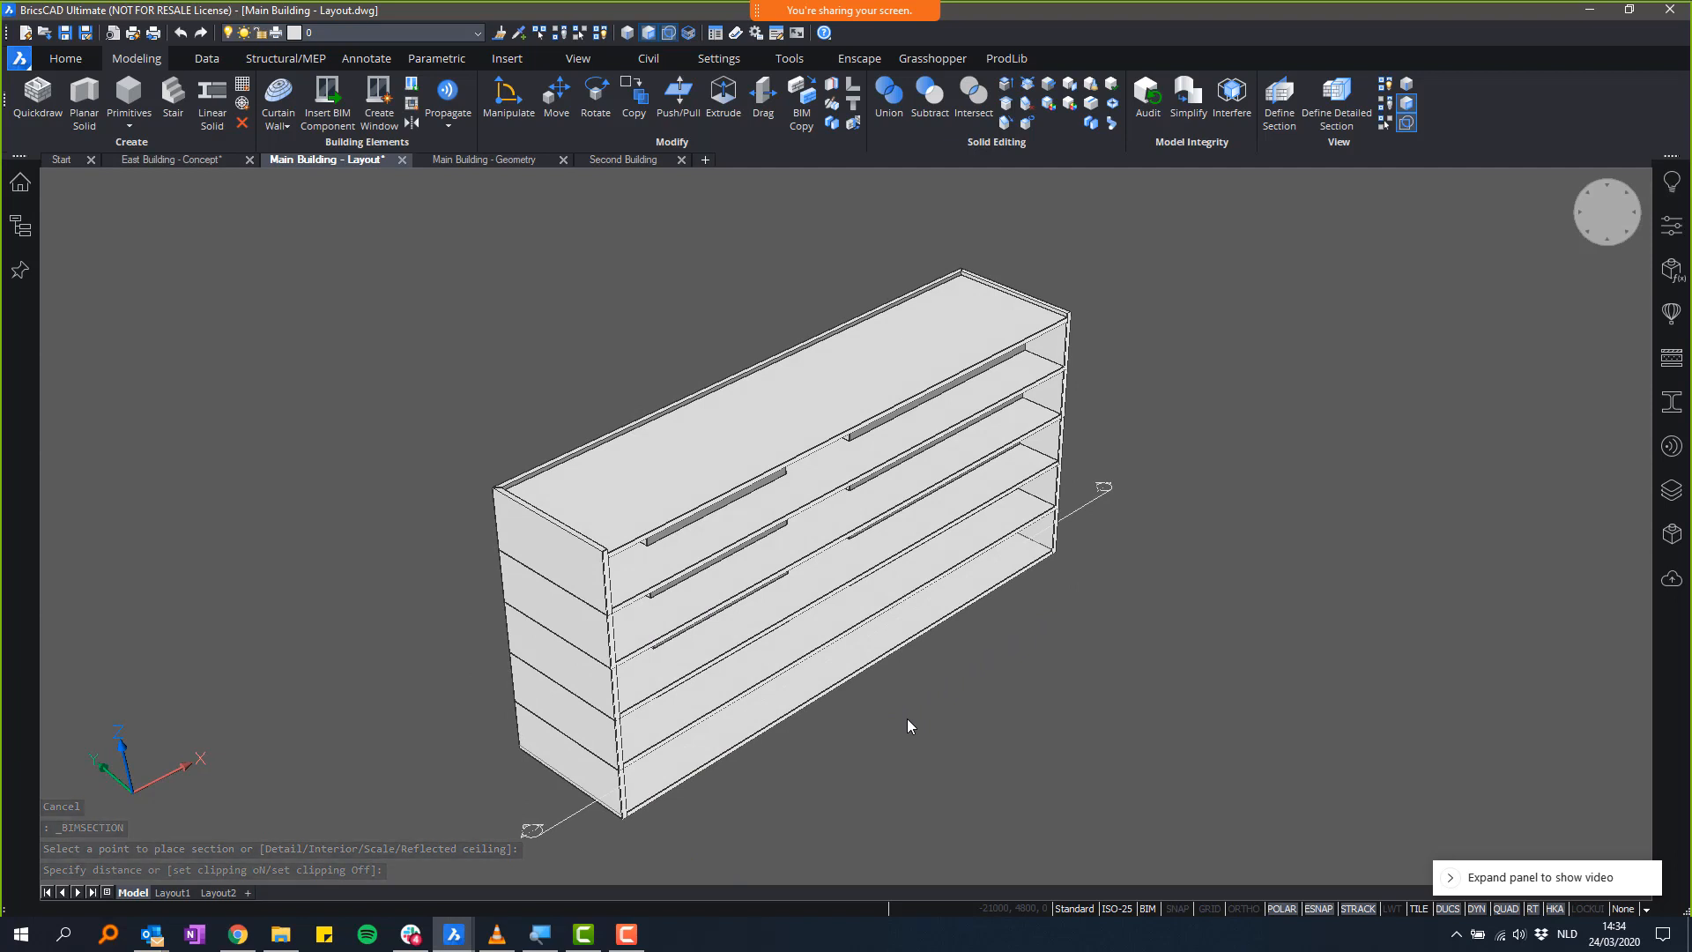
- Switch to the Main Building - Geometry drawing and examine the building's facades and roofs from several sides
left_click(906, 717)
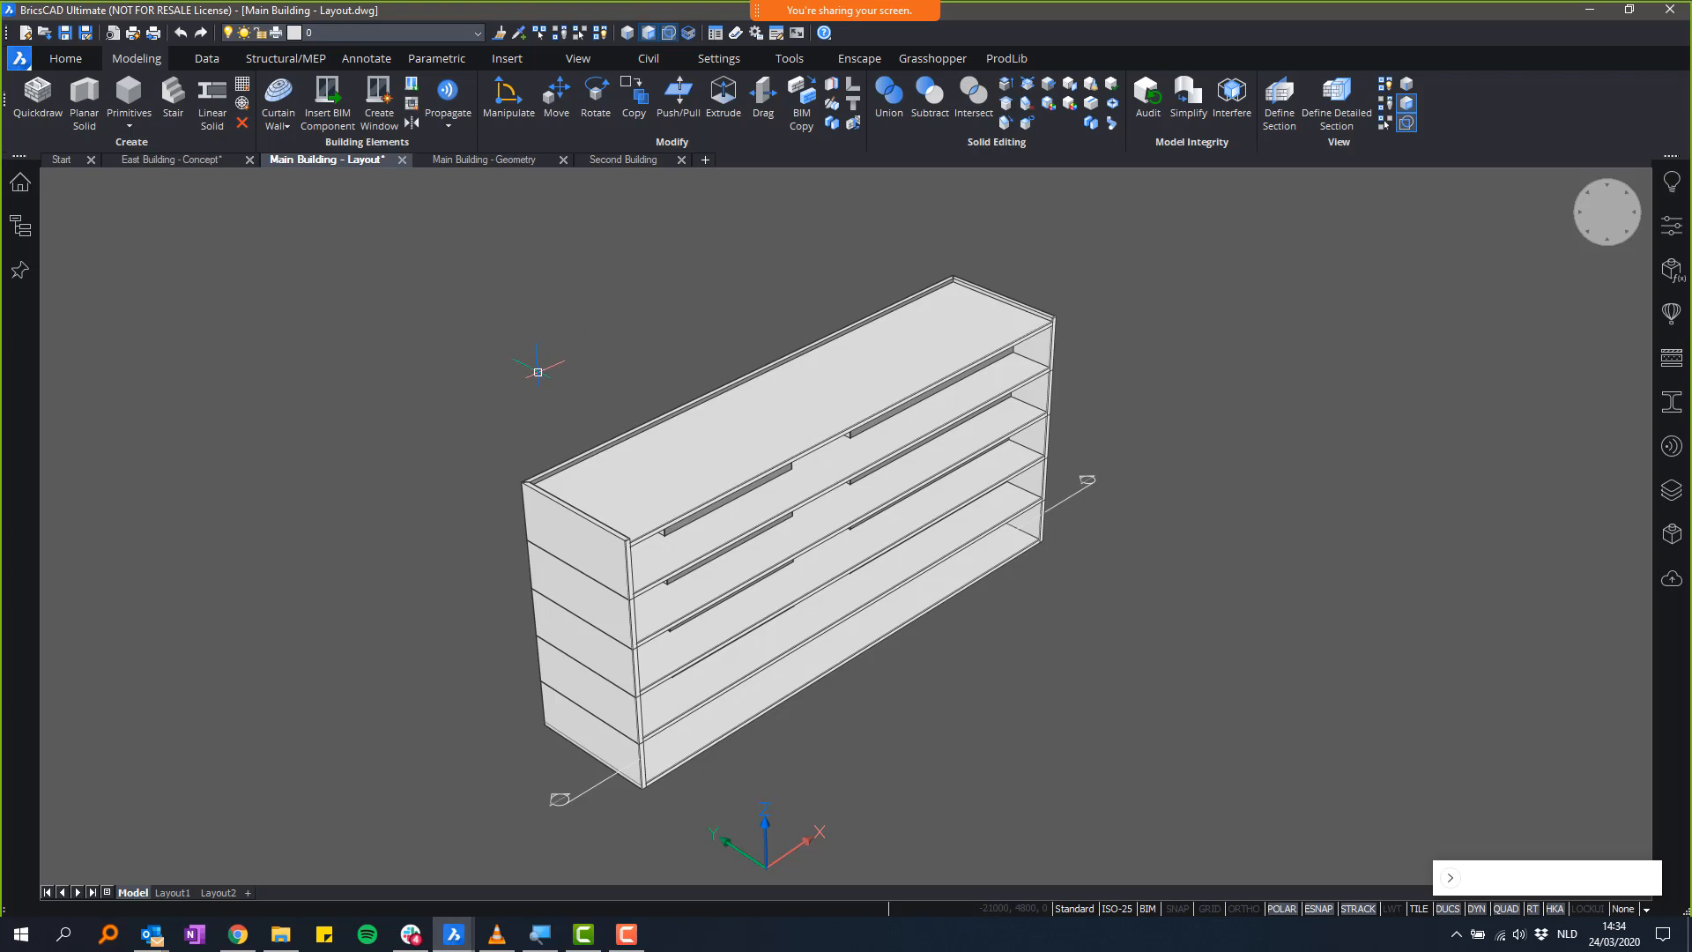
left_click(476, 159)
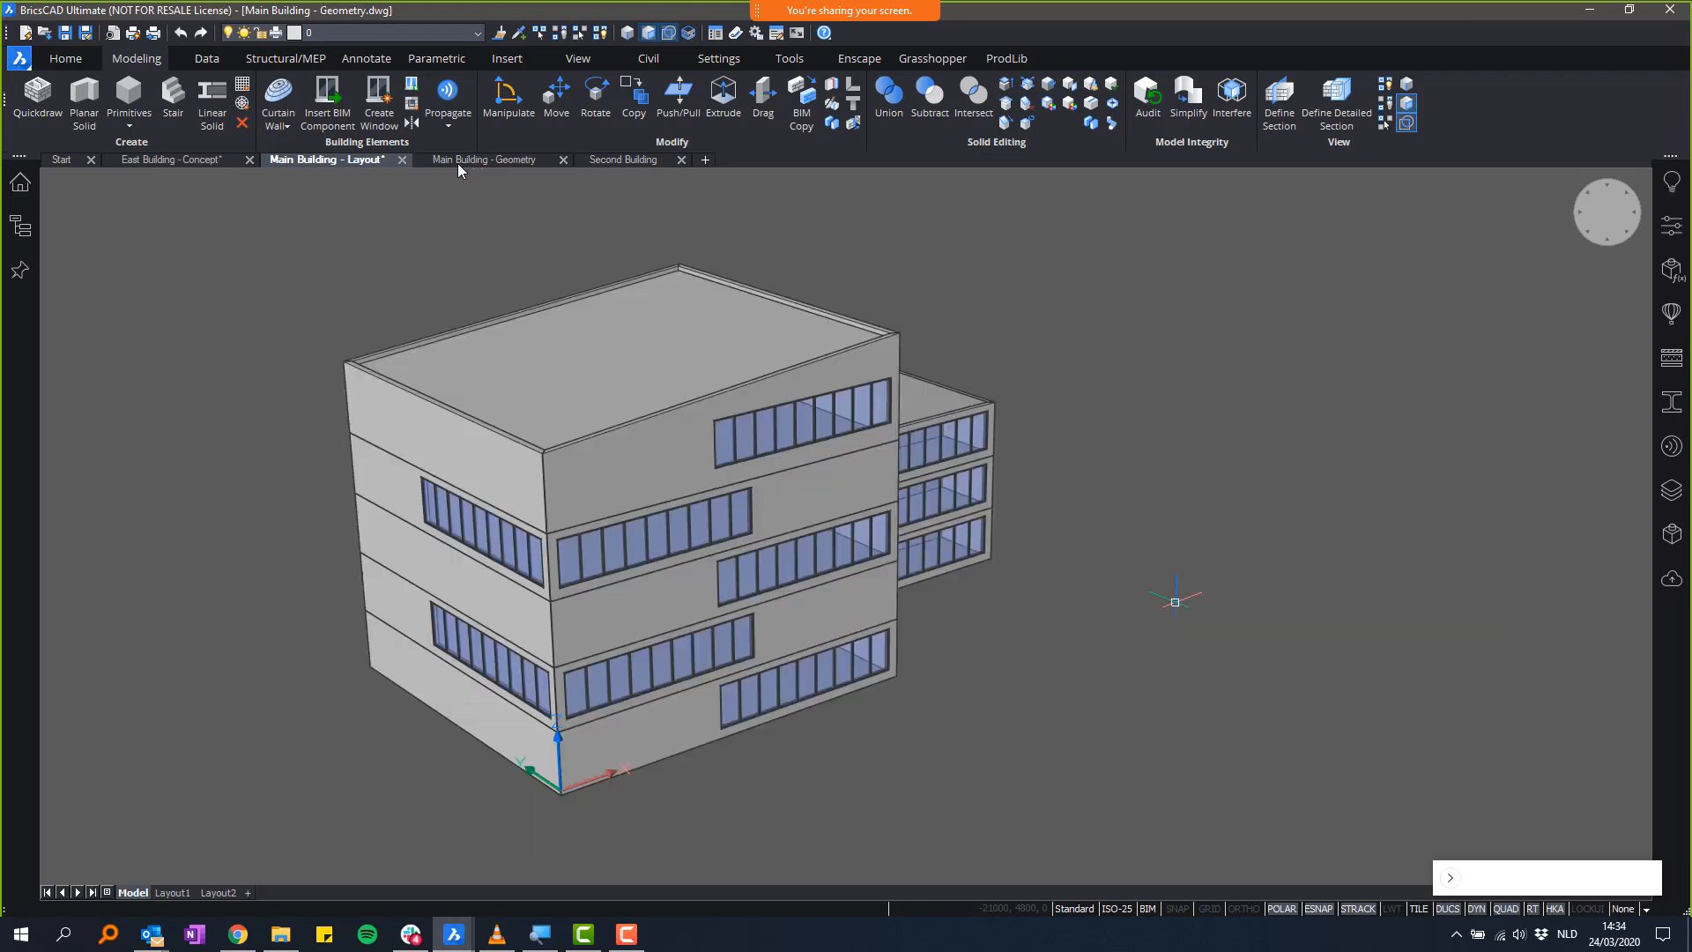
middle_click_drag(1256, 477, 1123, 448, "shift")
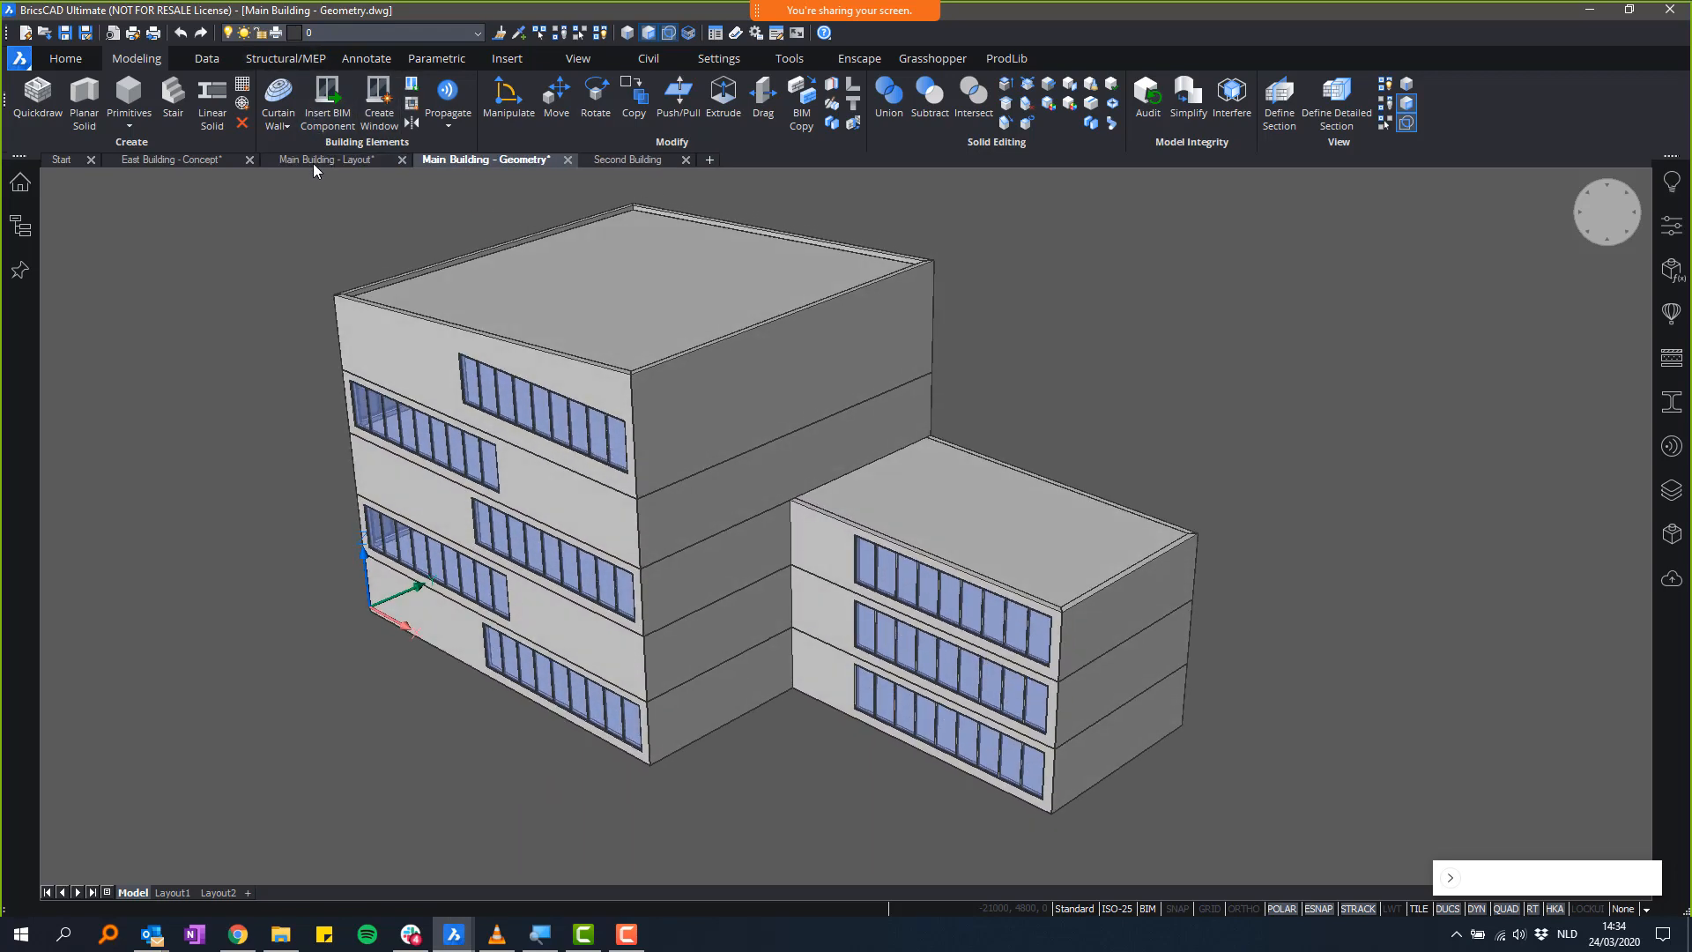
left_click(313, 160)
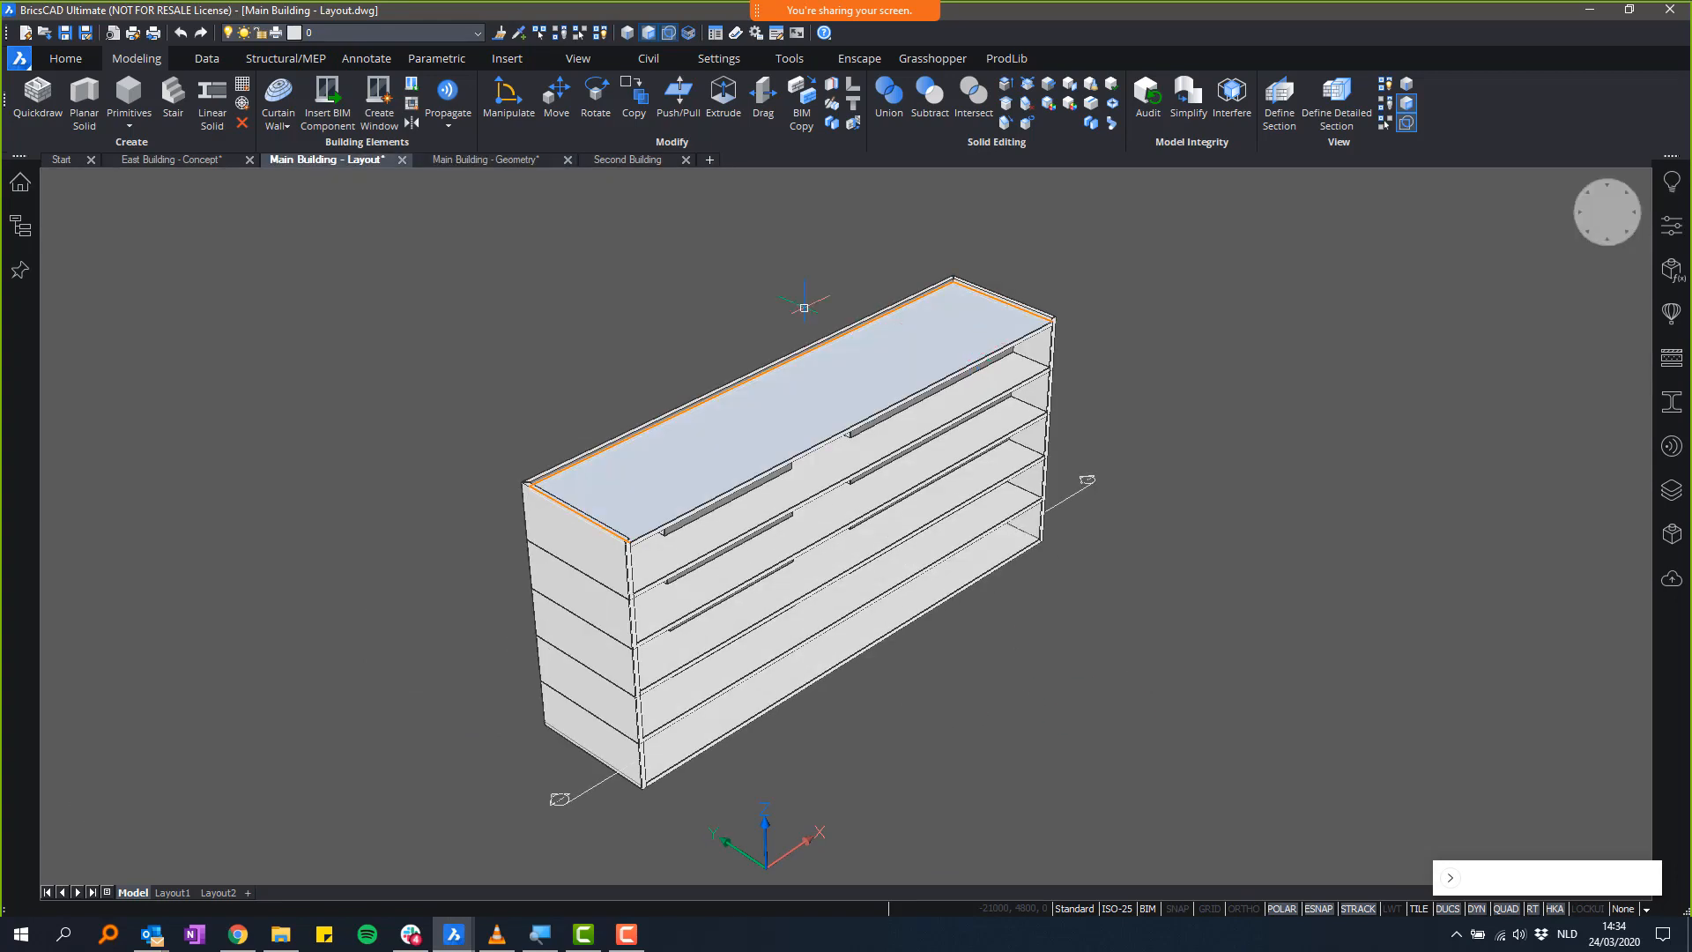
left_click(516, 162)
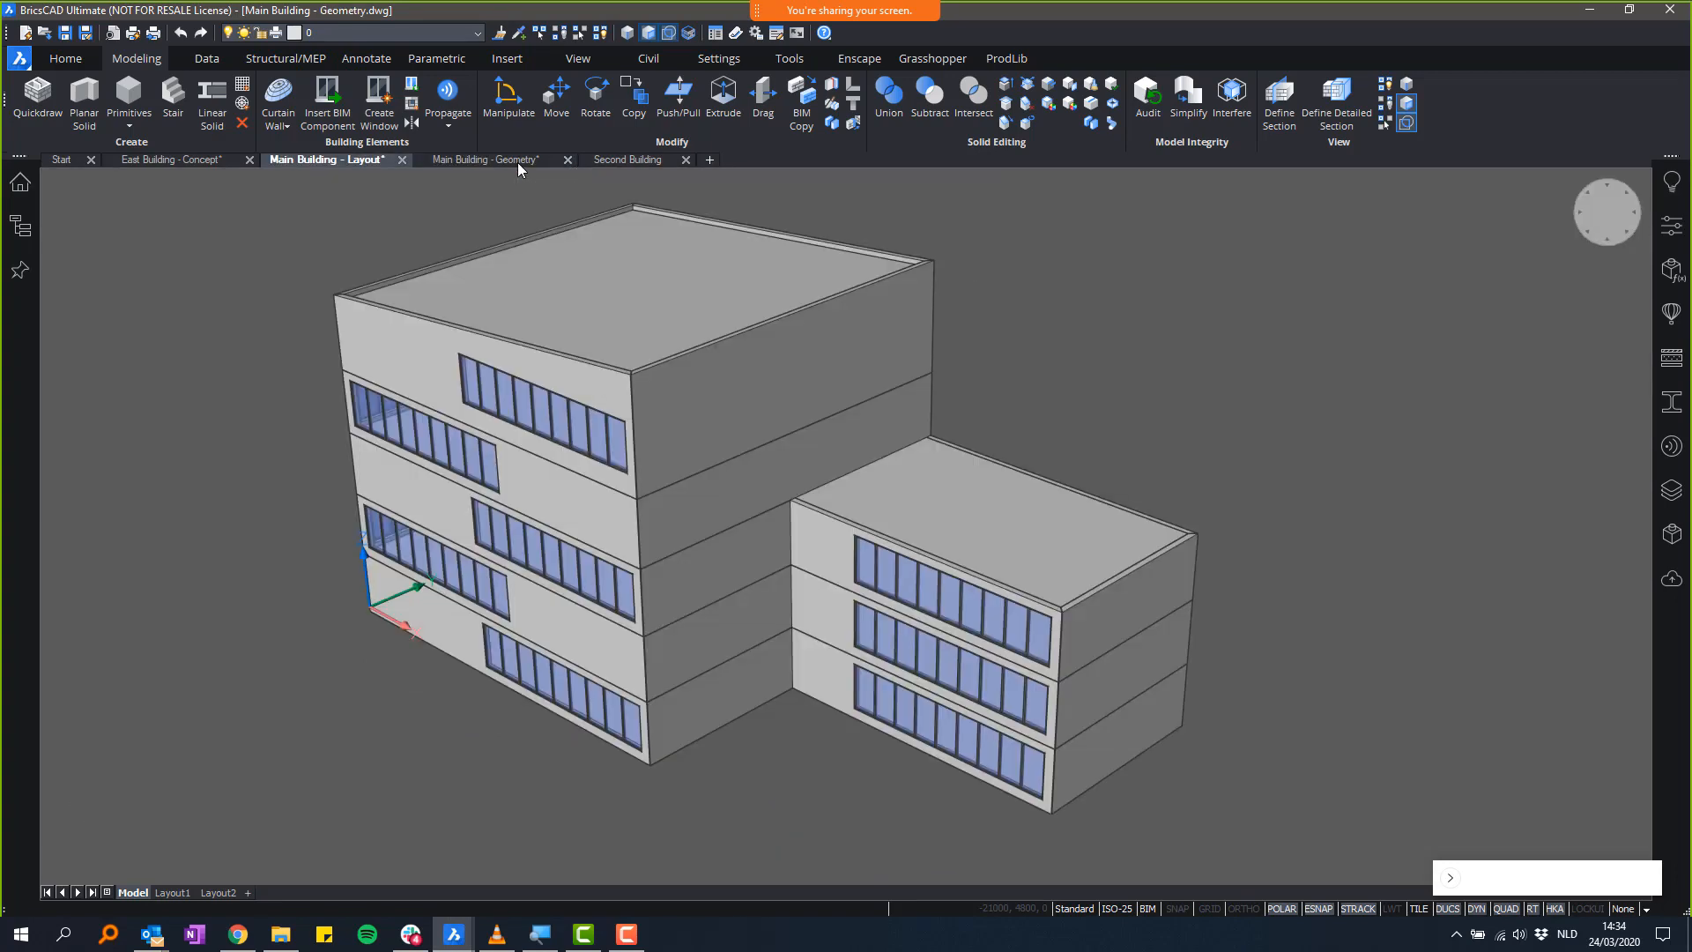
left_click(1385, 123)
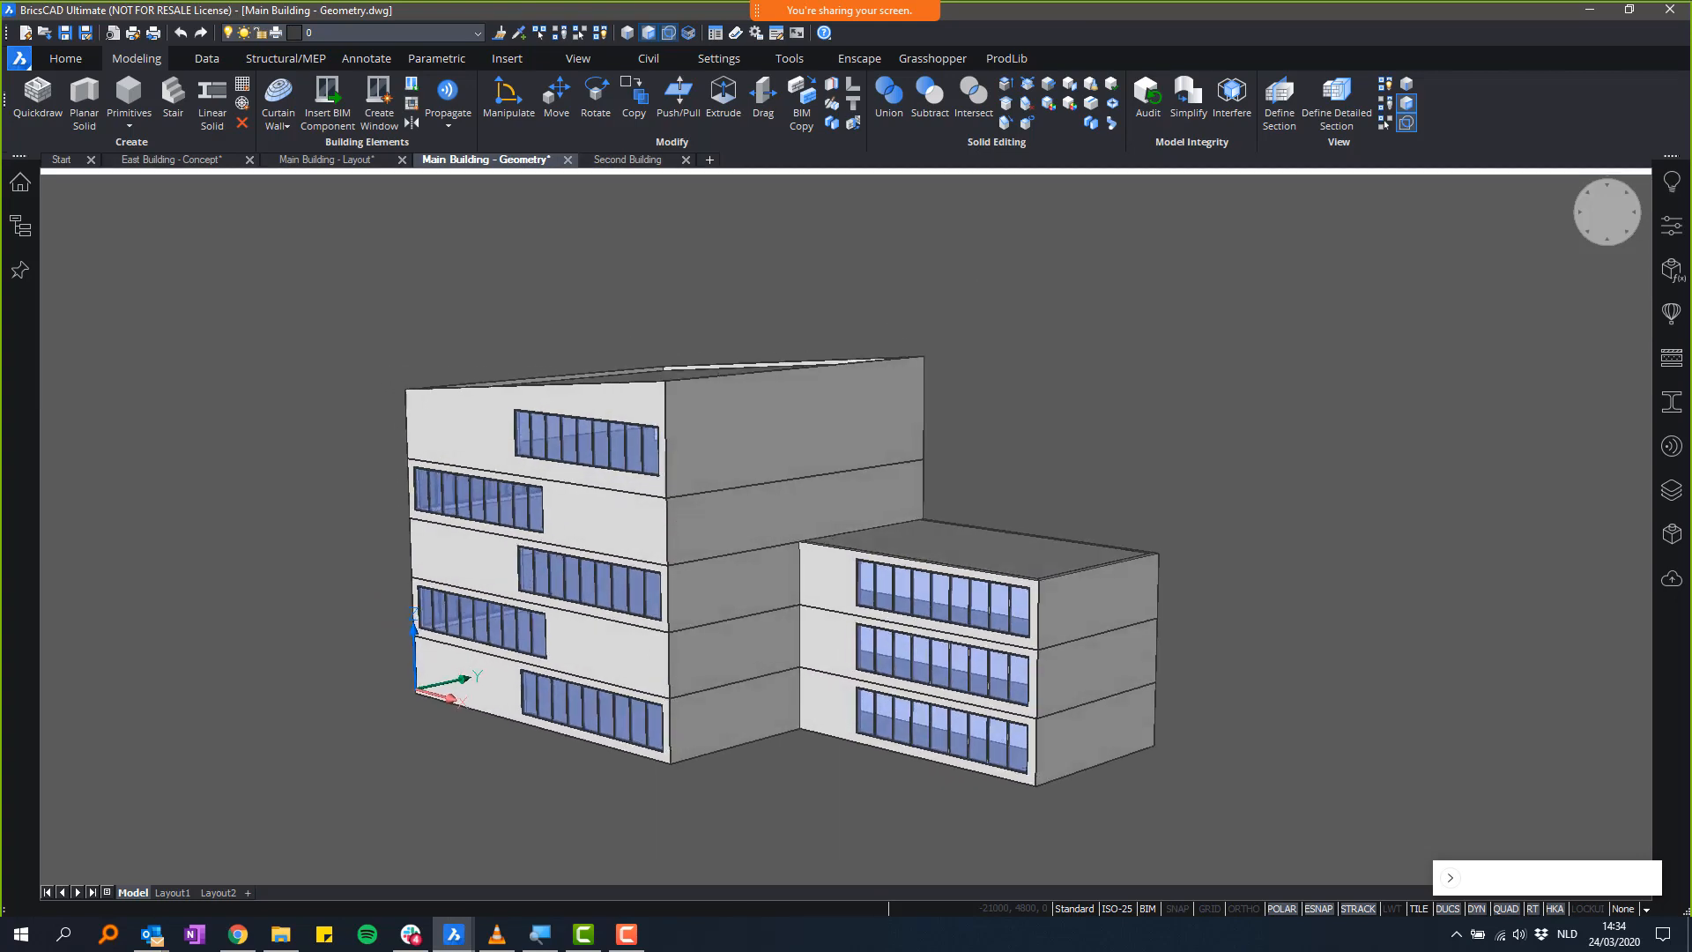
middle_click_drag(548, 451, 596, 431, "shift")
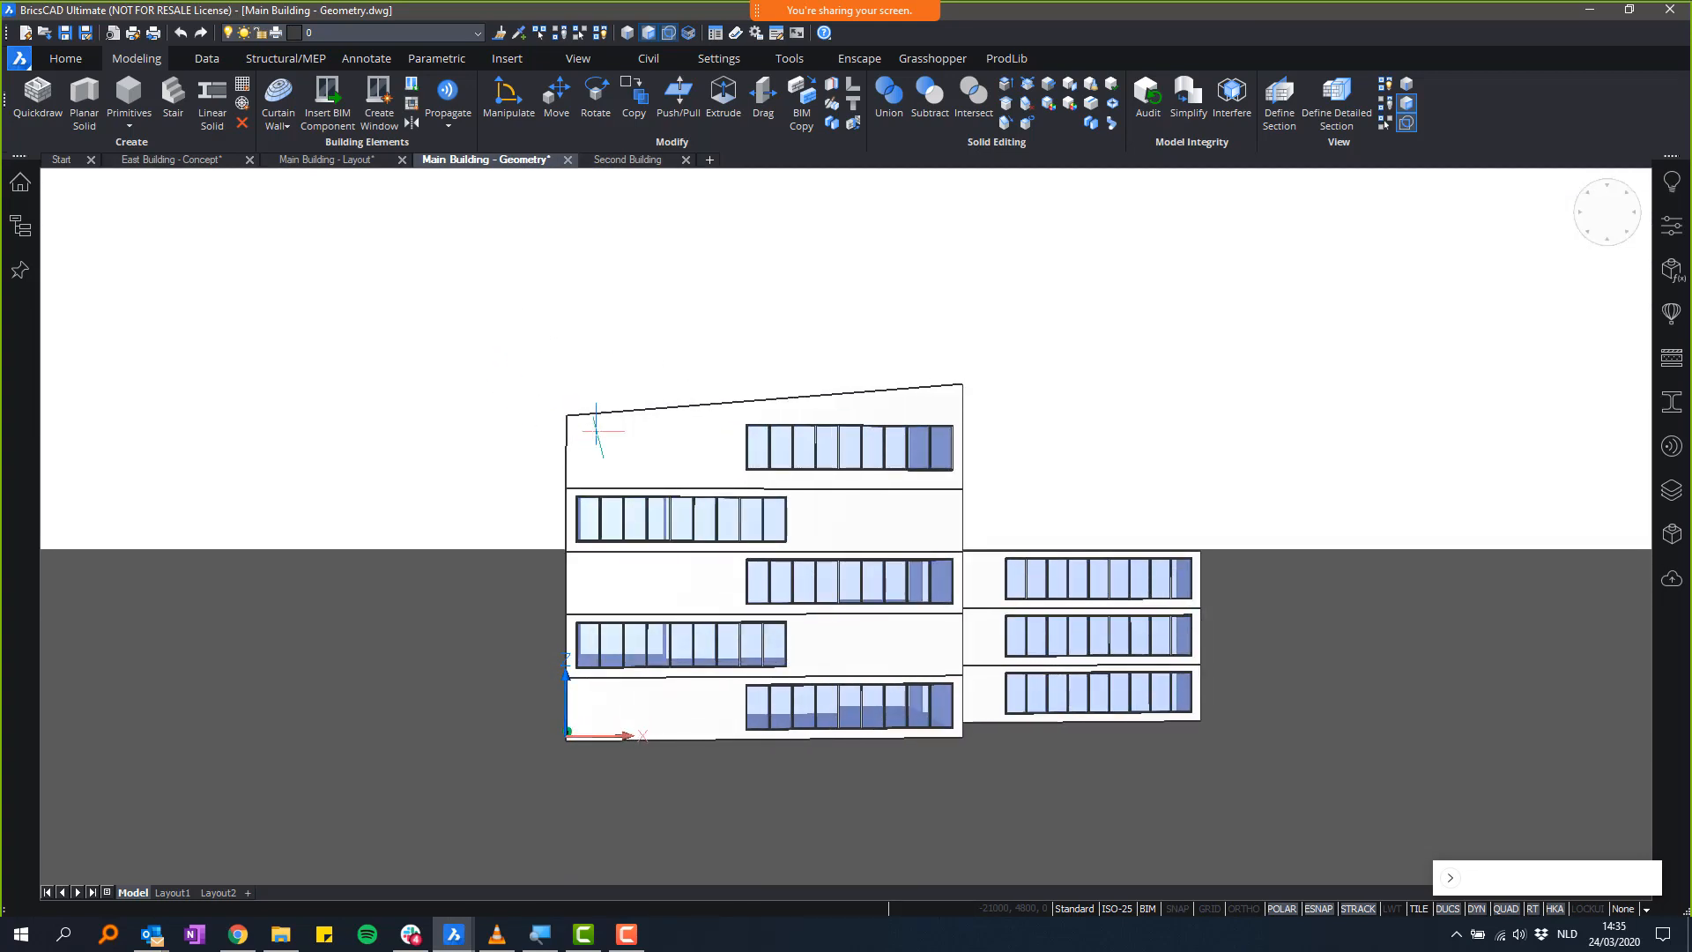
middle_click_drag(932, 242, 643, 629, "shift")
middle_click_drag(1186, 507, 1398, 373, "shift")
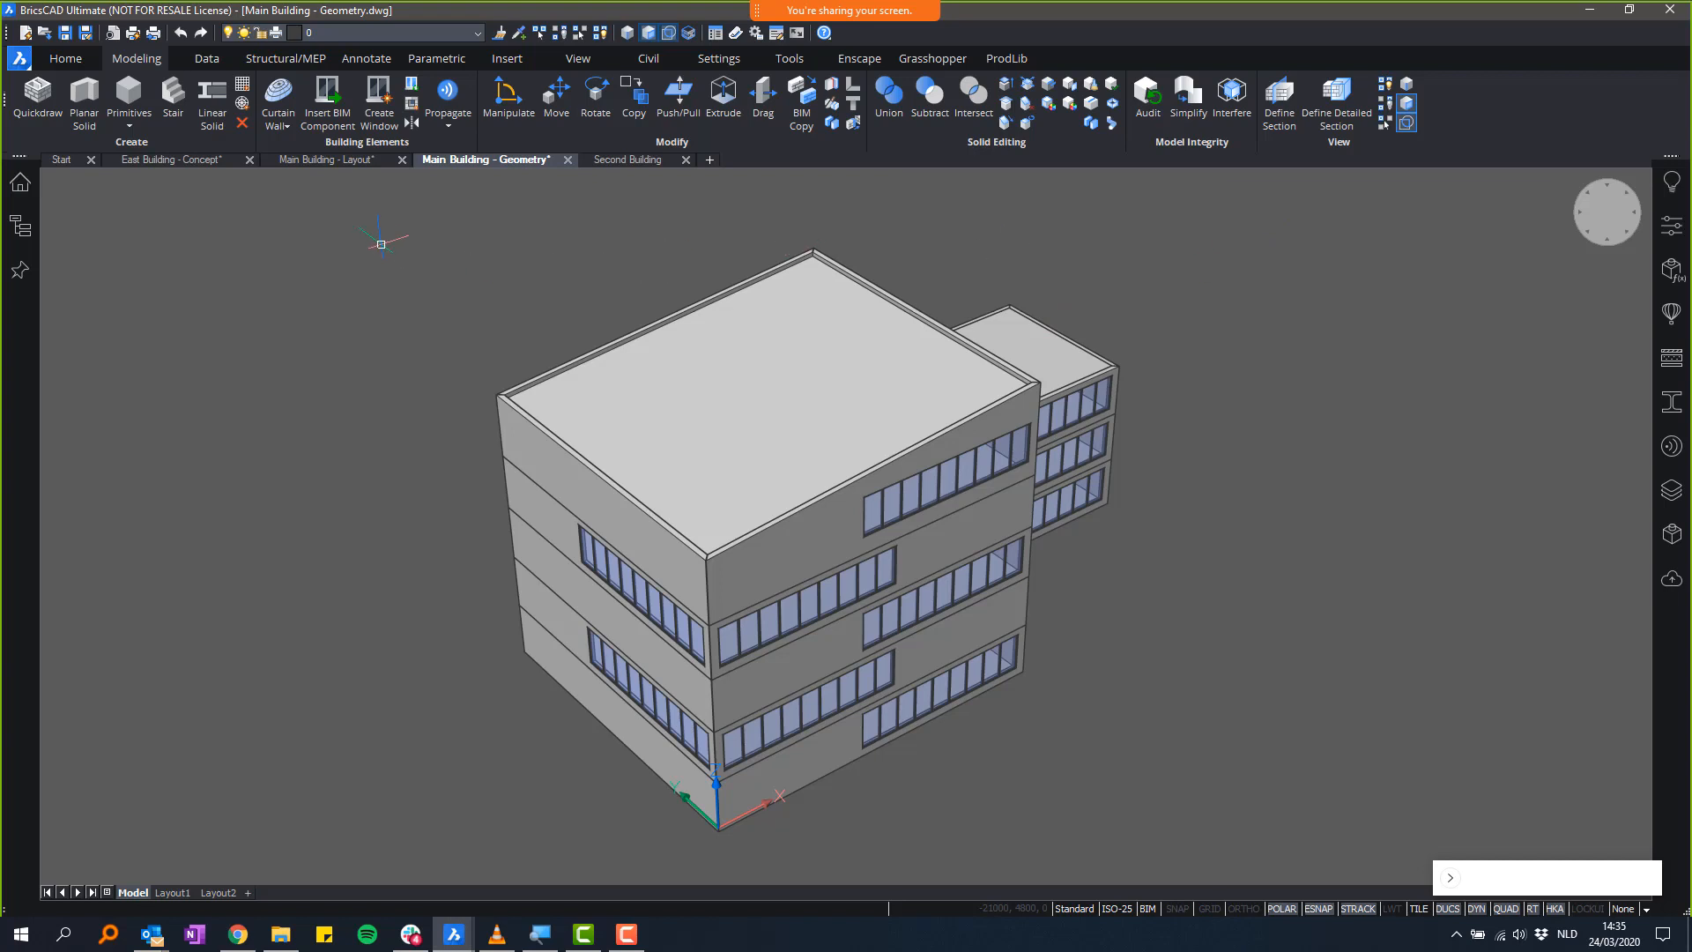
- Show the model's structure tree using the classifications configuration and expand its Entities group
left_click(21, 228)
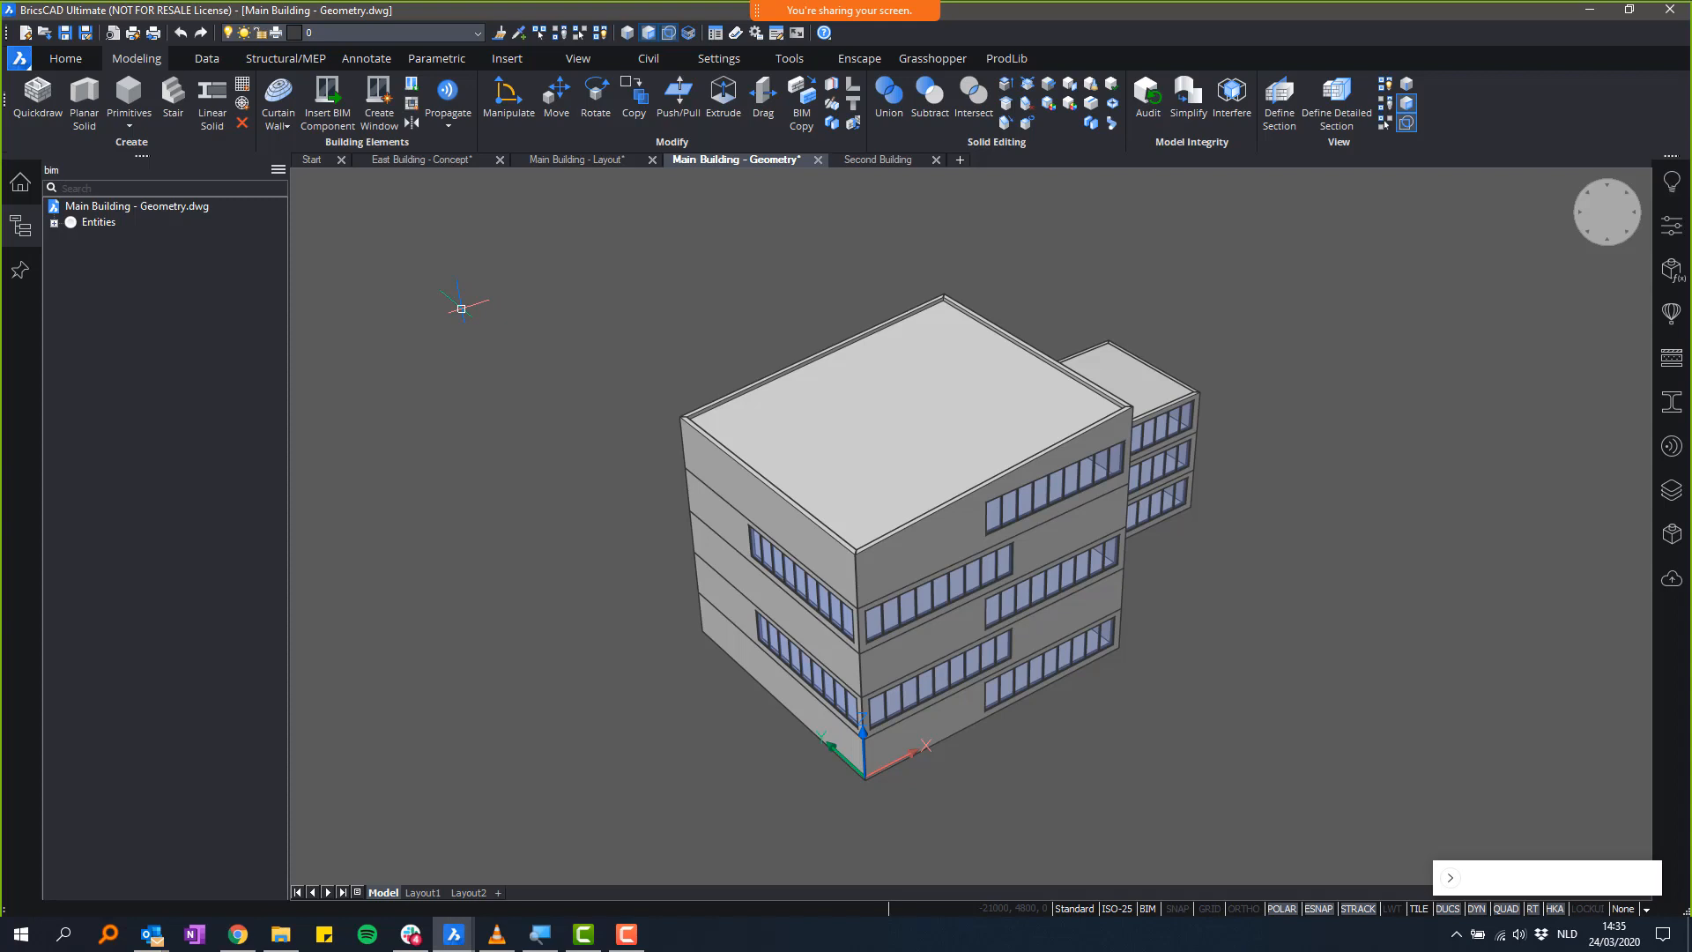
left_click(279, 170)
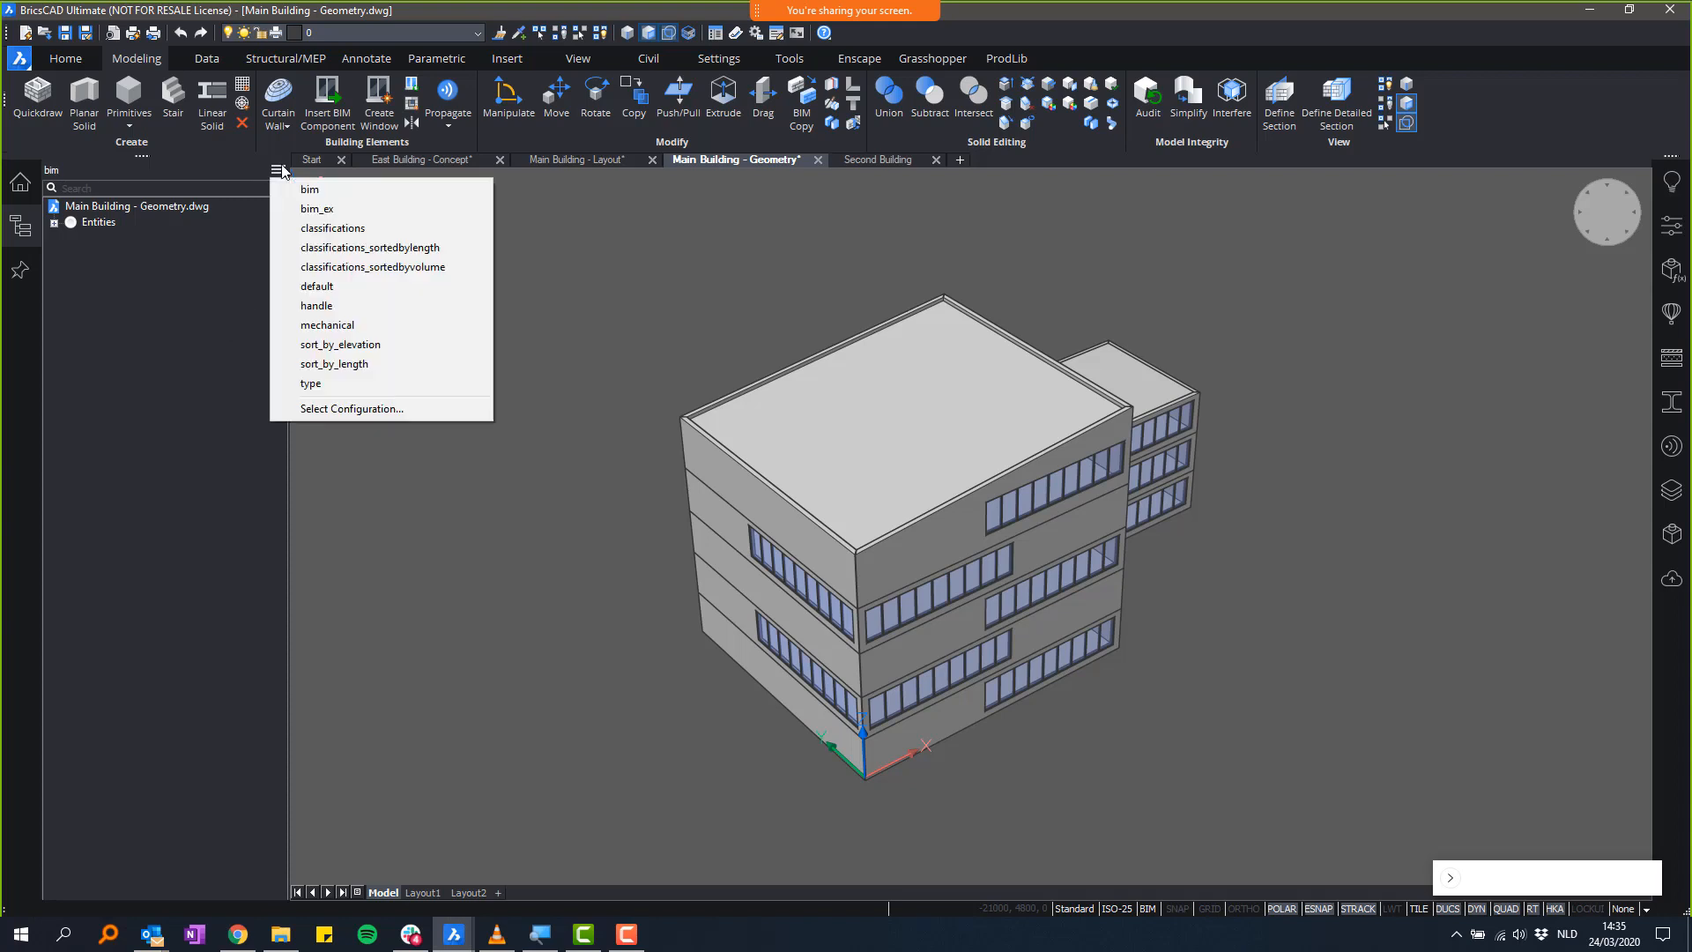
left_click(327, 231)
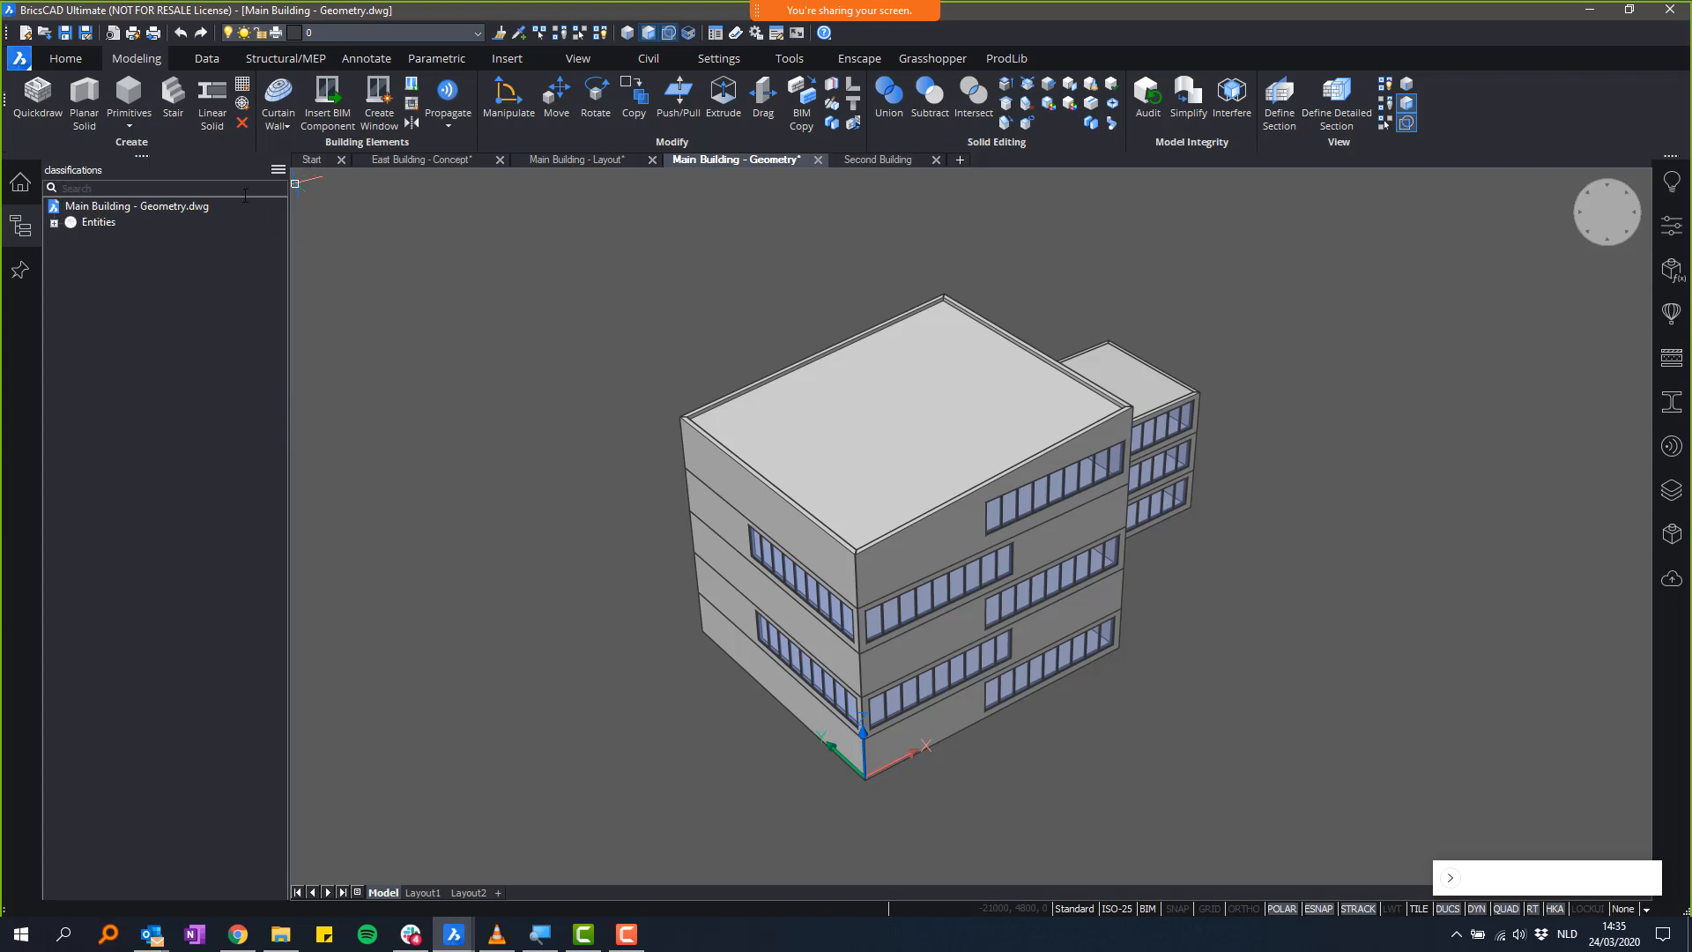
left_click(54, 222)
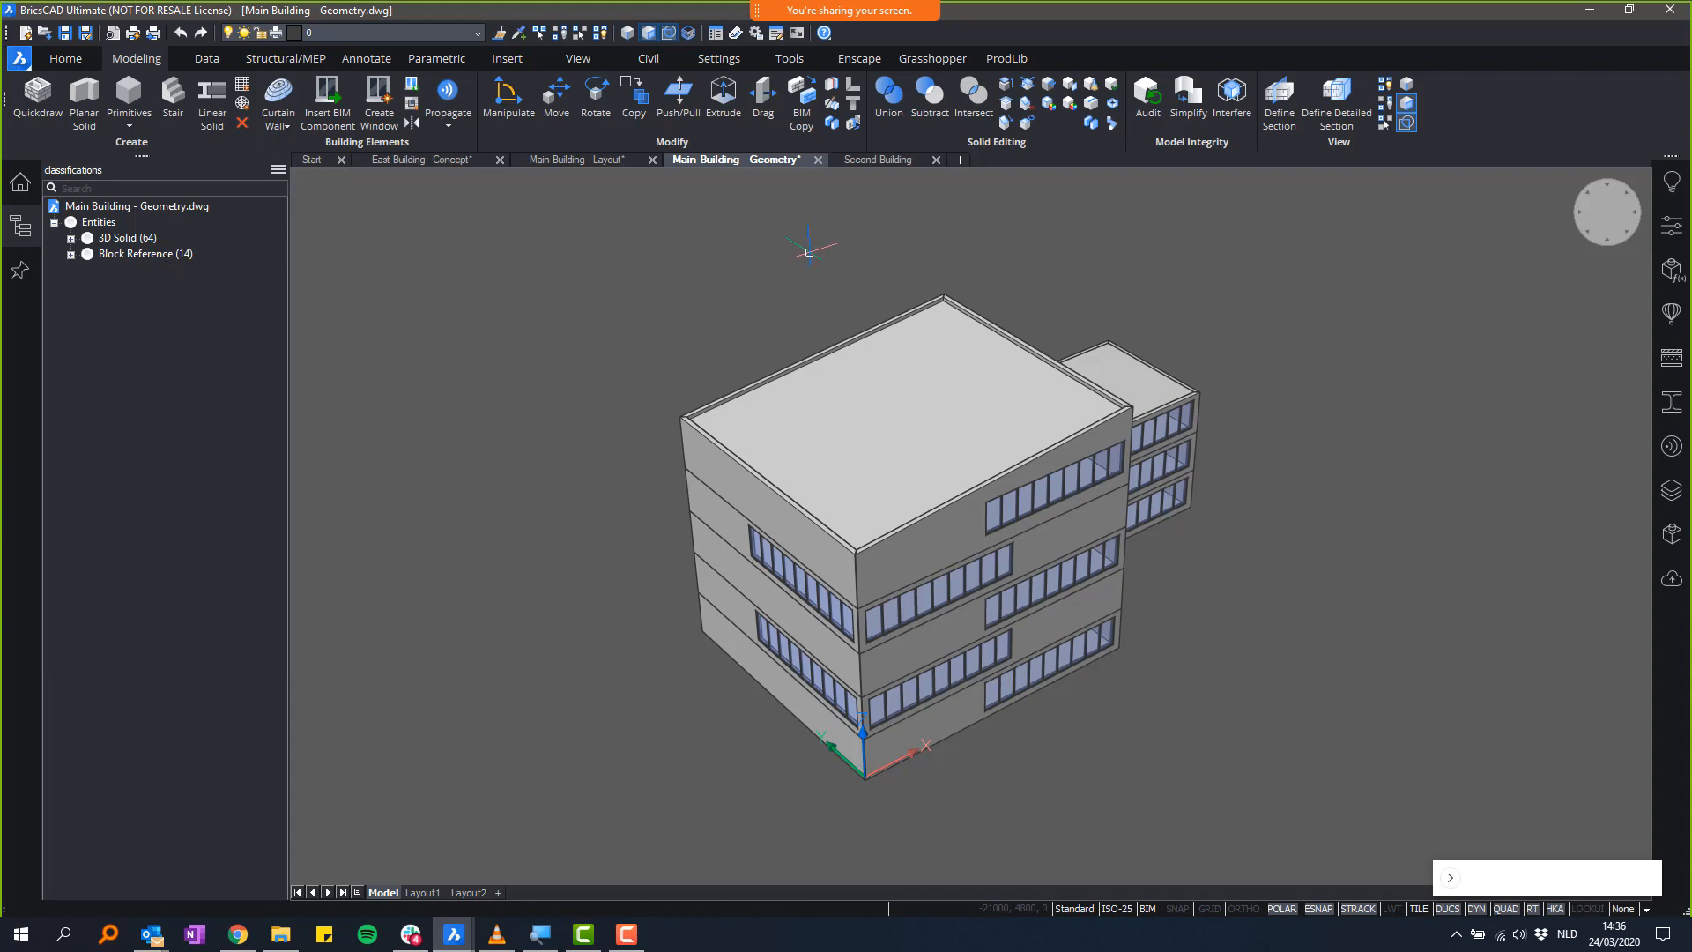
- Inspect the properties of the taller building's roof solid, keeping the Mass category collapsed, and clear the selection
left_click(871, 402)
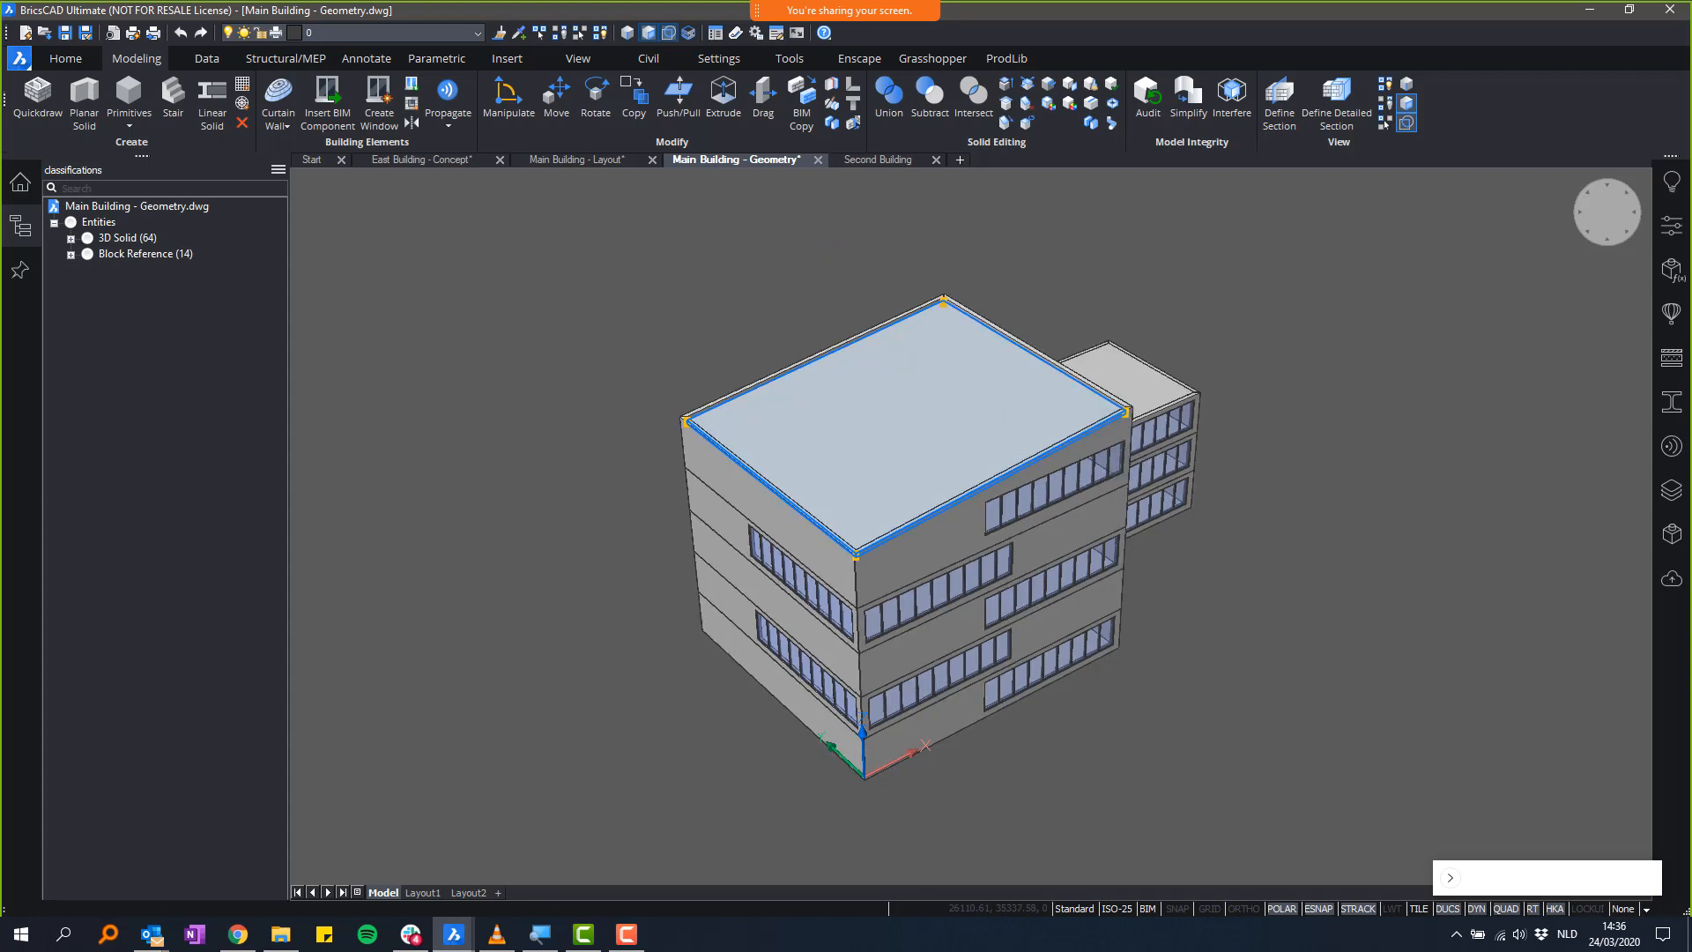
middle_click_drag(916, 440, 881, 412, "shift")
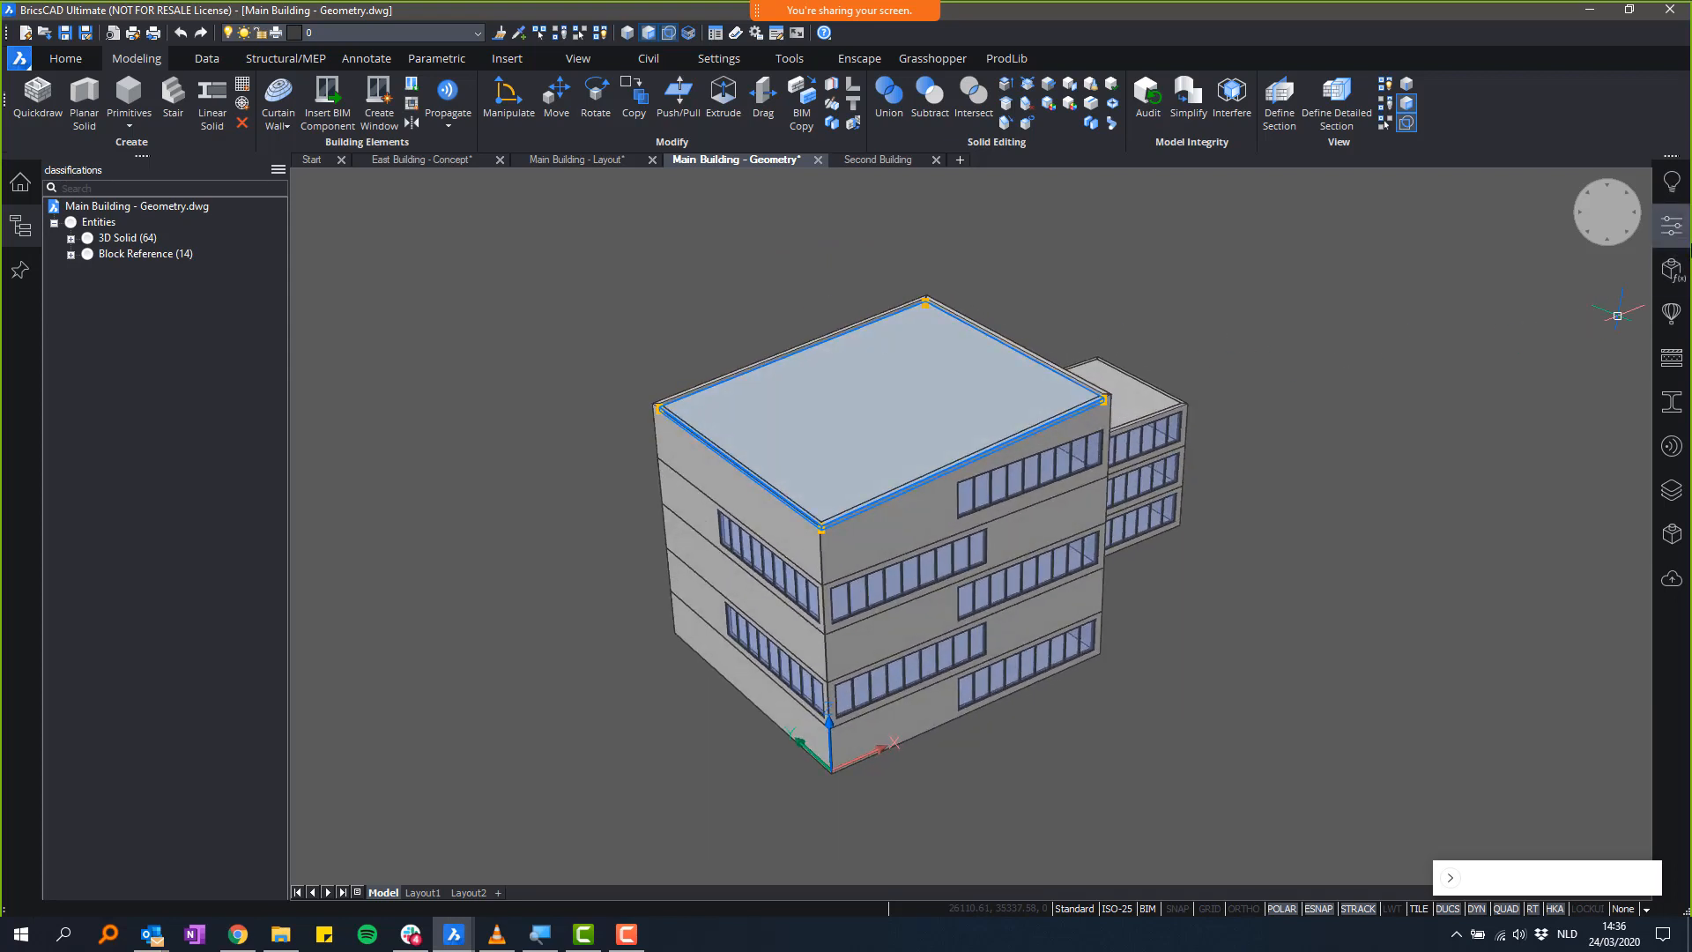
left_click(1671, 225)
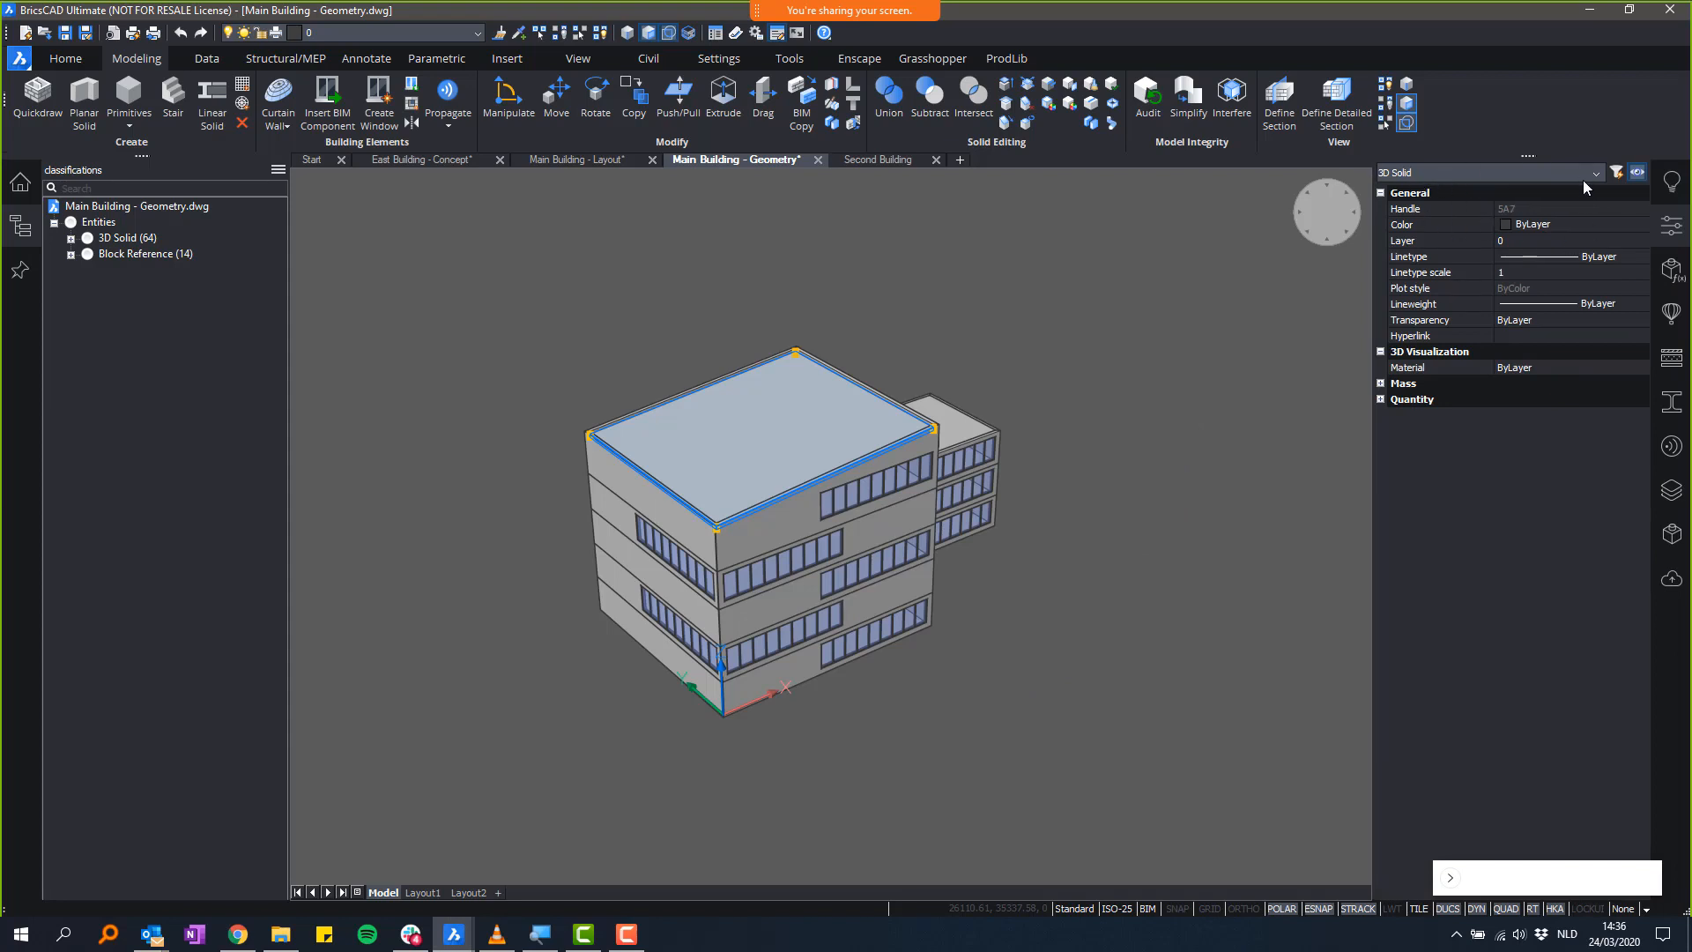
left_click(1381, 384)
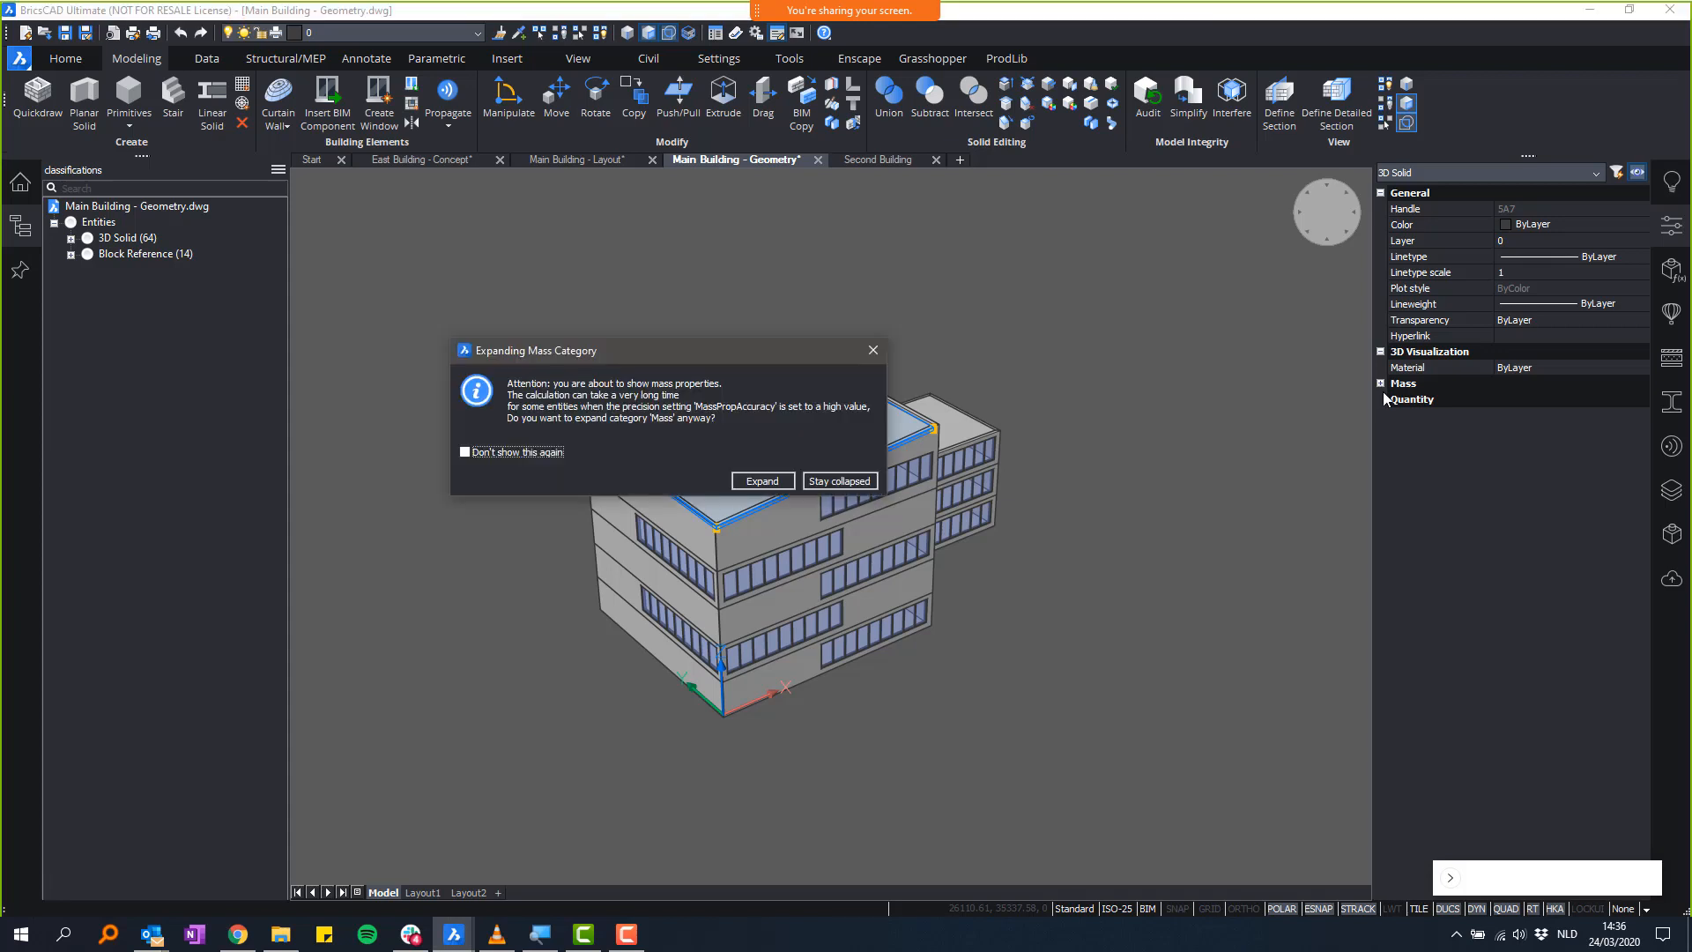
left_click(868, 481)
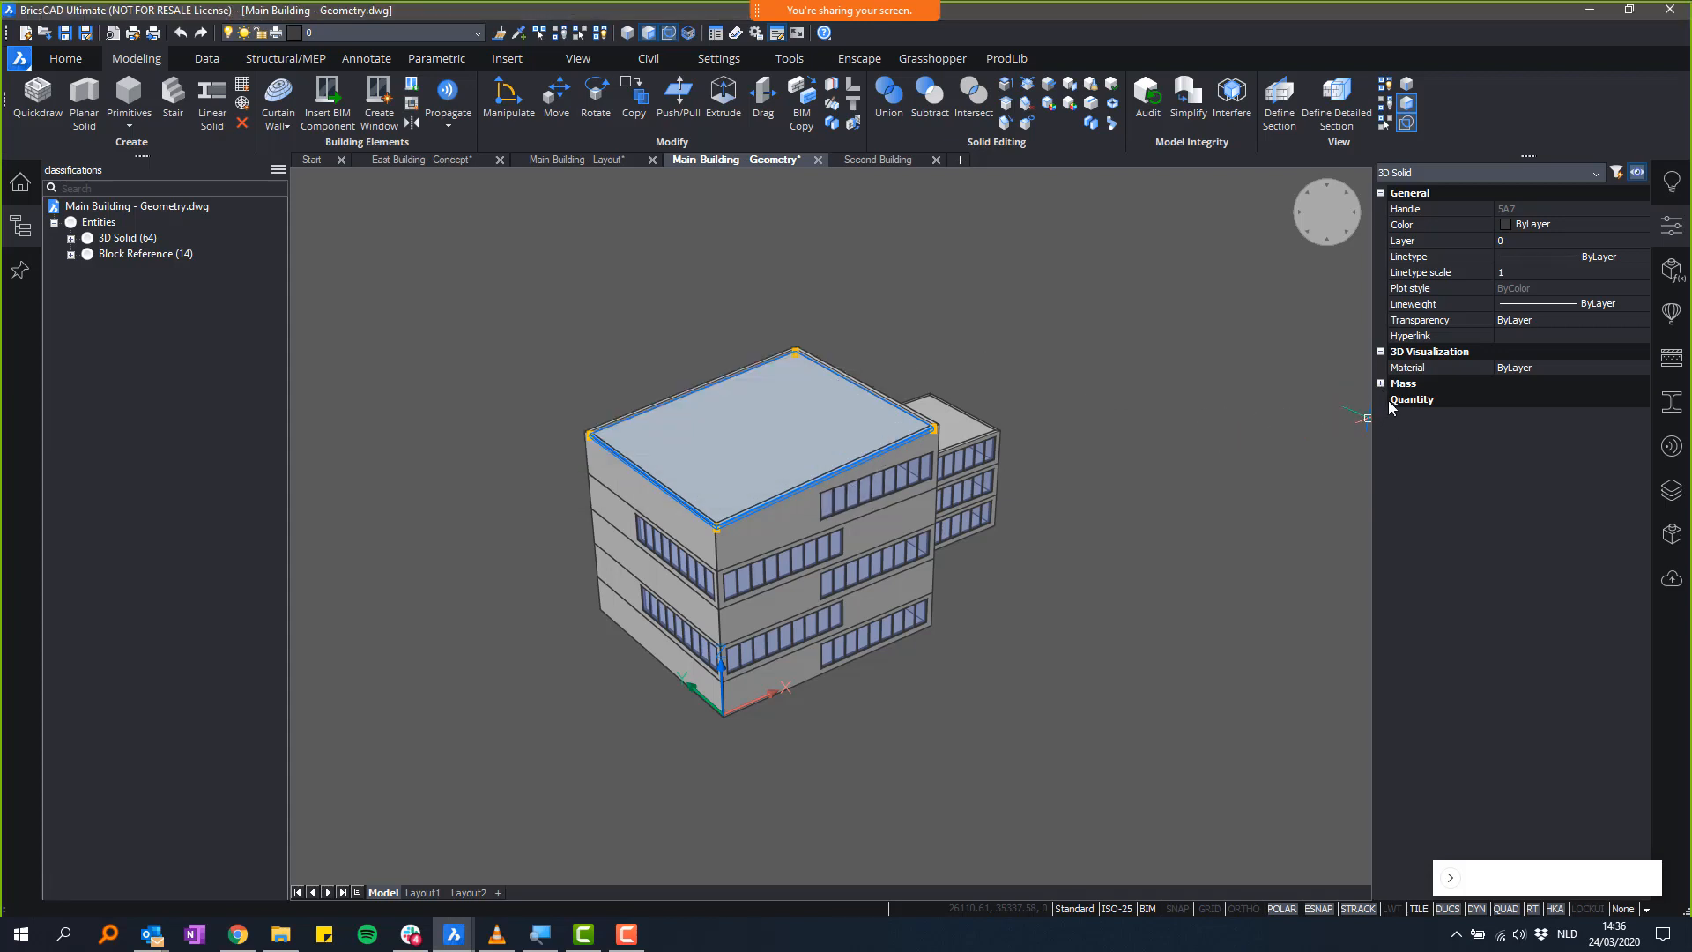
left_click(1077, 378)
key("Escape")
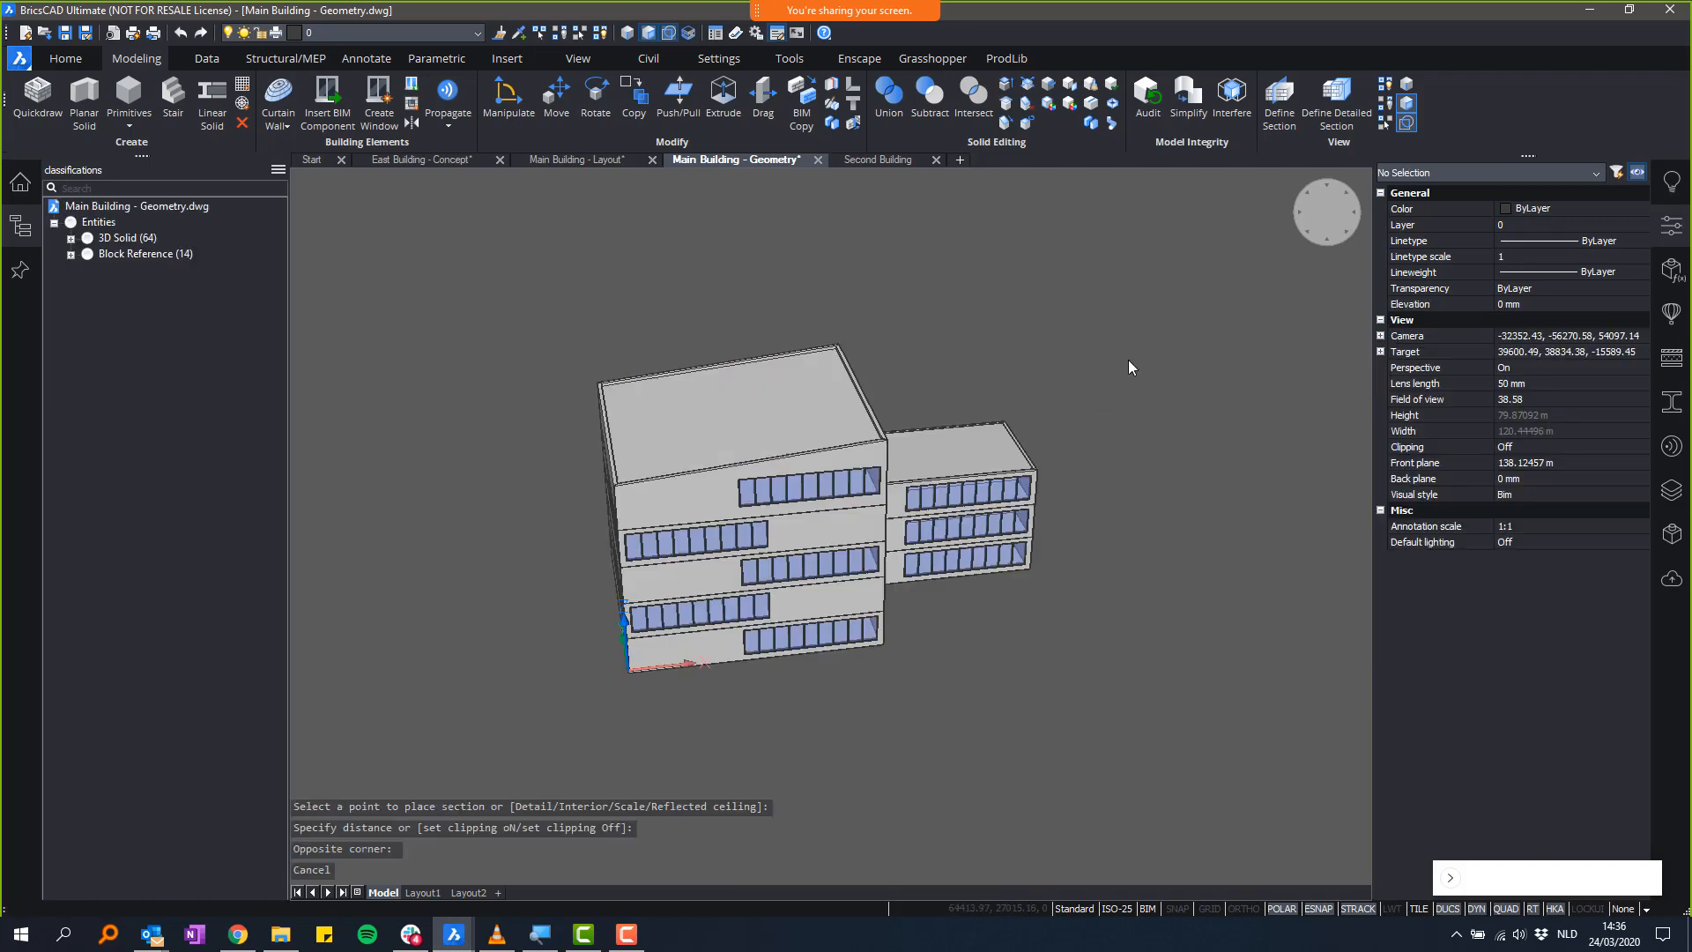
- Select the roof solids of both building volumes and open the BIM classification types for them
middle_click_drag(1129, 320, 1046, 301, "shift")
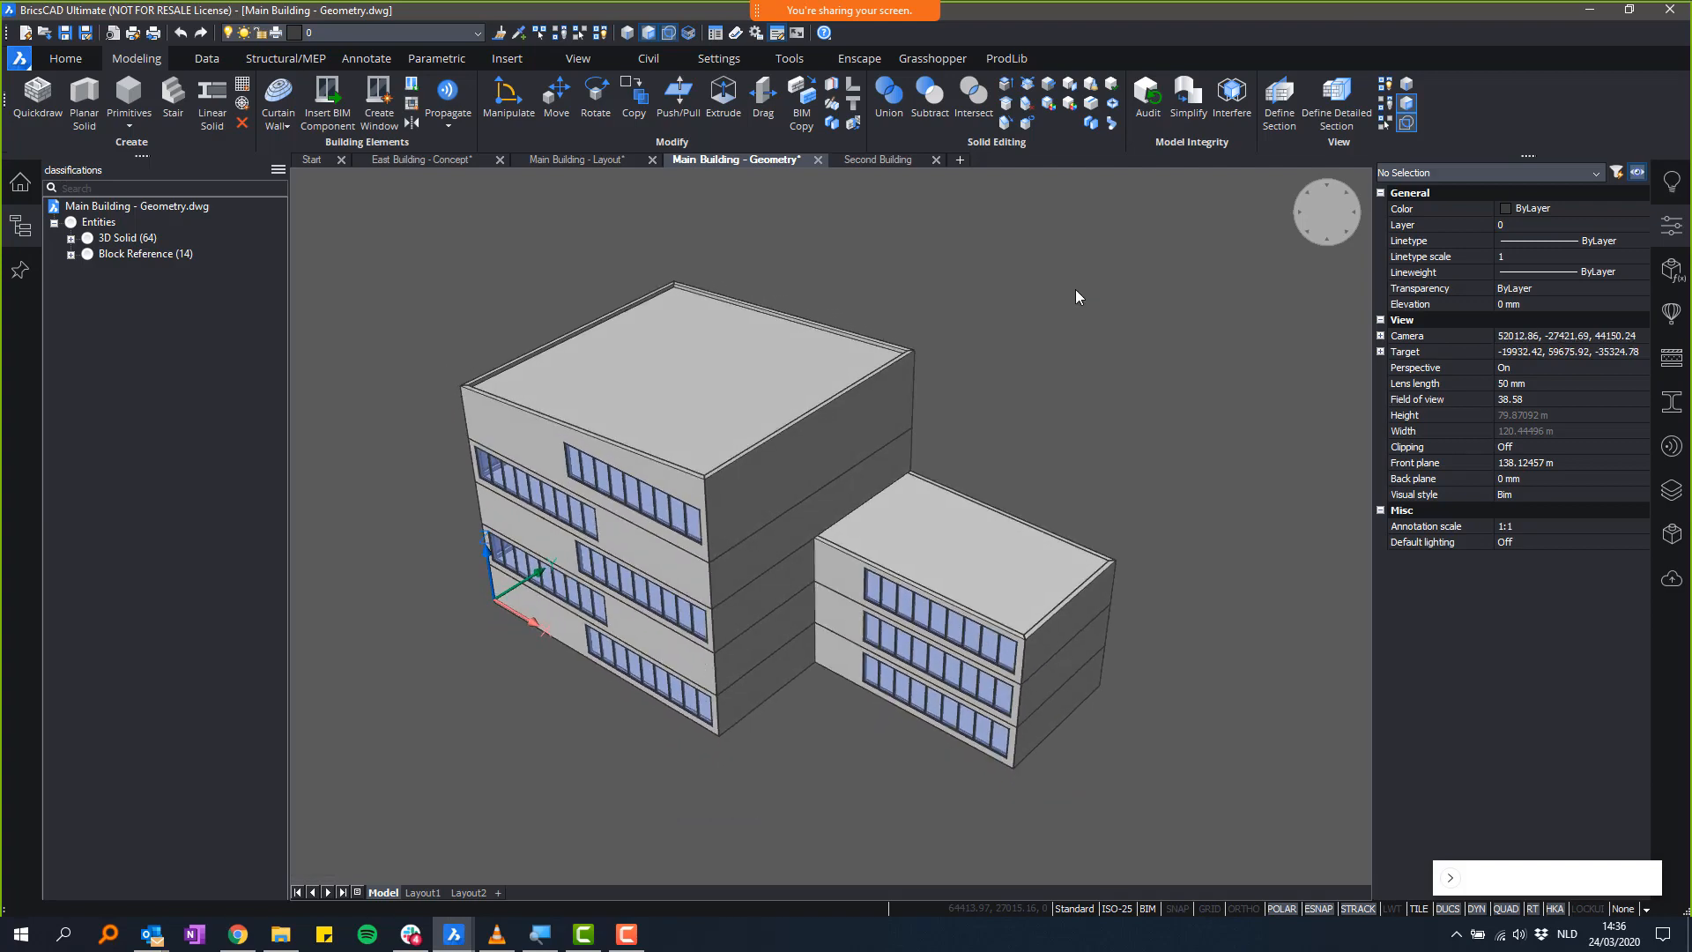
left_click(953, 530)
left_click(841, 352)
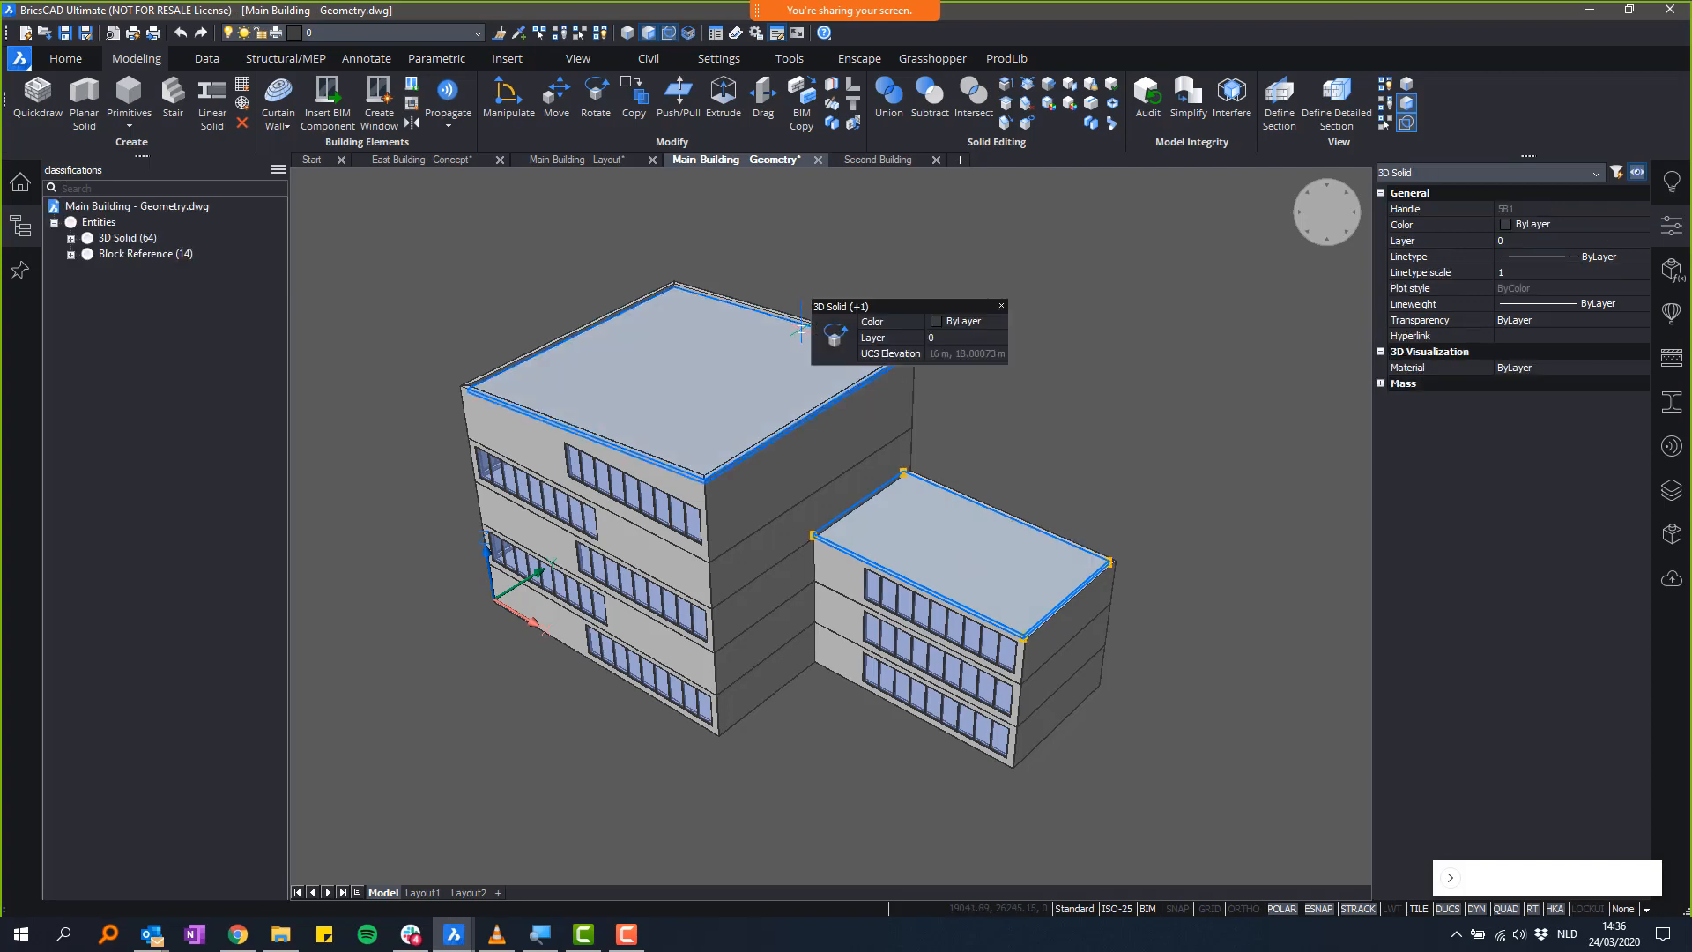
mouse_move(1153, 547)
middle_mouse_down("shift")
mouse_move(1160, 413)
mouse_move(1259, 467)
mouse_move(1313, 537)
mouse_move(1212, 489)
mouse_move(1136, 520)
middle_mouse_up("shift")
middle_click_drag(1304, 451, 1251, 483, "shift")
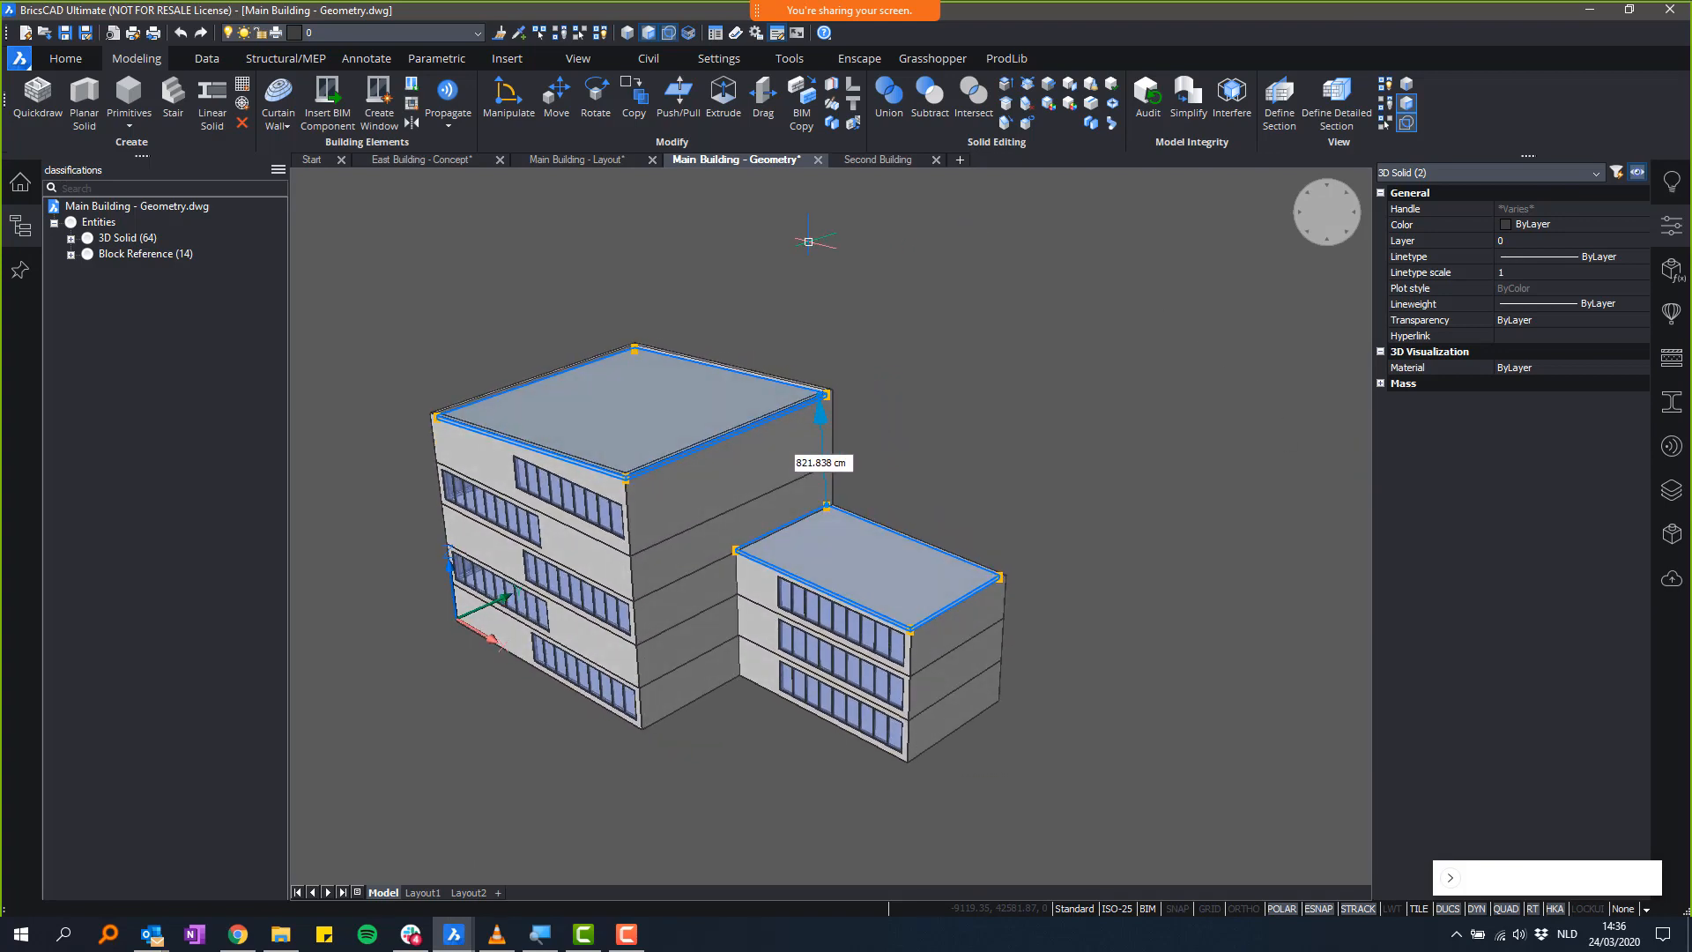
right_click(828, 290)
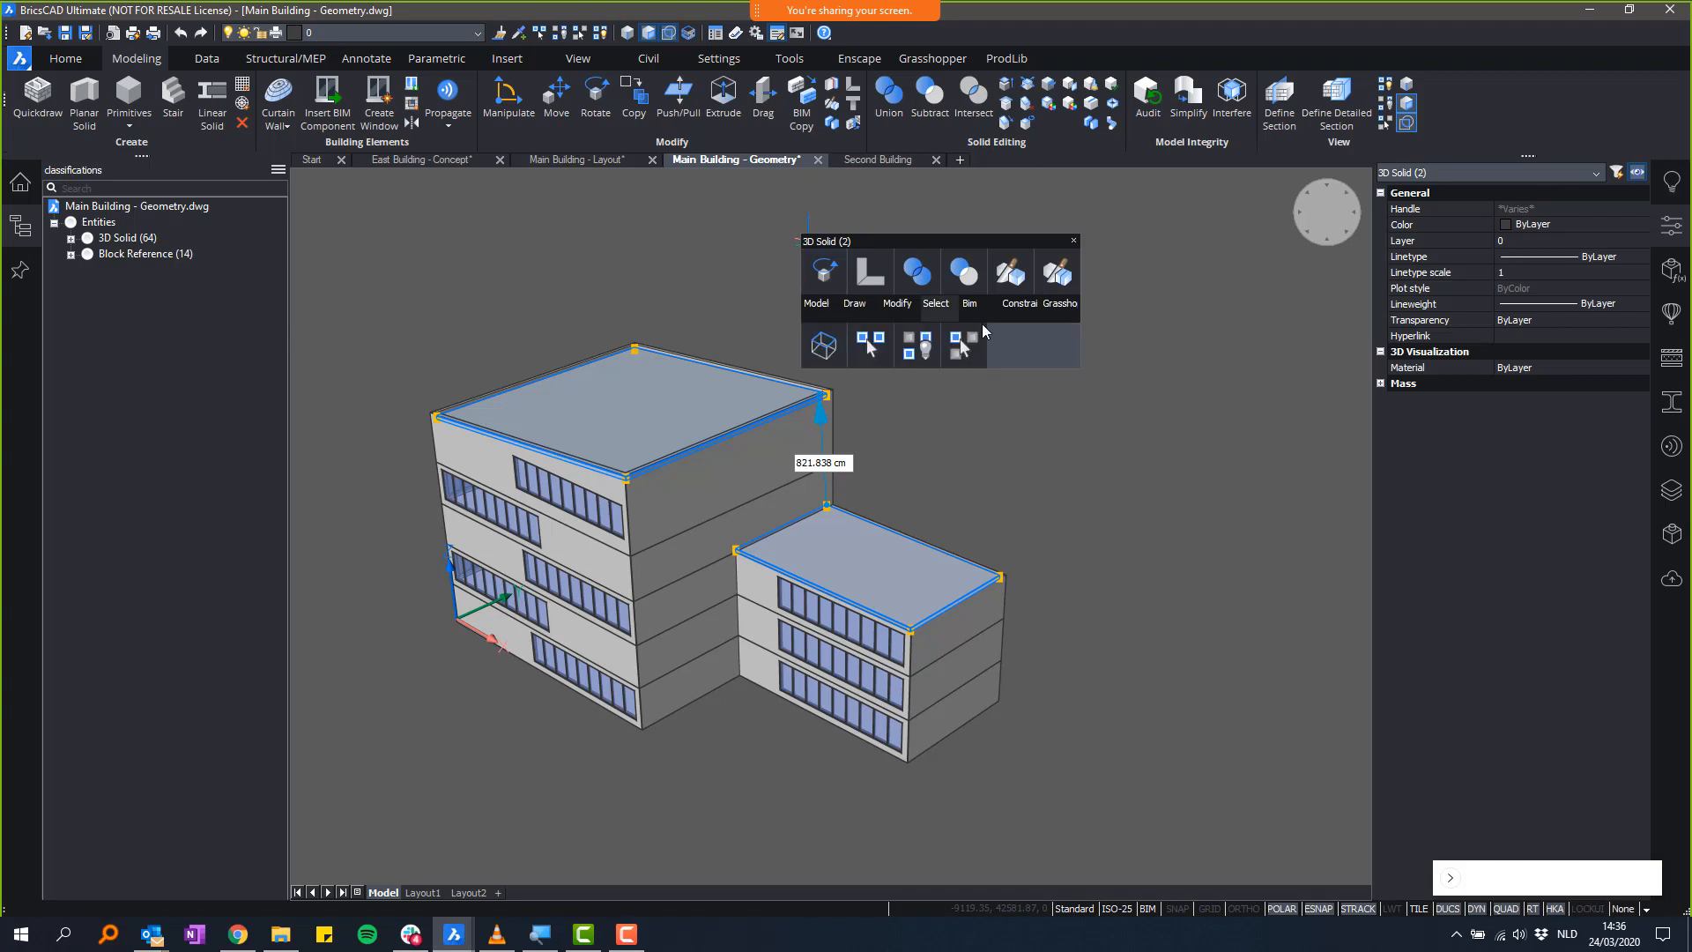
mouse_move(984, 314)
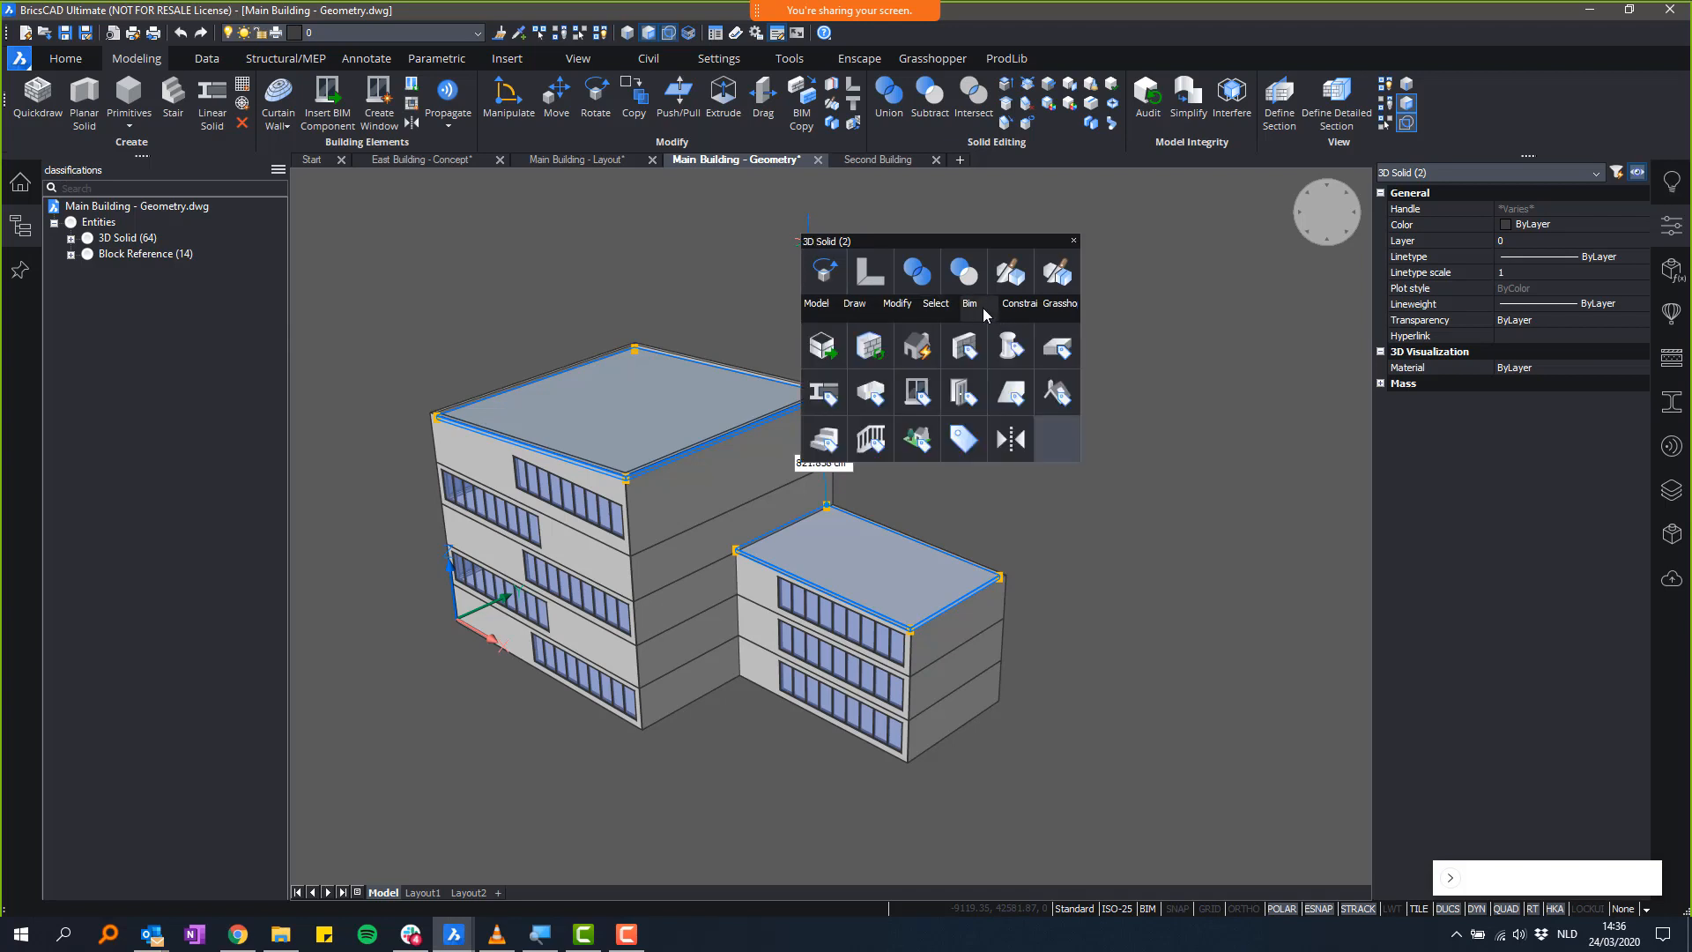
left_click(960, 441)
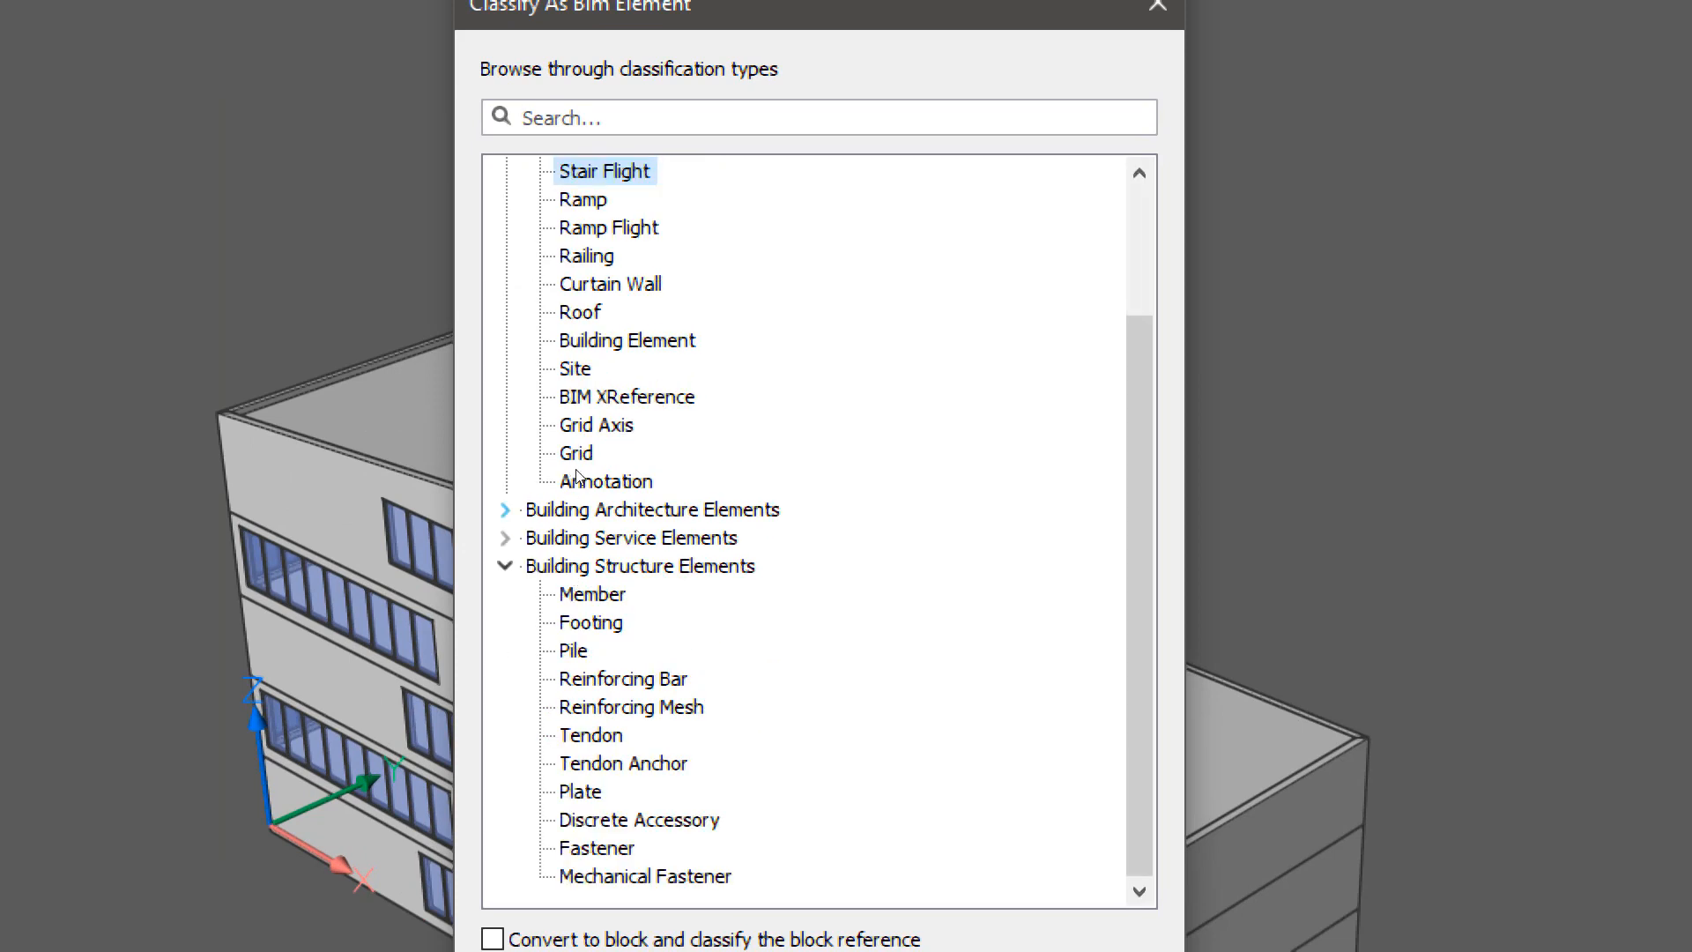
- Browse the architecture, service and structure element types, and classify both selected solids as Roof
left_click(505, 538)
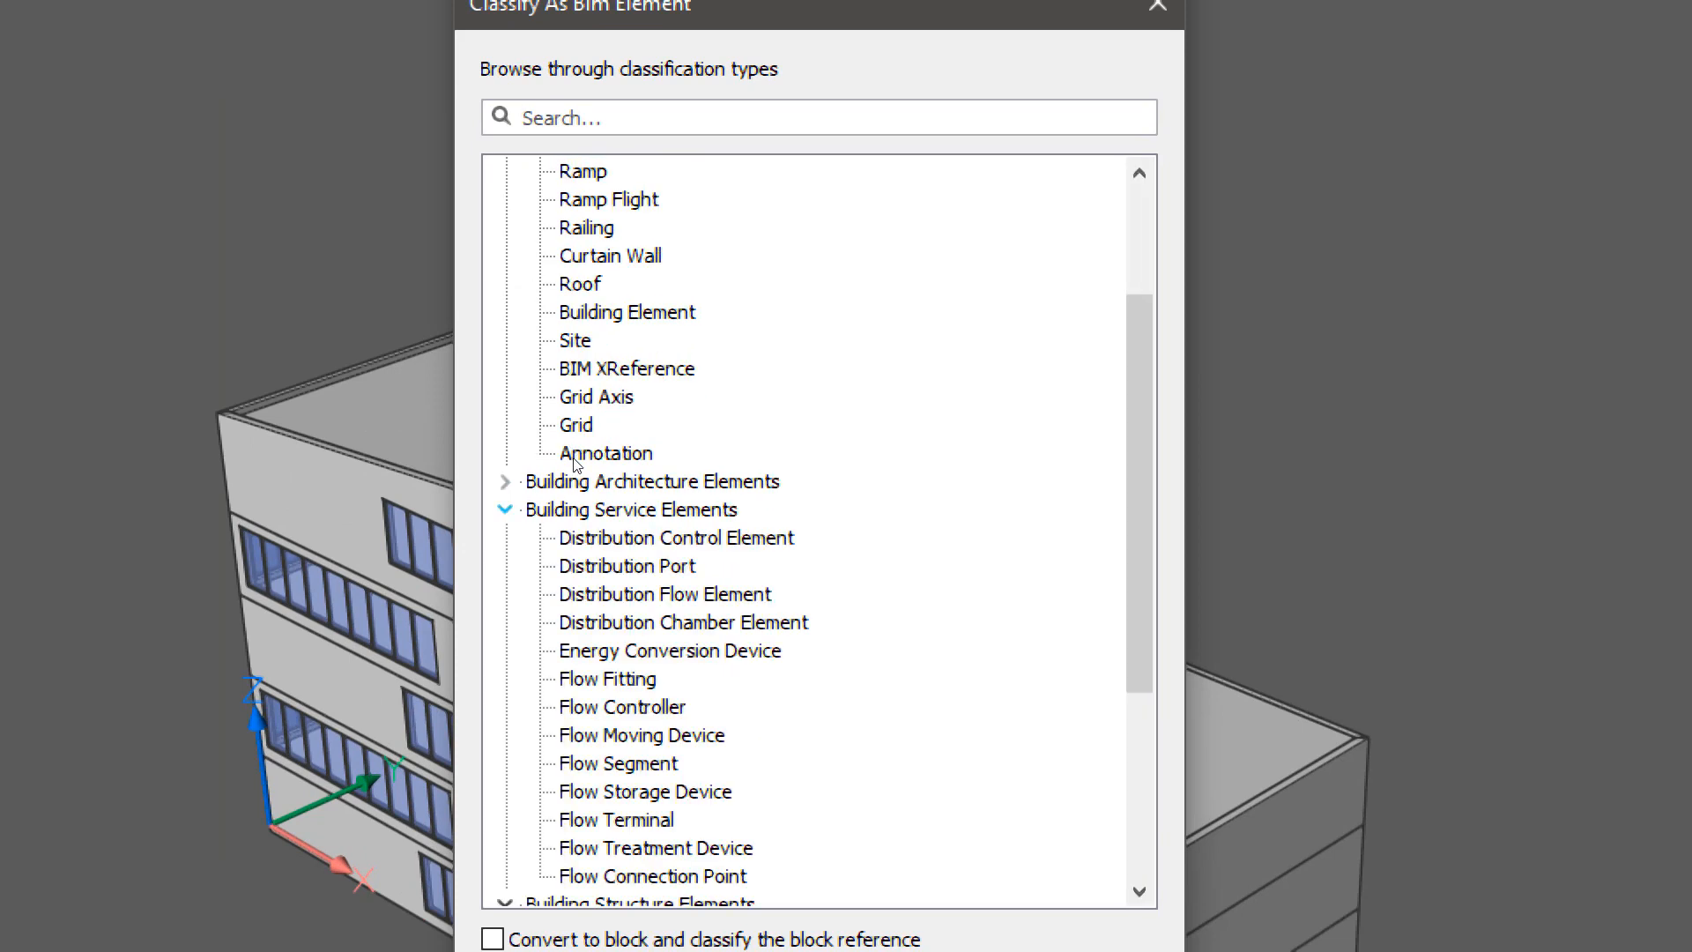
left_click(505, 481)
scroll(793, 542, "down", 6)
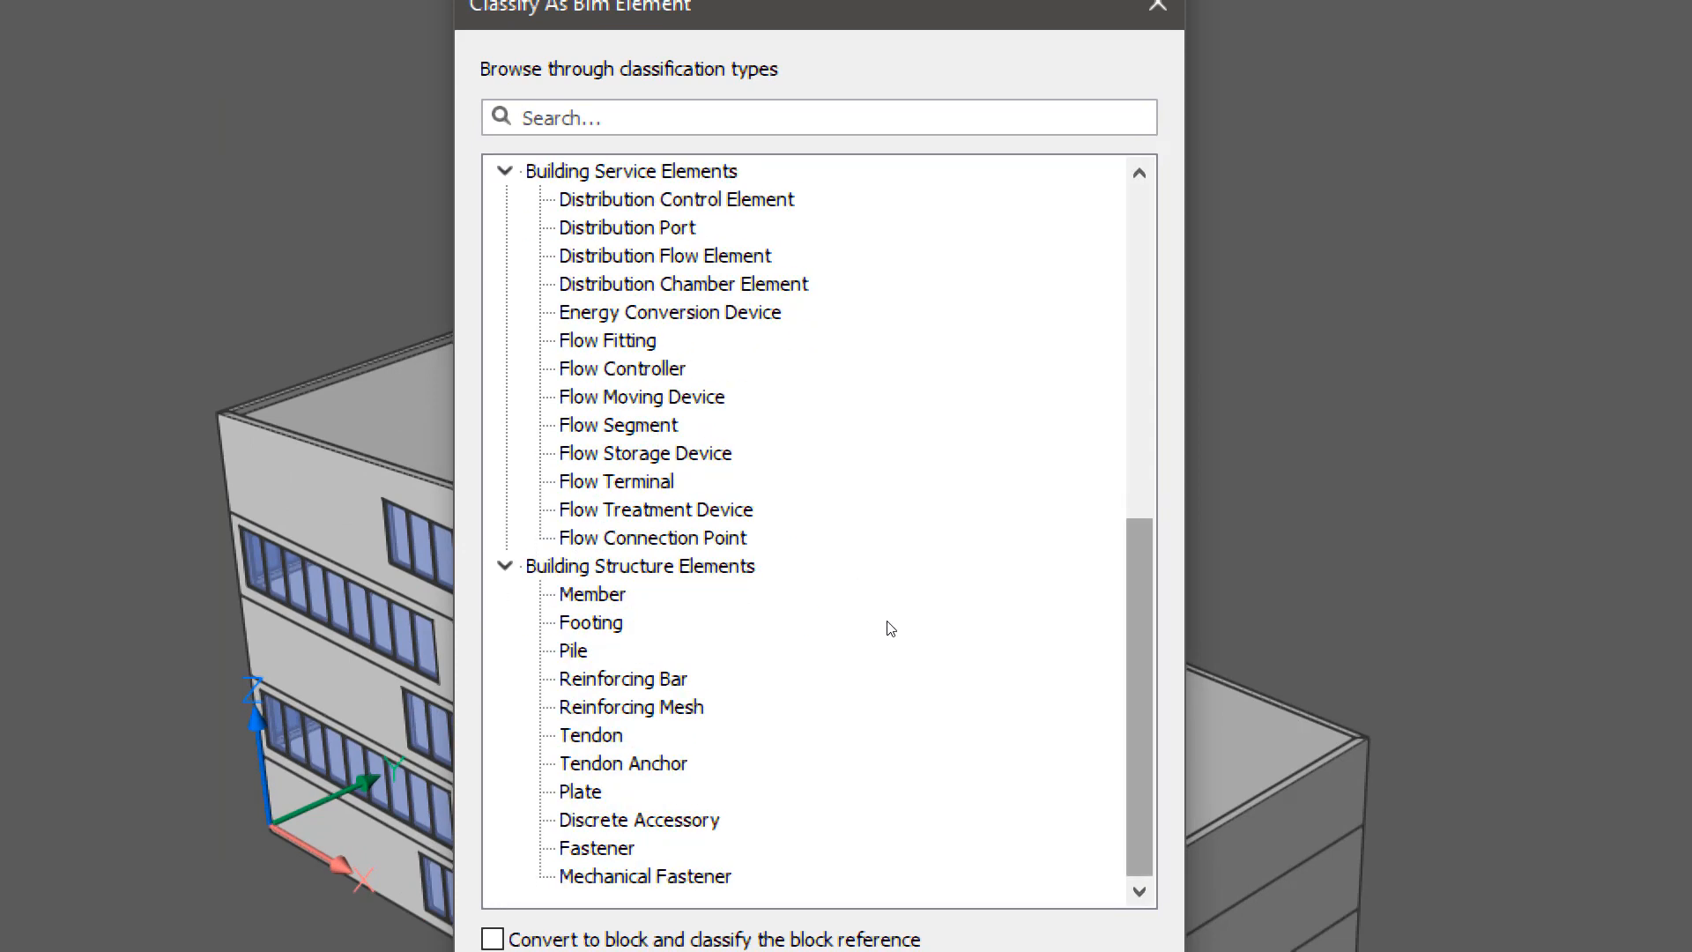
scroll(887, 582, "up", 2)
scroll(895, 630, "down", 2)
scroll(904, 606, "up", 1)
scroll(899, 529, "up", 7)
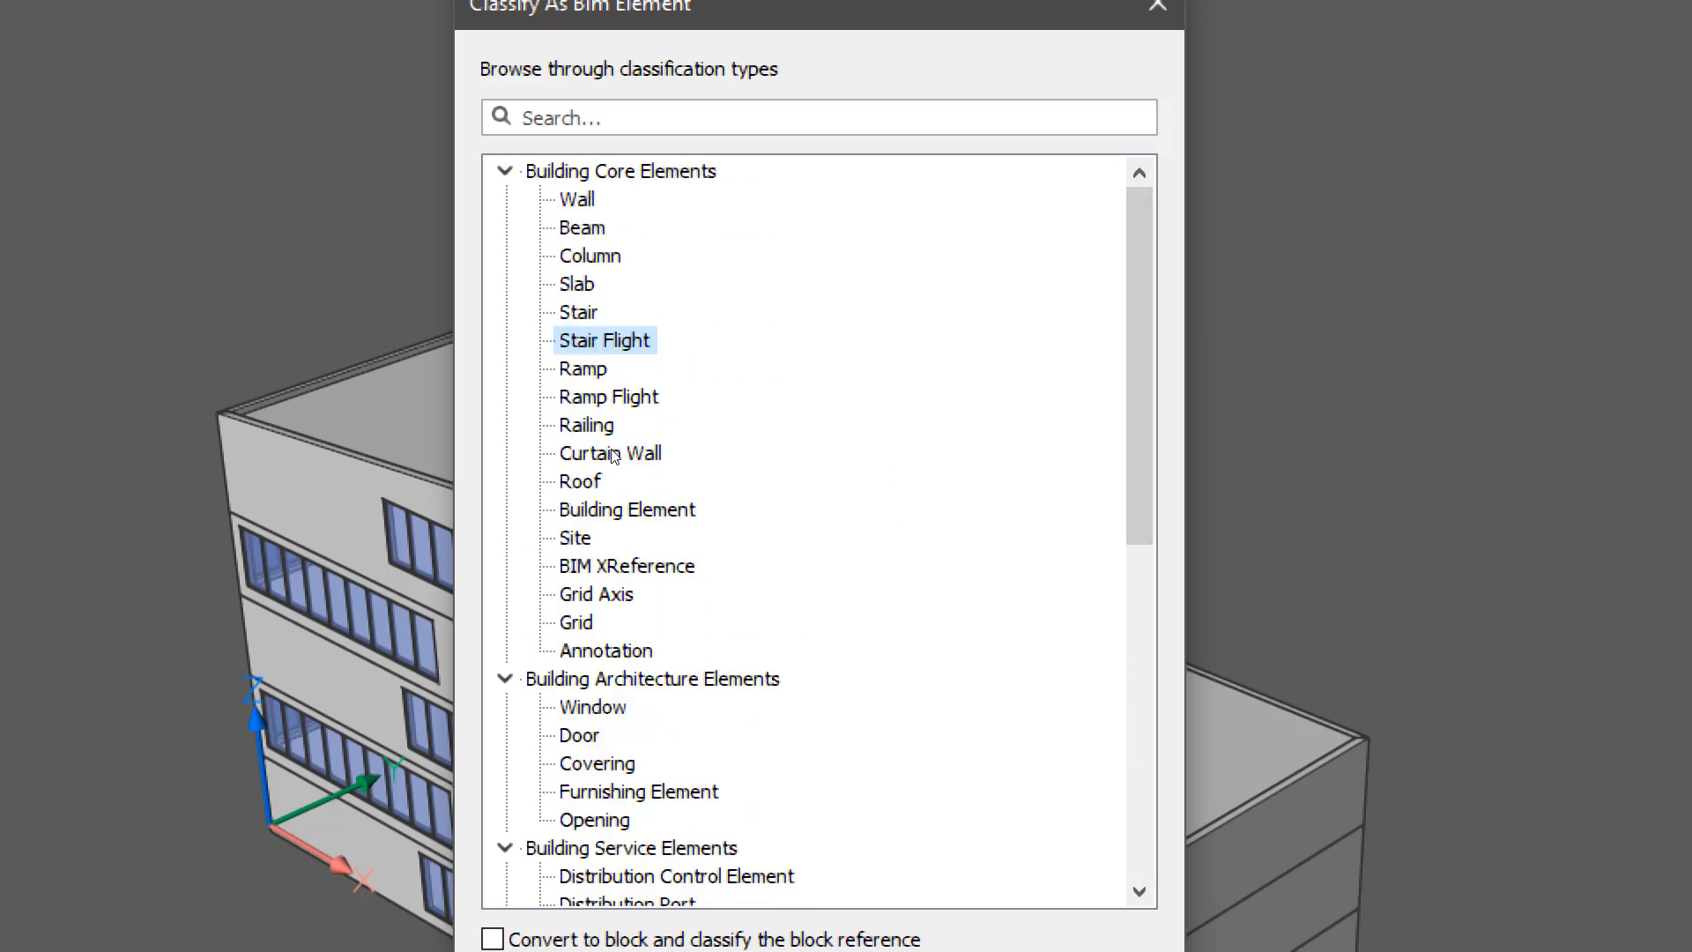
left_click(583, 481)
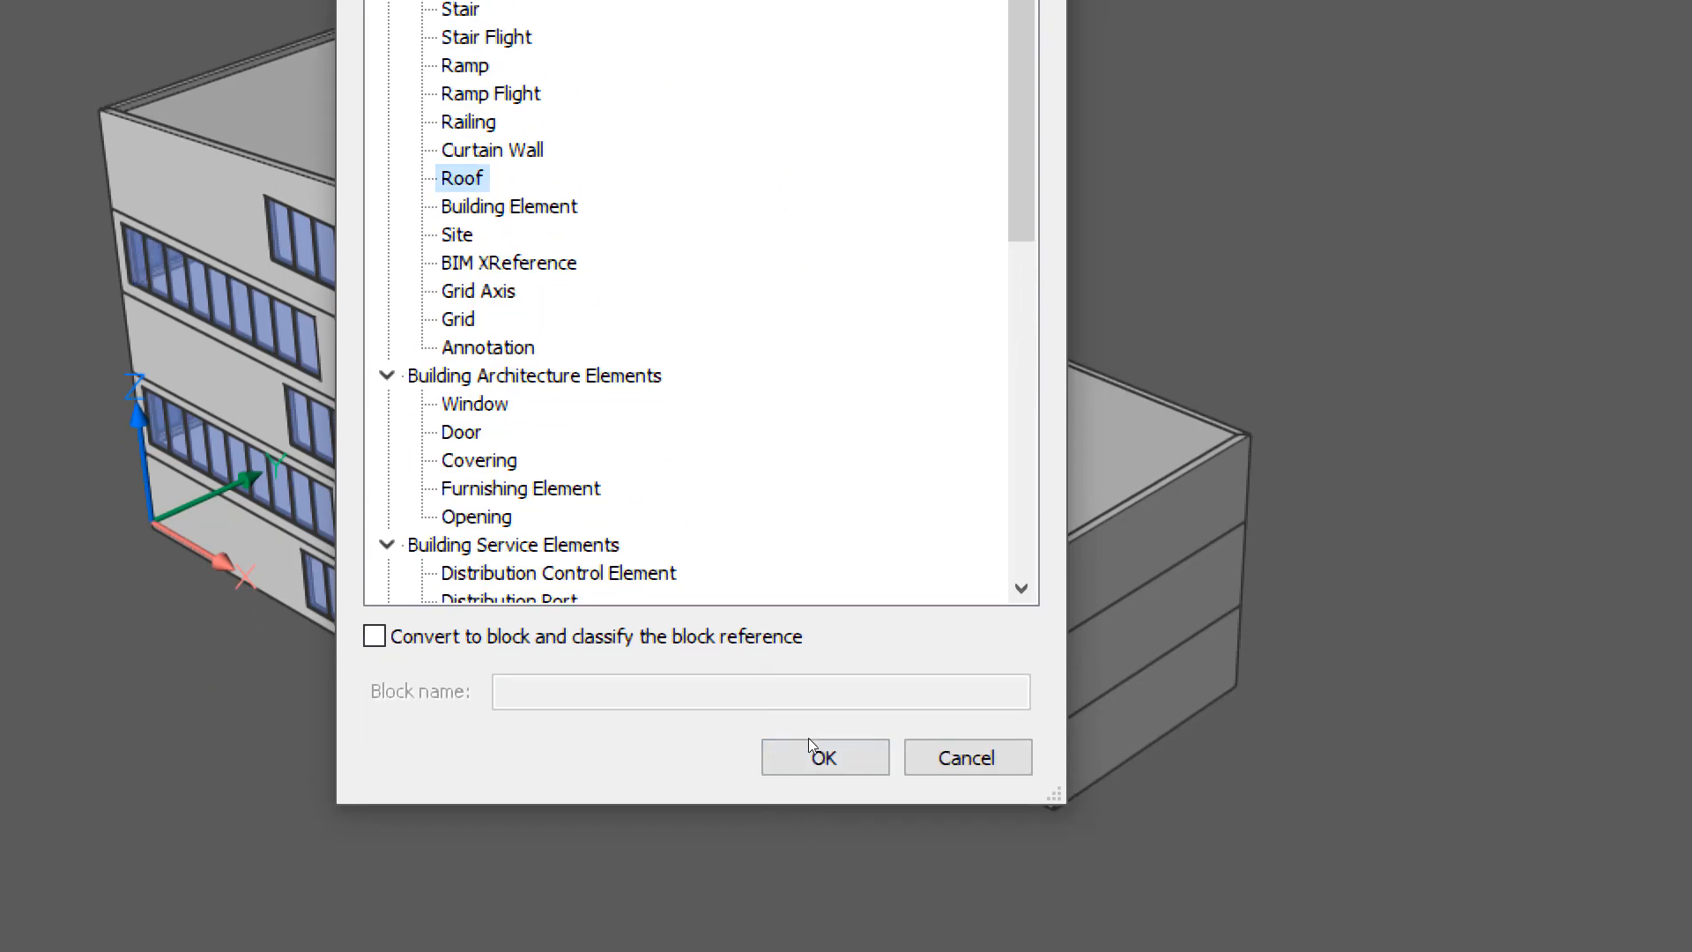
left_click(798, 745)
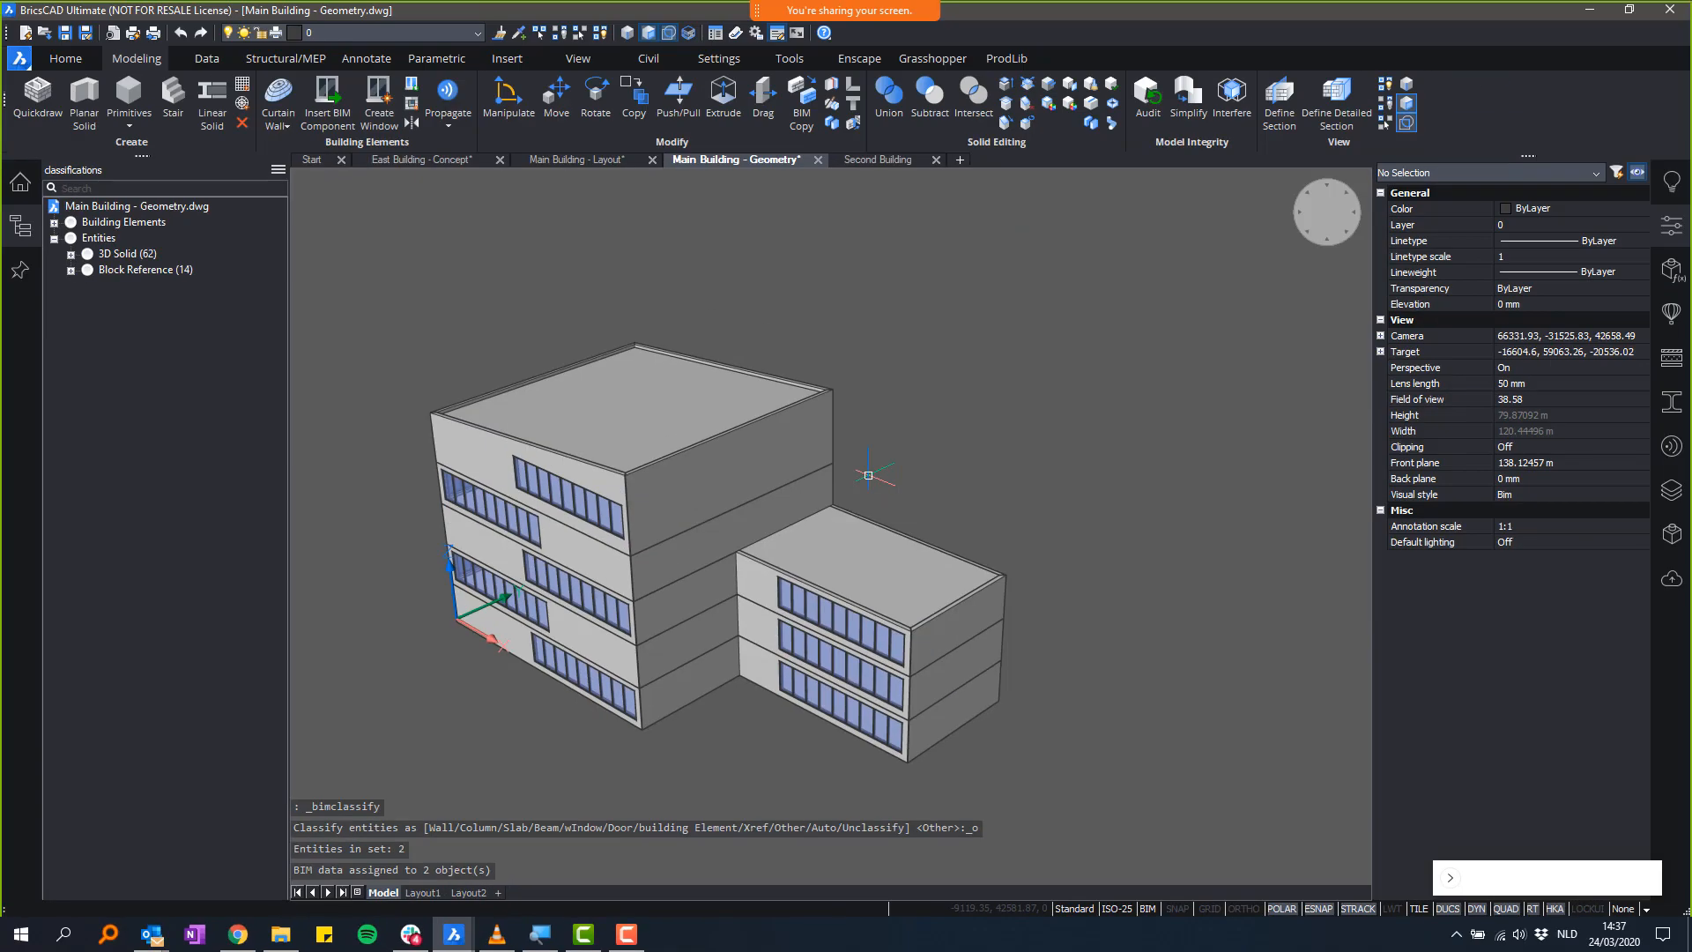
- Inspect the BIM and quantity properties of the lower building's roof, and clear the selection
left_click(849, 535)
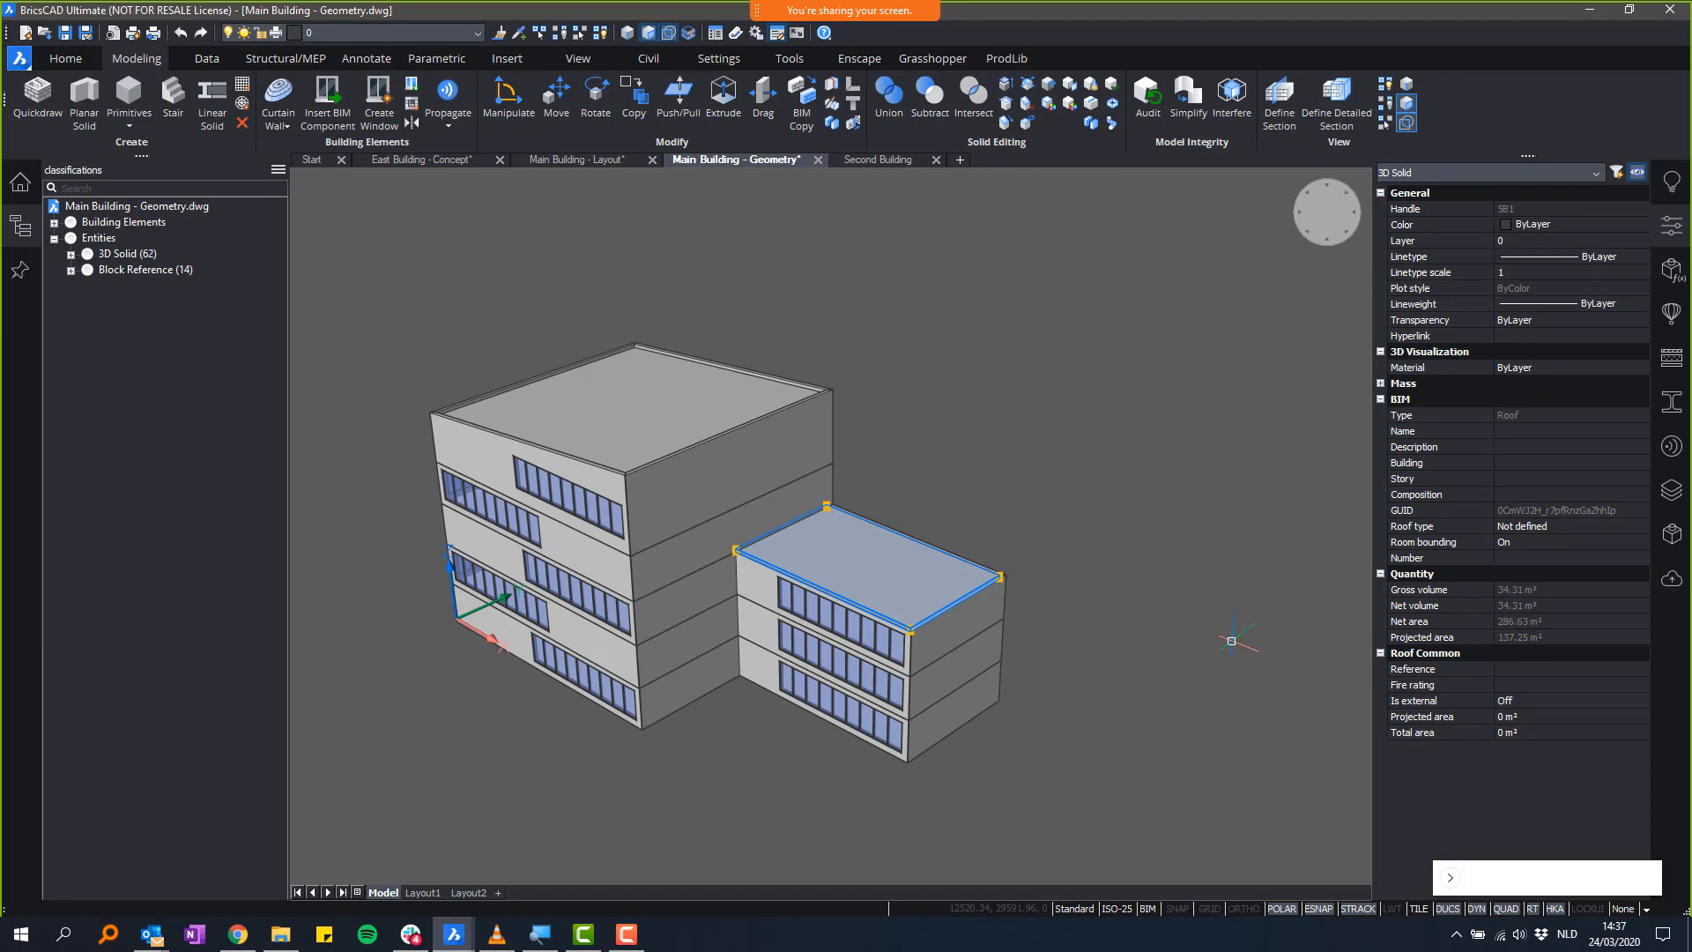
key("Escape")
middle_click_drag(1185, 564, 1209, 578, "shift")
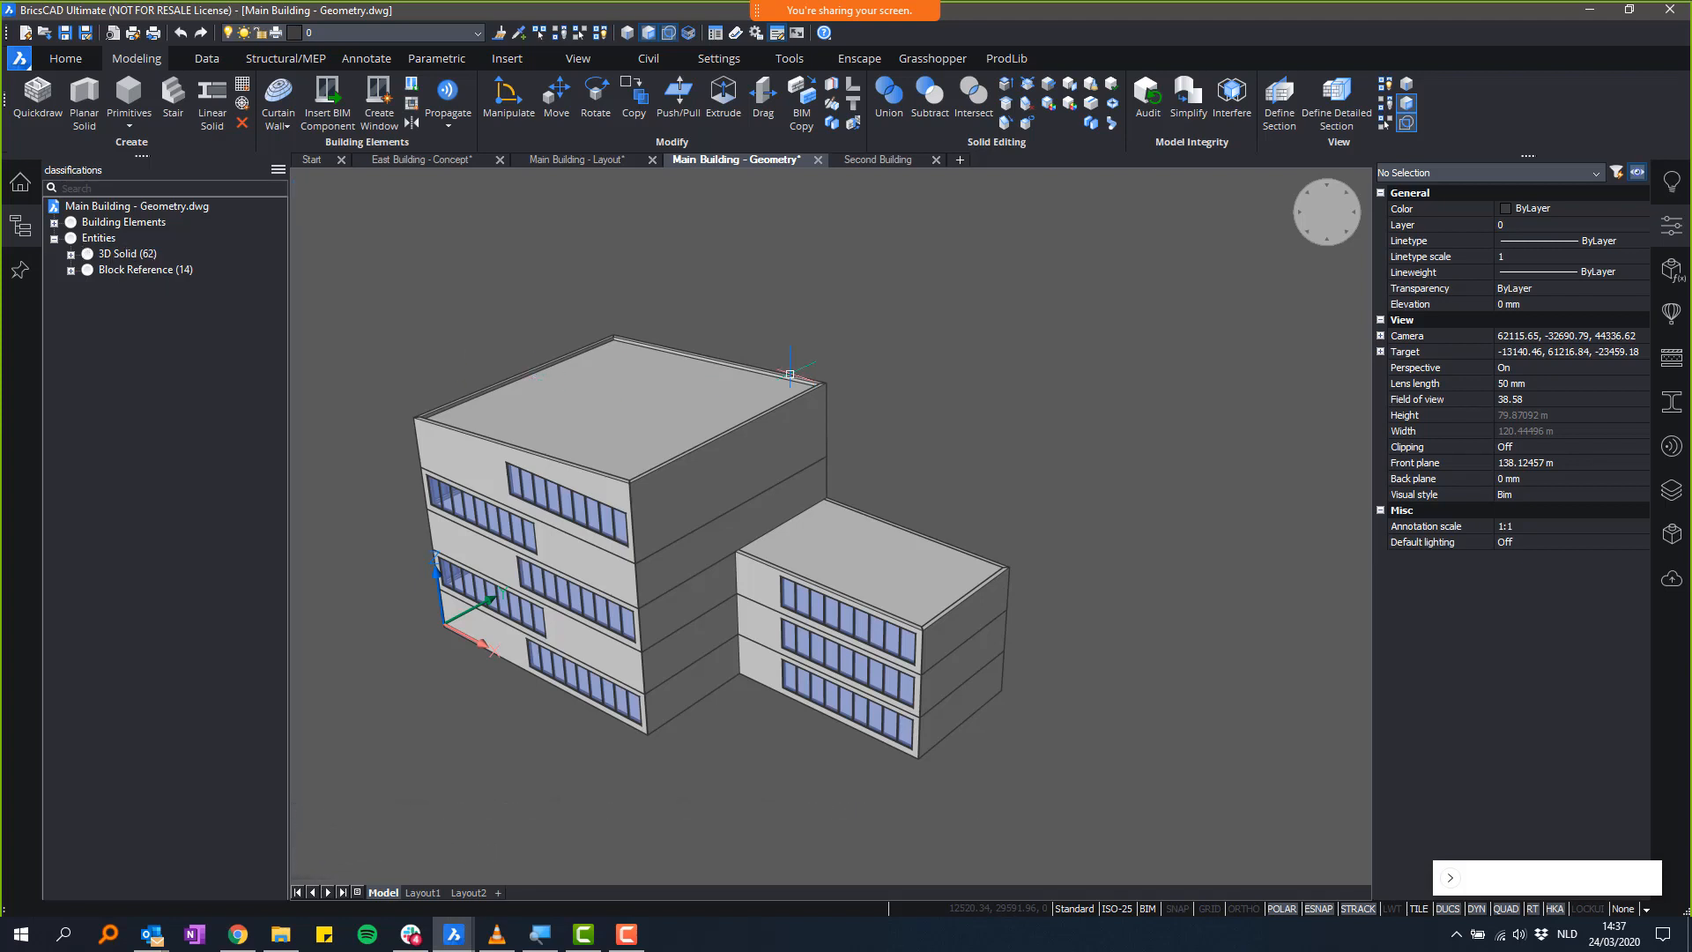
- Expand Building Elements in the structure tree, select its Roof group to check both roofs, and hide the properties
left_click(54, 222)
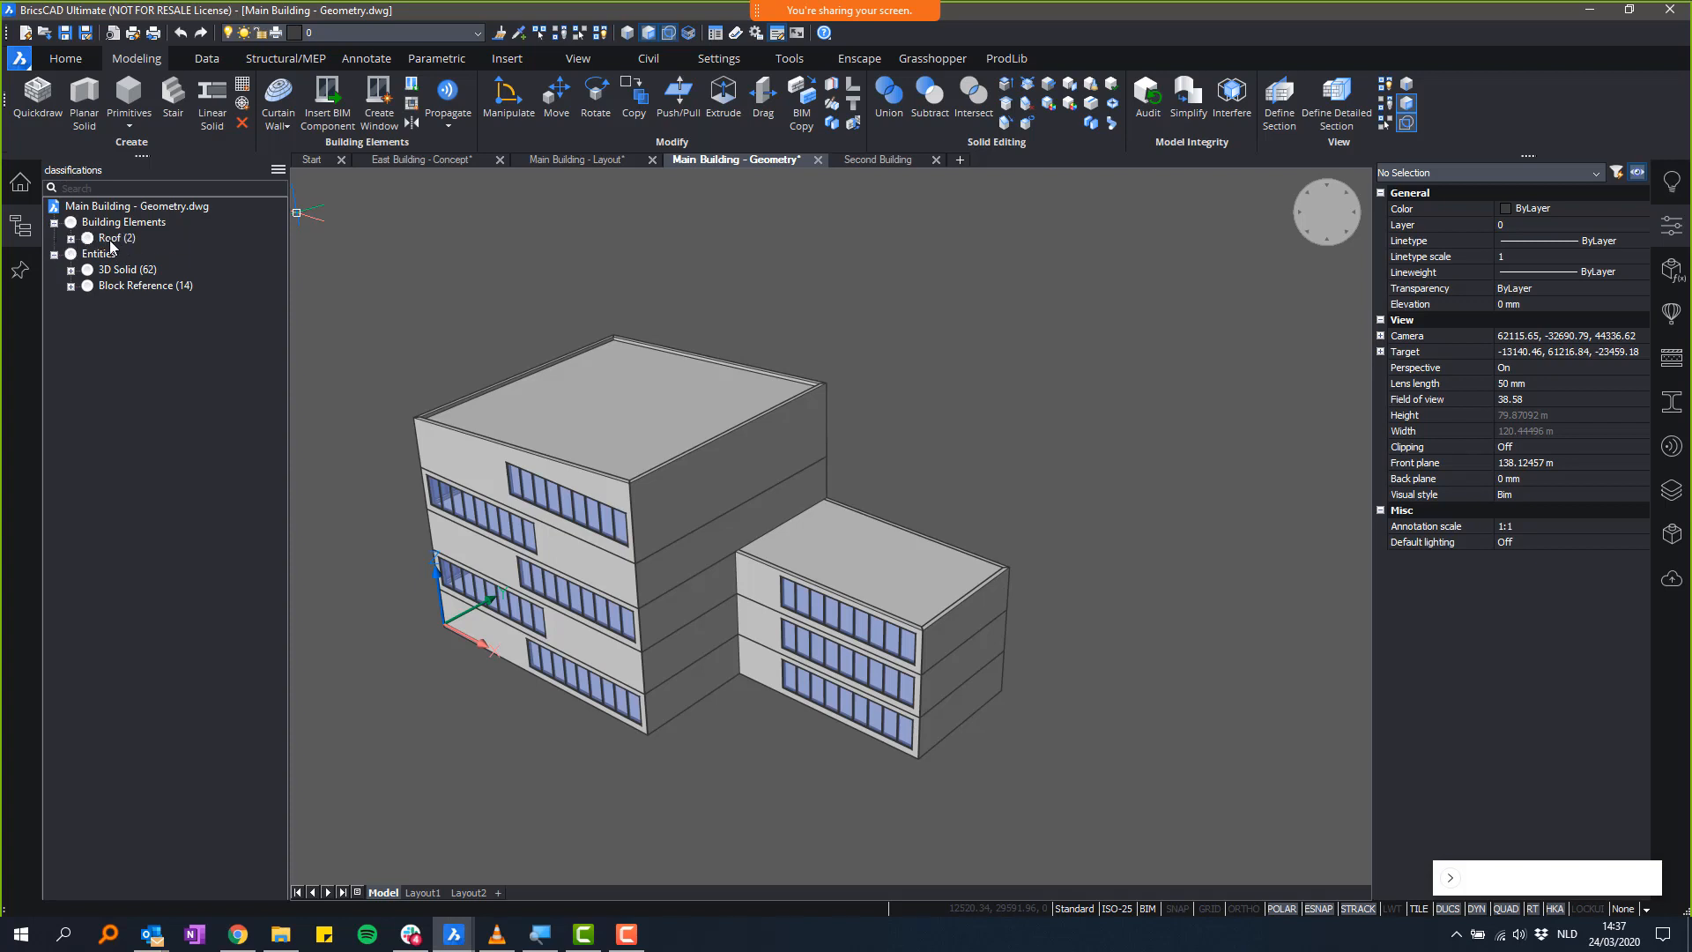
left_click(115, 239)
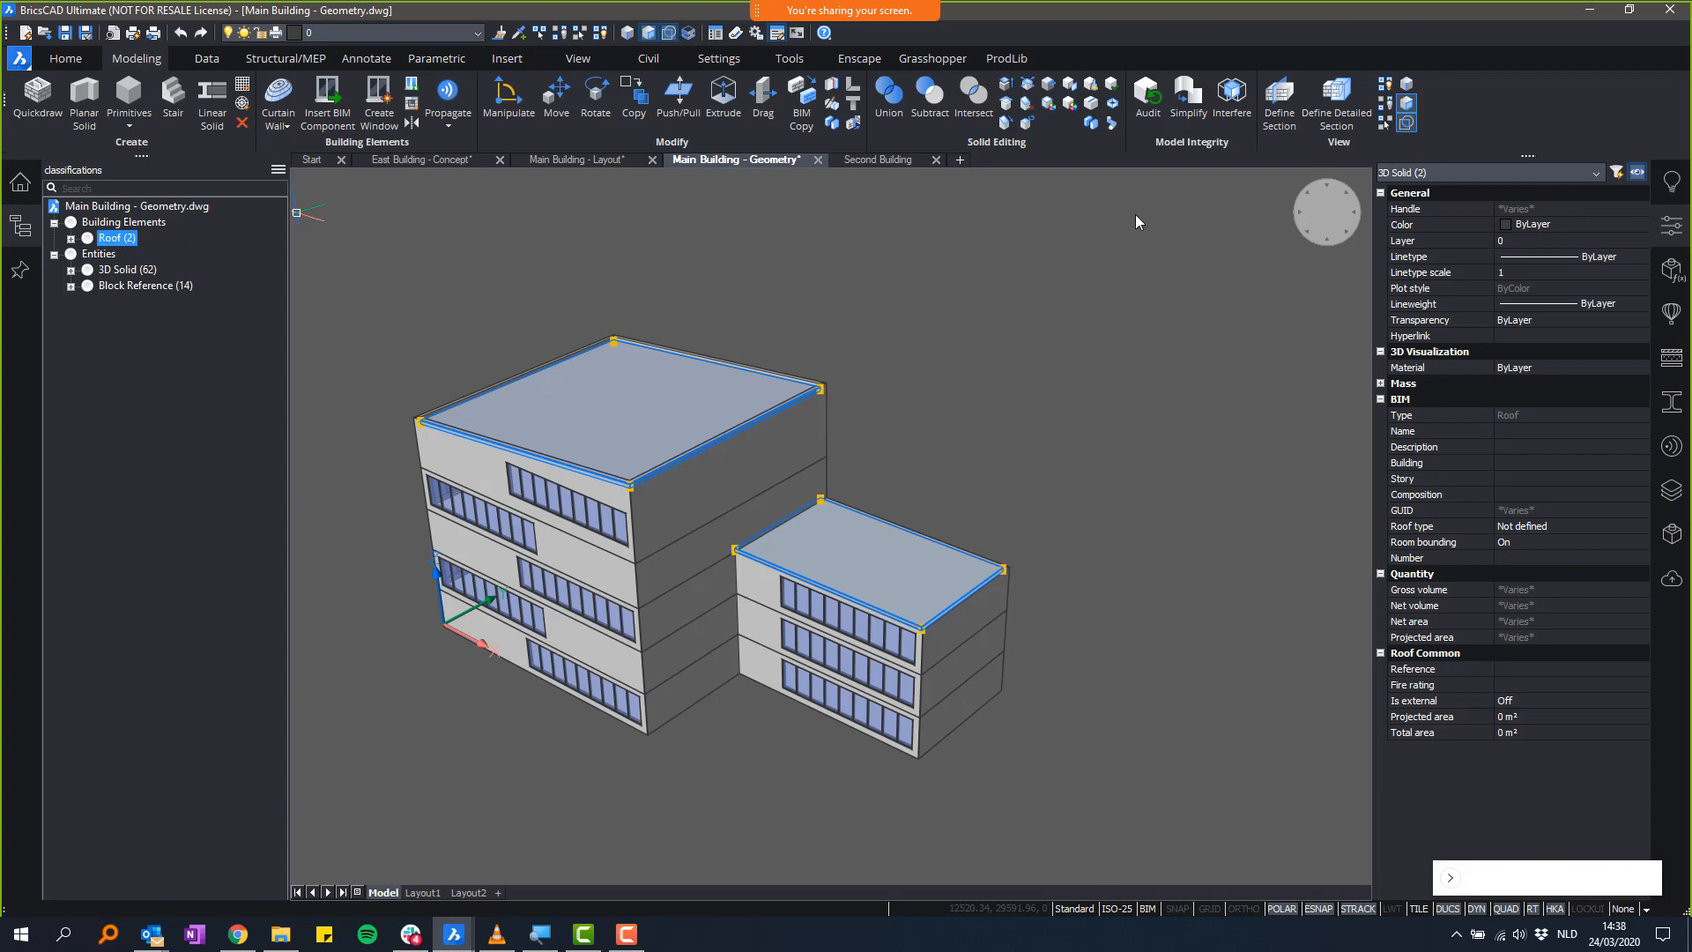
key("Escape")
left_click(1678, 223)
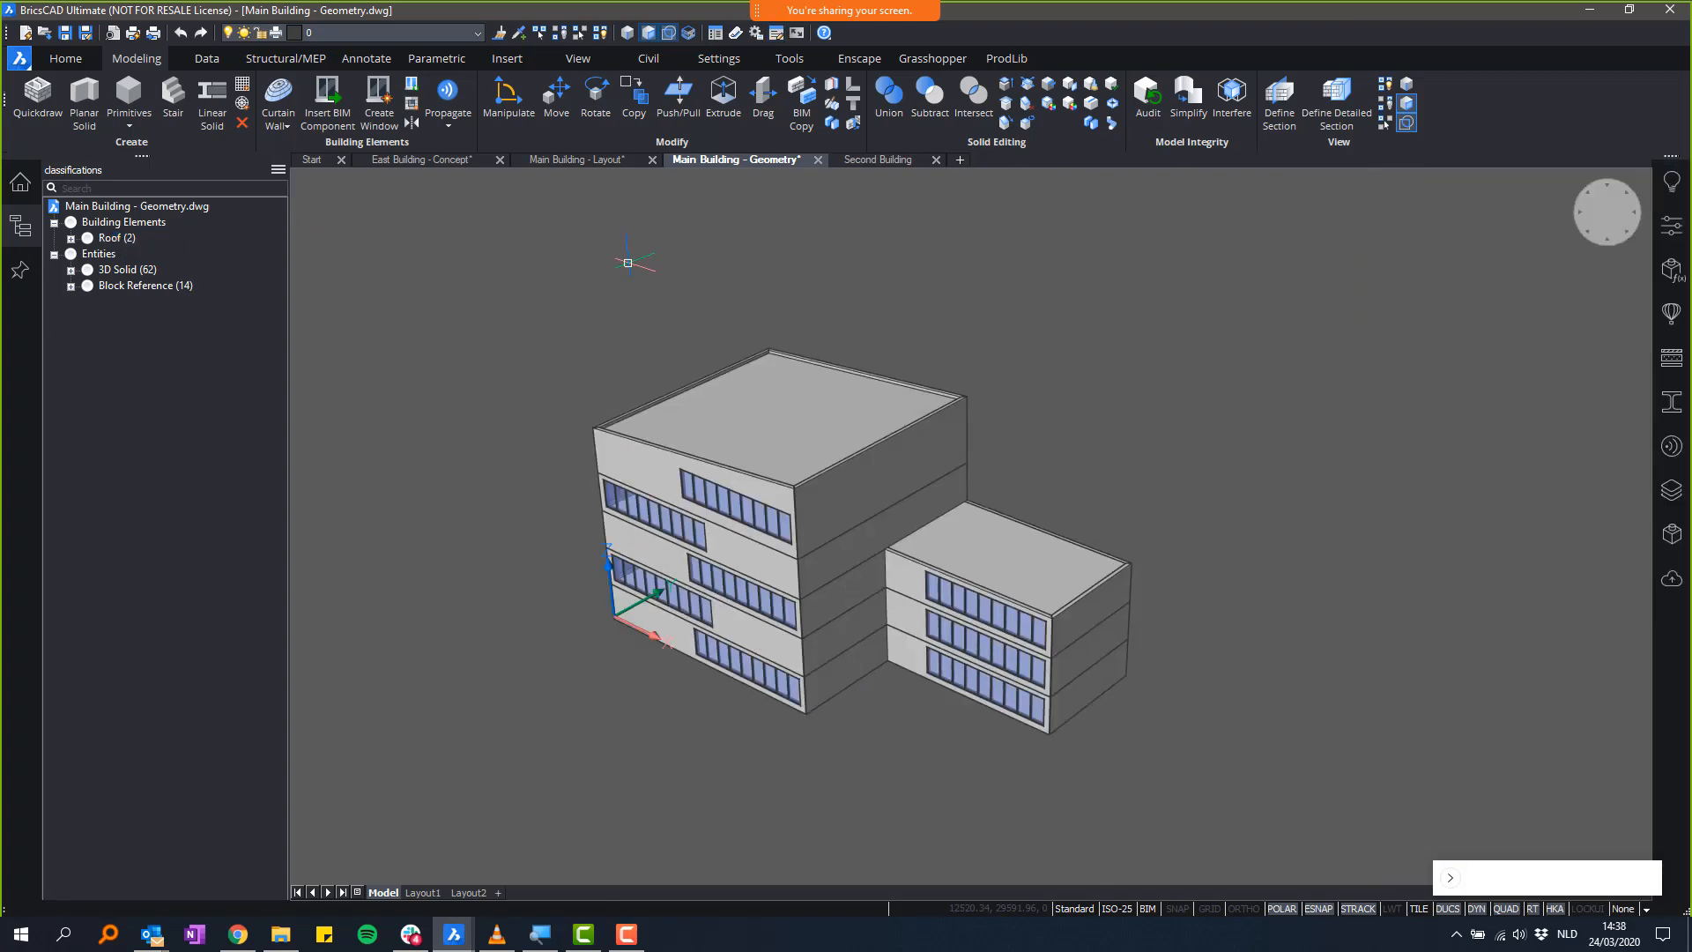
- Run Bimify Advanced on the entire drawing, including classification, profiles, buildings, stories, rooms and external walls, and sections
left_click(220, 60)
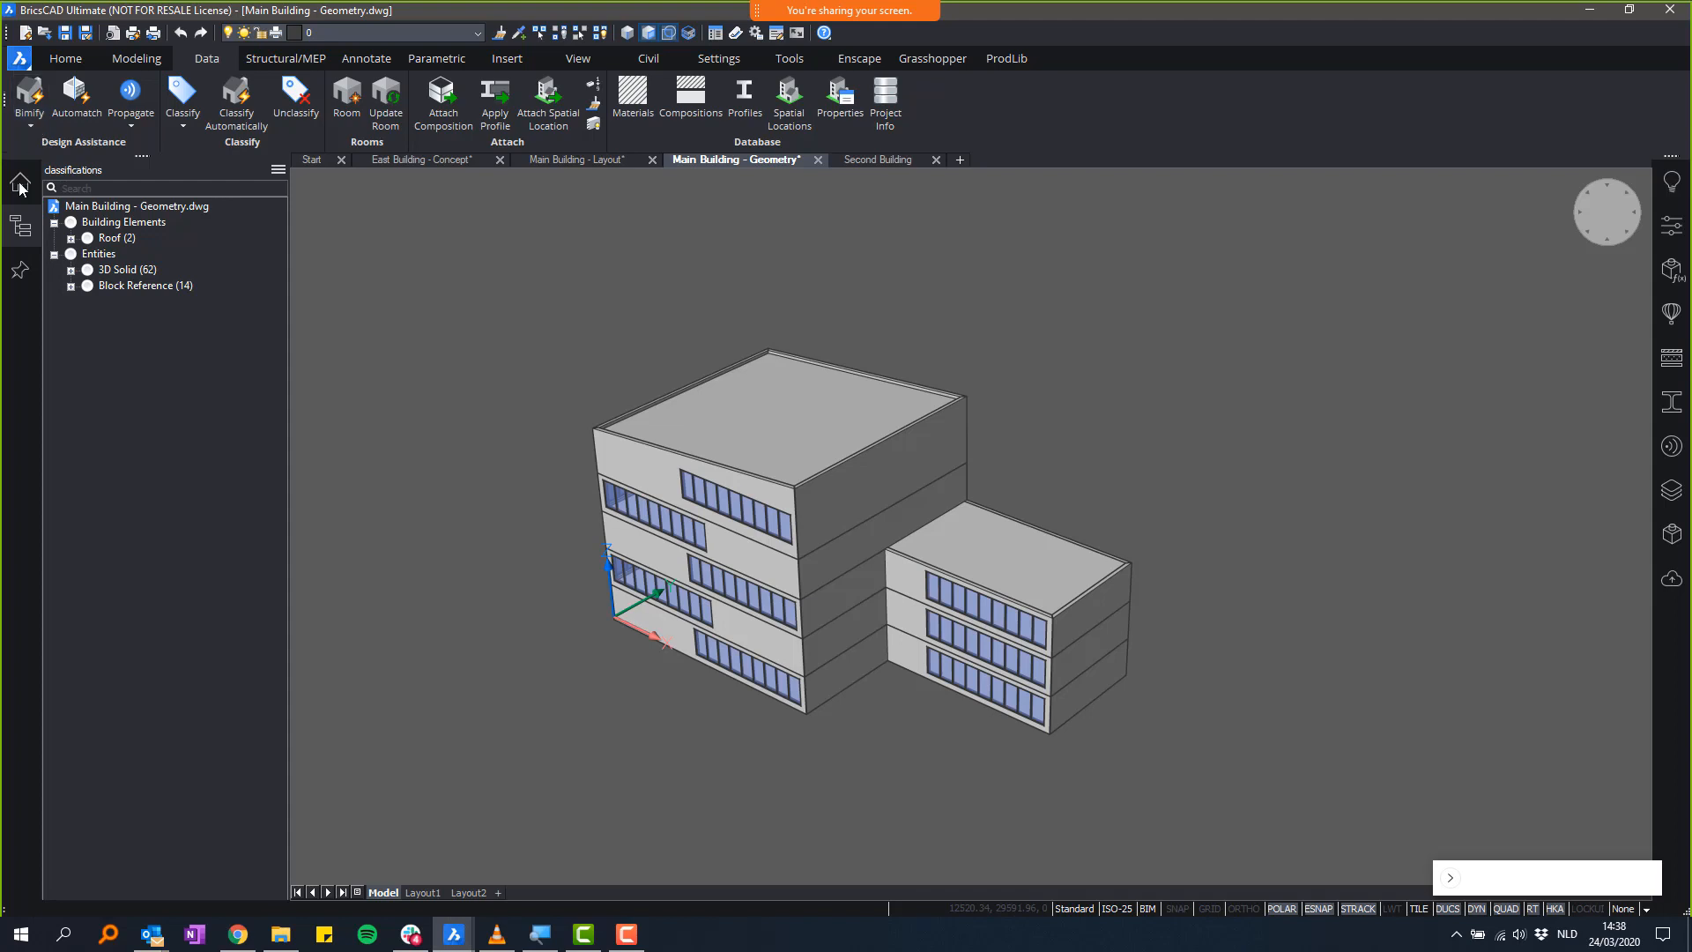
left_click(33, 127)
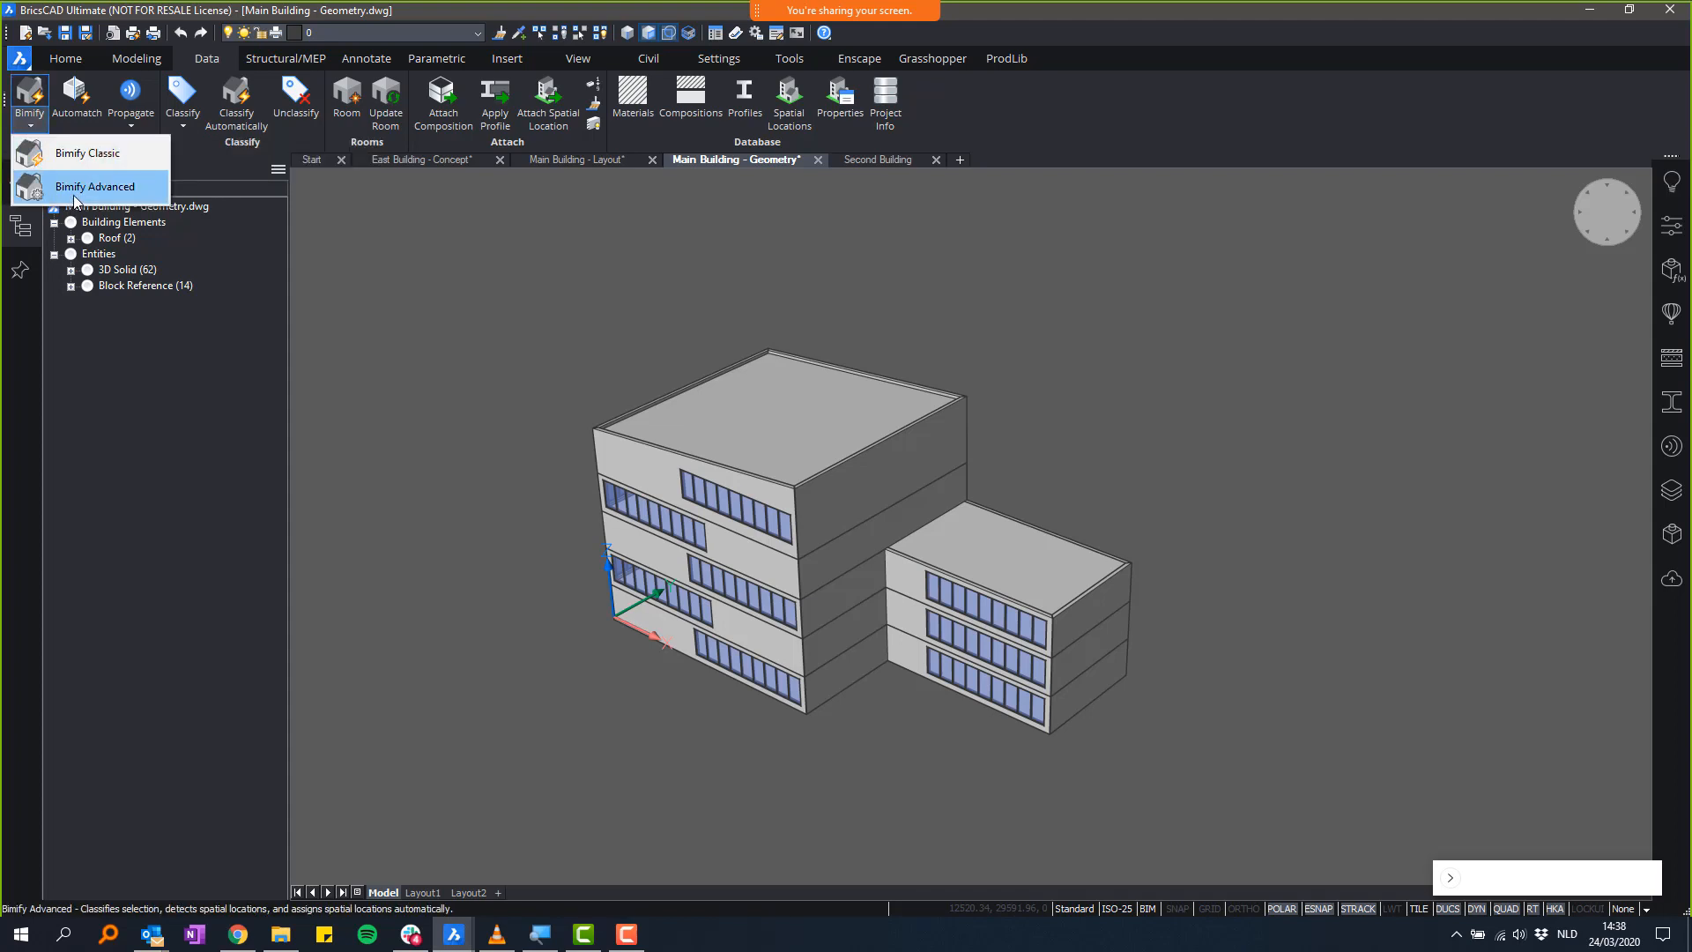
left_click(88, 185)
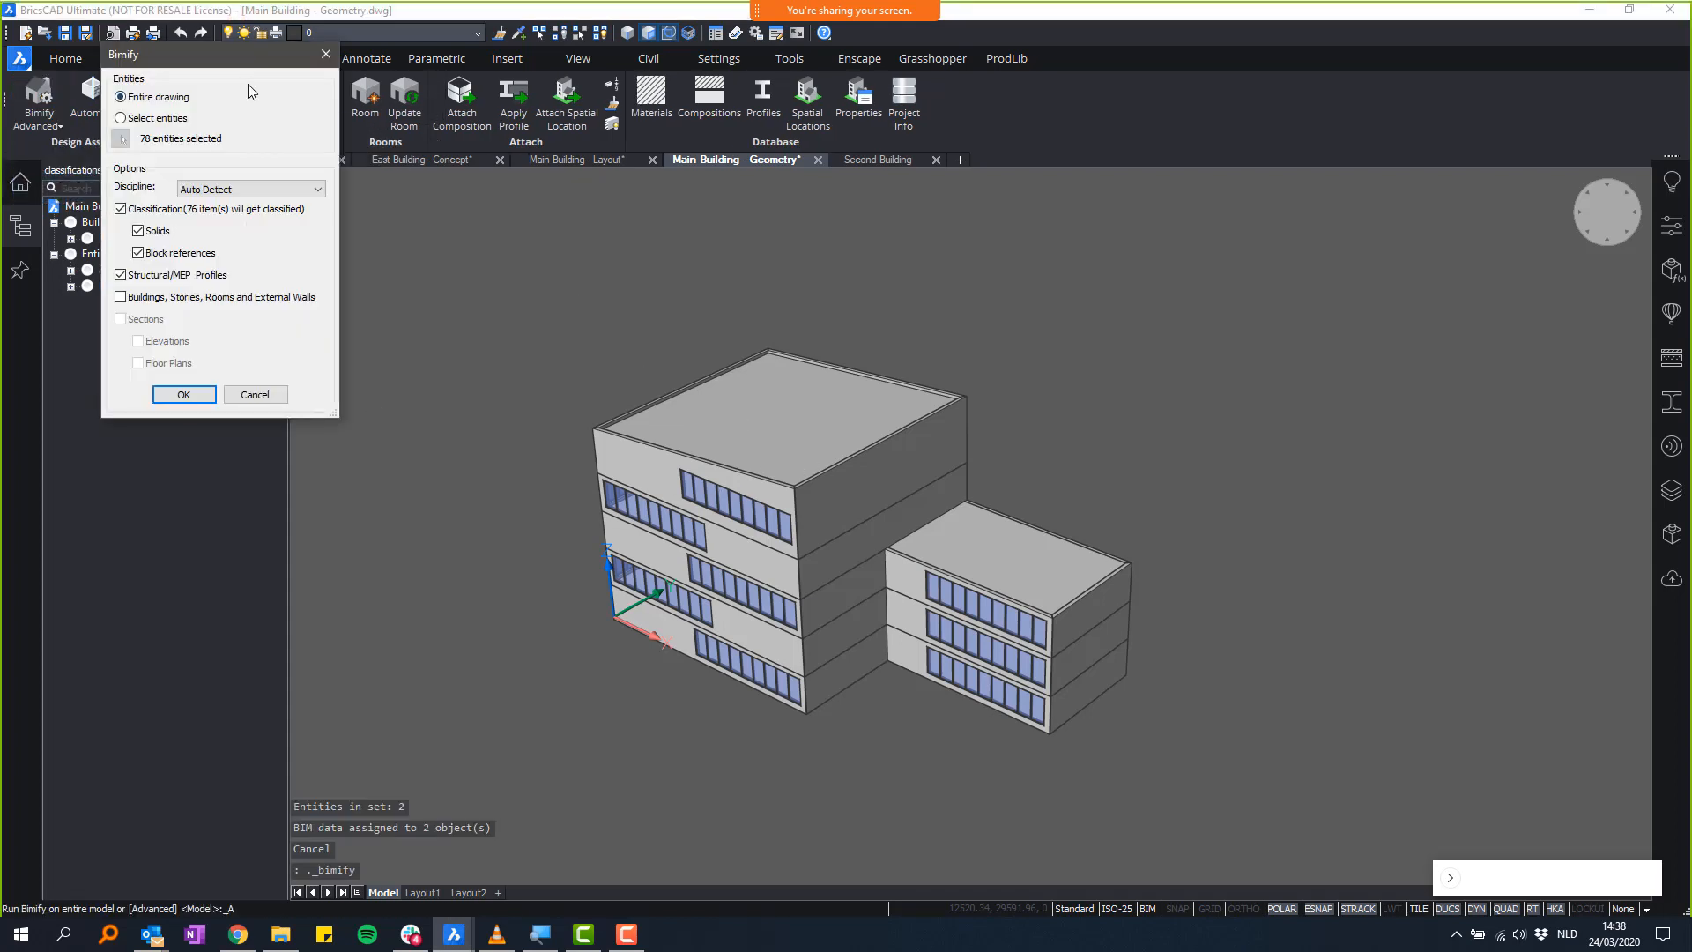
mouse_move(225, 60)
left_mouse_down()
mouse_move(757, 289)
mouse_move(819, 295)
mouse_move(820, 364)
left_mouse_up()
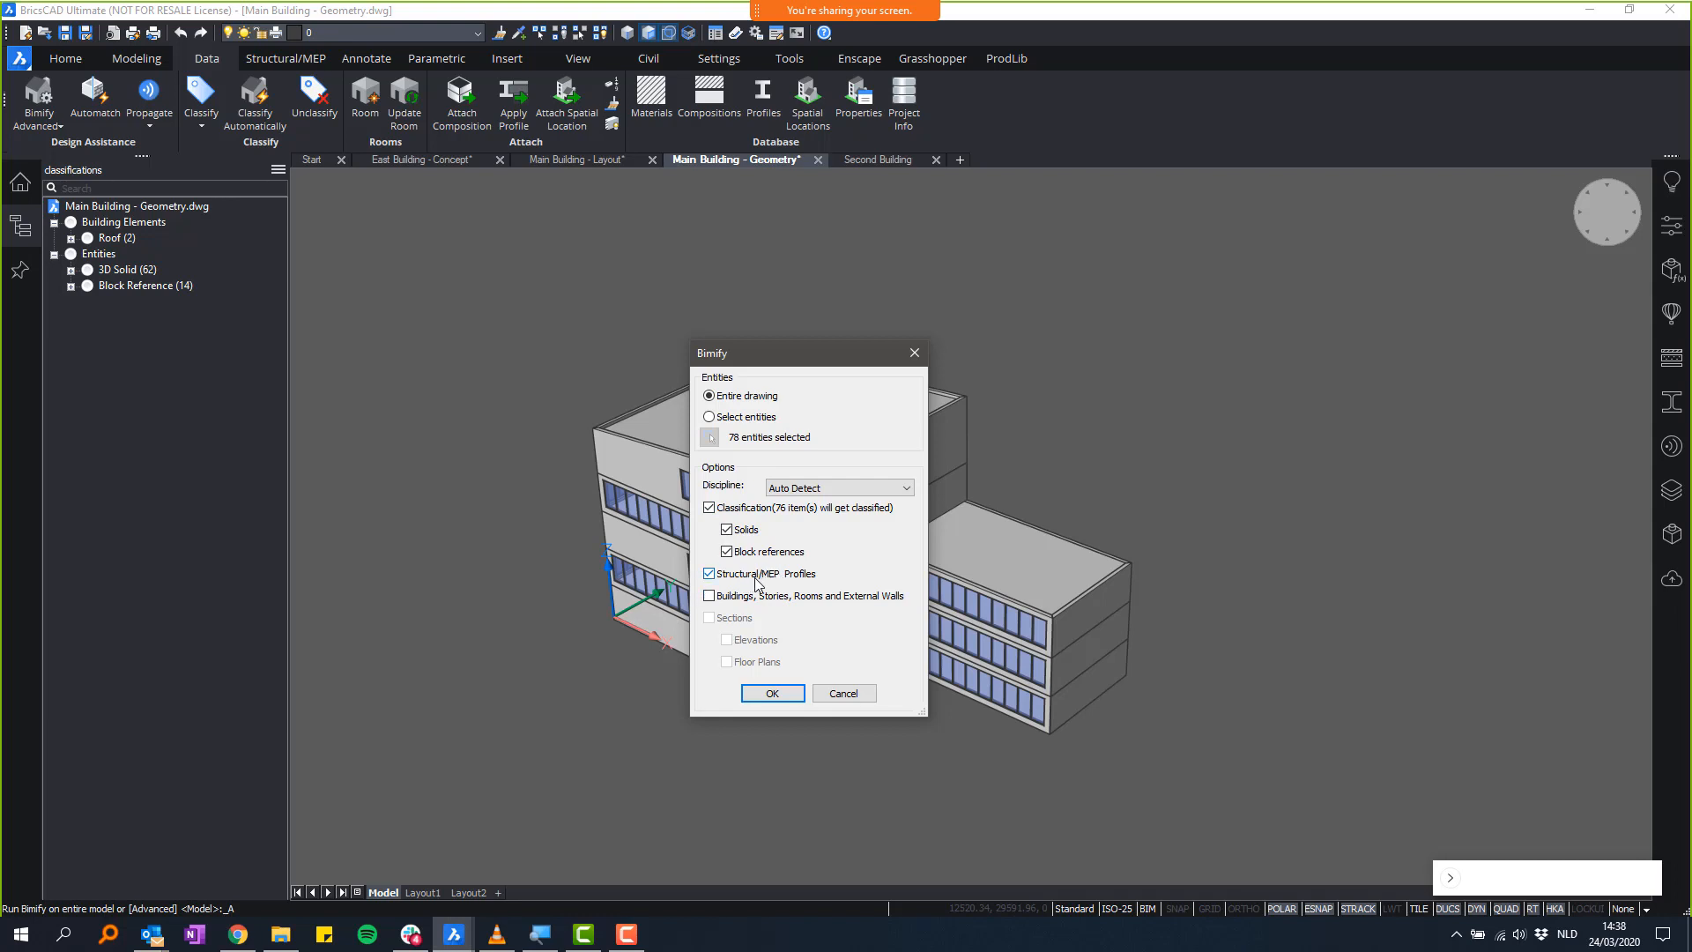
left_click(710, 598)
left_click(710, 617)
left_click(772, 694)
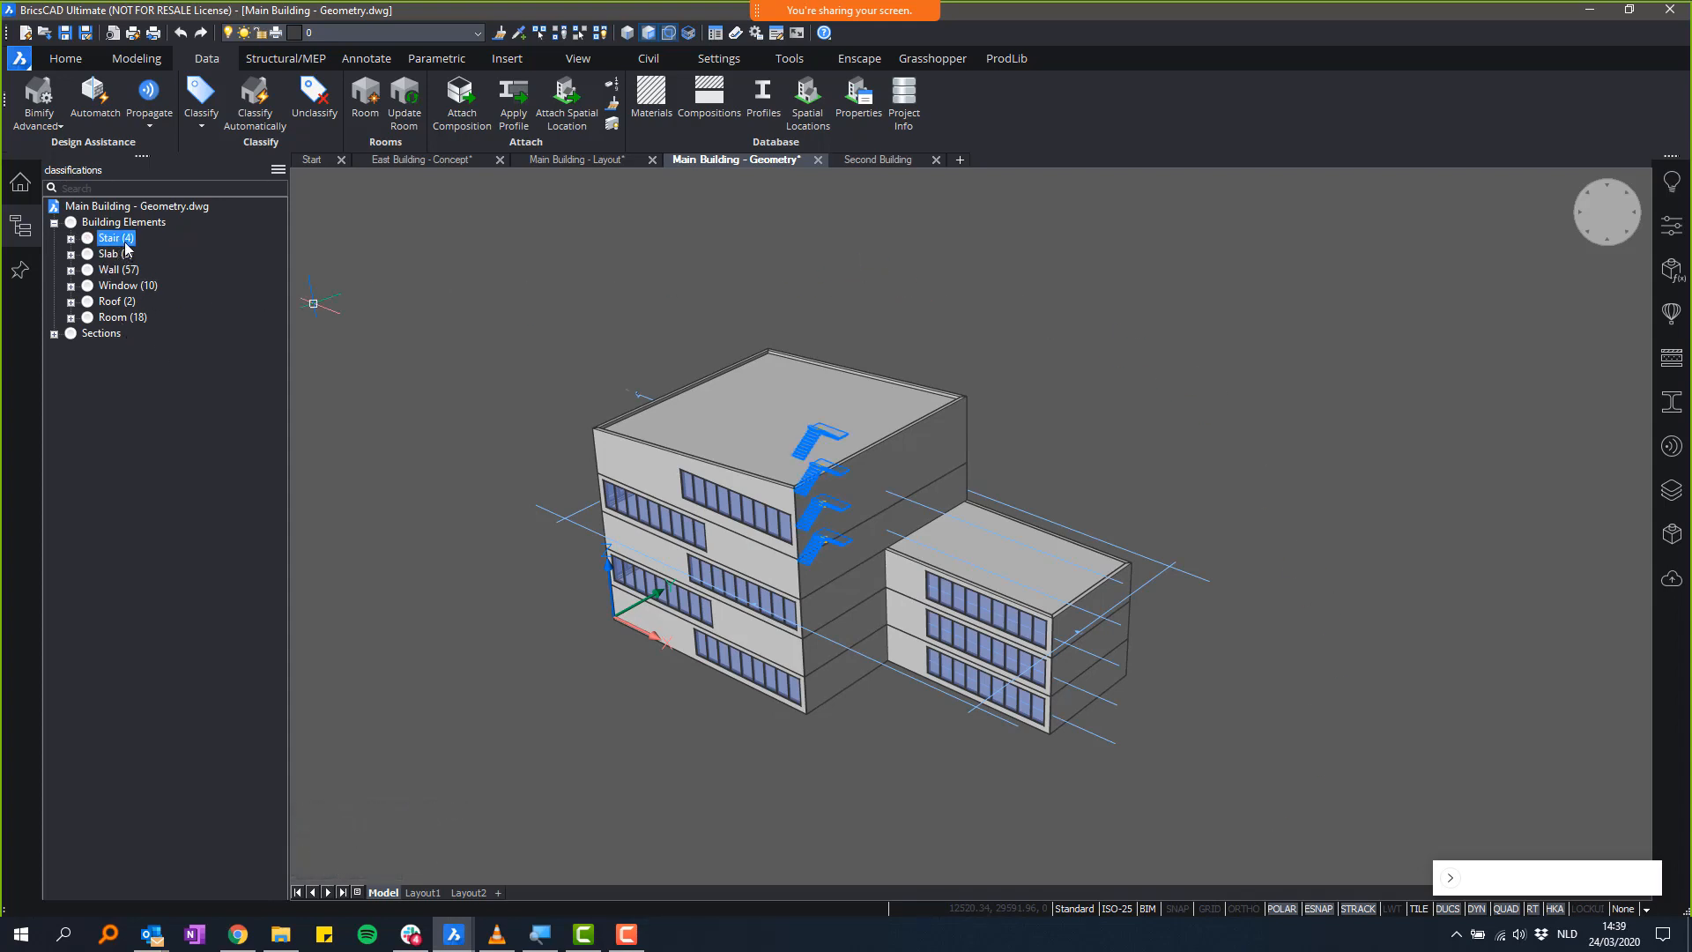
- Check the Slab and Wall groups in the structure tree, isolate the walls to inspect them, and unisolate all objects
key("Down")
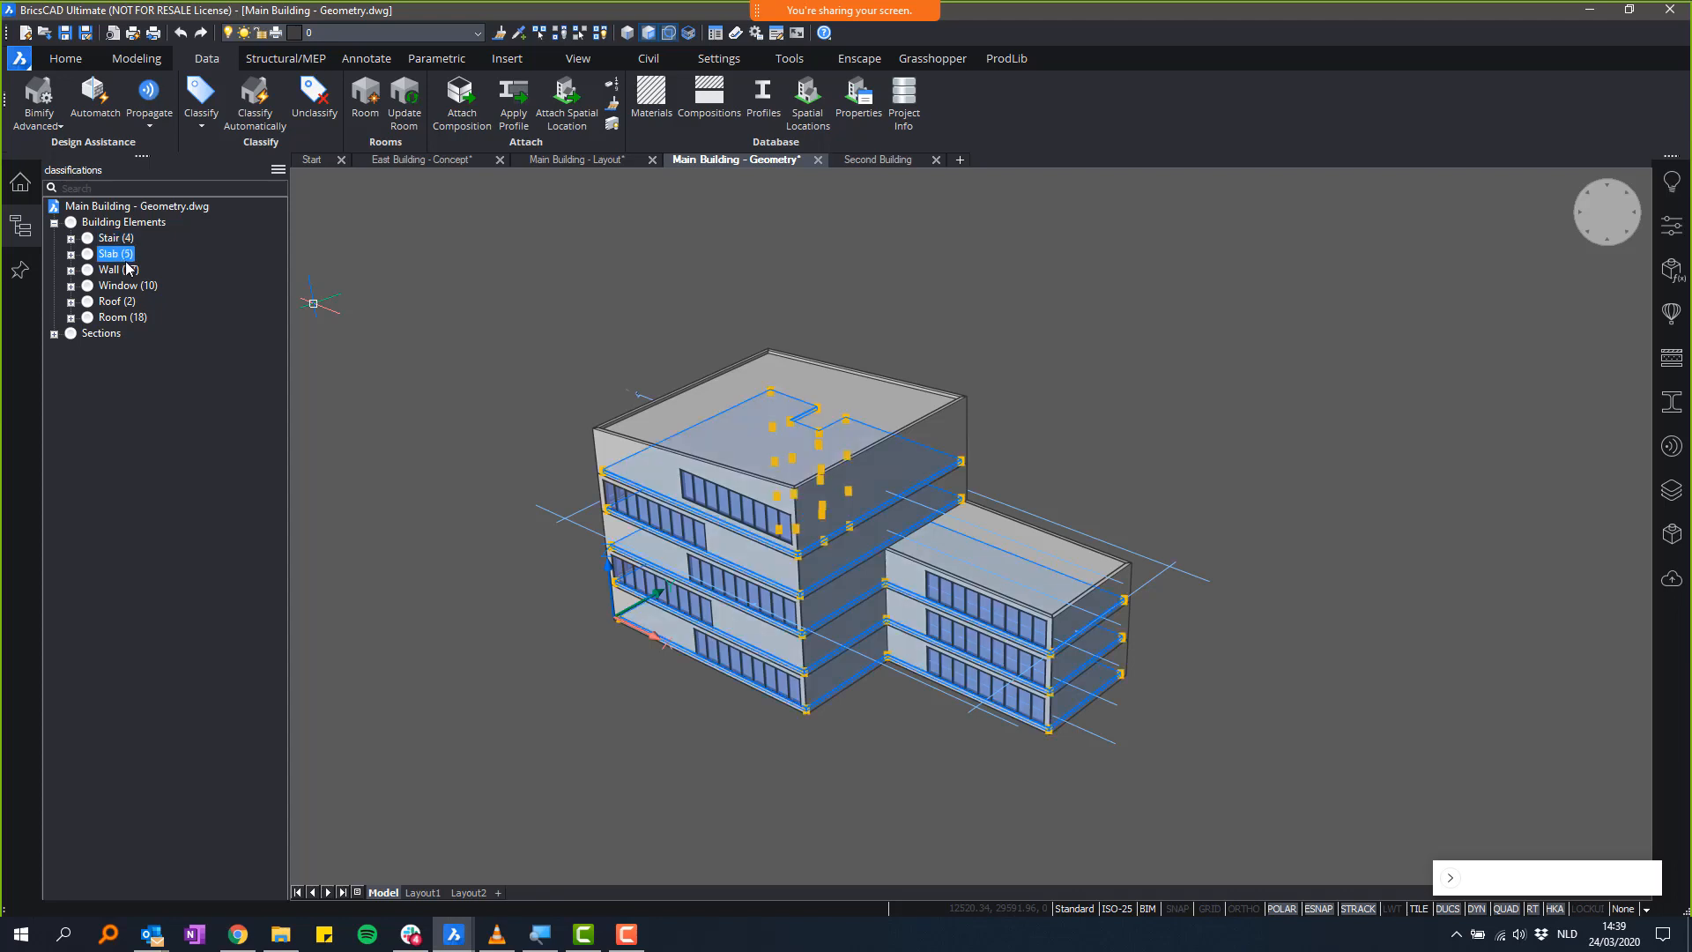
key("Down")
right_click(129, 274)
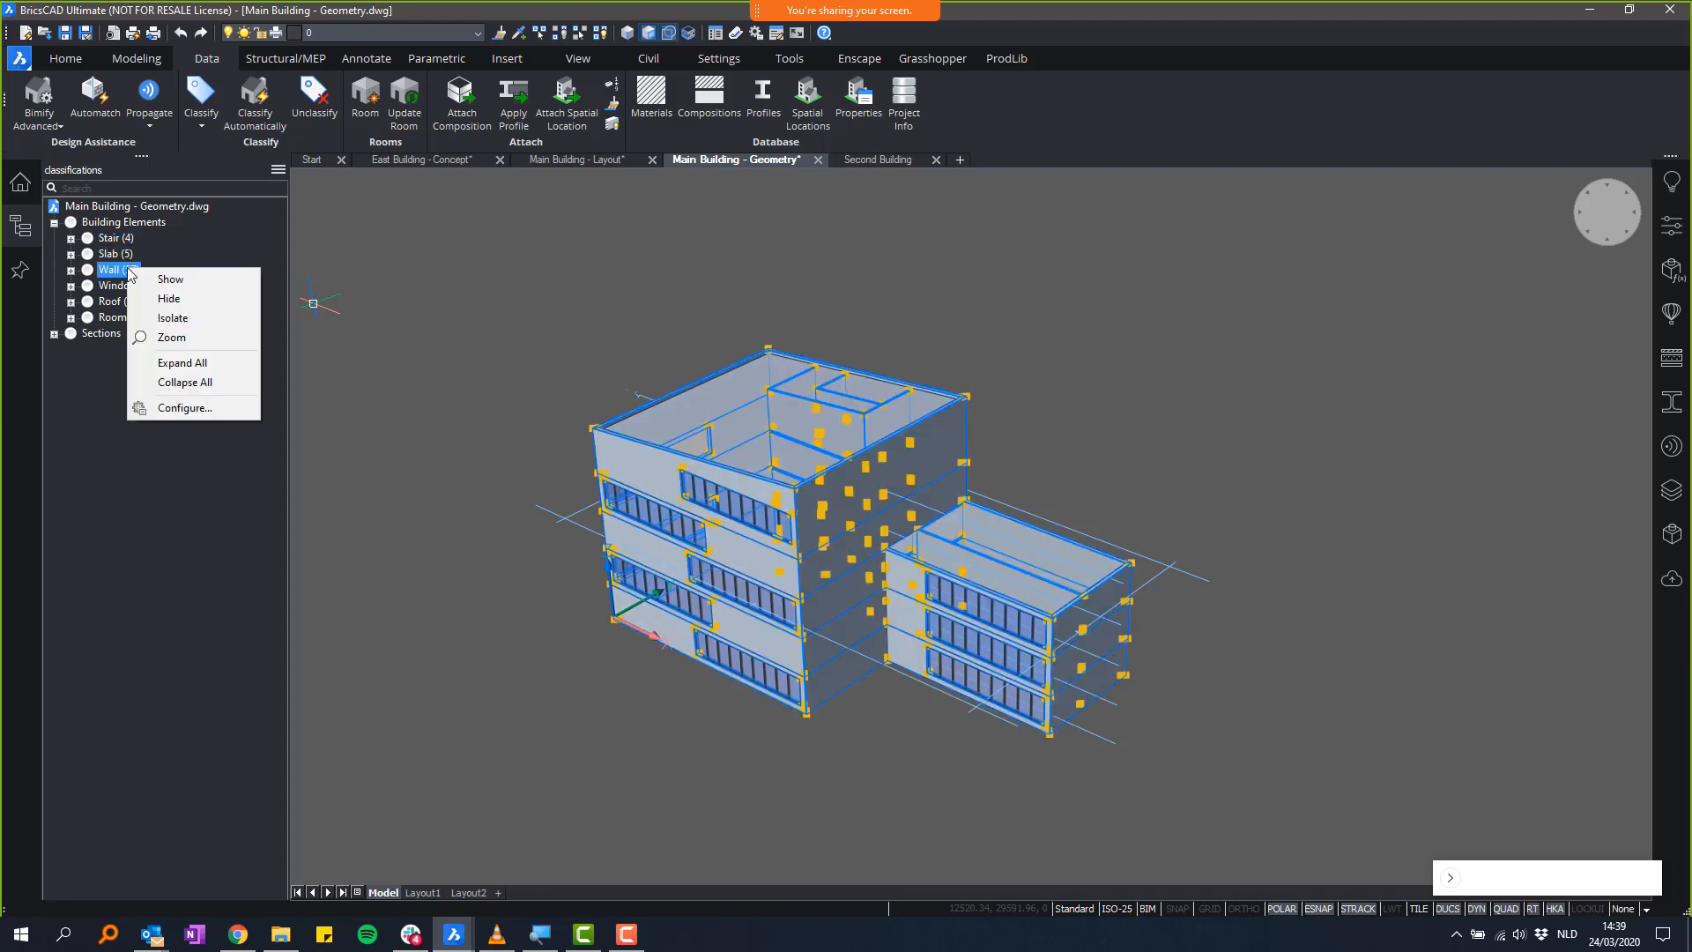
left_click(174, 318)
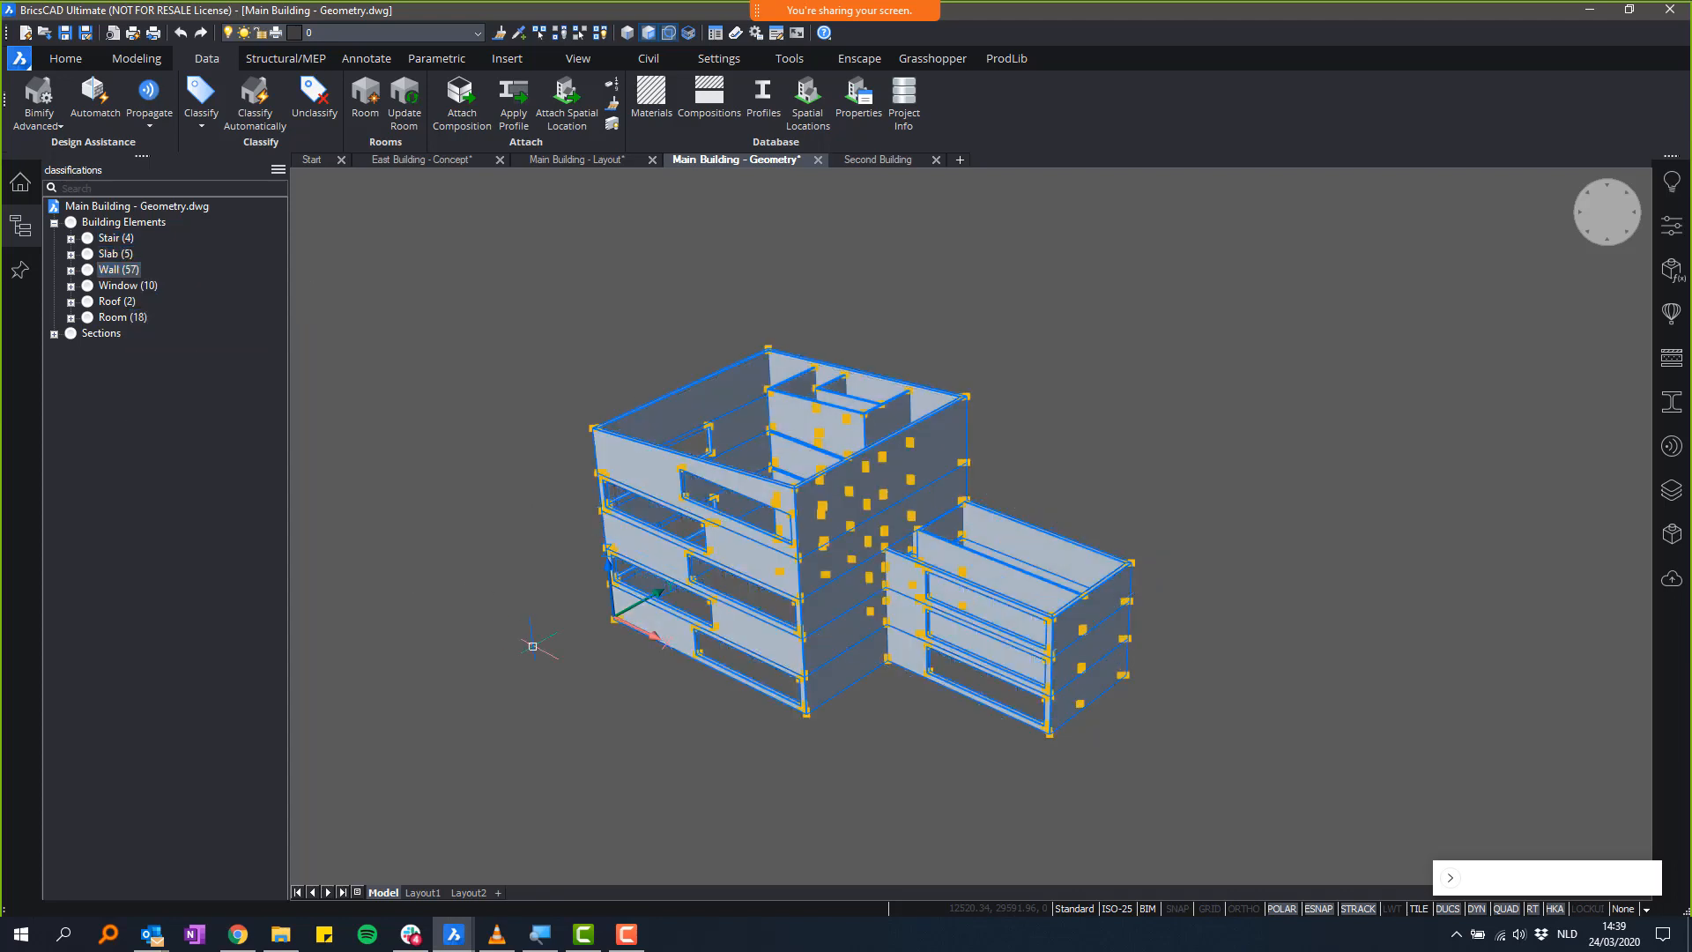
middle_click_drag(881, 493, 996, 679, "shift")
middle_click_drag(793, 748, 696, 326, "shift")
left_click(602, 34)
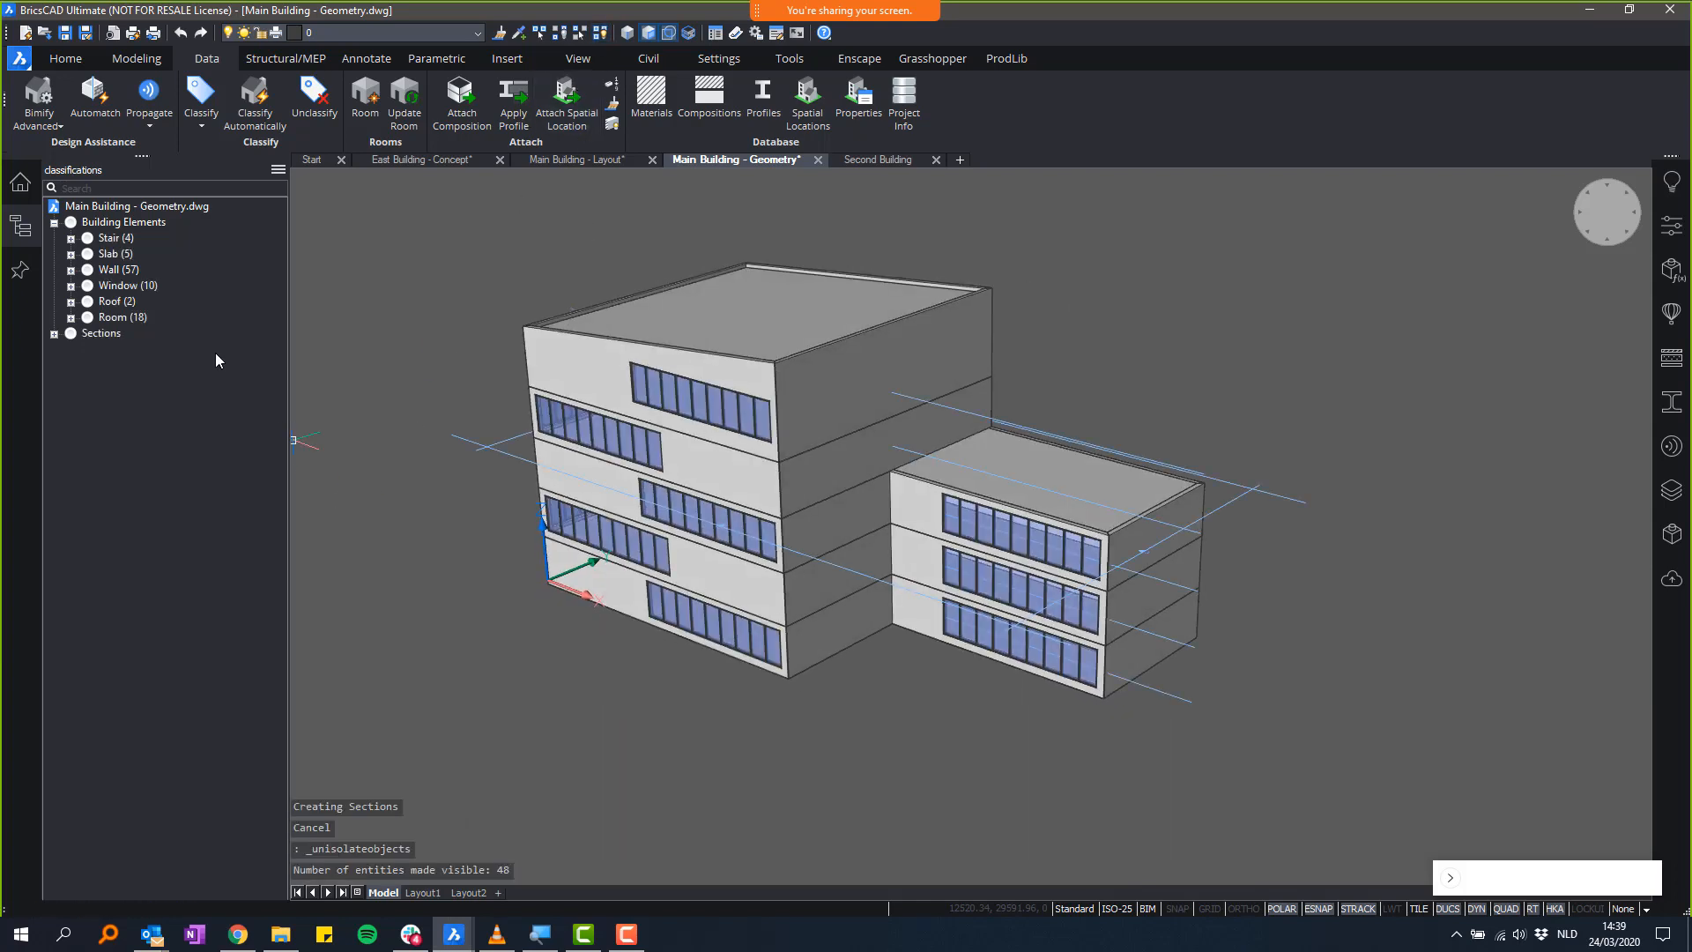
- Select the Window, Roof and Room groups in the structure tree to check their elements in the model
left_click(145, 284)
left_click(114, 301)
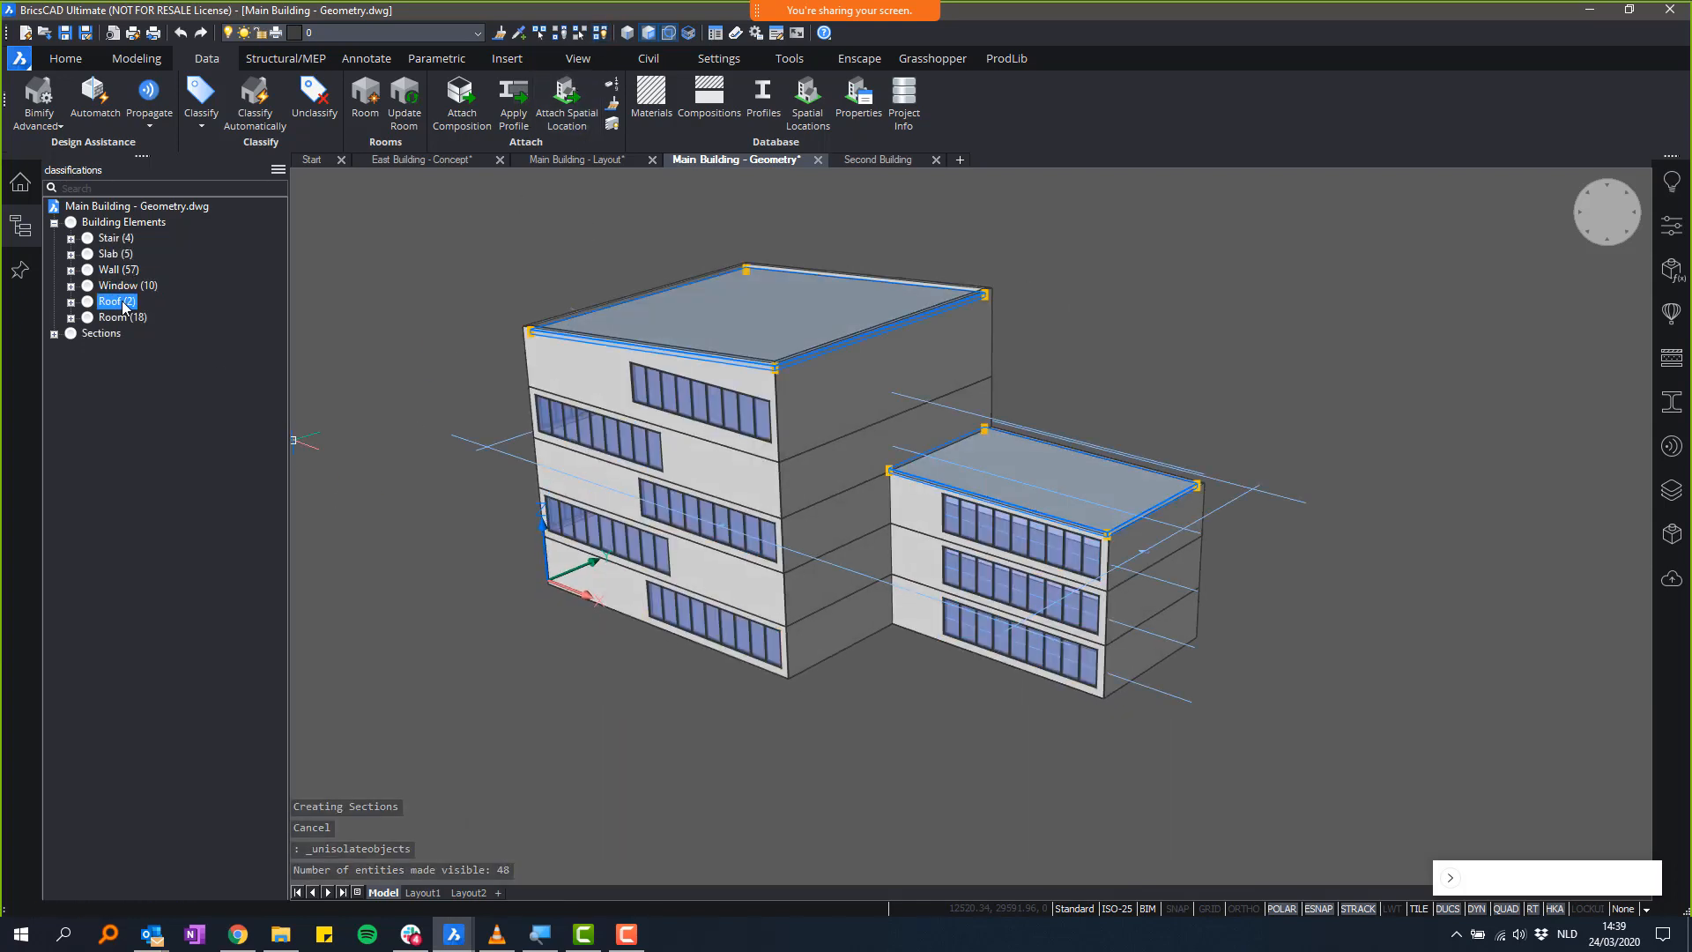
left_click(123, 321)
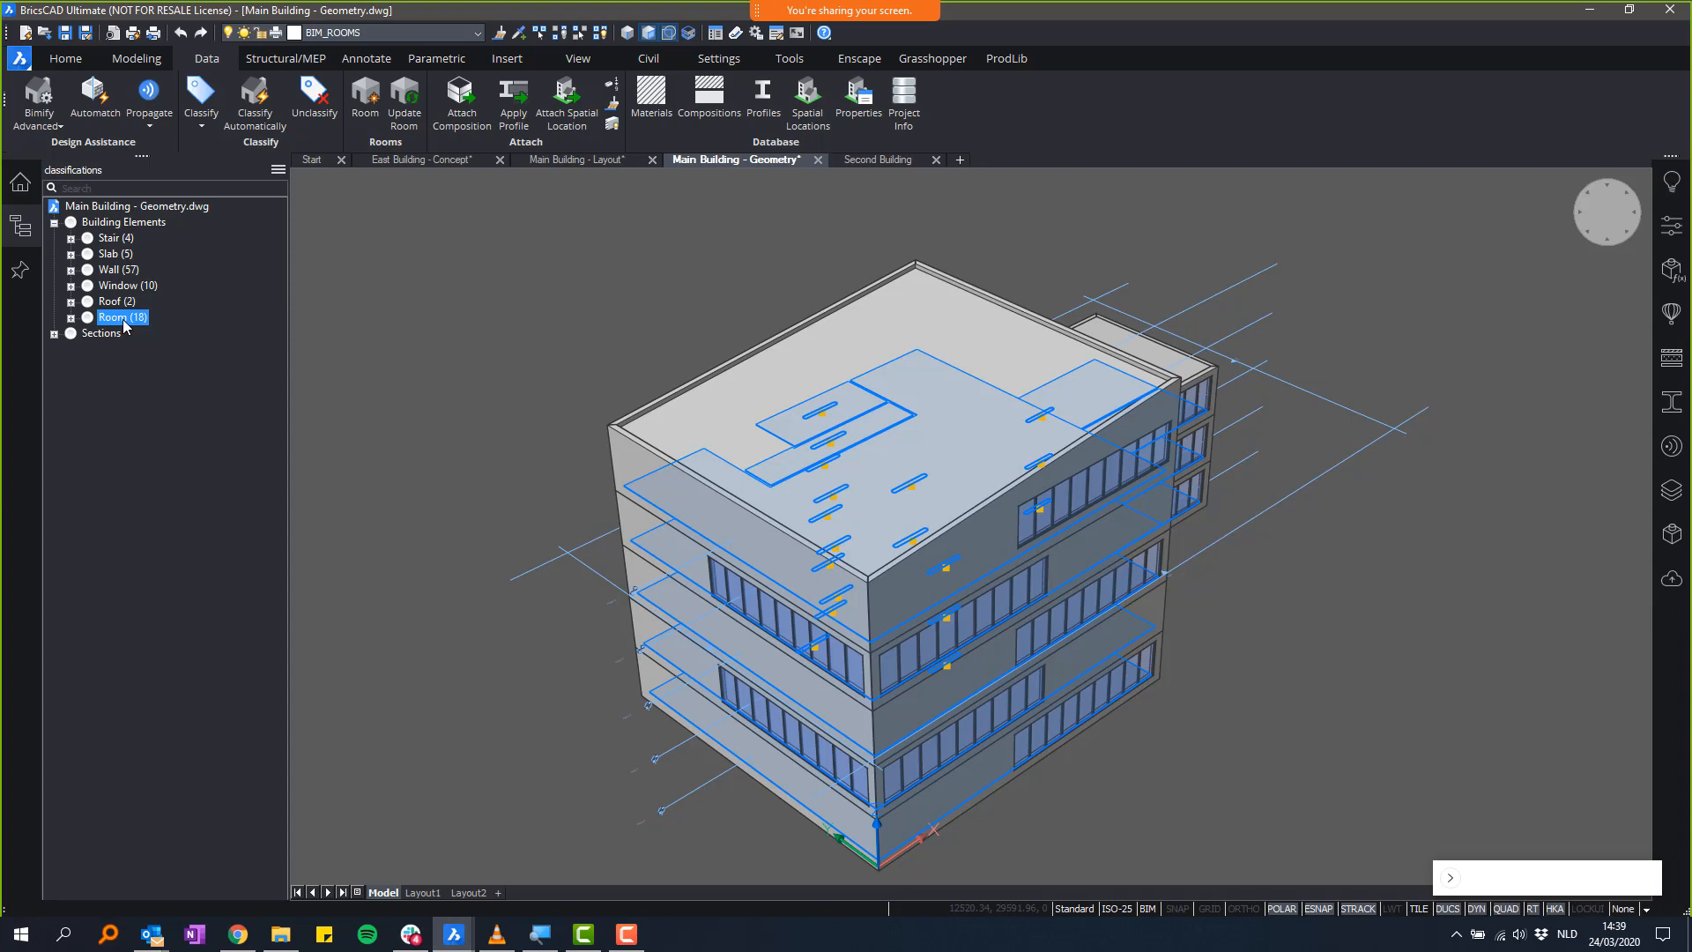
- Switch the structure tree to the bim configuration and expand Building Elements down to the building's floors
left_click(279, 170)
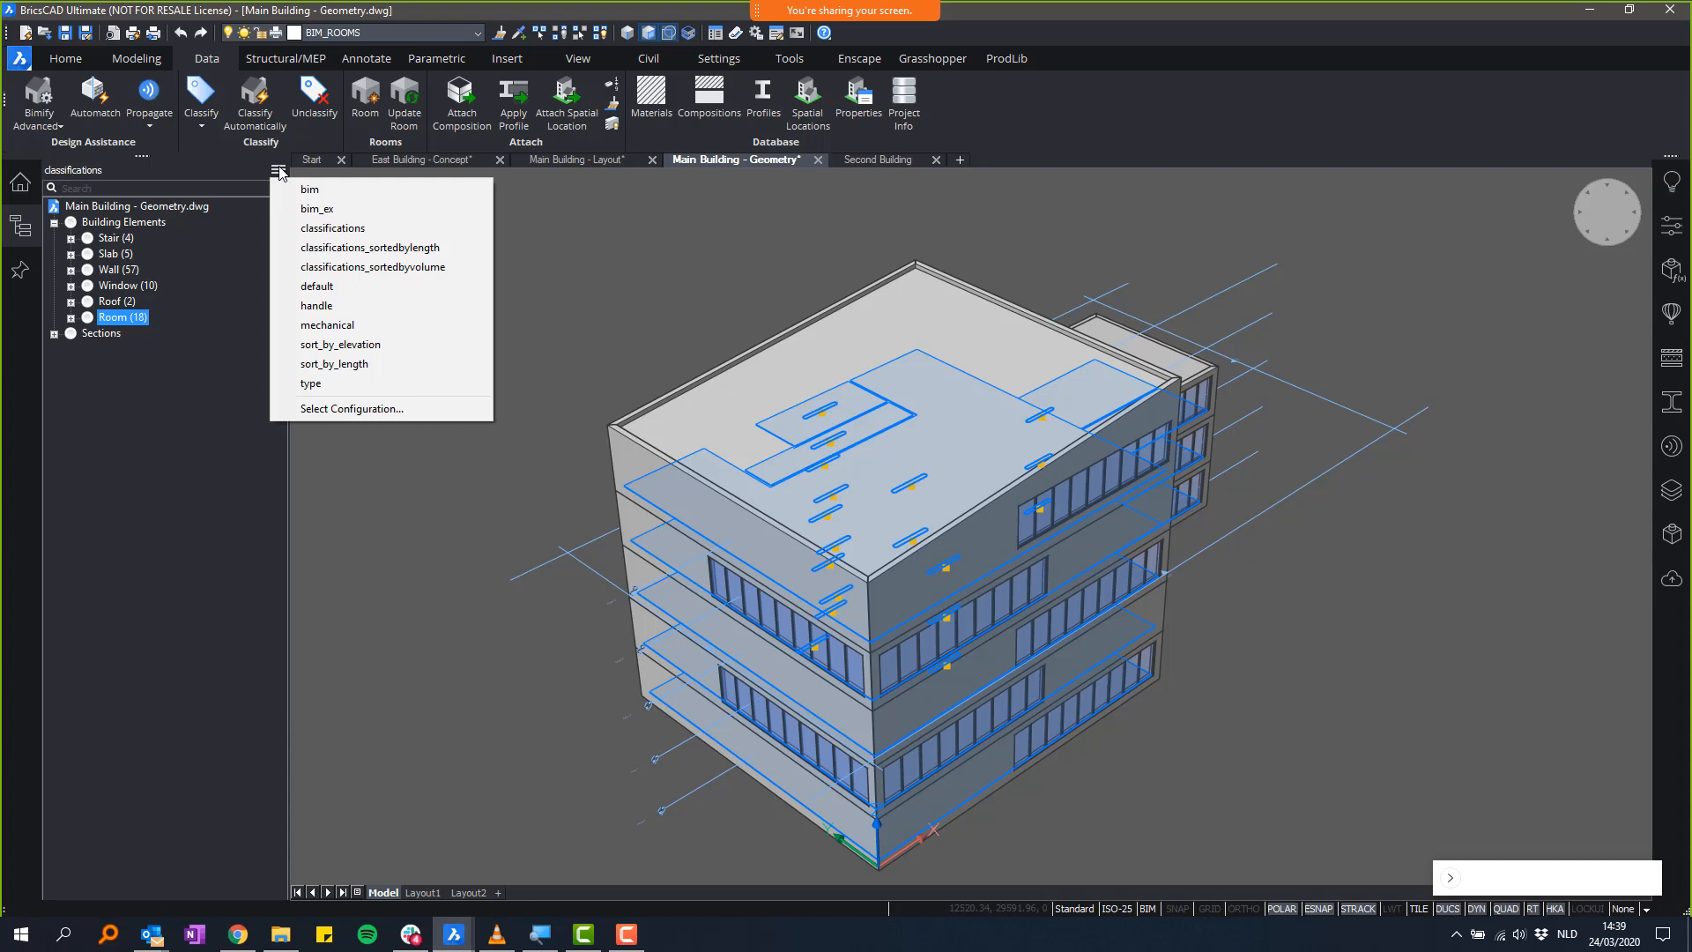
left_click(322, 190)
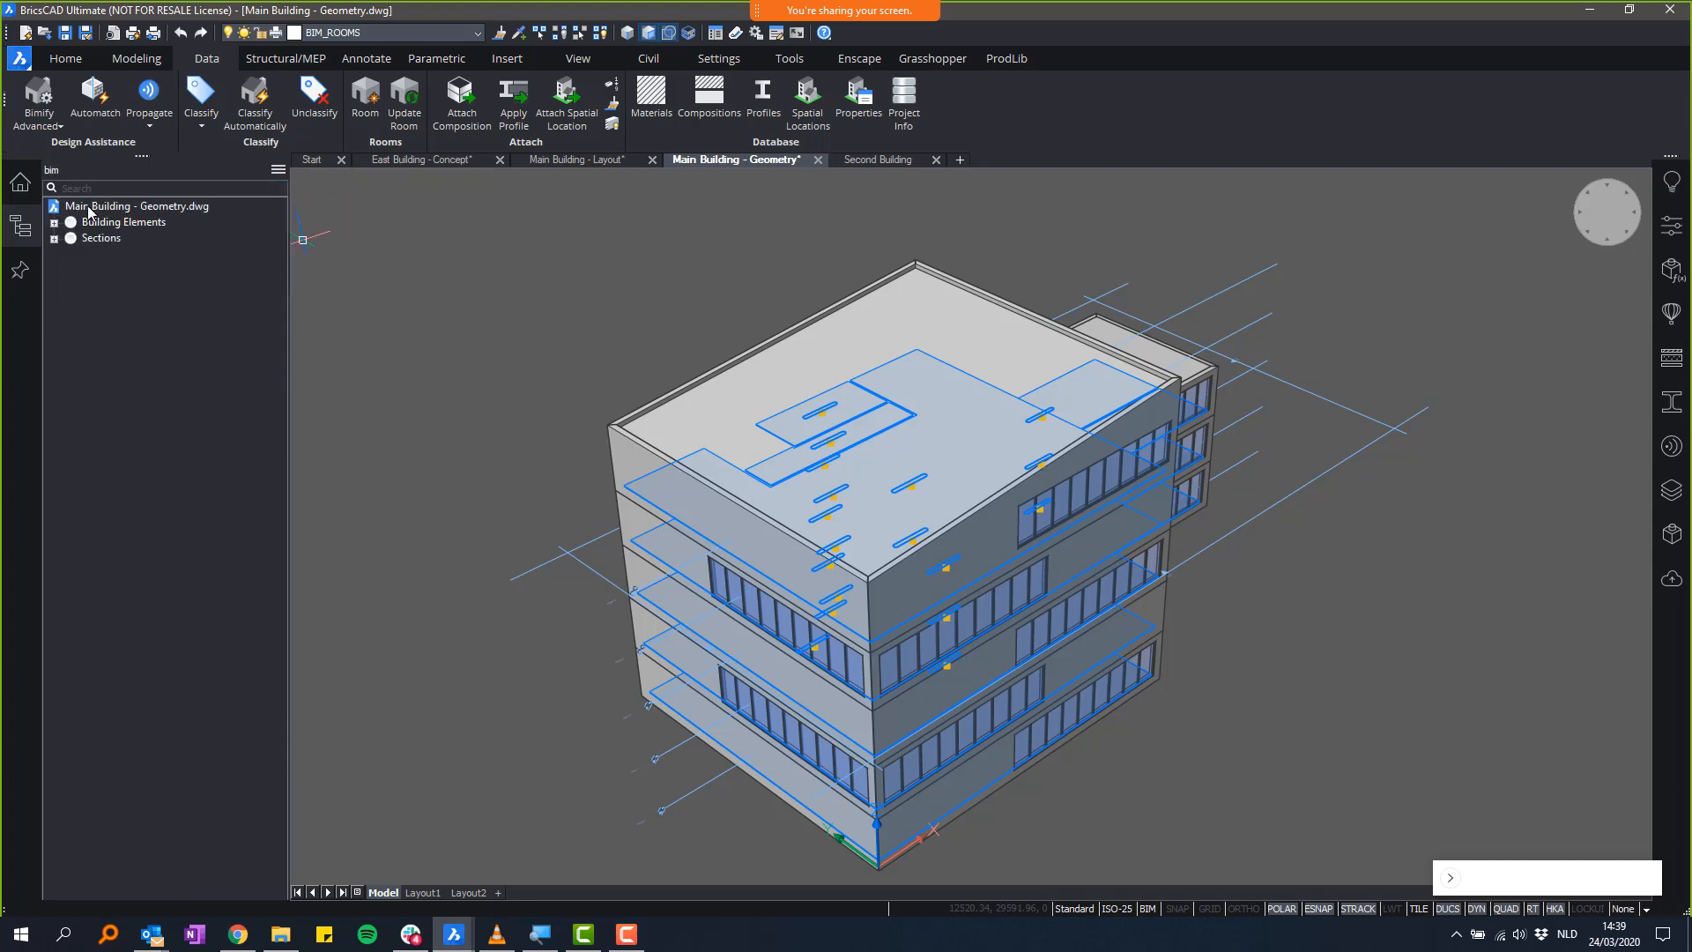
left_click(55, 225)
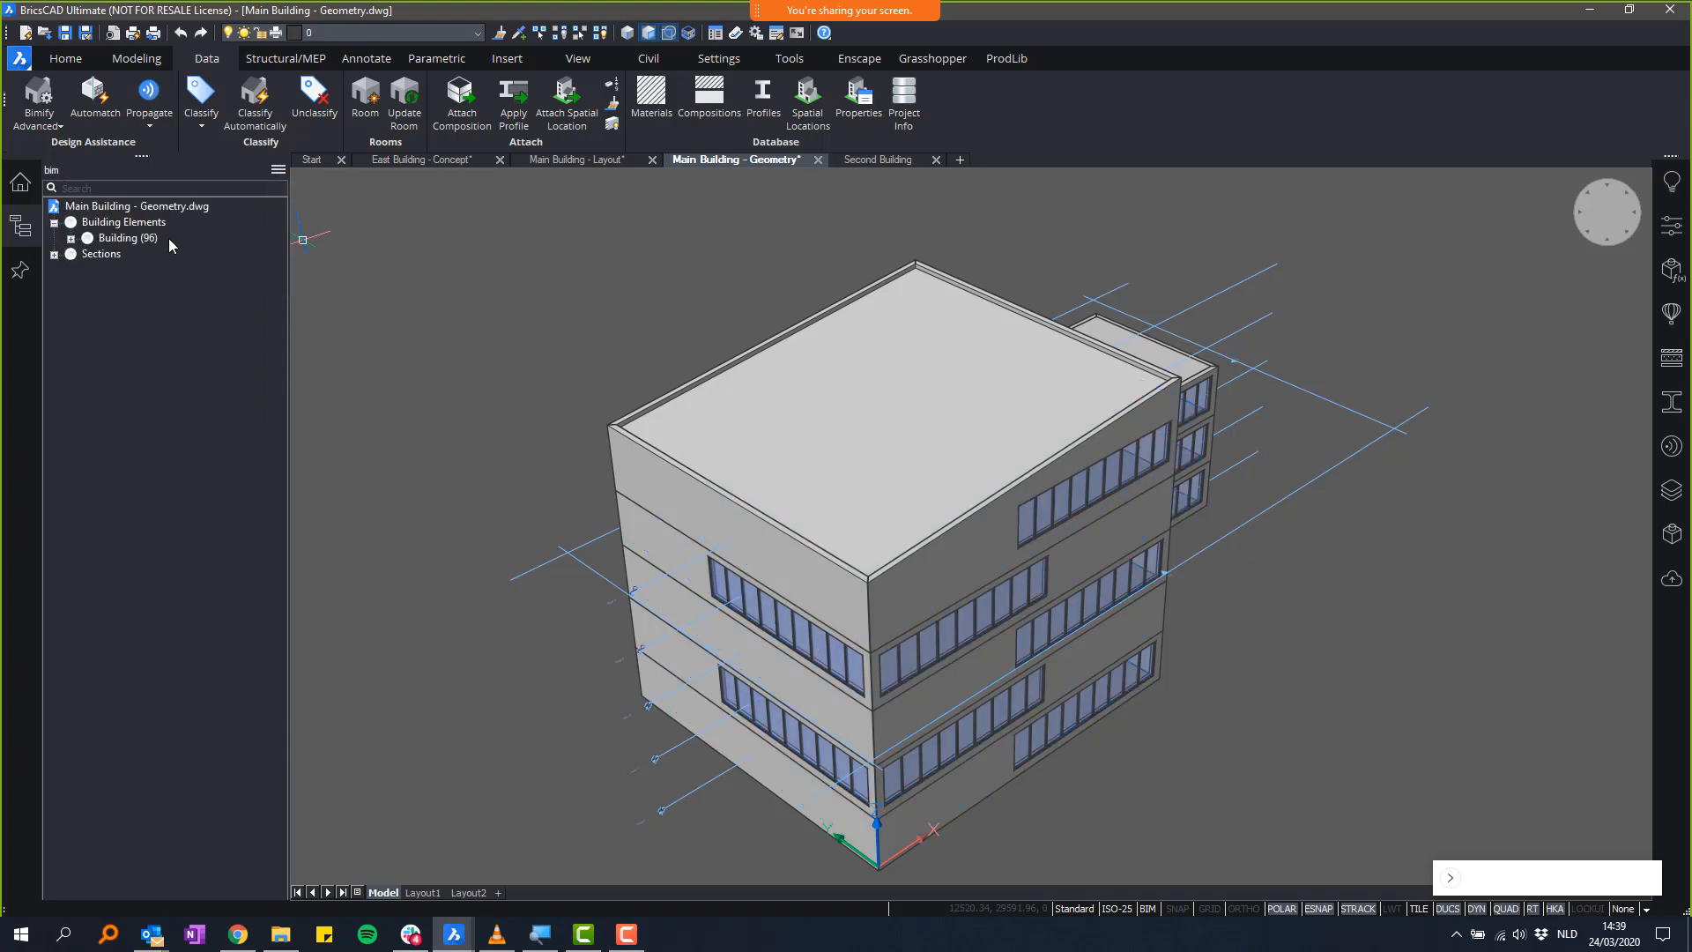
left_click(71, 240)
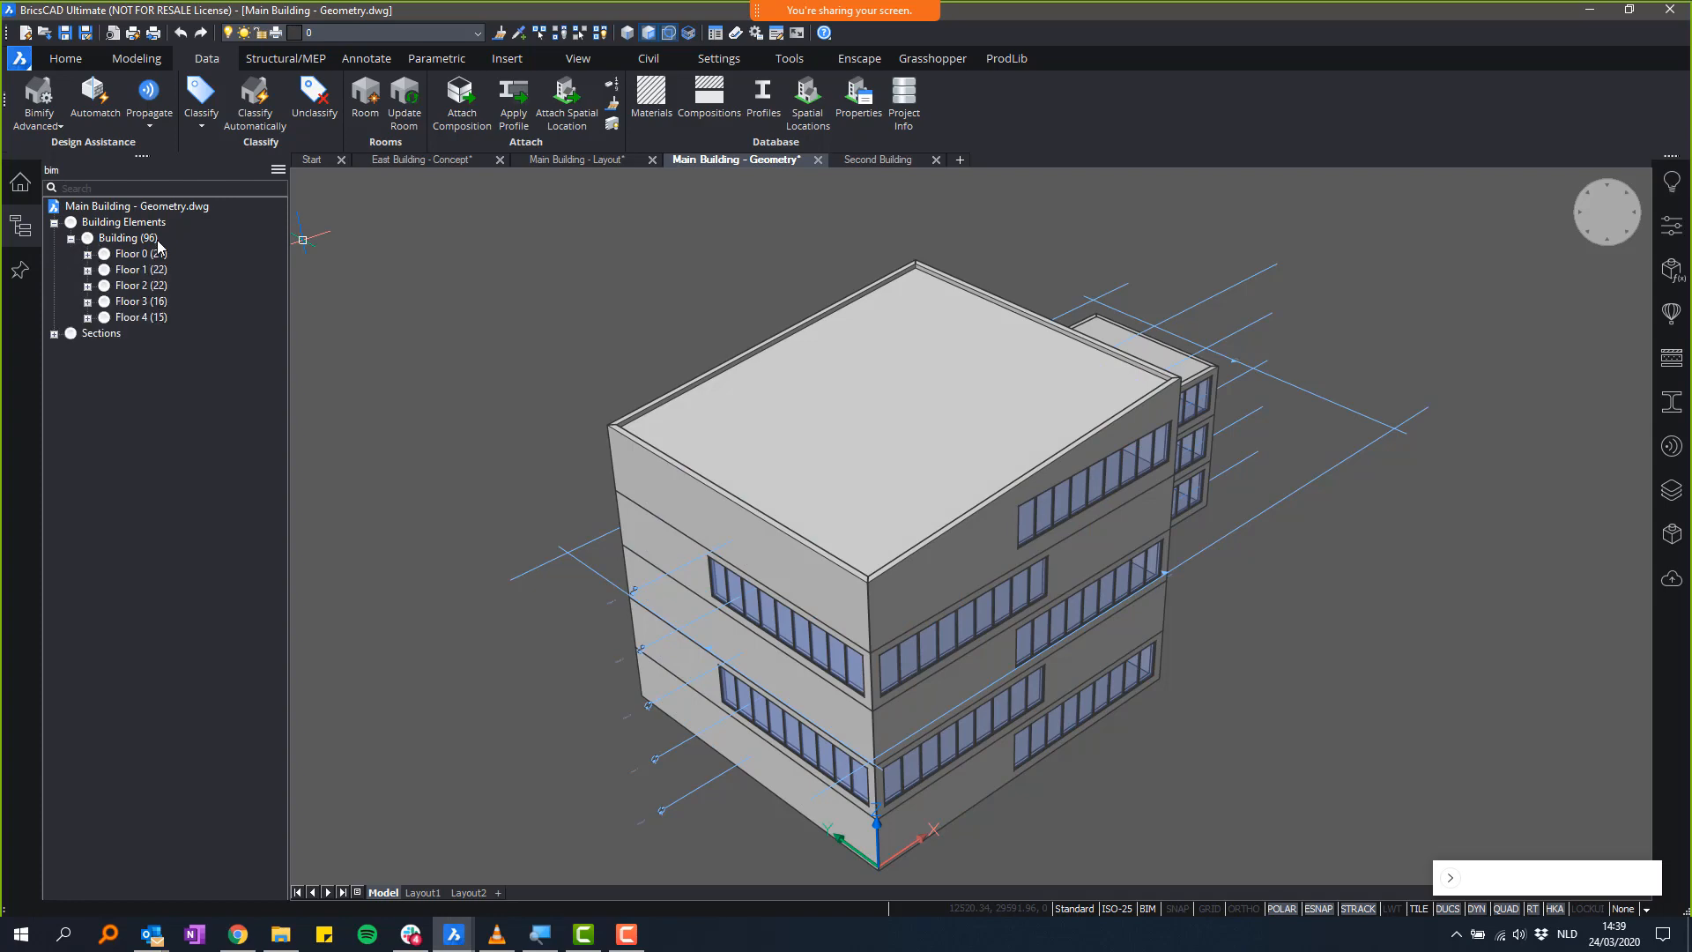
- Select Floor 0 through Floor 4 in turn to check which elements belong to each story, and clear the selection
left_click(141, 254)
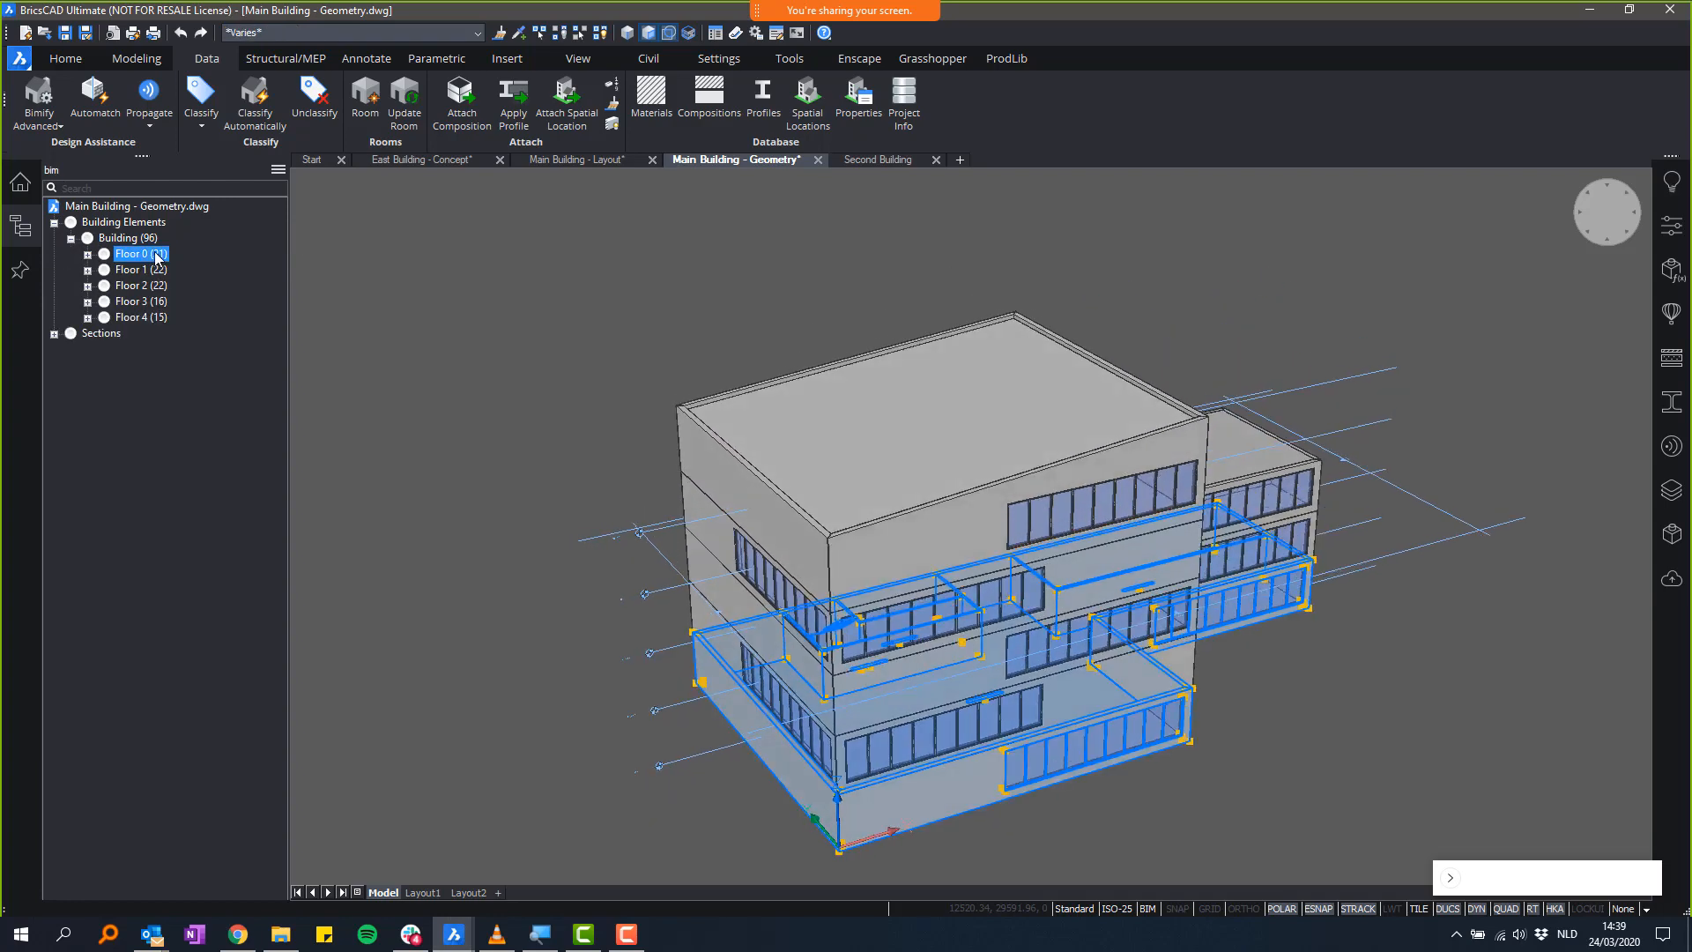
left_click(155, 271)
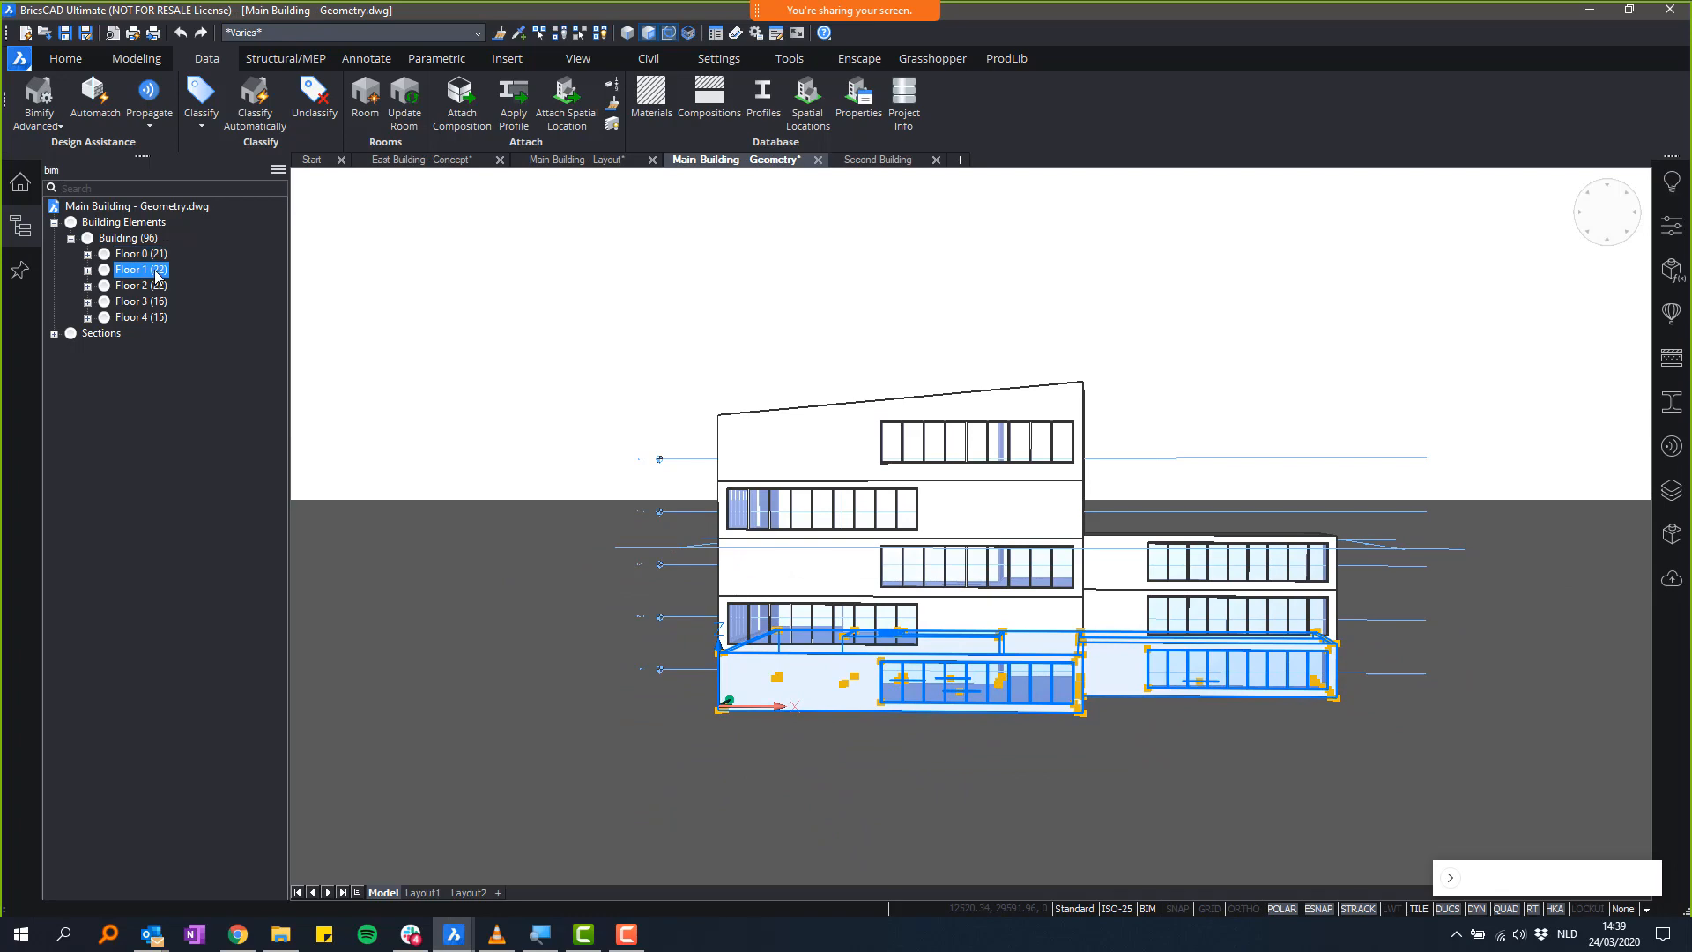
key("Down")
key("Down")
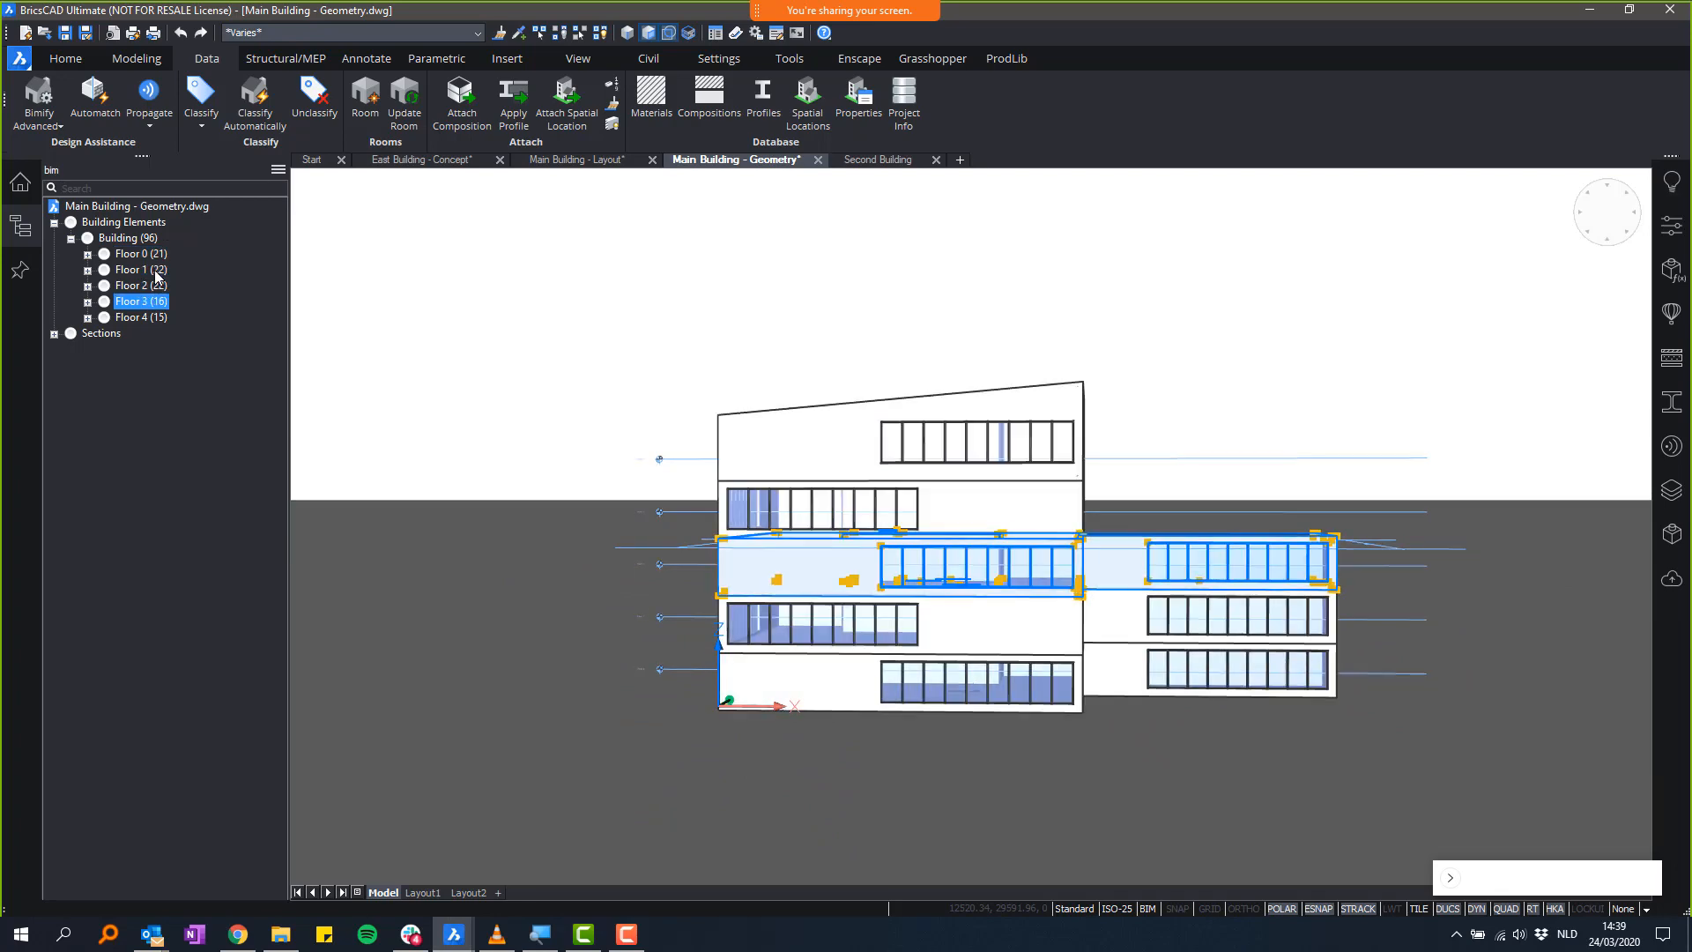
key("Down")
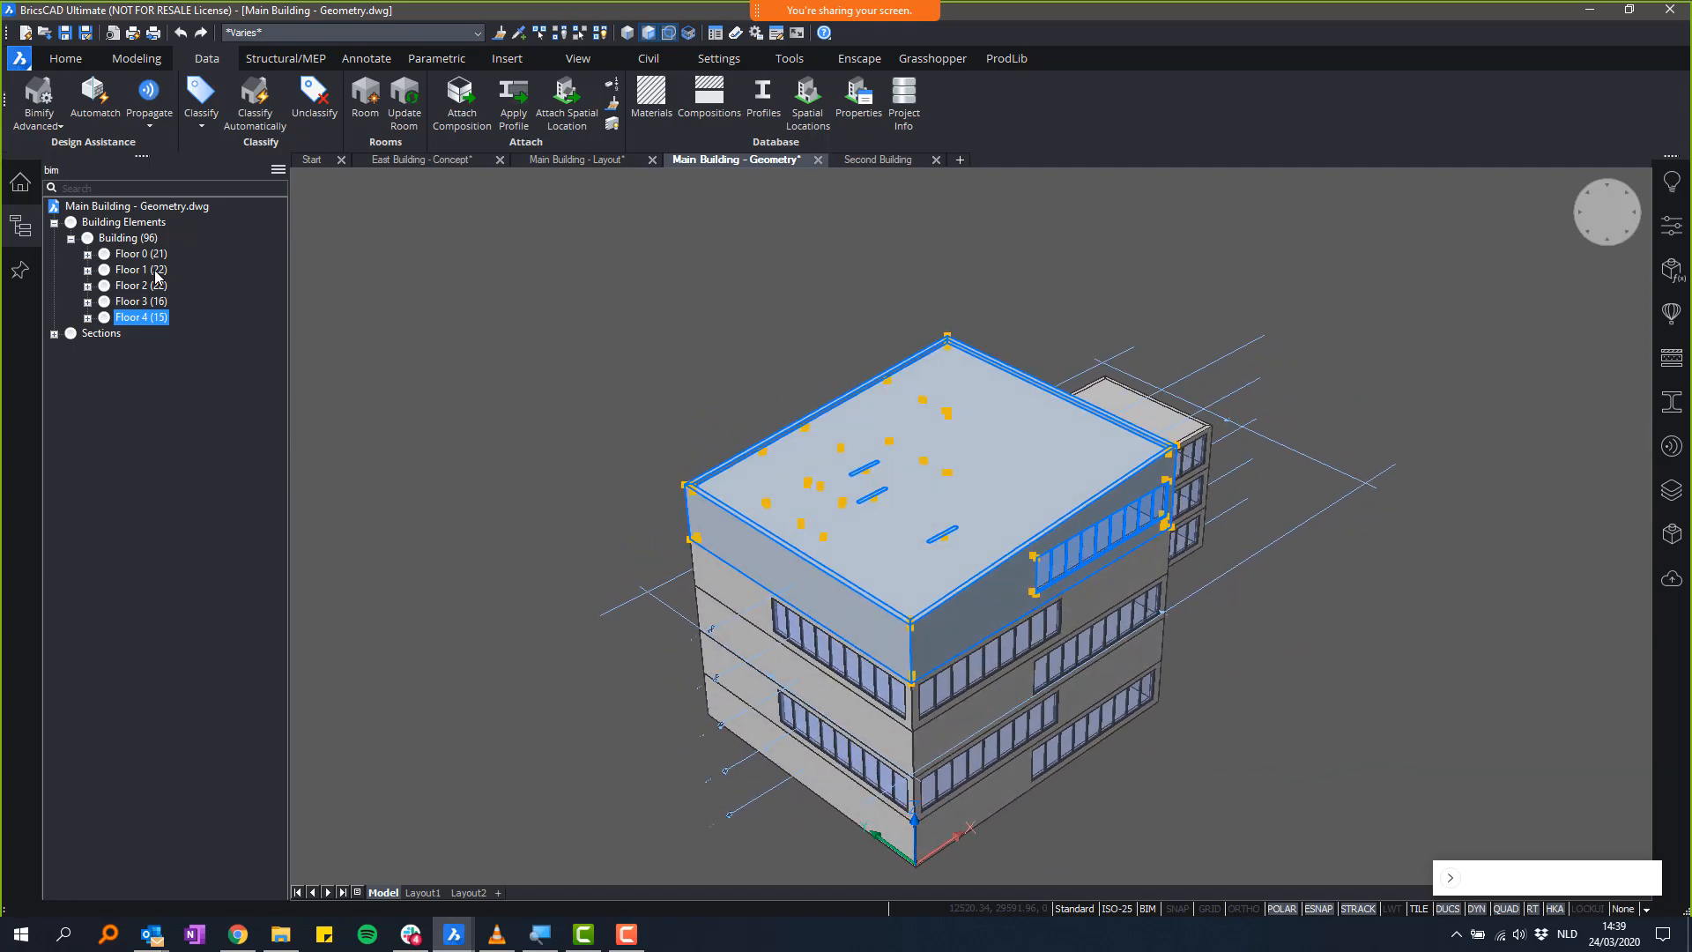
key("Escape")
middle_click_drag(644, 388, 667, 424, "shift")
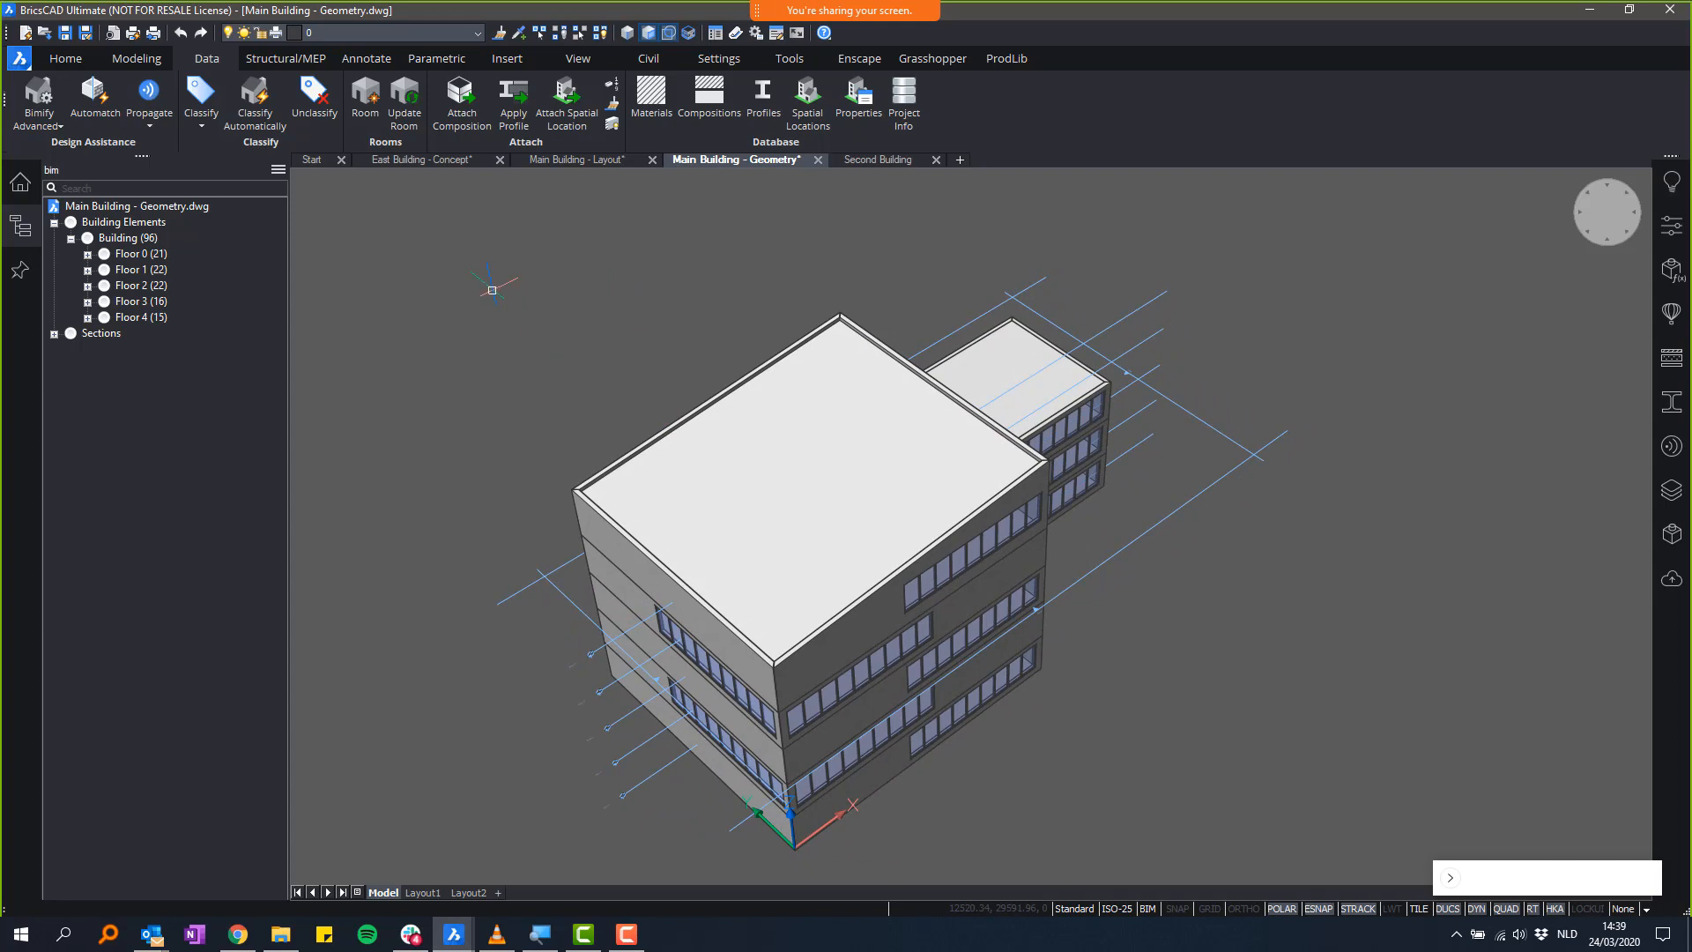
- Open the Quad with nothing selected and browse its Bim, Enscape and Grasshopper command groups
right_click(525, 286)
mouse_move(542, 322)
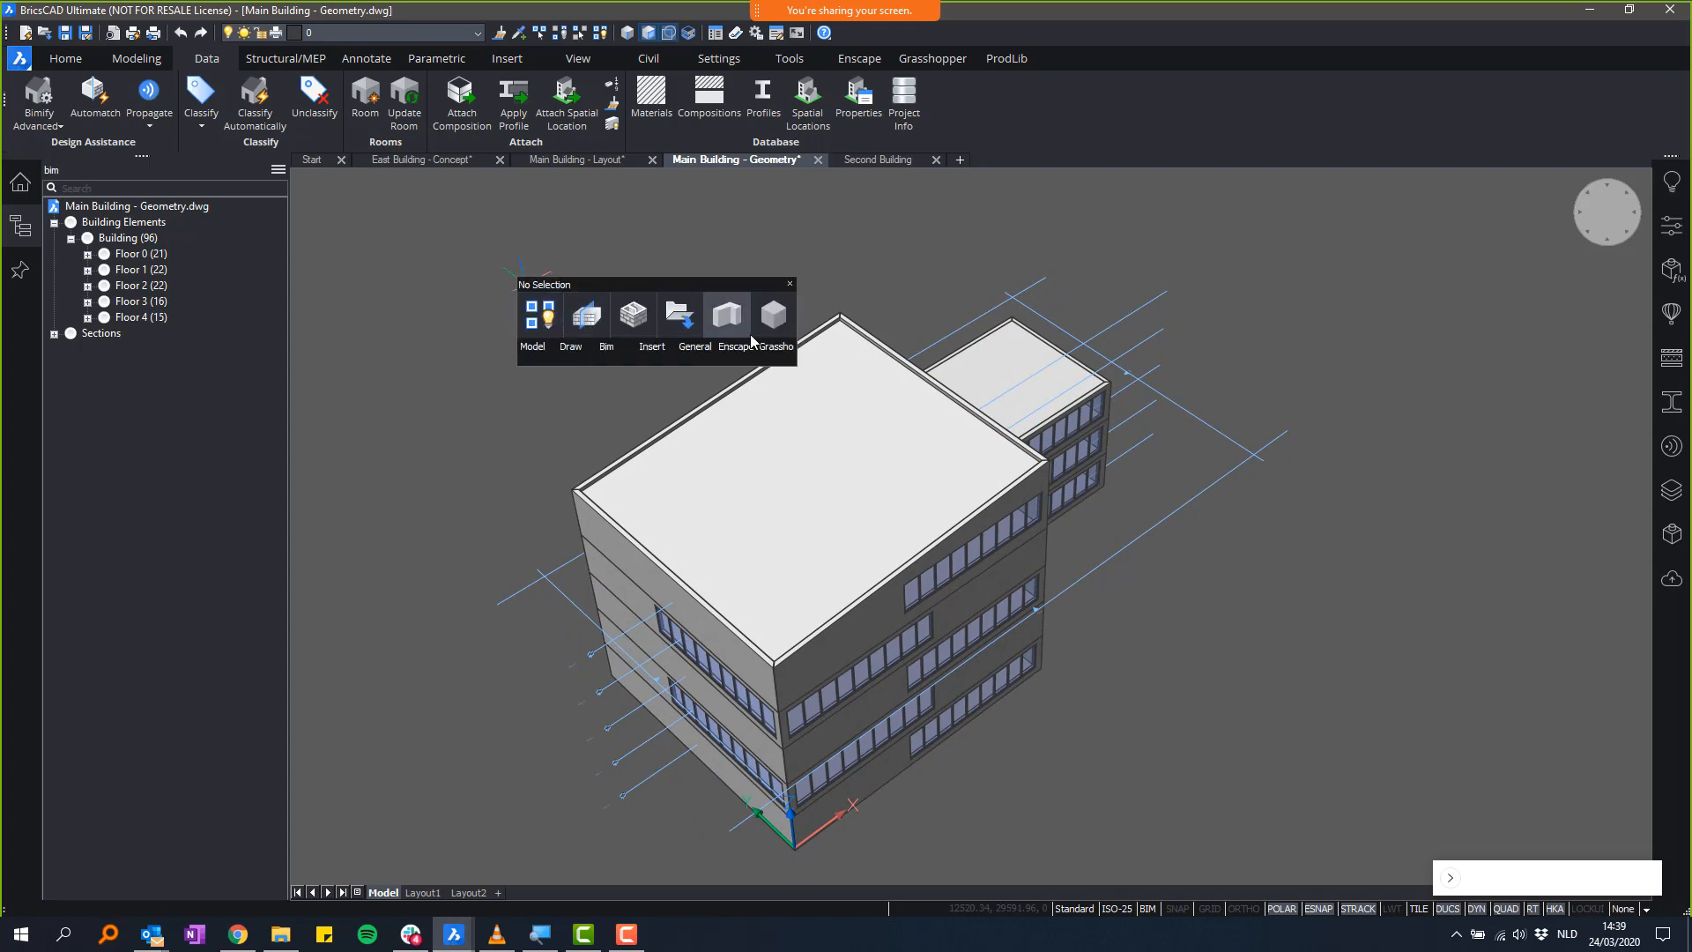
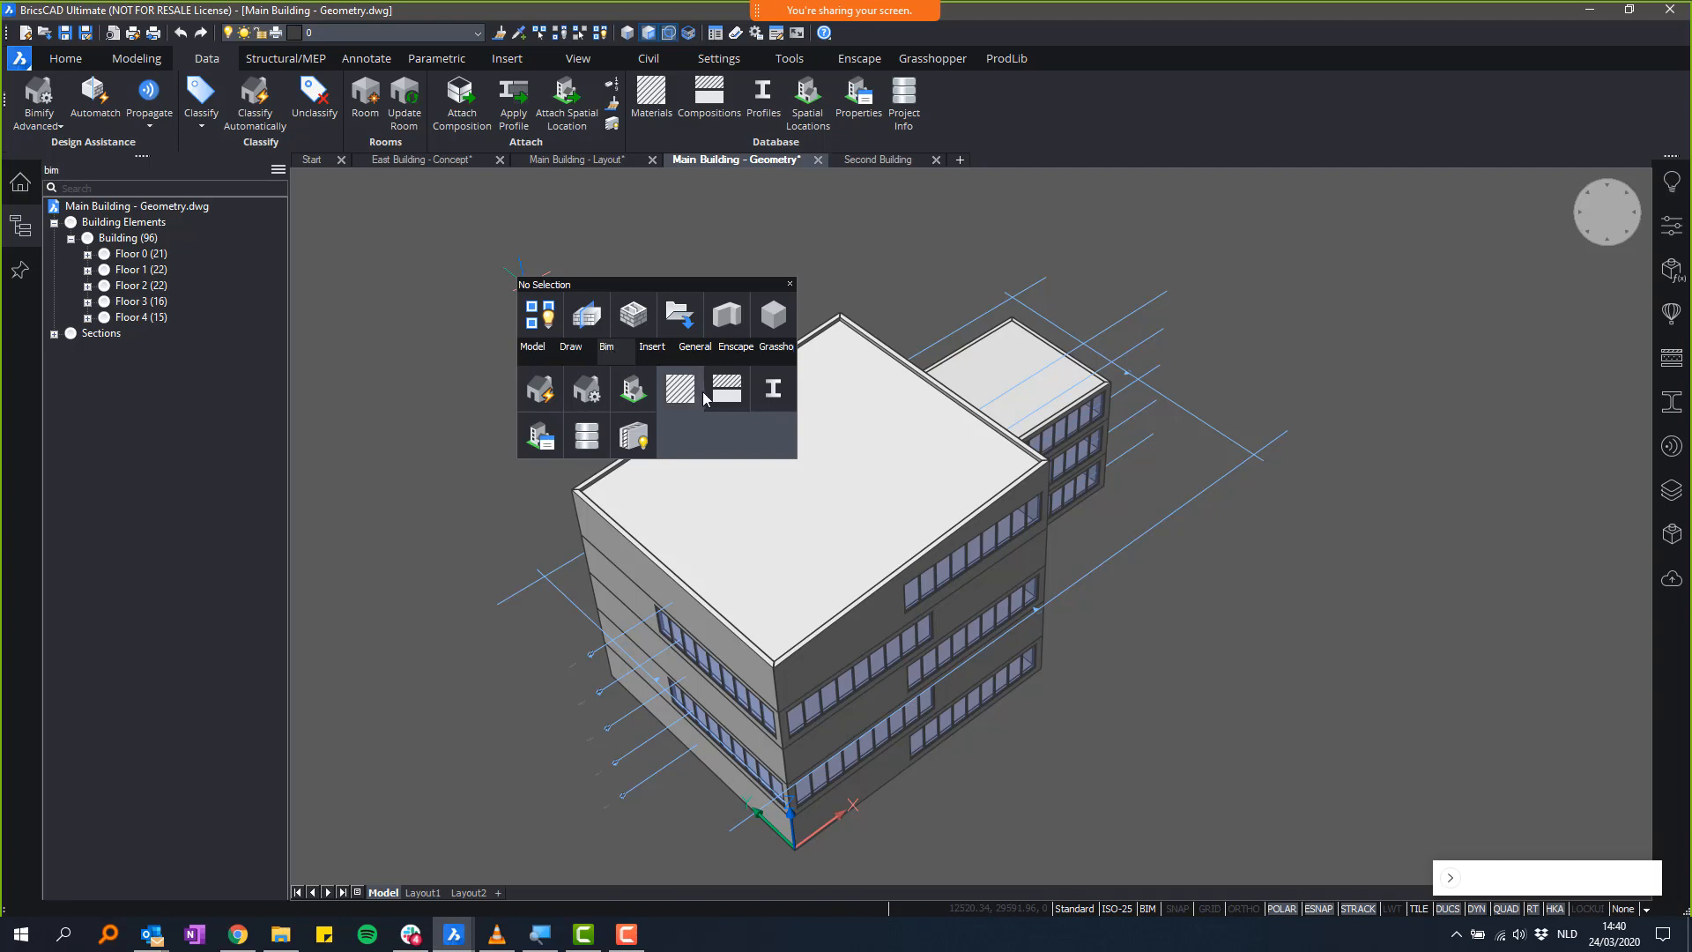
mouse_move(705, 362)
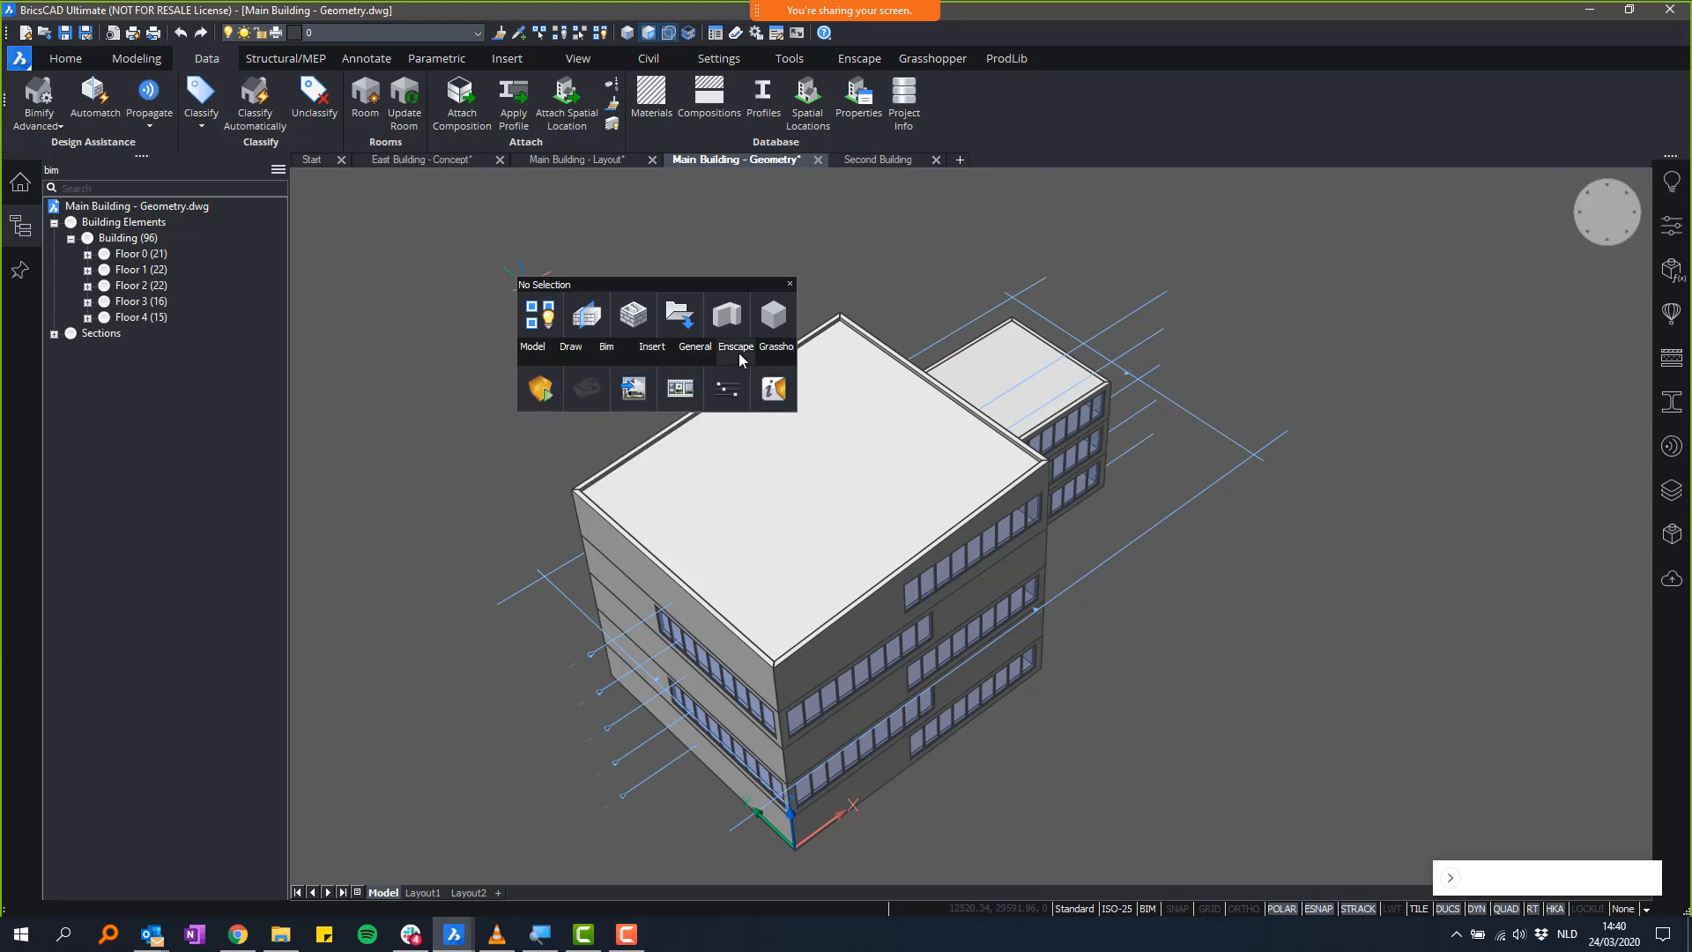
mouse_move(780, 363)
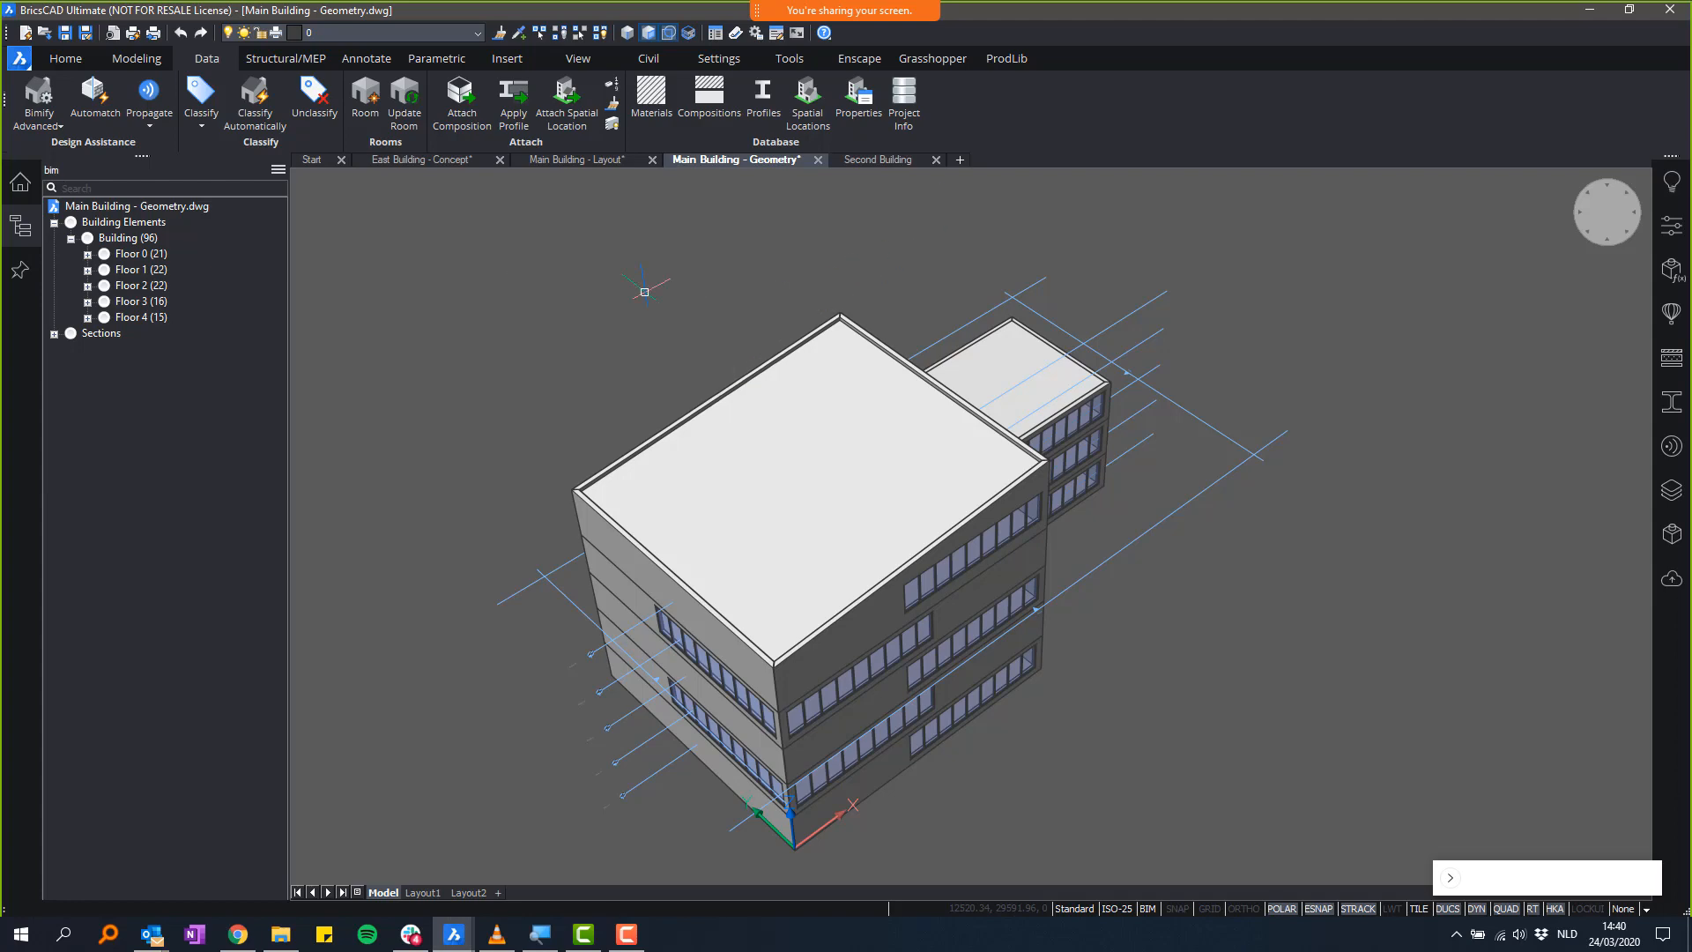
- Place a BIM section parallel to the main building's windowed long facade, about 13 m behind it
middle_click_drag(575, 340, 530, 354, "shift")
middle_click_drag(1556, 940, 1276, 384, "shift")
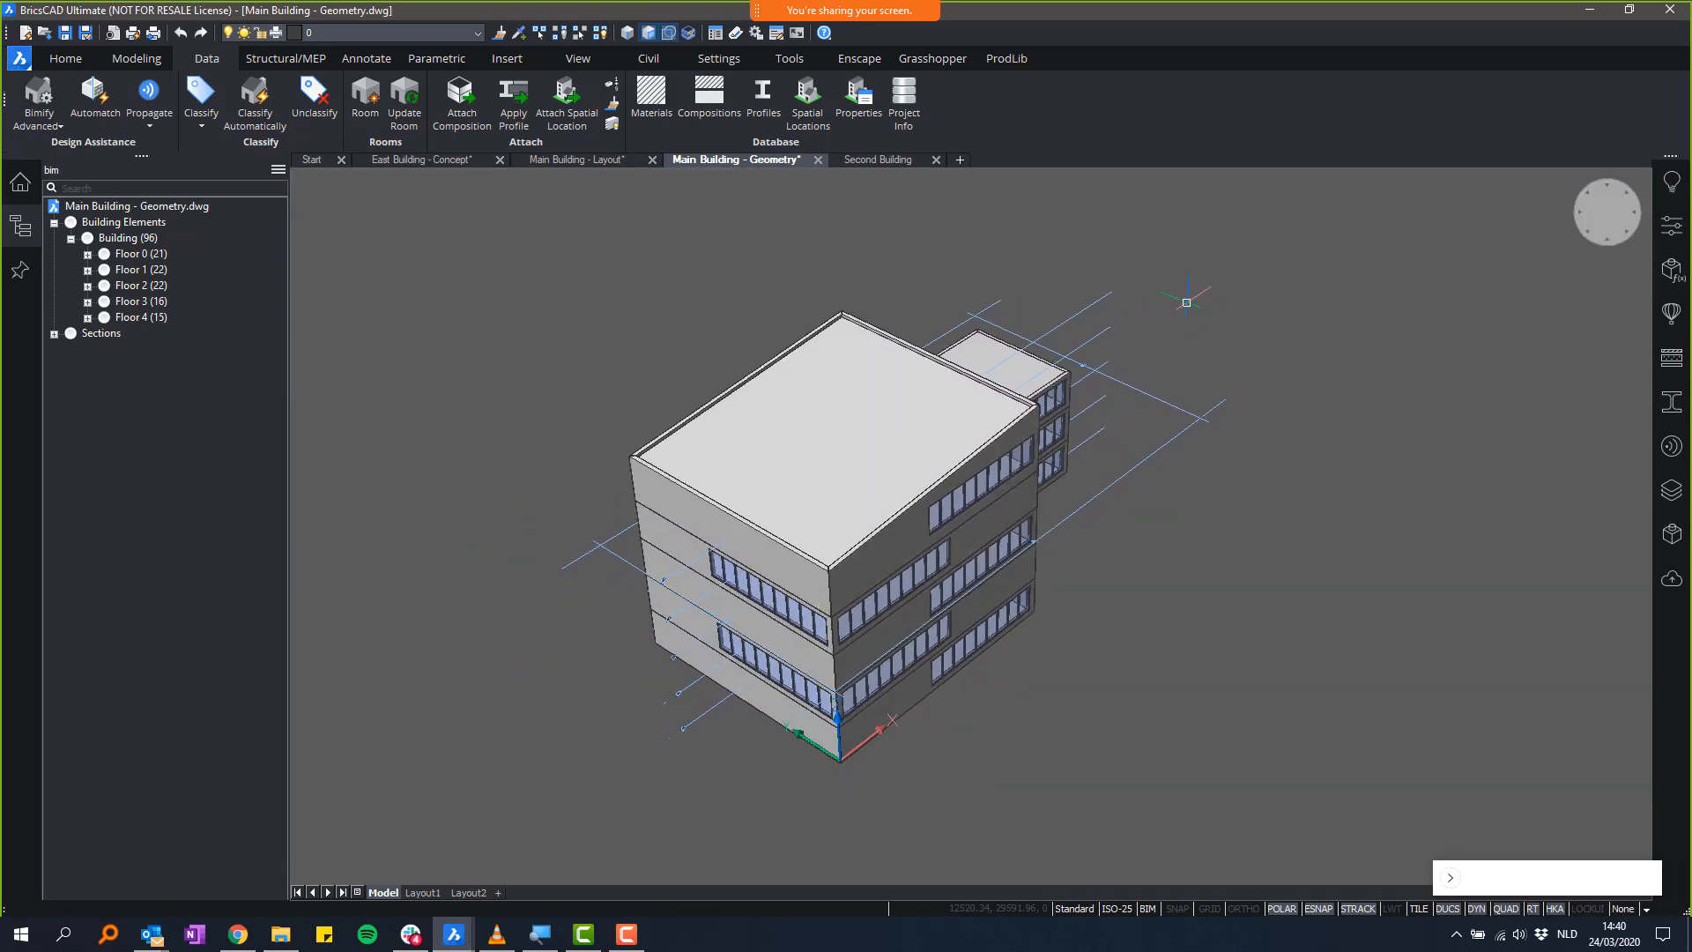
right_click(1189, 300)
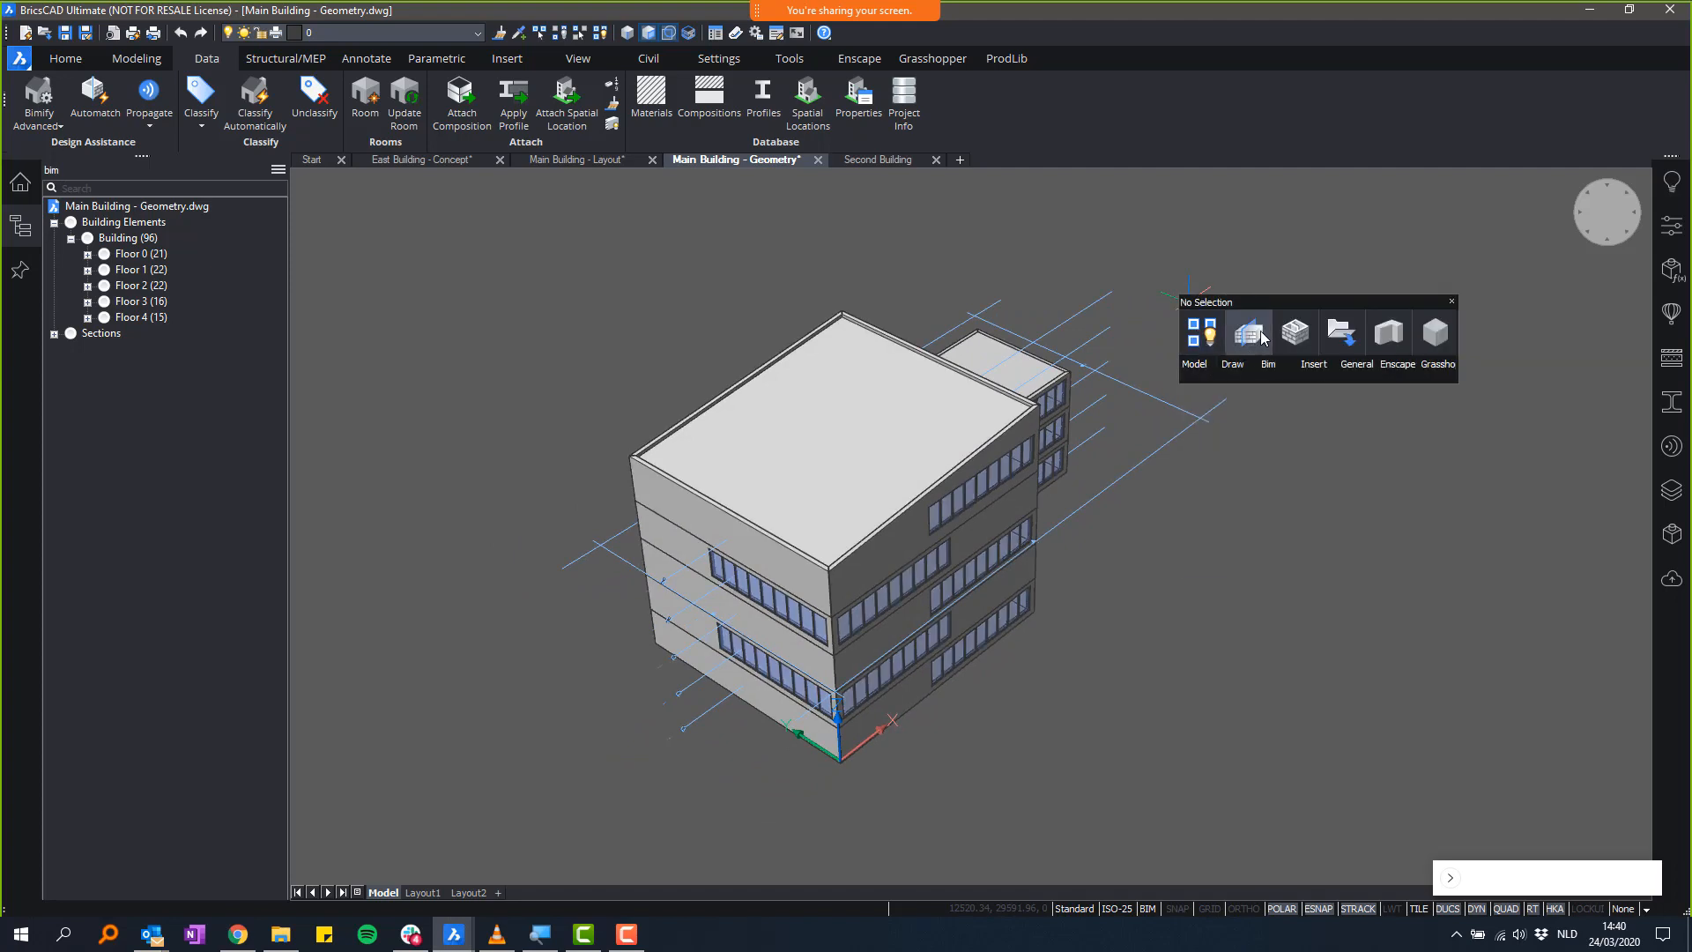
left_click(894, 705)
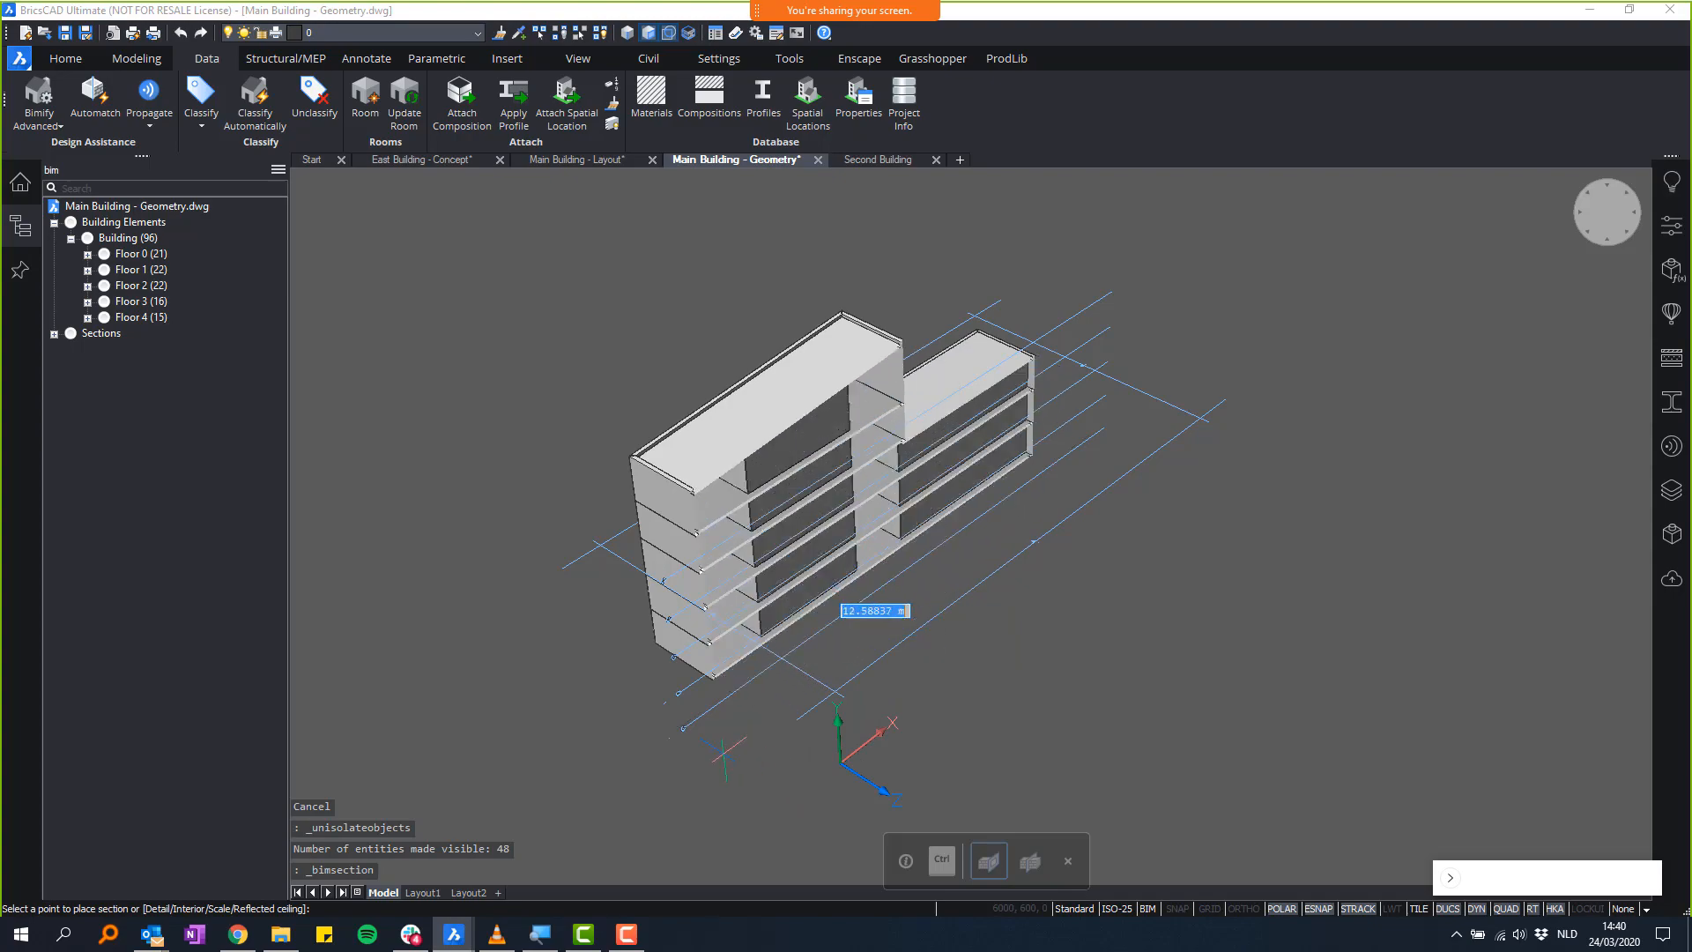
left_click(705, 740)
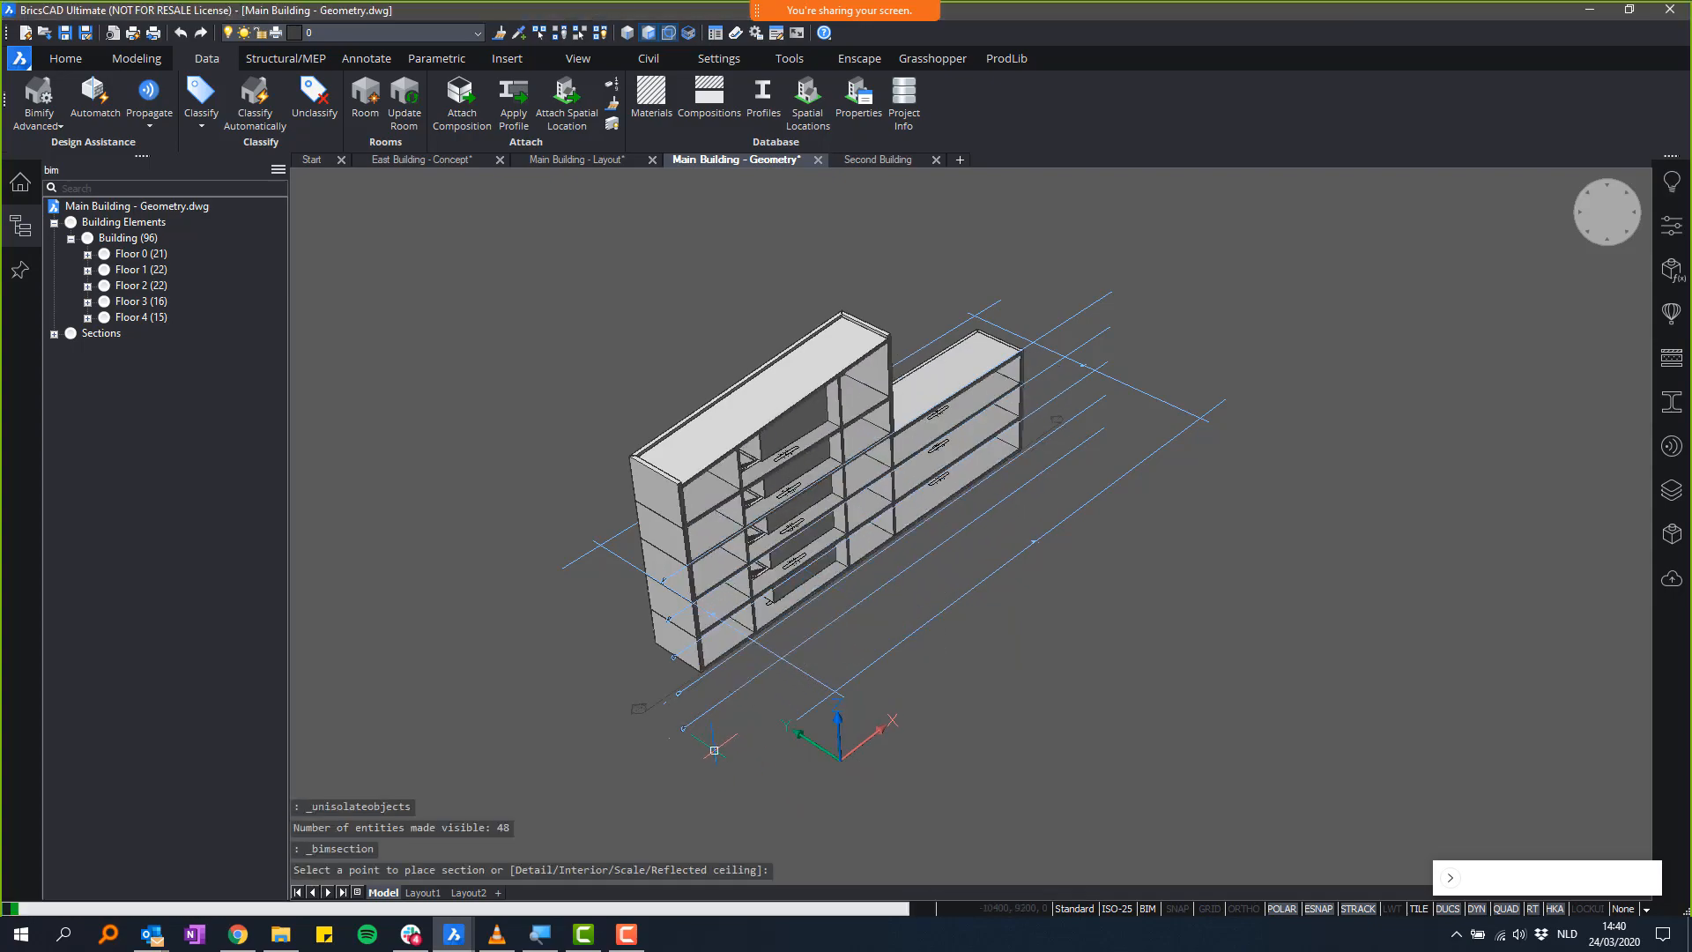
- Examine the sectioned building's interior closely, focusing on the cut walls and floor slabs at the outer wall
middle_click_drag(705, 741, 564, 616, "shift")
scroll(688, 502, "up", 4)
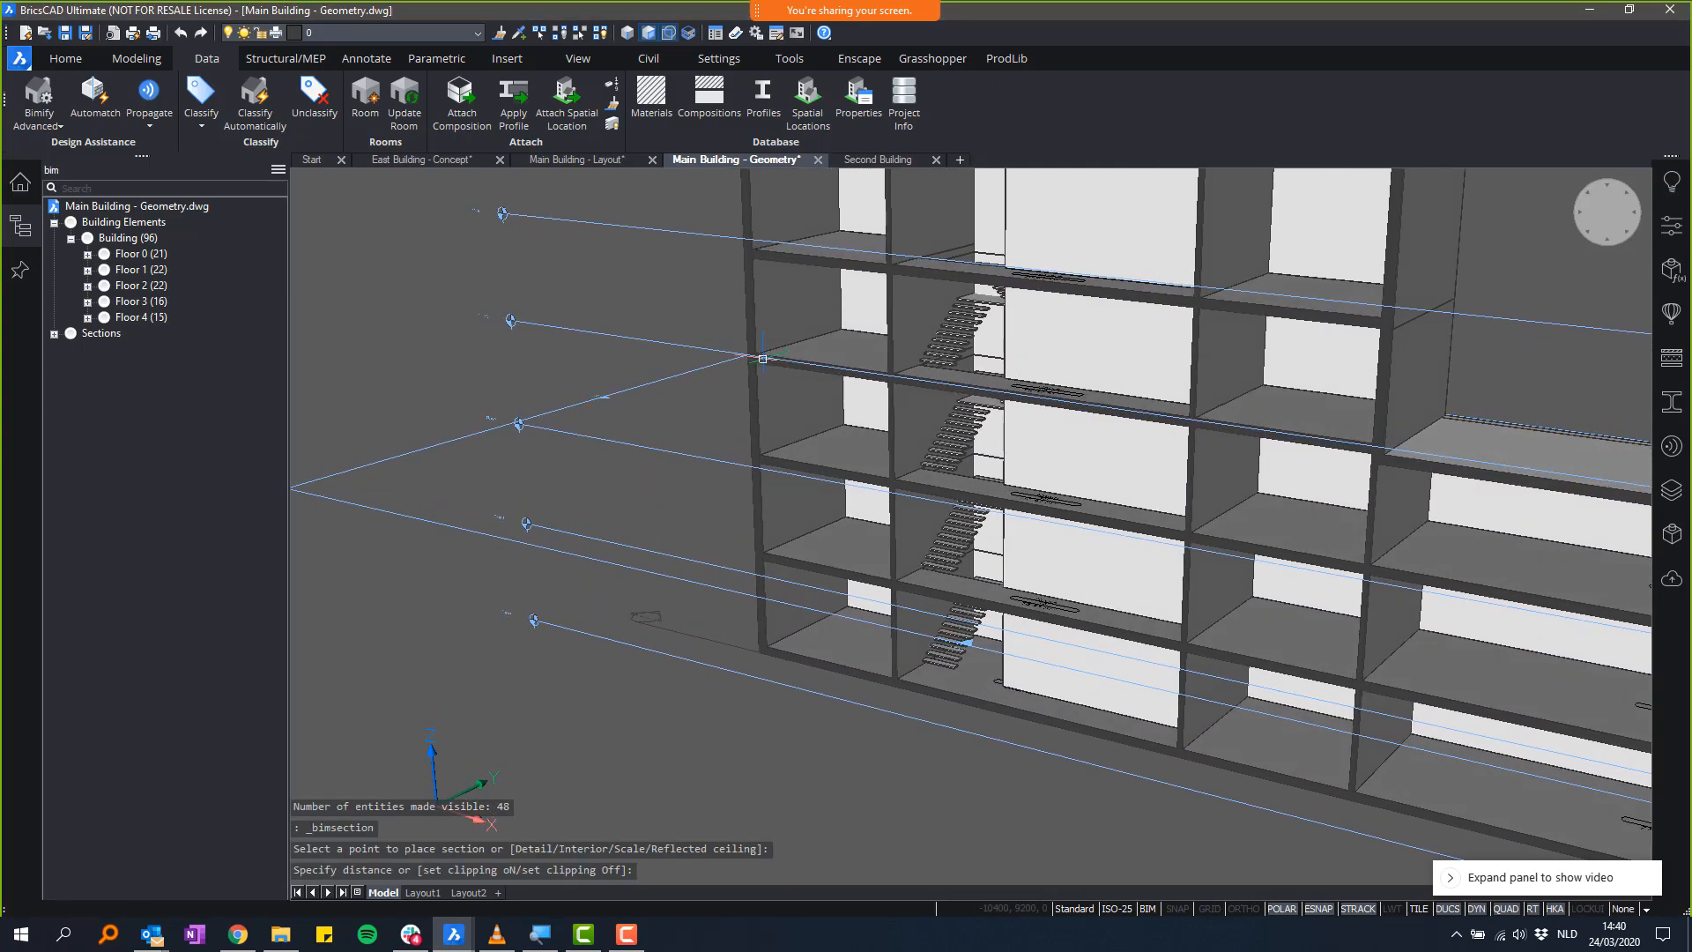
scroll(763, 355, "up", 5)
scroll(764, 355, "up", 8)
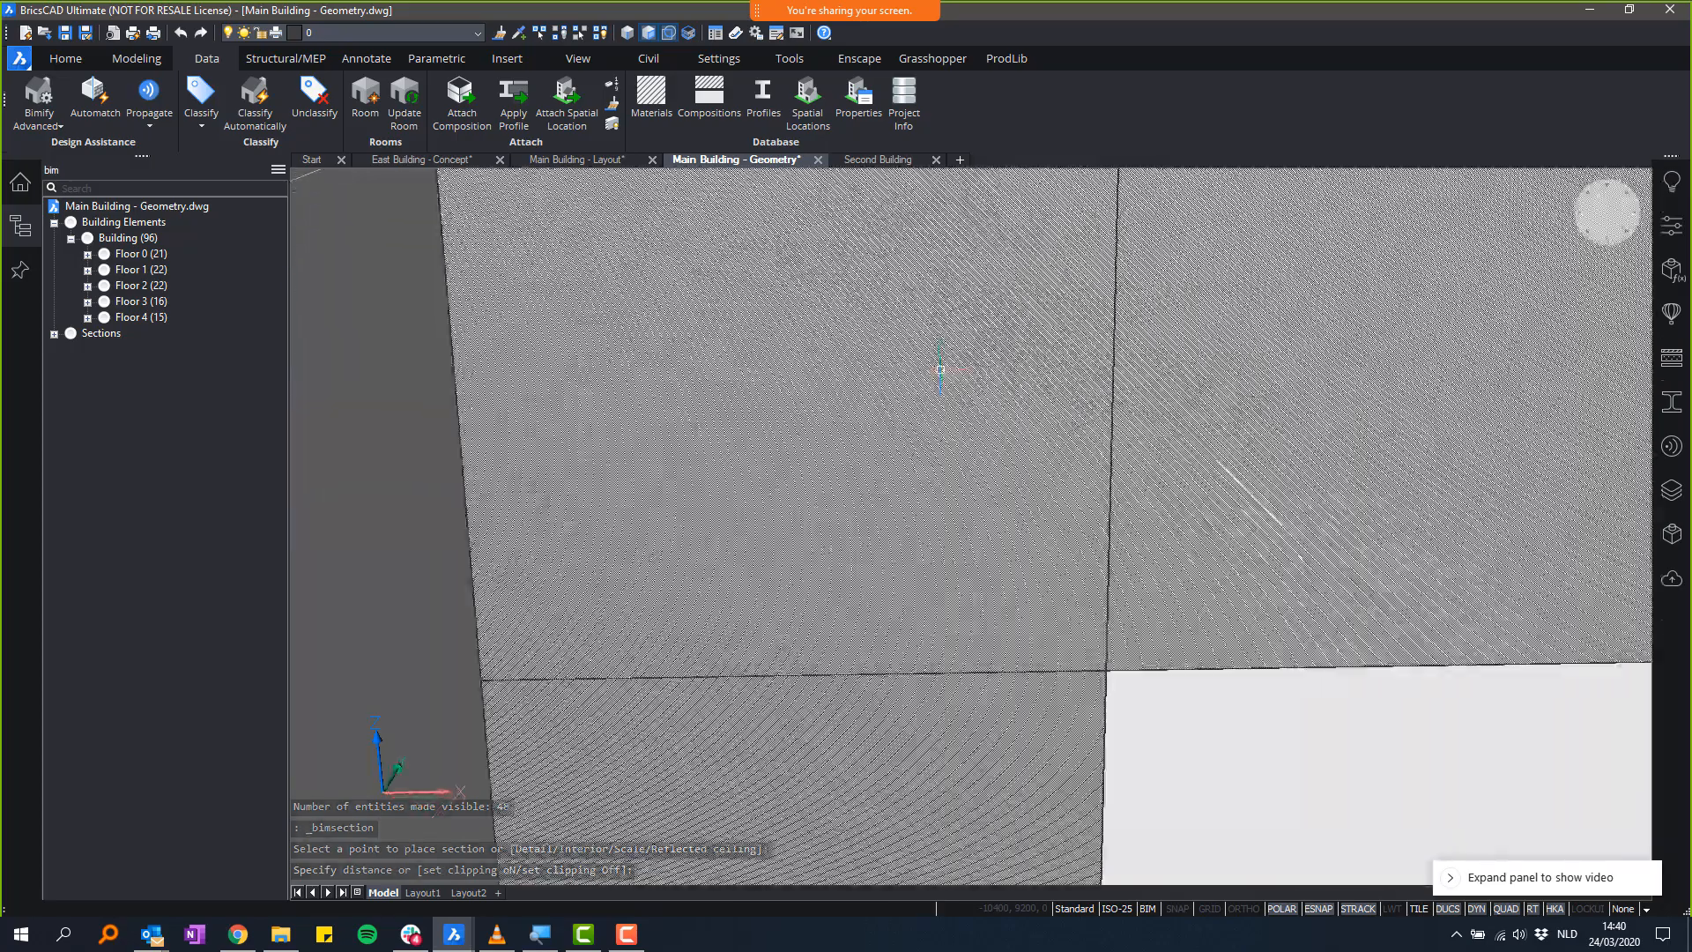
scroll(982, 445, "down", 3)
middle_click_drag(981, 446, 971, 634, "shift")
scroll(1023, 434, "up", 3)
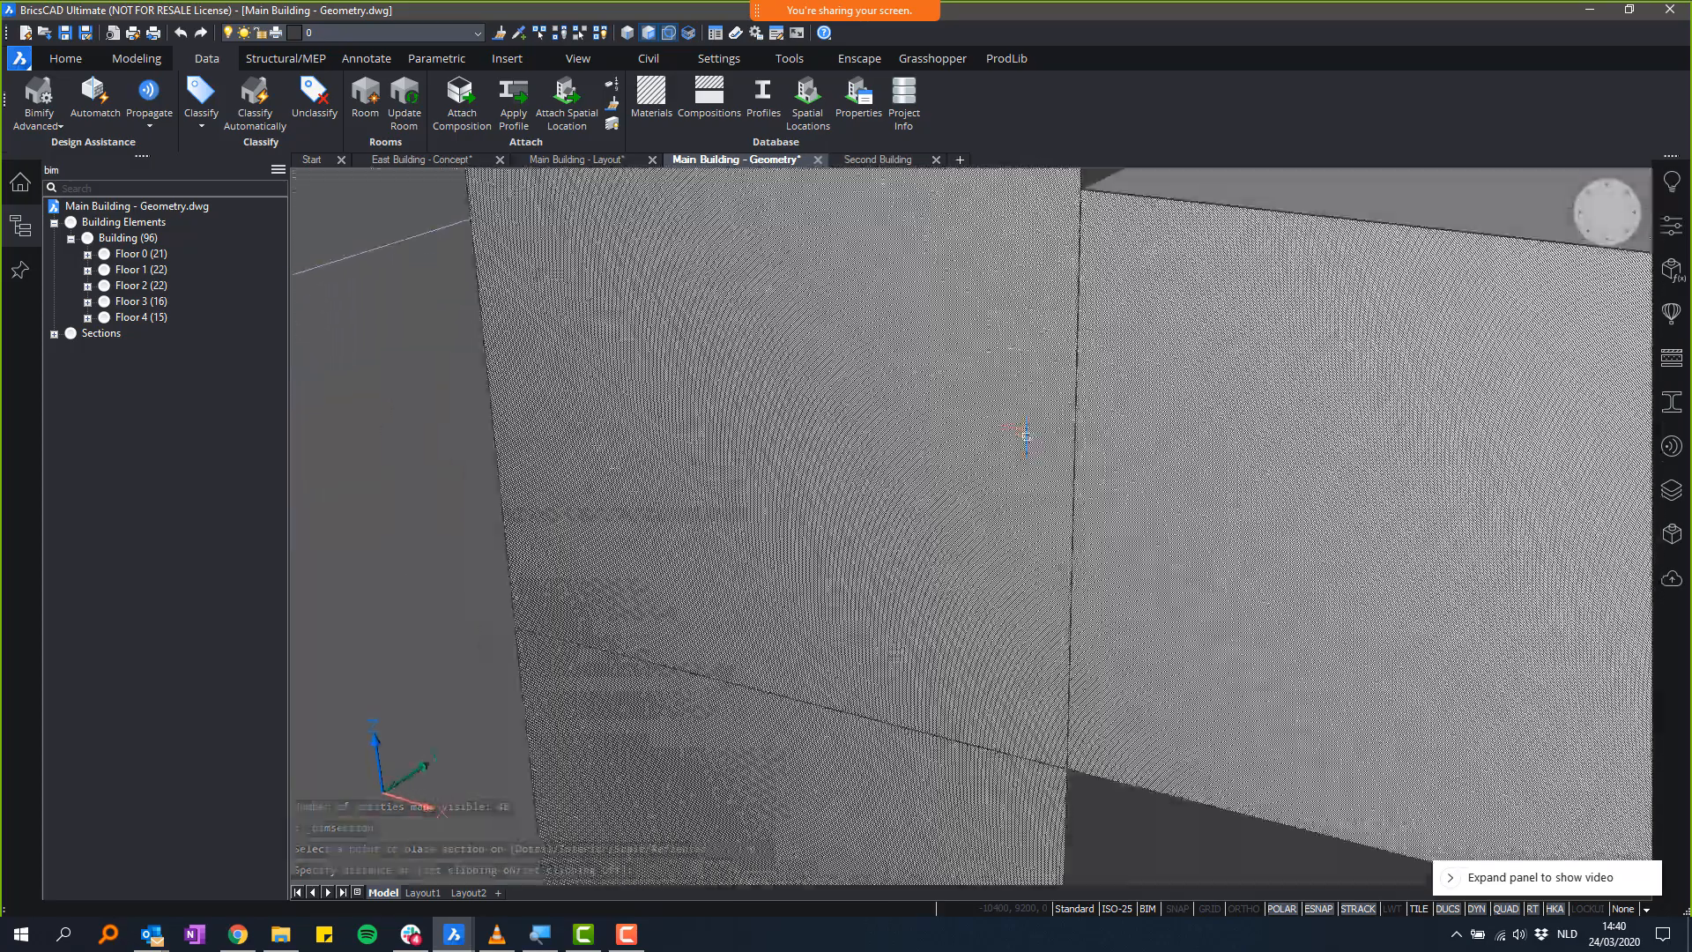
middle_click_drag(1023, 435, 1006, 760, "shift")
scroll(795, 520, "up", 2)
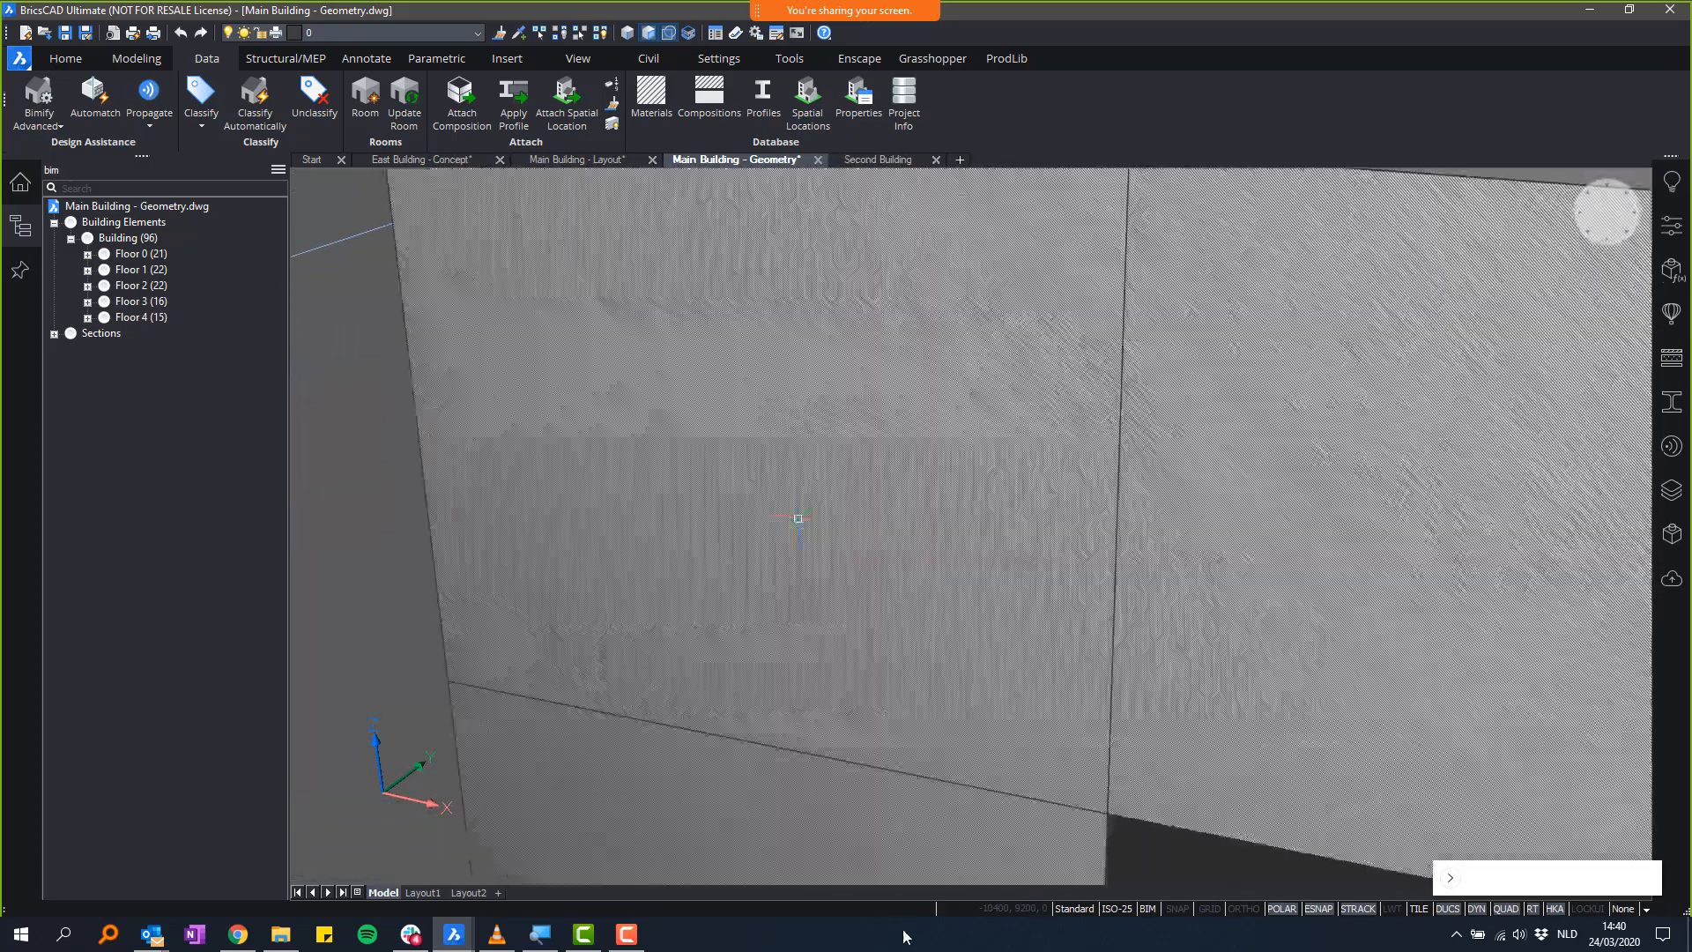
middle_click_drag(782, 571, 835, 608, "shift")
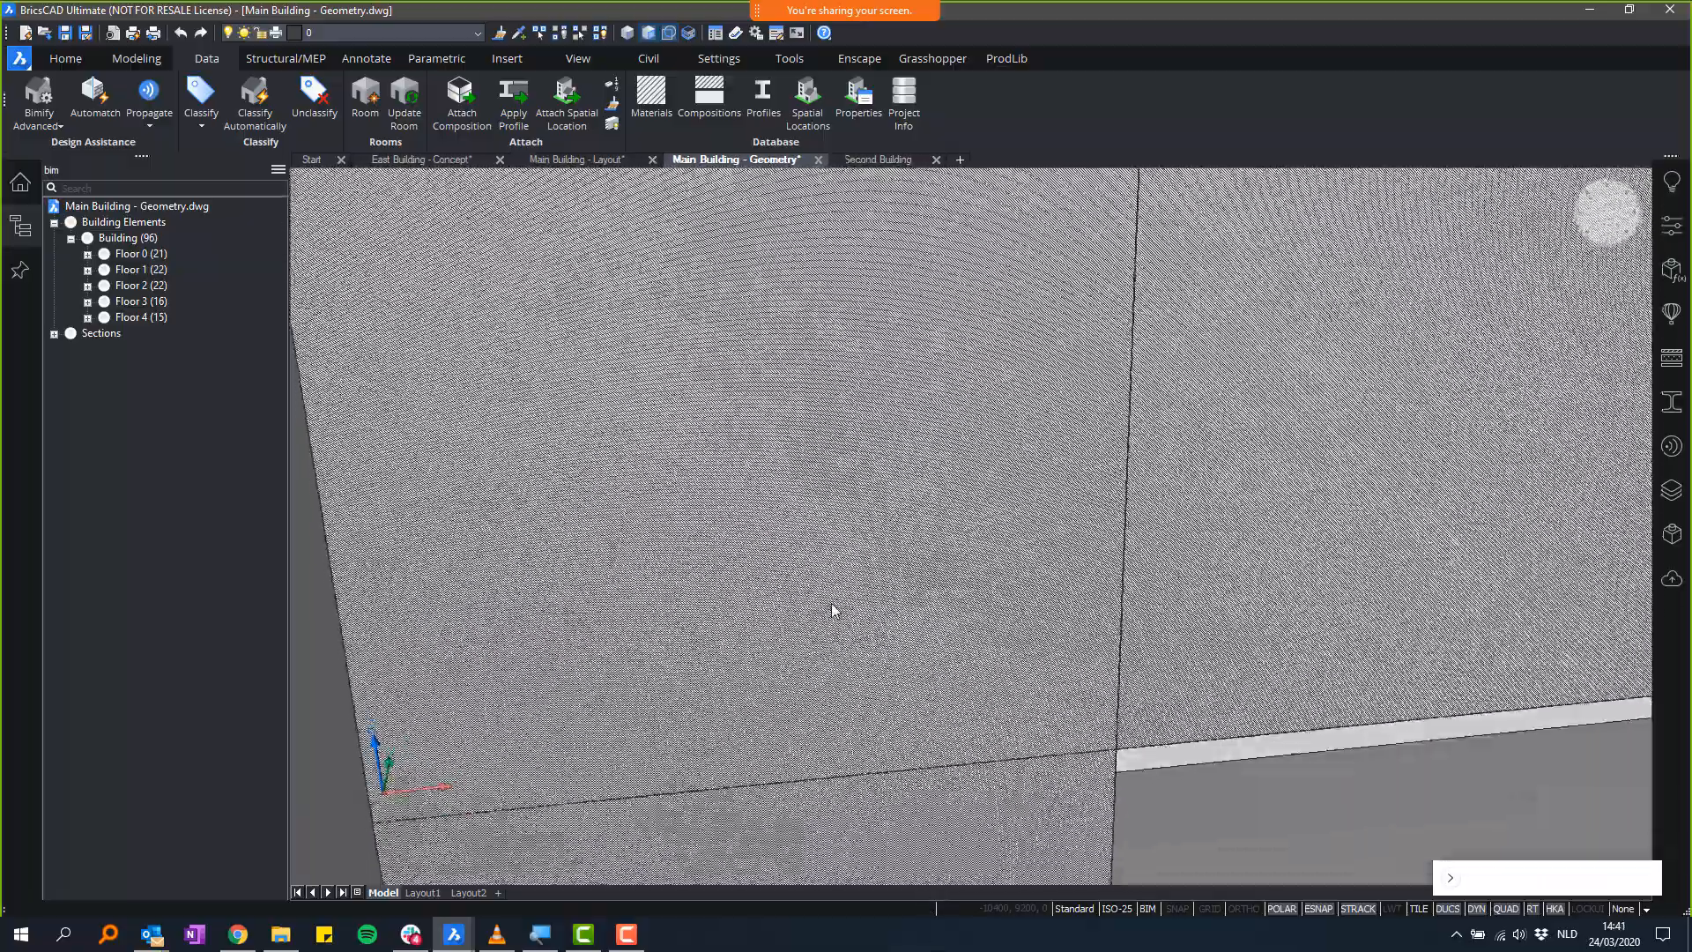
scroll(833, 555, "down", 2)
middle_click_drag(951, 891, 953, 897, "shift")
scroll(967, 526, "down", 8)
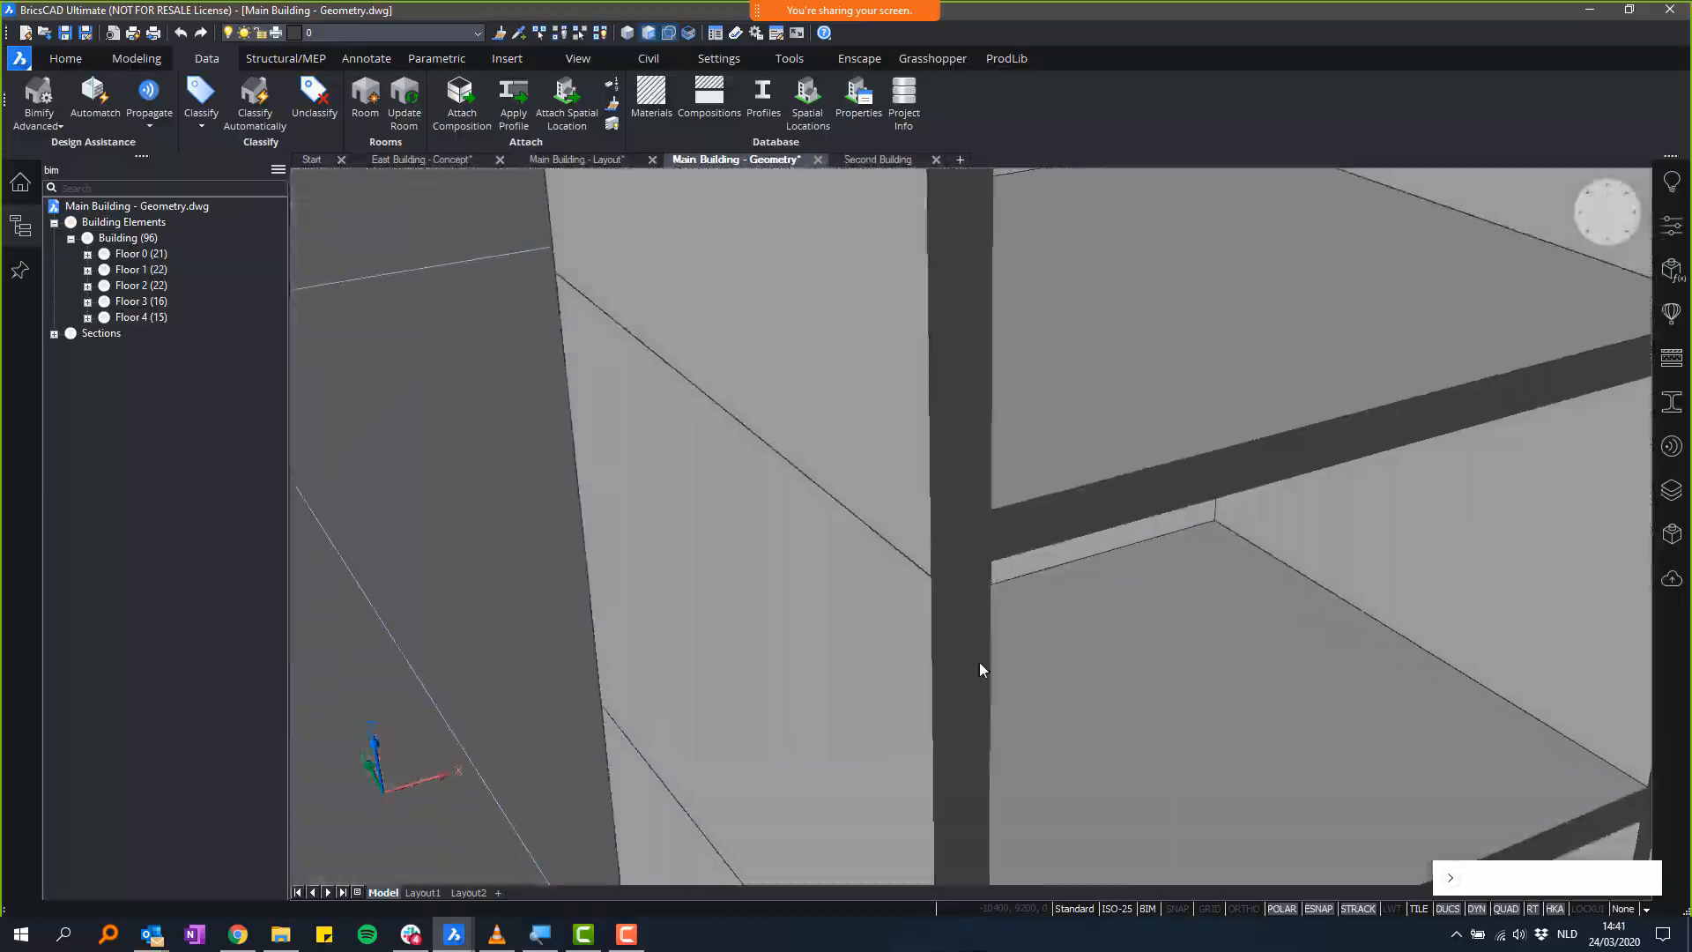
scroll(1015, 630, "up", 6)
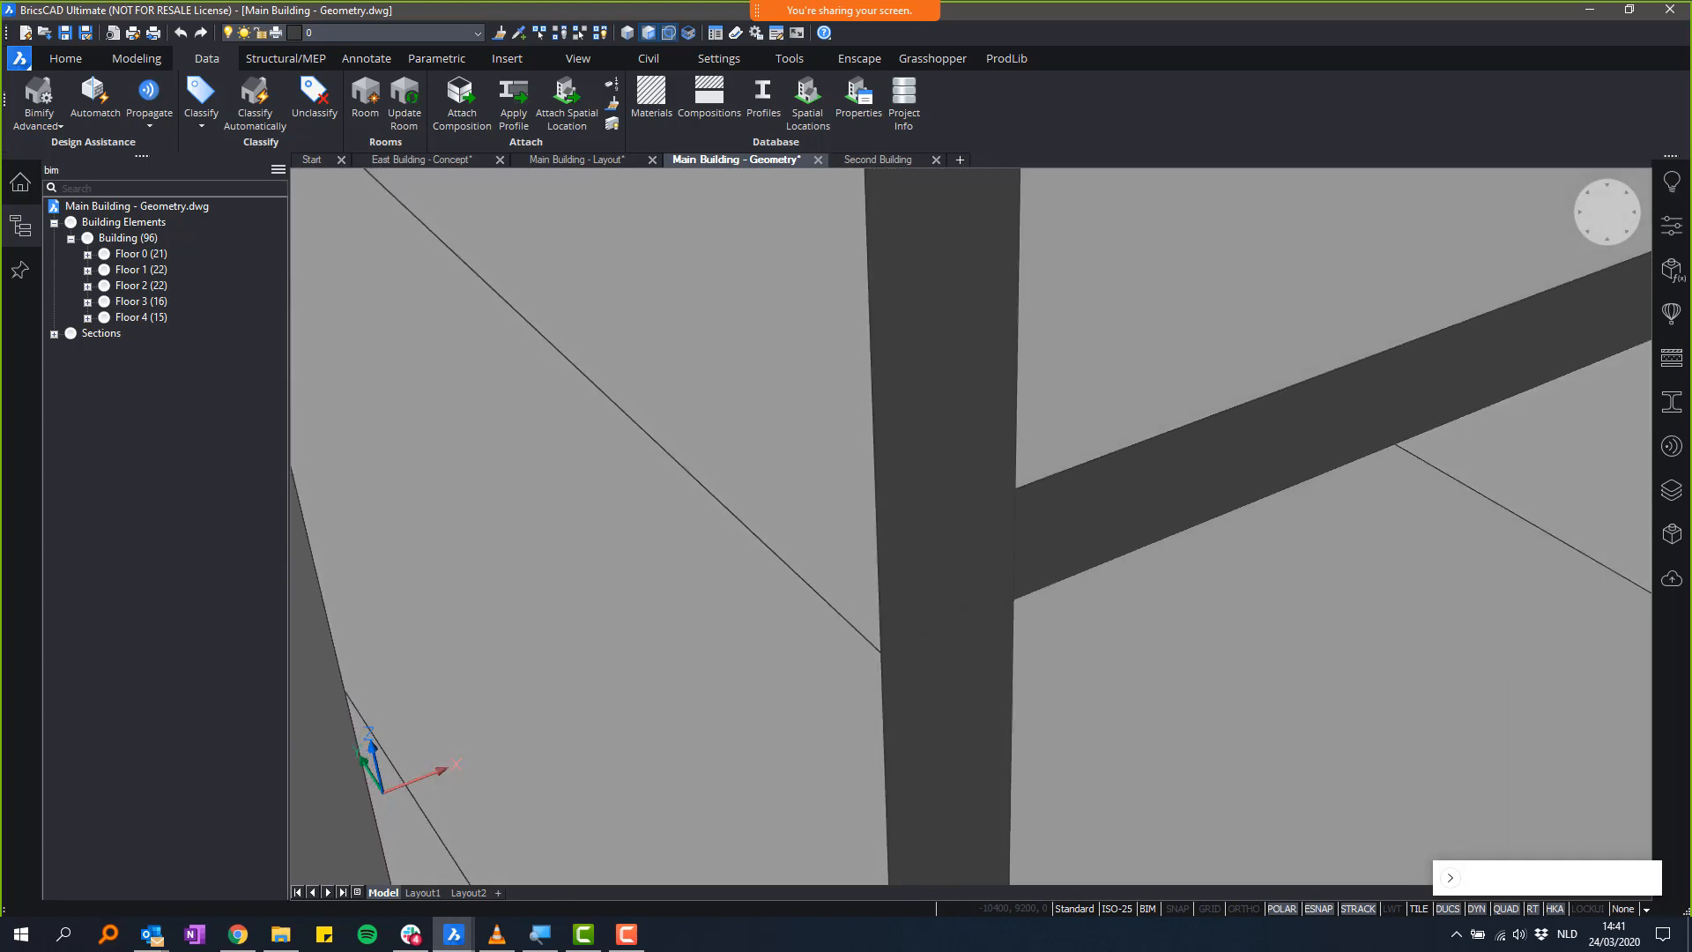
- Open the Cavity Wall, Brick composition from the library, review its layers and thicknesses, and close its definition
middle_click_drag(1015, 630, 762, 564, "shift")
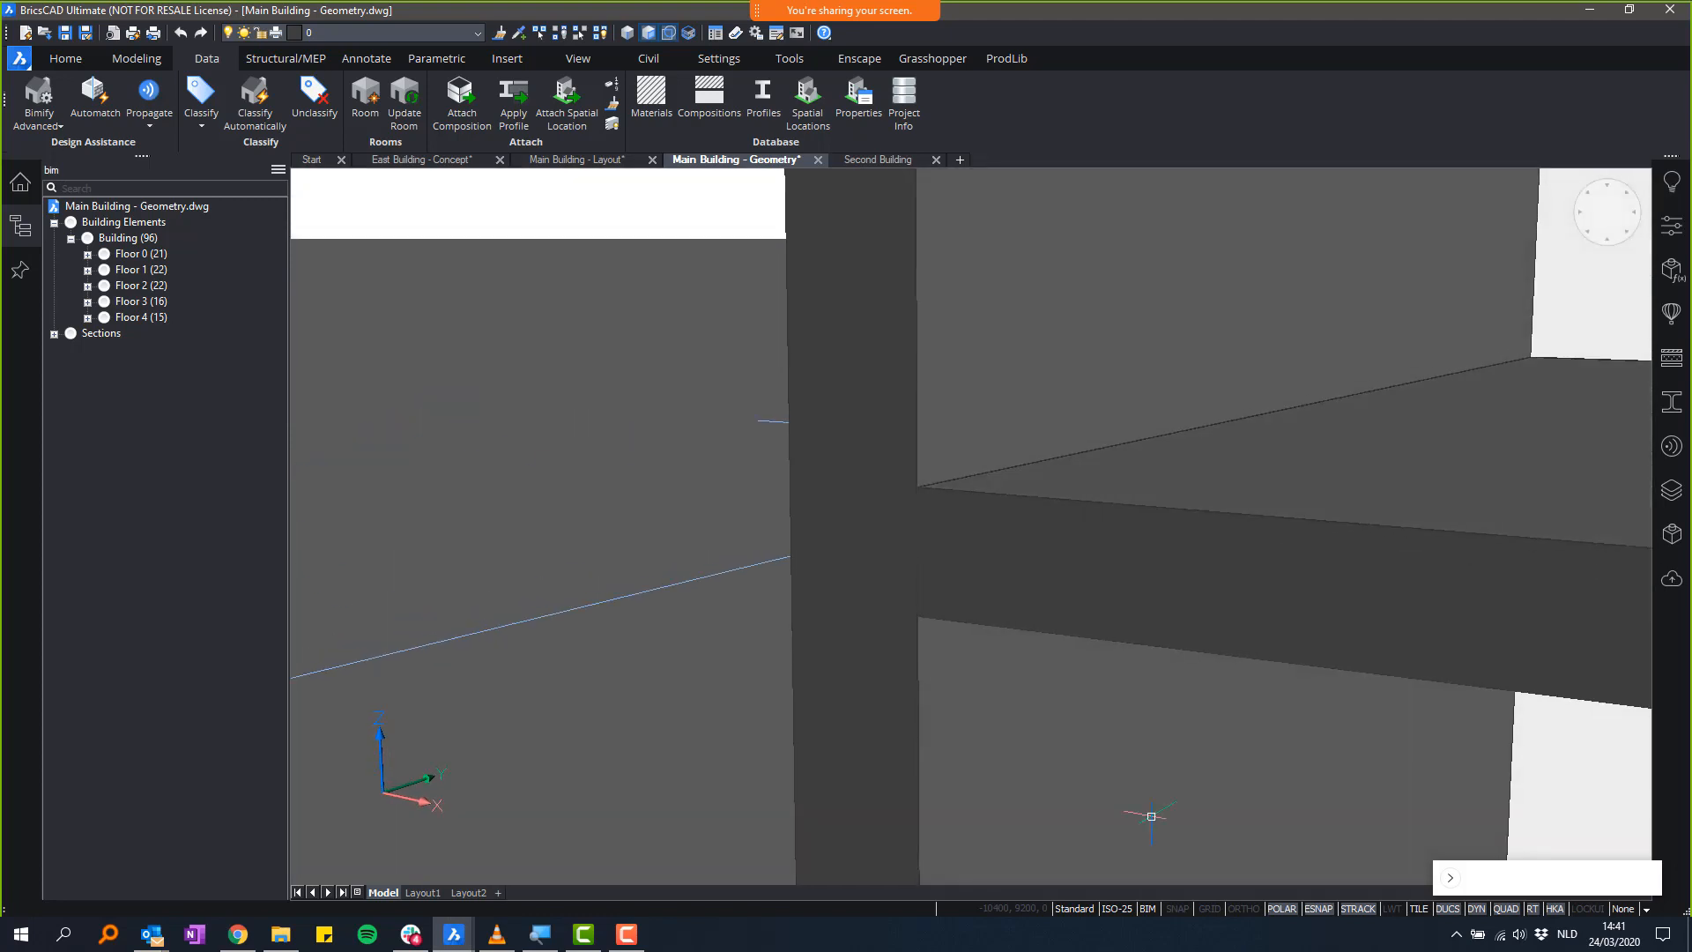
left_click(1673, 369)
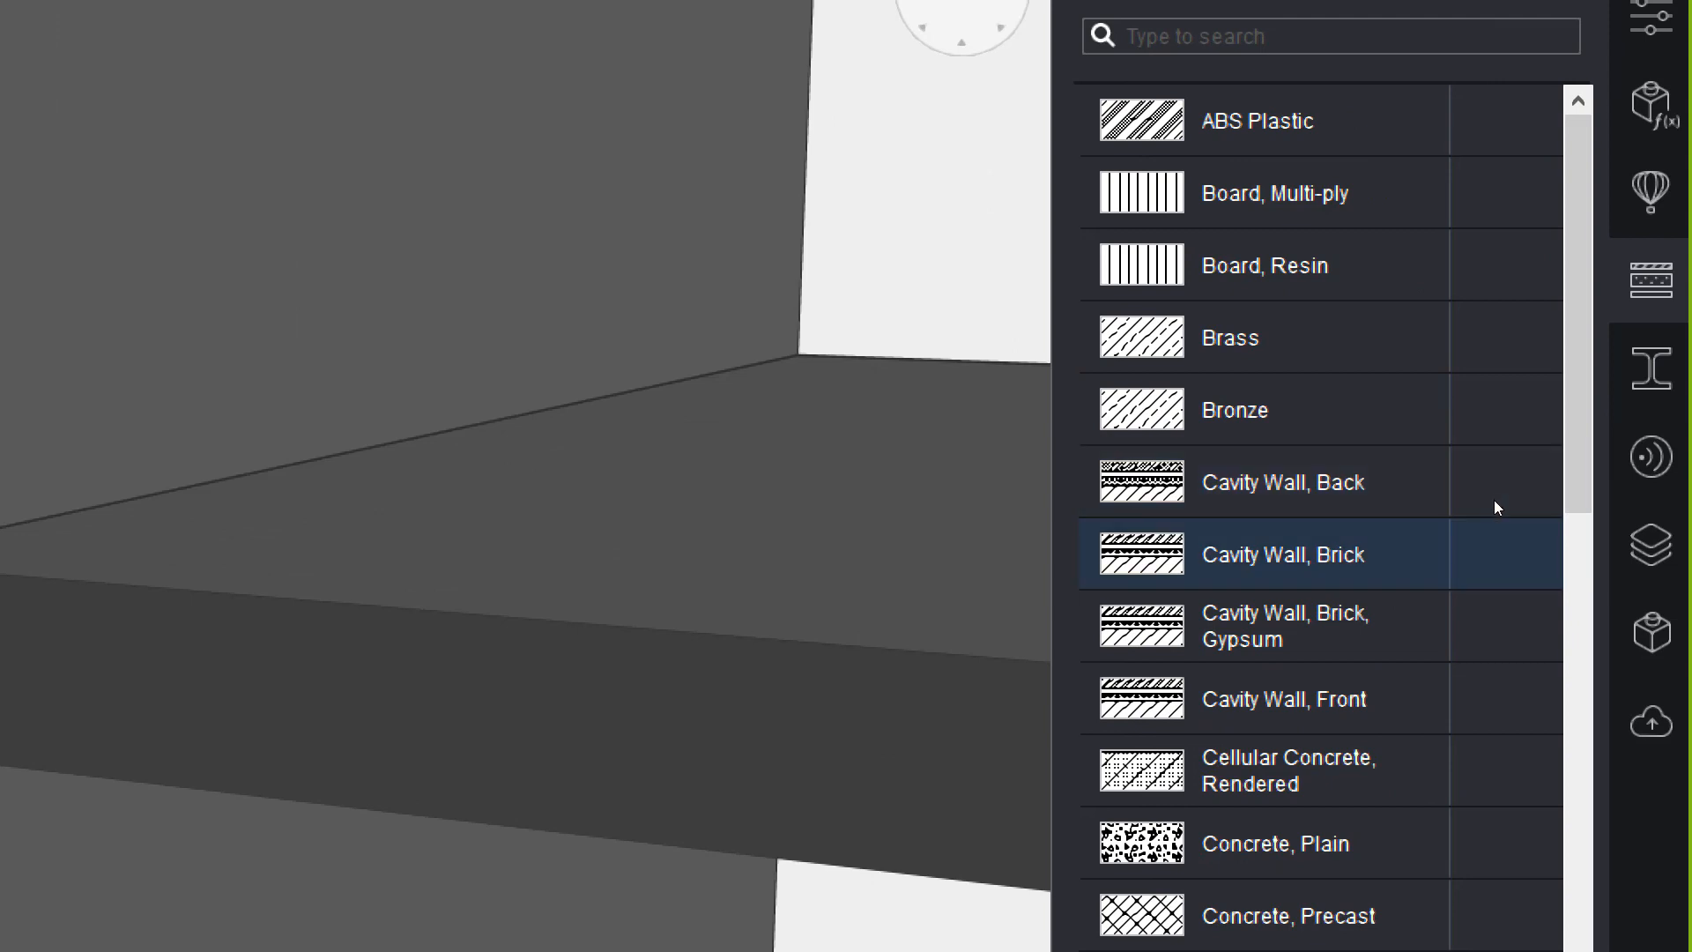
left_click(1494, 501)
double_click(1494, 499)
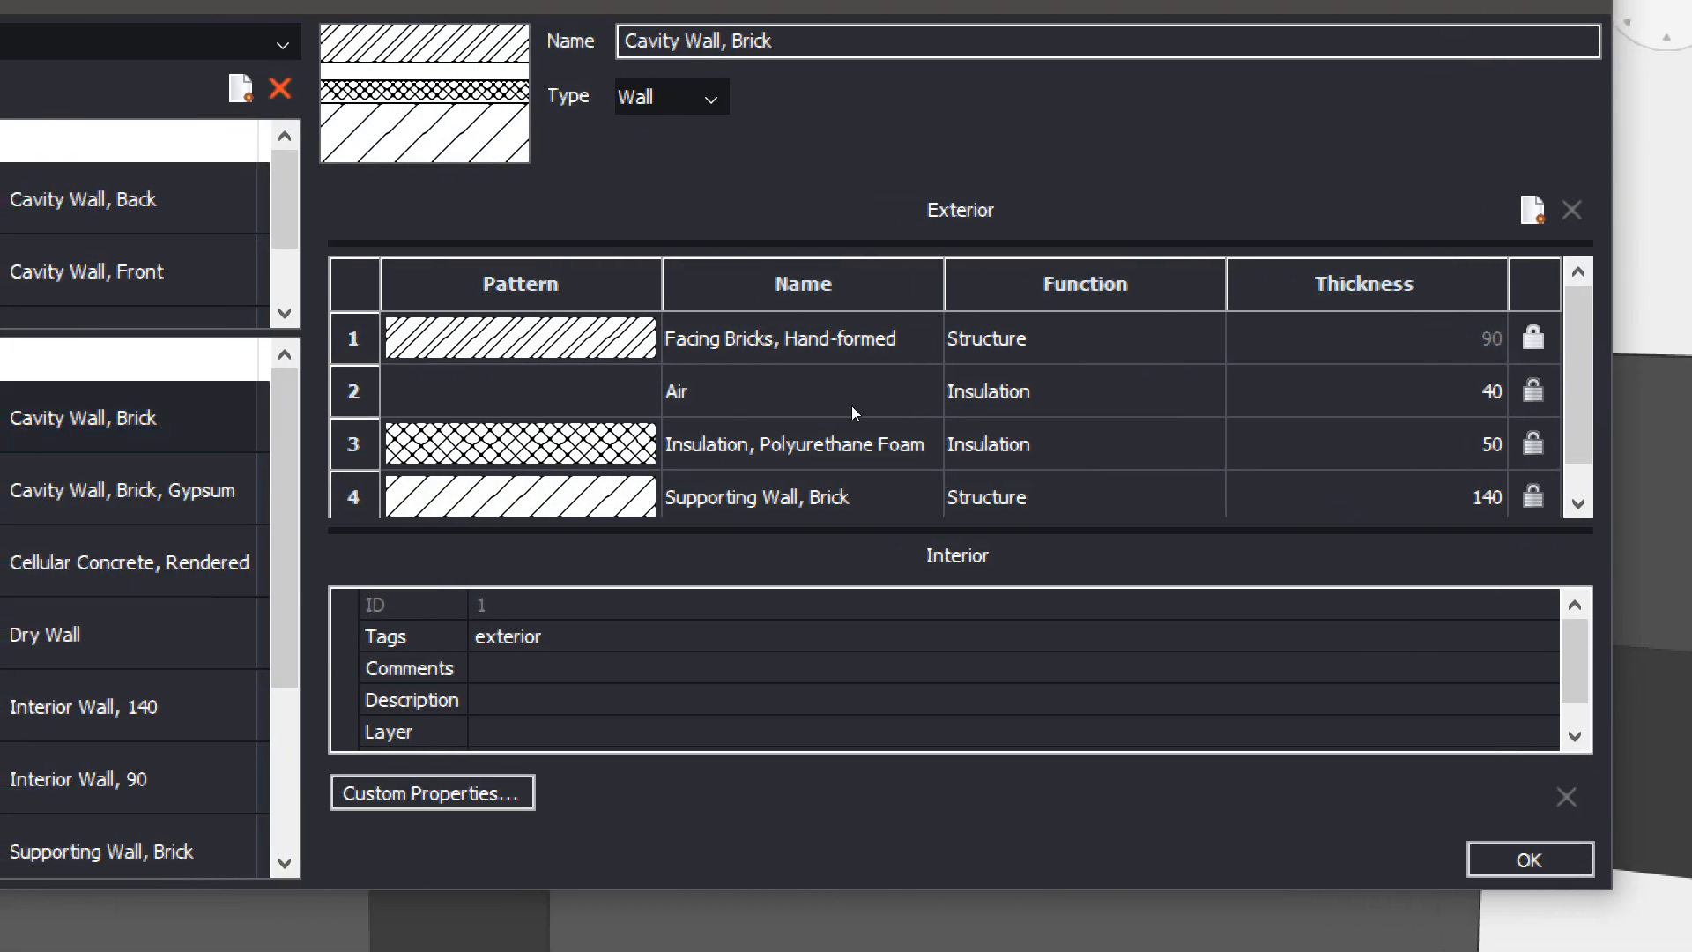
scroll(1491, 441, "down", 1)
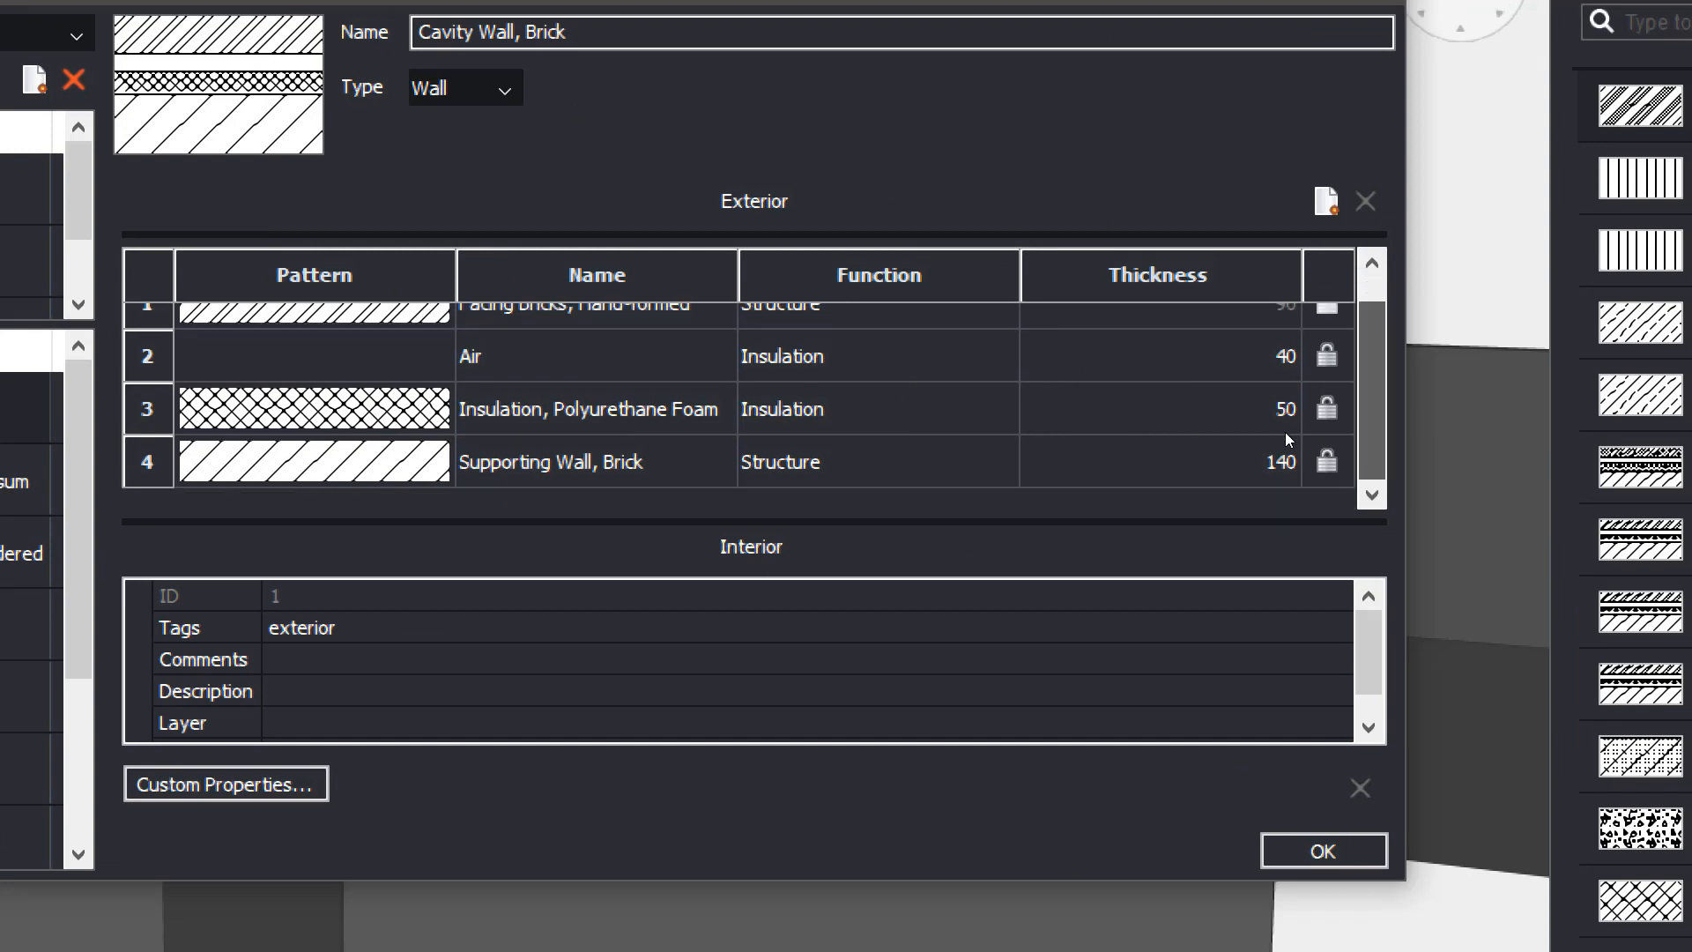
scroll(1475, 403, "up", 1)
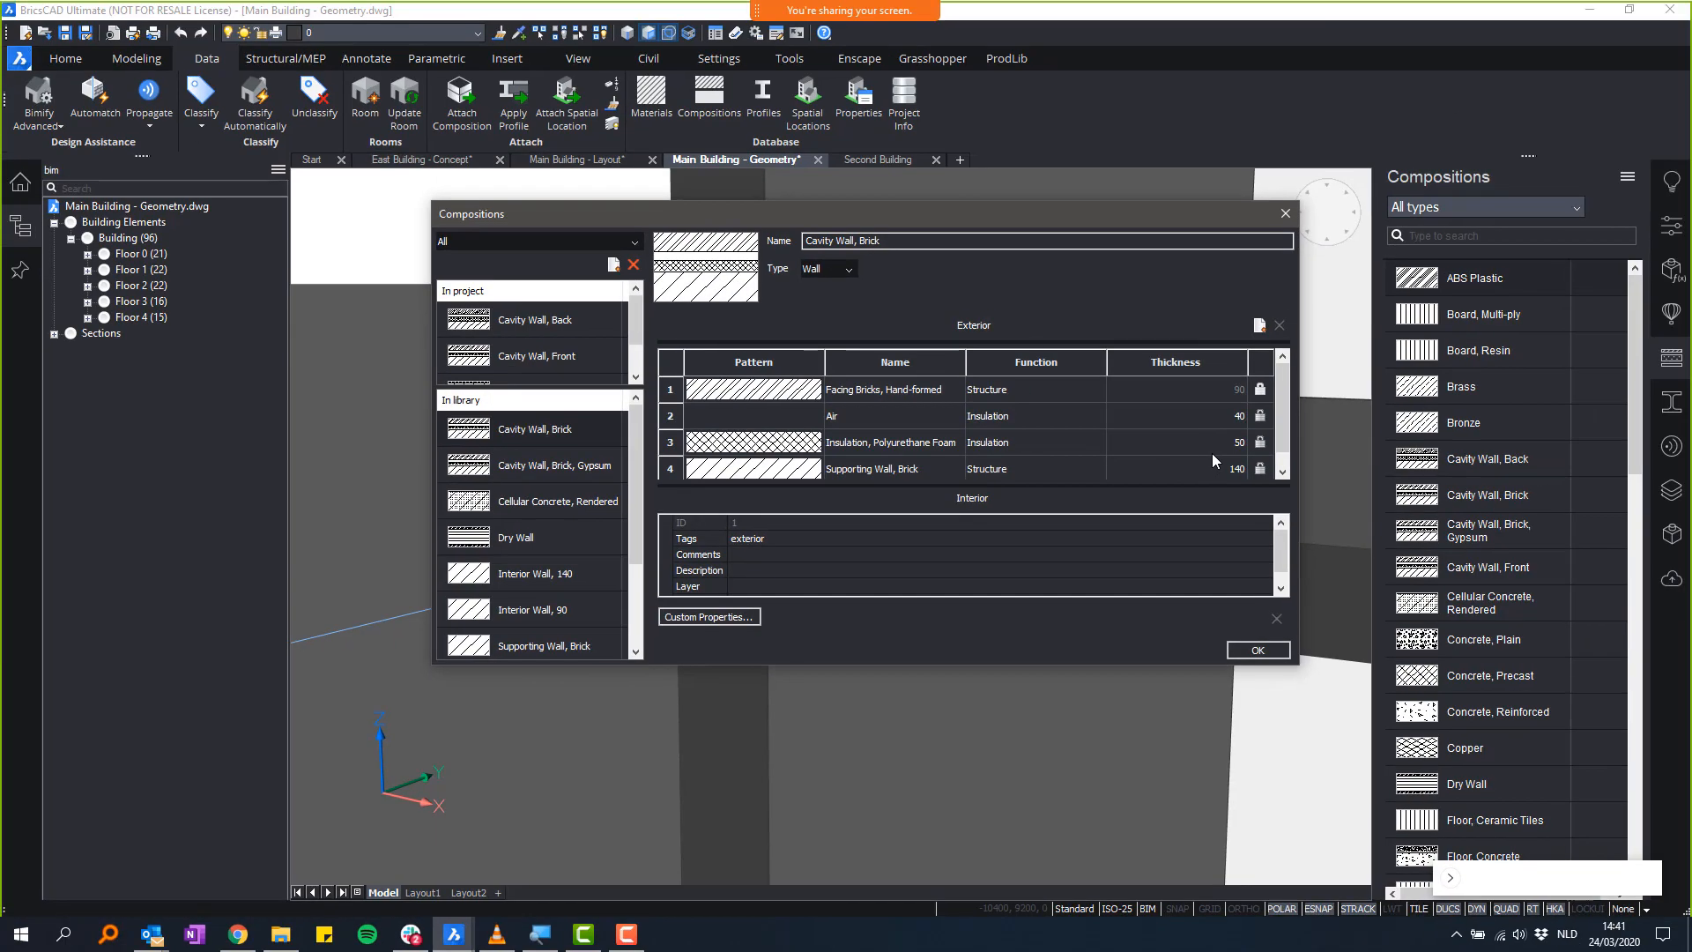
left_click(1287, 215)
- Show only the compositions in the project and attach Cavity Wall, Front to the upper cut outer wall
left_click(1627, 178)
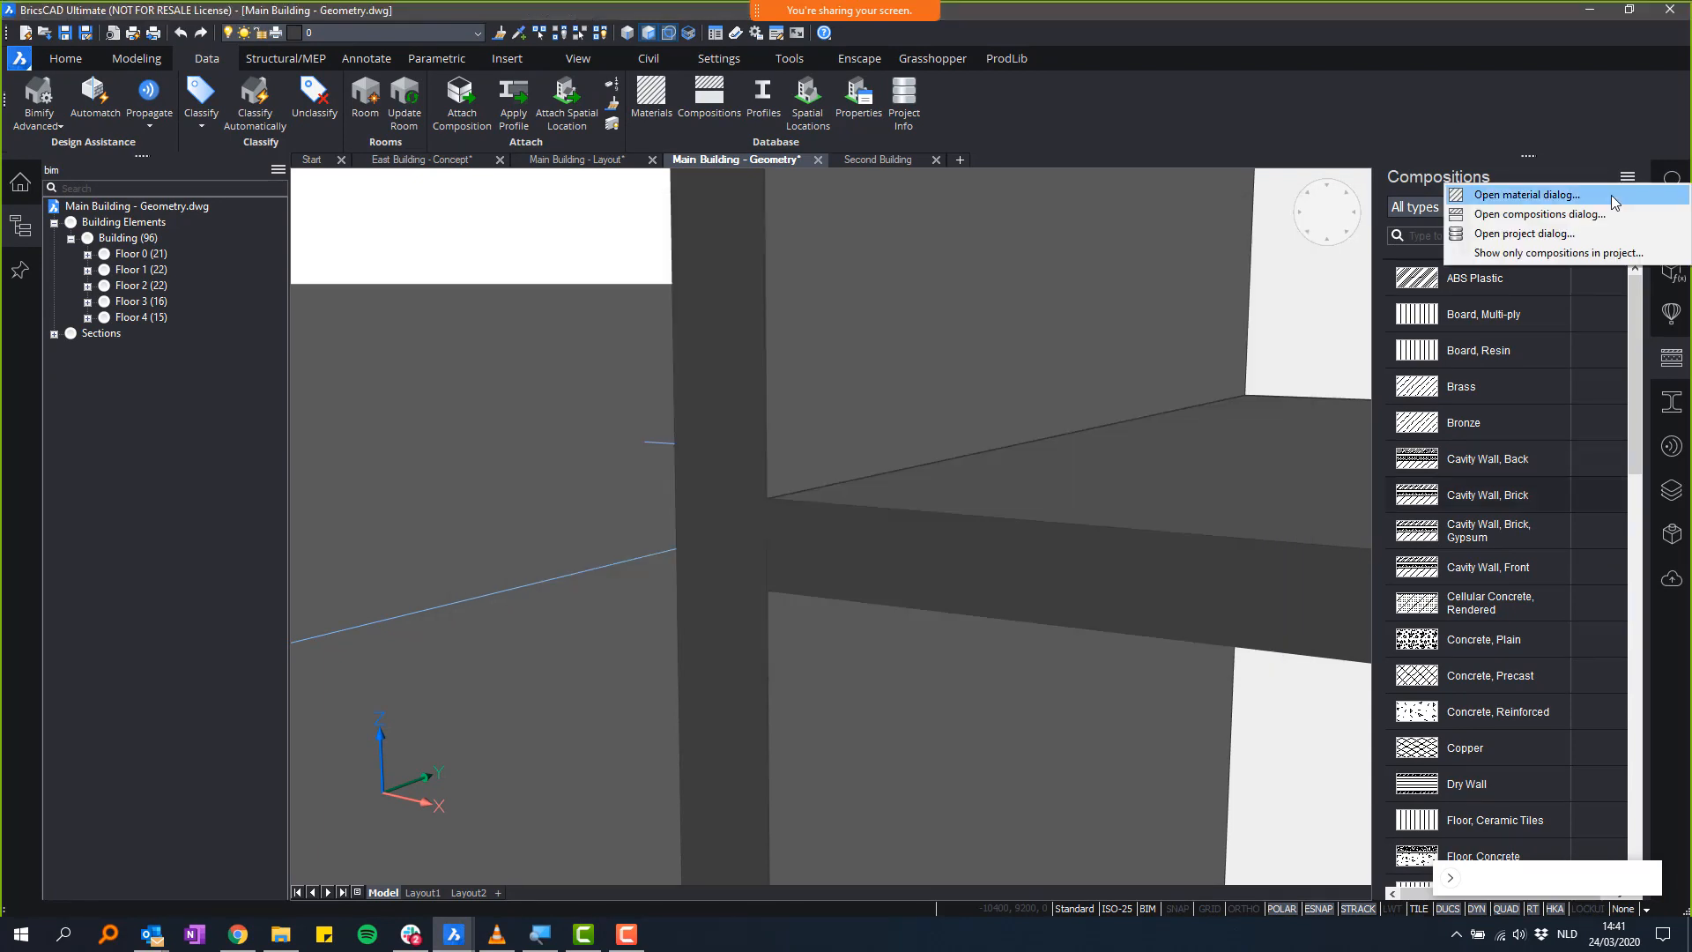
left_click(1546, 250)
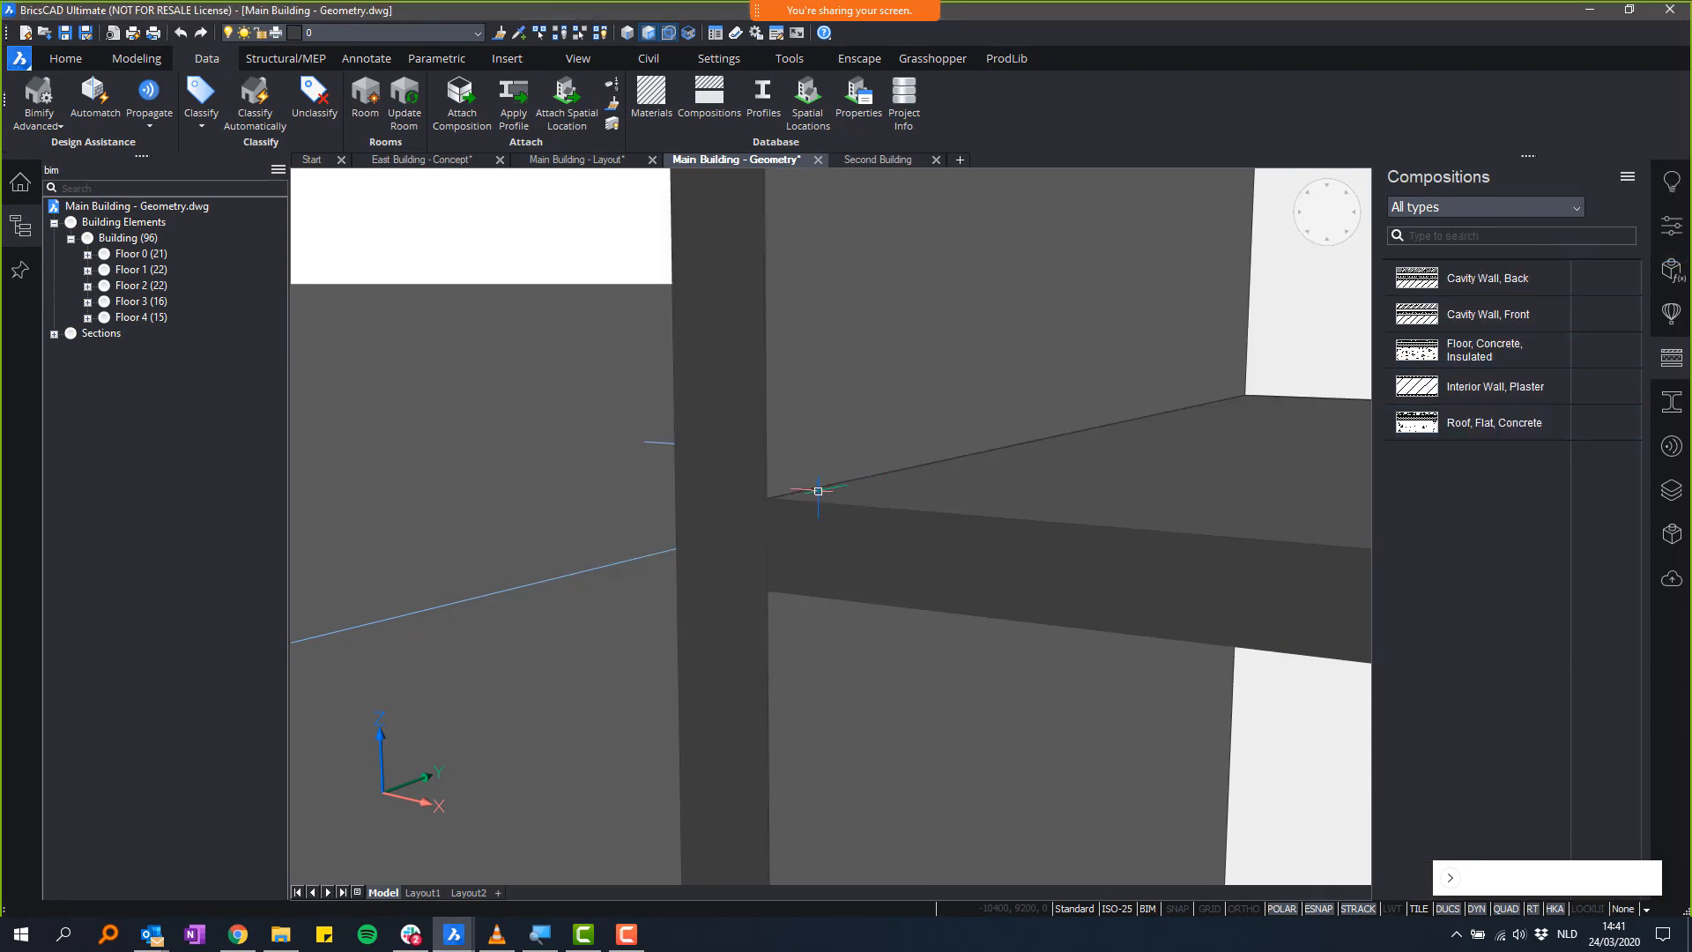
middle_click_drag(818, 491, 915, 543)
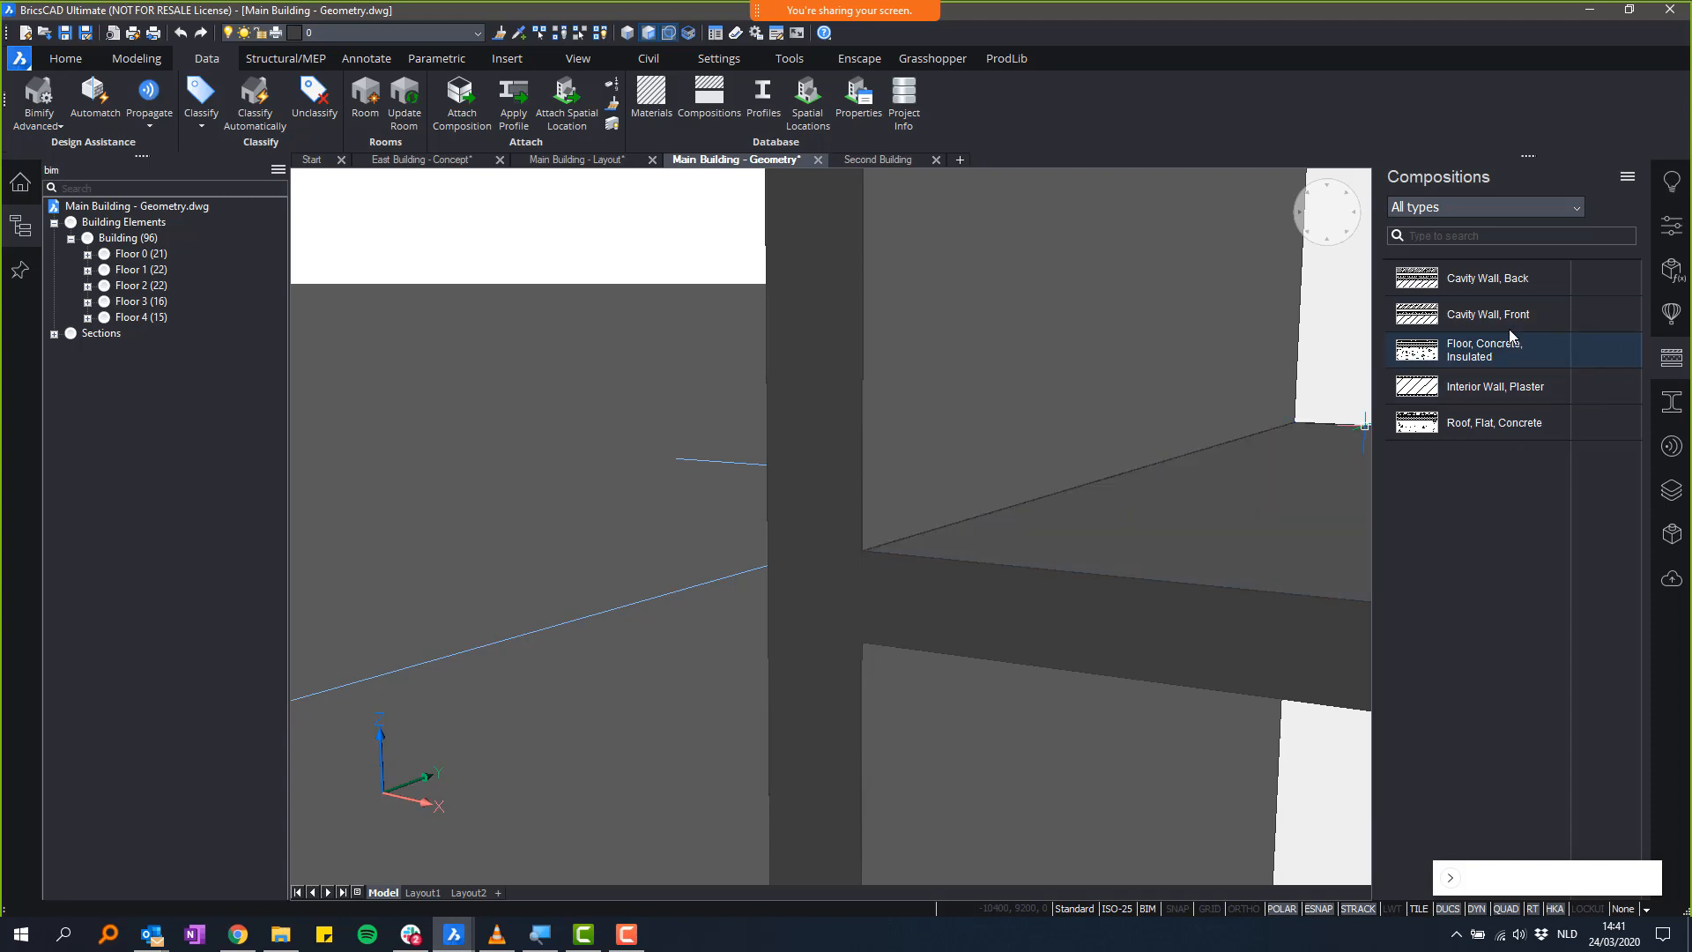
left_click_drag(1510, 335, 614, 367)
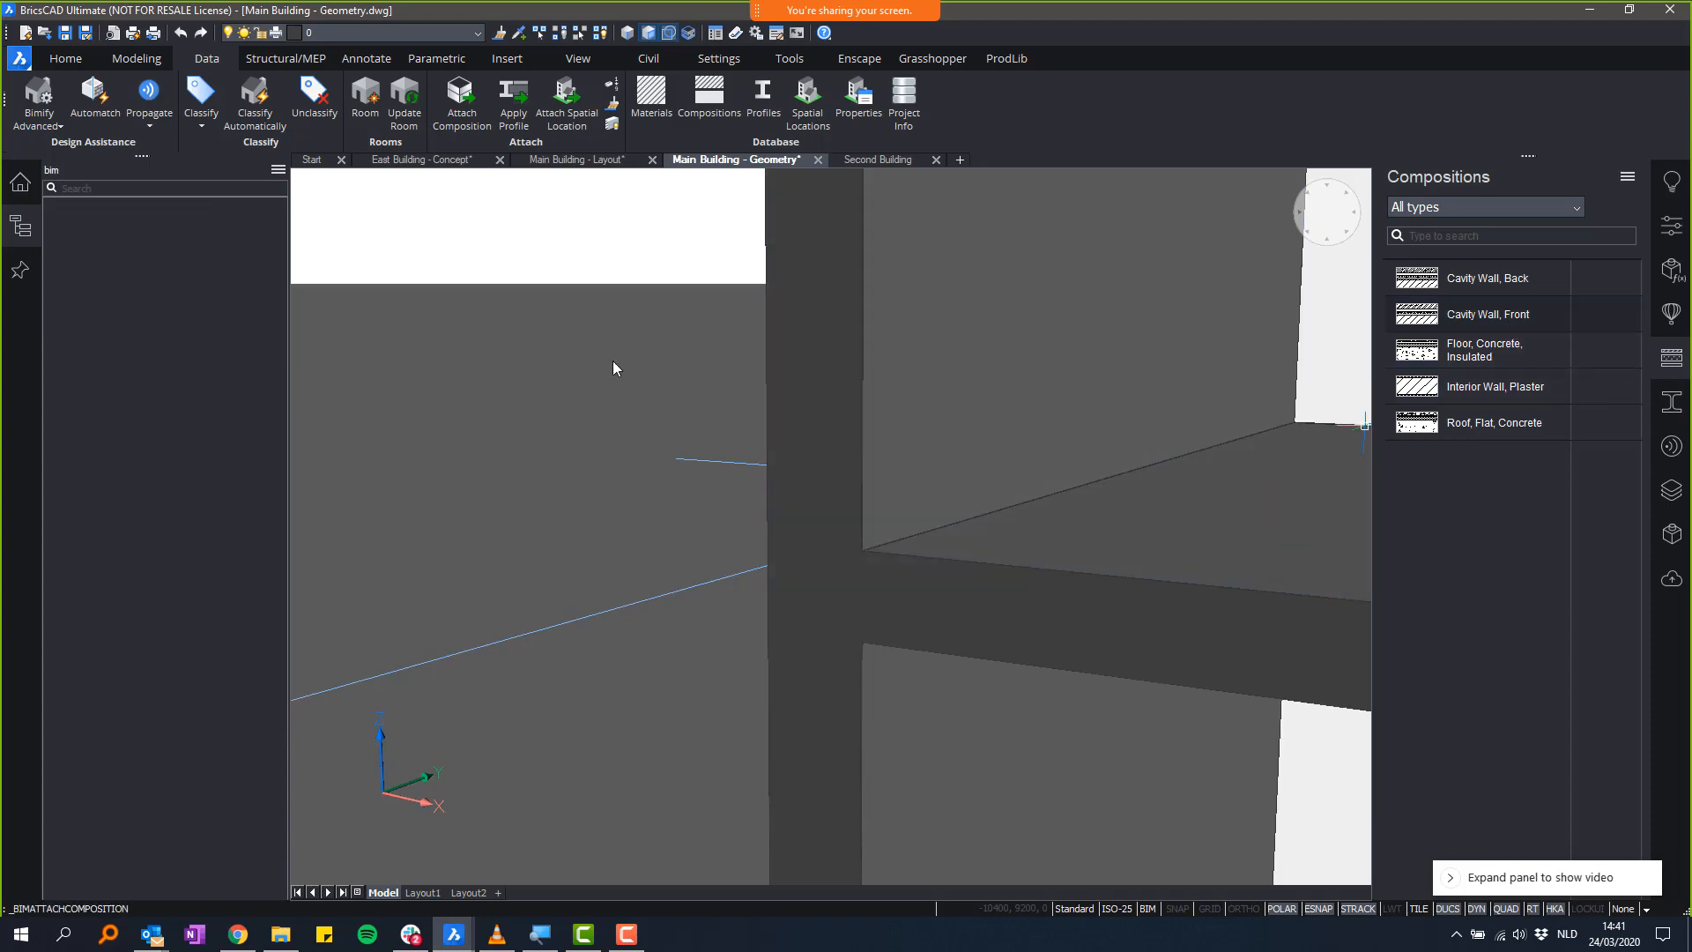
key("Return")
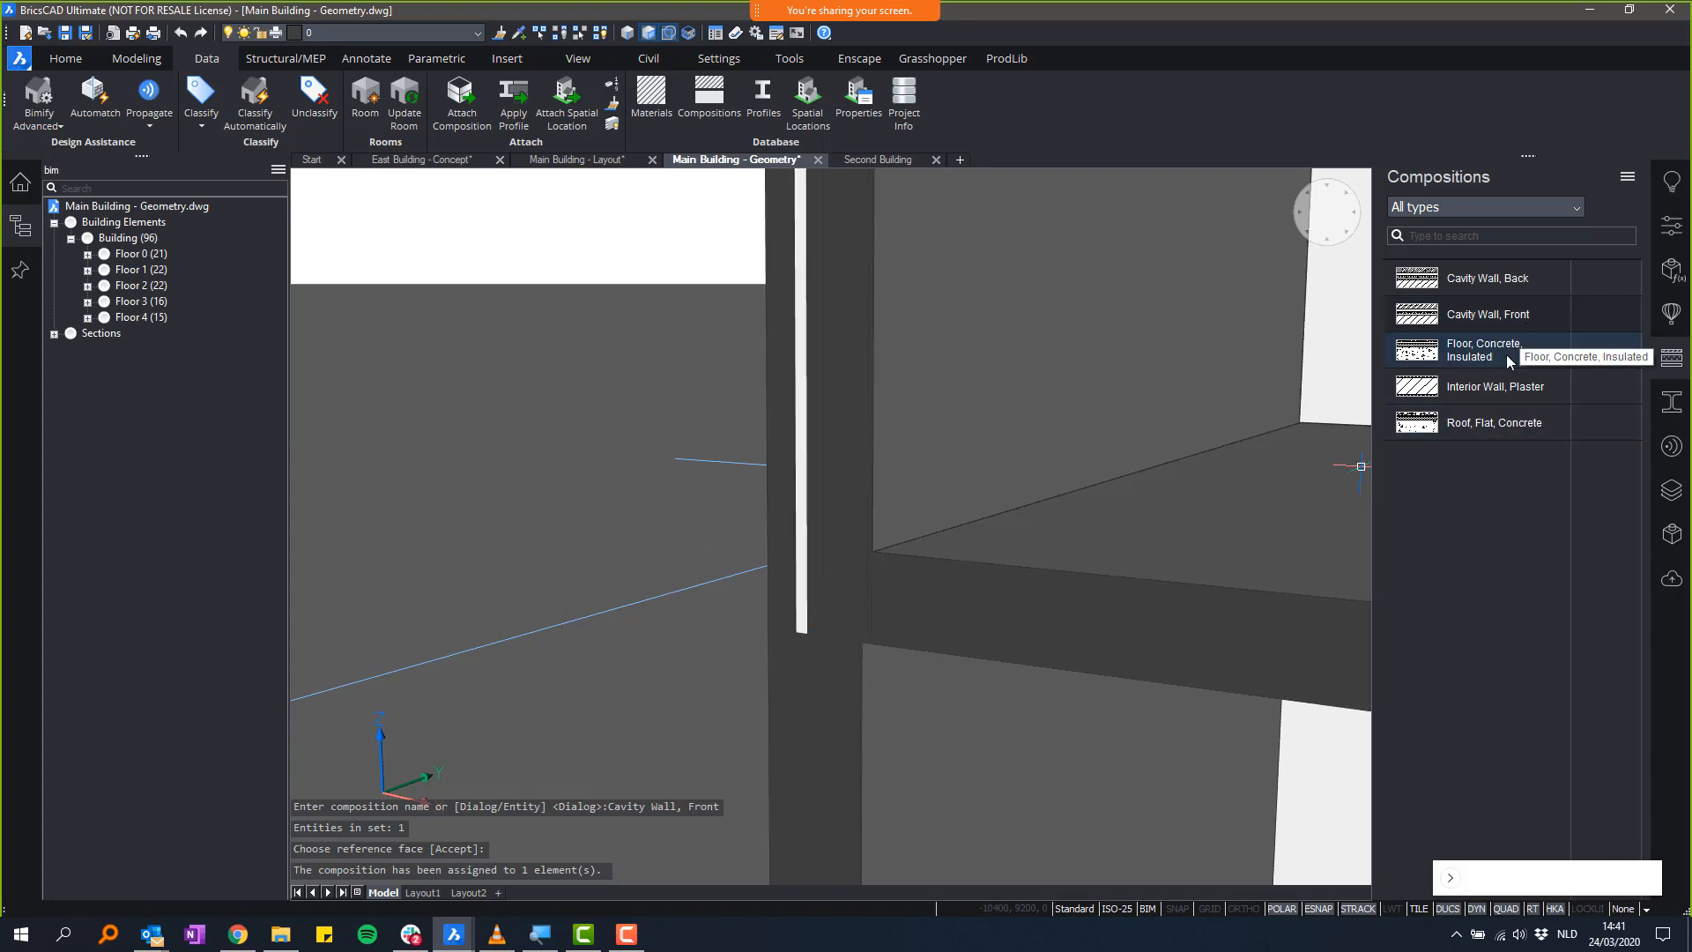
- Attach the Floor, Concrete, Insulated composition to the cut floor slab adjoining the outer wall
left_click_drag(1505, 354, 896, 622)
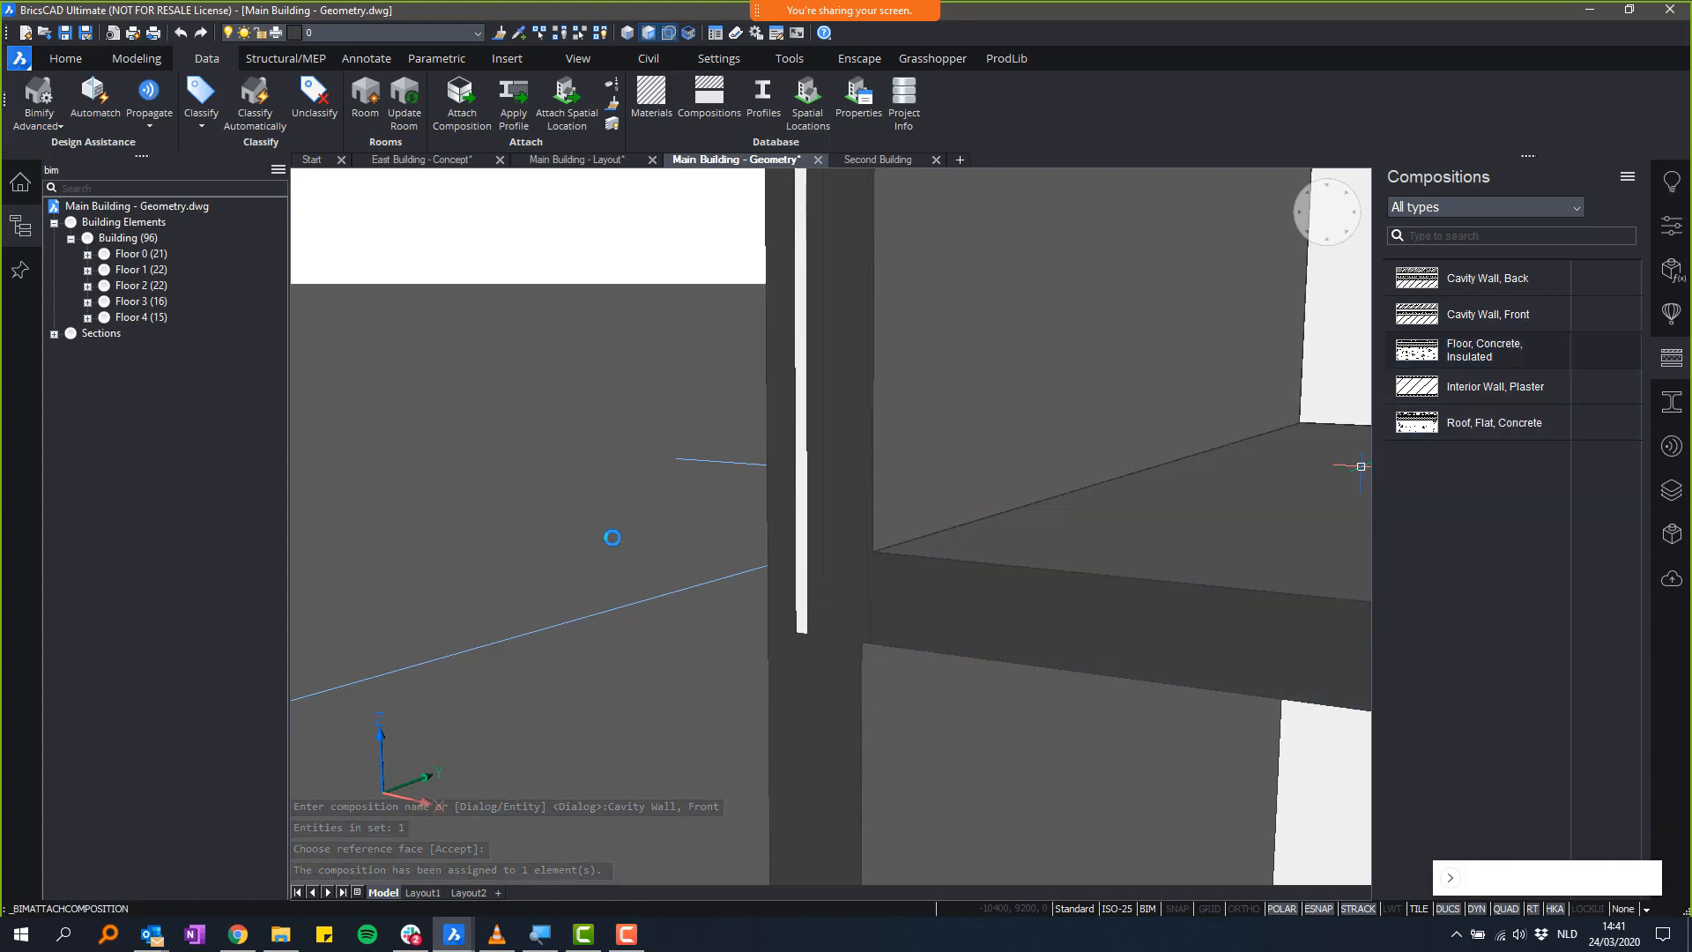
key("Return")
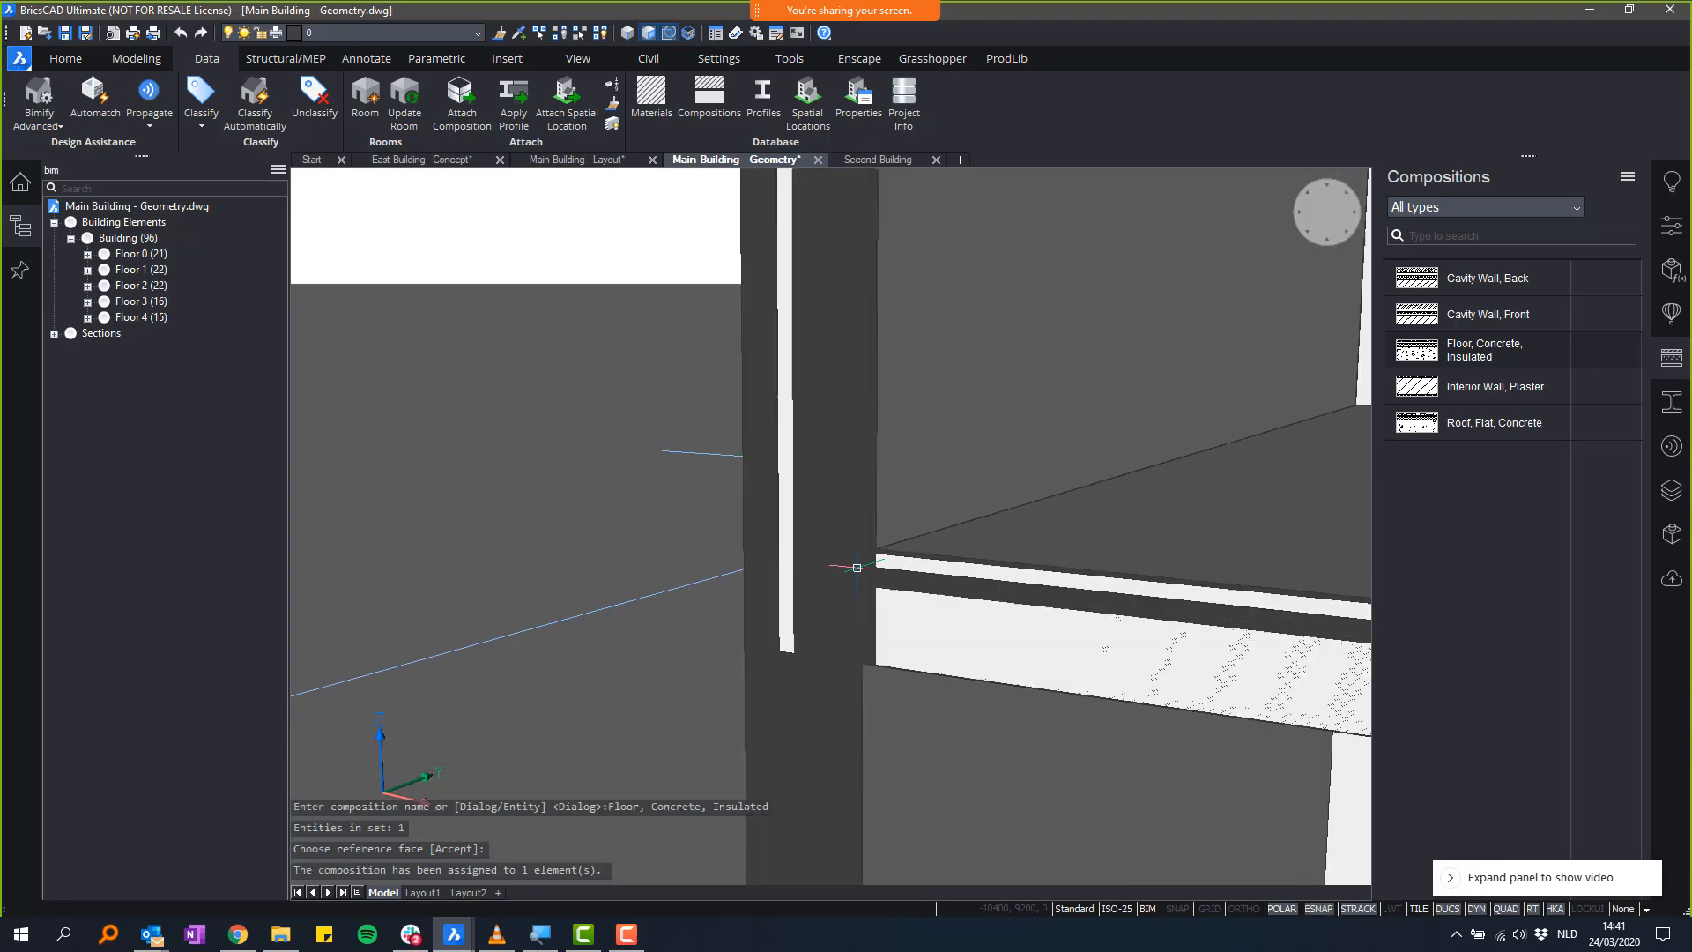
- Examine the material layers and hatch patterns of the cut cavity wall and insulated floor slab up close
scroll(847, 577, "up", 4)
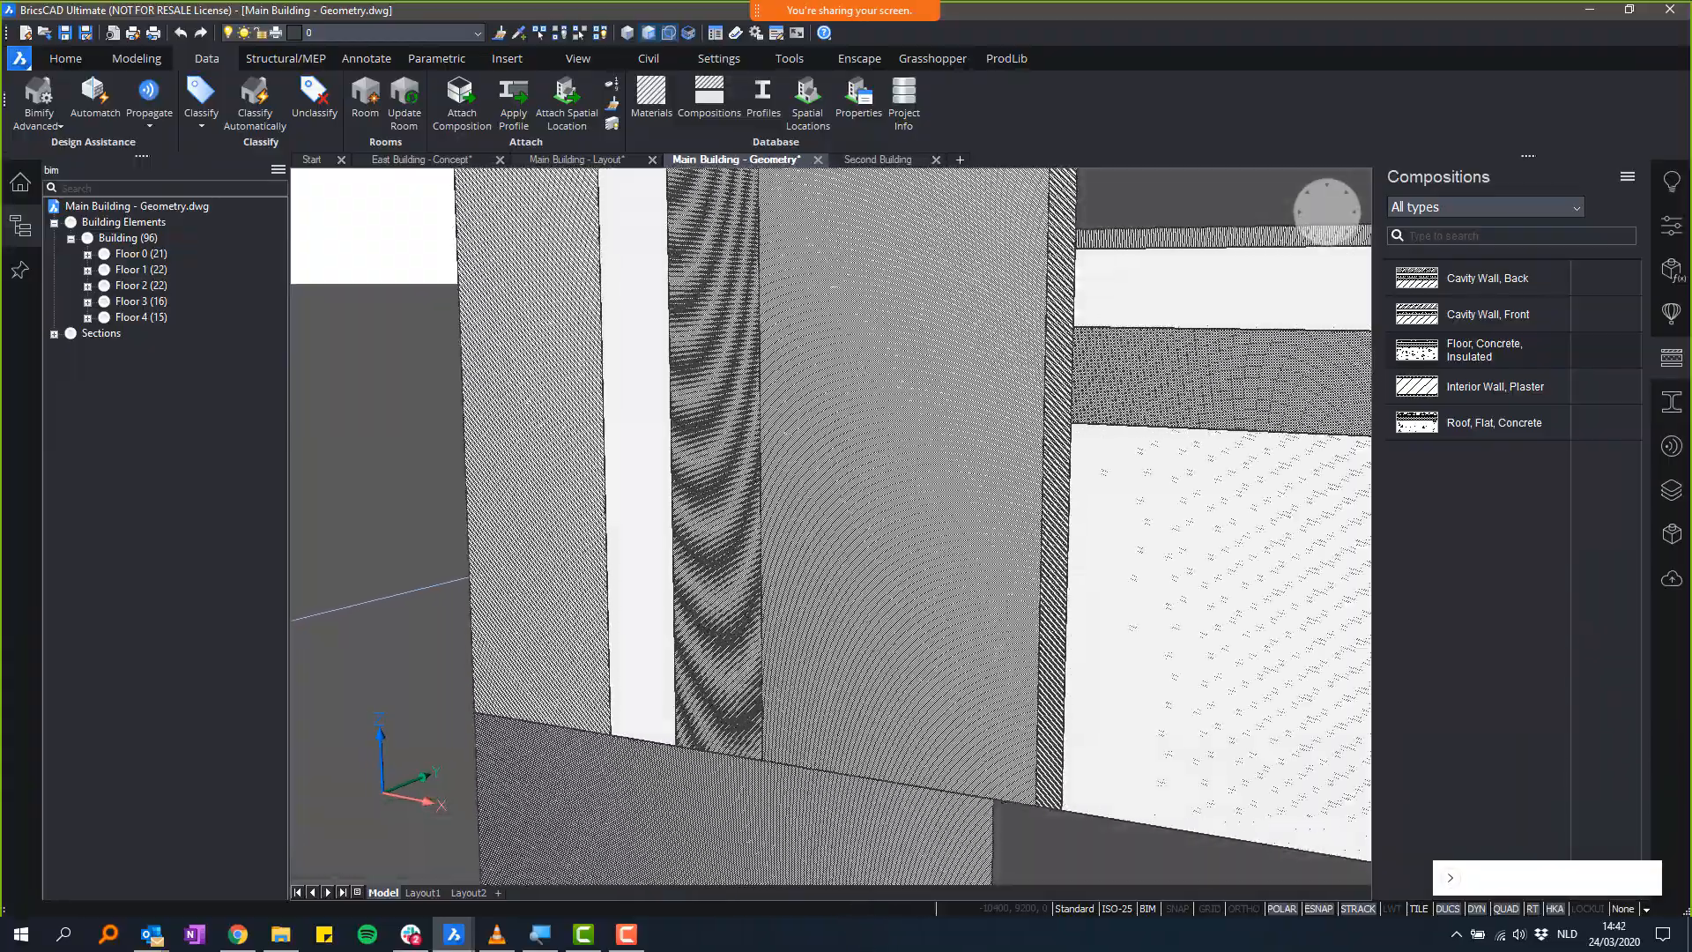
middle_click_drag(819, 564, 951, 568, "shift")
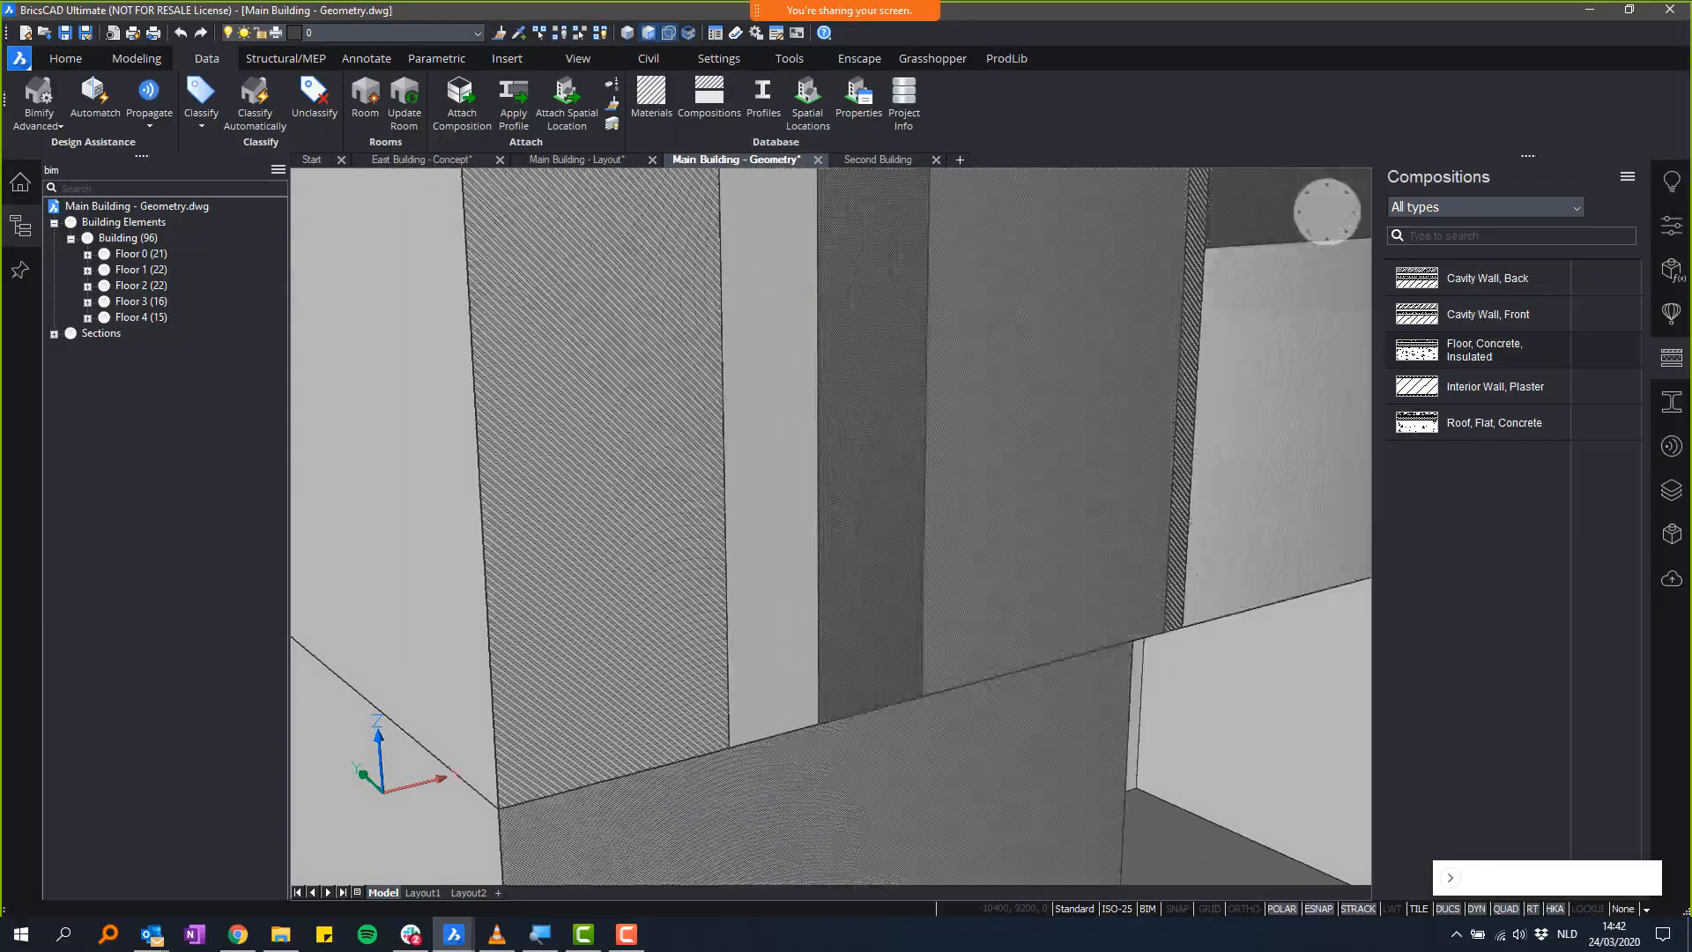
middle_click_drag(845, 565, 824, 564, "shift")
scroll(844, 726, "up", 10)
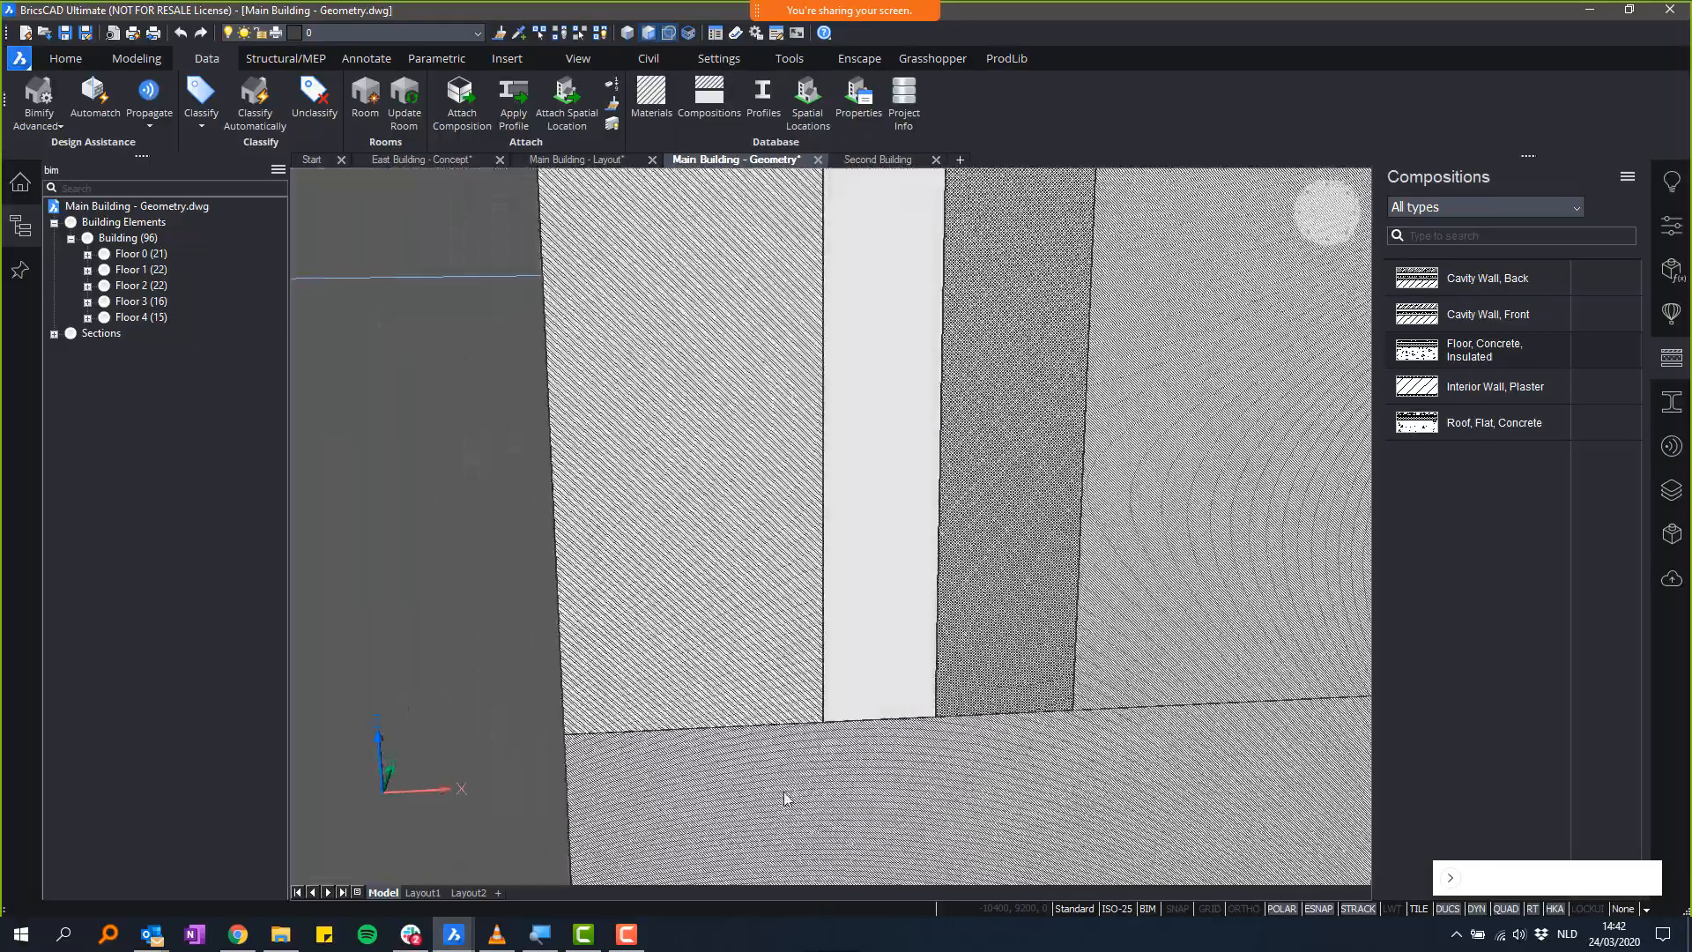
middle_click_drag(1233, 753, 937, 727)
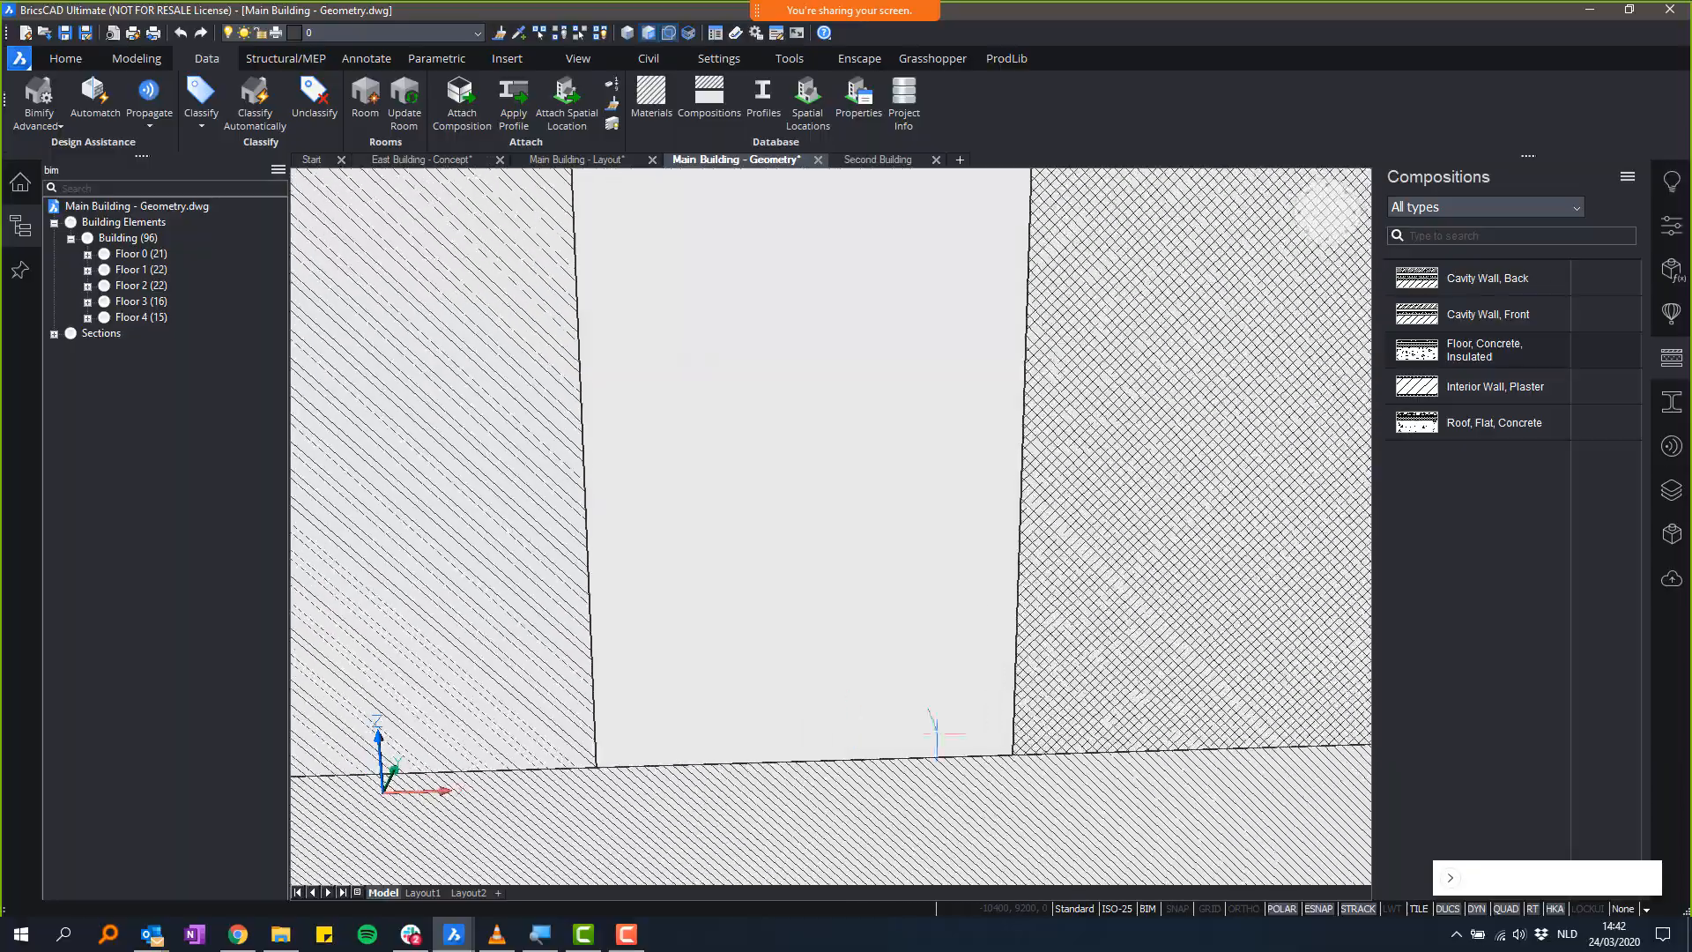
scroll(1057, 716, "up", 4)
middle_click_drag(988, 670, 880, 643)
scroll(872, 649, "down", 3)
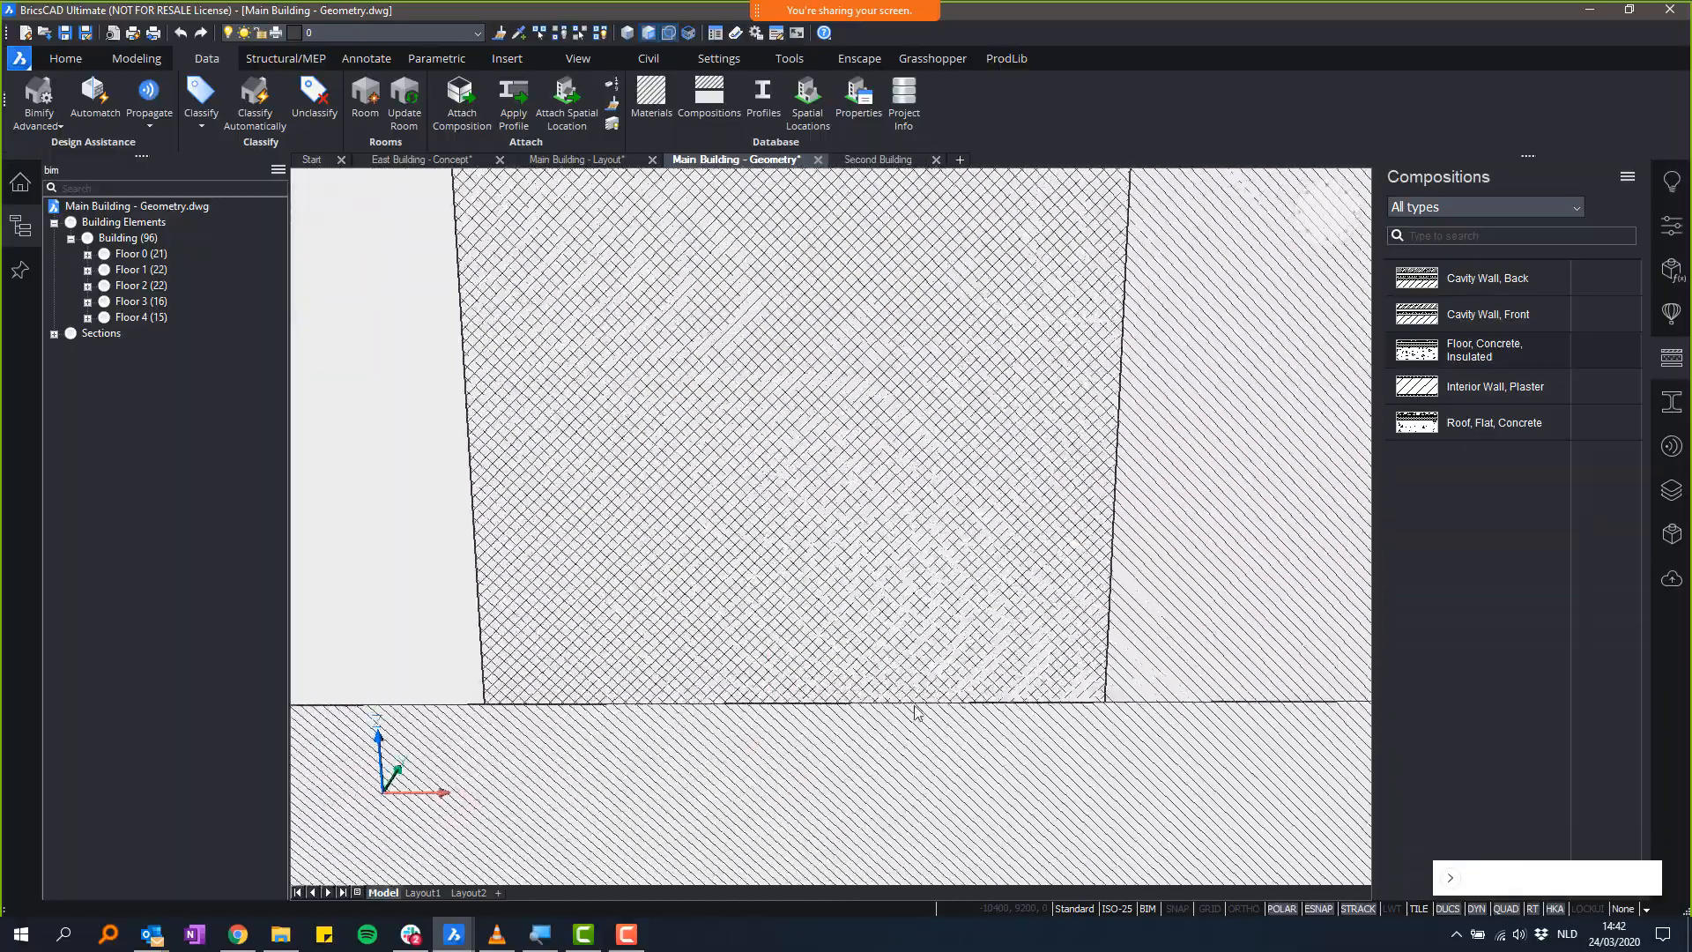
scroll(916, 712, "up", 8)
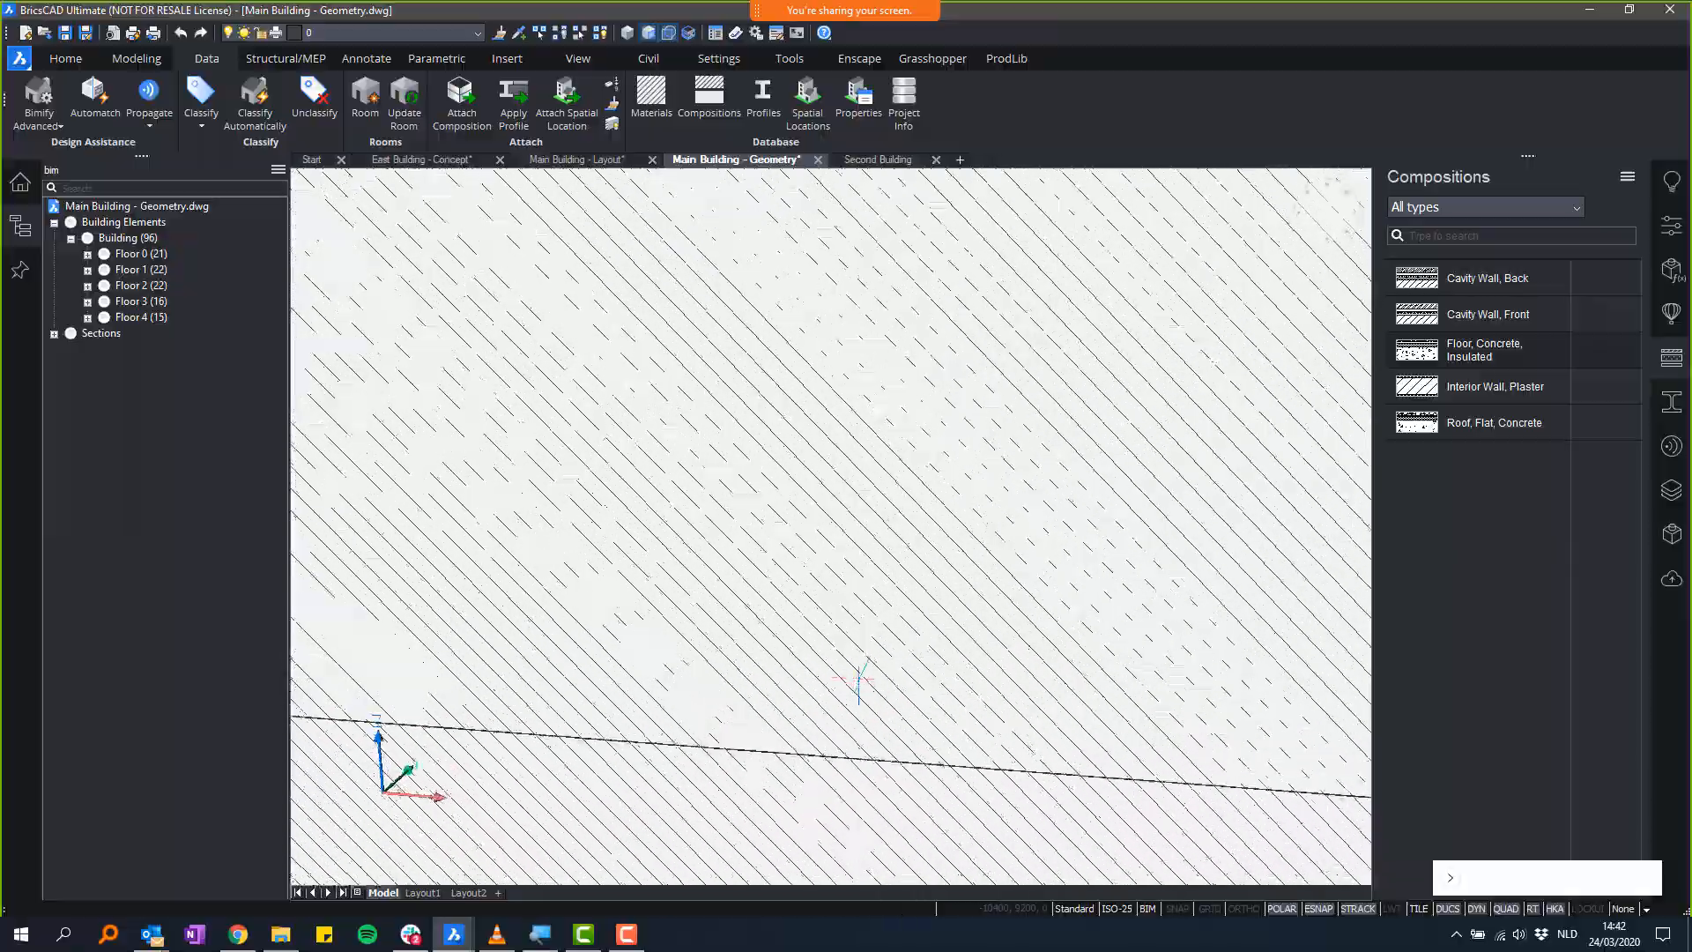
scroll(859, 678, "down", 8)
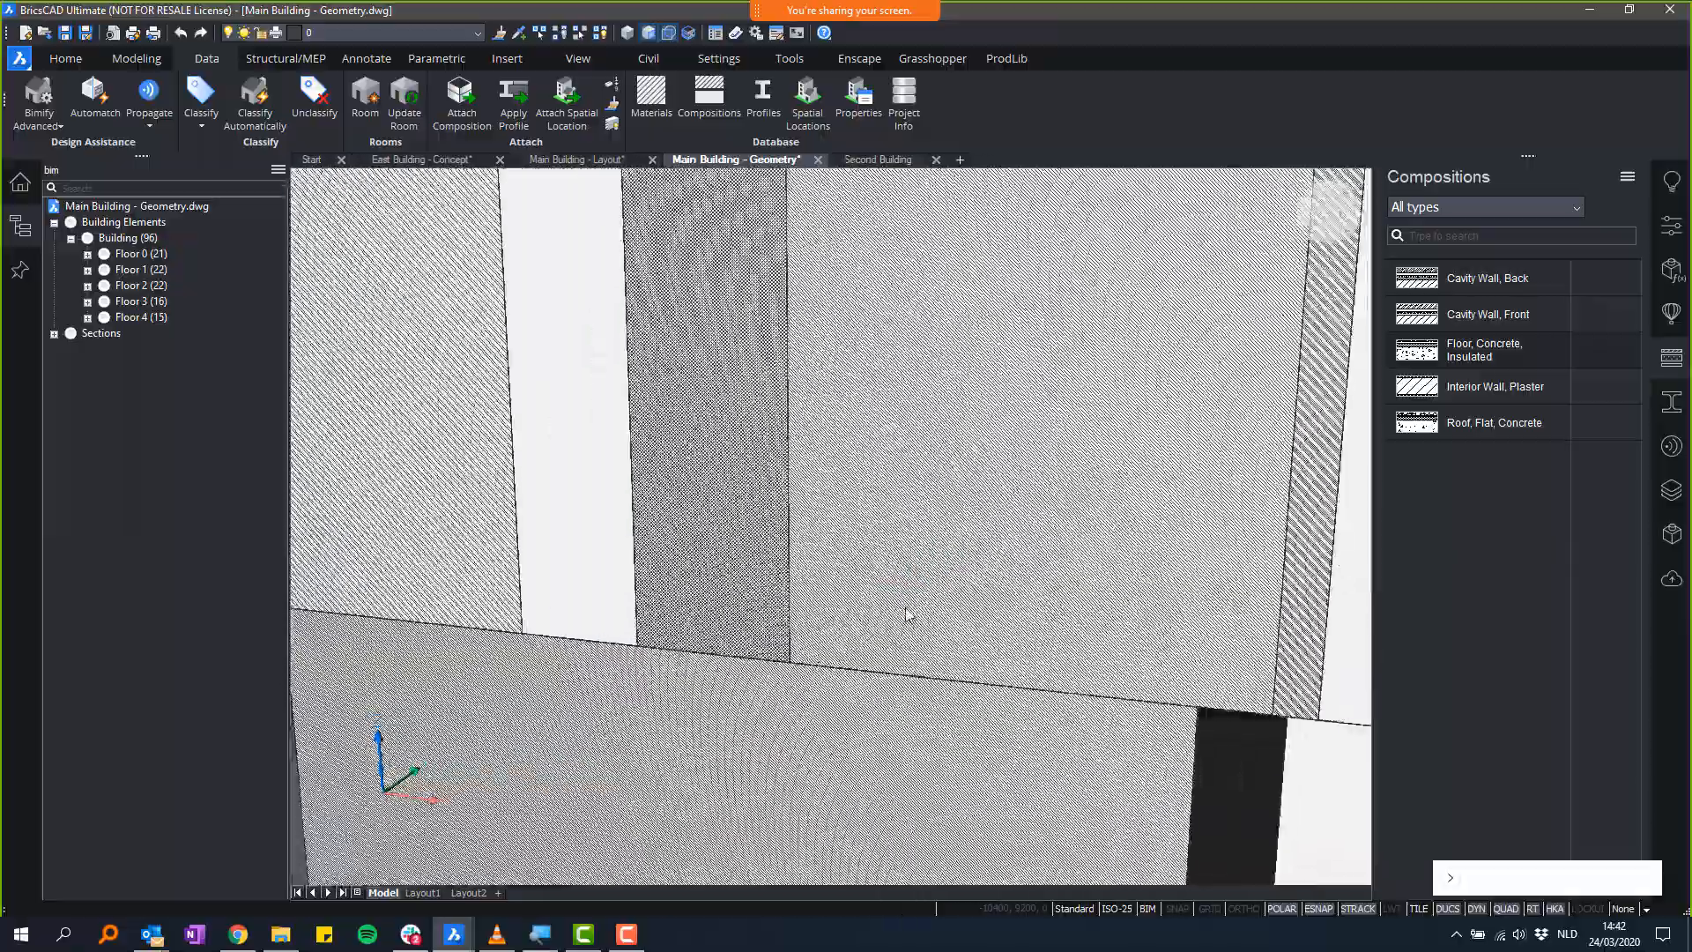
scroll(969, 621, "down", 2)
scroll(1024, 627, "up", 10)
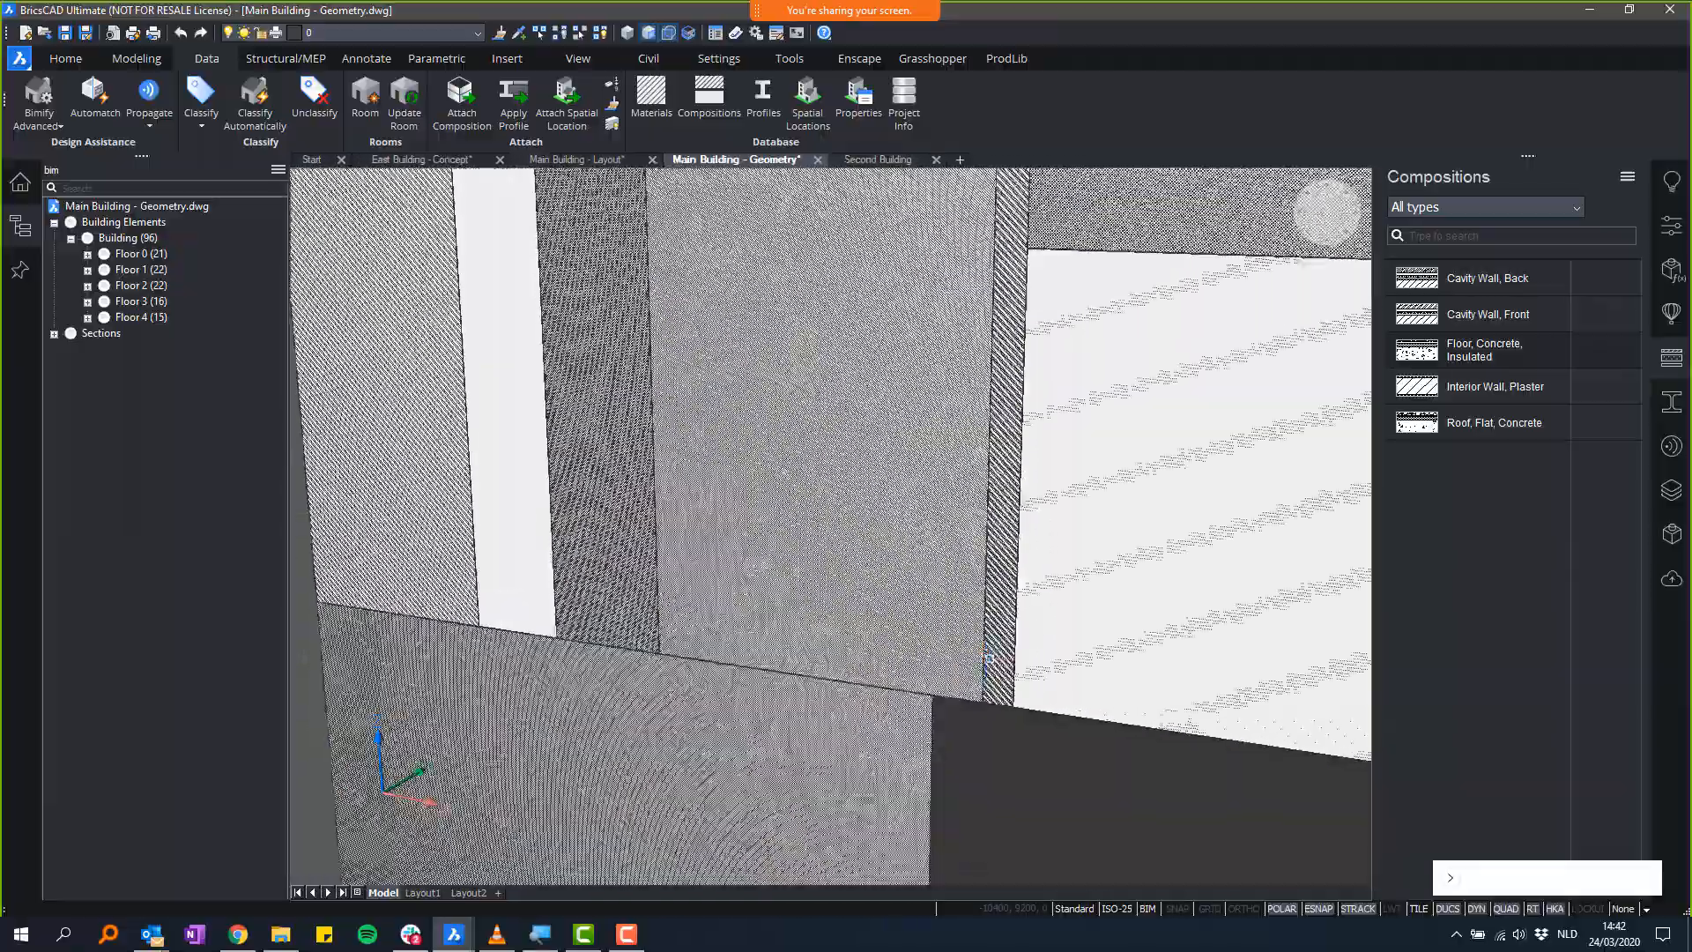
scroll(993, 680, "up", 5)
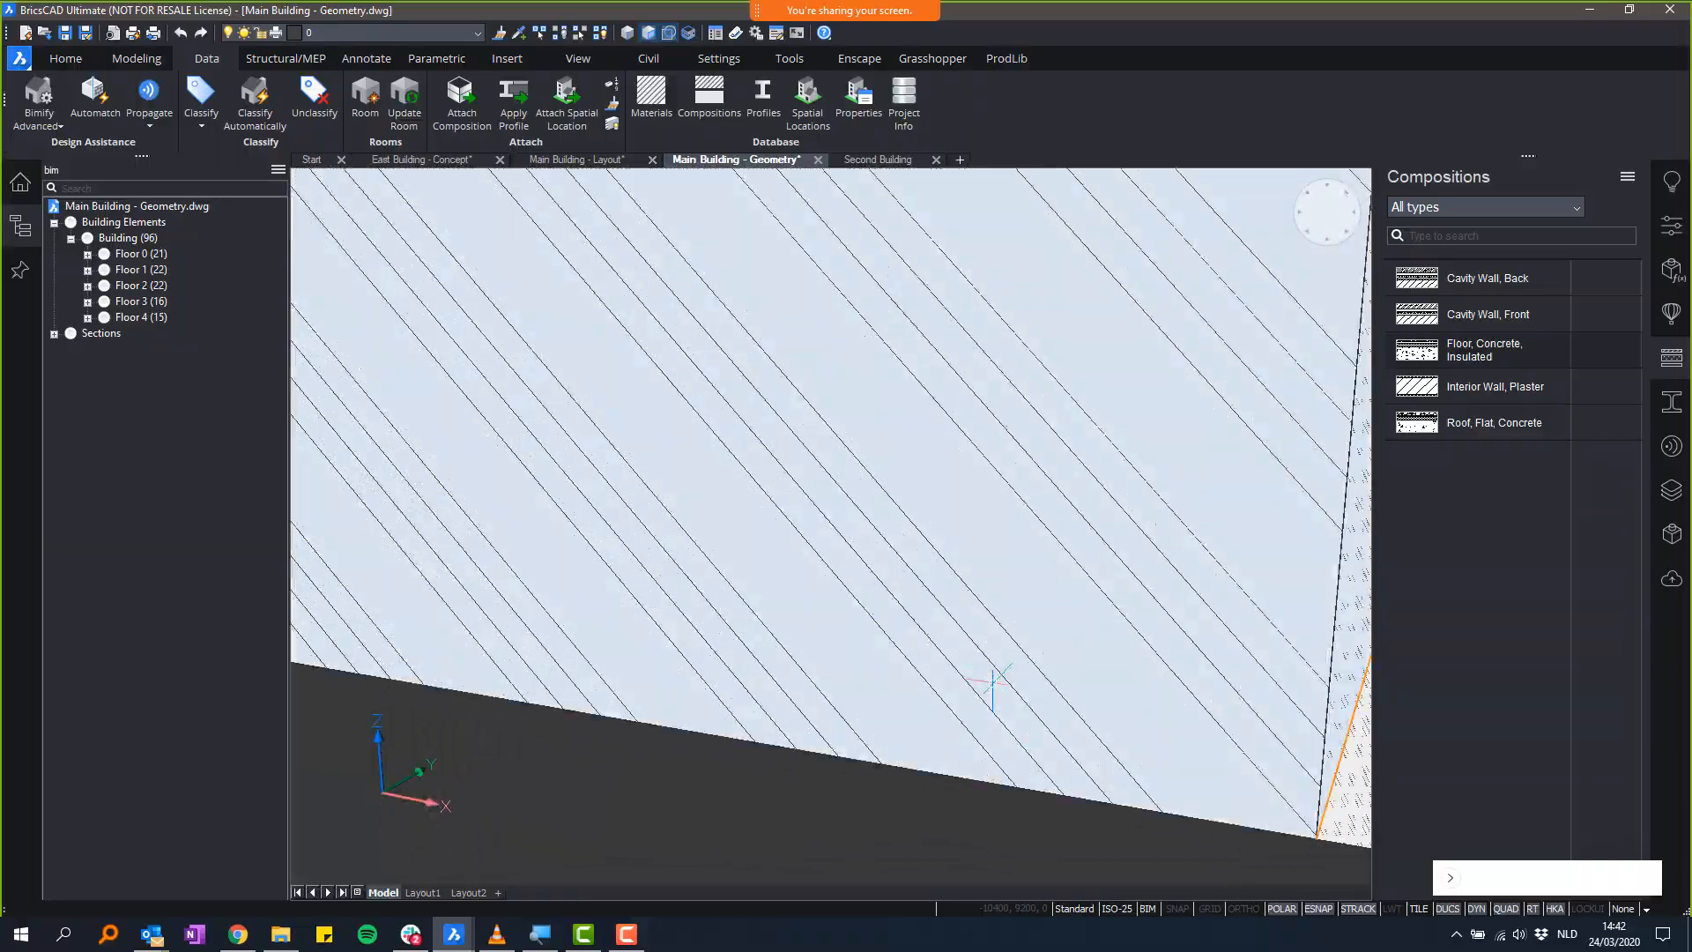
scroll(989, 636, "down", 8)
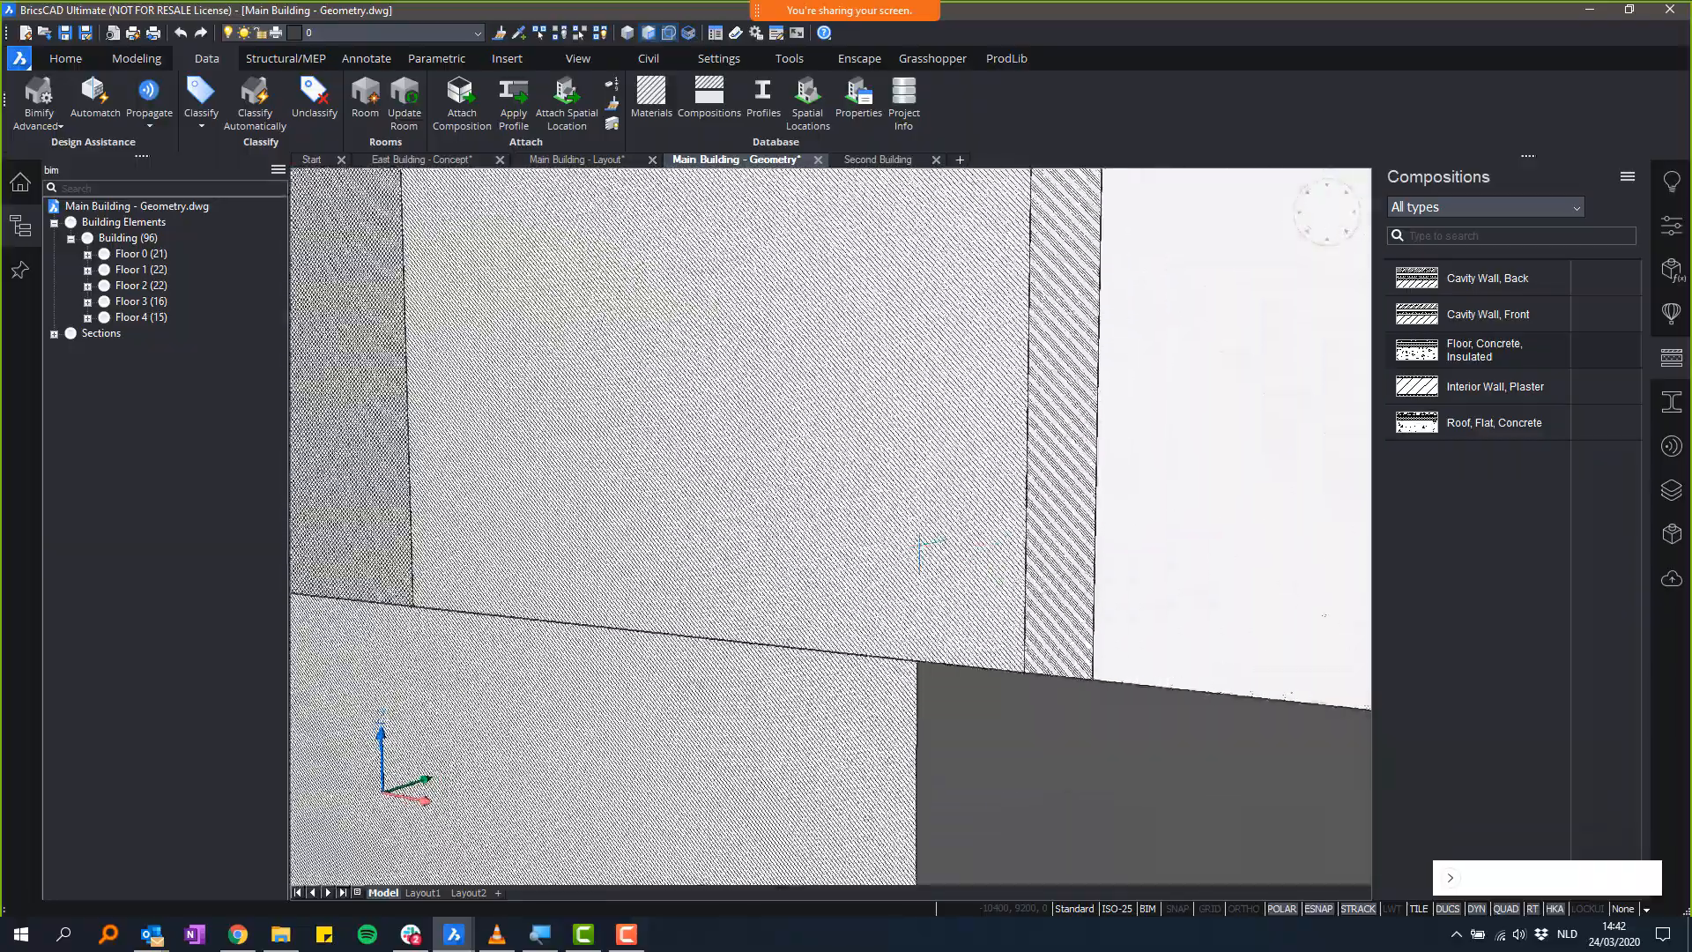
scroll(905, 458, "down", 3)
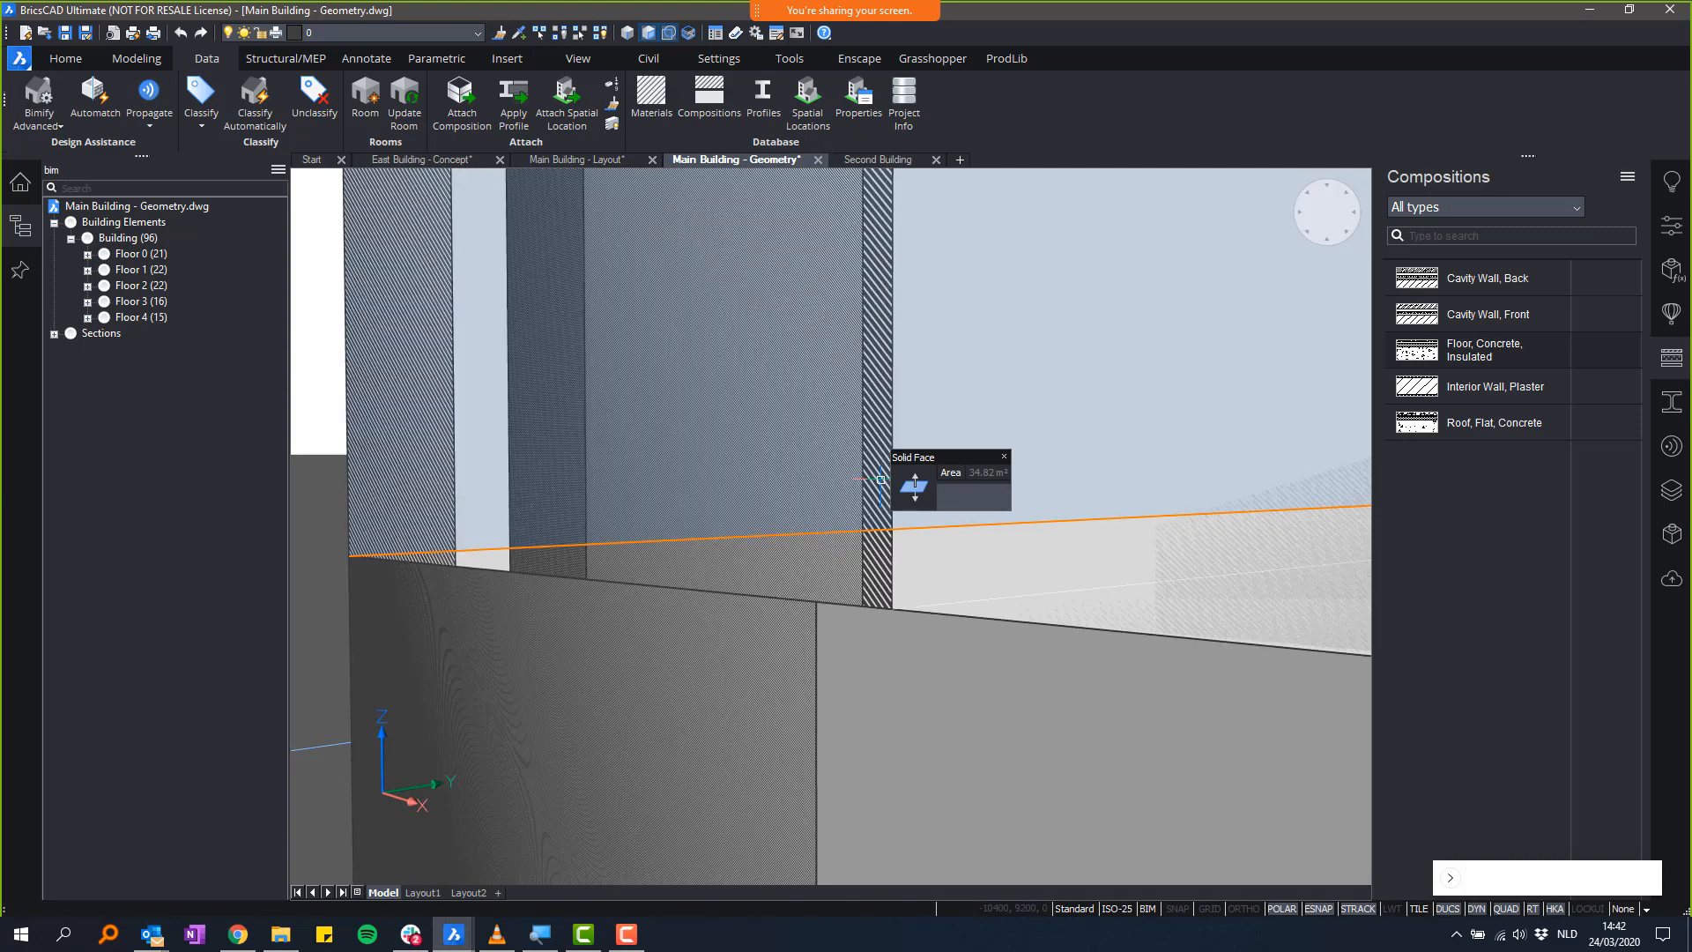
scroll(880, 479, "up", 3)
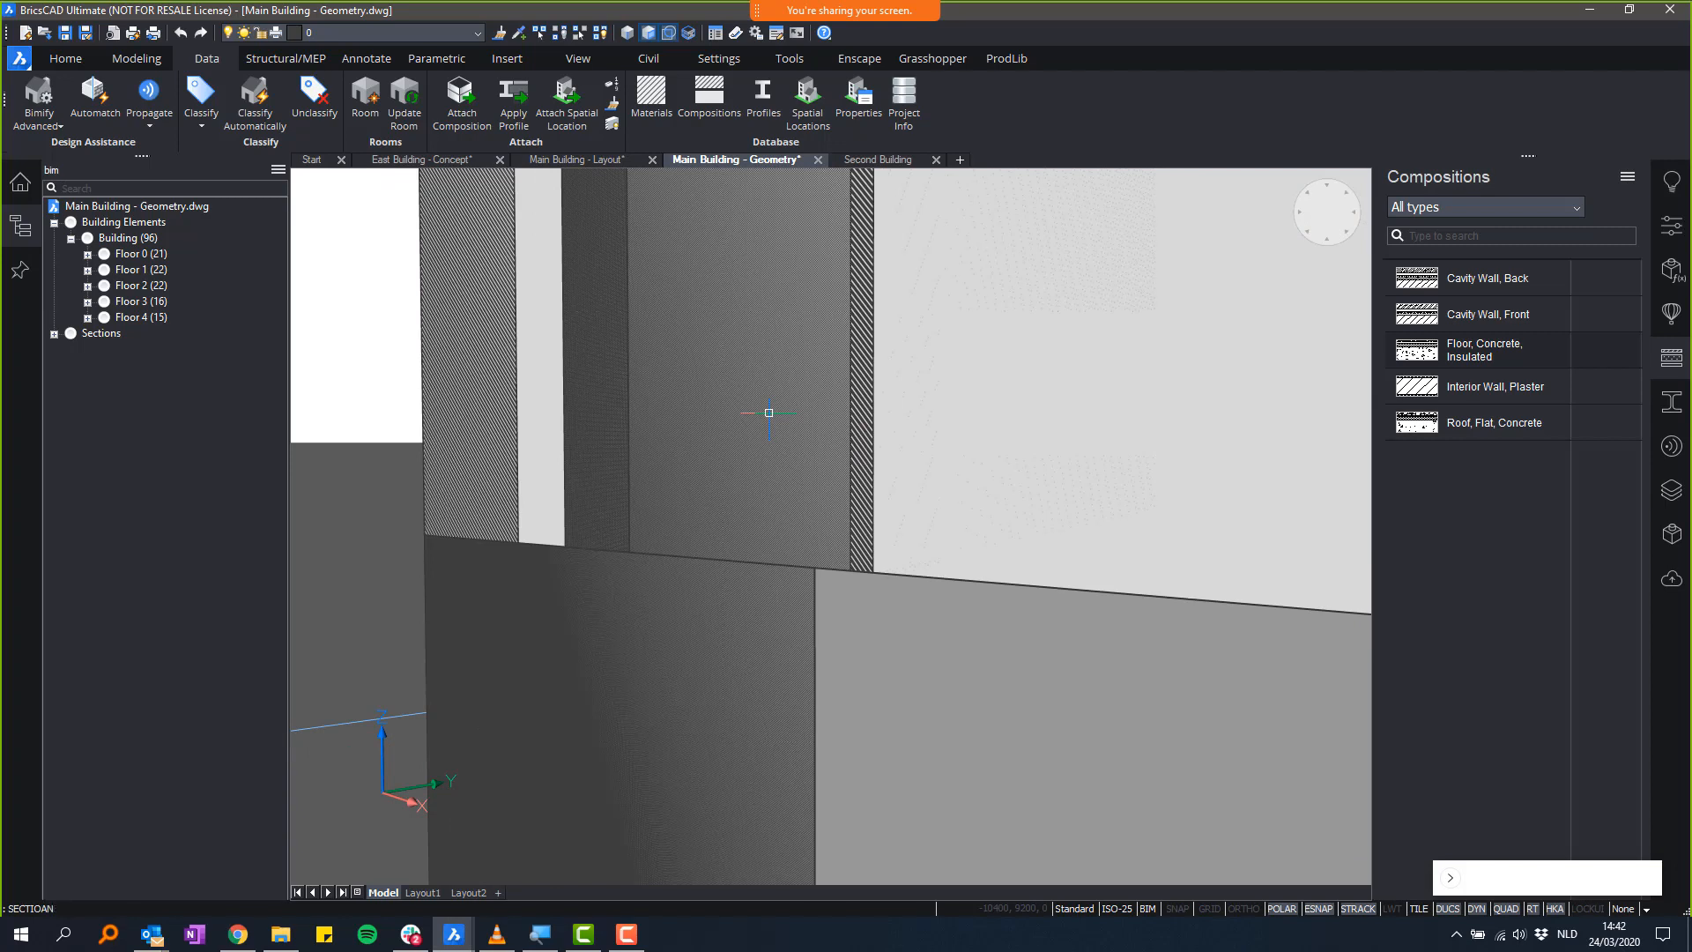
- In the section plane settings, set the Clip Display intersection fill hatch scale of Section Plane (1) to 10
type("NPLANESETTINGS")
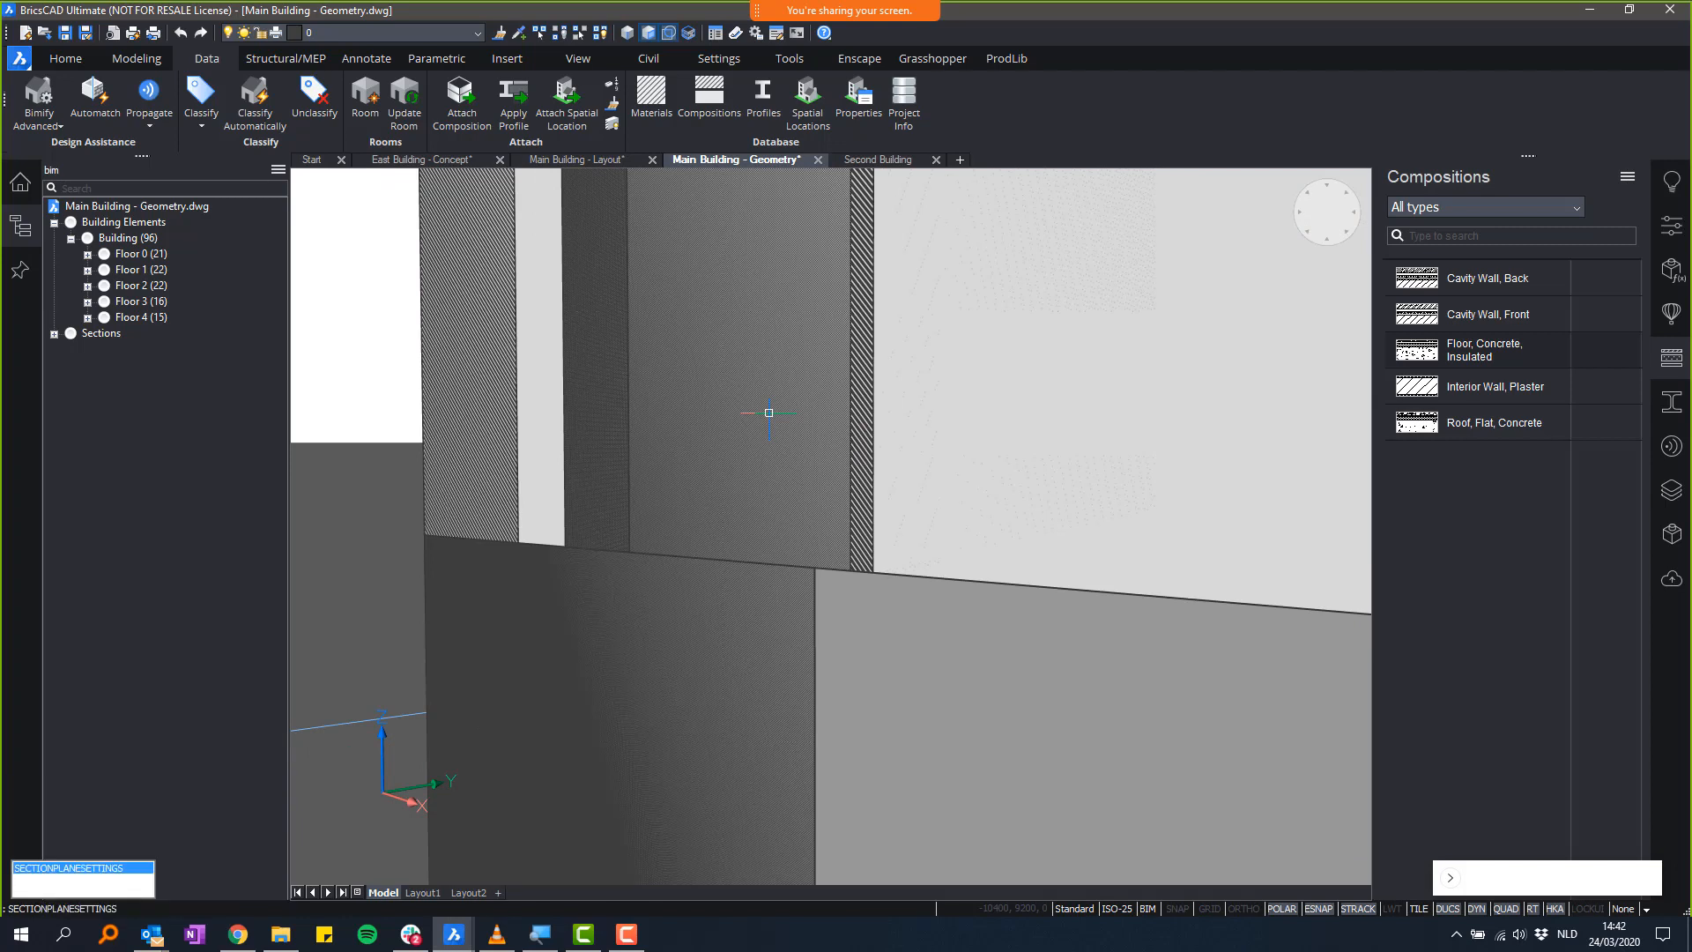
key("Return")
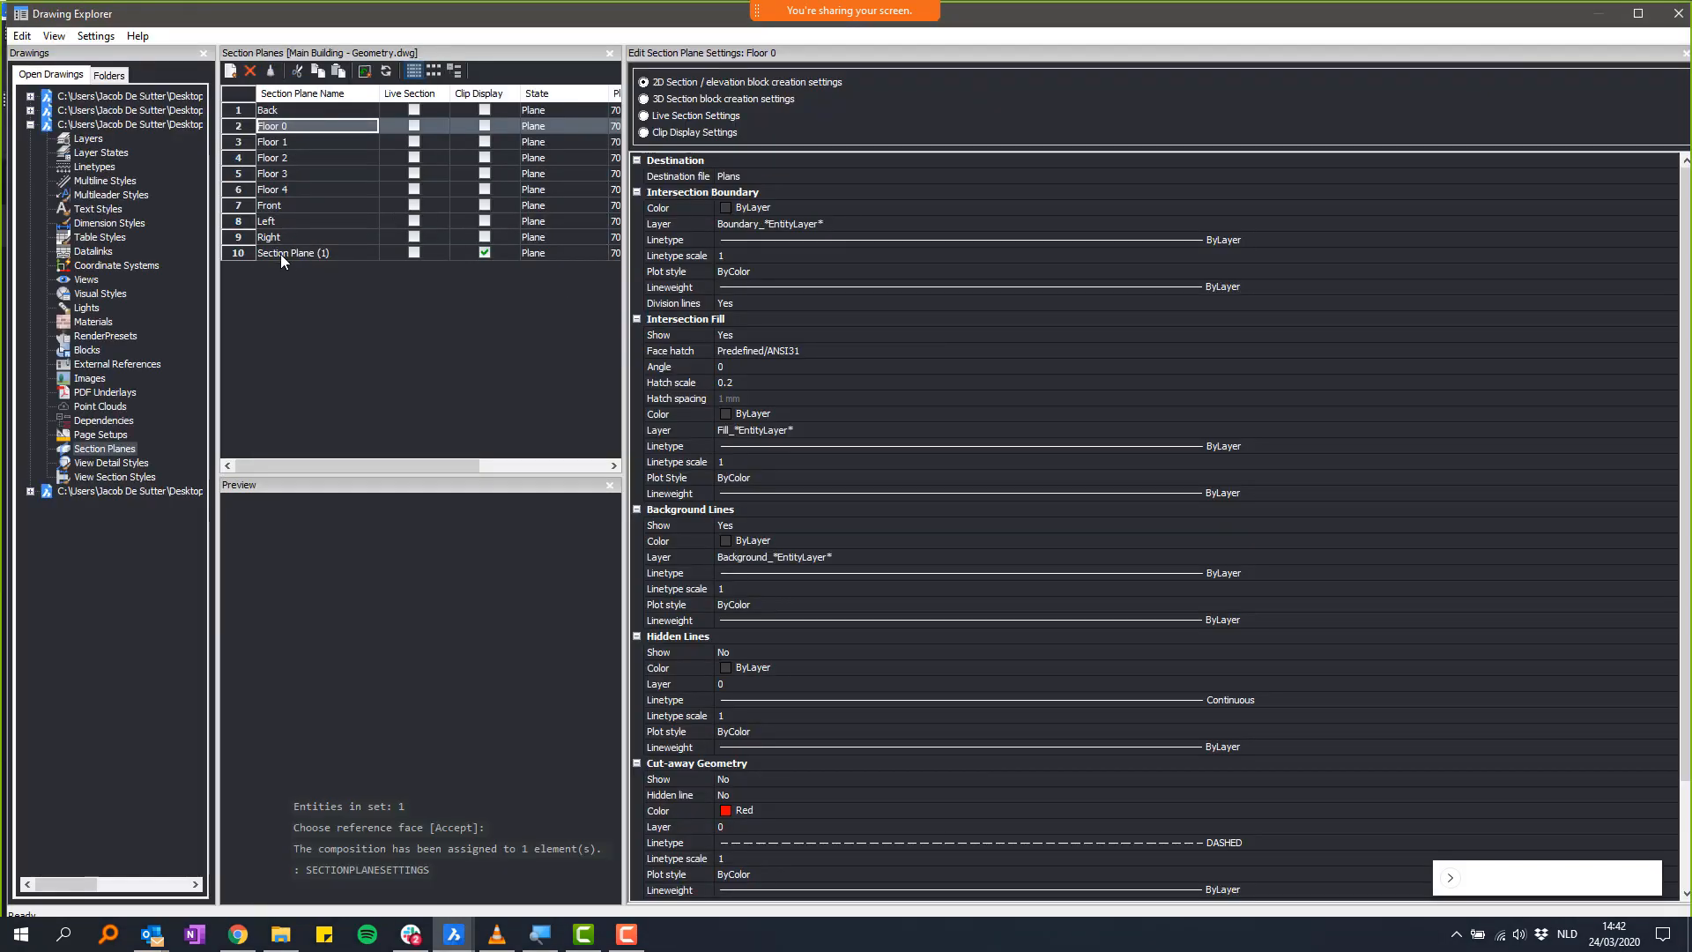
left_click(280, 254)
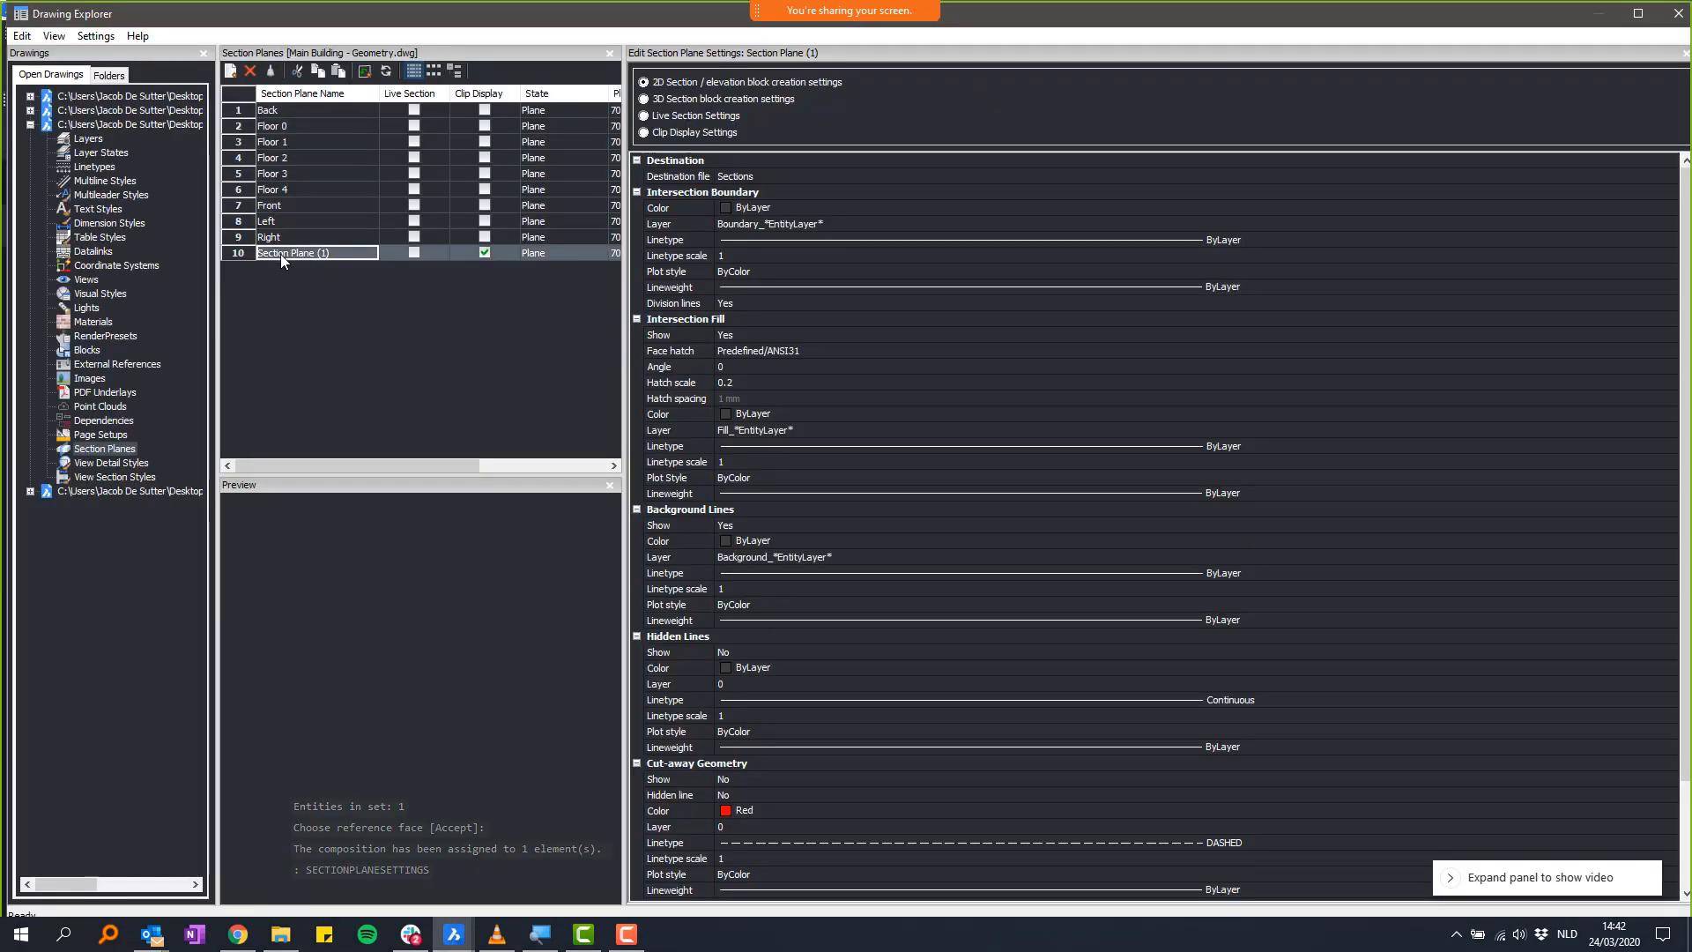
left_click(683, 132)
left_click(770, 223)
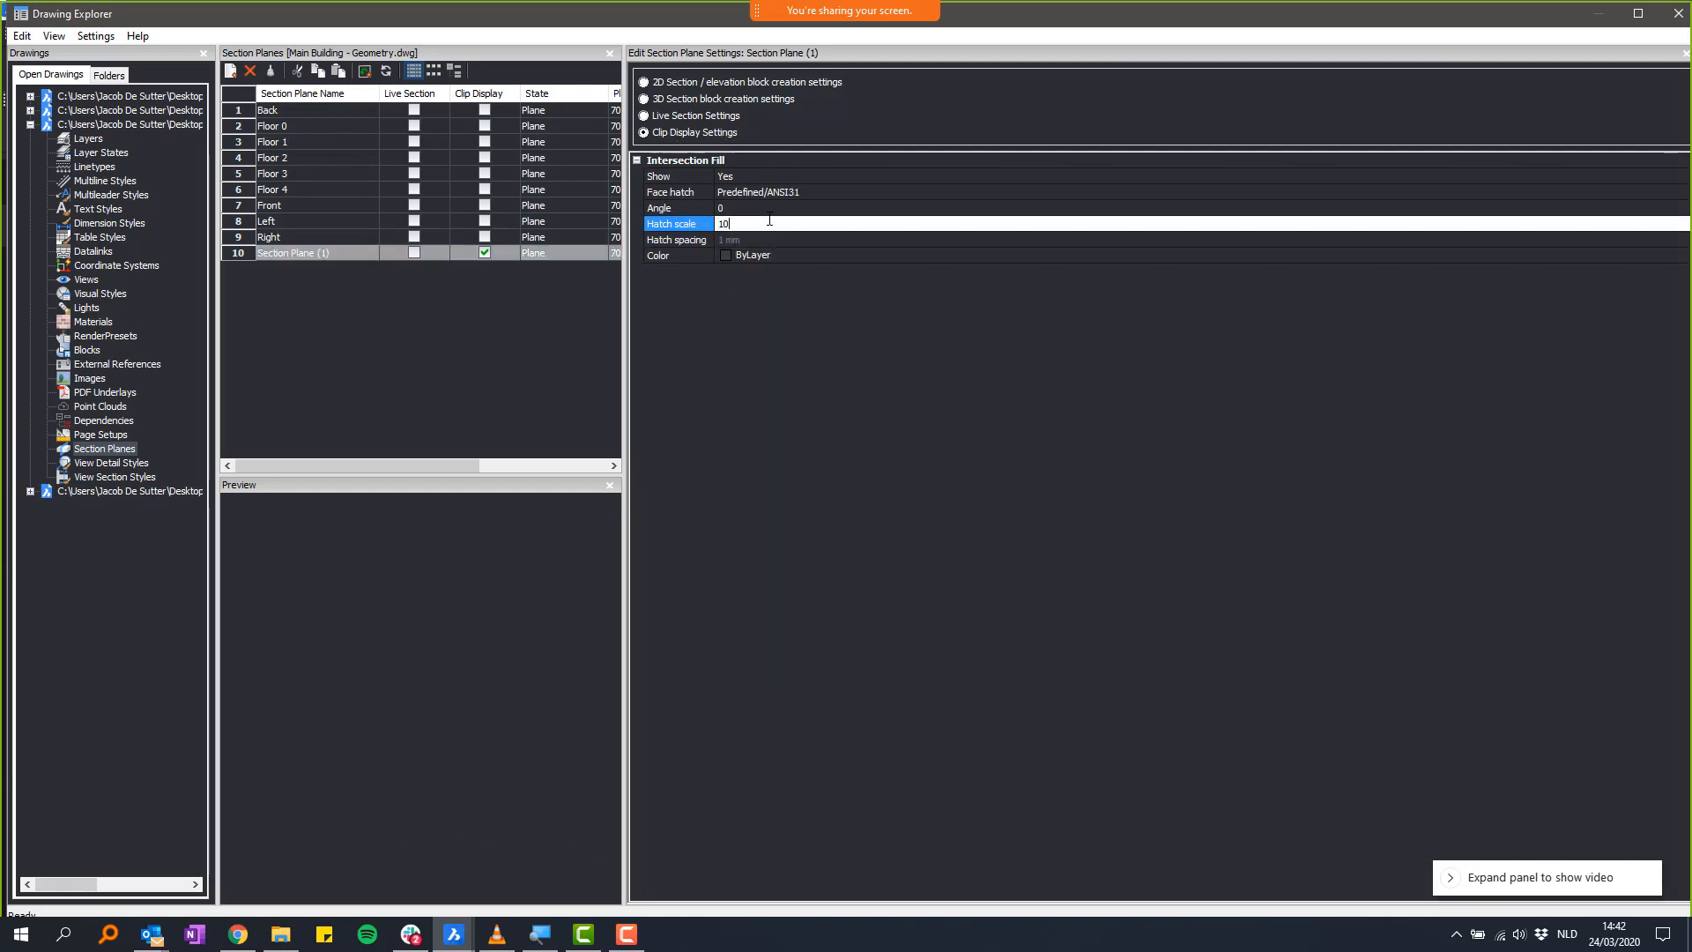
left_click(1676, 13)
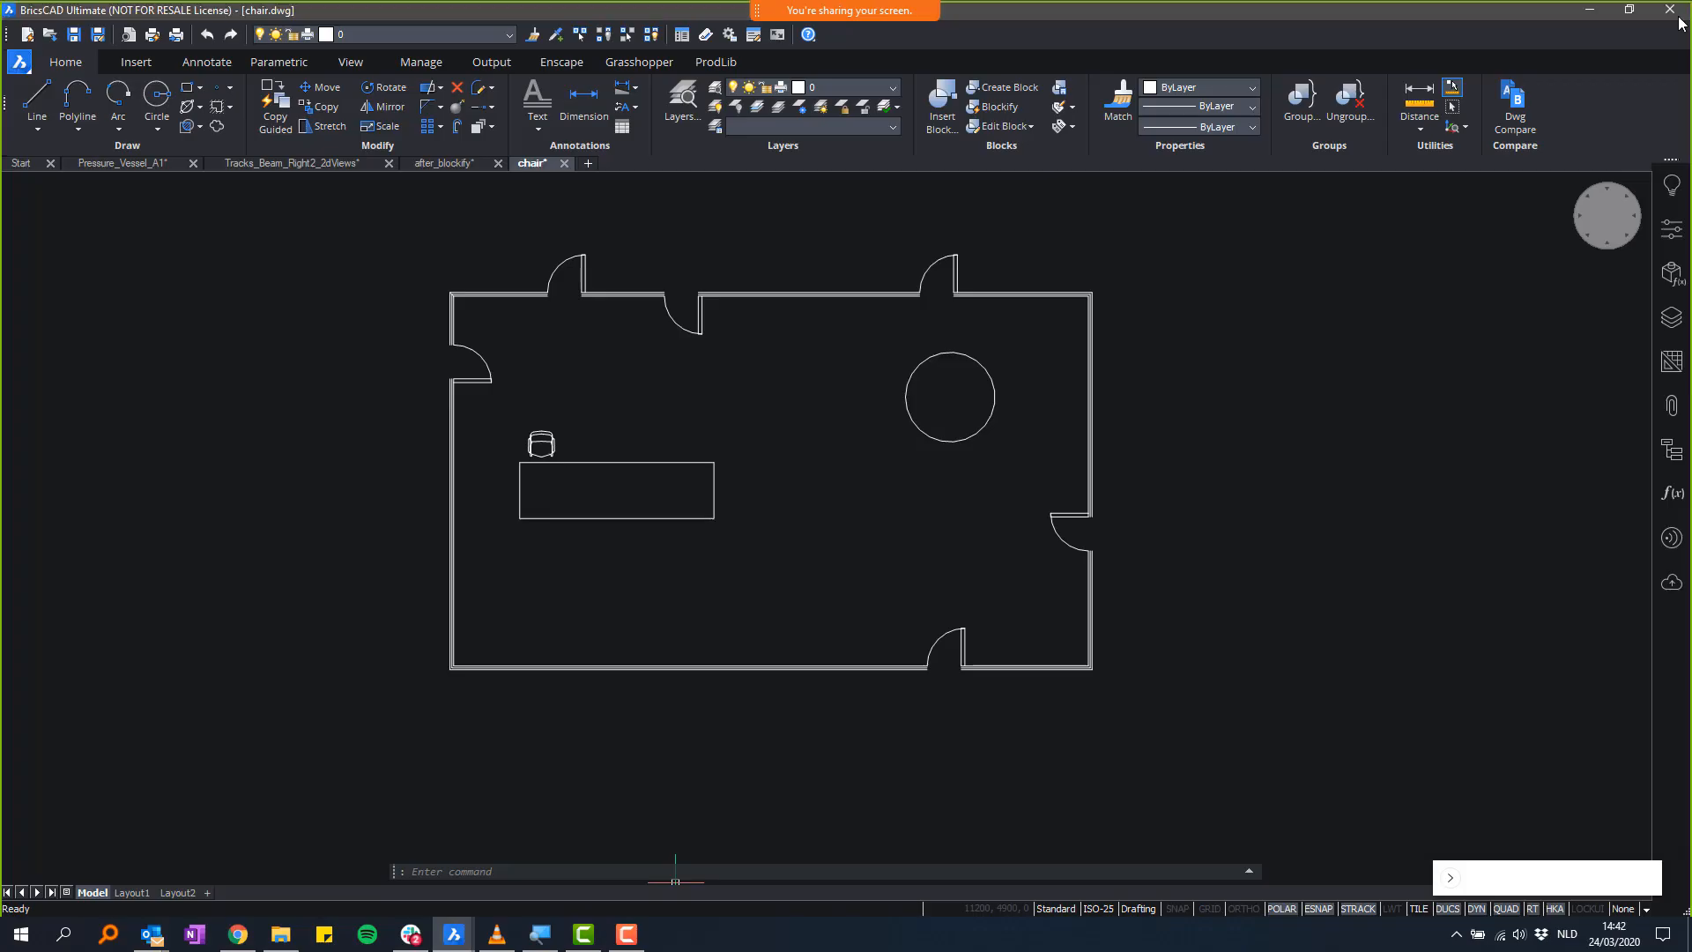
- Inspect the rescaled hatches of the wall and floor layers around their junction from several angles
scroll(652, 353, "down", 4)
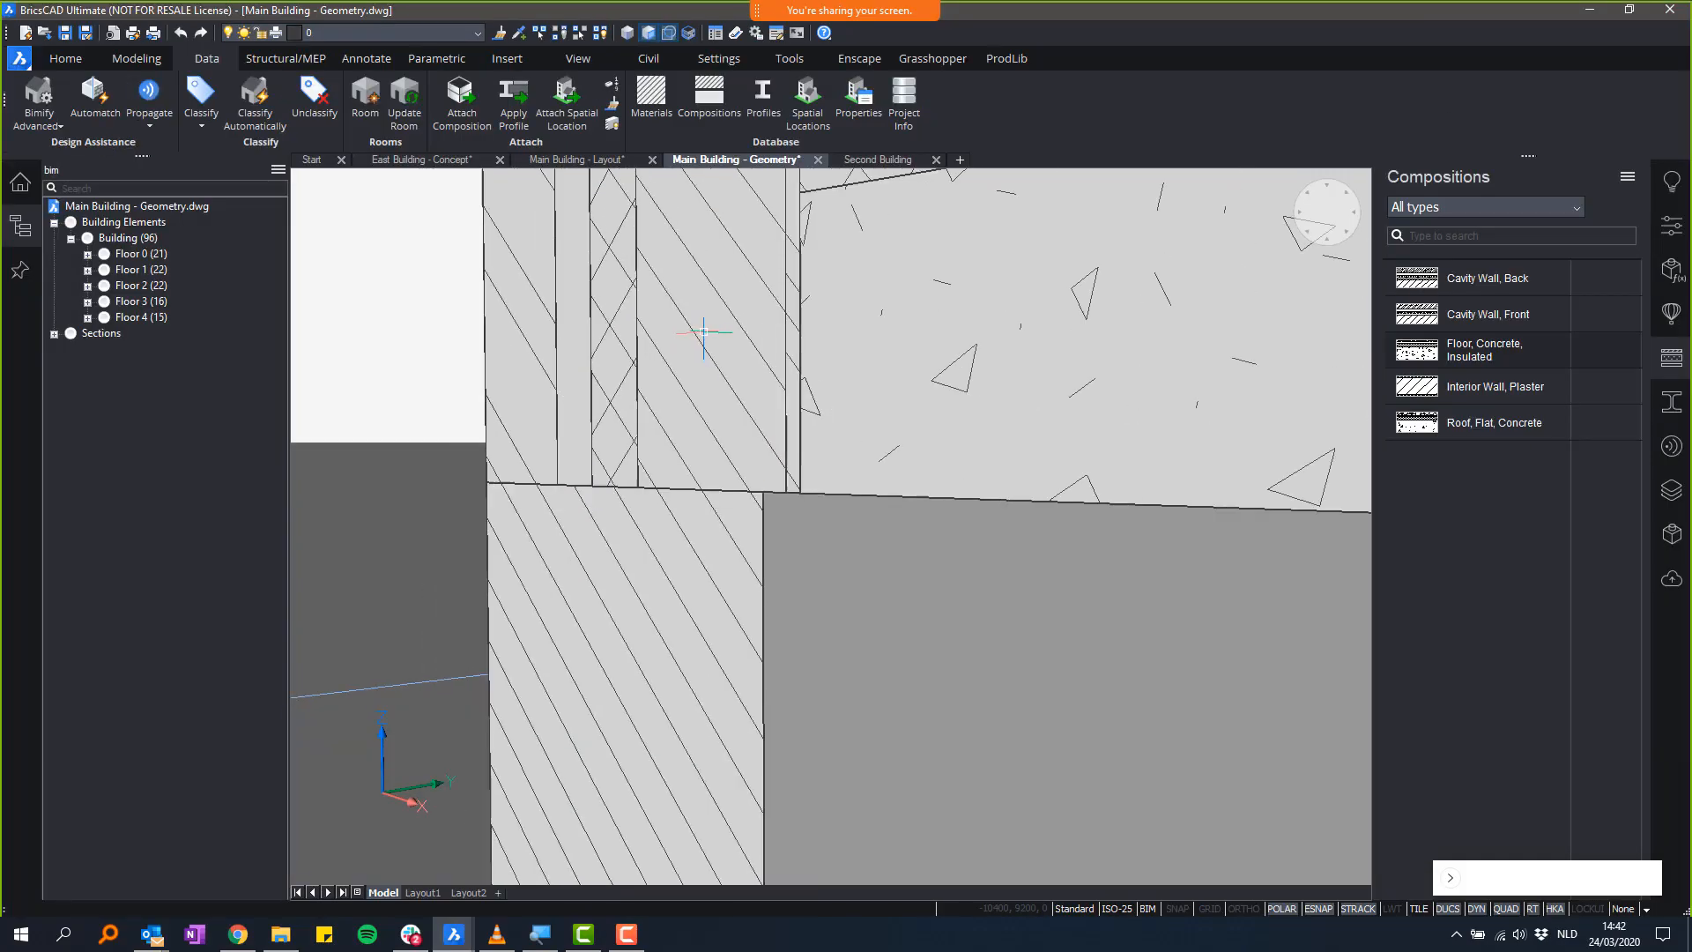
mouse_move(832, 359)
middle_mouse_down("shift")
mouse_move(860, 415)
mouse_move(851, 341)
middle_mouse_up("shift")
scroll(855, 352, "down", 5)
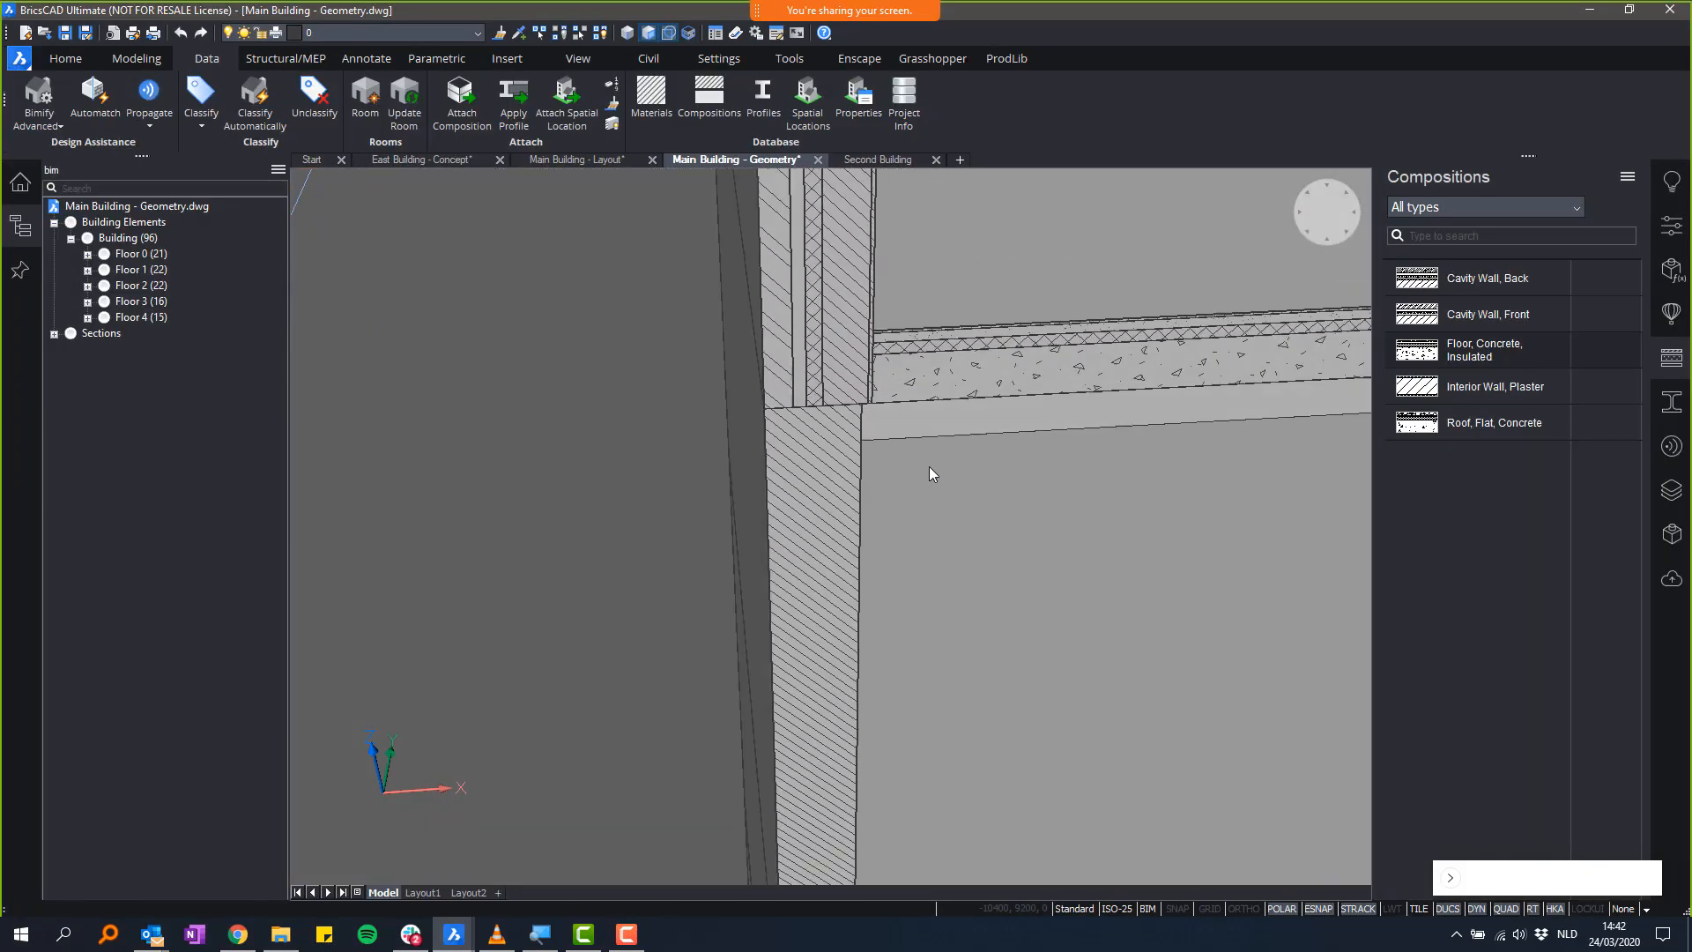
middle_click_drag(931, 469, 1022, 465, "shift")
scroll(924, 446, "up", 5)
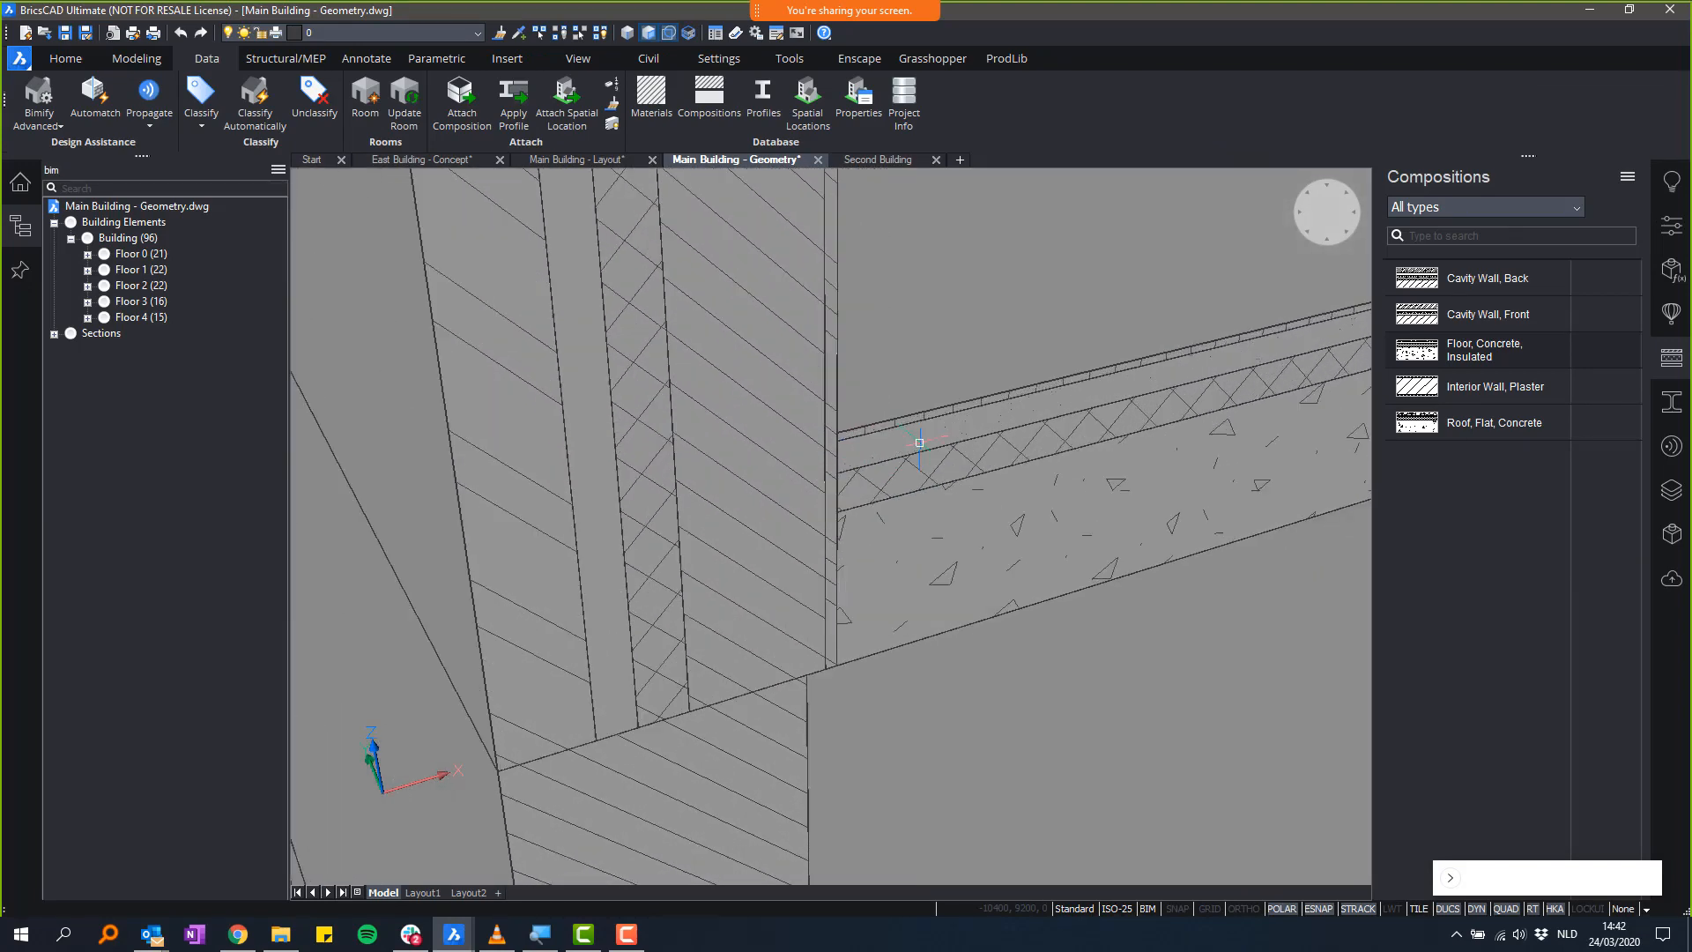
middle_click_drag(923, 446, 968, 407, "shift")
scroll(973, 476, "down", 4)
scroll(814, 424, "down", 2)
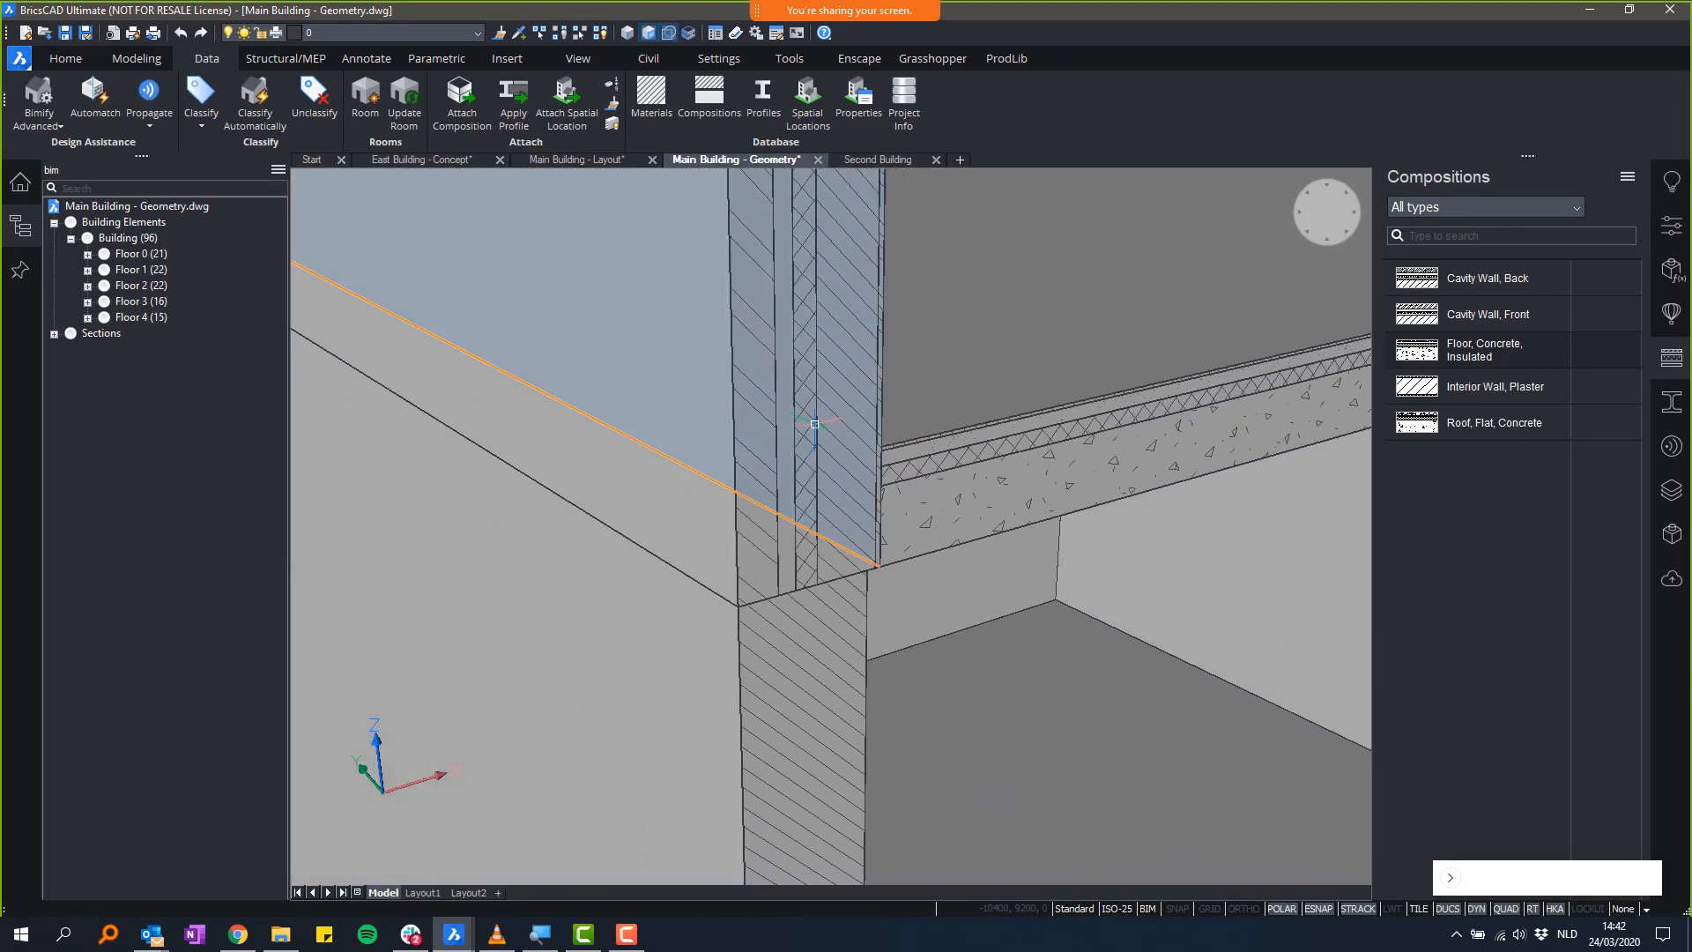
middle_click_drag(894, 945, 895, 951, "shift")
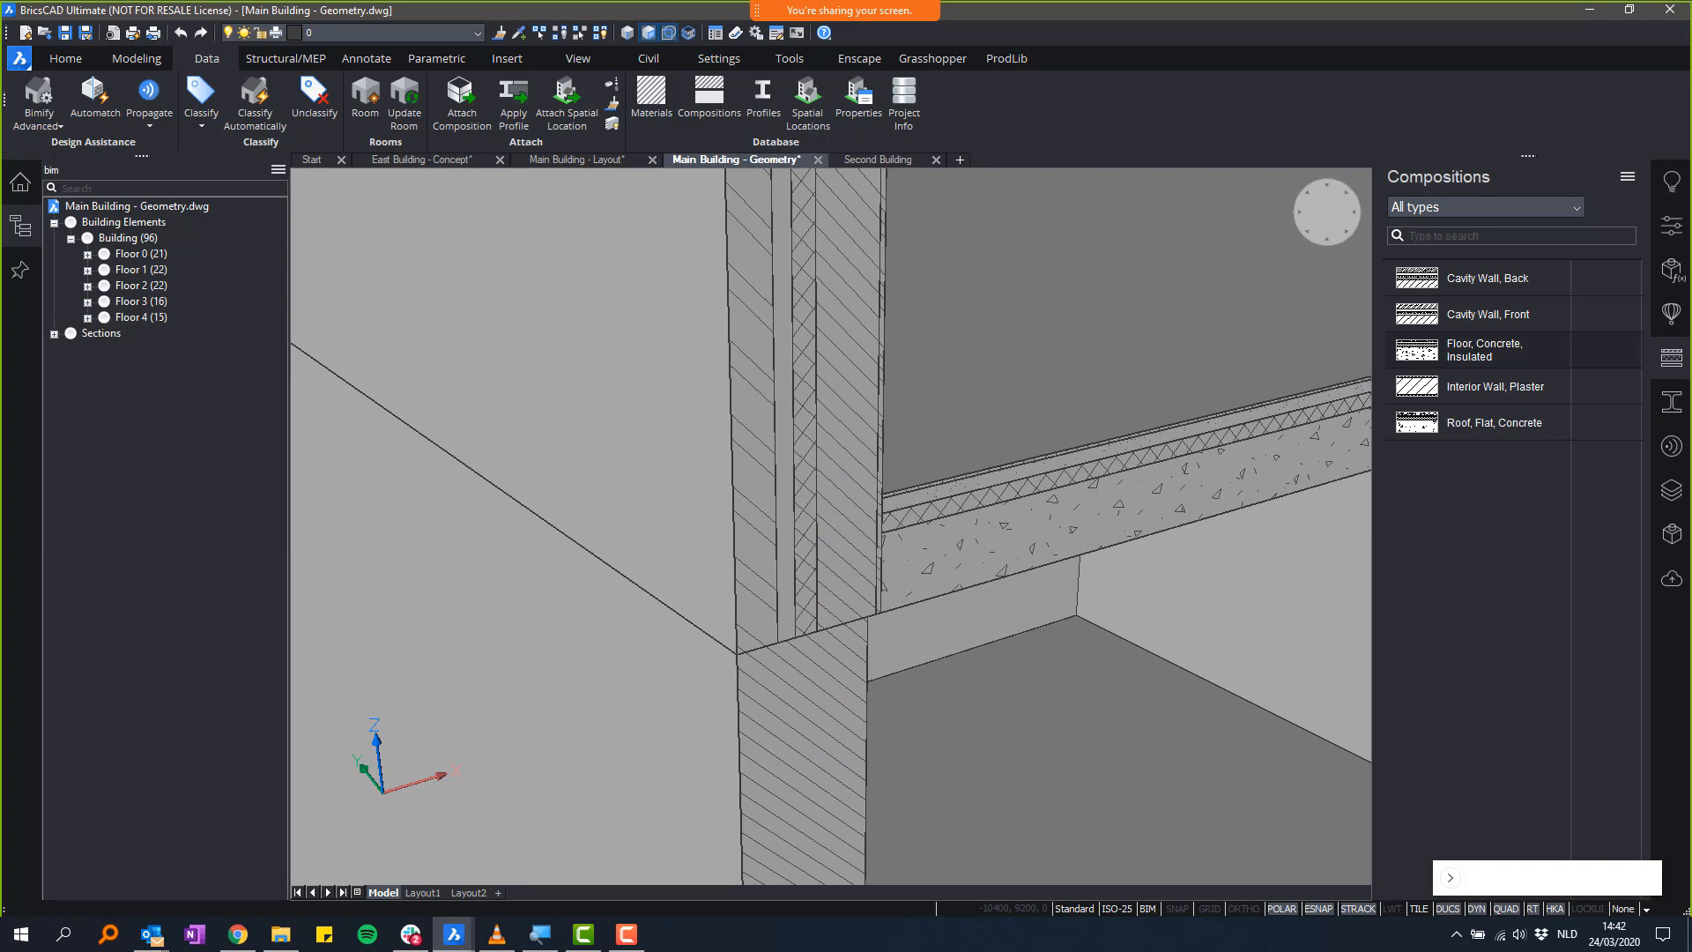
scroll(793, 687, "down", 3)
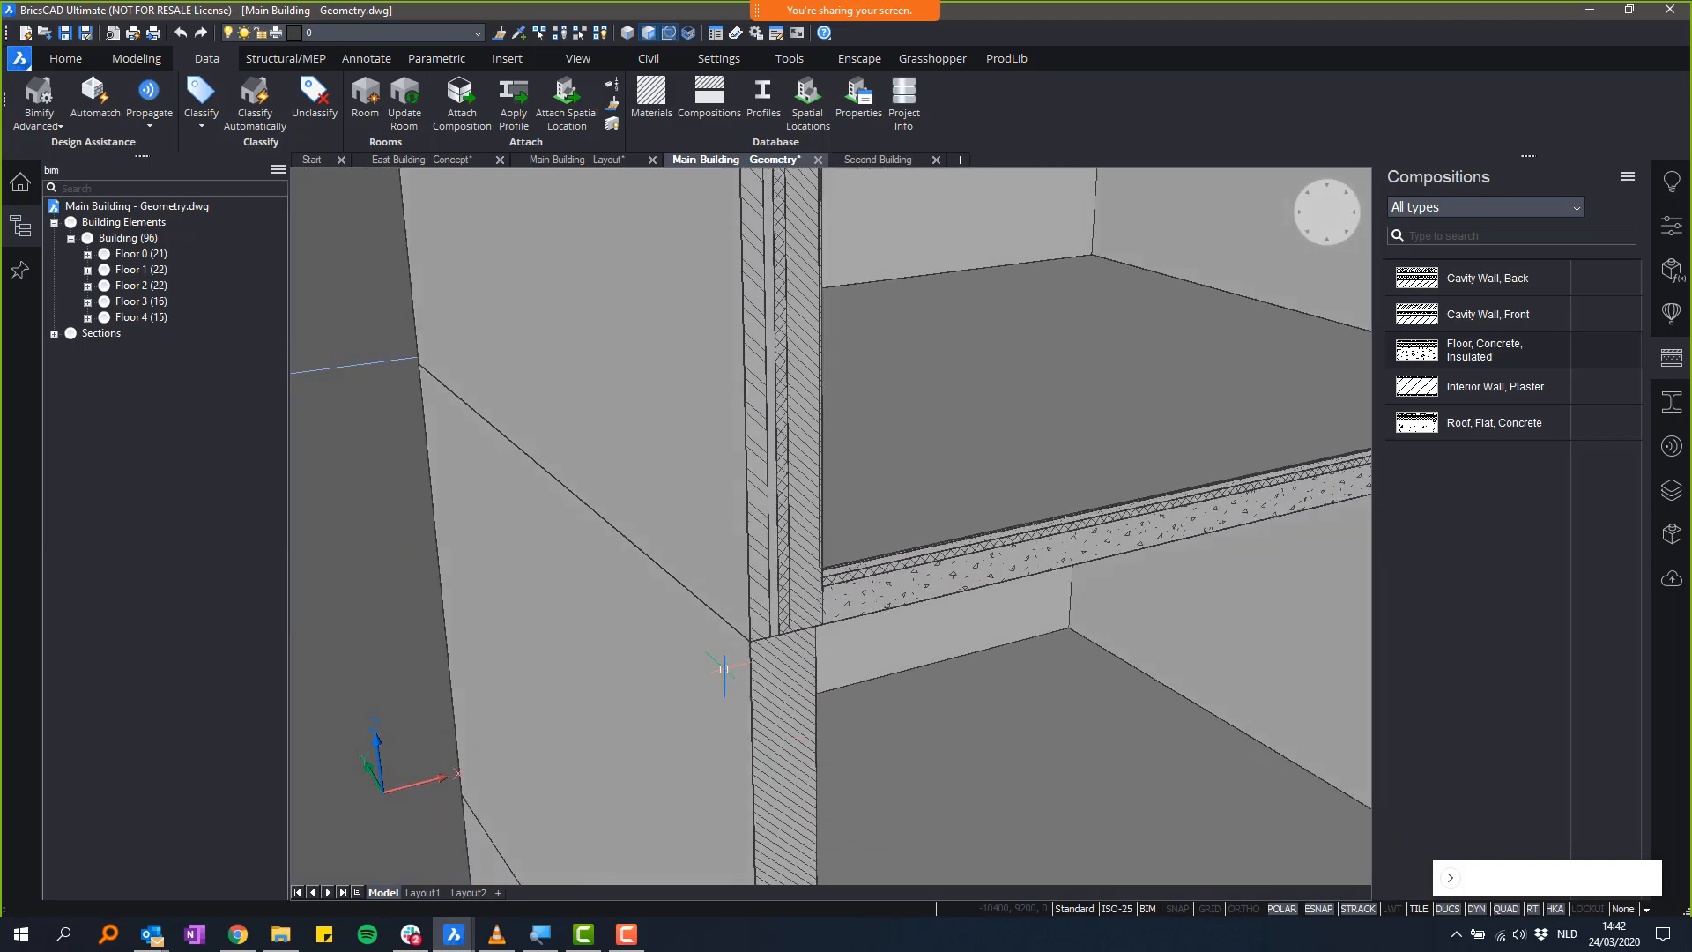
- Set the level of detail to 2 so elements show their composition materials, and view the cut building
scroll(881, 581, "up", 2)
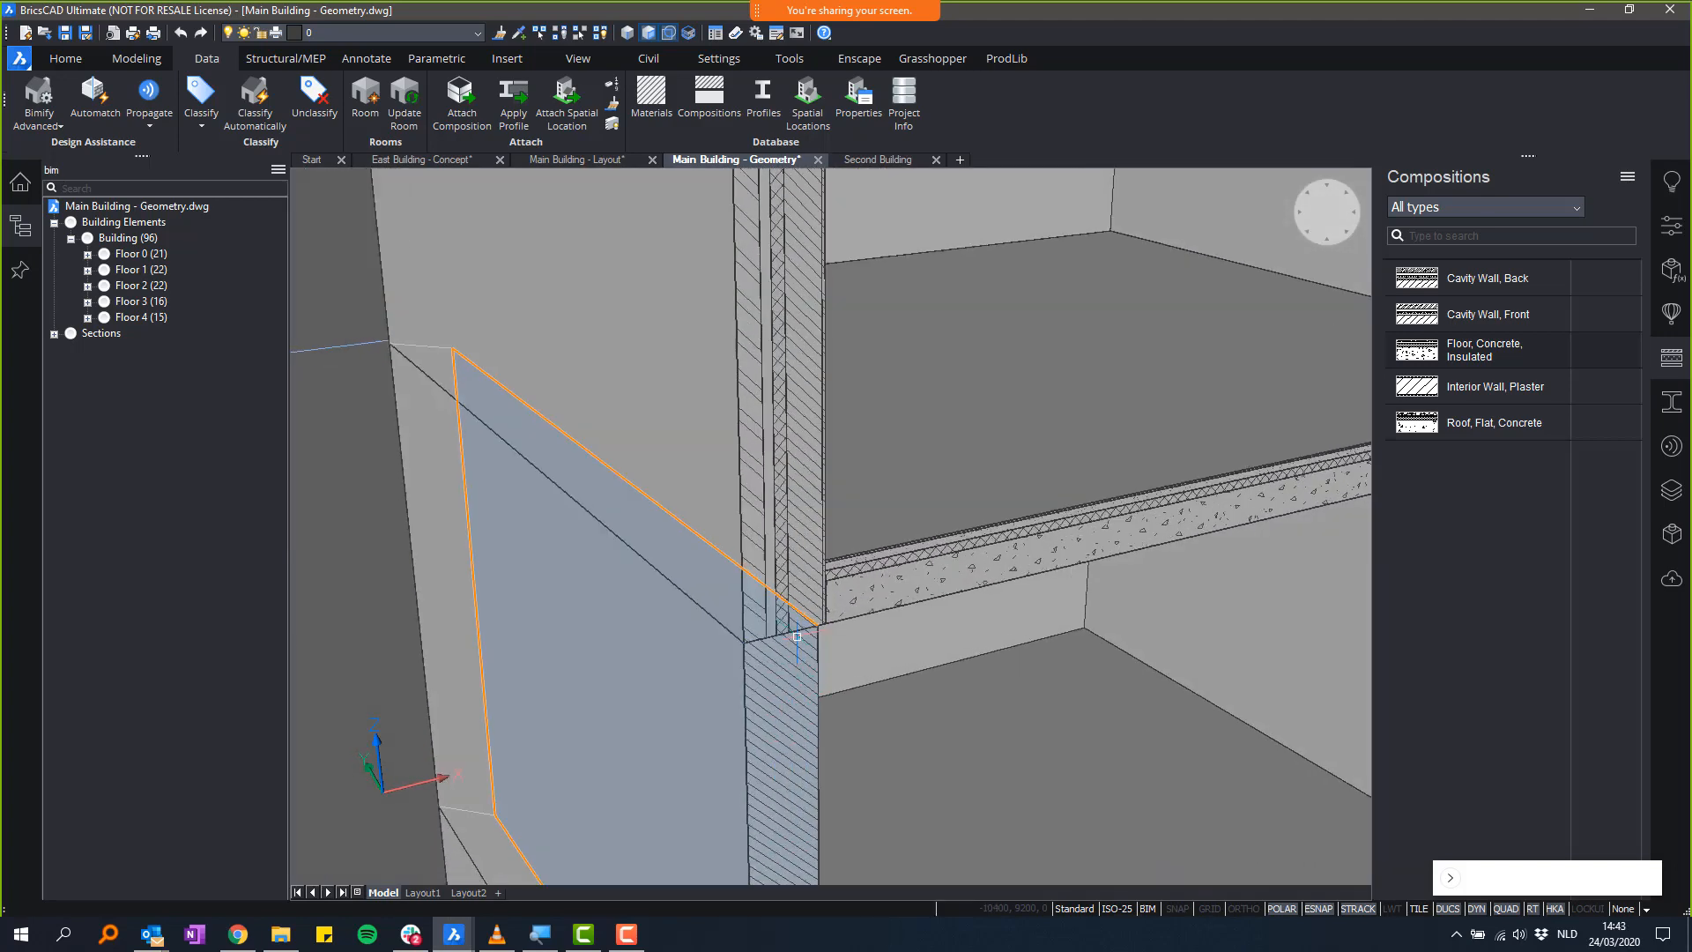
scroll(902, 557, "up", 3)
scroll(852, 578, "down", 4)
middle_click_drag(852, 582, 912, 599, "shift")
left_click(62, 59)
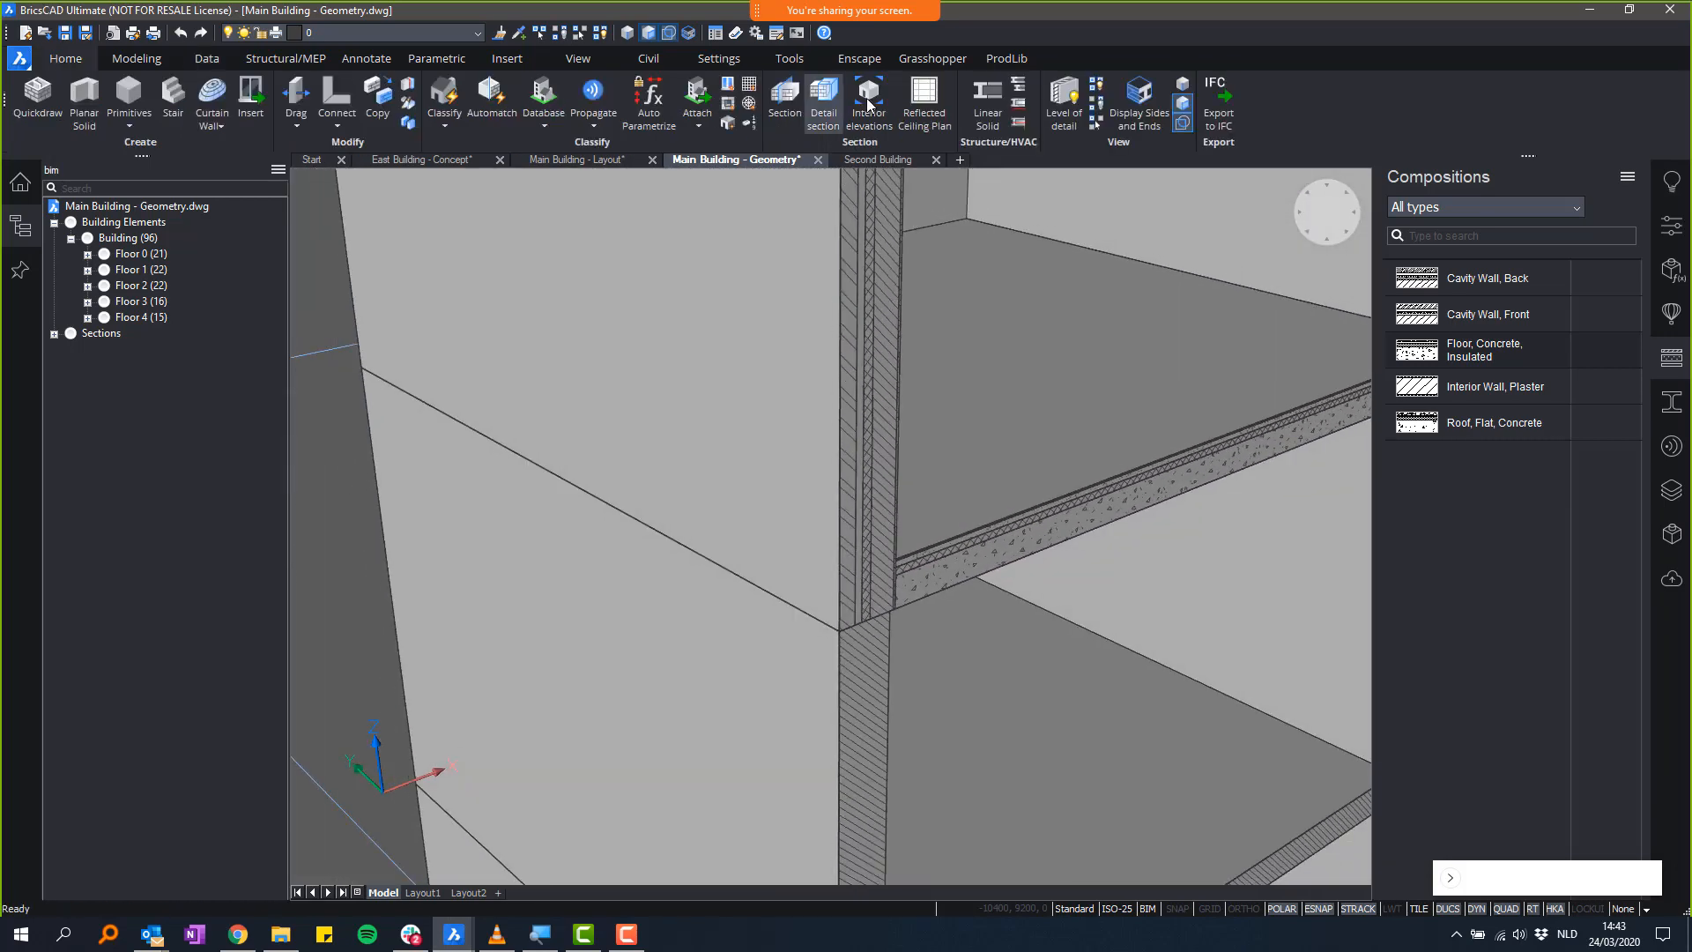
left_click_drag(1488, 314, 634, 347)
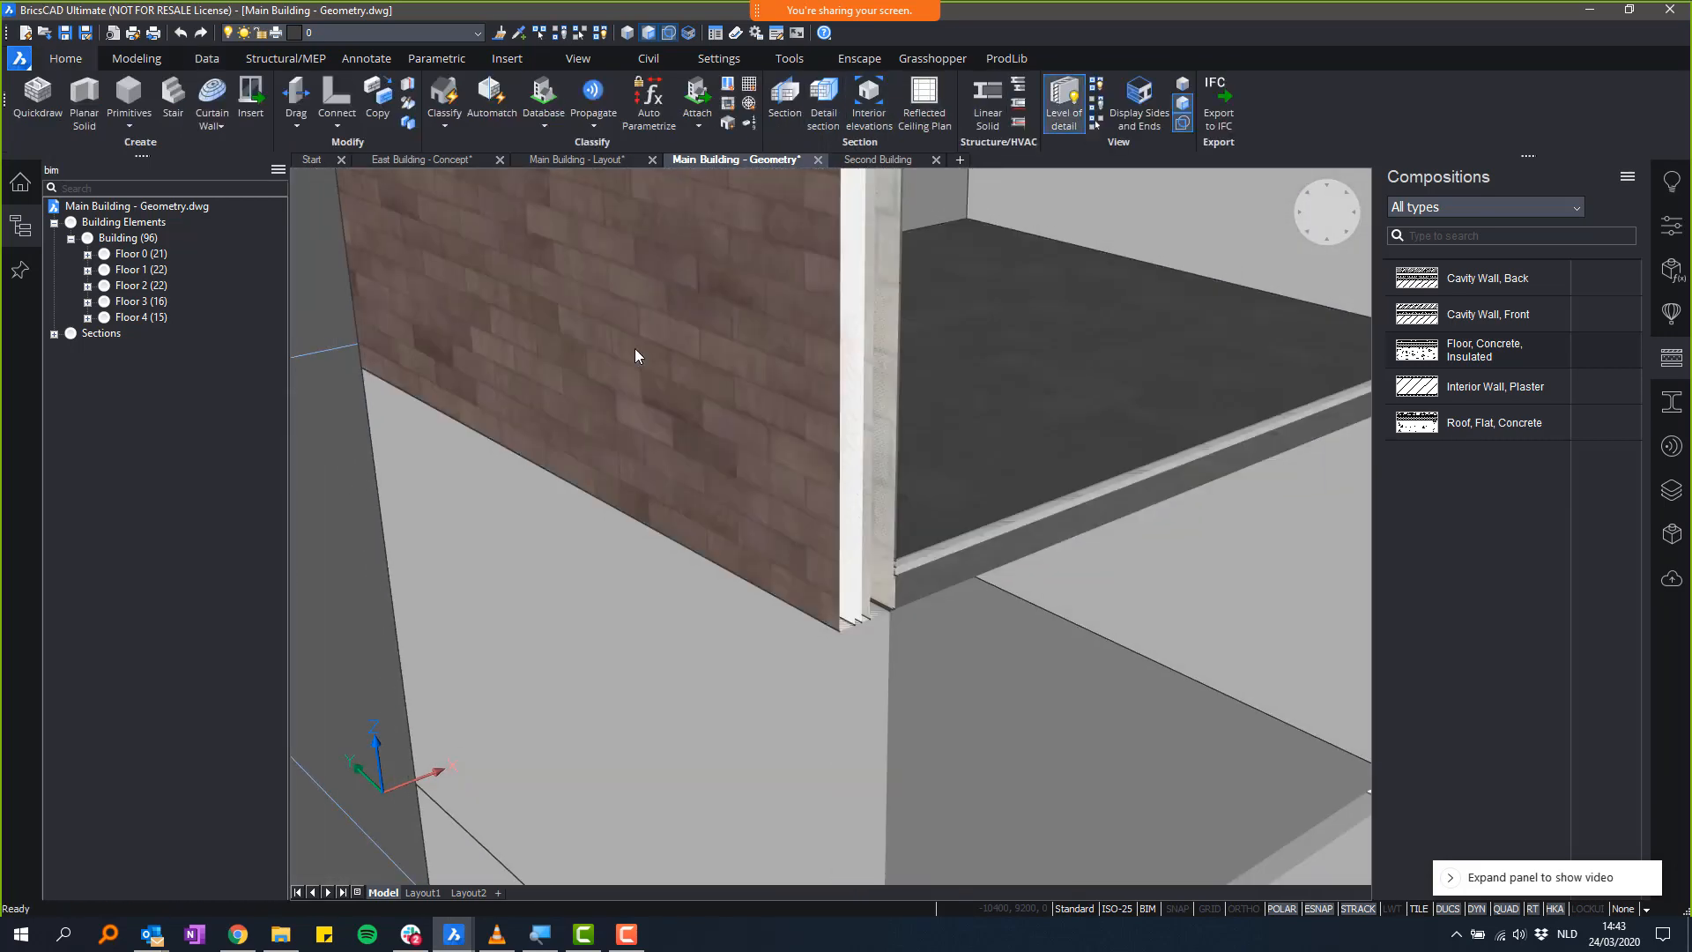
middle_click_drag(634, 348, 831, 374, "shift")
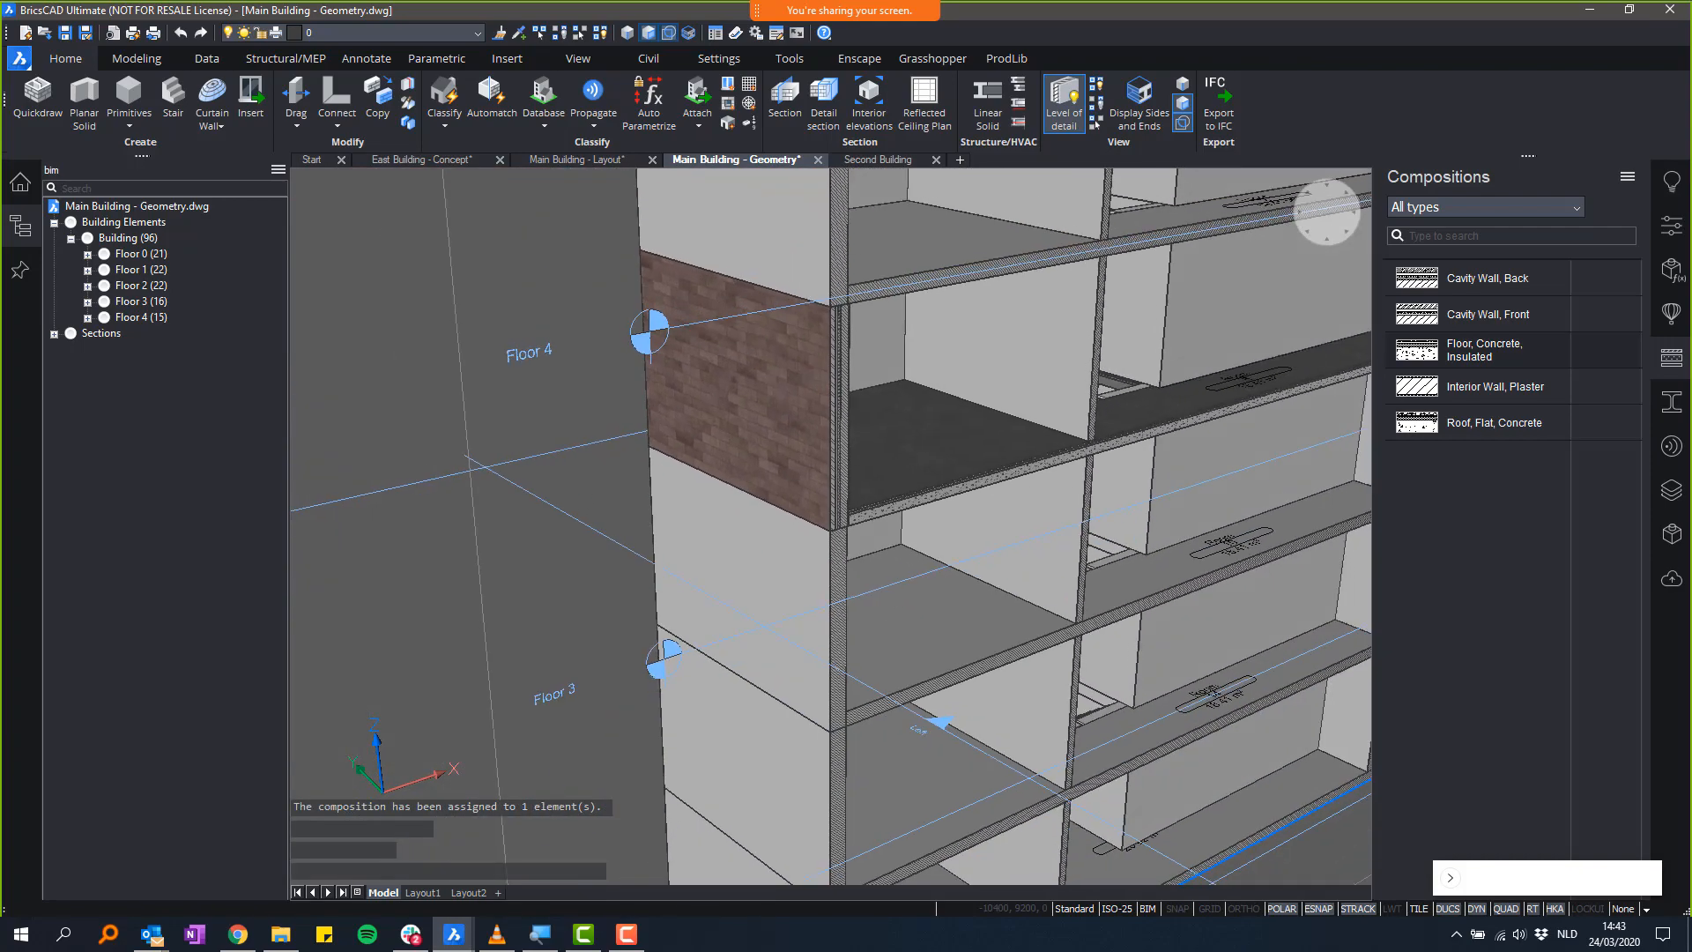
middle_click_drag(793, 617, 852, 646, "shift")
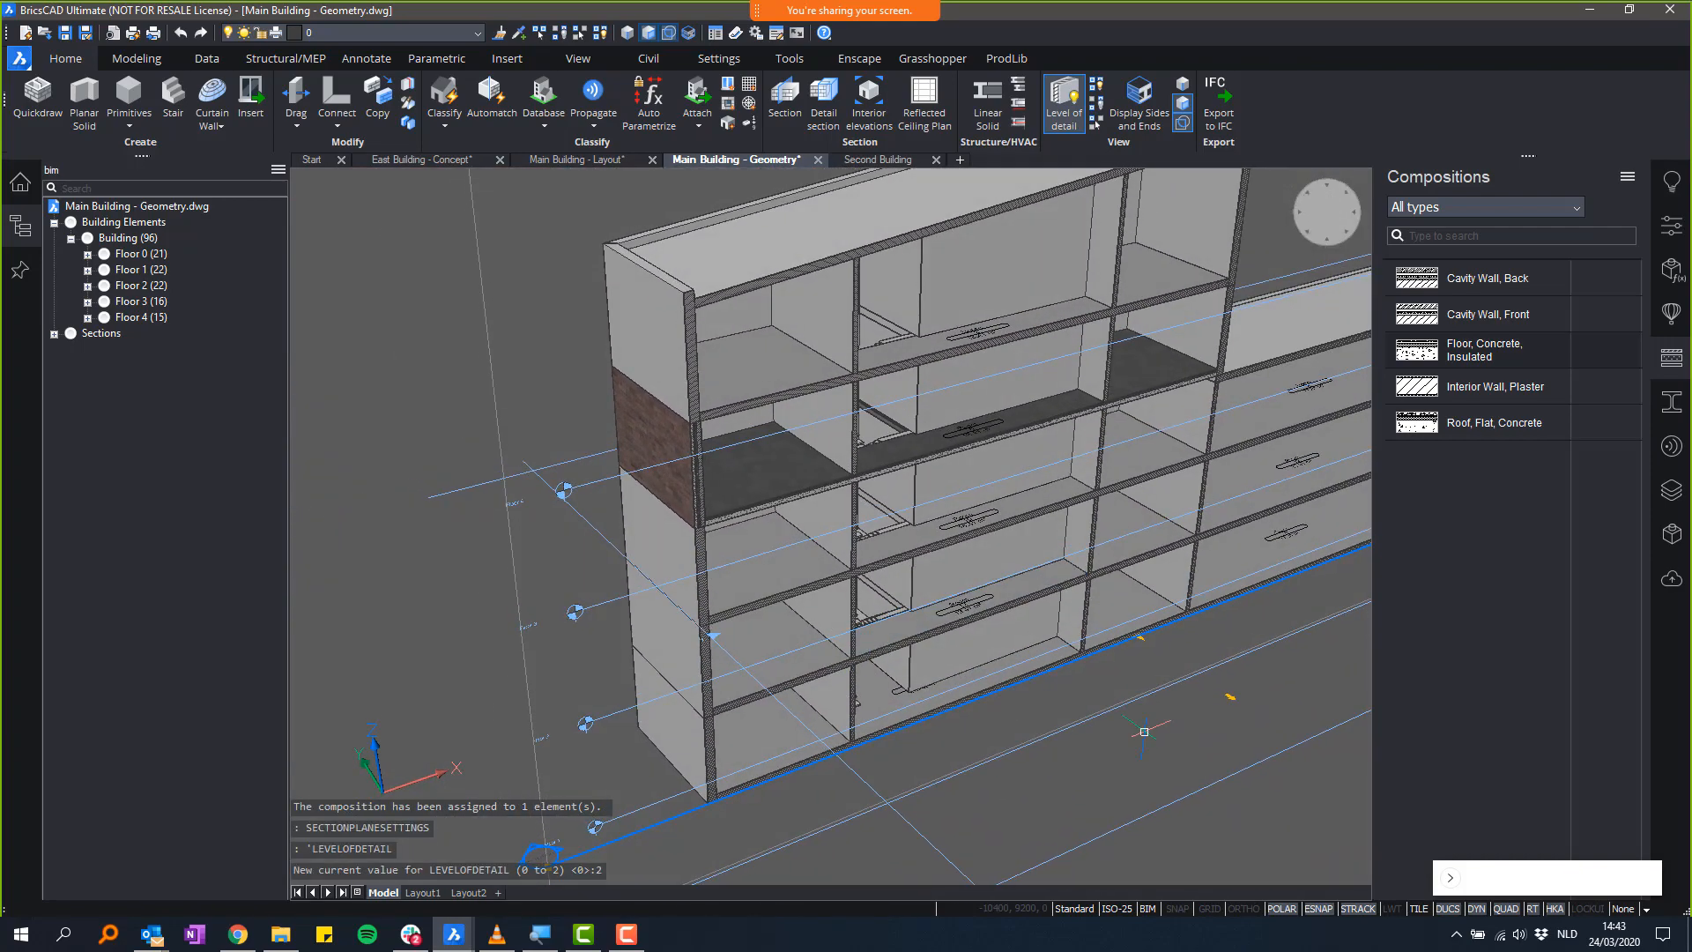
key("Escape")
key("Escape")
- Attach the Interior Wall, Plaster composition to the cut interior wall beside the stairwell, accepting the default reference face
middle_click_drag(1102, 767, 1163, 776, "shift")
scroll(900, 545, "up", 10)
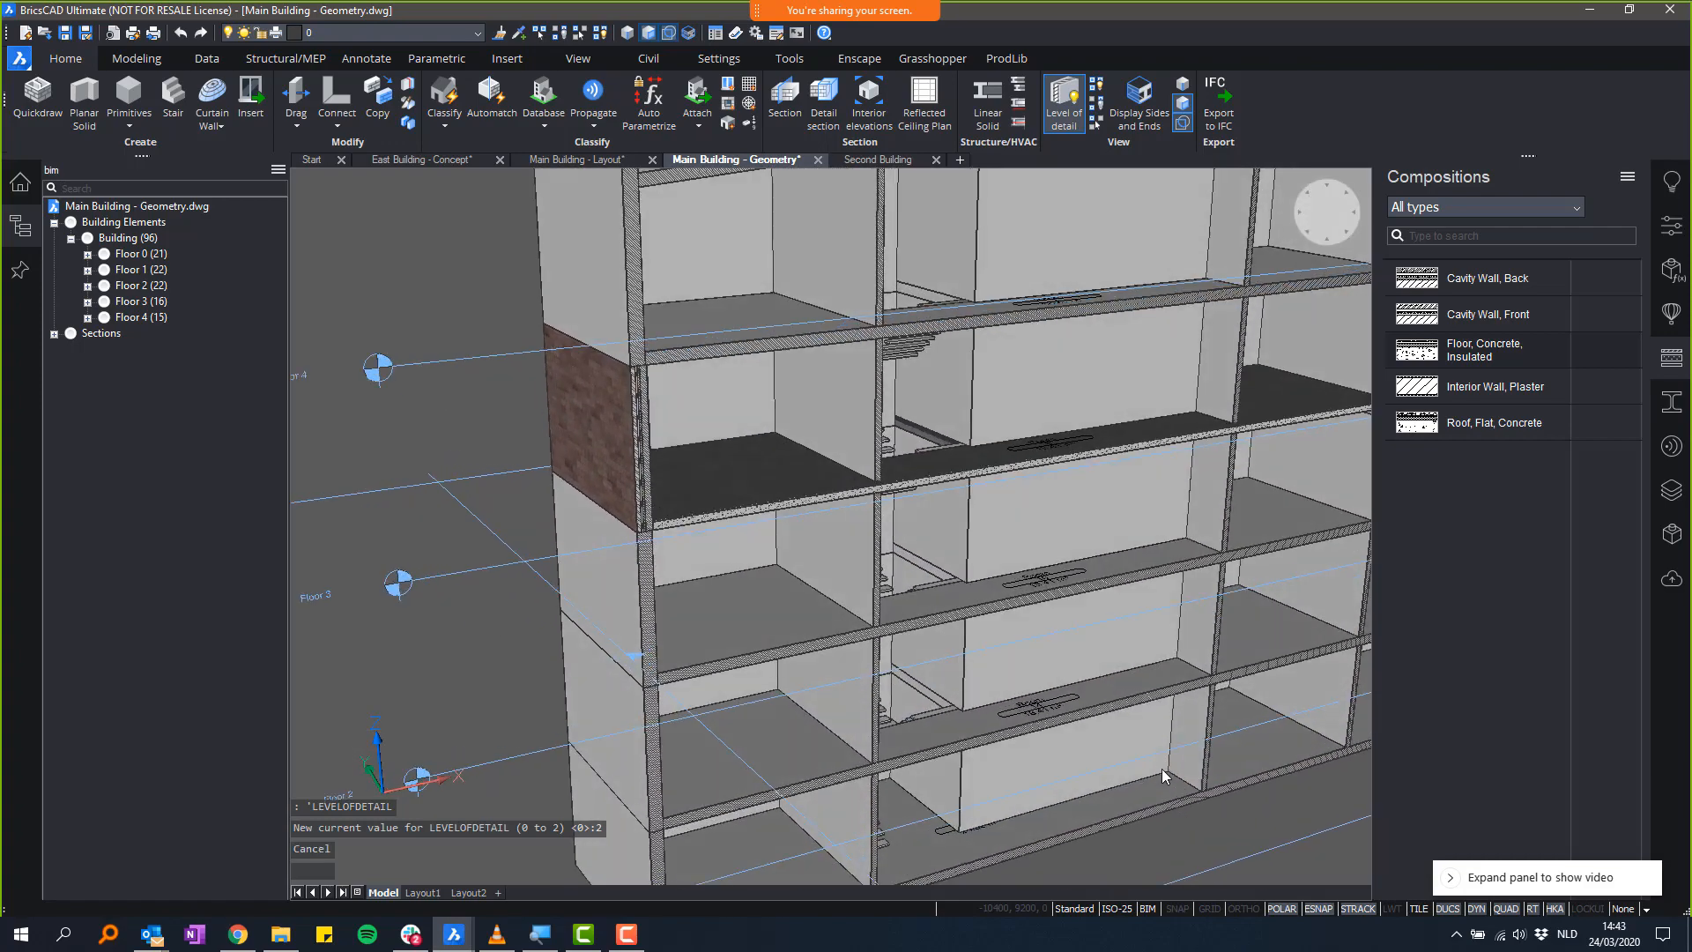
scroll(900, 545, "up", 3)
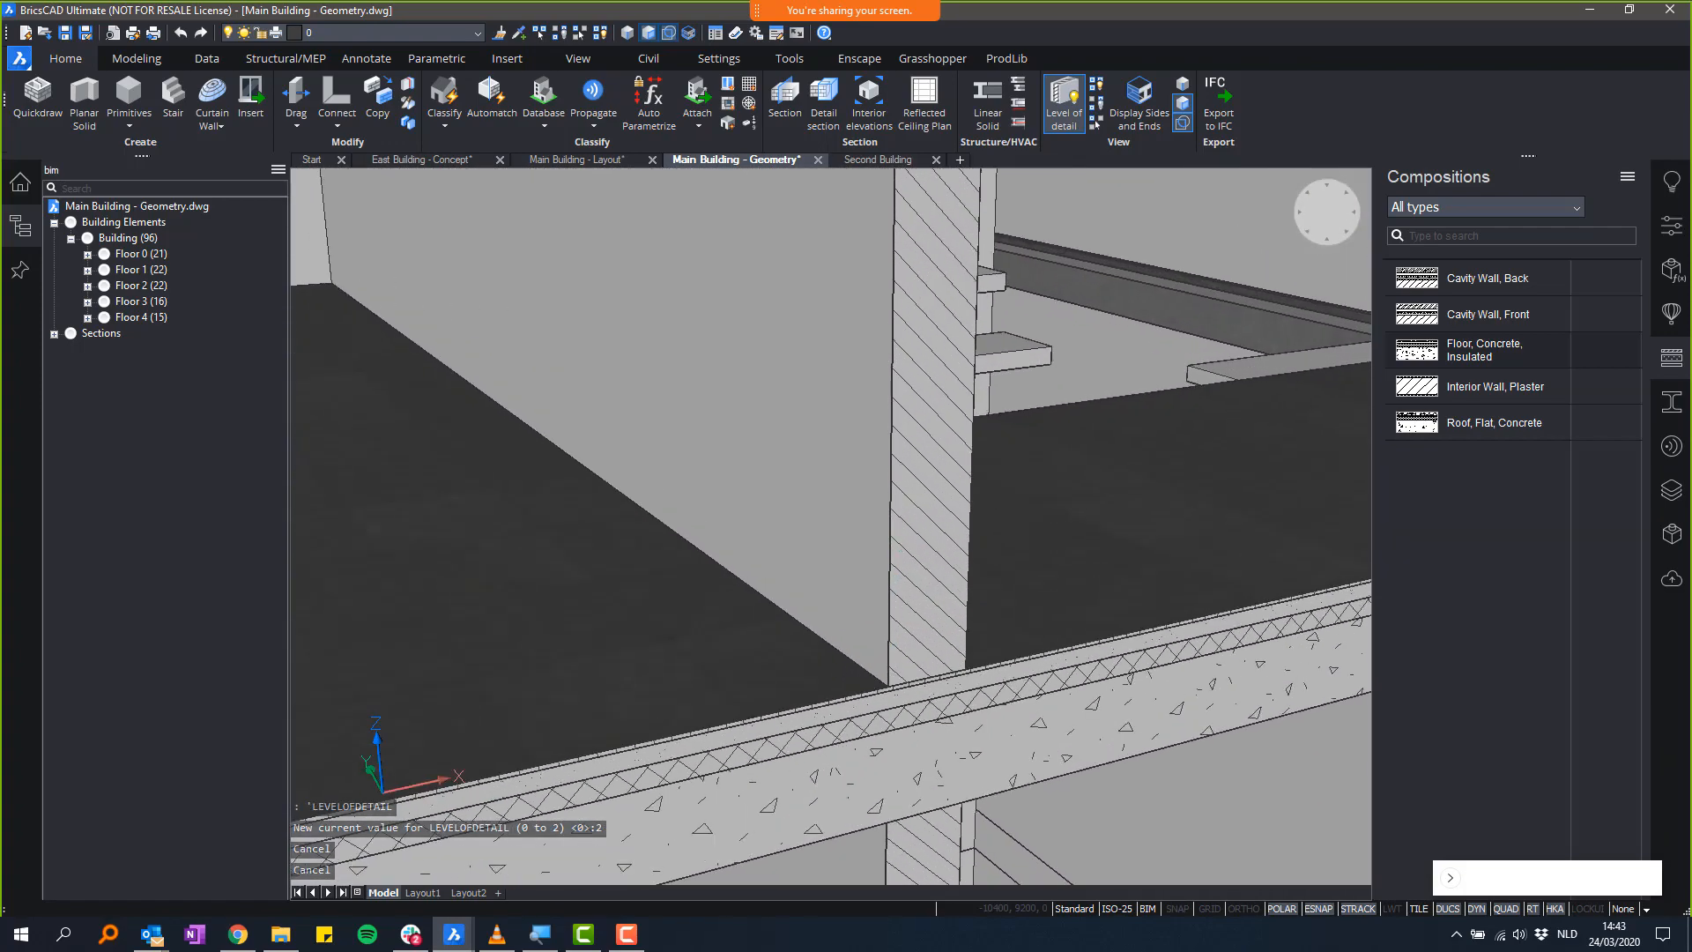
left_click_drag(940, 577, 939, 591)
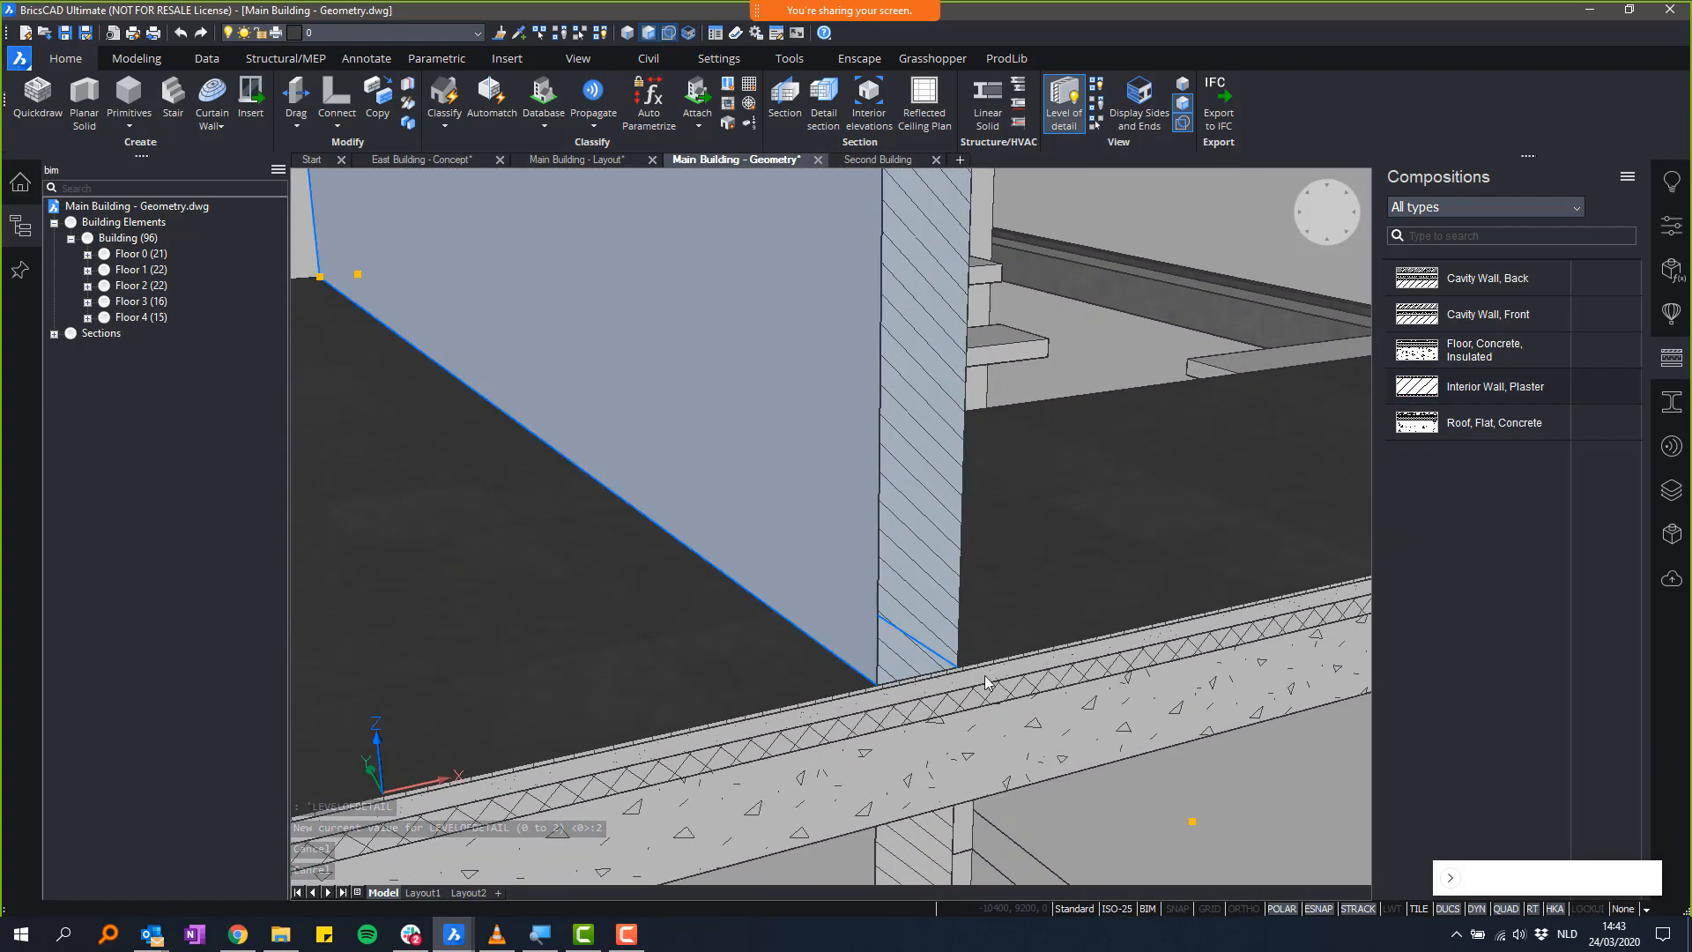
key("Return")
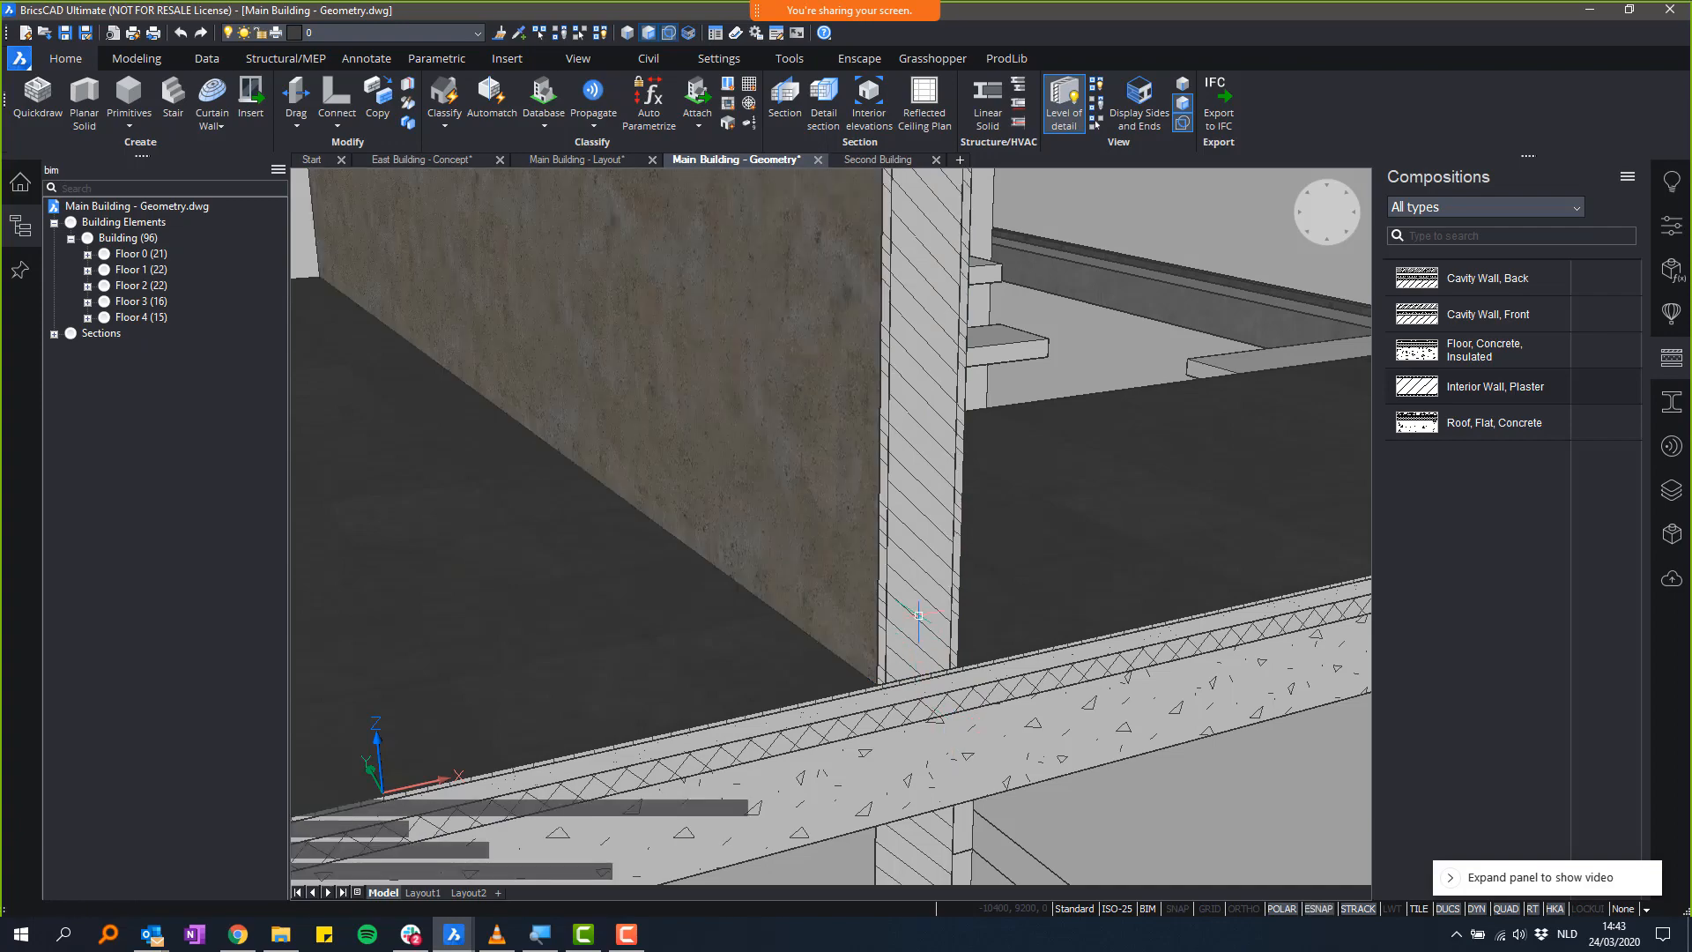
- Attach the Roof, Flat, Concrete composition to the top roof slab and flip its layer order
scroll(918, 615, "down", 5)
middle_click_drag(974, 623, 1180, 846)
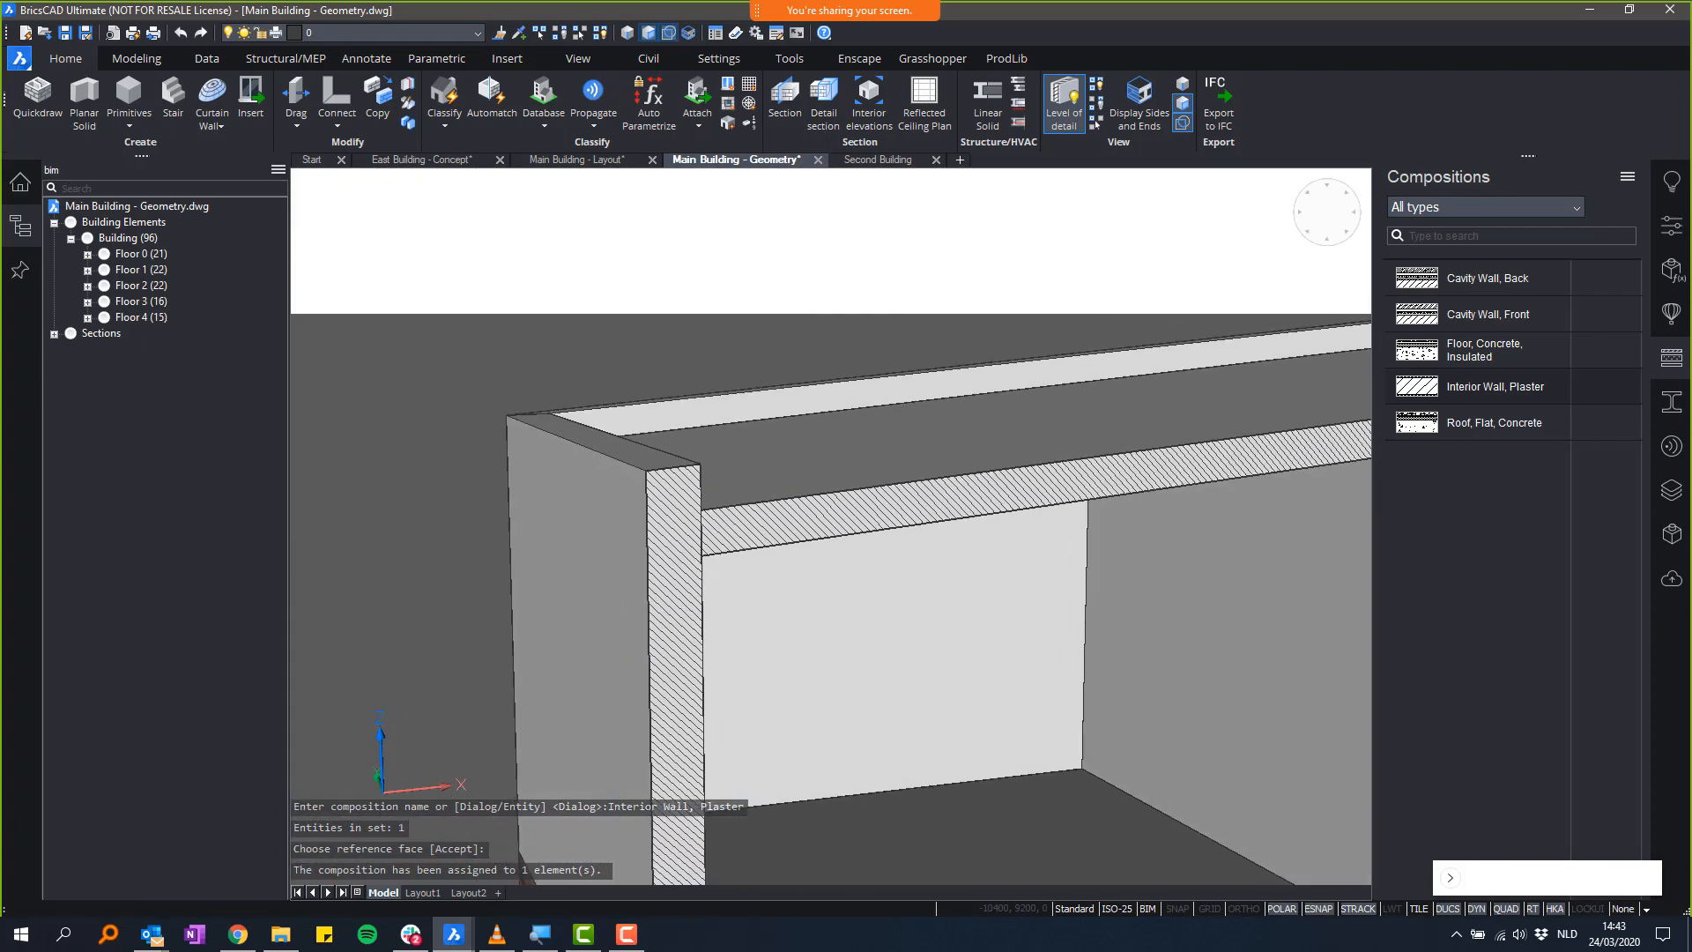
scroll(702, 561, "up", 3)
middle_click_drag(1313, 374, 1370, 428, "shift")
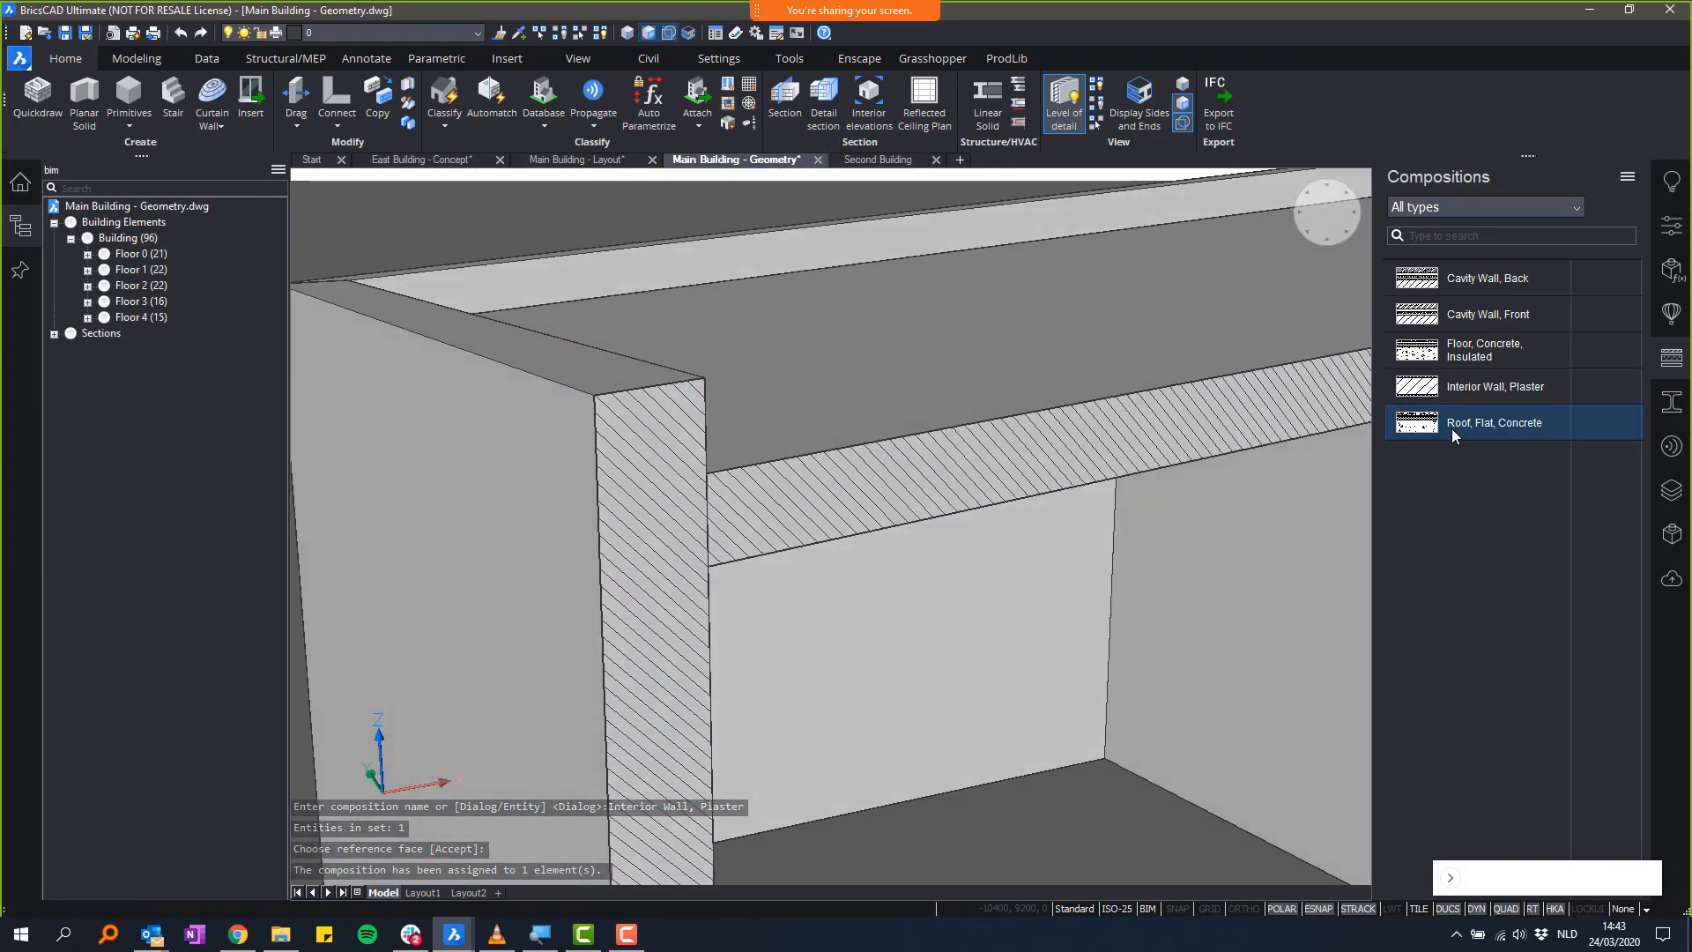
left_click_drag(1452, 436, 867, 494)
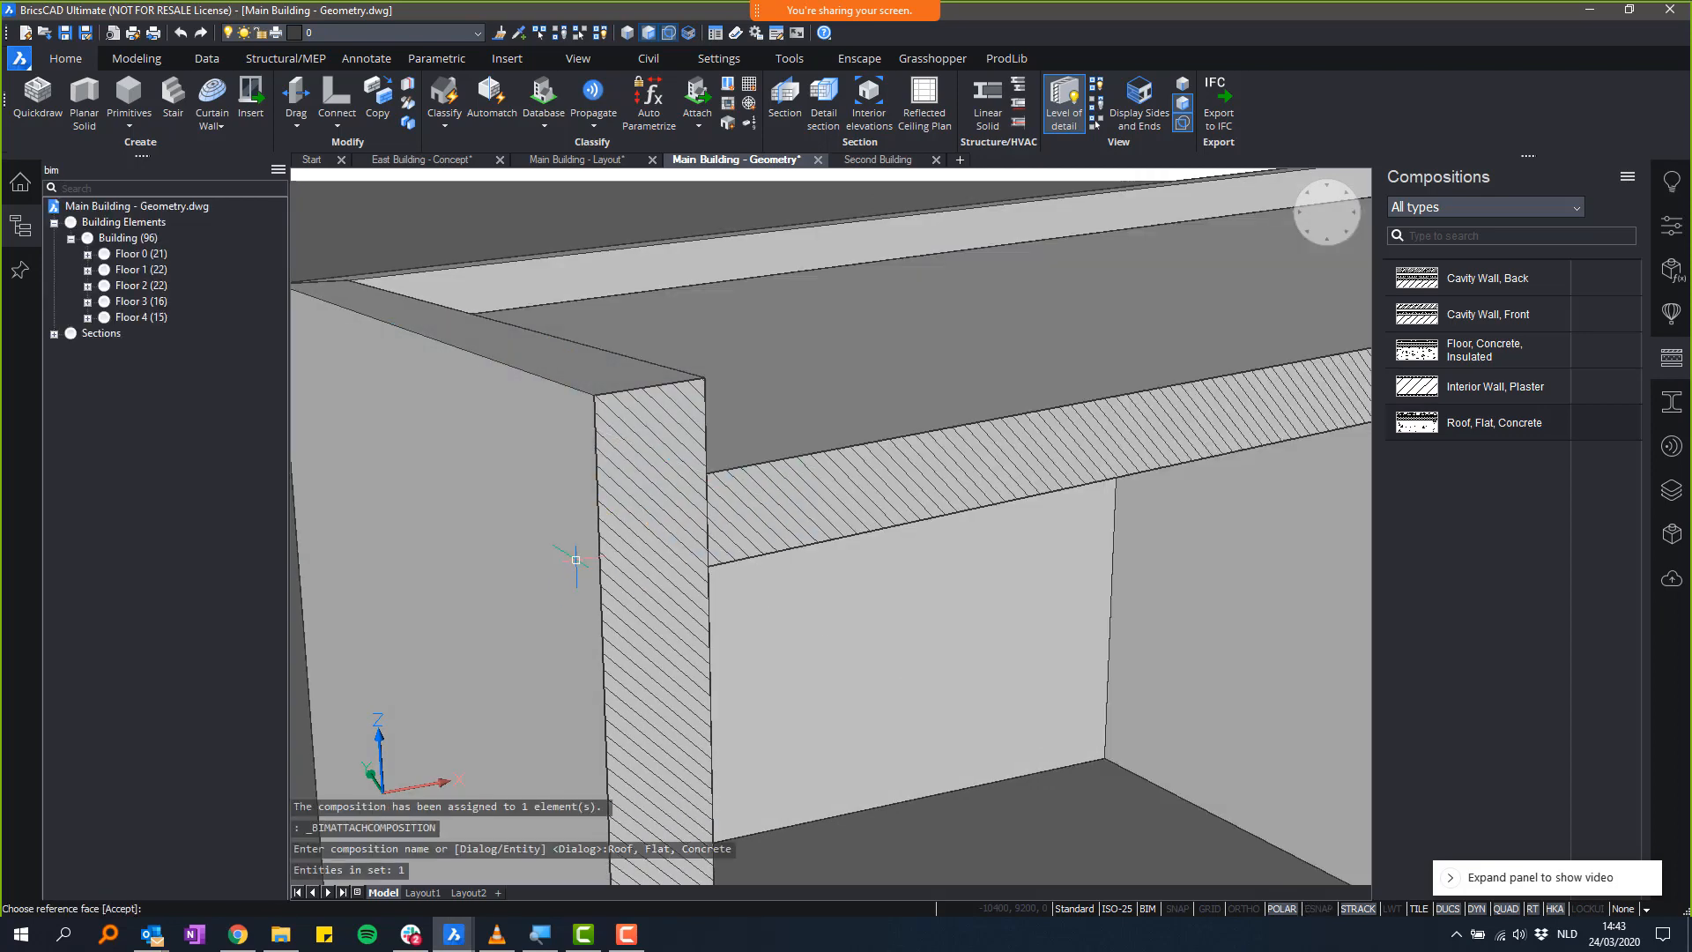
key("Return")
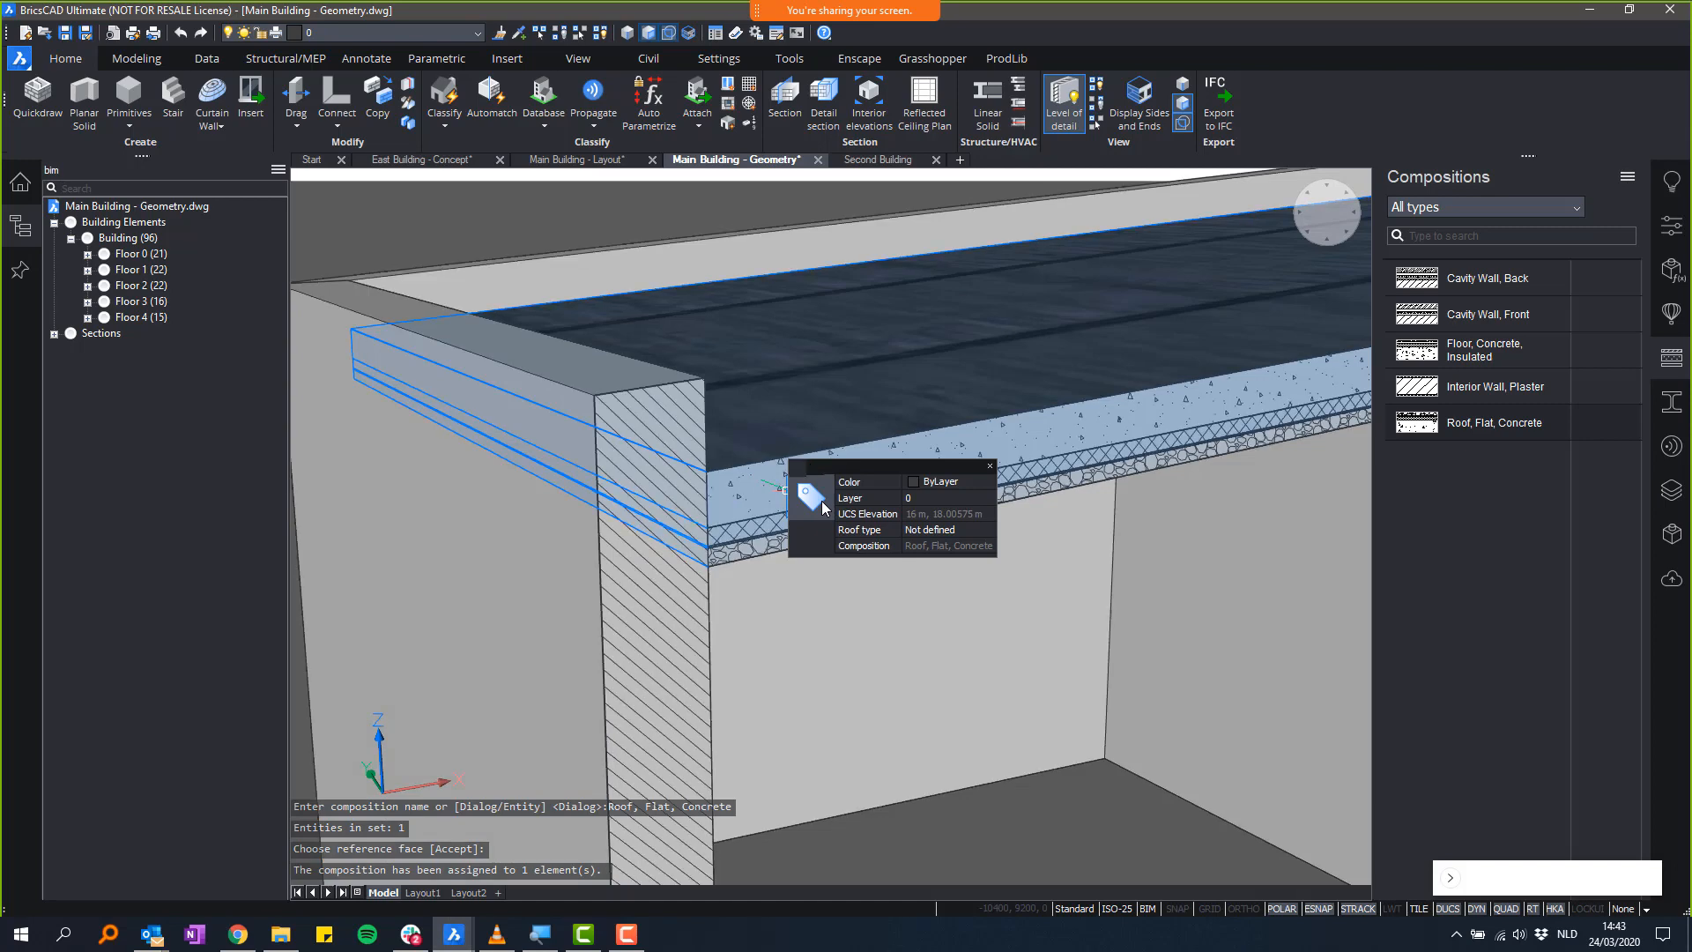
left_click(867, 503)
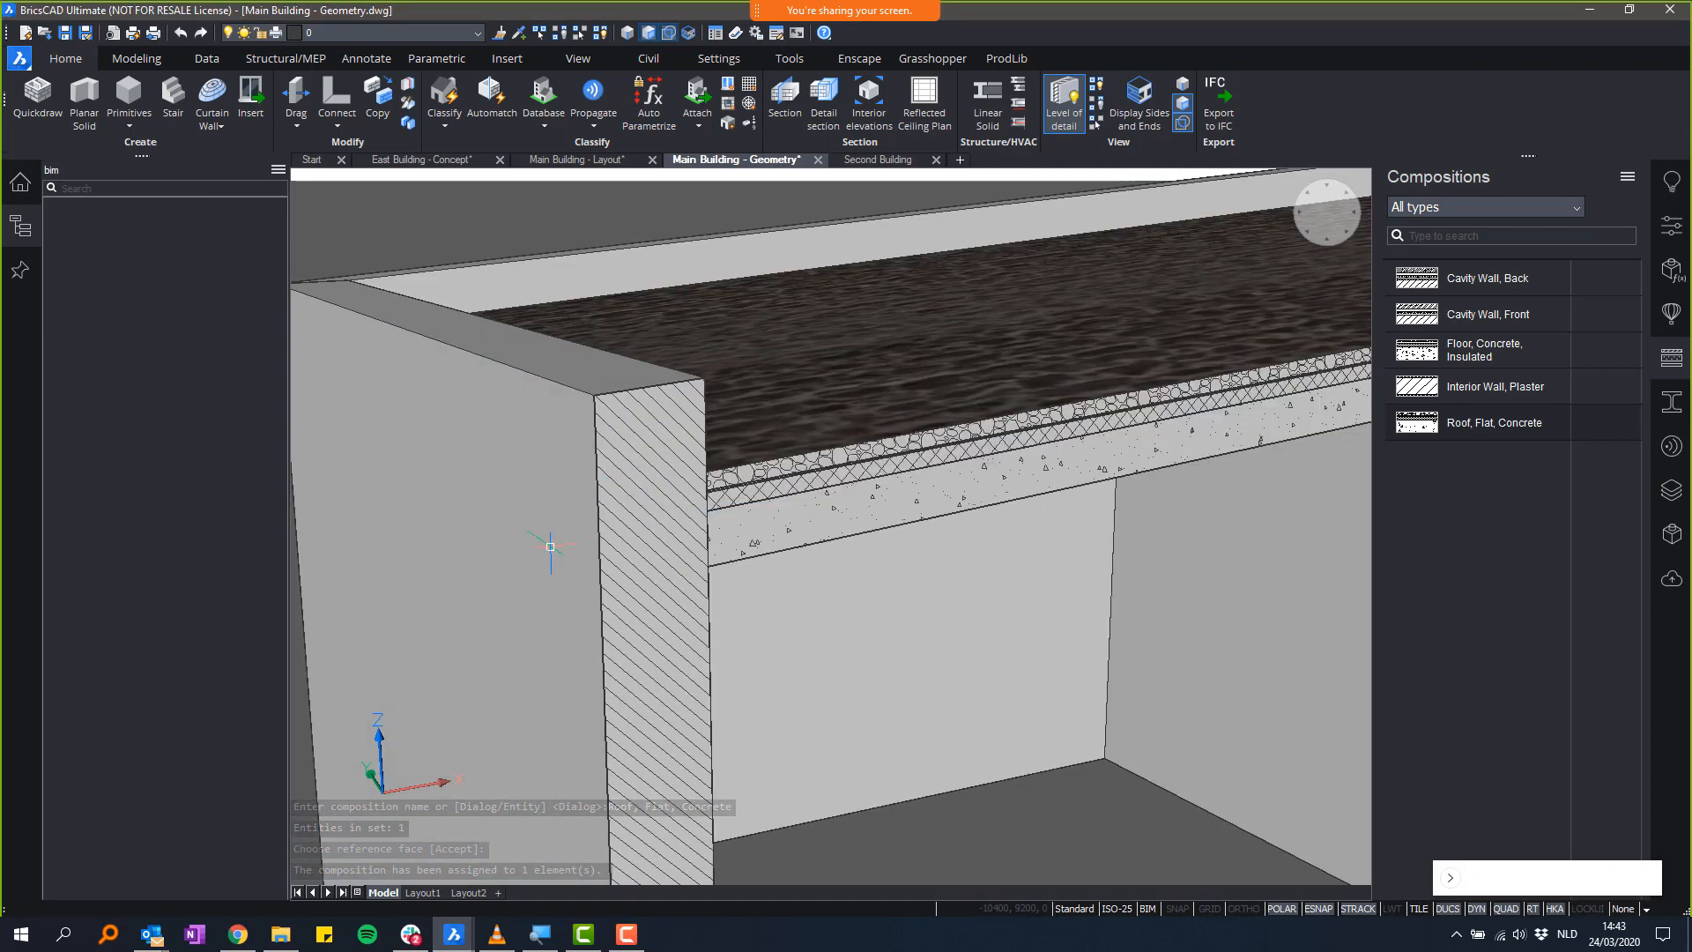
- Hide the structure browser and automatch only the compositions across the building, using Autocomplete as the source
left_click(19, 228)
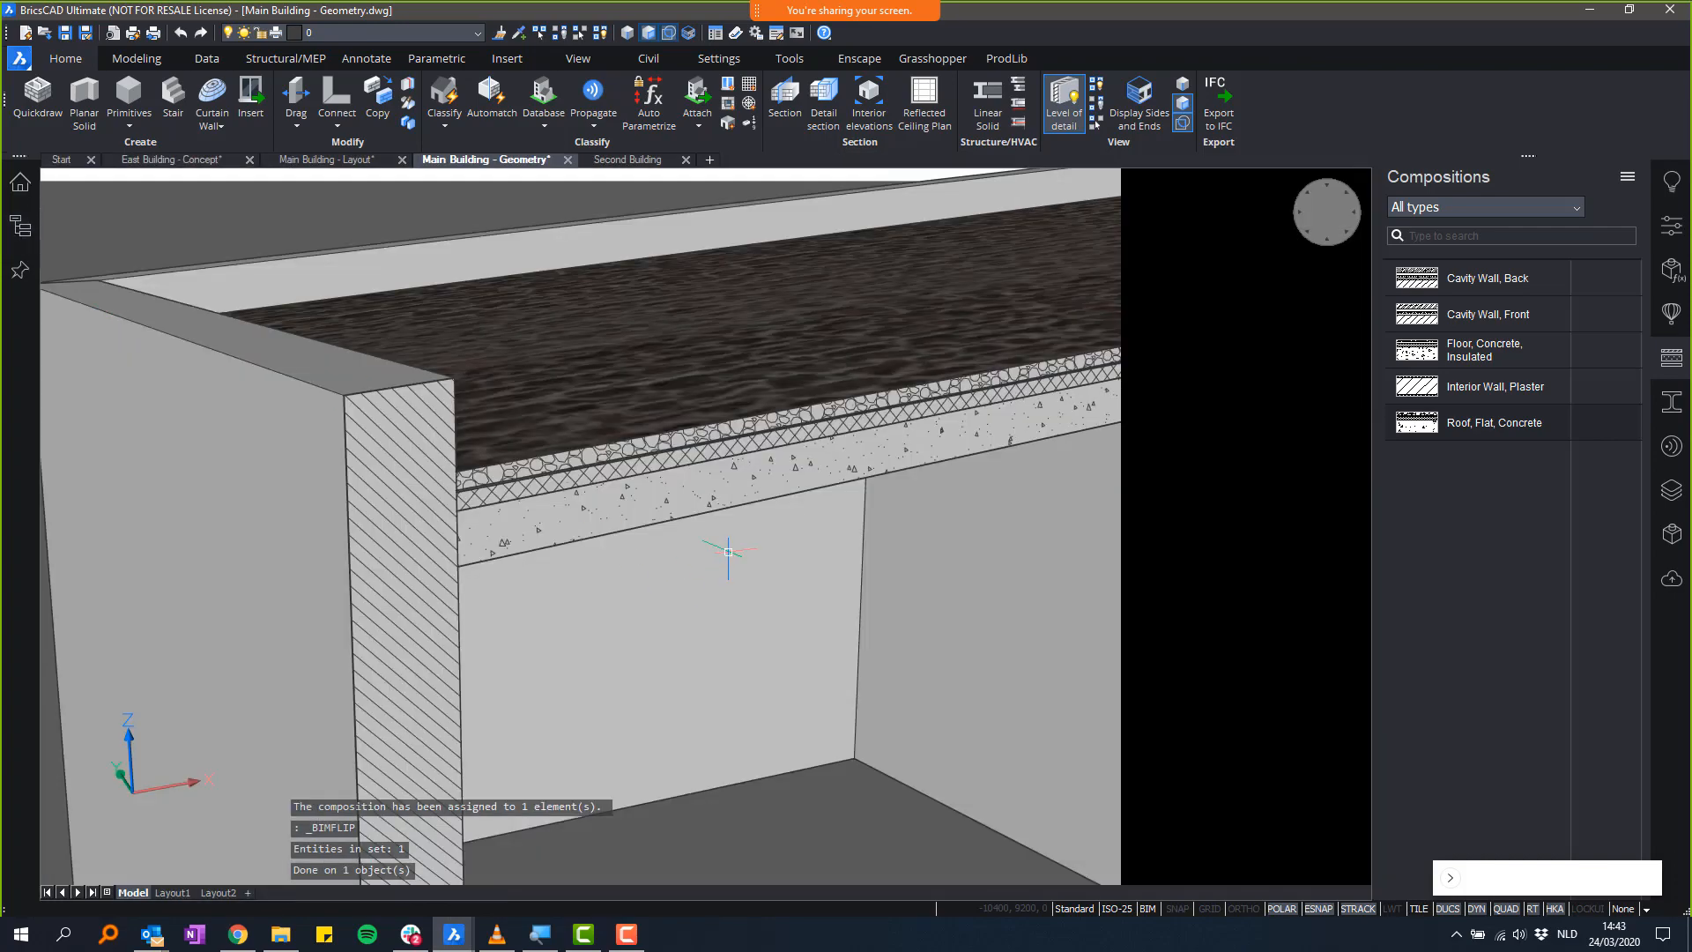
scroll(811, 591, "down", 1)
middle_click_drag(846, 520, 880, 531, "shift")
scroll(983, 548, "down", 1)
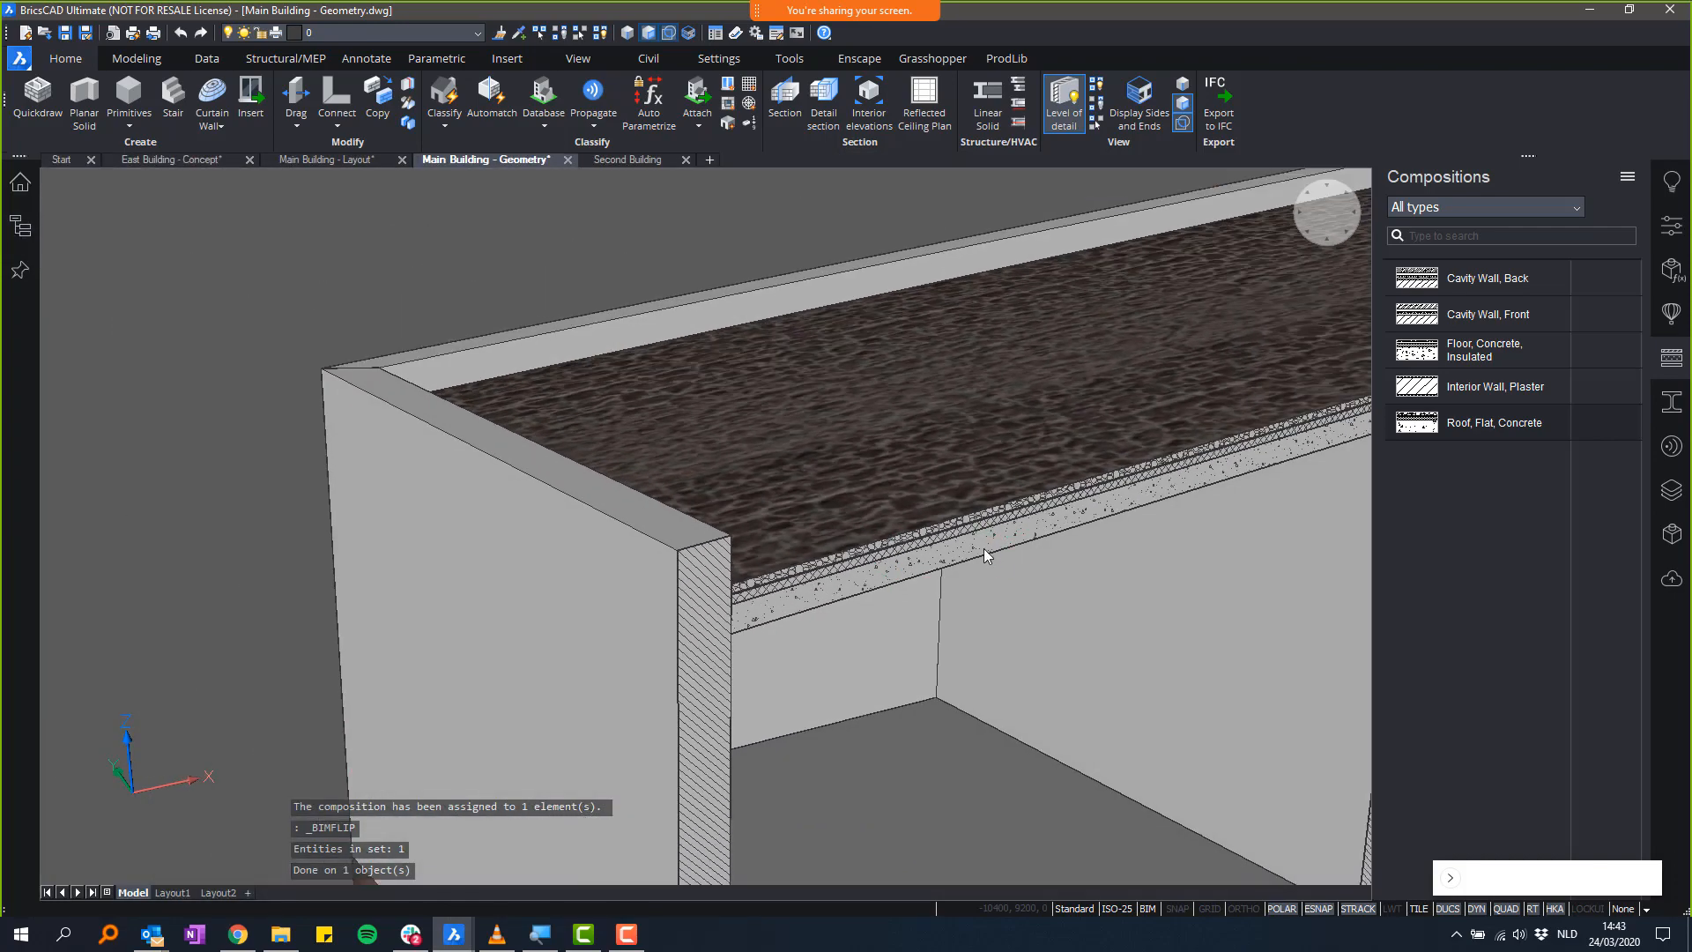
scroll(984, 548, "down", 5)
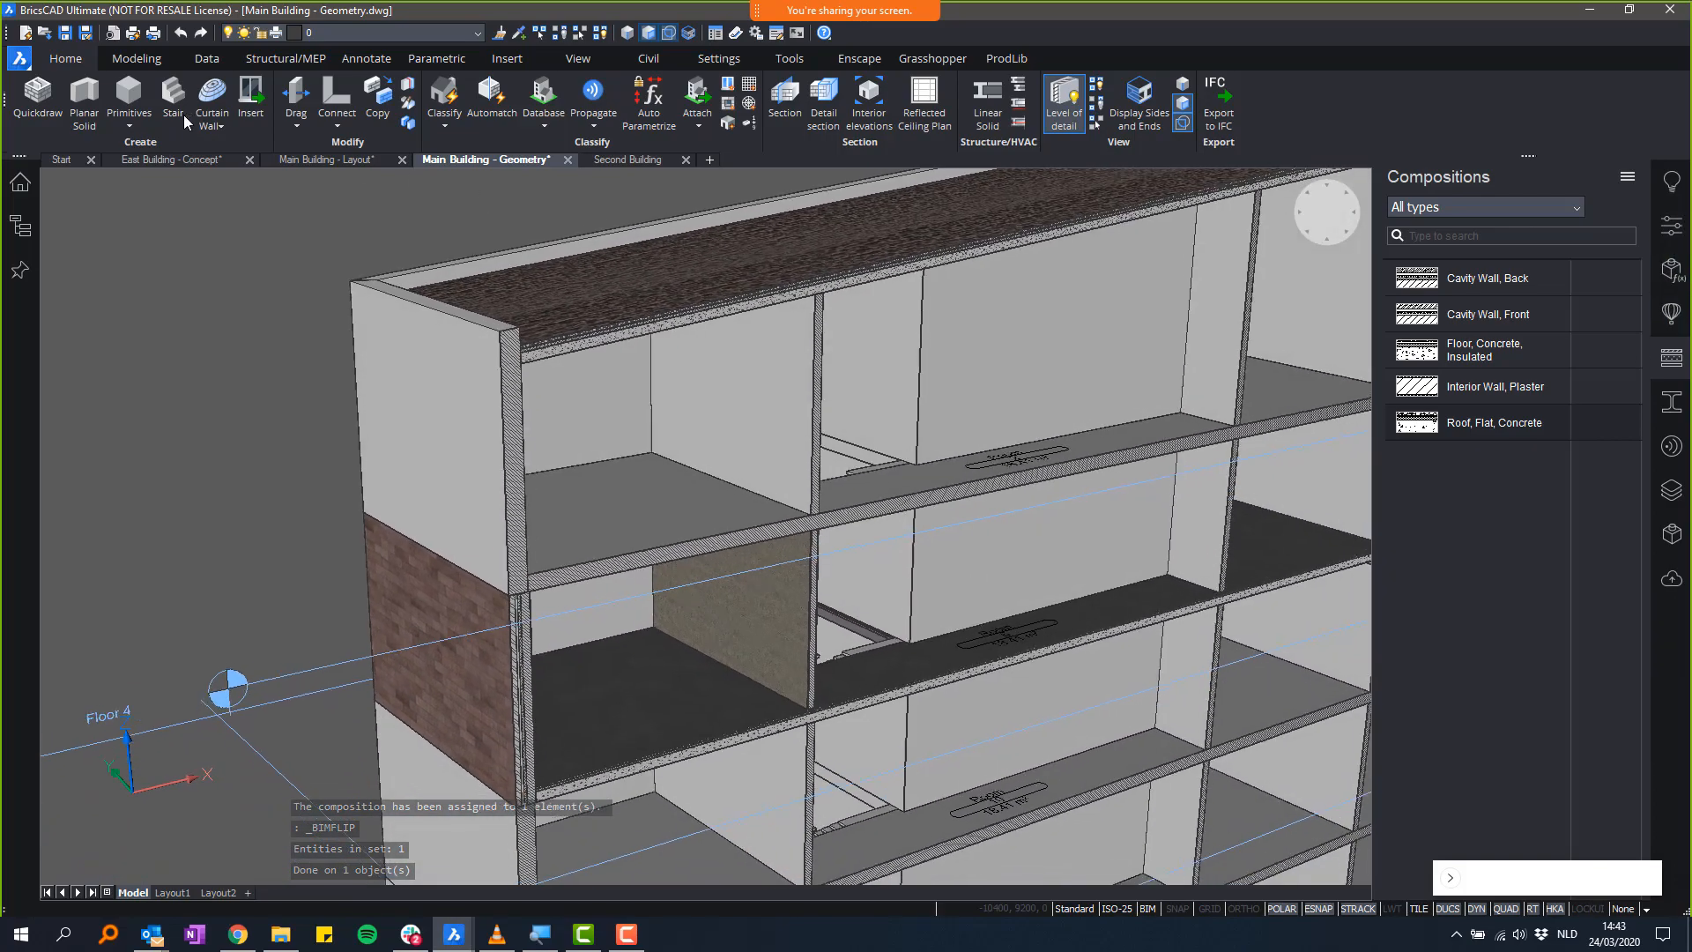
left_click(491, 99)
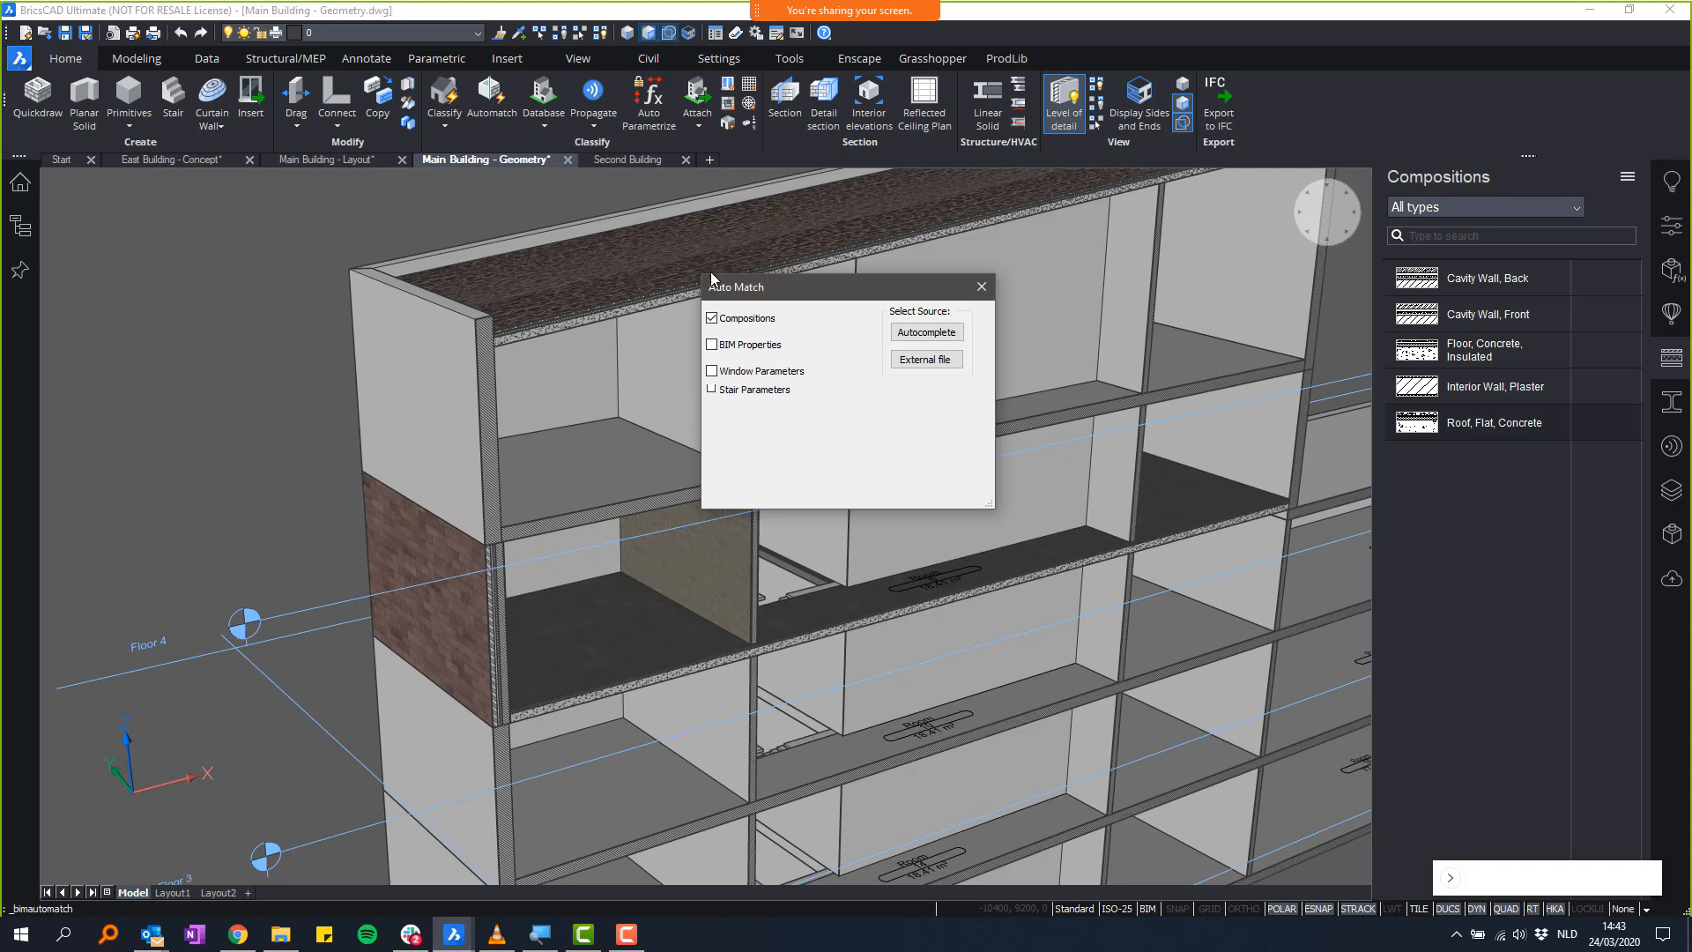
left_click(926, 332)
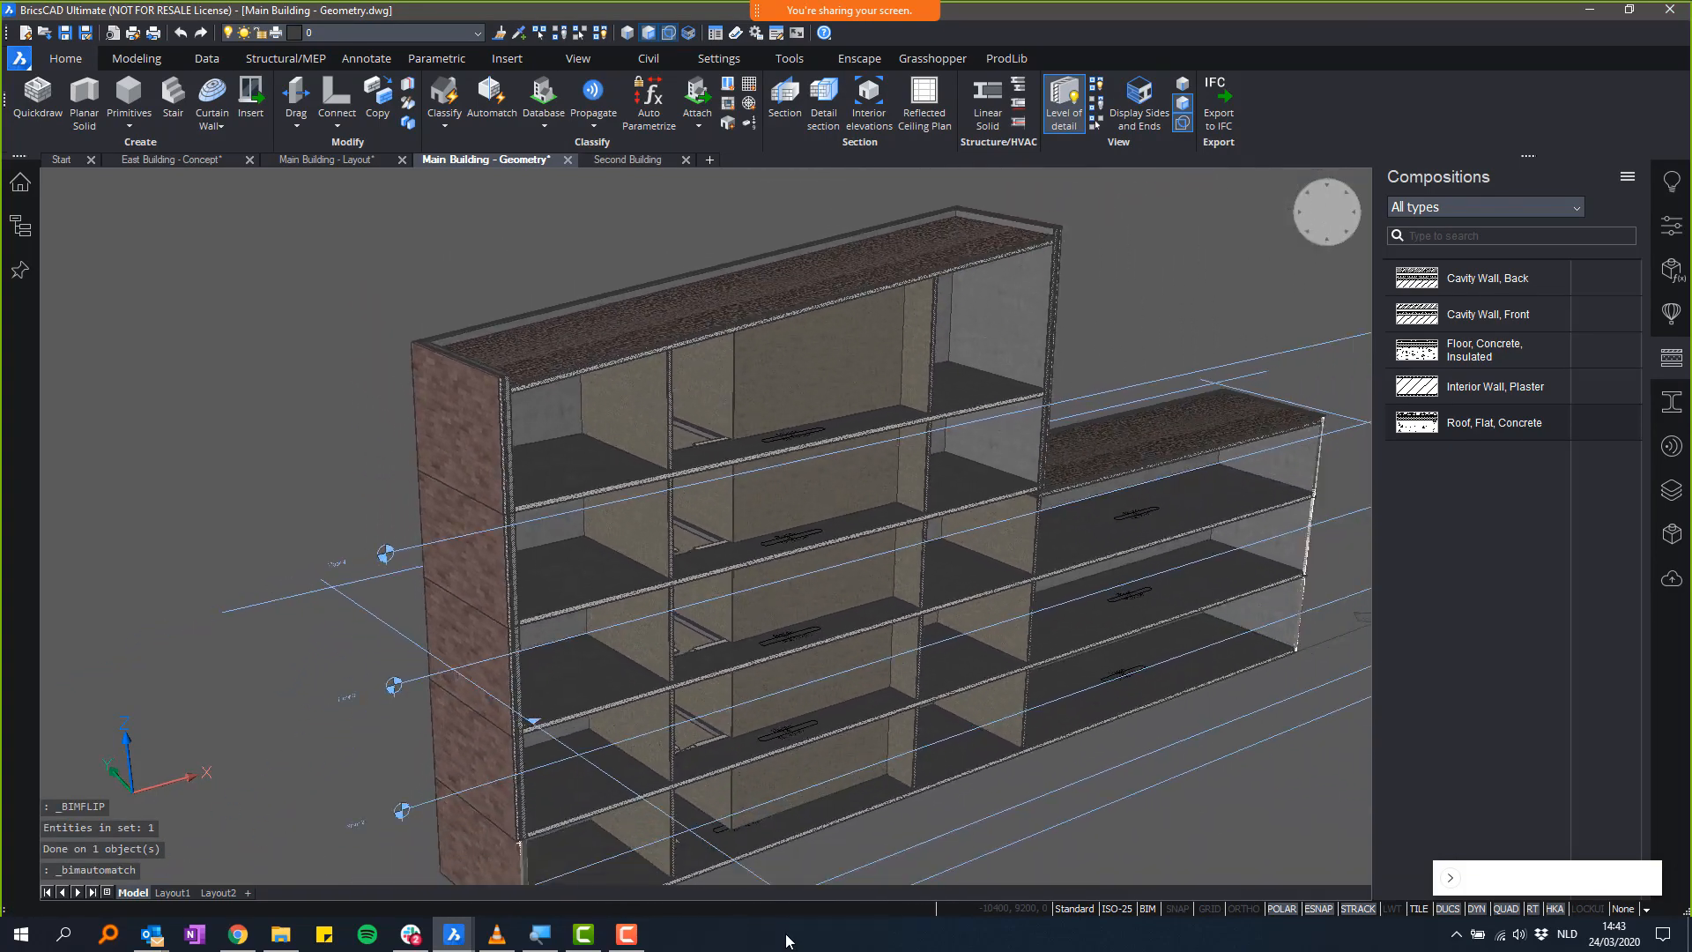
- View the matched building from its other side and close the Compositions panel
key("Escape")
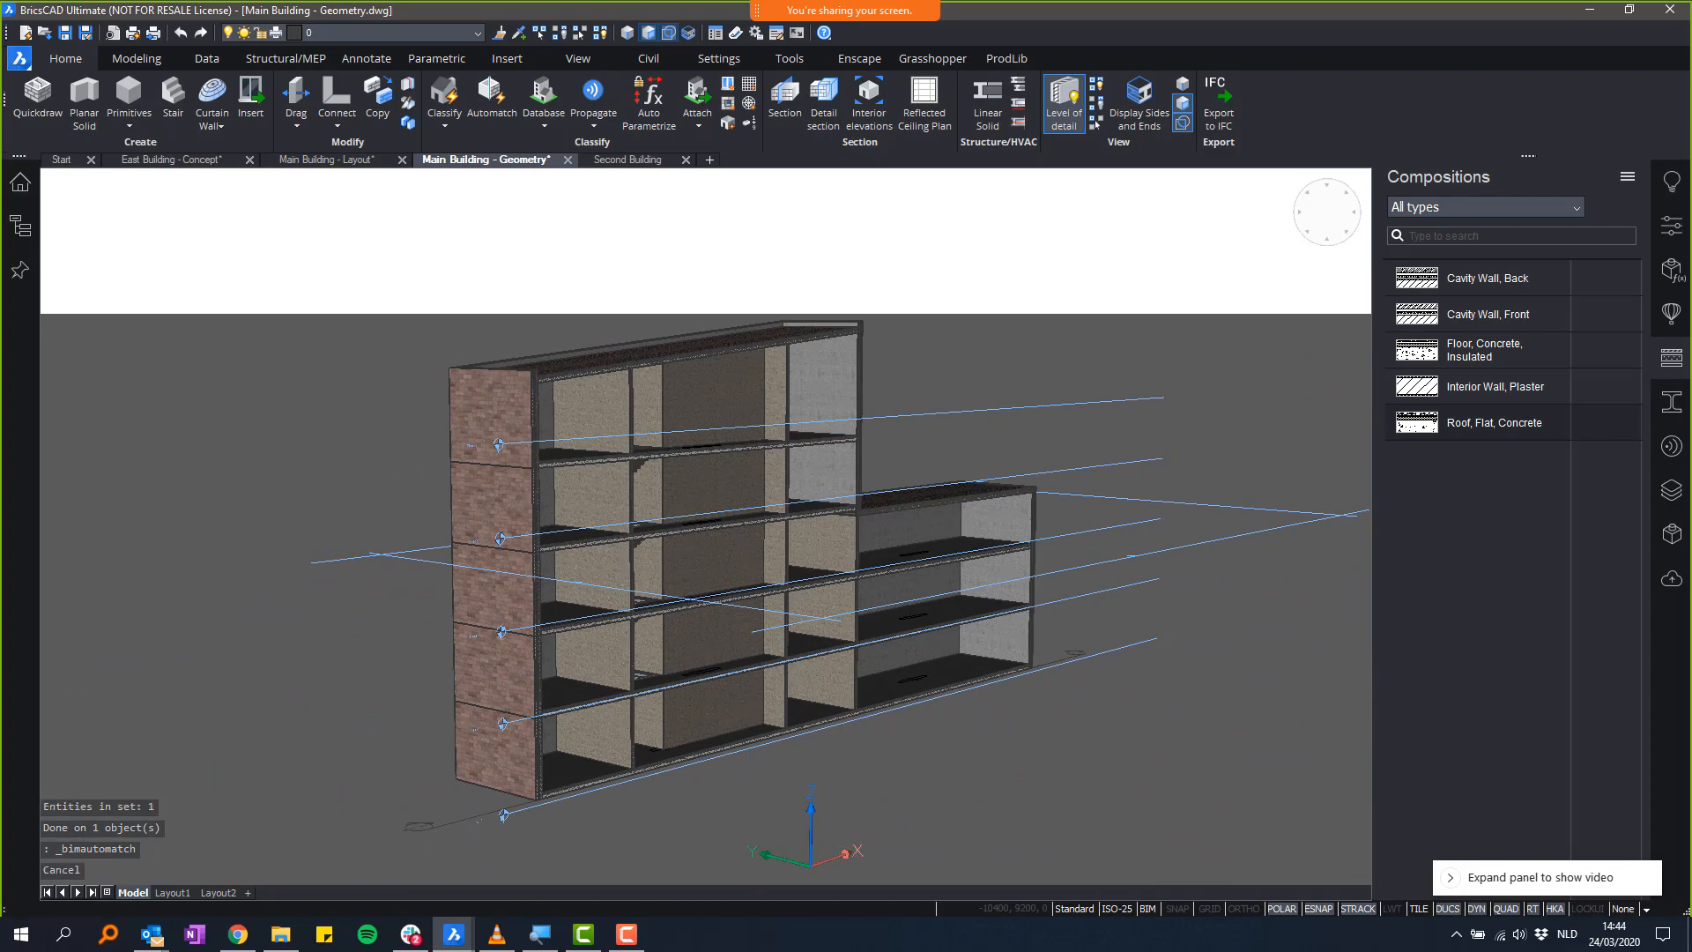
middle_click_drag(1401, 503, 1276, 537, "shift")
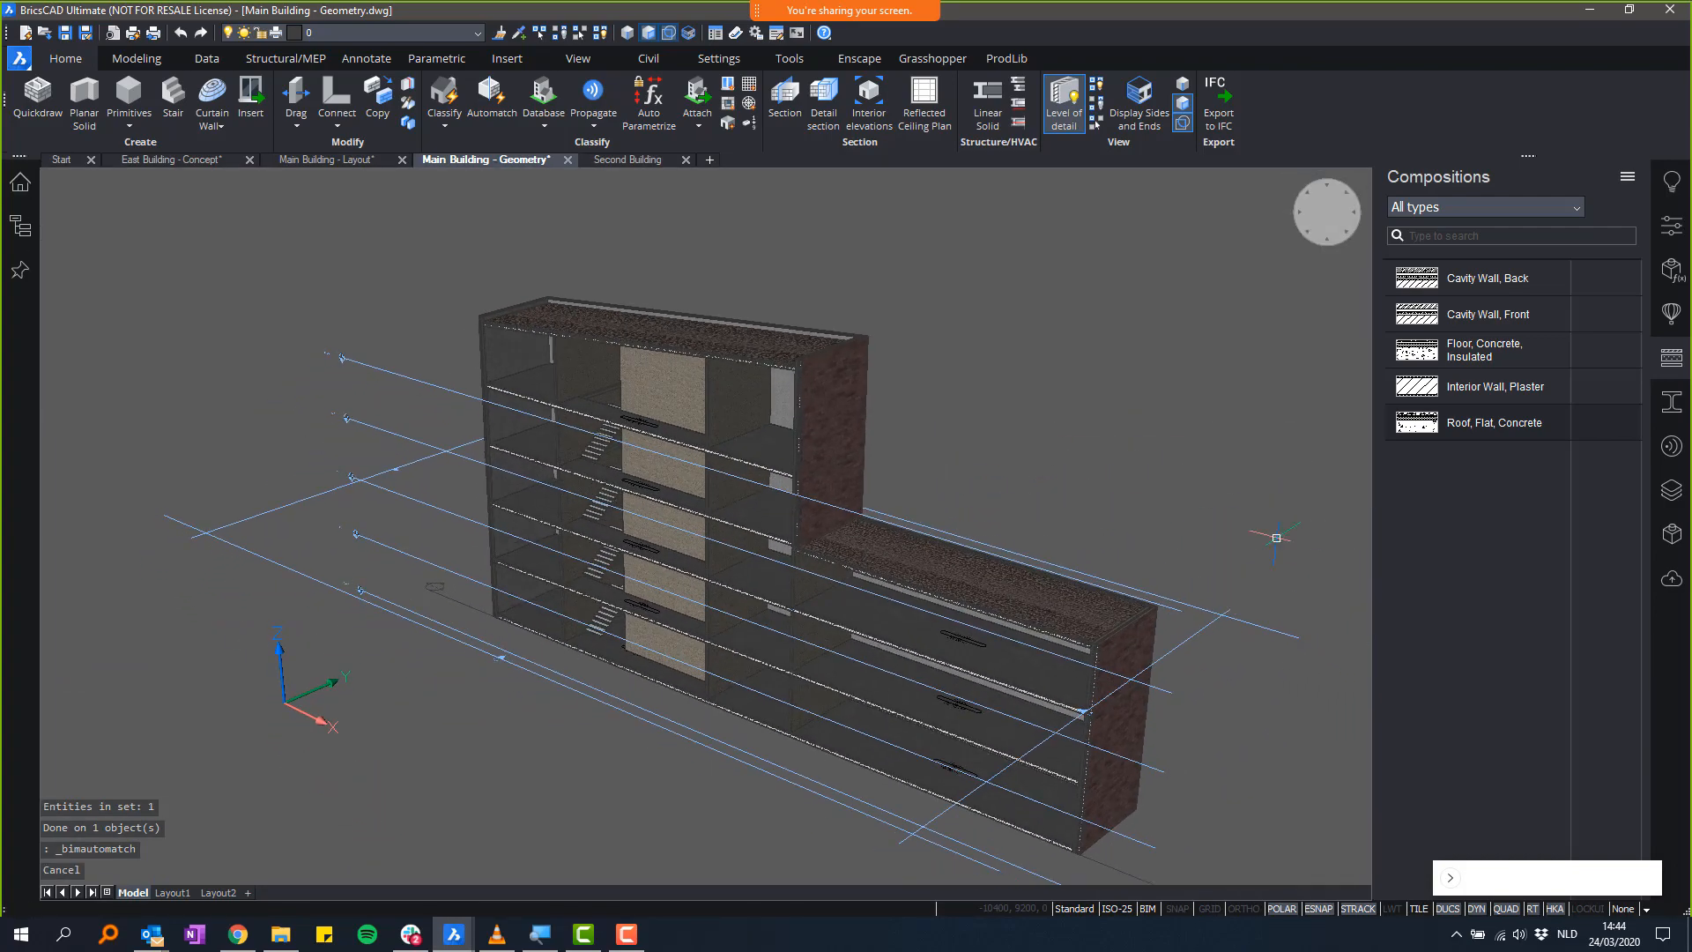
left_click(1668, 369)
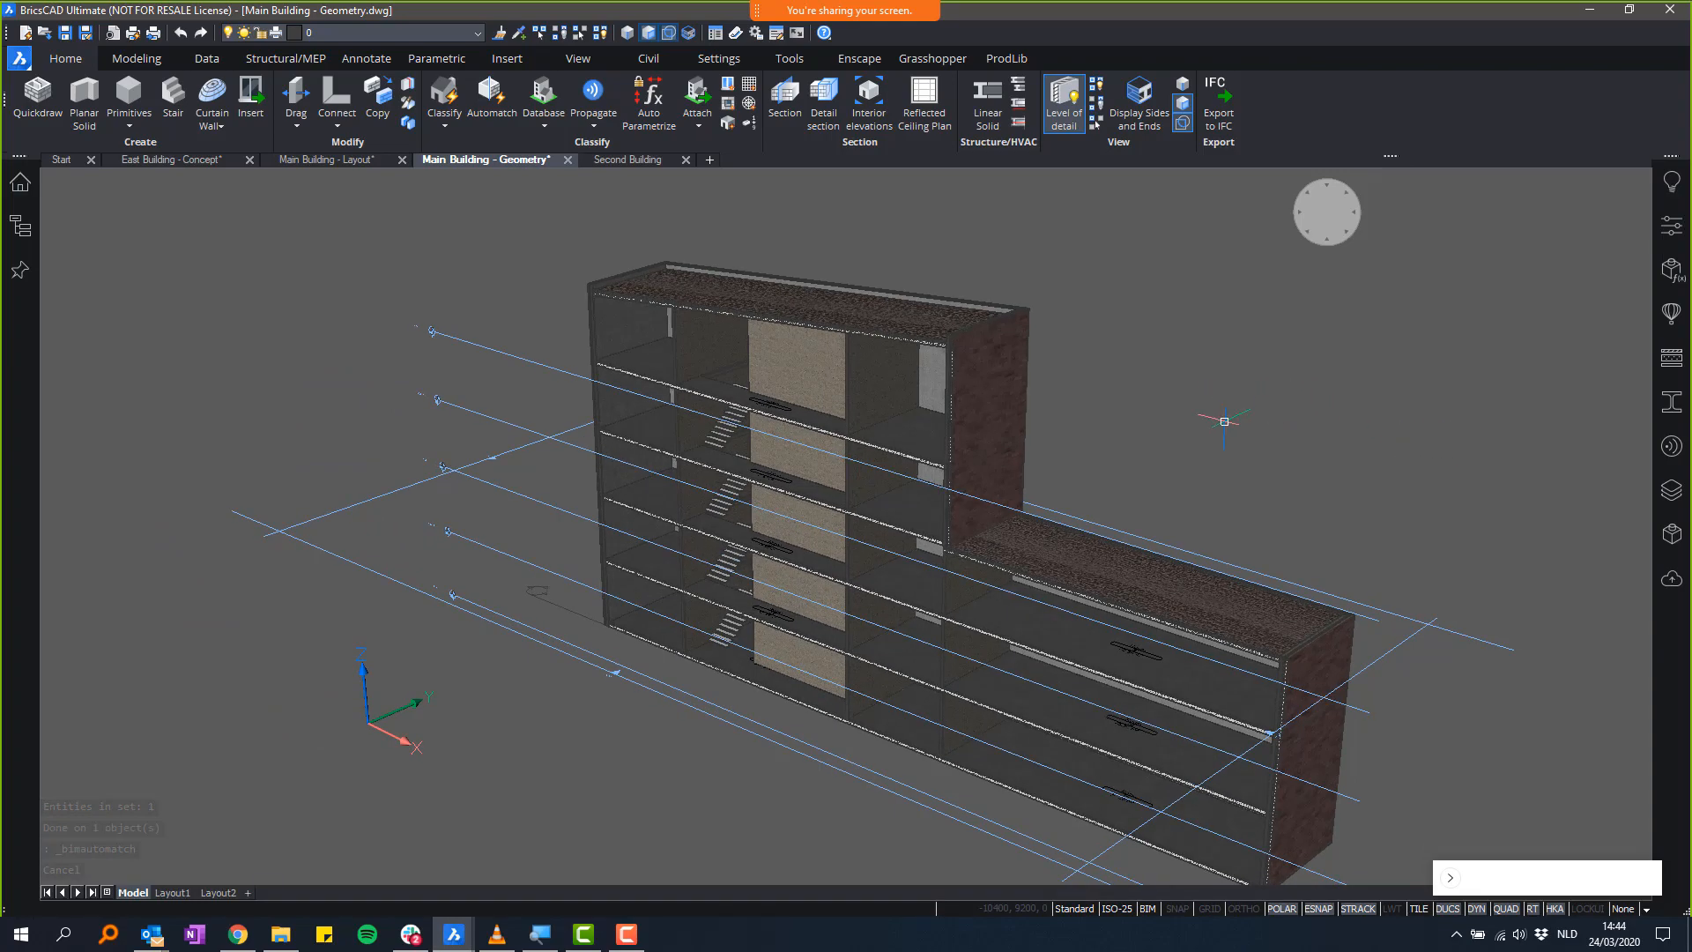
mouse_move(1234, 377)
middle_mouse_down("shift")
mouse_move(1505, 392)
mouse_move(1234, 389)
middle_mouse_up("shift")
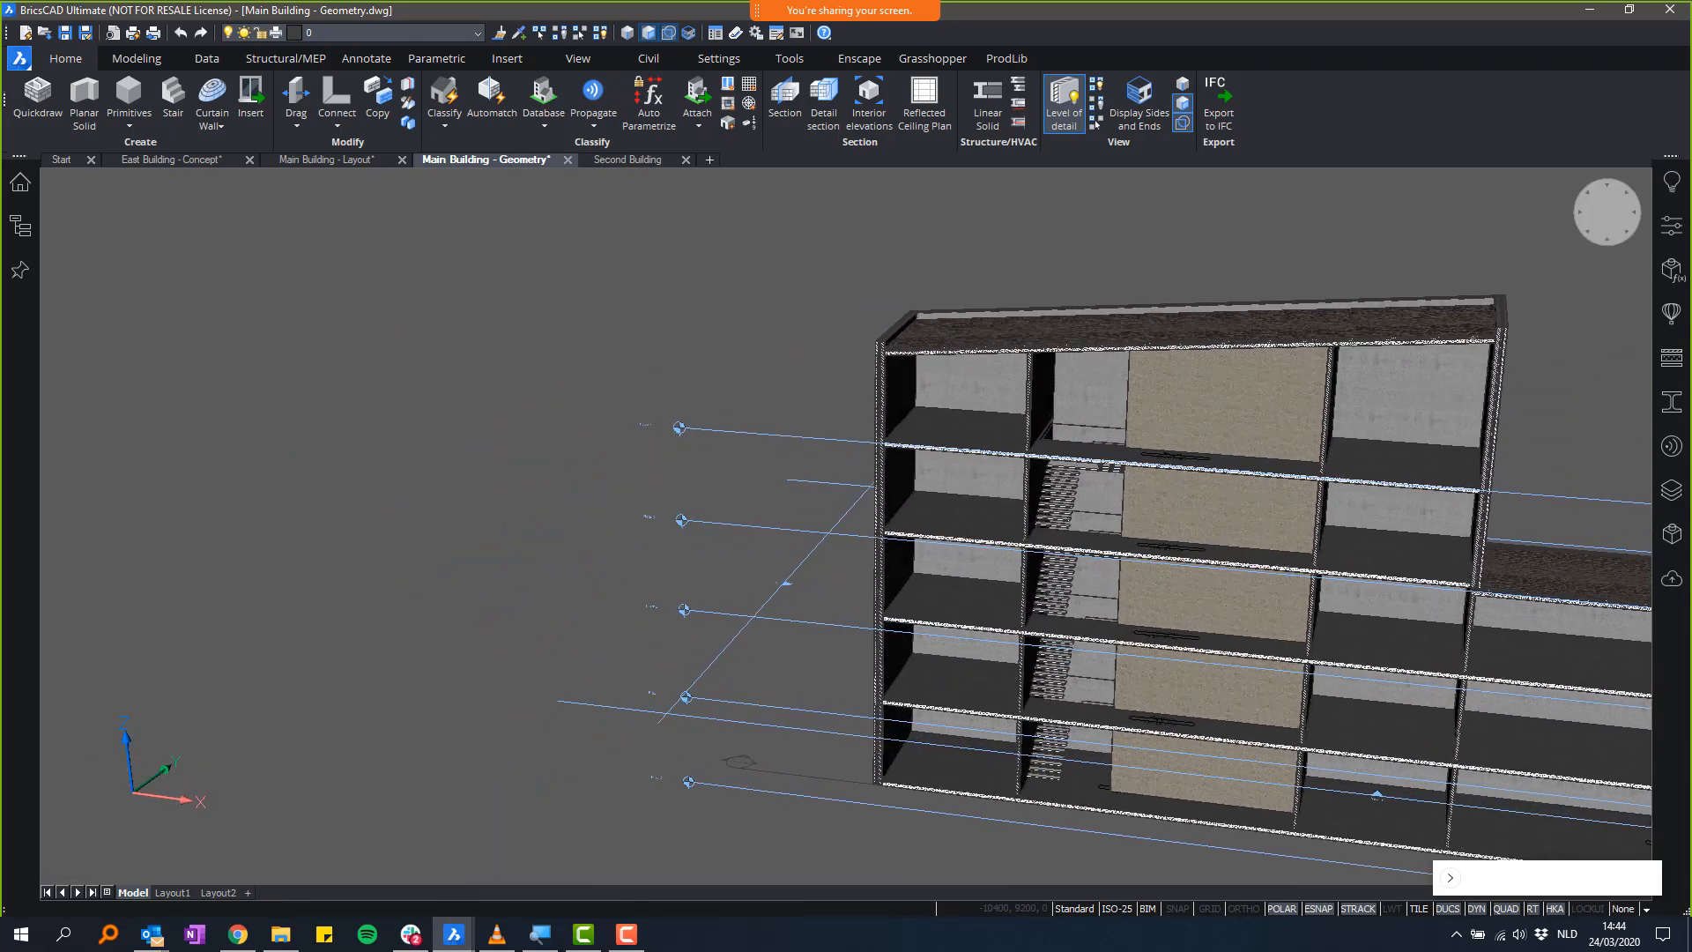
- Push/pull the floor slab's concrete ply face into the cavity wall up to the wall's insulation layer
scroll(894, 533, "up", 2)
scroll(895, 533, "up", 8)
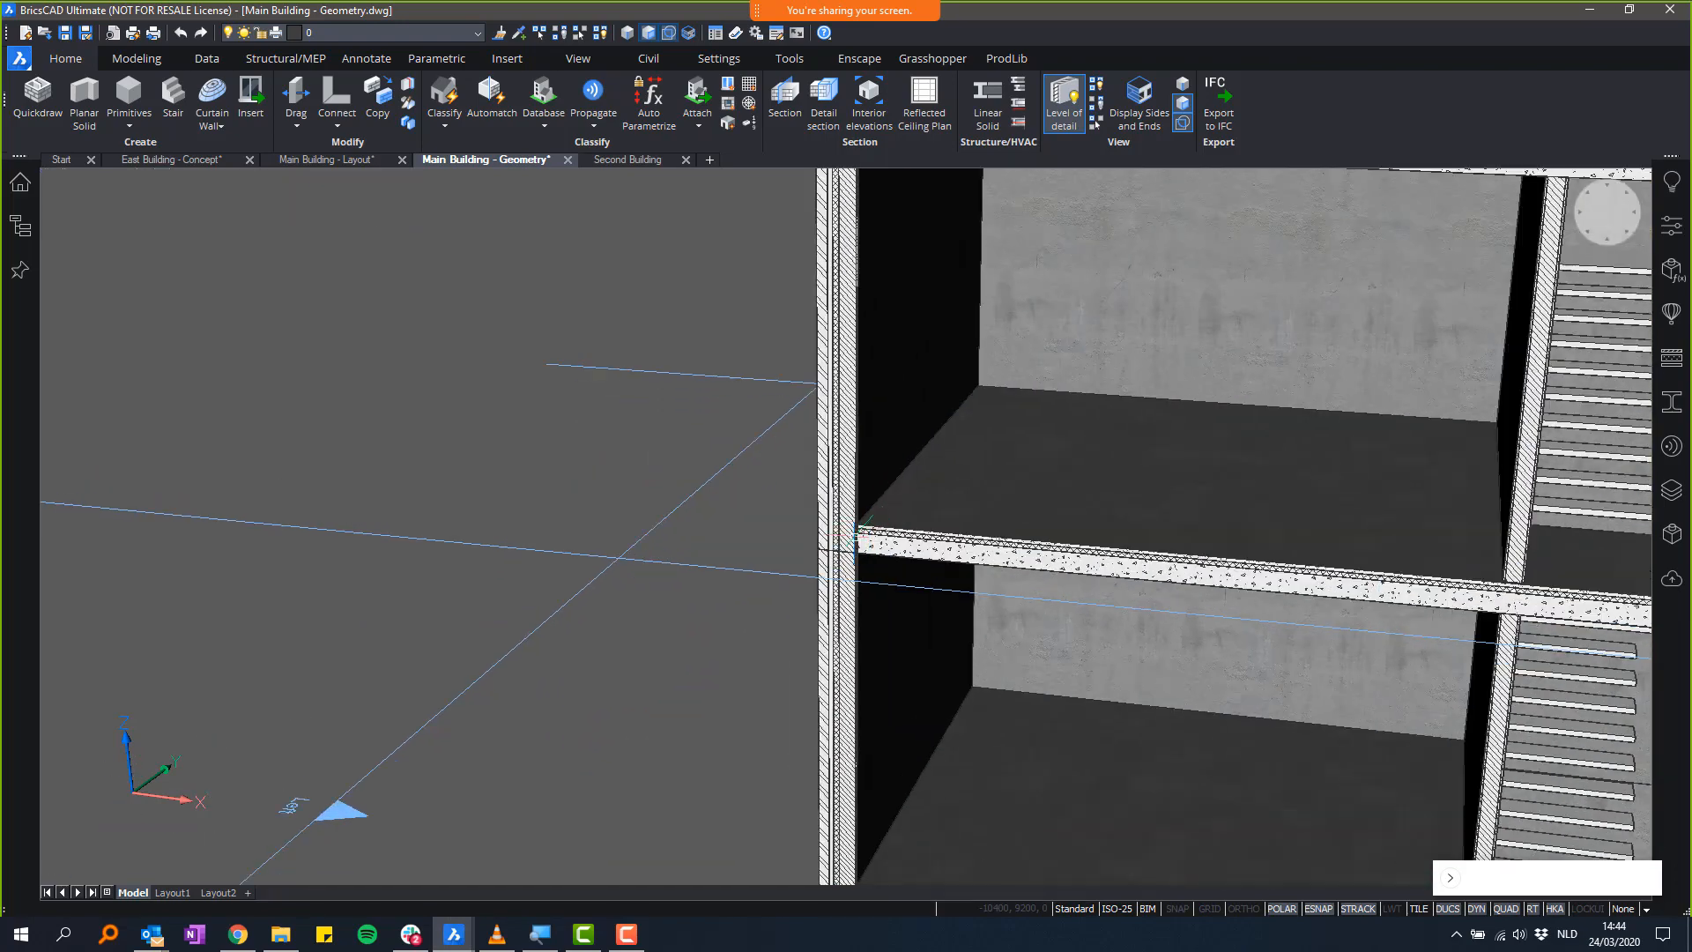
scroll(826, 466, "up", 3)
middle_click_drag(826, 466, 885, 428, "shift")
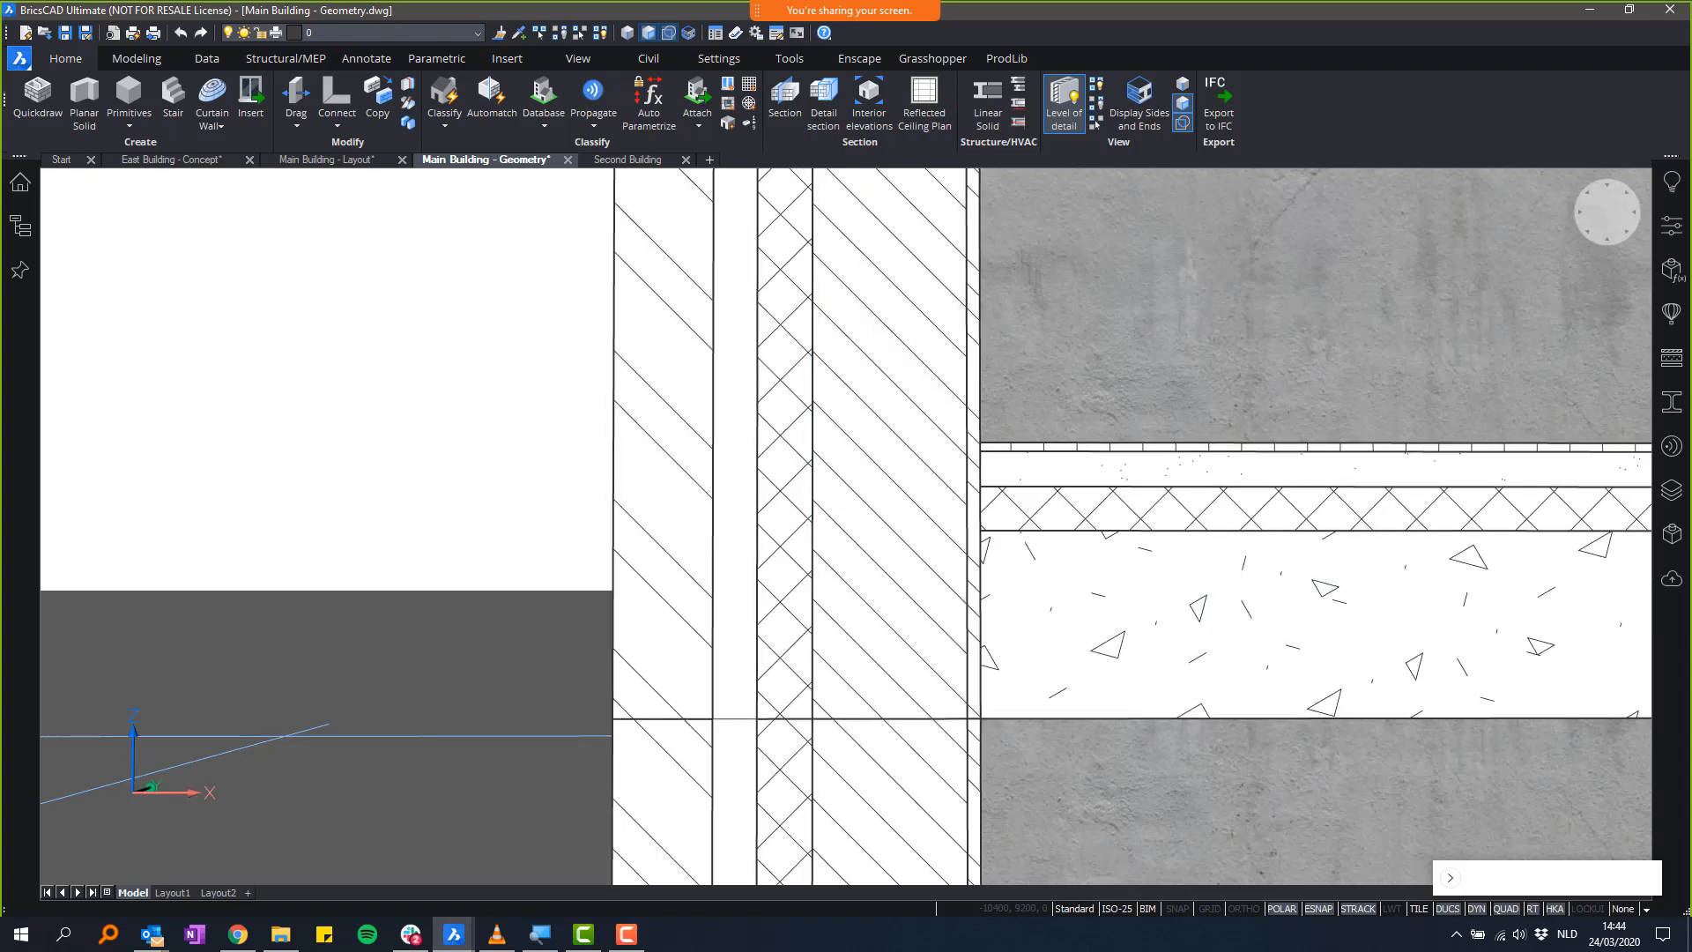
middle_click_drag(881, 837, 819, 587, "shift")
middle_click_drag(773, 423, 1054, 632, "shift")
mouse_move(990, 603)
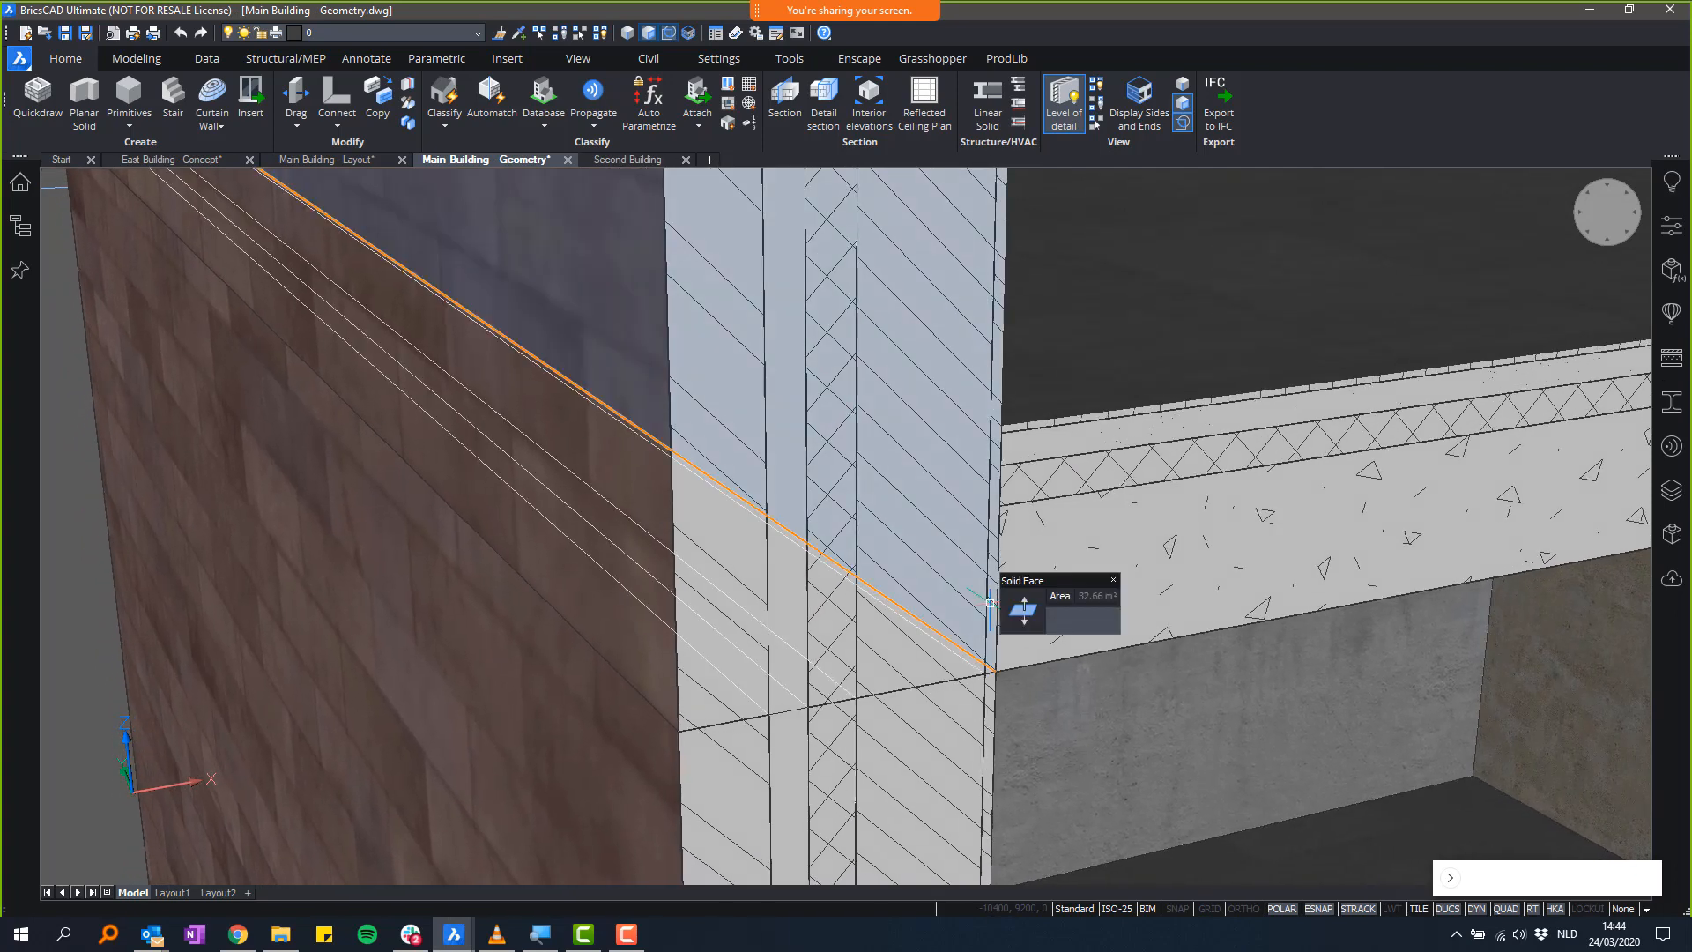
key("Tab")
key("Tab")
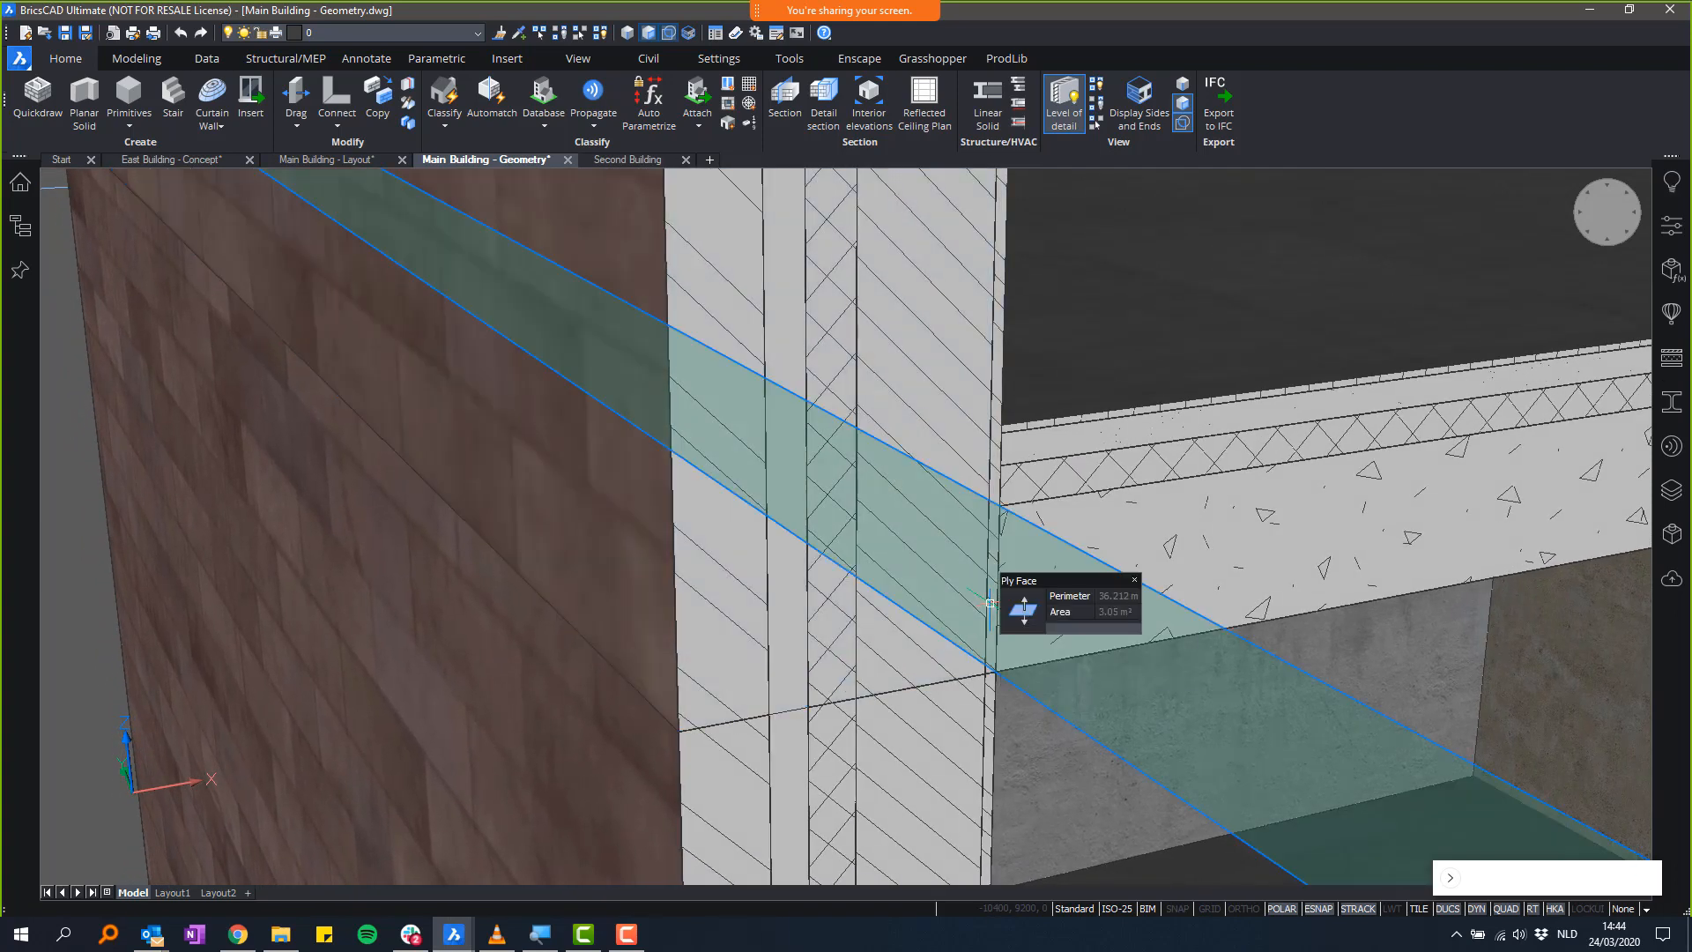
left_click(1023, 611)
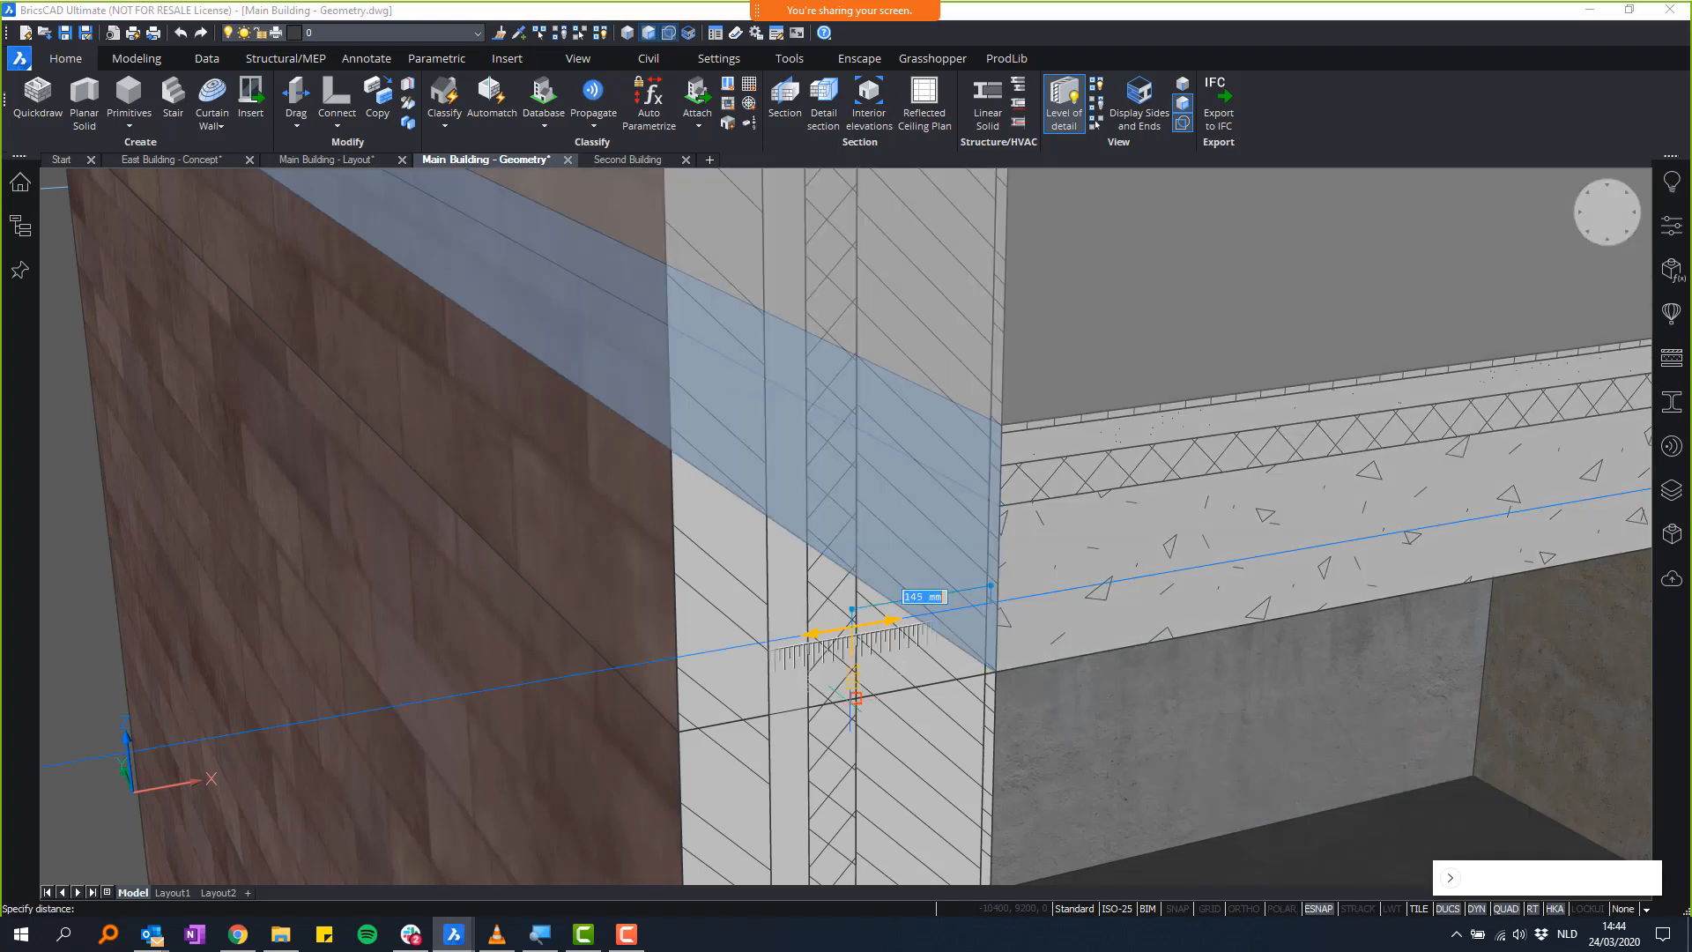
left_click(853, 694)
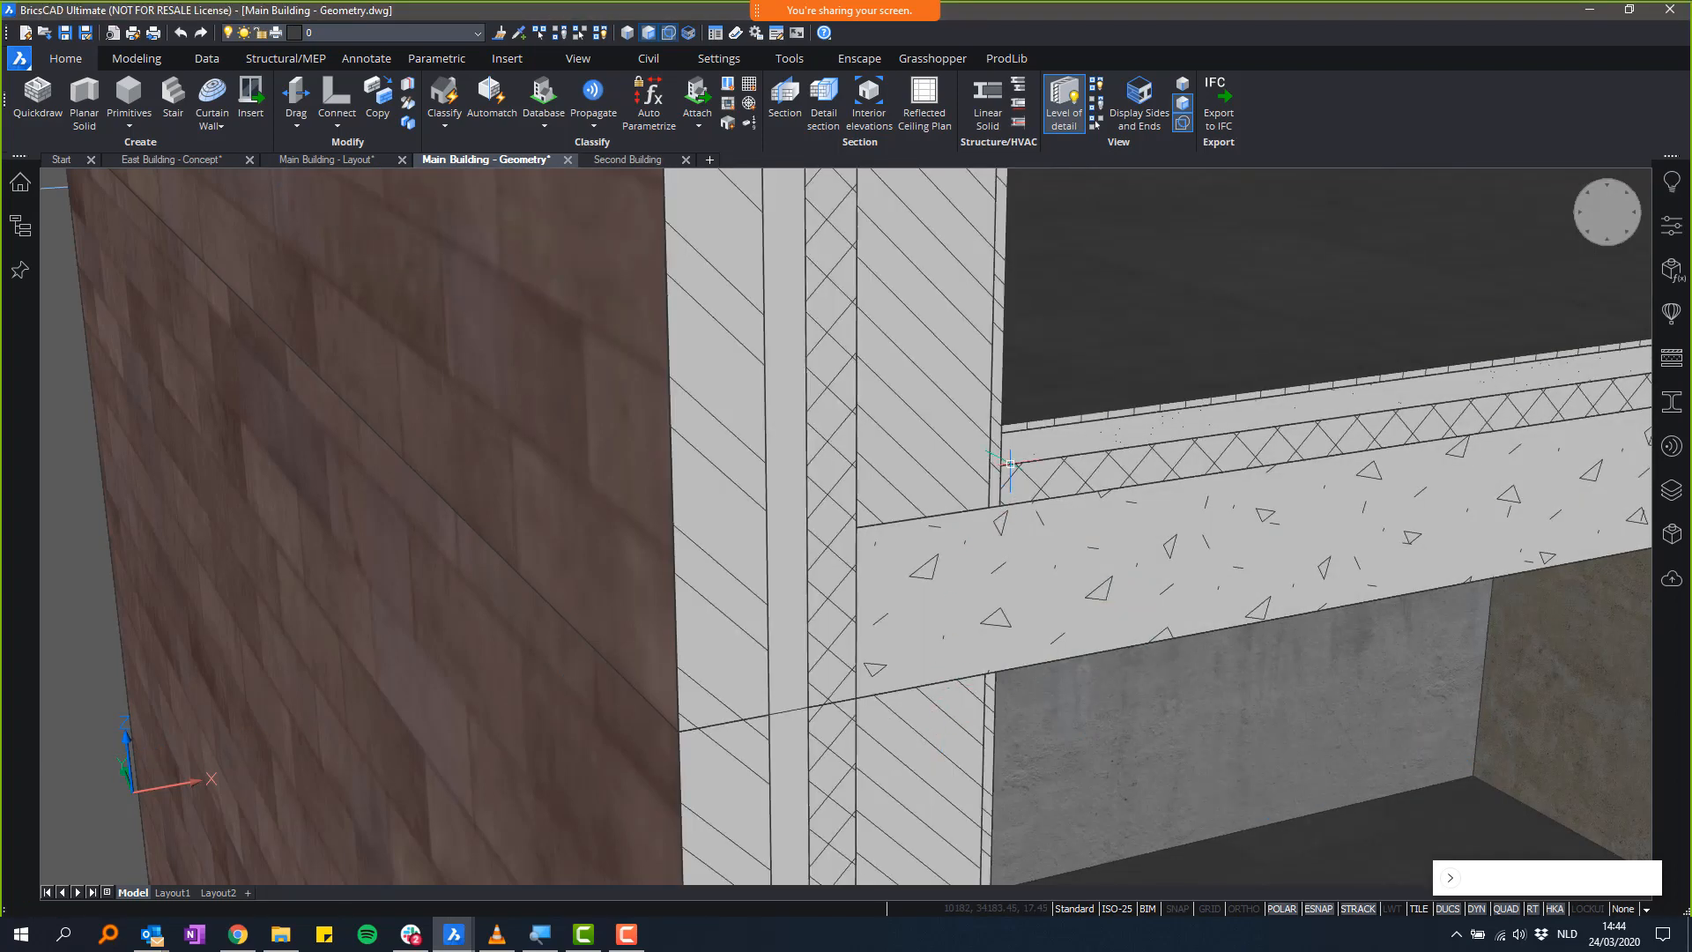
- Extend the floor slab's insulation and screed plies 8 mm through the wall plaster to the inner masonry leaf
scroll(992, 488, "up", 4)
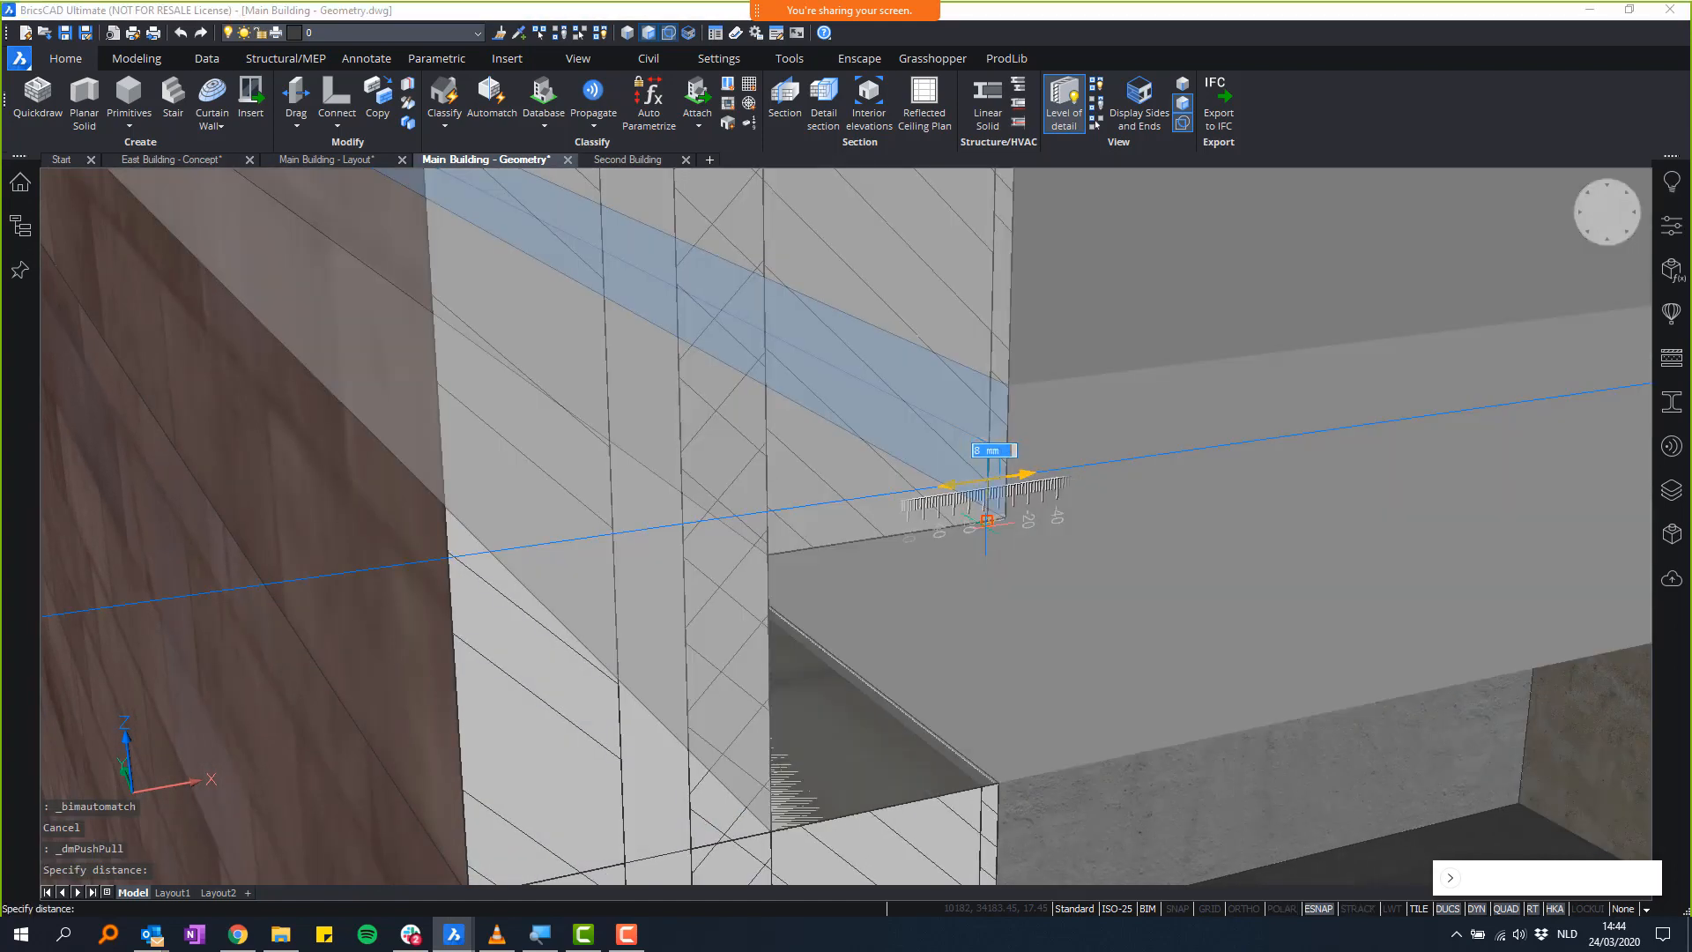
left_click(988, 520)
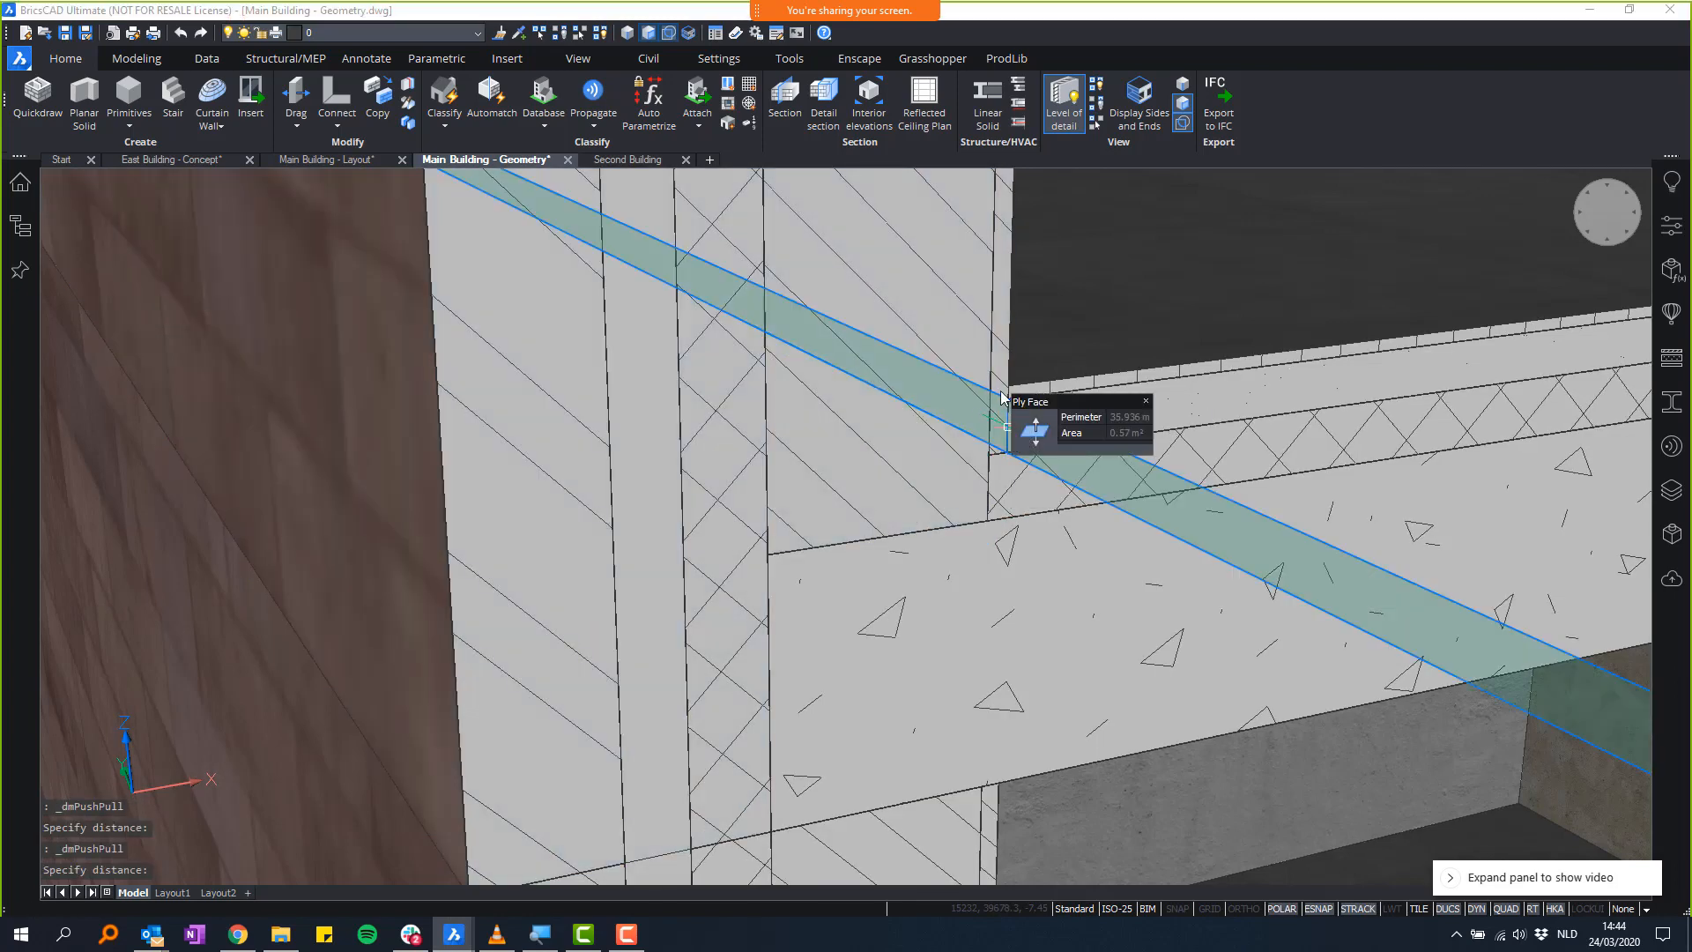
left_click(1007, 427)
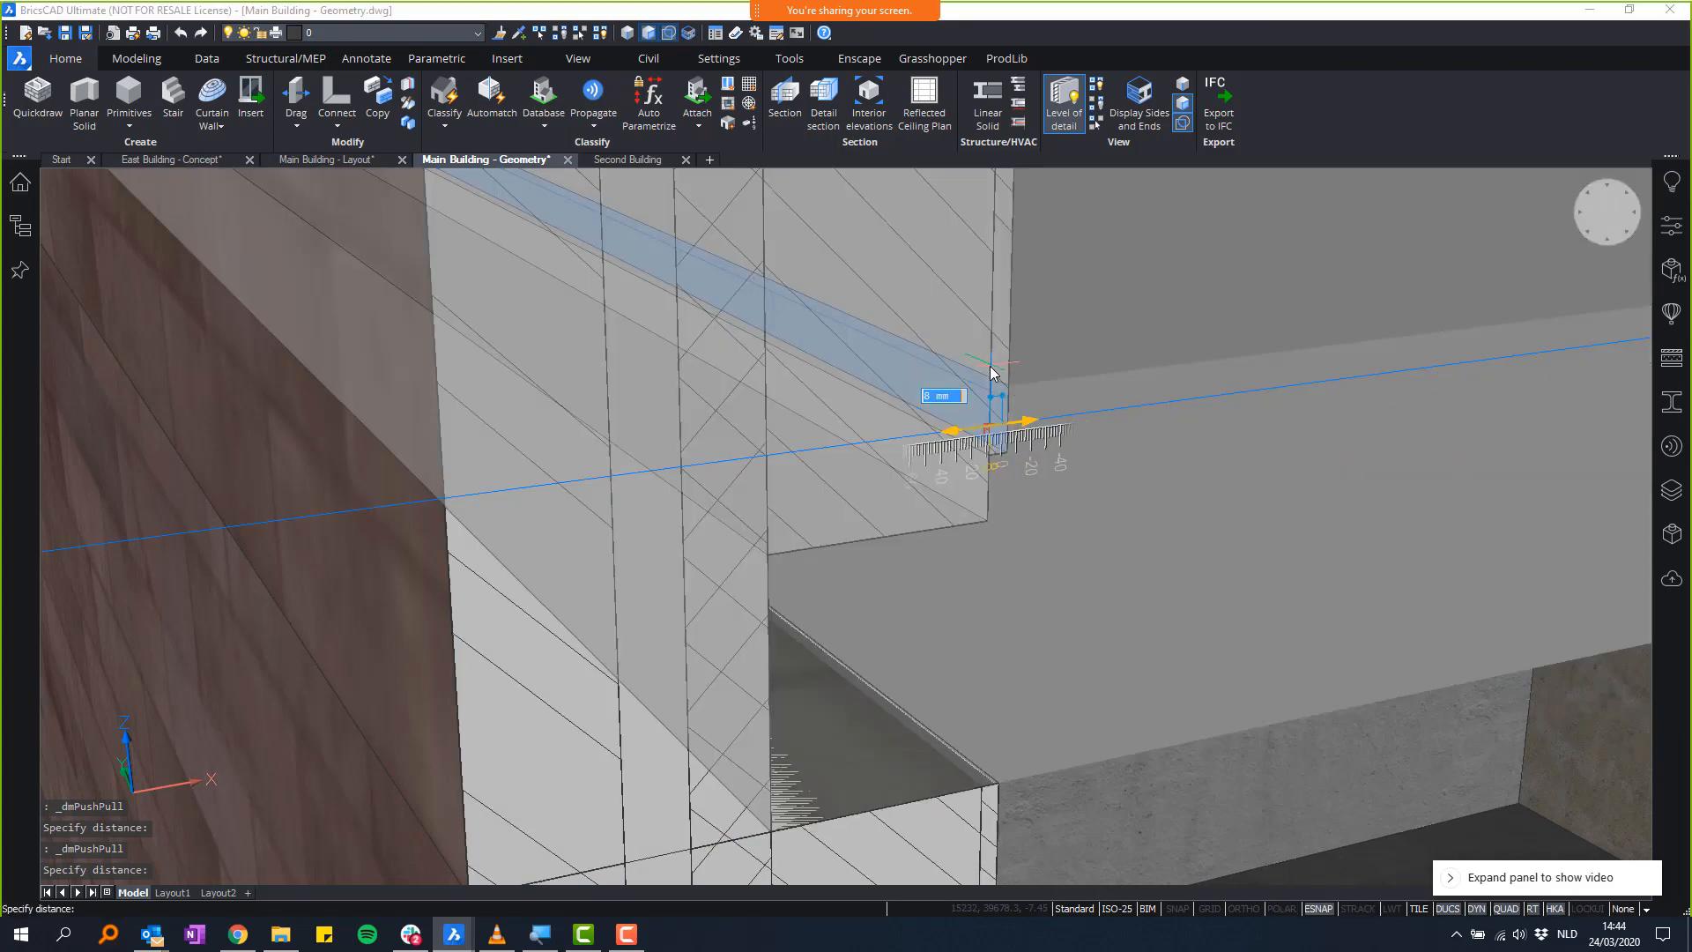
middle_click_drag(999, 463, 1304, 450, "shift")
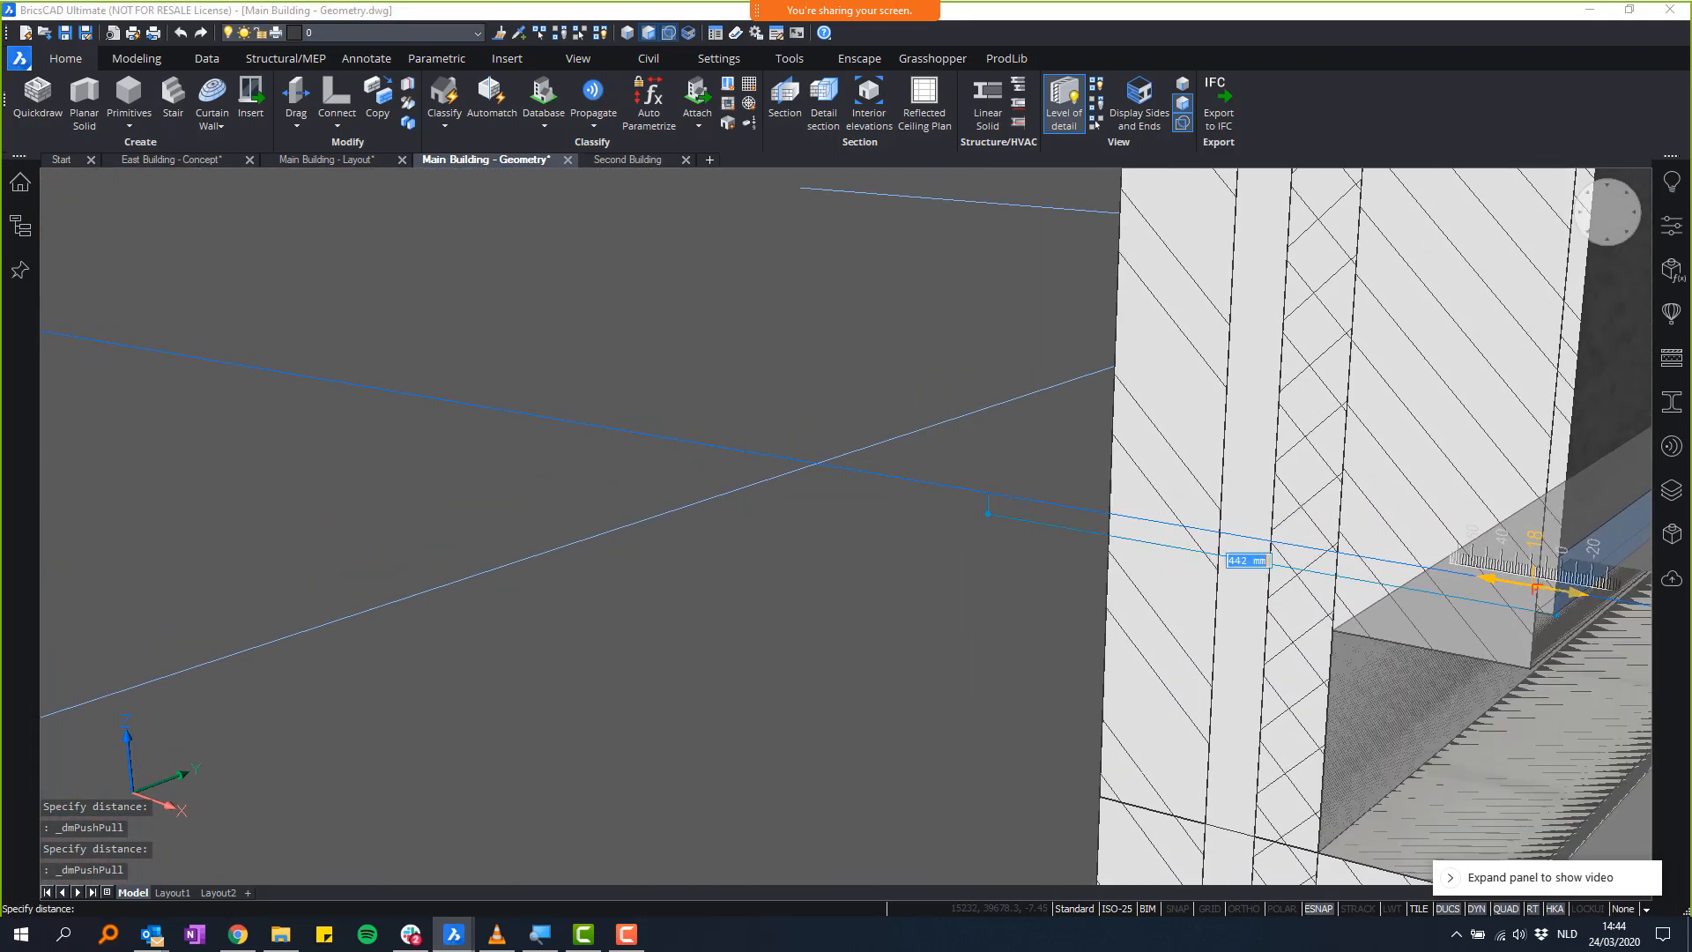
middle_click_drag(881, 564, 1155, 552)
middle_click_drag(1053, 457, 417, 341)
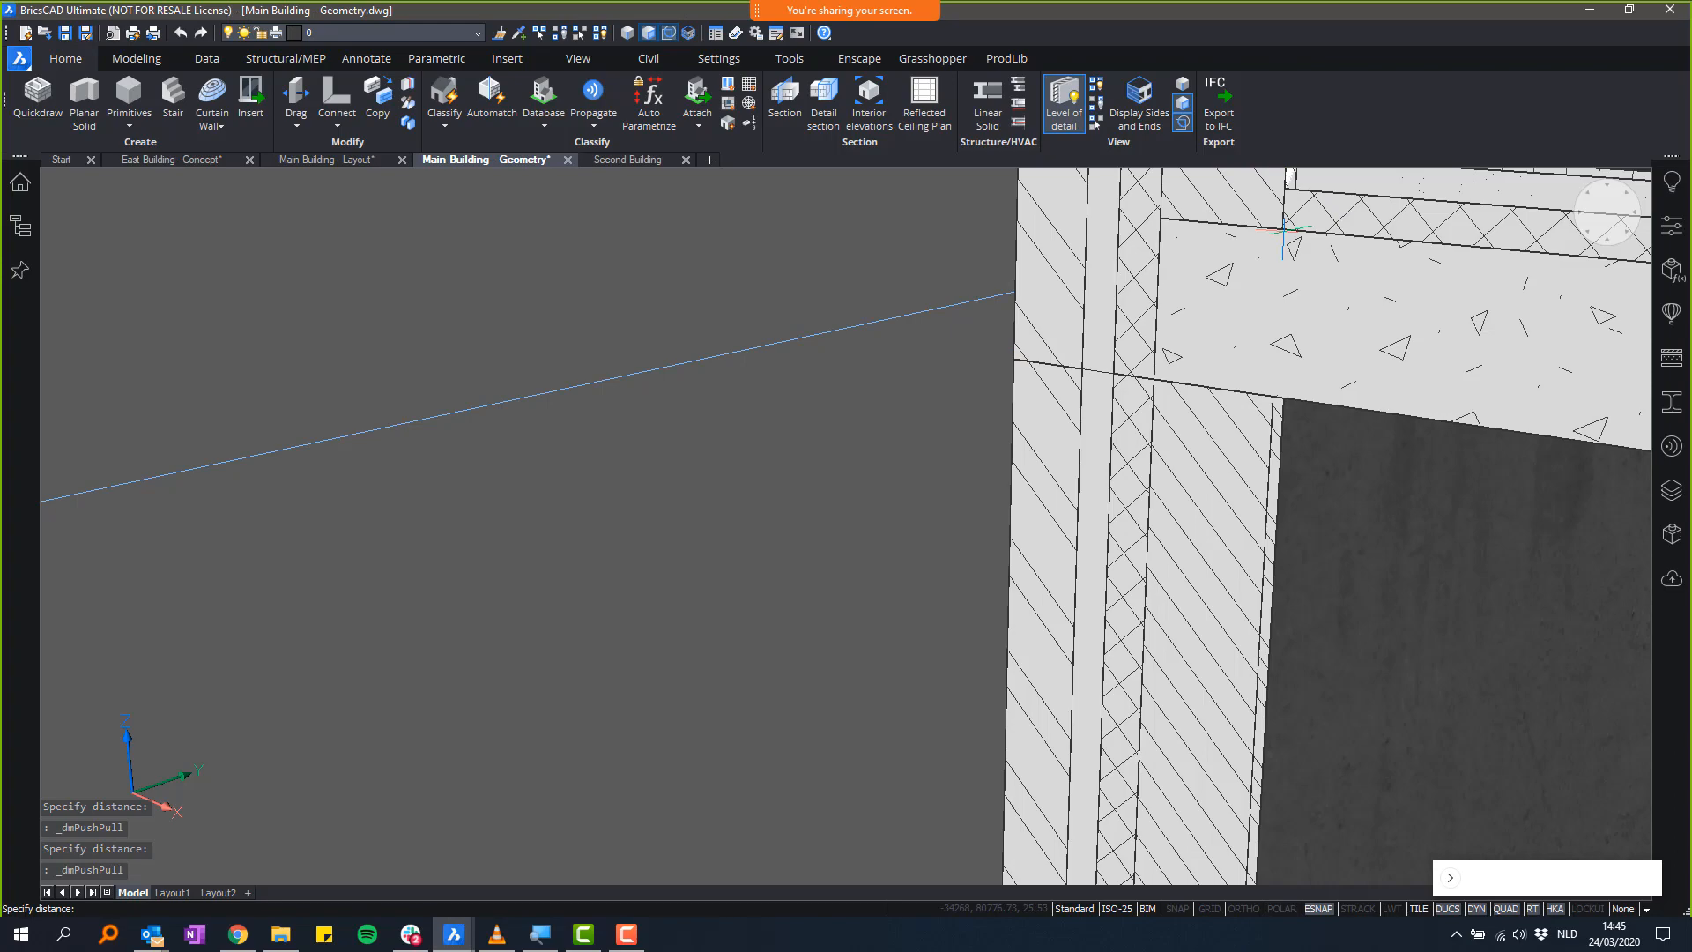
middle_click_drag(1207, 334, 1322, 493)
scroll(1124, 622, "down", 1)
scroll(1148, 601, "up", 2)
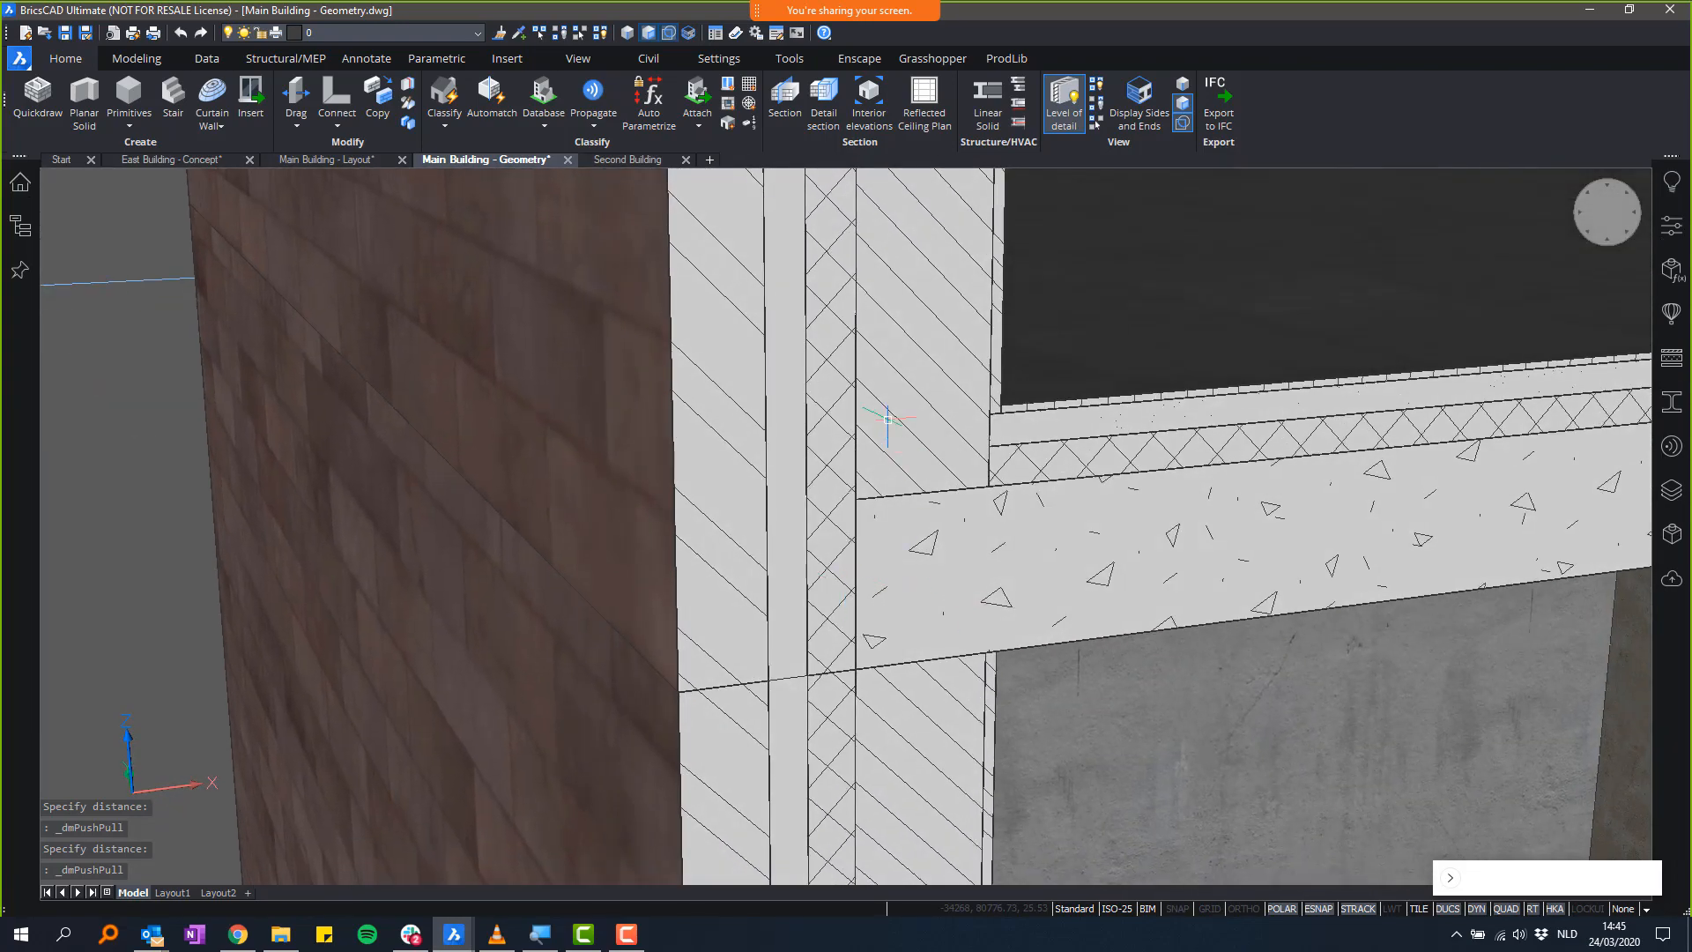
- Isolate the floor slab with the adjusted plies from the rest of the building
middle_click_drag(887, 420, 1031, 446, "shift")
scroll(873, 489, "down", 4)
mouse_move(912, 470)
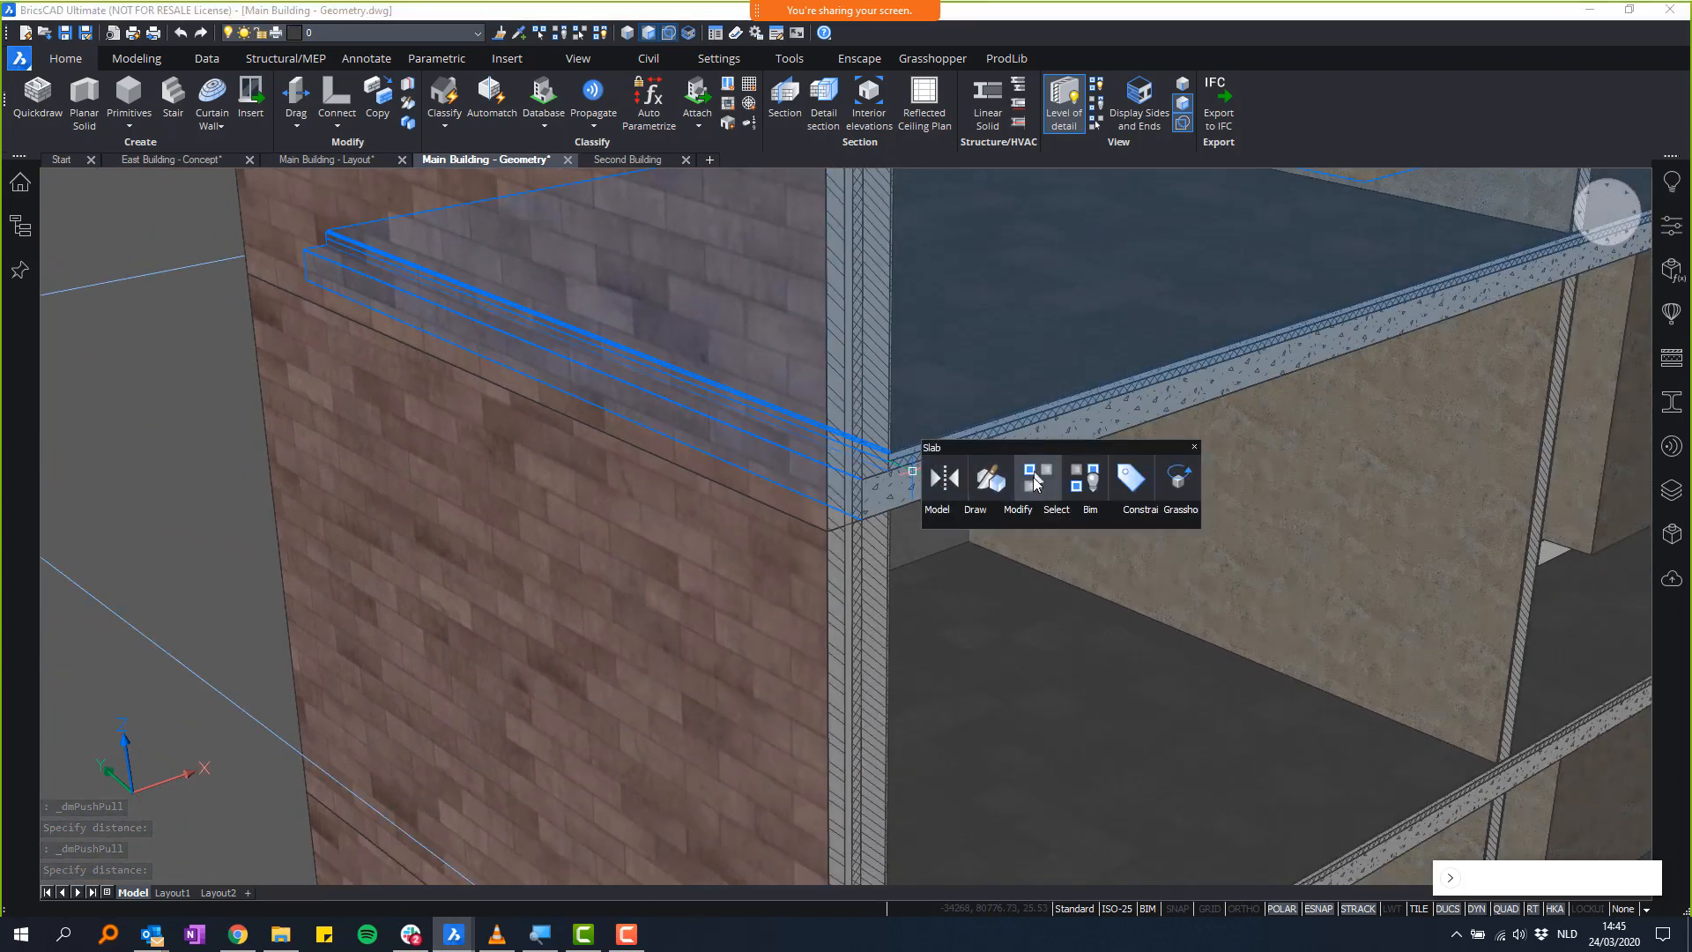
left_click(1035, 483)
- Examine the stepped ply edges at the isolated slab's corners, and bring the hidden building elements back
scroll(881, 459, "up", 6)
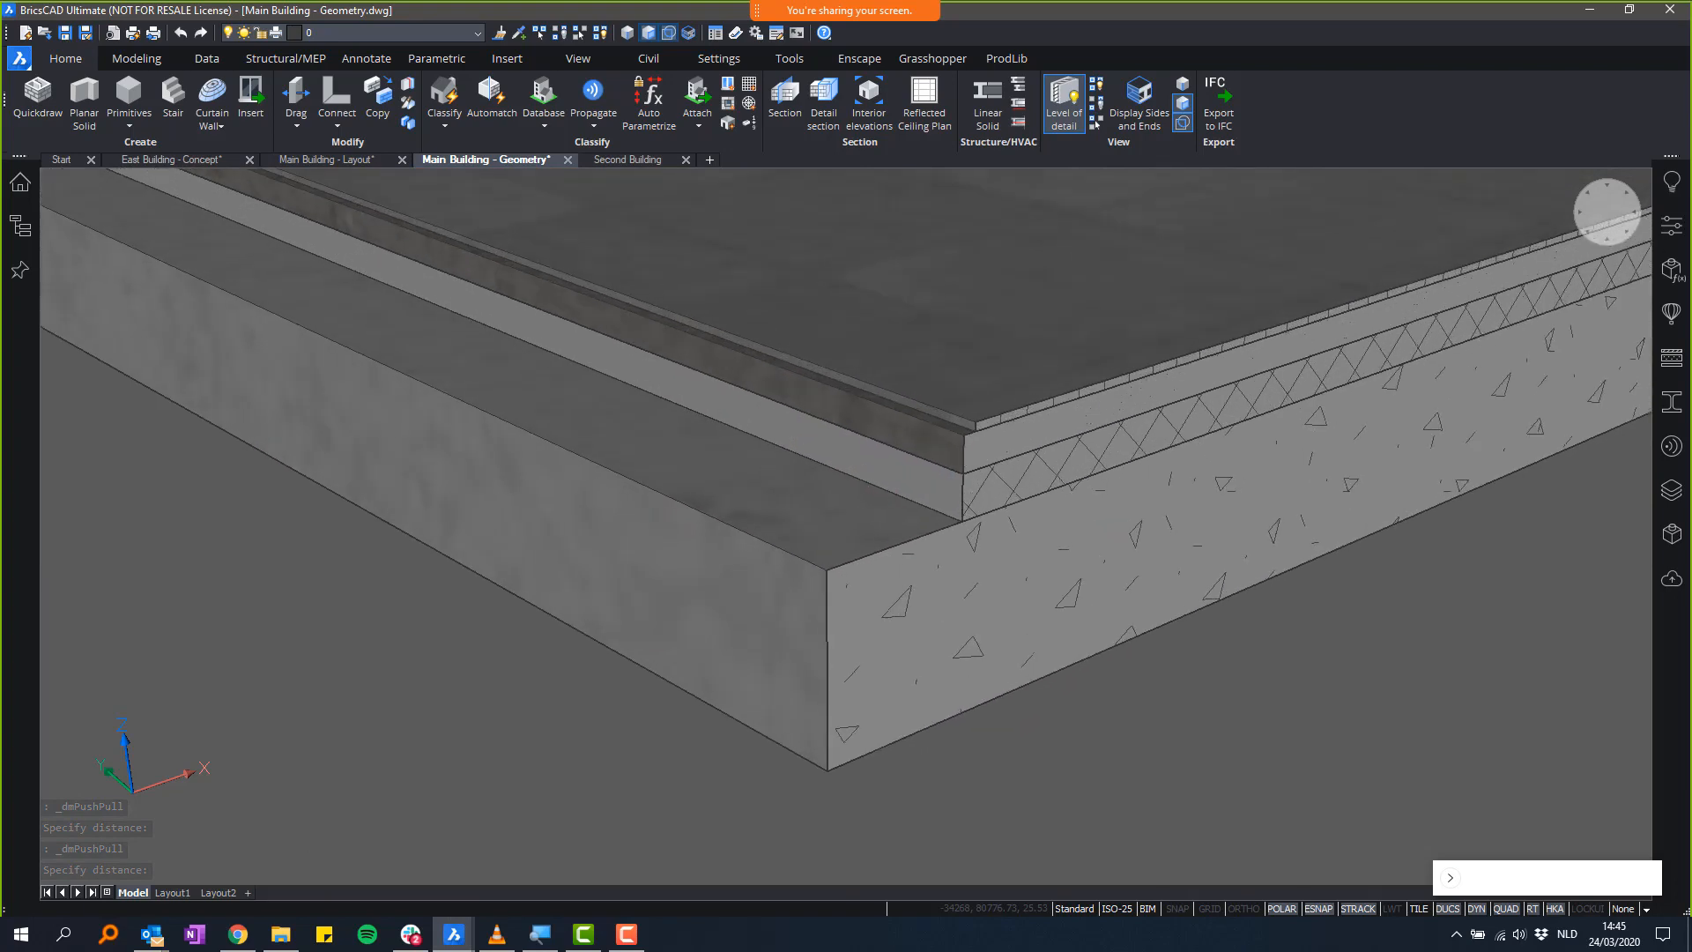
scroll(1008, 578, "down", 6)
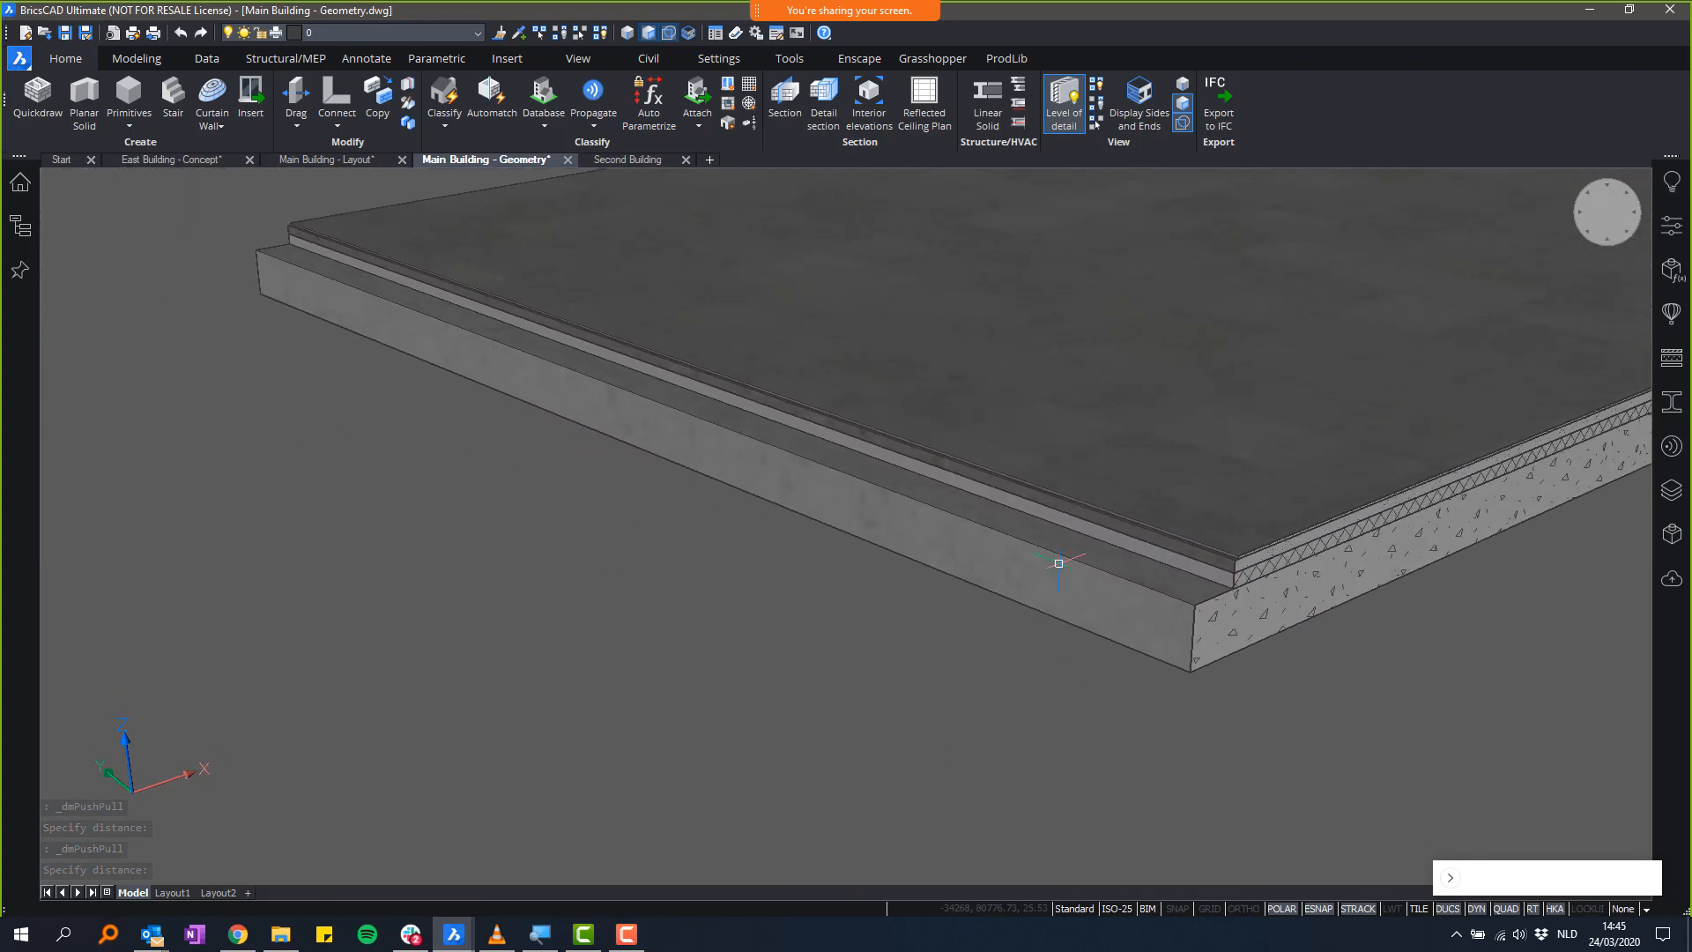
scroll(1059, 563, "down", 2)
middle_click_drag(736, 508, 631, 529, "shift")
scroll(737, 547, "up", 5)
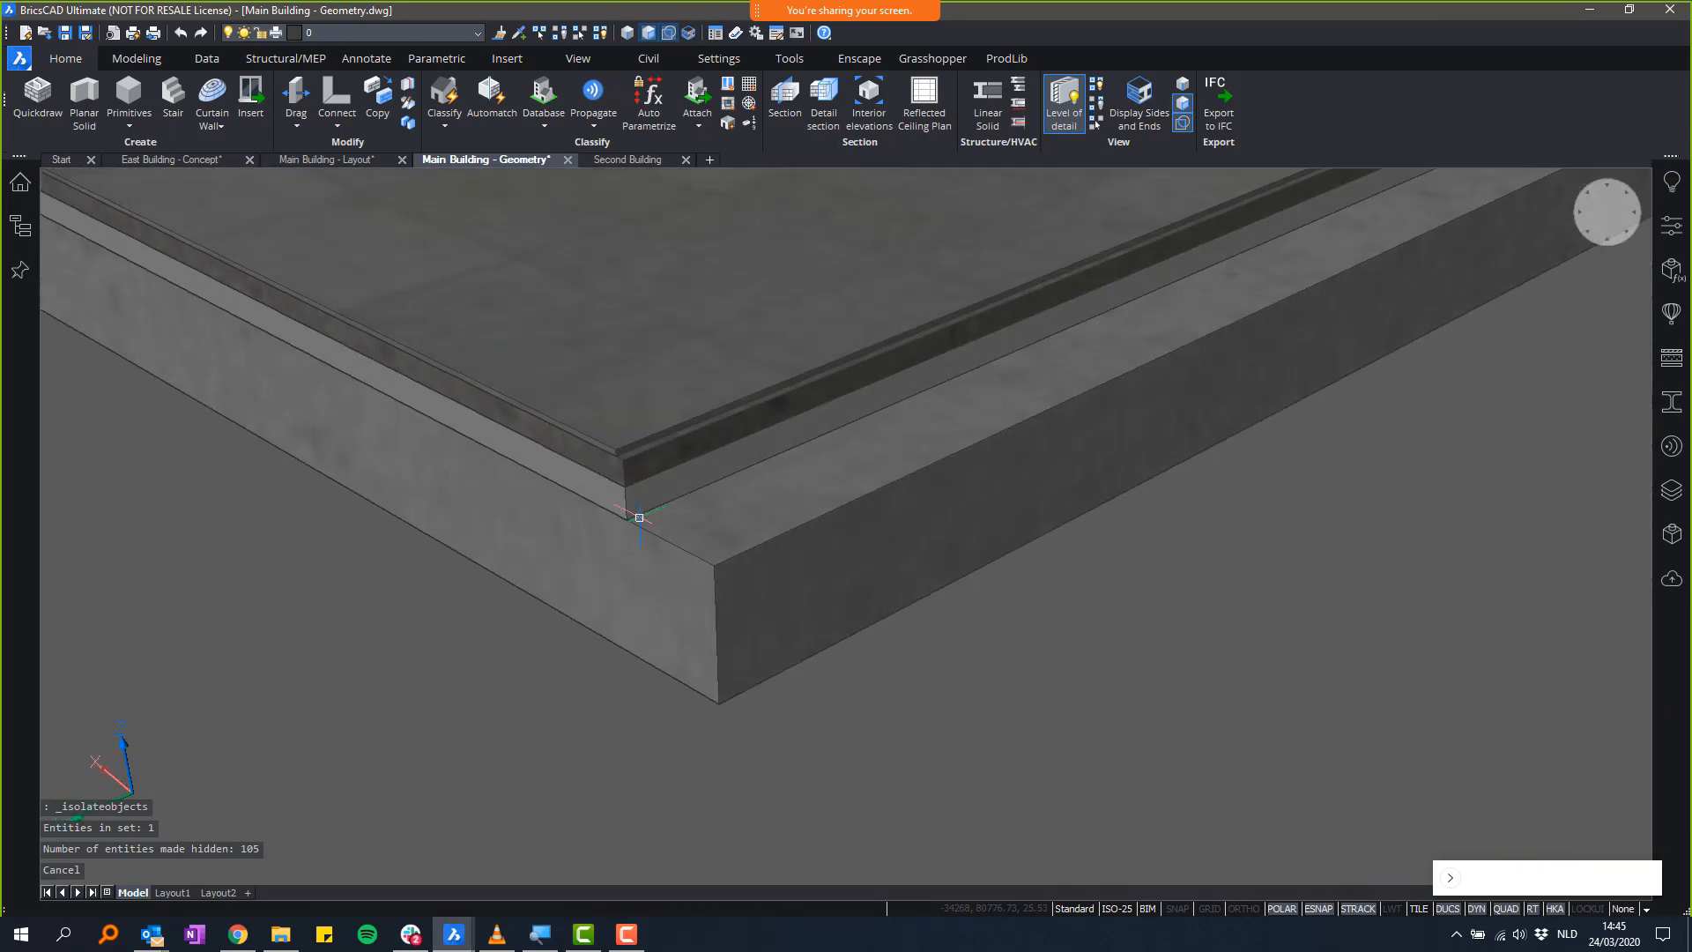
scroll(505, 586, "down", 3)
scroll(623, 427, "down", 3)
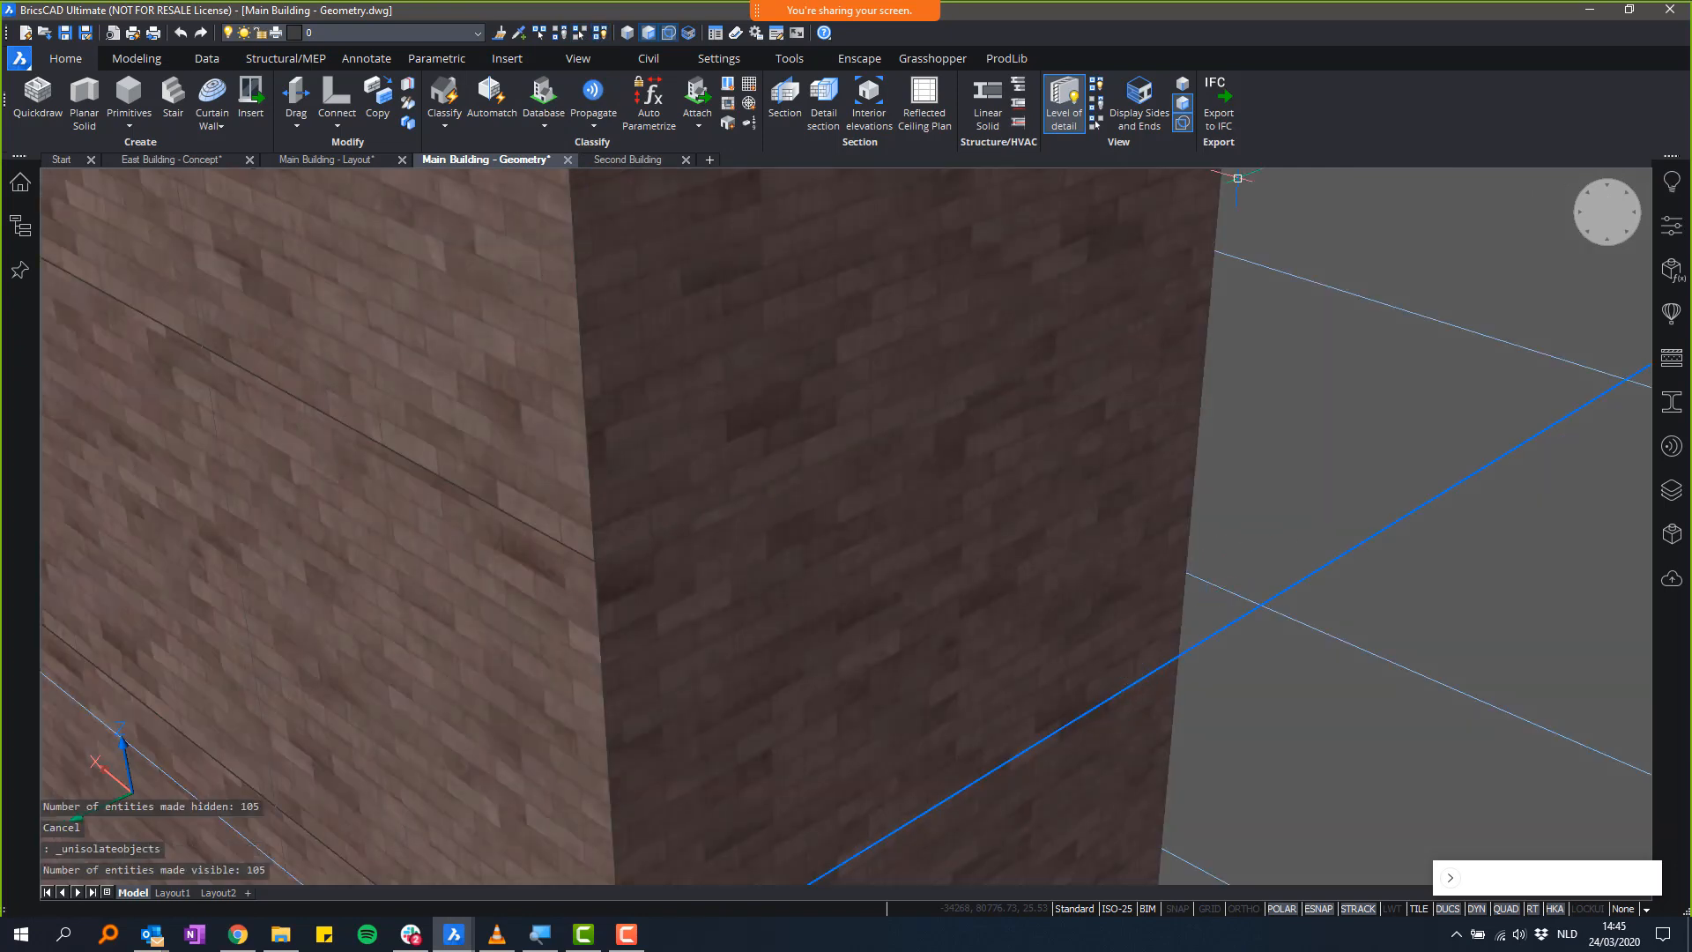
- Propagate the connection between the floor slab and outer wall as an extrusion of the 2D section, without selecting separate detail objects
middle_click_drag(1251, 229, 872, 234, "shift")
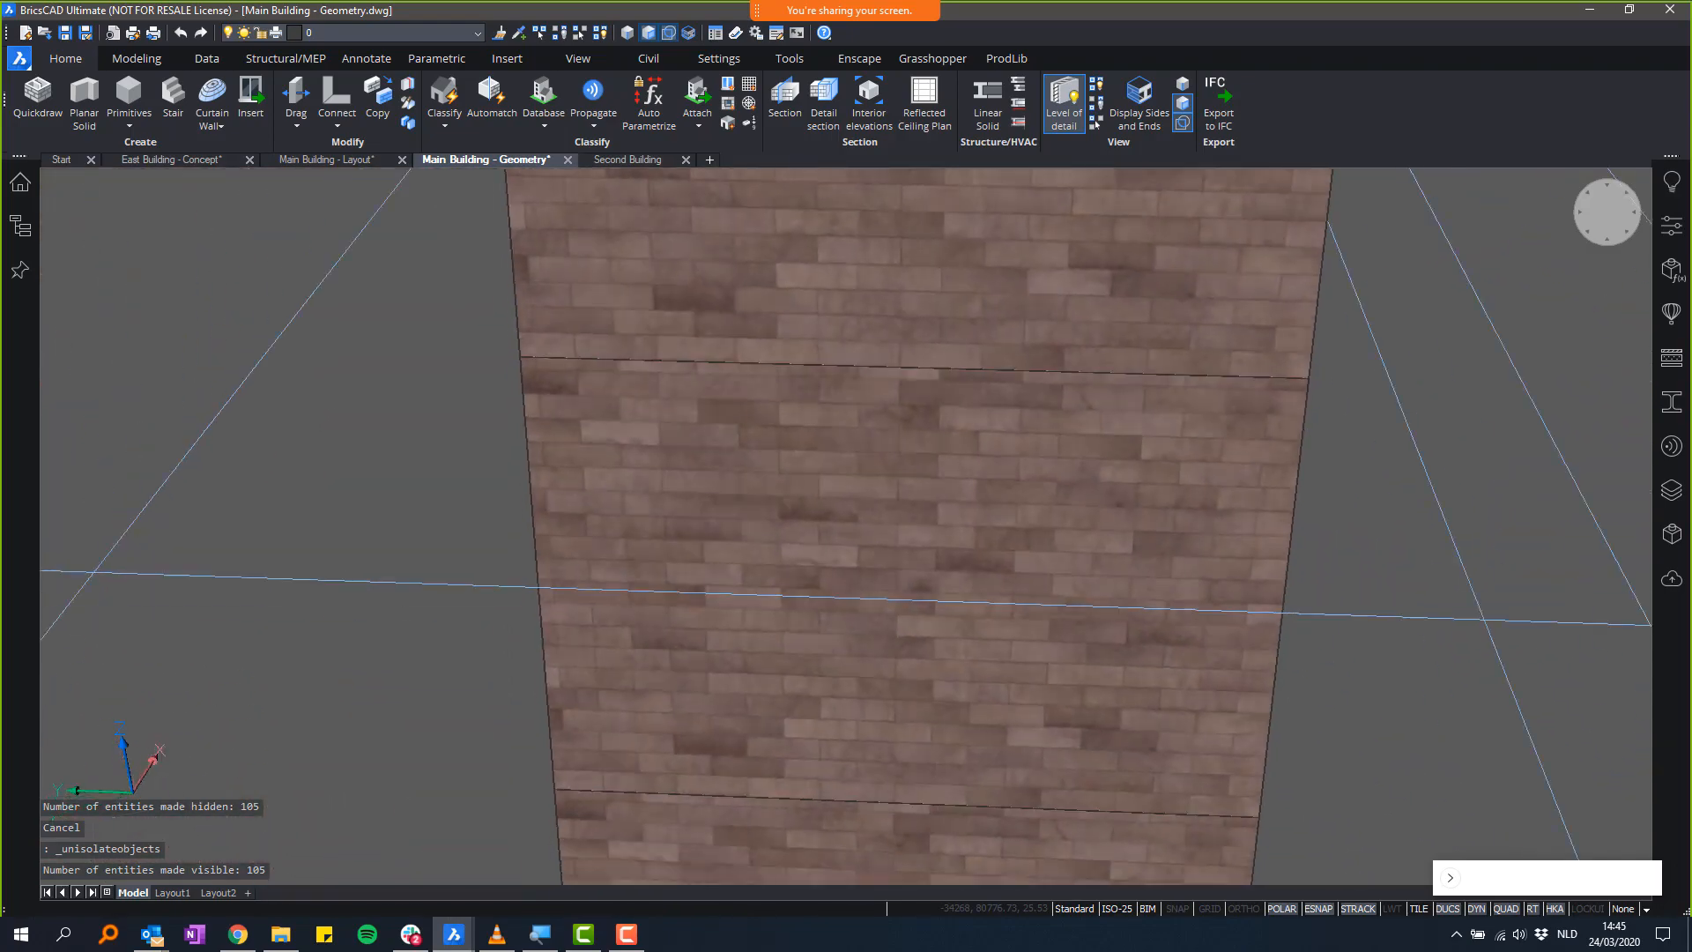
middle_click_drag(1233, 370, 1077, 564, "shift")
scroll(1036, 408, "up", 2)
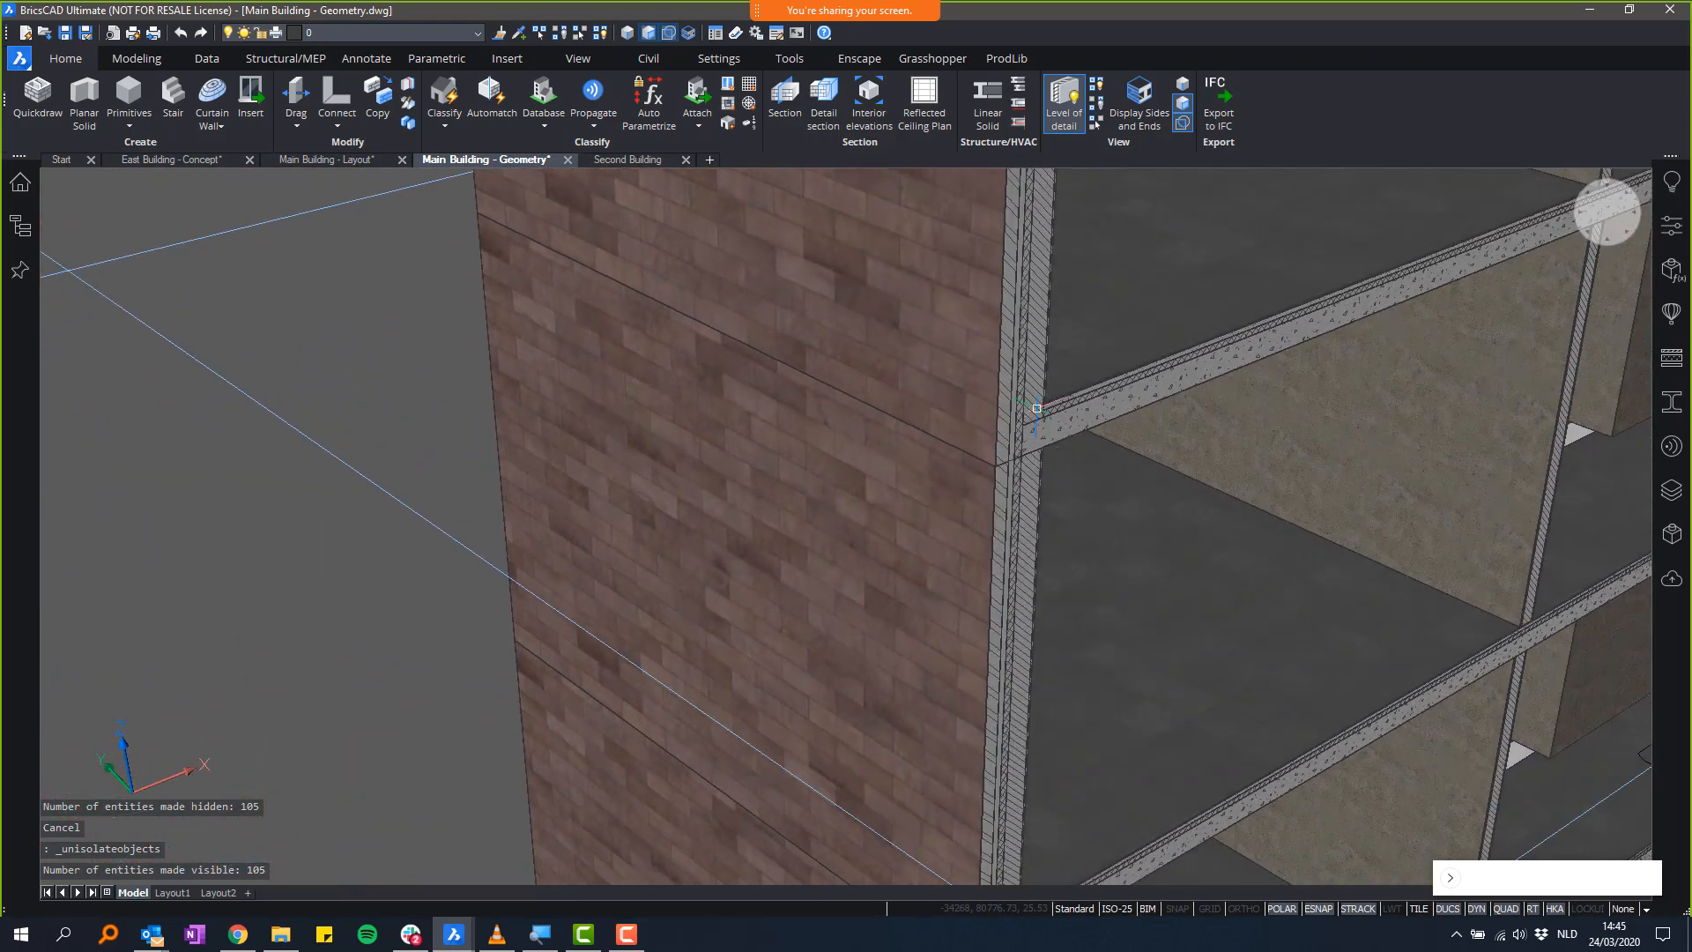
scroll(1036, 408, "up", 3)
middle_click_drag(1037, 416, 807, 409, "shift")
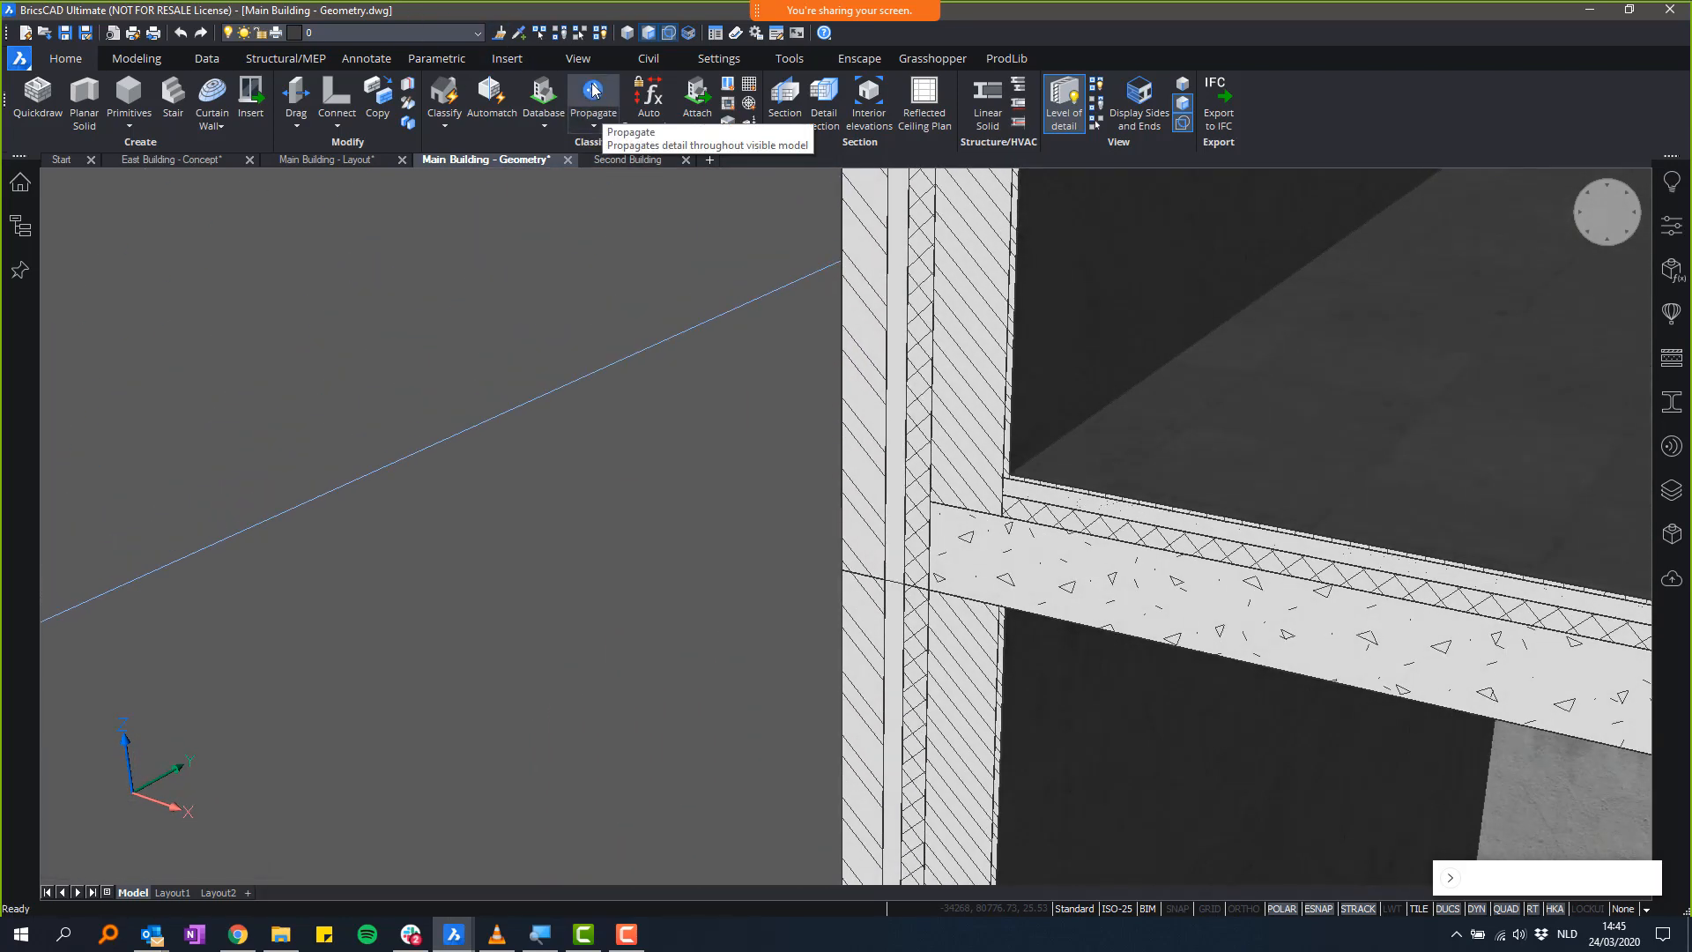
left_click(593, 89)
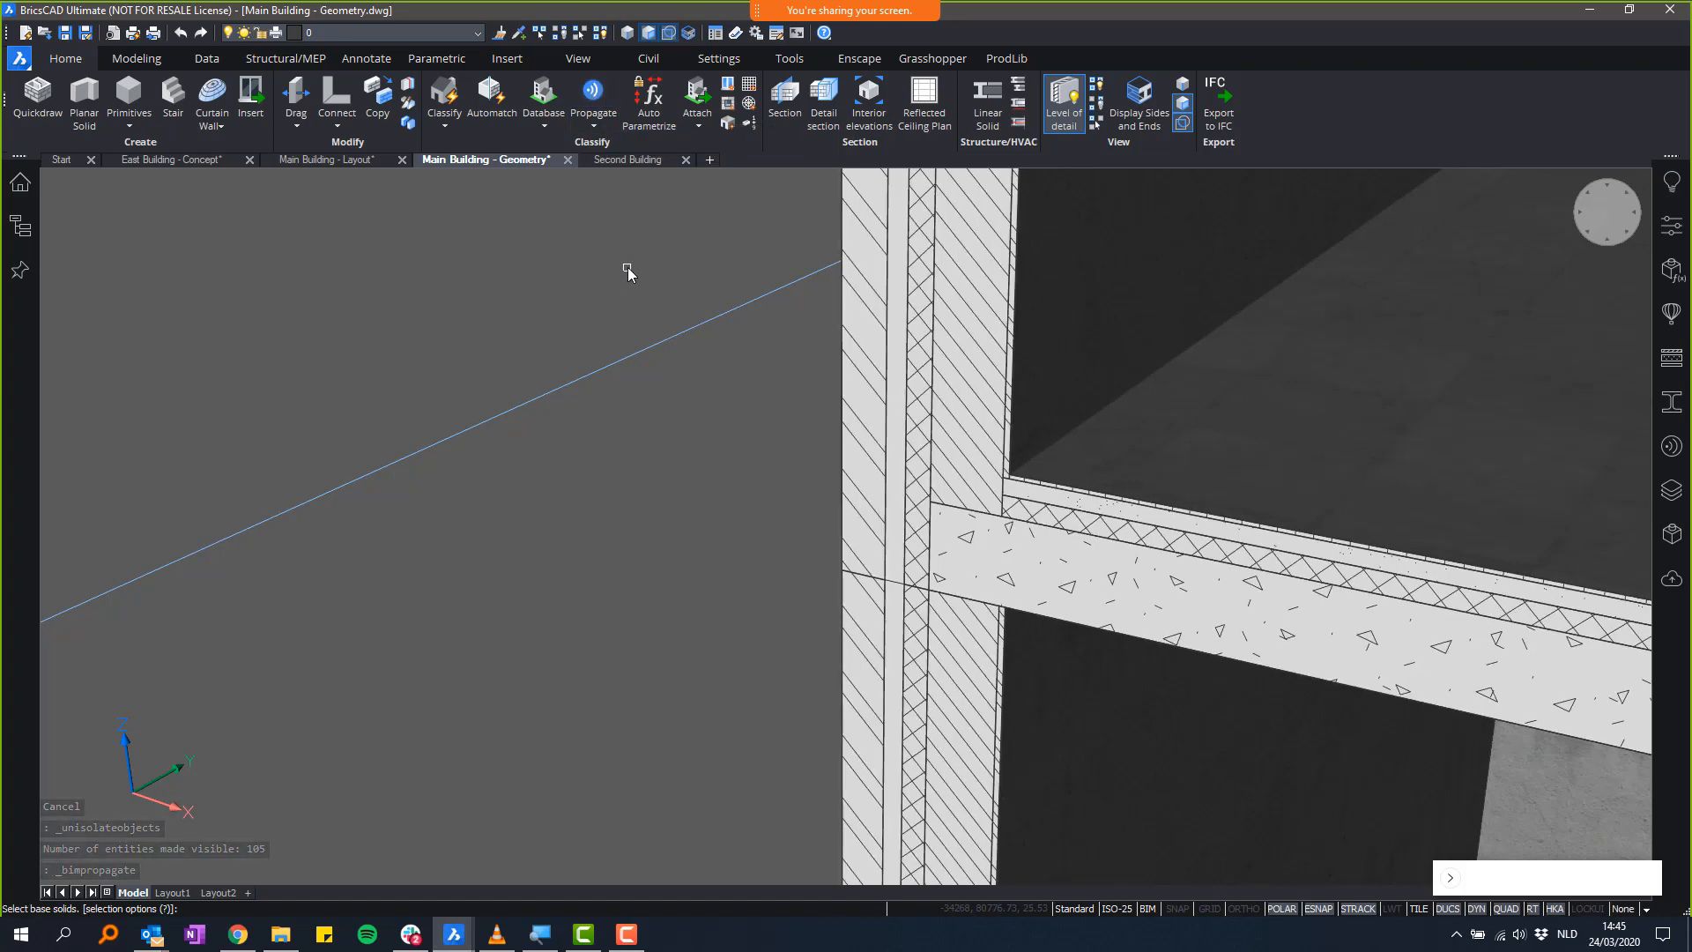
left_click(1139, 603)
left_click(897, 382)
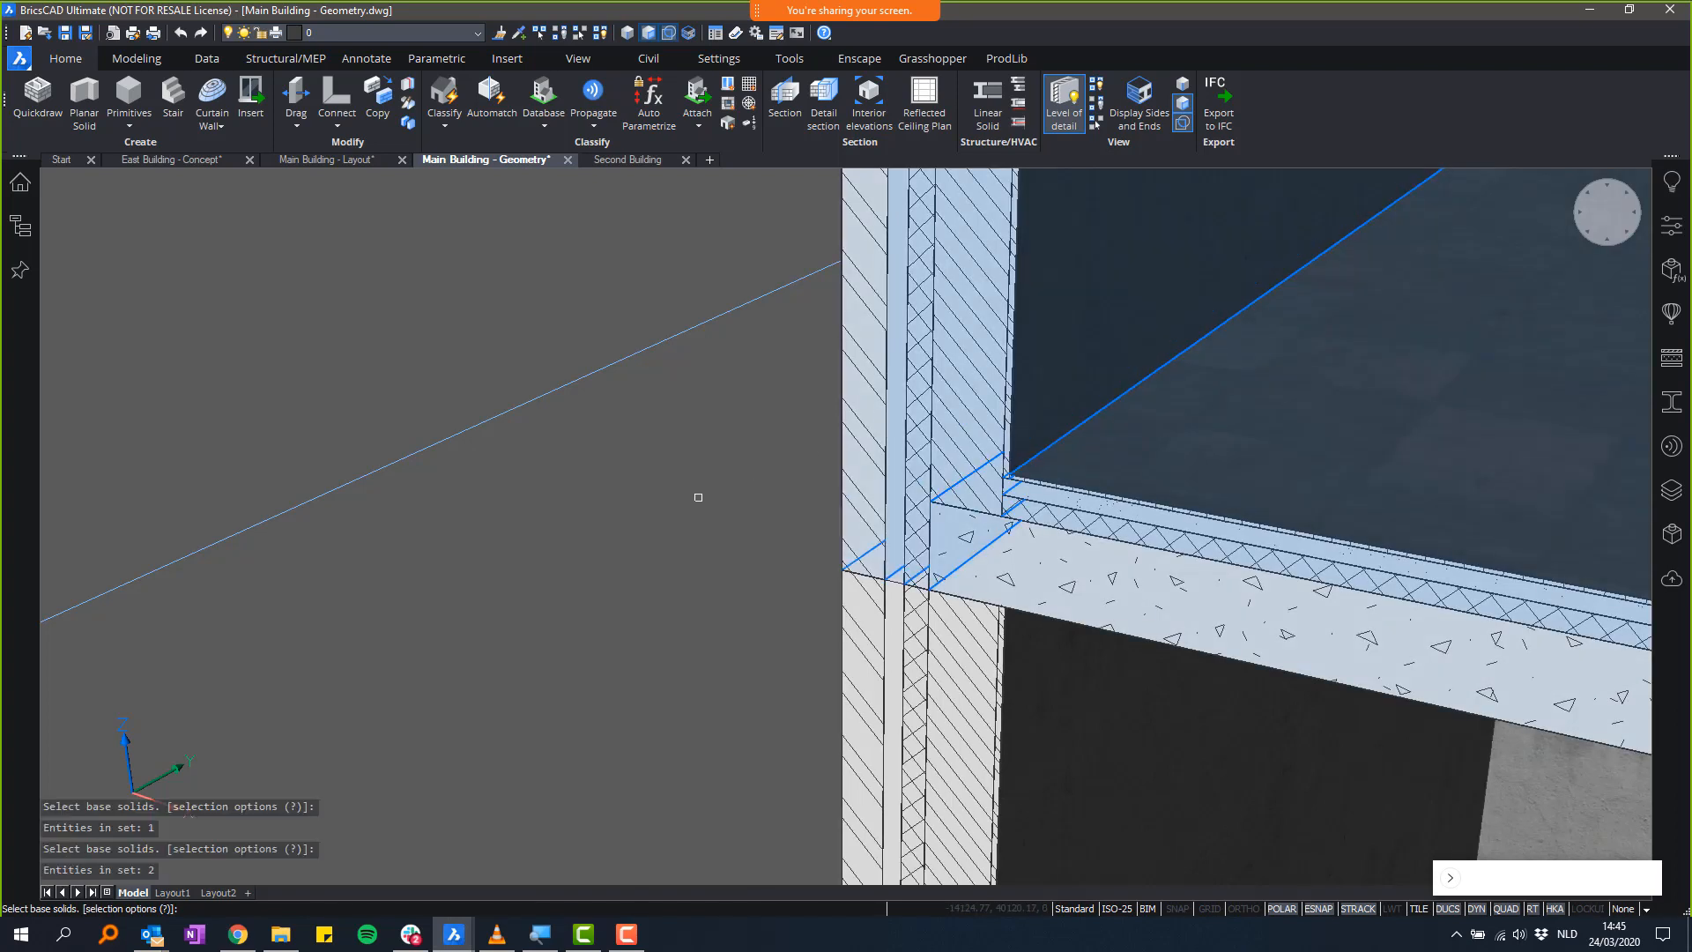
key("Return")
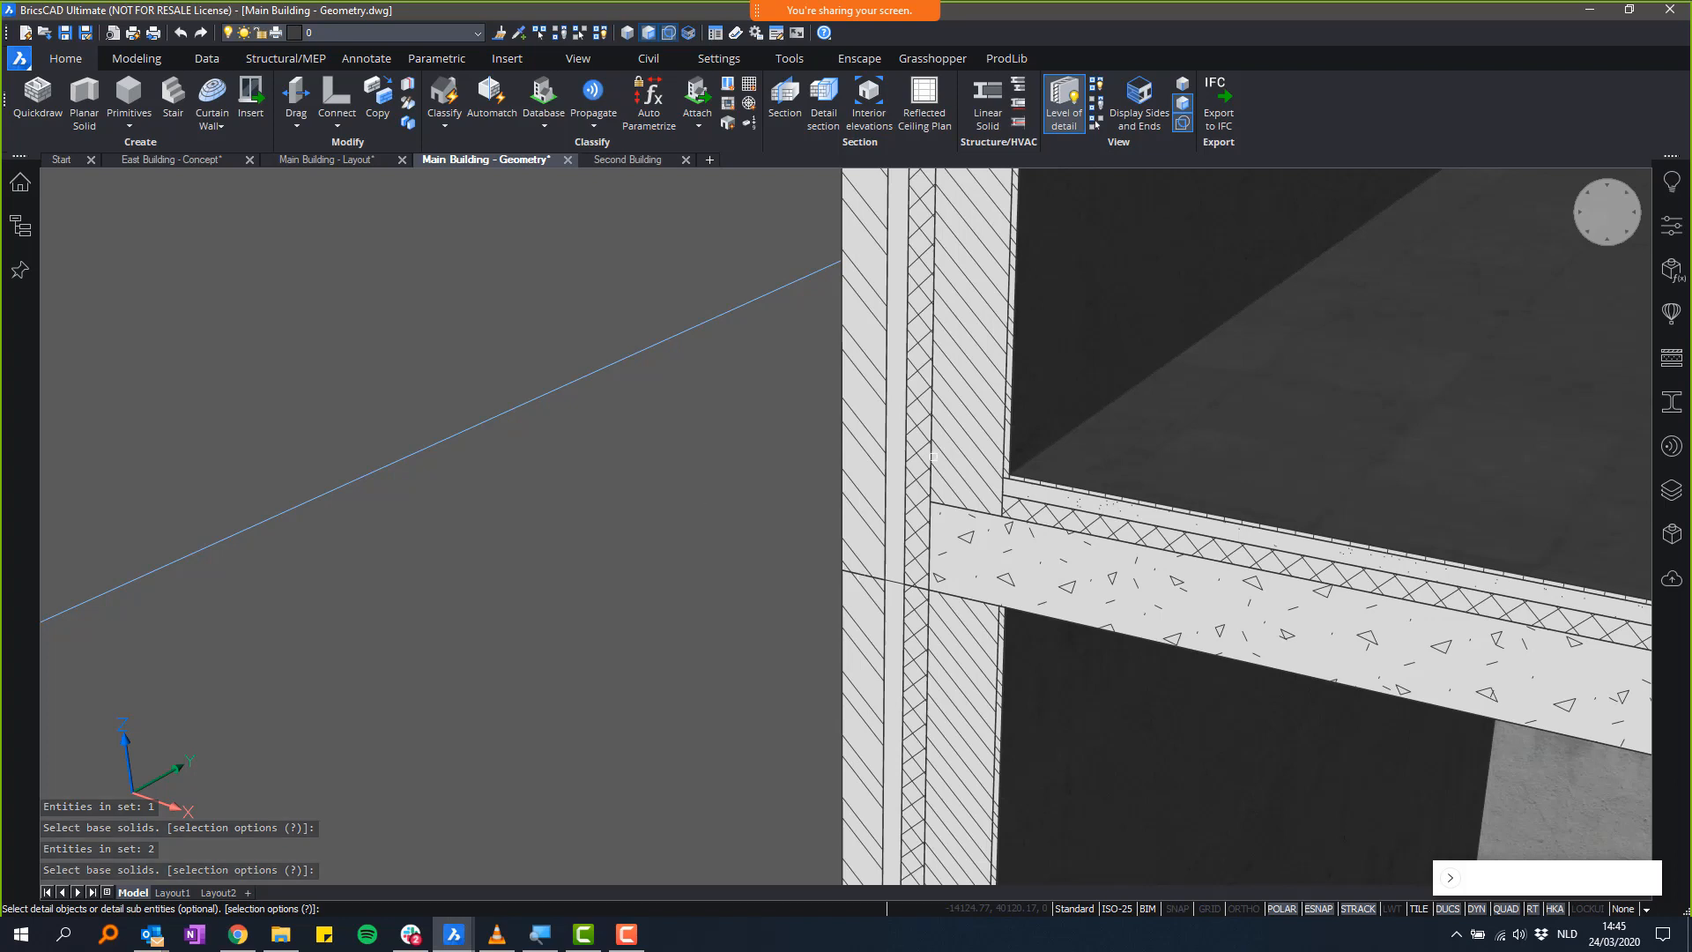
key("Return")
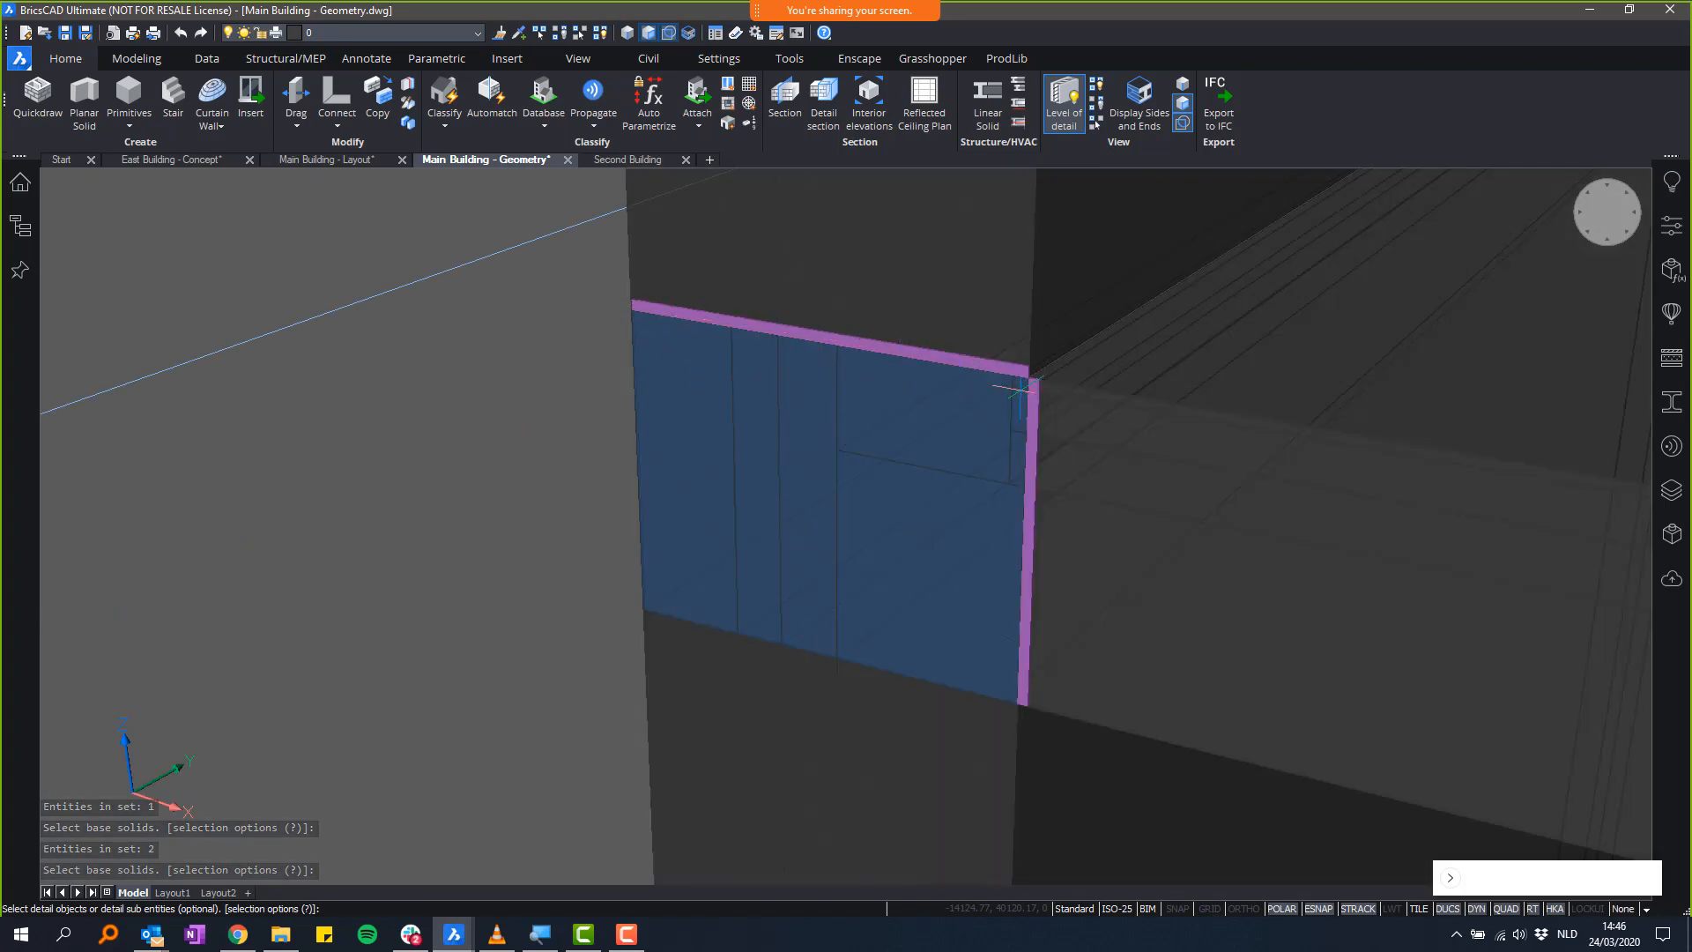
key("Return")
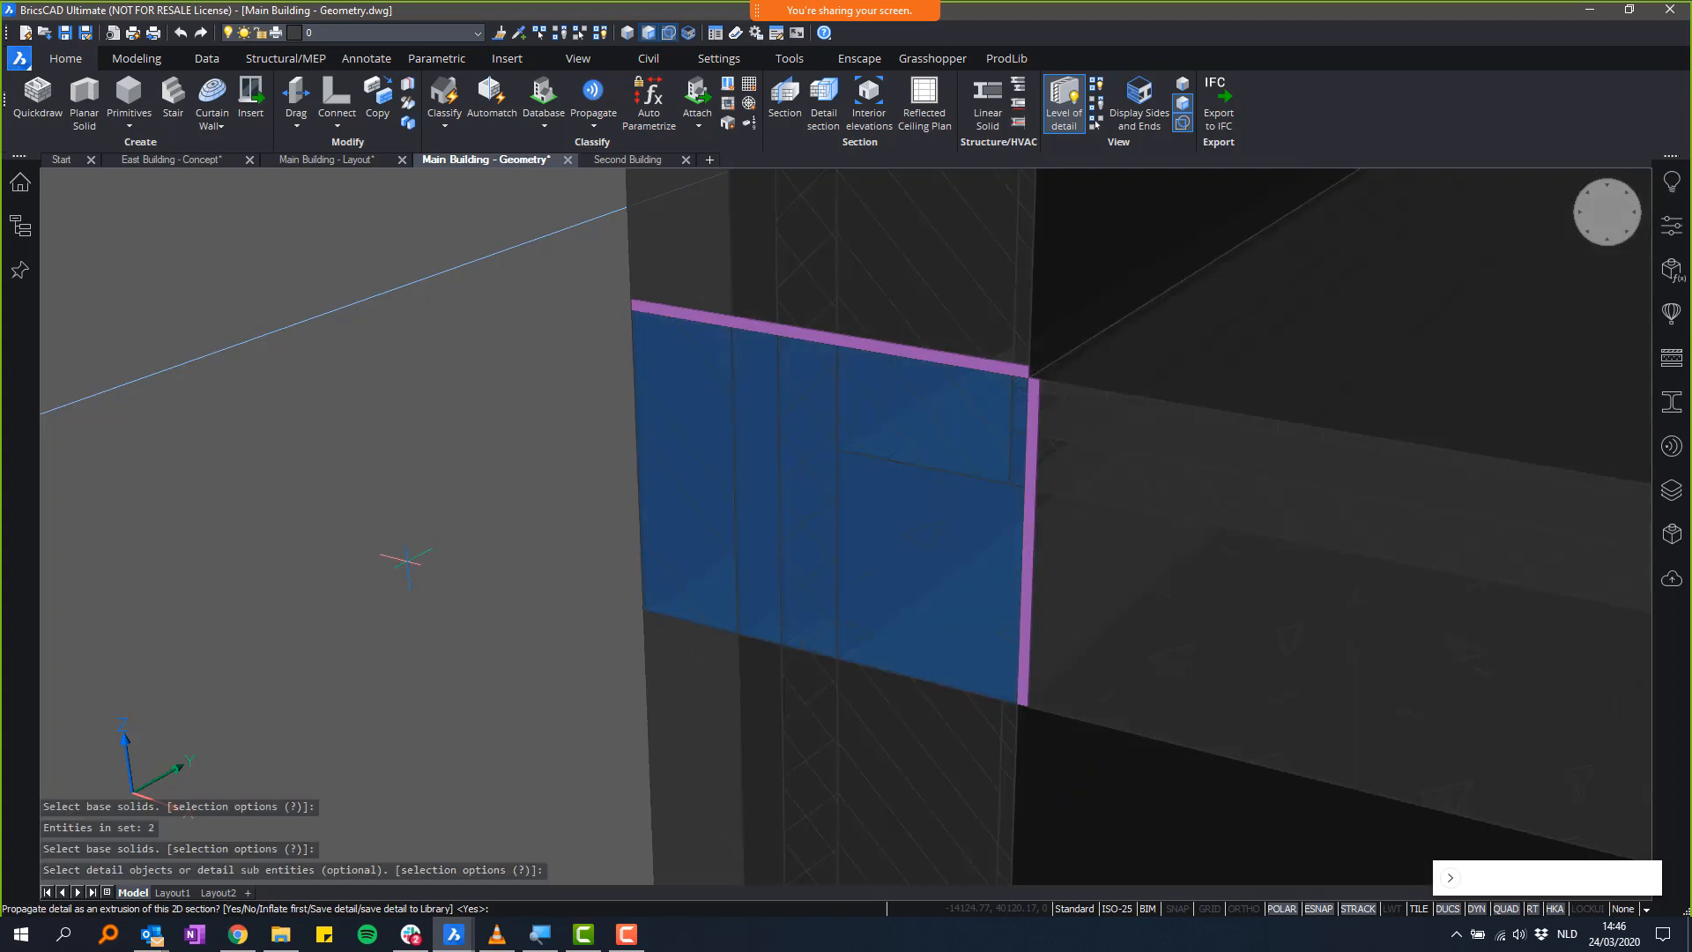
key("Return")
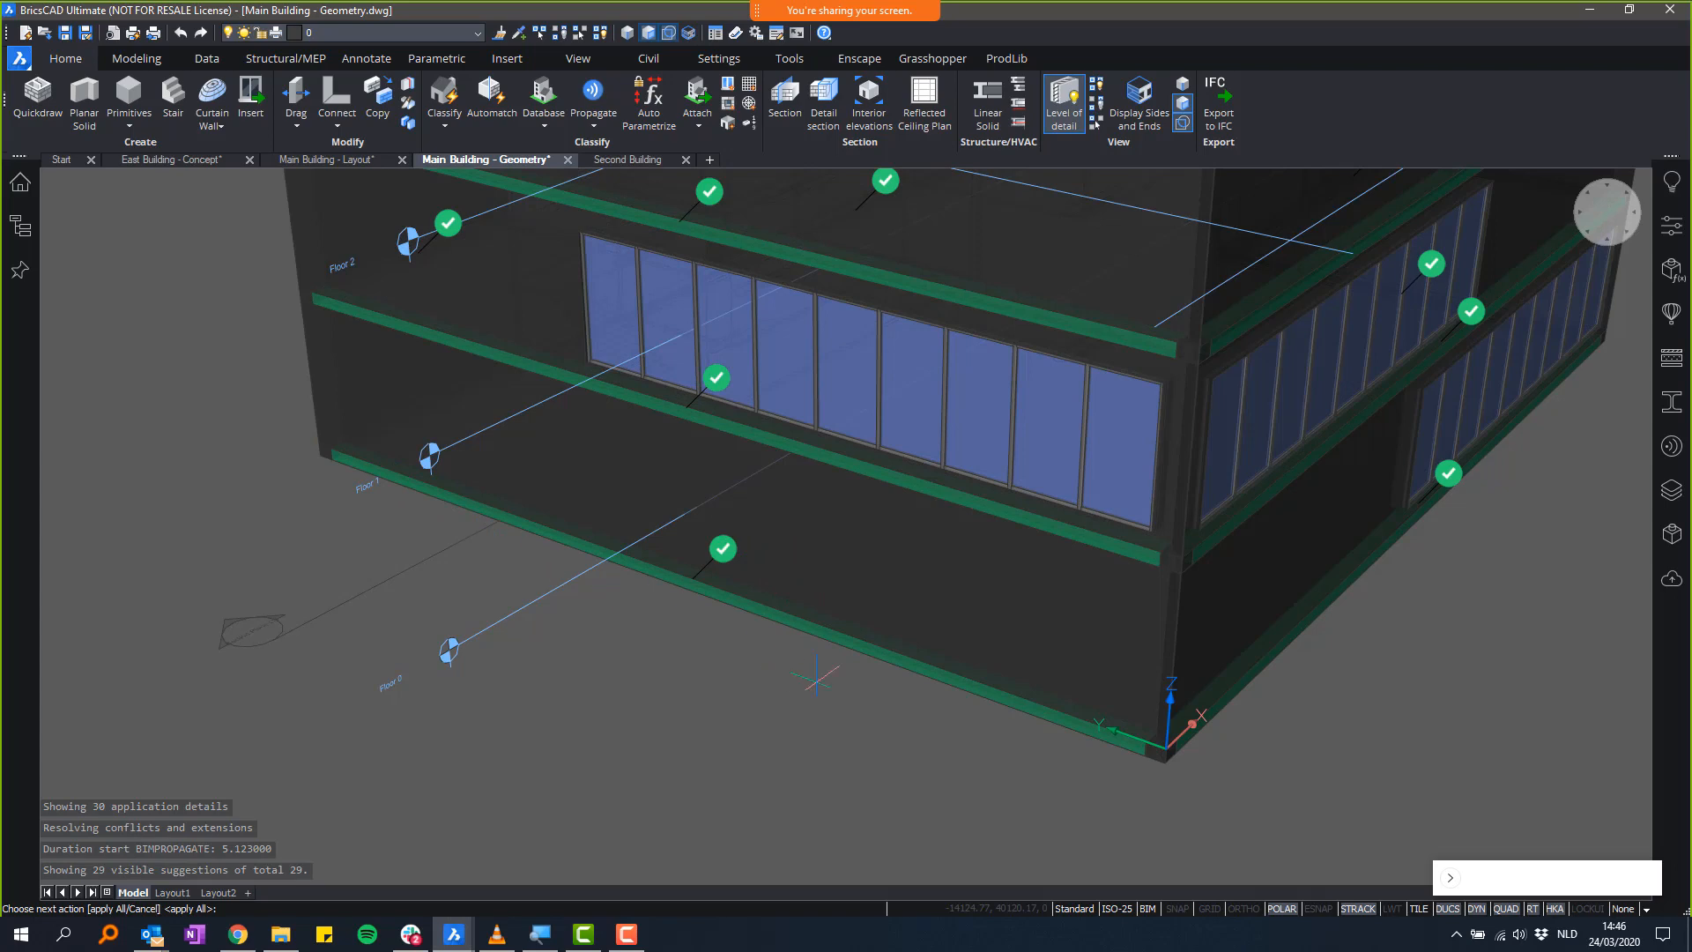
- Review the suggested slab-to-wall detail locations around the building and apply all of them
middle_click_drag(832, 502, 732, 548, "shift")
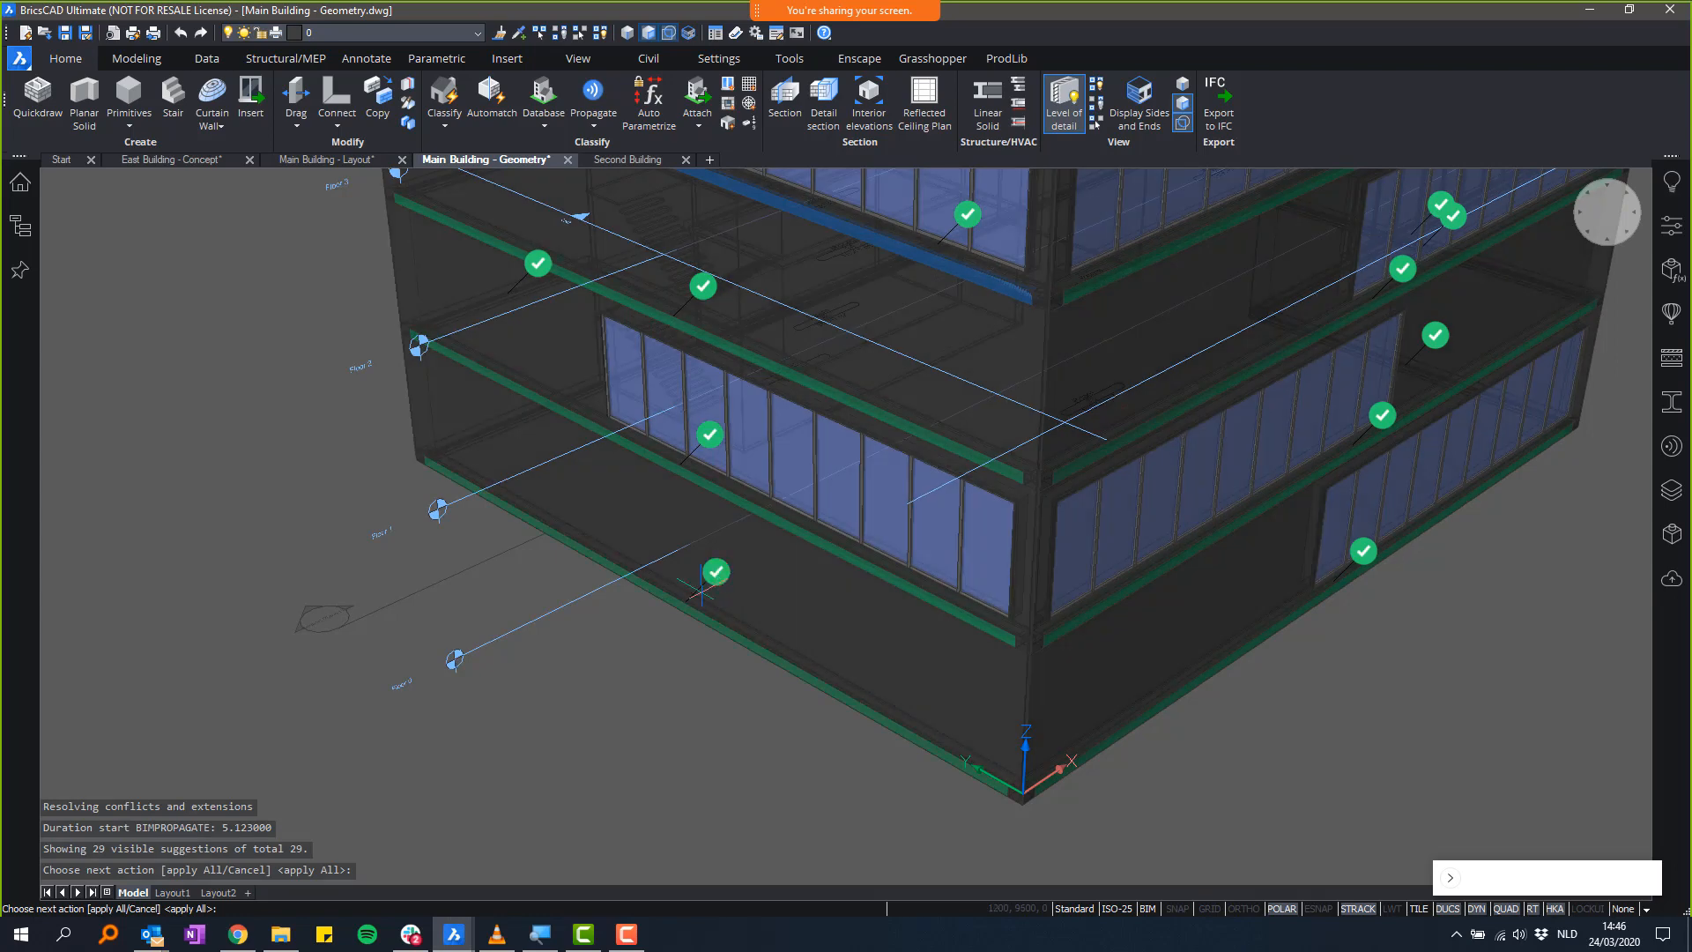
middle_click_drag(701, 592, 496, 636, "shift")
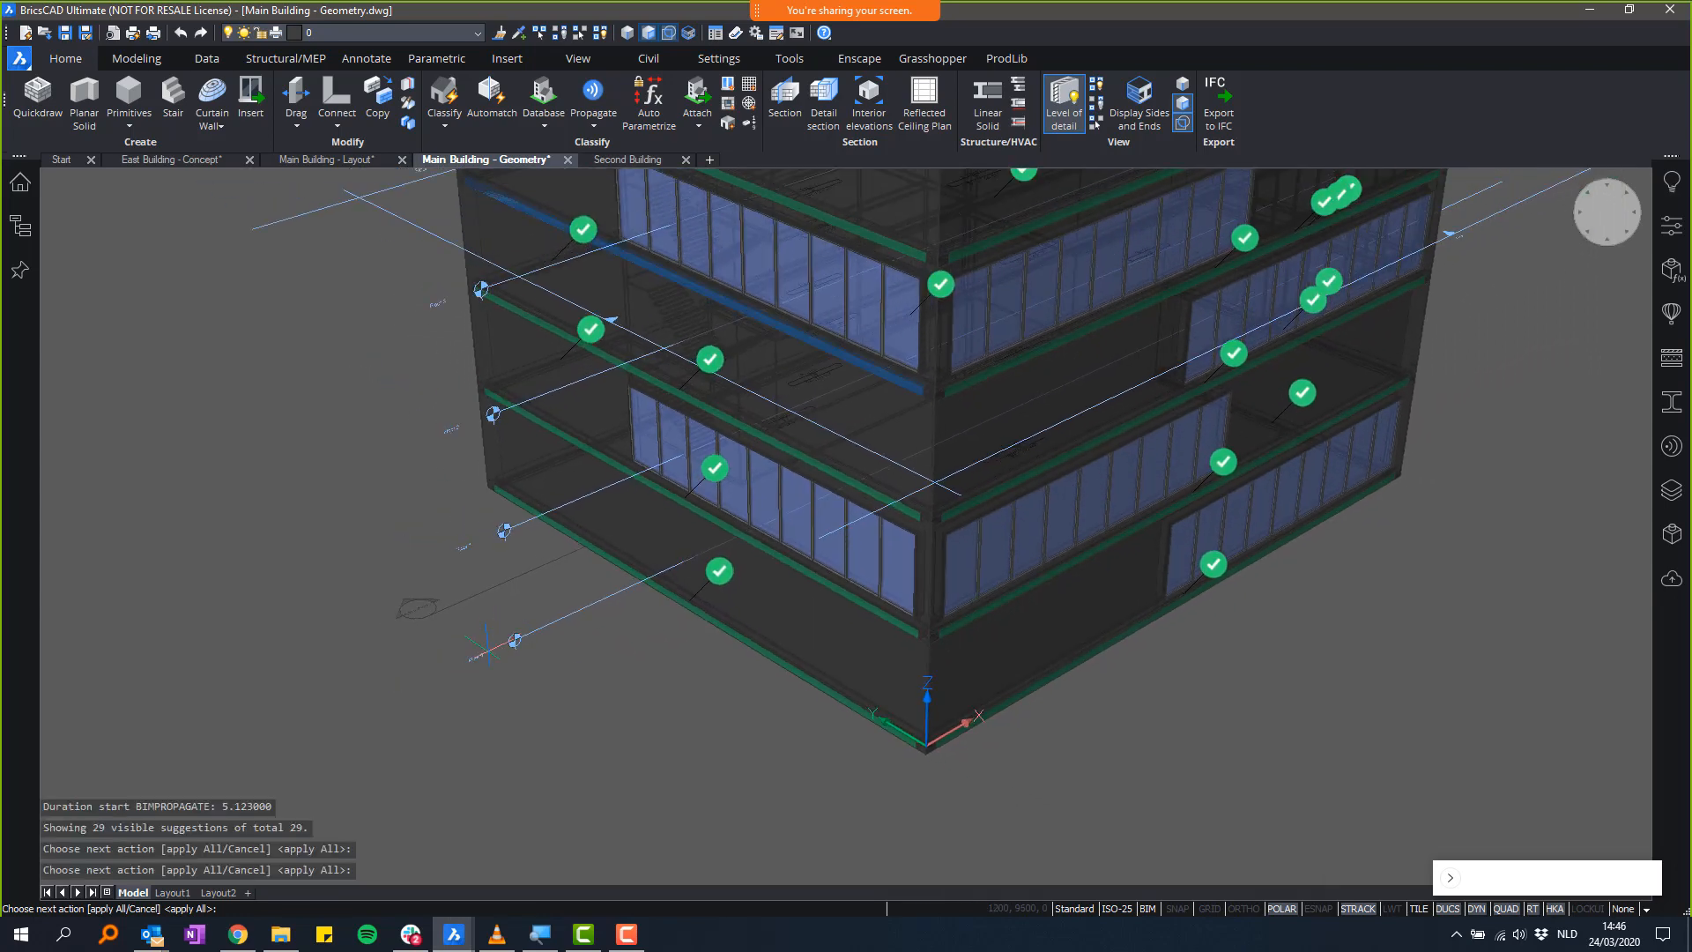
key("Return")
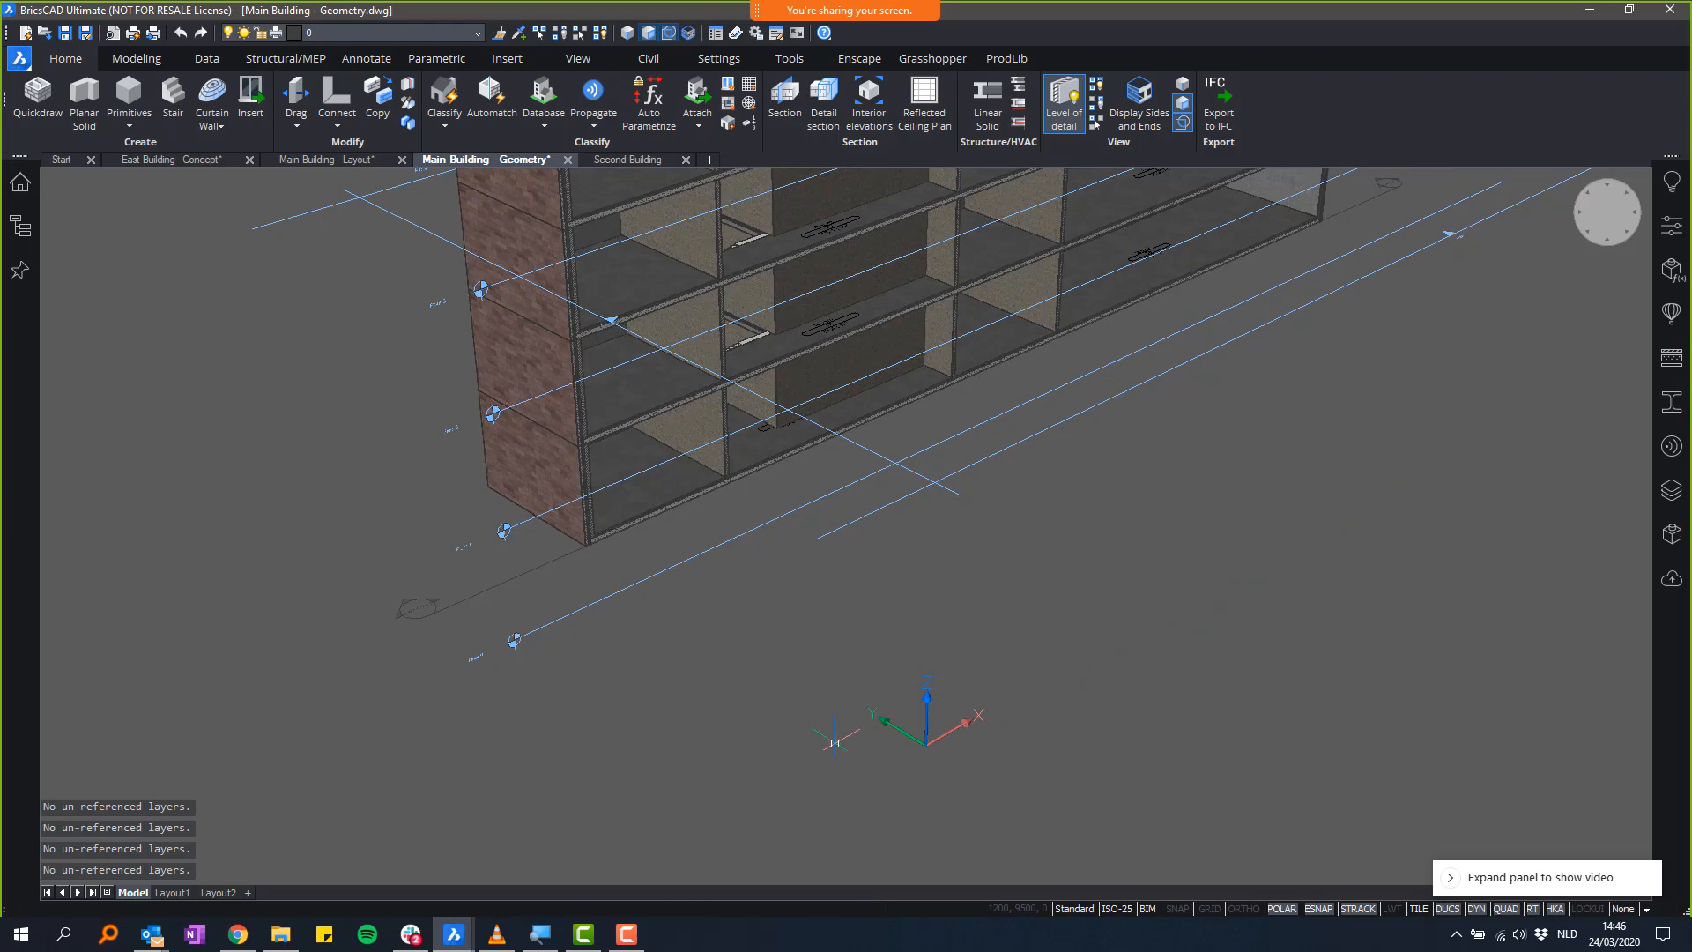
- Examine the propagated wall-to-slab connections in the sectioned building, including the junction at the opposite end wall
middle_click_drag(834, 742, 617, 582, "shift")
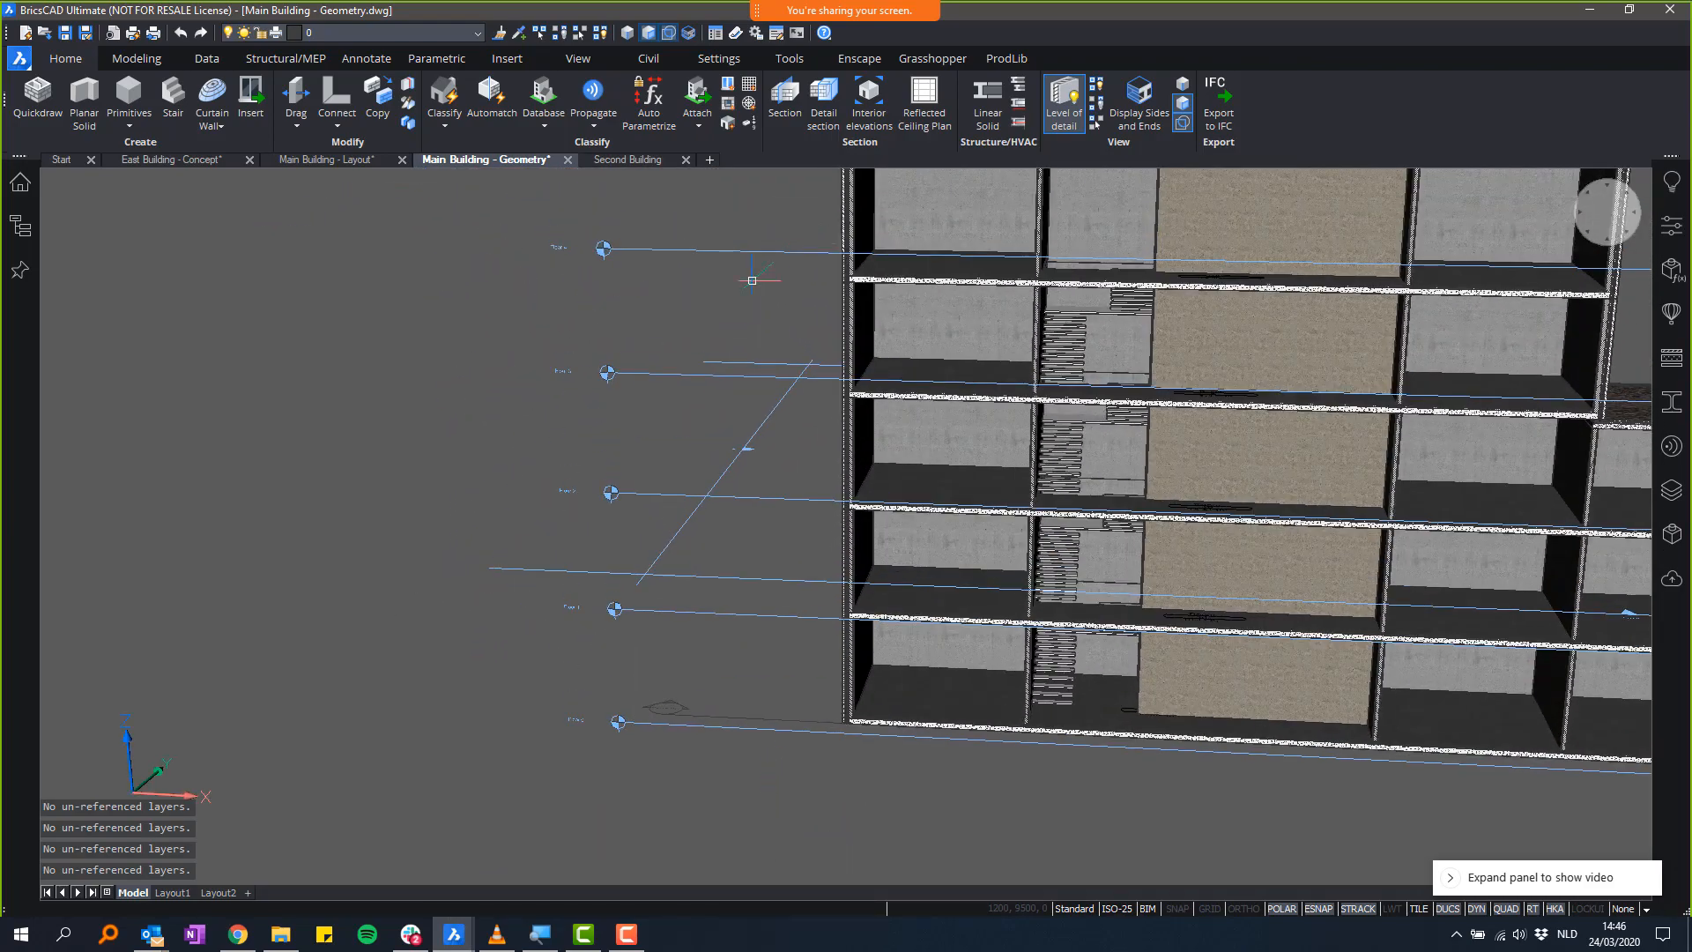
scroll(850, 291, "up", 10)
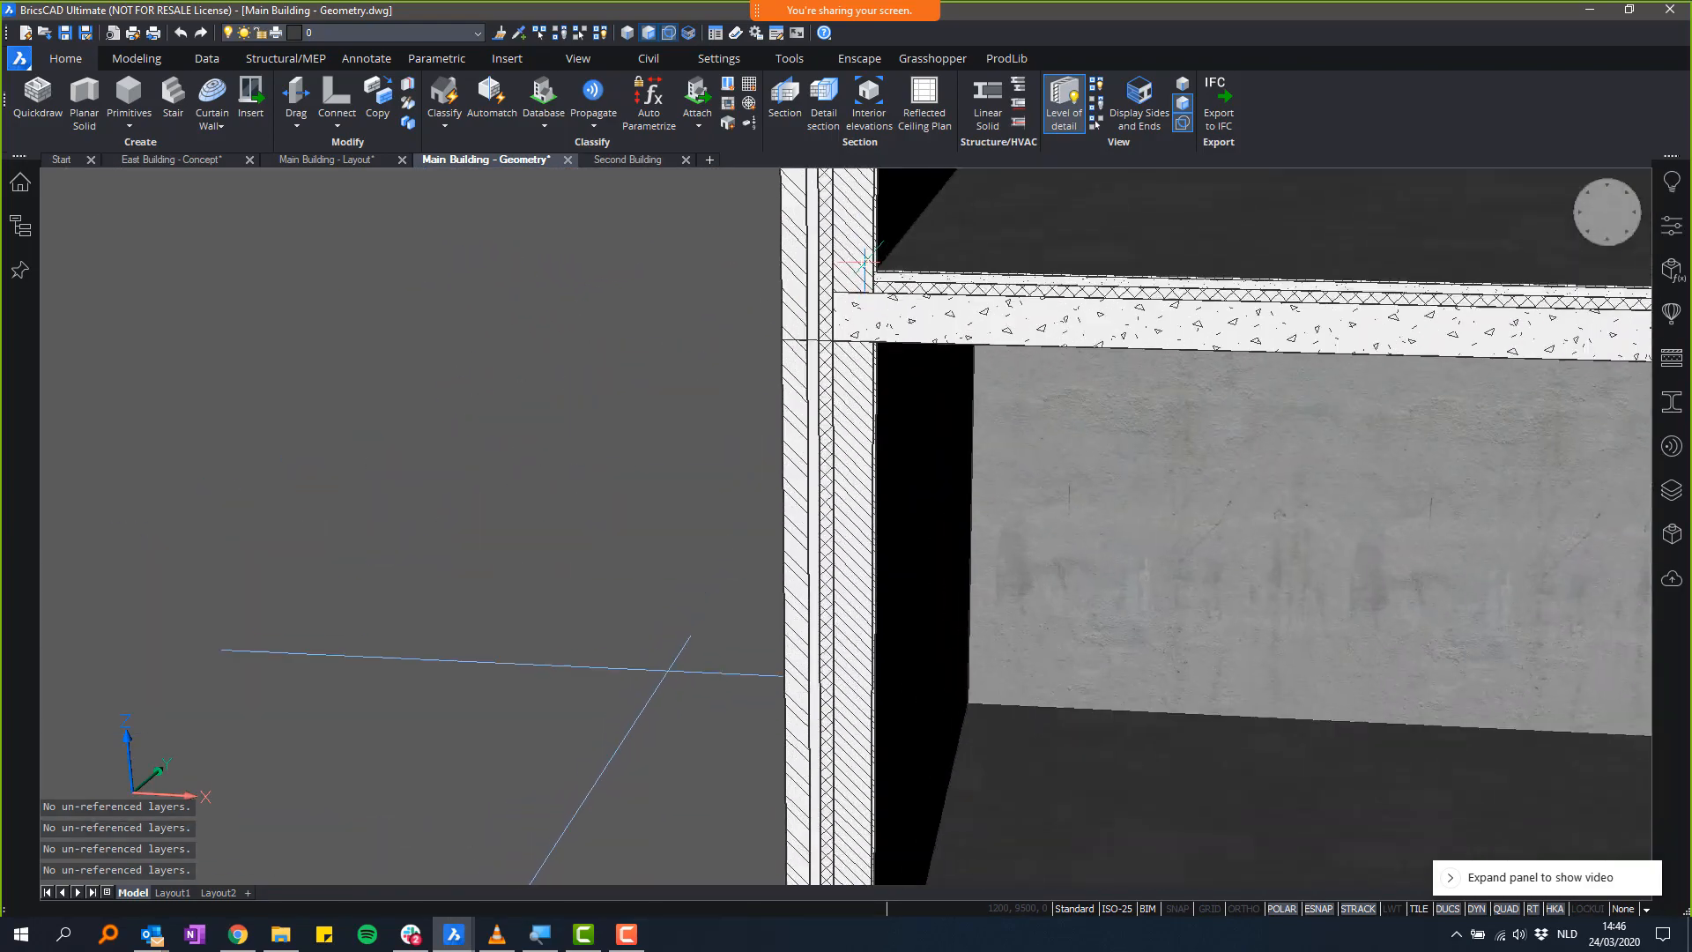
scroll(977, 460, "up", 10)
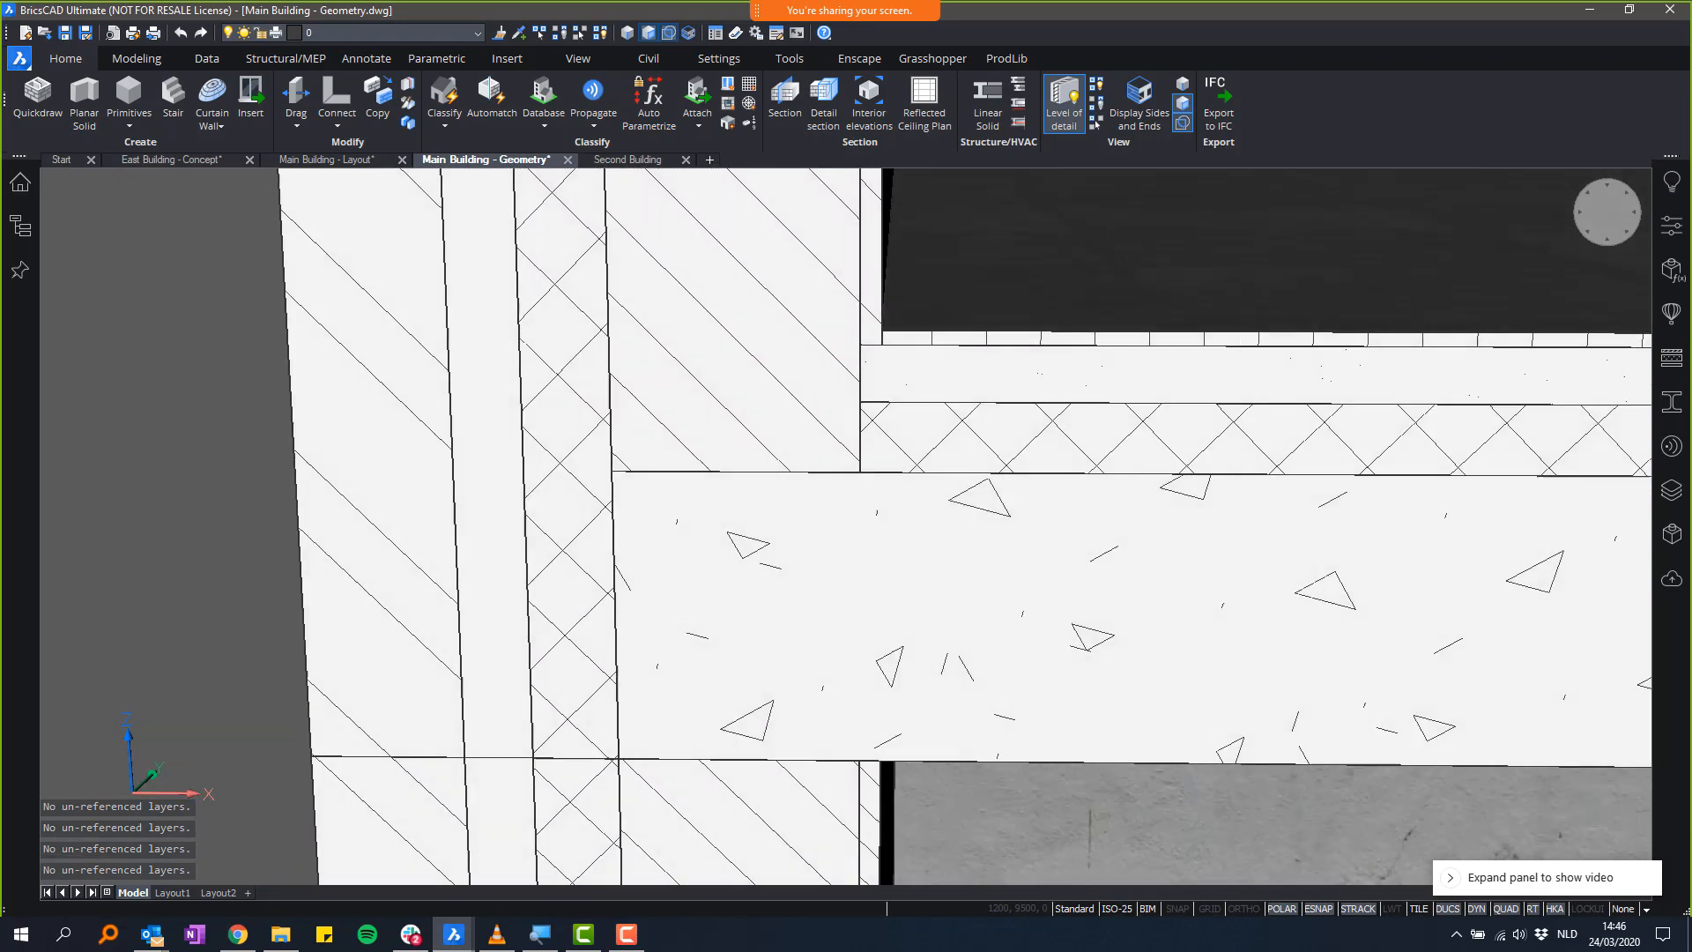
scroll(977, 459, "up", 10)
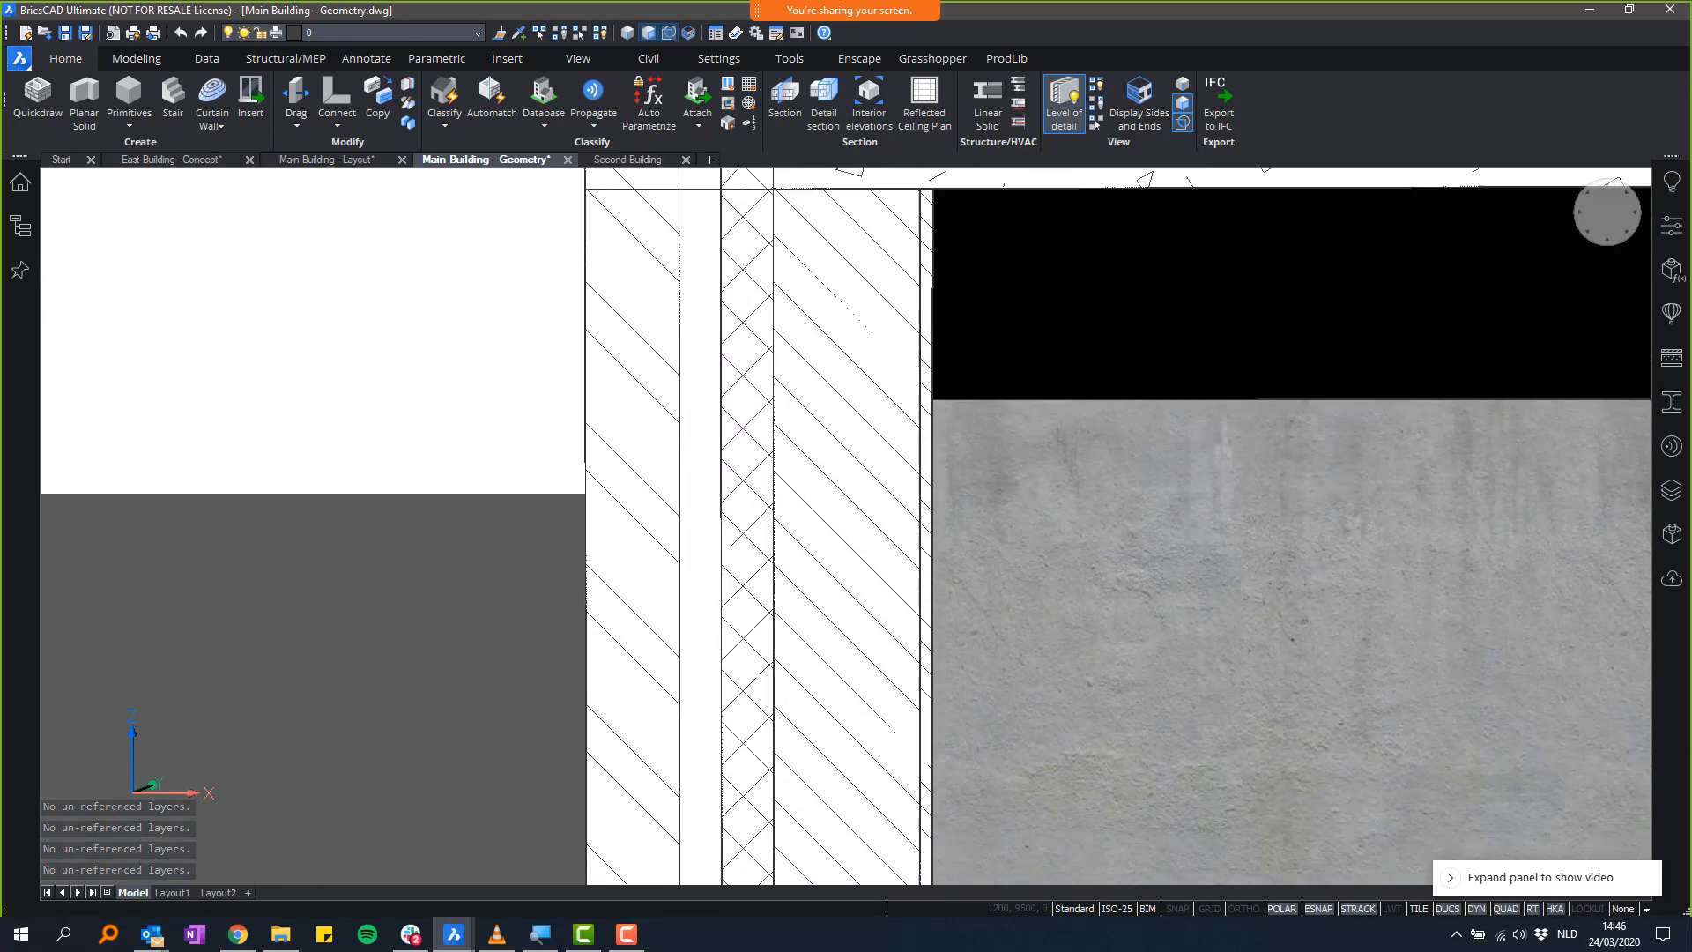
scroll(846, 526, "down", 5)
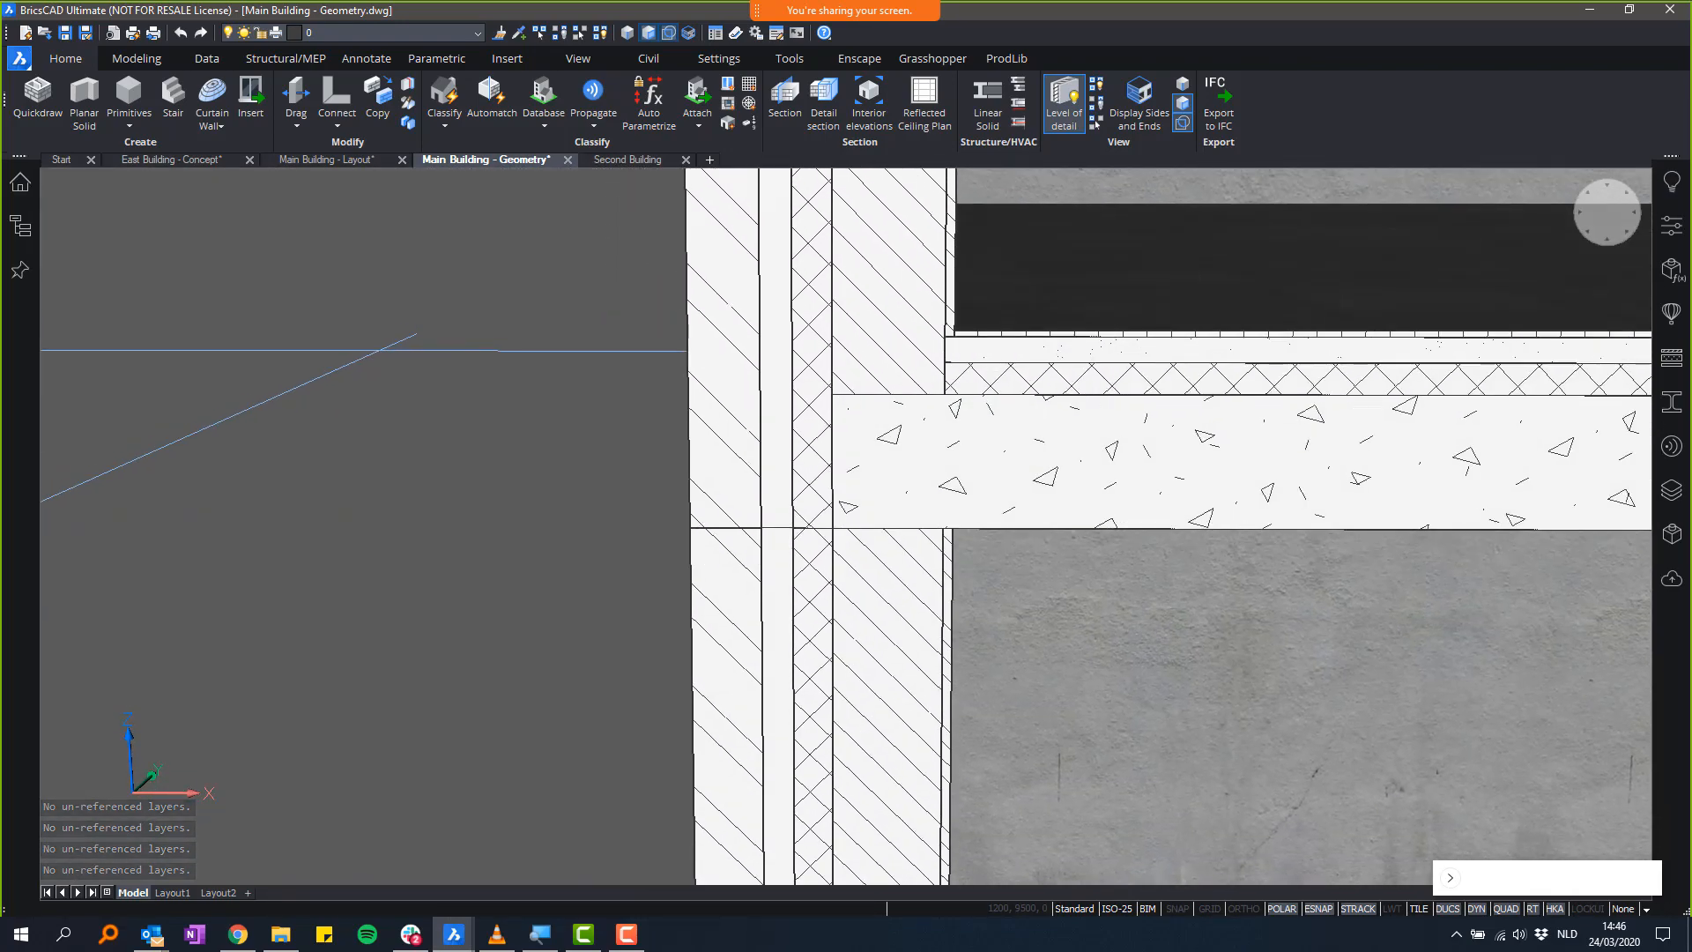
middle_click_drag(846, 526, 1057, 608, "shift")
middle_click_drag(835, 496, 1165, 660, "shift")
scroll(752, 504, "down", 10)
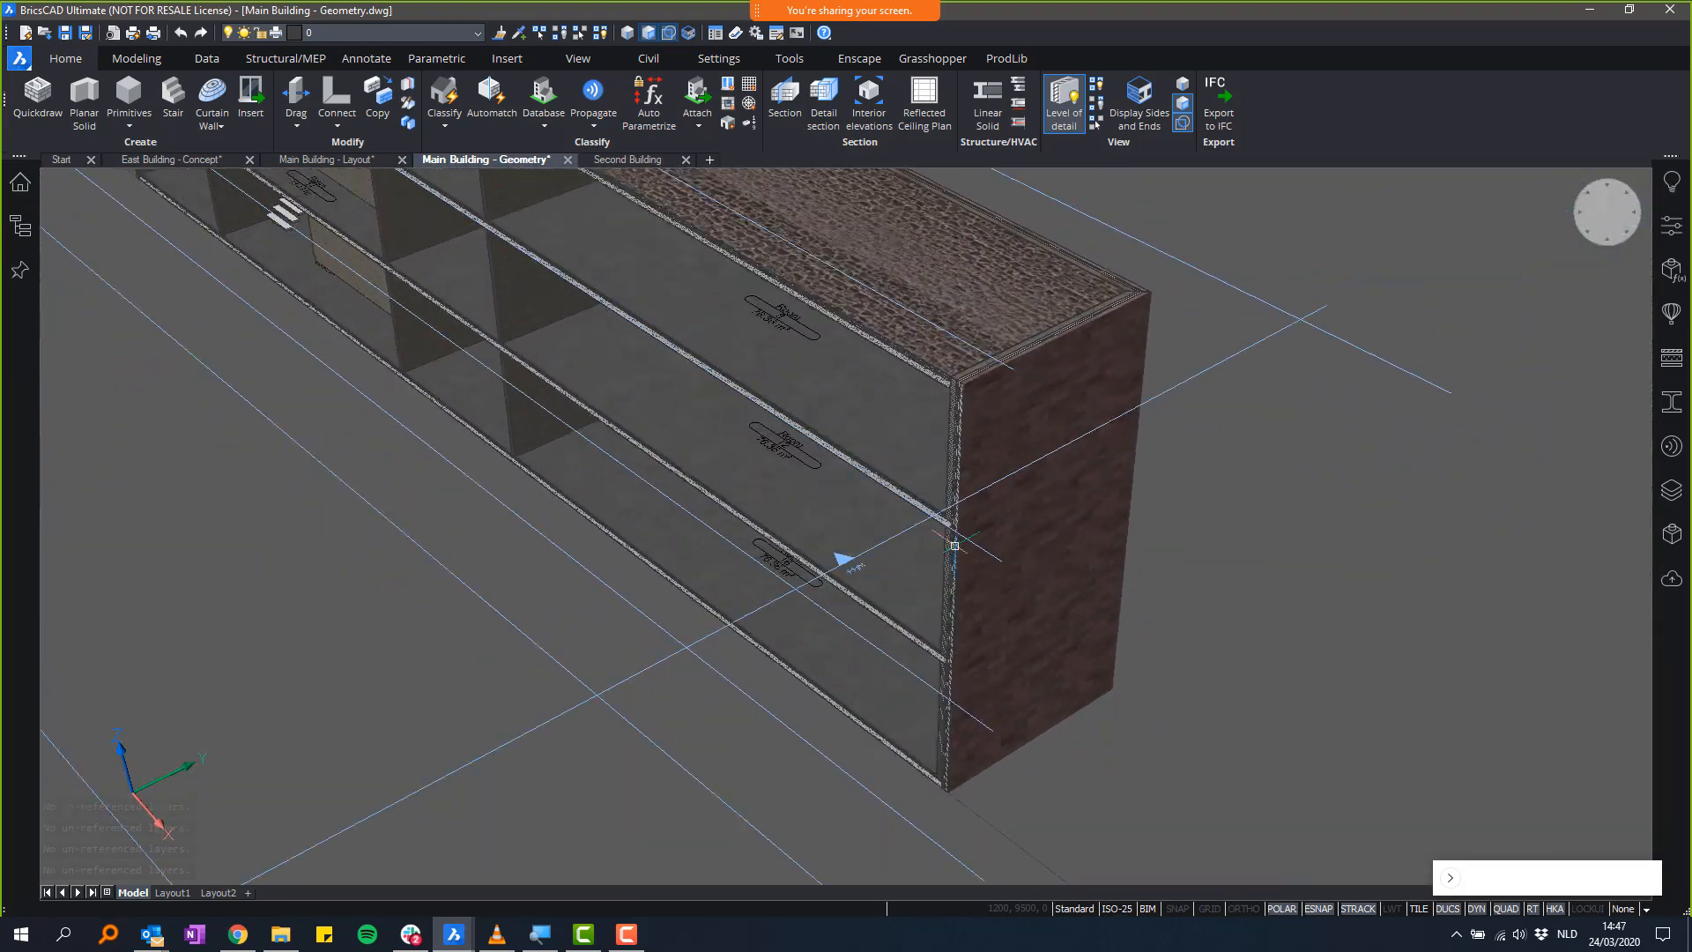
scroll(962, 511, "up", 10)
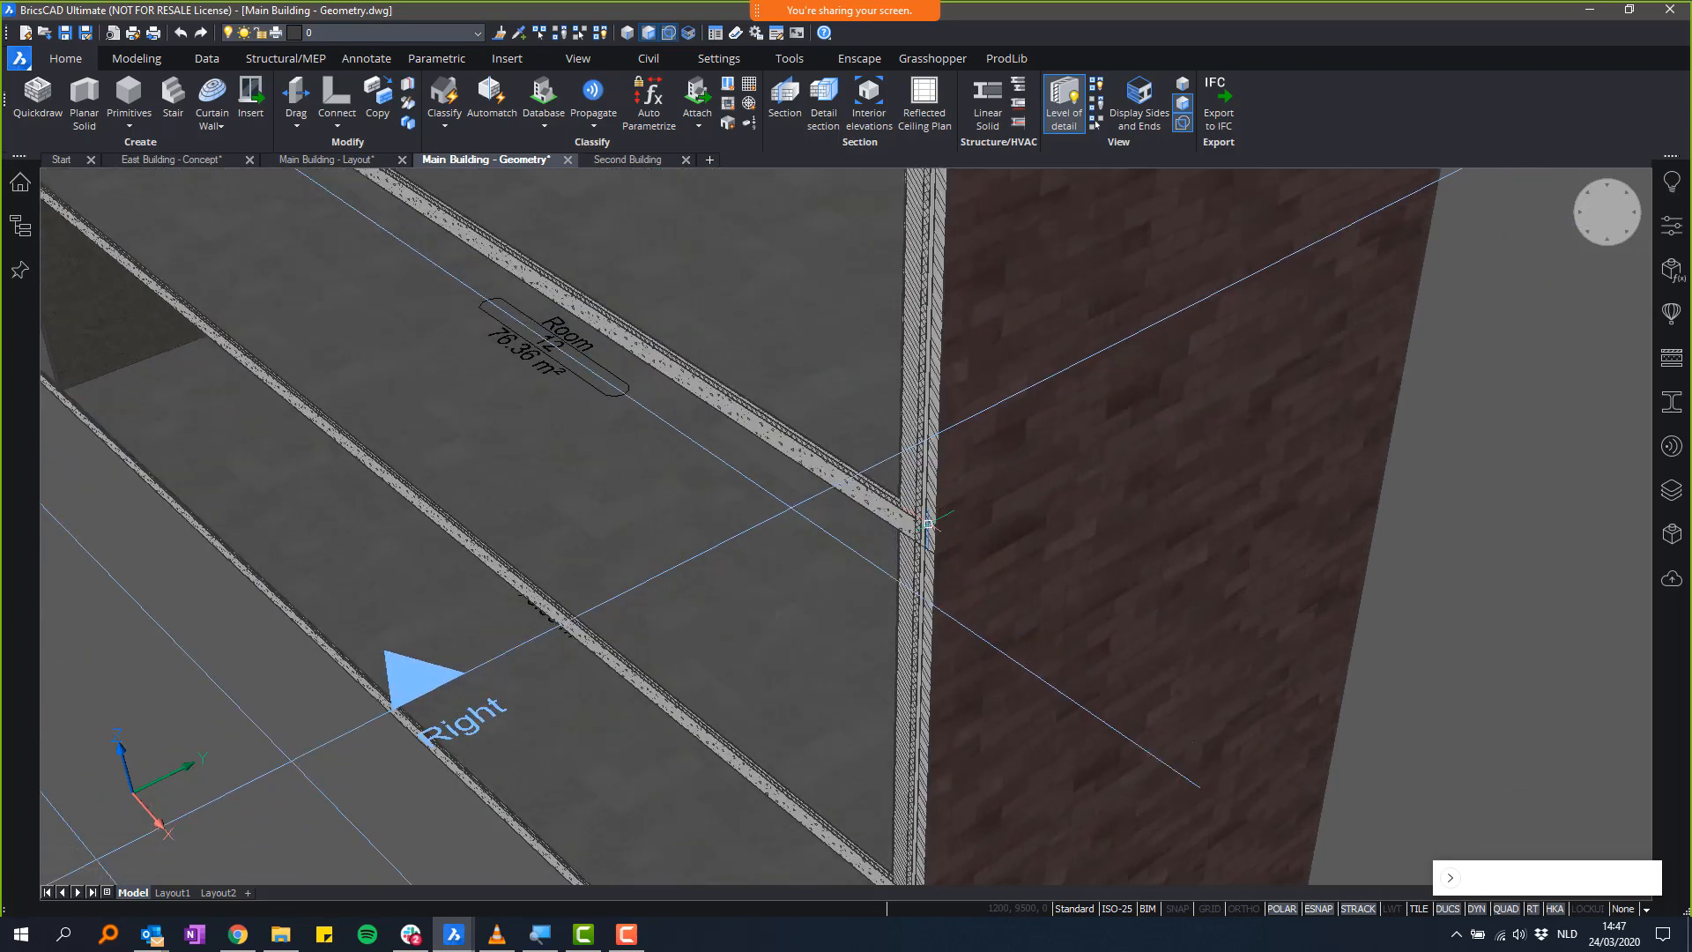
scroll(906, 512, "up", 8)
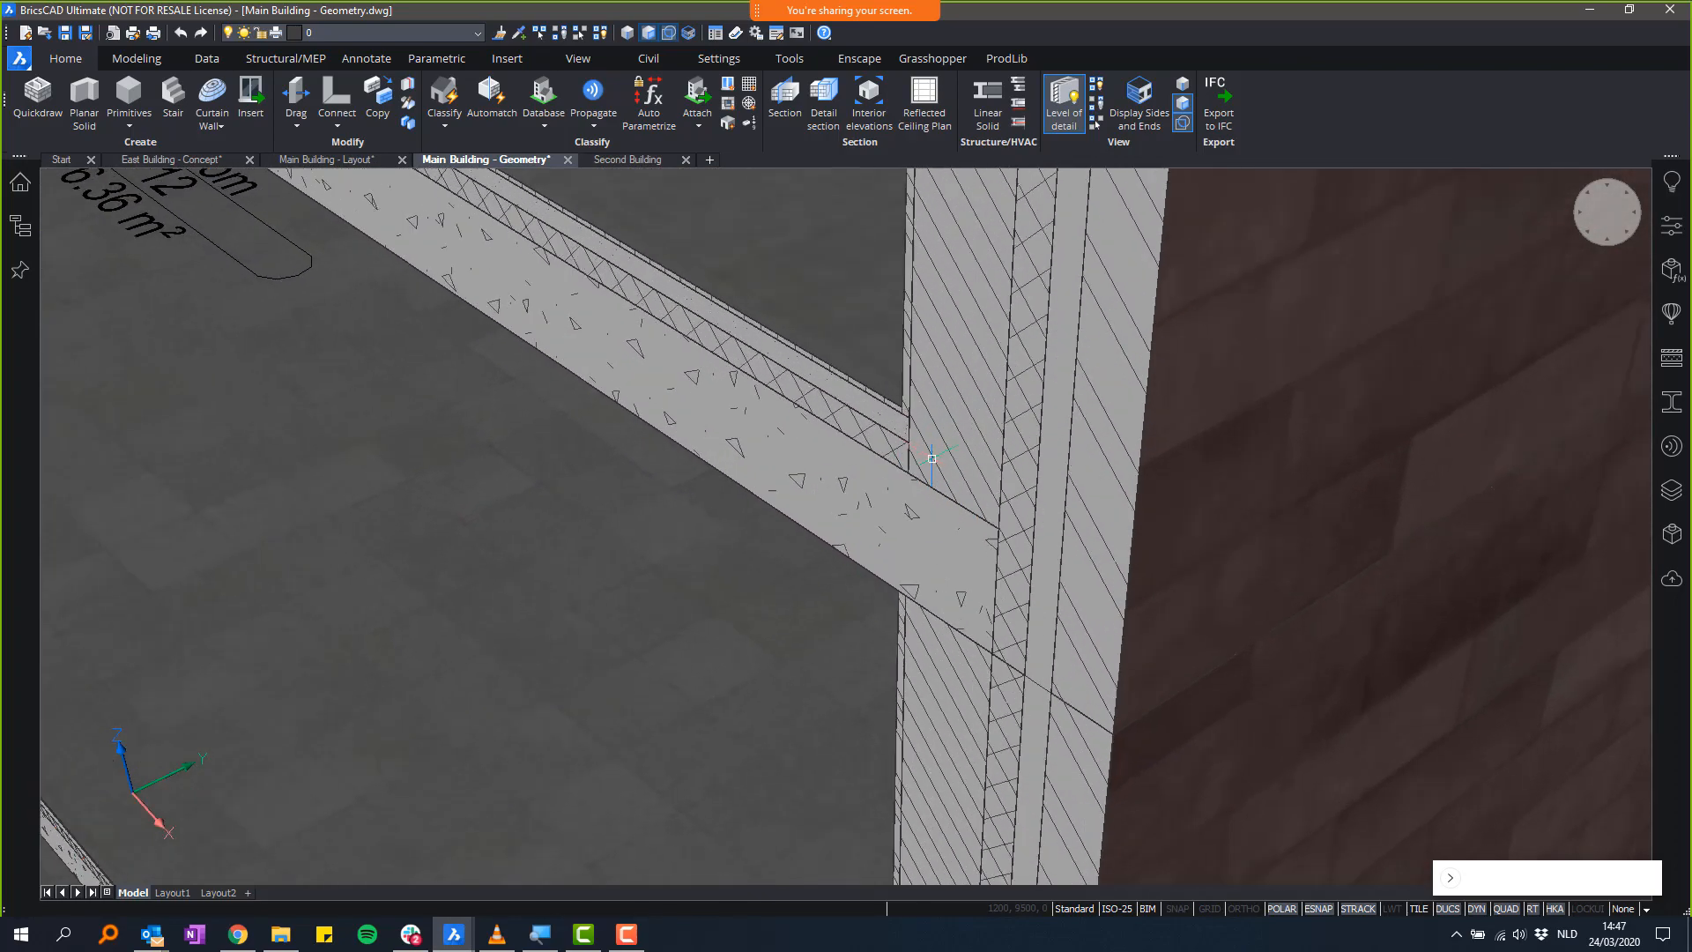
- Isolate the floor slab at the brick end wall, examine its layered edge, and show all hidden entities again
mouse_move(872, 481)
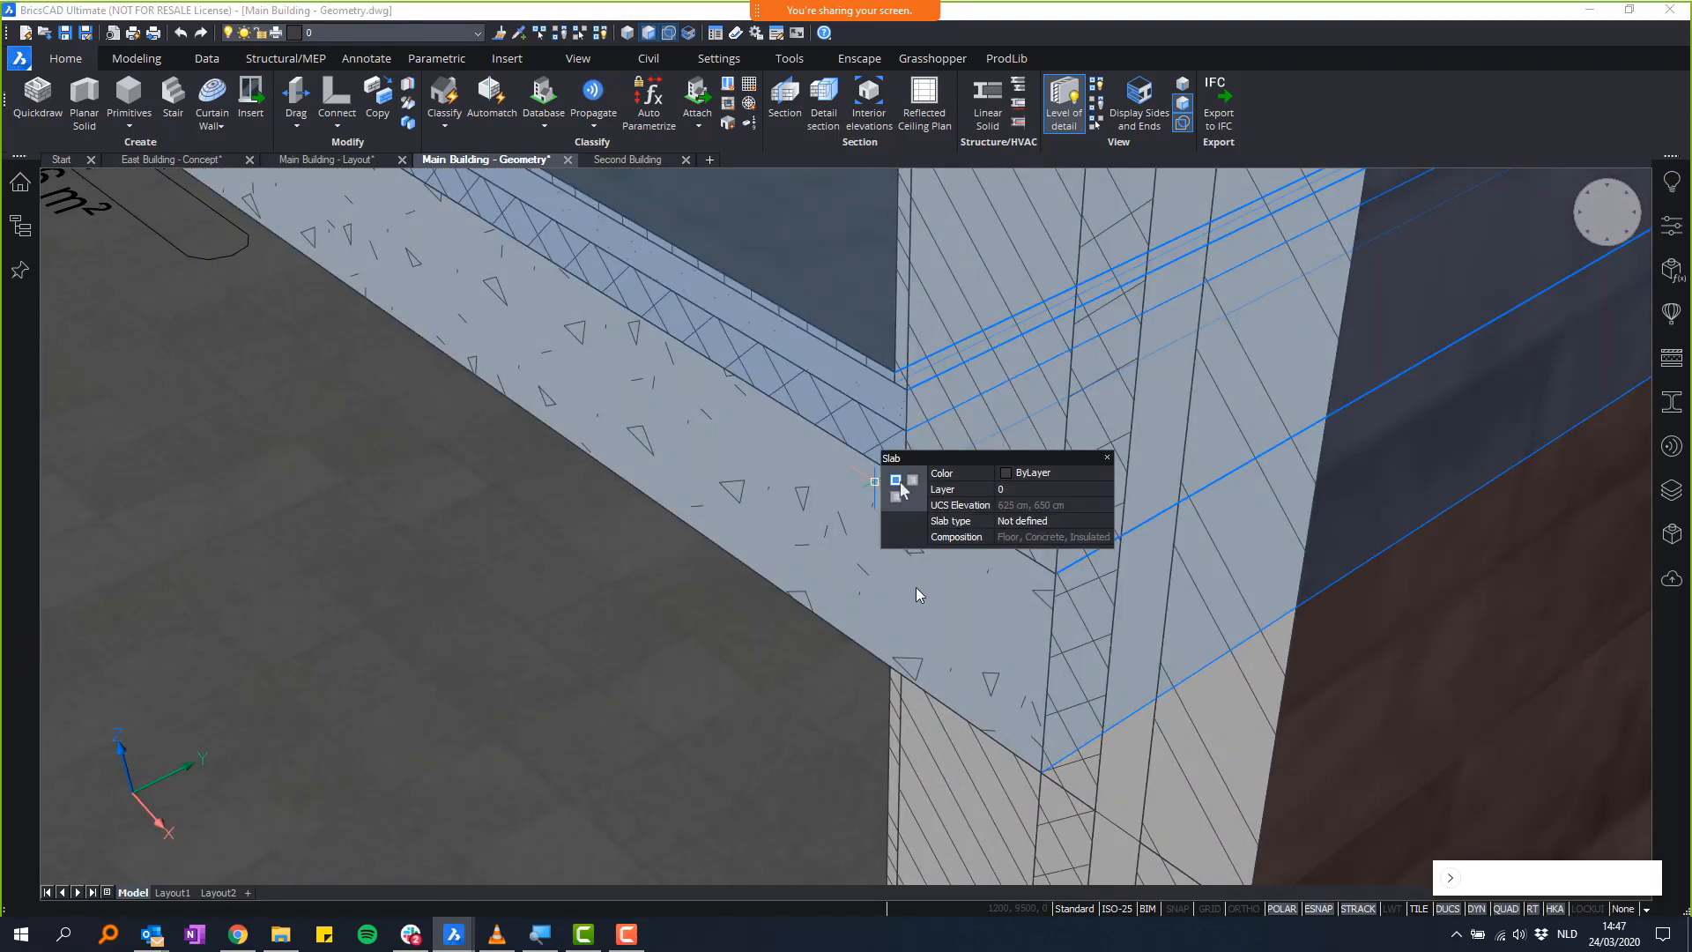
scroll(696, 705, "up", 6)
scroll(955, 428, "down", 5)
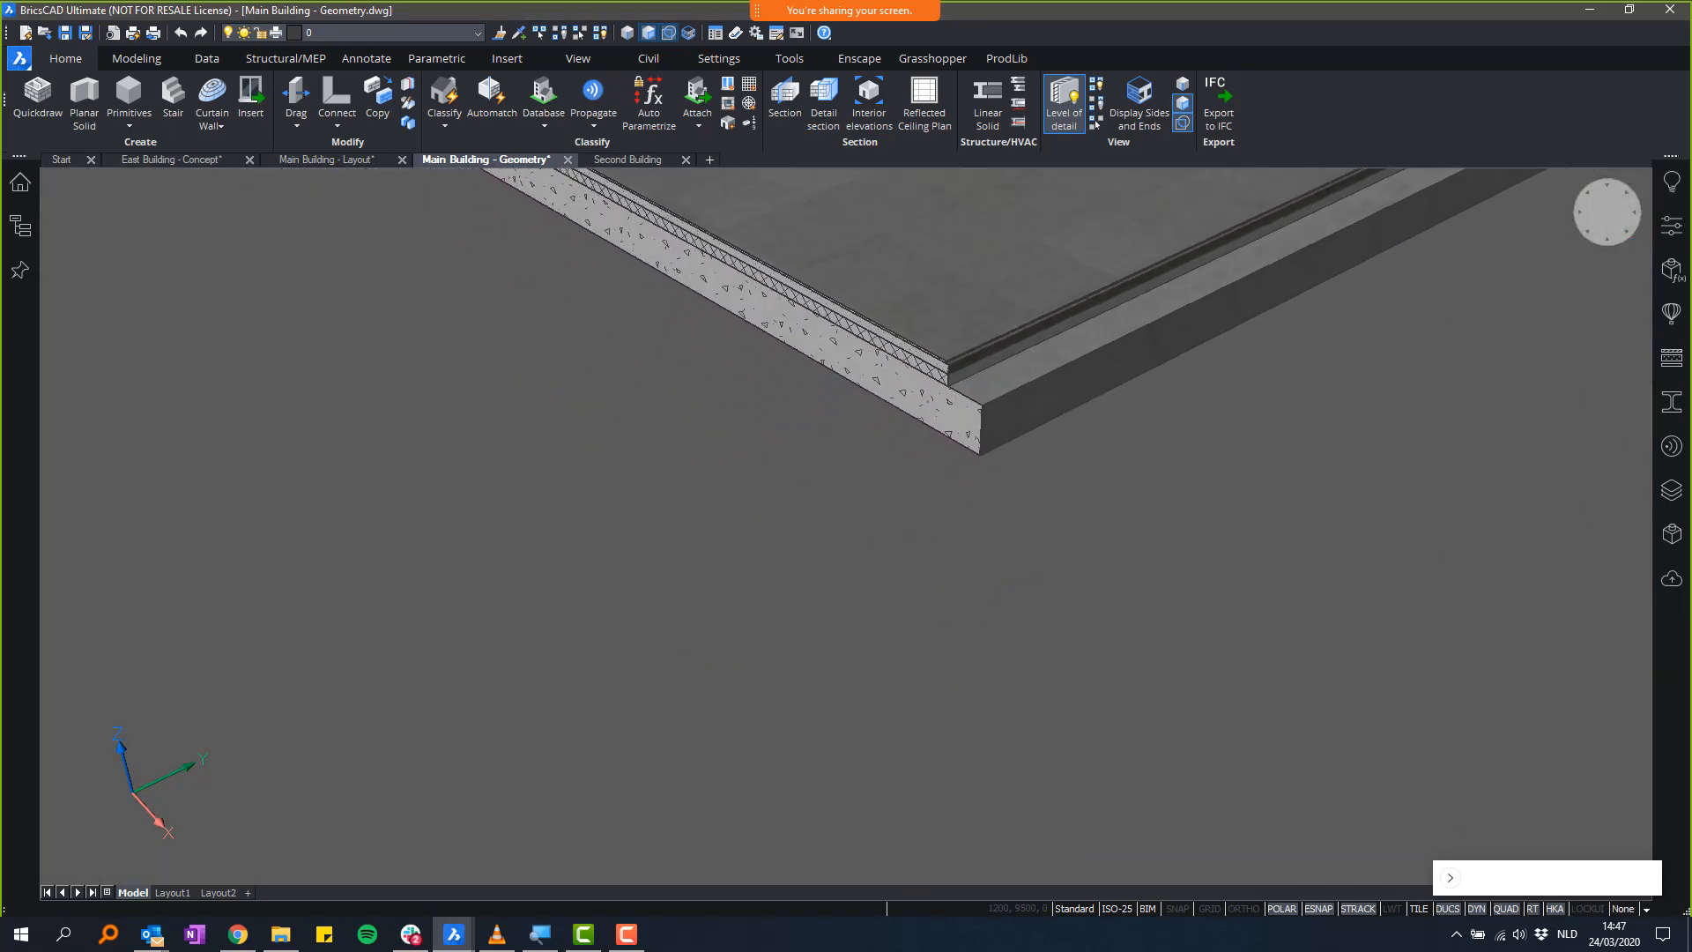
scroll(979, 356, "up", 5)
scroll(912, 375, "up", 2)
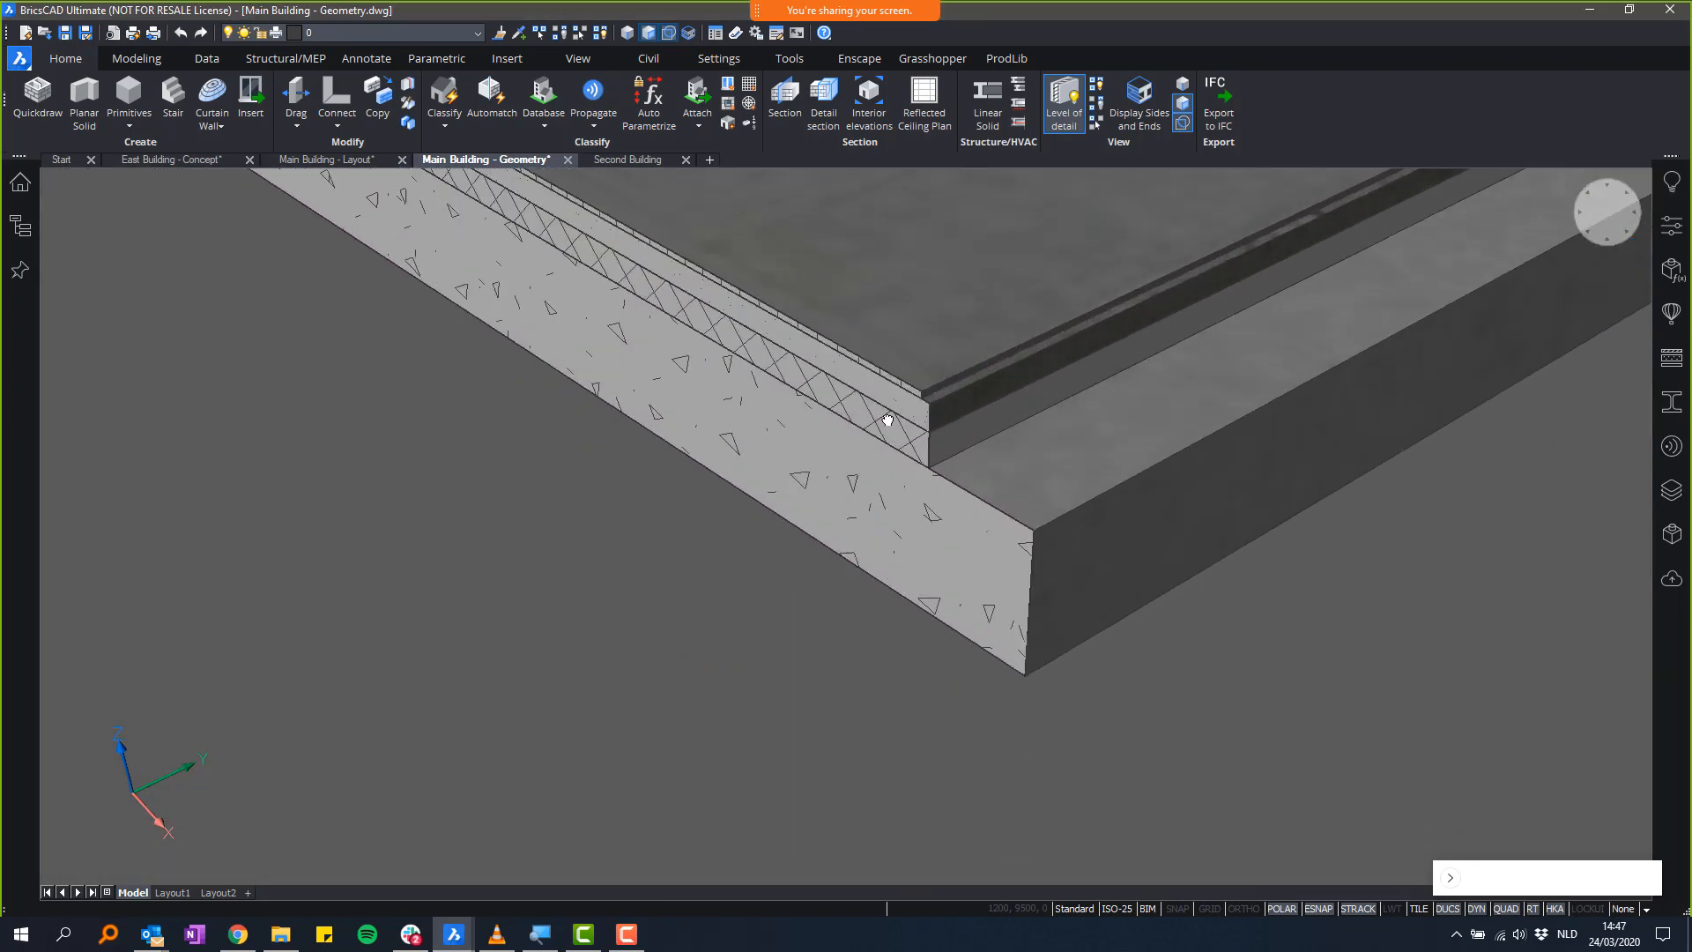
middle_click_drag(888, 419, 986, 677, "shift")
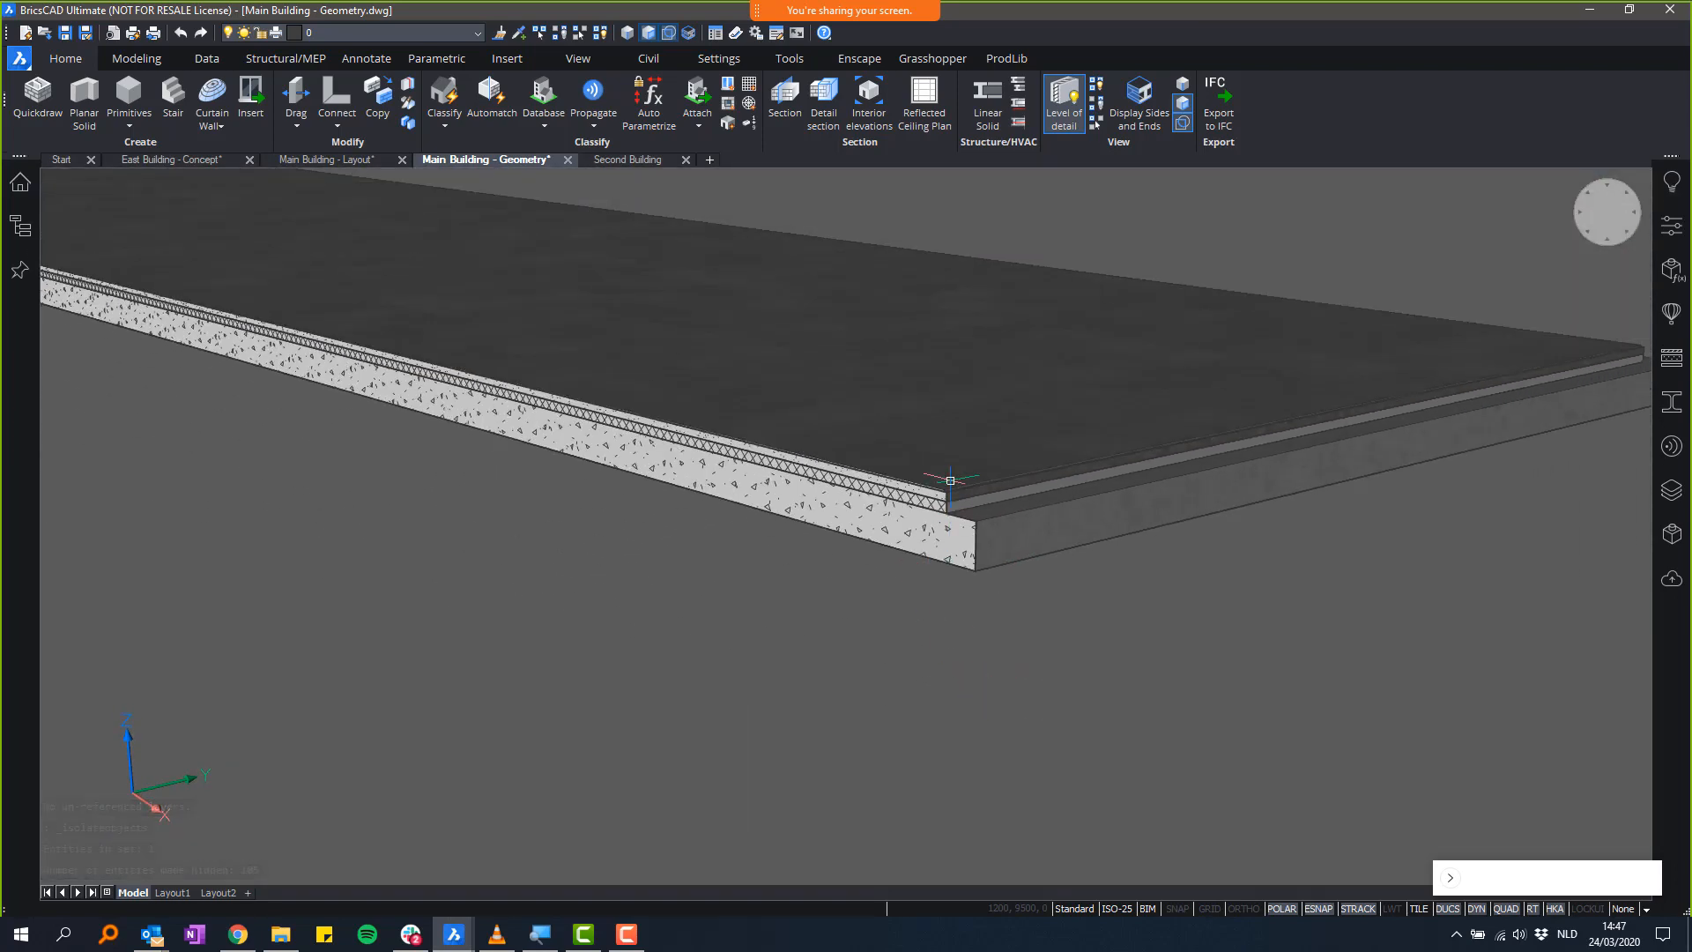
scroll(951, 481, "down", 10)
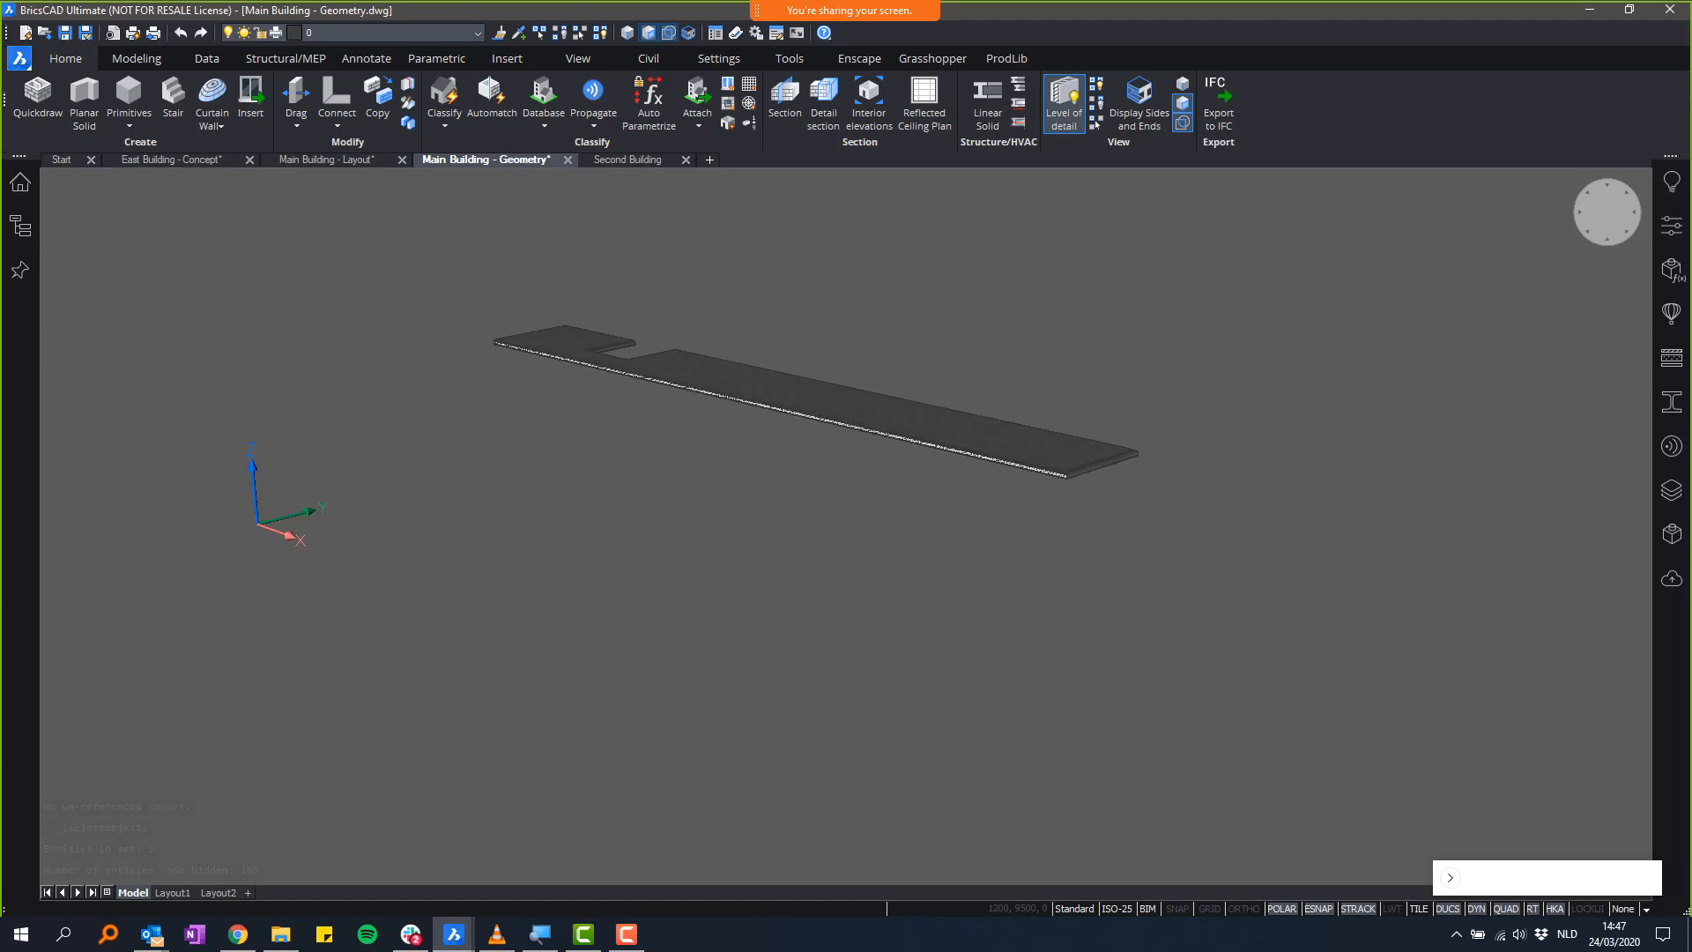
scroll(941, 395, "down", 1)
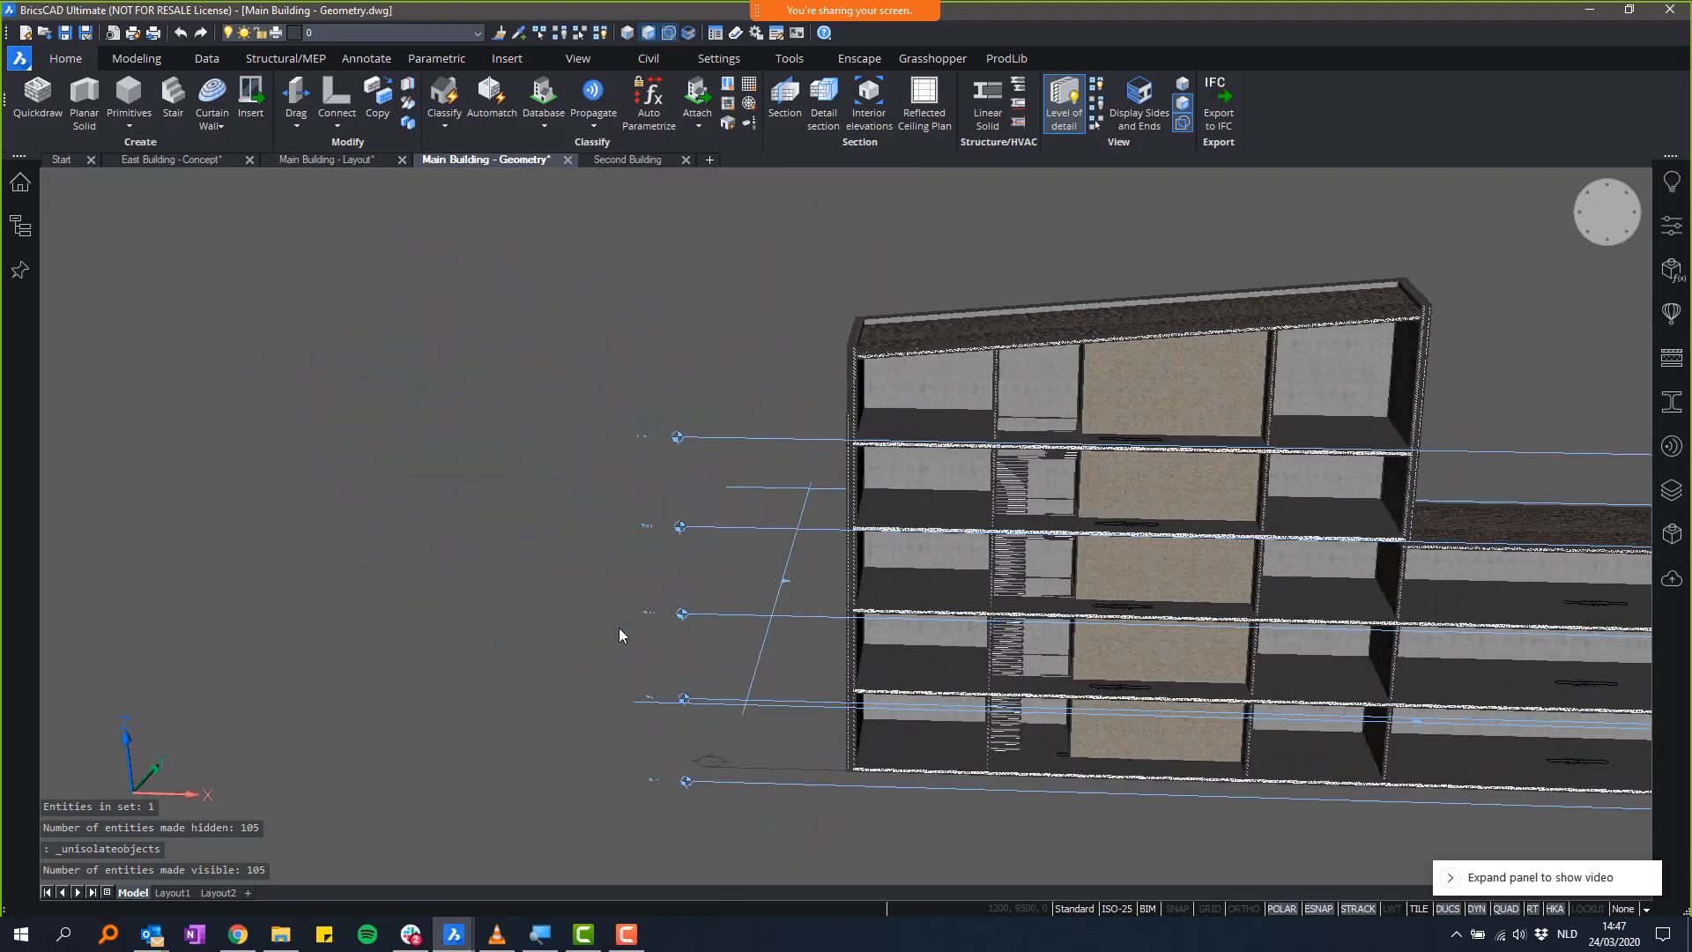
- Examine the floor slab junctions along the outer wall and the connection between that wall and the roof
scroll(863, 458, "up", 6)
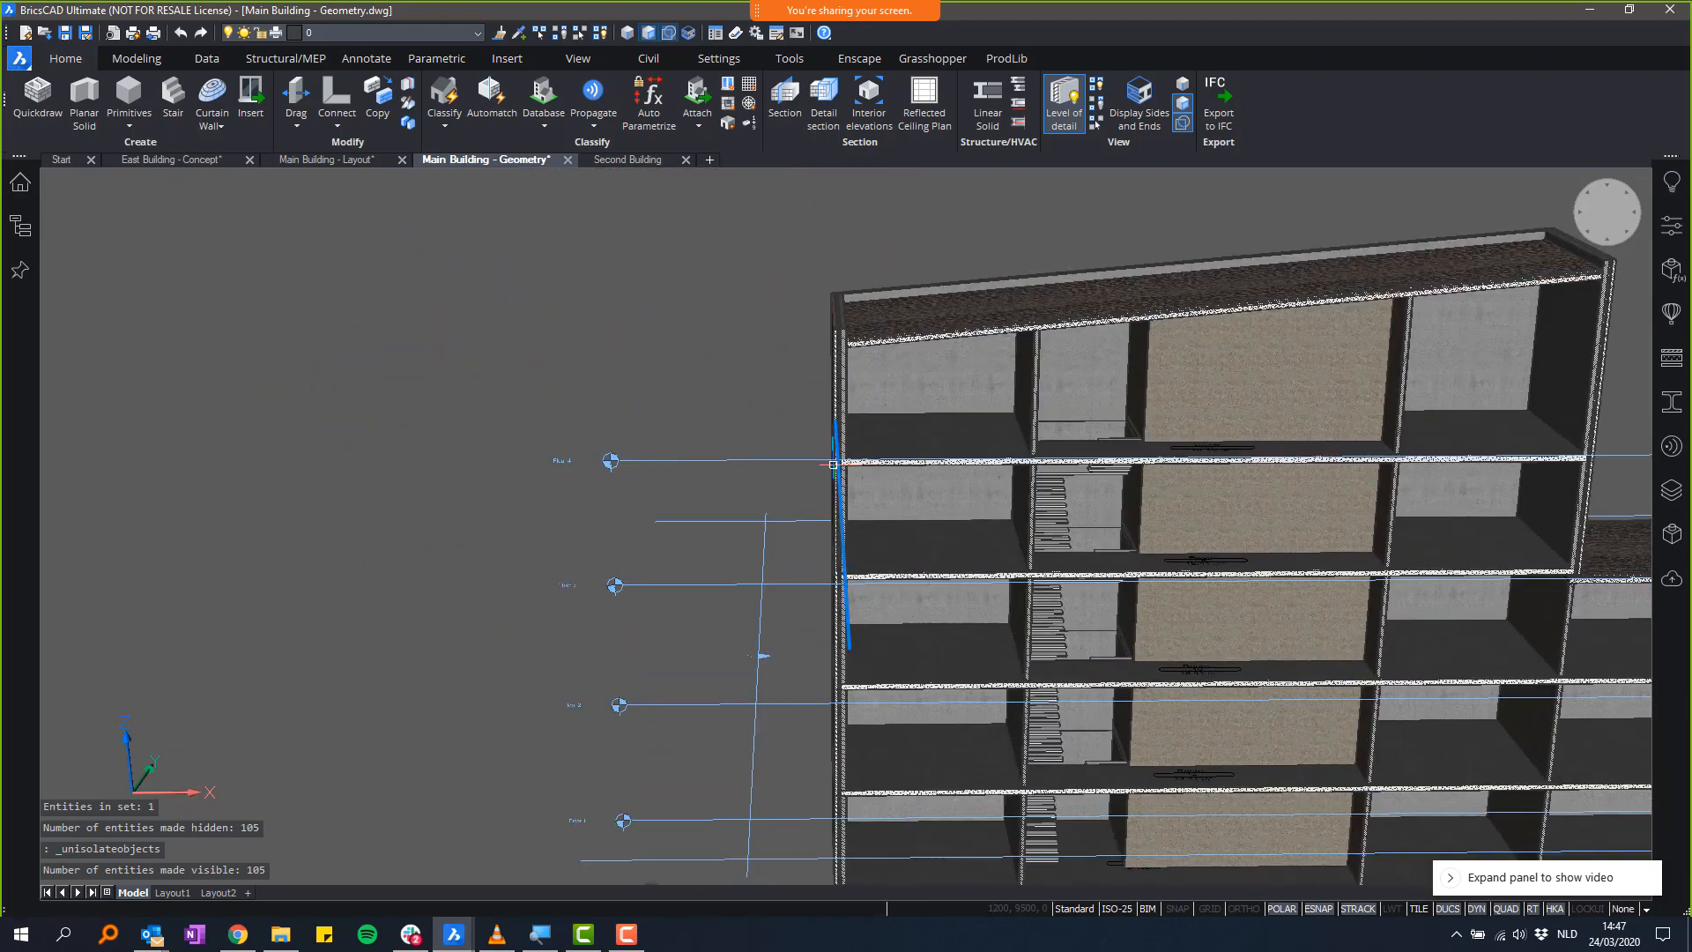
scroll(932, 529, "down", 5)
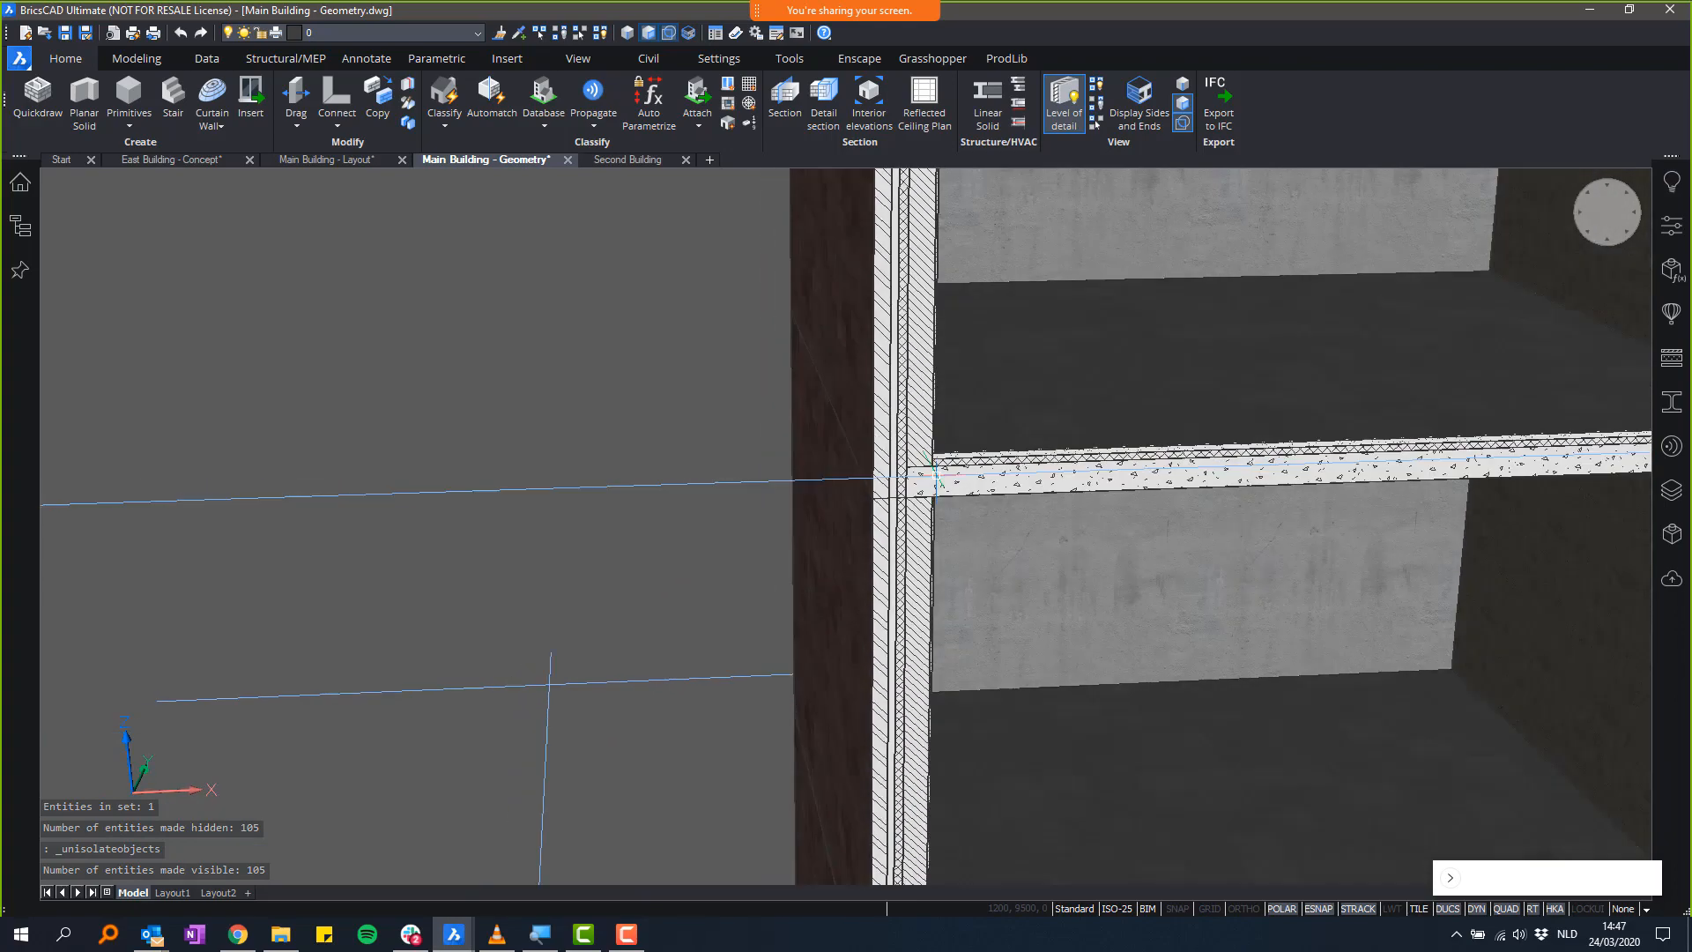
scroll(933, 550, "up", 2)
scroll(932, 551, "up", 3)
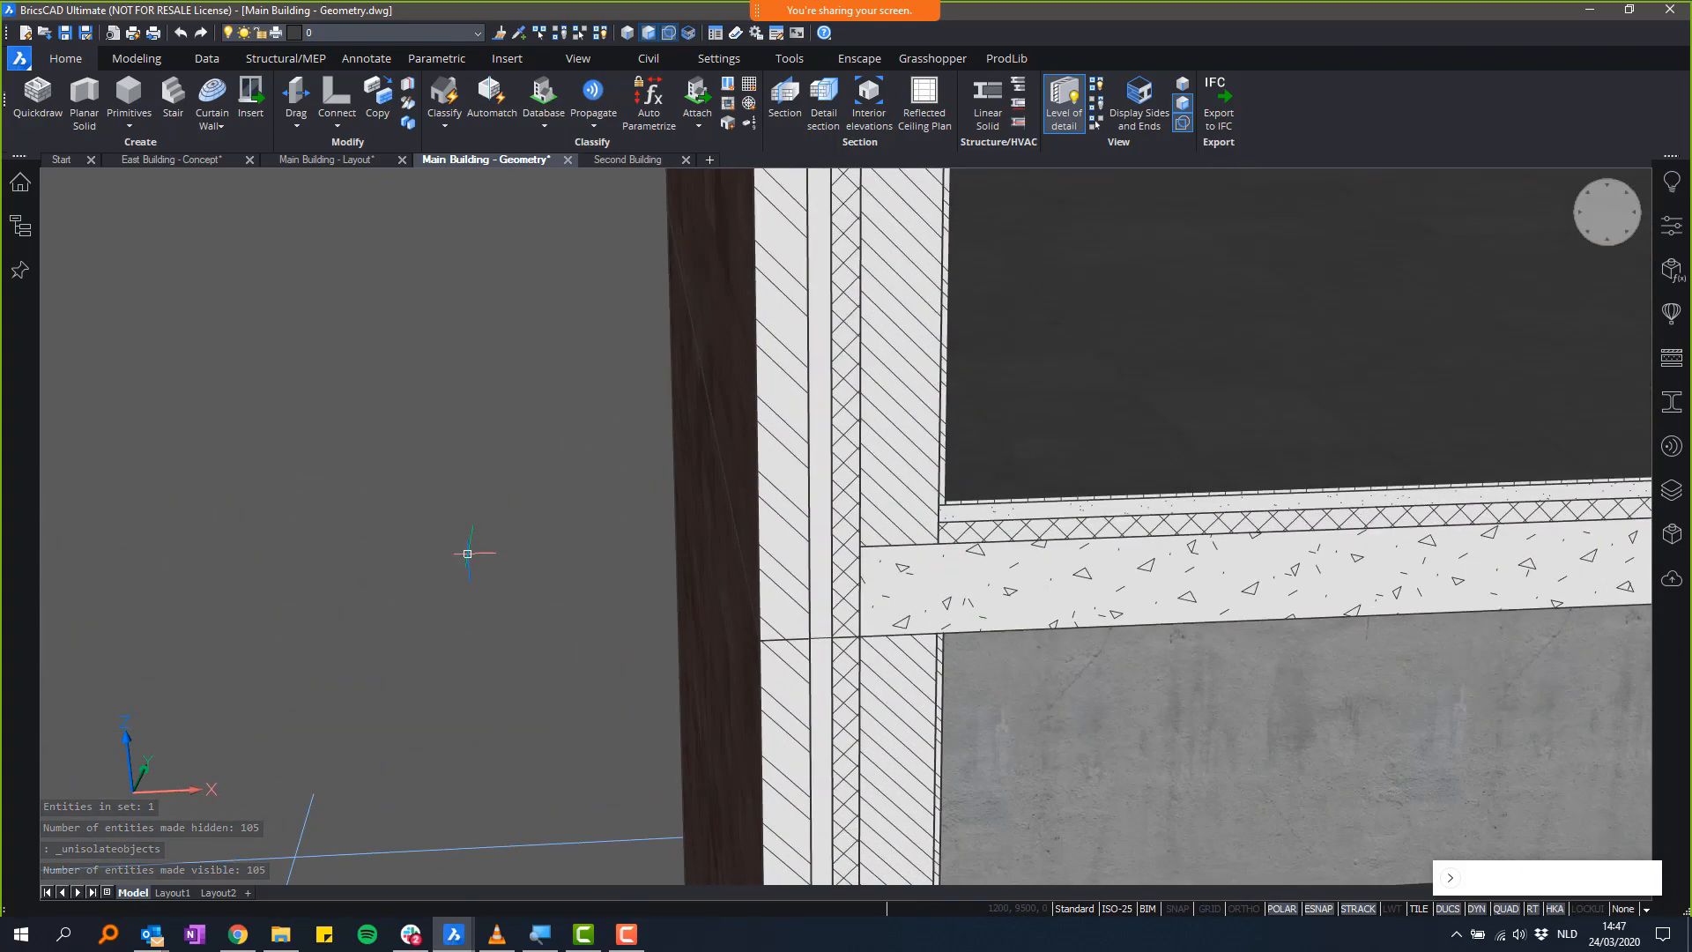
middle_click_drag(833, 477, 836, 633)
scroll(831, 511, "down", 2)
middle_click_drag(837, 264, 852, 863)
scroll(846, 312, "up", 3)
scroll(846, 313, "down", 4)
middle_click_drag(846, 313, 666, 284)
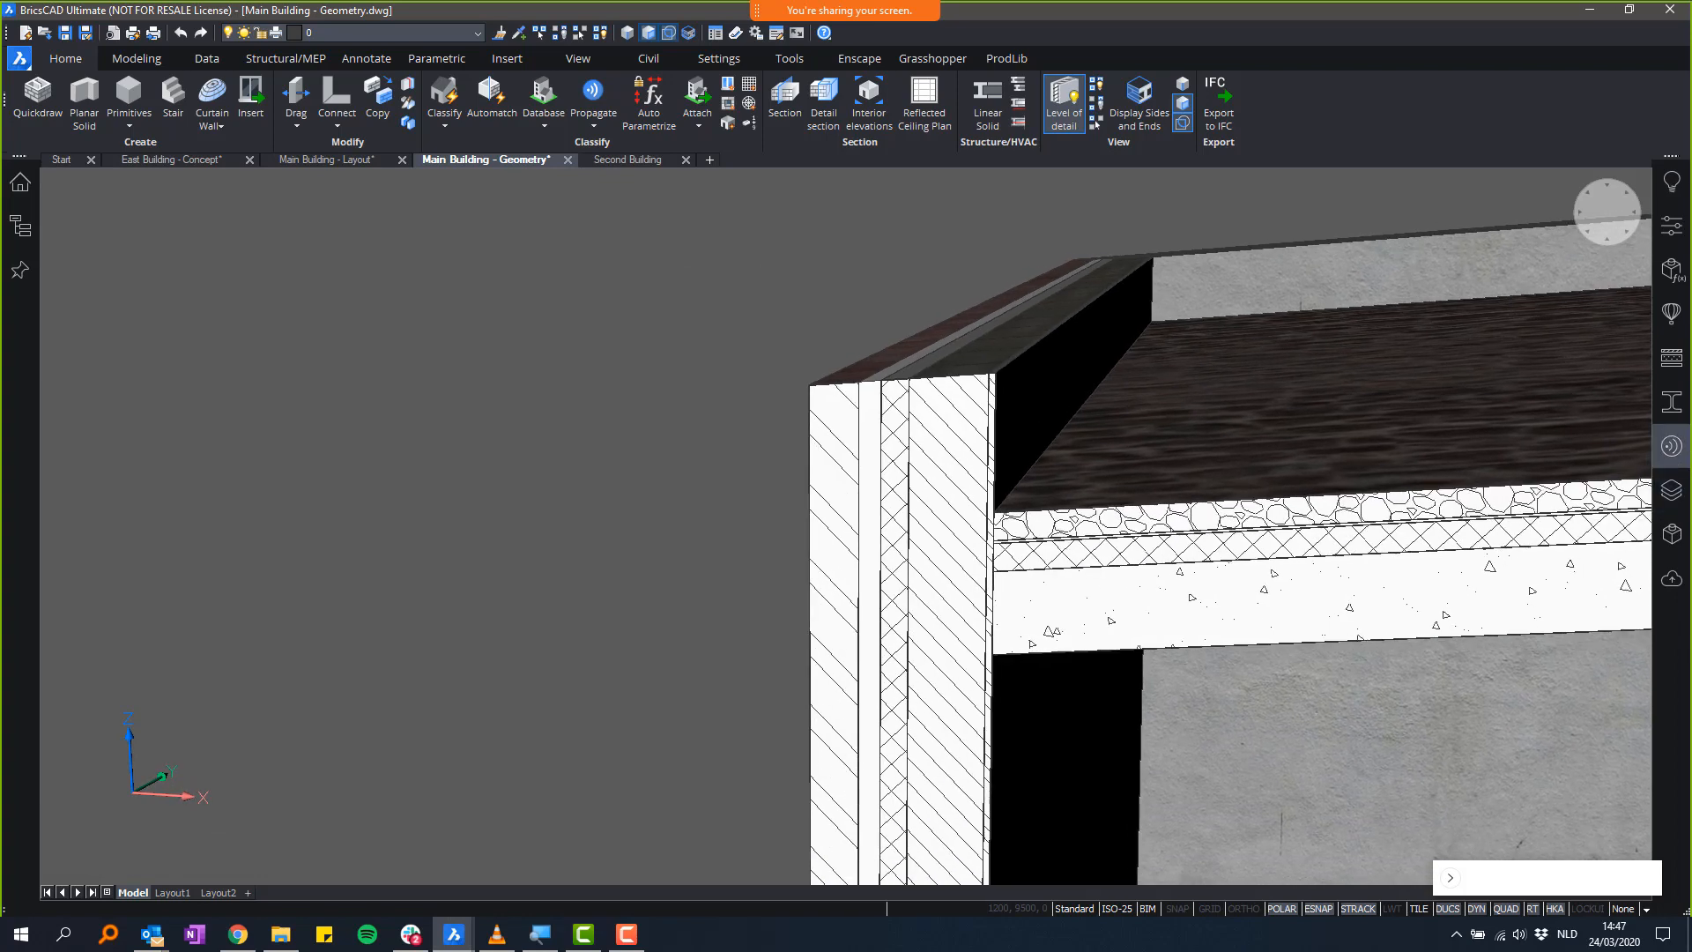
- Start propagating the Wall_Roof_12-11 detail from the Hillside Offices library project for the wall-to-roof connections
left_click(1671, 447)
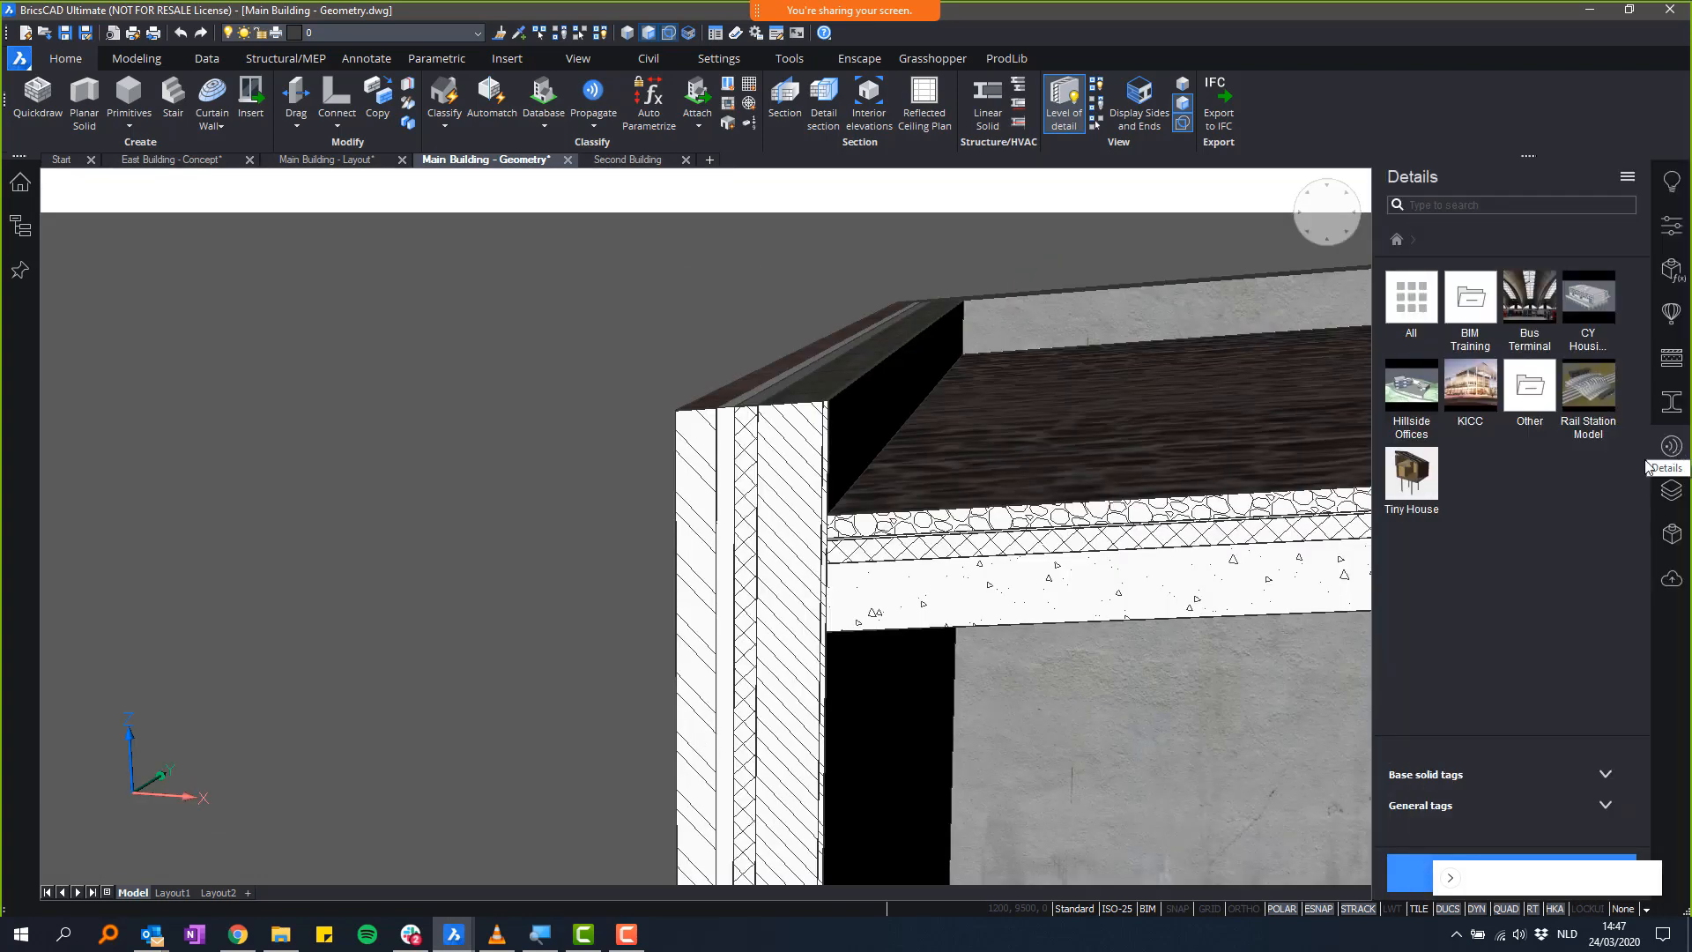
left_click(1419, 388)
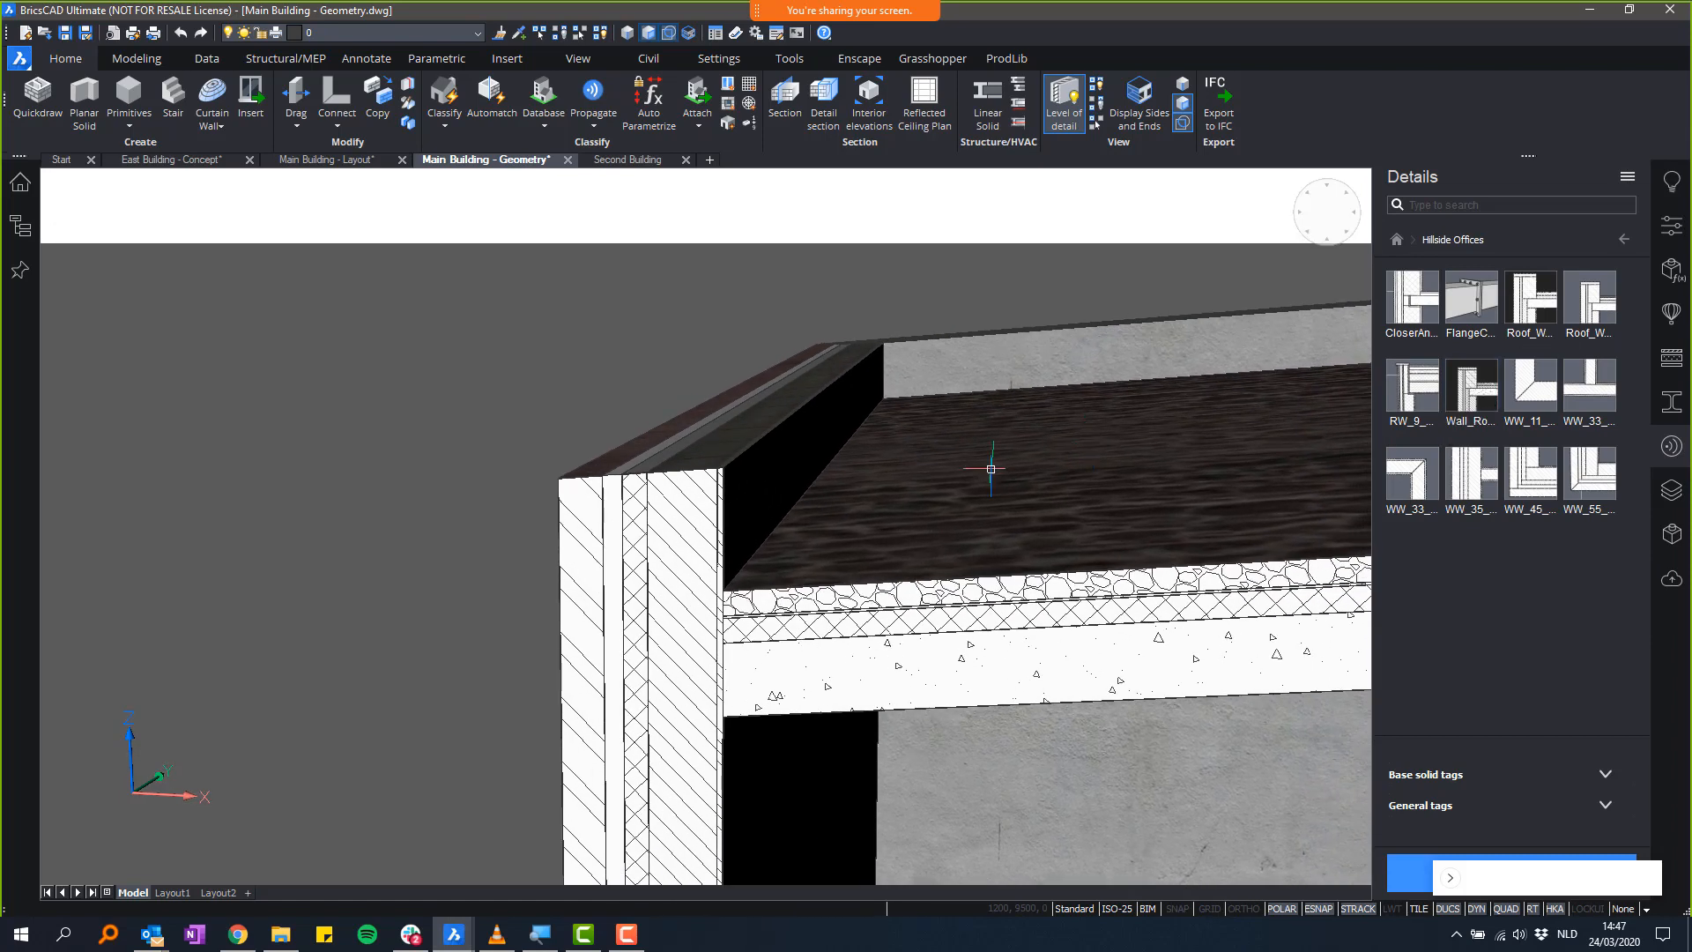
middle_click_drag(610, 568, 673, 536, "shift")
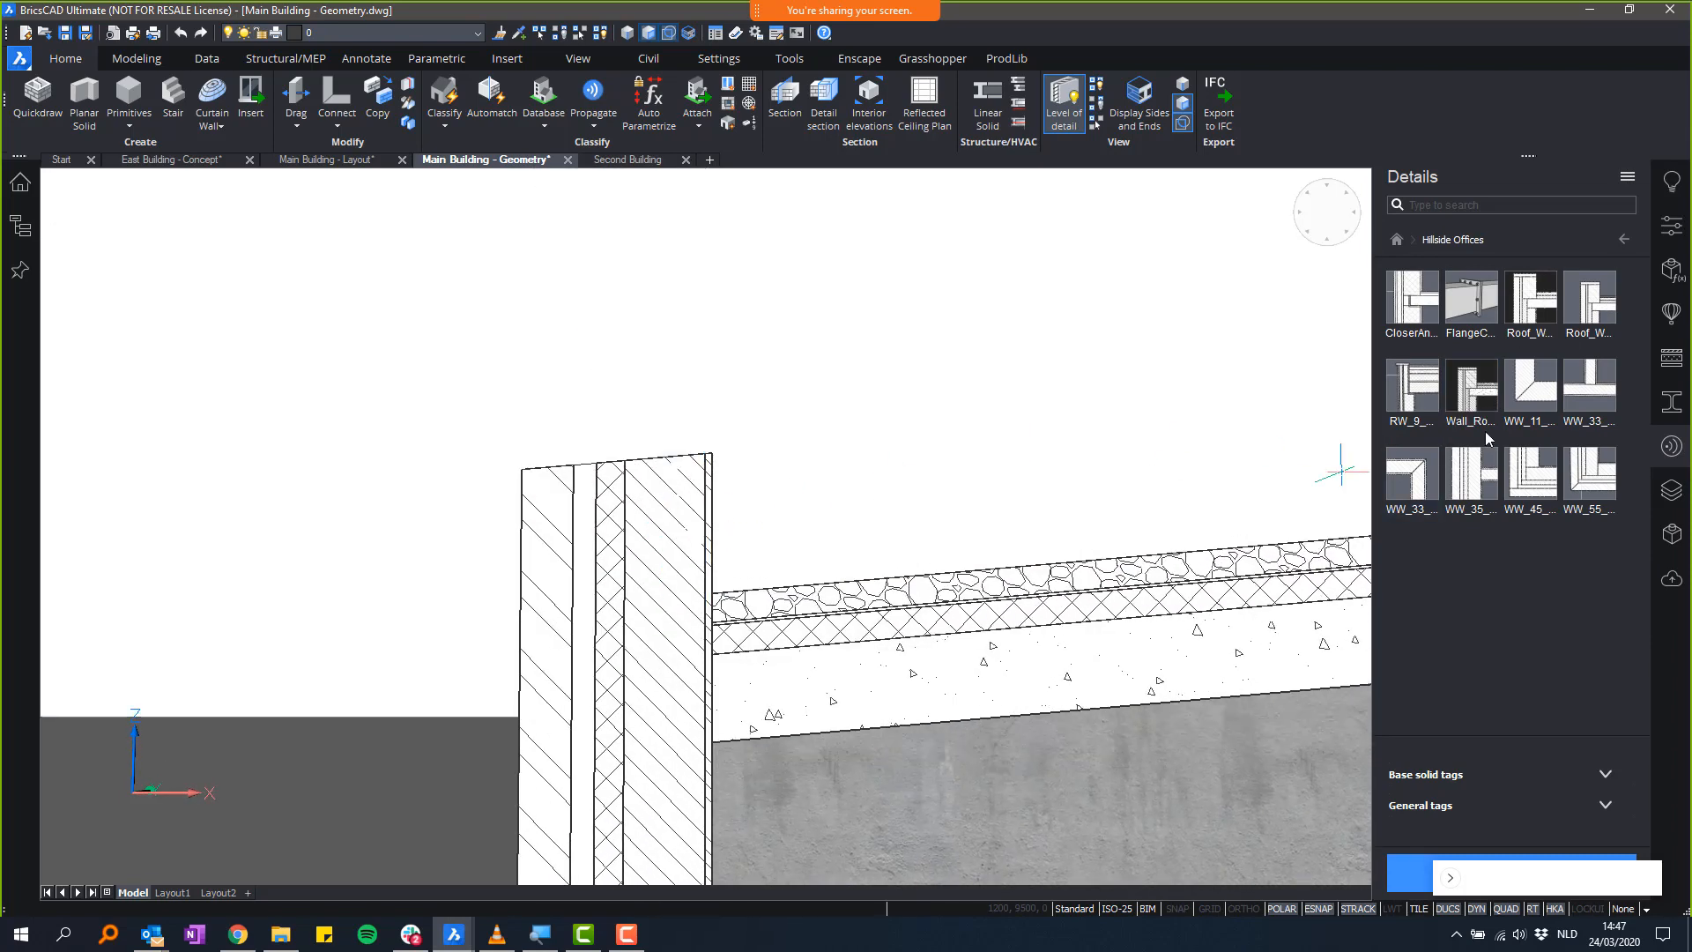
left_click(1493, 398)
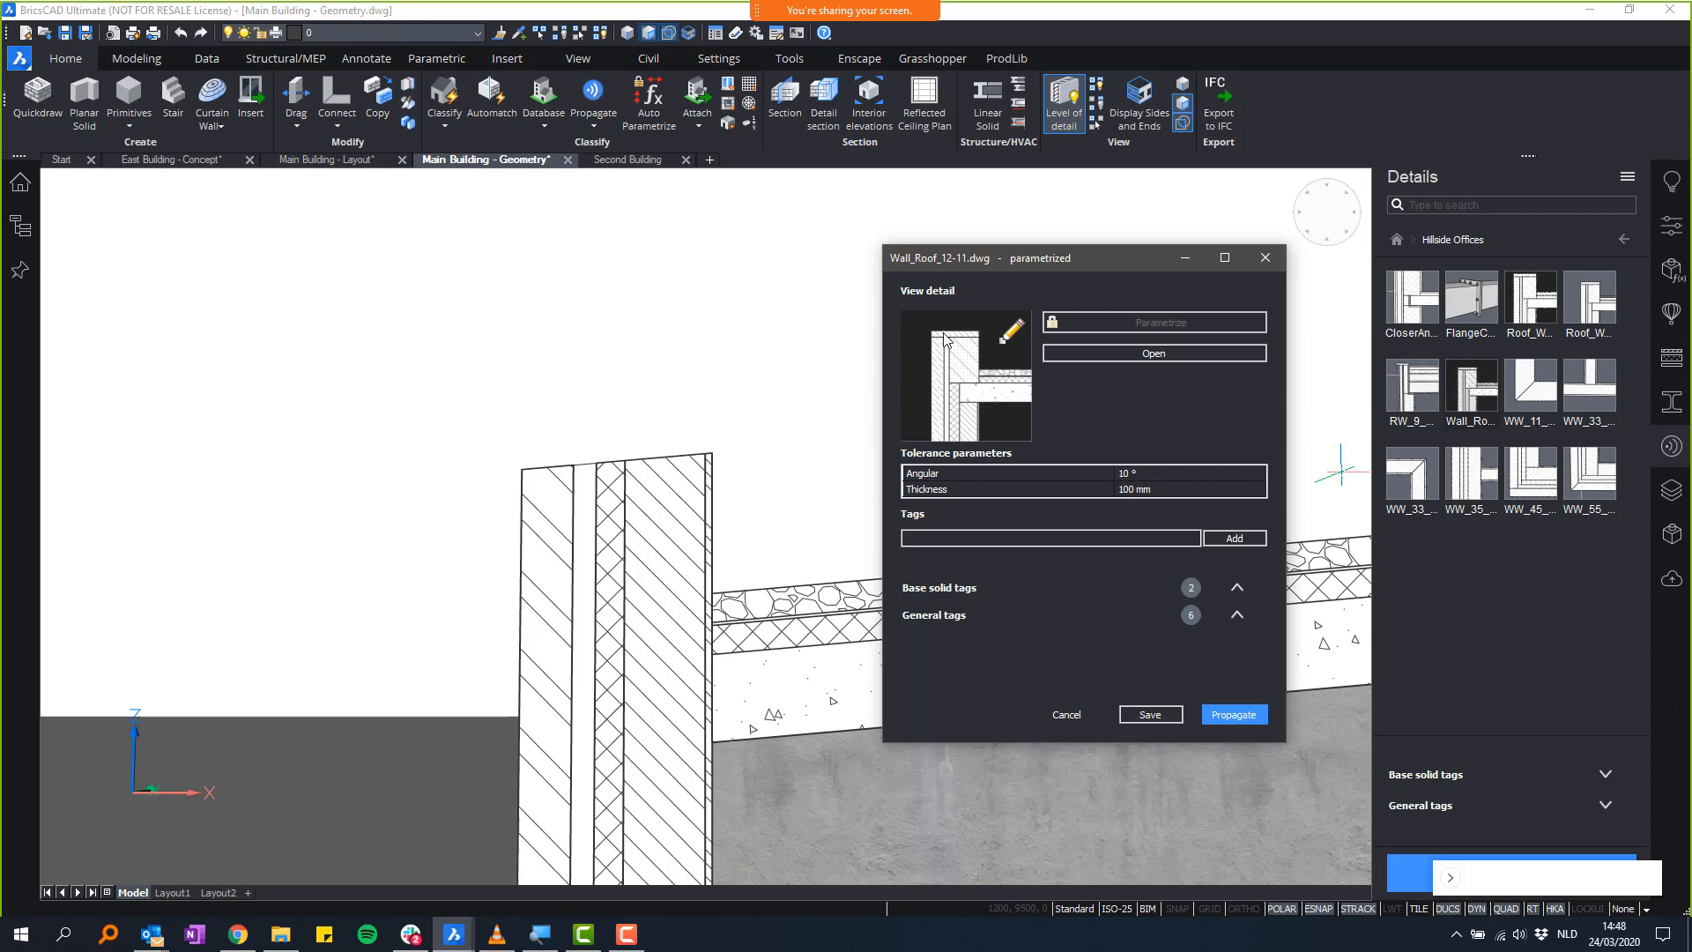
left_click(1246, 716)
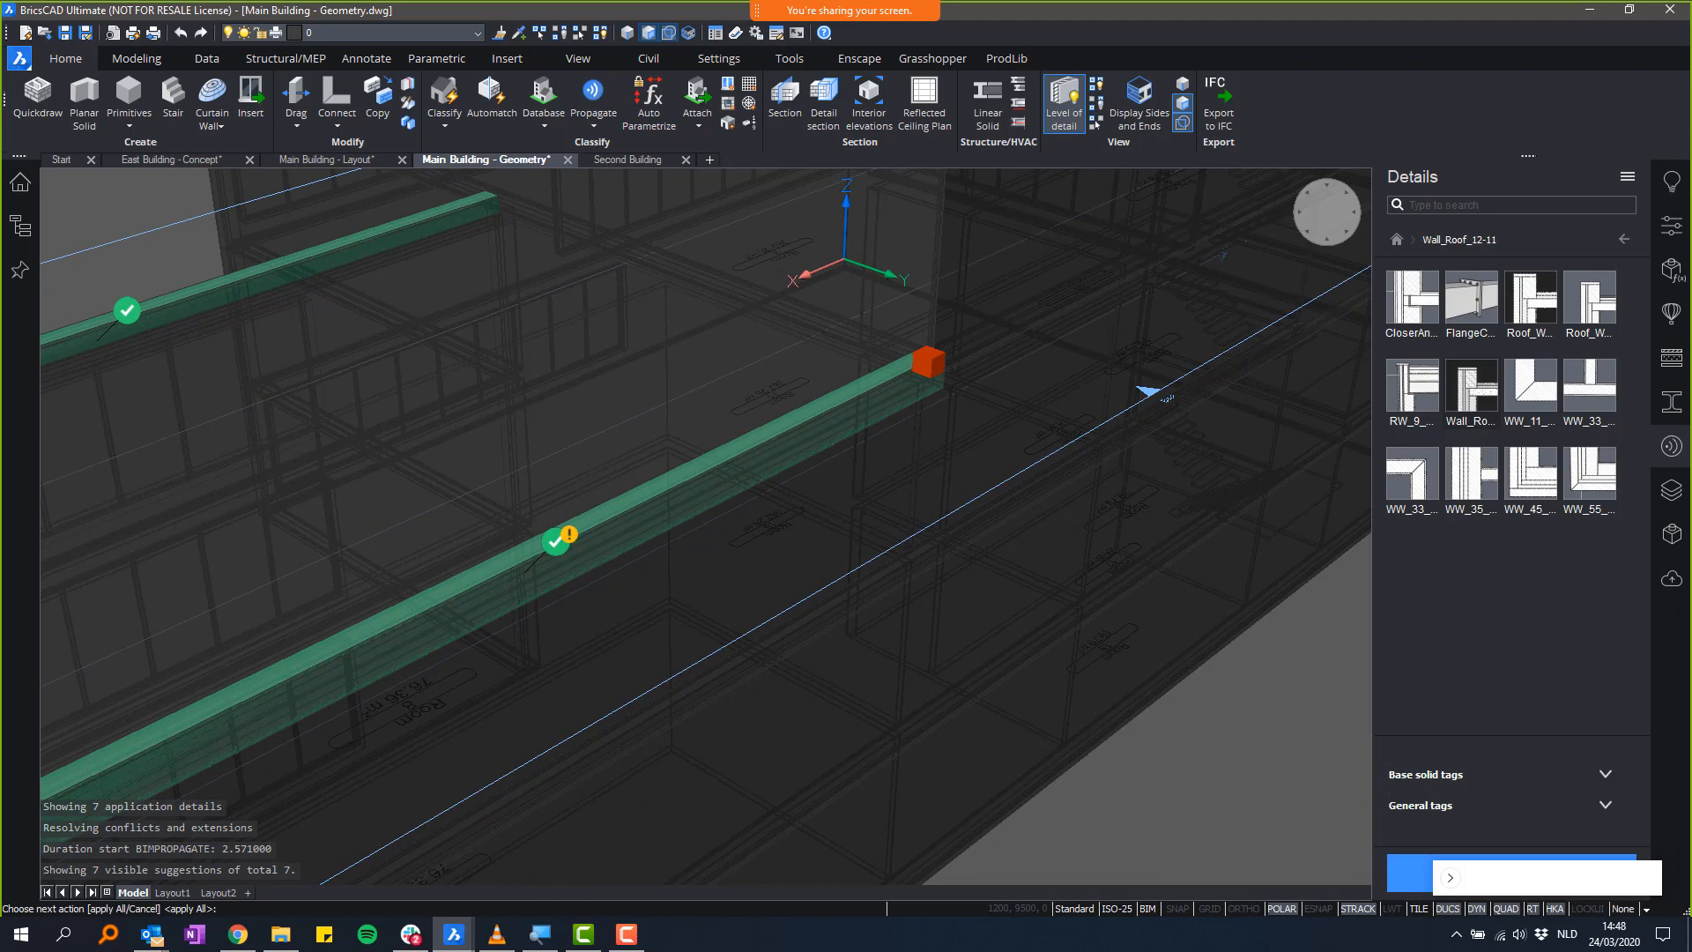
- Check the suggested wall-to-roof detail locations, including the conflict at the lower roof's corner with the tall wall, and apply all suggestions
mouse_move(560, 545)
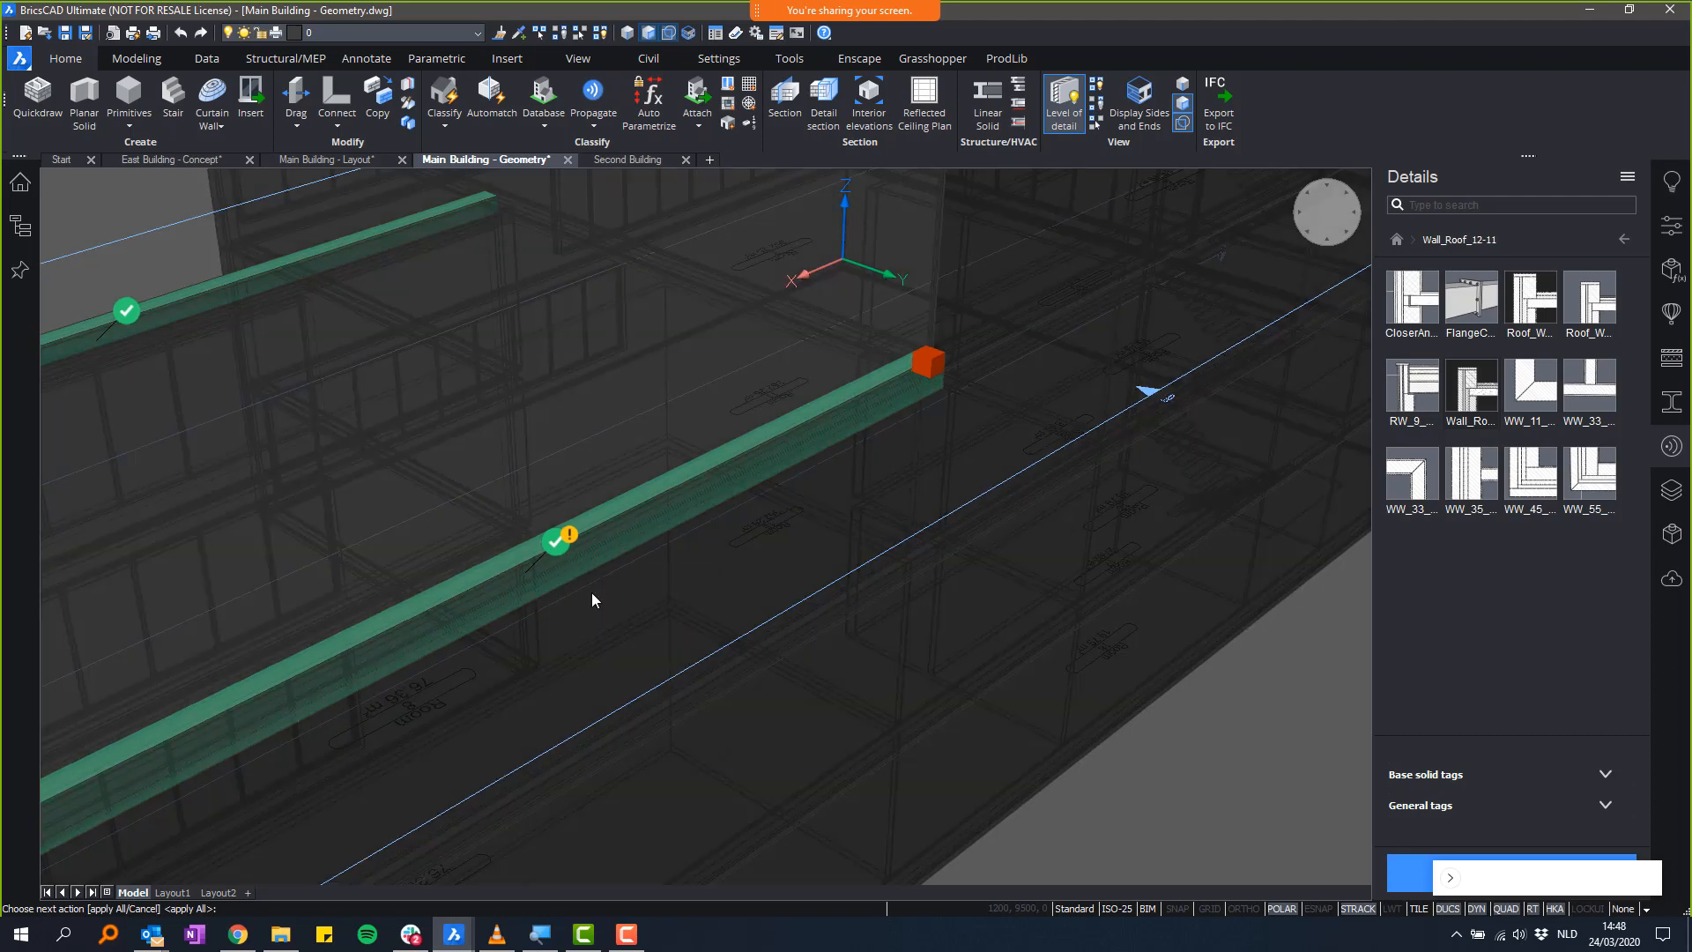
middle_click_drag(595, 600, 929, 412, "shift")
scroll(938, 431, "up", 5)
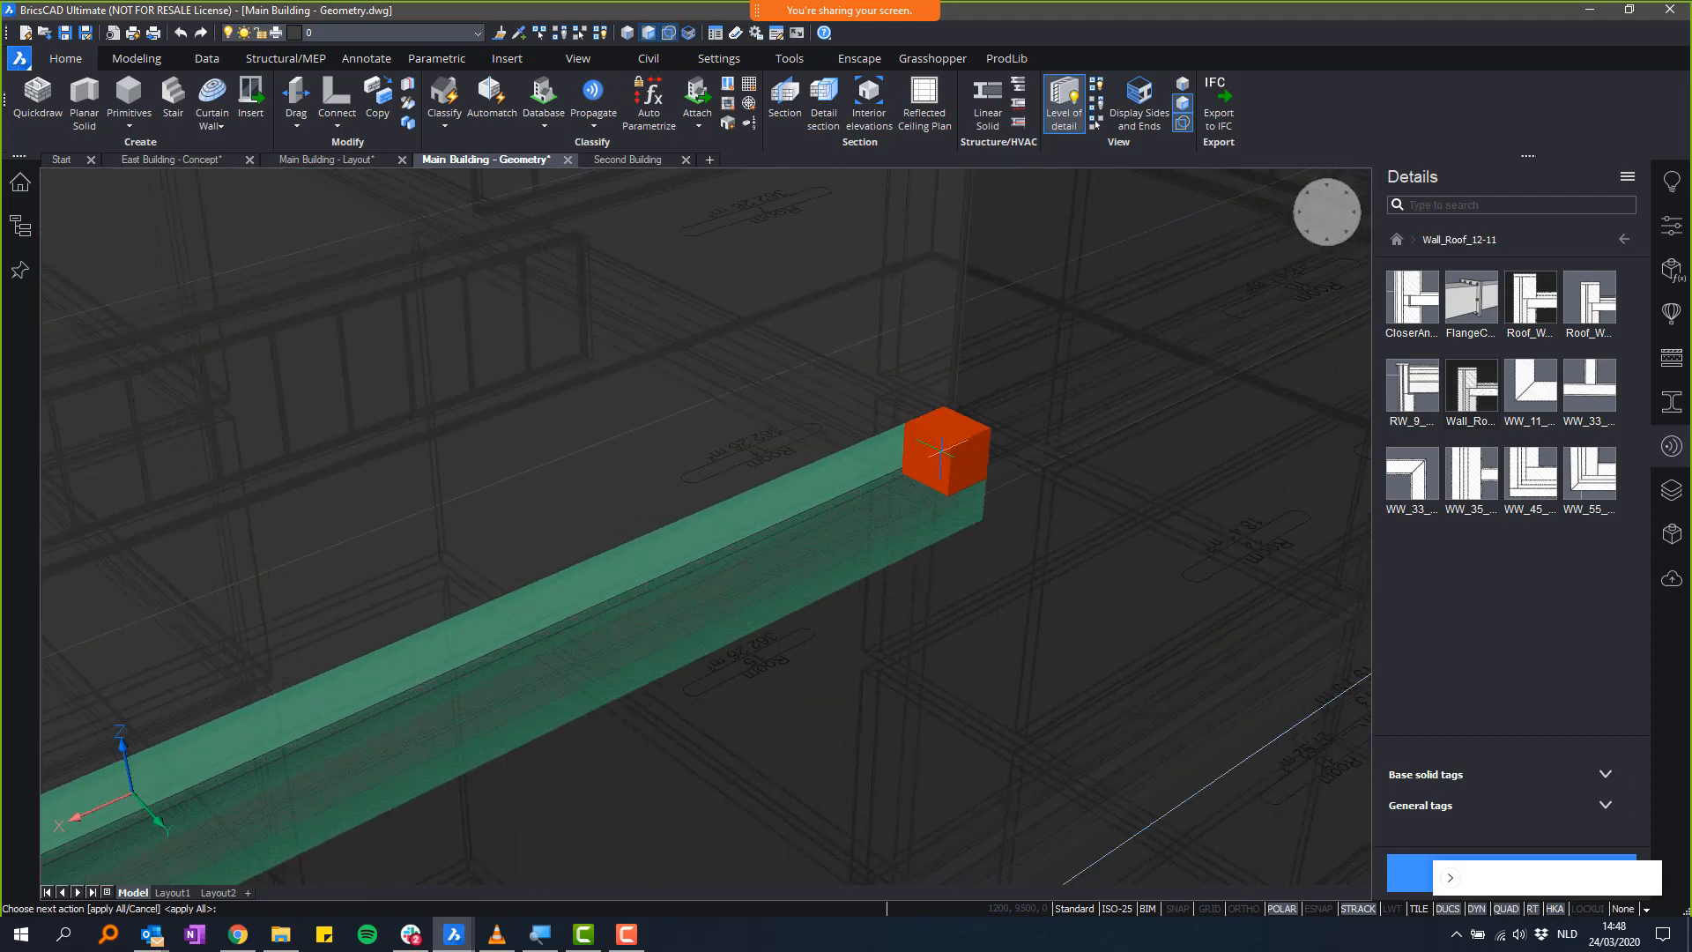
scroll(881, 615, "down", 2)
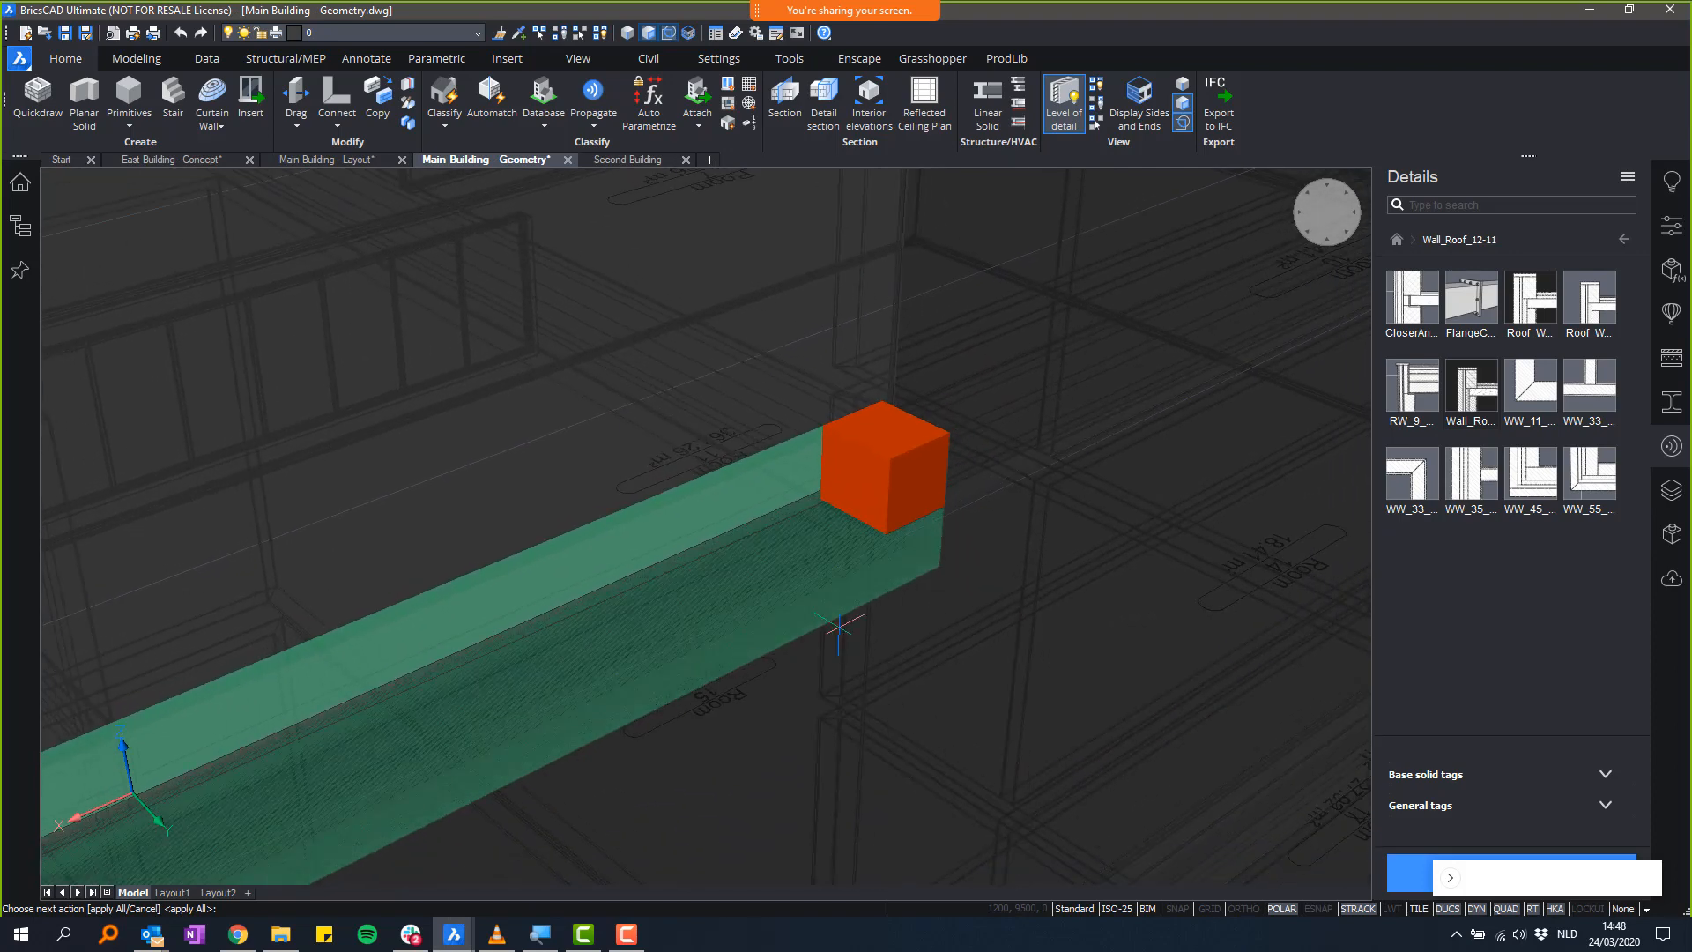
key("Return")
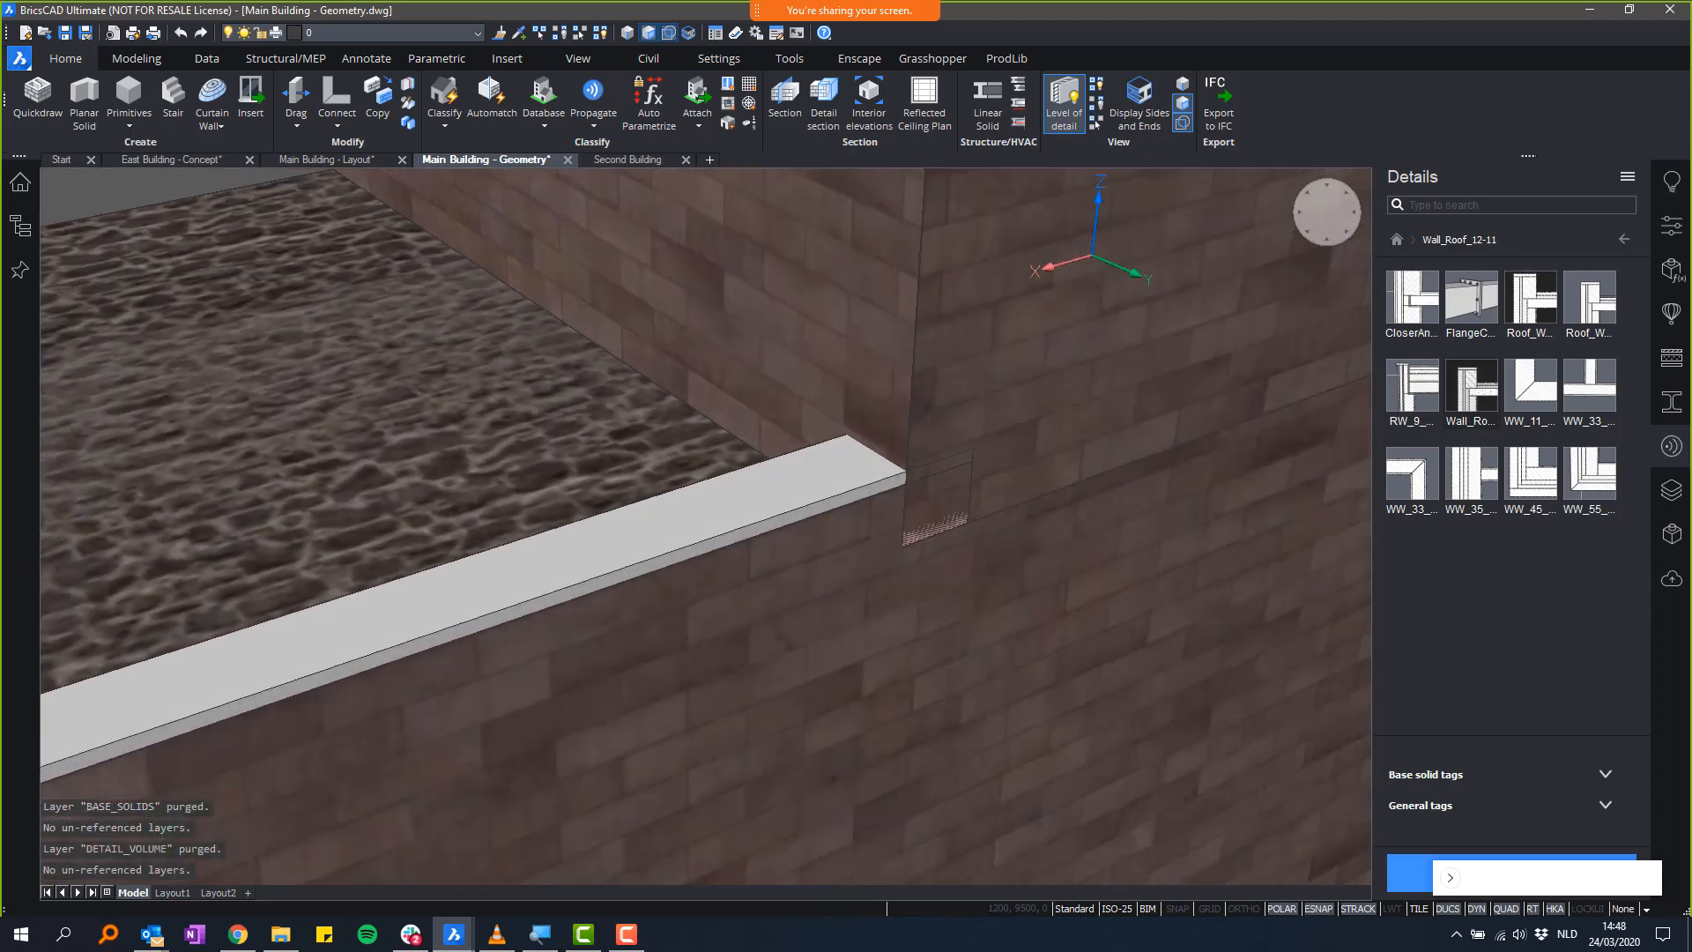
- Subtract the tall brick wall from the overlapping roof-edge coping and lower wall where the low roof meets the taller volume
middle_click_drag(1070, 637, 965, 575, "shift")
scroll(961, 564, "up", 5)
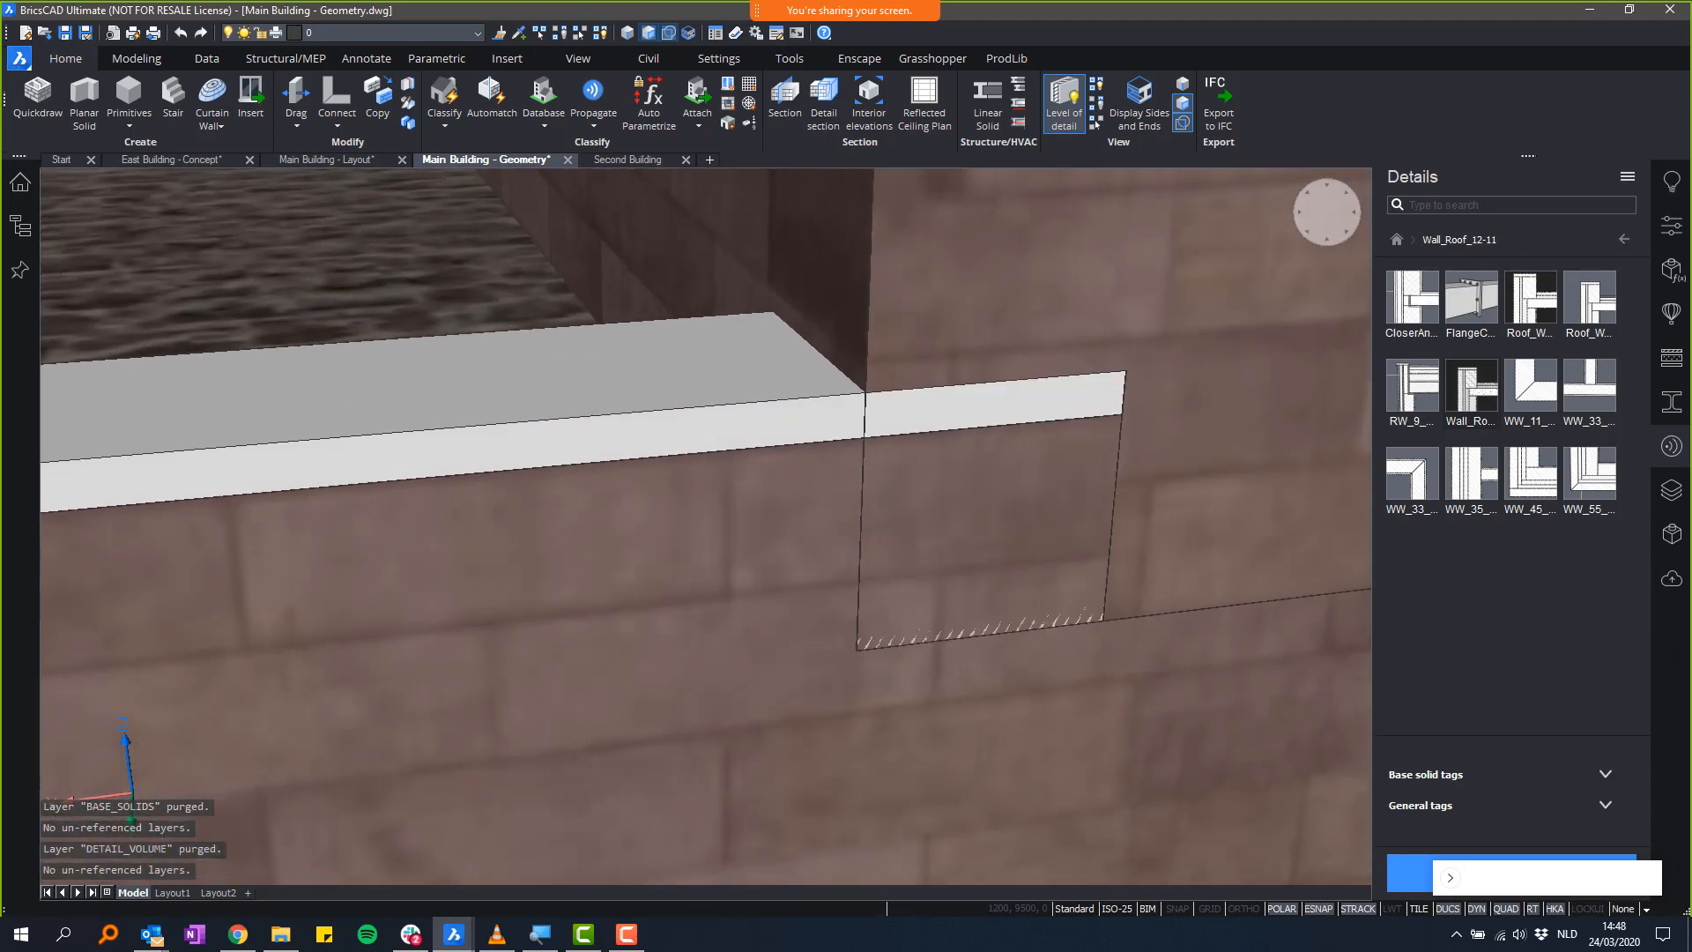
middle_click_drag(765, 458, 876, 495, "shift")
scroll(875, 494, "down", 4)
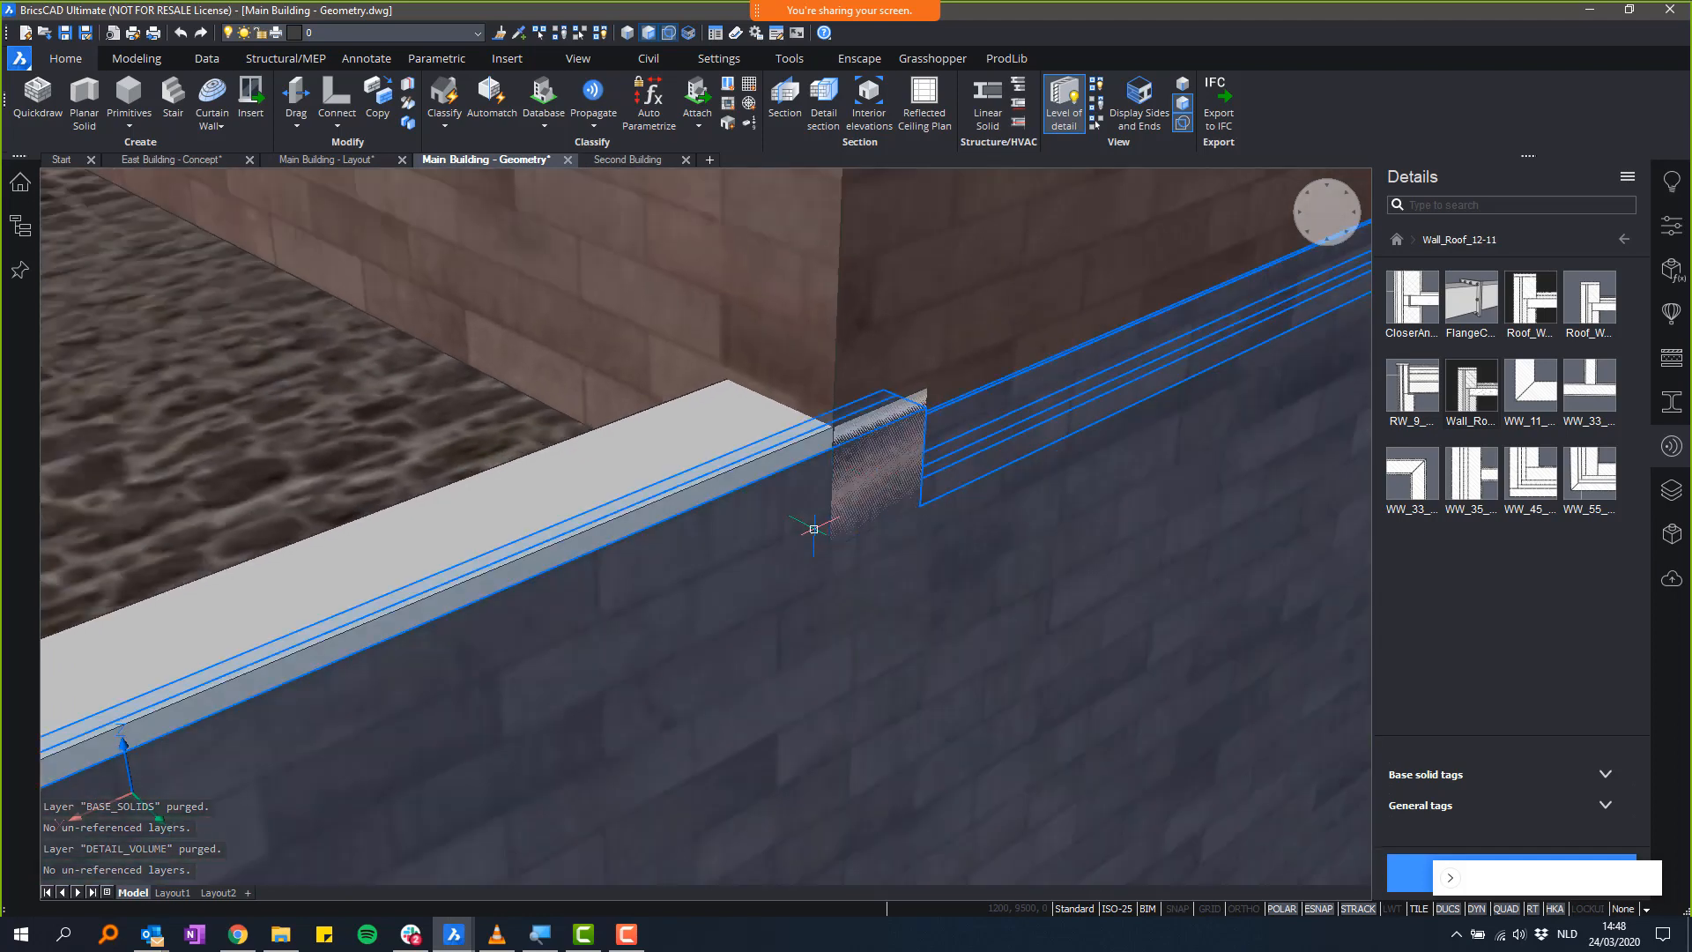
left_click(802, 510)
mouse_move(756, 426)
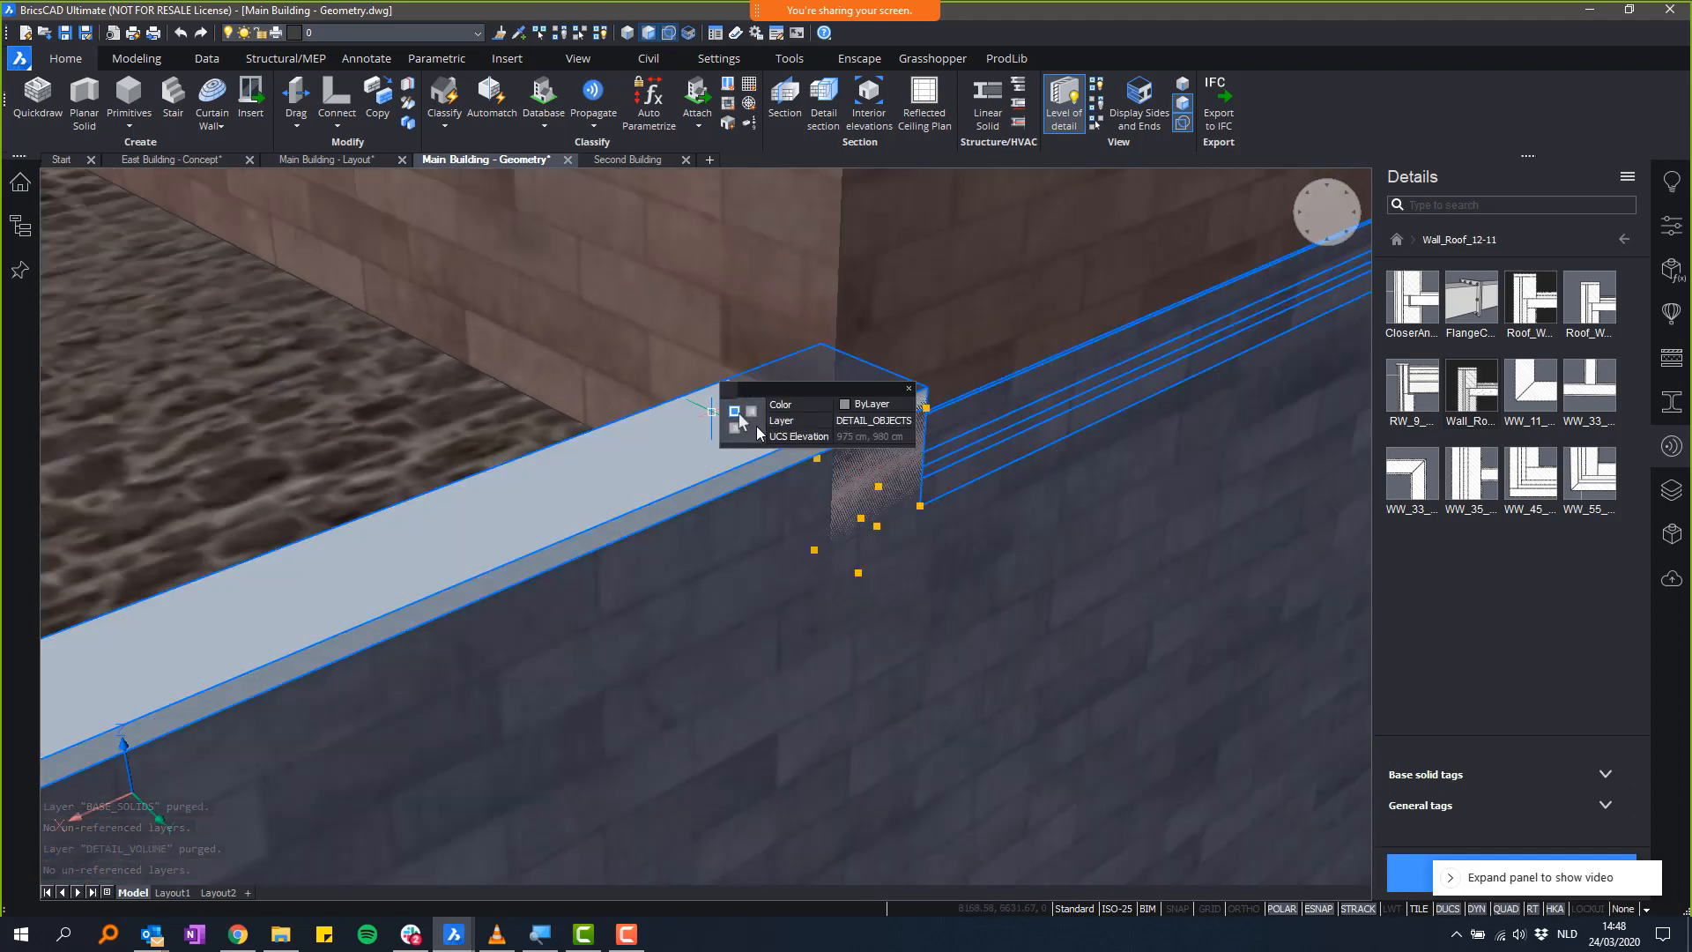
left_click(928, 421)
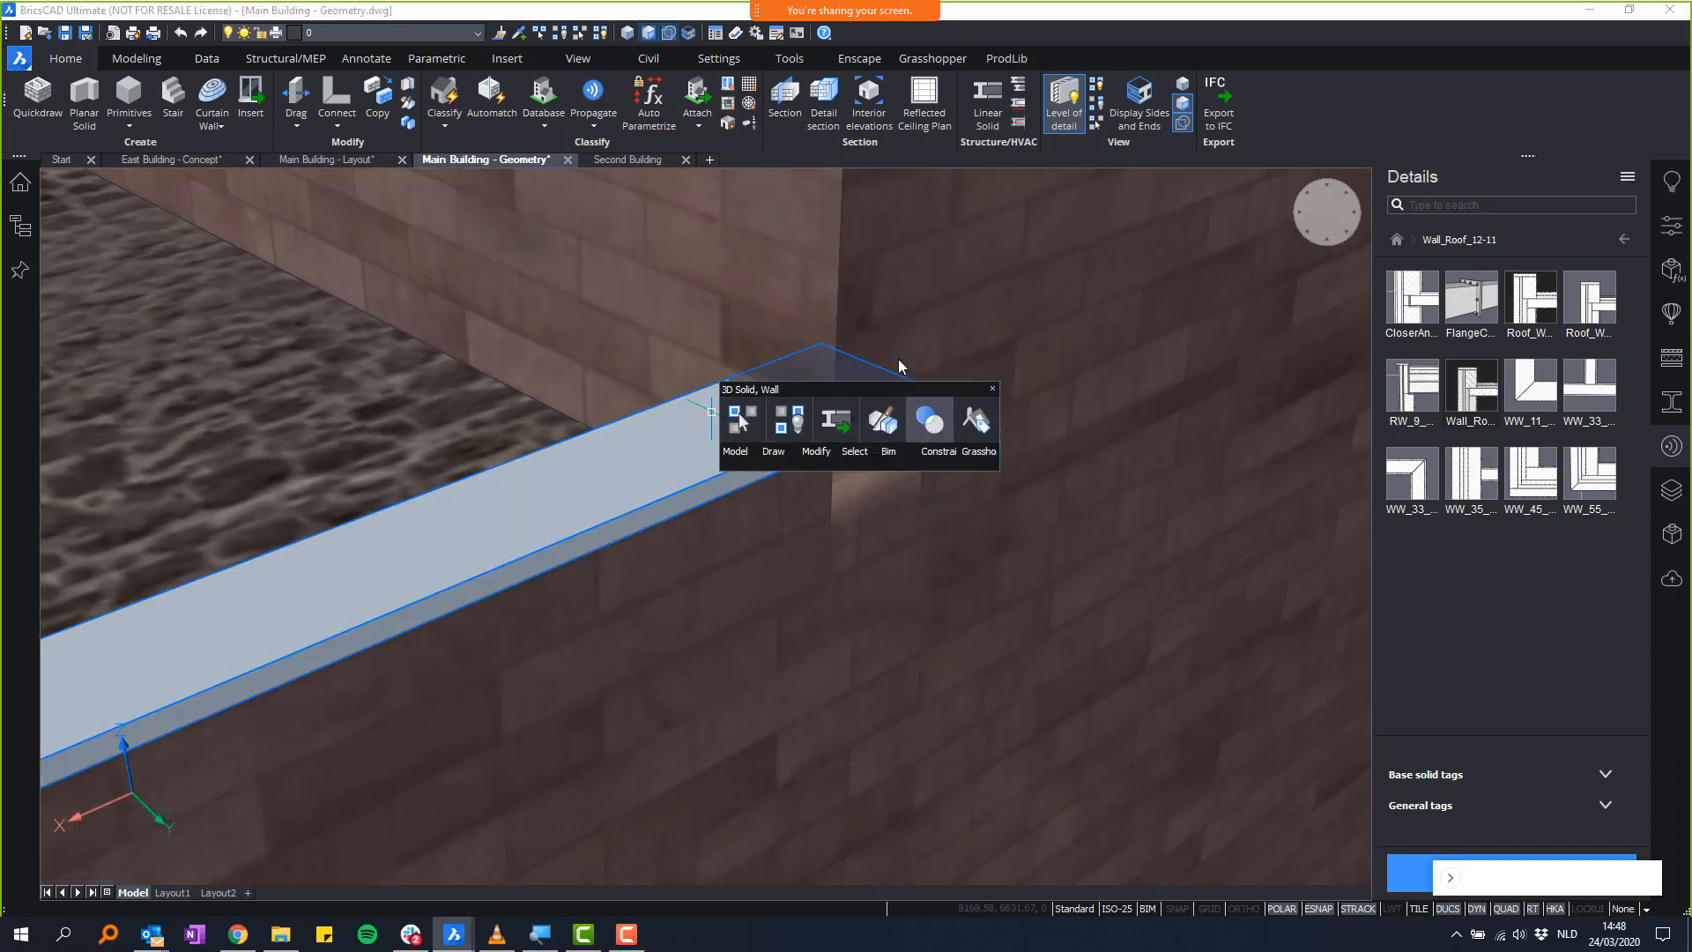
left_click(776, 303)
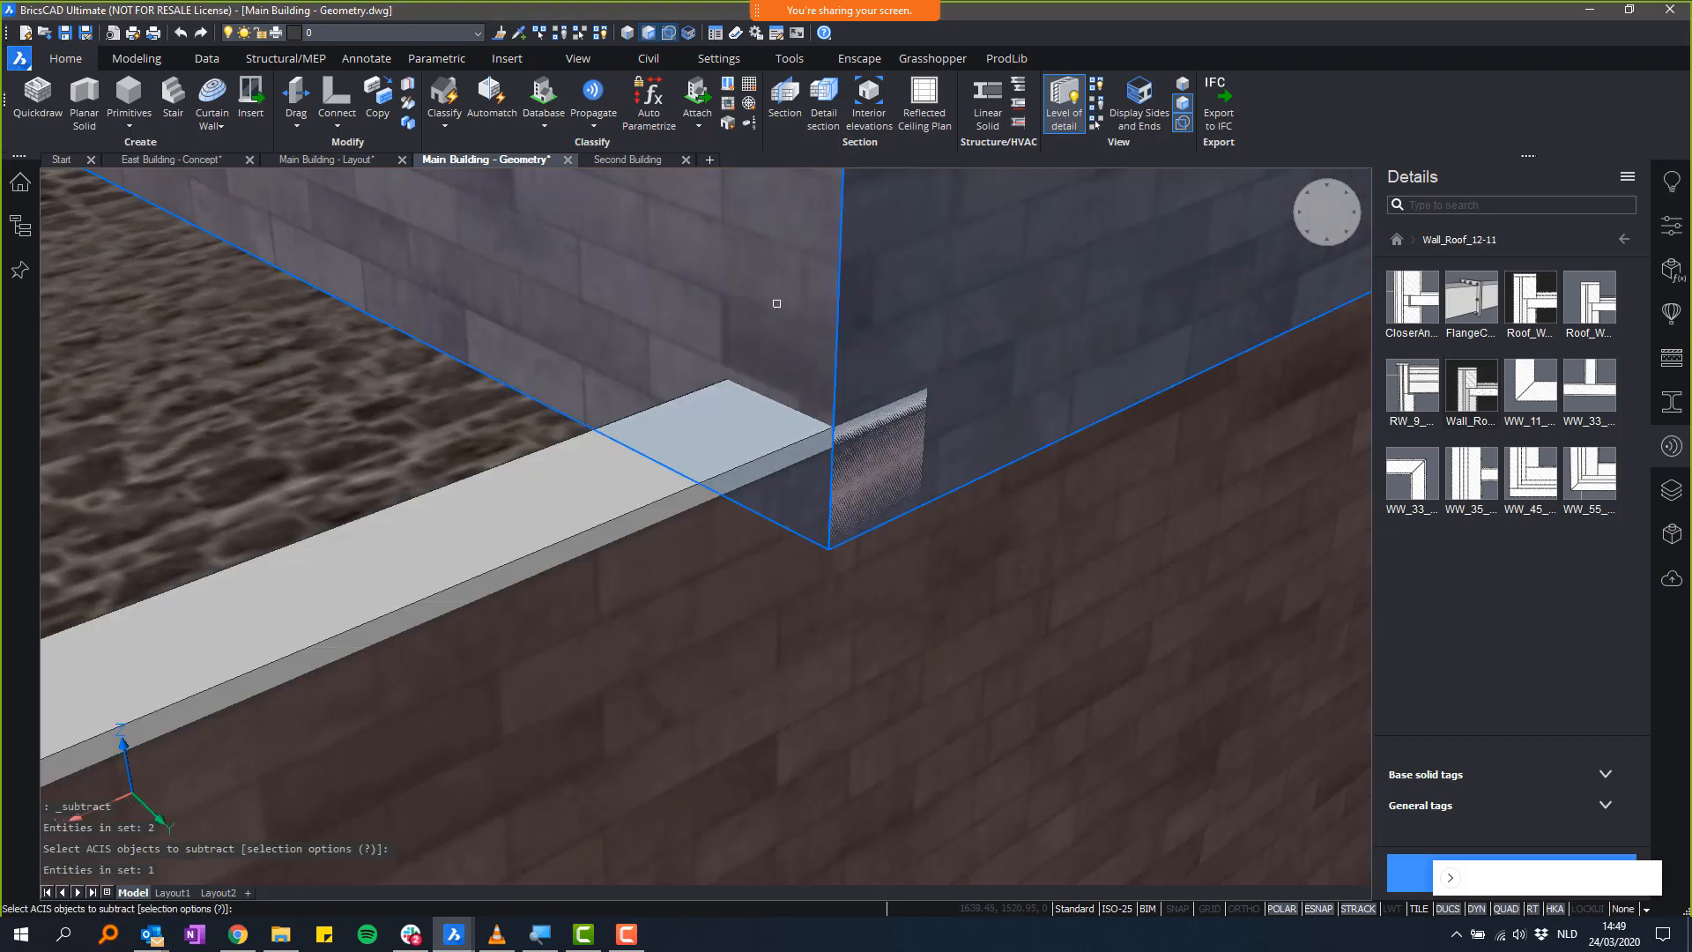
left_click(776, 303)
key("Return")
scroll(807, 562, "down", 1)
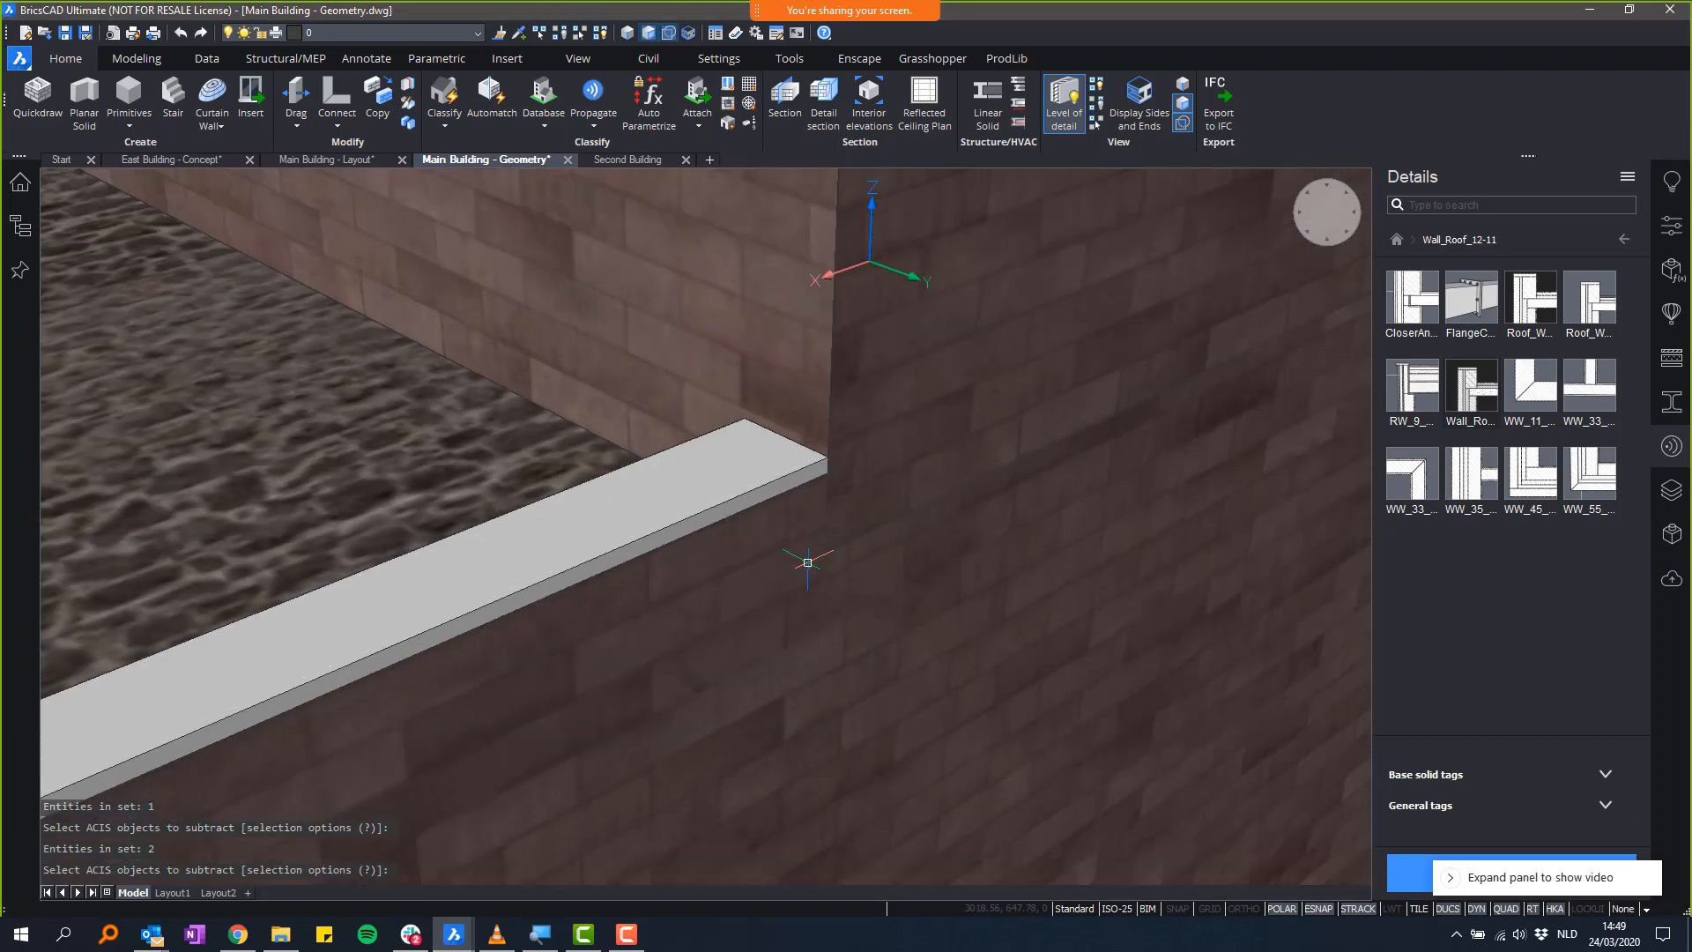
- Examine the propagated wall-to-roof connections in the sectioned building, at the roof edges of both the tall volume and the lower wing
middle_click_drag(807, 562, 1040, 758, "shift")
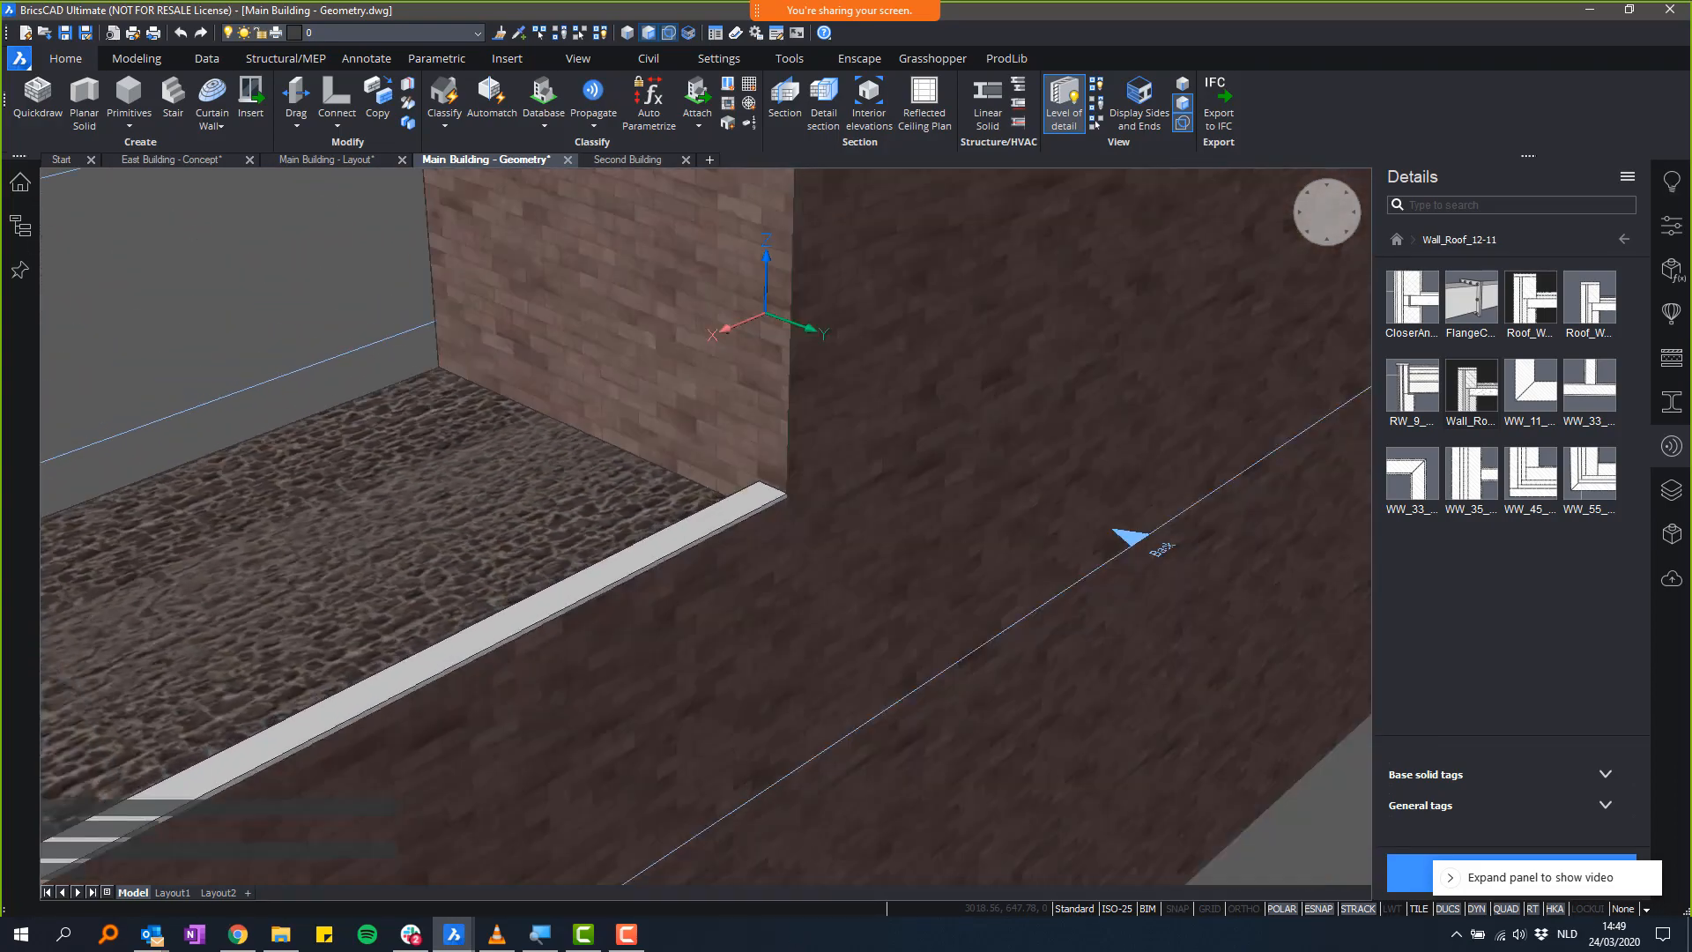
middle_click_drag(564, 564, 966, 502, "shift")
scroll(807, 361, "up", 8)
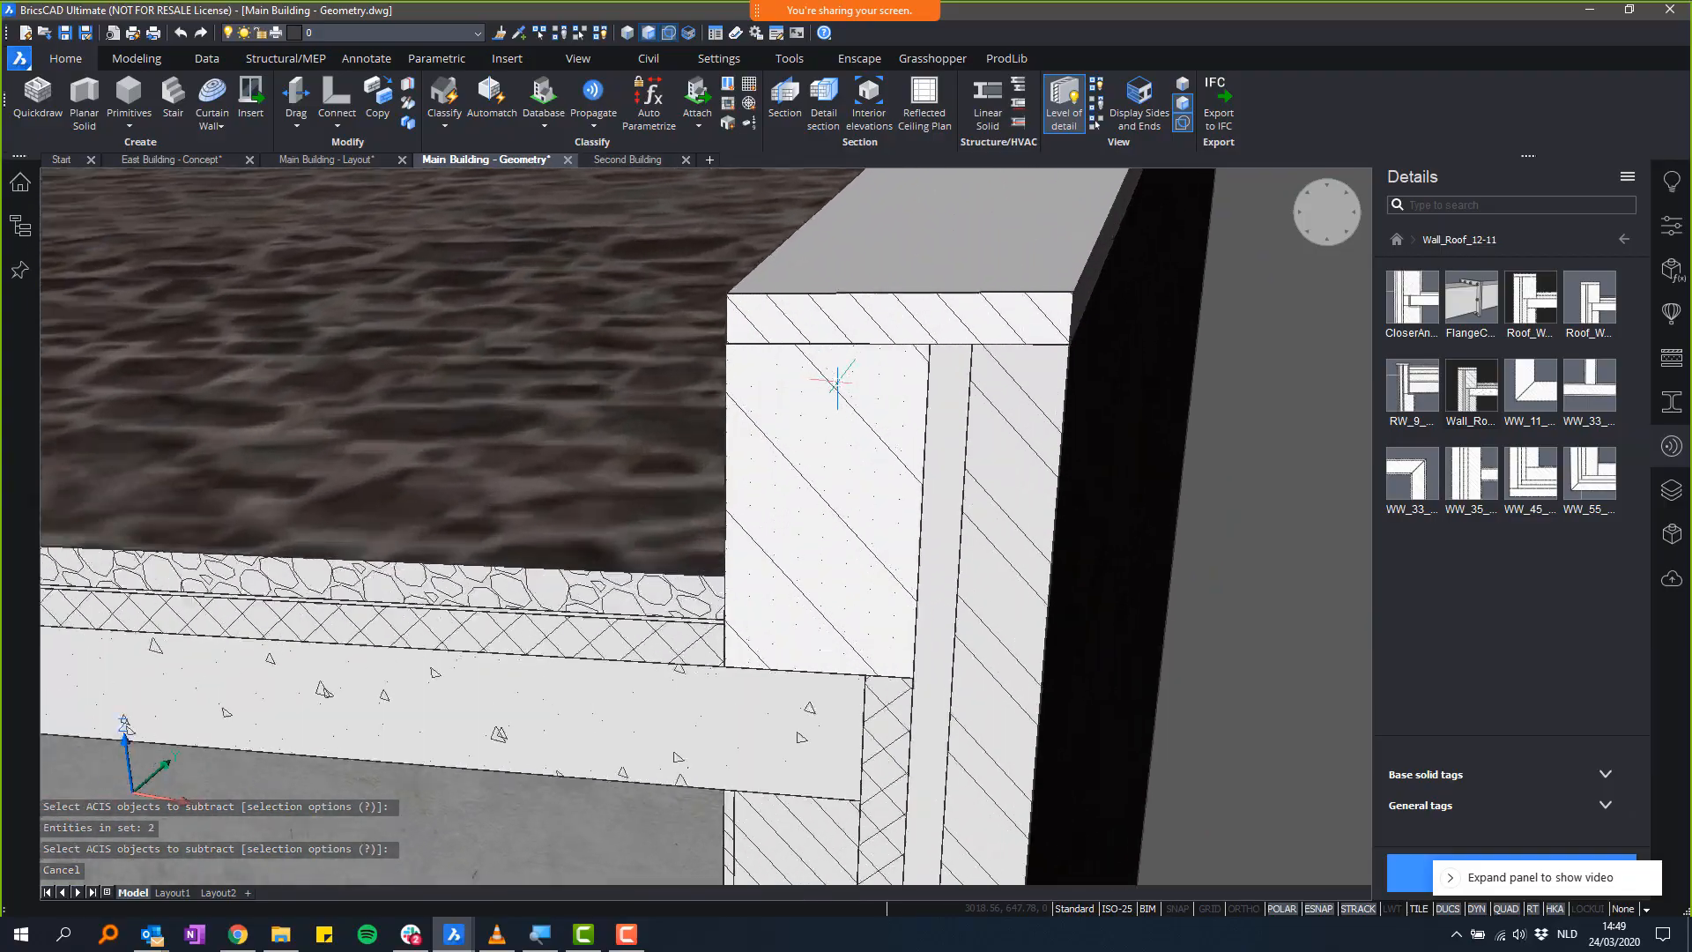
middle_click_drag(837, 381, 1159, 387, "shift")
scroll(823, 396, "down", 7)
scroll(896, 344, "up", 4)
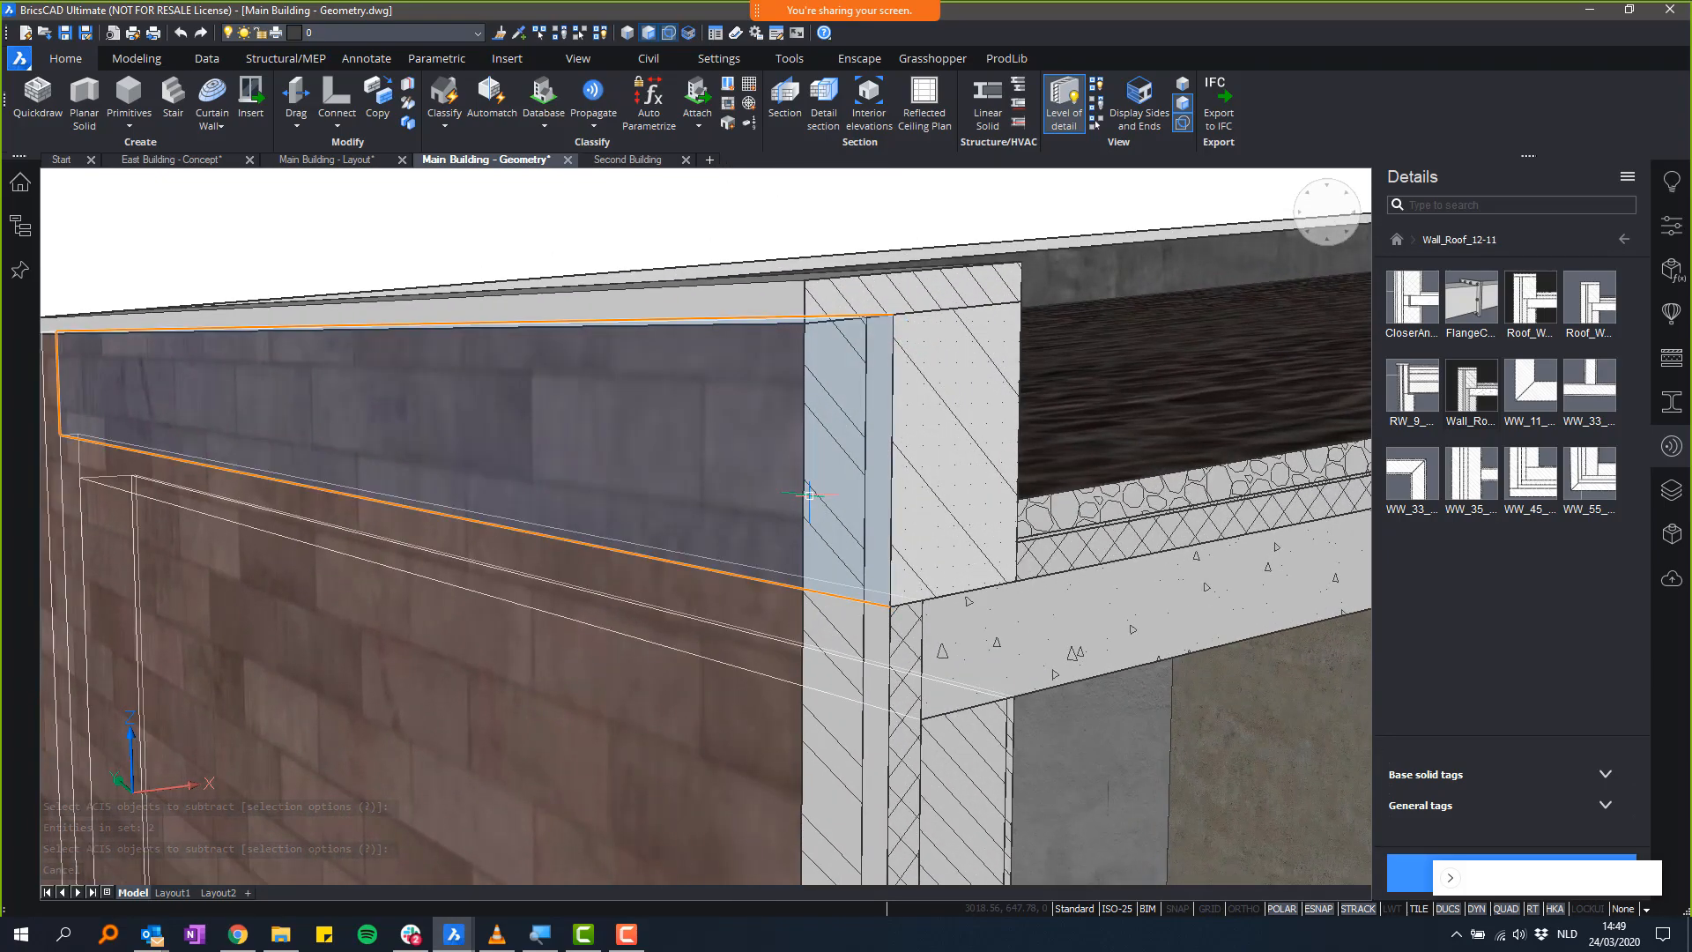
middle_click_drag(809, 495, 854, 594, "shift")
scroll(731, 498, "down", 4)
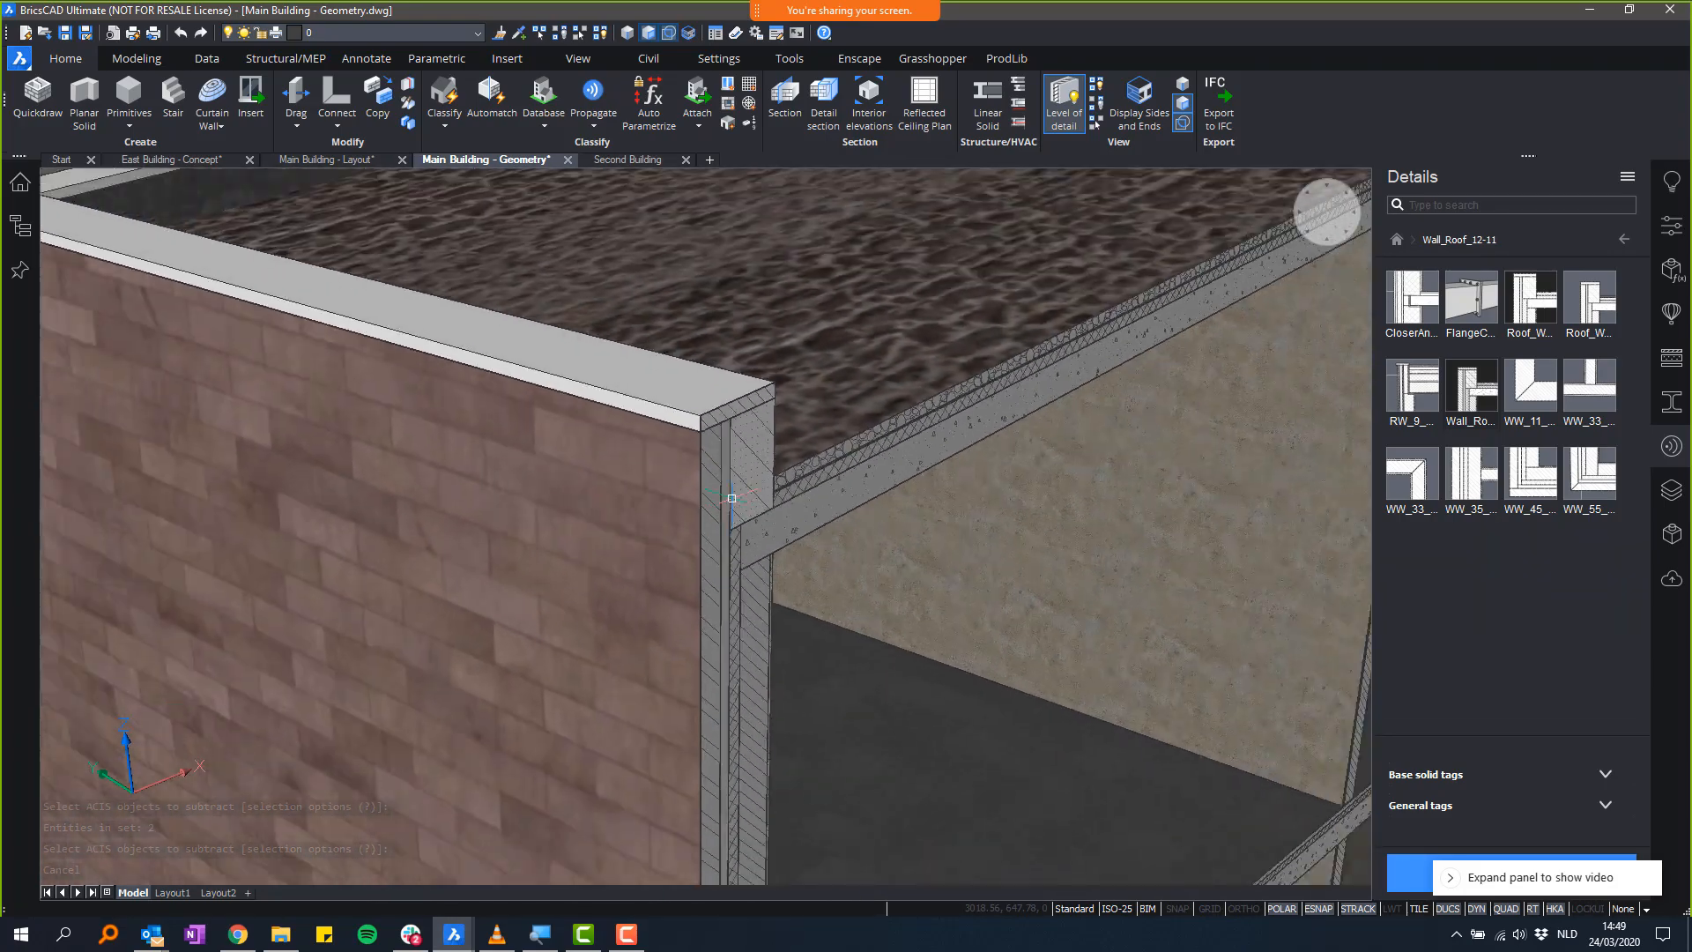
scroll(731, 498, "down", 3)
middle_click_drag(731, 498, 458, 467, "shift")
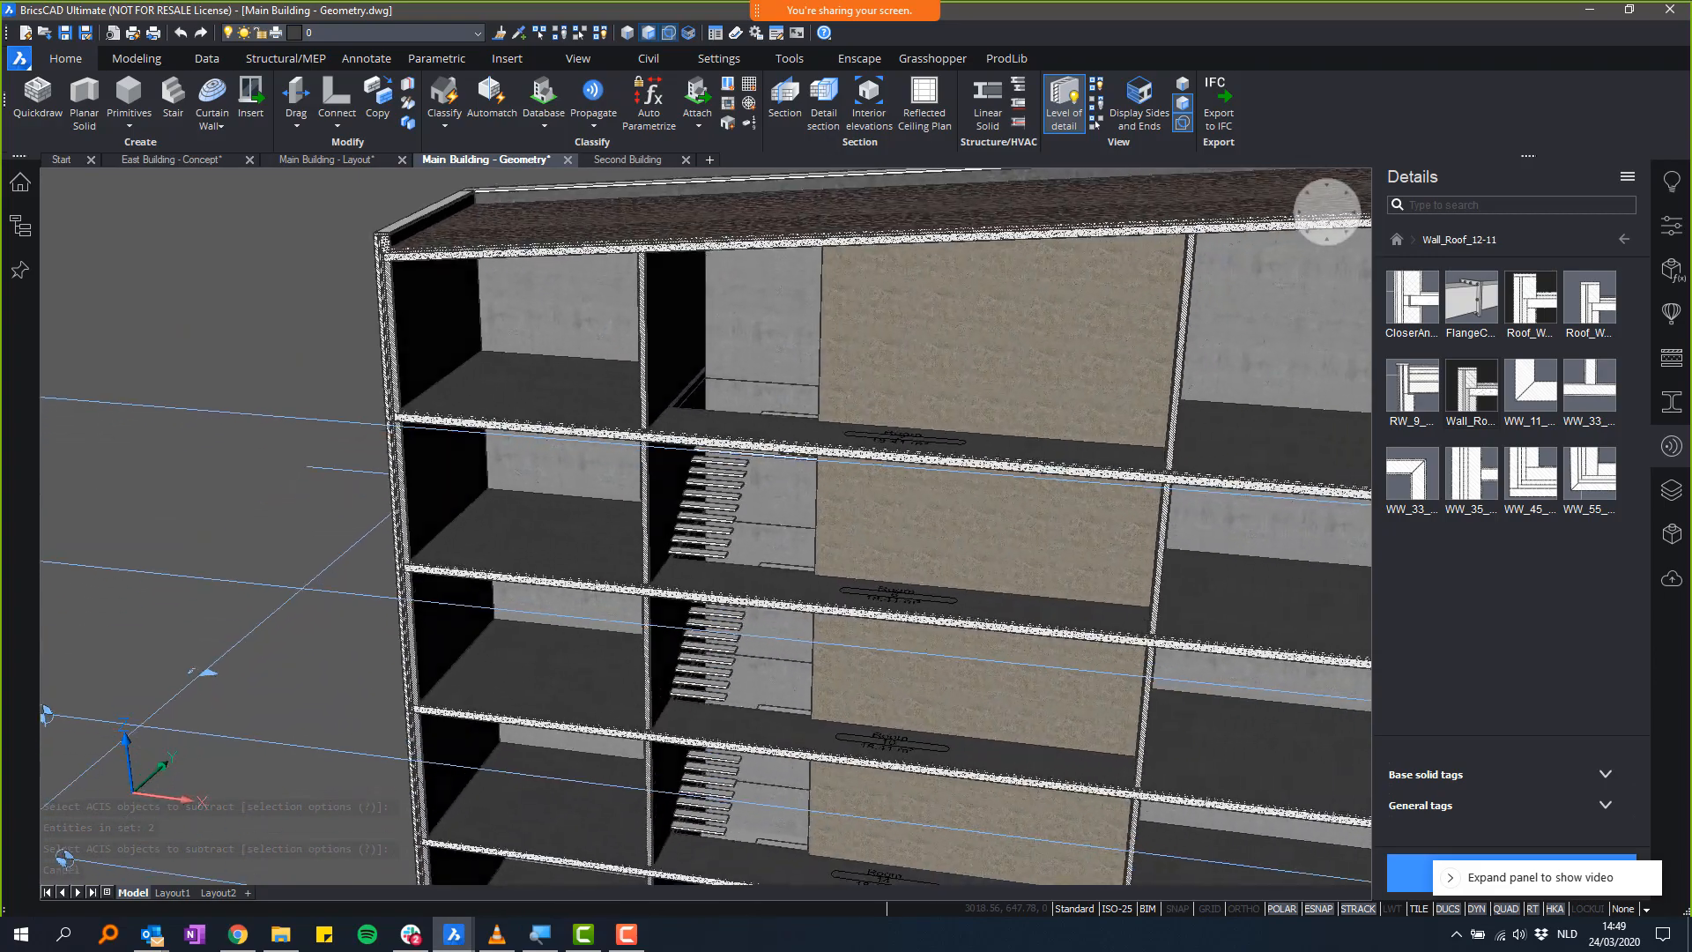
scroll(589, 415, "down", 5)
middle_click_drag(589, 414, 412, 317)
scroll(987, 483, "up", 10)
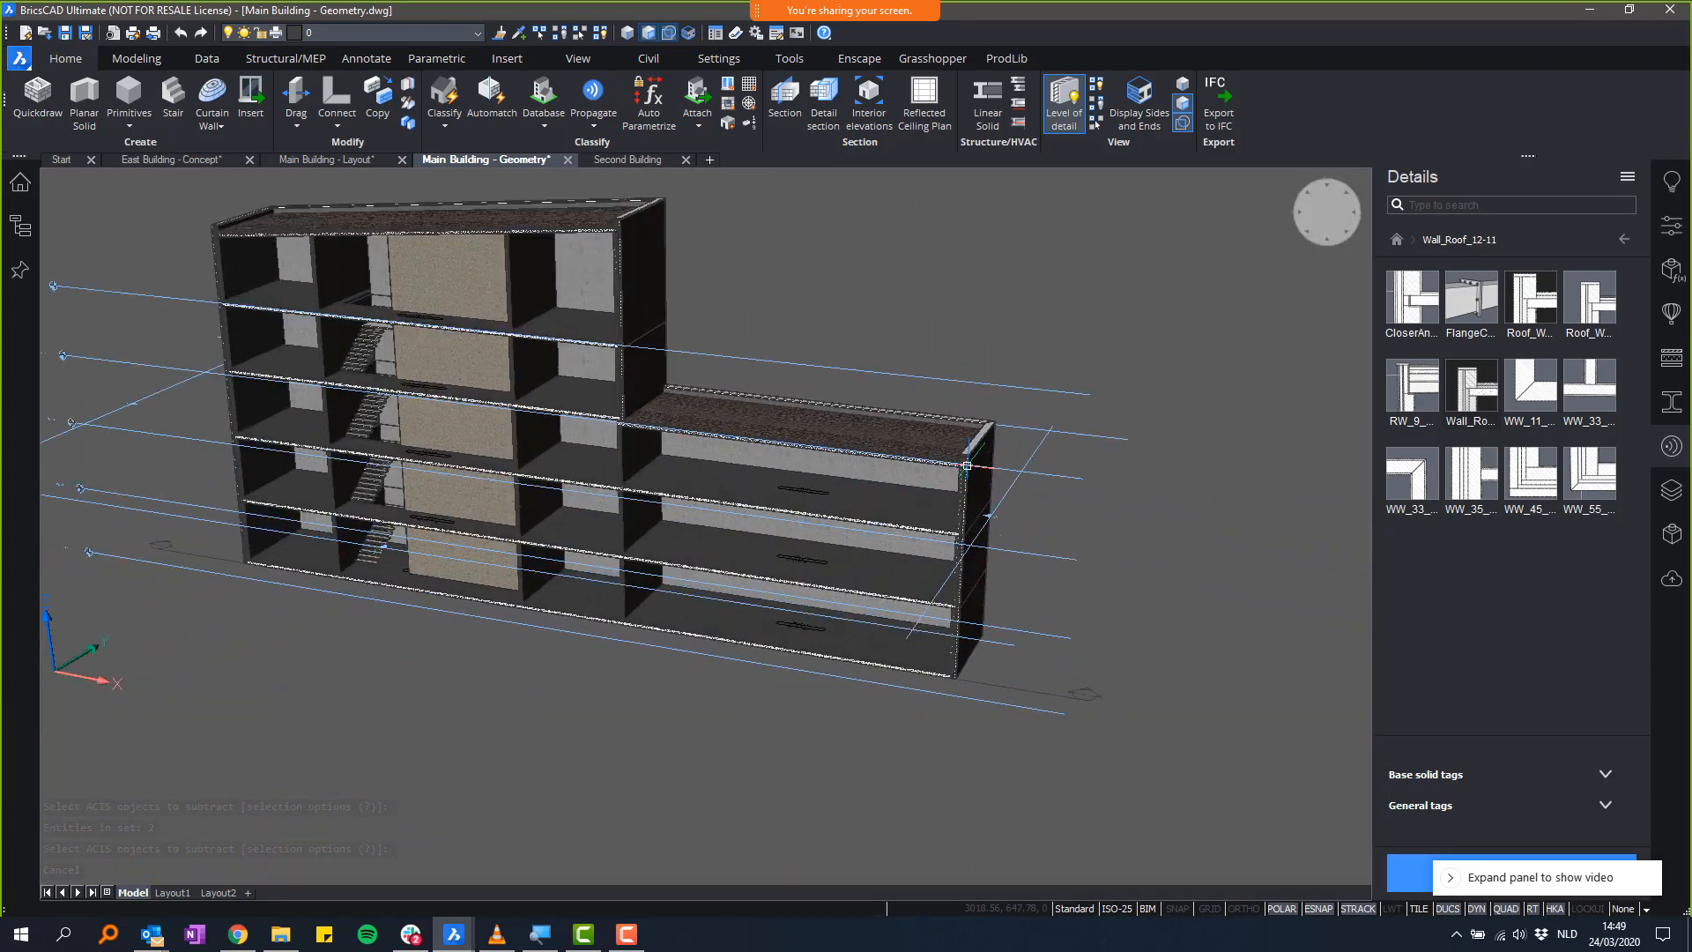
scroll(702, 456, "up", 5)
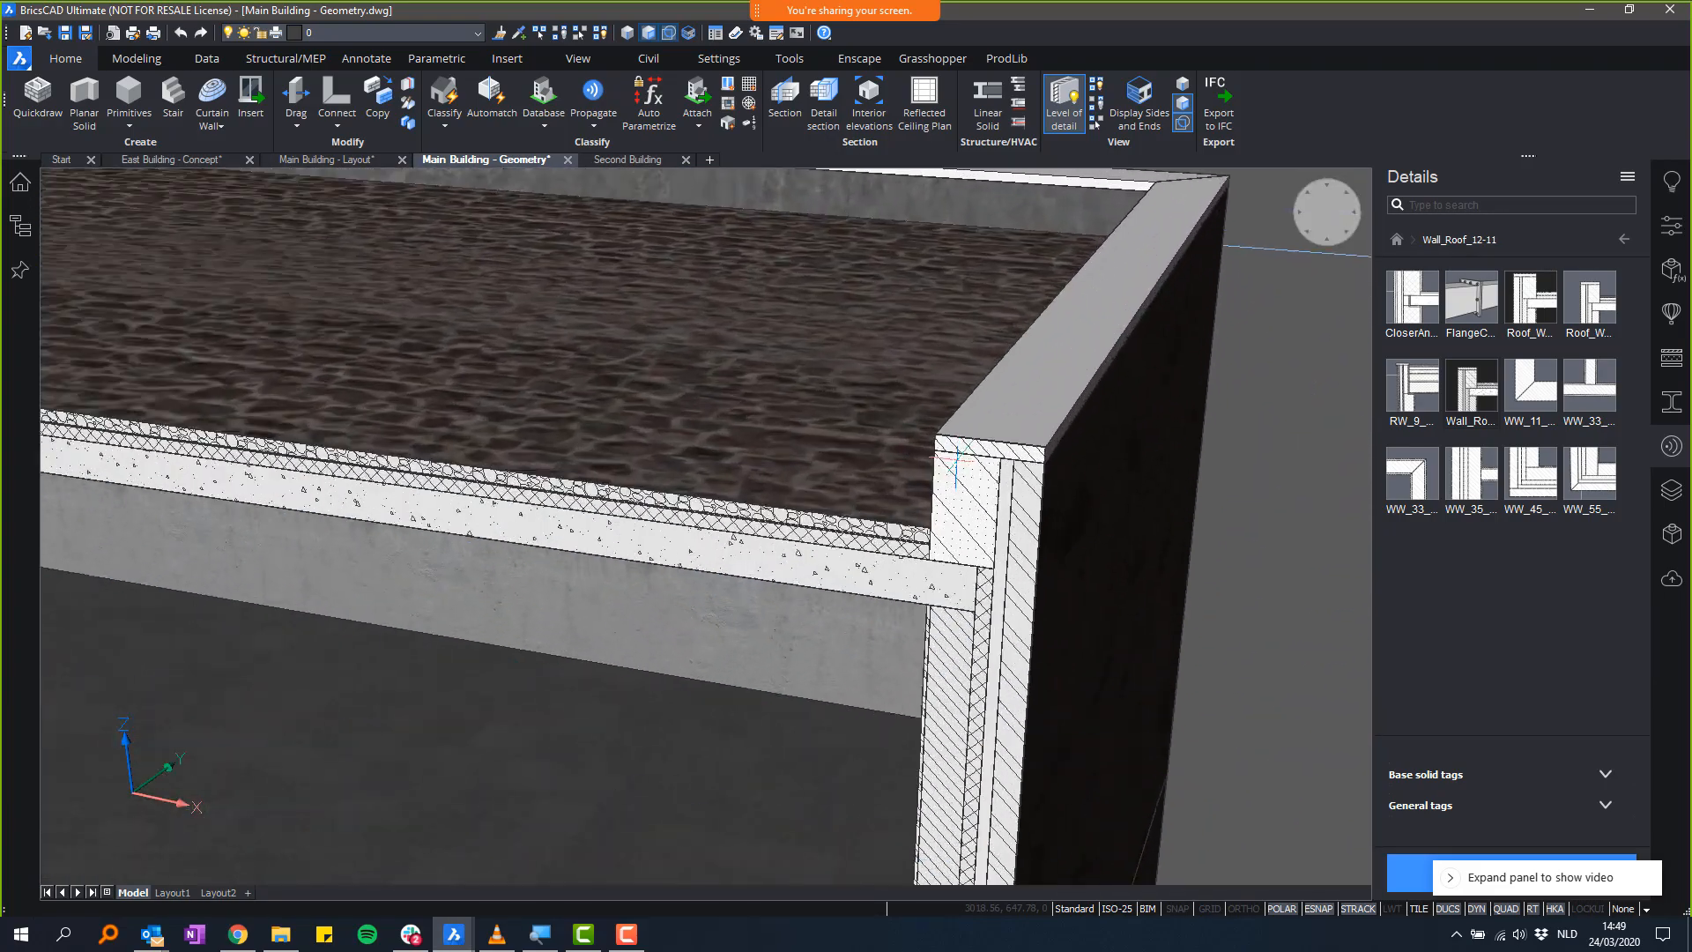
scroll(908, 387, "down", 3)
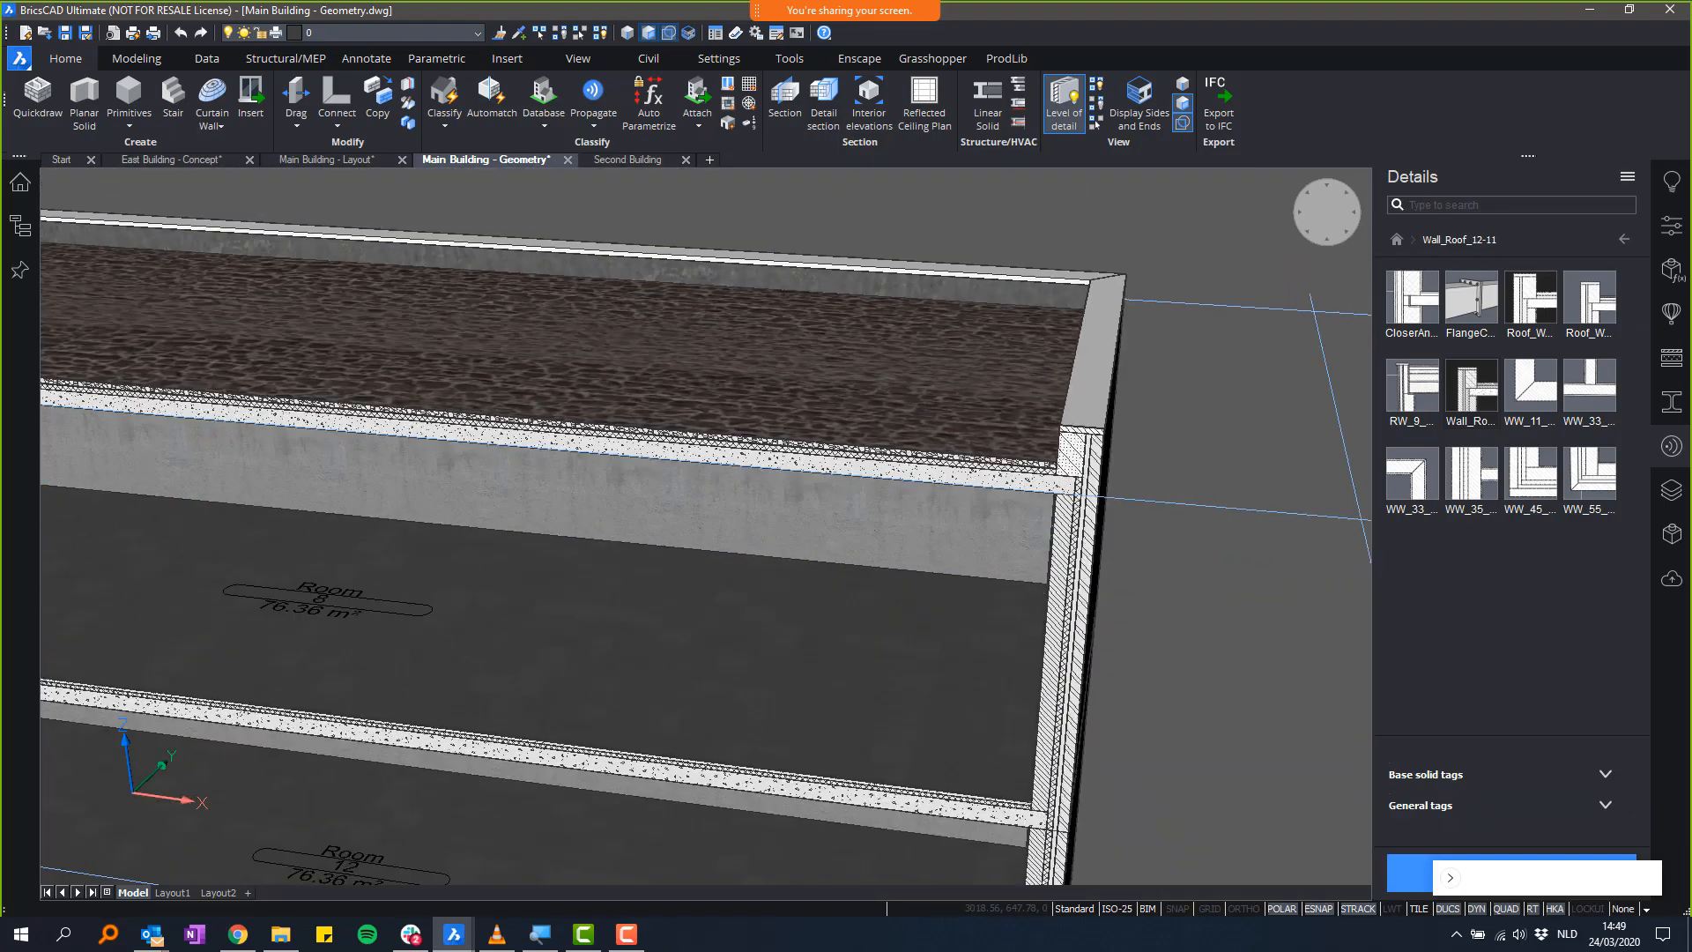
- Turn off the lengthwise section cut so the complete building is displayed
middle_click_drag(775, 388, 898, 401, "shift")
scroll(898, 401, "down", 4)
scroll(881, 440, "down", 8)
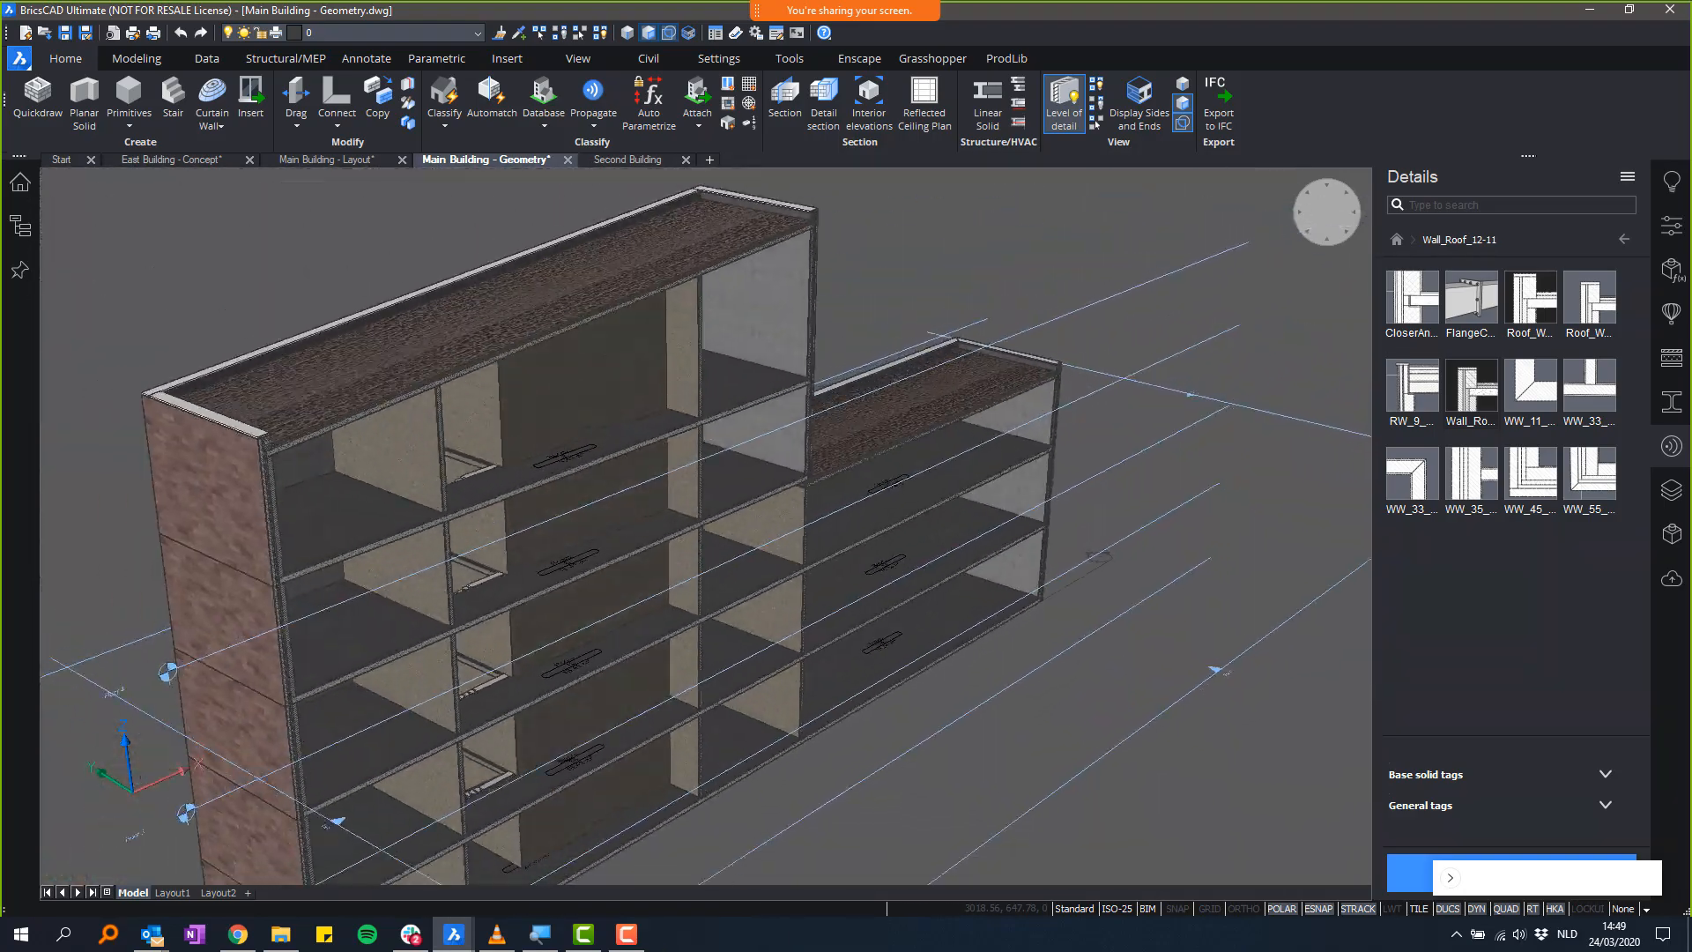
middle_click_drag(551, 705, 393, 584, "shift")
double_click(577, 805)
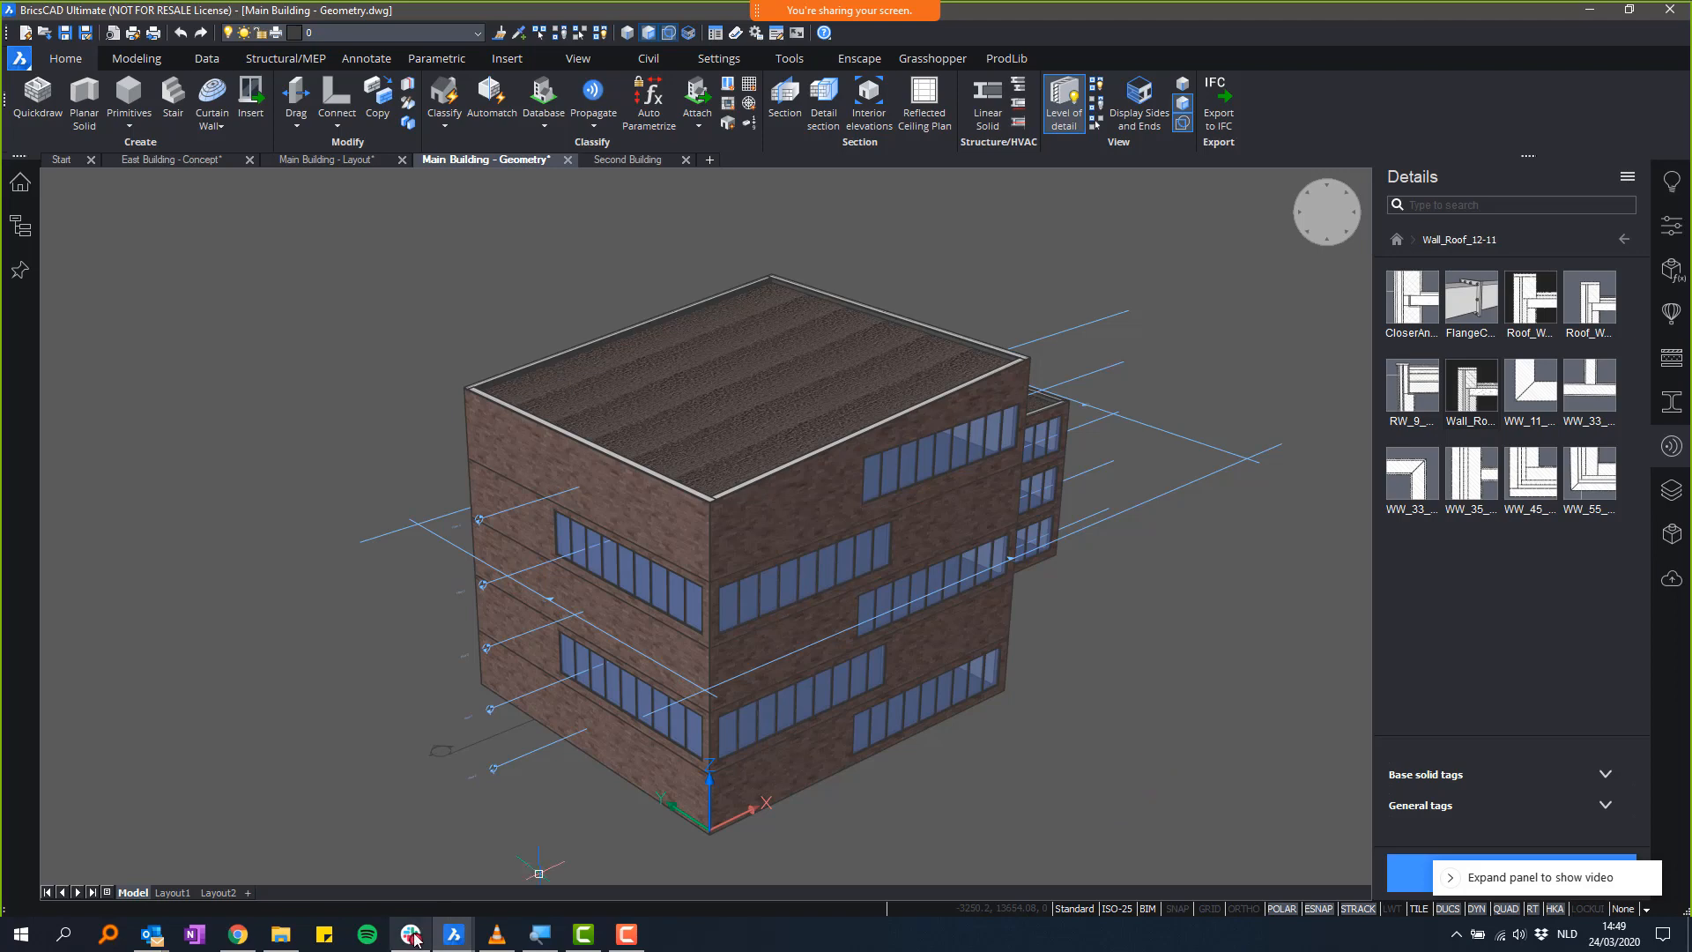
- Switch to the Main.dwg site model window, select the main building to highlight it, and clear the selection
mouse_move(438, 943)
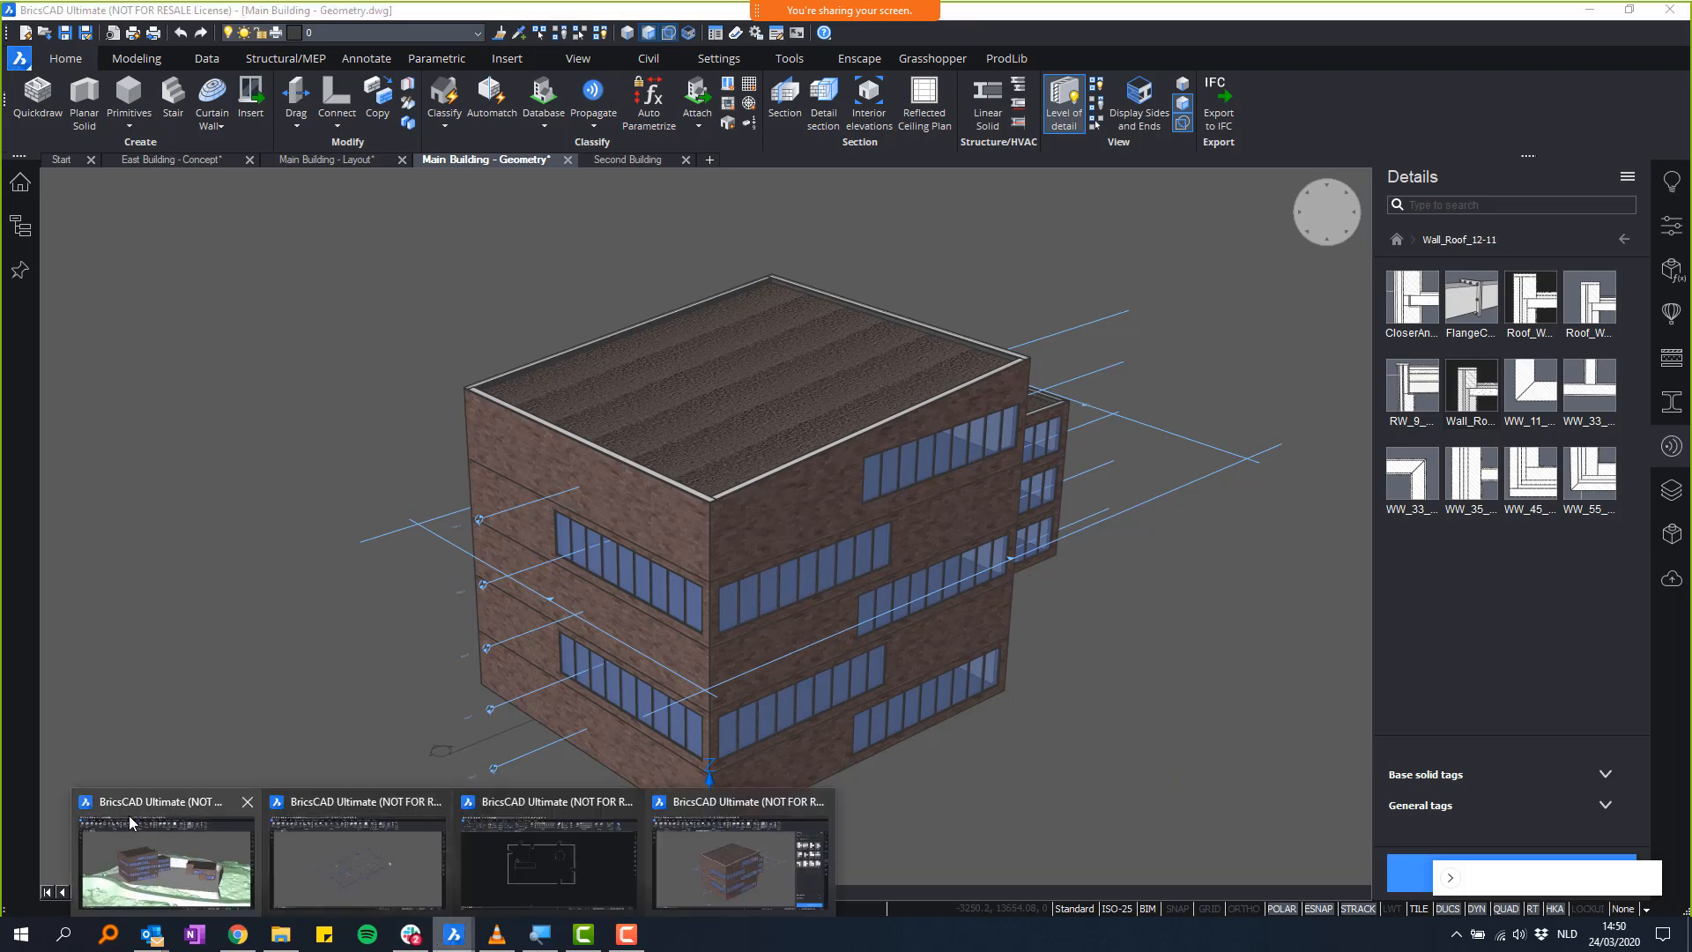
left_click(156, 874)
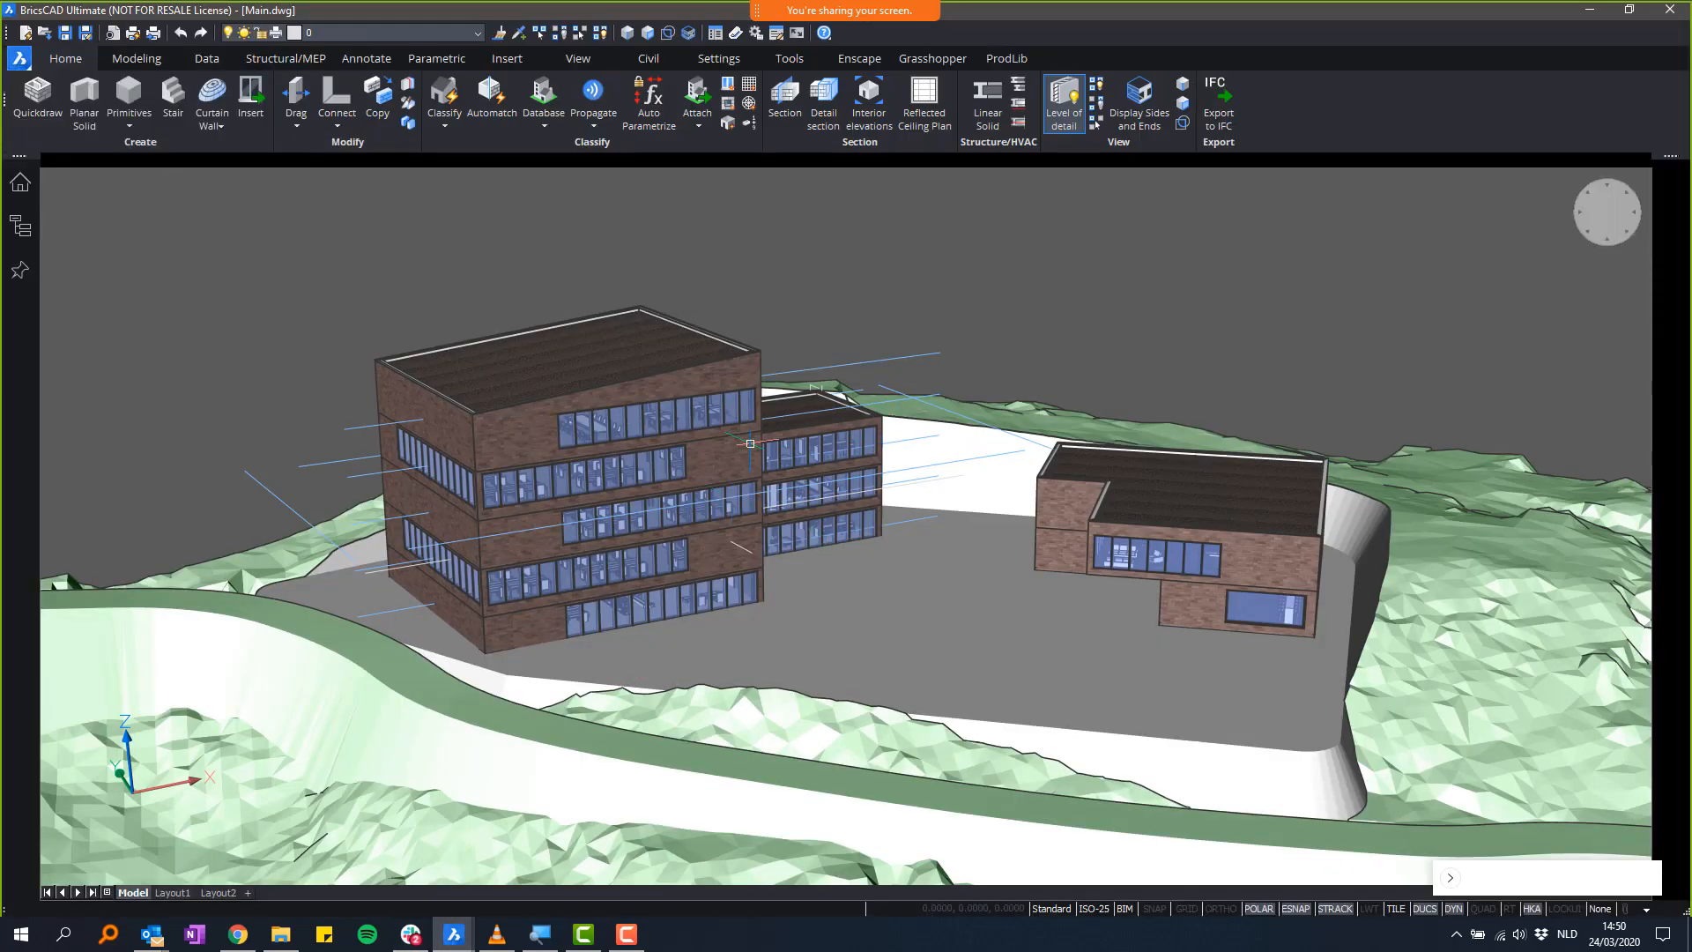
left_click(743, 438)
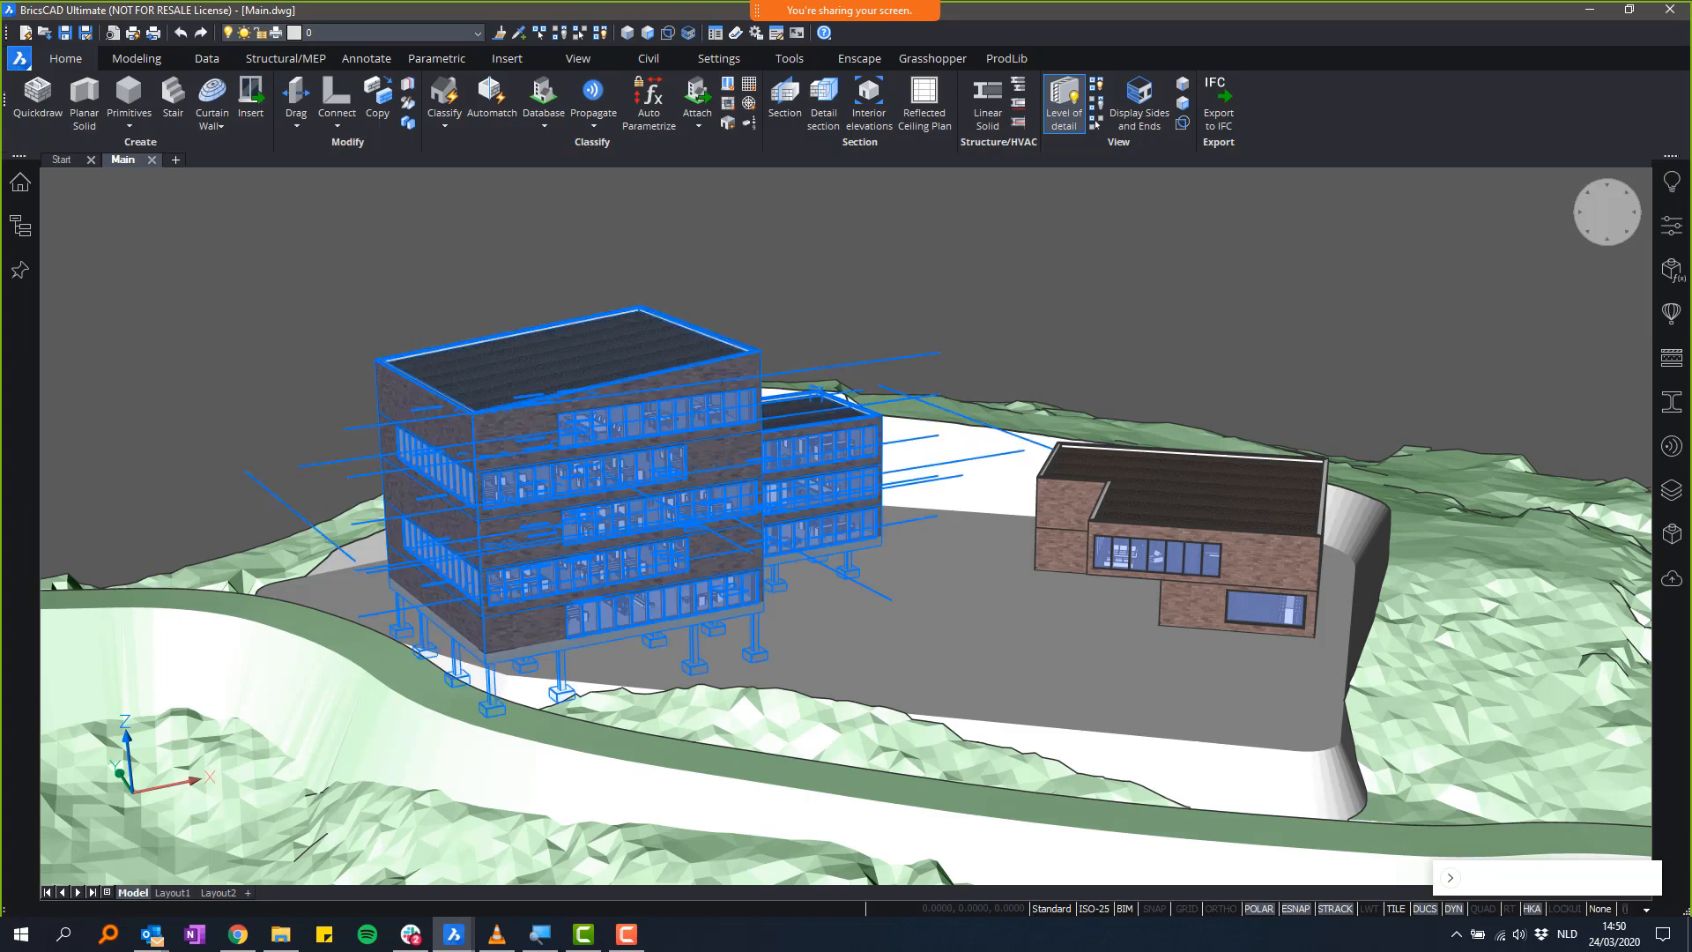
key("Escape")
- Examine the hillside site model from several angles, covering the terrain, the road and both buildings on the levelled platform
middle_click_drag(882, 494, 679, 599, "shift")
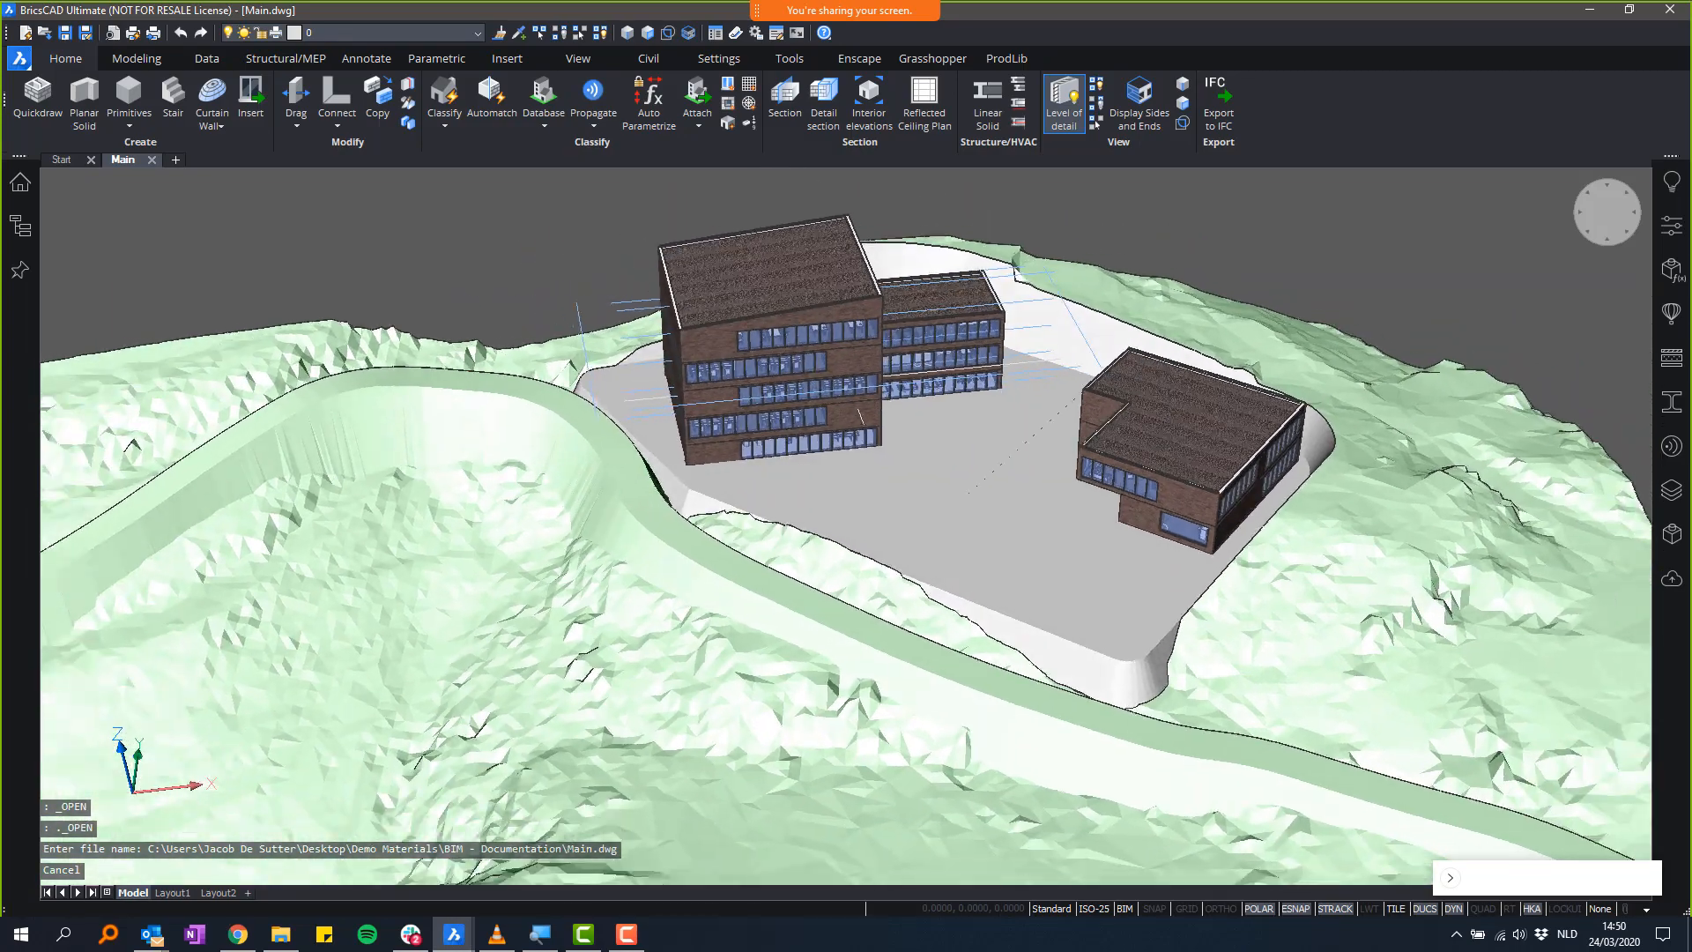
scroll(943, 484, "down", 2)
middle_click_drag(942, 484, 813, 552, "shift")
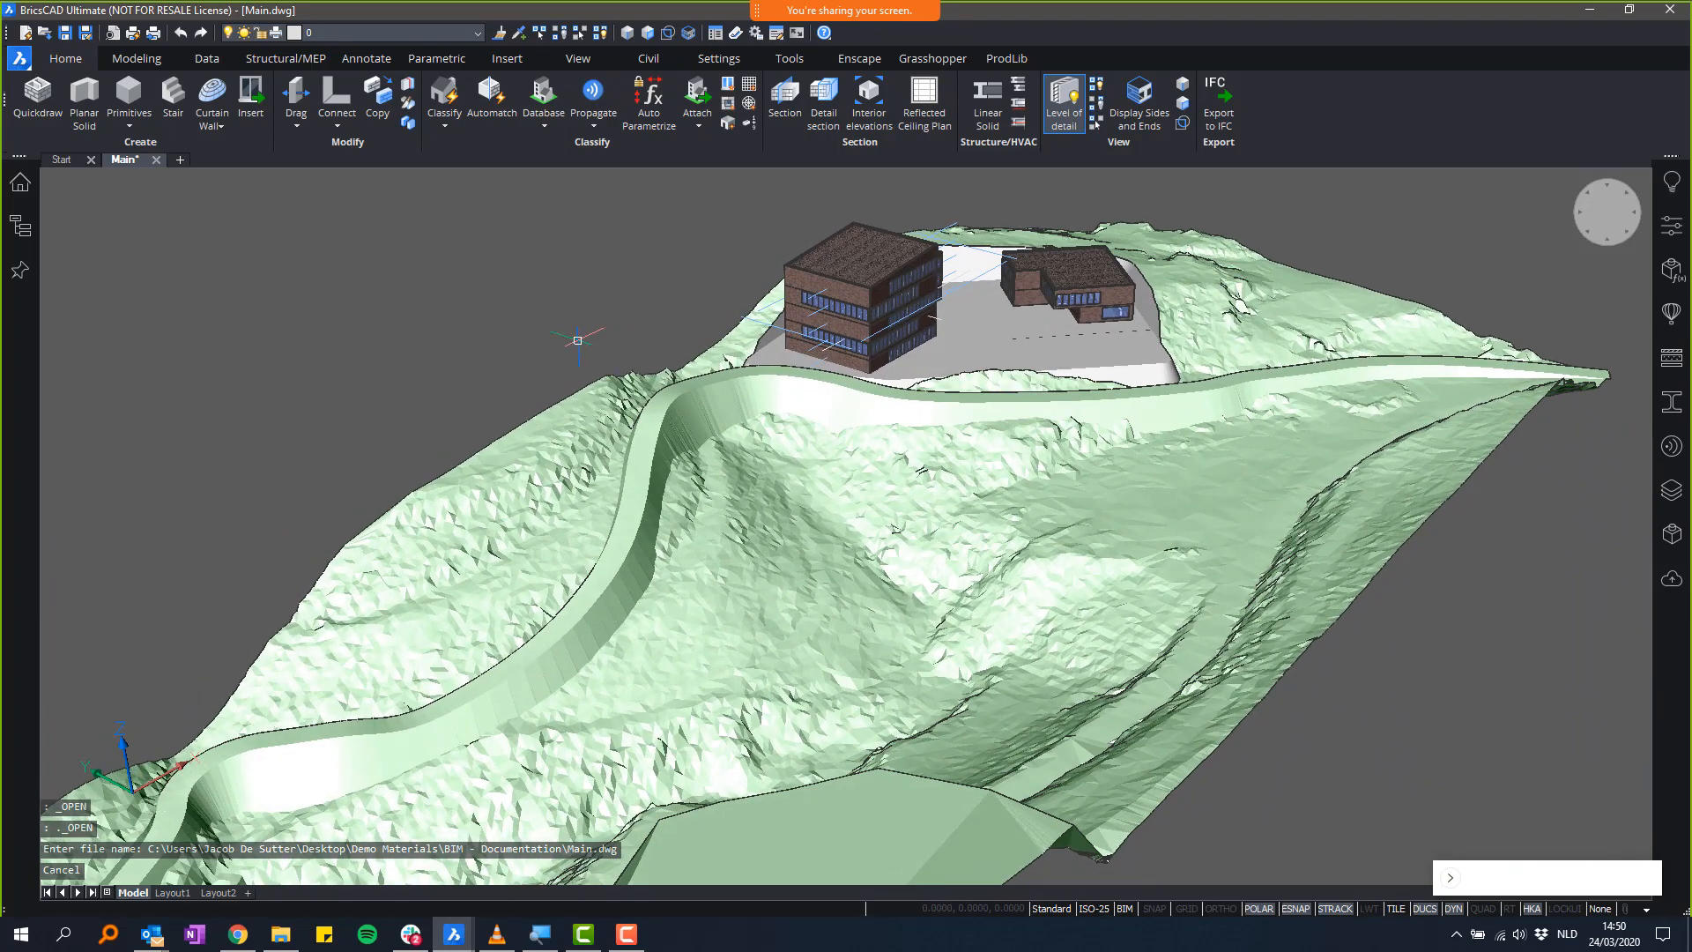
middle_click_drag(577, 588, 612, 597, "shift")
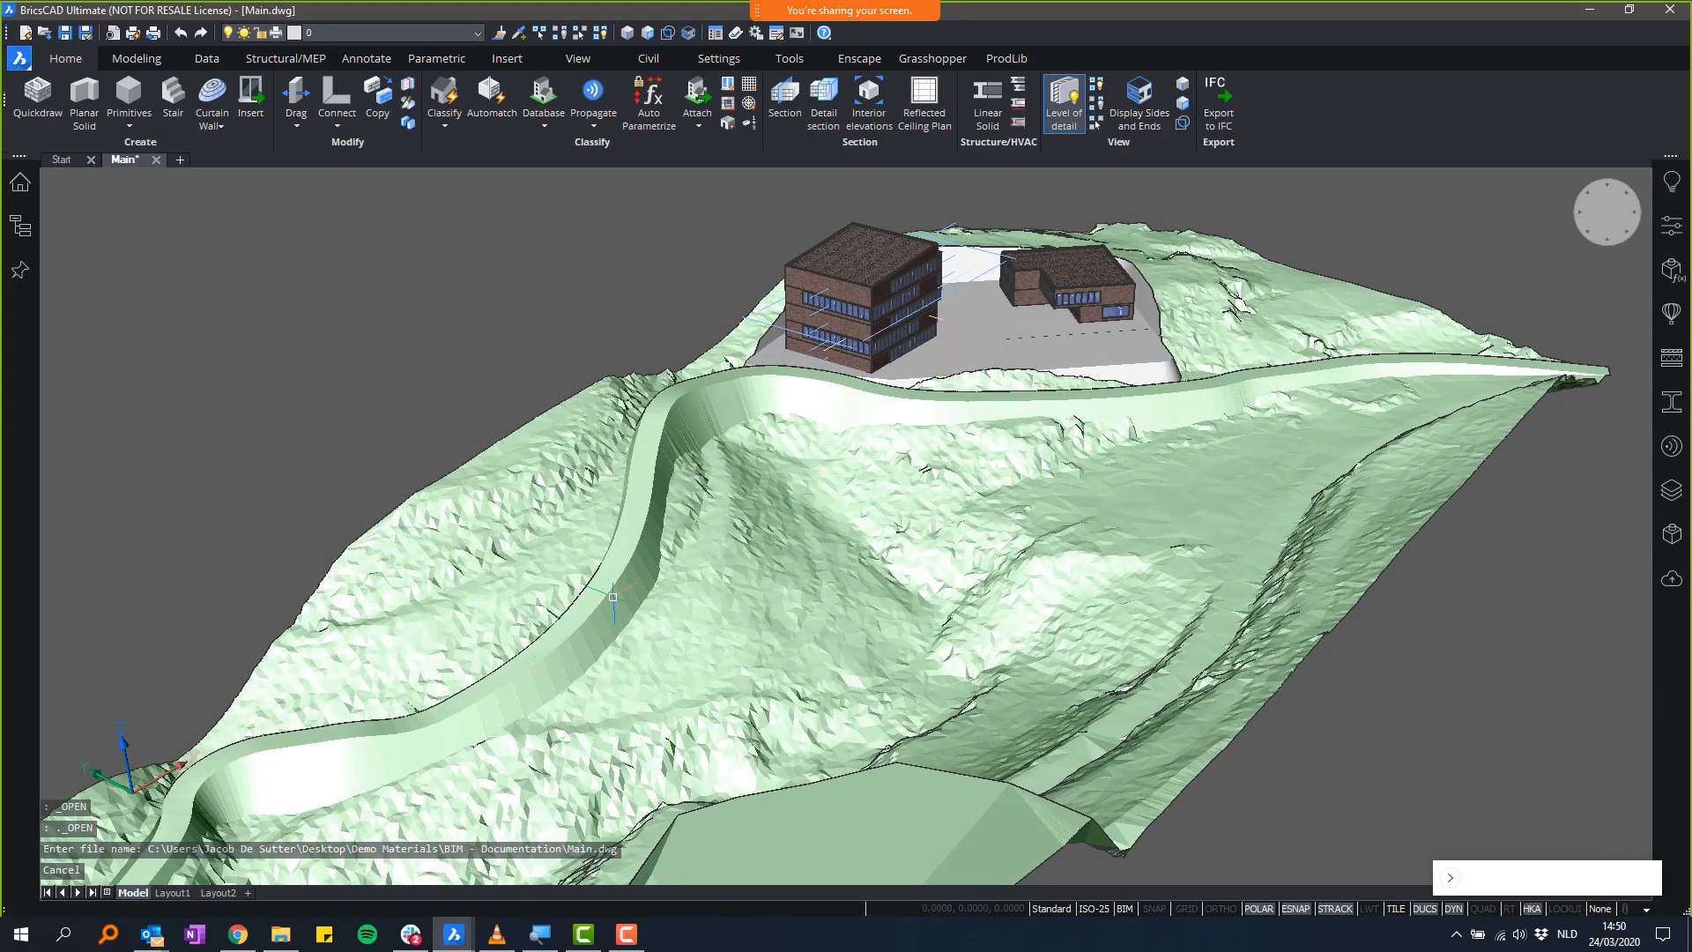
scroll(892, 287, "up", 4)
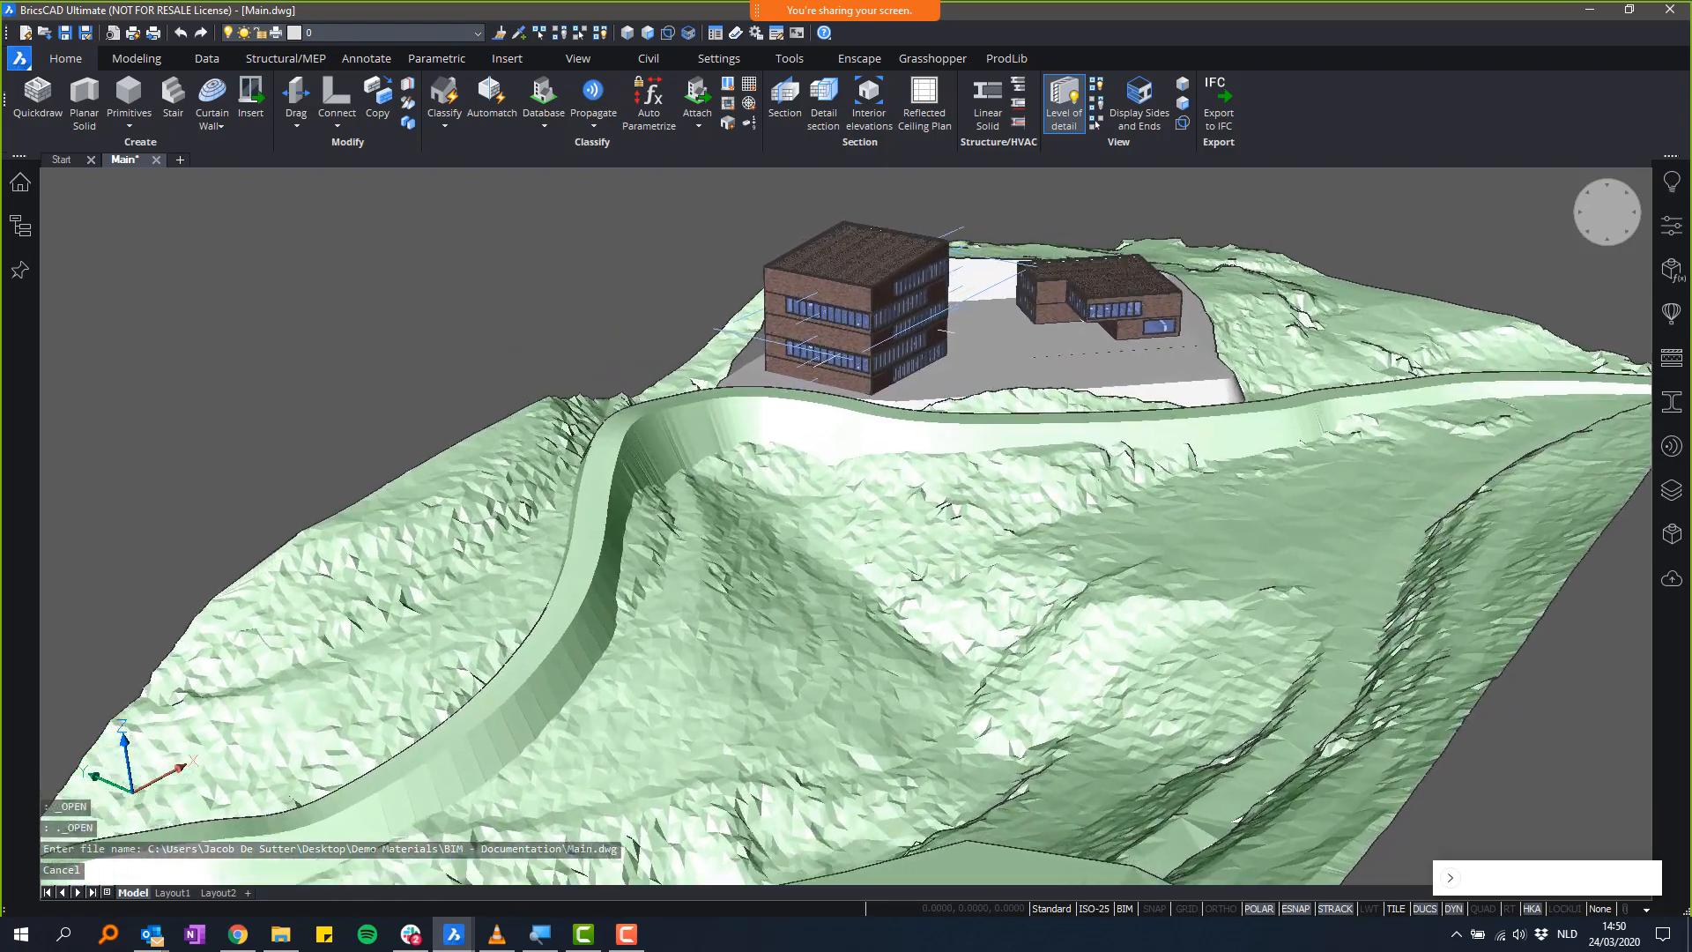
scroll(1108, 345, "up", 5)
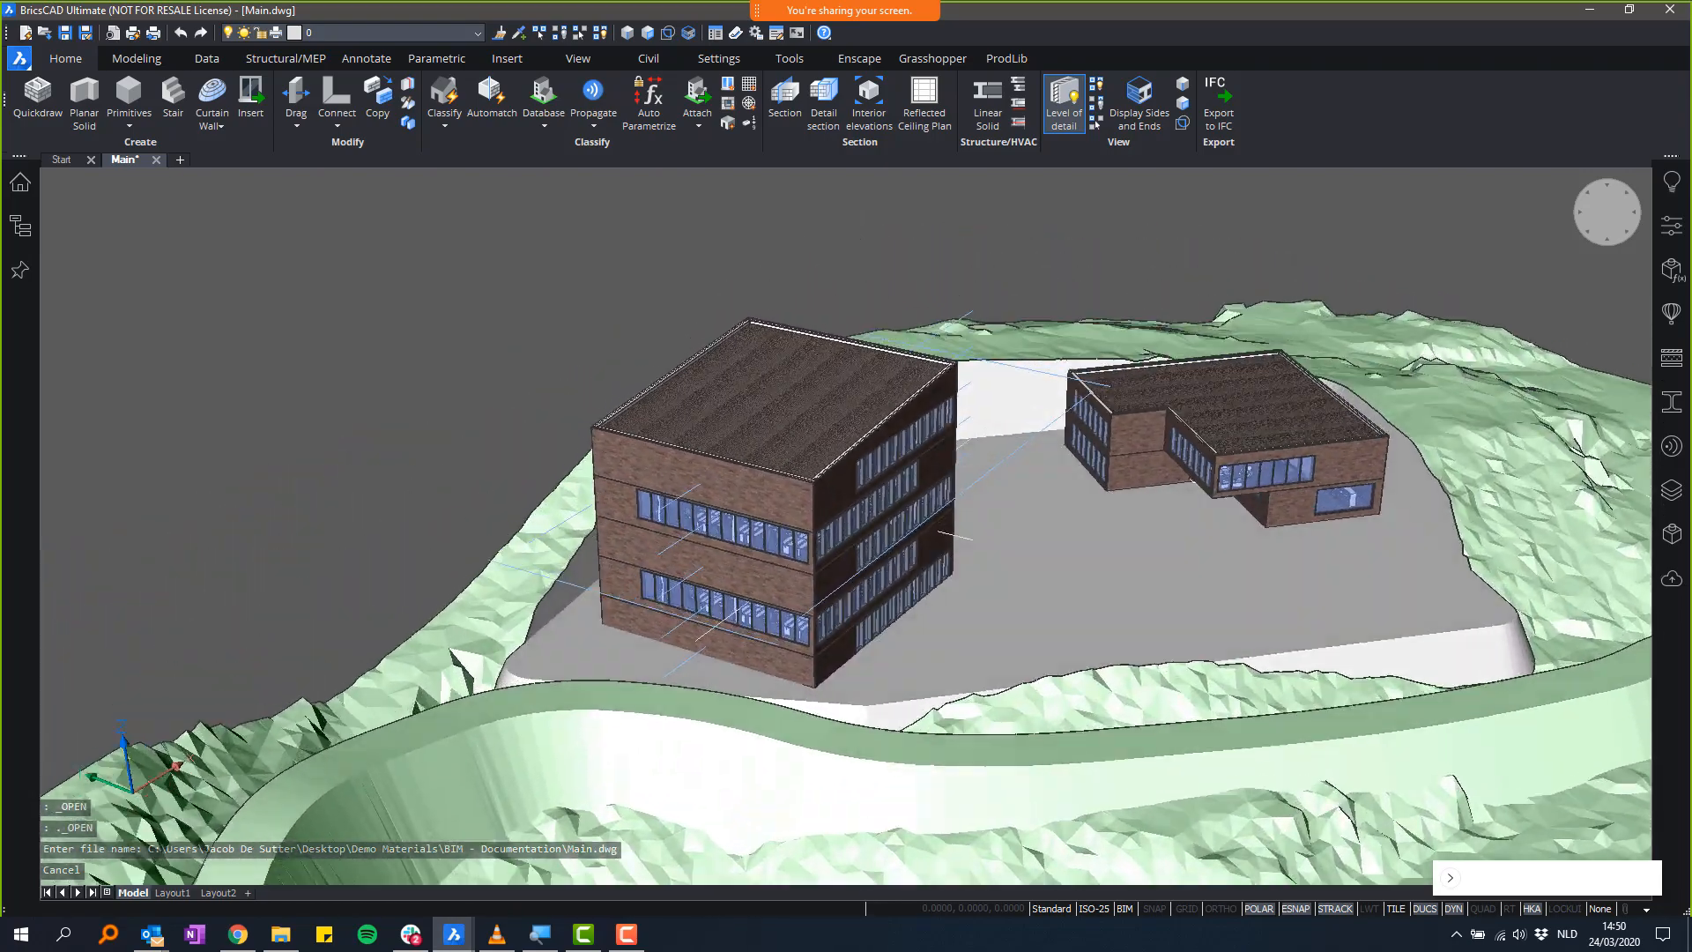
middle_click_drag(1093, 349, 956, 394, "shift")
middle_click_drag(505, 224, 381, 233, "shift")
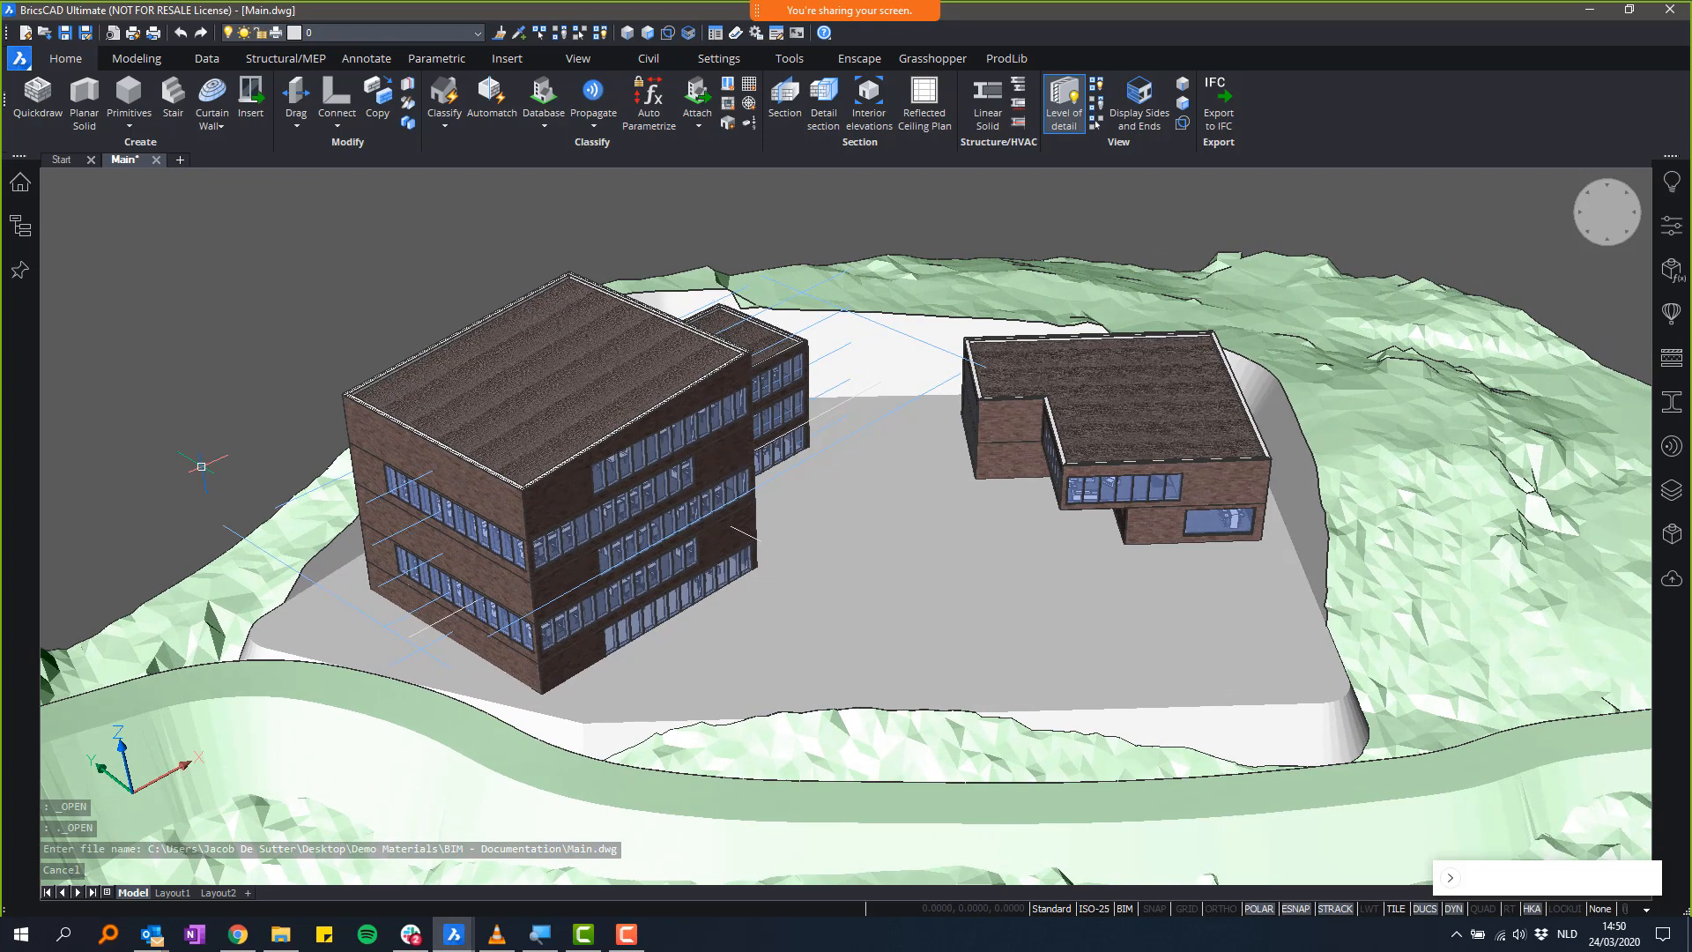
middle_click_drag(374, 240, 365, 240, "shift")
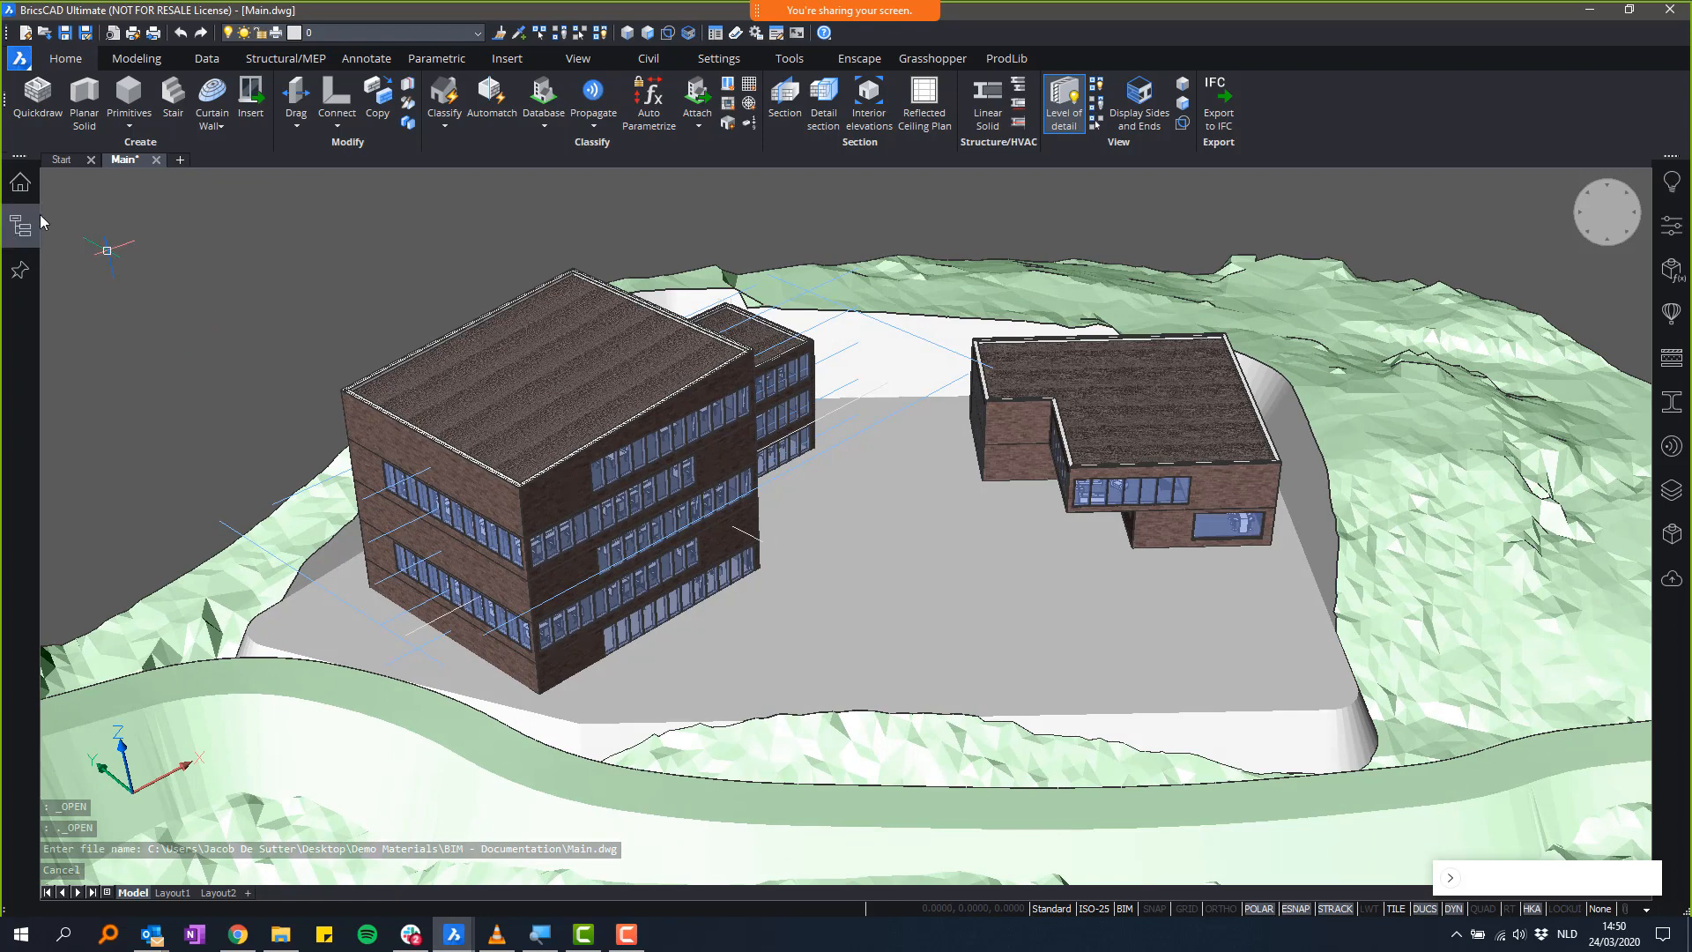
- Create a BIM project with Main, MainBuilding, SecondBuilding, Site and Steel Structure as model drawings, and generate its sheets
left_click(19, 187)
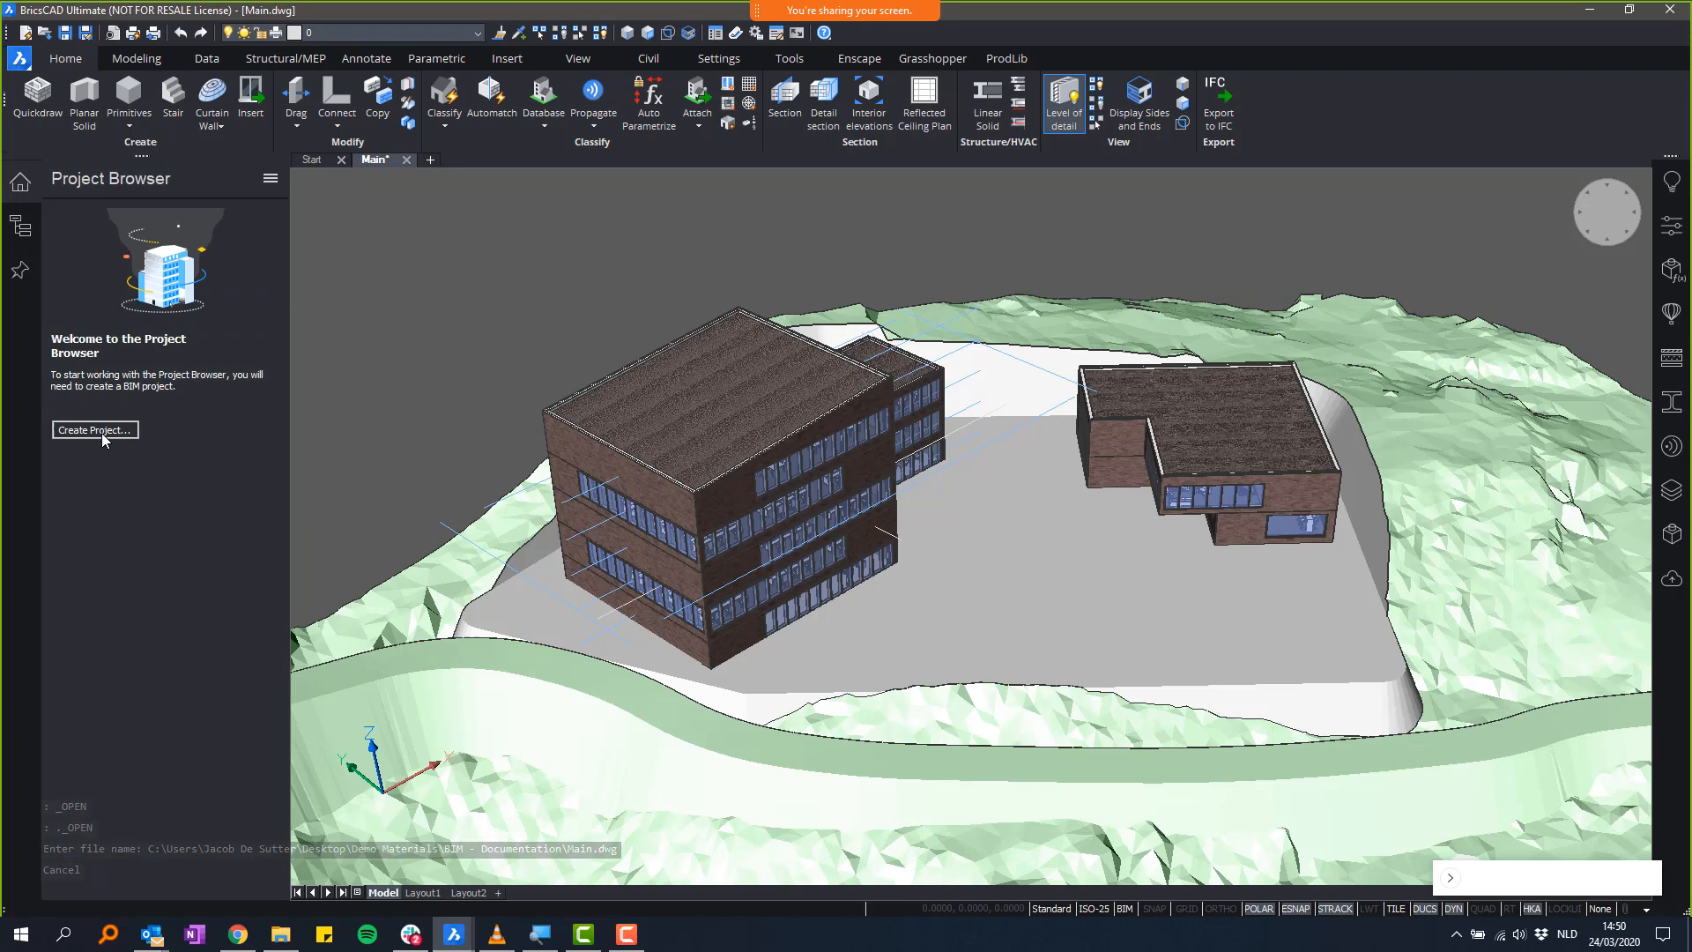
left_click(95, 430)
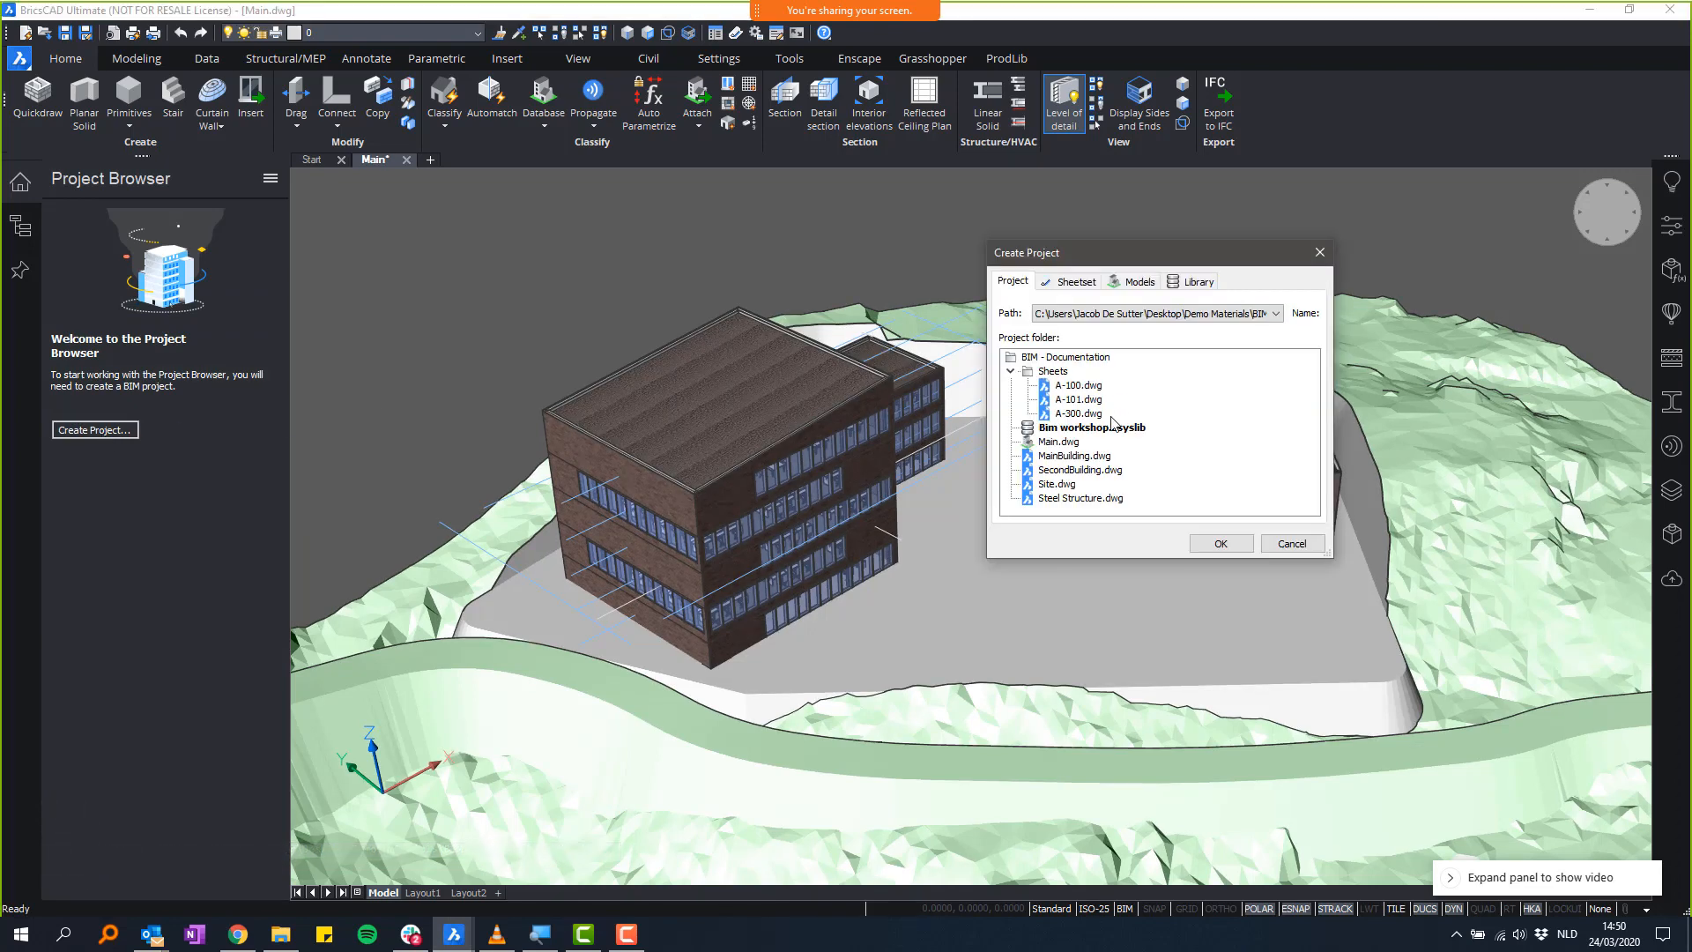
left_click(1137, 281)
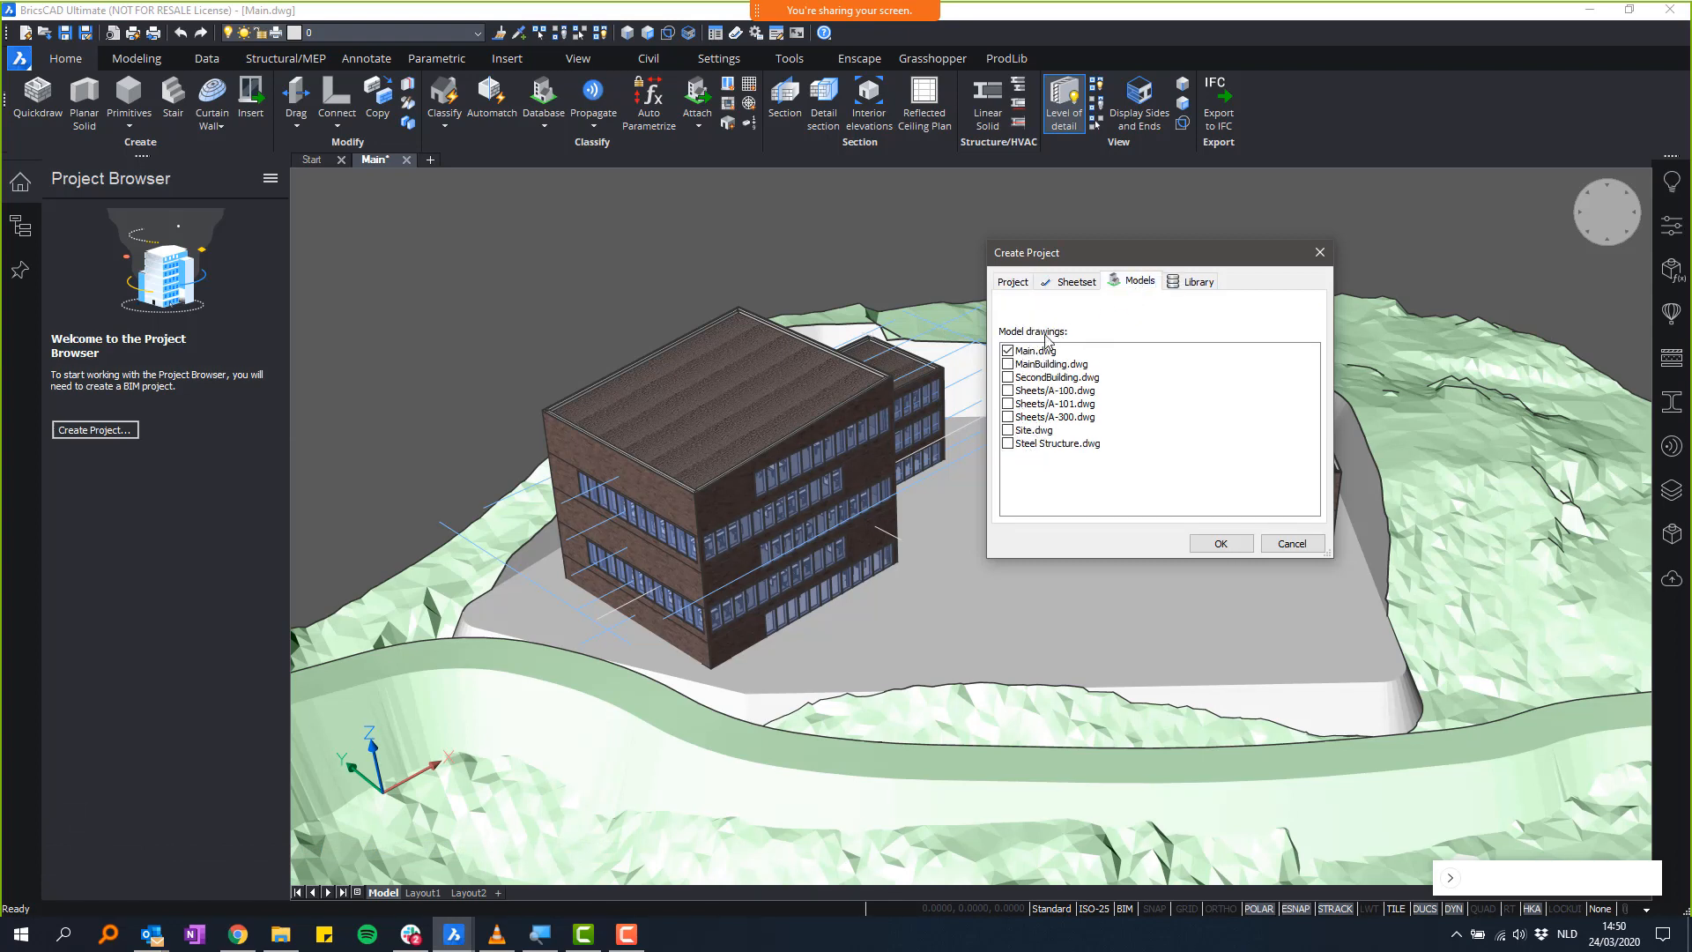
left_click(1007, 364)
left_click(1007, 377)
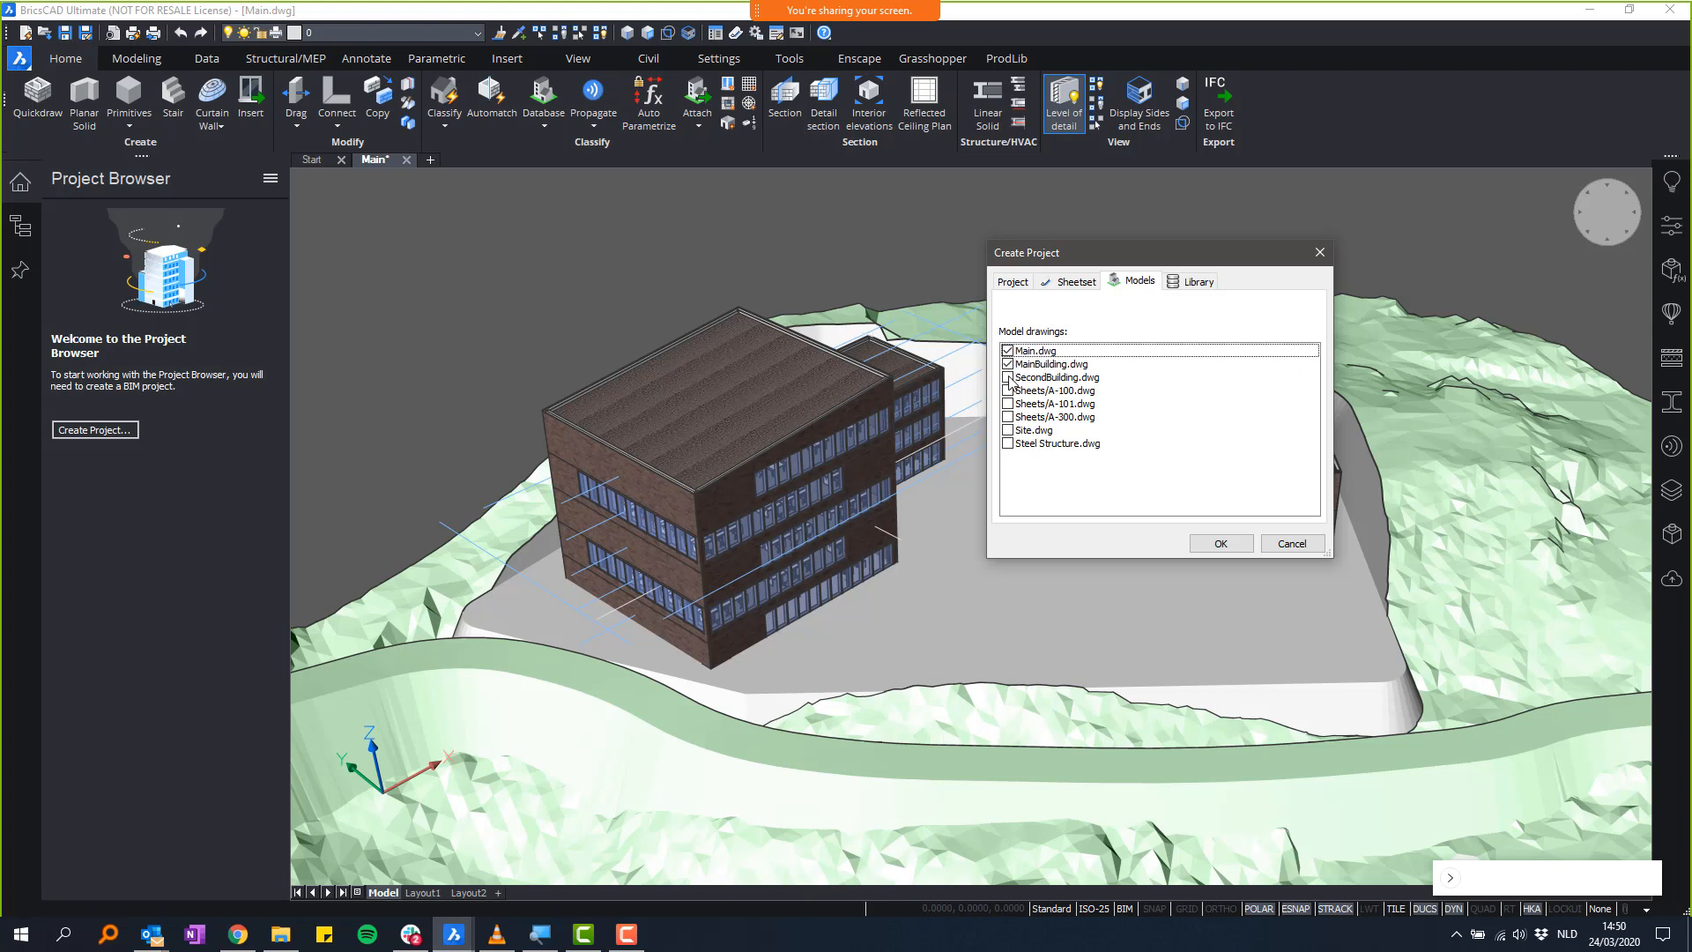
left_click(1007, 430)
left_click(1007, 444)
left_click(1232, 544)
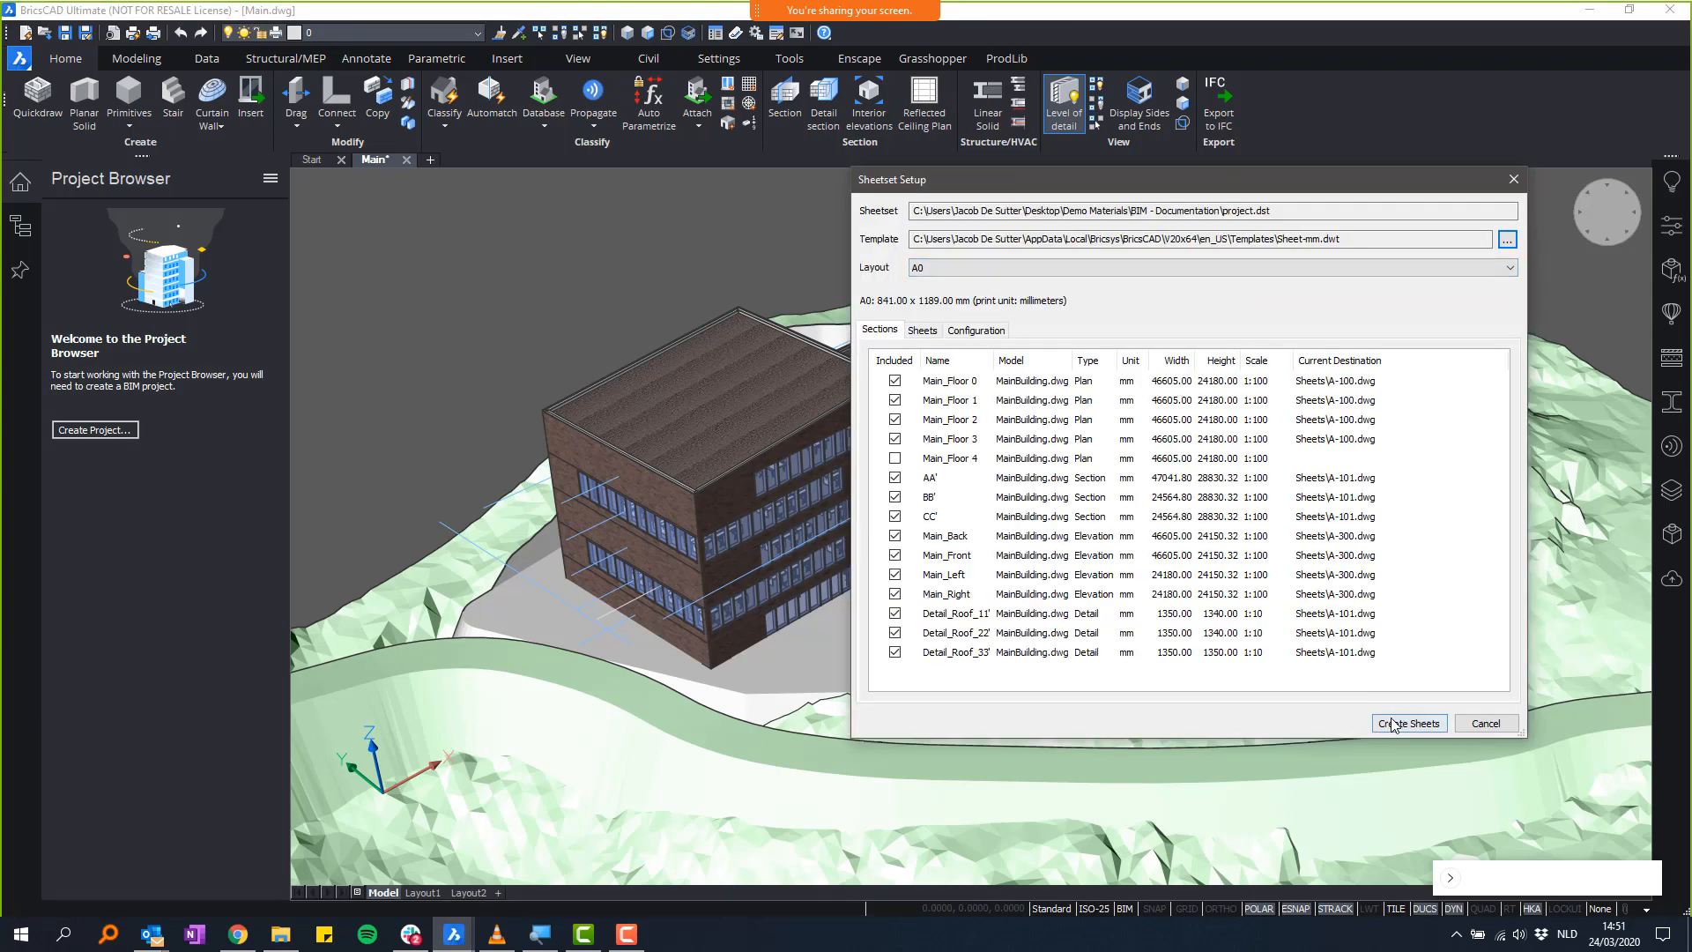
left_click(1392, 725)
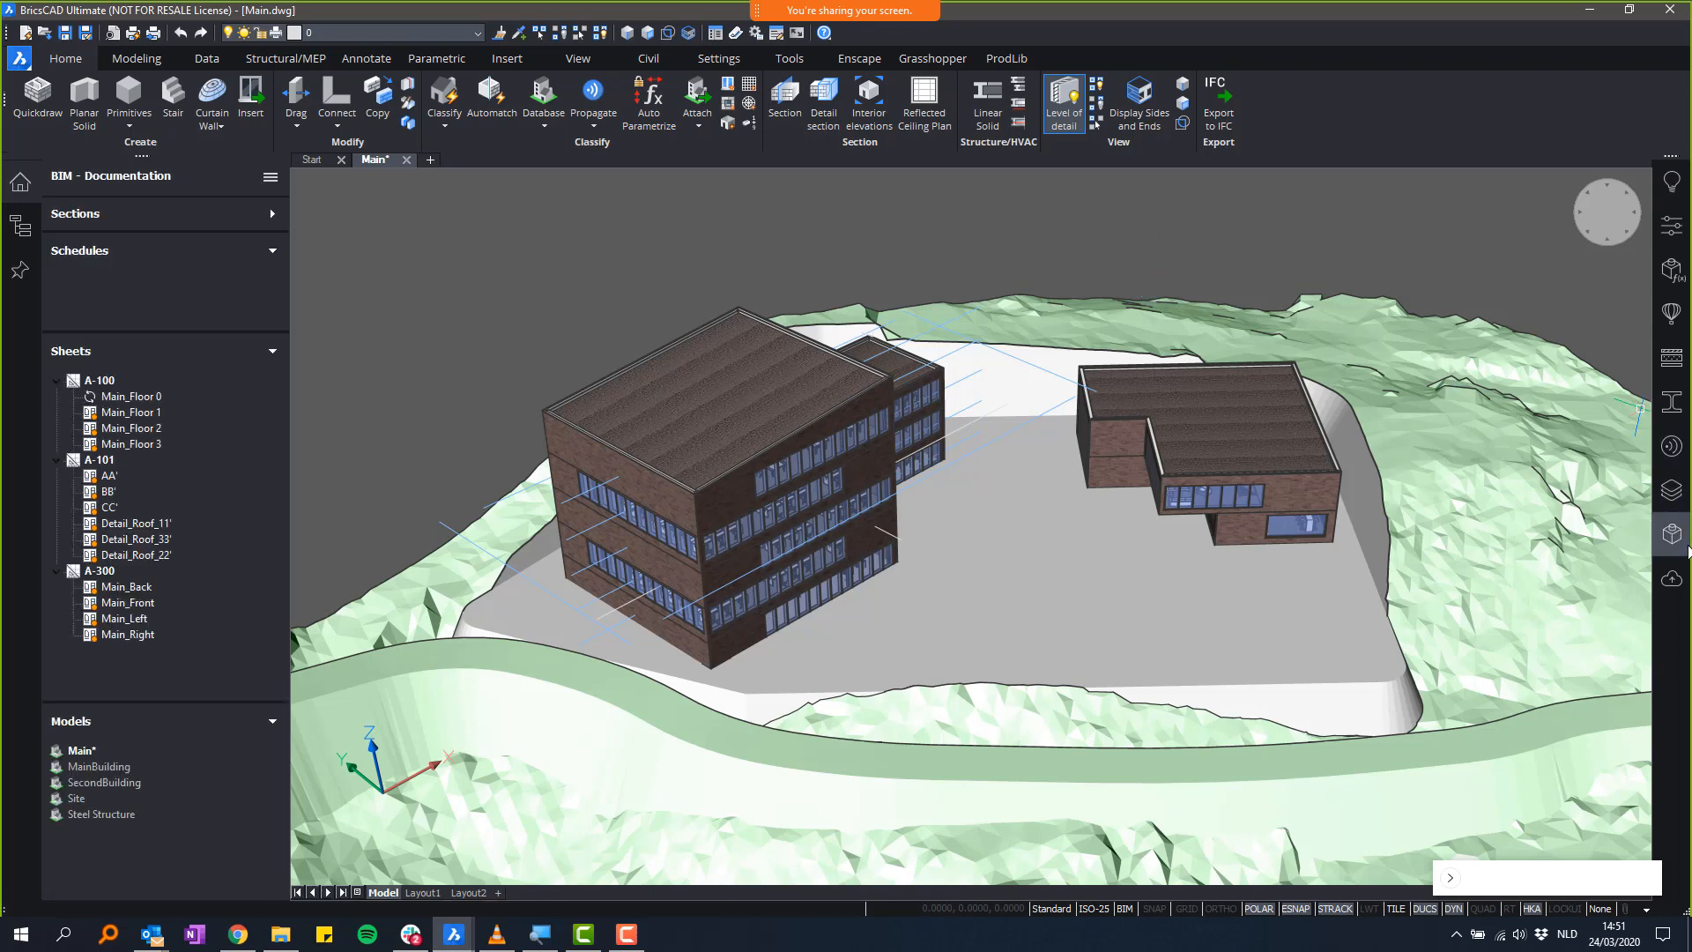
- Add the attachments list to the workspace, widen its name column to read the attached drawing names, and collapse it
right_click(1672, 139)
mouse_move(1640, 155)
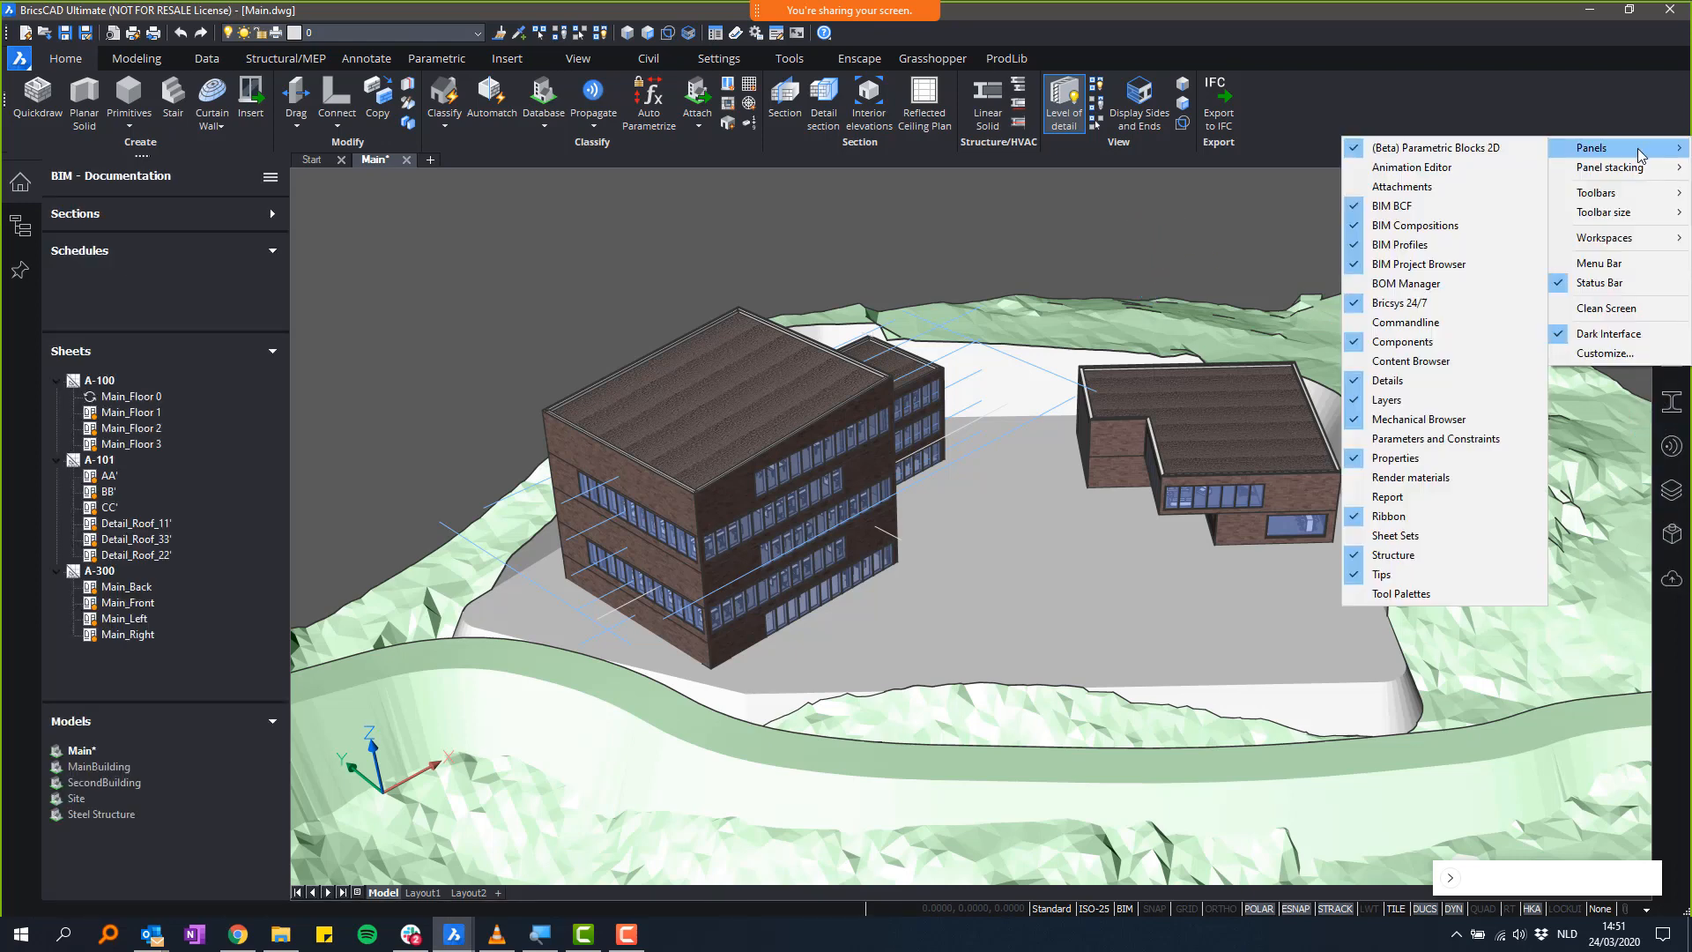
left_click(1401, 187)
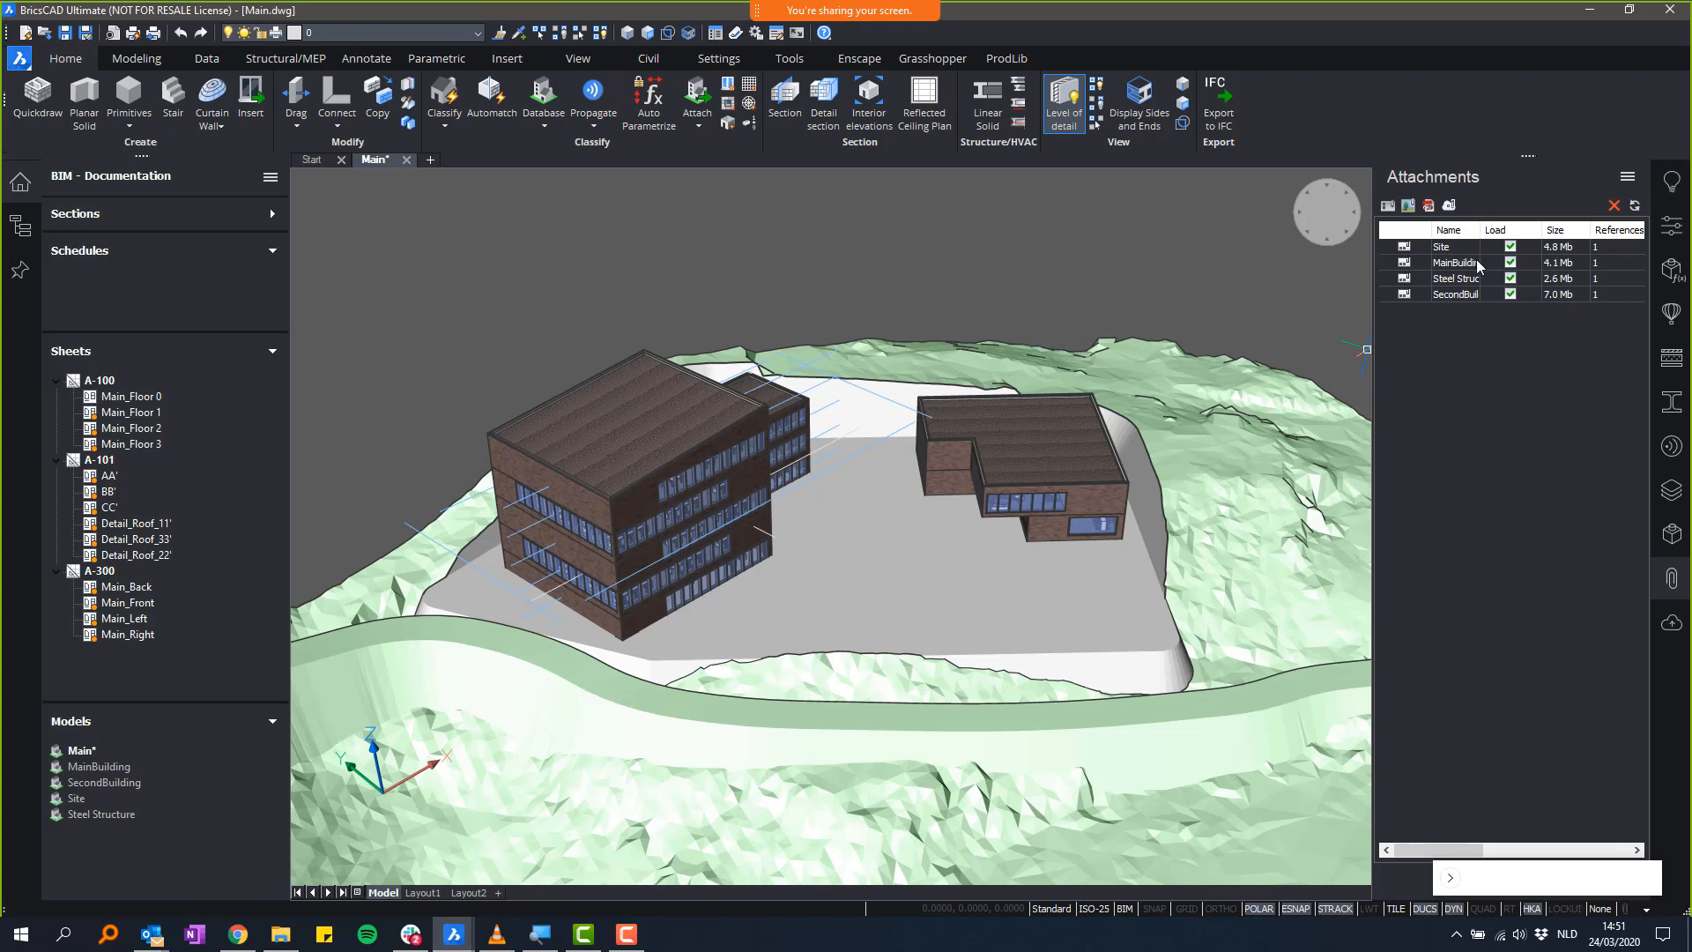
mouse_move(1481, 230)
left_mouse_down()
mouse_move(1524, 238)
mouse_move(1510, 231)
left_mouse_up()
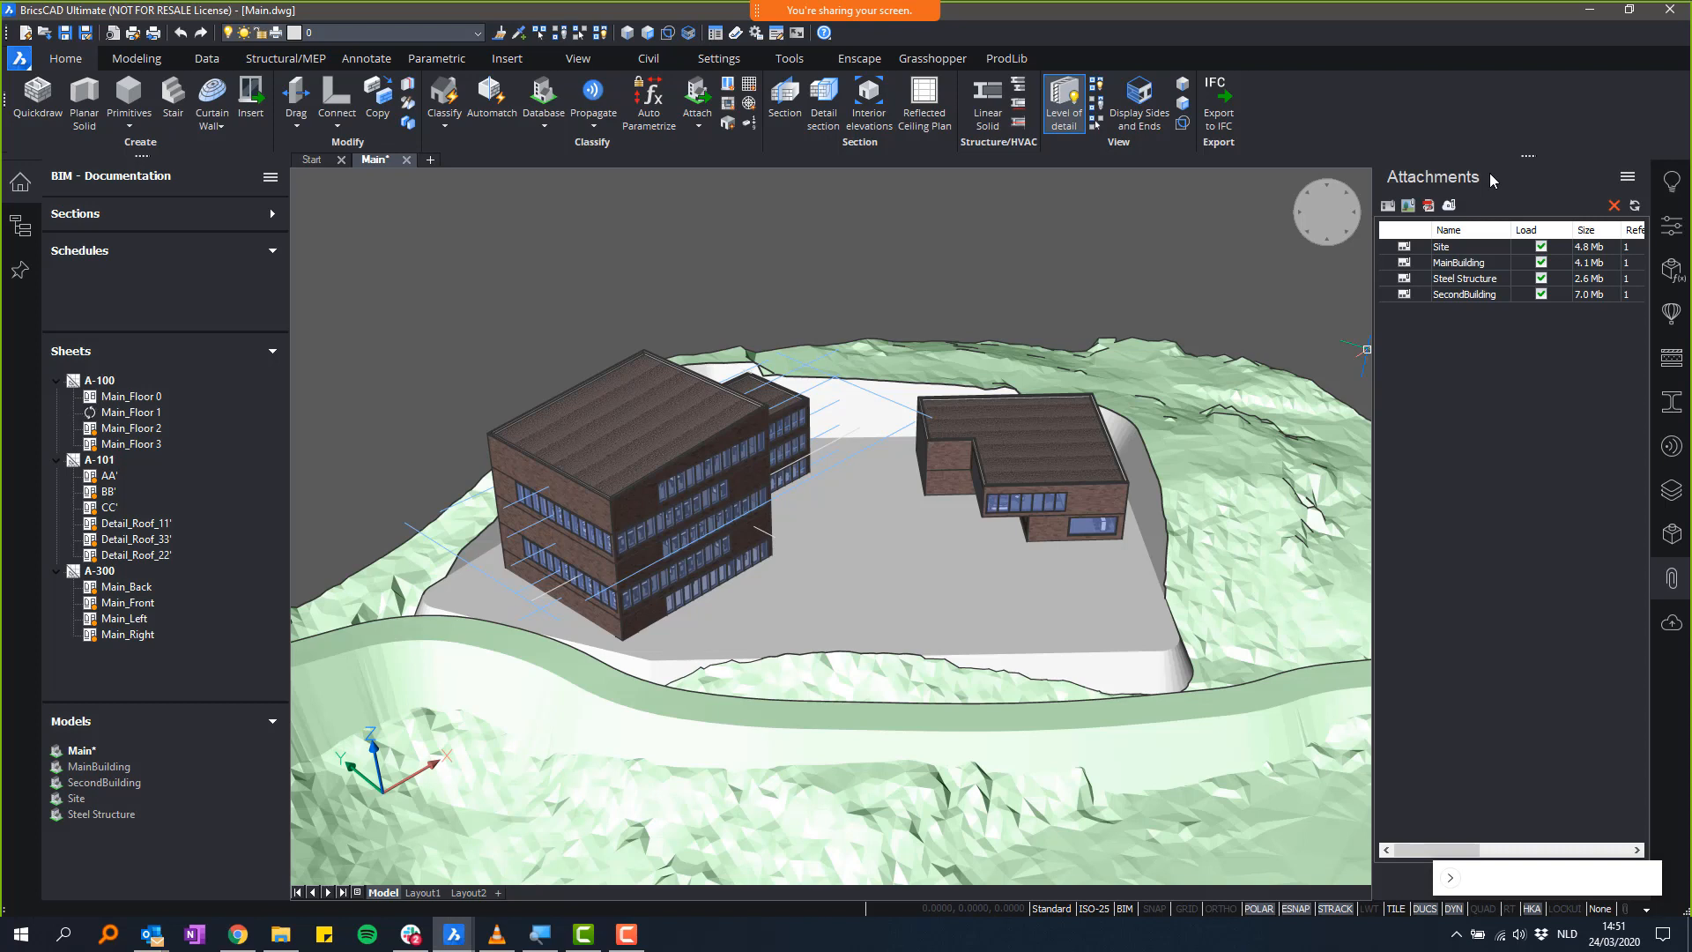
left_click(1666, 589)
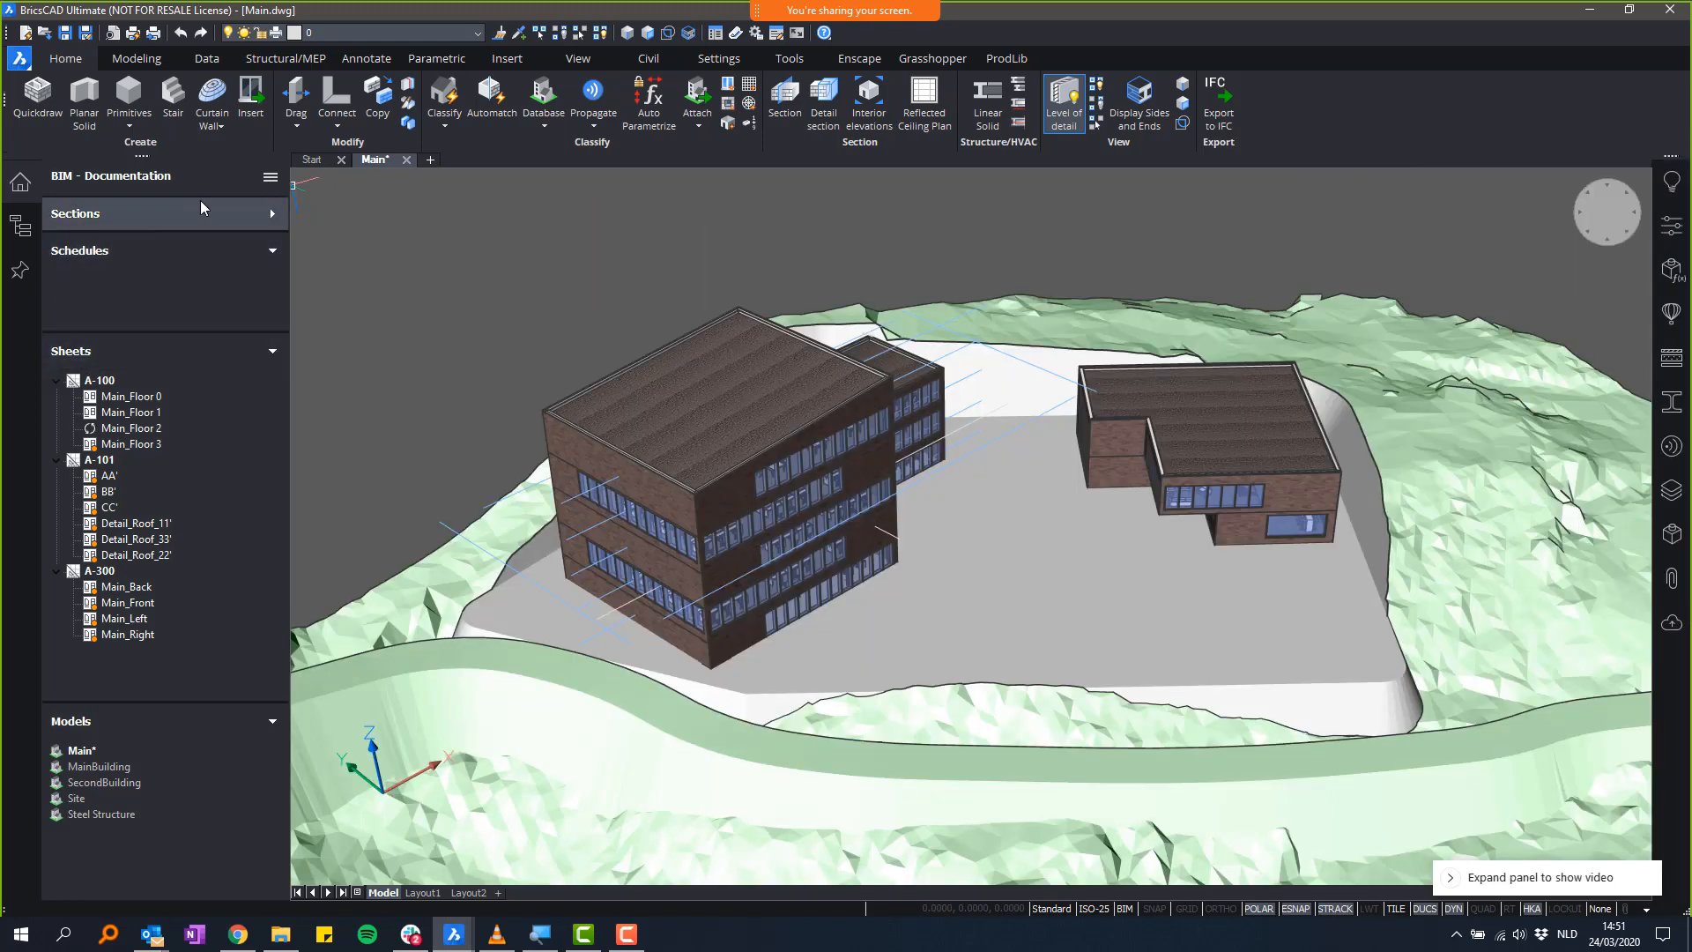
- Expand the project's sections list to review the plans, elevations and roof details, and highlight the main building they belong to
left_click(151, 214)
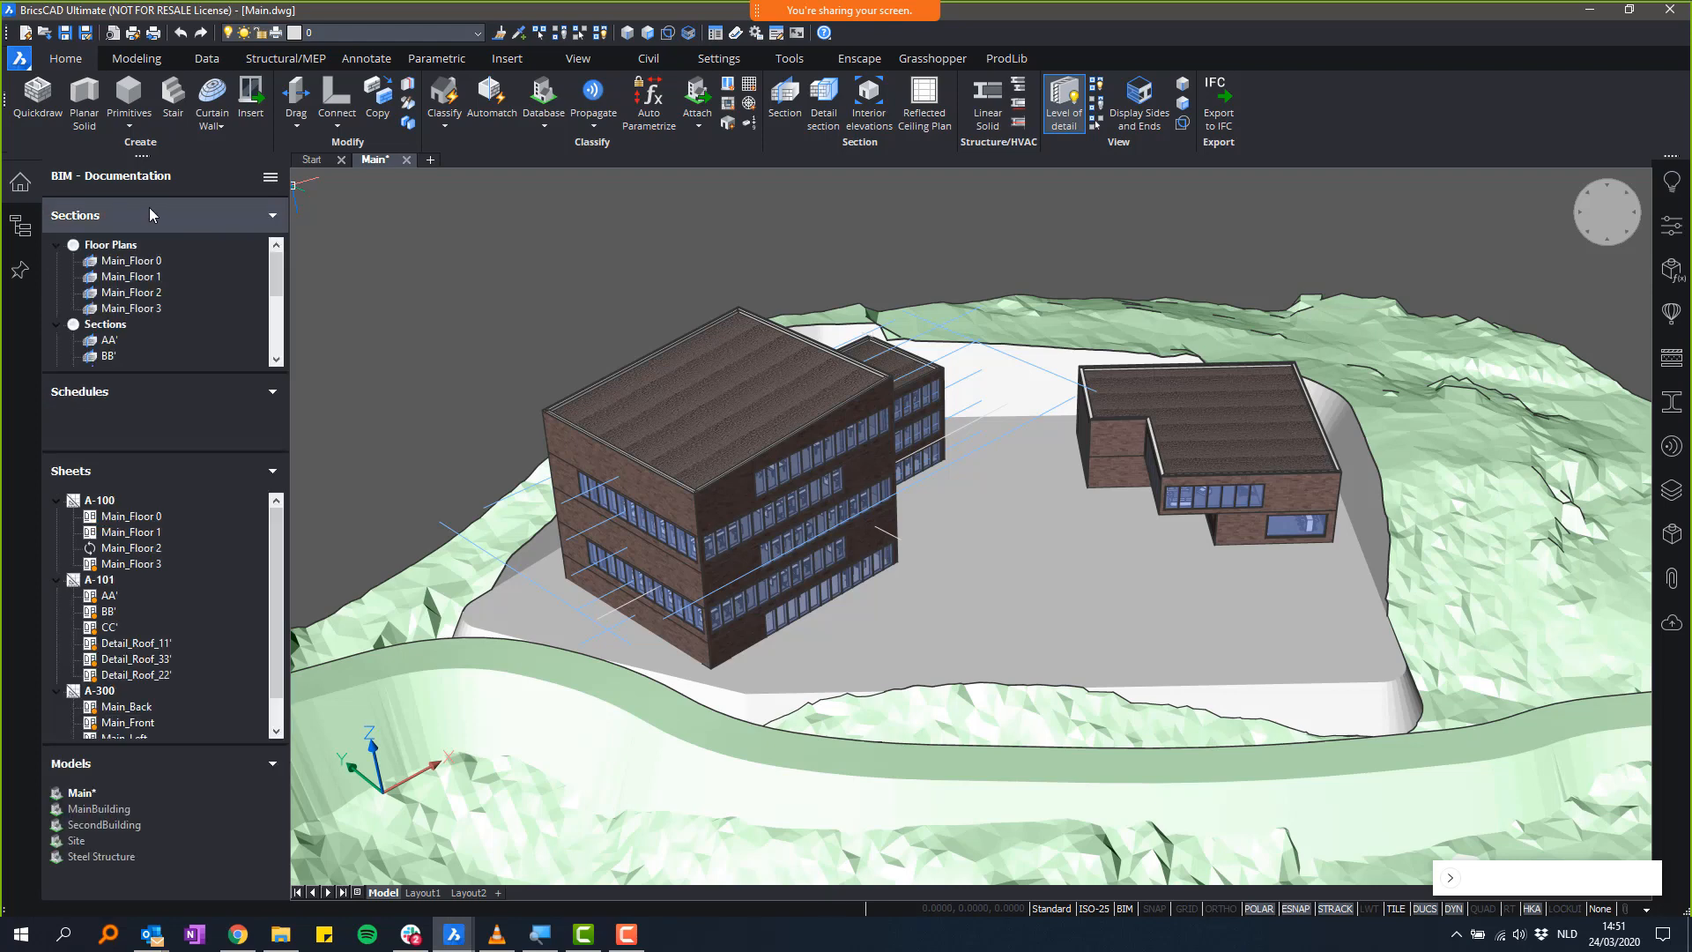
scroll(161, 332, "down", 5)
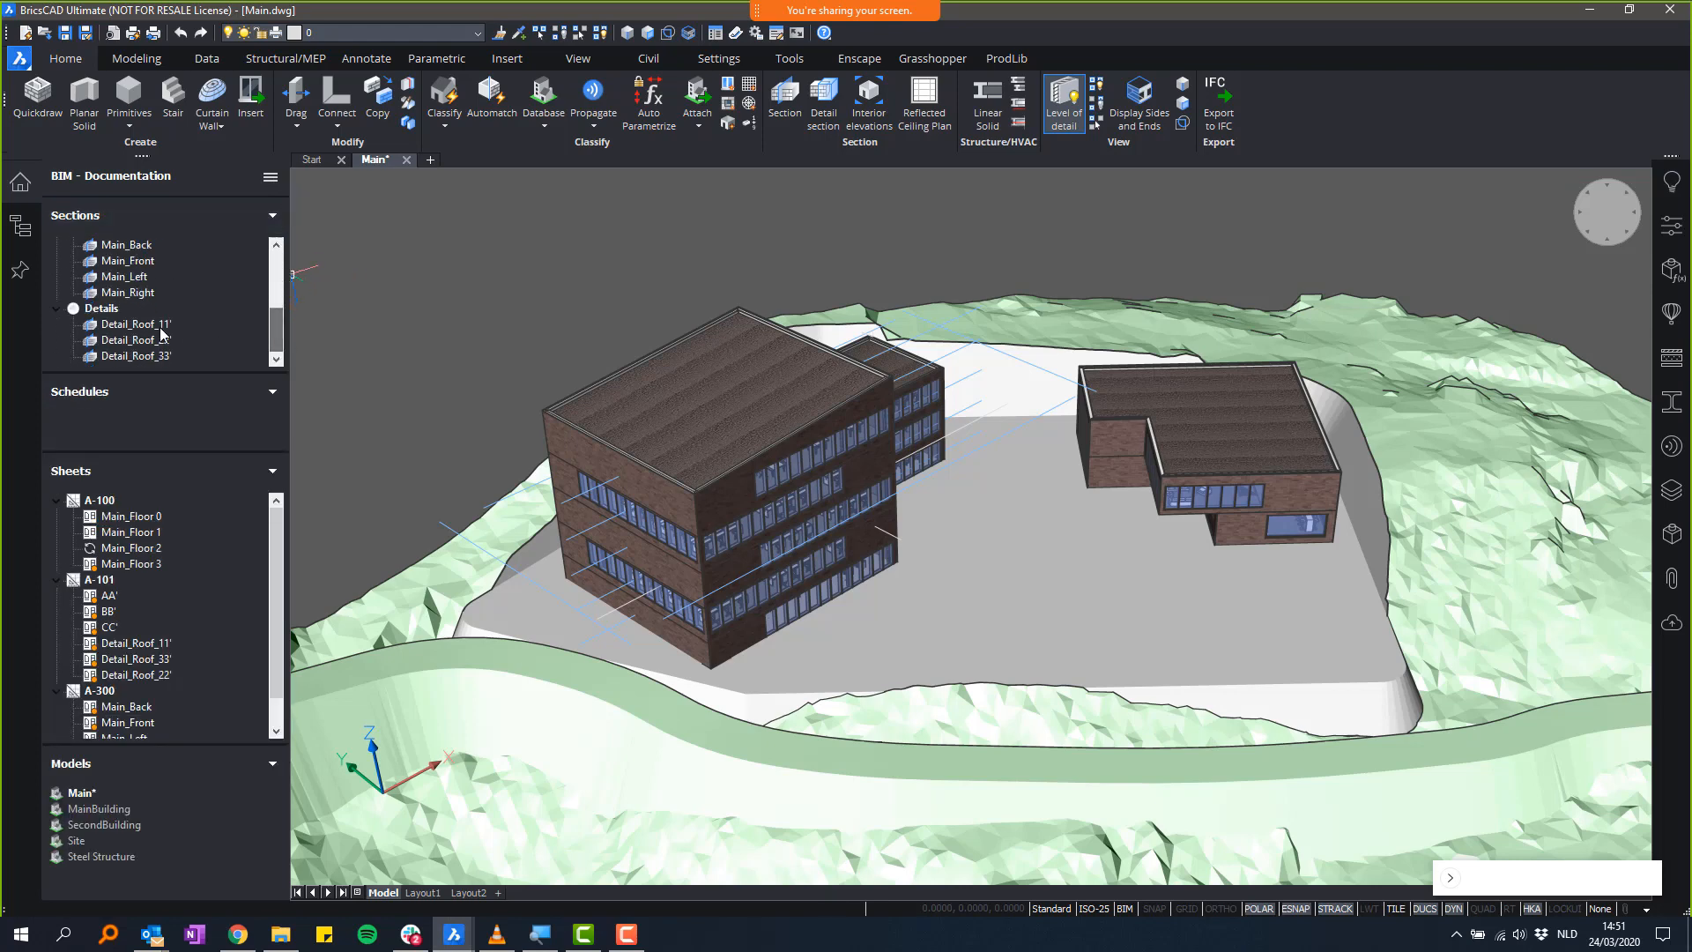
left_click(576, 496)
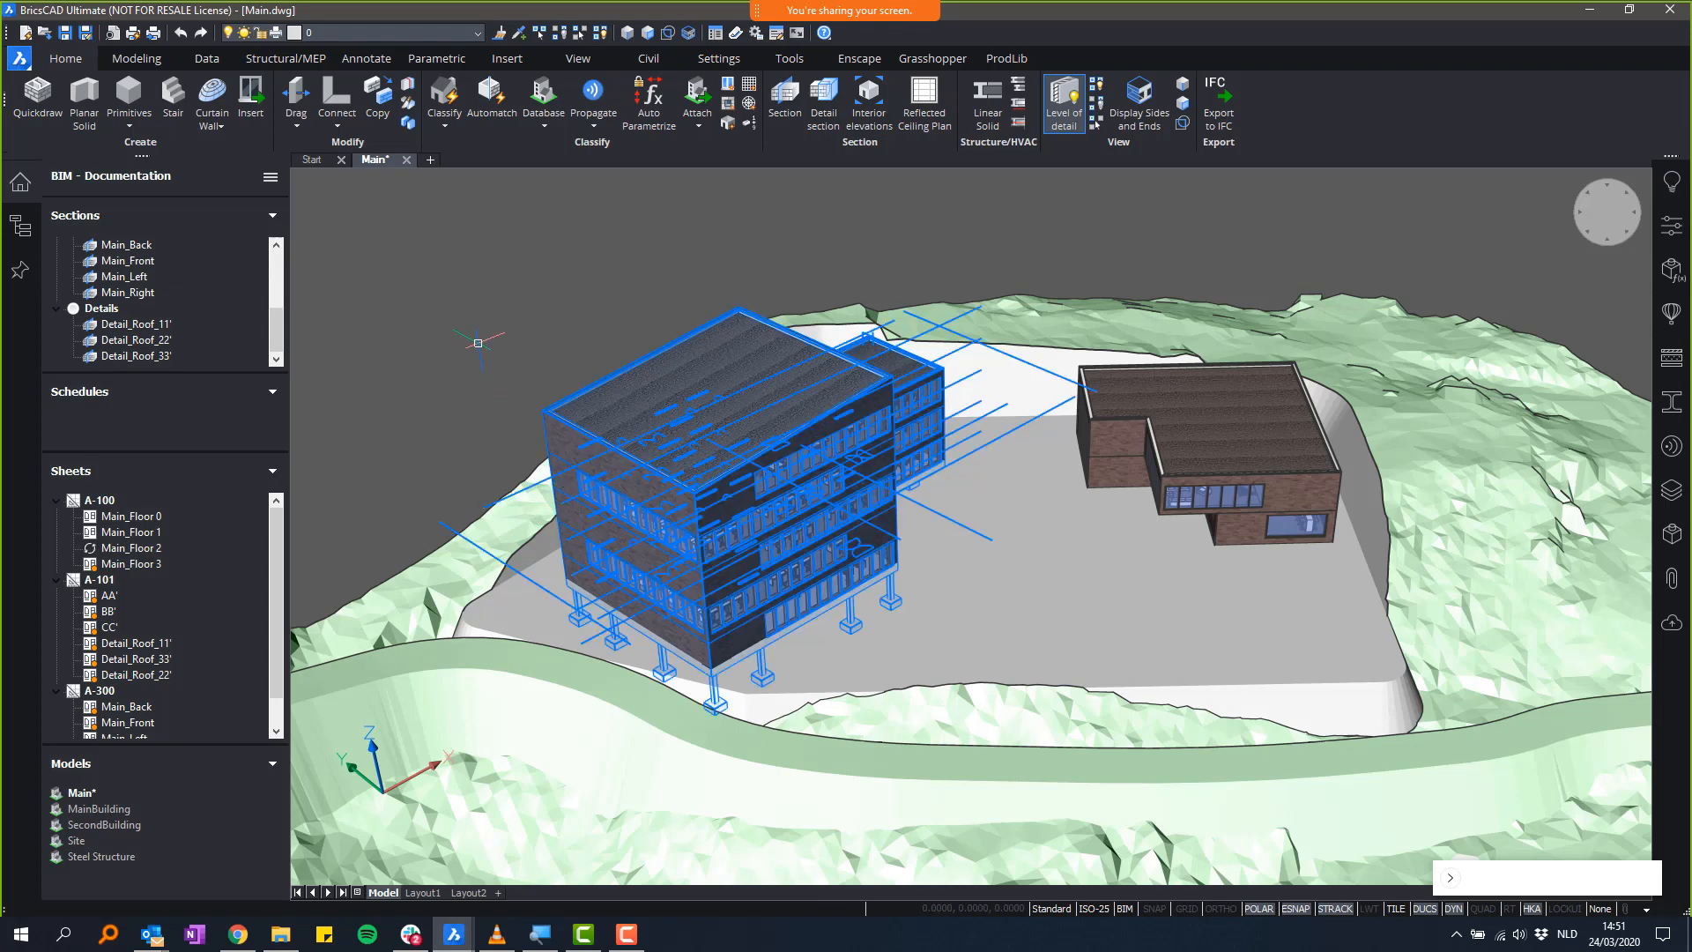
key("Escape")
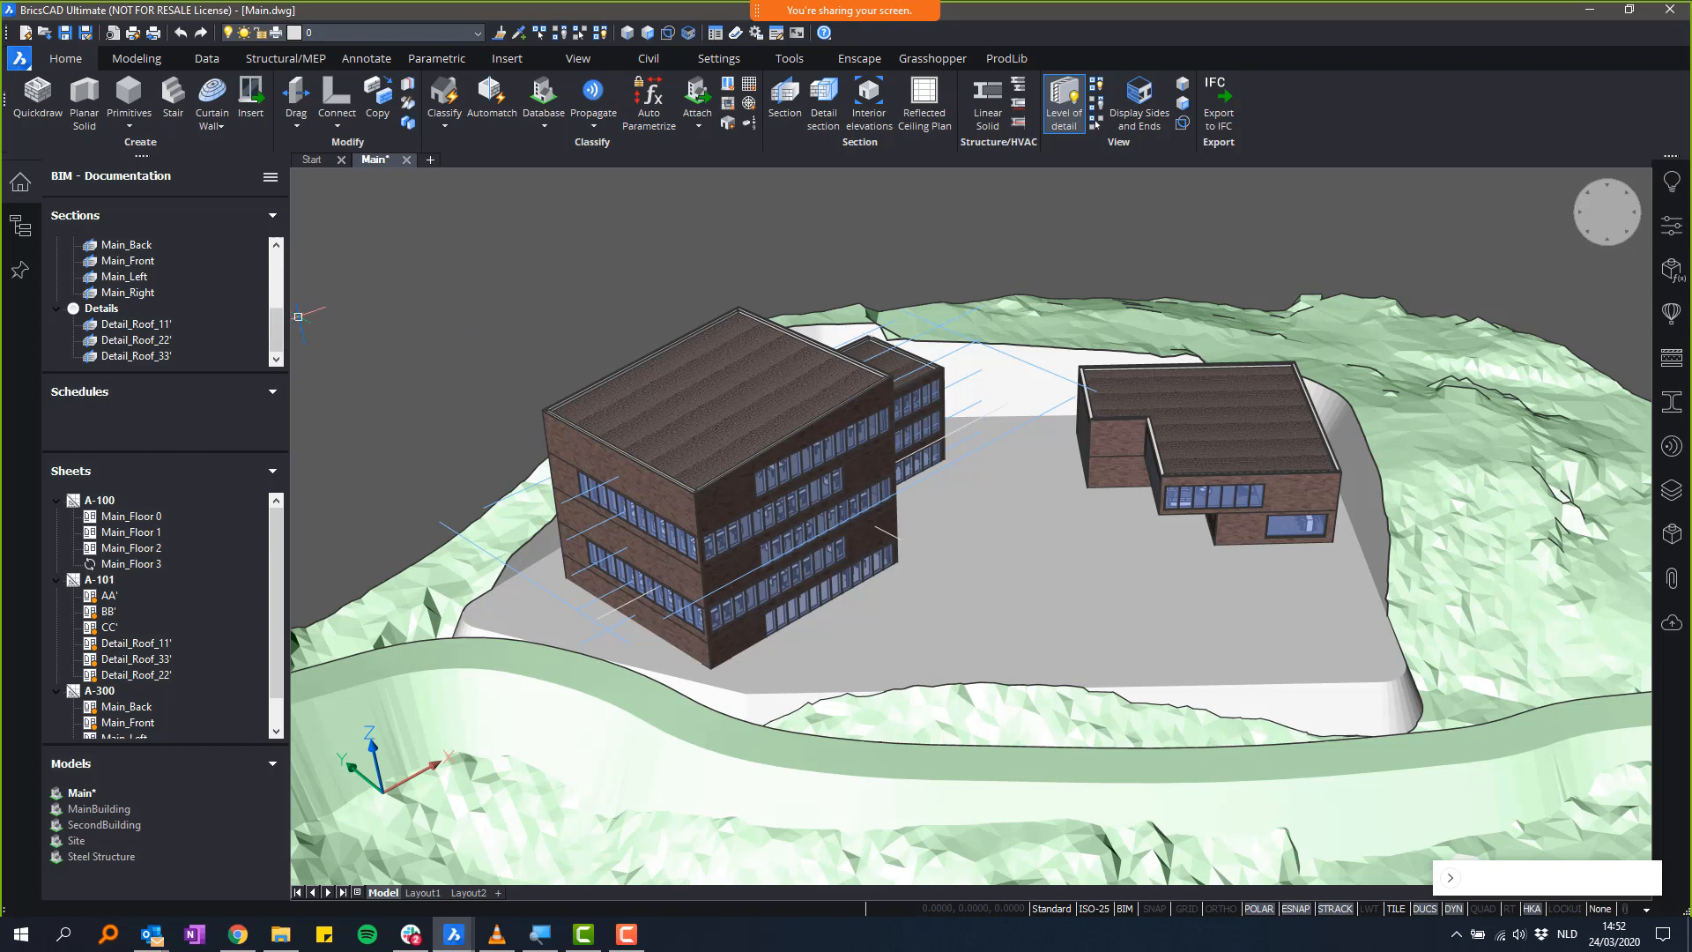
- Collapse the project's schedules list and look through the sheets and their views
left_click(192, 394)
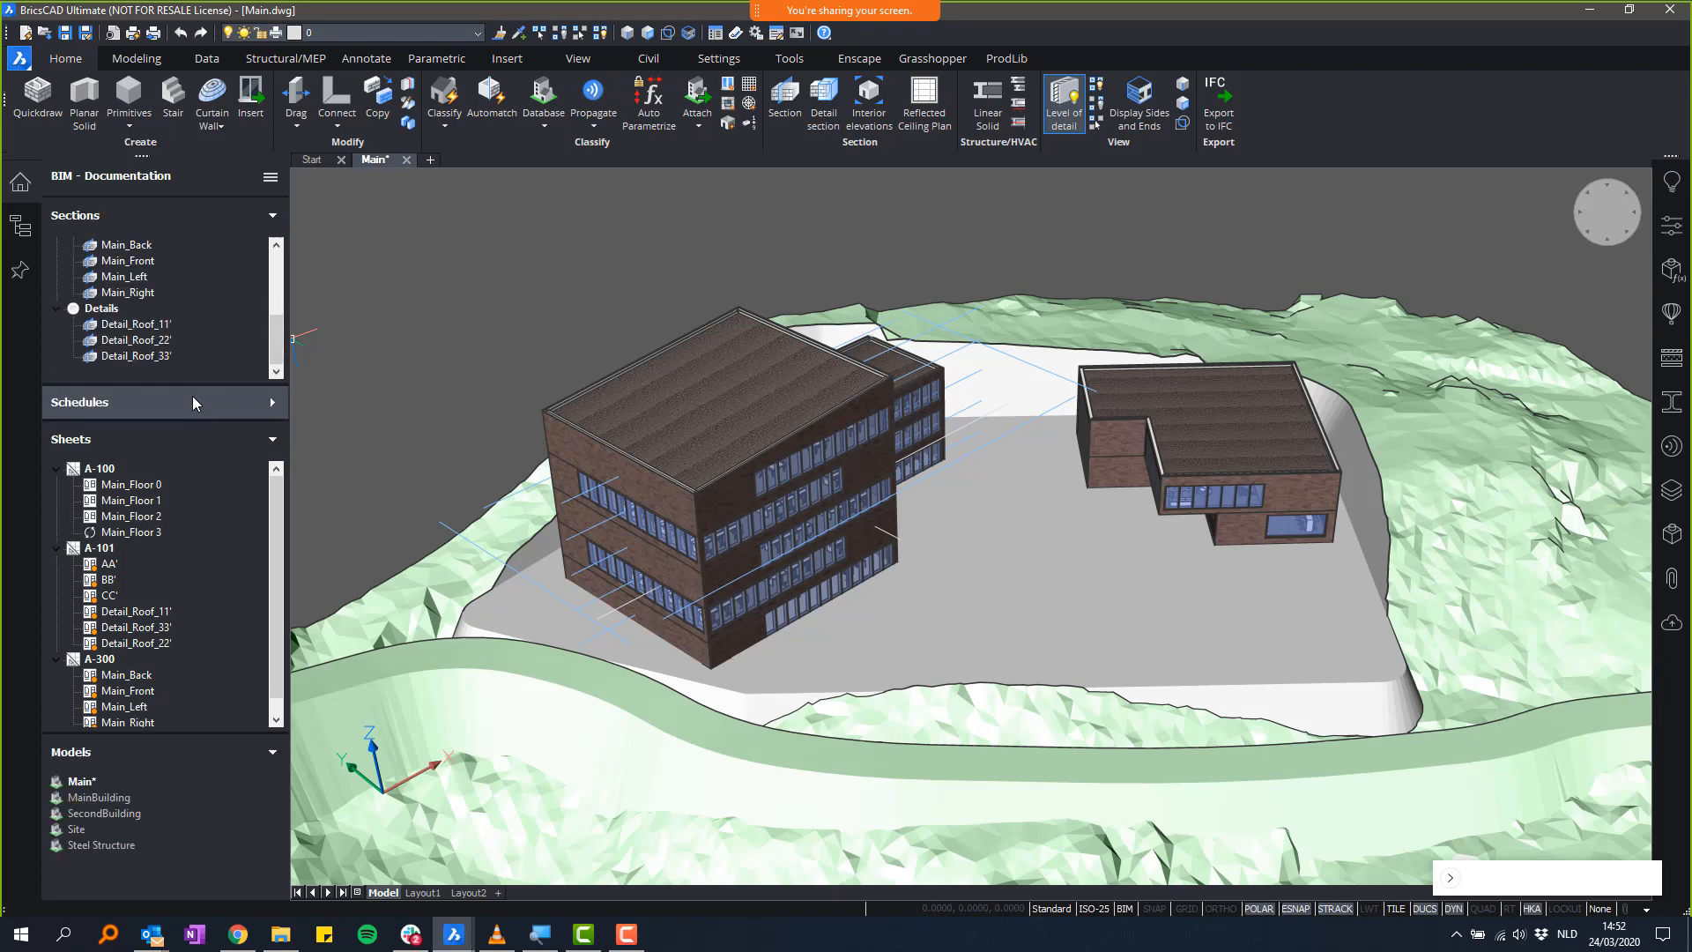
left_click_drag(279, 529, 290, 647)
left_click_drag(275, 568, 277, 492)
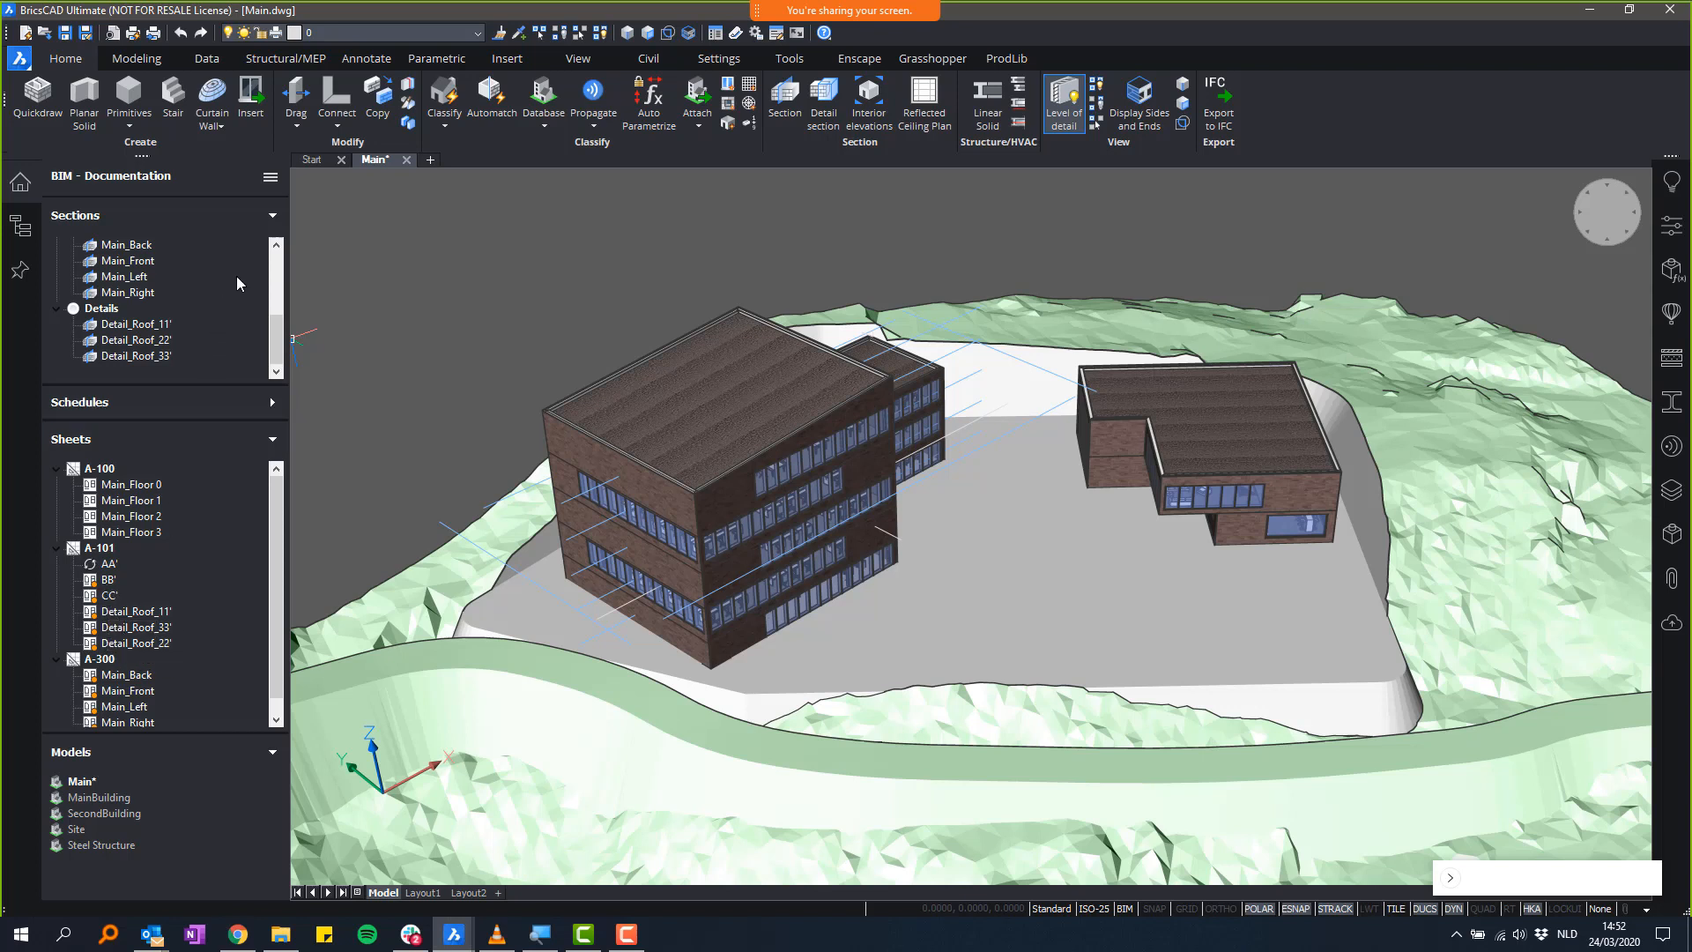
- Disable background updating for the project and update the AA' section view on sheet A-101
left_click(271, 180)
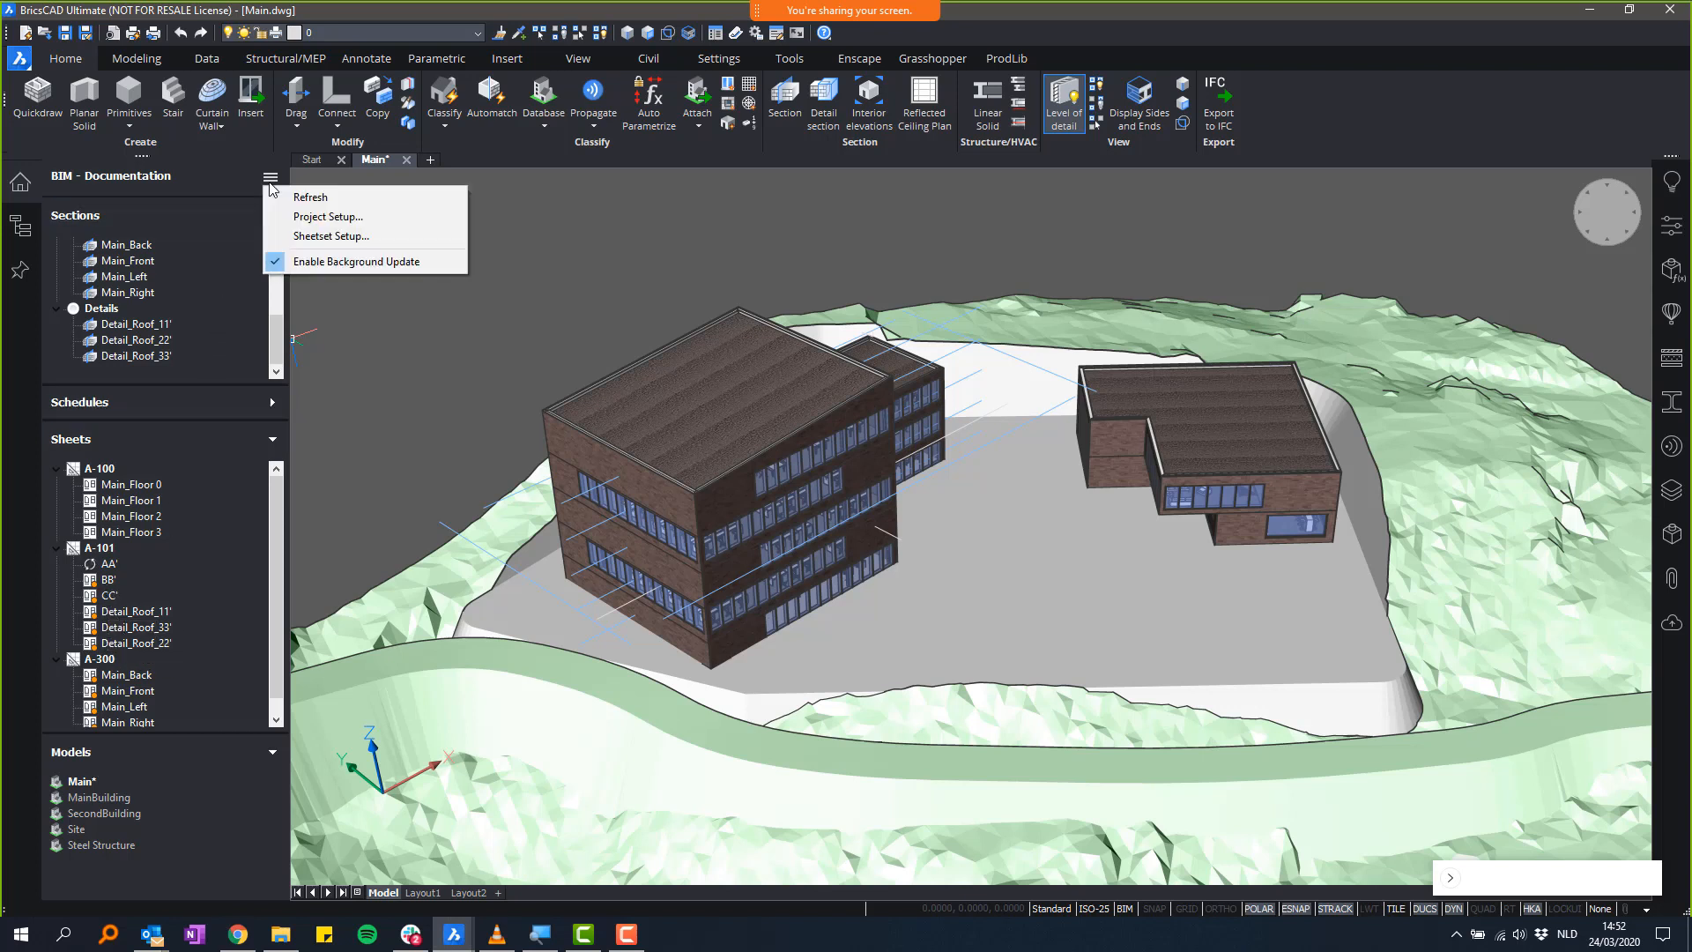
left_click(320, 262)
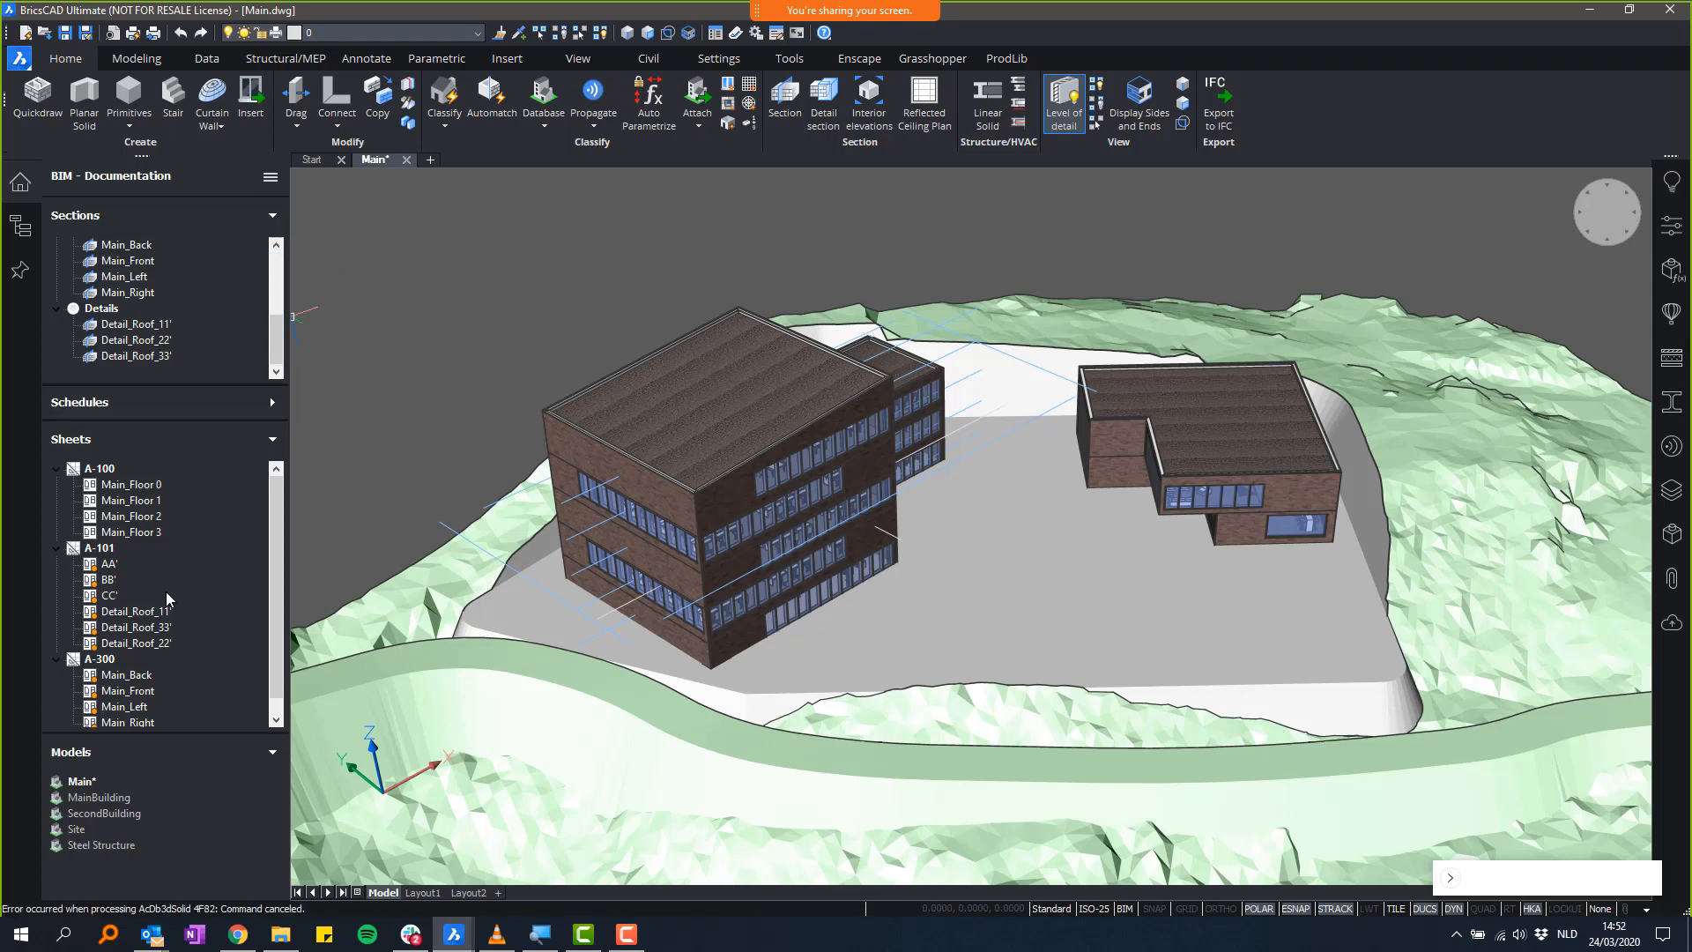
right_click(117, 568)
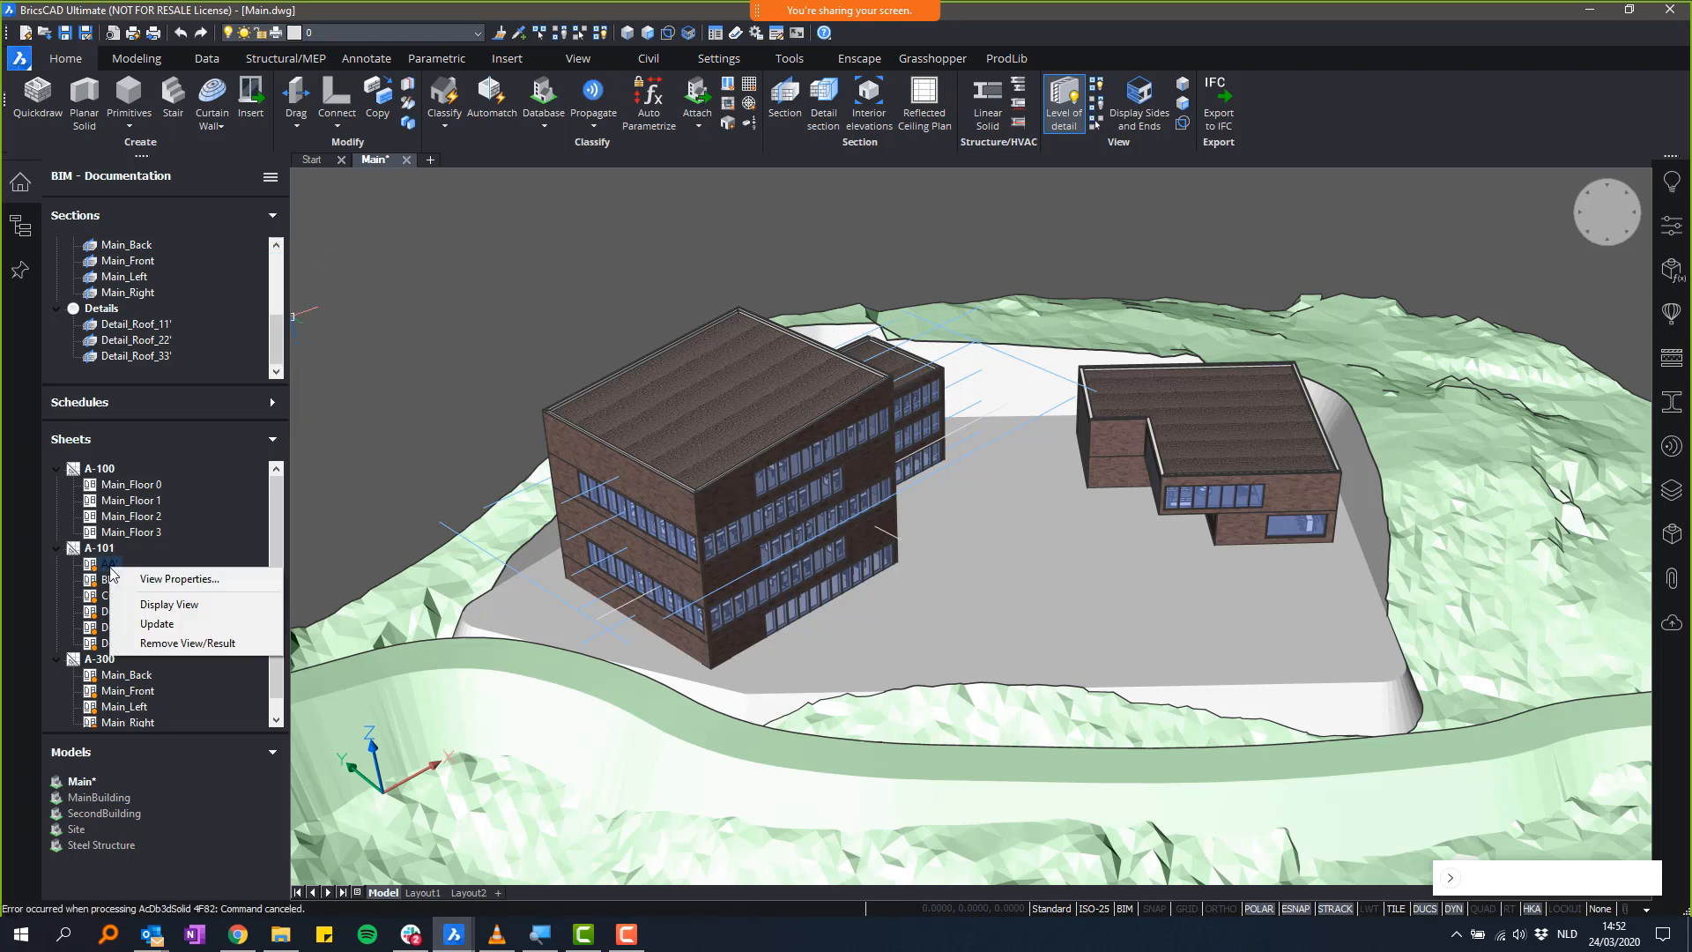
left_click(166, 626)
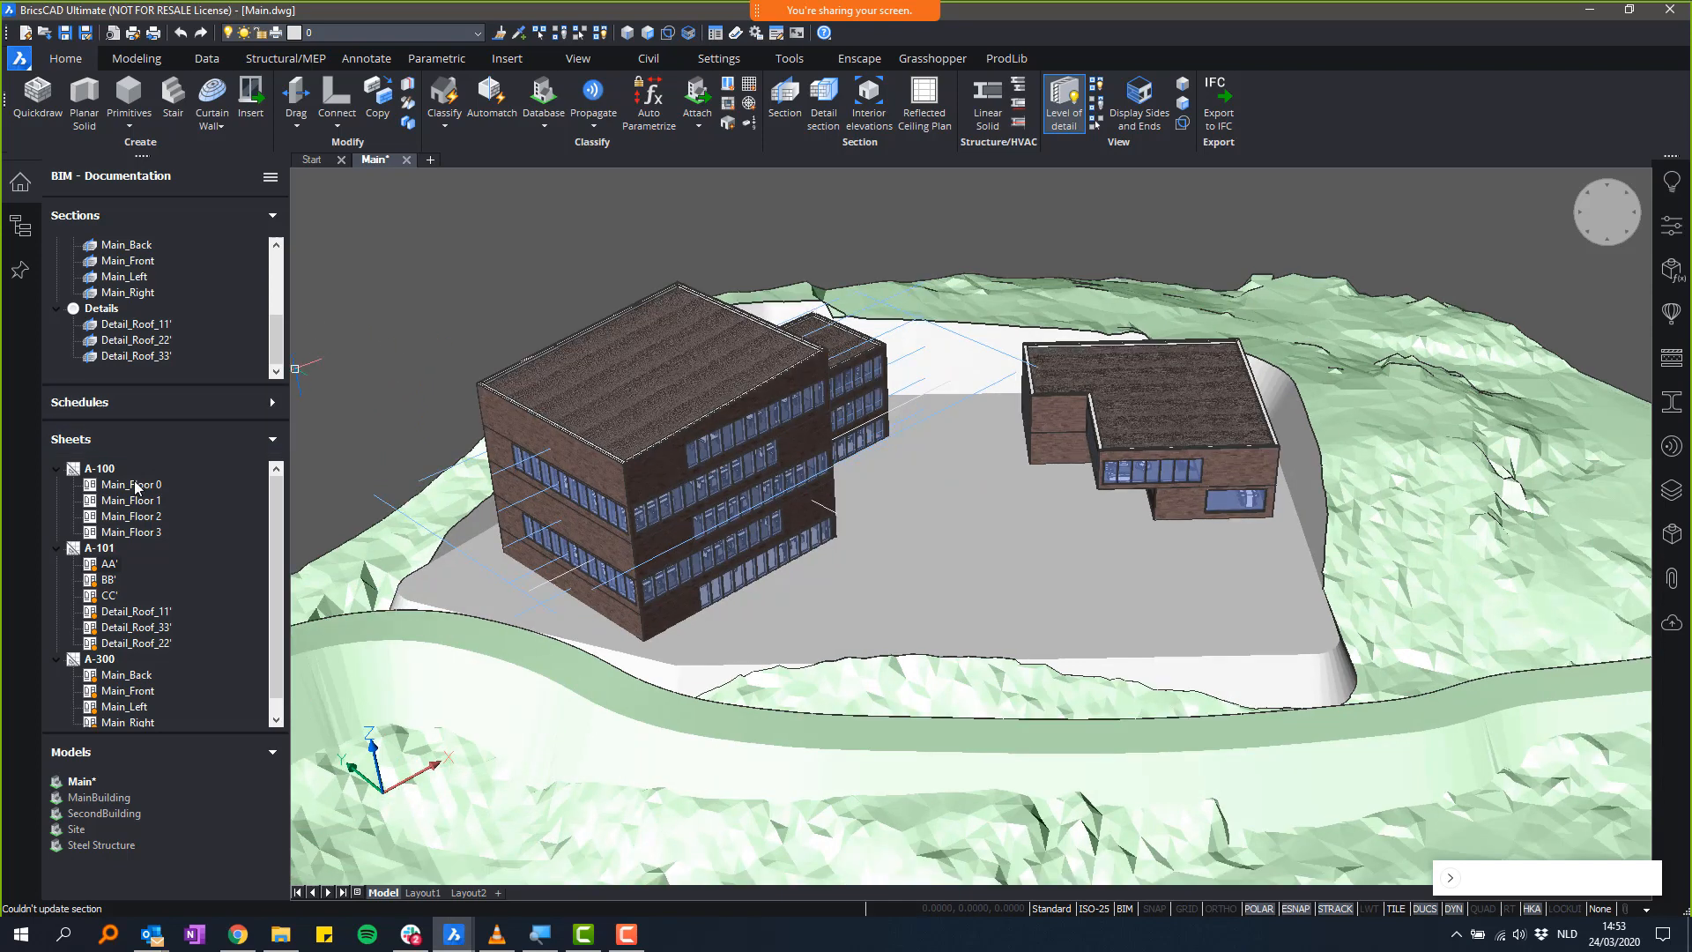
- Open sheet A-100 from the project's sheets list
right_click(102, 460)
left_click(93, 466)
right_click(92, 466)
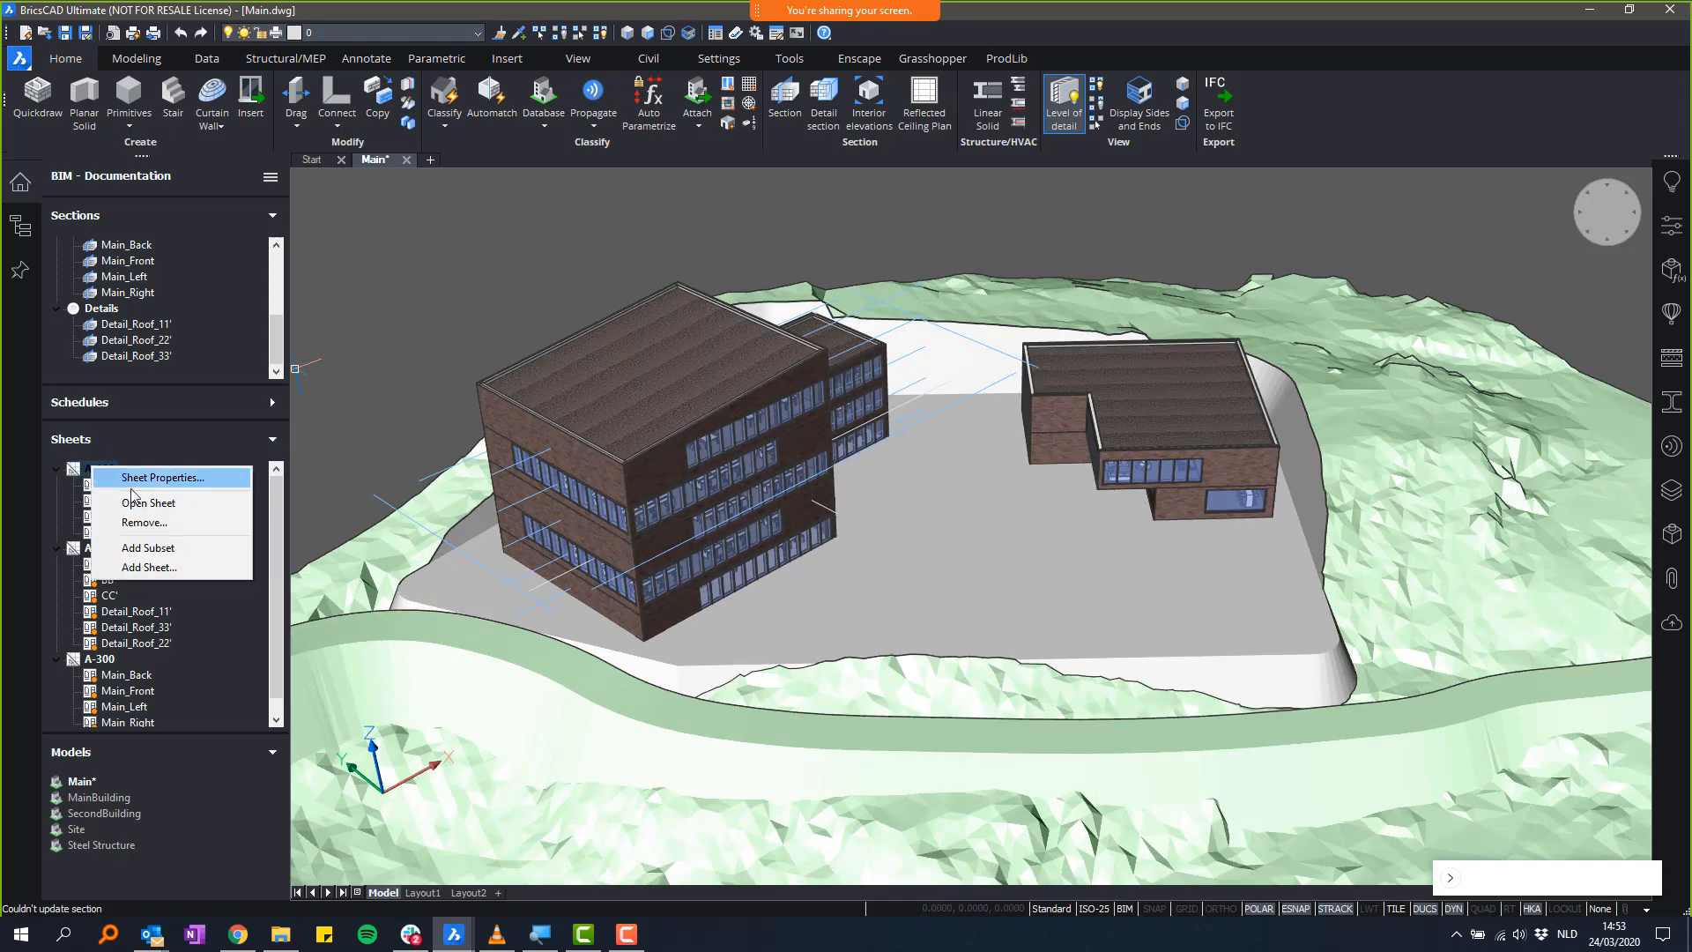
left_click(155, 504)
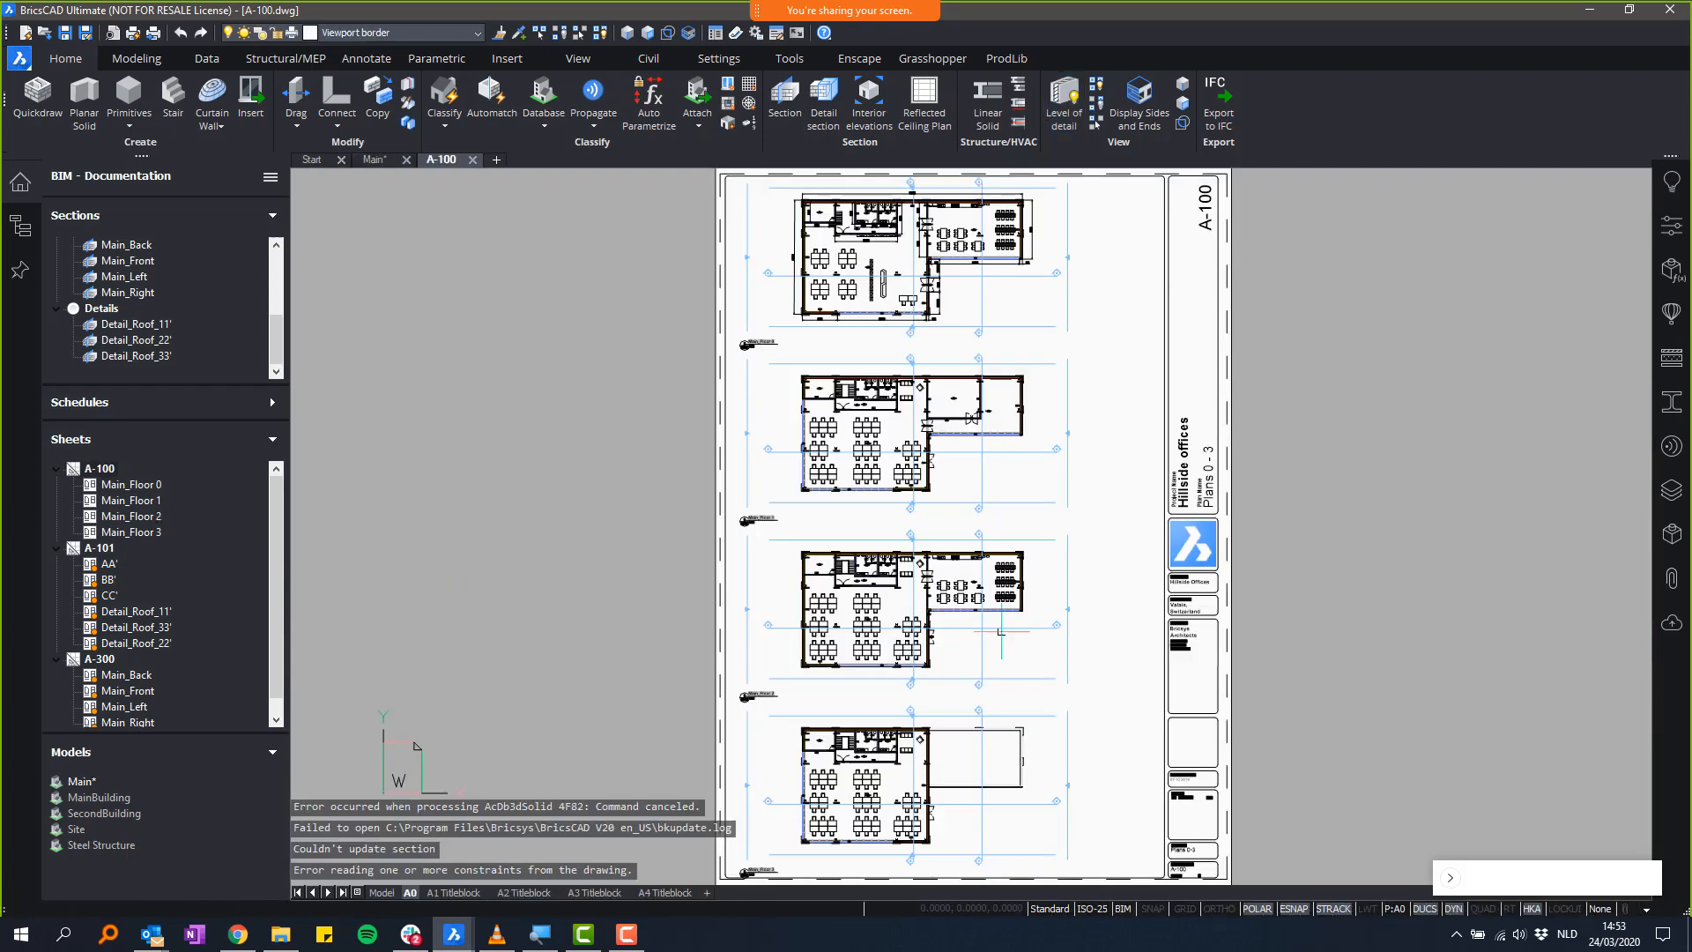
- Examine the Main_Floor 0 plan on sheet A-100, including its room tags, door and wall tags, and dimensions around the stairs and toilets
scroll(920, 245, "up", 12)
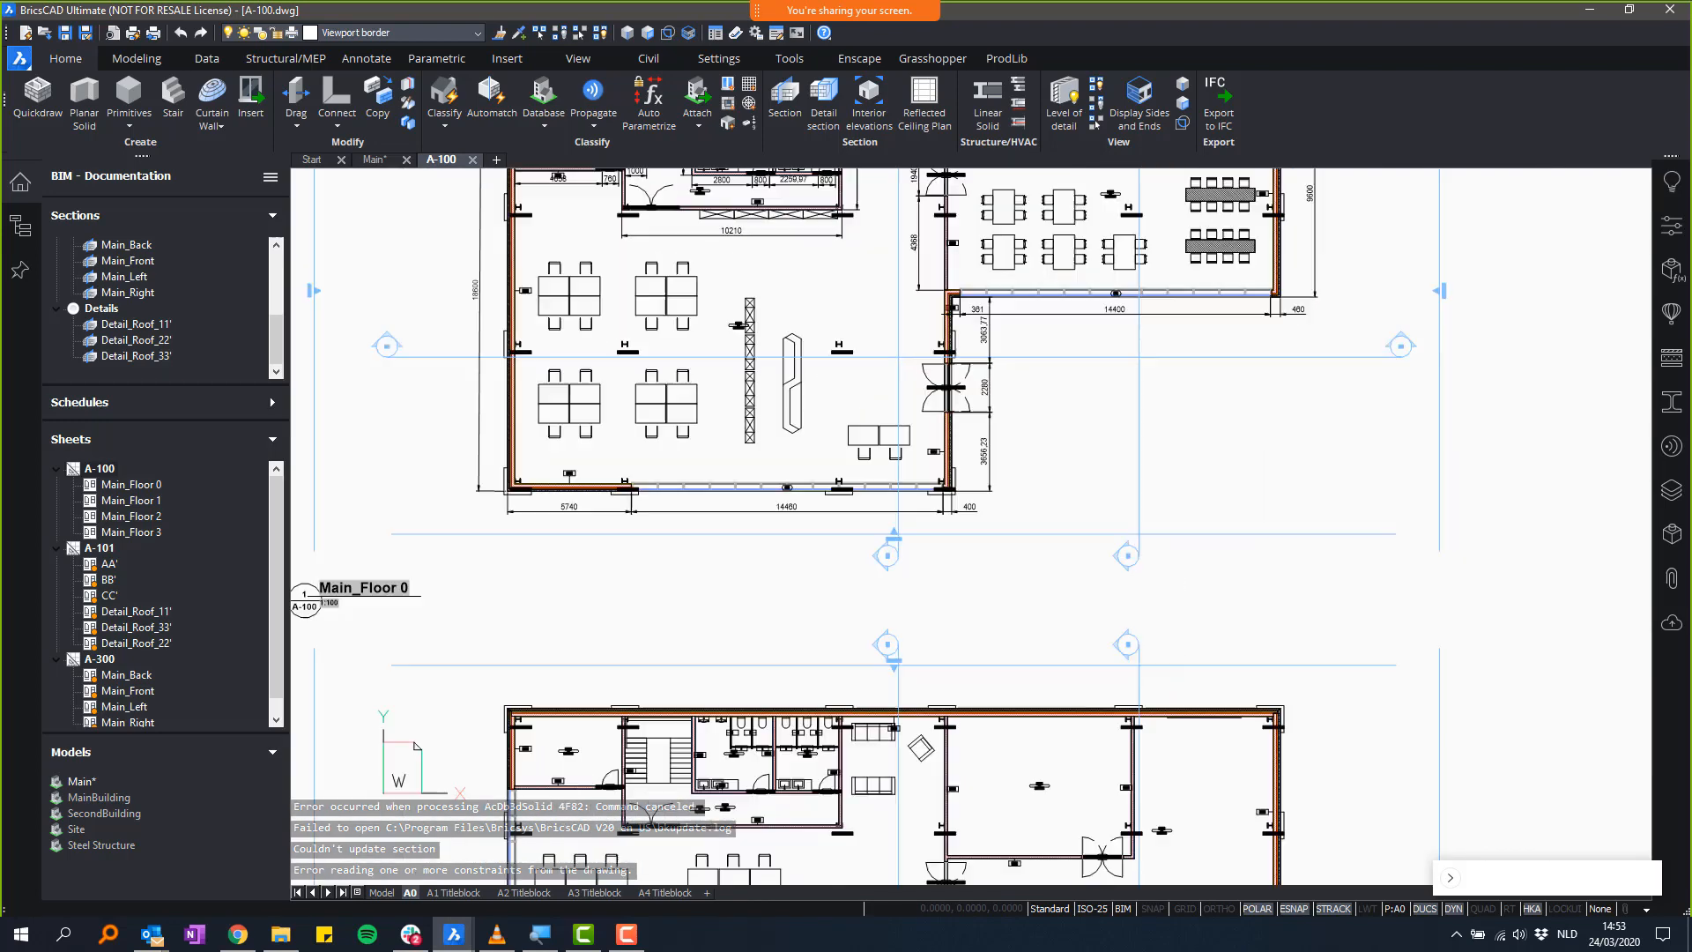
middle_click_drag(919, 245, 964, 439)
scroll(964, 439, "down", 2)
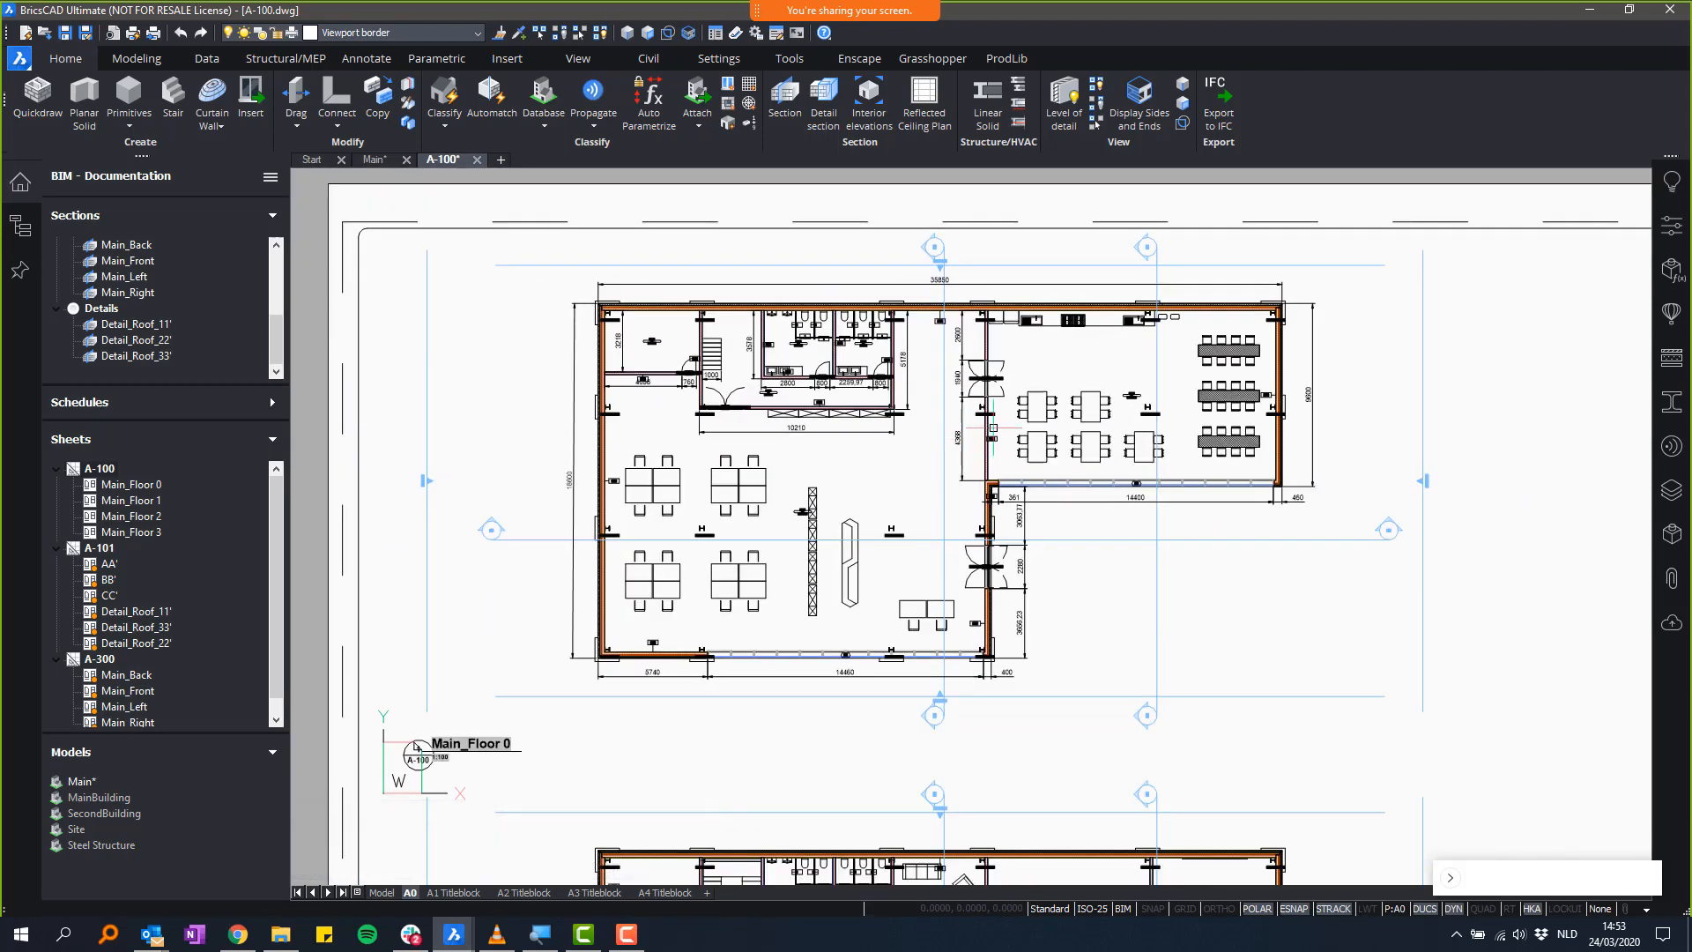
scroll(815, 480, "down", 2)
scroll(854, 496, "down", 1)
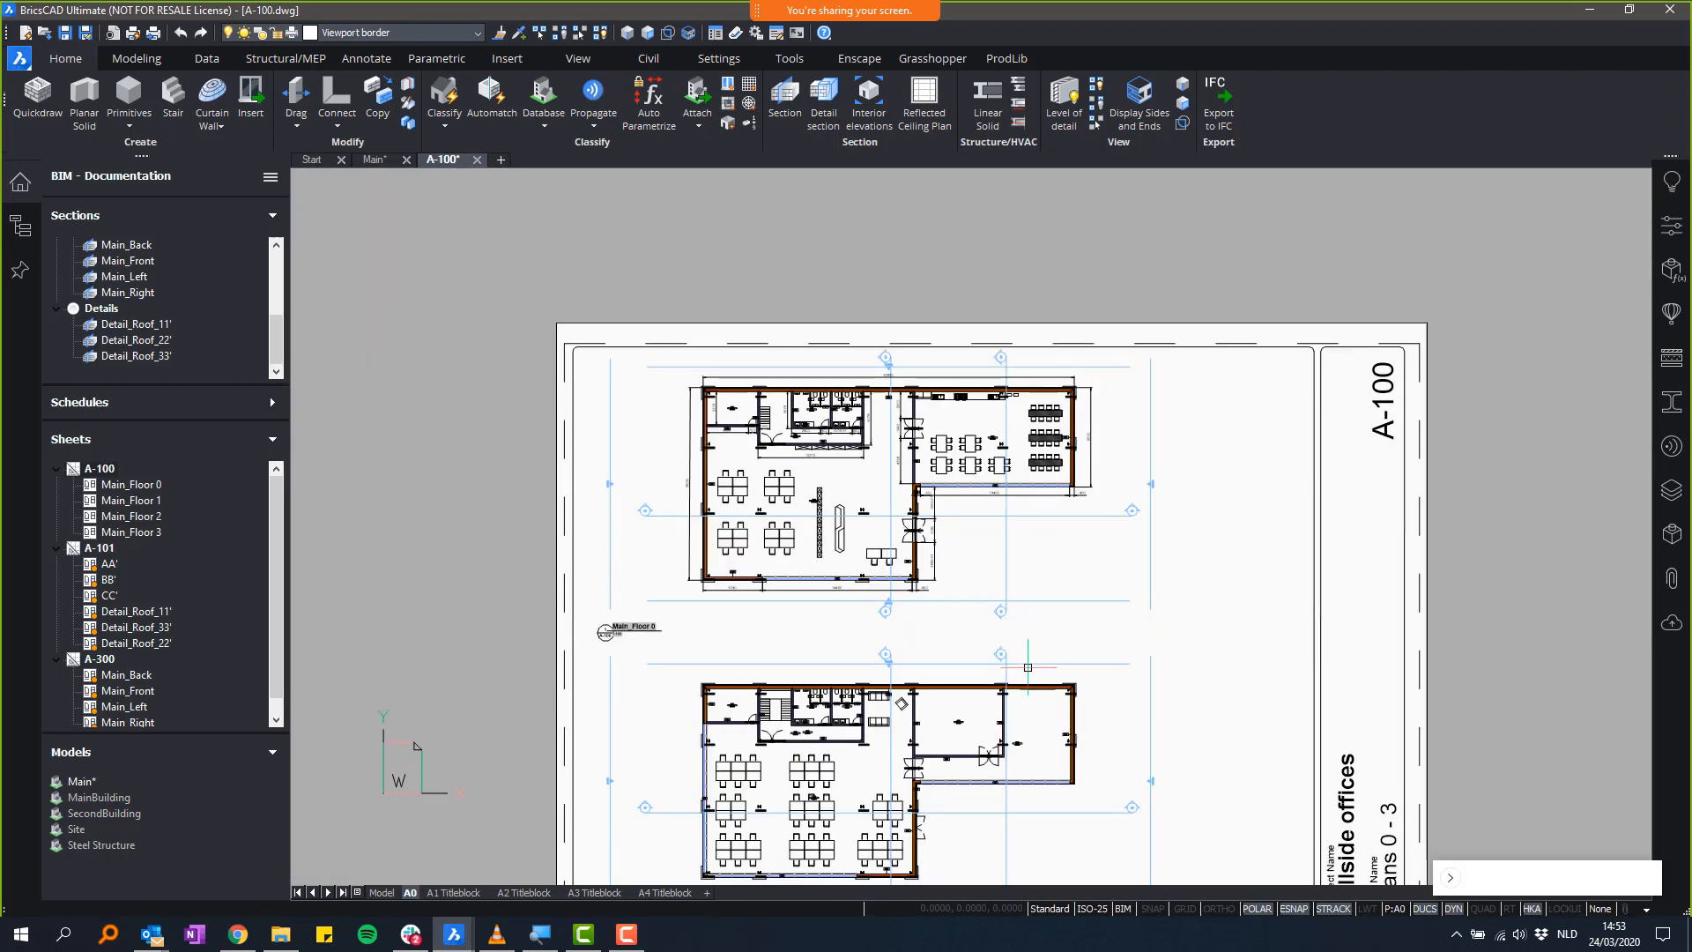
scroll(732, 428, "up", 1)
scroll(723, 423, "up", 2)
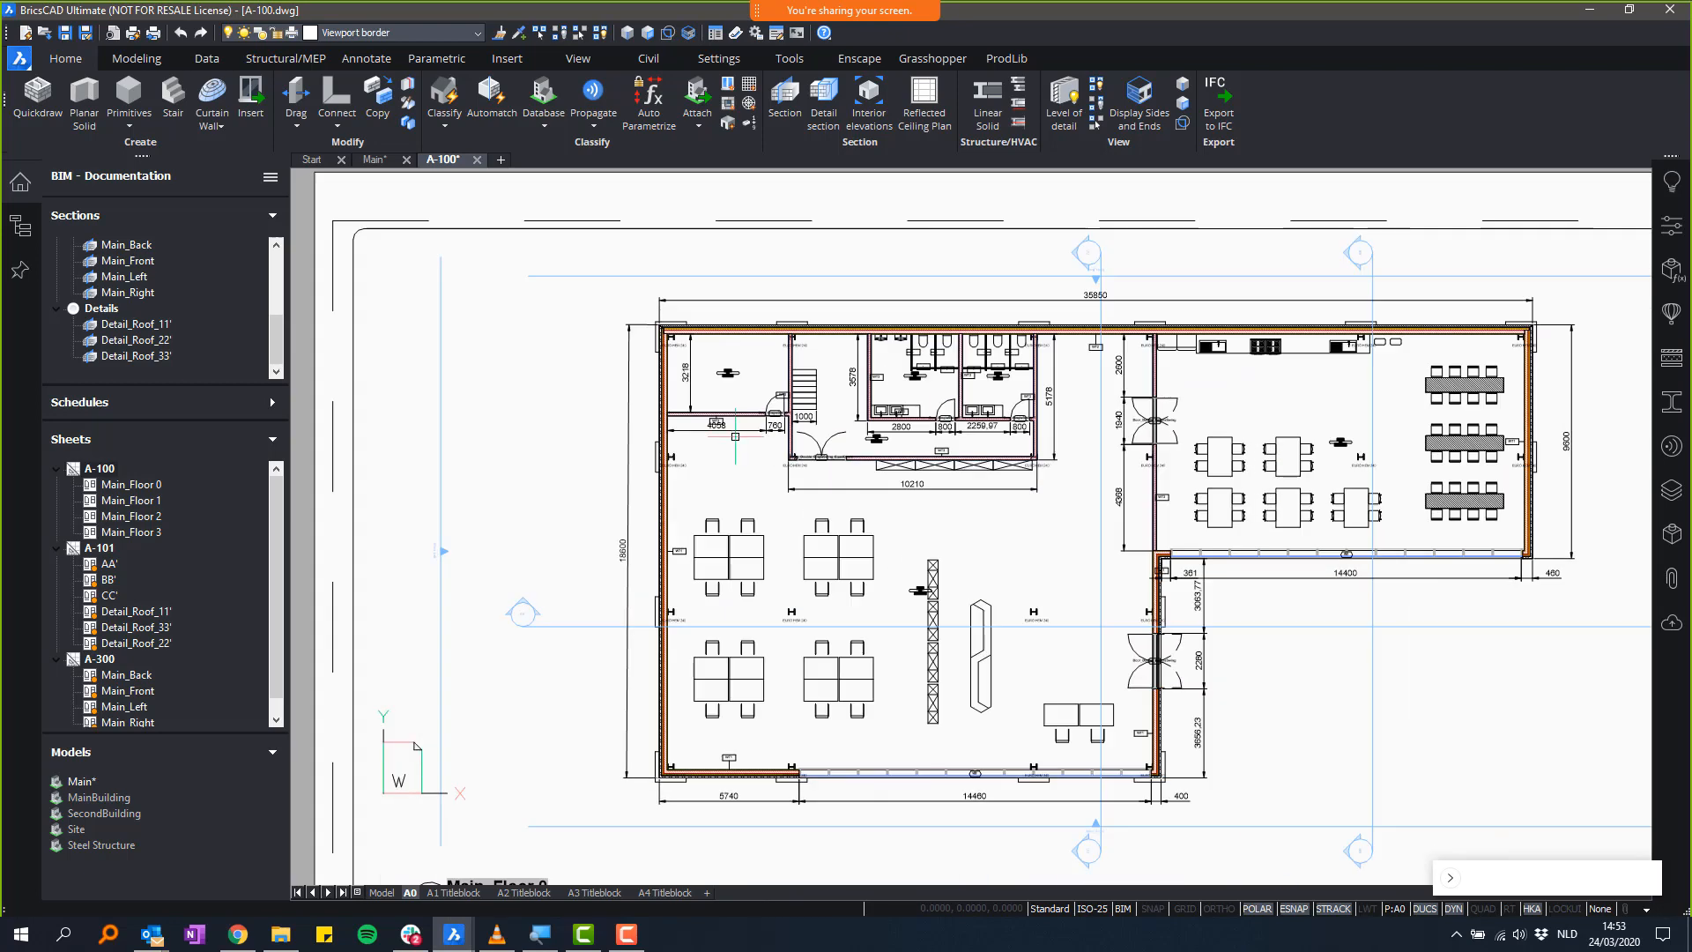
scroll(947, 484, "up", 3)
scroll(933, 476, "up", 1)
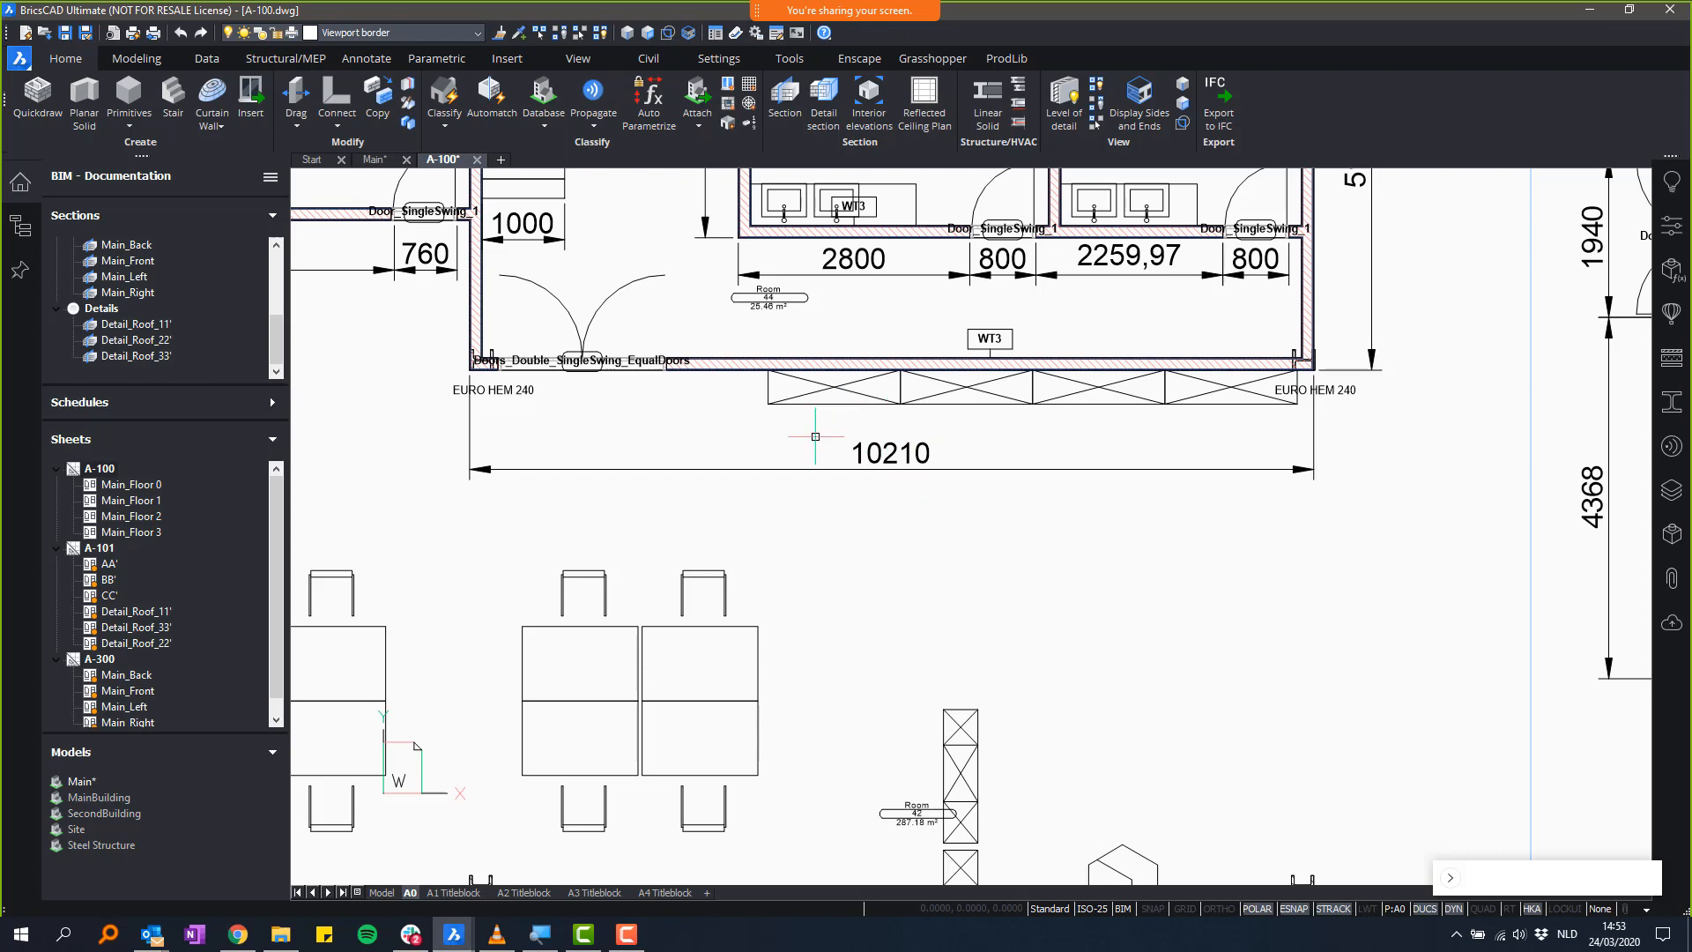
scroll(844, 505, "down", 3)
middle_click_drag(847, 487, 1124, 695)
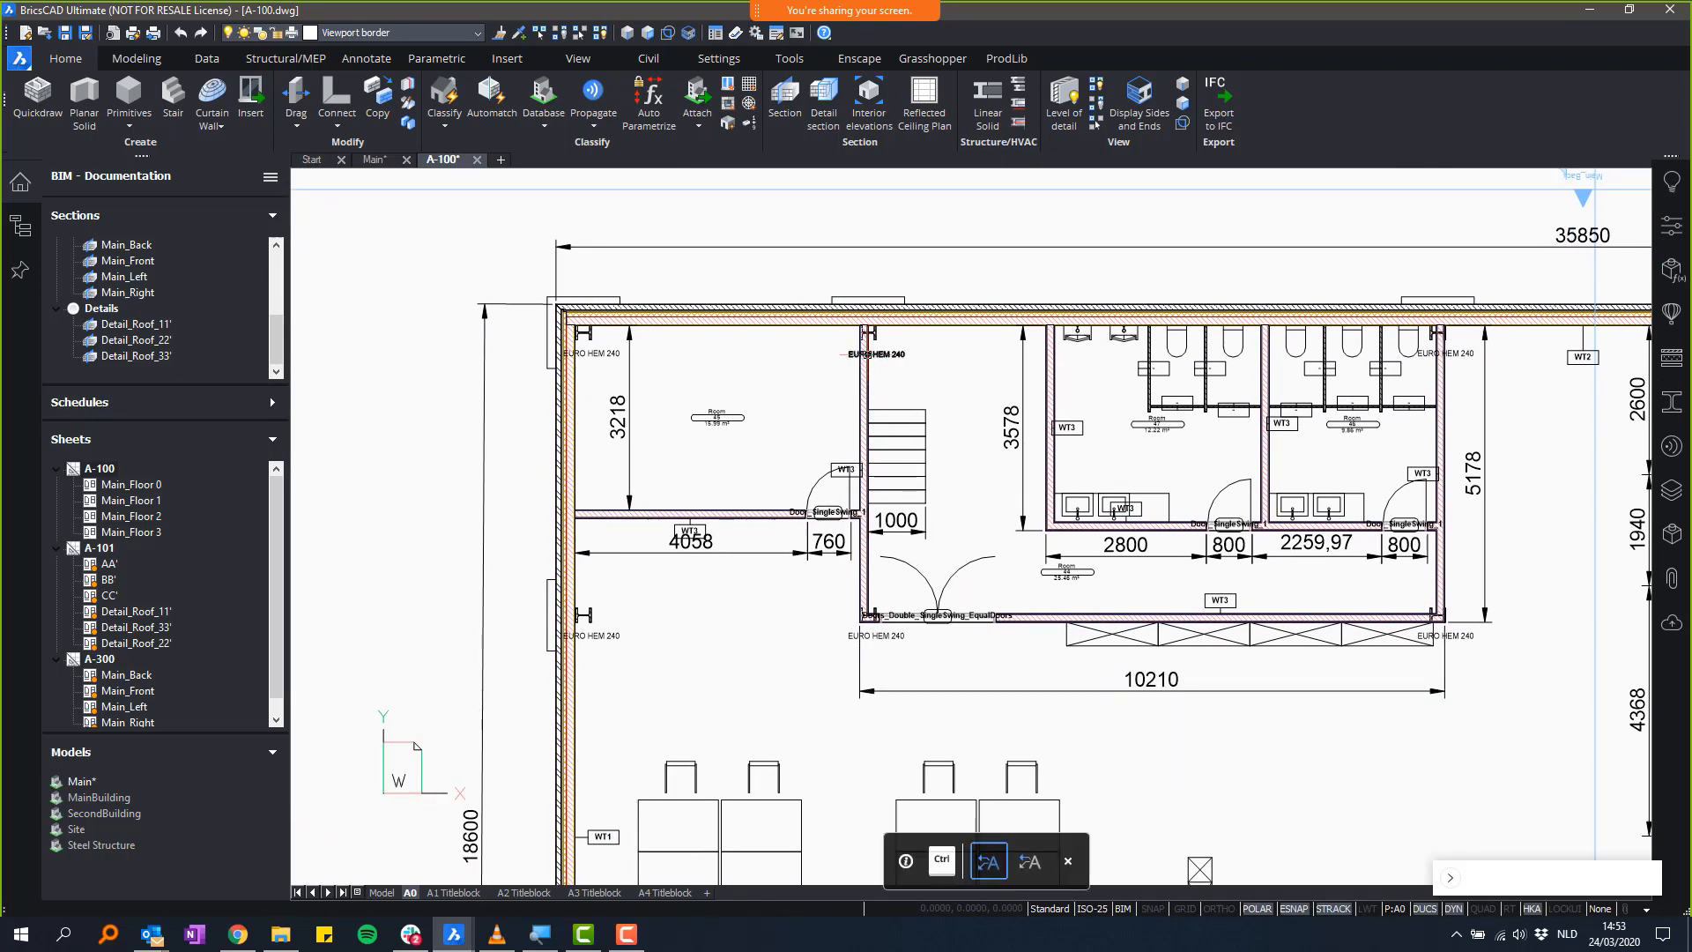
- Examine the layered wall hatching and steel column labels at the outer corners of the Main_Floor 0 plan, including the dining wing
scroll(595, 308, "up", 1)
scroll(595, 308, "up", 2)
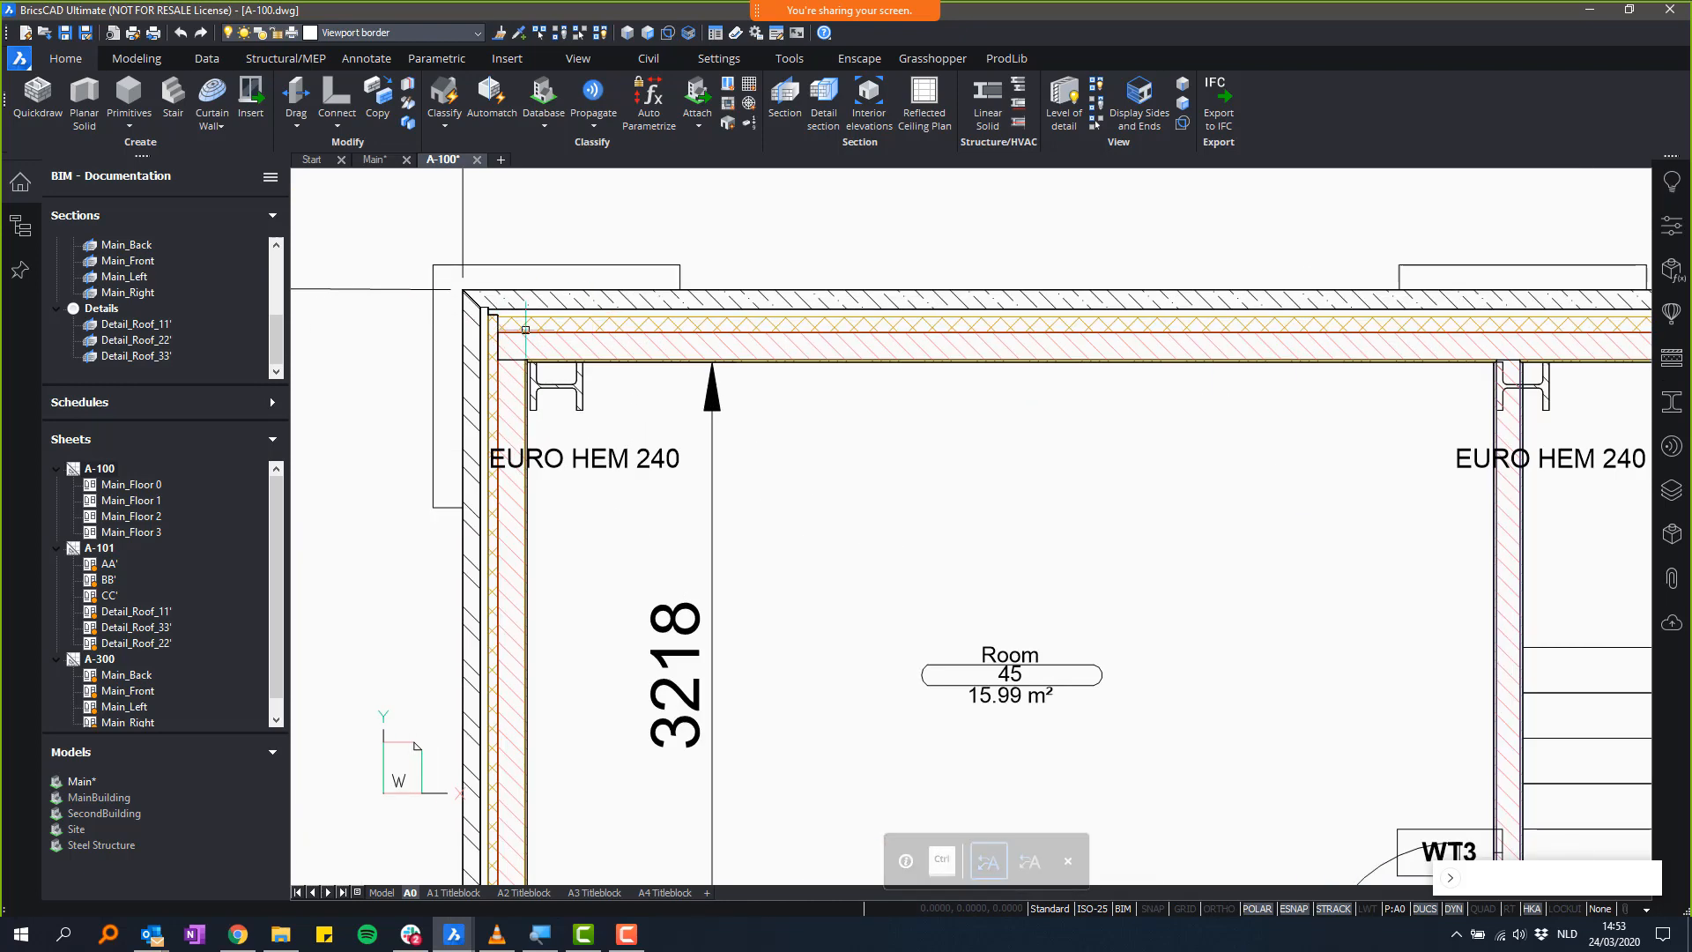
scroll(515, 329, "up", 1)
middle_click_drag(740, 376, 868, 460)
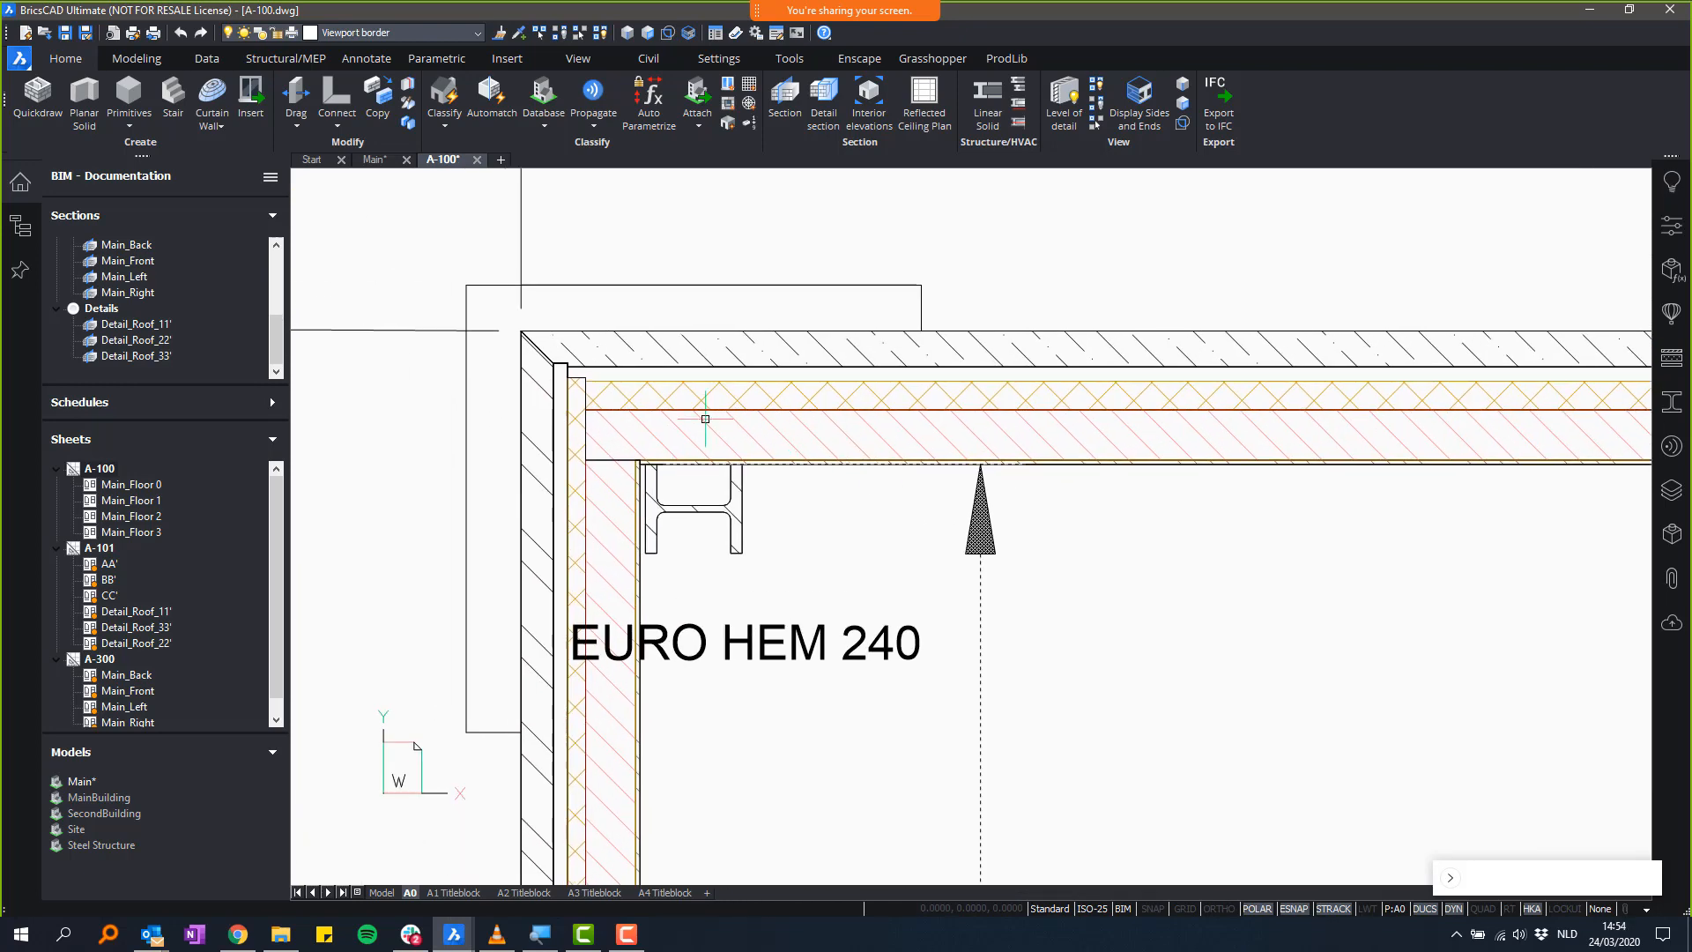
scroll(670, 432, "down", 1)
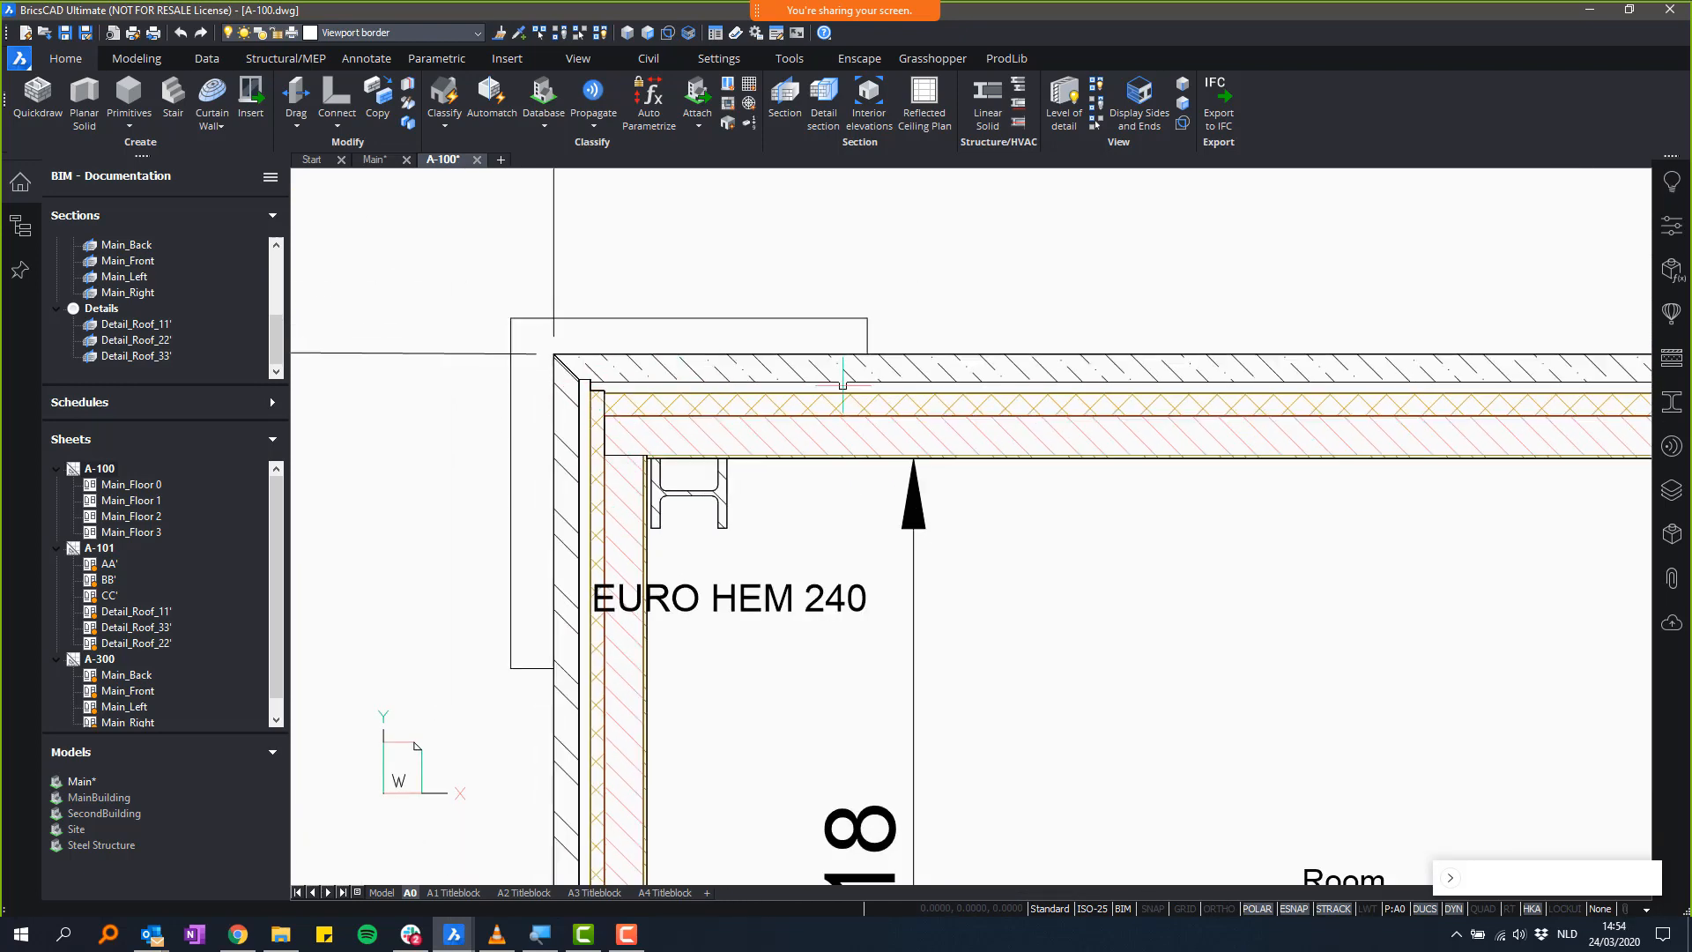
scroll(608, 414, "down", 5)
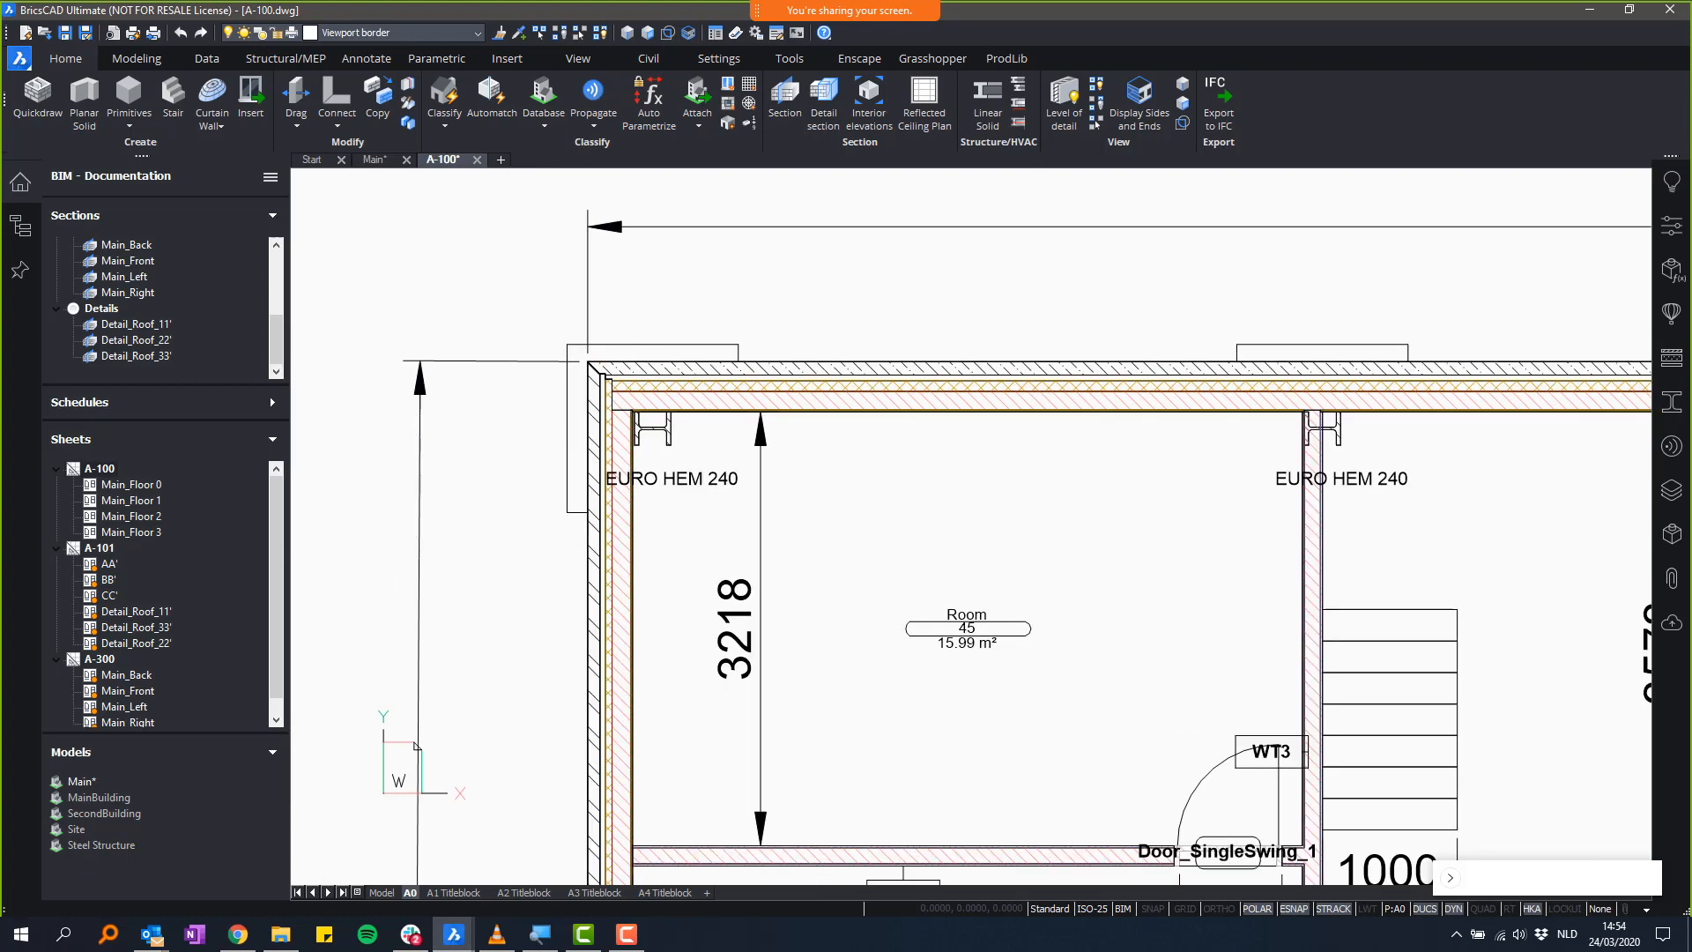
middle_click_drag(1237, 450, 620, 351)
scroll(705, 351, "down", 3)
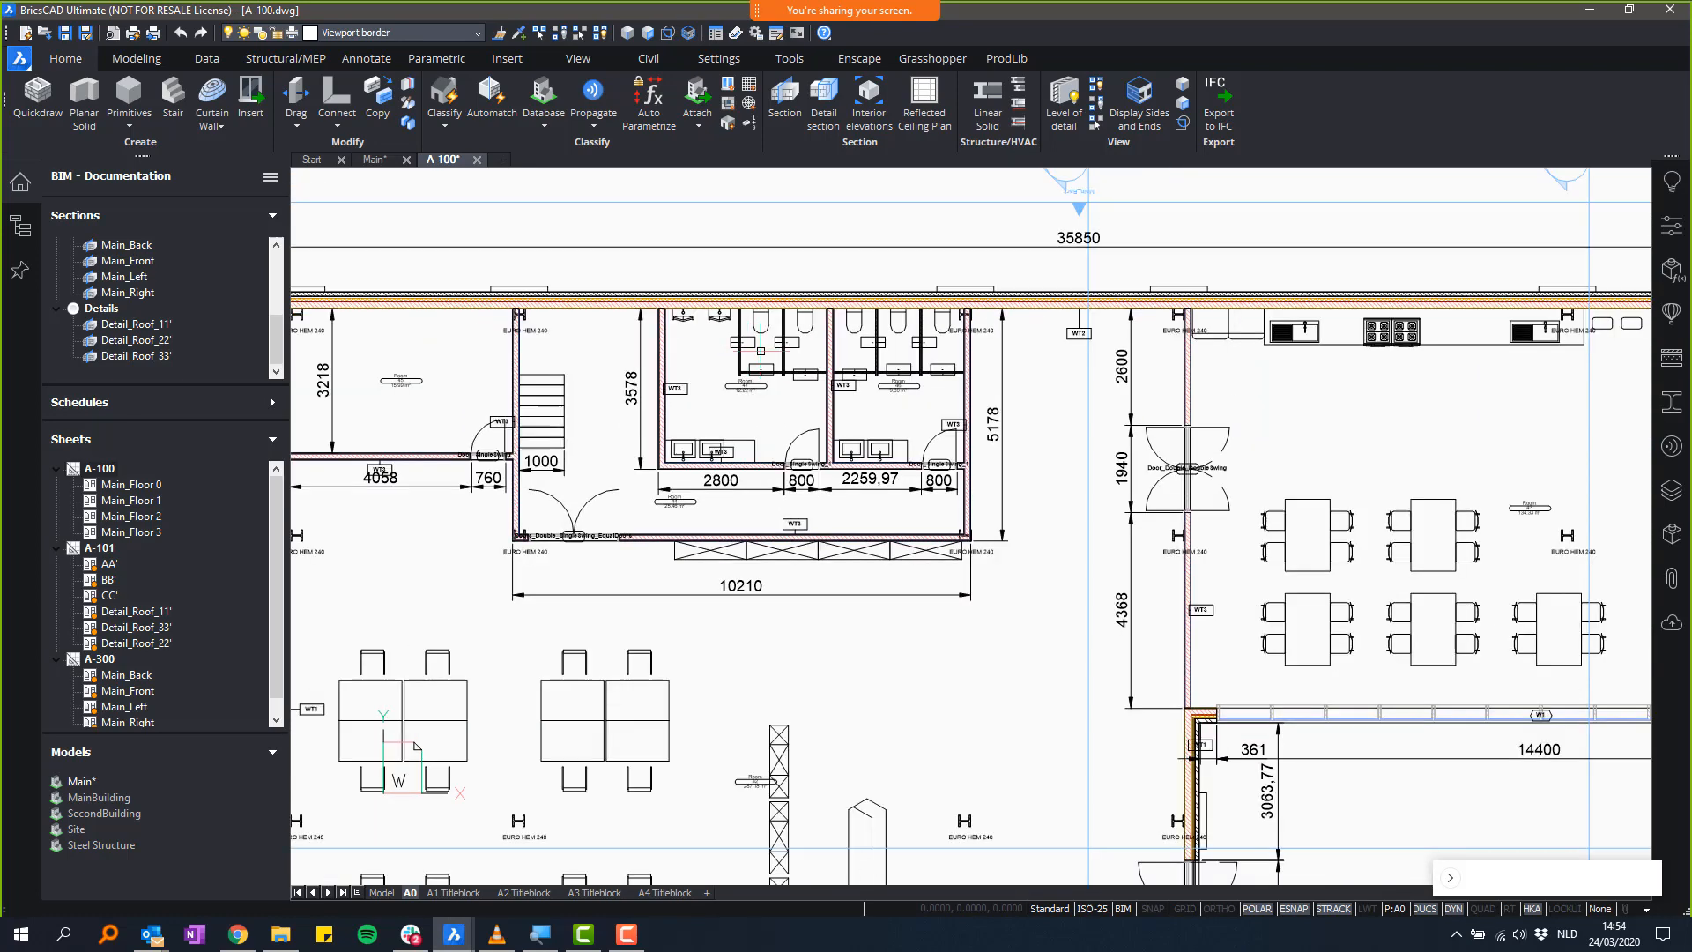
middle_click_drag(1217, 420, 673, 388)
scroll(672, 387, "down", 3)
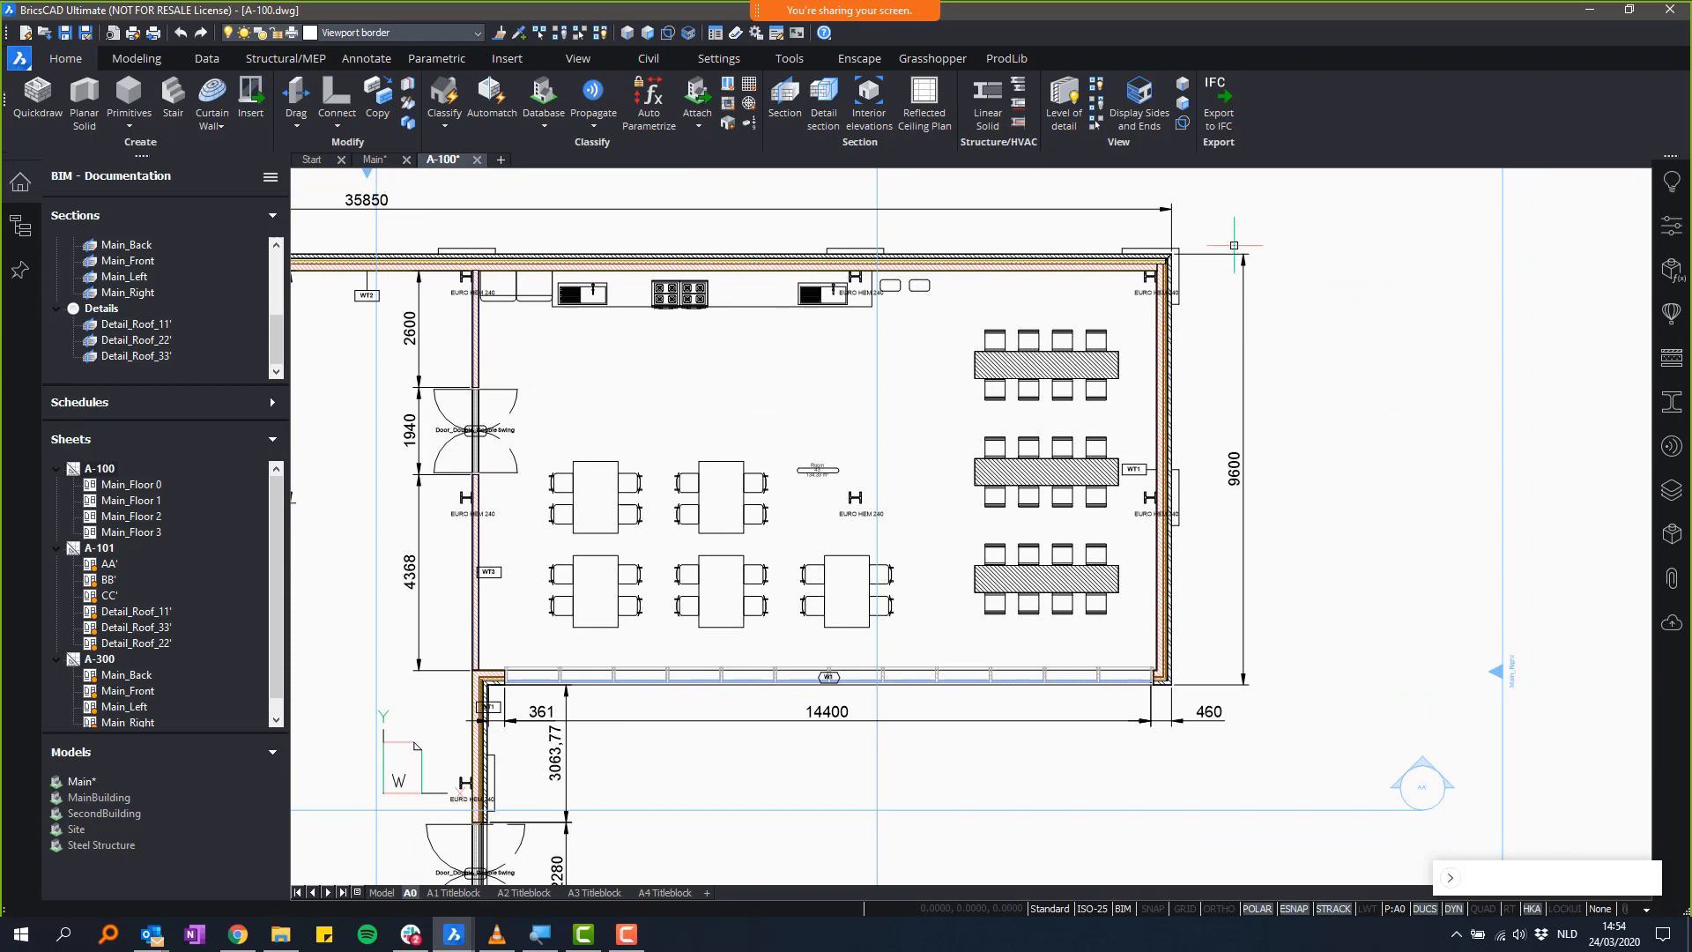
scroll(1172, 285, "up", 8)
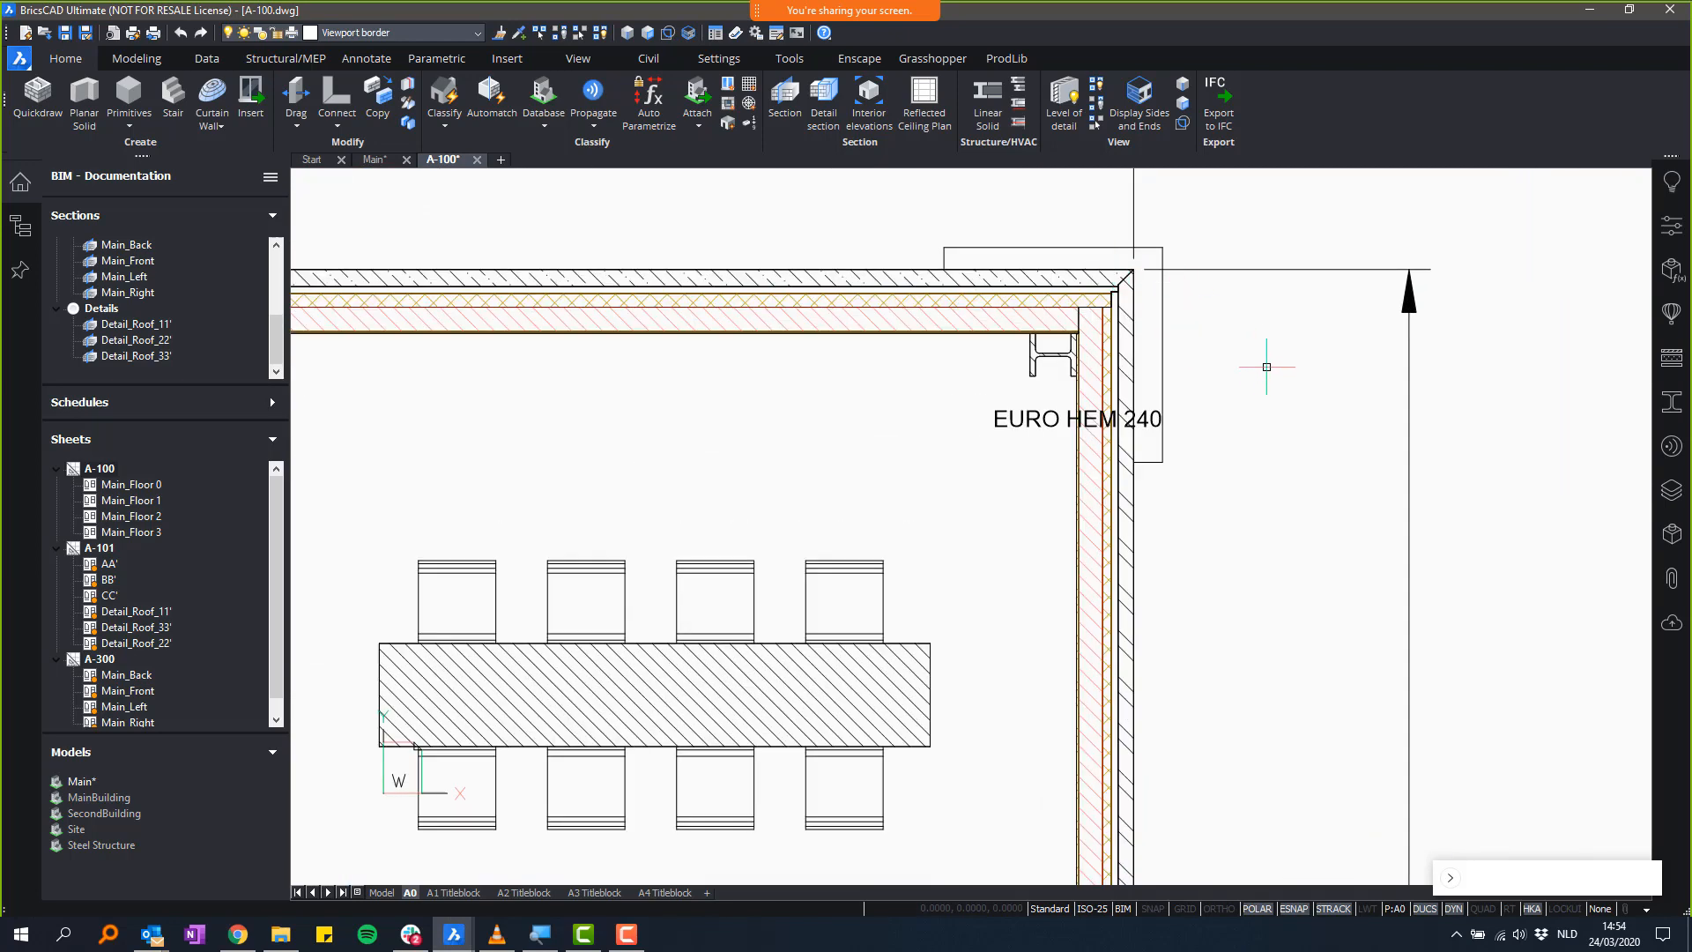
- Examine the wall, room and door tags around the toilets and stairs on the Main_Floor 0 plan, and the full A-100 layout
scroll(1015, 292, "down", 12)
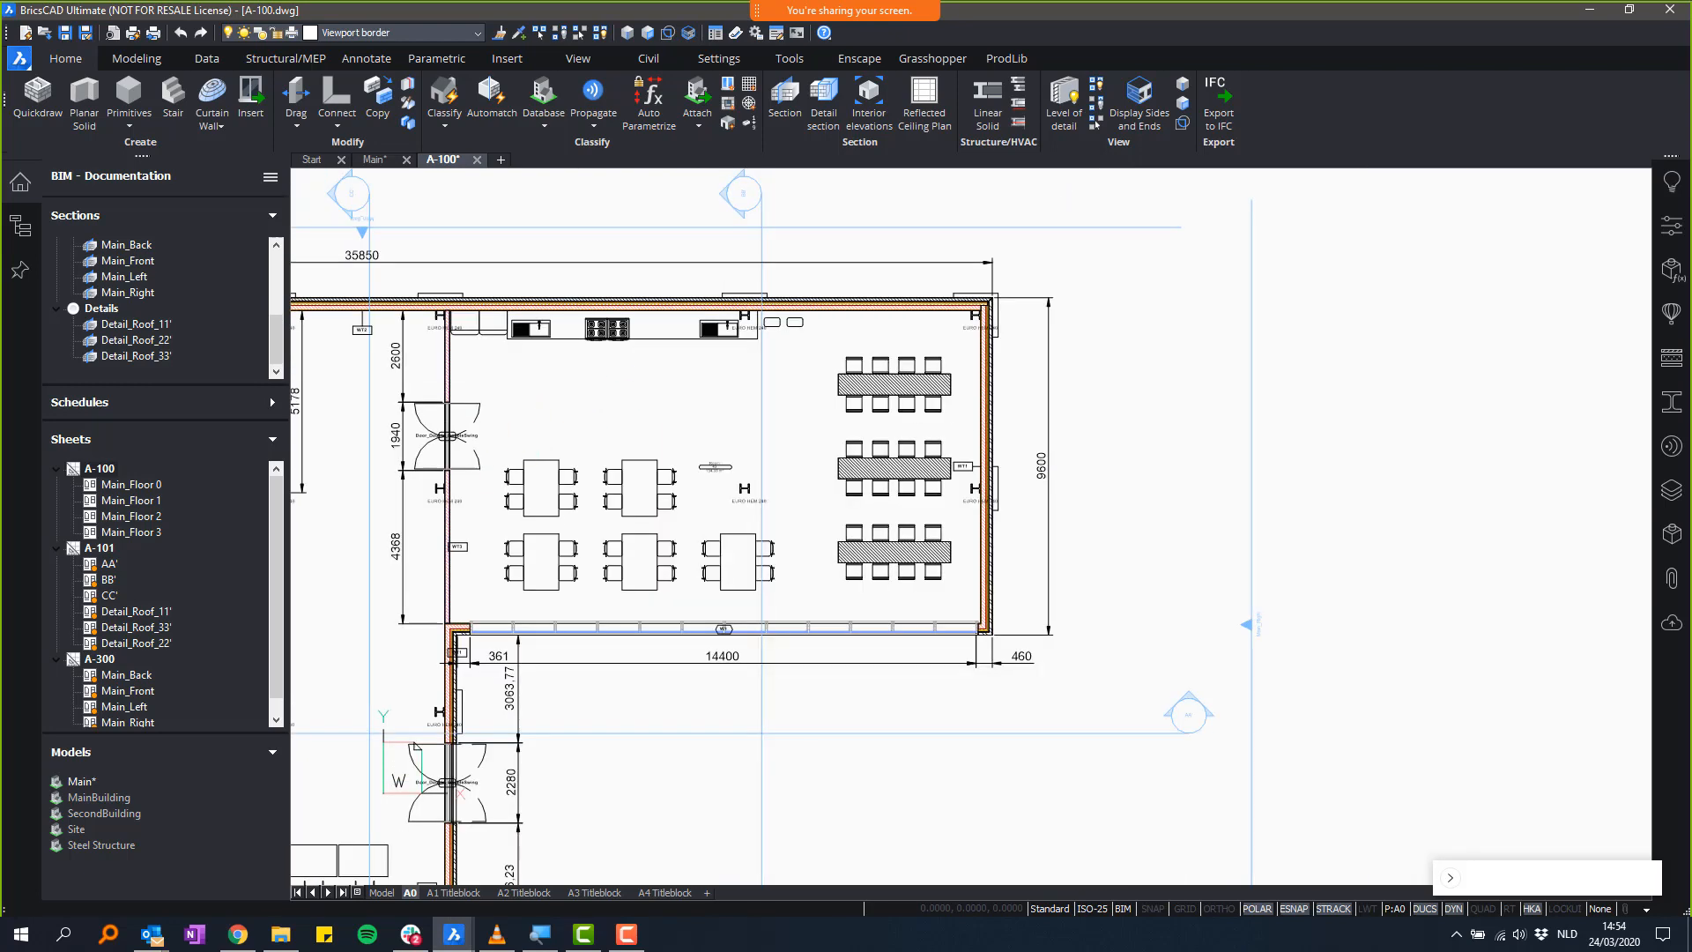
scroll(540, 487, "down", 1)
middle_click_drag(681, 564, 1165, 527)
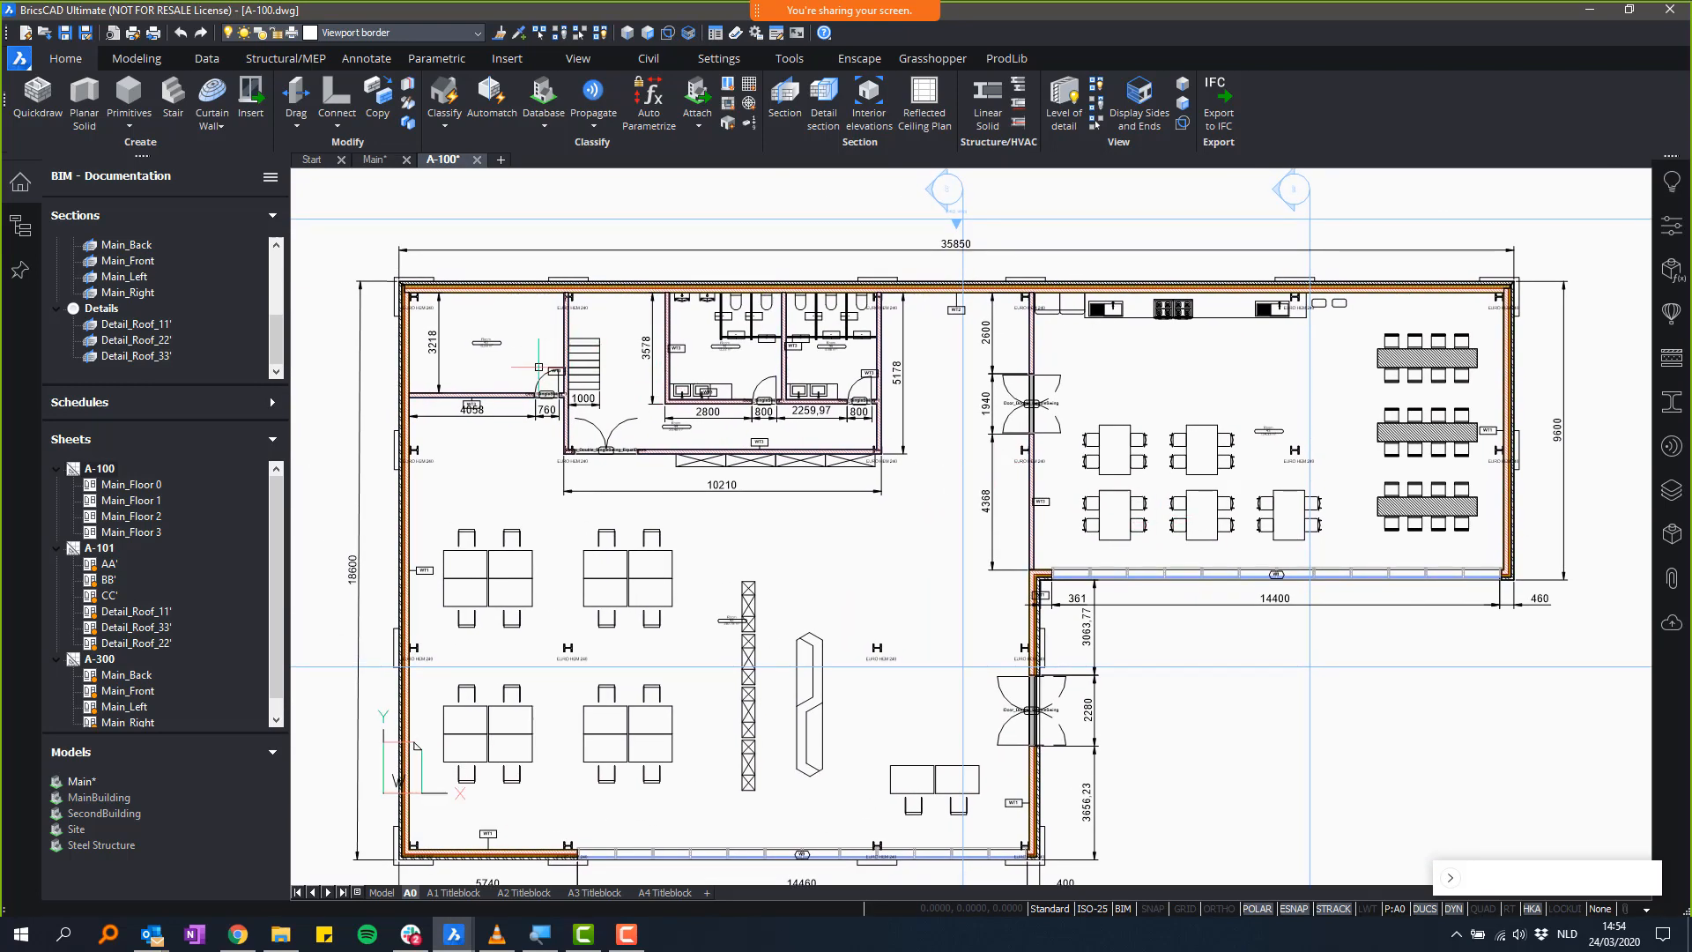
scroll(684, 357, "up", 8)
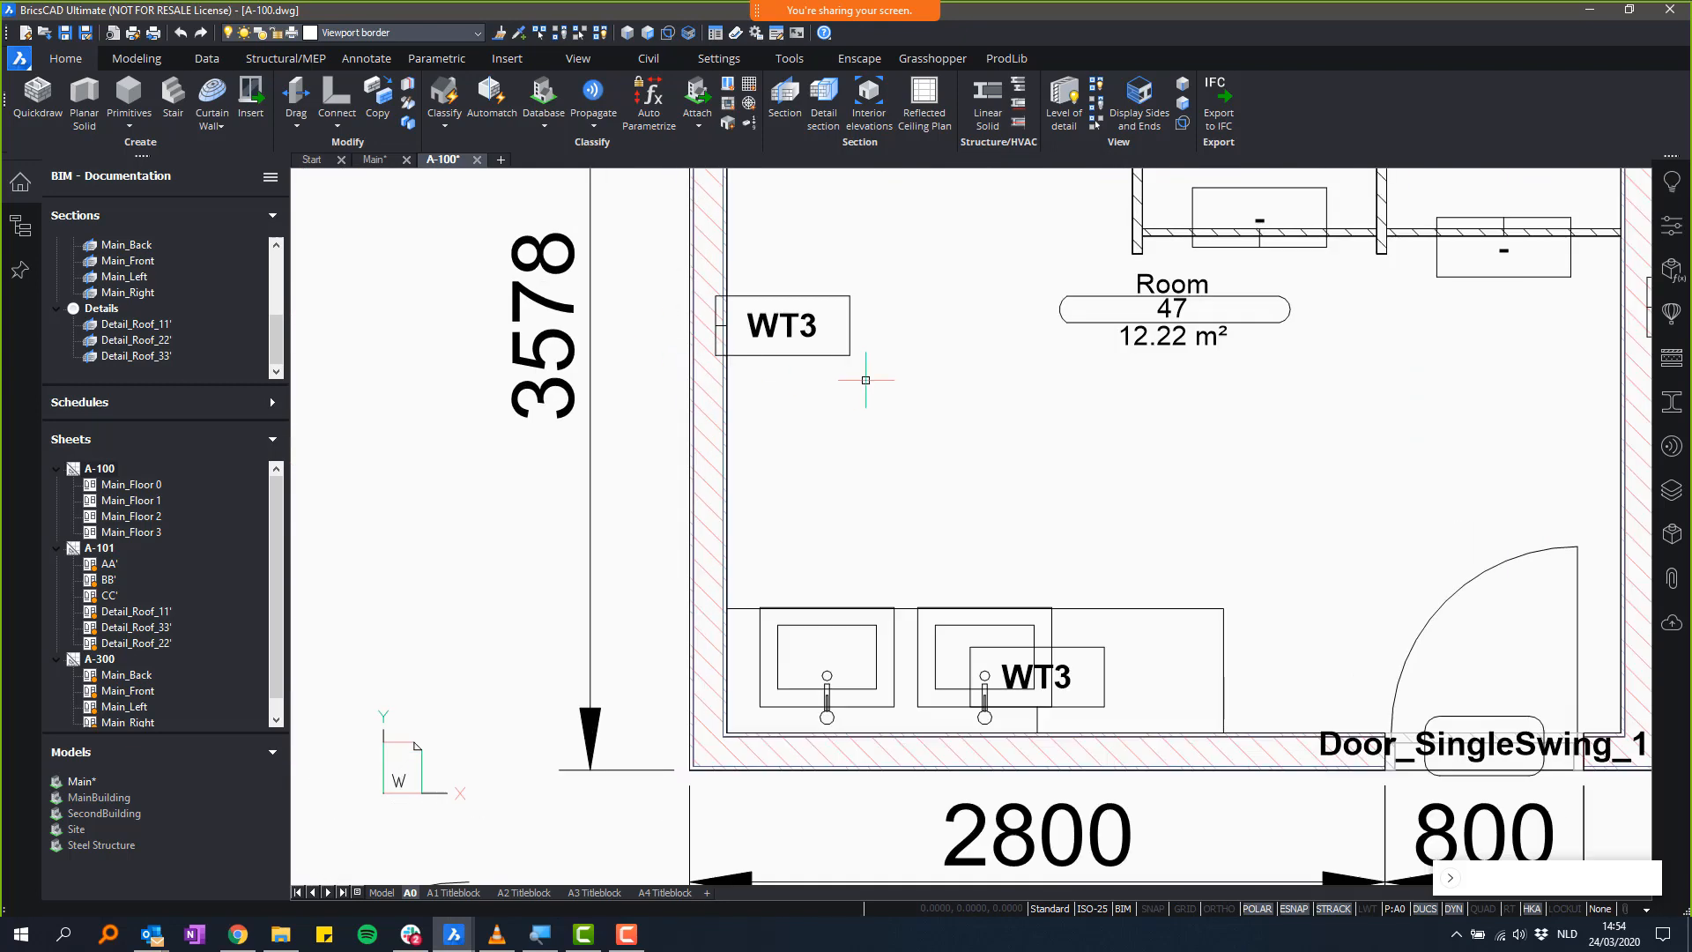
scroll(865, 380, "up", 4)
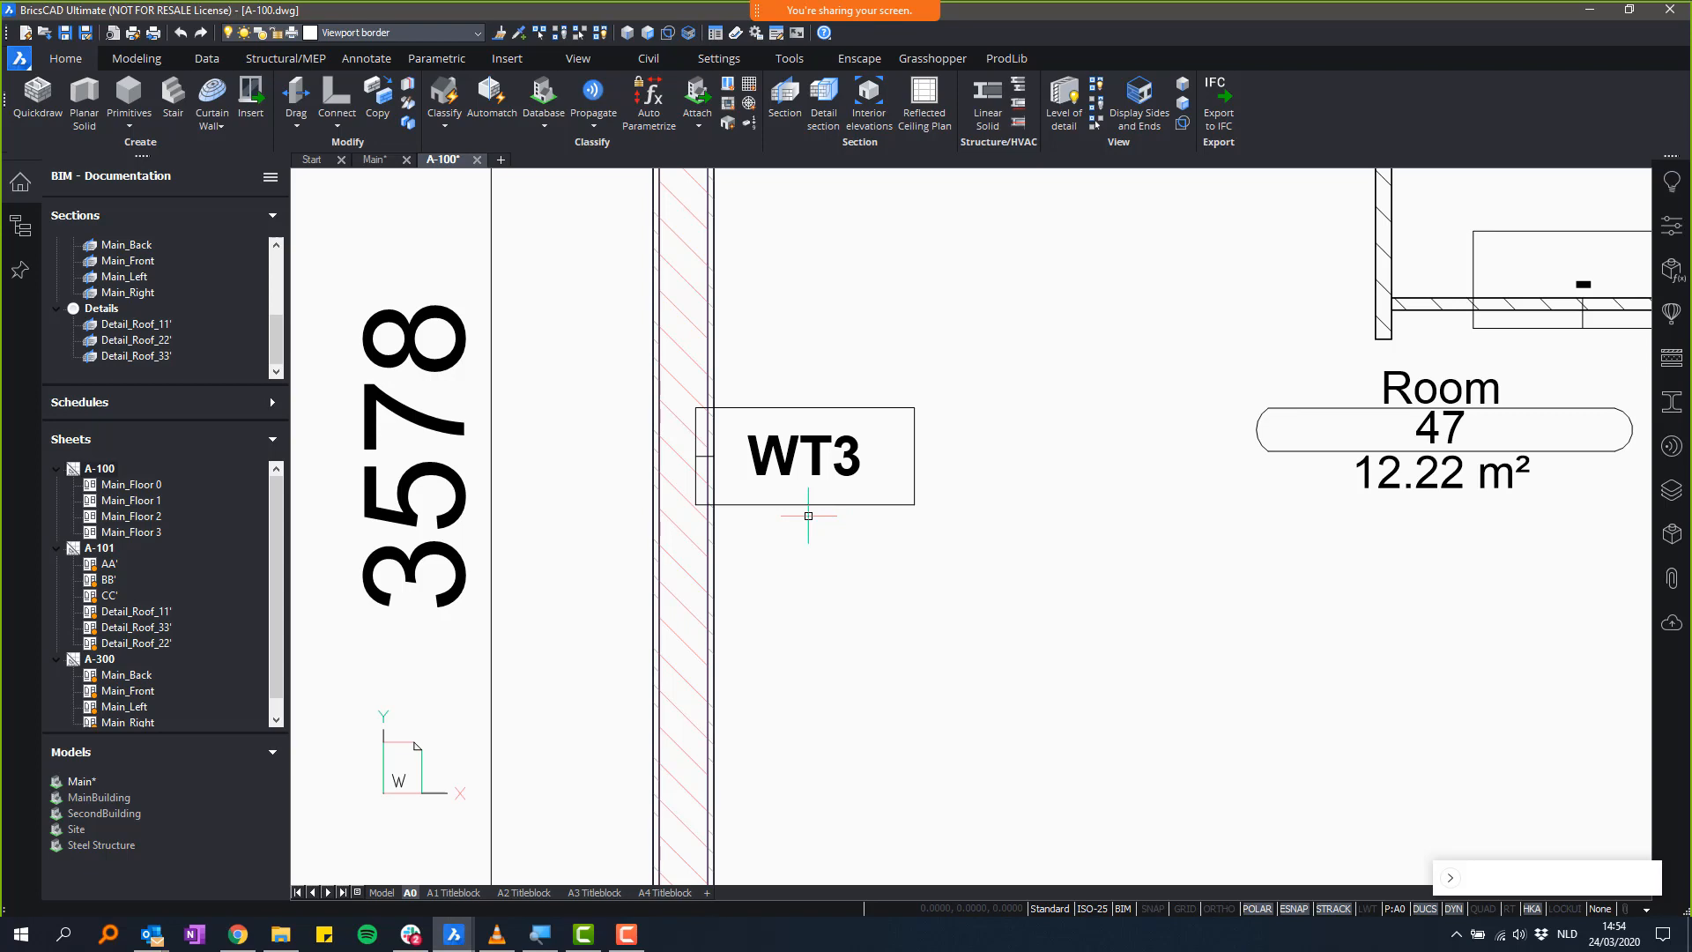
scroll(808, 515, "down", 10)
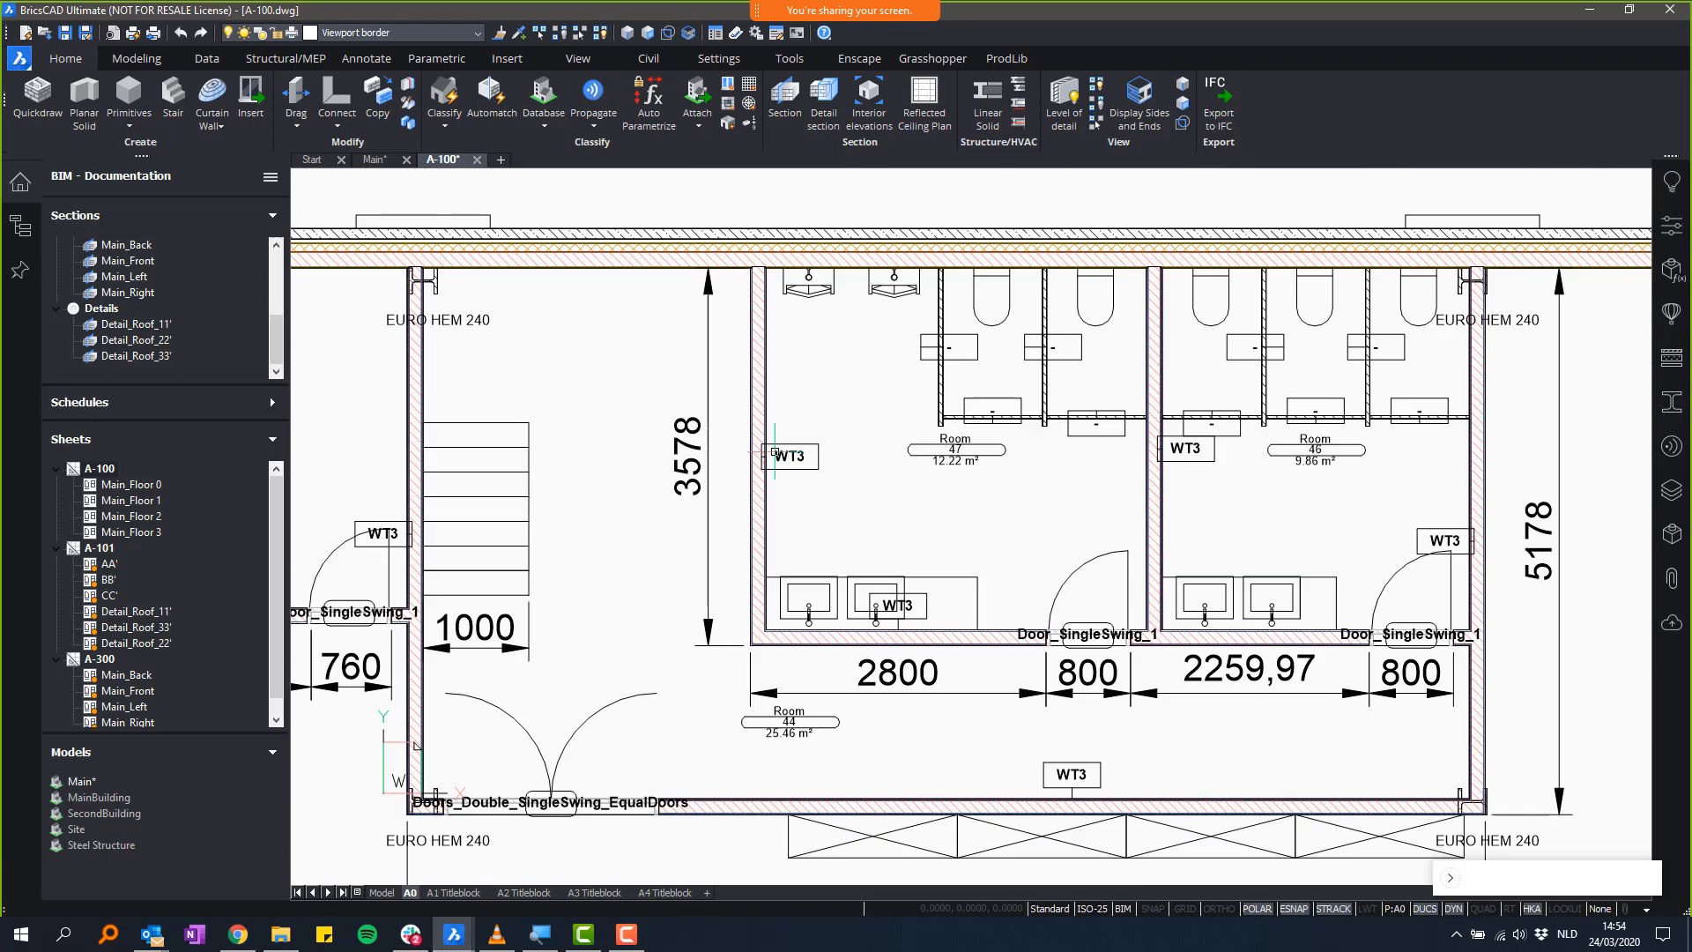
scroll(829, 599, "down", 6)
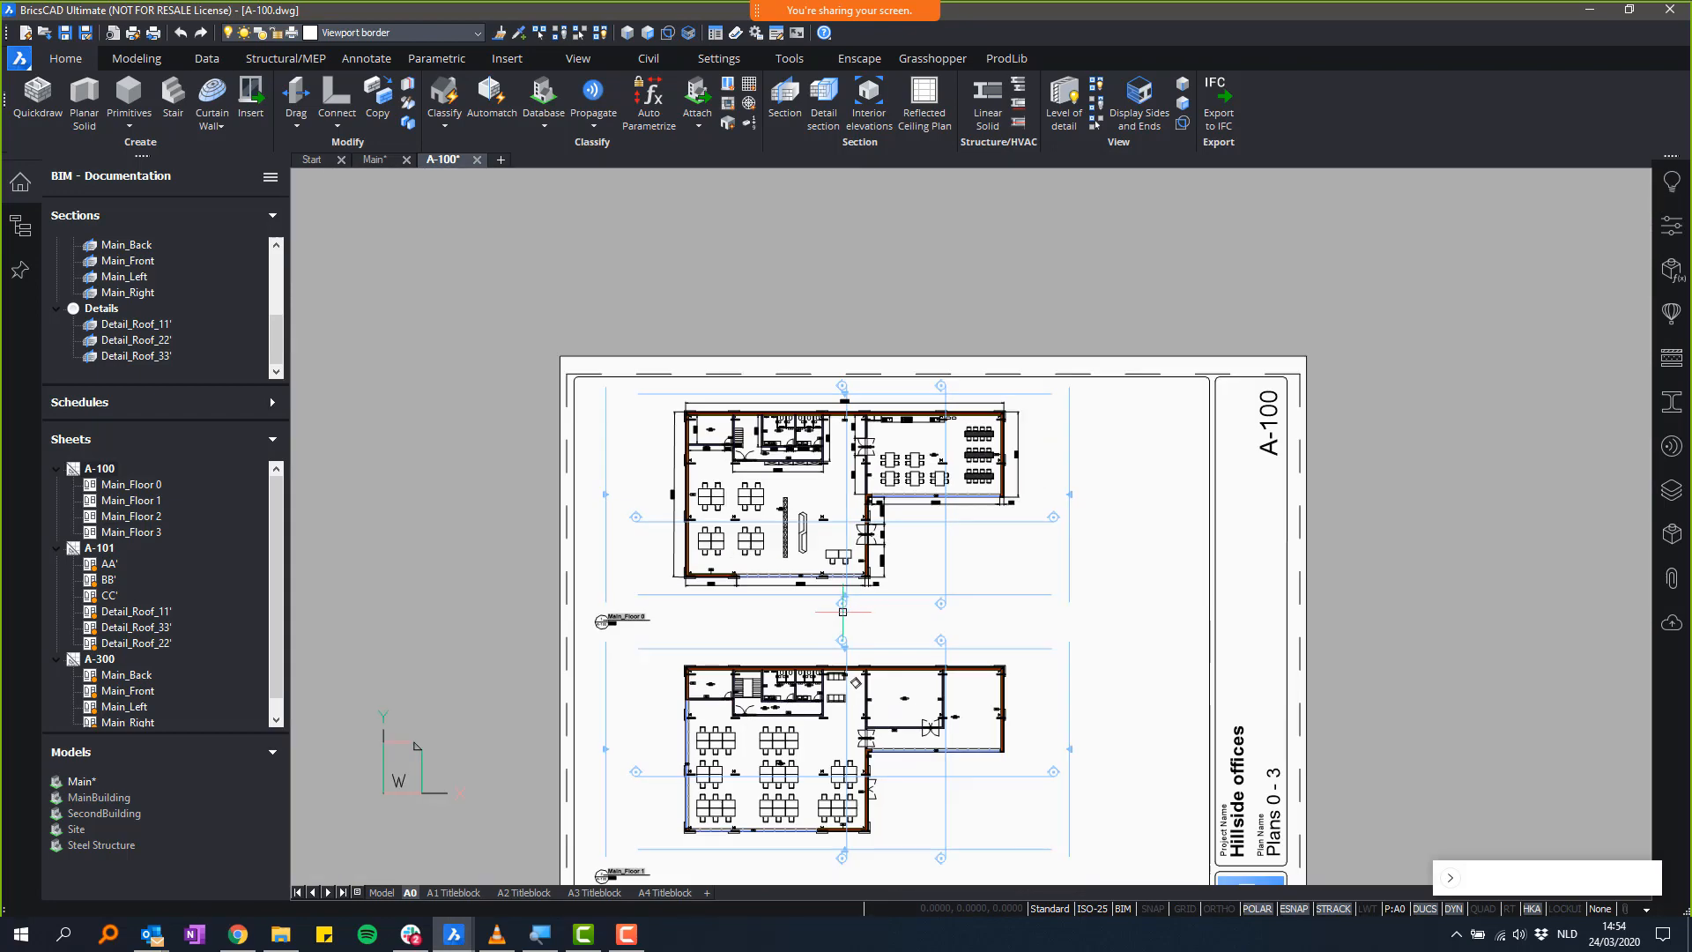
middle_click_drag(871, 617, 871, 361)
scroll(871, 361, "down", 3)
scroll(867, 366, "up", 2)
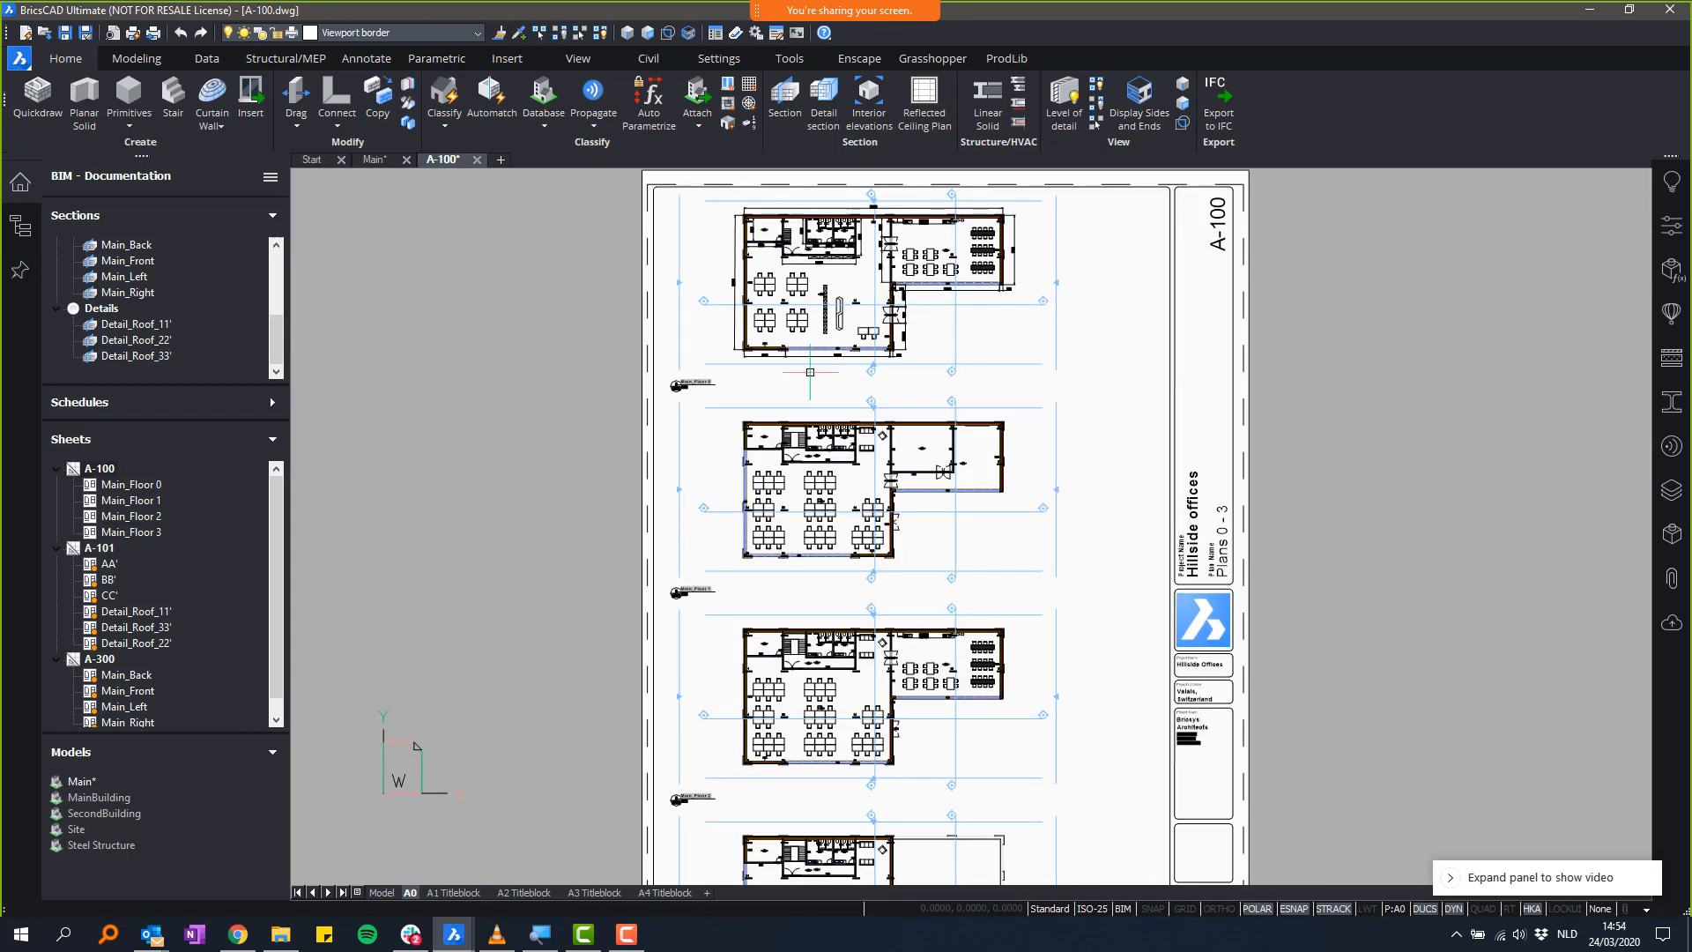
- Open sheet A-101 from the project's sheets list
right_click(104, 548)
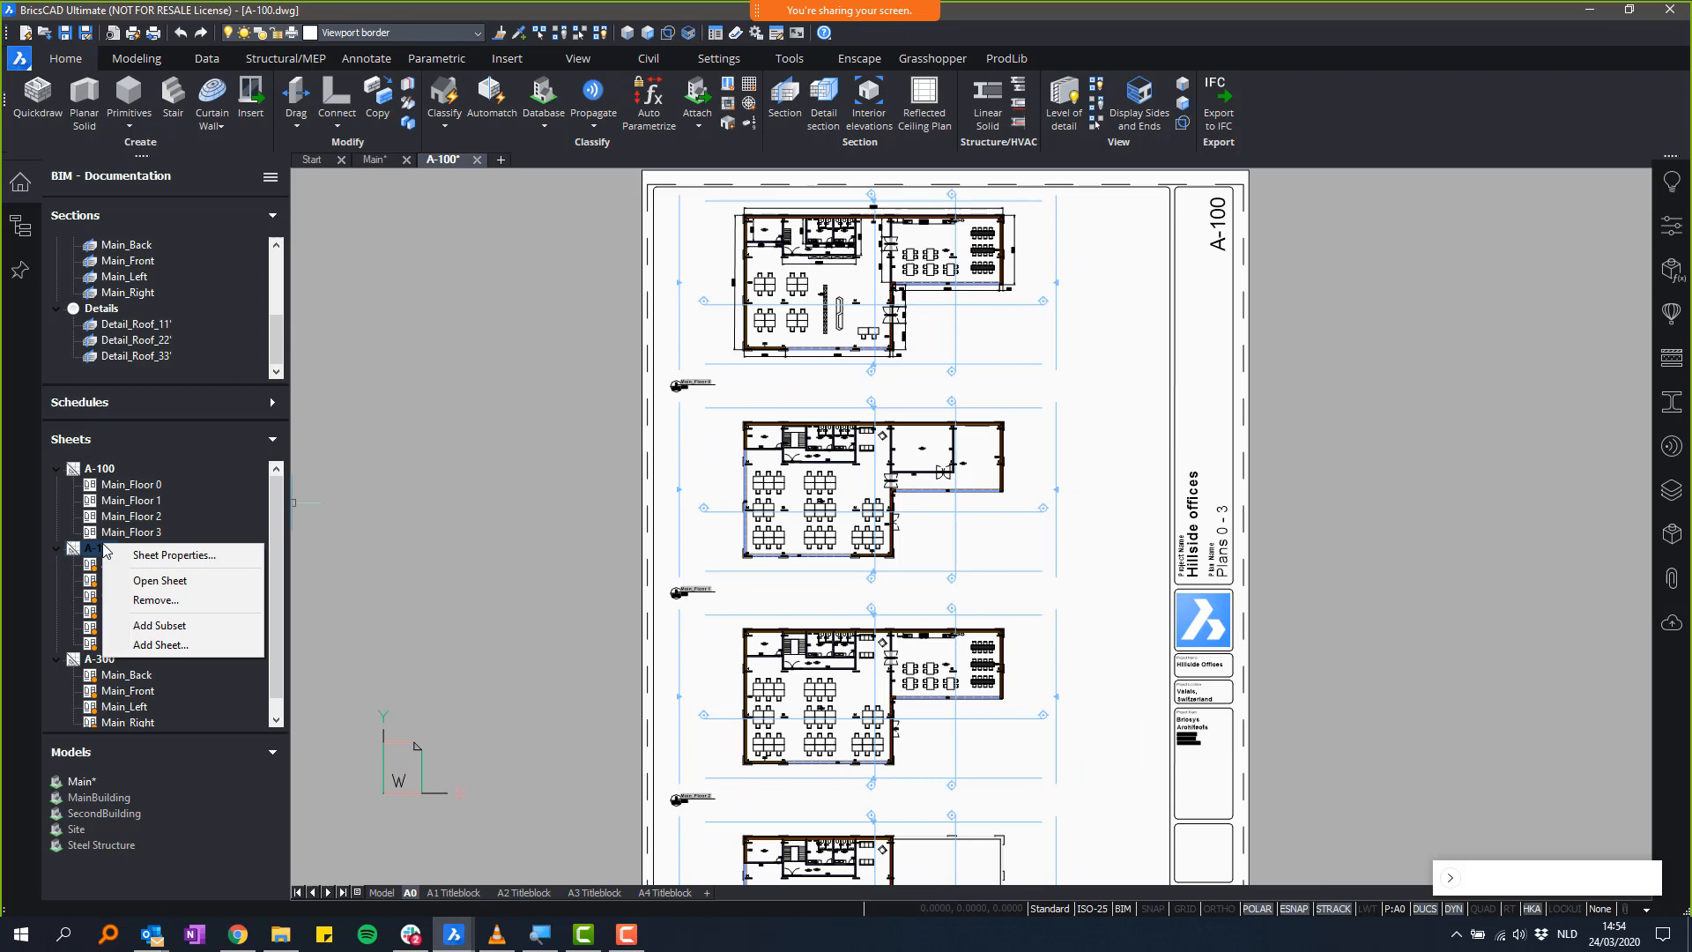
left_click(161, 585)
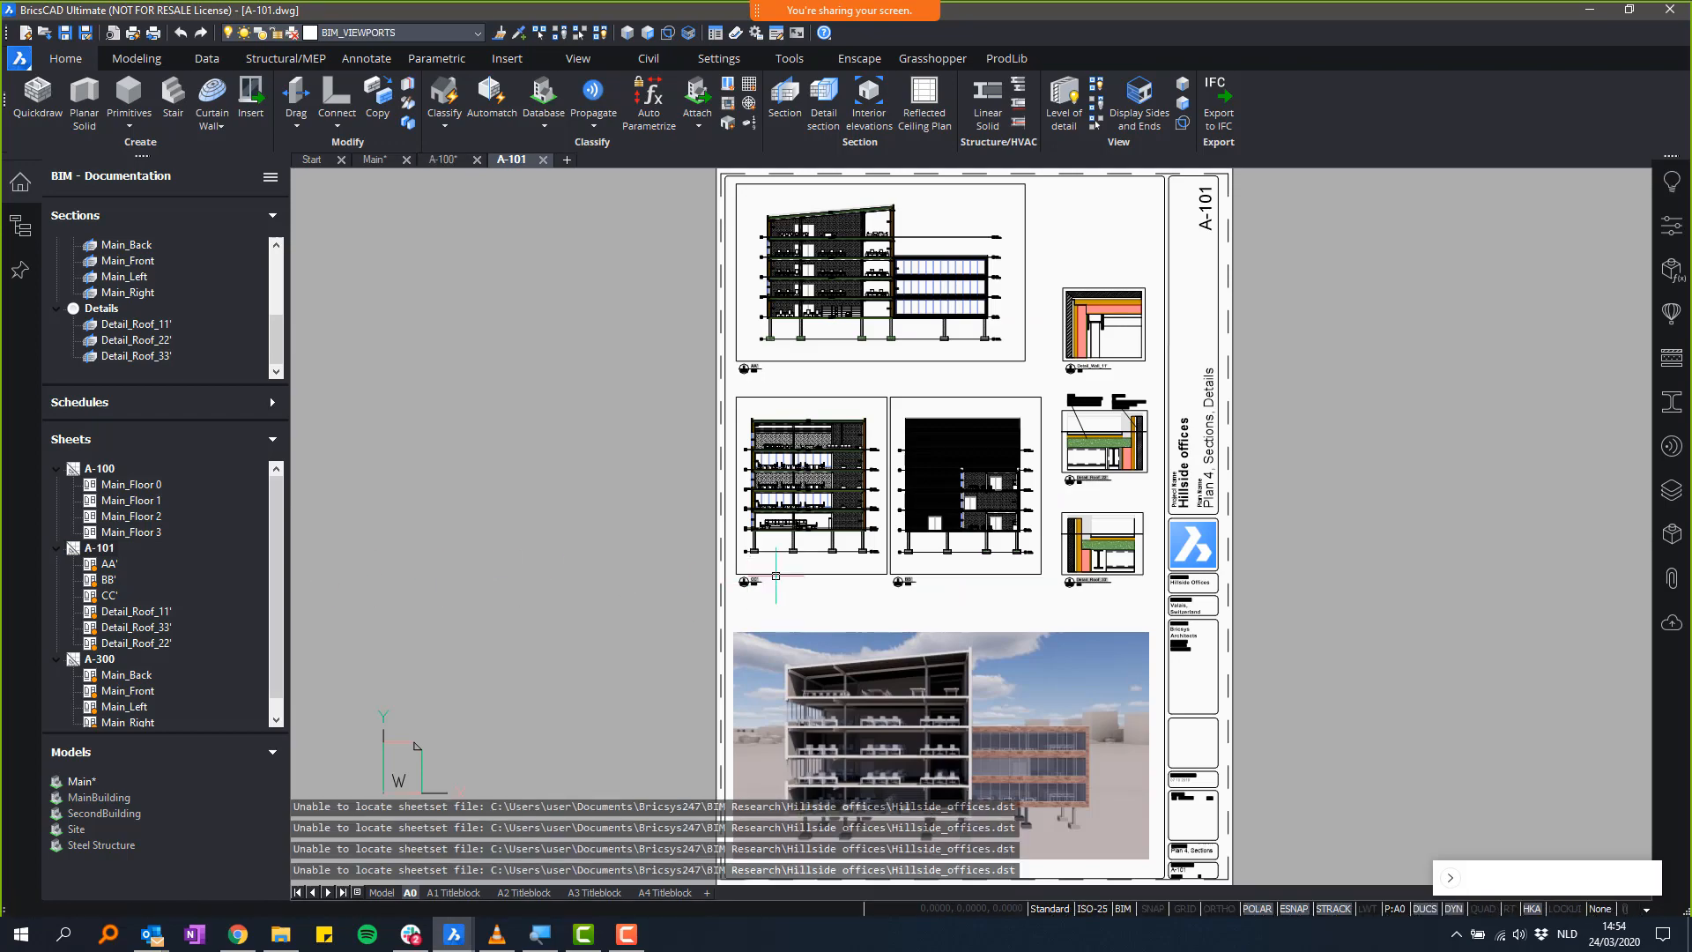
- Examine section AA' on sheet A-101, including its wall tags, steel beam labels, floor build-up and the wing's brick hatching
scroll(802, 374, "up", 5)
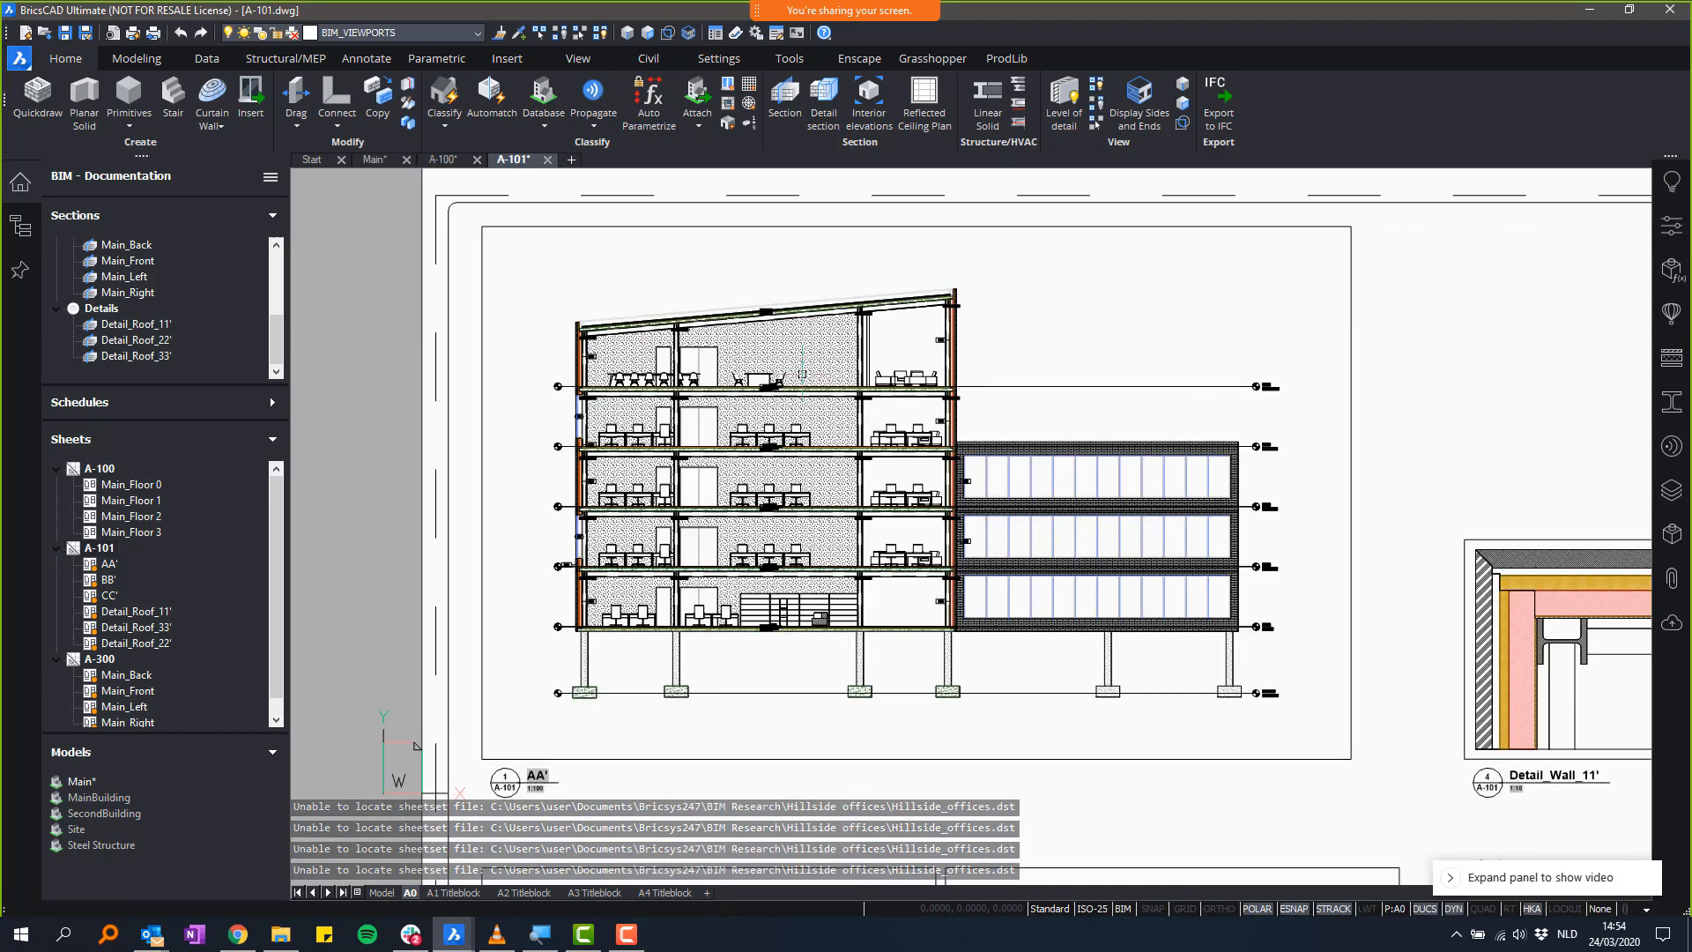
scroll(744, 370, "up", 1)
scroll(631, 347, "up", 2)
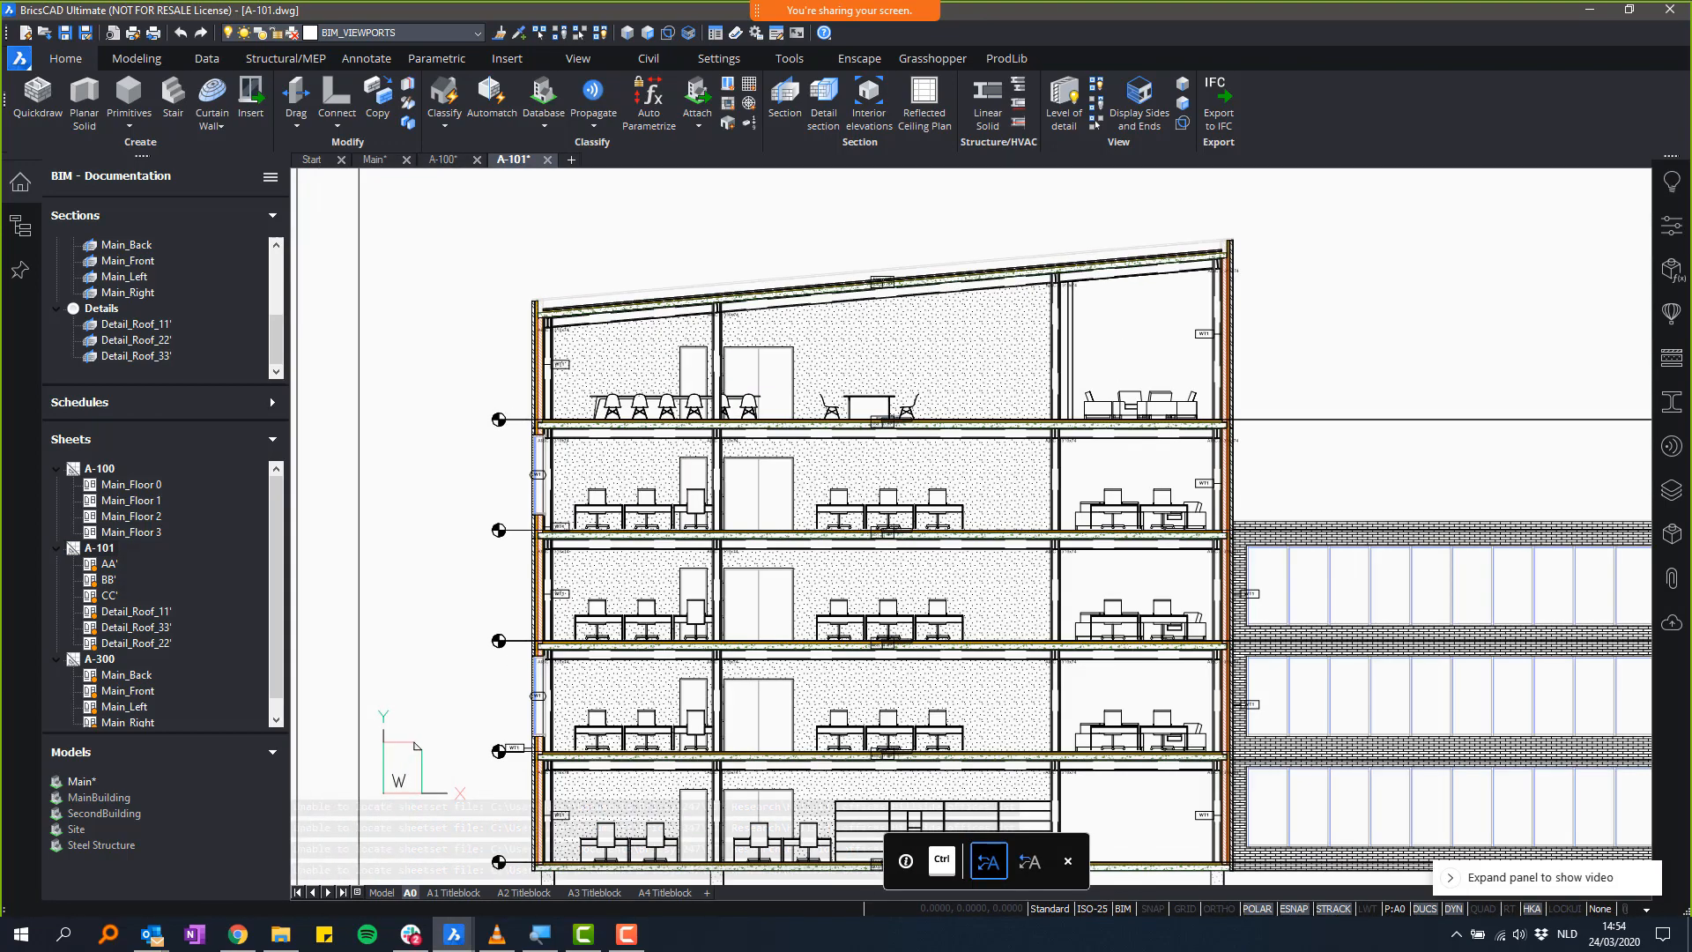
scroll(578, 331, "up", 3)
middle_click_drag(582, 339, 620, 374)
middle_click_drag(1551, 640, 608, 716)
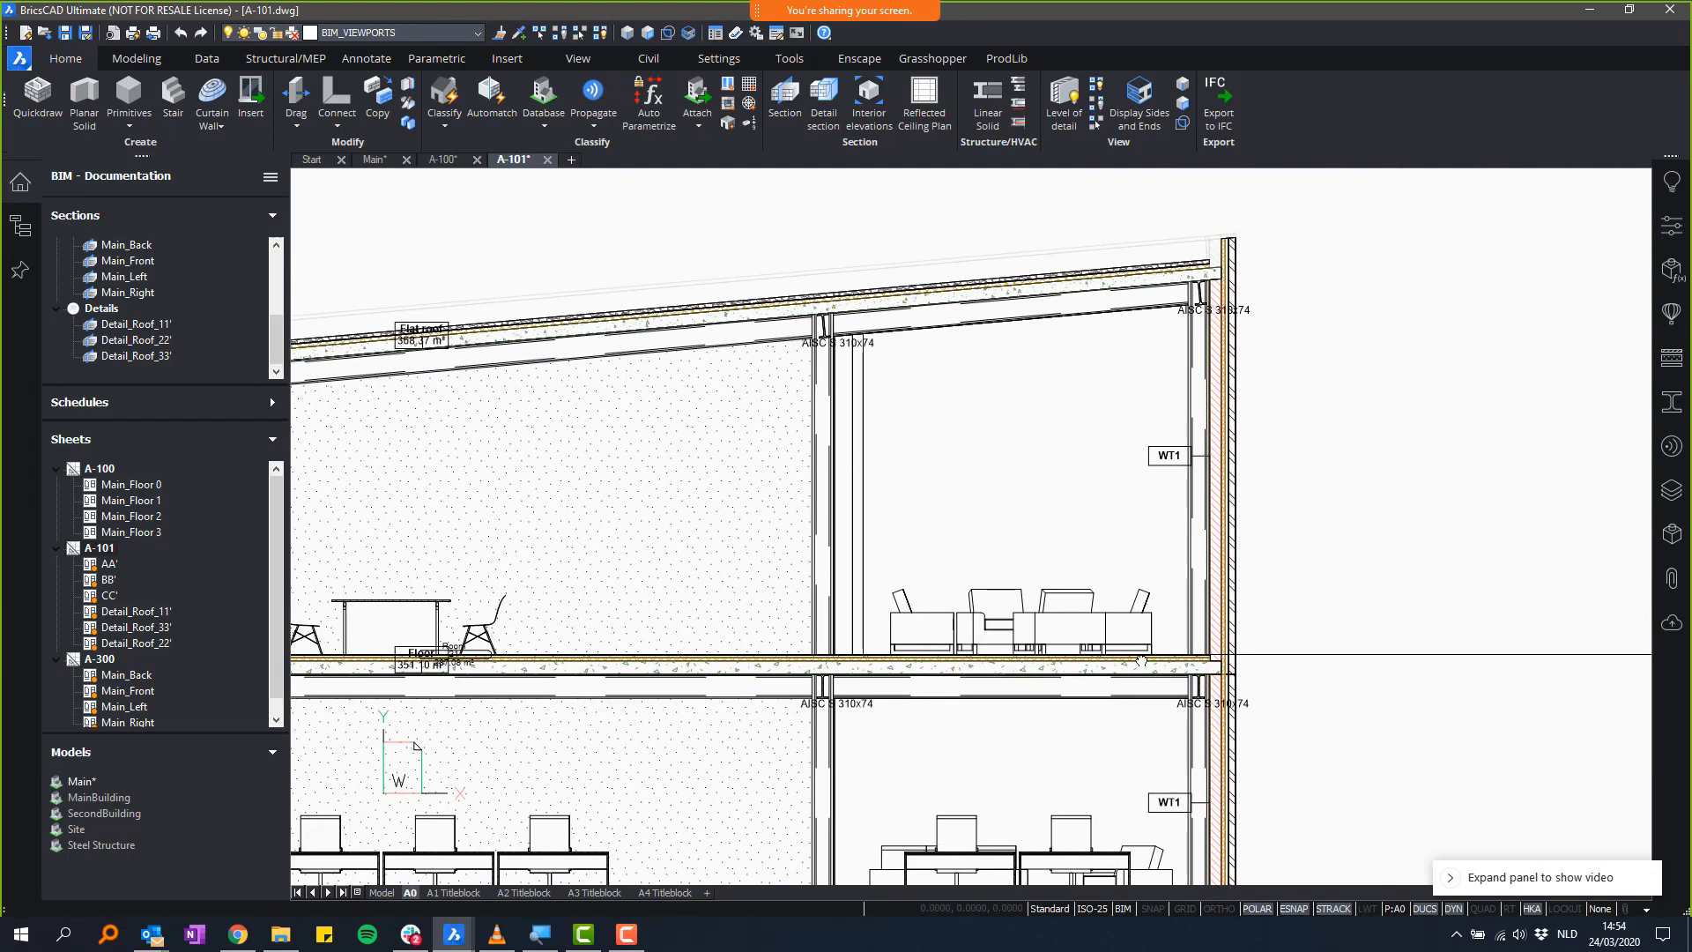
middle_click_drag(1141, 660, 807, 183)
scroll(855, 419, "down", 1)
scroll(873, 423, "up", 5)
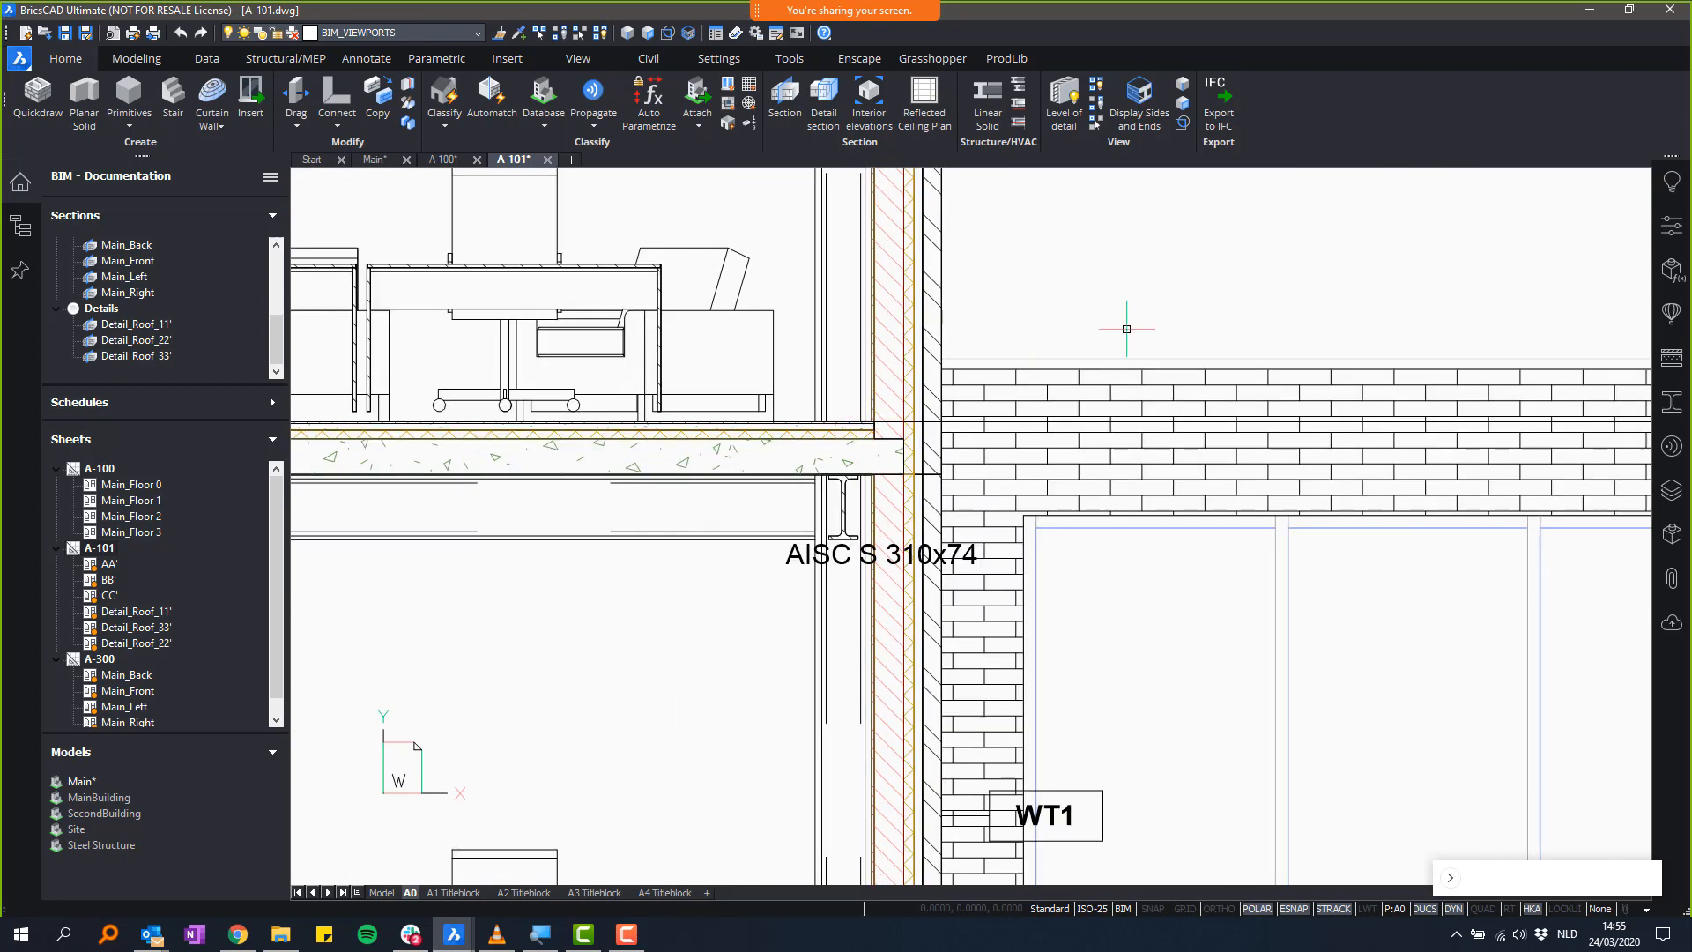
scroll(1107, 366, "down", 5)
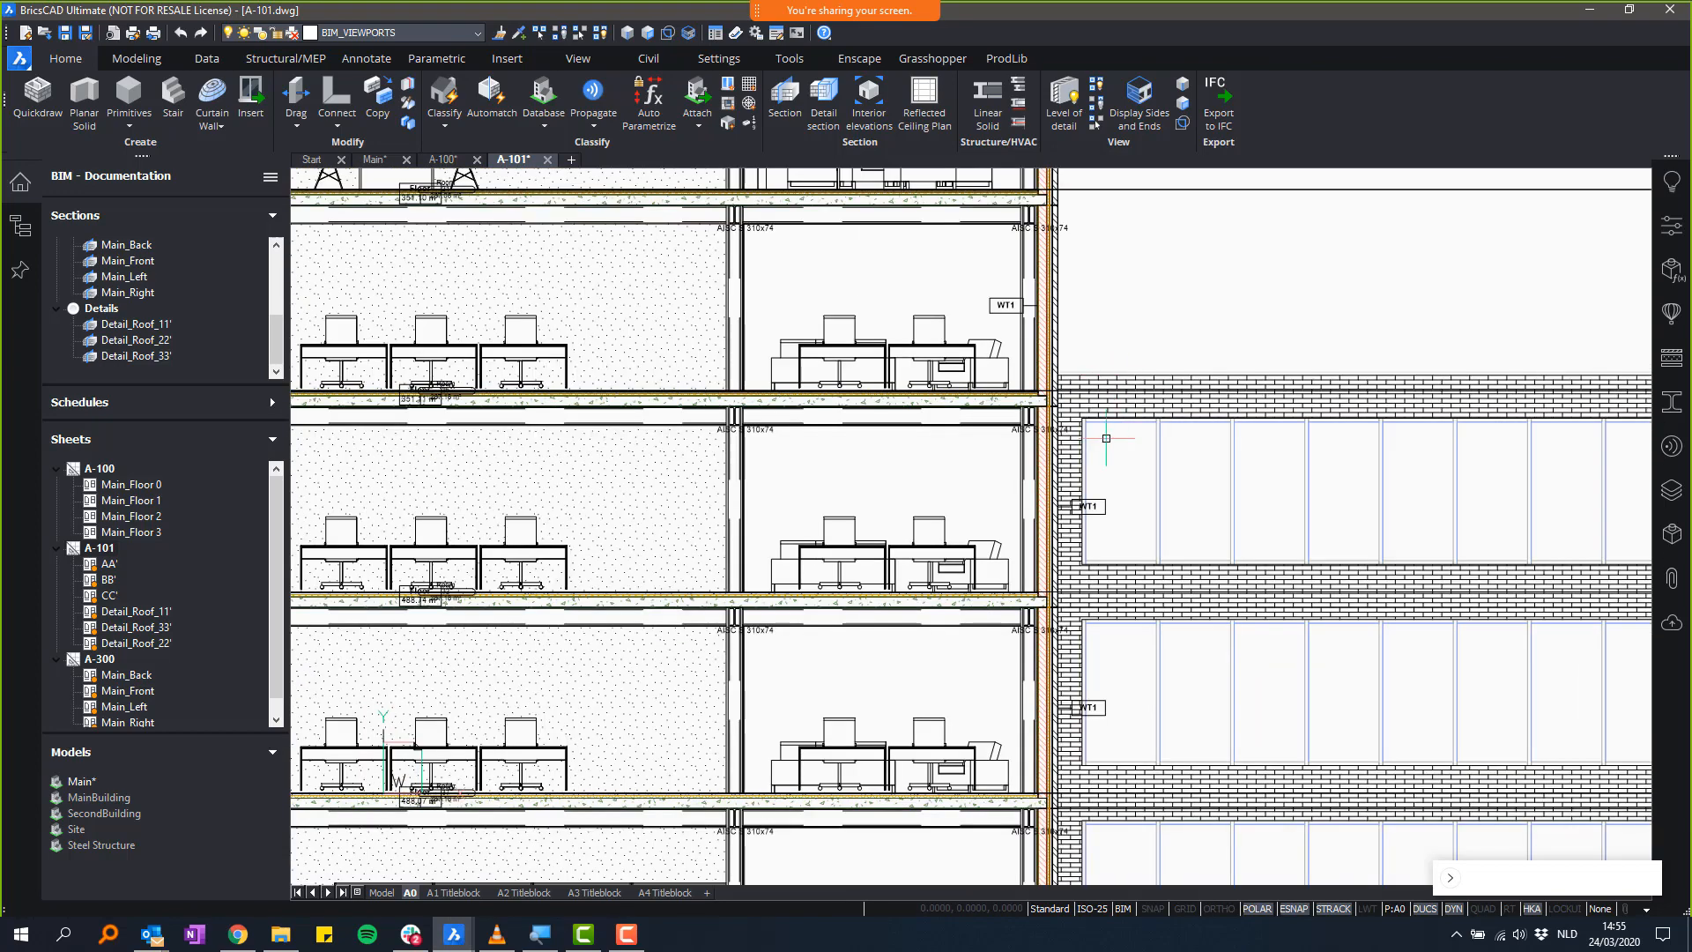
scroll(1198, 463, "down", 2)
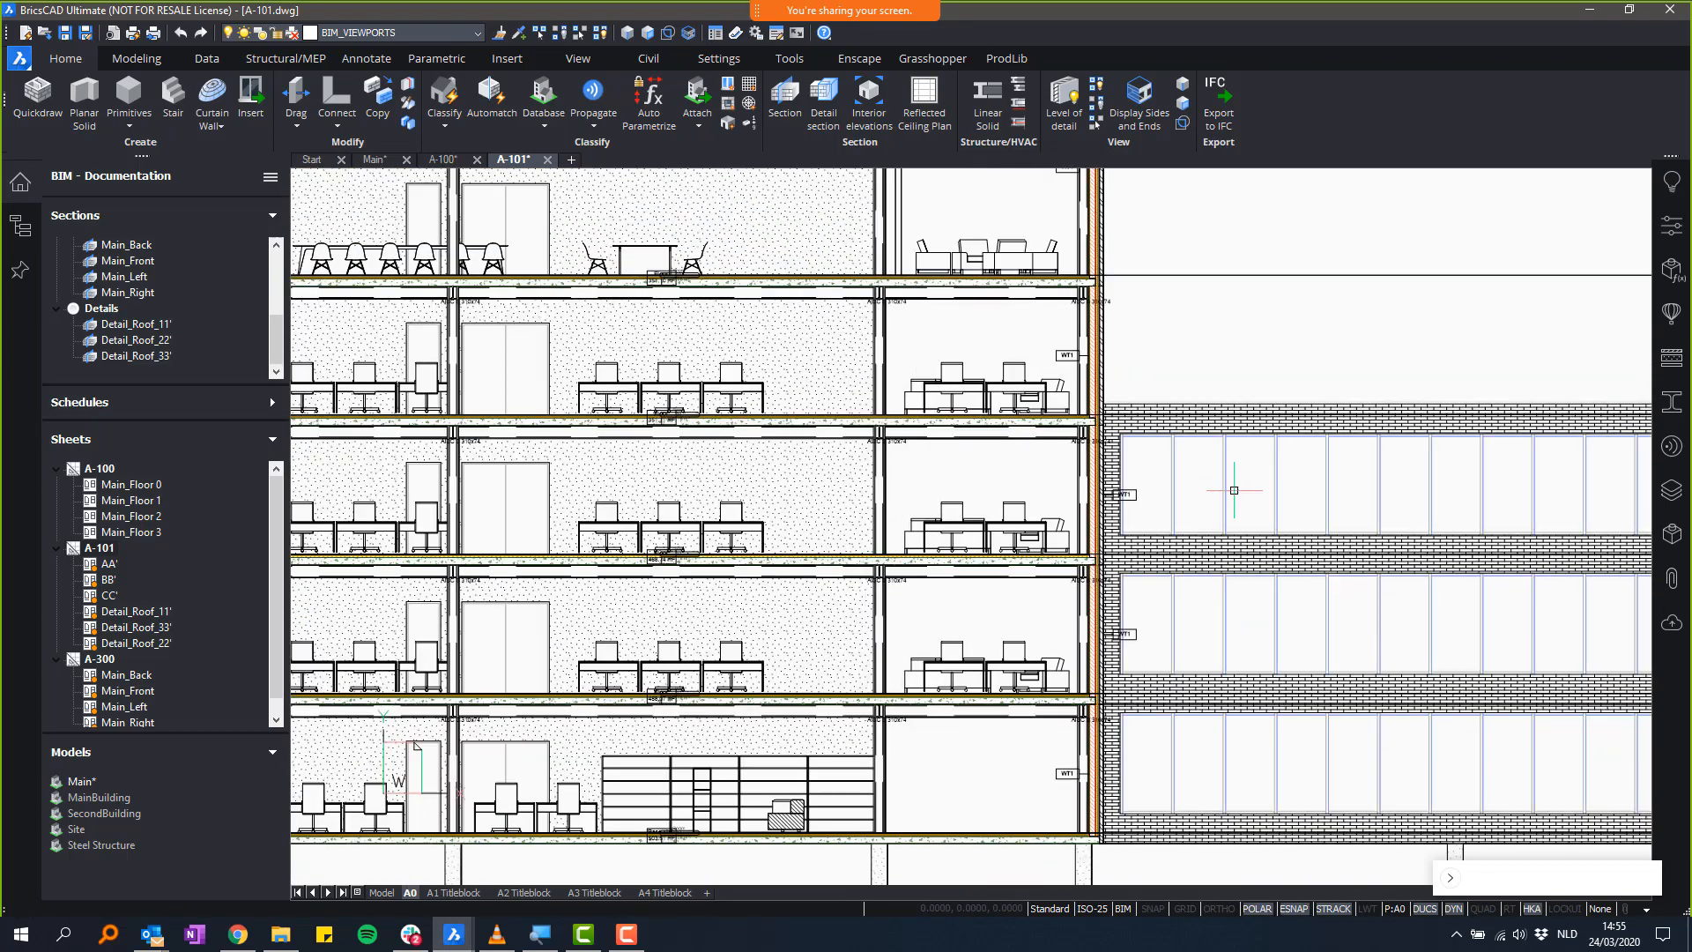
scroll(1313, 533, "down", 5)
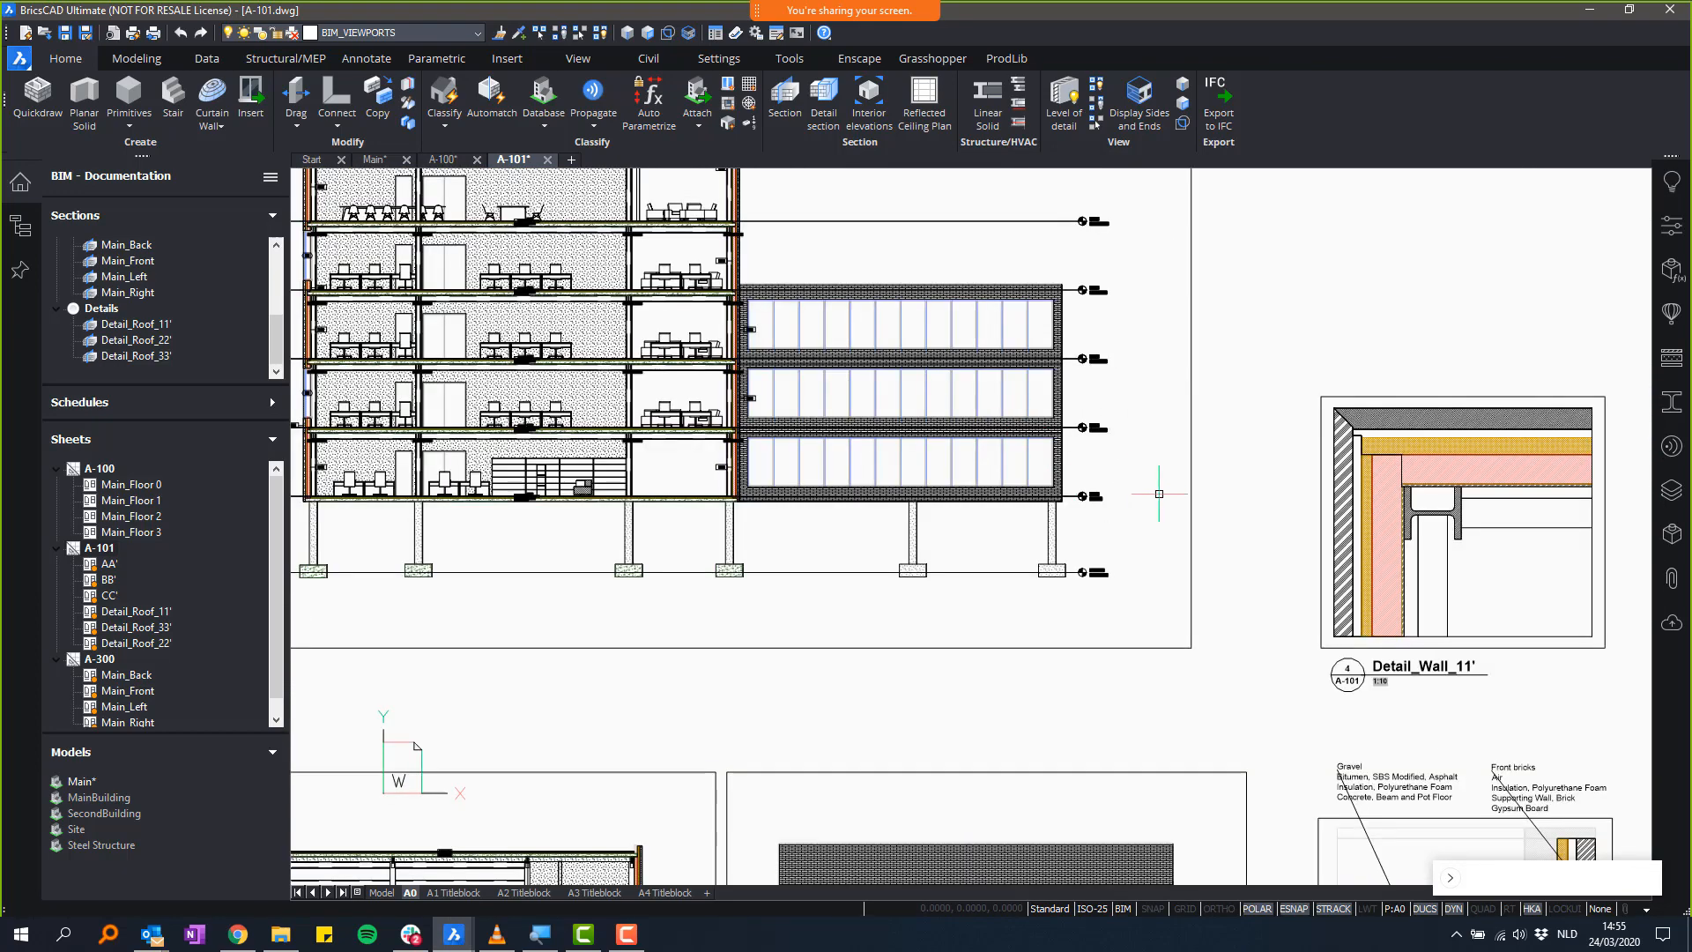
- Examine the layered wall corner and steel column in the Detail_Wall_11' drawing on sheet A-101
middle_click_drag(999, 451, 546, 414)
scroll(970, 537, "up", 3)
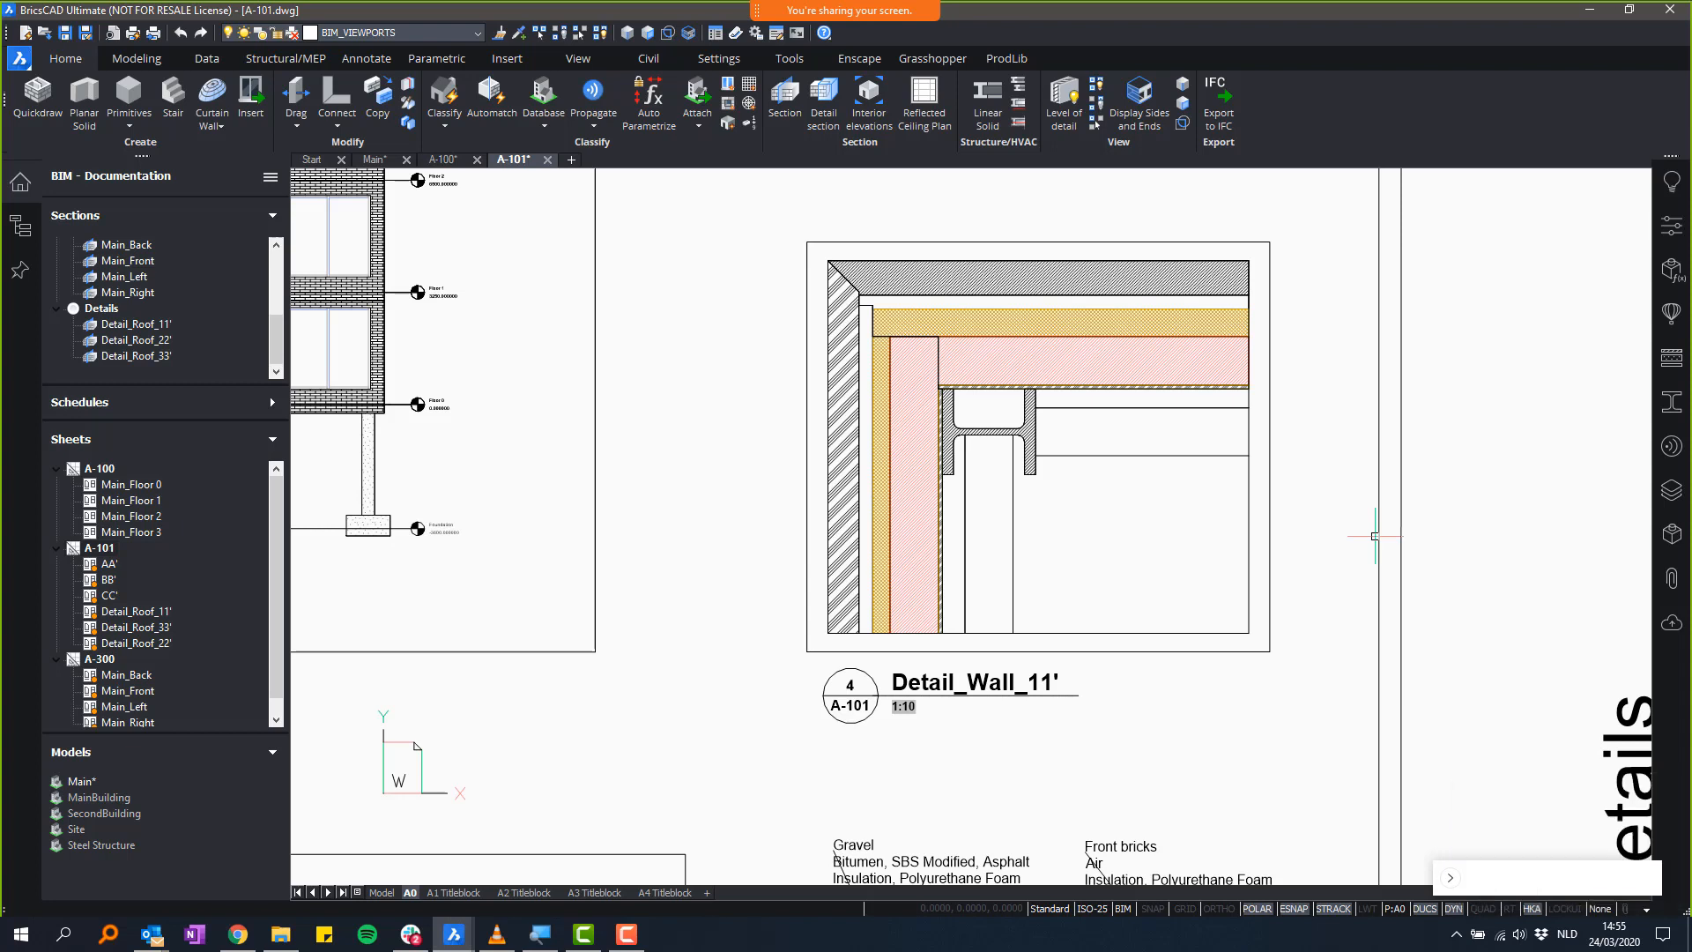
right_click(420, 935)
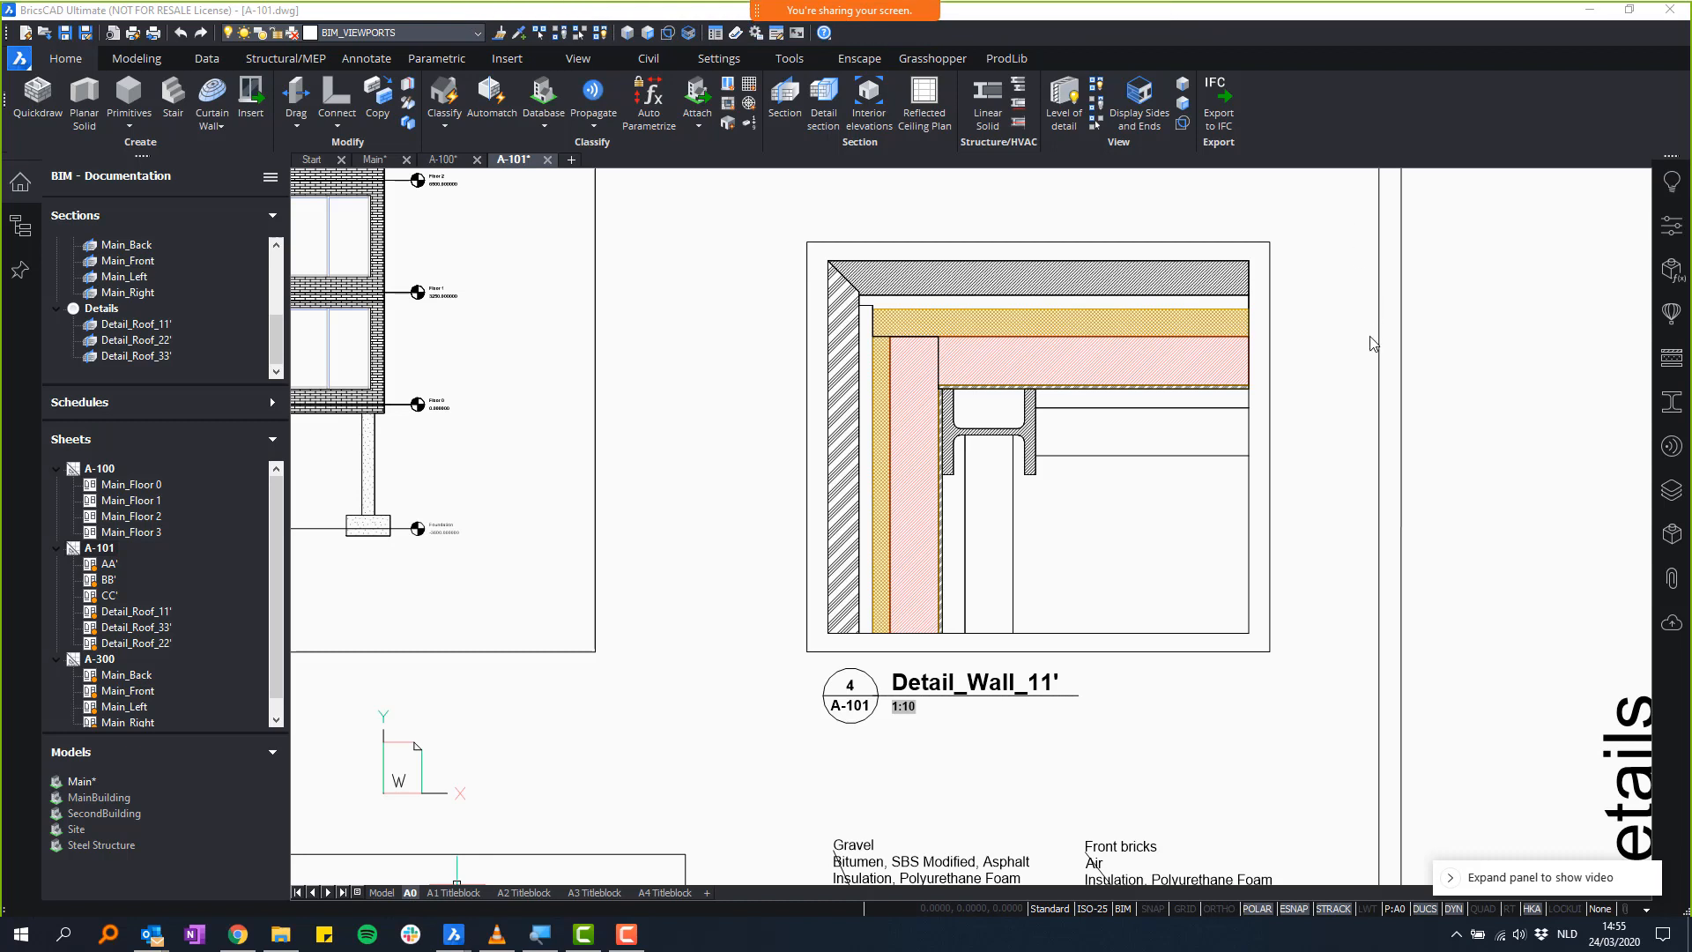
left_click(1378, 362)
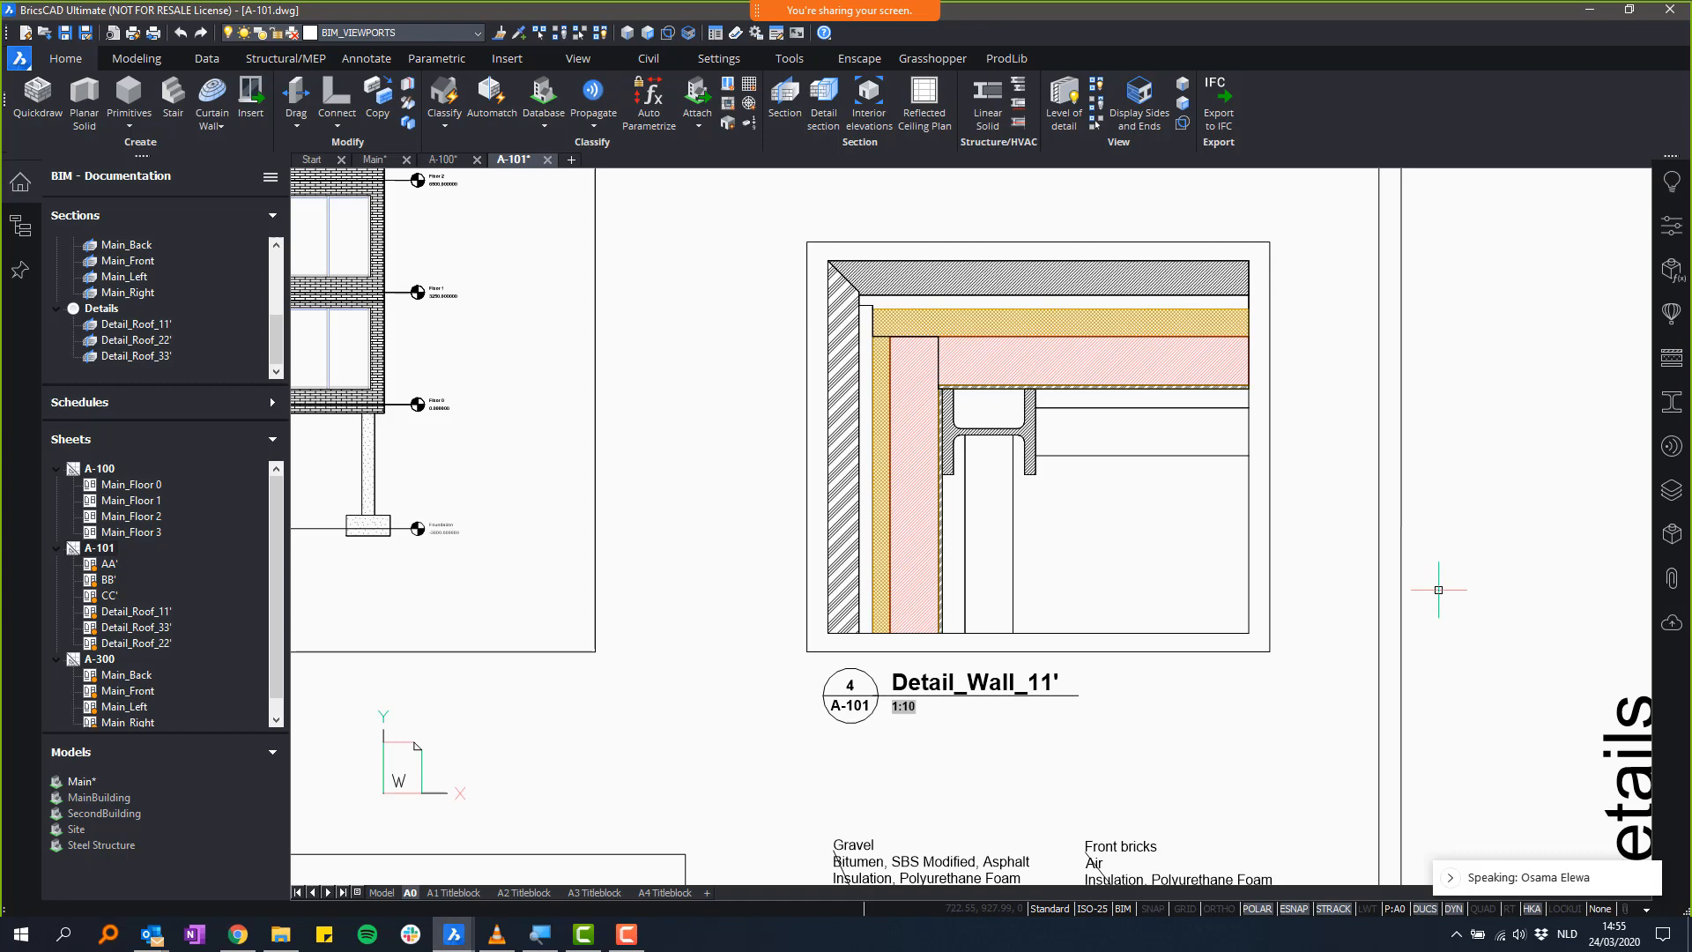
- Review the overall arrangement of sections, details and title block on sheet A-101
scroll(694, 405, "down", 1)
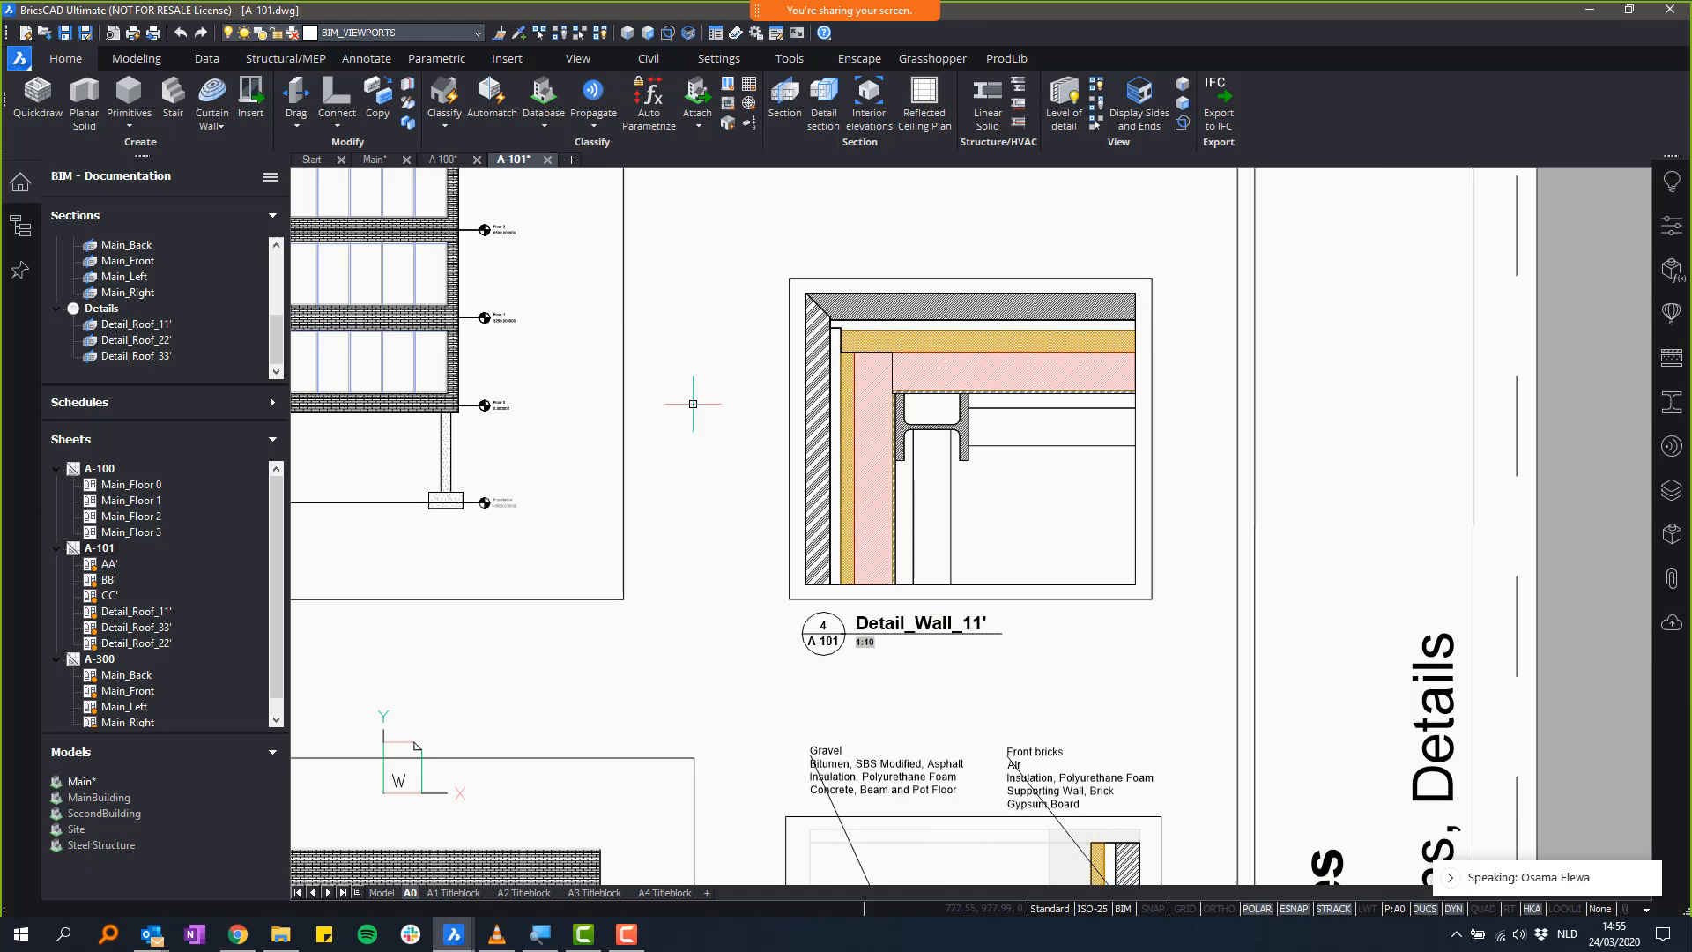
middle_click_drag(694, 405, 1118, 445)
scroll(1336, 639, "down", 1)
scroll(1261, 598, "down", 2)
scroll(1321, 630, "down", 2)
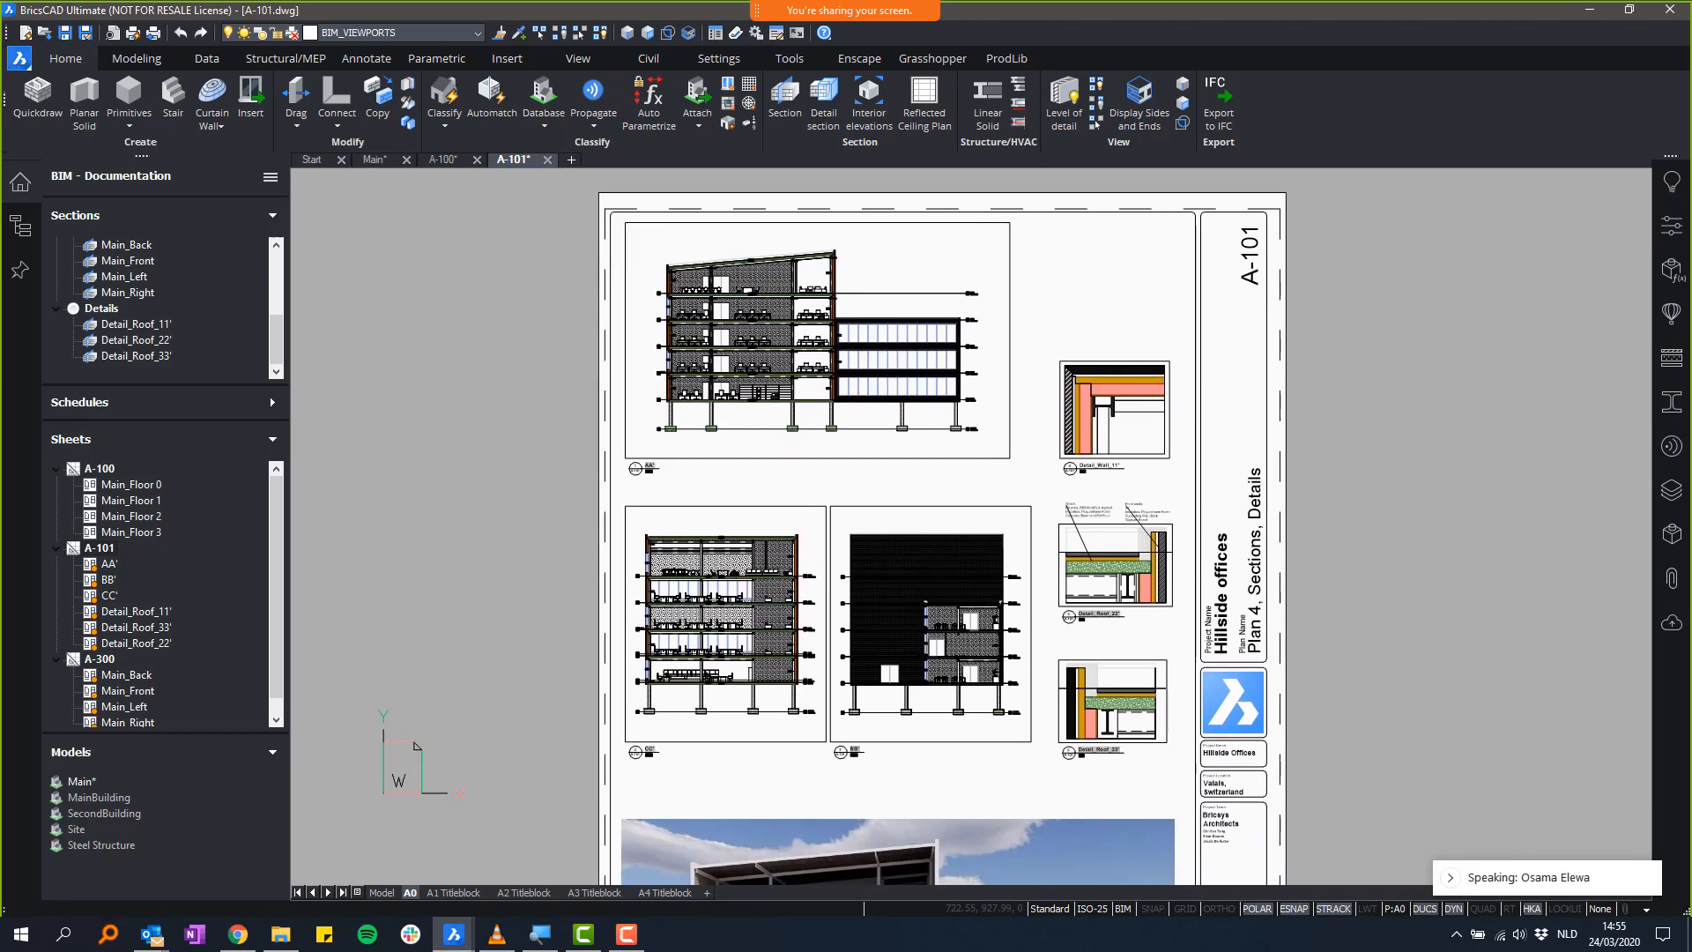
scroll(1119, 446, "down", 1)
scroll(1137, 463, "up", 1)
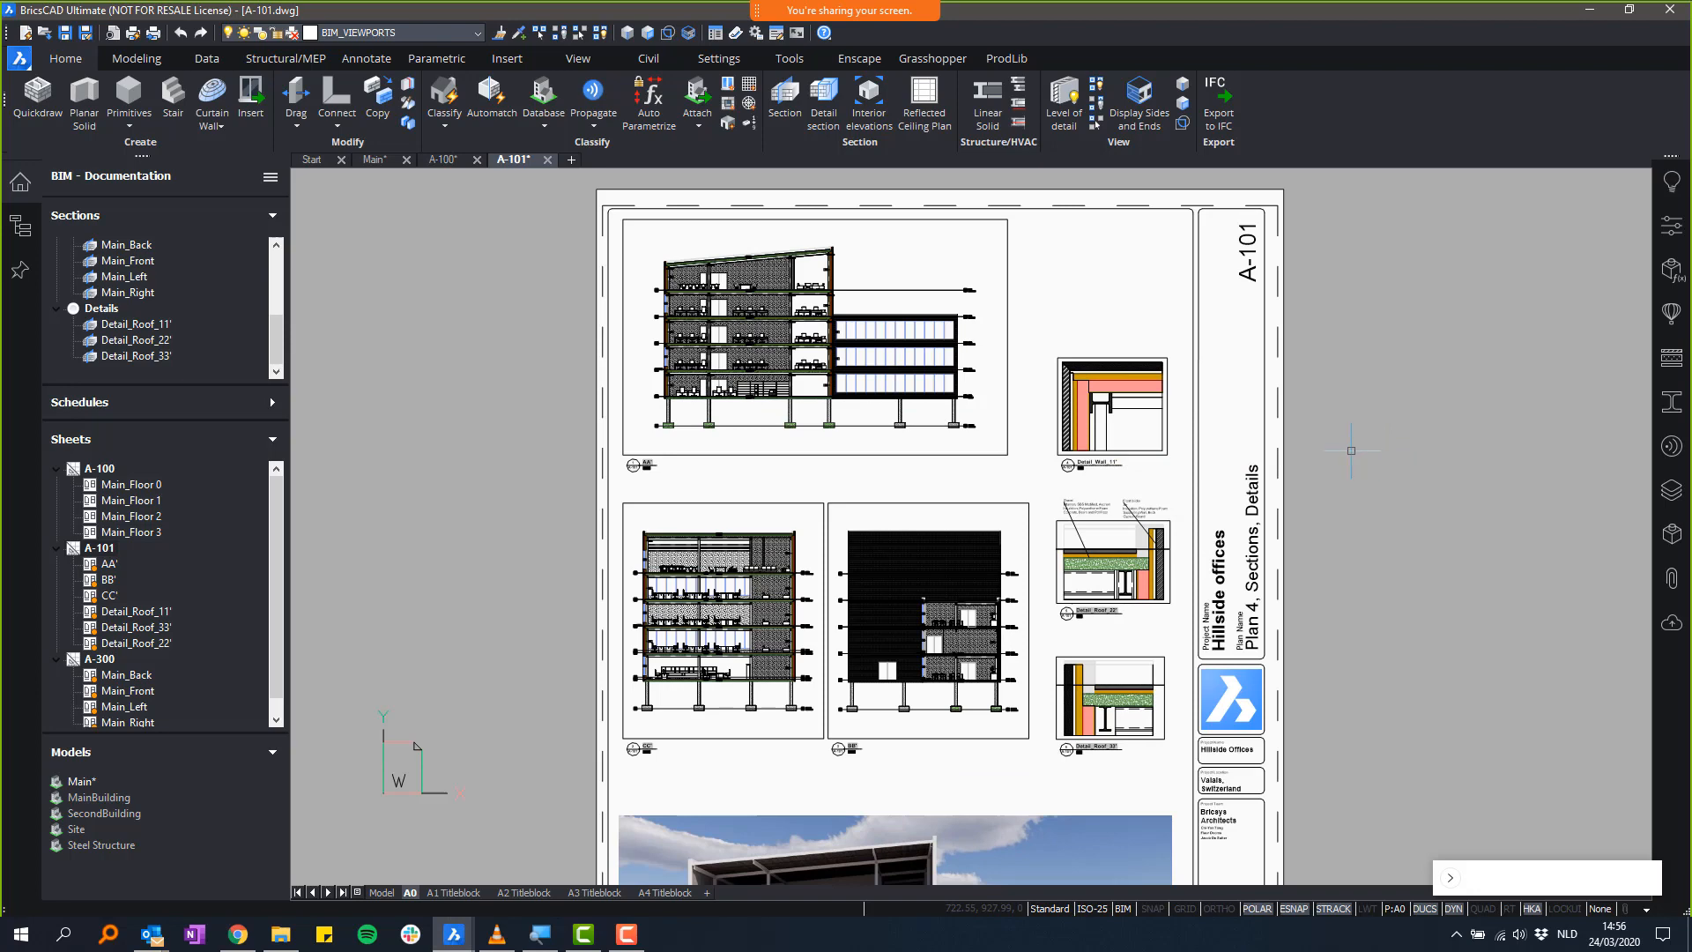
scroll(1205, 459, "up", 1)
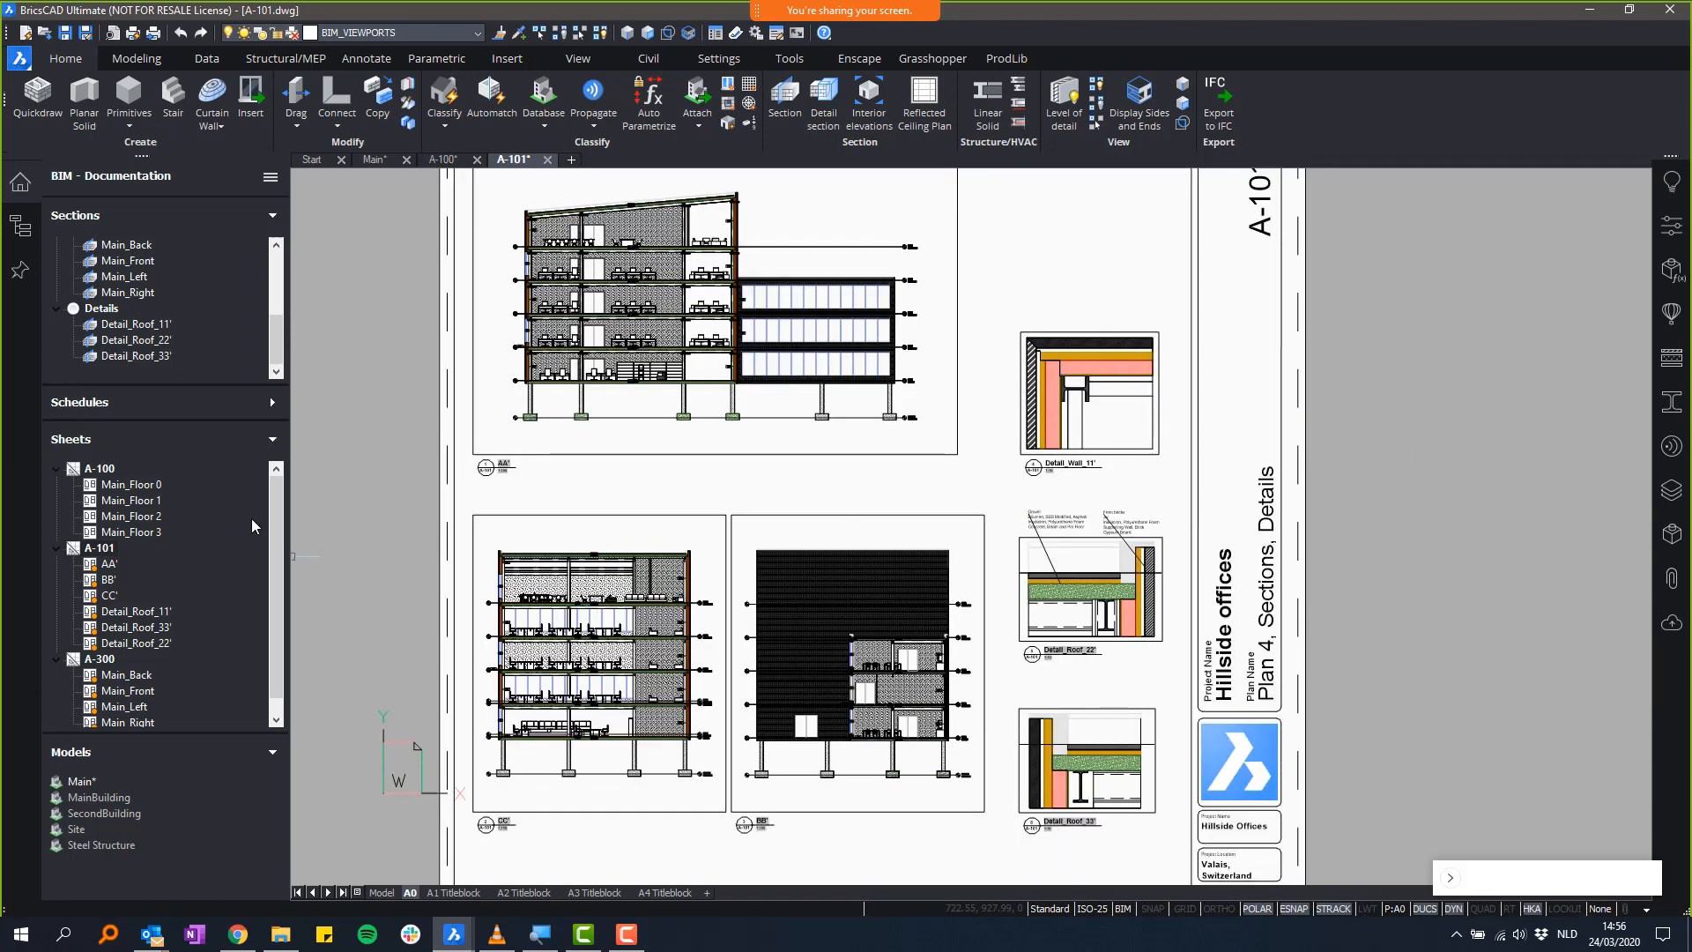
scroll(278, 527, "down", 1)
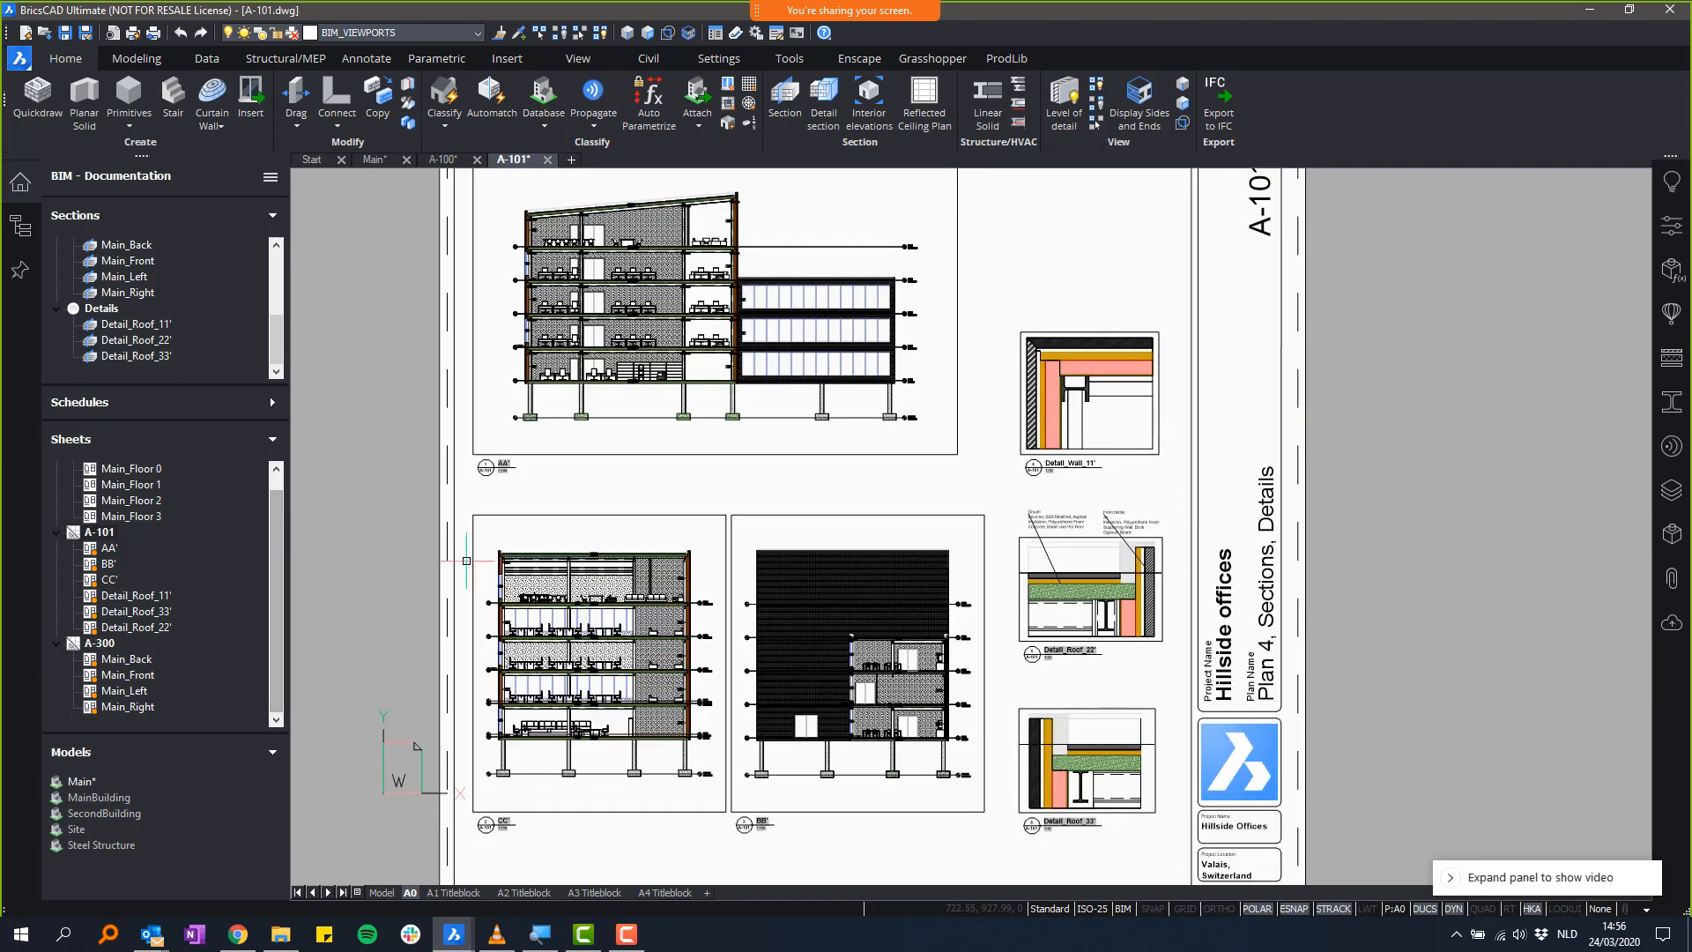
middle_click_drag(566, 619, 567, 438)
scroll(667, 538, "down", 2)
middle_click_drag(733, 582, 779, 747)
scroll(779, 746, "up", 1)
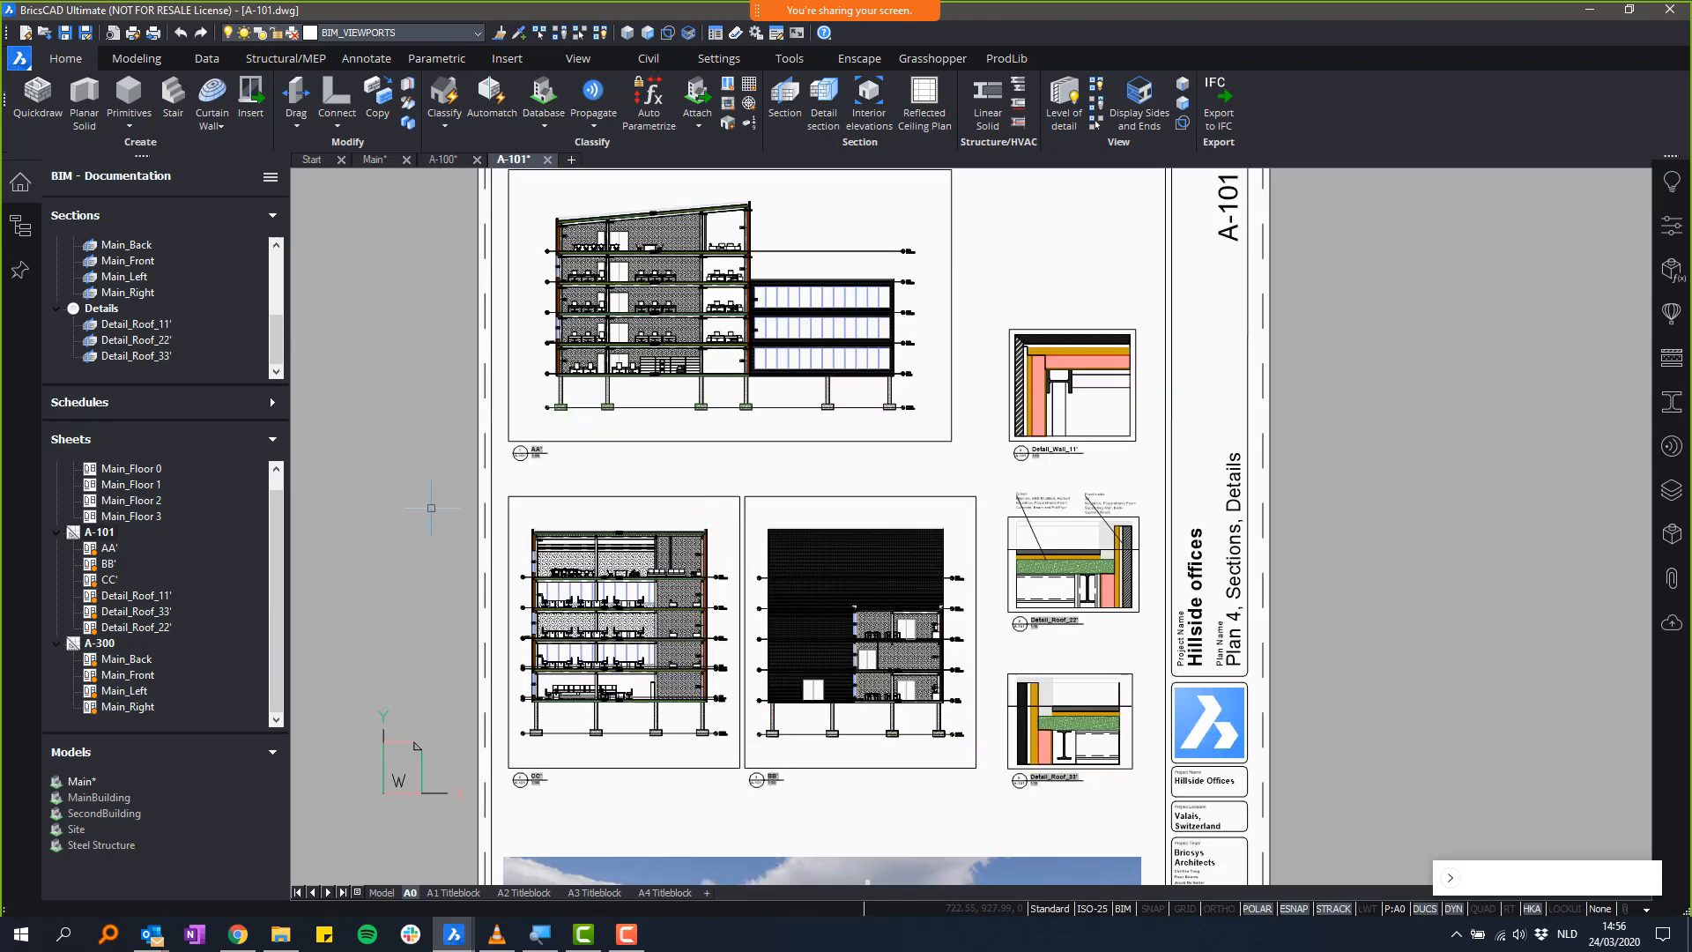
- Check the update status of the views listed under sheets A-100, A-101 and A-300
scroll(280, 537, "up", 1)
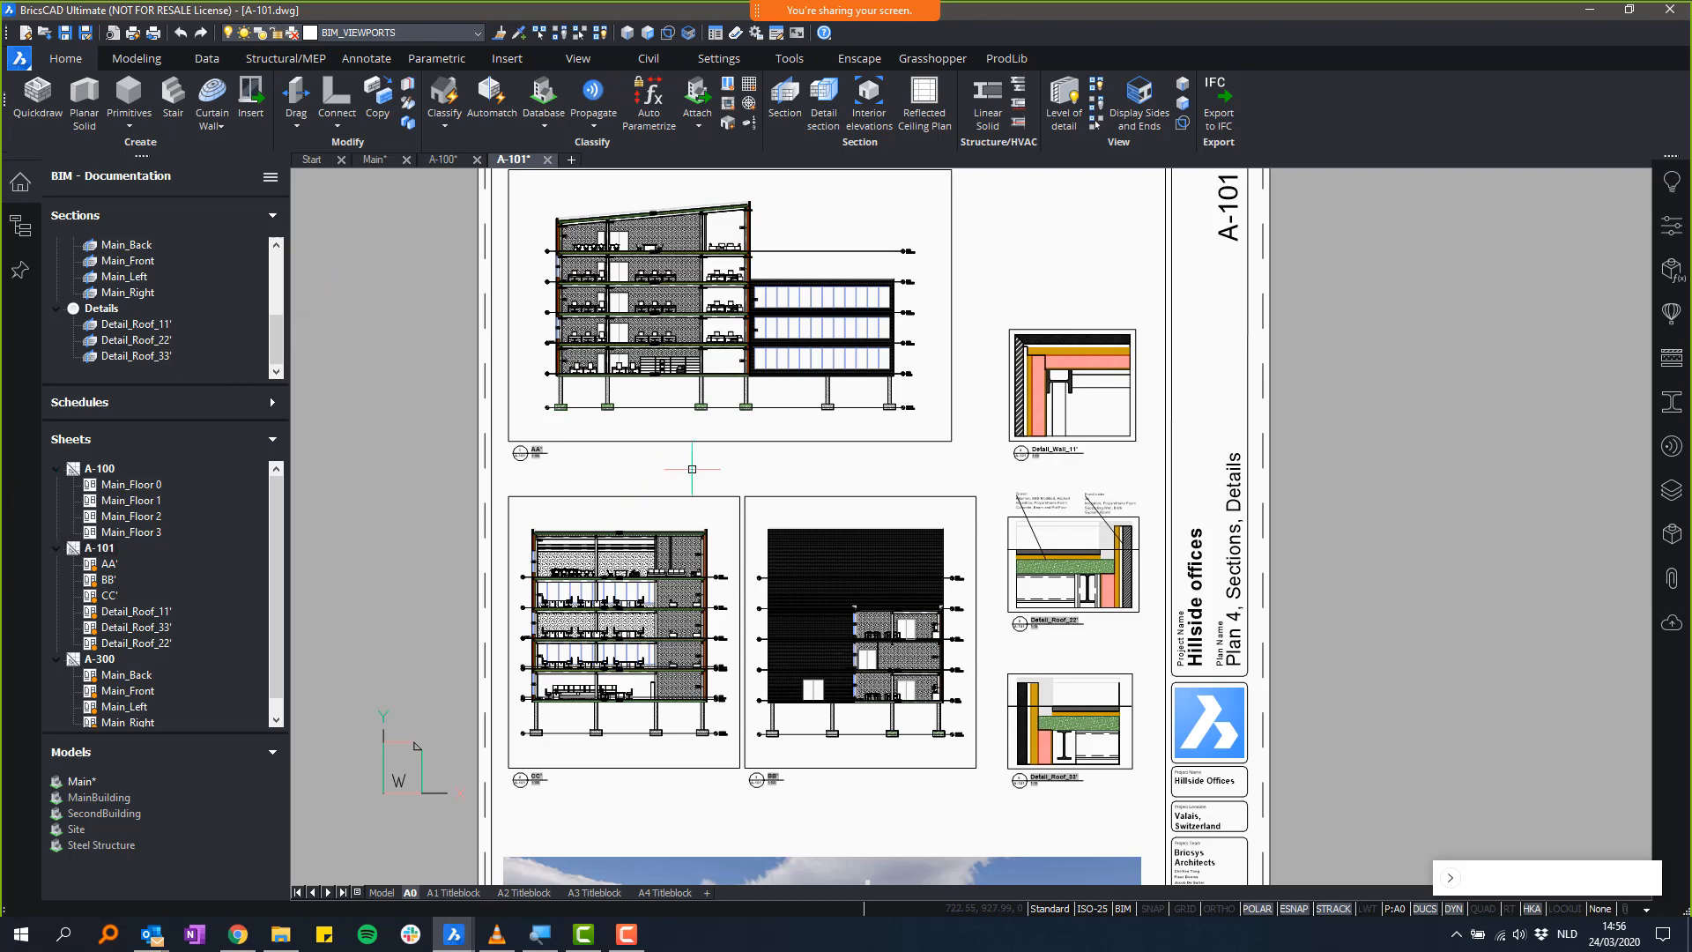
middle_click_drag(696, 467, 714, 534)
scroll(678, 477, "down", 1)
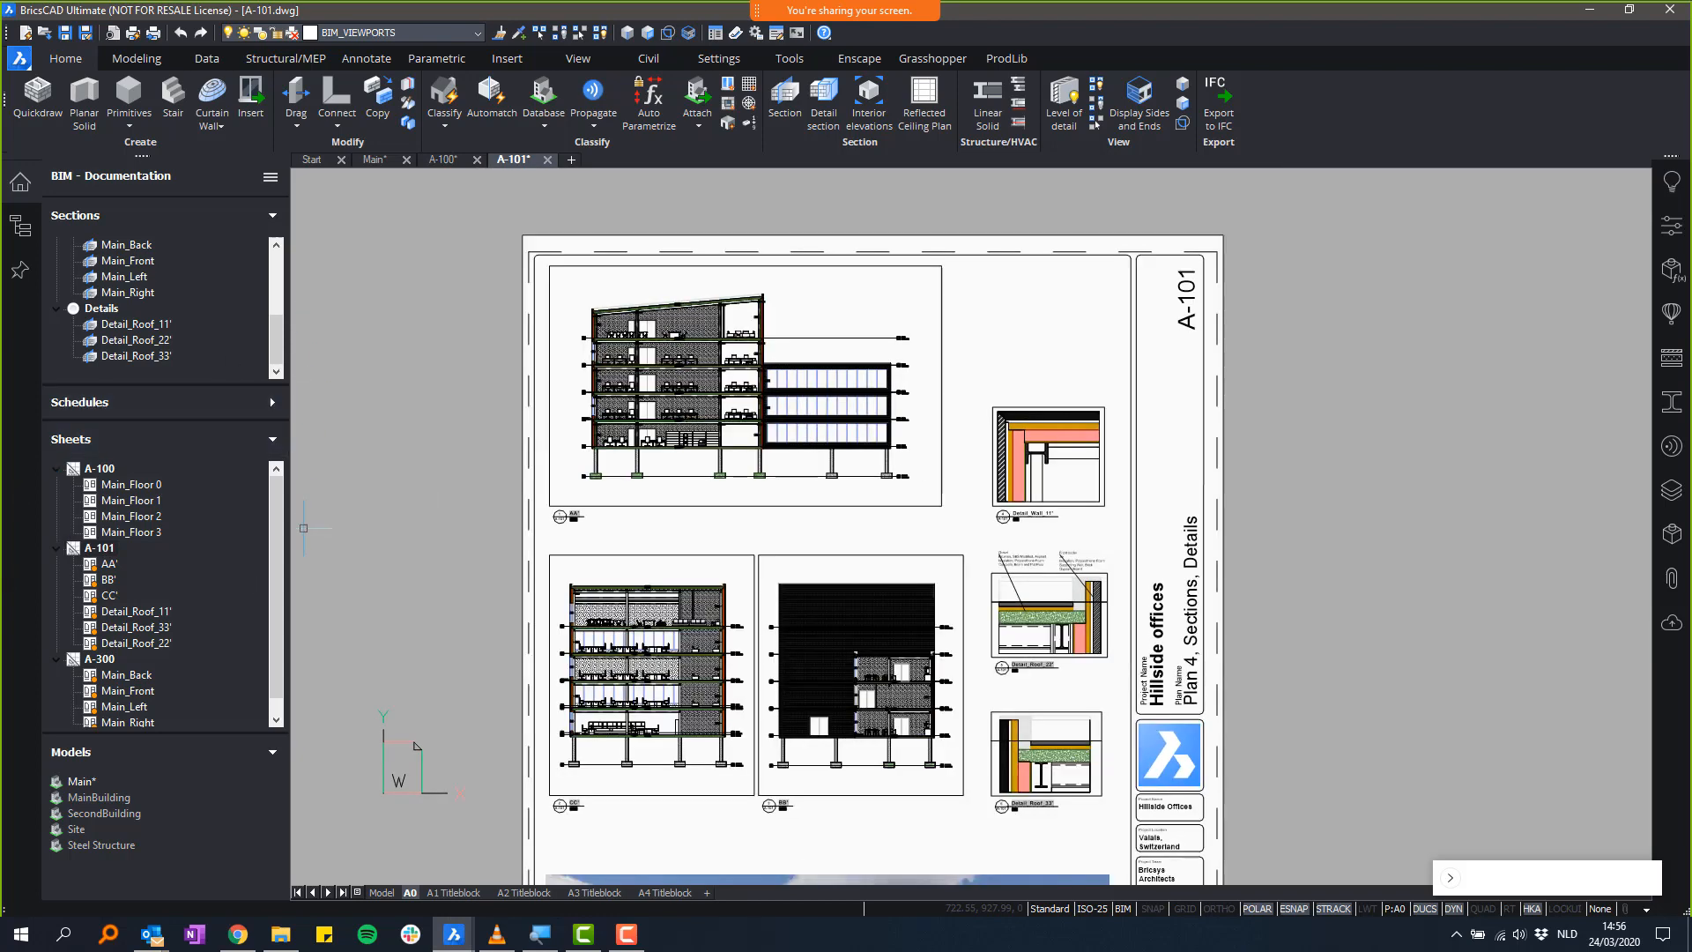
middle_click_drag(810, 508, 832, 469)
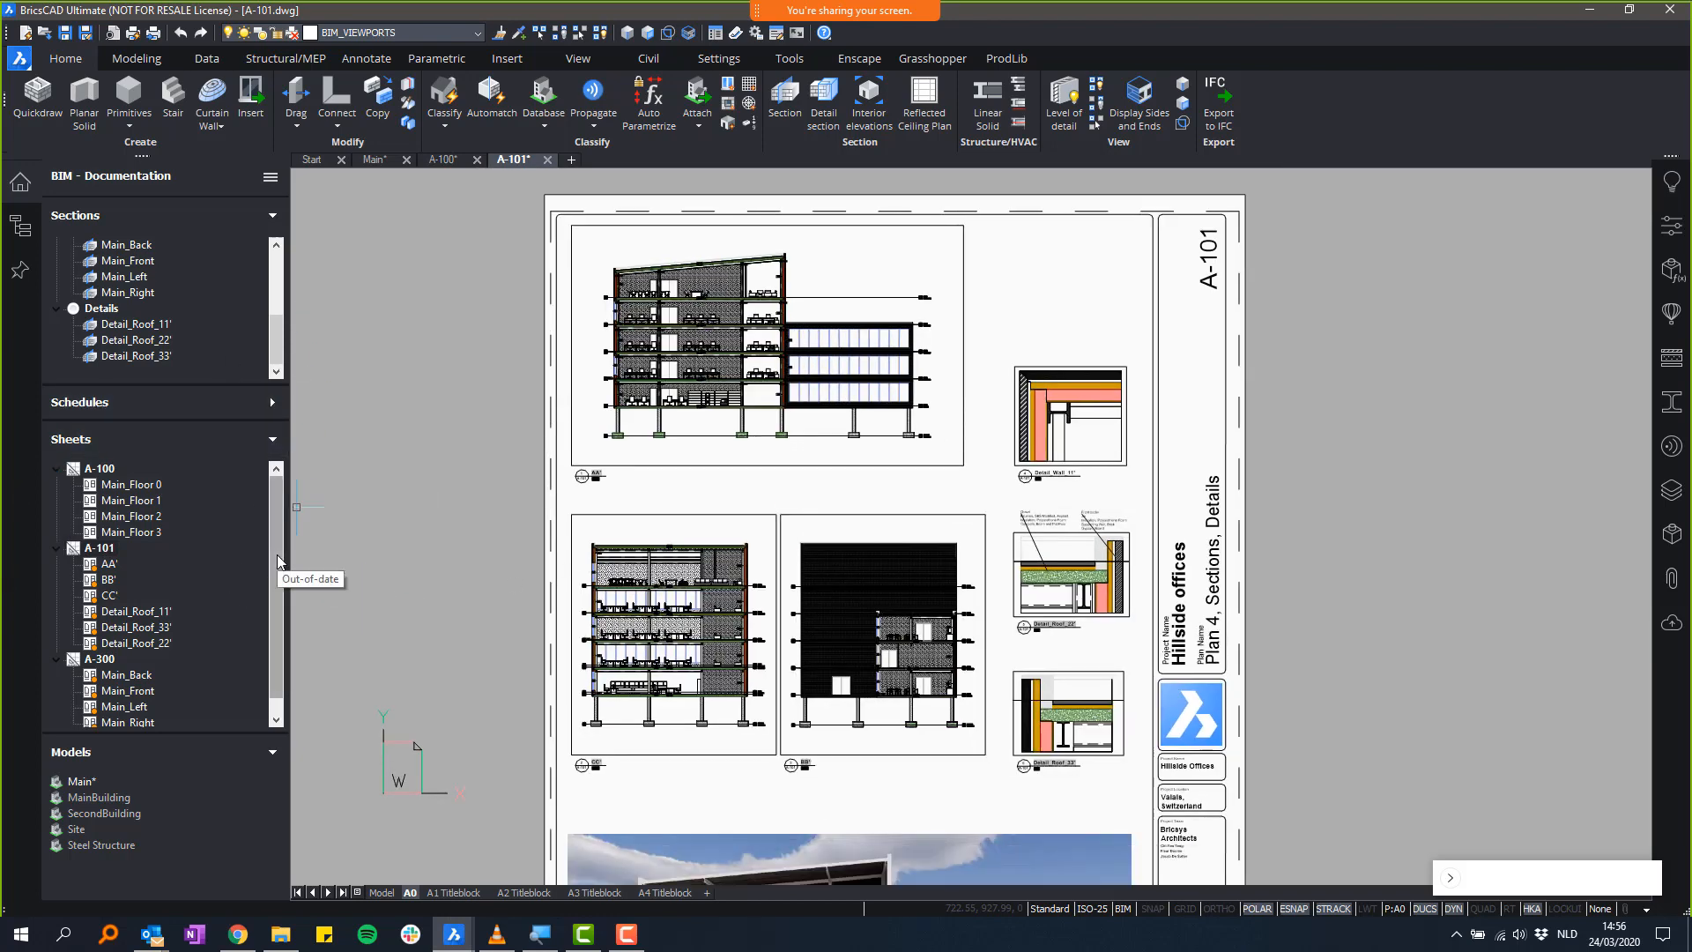
scroll(282, 608, "down", 1)
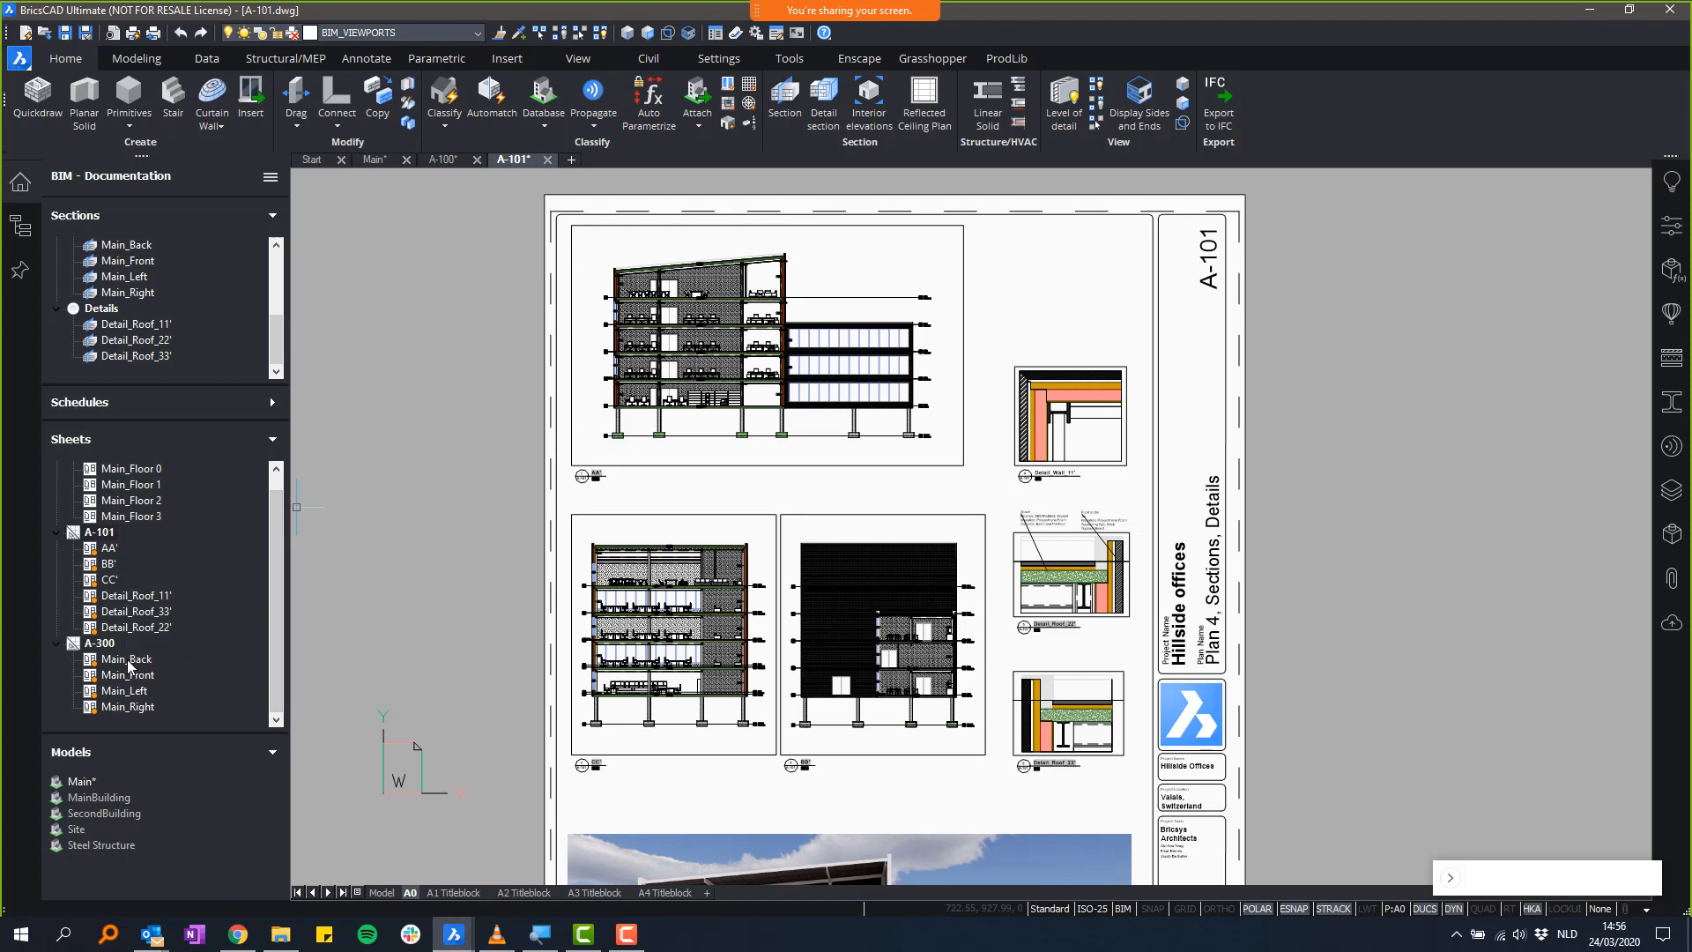
scroll(155, 629, "up", 1)
scroll(130, 702, "down", 1)
scroll(135, 660, "up", 1)
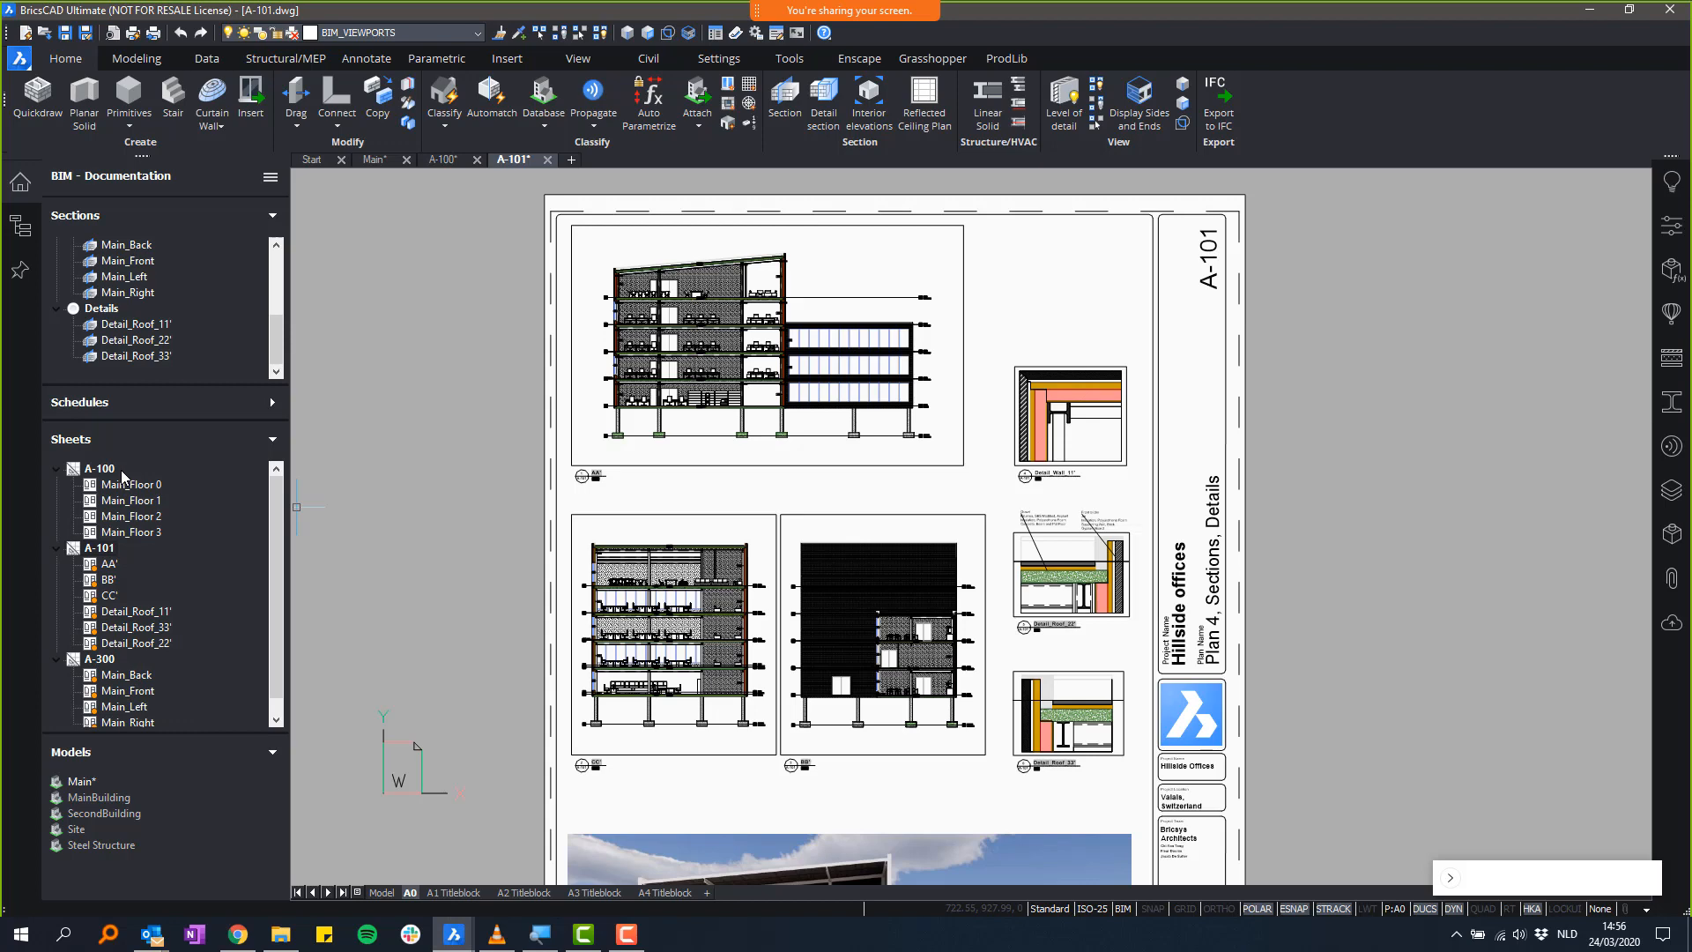
- Return to the Main model and inspect the smaller building's roof, brick facades and windows
left_click(374, 160)
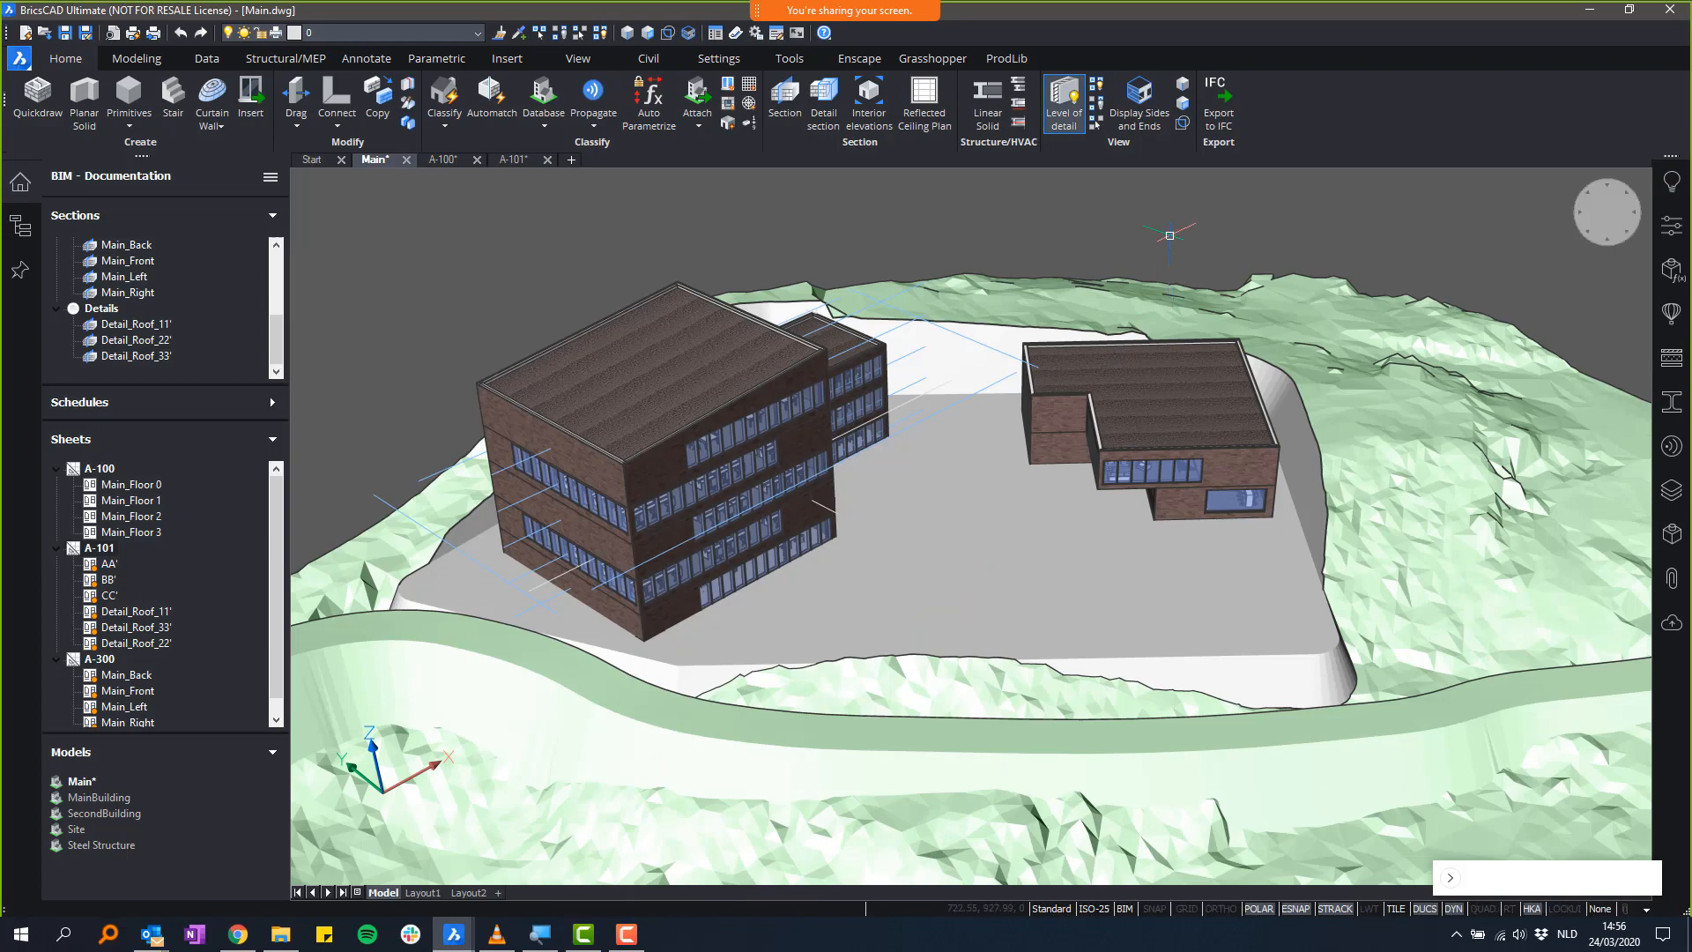
scroll(1169, 235, "up", 2)
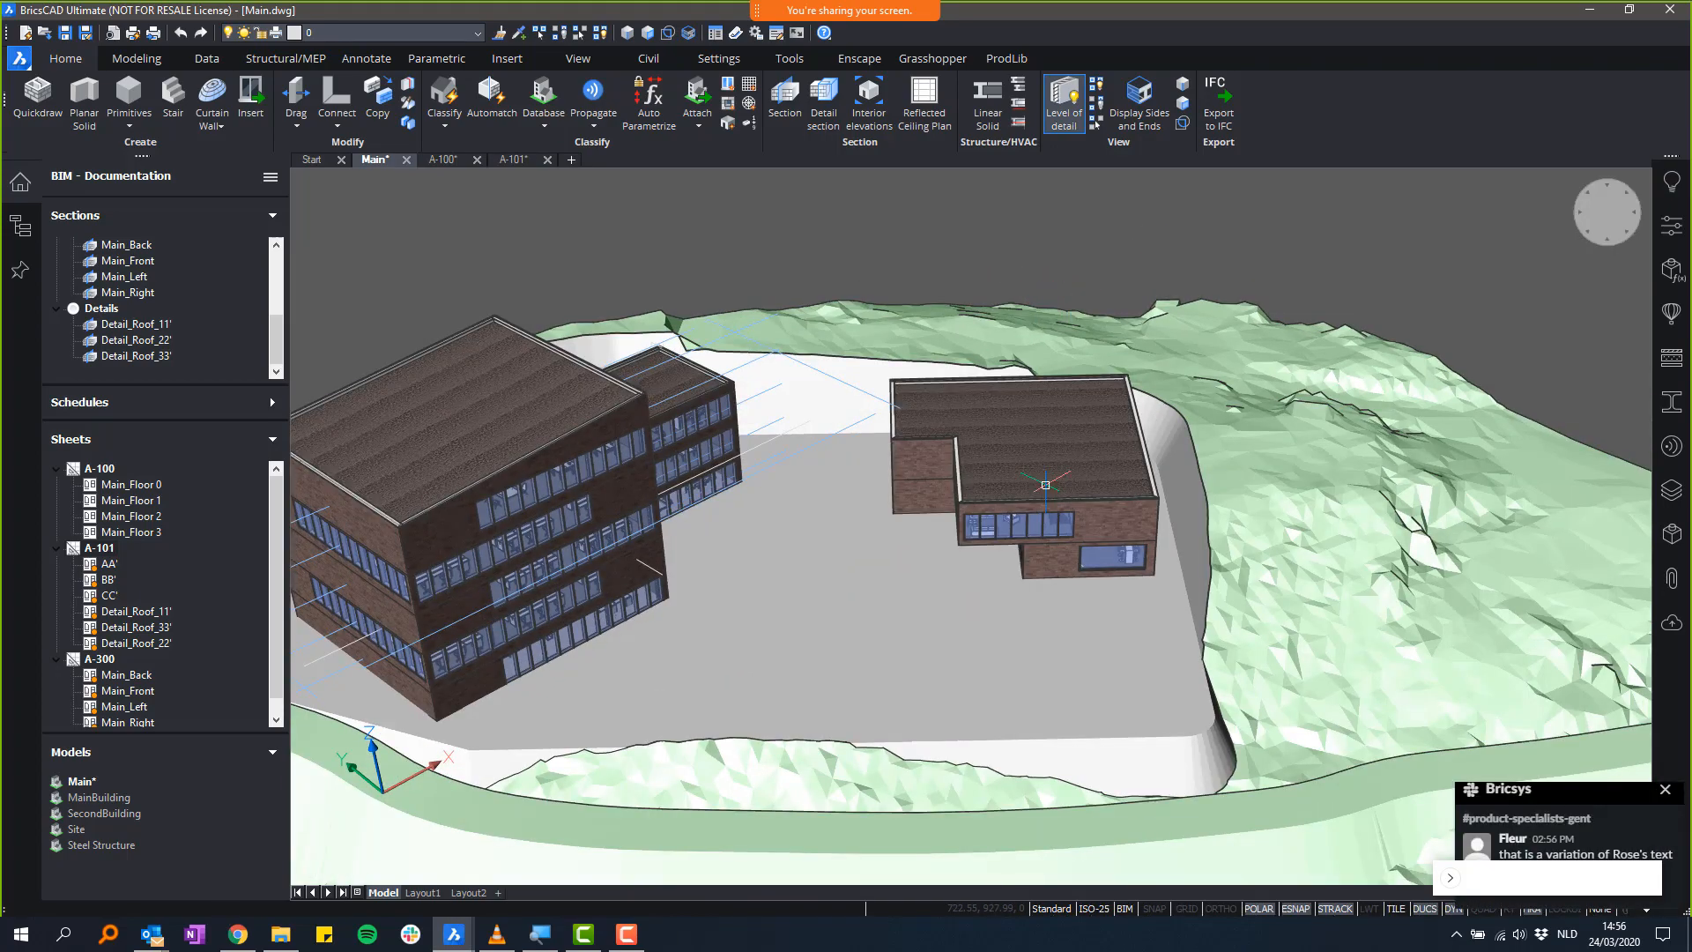
scroll(1083, 414, "up", 5)
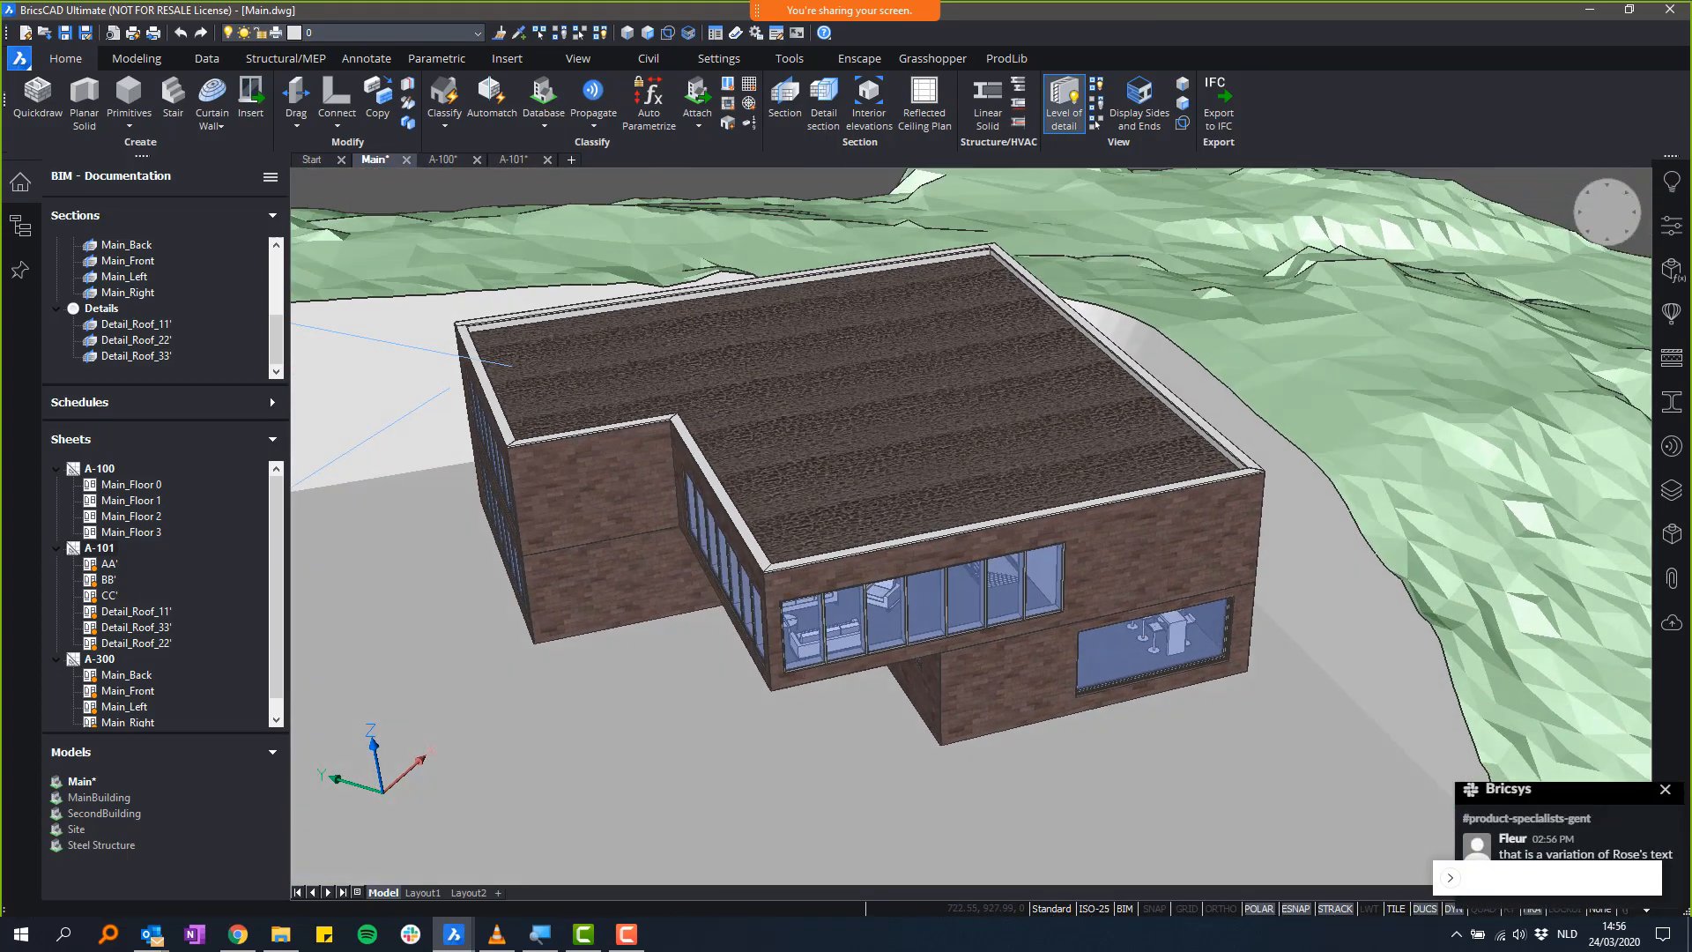
middle_click_drag(970, 652, 986, 511, "shift")
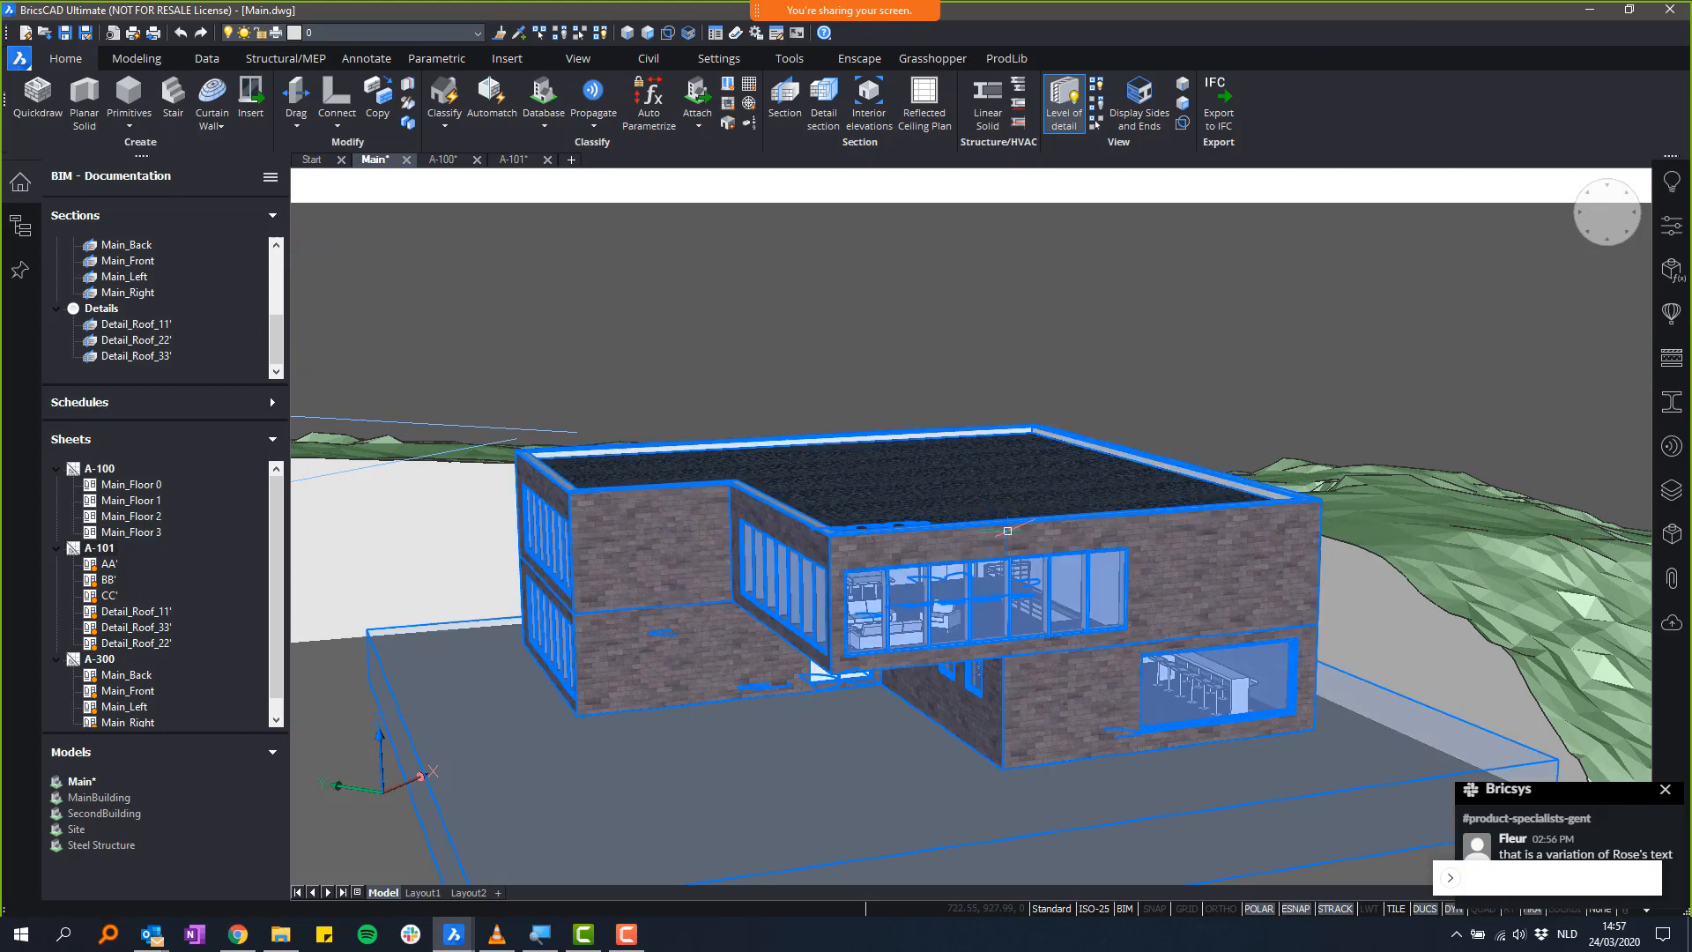
key("Escape")
middle_click_drag(998, 521, 1001, 670, "shift")
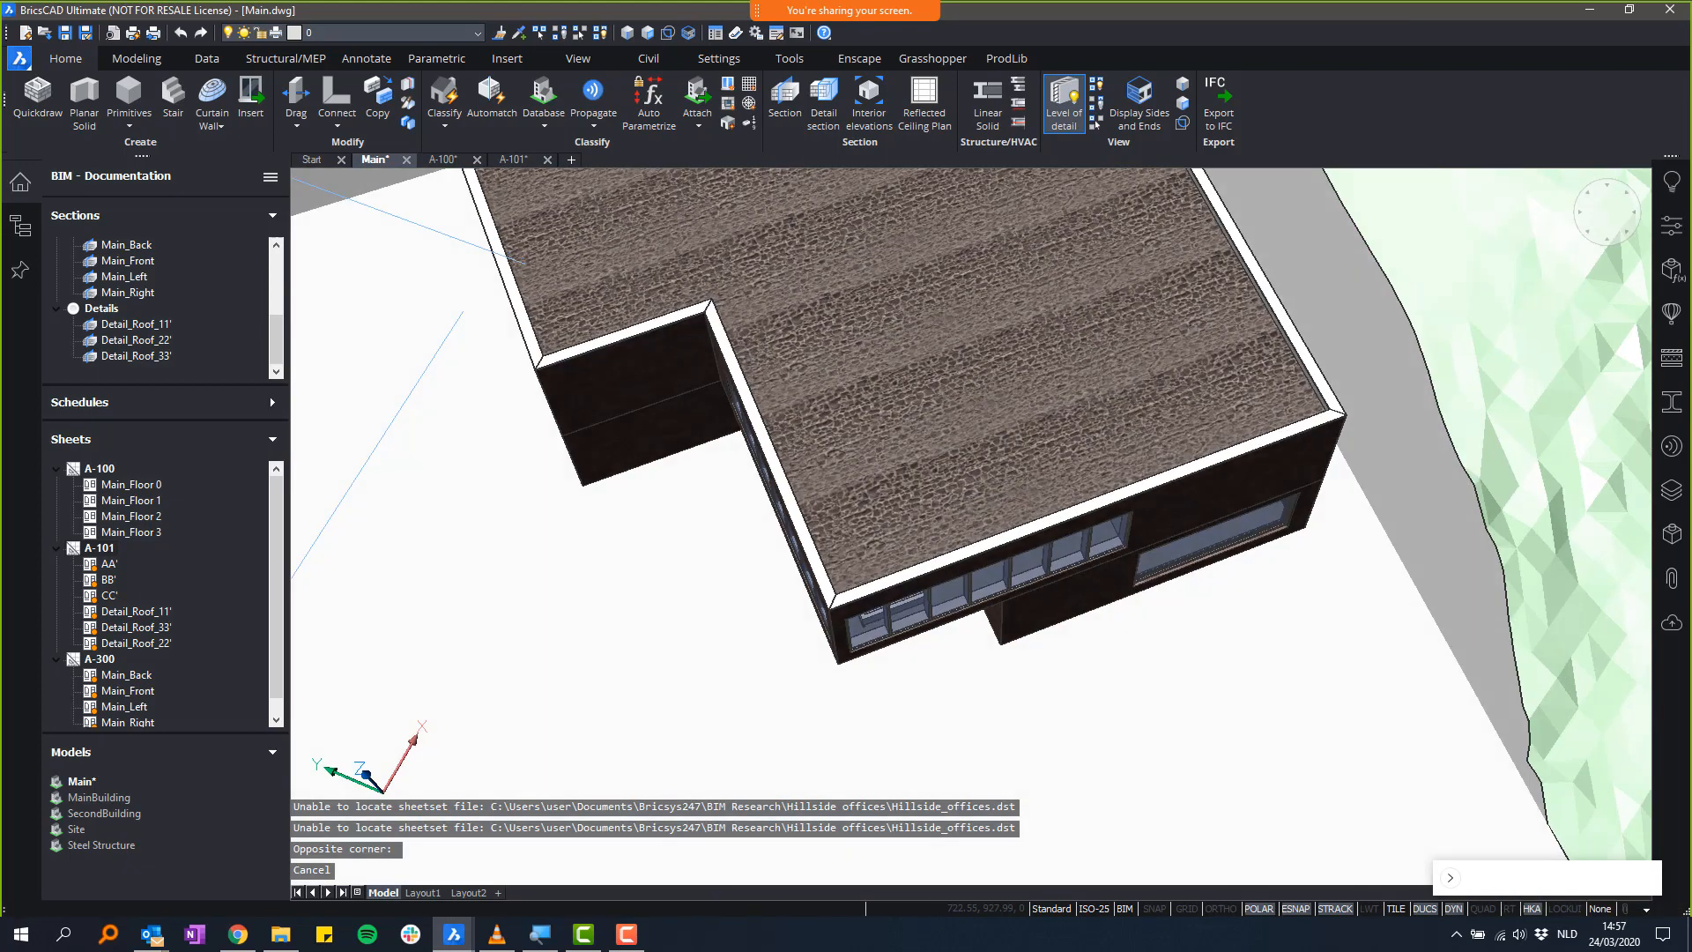
- Select the SecondBuilding external reference in the Main model and open it as its own drawing
key("Escape")
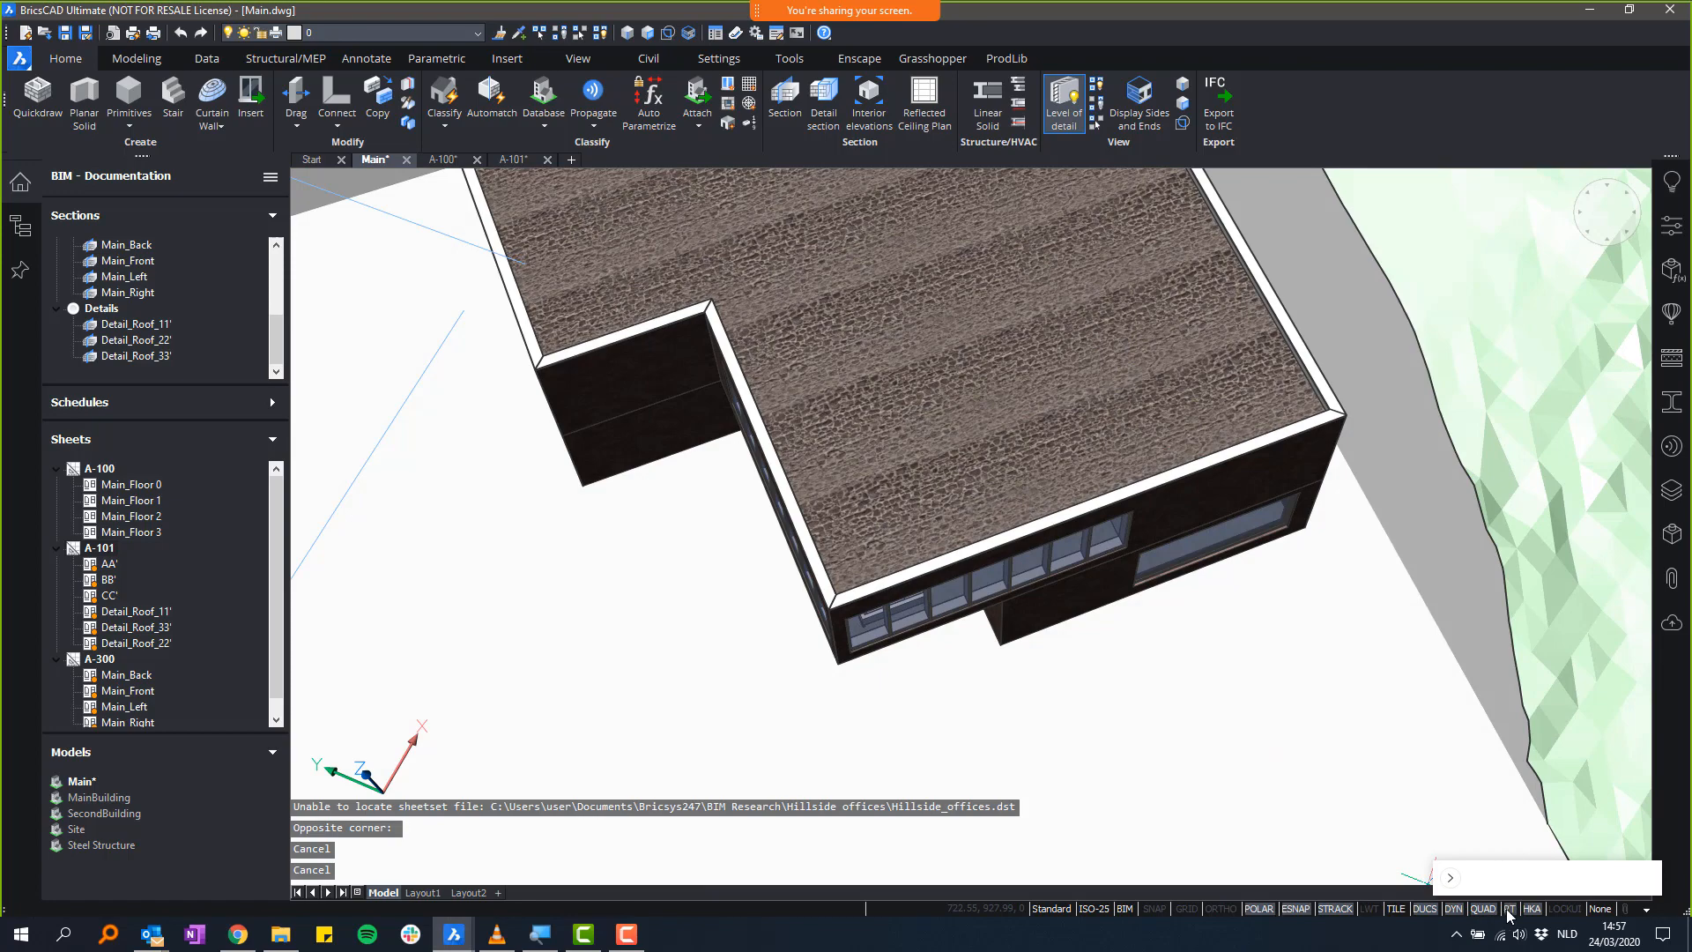
middle_click_drag(1039, 515, 915, 336, "shift")
mouse_move(916, 336)
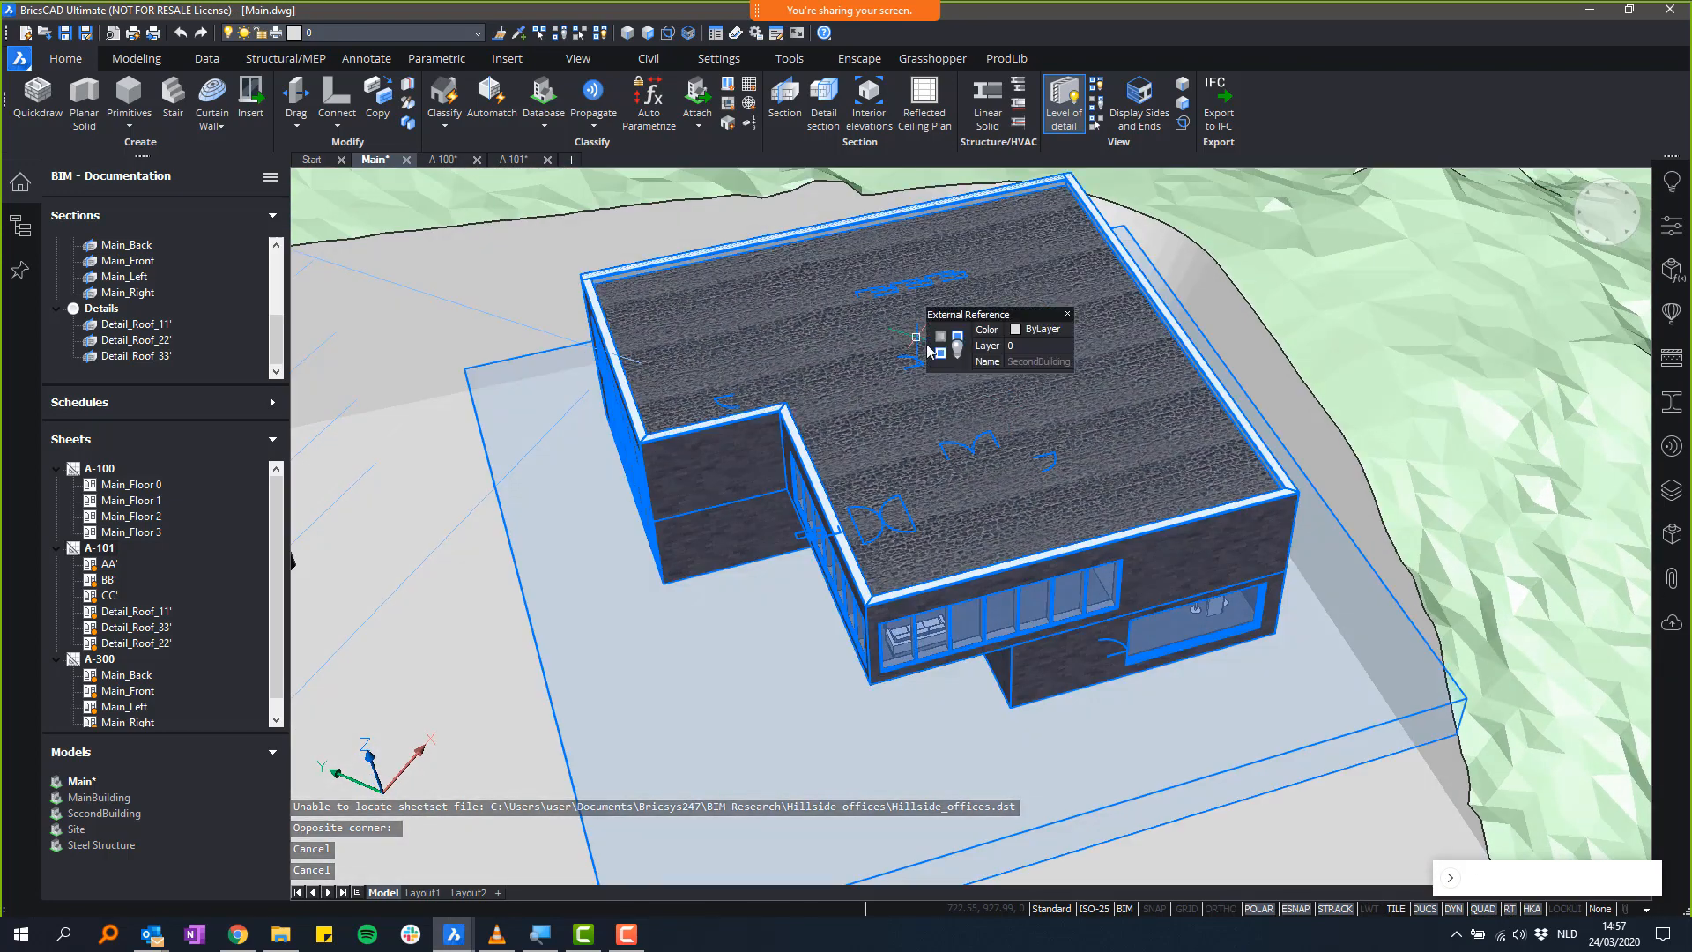
mouse_move(973, 324)
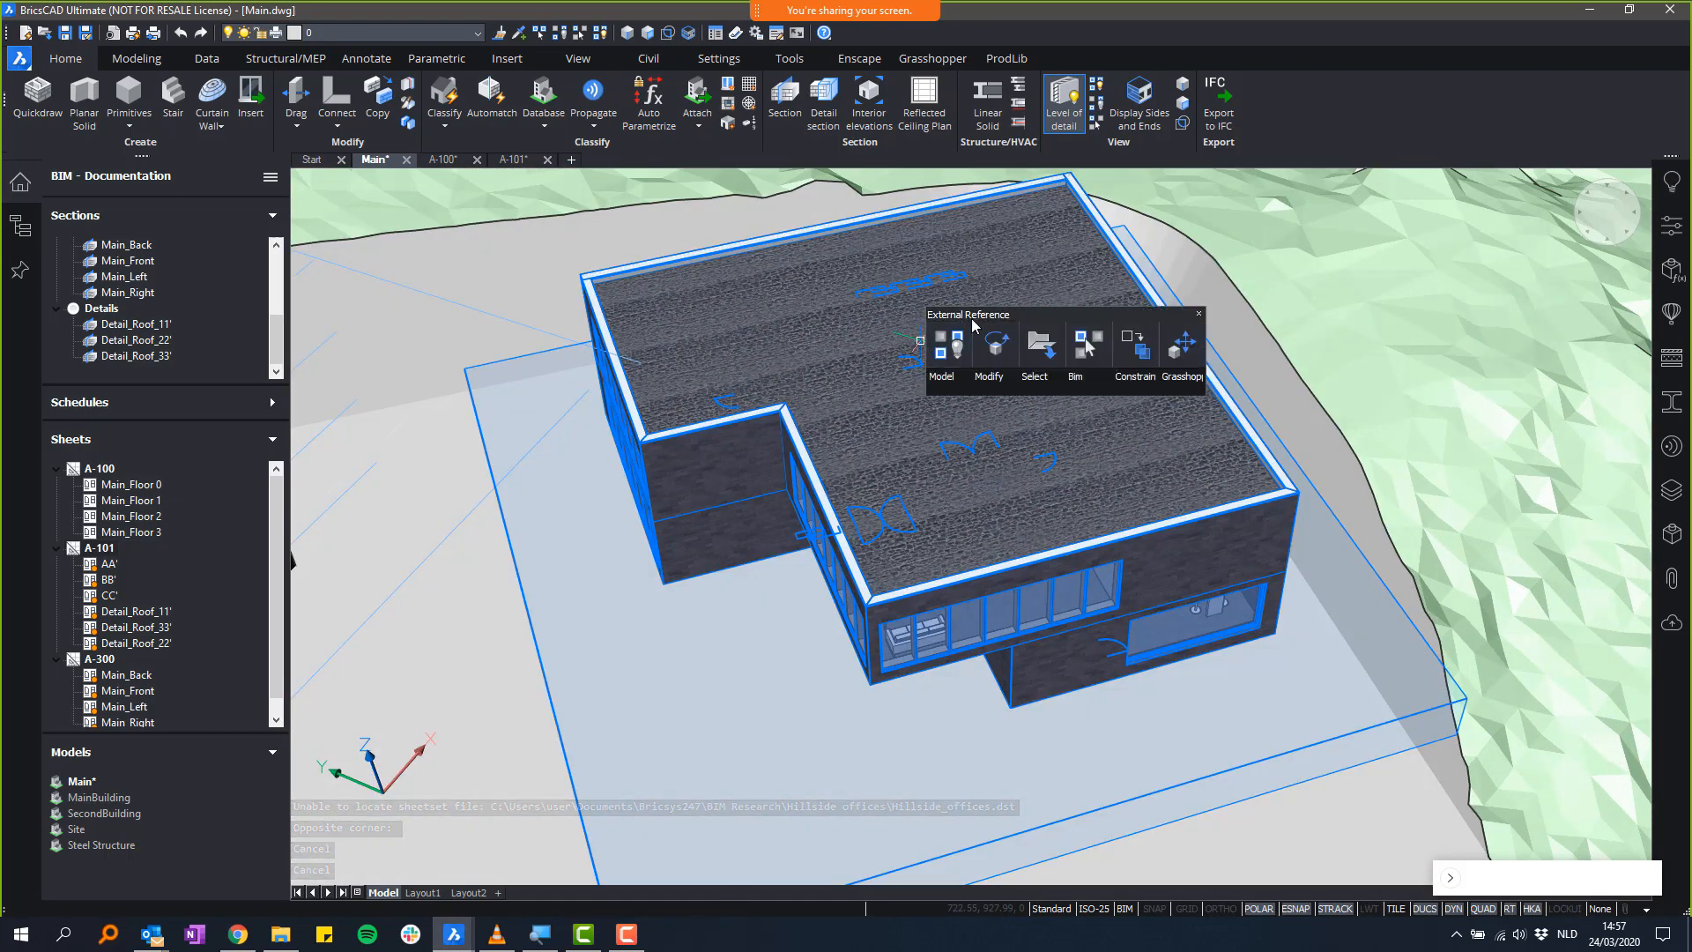
left_click(1044, 347)
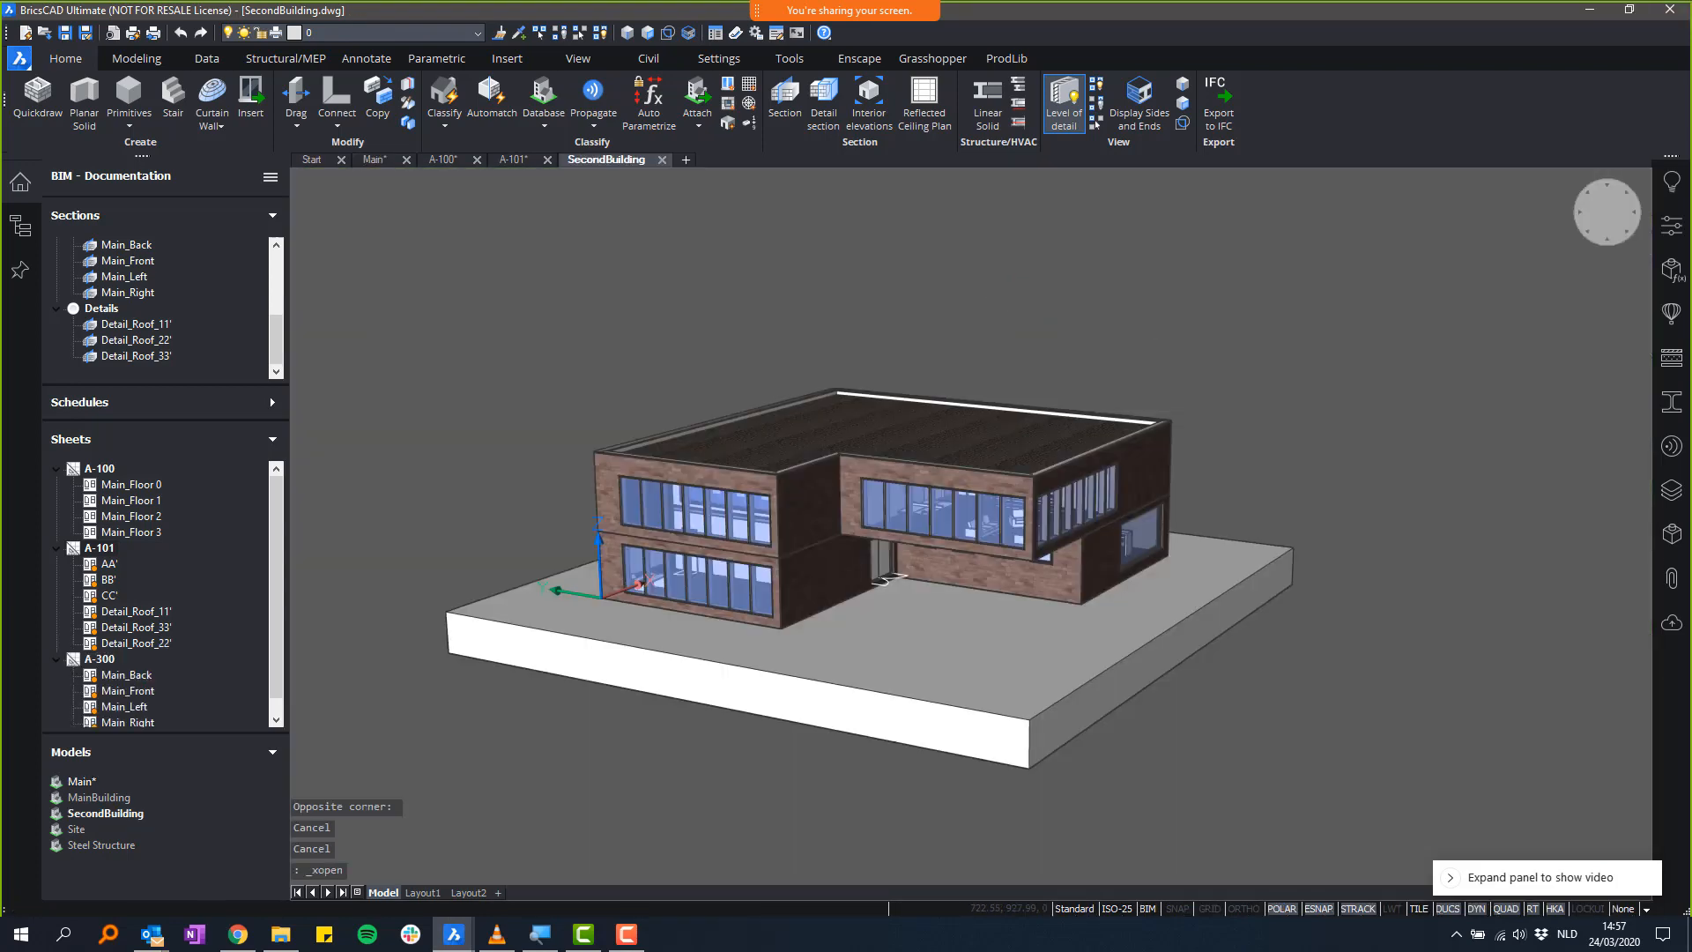
middle_click_drag(1175, 326, 1331, 396, "shift")
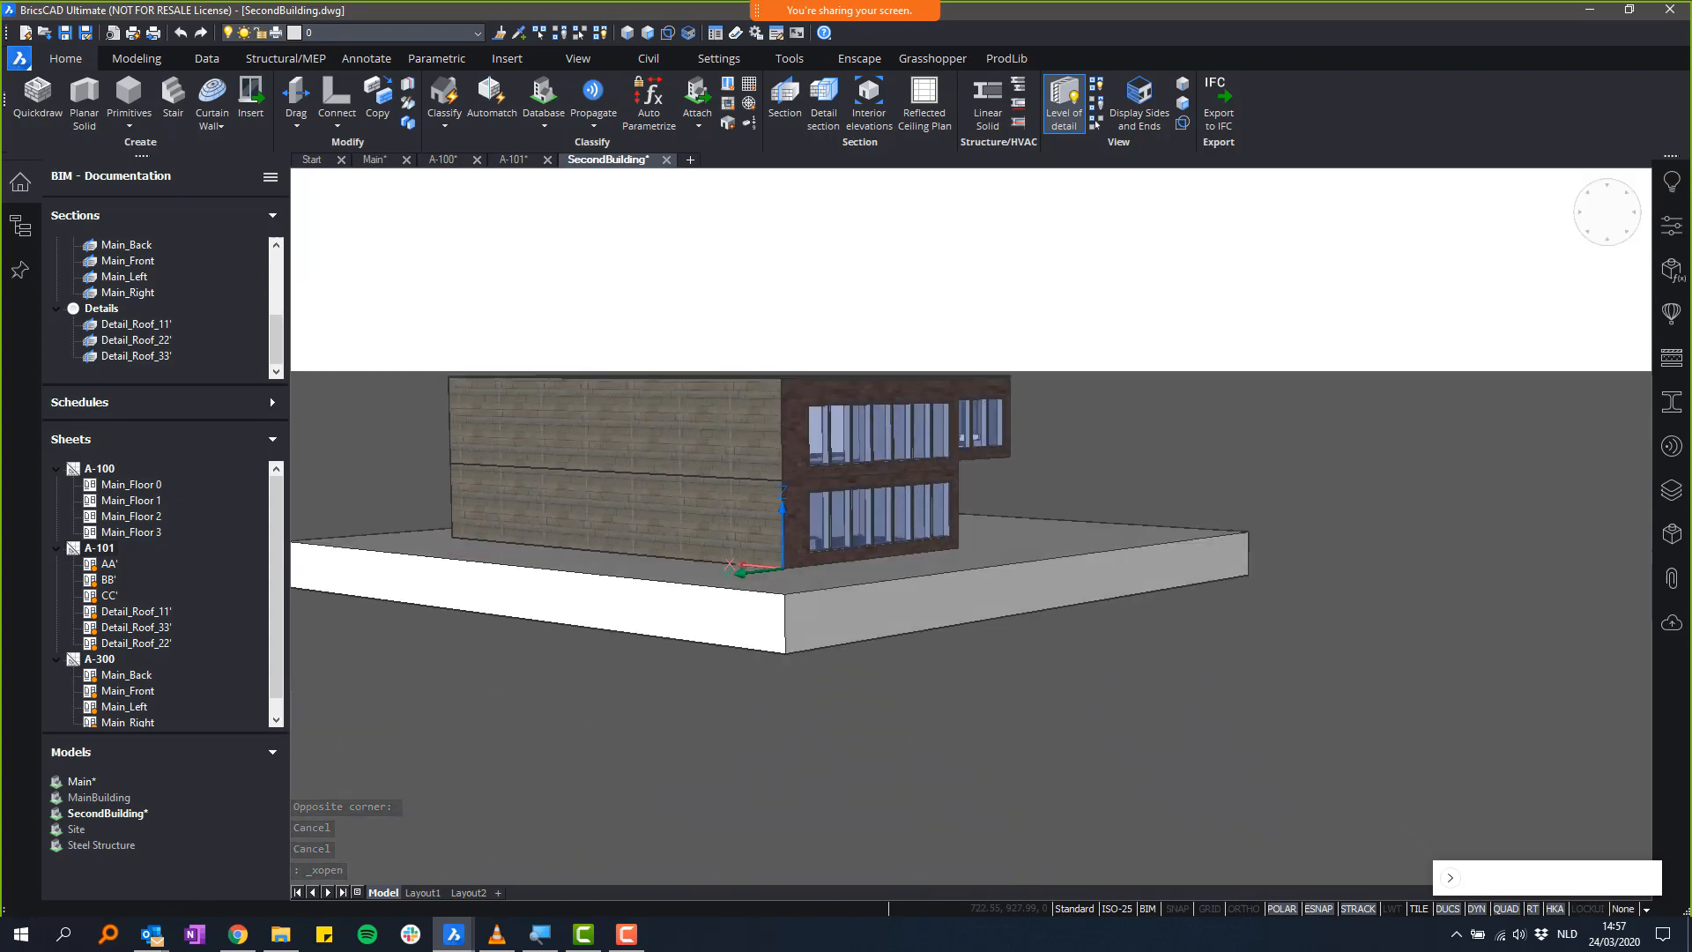
middle_click_drag(1208, 615, 1183, 641, "shift")
left_click(783, 99)
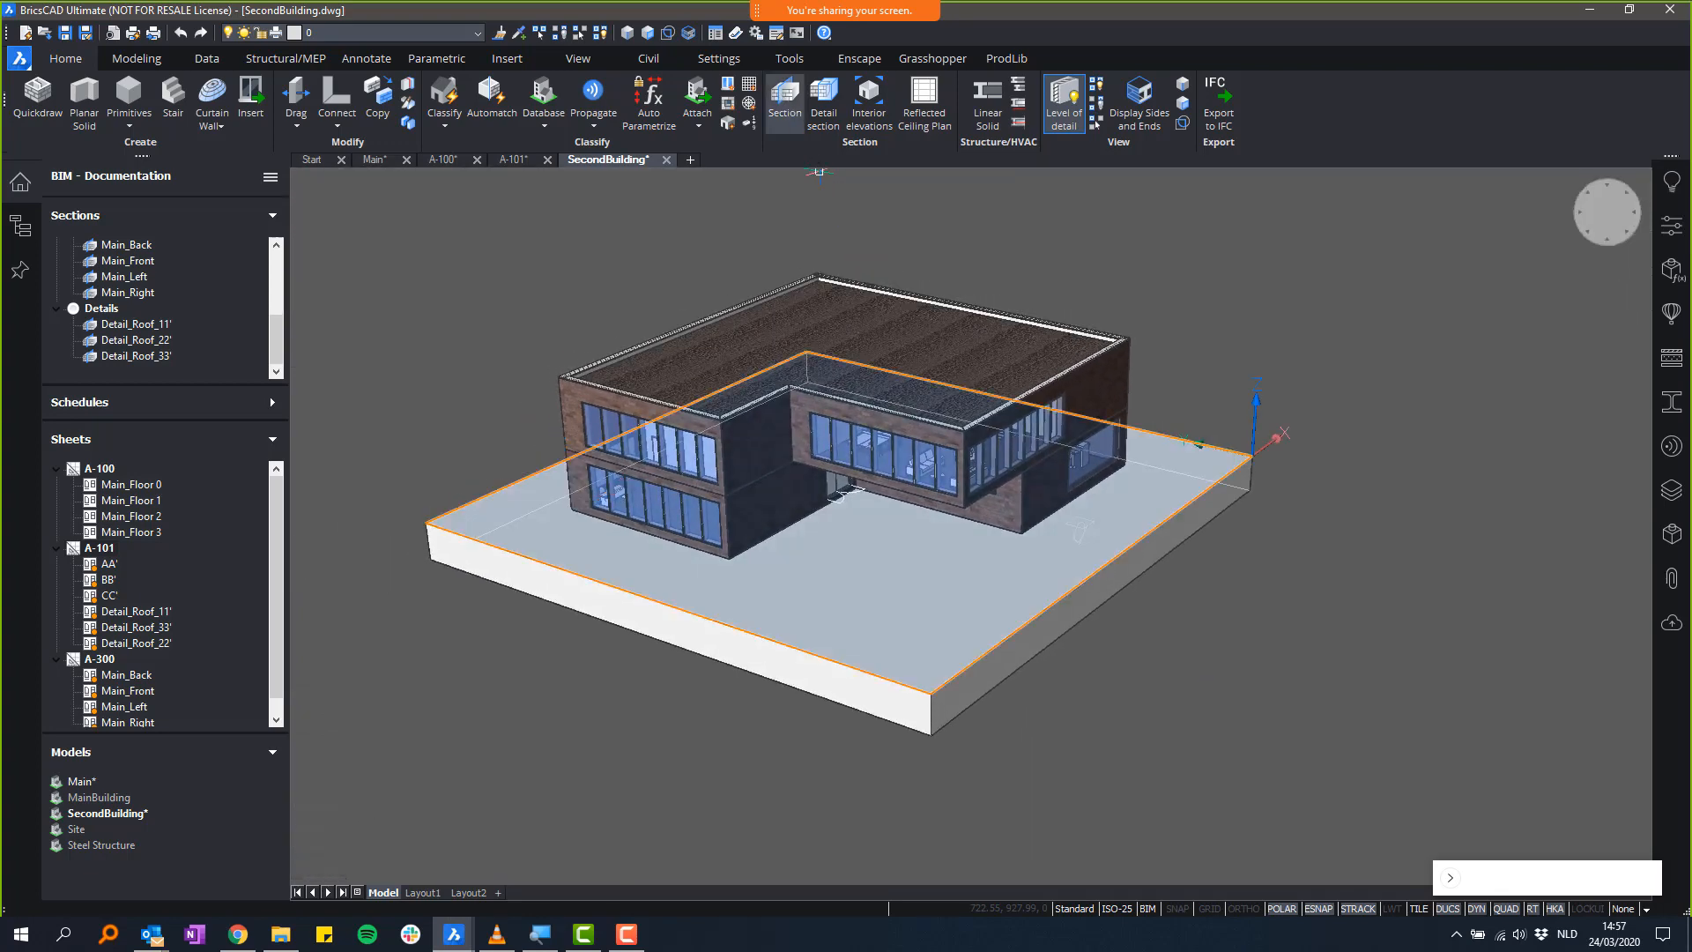
left_click(1313, 583)
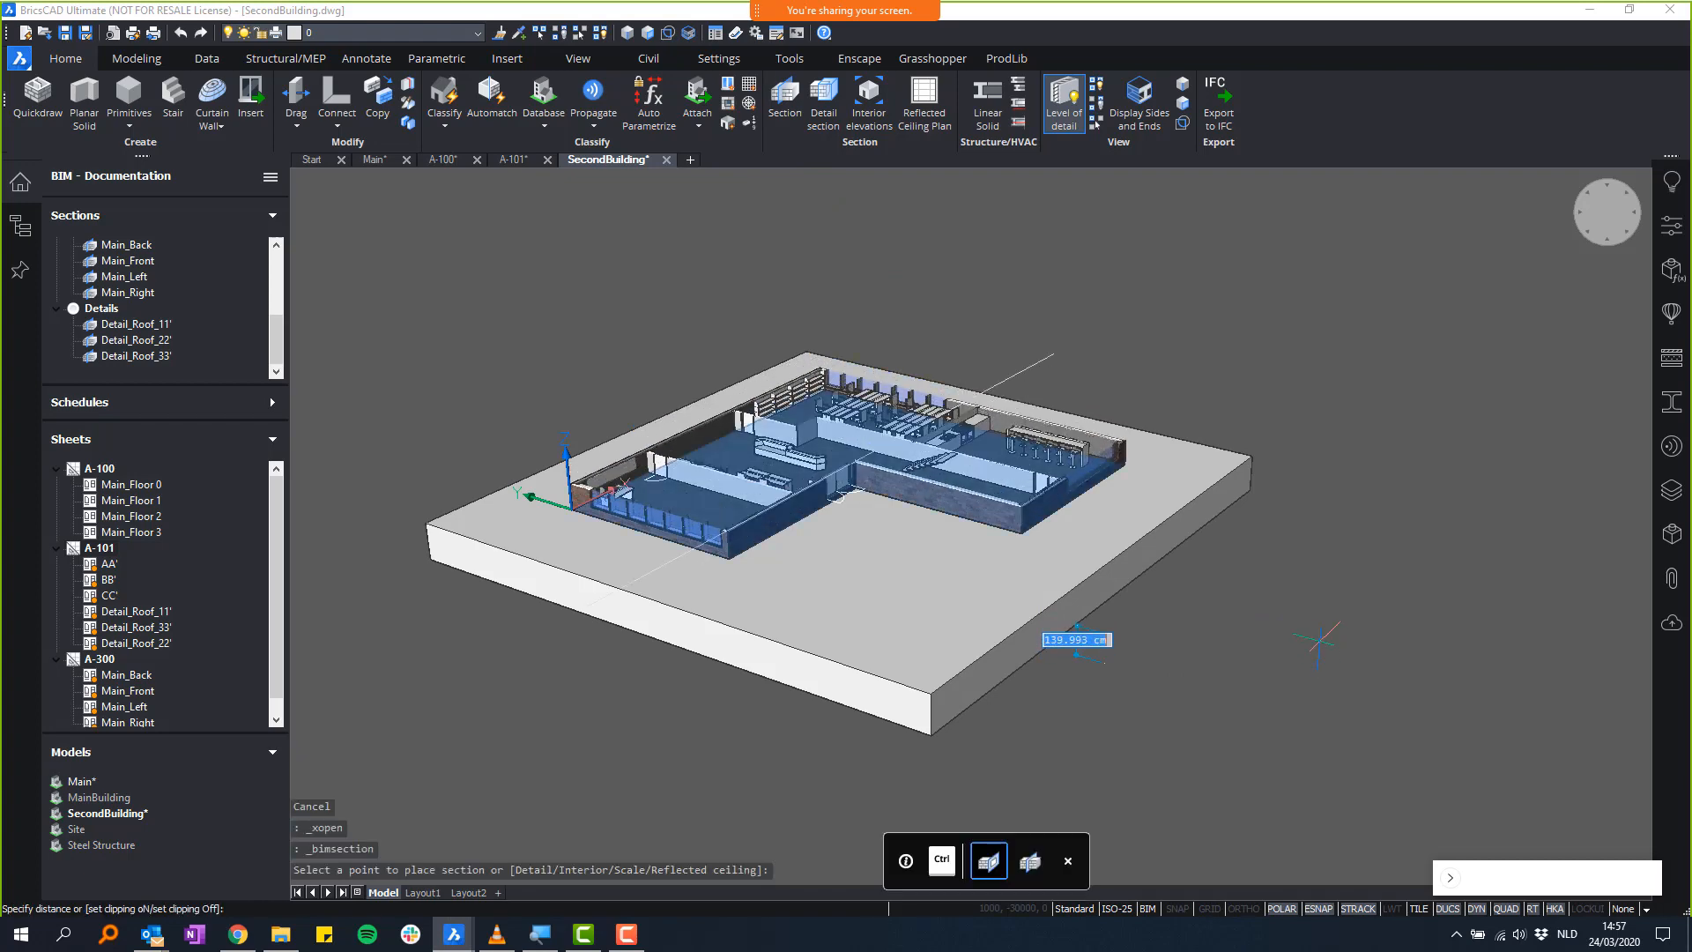
middle_click_drag(1319, 641, 1273, 710, "shift")
key("Escape")
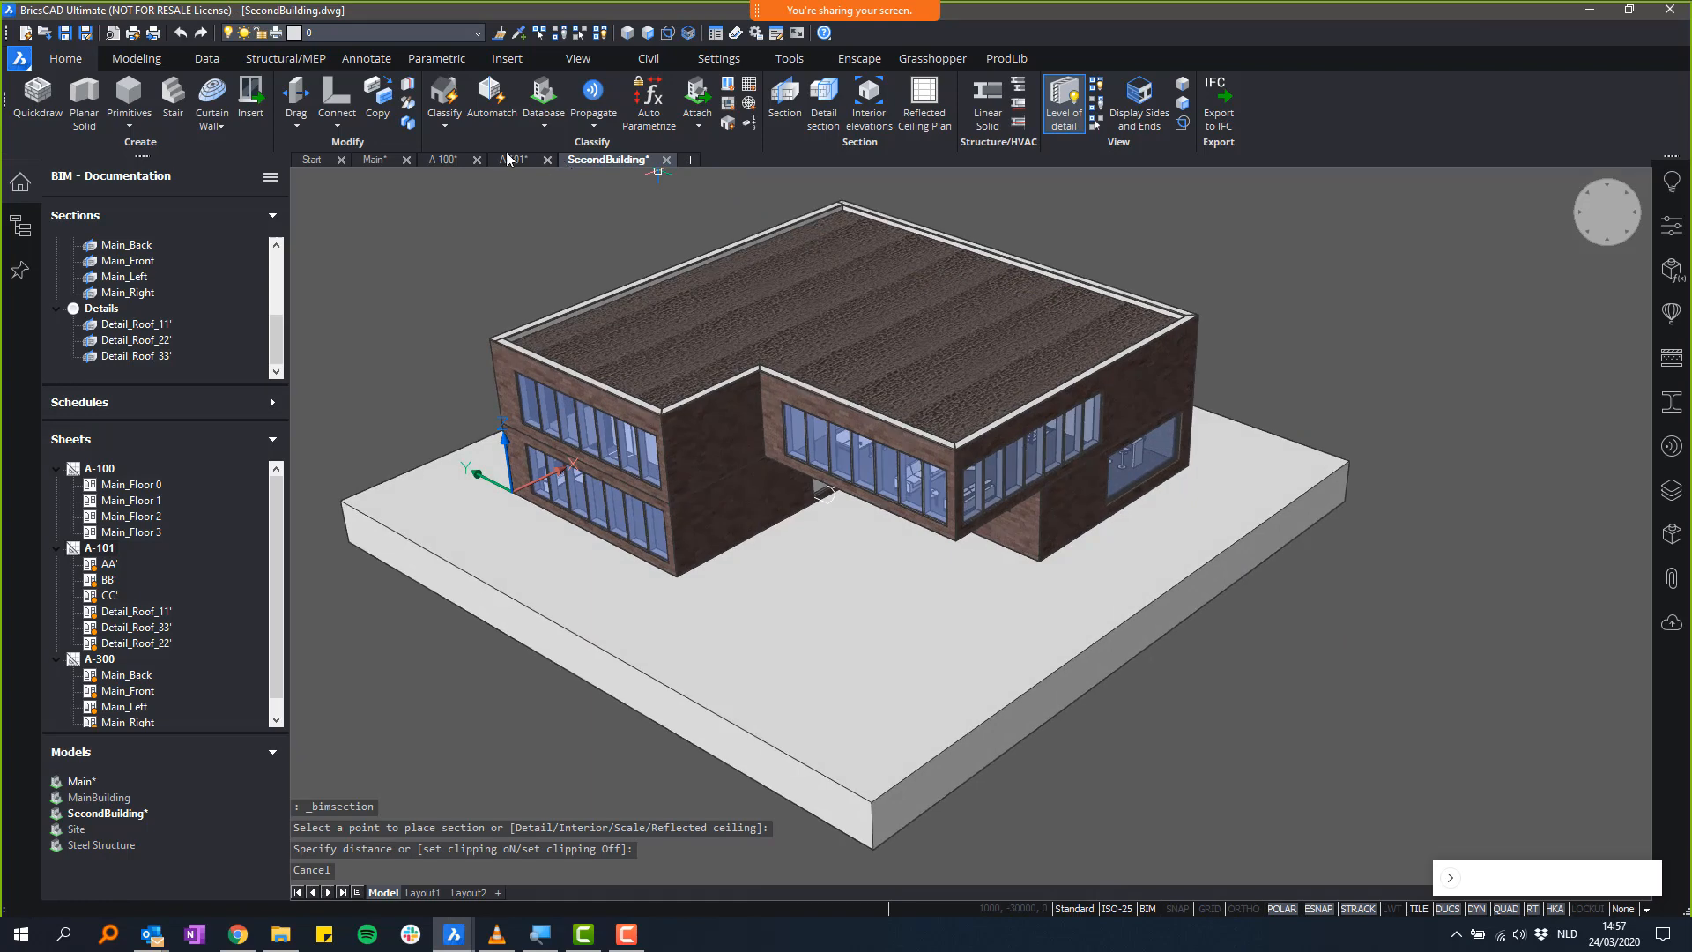
- Automatically generate floor plan and elevation sections for the second building and check them in the project's section list
left_click(179, 61)
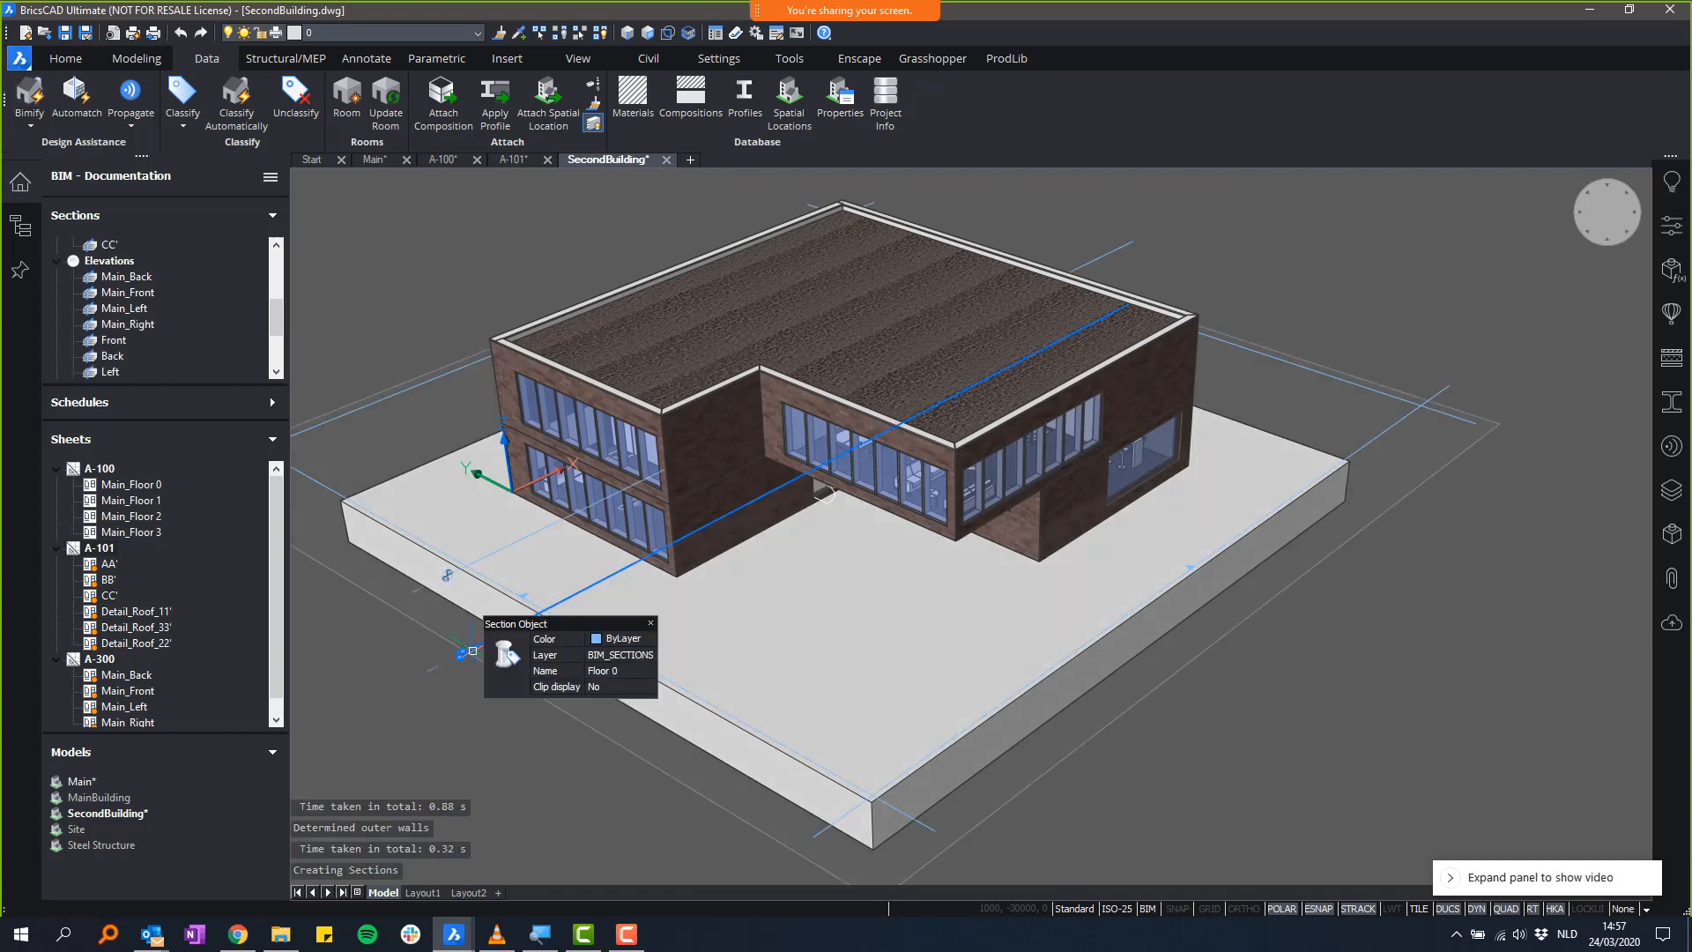
middle_click_drag(599, 793, 1466, 713, "shift")
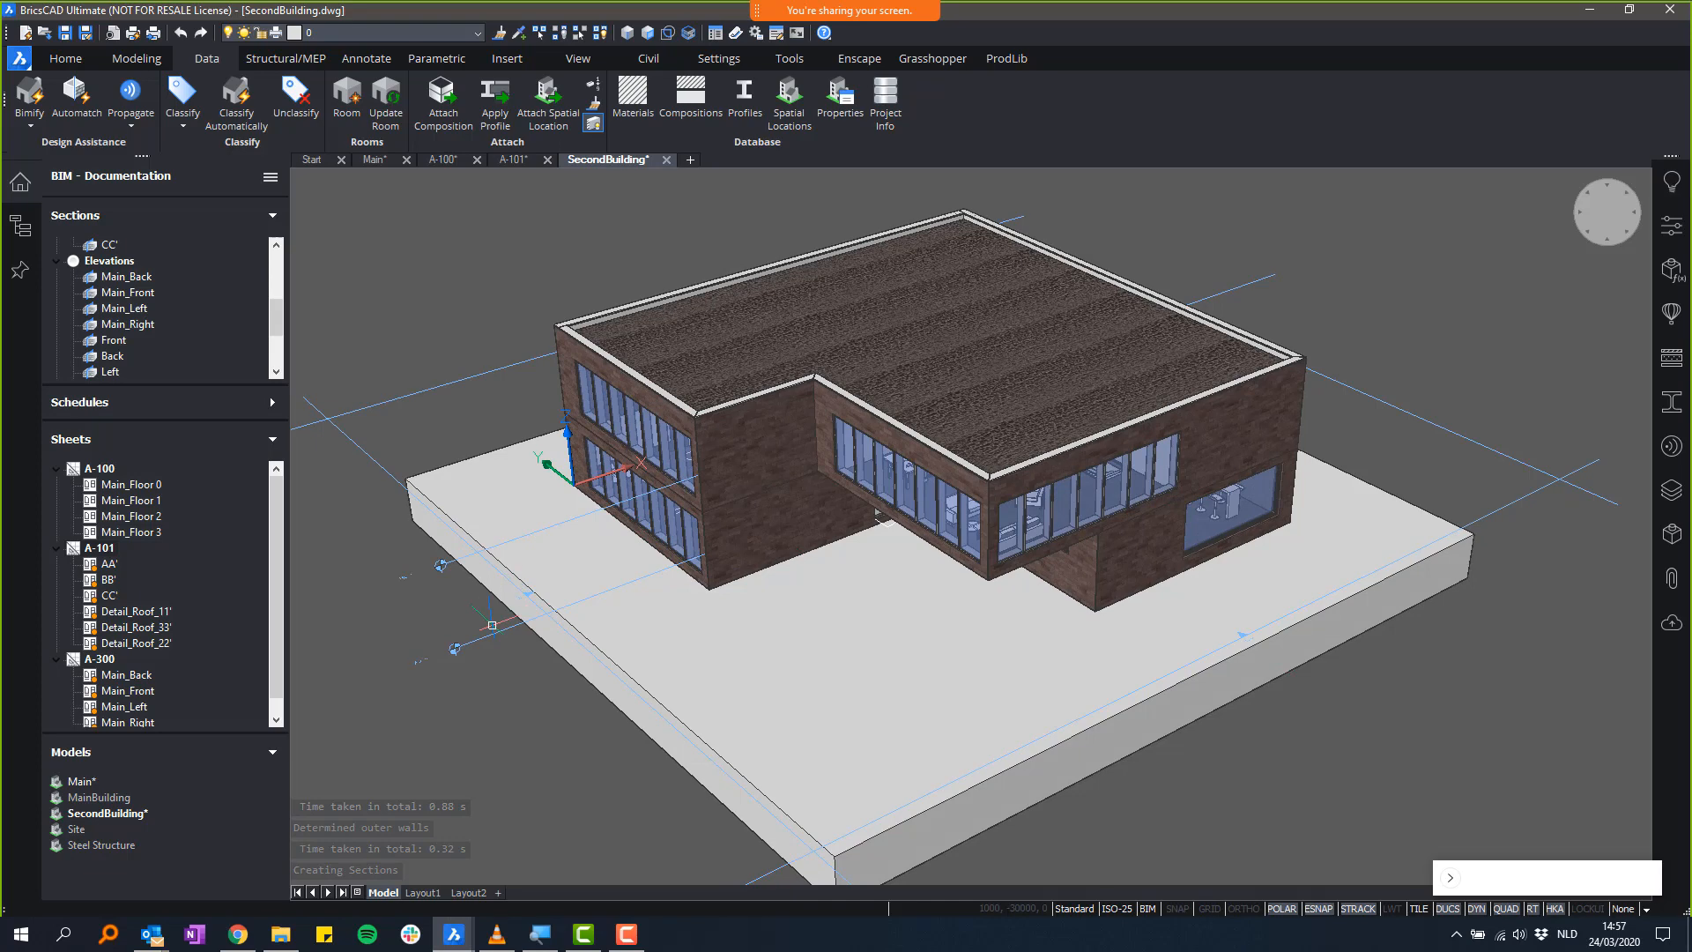
mouse_move(484, 641)
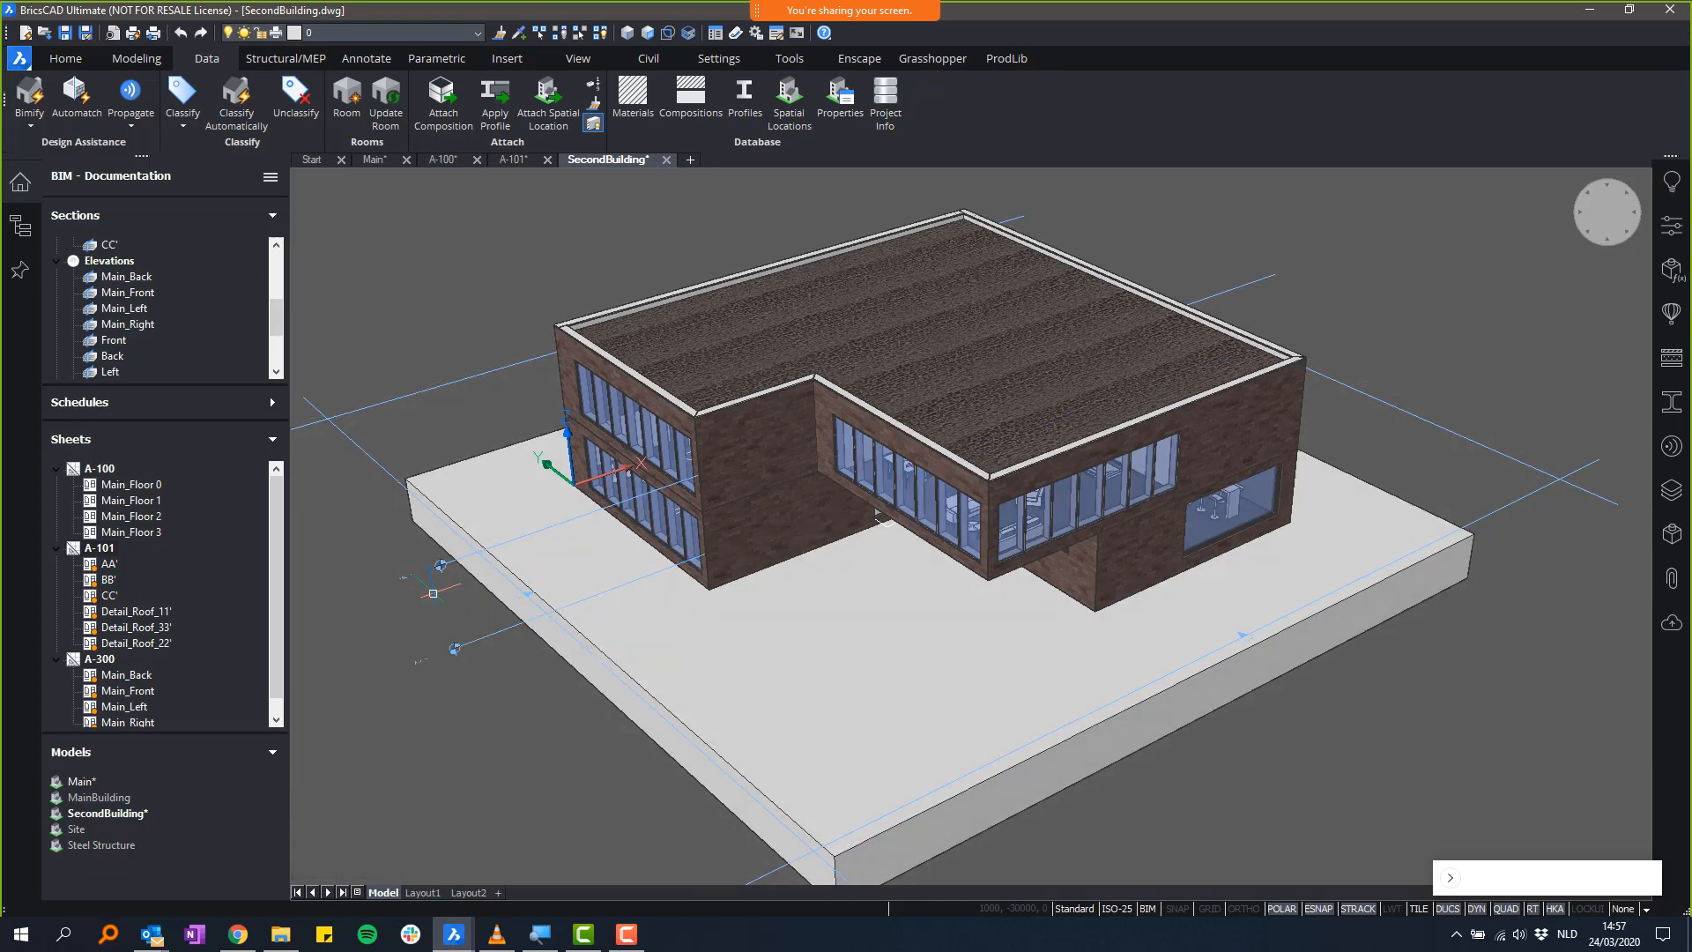
scroll(273, 315, "up", 2)
scroll(274, 316, "up", 3)
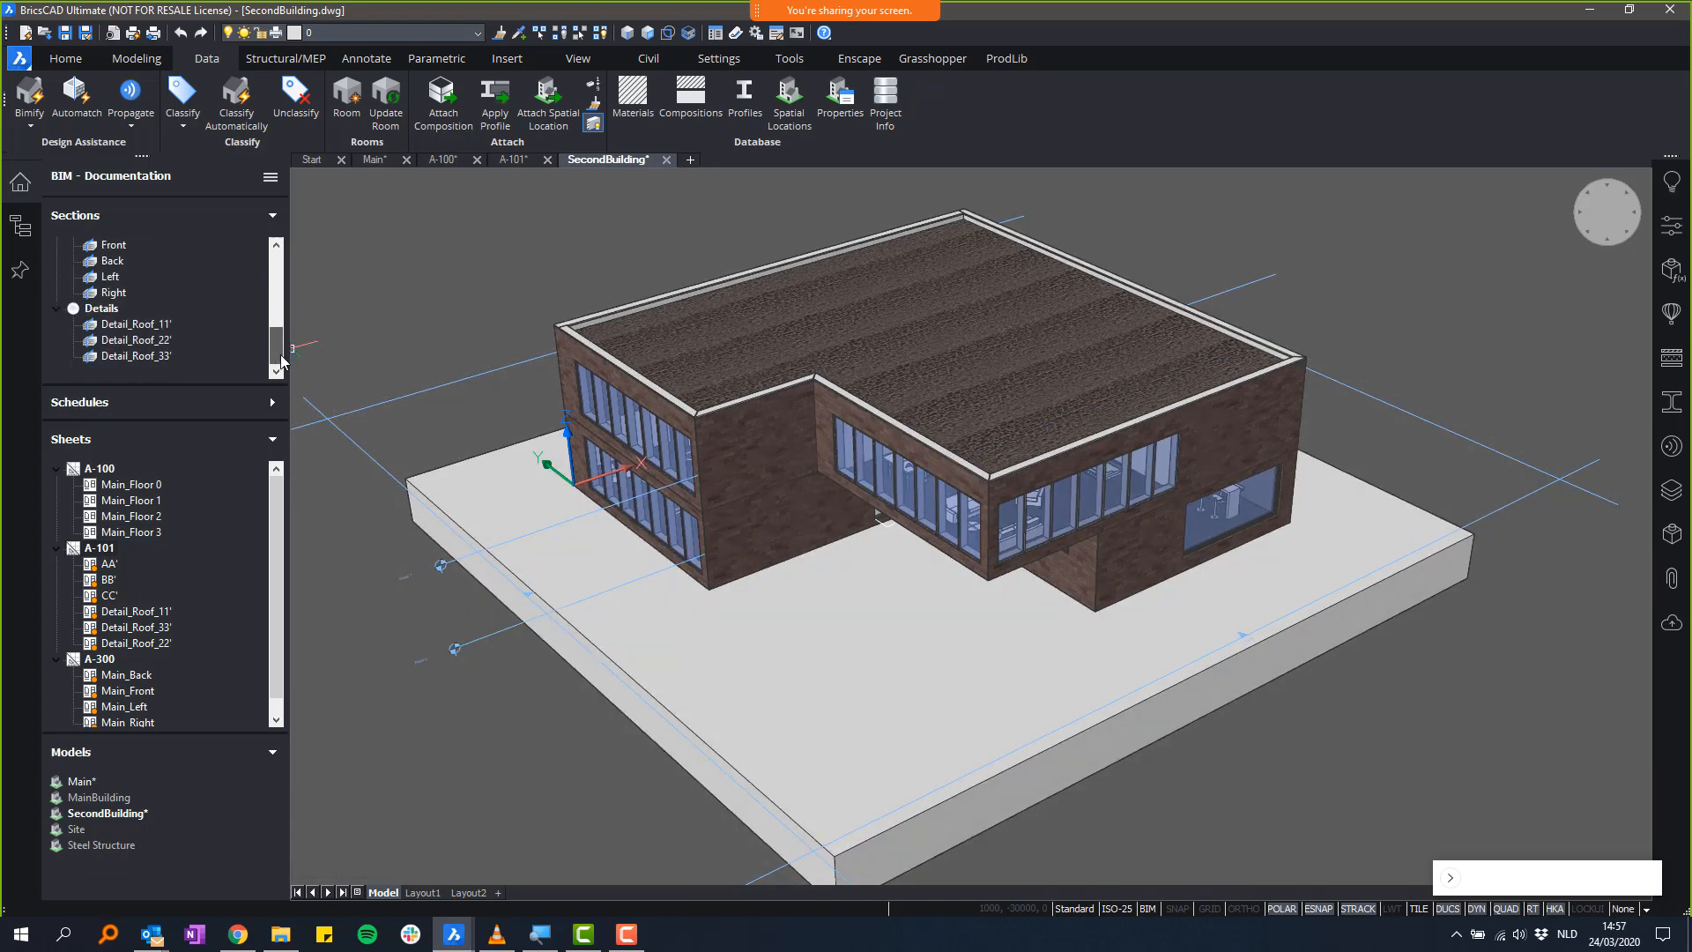
left_click(118, 340)
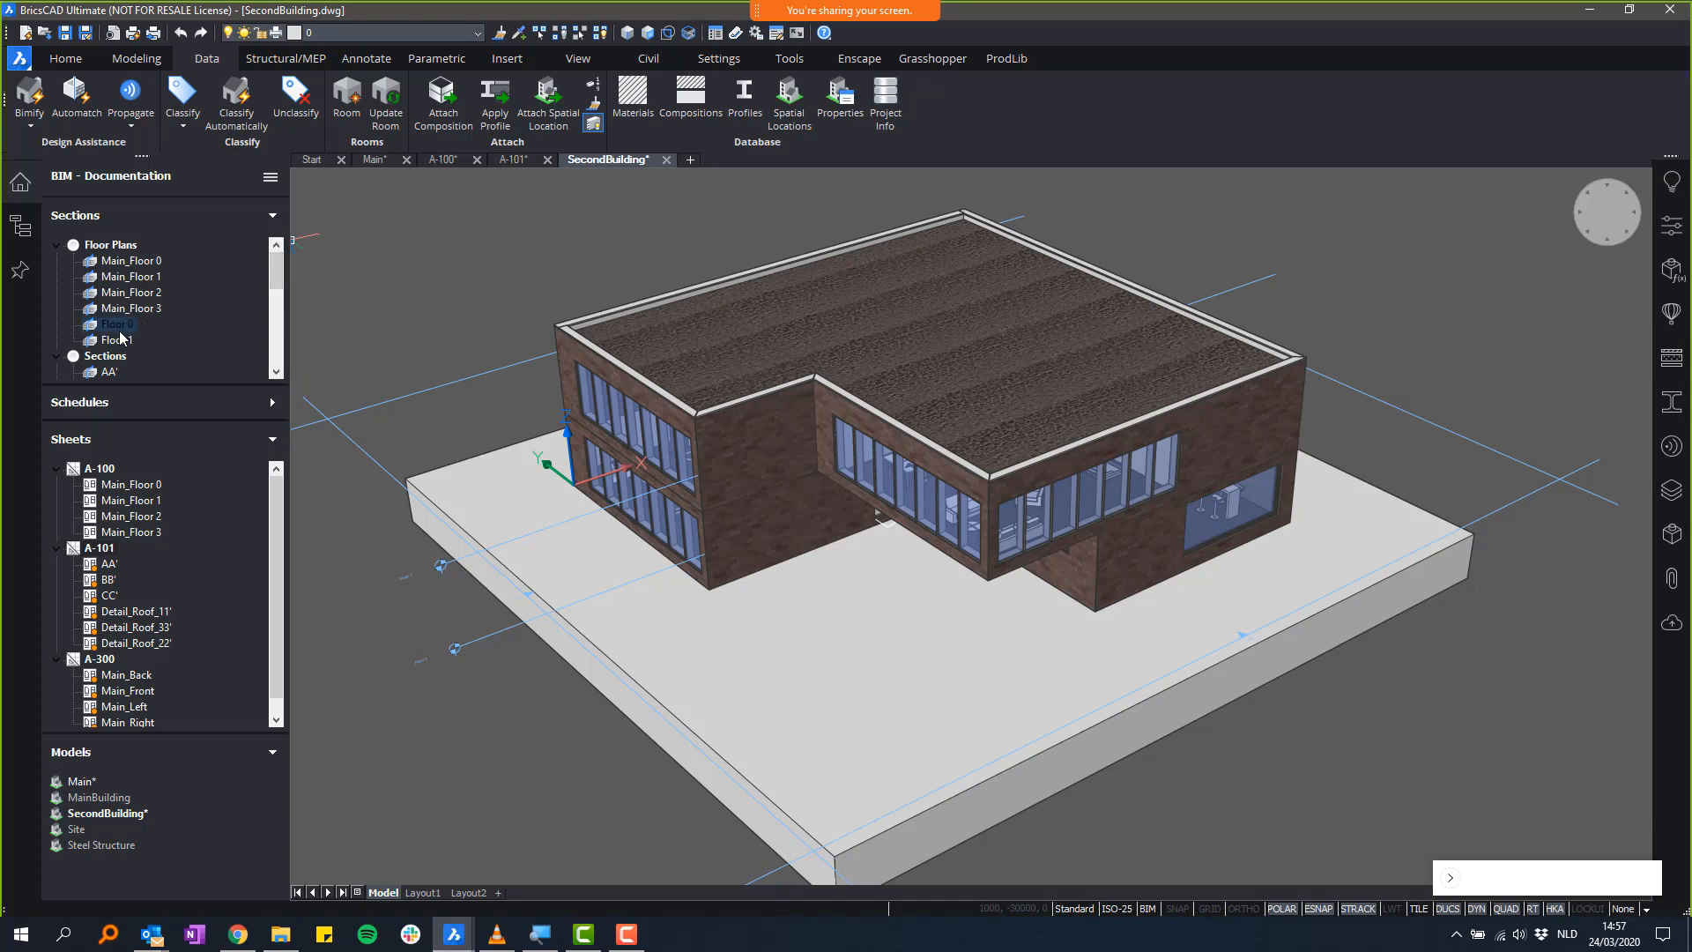
scroll(276, 269, "down", 5)
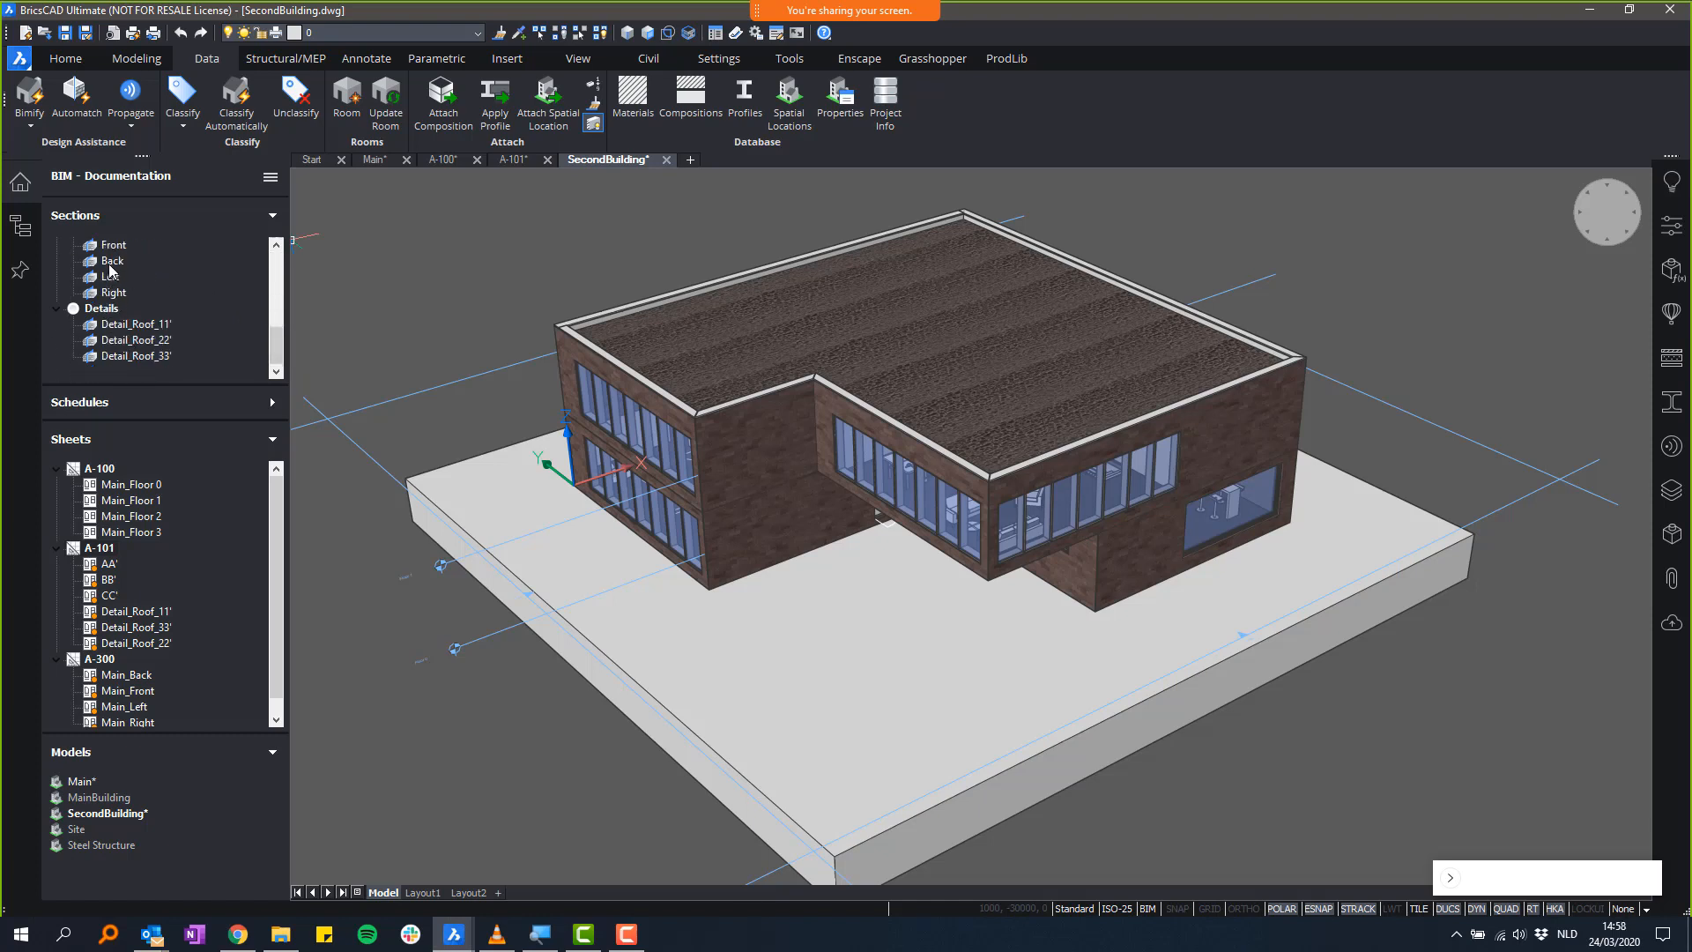
scroll(112, 269, "up", 5)
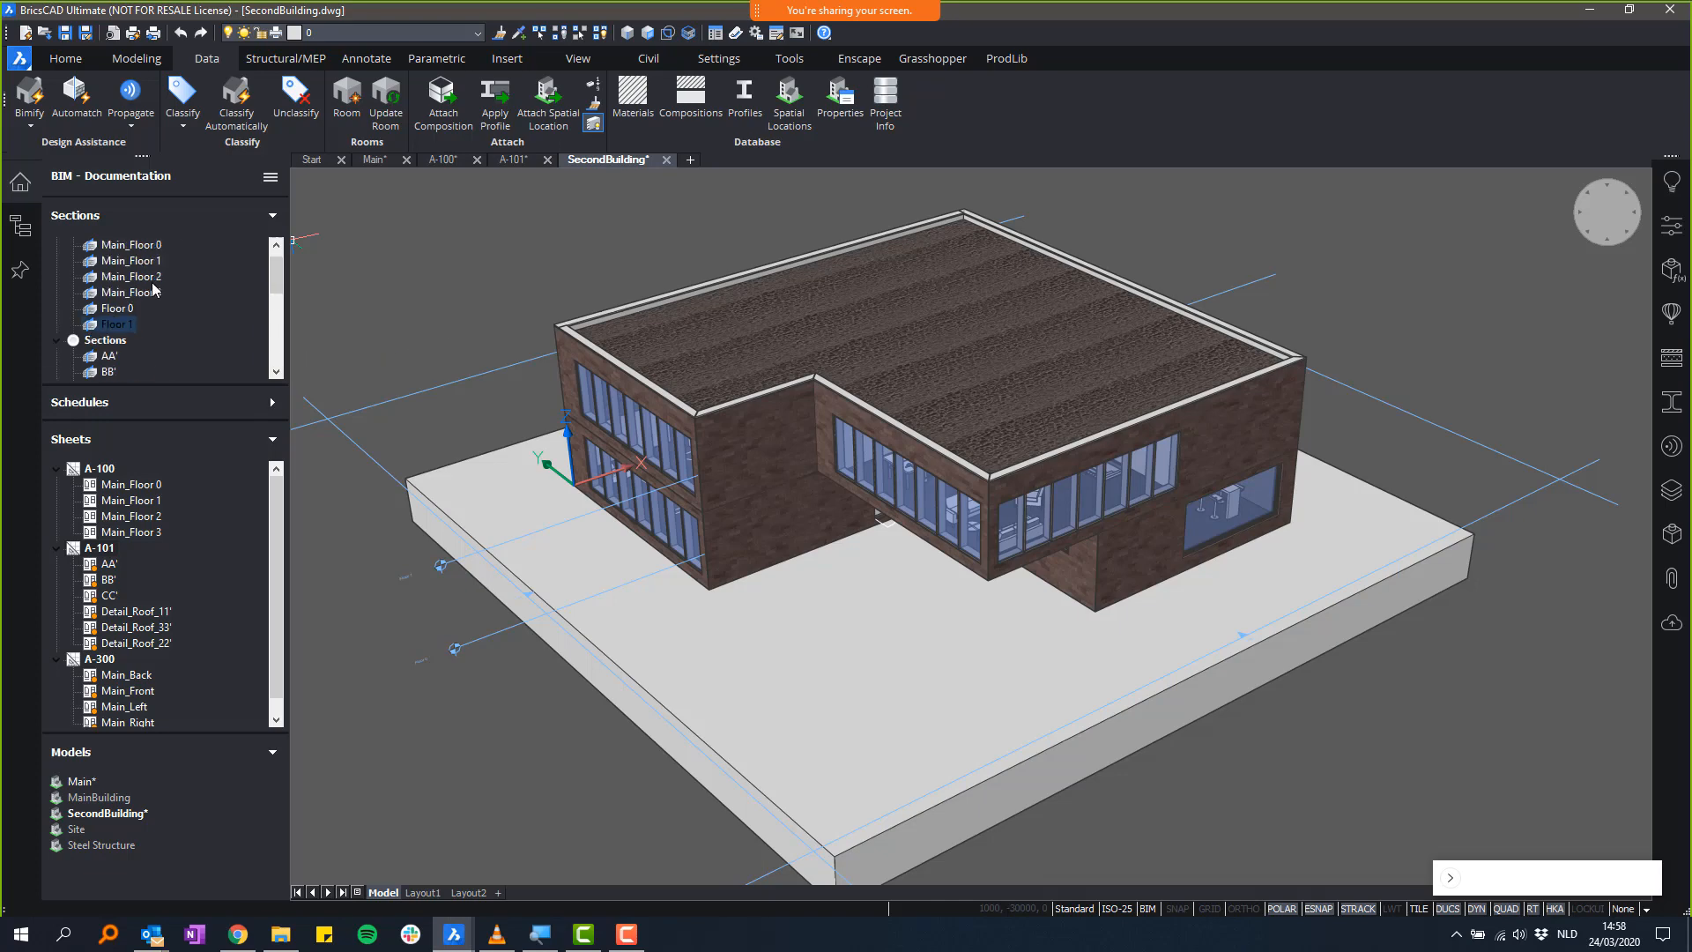
- Open the sheet set setup and examine the listed sections with their source models, scales and current destinations
left_click(270, 178)
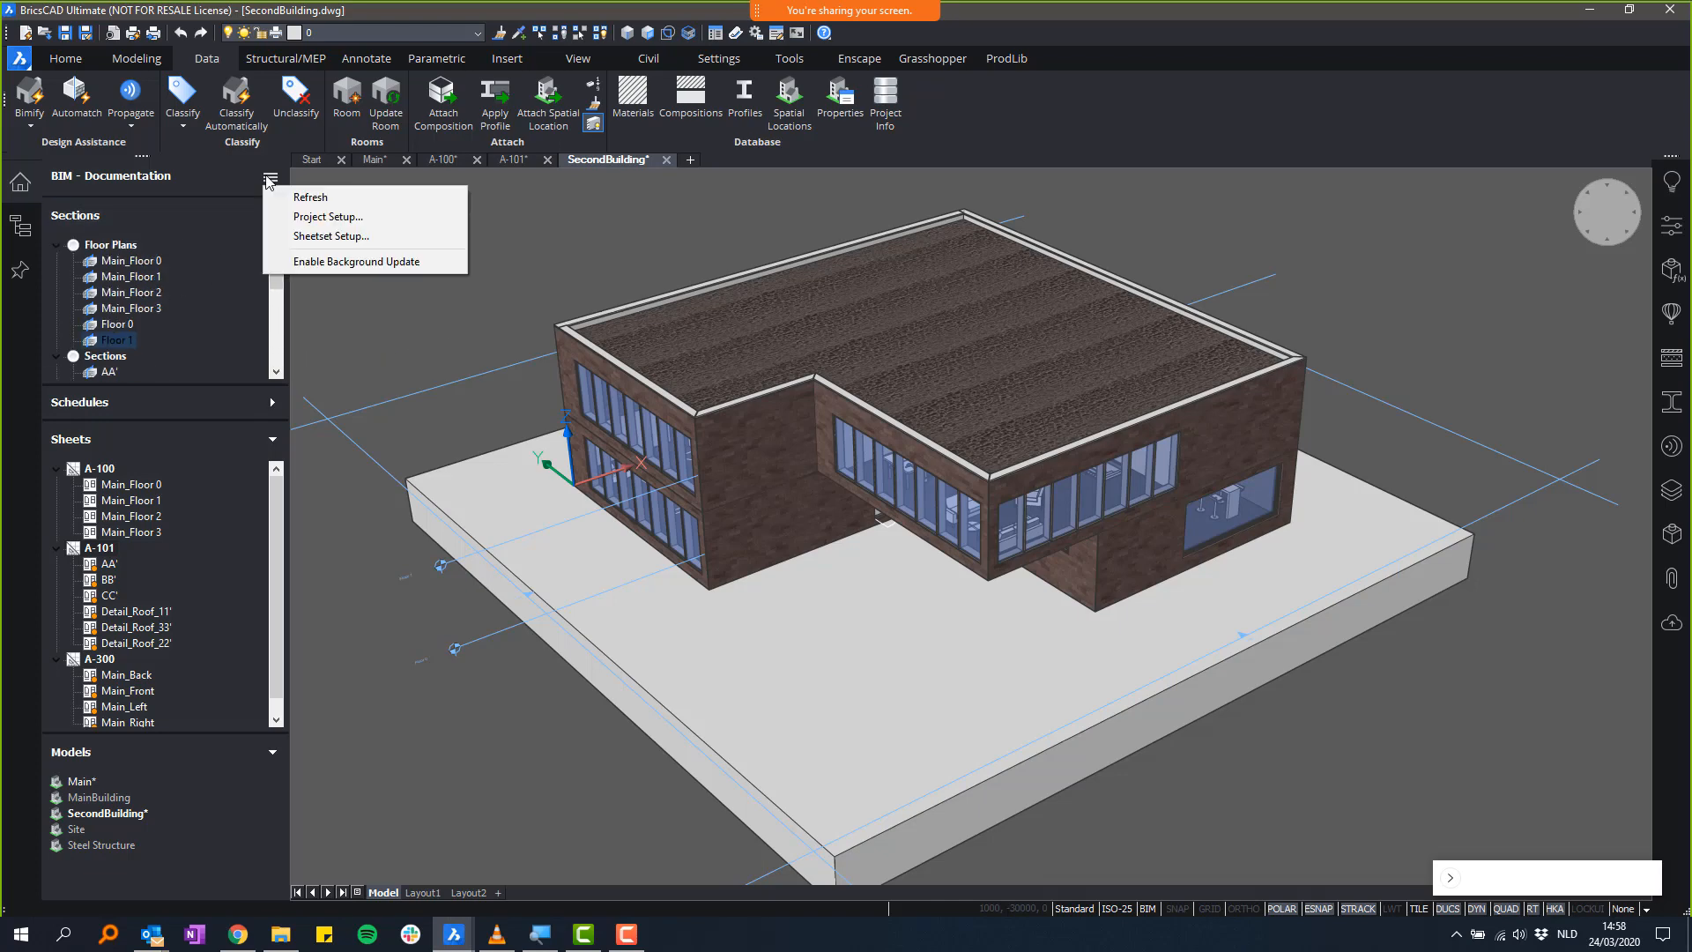
left_click(326, 236)
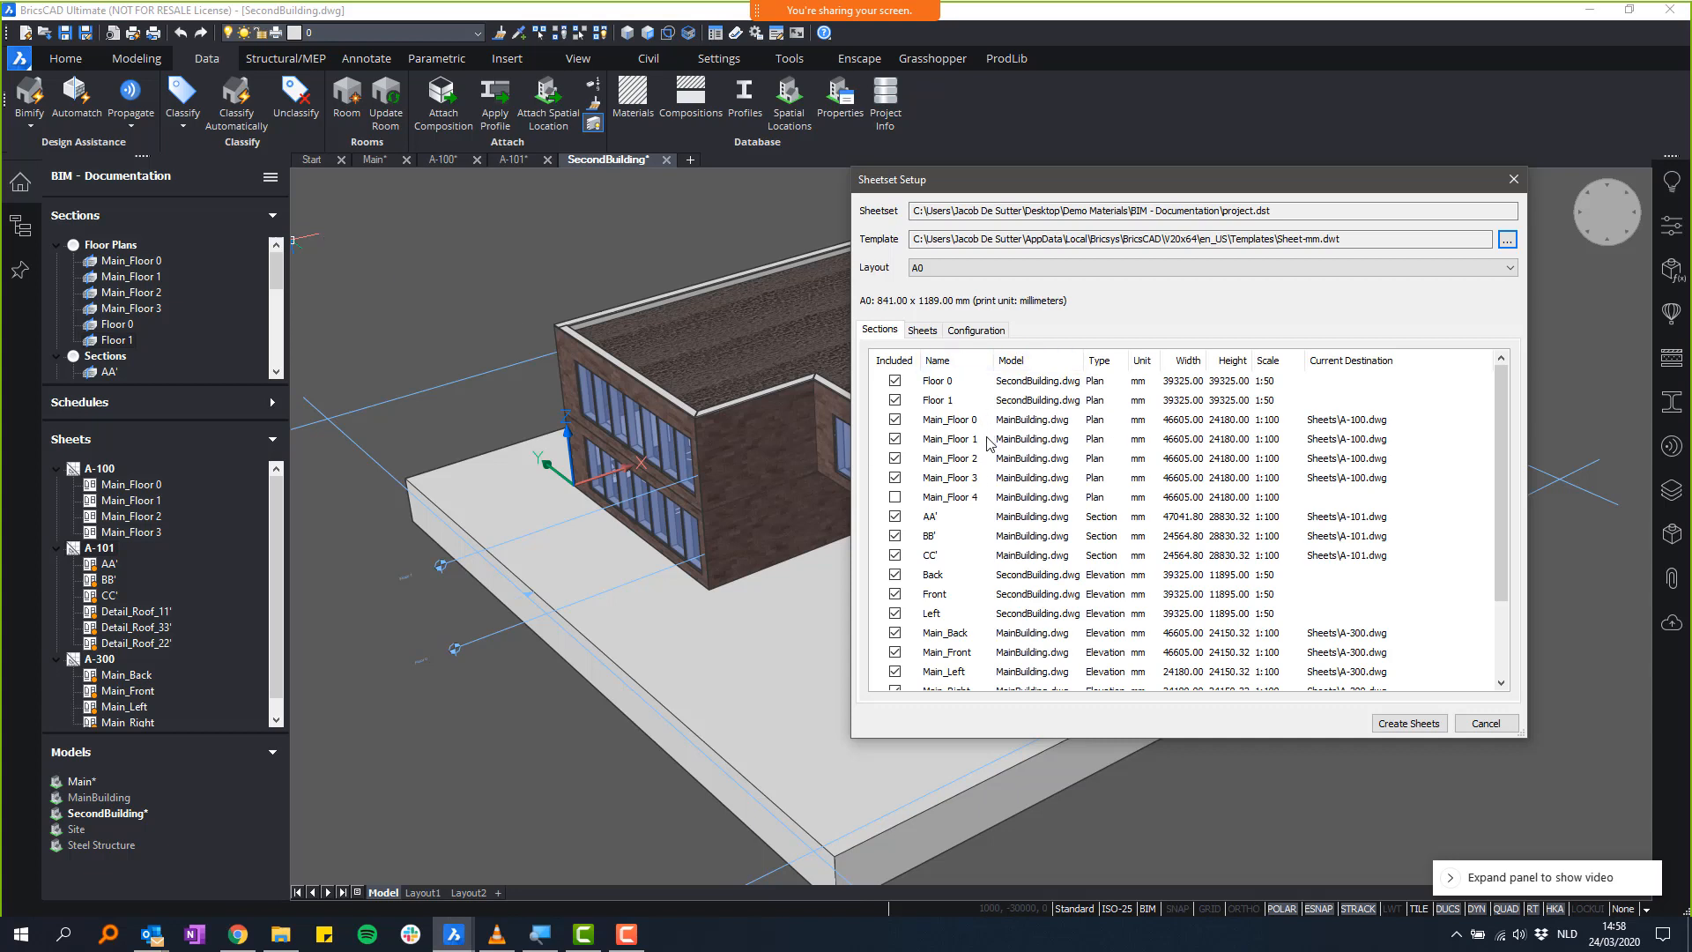
left_click_drag(1507, 398, 1501, 510)
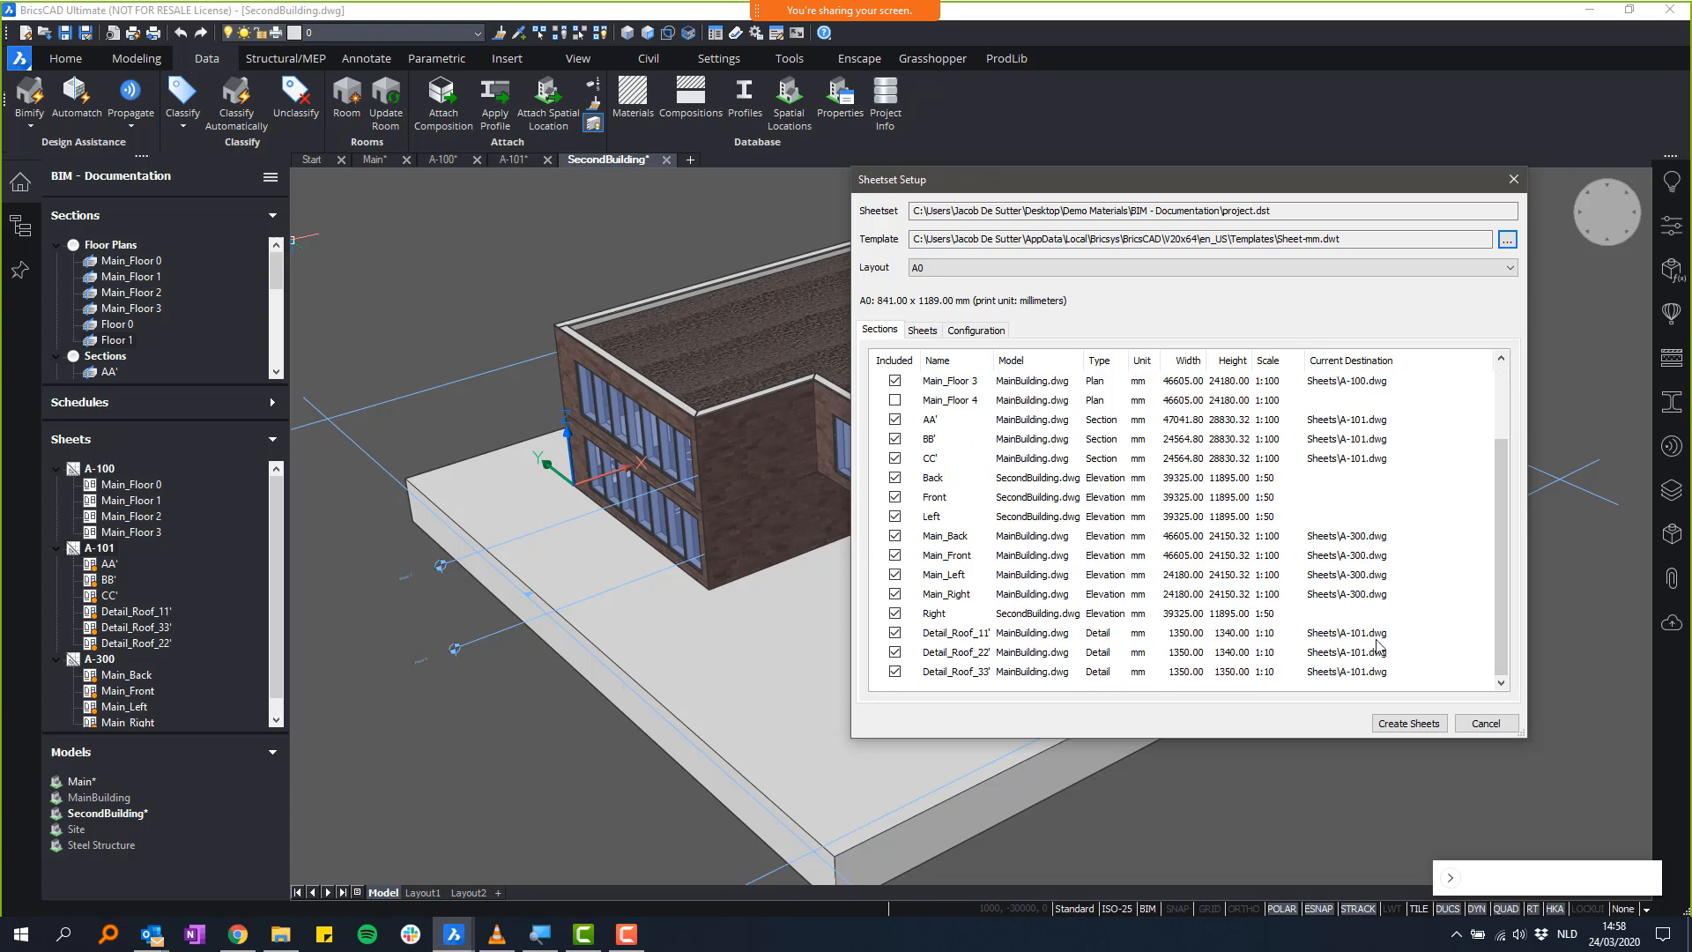
left_click_drag(1221, 184, 1038, 178)
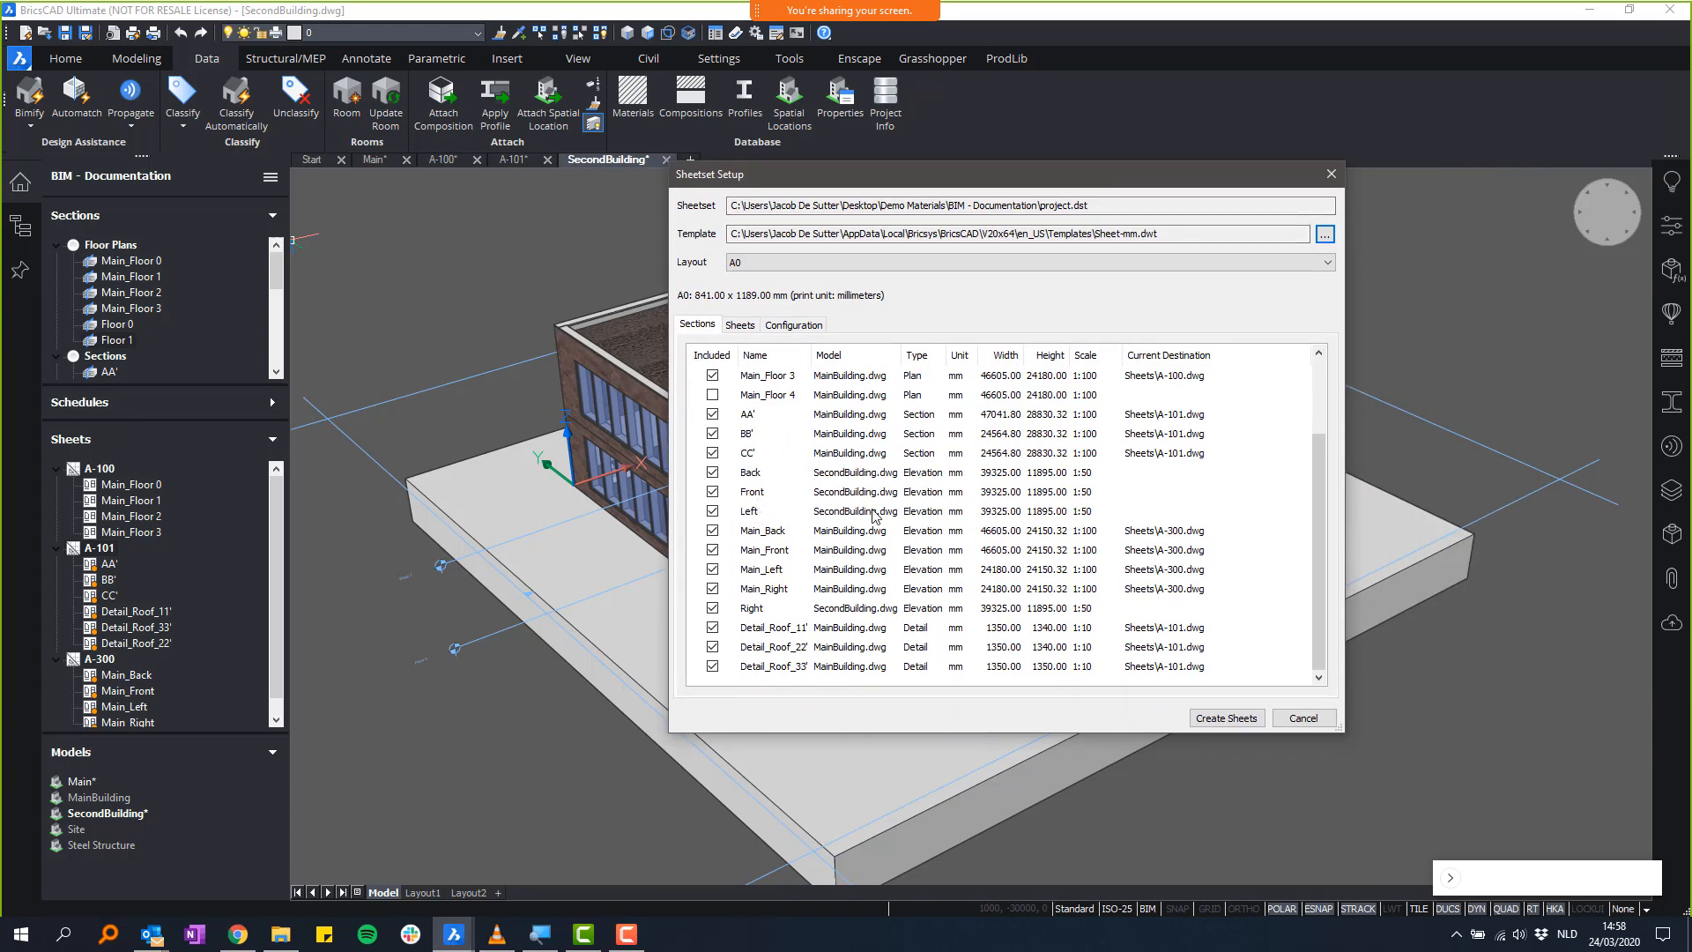
left_click(1158, 531)
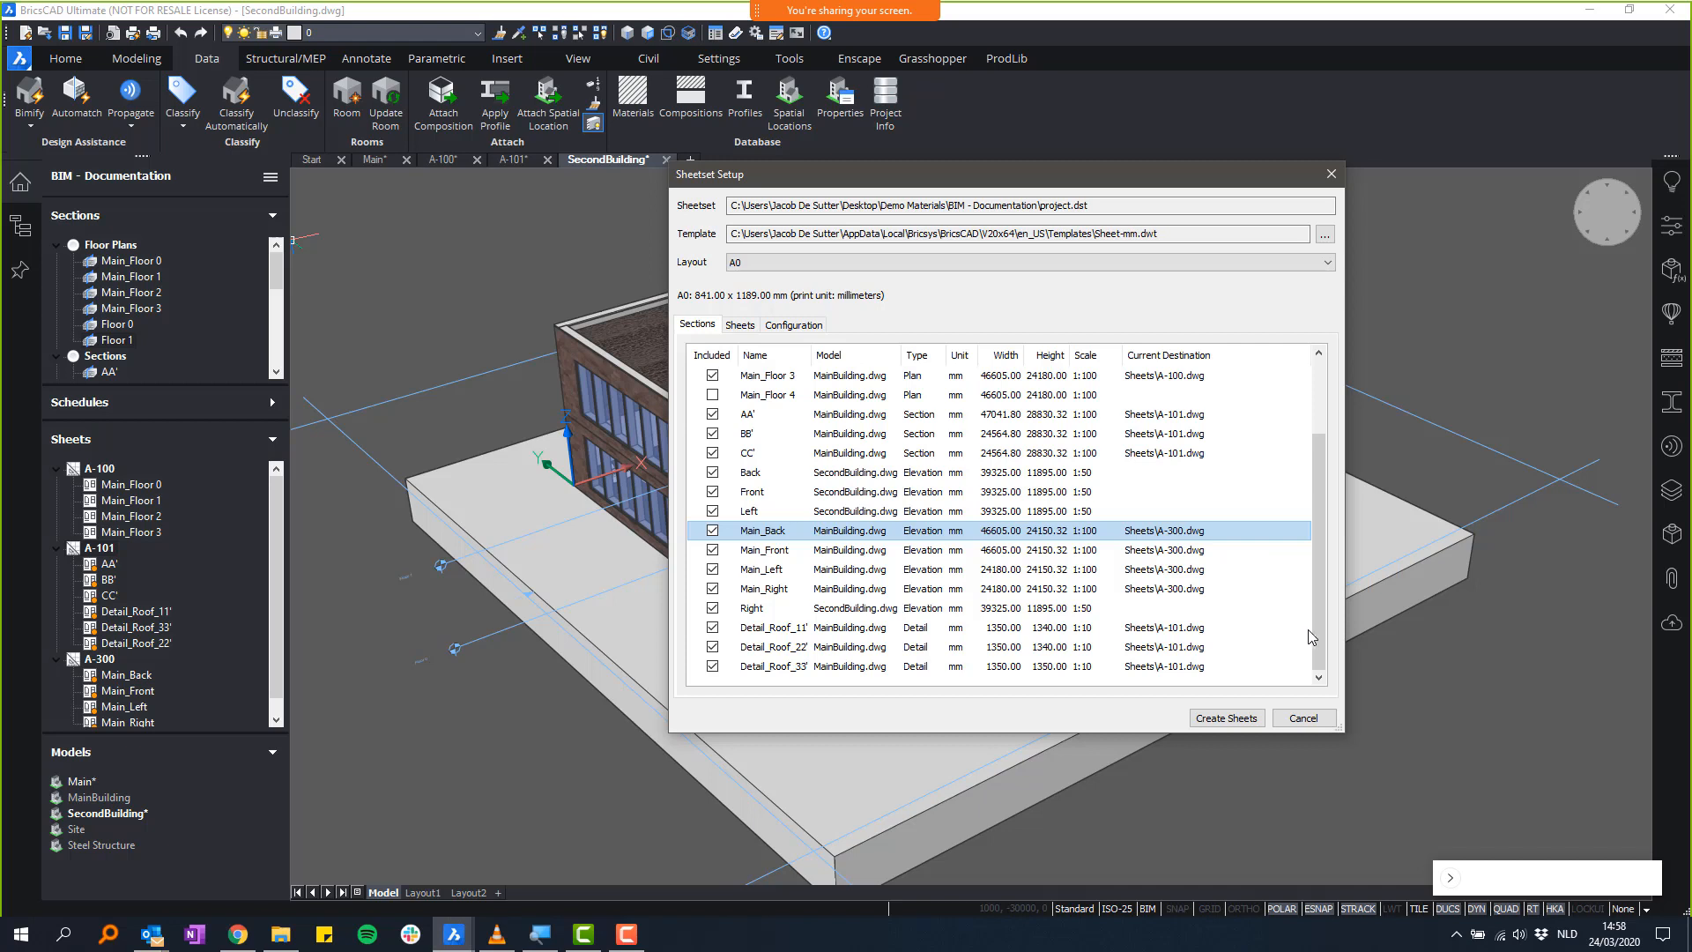
left_click_drag(1319, 659, 1324, 577)
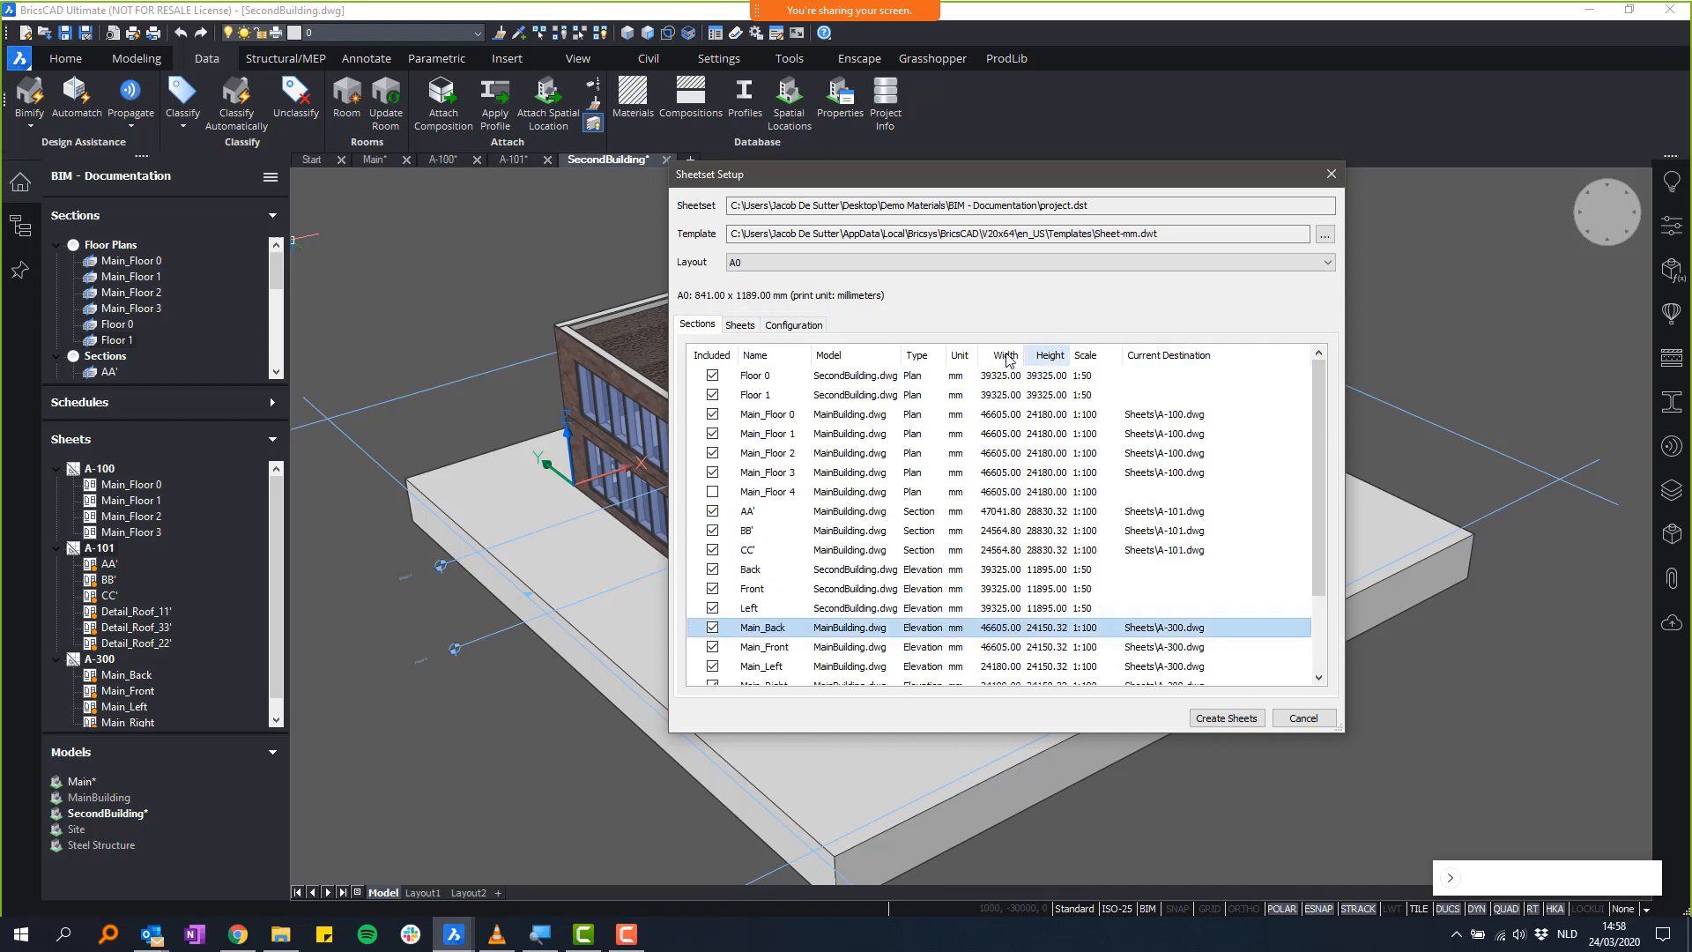
- Examine the SecondBuilding entries for Floor 0, Floor 1 and the Back, Front, Left and Right elevations in the section list
left_click(765, 379)
left_click(754, 396)
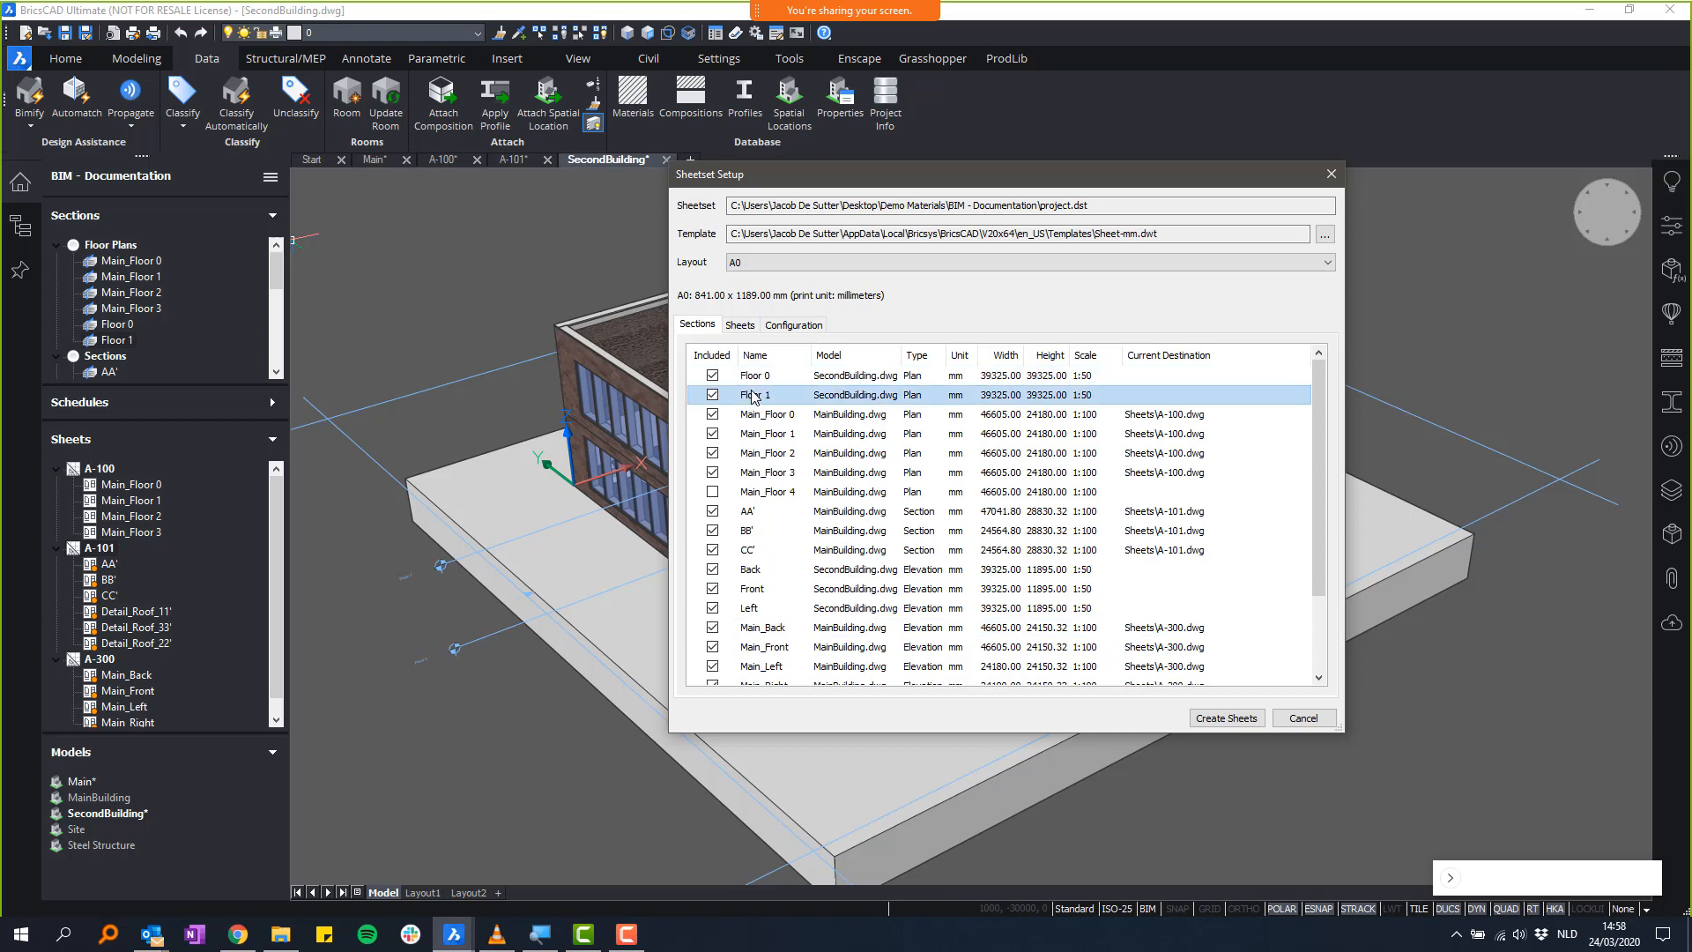
left_click(764, 569)
left_click(763, 608)
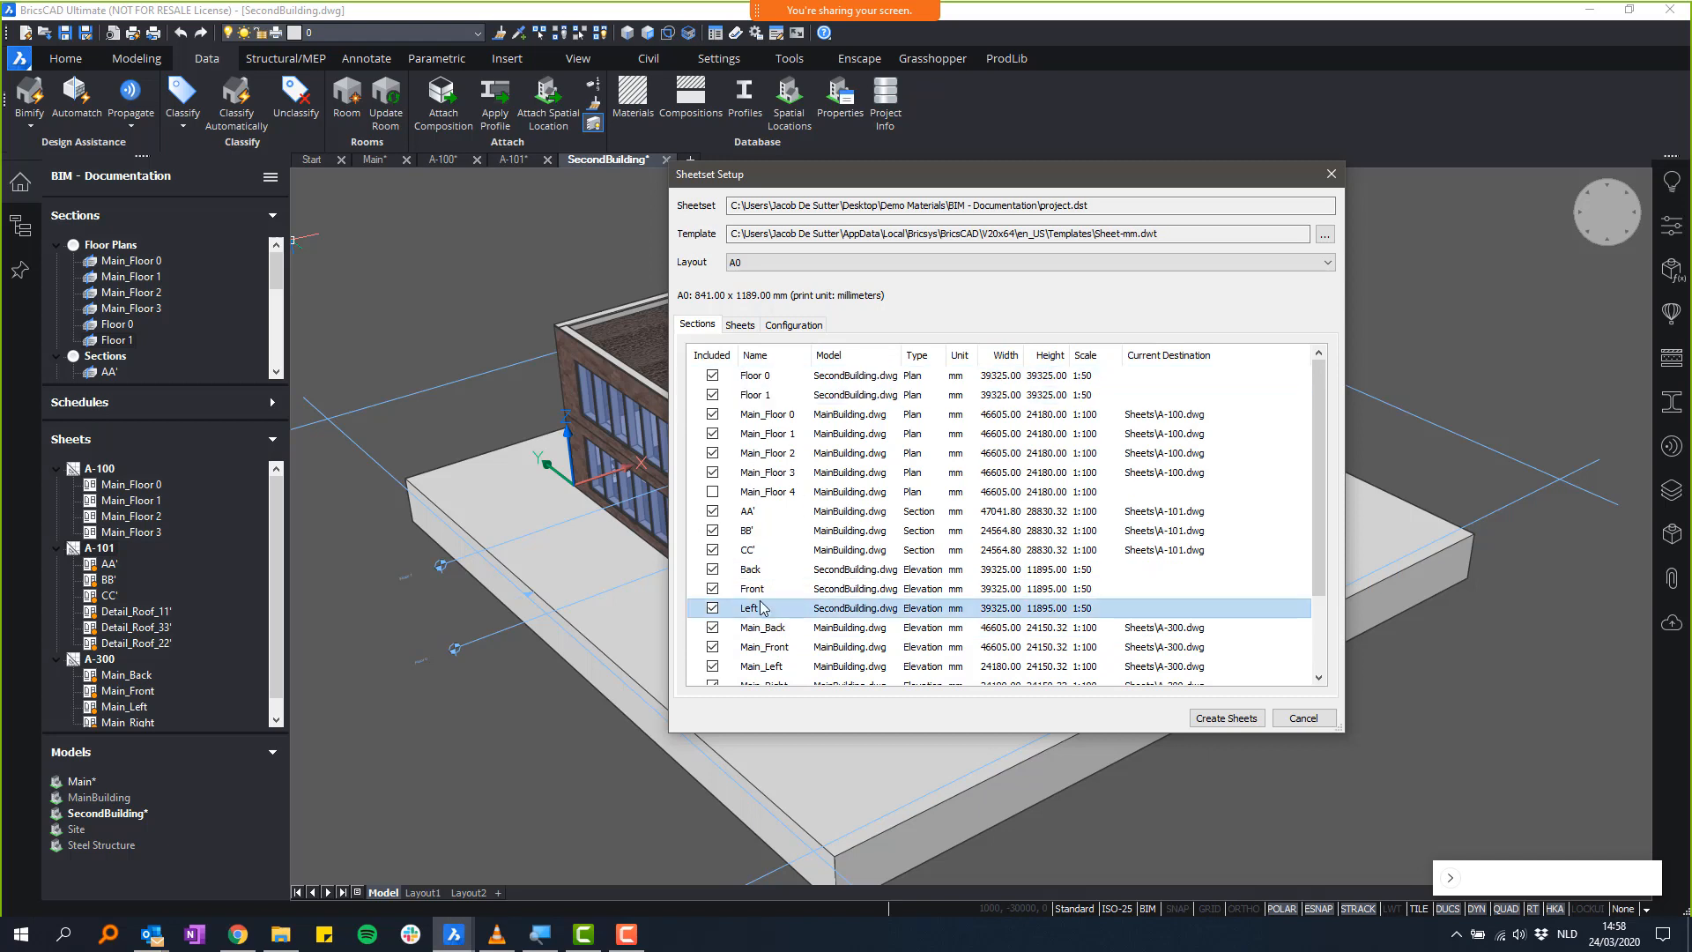
left_click(754, 570)
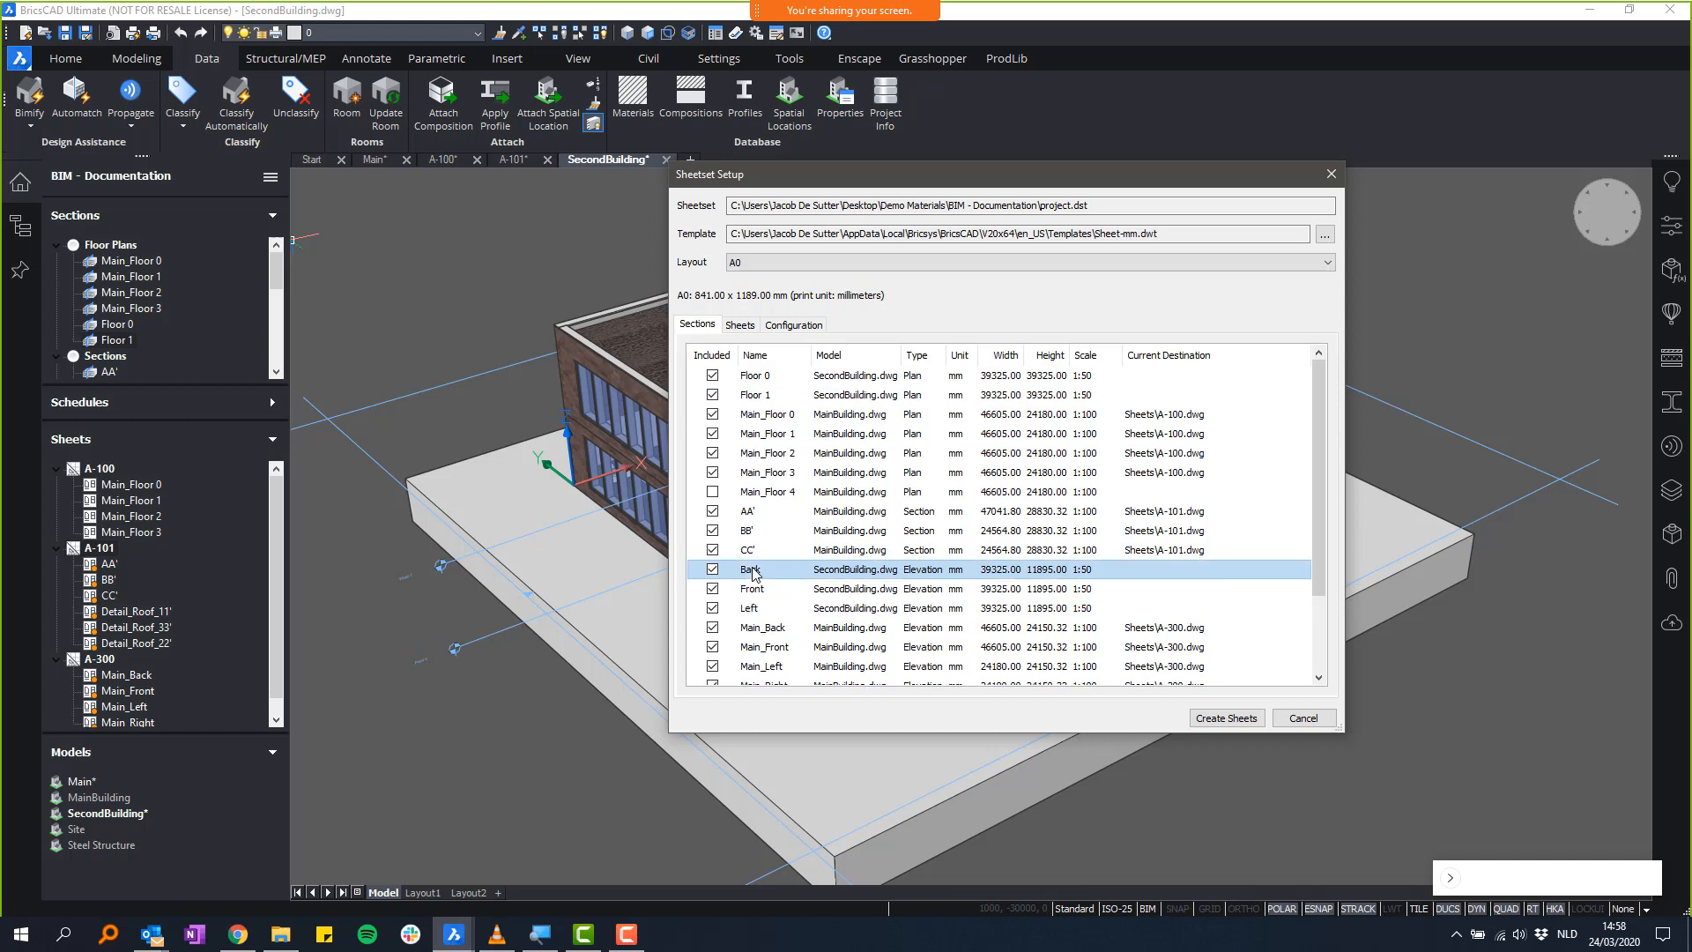
scroll(795, 580, "down", 2)
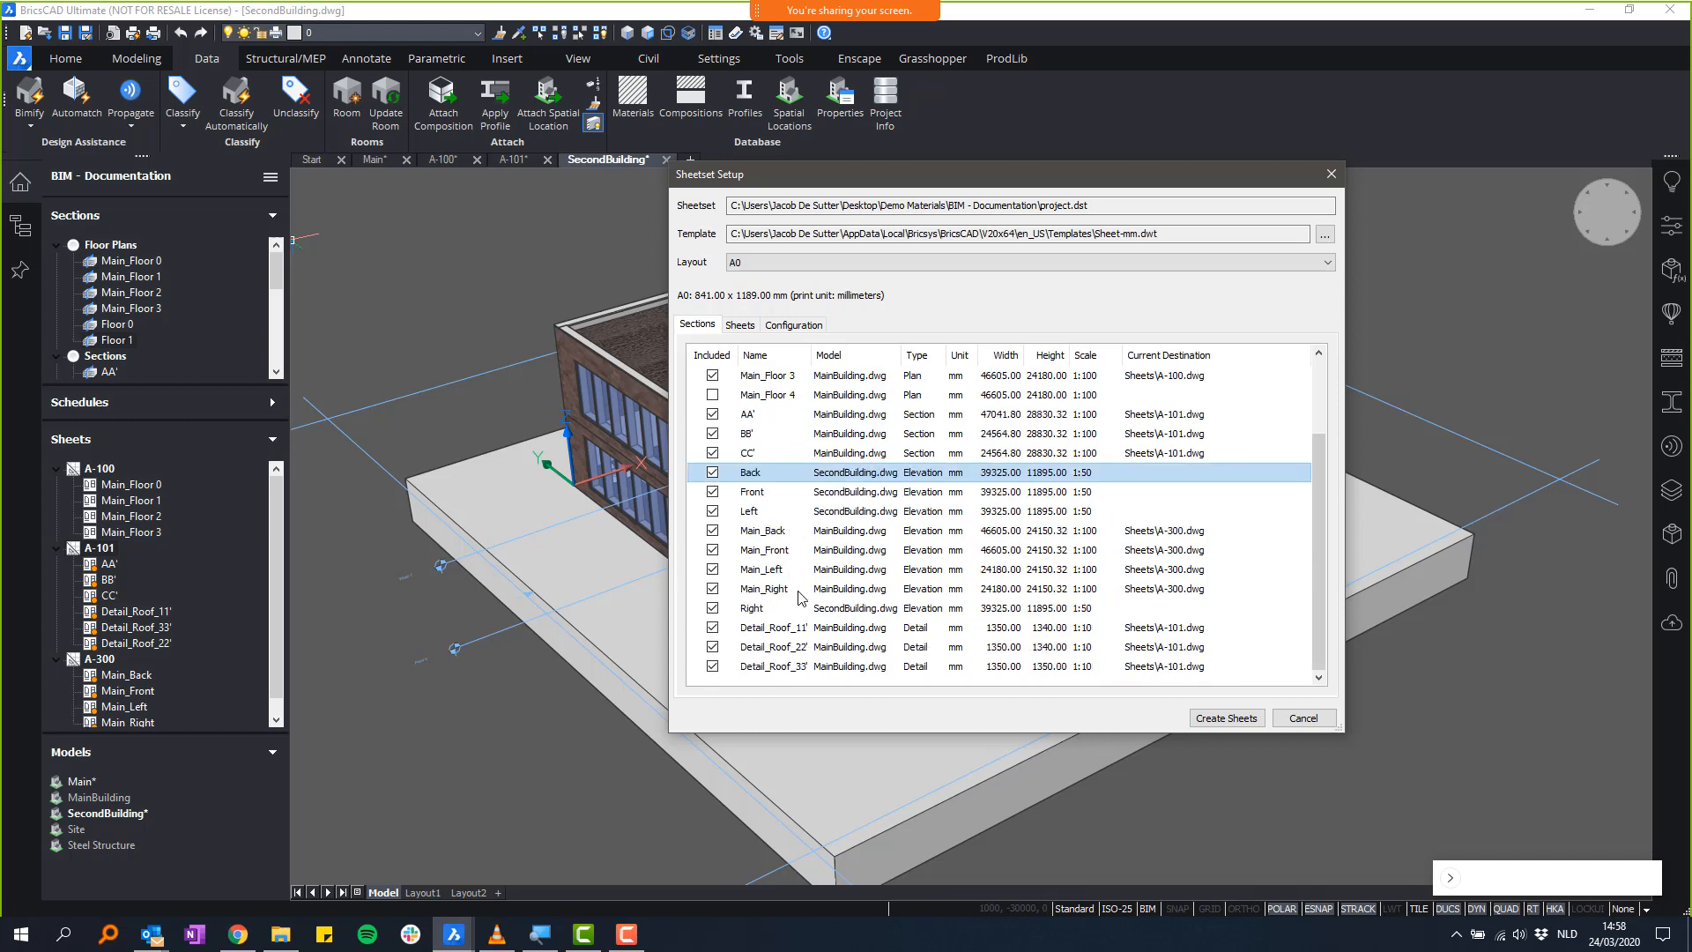
left_click(756, 610)
scroll(1238, 649, "up", 2)
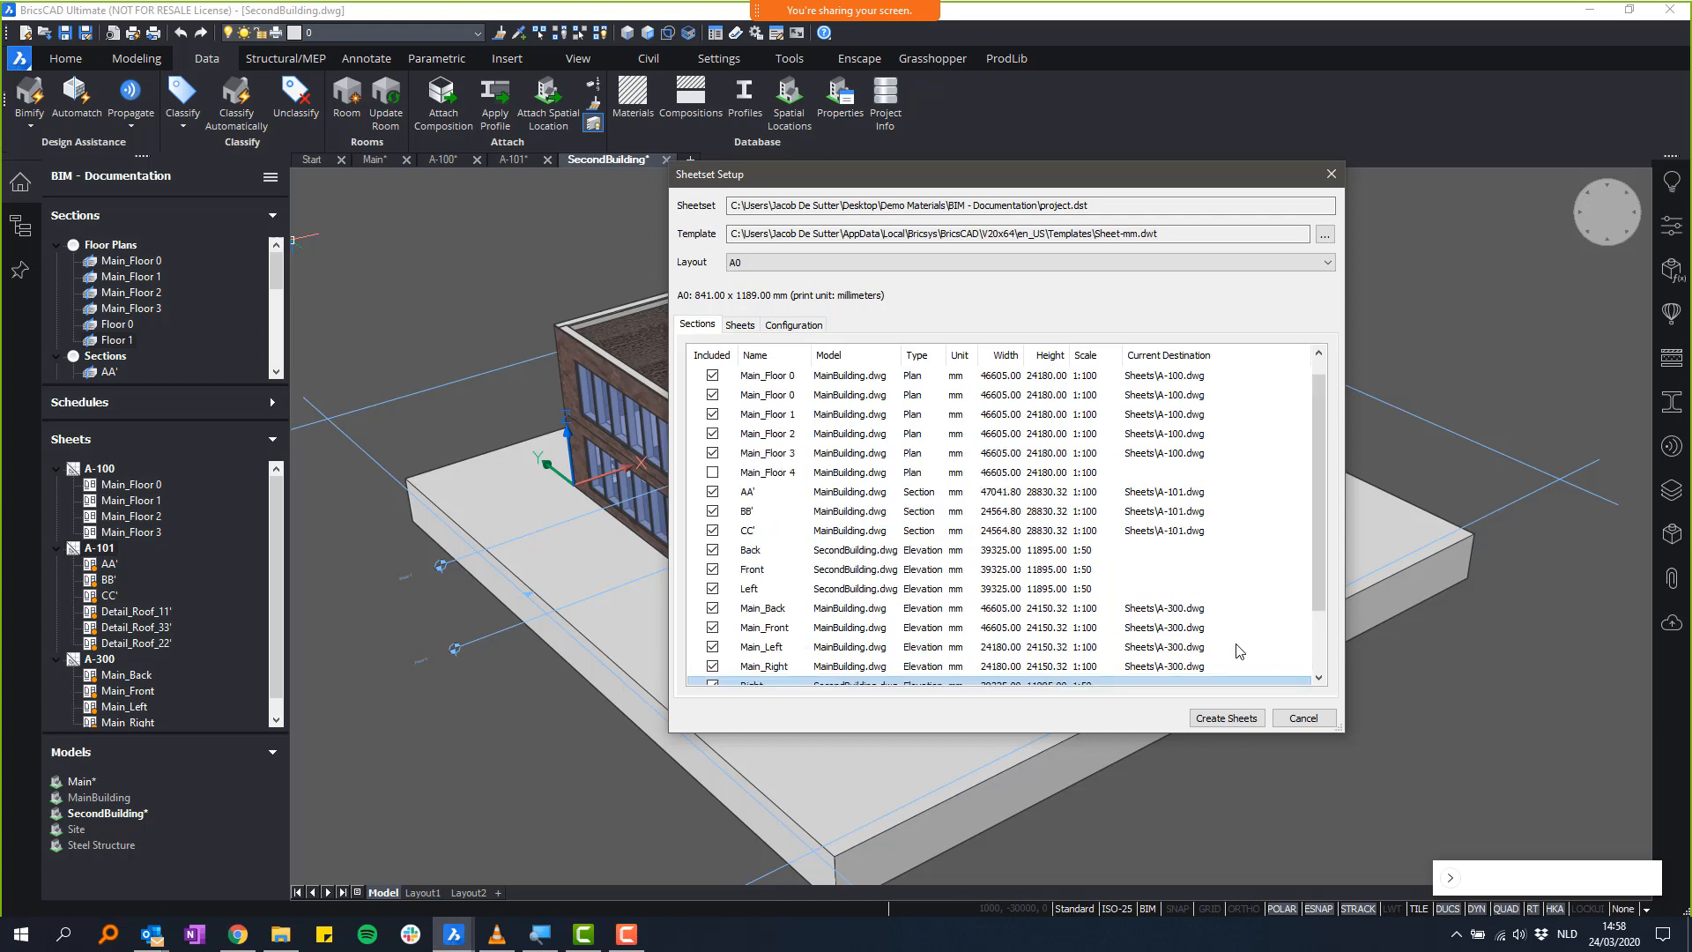
- Preview the view arrangements of the proposed new sheets A-102, A-103 and A-301
left_click(740, 326)
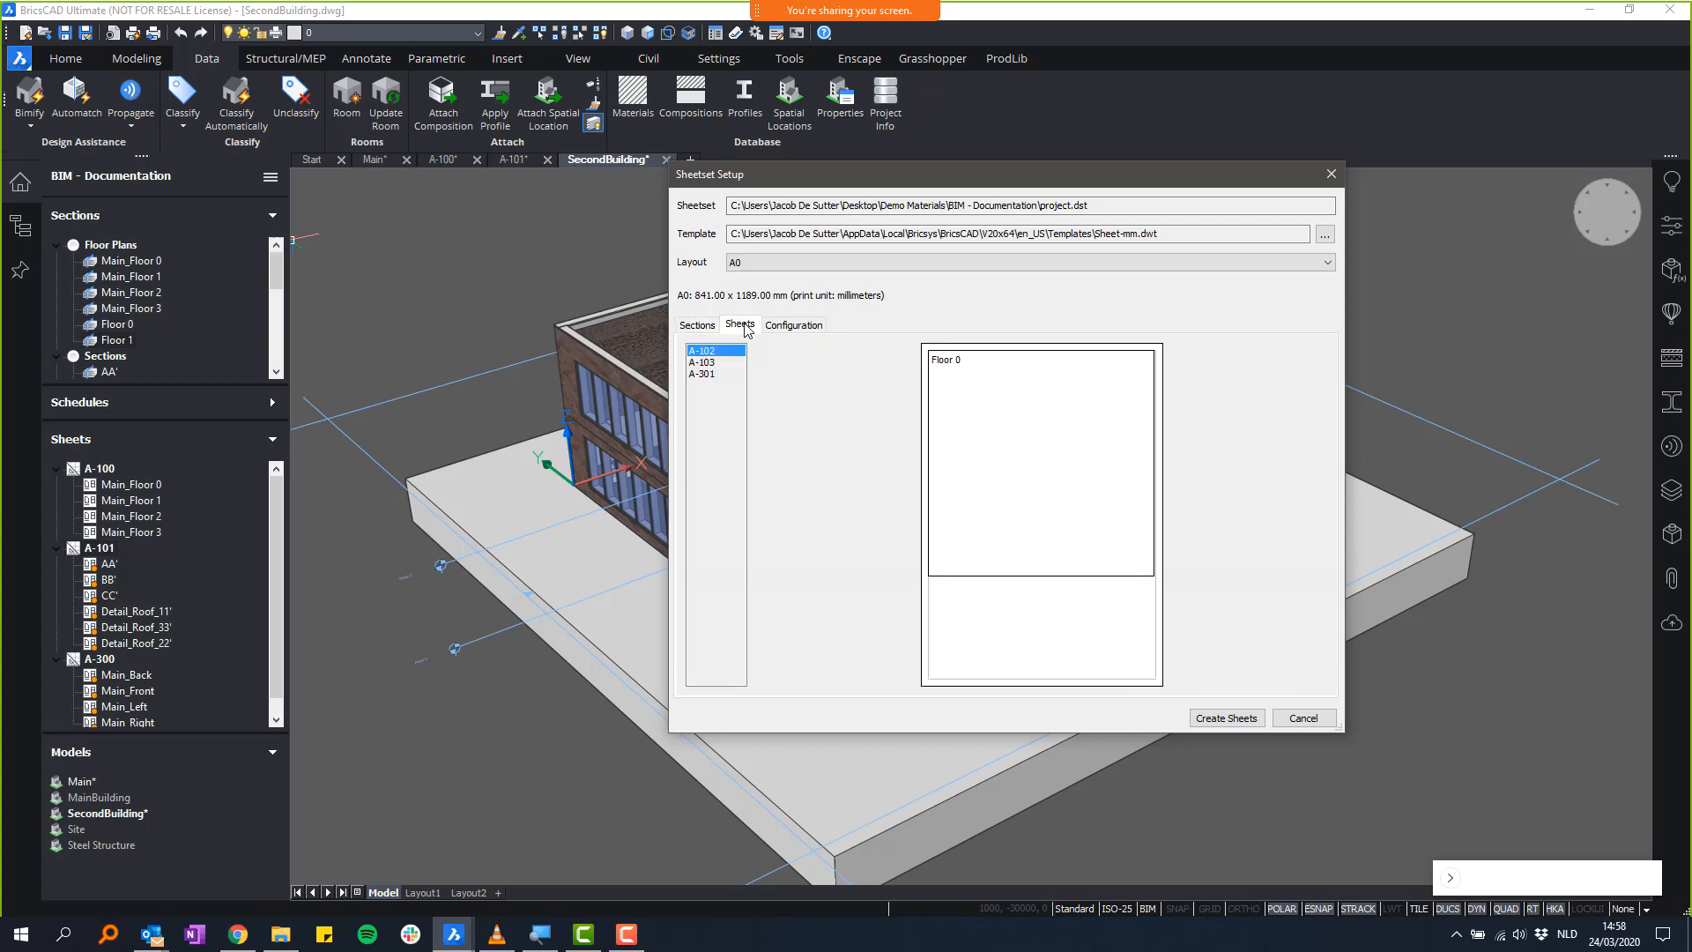
left_click(705, 363)
left_click(709, 375)
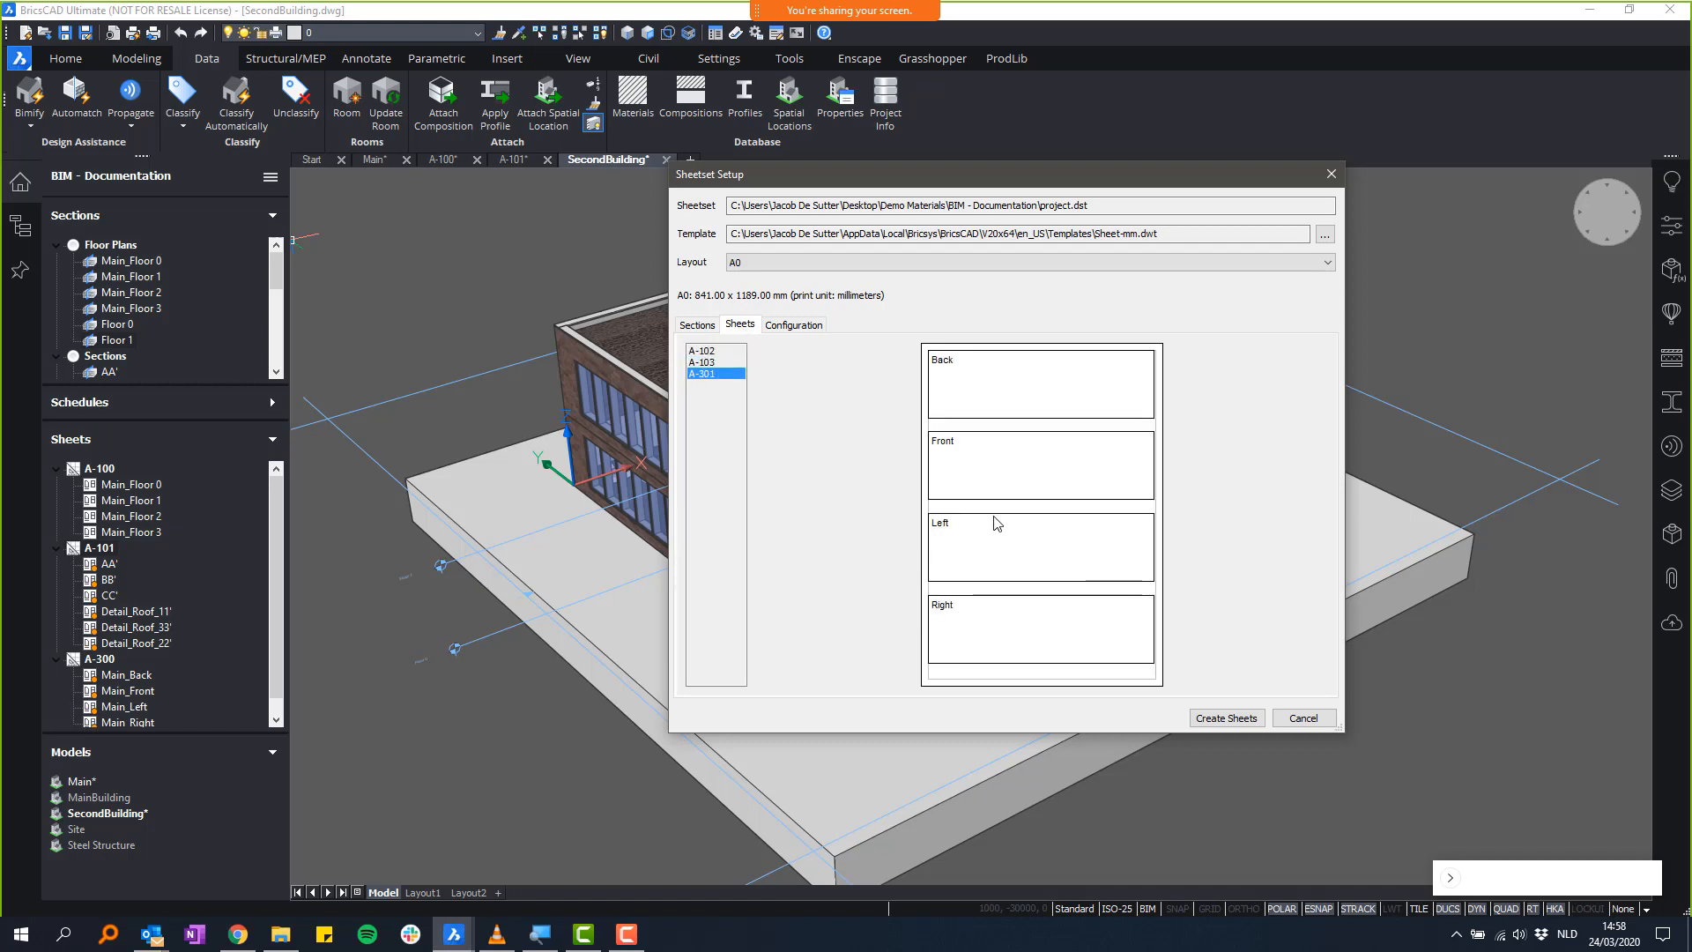
left_click(711, 352)
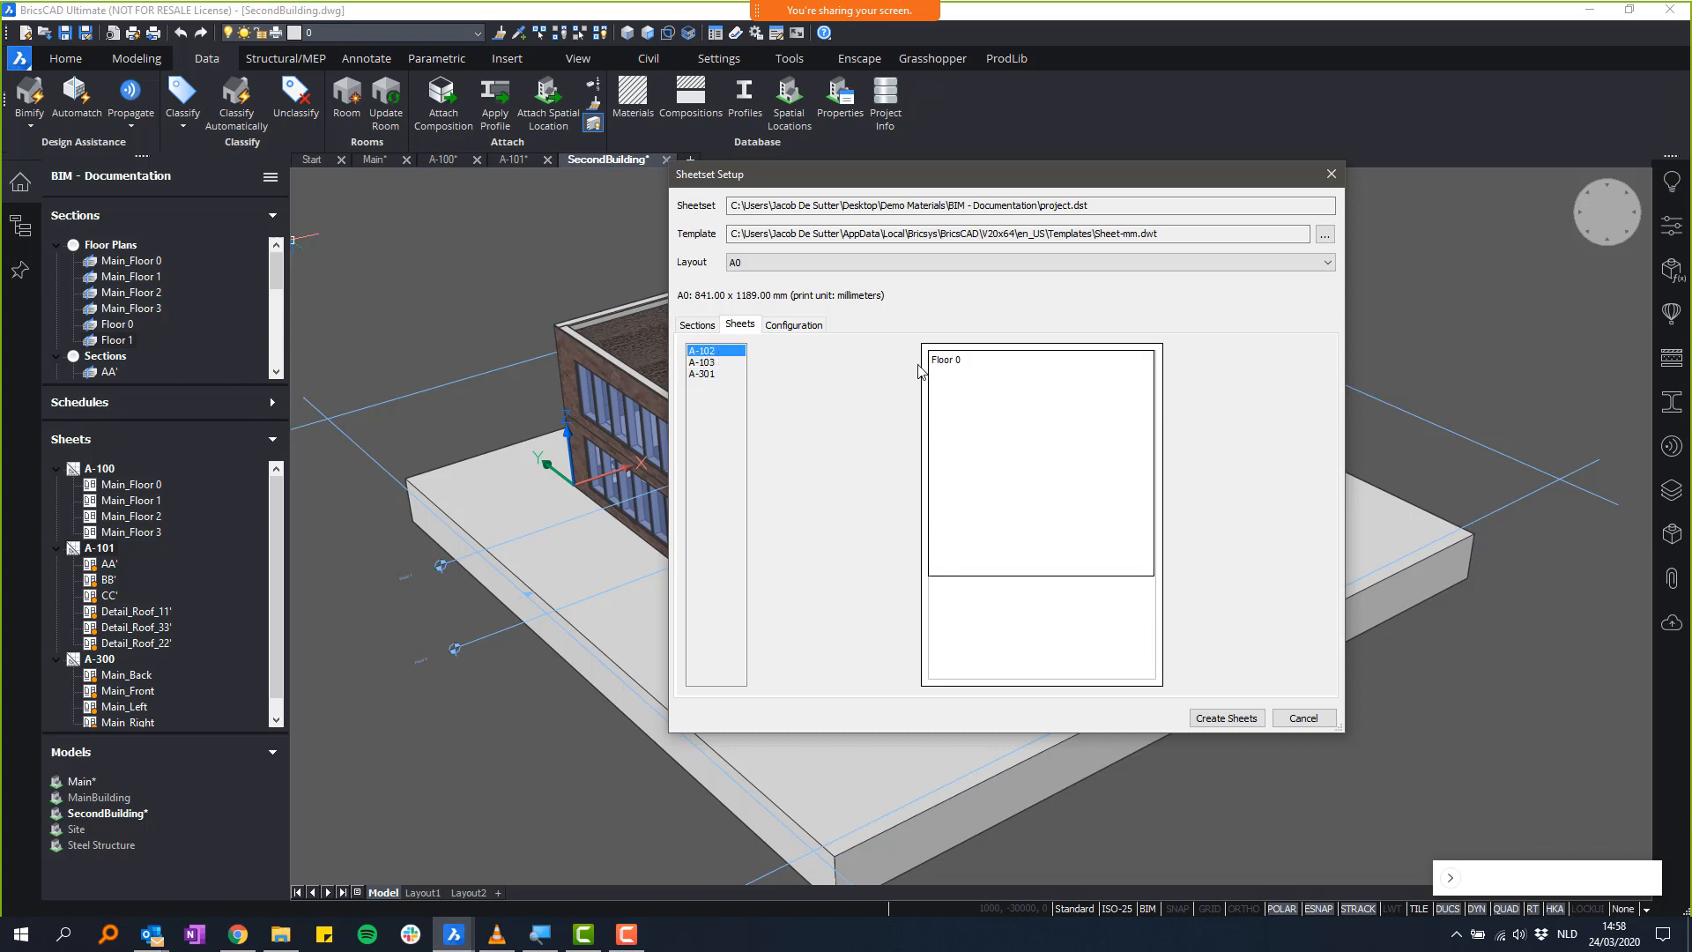
left_click(710, 363)
left_click(710, 374)
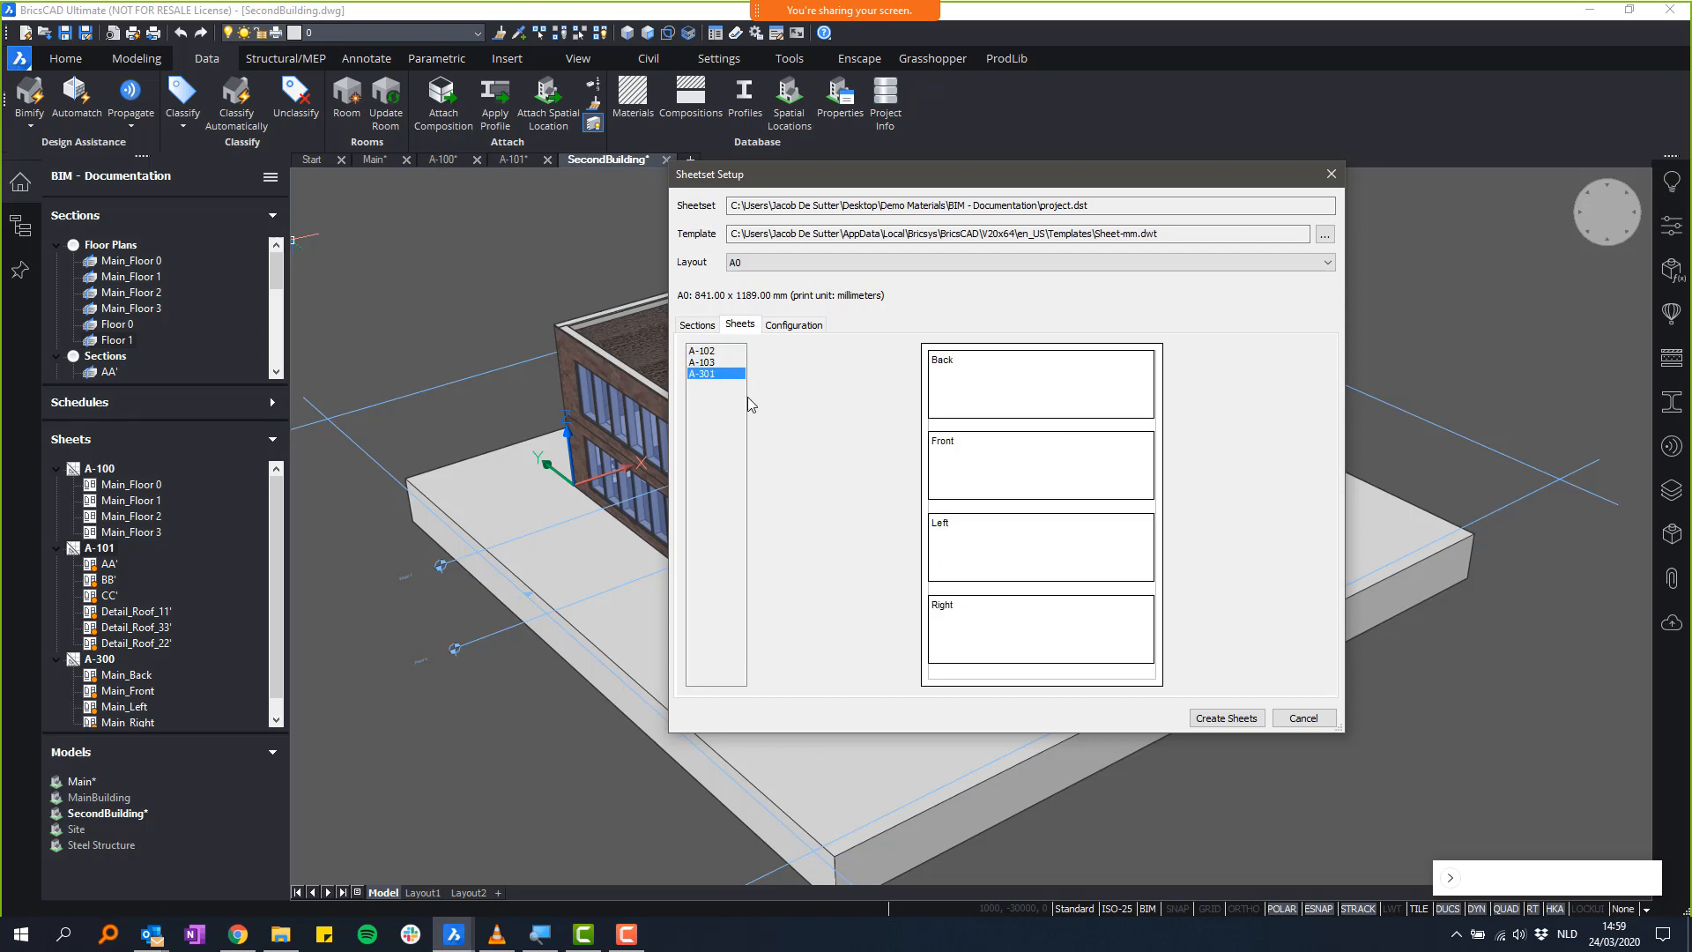
left_click(729, 351)
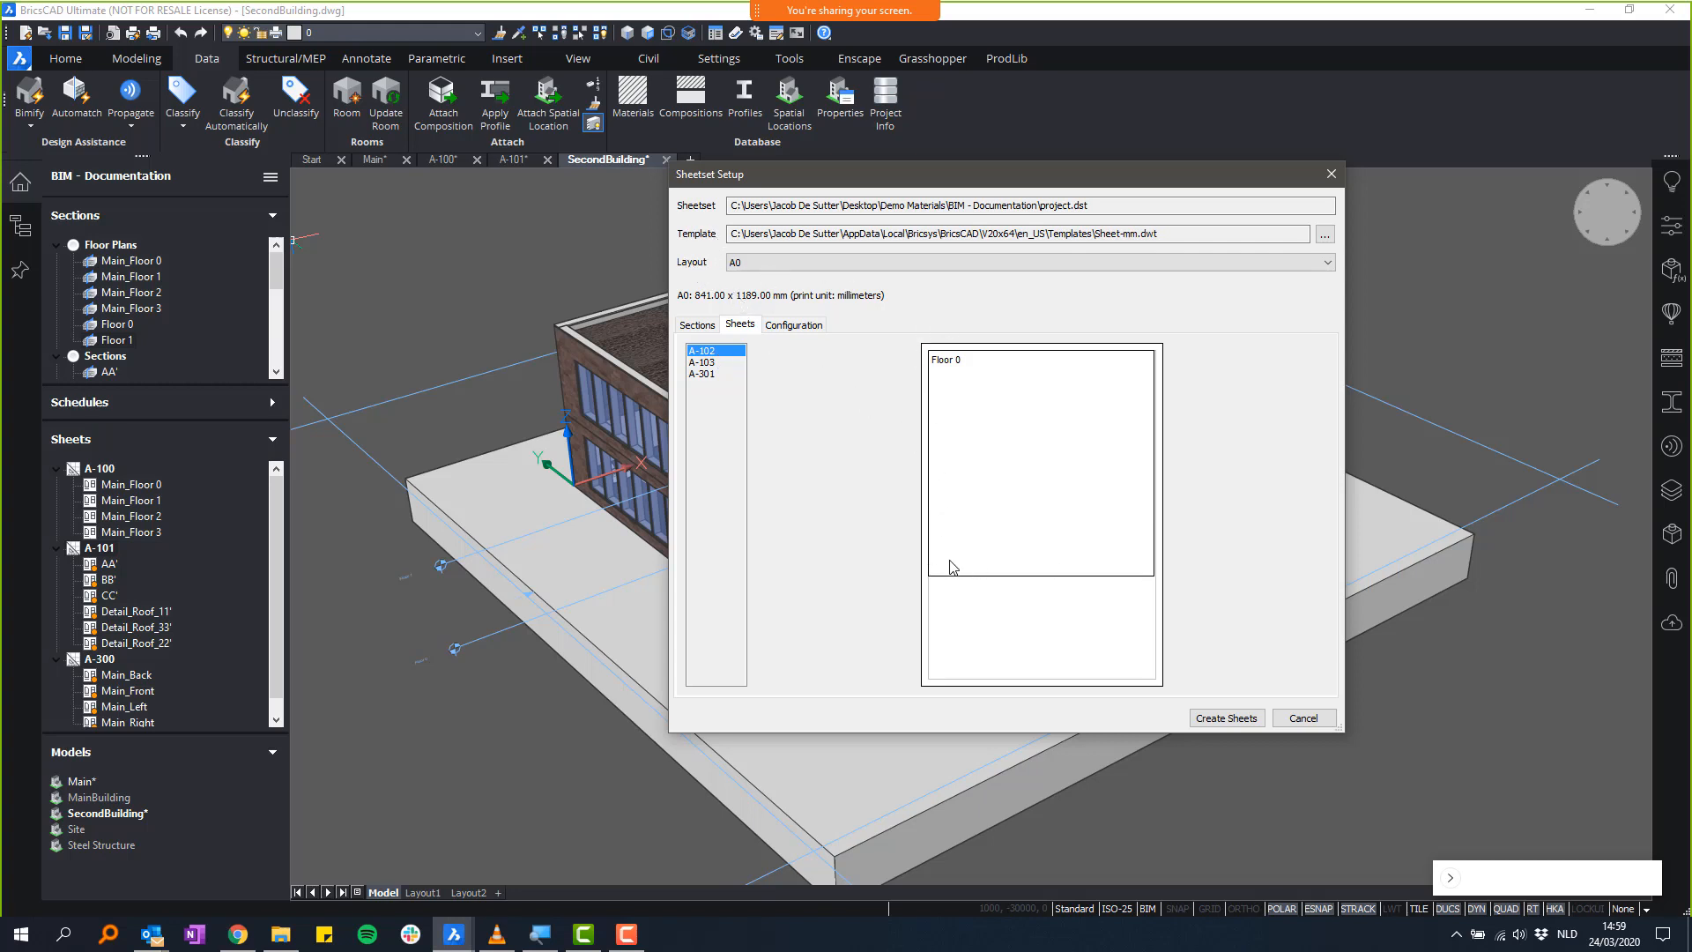
- Set the scale of the second building's Floor 0 plan section to 1:30 in the sheet set setup
left_click(698, 325)
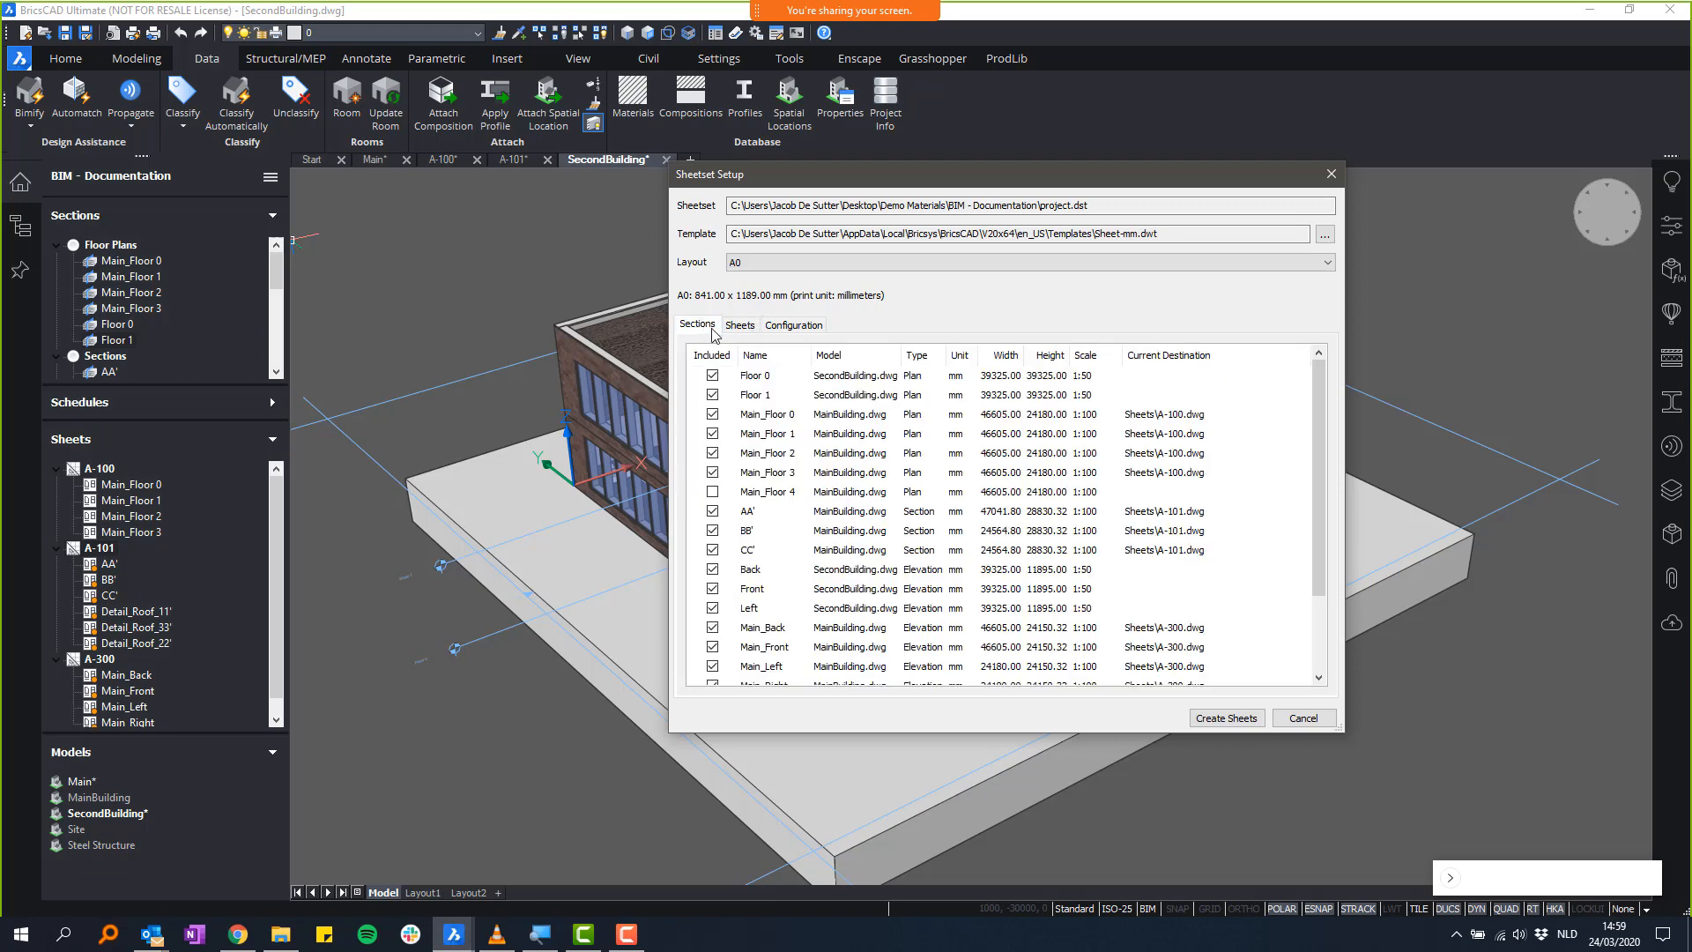
left_click(763, 382)
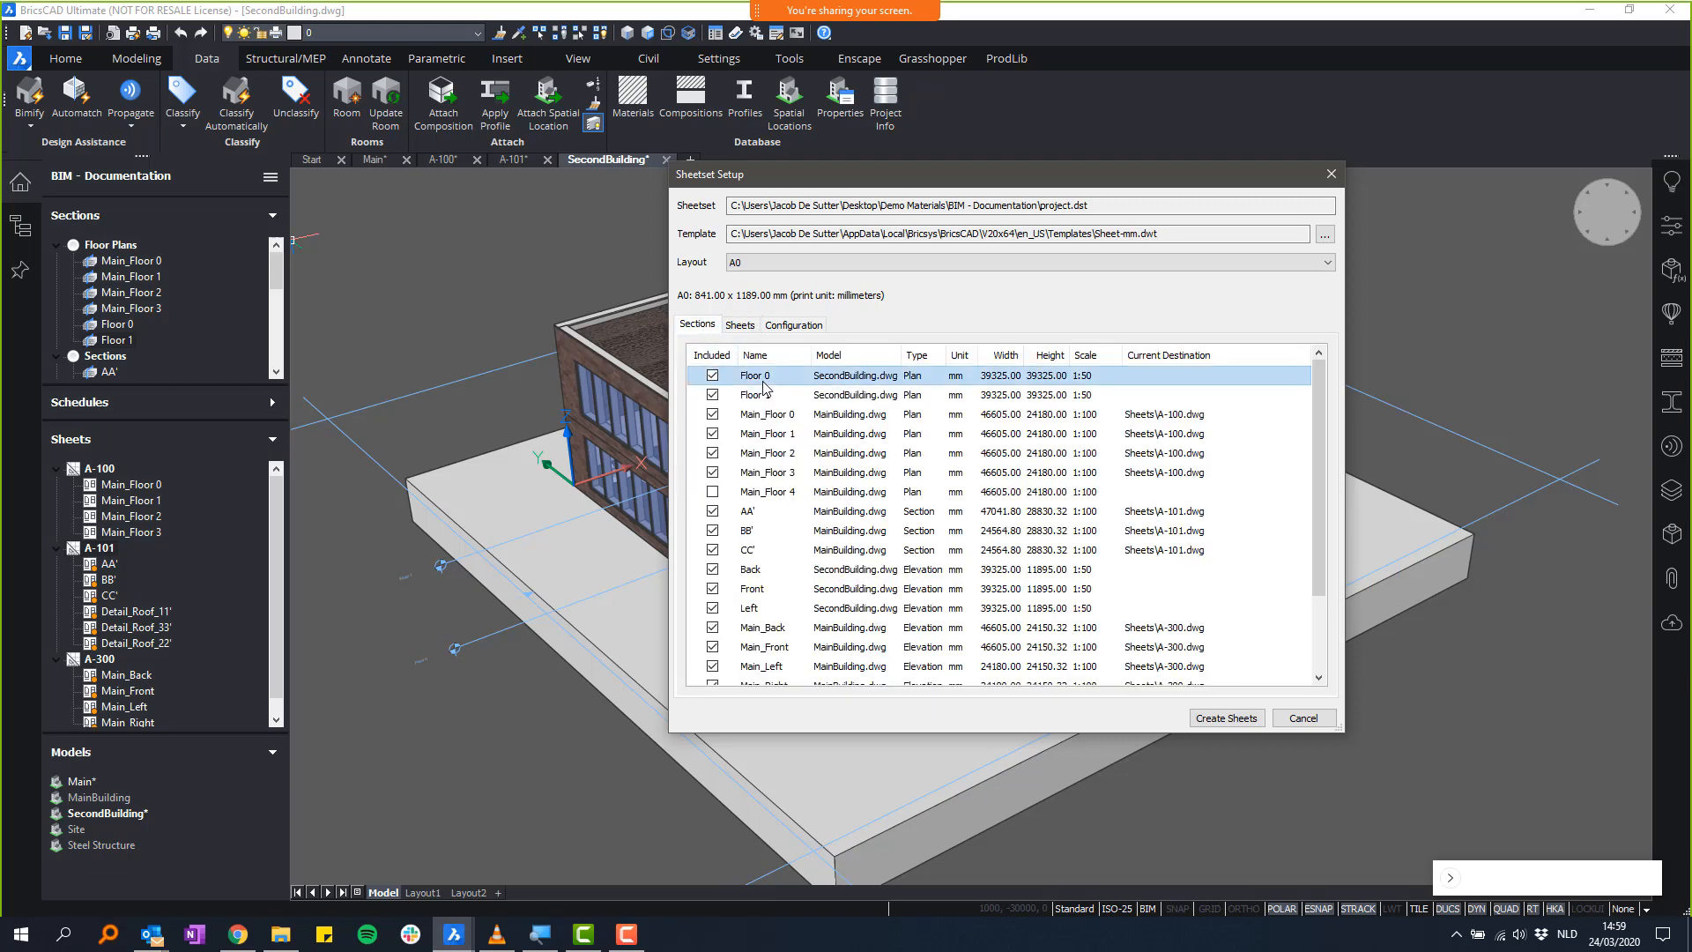
left_click(1093, 379)
left_click(1114, 376)
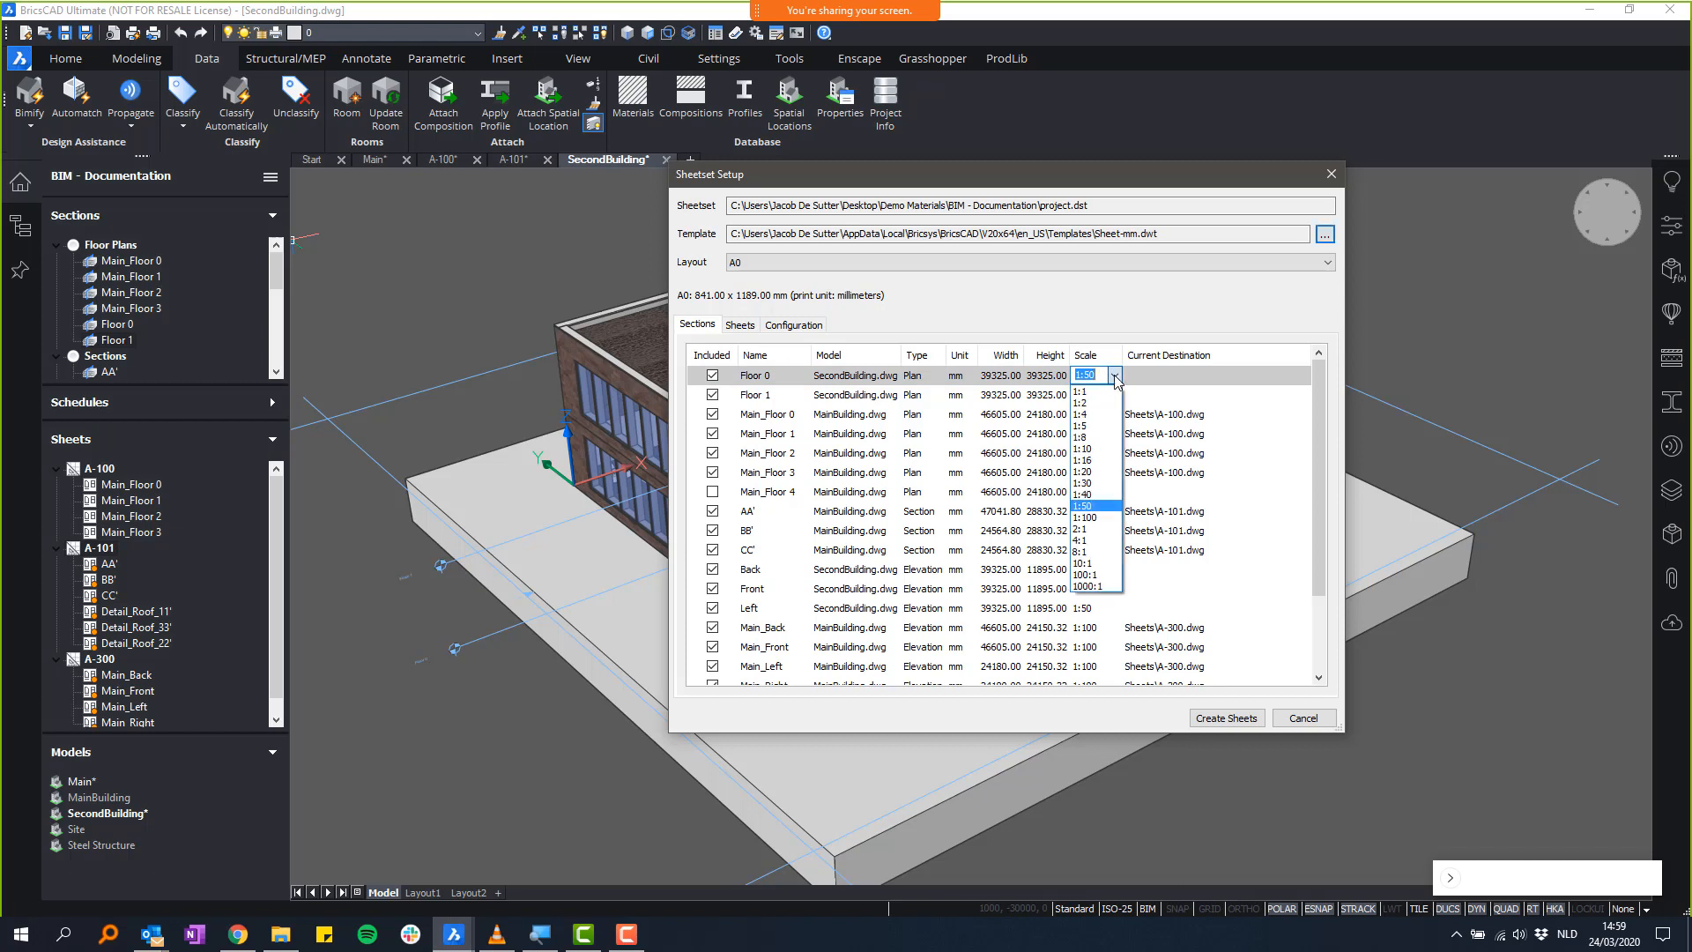
left_click(1094, 488)
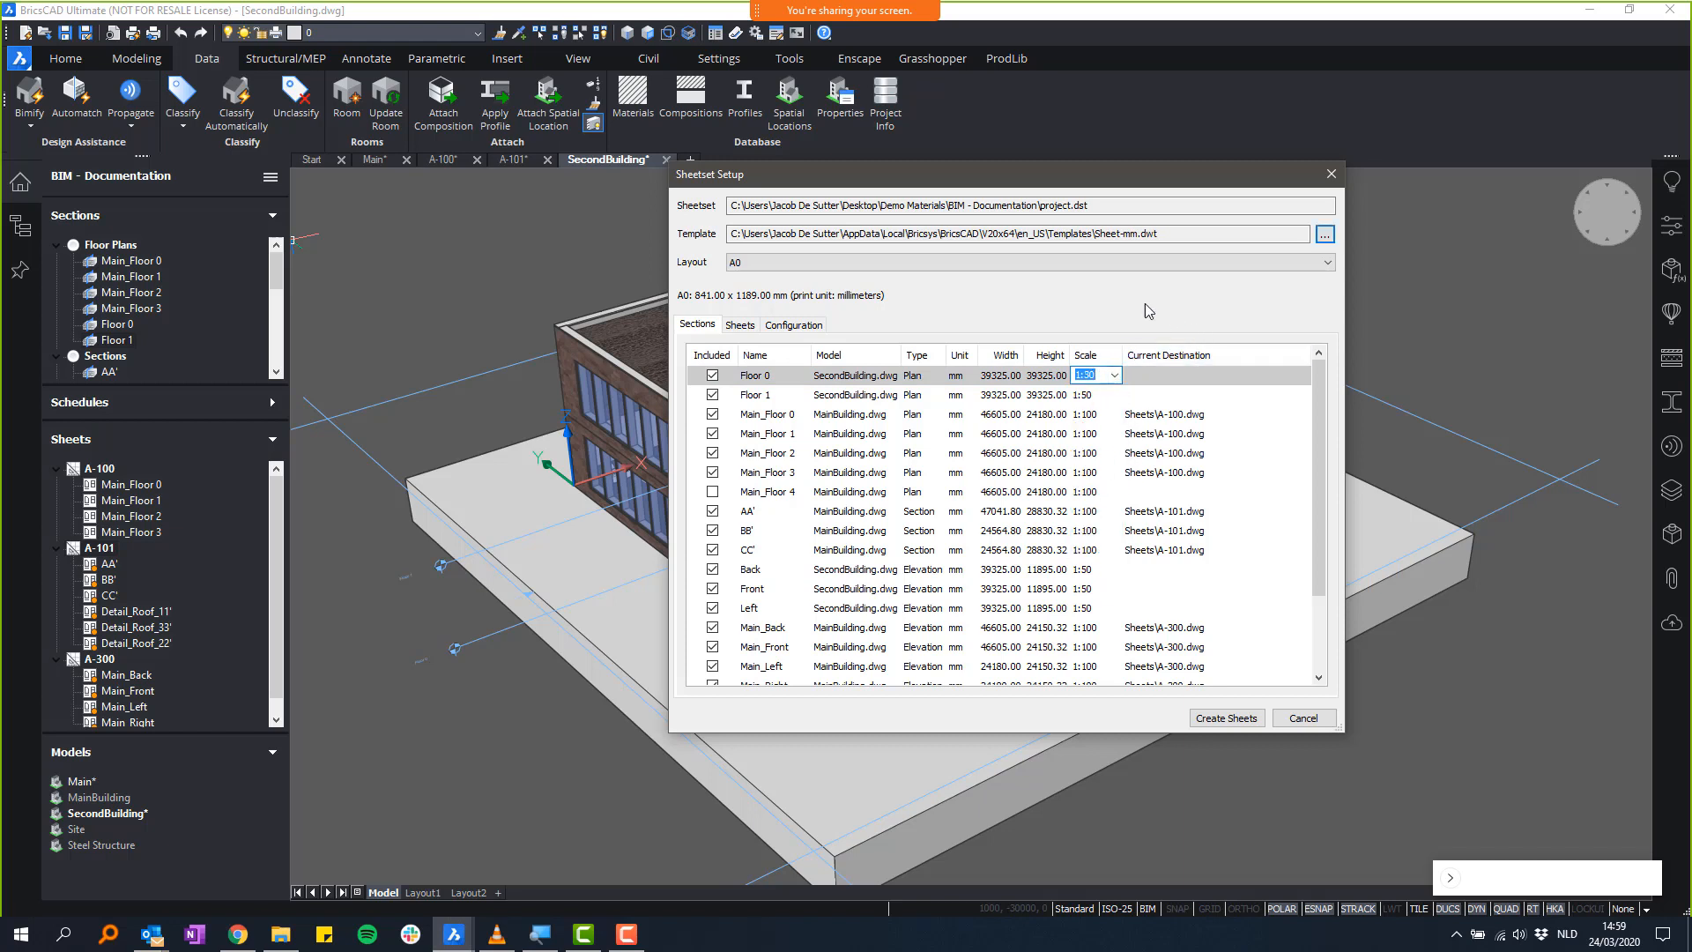
- Apply the Floor 0 scale, preview its fit on proposed sheet A-102, and shrink the sheet set setup dialog
left_click(1163, 381)
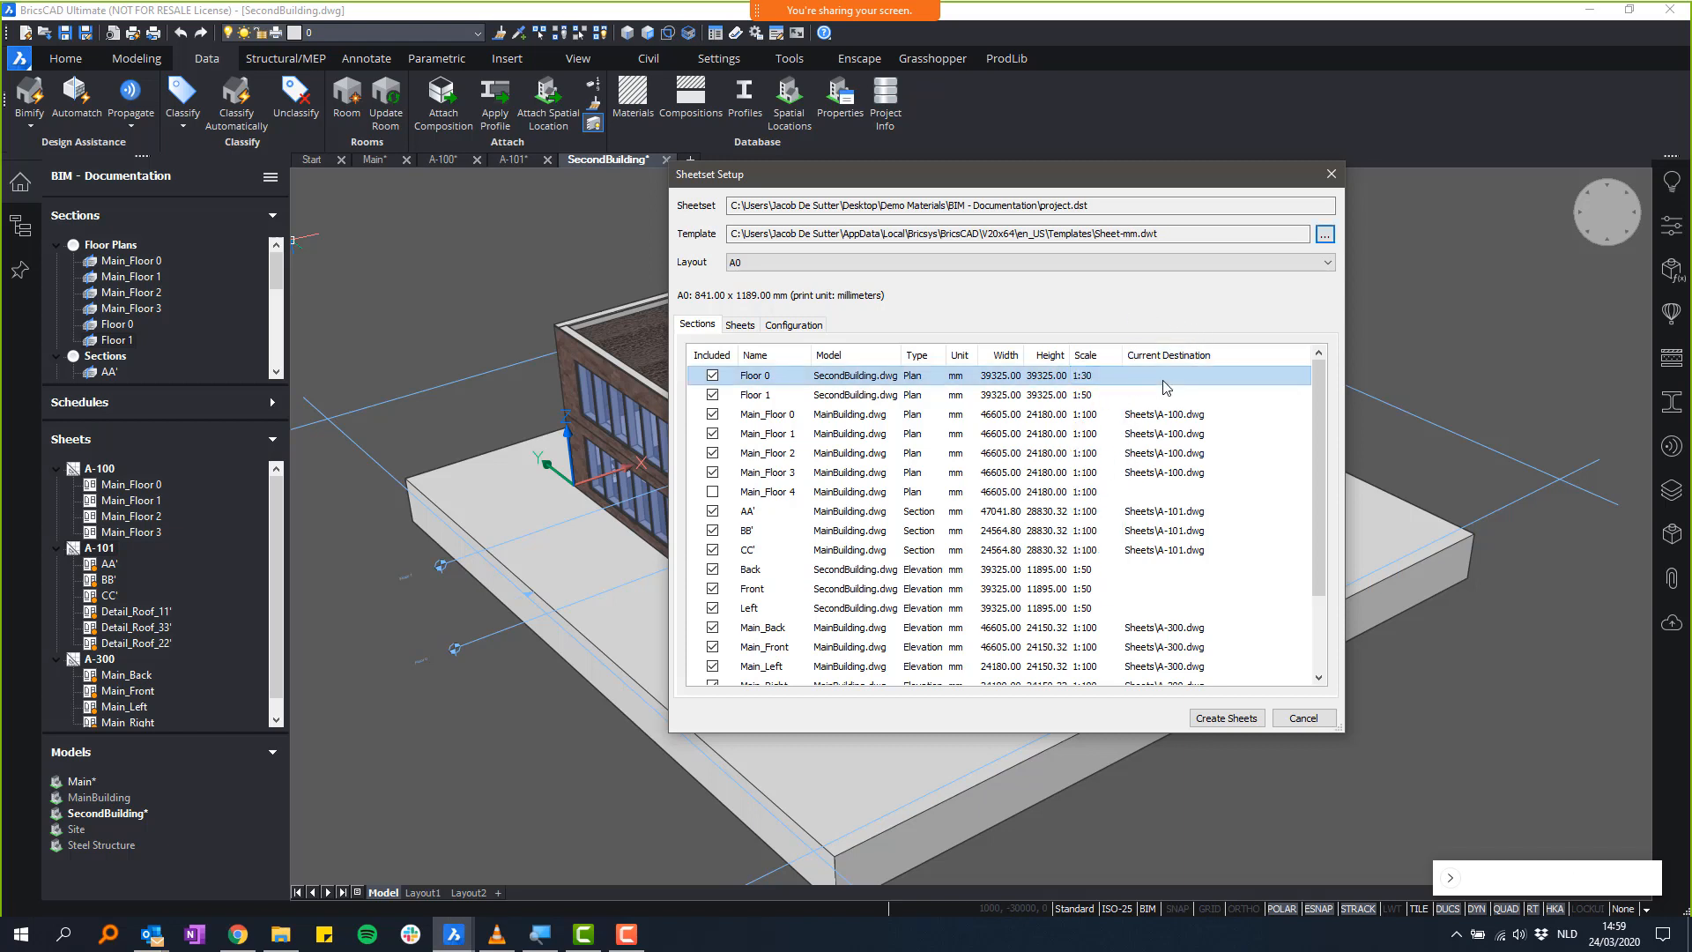
left_click(741, 326)
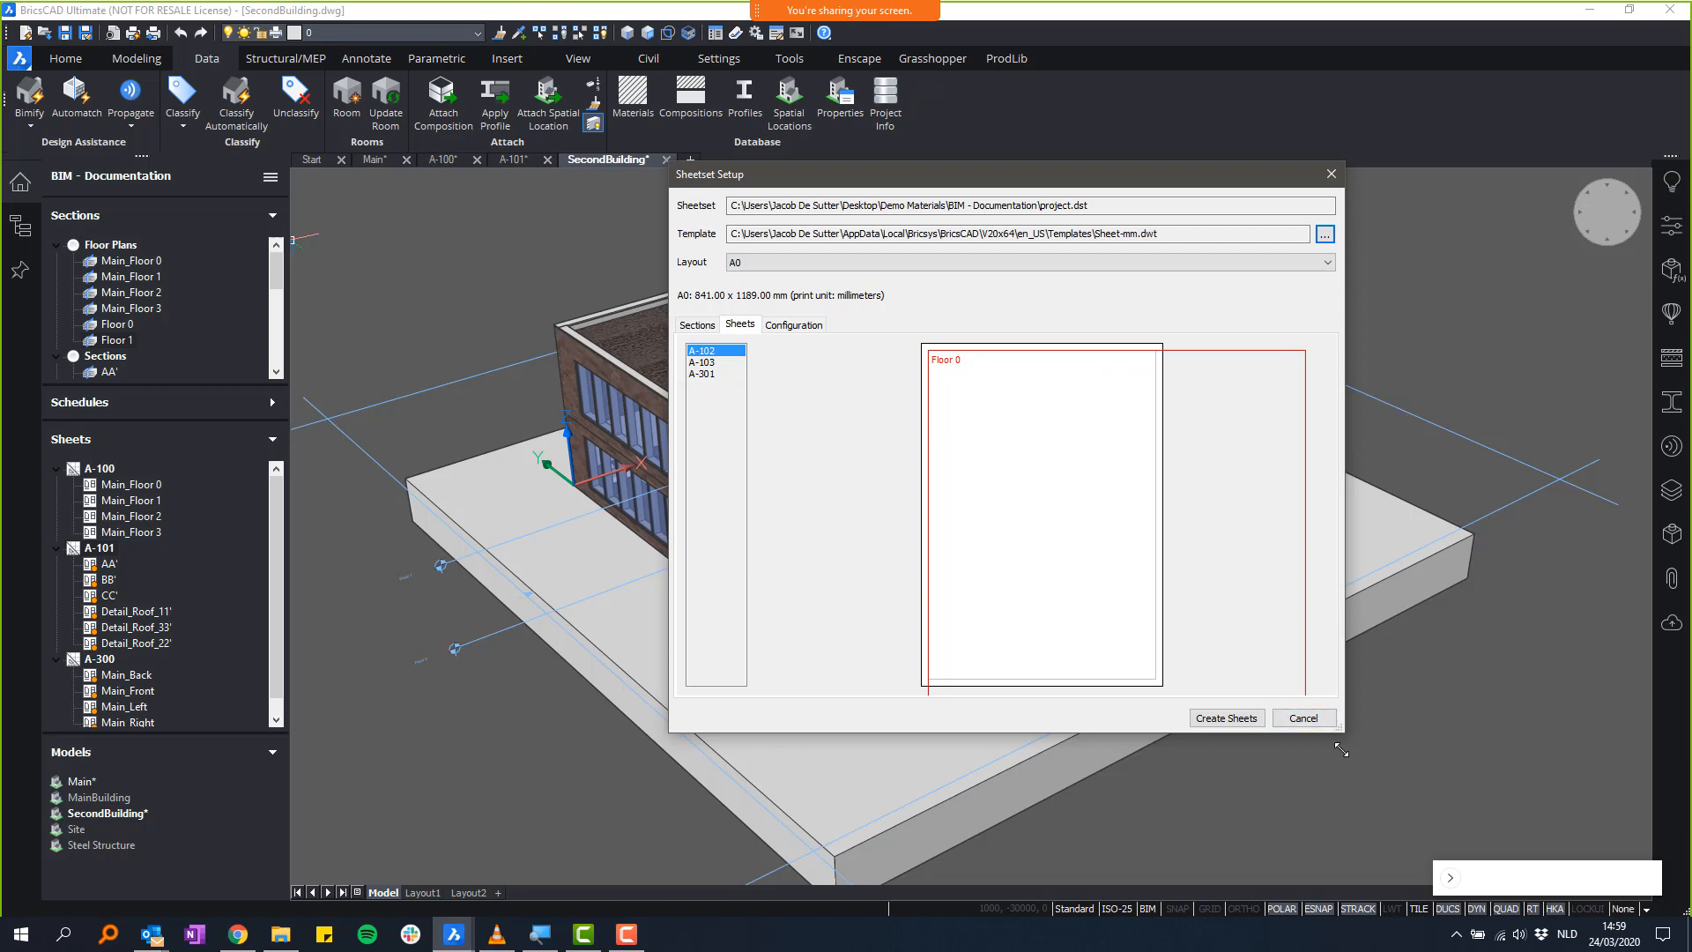
left_click_drag(1340, 729, 1250, 631)
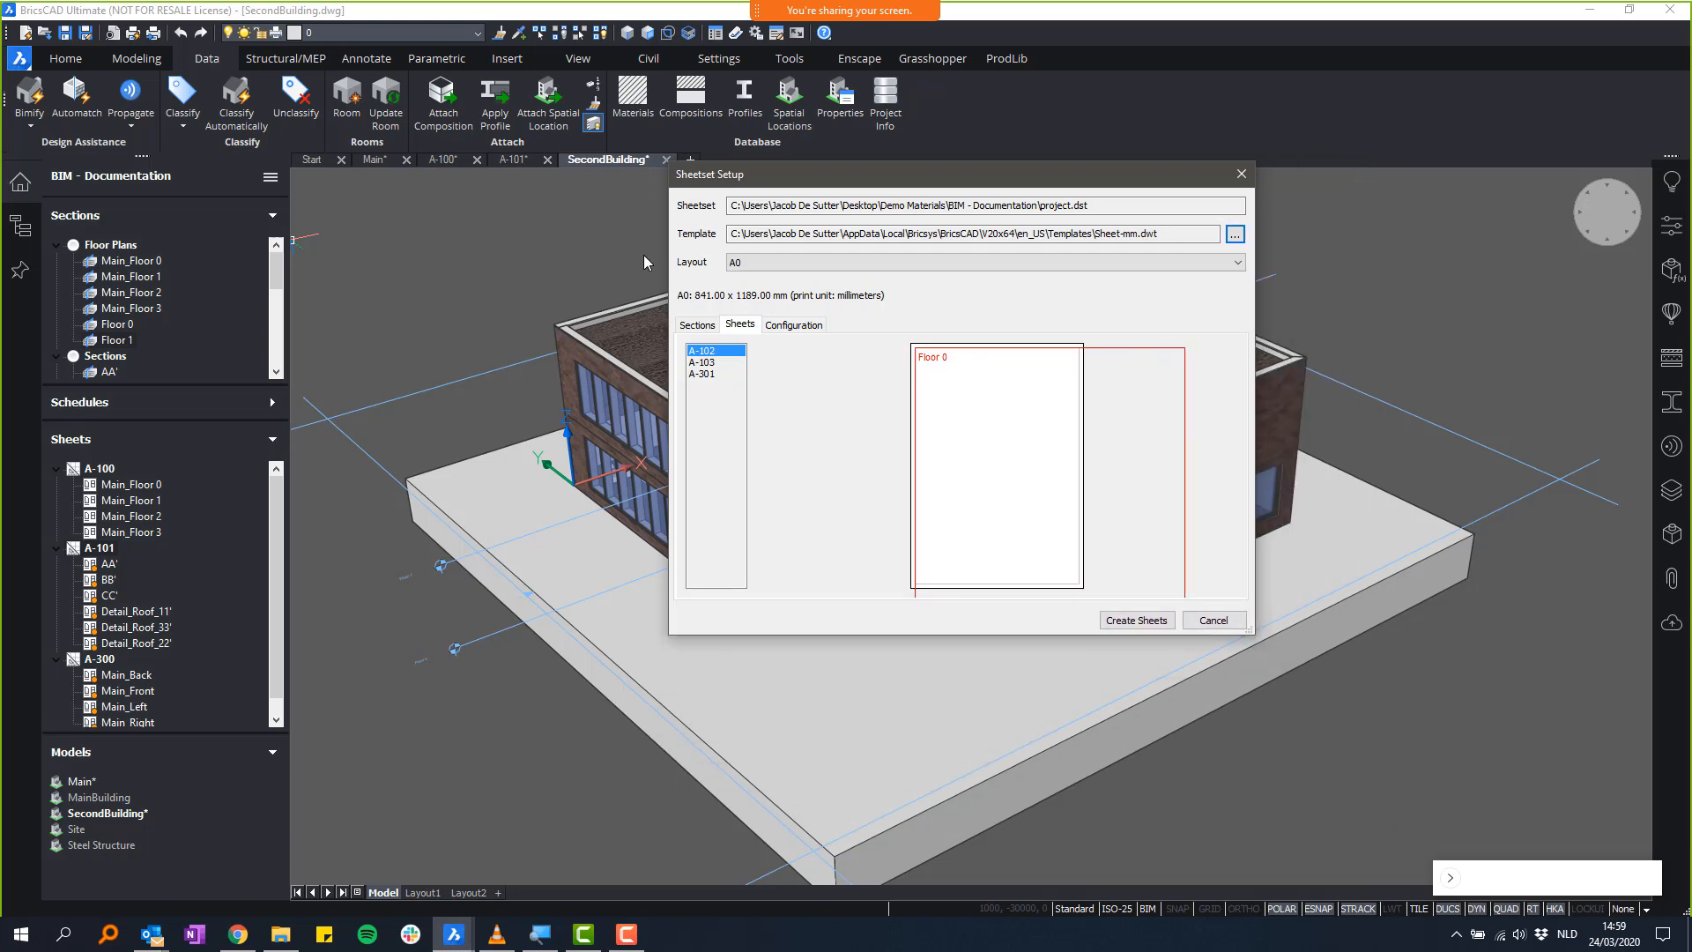
- Set the scale of the second building's Floor 0 plan section to 1:50
left_click(698, 323)
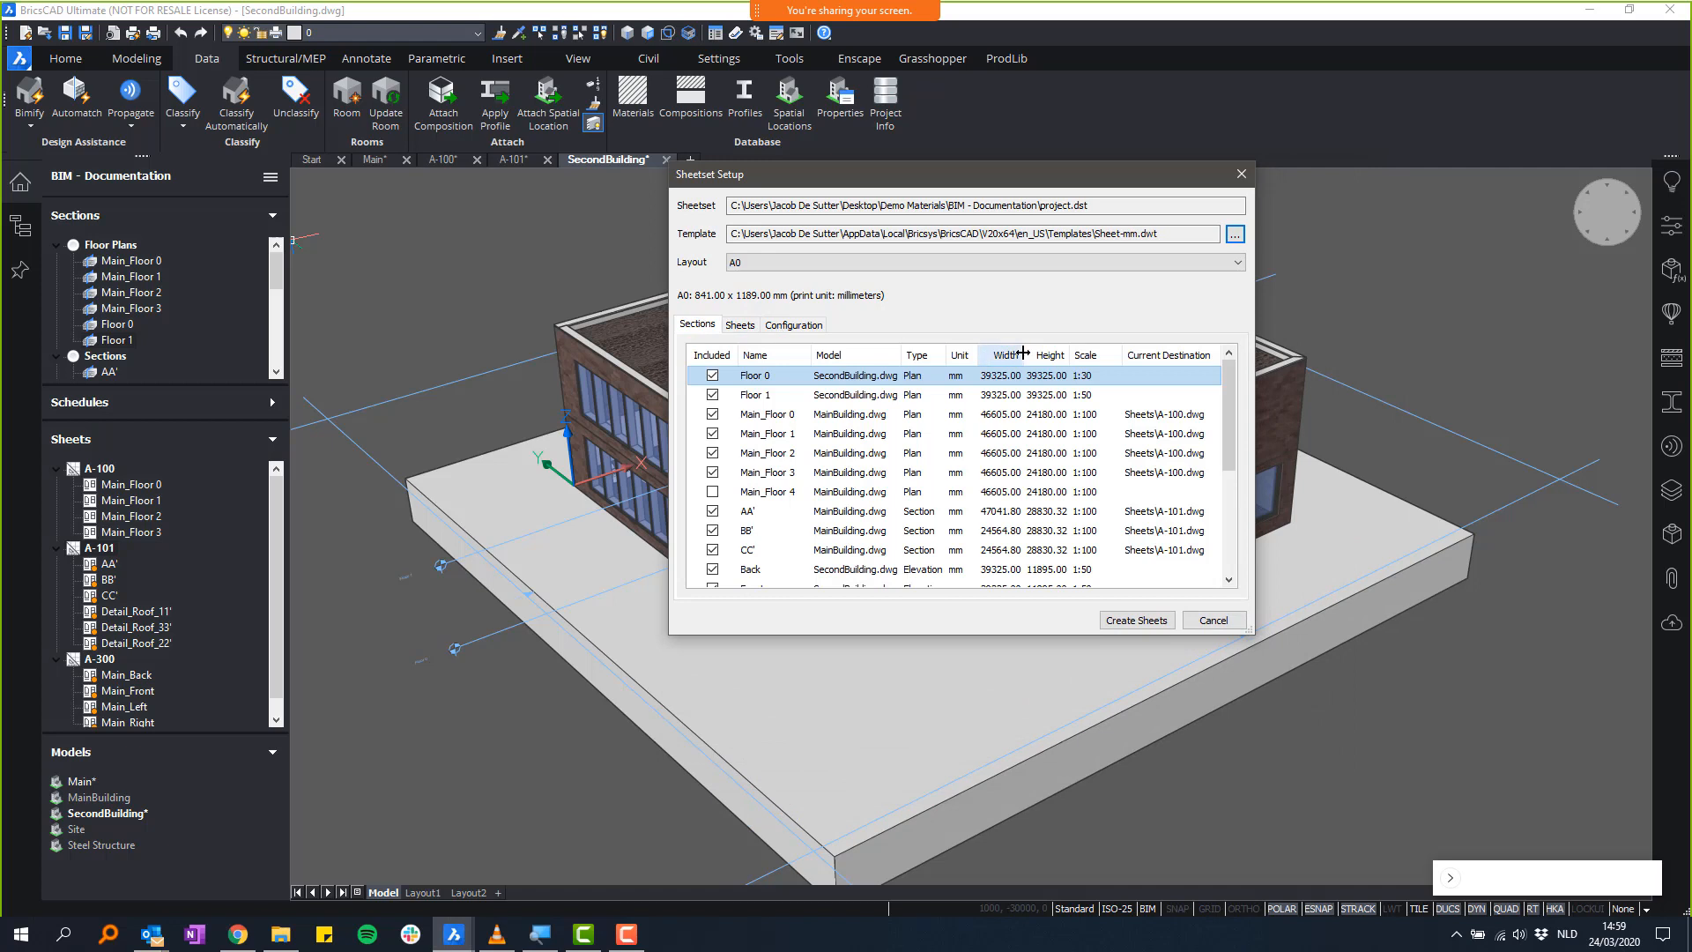
left_click(1100, 376)
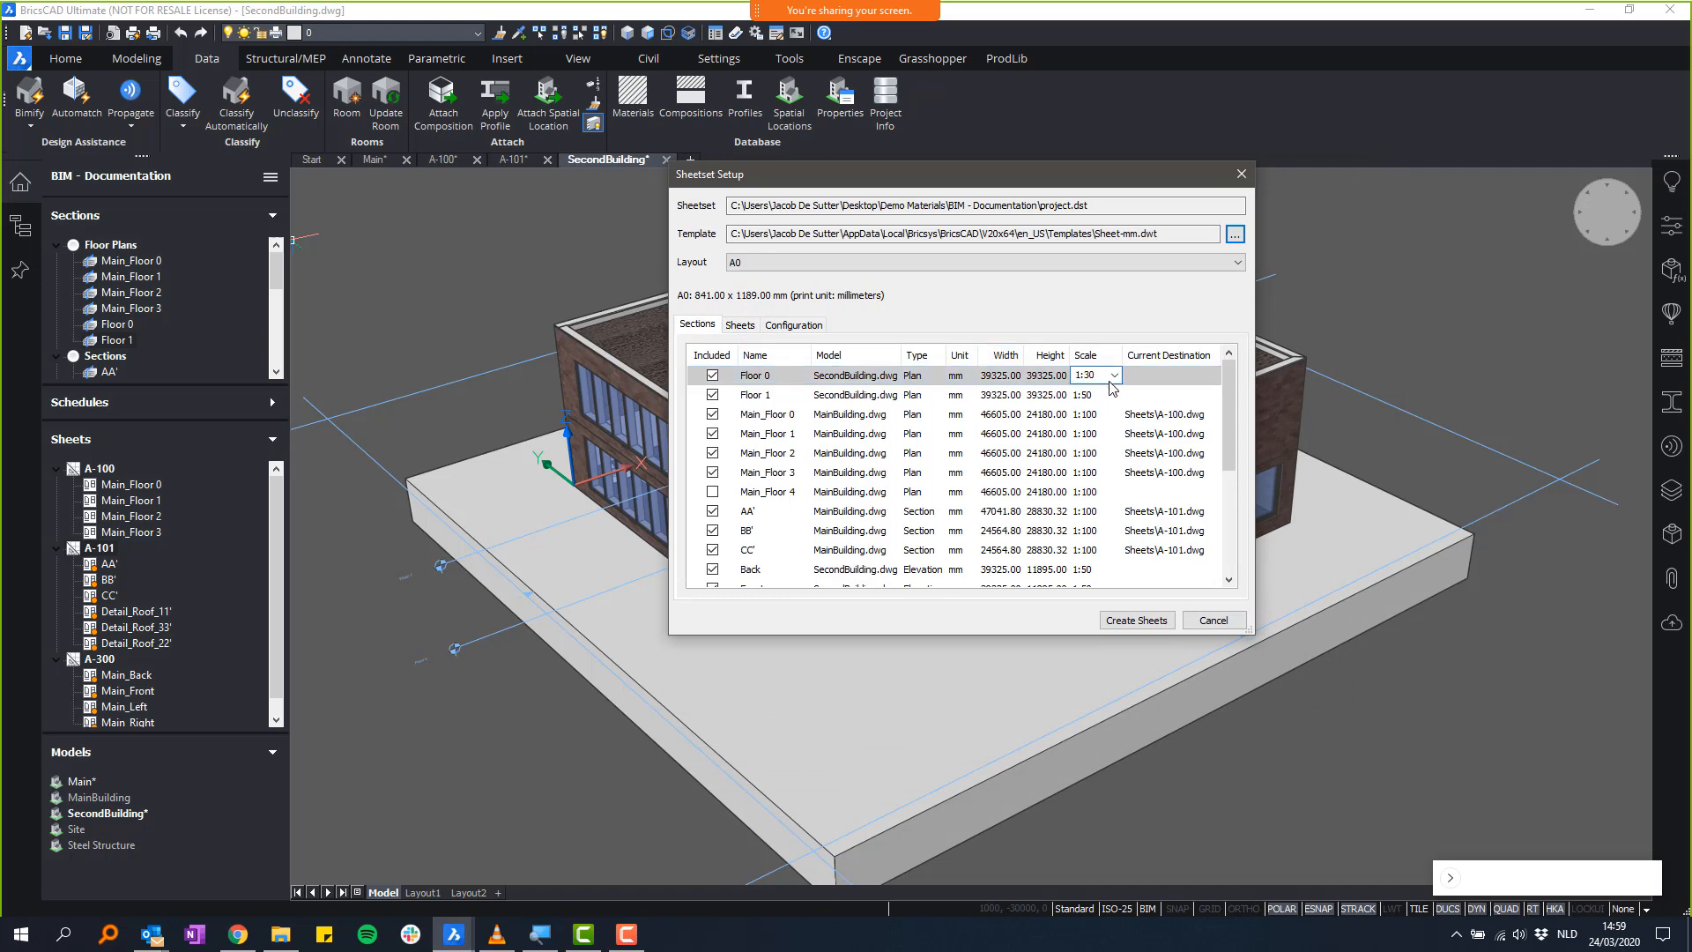
left_click(1115, 375)
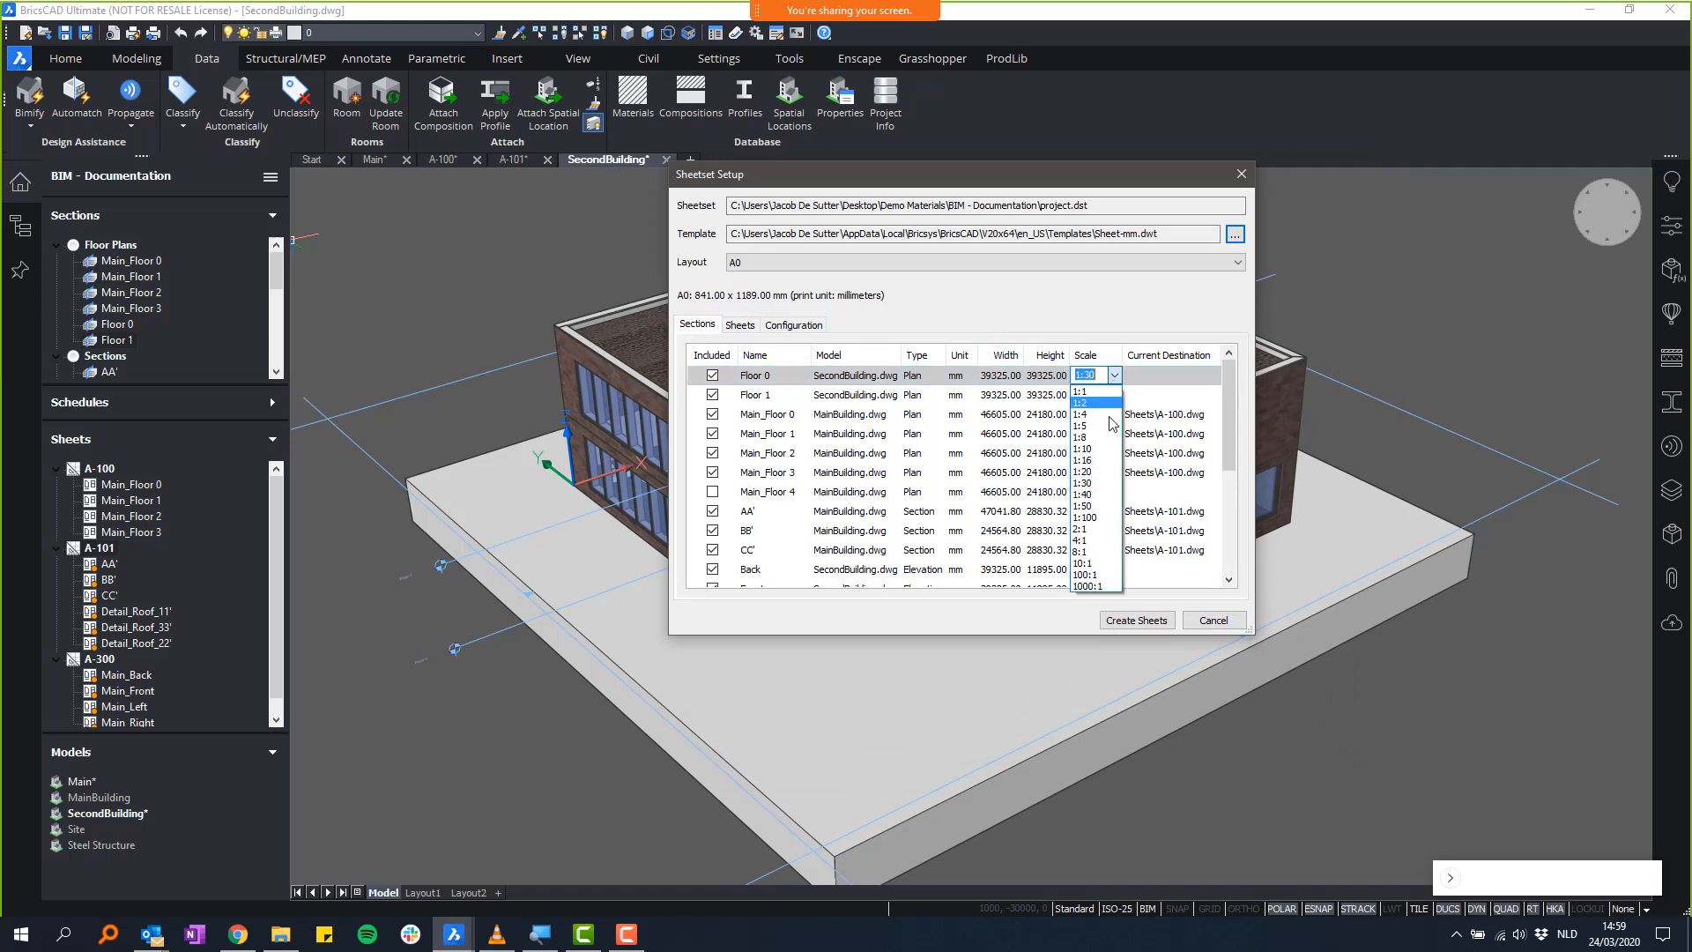
left_click(1102, 501)
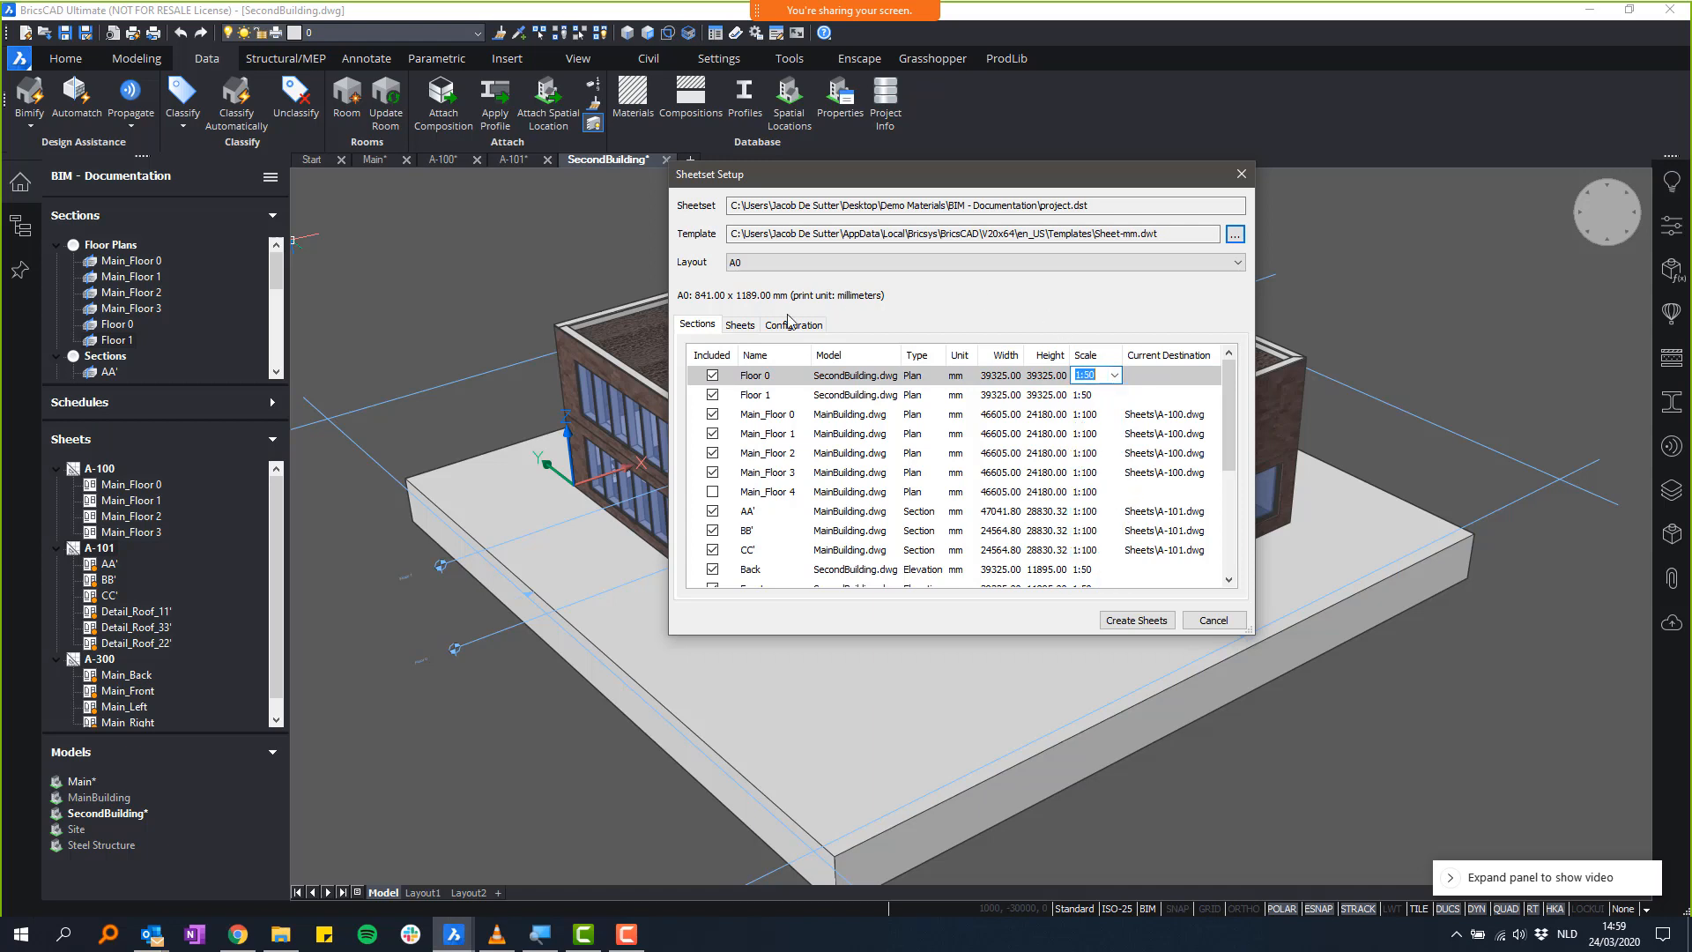
- Check the view layouts of proposed sheets A-103, A-301 and A-102, and create the sheets
left_click(738, 326)
left_click(724, 362)
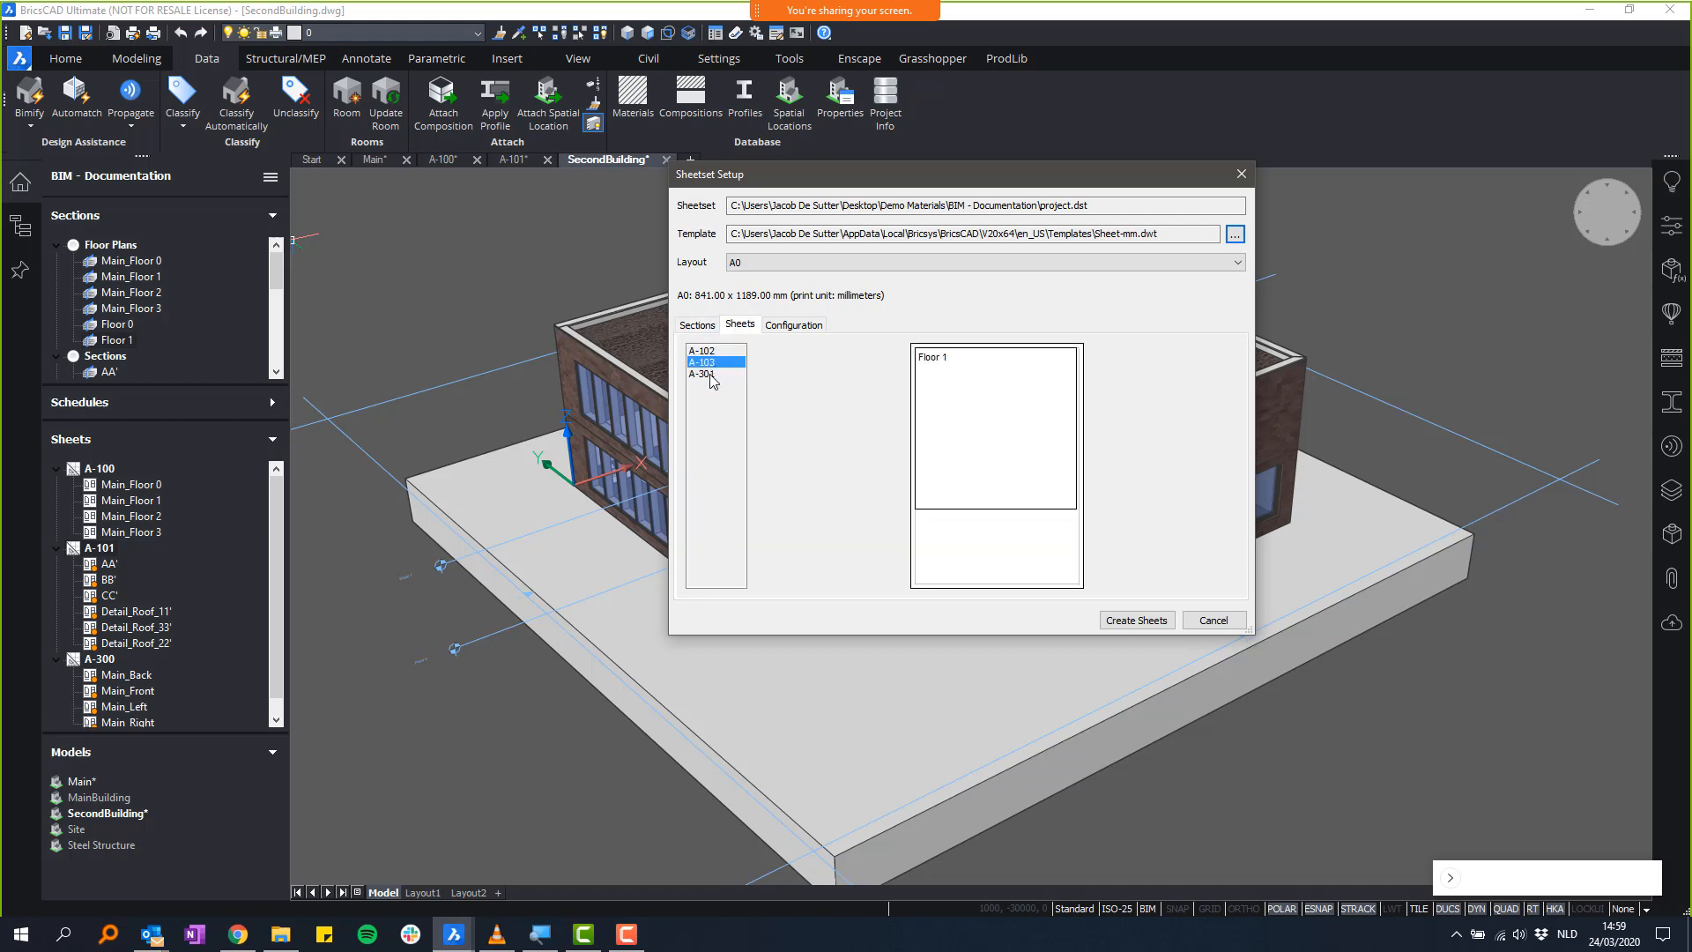
left_click(712, 376)
left_click(717, 351)
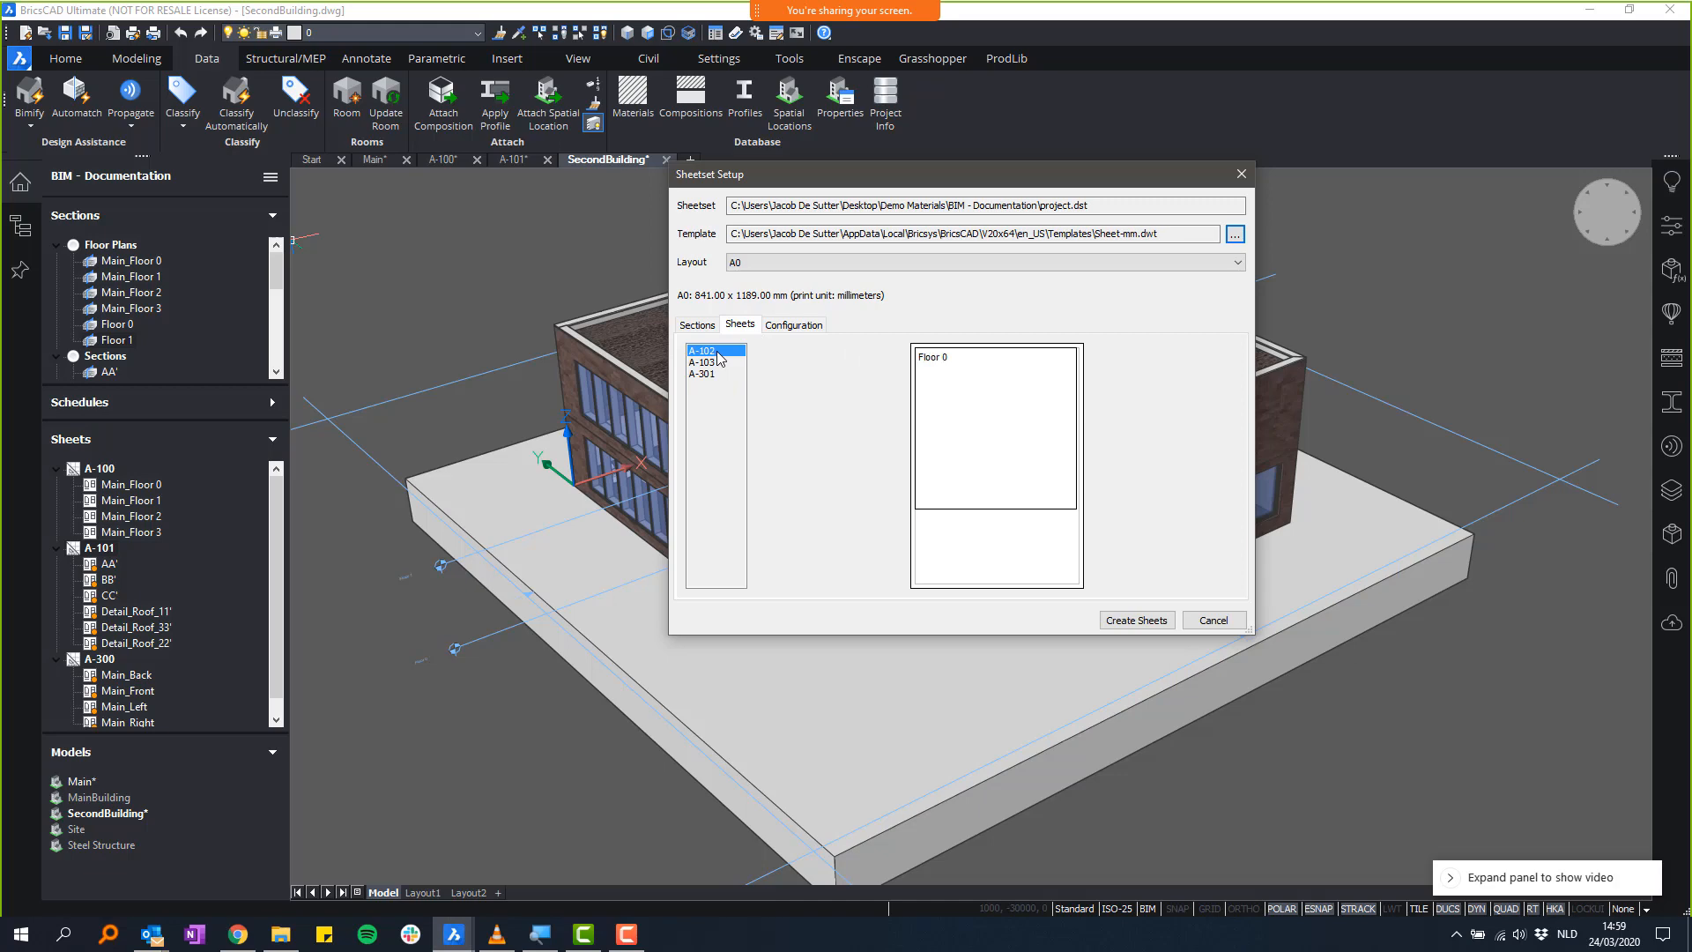
left_click(1138, 620)
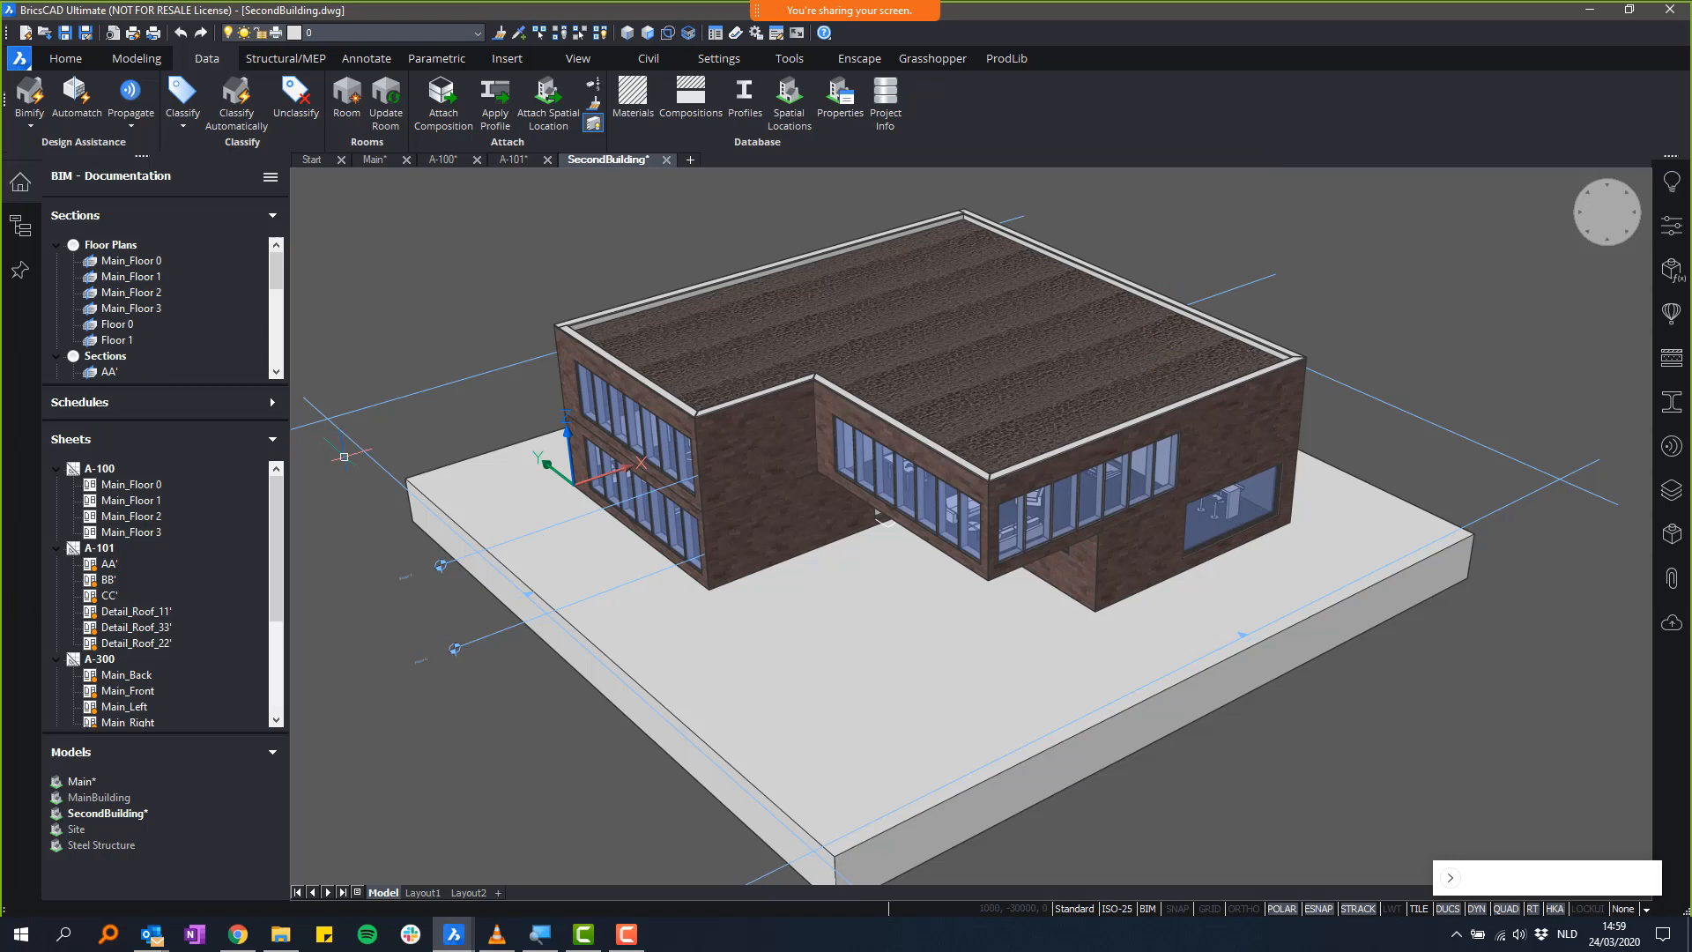
- Open the new sheet A-102 and update its Floor 0 view to generate the plan
scroll(282, 499, "down", 3)
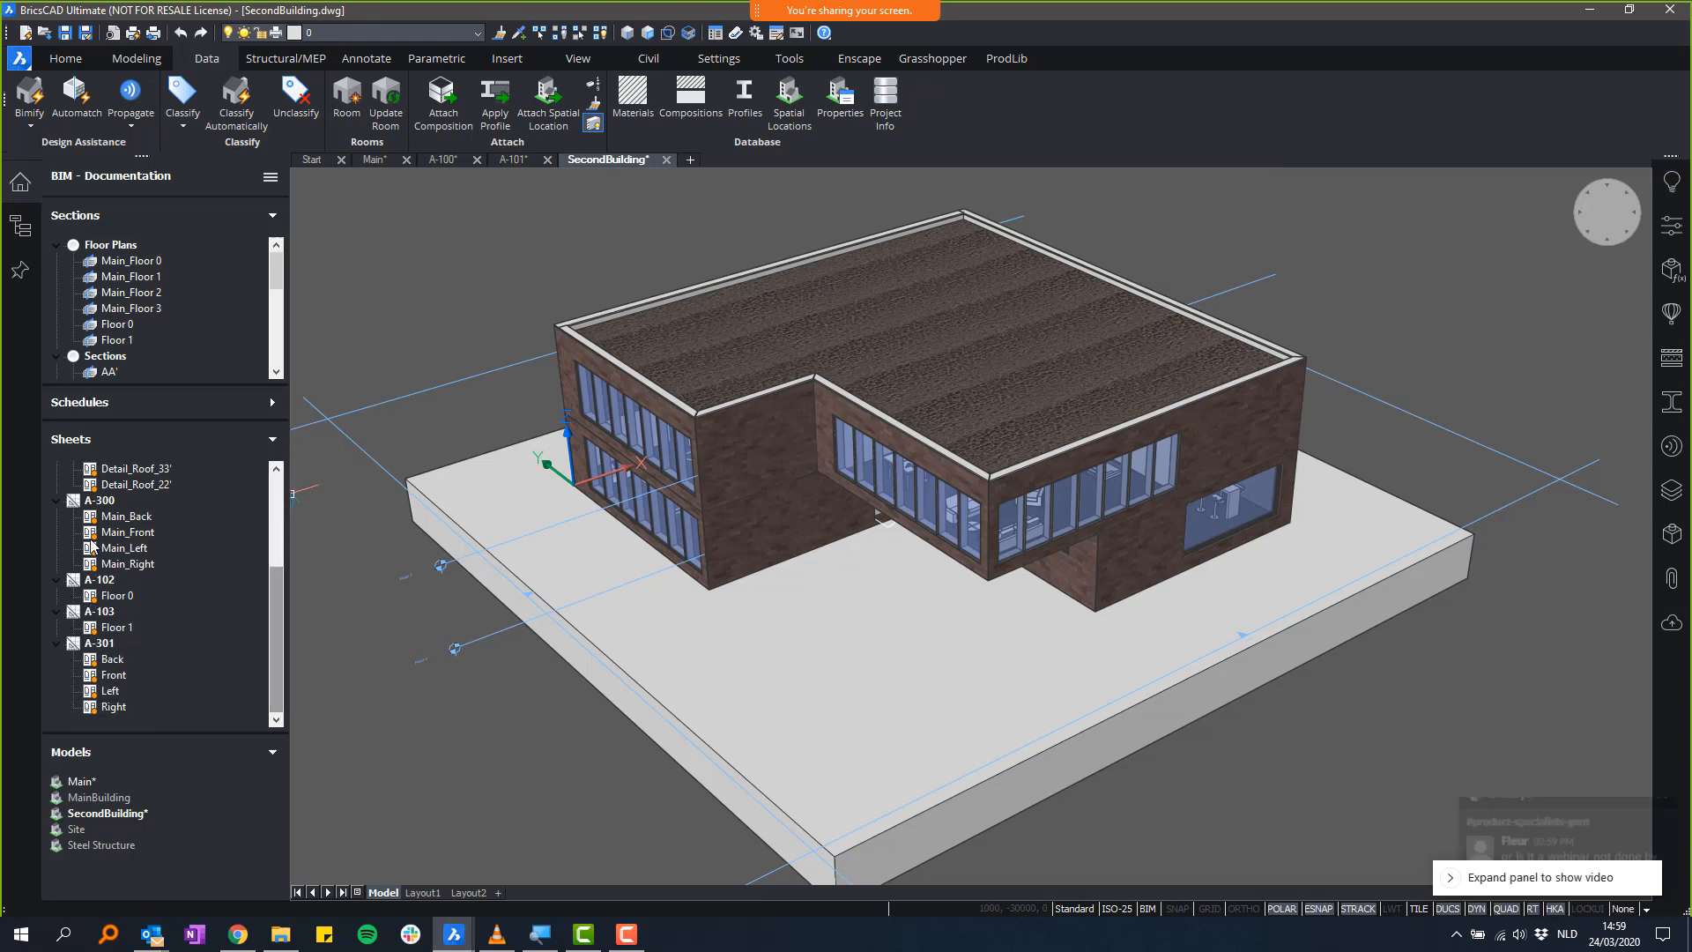
right_click(102, 581)
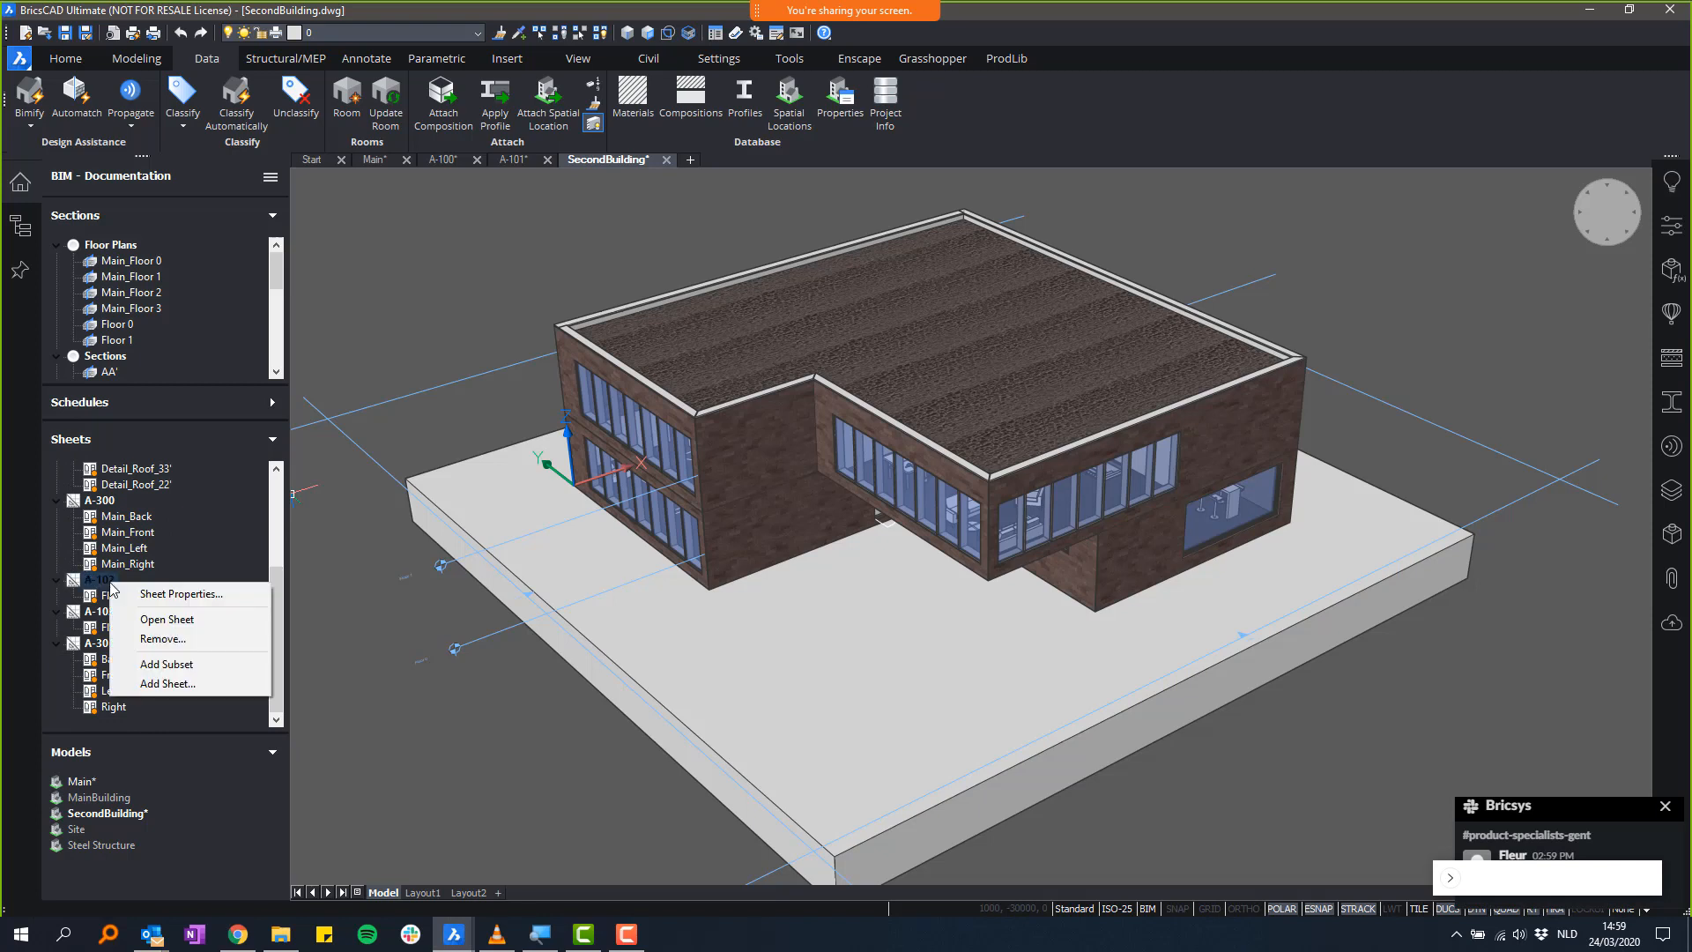
left_click(150, 616)
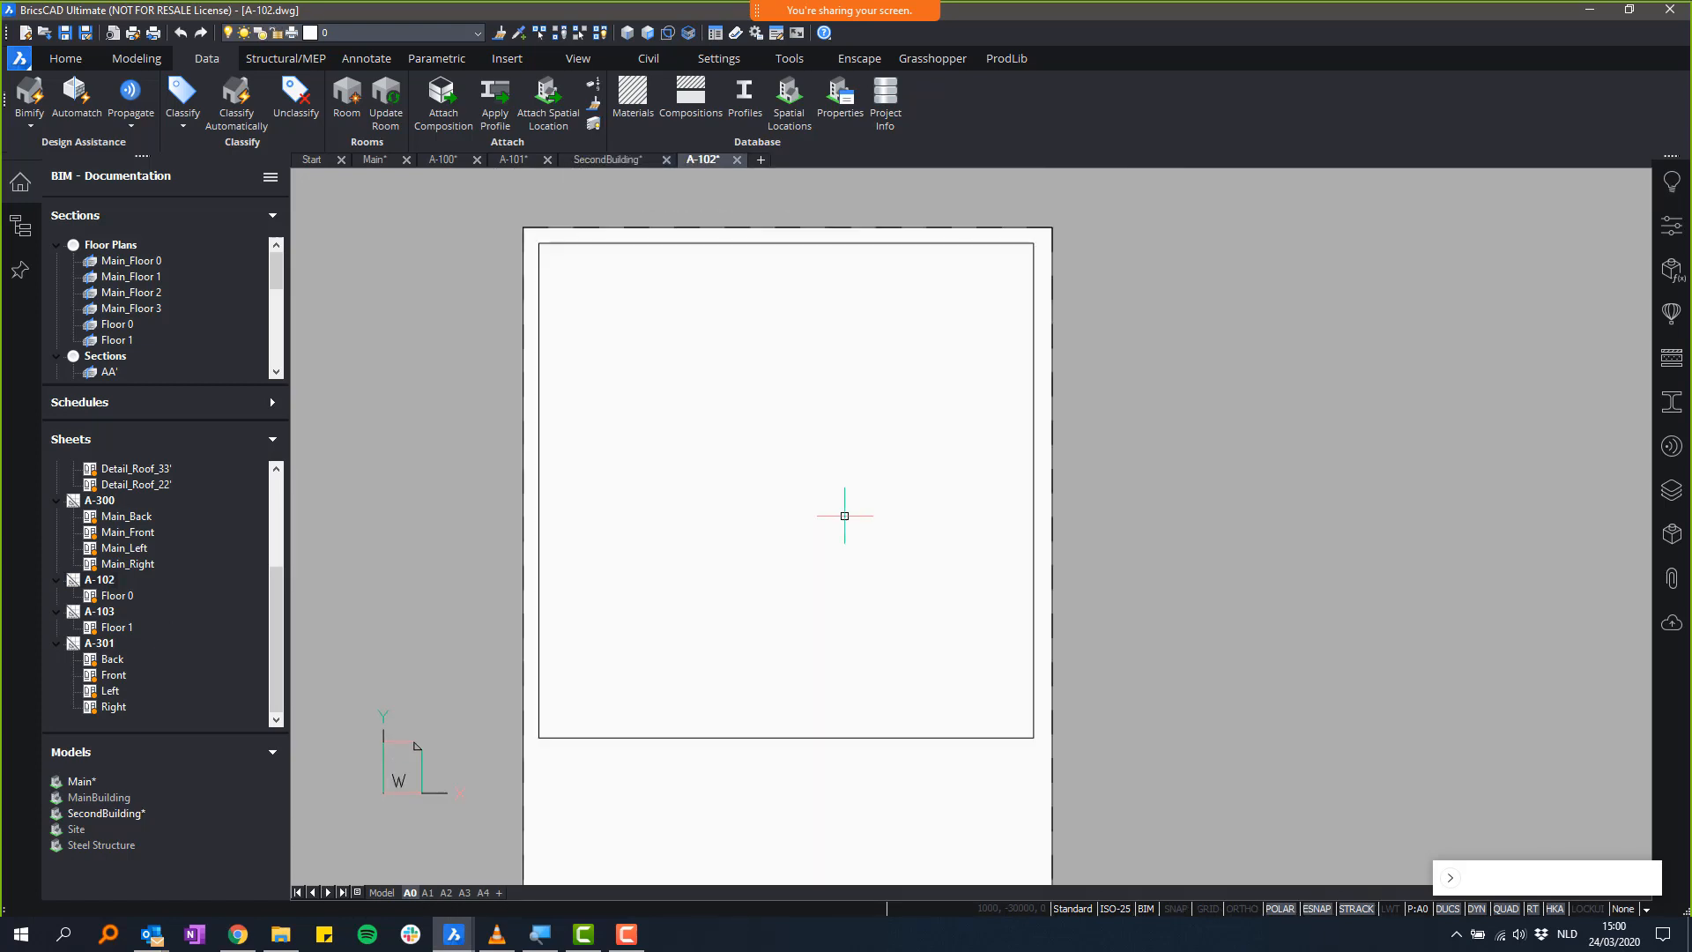
right_click(123, 596)
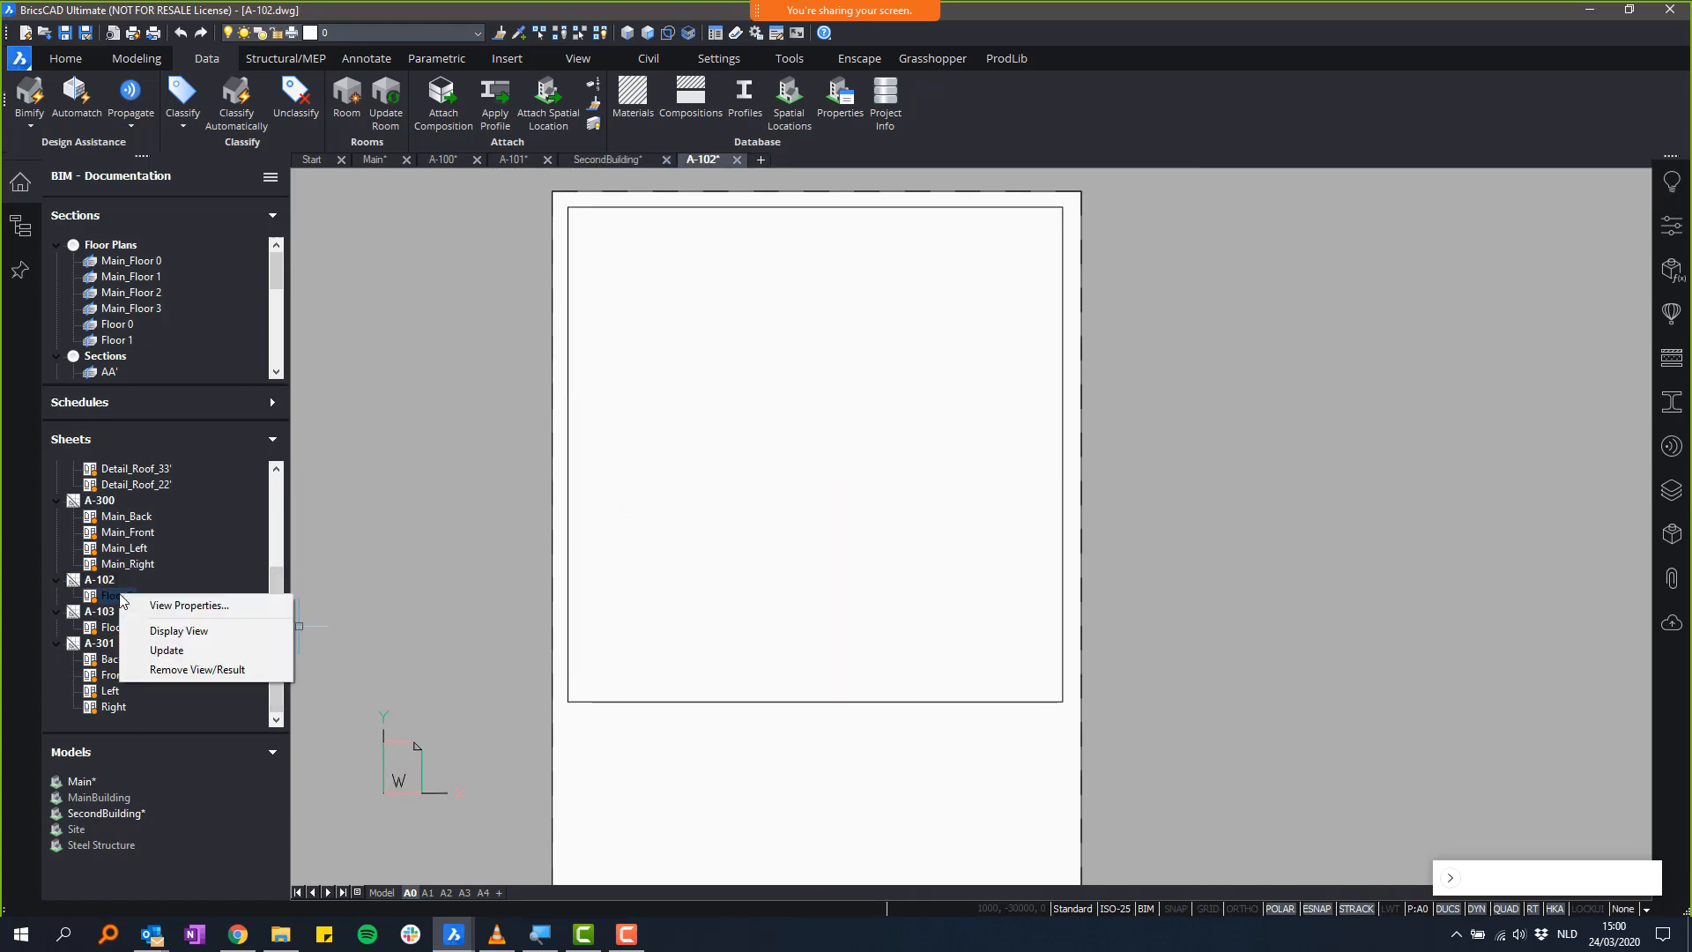
left_click(167, 651)
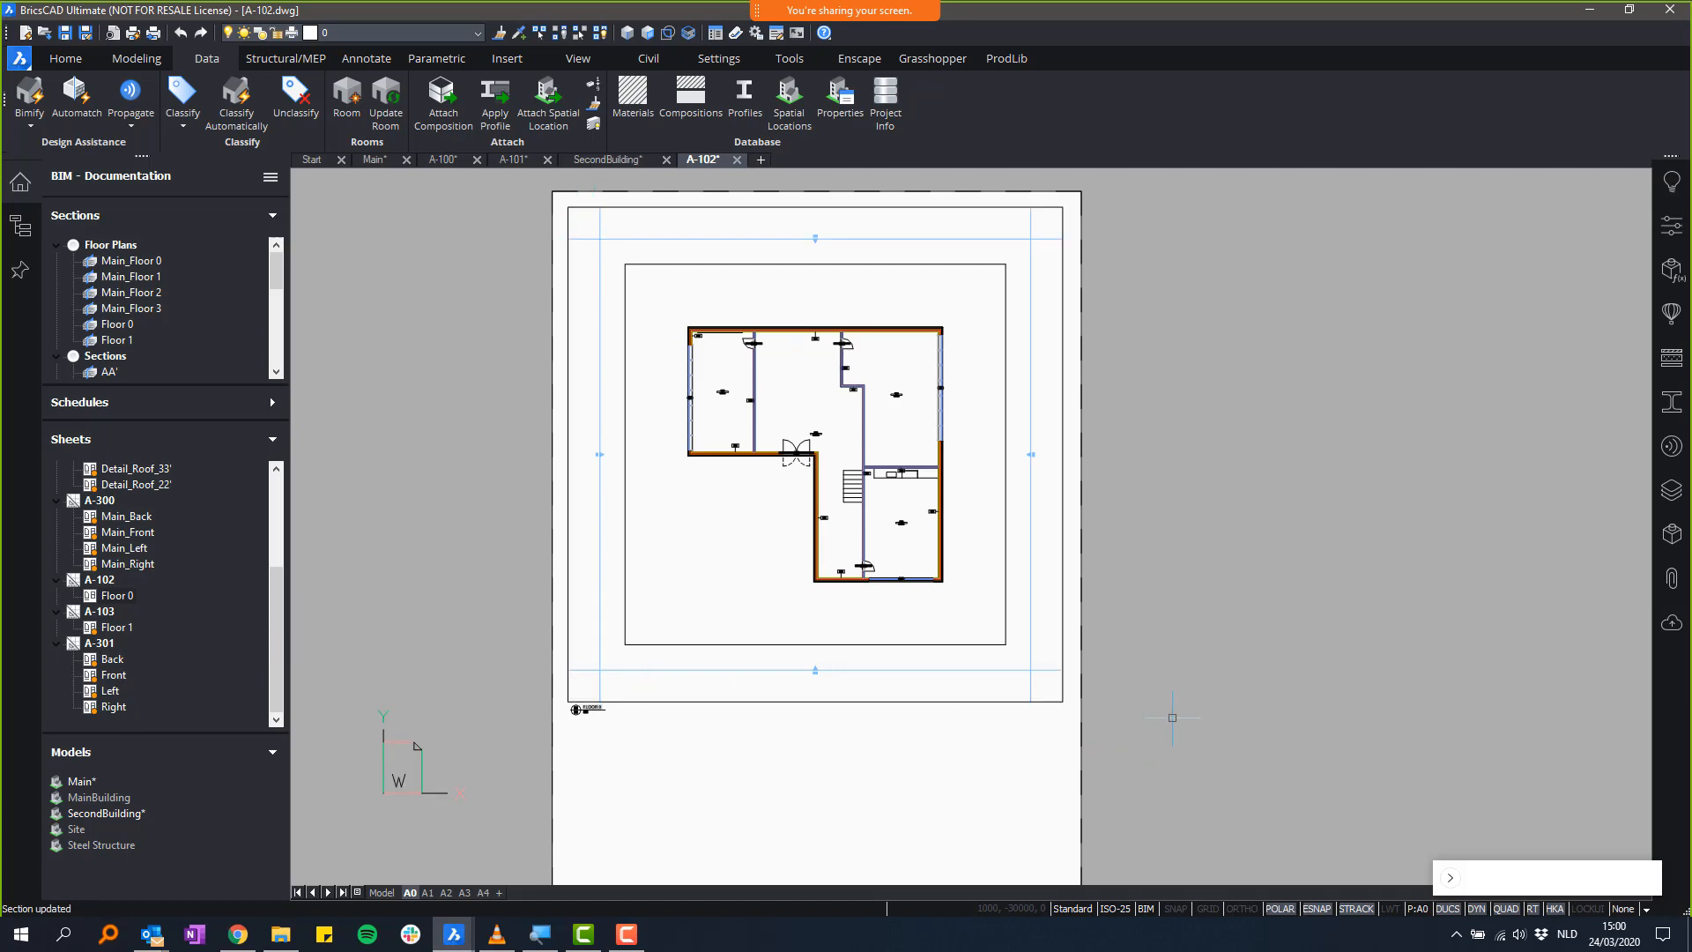
- Examine the wall layer hatches and the wall, door, window and room tags in the Floor 0 plan
scroll(1012, 521, "up", 6, "ctrl")
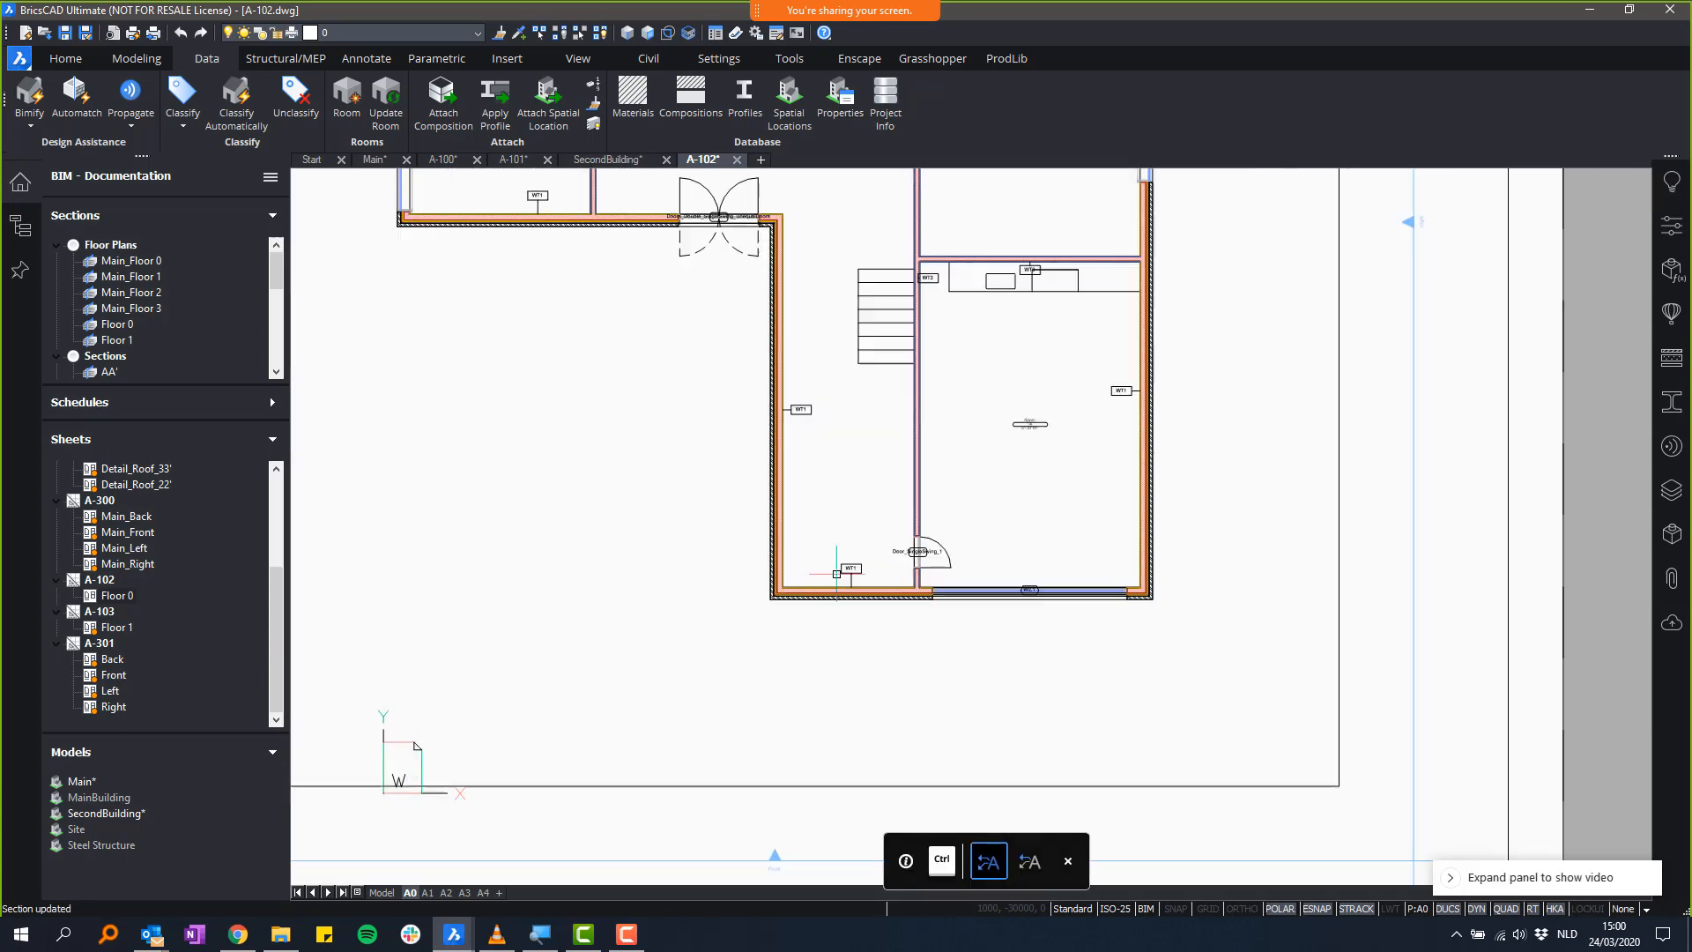
scroll(1258, 661, "up", 1)
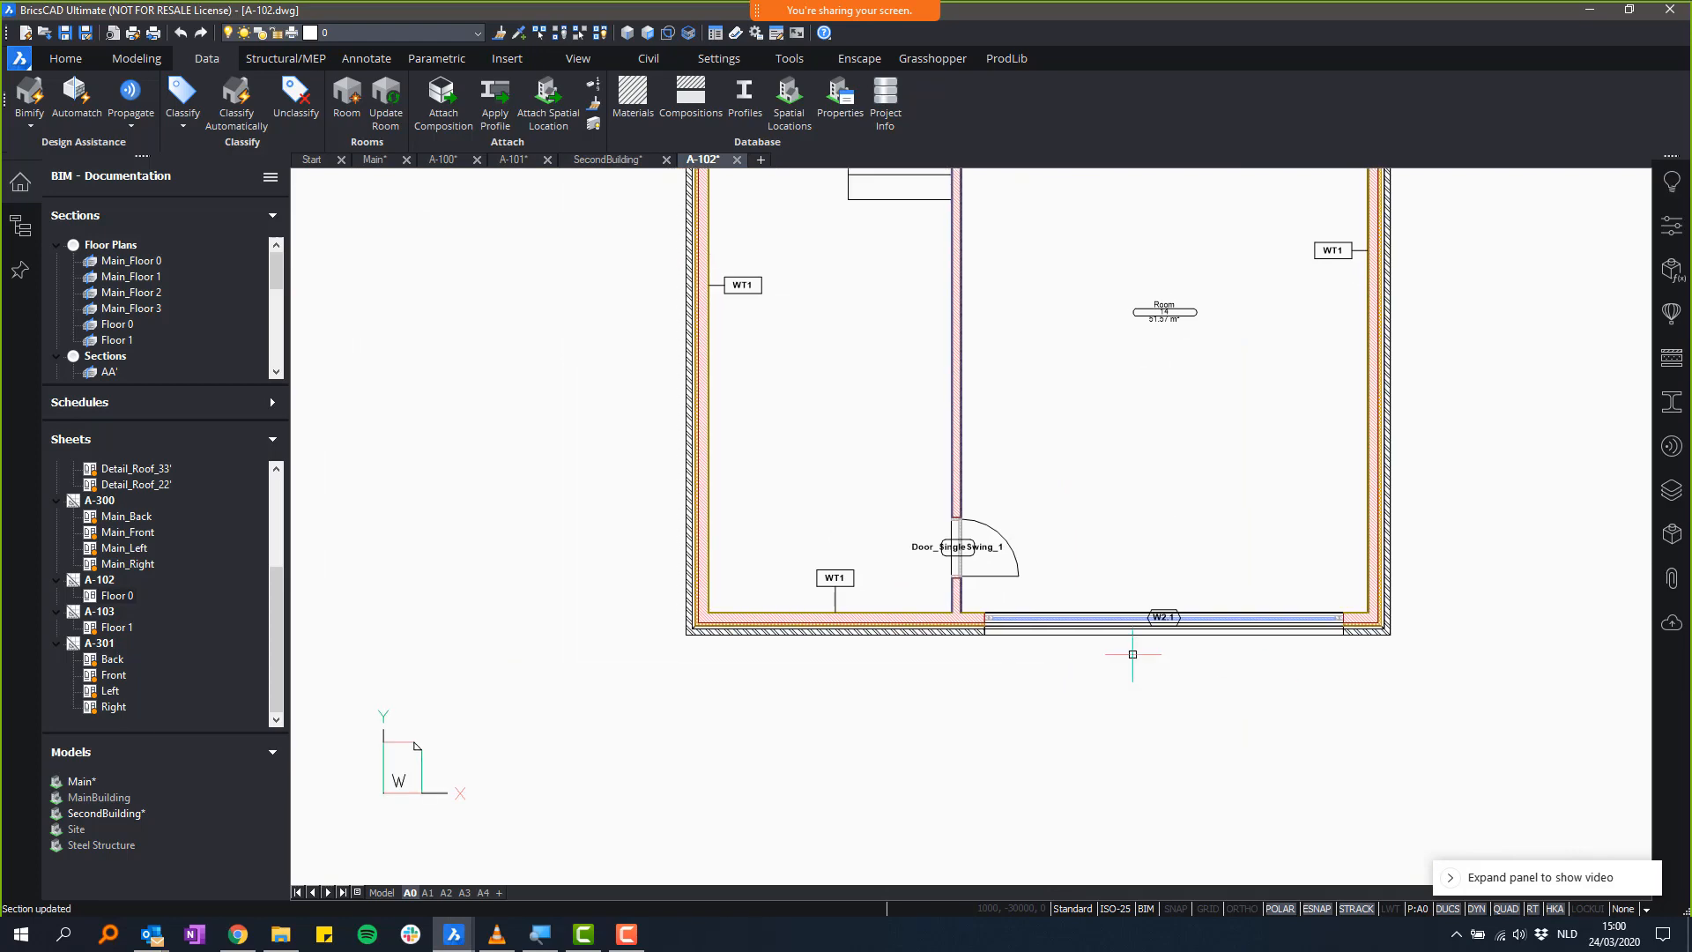
scroll(713, 625, "up", 2)
scroll(713, 626, "up", 3)
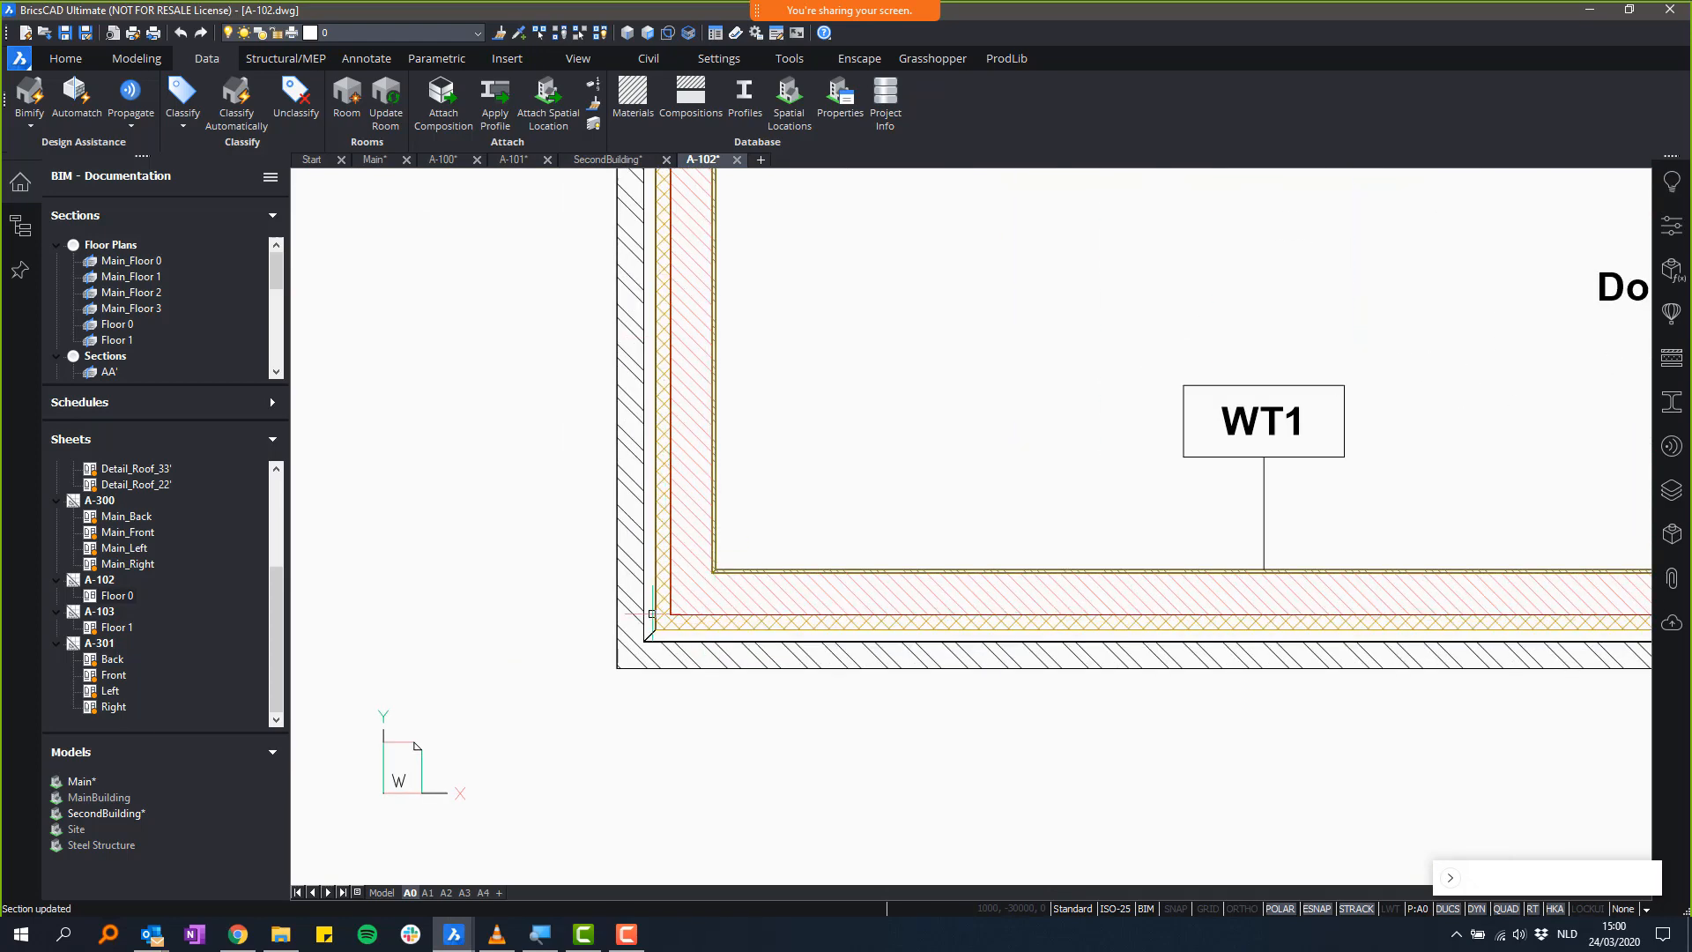
scroll(852, 619, "down", 1)
scroll(682, 715, "down", 2)
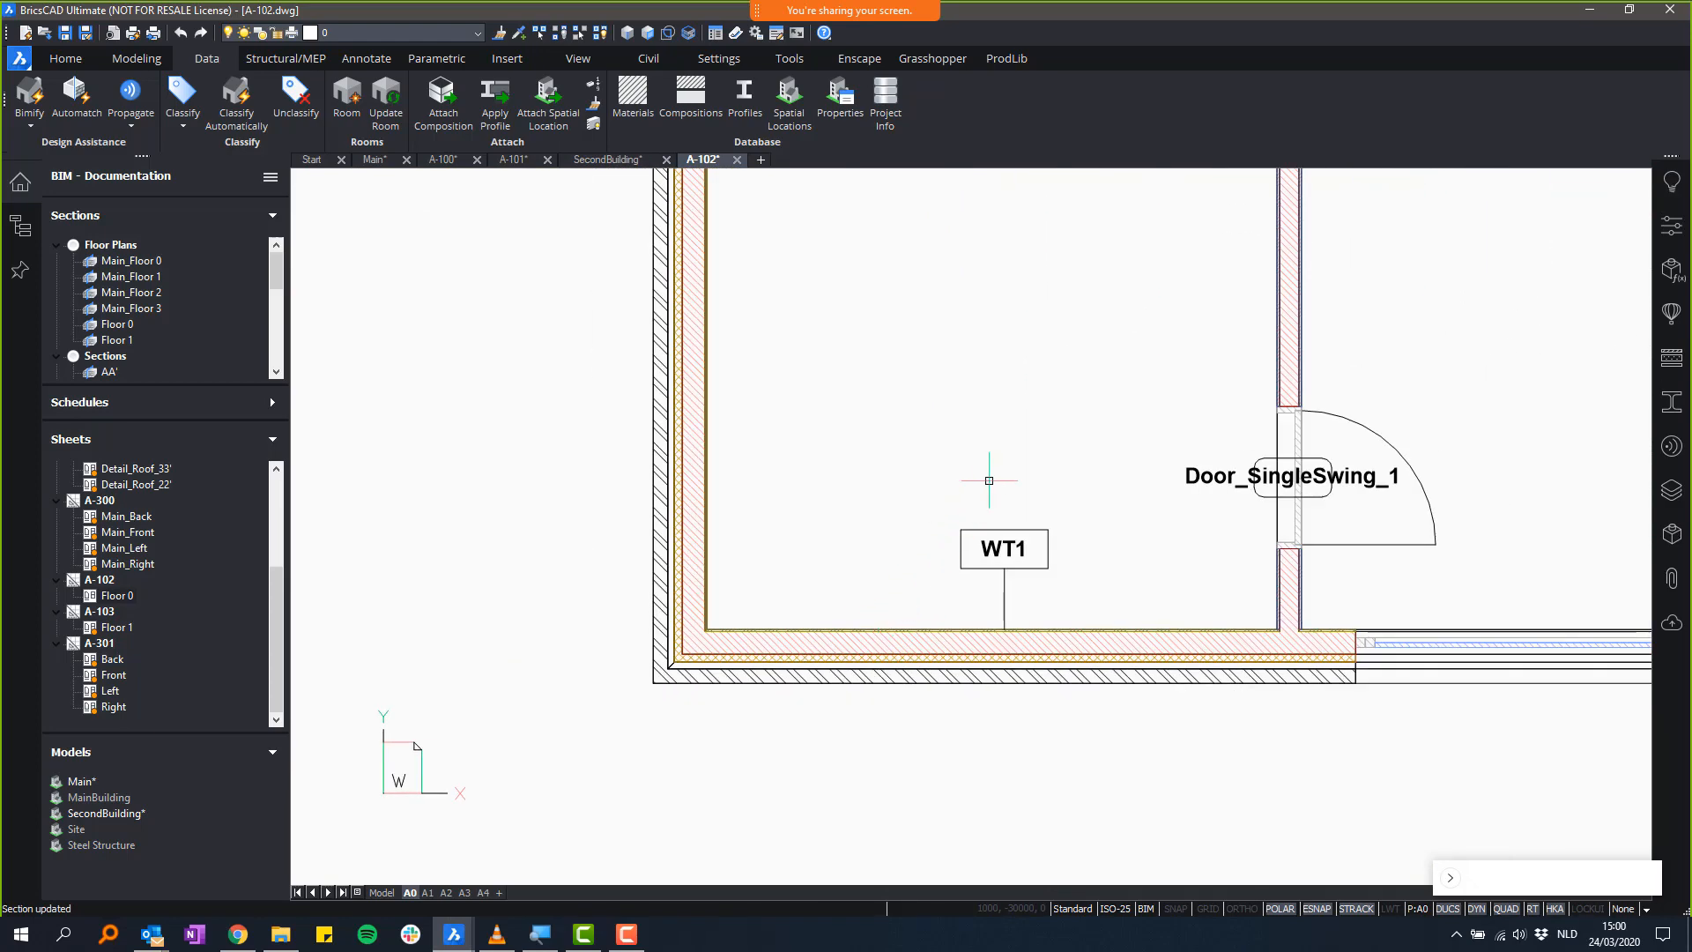
scroll(1016, 459, "down", 5)
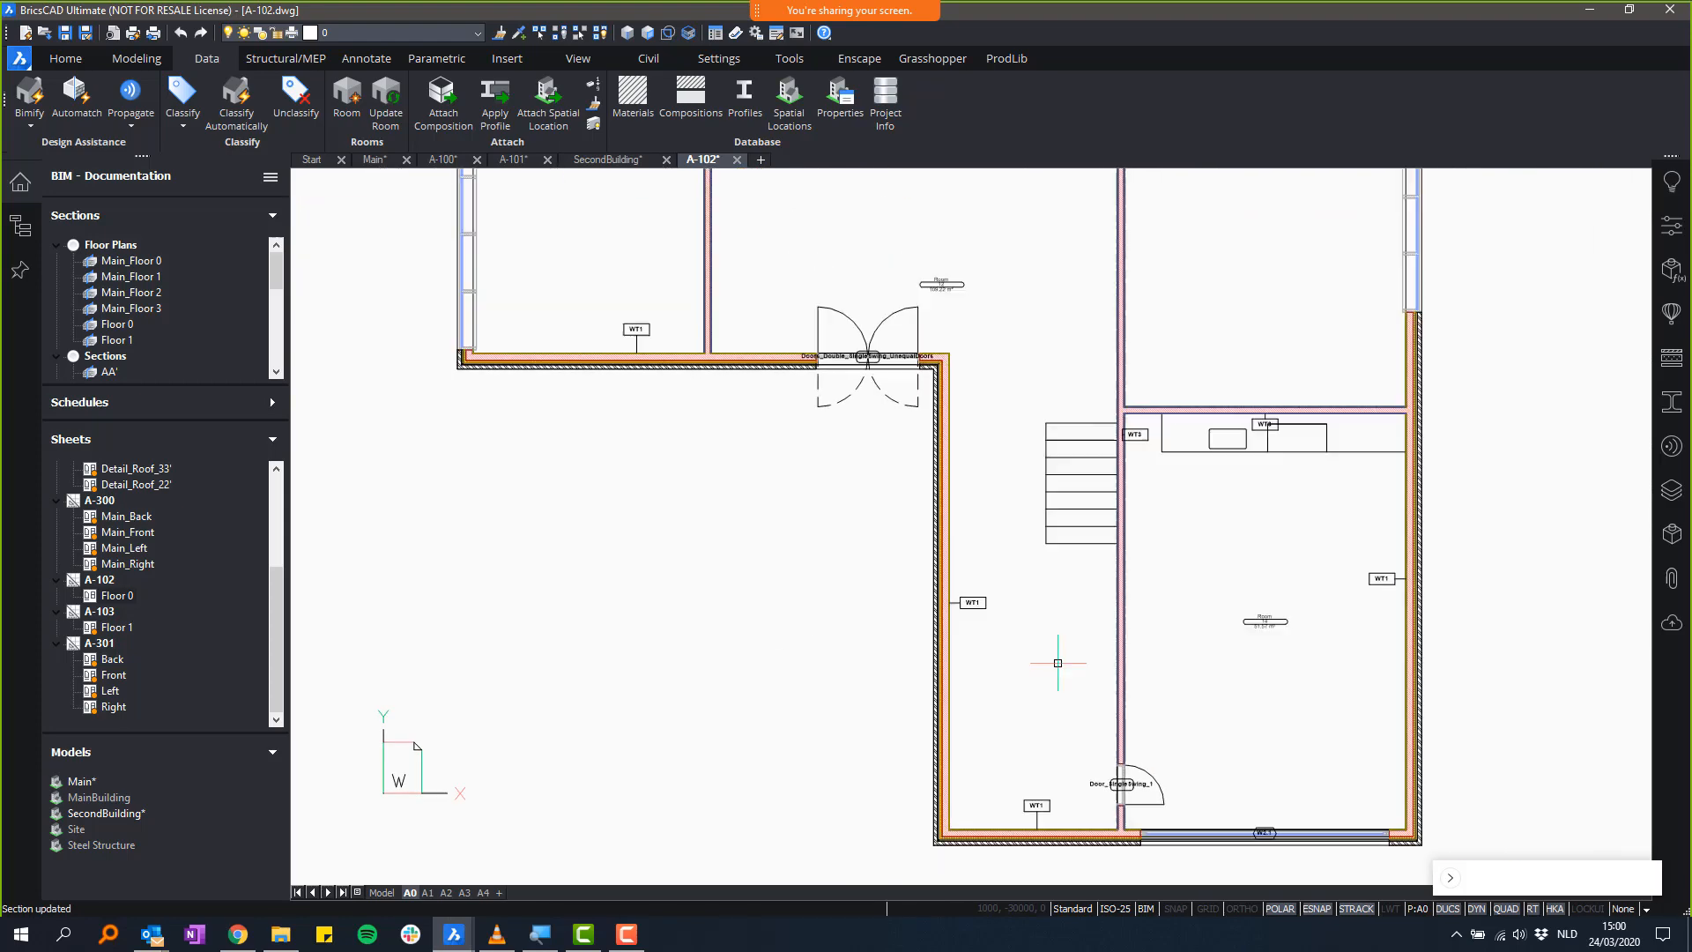
scroll(1100, 624, "down", 6)
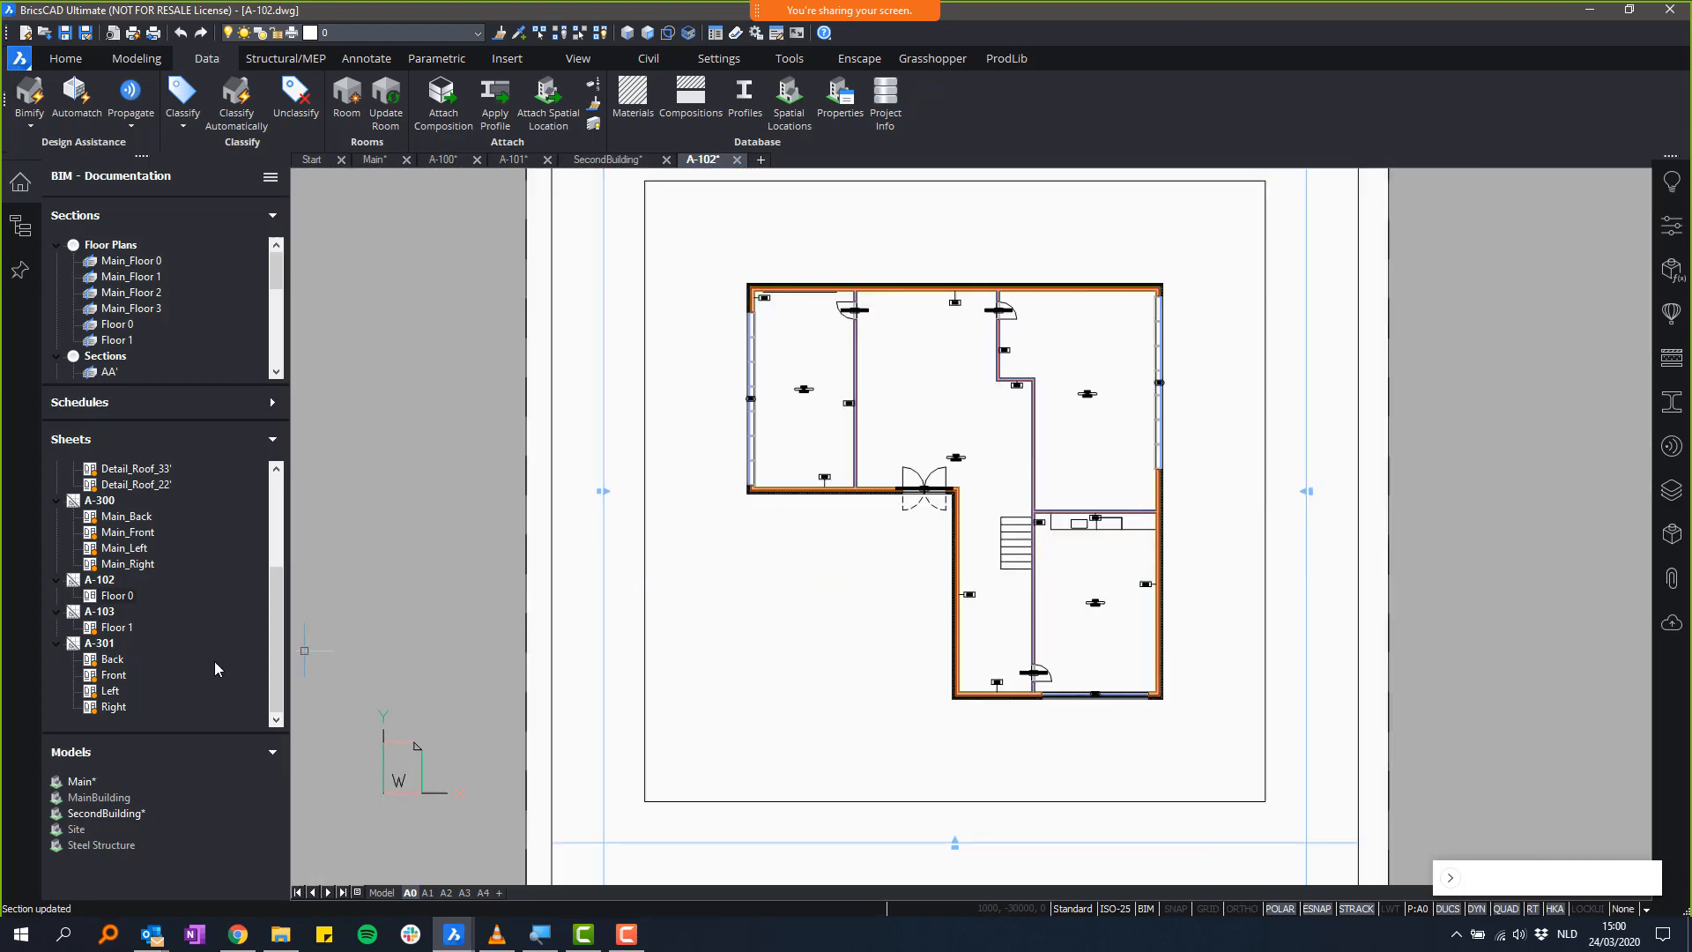
- Open sheet A-103 and update its Floor 1 view to generate the plan
right_click(118, 618)
left_click(158, 651)
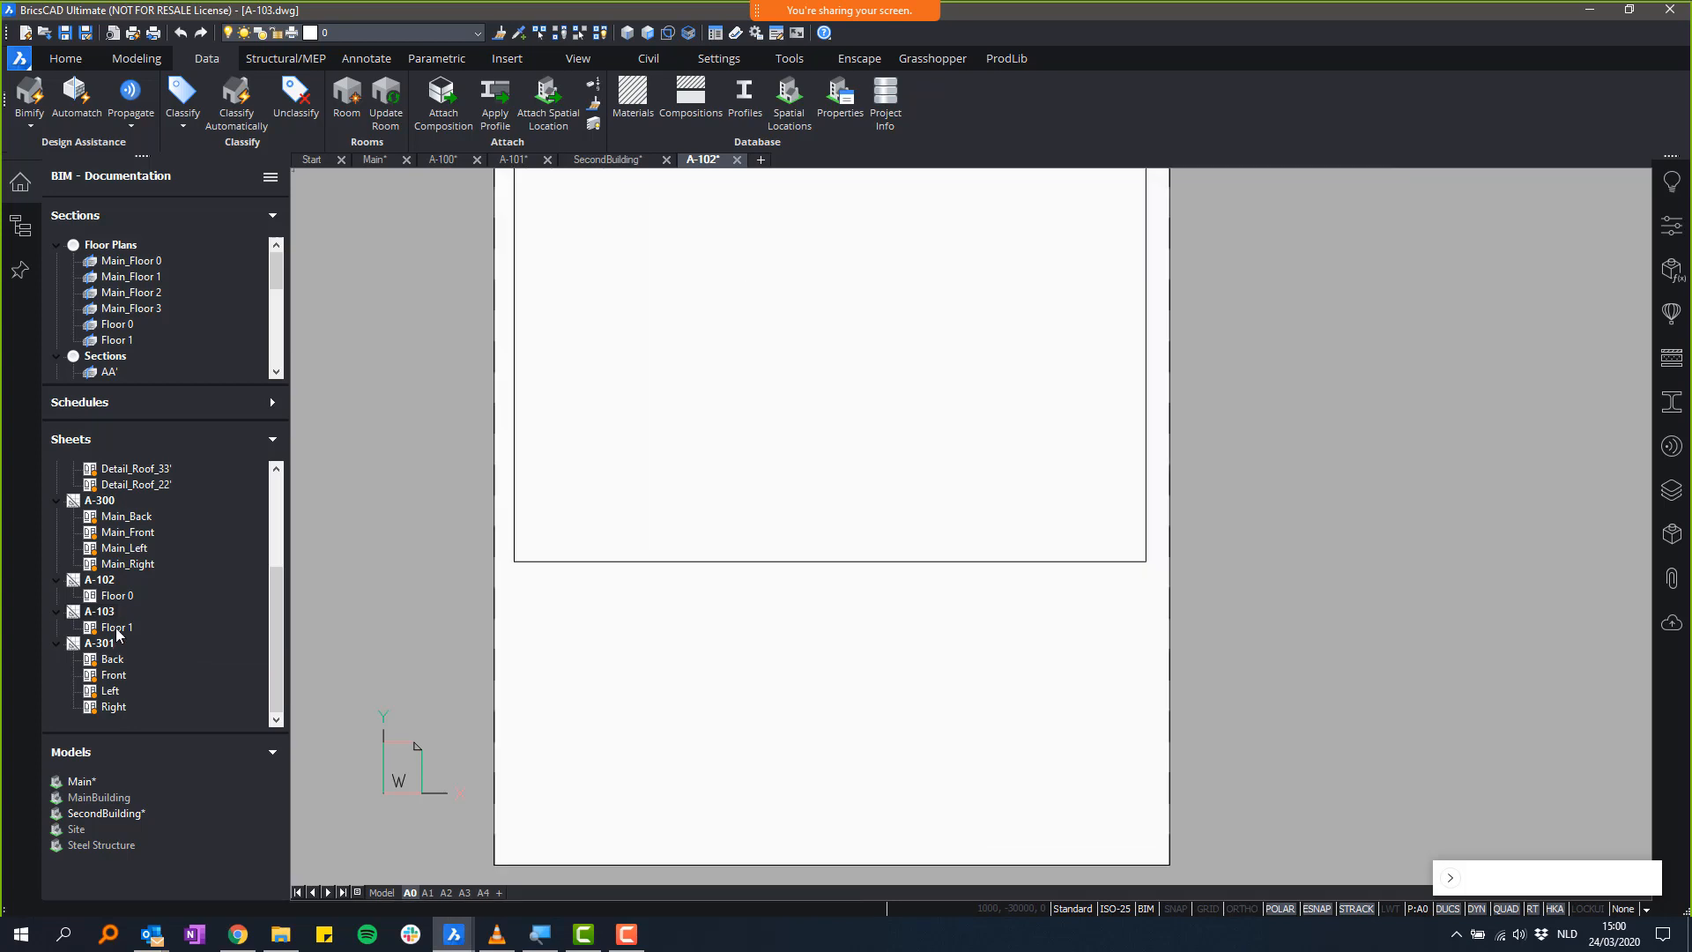
right_click(117, 628)
left_click(164, 684)
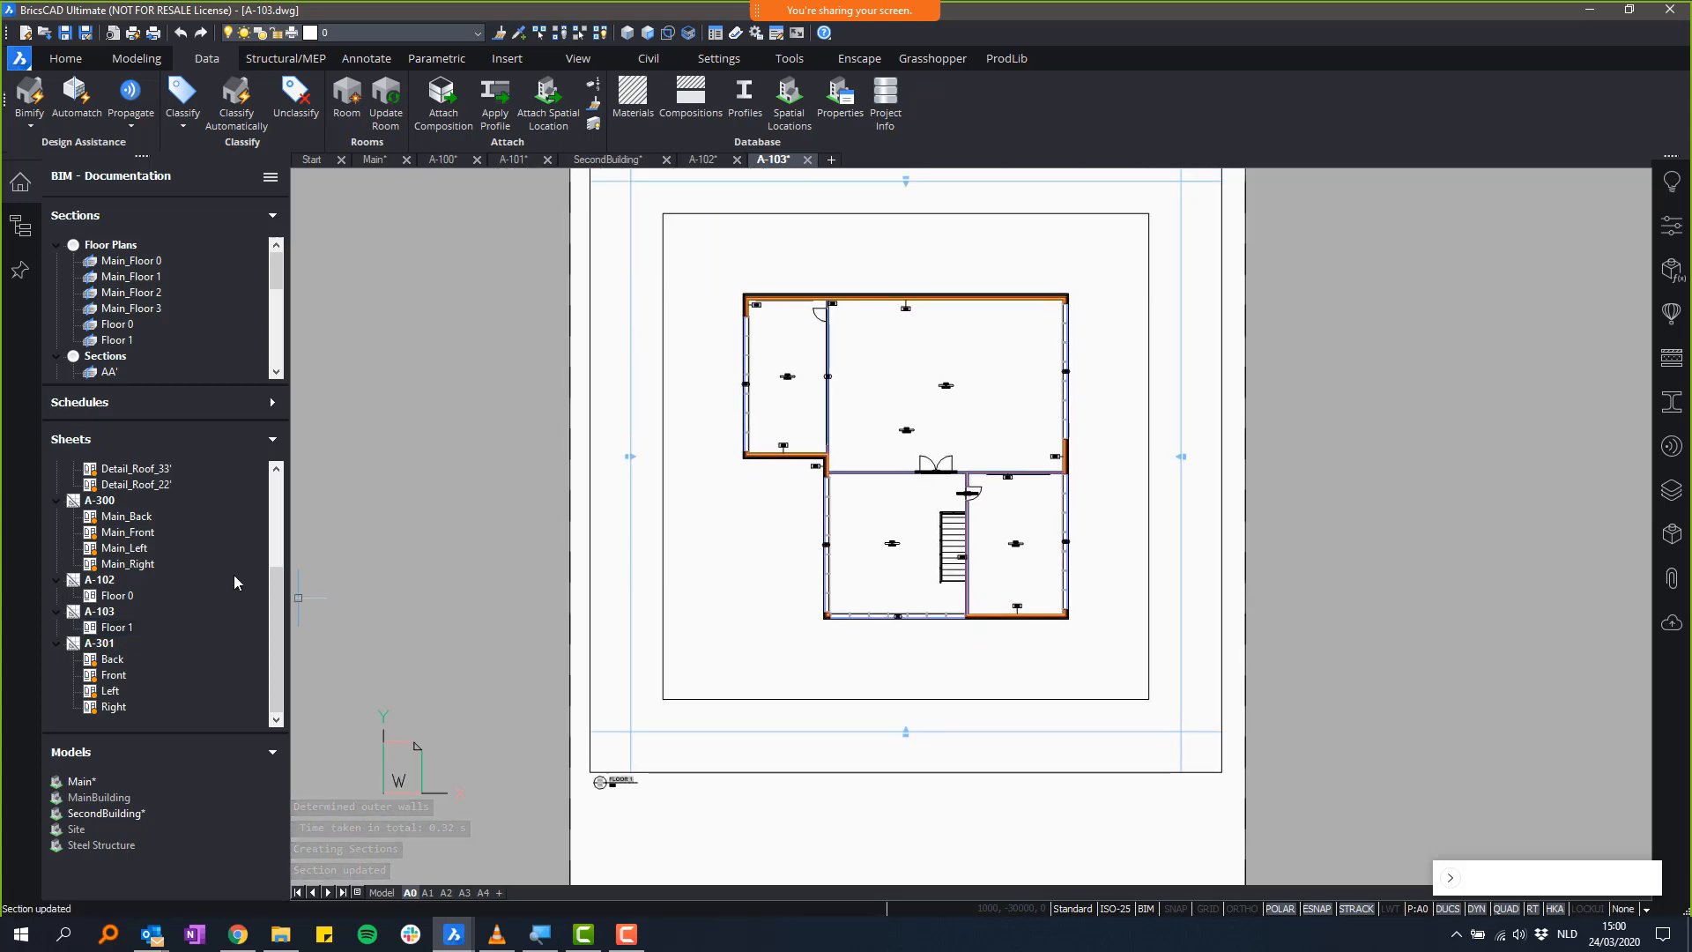
- Return to sheet A-102 and review the Floor 0 plan on the layout
right_click(104, 580)
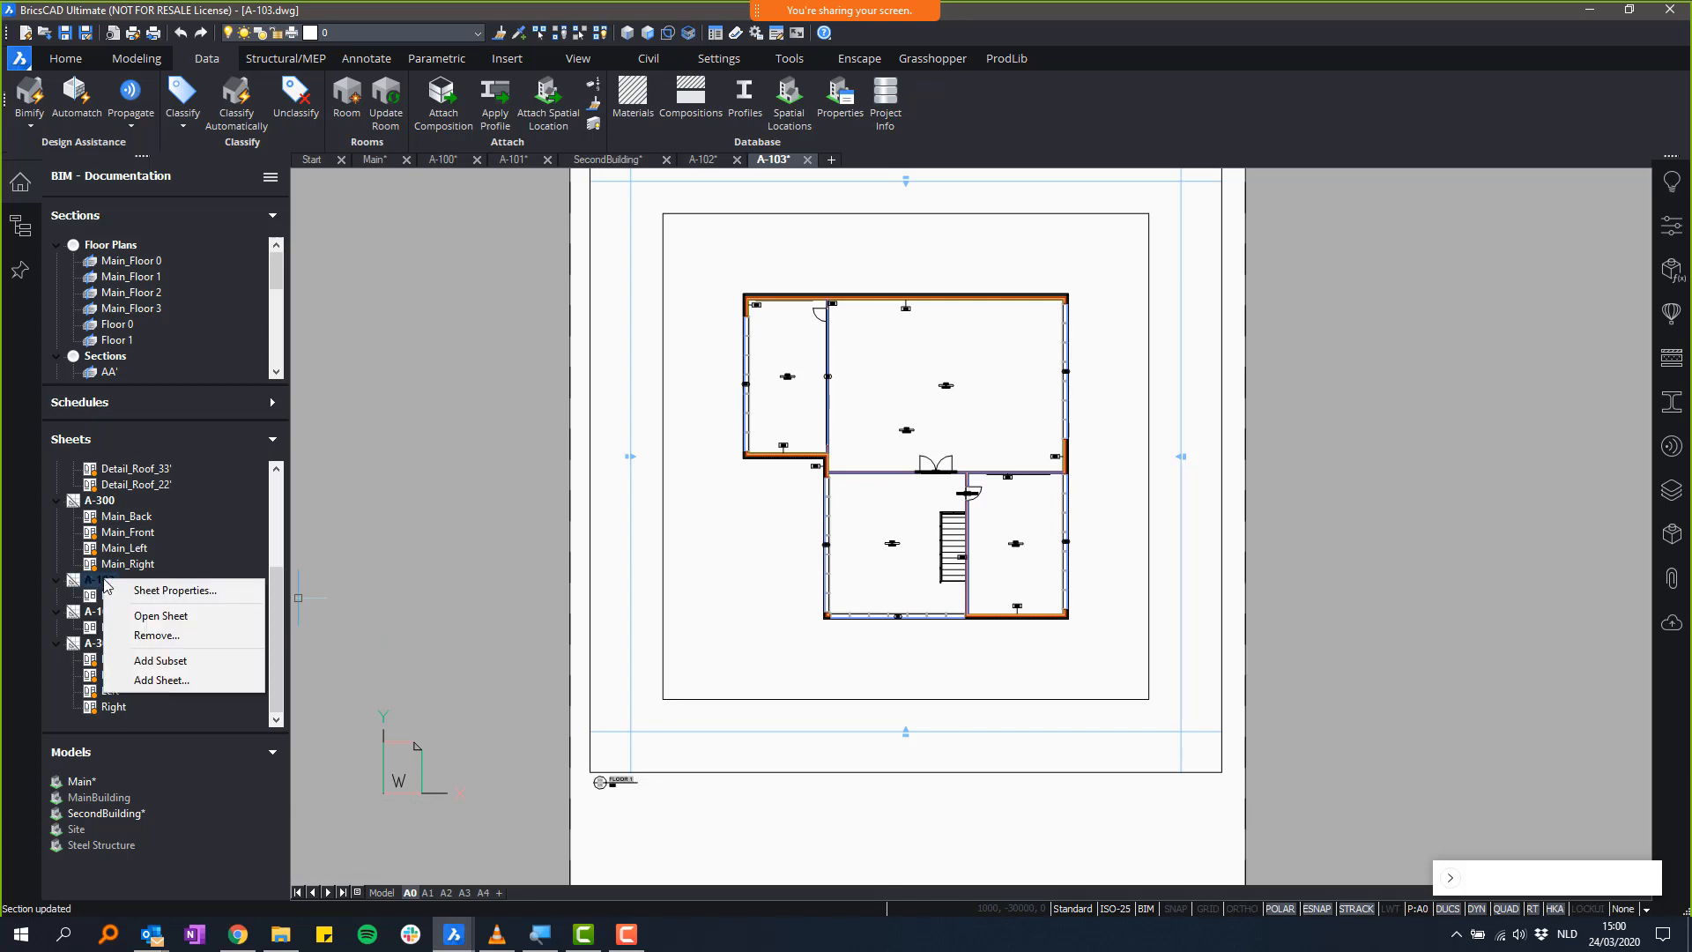
left_click(152, 619)
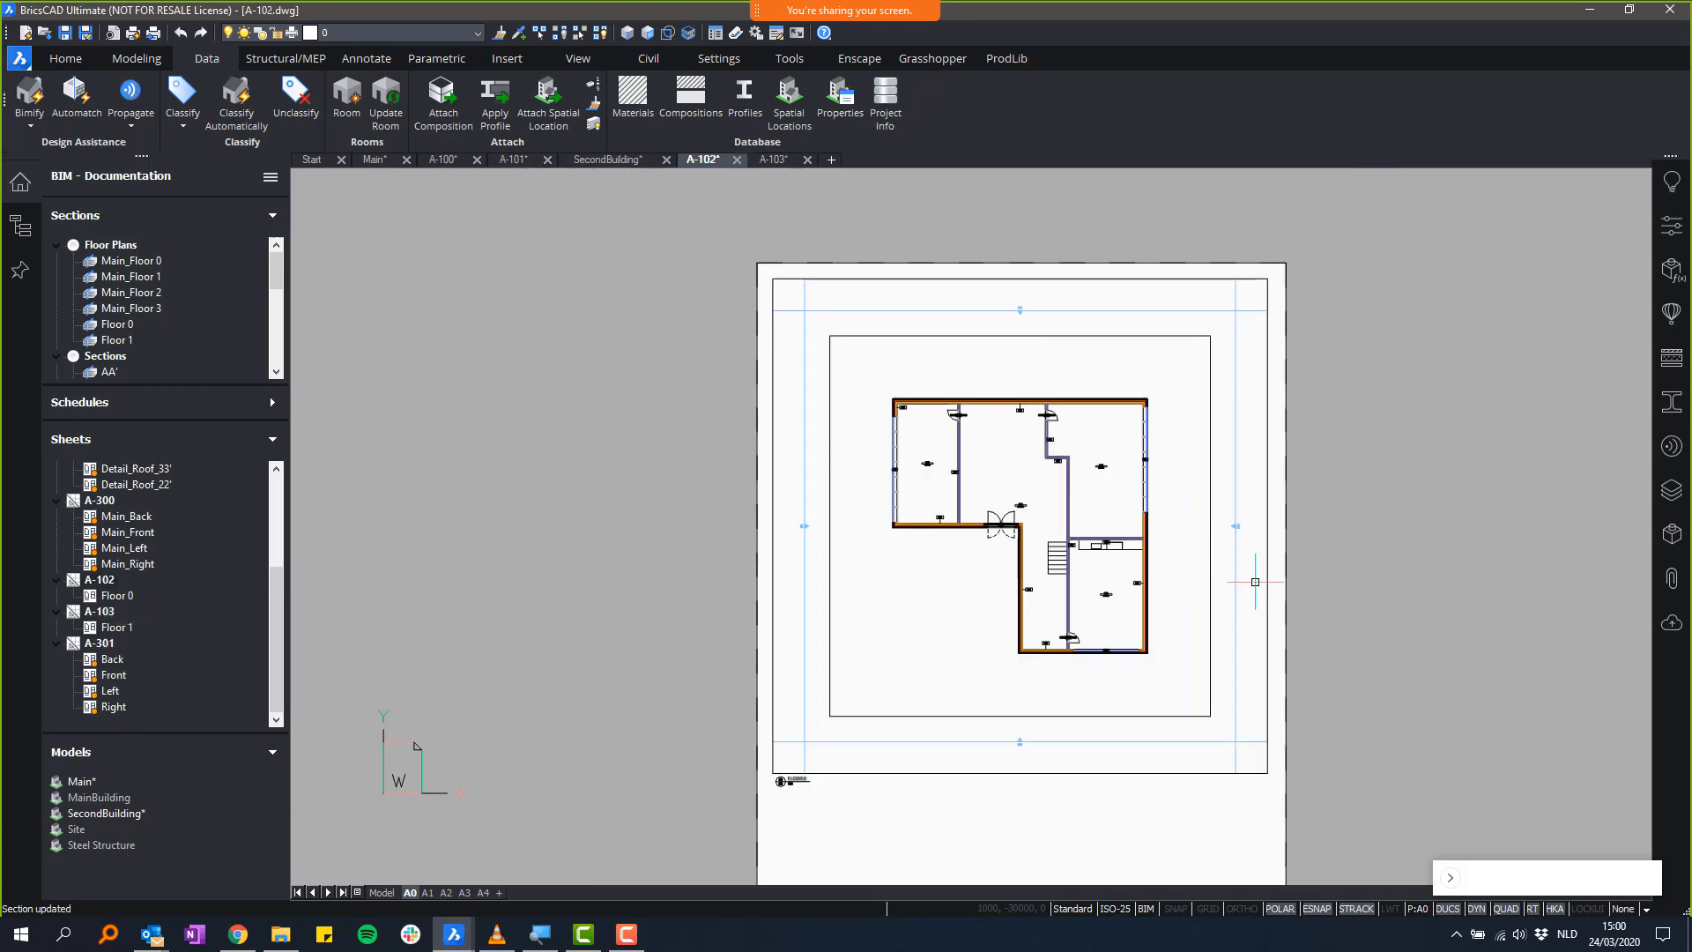
scroll(1311, 586, "down", 1)
scroll(1298, 515, "up", 2)
middle_click_drag(1246, 526, 1185, 499)
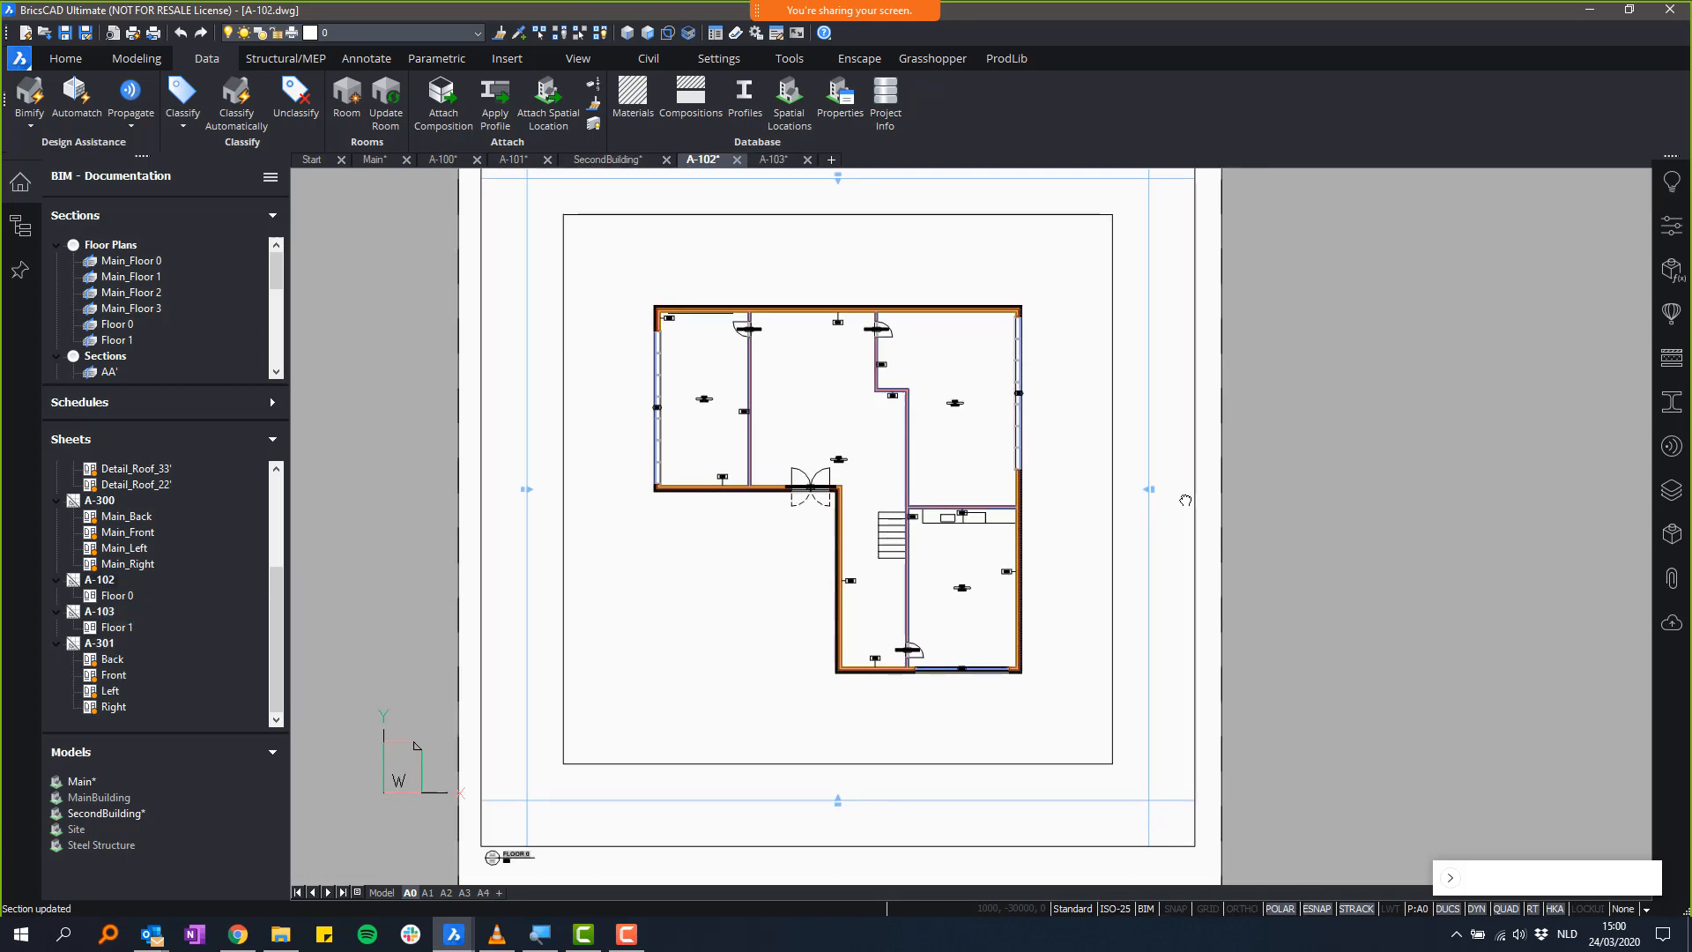
scroll(1145, 458, "down", 2)
middle_click_drag(1174, 396, 1145, 408)
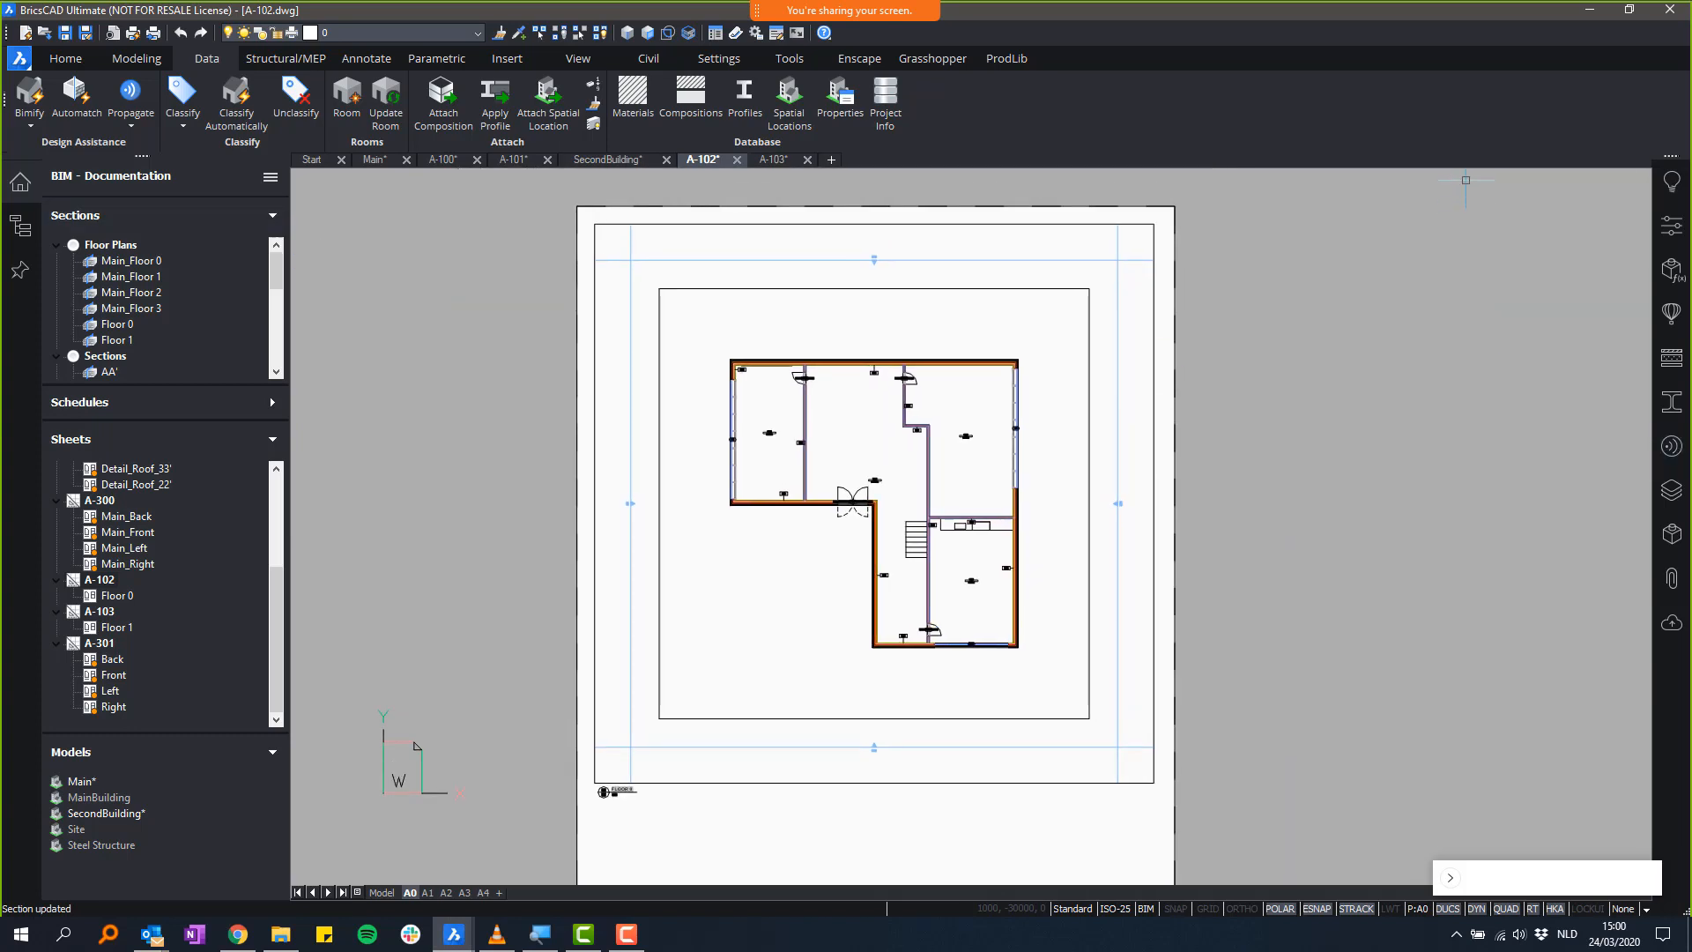
- Display the Sheet Sets manager, inspect the views listed under sheet A-100, and collapse the manager
right_click(1460, 148)
mouse_move(1497, 156)
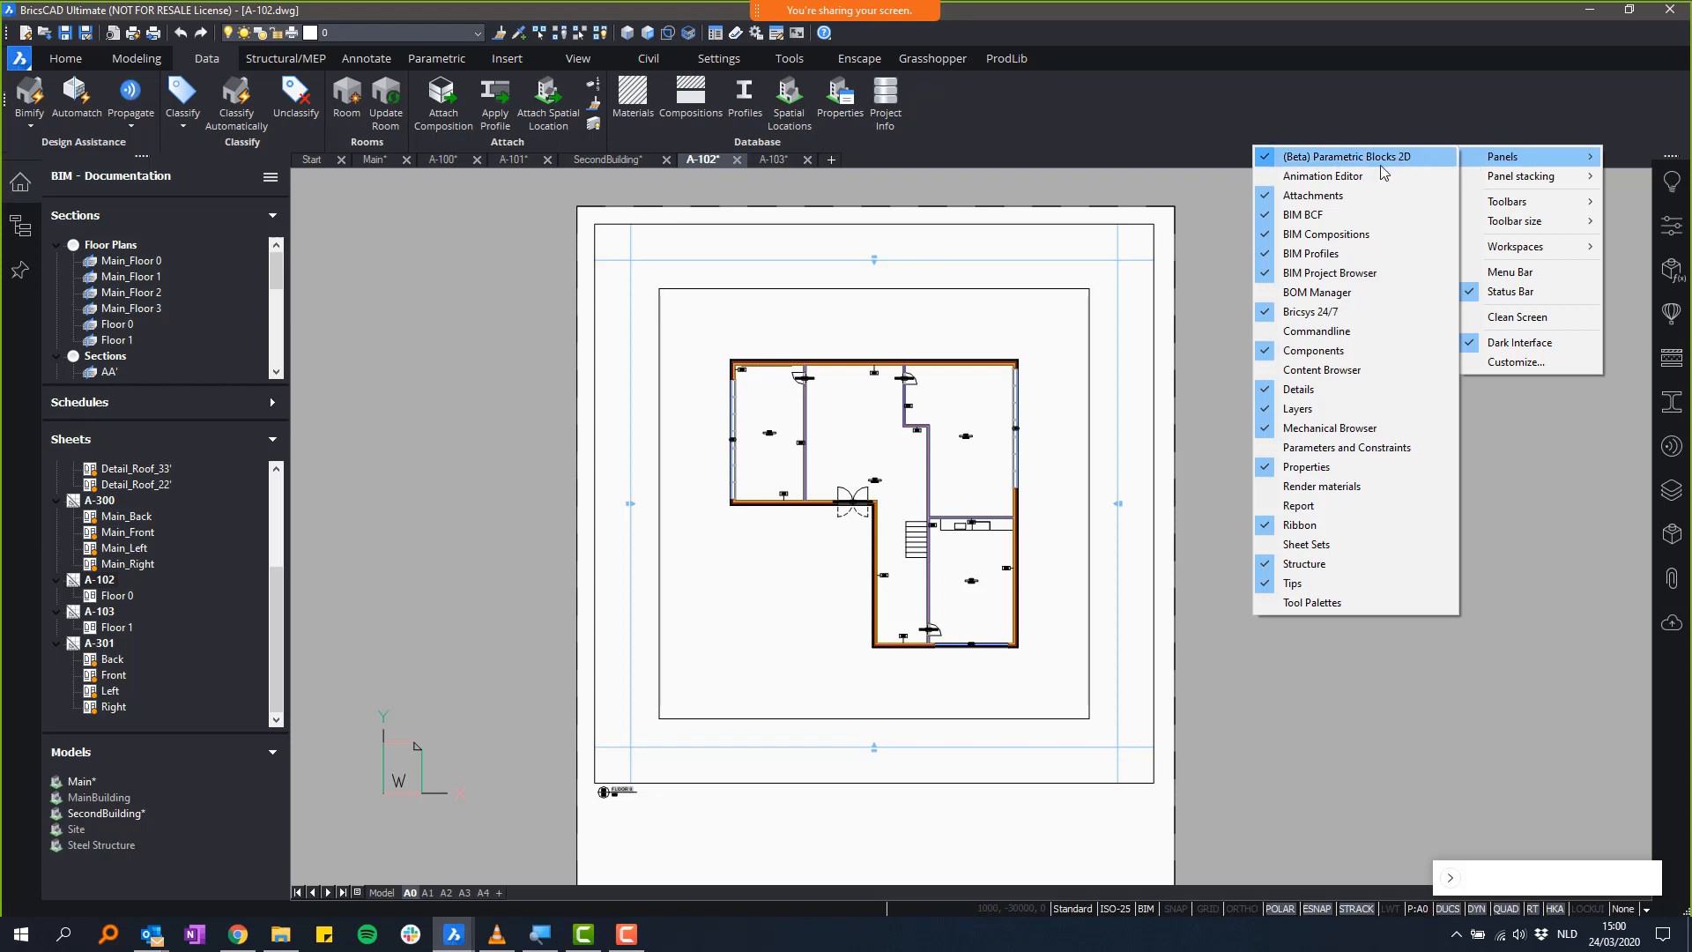
left_click(1335, 546)
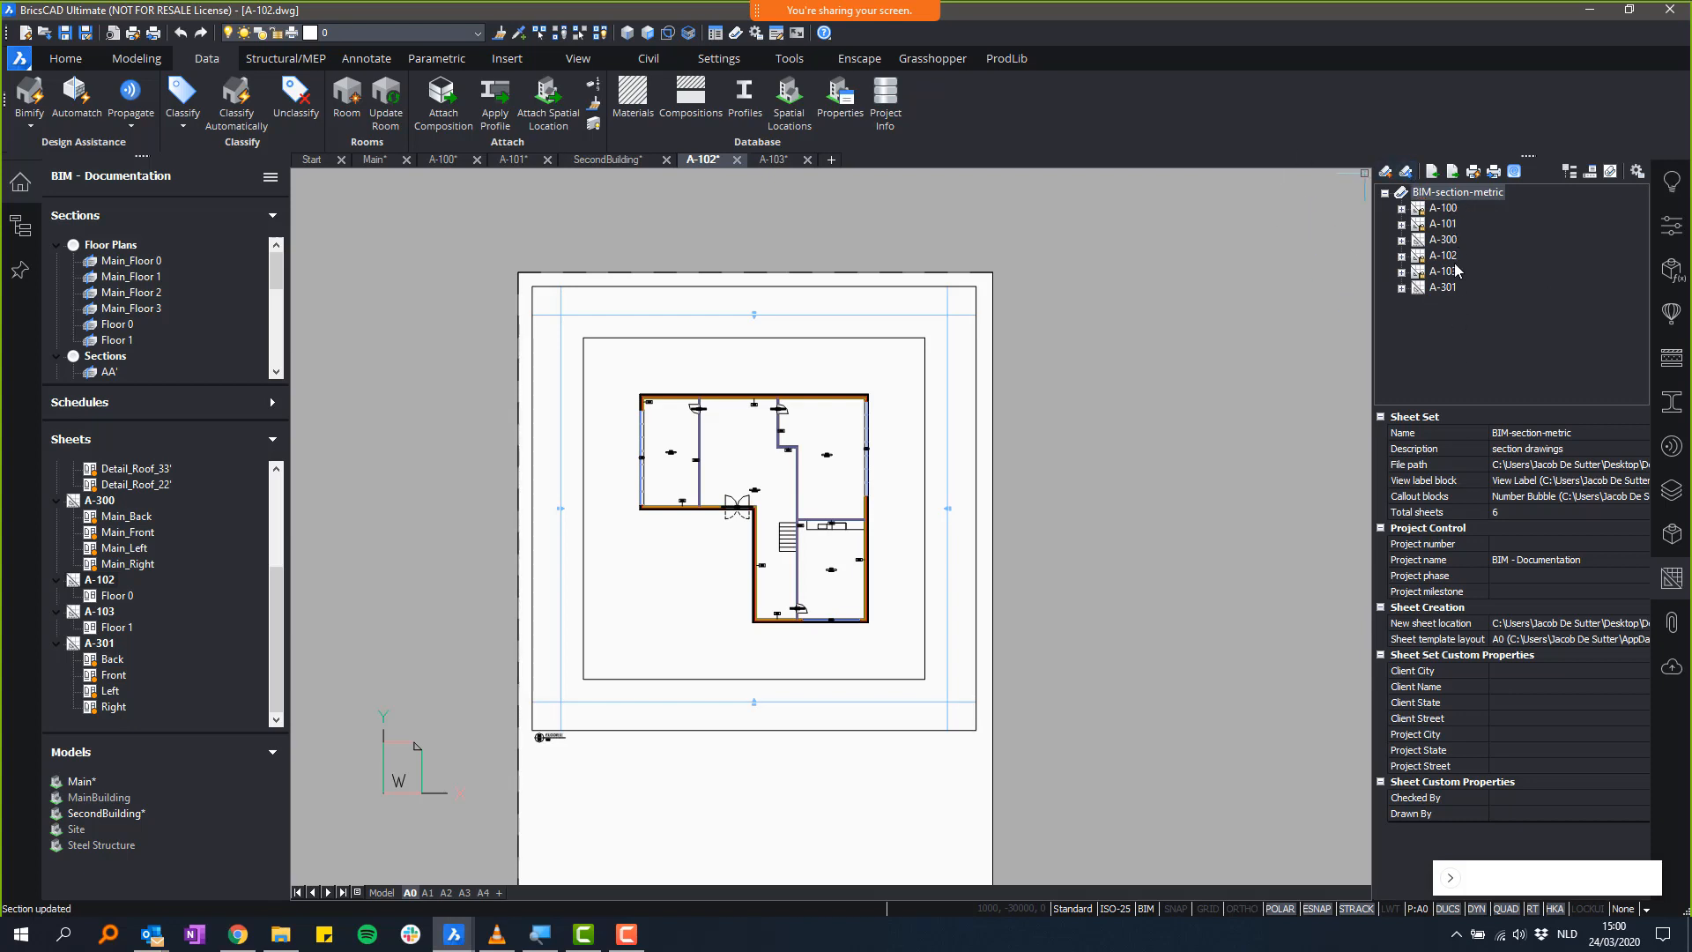
left_click(1402, 209)
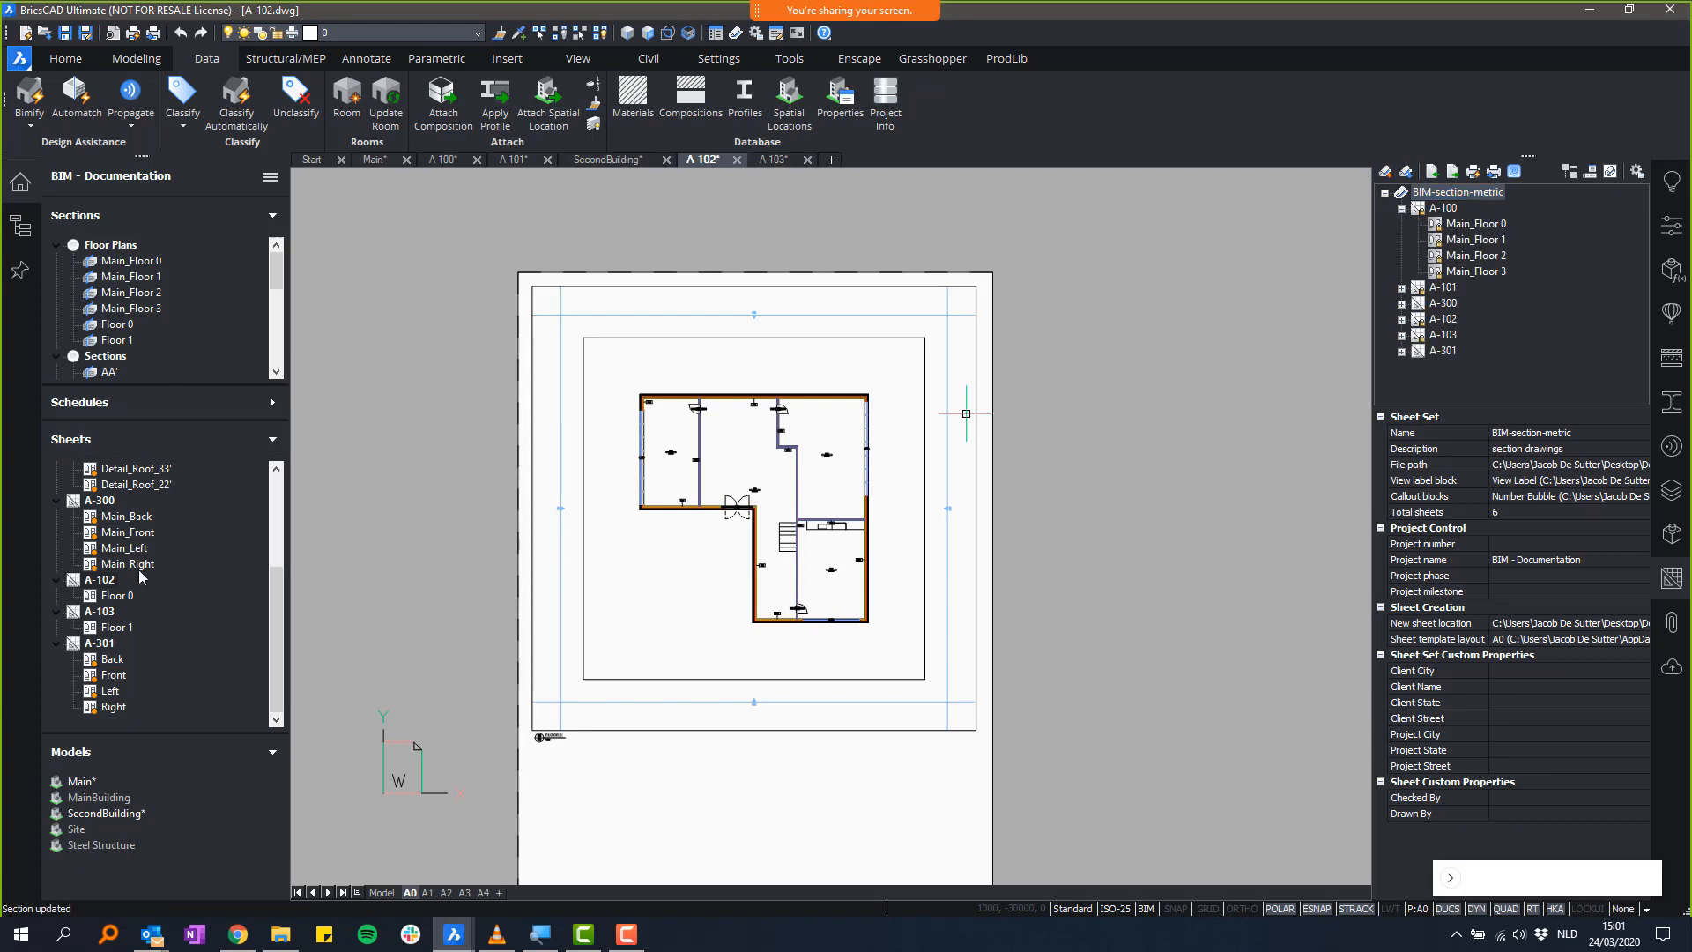
left_click(1679, 585)
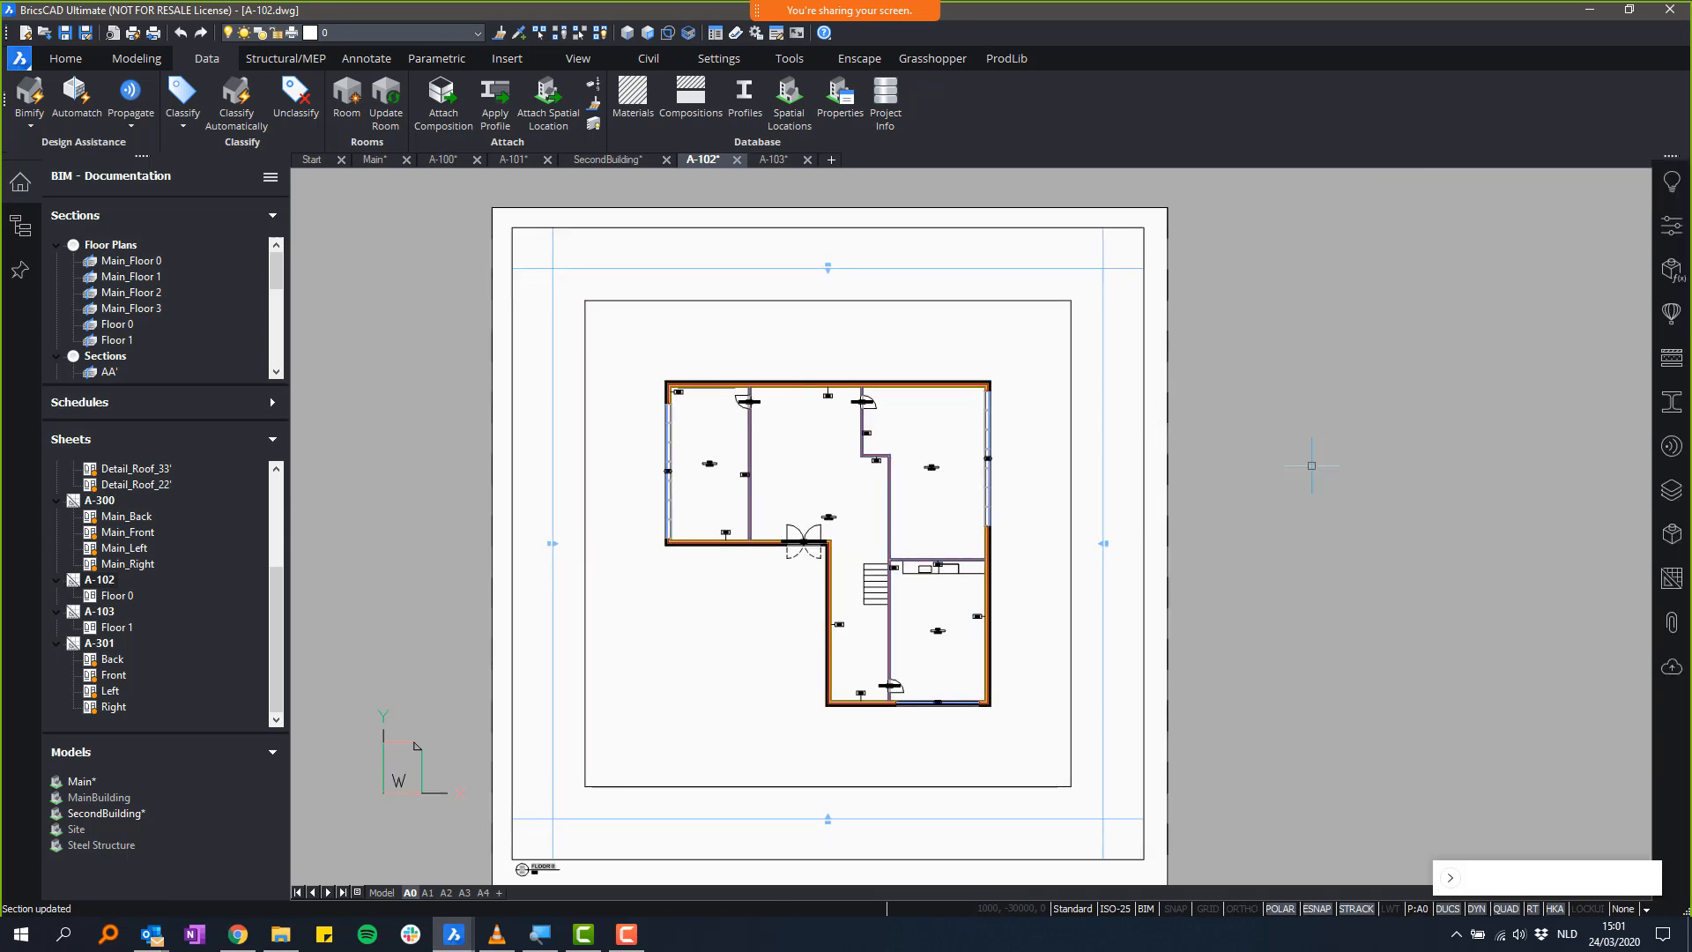
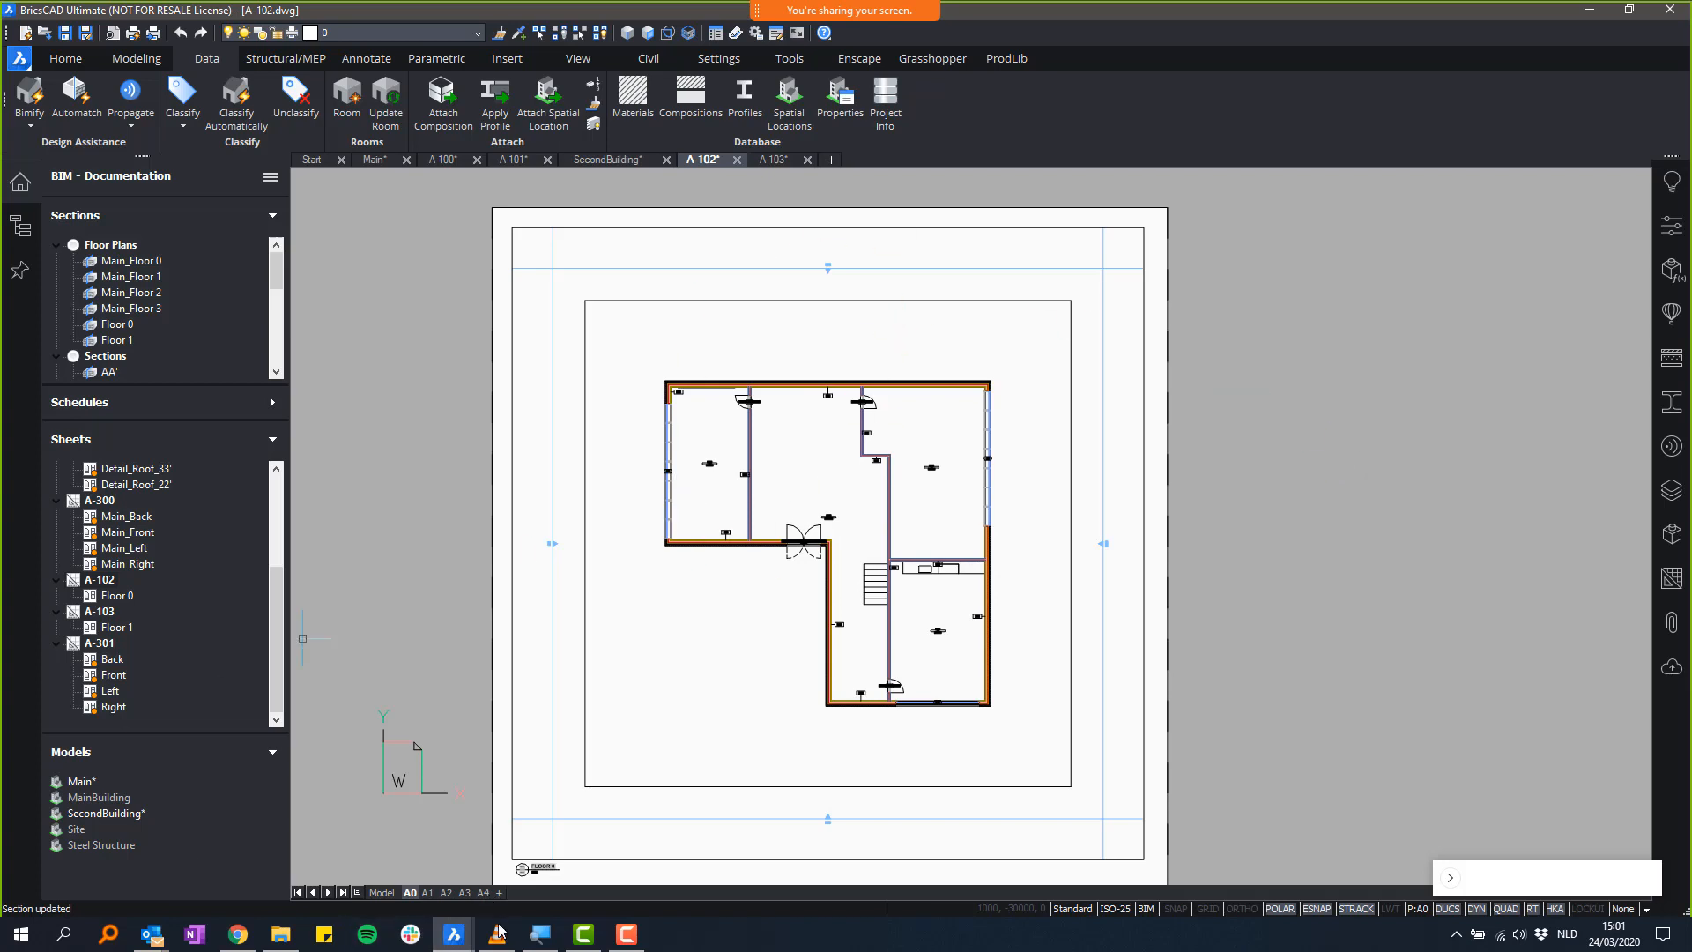
- Switch to VLC media player and show the Structural Demo.mp4 video full screen
left_click(455, 933)
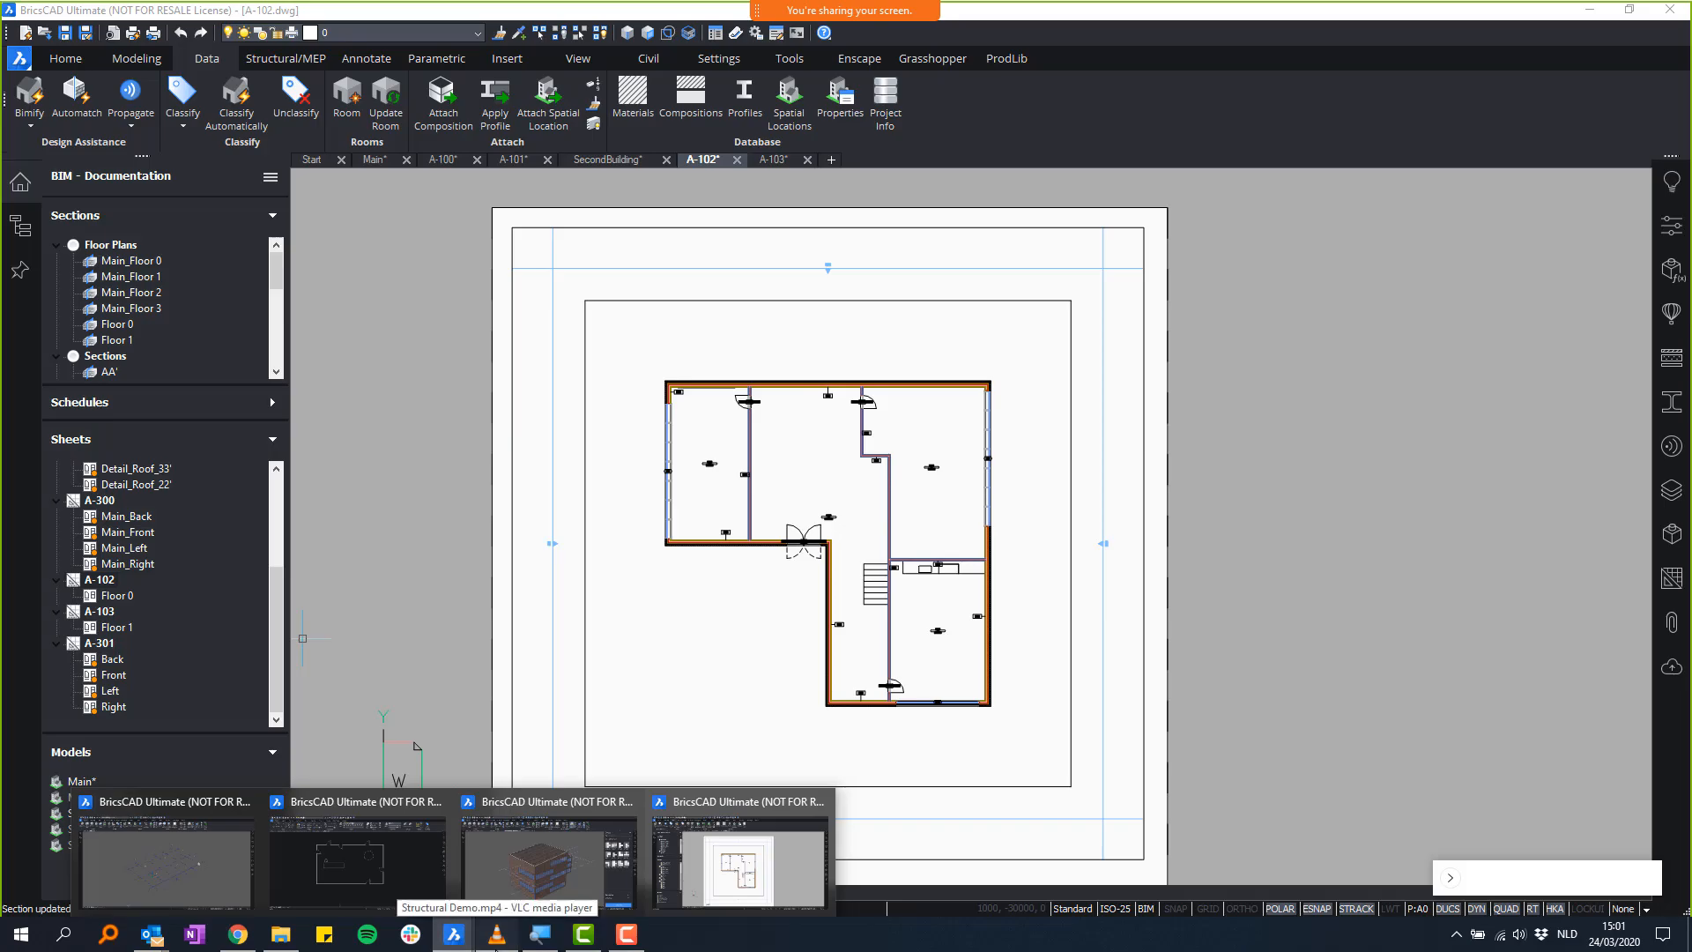
left_click(497, 933)
double_click(768, 474)
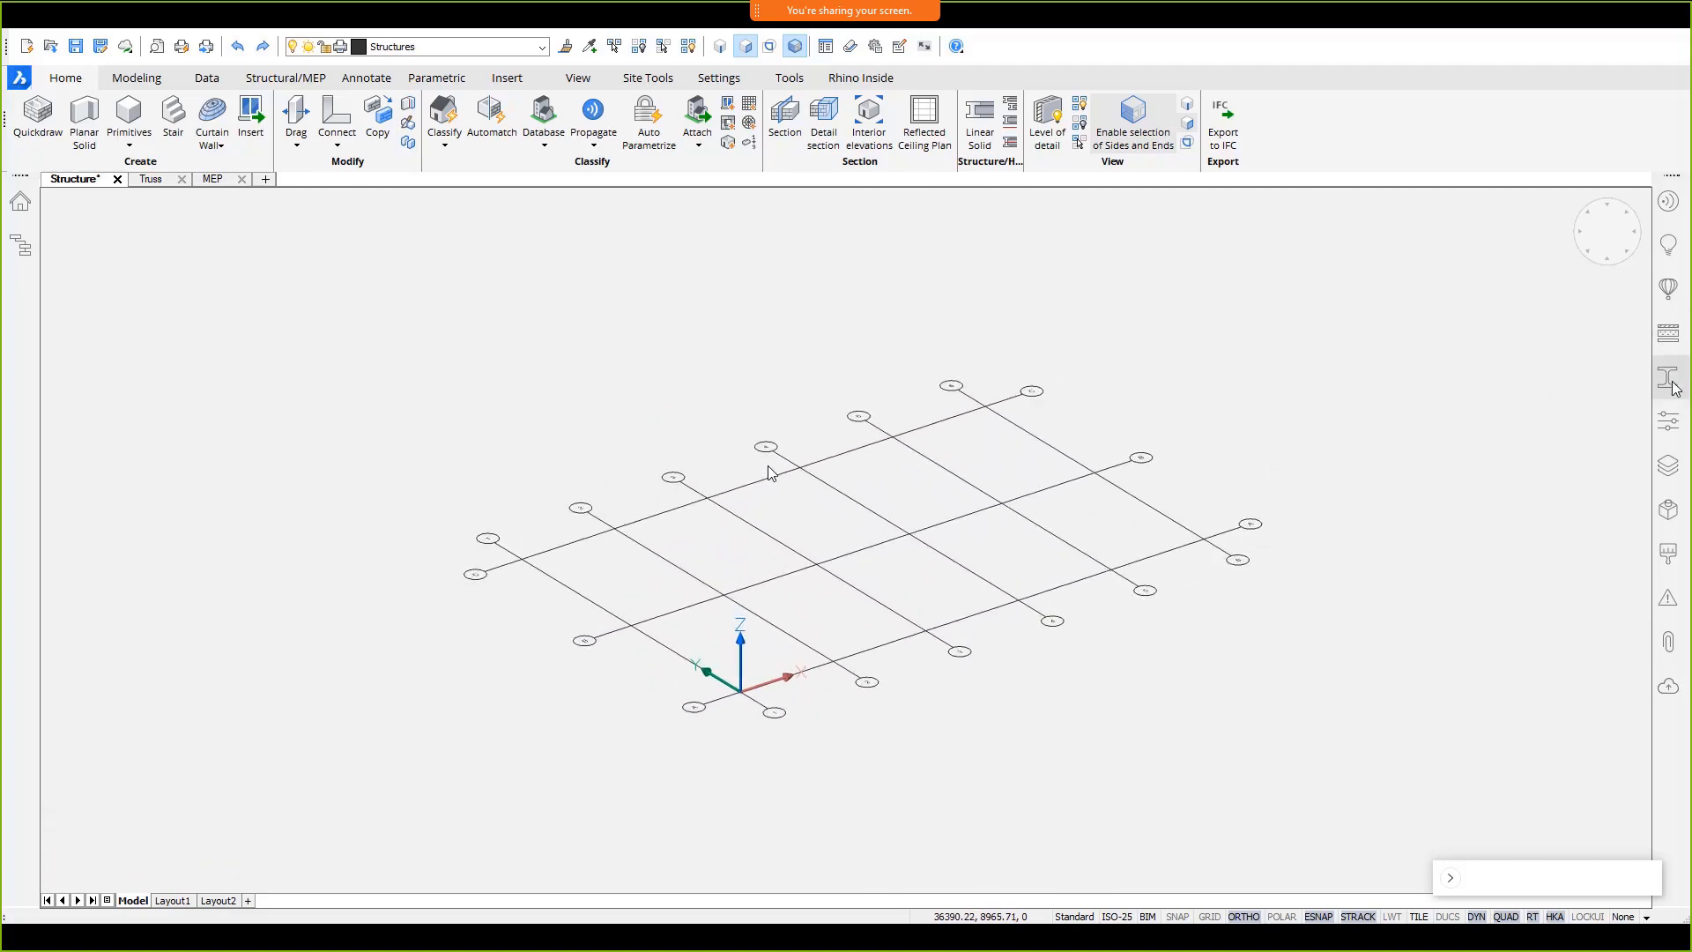
- Filter the profile library to Structural Steel and the GOST standard, and list its I-shape profiles
left_click(1626, 226)
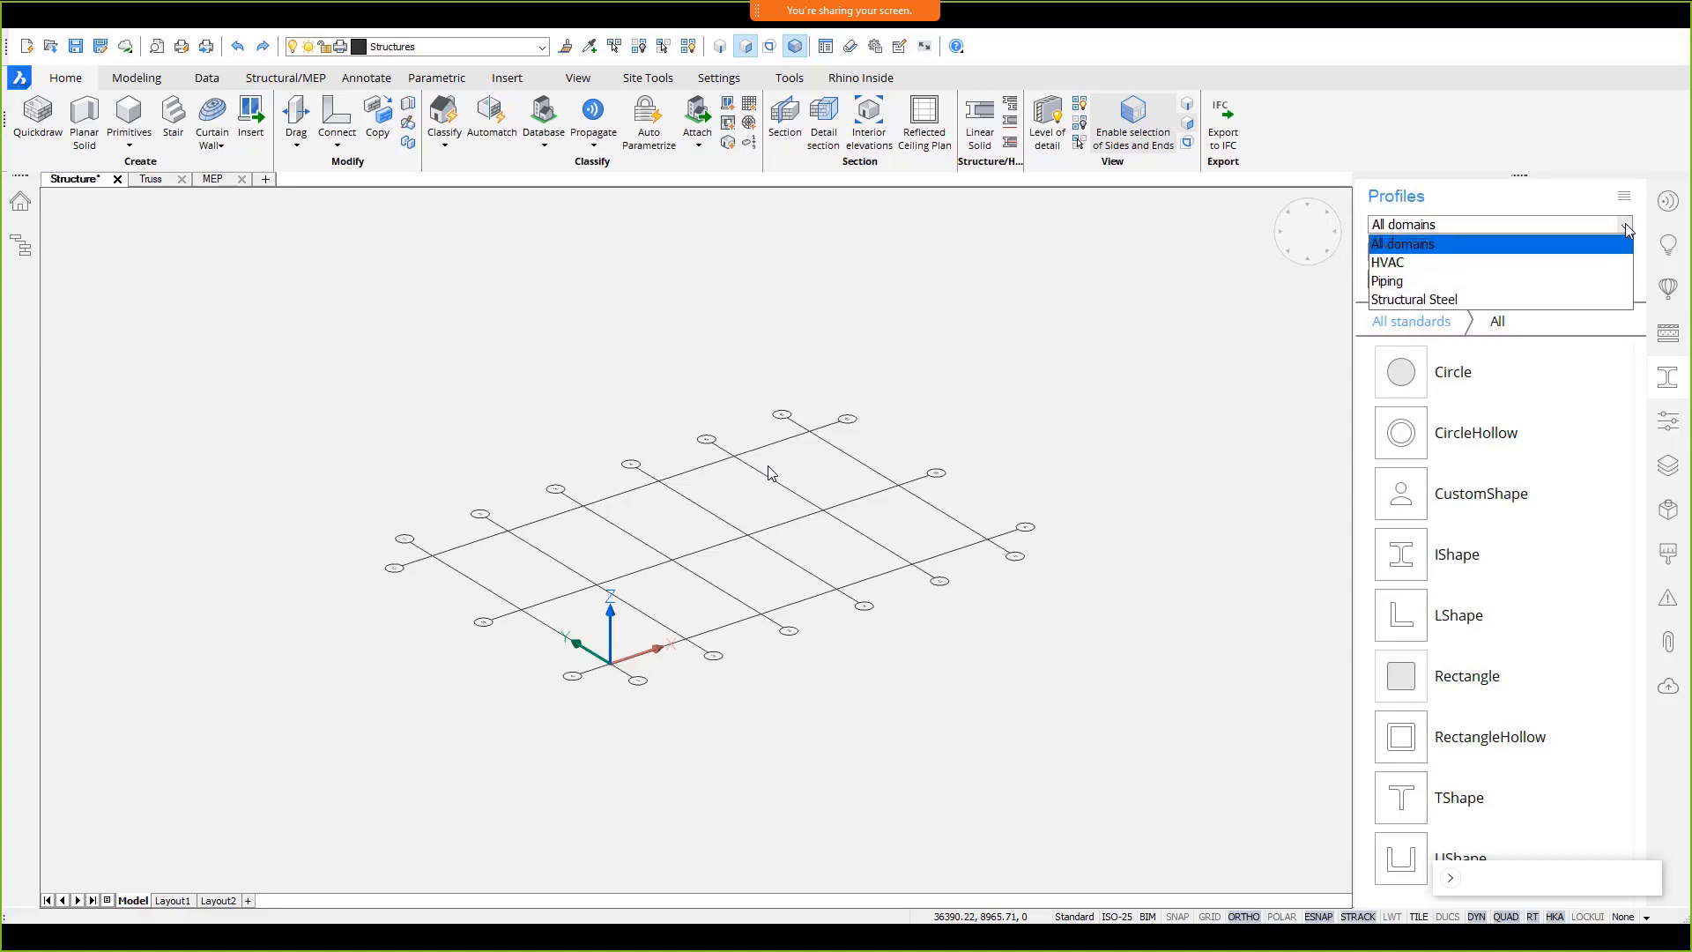
left_click(1410, 300)
left_click(1449, 254)
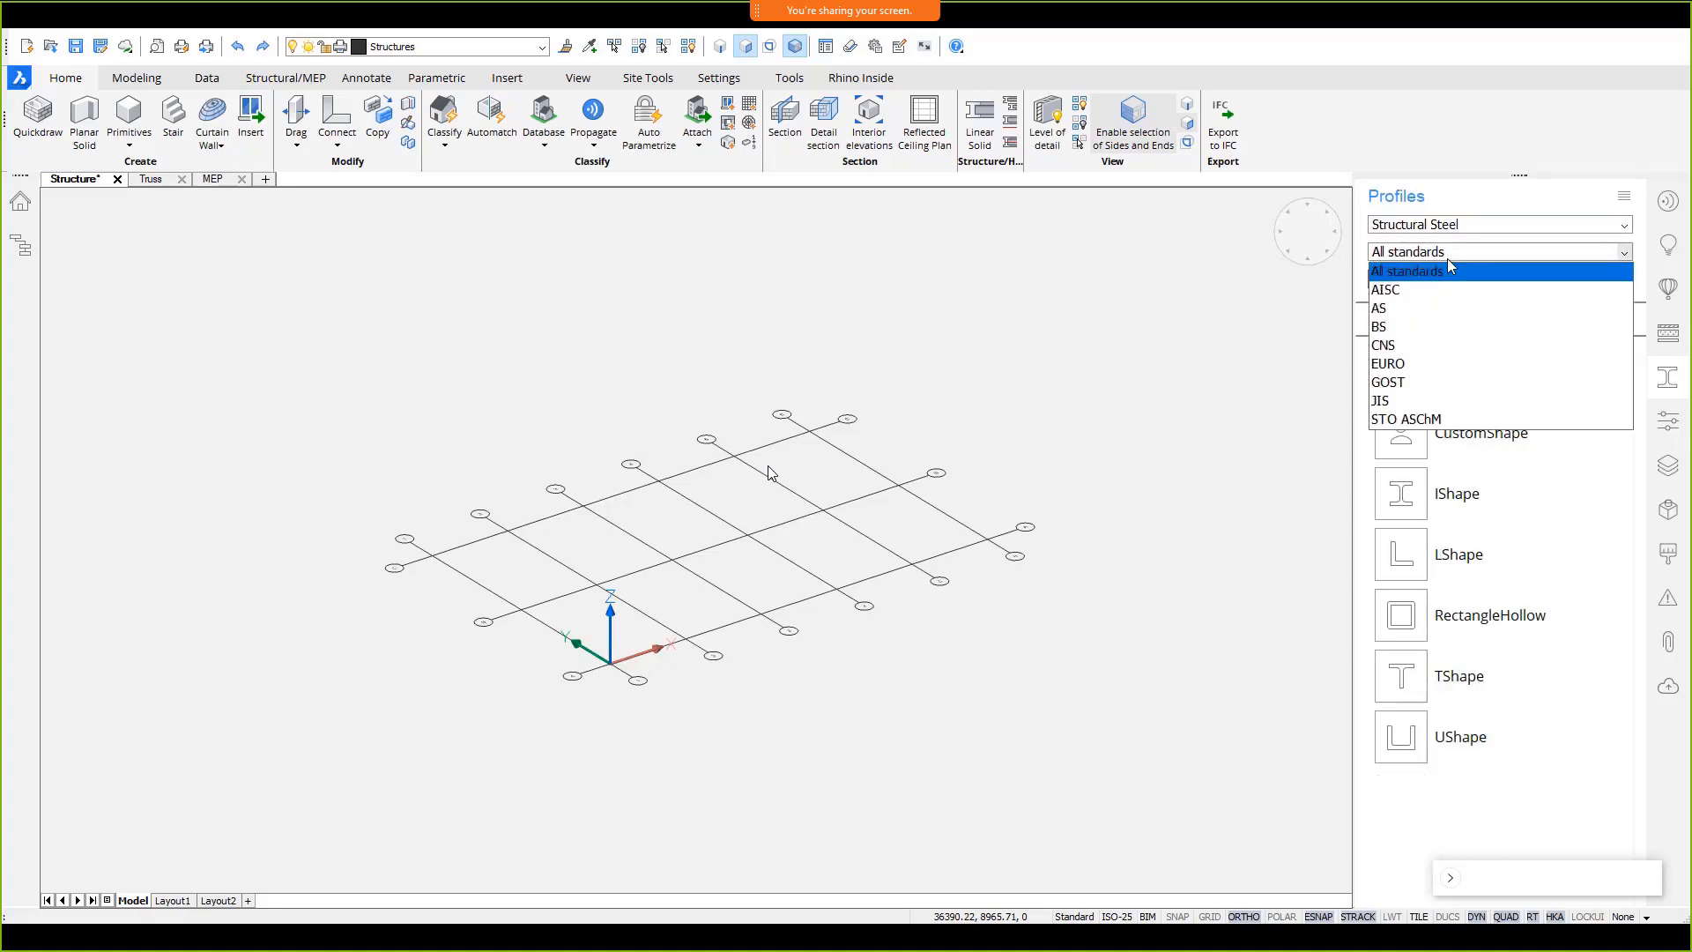
left_click(1452, 381)
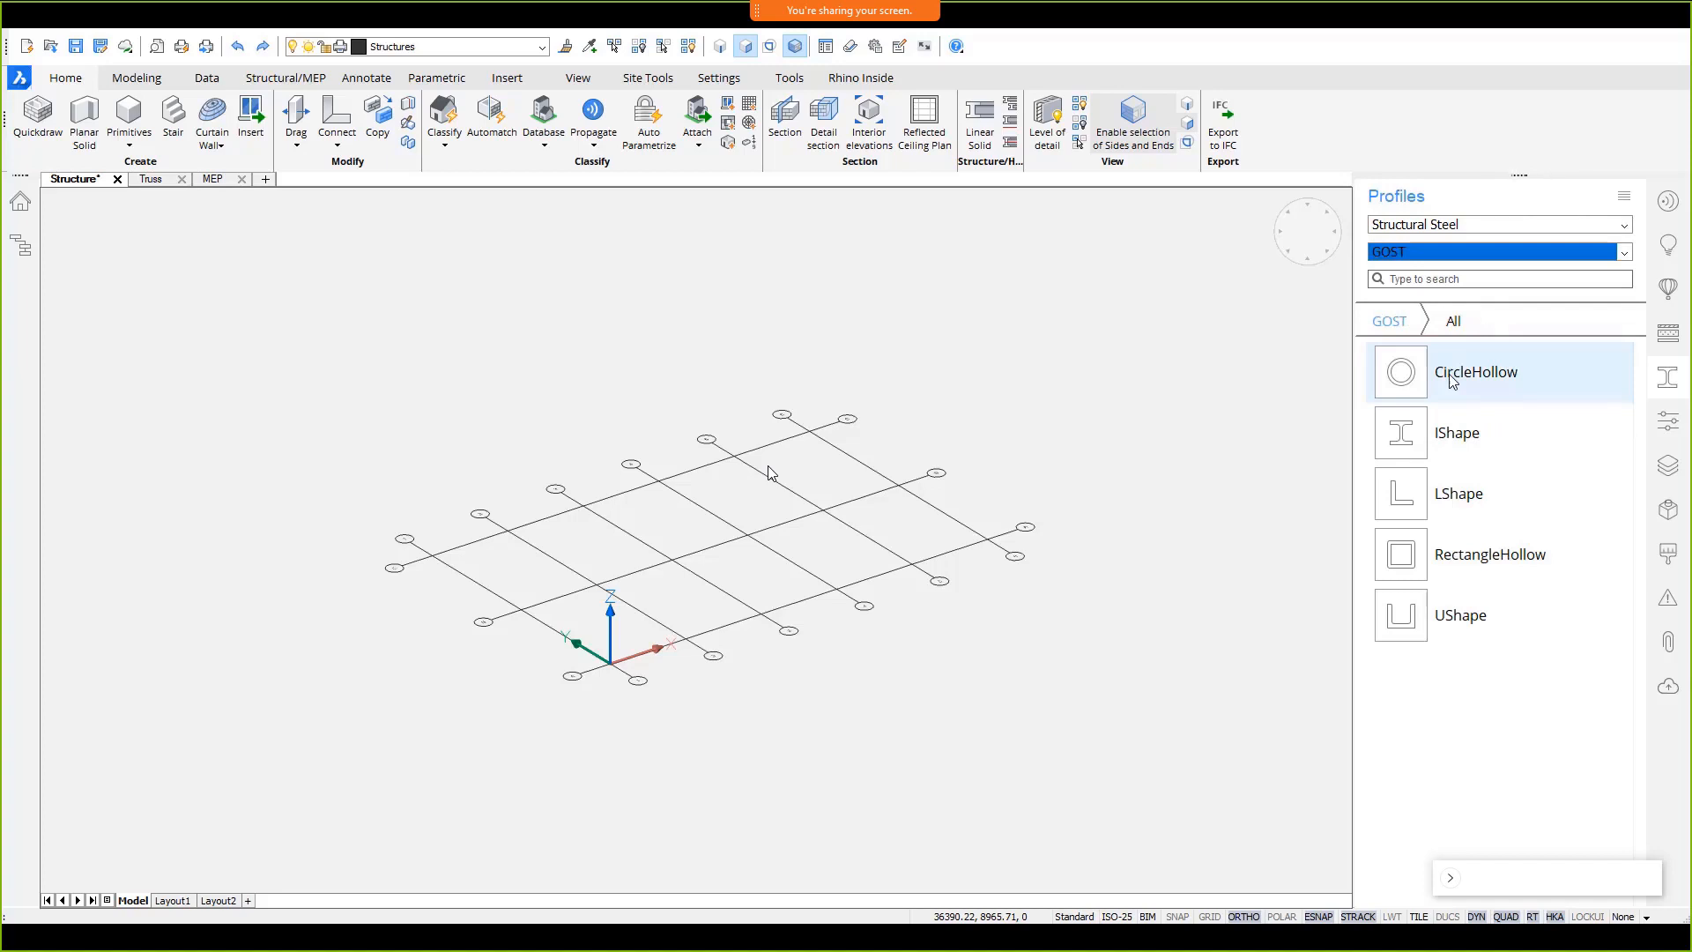
left_click(1456, 432)
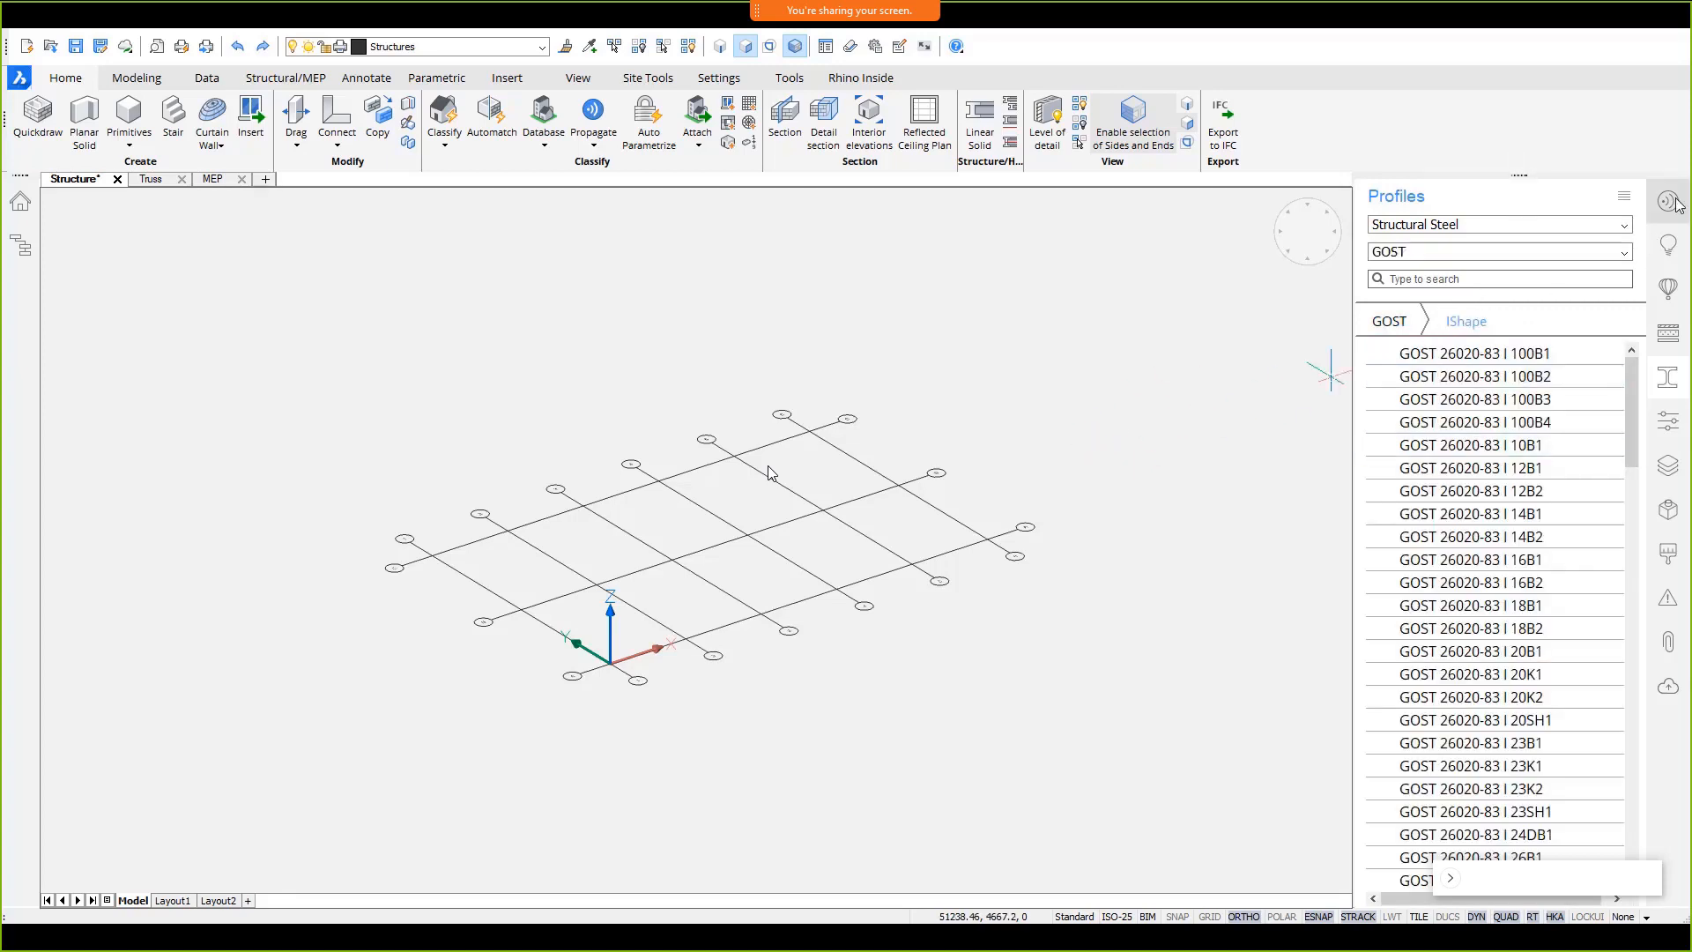
- Show only the profiles in the project and place a 6000 high GOST 26020-83 I 20K2 column at grid intersection A-1
left_click(1624, 195)
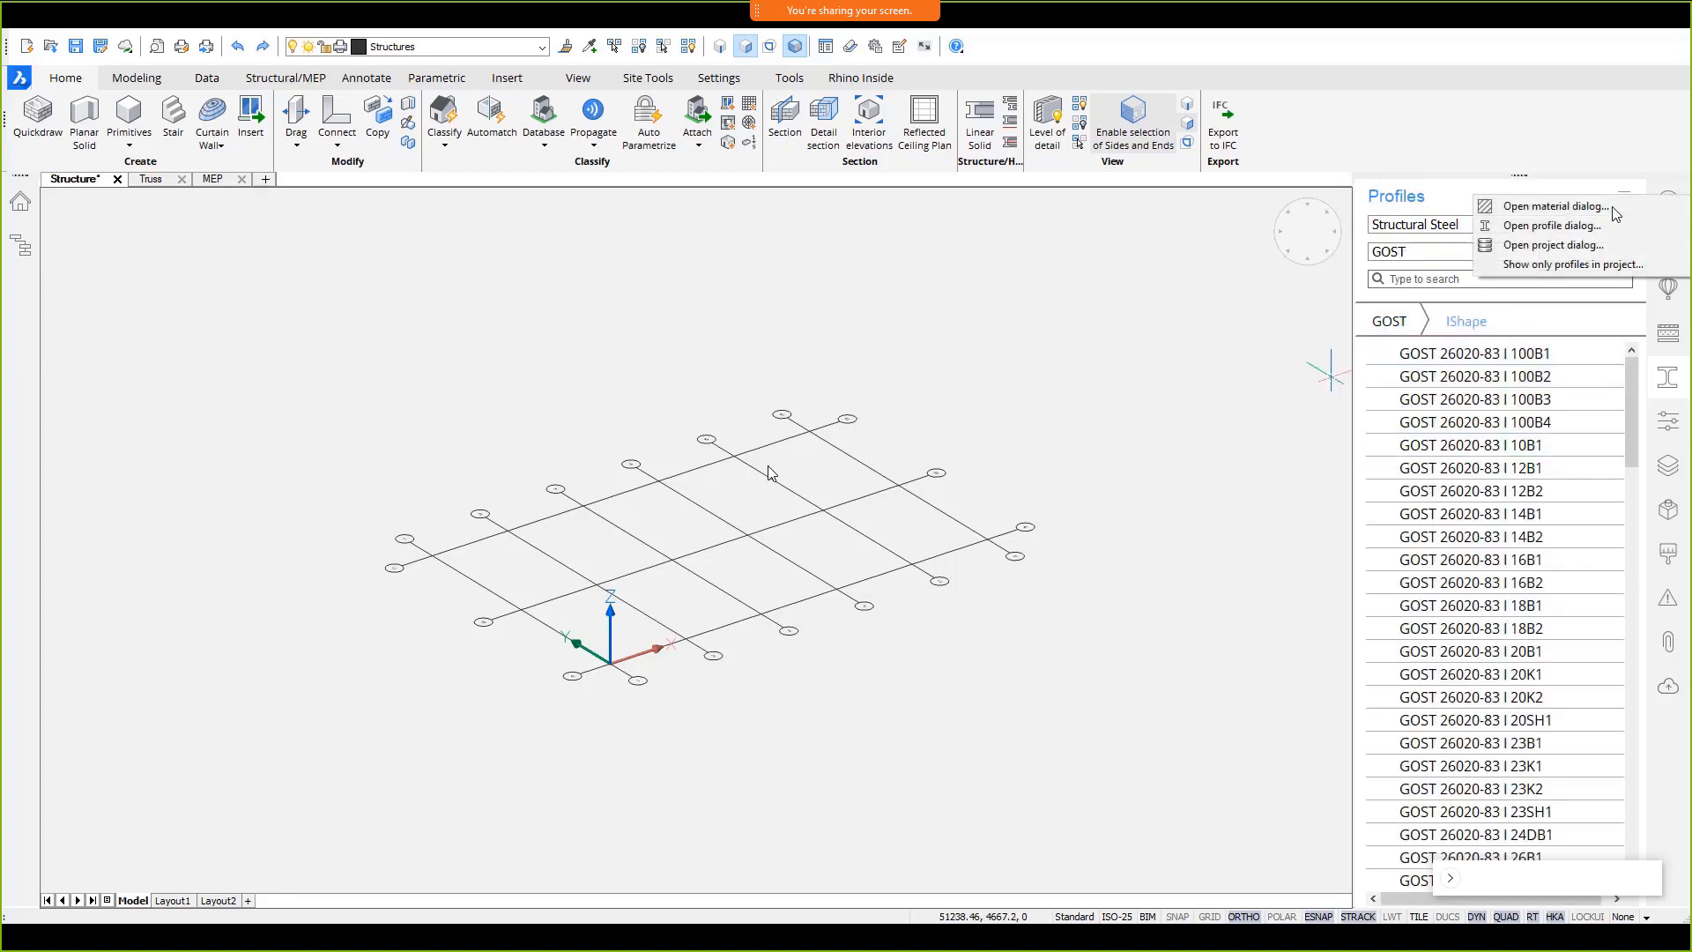
left_click(1556, 266)
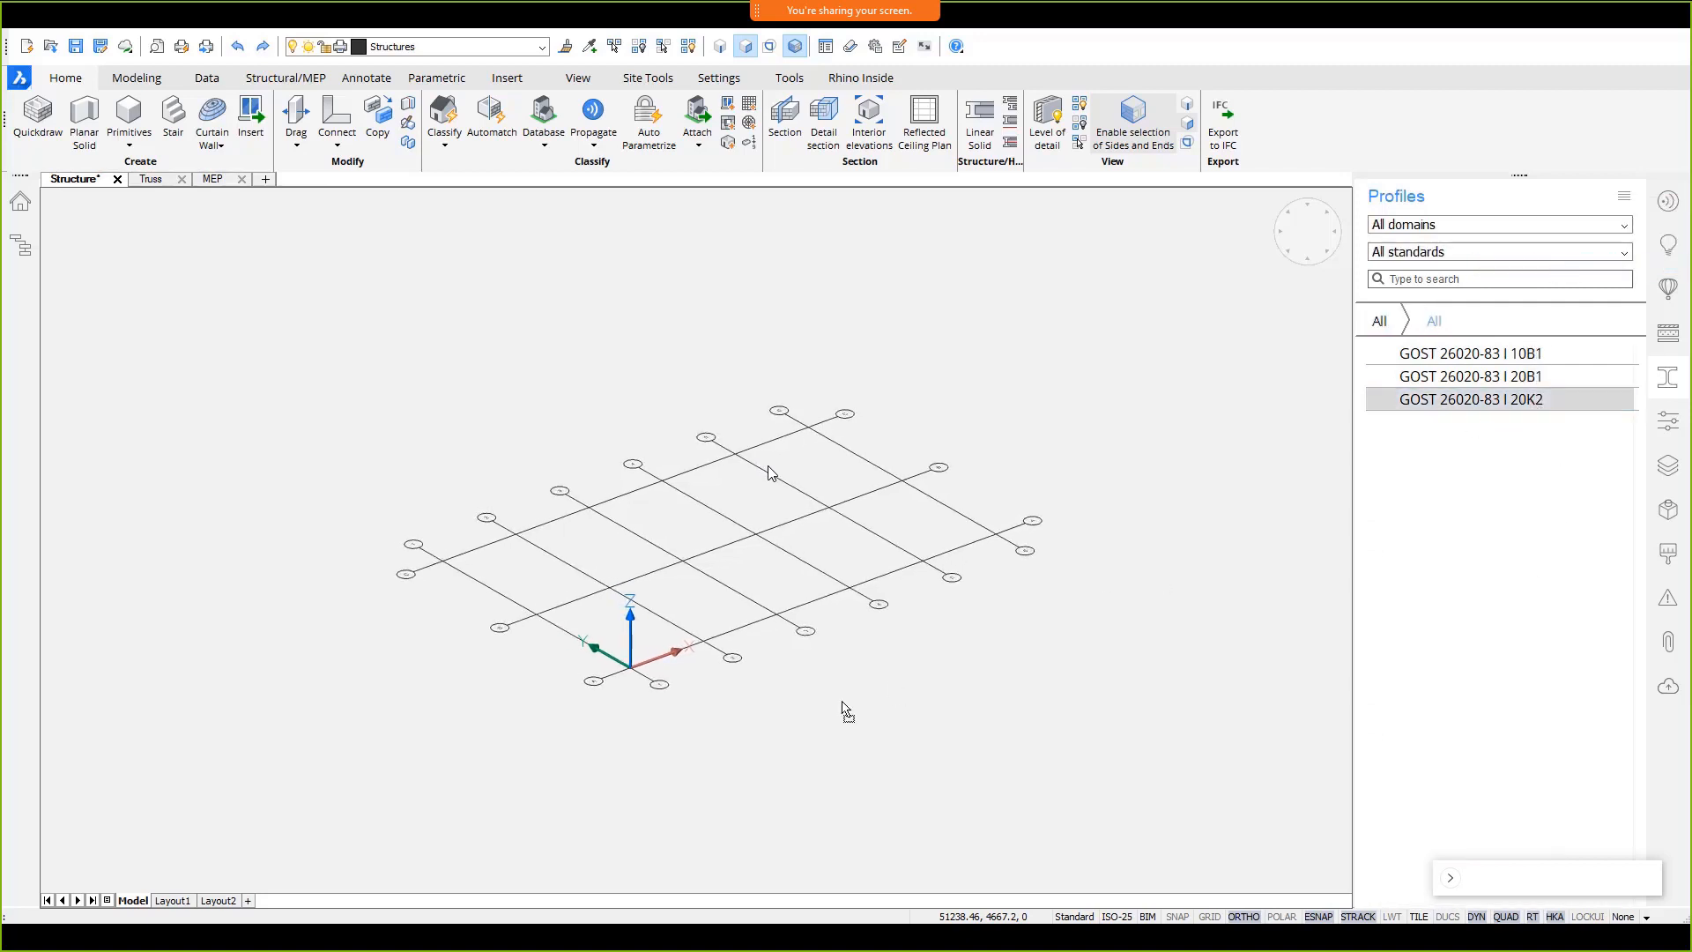
left_click_drag(841, 703, 690, 740)
middle_click_drag(691, 740, 839, 740)
scroll(840, 741, "up", 2)
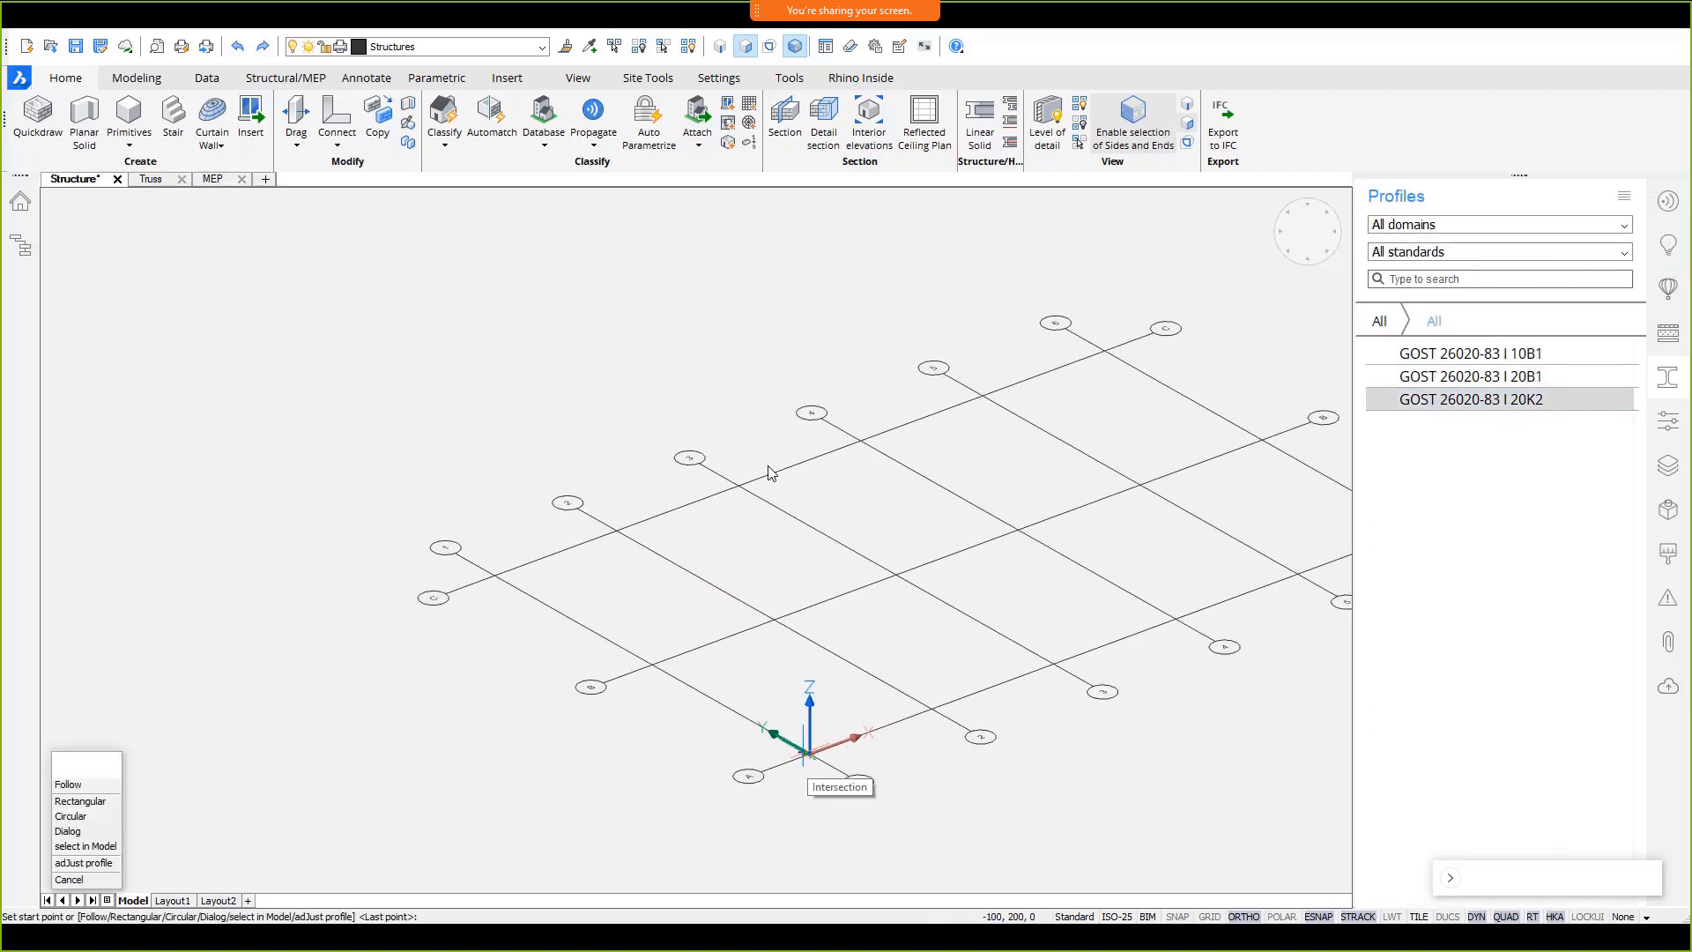
left_click(809, 753)
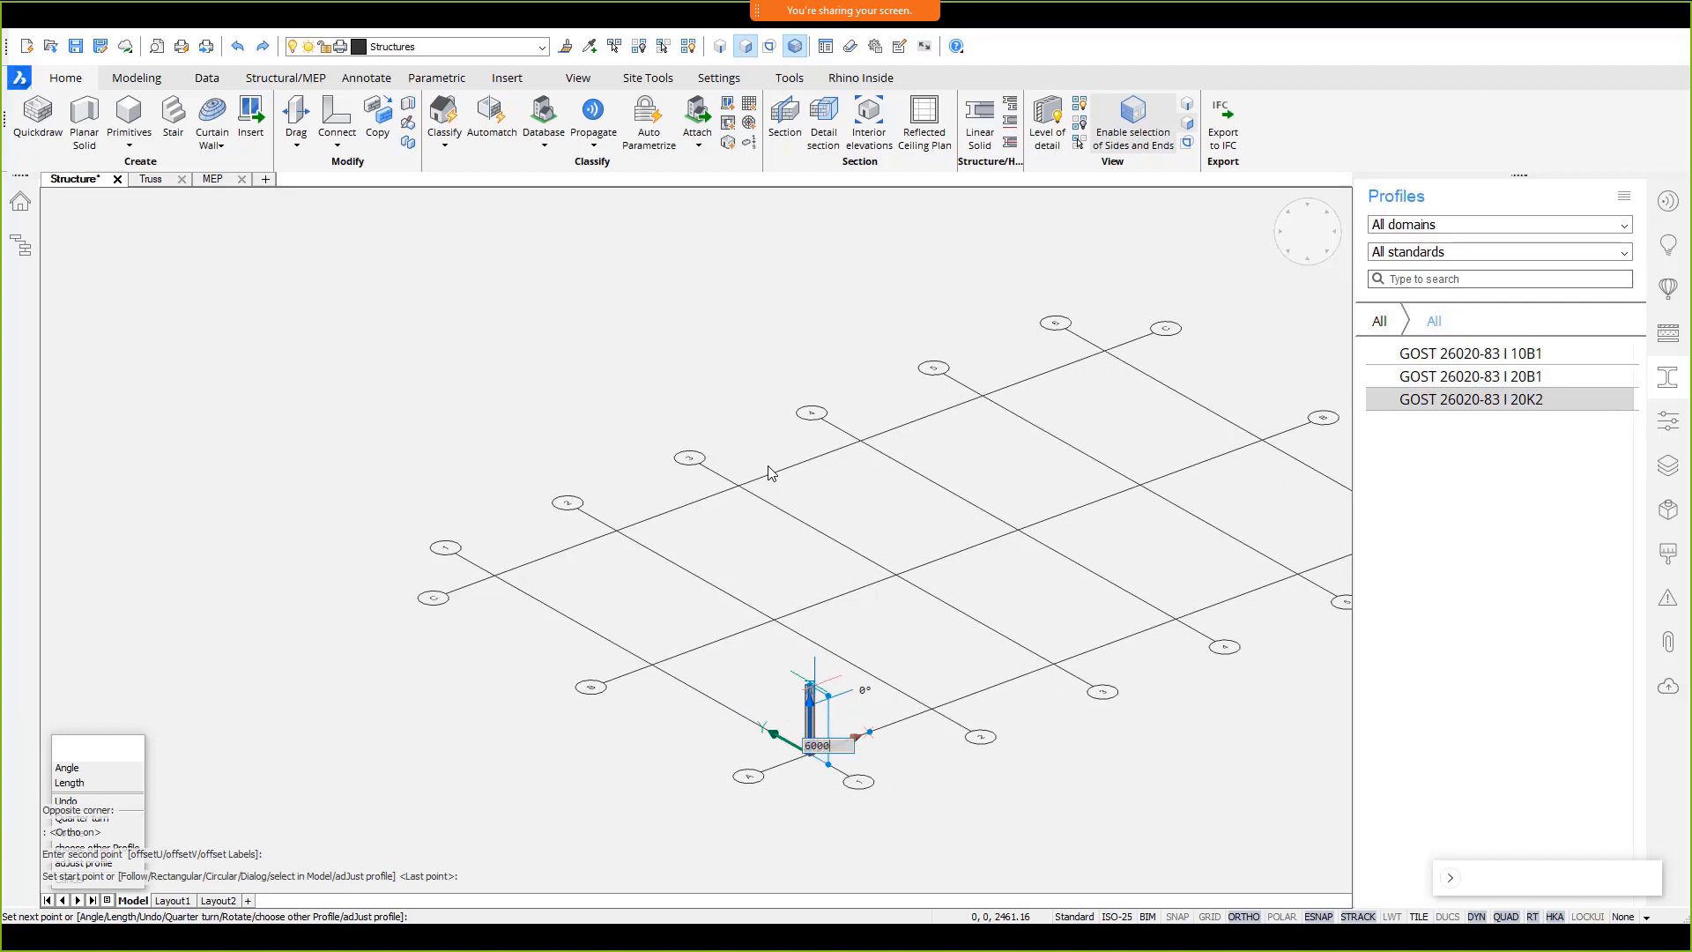
type("6000")
key("Return")
- Copy the column 16000 along grid line 1 to its intersection with grid line C
scroll(812, 687, "up", 3)
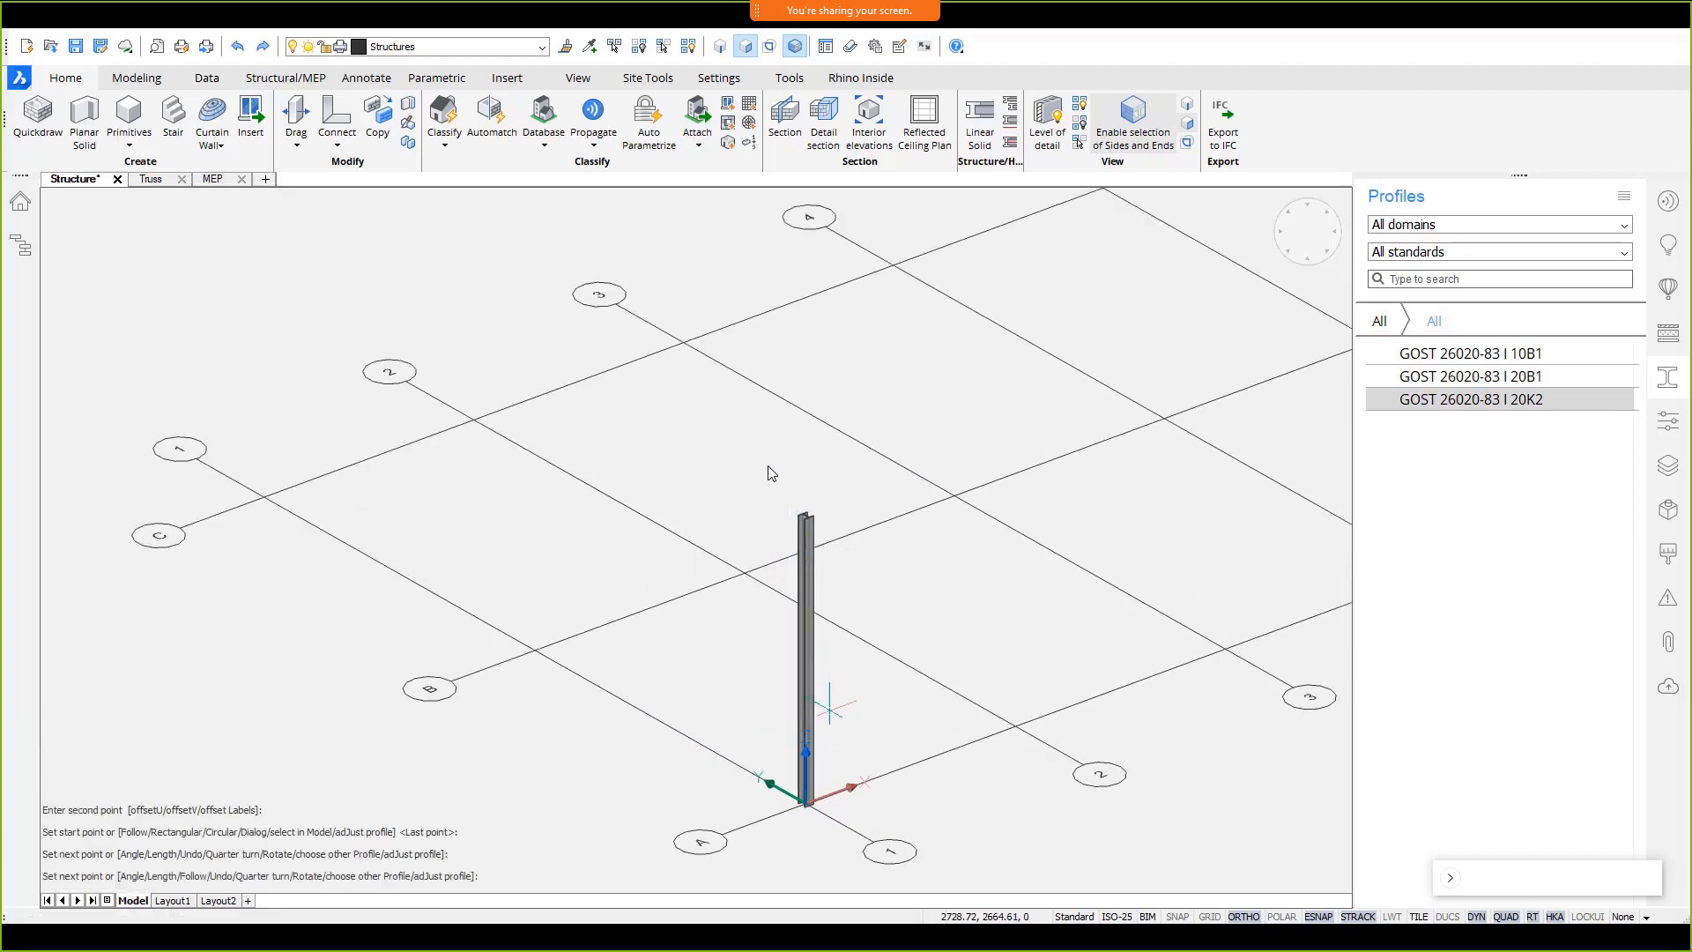
left_click(840, 699)
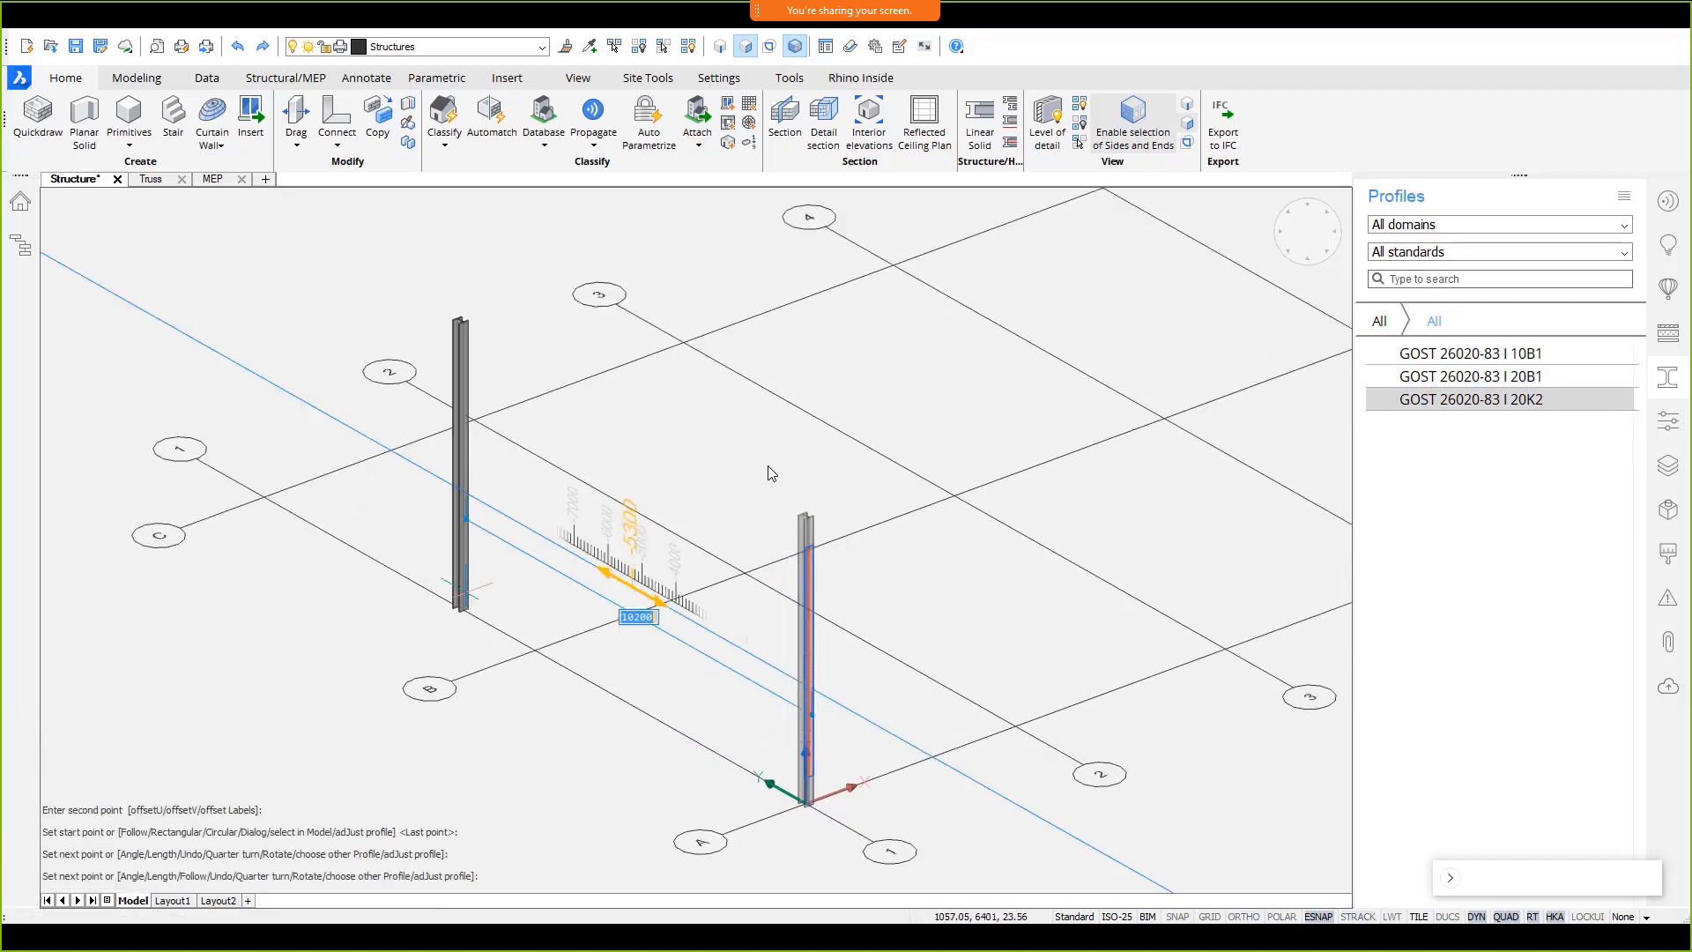
type("16000")
key("Return")
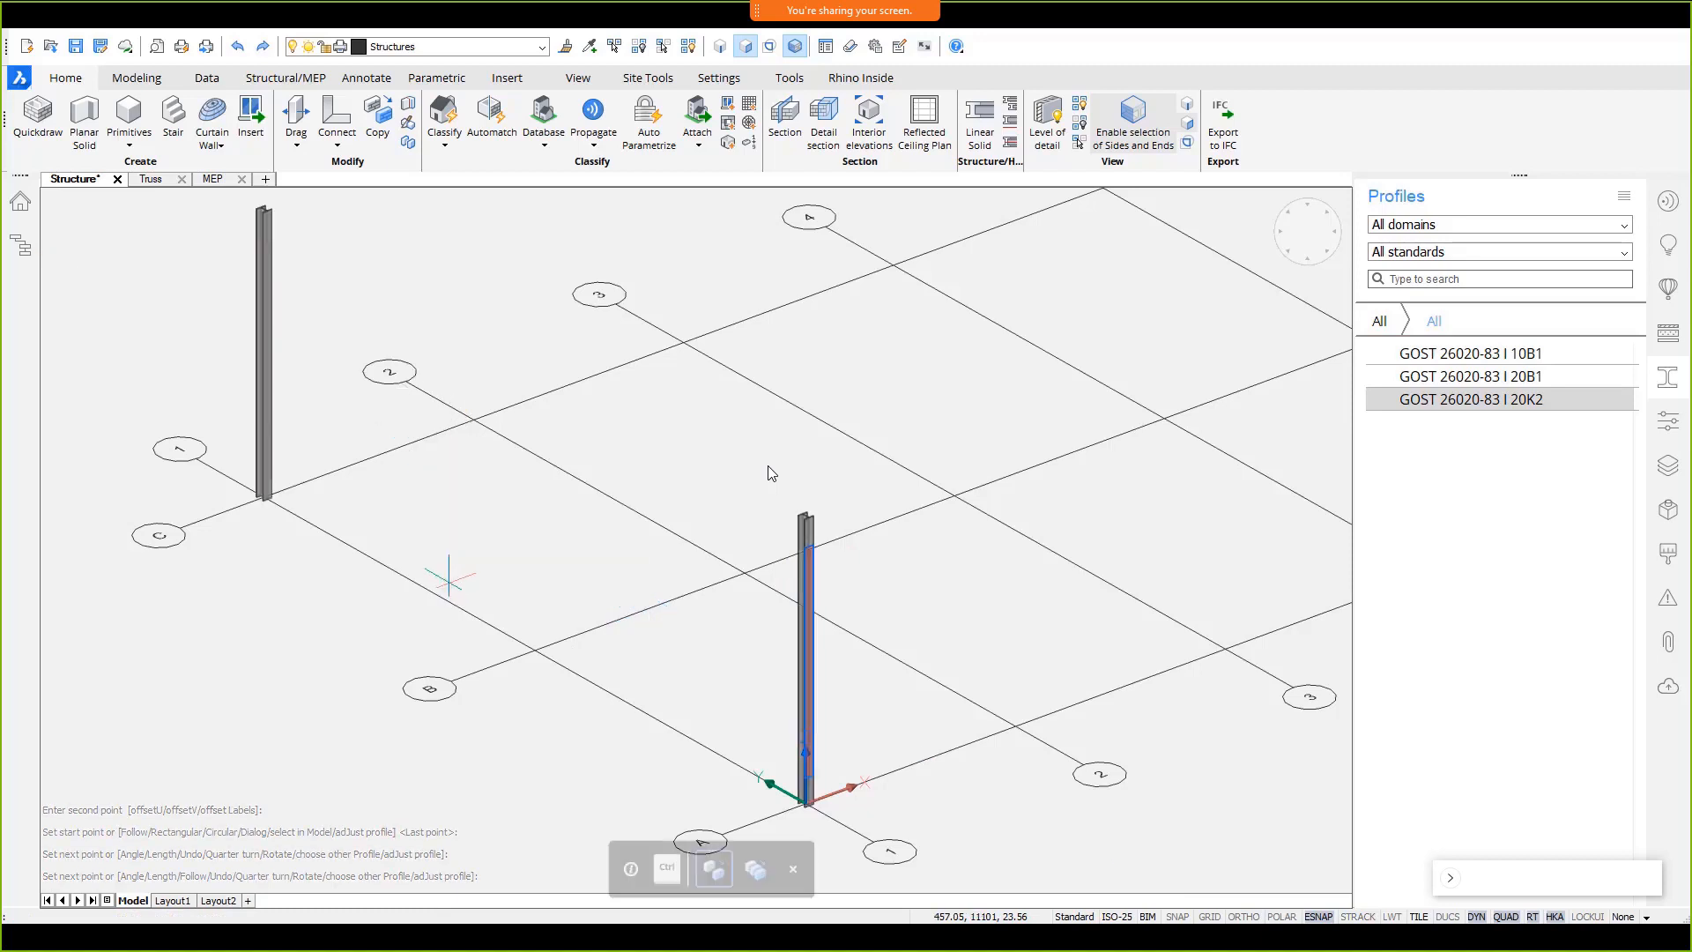
scroll(450, 583, "down", 3)
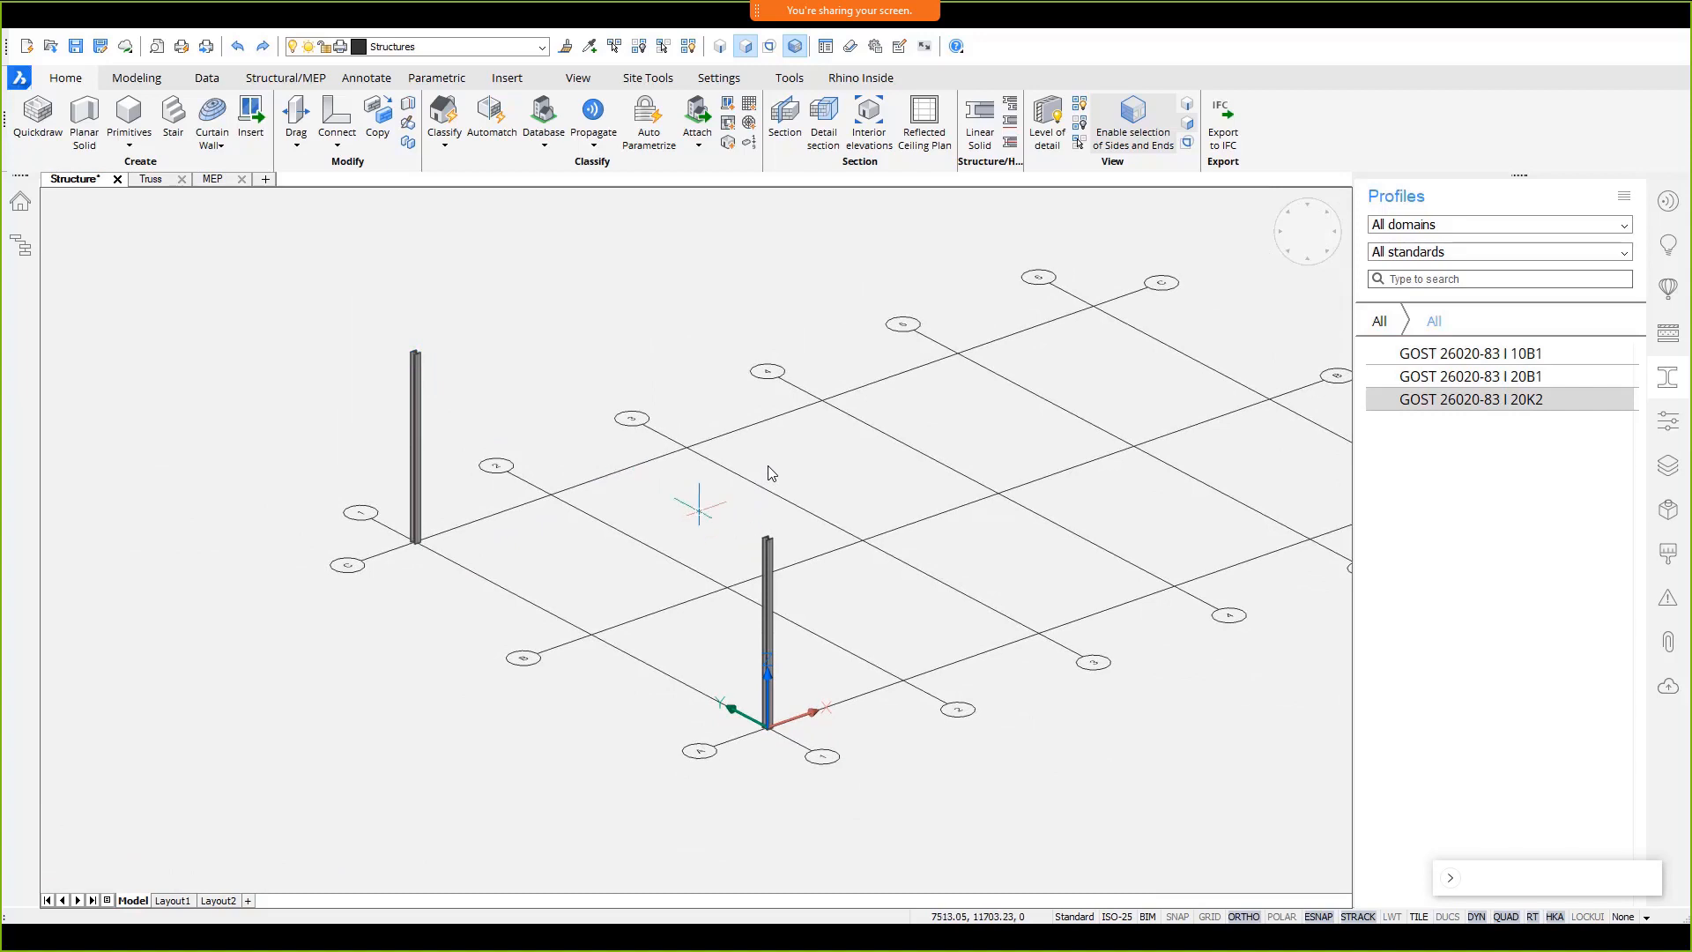
scroll(540, 336, "up", 1)
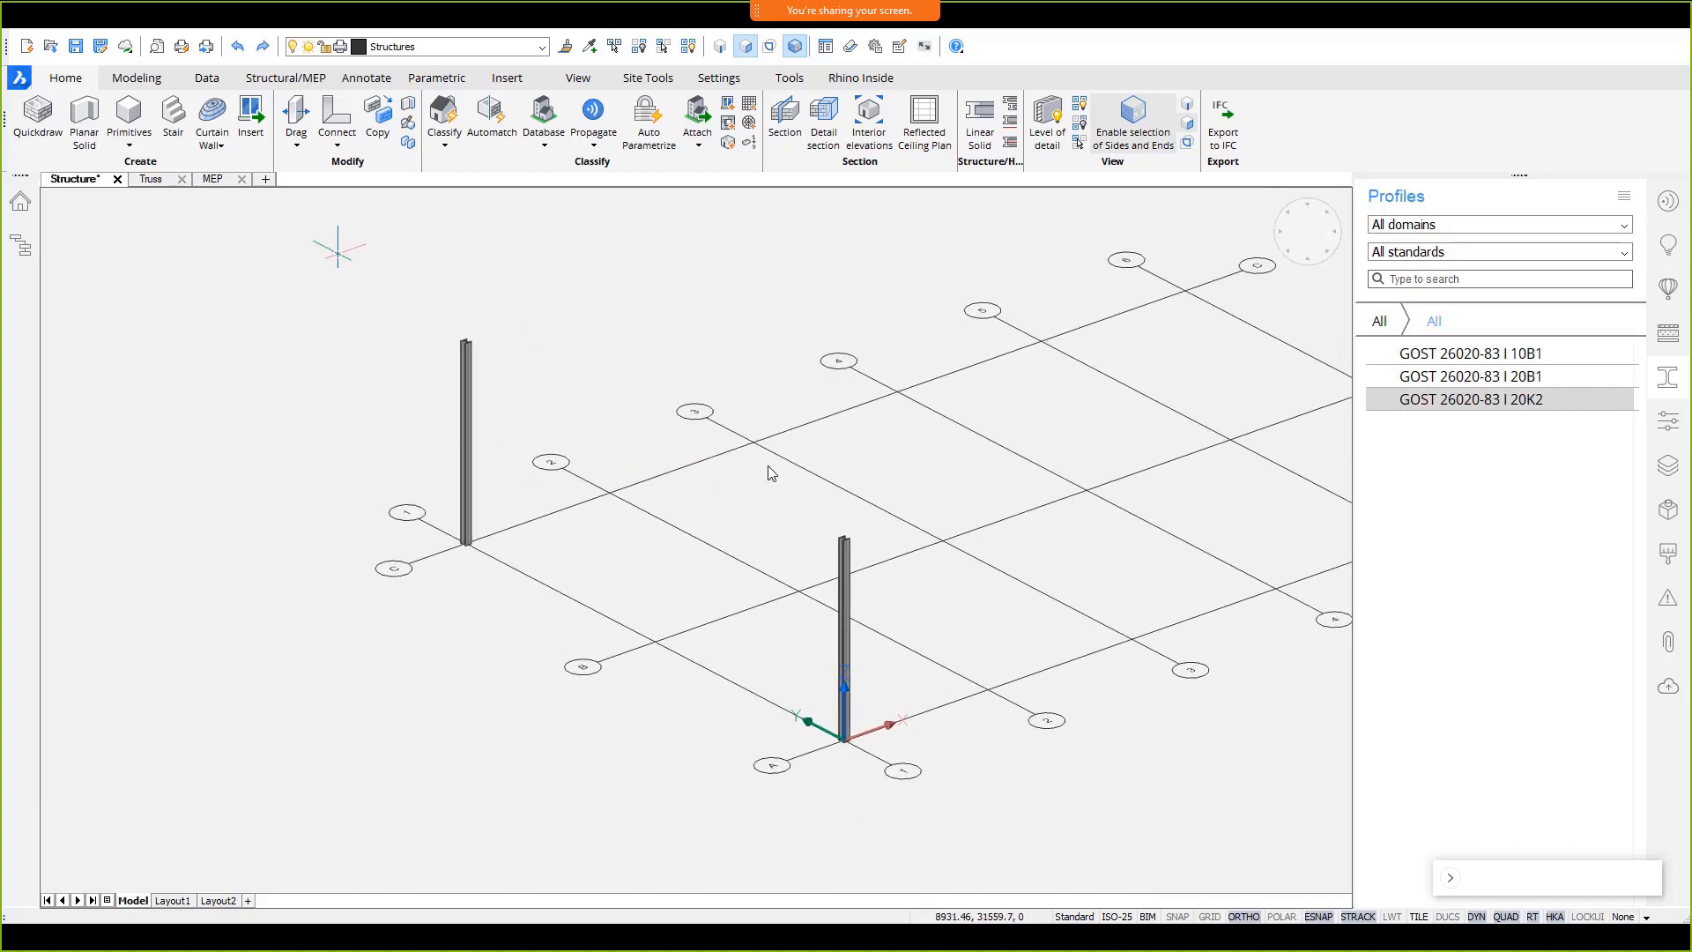
- Switch to the Truss drawing and apply the GOST 26020-83 I 20B1 profile to the upper and lower chord lines
left_click(152, 181)
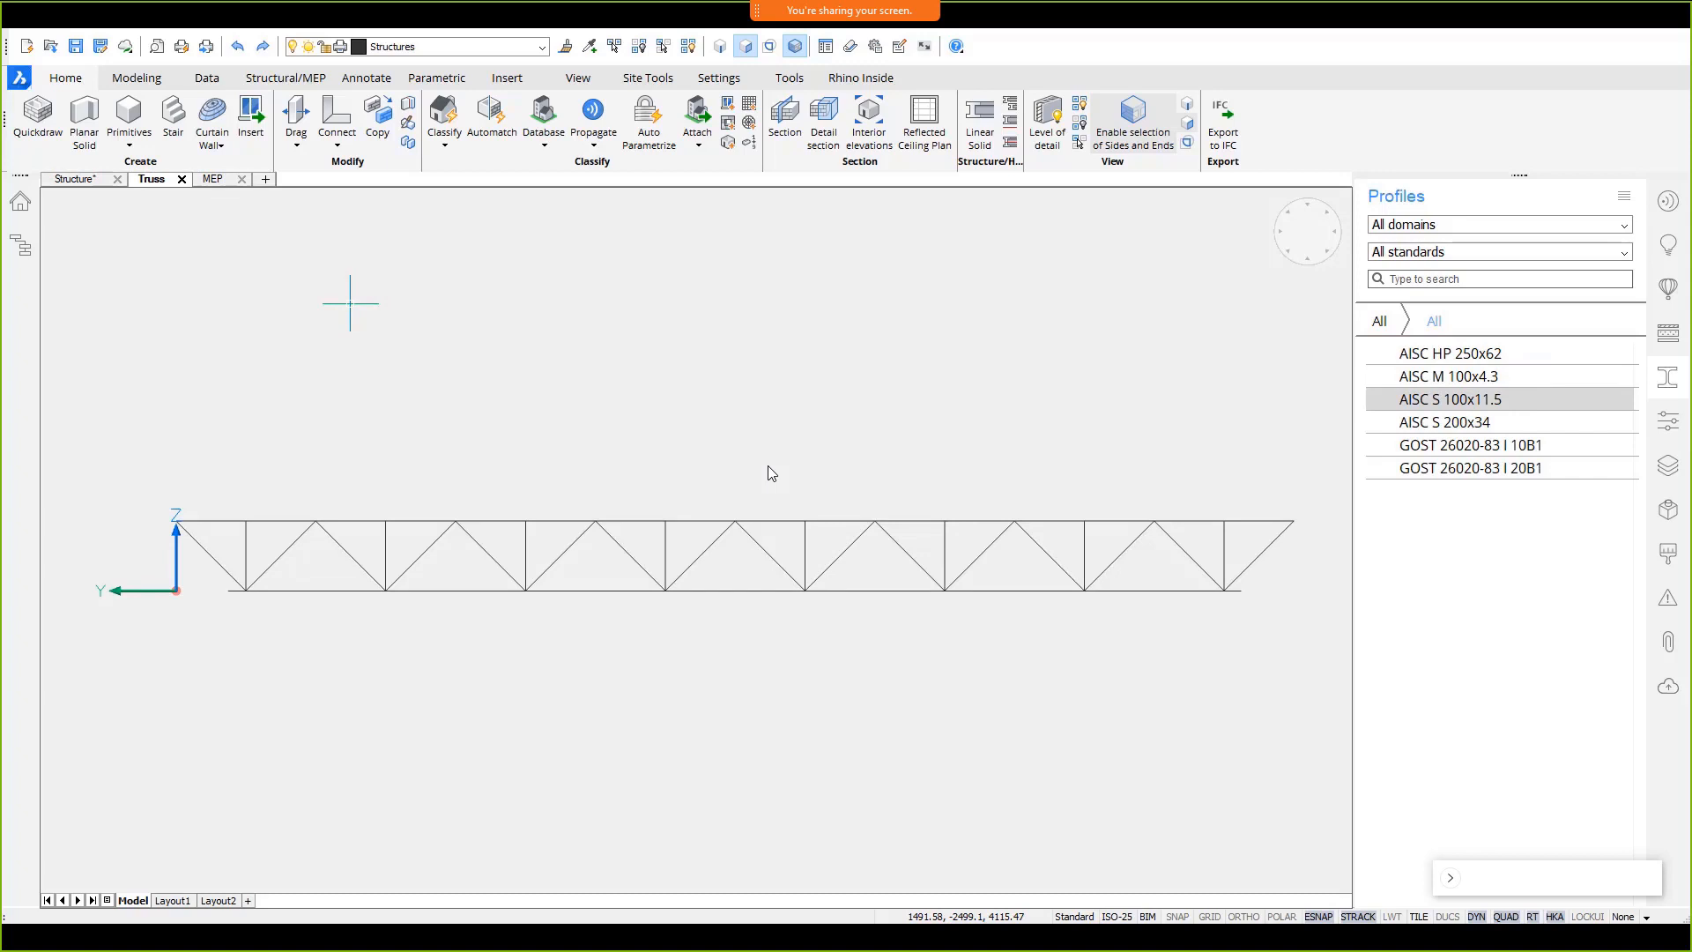
left_click(599, 592)
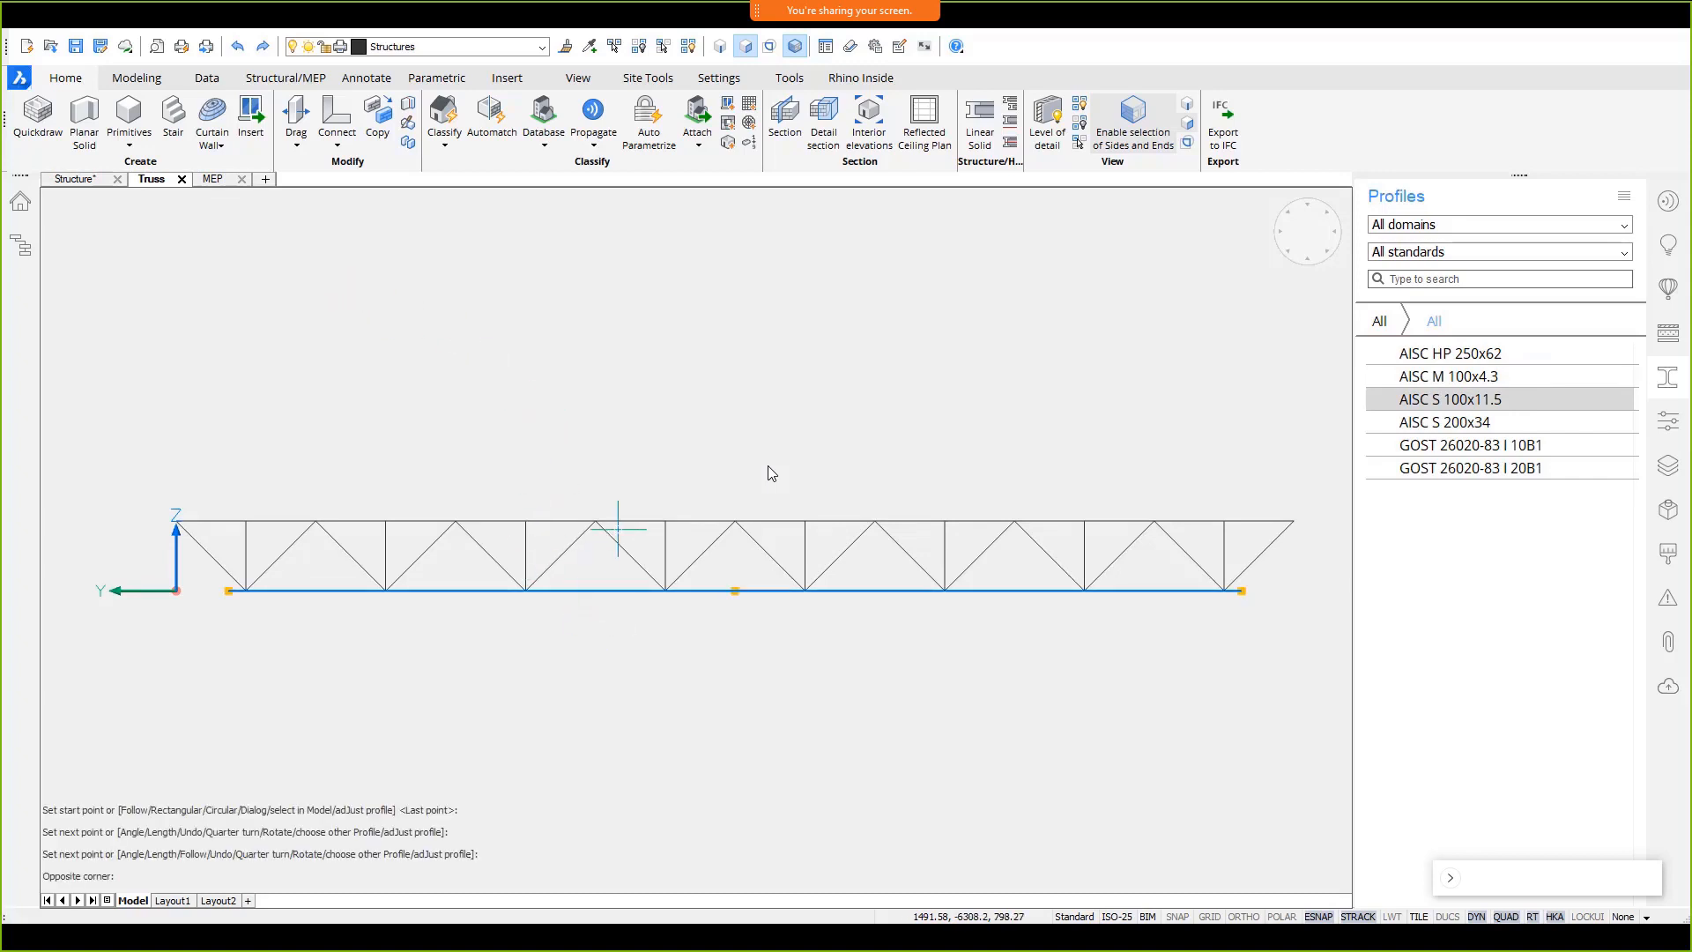
left_click(625, 531)
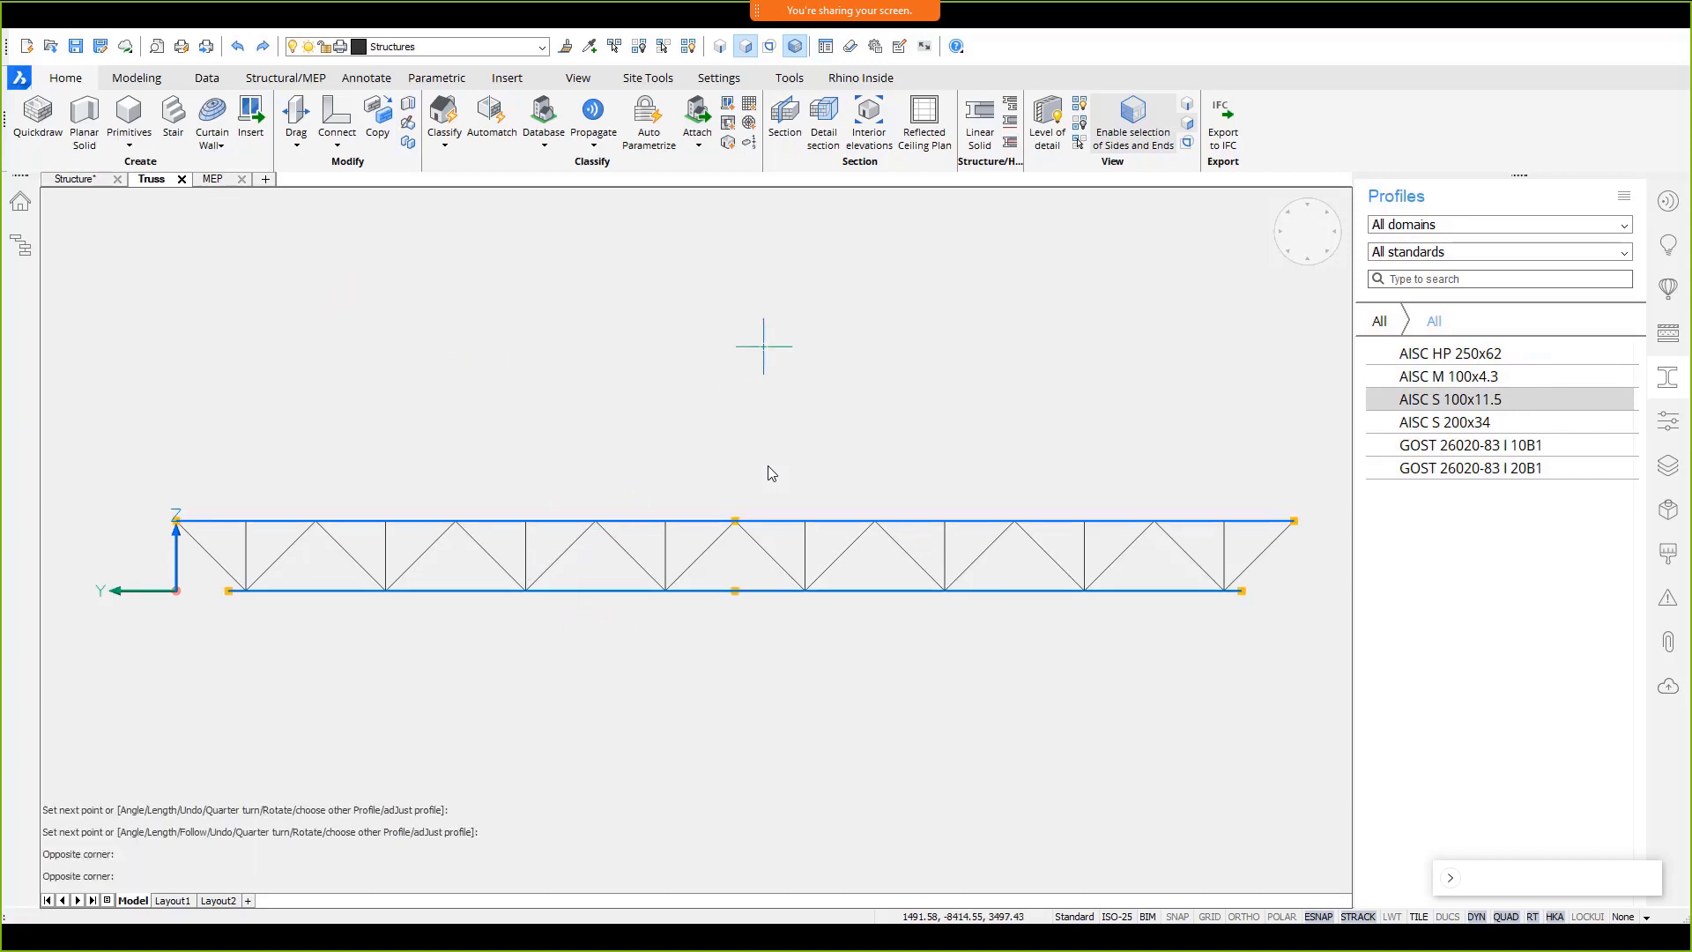
left_click(1535, 473)
left_click_drag(1190, 601, 1167, 657)
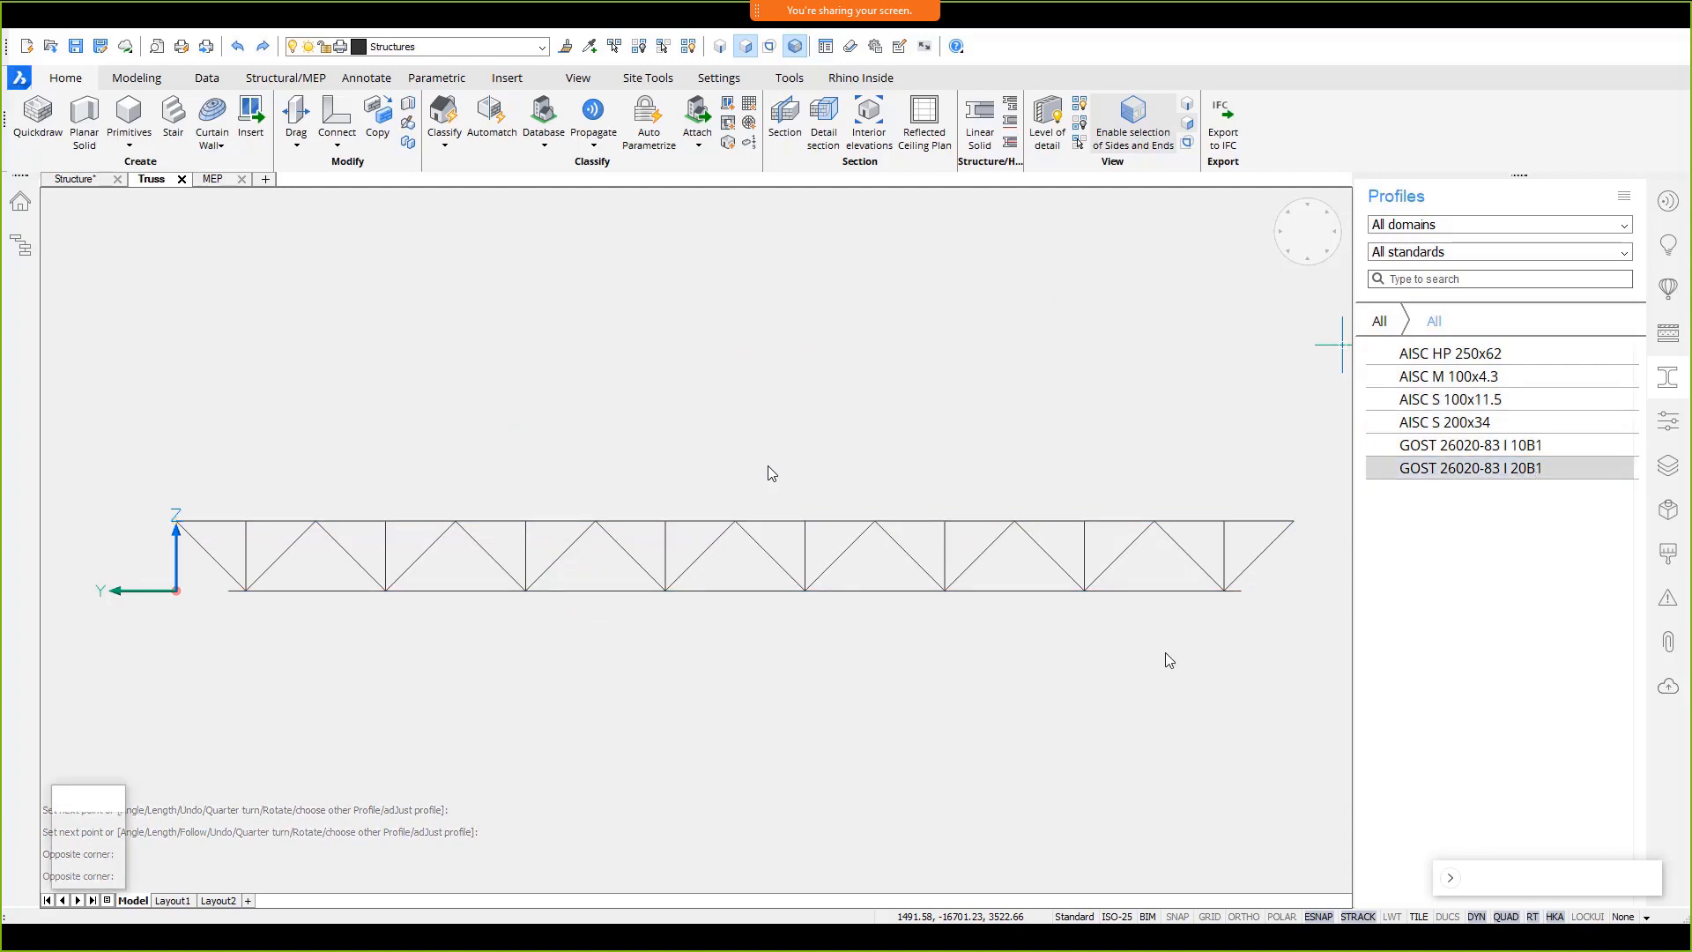
key("Return")
- Apply the GOST 26020-83 I 10B1 profile to all diagonal and vertical web lines of the truss
left_click(1289, 555)
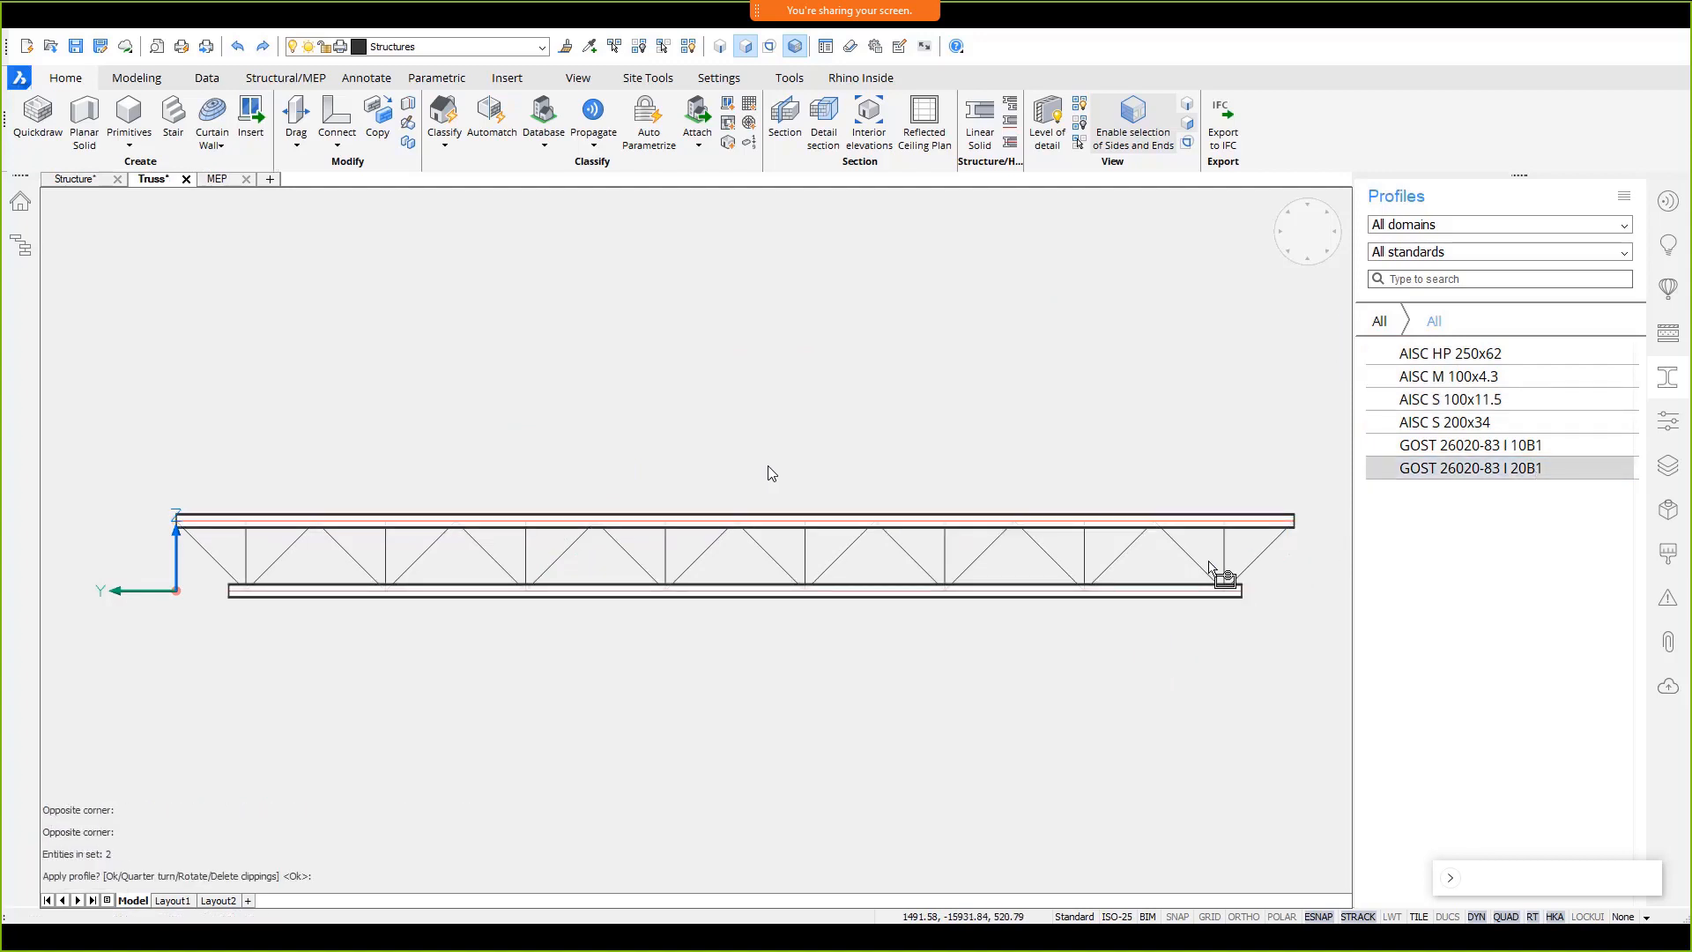
left_click(141, 564)
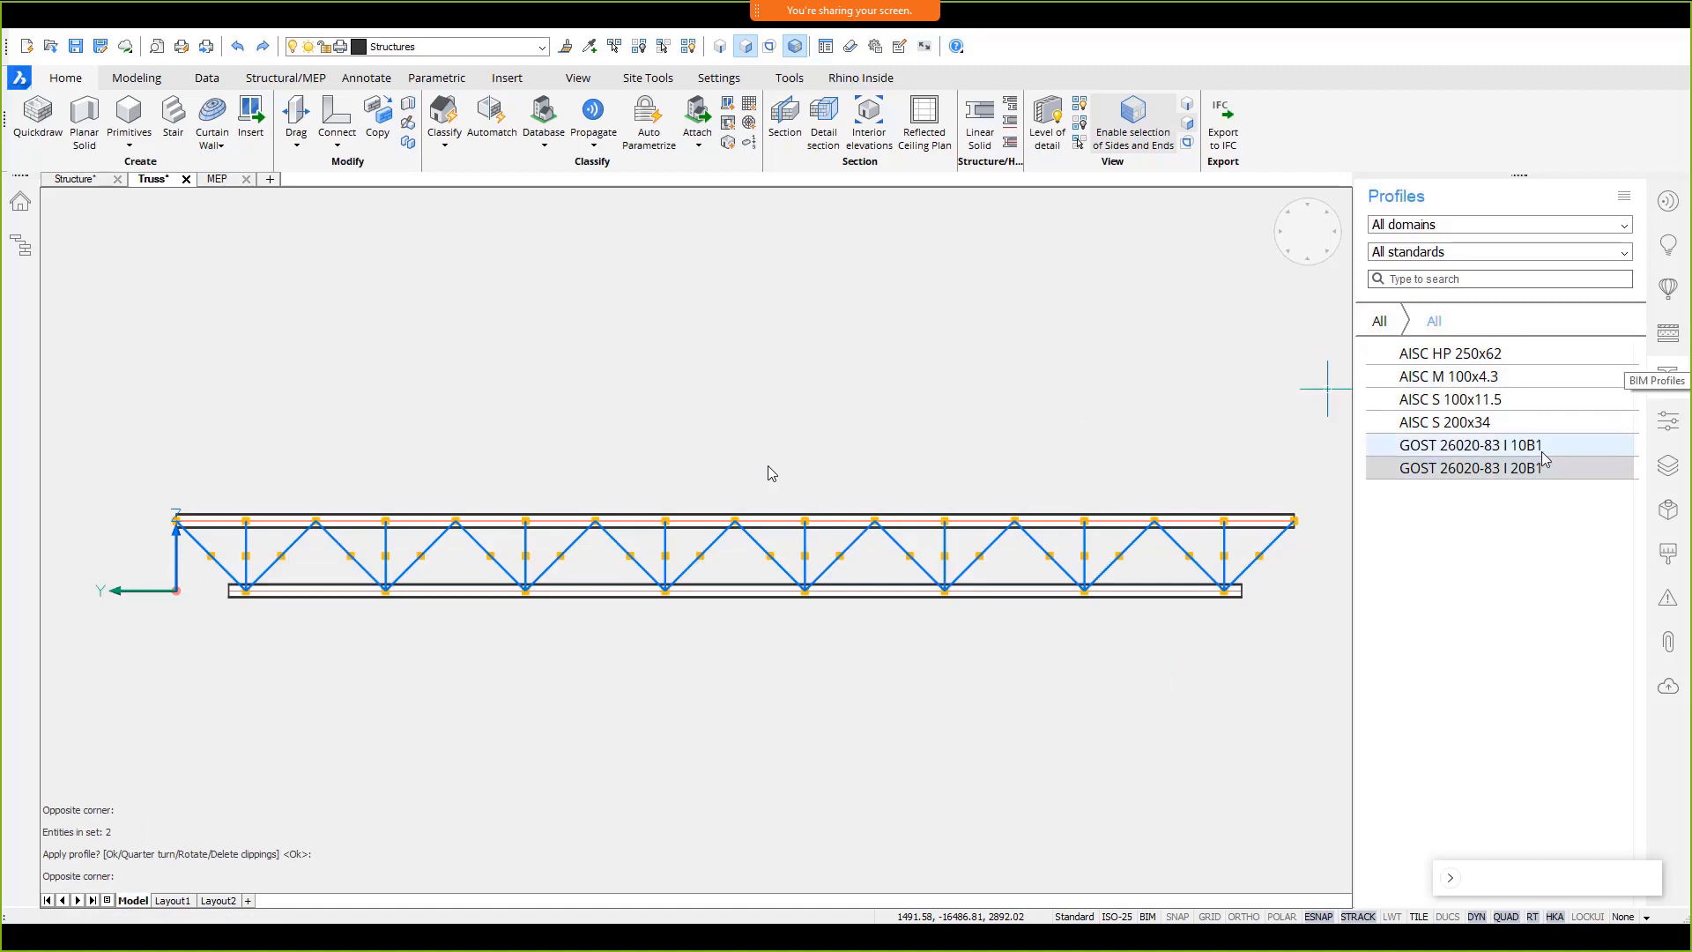
left_click_drag(1229, 554, 1229, 555)
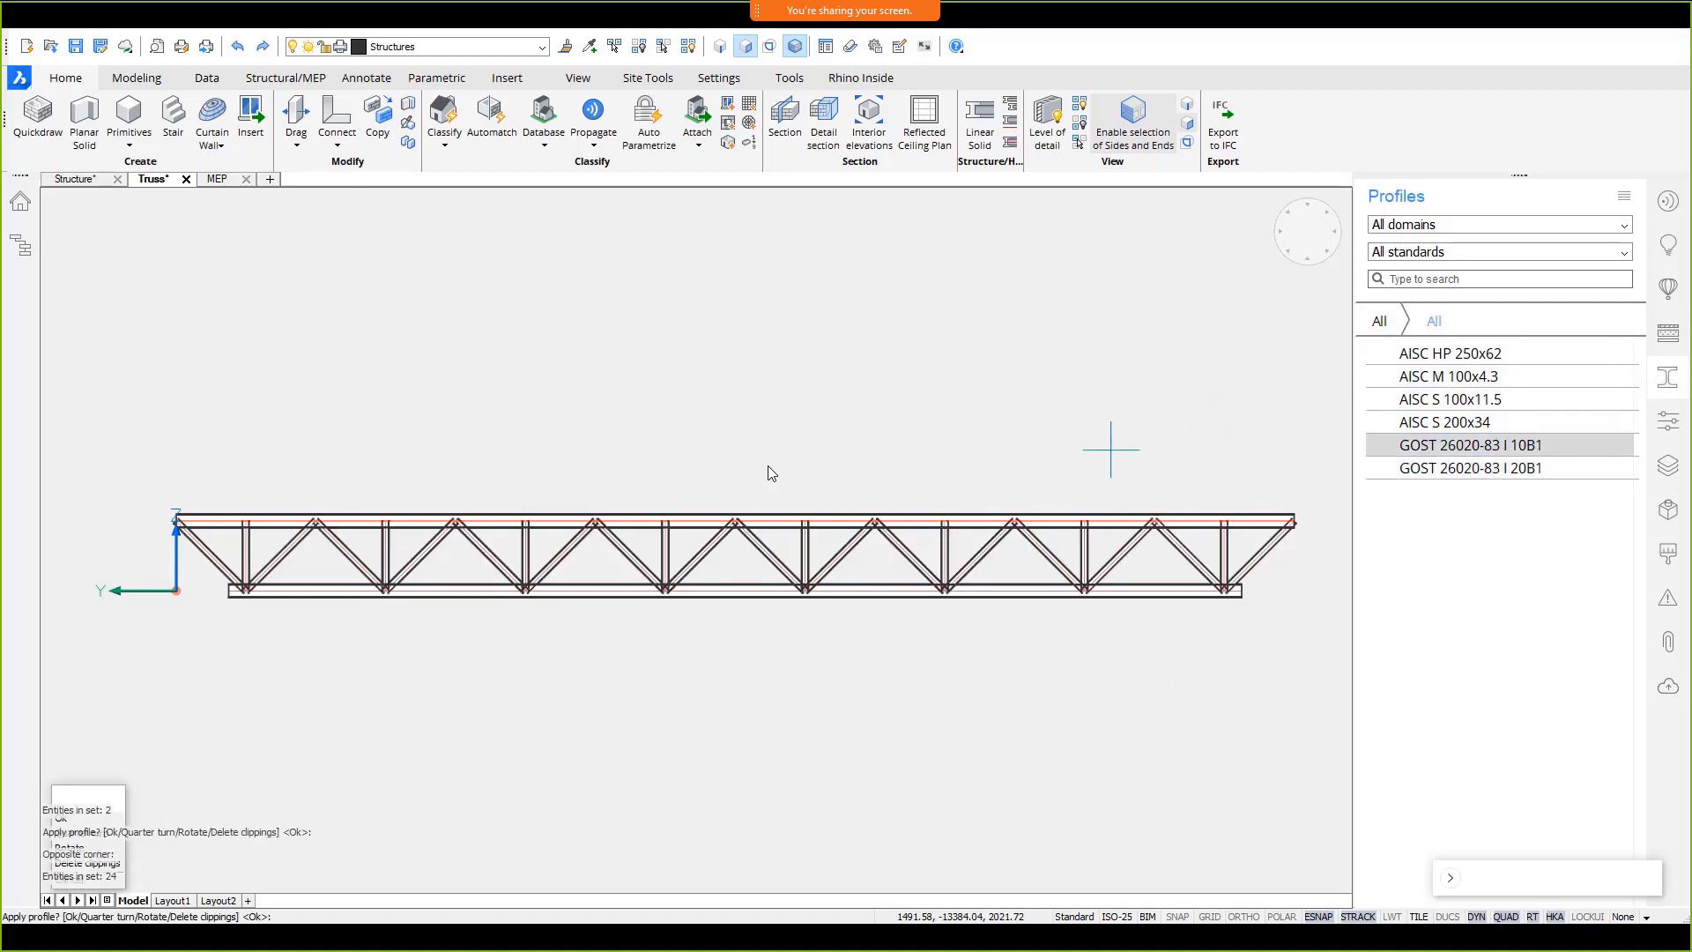
key("Return")
- Add eccentricity to the truss's upper chord, choosing the downward base location so the profile hangs below its axis
middle_click_drag(1117, 400, 960, 462, "shift")
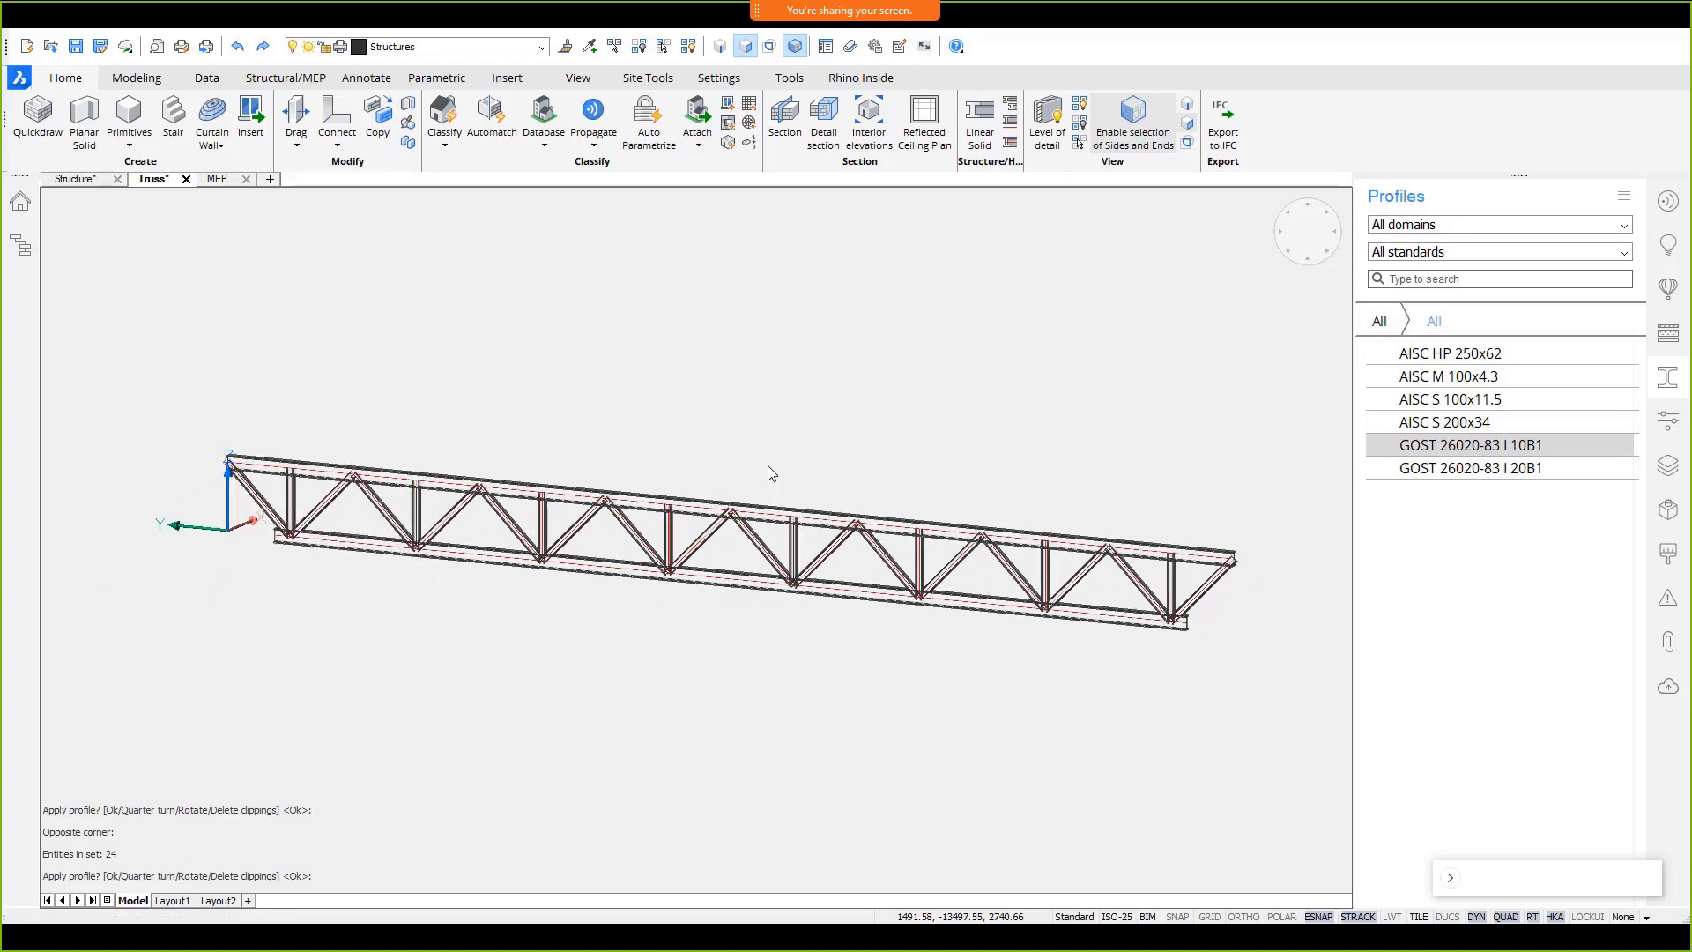
scroll(769, 474, "up", 8)
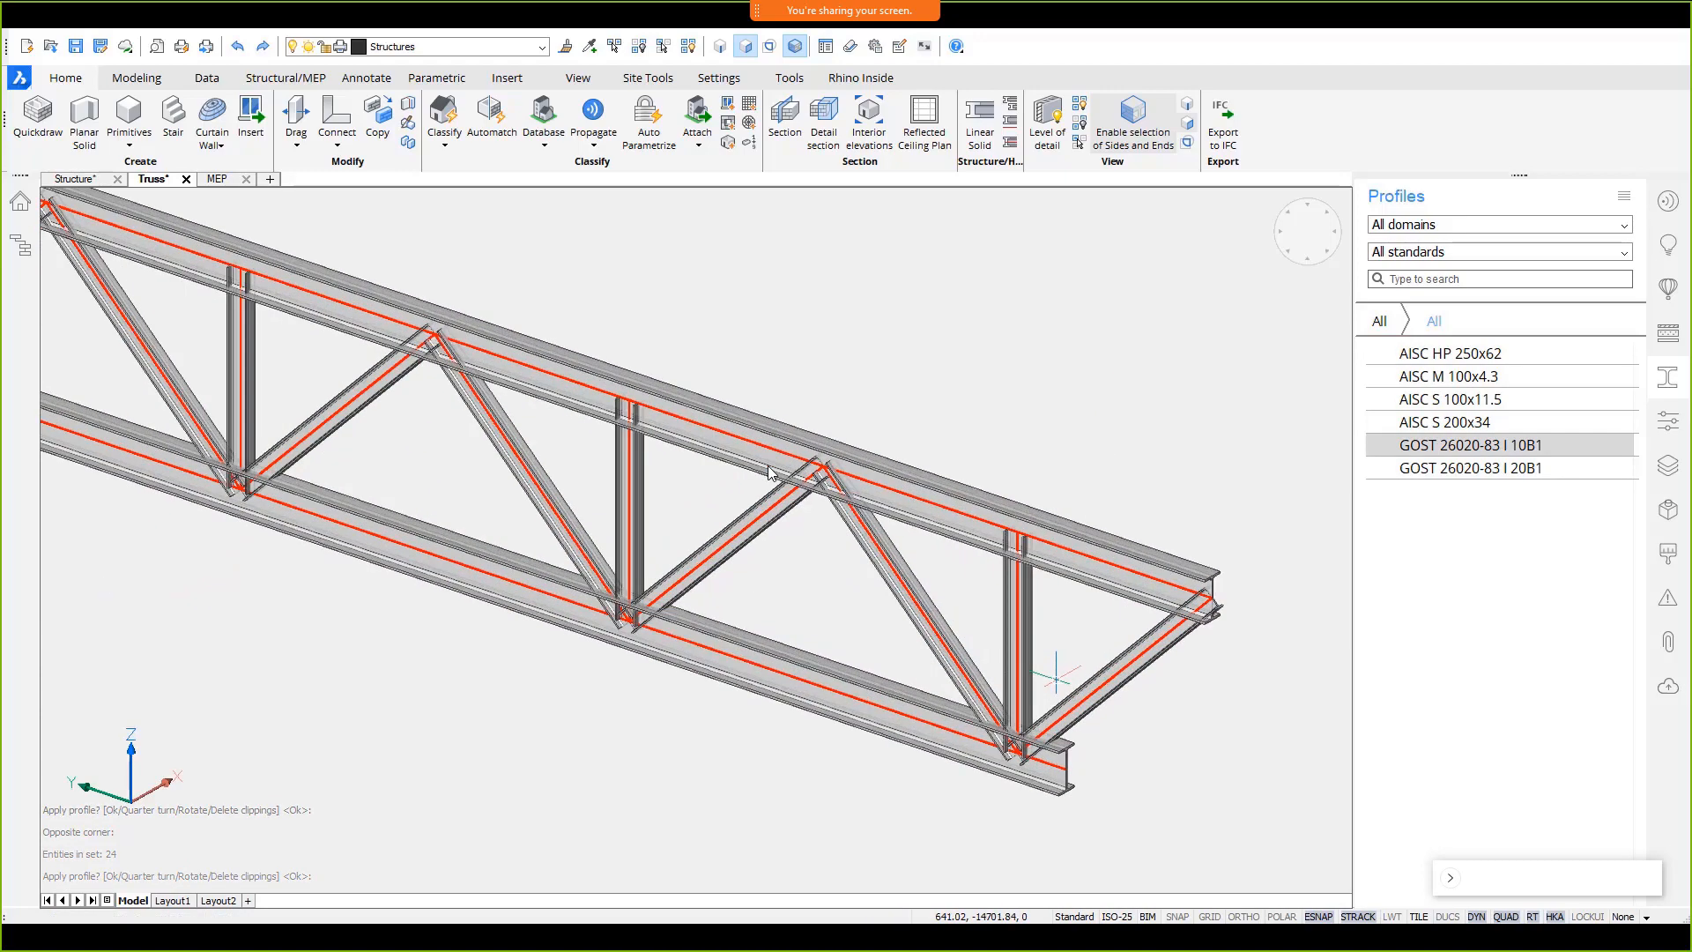
scroll(1055, 678, "up", 2)
middle_click_drag(1091, 727, 1065, 740, "shift")
scroll(1064, 740, "down", 1)
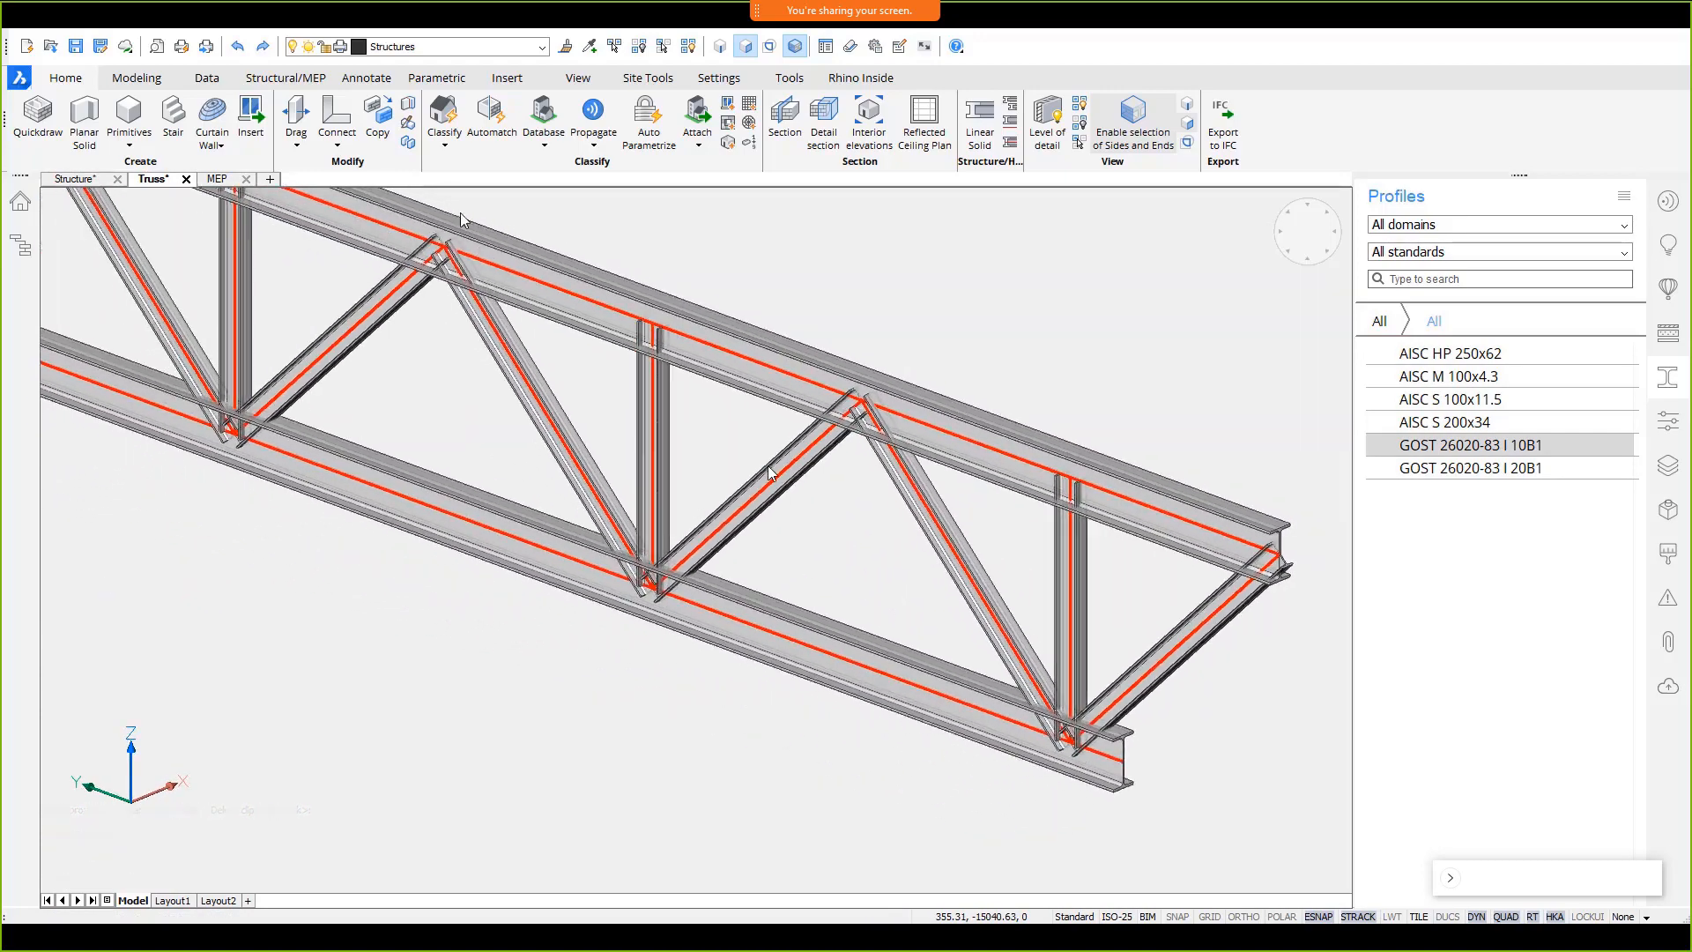
left_click(316, 78)
left_click(346, 116)
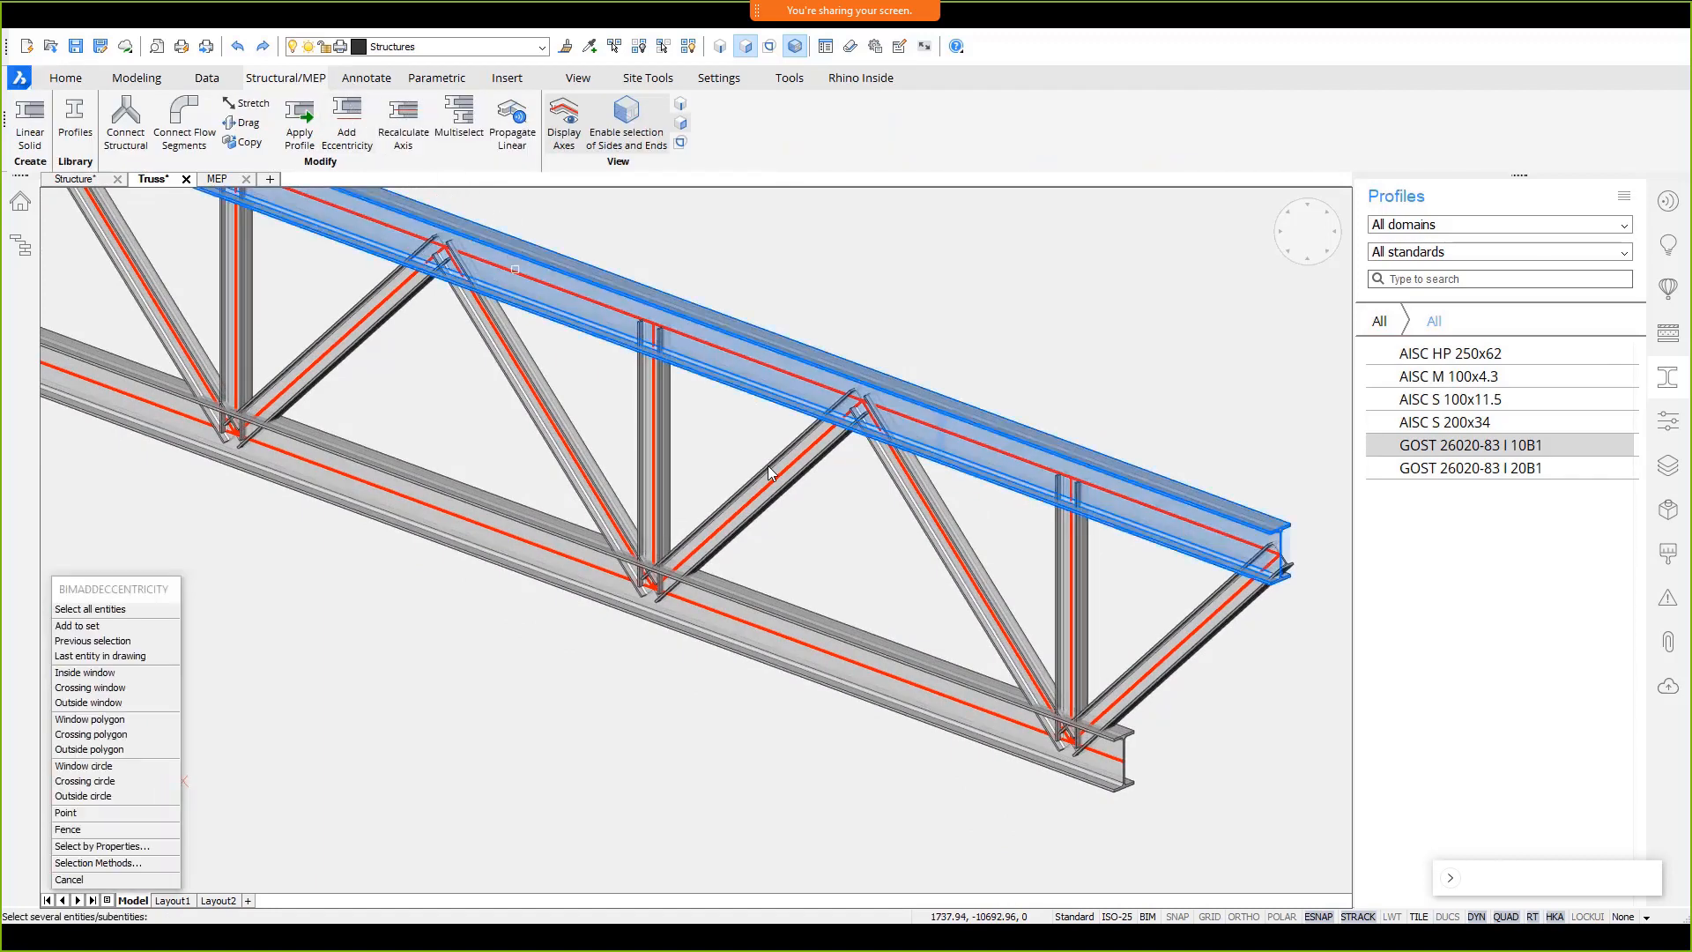
left_click(514, 269)
scroll(591, 262, "down", 3)
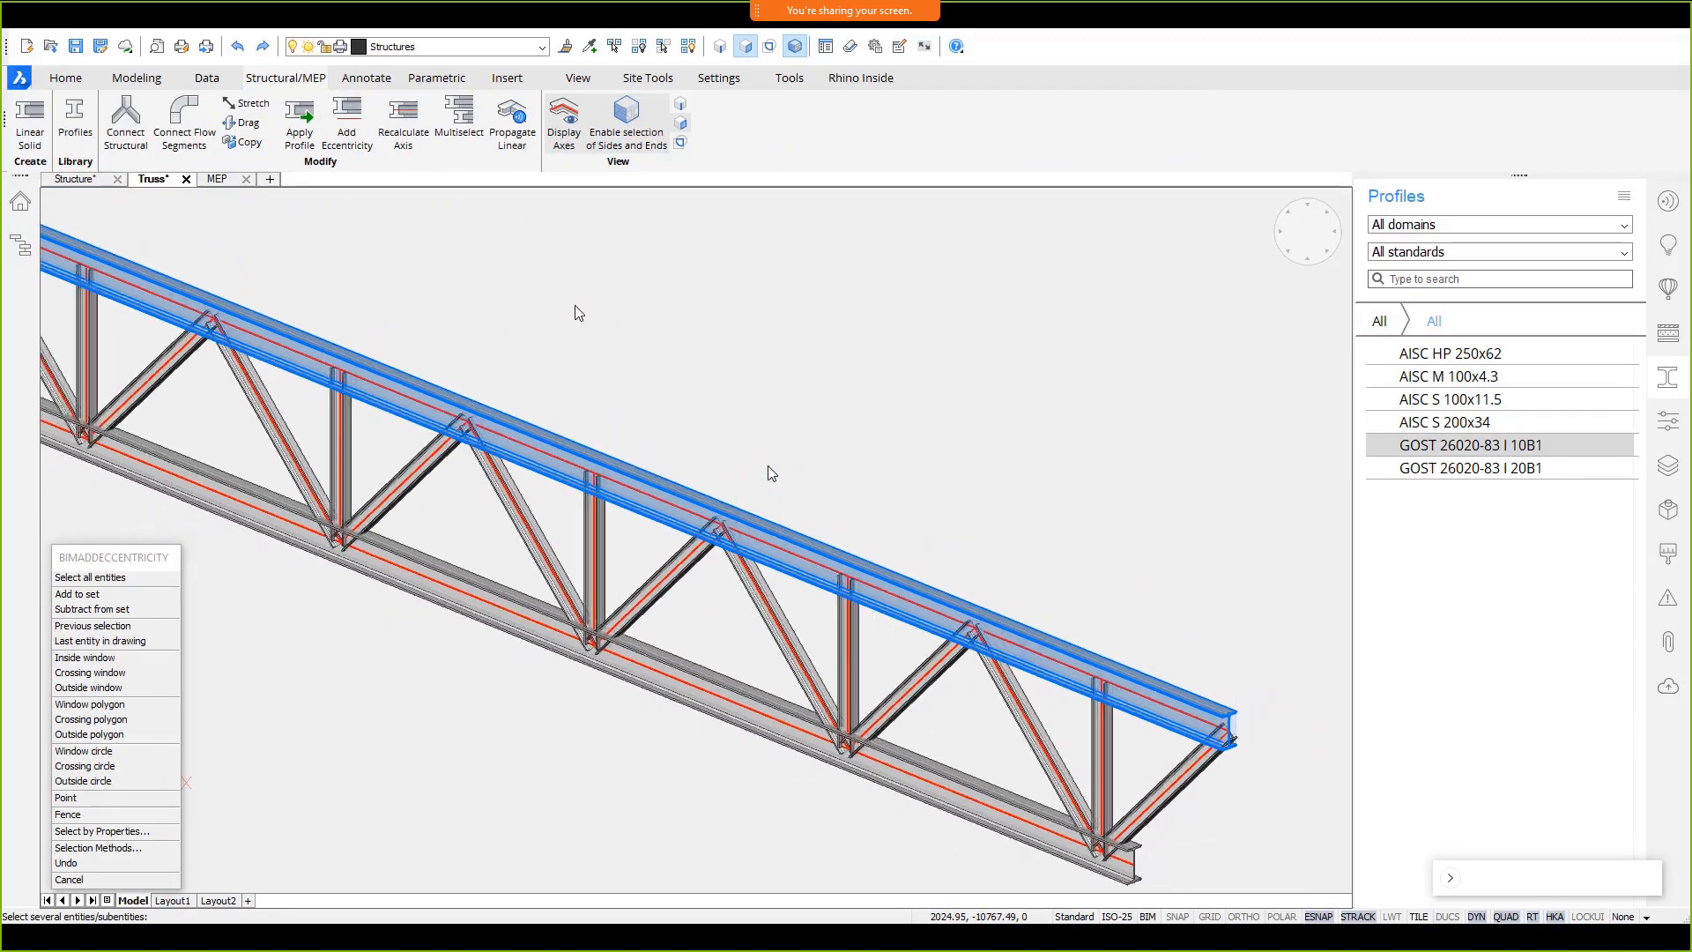
scroll(768, 465, "down", 2)
key("Return")
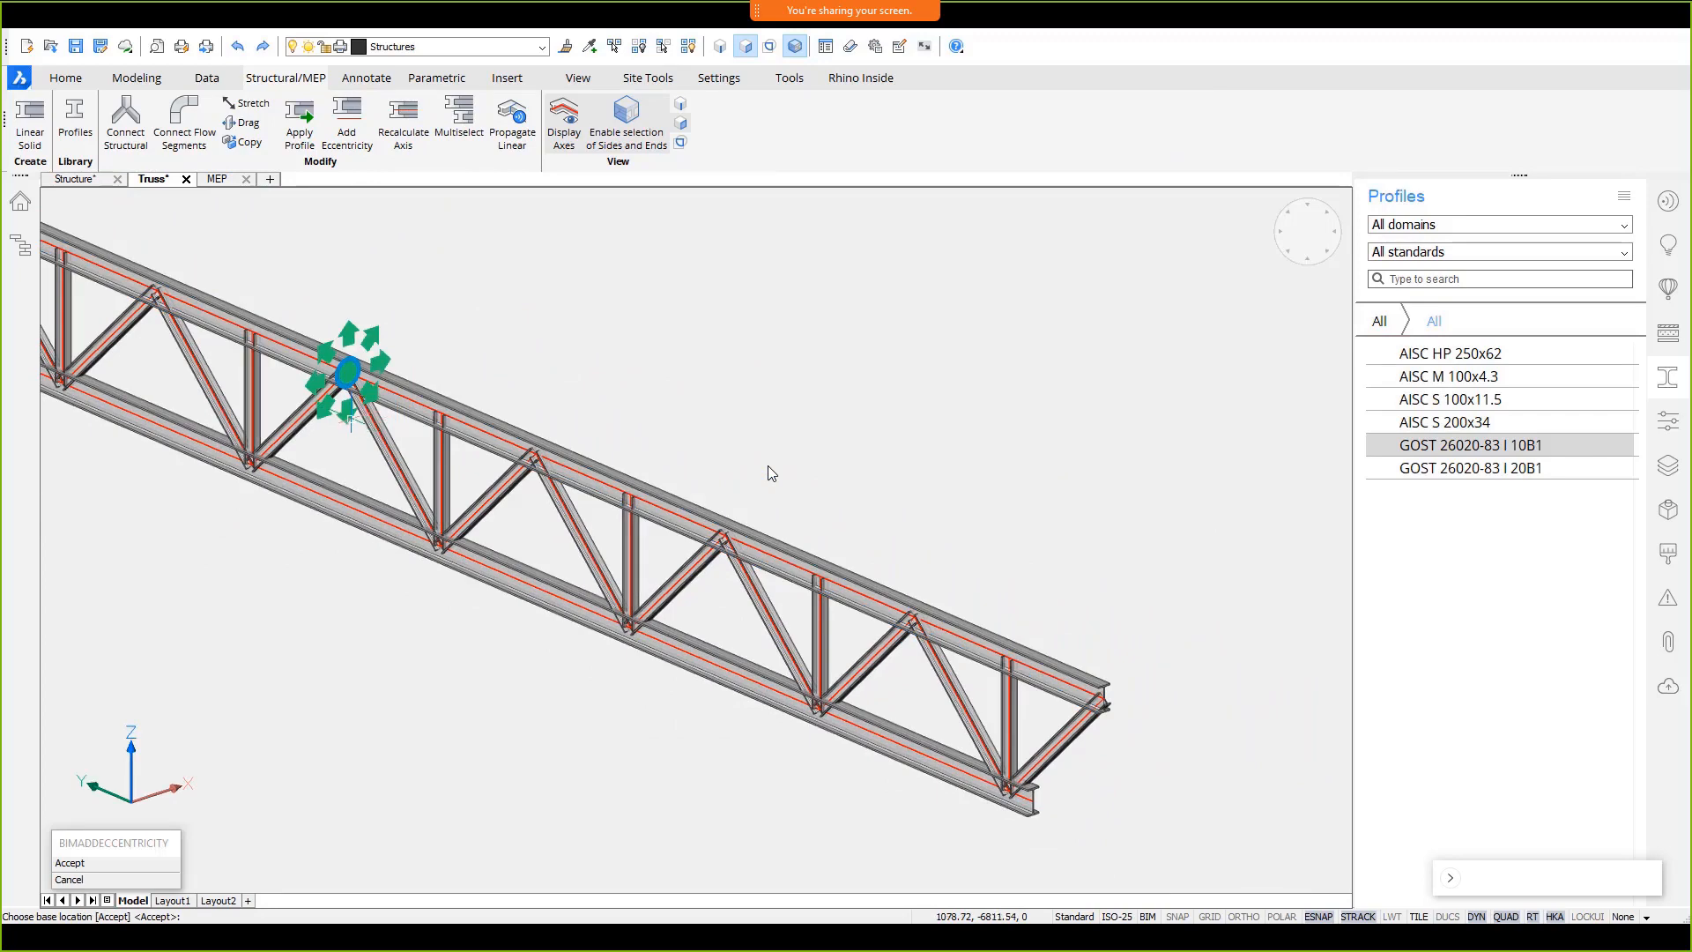
left_click(348, 414)
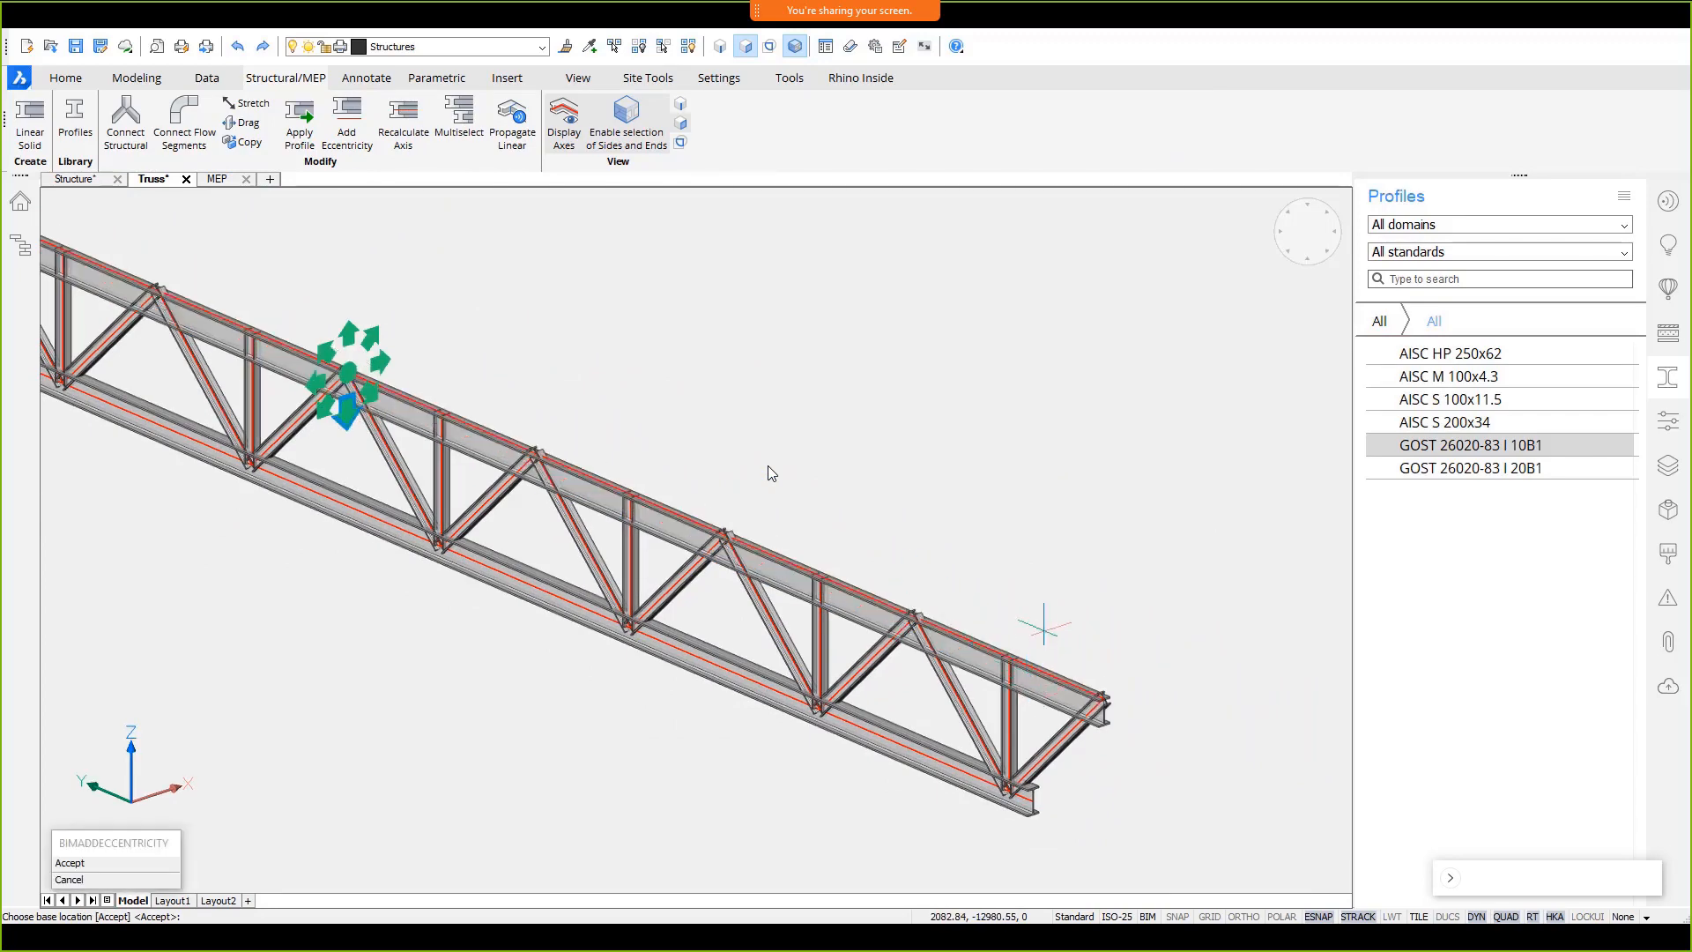
key("Return")
- Delete all Line entities listed in the structure tree of the Truss drawing, and collapse the tree
scroll(769, 466, "up", 6)
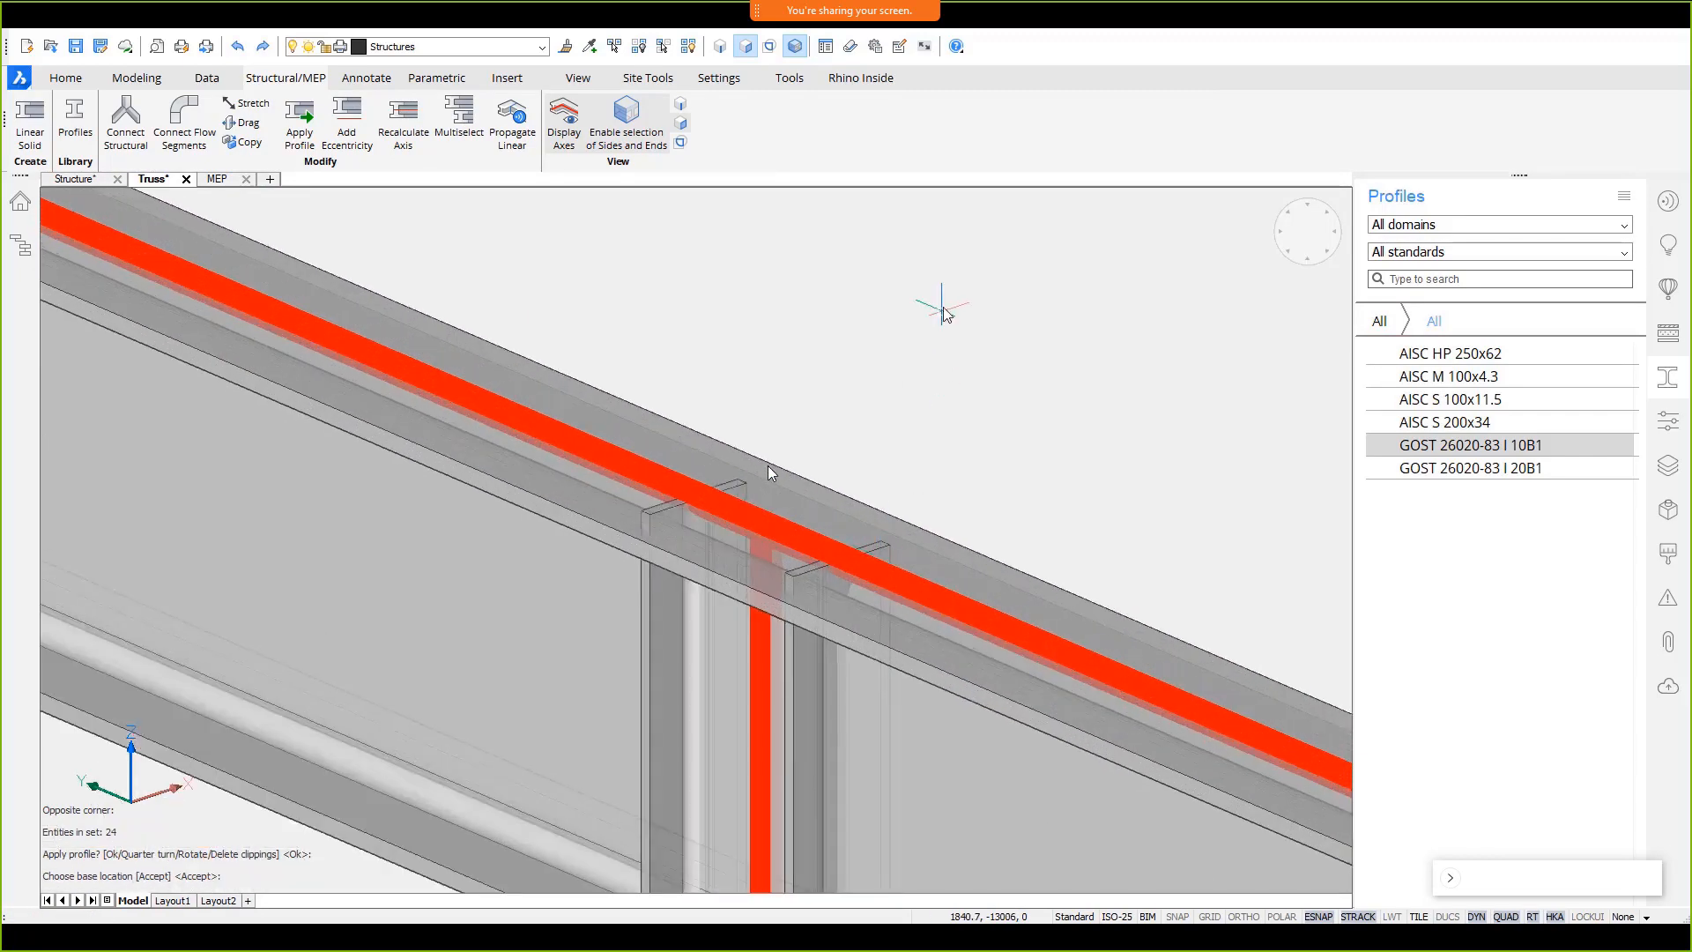
scroll(768, 473, "down", 8)
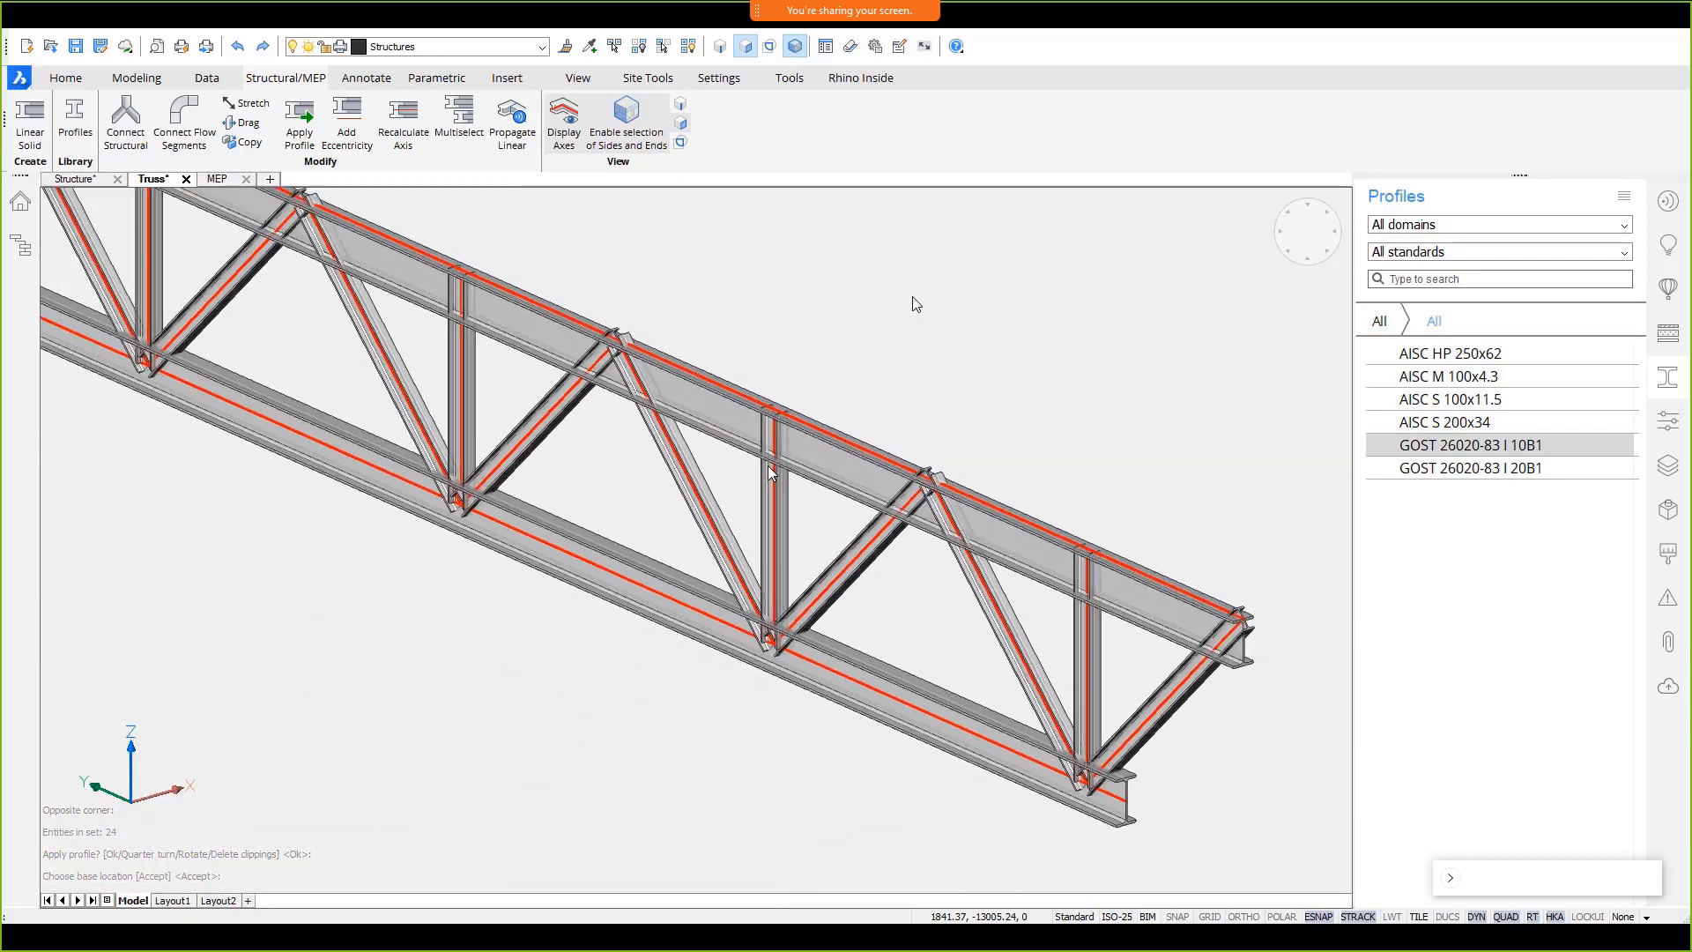
scroll(769, 473, "down", 5)
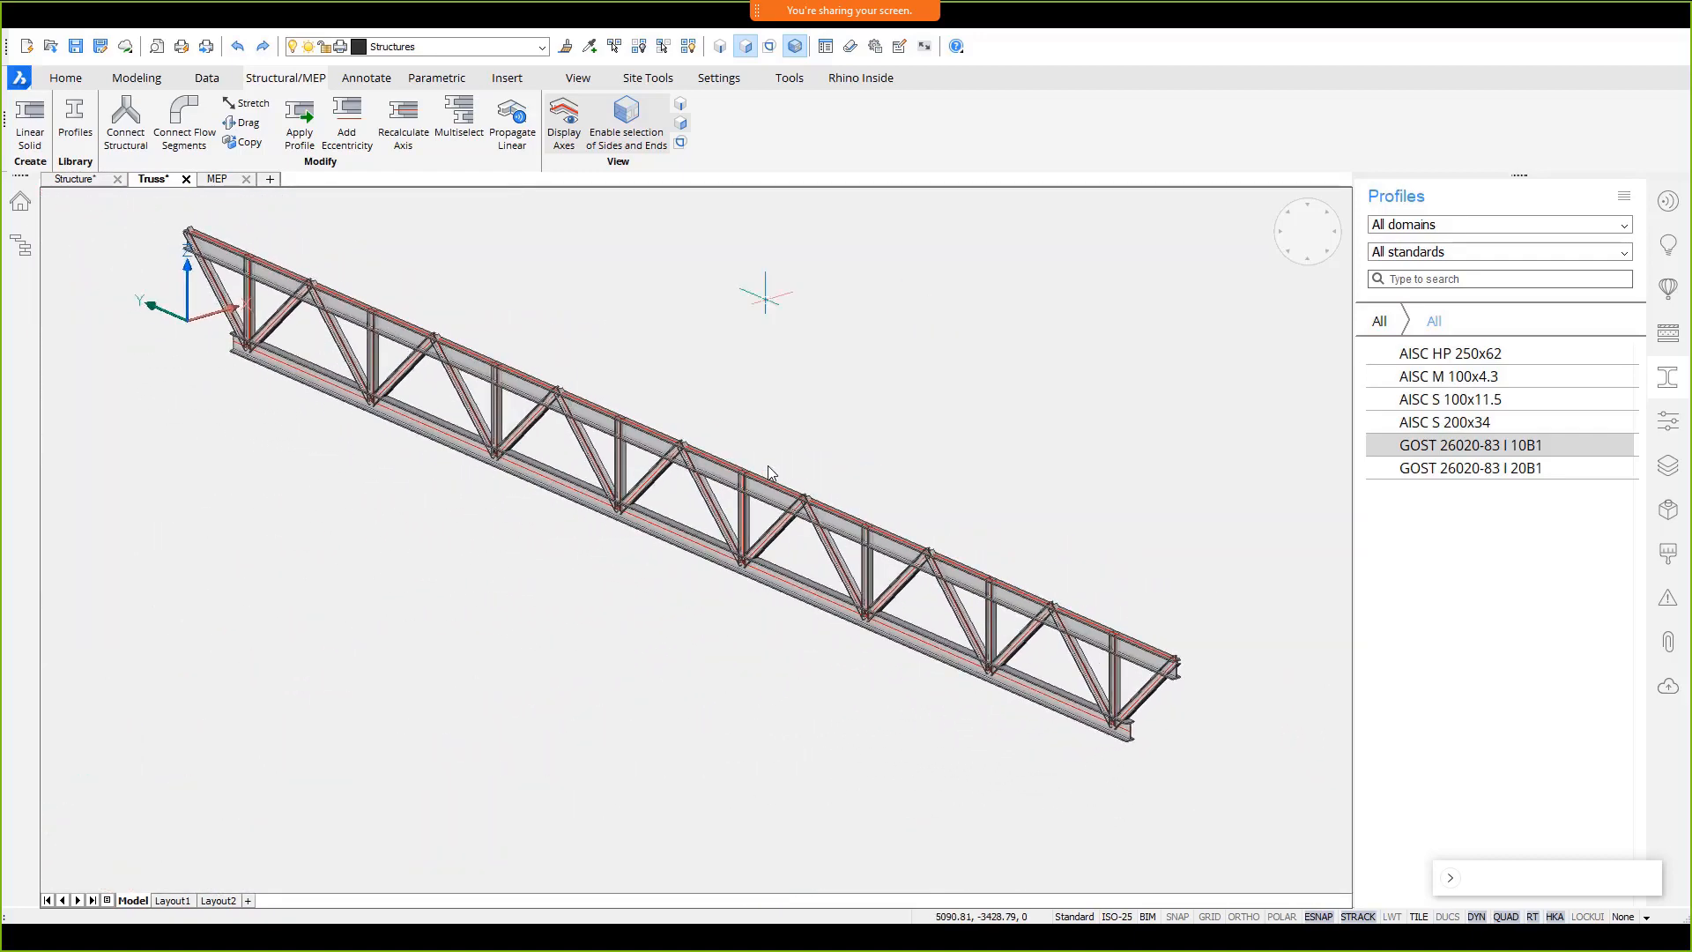
left_click(21, 259)
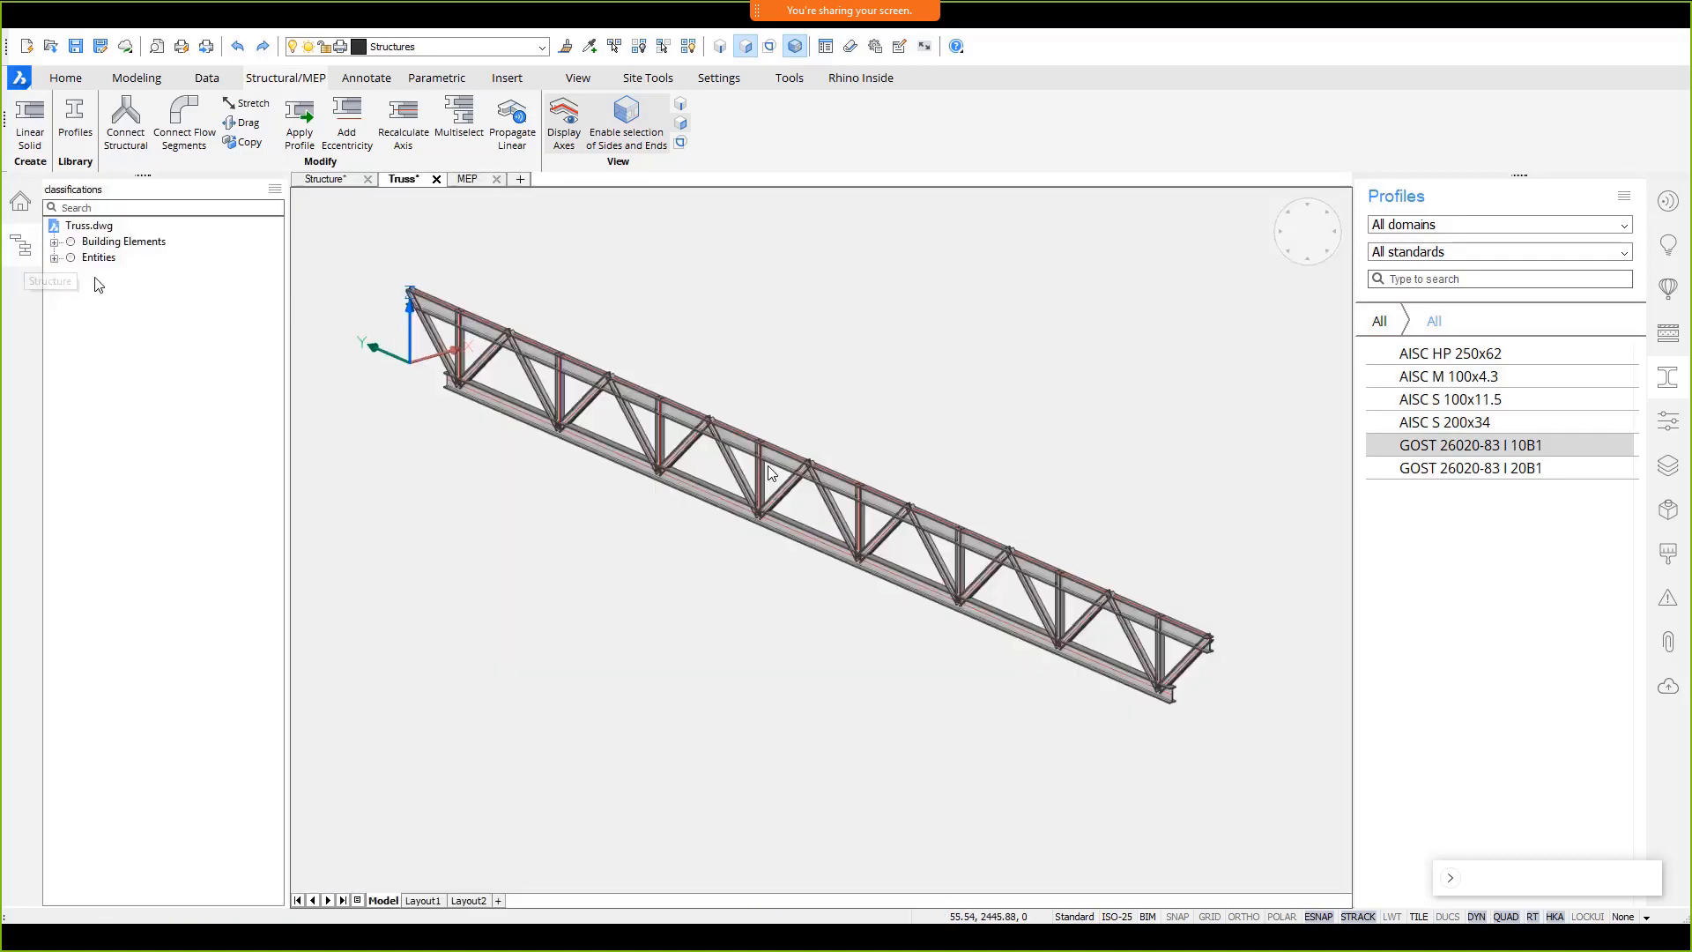
left_click(132, 274)
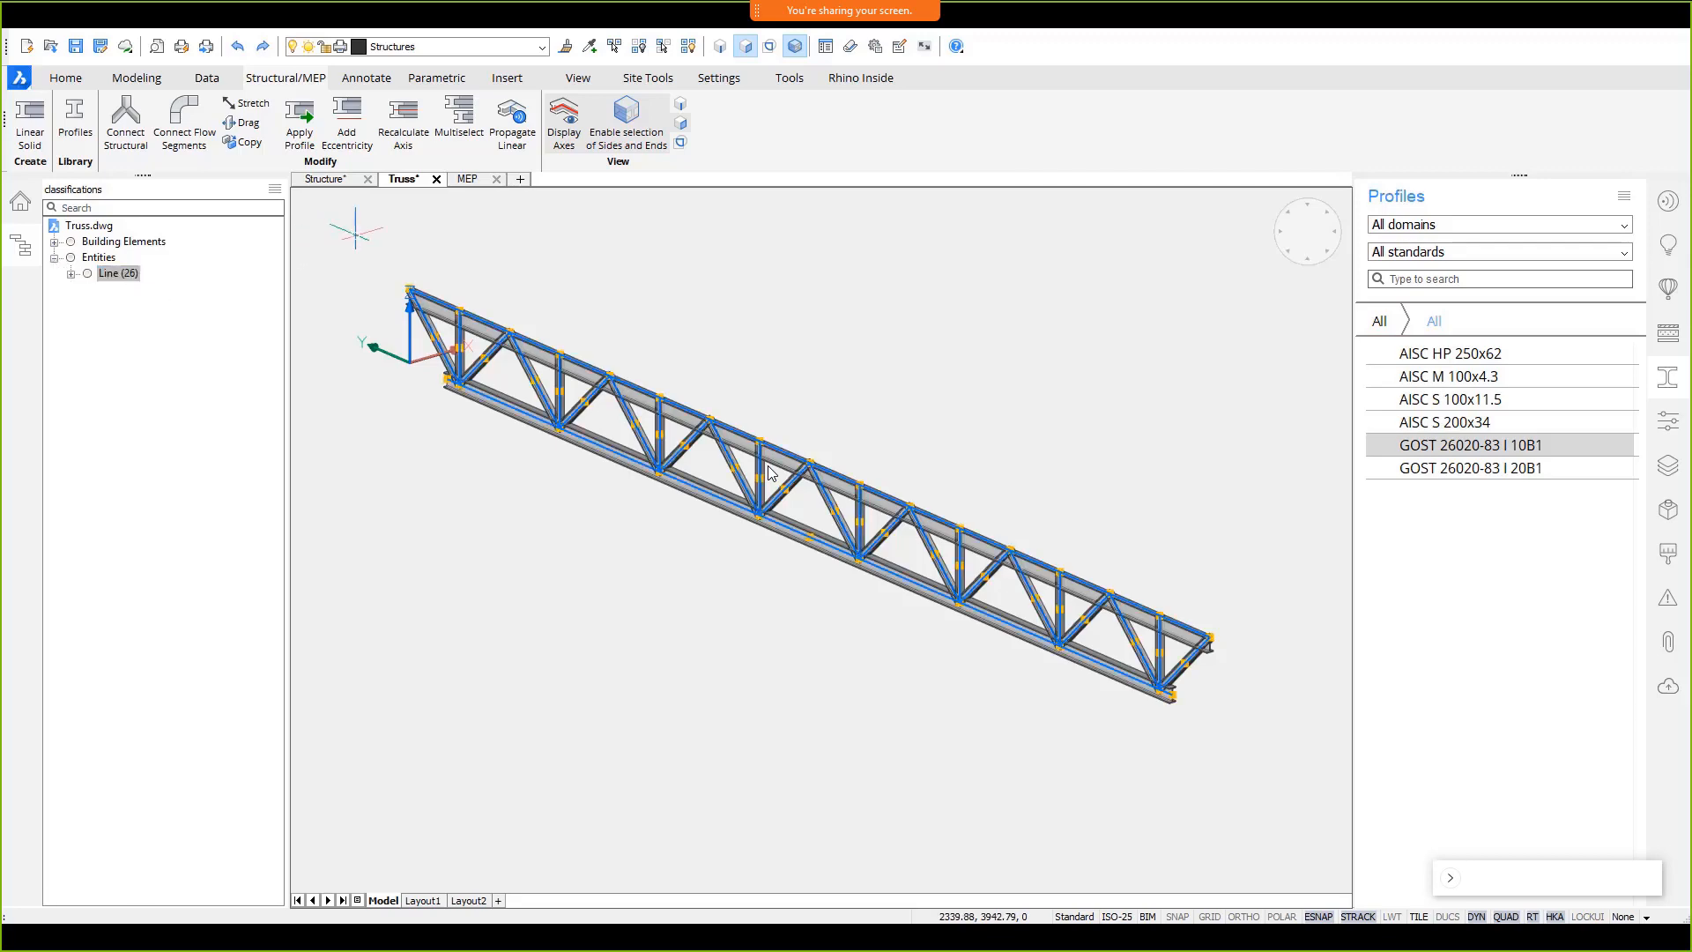
key("Delete")
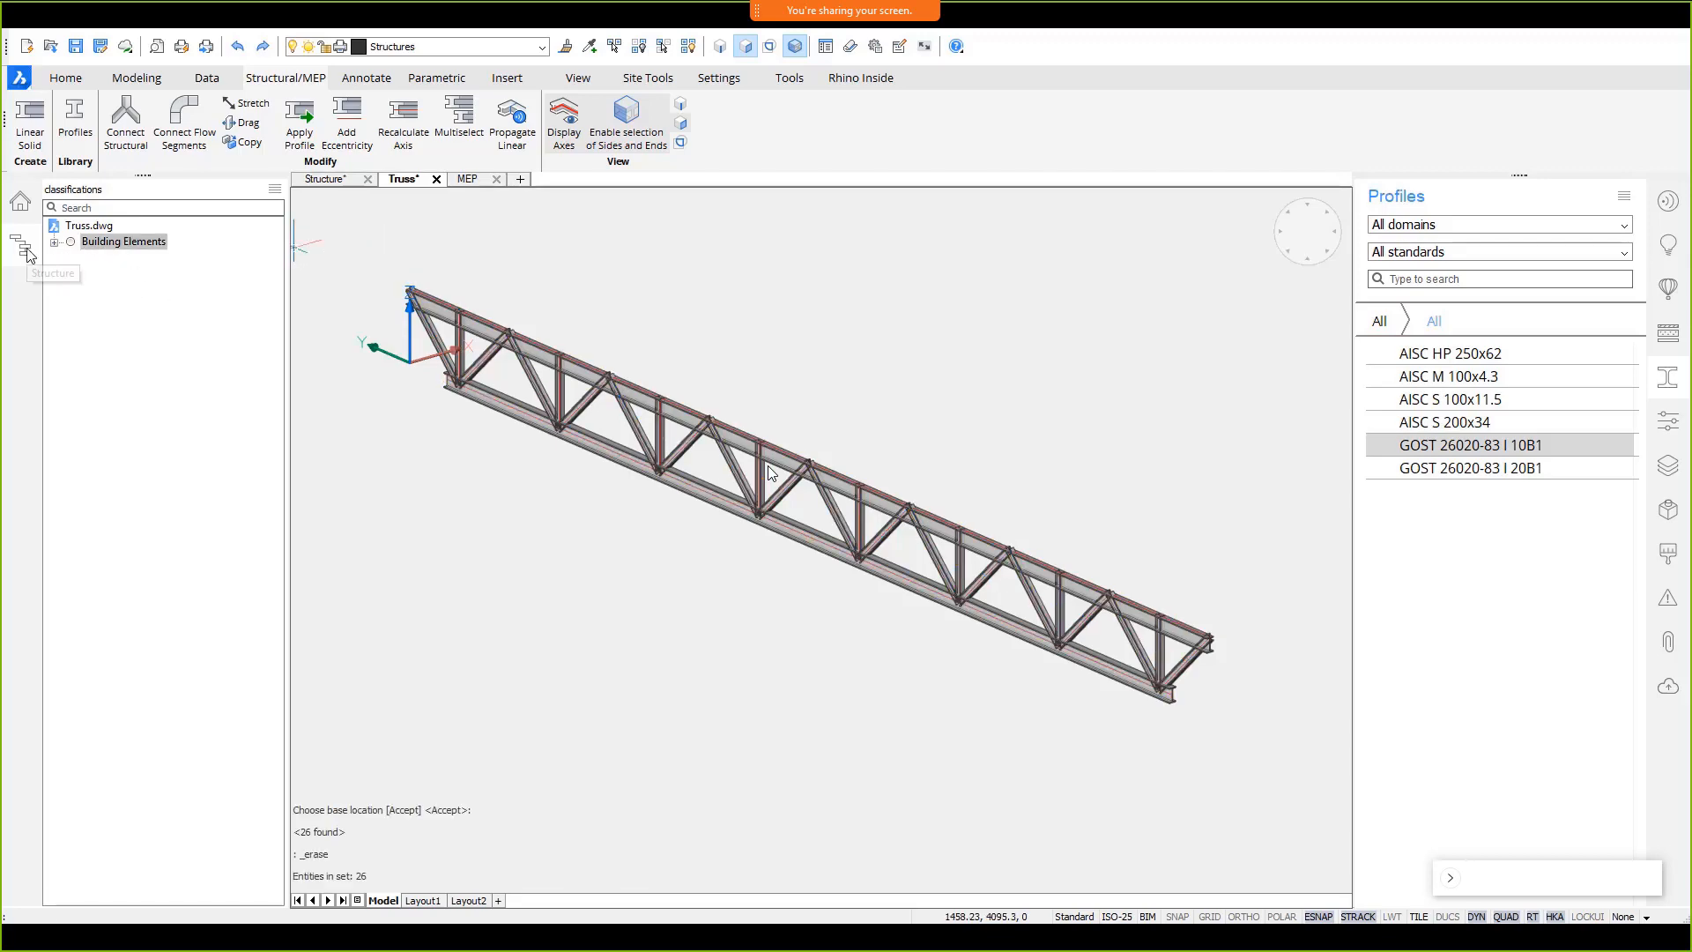
left_click(21, 248)
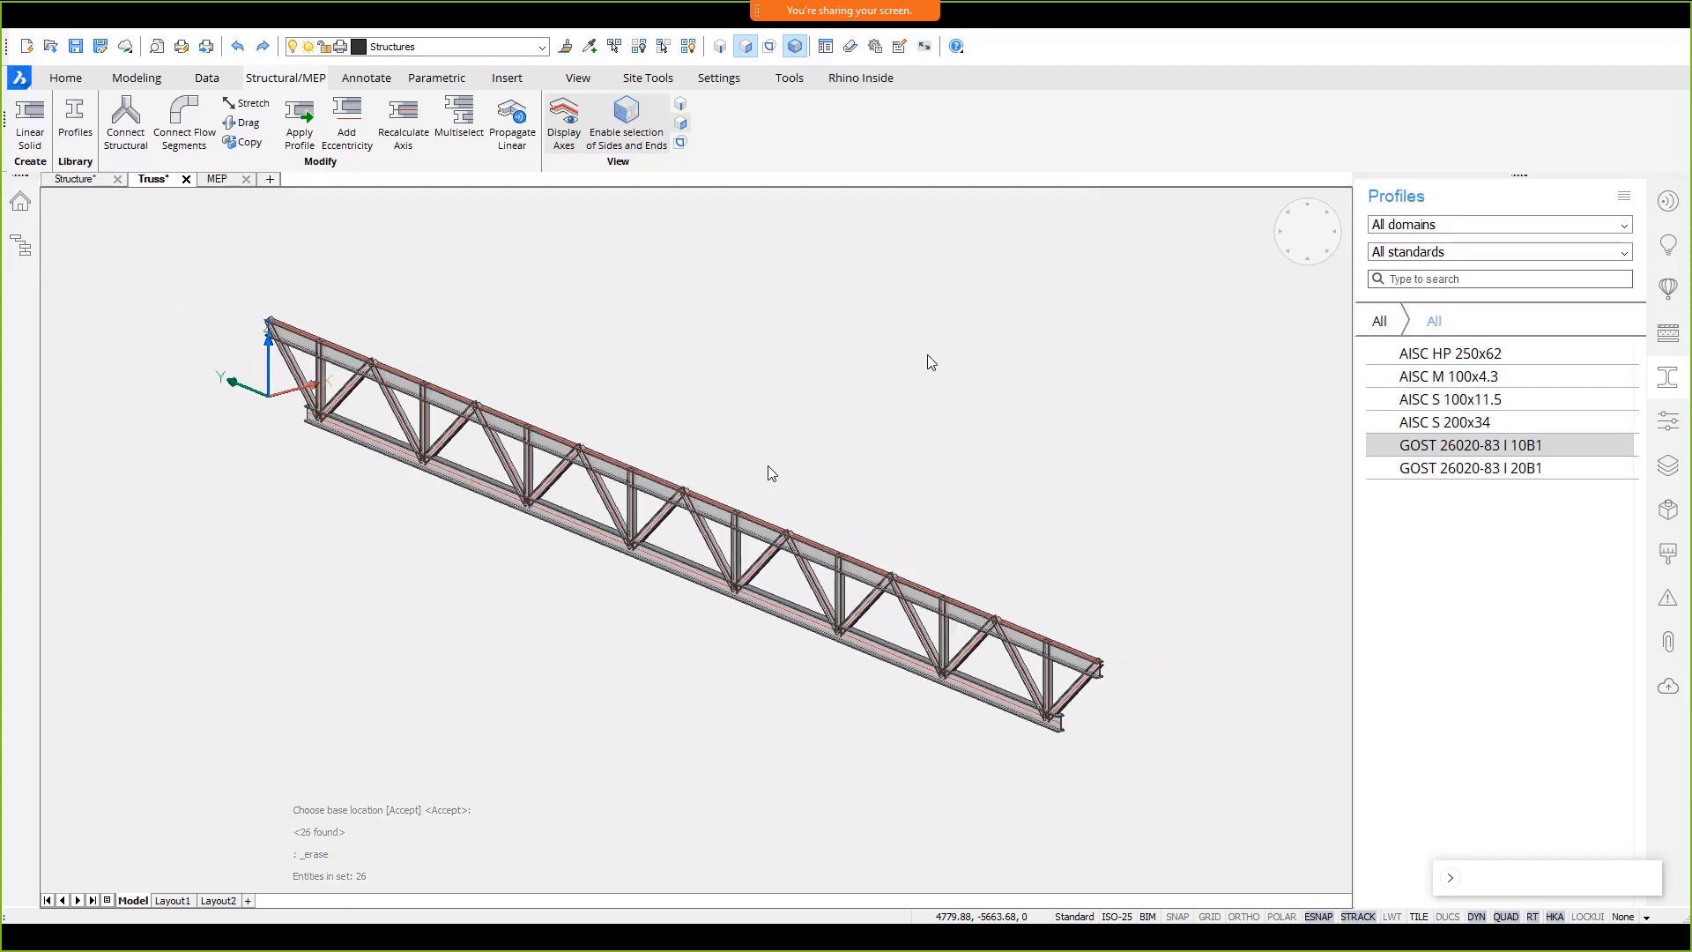
- Disable the Intersection snap and copy the whole truss with a base point at the end endpoint of its upper chord
left_click_drag(1165, 278, 212, 806)
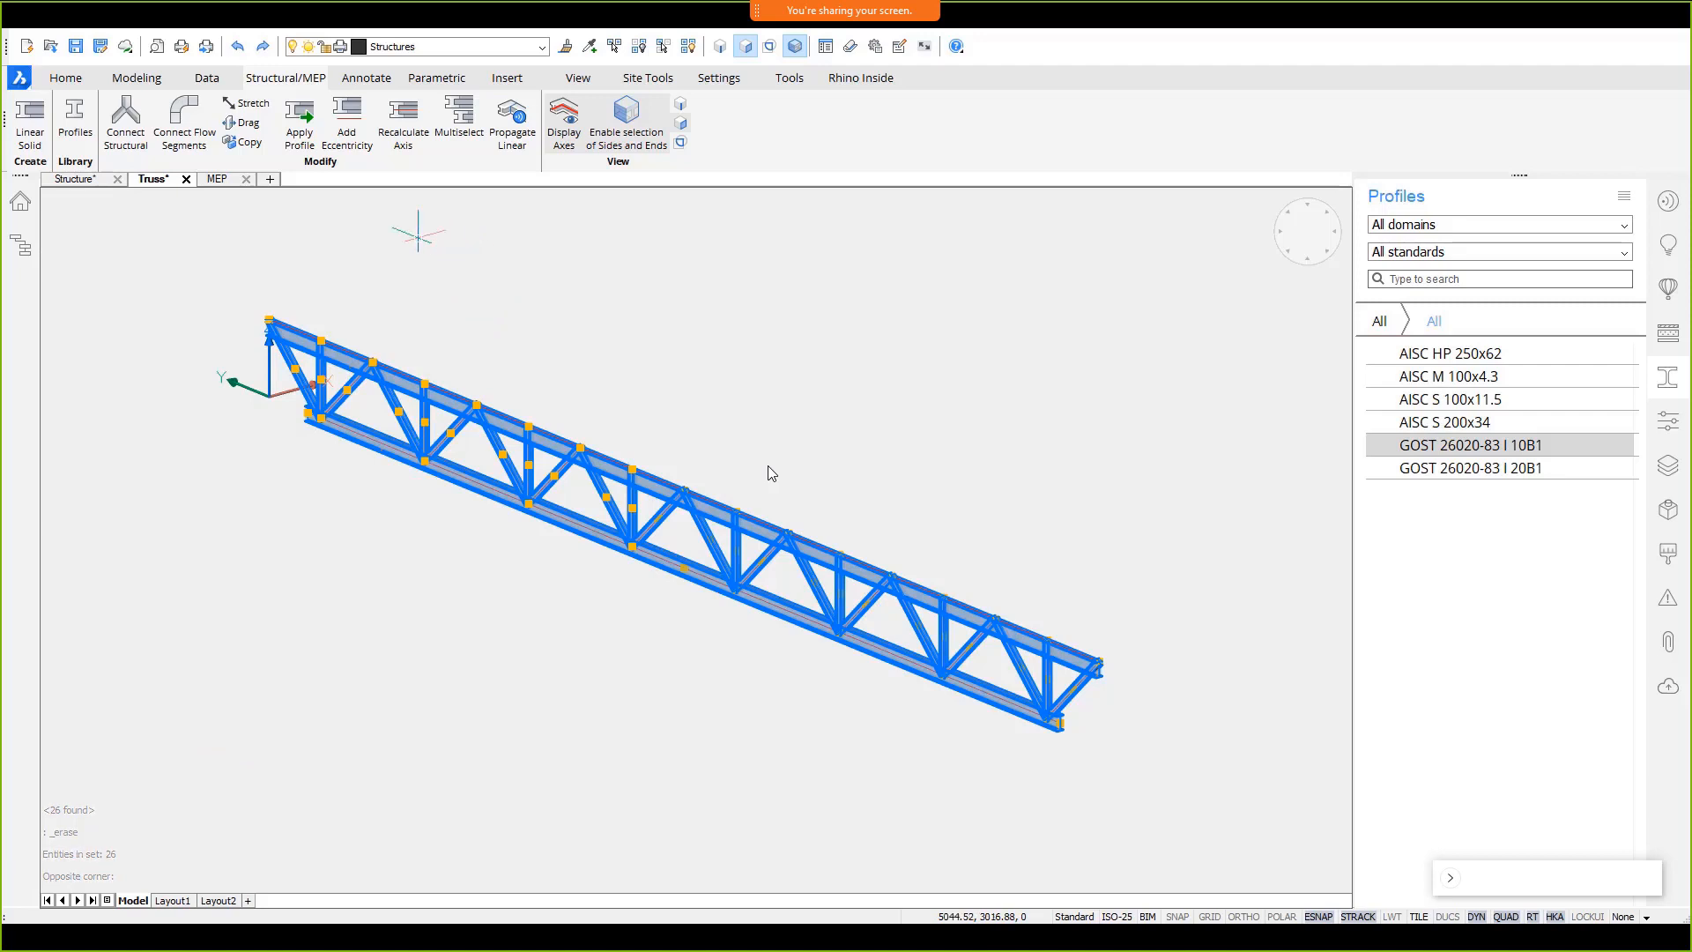
key("Escape")
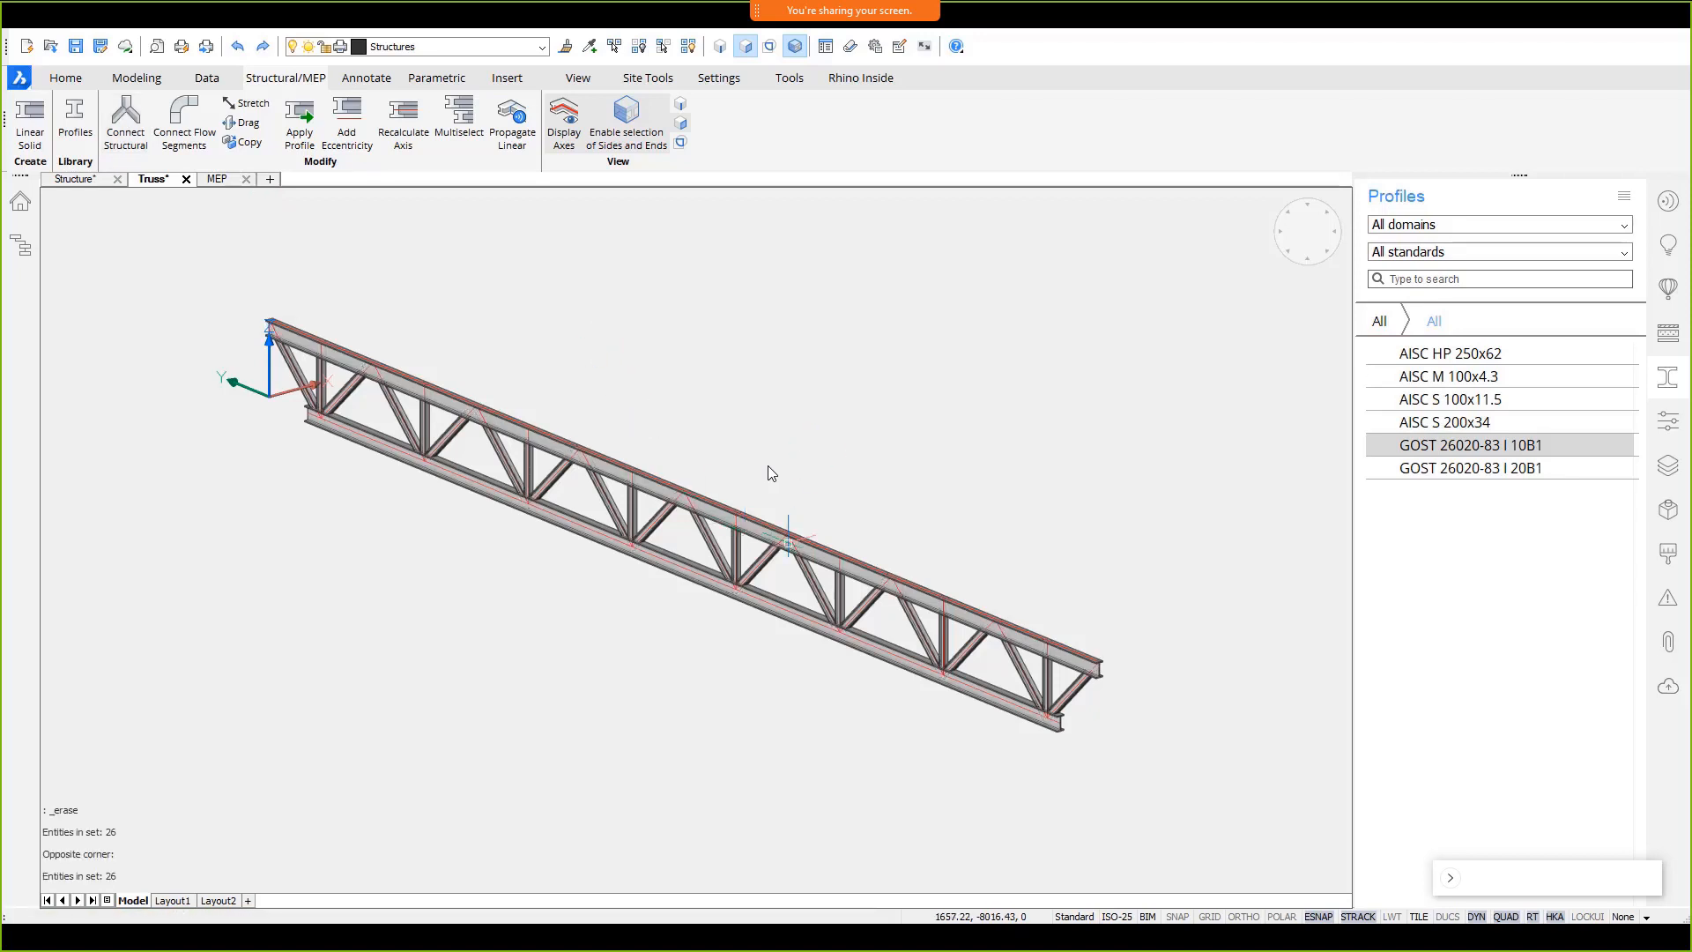
middle_click_drag(787, 542, 1009, 335, "shift")
left_click_drag(1201, 234, 136, 819)
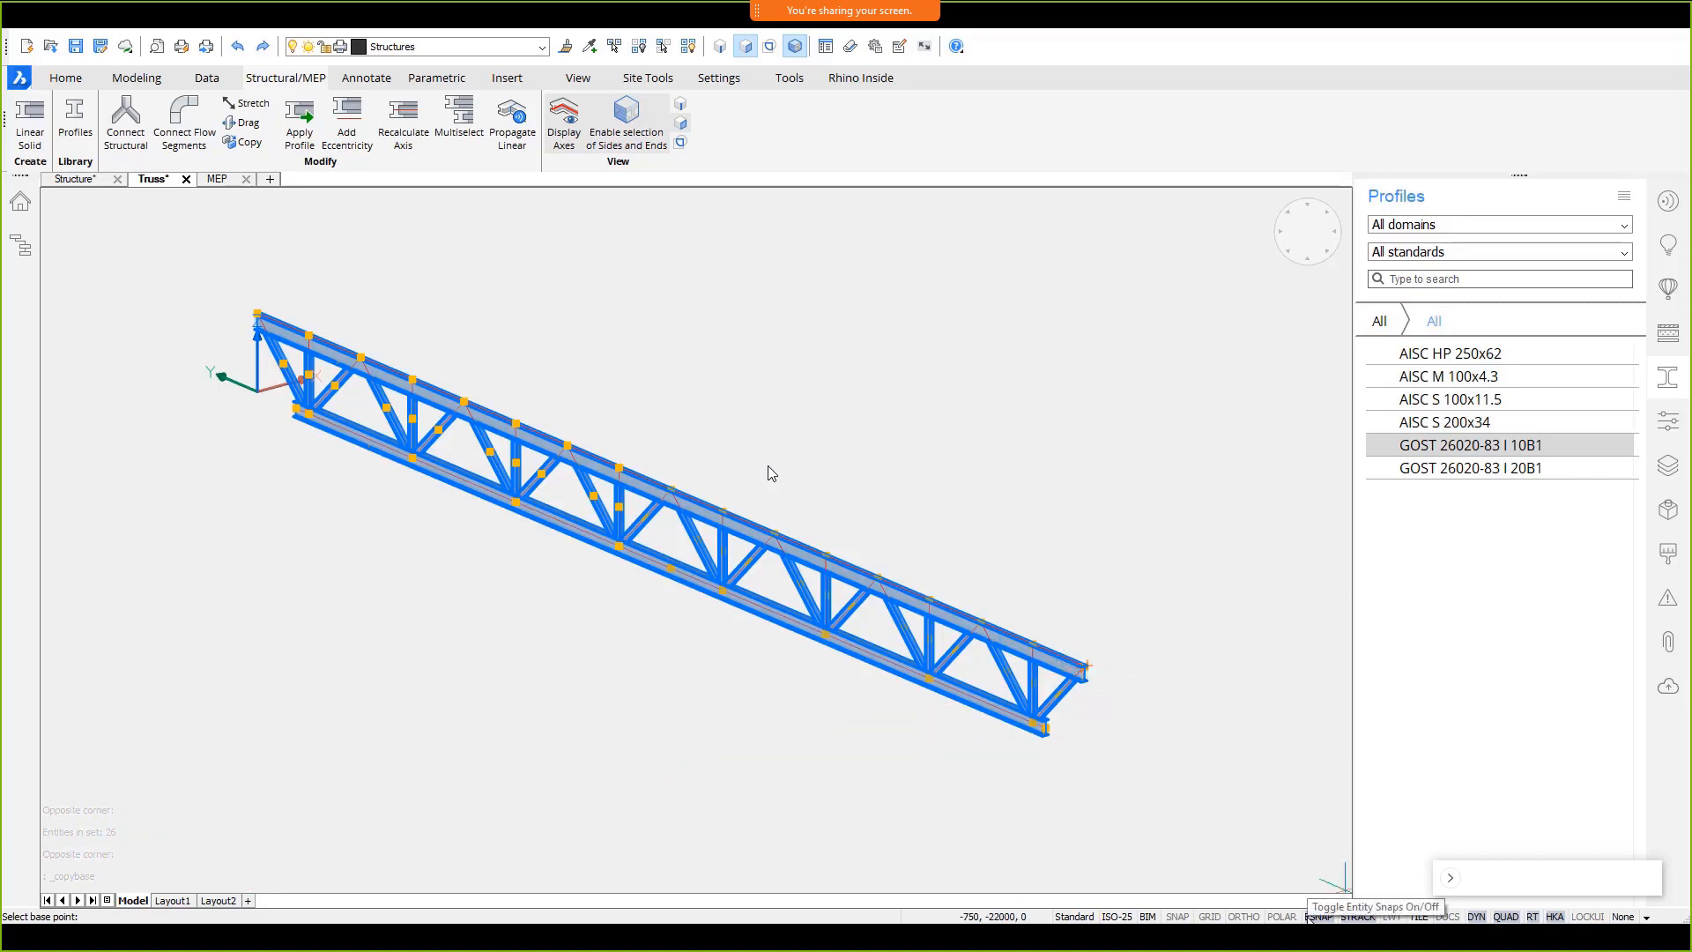
right_click(1313, 917)
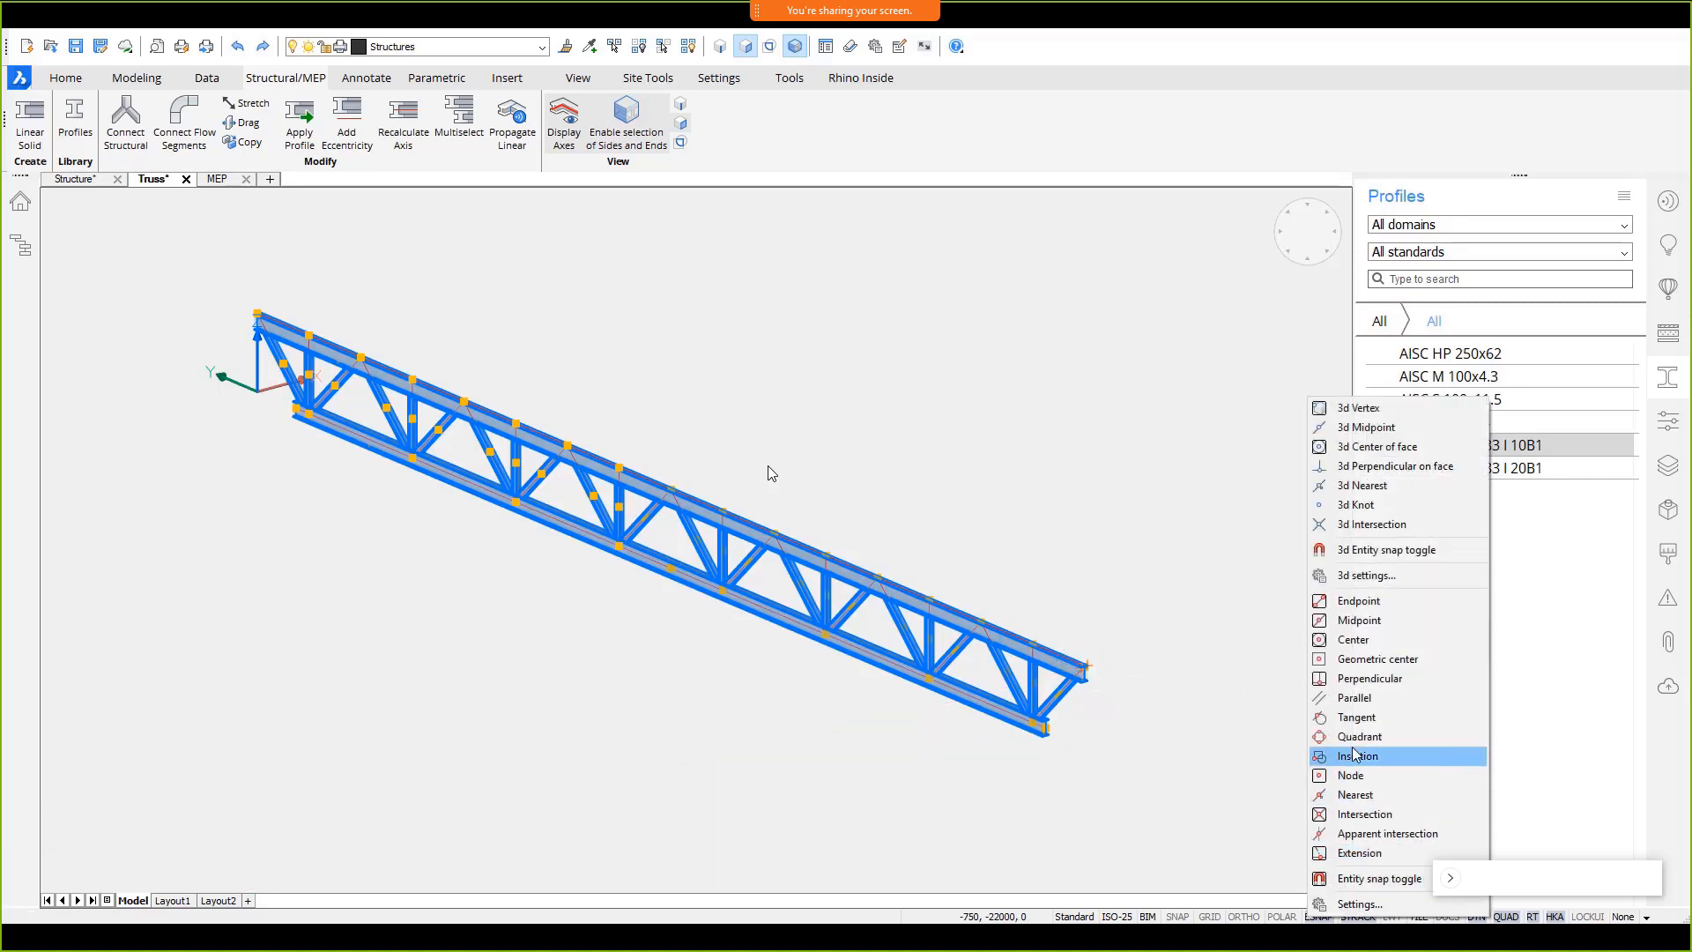
left_click(1364, 814)
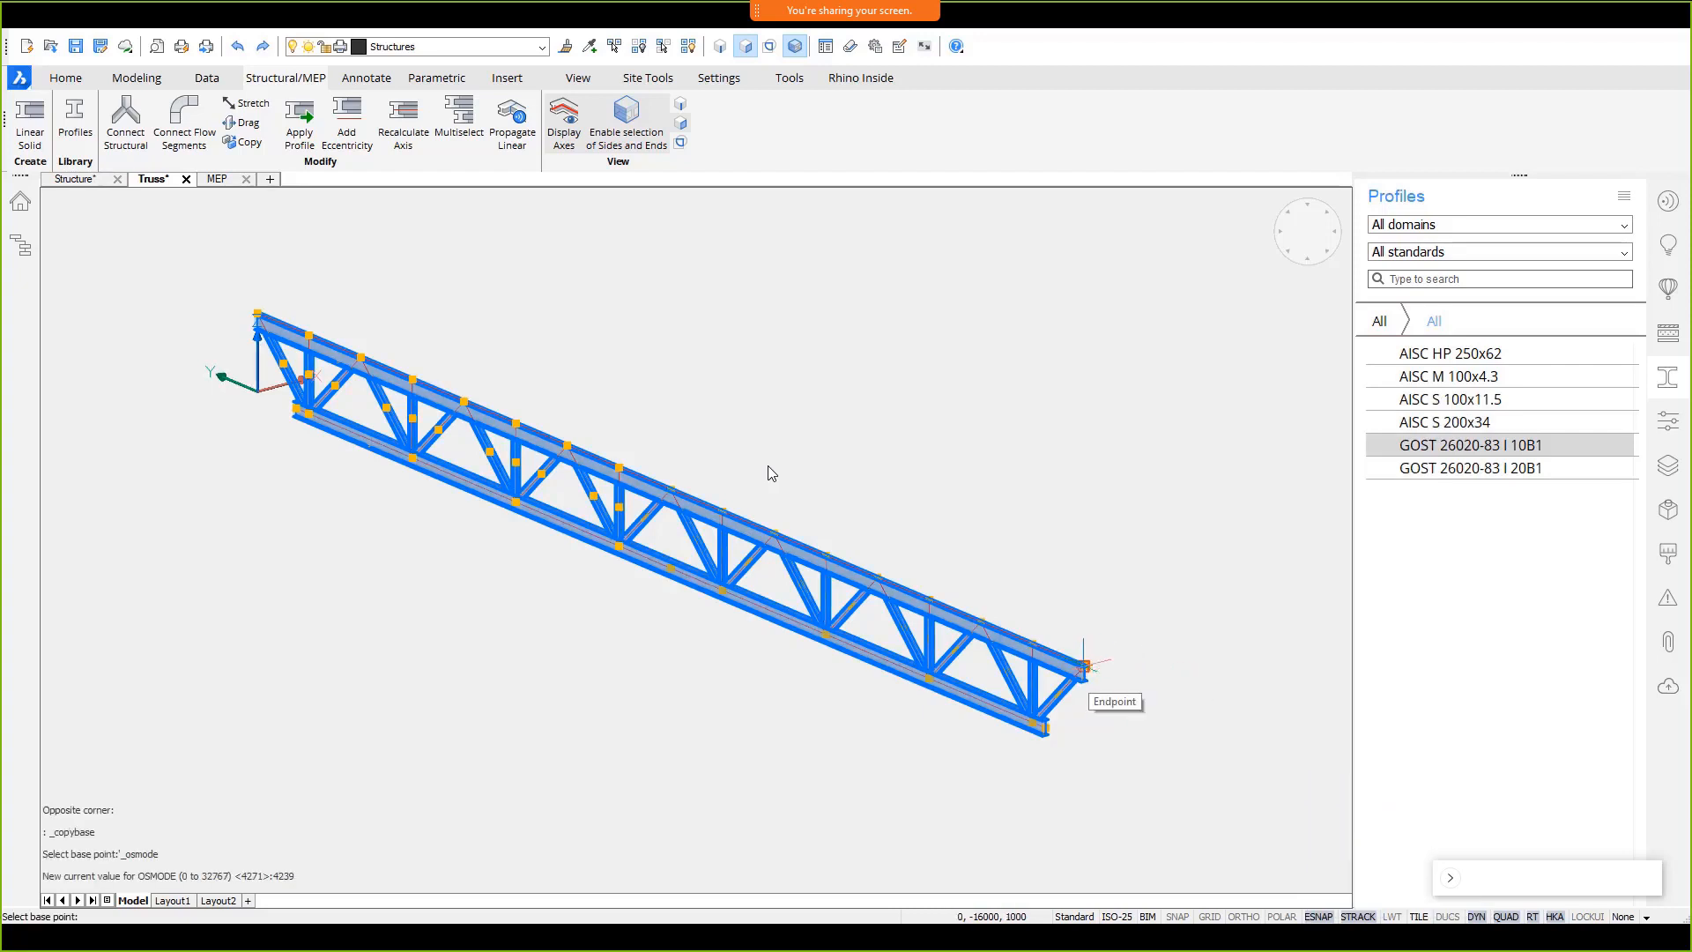
left_click(1090, 667)
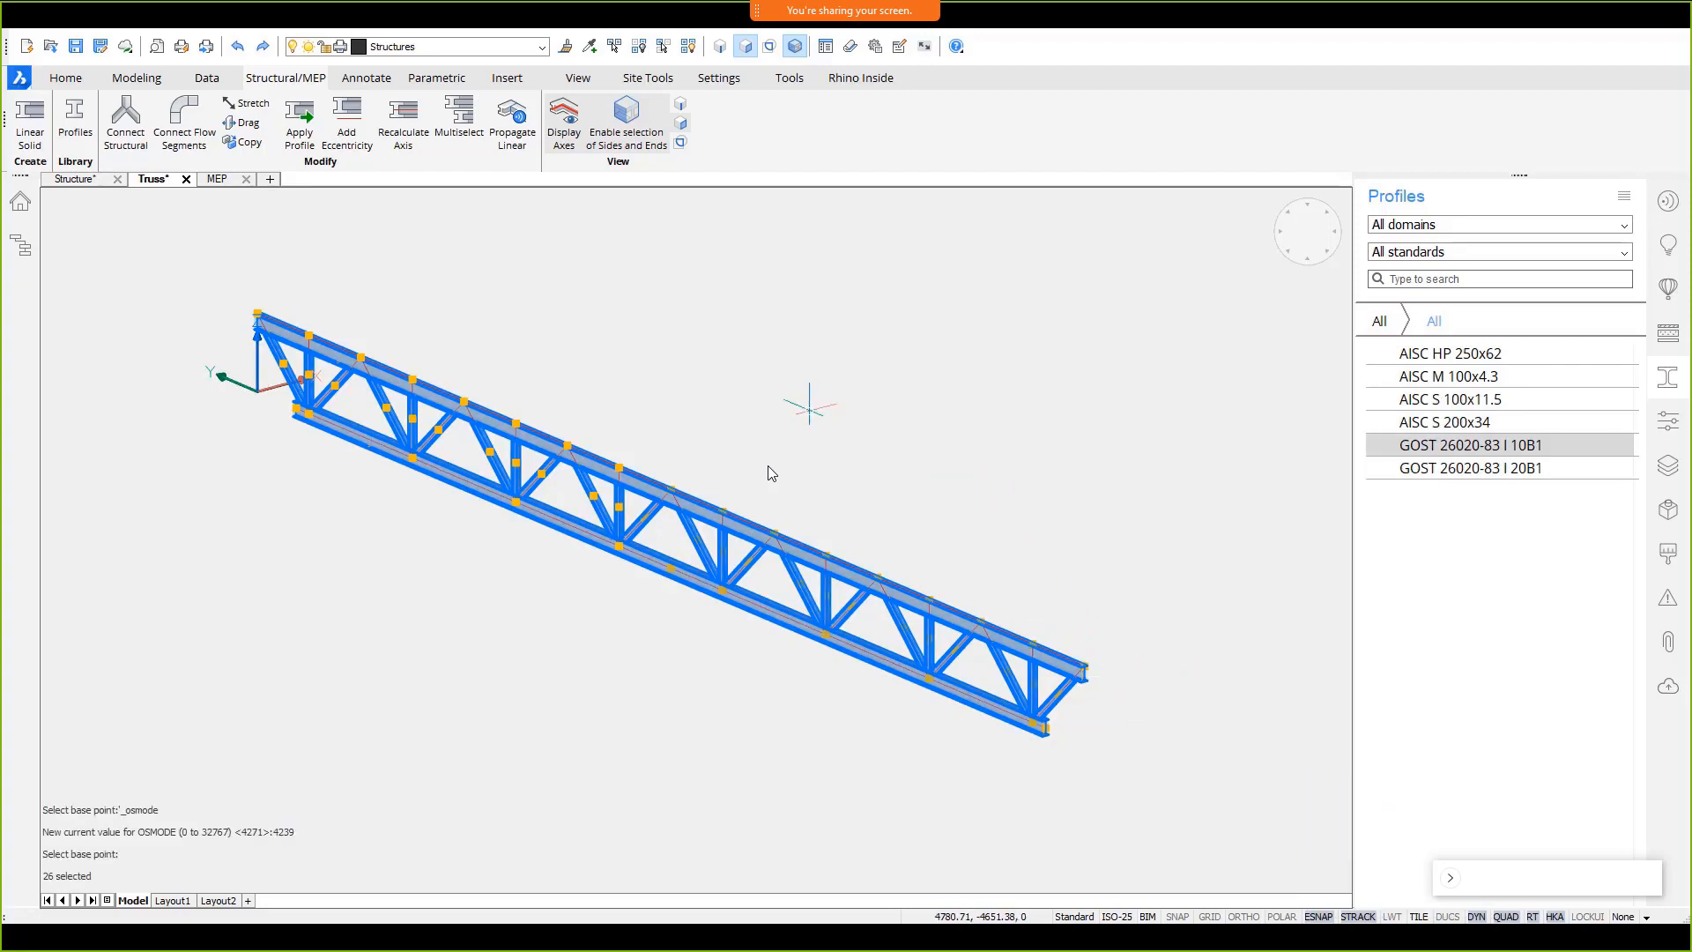
key("Escape")
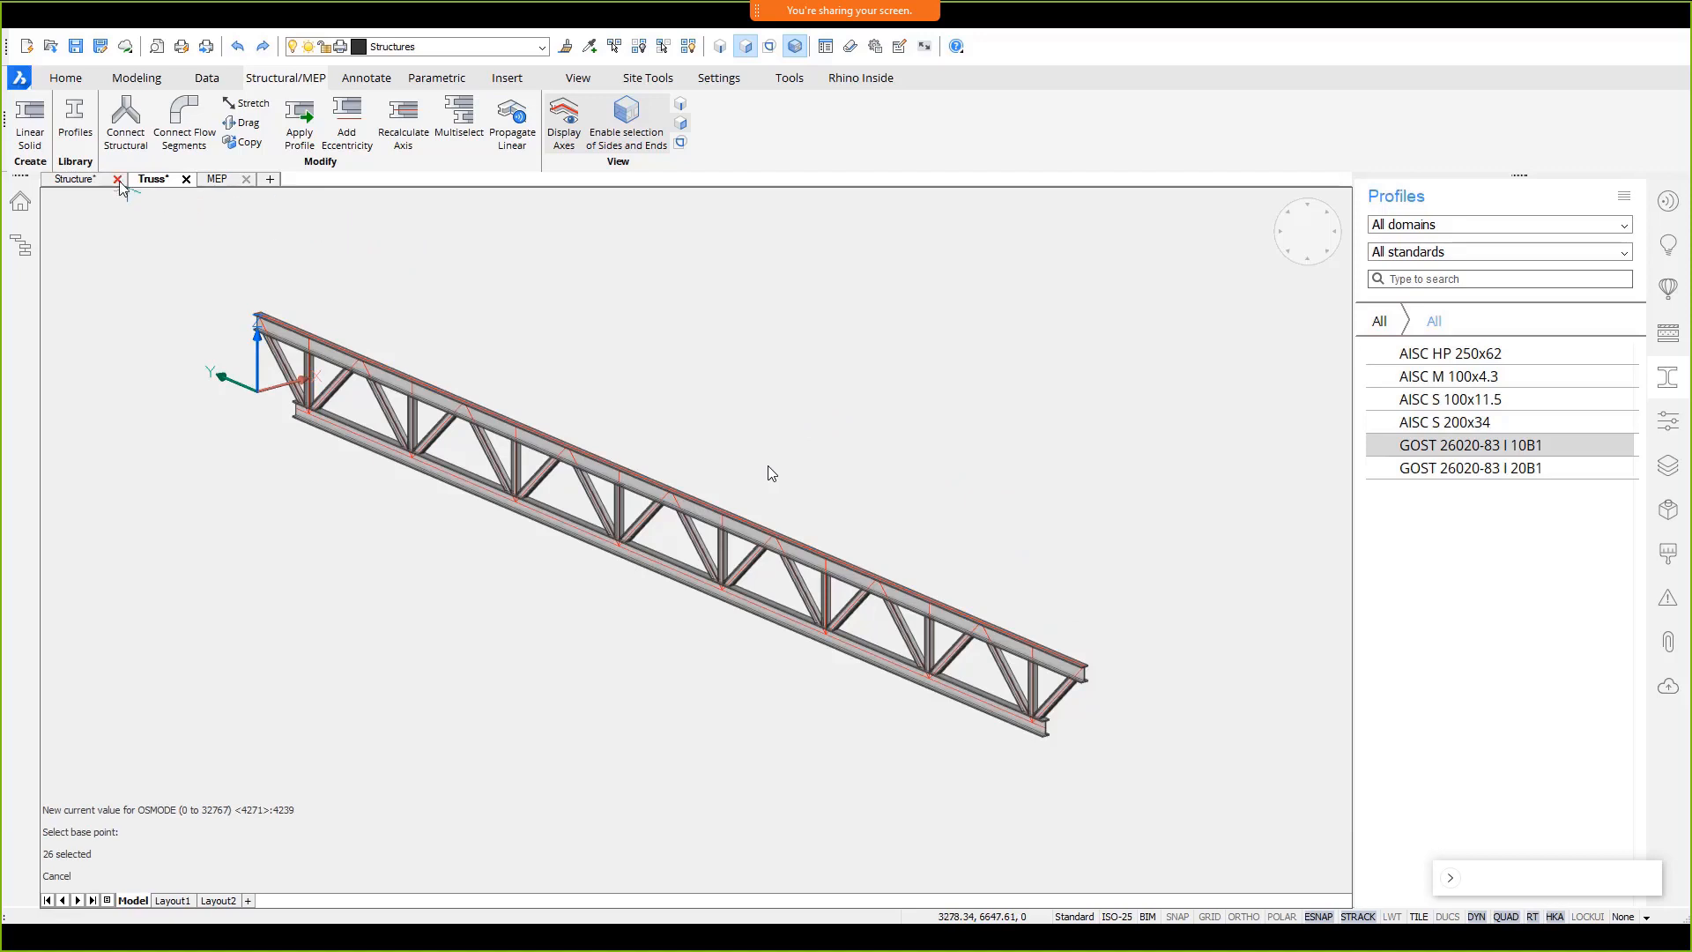
- Paste the truss into the Structure drawing, placing its base point on top of the column at the grid origin
left_click(88, 182)
key("ctrl+v")
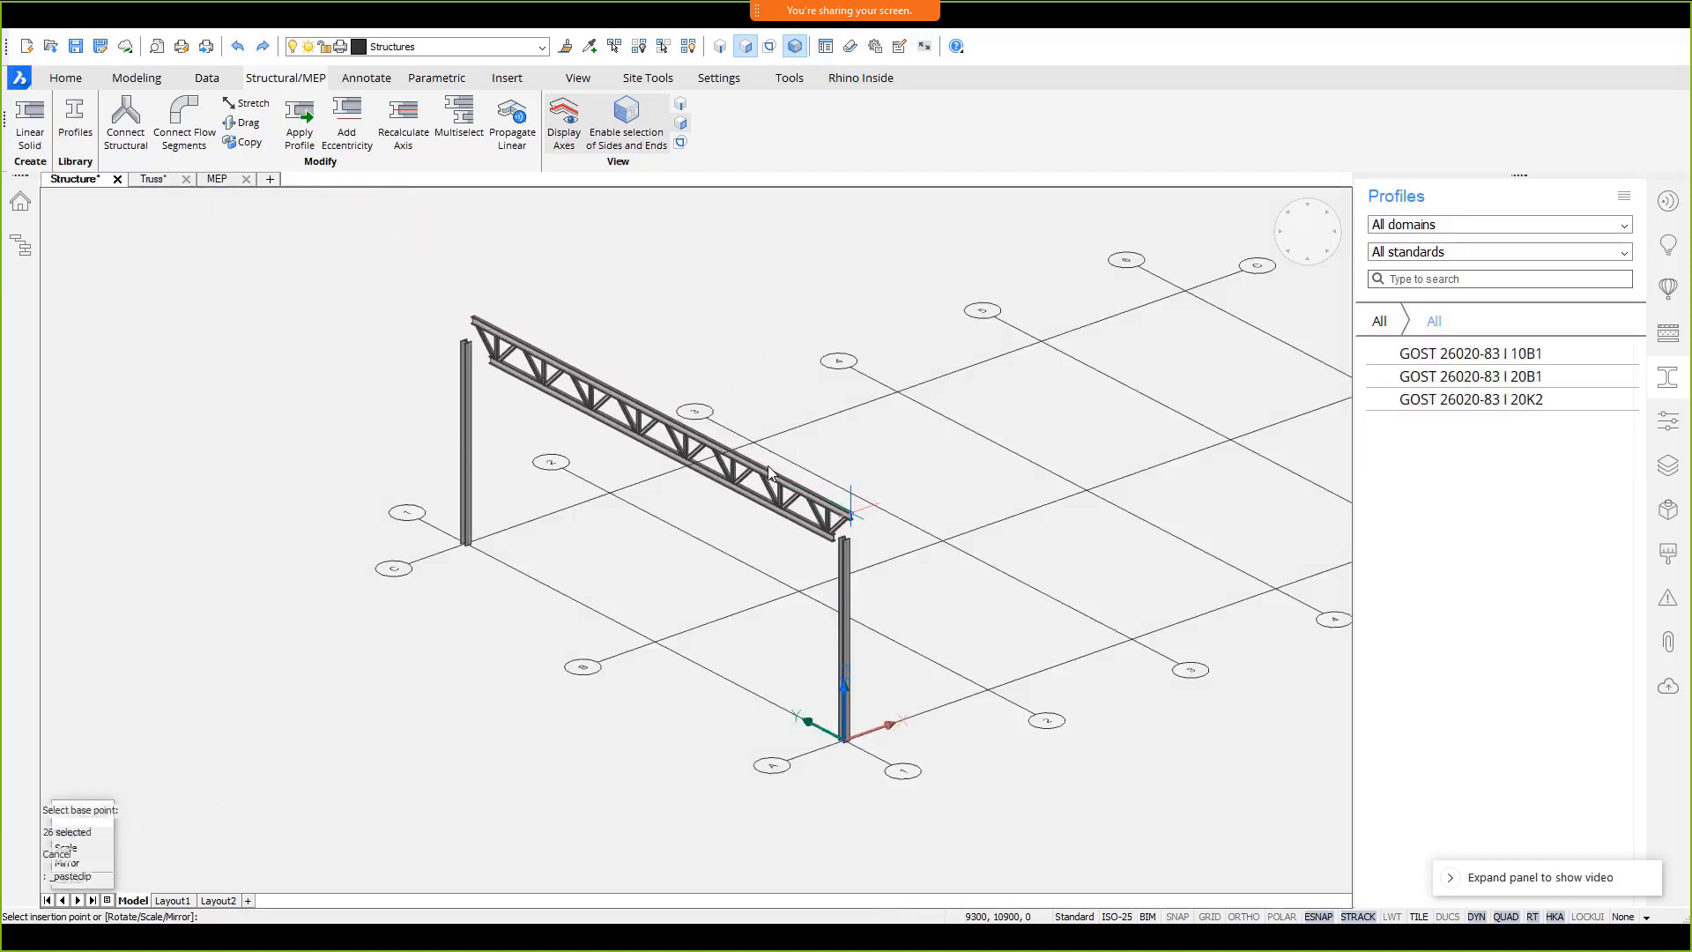
left_click(836, 541)
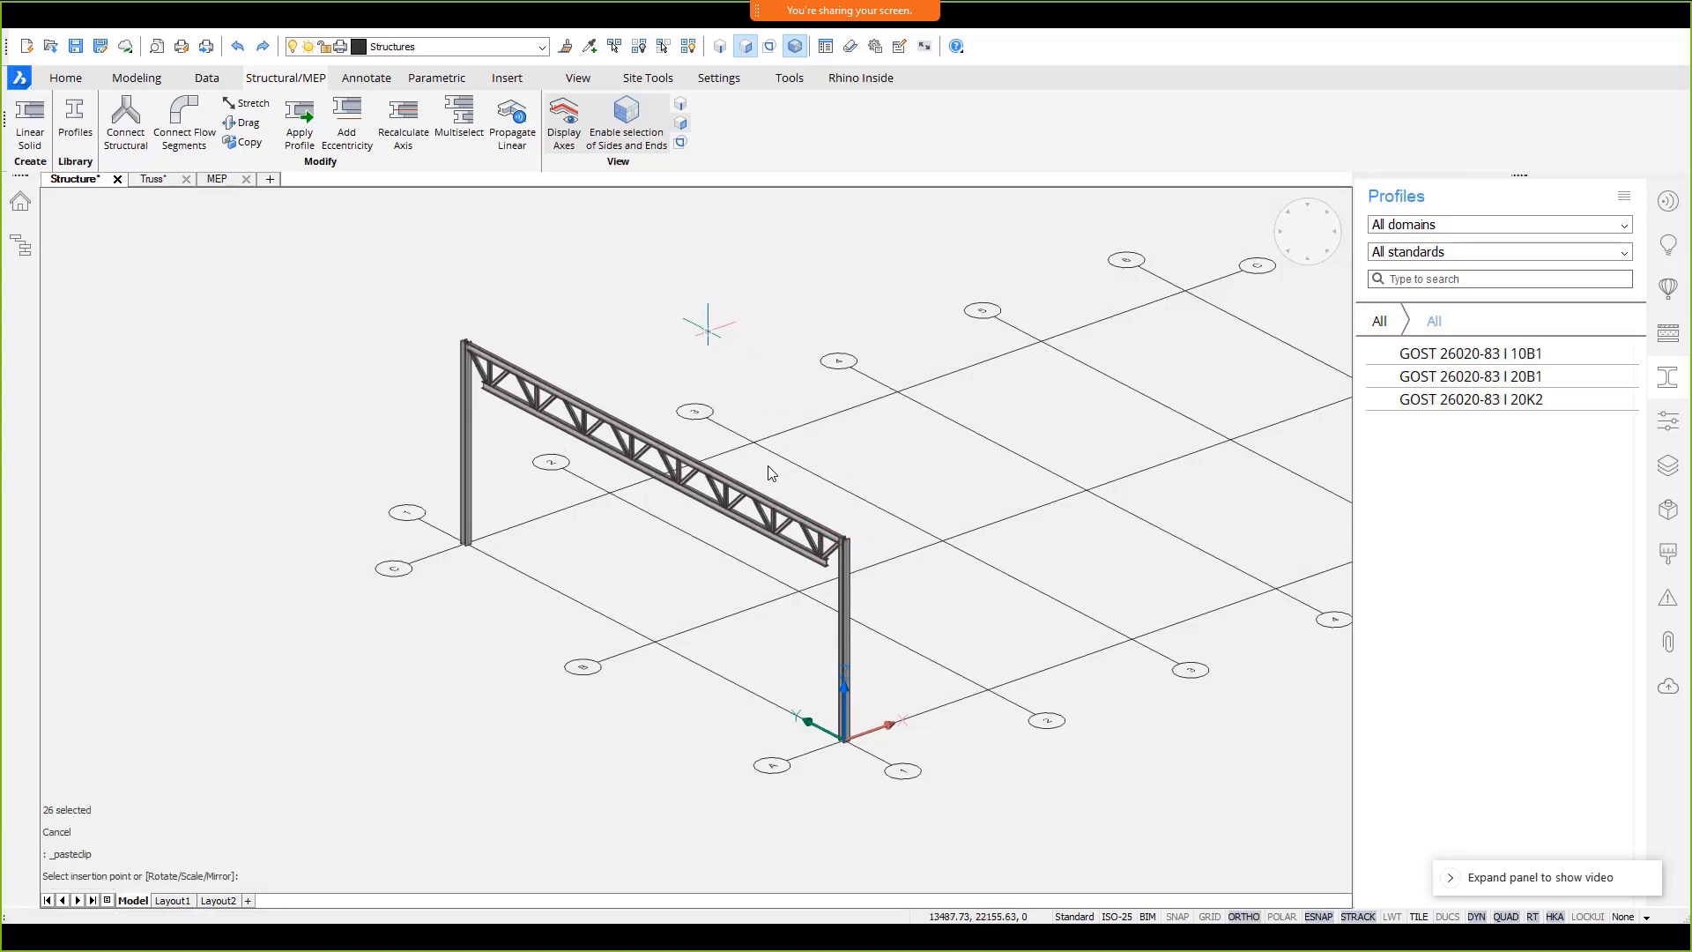
- Copy the complete frame of two columns and their truss along the grid's X direction
middle_click_drag(820, 467, 768, 467, "shift")
scroll(745, 421, "up", 5)
scroll(624, 490, "down", 5)
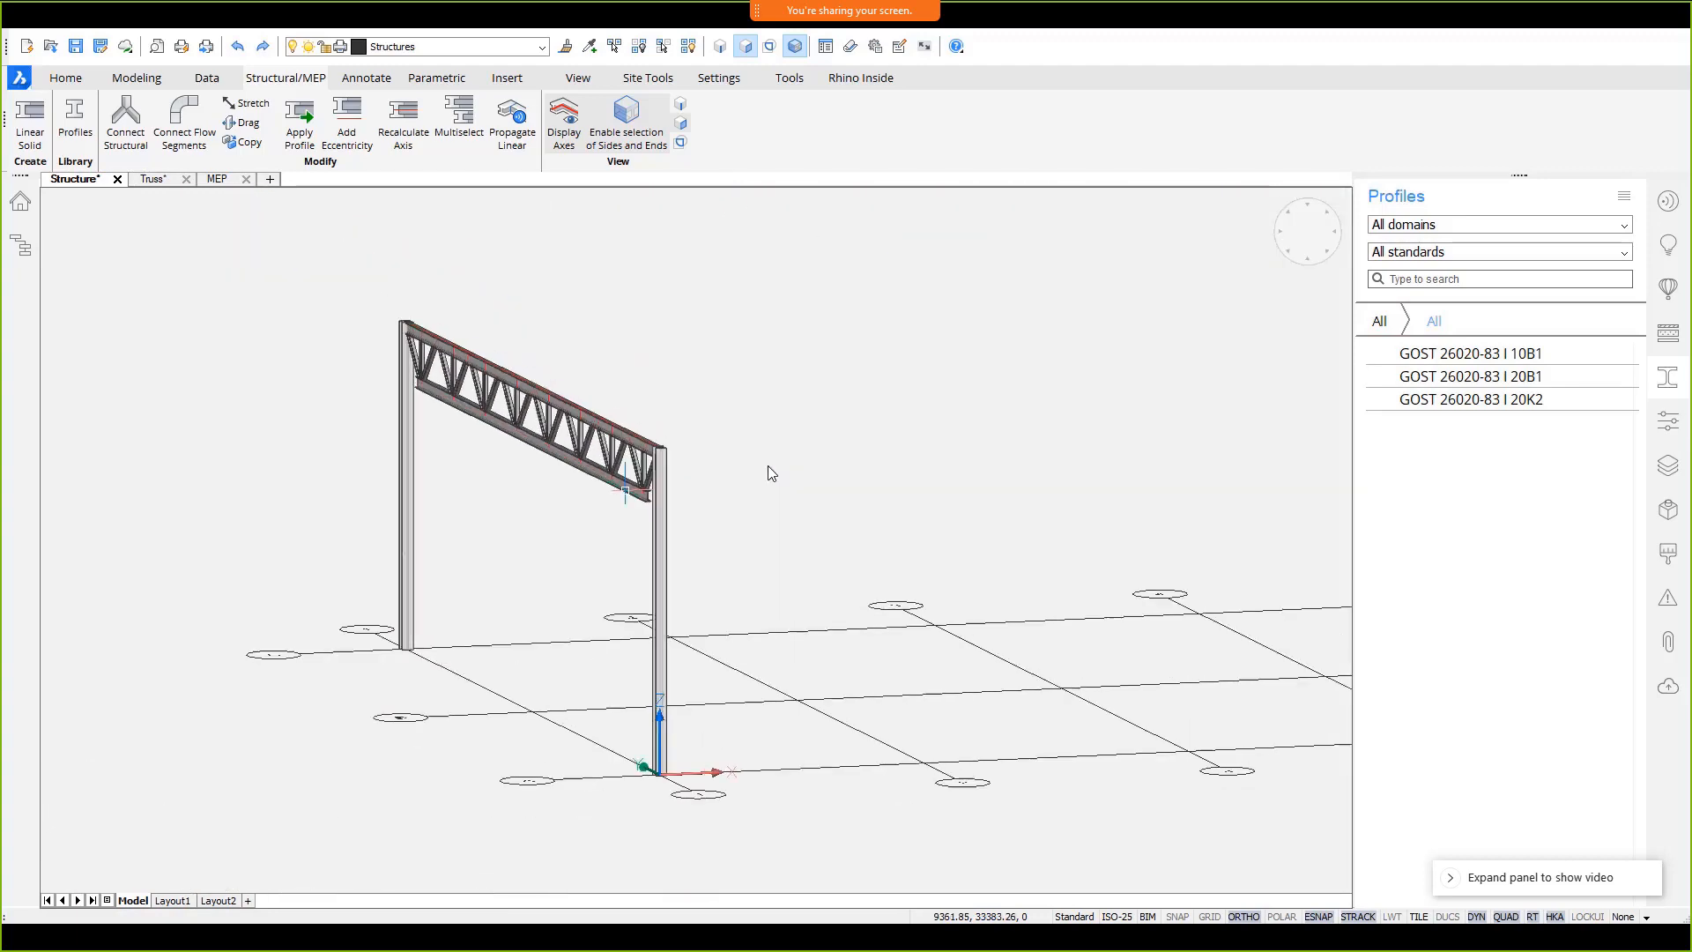
scroll(625, 490, "down", 2)
middle_click_drag(625, 490, 806, 348, "shift")
left_click_drag(838, 321, 401, 551)
scroll(415, 468, "down", 1)
middle_click_drag(415, 469, 774, 770, "shift")
mouse_move(774, 770)
mouse_move(792, 800)
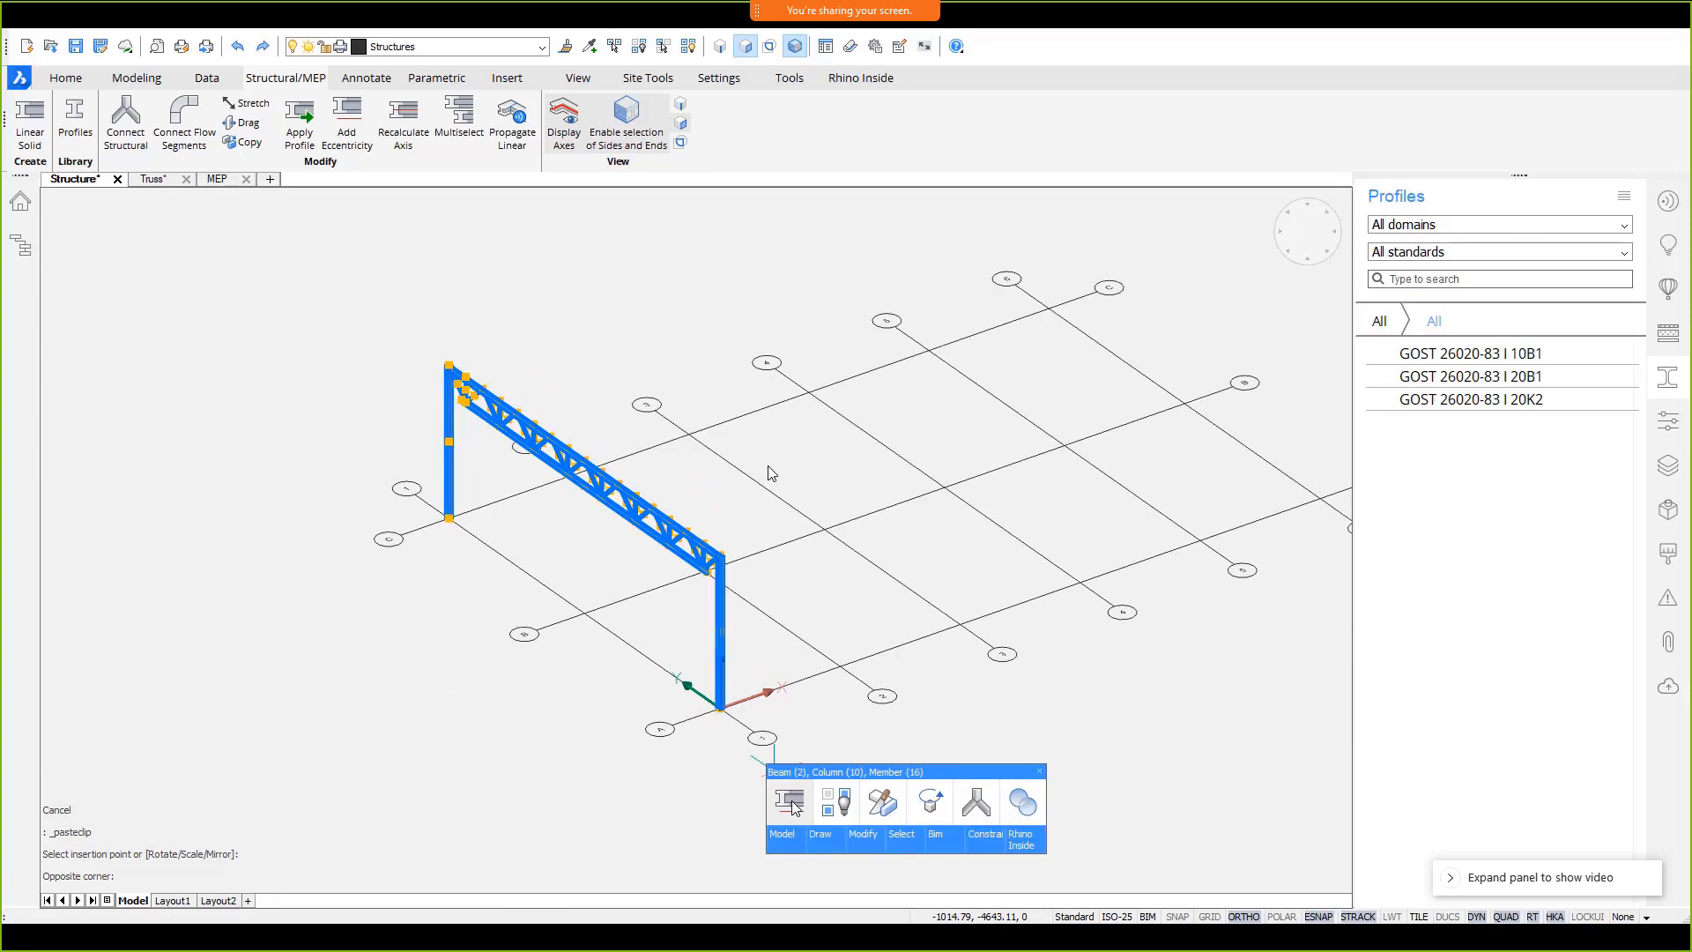
mouse_move(882, 789)
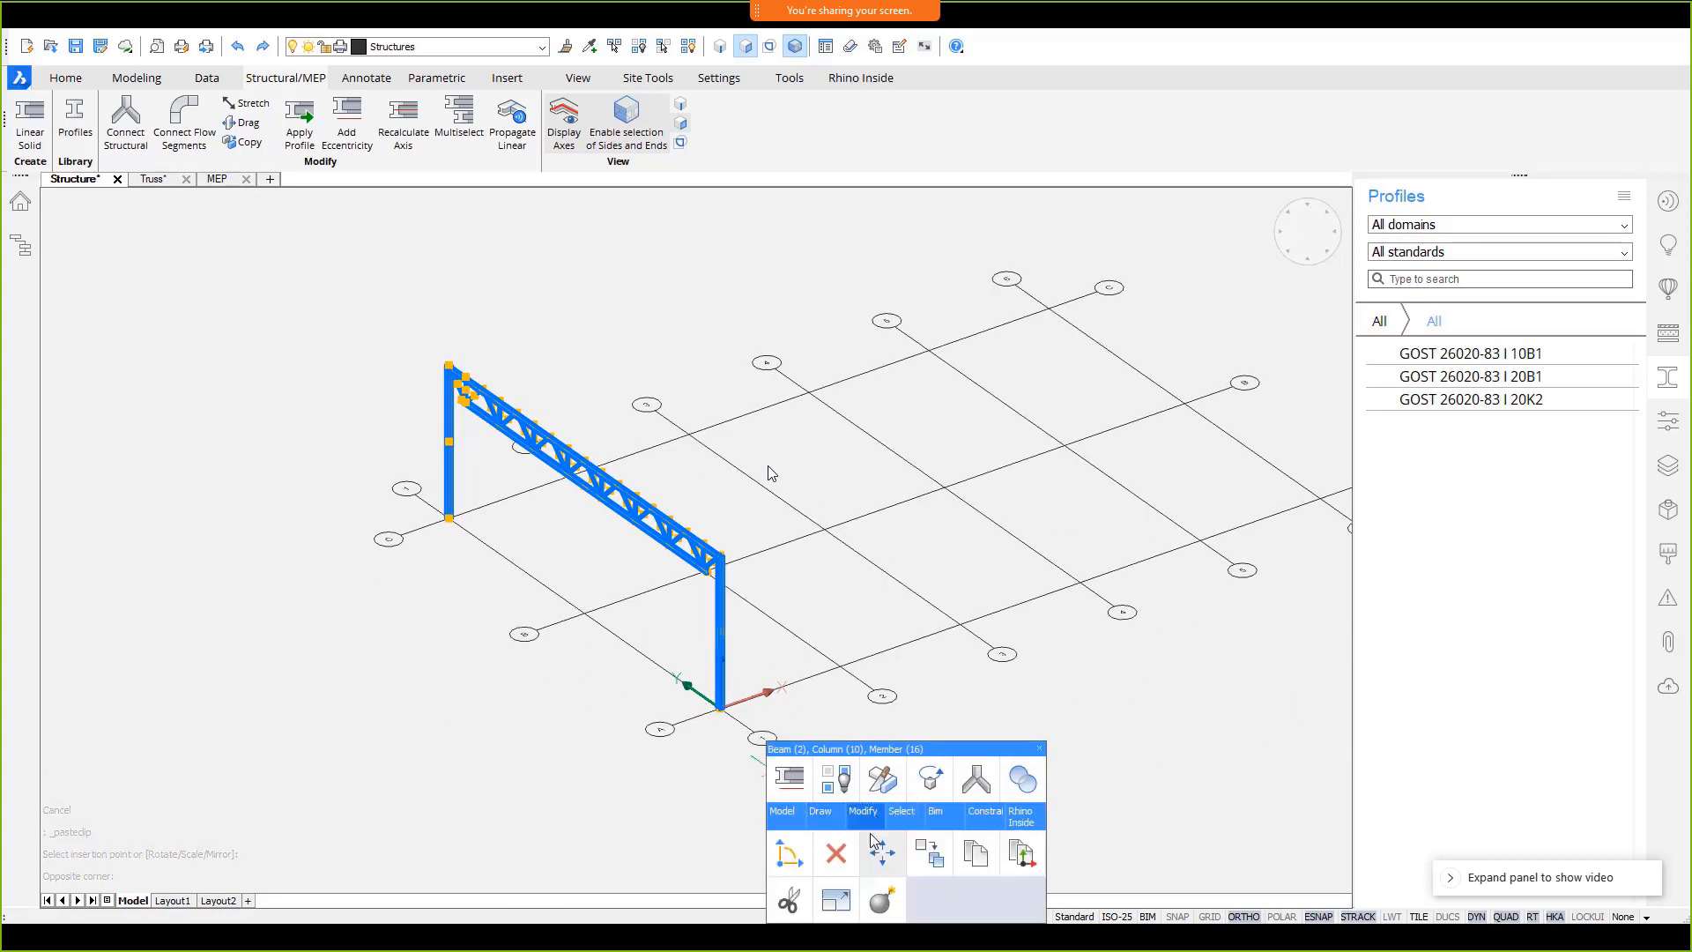
left_click(916, 850)
left_click(783, 789)
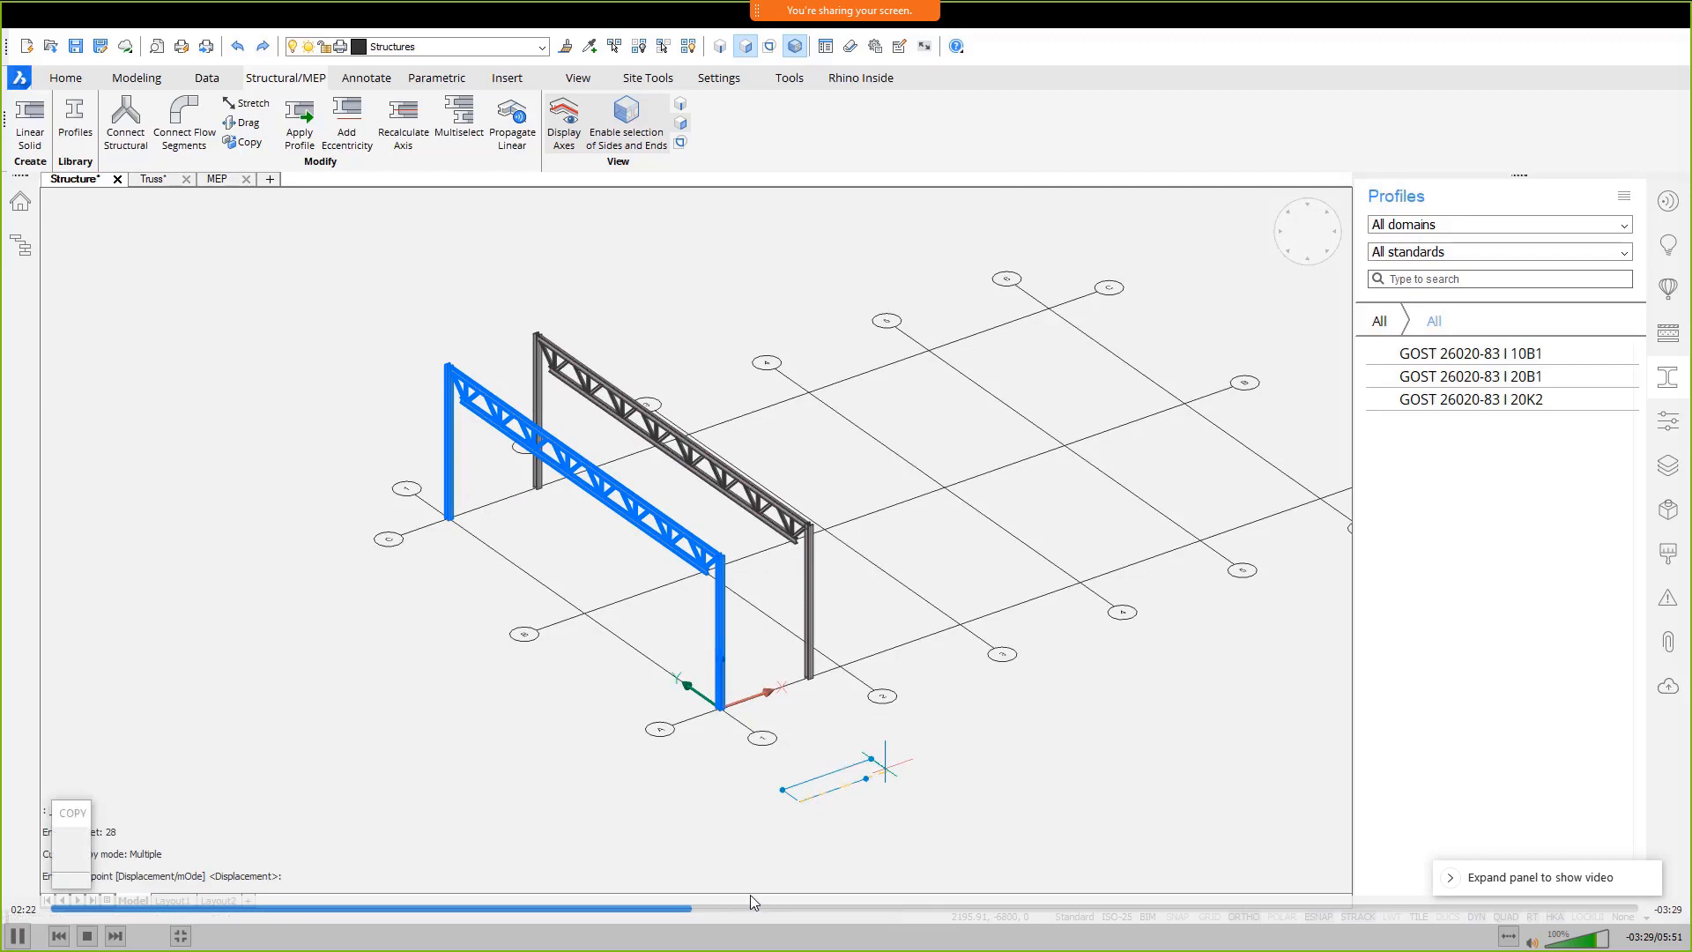
left_click(816, 911)
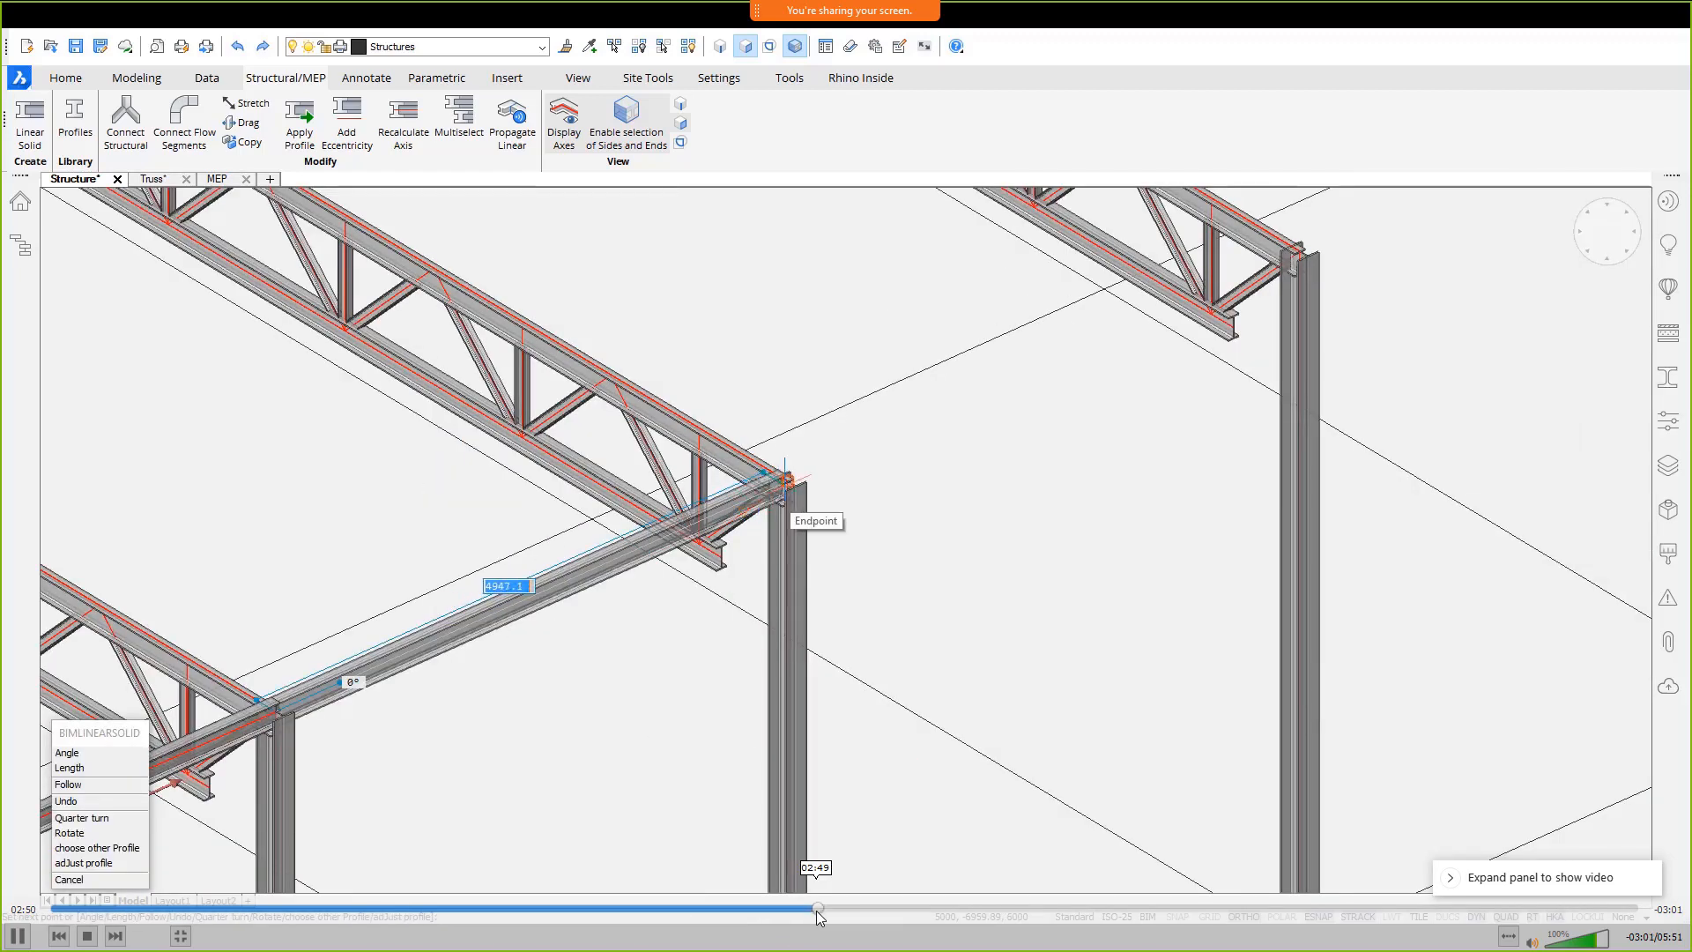
left_click(865, 911)
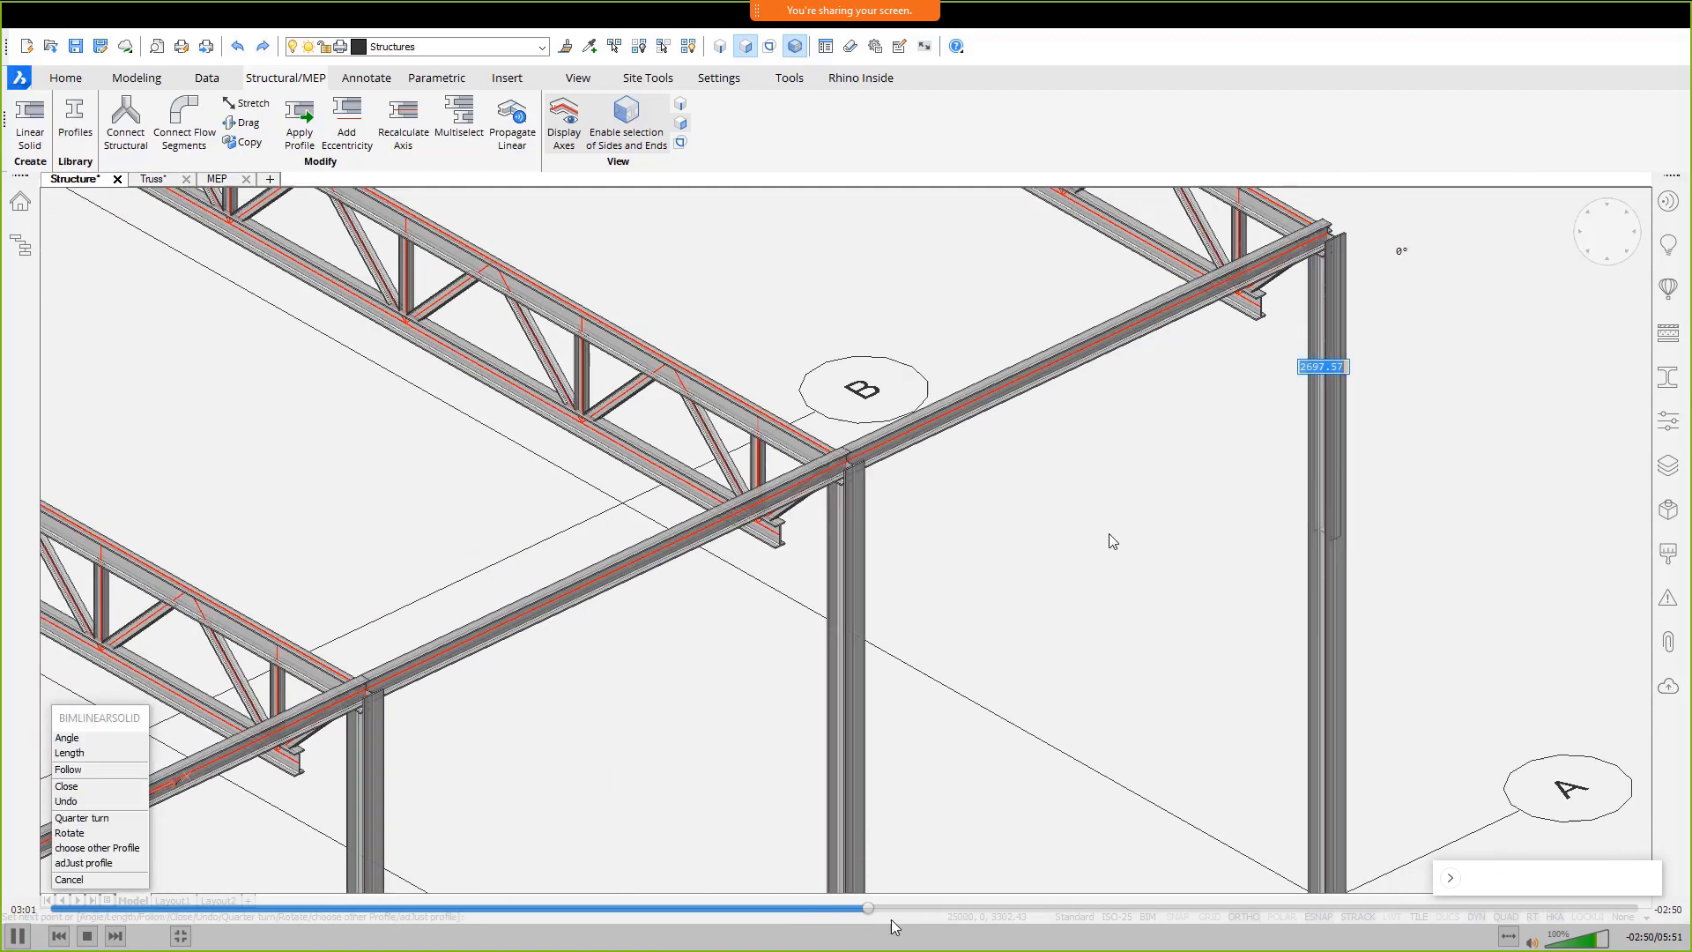
left_click(929, 911)
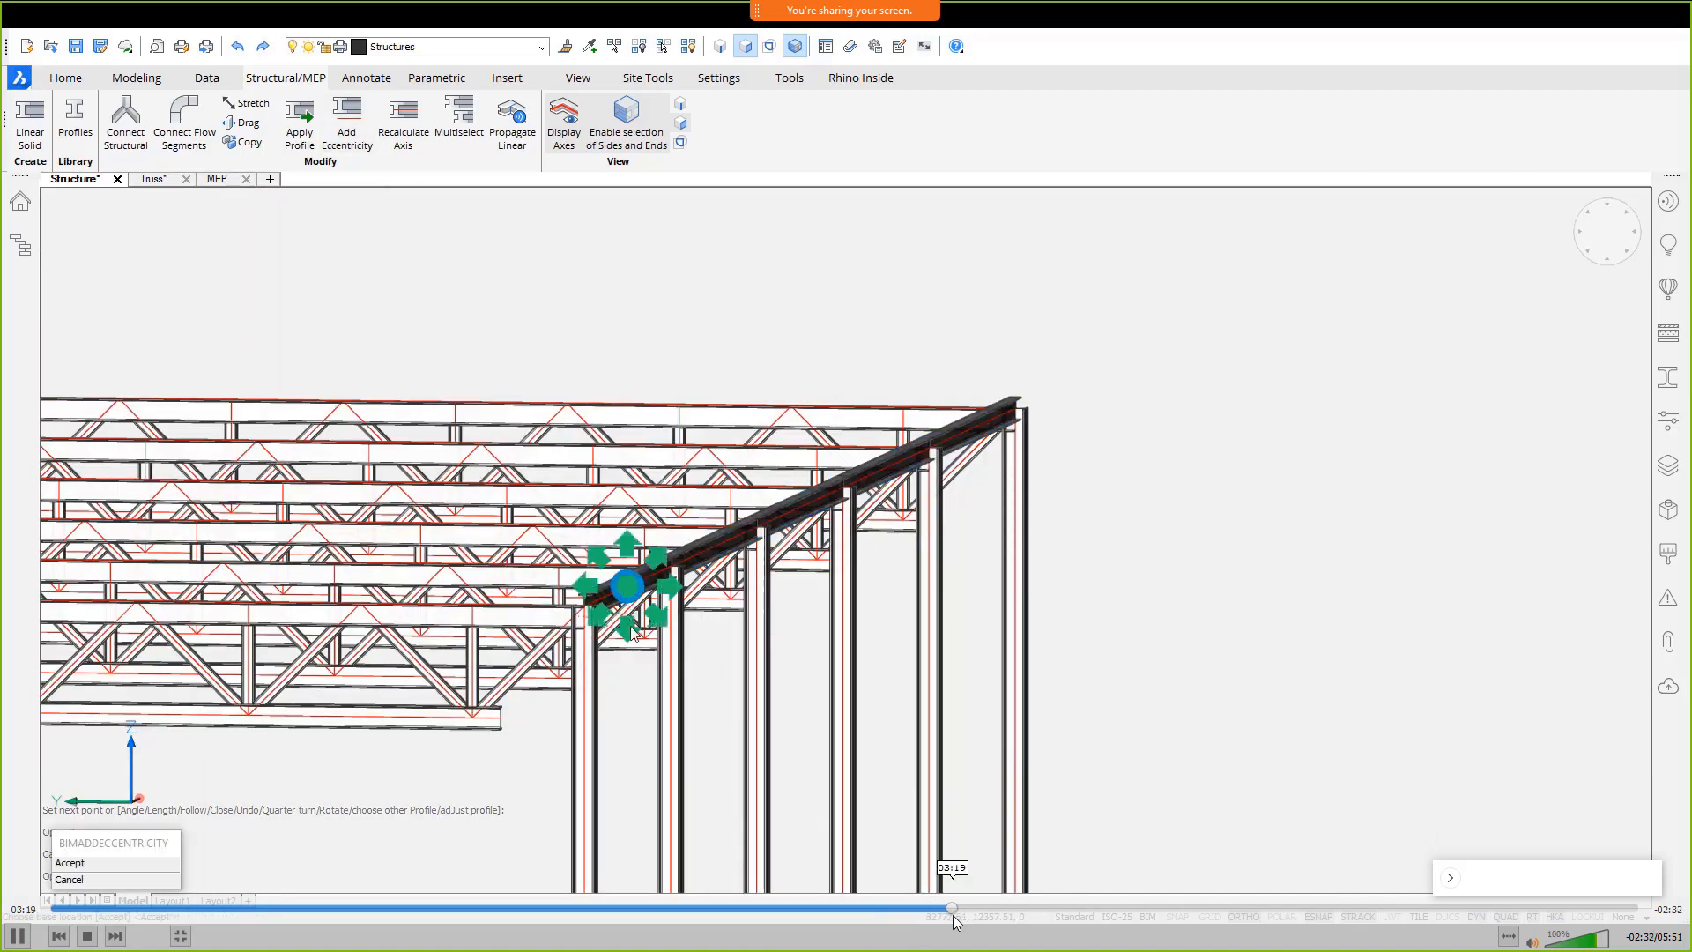
left_click(952, 911)
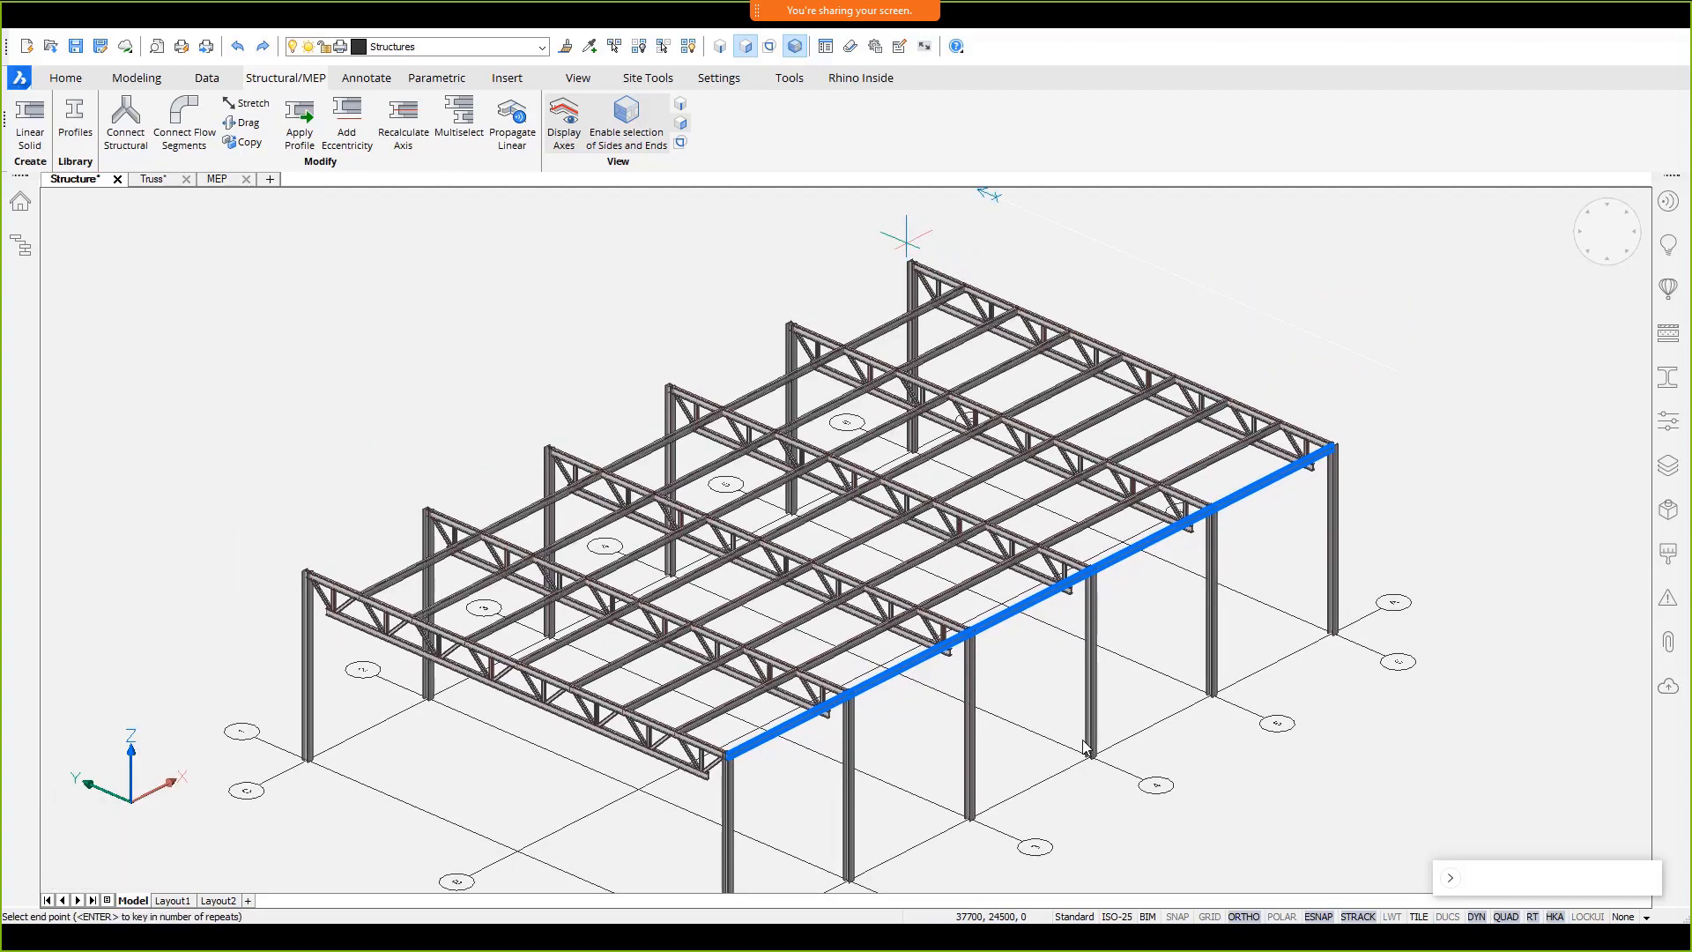
- Copy the edge beams across the trusses using the Repeat option
type("r")
key("Return")
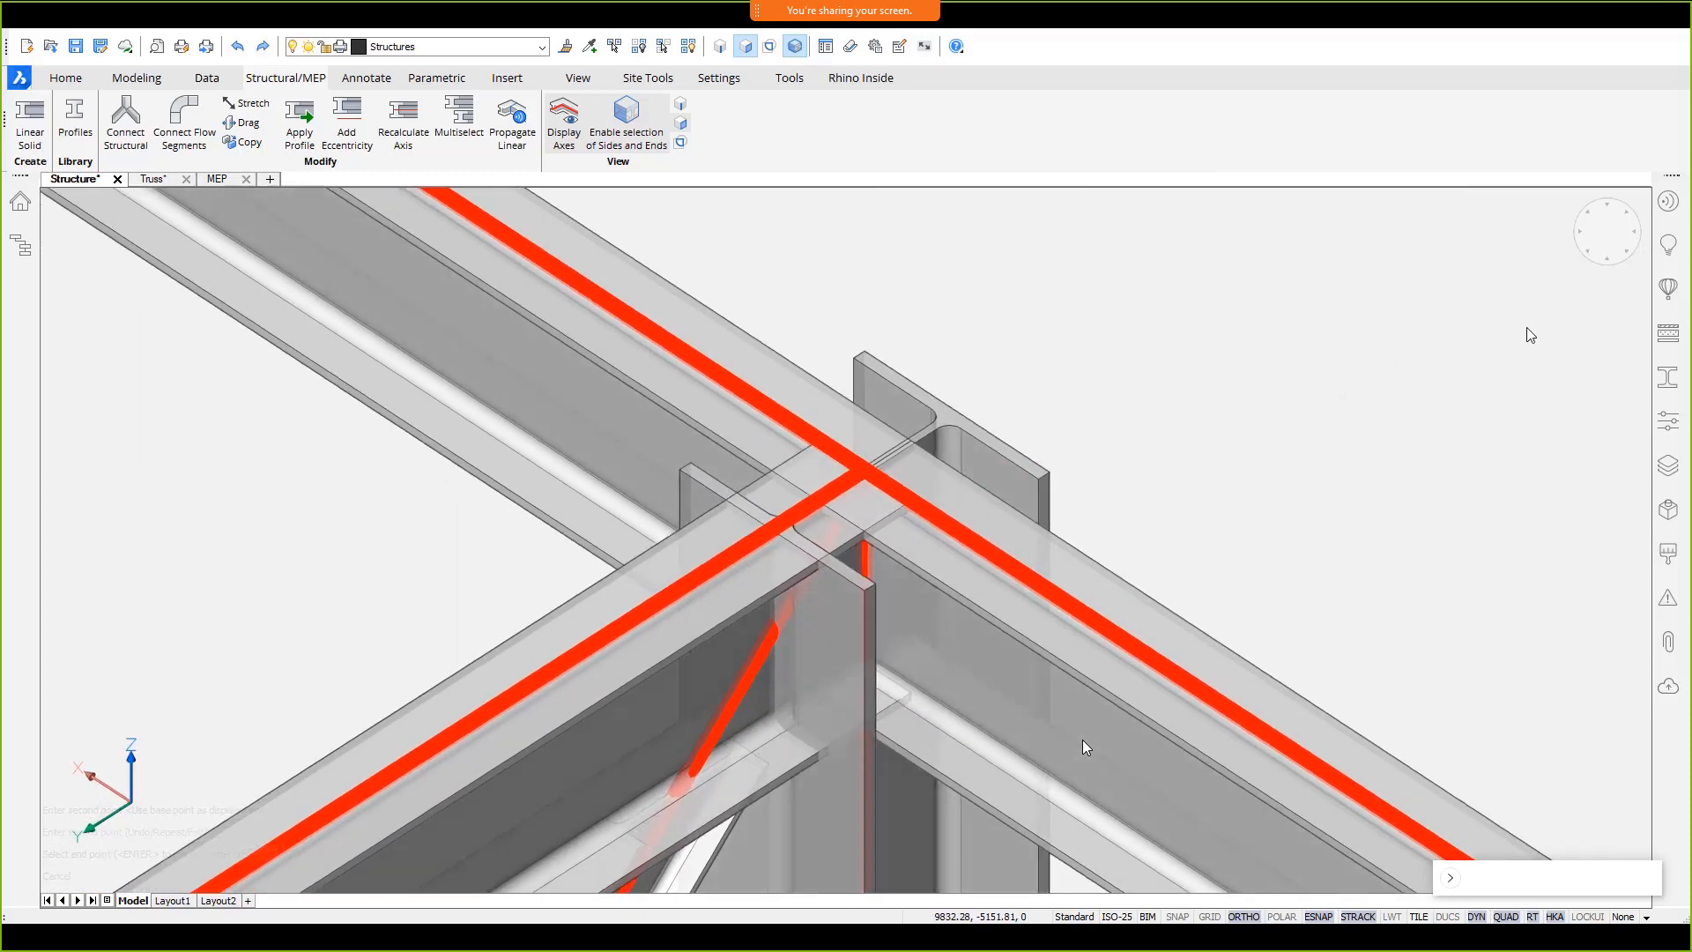
- Open the Connection_1_20K1 detail drawing from the Structural & MEP Demo details, examine its bolted end plate connection and close it
left_click(1671, 202)
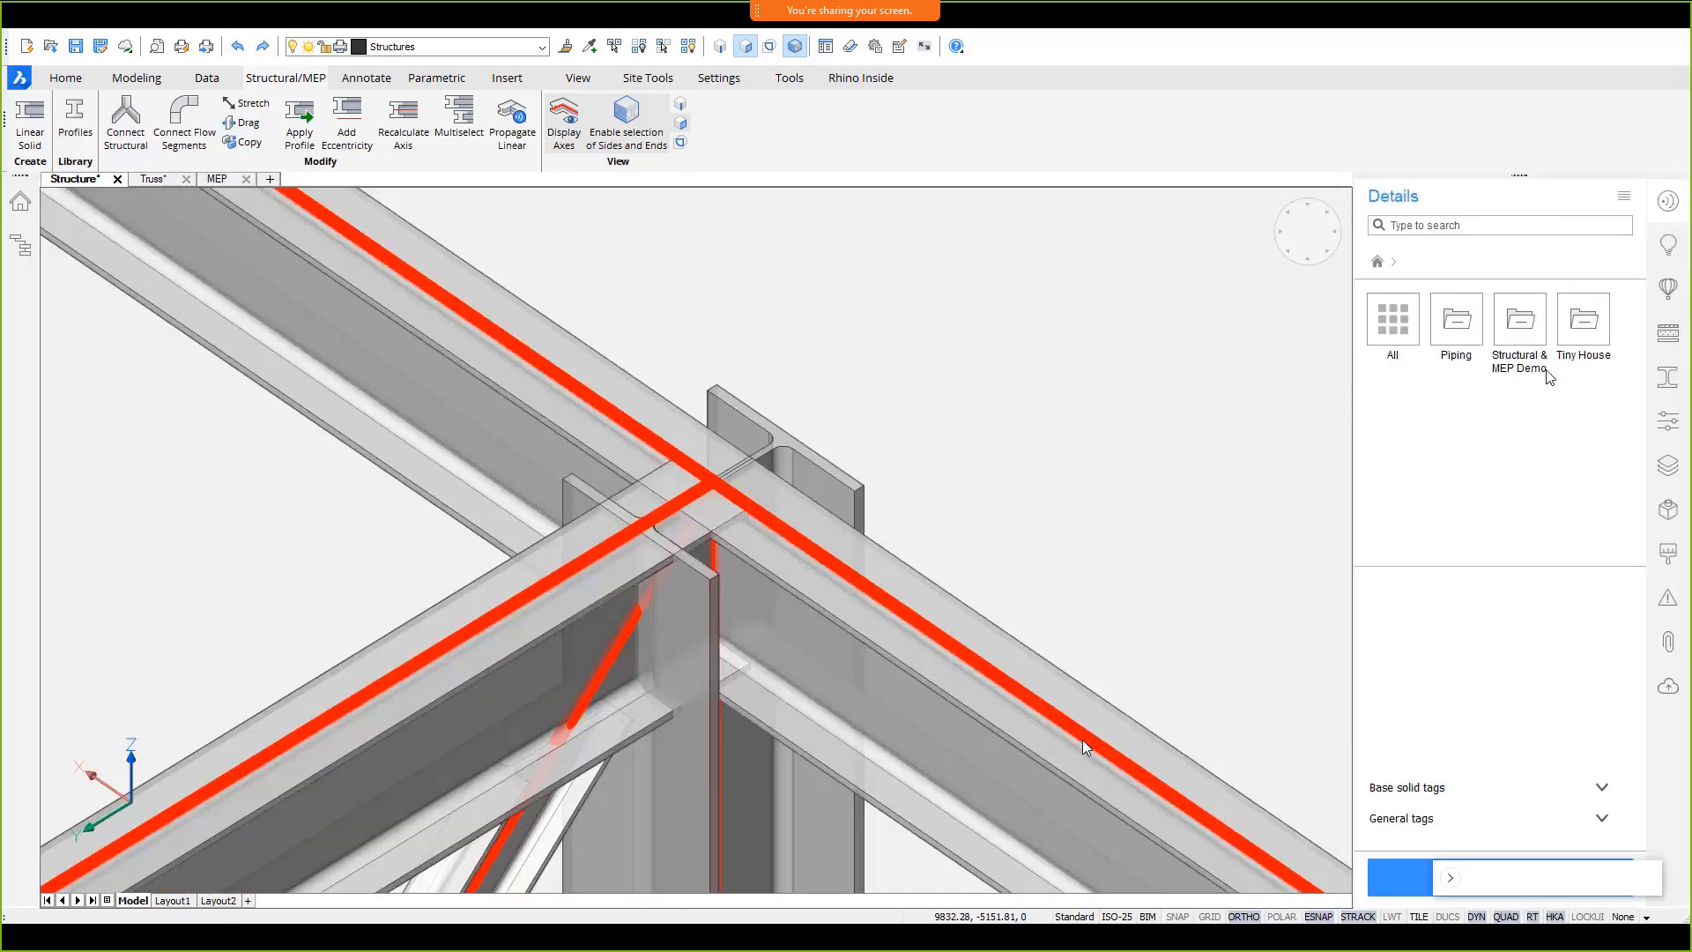
left_click(1535, 324)
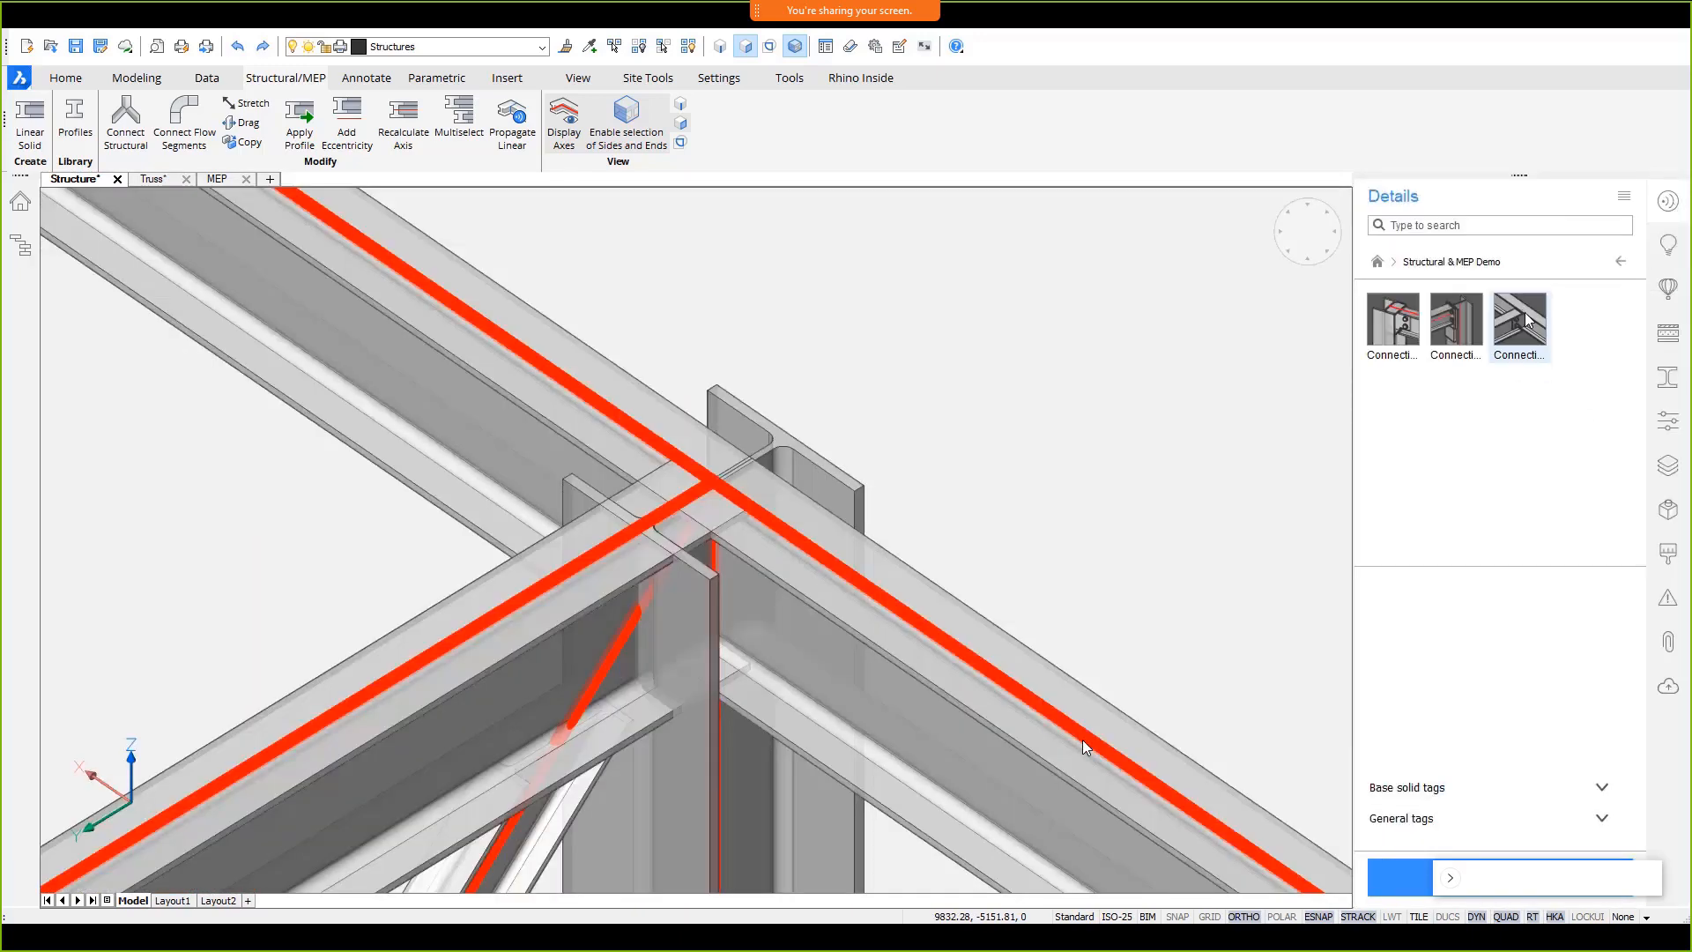
double_click(1408, 333)
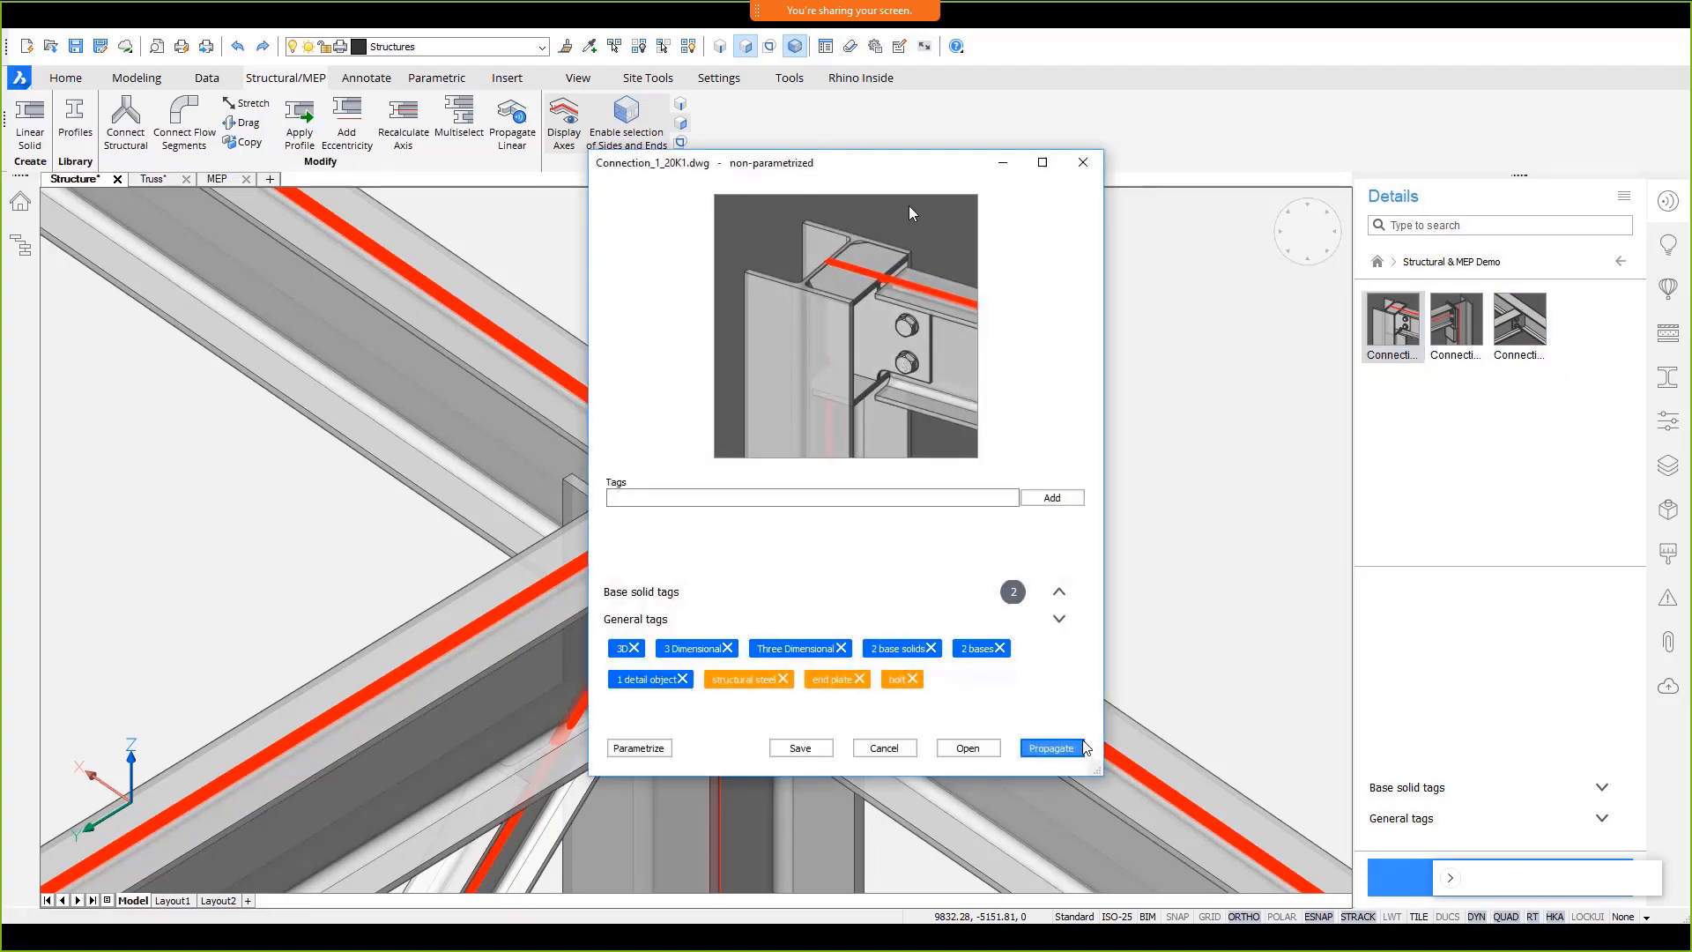
left_click_drag(891, 169, 1286, 324)
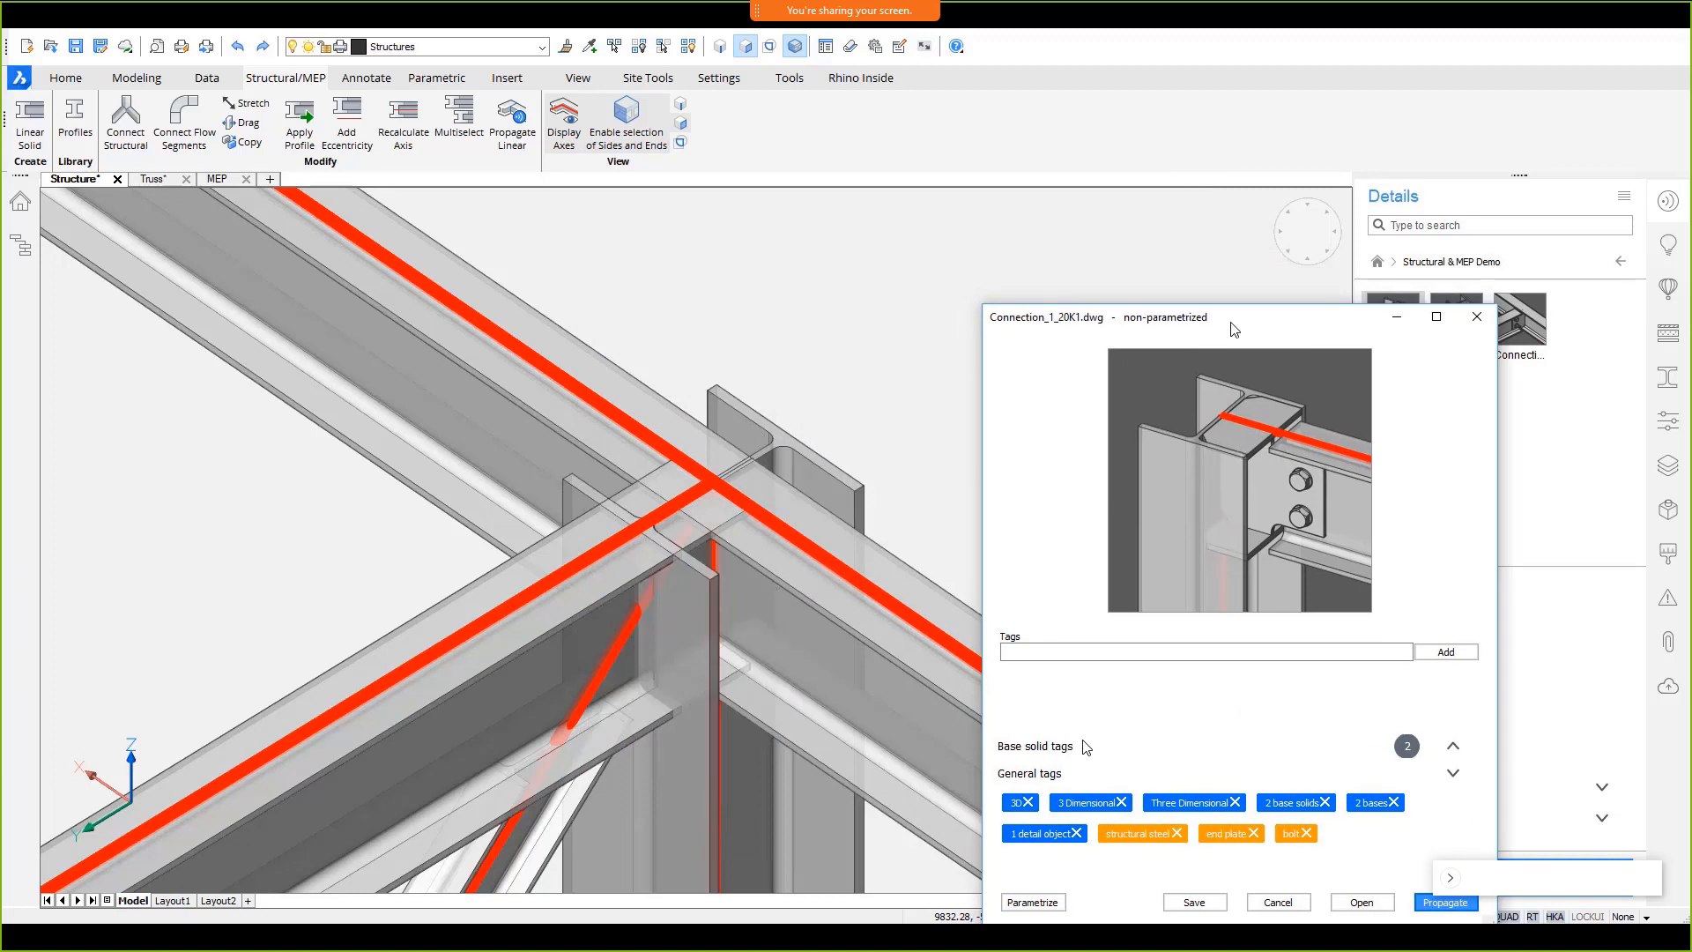
left_click_drag(1233, 329, 949, 219)
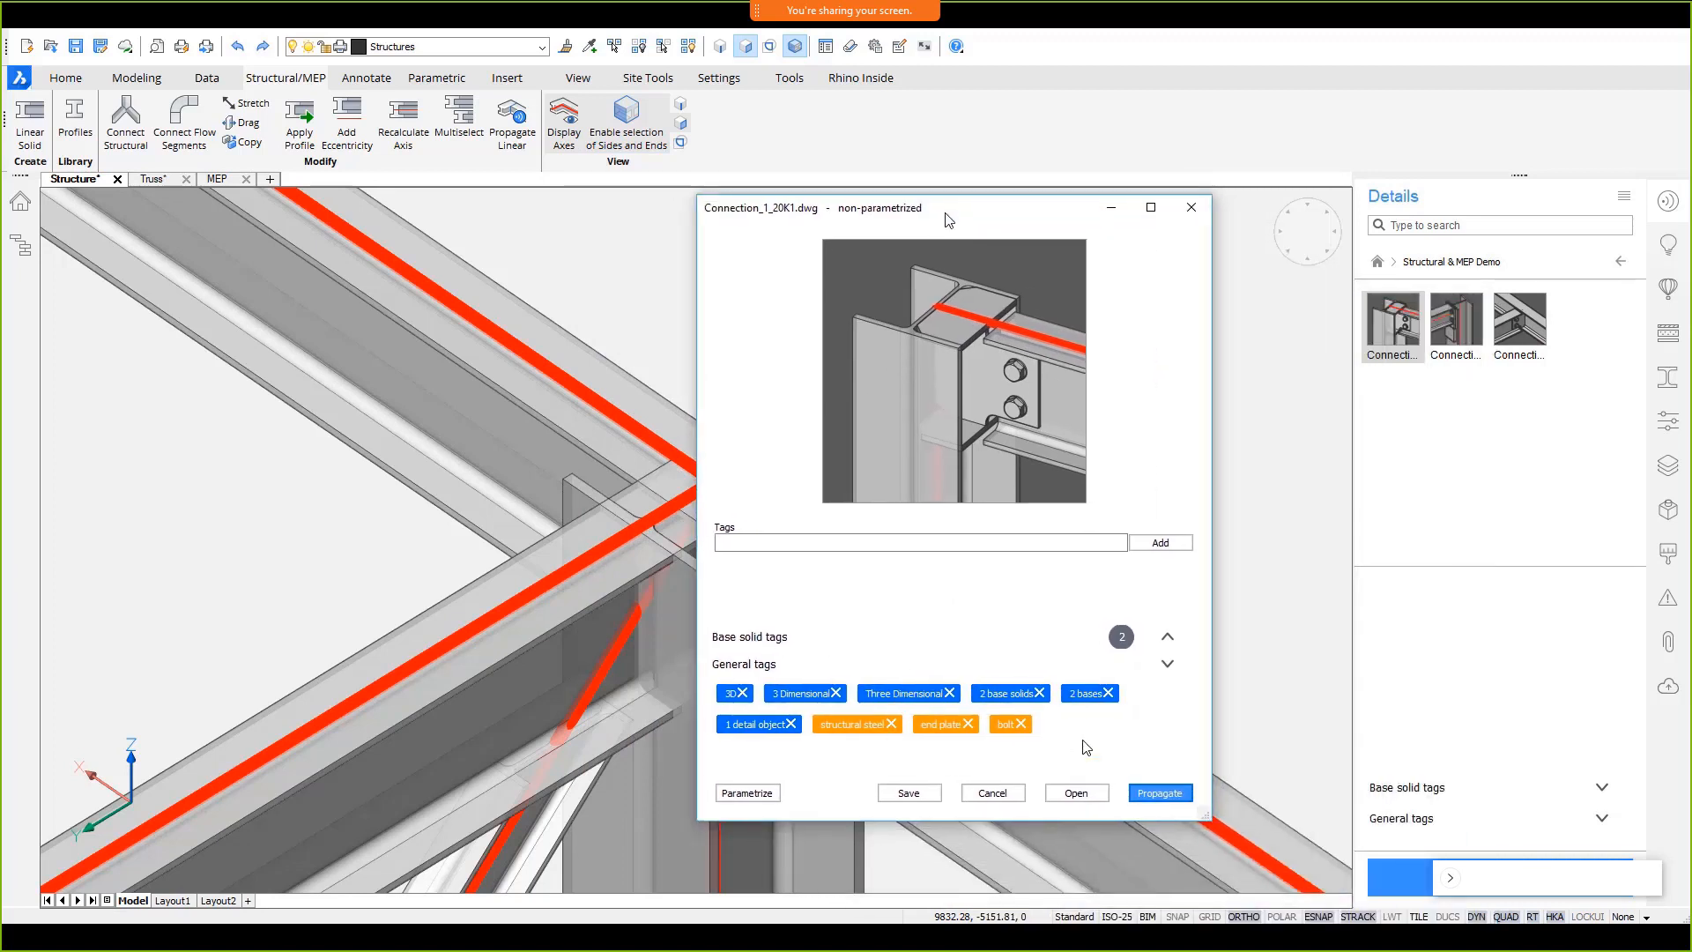
left_click(1093, 798)
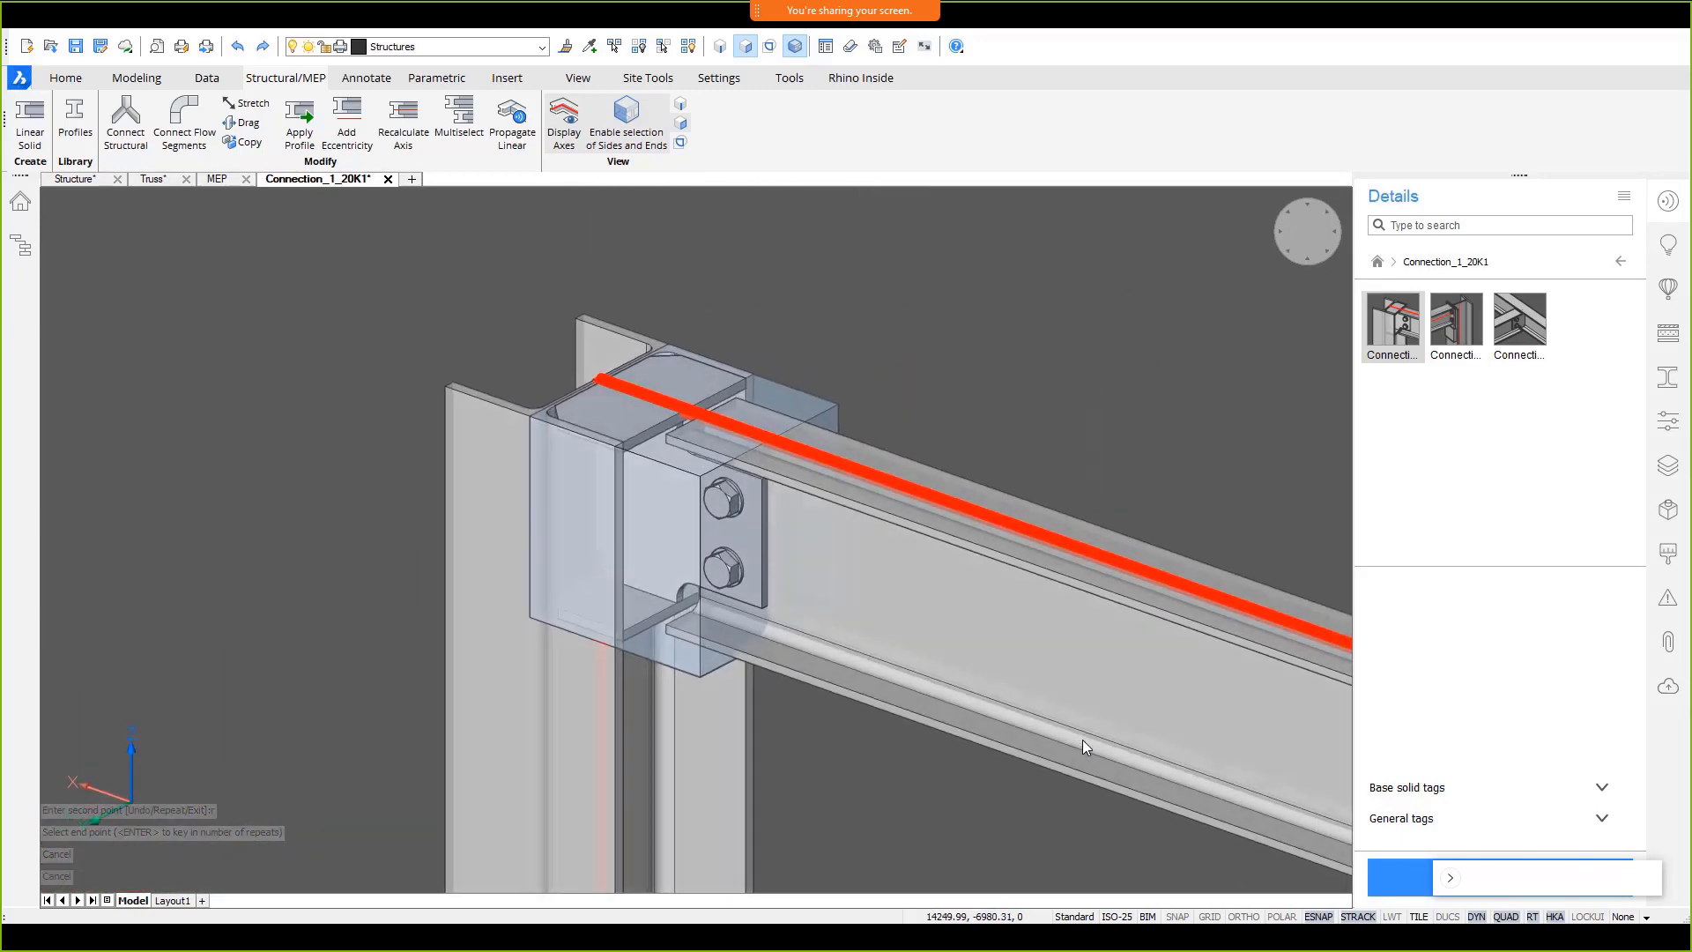
left_click(388, 180)
left_click(814, 468)
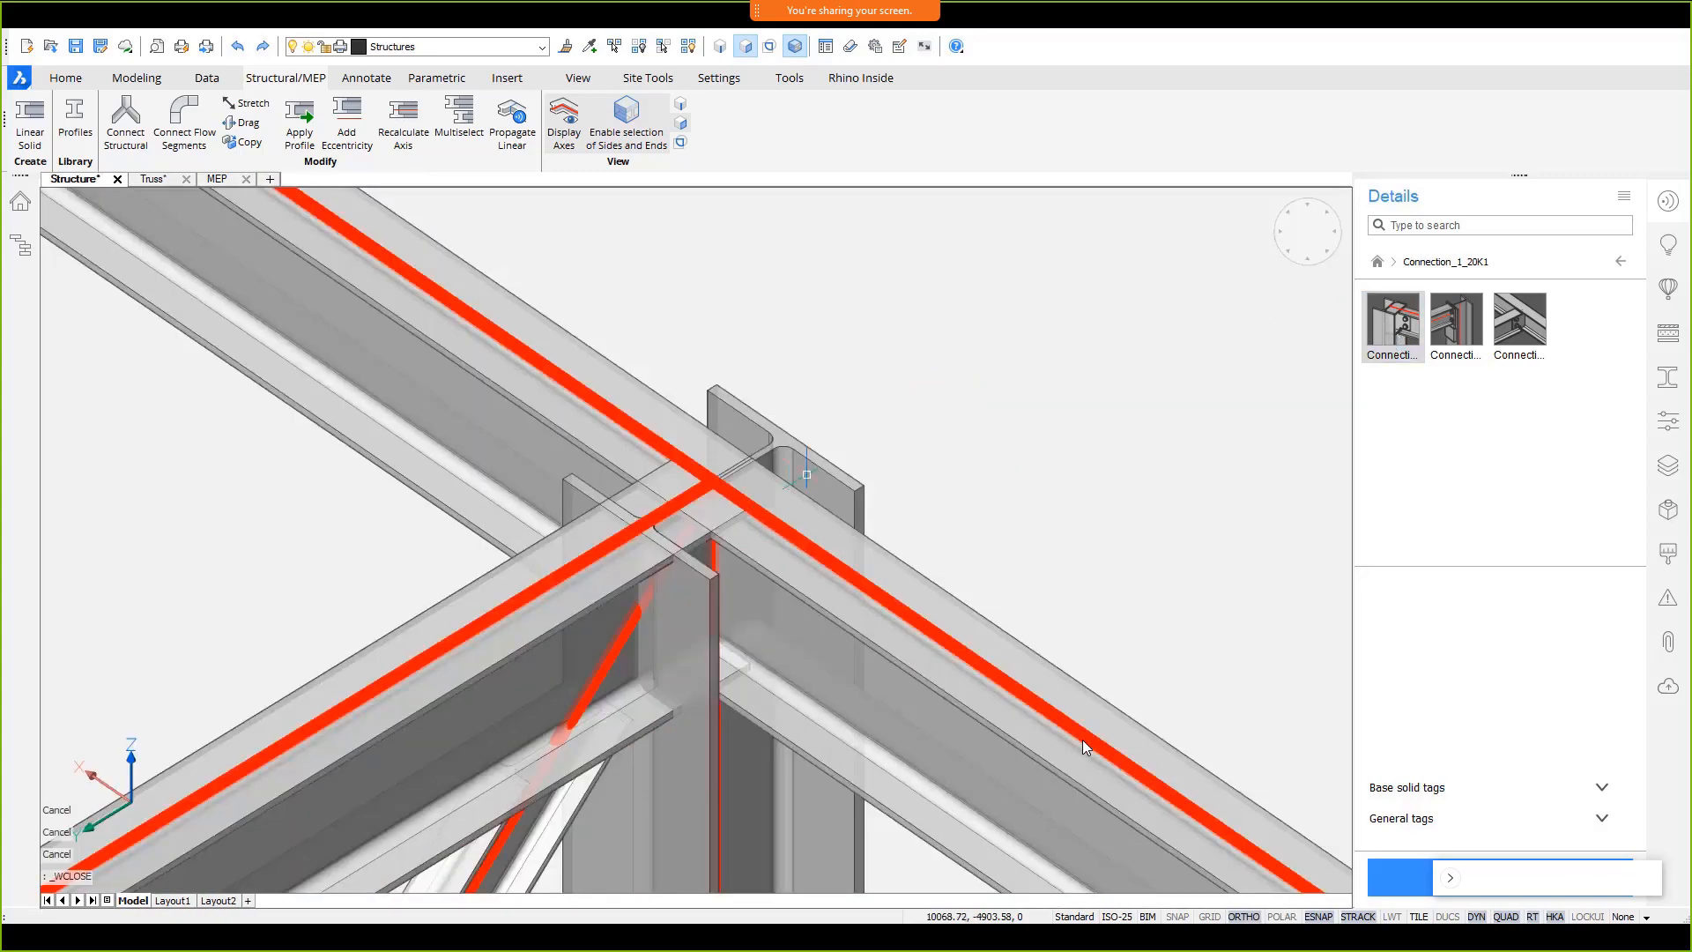
- Propagate the Connection_1_20K1 and Connection_2_20K2 details to the column joints of the structure, applying all suggestions
mouse_move(1323, 344)
left_mouse_down()
mouse_move(1273, 370)
mouse_move(819, 426)
mouse_move(870, 417)
left_mouse_up()
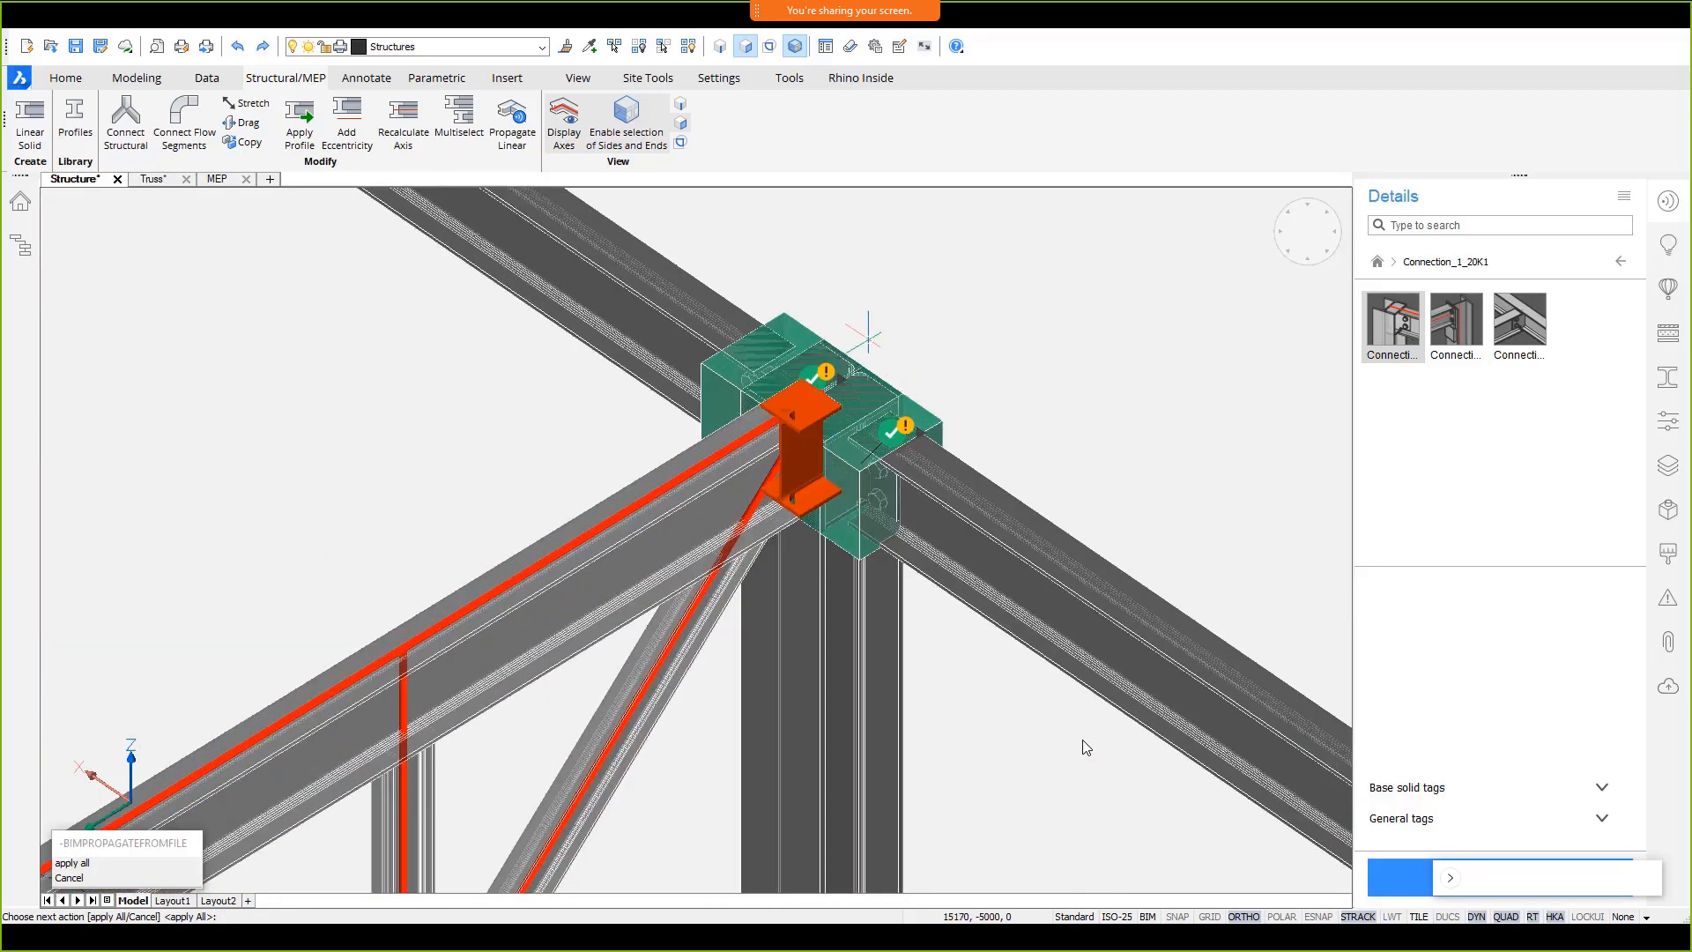
key("Return")
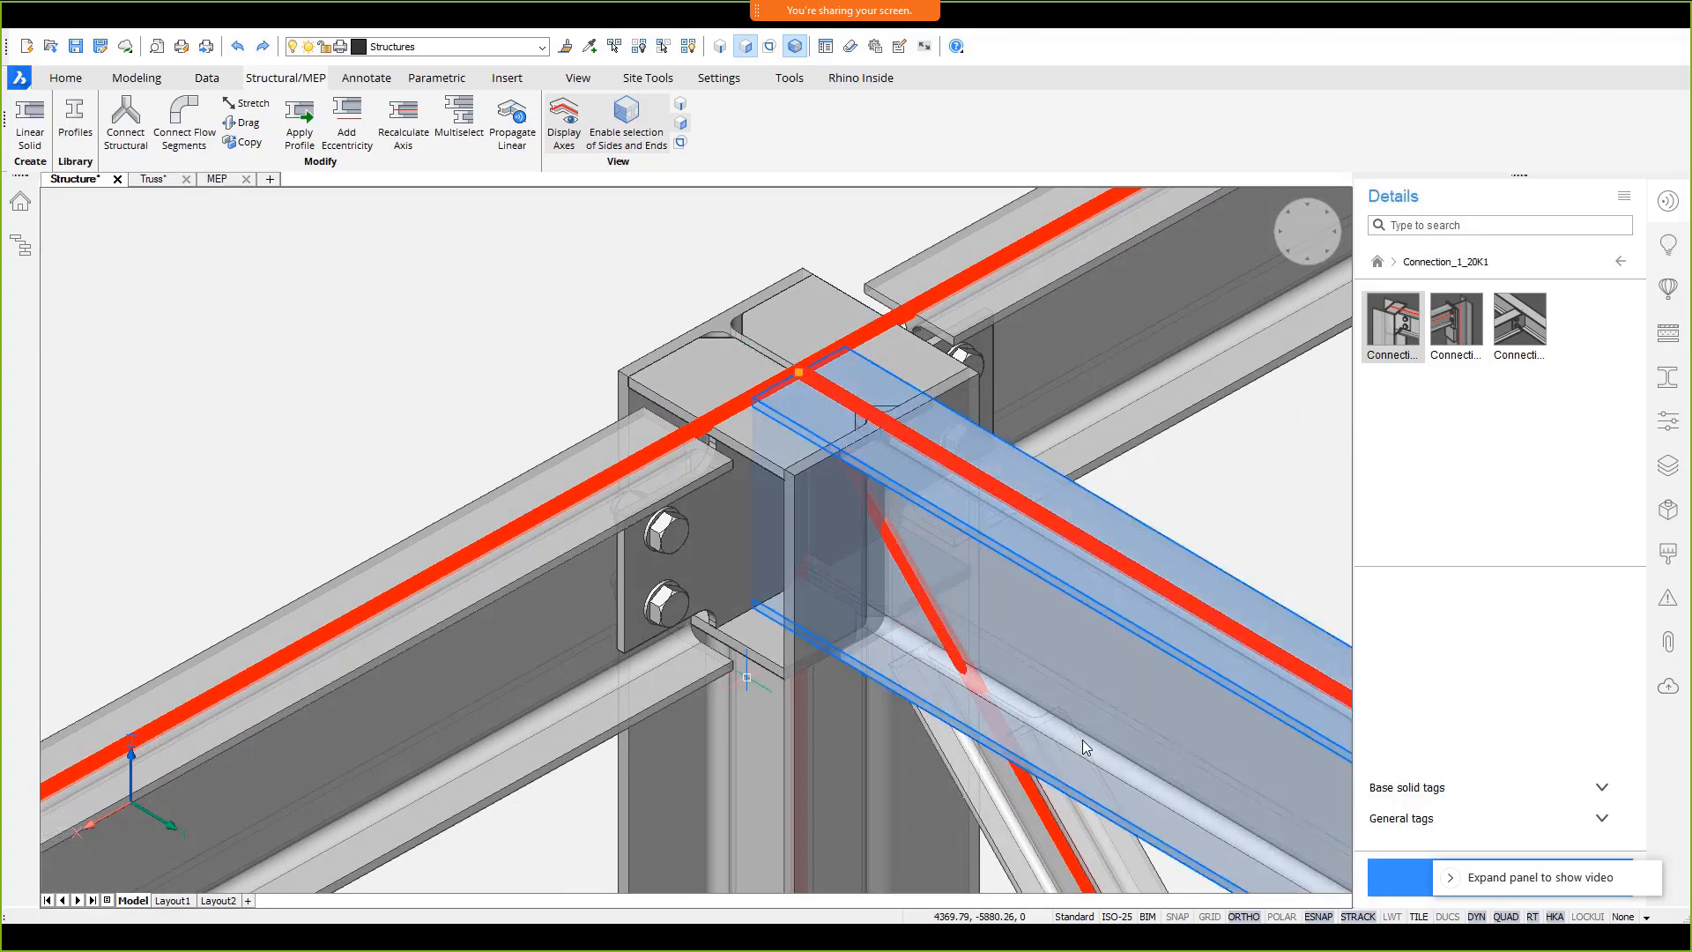
left_click(1455, 321)
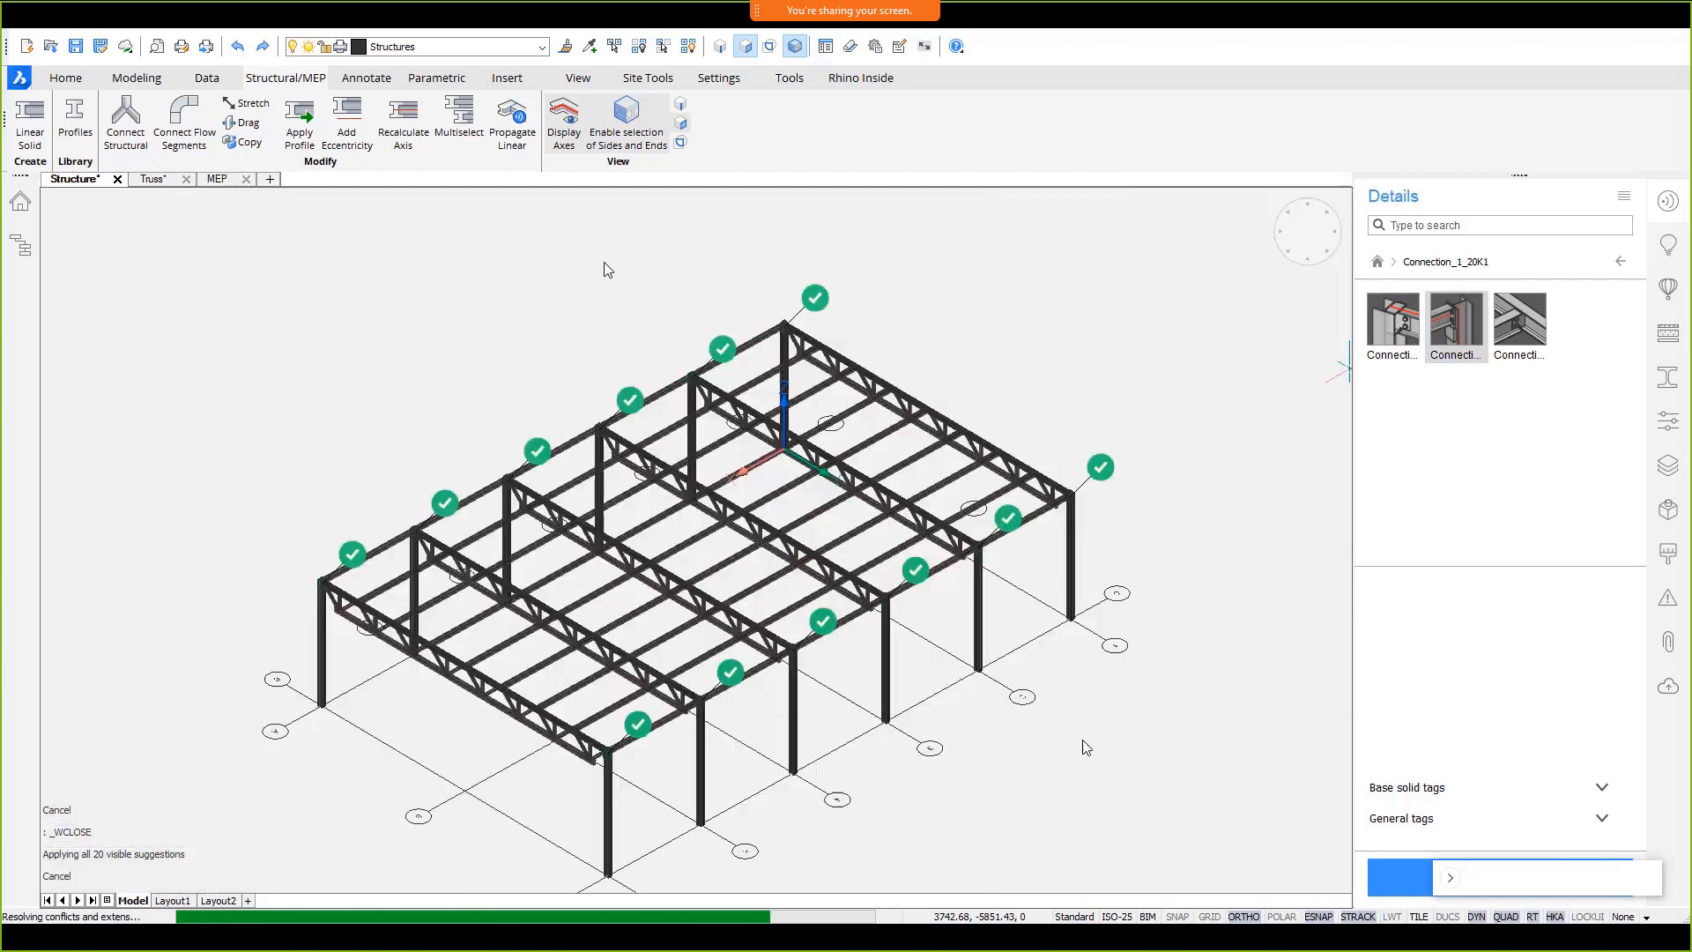
key("Return")
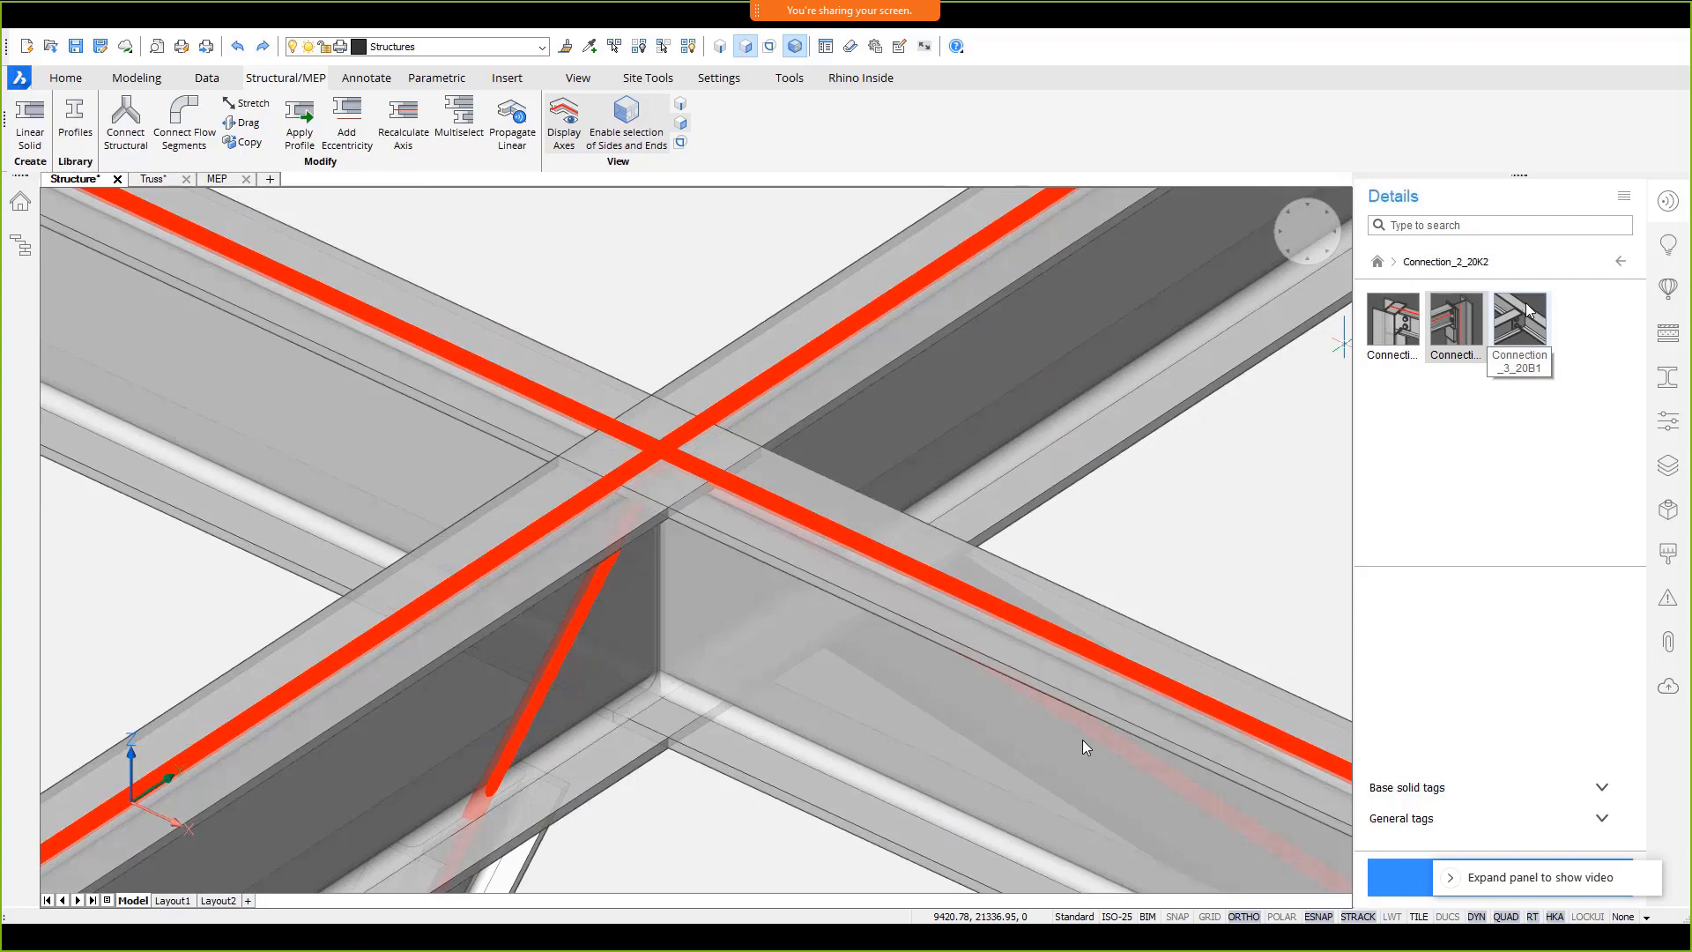
- Propagate the Connection_3_20B1 detail to the joints between the roof beams and truss upper chords, applying all suggestions
left_click_drag(1528, 309, 1094, 540)
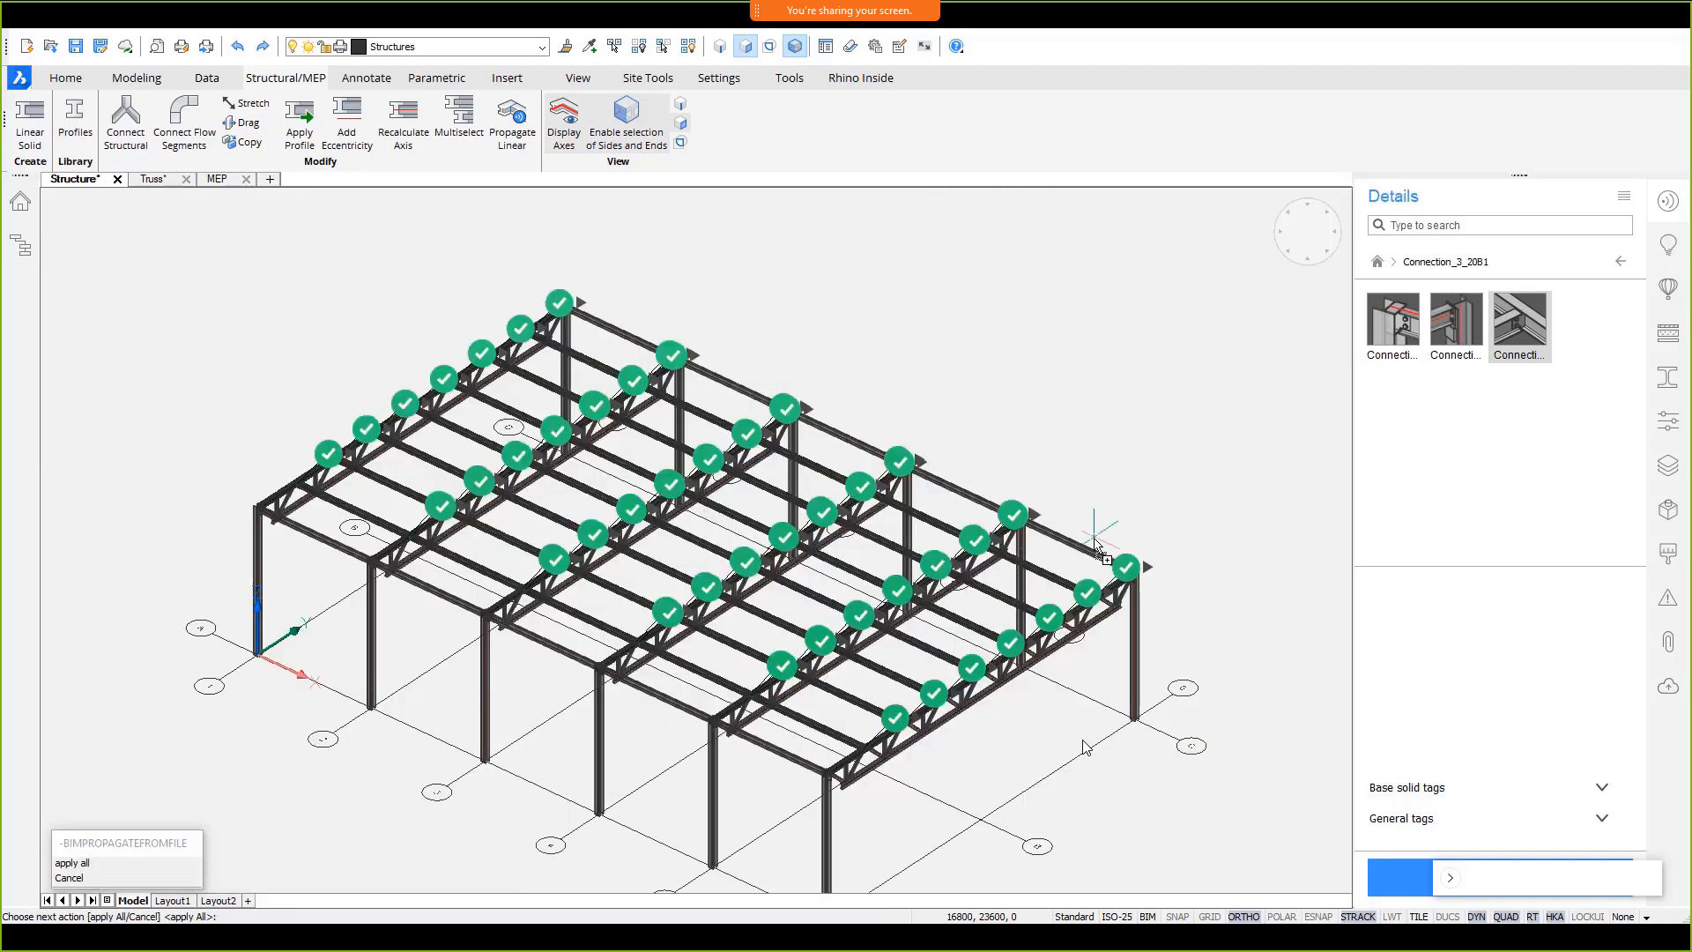
middle_click_drag(889, 751, 825, 669, "shift")
scroll(823, 668, "up", 15)
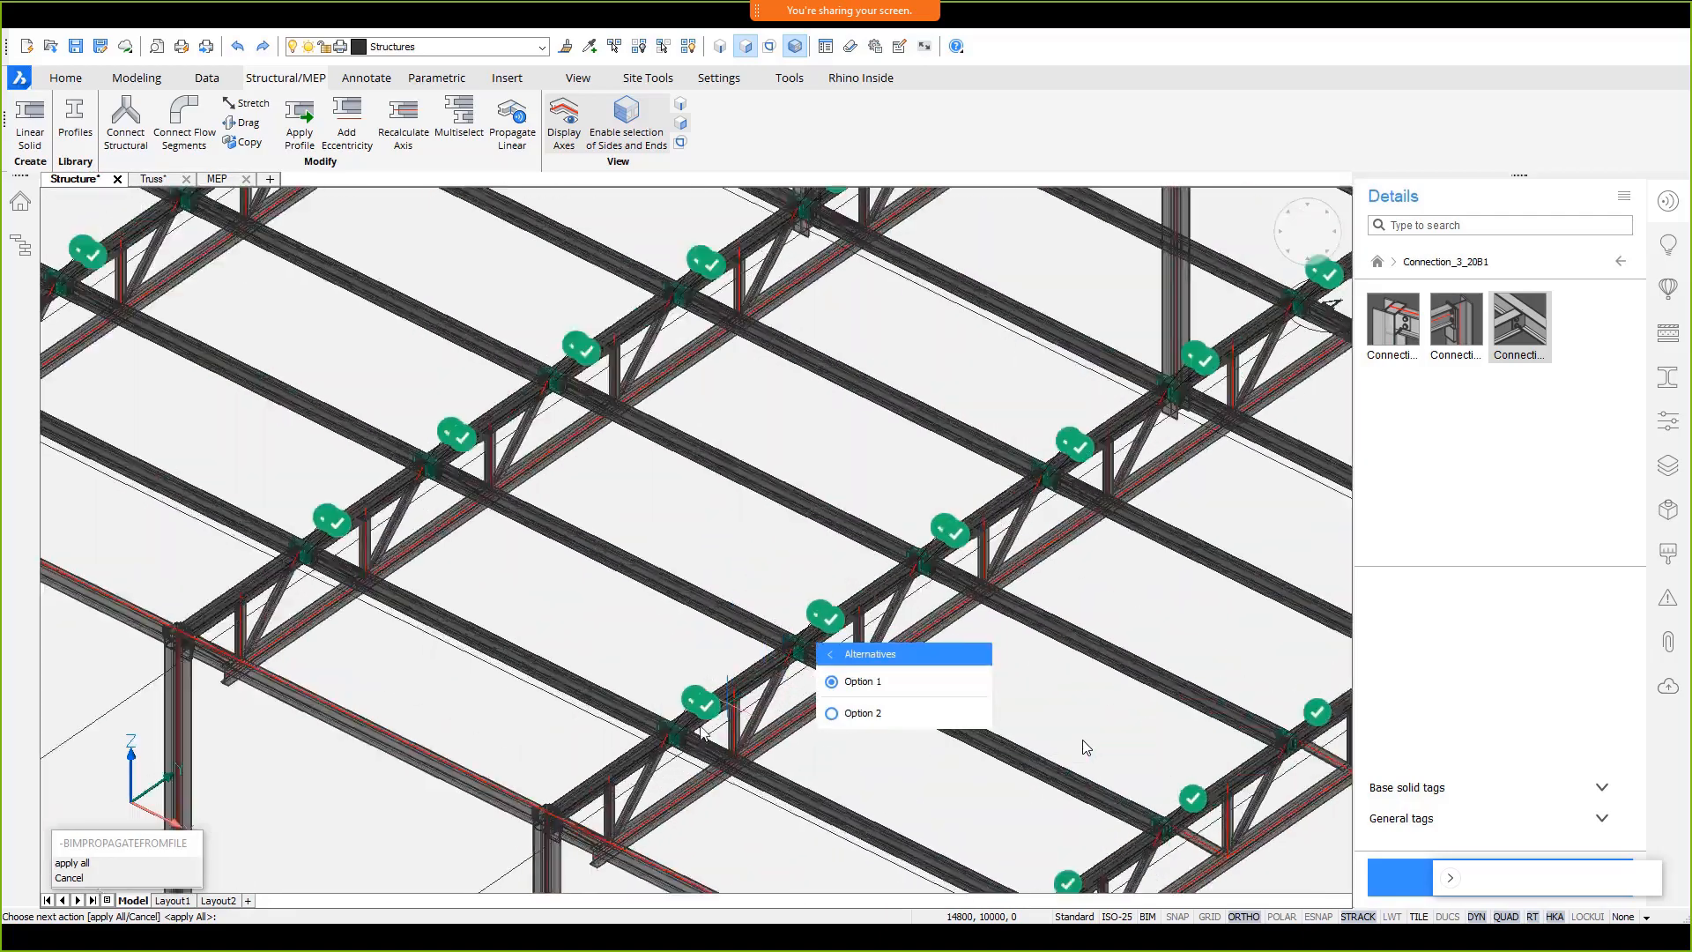
scroll(1084, 747, "up", 12)
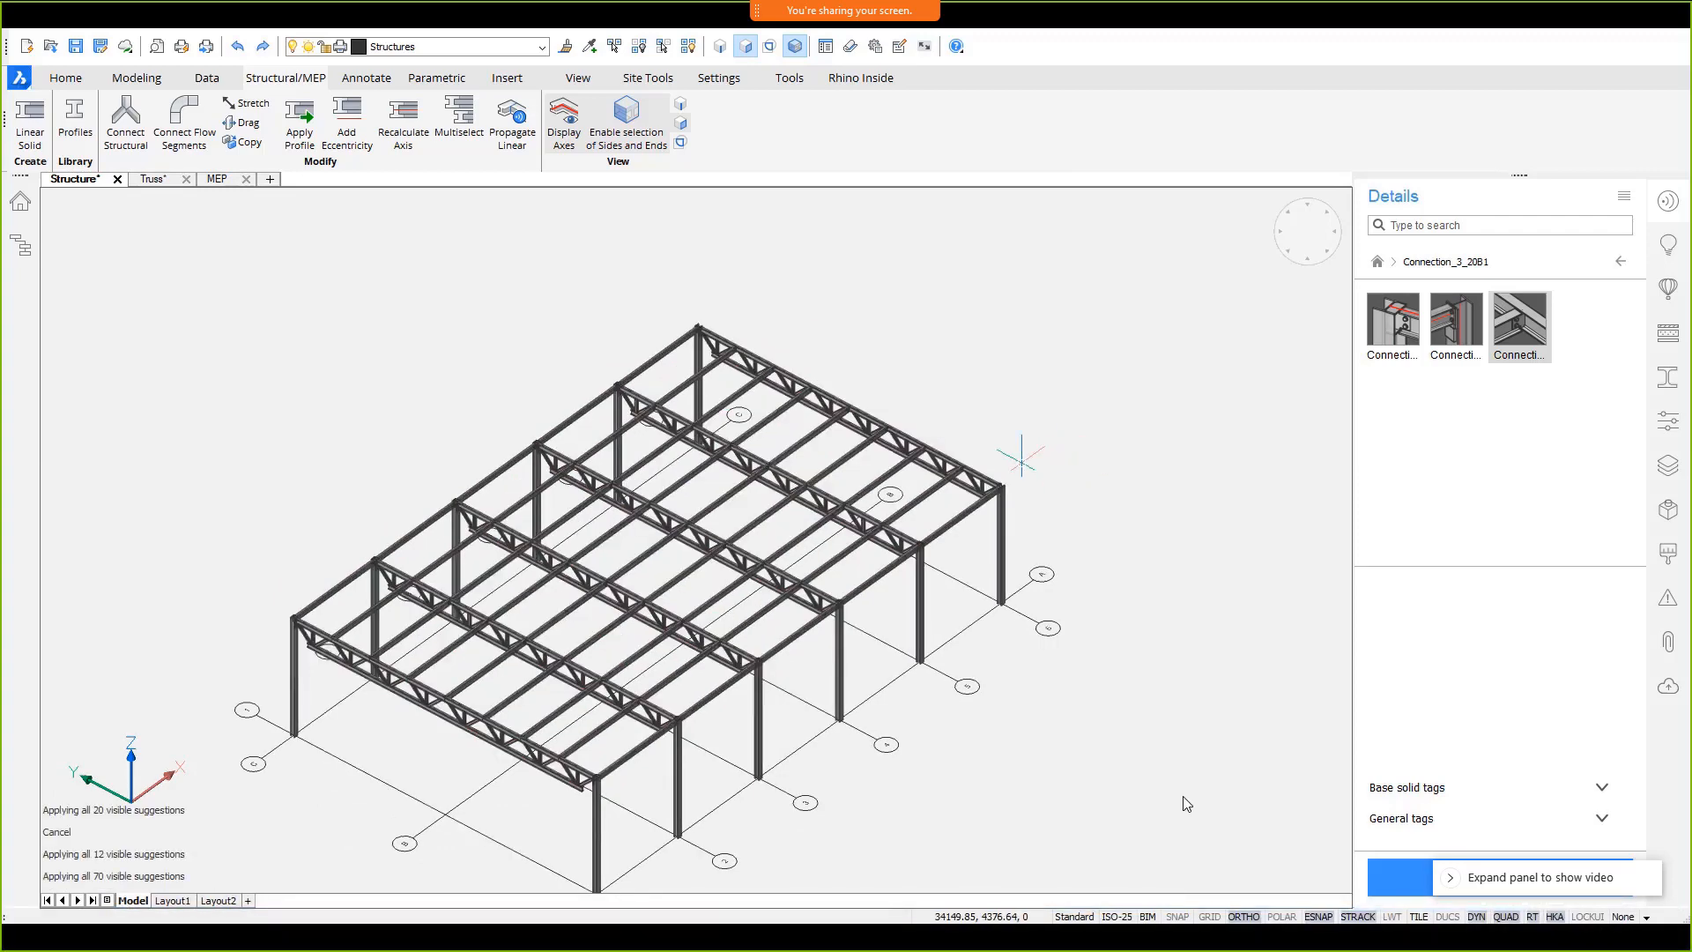
- Turn off the display of axes and inspect a bolted joint between roof beam and truss, plus the whole frame
scroll(762, 572, "up", 5)
scroll(762, 573, "up", 8)
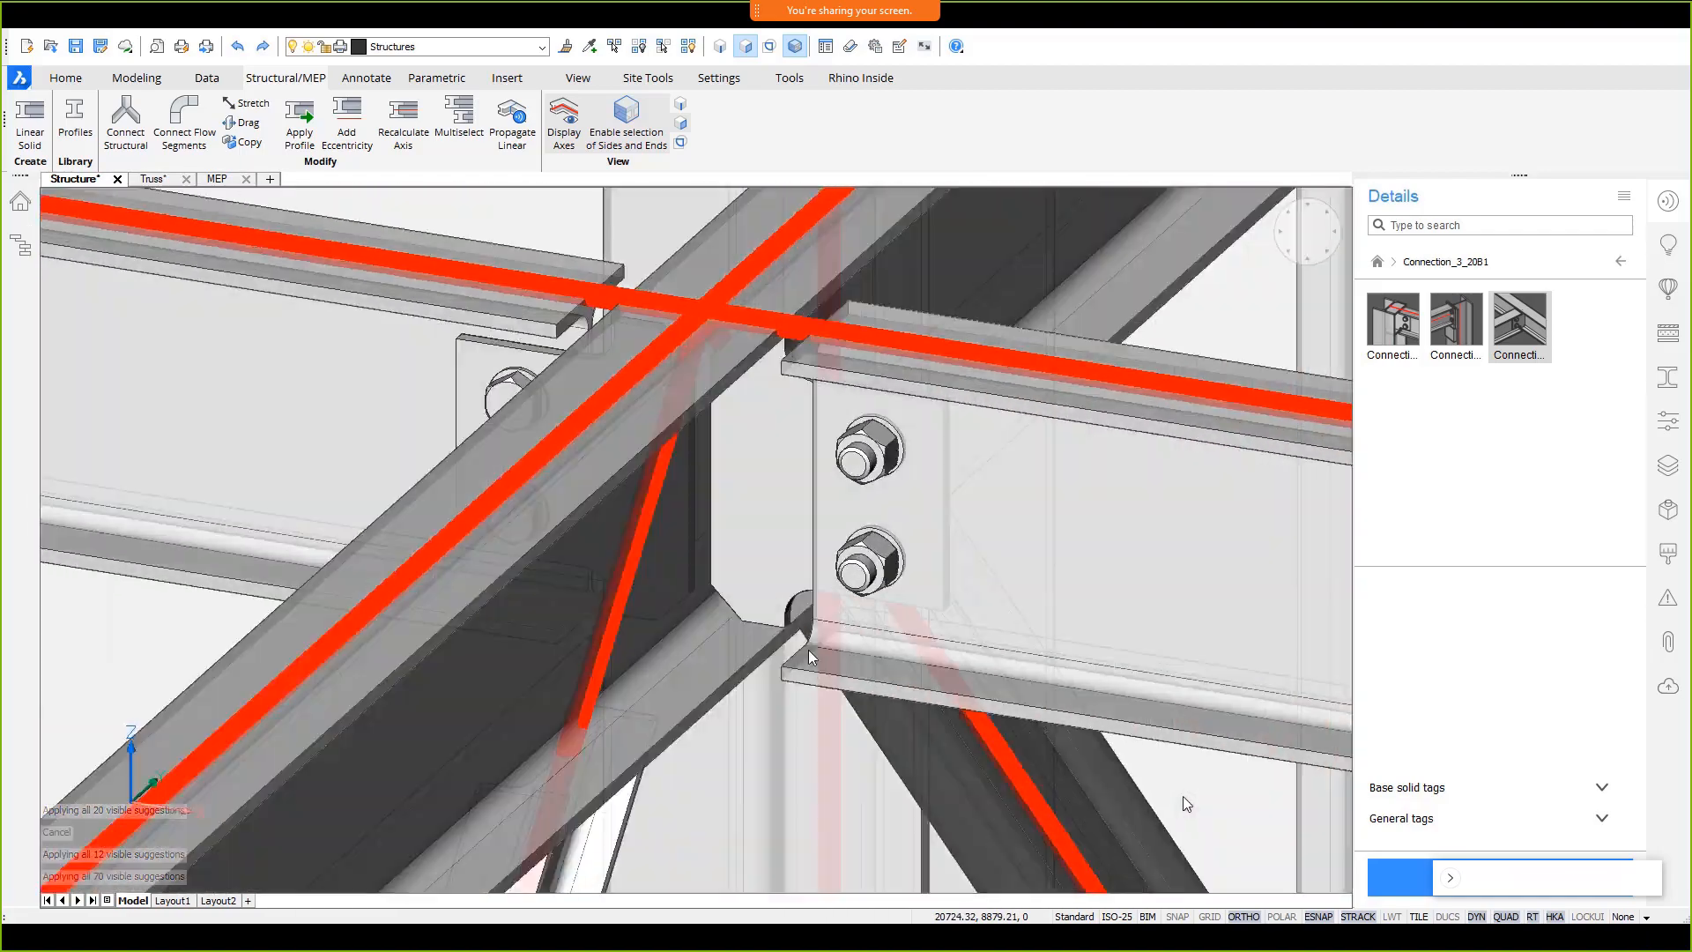
middle_click_drag(809, 650, 723, 762, "shift")
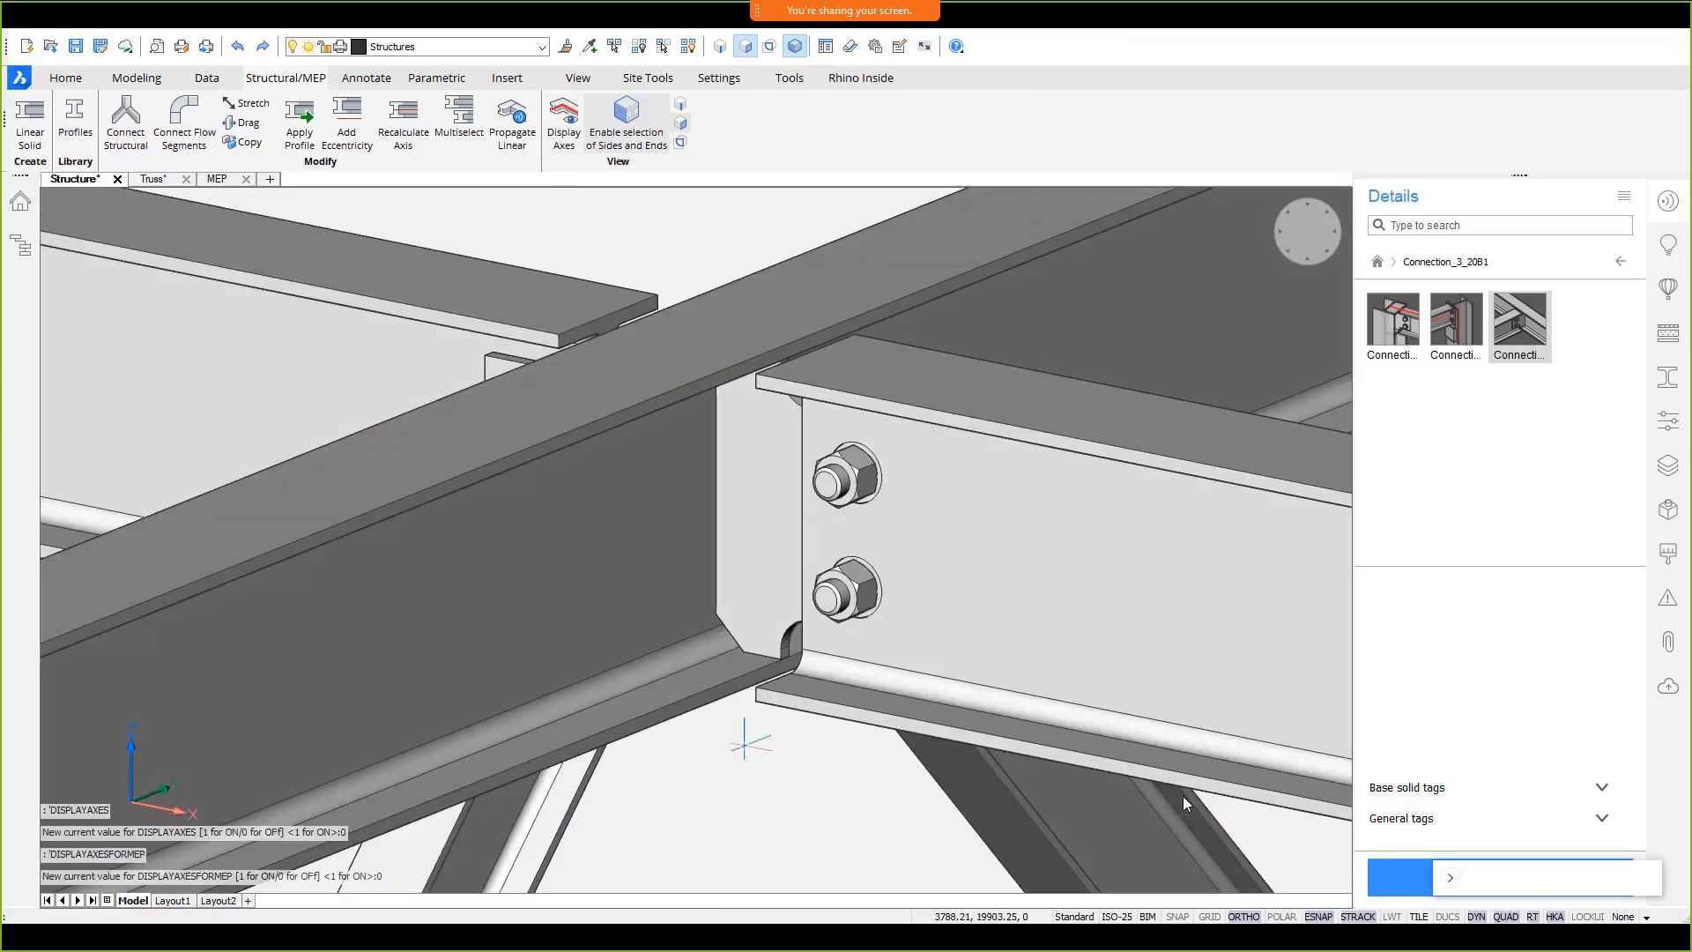
scroll(729, 793, "down", 10)
scroll(716, 698, "down", 10)
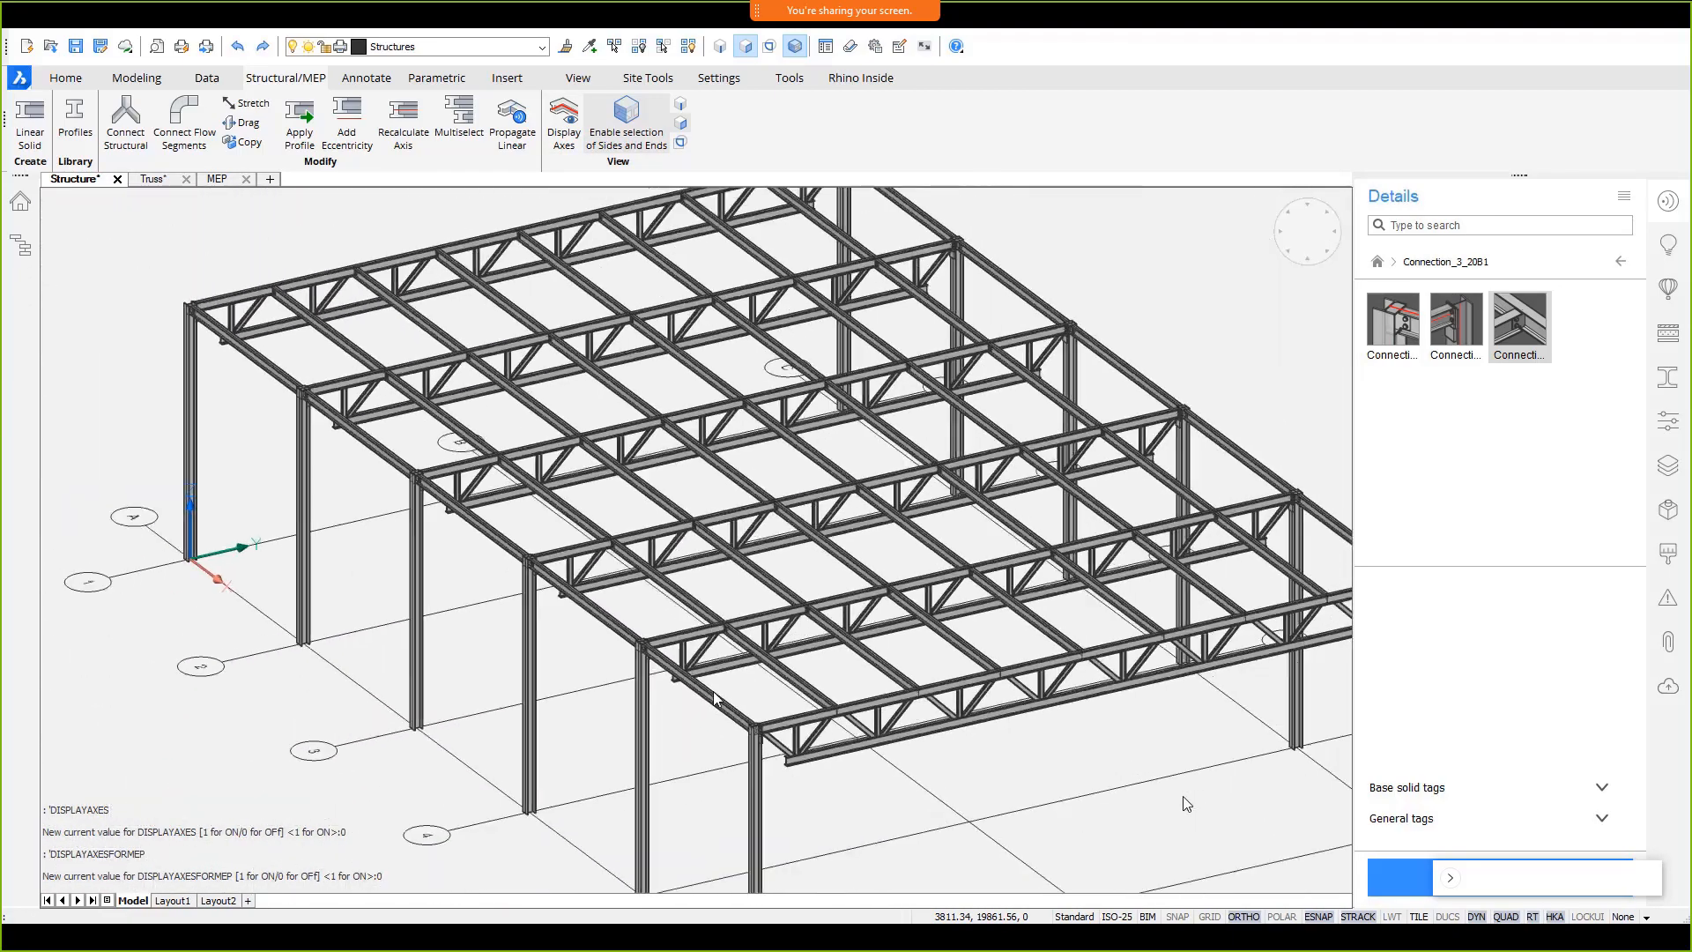
middle_click_drag(715, 698, 788, 657, "shift")
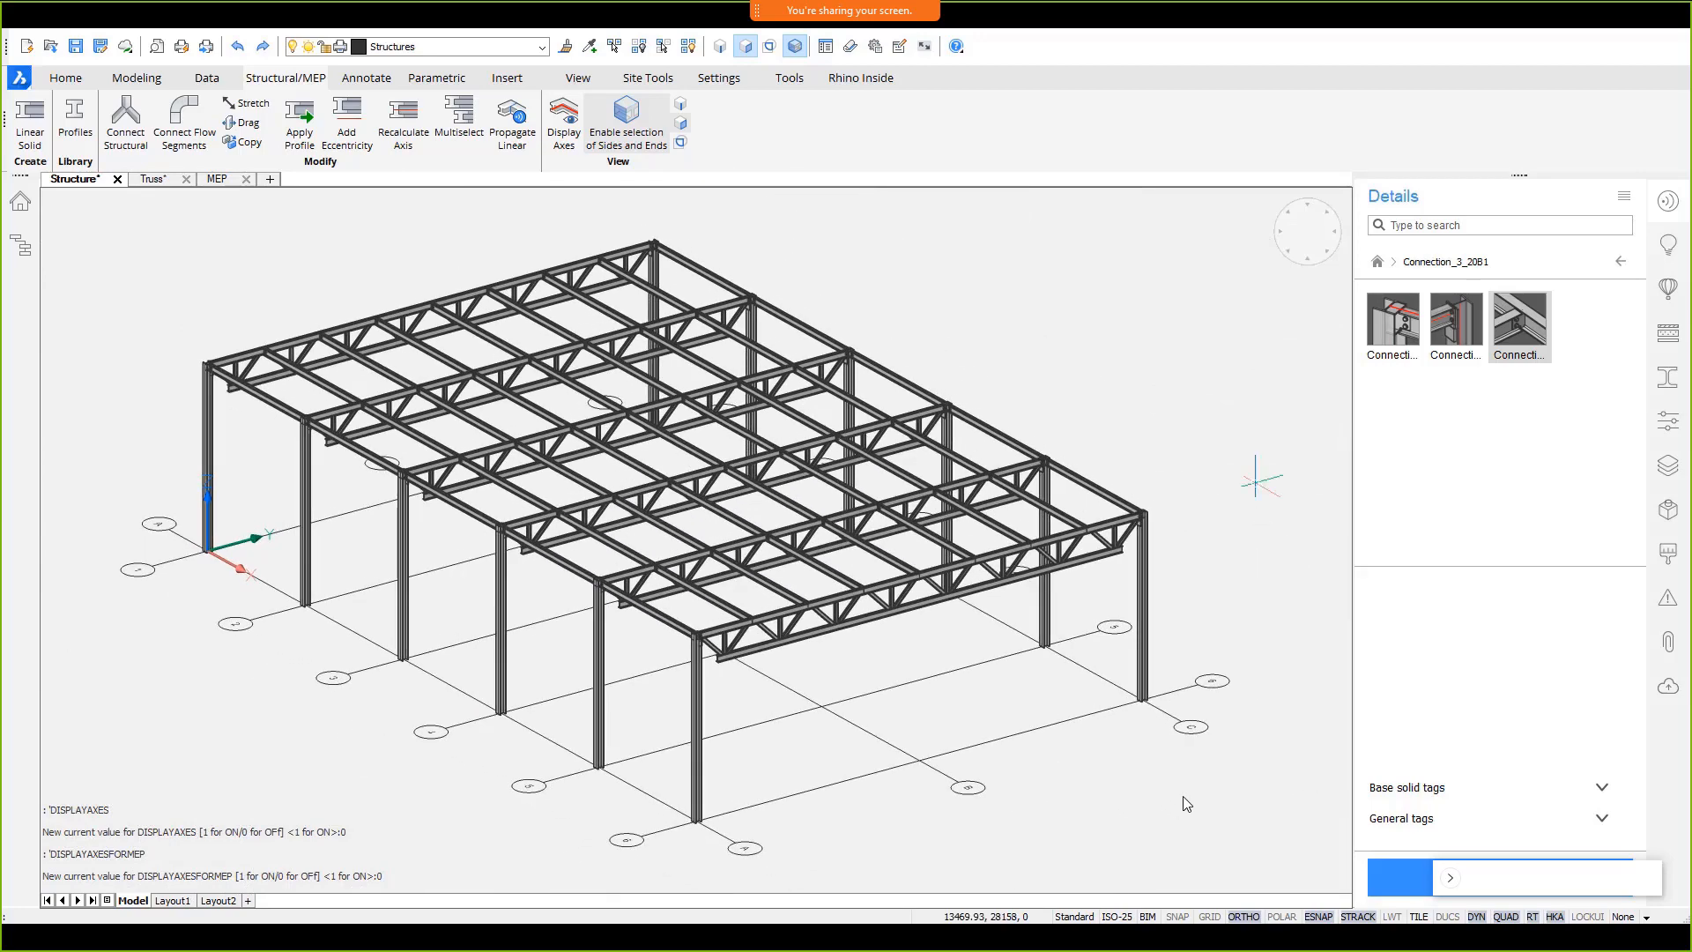
mouse_move(1273, 478)
middle_mouse_down("shift")
mouse_move(1238, 496)
mouse_move(1241, 463)
mouse_move(1284, 448)
middle_mouse_up("shift")
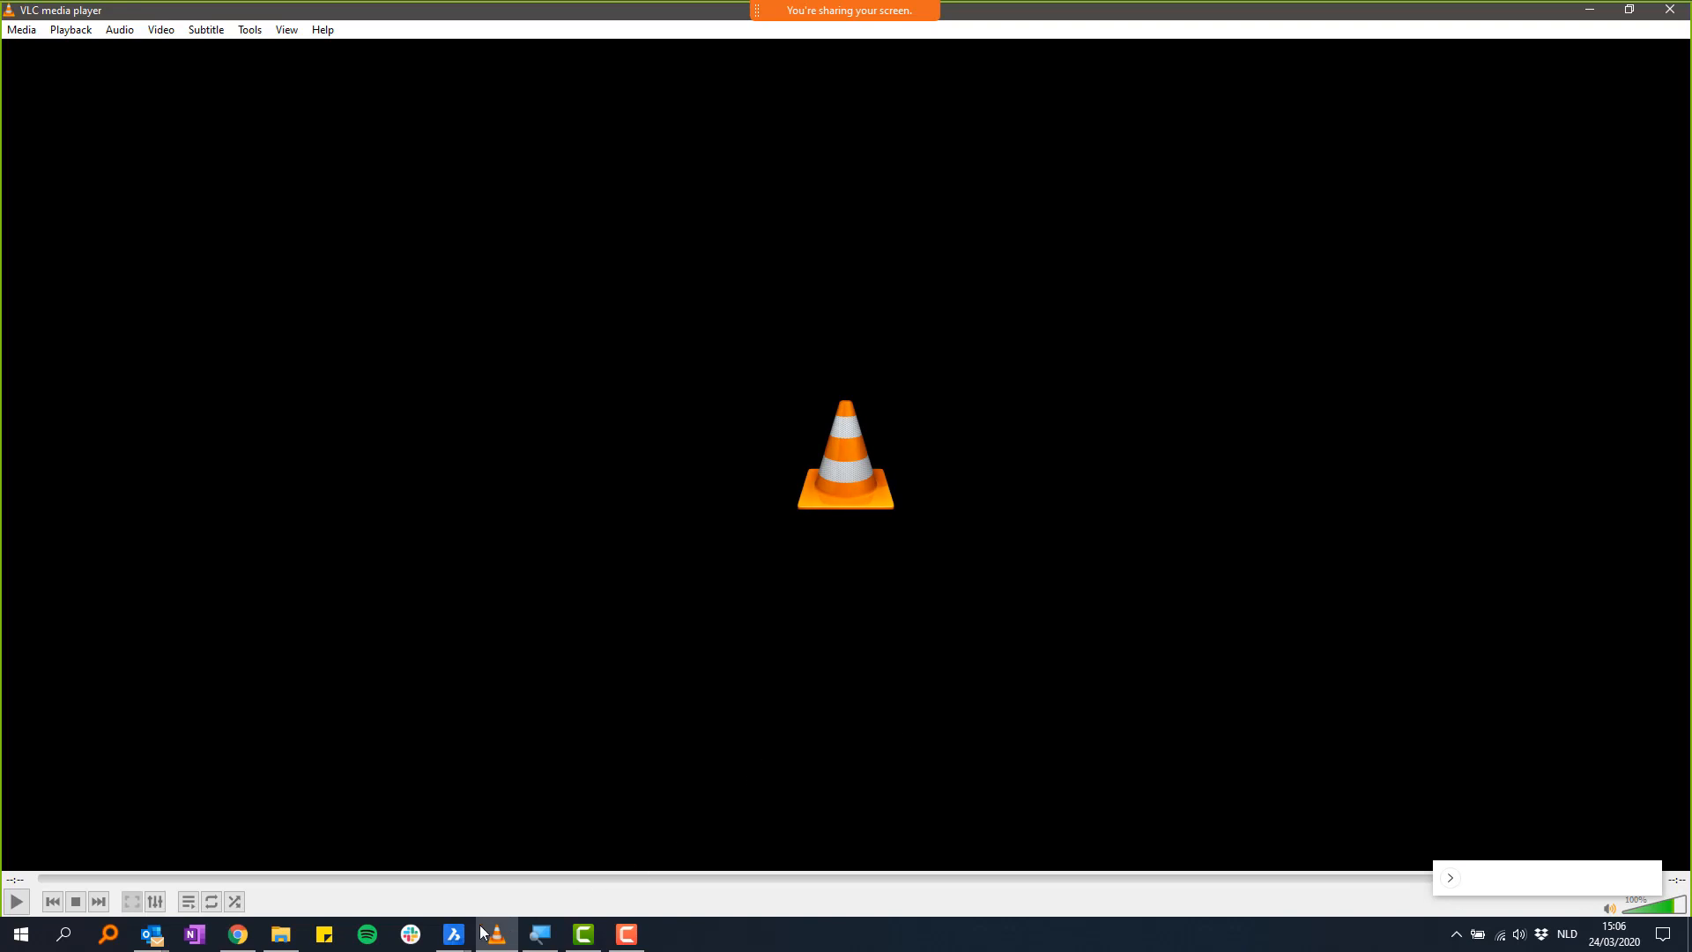
left_click(453, 933)
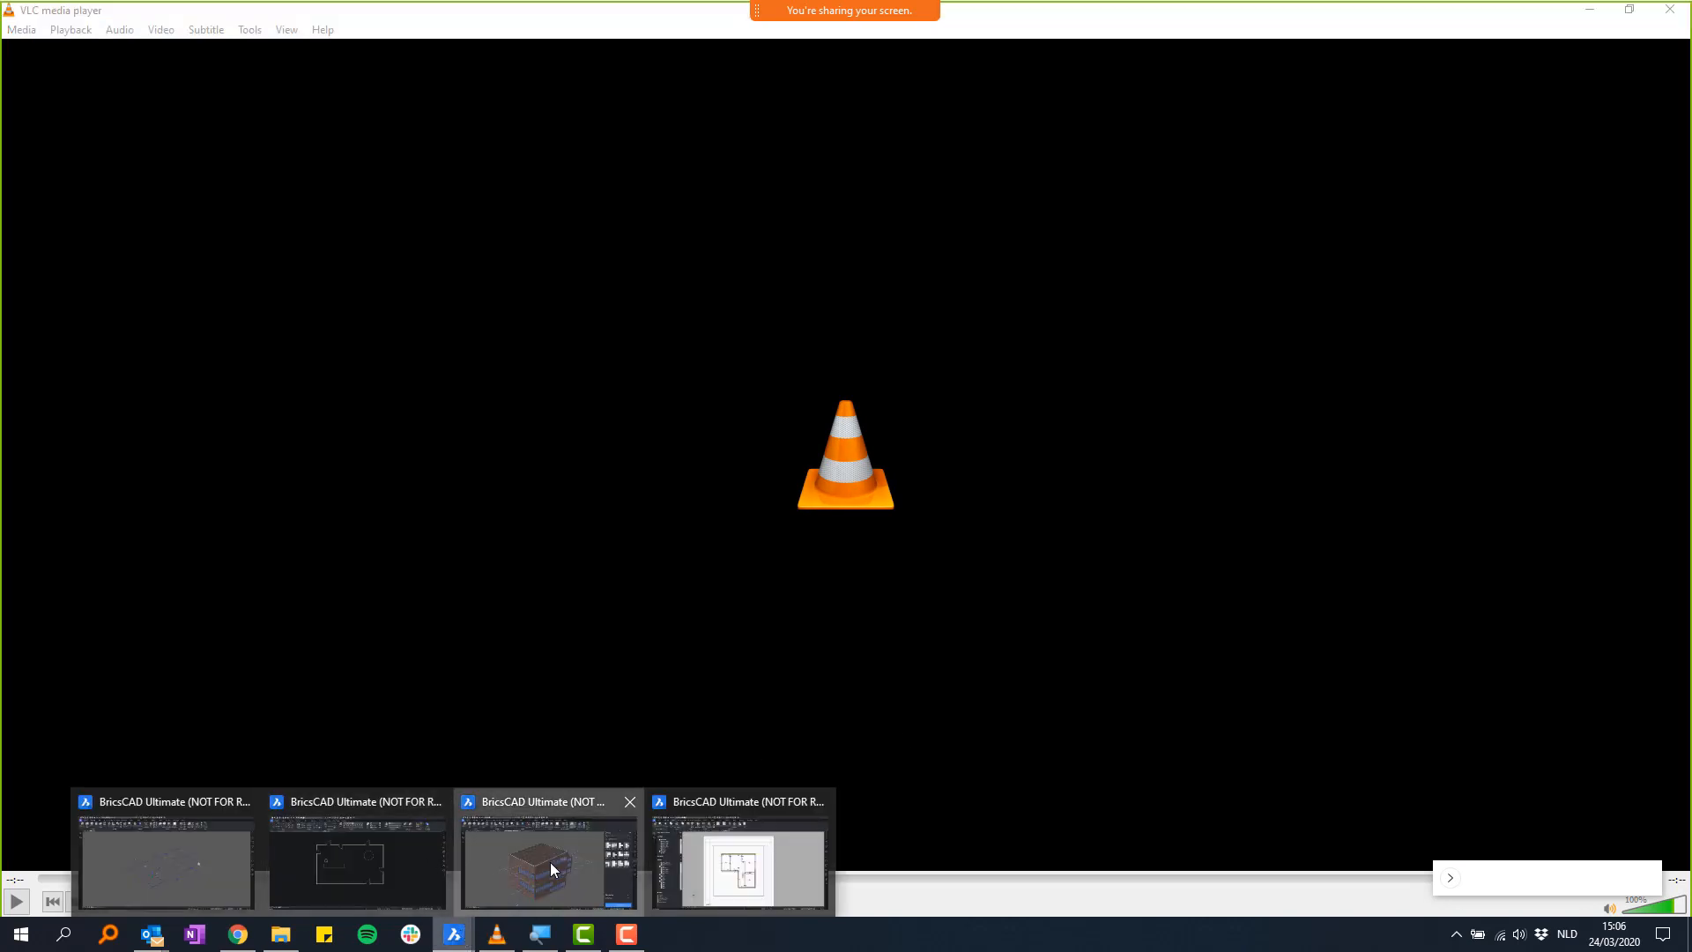
left_click(551, 869)
middle_click_drag(167, 559, 181, 532, "shift")
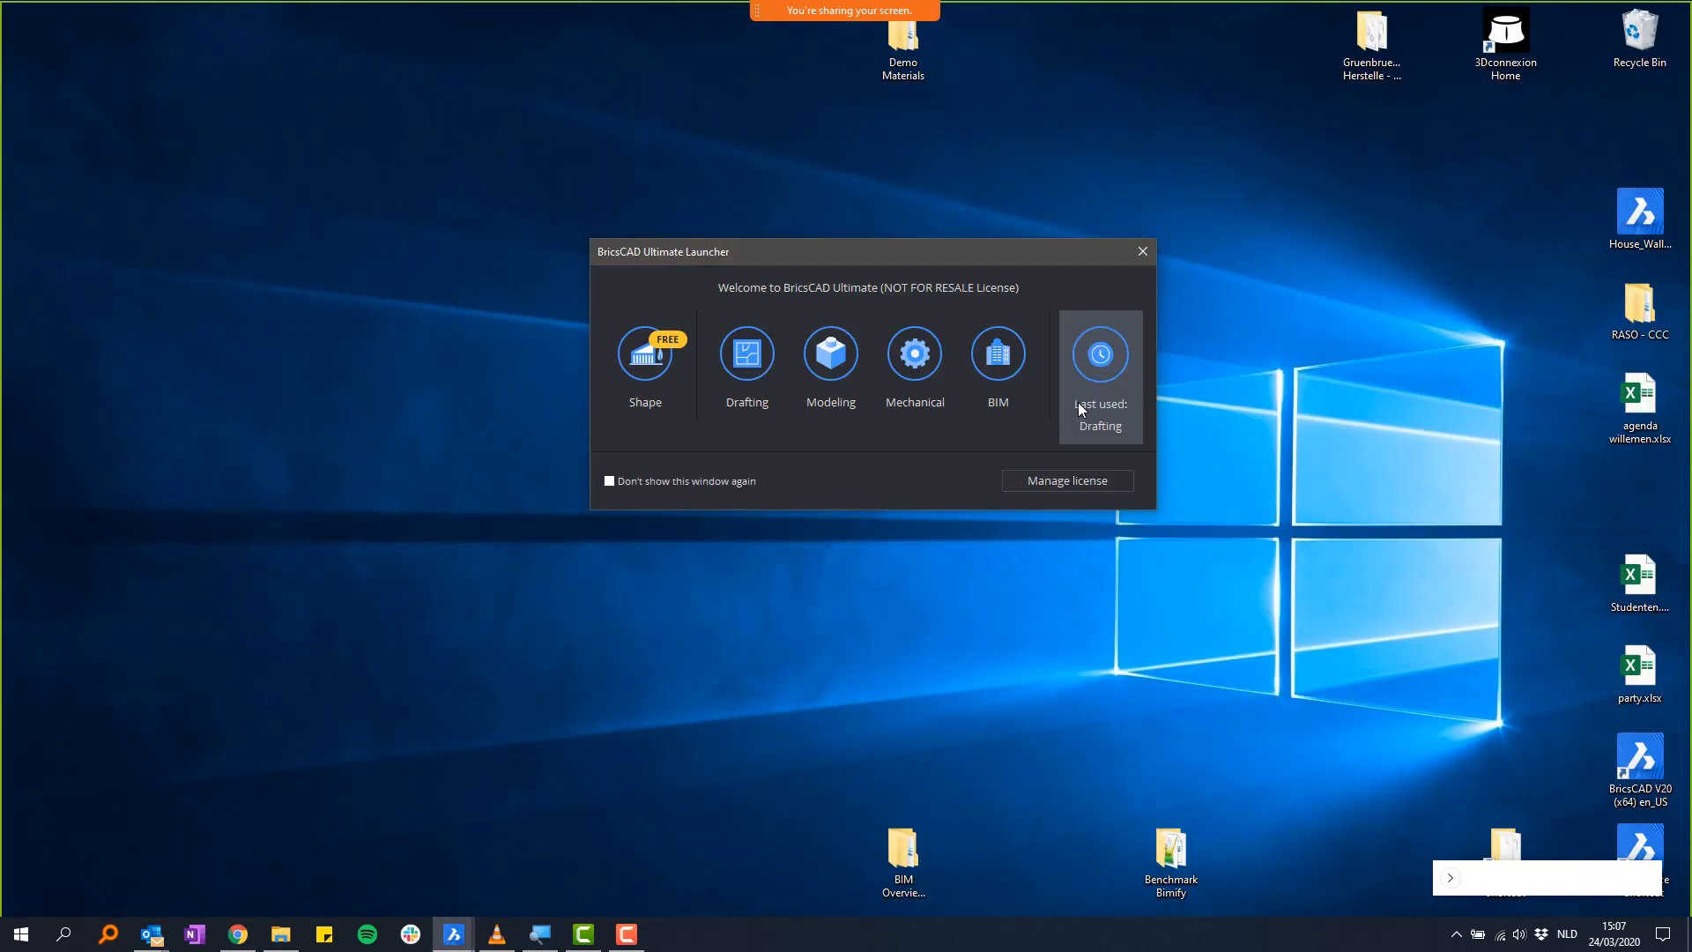
- Start BricsCAD in the BIM workspace and open West_Arch.dwg from the desktop's Demo Materials, Enscape, West_building folder
left_click(1003, 348)
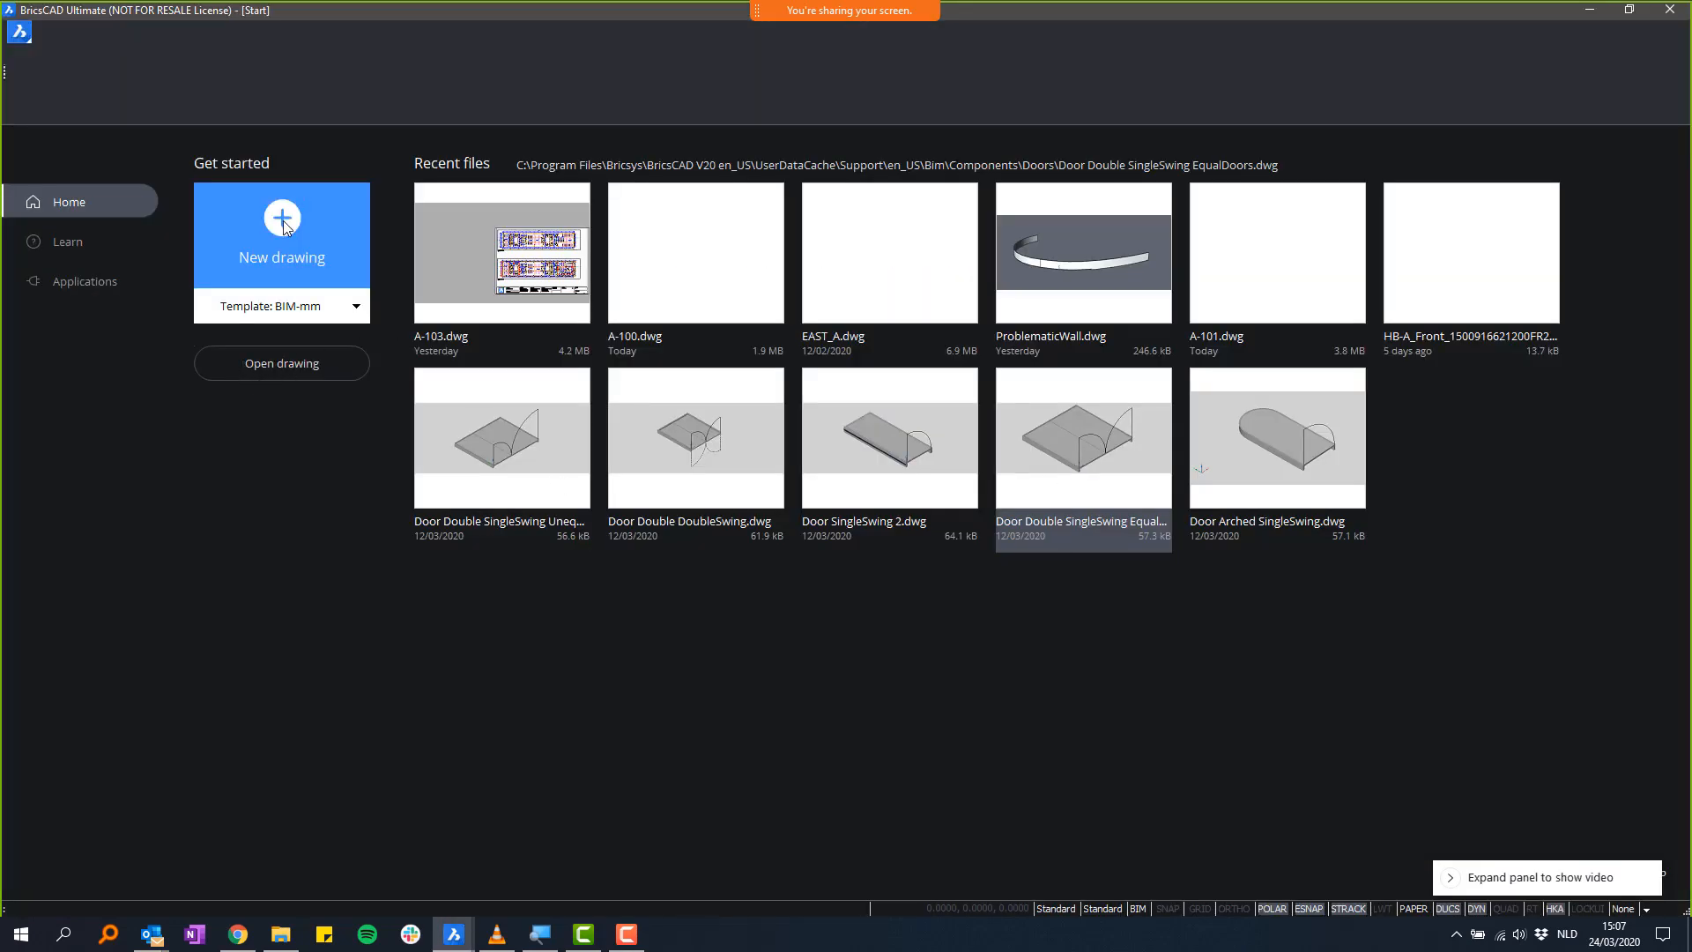
left_click(308, 361)
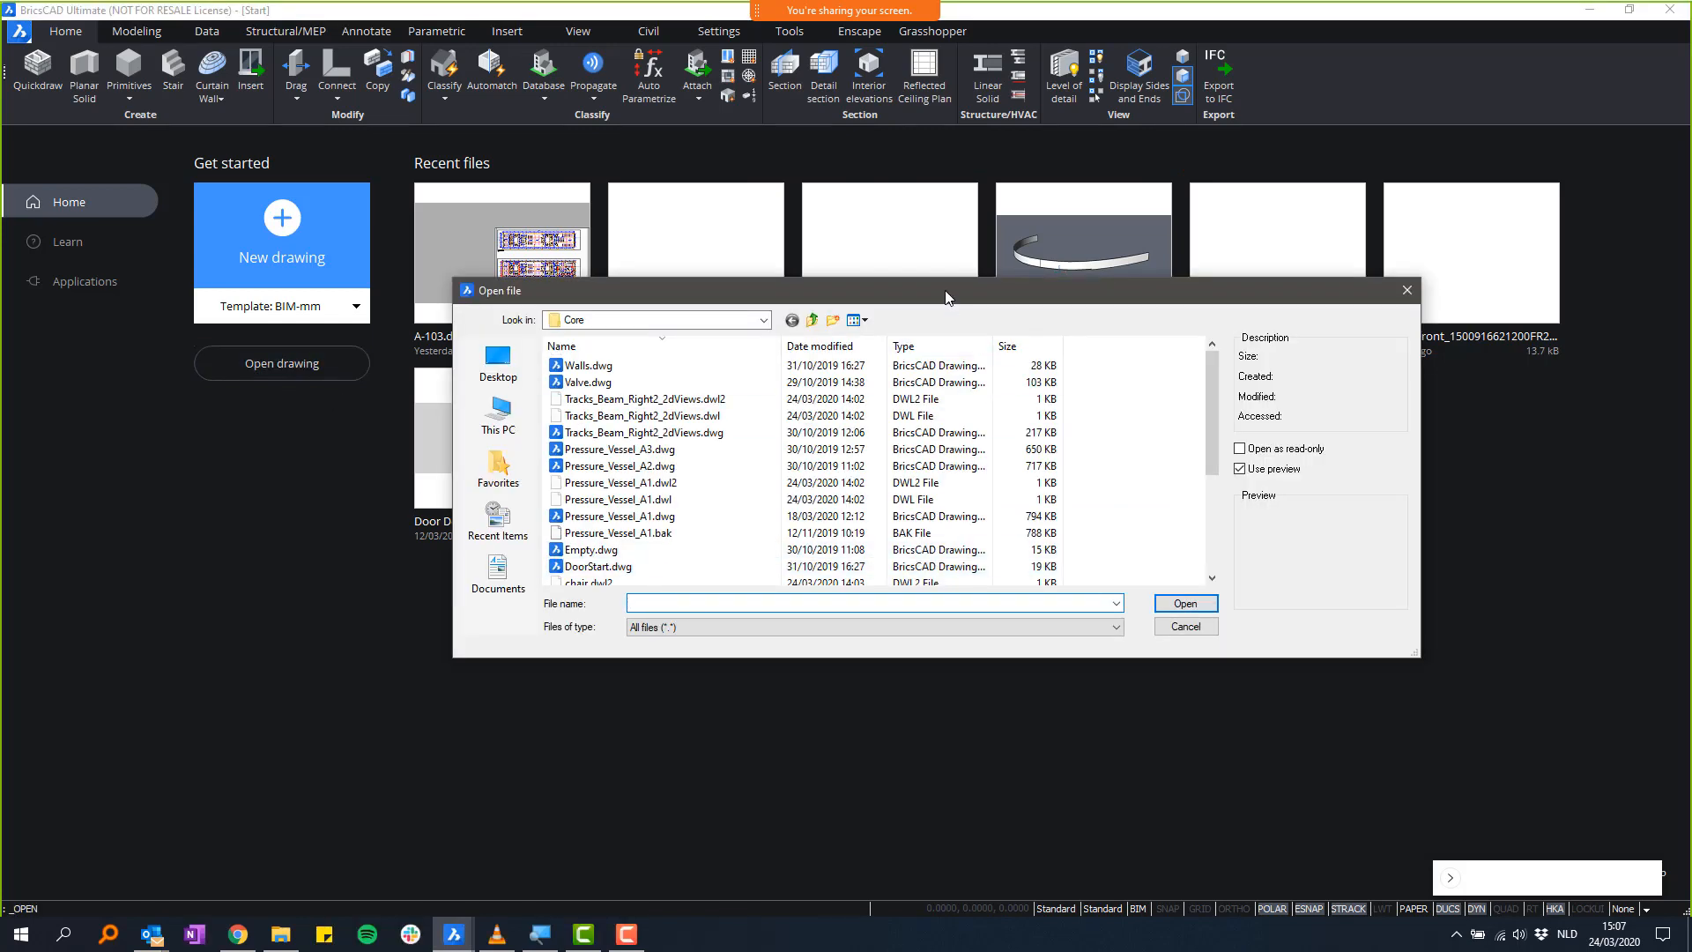
left_click_drag(946, 296, 933, 248)
left_click(486, 317)
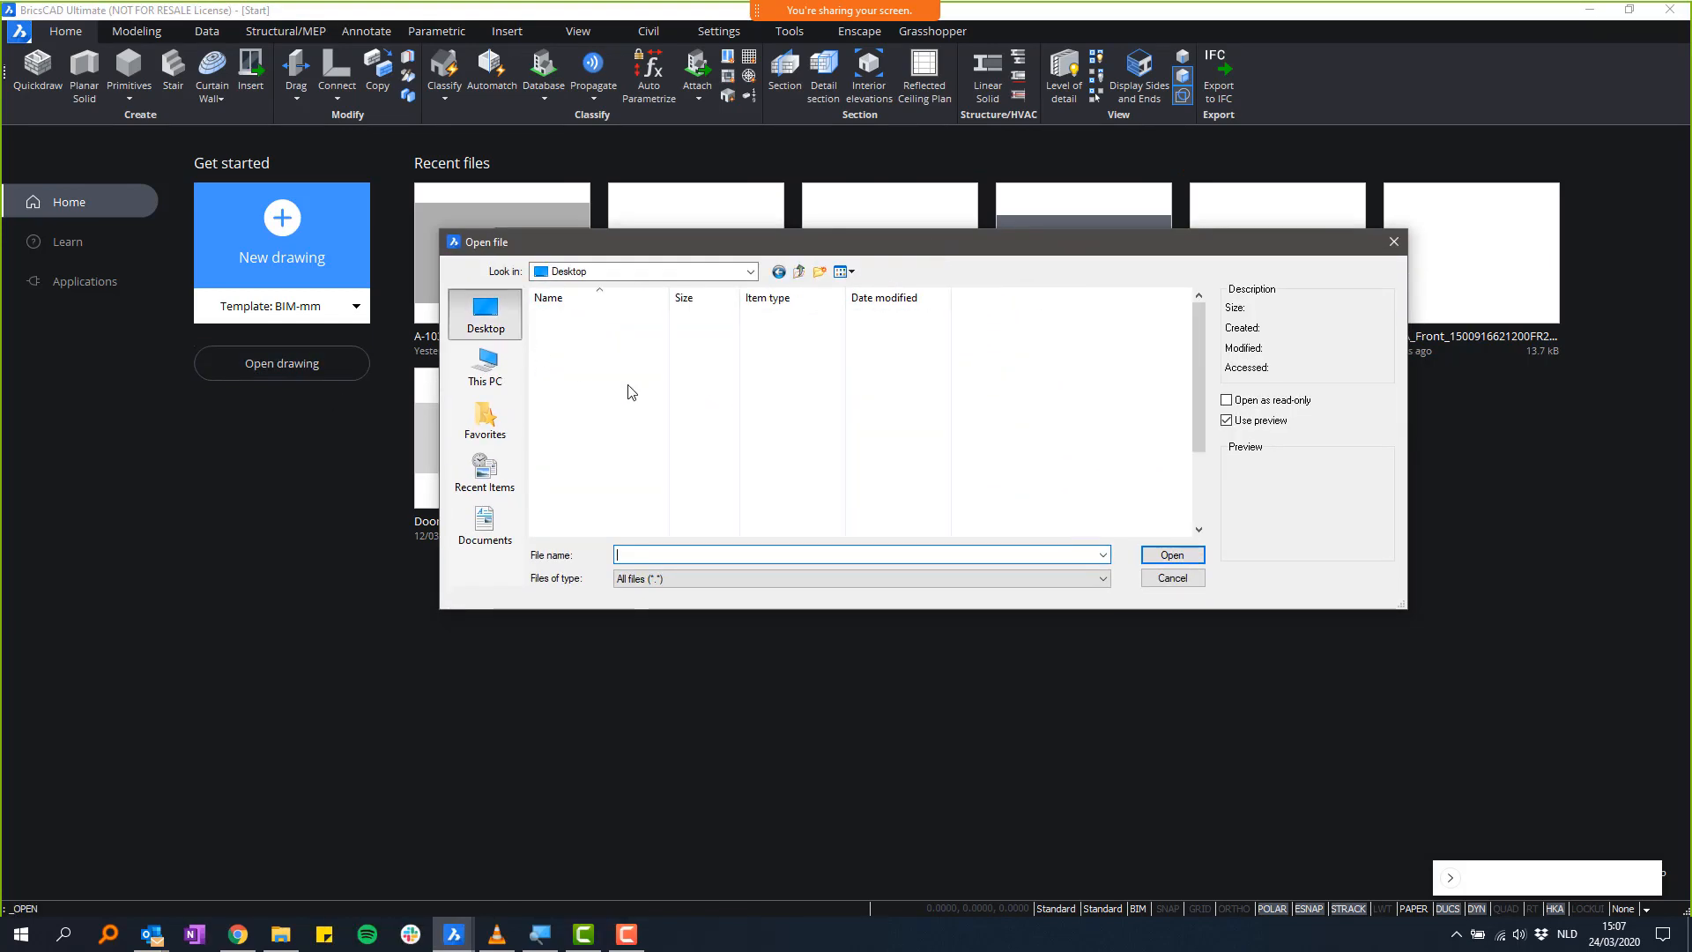
double_click(577, 482)
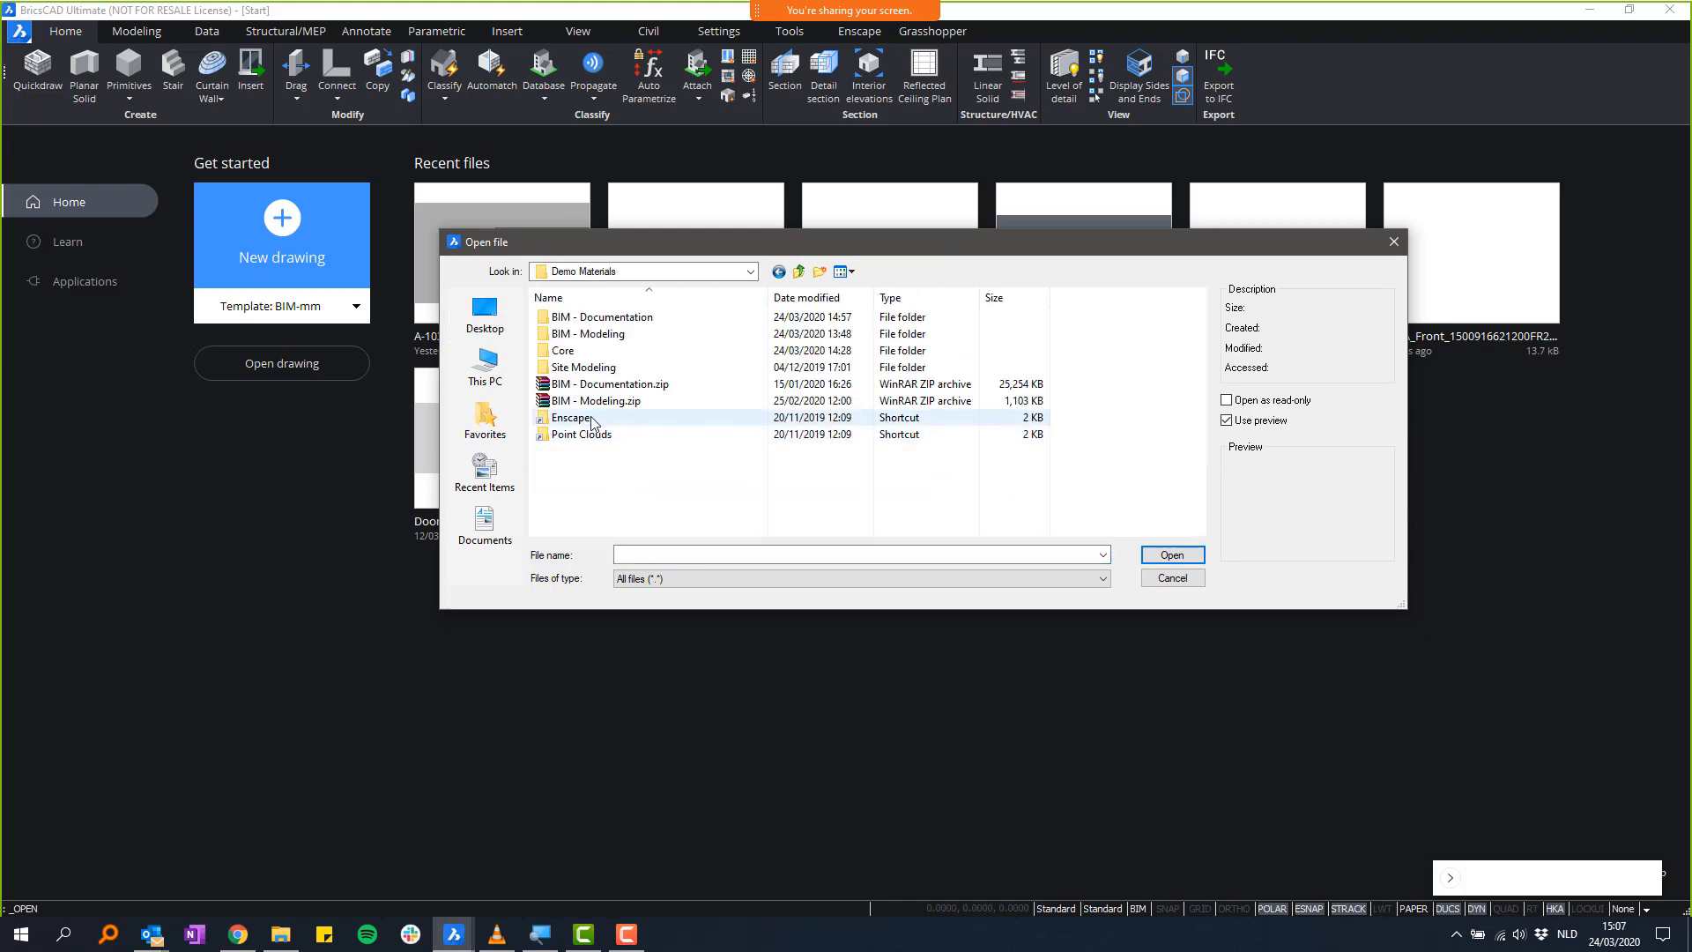
double_click(592, 421)
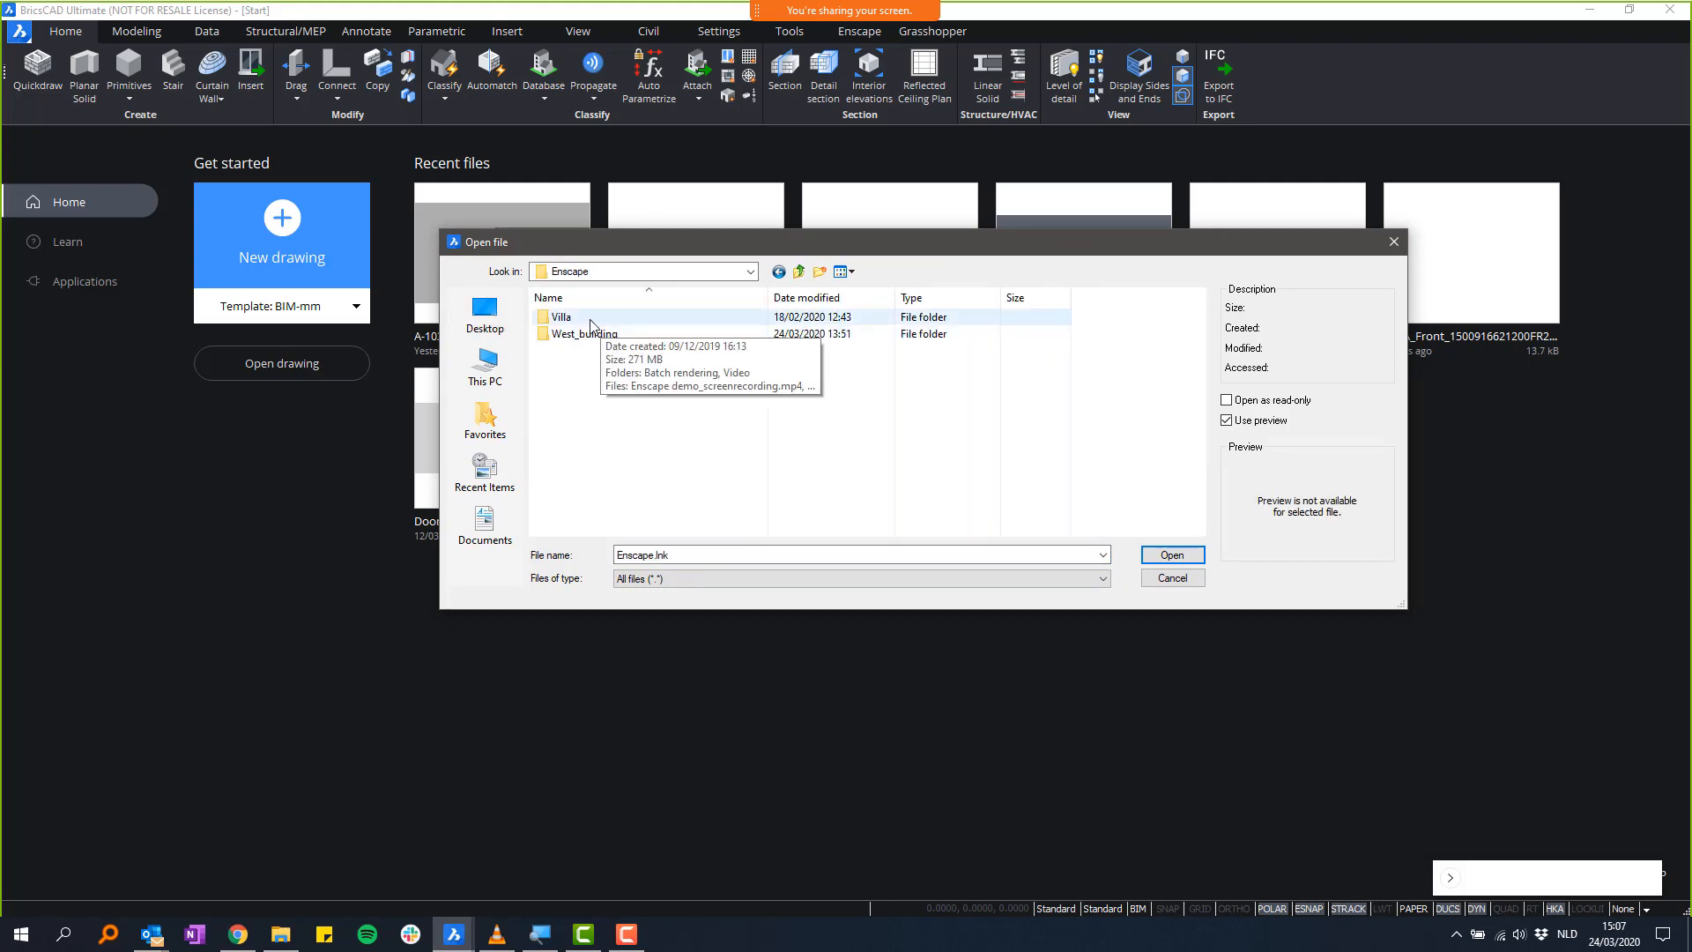
double_click(585, 335)
left_click(581, 367)
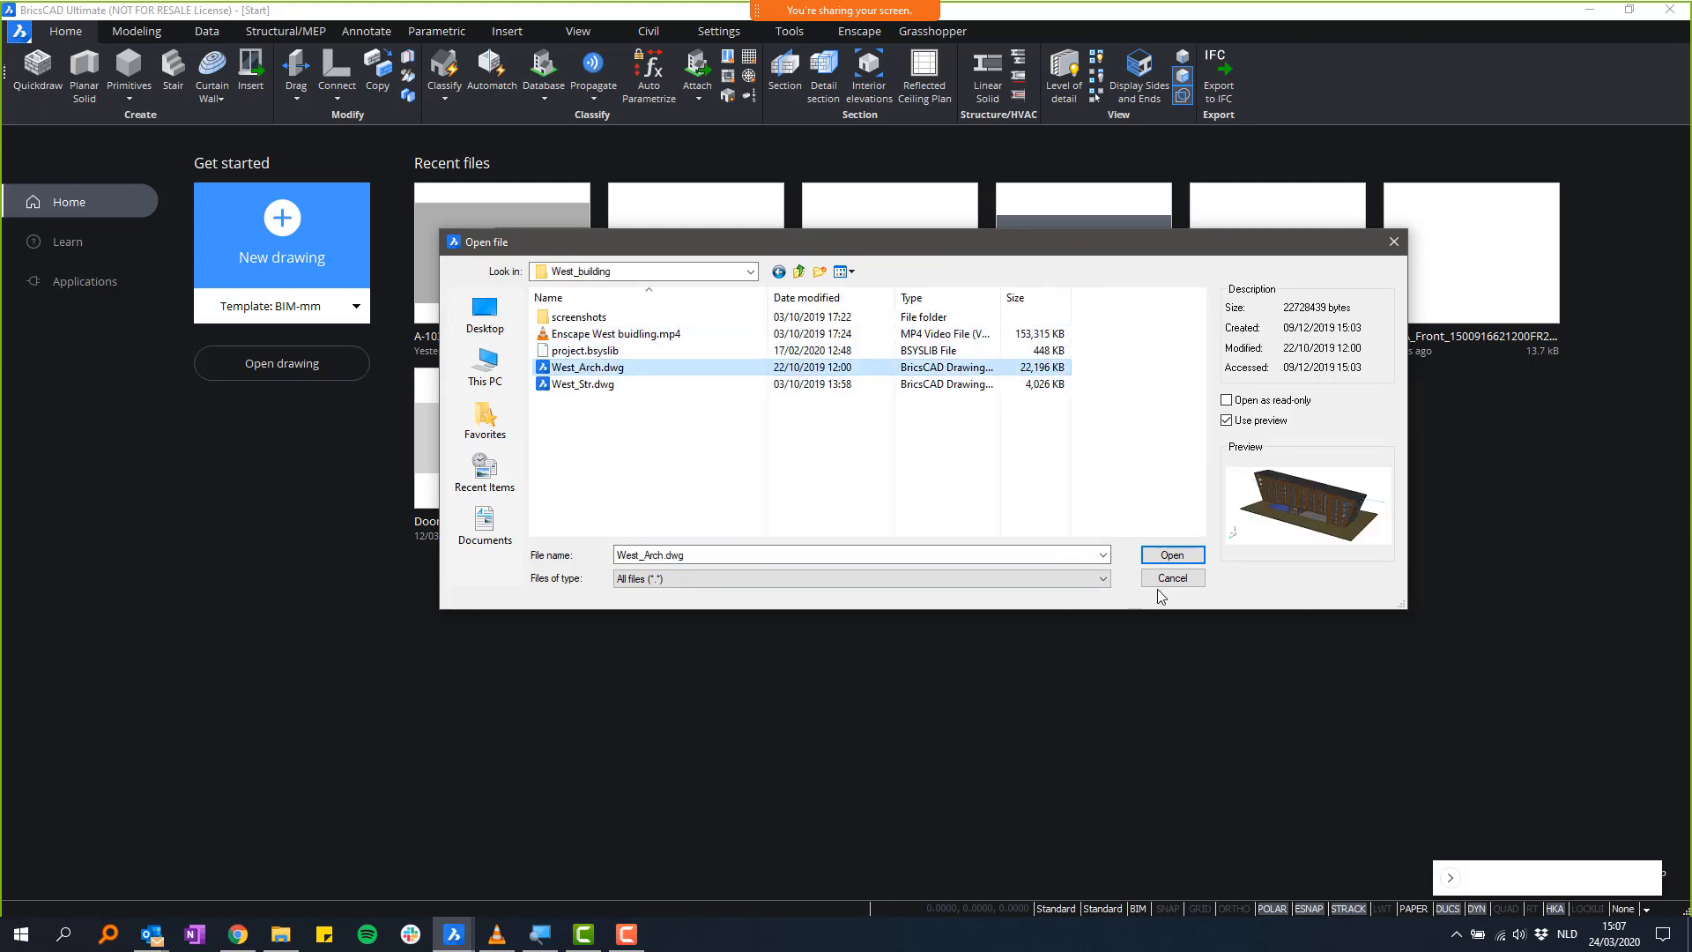
left_click(1148, 554)
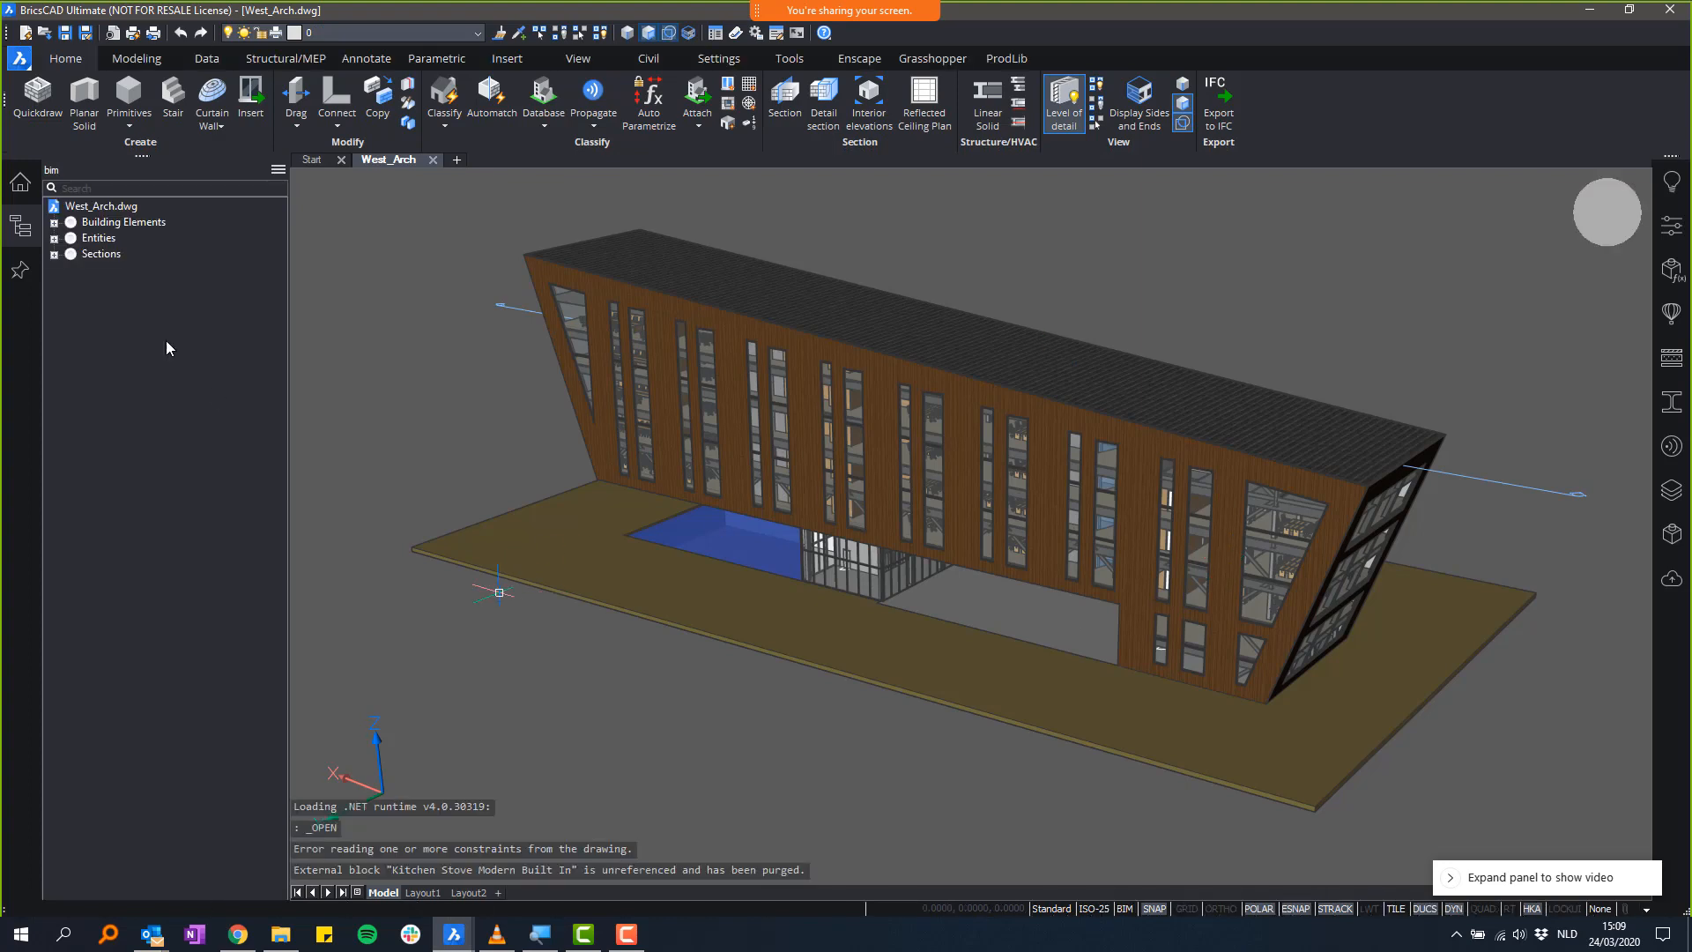
- Hide the structure browser and start Enscape for the West_Arch model
left_click(13, 229)
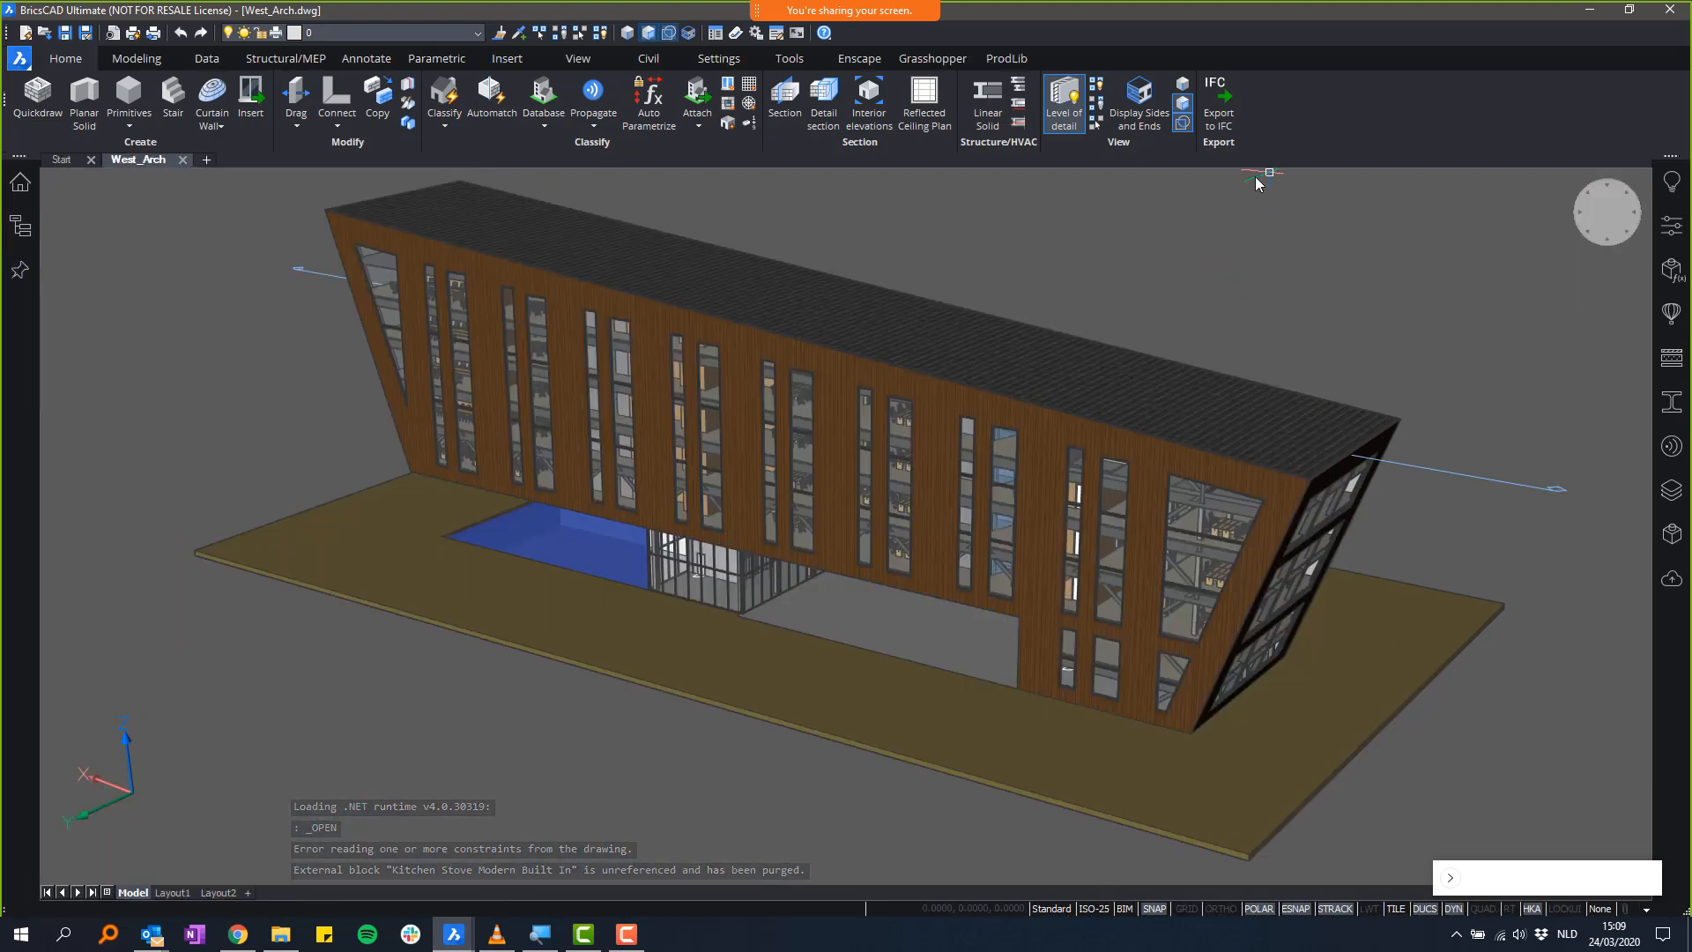
scroll(1155, 302, "down", 3)
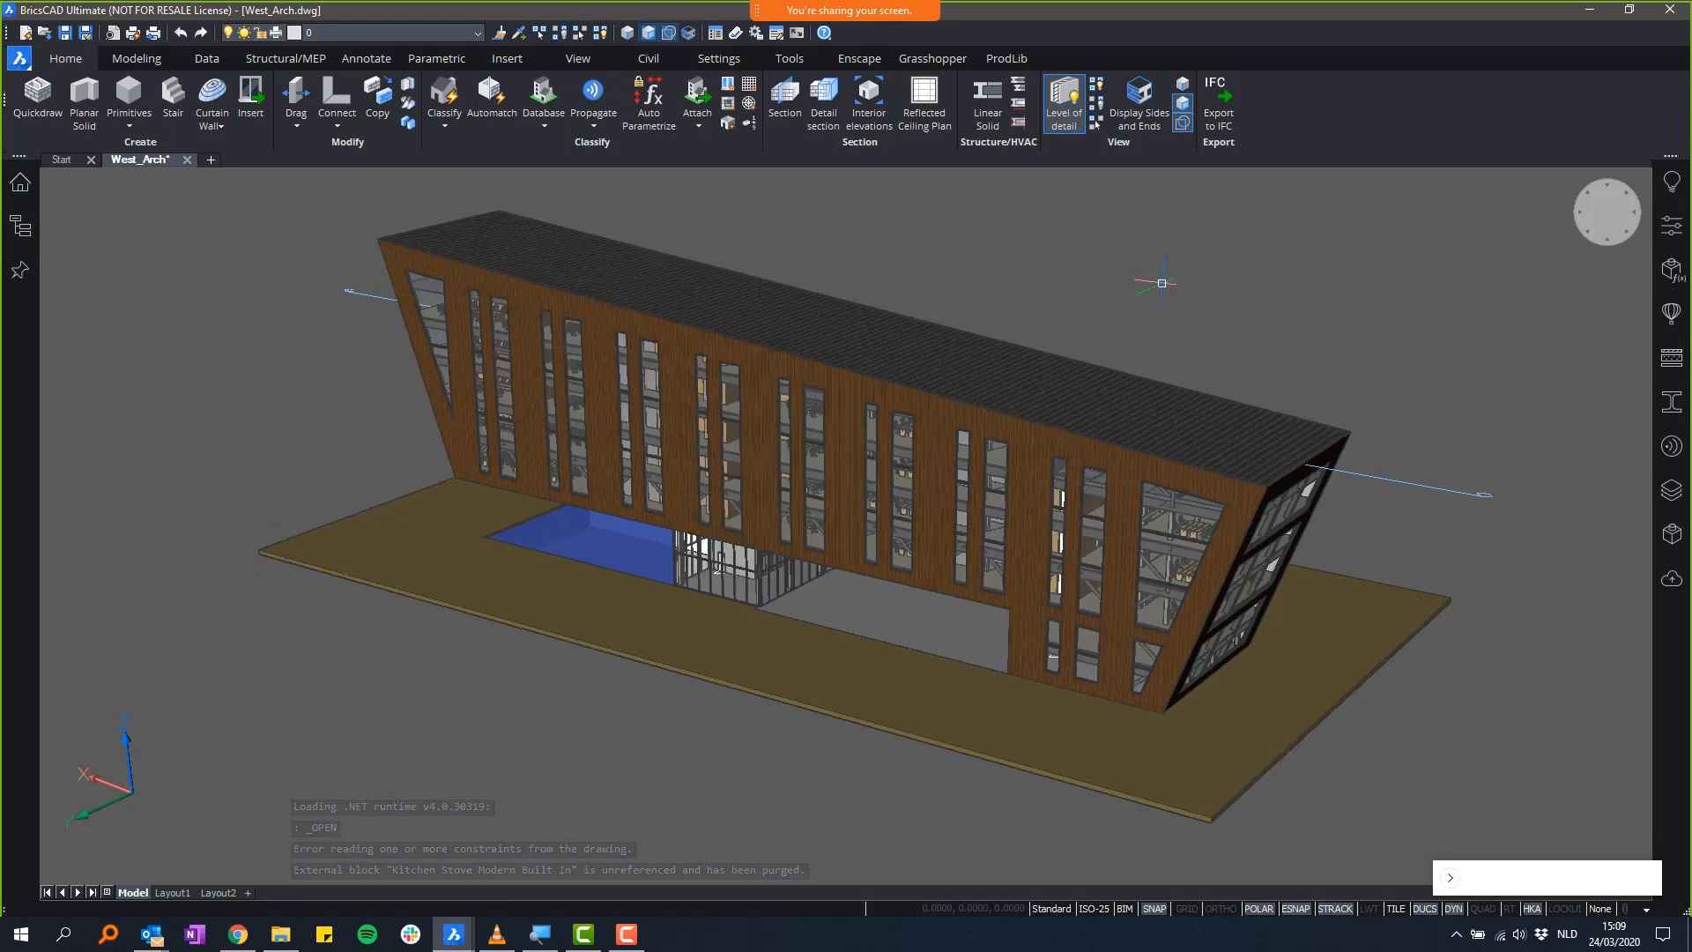
left_click(858, 60)
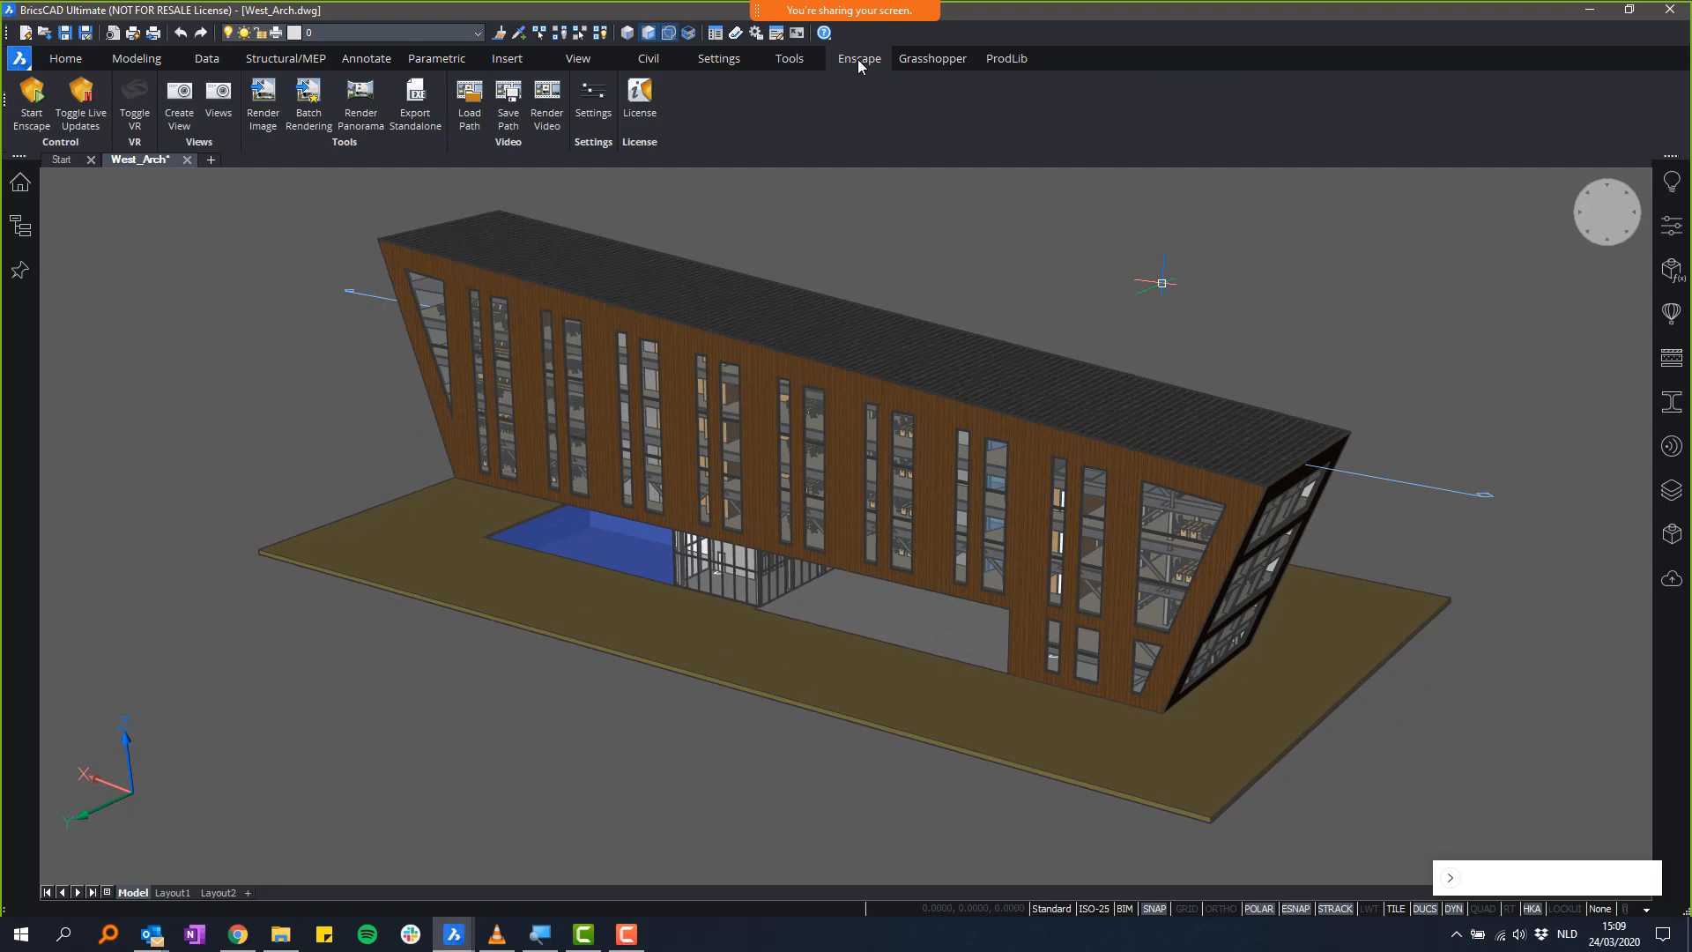
left_click(27, 98)
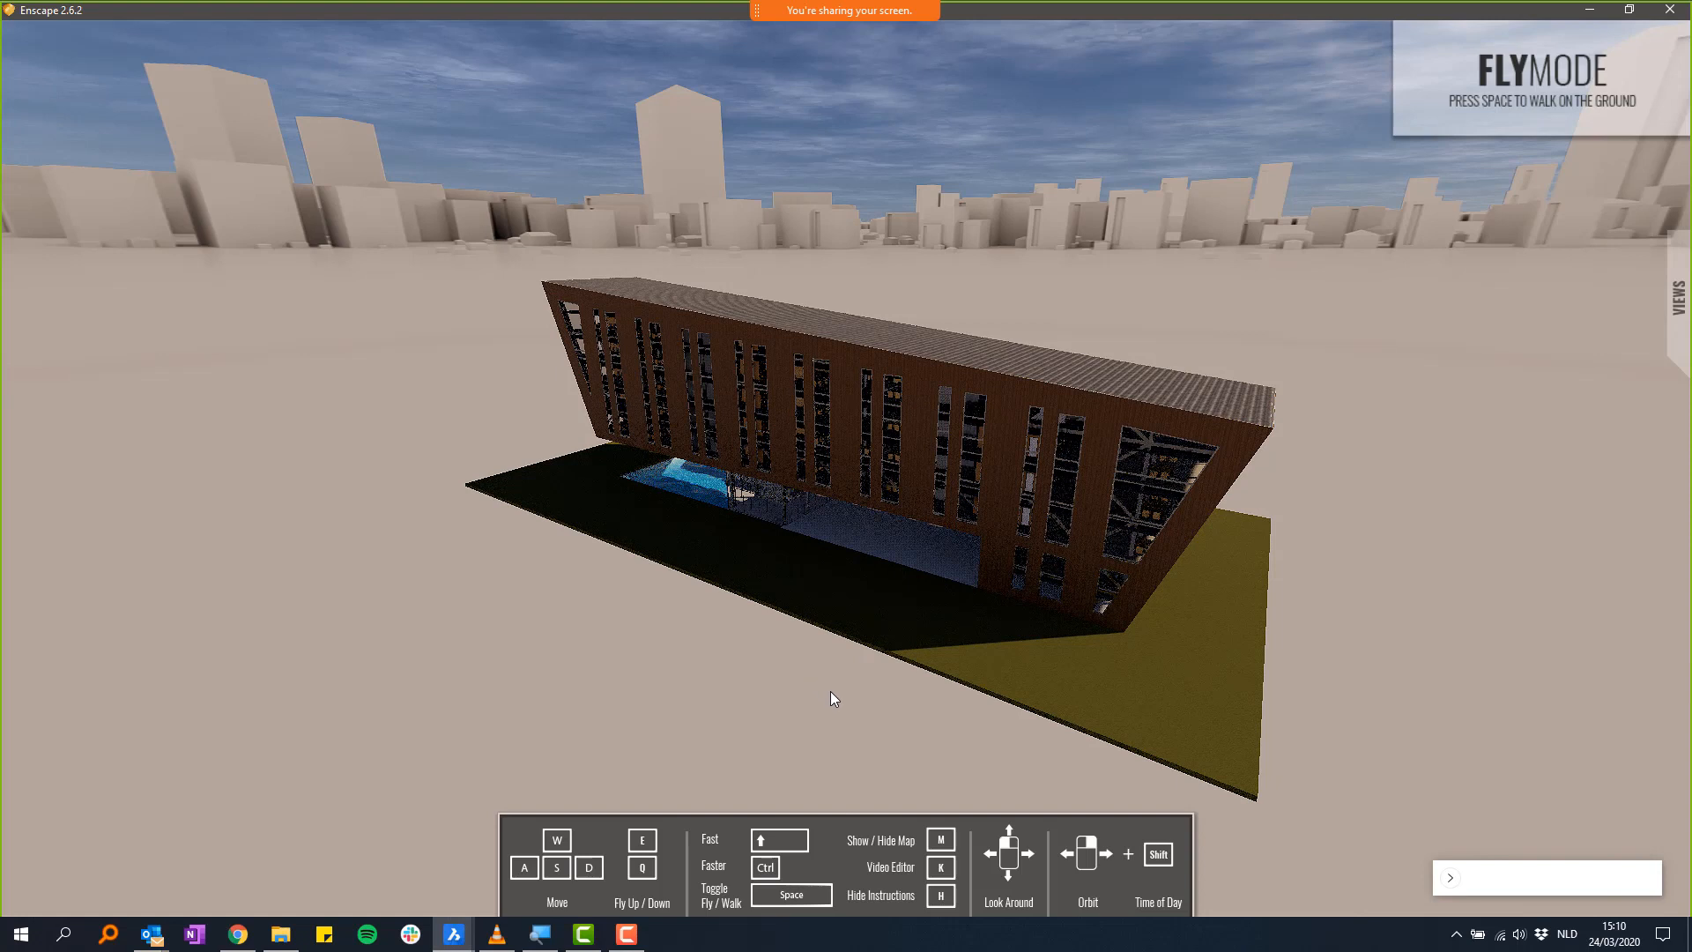
- Fly up to the building's wood-clad facade in the Enscape view and examine its windows and the pool below
key("w")
key("a")
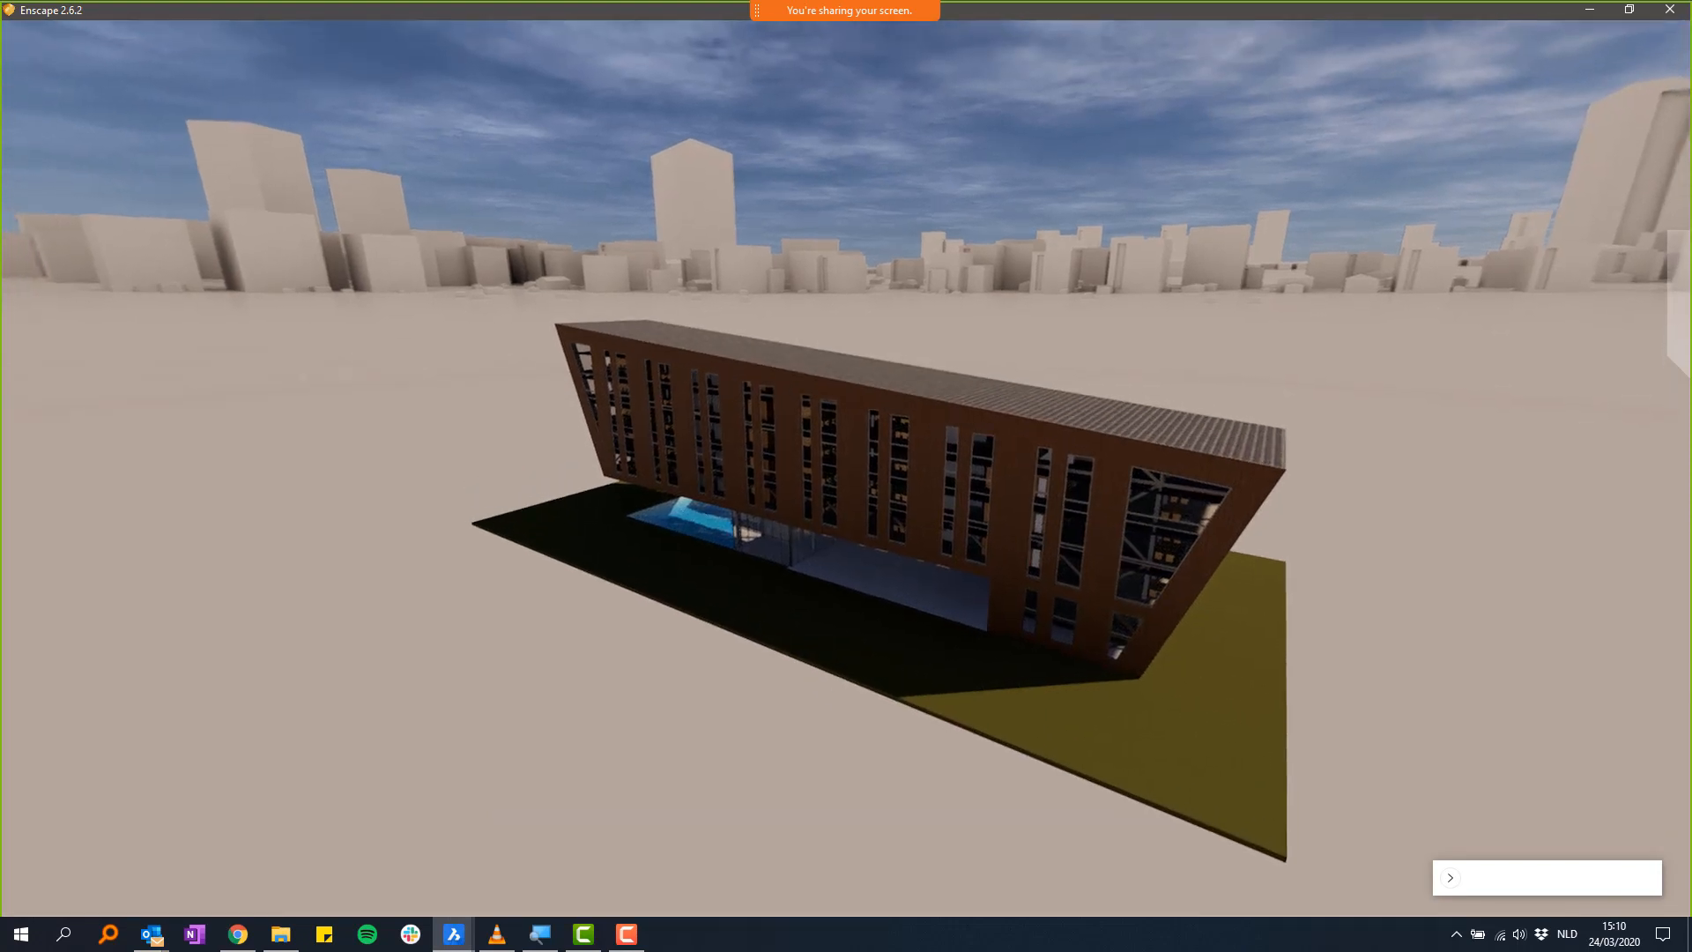
key("w")
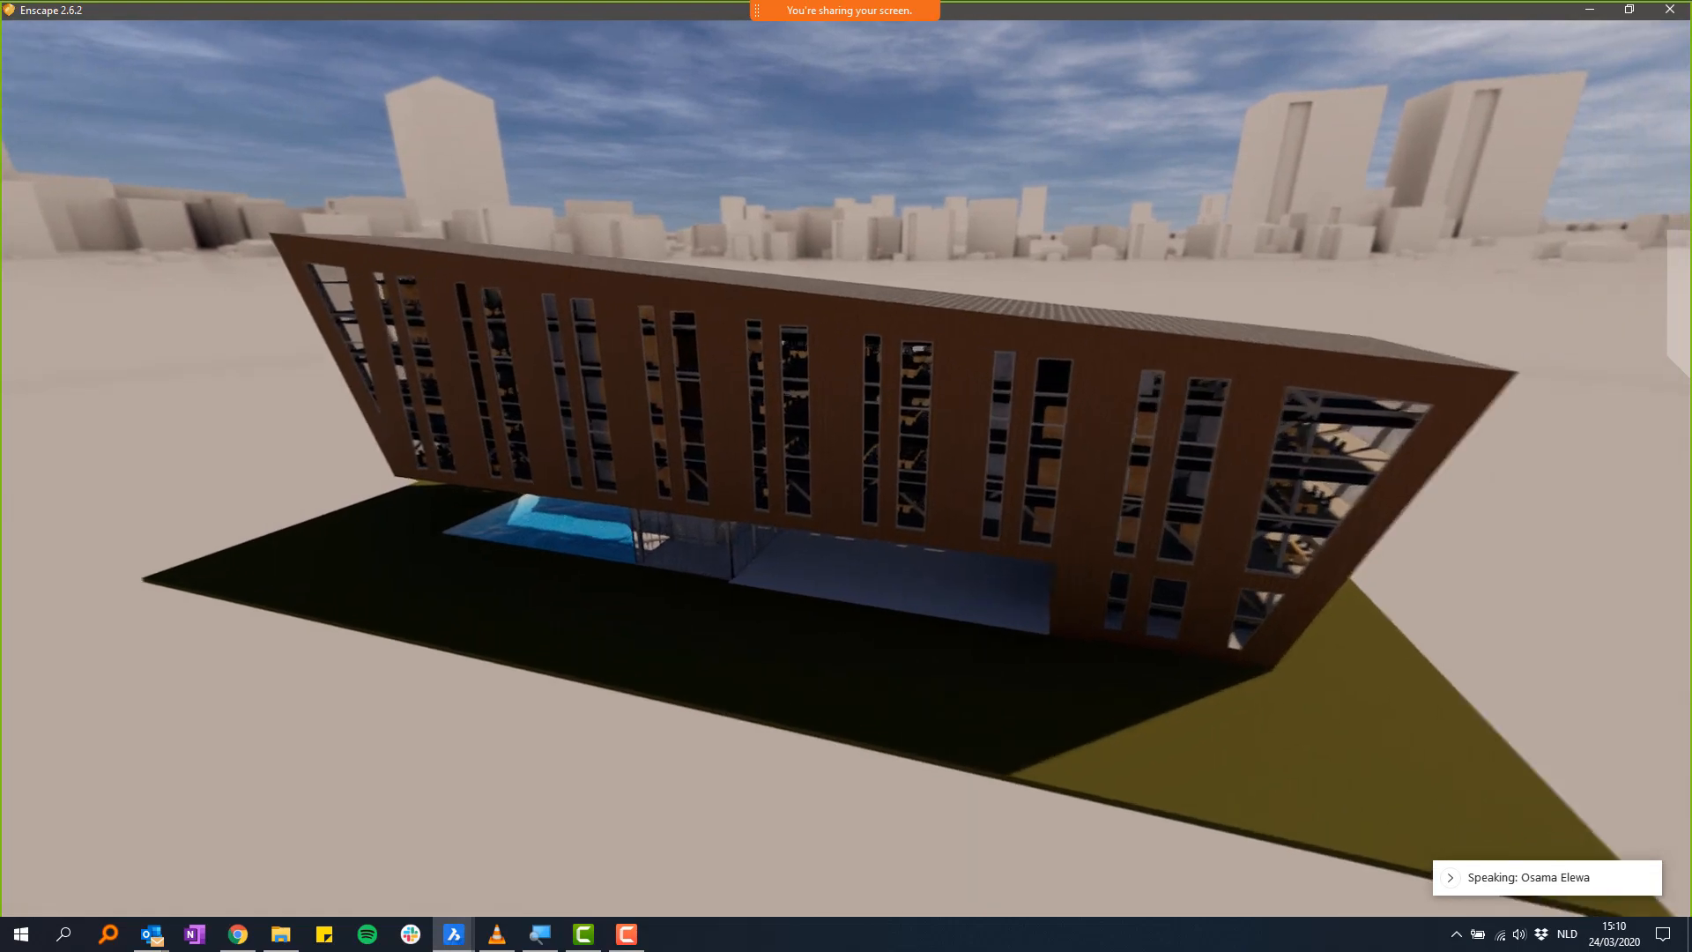
key("w")
key("a")
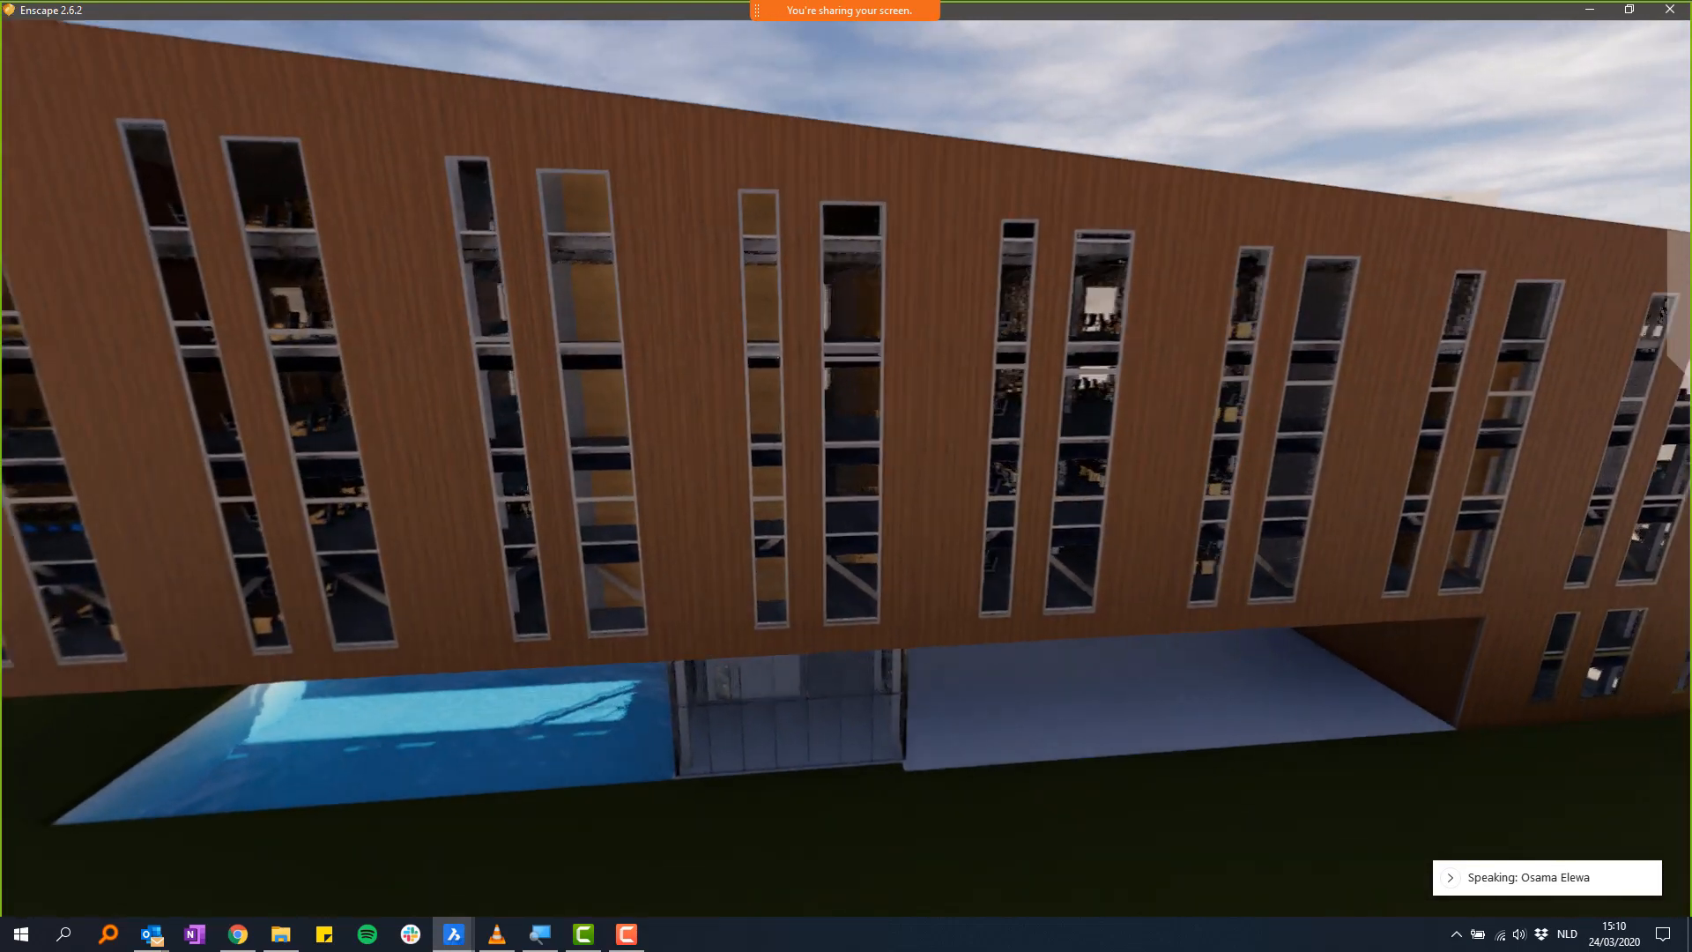
key("a")
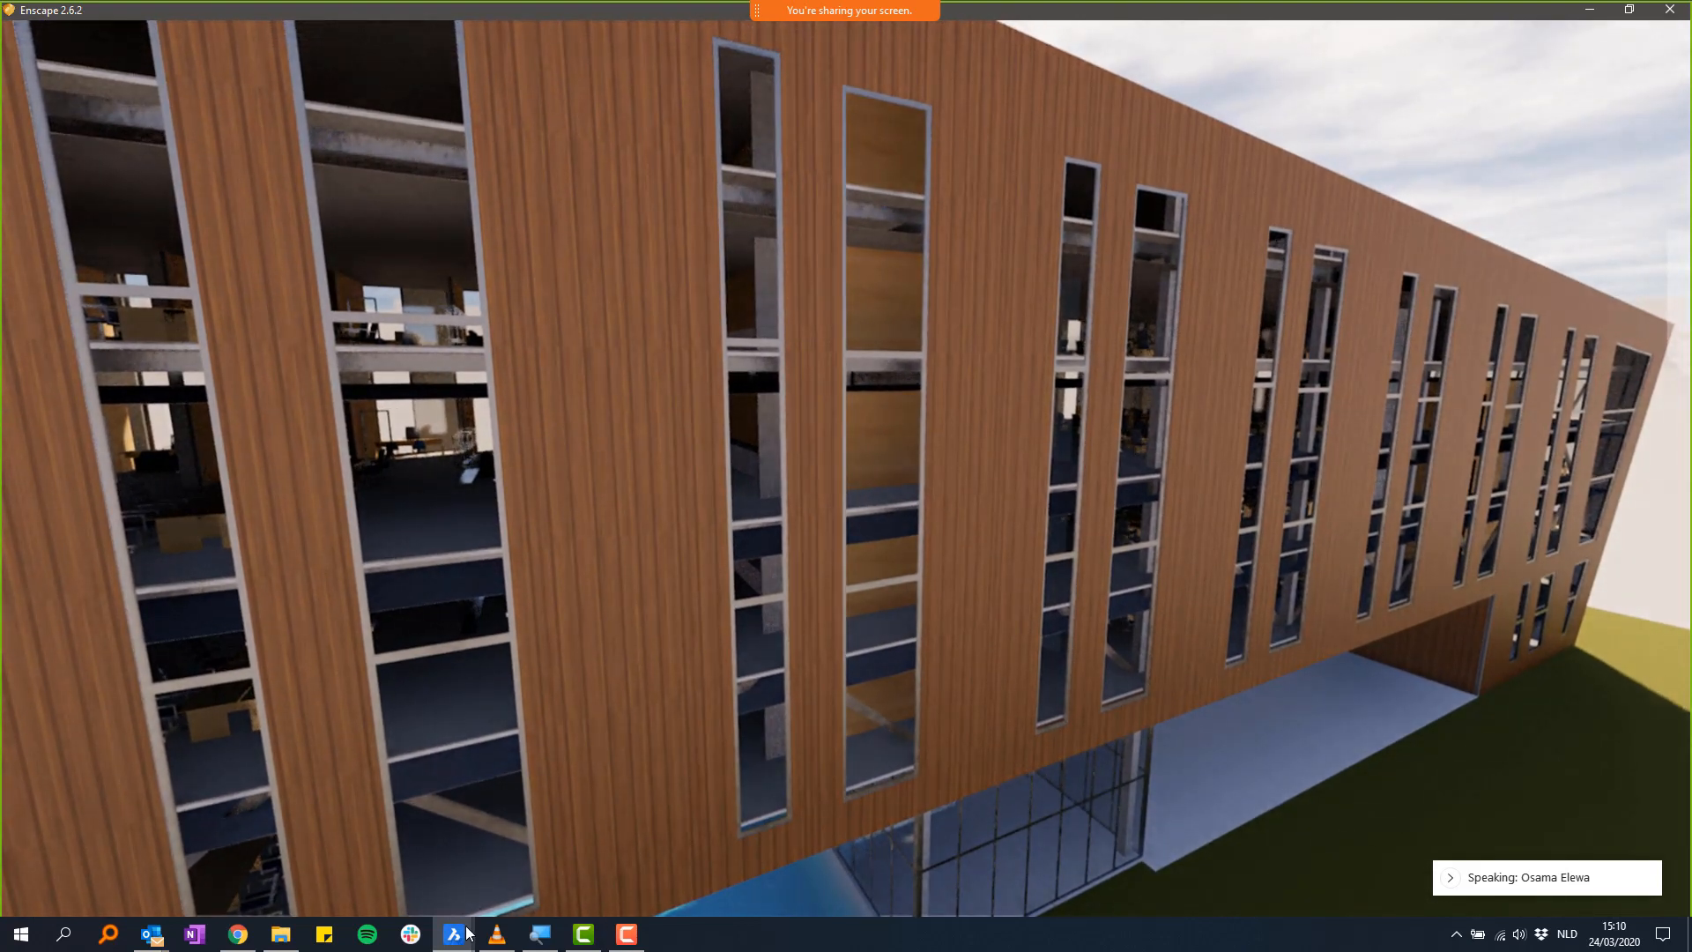
- Switch back to BricsCAD and activate the lengthwise BIM section so that it clips the front of the building
mouse_move(454, 934)
left_click(827, 863)
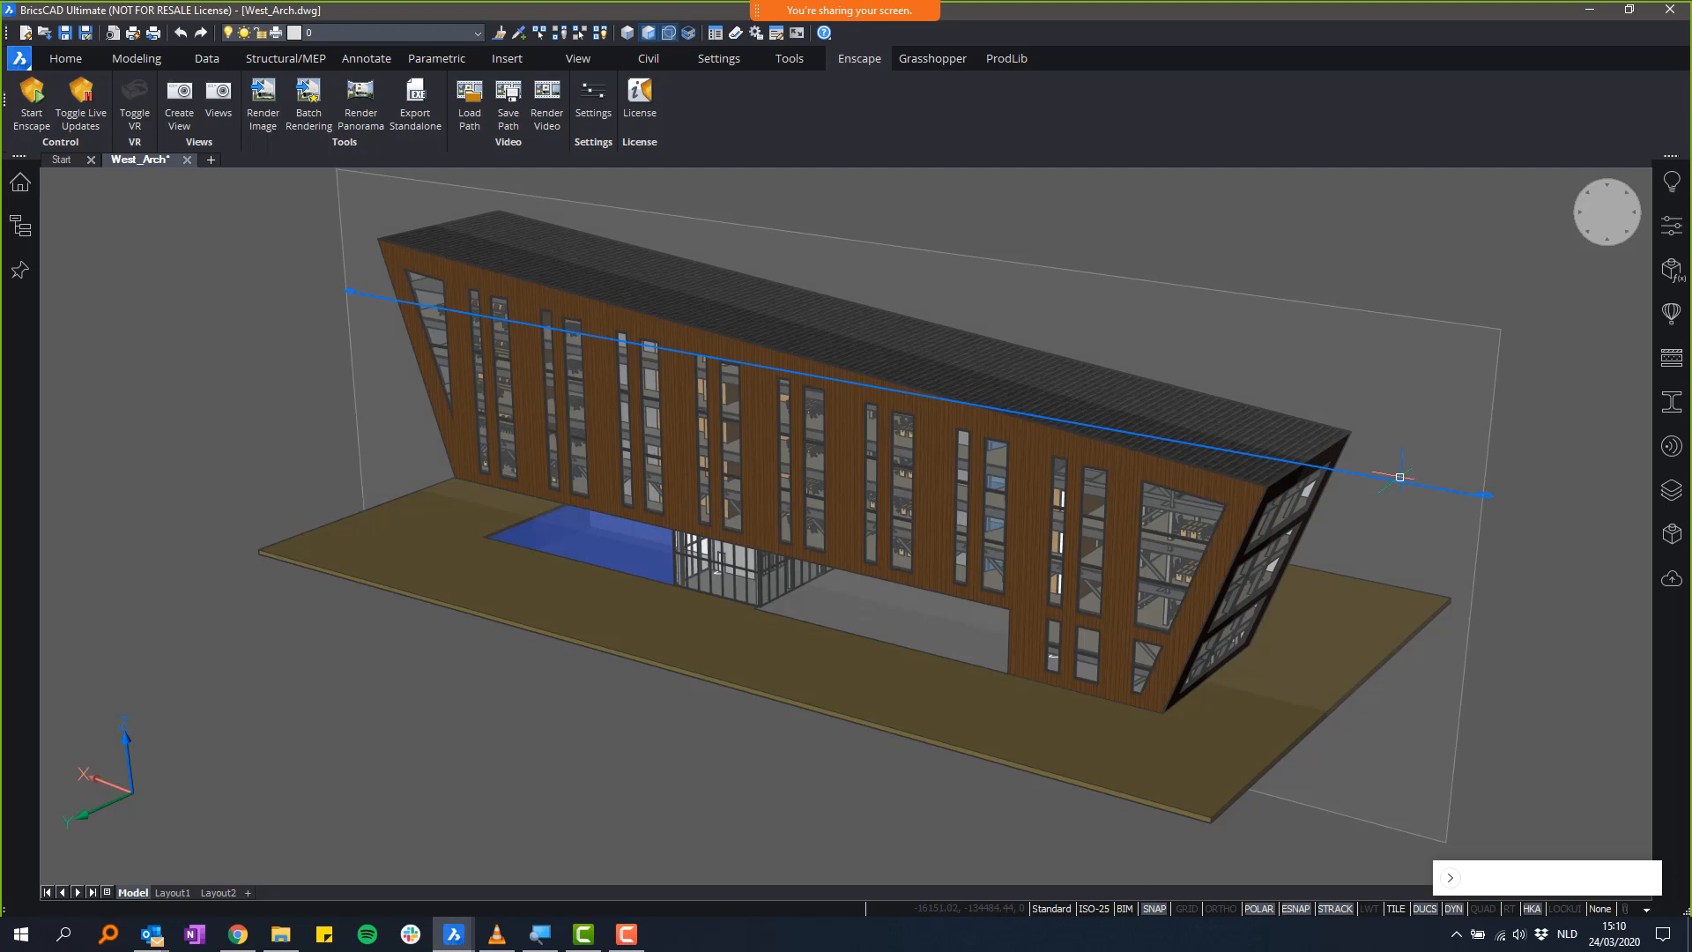
left_click(1449, 435)
left_click(1414, 482)
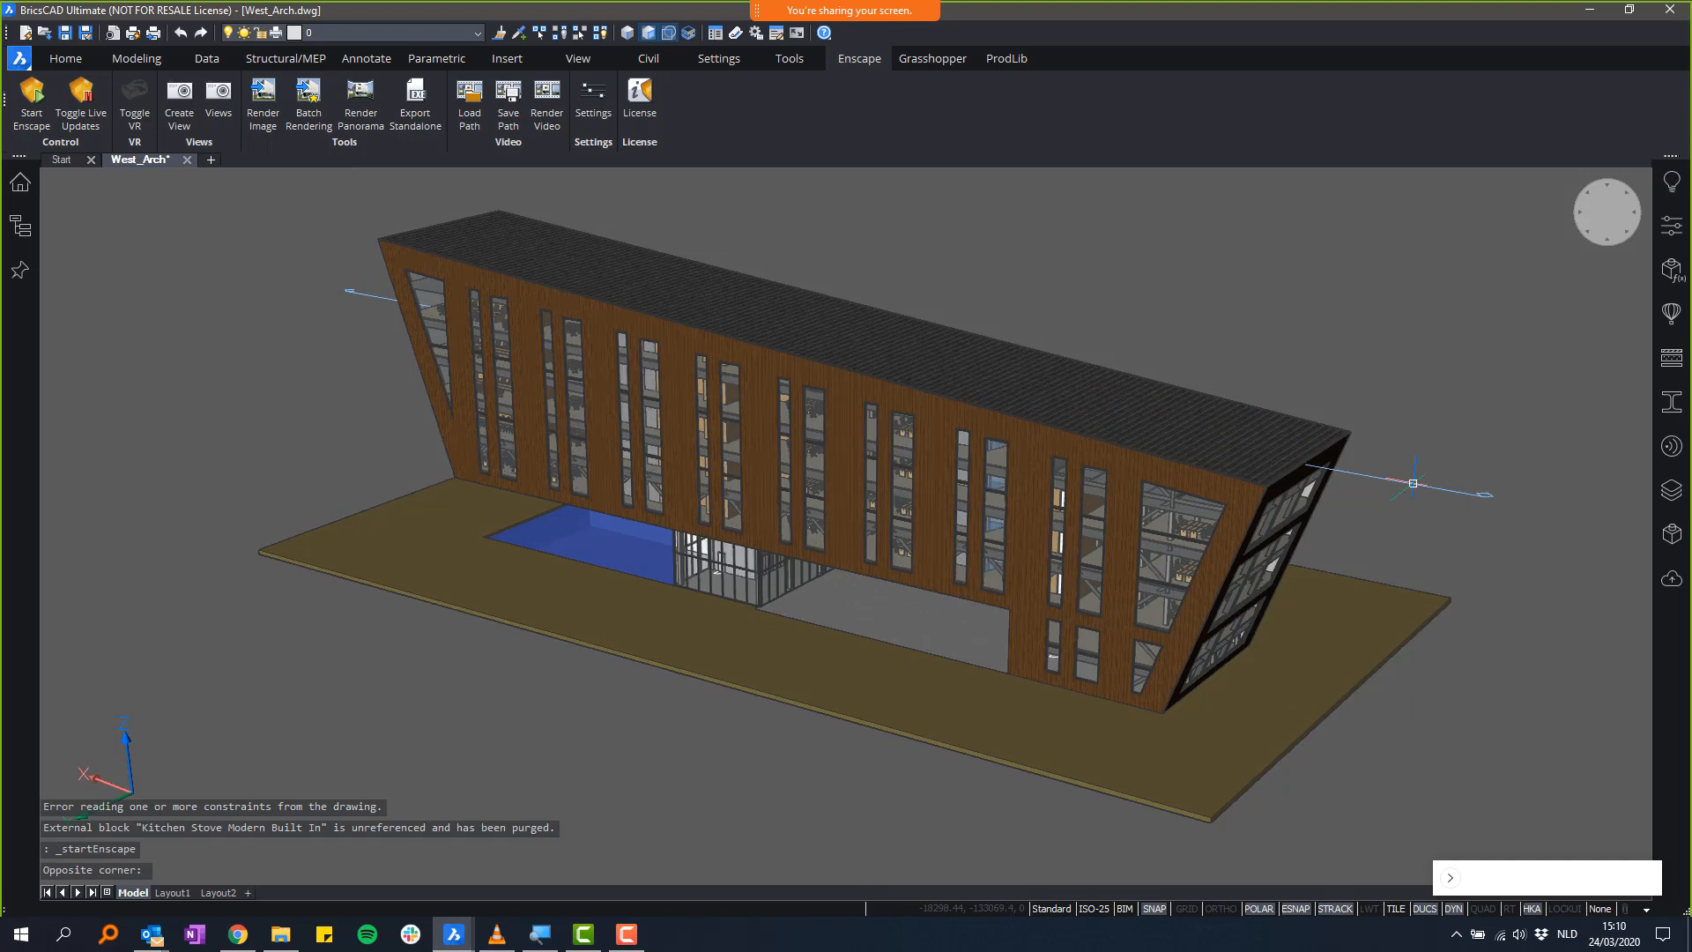
left_click(1412, 483)
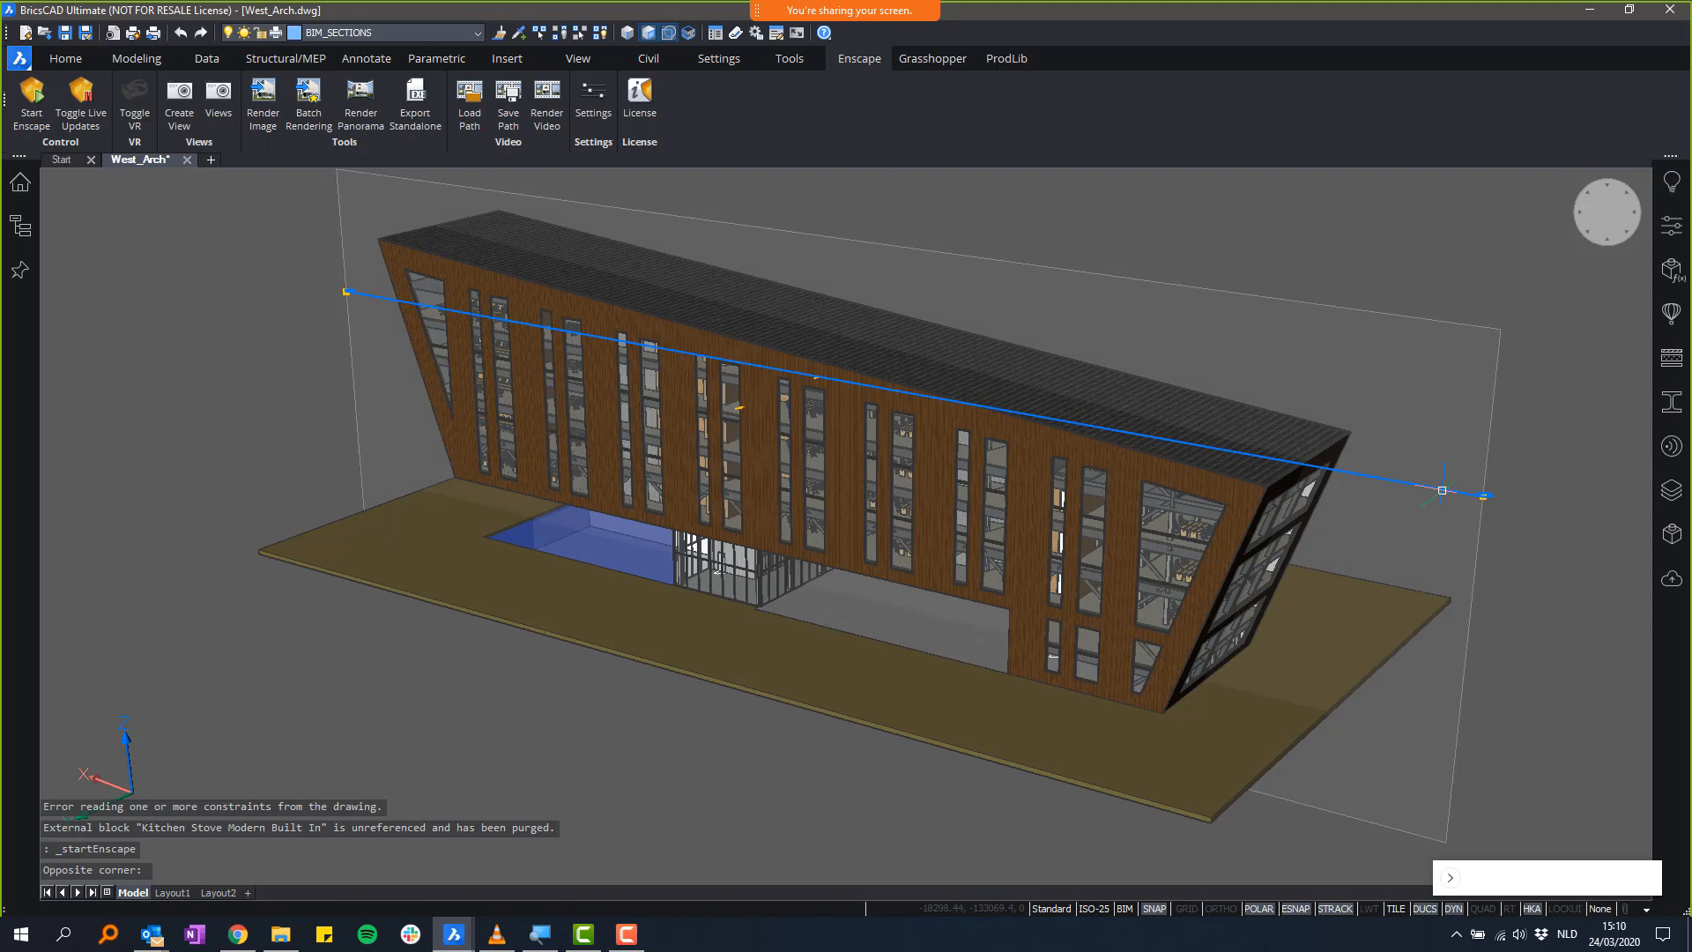
key("Escape")
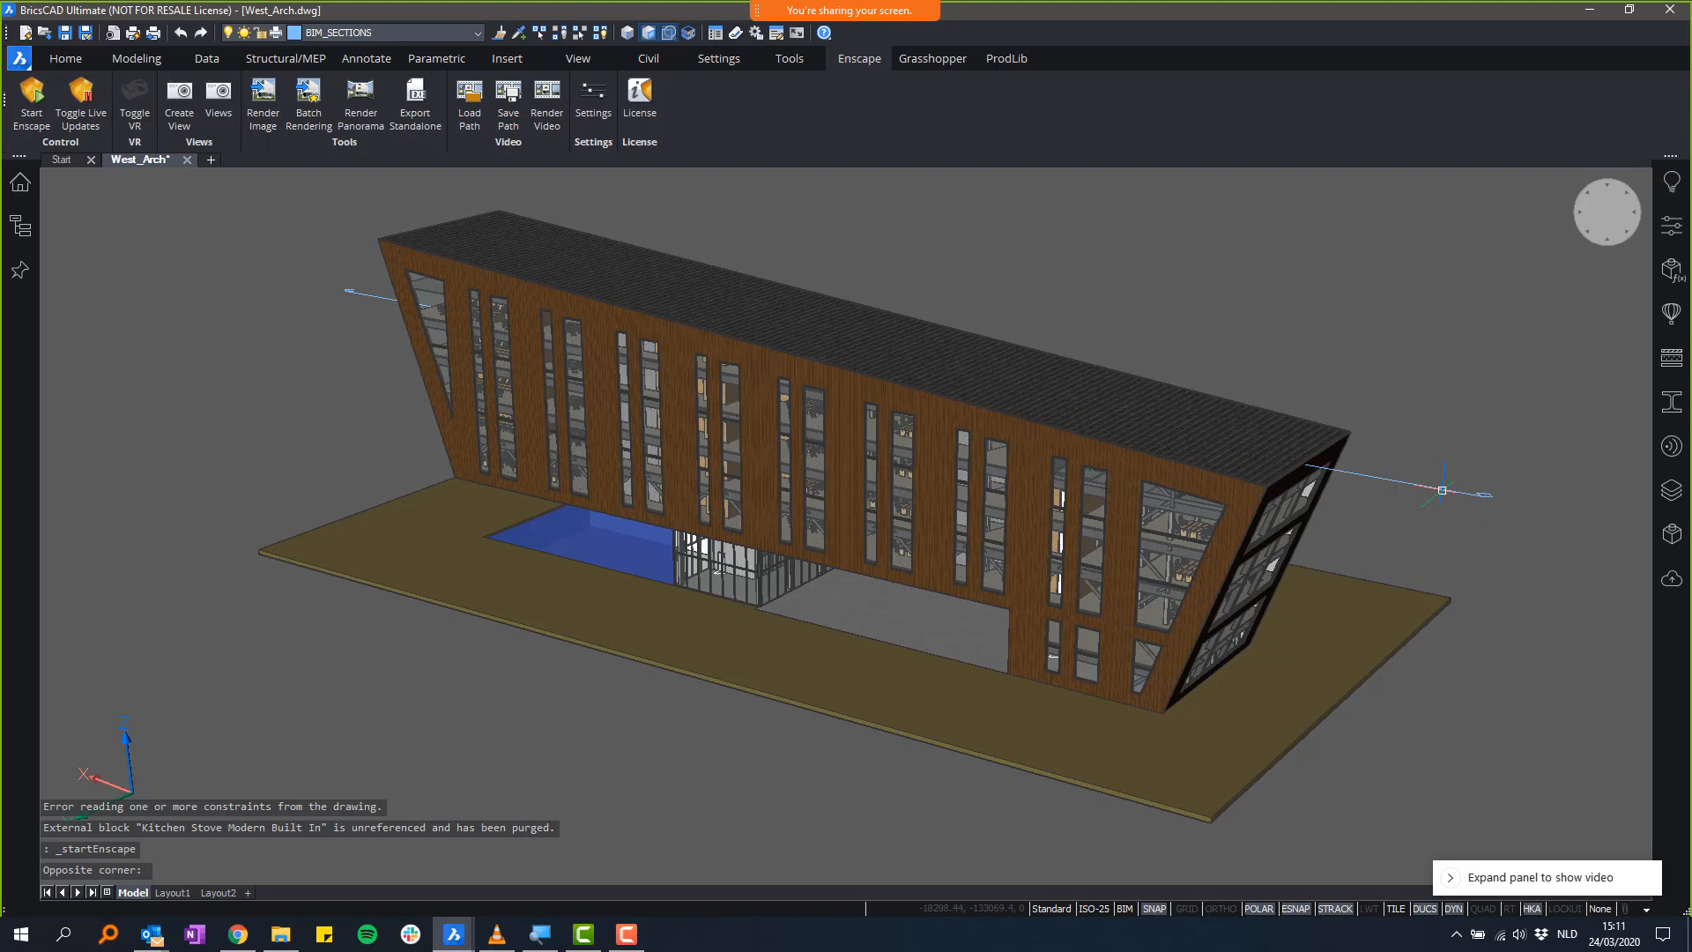
double_click(1442, 490)
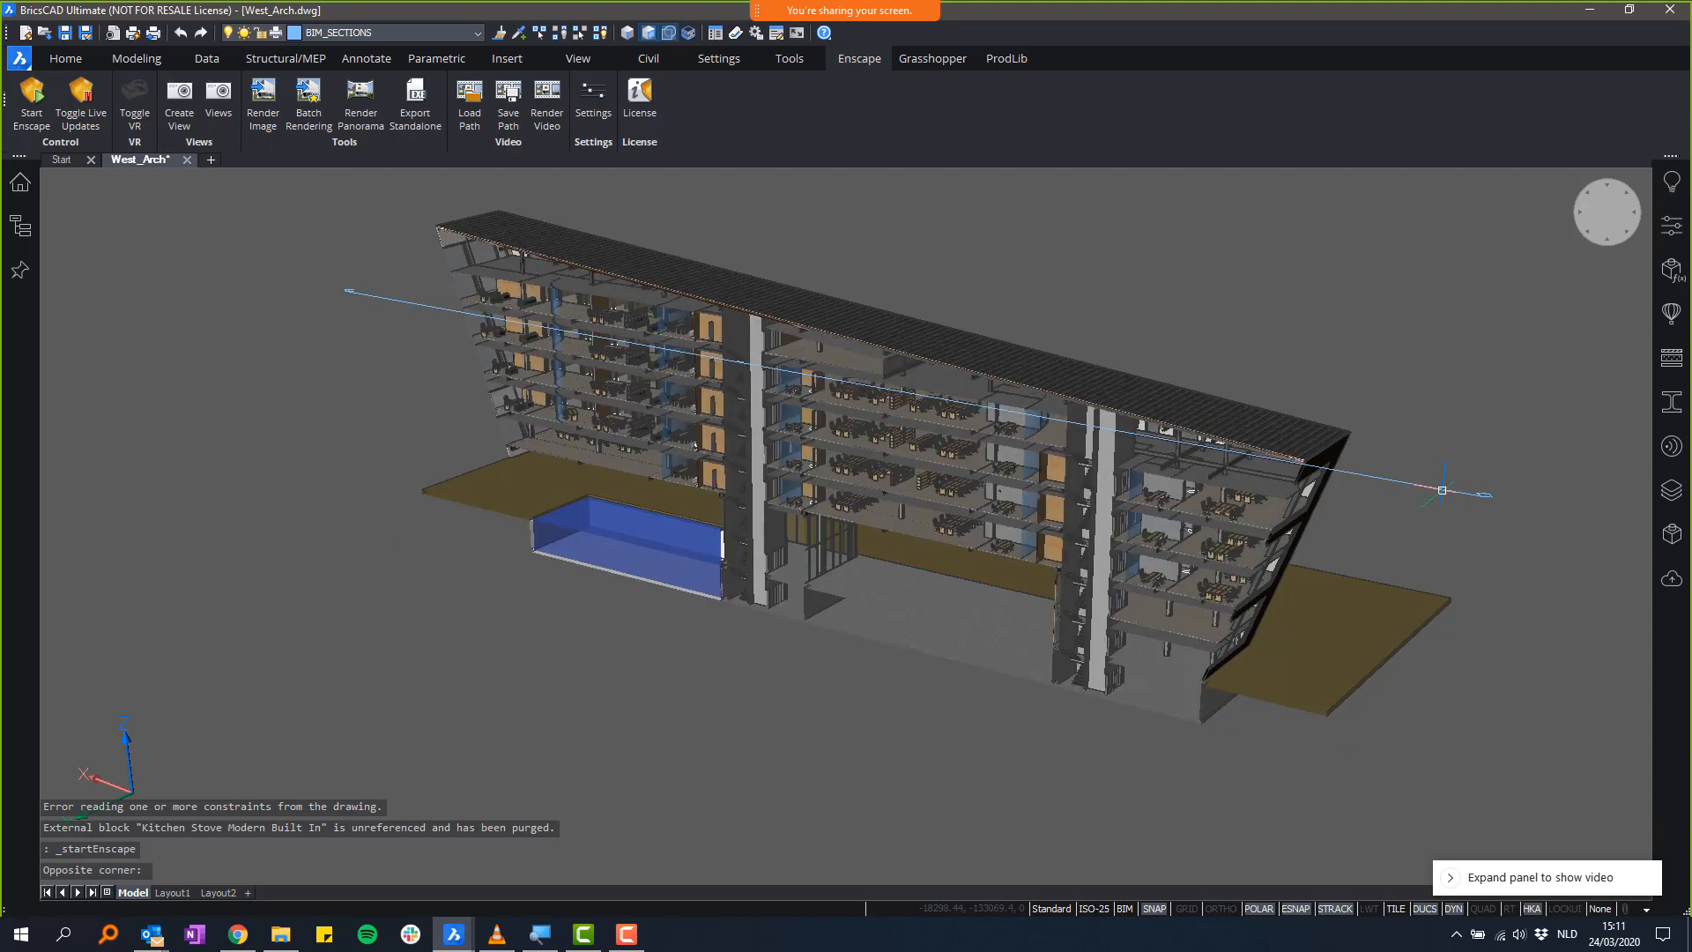
- Switch to Enscape, fly closer to the cut-open floors and shift the time of day to a twilight sky
left_click(456, 935)
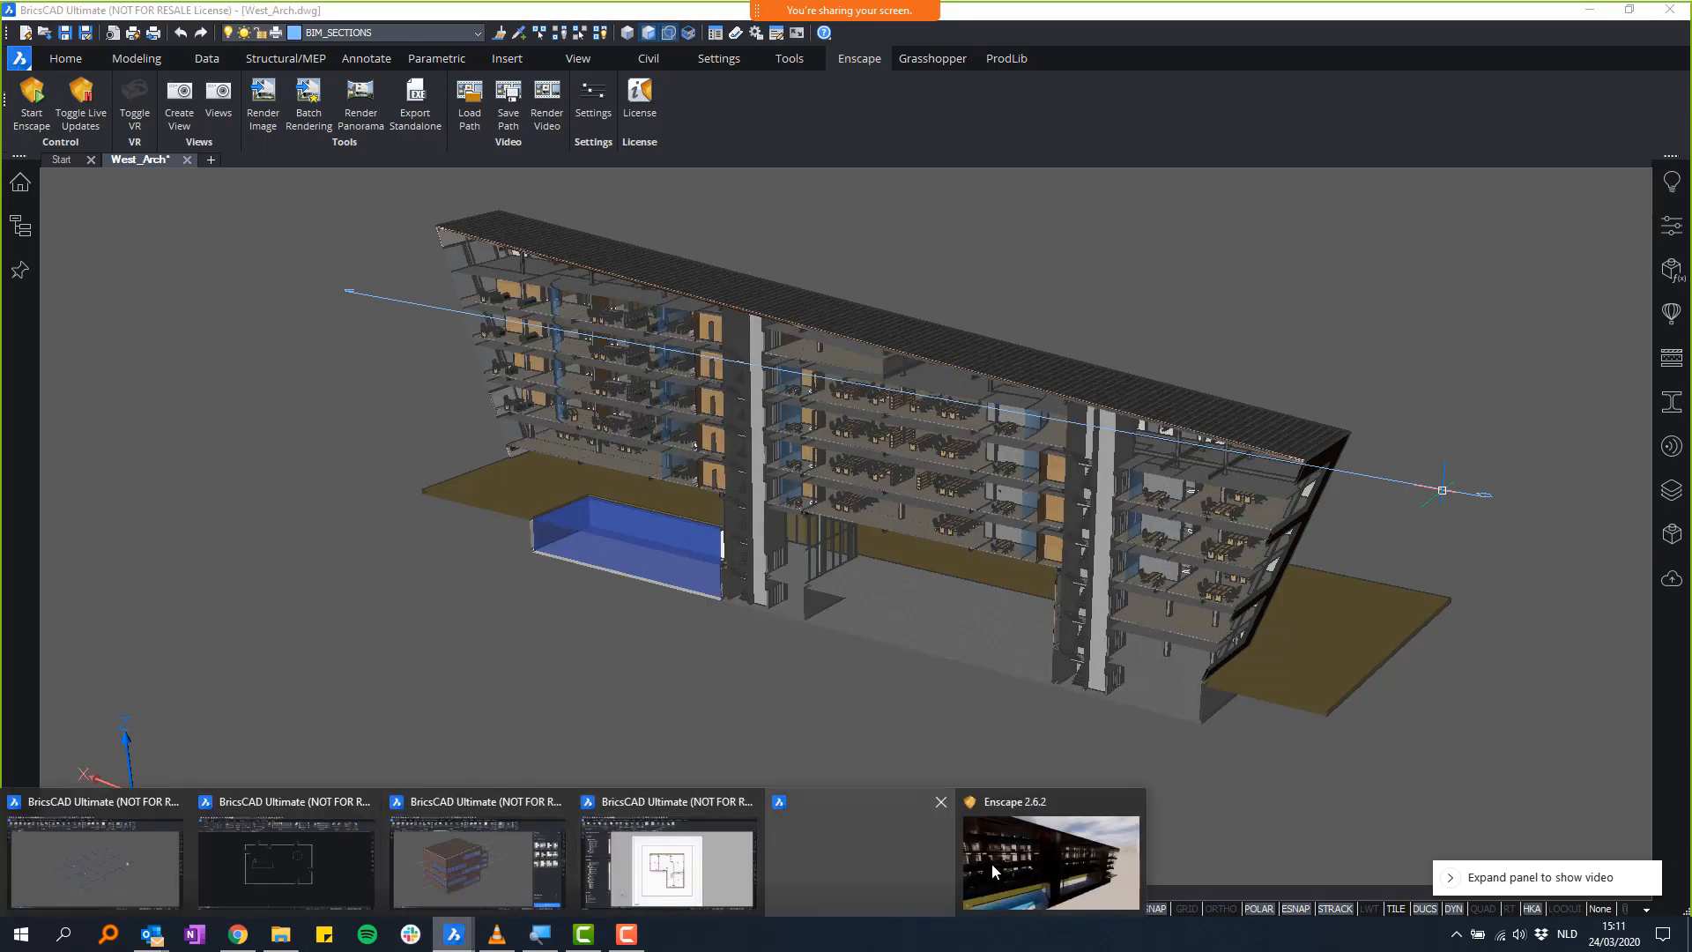
left_click(991, 863)
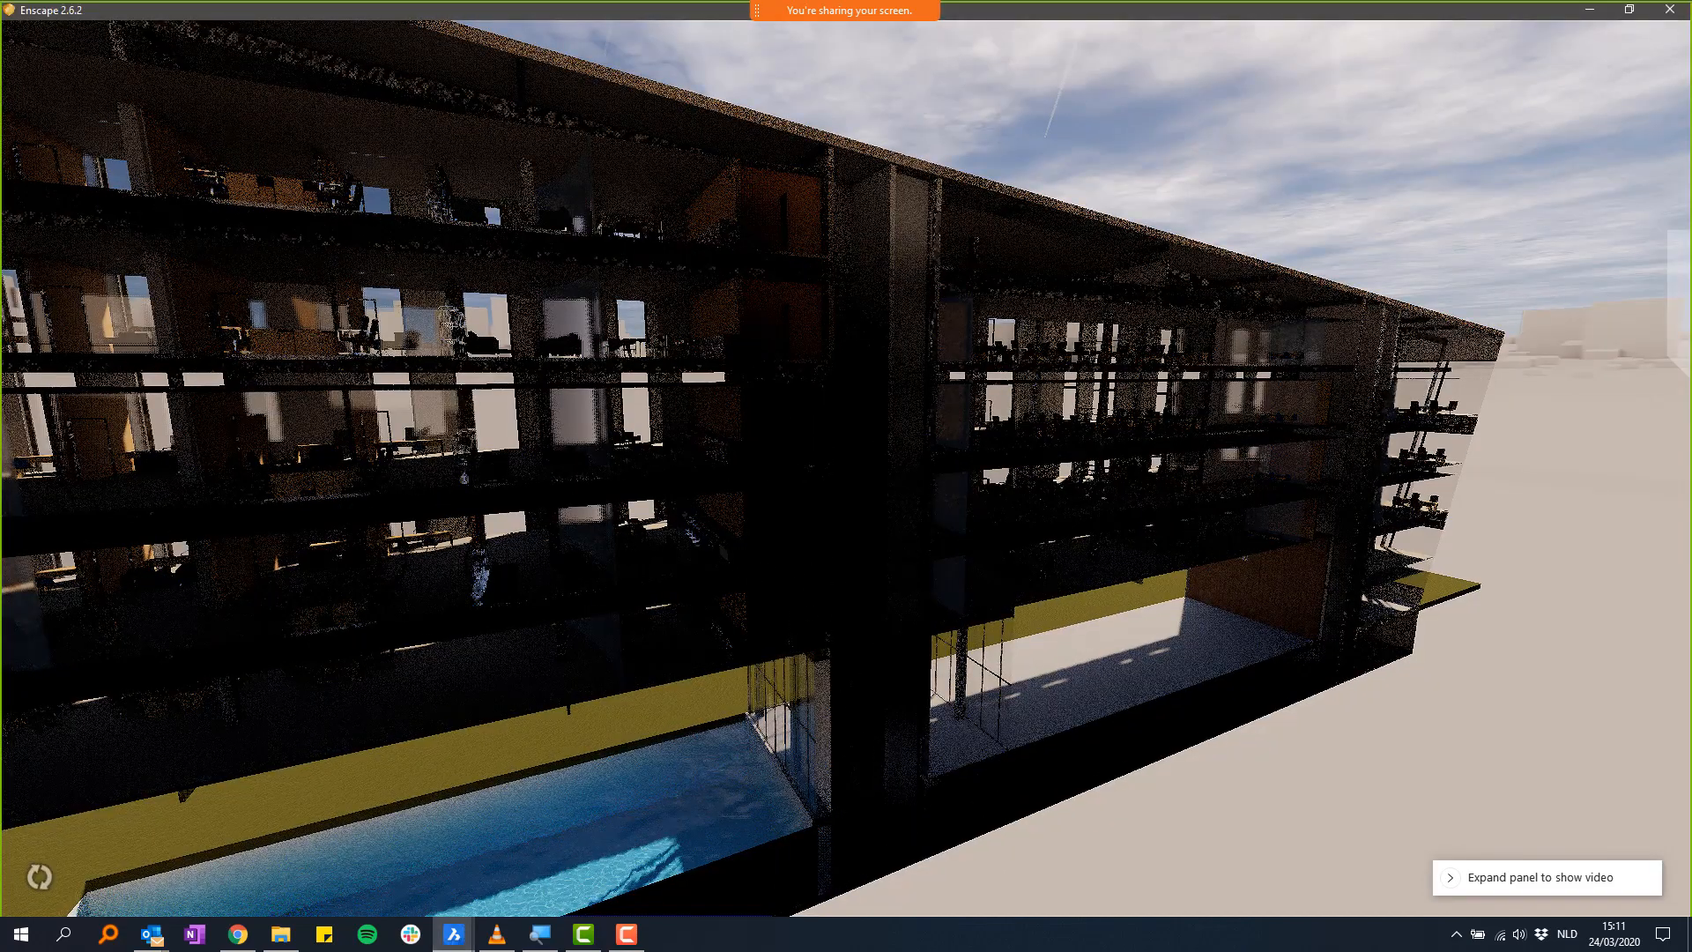
key("w")
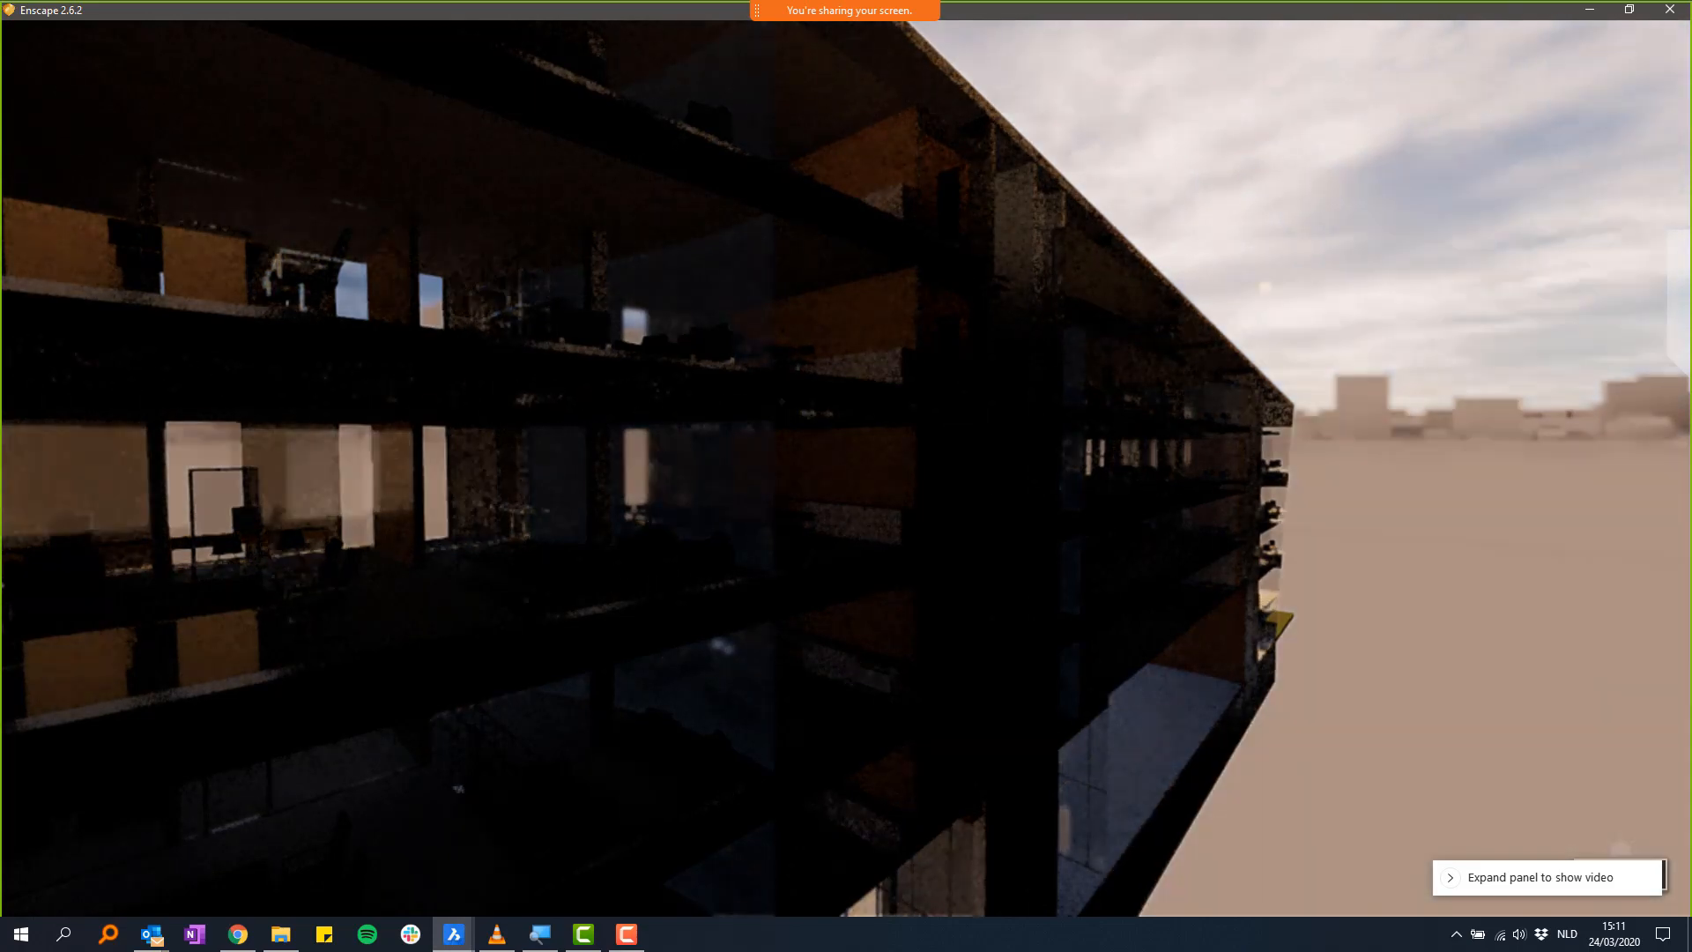
key("u")
key("i")
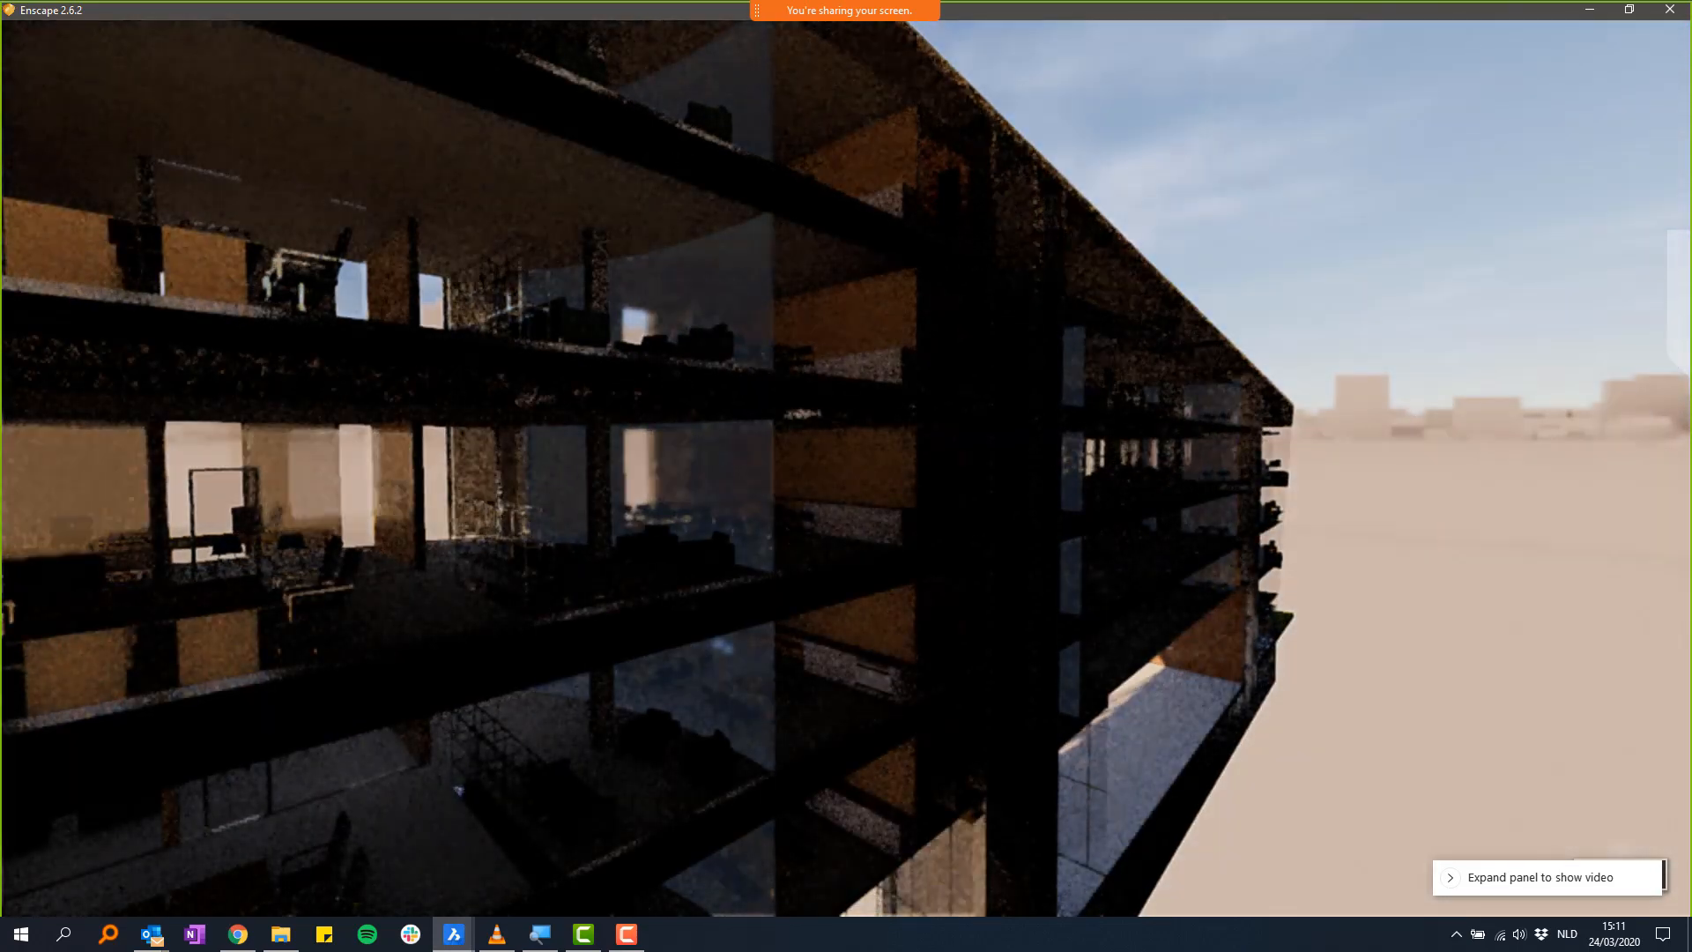
key("u")
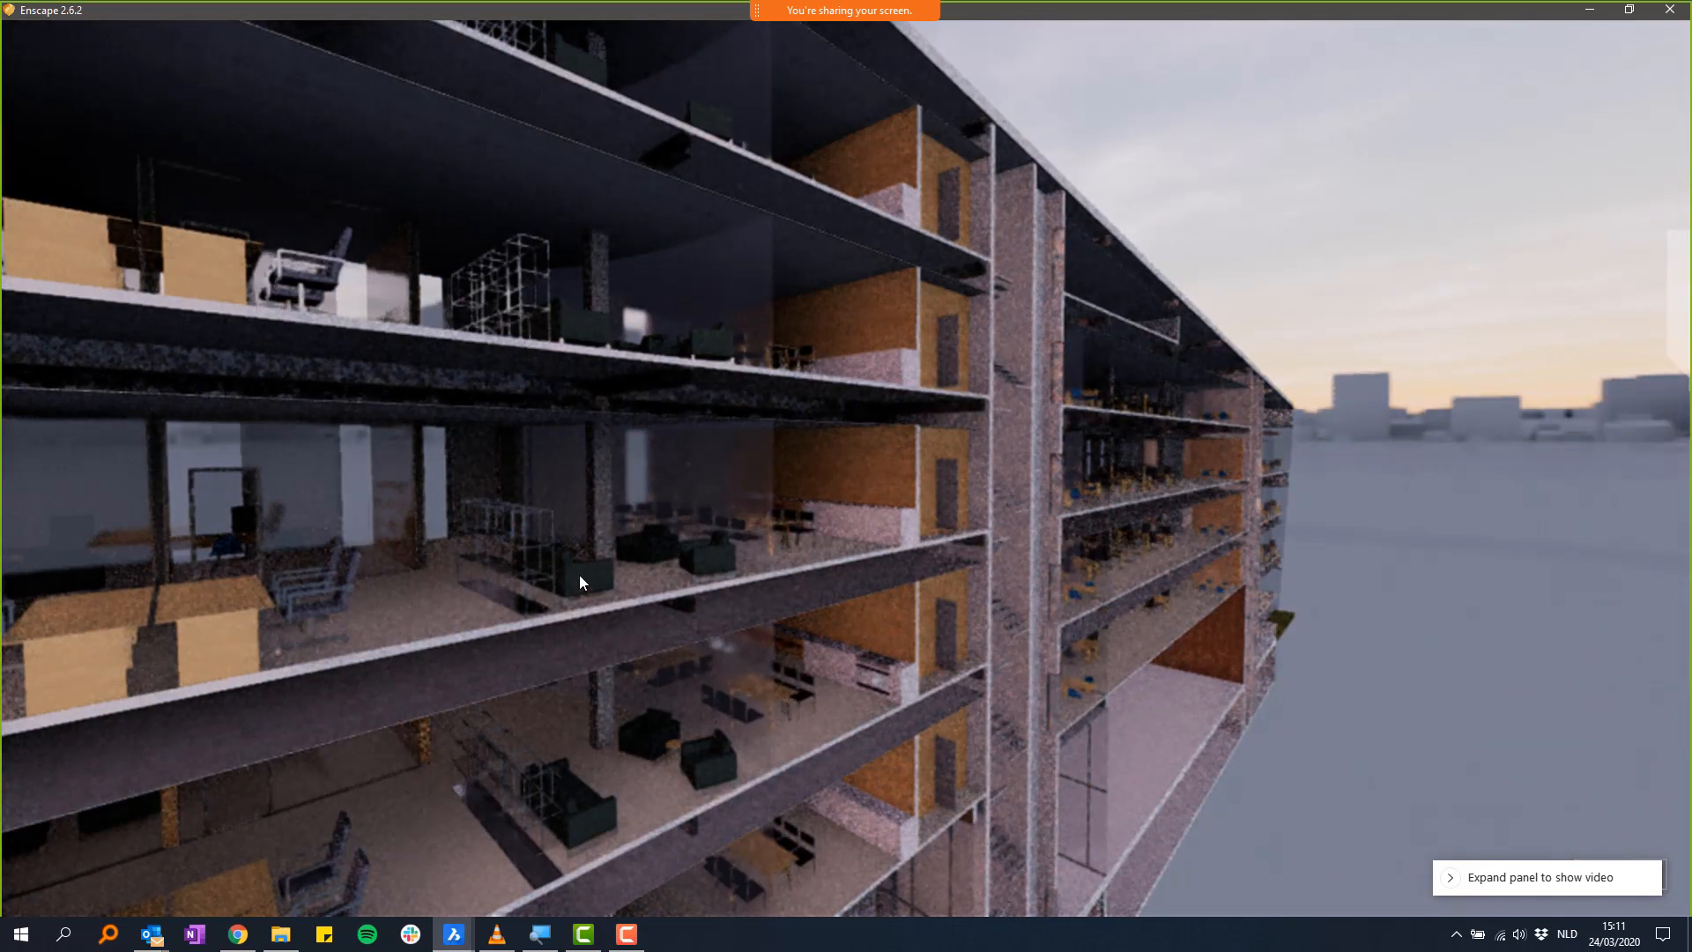
- Fly through the cut-open front onto an office floor, past the desk and glass partitions into the corridor, and examine the interior
left_click_drag(996, 477, 652, 480)
key("w")
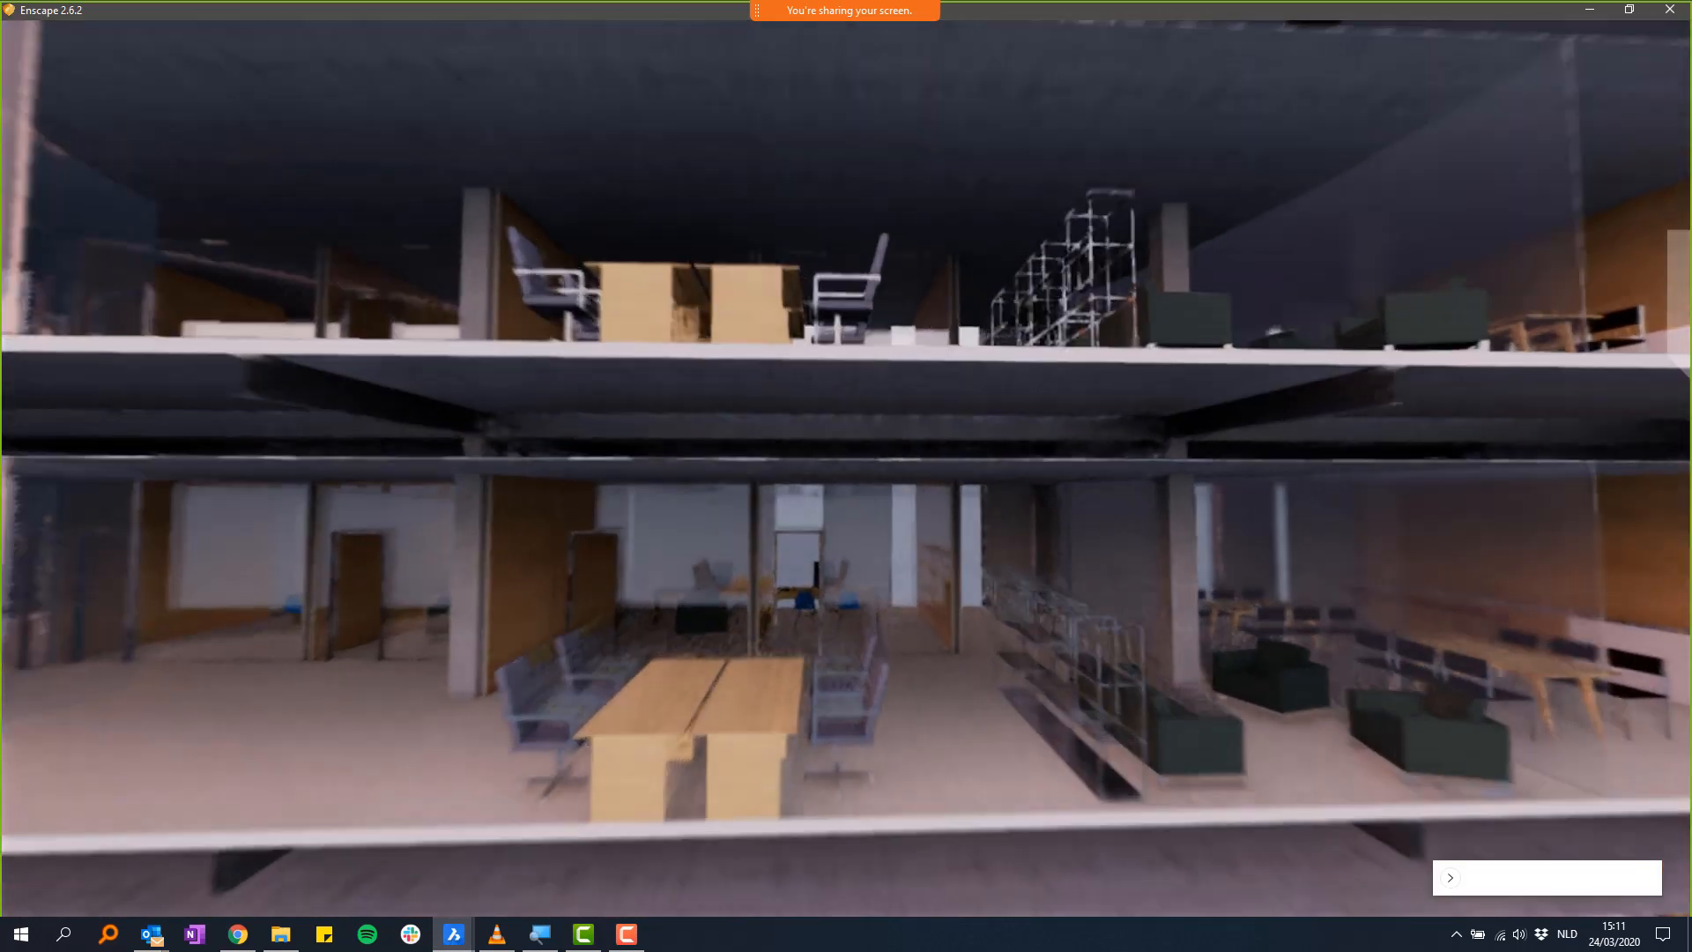
key("w")
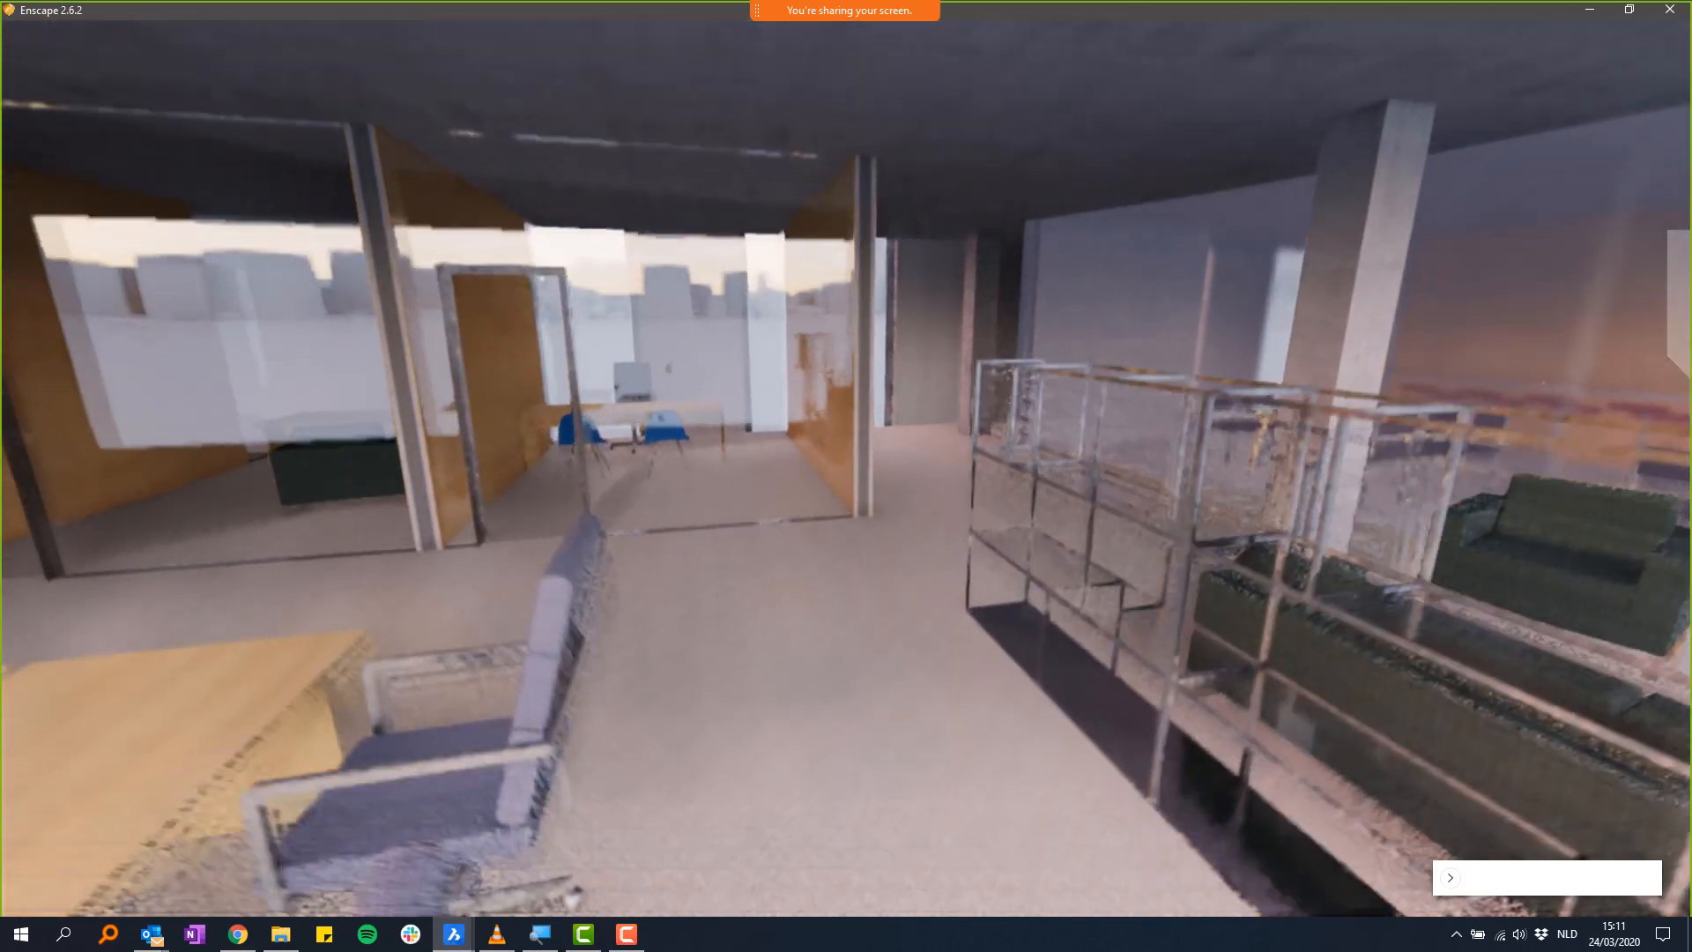
key("w")
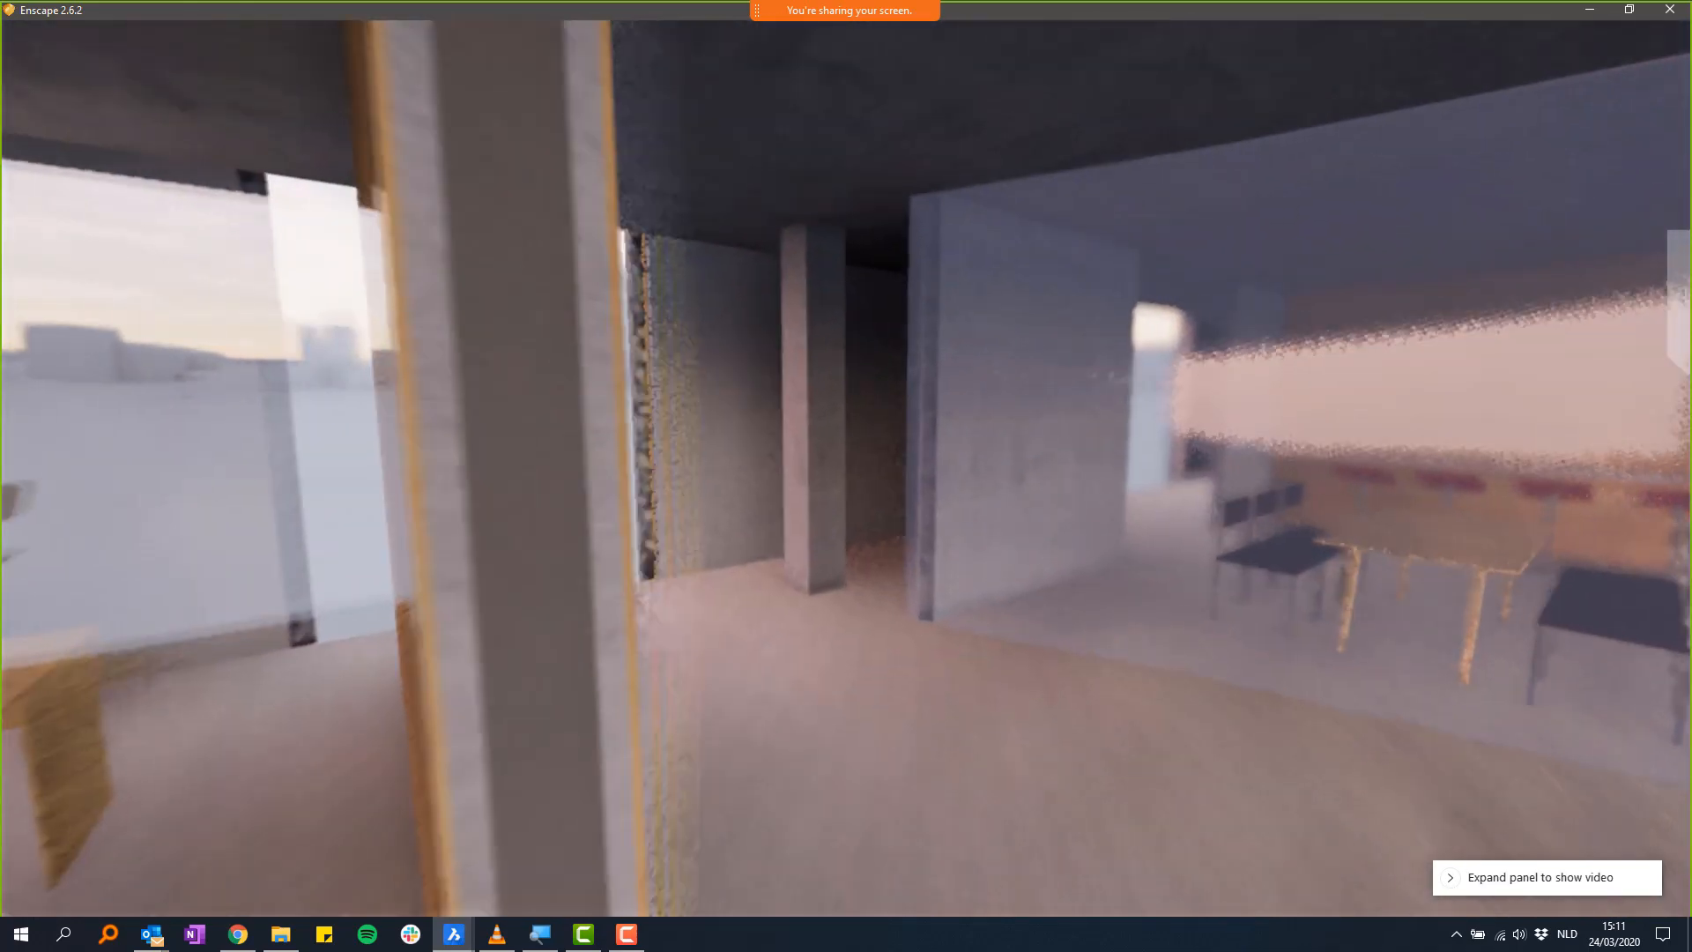
key("w")
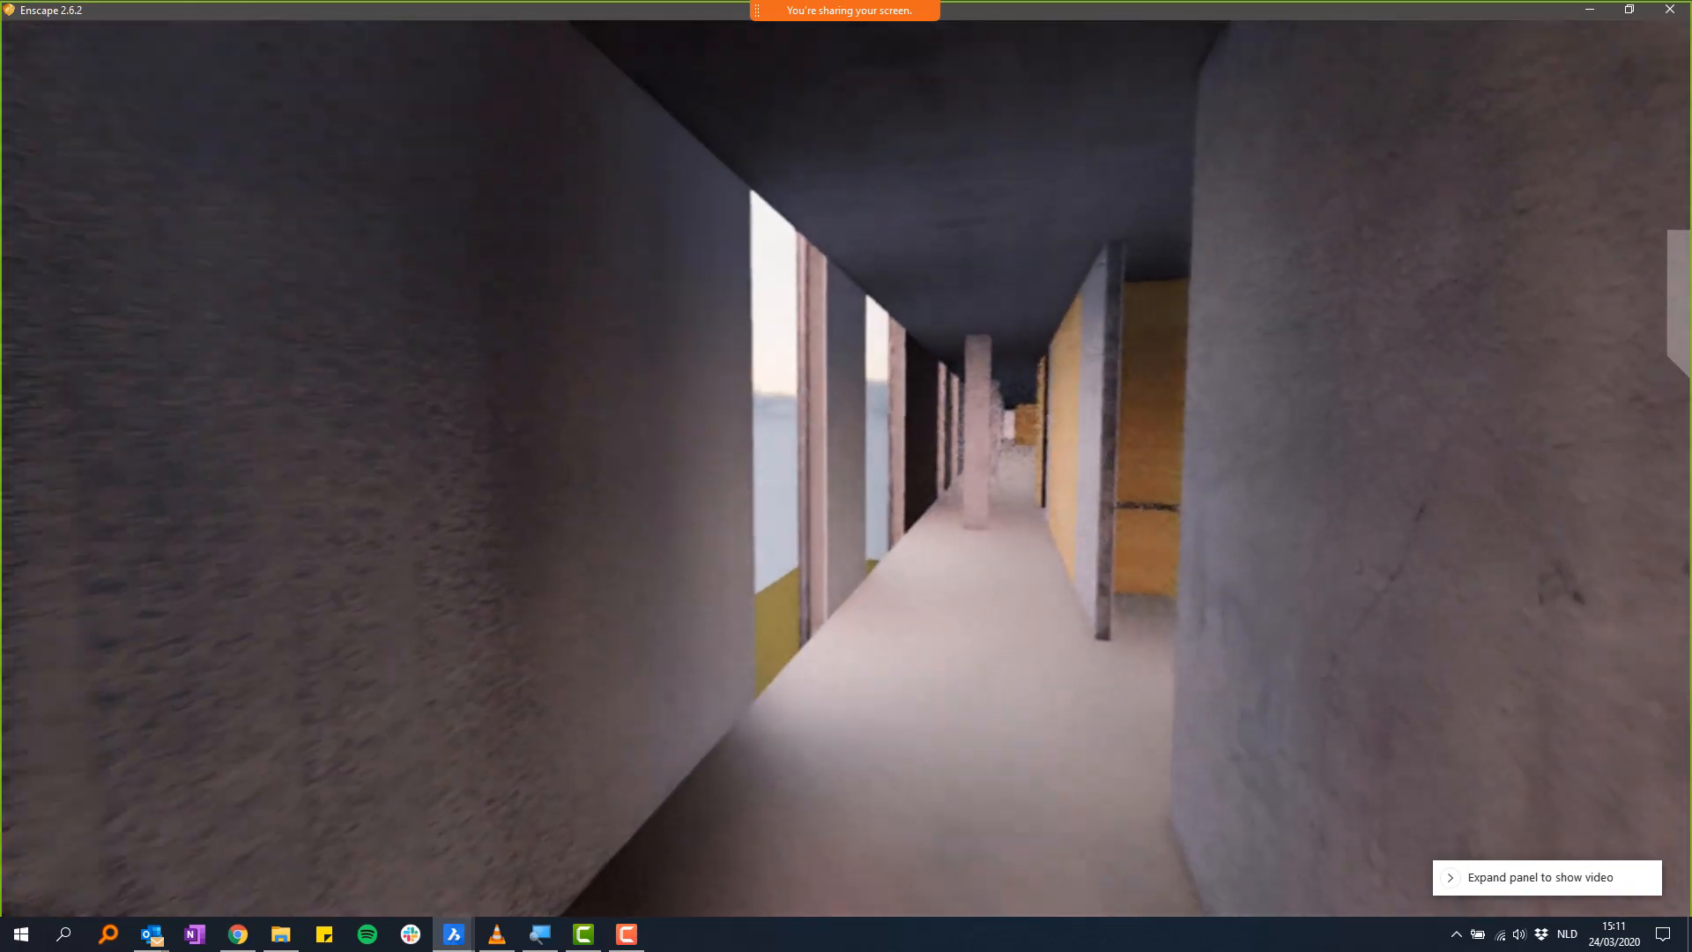
- Walk along the corridor into the open-plan office and examine its desks, chairs, shelving and columns against the skyline
key("w")
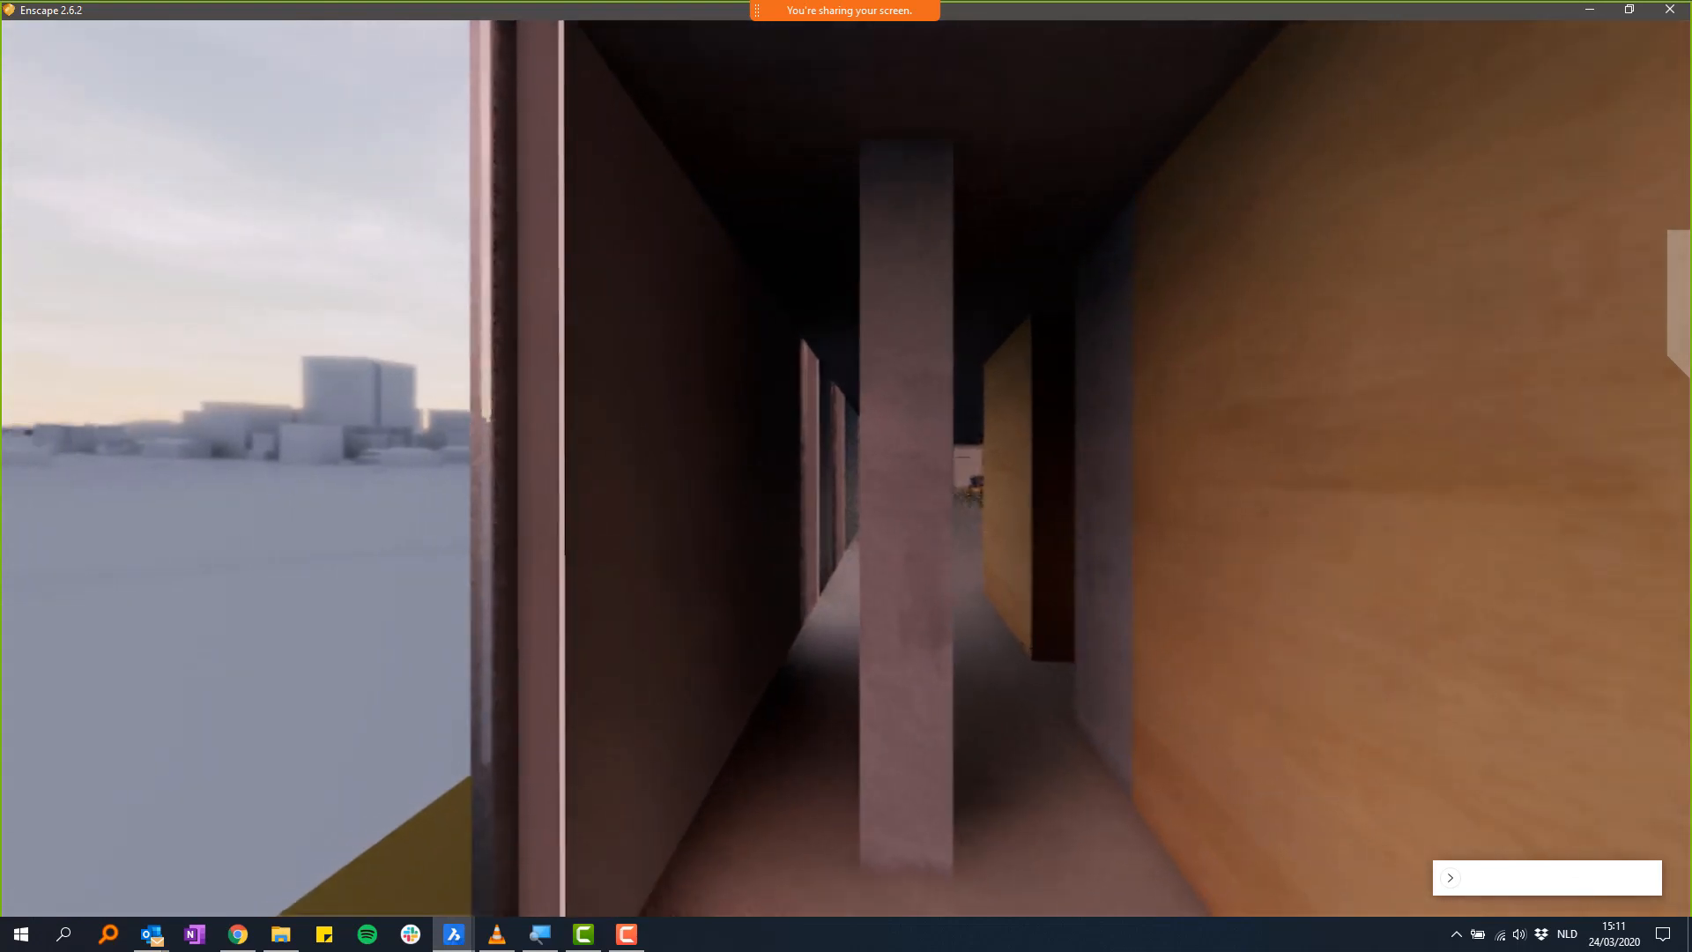
key("w")
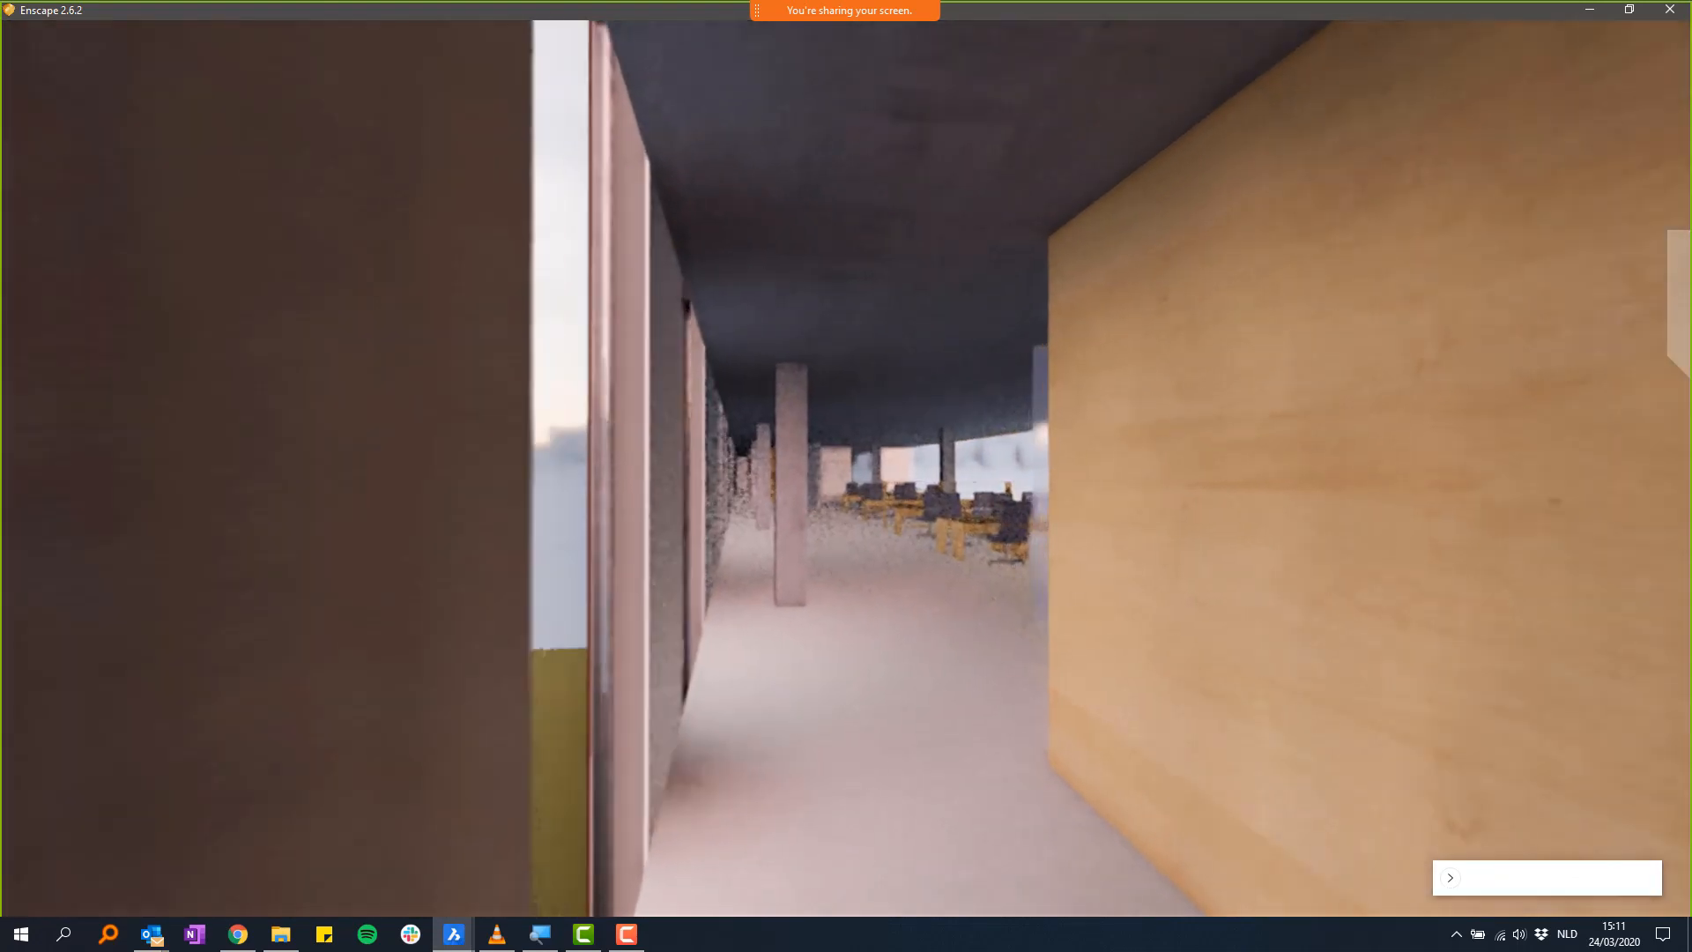
key("w")
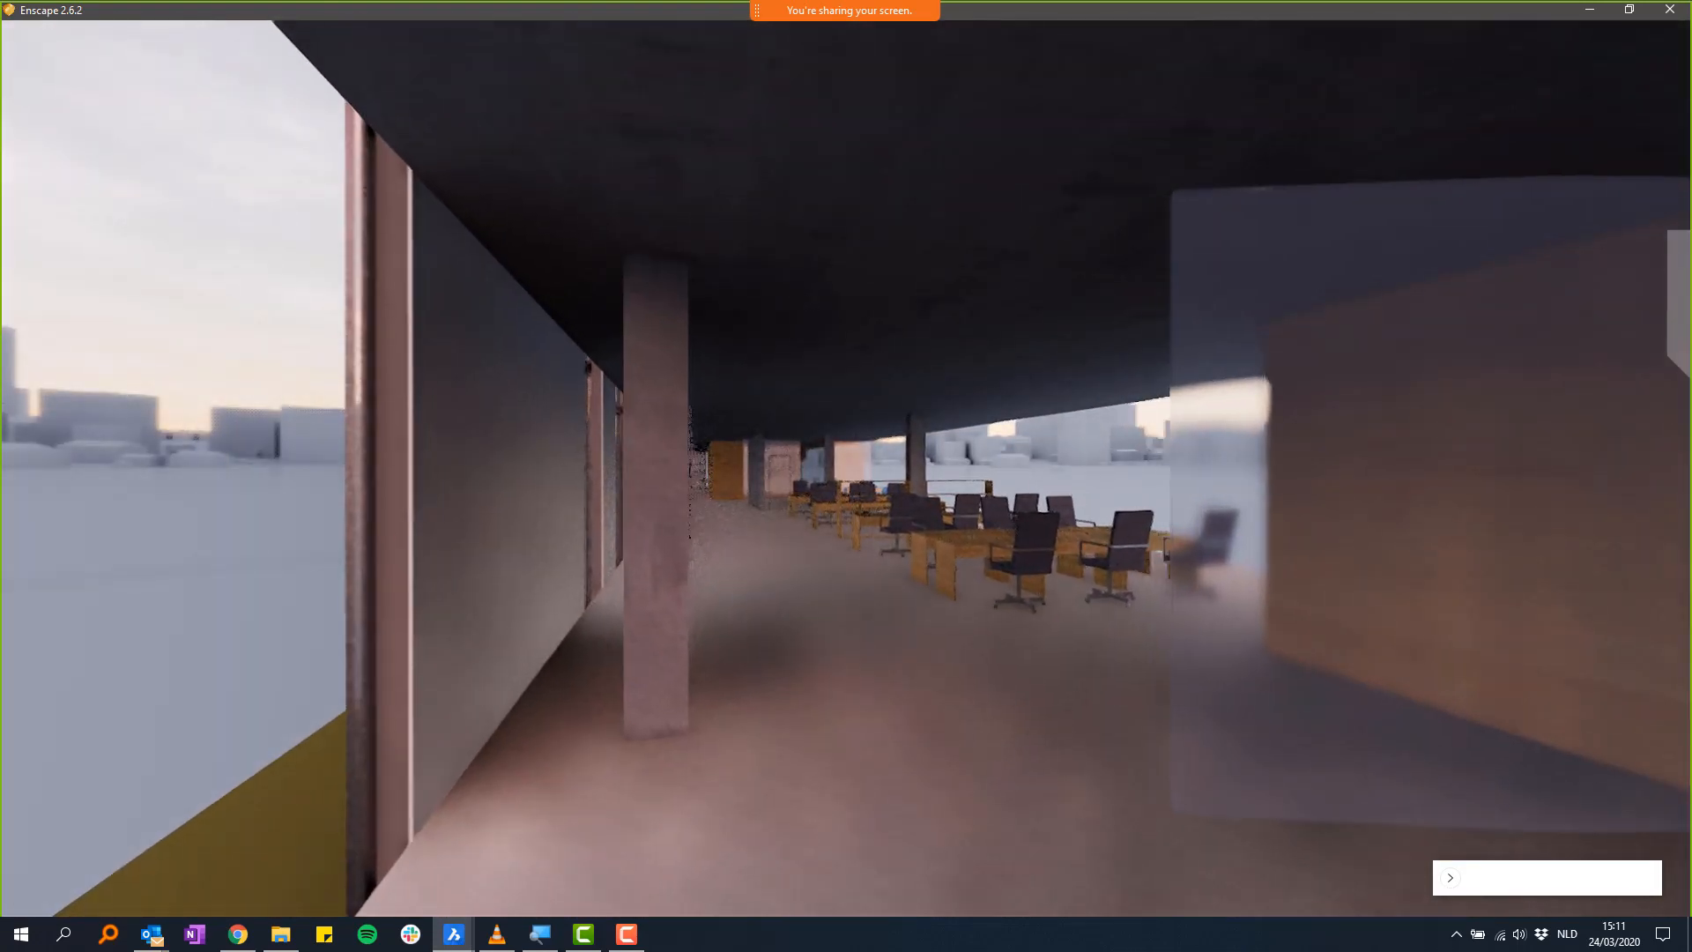
key("w")
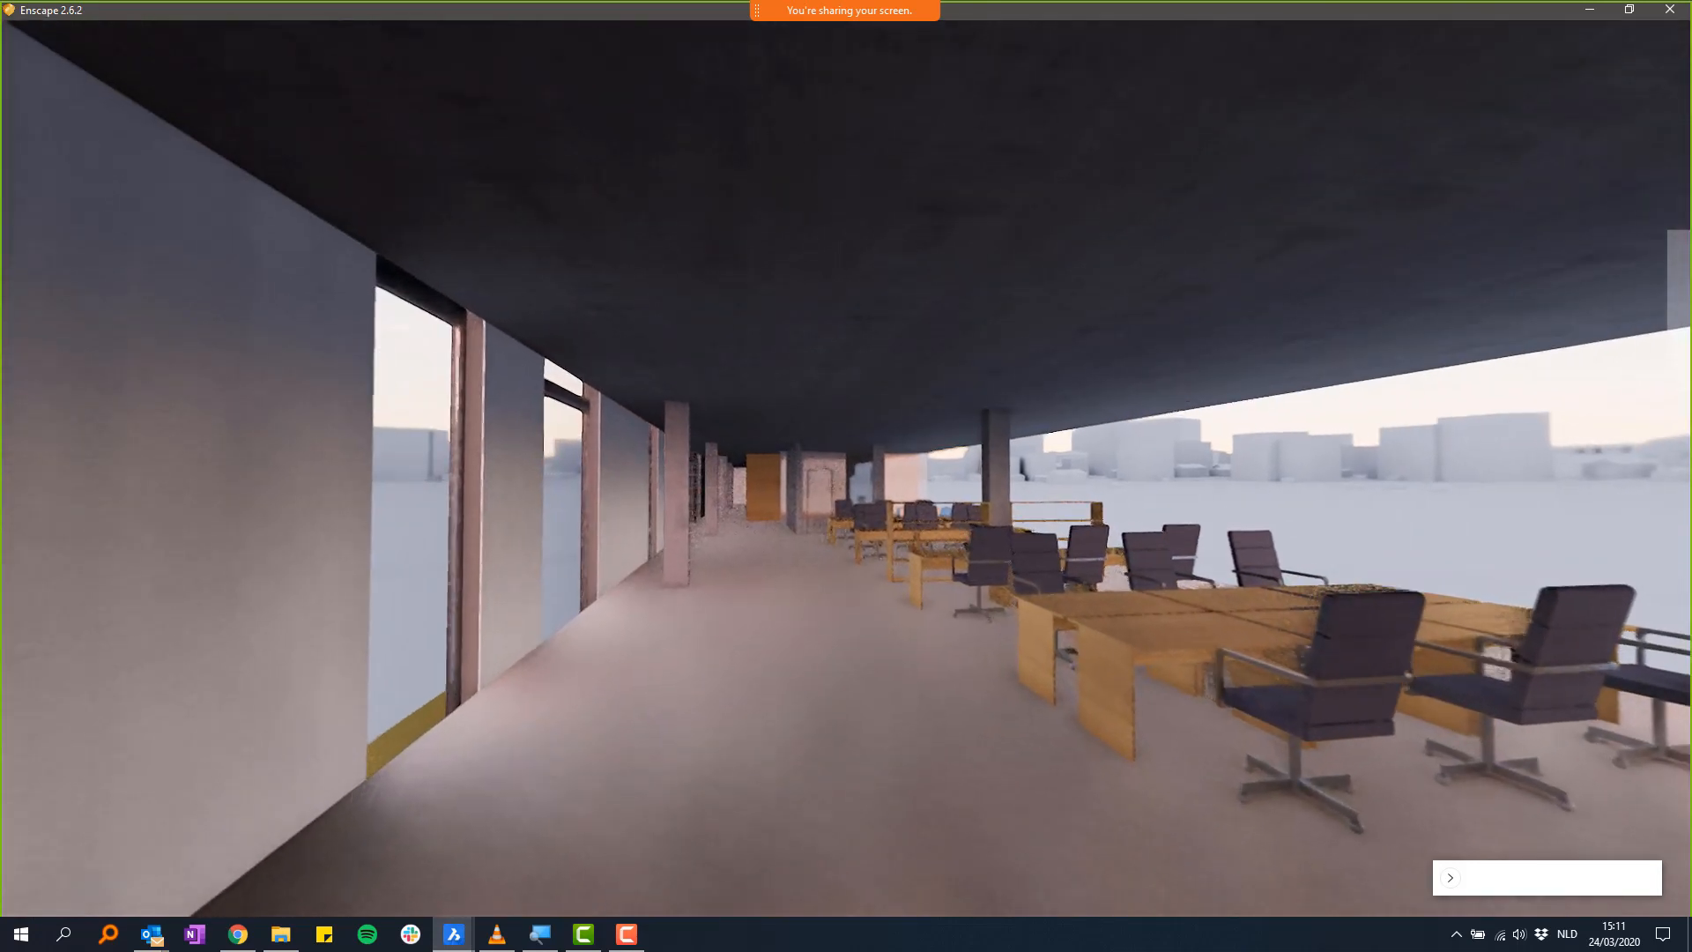
key("w")
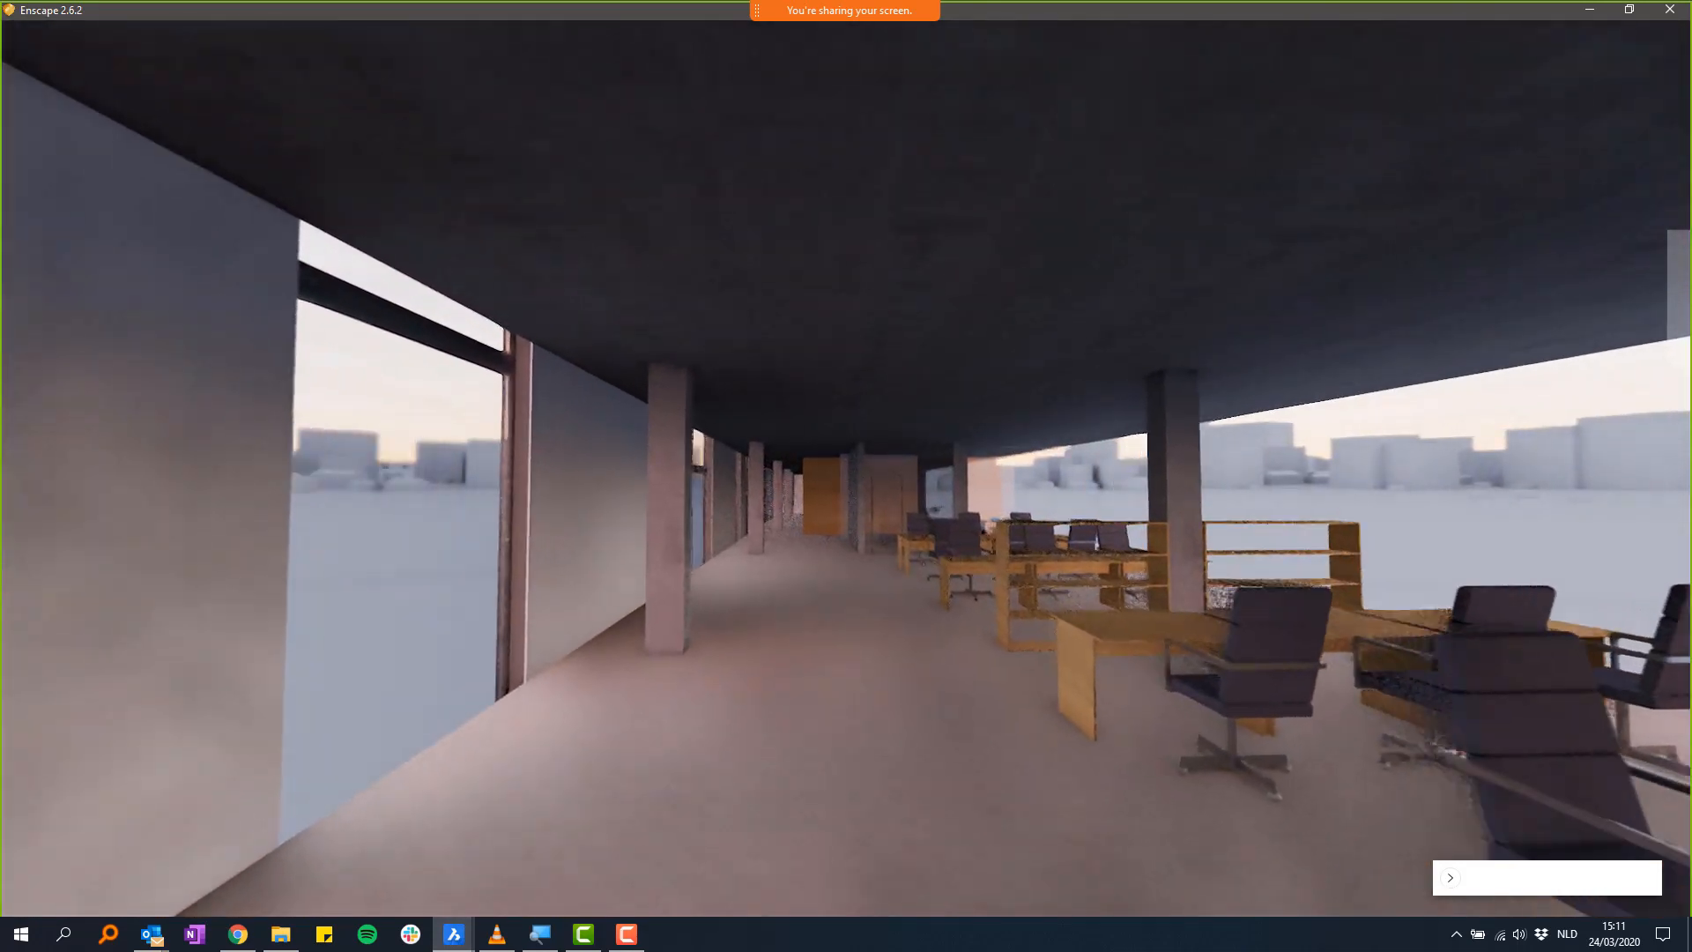
key("w")
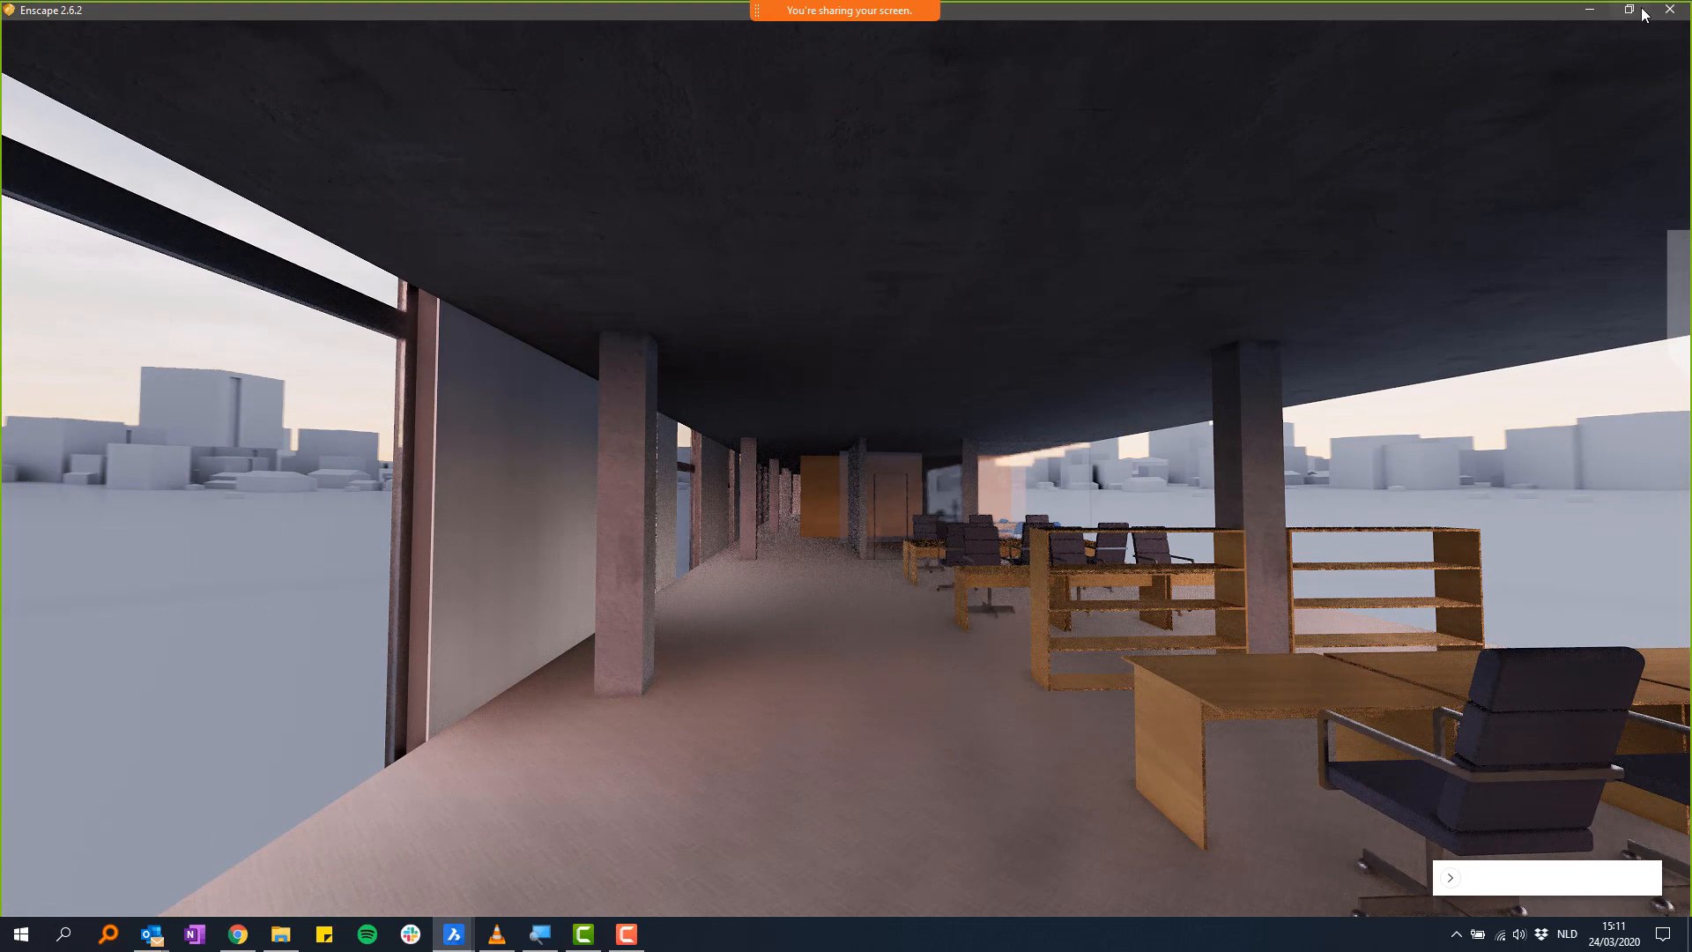
- Close the Enscape view and exit BricsCAD with the West_Arch drawing to return to the desktop
left_click(1671, 12)
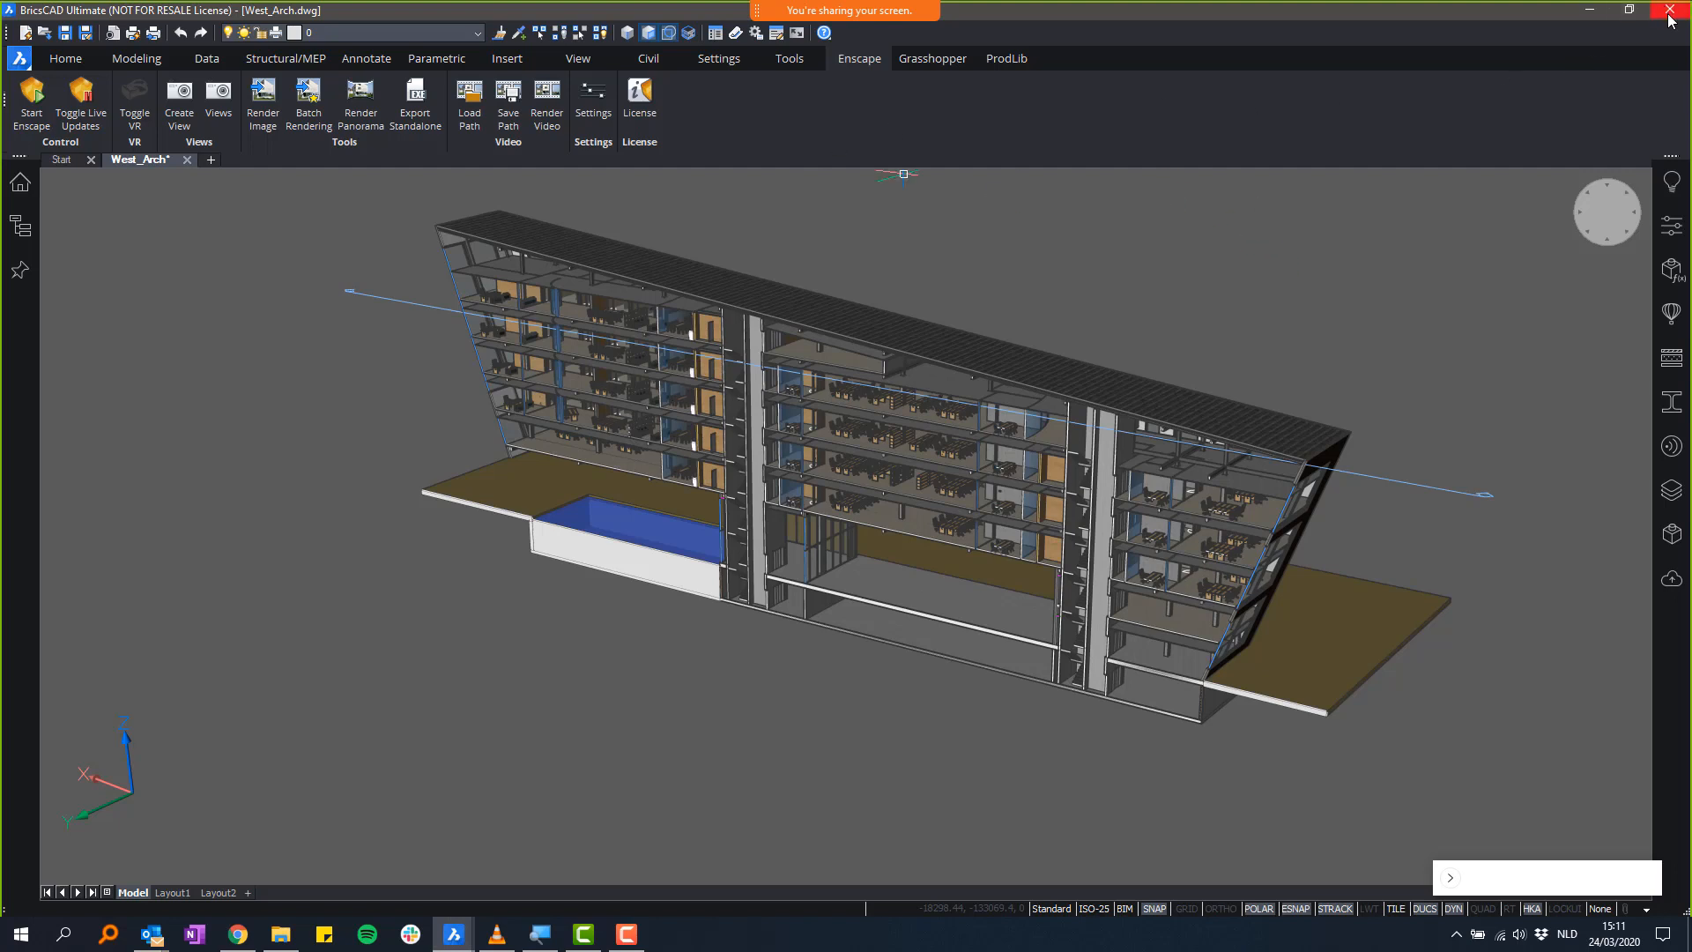
left_click(904, 469)
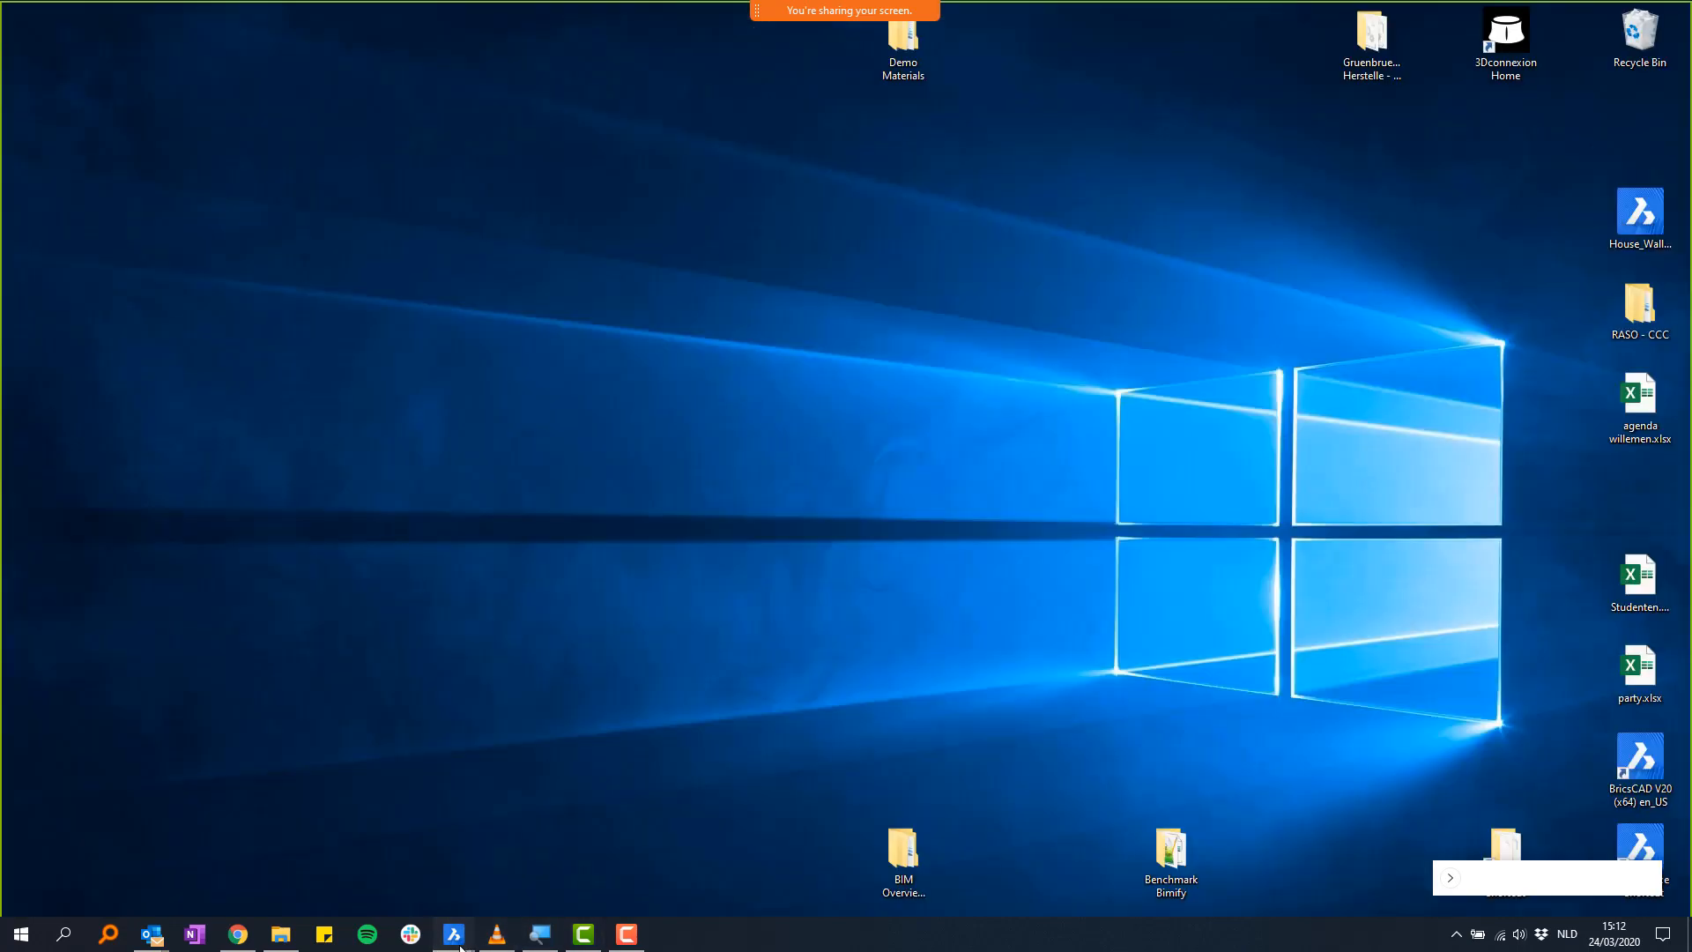
- Switch to the BricsCAD window showing the Main Building - Geometry drawing
mouse_move(453, 933)
left_click(539, 876)
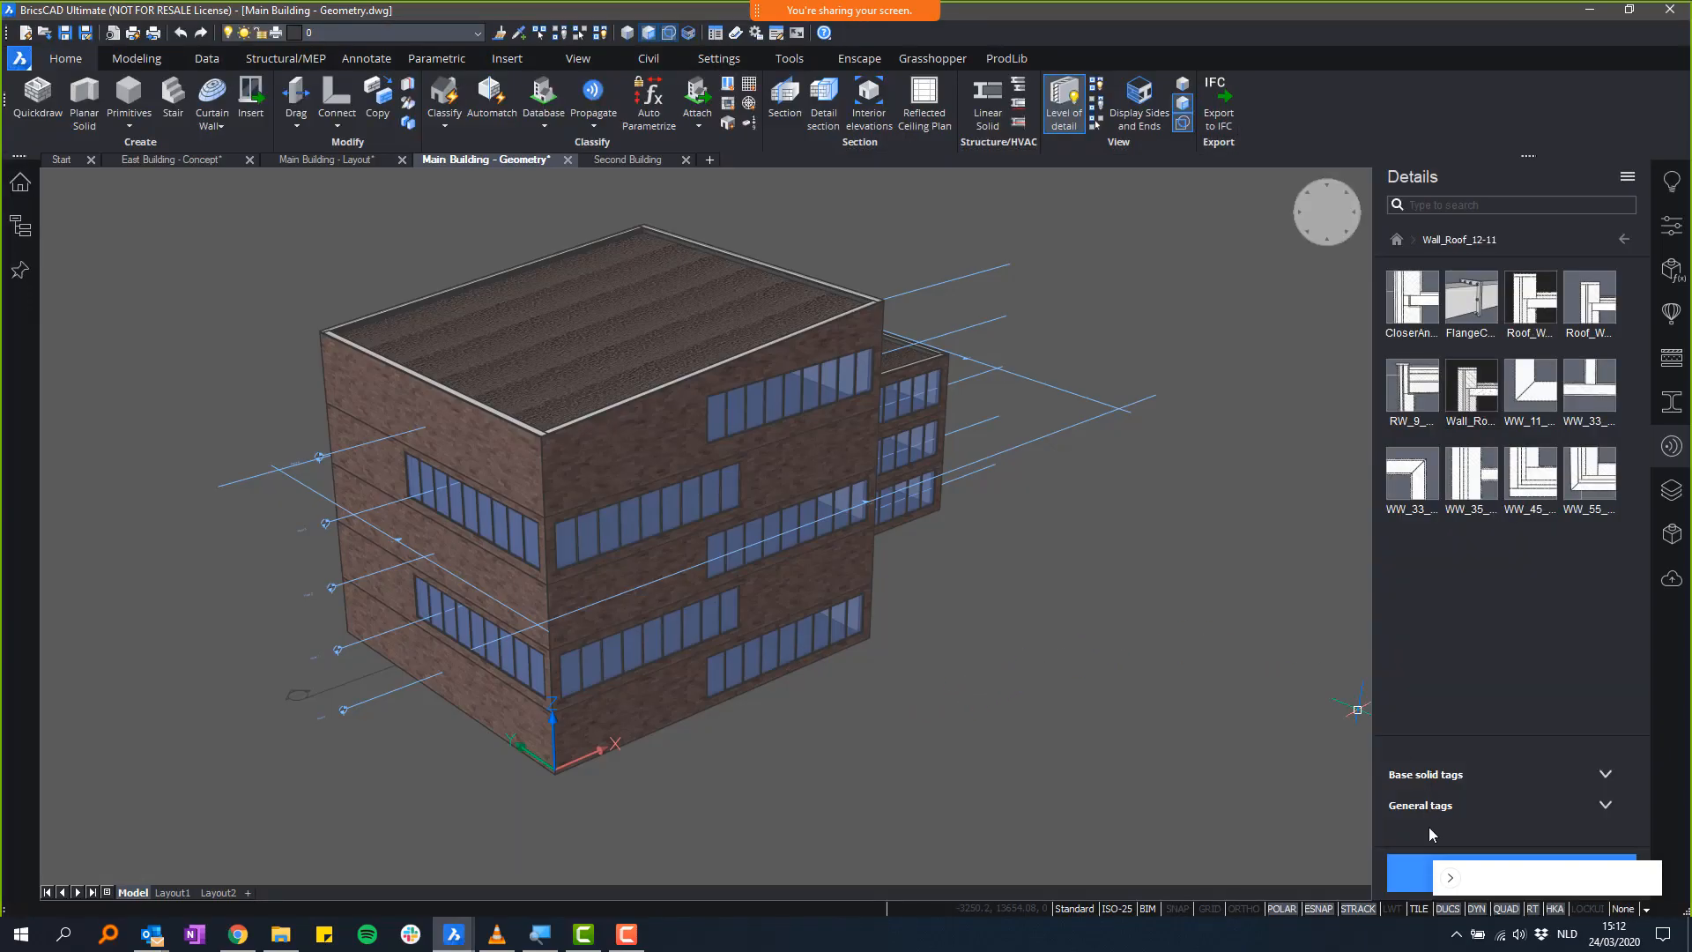
left_click(1454, 880)
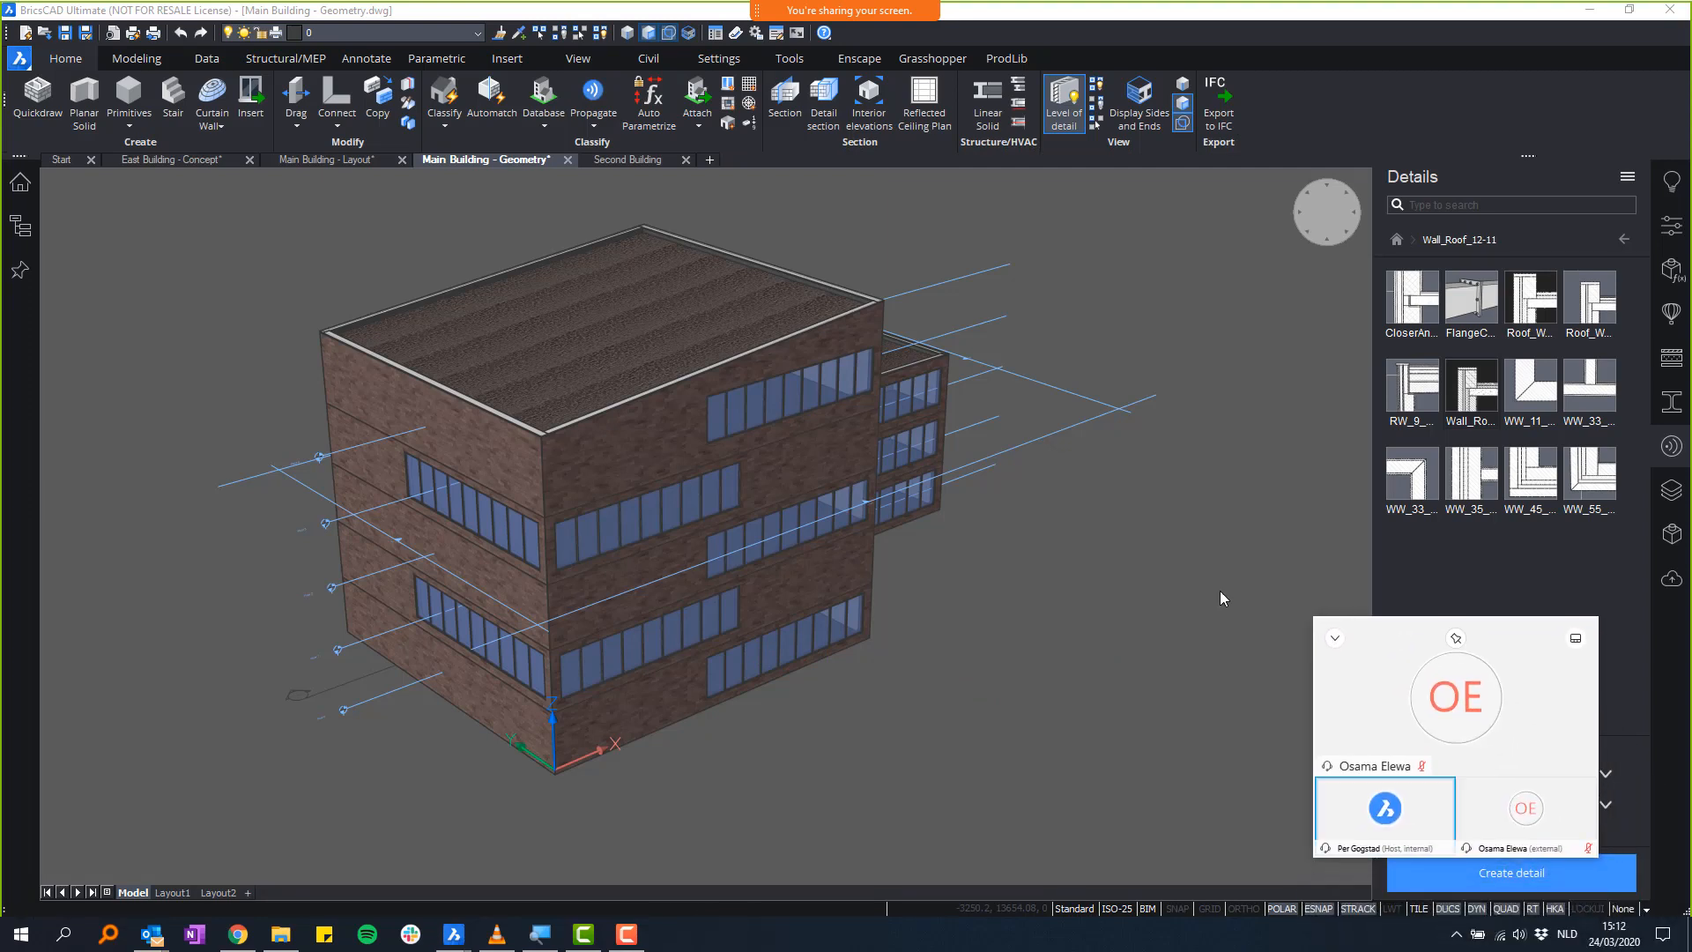
left_click(1076, 13)
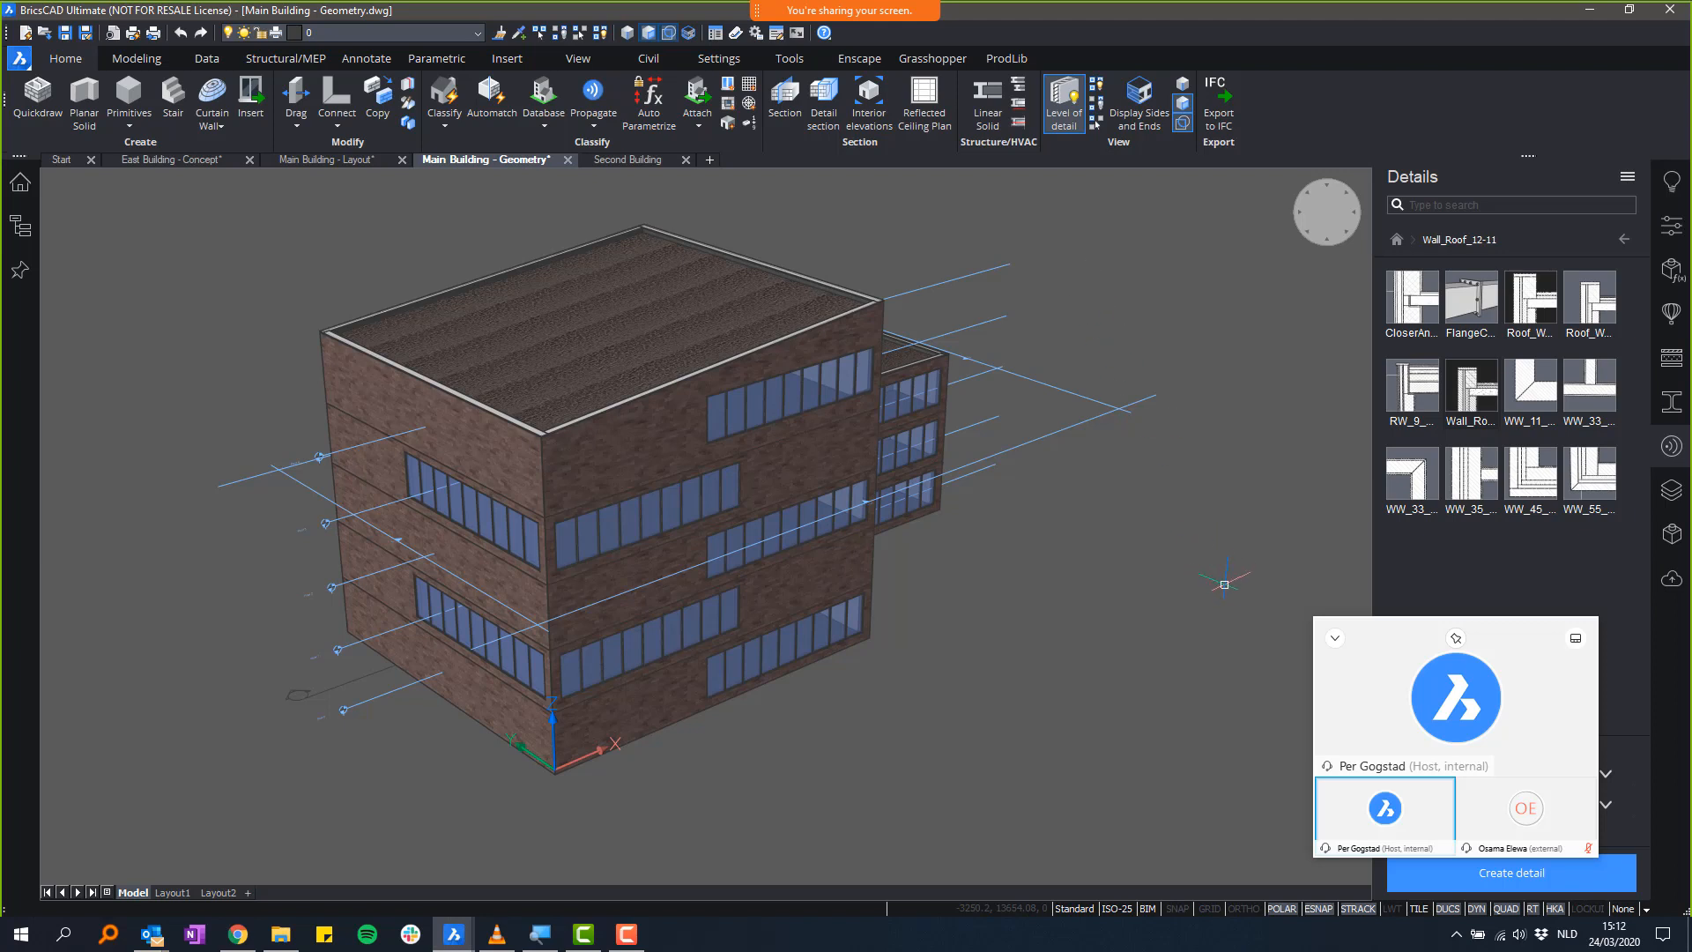
left_click(1335, 640)
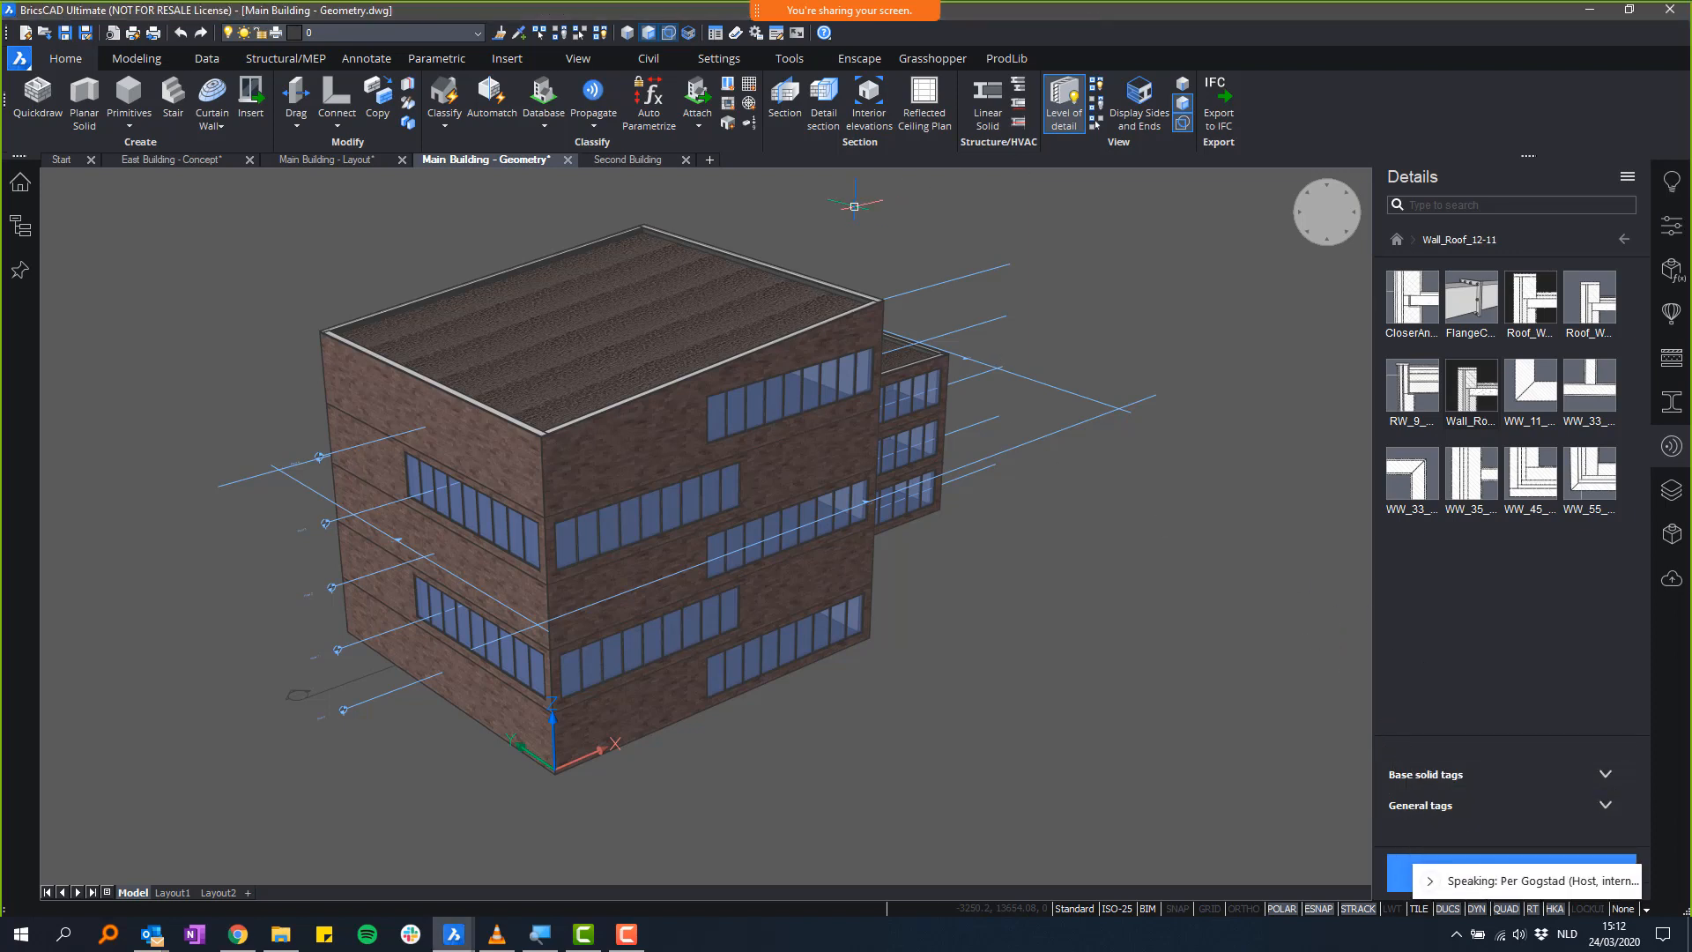
mouse_move(476, 938)
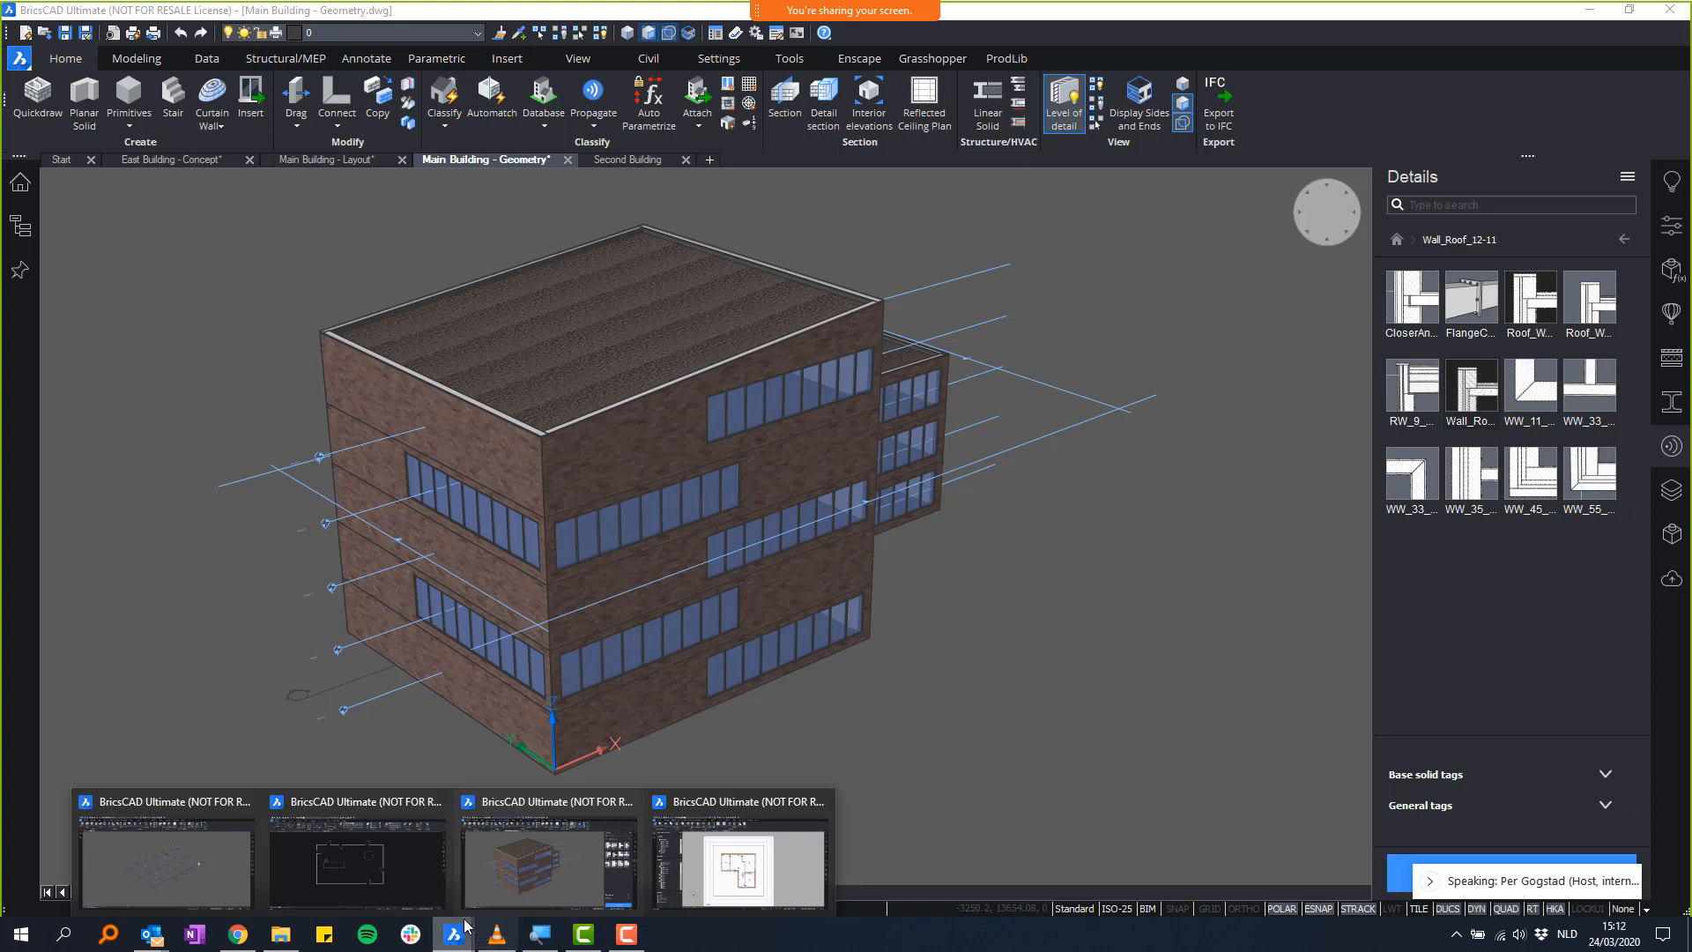
left_click(1158, 703)
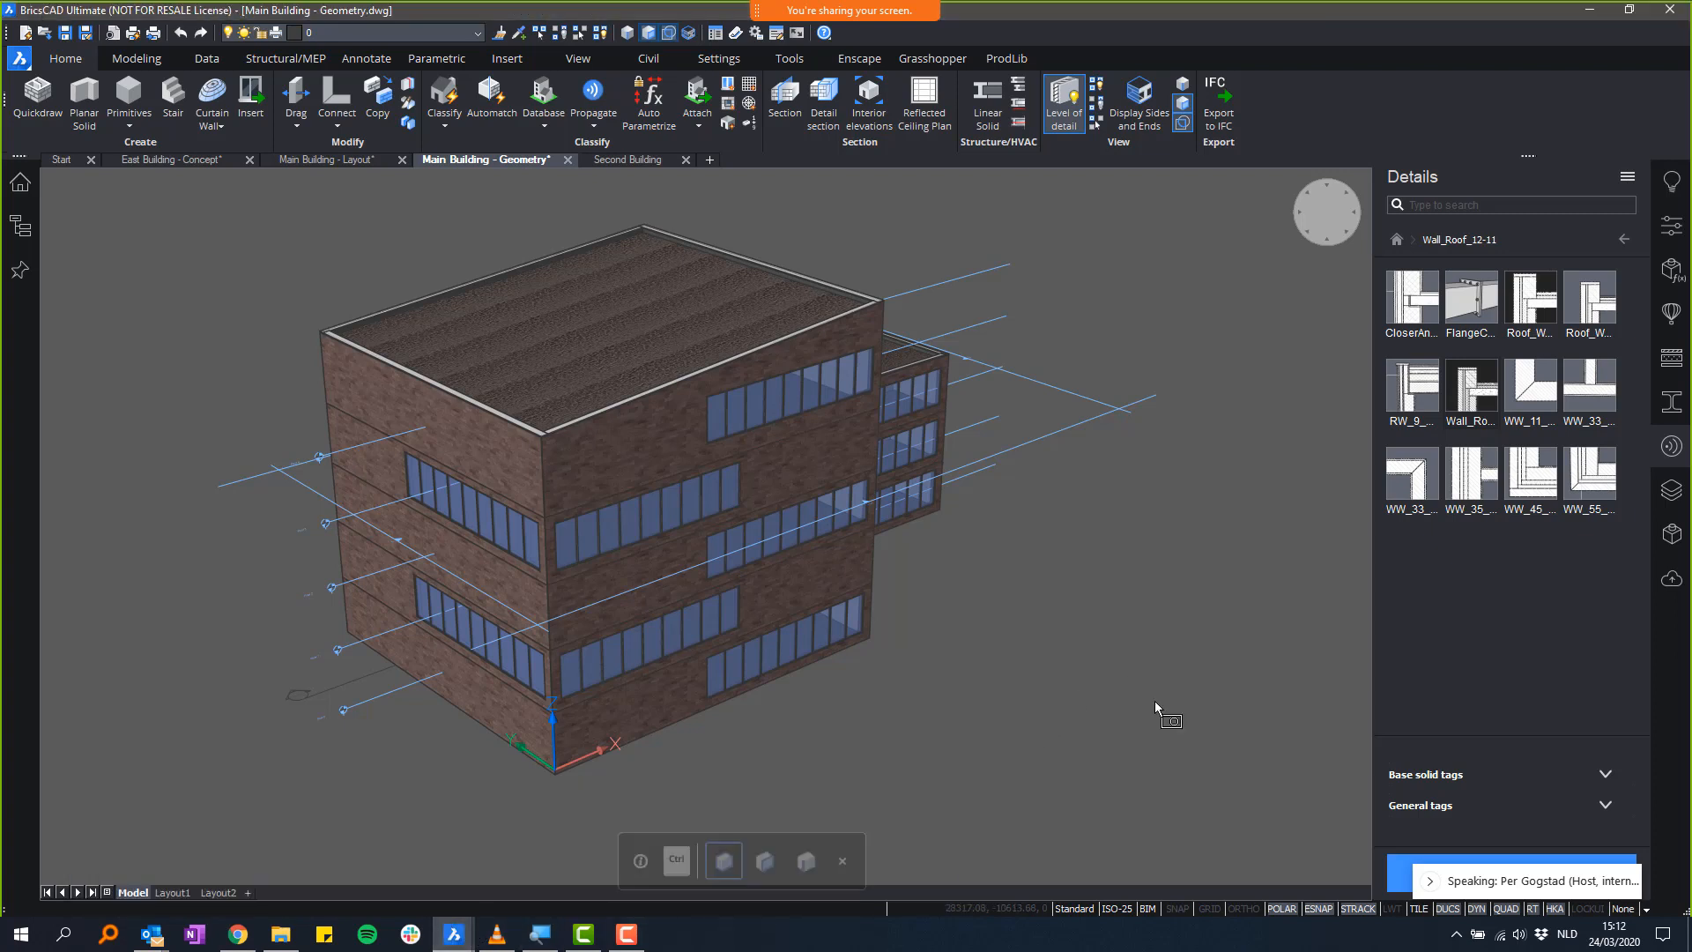
left_click(1158, 696)
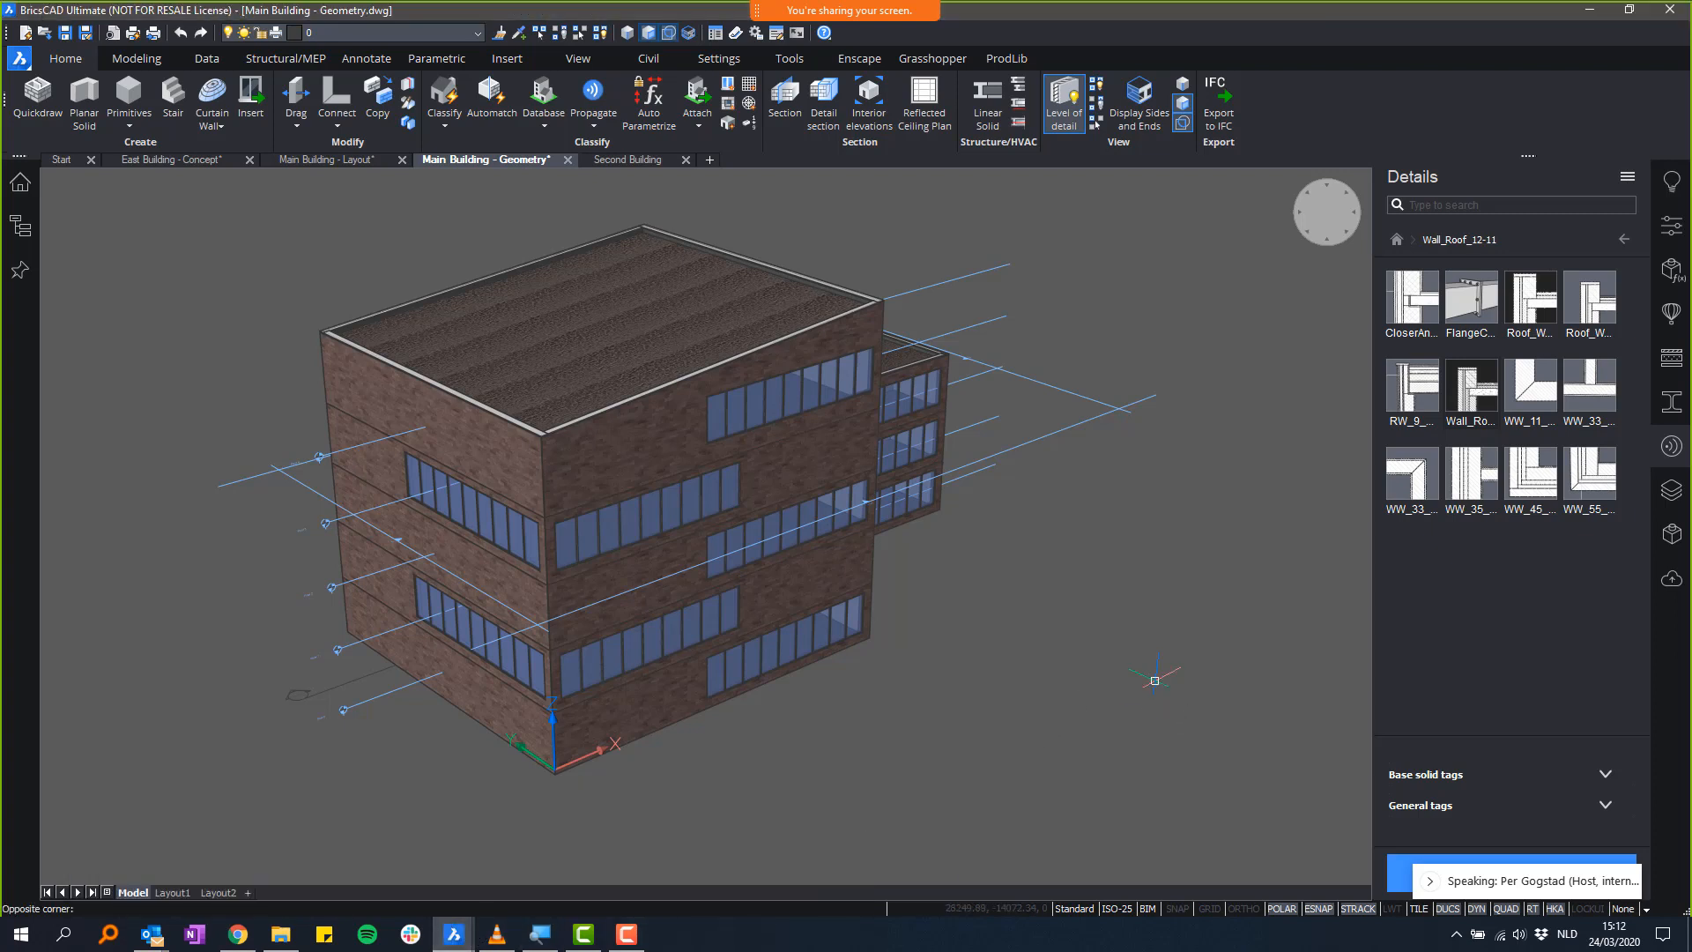
- Browse the component library, examining which parts the Building and Doors categories offer
left_click(1672, 313)
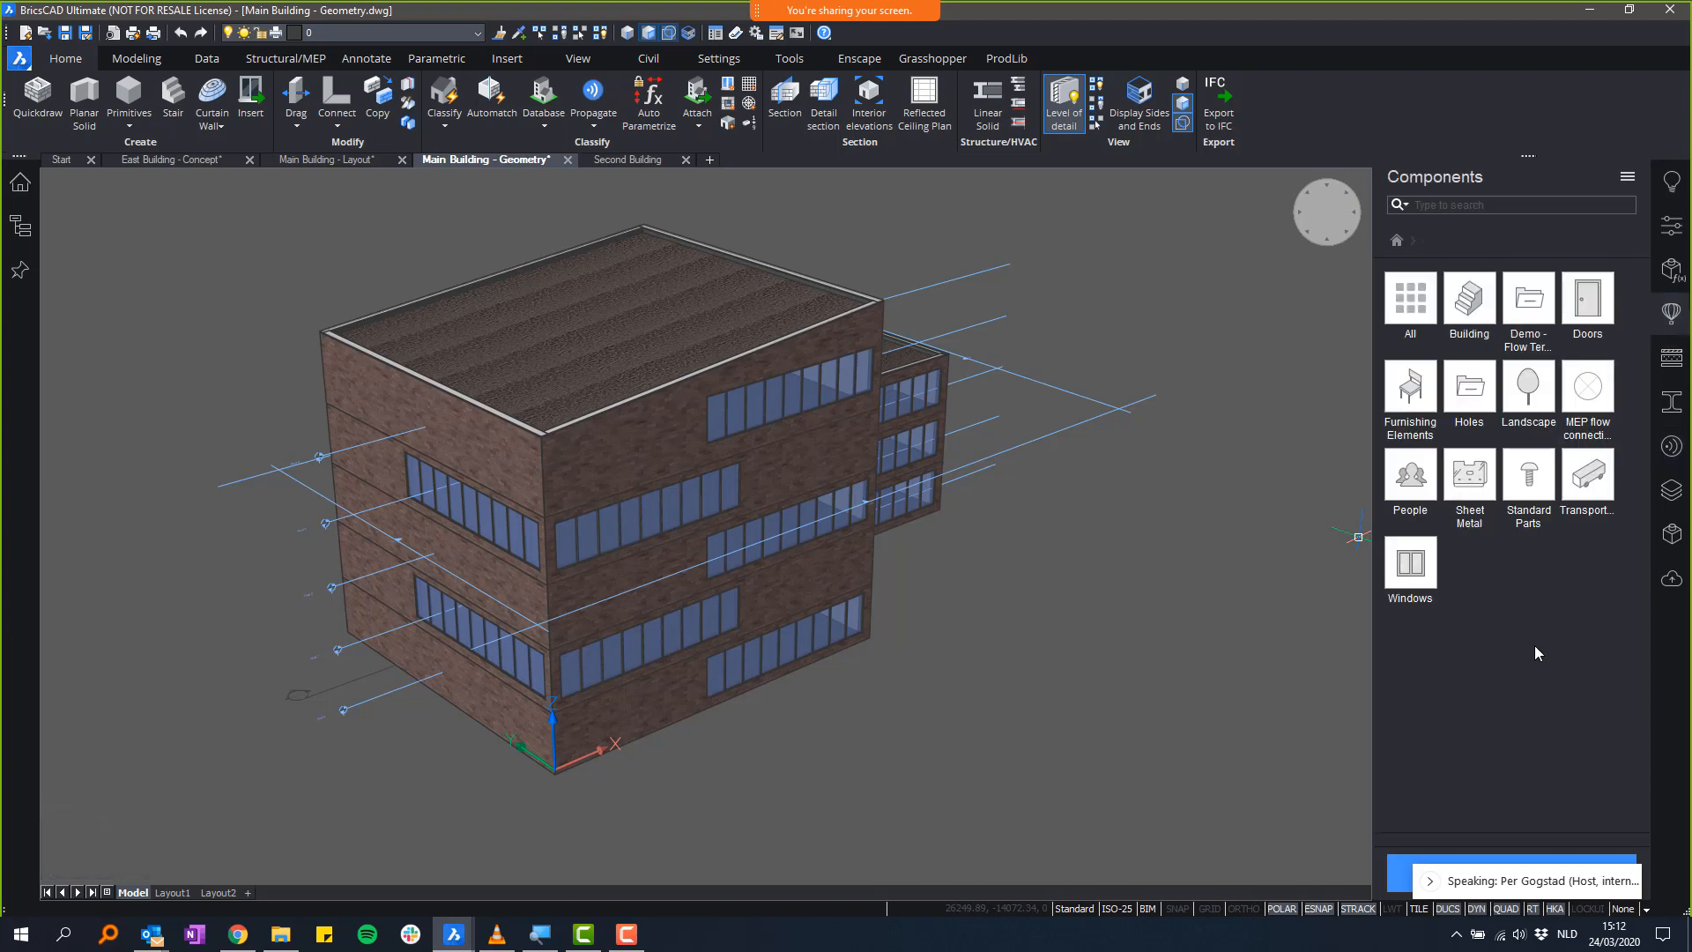
left_click_drag(1507, 884, 1495, 876)
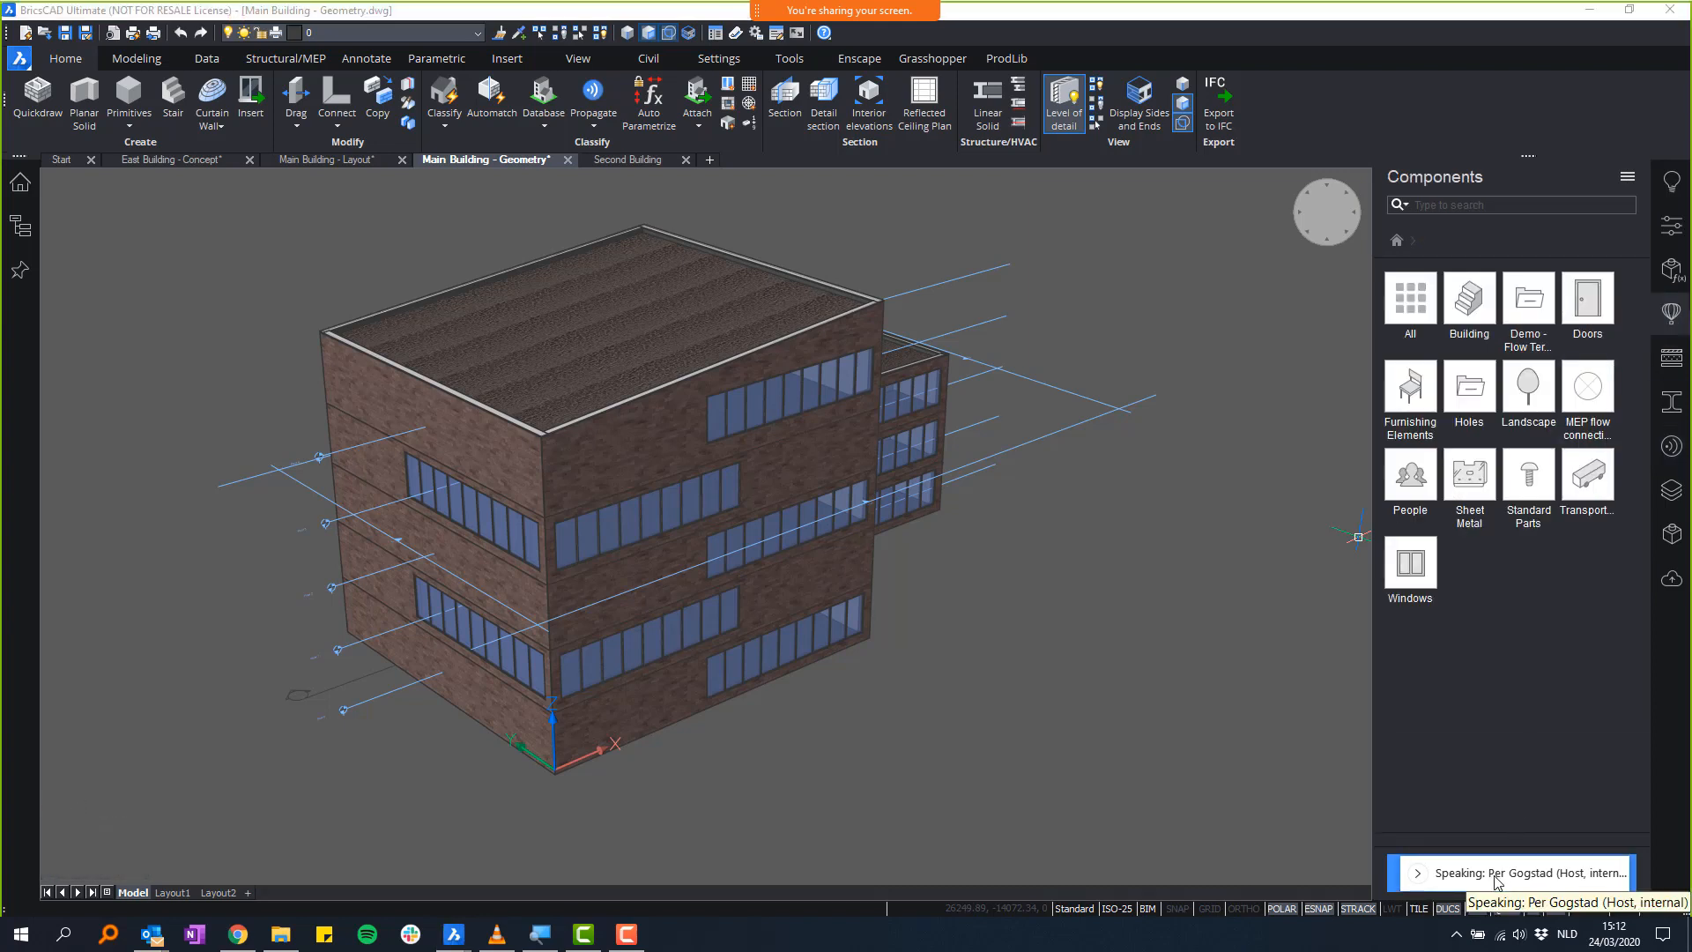
left_click(1397, 69)
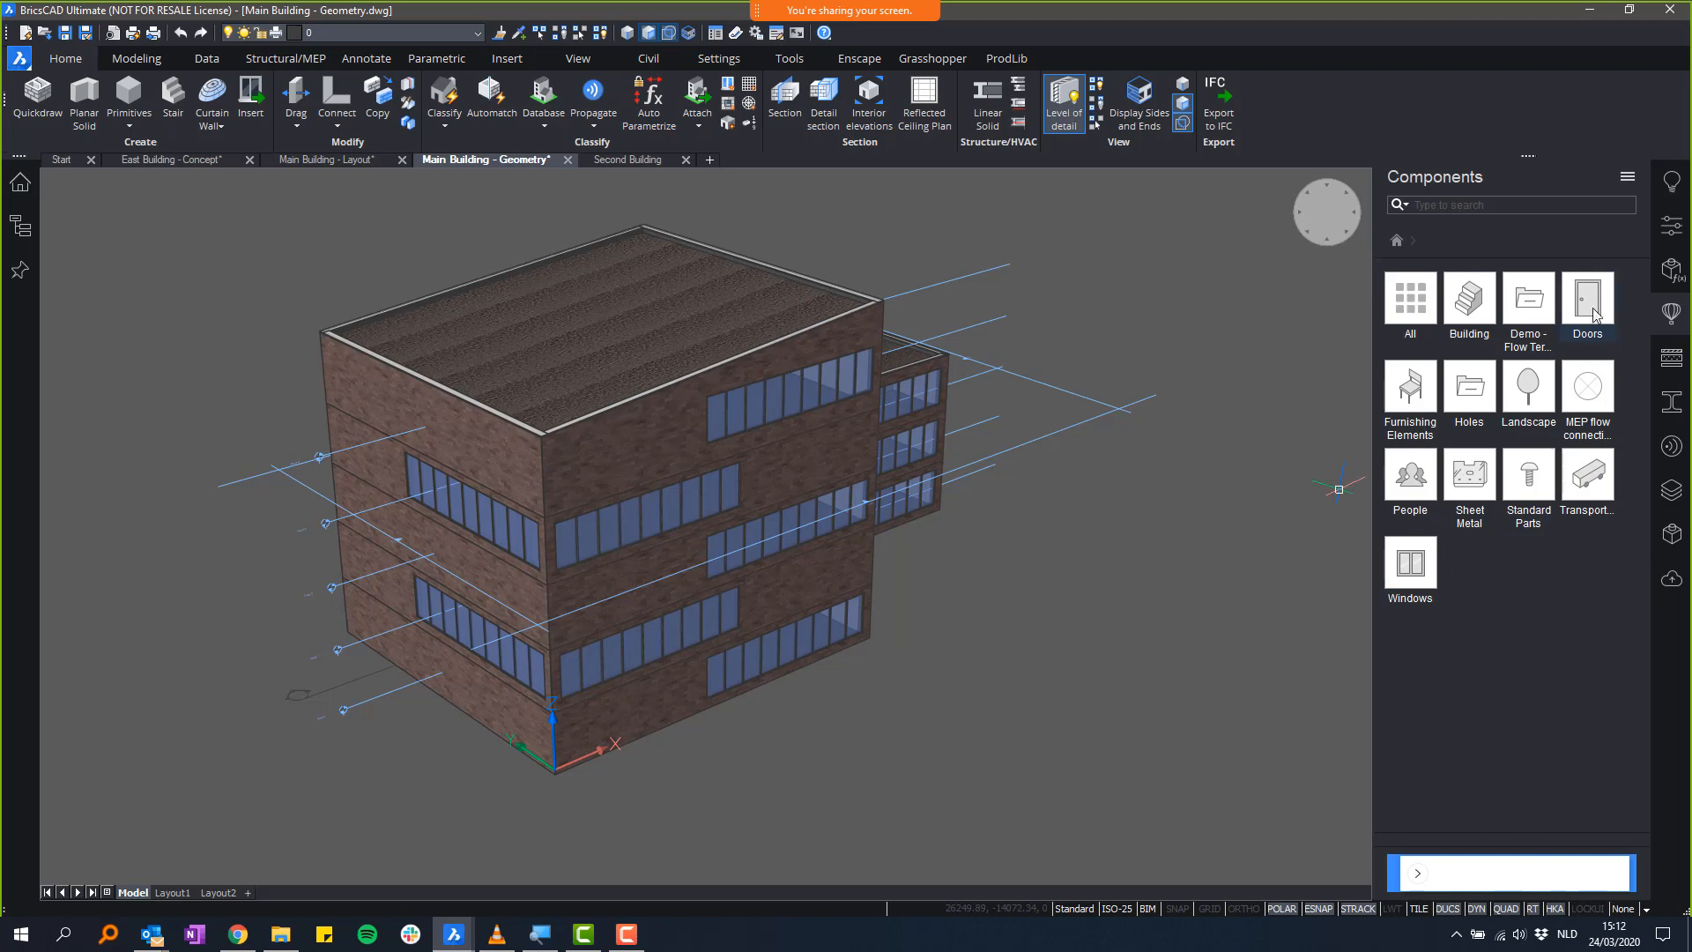
left_click(1478, 308)
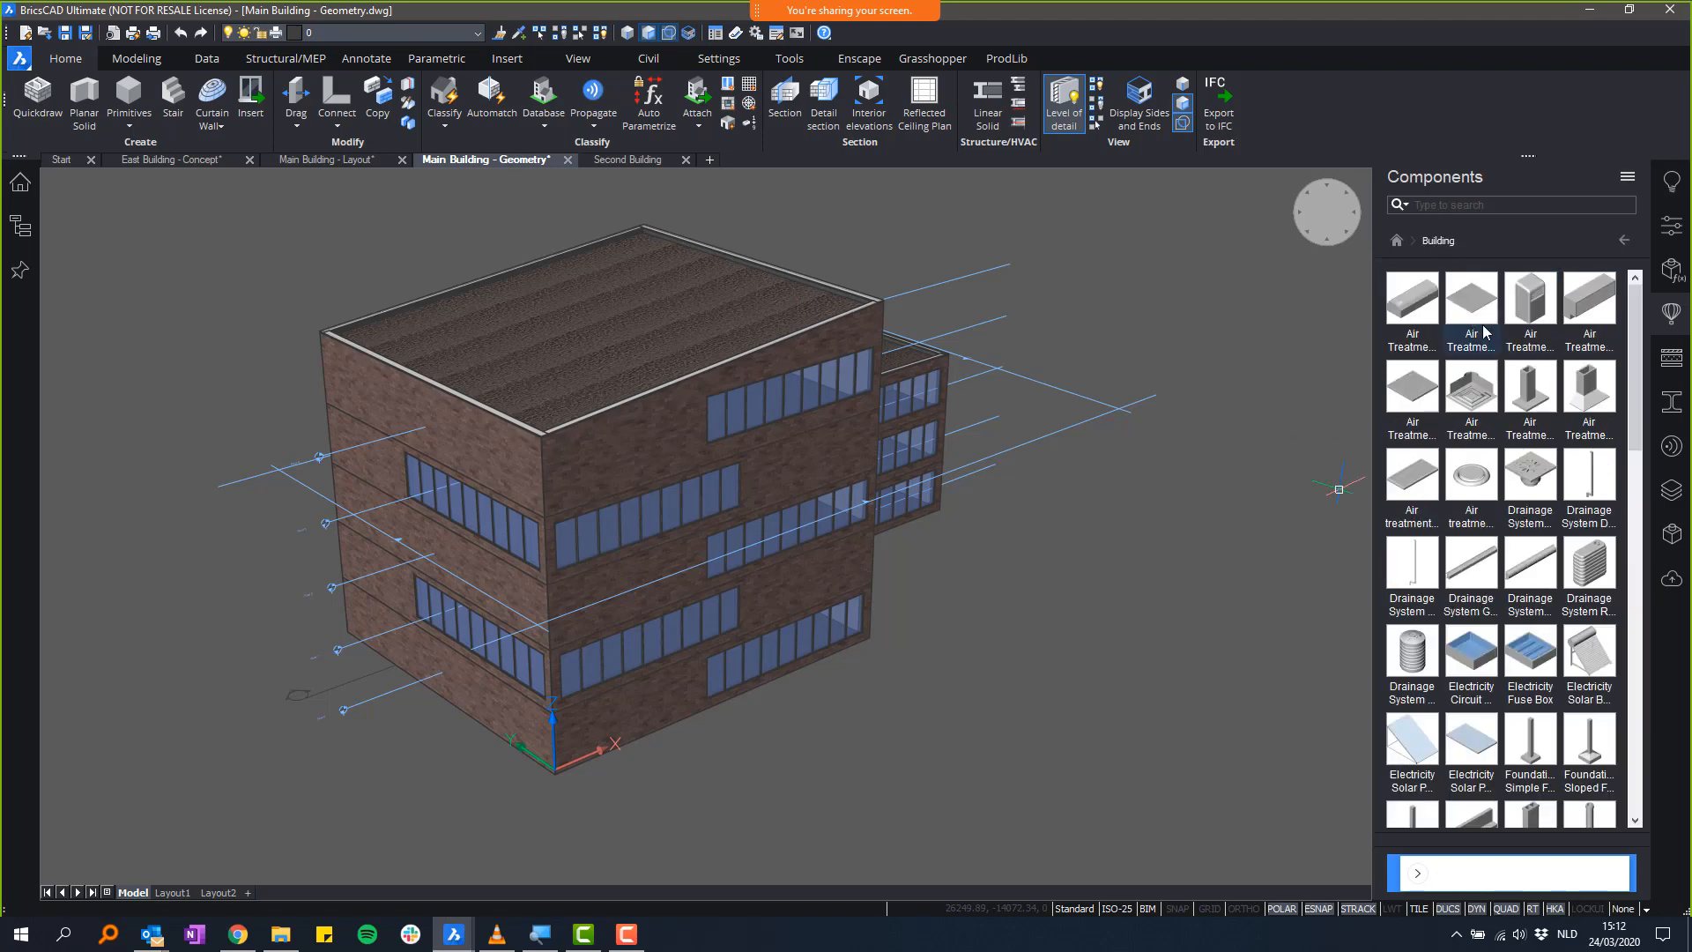
left_click_drag(1629, 310, 1642, 348)
left_click(1624, 240)
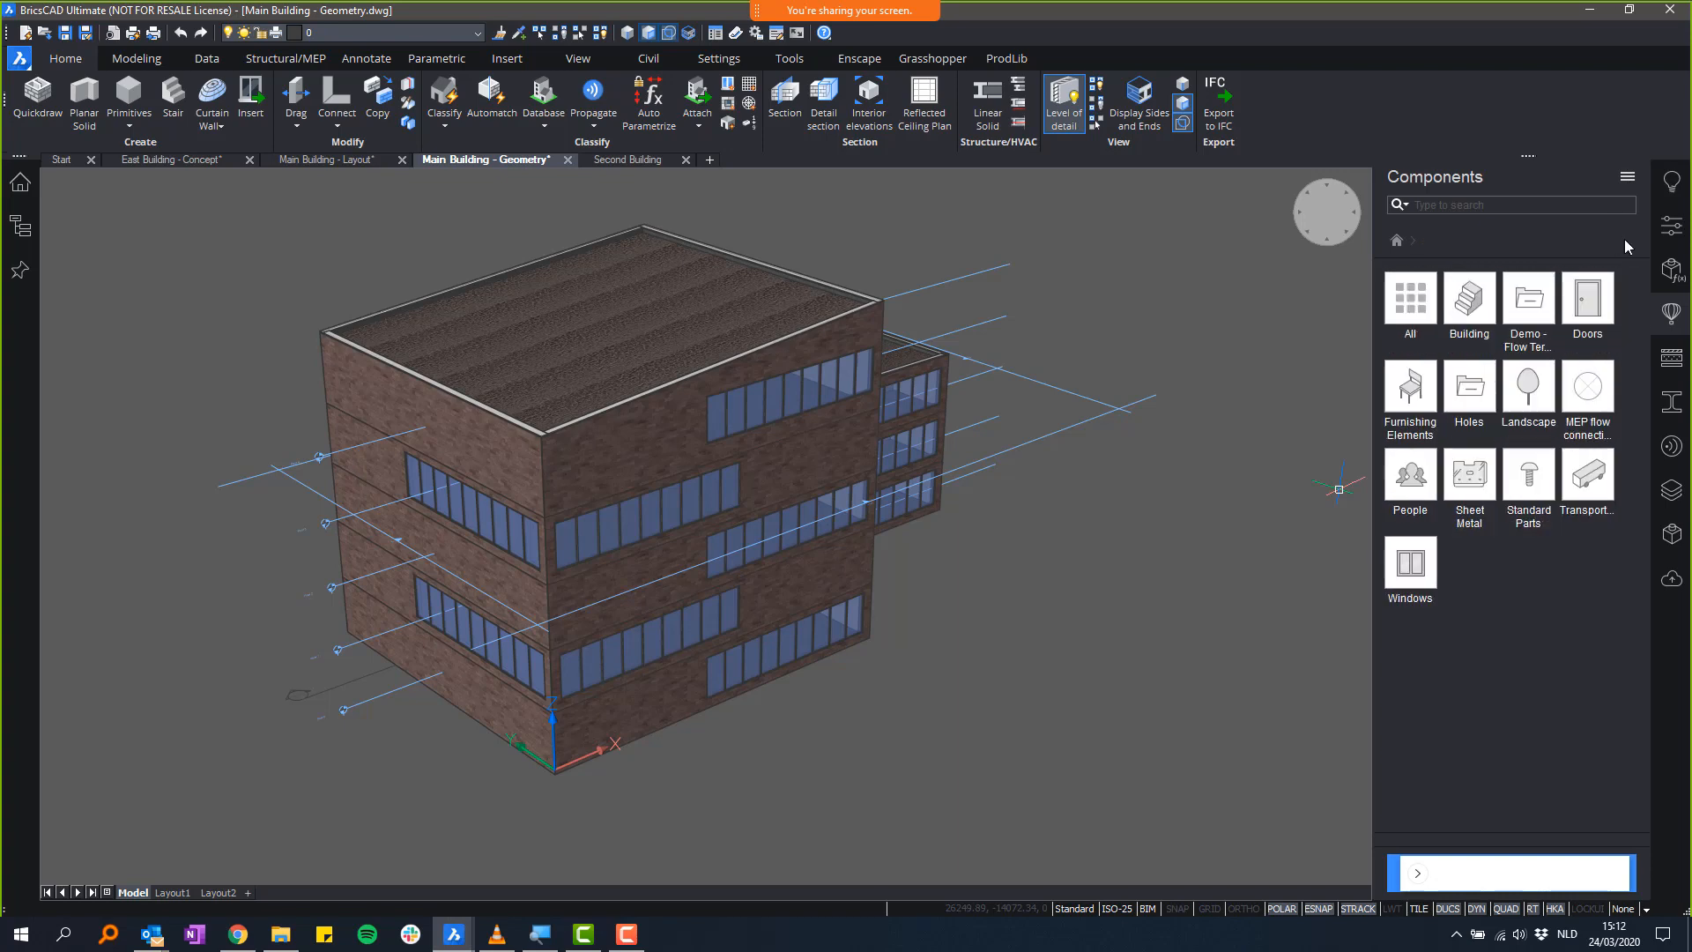
left_click(1593, 310)
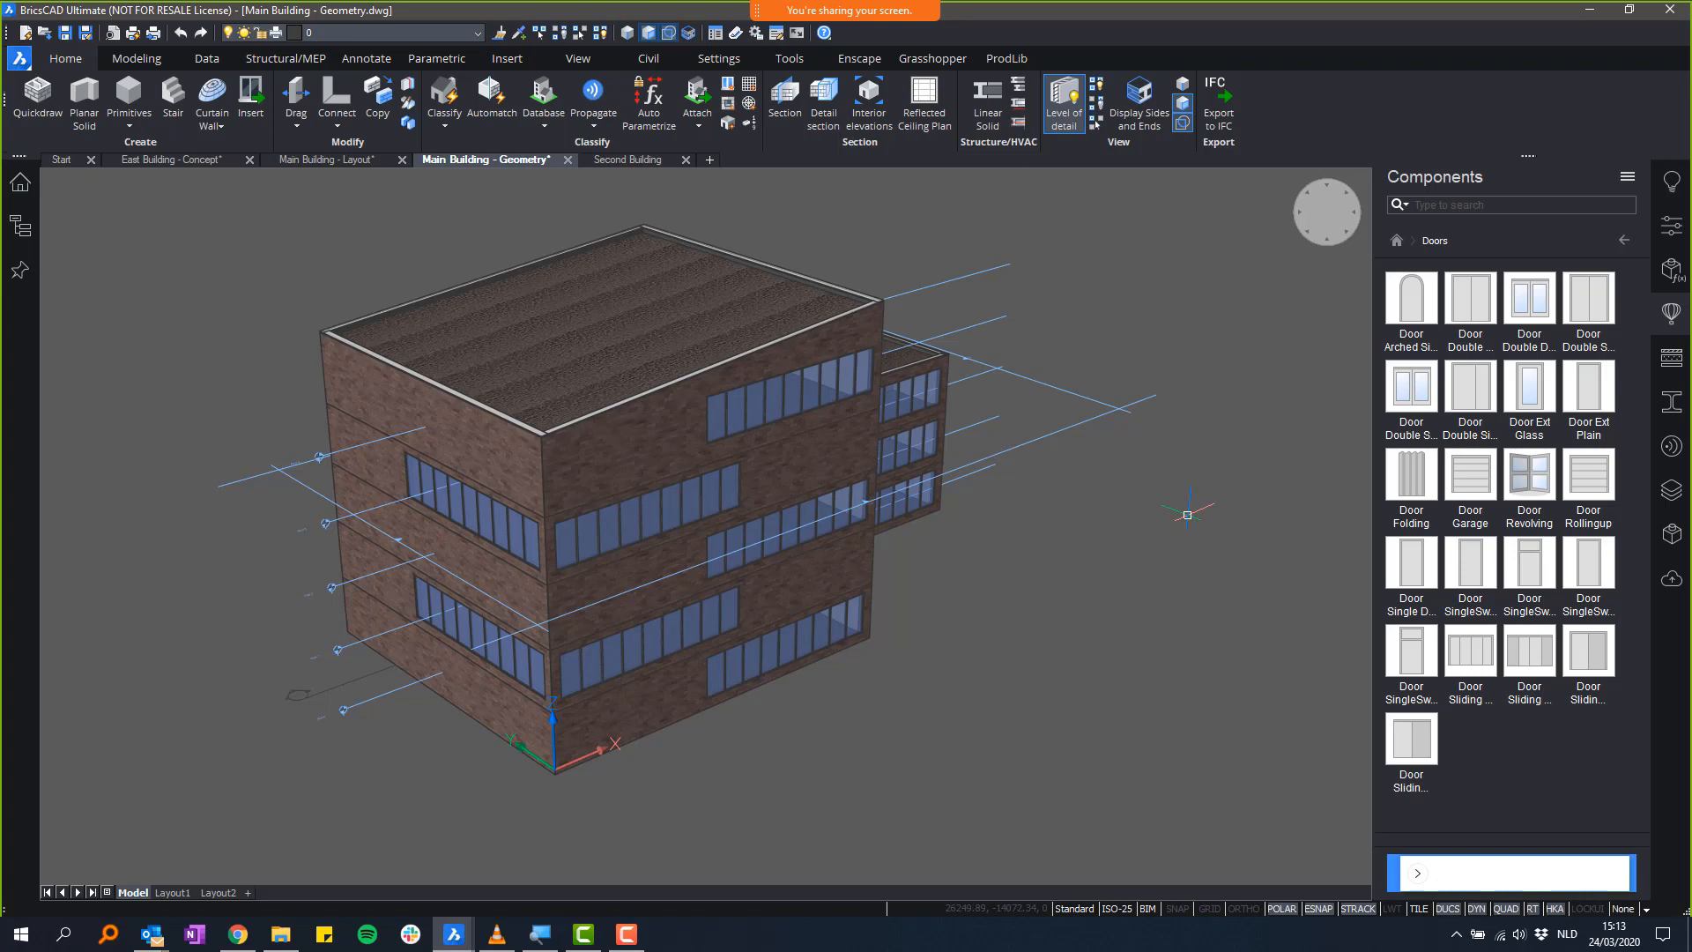
left_click(1626, 242)
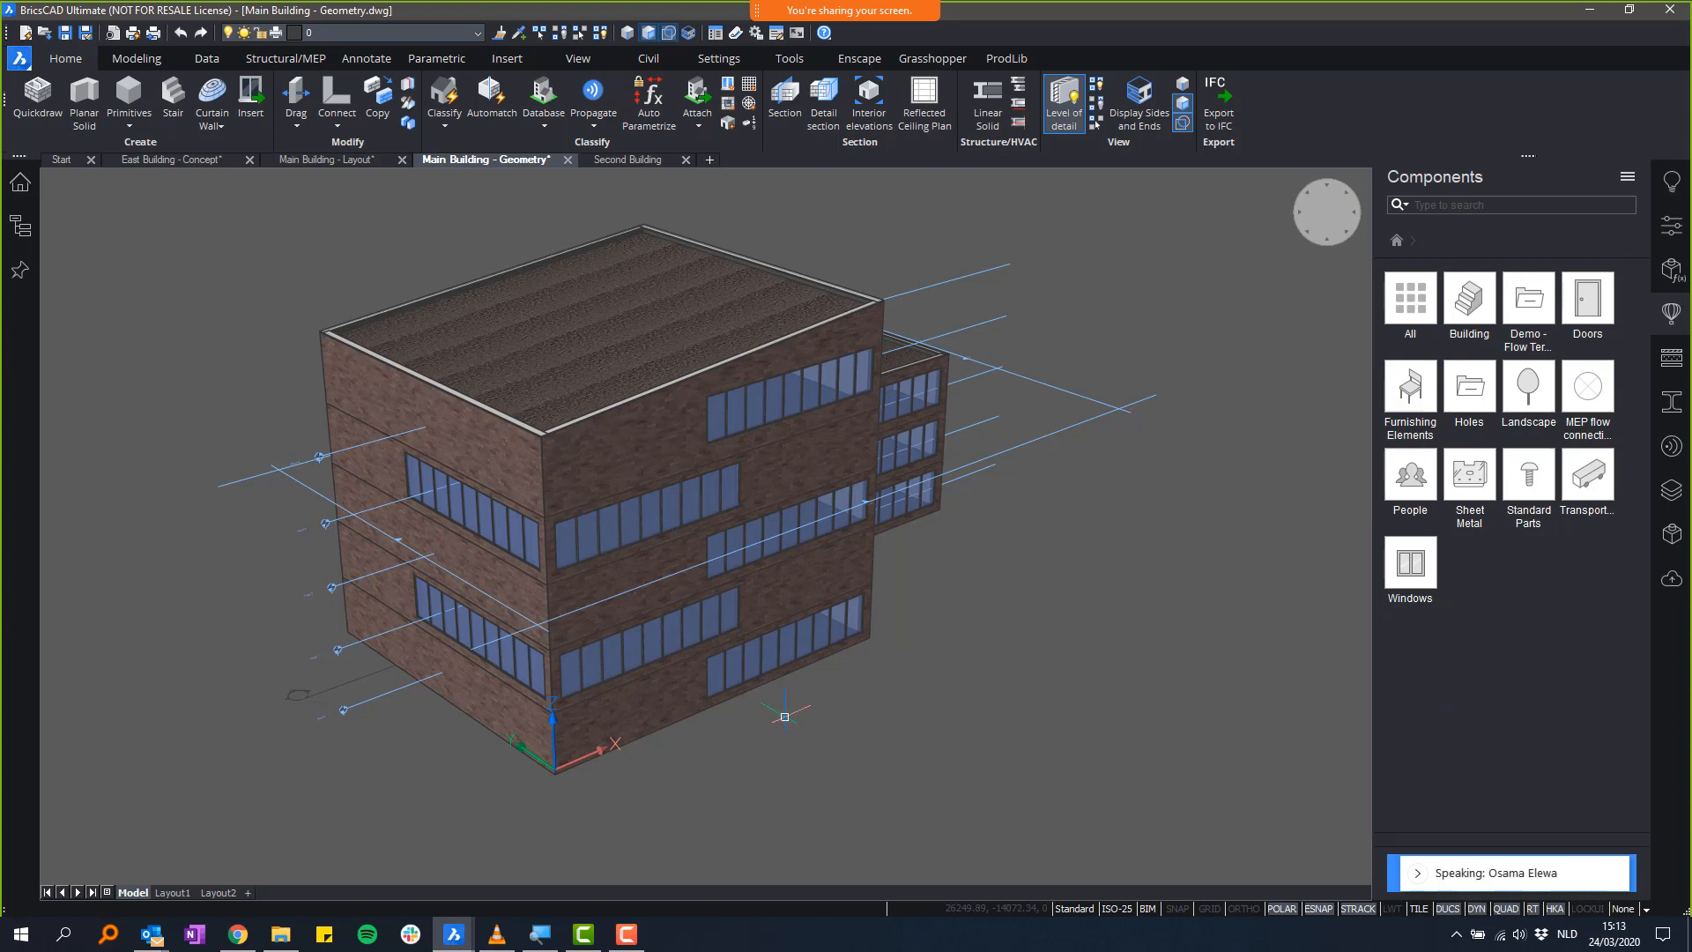
- Switch to the BricsCAD window holding the MEP drawing and start a new blank drawing there
left_click(458, 936)
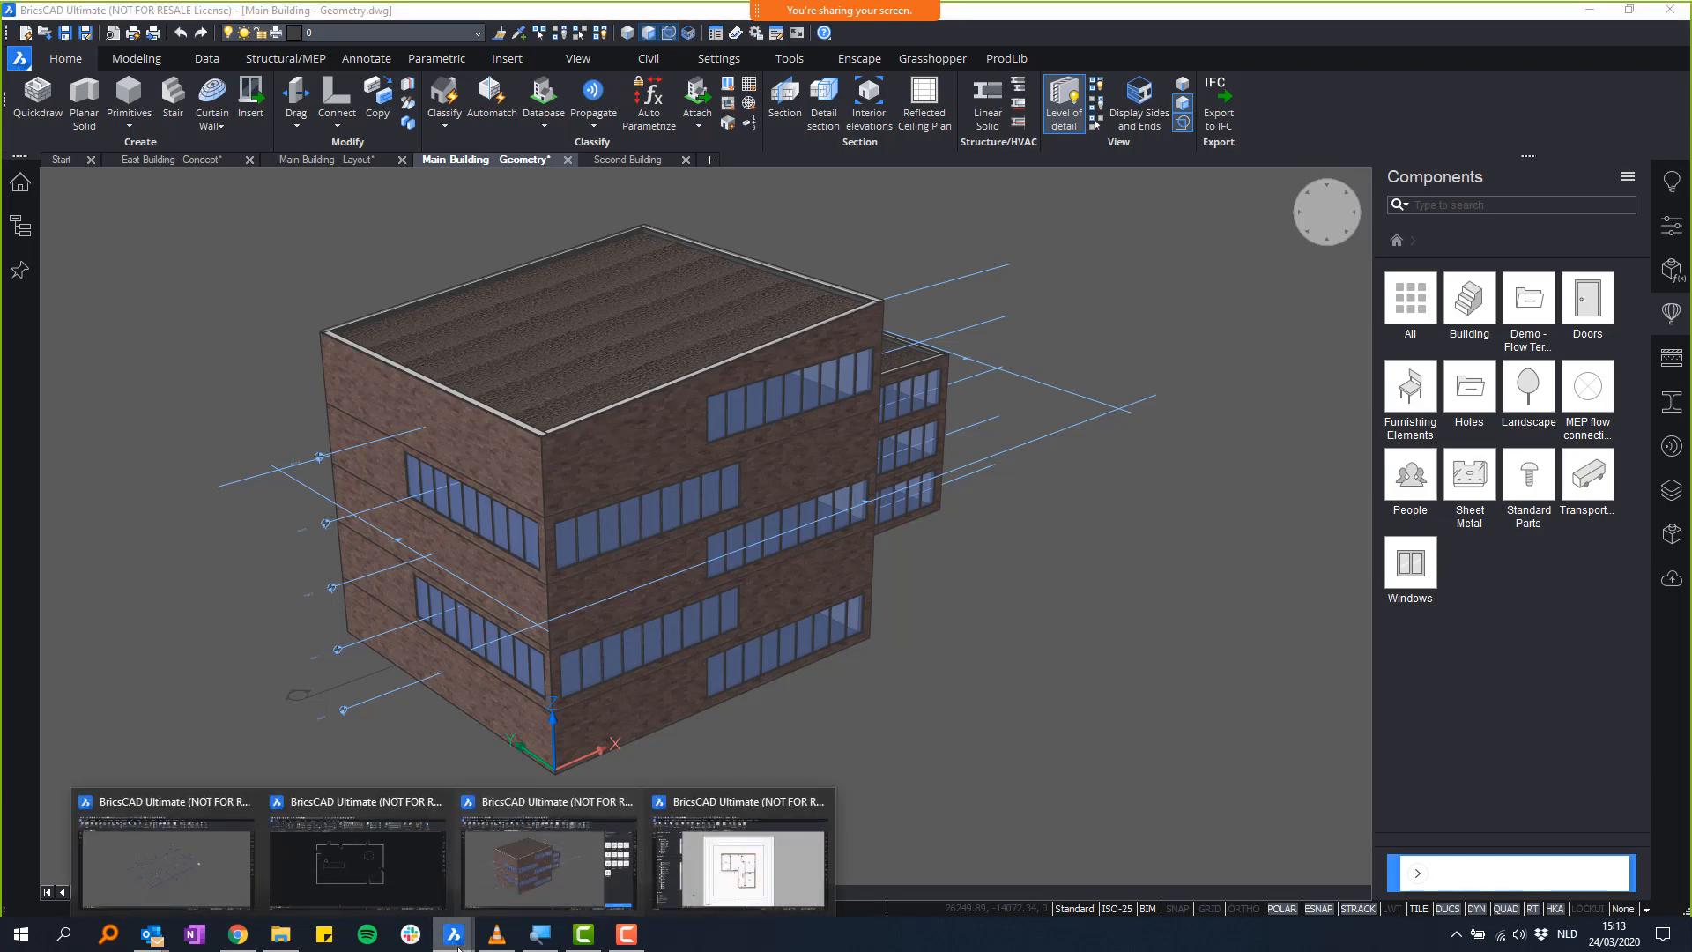
left_click(150, 853)
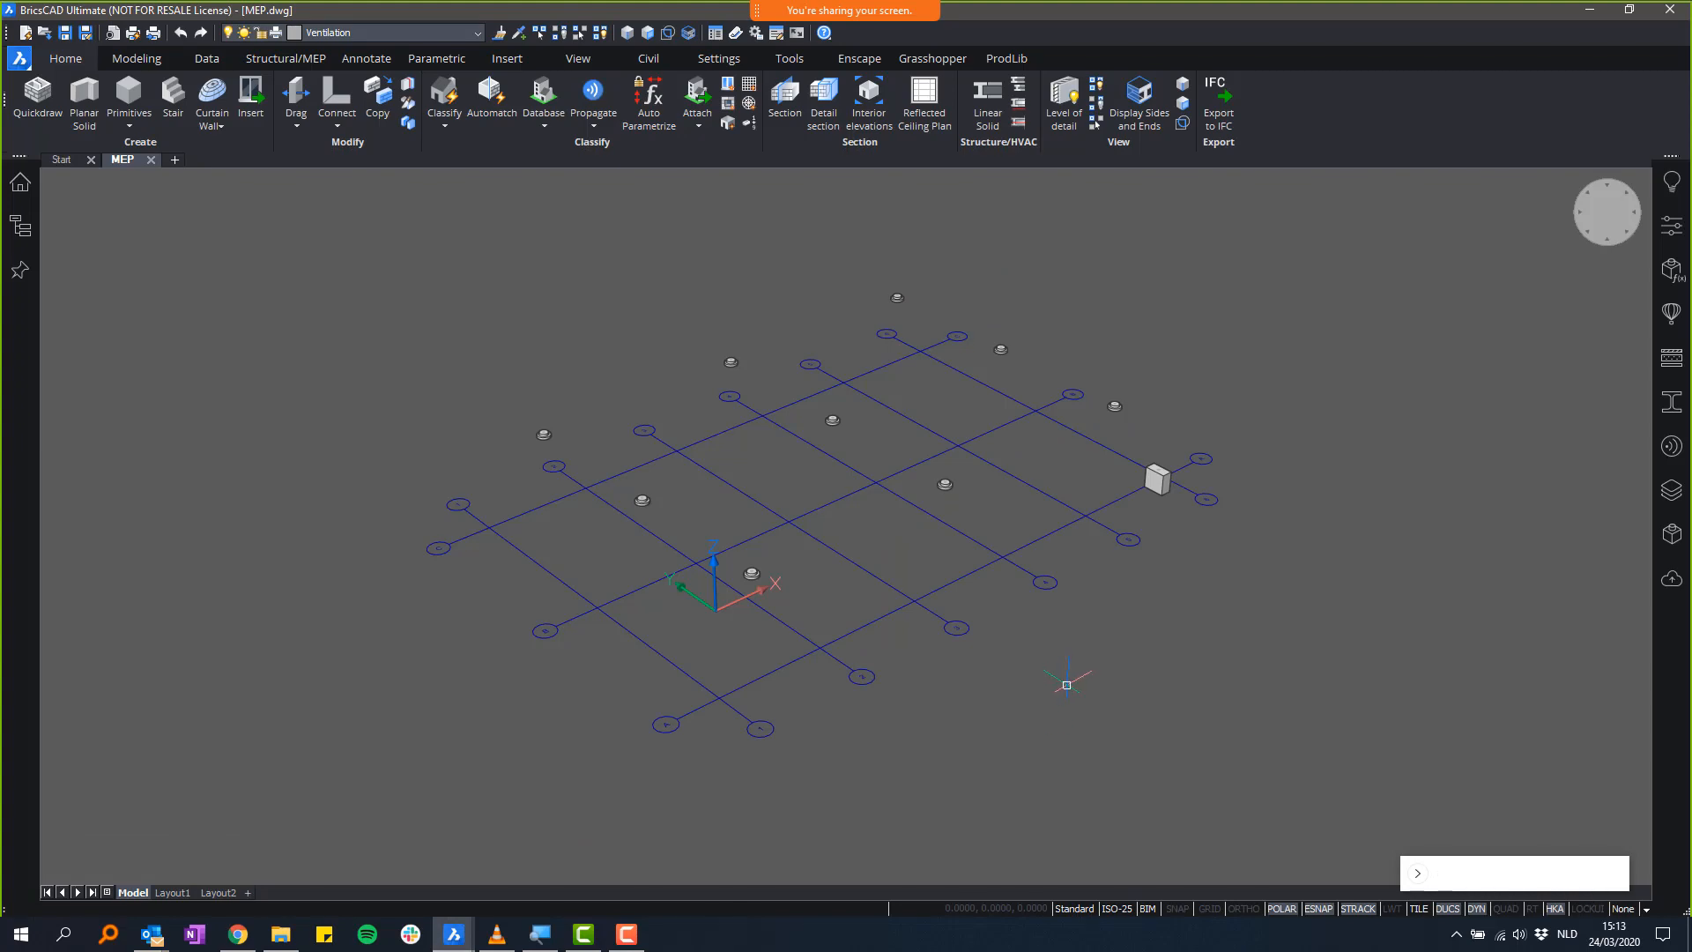
left_click(173, 160)
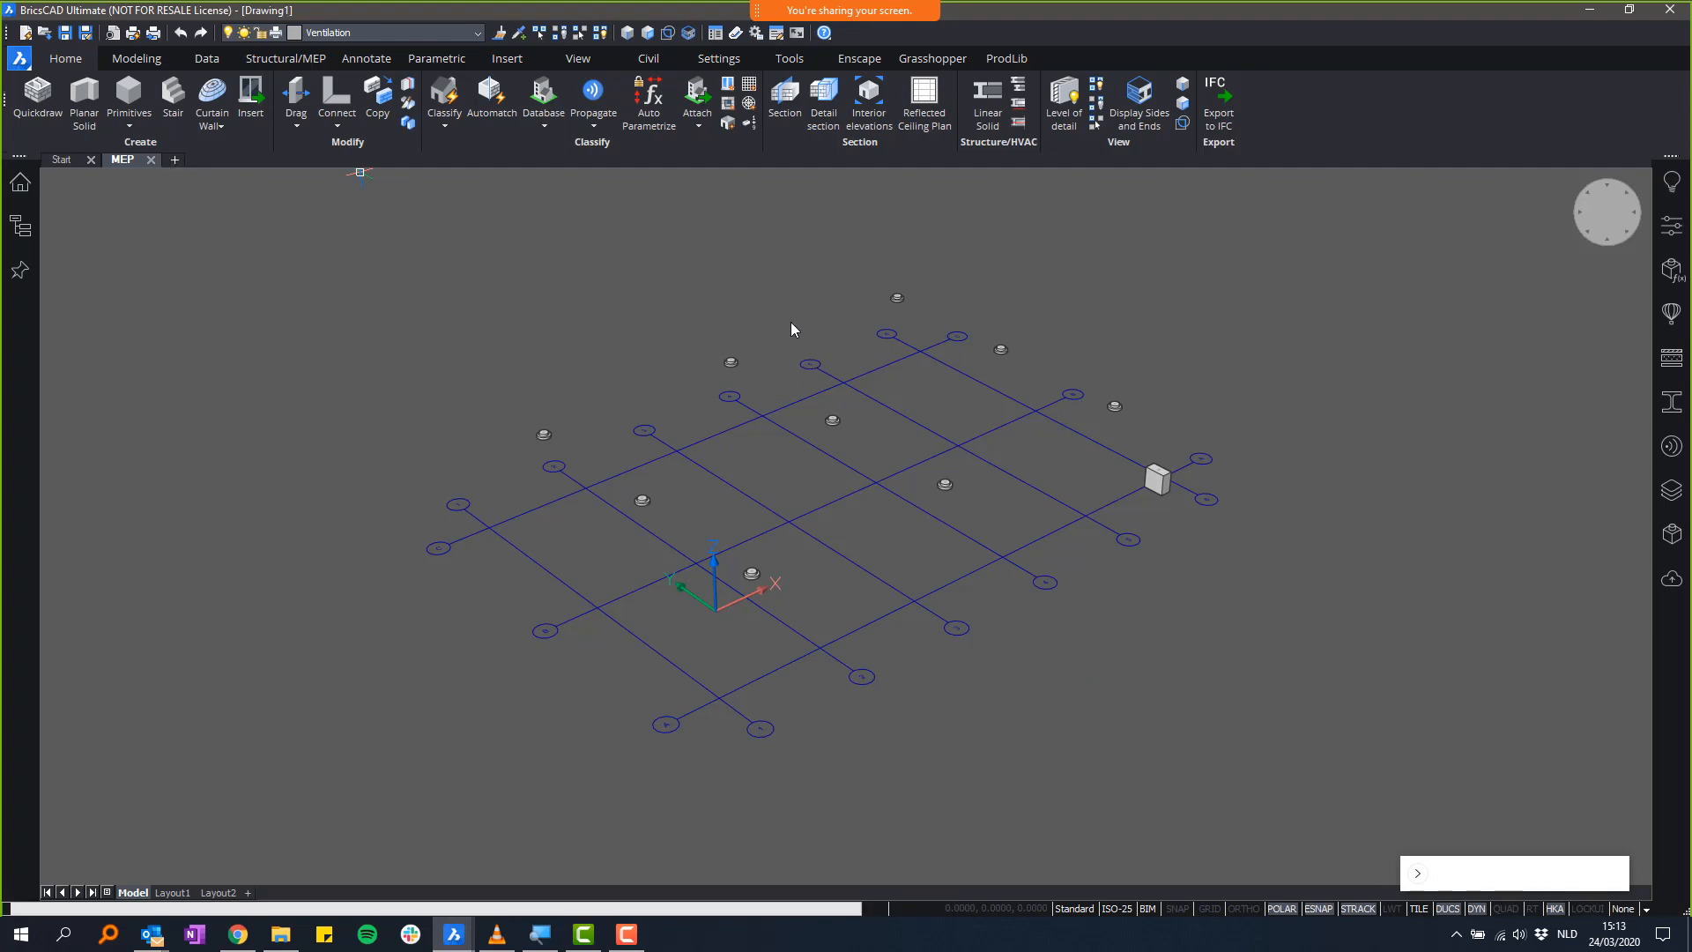
left_click(764, 471)
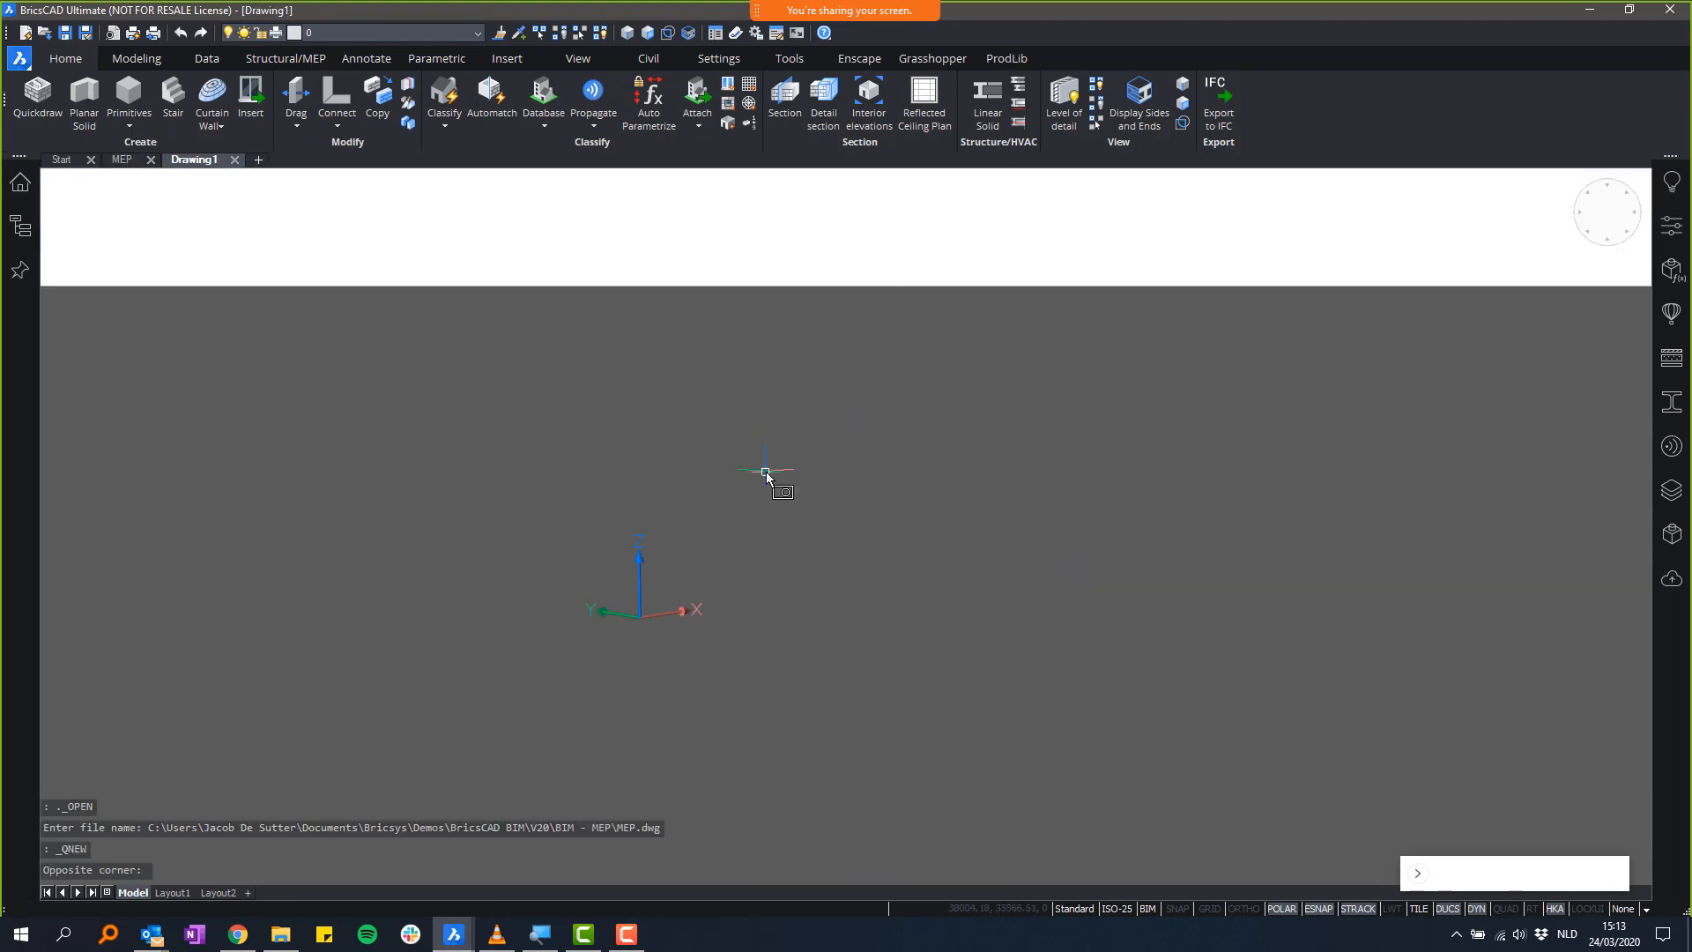
middle_click_drag(764, 441, 1366, 421, "shift")
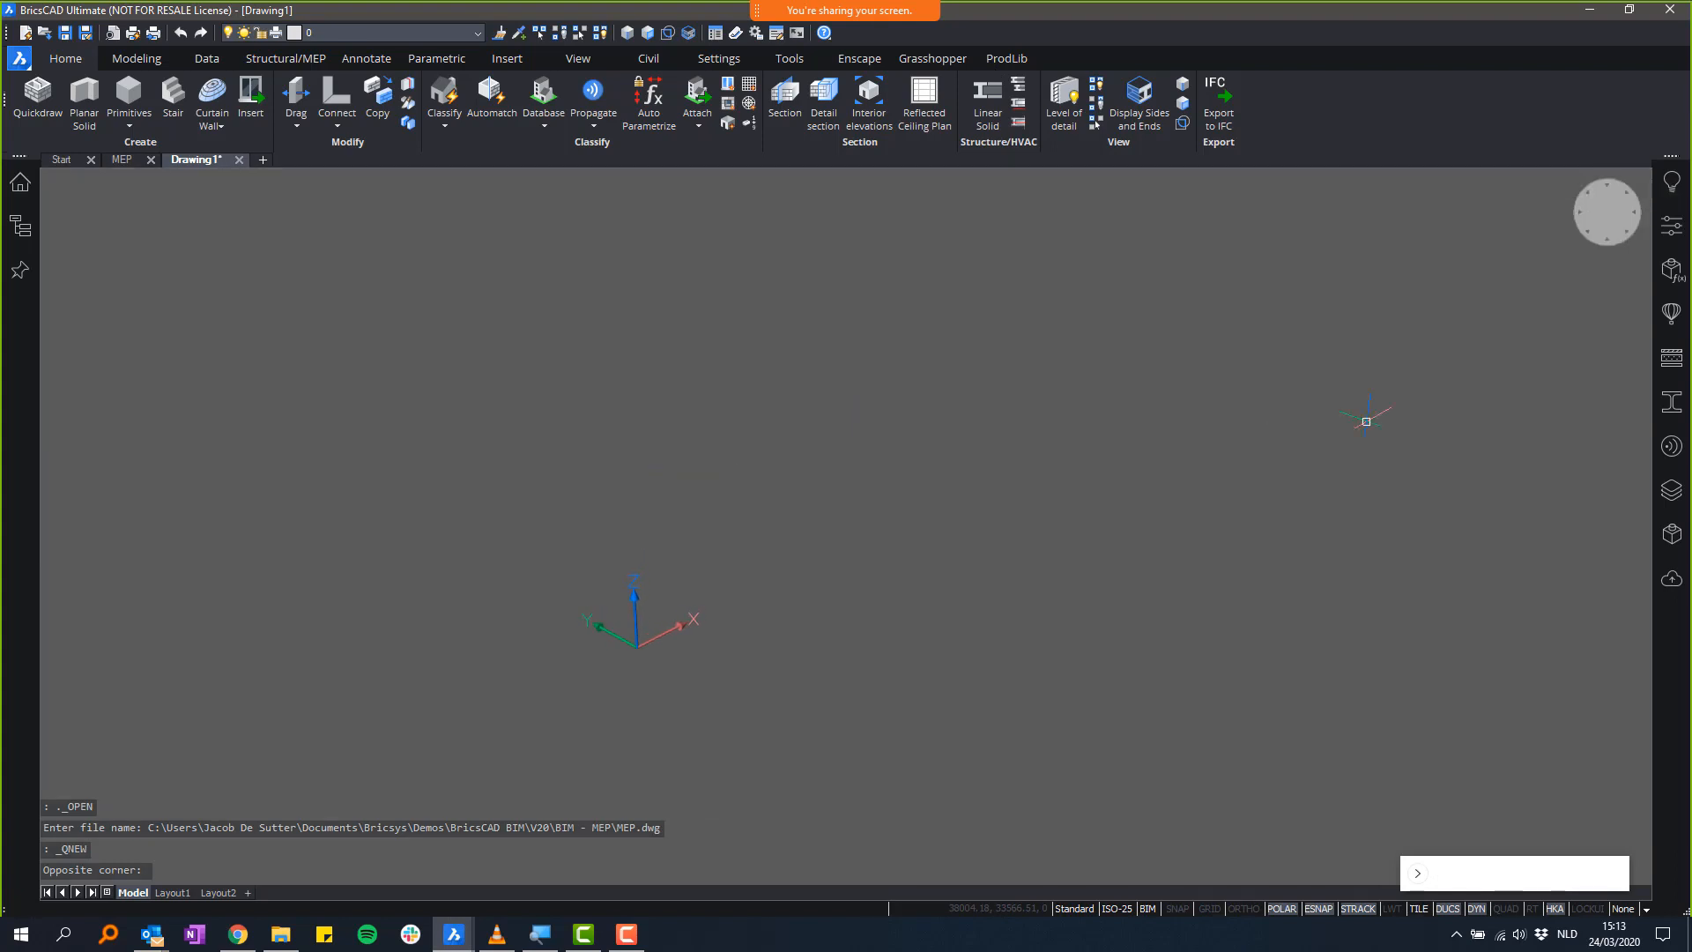
- Open the BIM profile library, filter it to the Structural Steel domain and review the selectable standards
left_click(1672, 405)
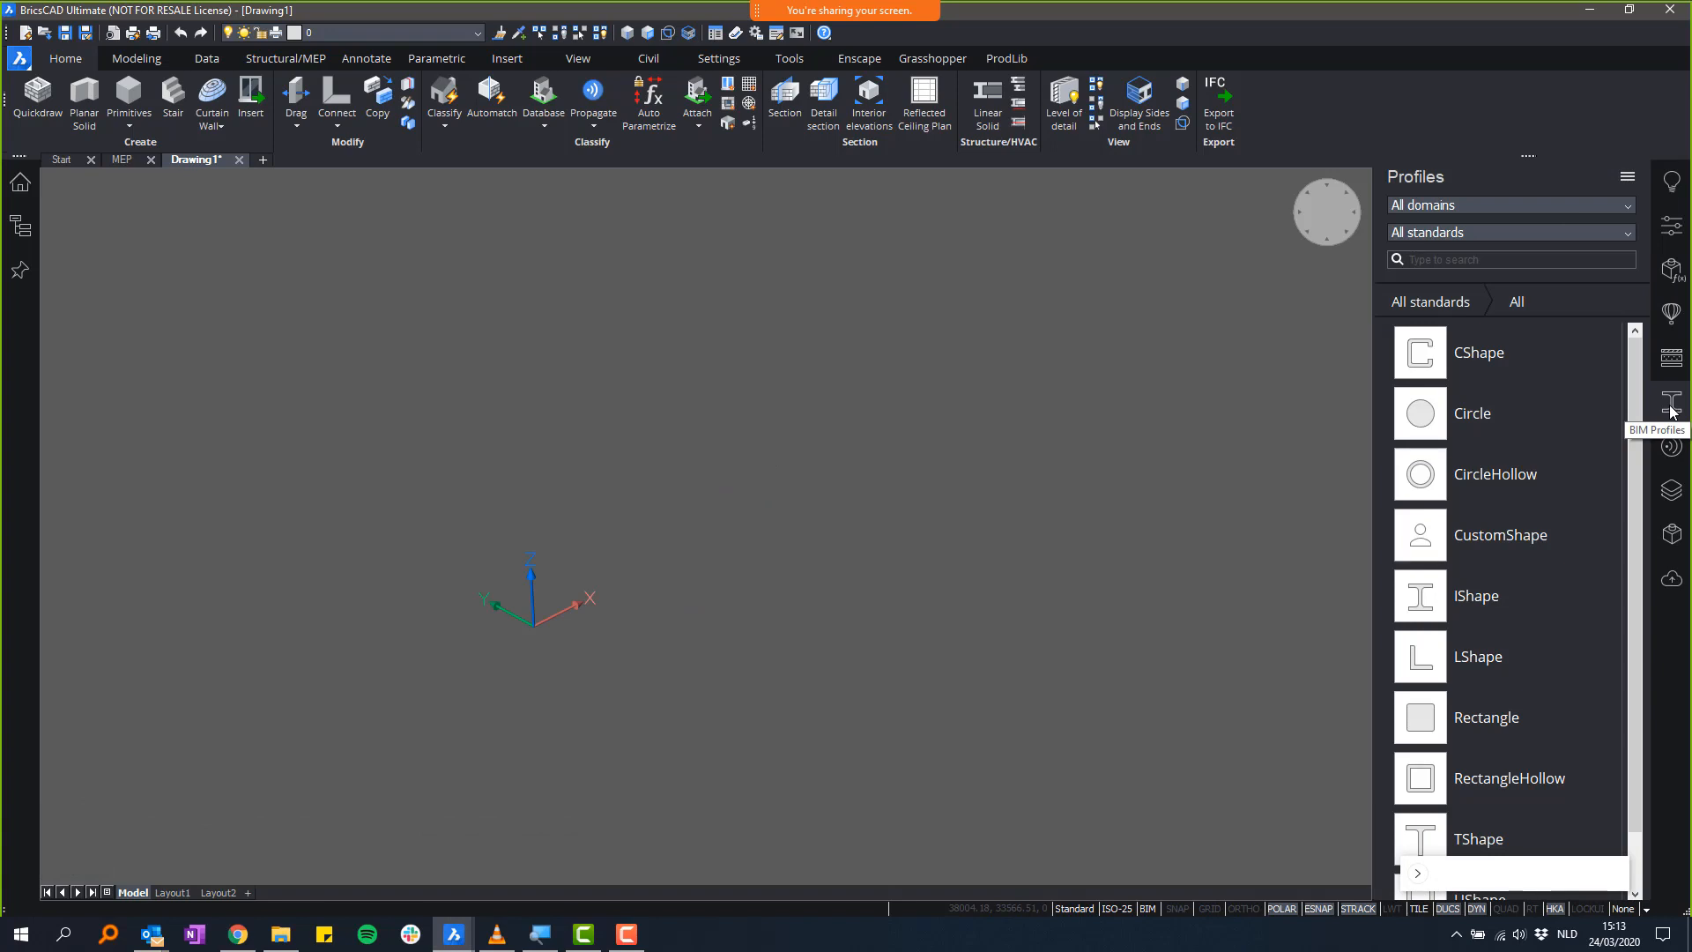
left_click(1600, 205)
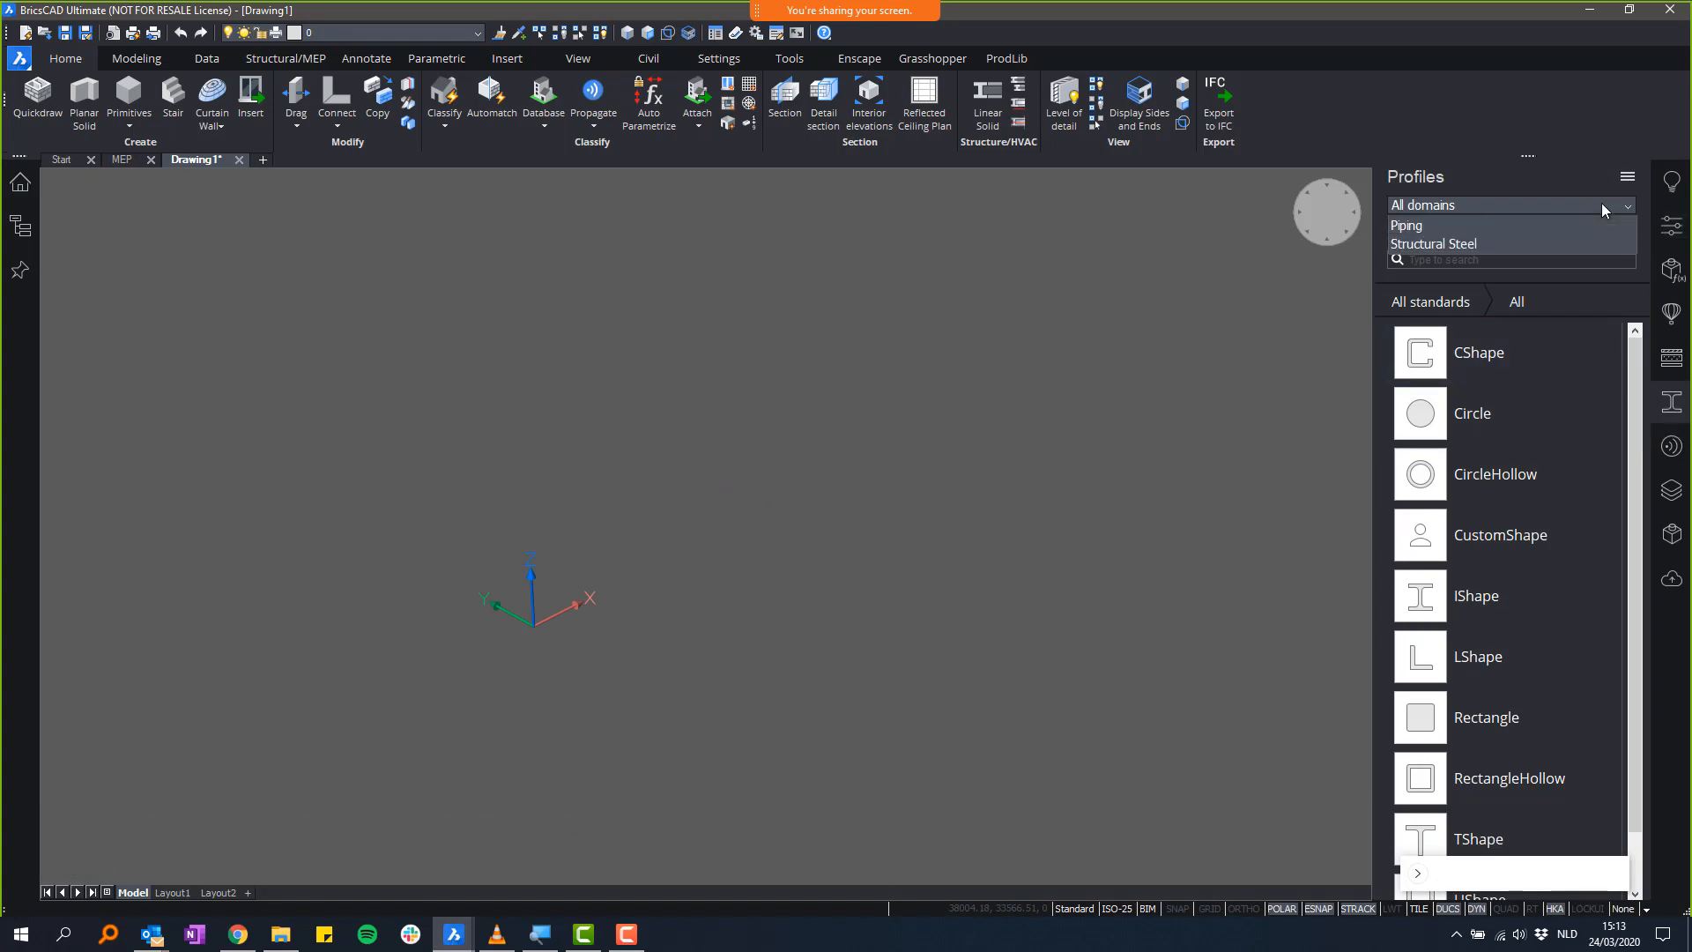
left_click(1461, 262)
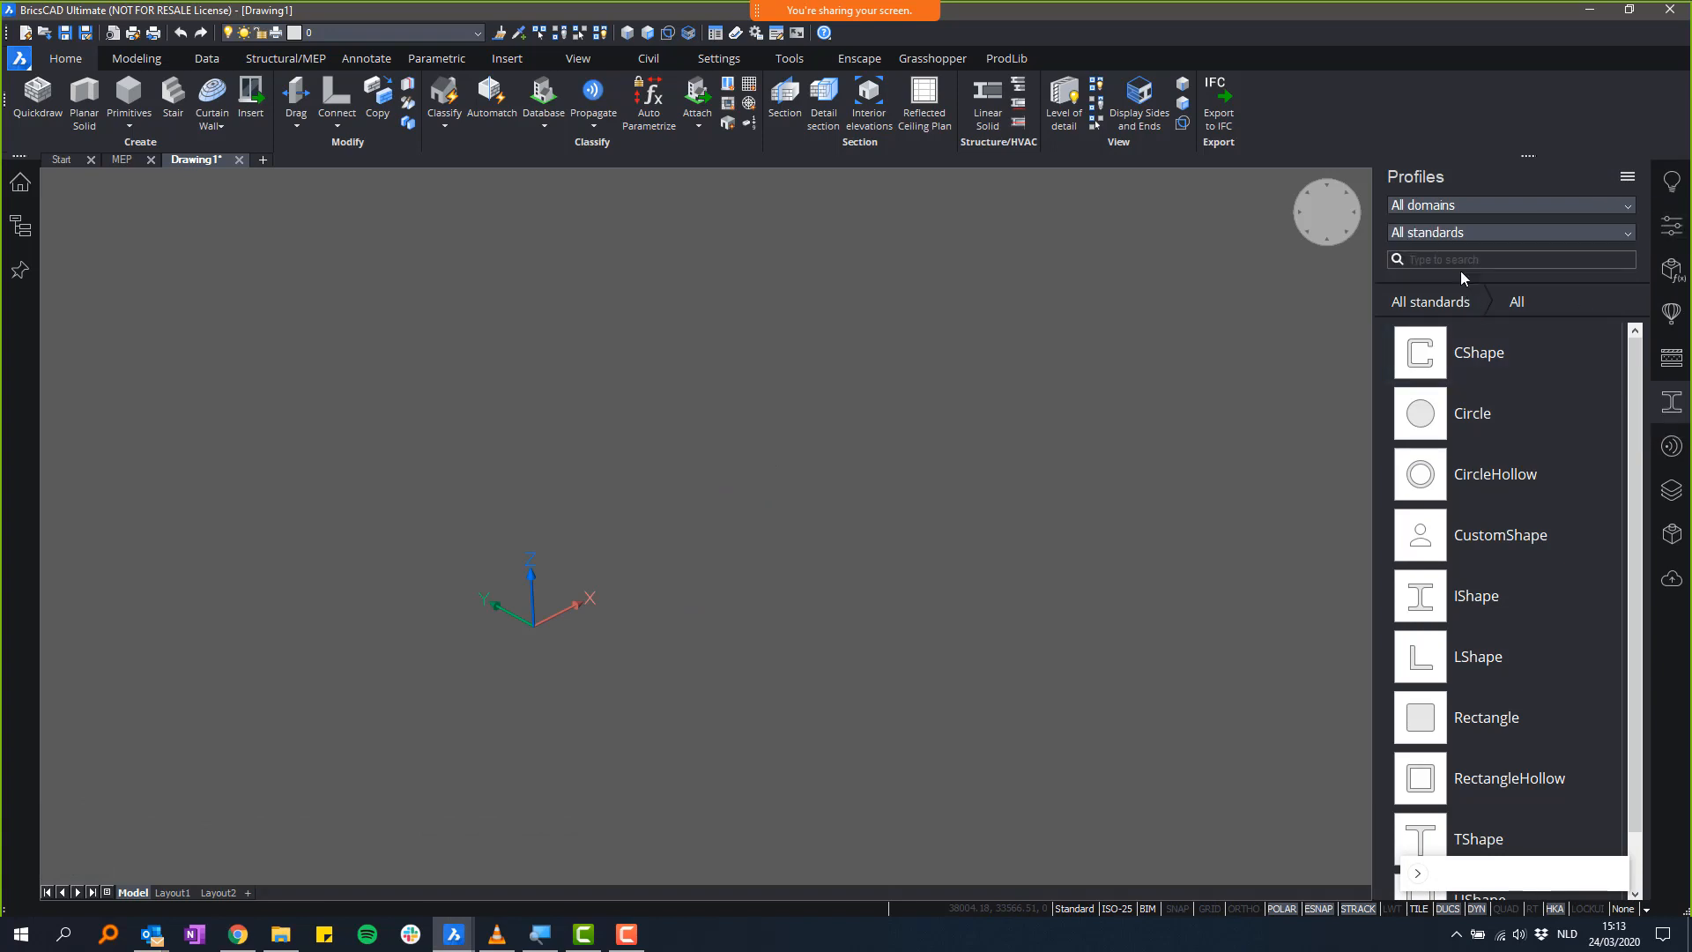
left_click(1471, 208)
left_click(1440, 261)
left_click(1480, 206)
left_click(1453, 278)
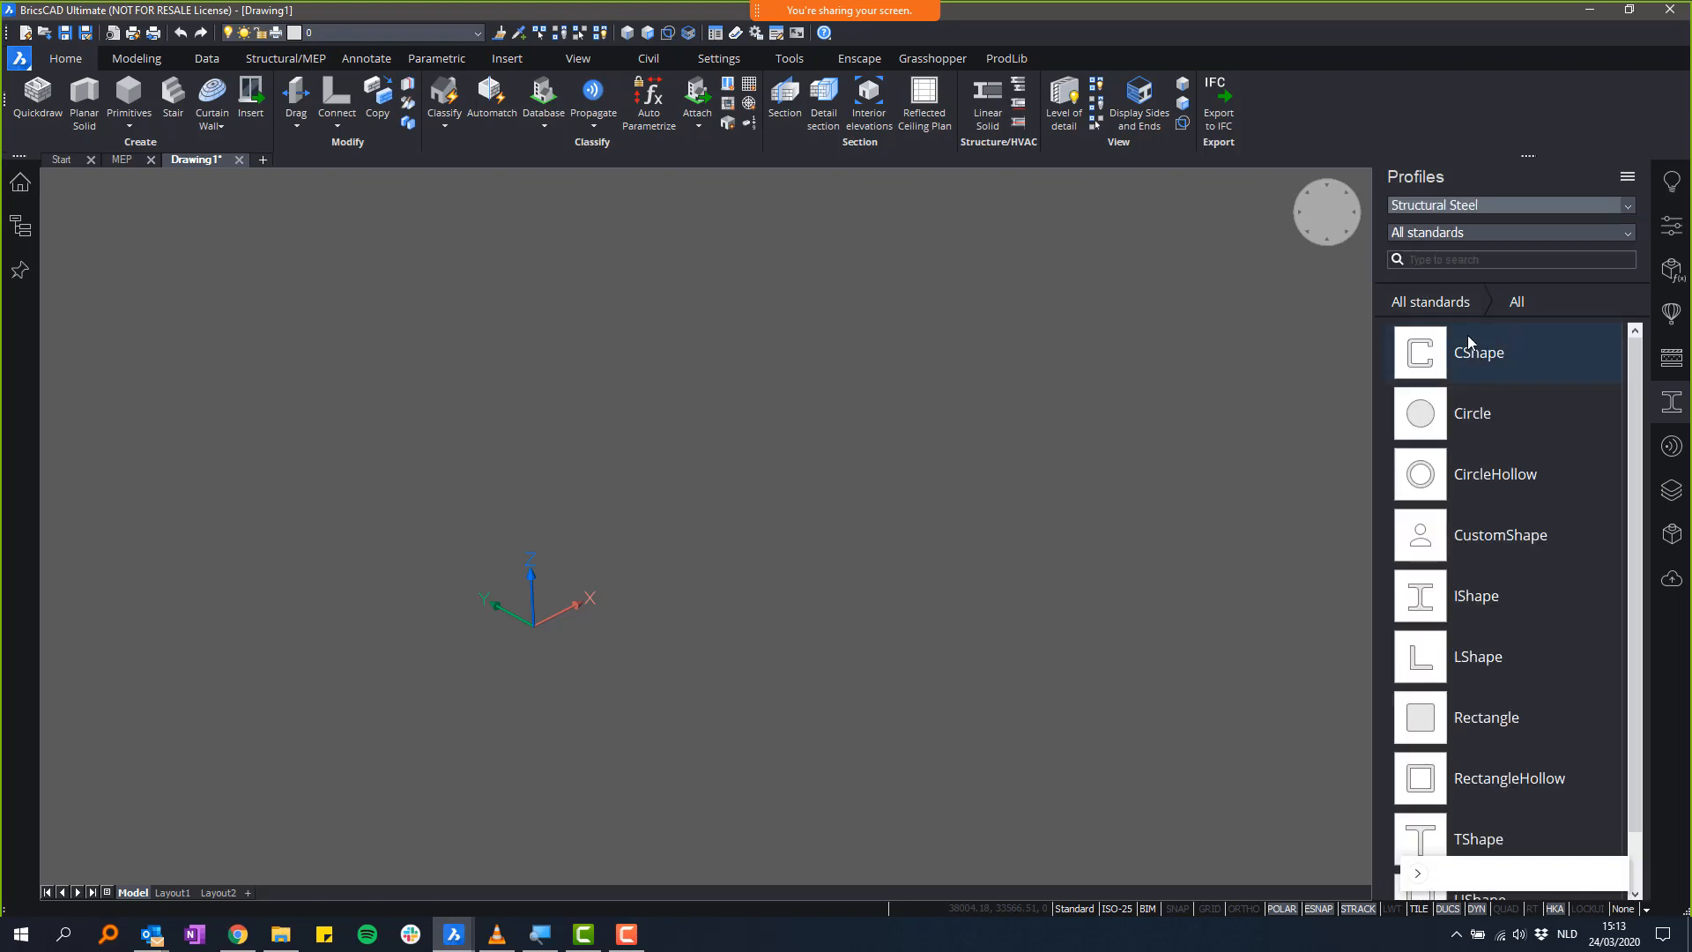
left_click(1525, 234)
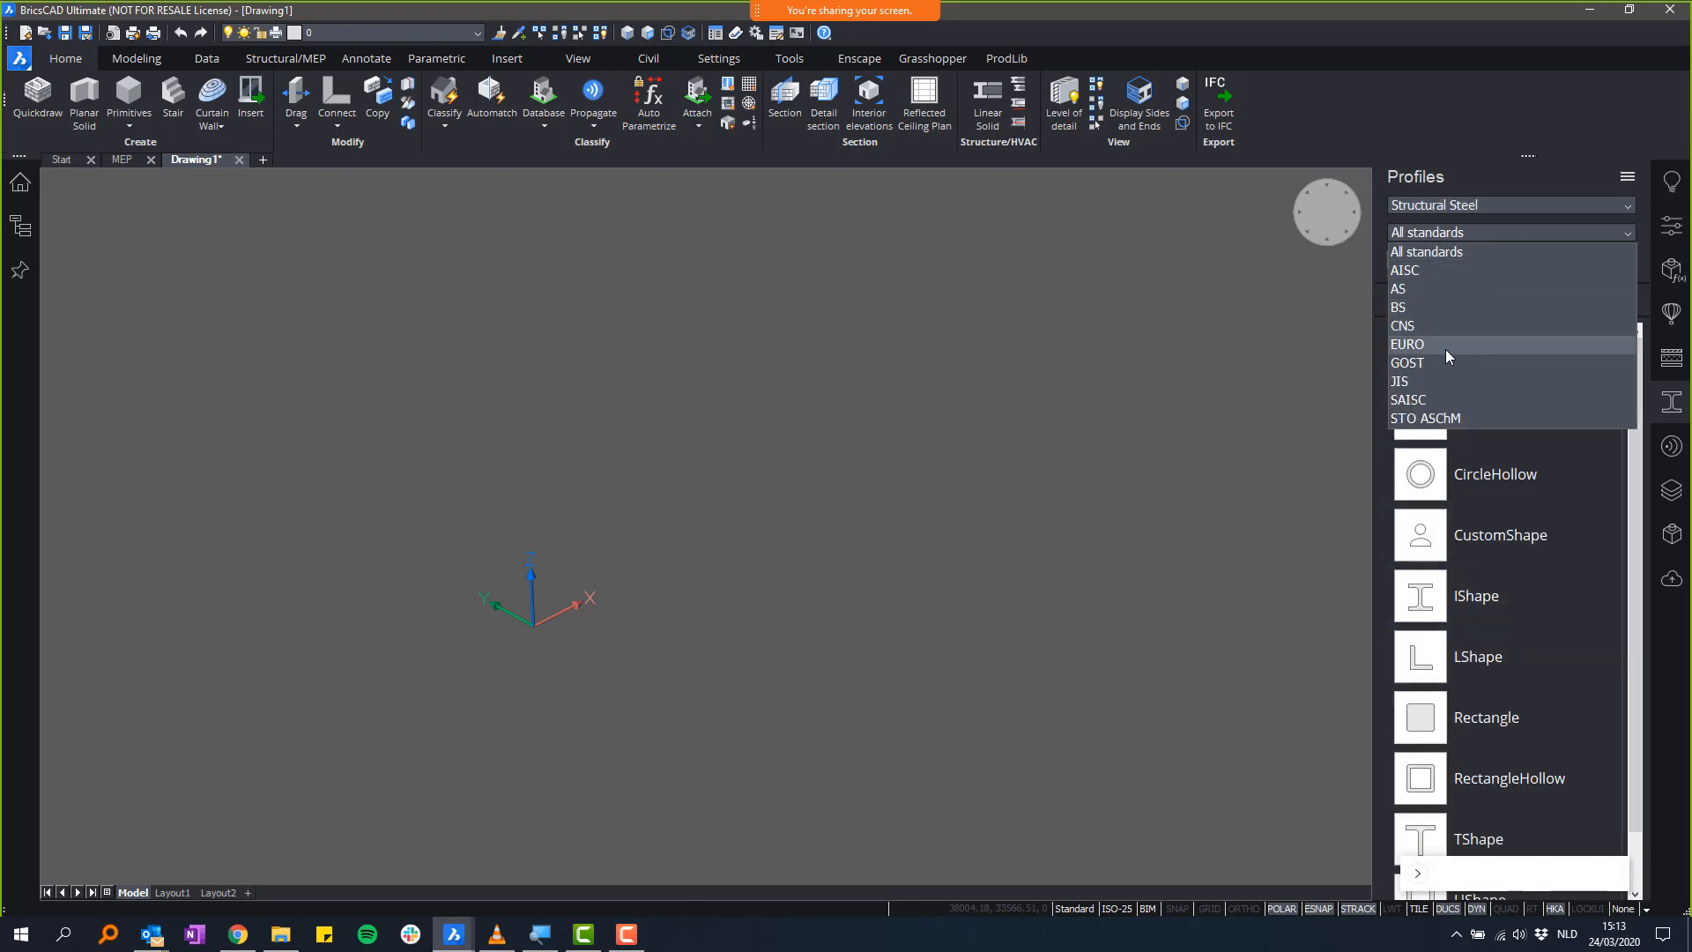
left_click(1454, 252)
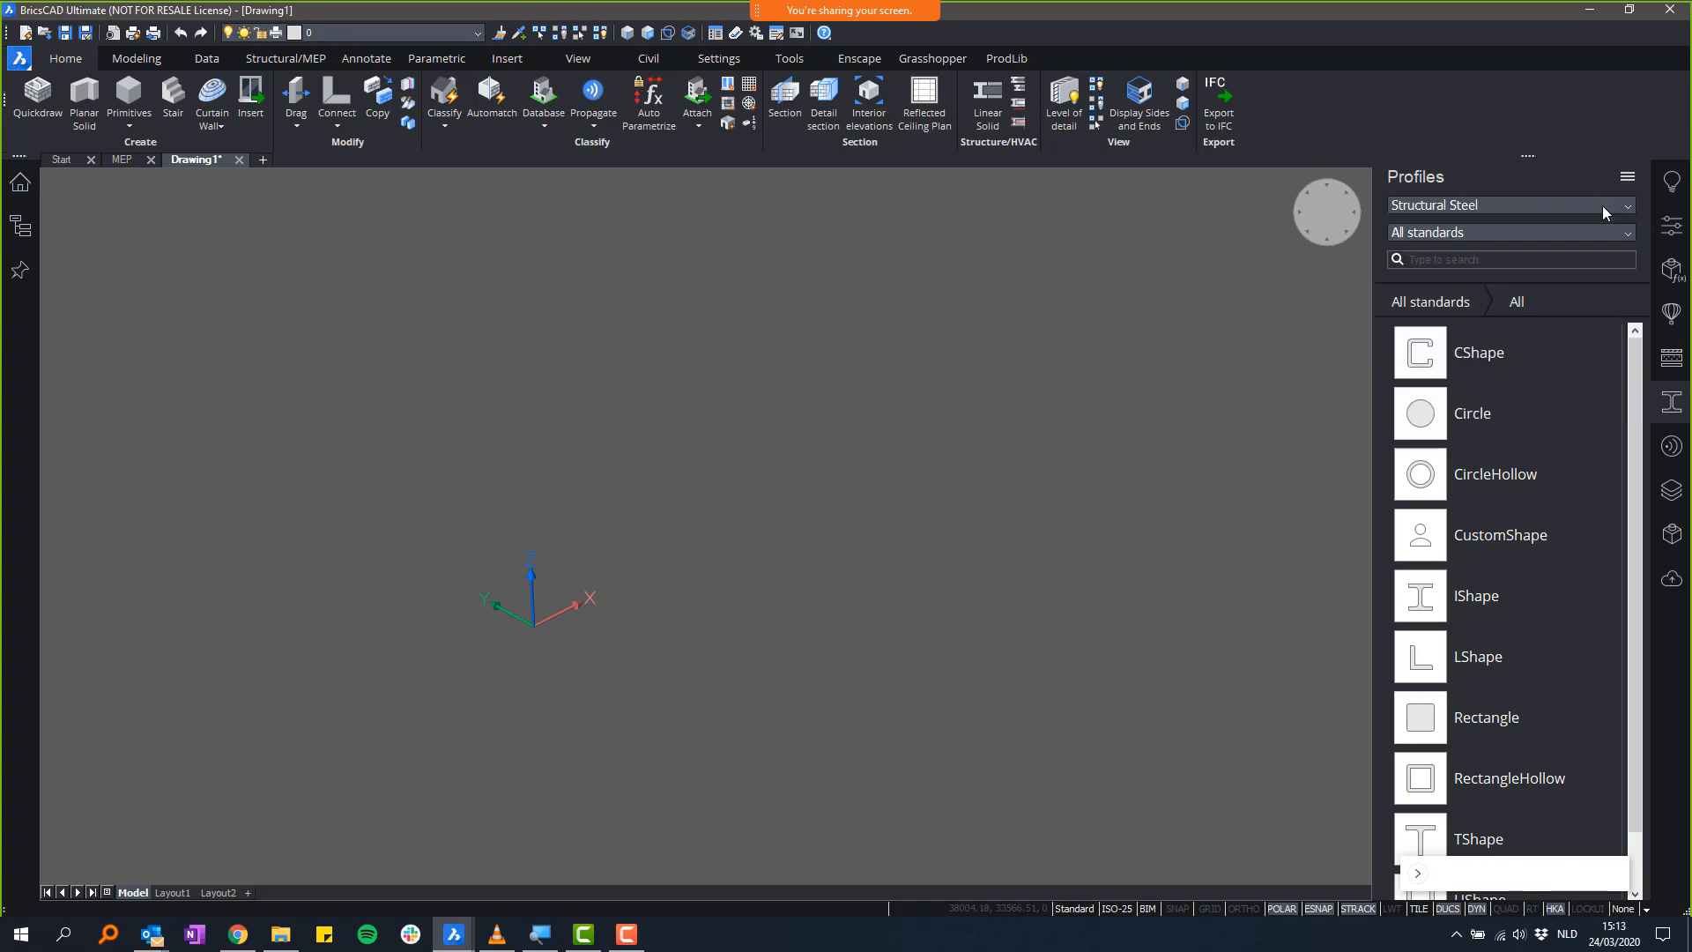
- Filter the profile library to the Piping domain with all standards and open the CircleHollow pipe sizes
left_click(1602, 211)
left_click(1440, 262)
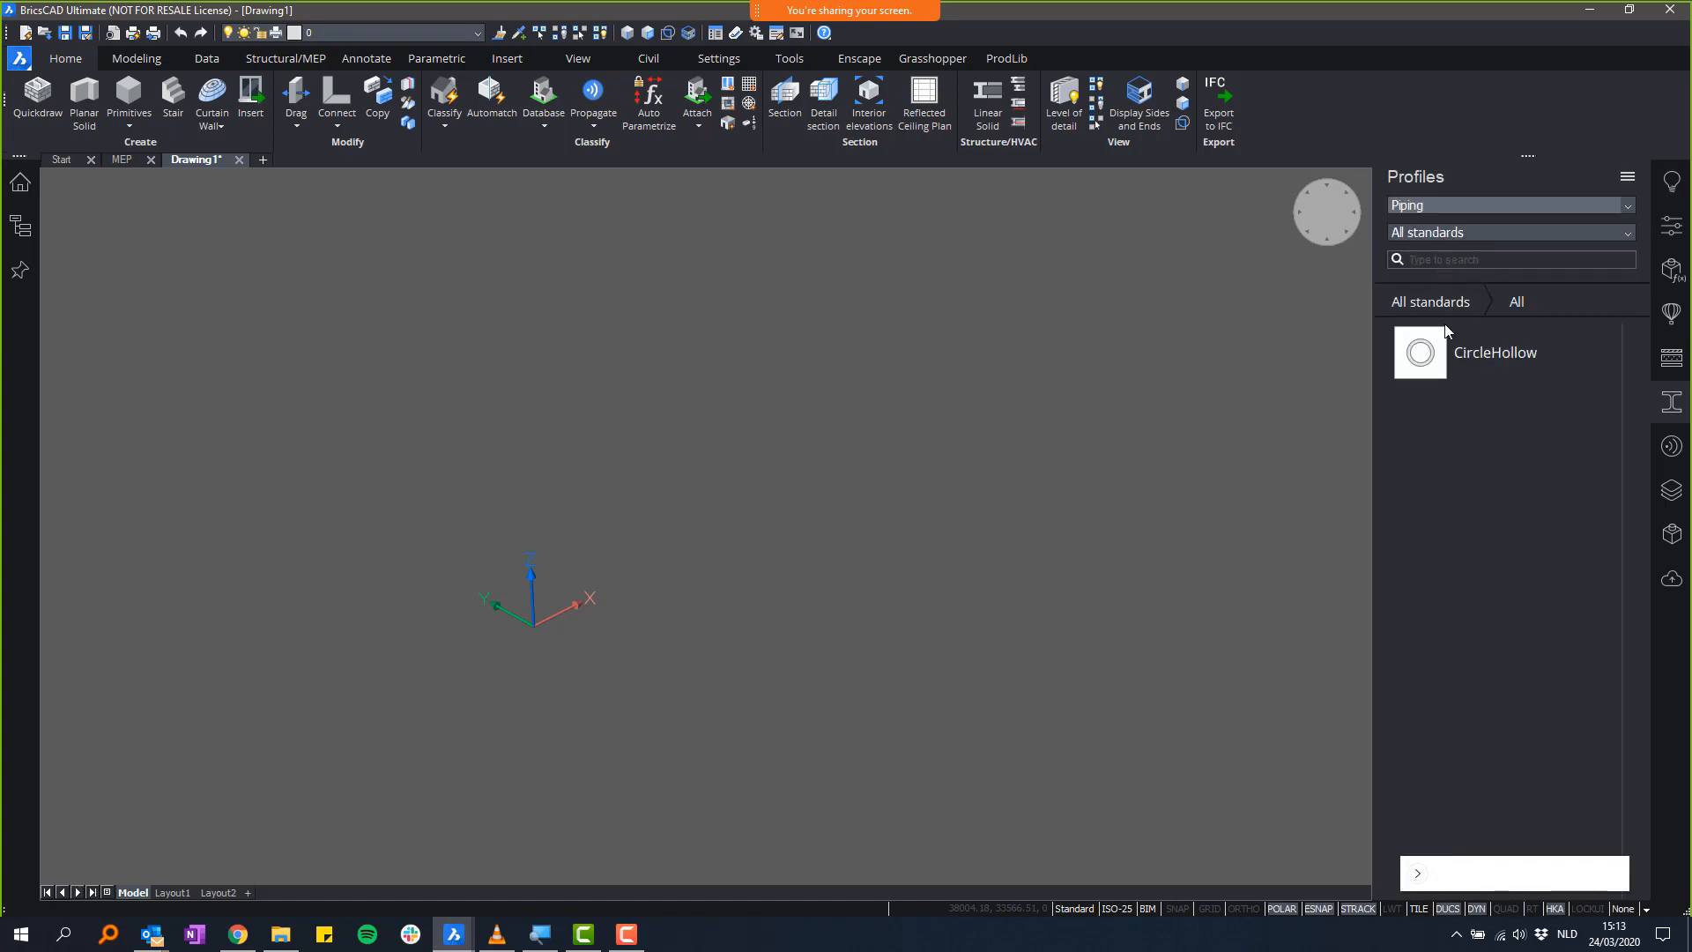
left_click(1510, 230)
left_click(1545, 250)
left_click(1563, 344)
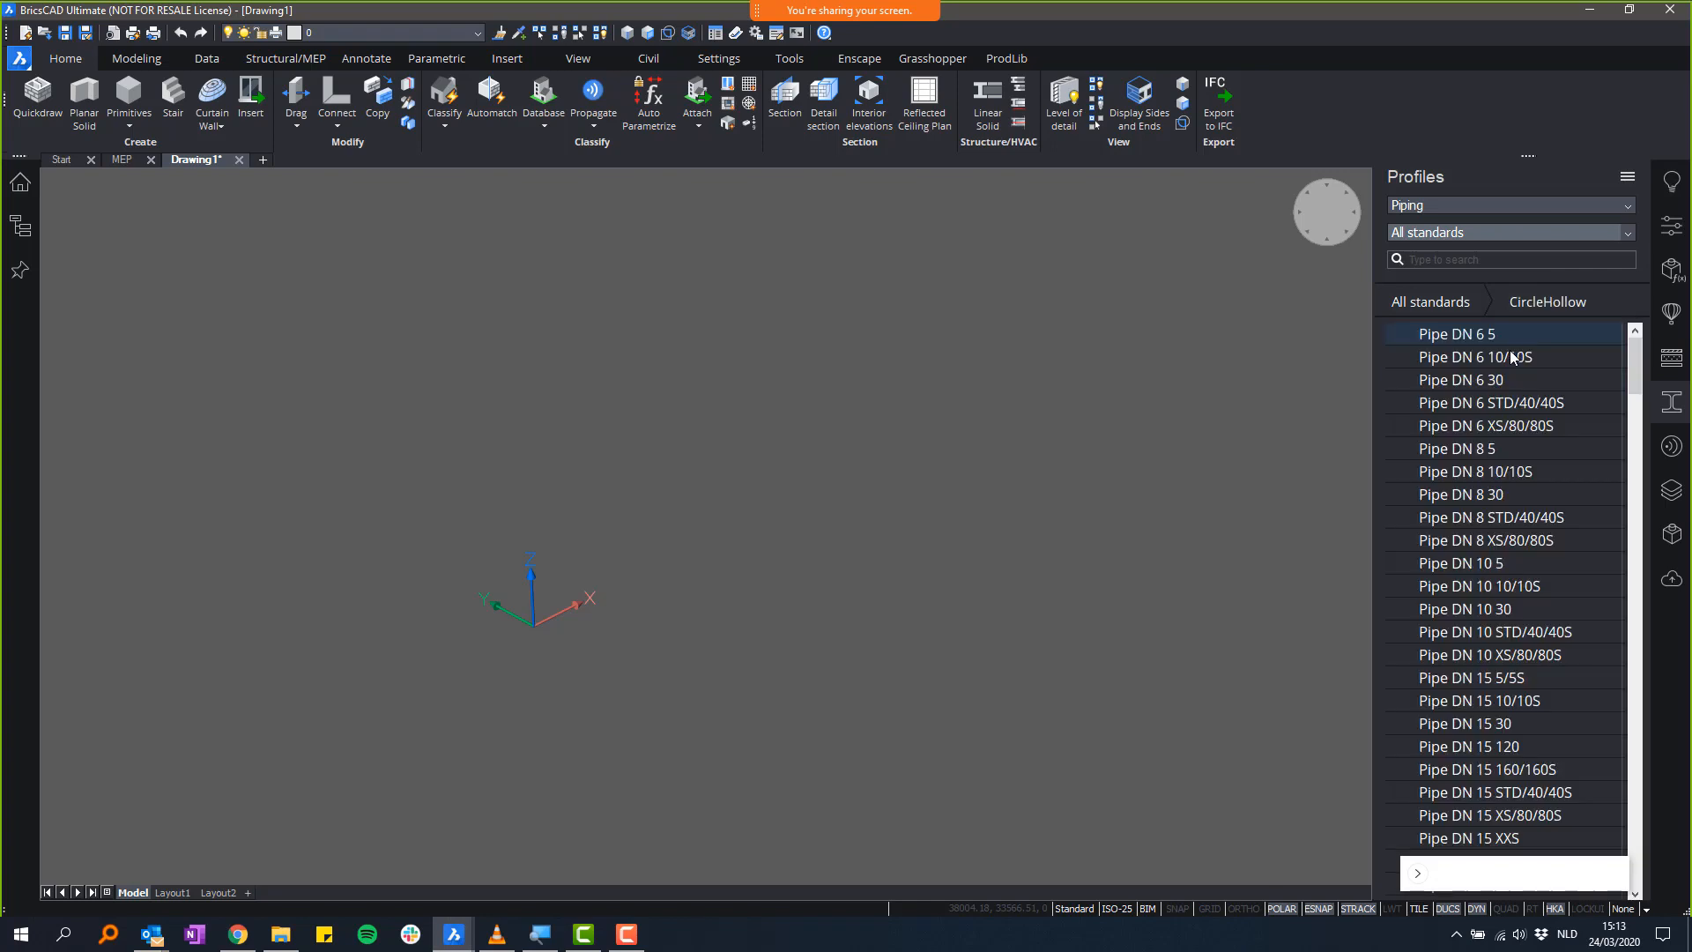
- Pick the Pipe DN 150 5/5S profile and draw a first pipe segment about 300 cm long along the X axis
left_click_drag(1637, 370, 1654, 575)
left_click_drag(1516, 456, 657, 560)
left_click(589, 596)
scroll(617, 568, "up", 5)
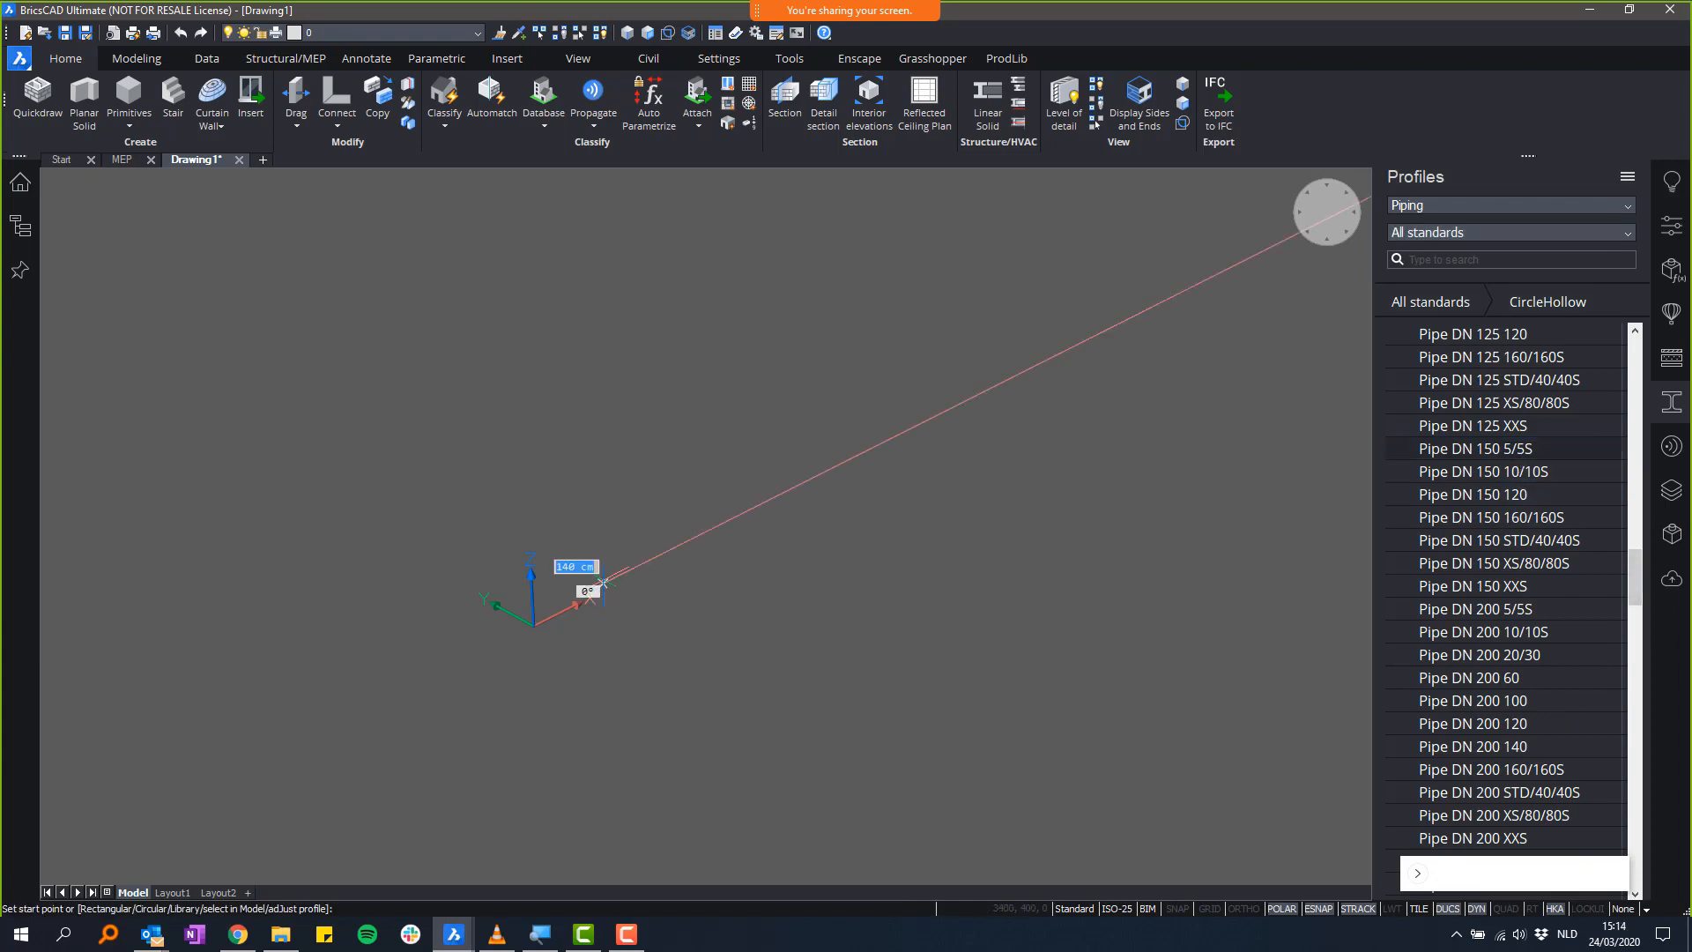
scroll(647, 565, "up", 3)
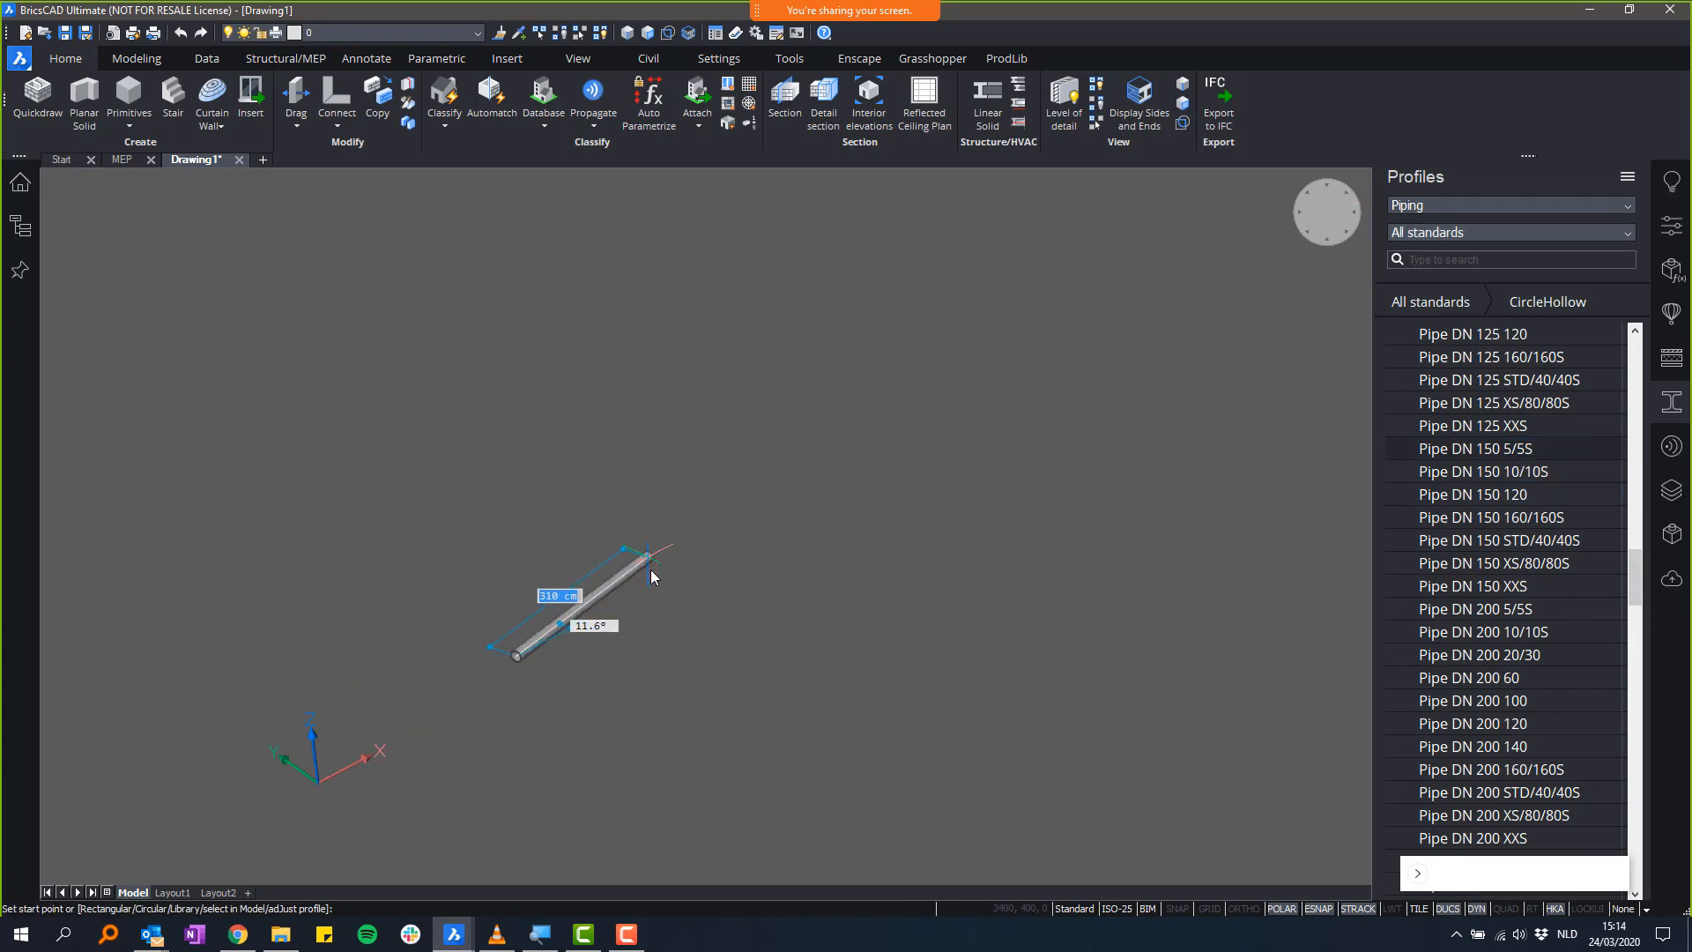
left_click(696, 578)
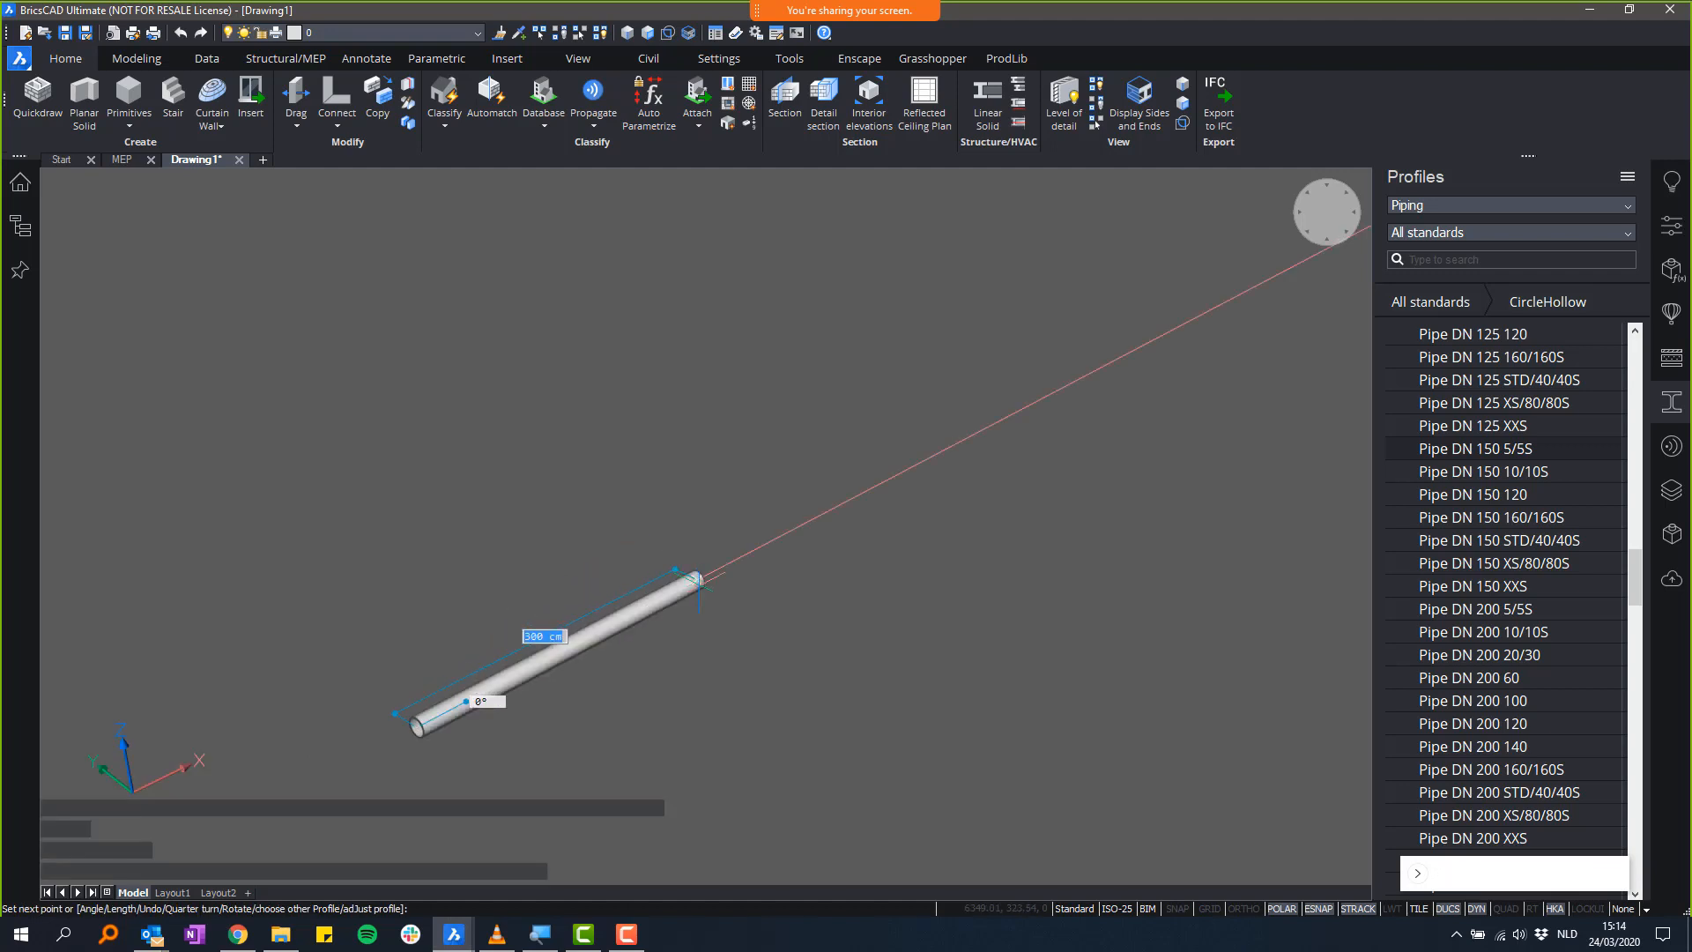
- Turn on Ortho and continue the pipe with a vertical riser and a horizontal segment about 316 cm long along the Y axis
left_click(1256, 912)
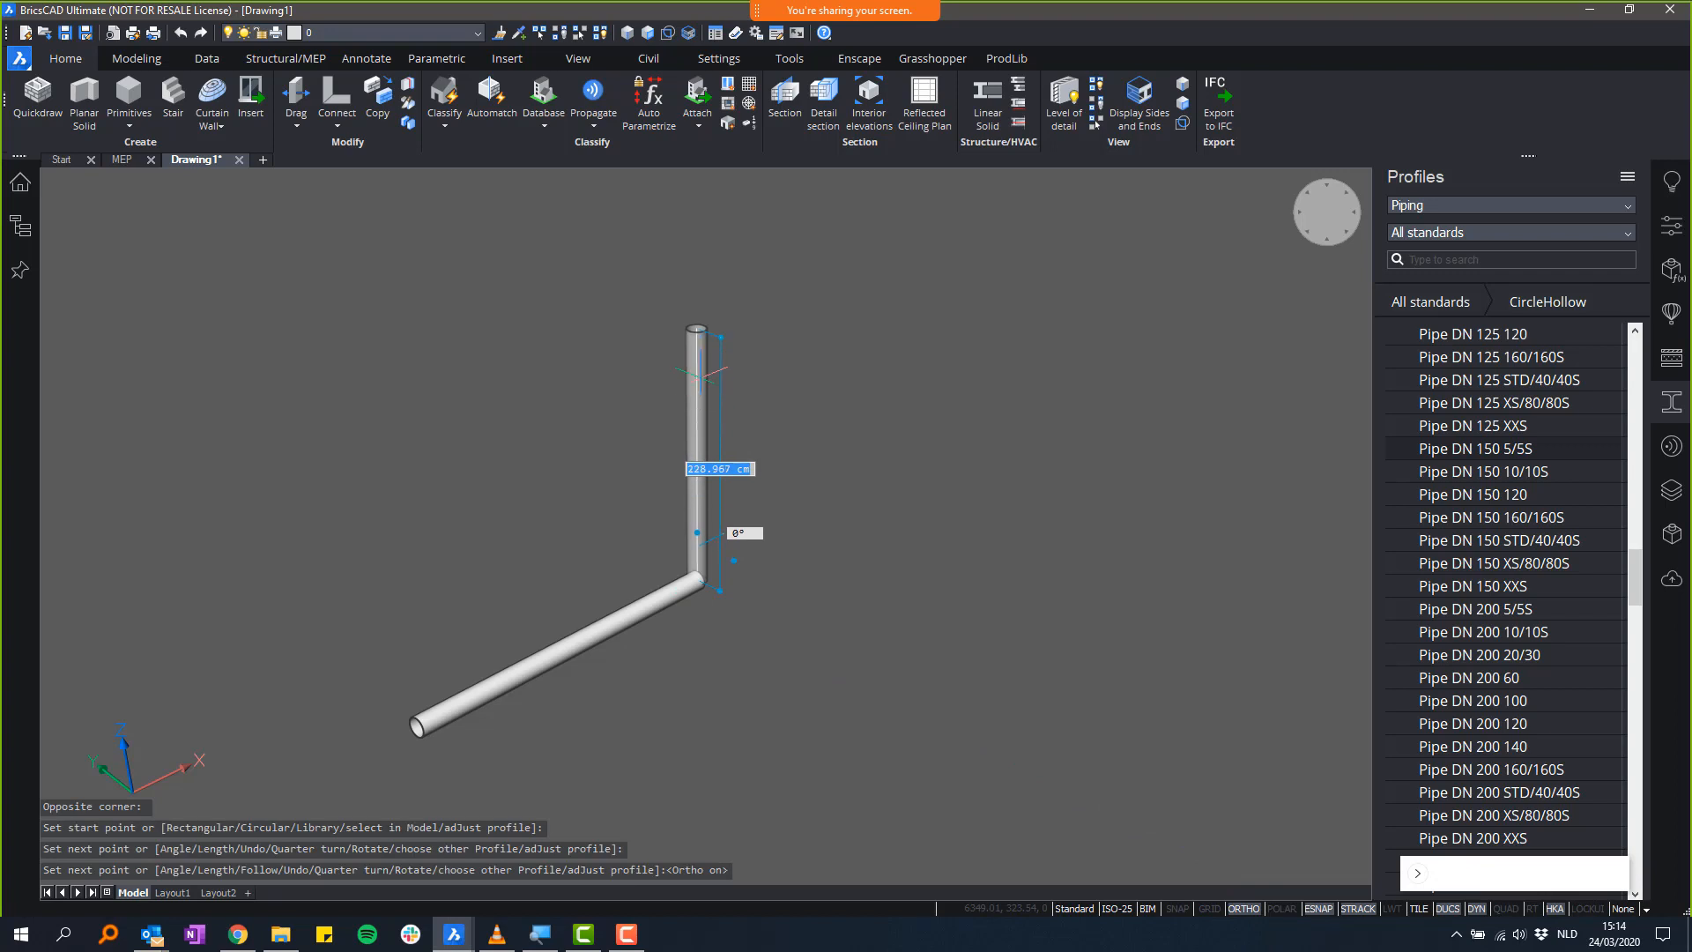
left_click(700, 368)
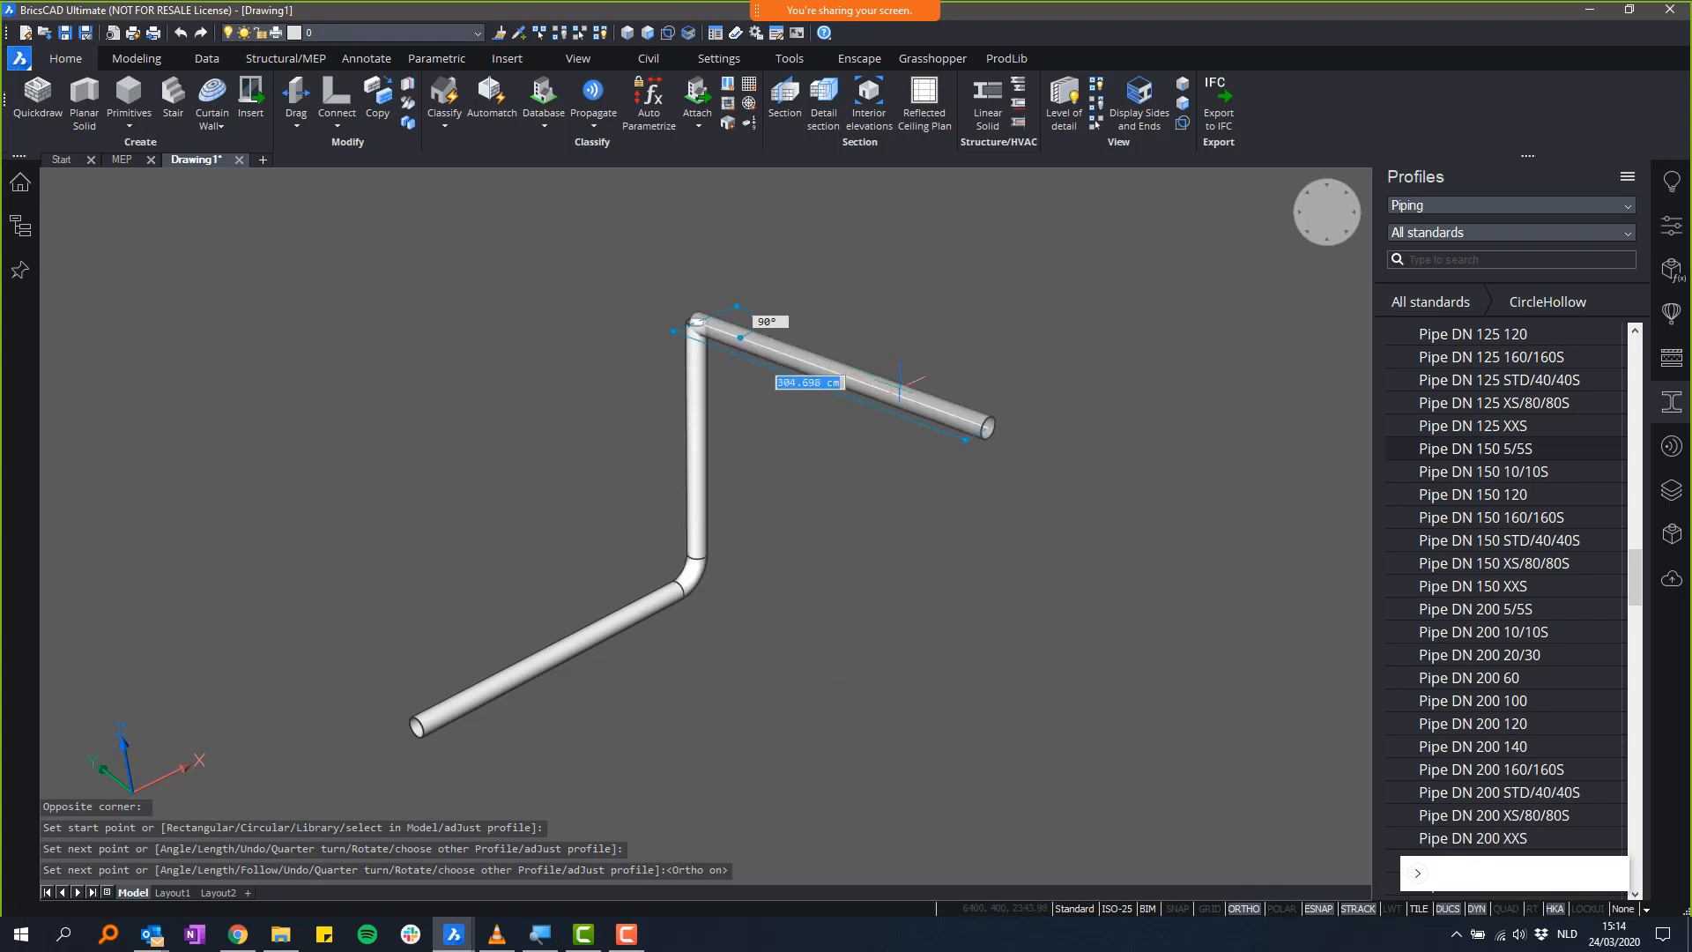
middle_click_drag(1012, 360, 987, 500)
scroll(987, 494, "down", 2)
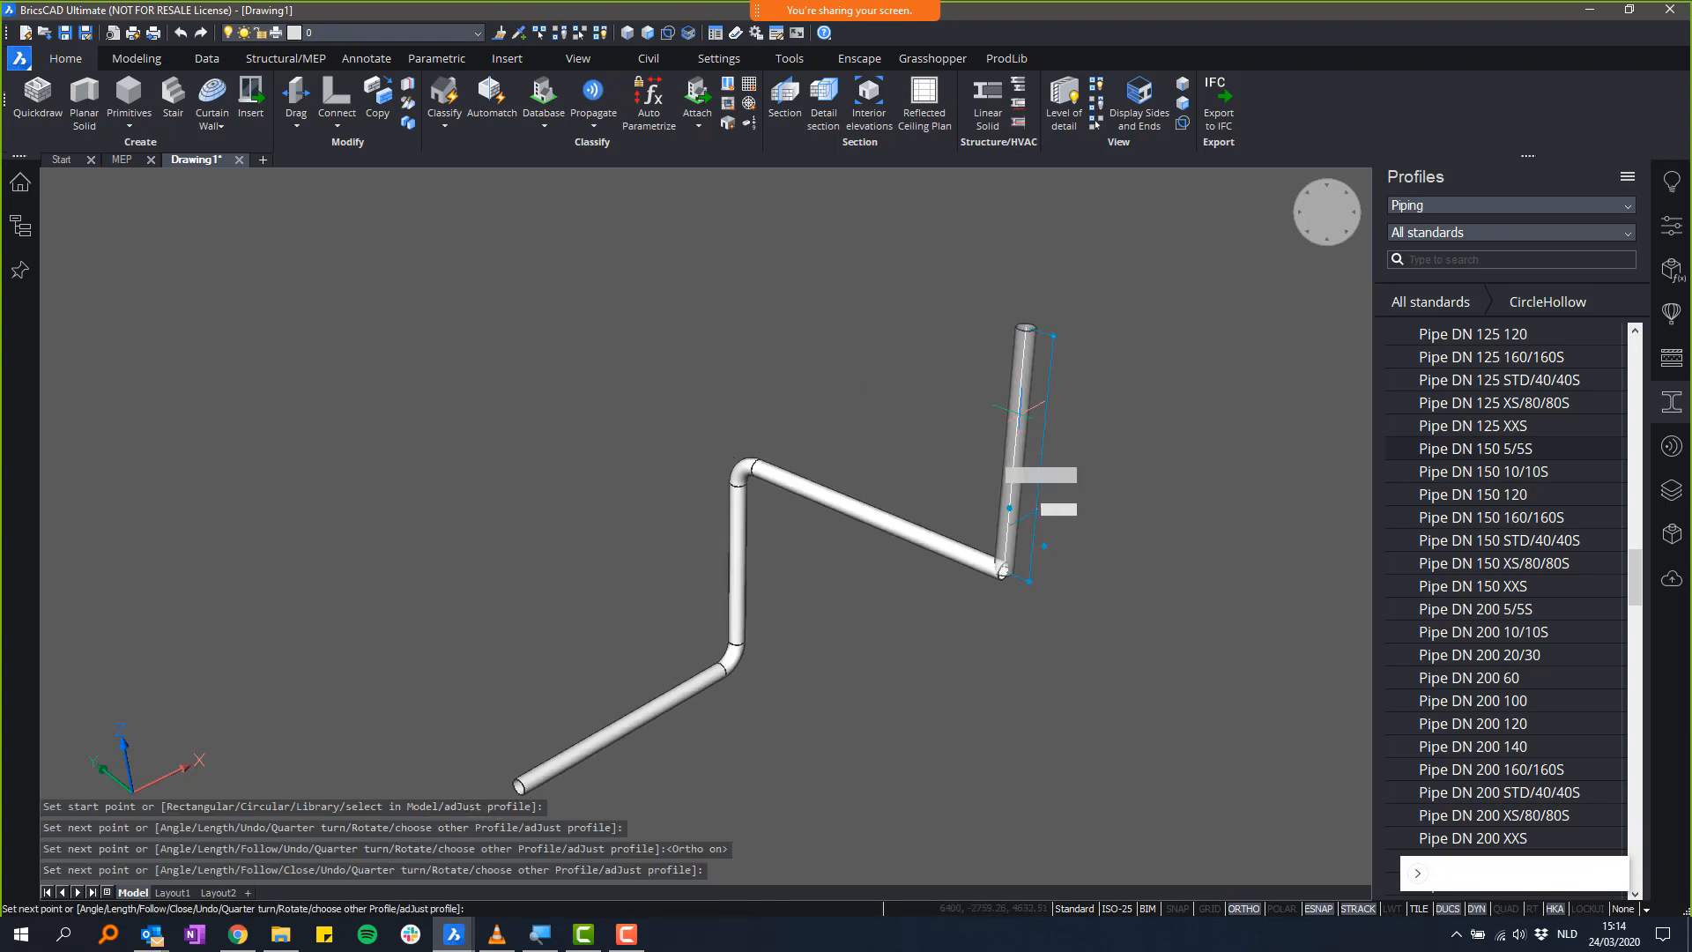
- Continue the pipe with a second vertical riser and two in-line horizontal segments along the X axis, ending the run there
left_click(1022, 337)
left_click(1223, 222)
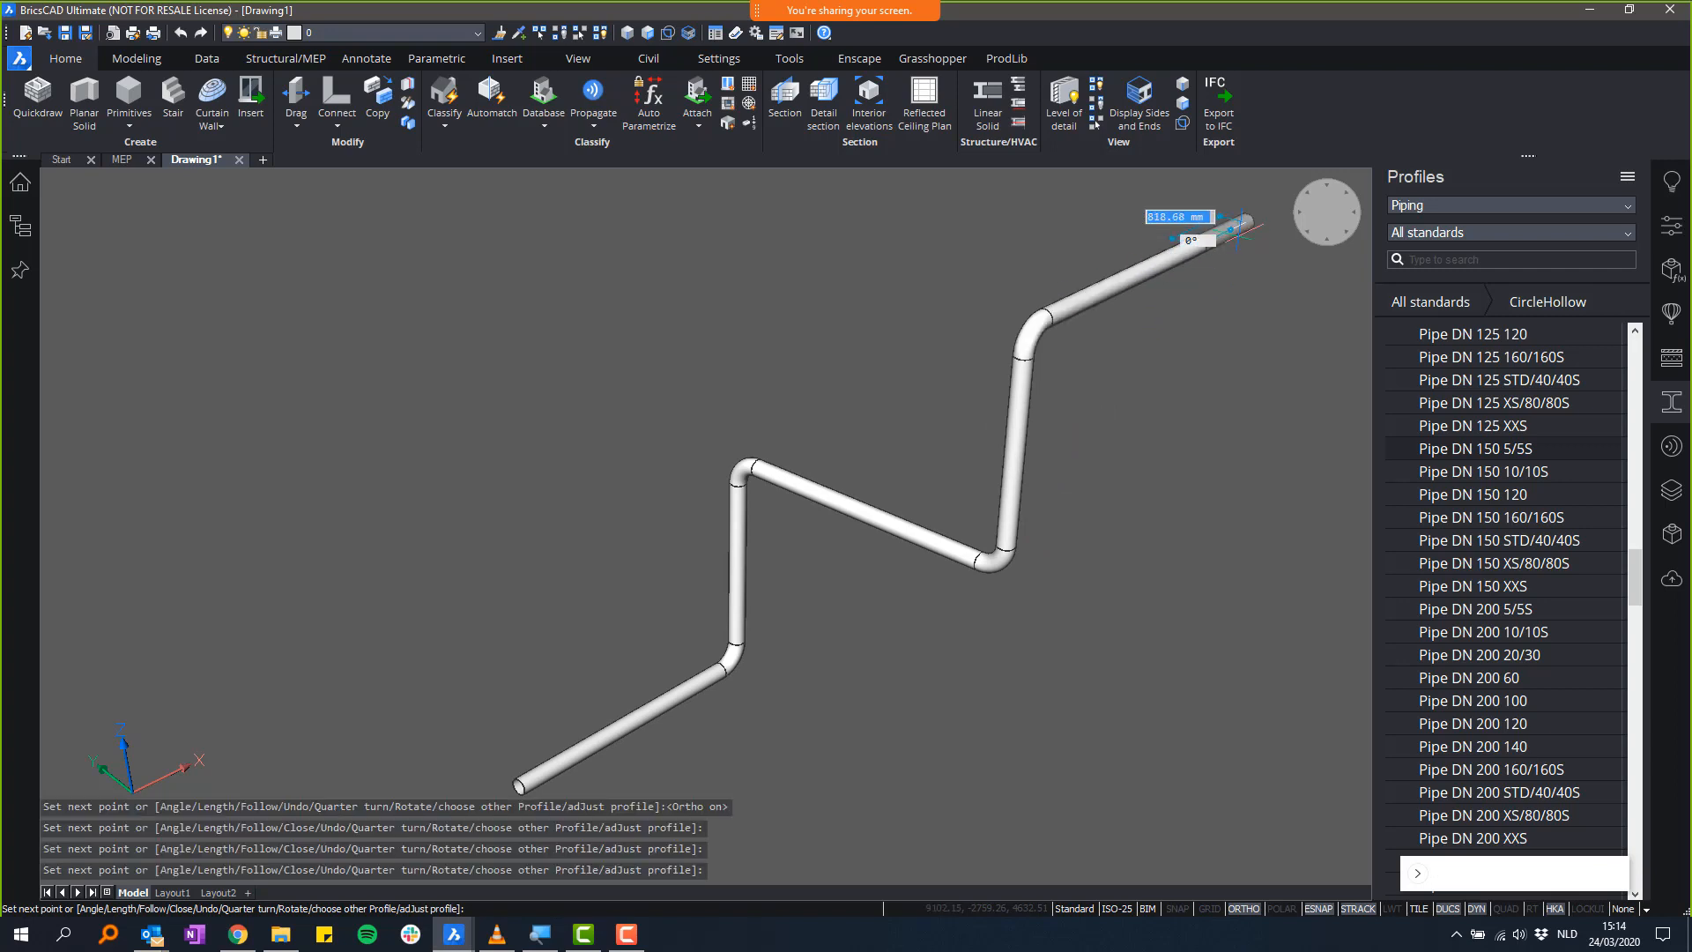
middle_click_drag(1223, 223, 1077, 350)
left_click(1269, 240)
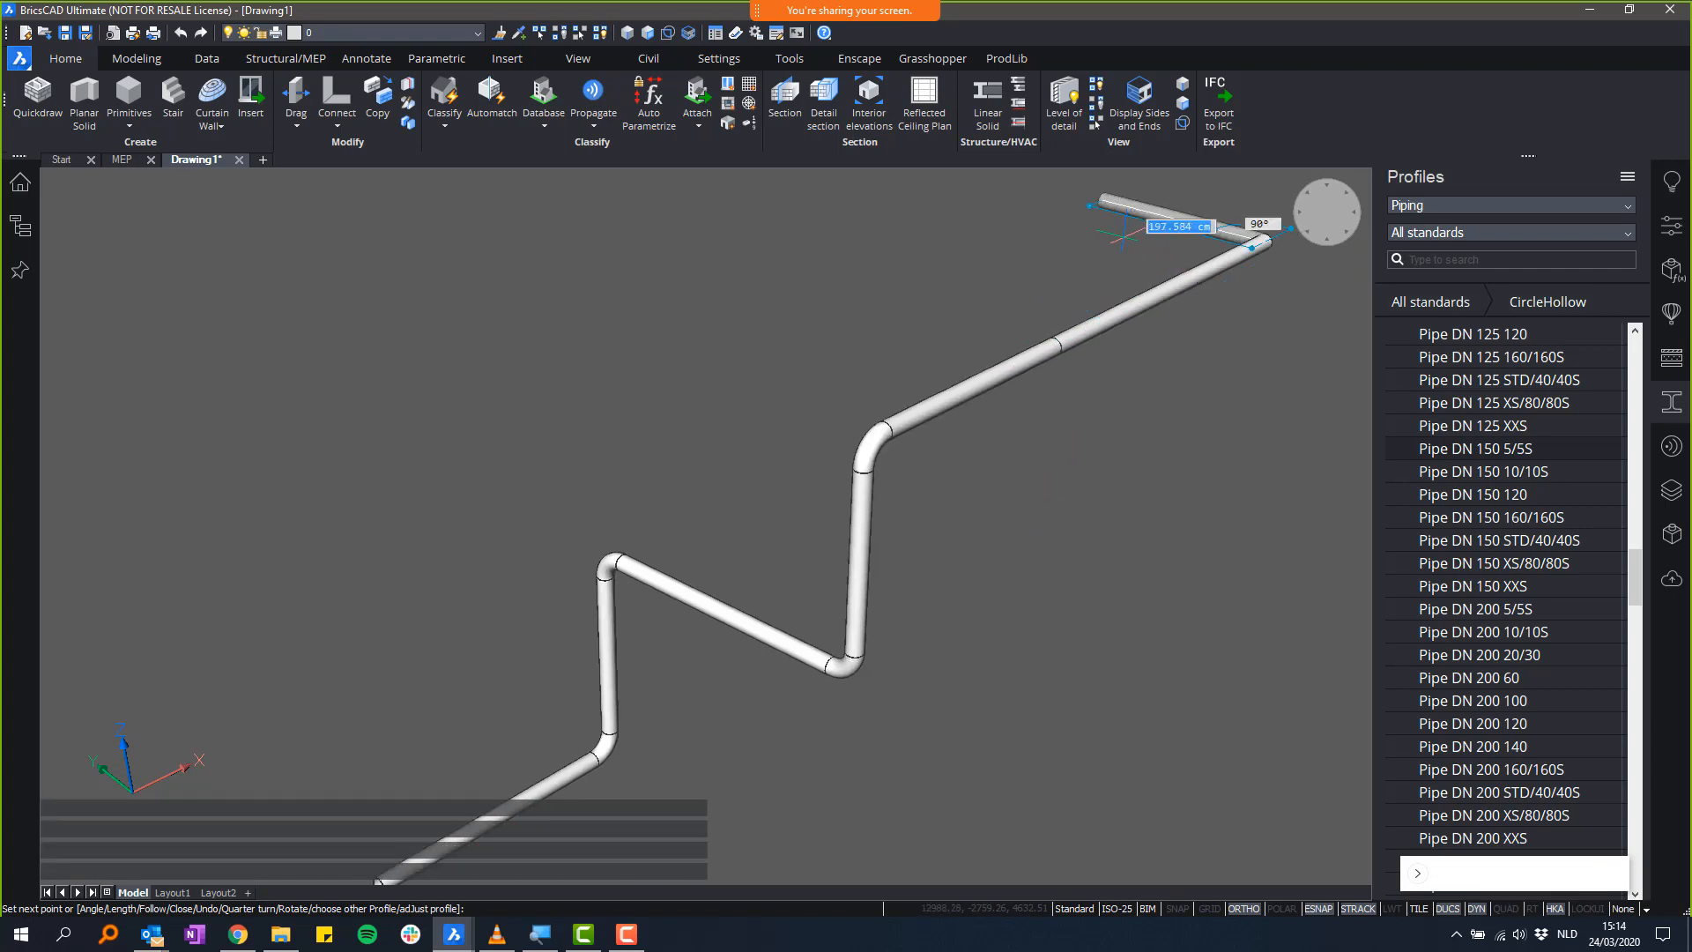
key("Return")
scroll(859, 334, "down", 1)
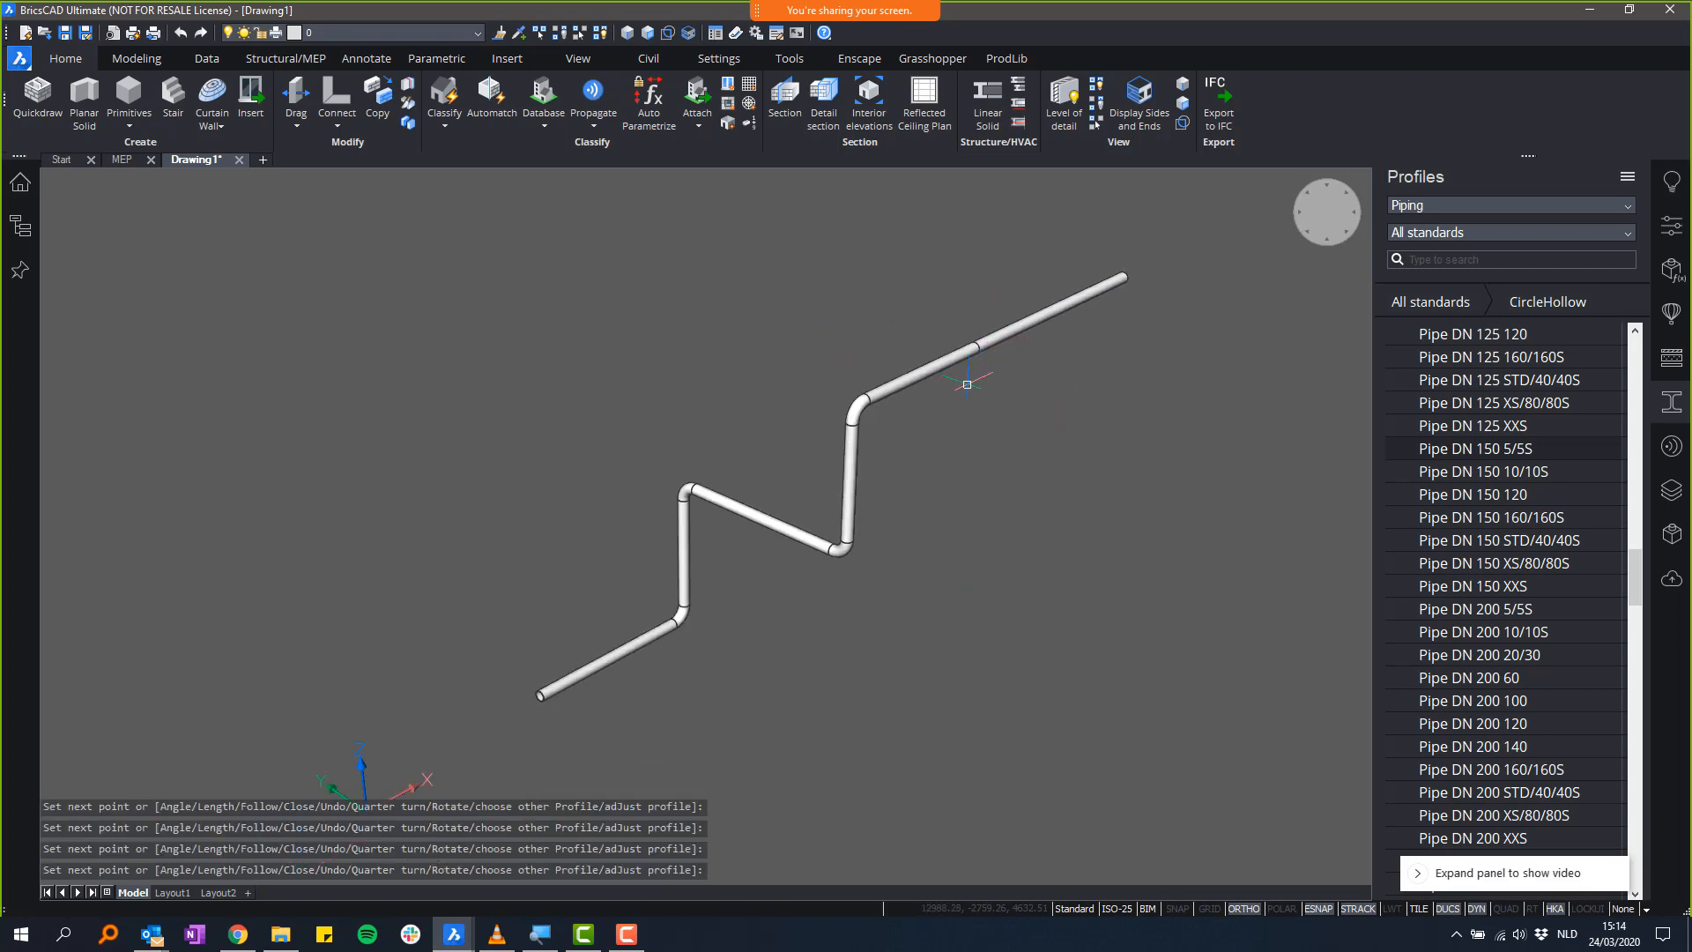
- Turn on polar tracking and the display of sides and ends for the linear solids
scroll(841, 430, "up", 3)
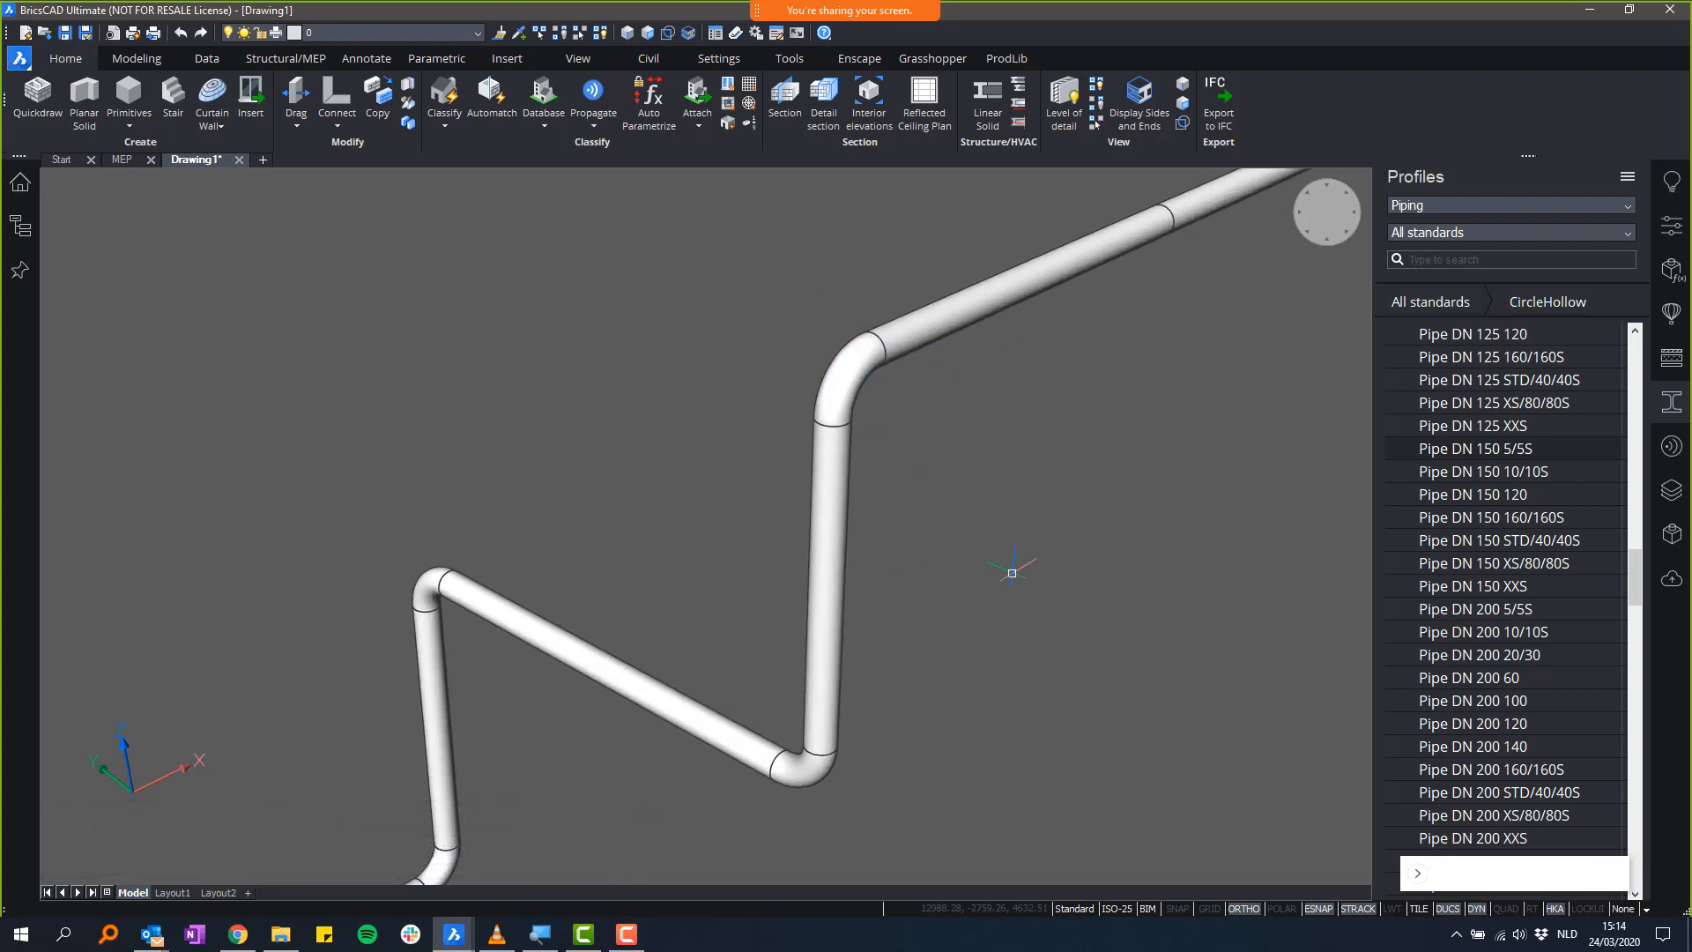
scroll(1032, 560, "down", 2)
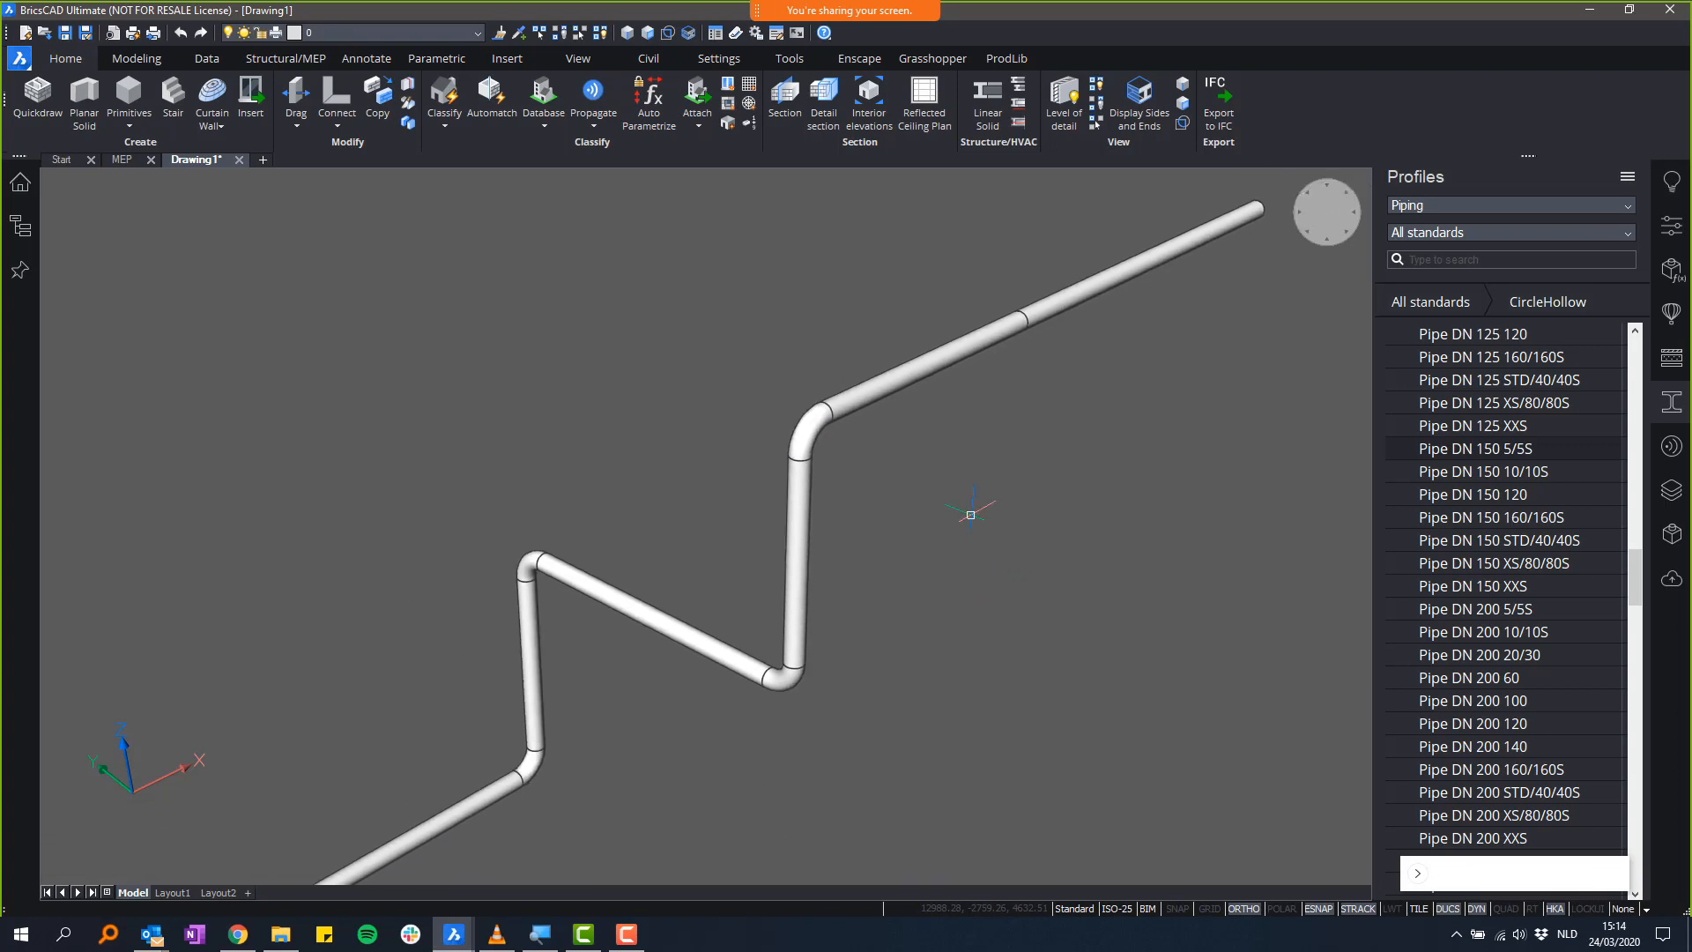
middle_click_drag(980, 520, 1212, 521, "shift")
left_click(1290, 909)
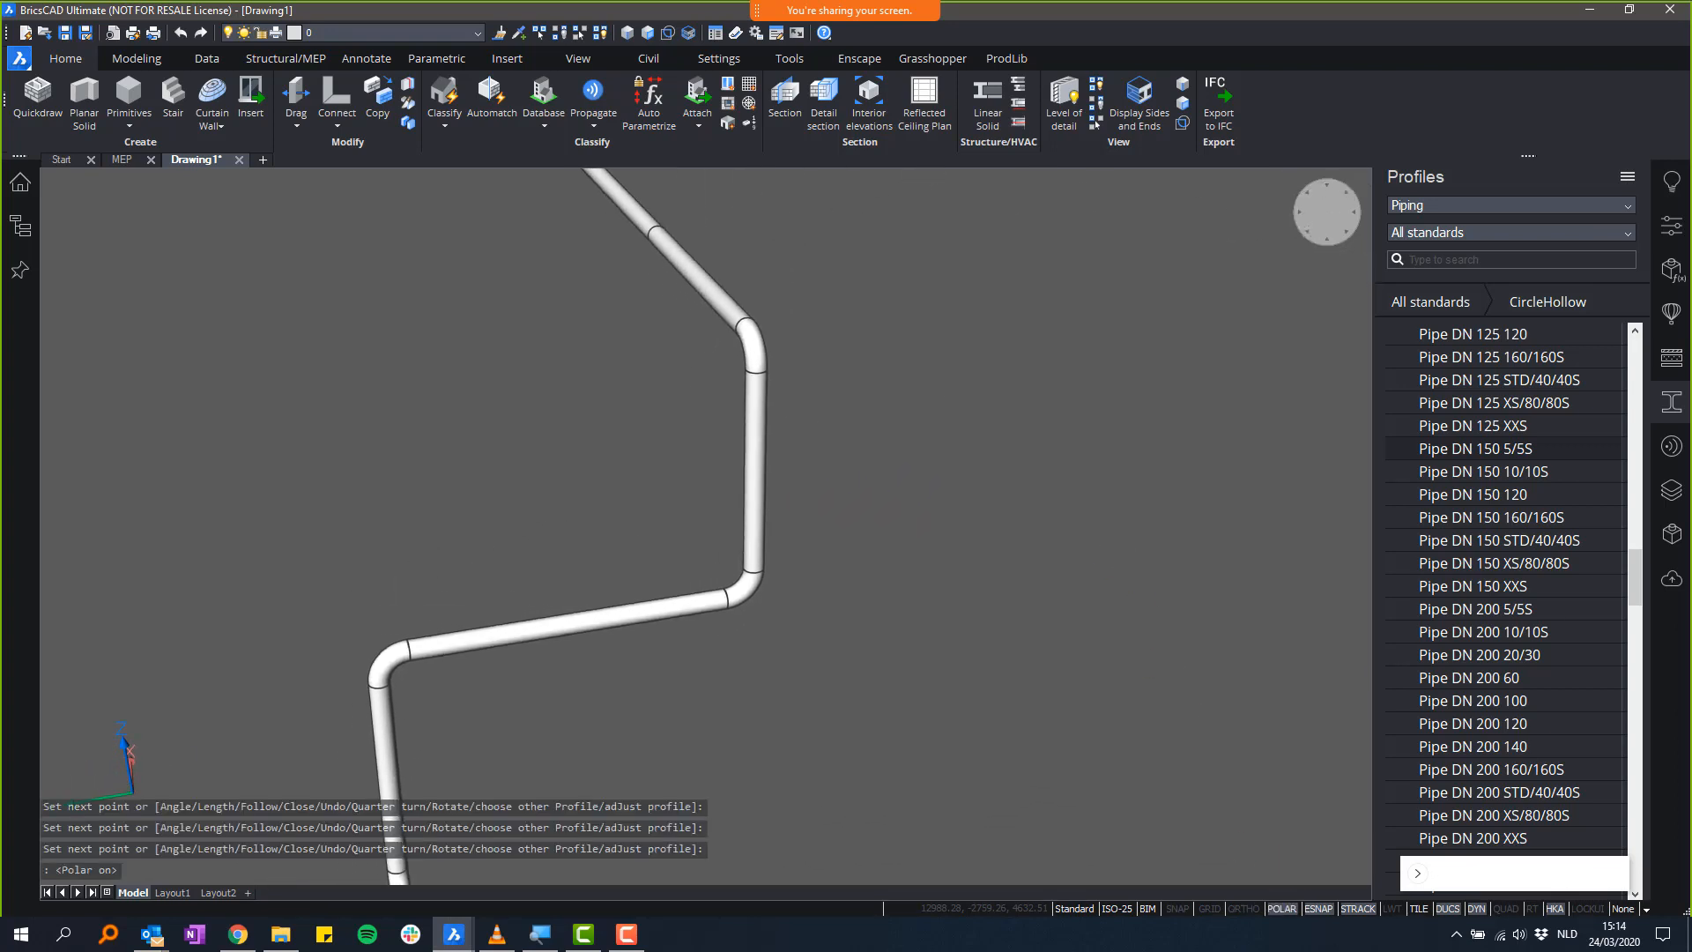
middle_click_drag(1163, 661, 1221, 663, "shift")
middle_click_drag(758, 559, 895, 563, "shift")
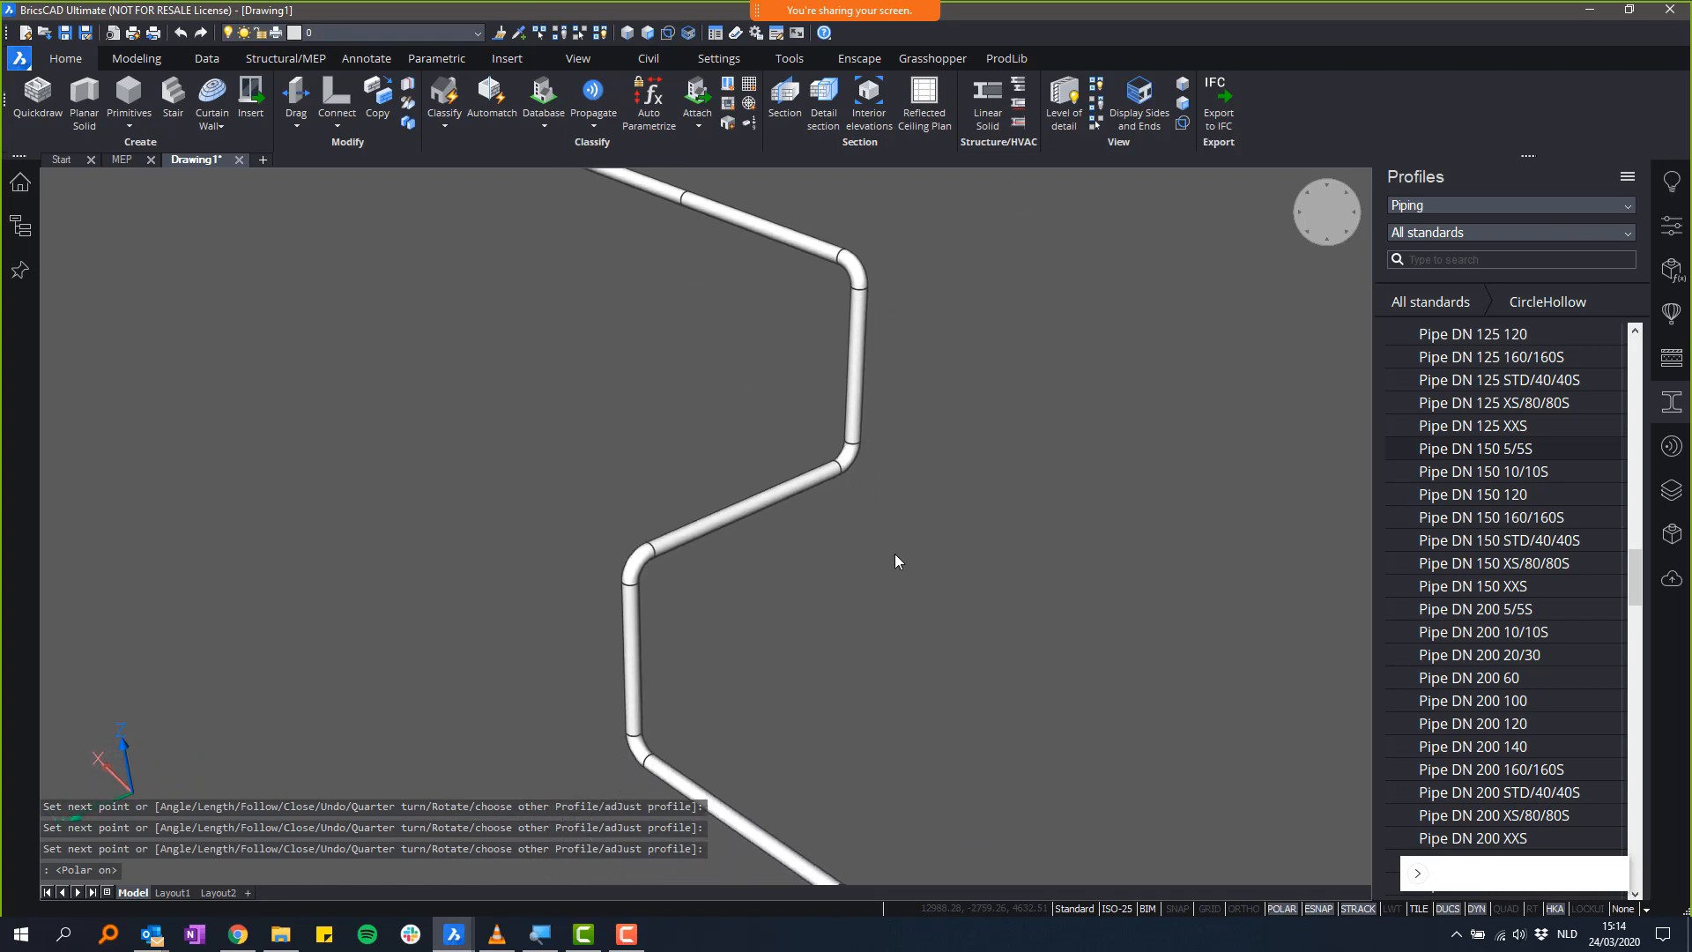
scroll(743, 460, "down", 2)
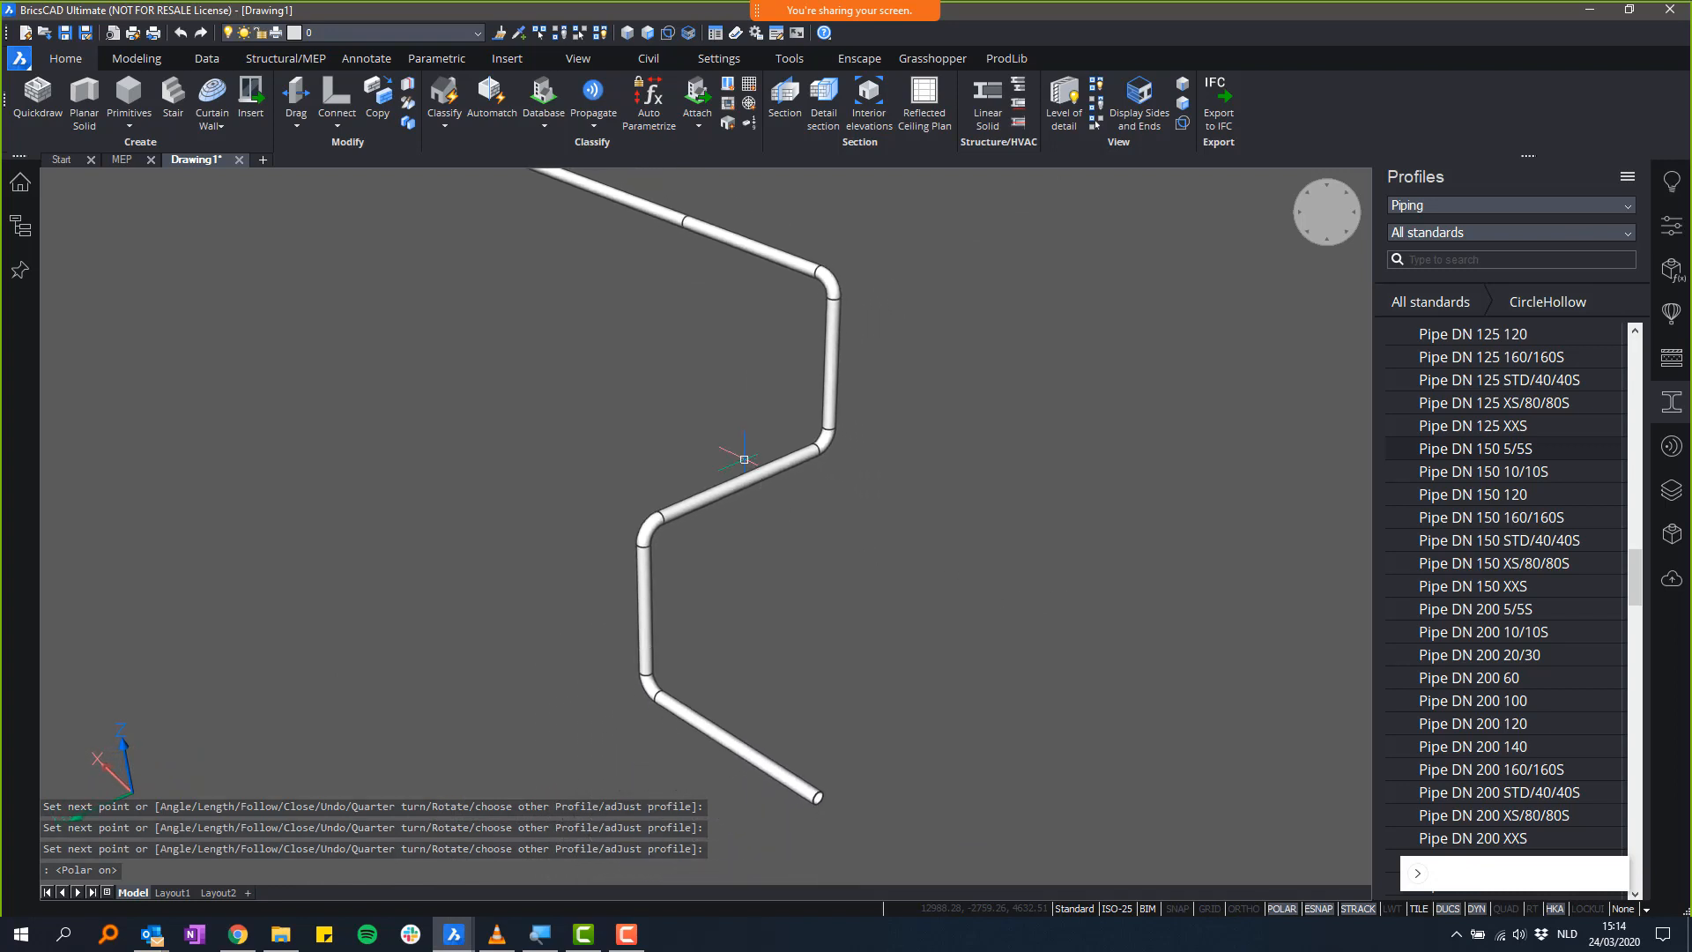
left_click(1180, 115)
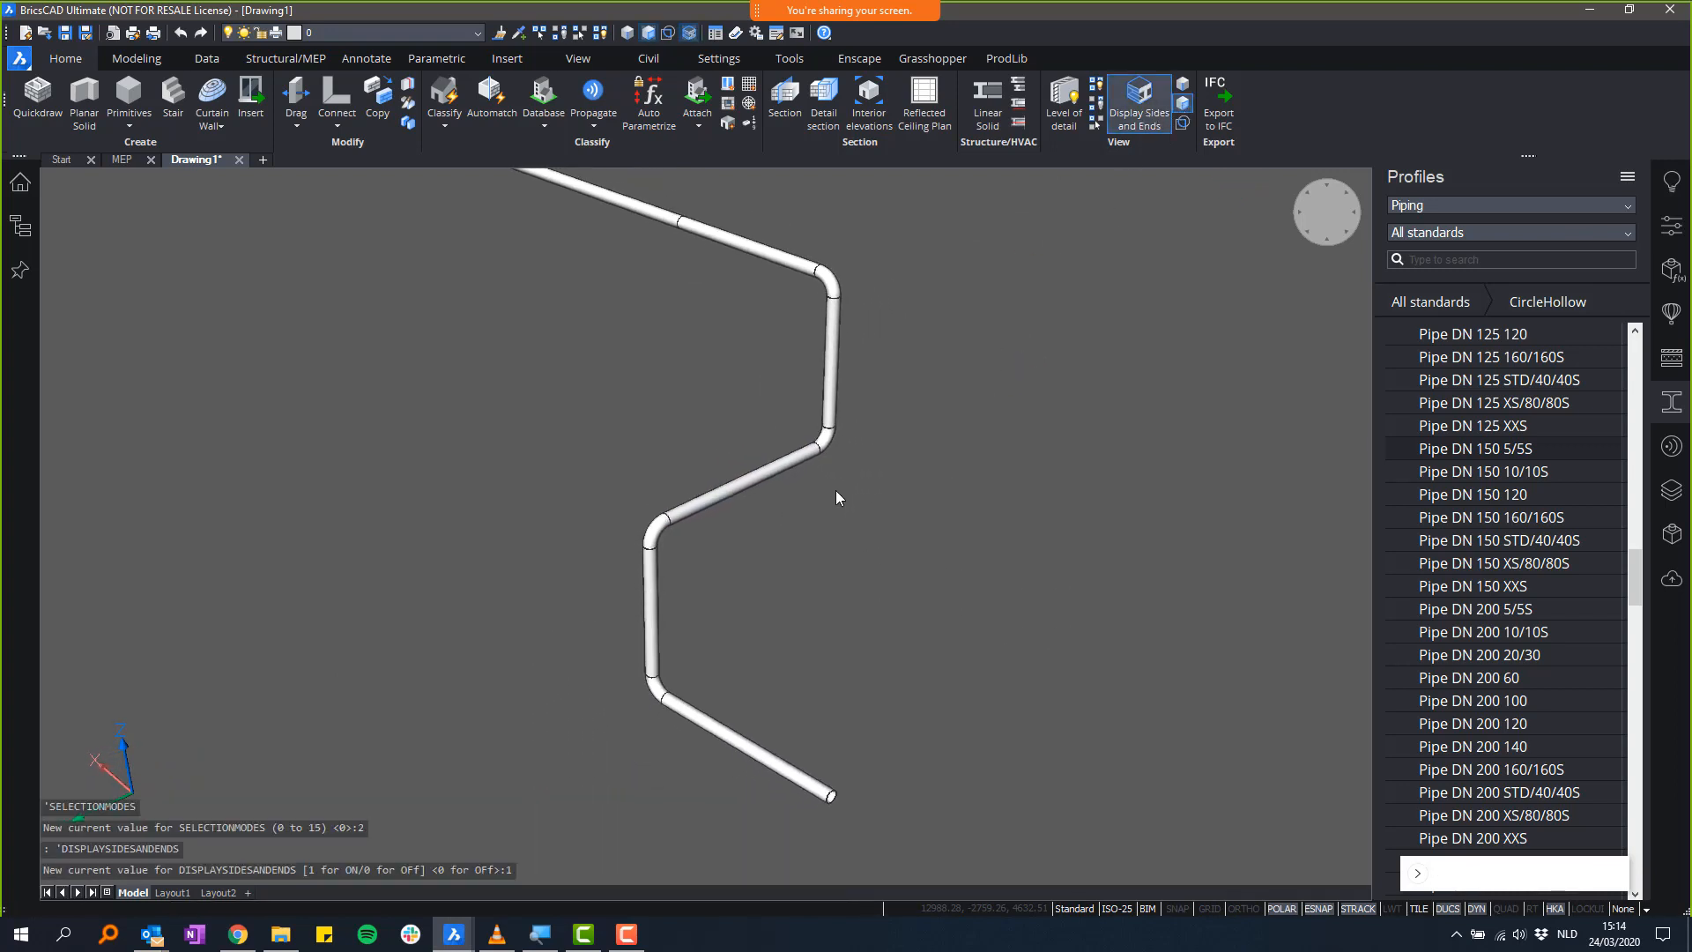
key("Escape")
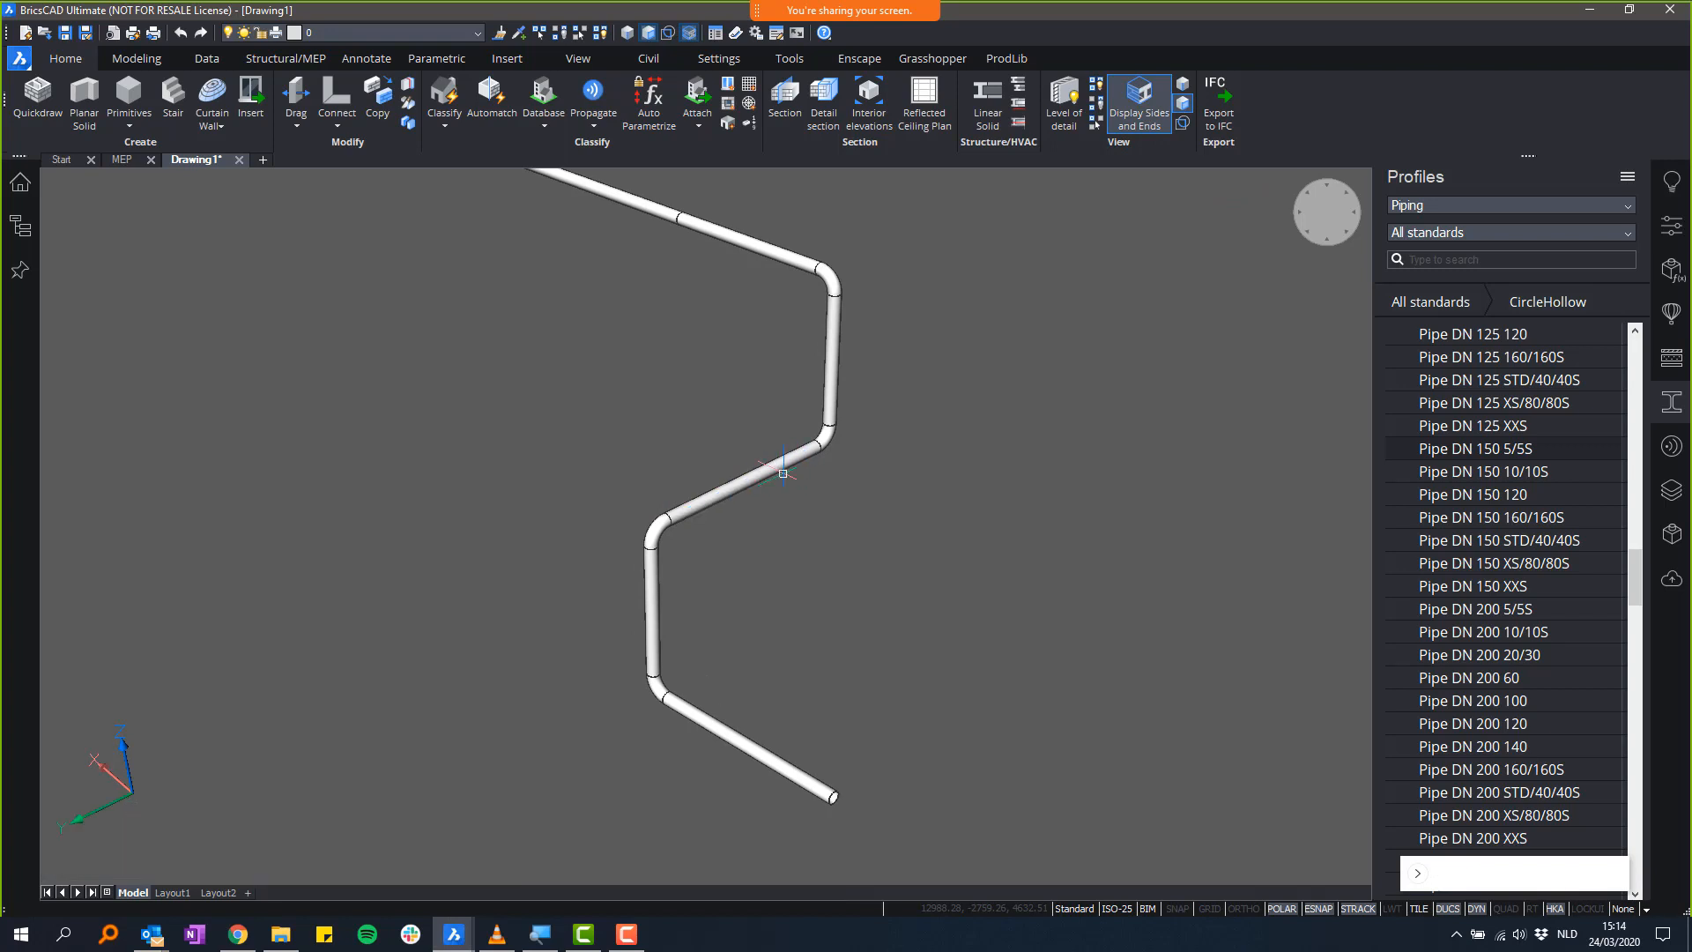
- Turn on the Quad and shift the middle horizontal pipe segment sideways 700 mm with Drag, keeping the adjoining pipes connected
left_click(1531, 910)
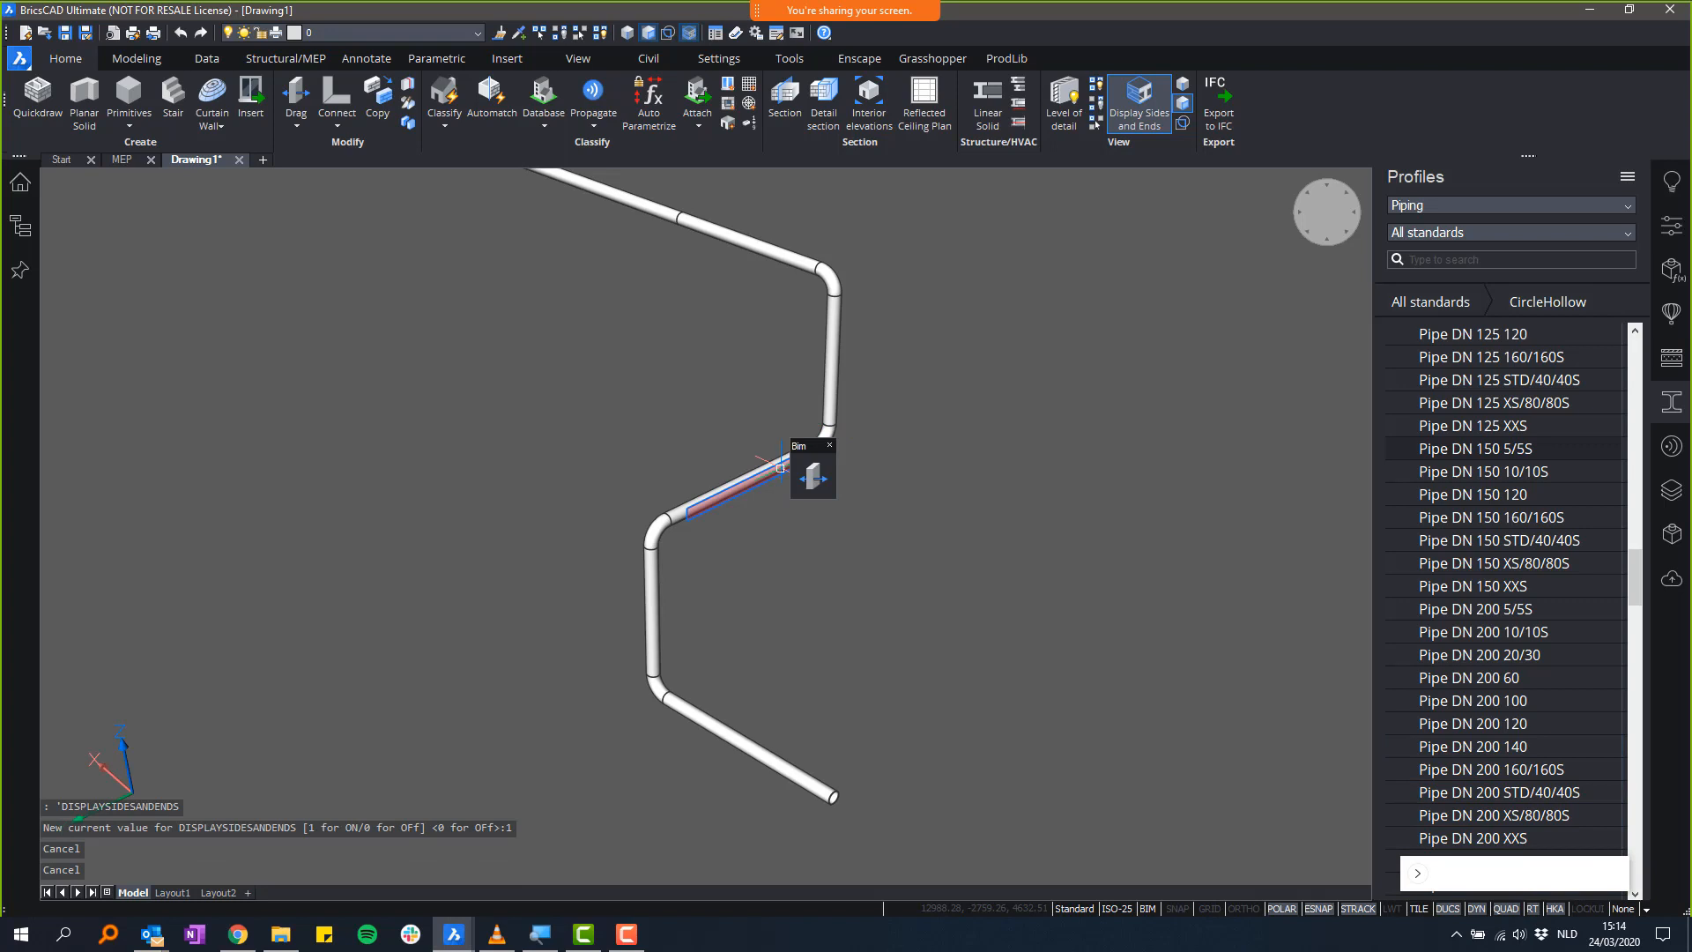
left_click(812, 477)
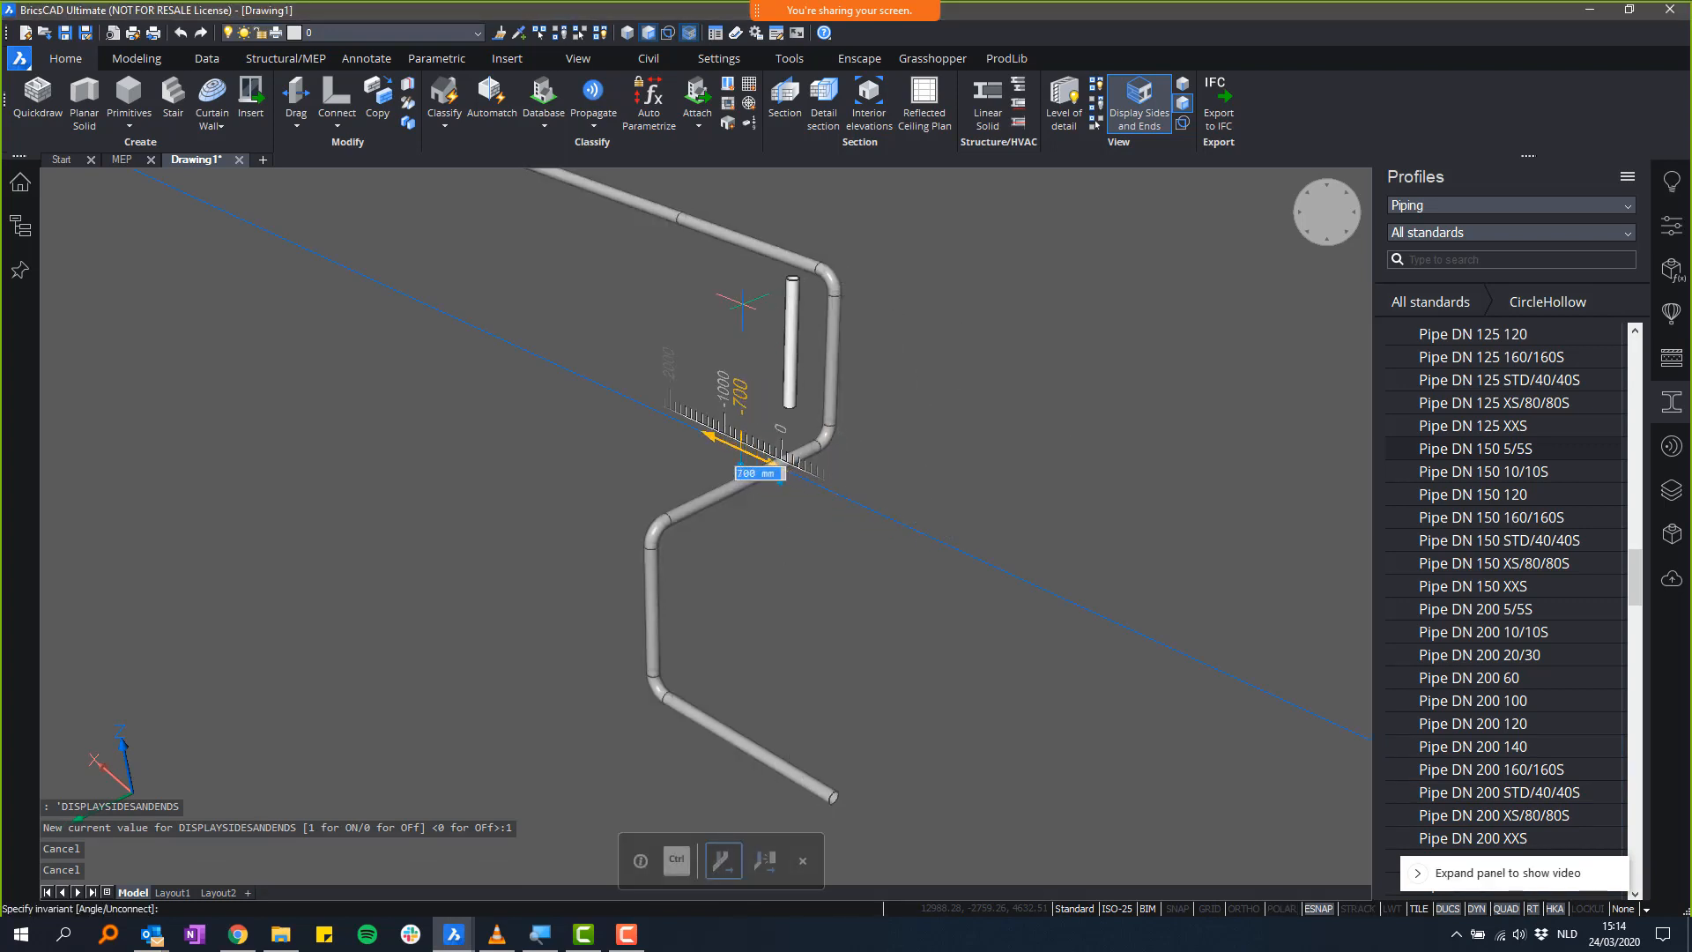
key("Return")
key("Escape")
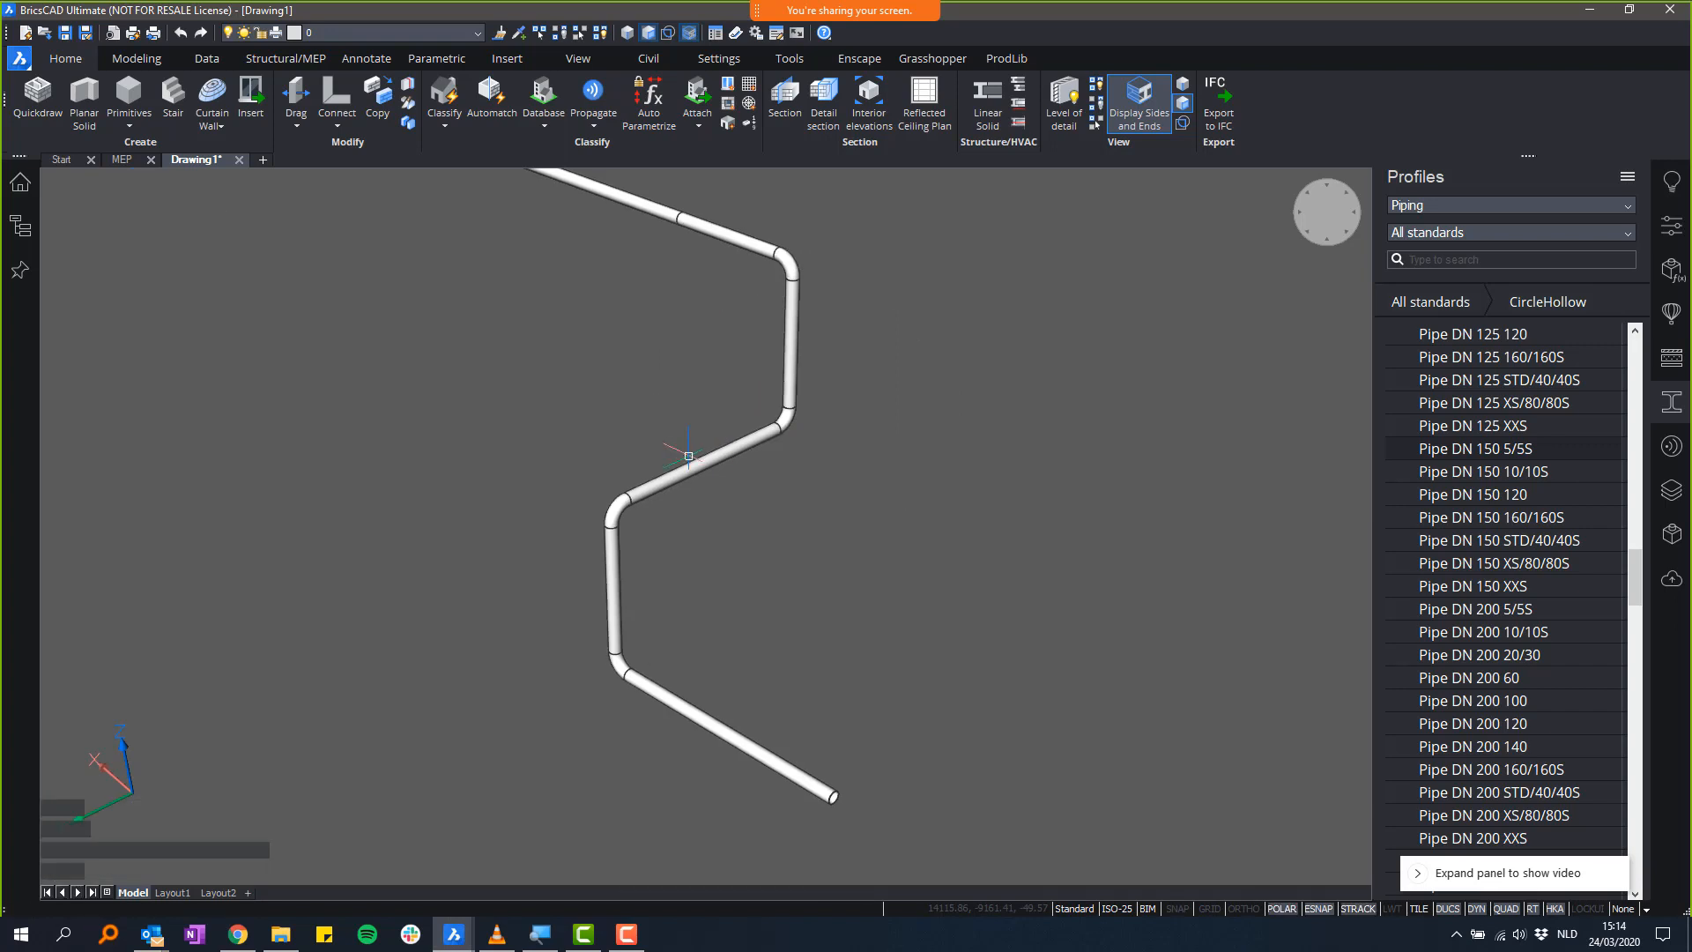
- Rotate the middle pipe segment by about 33° with Manipulate, keeping it connected to the neighbouring risers
scroll(691, 453, "up", 1)
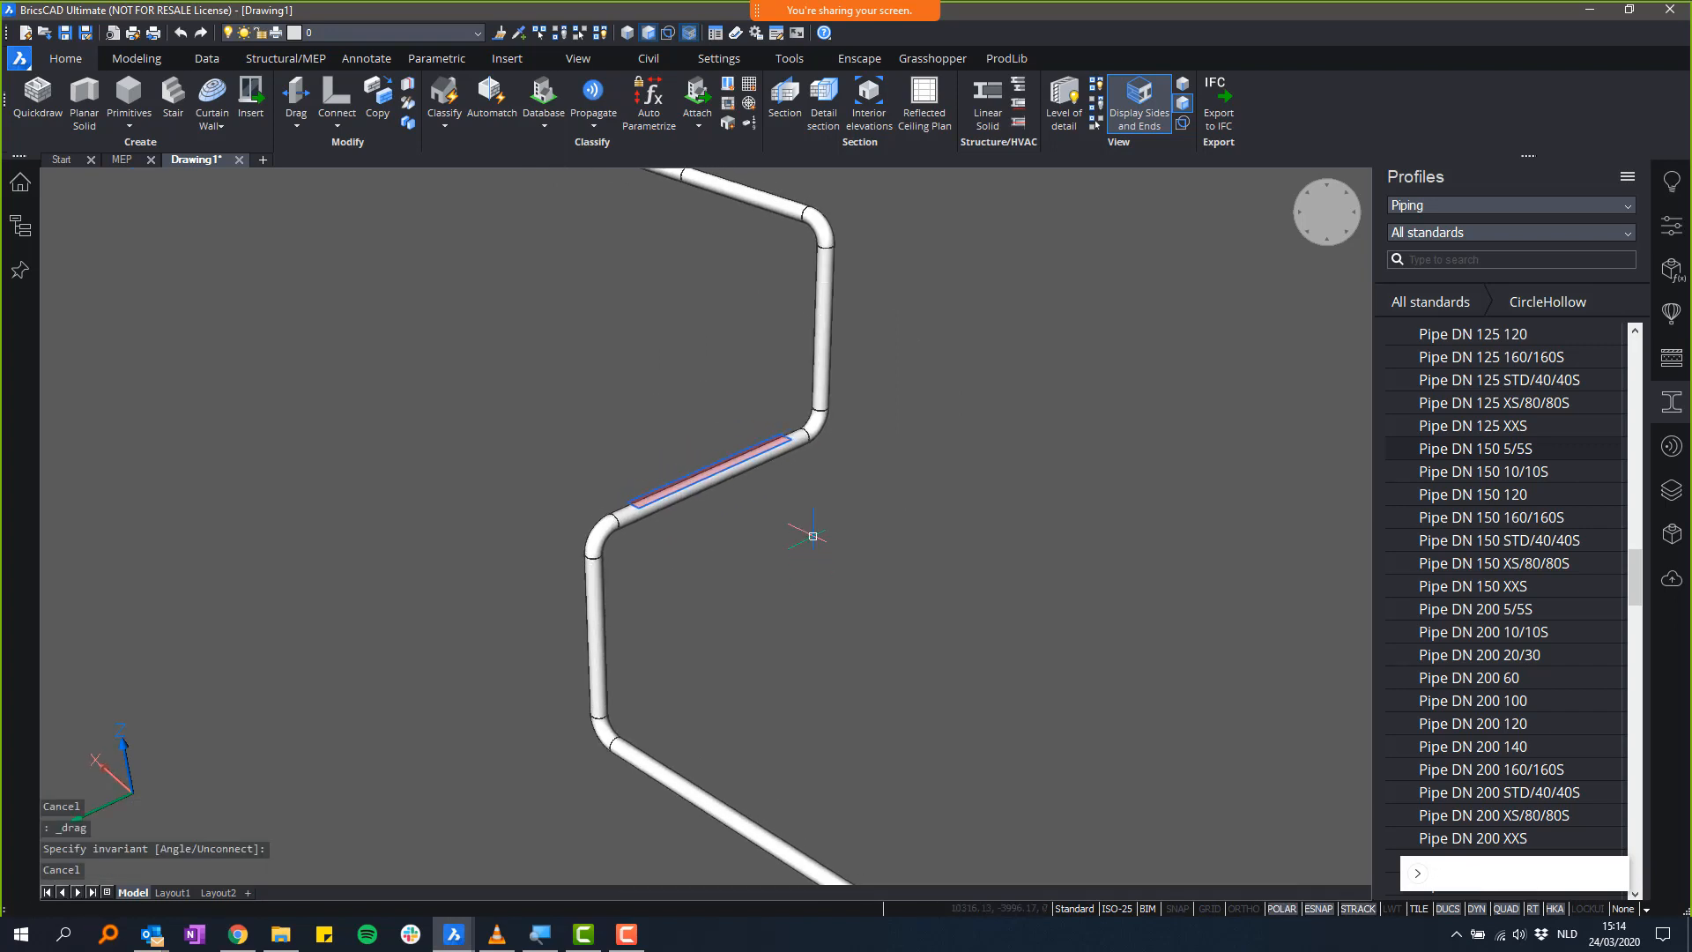
scroll(705, 441, "up", 2)
mouse_move(683, 449)
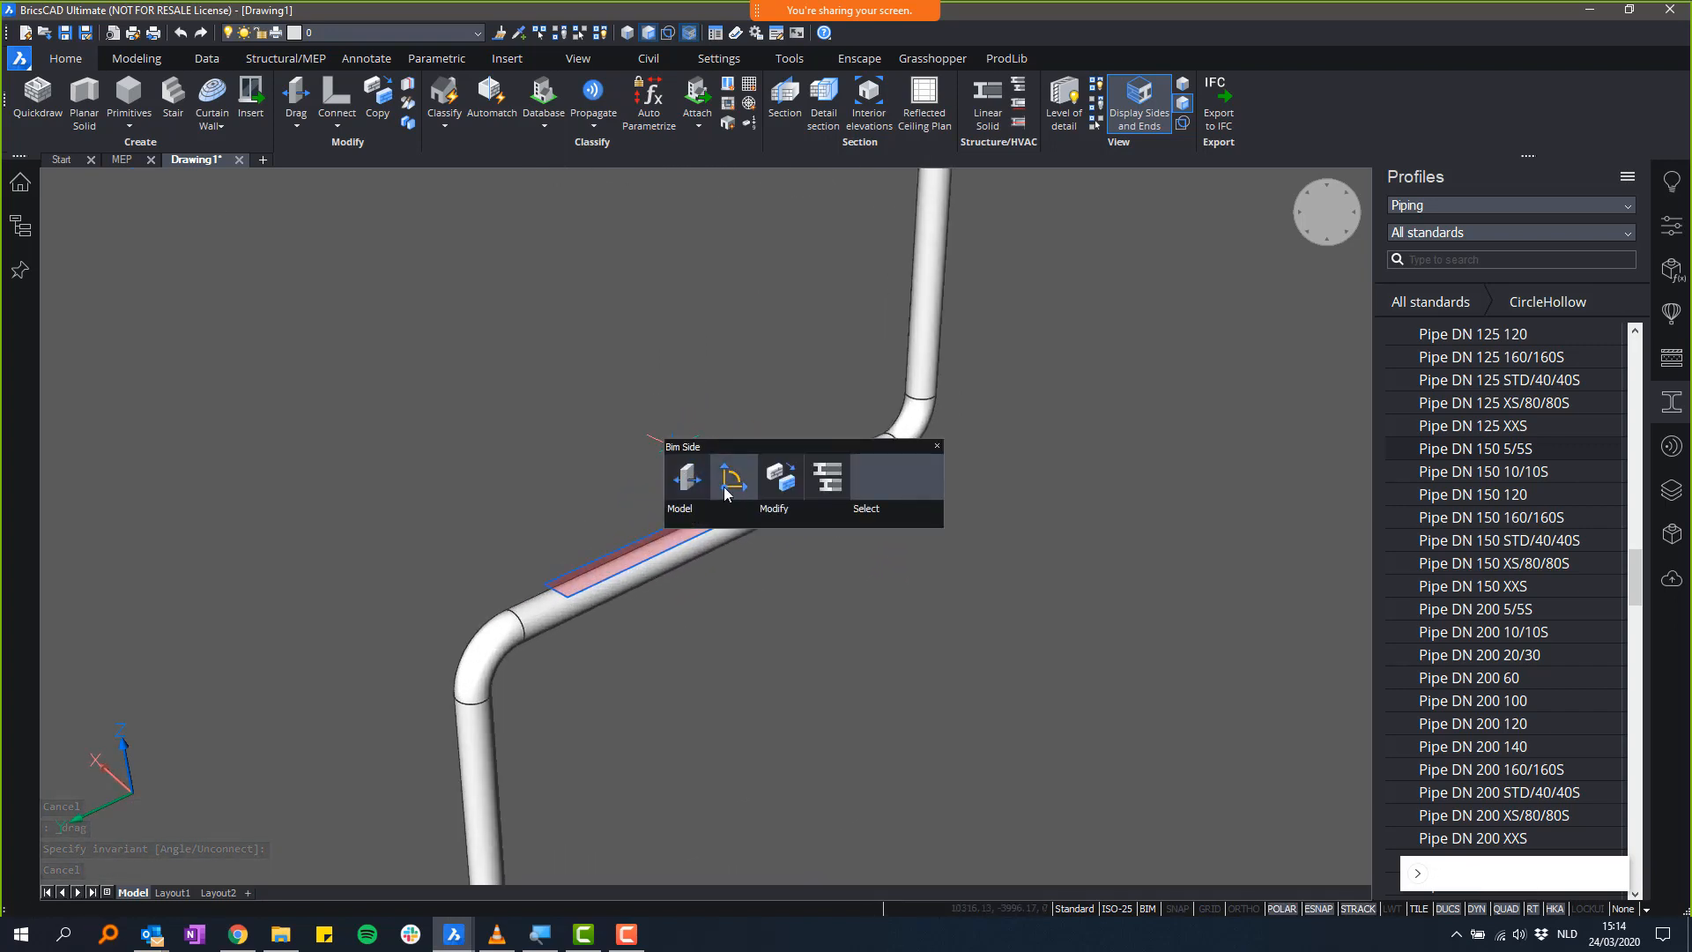
left_click(726, 488)
middle_click_drag(903, 652, 777, 481, "shift")
scroll(914, 651, "down", 3)
left_click(772, 473)
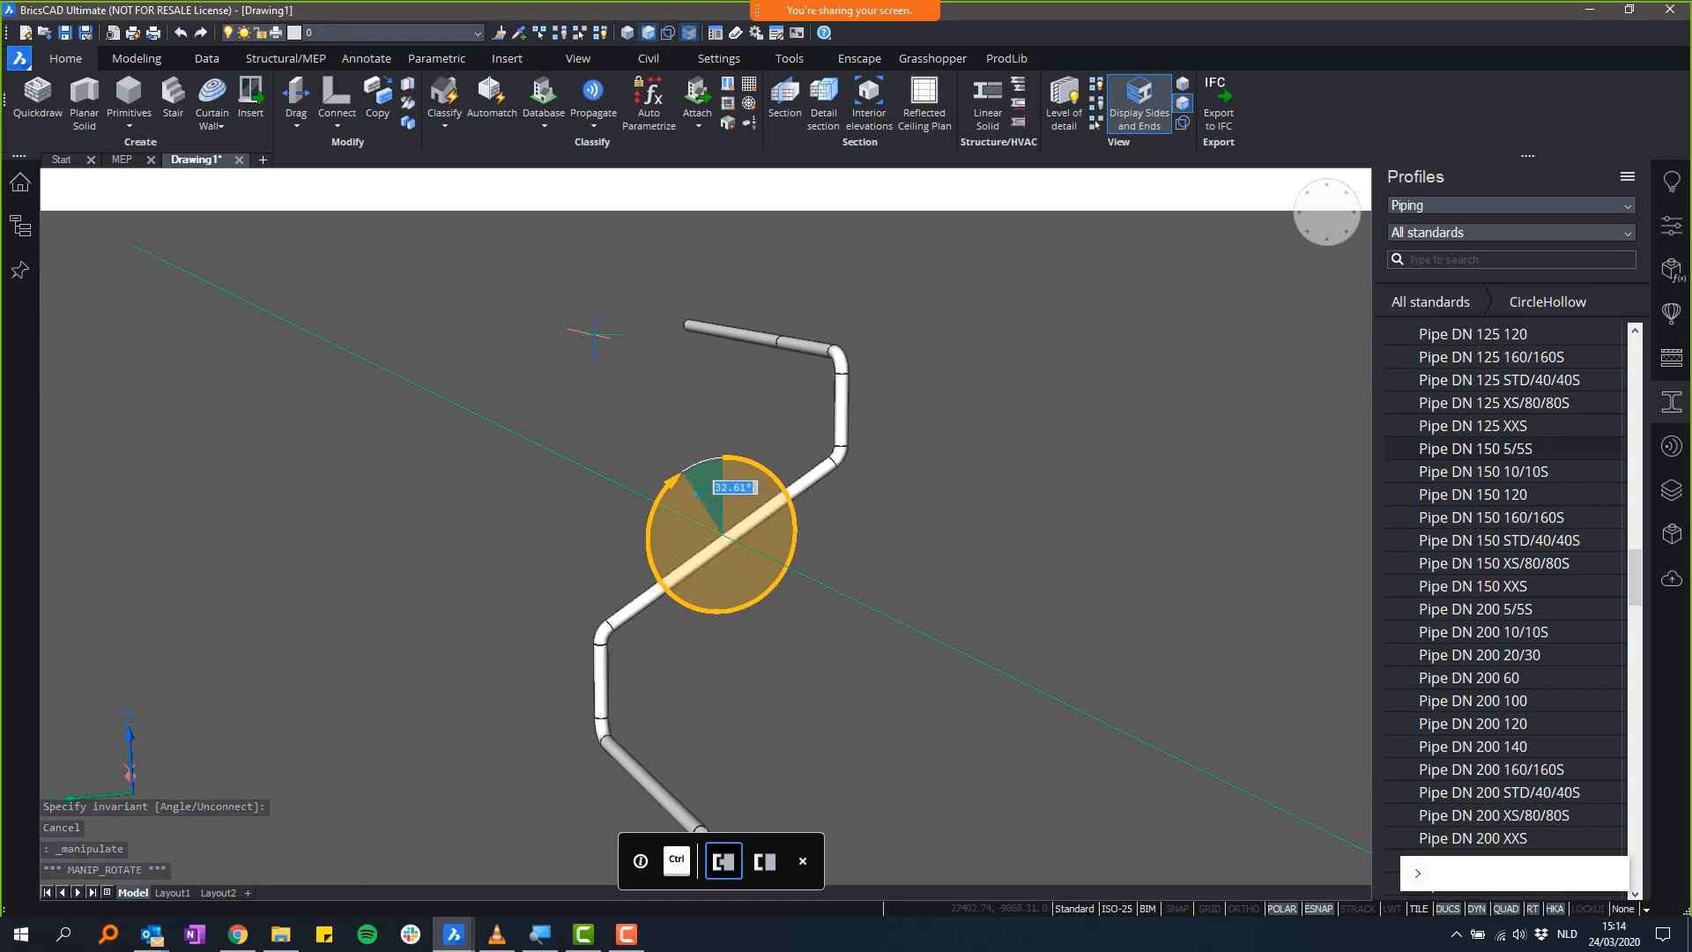
left_click(594, 333)
middle_click_drag(658, 397, 493, 423, "shift")
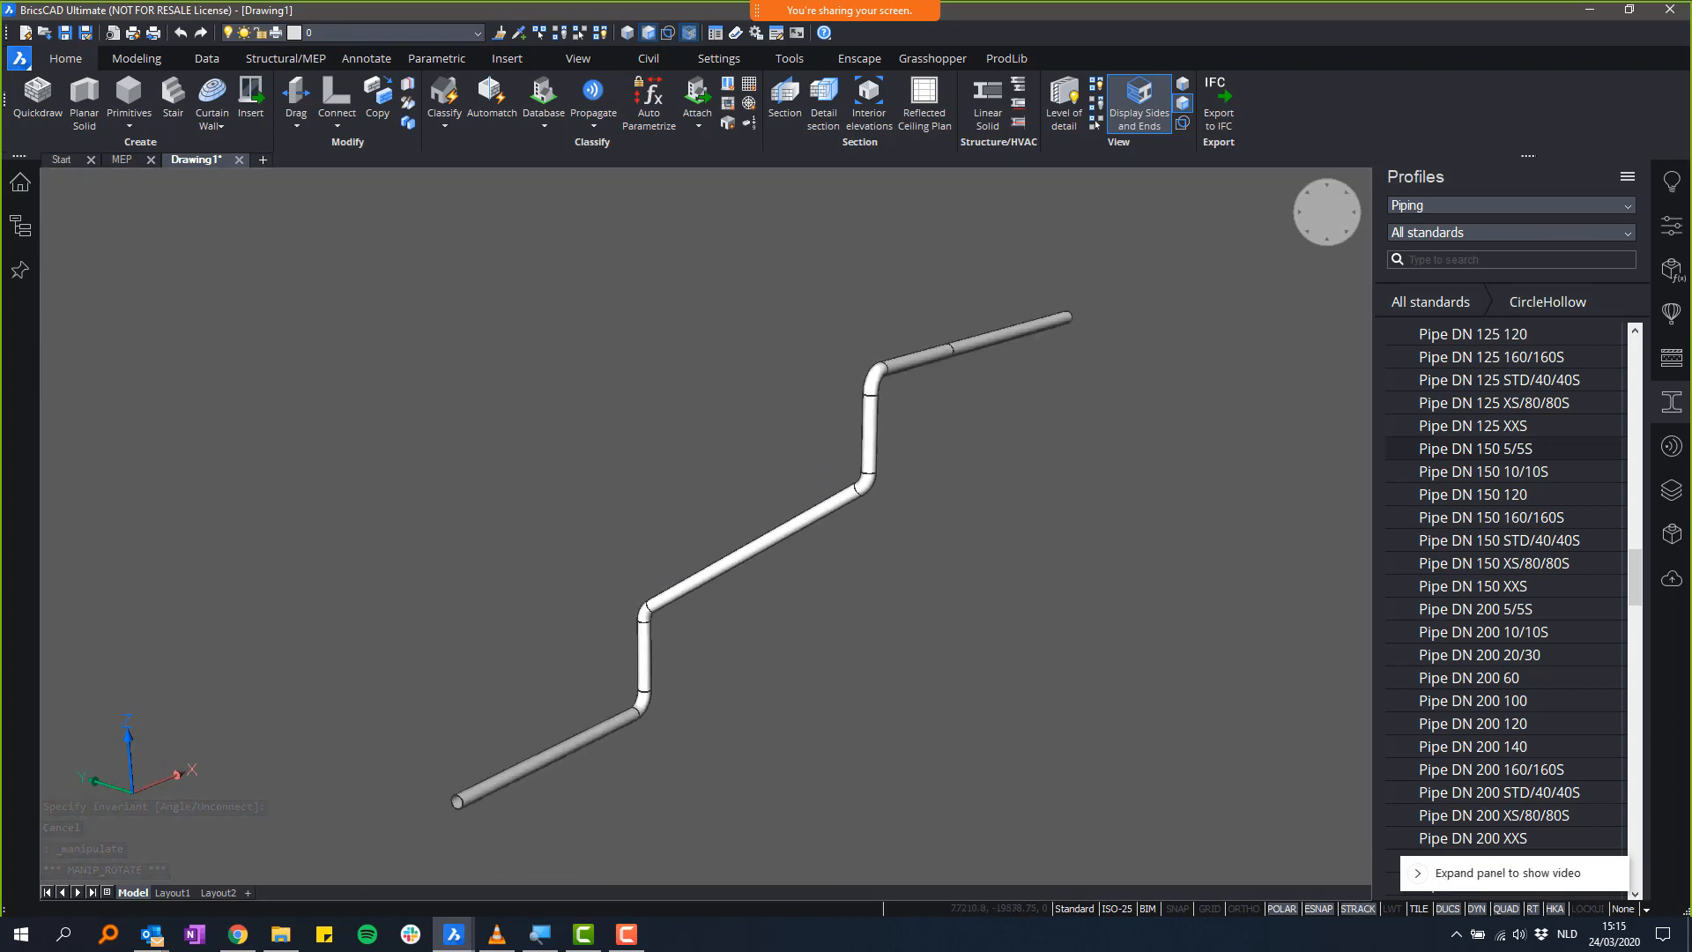
- Apply the Pipe DN 100 60 profile to the last in-line segment at the upper end of the pipe run
middle_click_drag(608, 481, 912, 471, "shift")
scroll(769, 469, "up", 6)
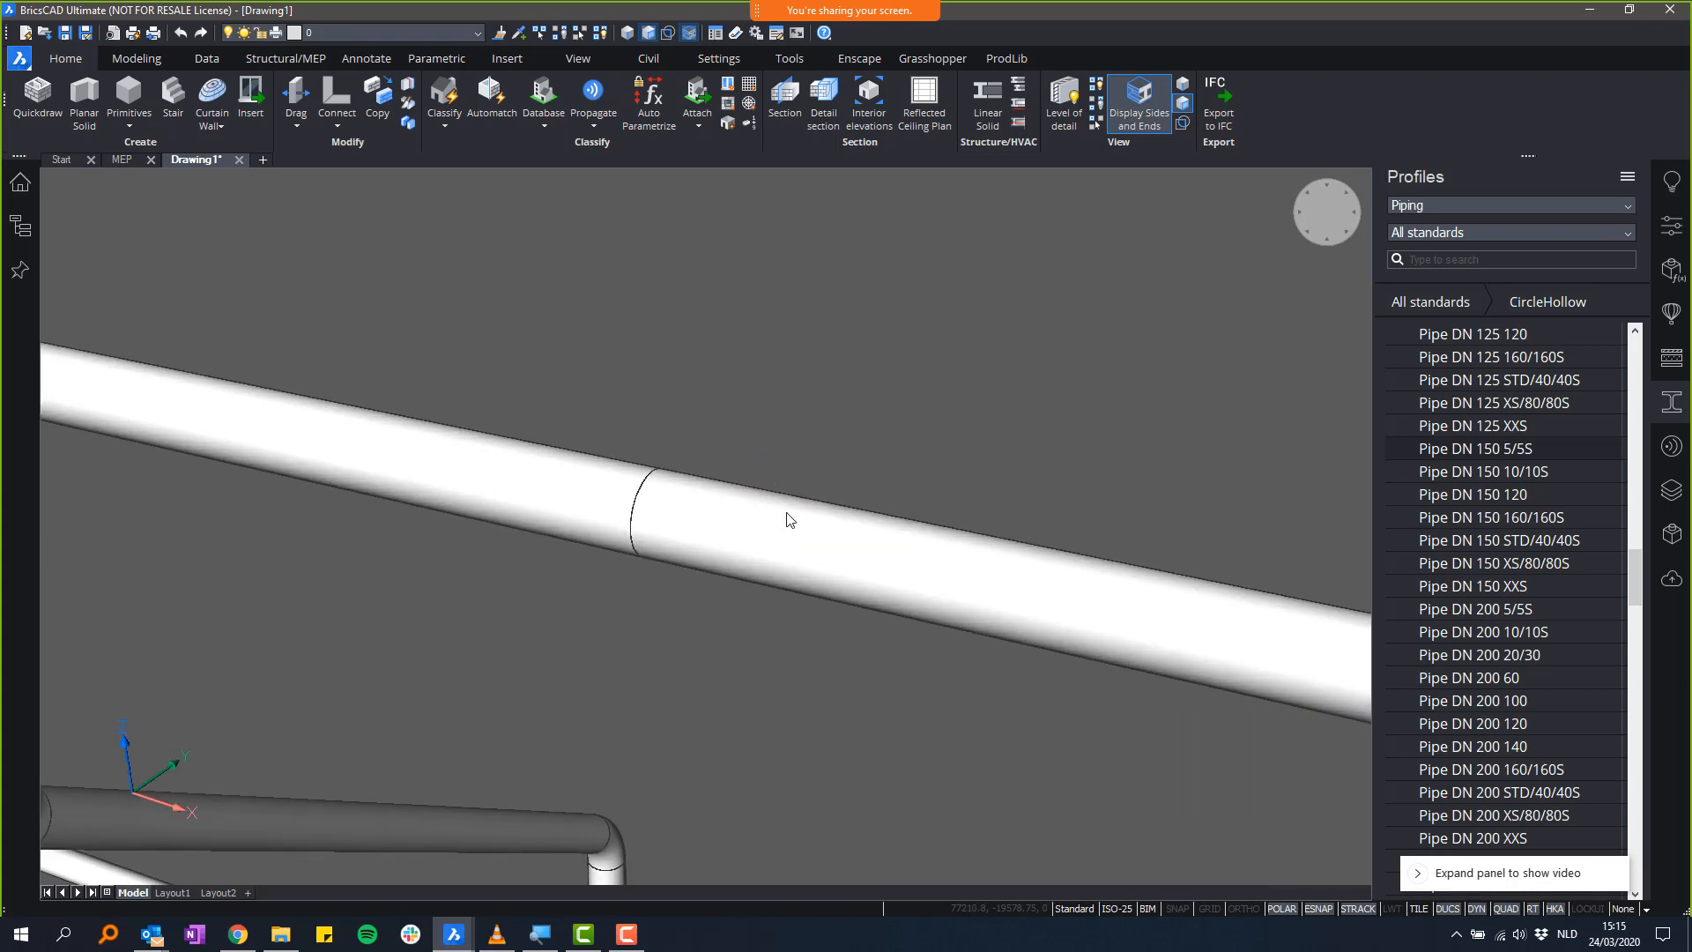
middle_click_drag(791, 520, 792, 546, "shift")
scroll(1533, 585, "up", 7)
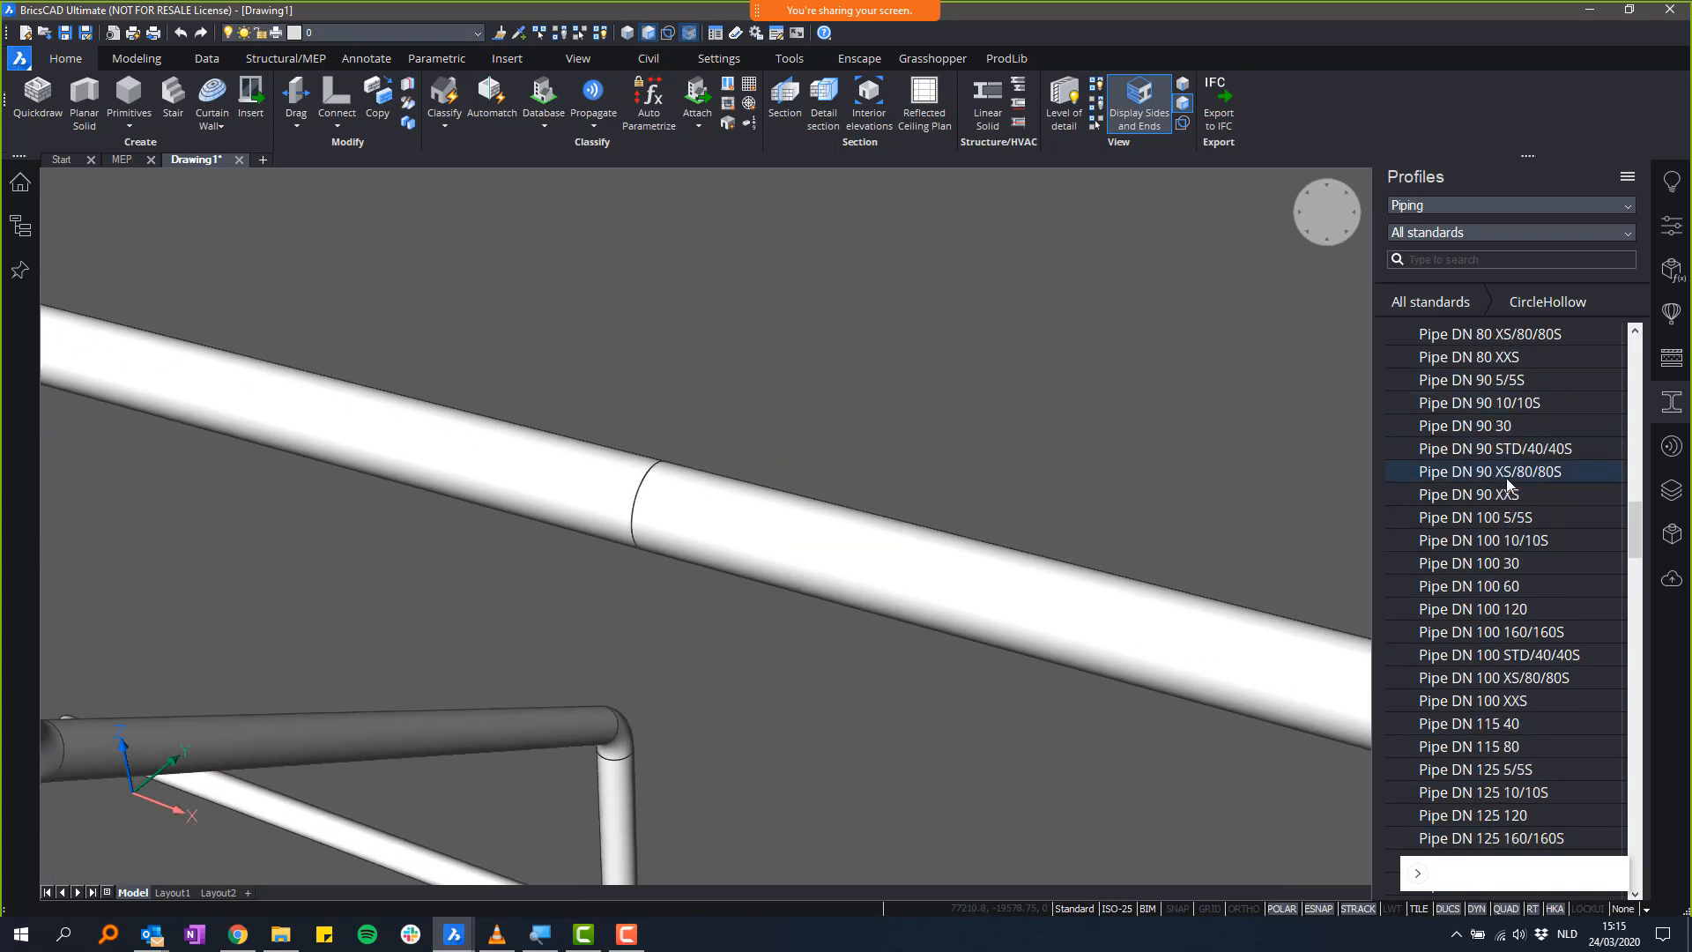
left_click_drag(1526, 584, 910, 582)
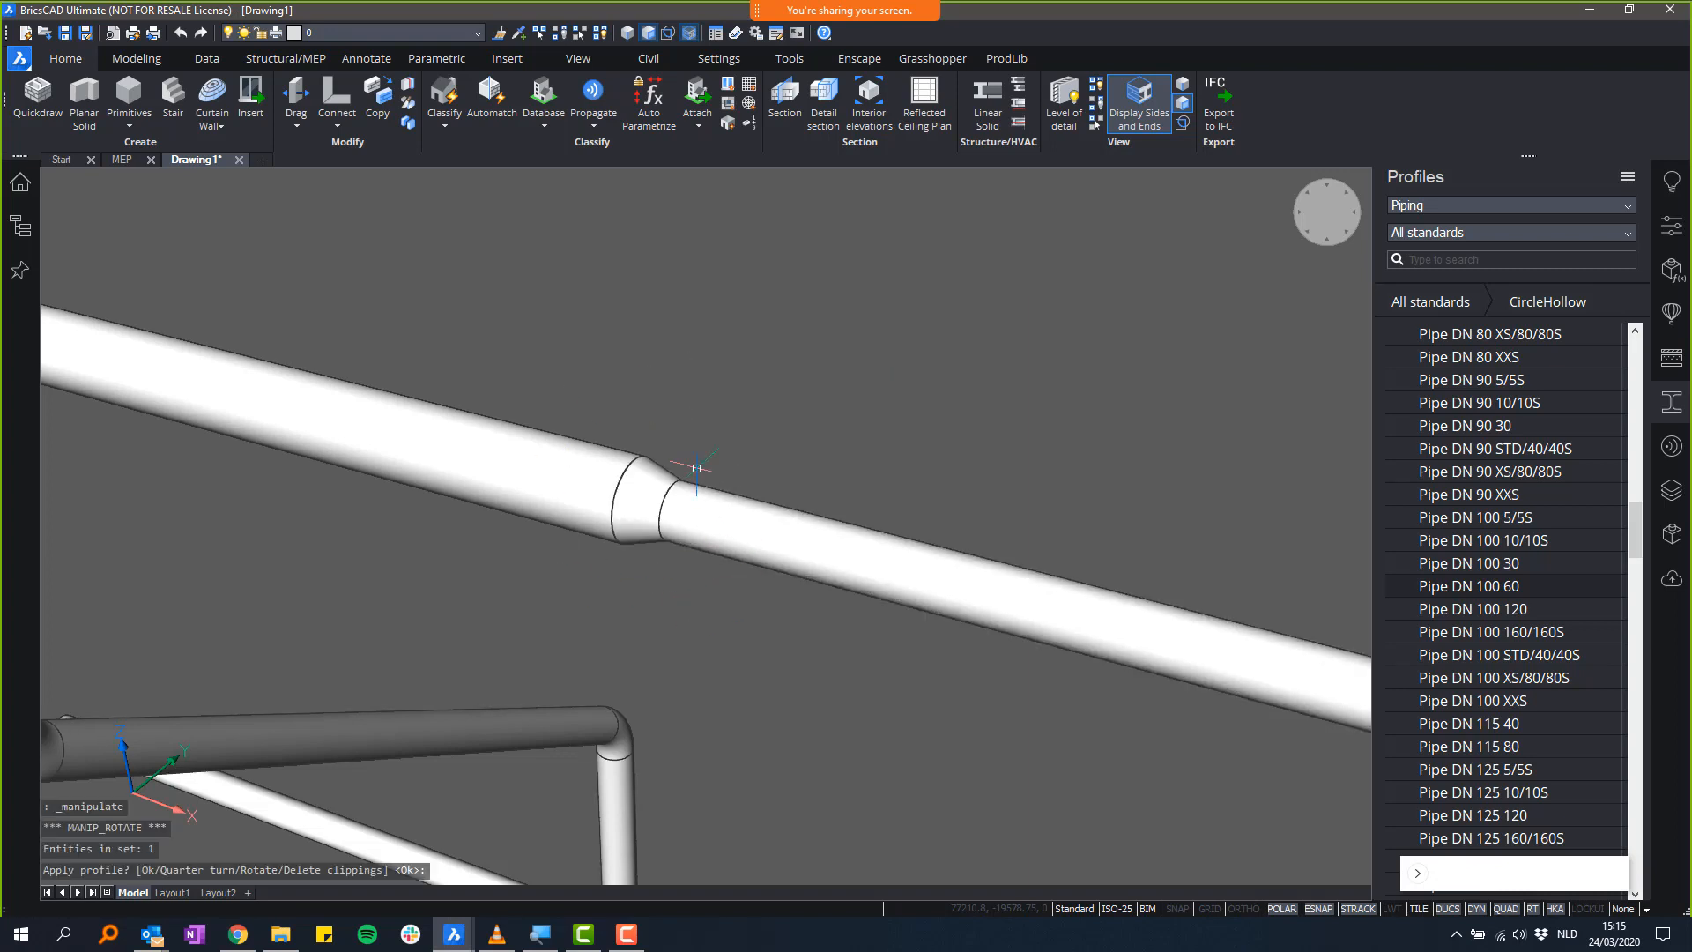
- Select the reducer between the two pipe sizes and set its Reduce Length to 1
scroll(715, 494, "up", 3)
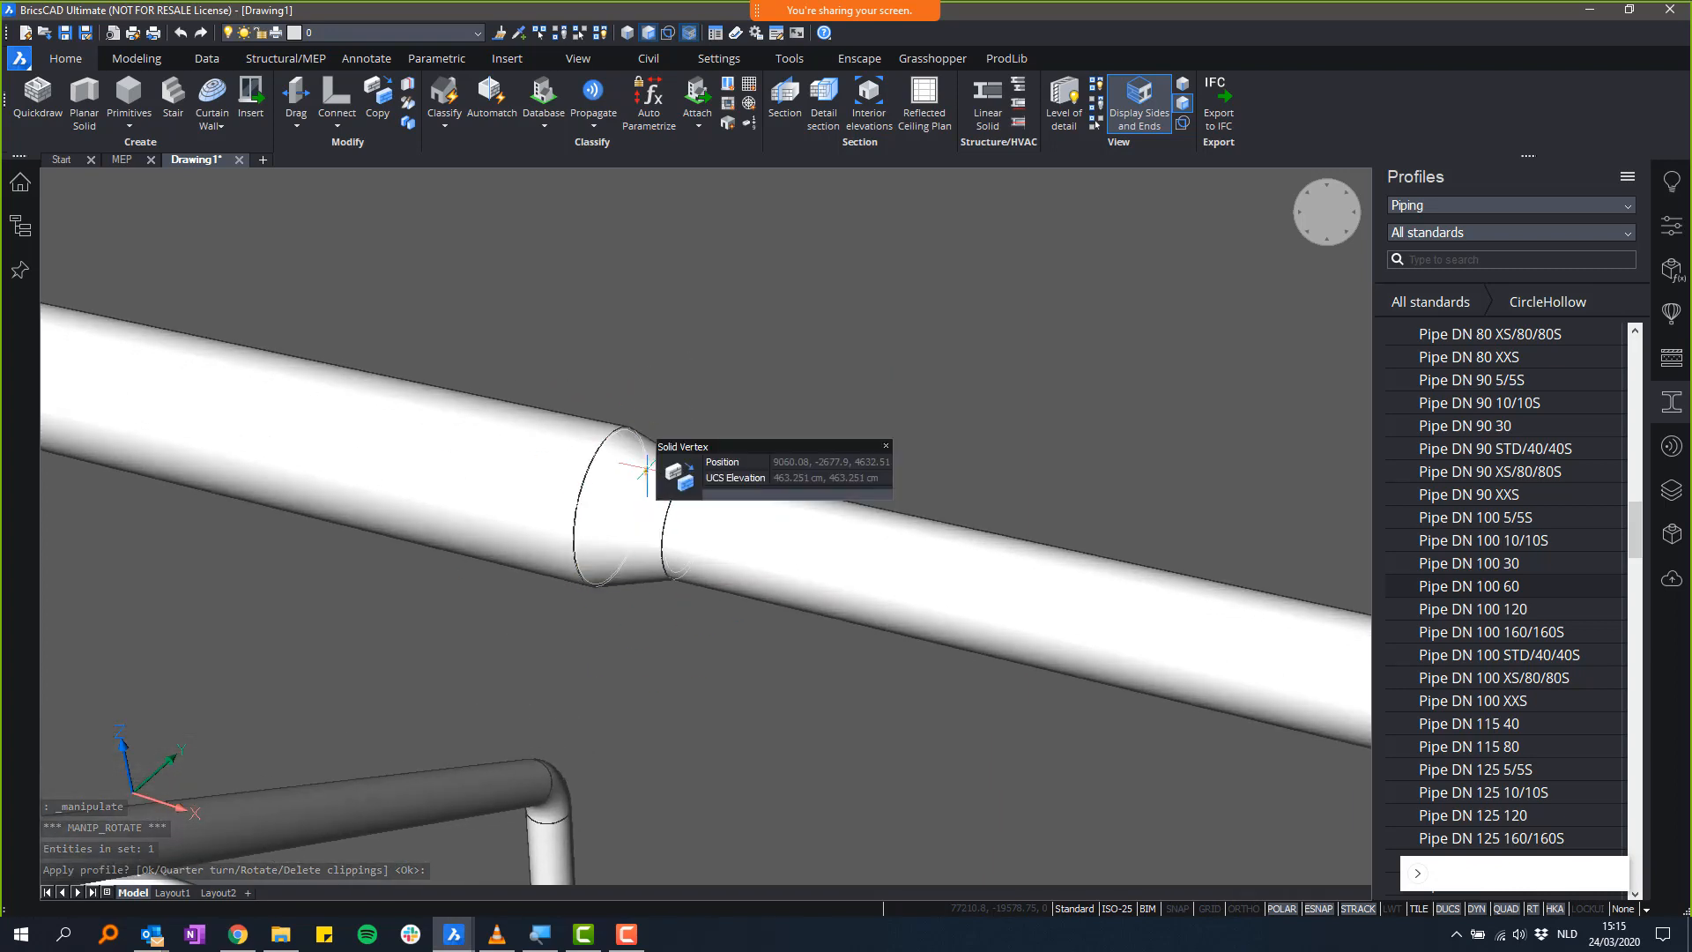
middle_click_drag(704, 416, 668, 427, "shift")
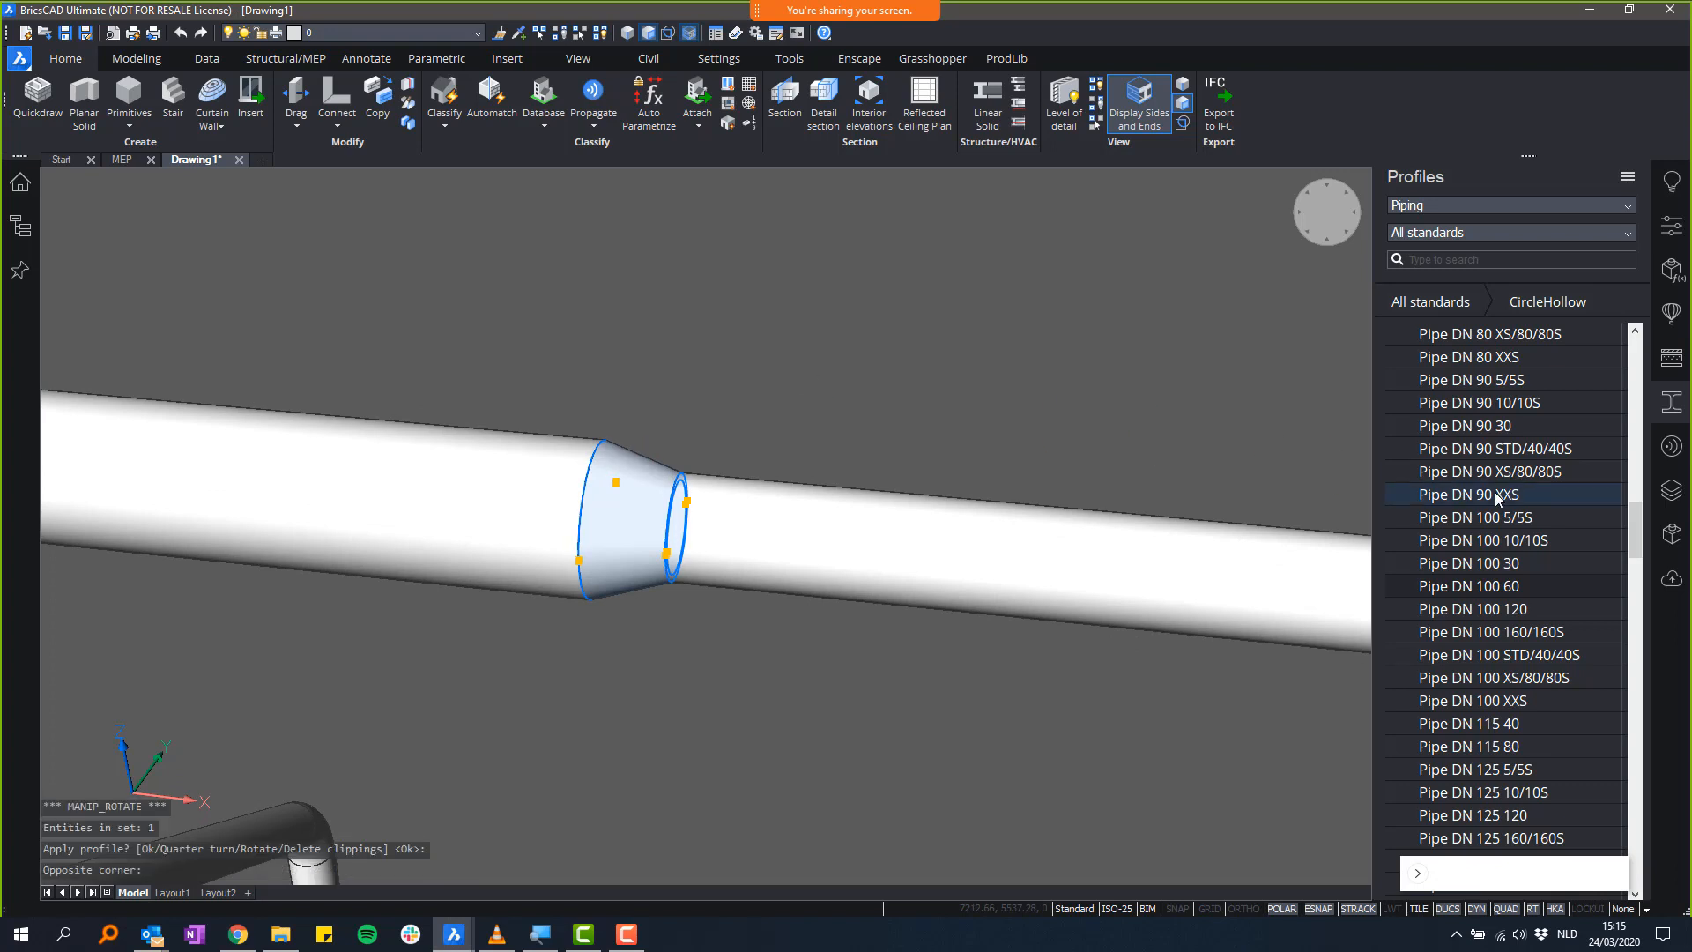
left_click(1660, 232)
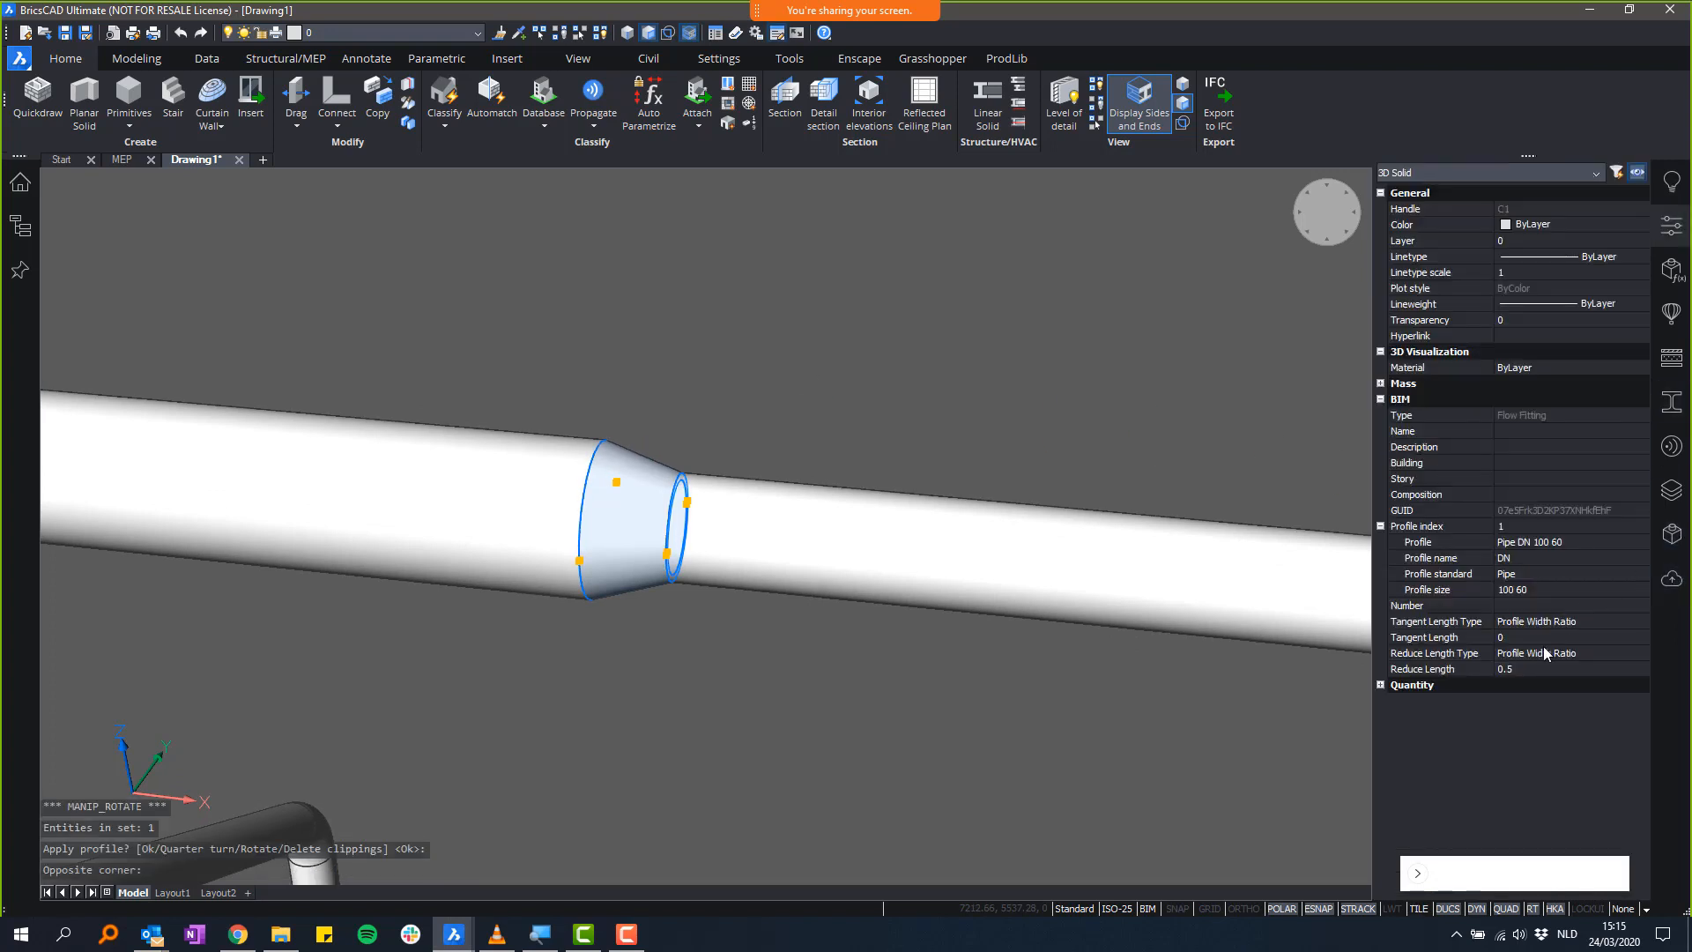
left_click(1542, 670)
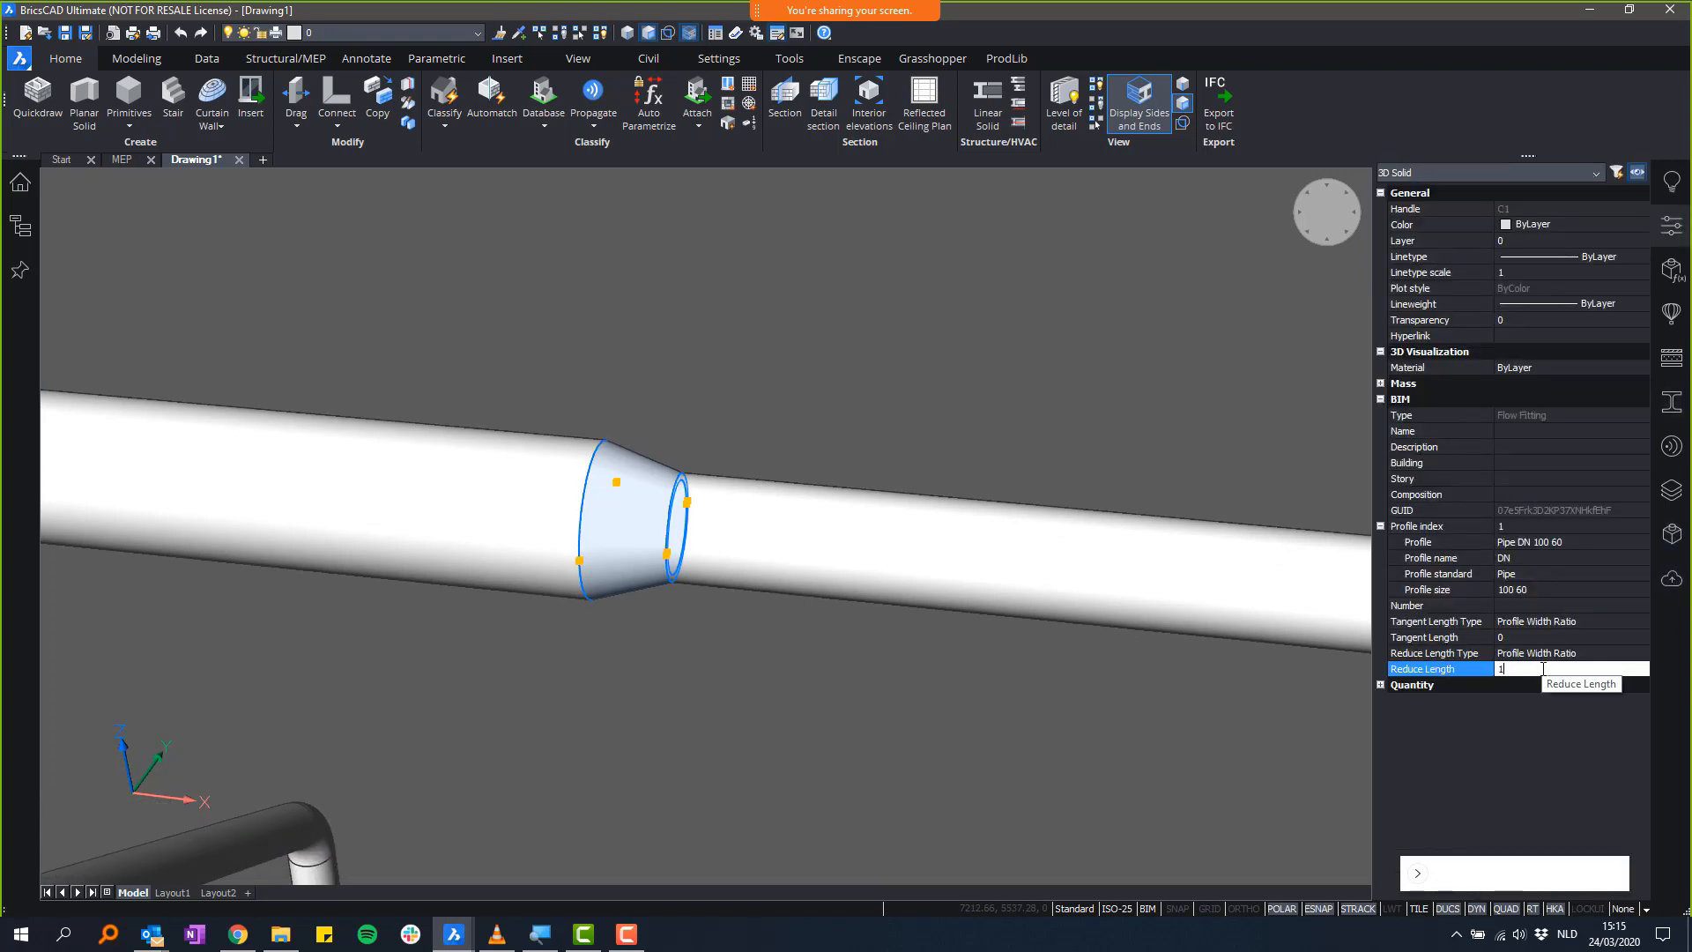
type("1")
key("Return")
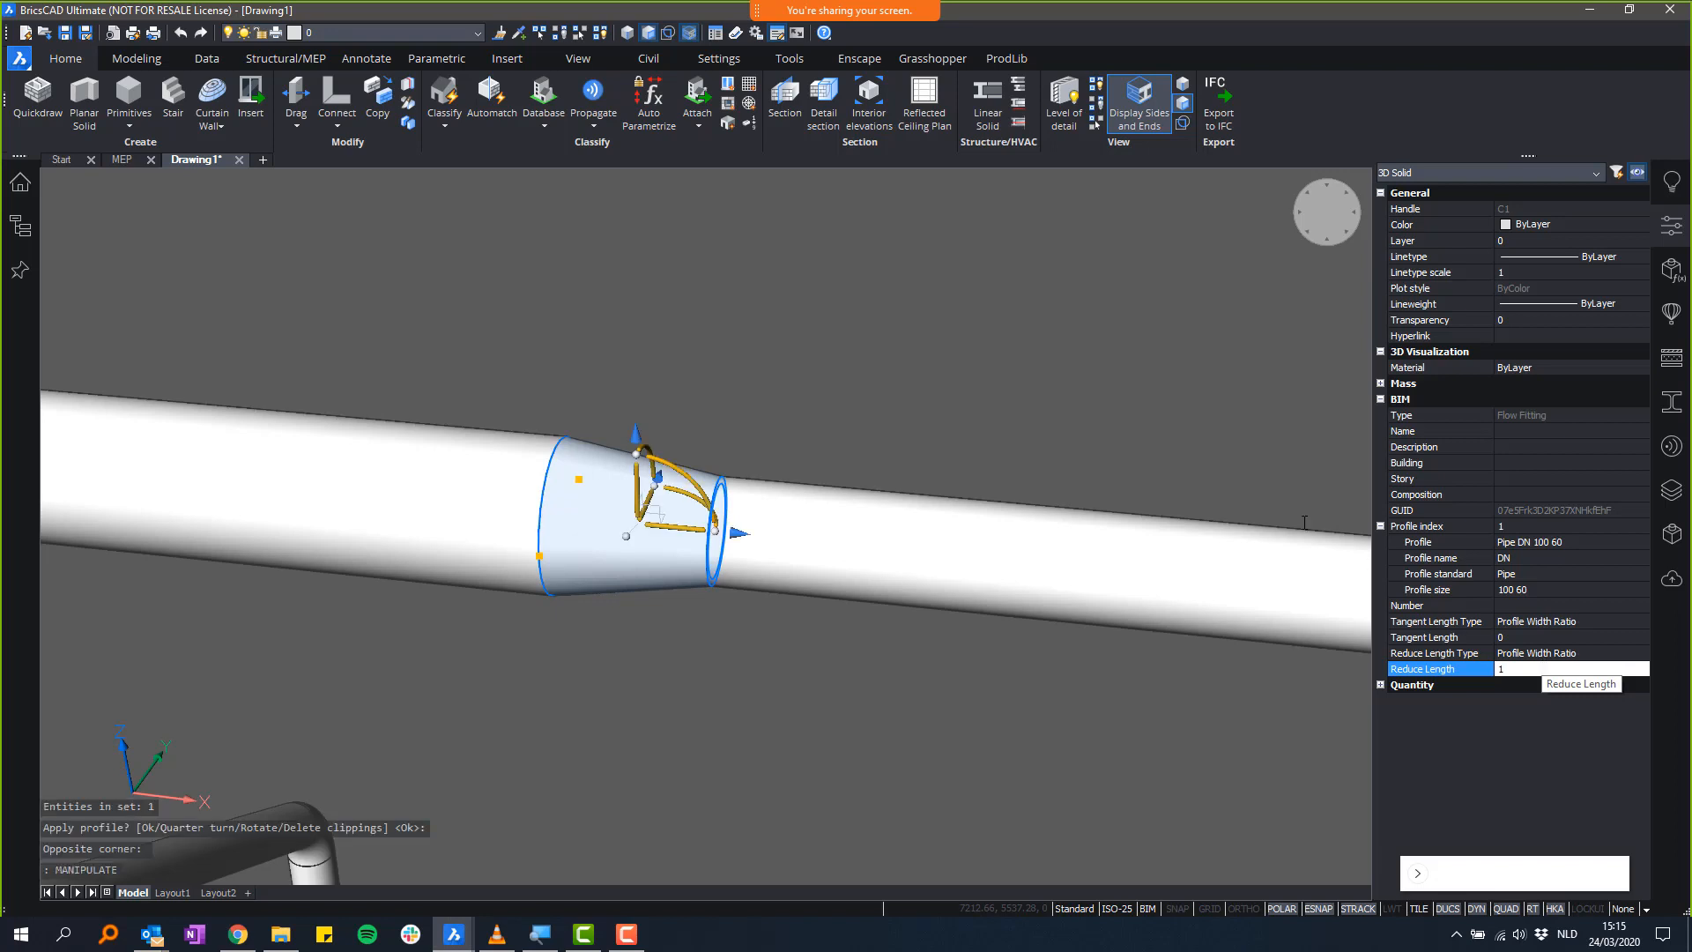
key("Escape")
middle_click_drag(849, 392, 1031, 652, "shift")
scroll(731, 450, "down", 5)
scroll(730, 476, "down", 3)
middle_click_drag(881, 510, 695, 215, "shift")
middle_click_drag(701, 580, 913, 661, "shift")
- Switch to the MEP drawing and select all nine flow terminals together with the box-shaped mechanical unit
left_click(121, 159)
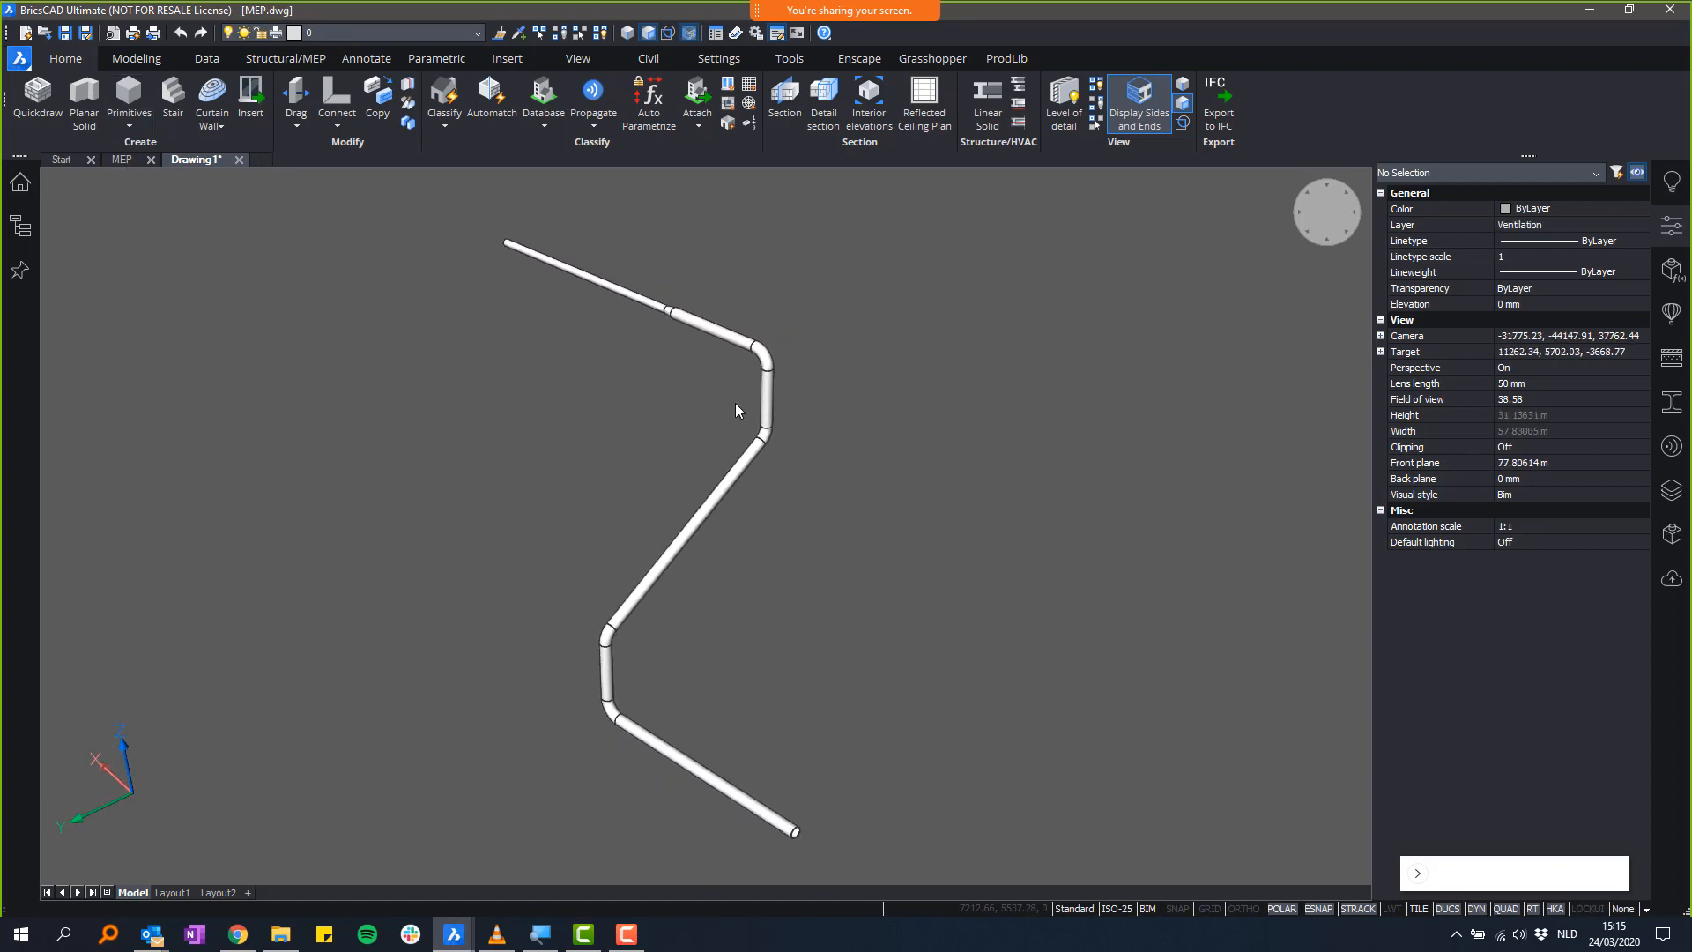
mouse_move(1086, 631)
middle_mouse_down("shift")
mouse_move(955, 732)
mouse_move(871, 722)
mouse_move(867, 758)
mouse_move(1041, 720)
mouse_move(1068, 638)
middle_mouse_up("shift")
left_click(342, 347)
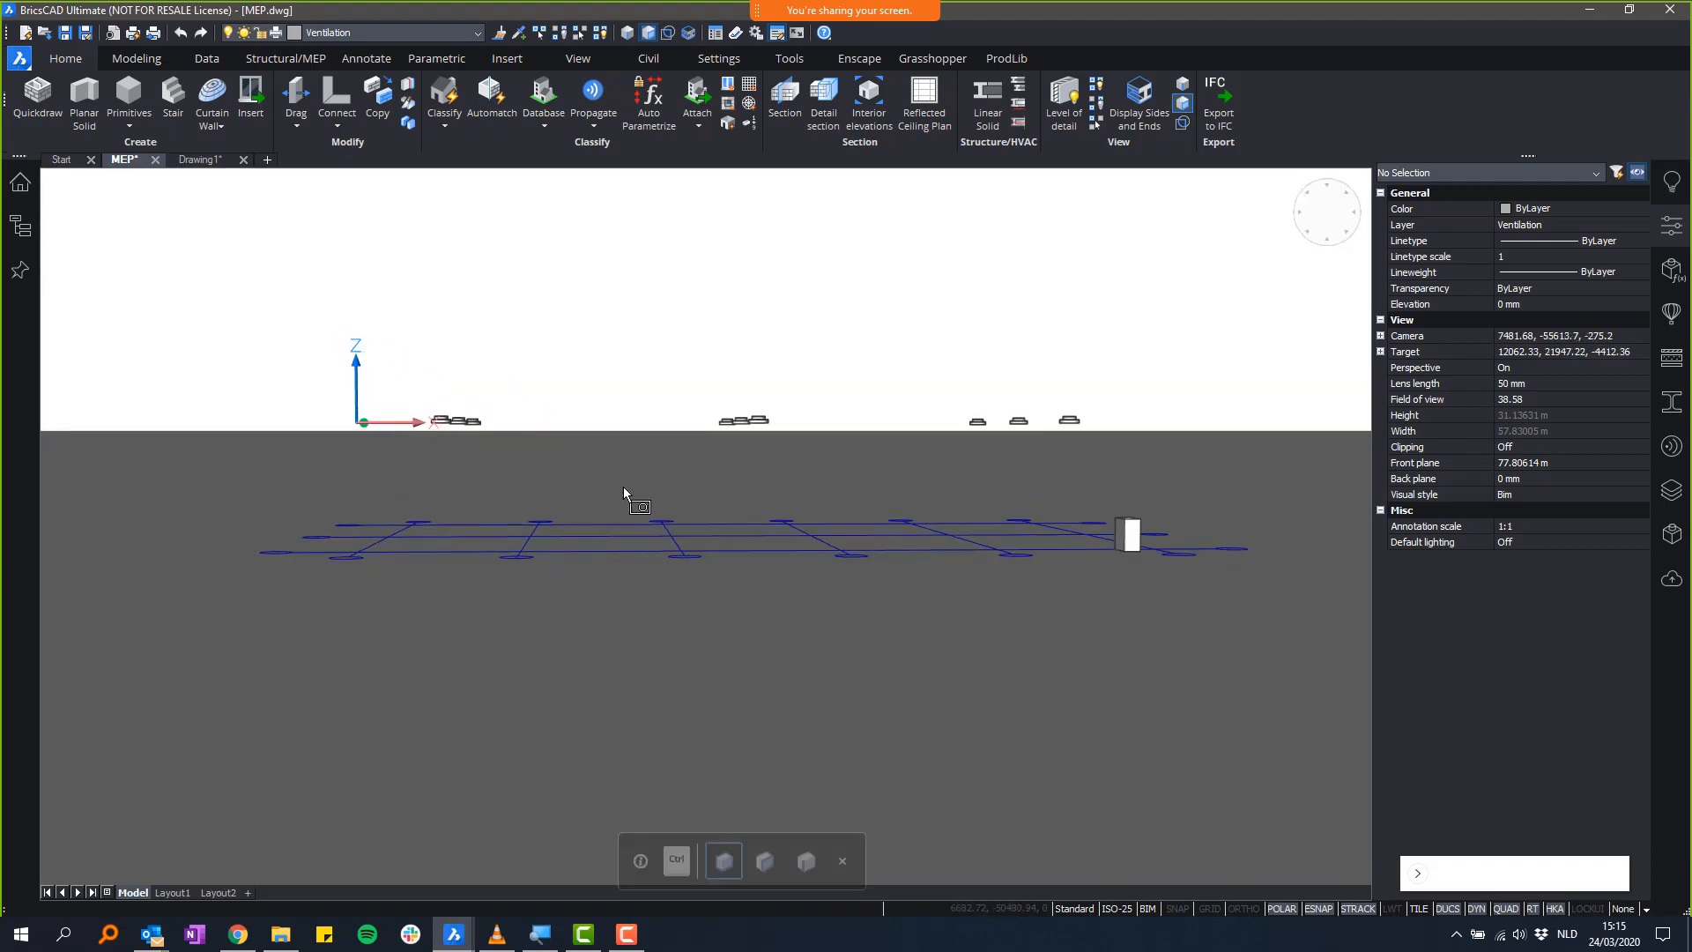
left_click(1131, 499)
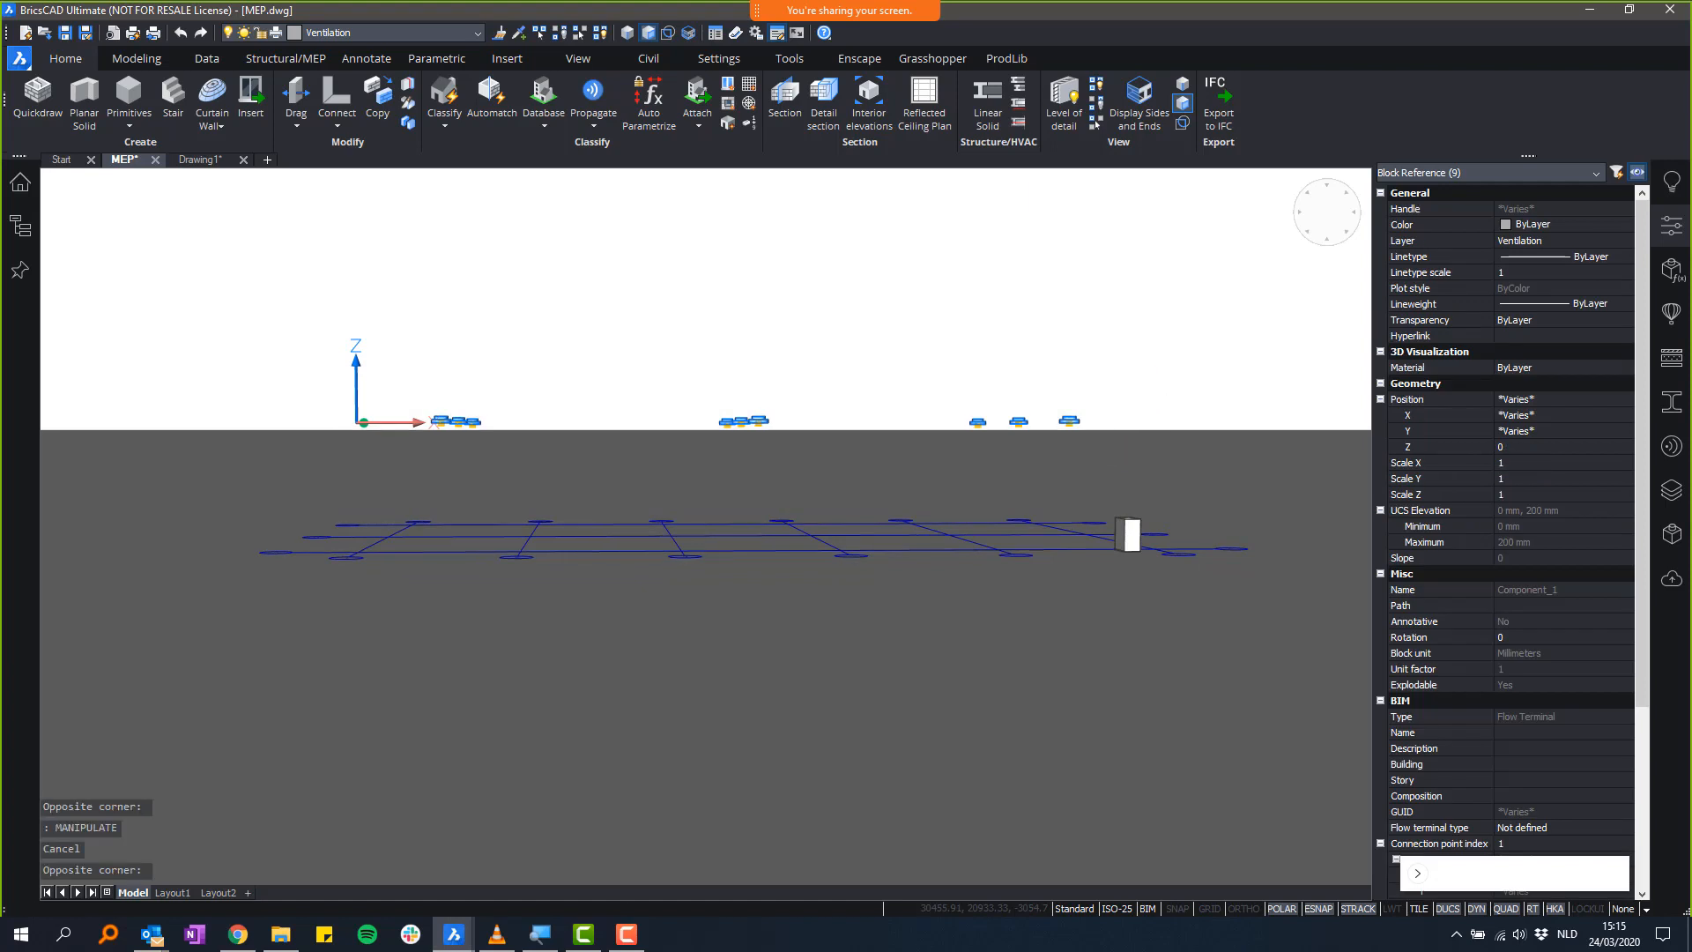
middle_click_drag(1127, 371, 1212, 475, "shift")
middle_click_drag(1131, 529, 1109, 541, "shift")
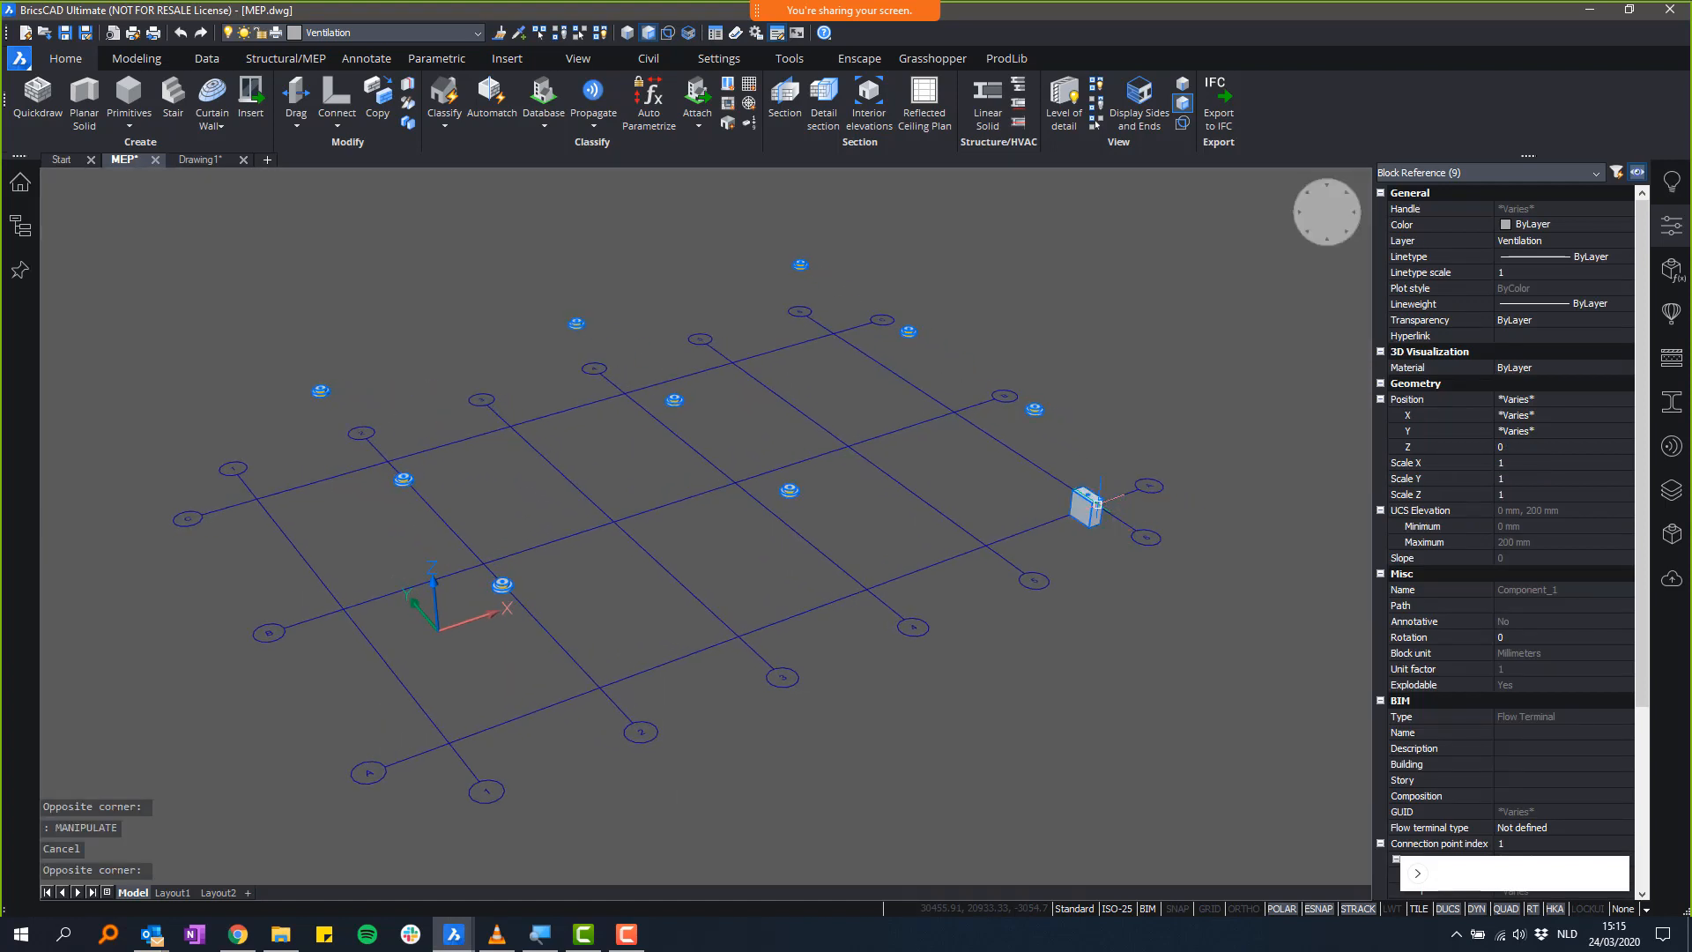
left_click(1097, 505)
middle_click_drag(934, 248, 820, 228, "shift")
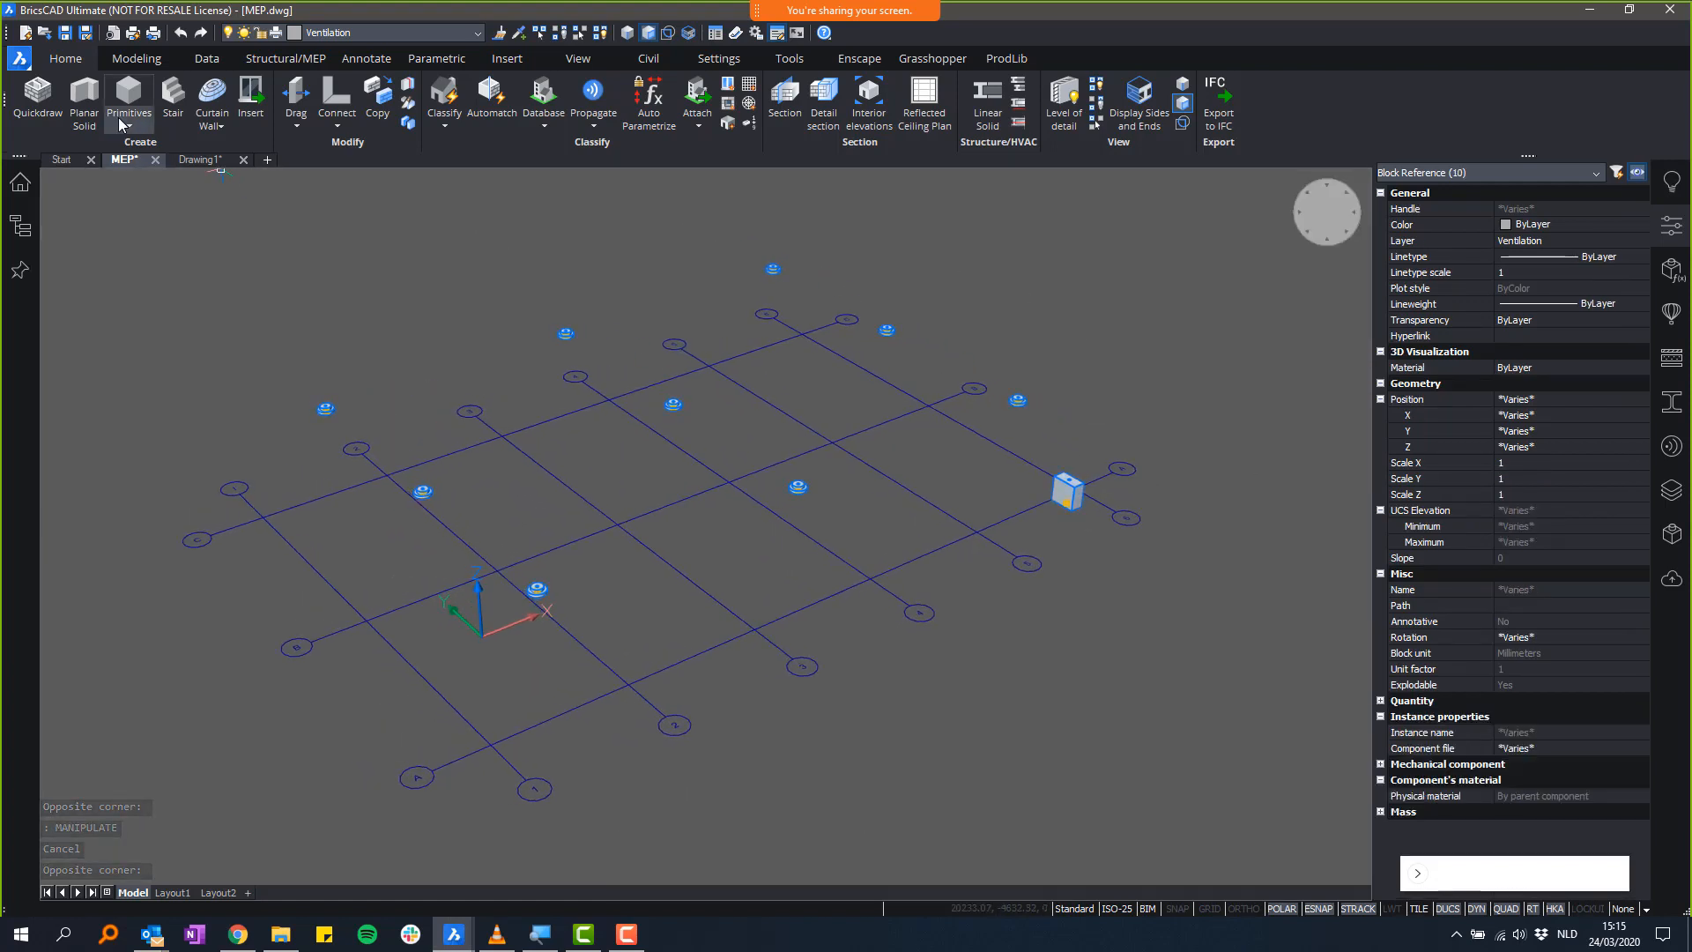
- Run Flow Connect on the selected components and accept the line layout whose three parallel branches run along the X axis
left_click(150, 60)
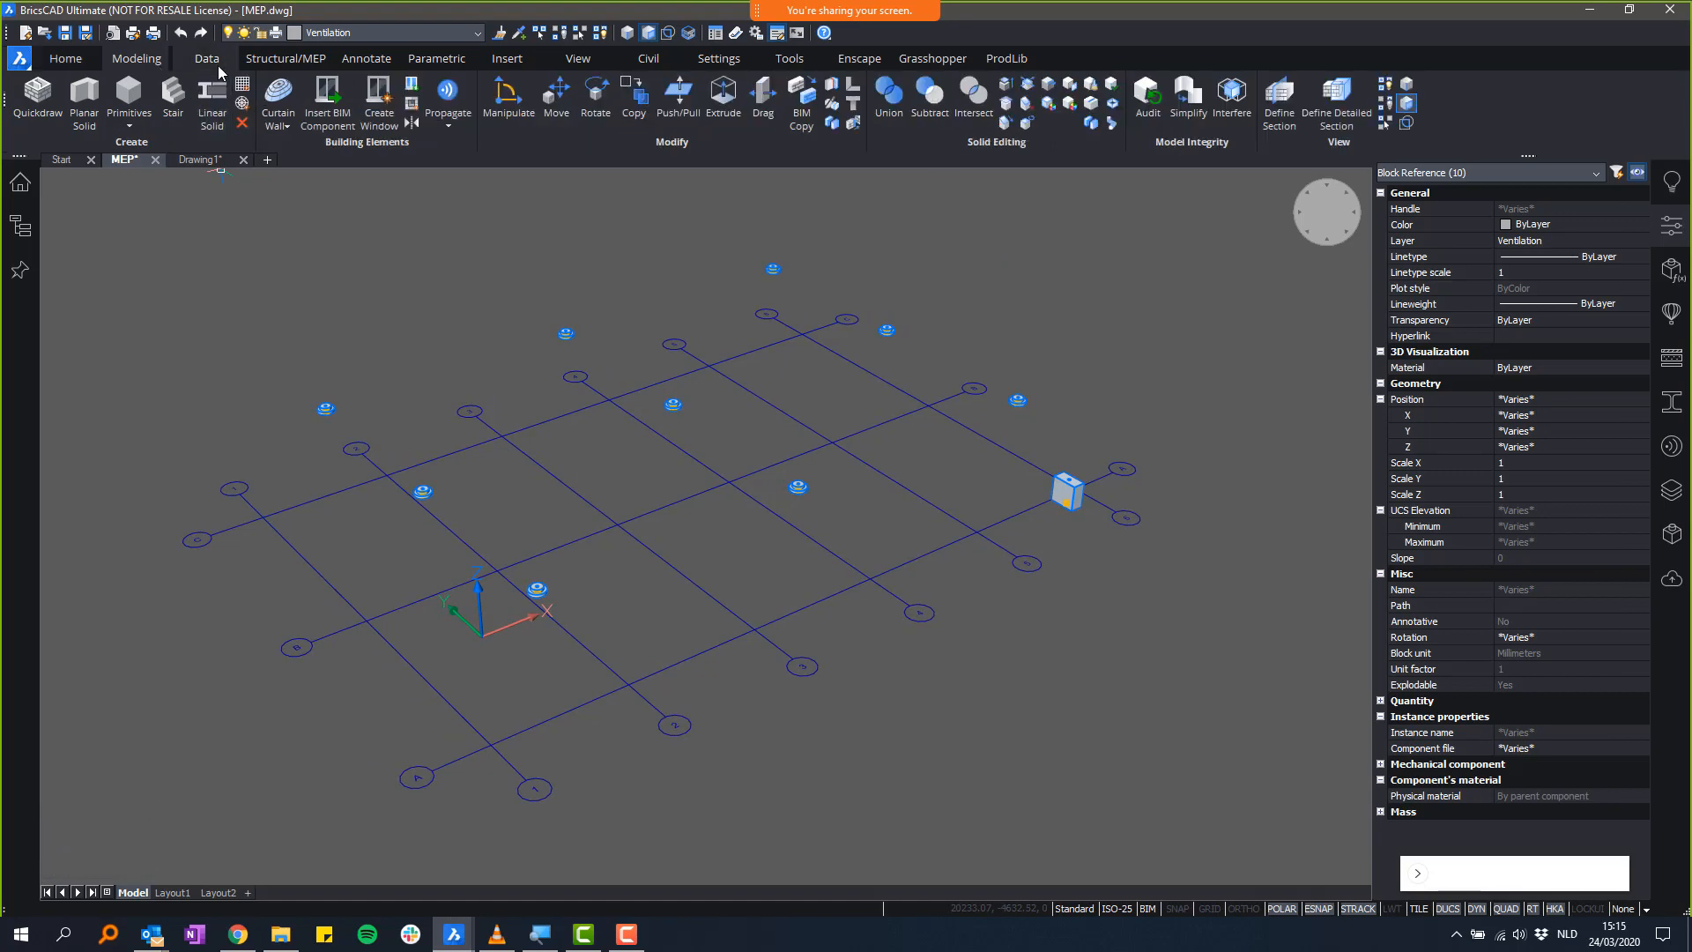
left_click(283, 58)
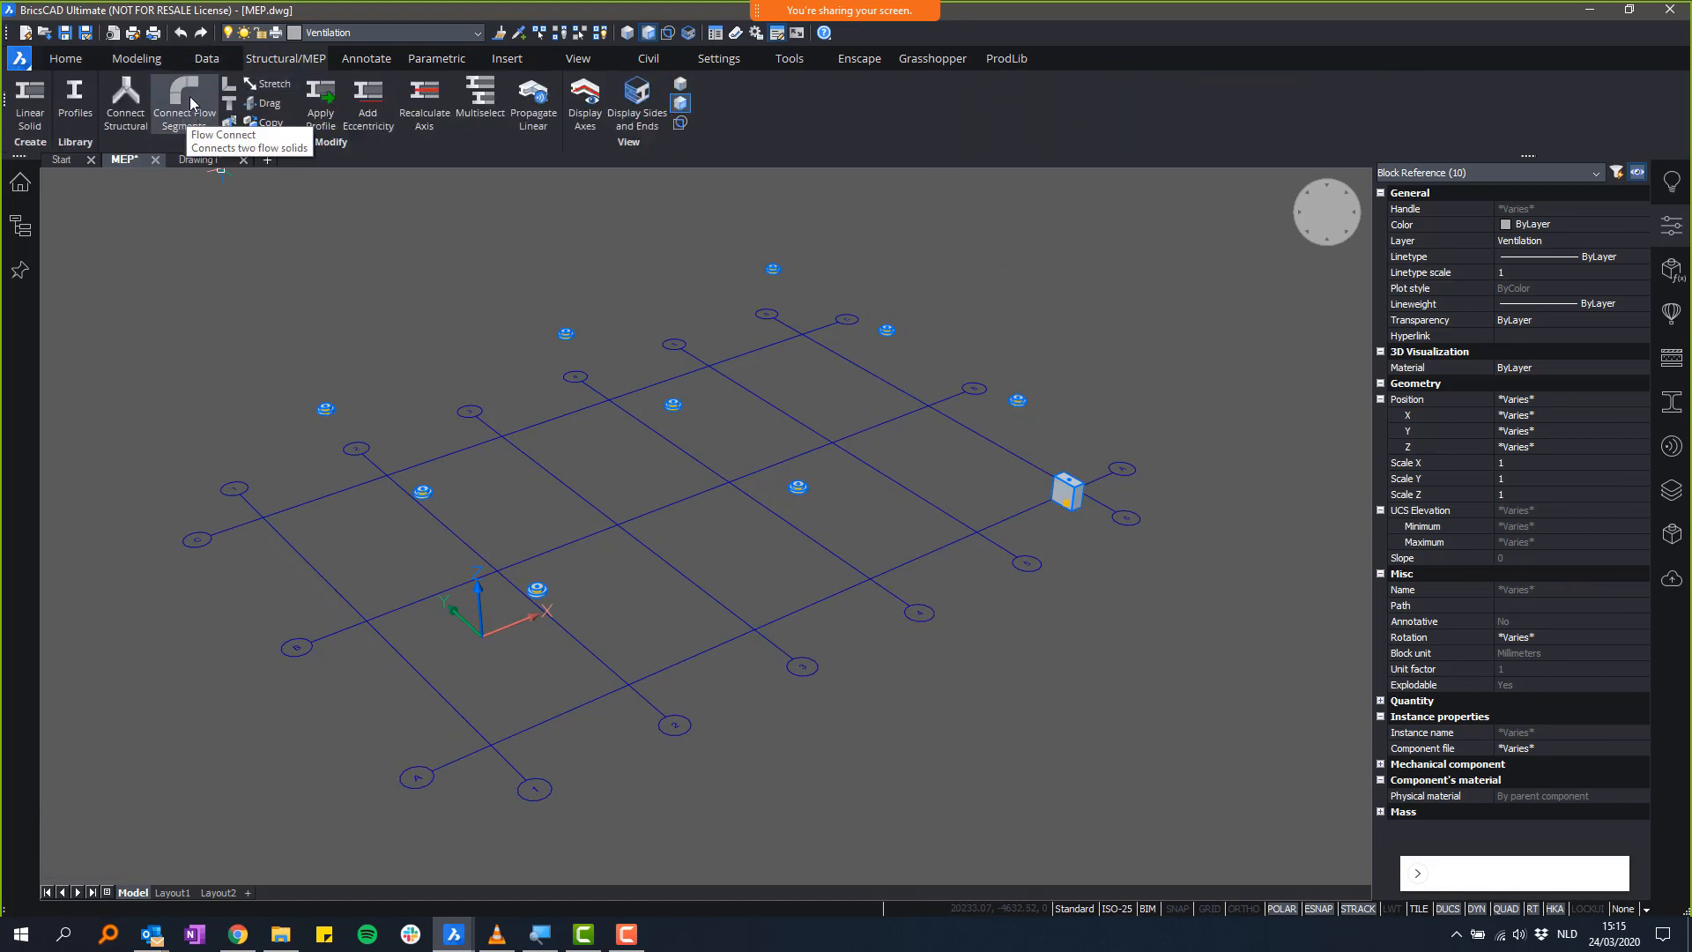
left_click(187, 104)
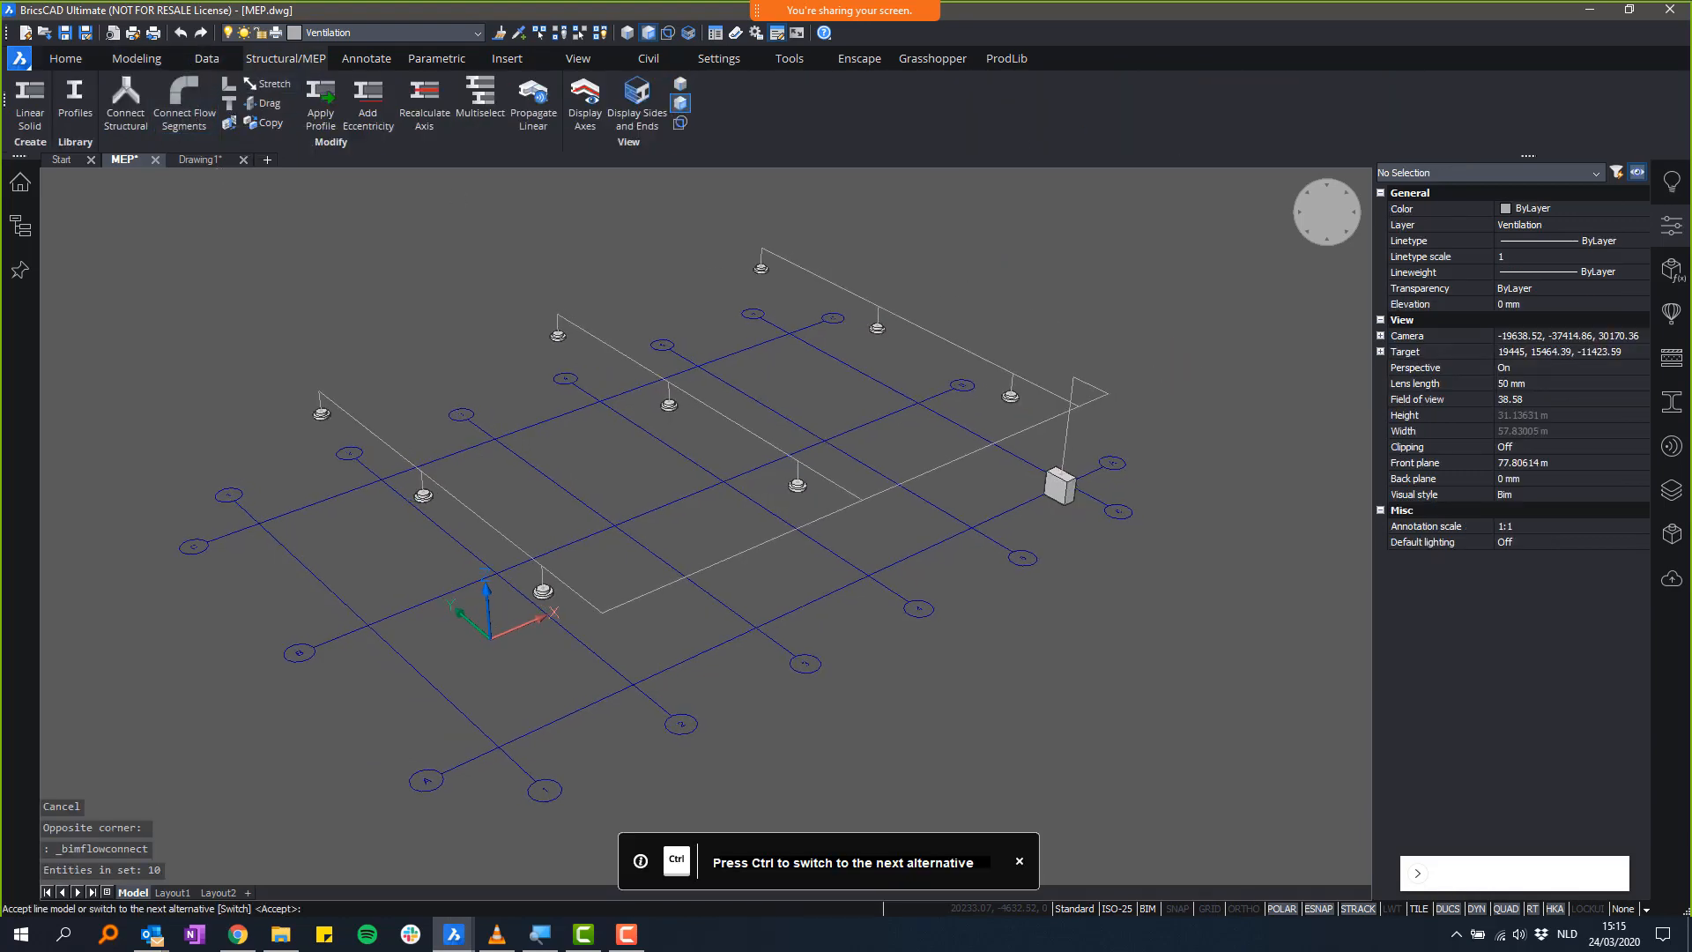
middle_click_drag(1092, 330, 1176, 357, "shift")
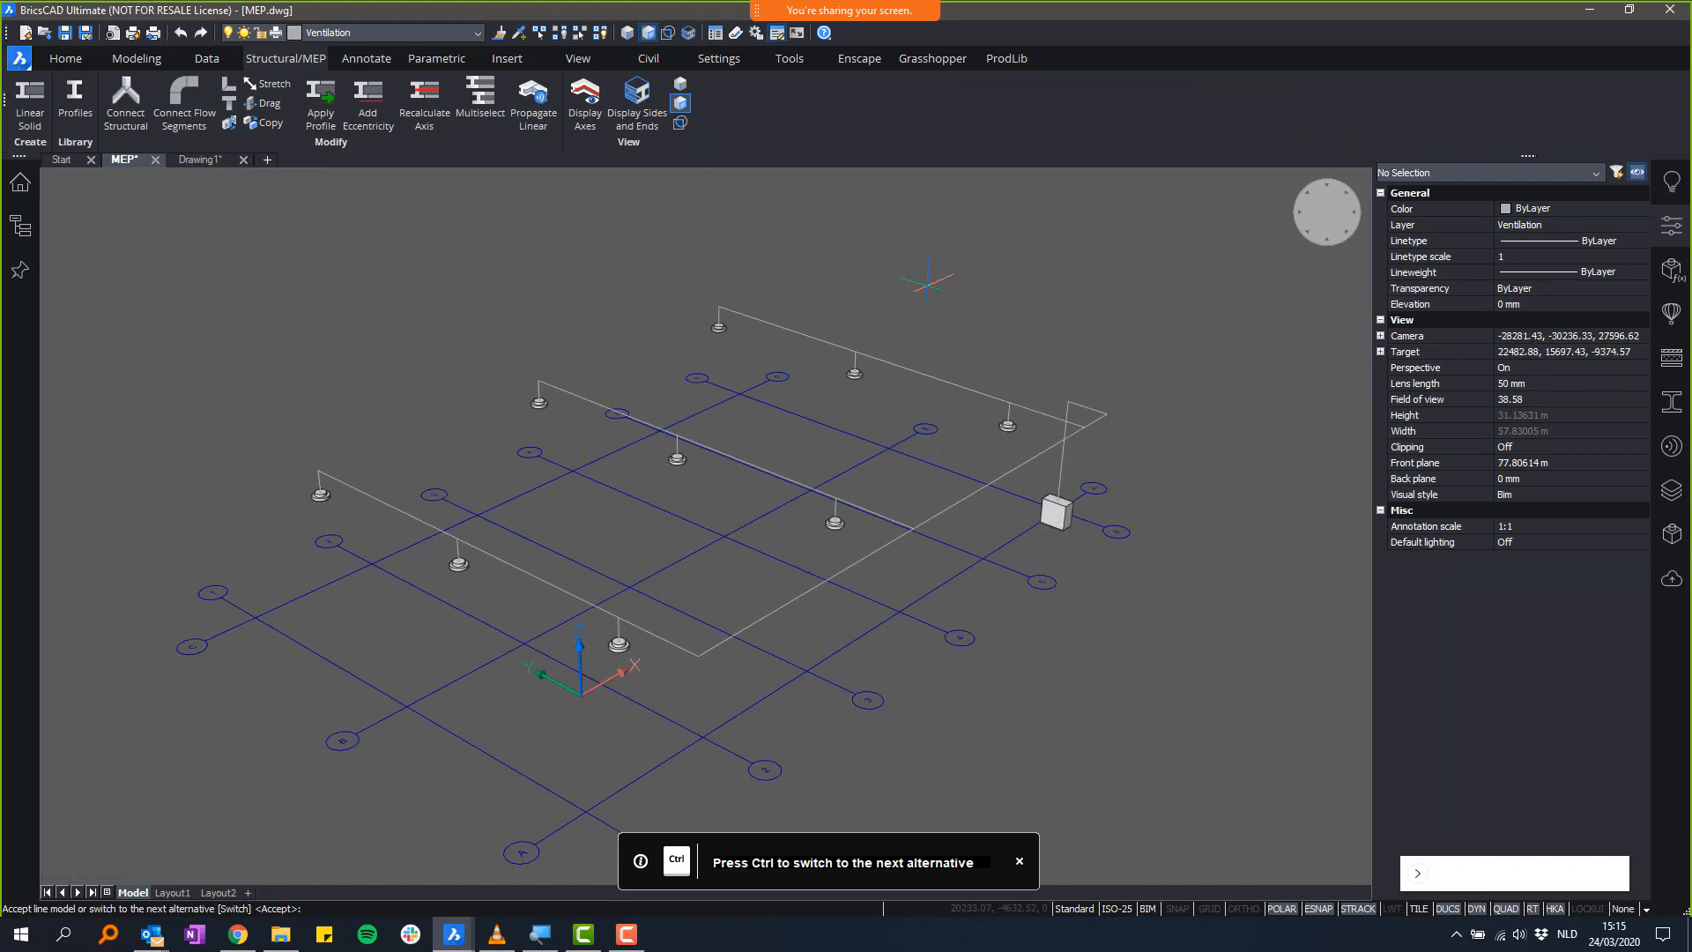
key("ctrl")
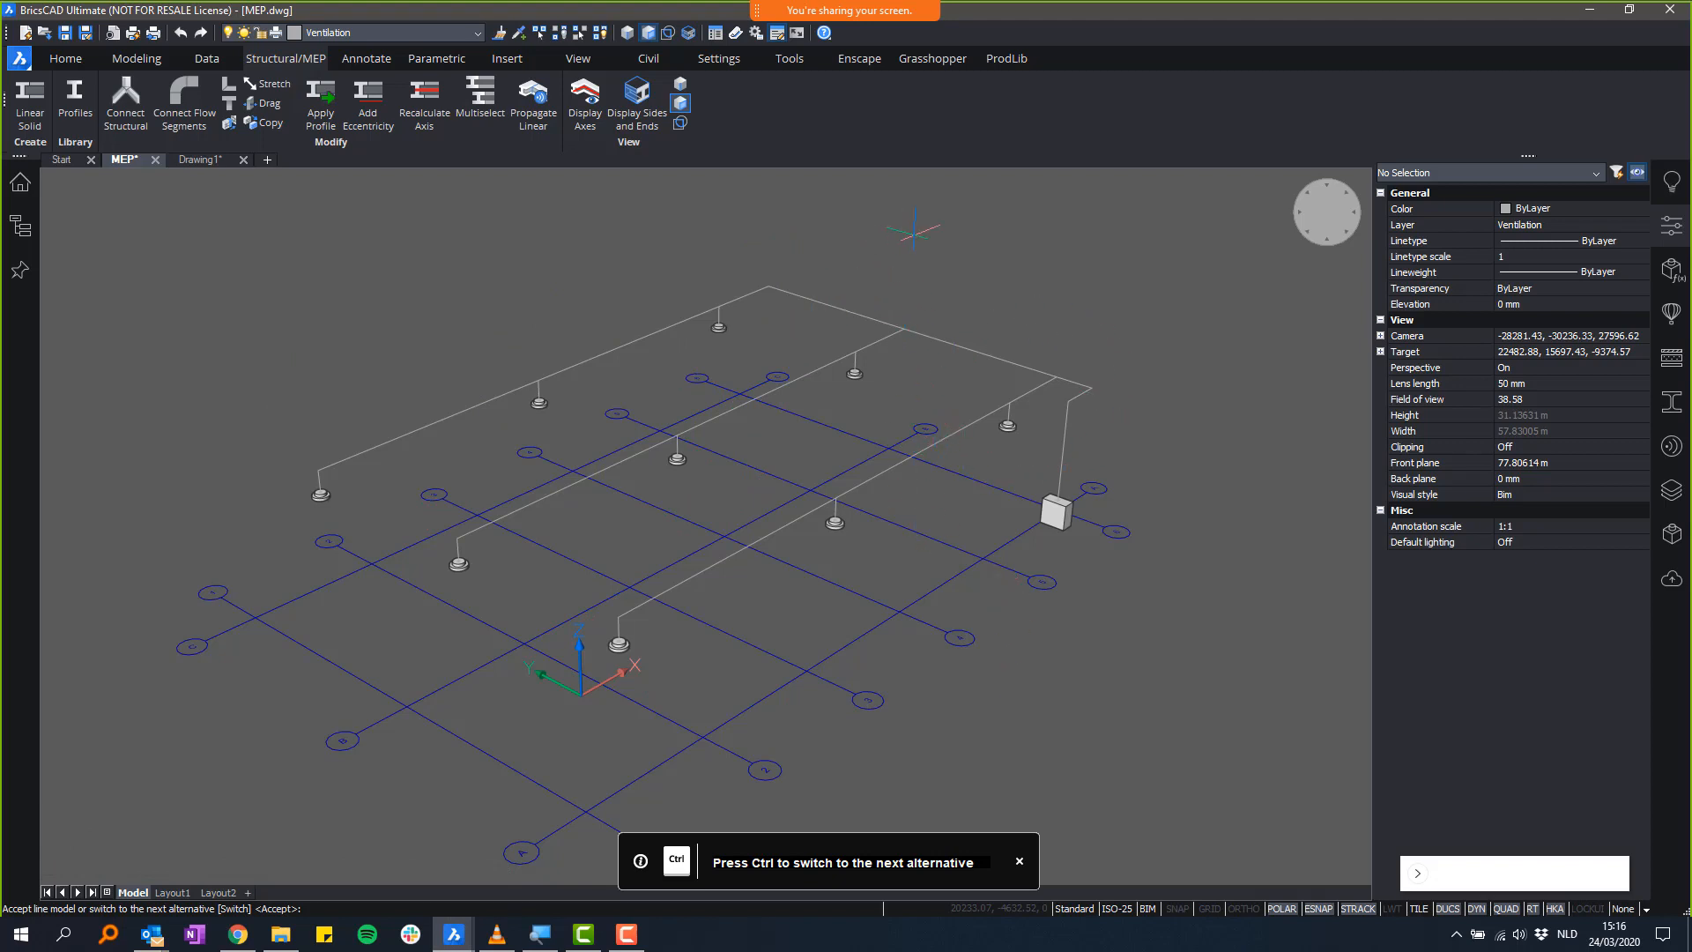
key("ctrl")
key("ctrl")
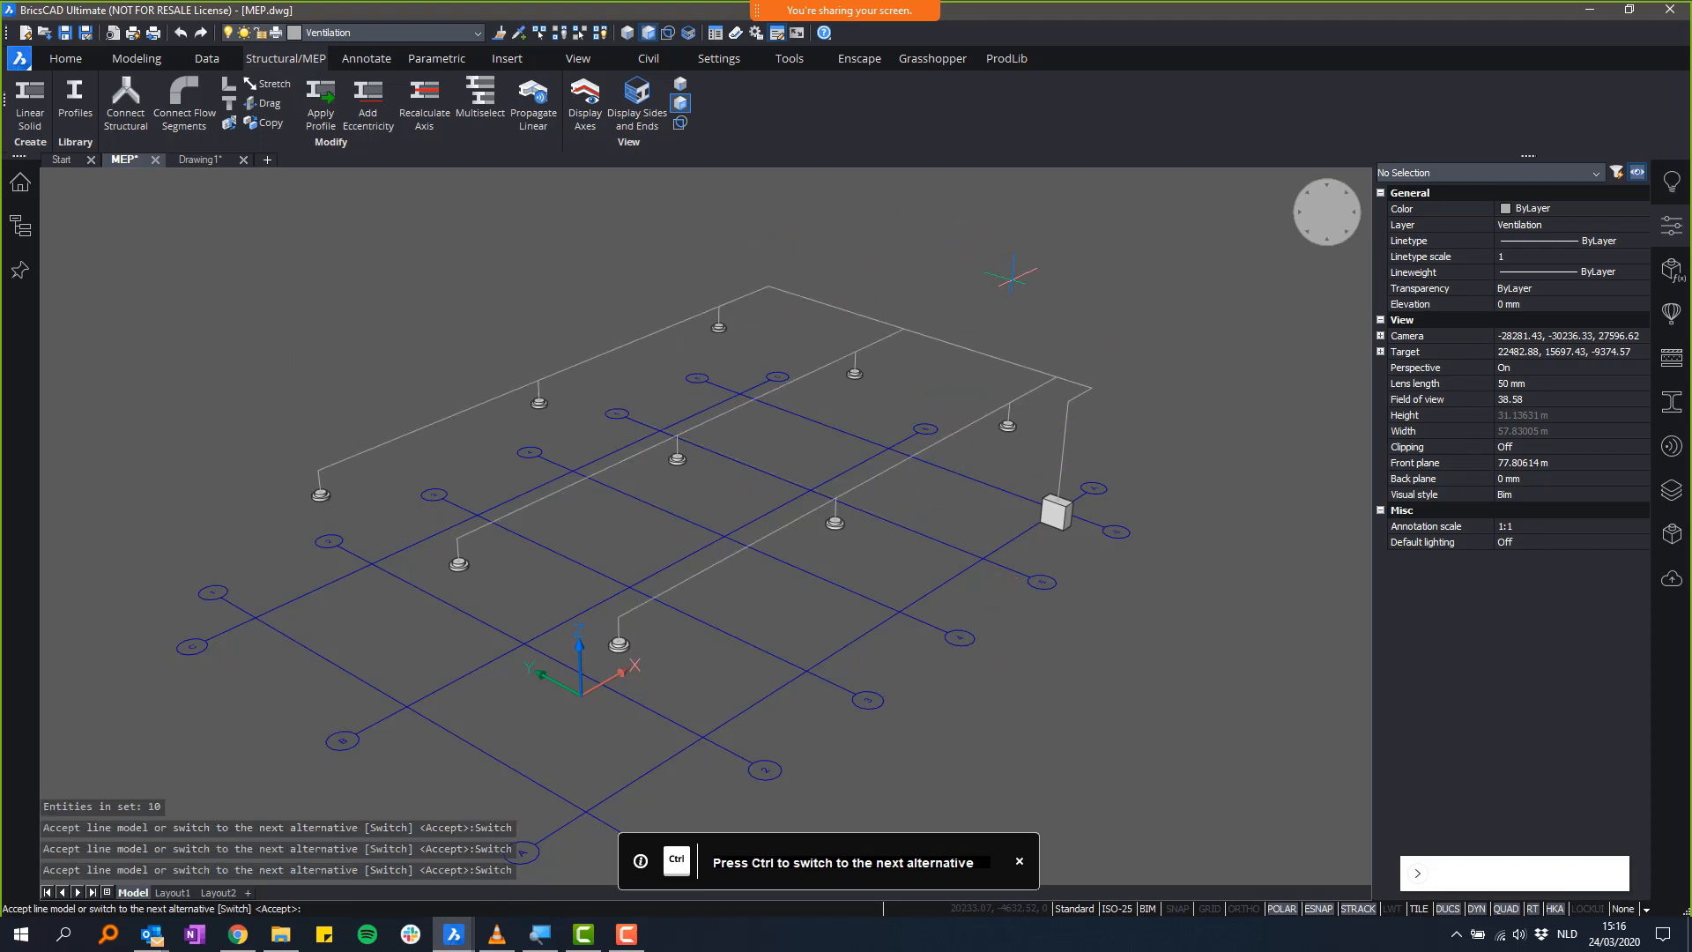
key("Return")
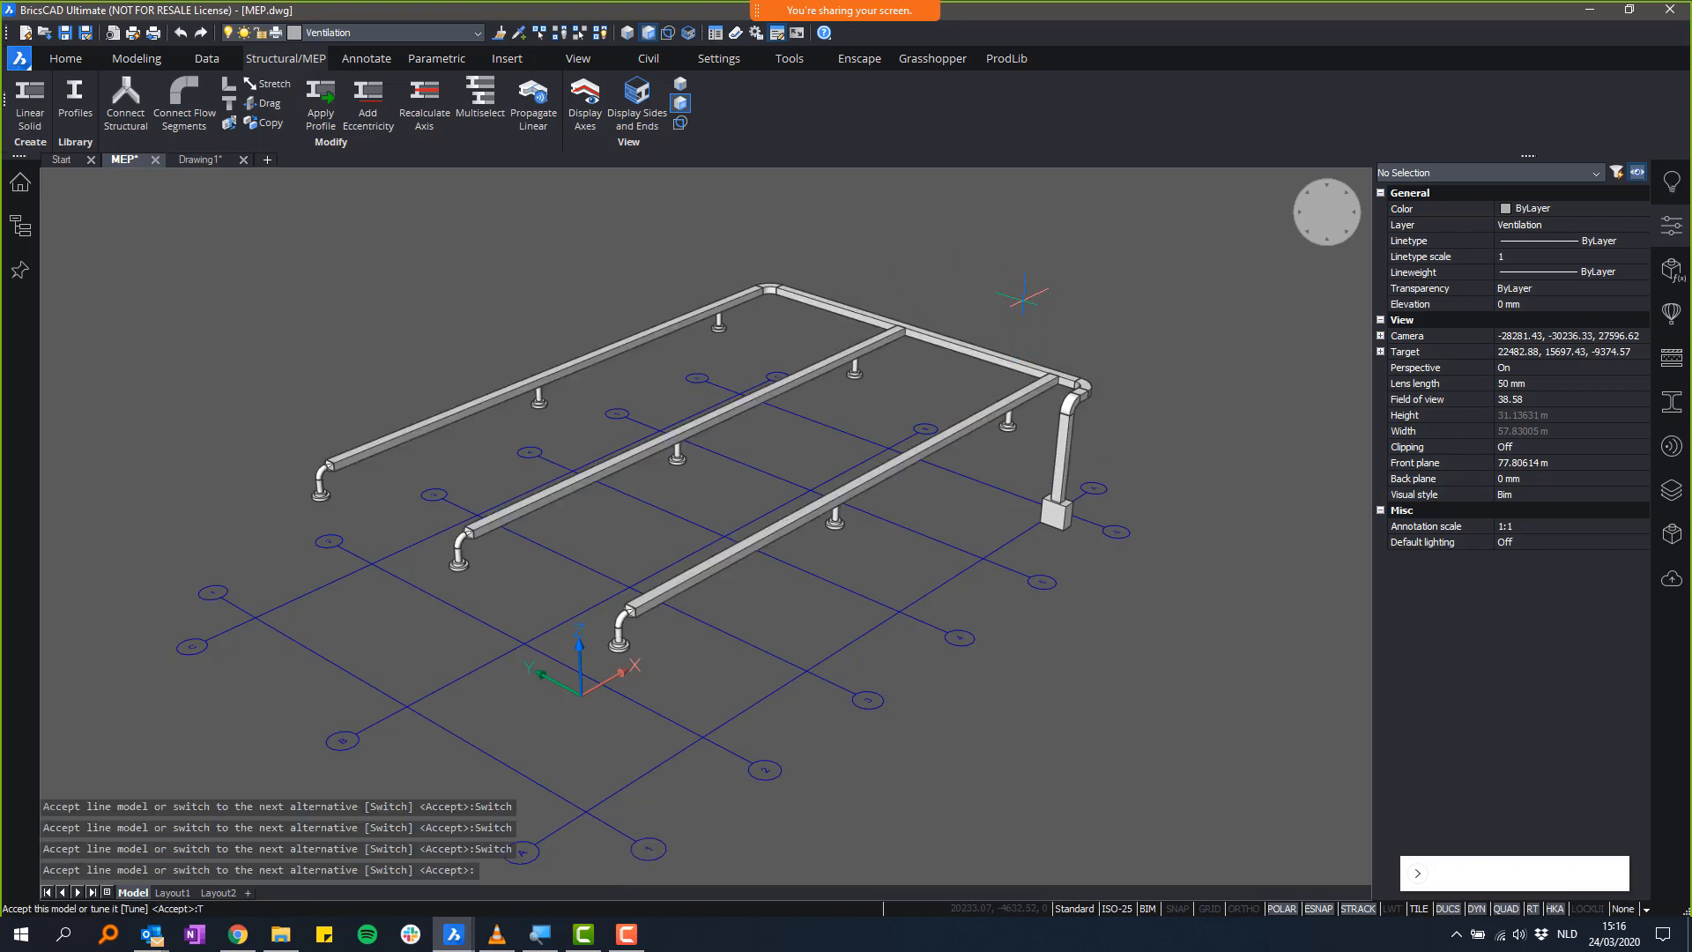
- Tune the duct model's topology so one shared trunk runs between the two terminal rows nearest the unit
type("T")
key("Return")
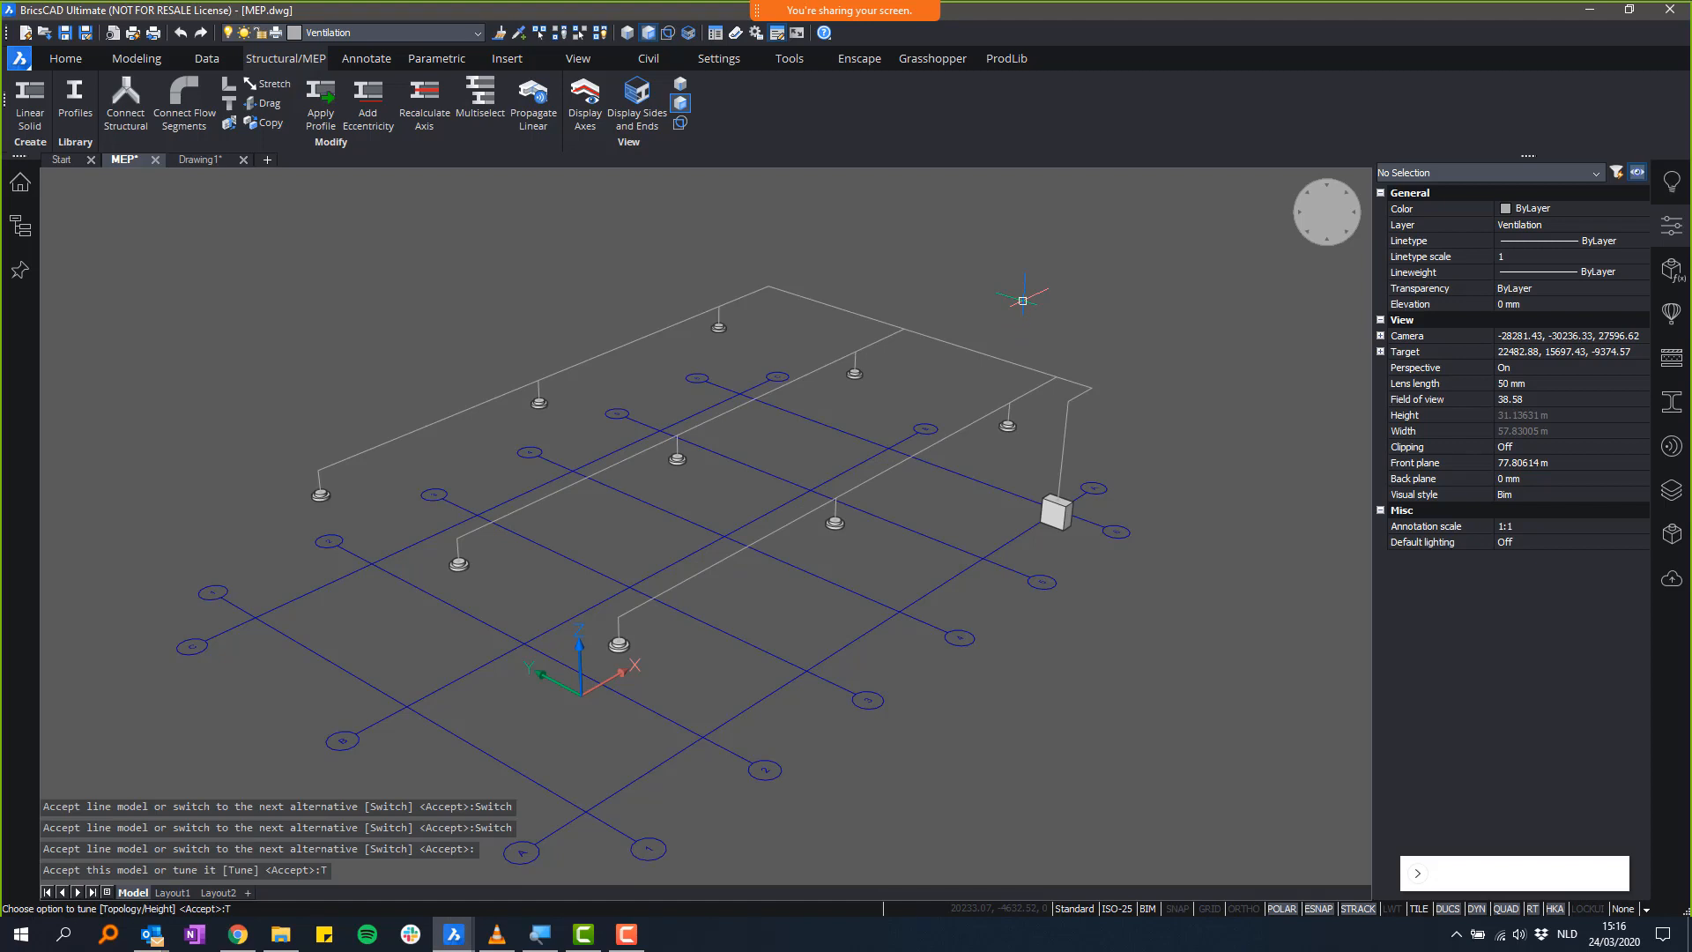
key("Return")
middle_click_drag(1039, 235, 1083, 368)
left_click(1073, 363)
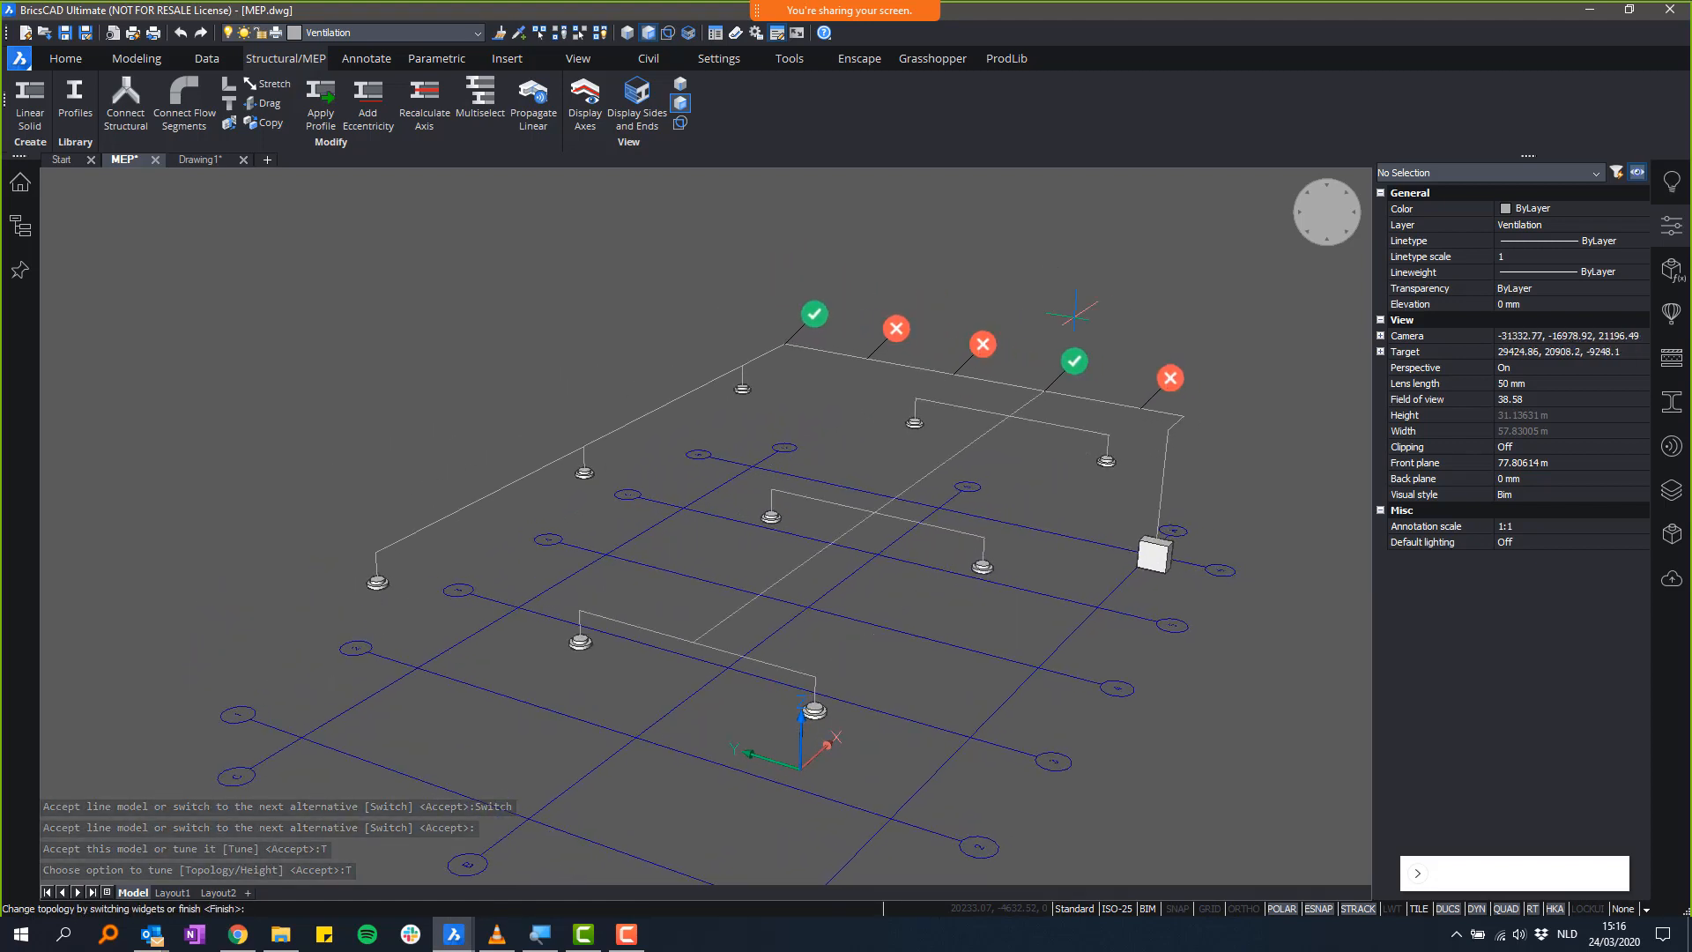
middle_click_drag(1092, 228, 1153, 229, "shift")
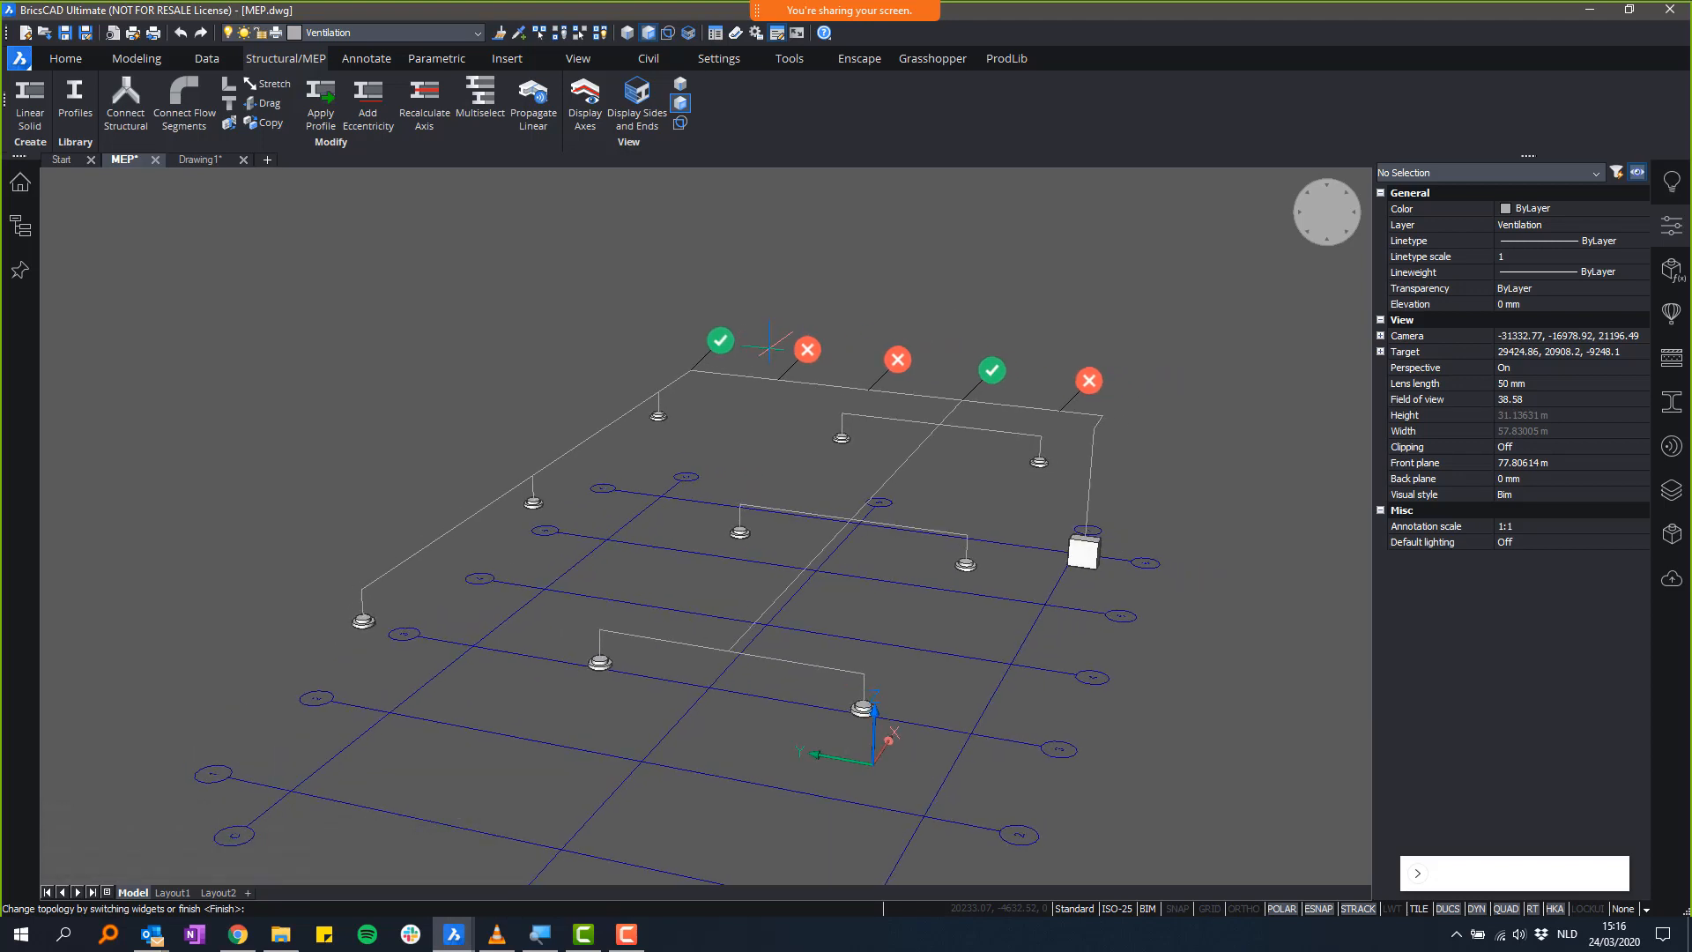
- Try serving all terminals from a single trunk, at the middle row and between rows, and reinstate the outer branch
left_click(727, 340)
left_click(897, 358)
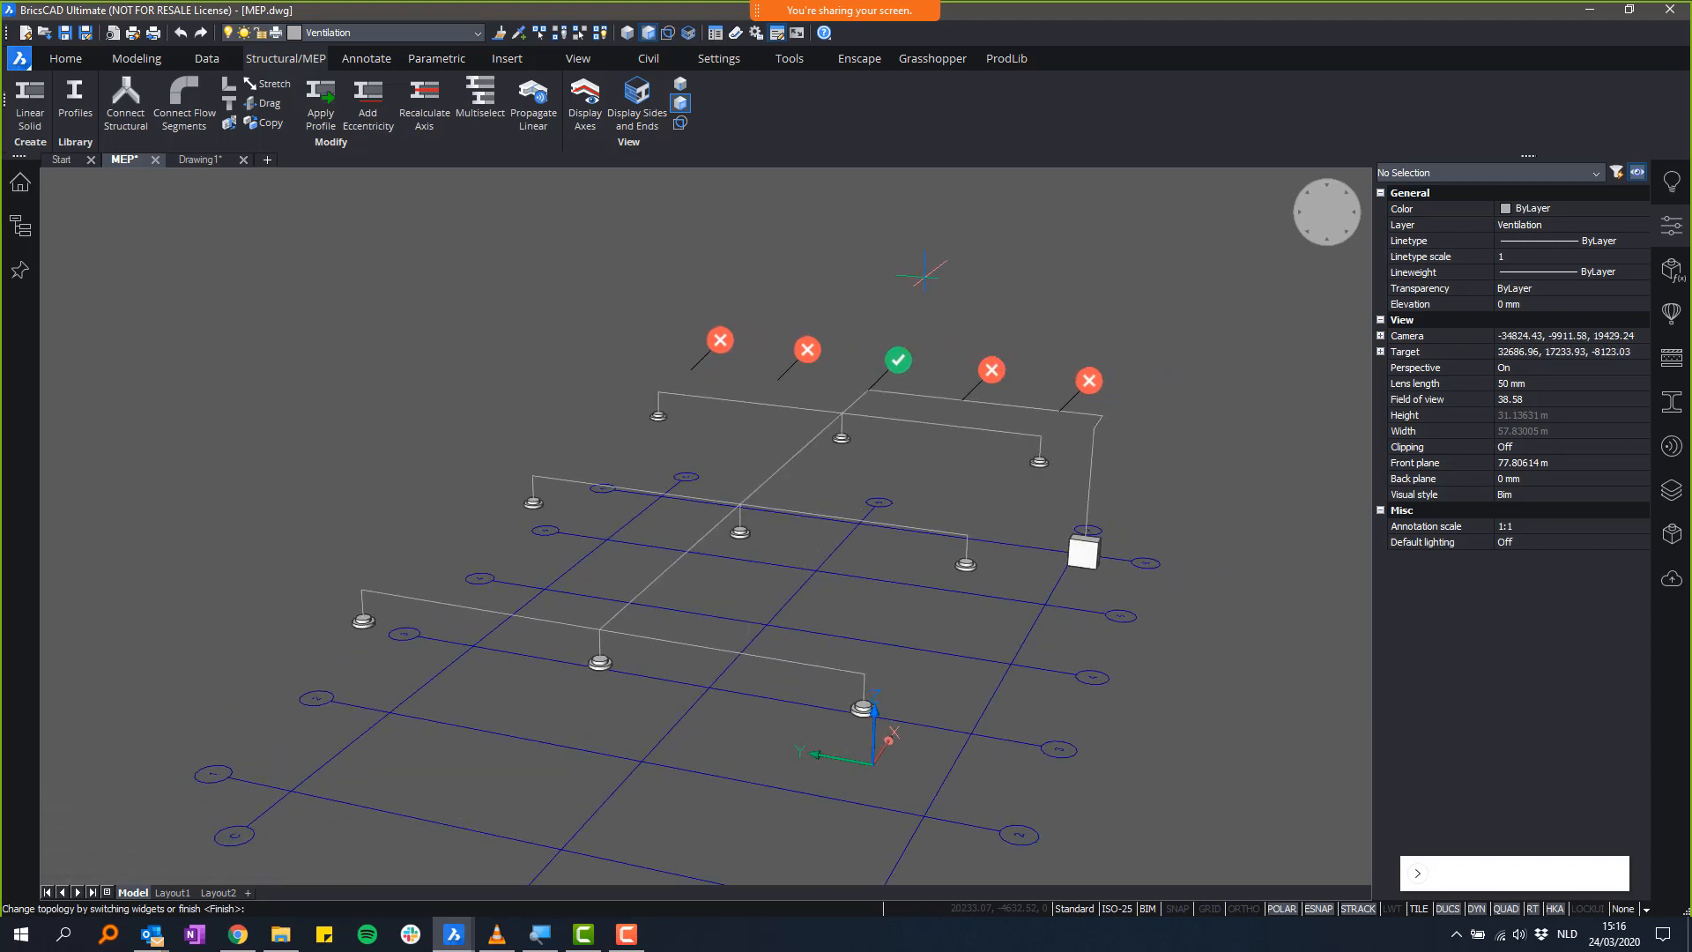
left_click(991, 373)
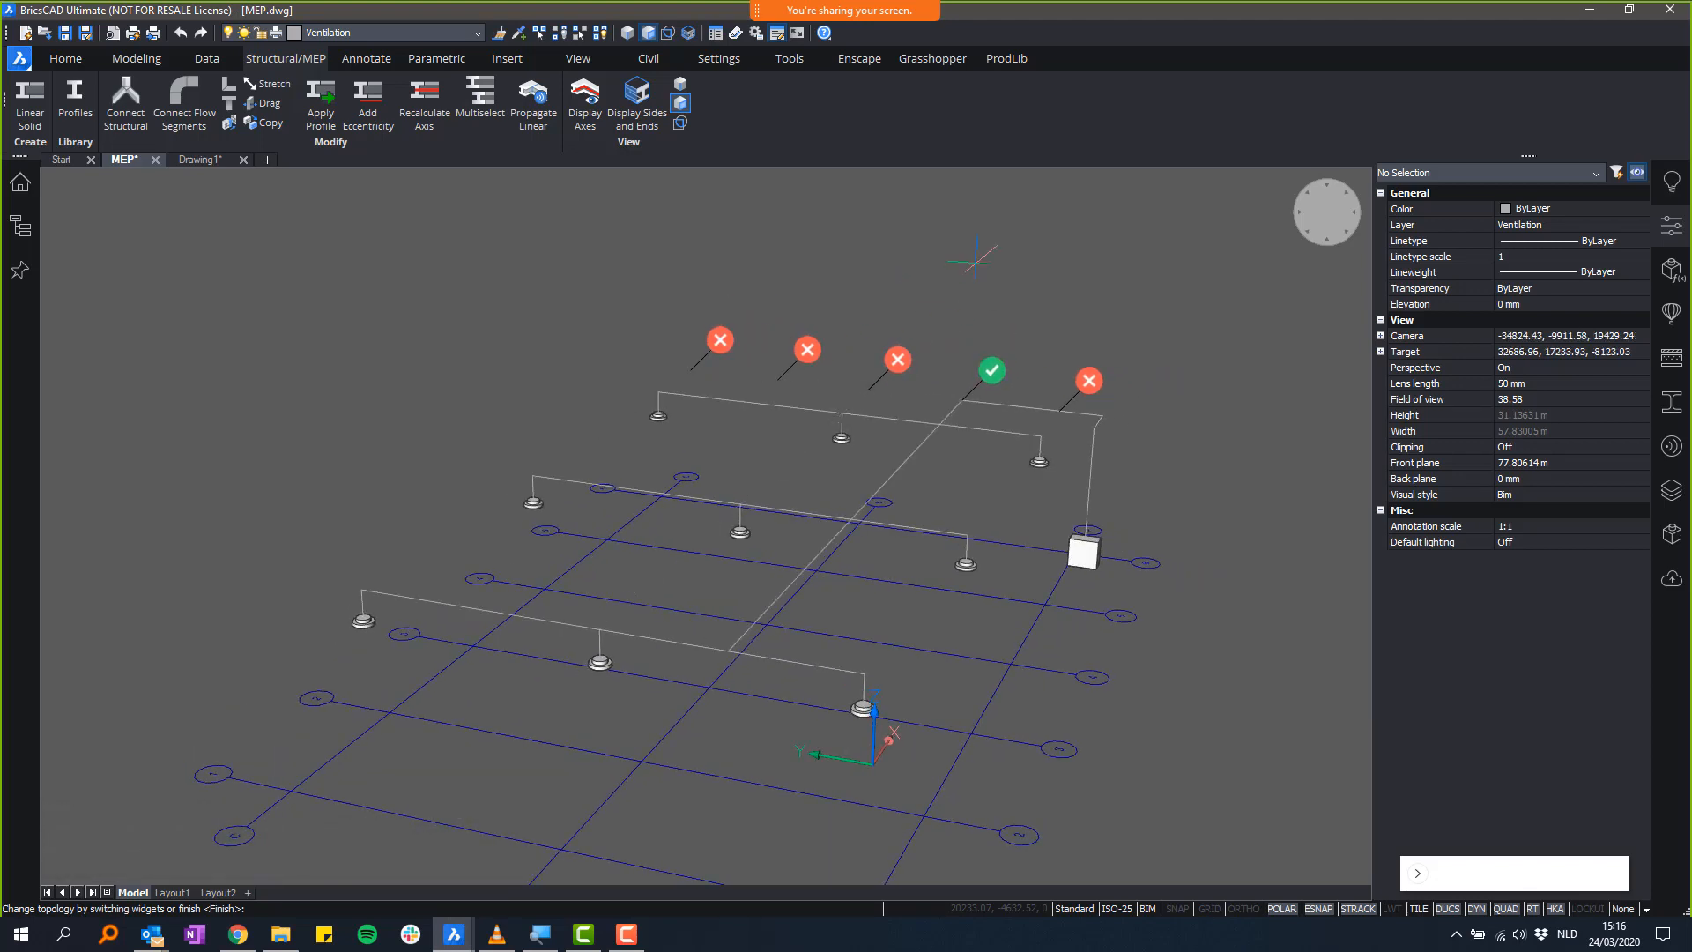
left_click(721, 334)
- Finish the topology tuning and accept the generated duct model
middle_click_drag(717, 276, 614, 306, "shift")
key("Return")
key("Return")
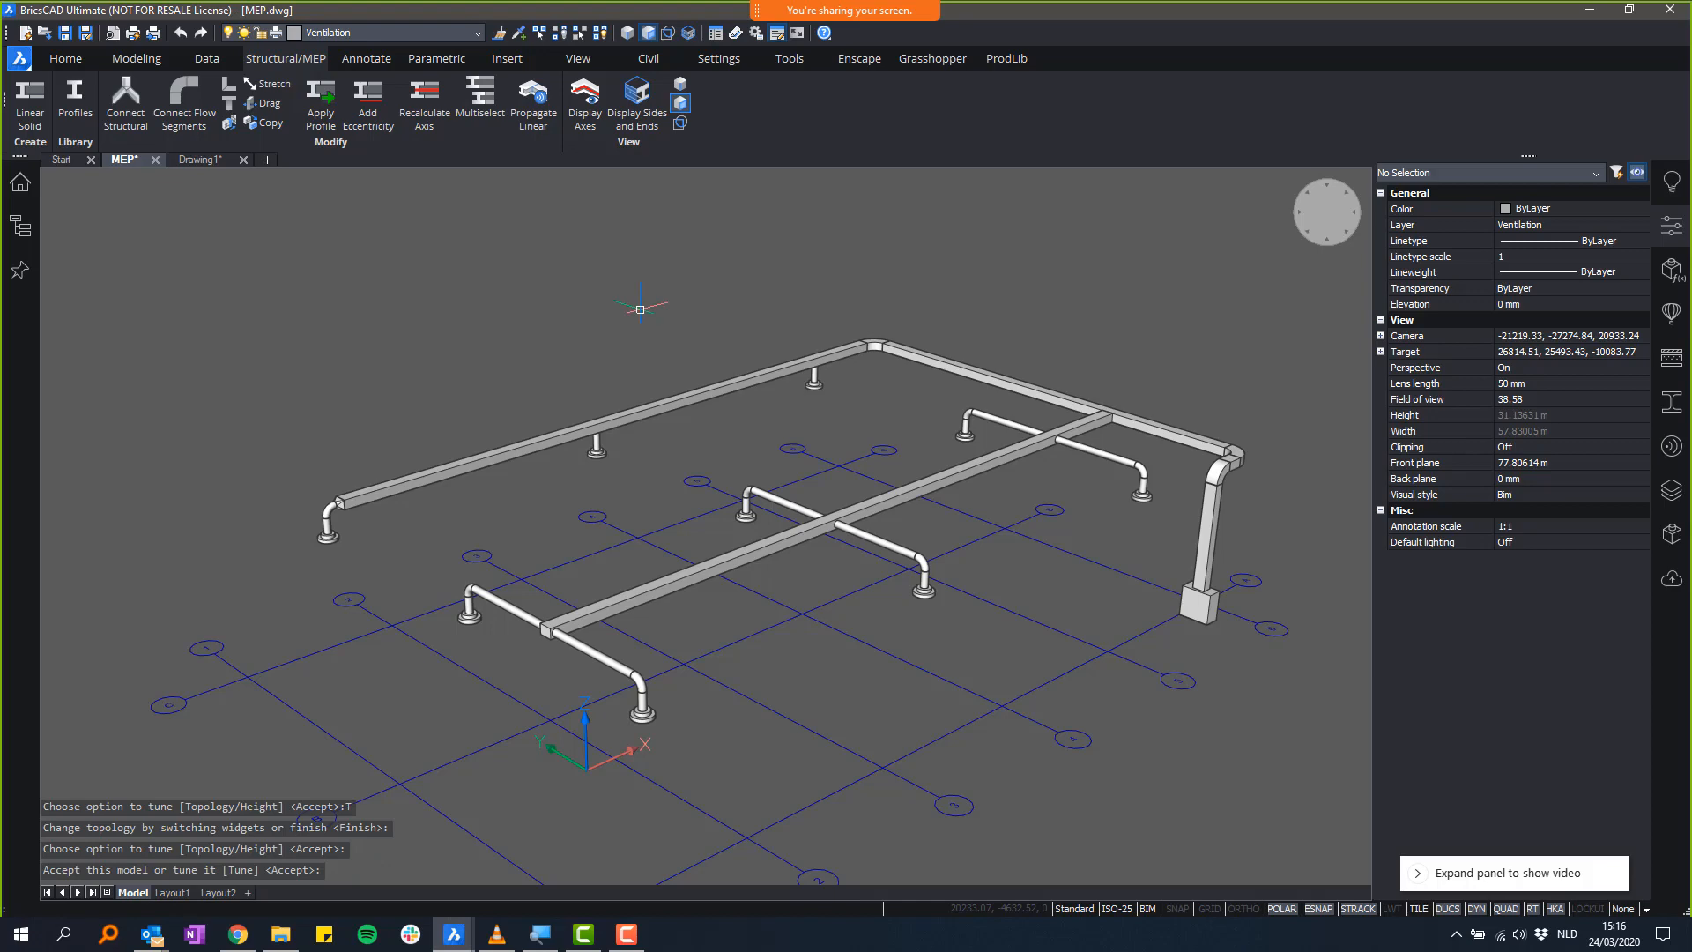
- Examine the generated duct network, especially where the near round branch meets the end of the rectangular trunk
middle_click_drag(640, 309, 666, 688, "shift")
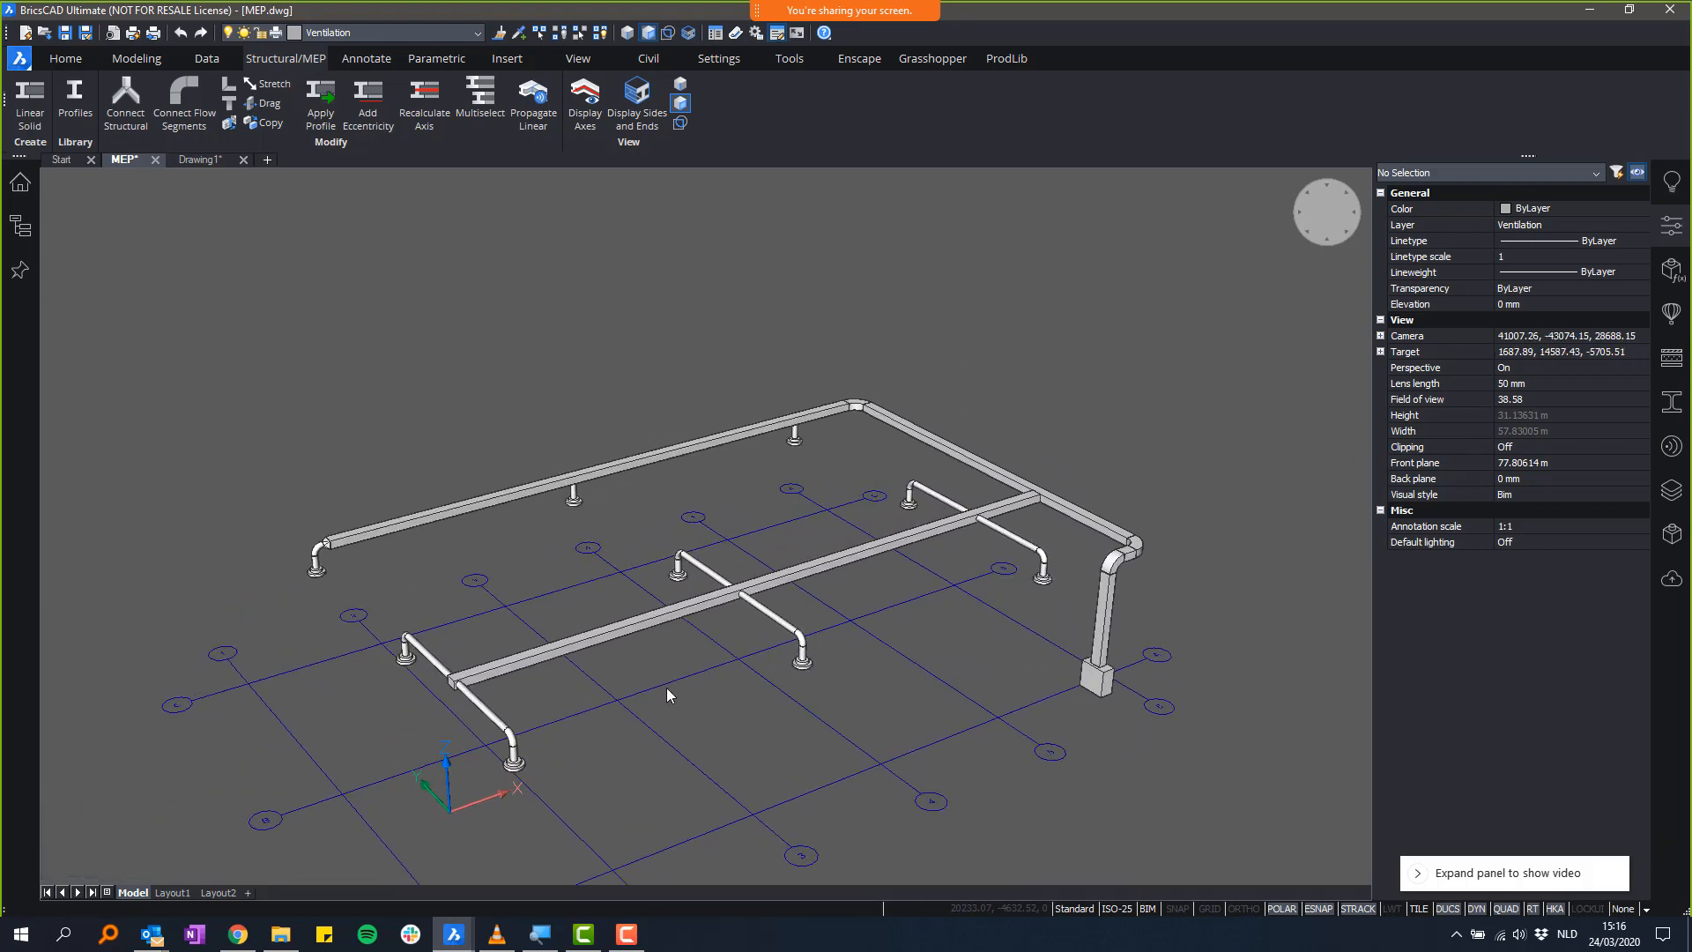
middle_click_drag(1220, 797, 1253, 793, "shift")
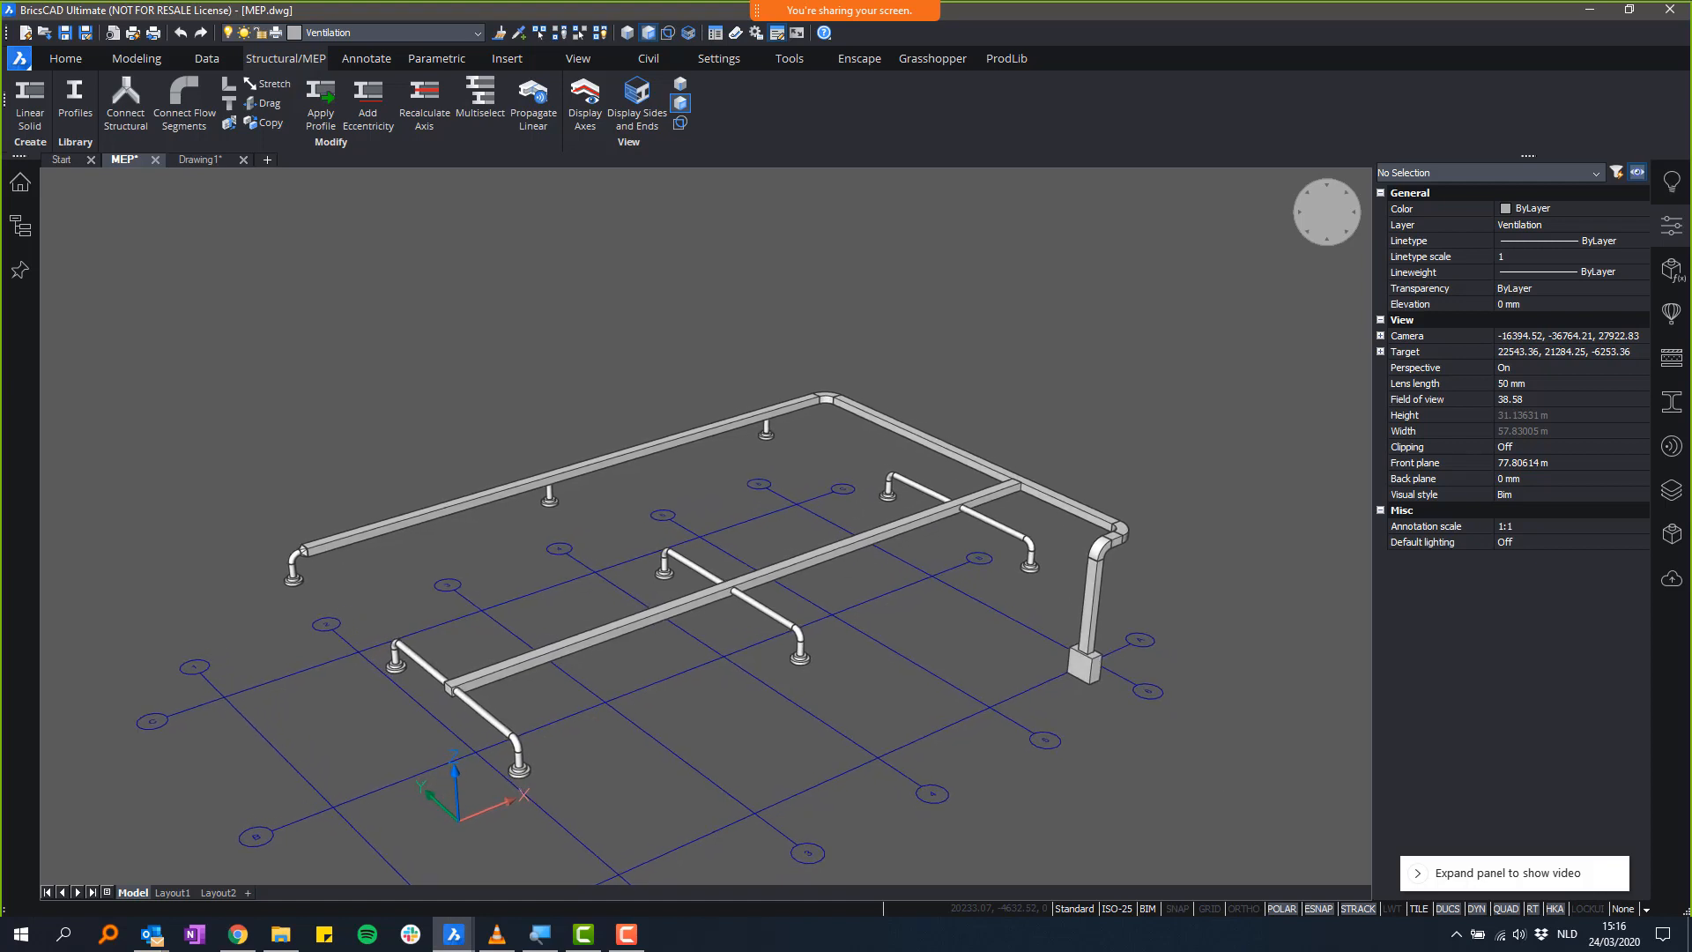
scroll(493, 705, "up", 3)
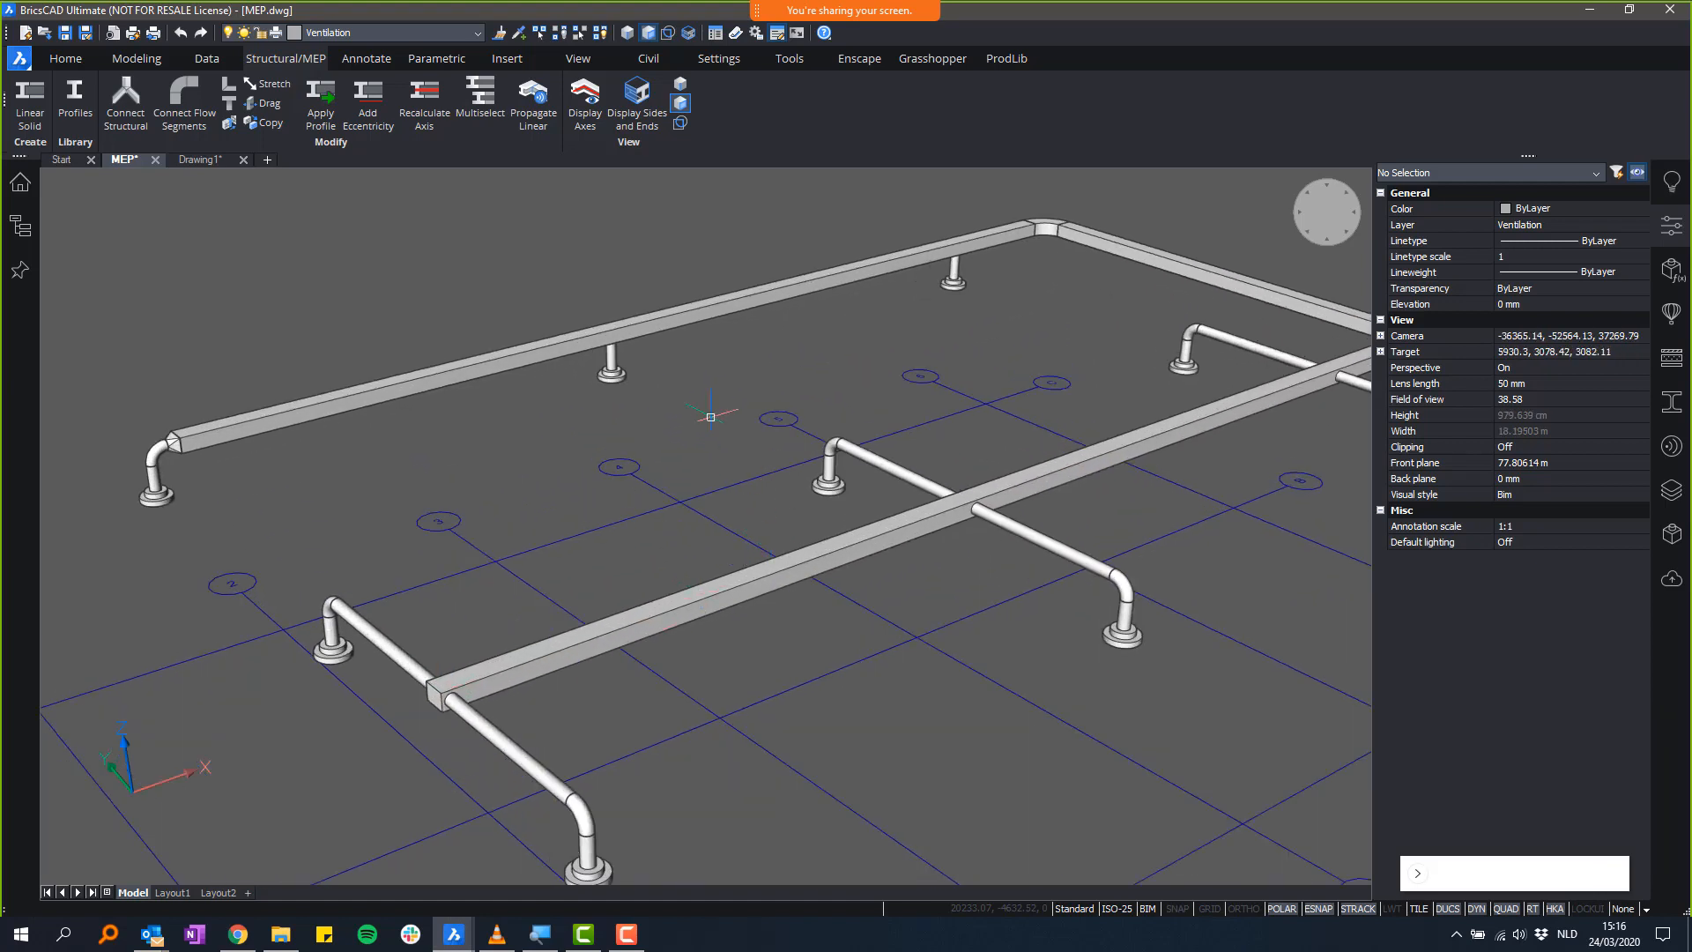
middle_click_drag(710, 417, 821, 365, "shift")
scroll(797, 709, "up", 6)
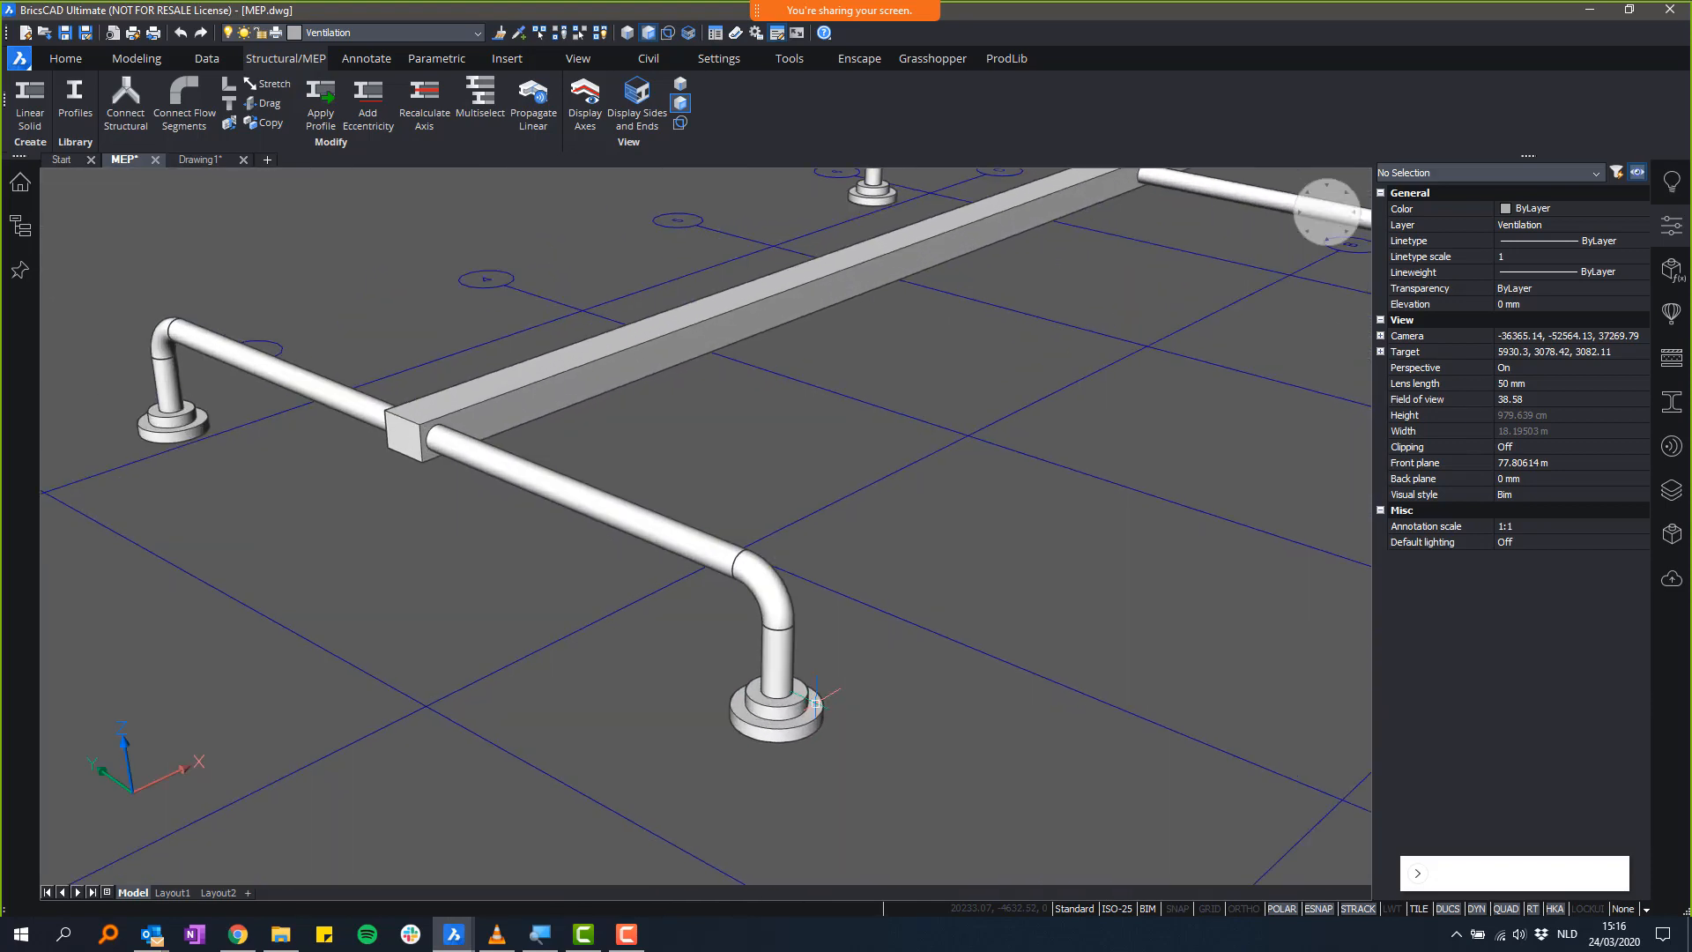
middle_click_drag(797, 680, 837, 674, "shift")
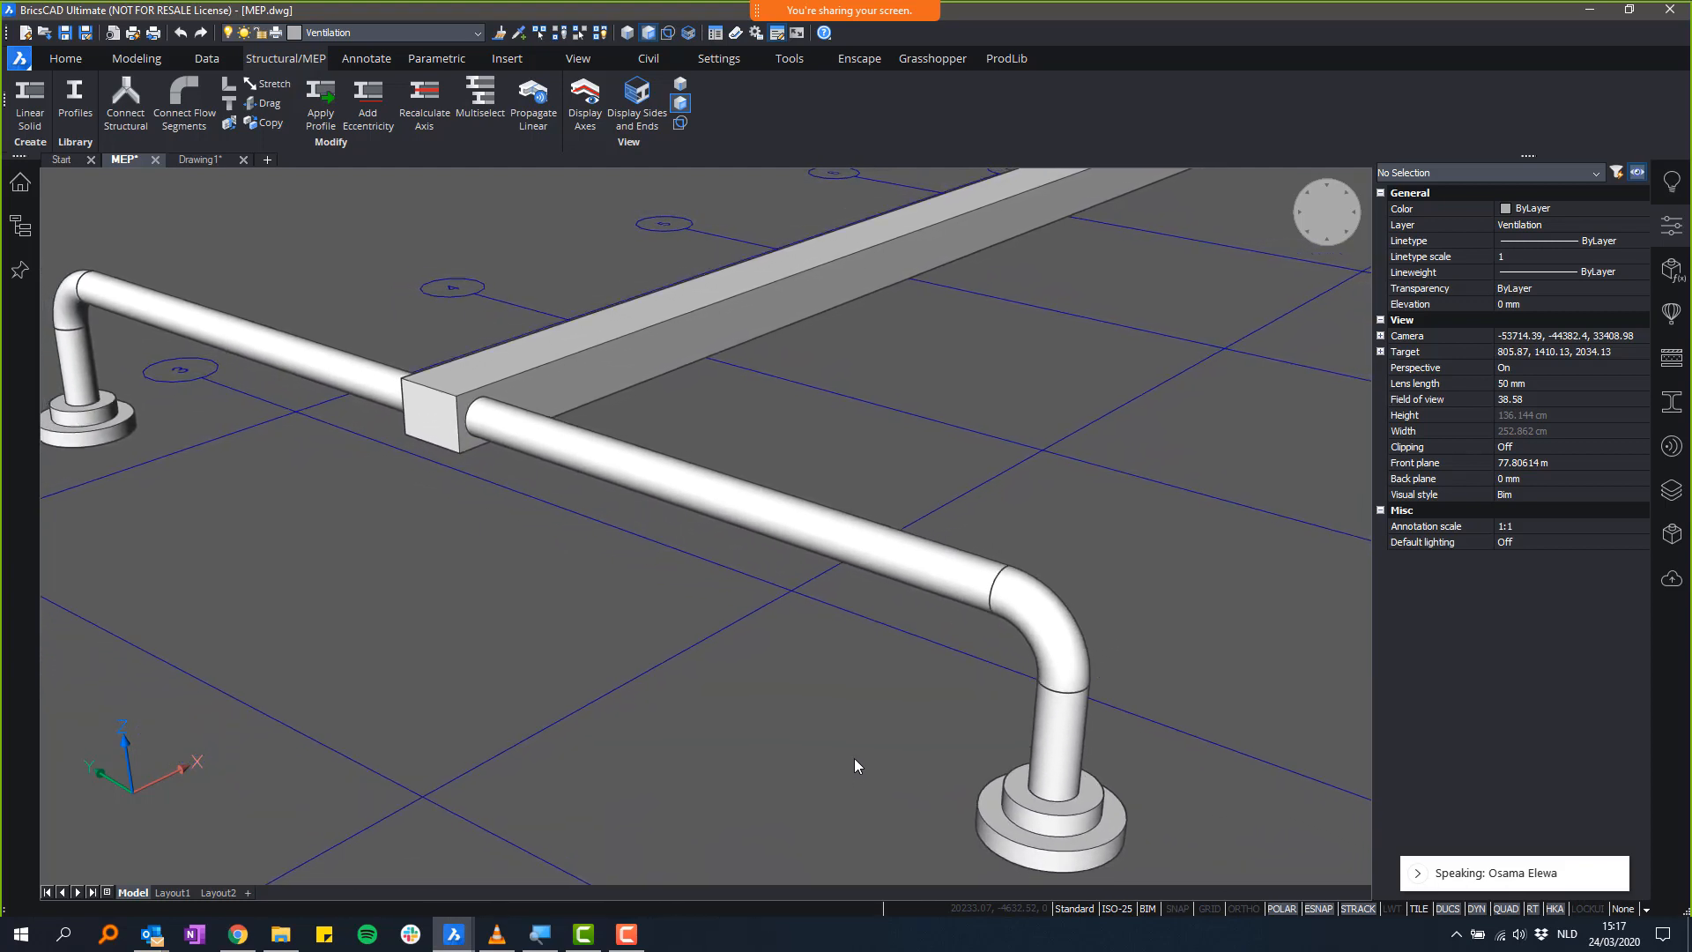
key("Escape")
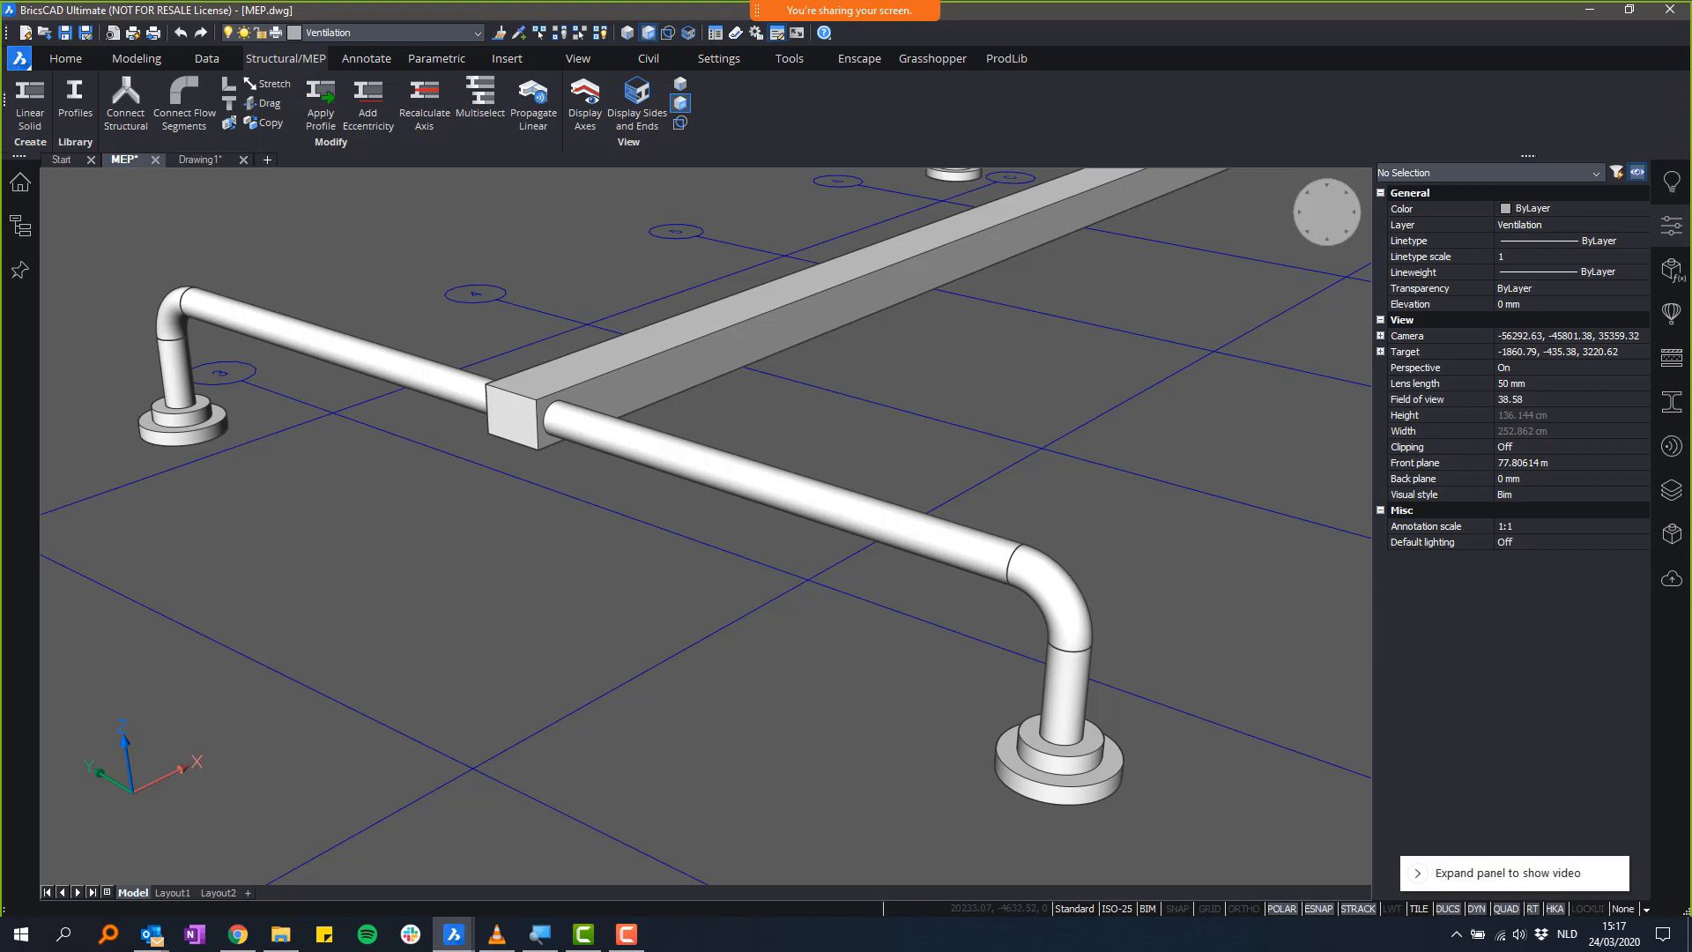
scroll(783, 768, "down", 5)
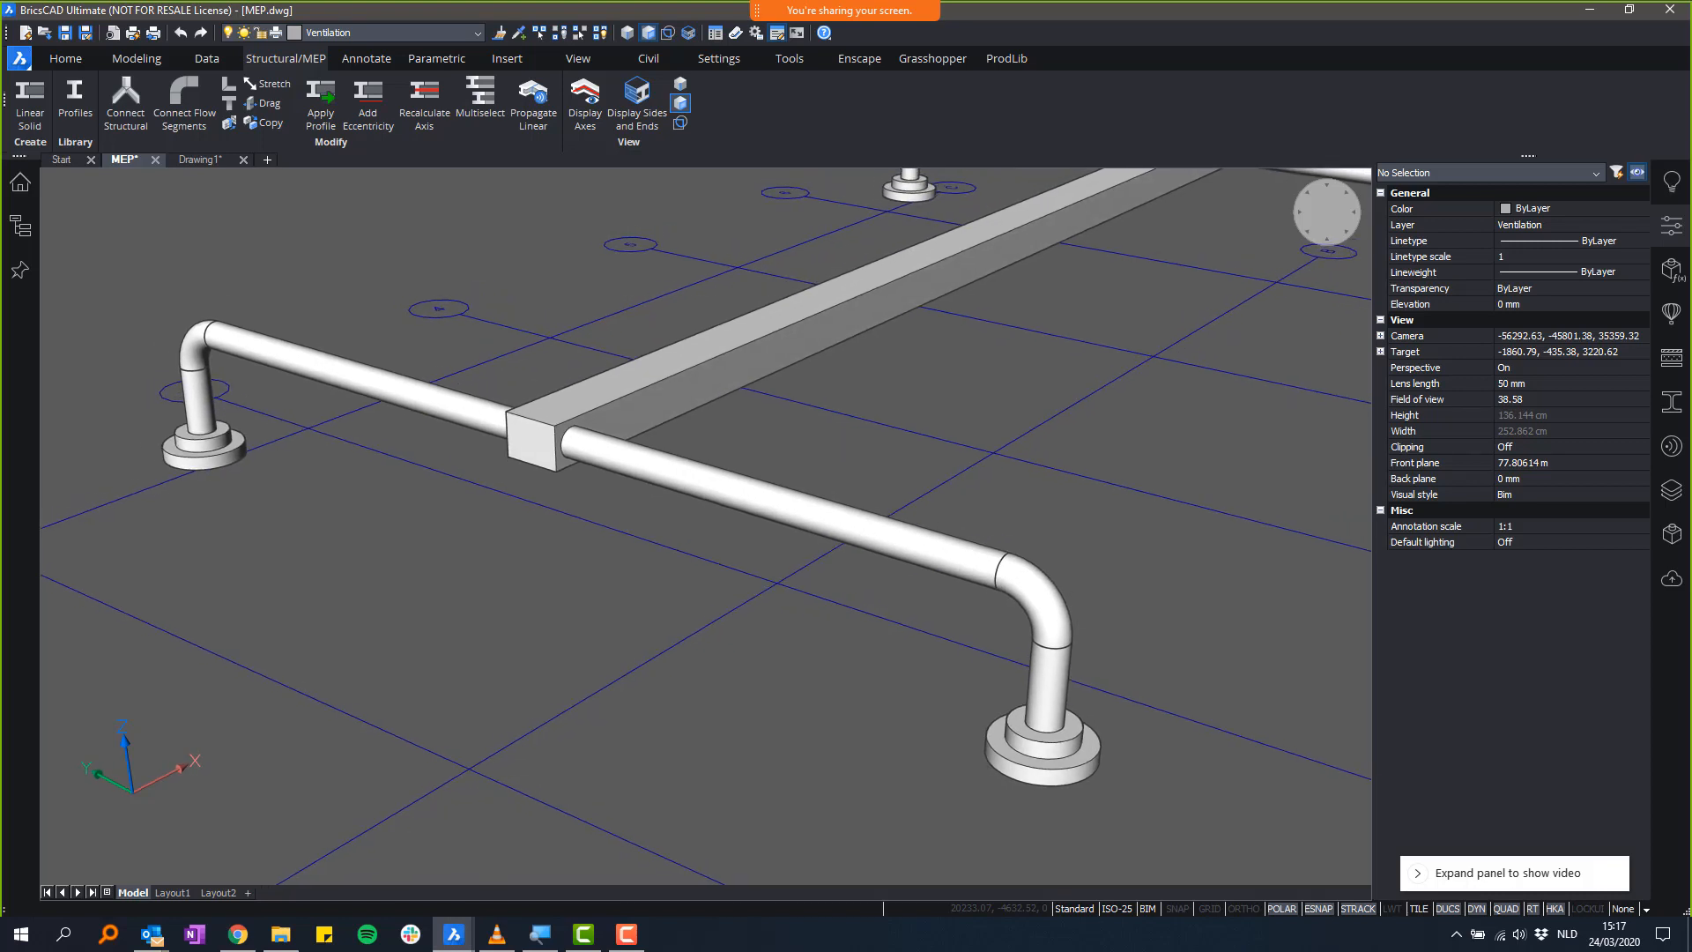
scroll(782, 768, "down", 4)
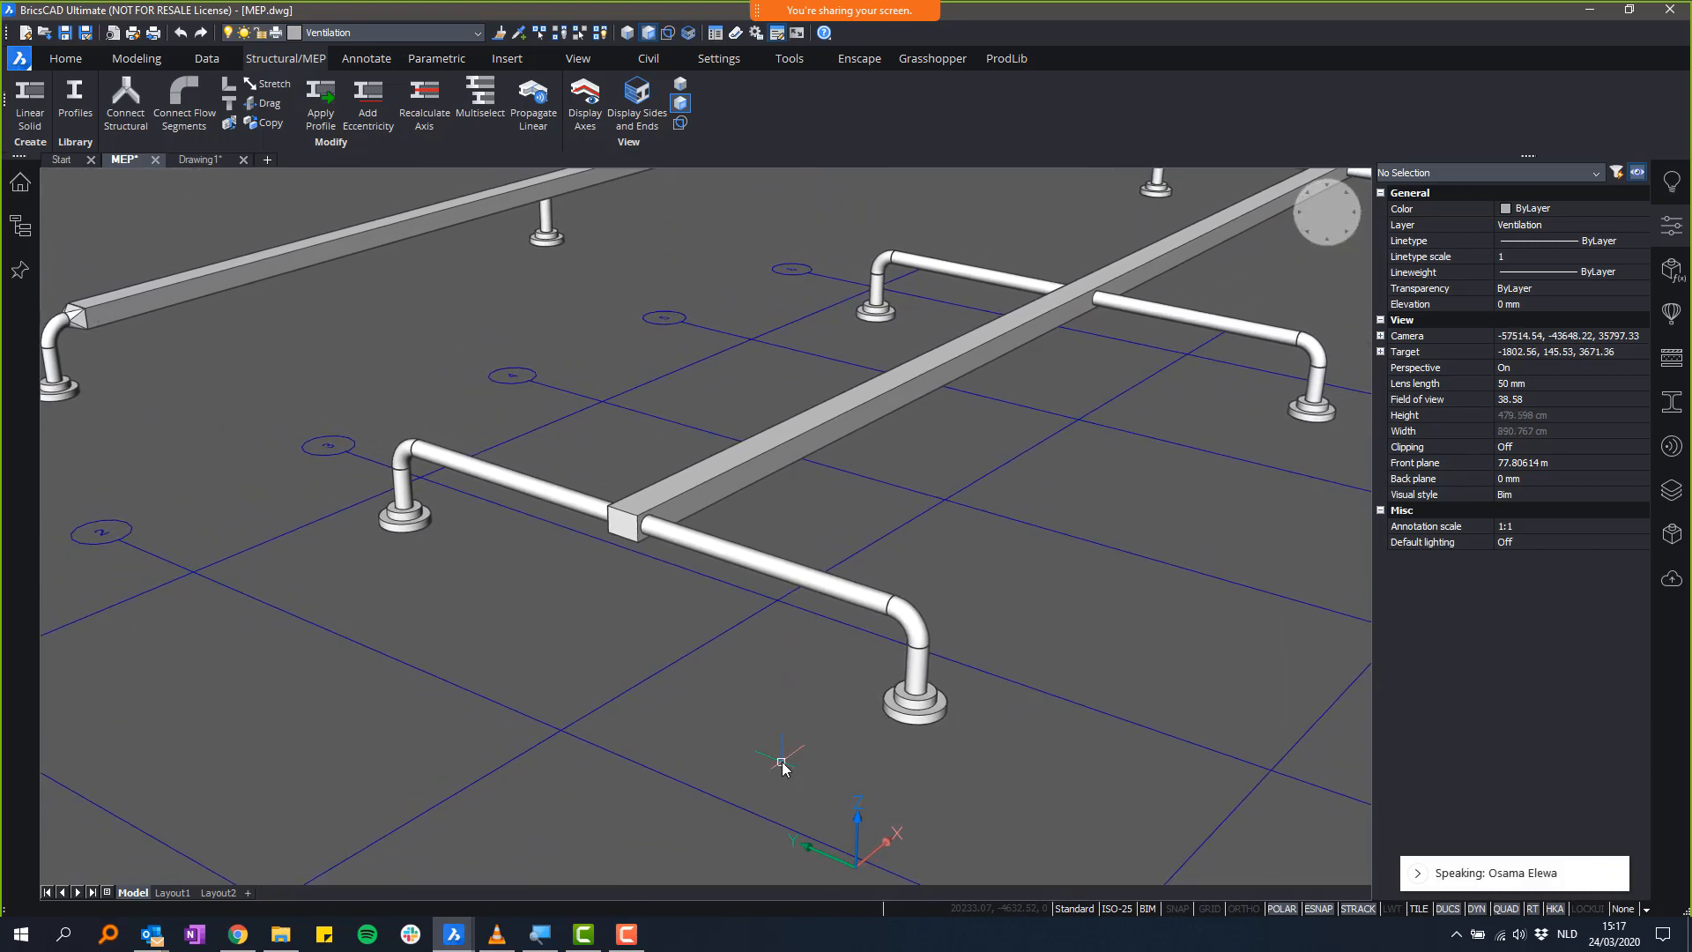
- Examine the flow terminal at the end of the near round branch and its connection to the duct
scroll(782, 768, "down", 2)
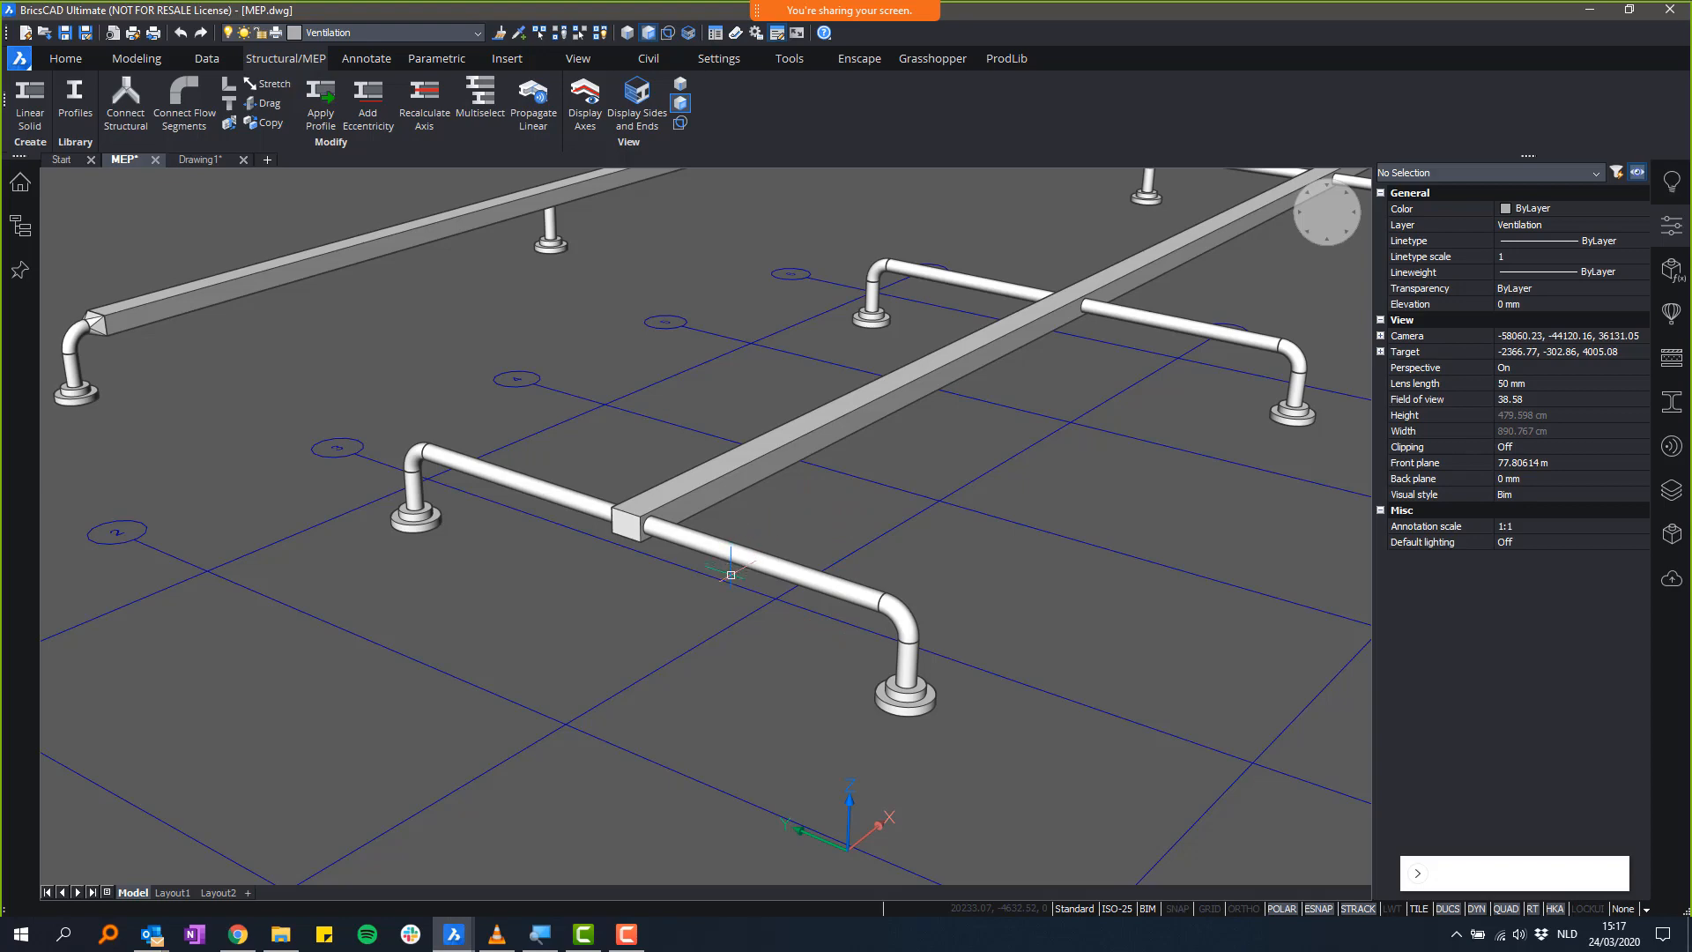
scroll(965, 766, "up", 3)
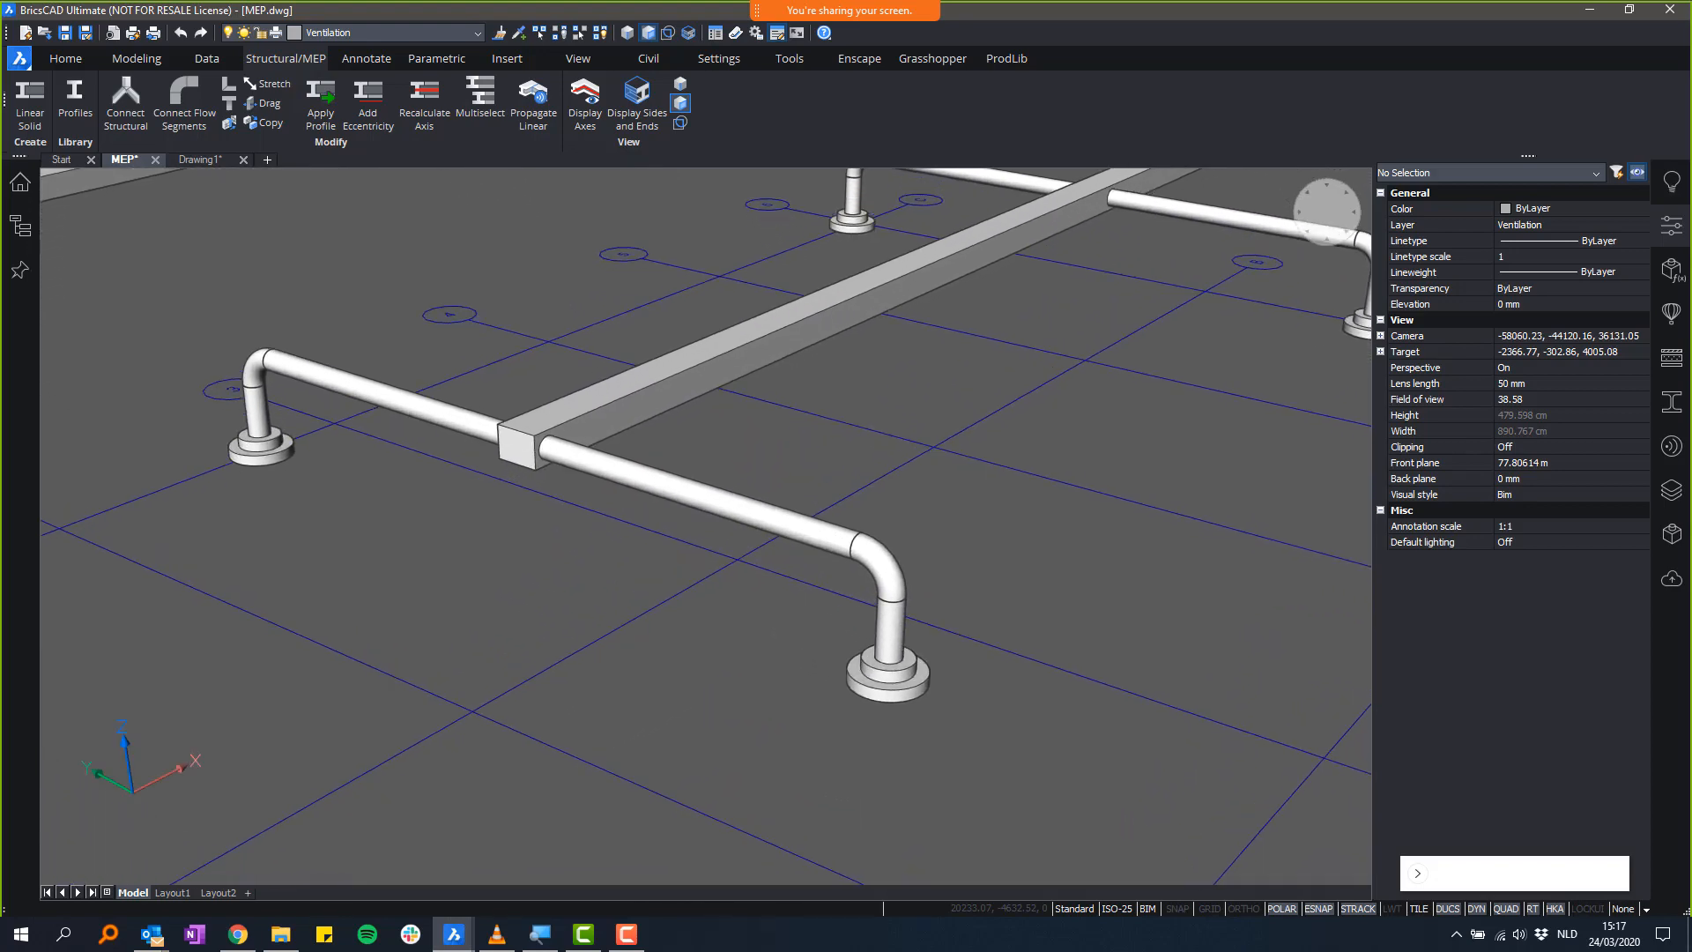
scroll(898, 669, "up", 8)
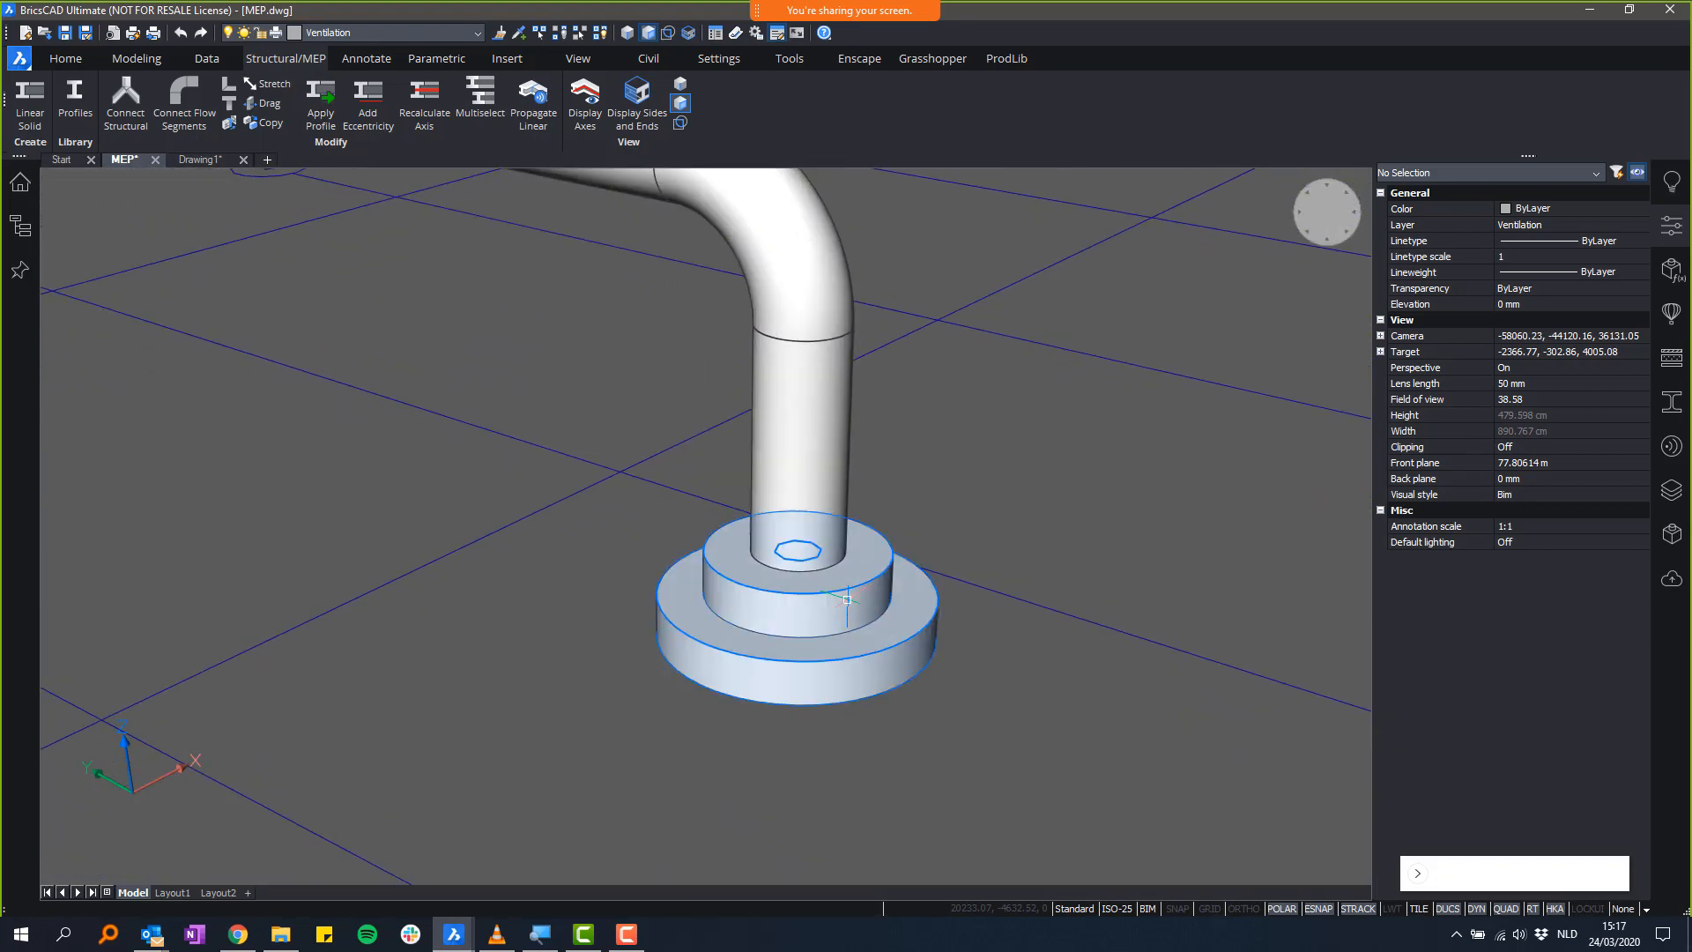
mouse_move(833, 606)
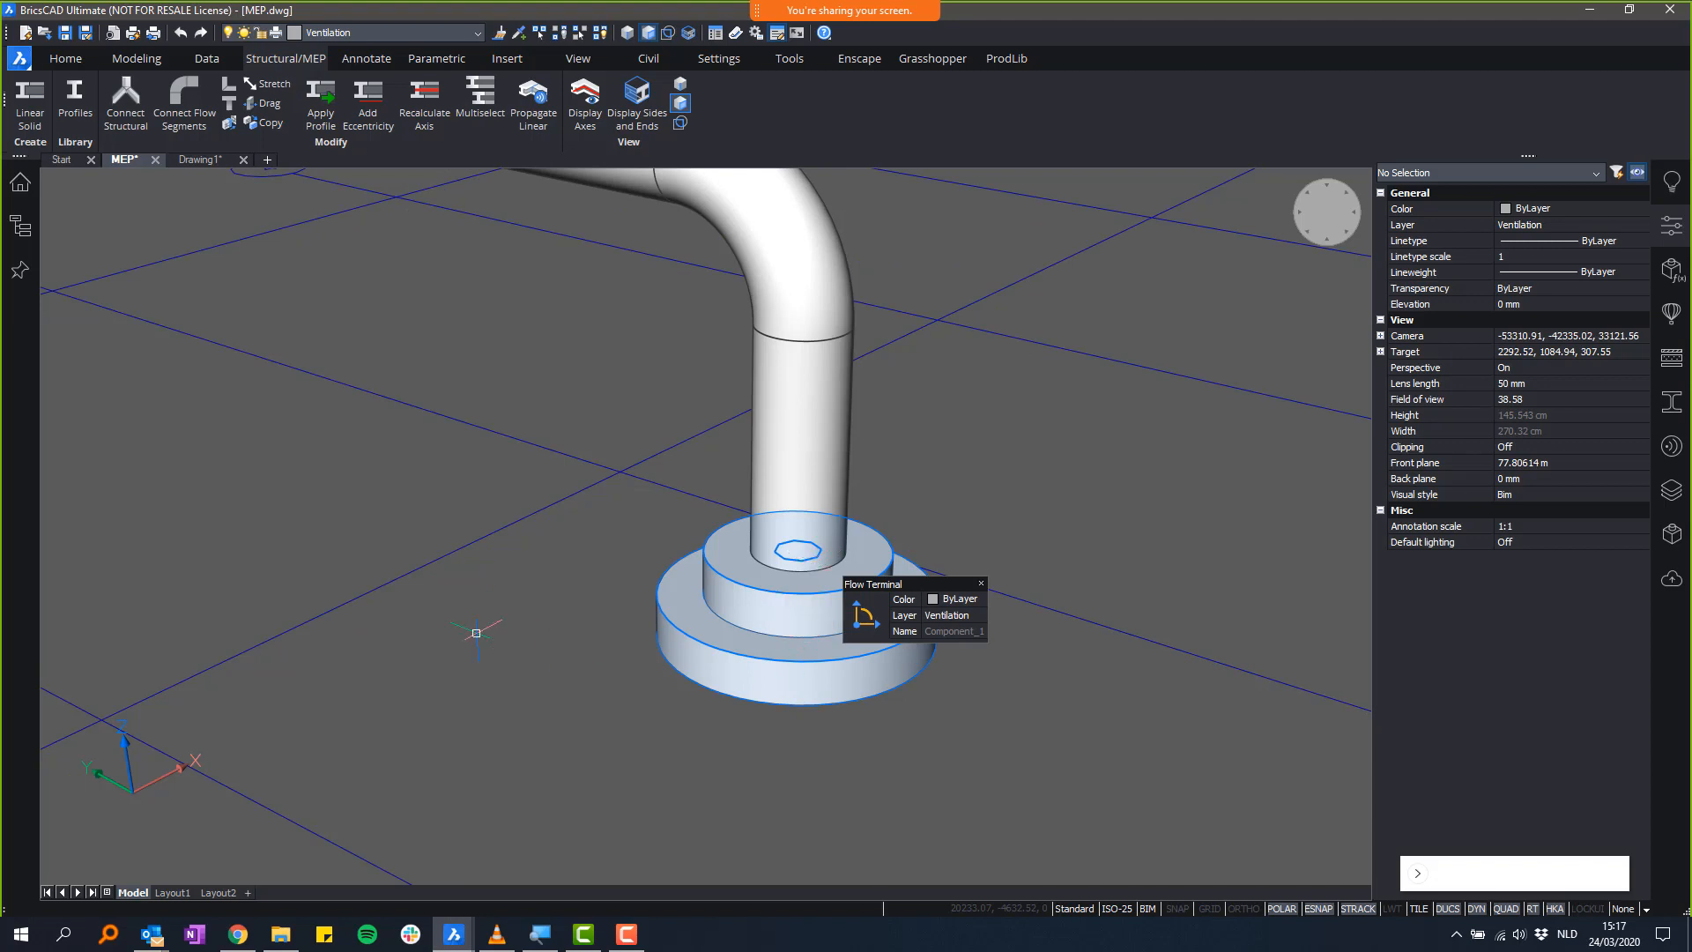
scroll(445, 623, "down", 3)
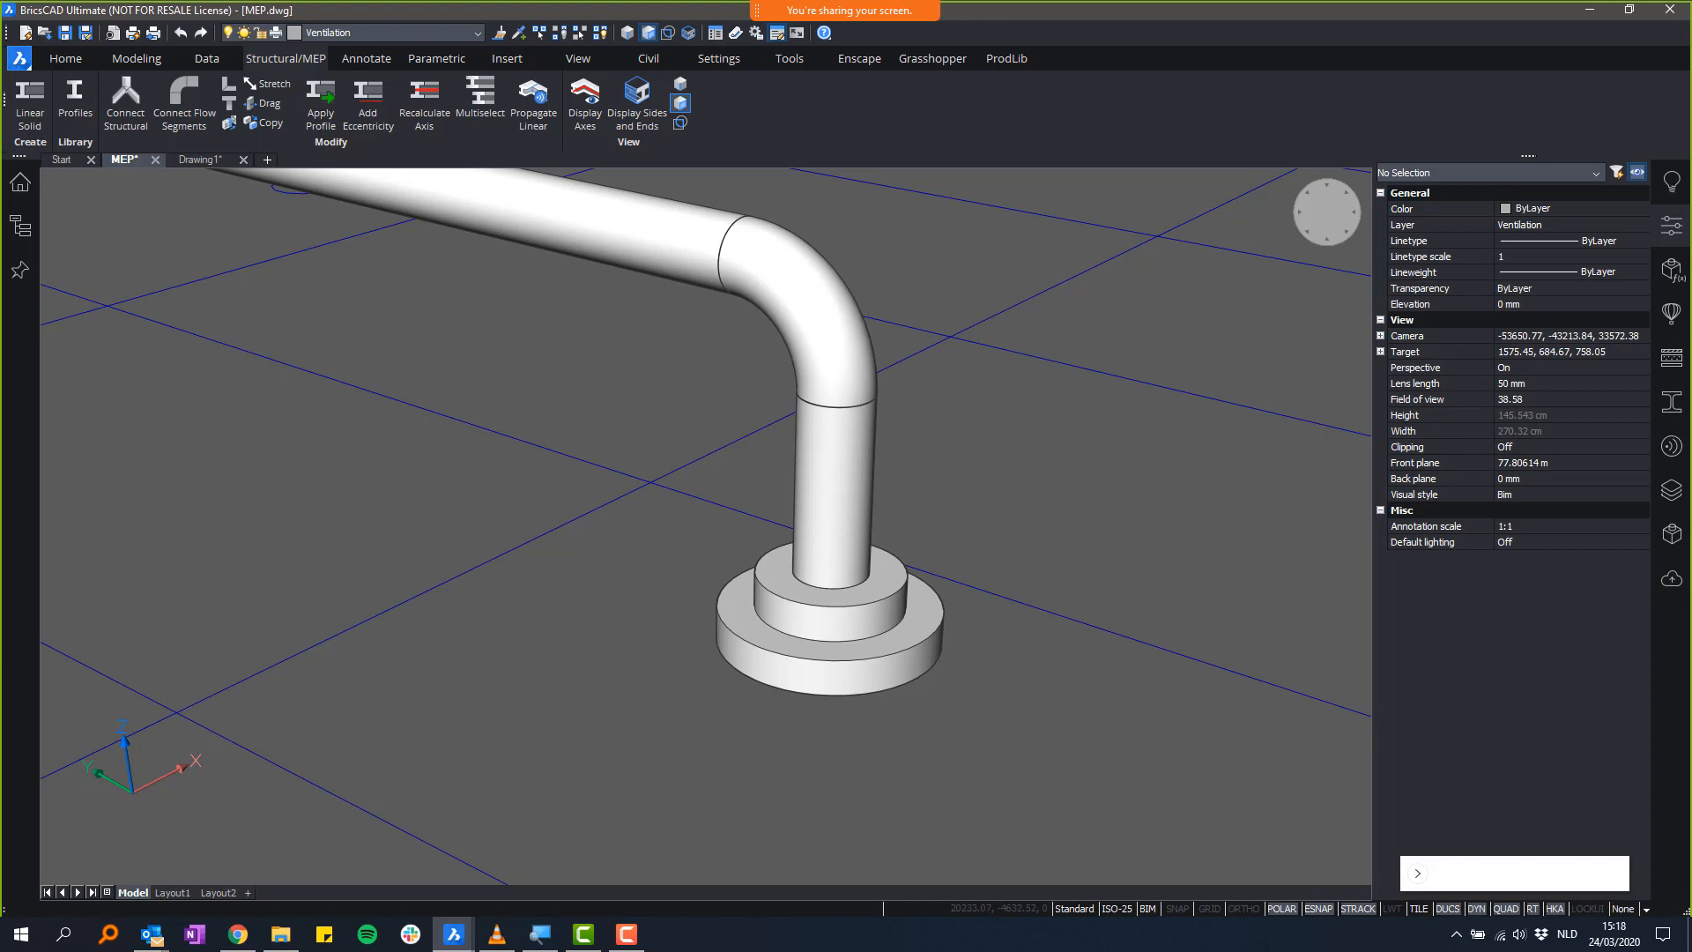
scroll(601, 515, "down", 5)
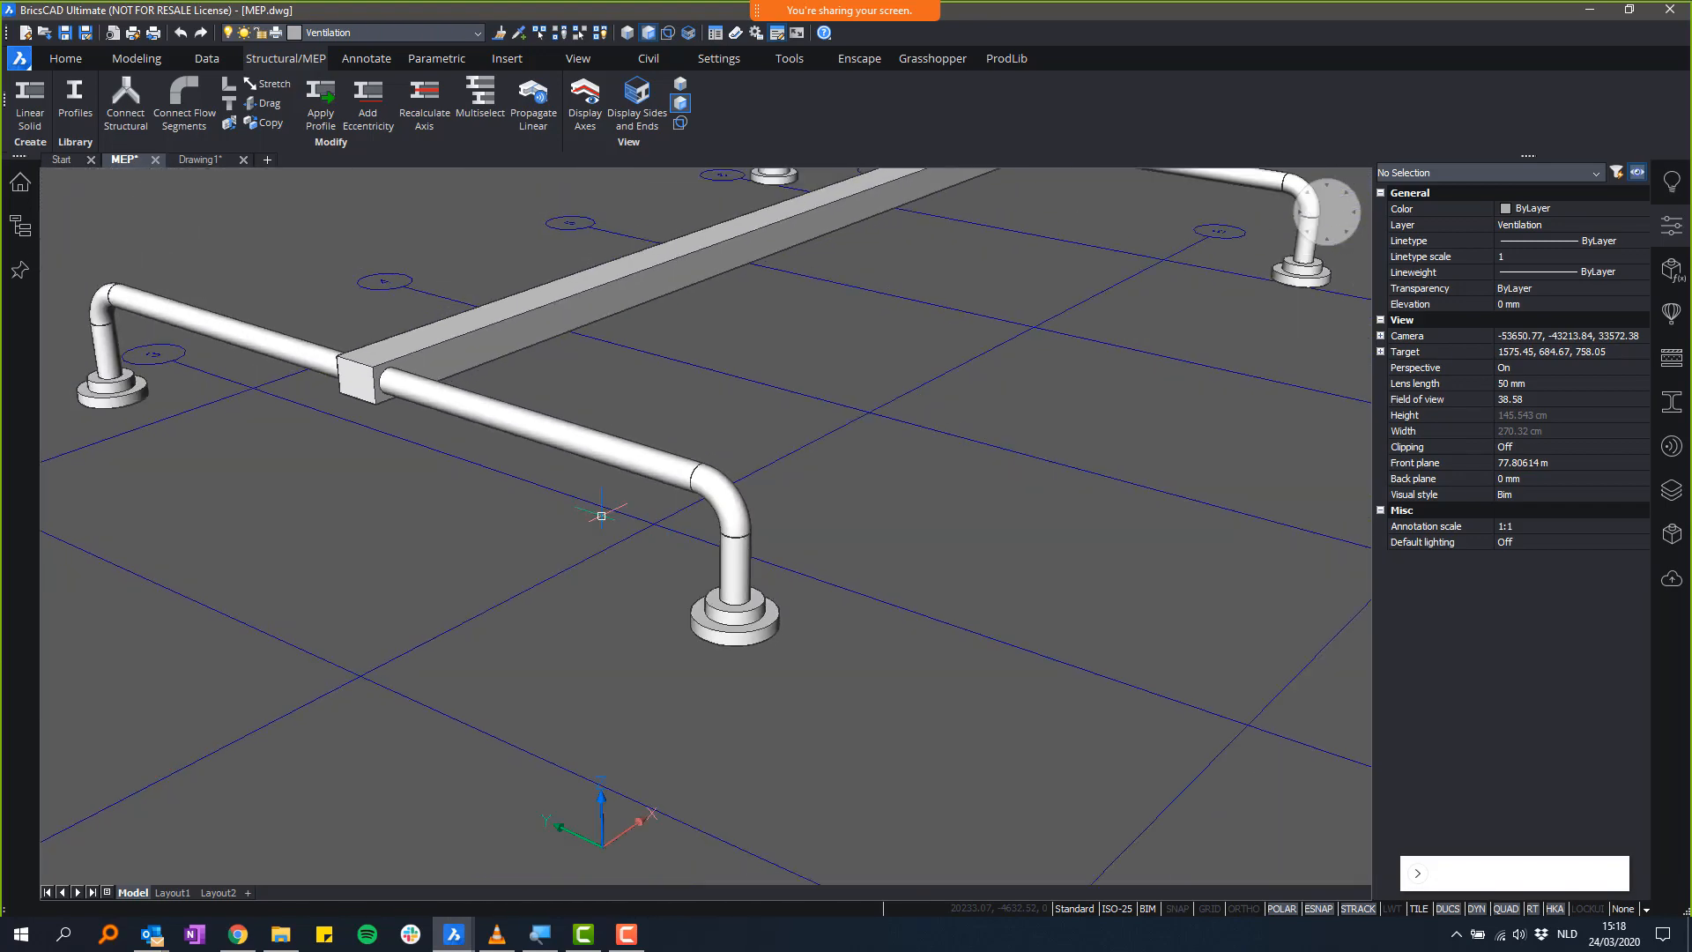
scroll(601, 516, "down", 6)
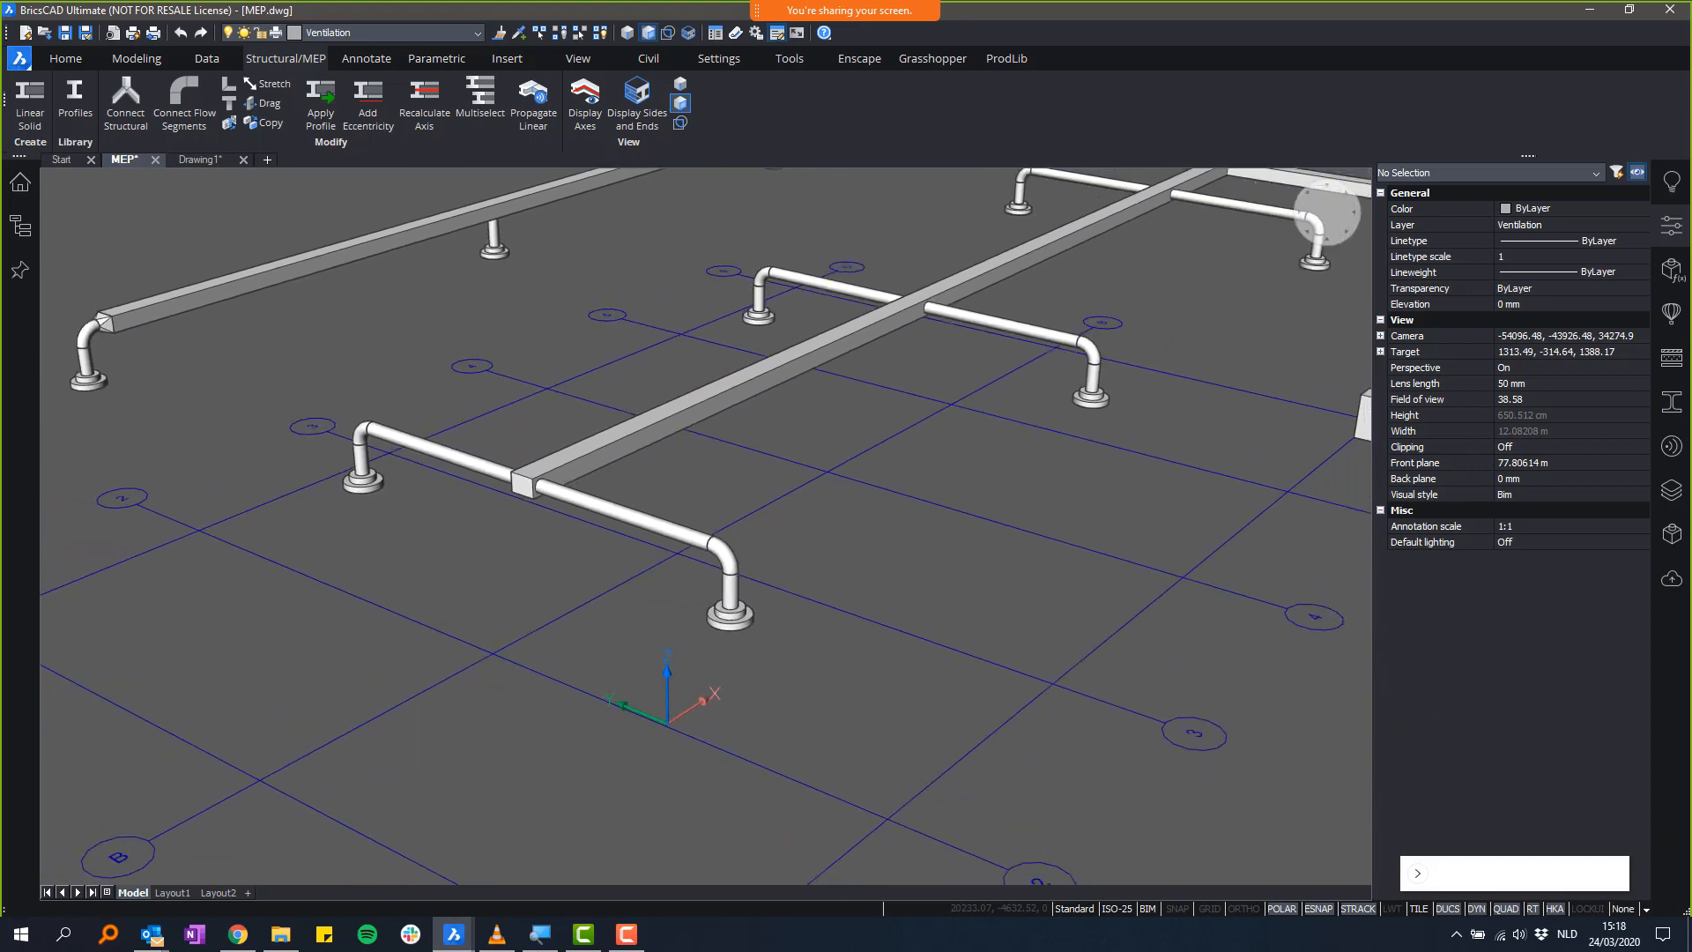
- Multislice the two long parallel rectangular ducts at two positions along their length, measured from the shared trunk's end face
scroll(601, 516, "down", 1)
middle_click_drag(601, 515, 167, 520, "shift")
middle_click_drag(943, 872, 1018, 714, "shift")
left_click_drag(917, 674, 828, 547)
middle_click_drag(763, 446, 548, 341, "shift")
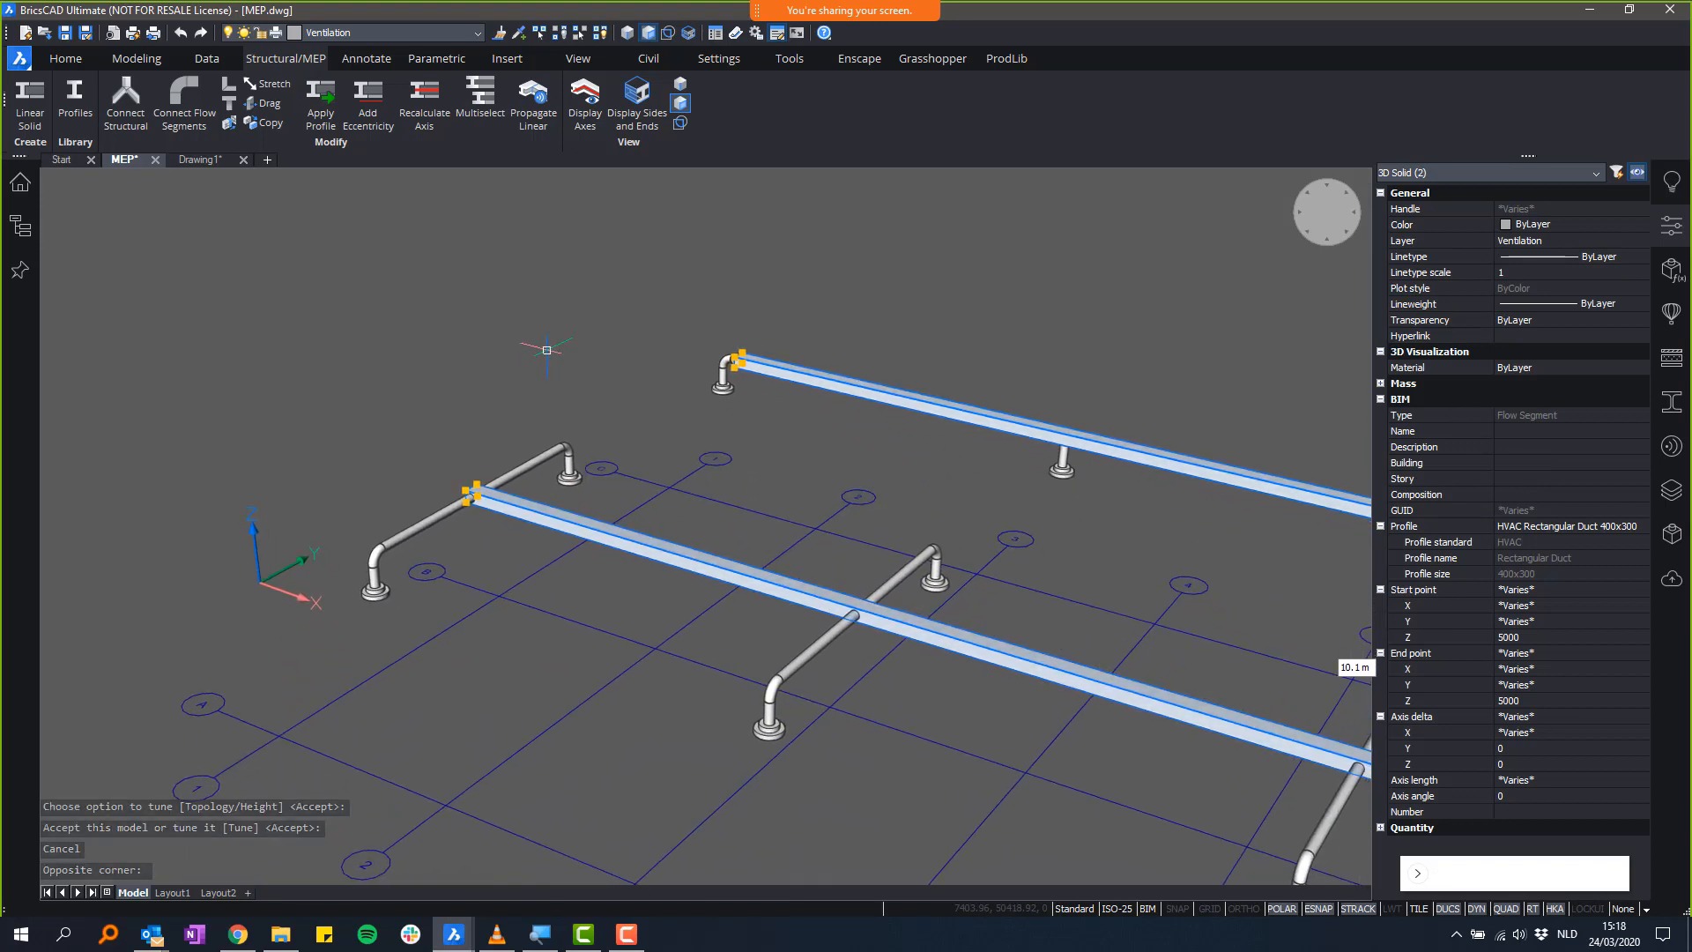
mouse_move(556, 415)
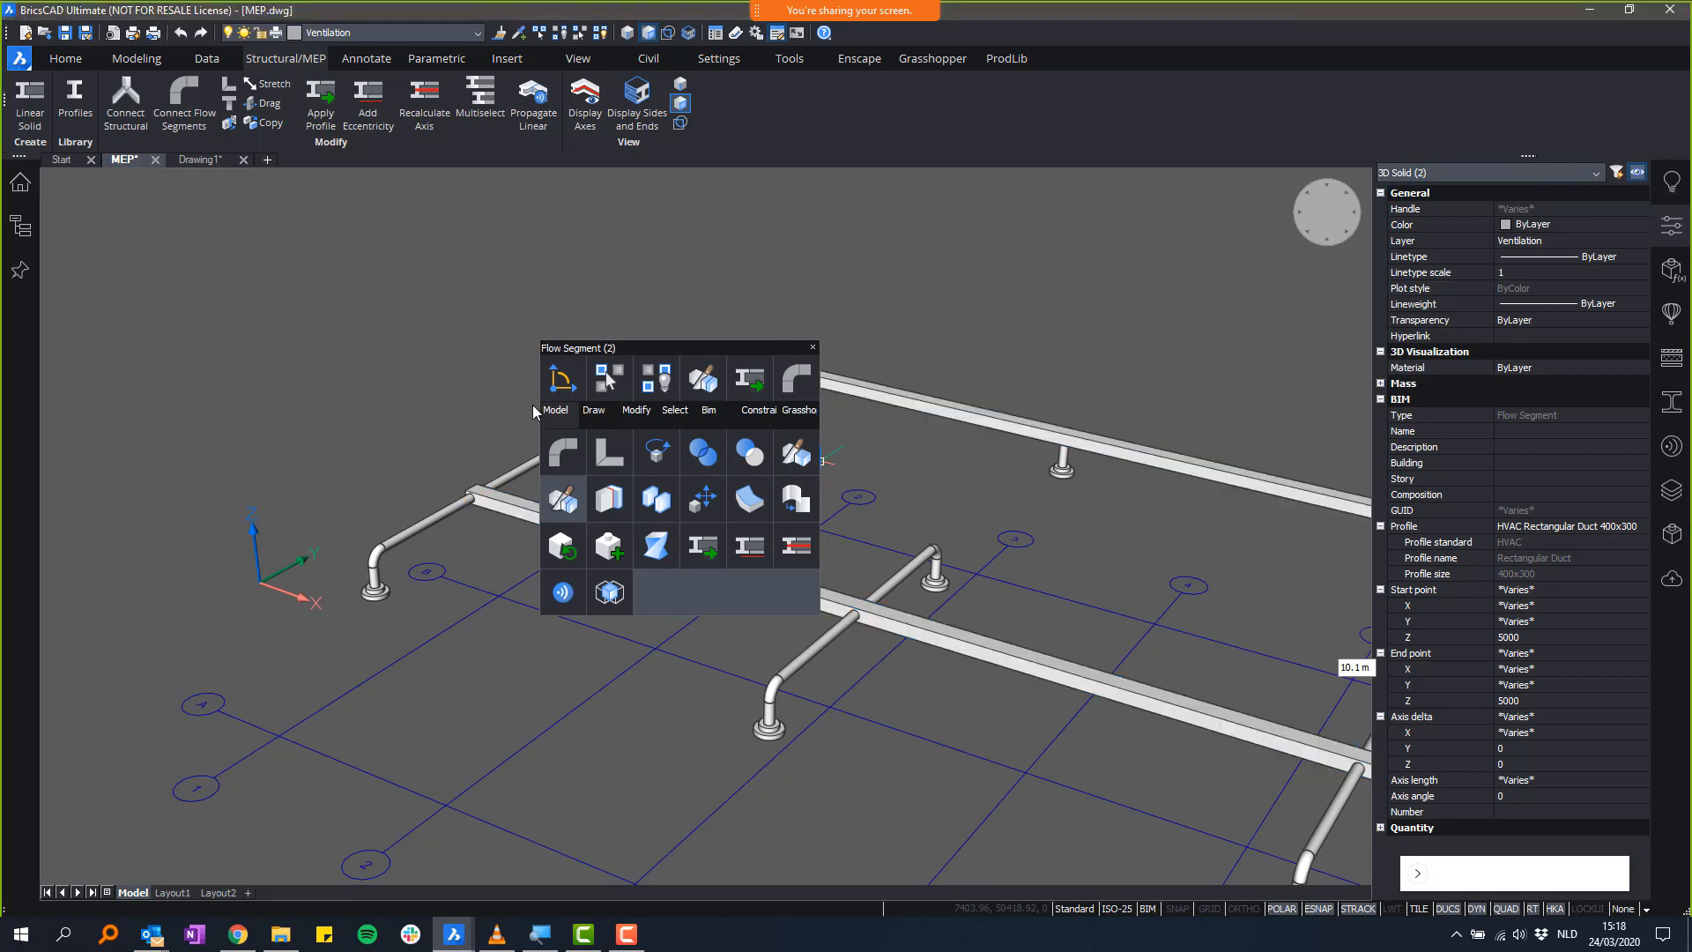
middle_click_drag(532, 405, 623, 695, "shift")
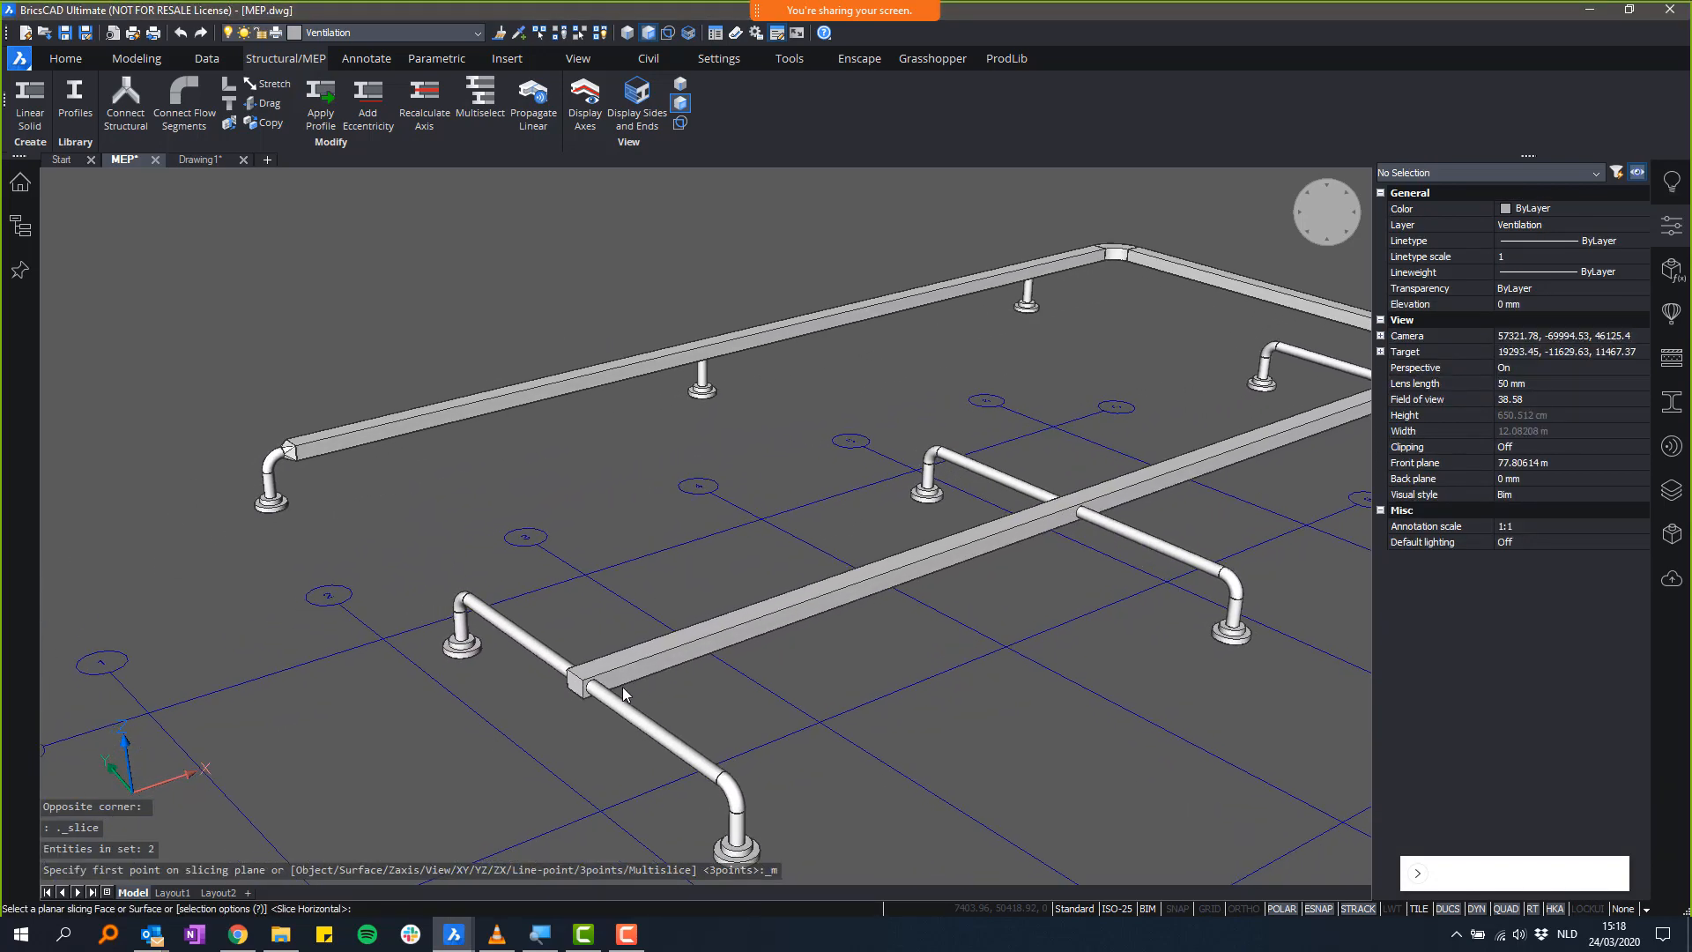
left_click(575, 679)
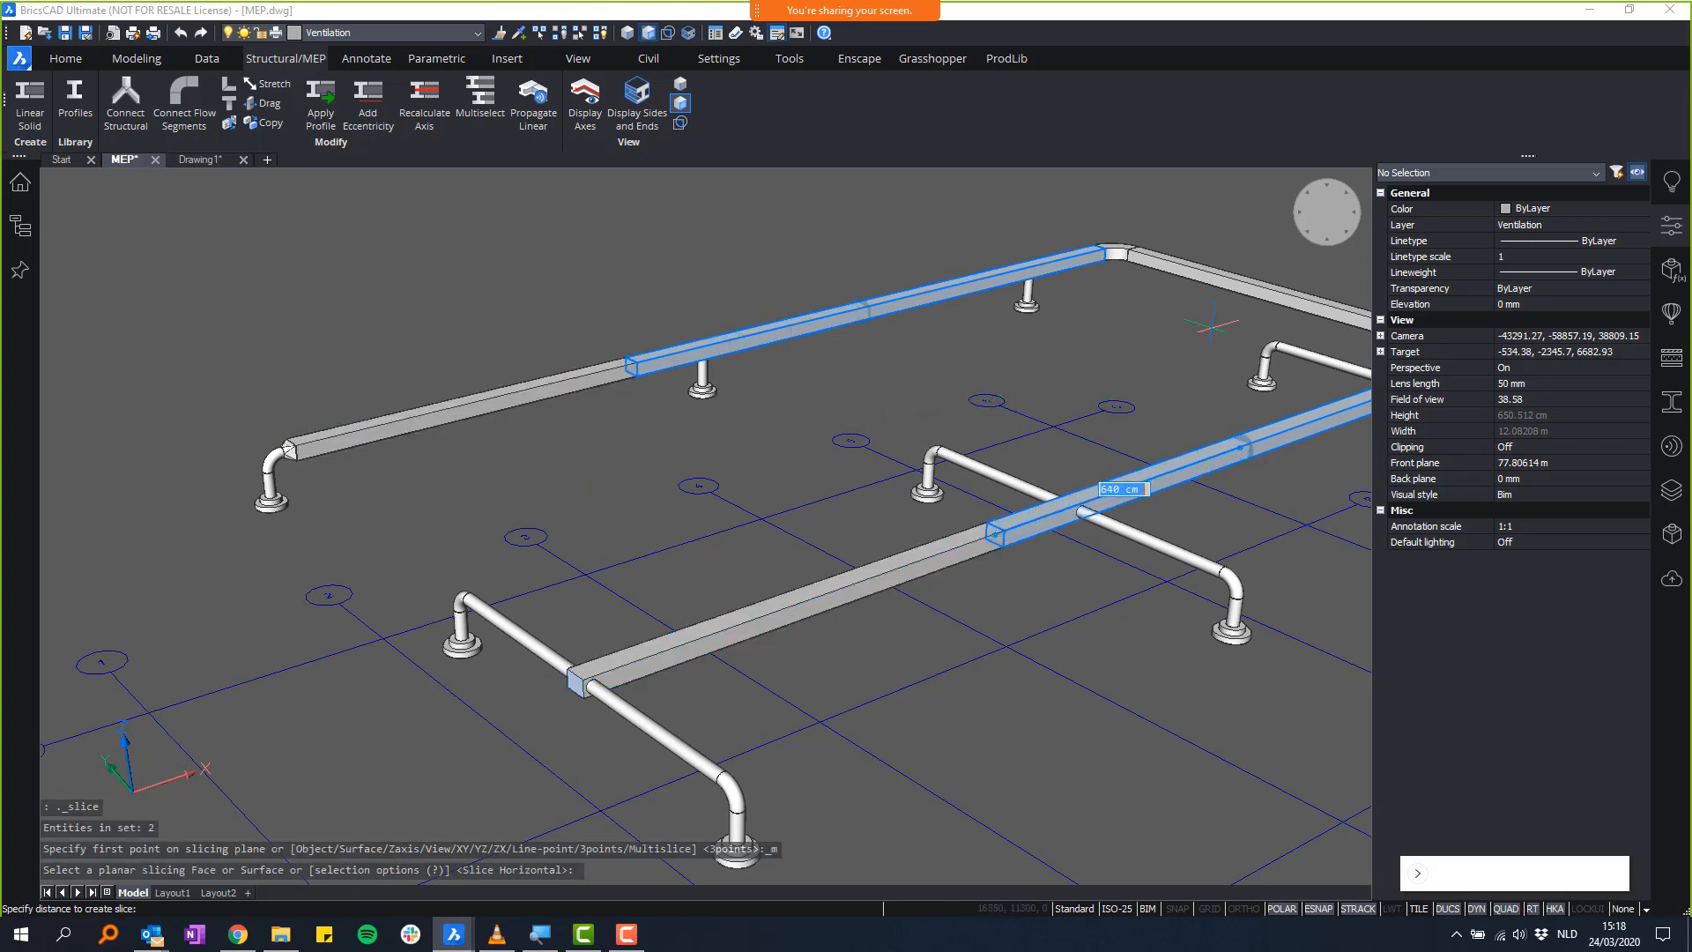
scroll(1145, 352, "down", 2)
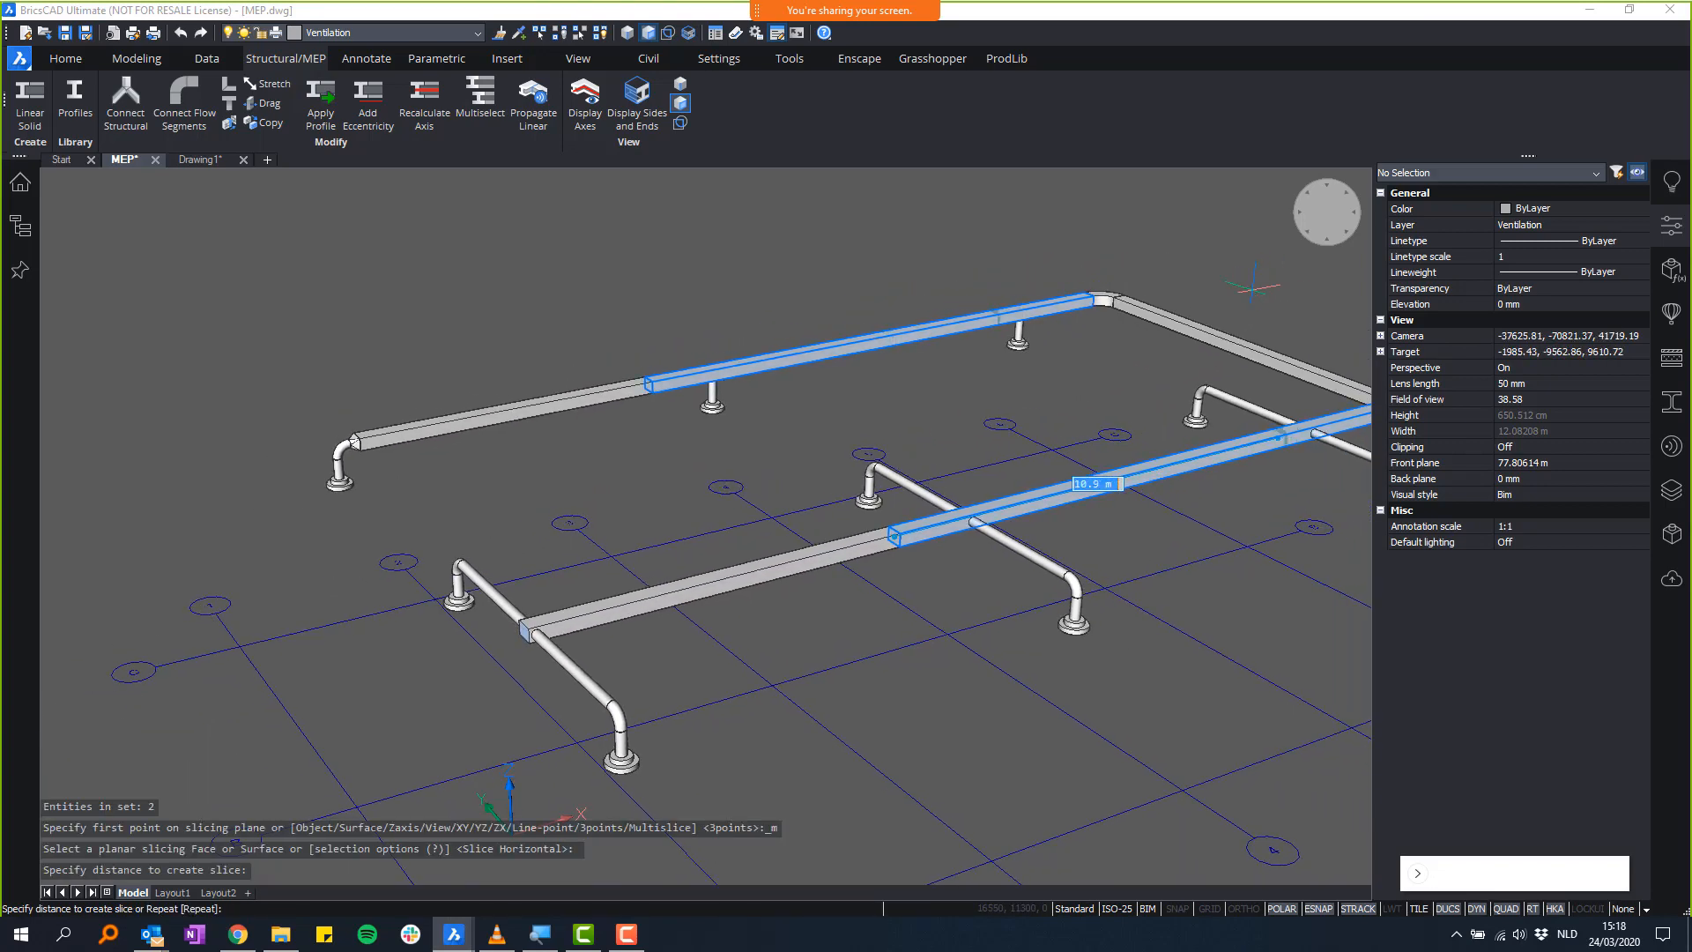
left_click(1121, 227)
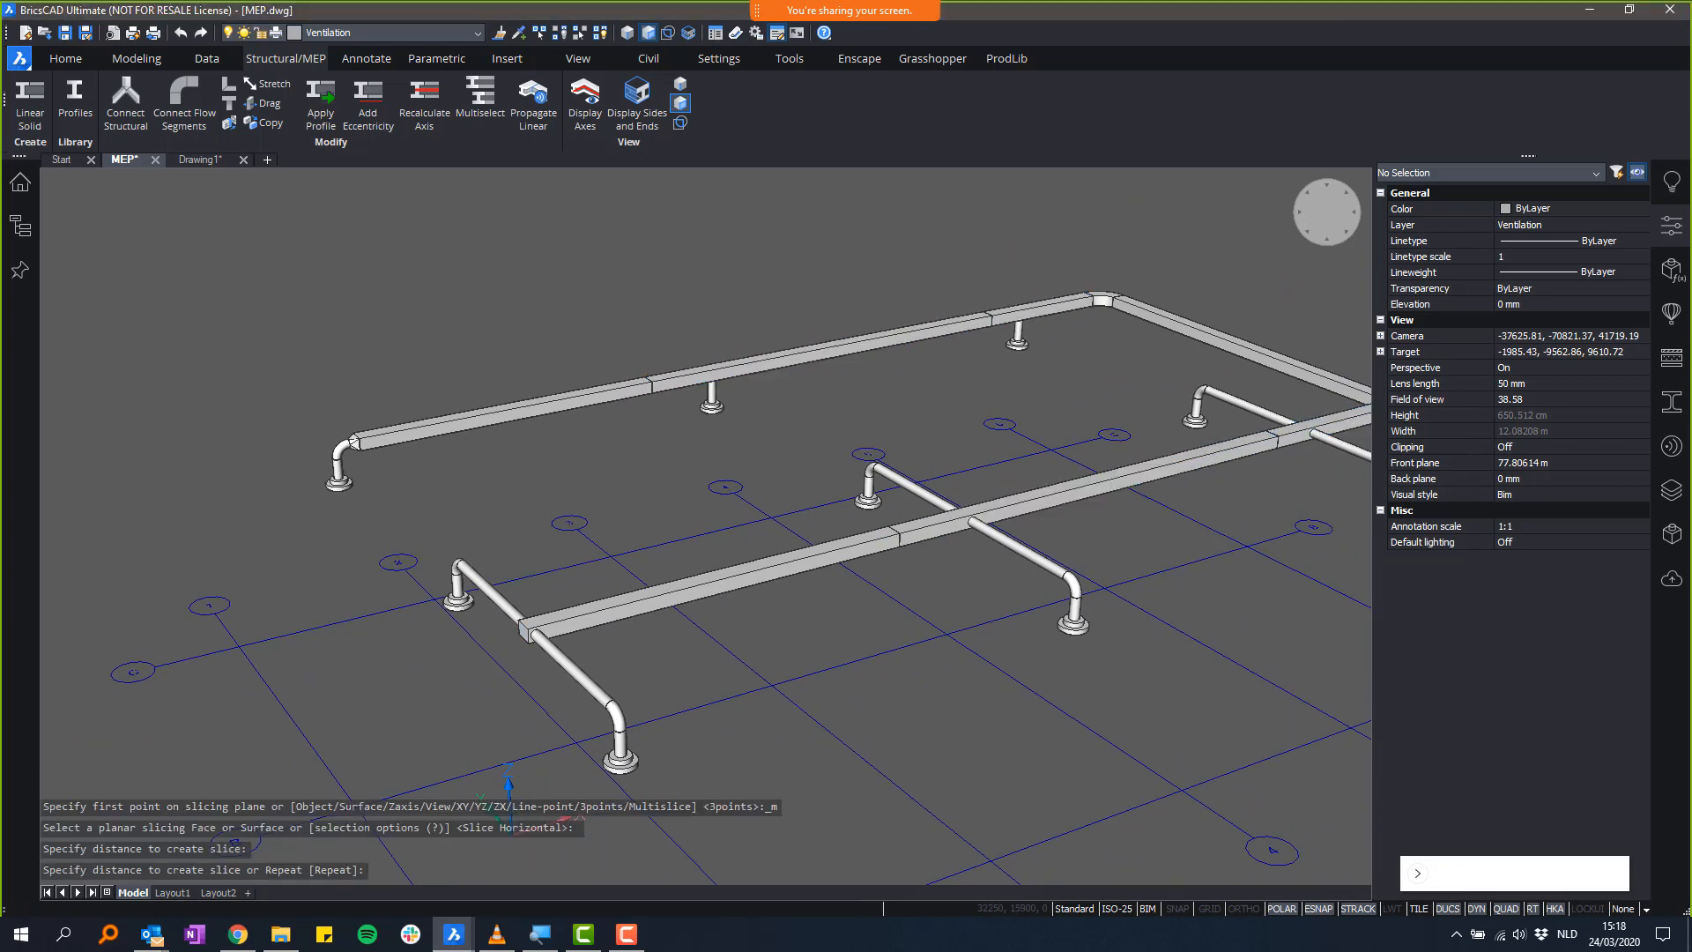
- Limit the profile list to those in the project and apply the 250-wide HVAC Rectangular Duct profile to both parallel ducts' middle segments
mouse_move(1013, 251)
middle_mouse_down("shift")
mouse_move(1018, 393)
mouse_move(925, 558)
middle_mouse_up("shift")
left_click(925, 557)
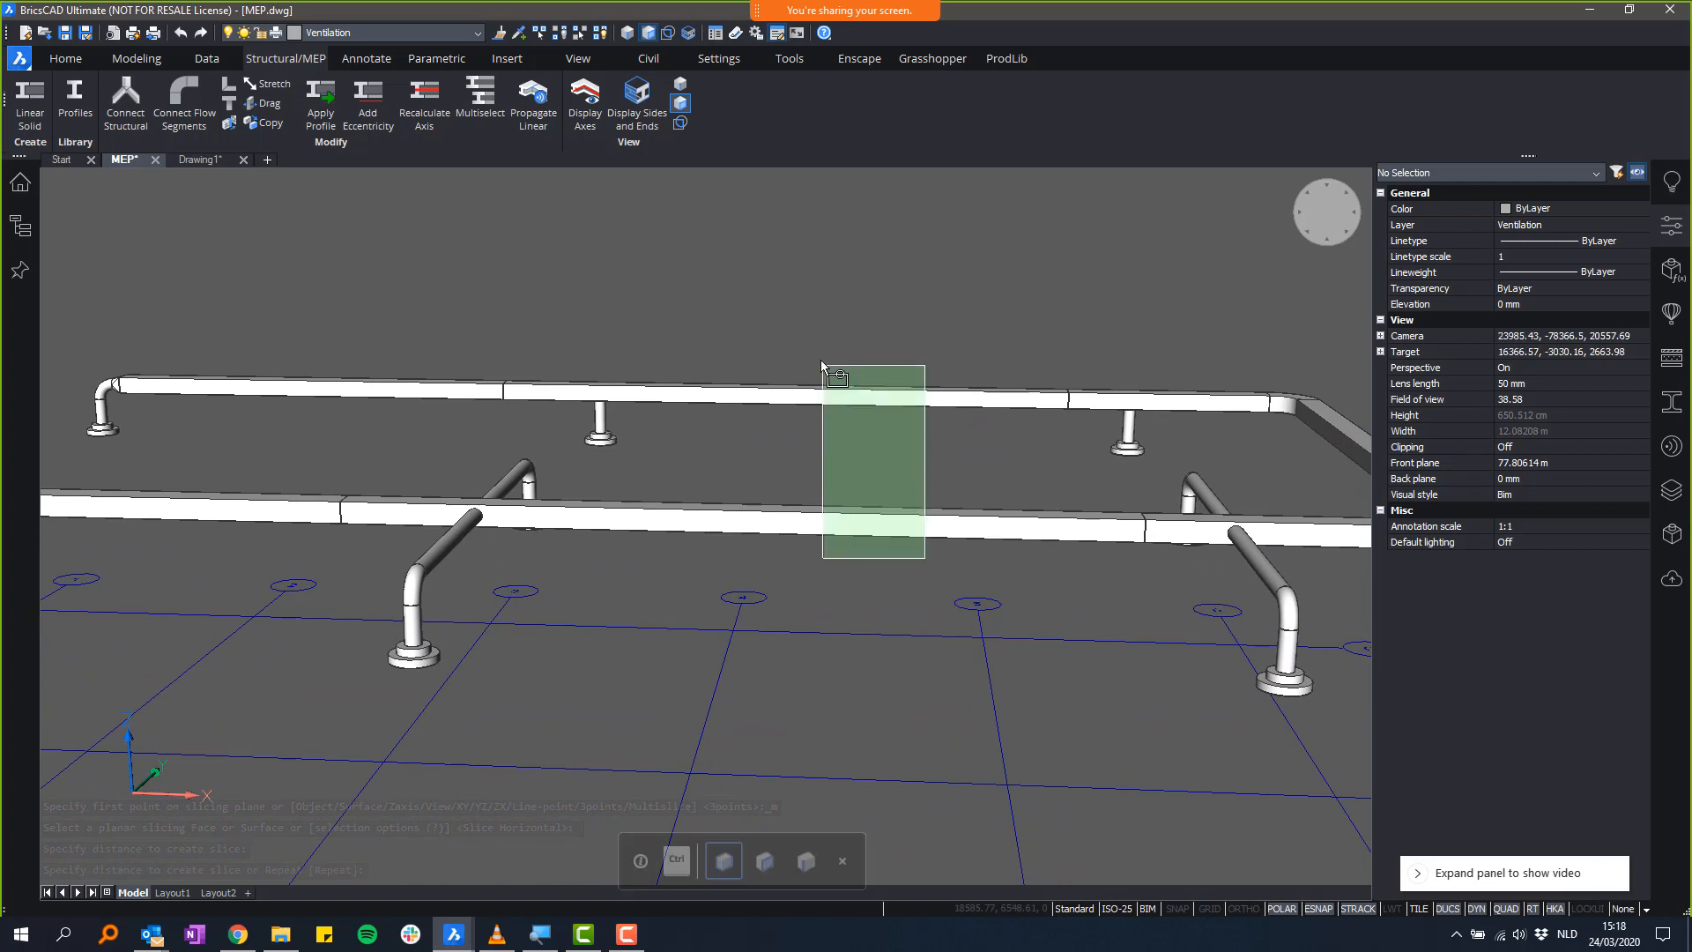
left_click(822, 359)
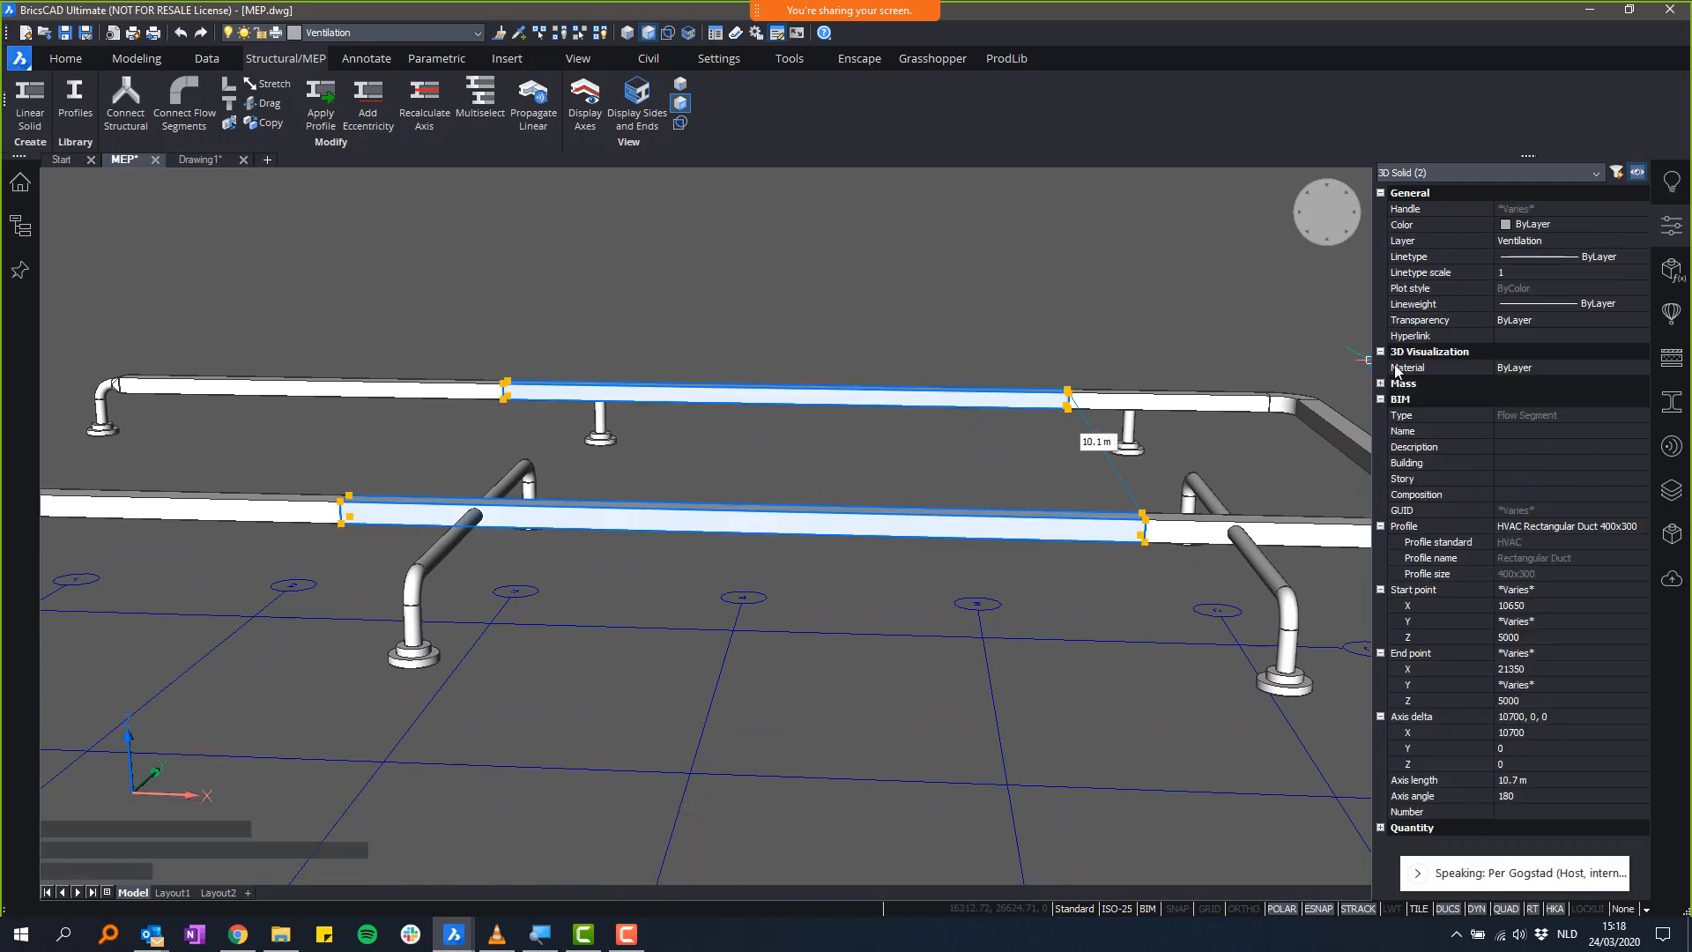
left_click(1678, 404)
left_click(1627, 179)
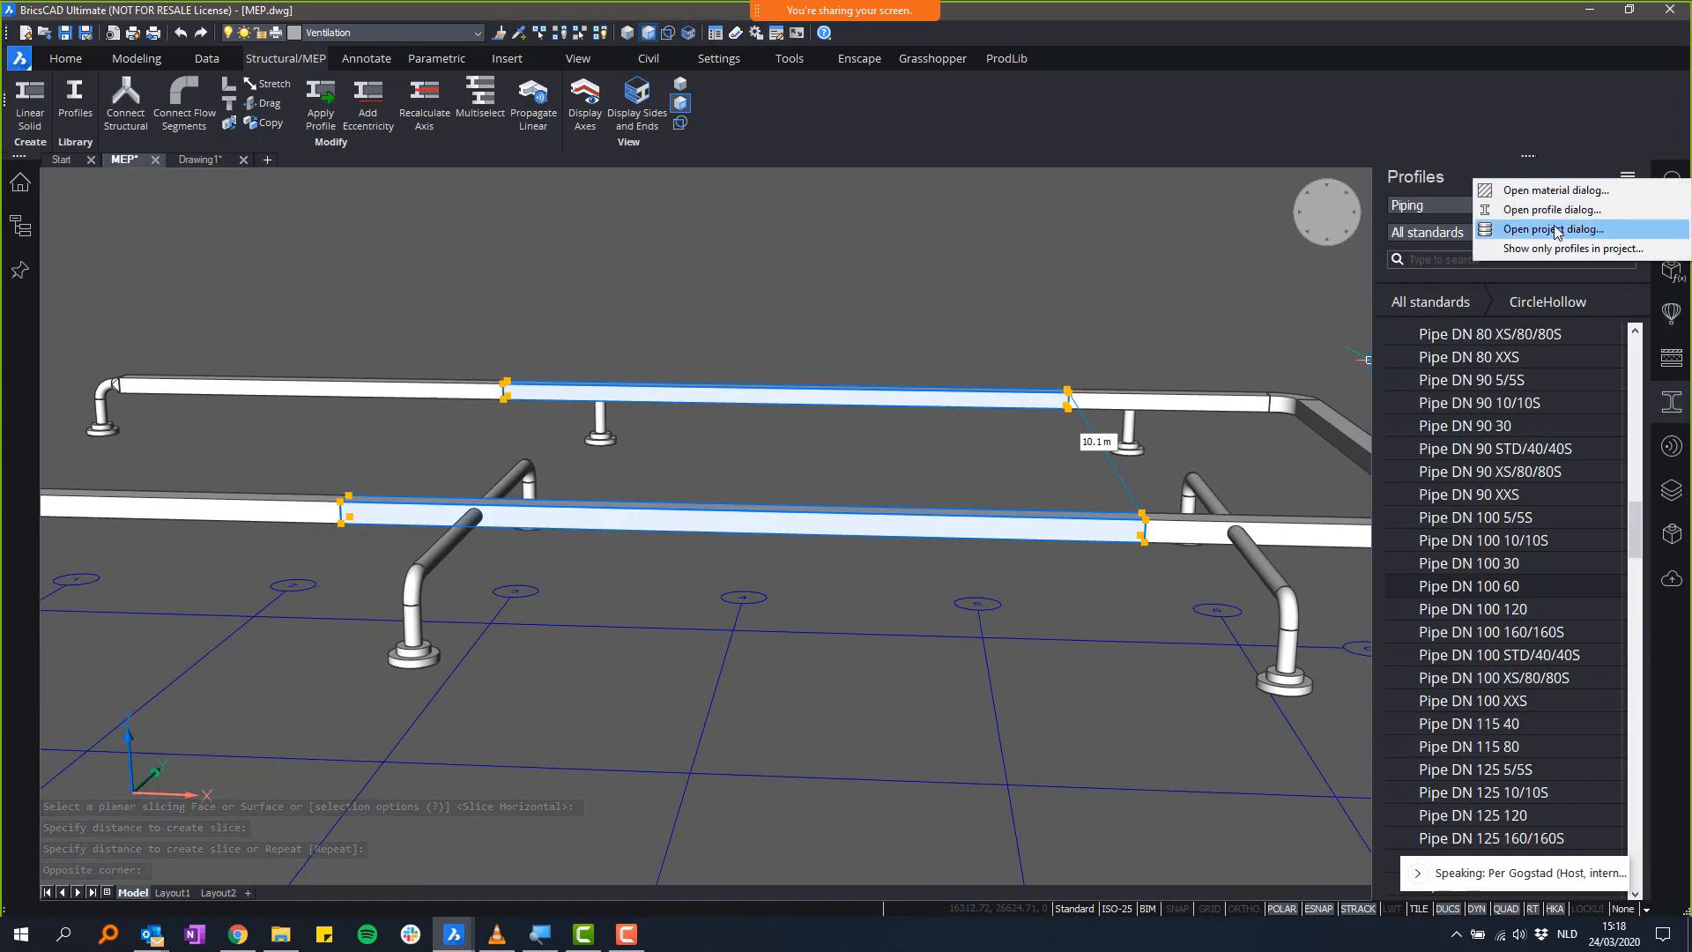
left_click(1456, 295)
left_click(1623, 173)
left_click(1586, 242)
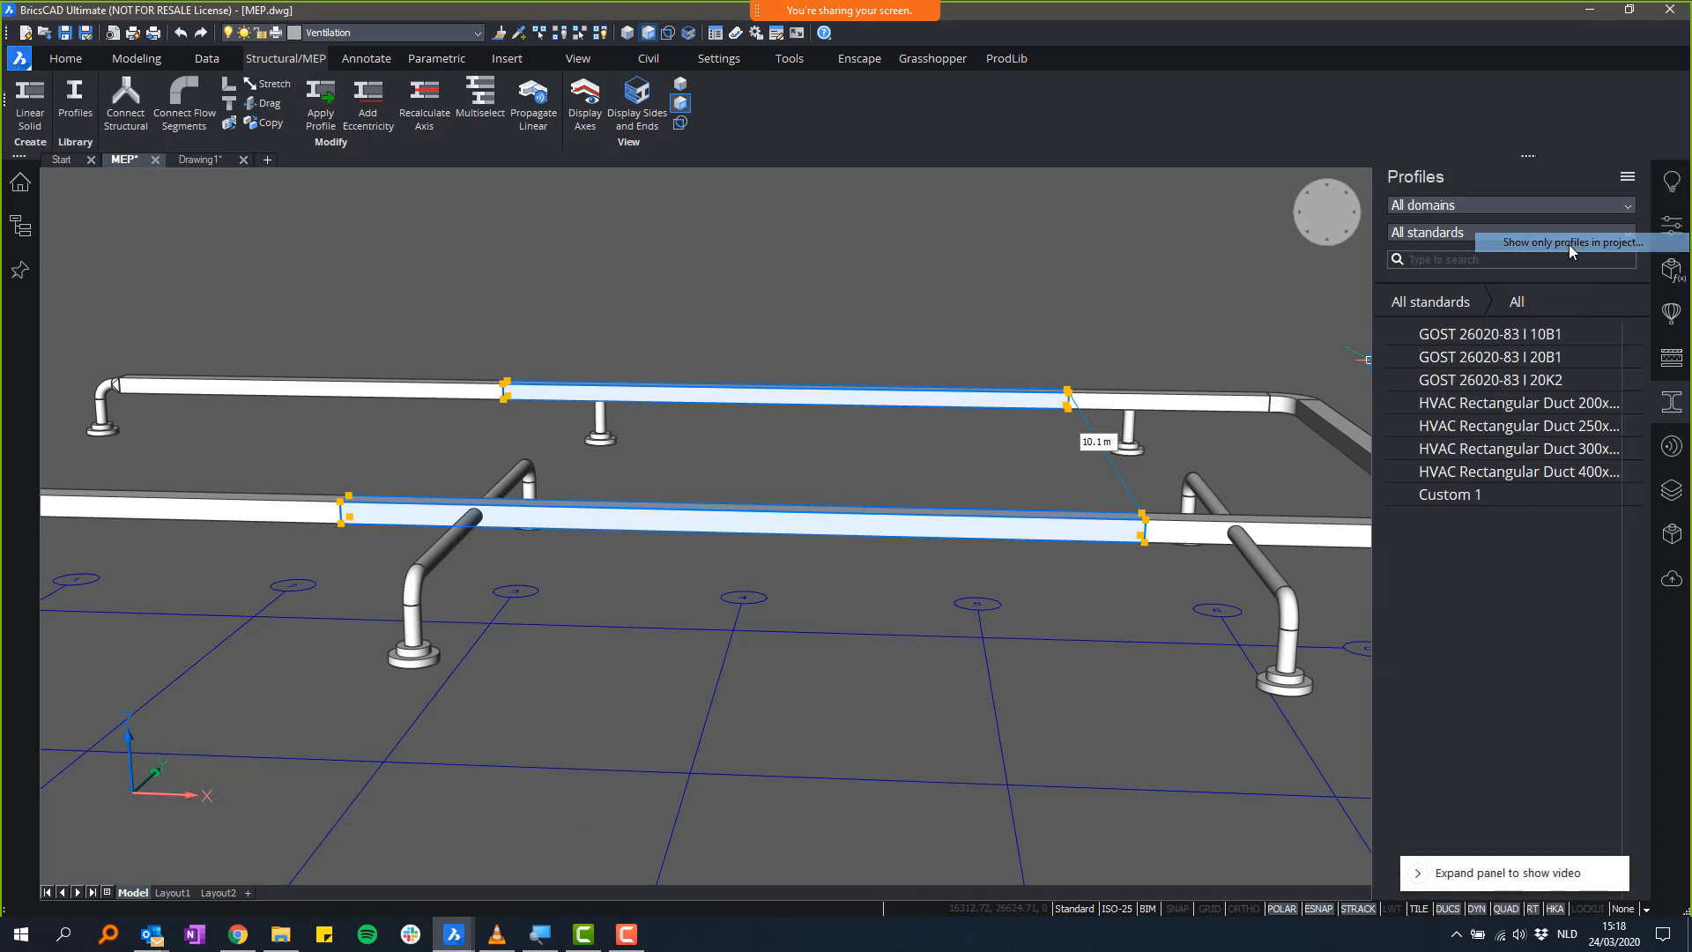
left_click_drag(1575, 429, 974, 529)
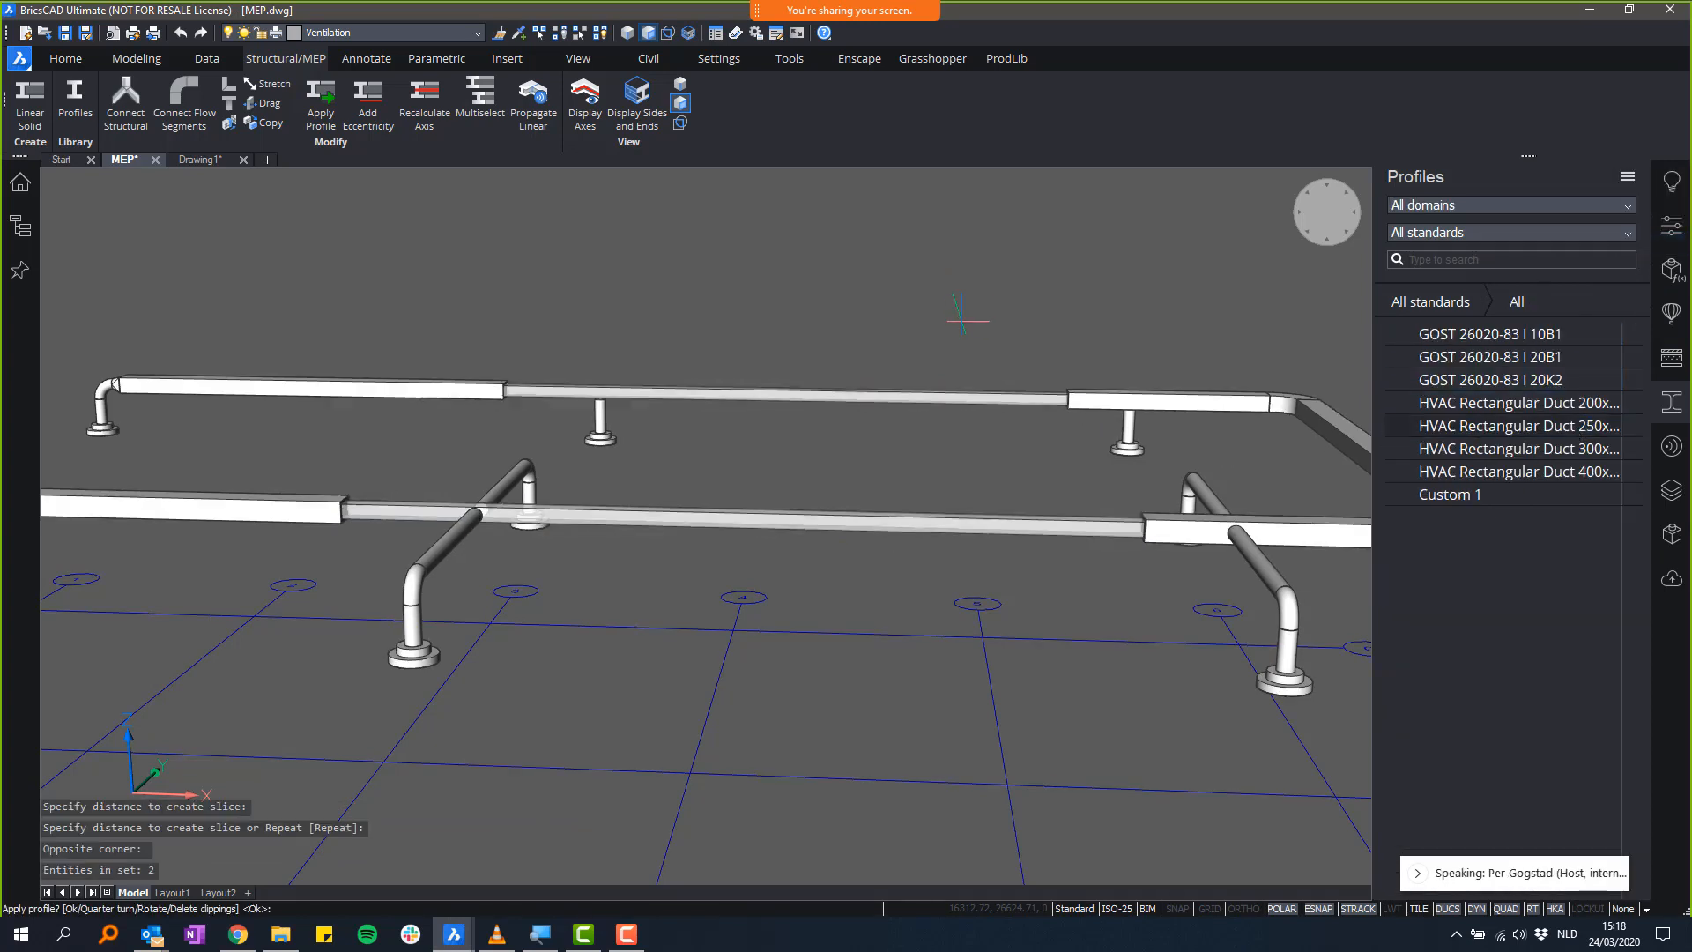
key("Return")
- Apply the 200-wide HVAC Rectangular Duct profile to the far end segments of both parallel ducts
middle_click_drag(657, 363, 549, 578, "shift")
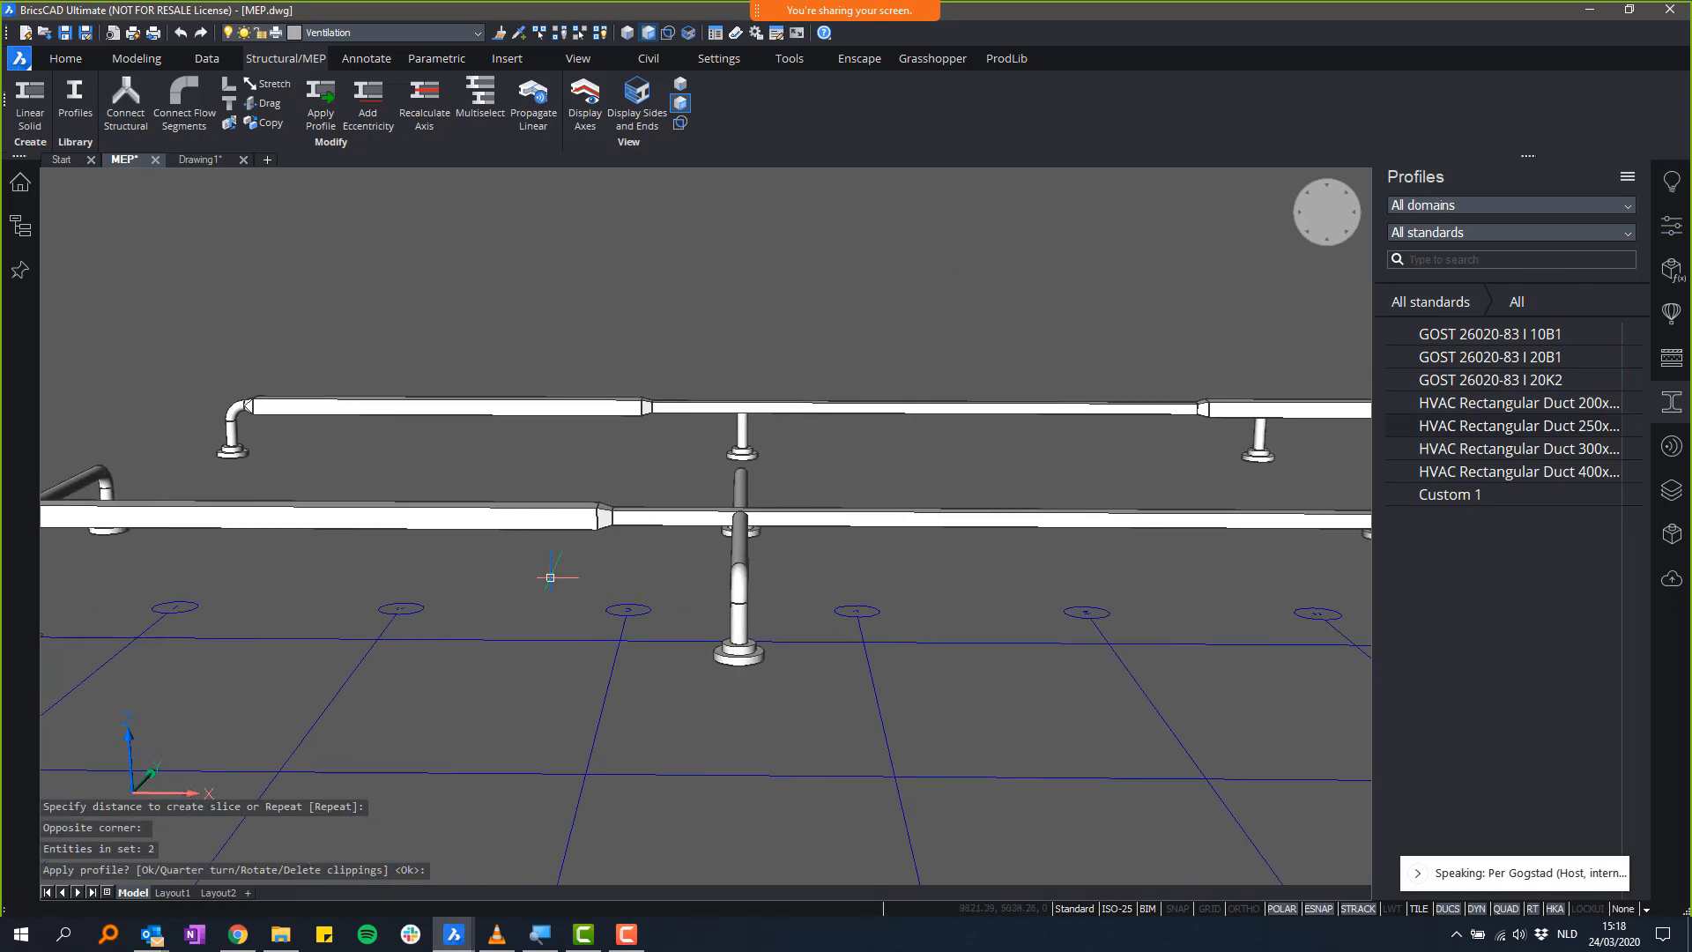
left_click(550, 578)
left_click(466, 365)
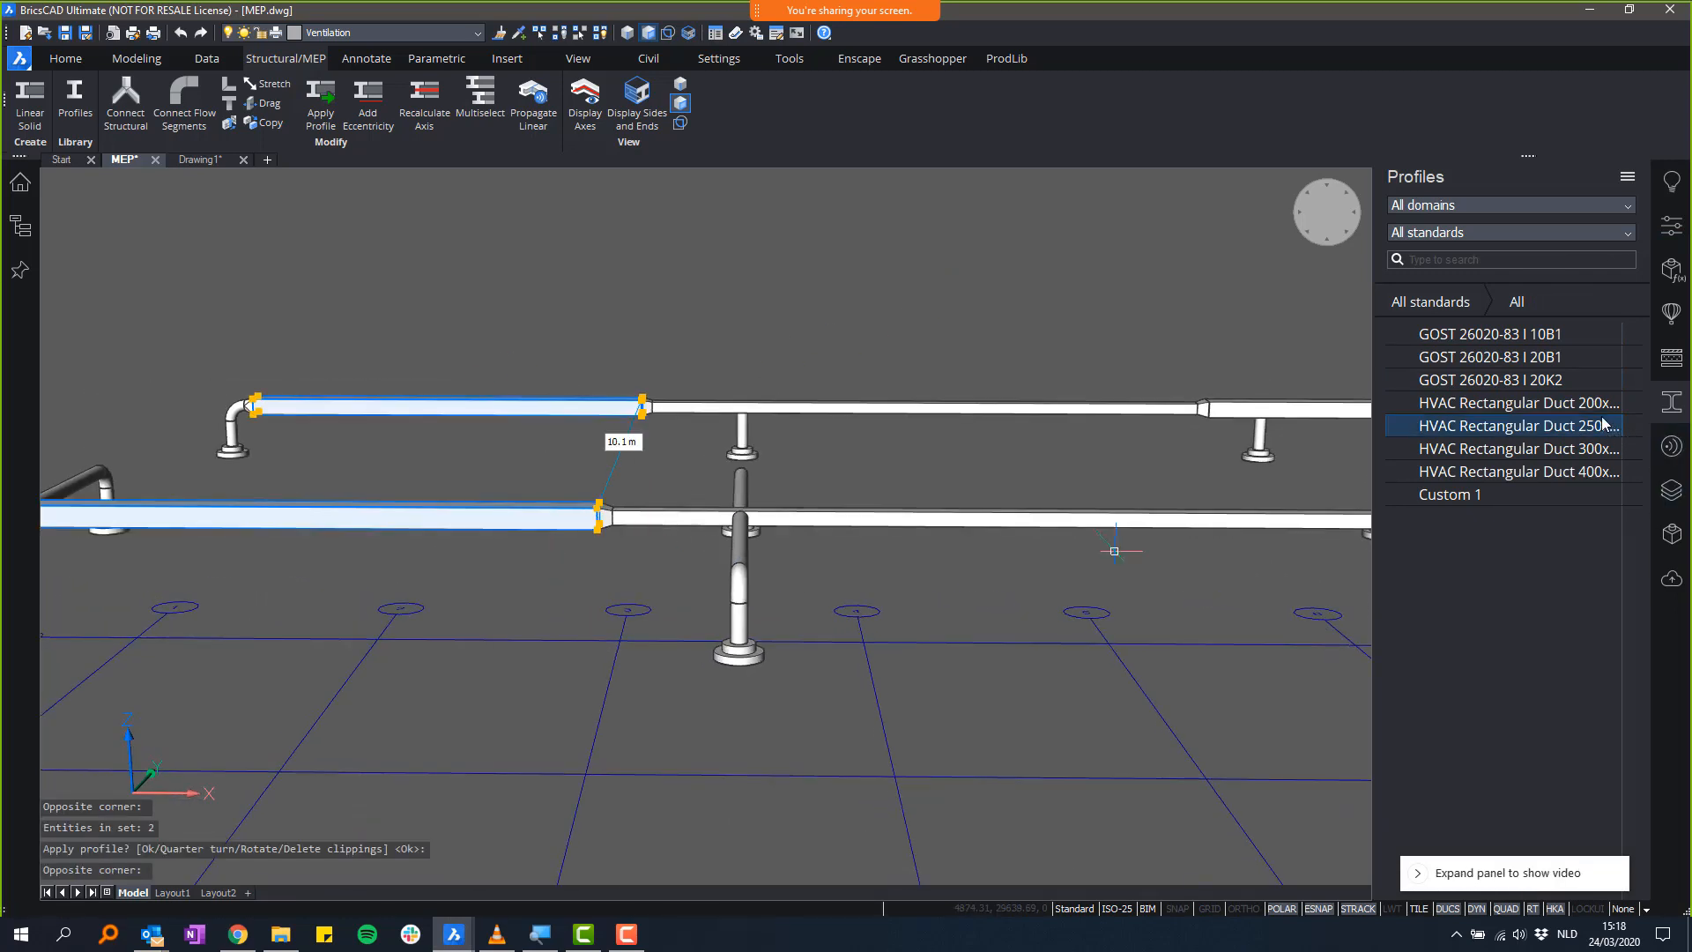
key("Return")
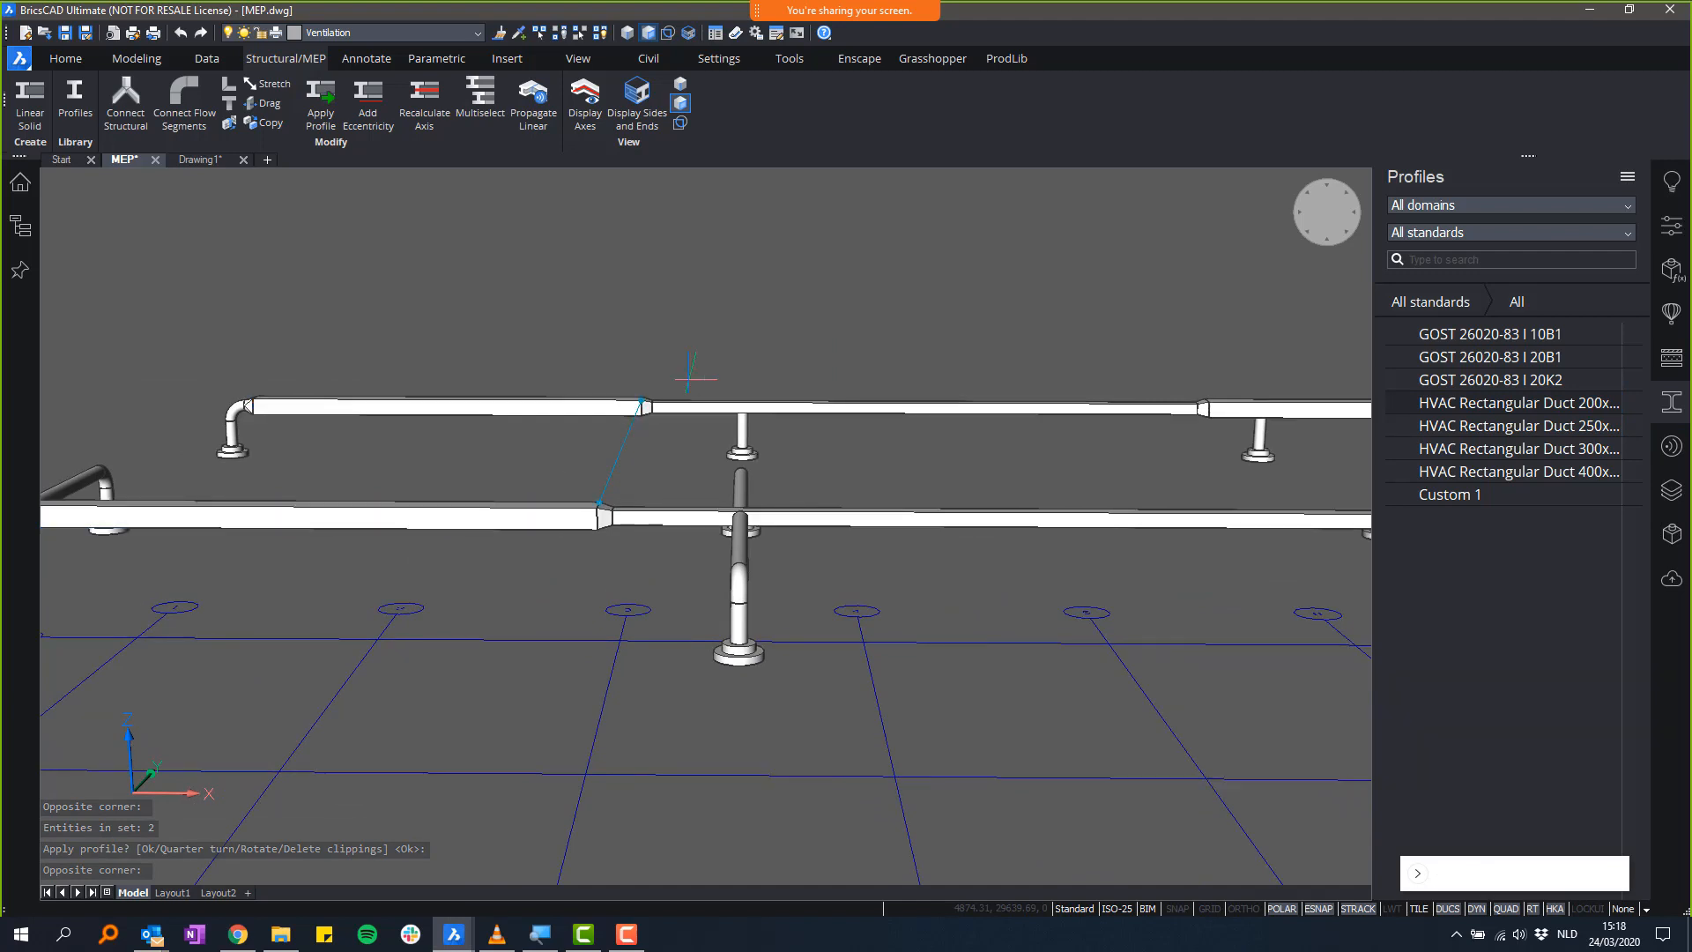
key("Return")
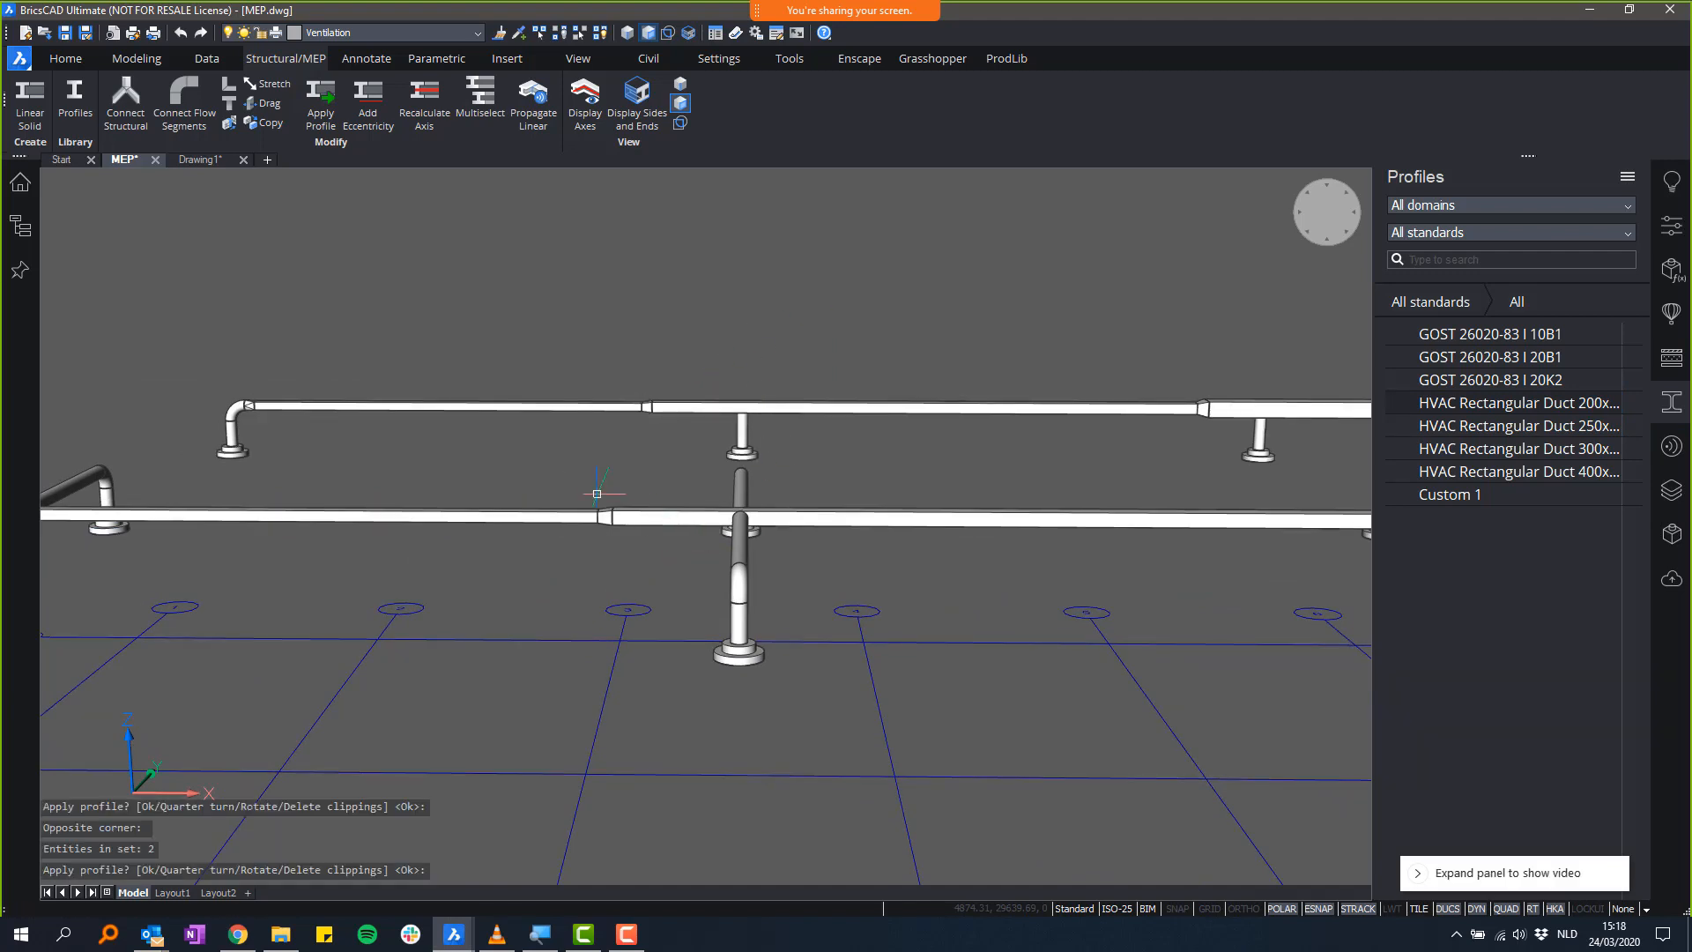
- Examine the transitions between the resized duct segments up close and across the whole duct network
scroll(633, 523, "up", 5)
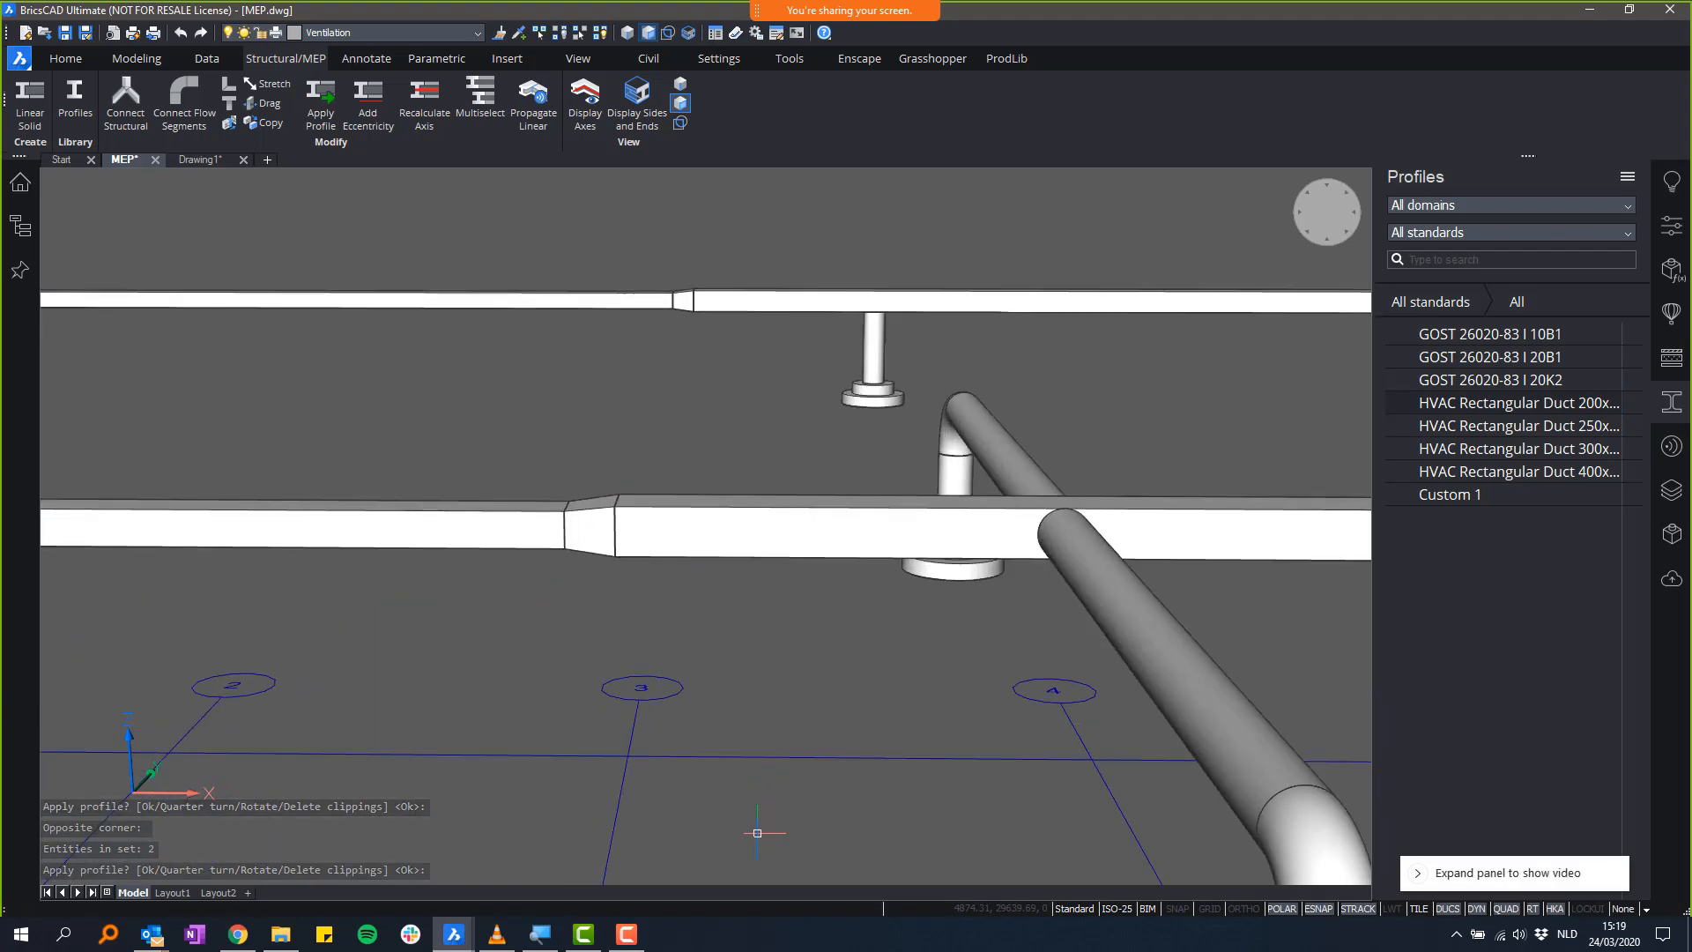
middle_click_drag(757, 832, 1022, 843, "shift")
middle_click_drag(815, 864, 875, 899, "shift")
scroll(737, 562, "down", 3)
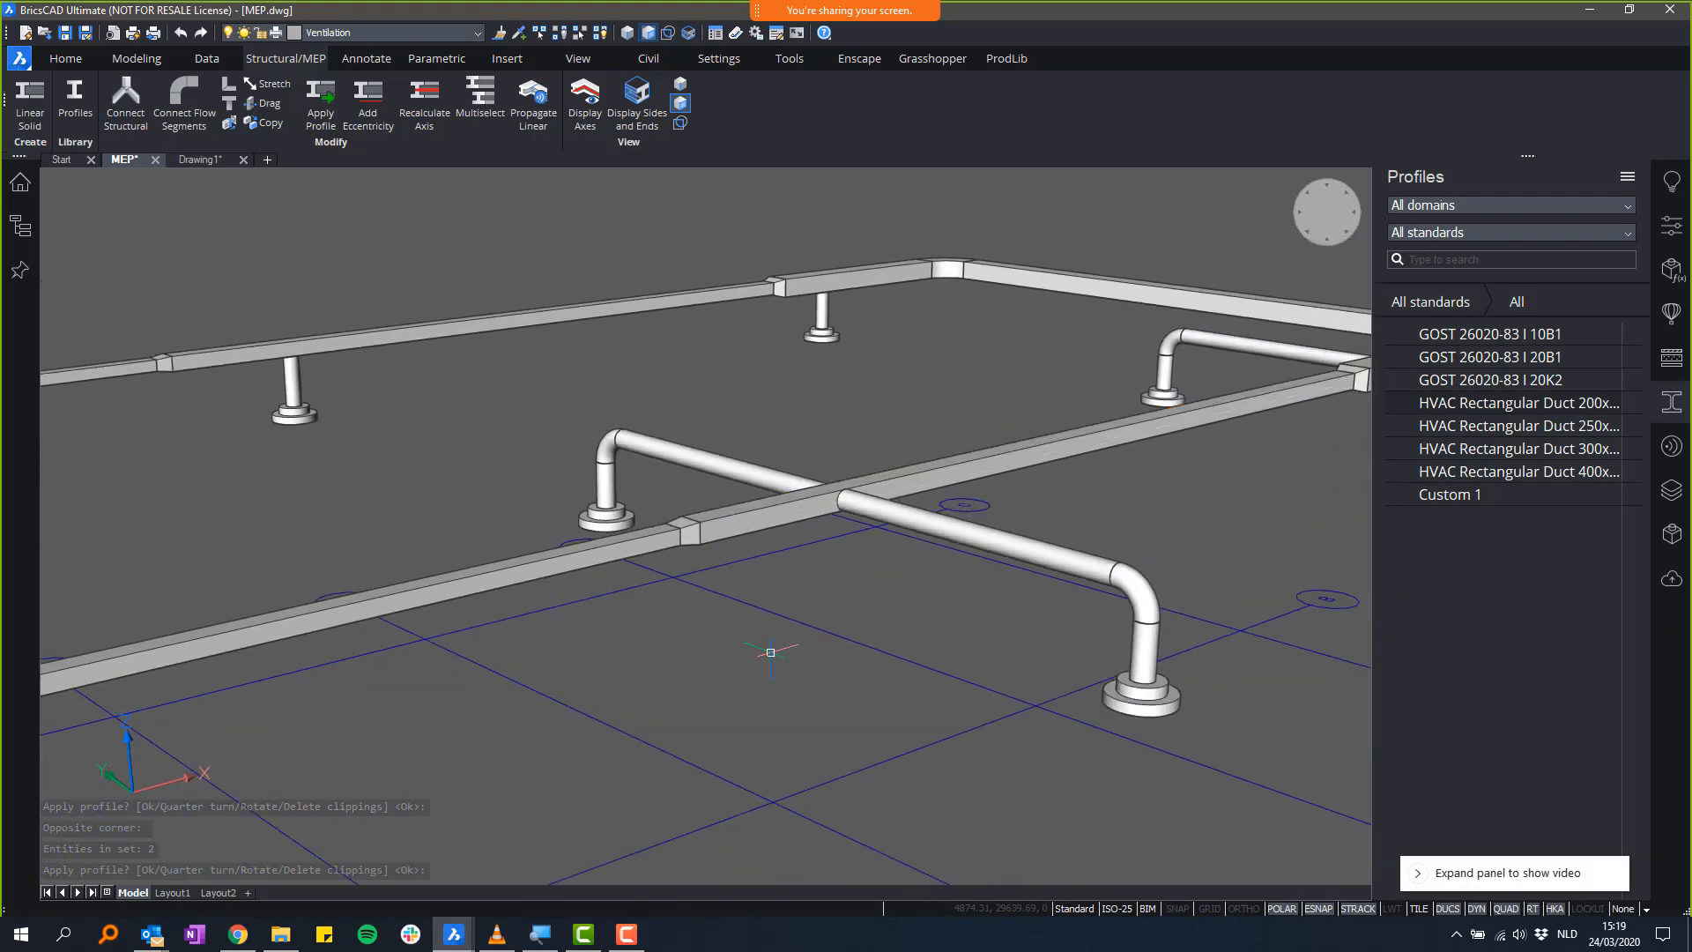
middle_click_drag(774, 649, 869, 743, "shift")
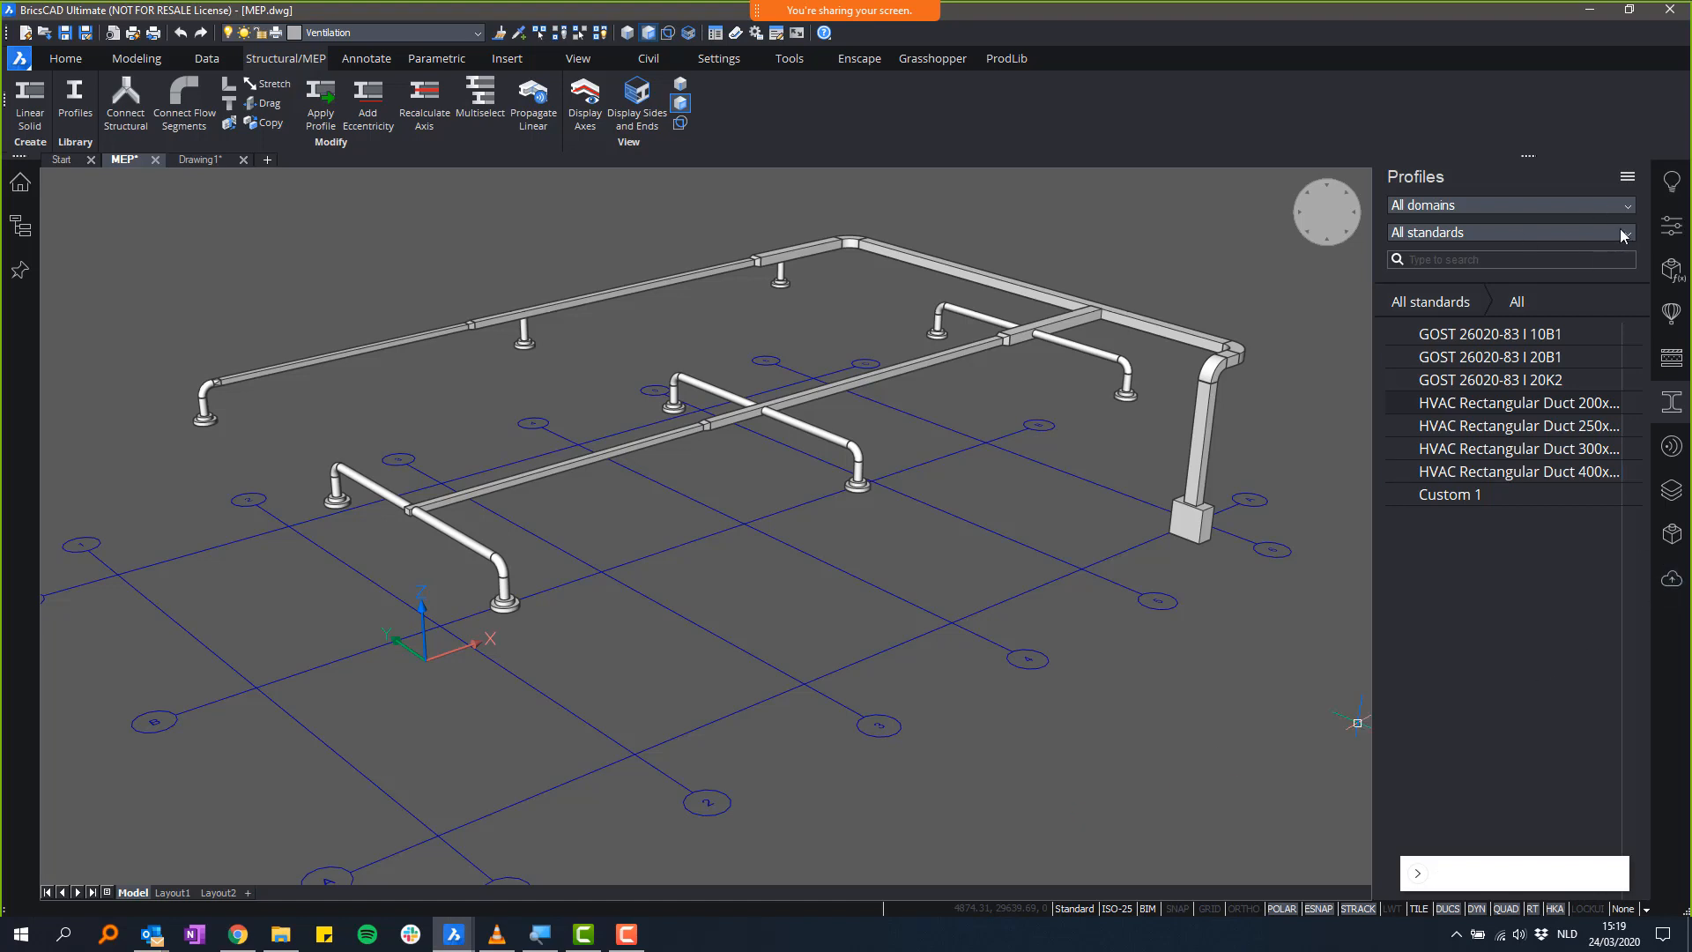
middle_click_drag(1099, 240, 1095, 245)
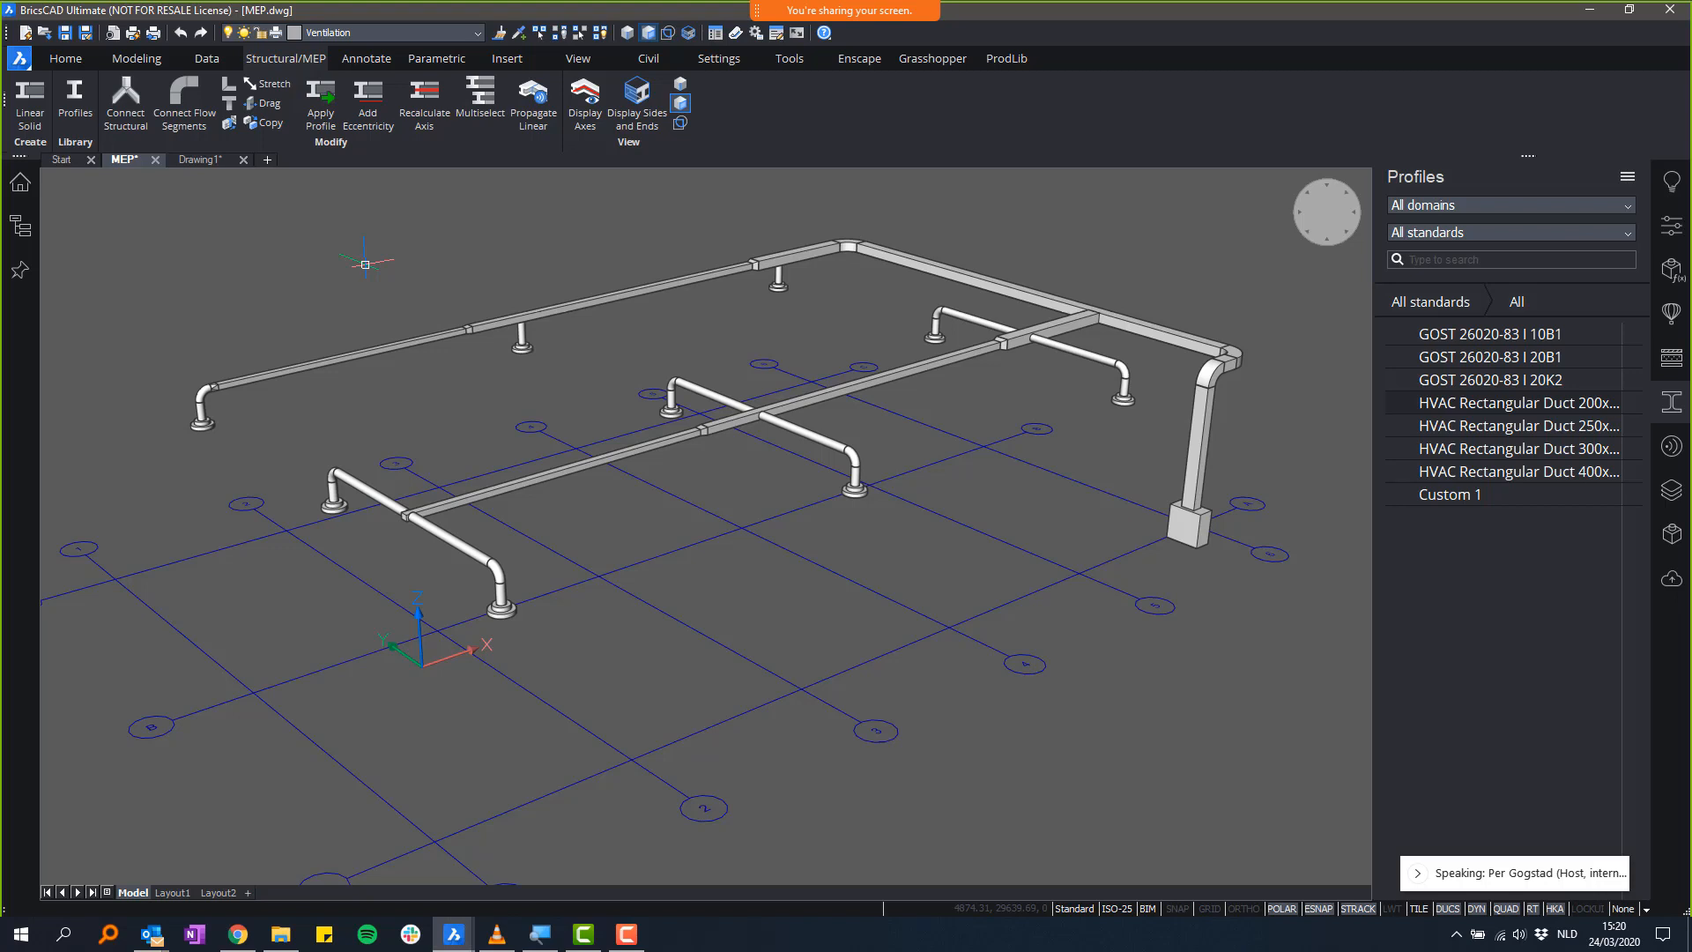
left_click(452, 936)
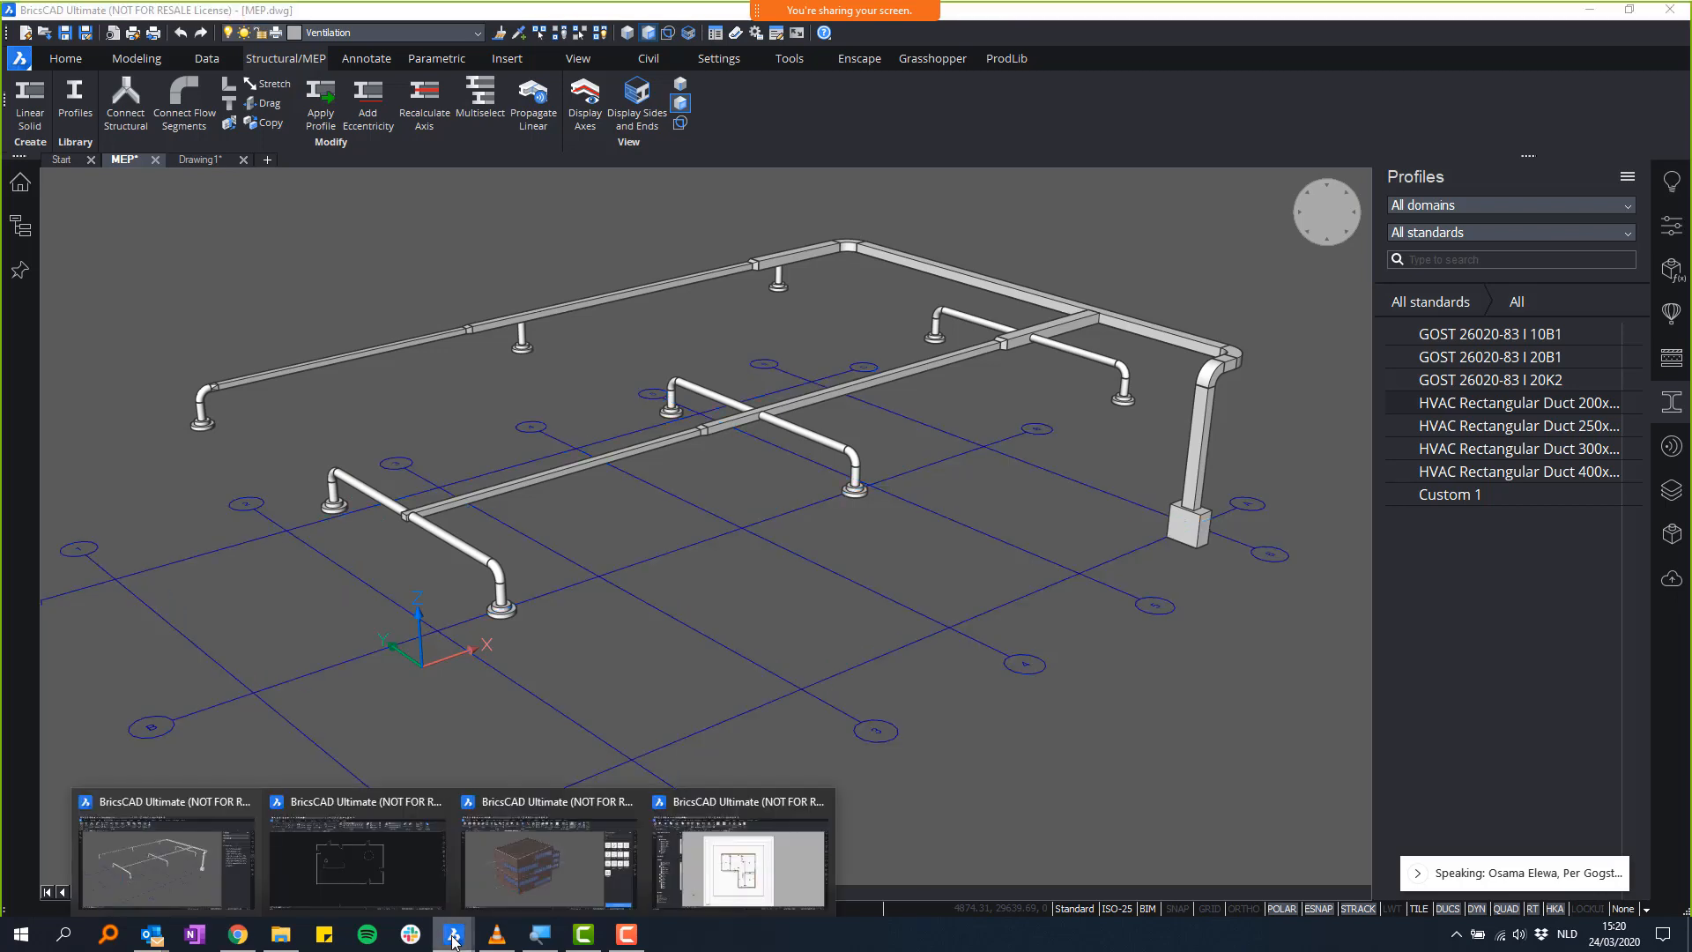
left_click(229, 303)
left_click(233, 301)
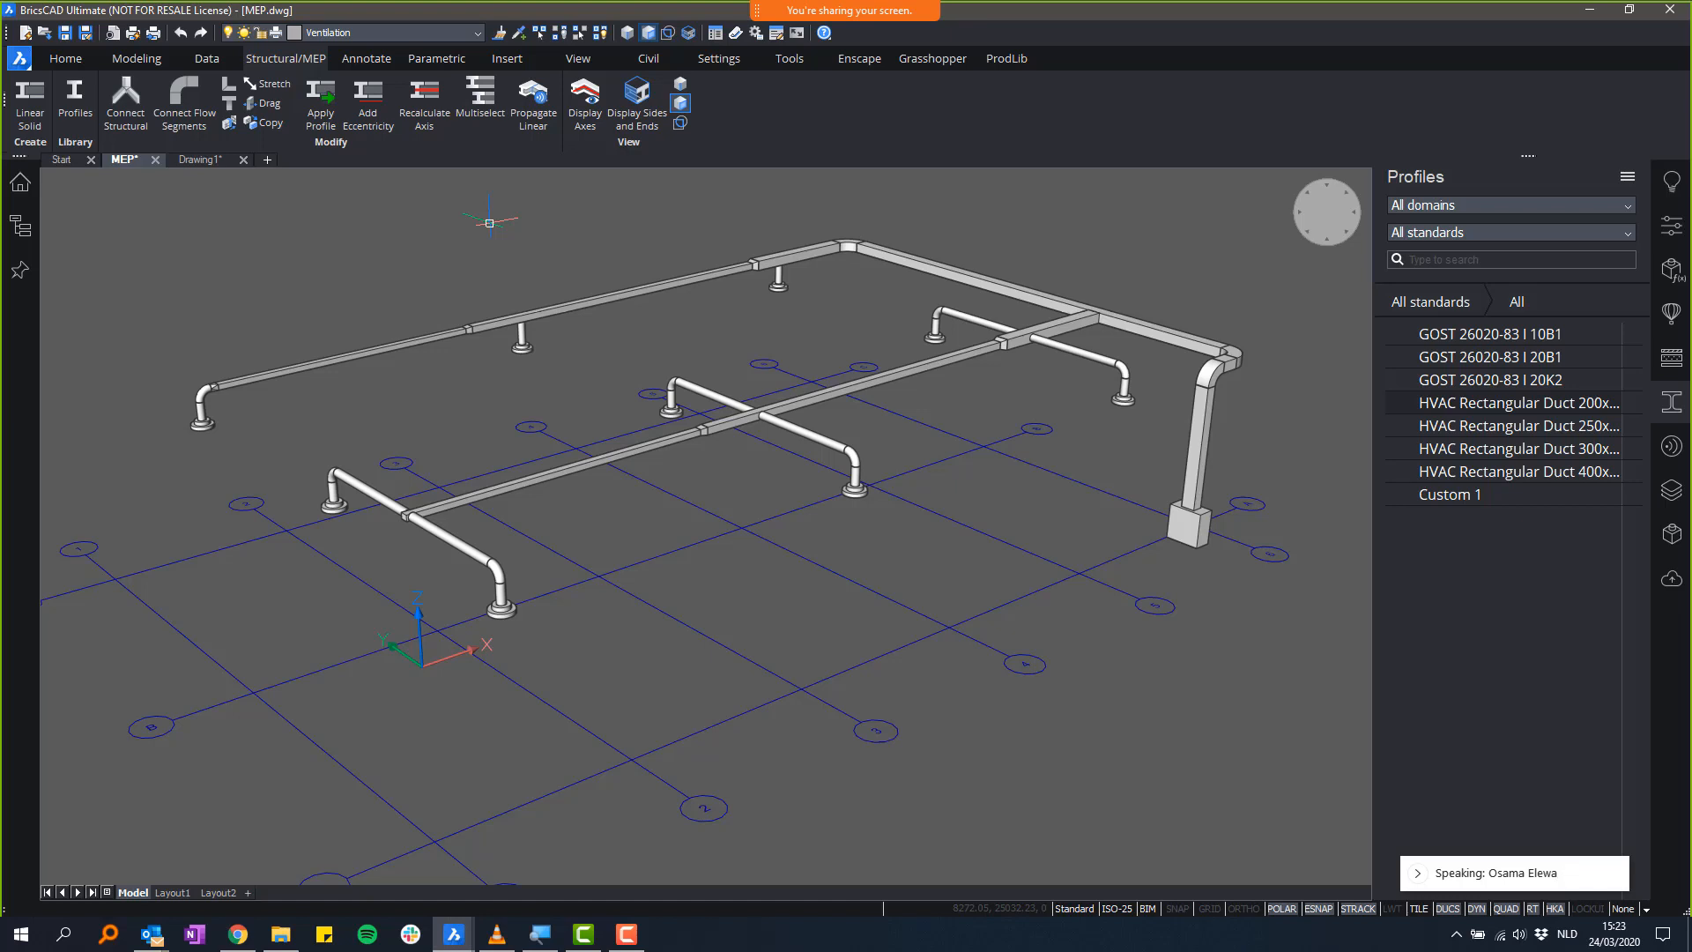
middle_click_drag(489, 222, 487, 222, "shift")
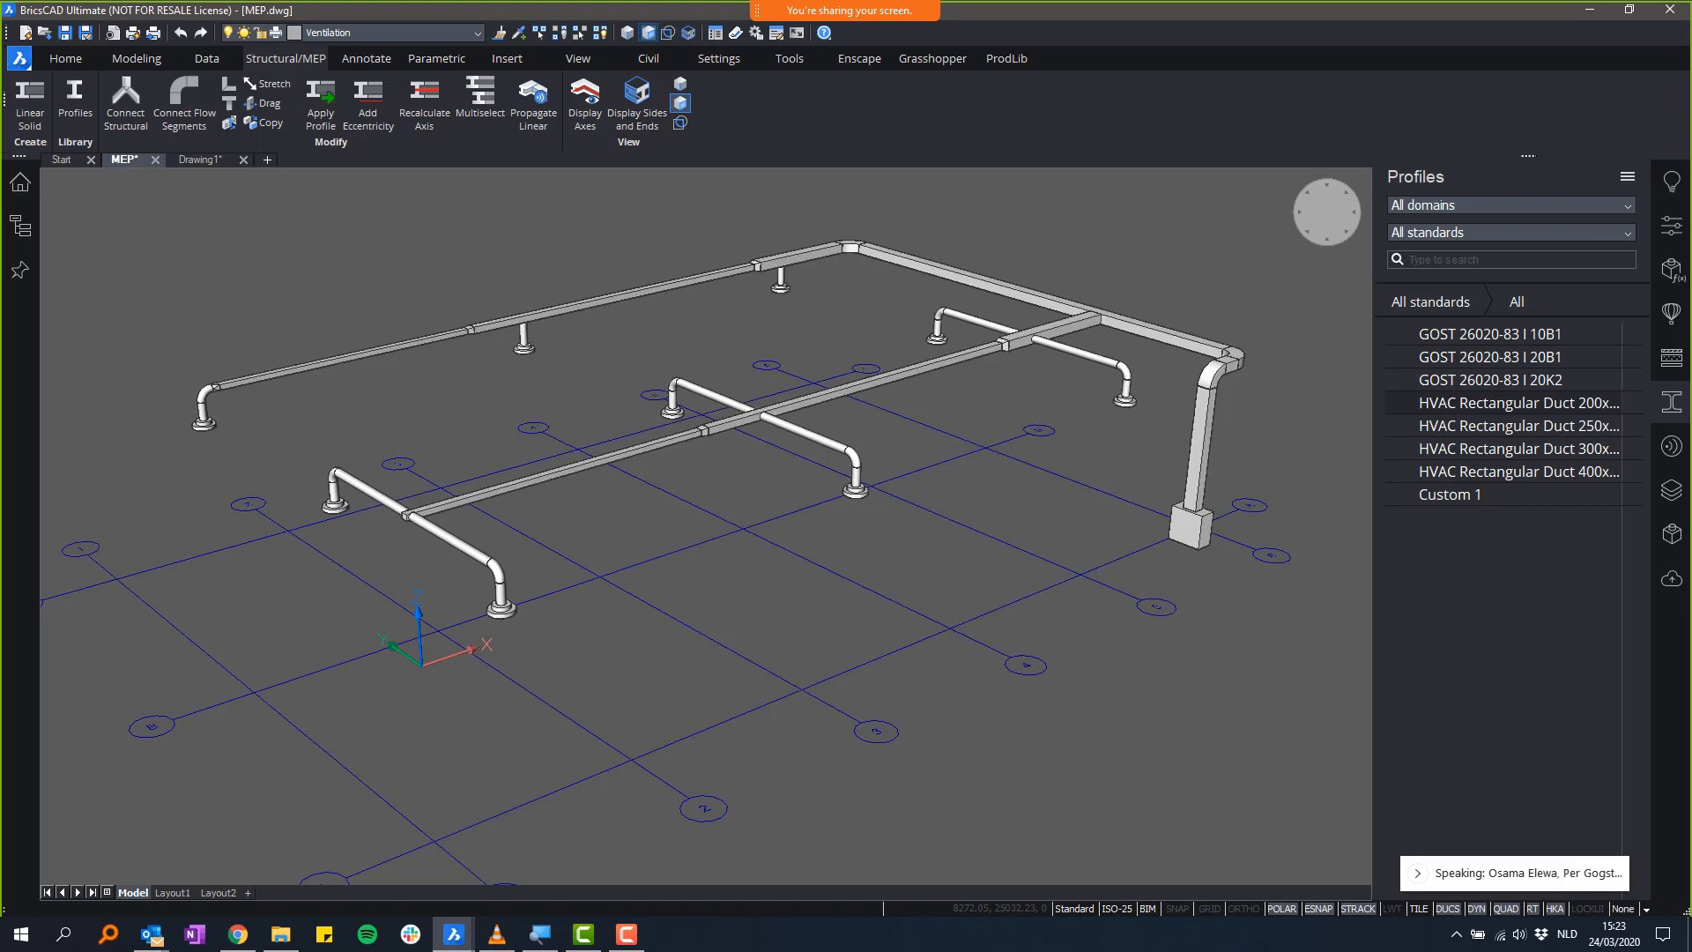
left_click_drag(487, 222, 486, 222, "shift")
middle_click_drag(486, 222, 478, 222, "shift")
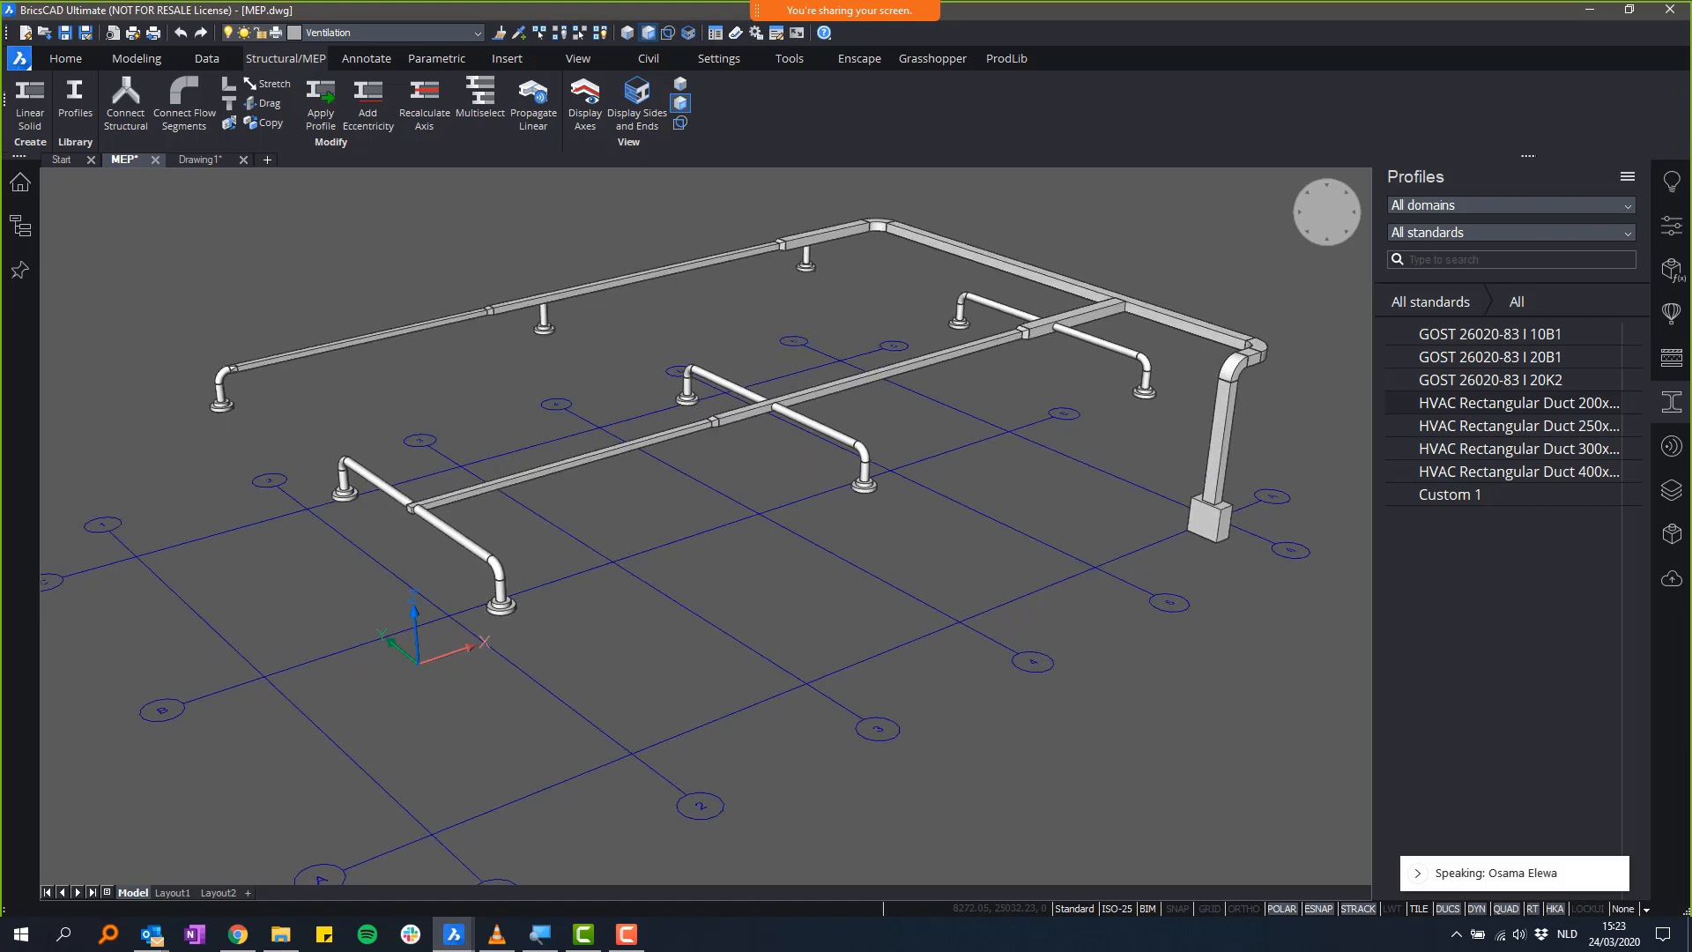
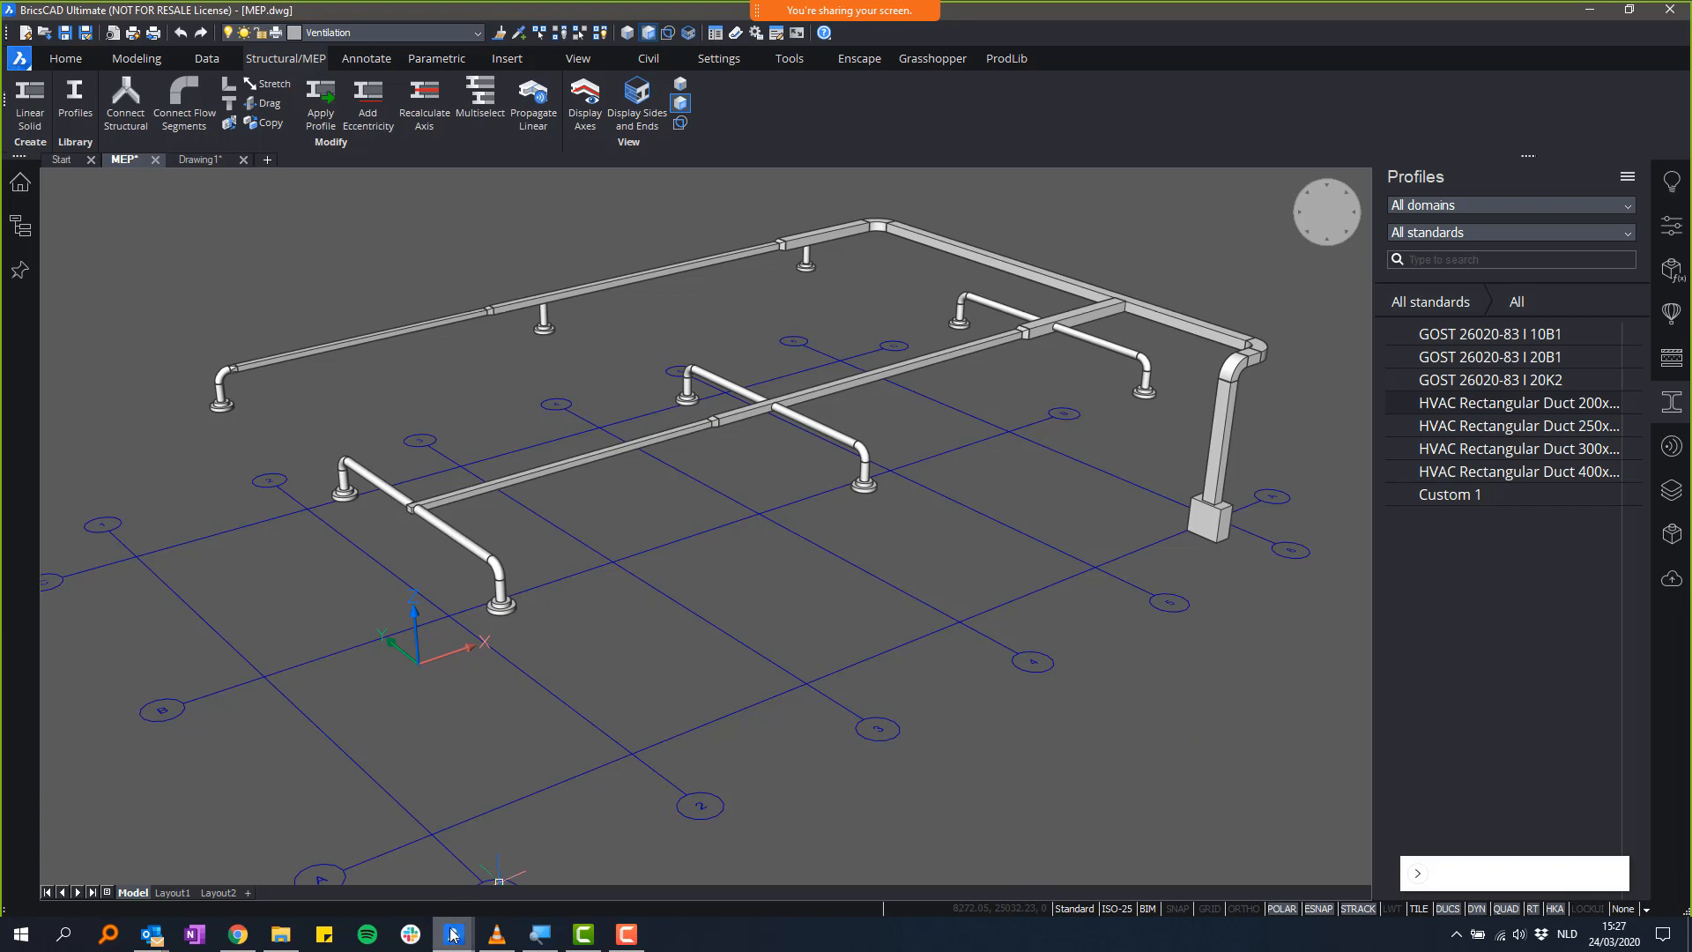
- Switch to the BricsCAD window showing the A-102 sheet and bring up the Main drawing
mouse_move(453, 933)
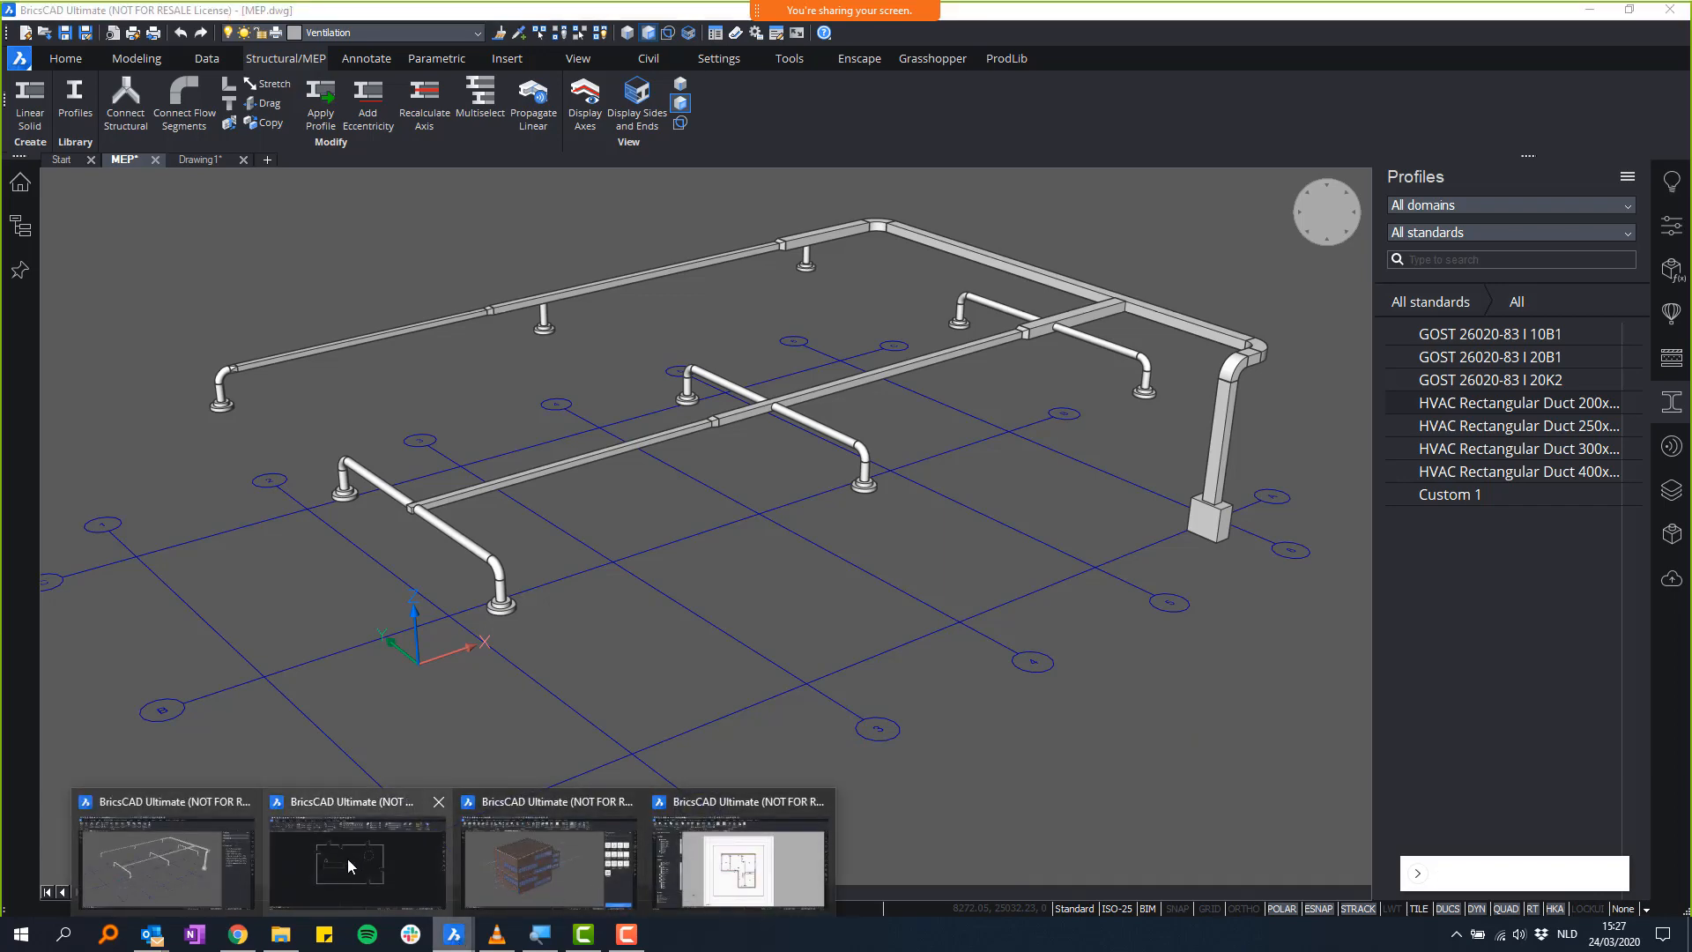
left_click(712, 878)
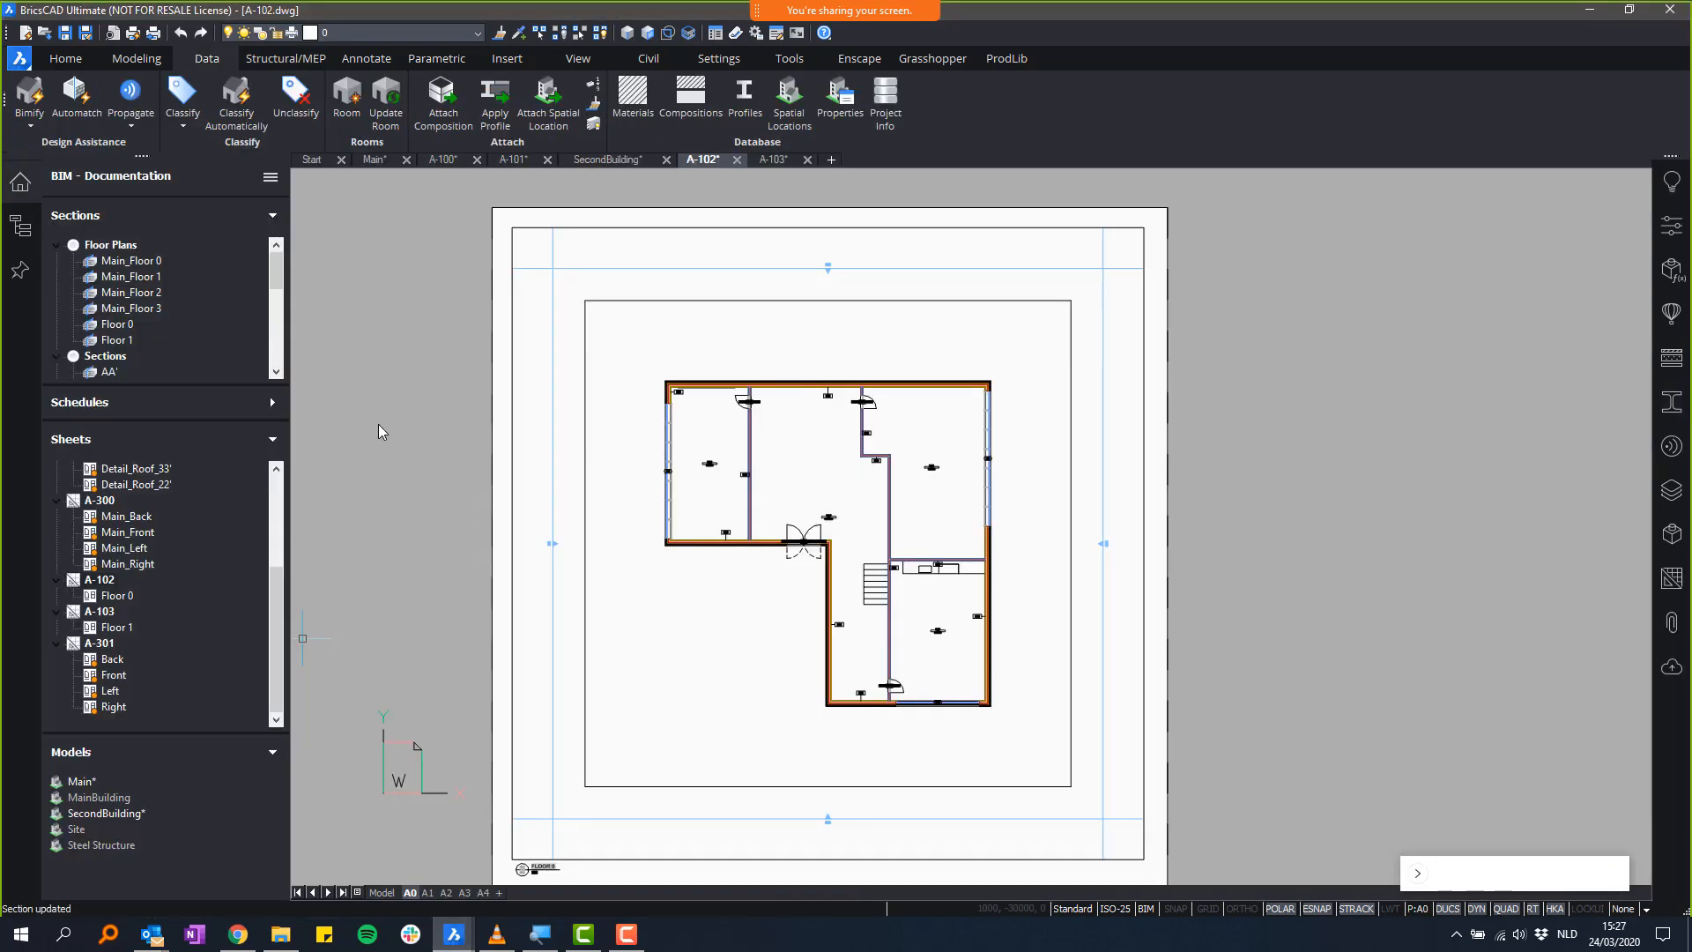
left_click(378, 163)
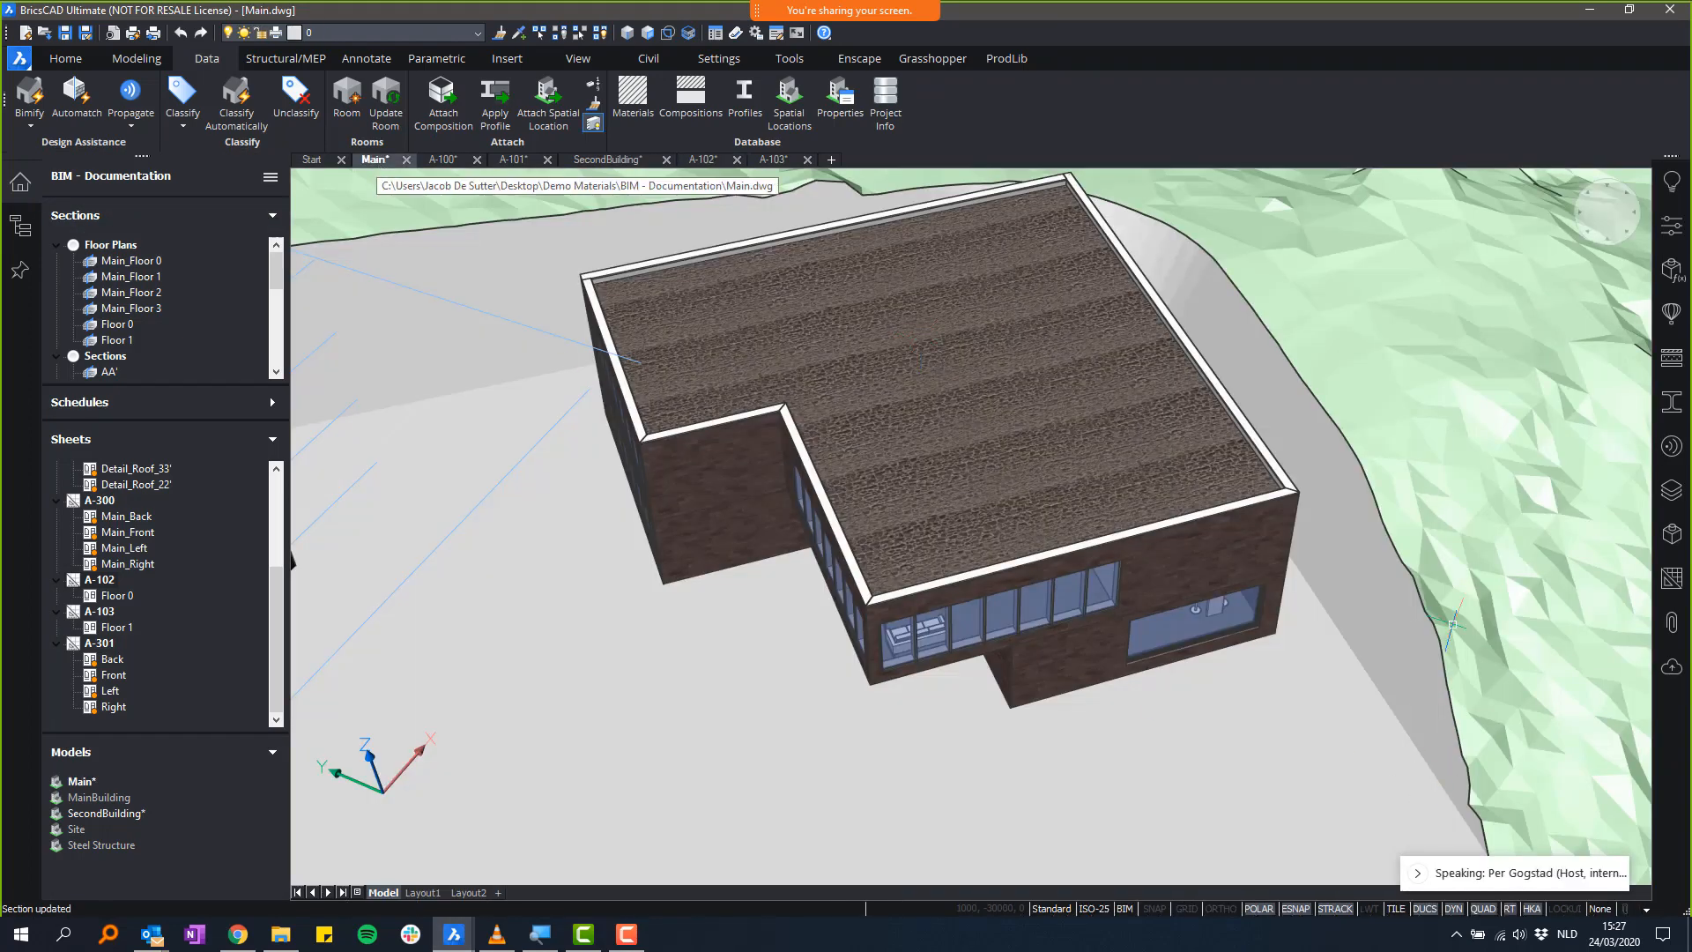
- Open the tall building's external reference, MainBuilding, from the Main model as its own drawing
middle_click_drag(1489, 775, 1361, 622, "shift")
middle_click_drag(1251, 331, 943, 458, "shift")
scroll(970, 458, "down", 1)
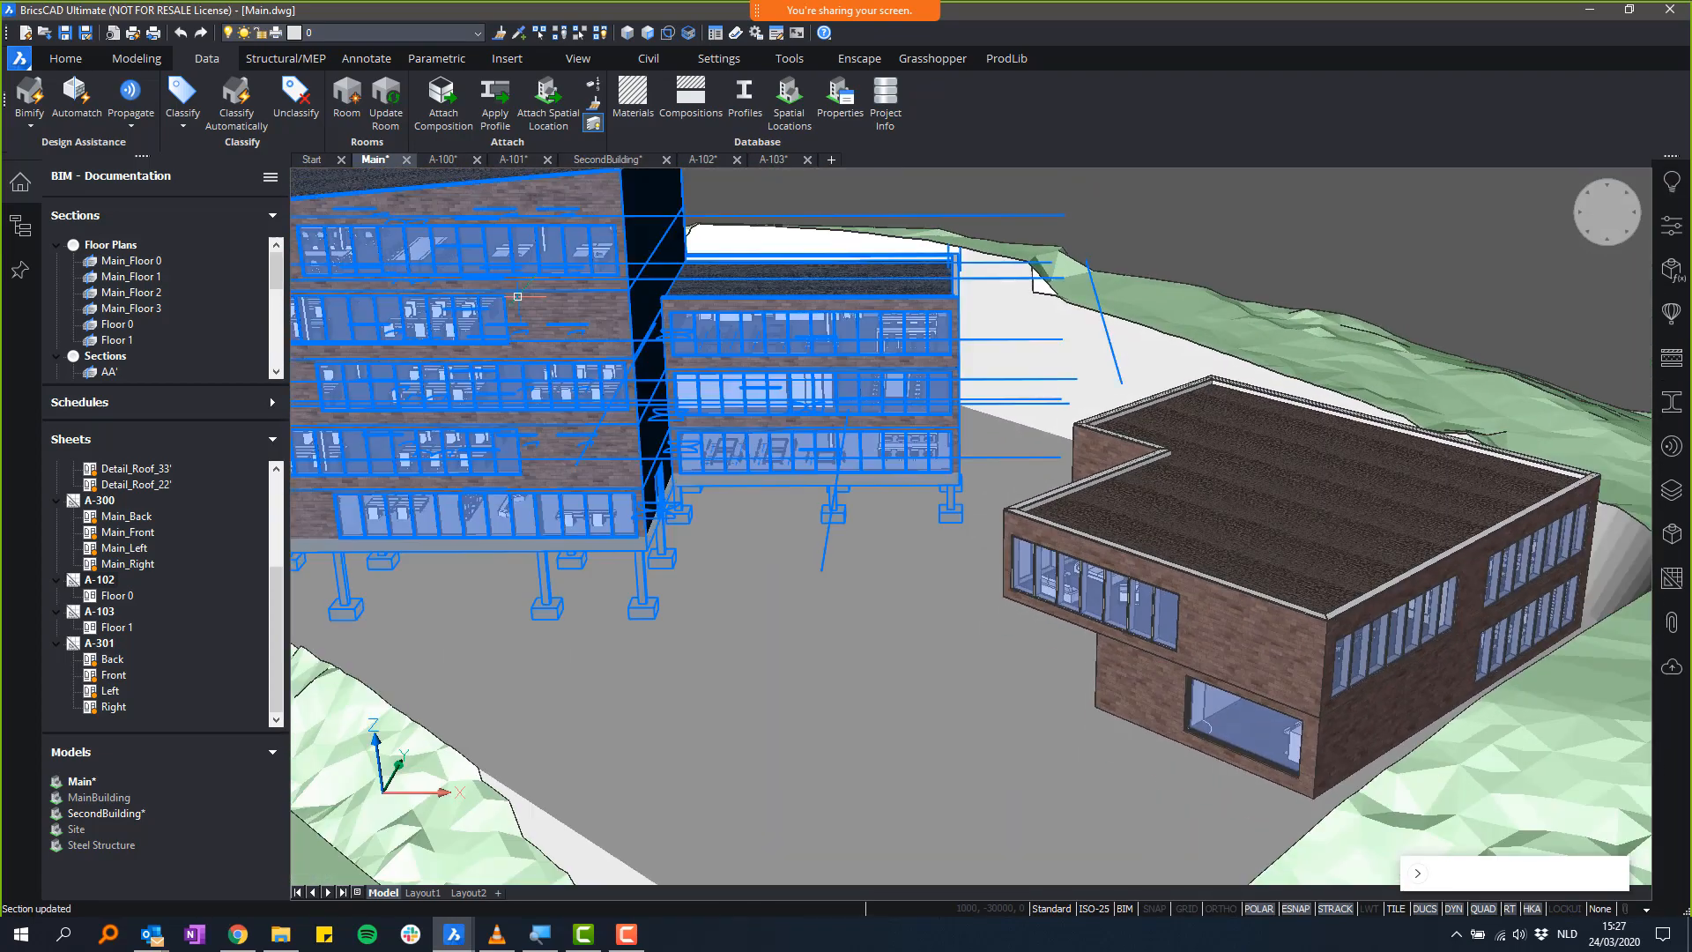
mouse_move(522, 325)
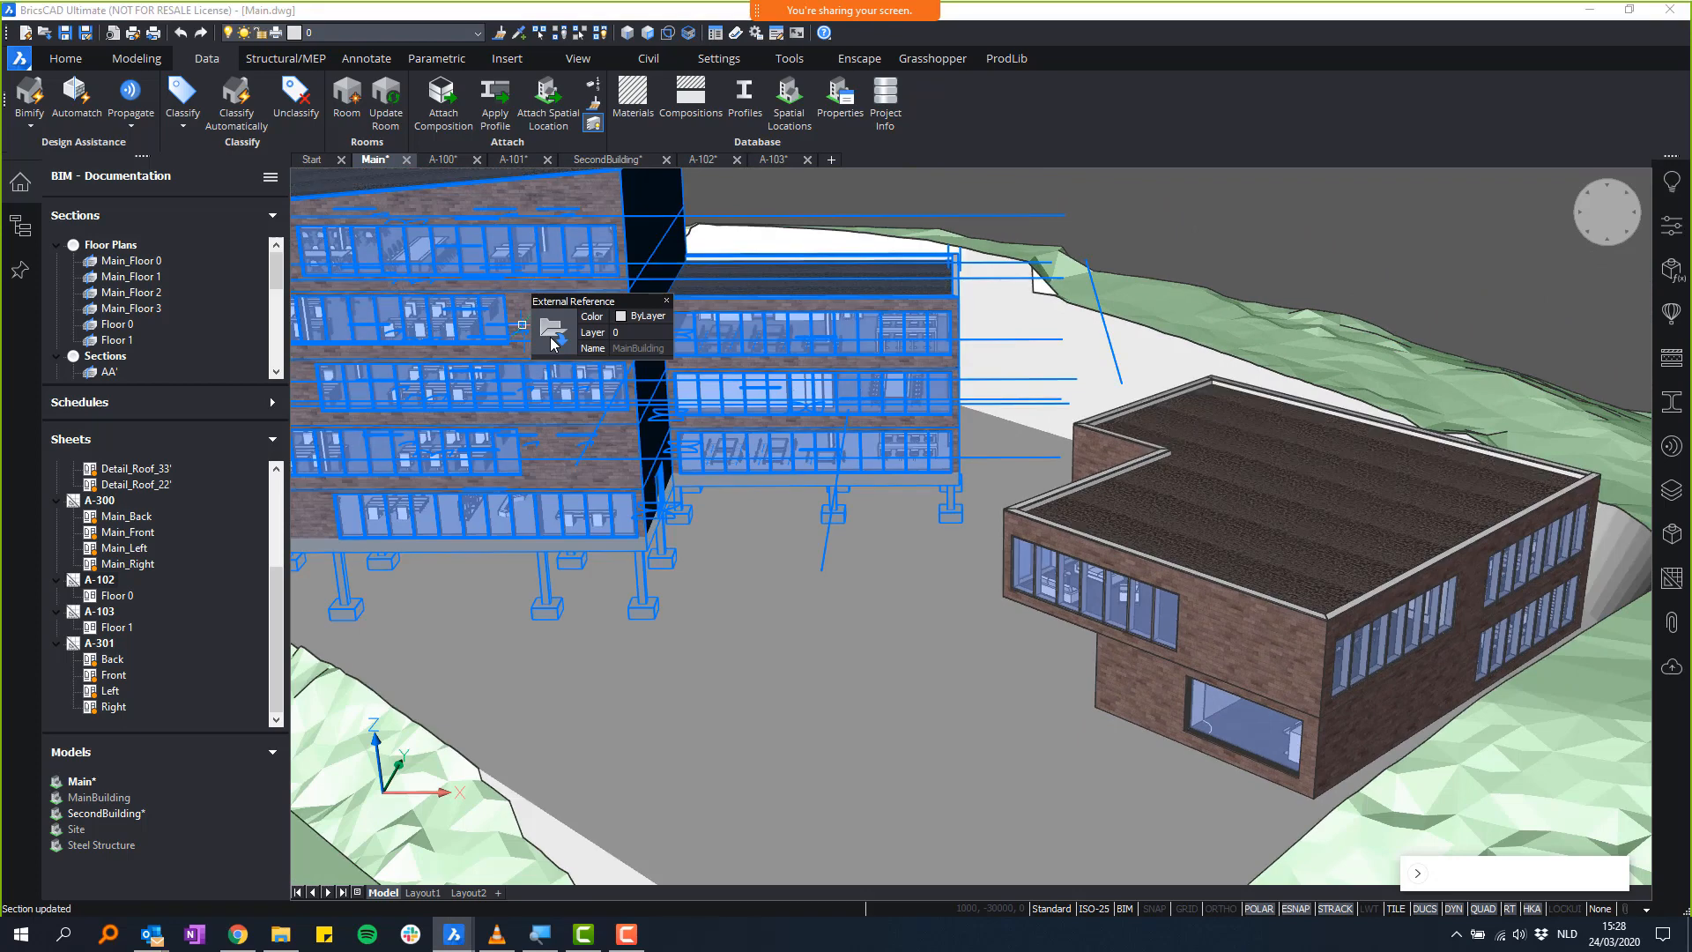
left_click(551, 337)
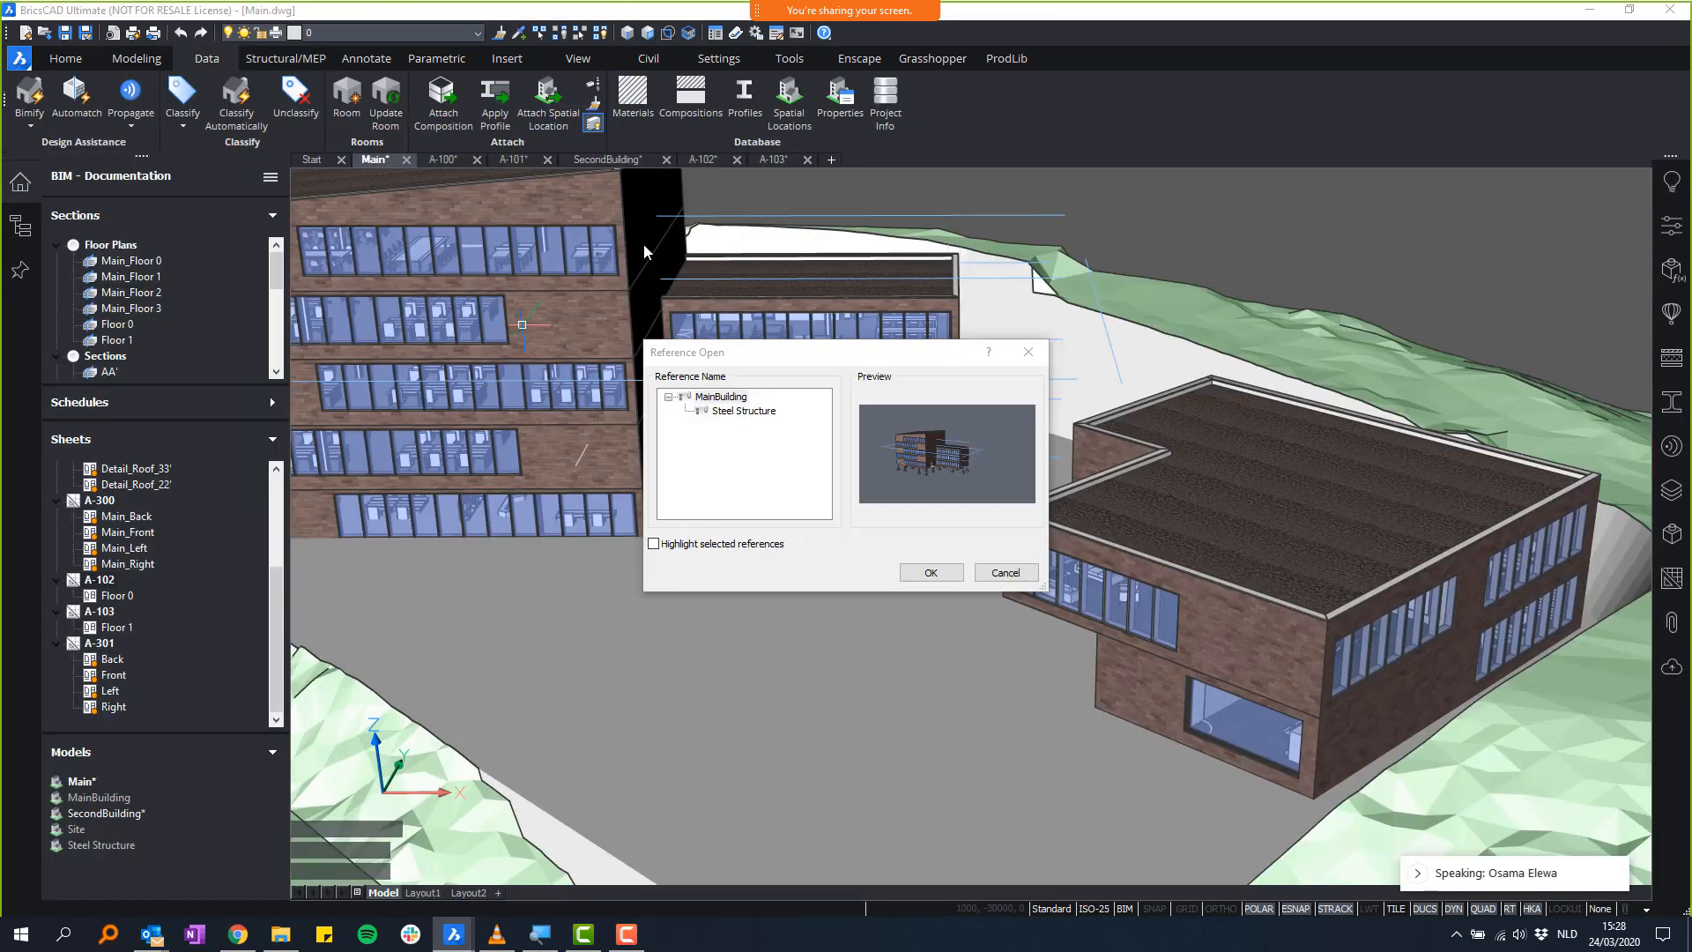
double_click(734, 399)
left_click(936, 575)
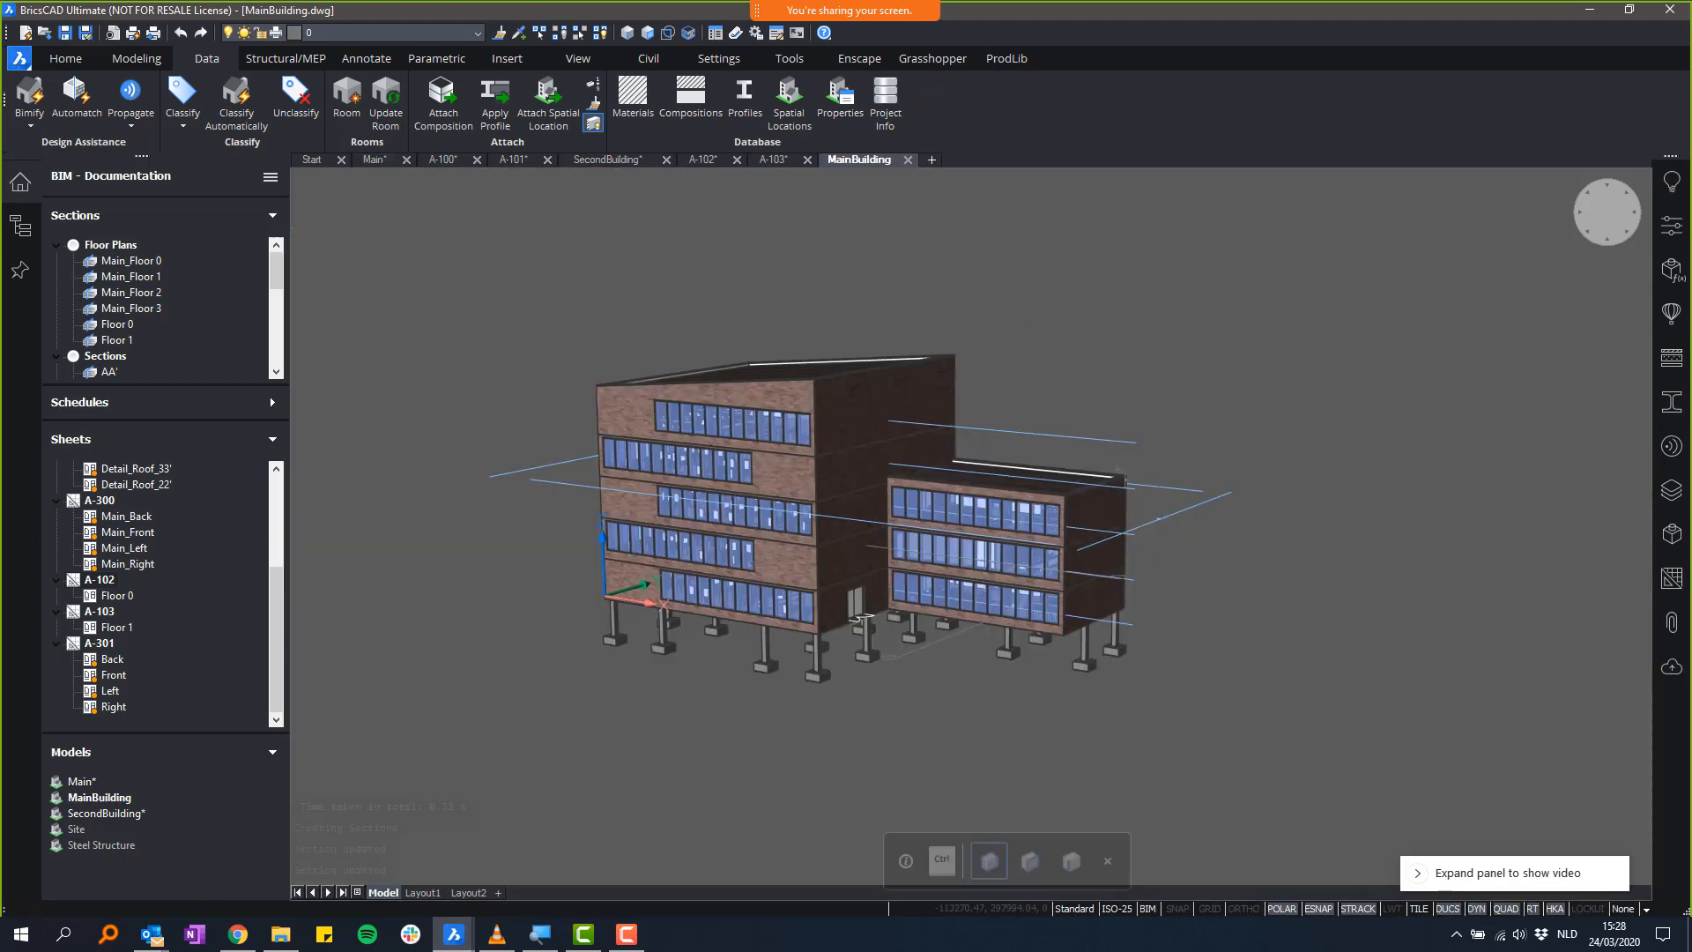
- Examine the foundations beneath the MainBuilding model, inspecting the corner footing and another footing in its row, and clear the selection
scroll(1207, 346, "up", 1)
left_click(1212, 321)
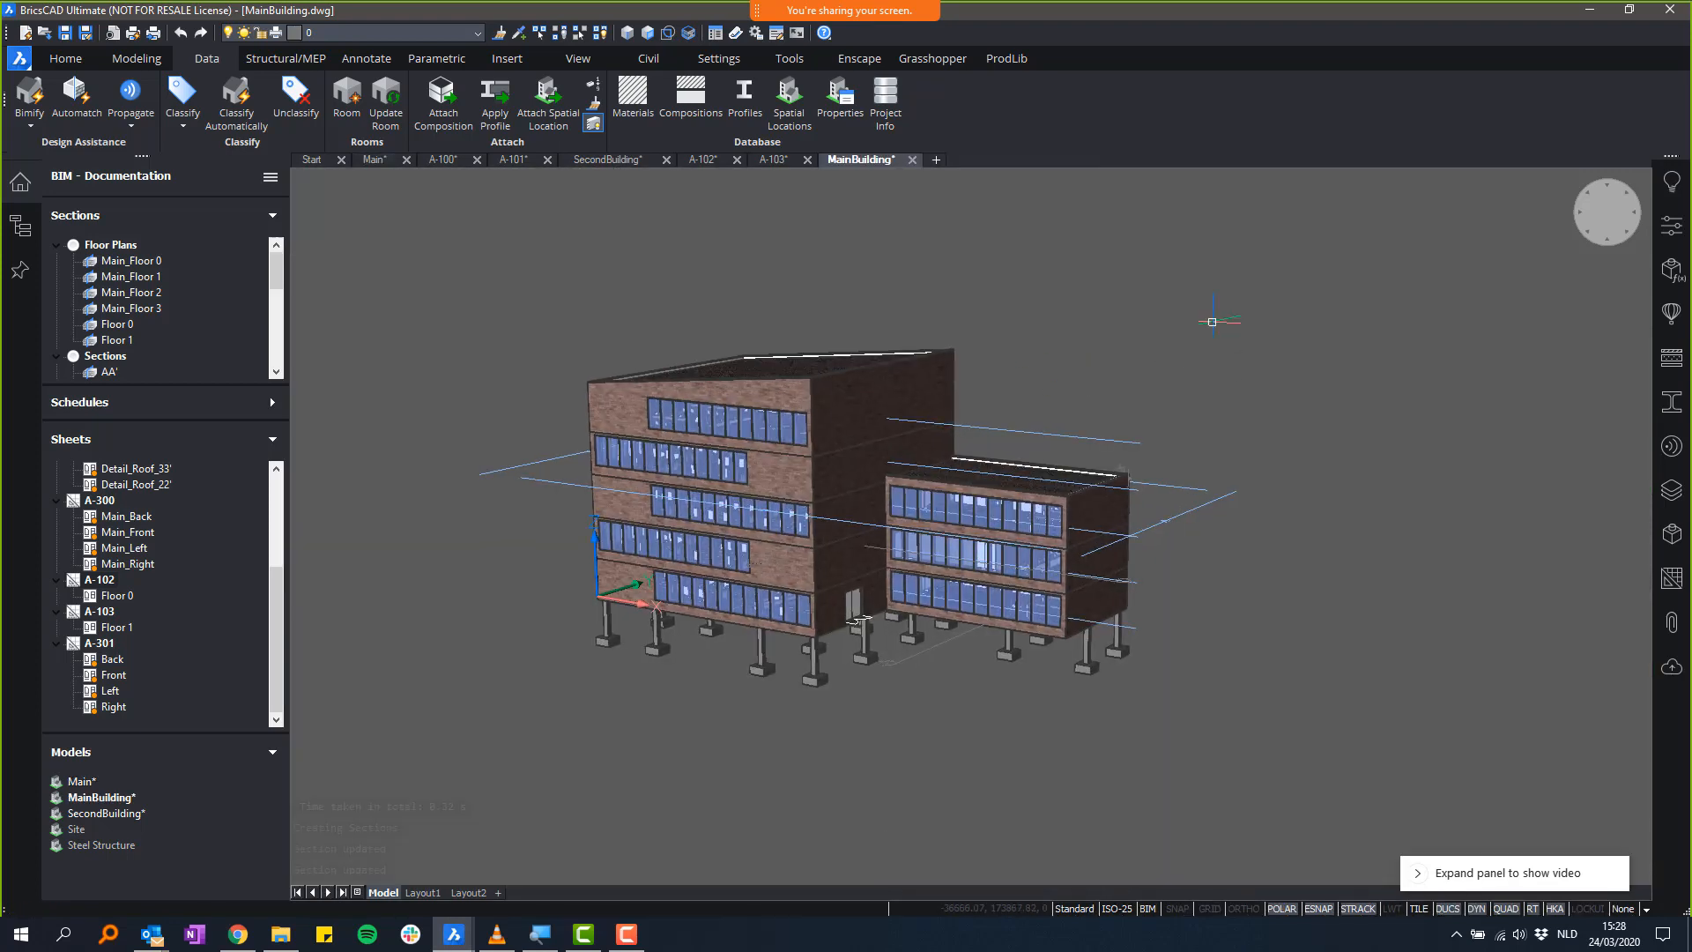
scroll(1212, 321, "up", 1)
scroll(857, 621, "up", 1)
scroll(773, 684, "up", 2)
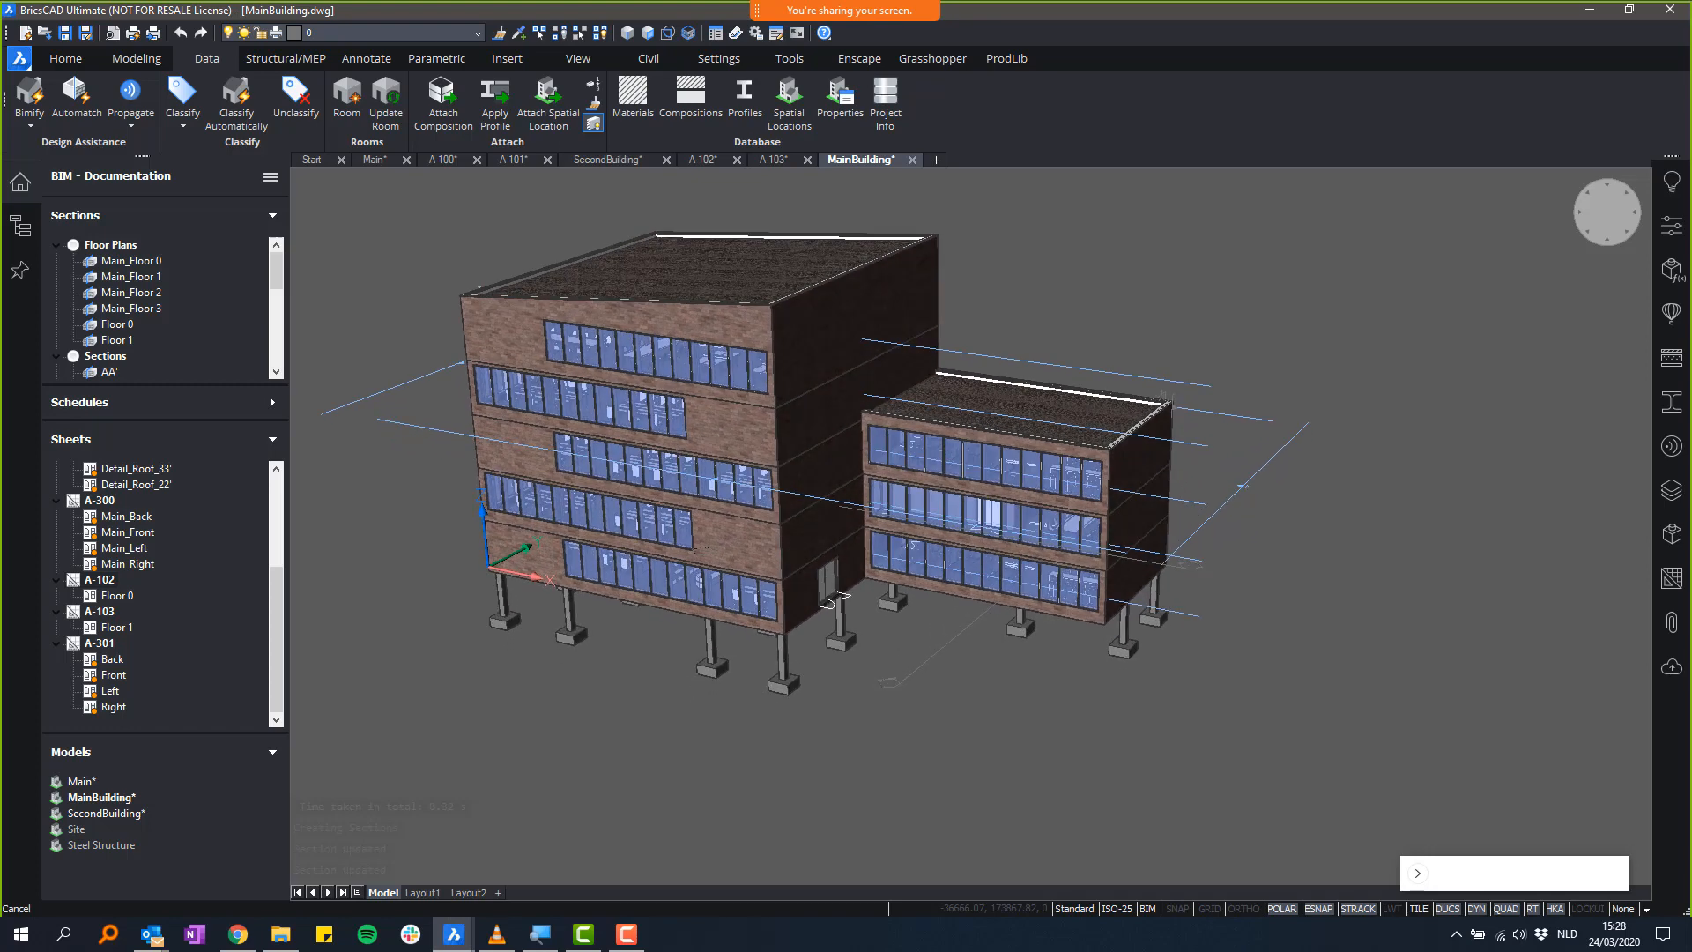
mouse_move(773, 684)
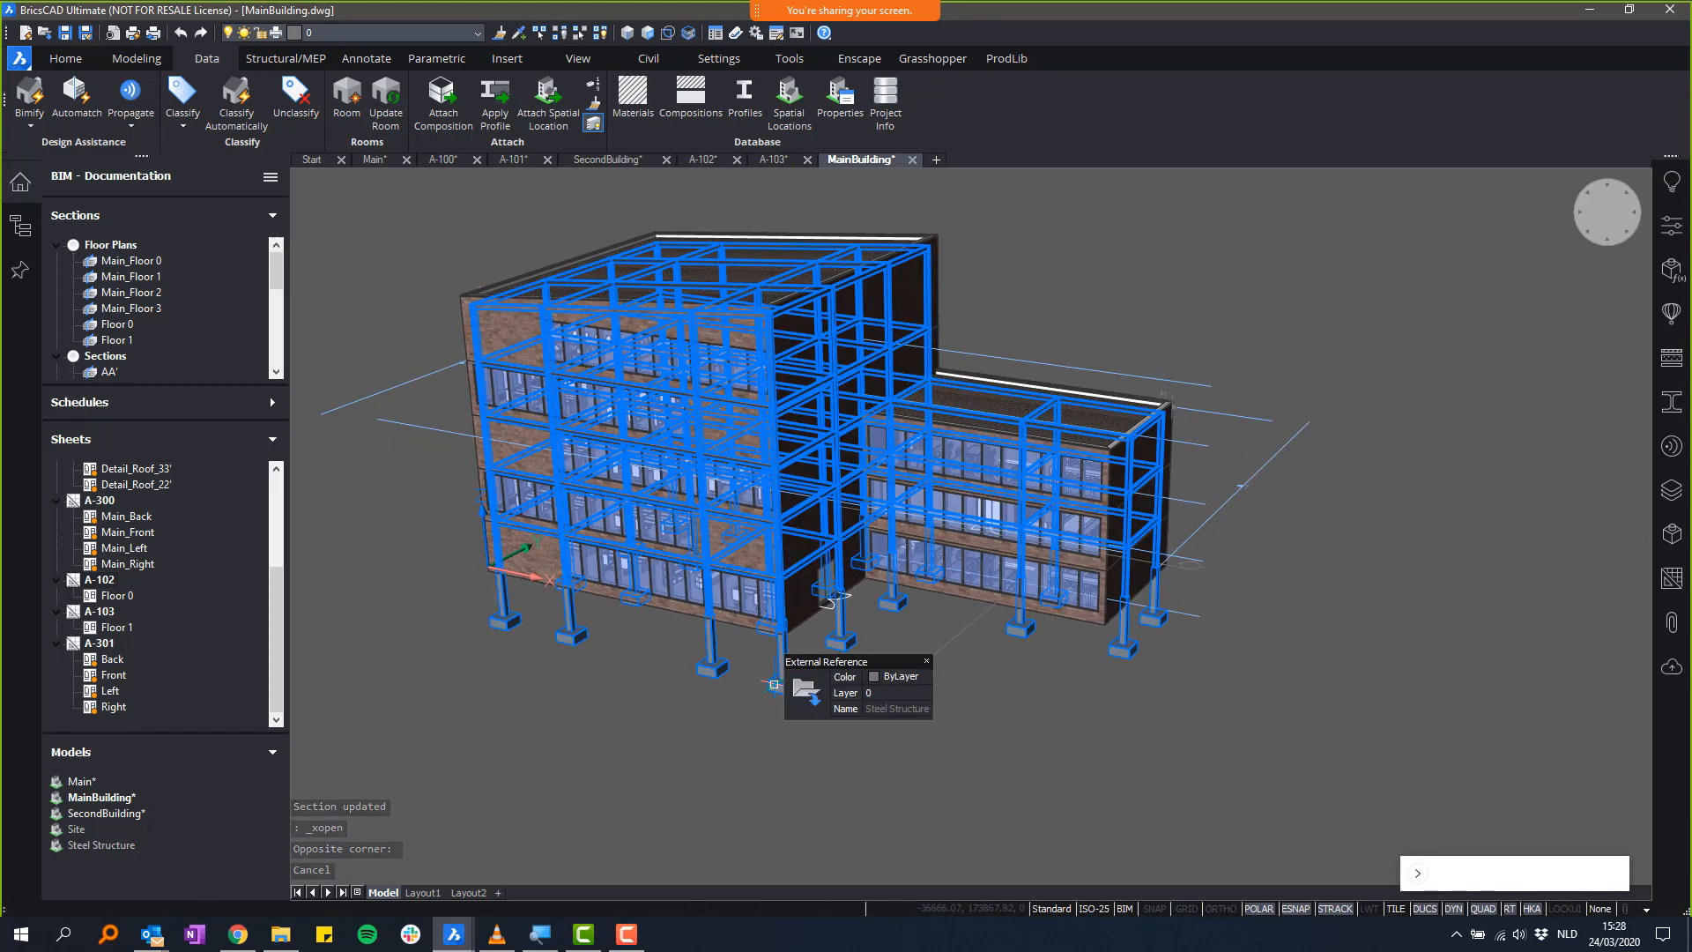
scroll(775, 684, "up", 4)
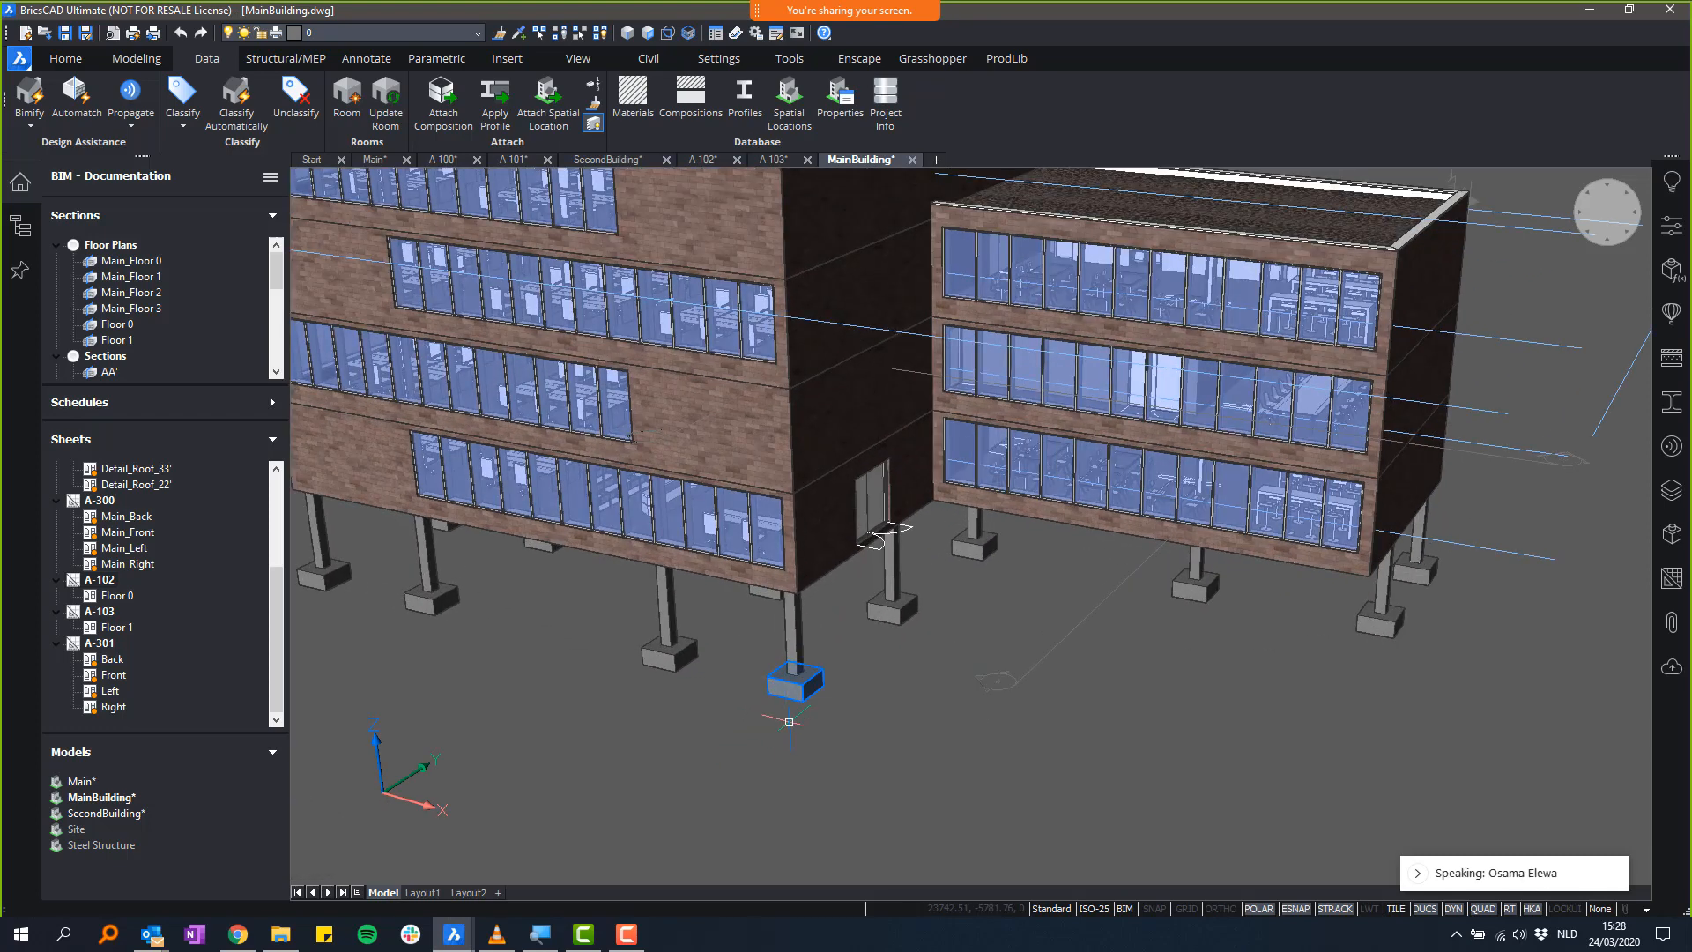
scroll(789, 701, "up", 4)
scroll(790, 704, "up", 3)
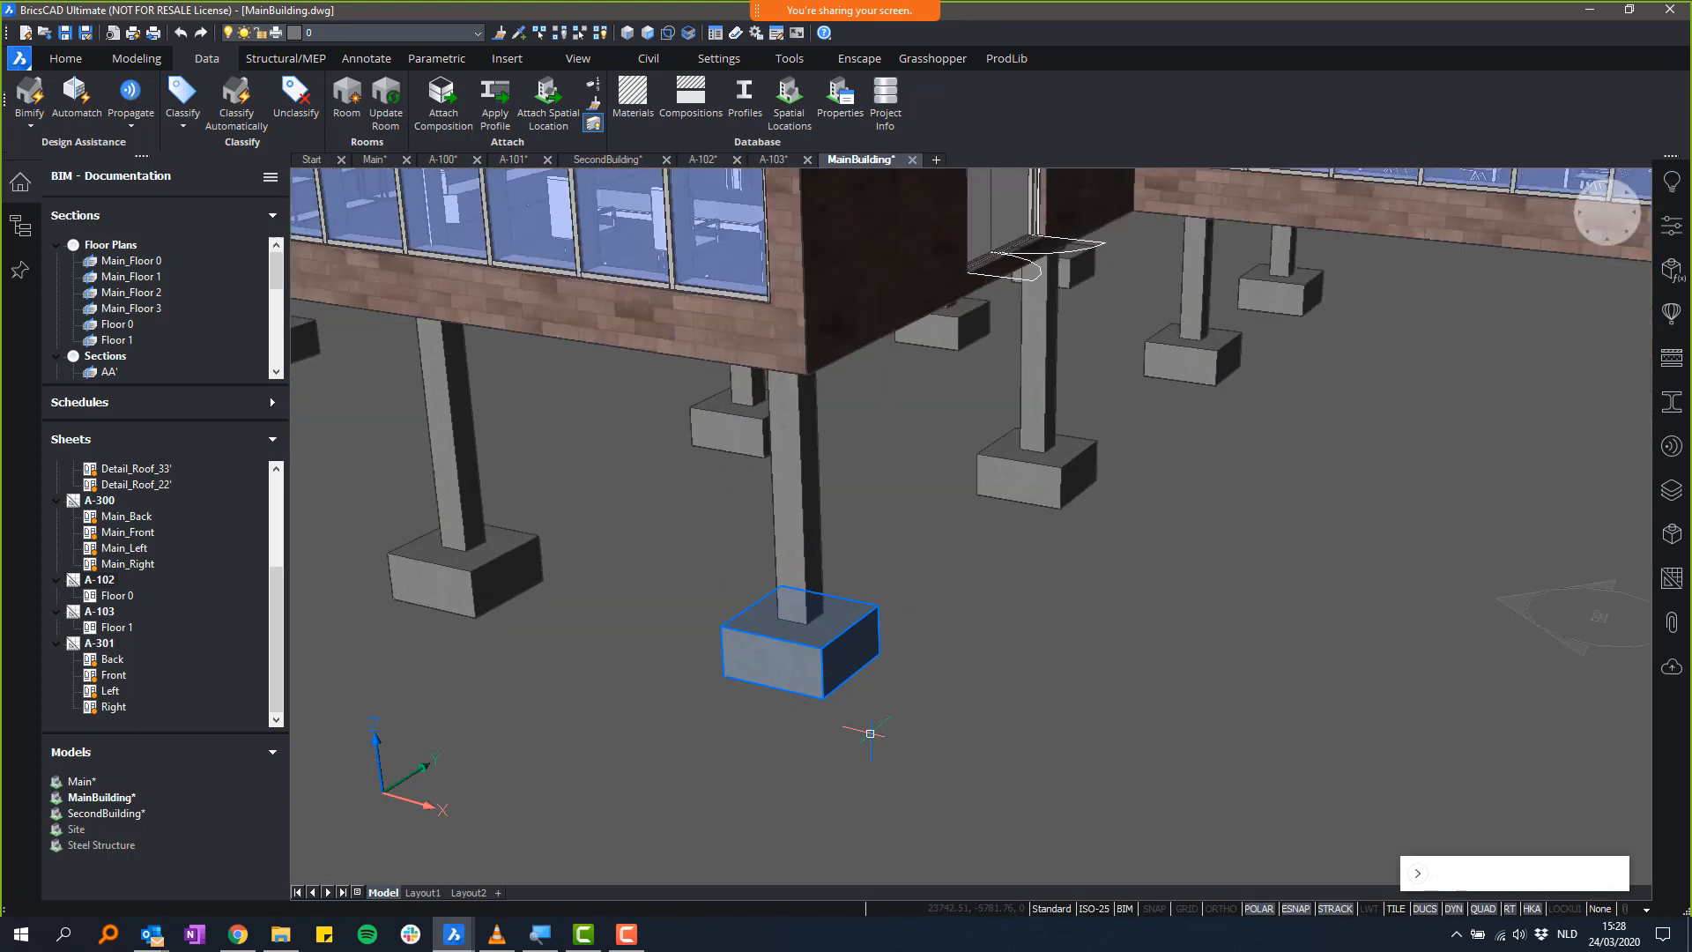
left_click(806, 679)
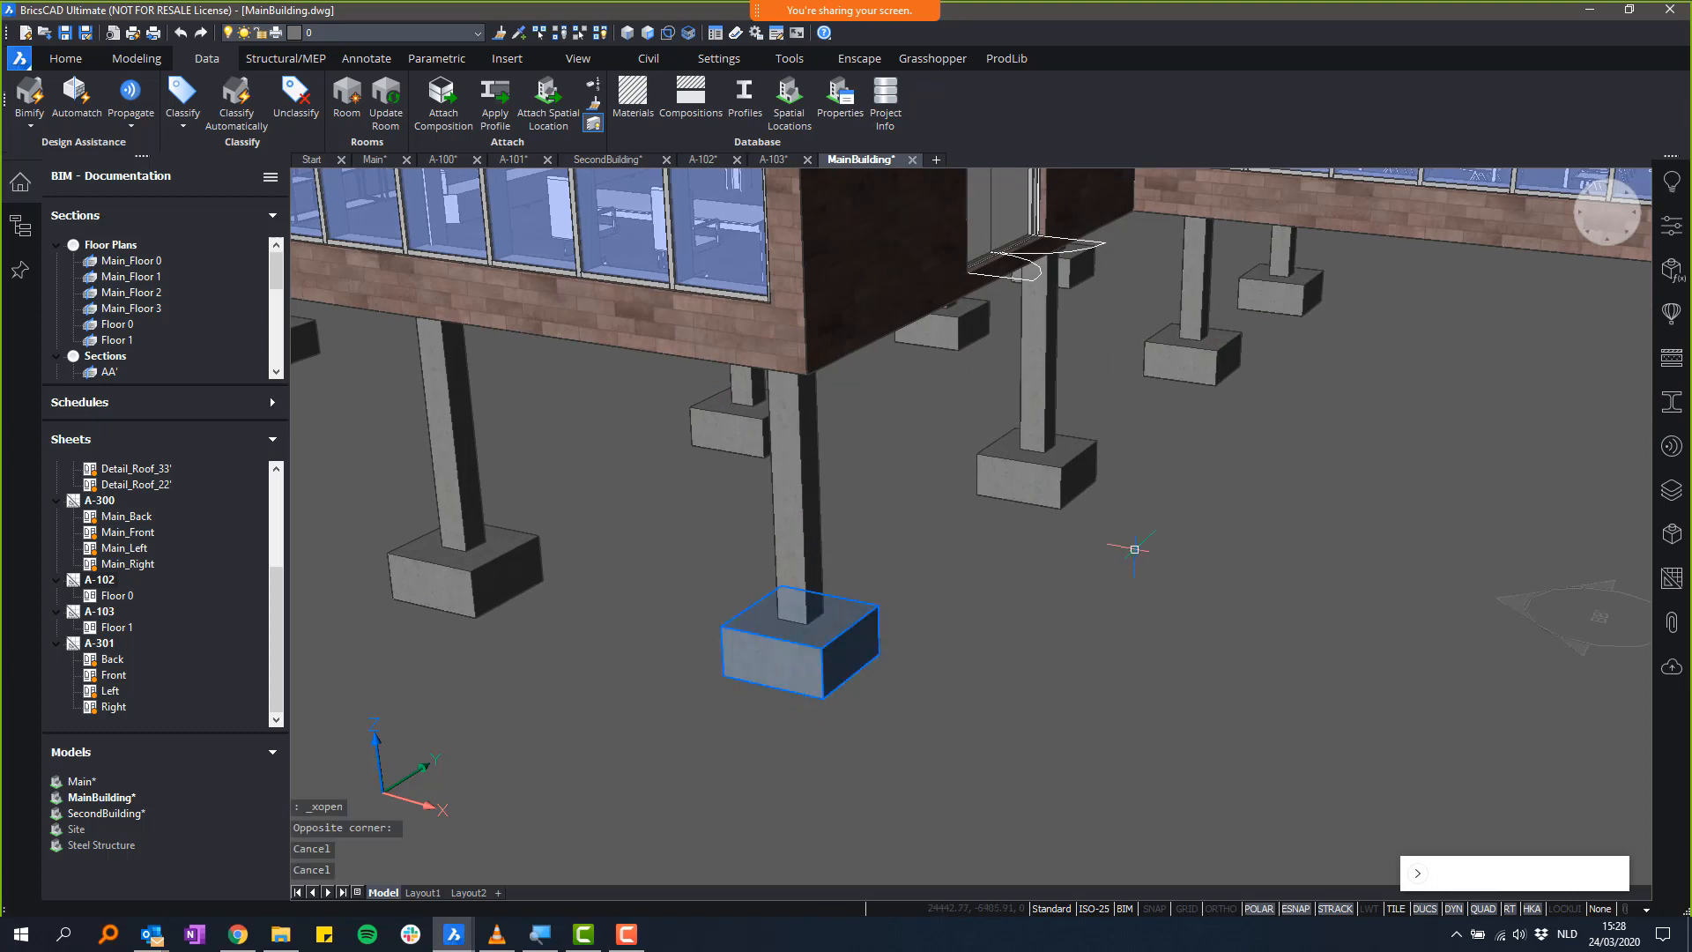
left_click(1194, 375)
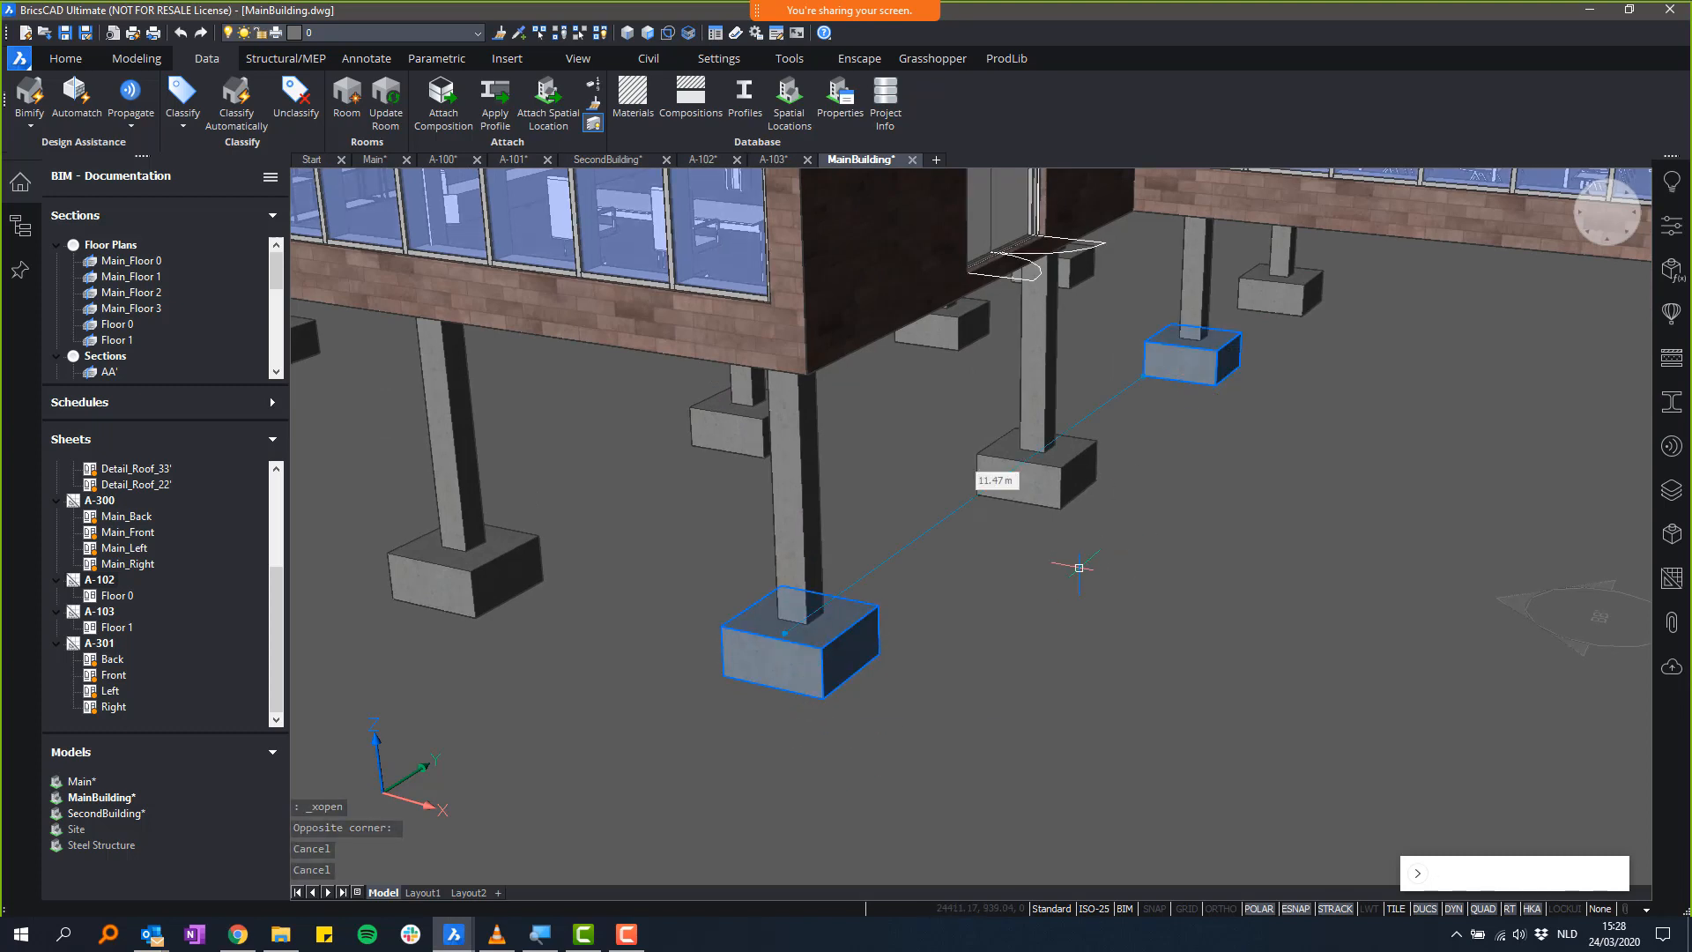
key("Escape")
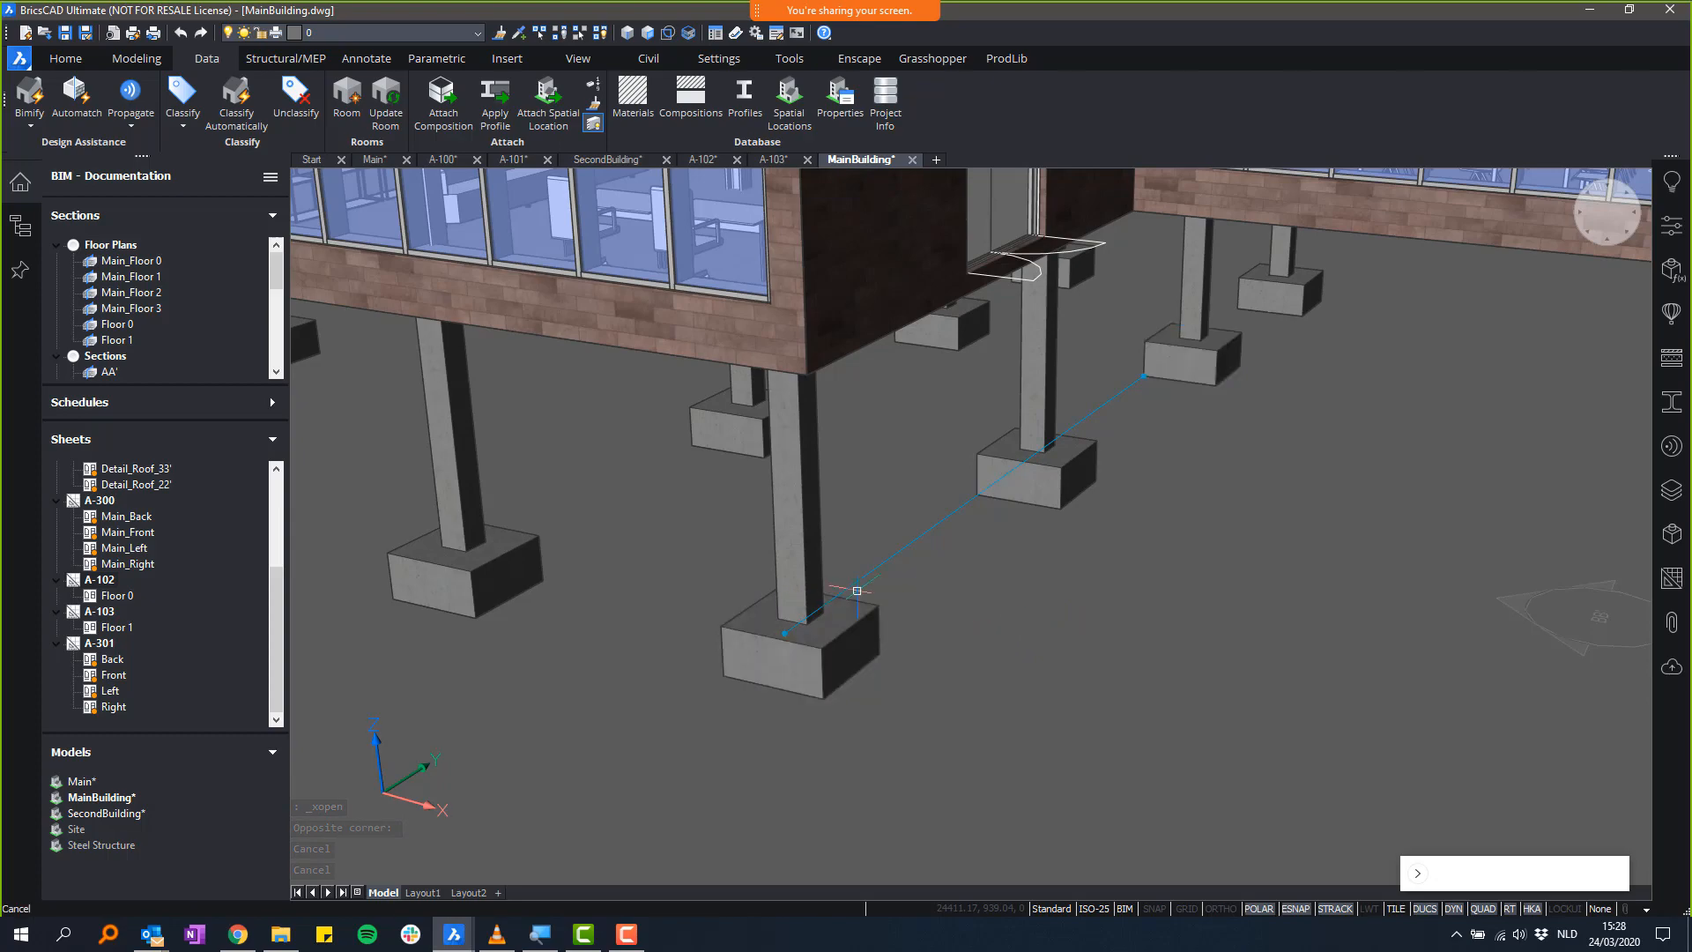
- Bring up the structure tree of MainBuilding and configure it to explode external references in the tree
middle_click_drag(1004, 626, 1009, 595, "shift")
scroll(1009, 595, "down", 1)
left_click(21, 226)
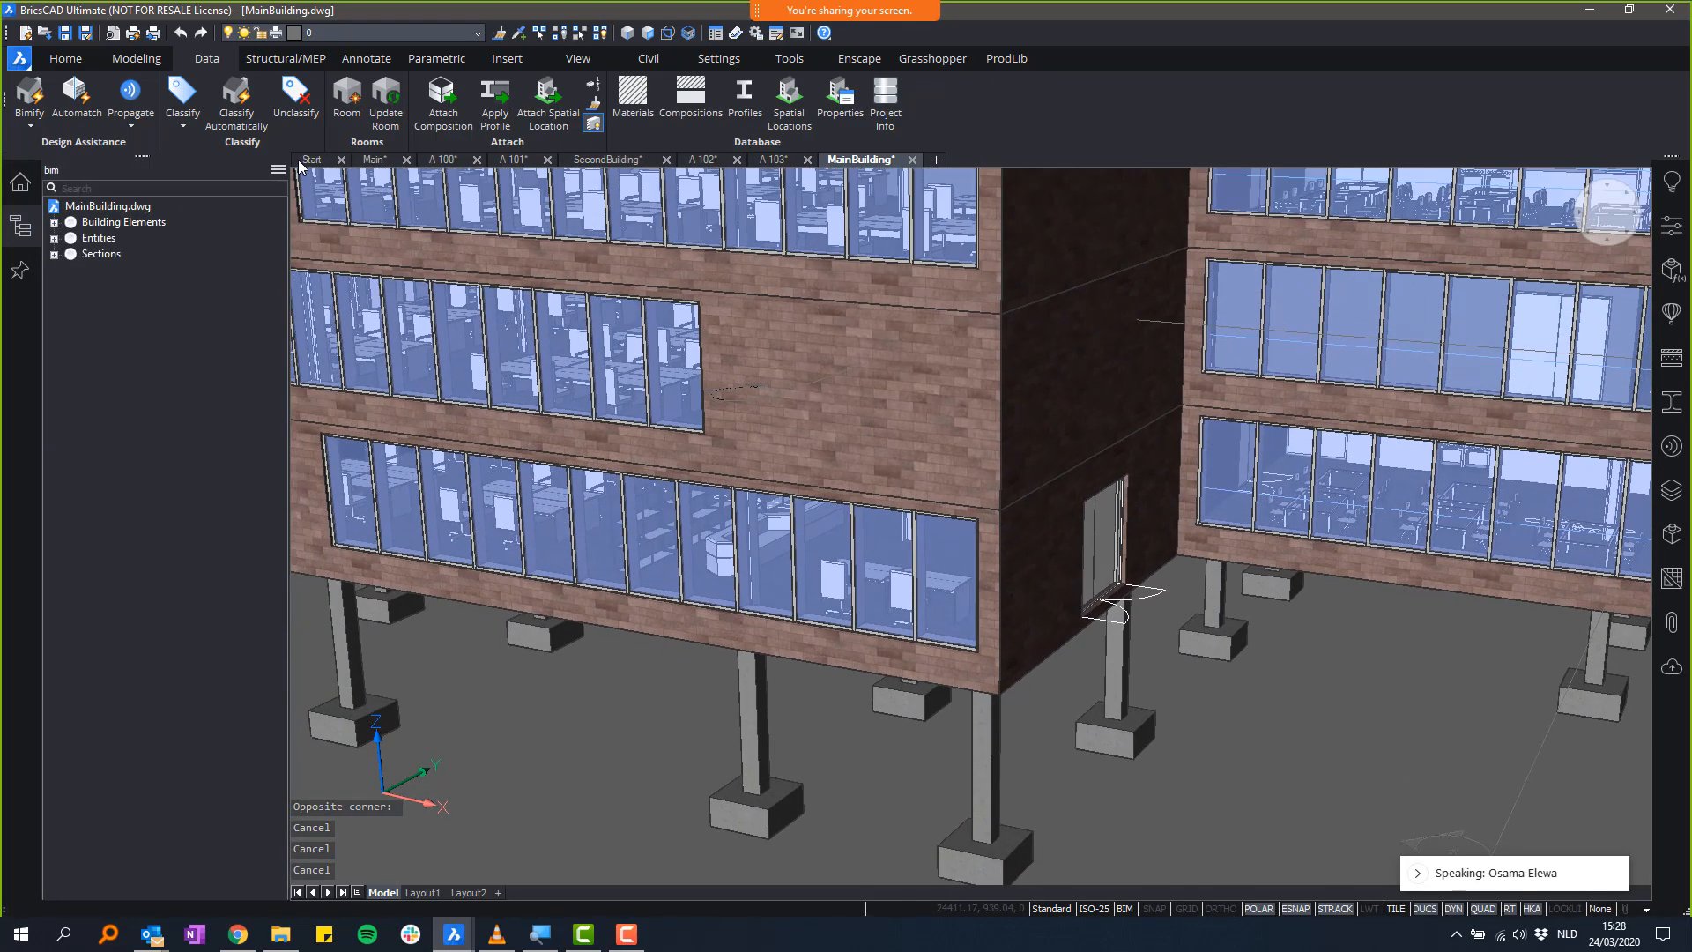
left_click(55, 173)
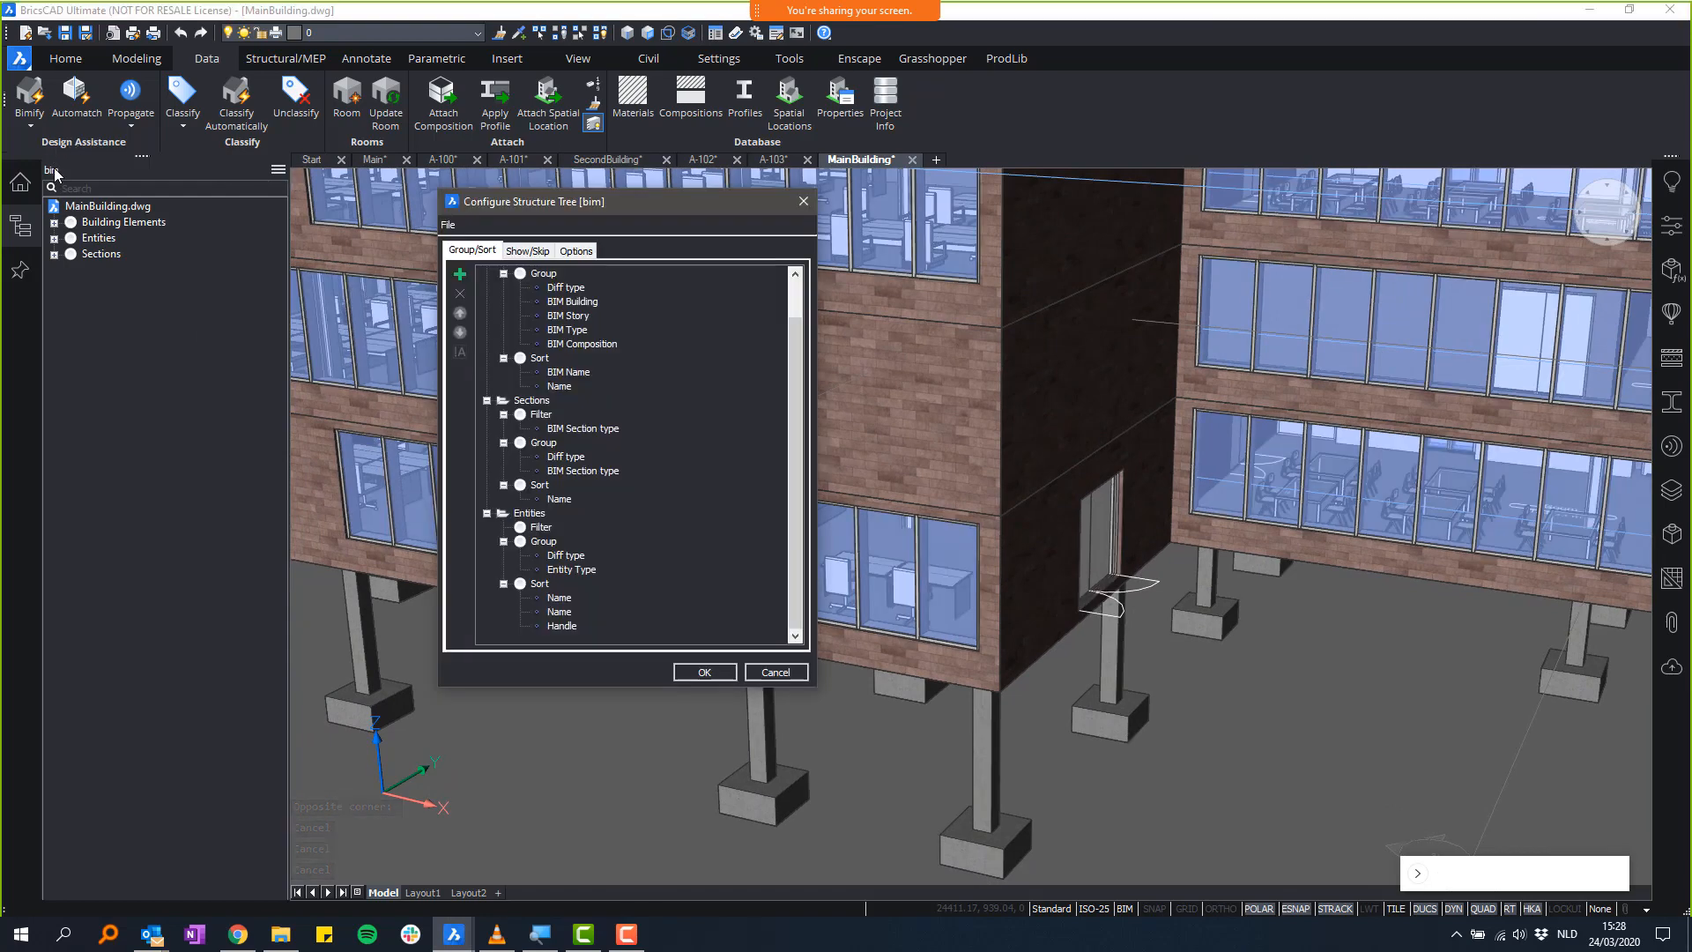
left_click(576, 250)
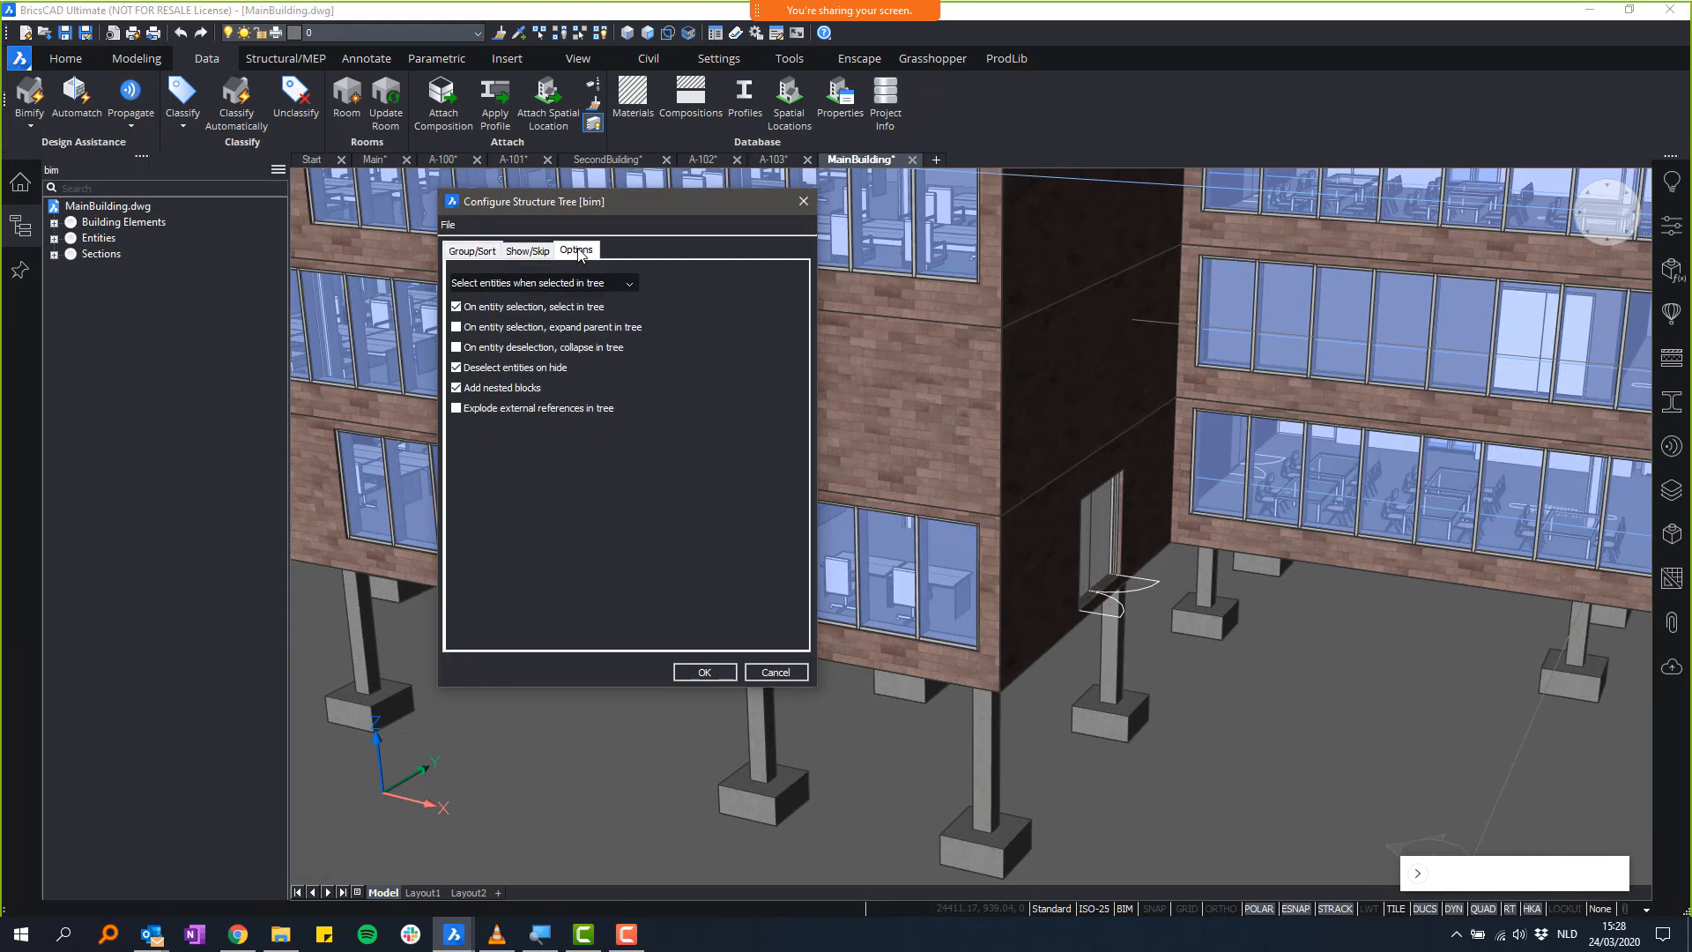
left_click(456, 408)
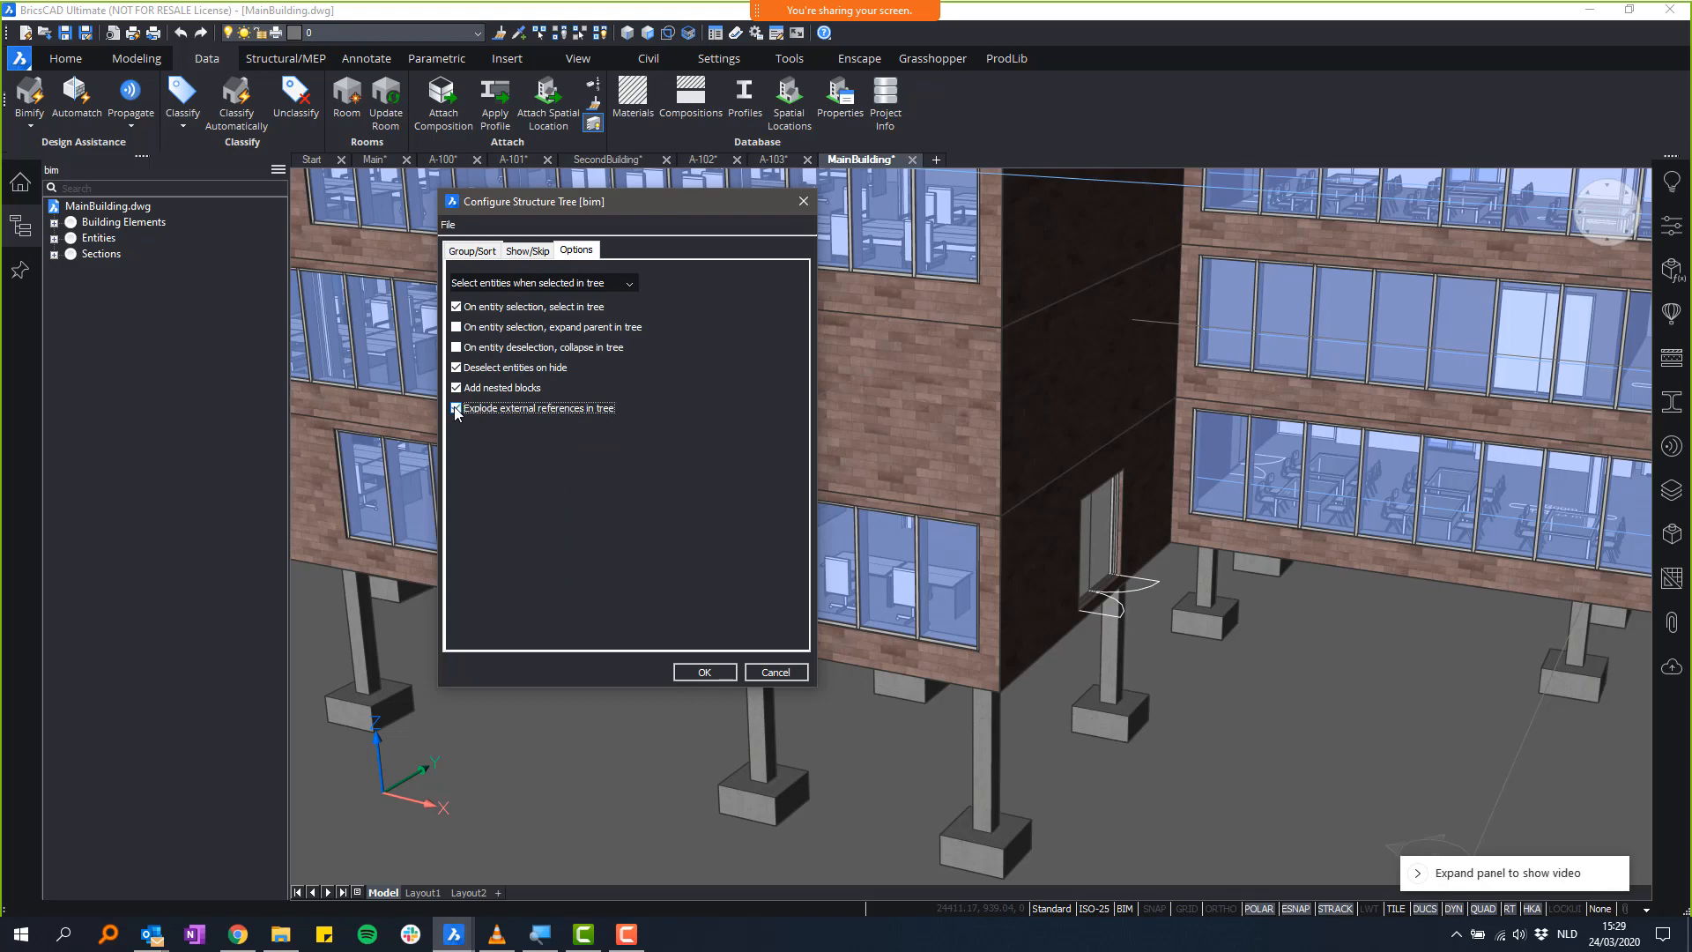
left_click(705, 671)
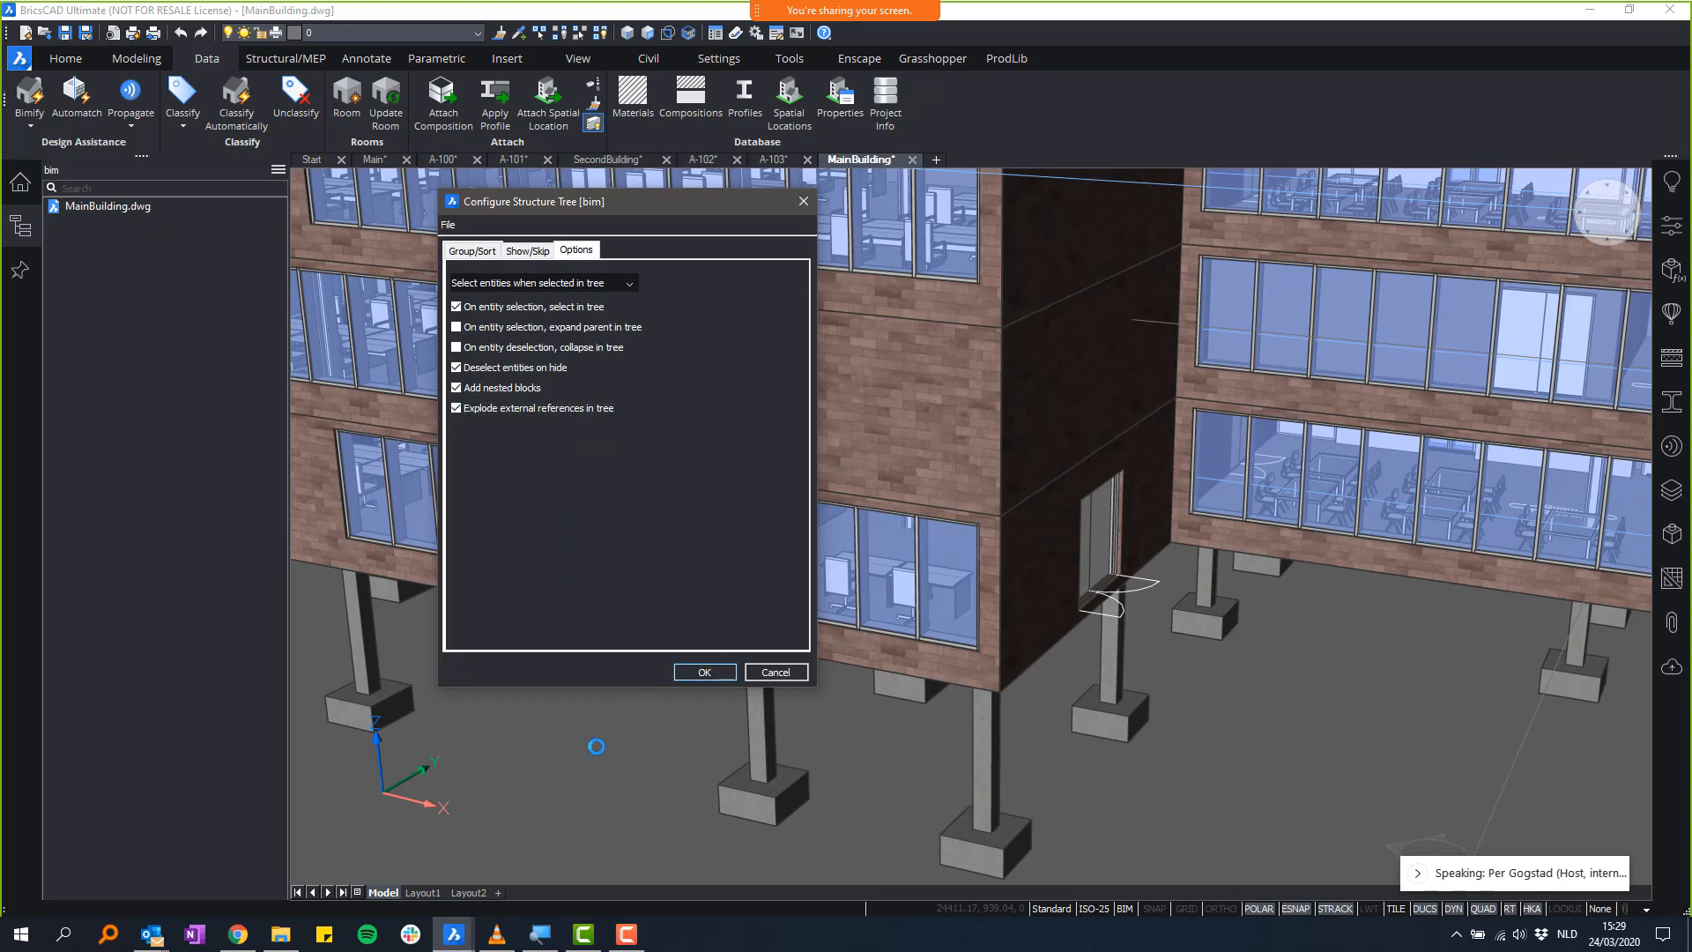
- Expand Building Elements, Steel Structure and its Floor 0 in the structure tree to inspect the referenced elements by story
middle_click_drag(705, 423, 692, 445, "shift")
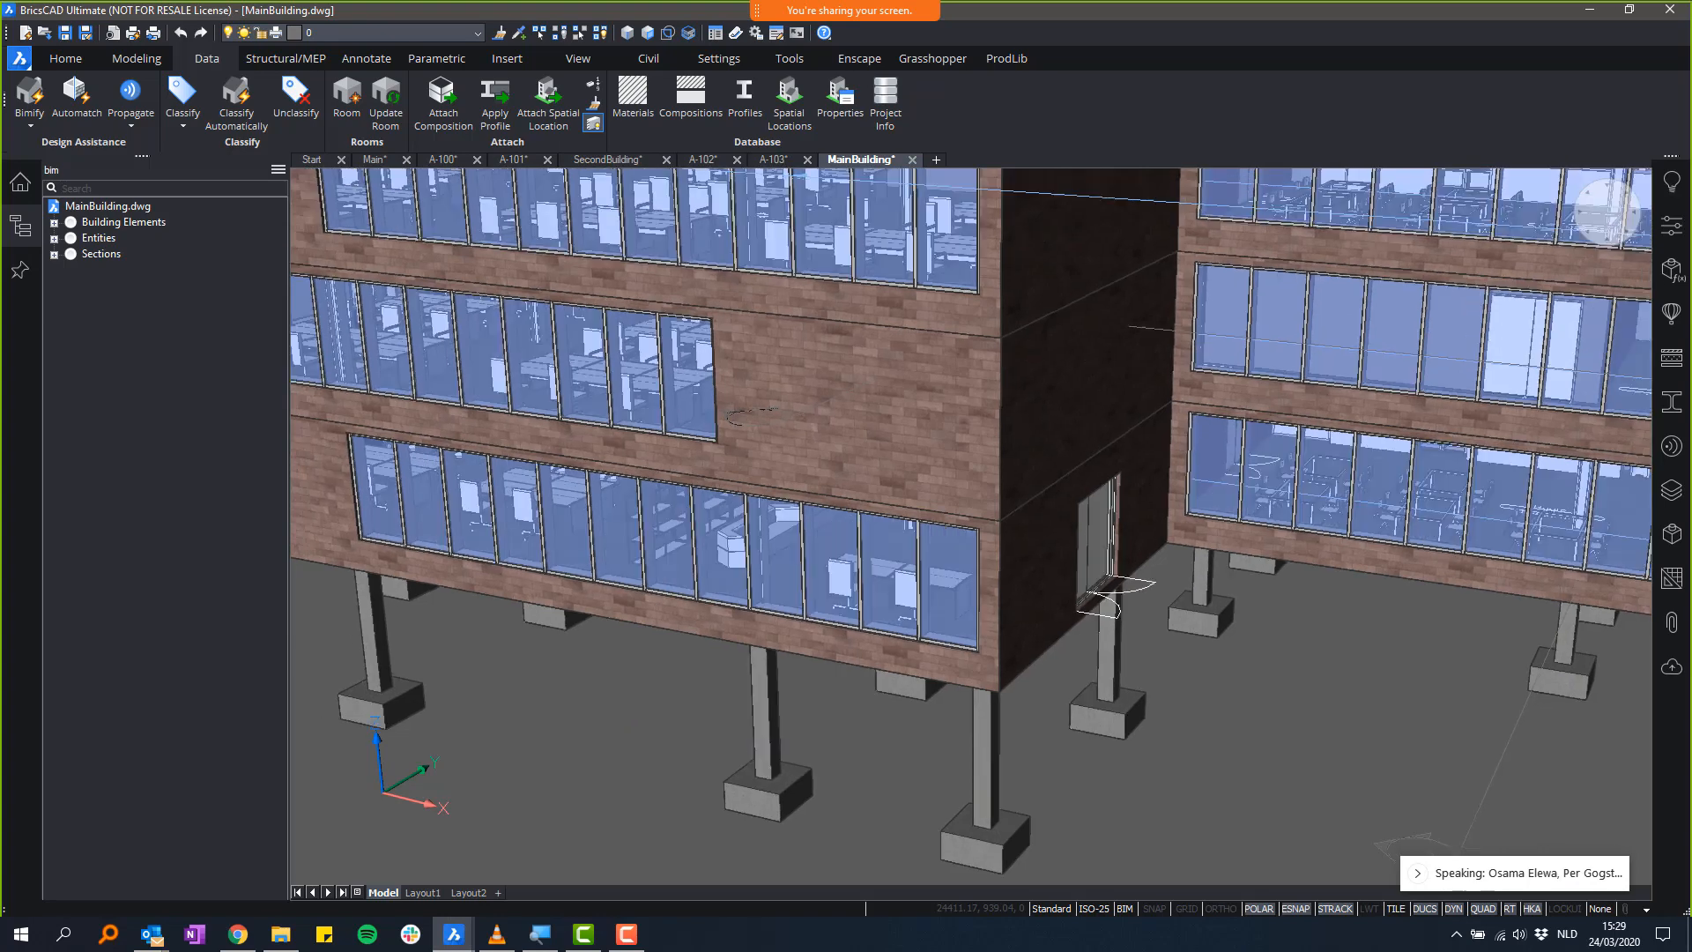
left_click(54, 223)
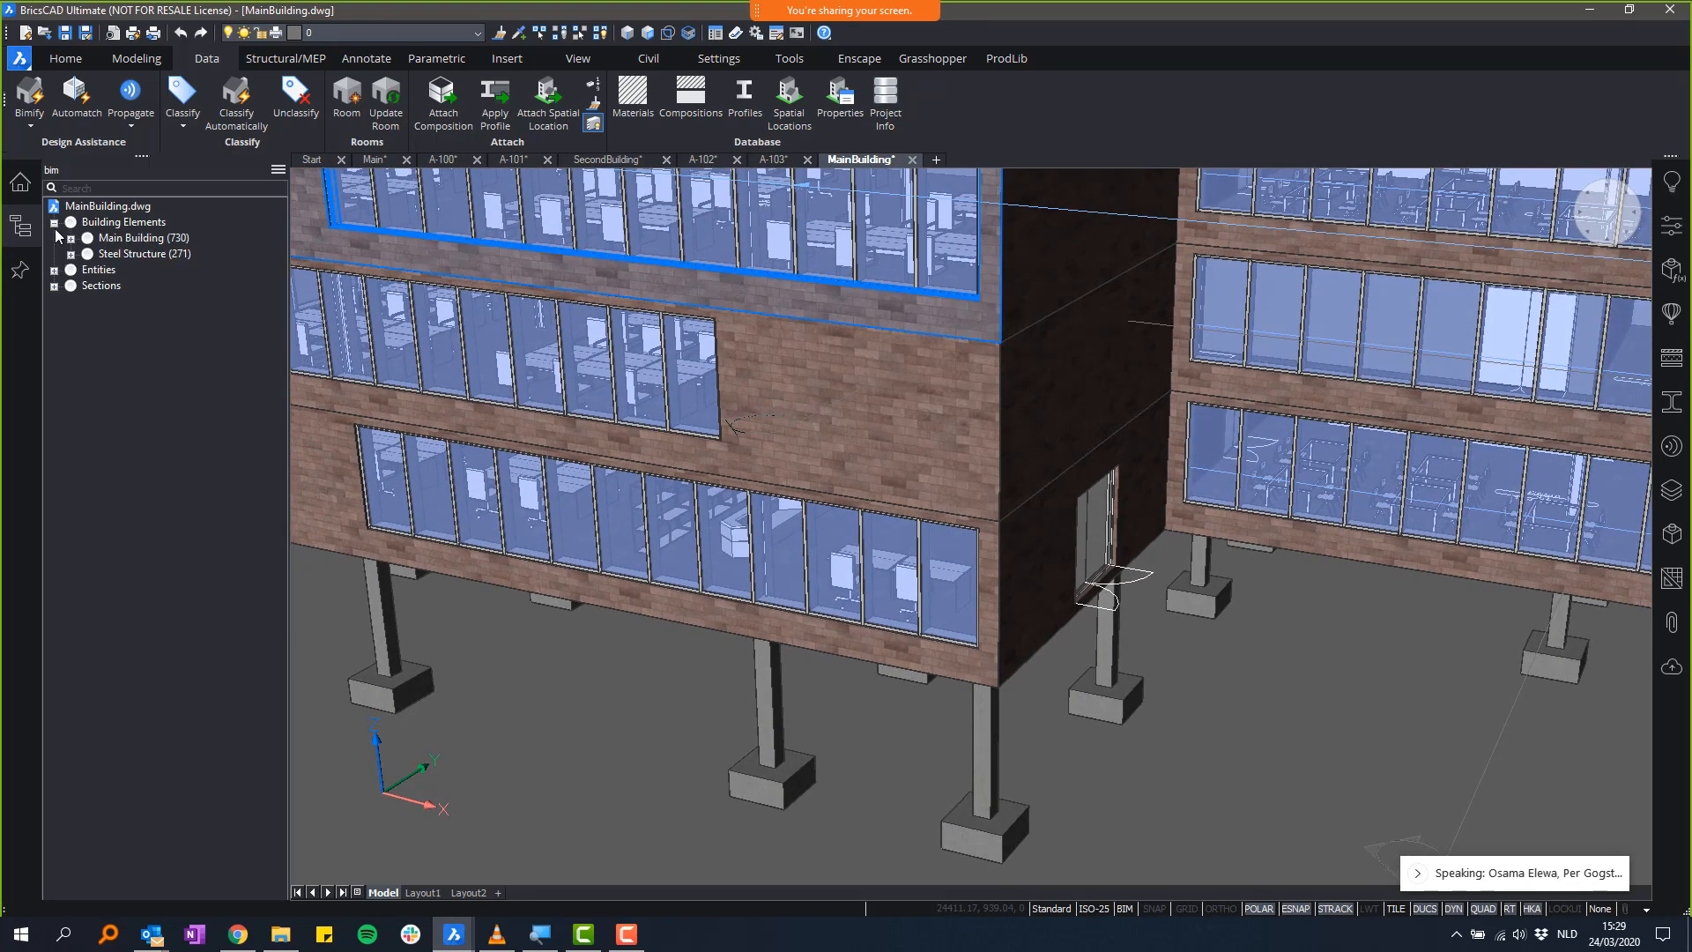
left_click(71, 254)
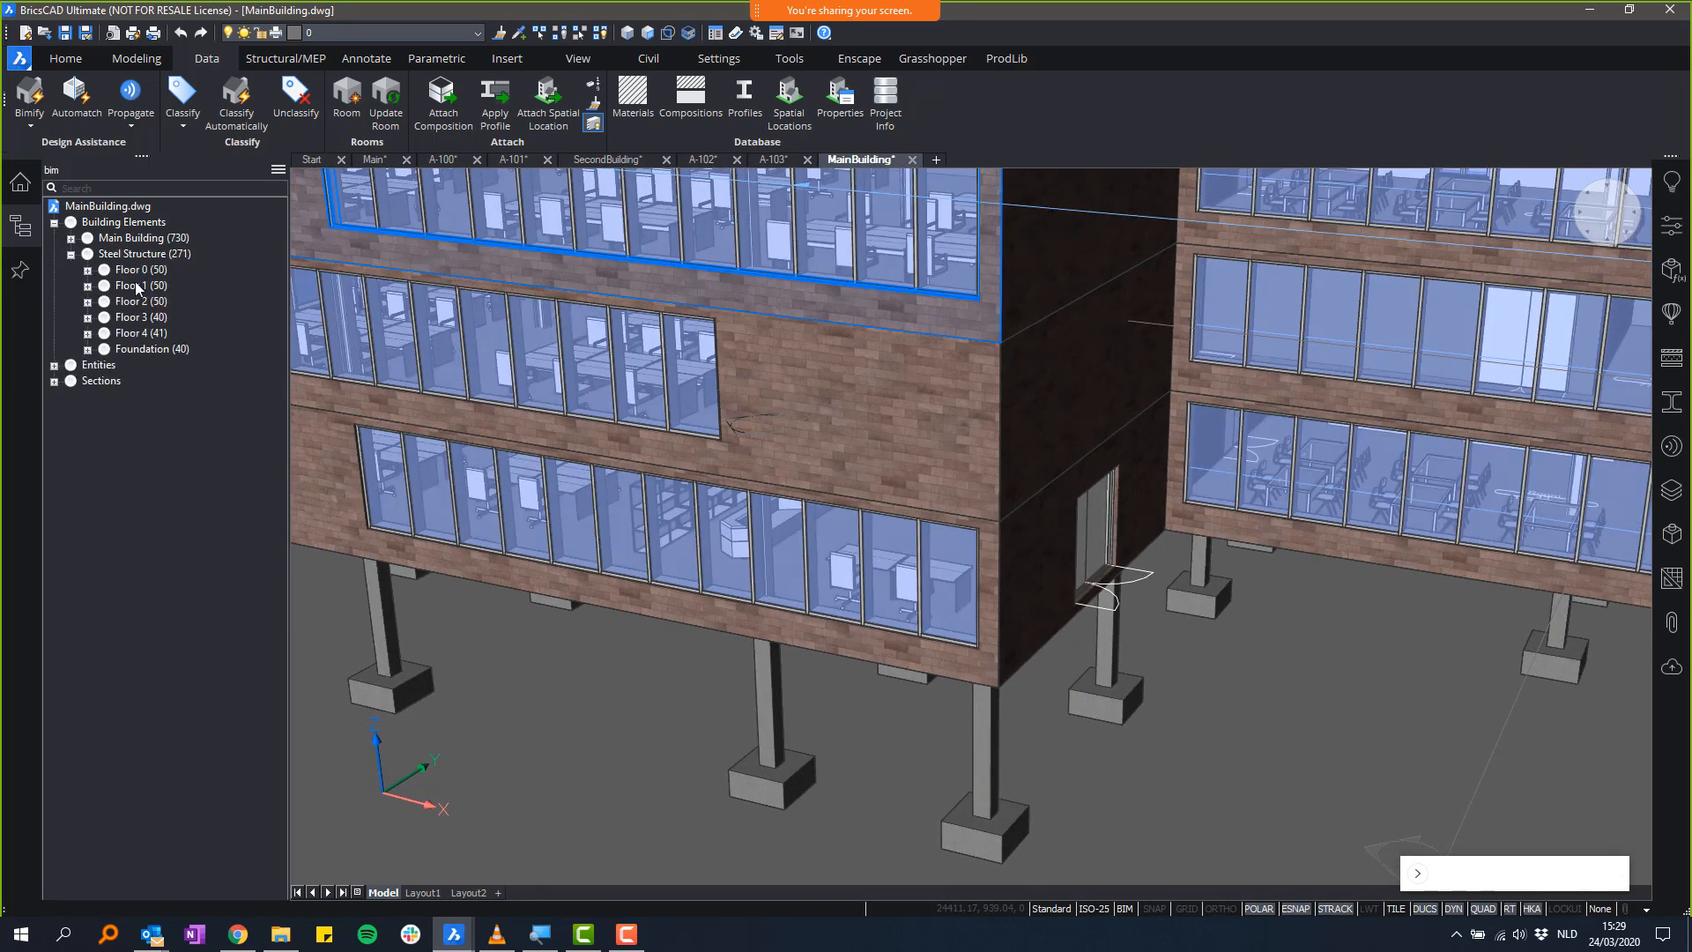
left_click(87, 269)
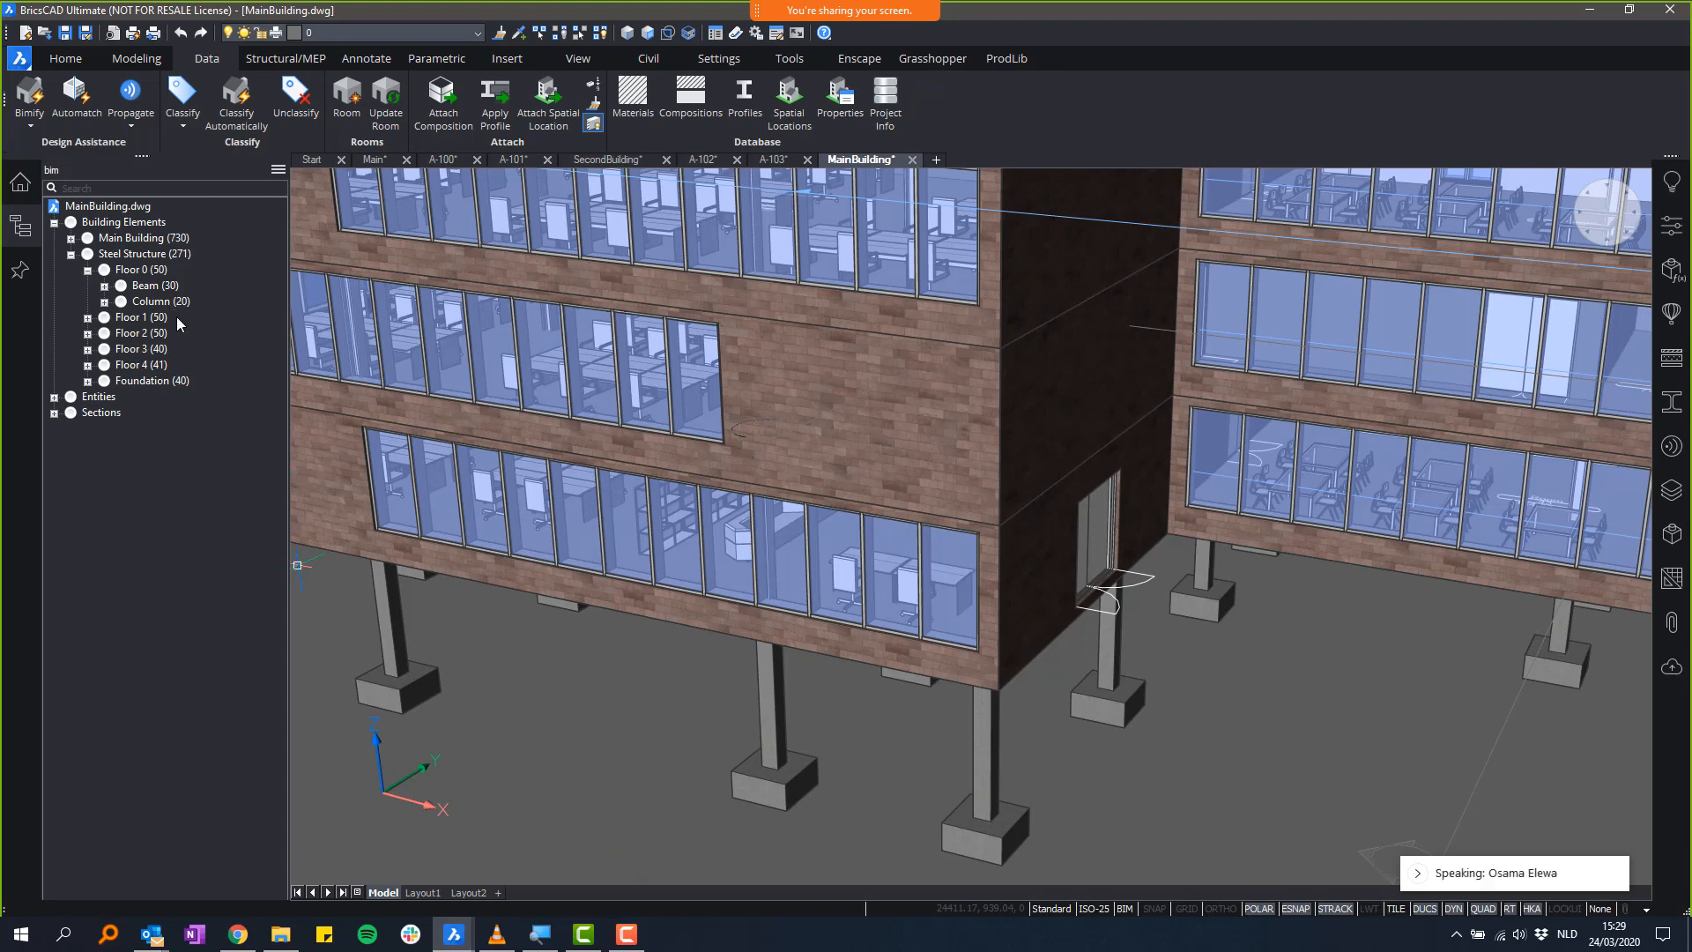
- Inspect which external reference the corner footing belongs to, viewing the whole building and the footing up close
middle_click_drag(587, 745, 665, 768, "shift")
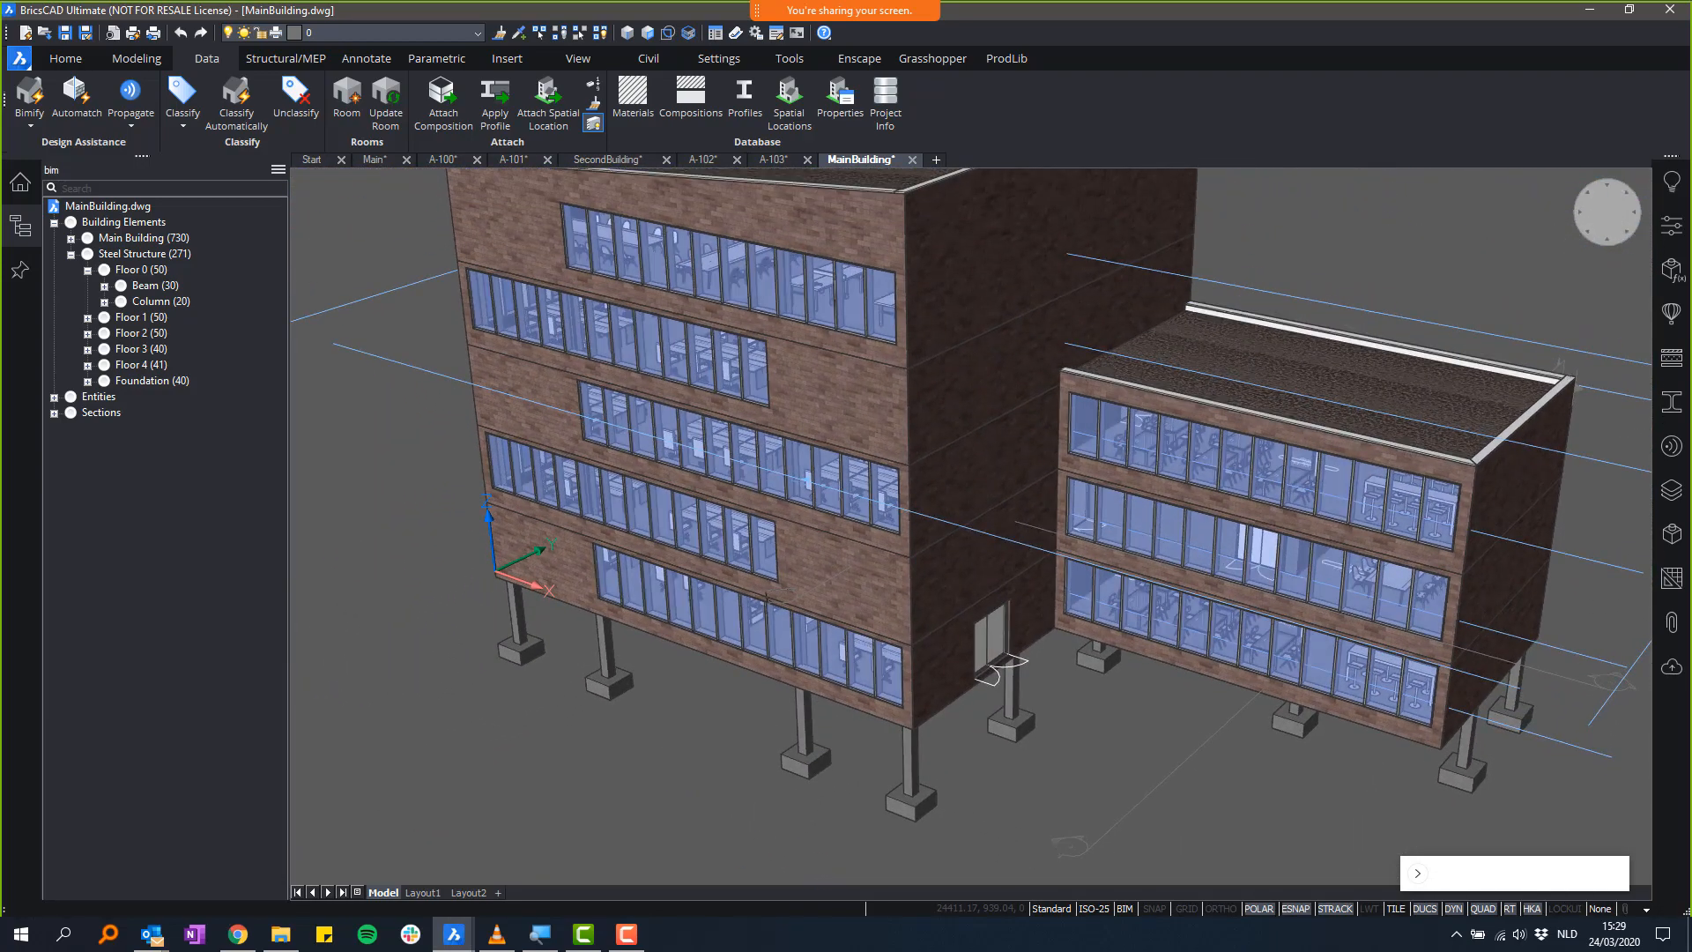
mouse_move(826, 767)
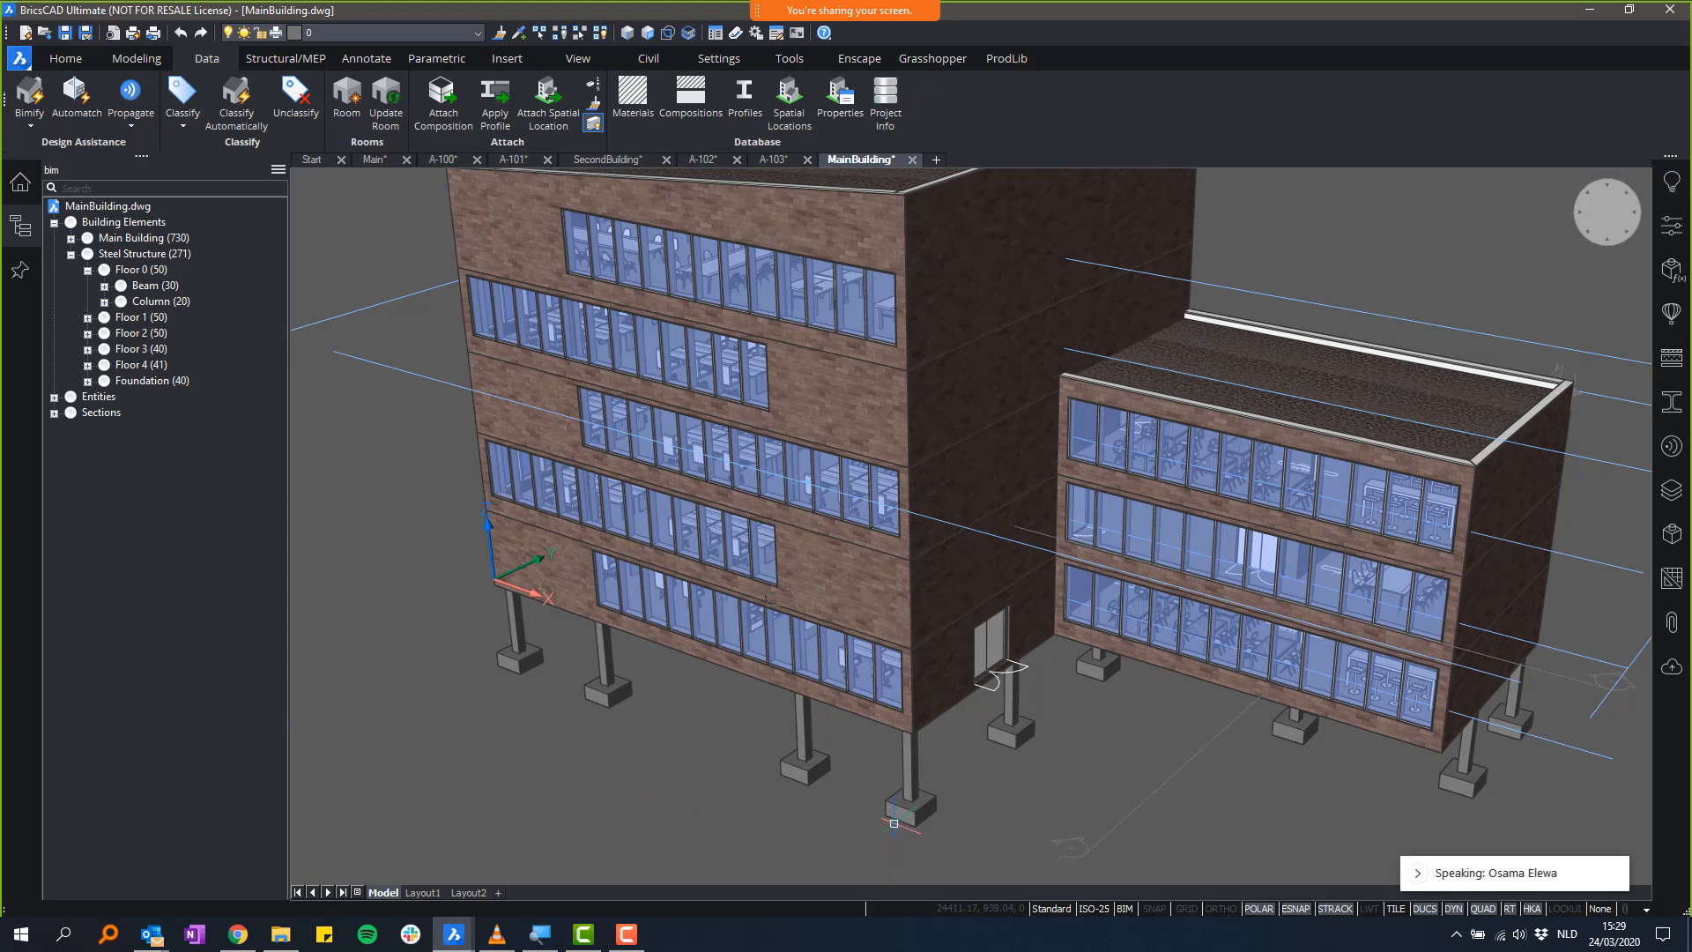
mouse_move(896, 817)
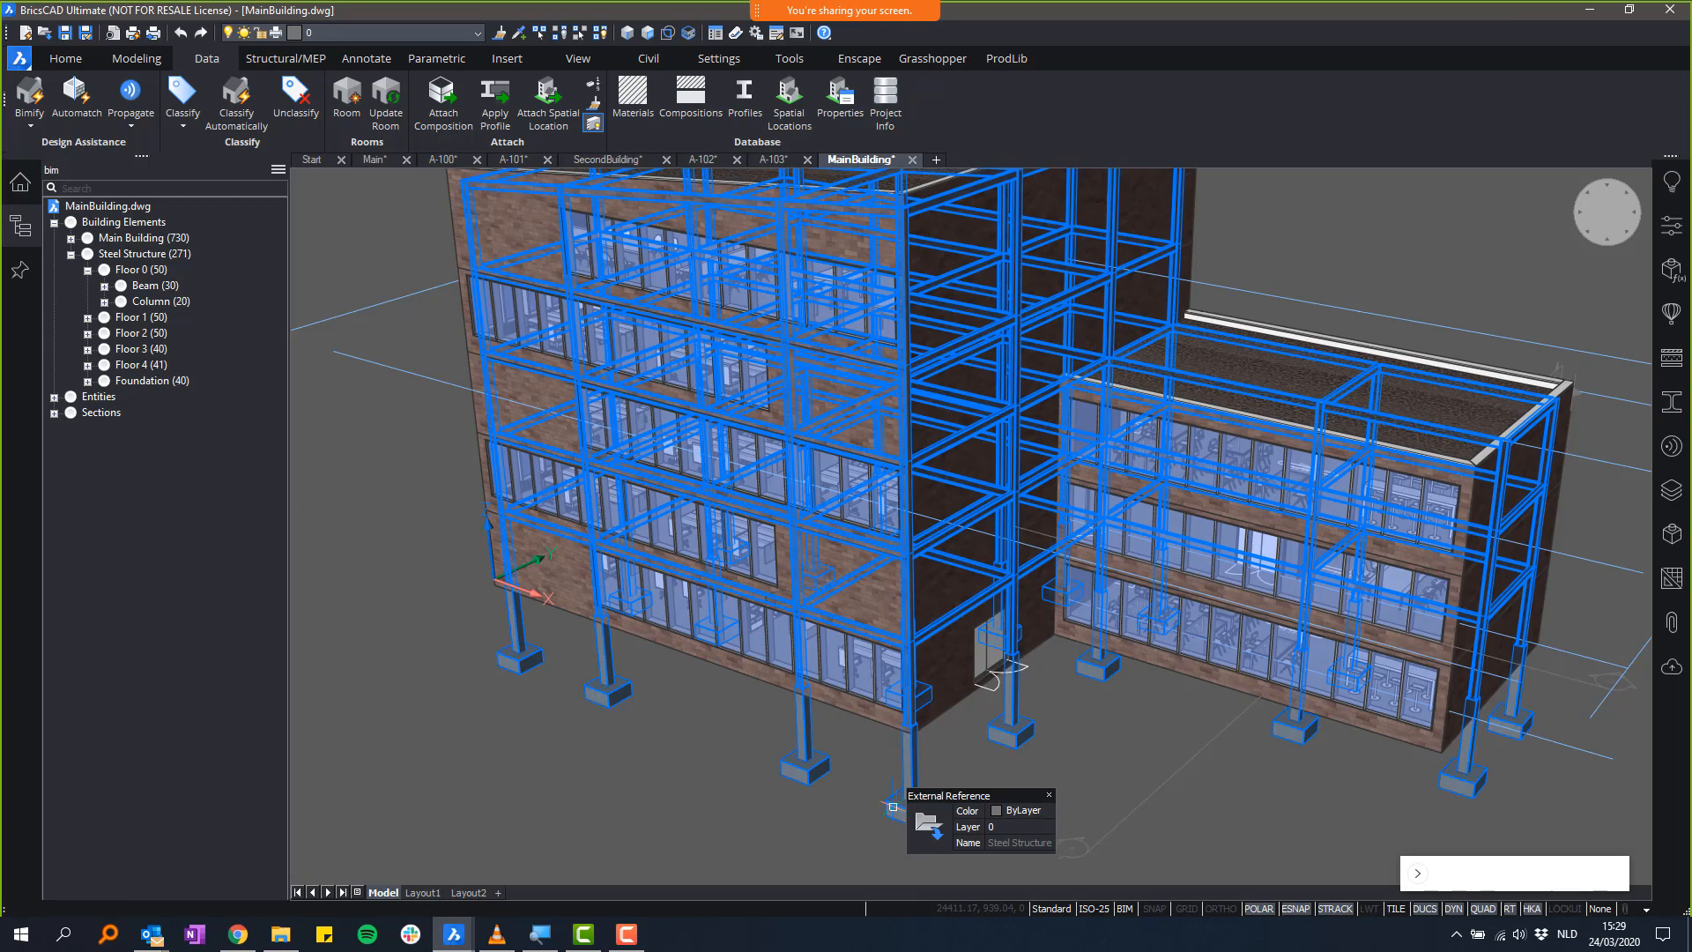
scroll(893, 806, "up", 10)
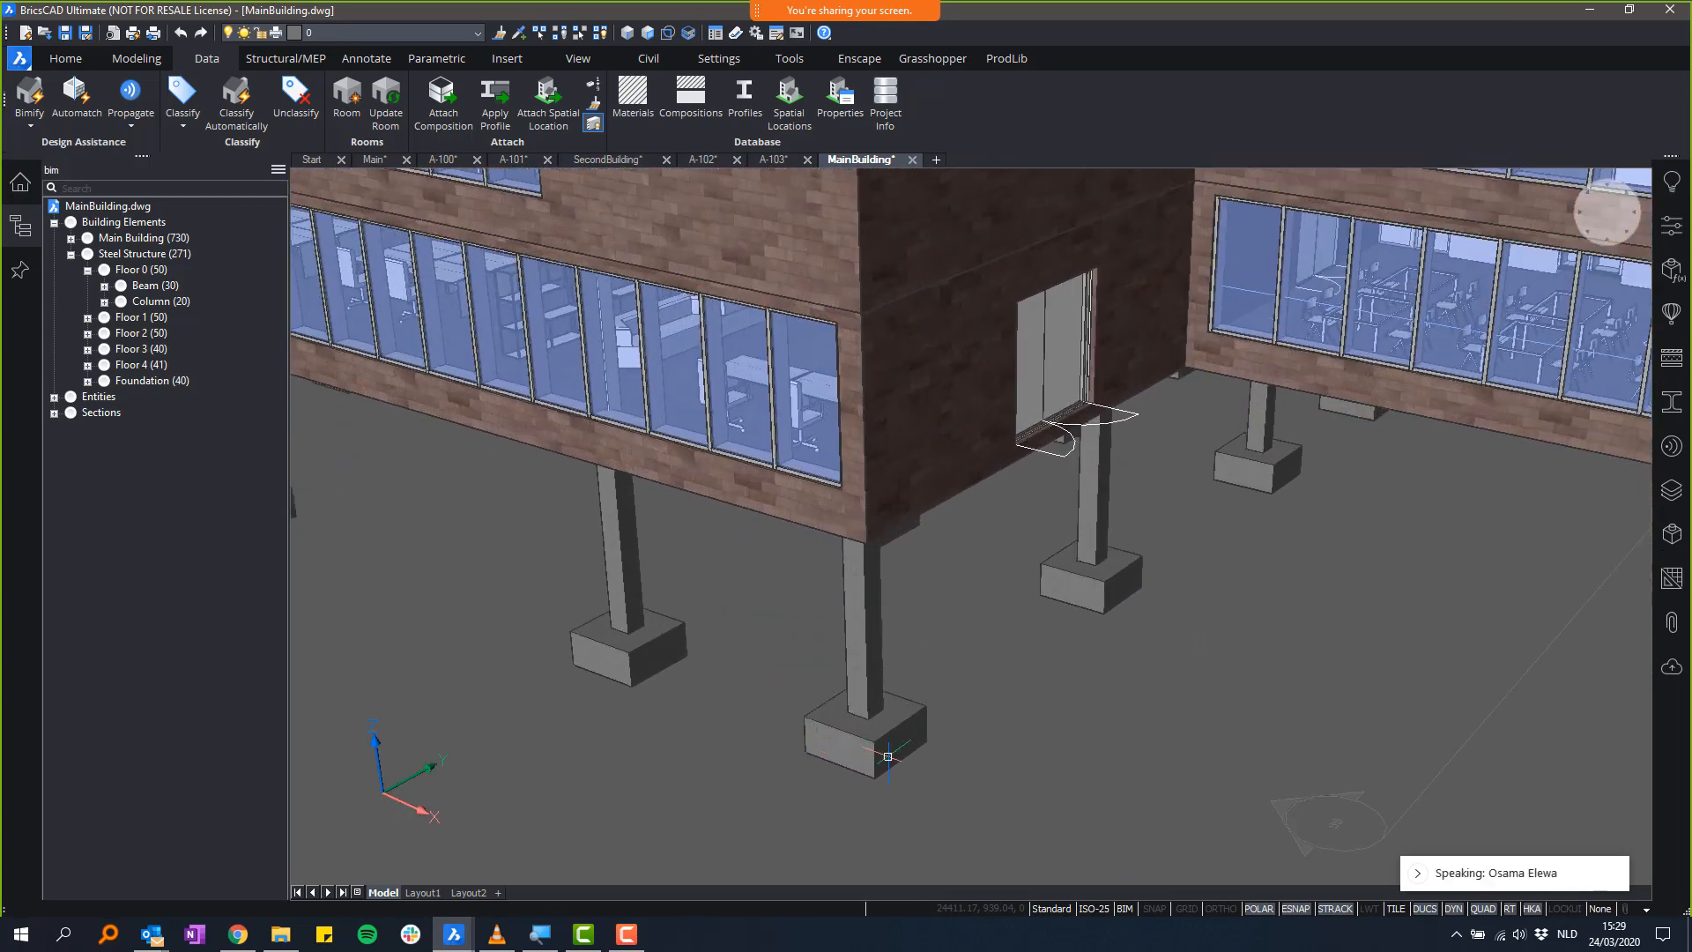
mouse_move(881, 679)
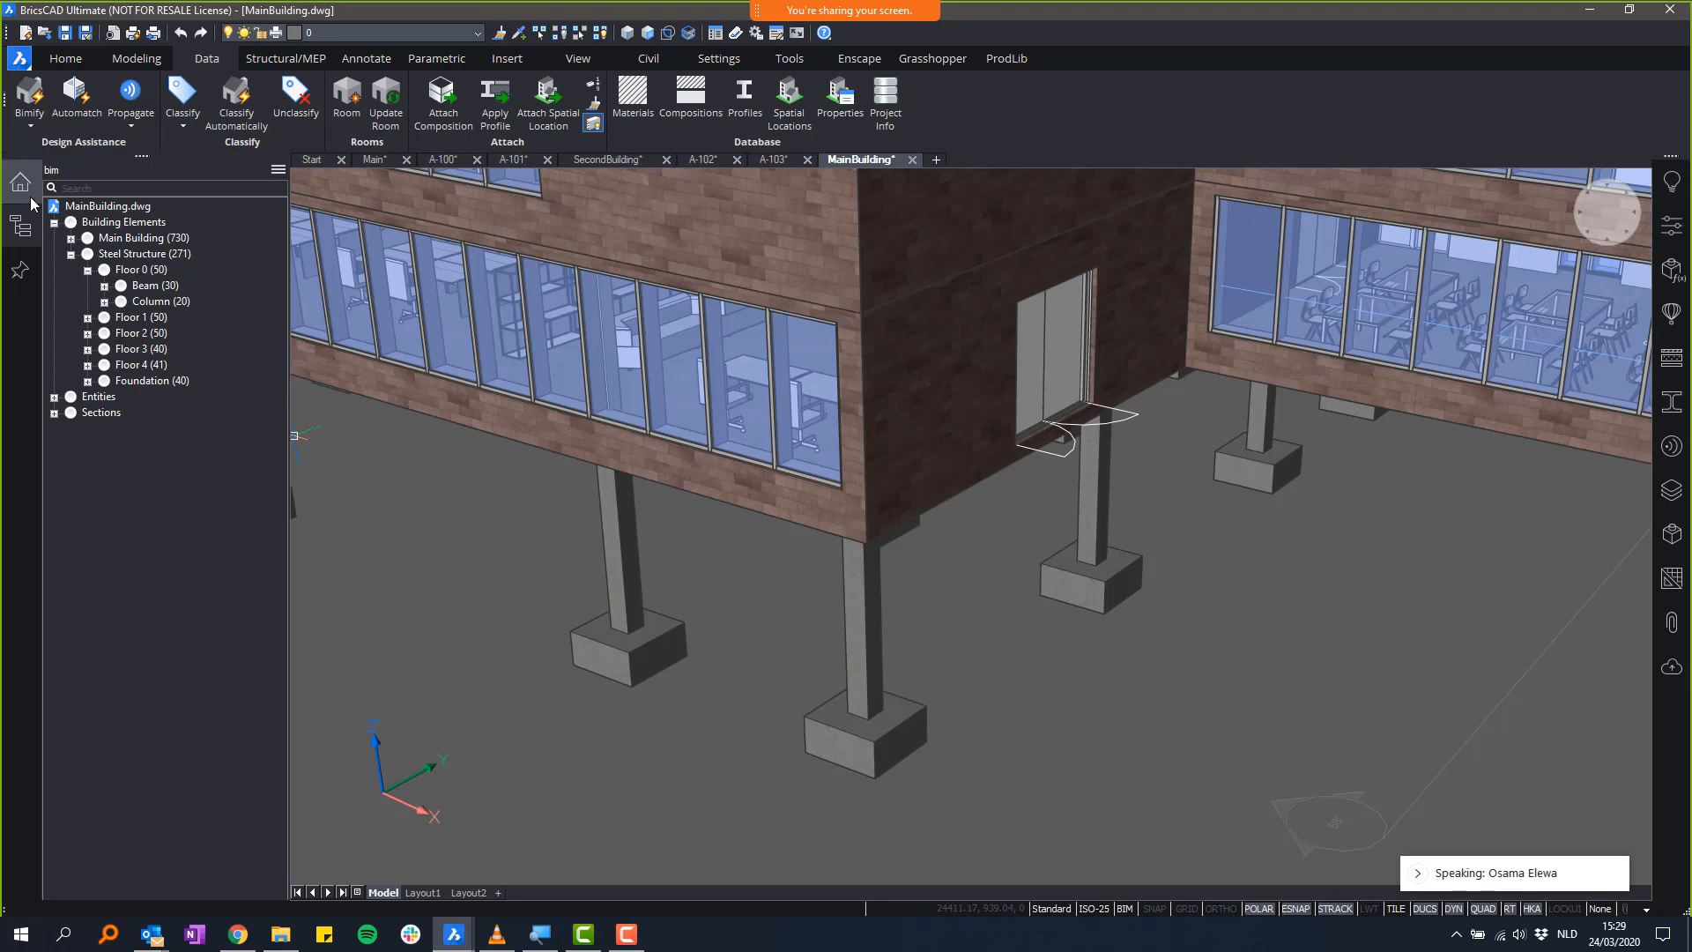
- Turn off exploding external references in the structure tree configuration
left_click(50, 174)
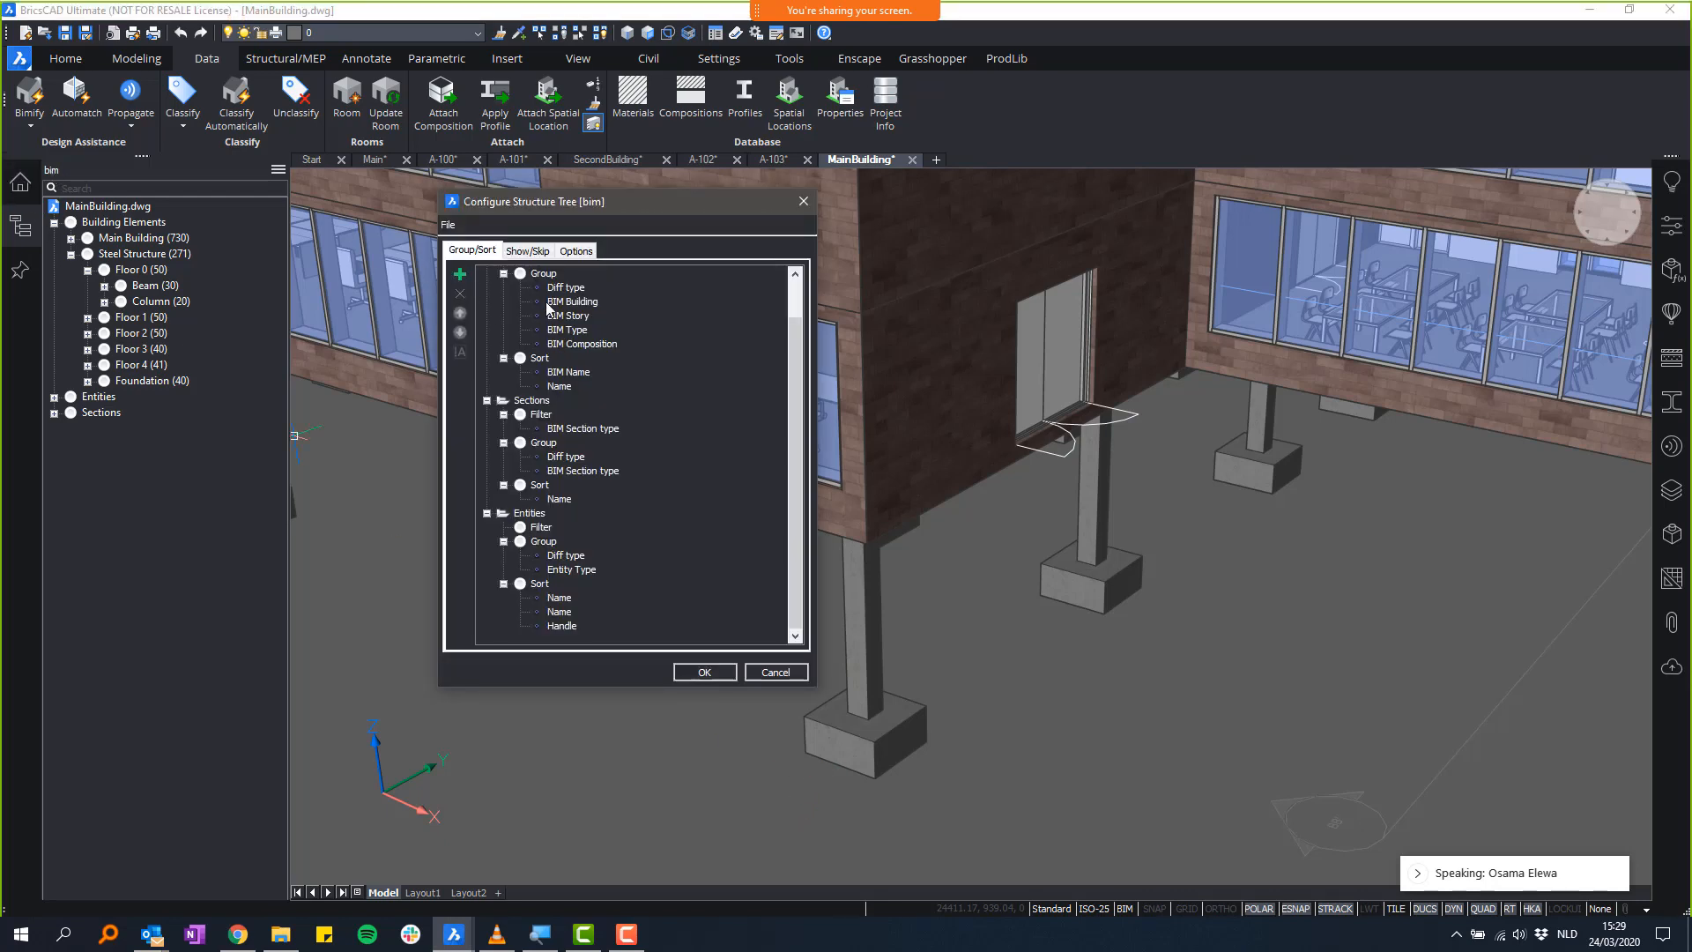
left_click(577, 251)
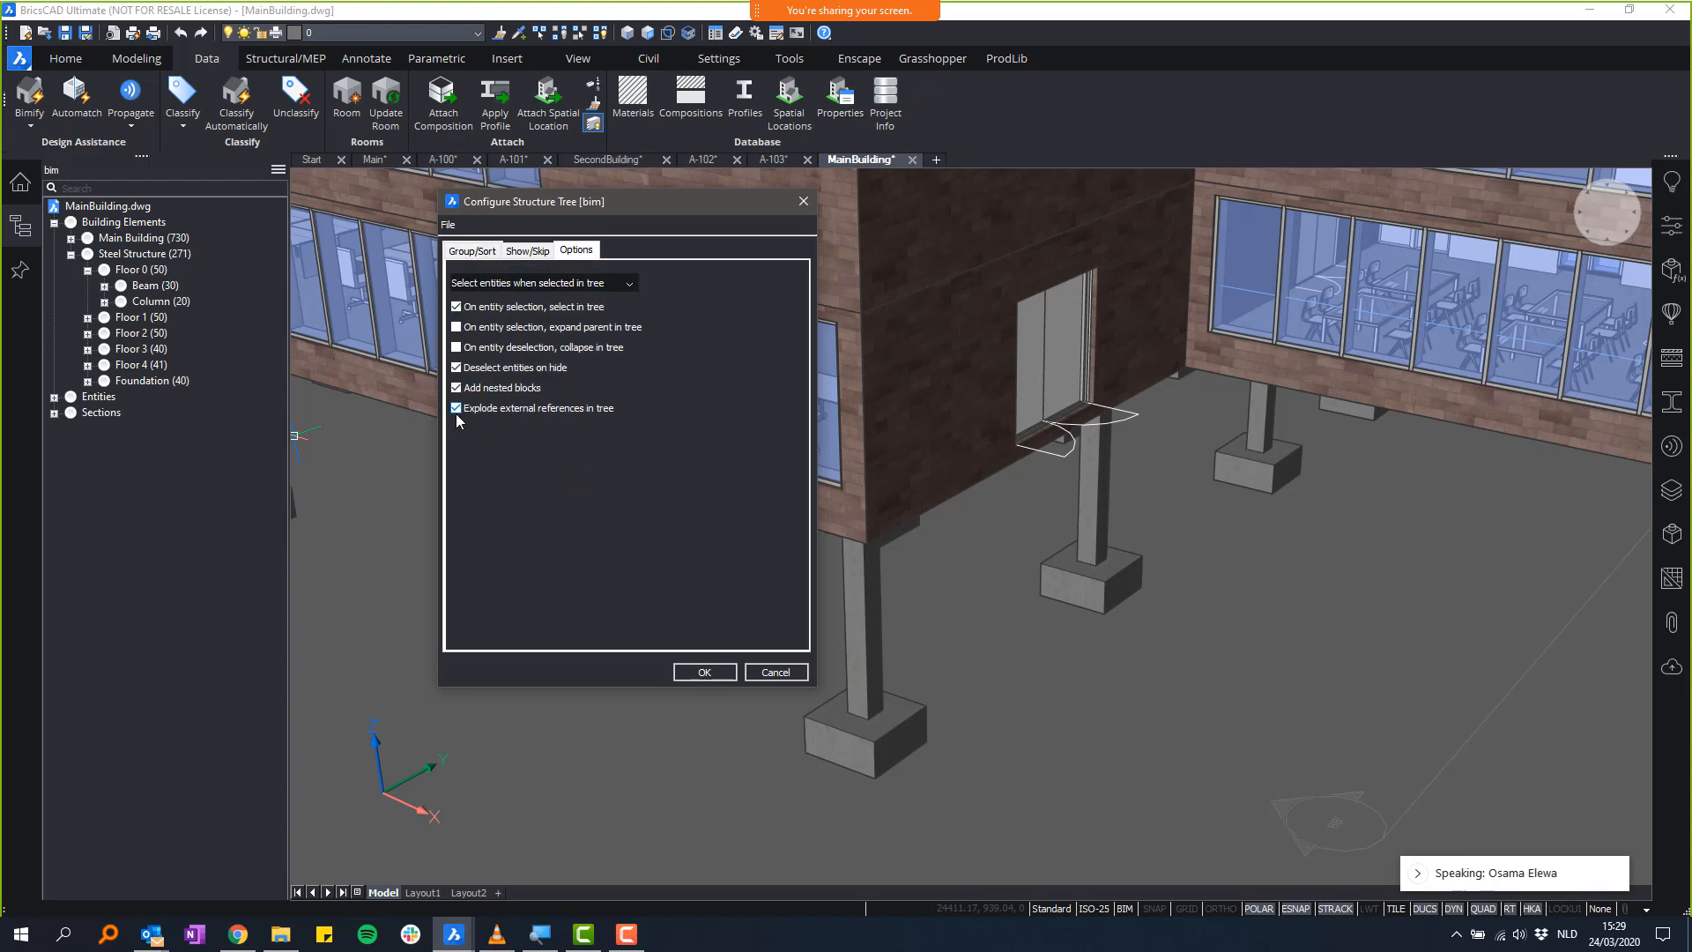
left_click(462, 408)
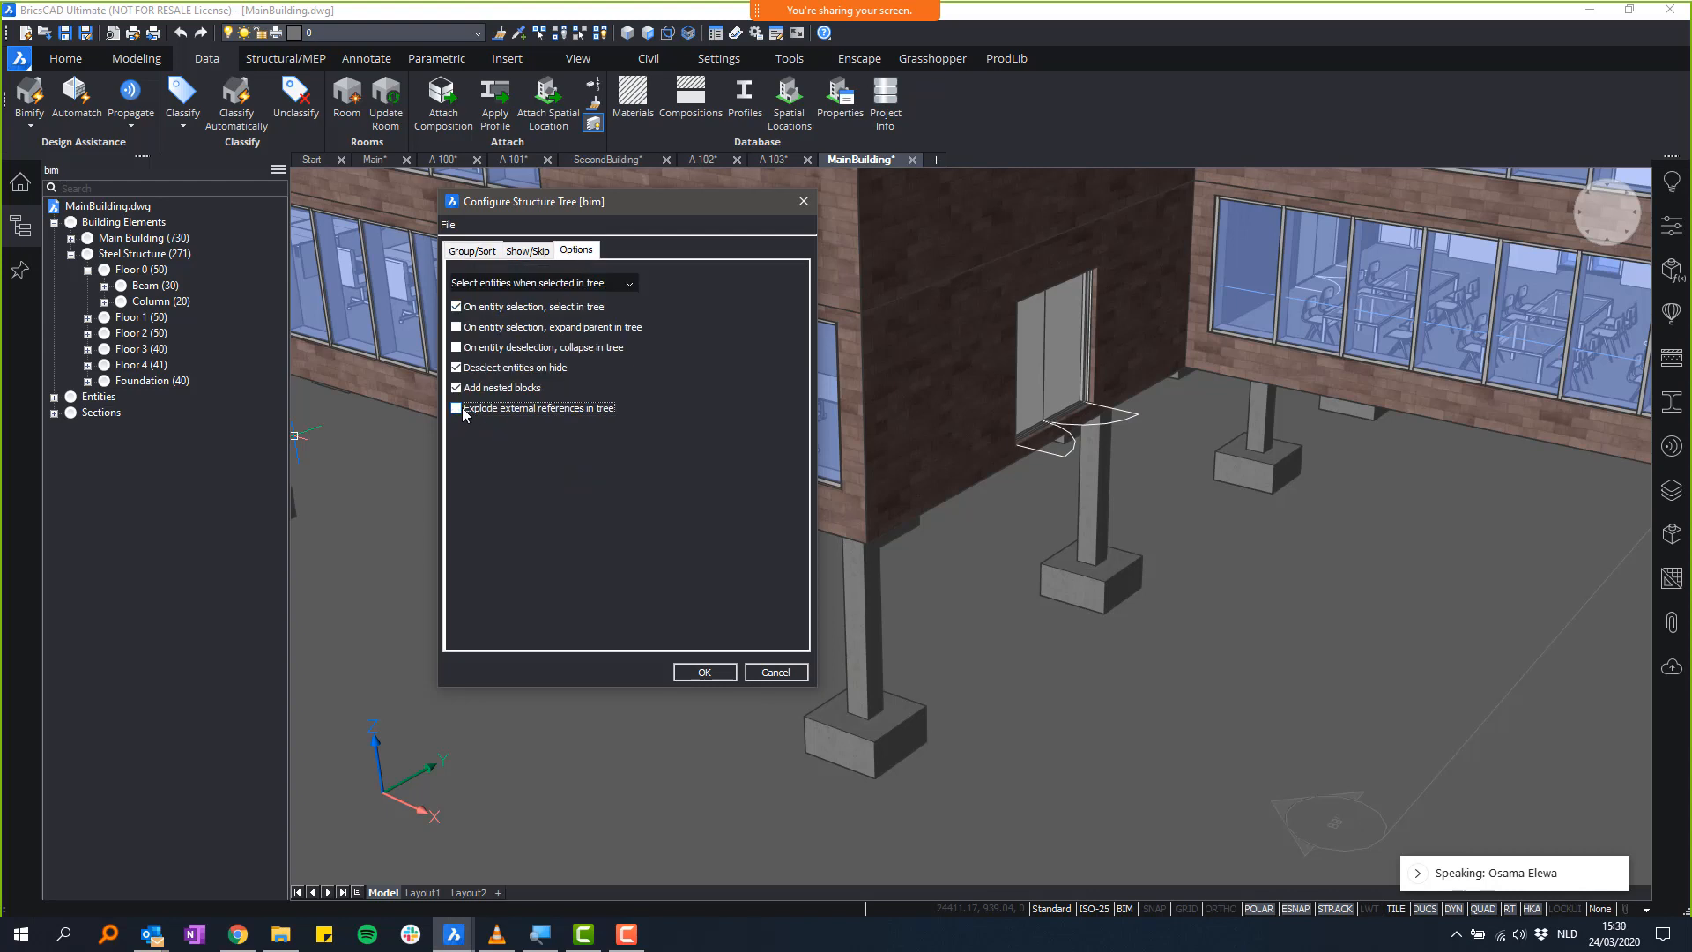
left_click(729, 673)
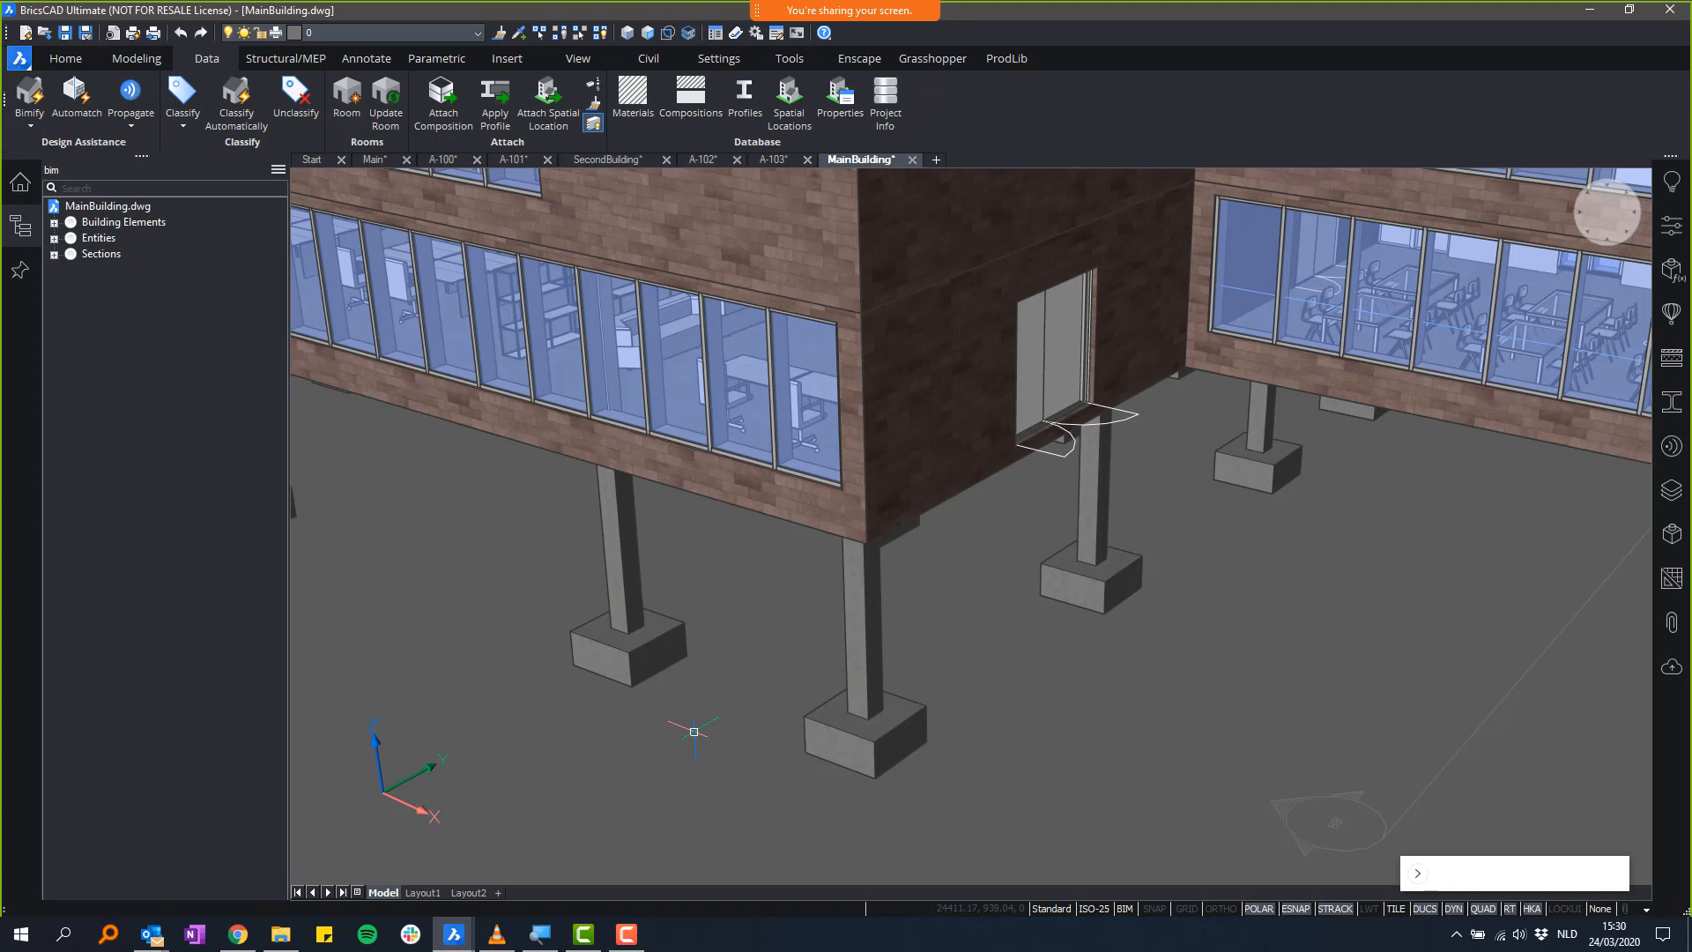
scroll(695, 731, "down", 4)
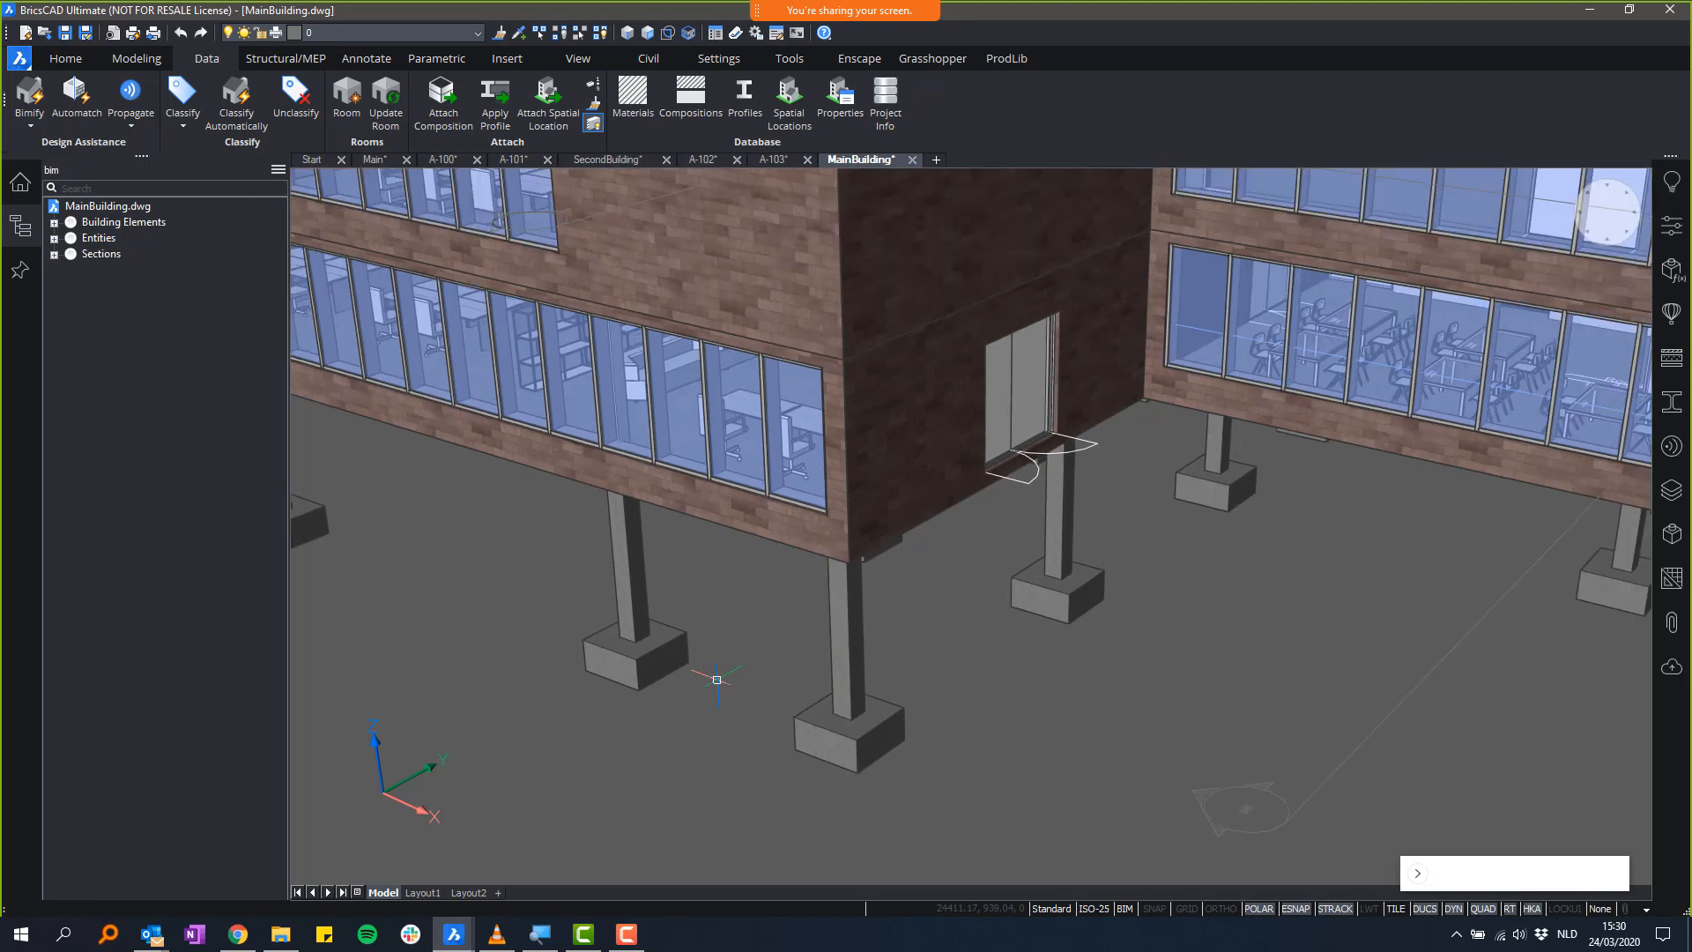
scroll(726, 734, "down", 2)
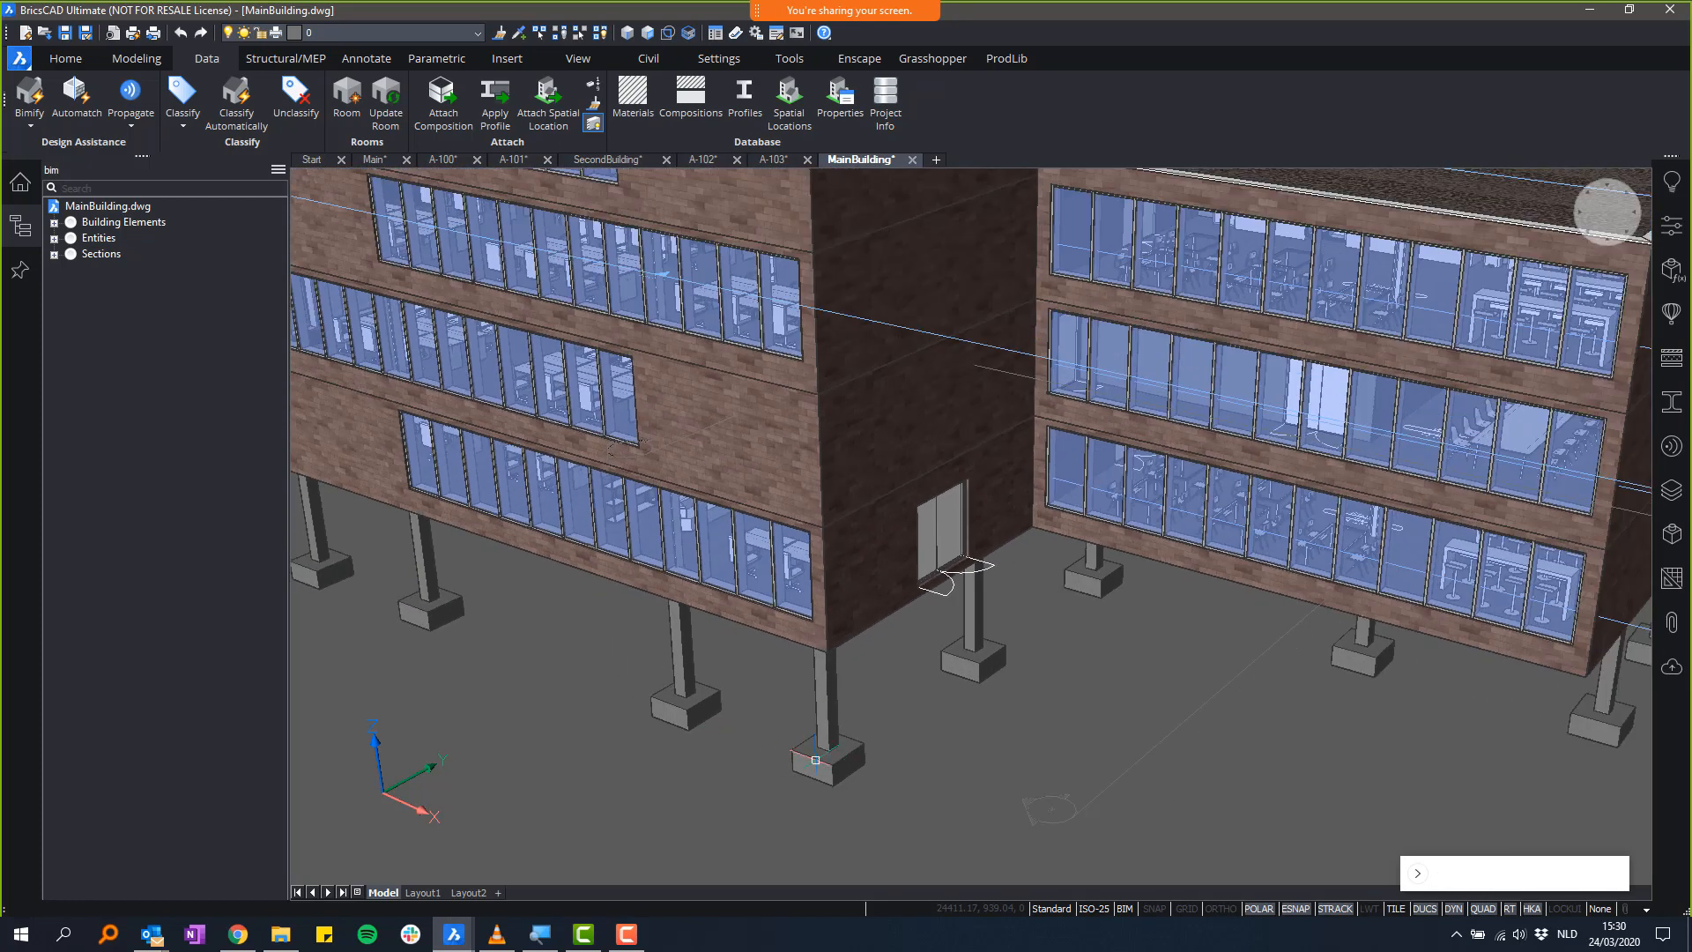
- Switch to the A-100 sheet and examine the outer wall corner with the EURO HEM 240 column in the second floor plan
left_click(444, 162)
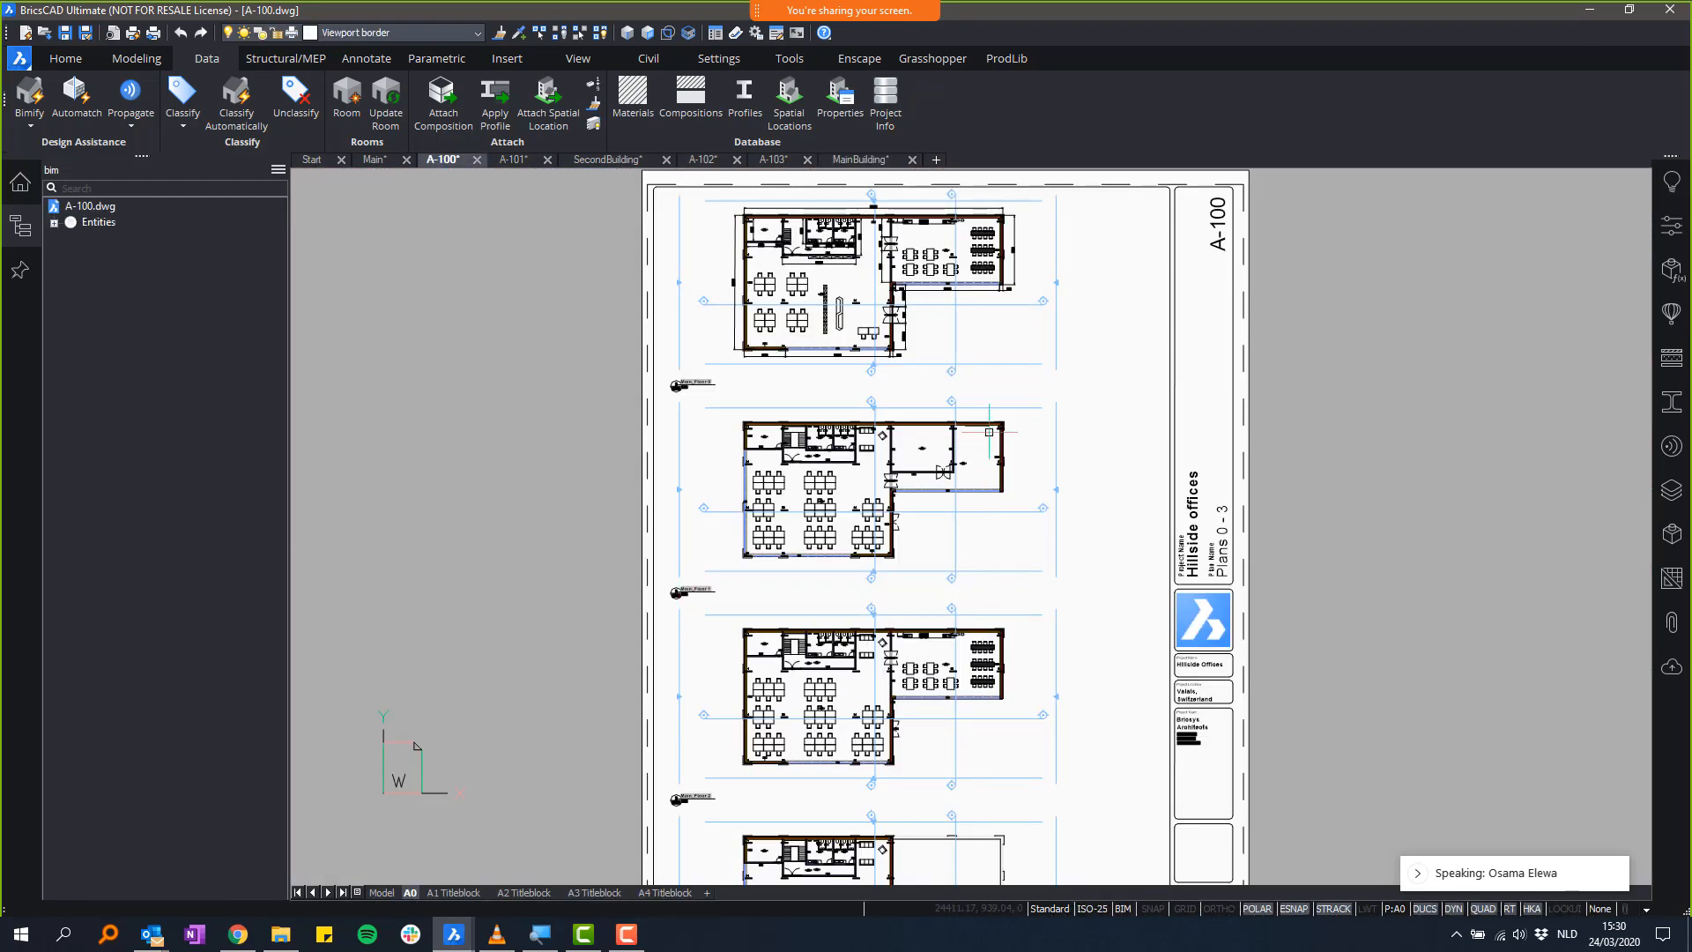
scroll(998, 432, "up", 10)
middle_click_drag(1009, 424, 1226, 431)
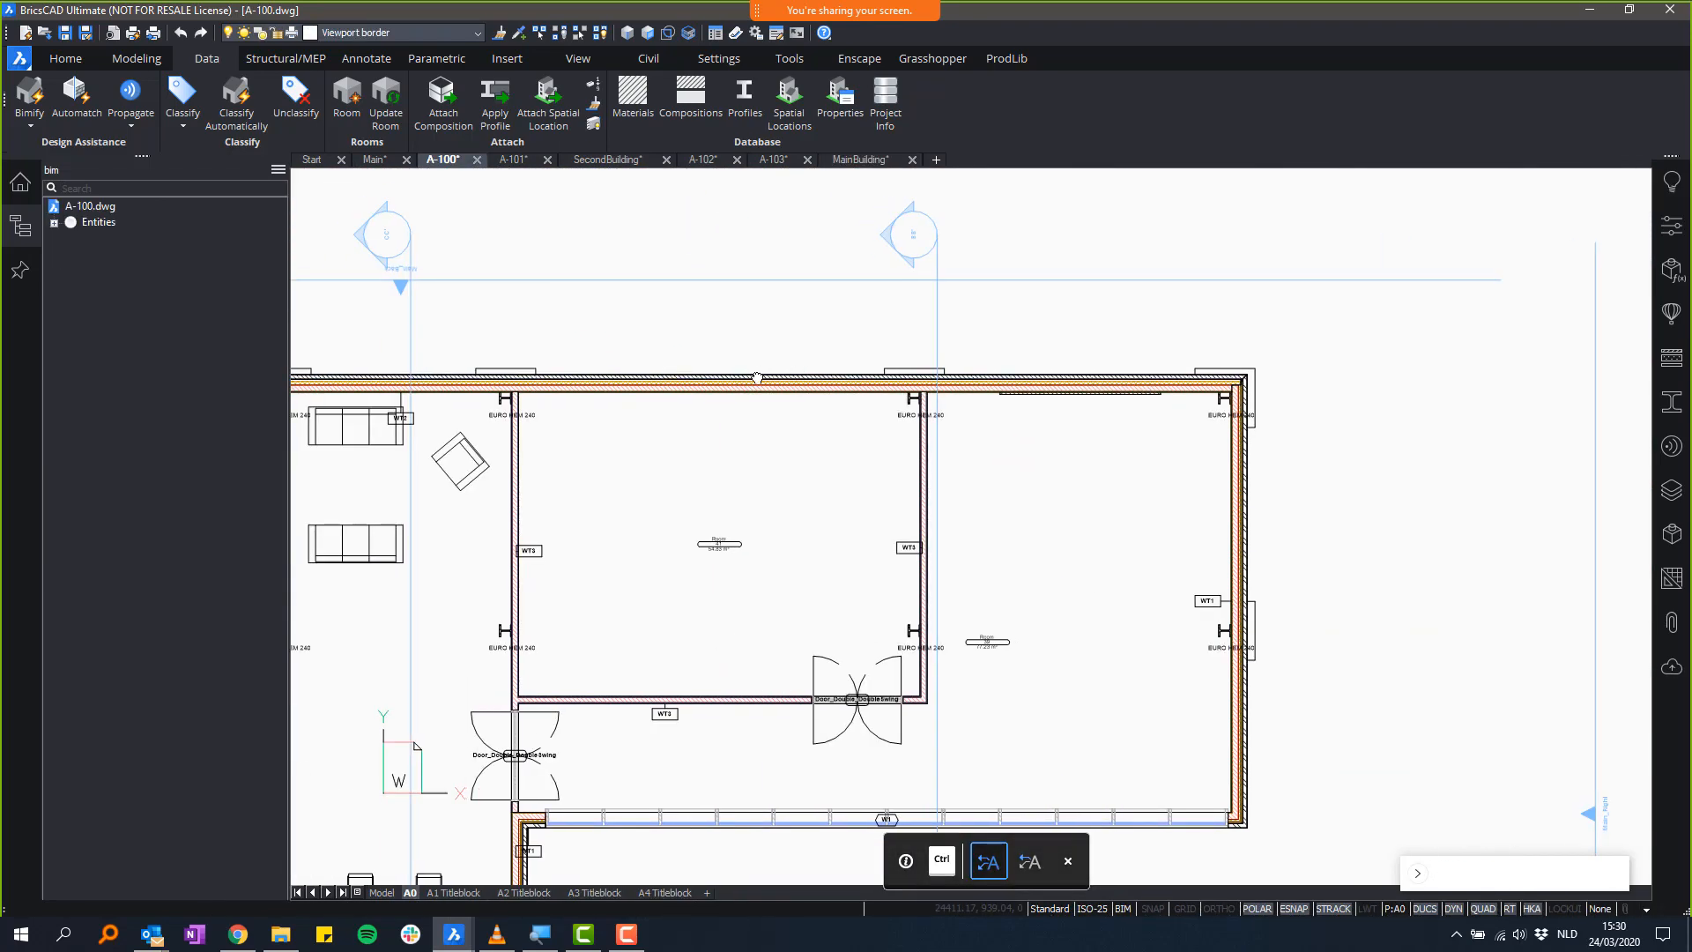
scroll(1260, 392, "down", 1)
scroll(1264, 389, "up", 8)
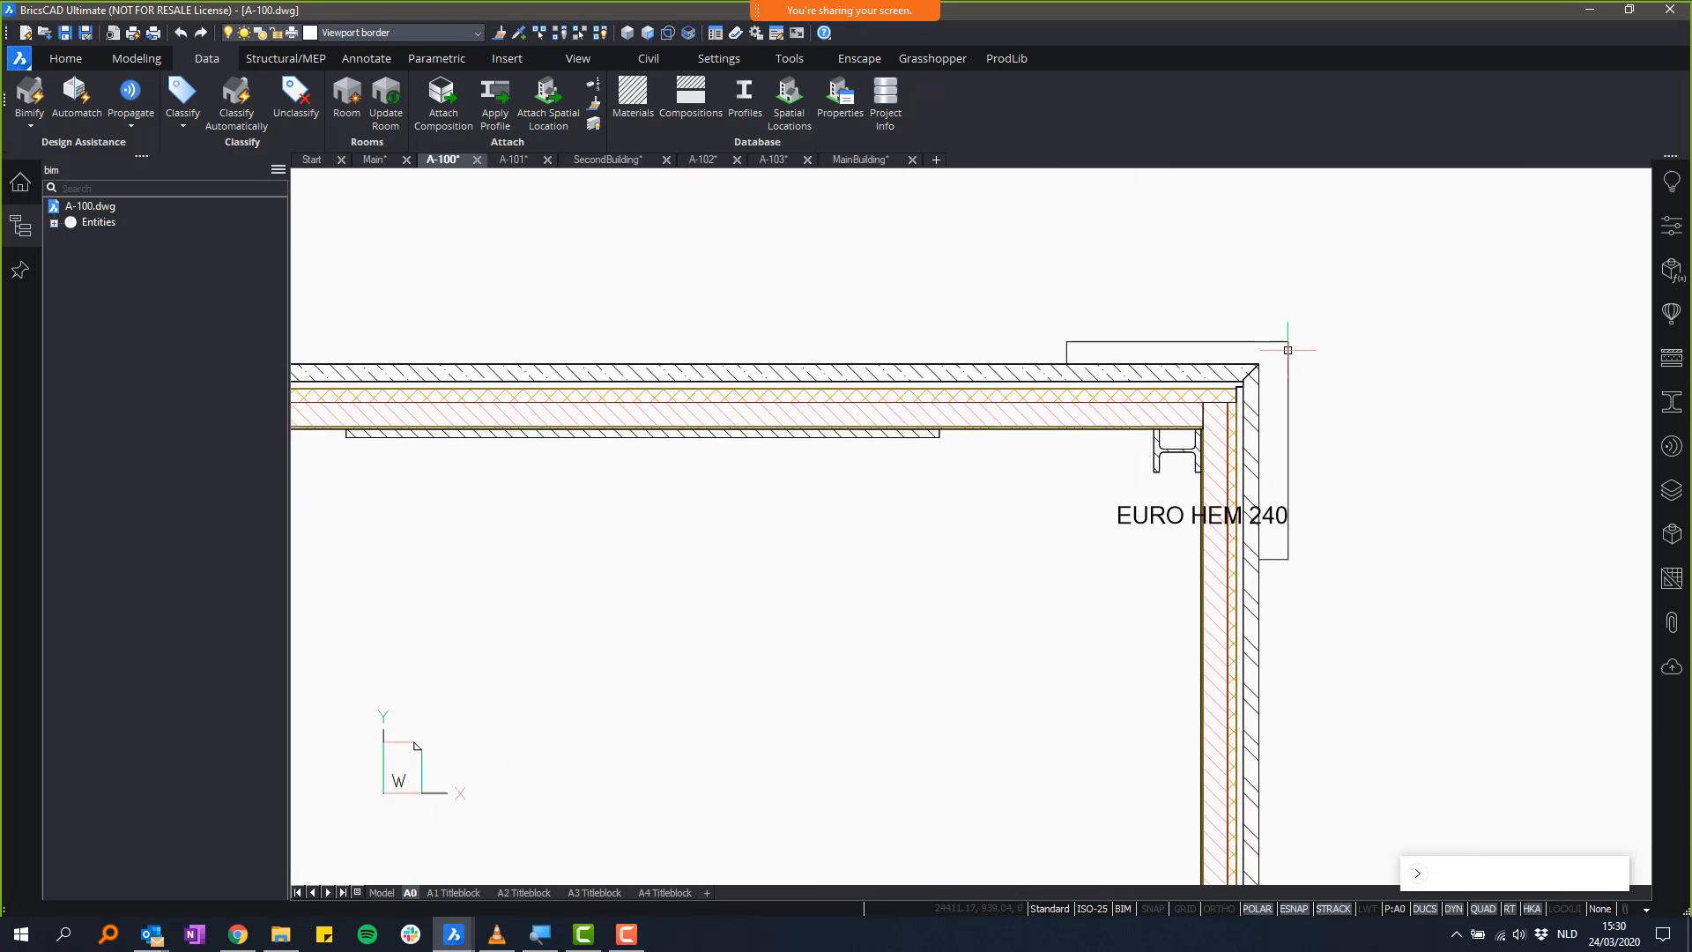
scroll(1287, 353, "up", 3)
middle_click_drag(1303, 476, 1205, 478)
scroll(1217, 473, "down", 1)
- Show the layer list for A-100, widen it to reveal the colours, and review the Background, Boundary and Fill layers
left_click(1672, 491)
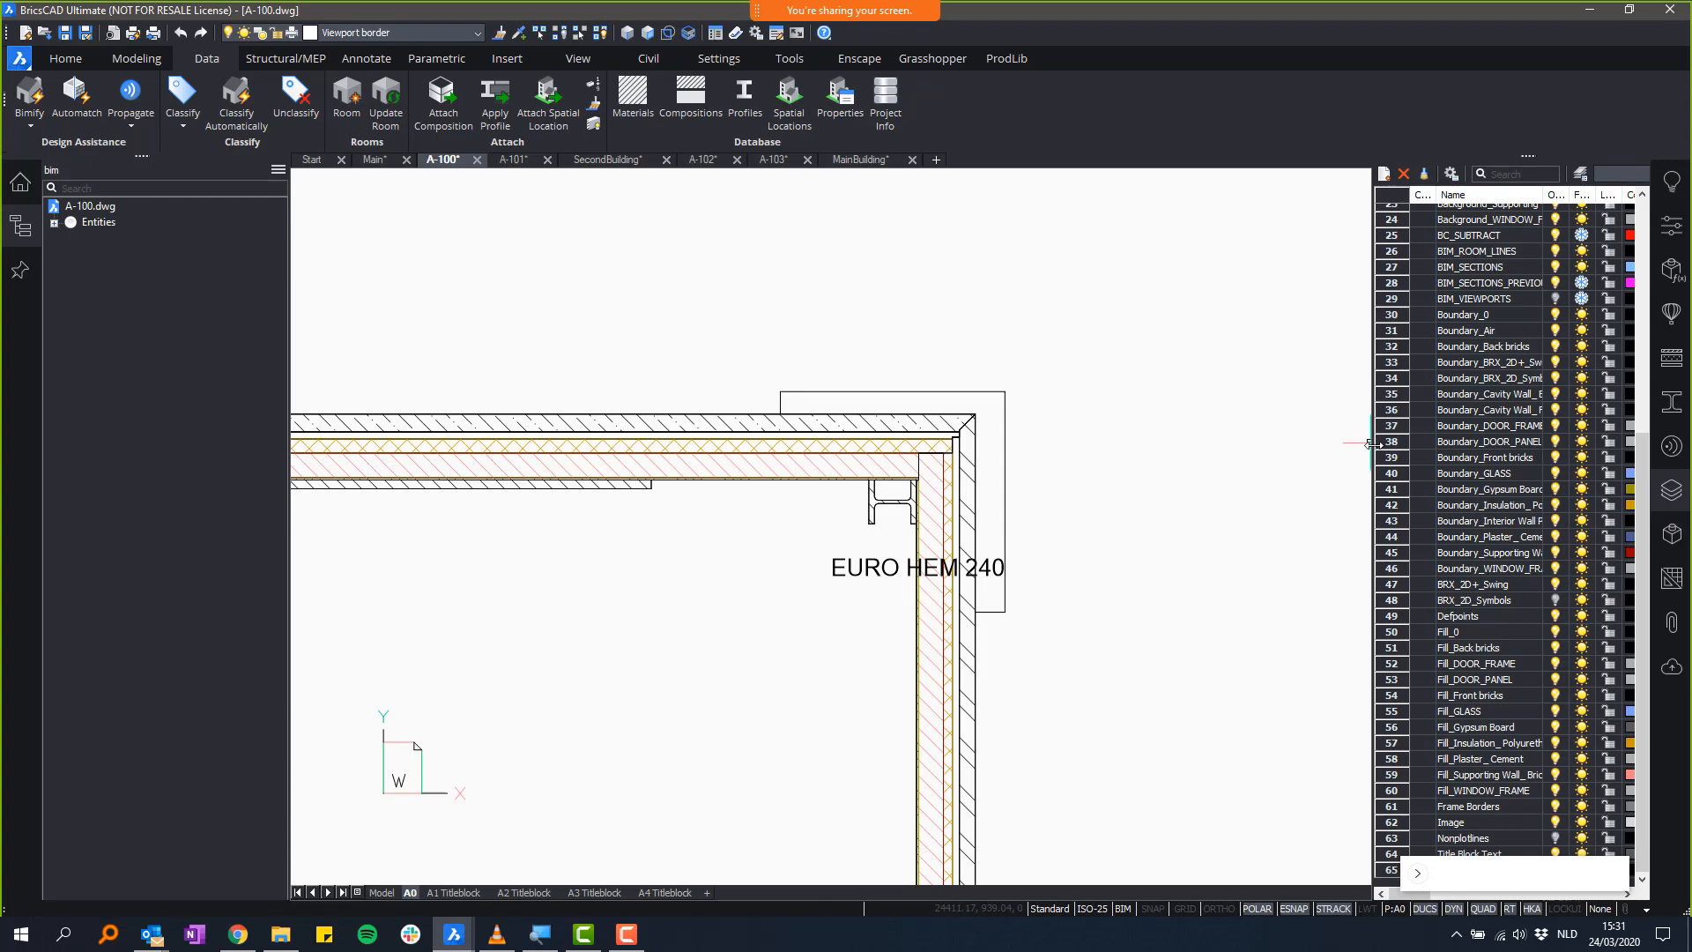
left_click_drag(1373, 439, 1283, 435)
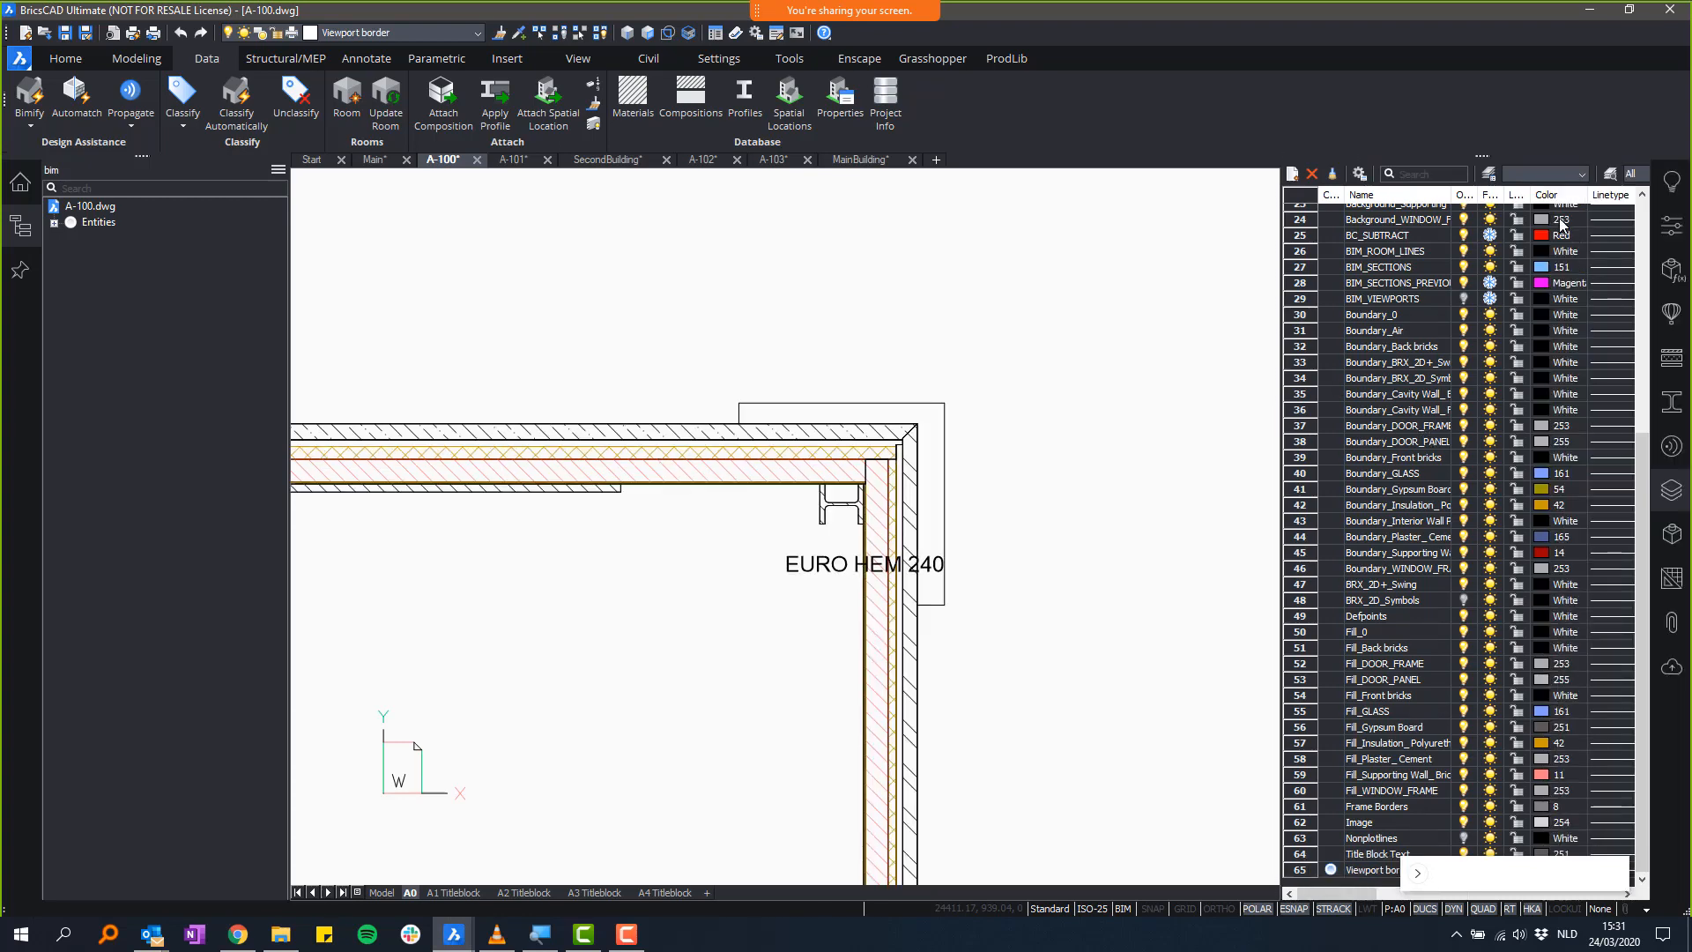
scroll(1396, 431, "up", 8)
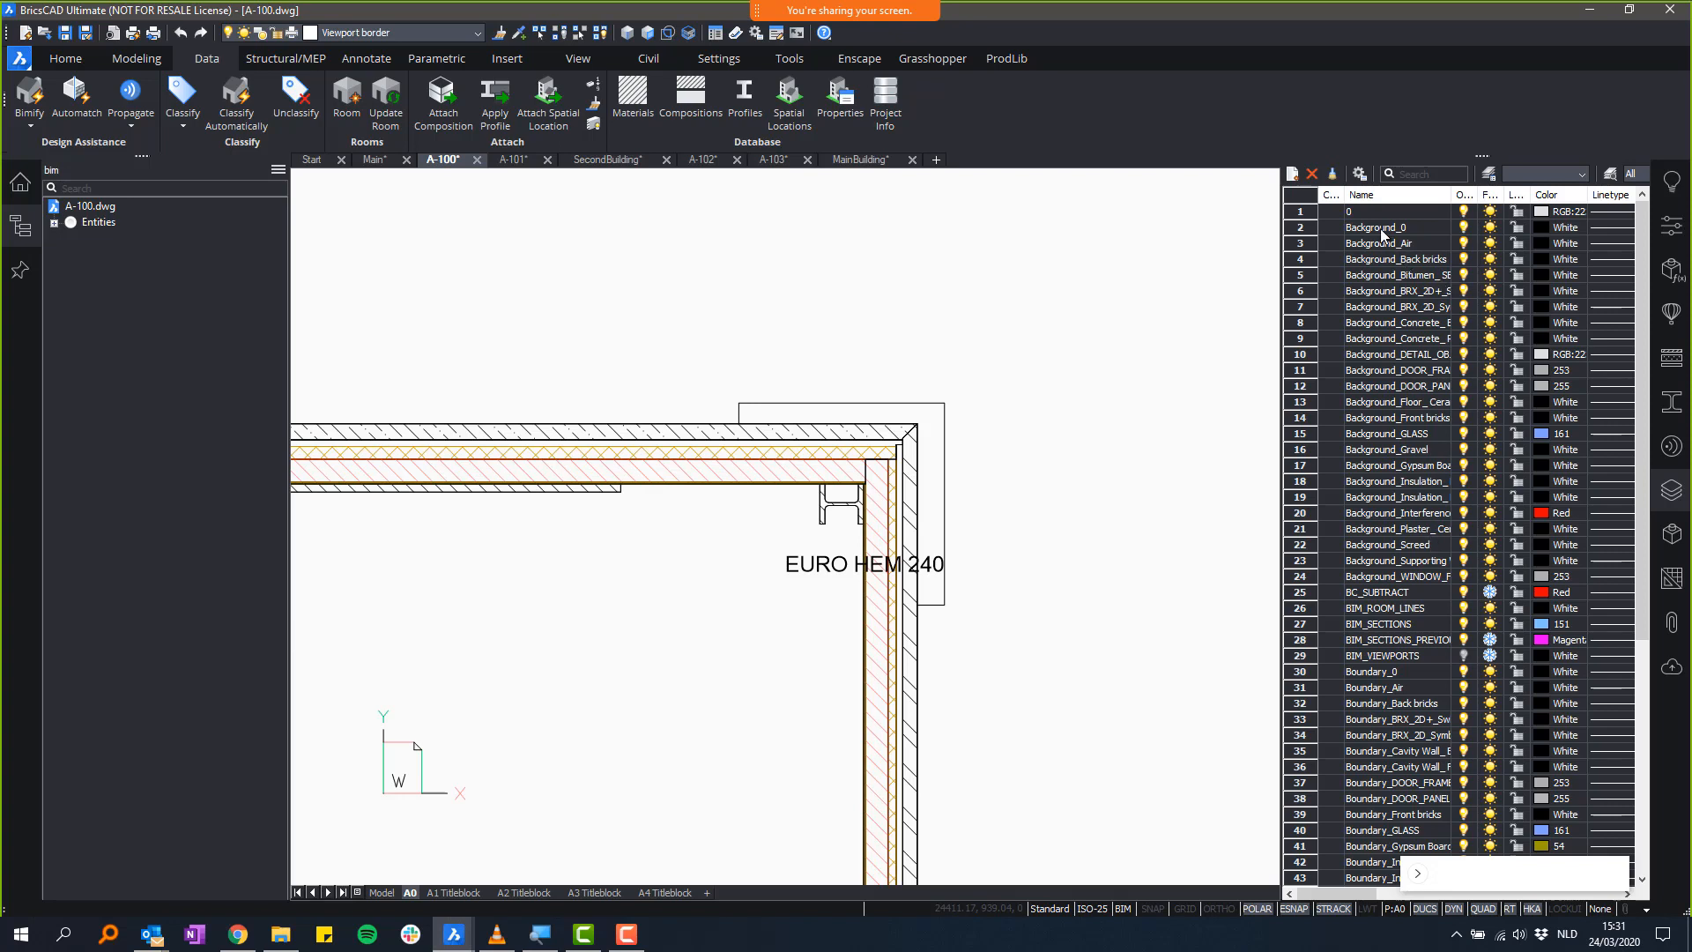
scroll(1398, 681, "down", 3)
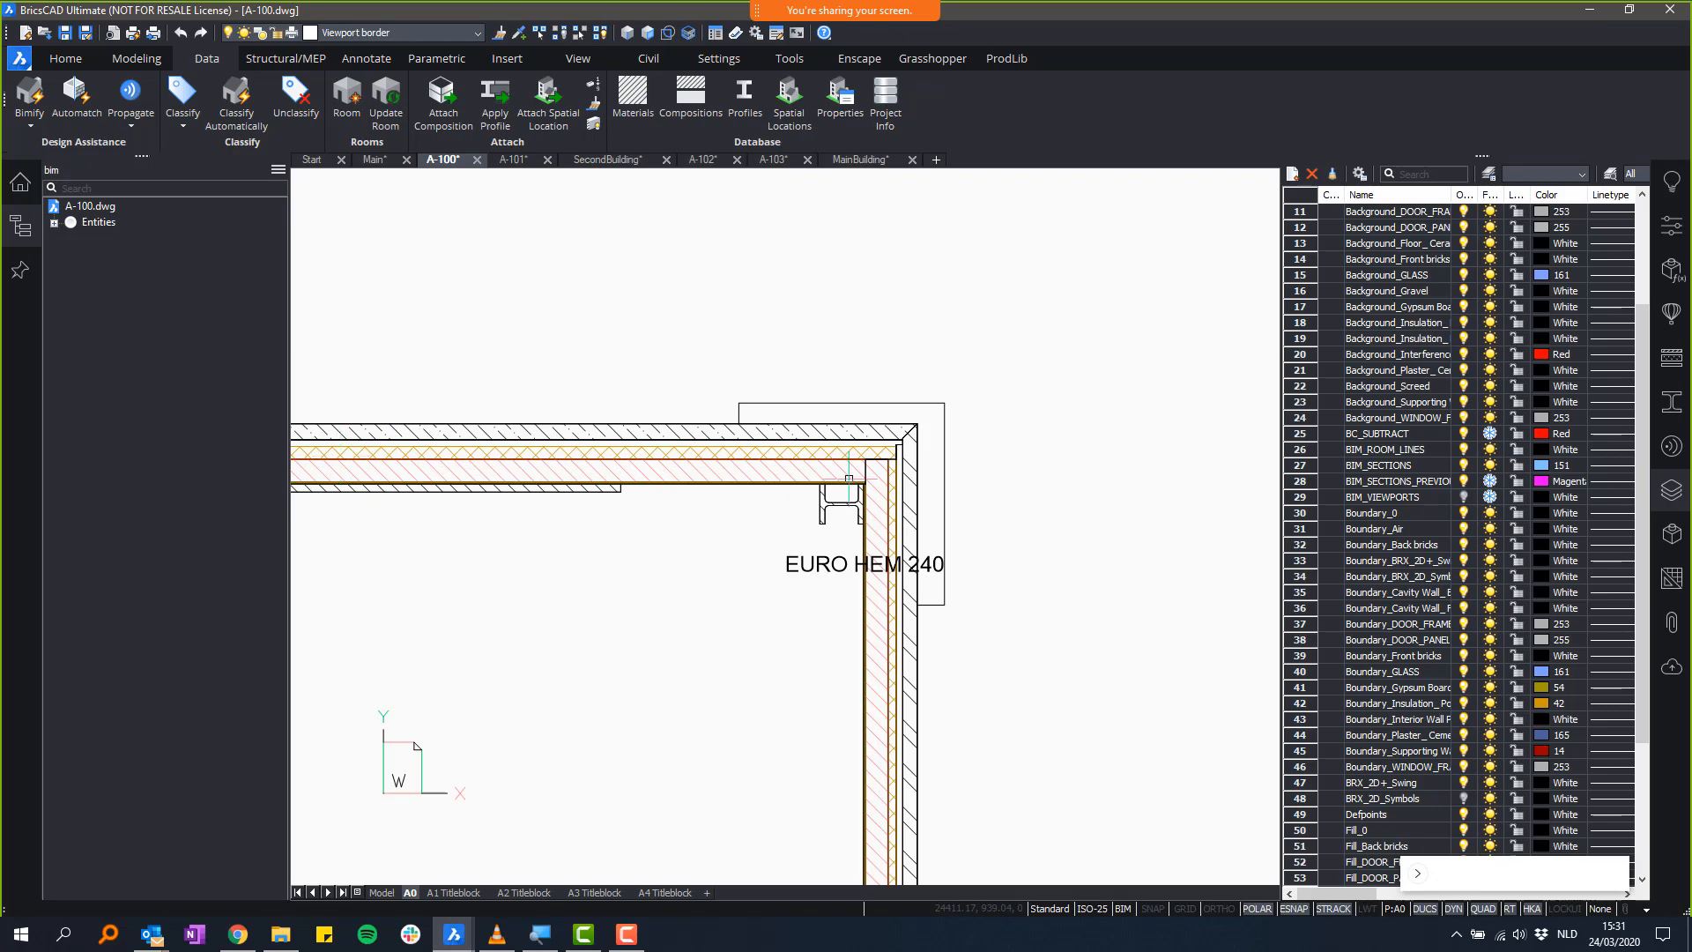
- Examine the hatches and boundaries of the wall plies and steel column at the plan corner, from close up to the surrounding rooms
scroll(848, 479, "up", 5)
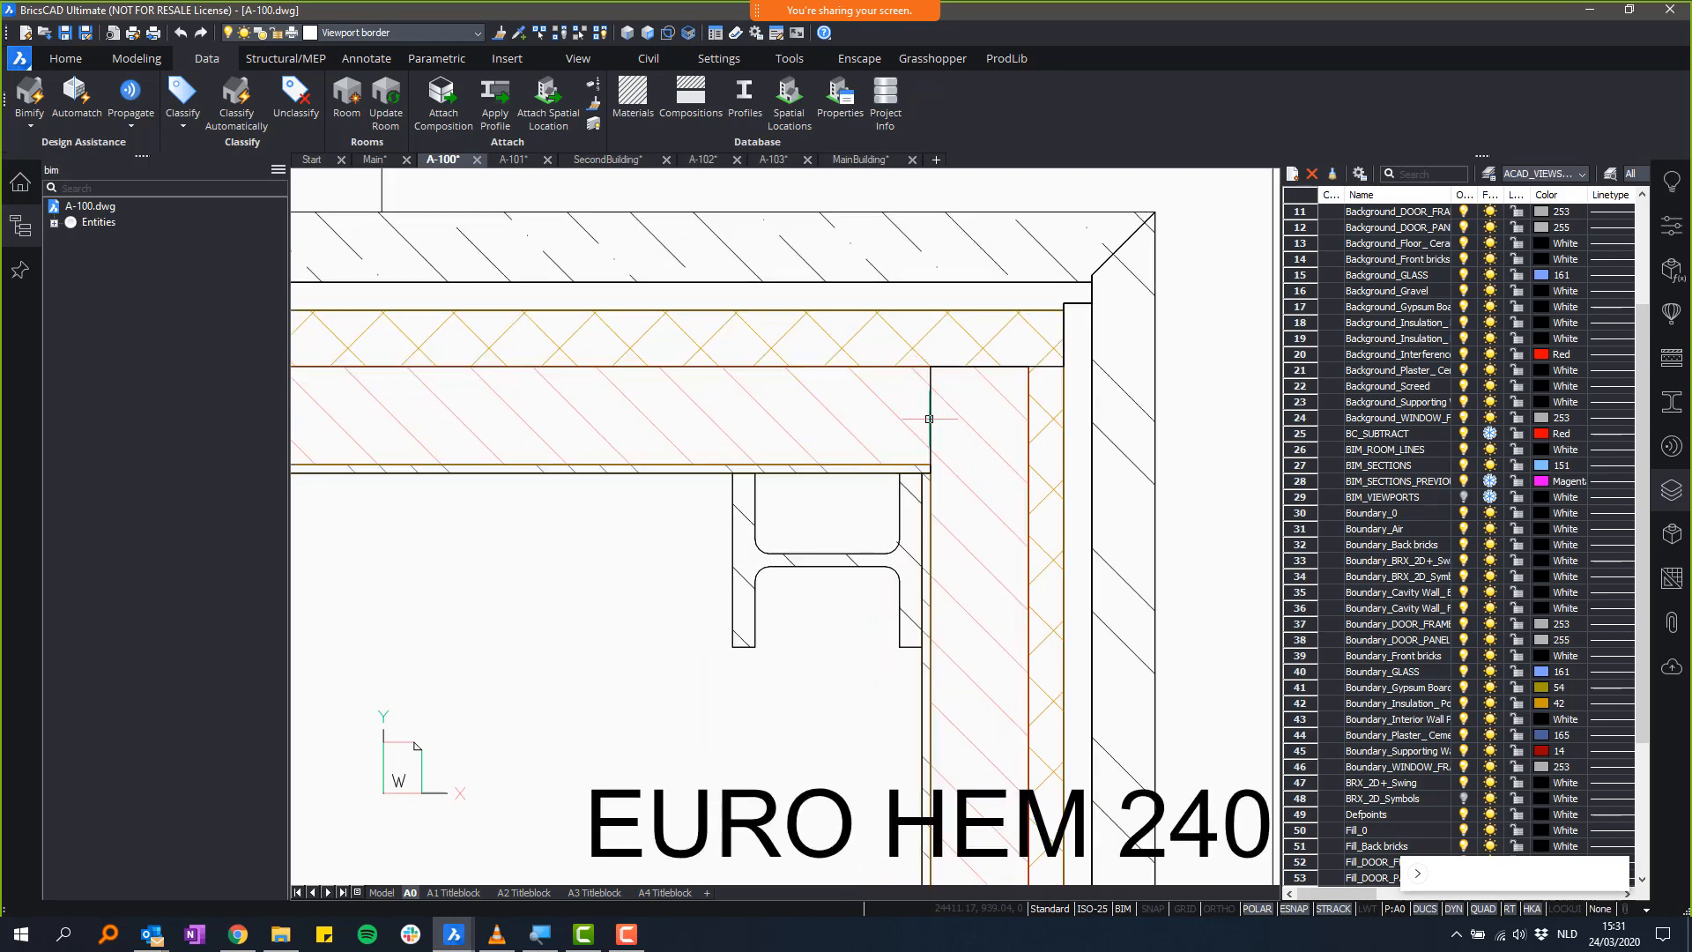
scroll(928, 419, "down", 3)
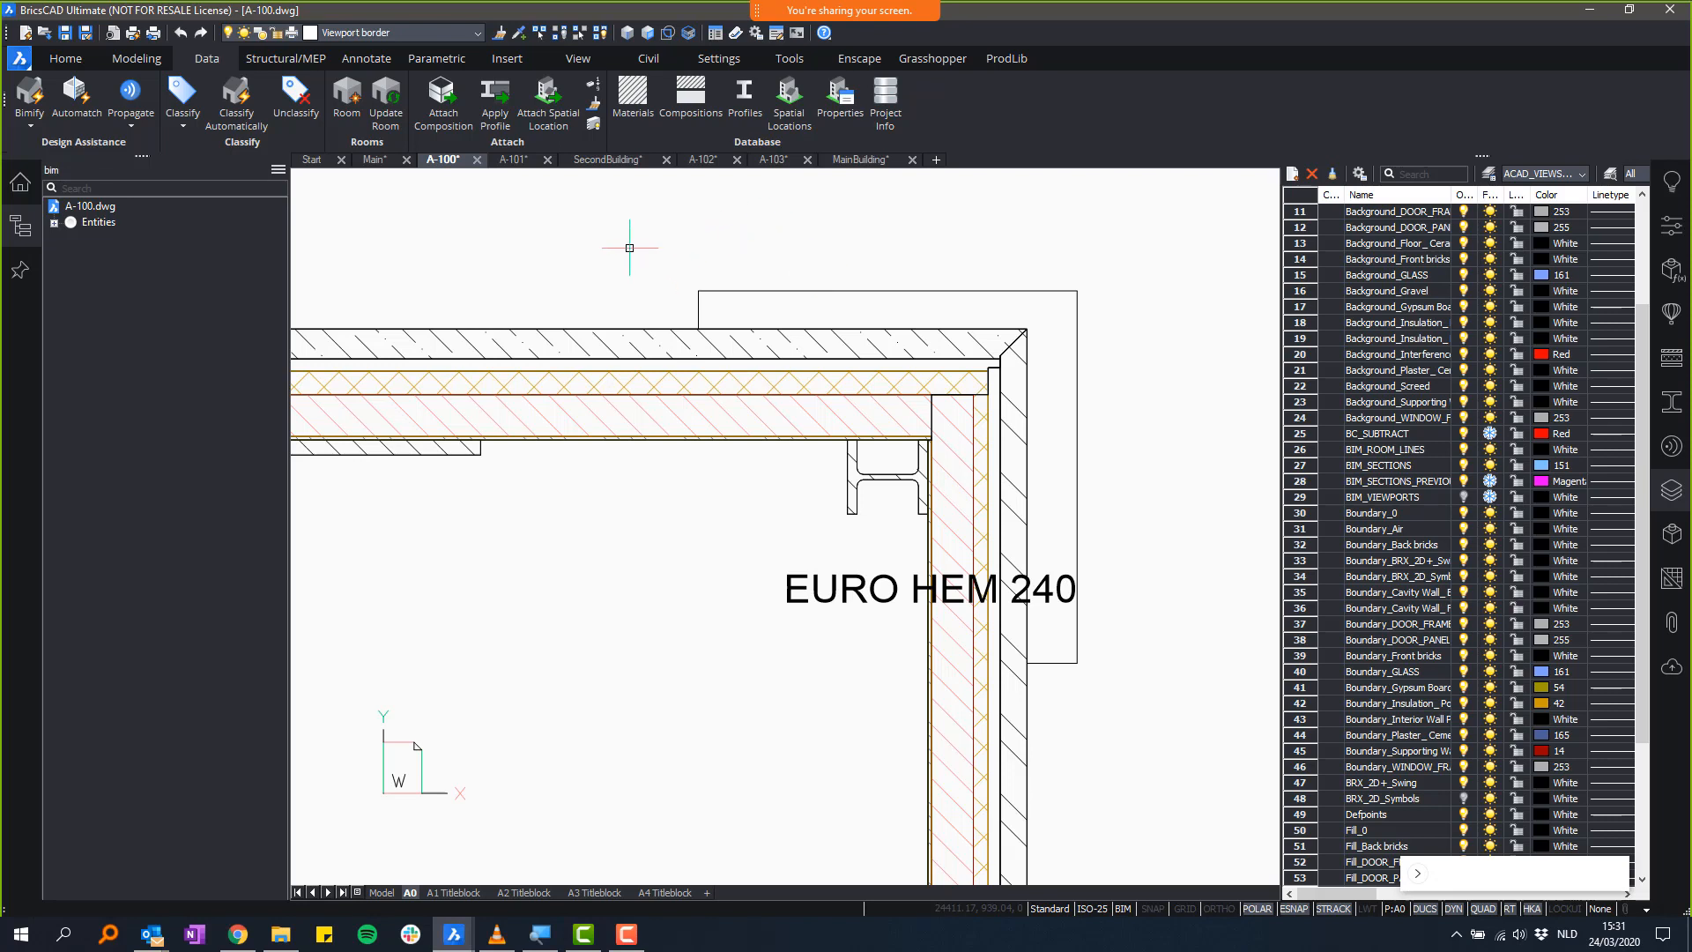
scroll(629, 247, "down", 5)
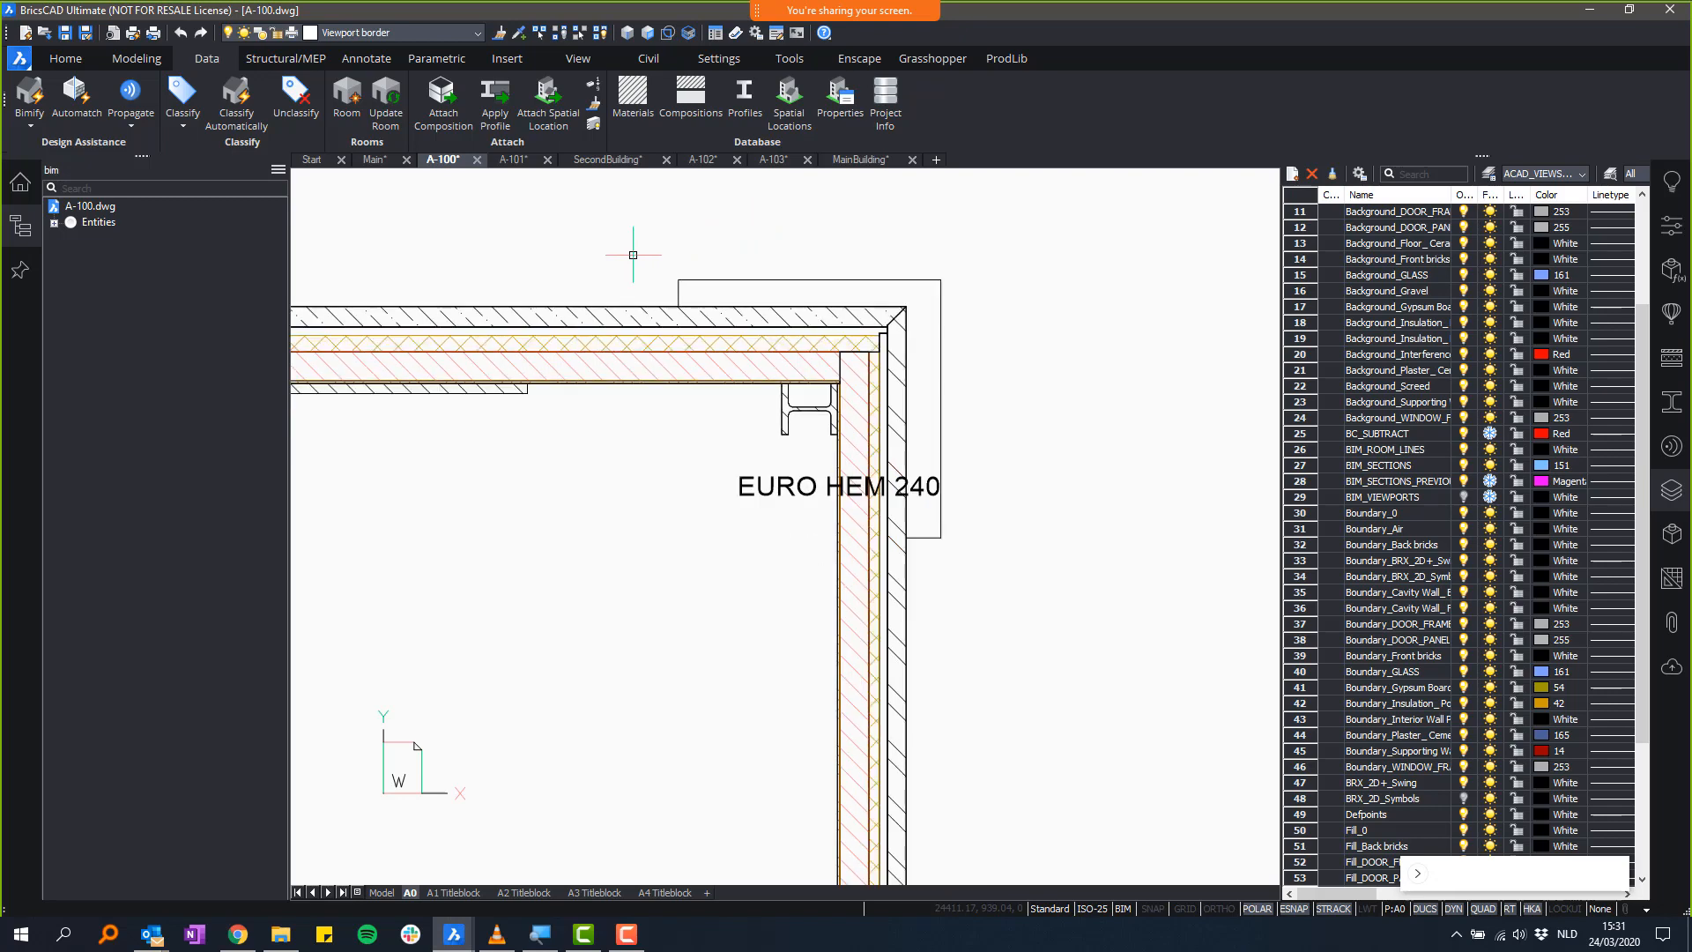
scroll(839, 453, "down", 2)
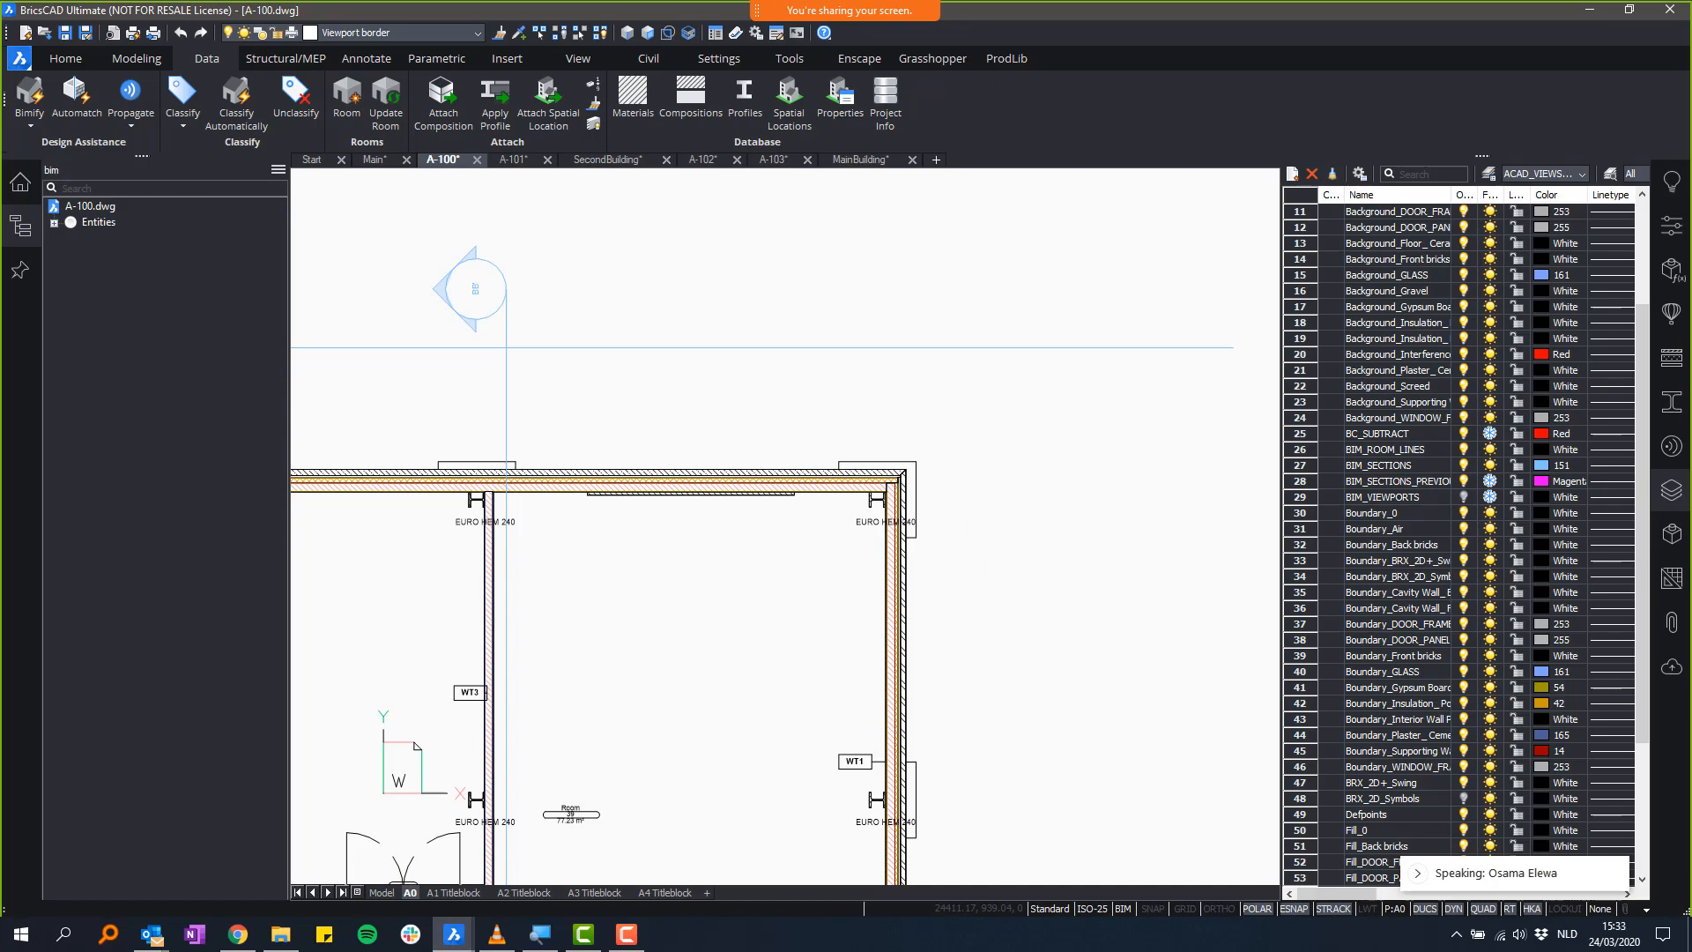
- Start a new BricsCAD V20 session from the desktop shortcut
key("super+d")
double_click(1618, 758)
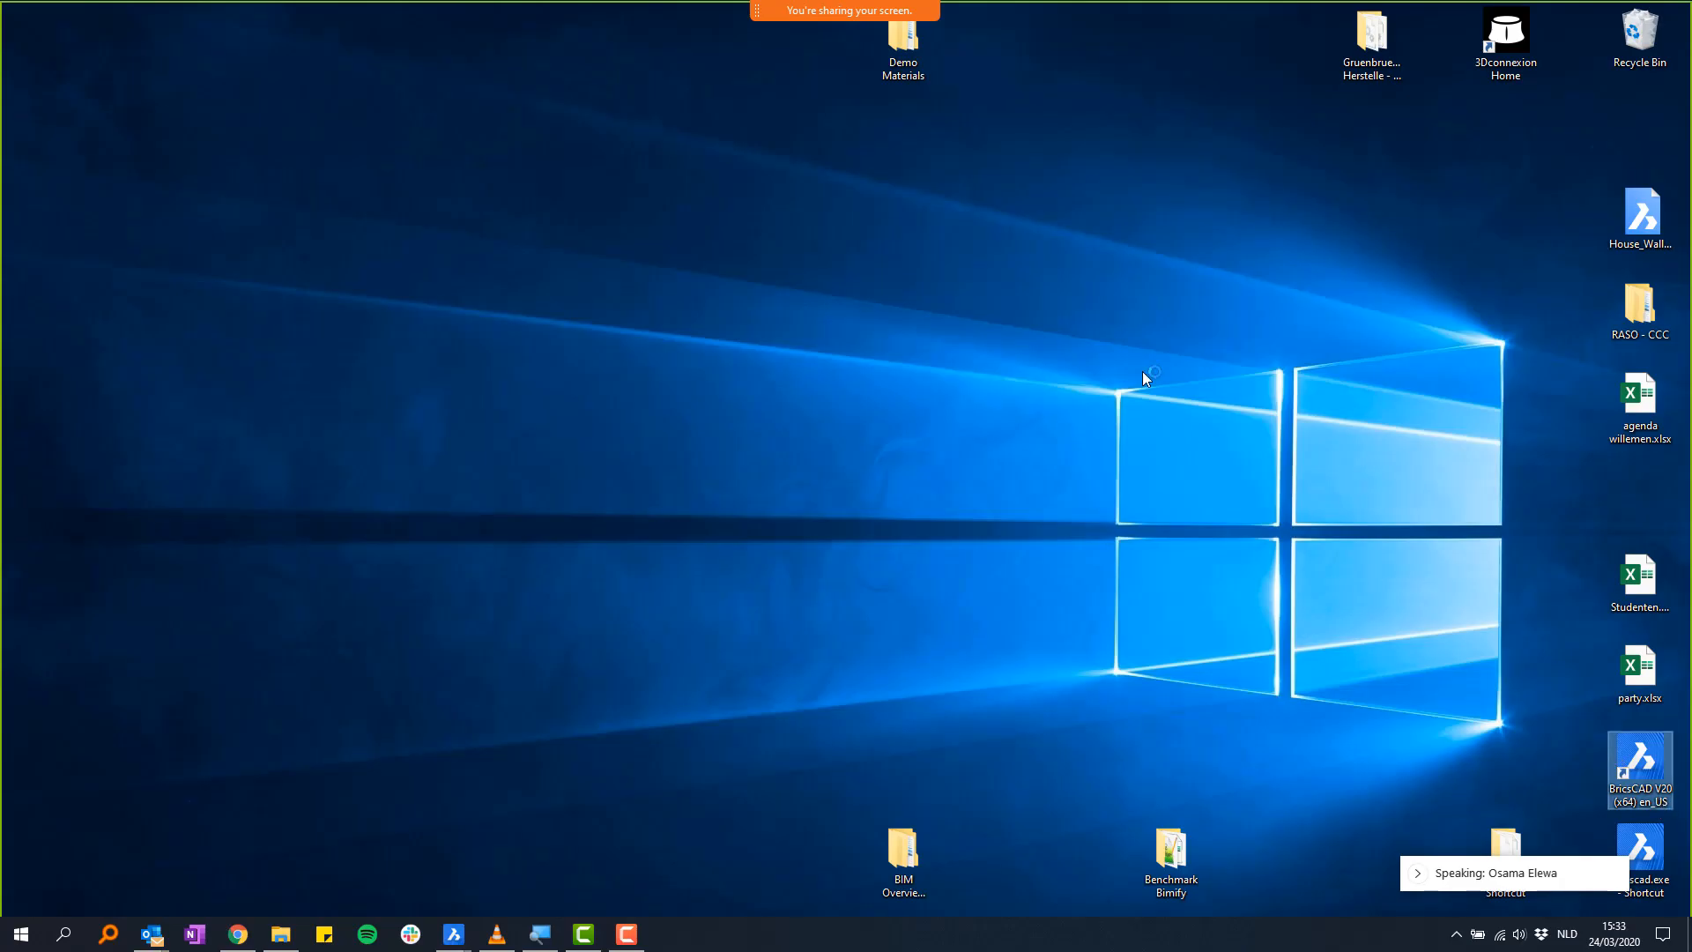
left_click(1000, 389)
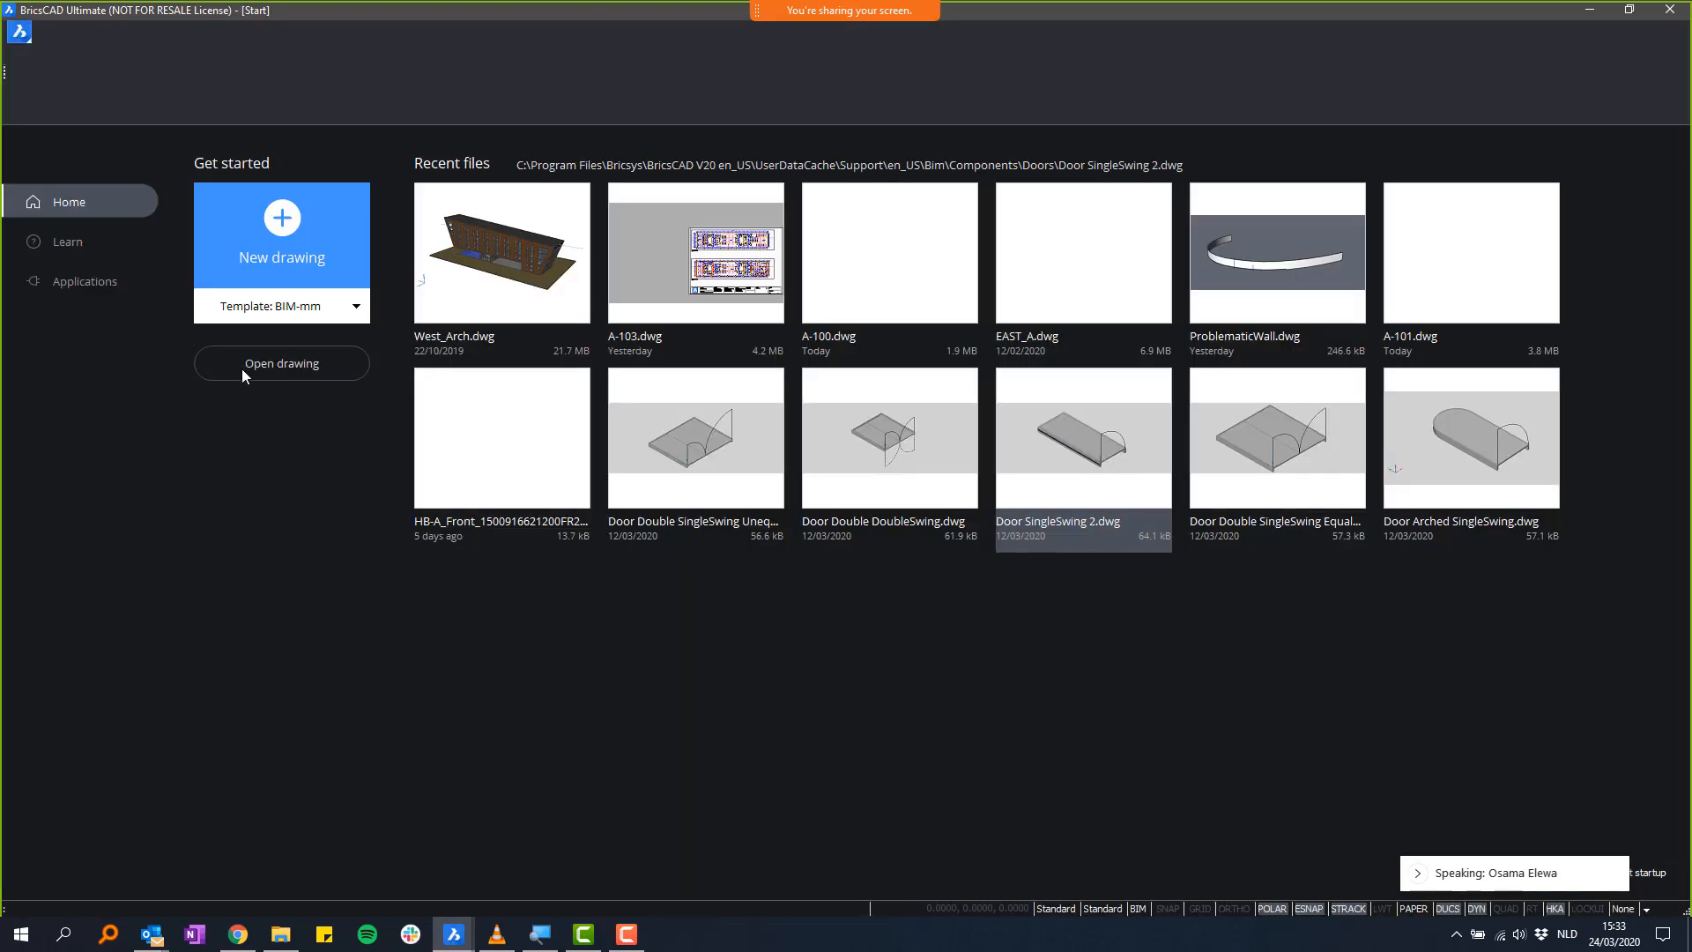
- Browse for a drawing to open in Documents, through the BricsCAD BIM V20 demos and IFC BCF Demo, to the West Building folder
left_click(289, 363)
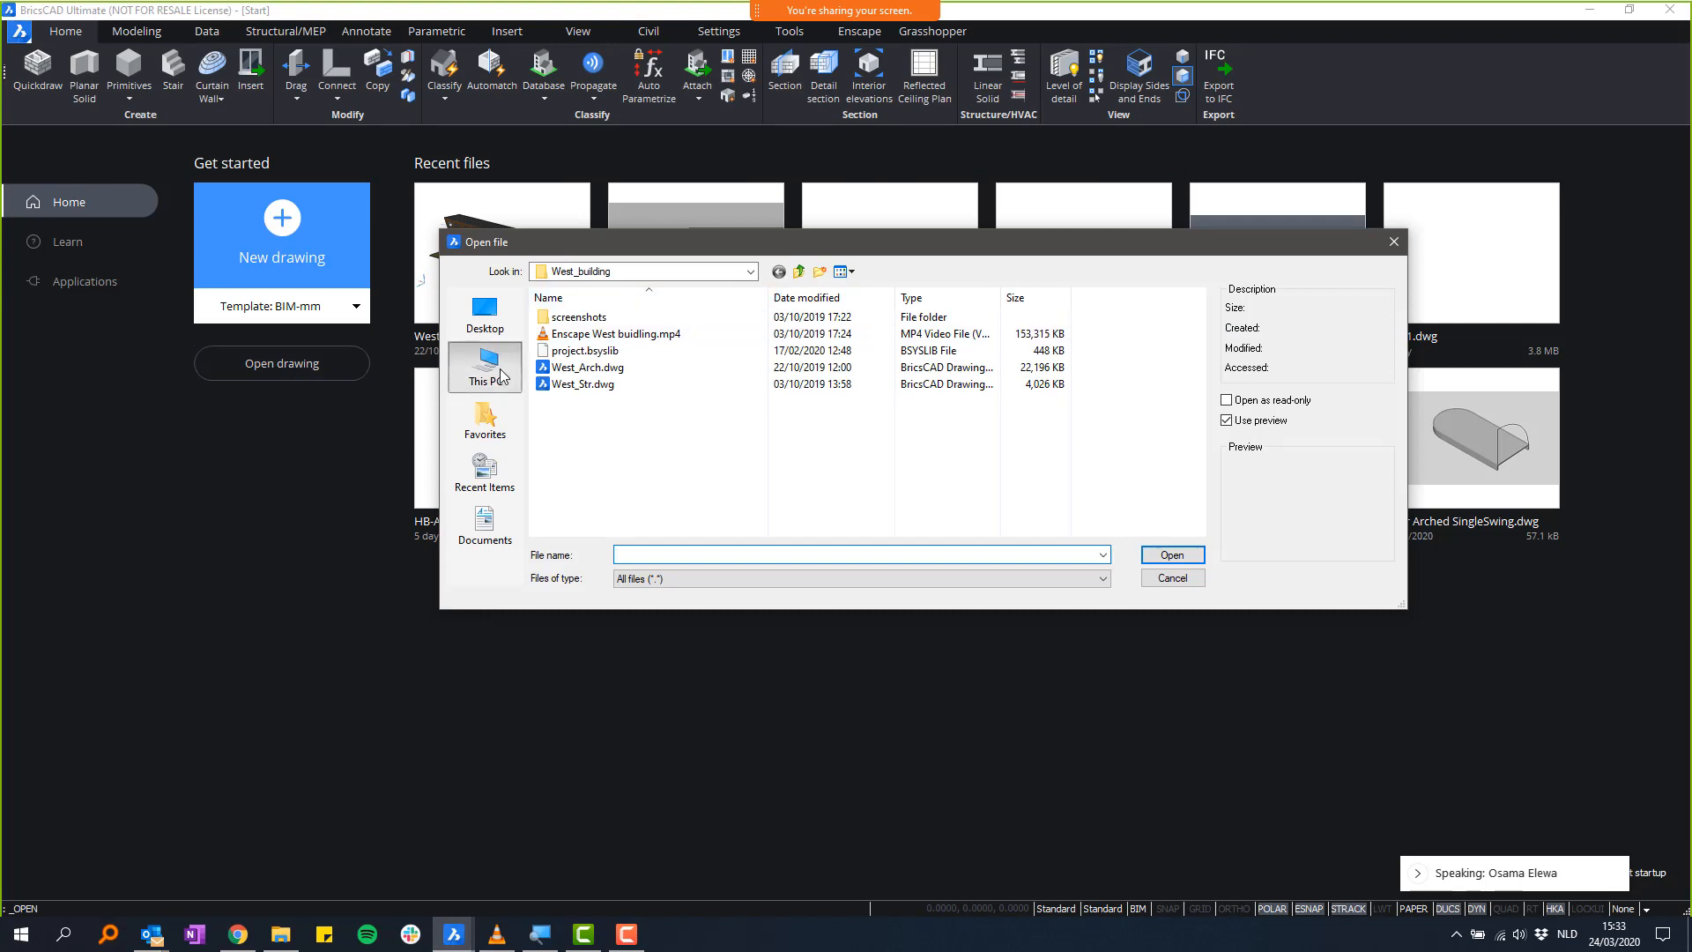
left_click(502, 376)
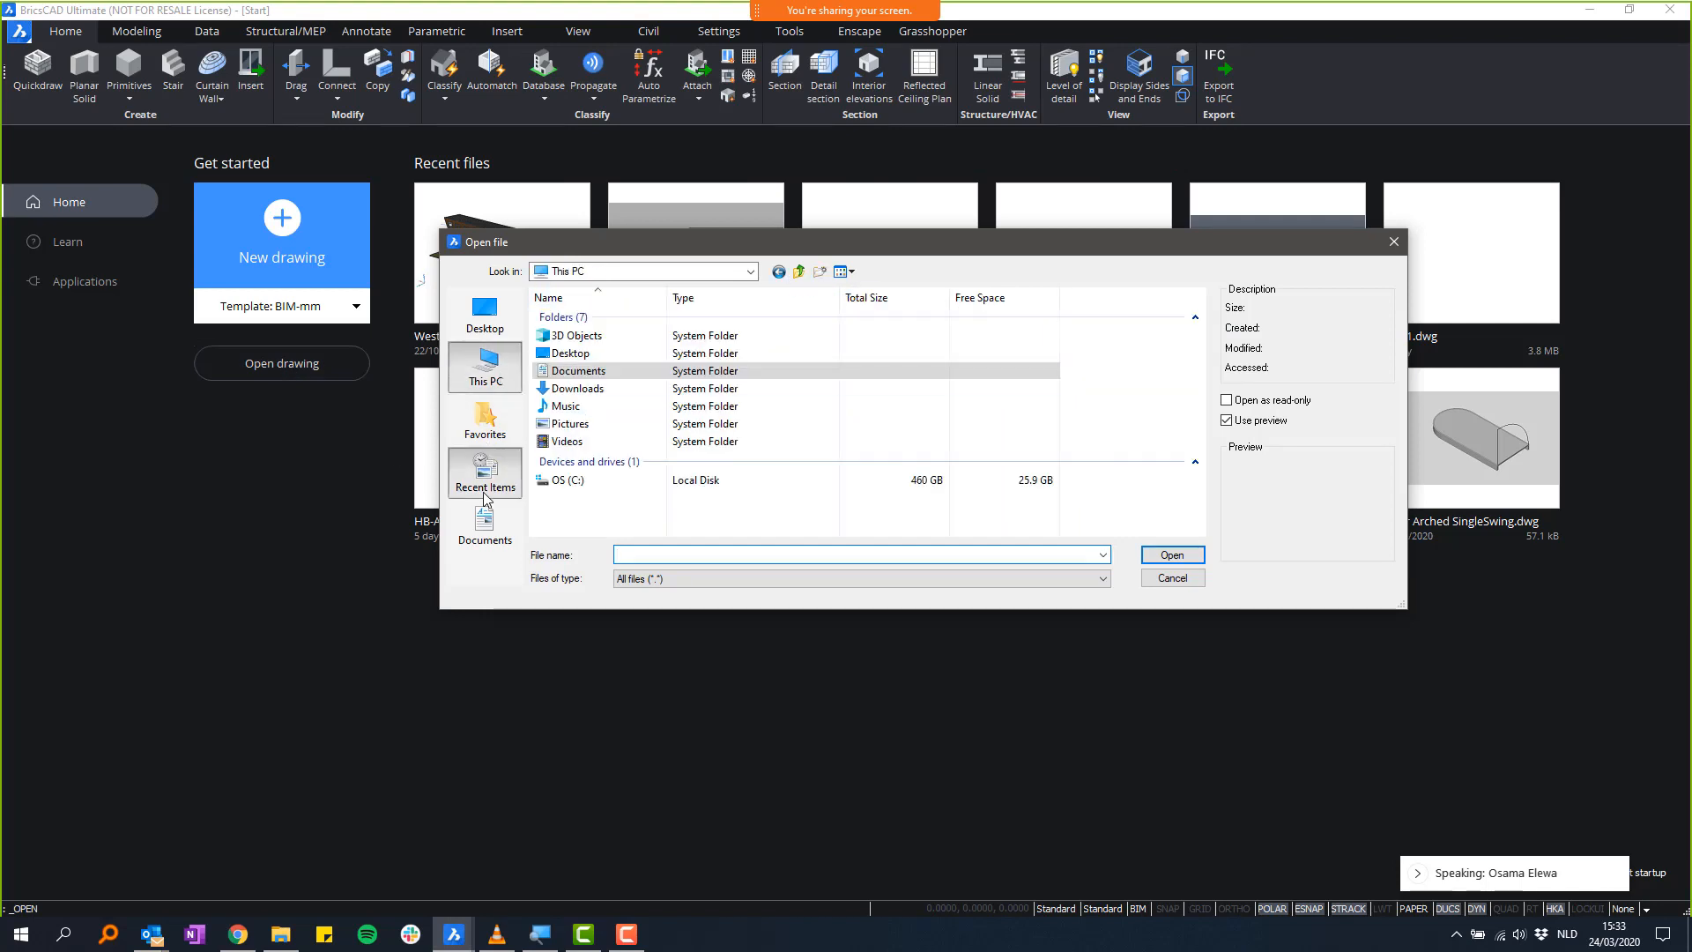
left_click(485, 525)
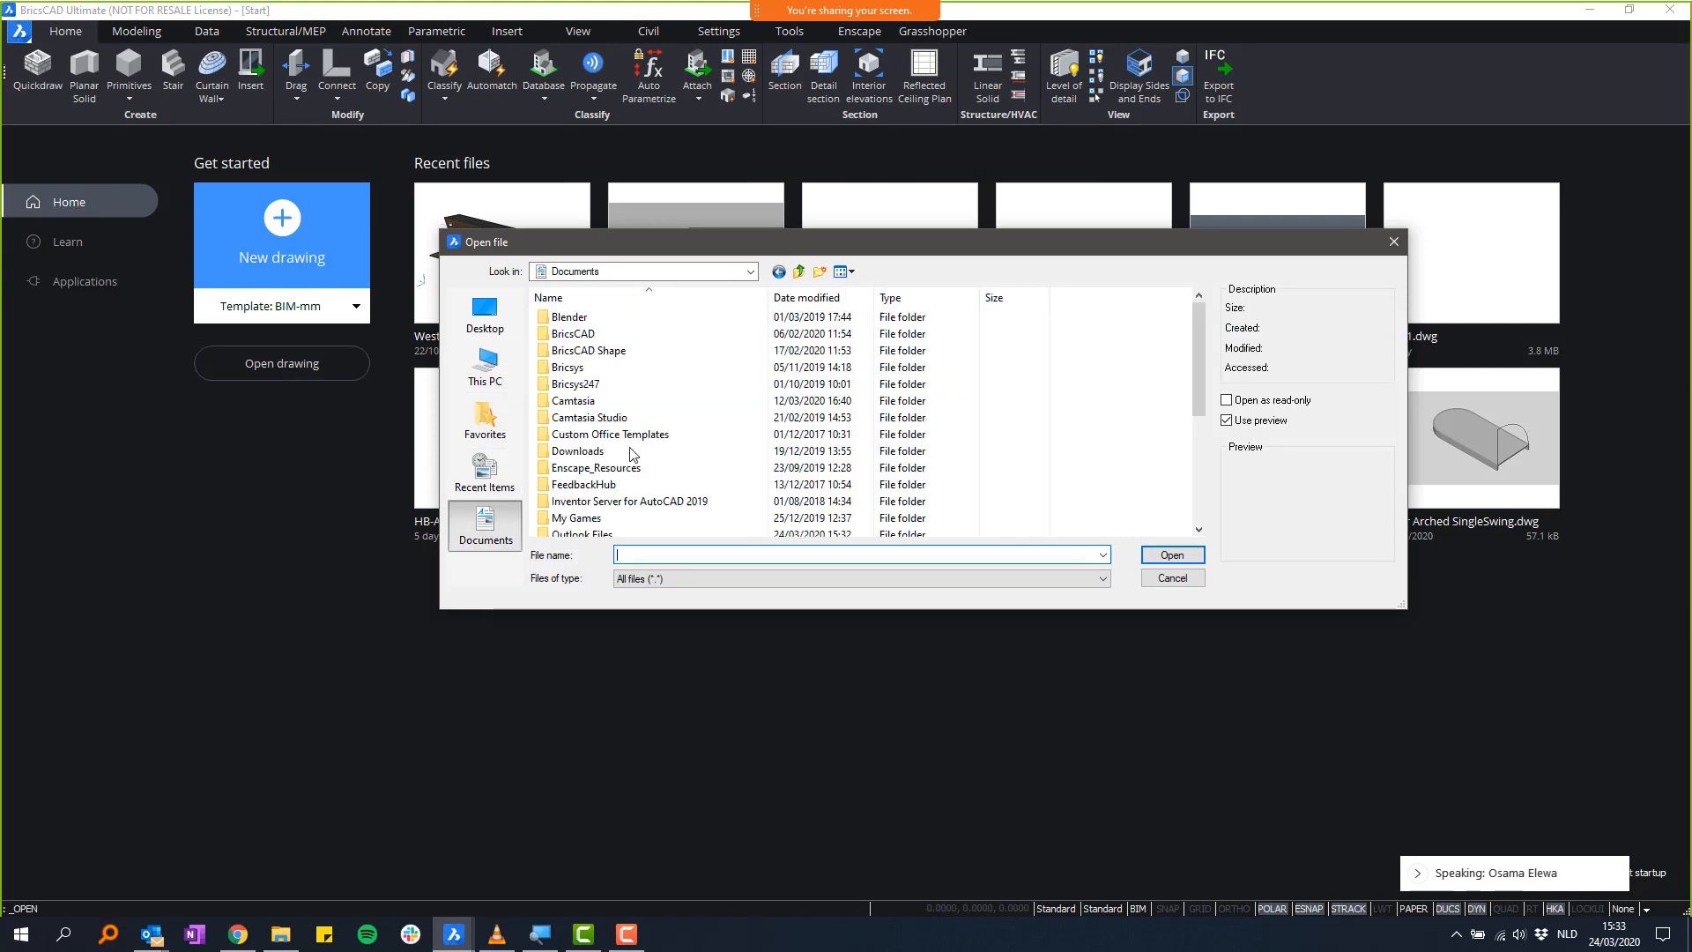
double_click(580, 368)
double_click(569, 401)
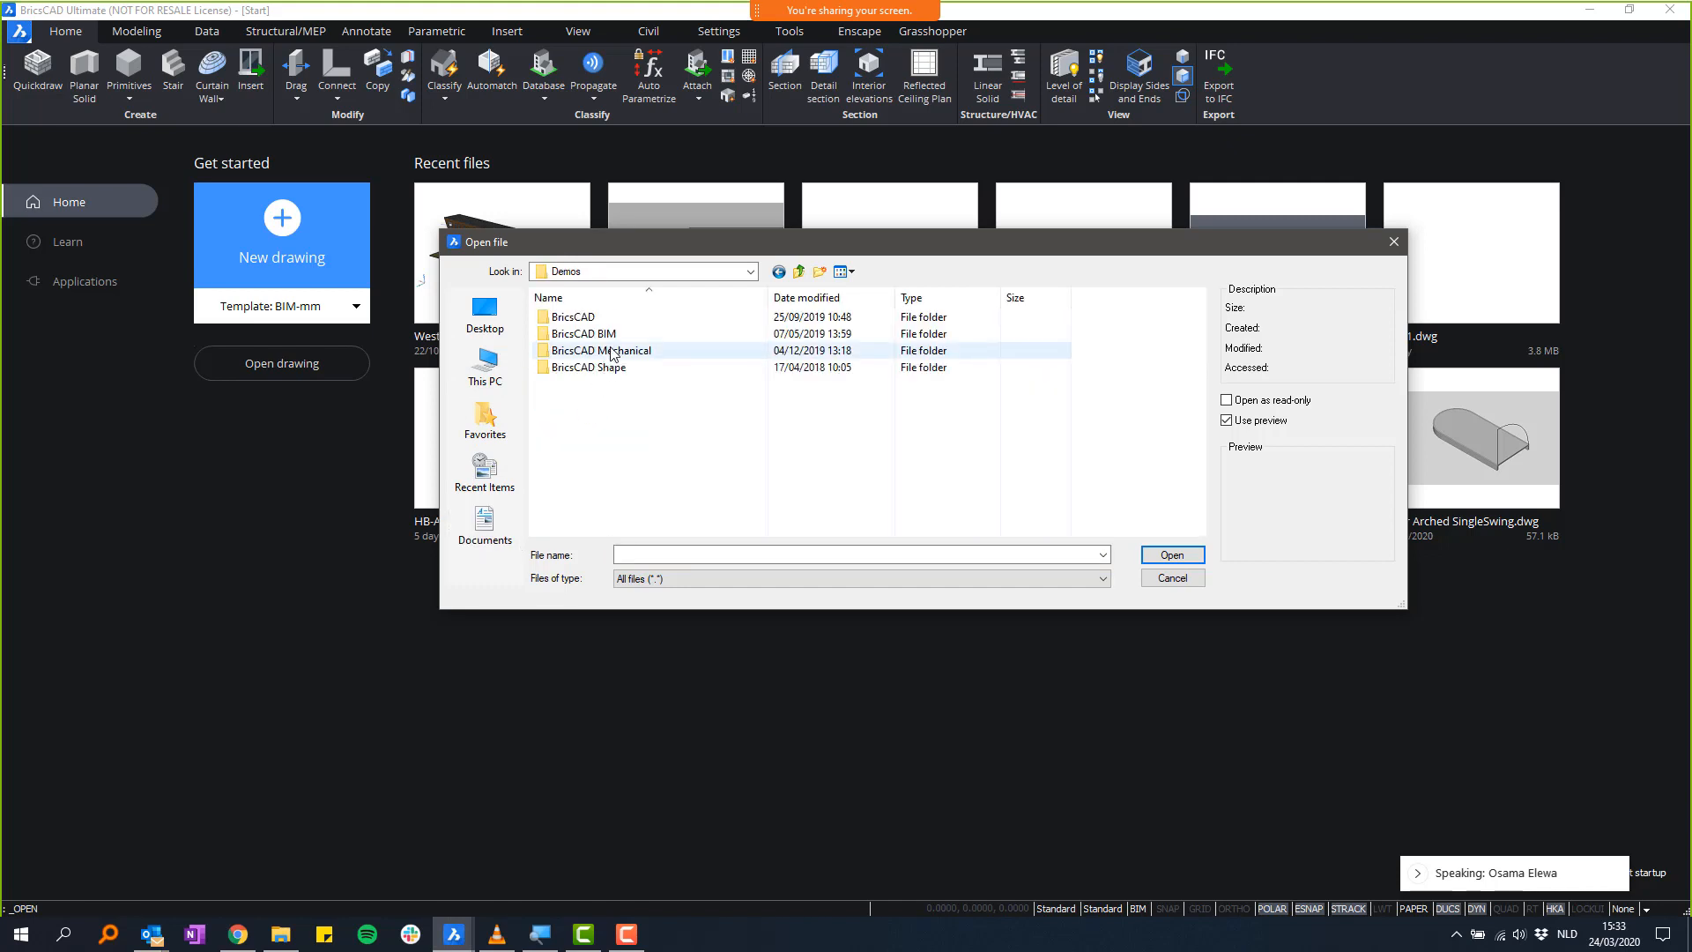
left_click(610, 335)
double_click(611, 334)
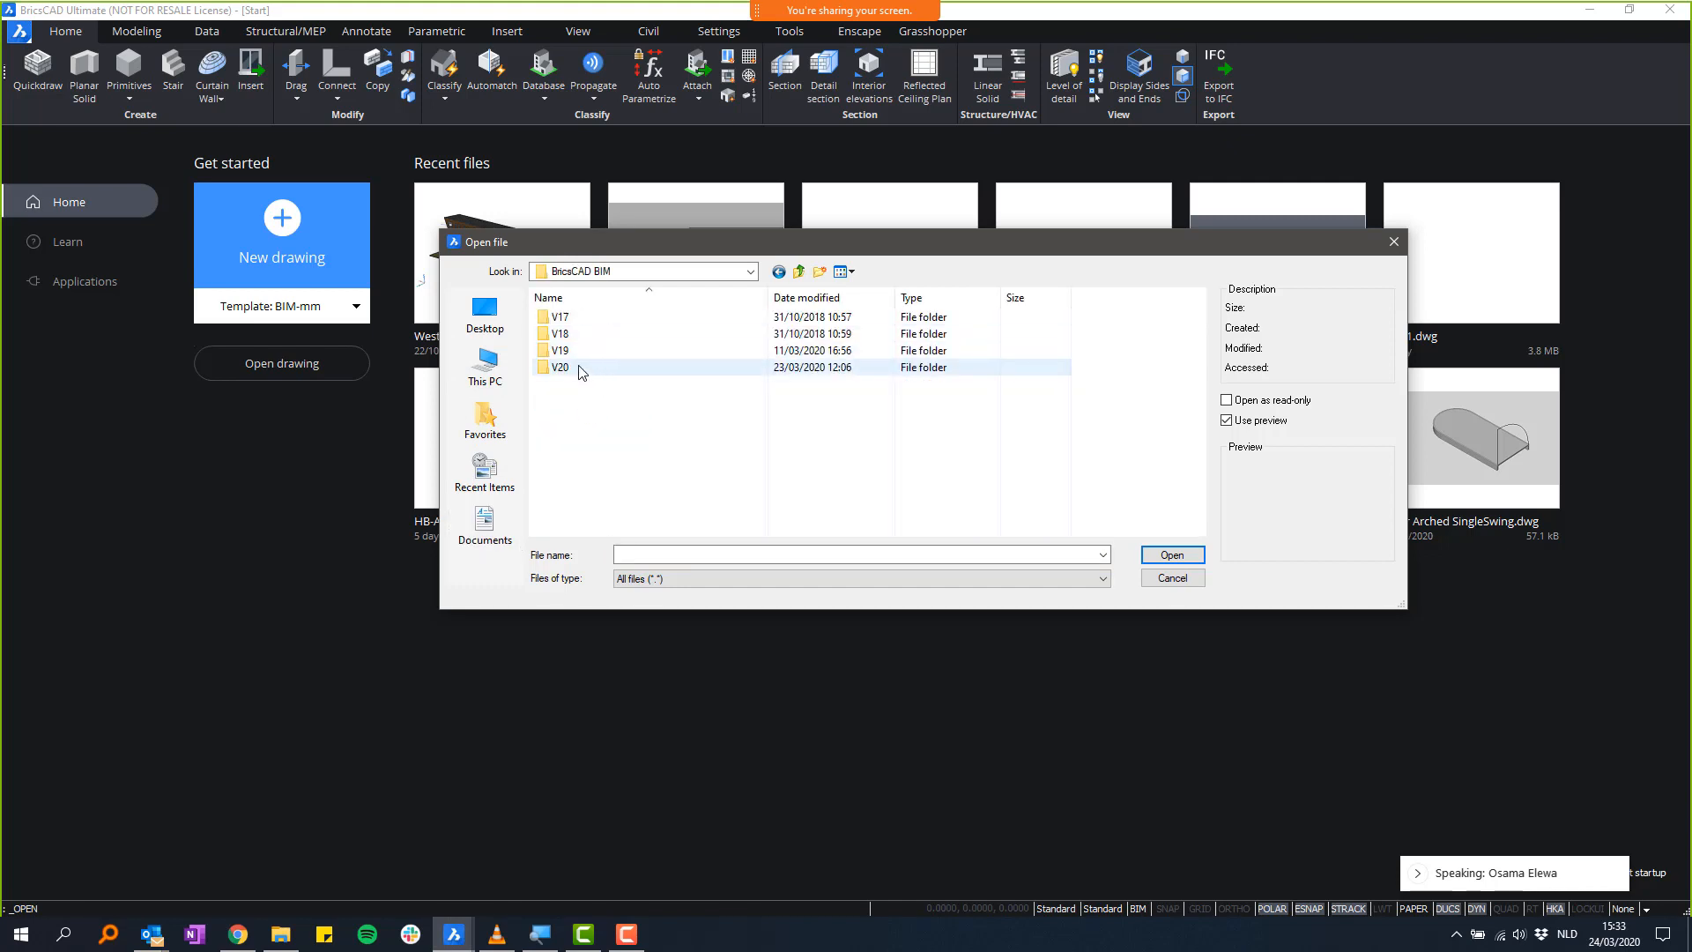
double_click(640, 367)
double_click(617, 317)
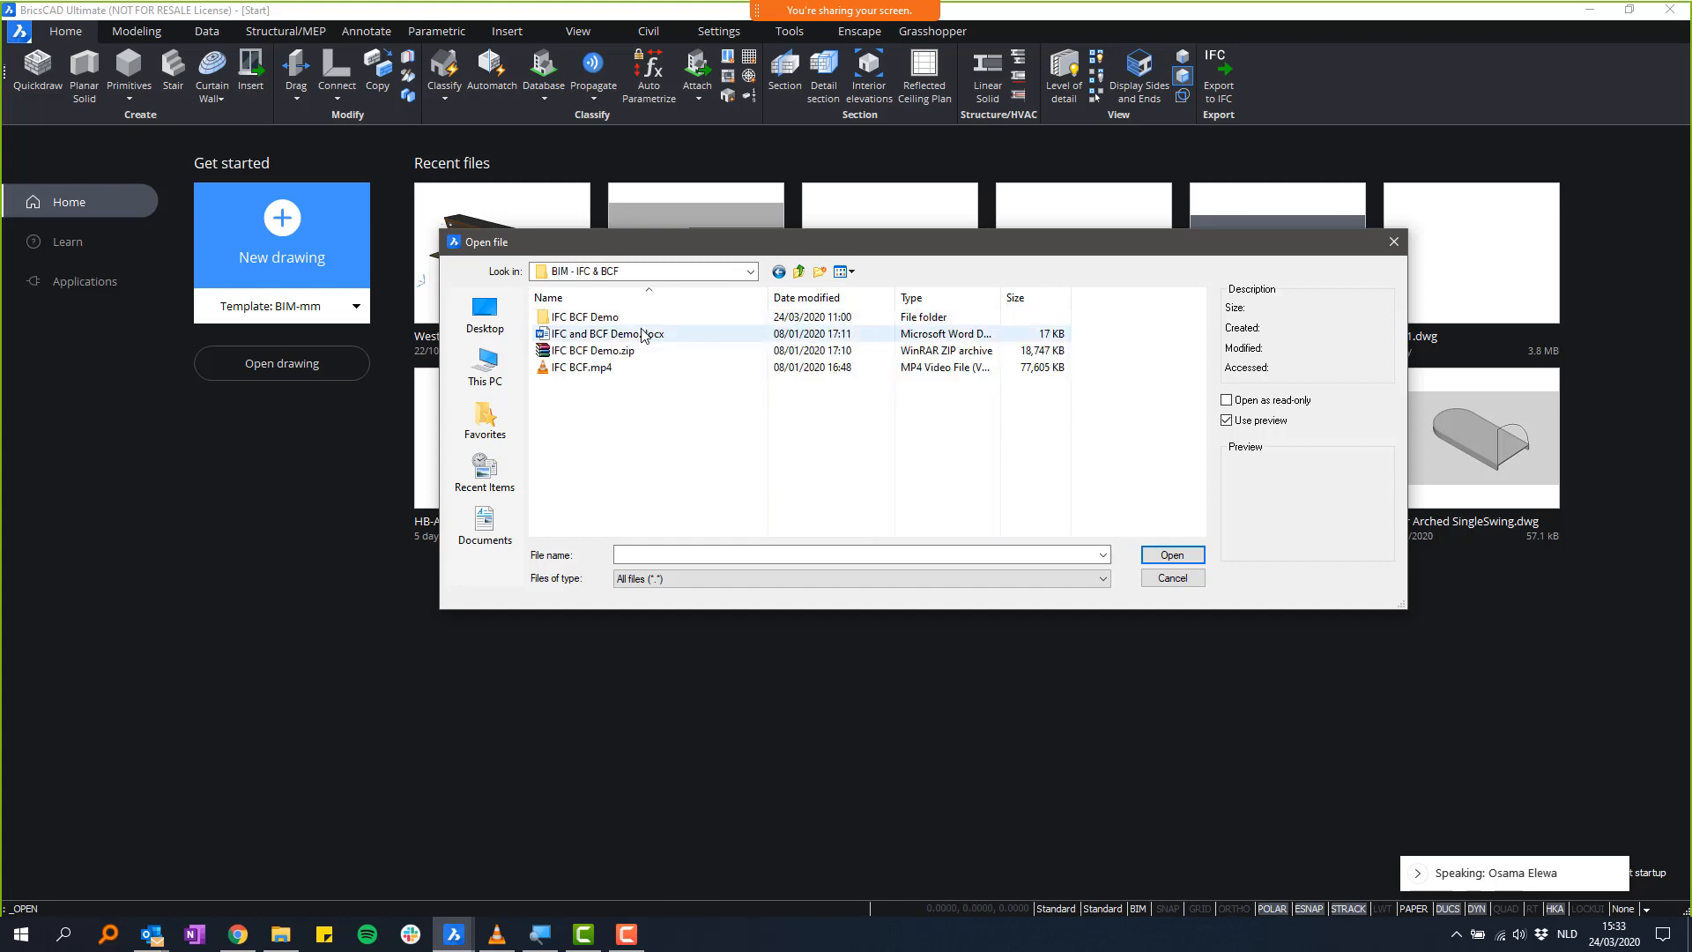
double_click(617, 317)
double_click(606, 334)
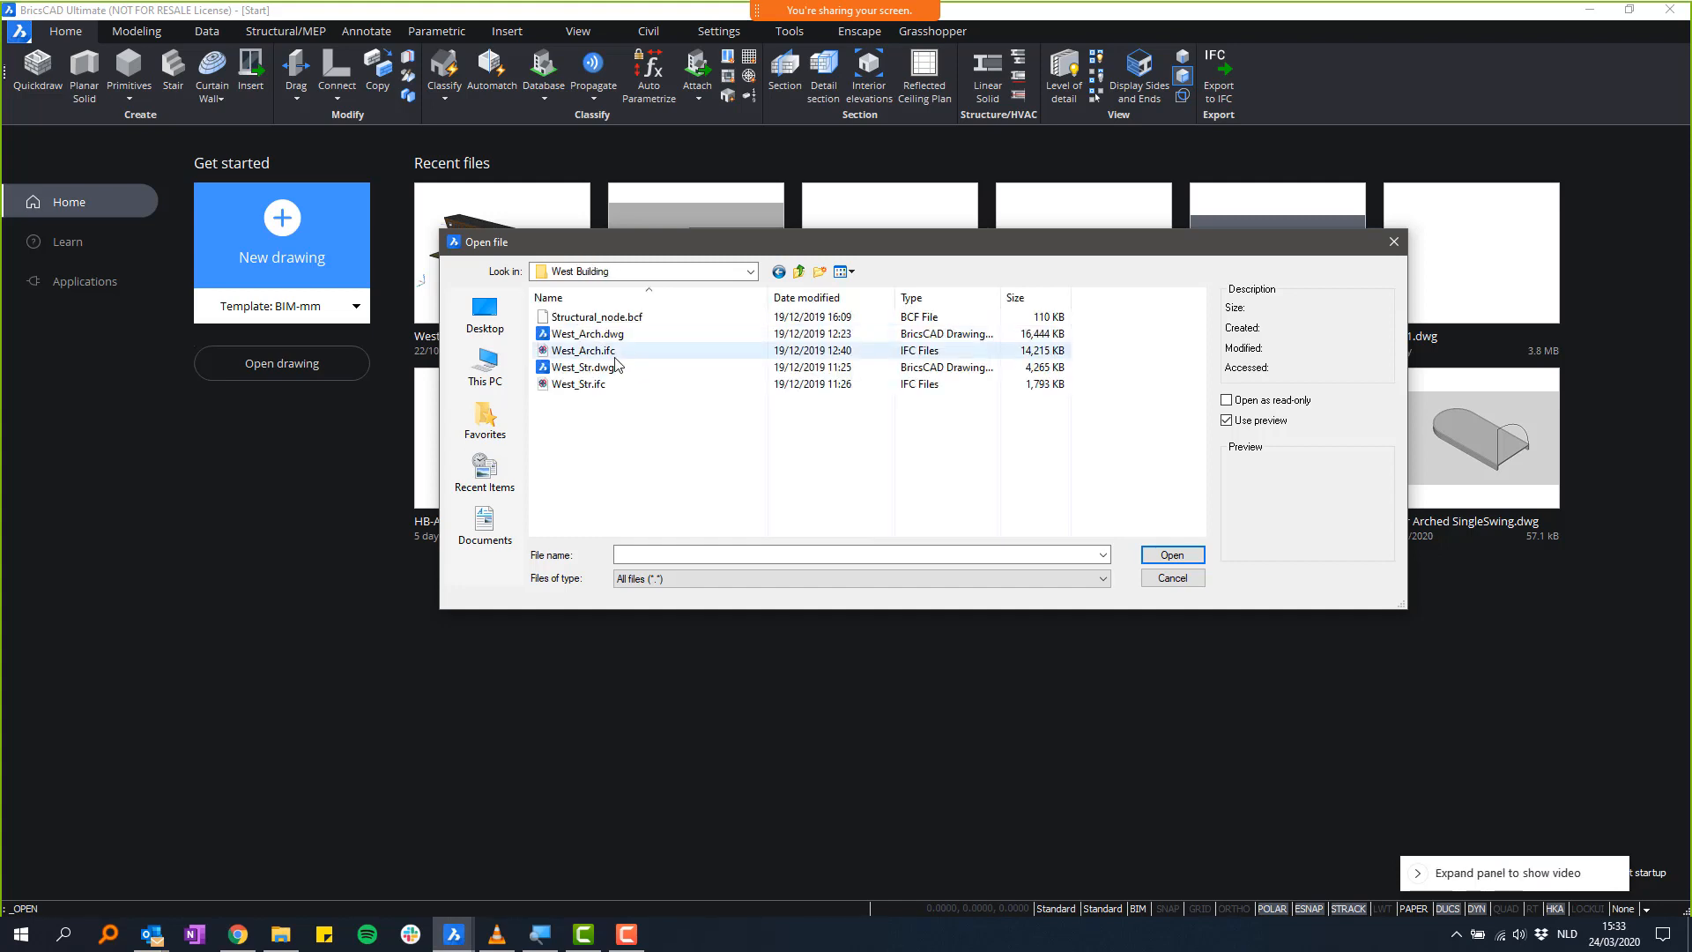
- Open West_Arch.dwg from the West Building folder
left_click(624, 336)
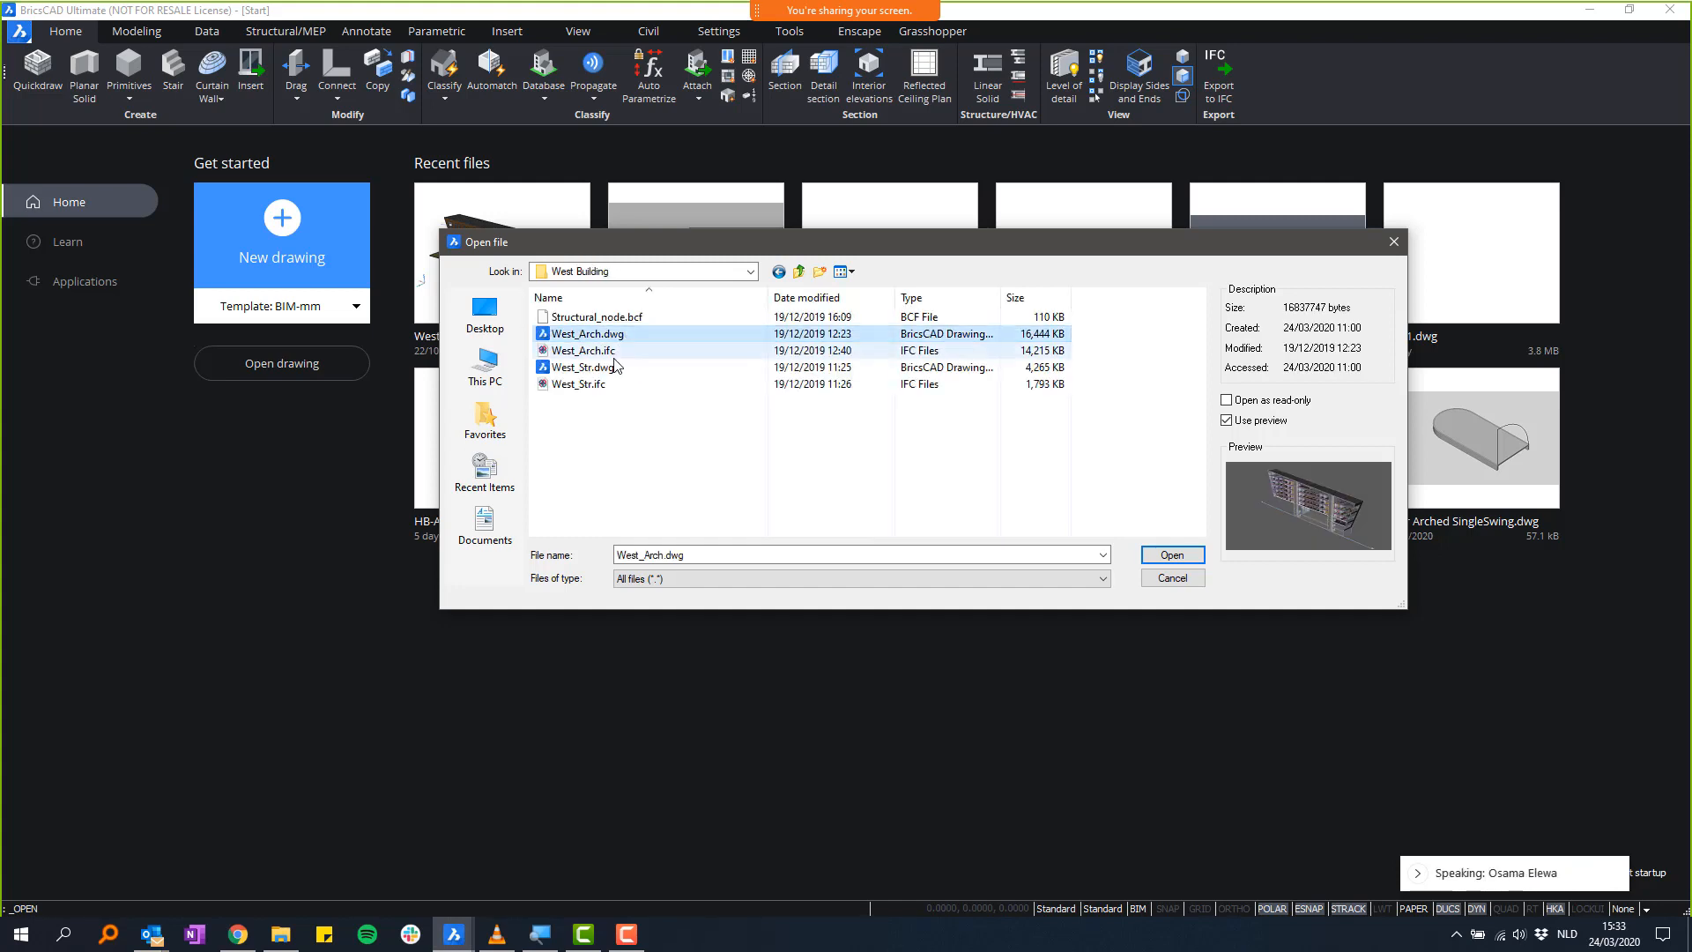
left_click(604, 368)
left_click(616, 339)
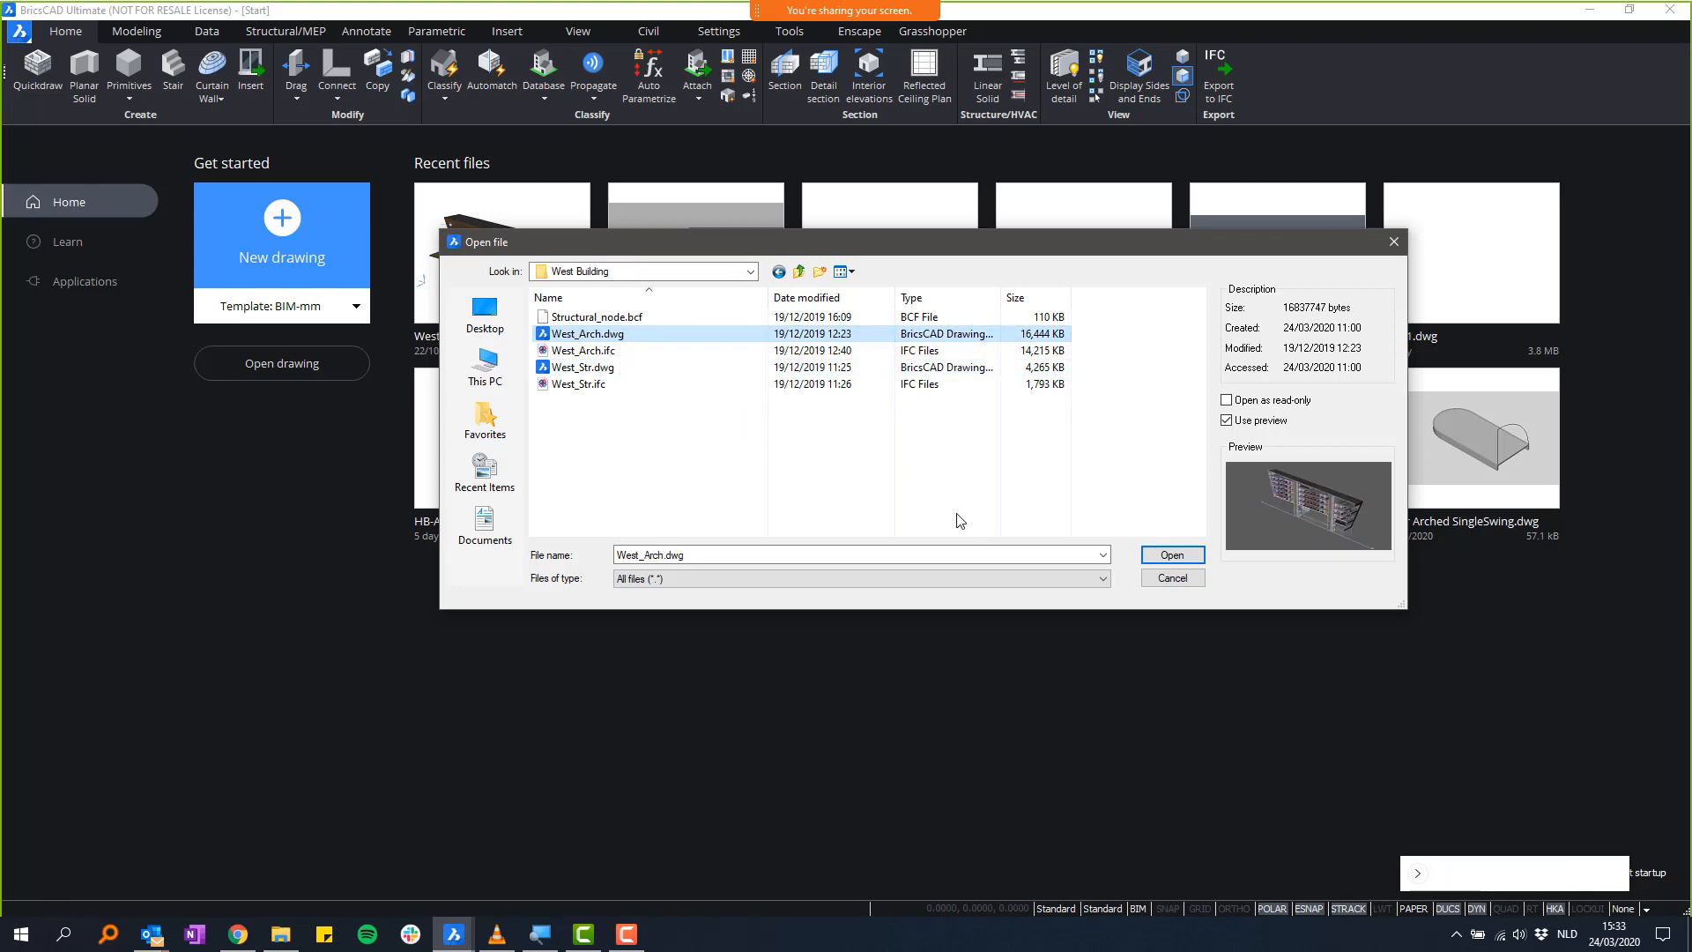
left_click(1150, 555)
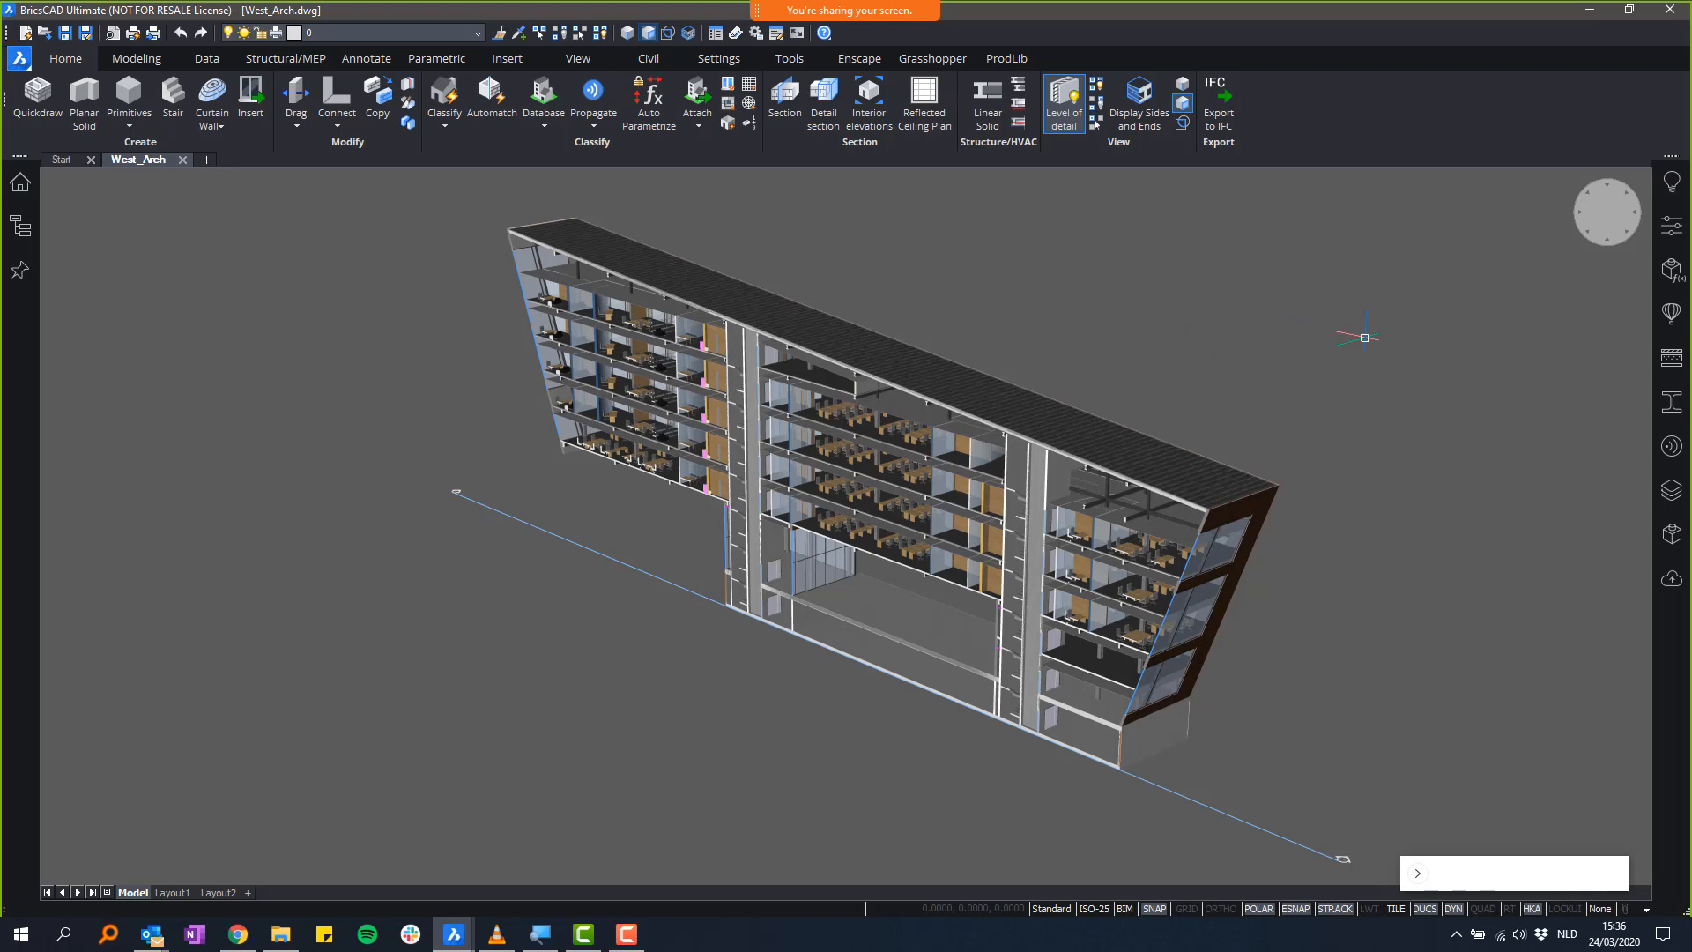
- Turn off the clip display of the section plane running lengthwise through the building
middle_click_drag(1364, 338, 1282, 333, "shift")
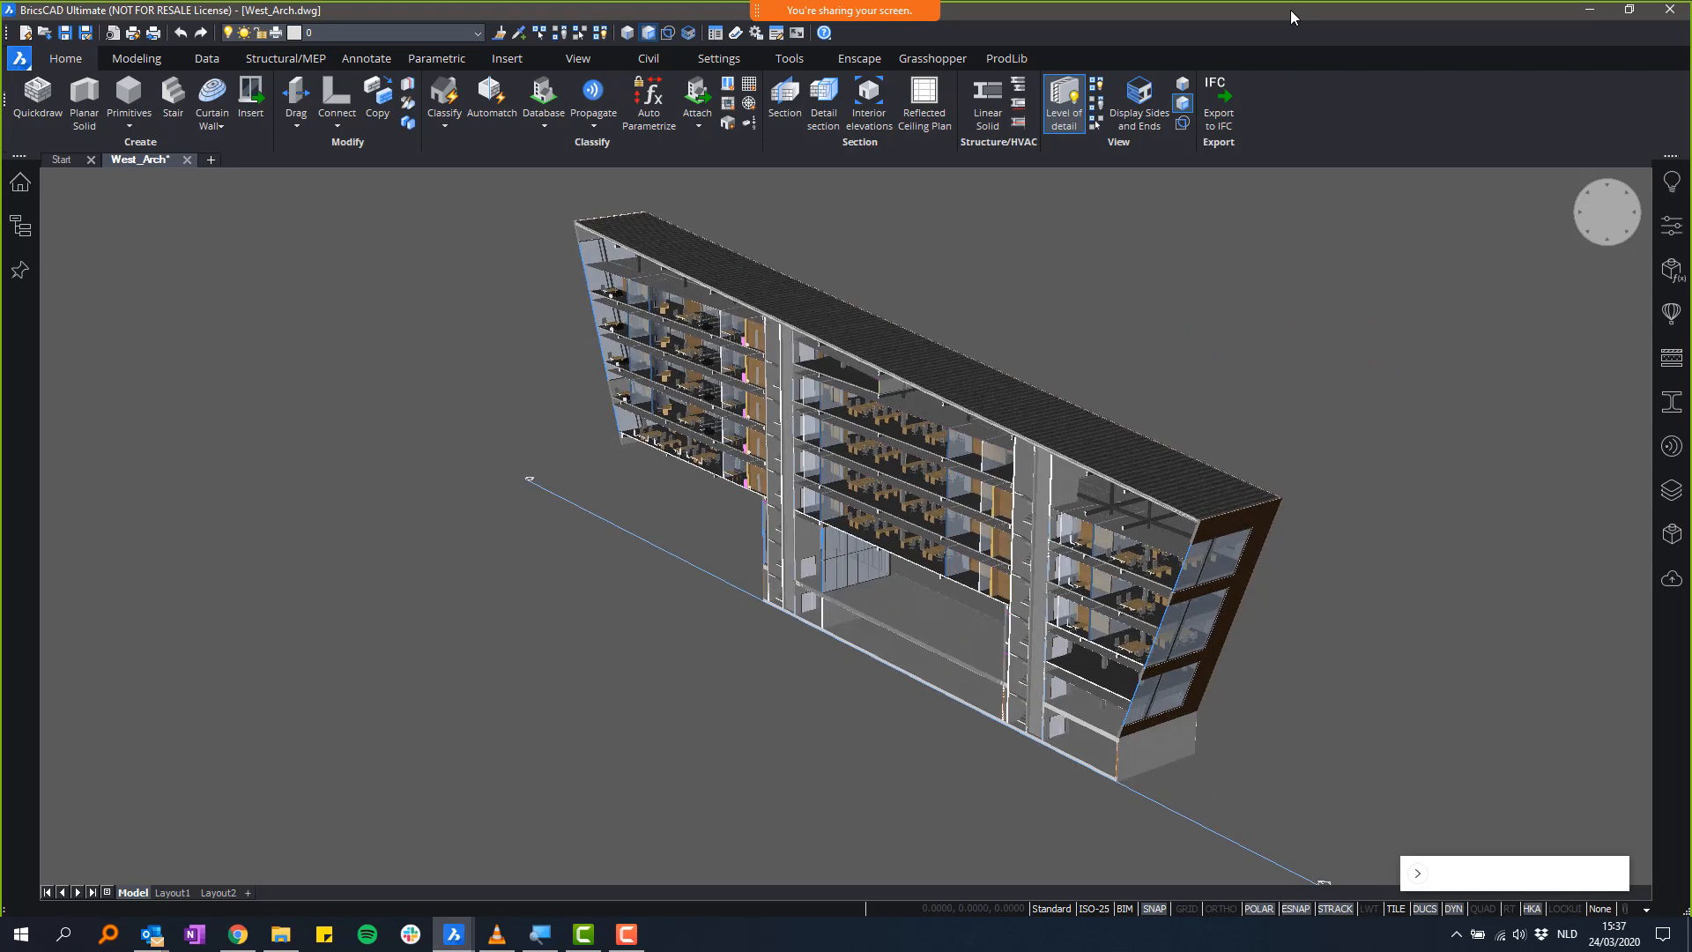
middle_click_drag(1305, 233, 1318, 725, "shift")
left_click(489, 809)
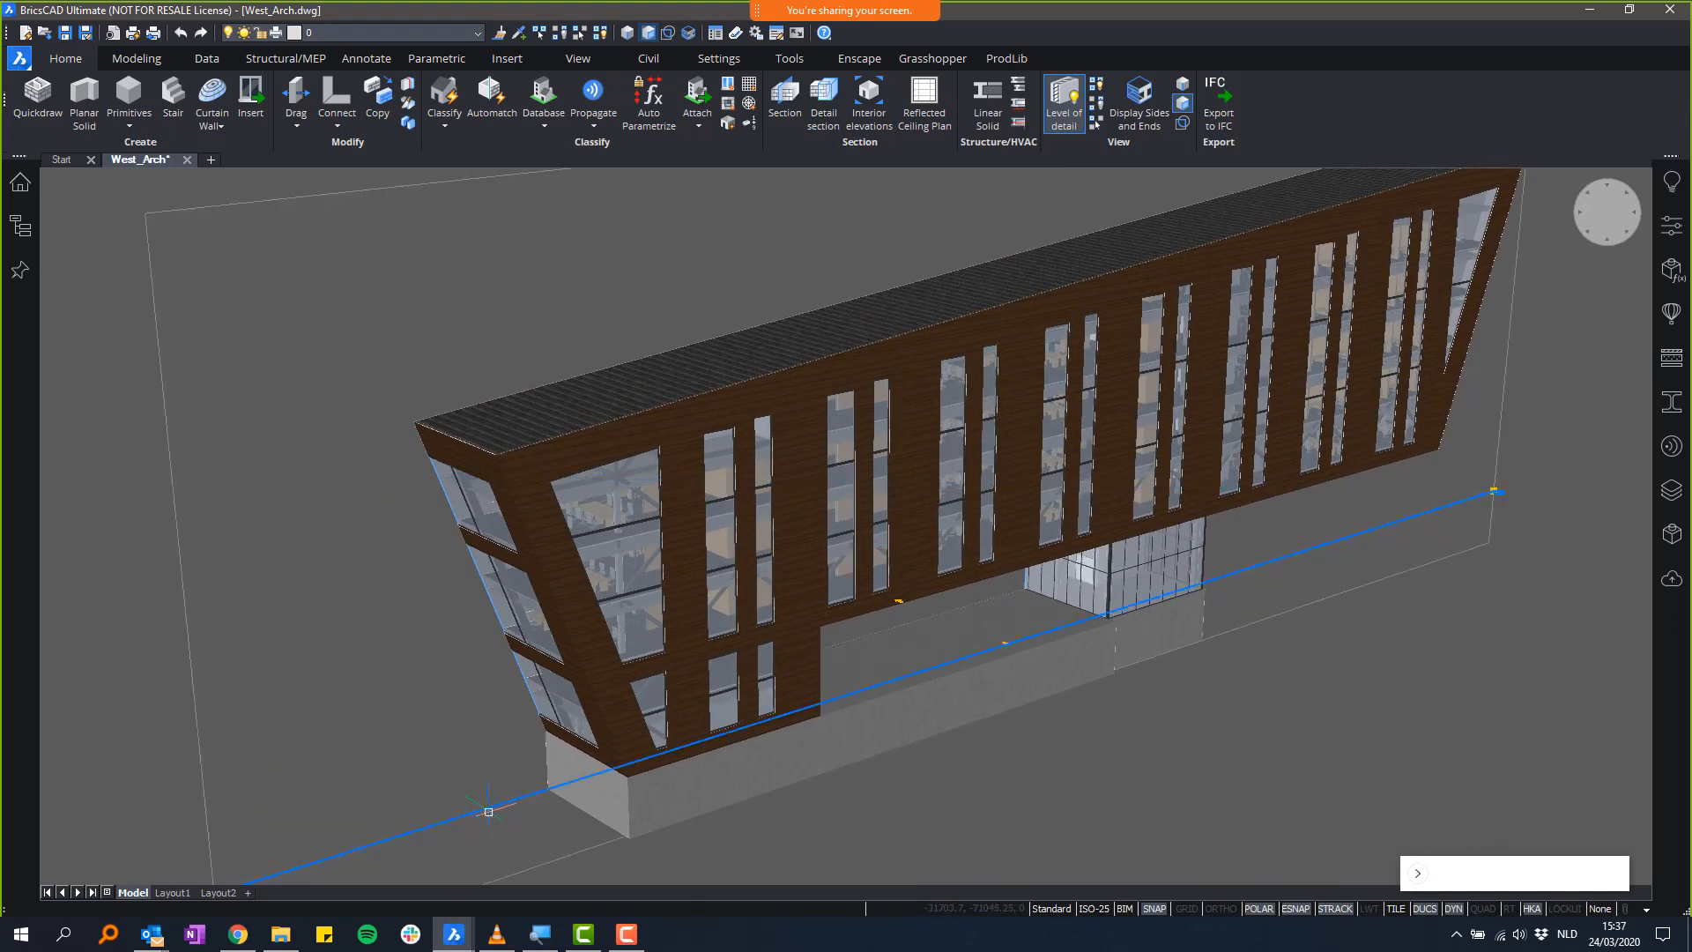
key("Escape")
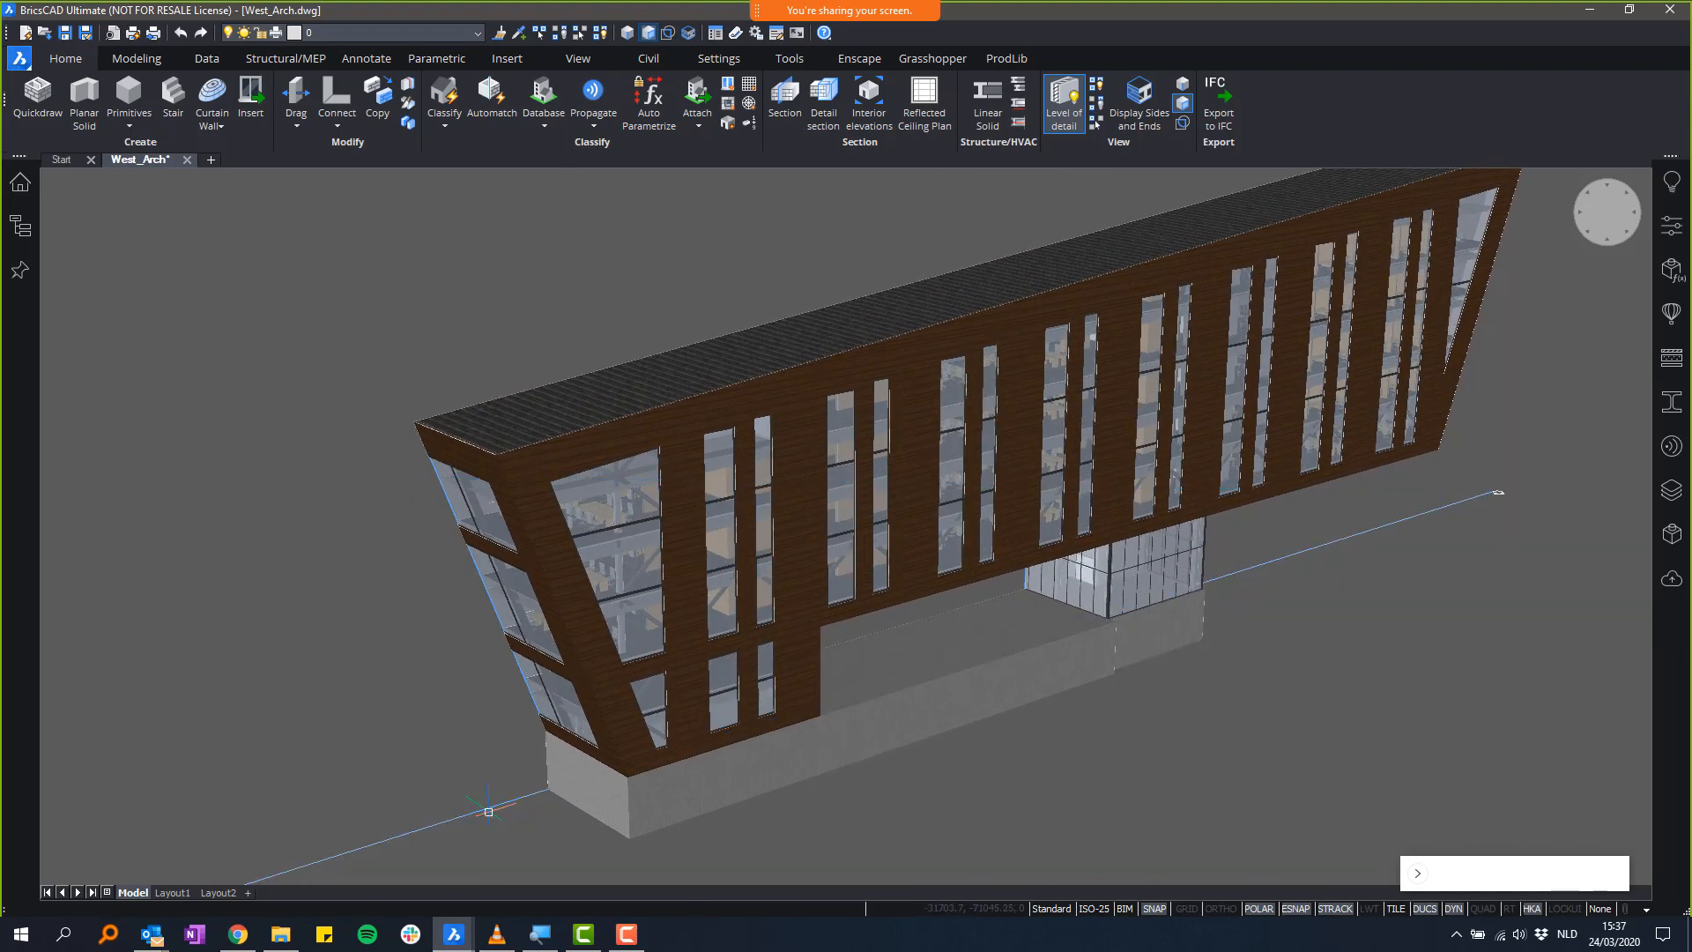
middle_click_drag(226, 353, 396, 388, "shift")
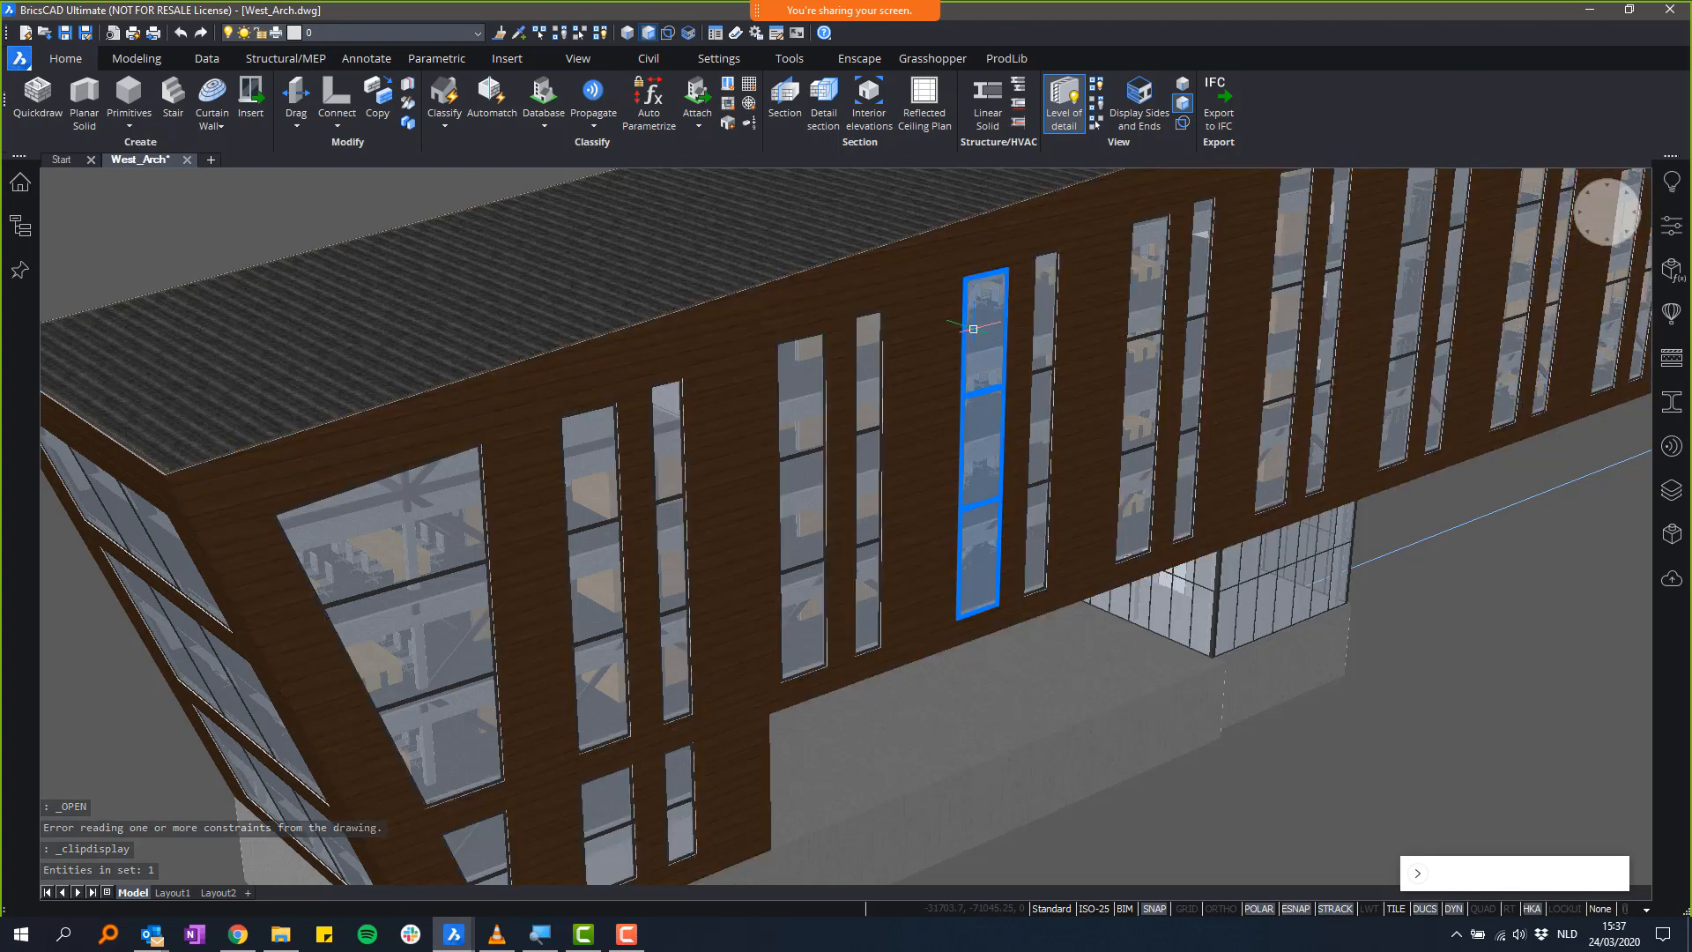
key("Escape")
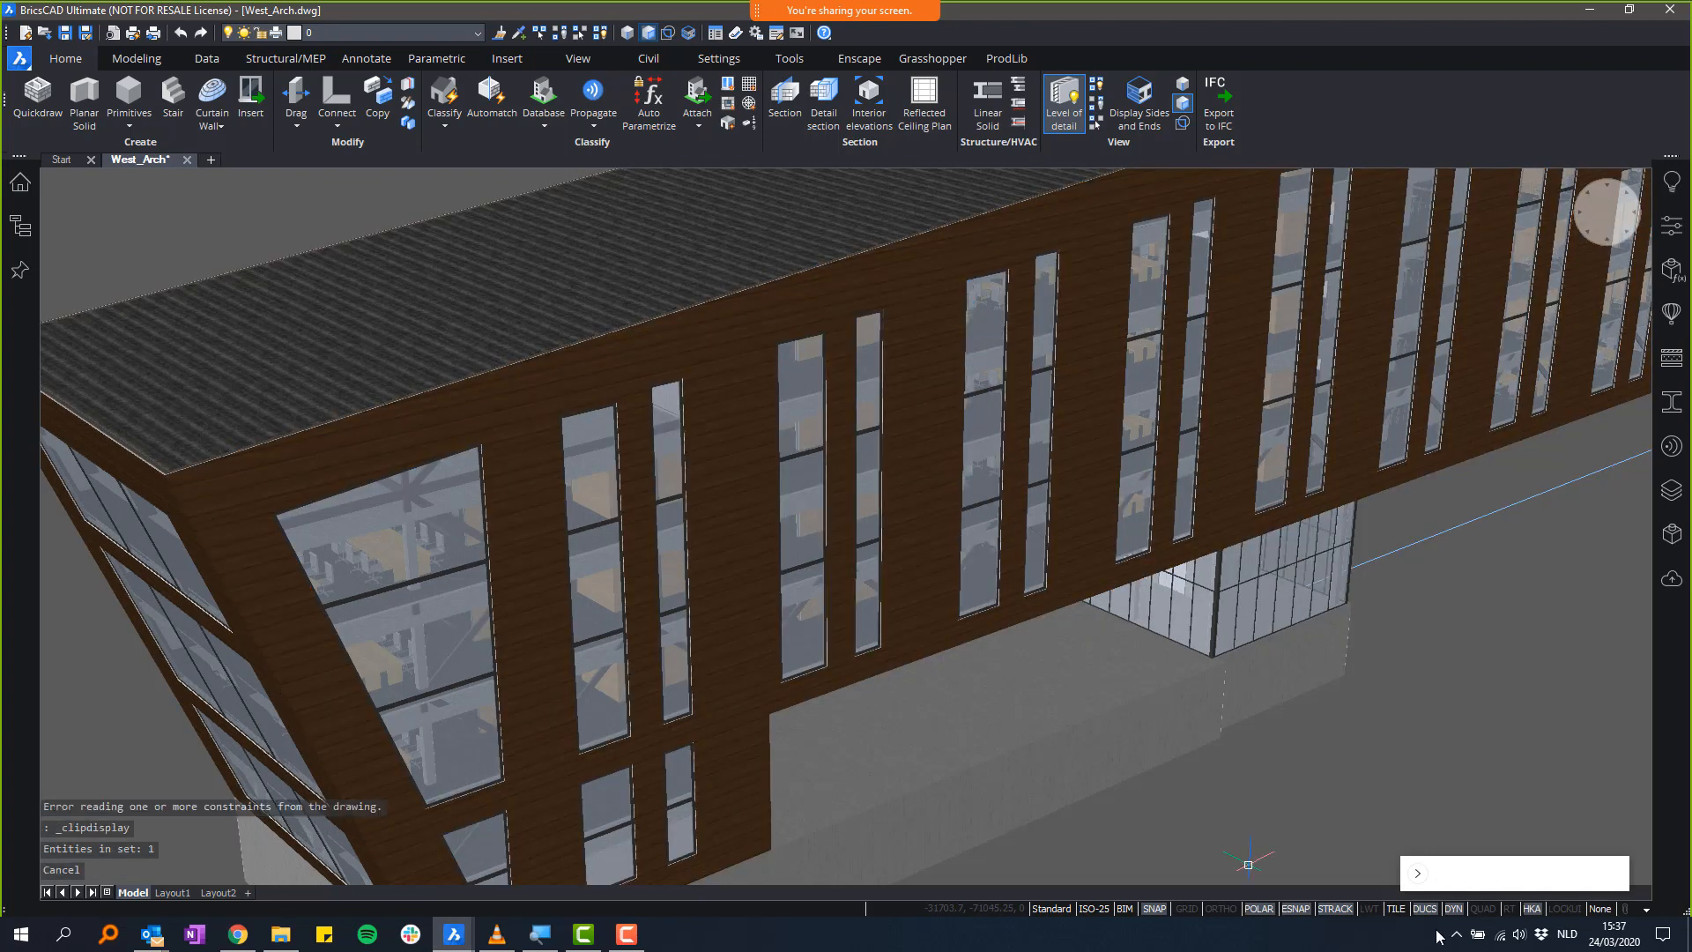
- Enable the Quad and rollover tips, and display the property tip for a tall facade window
left_click(1483, 908)
left_click(1508, 909)
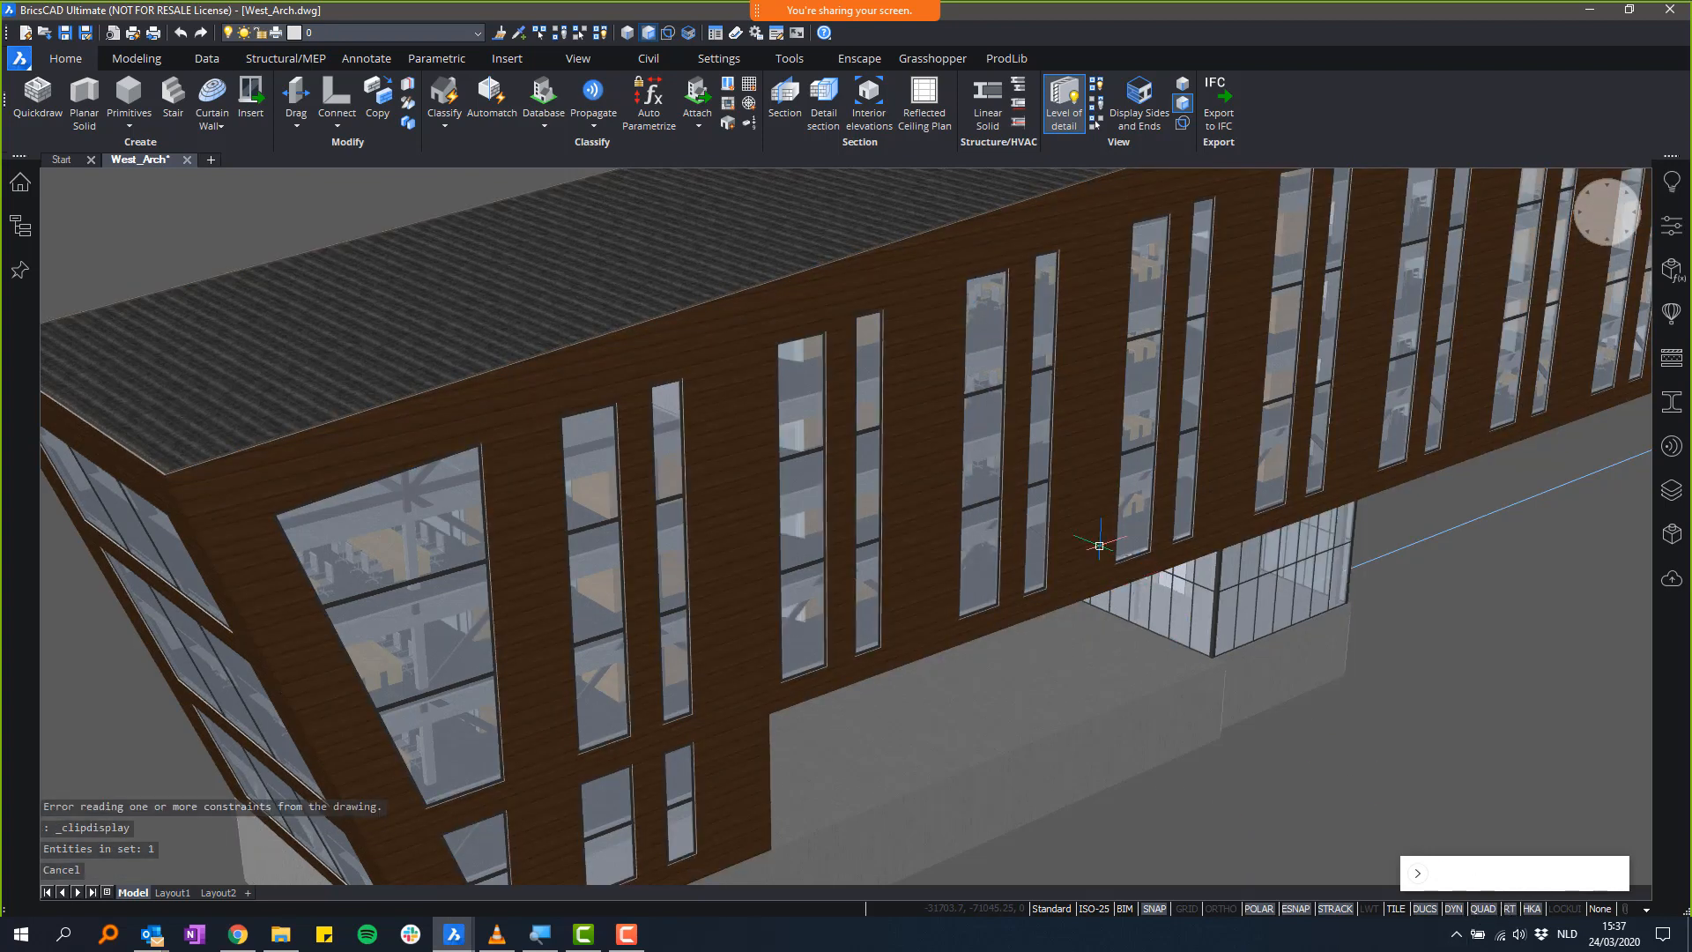
mouse_move(984, 350)
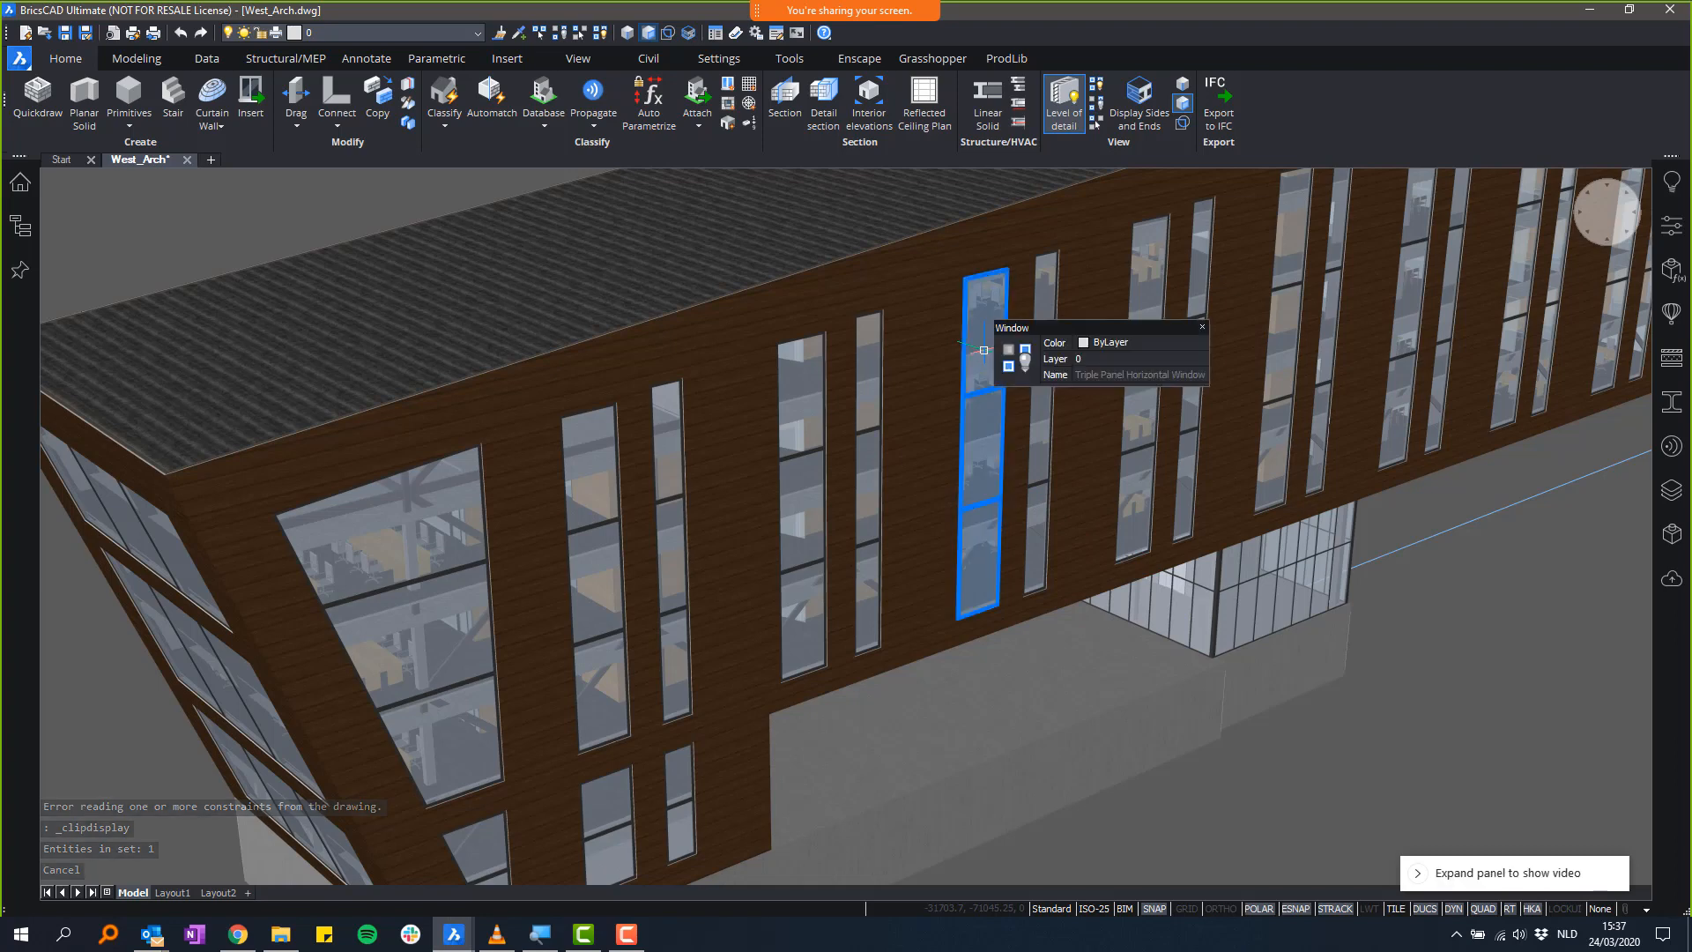
- Open the BIM properties database and review the property definitions in the IFC2x3 namespace
middle_click_drag(983, 350, 1171, 705, "shift")
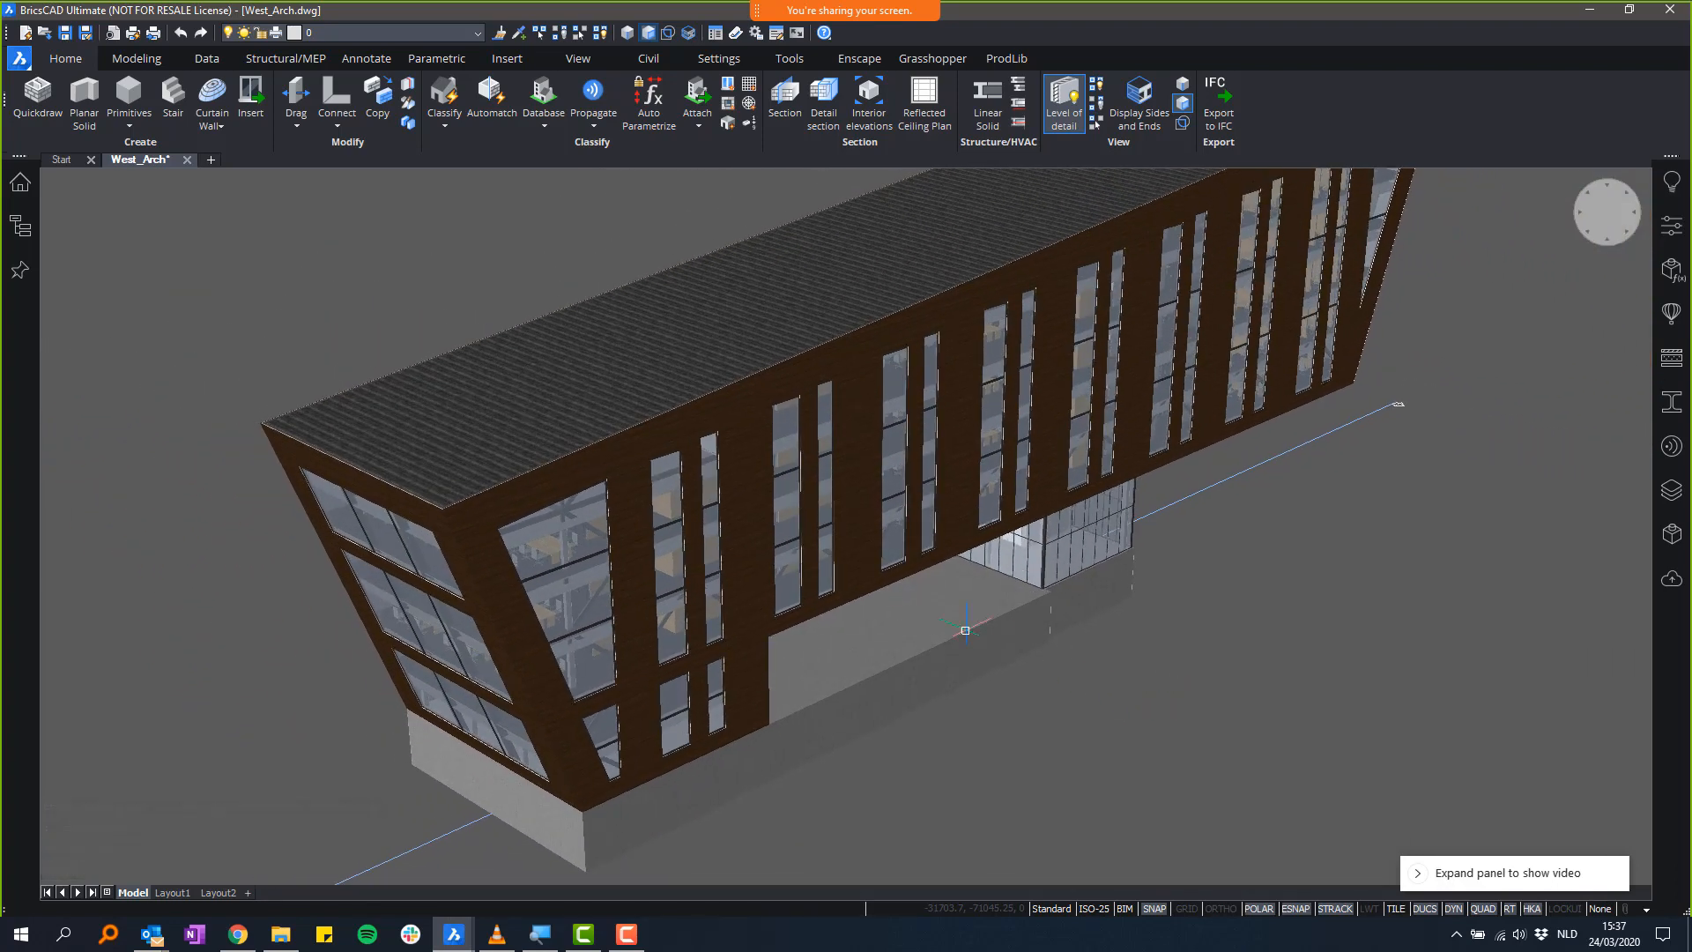
left_click(543, 123)
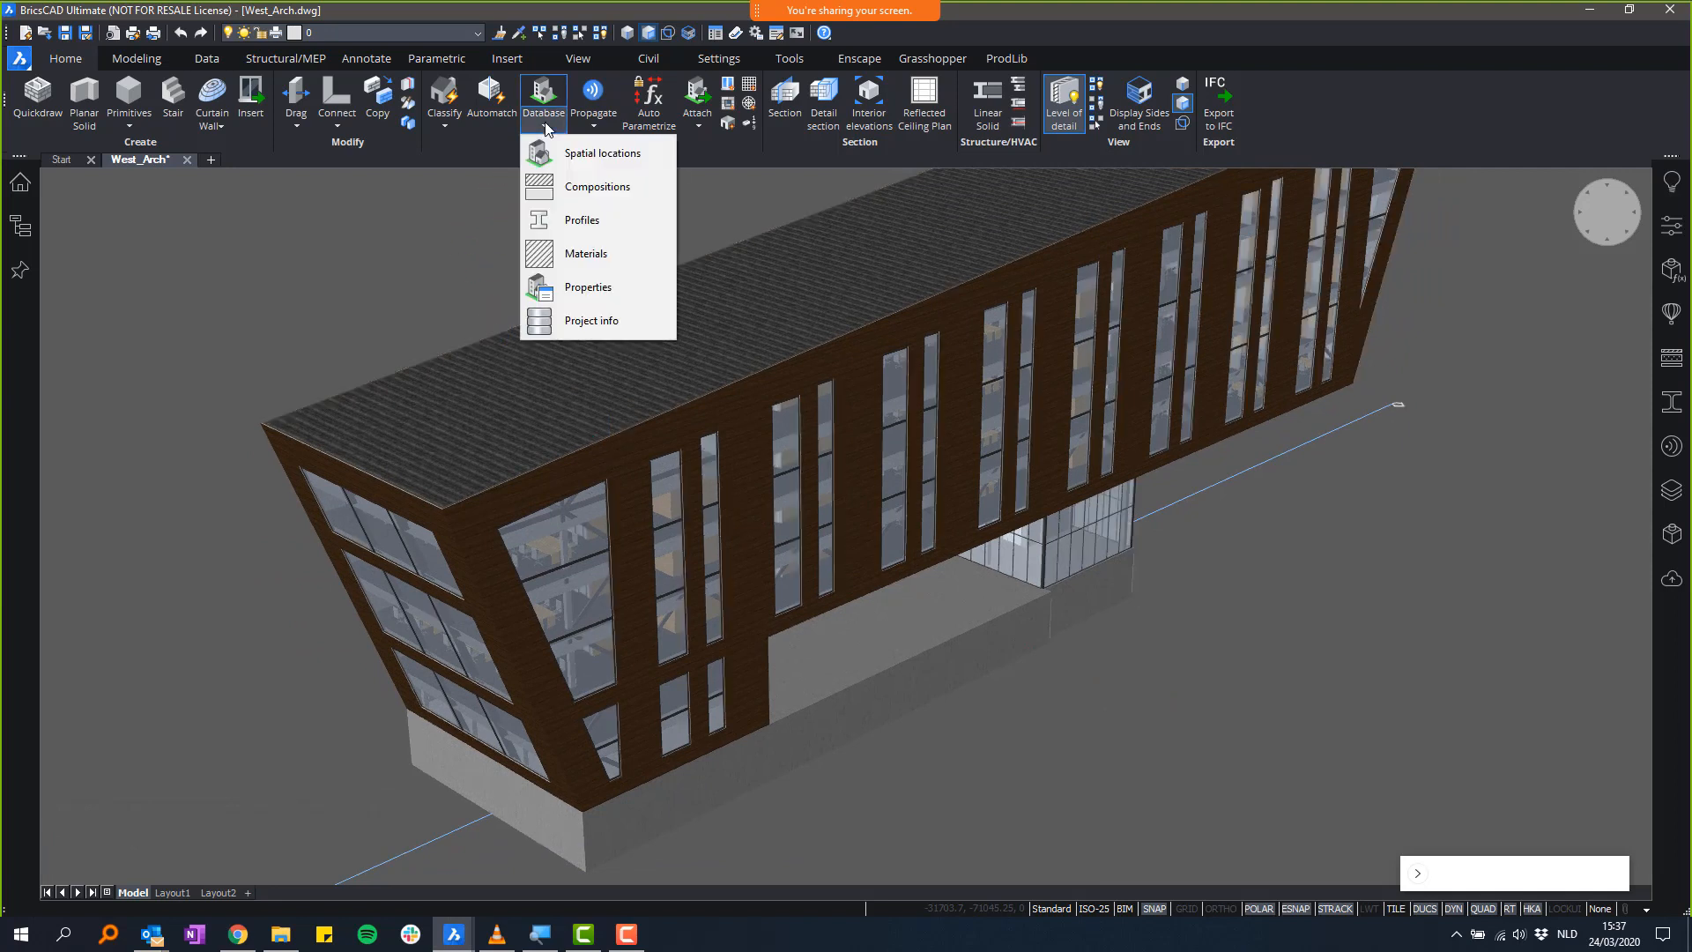
left_click(588, 288)
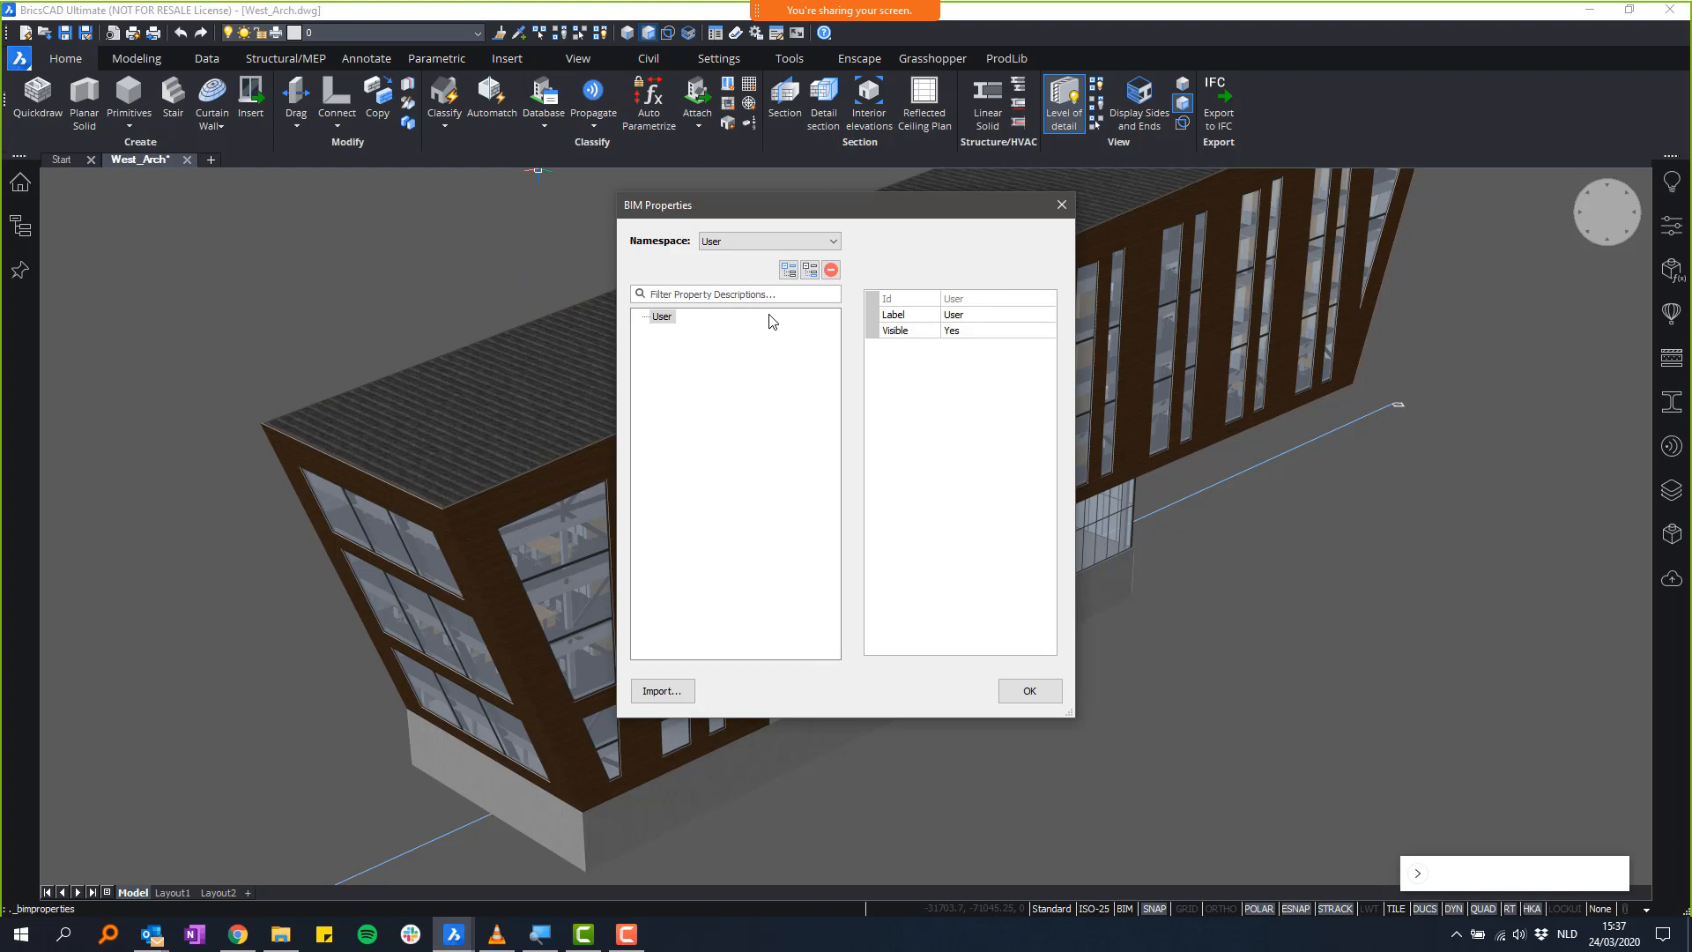
left_click(825, 243)
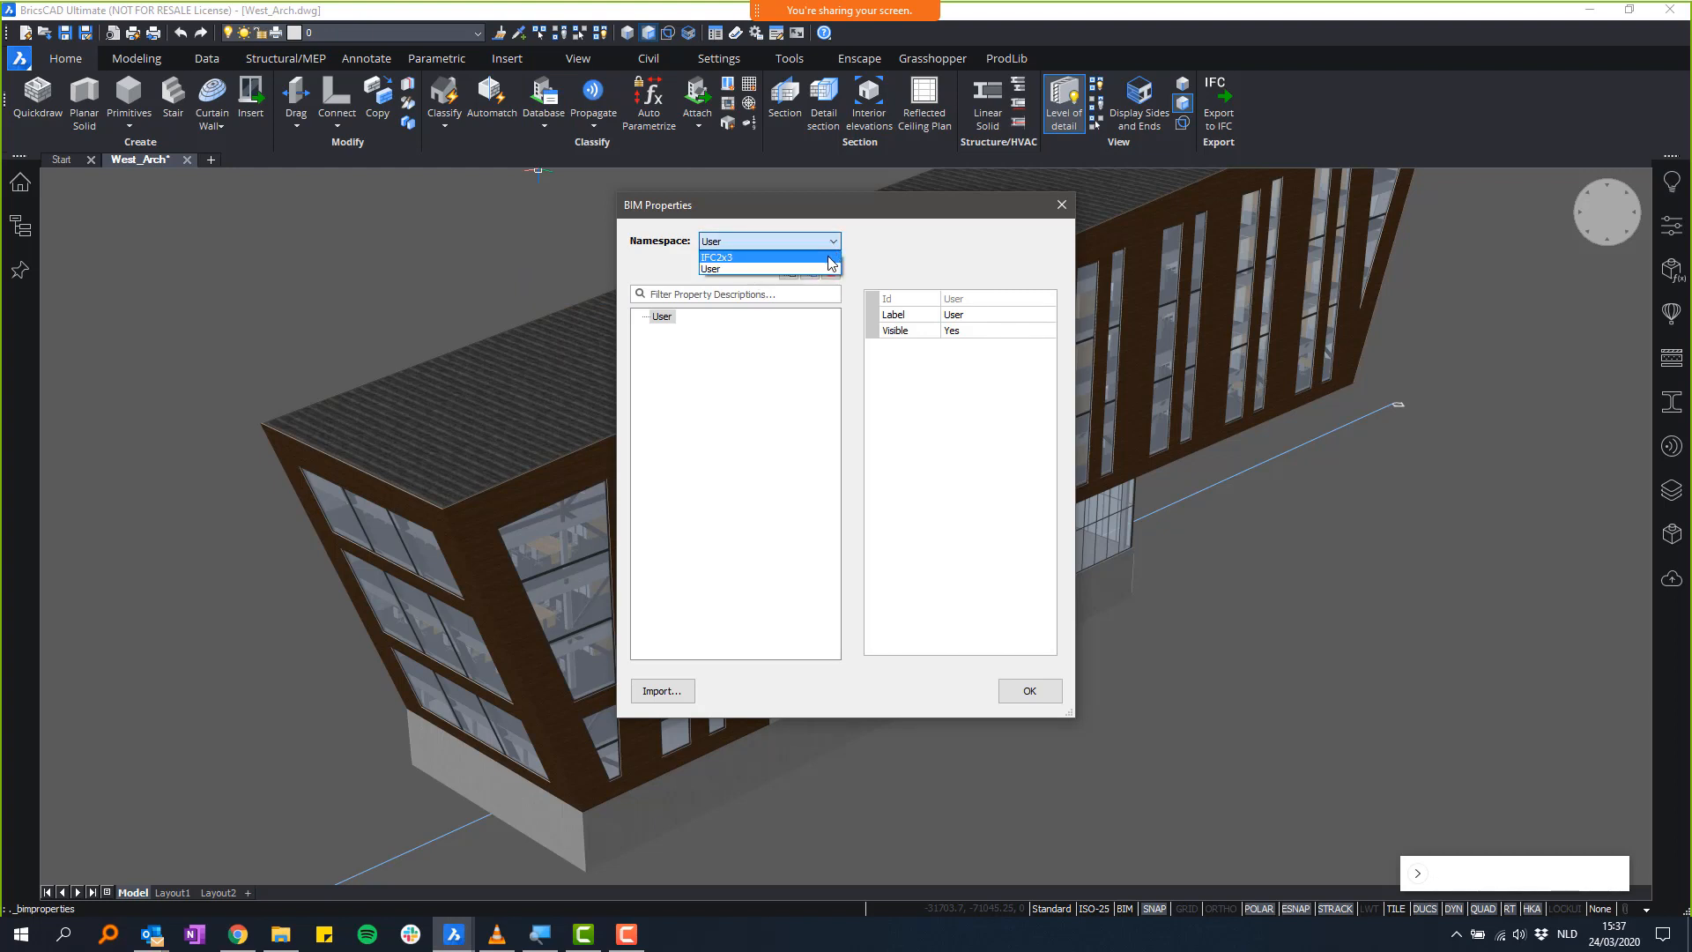
left_click(828, 256)
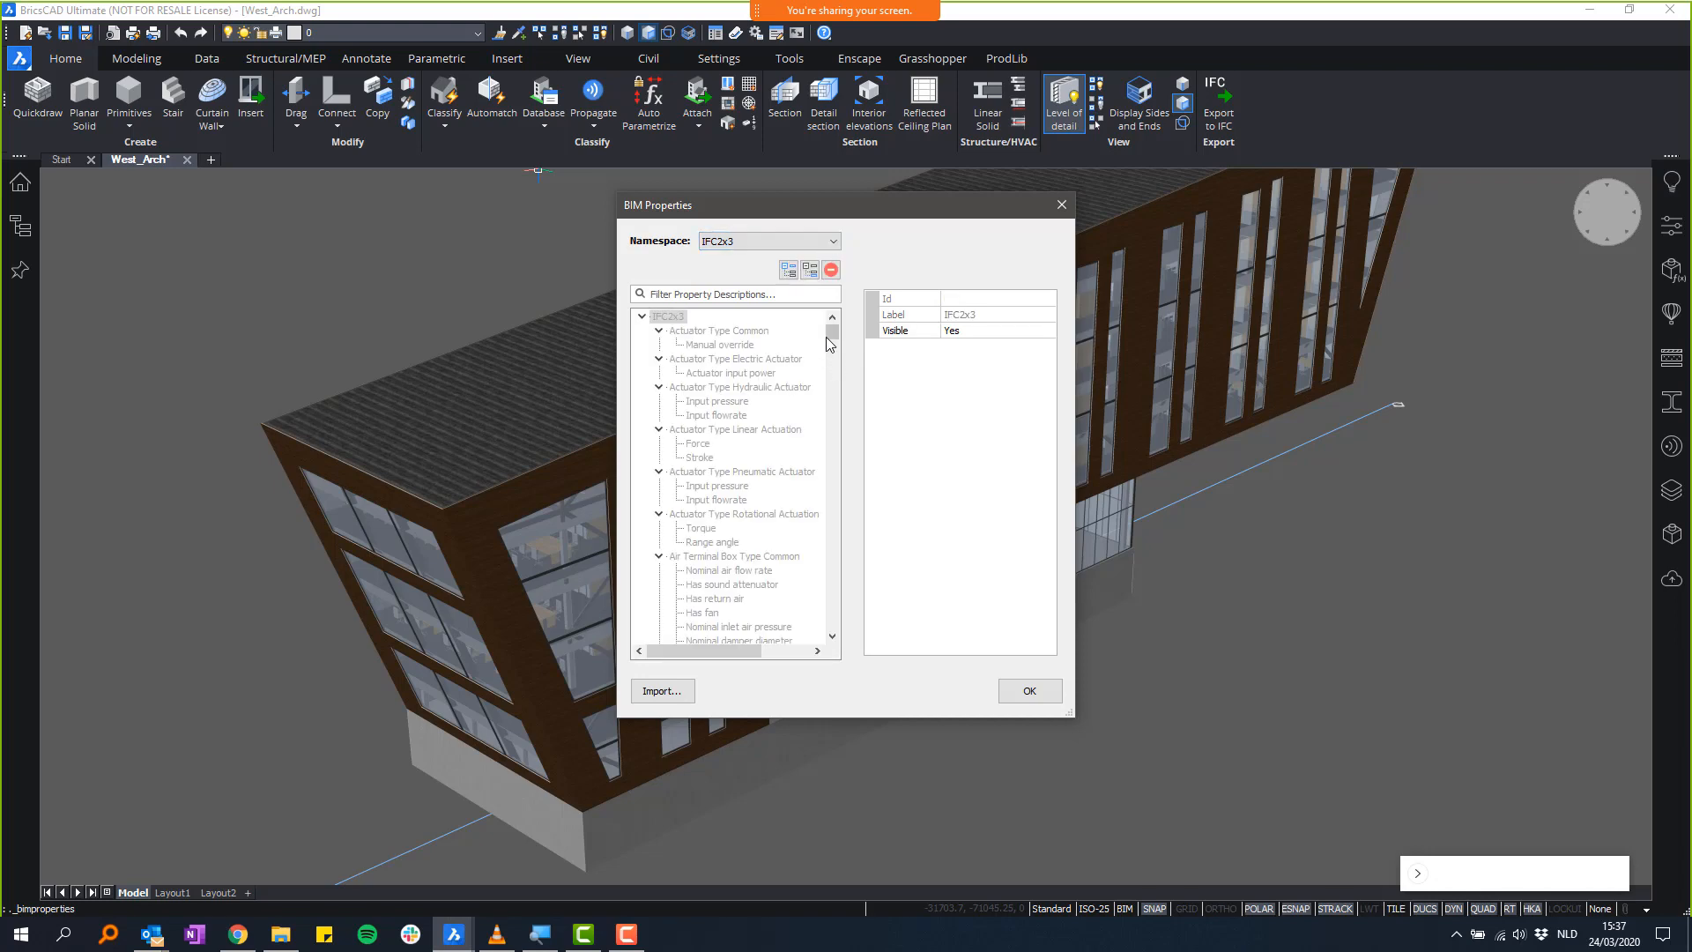
mouse_move(835, 336)
left_mouse_down()
mouse_move(869, 521)
mouse_move(843, 645)
mouse_move(833, 328)
left_mouse_up()
- In the User namespace, create the property set "Custom Properties Windows" and assign it to the Window category
left_click(810, 240)
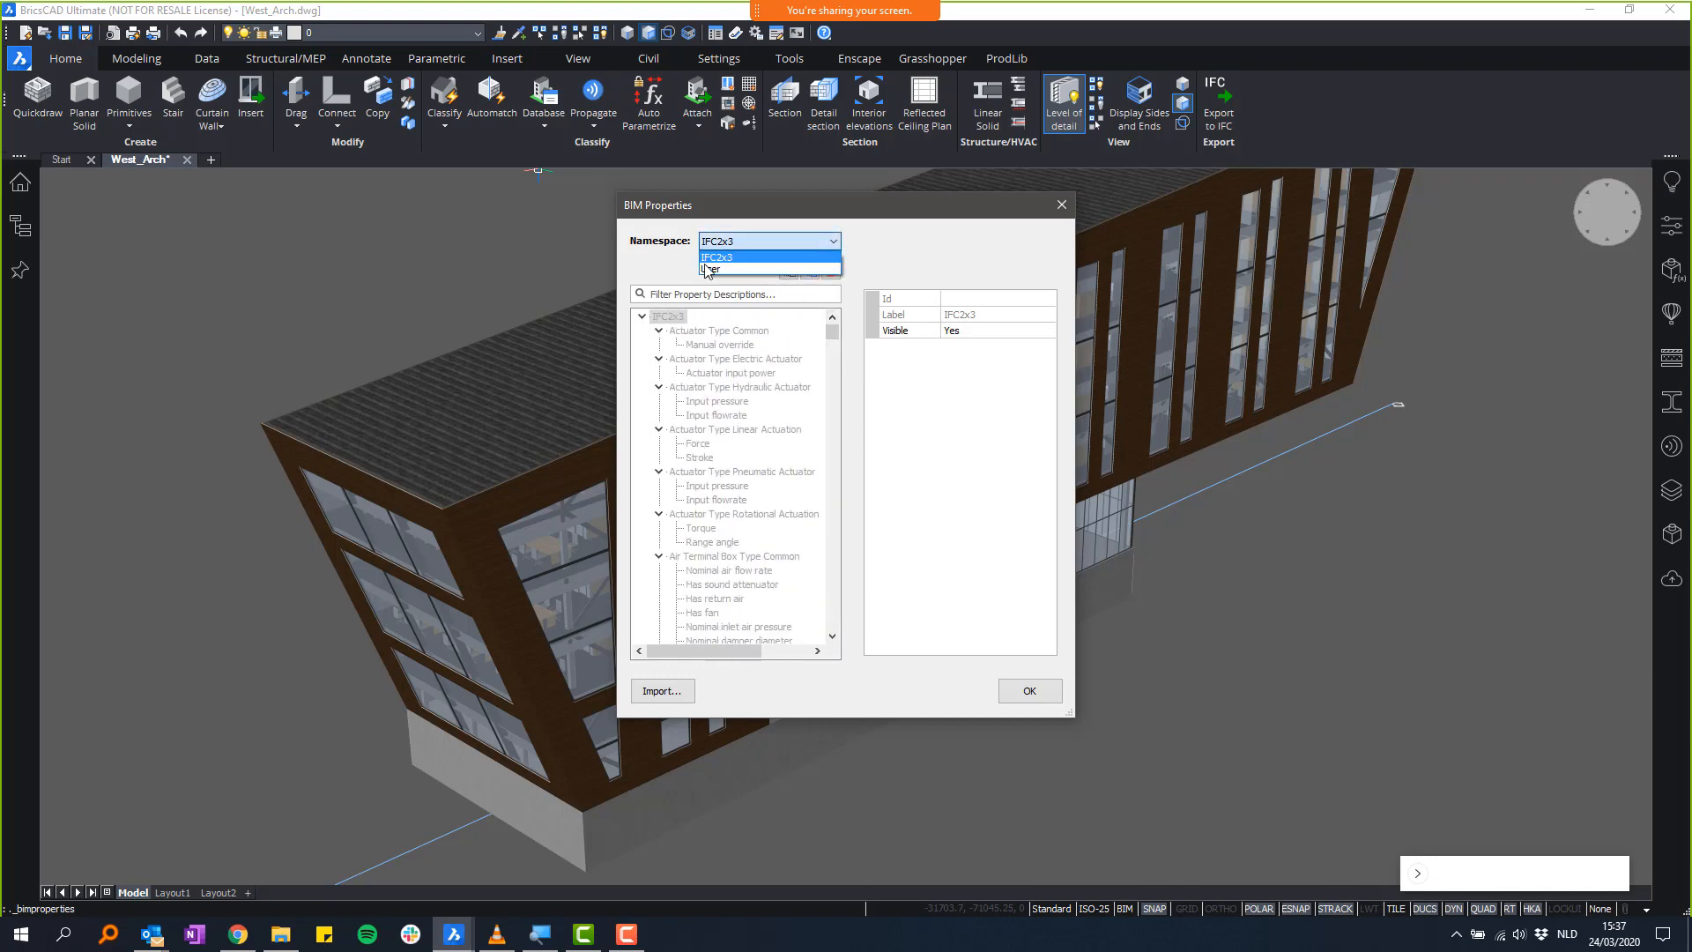
left_click(779, 268)
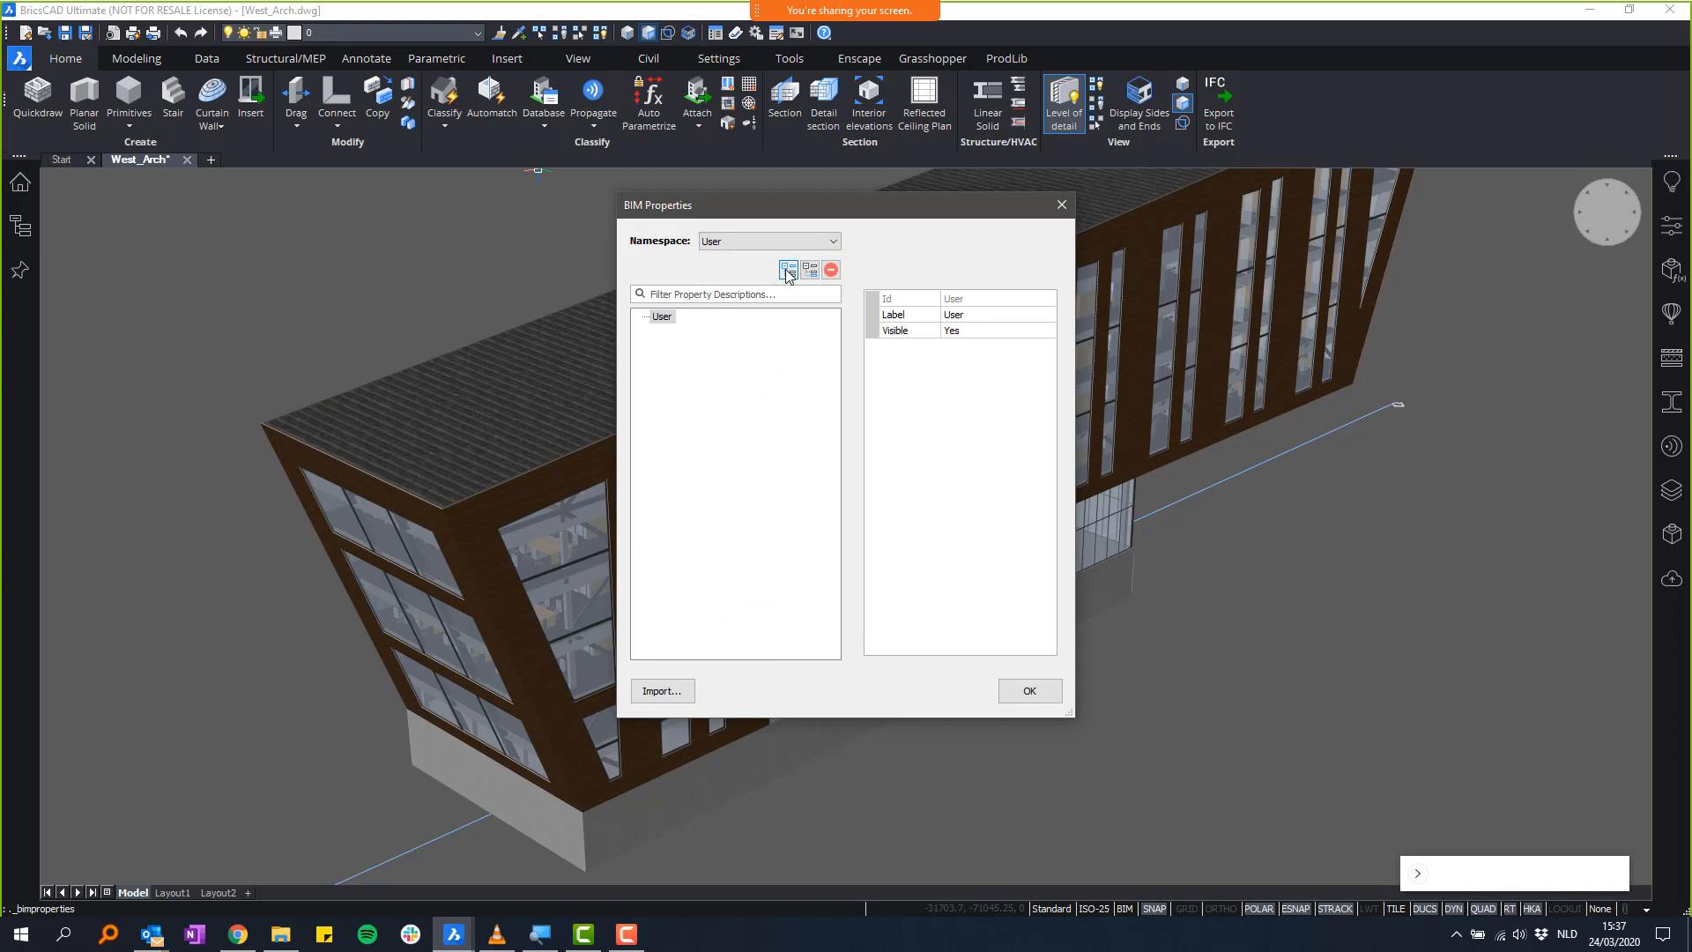
left_click(785, 269)
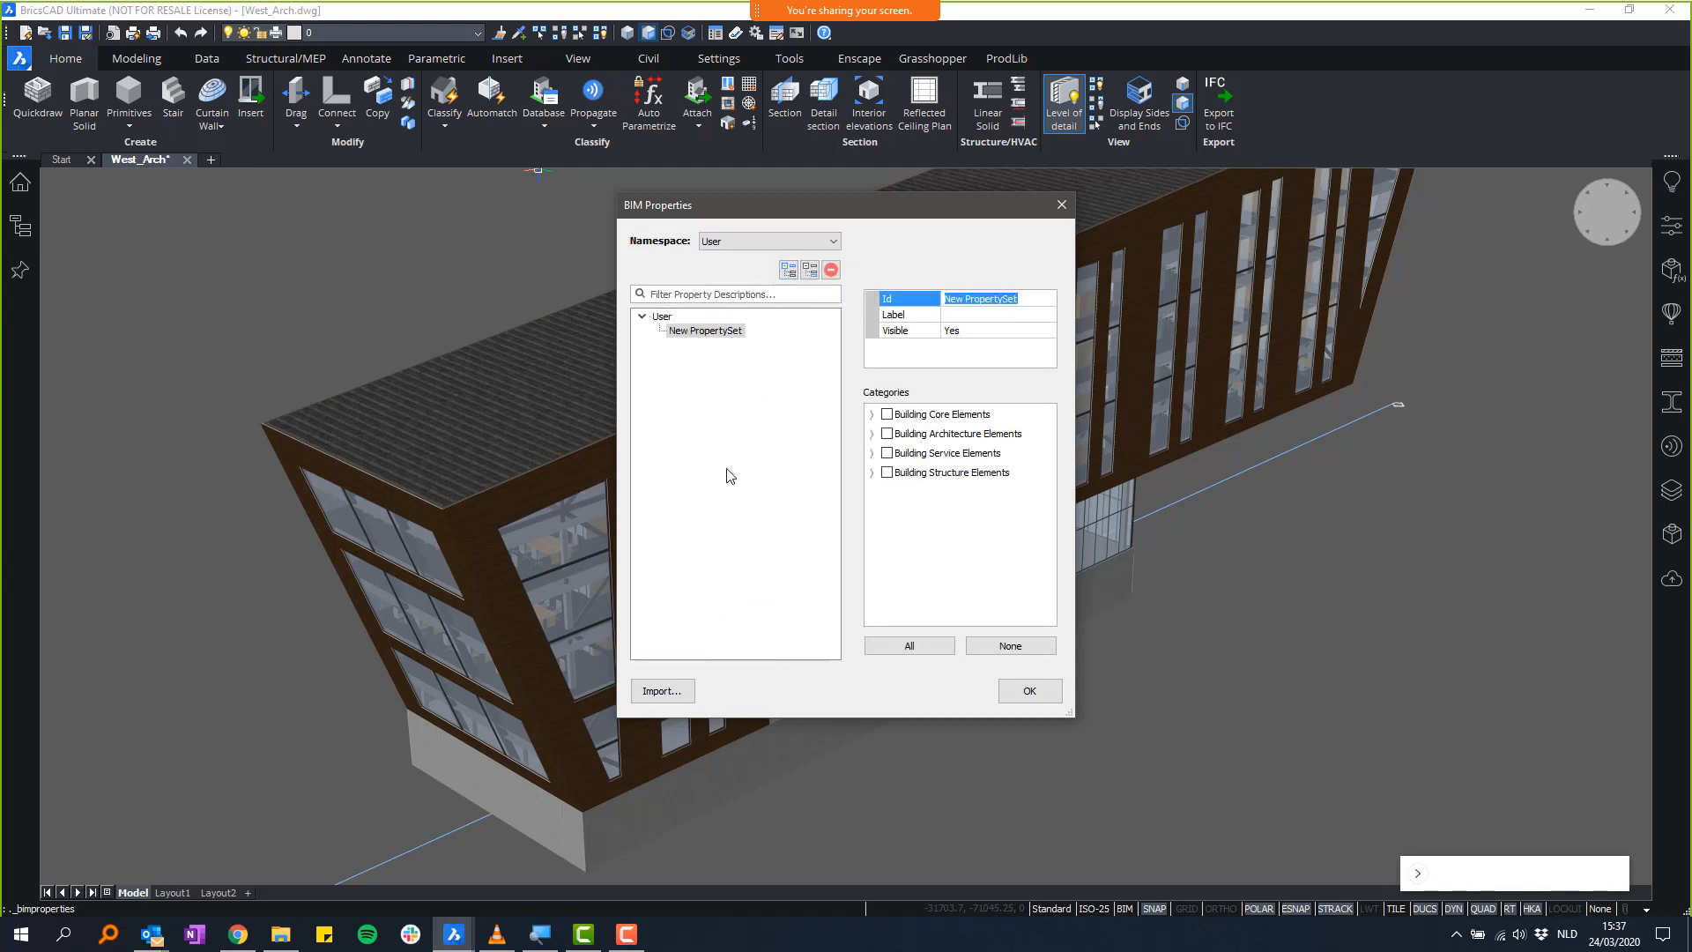
type("Custom Properties Windows")
key("Return")
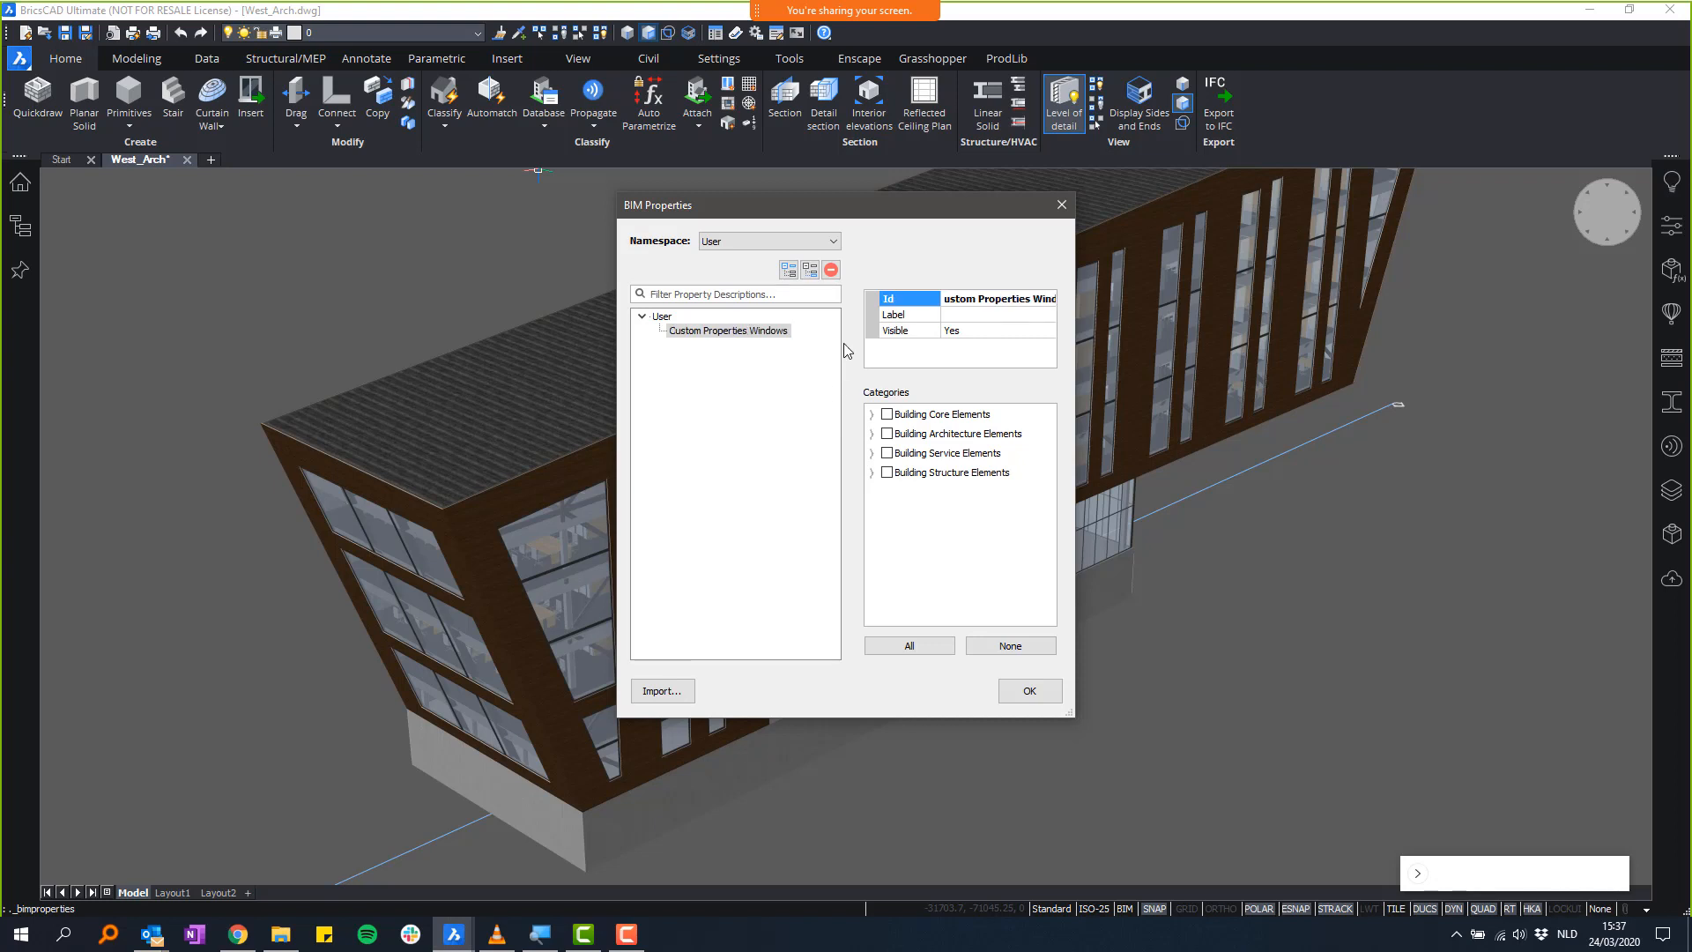
left_click(871, 434)
left_click(893, 453)
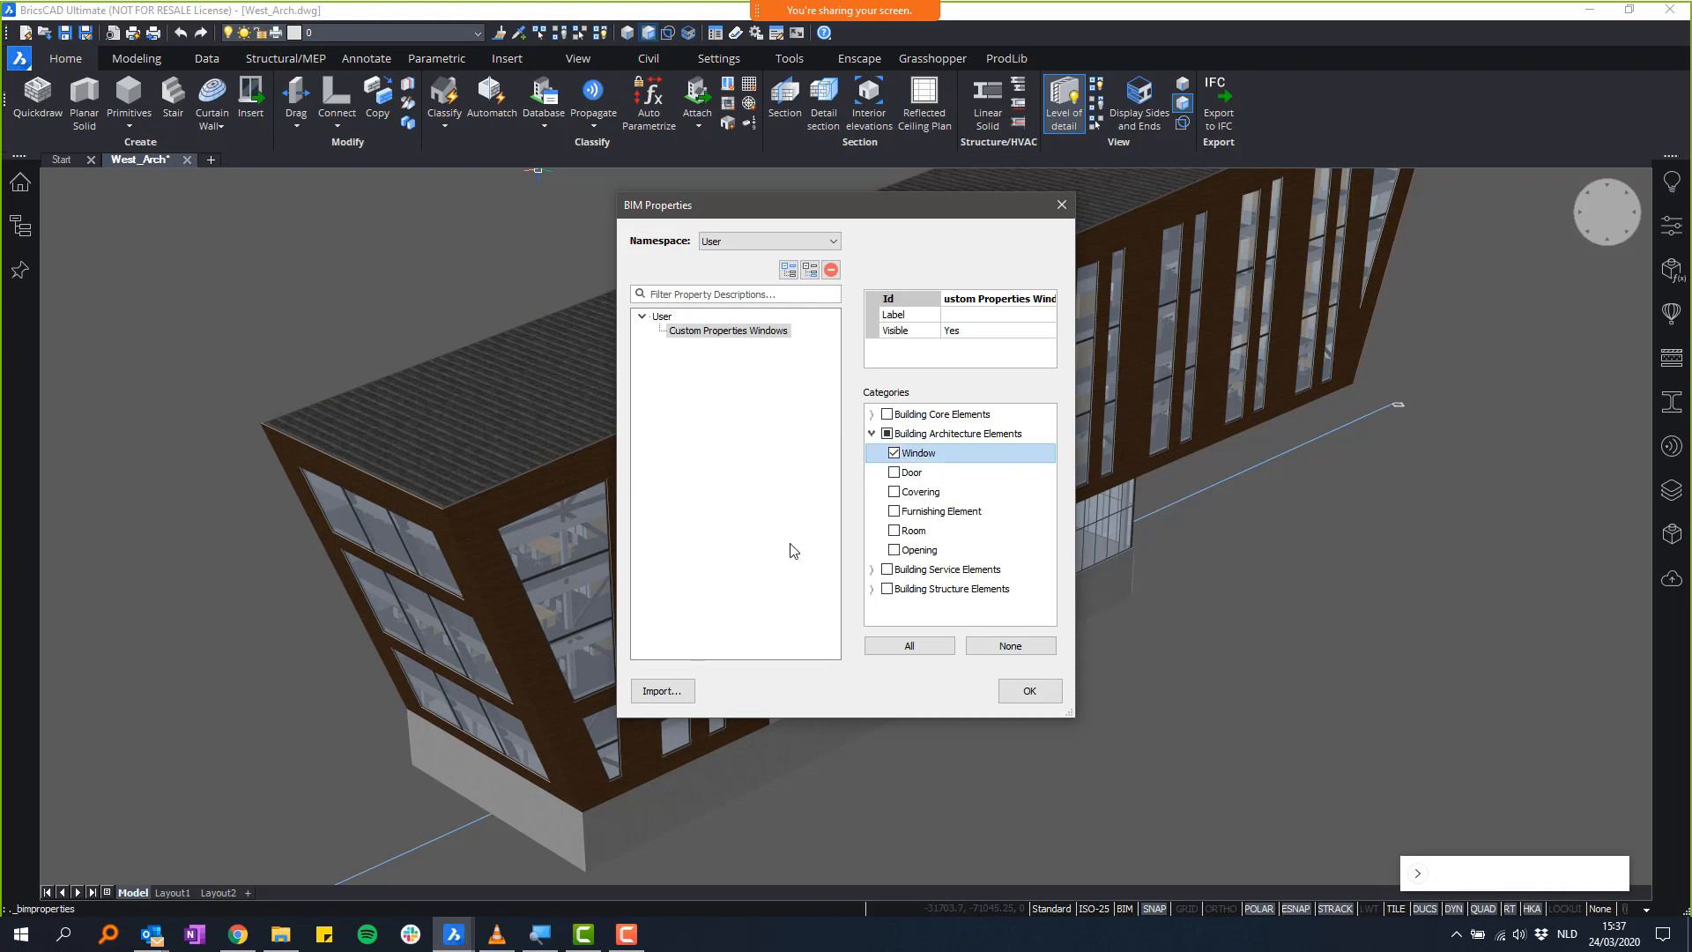
- Add a property "Cost" of type Real to the Custom Properties Windows set
left_click(811, 271)
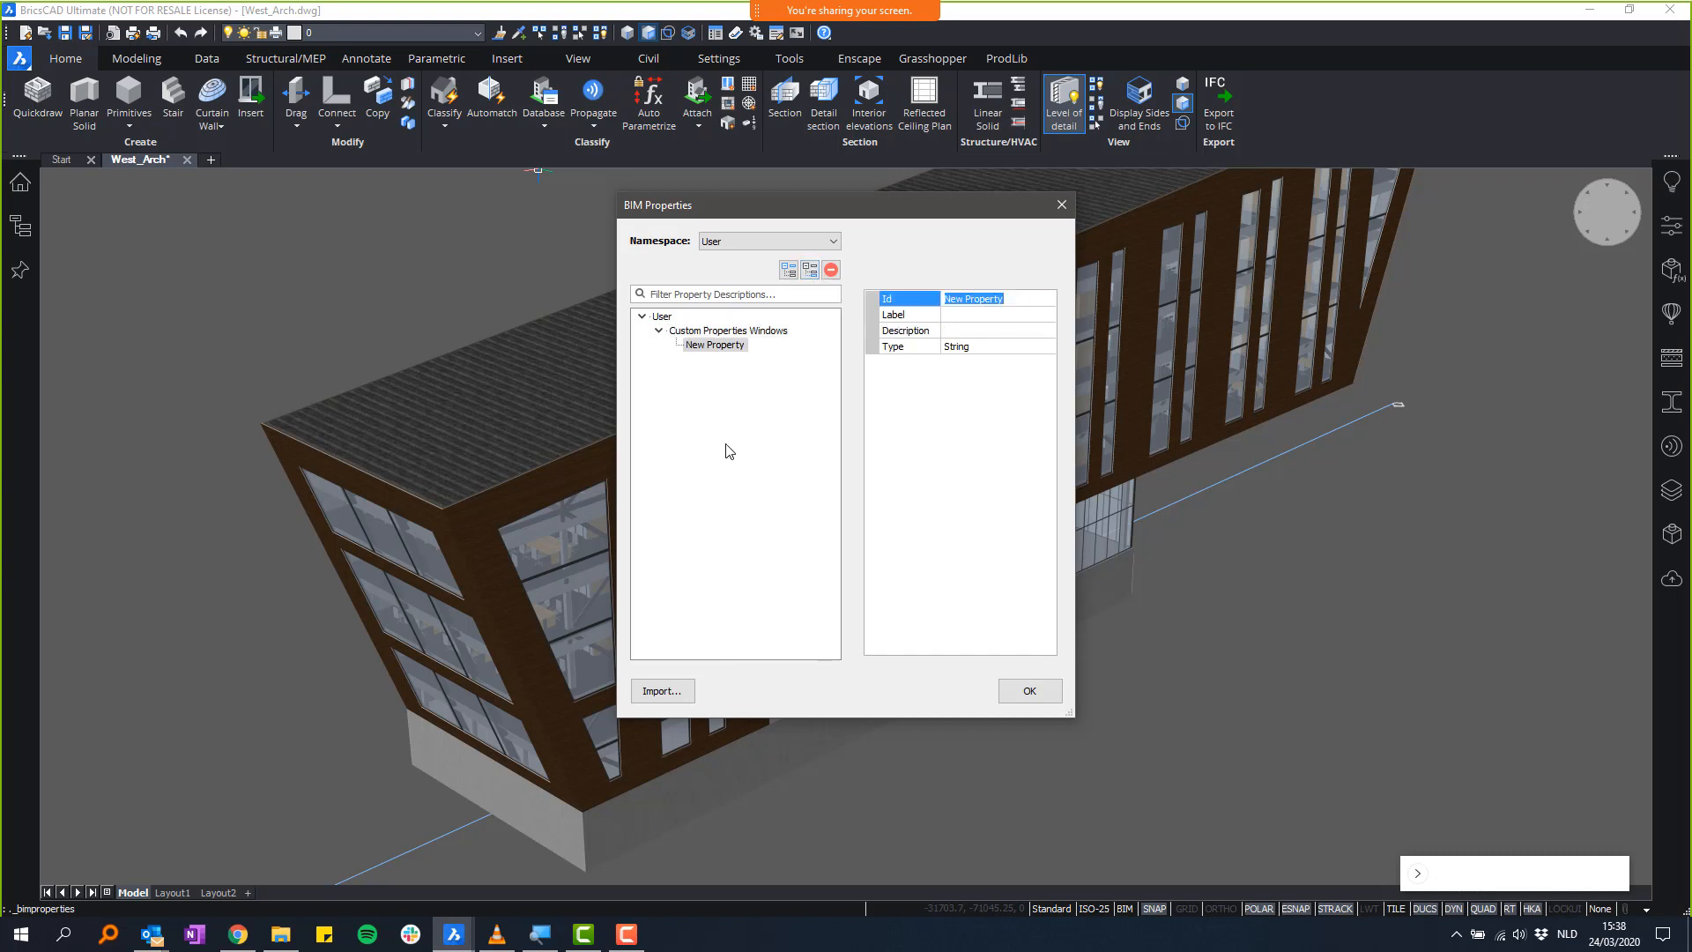
type("Cost")
key("Return")
left_click(1009, 349)
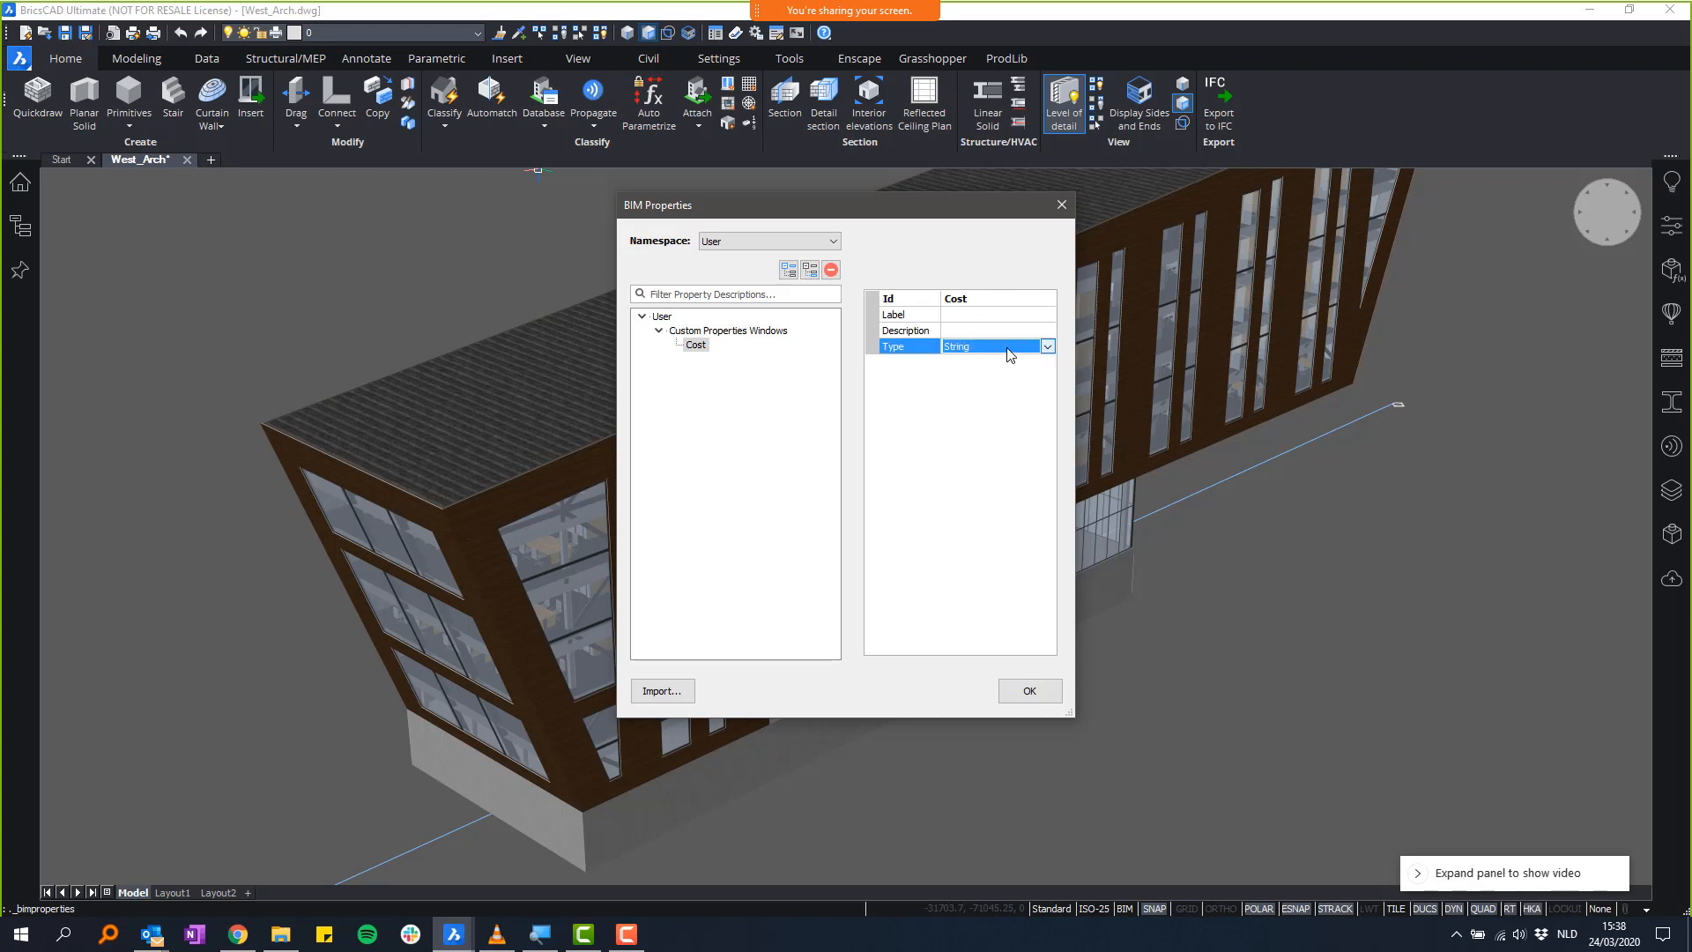
left_click(1008, 350)
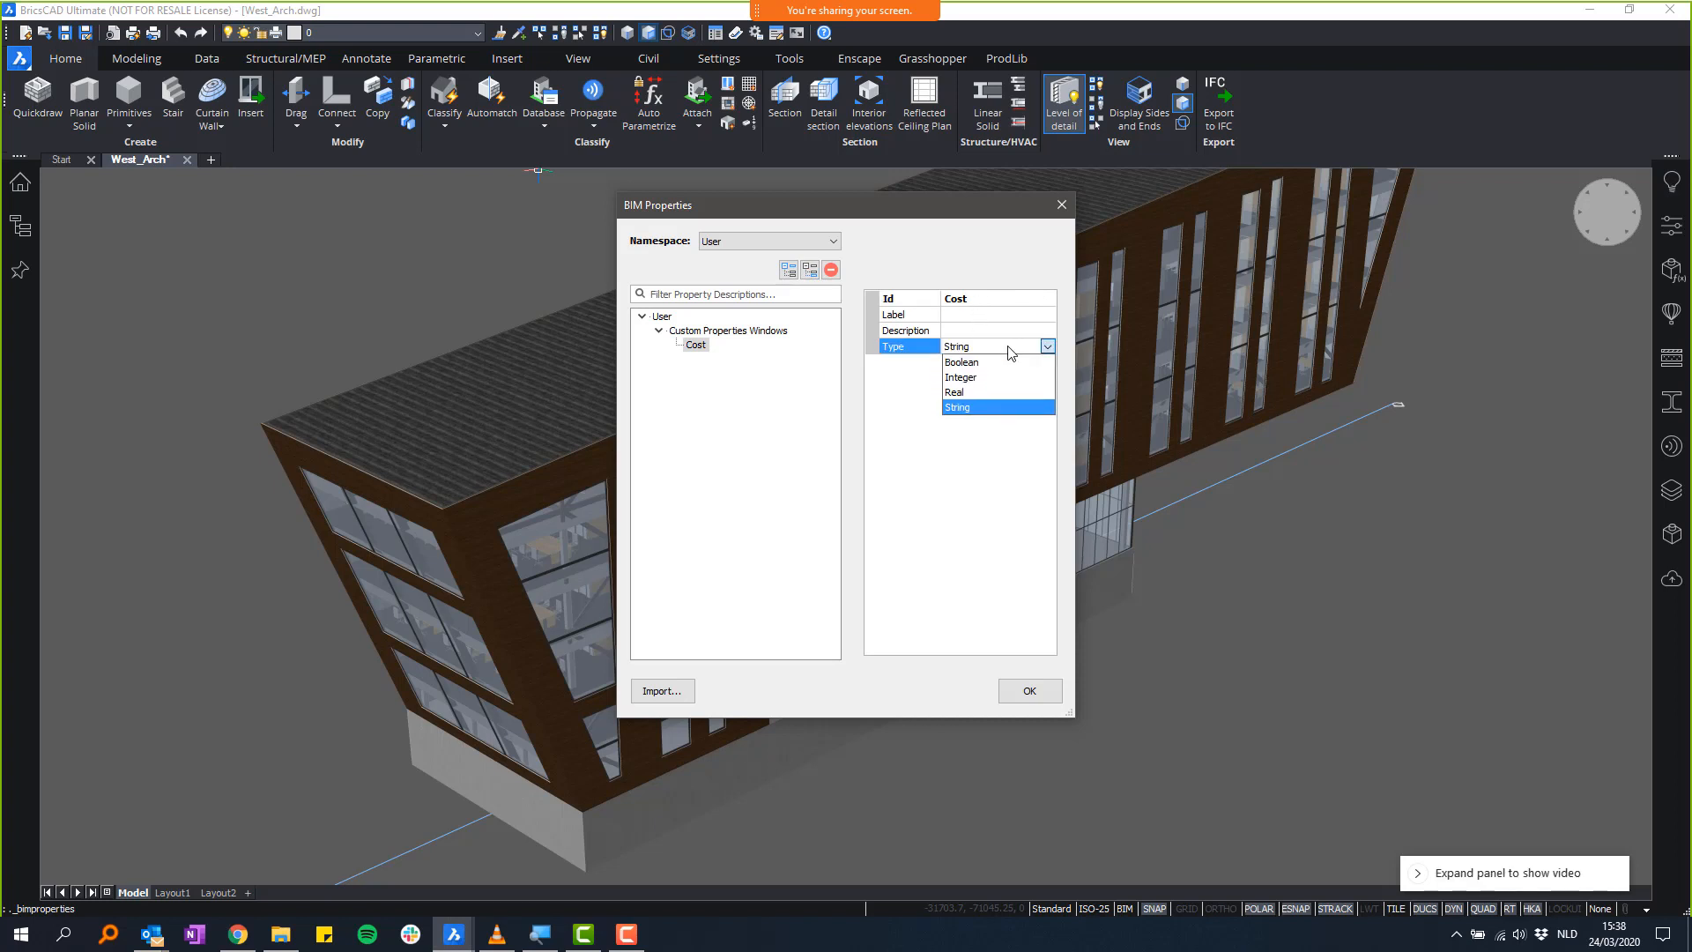
left_click(983, 393)
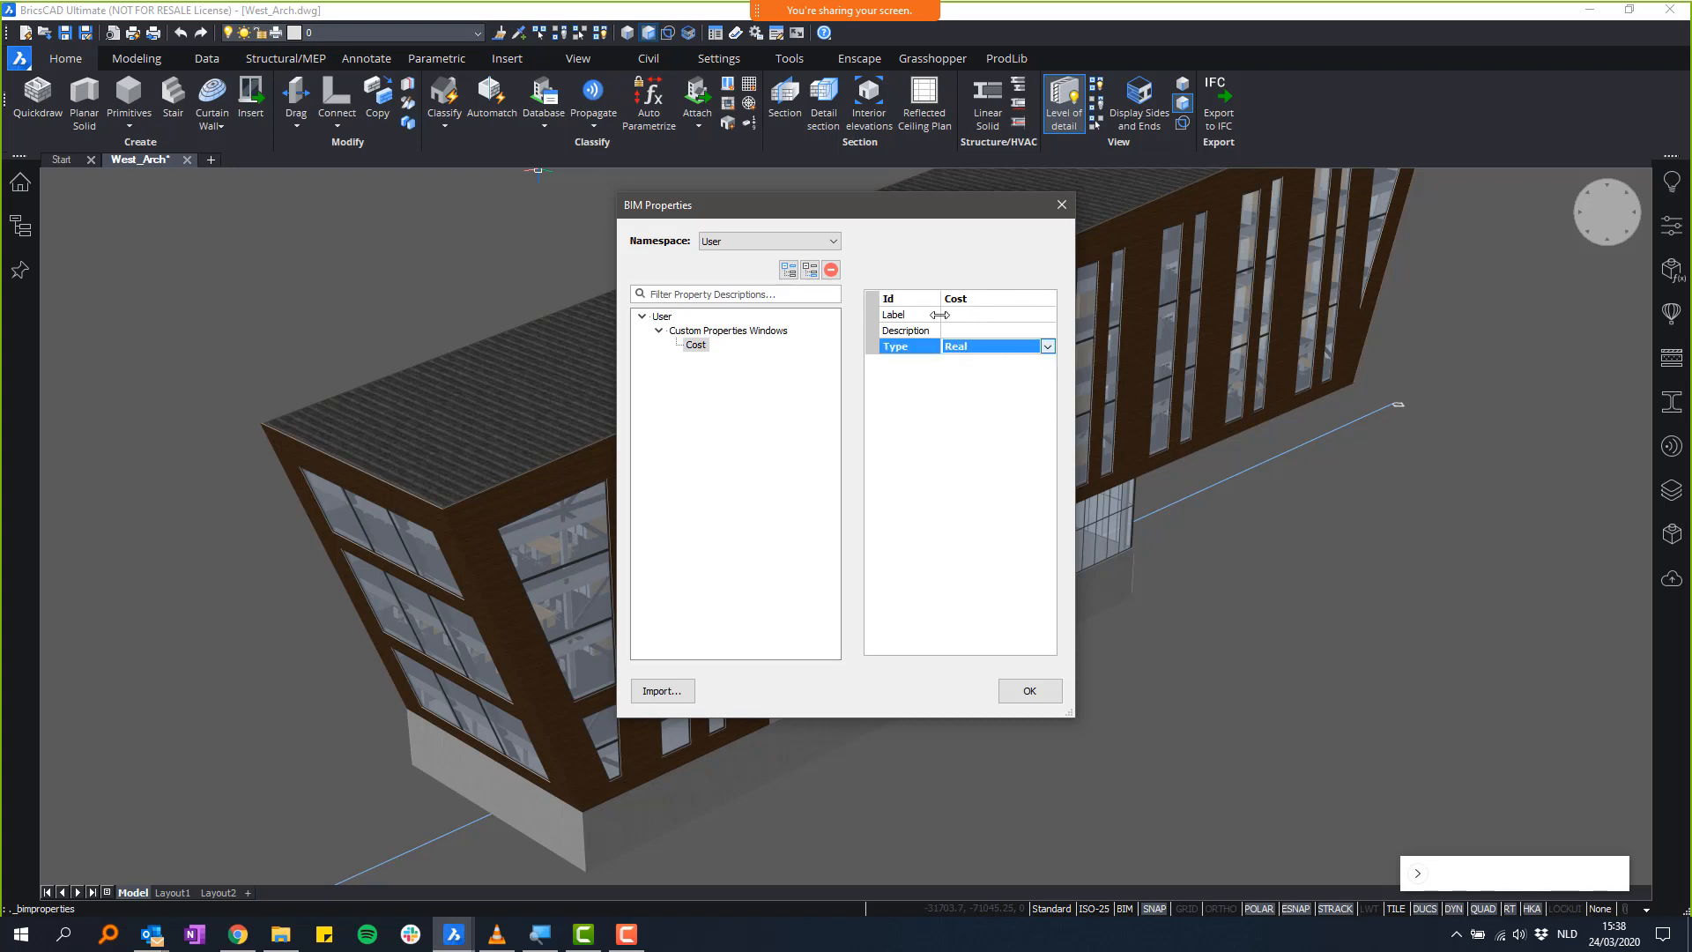
- Add a second property with the Id "Manufacturer" to the Custom Properties Windows set
left_click(809, 269)
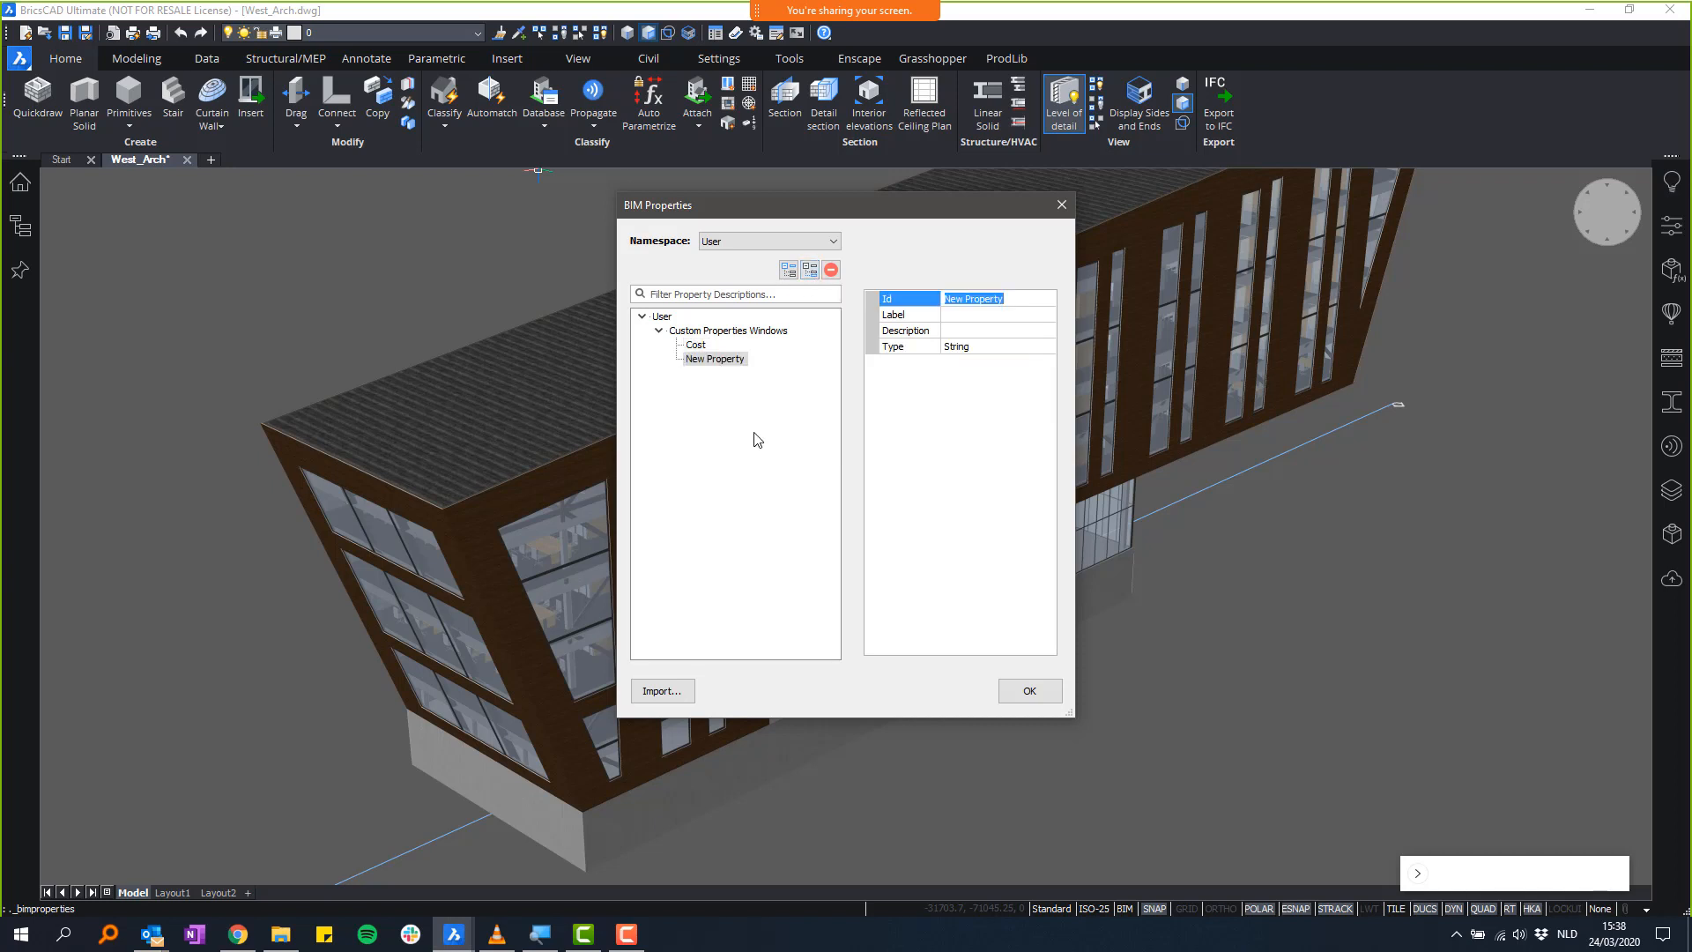
type("Manufacturer")
key("Return")
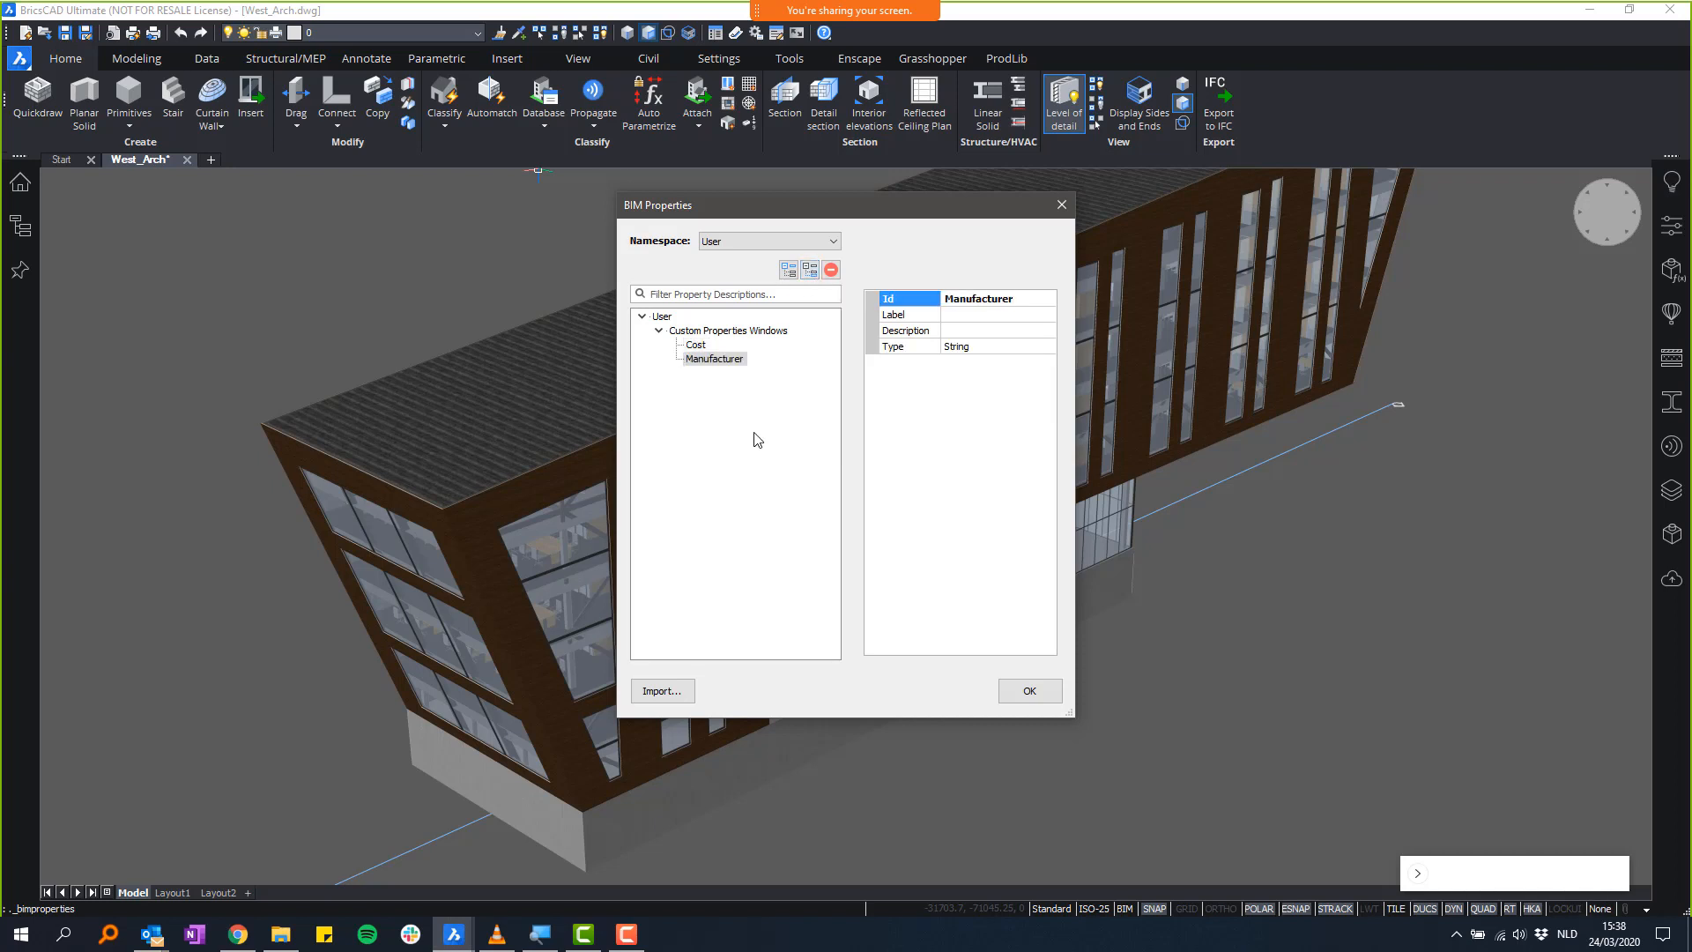
- Close the BIM properties database and bring up the Custom Properties Windows values of a tall triple-panel window on the long facade
left_click(1029, 693)
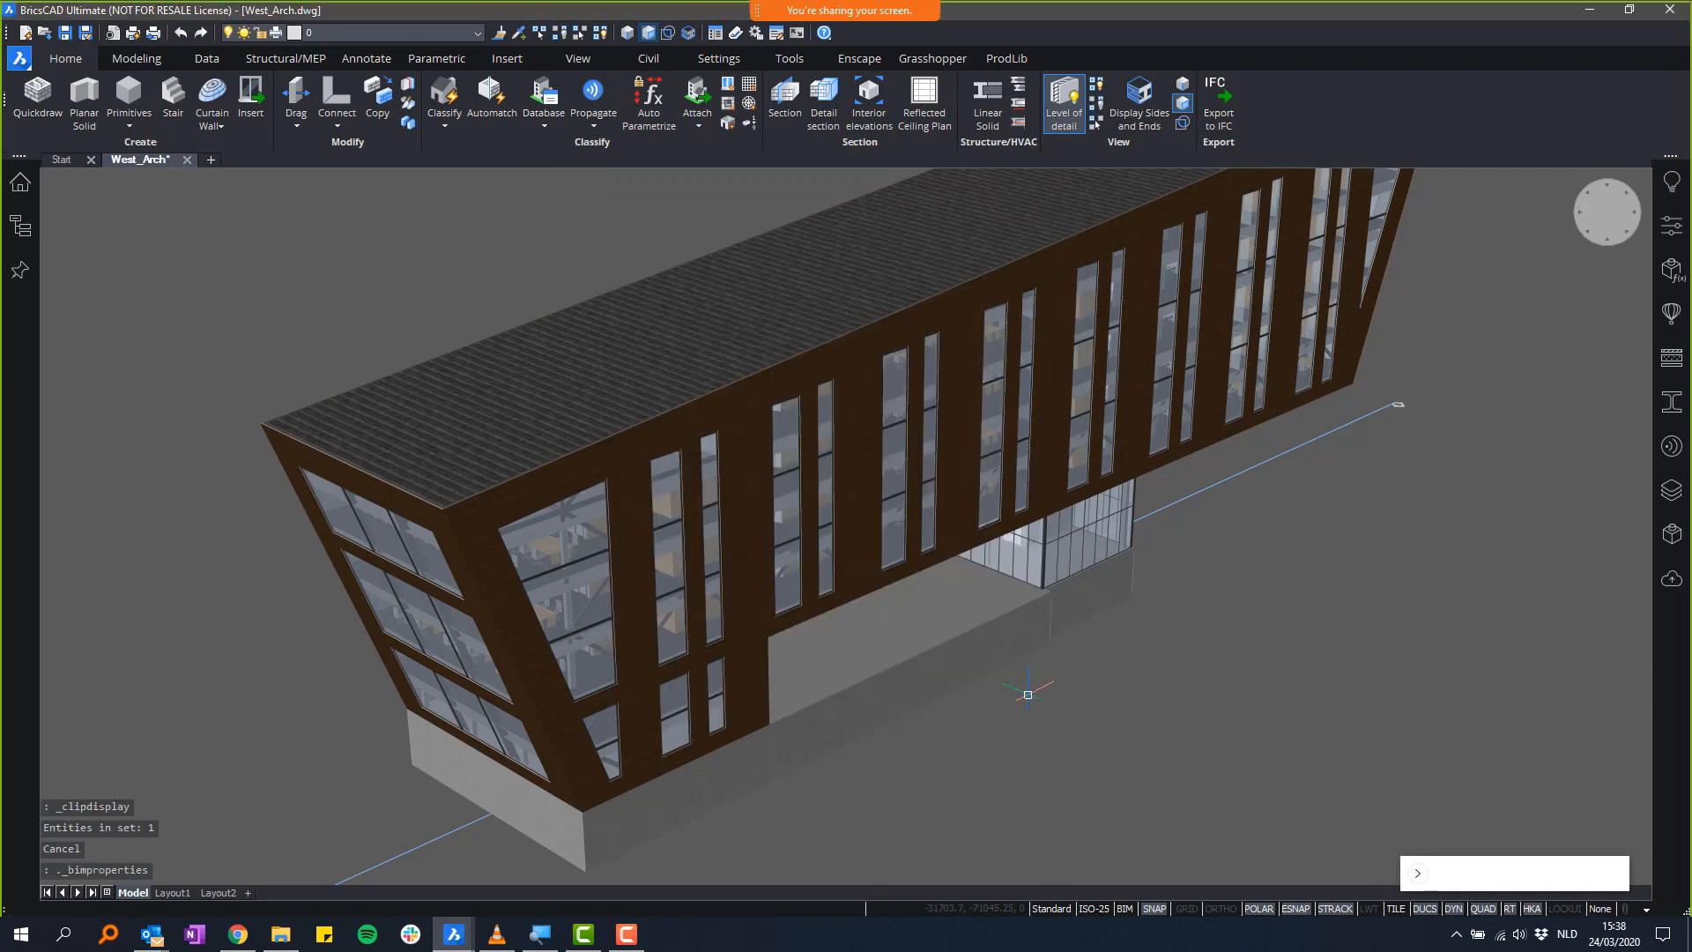
middle_click_drag(958, 715, 879, 752)
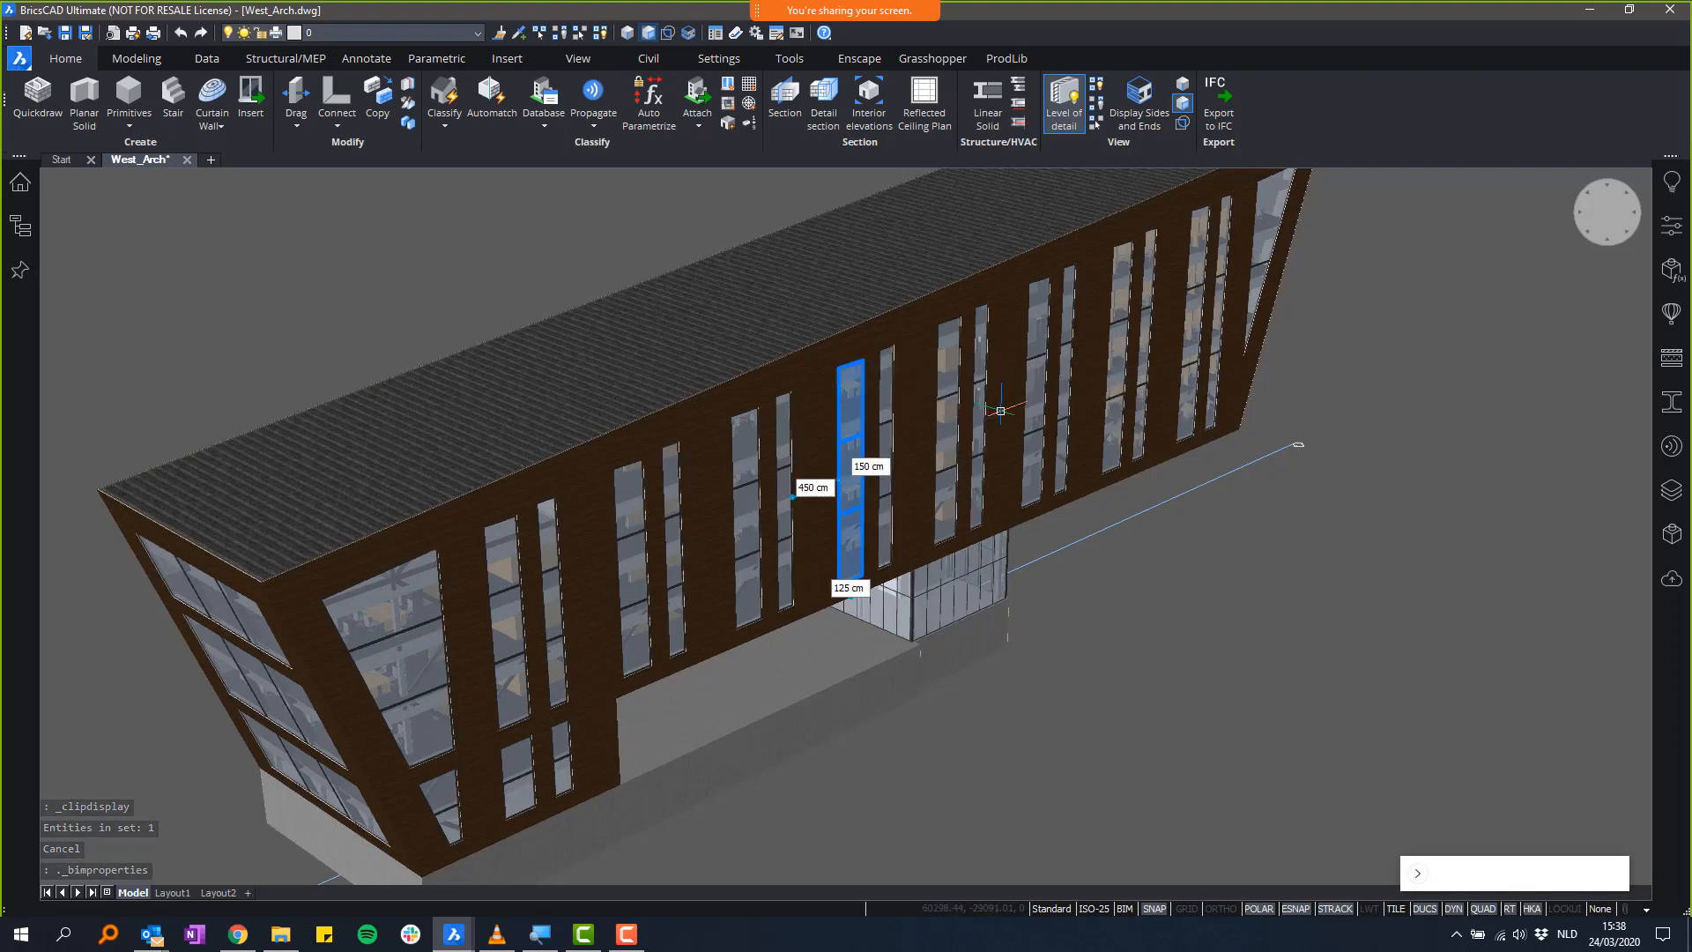
left_click(1672, 226)
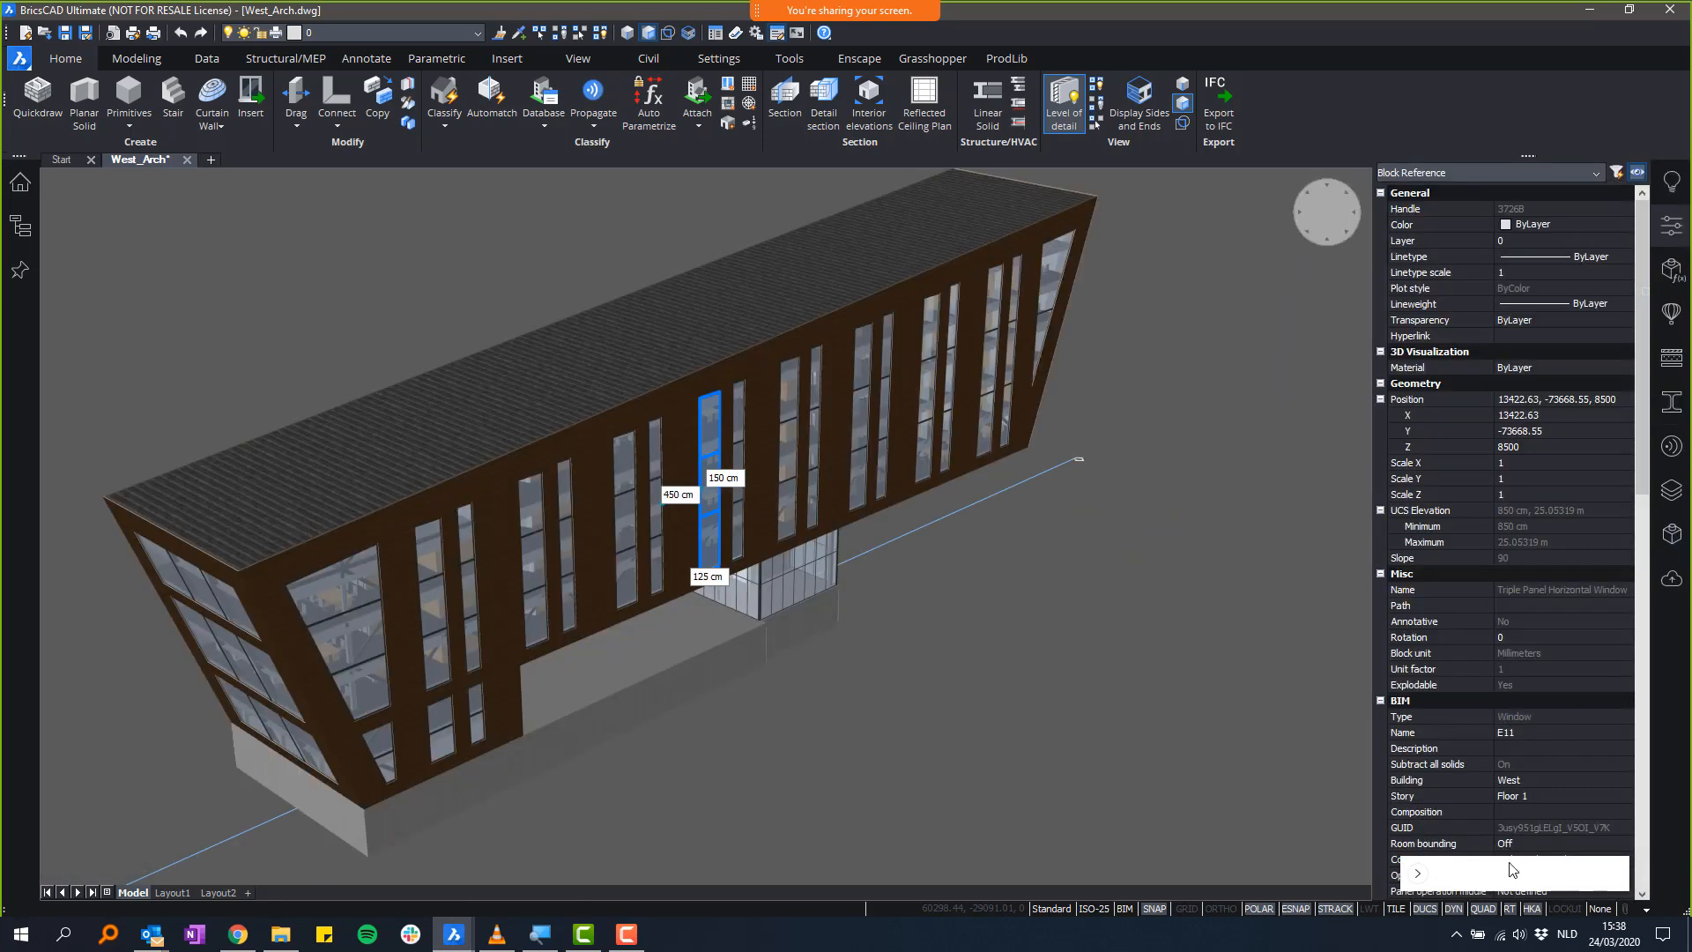
scroll(1546, 442, "down", 11)
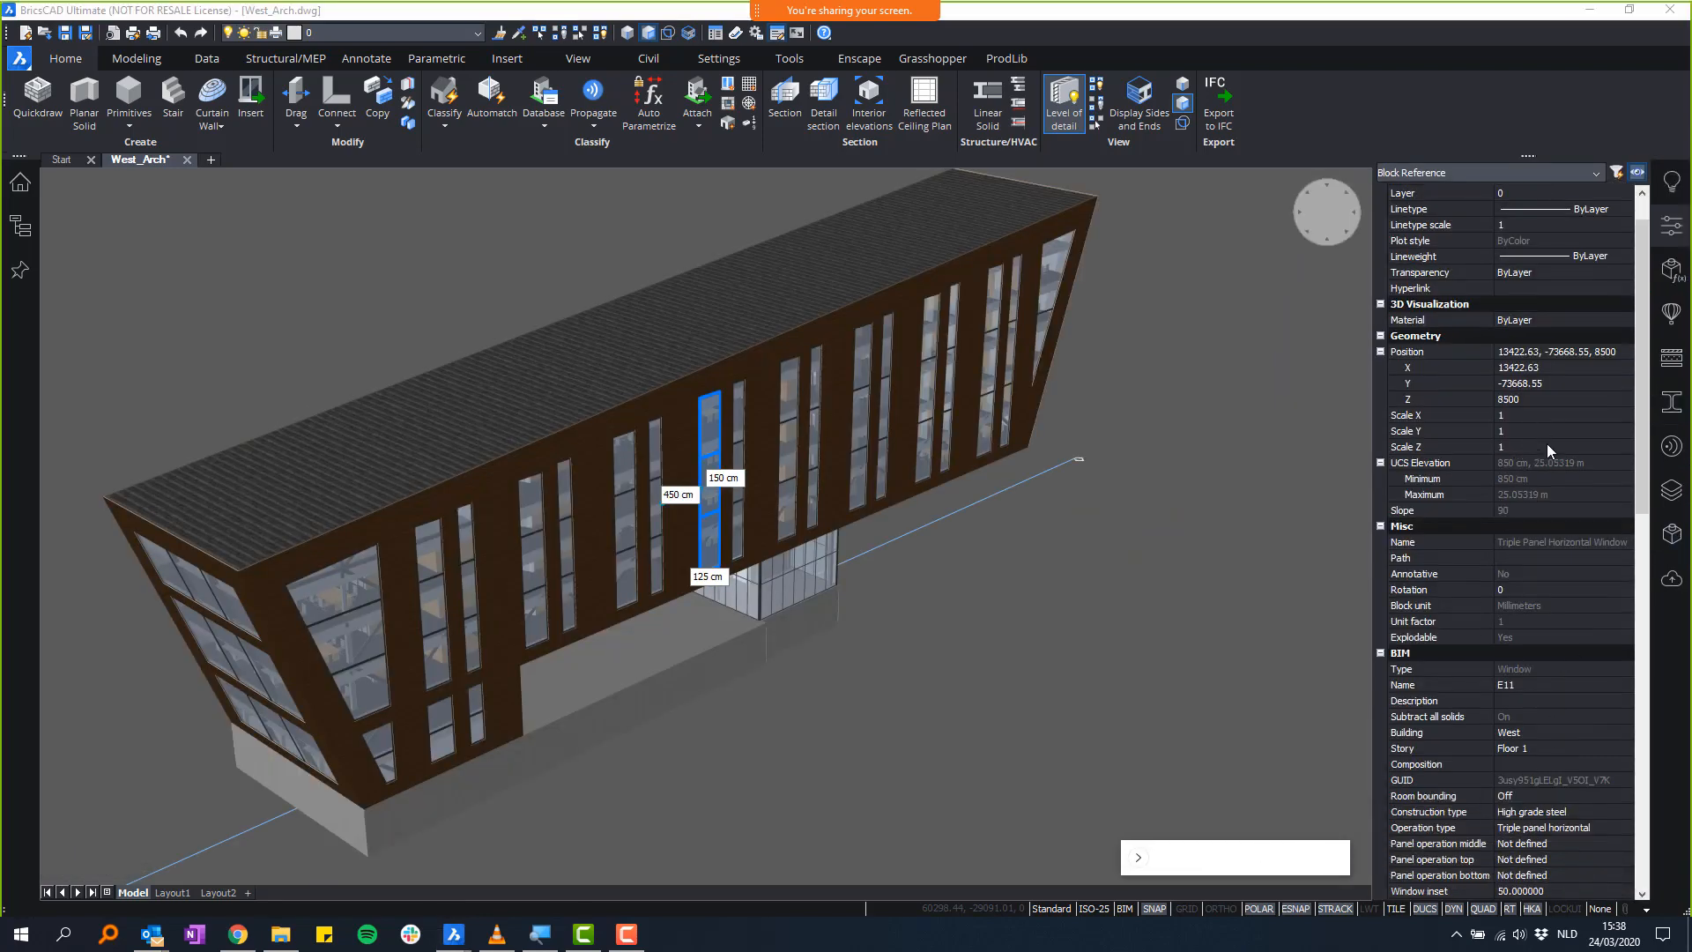
left_click_drag(1636, 477, 1635, 654)
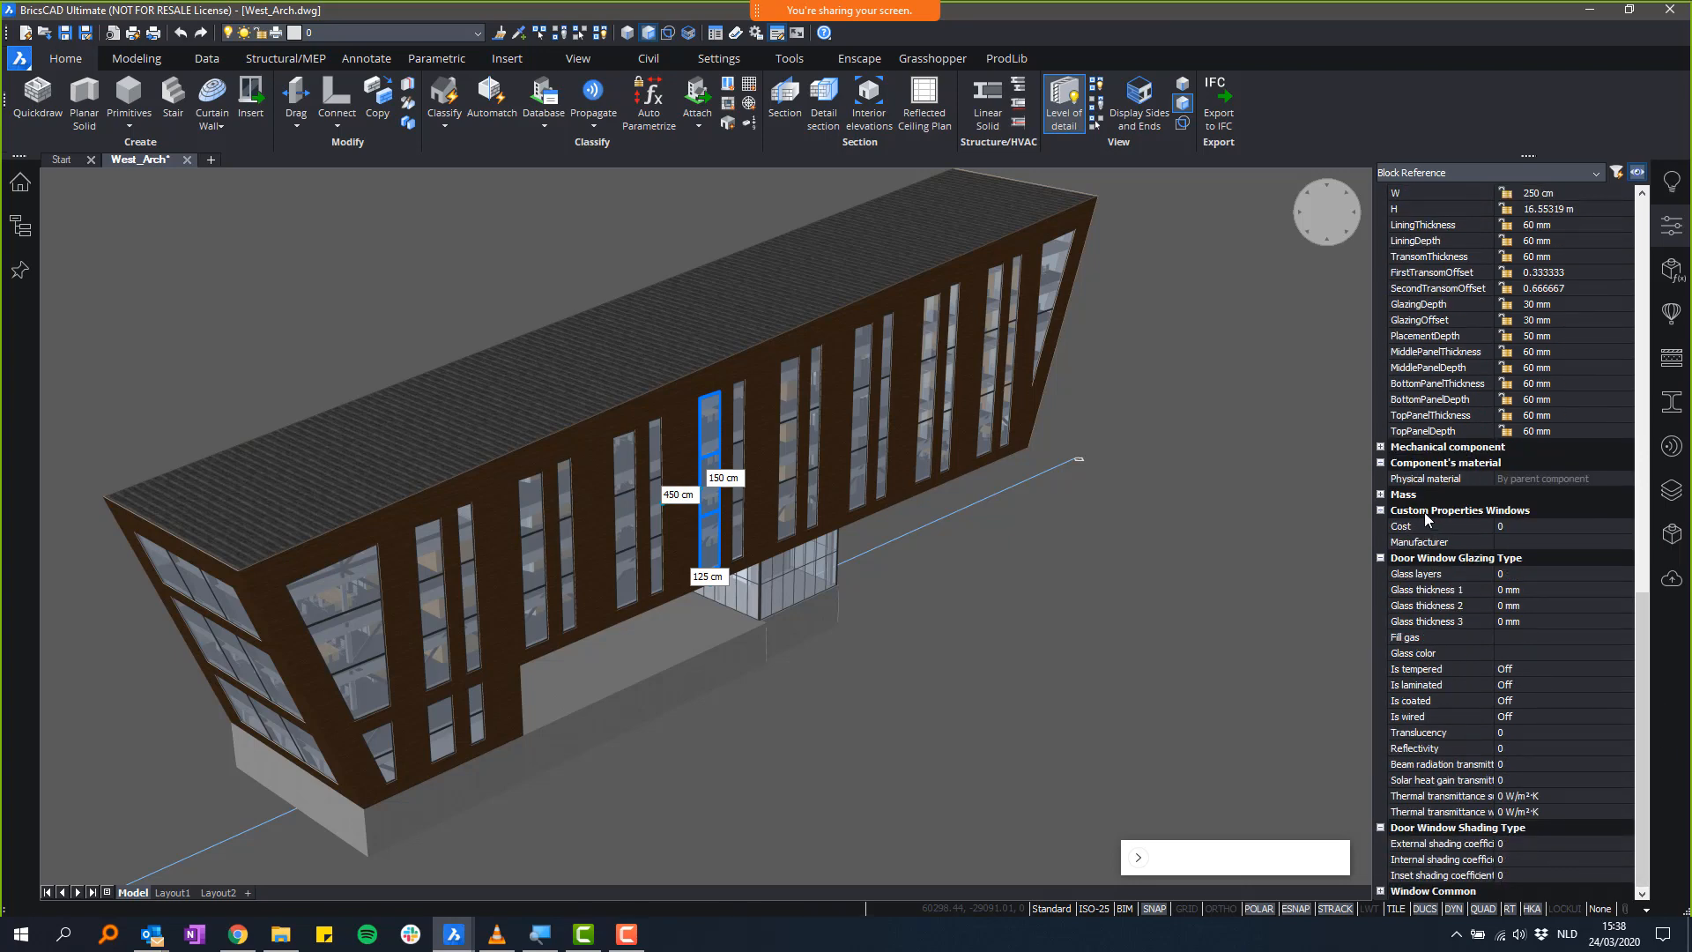
- Set the selected window's Cost to 2000 and its Manufacturer to "Bricsys Windows Inc", then clear the selection
left_click(1519, 527)
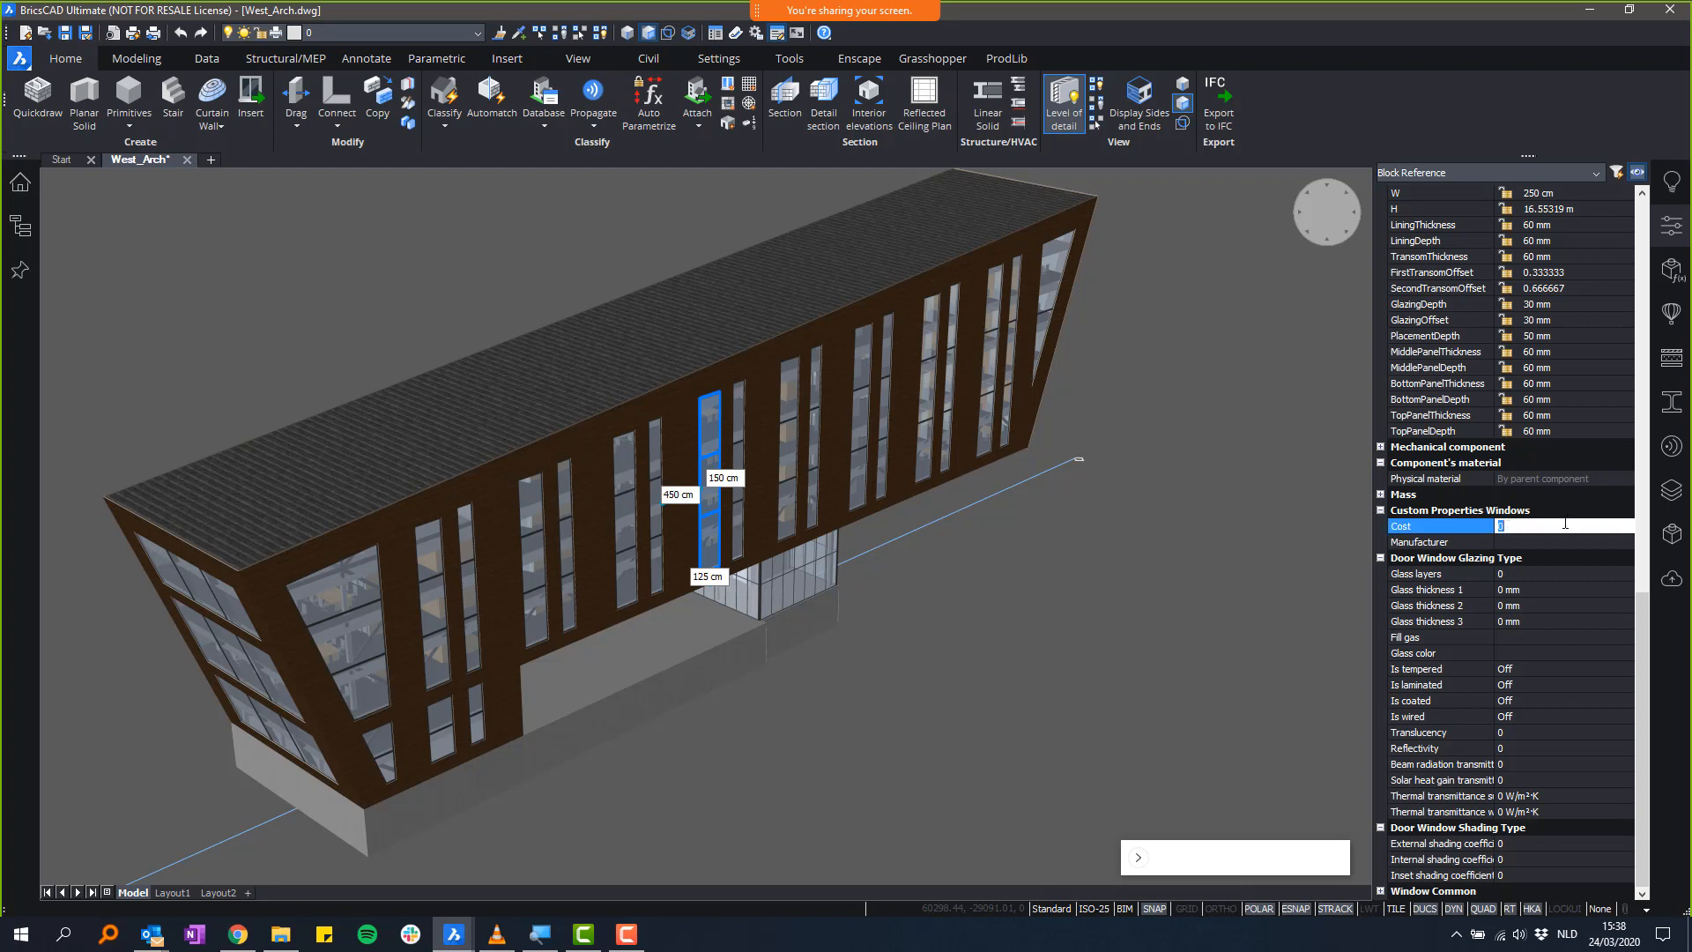
type("2000")
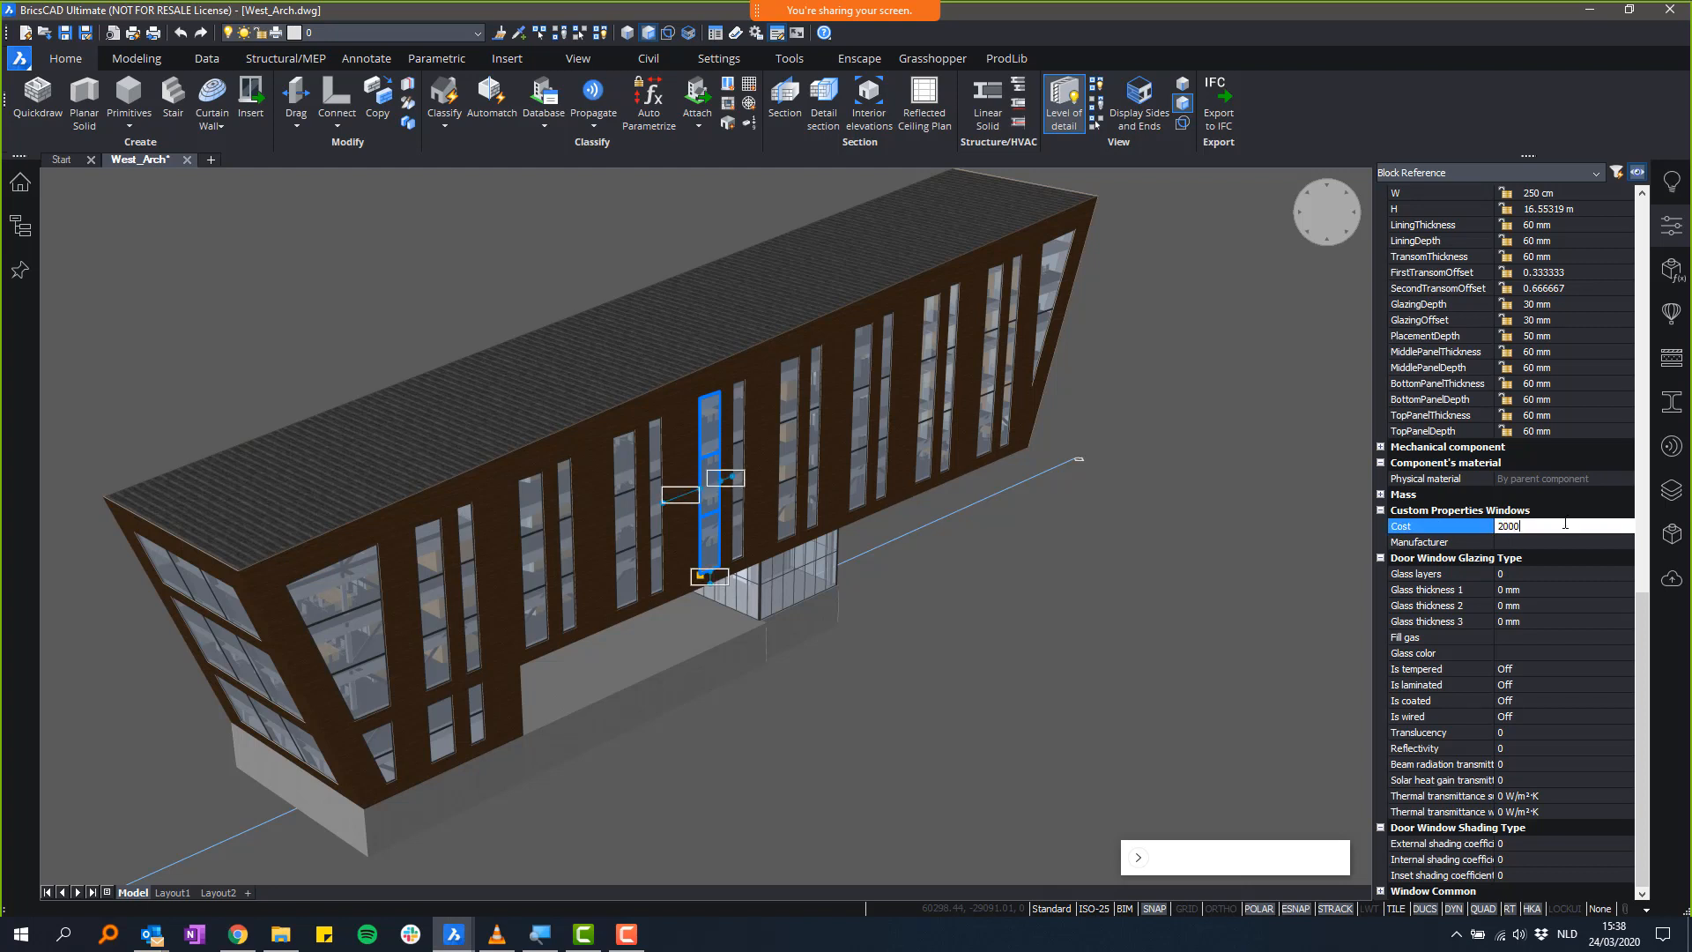
key("Tab")
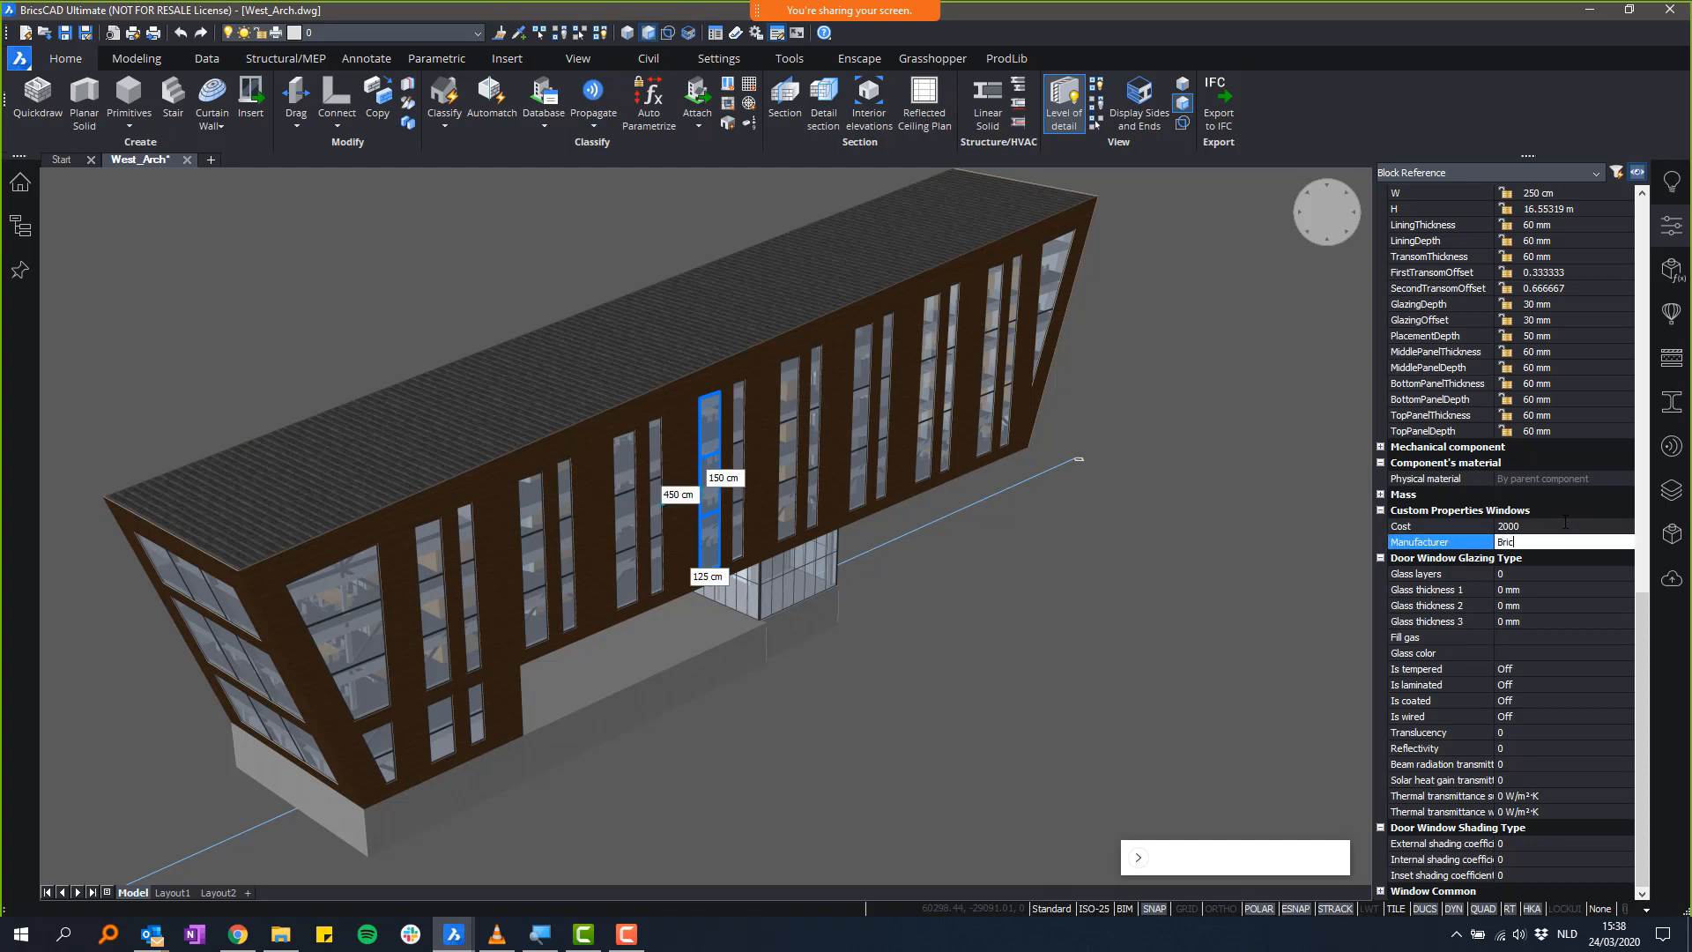
type("Bricsys Windows Inc")
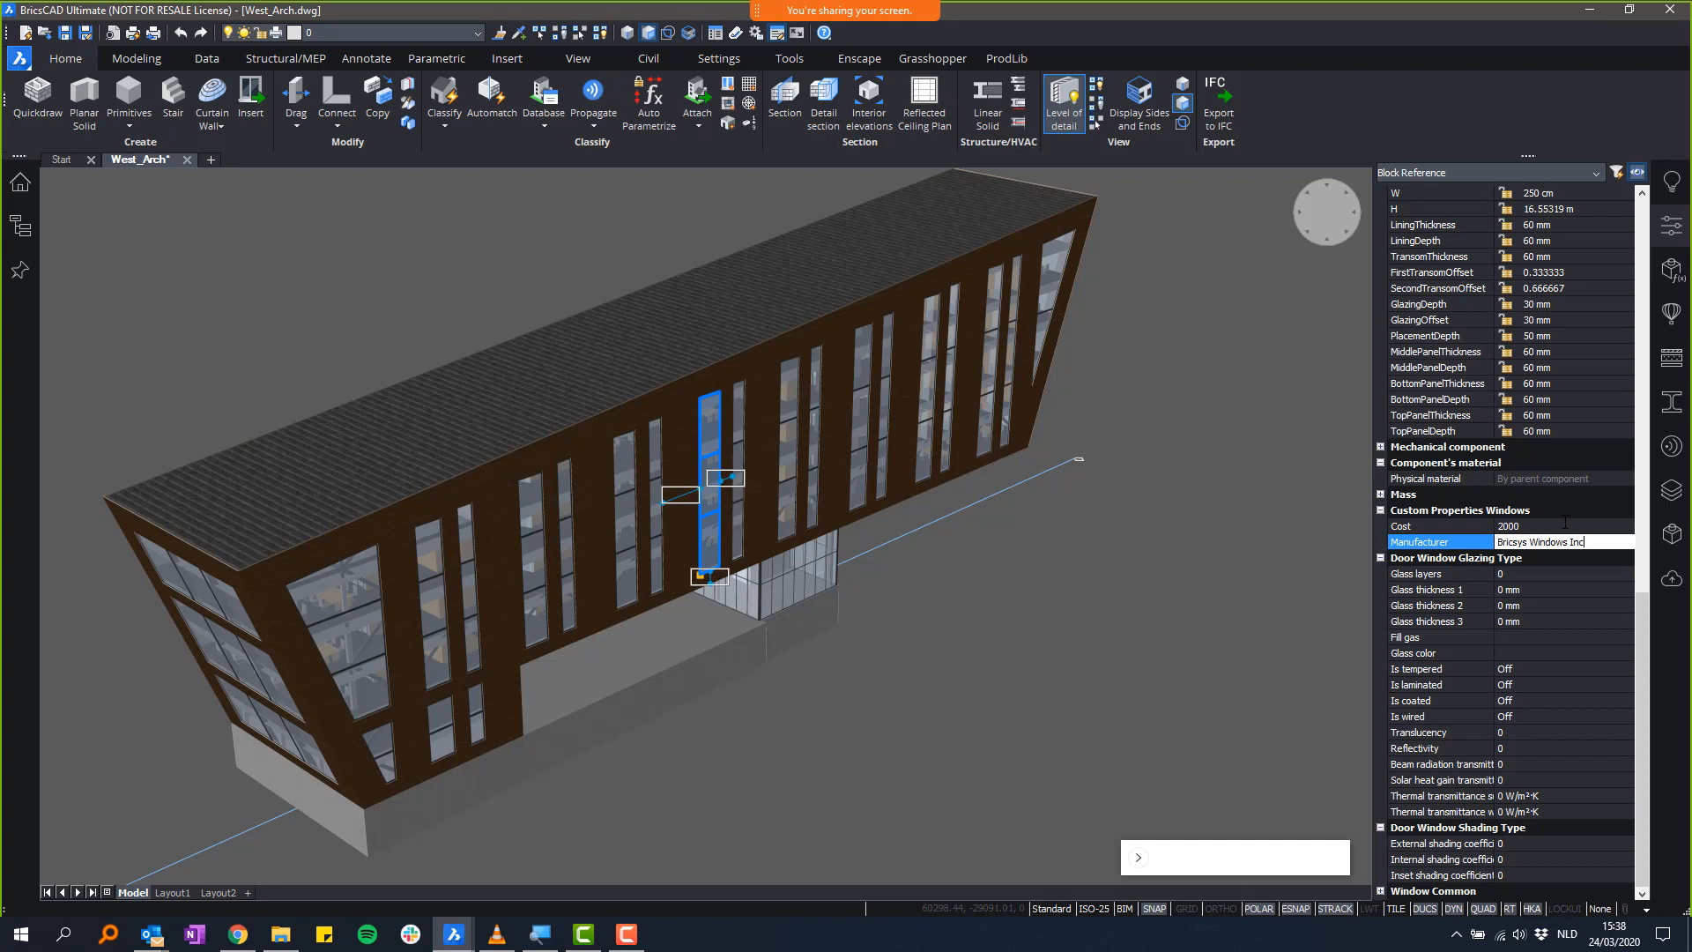
key("Return")
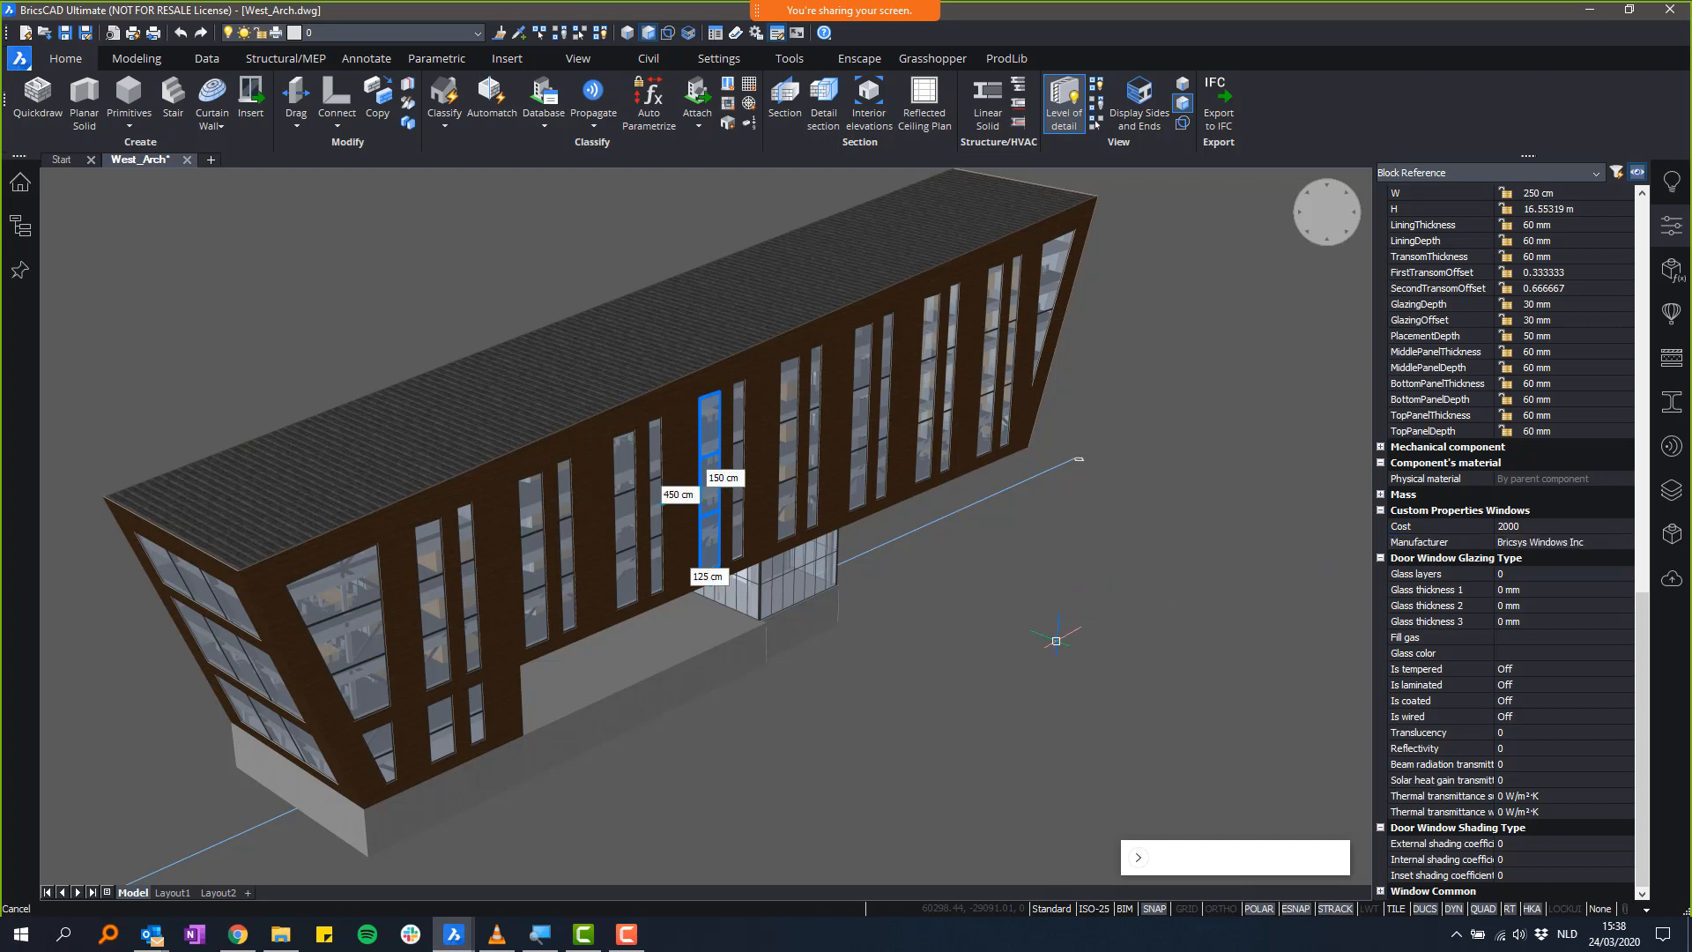
key("Escape")
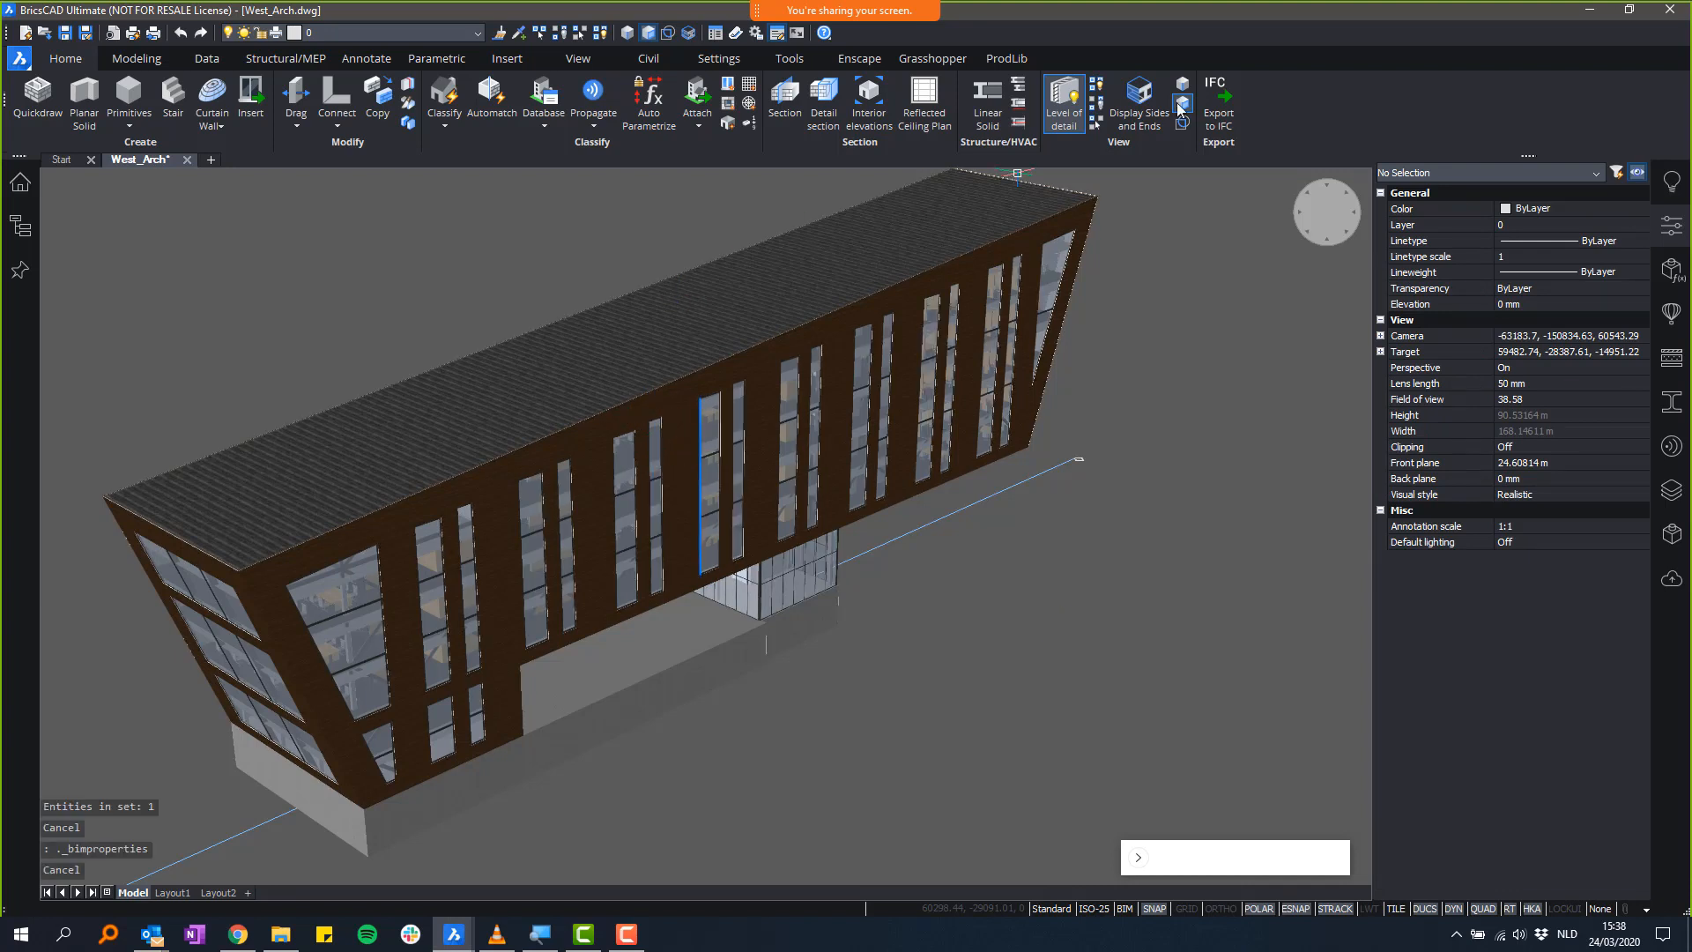
- Export the entire model to the Desktop as West_Arch.ifc in IFC2X3 format
left_click(1207, 97)
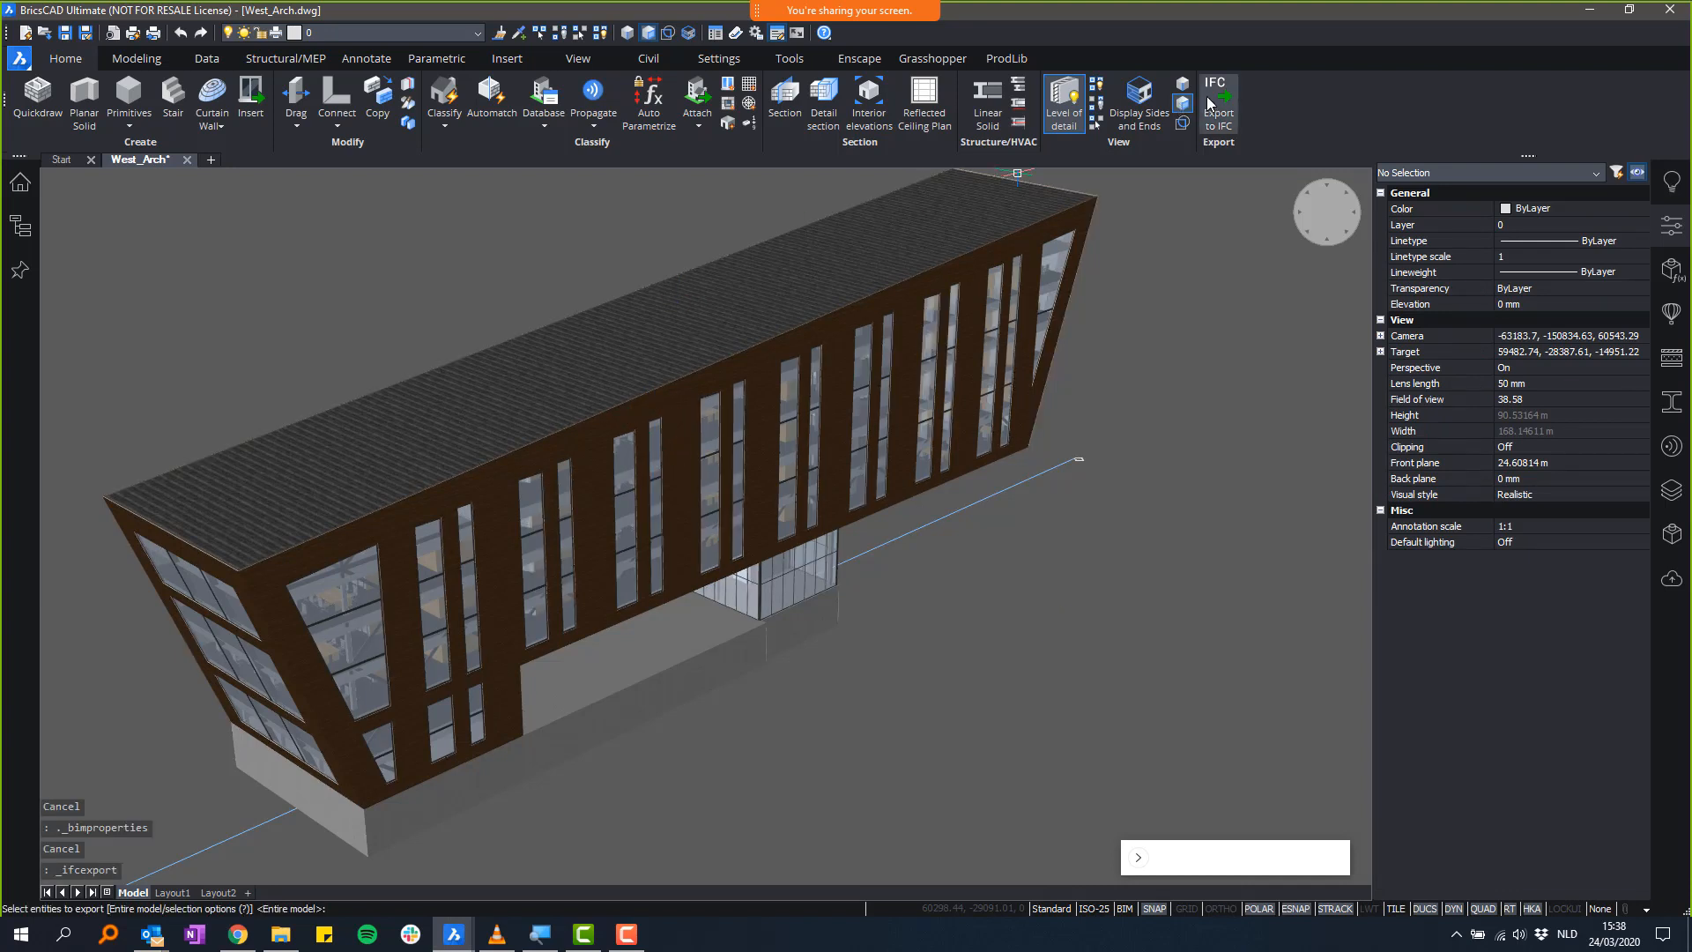
key("Return")
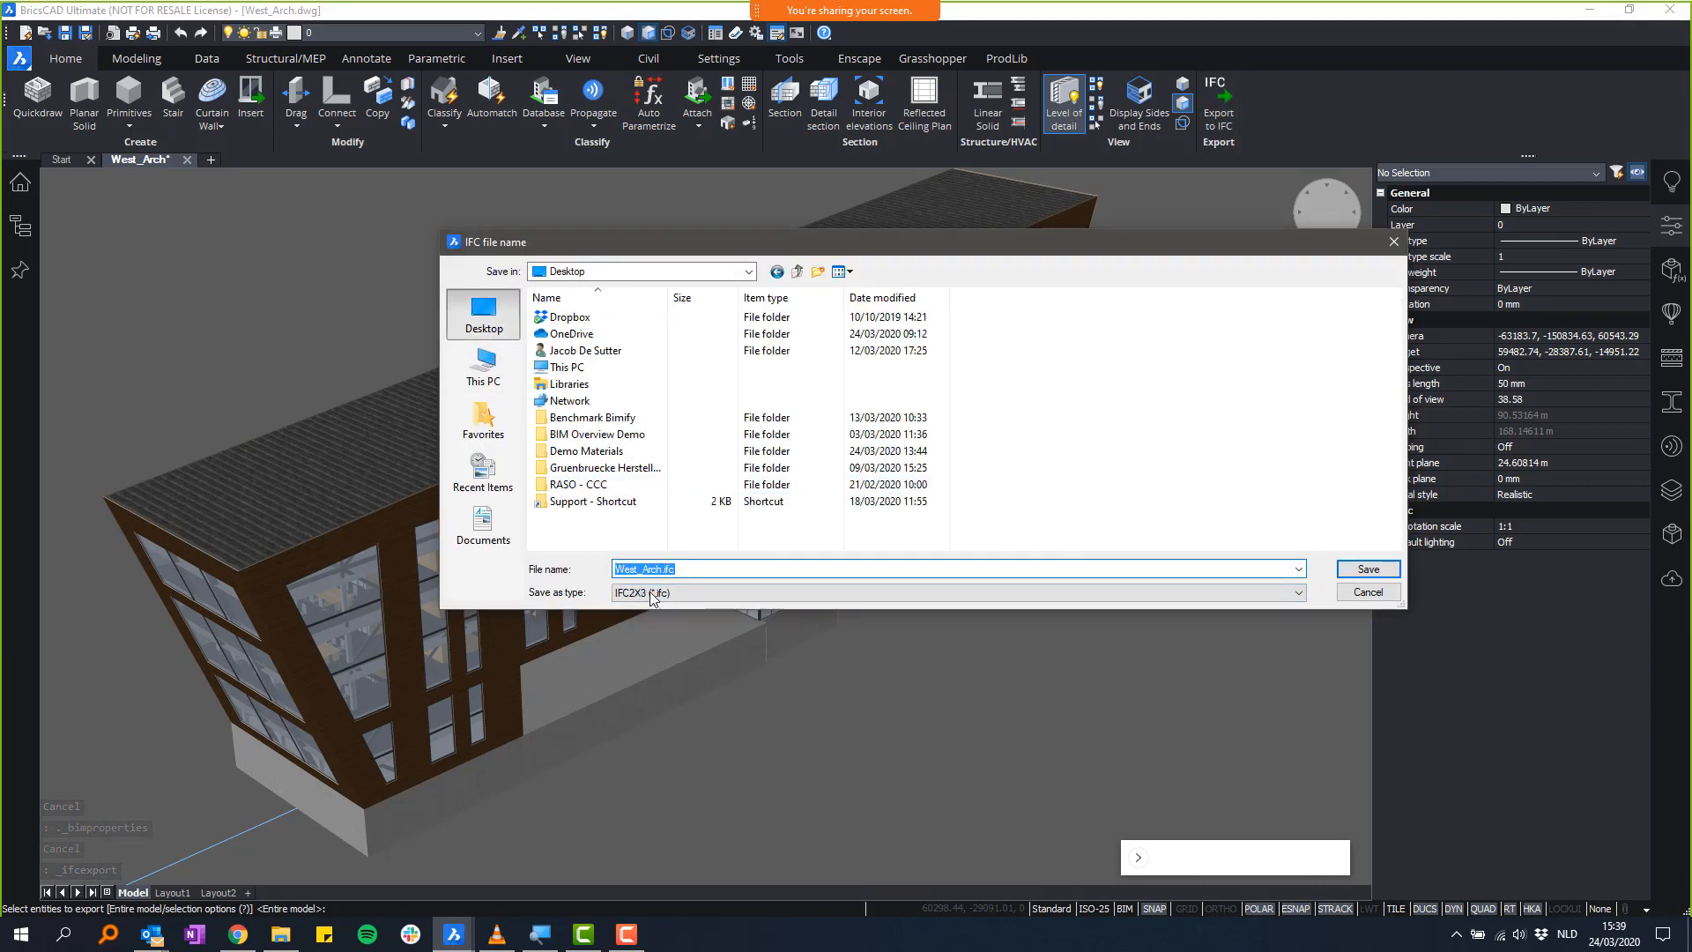
left_click(656, 592)
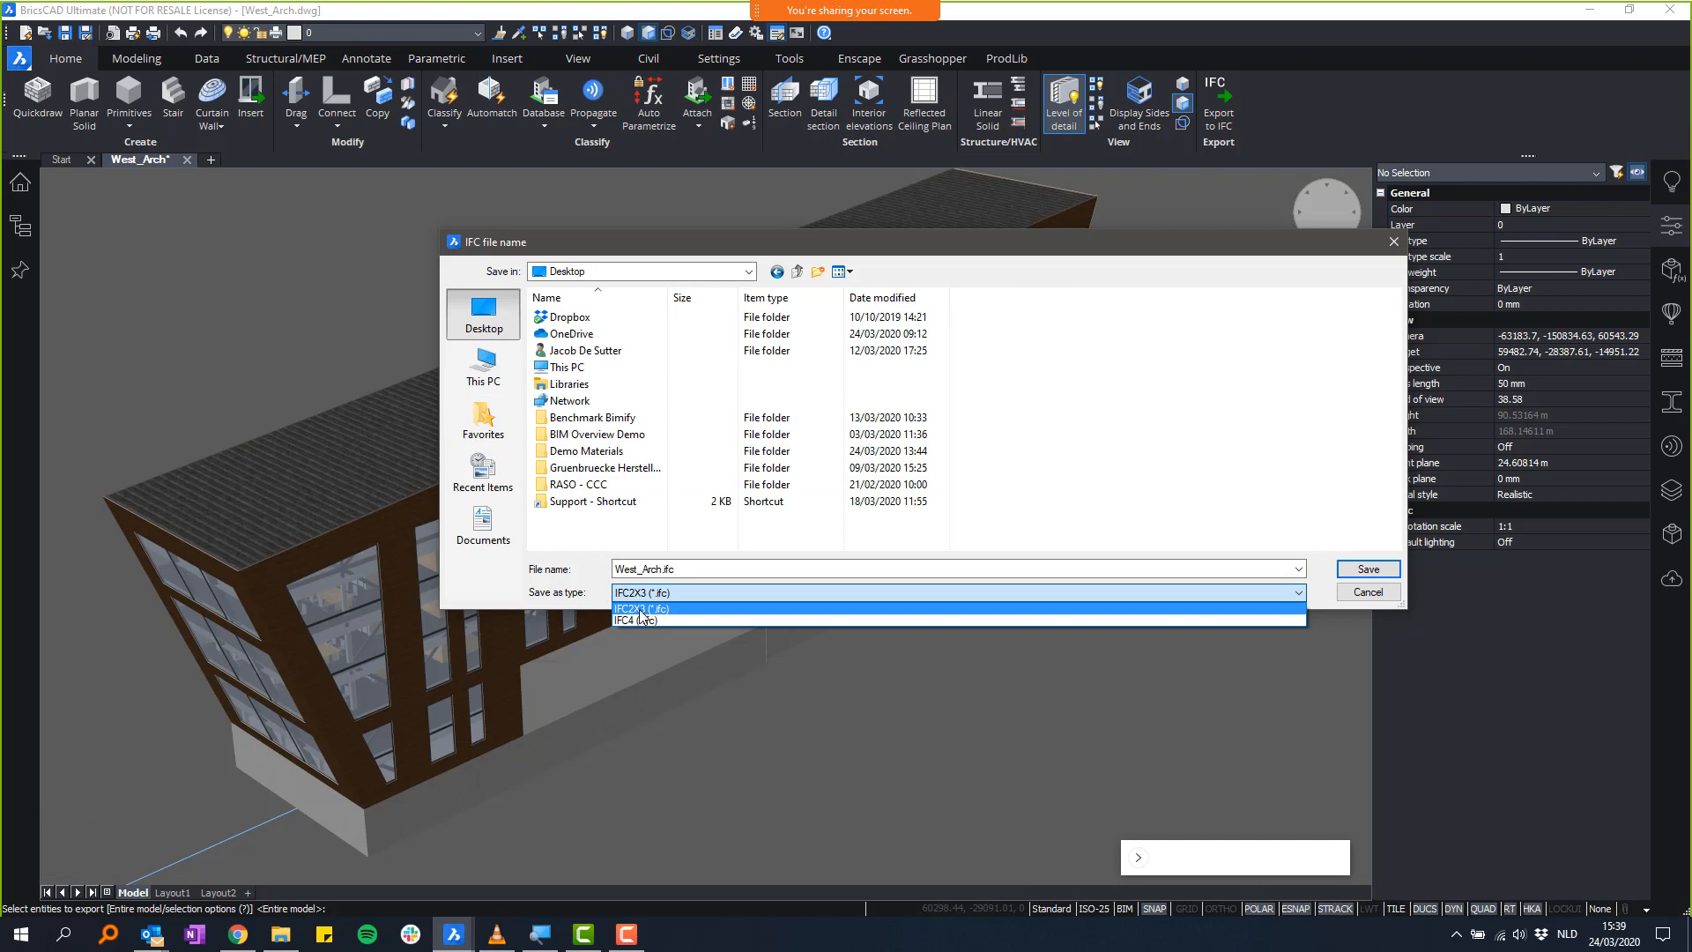
left_click(652, 608)
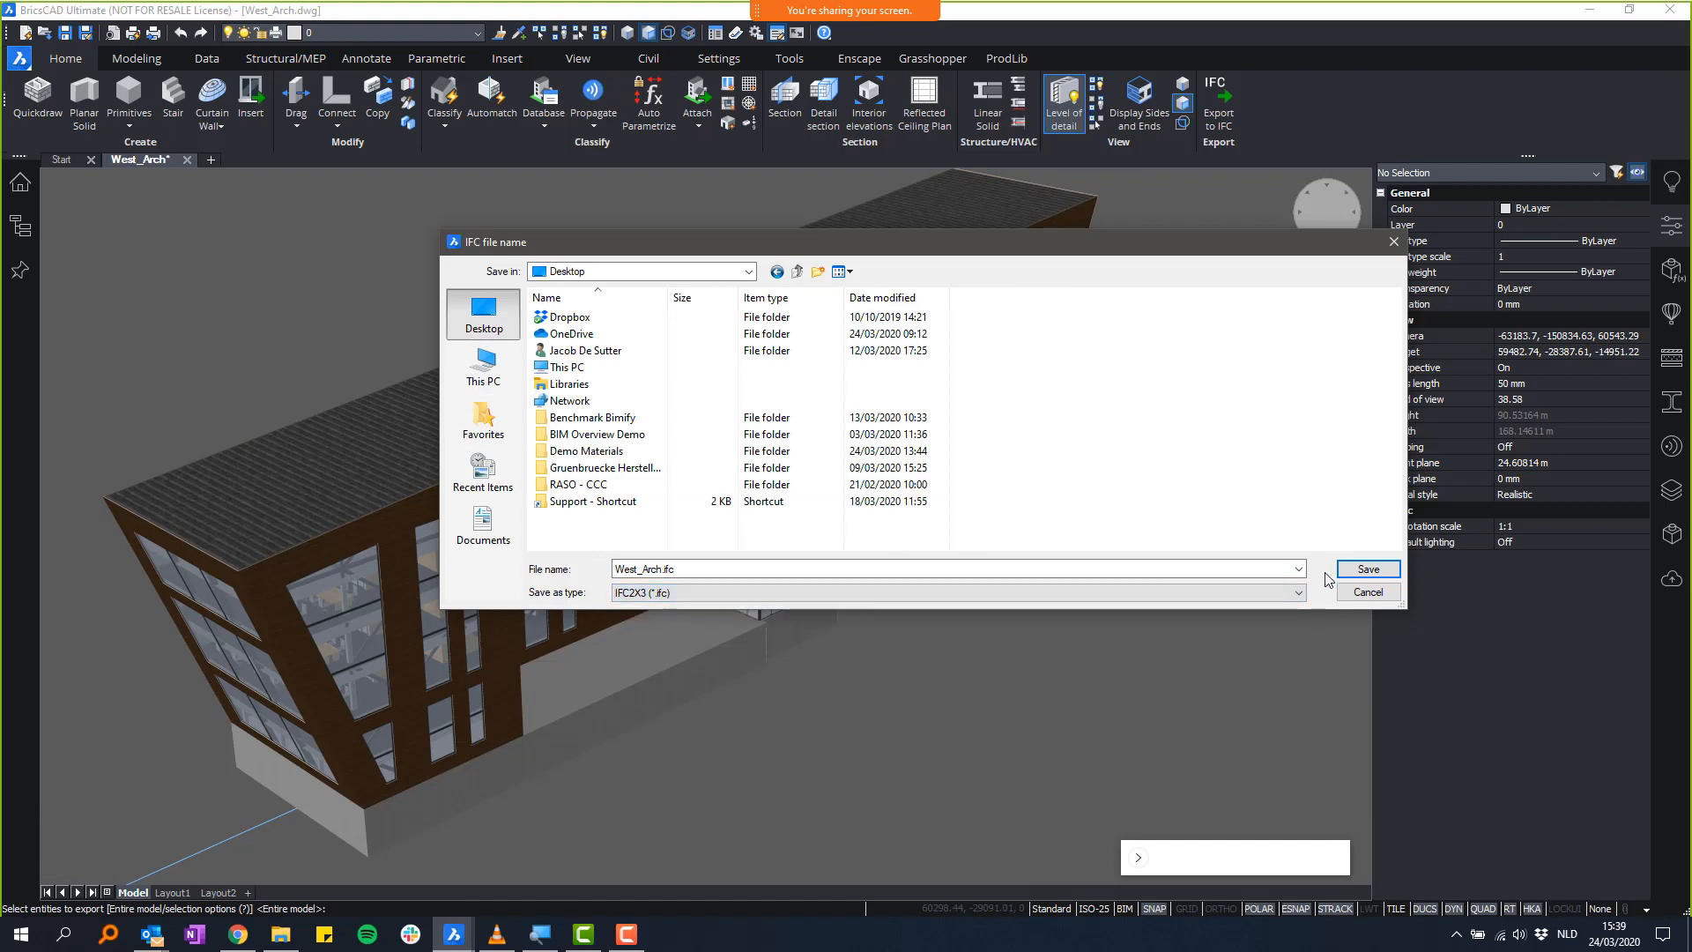
left_click(1351, 571)
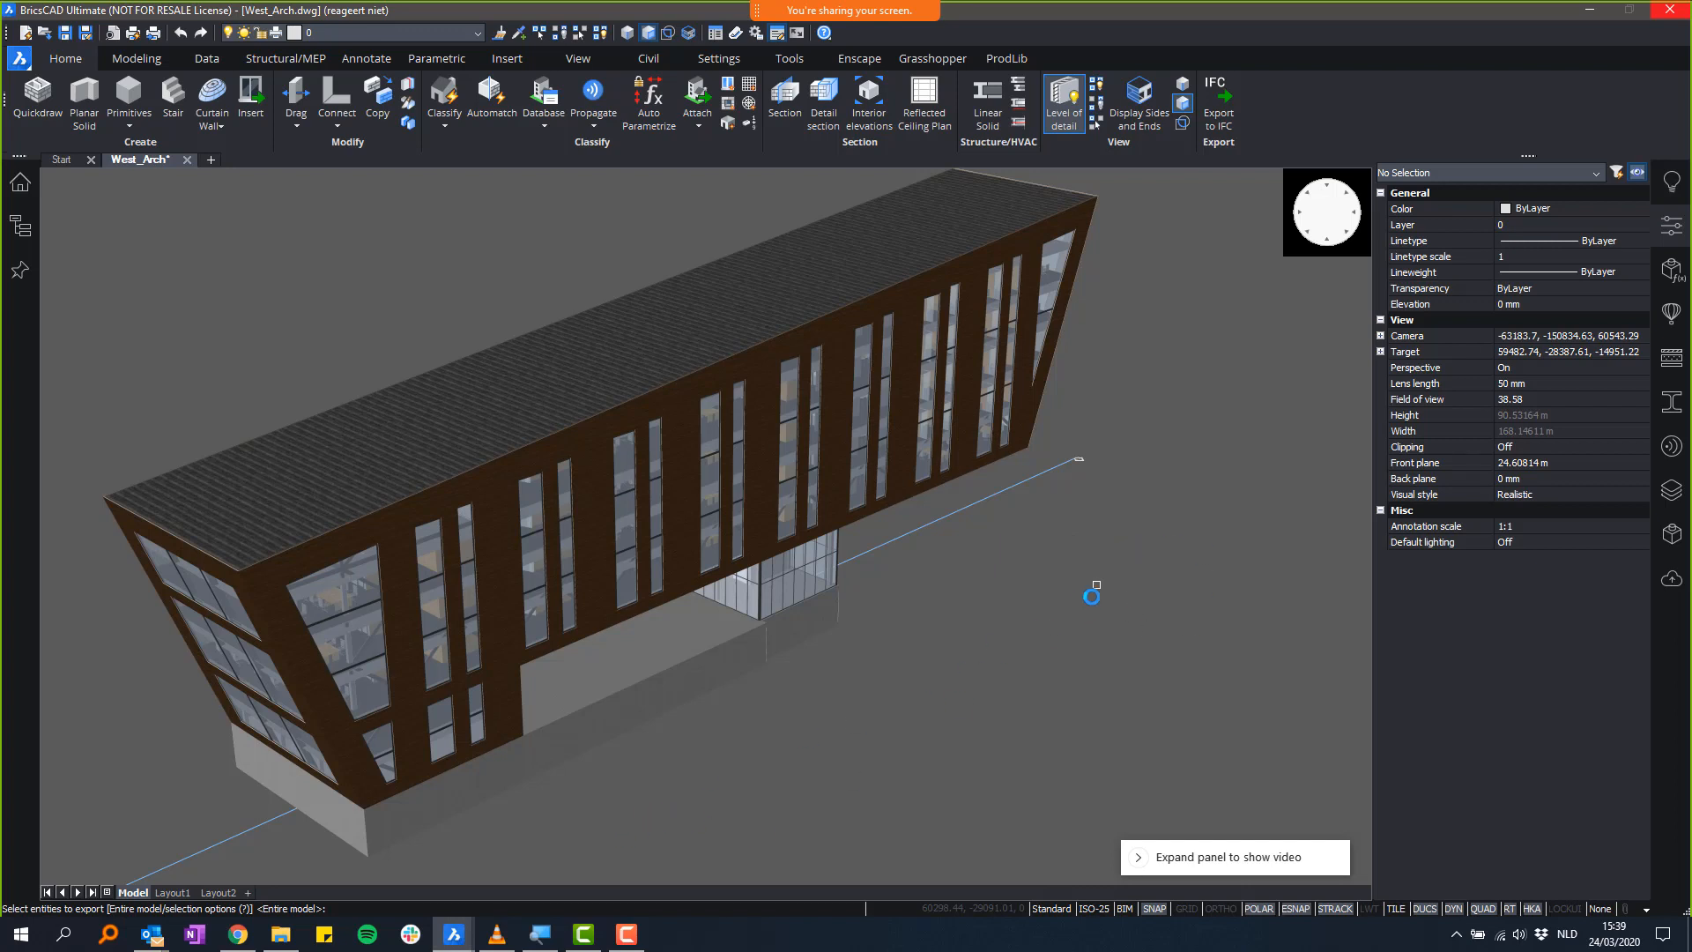
- Switch to the desktop and try to open the exported West_Arch.ifc in Solibri
mouse_move(462, 944)
left_click(1689, 934)
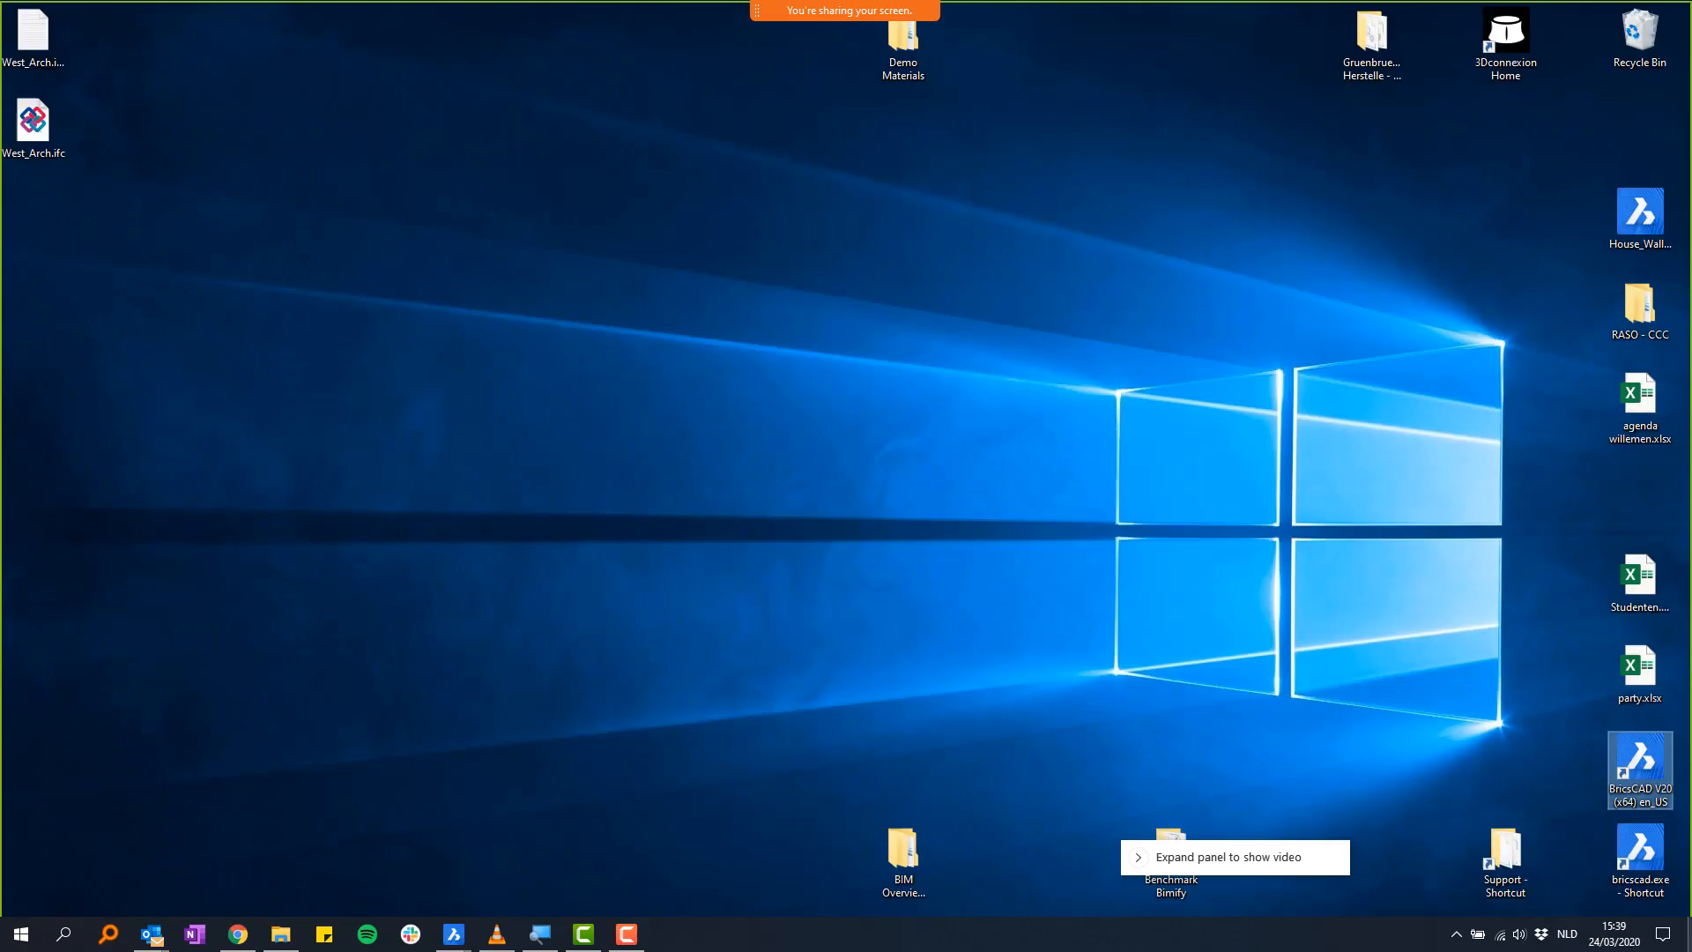
left_click(40, 132)
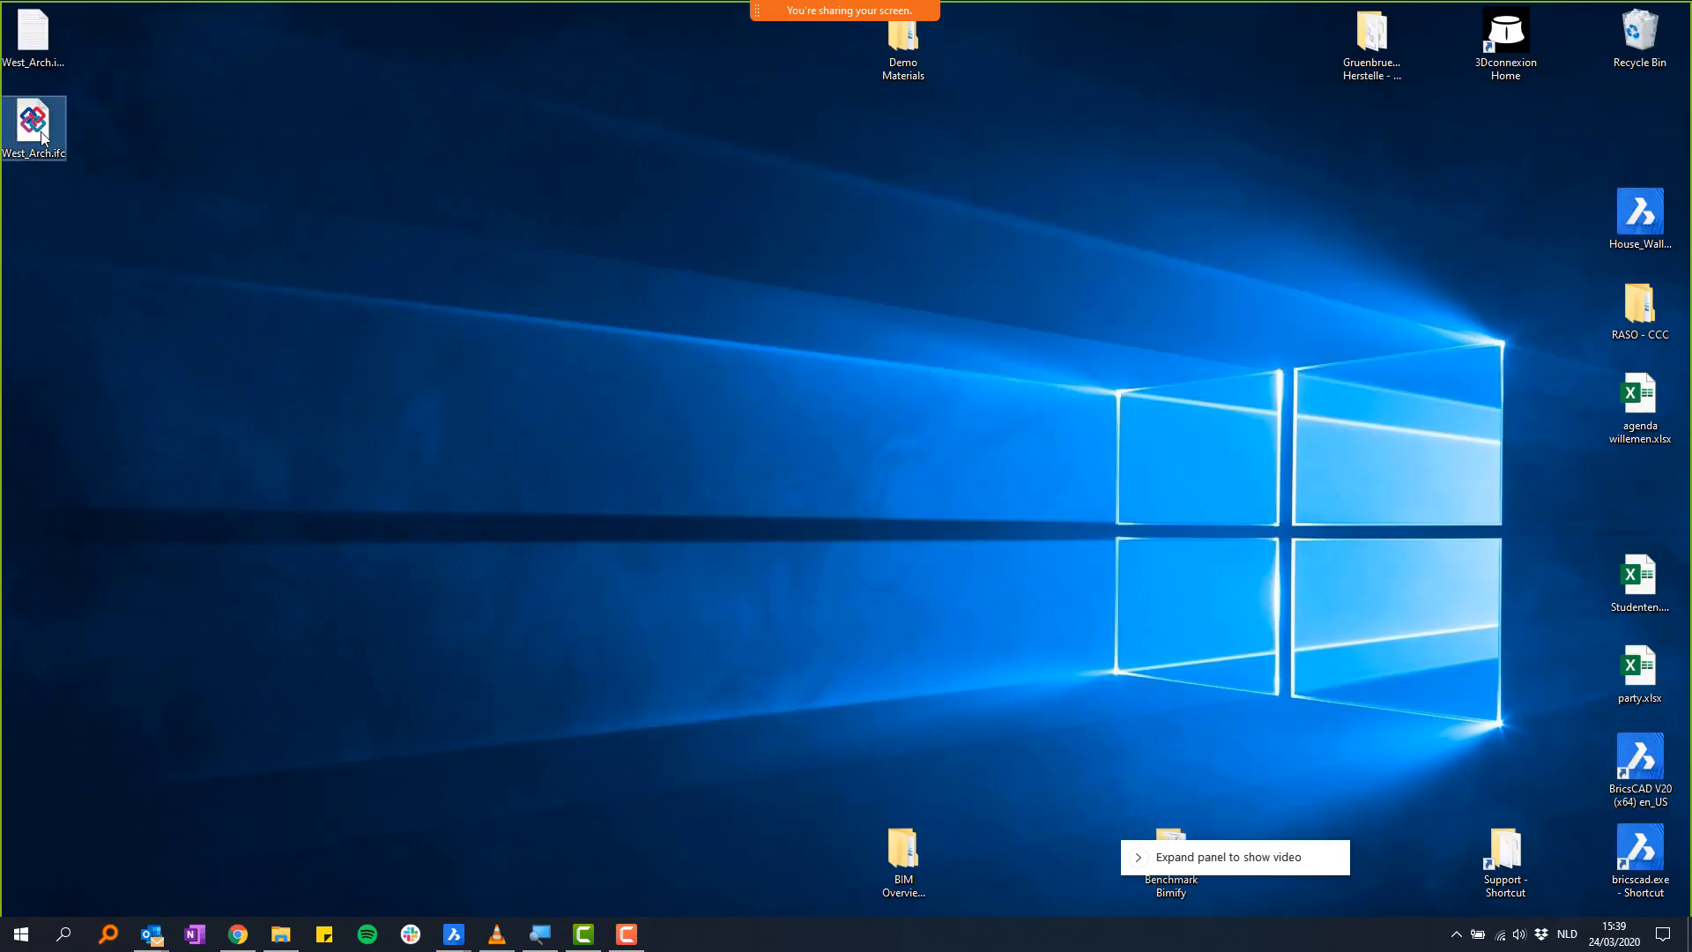
right_click(42, 132)
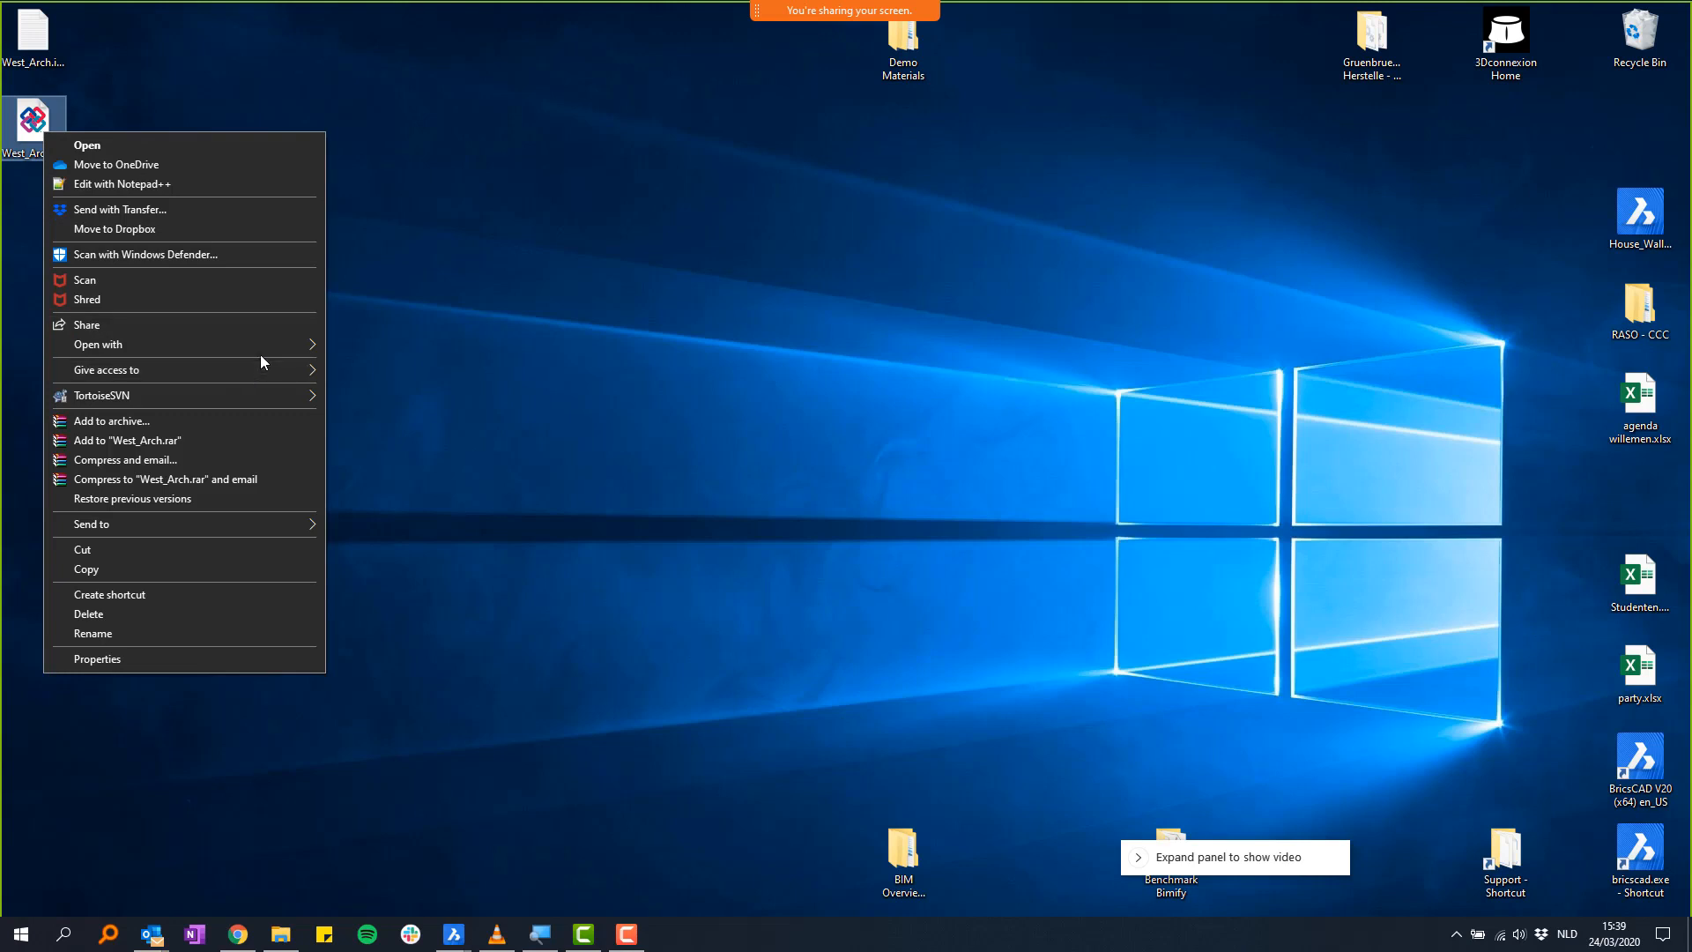
mouse_move(286, 342)
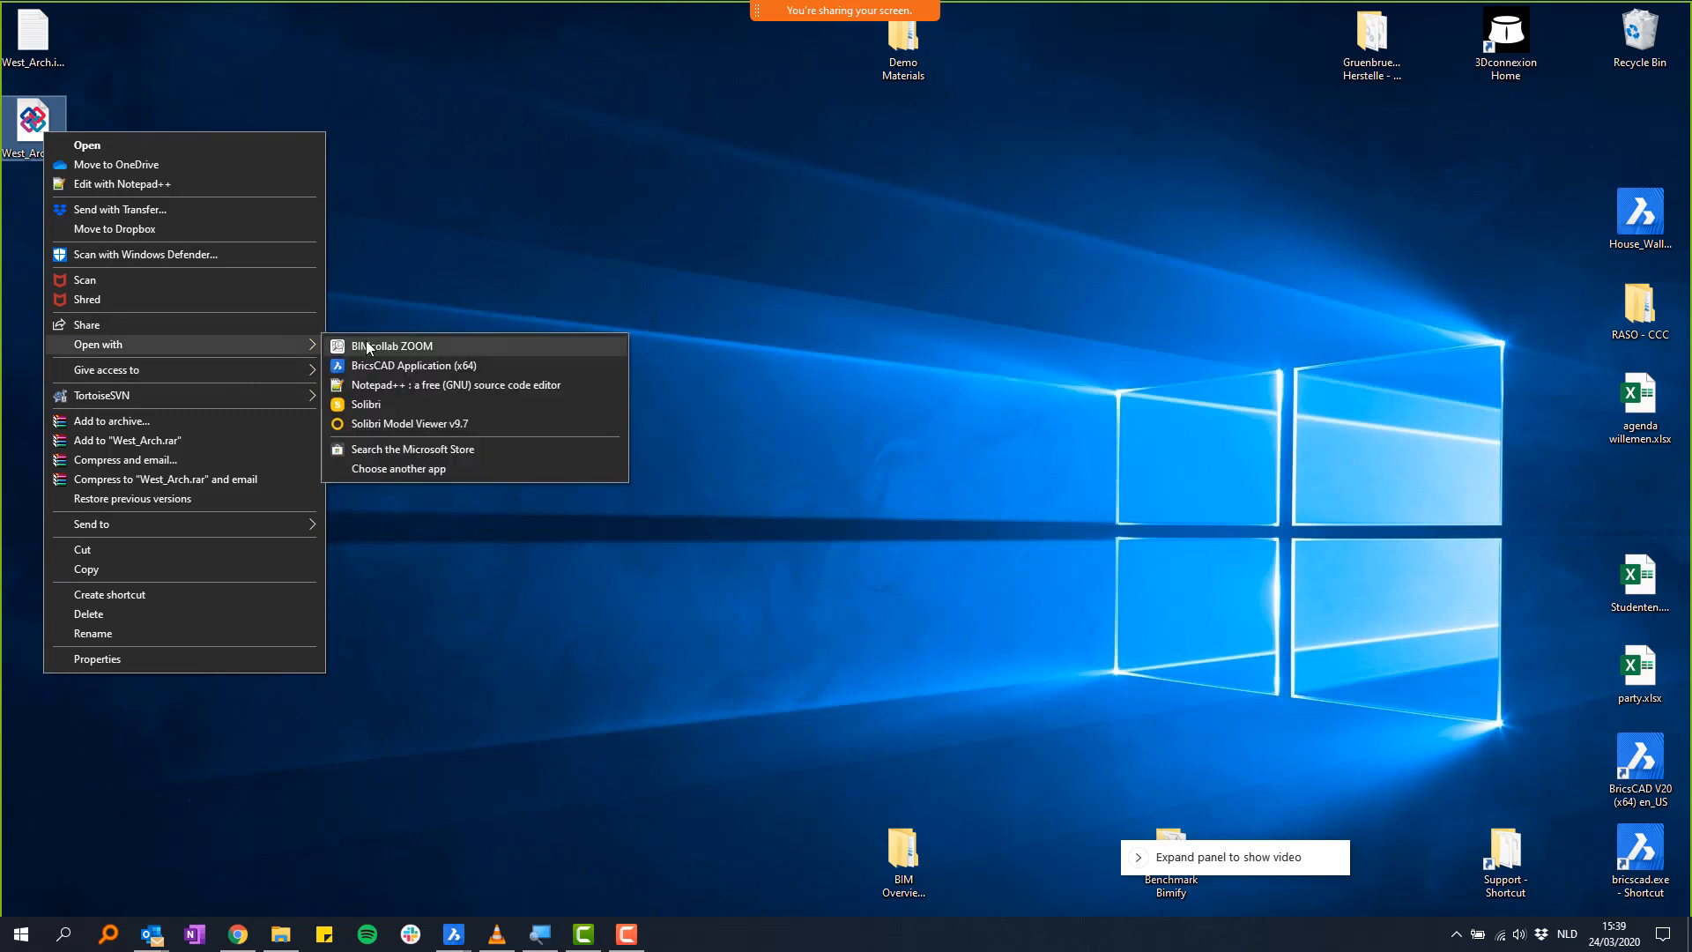
left_click(372, 403)
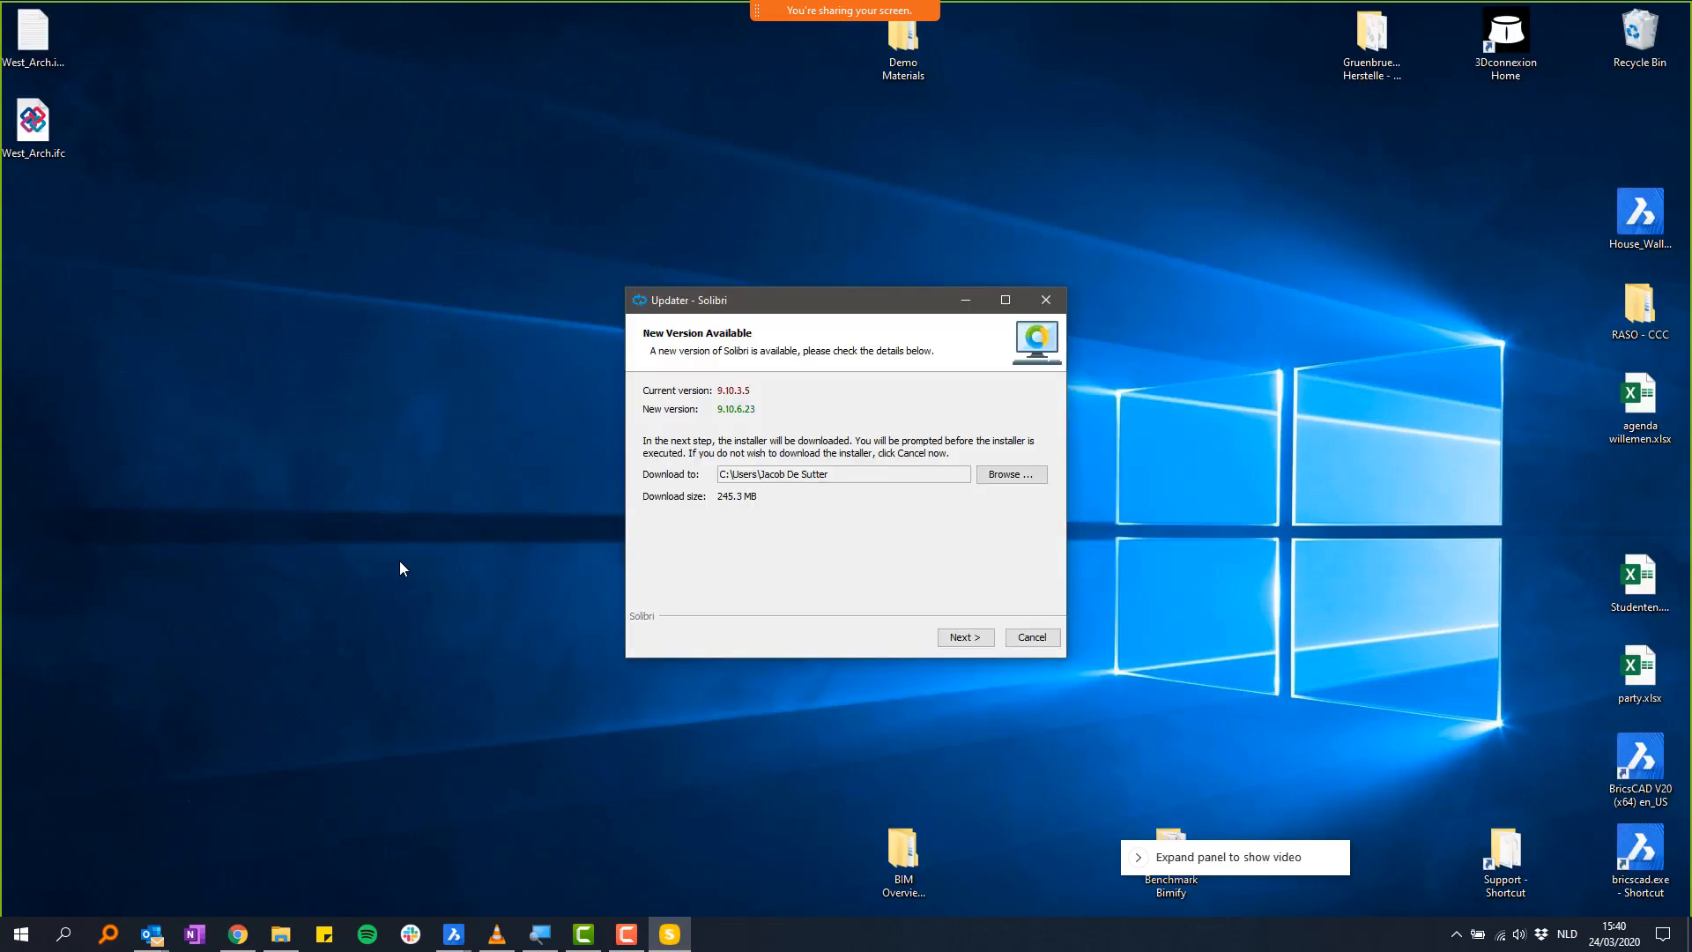
left_click(990, 635)
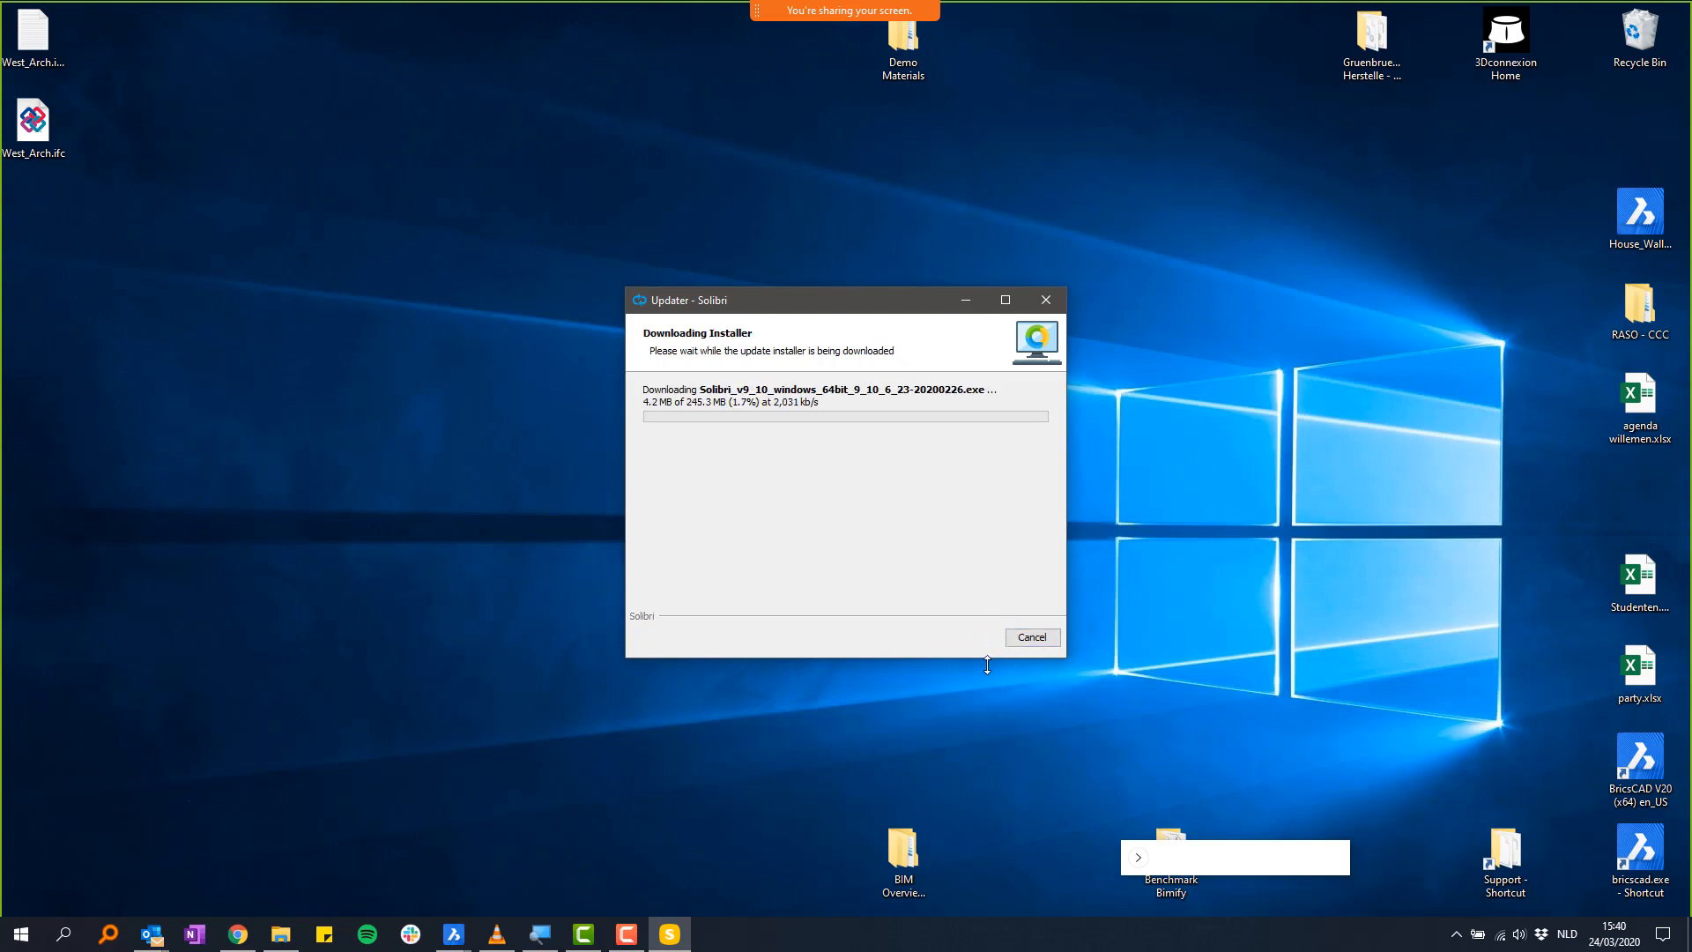
left_click(1024, 641)
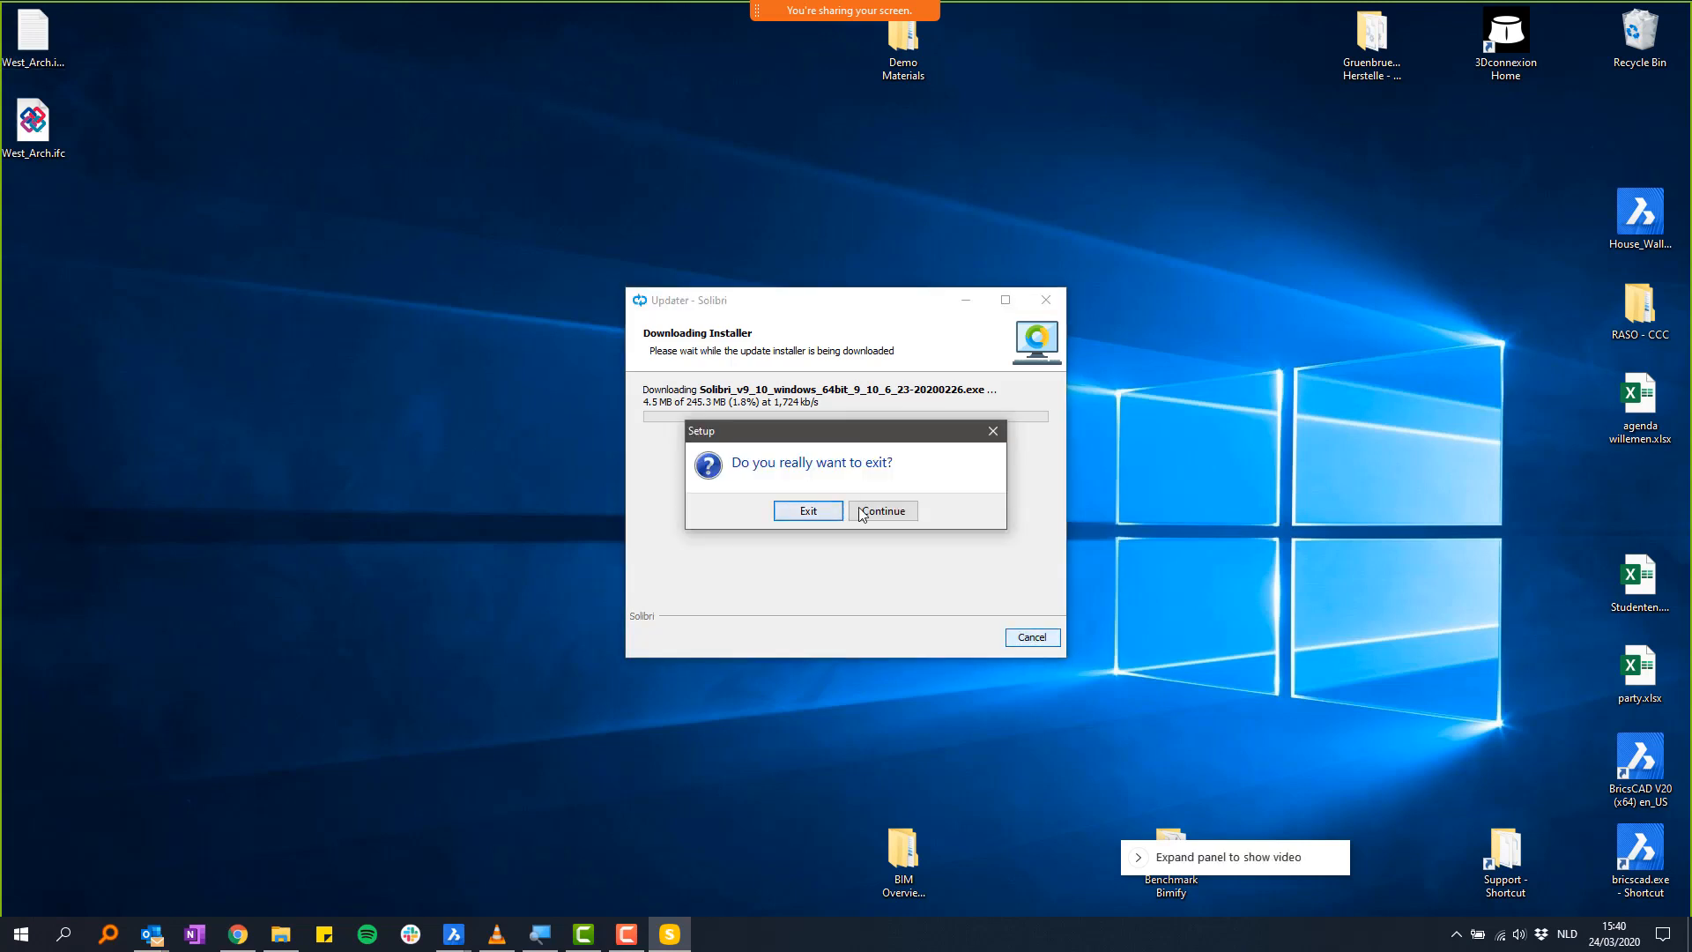
left_click(793, 512)
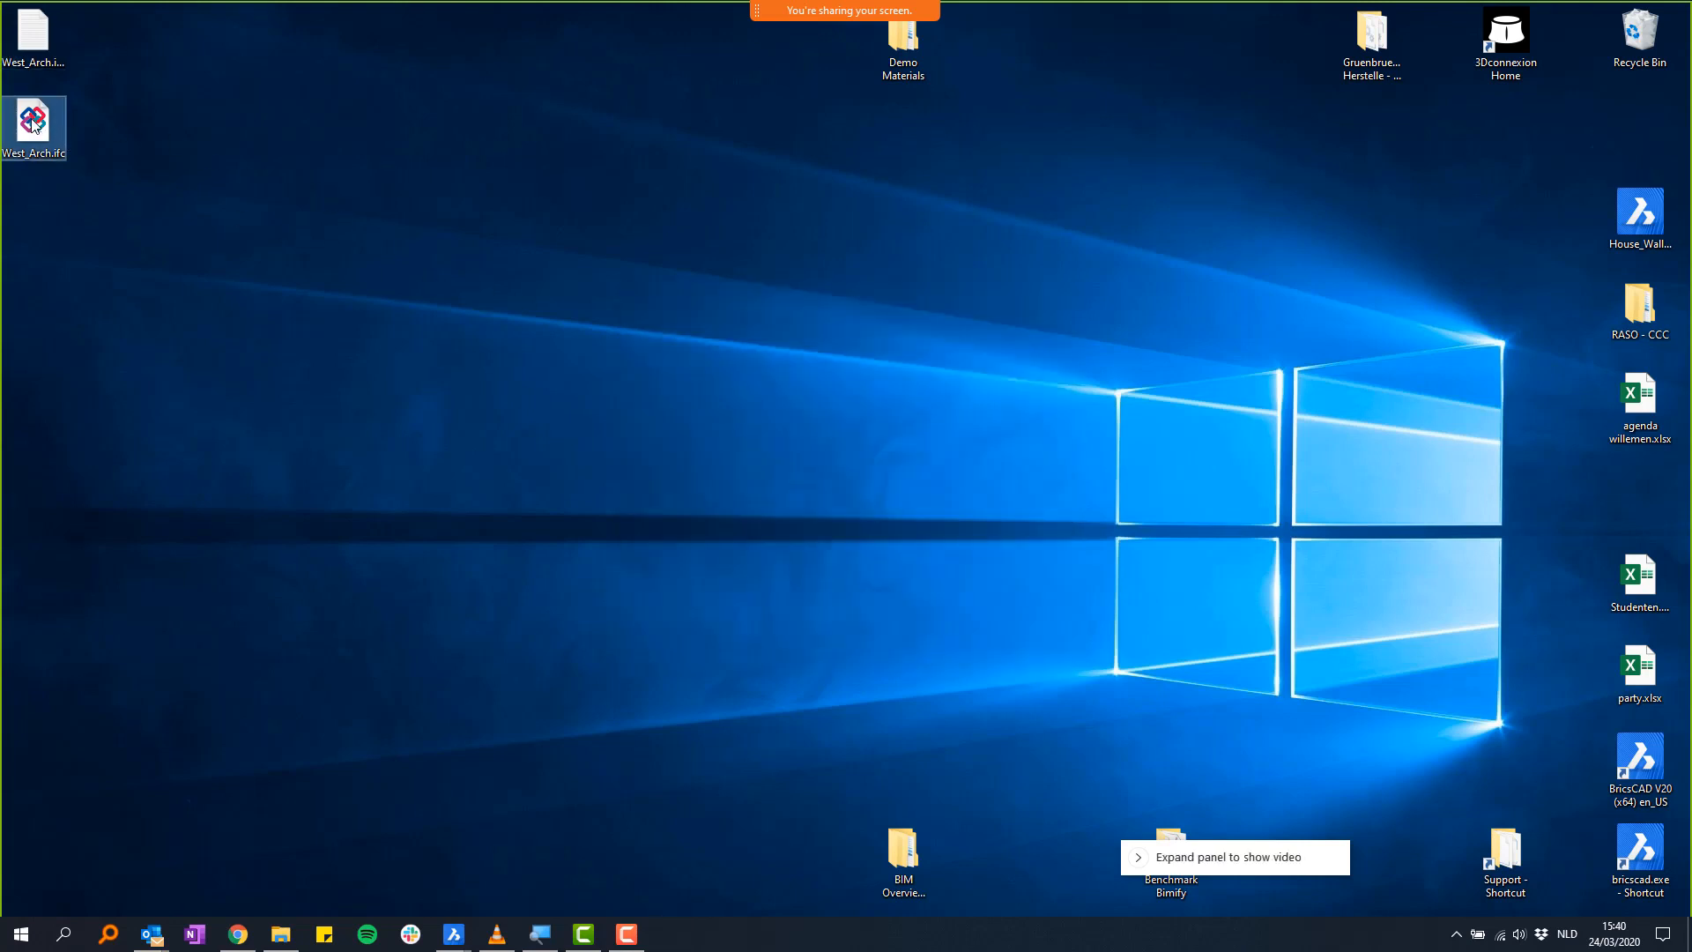
- Open the West_Arch.ifc file from the desktop in BIMcollab ZOOM
right_click(33, 124)
mouse_move(283, 340)
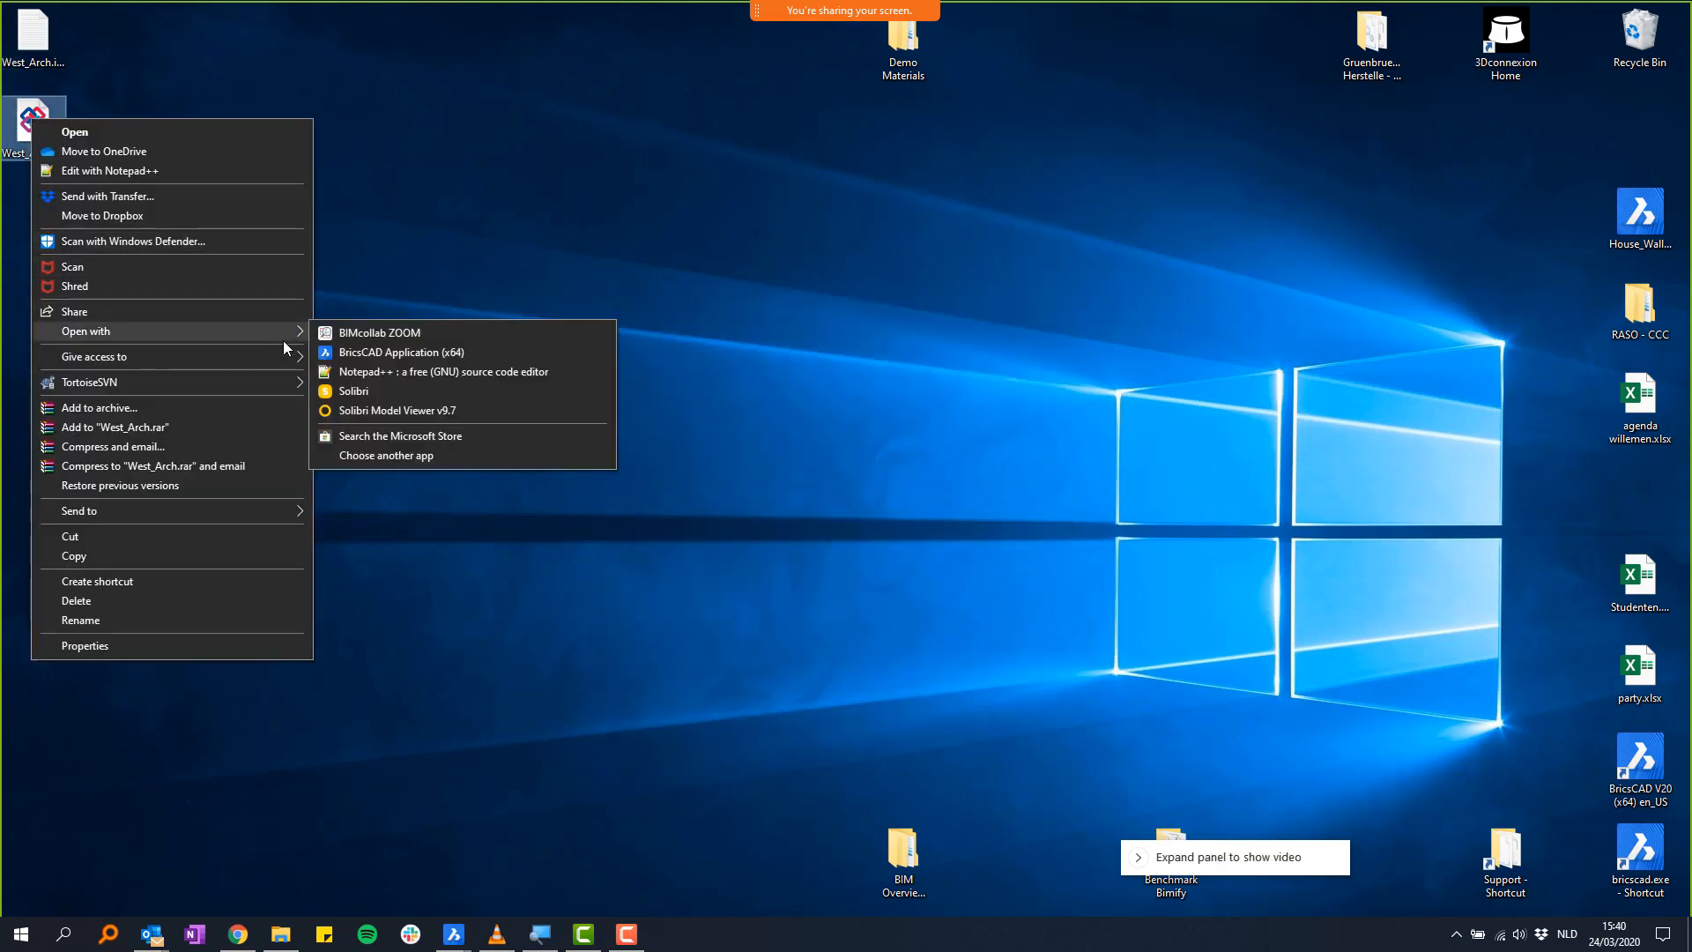
left_click(384, 331)
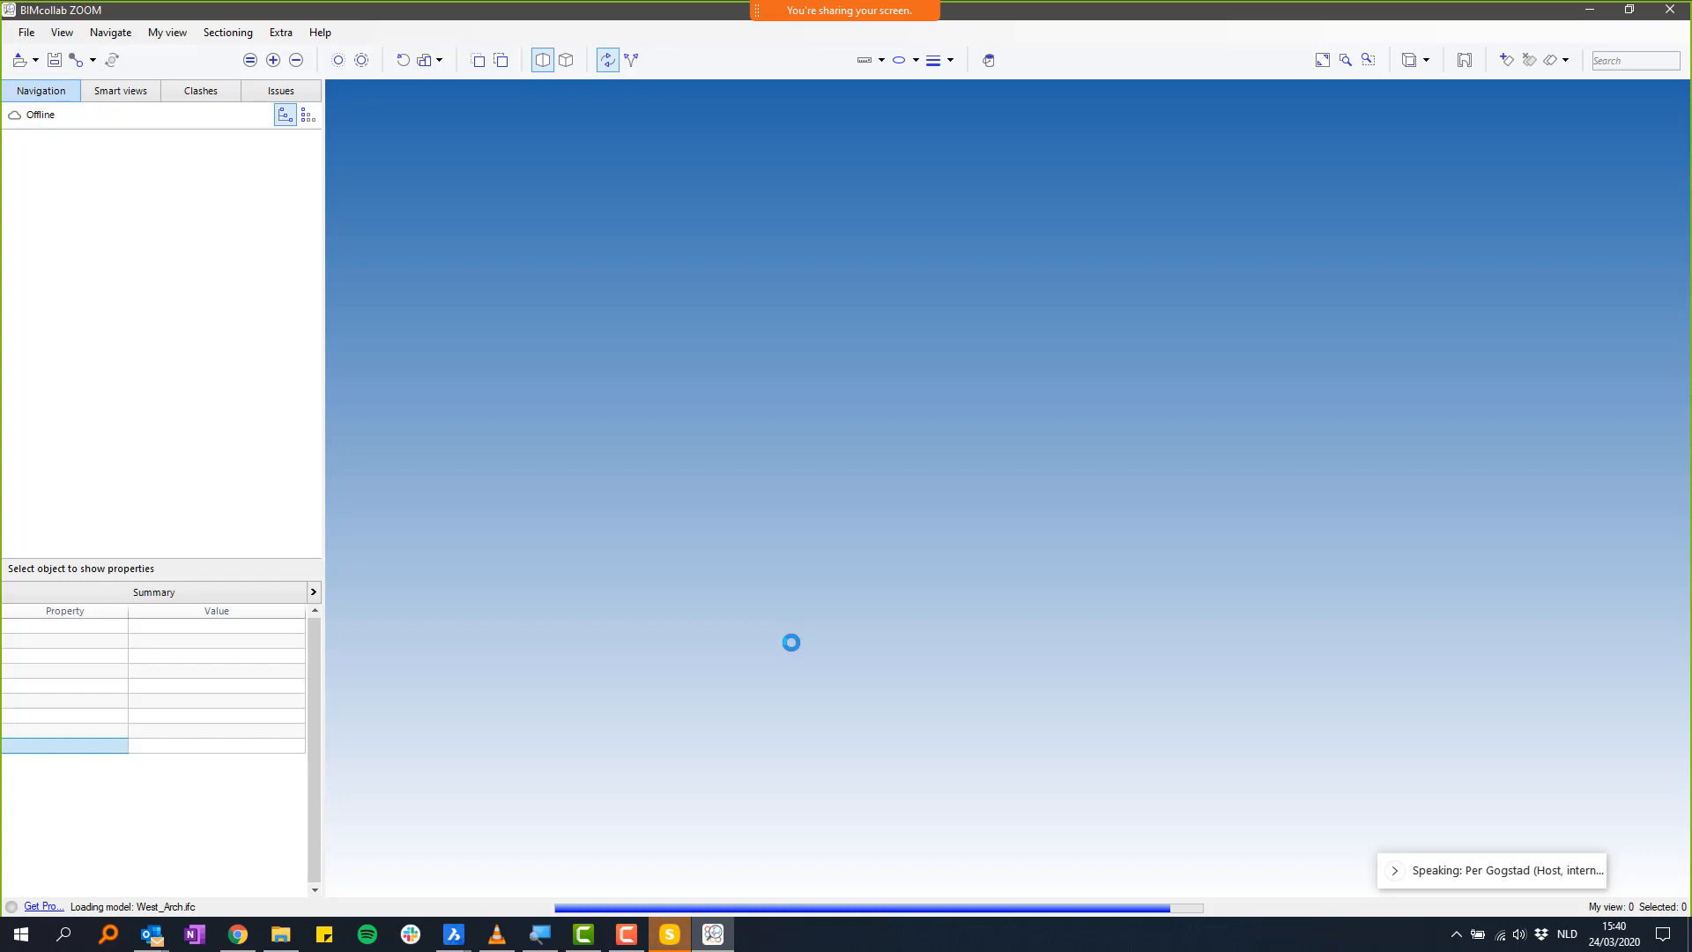
- Select the edited facade window in the IFC model and examine its Custom Properties Windows values and available property sets
left_click_drag(1012, 620, 1043, 714)
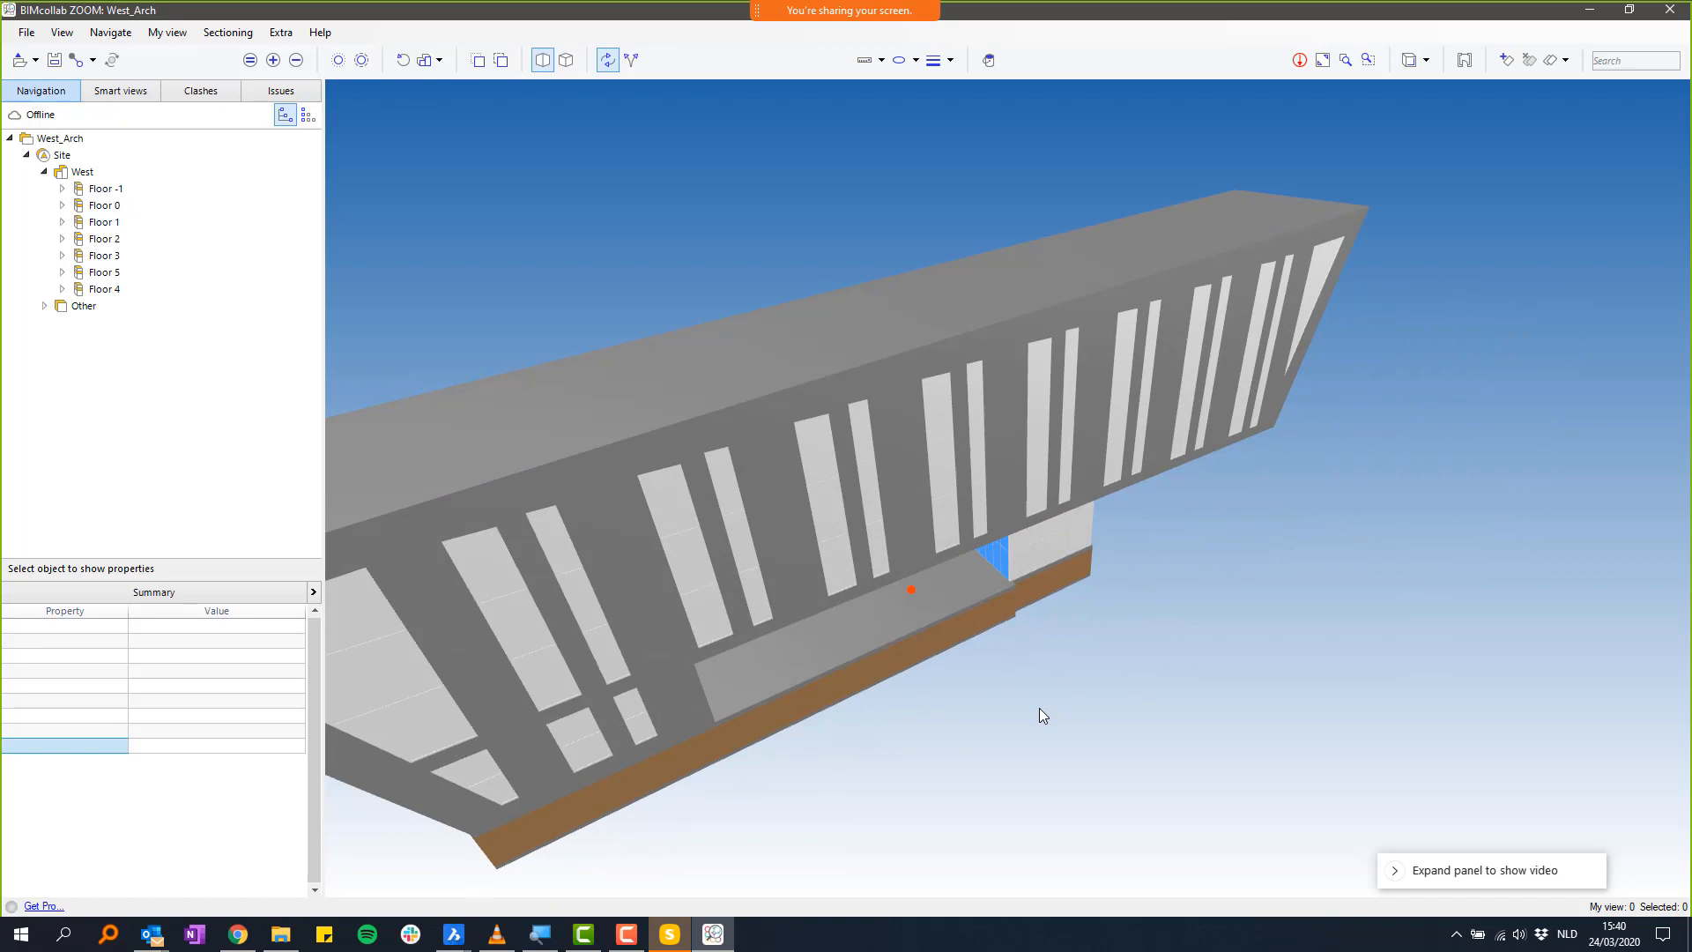
left_click(943, 411)
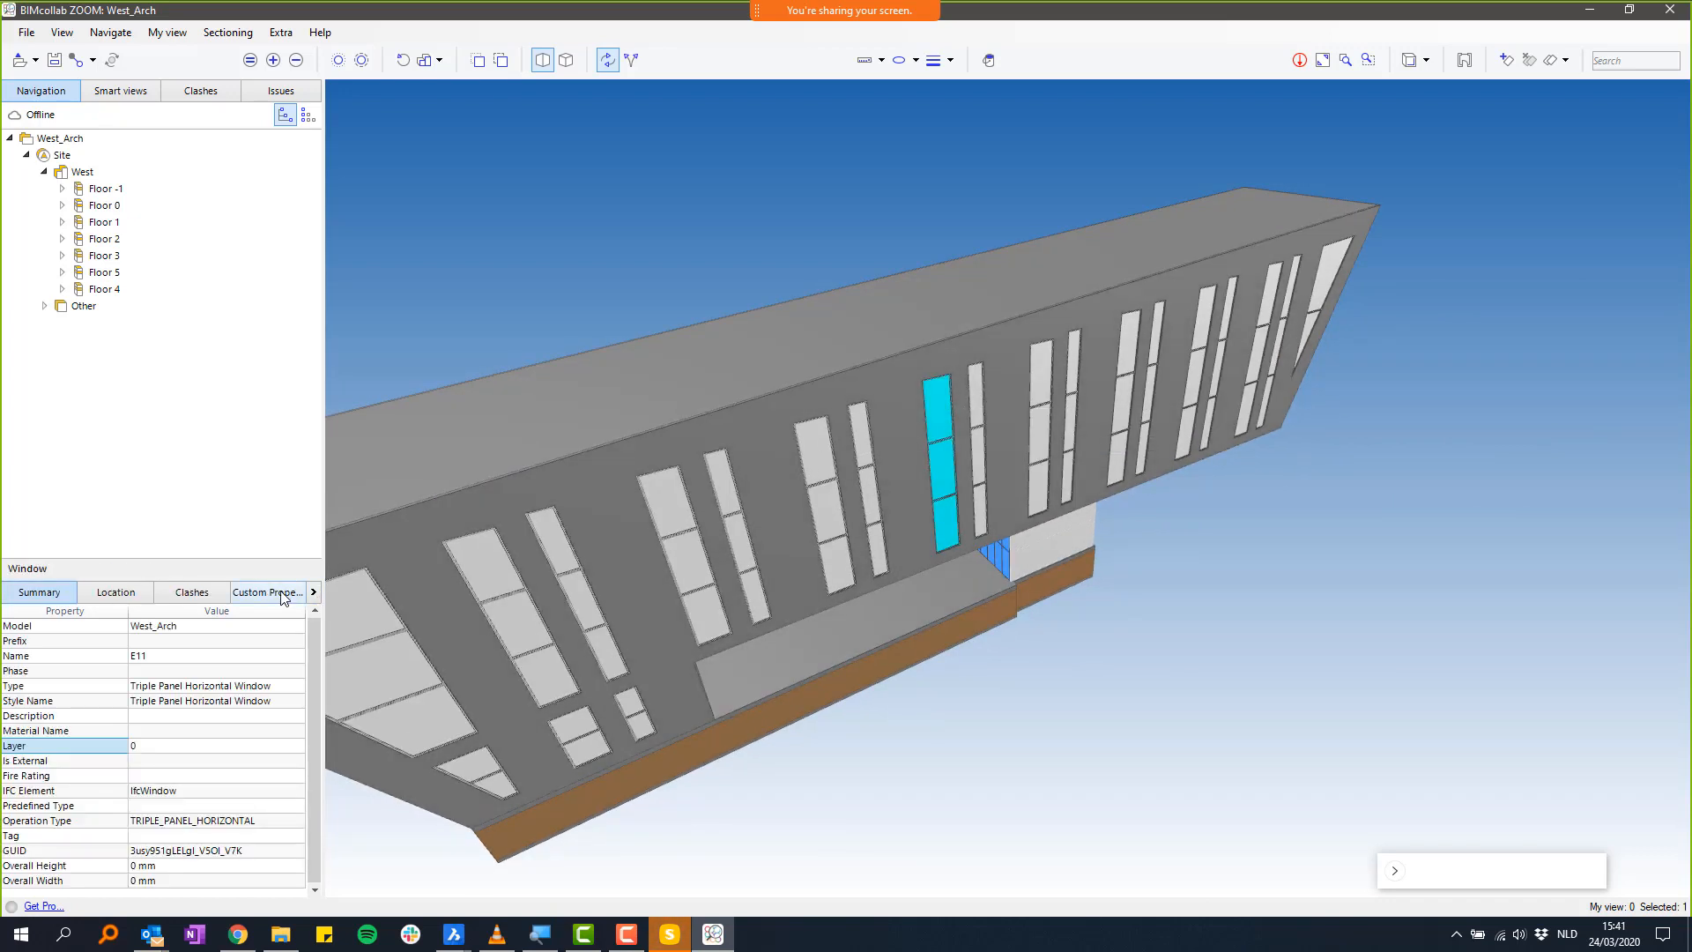
left_click(270, 598)
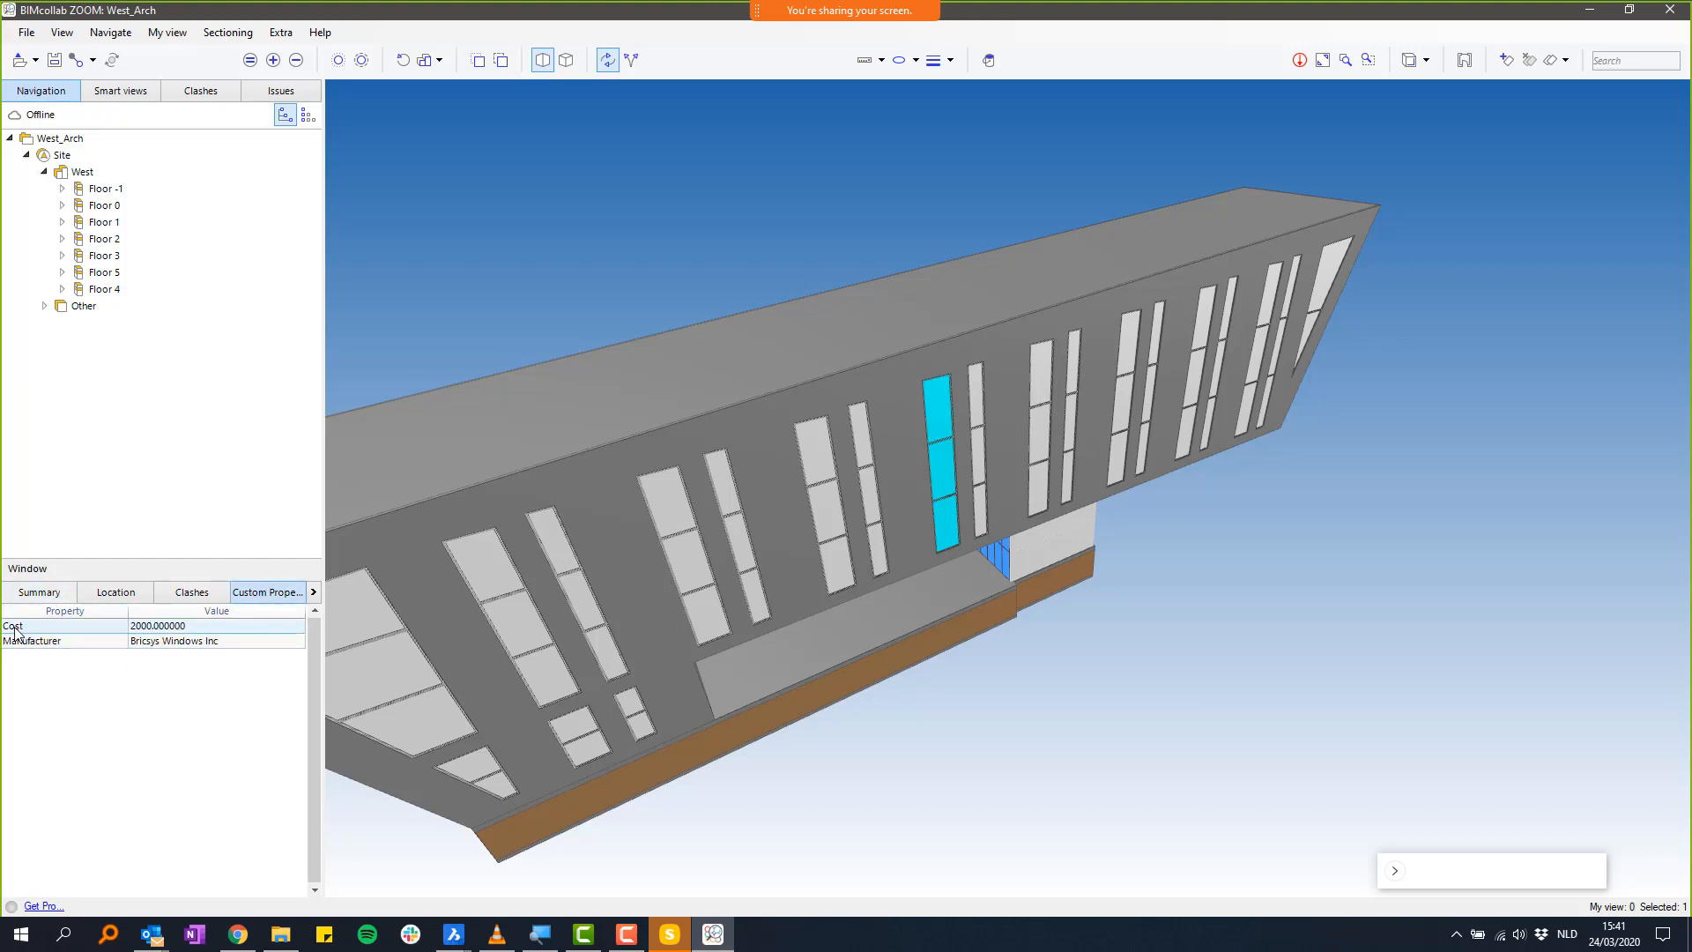
left_click(314, 592)
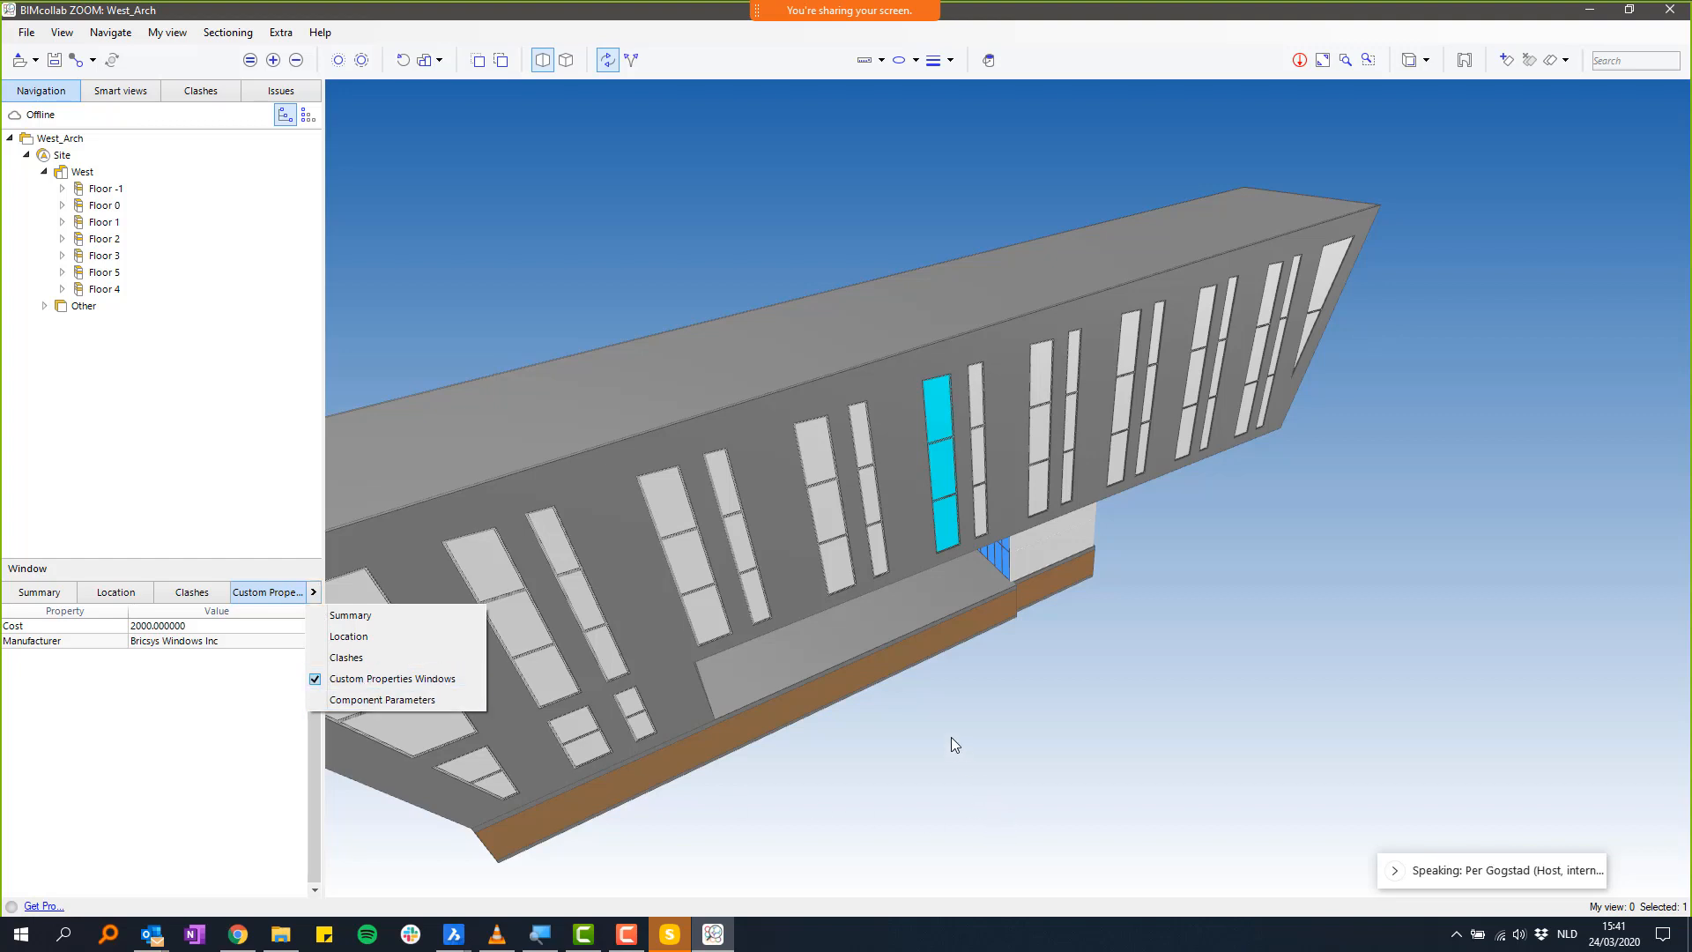
left_click_drag(951, 737, 959, 729)
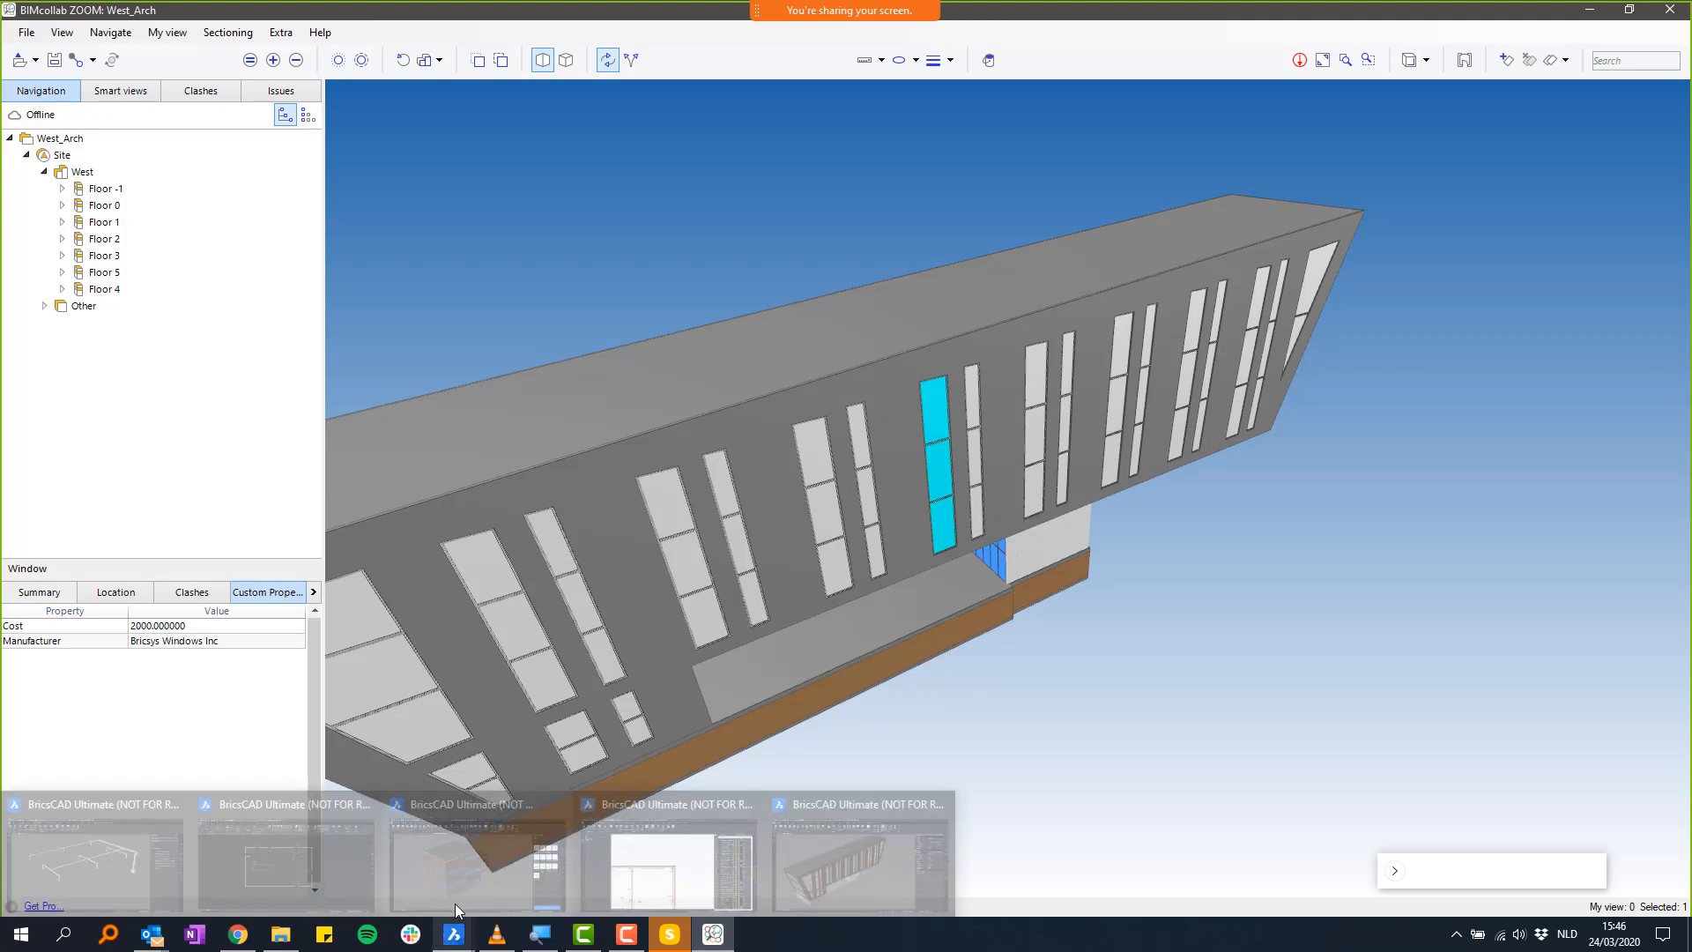
- Switch to the BricsCAD session containing Main Building - Geometry and create a new drawing
left_click(1007, 947)
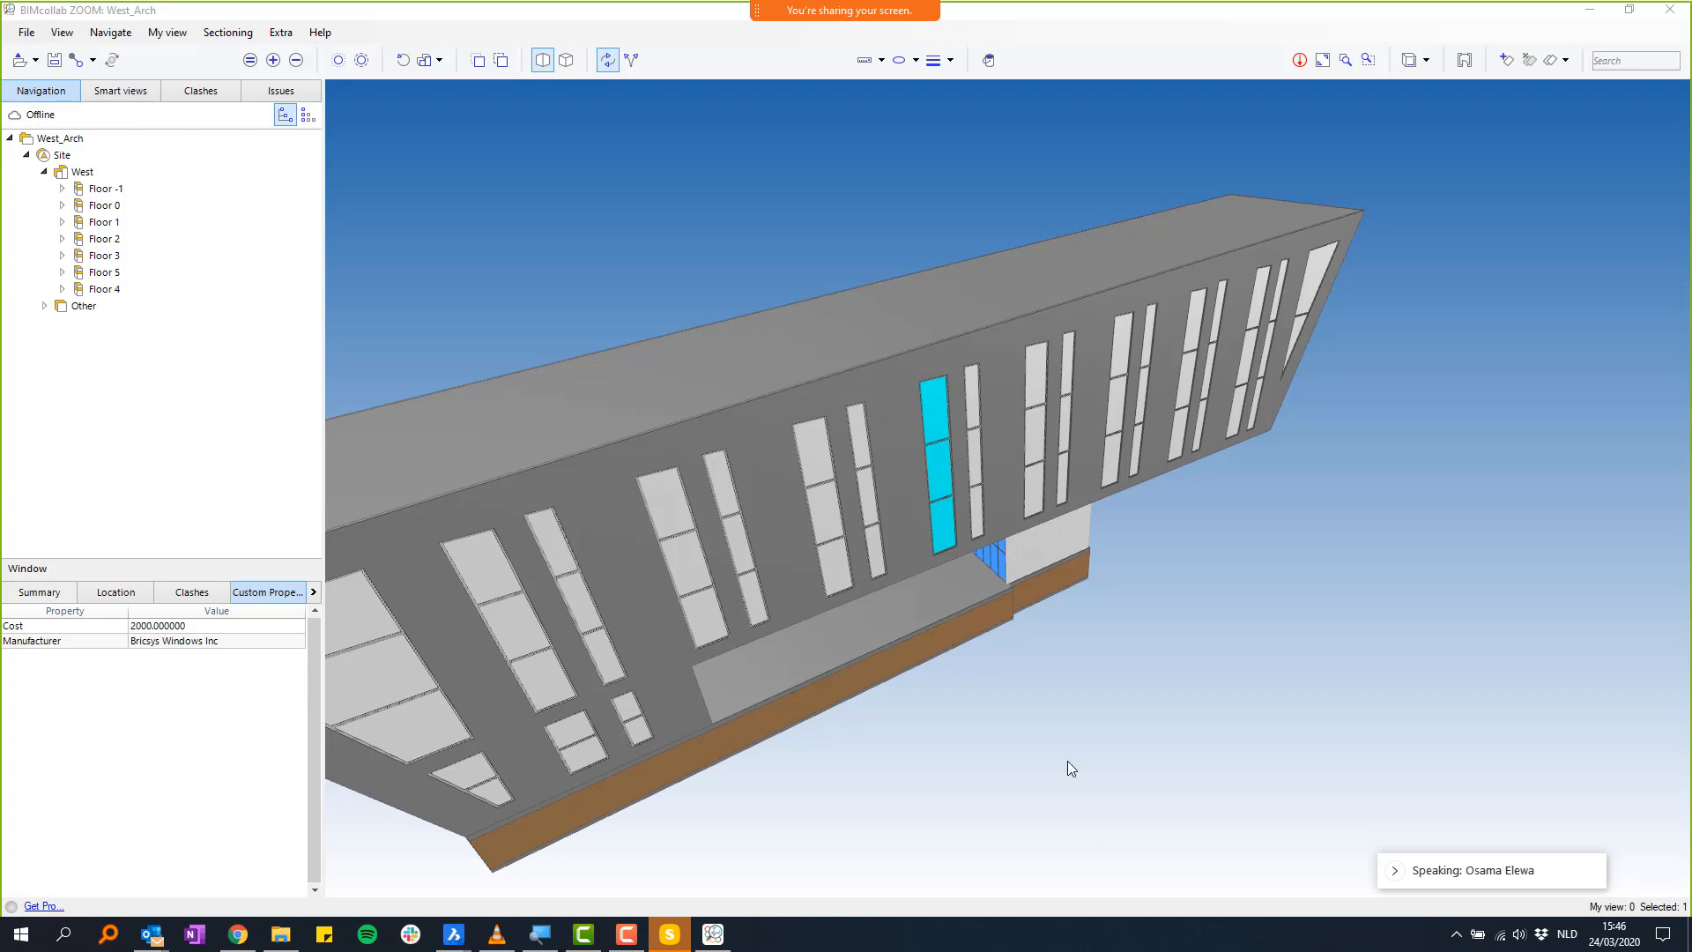
left_click_drag(1048, 669, 854, 801)
left_click(454, 934)
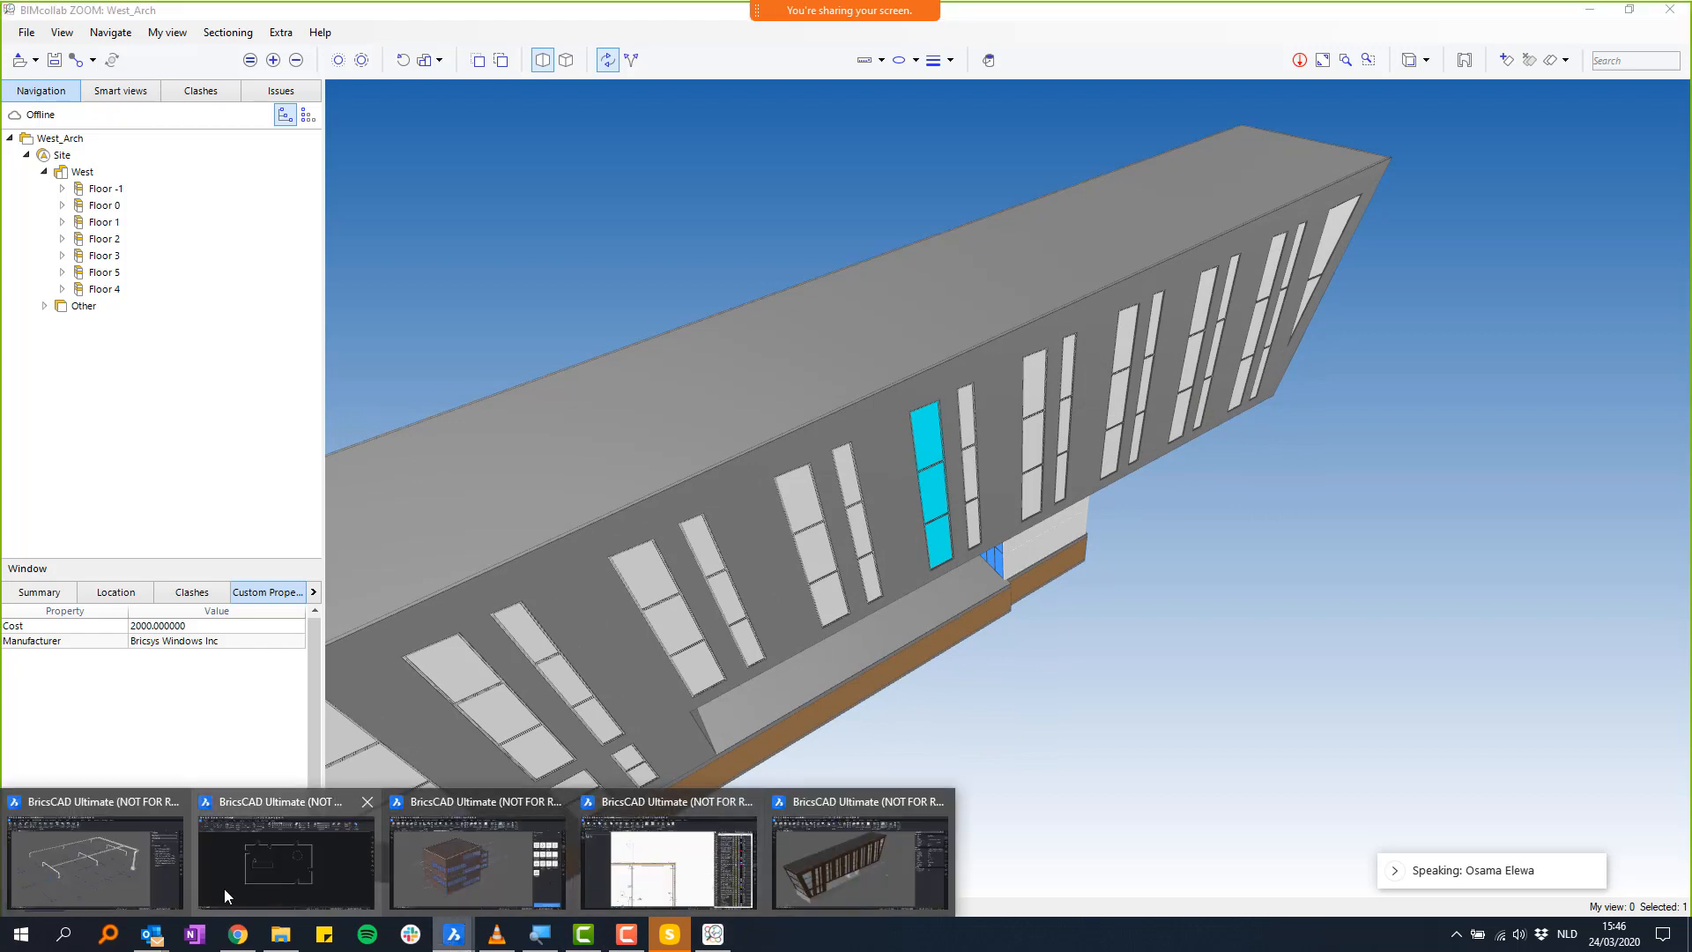
left_click(448, 876)
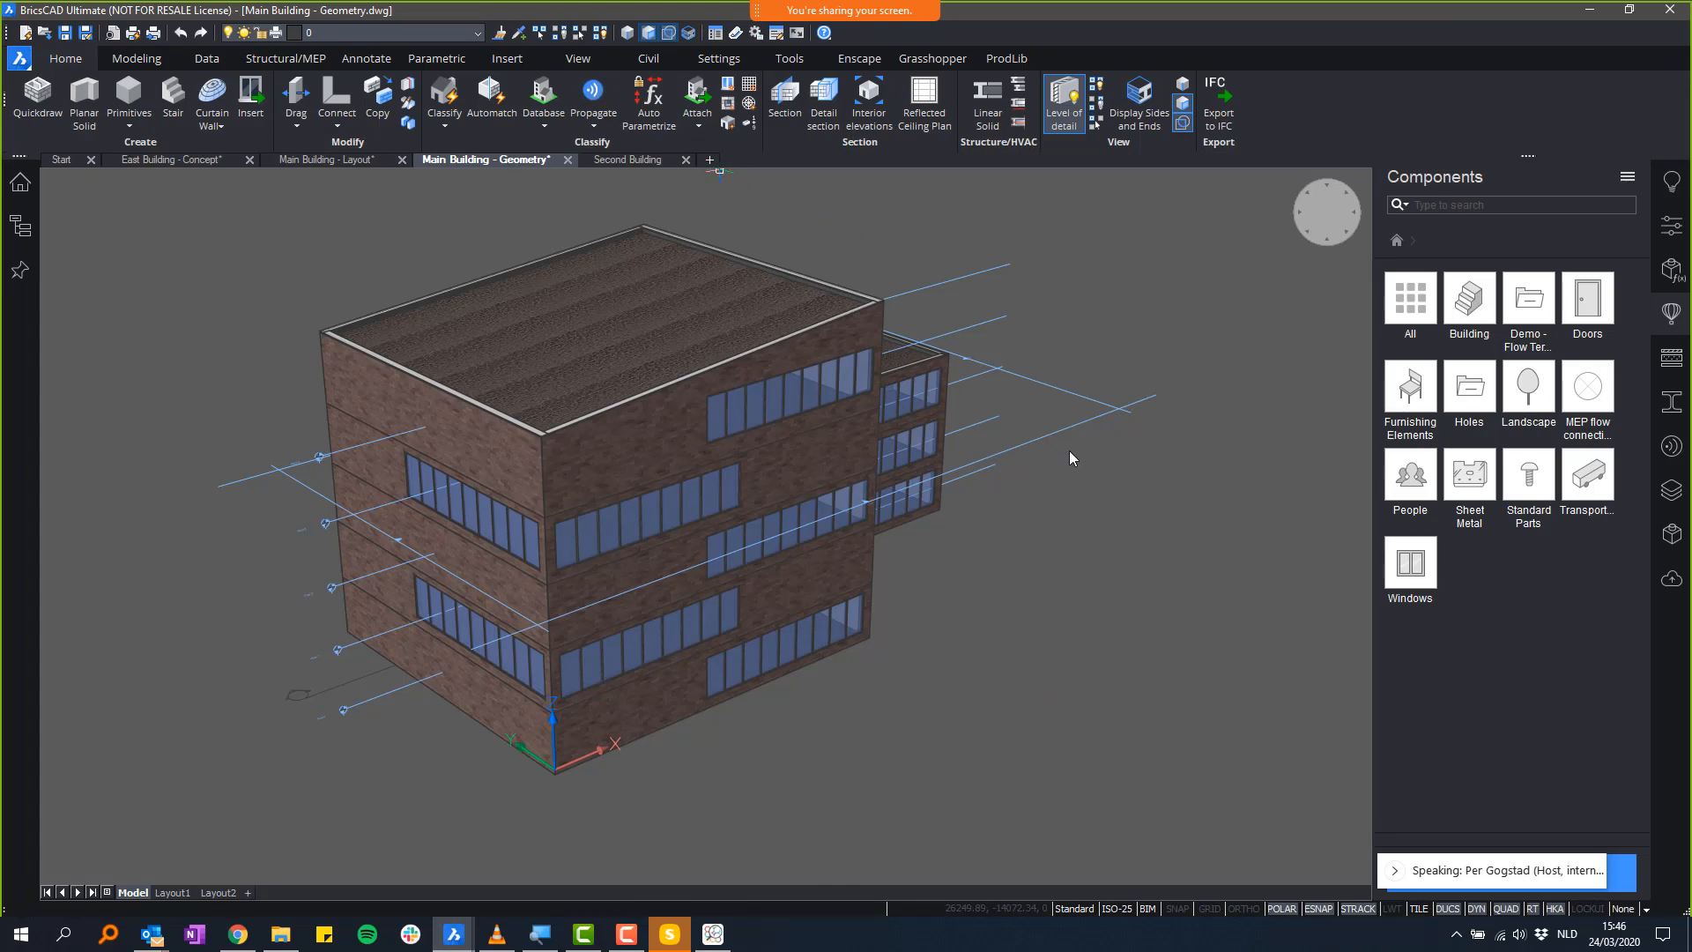
key("ctrl+n")
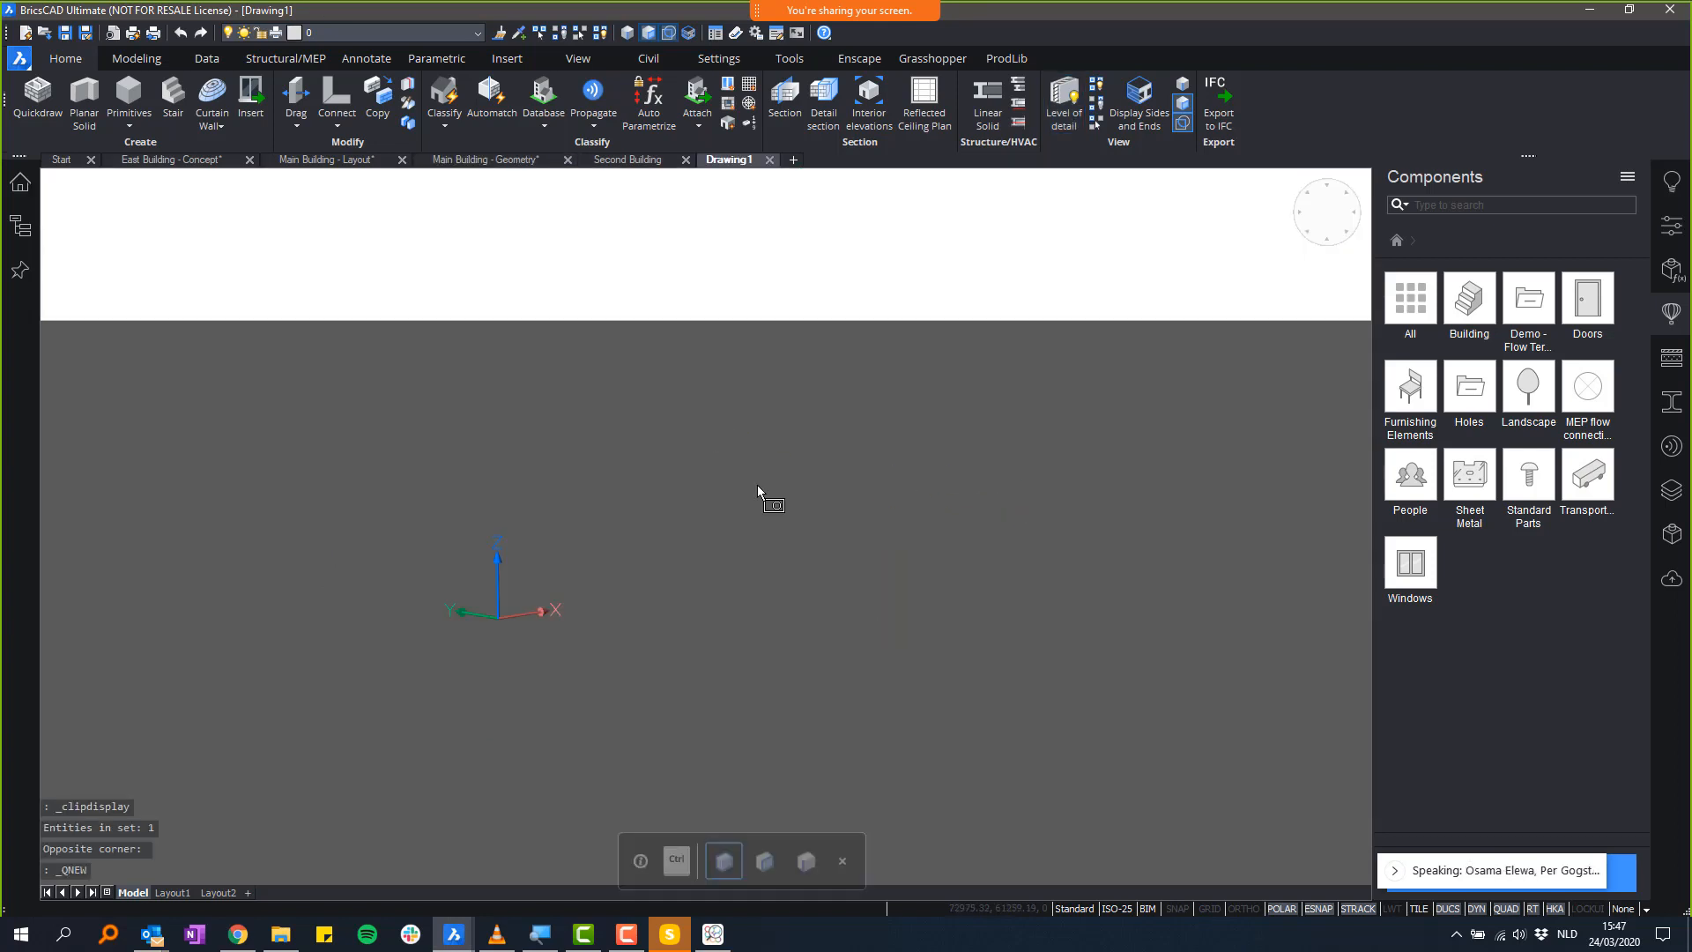
- Open the Components directory path list from library management and start choosing a folder for a second path entry
left_click(758, 486)
middle_click_drag(757, 486, 765, 522, "shift")
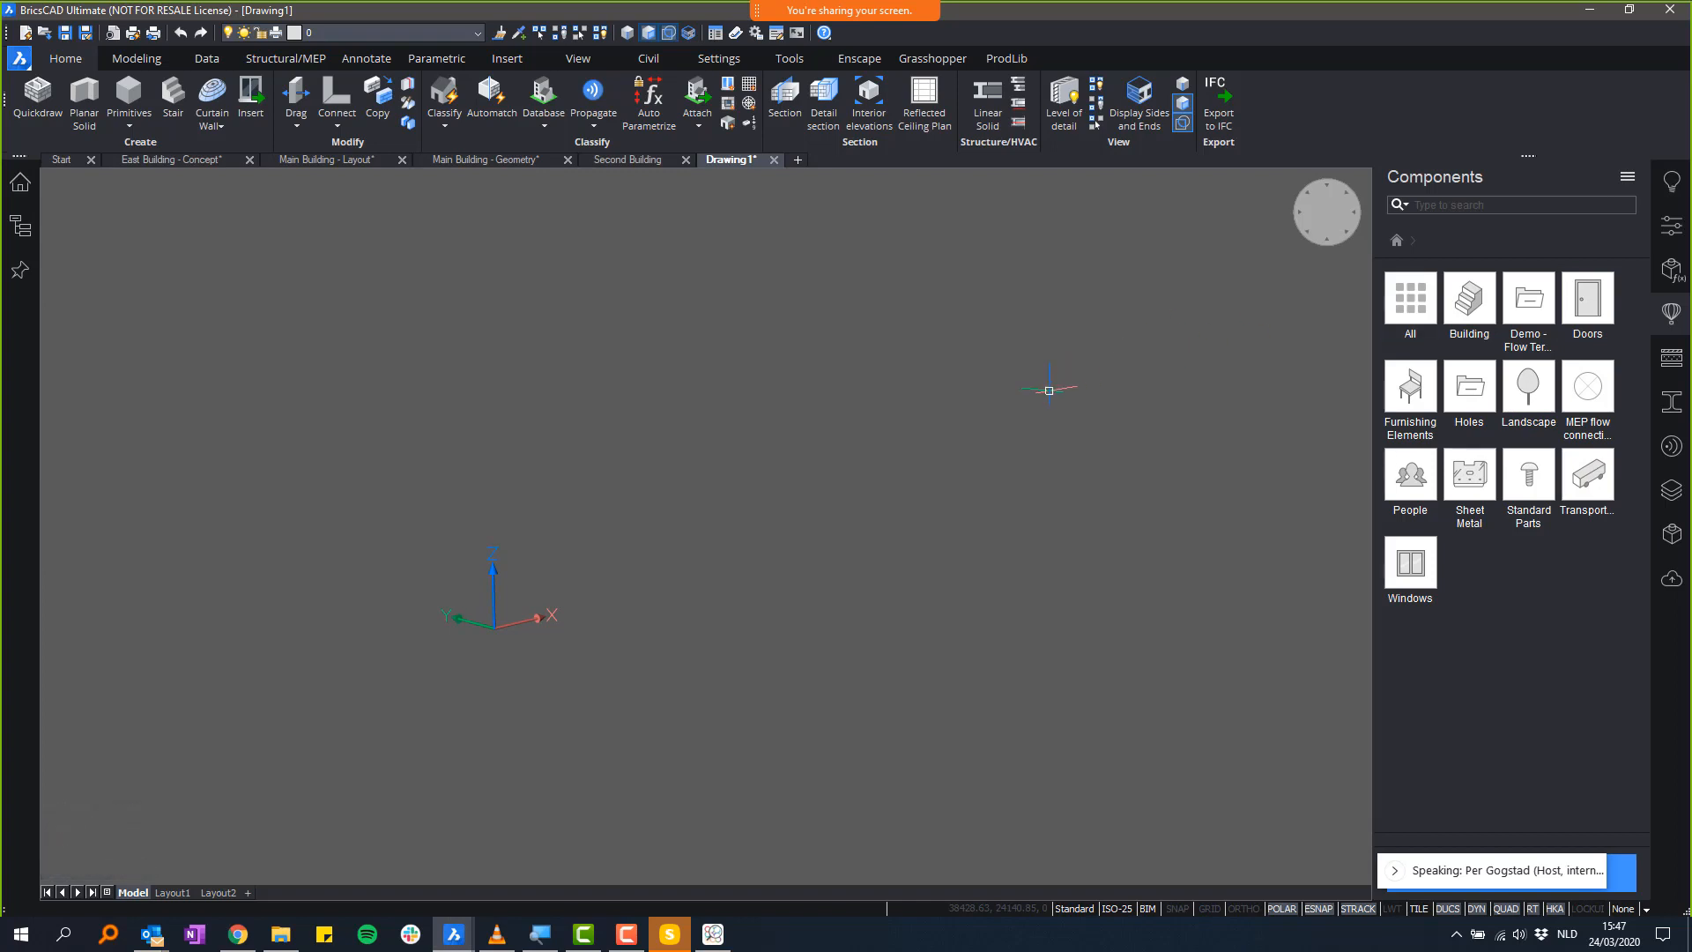
left_click(1627, 177)
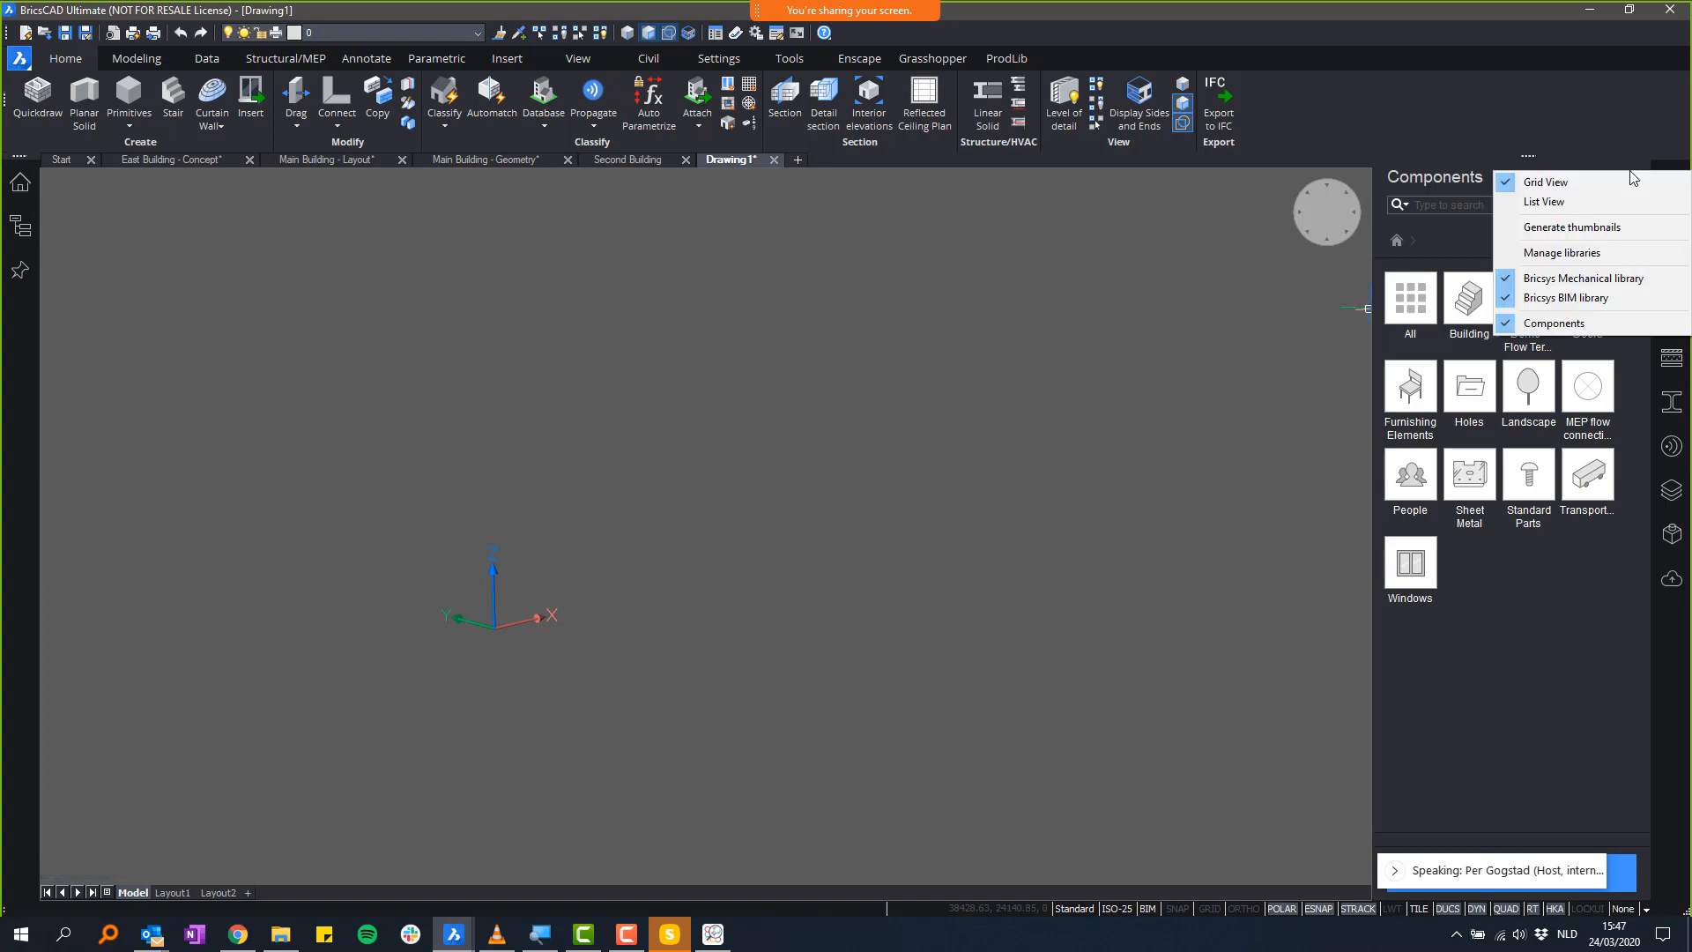
left_click(1569, 253)
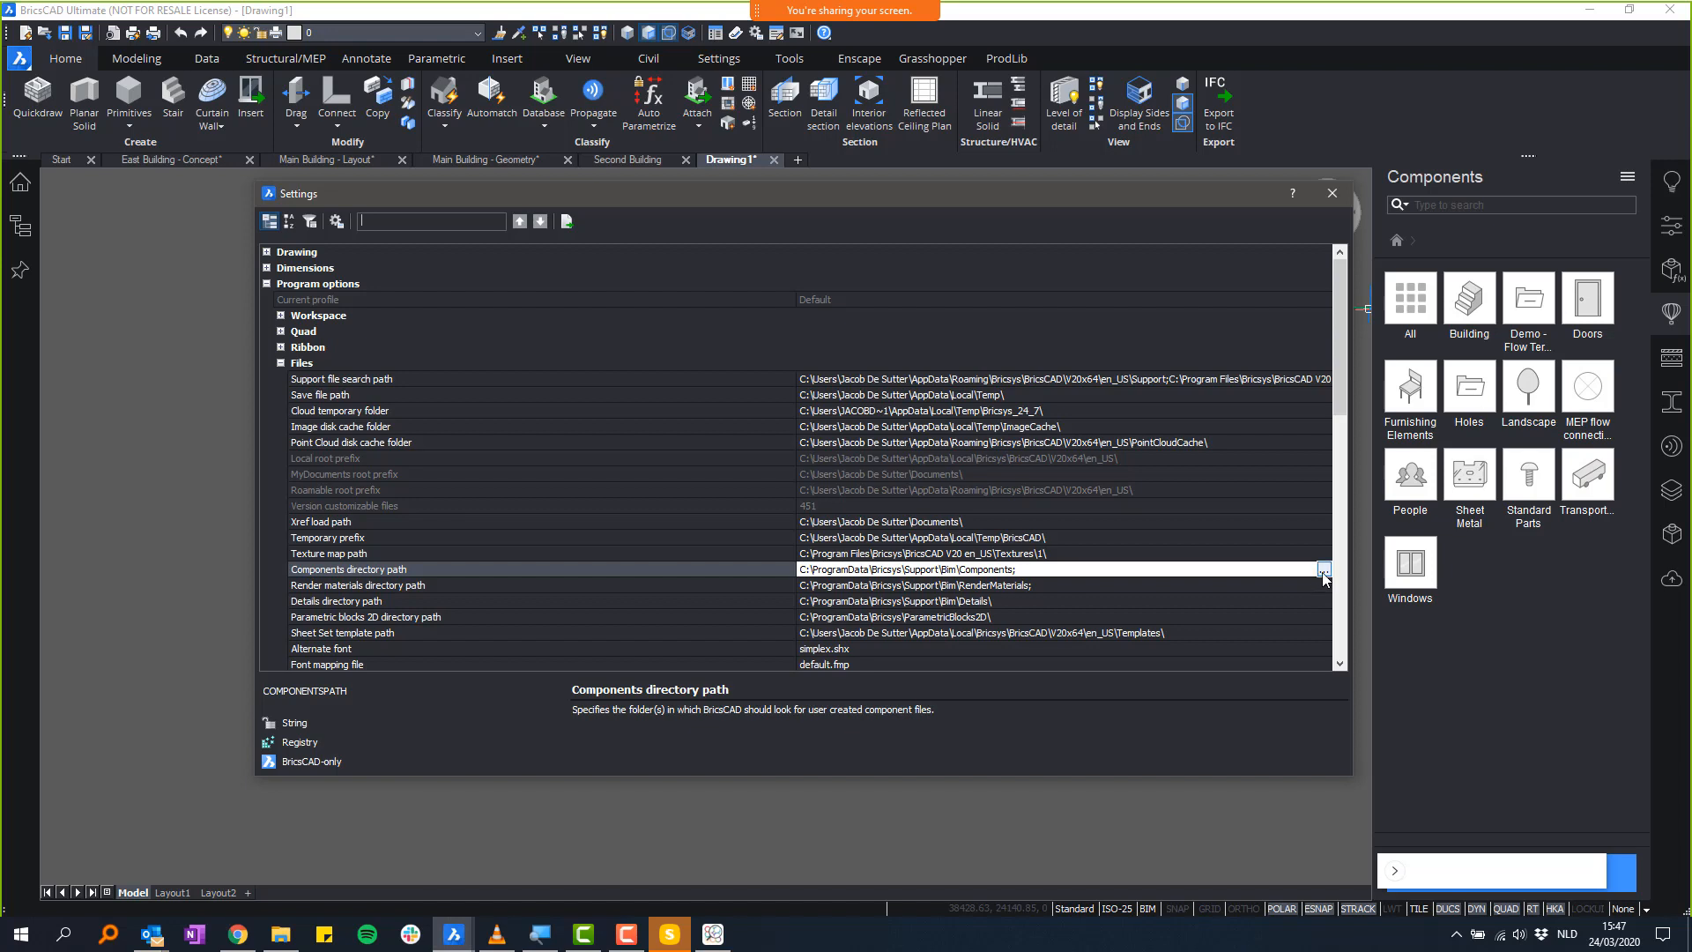
left_click(1323, 571)
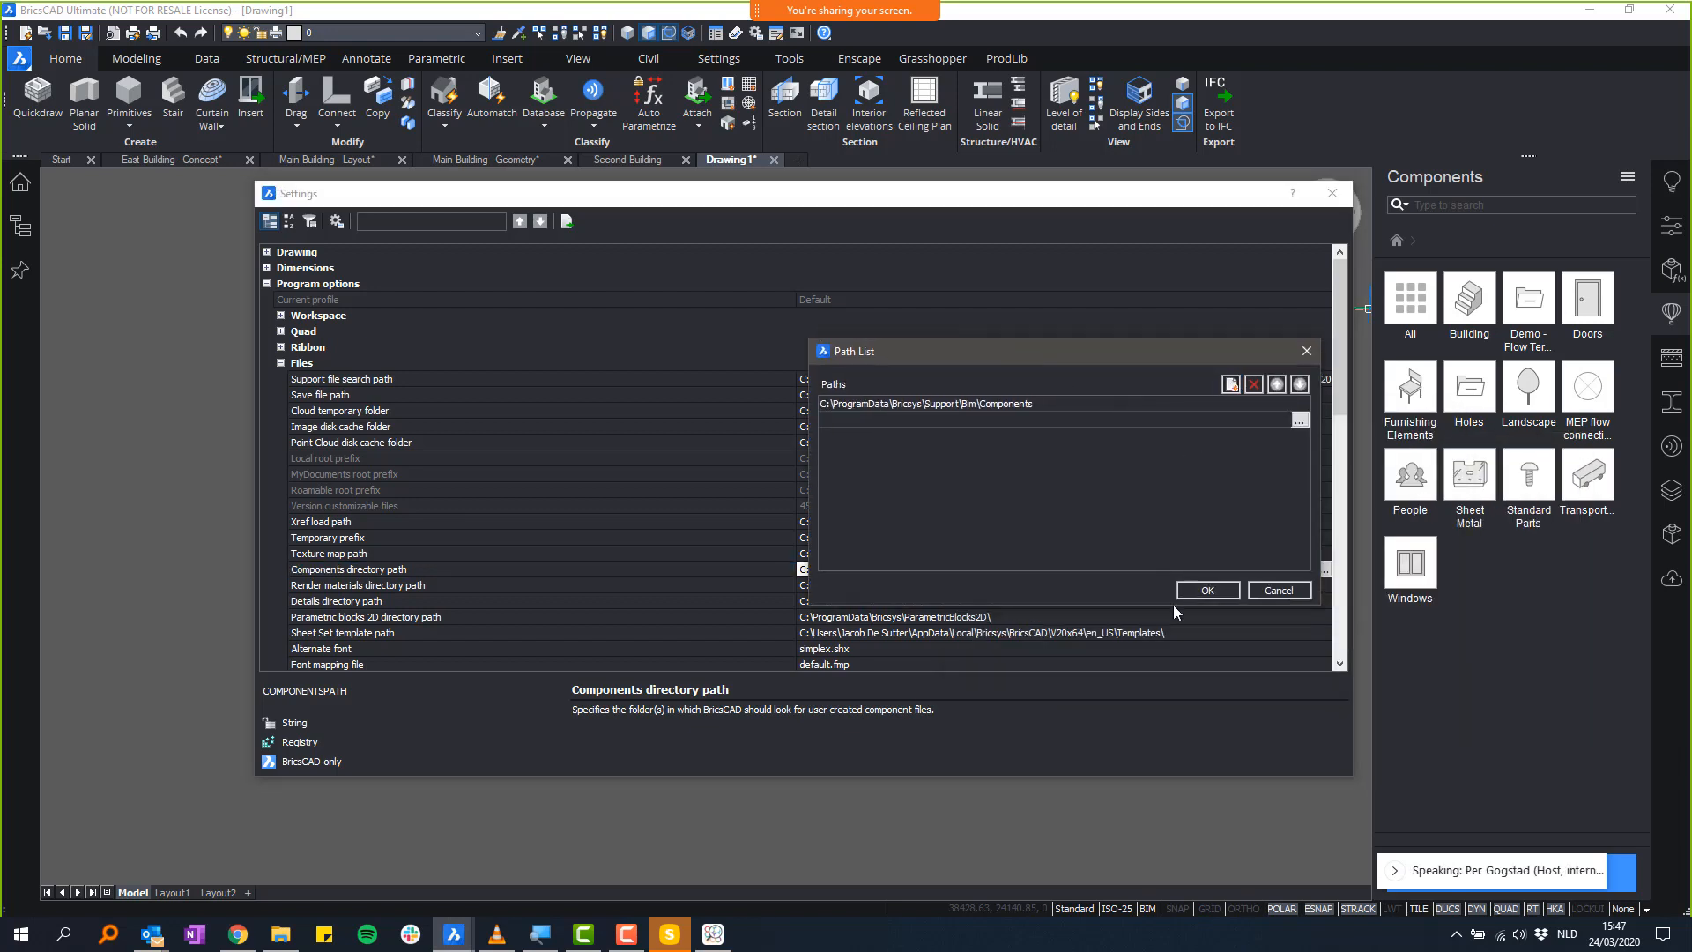
left_click(1301, 419)
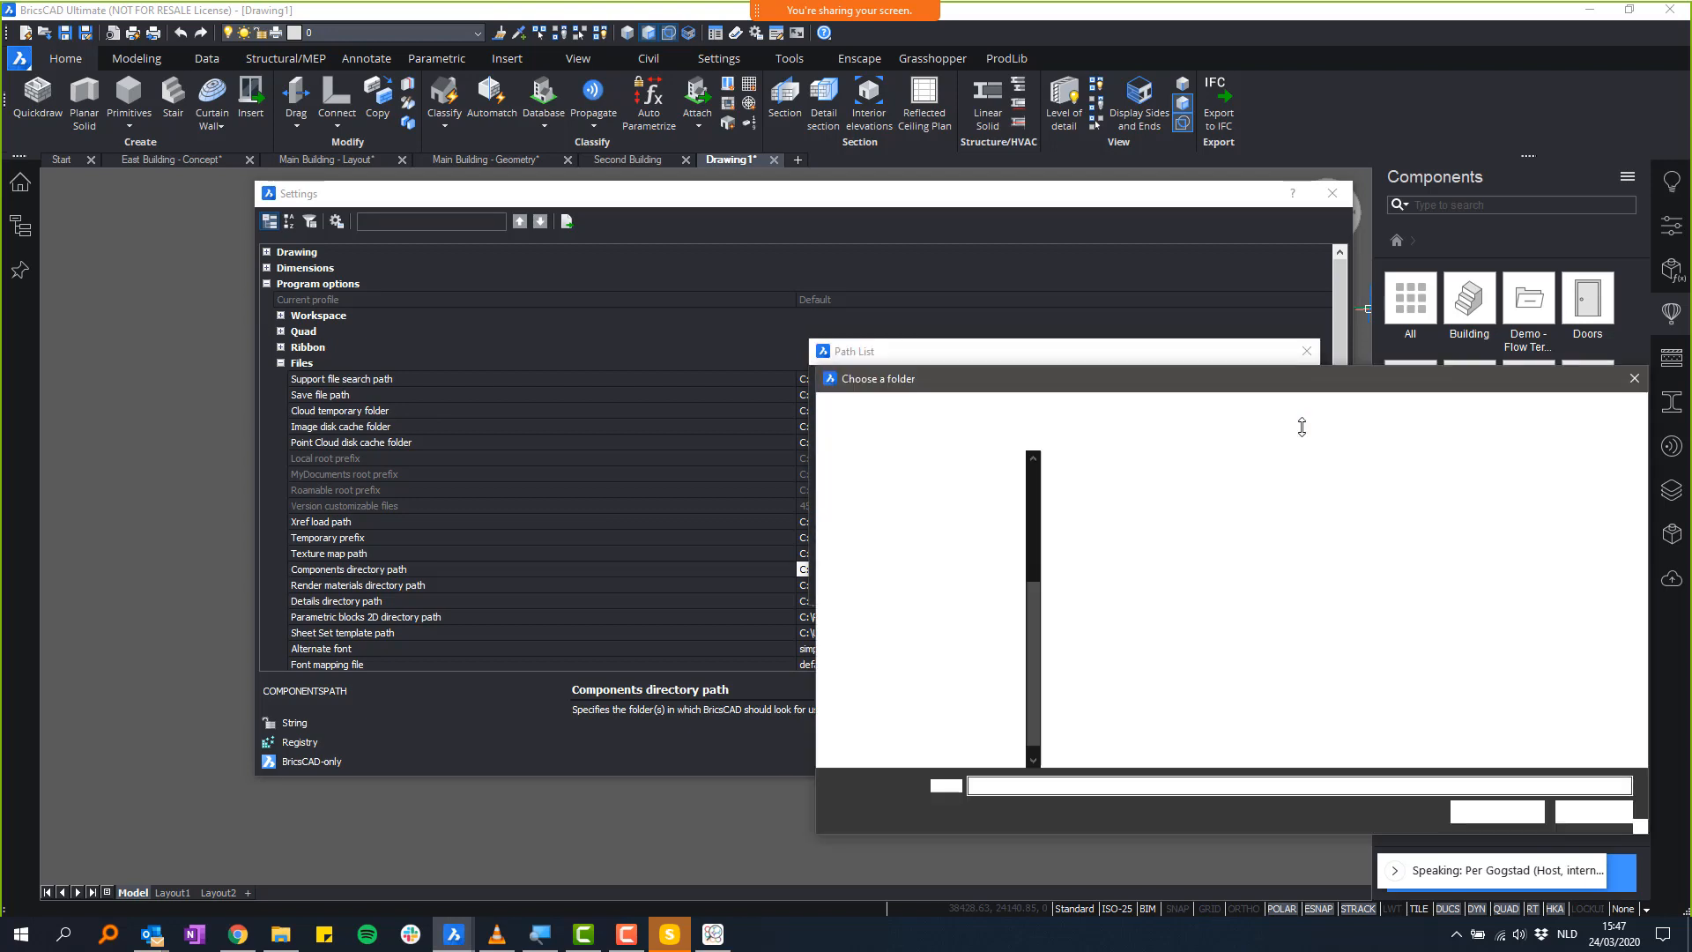
- Browse to the Demos > BricsCAD BIM > V19 folder for the new components path
left_click_drag(1053, 370, 1053, 275)
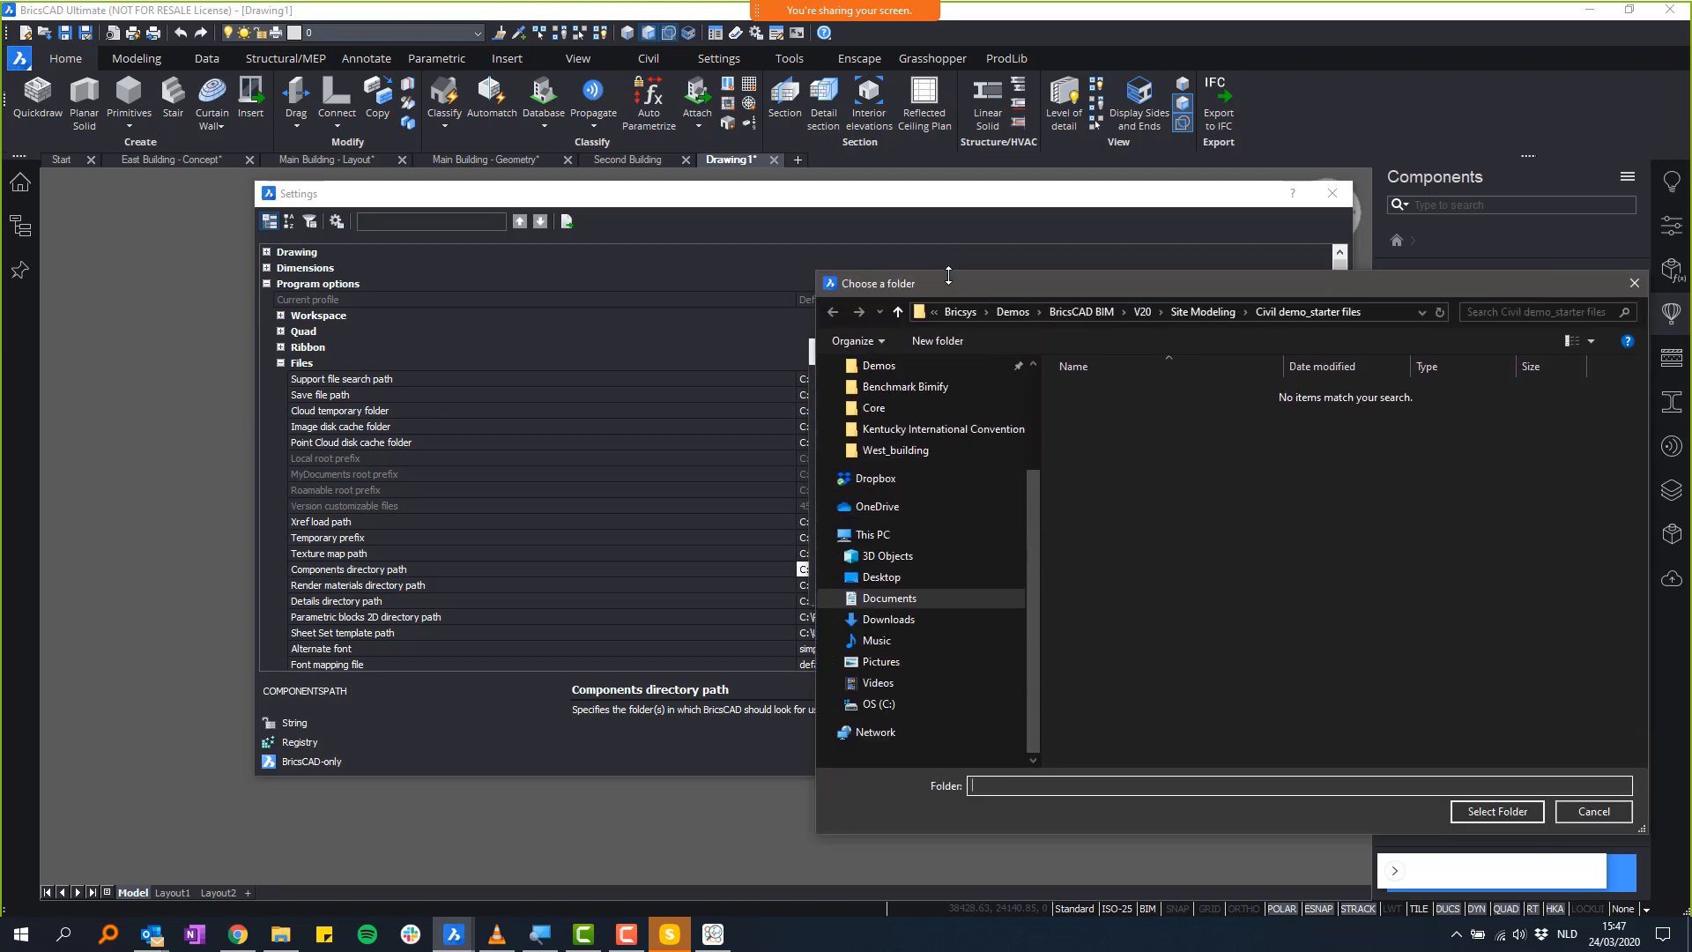
scroll(895, 459, "up", 3)
left_click(881, 471)
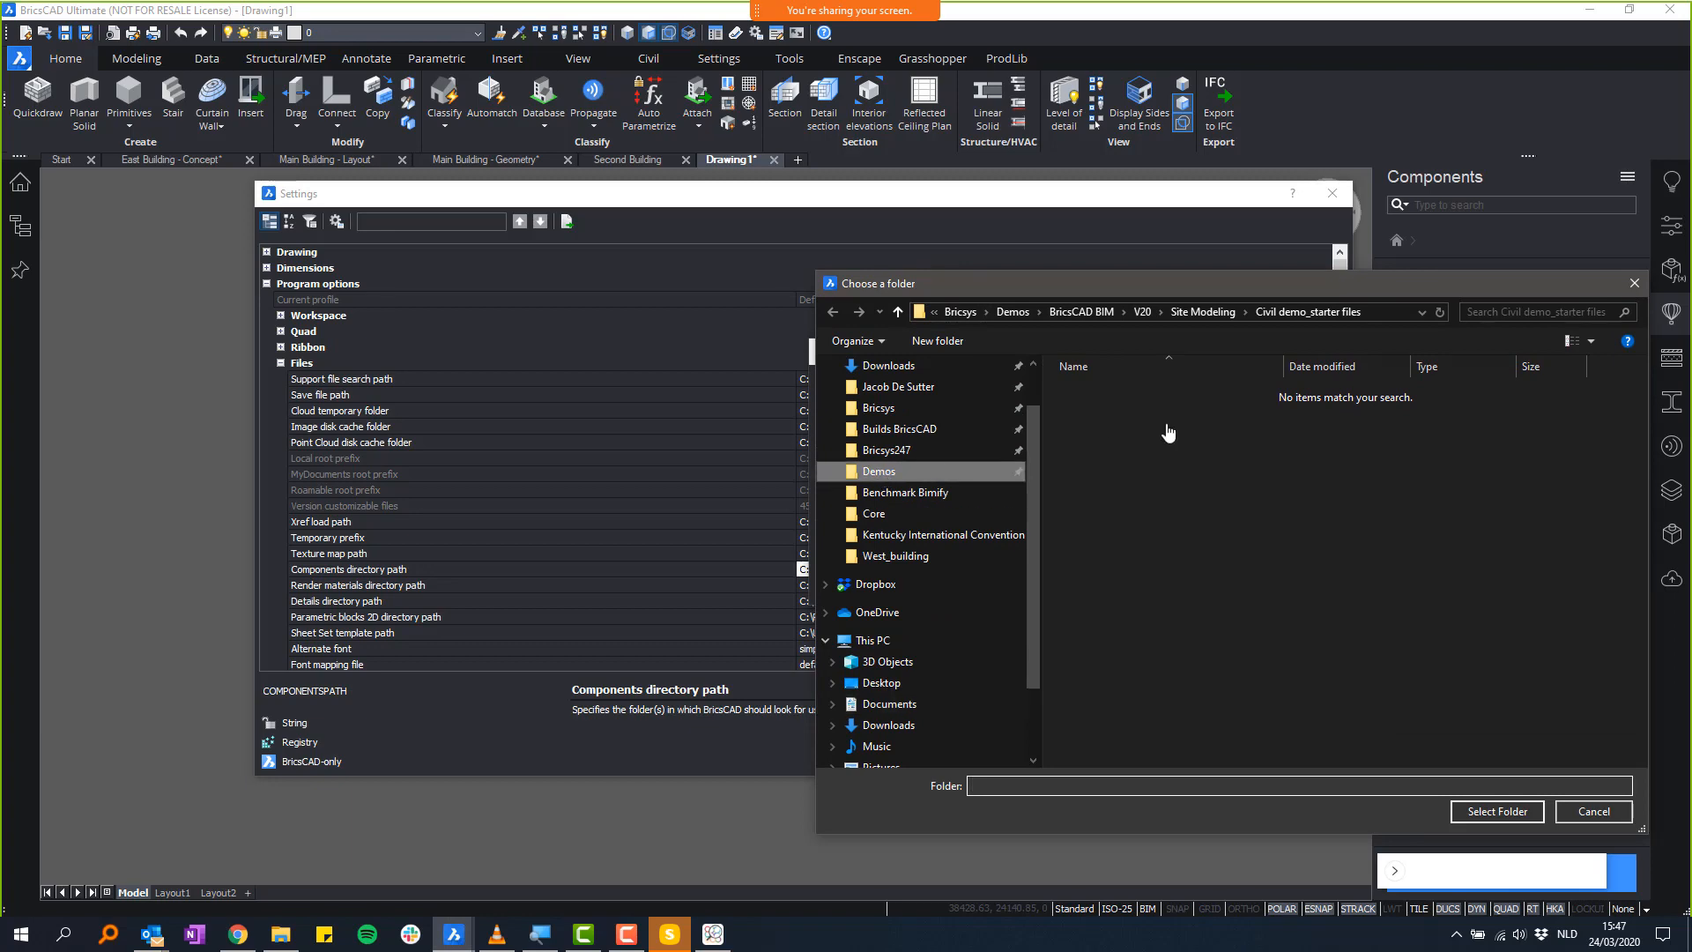
double_click(1134, 410)
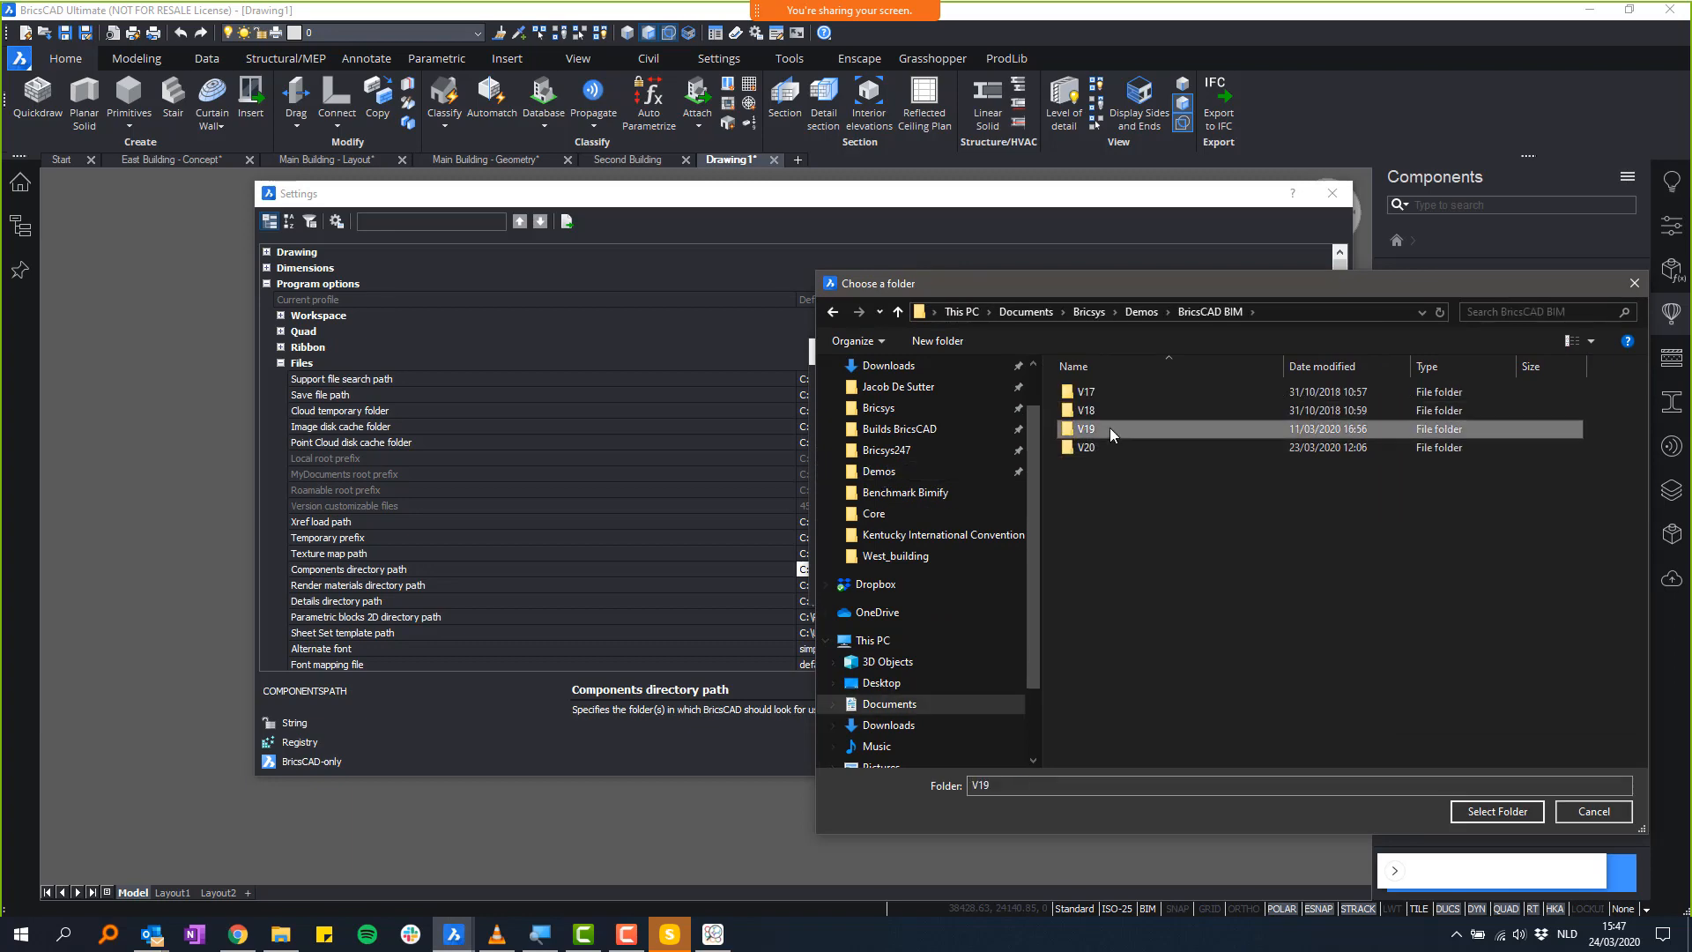
double_click(1109, 428)
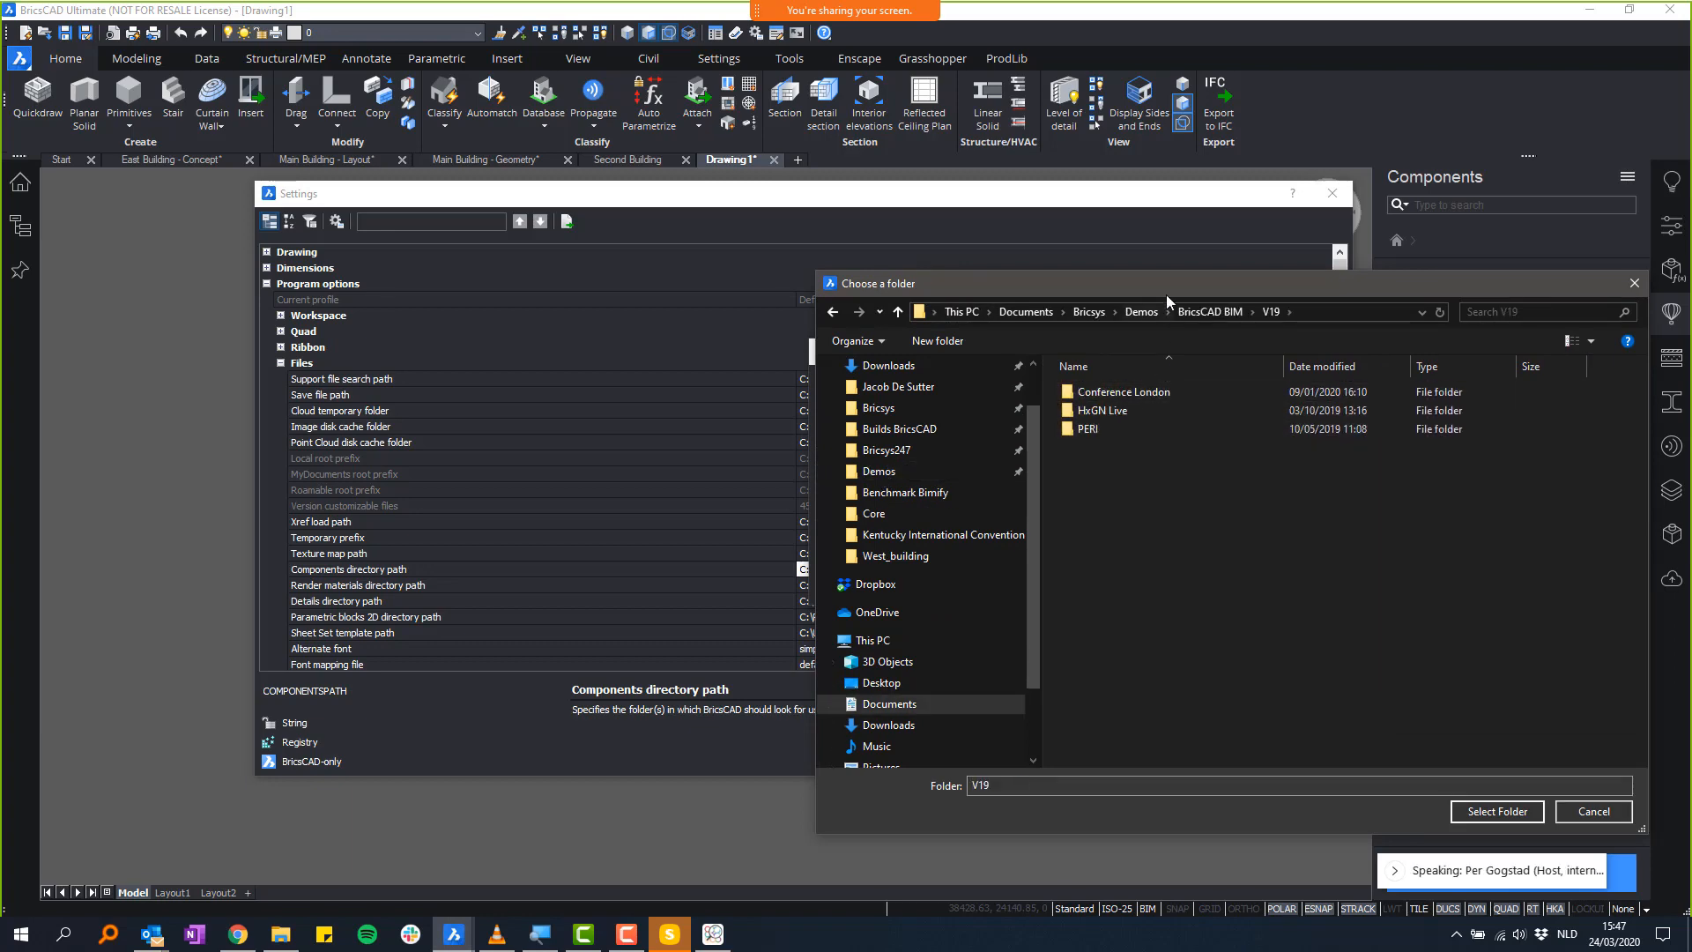
left_click_drag(1166, 294, 774, 232)
left_click(817, 249)
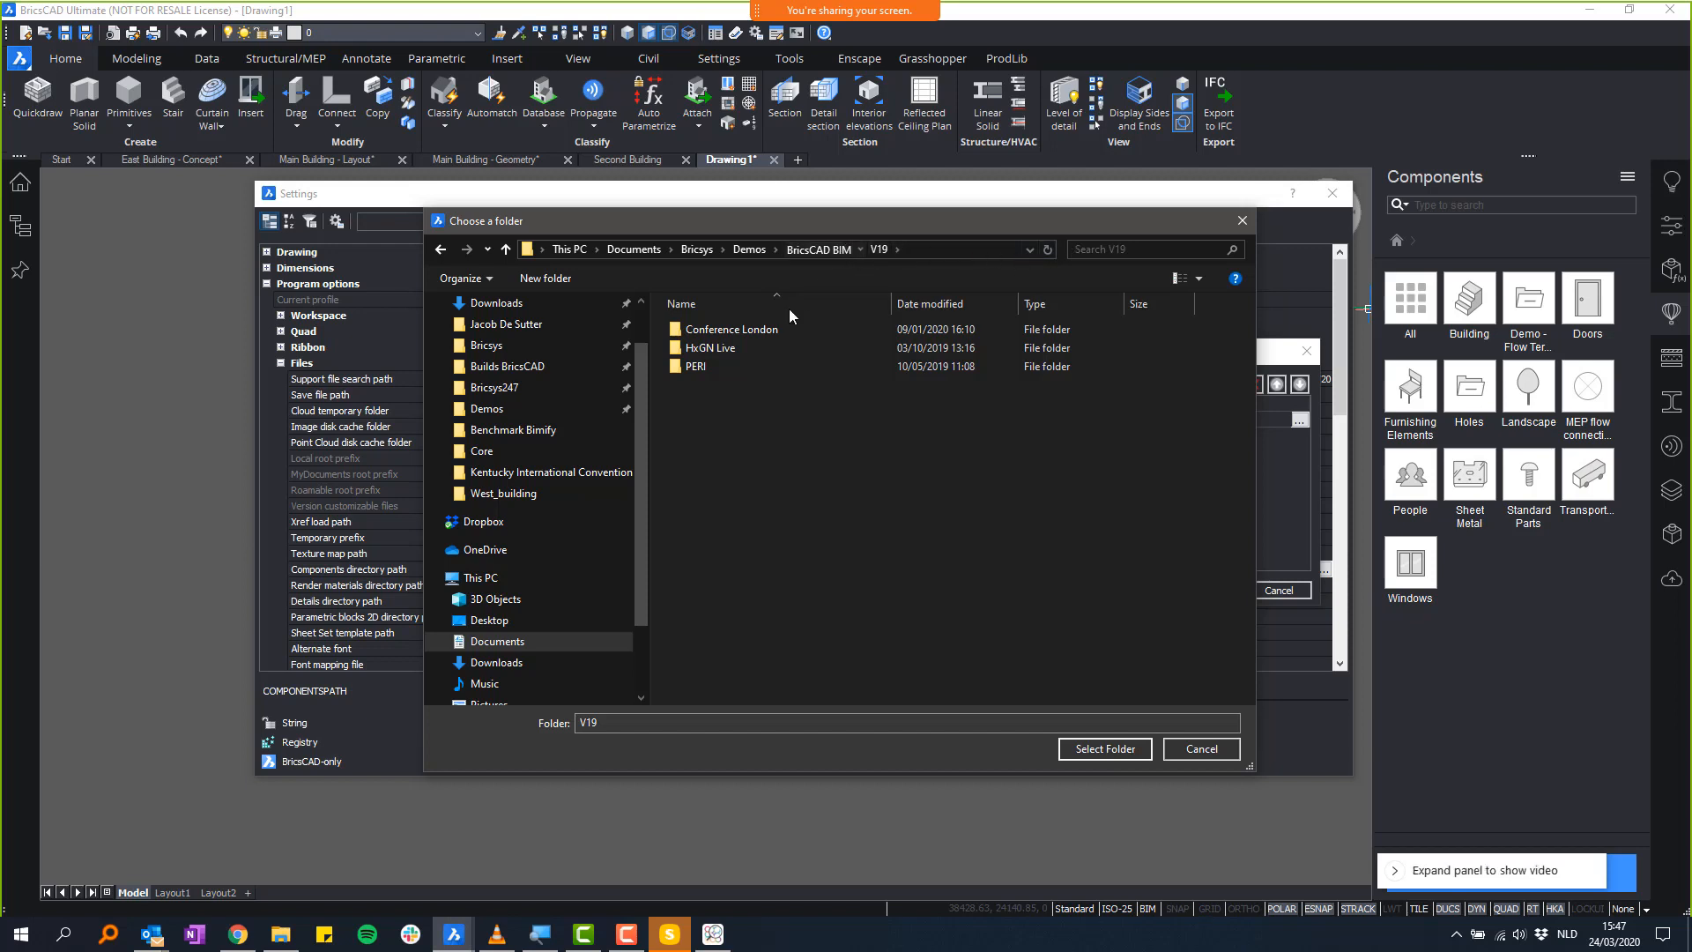
double_click(710, 348)
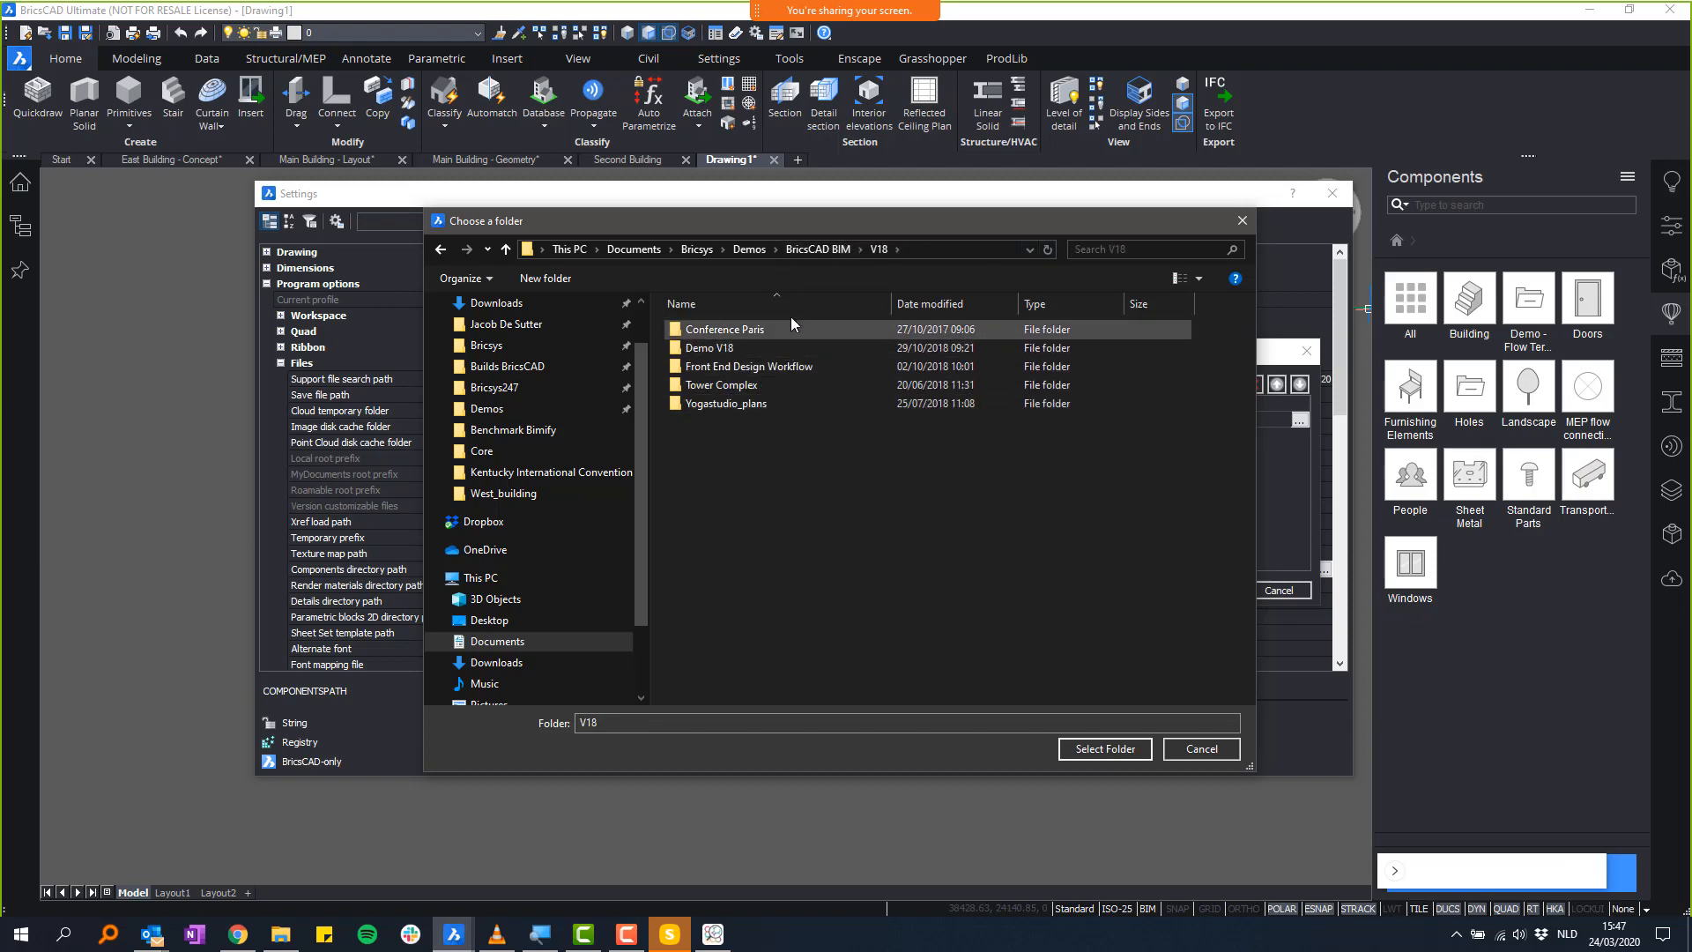
left_click(819, 249)
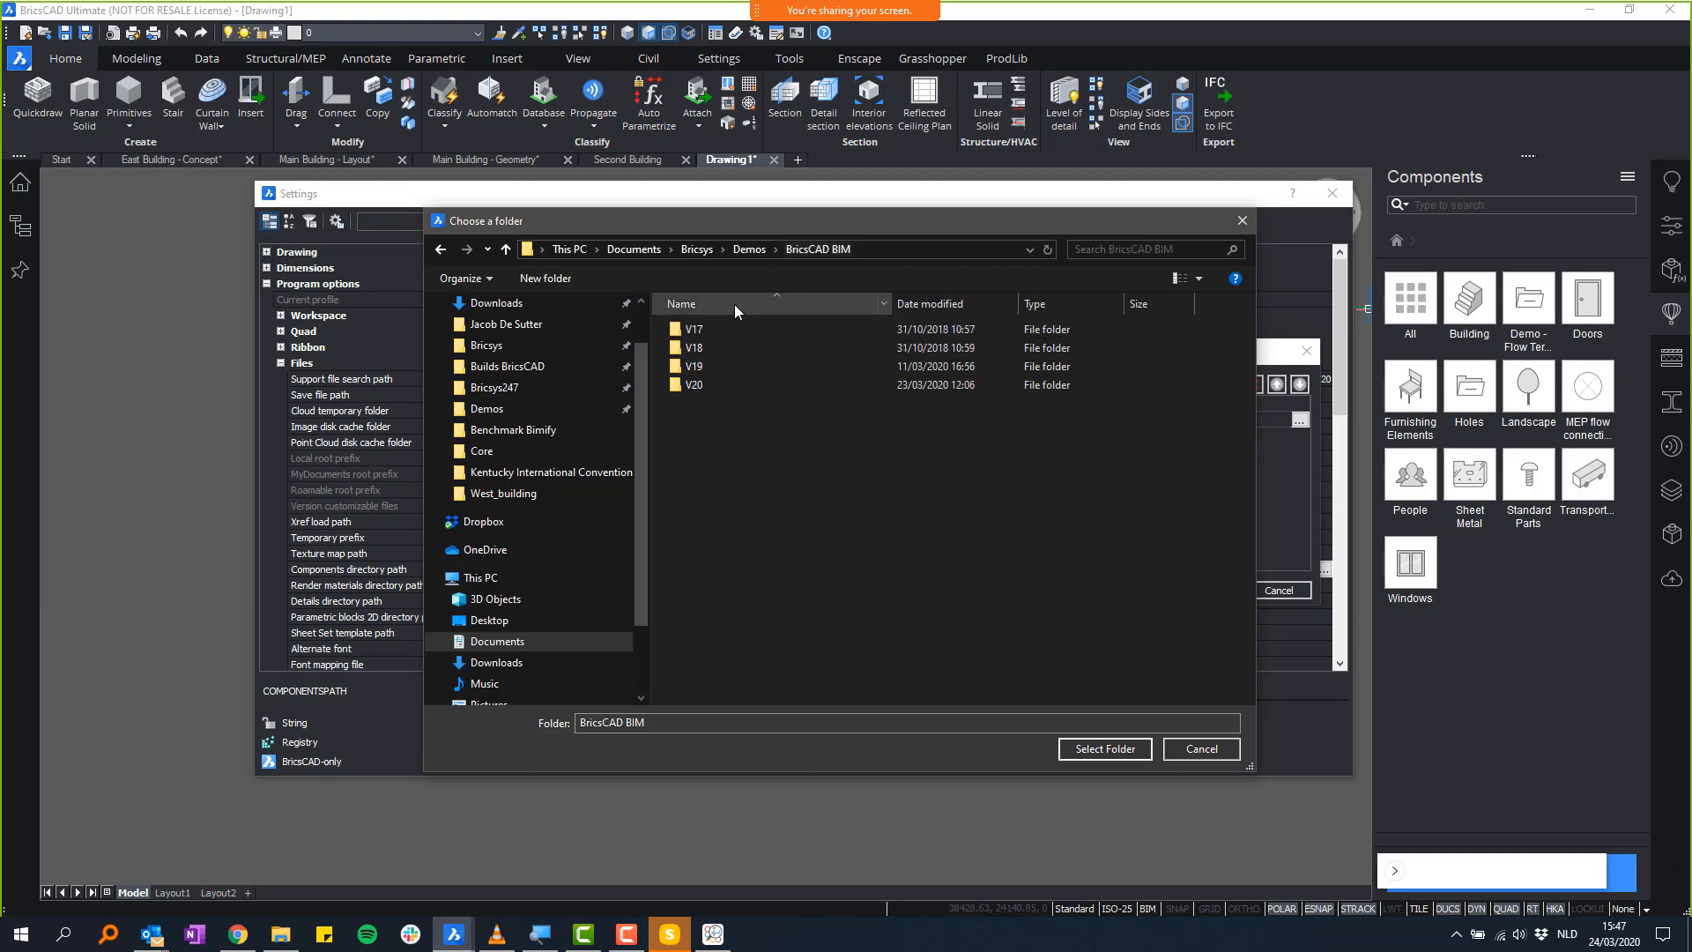
double_click(696, 367)
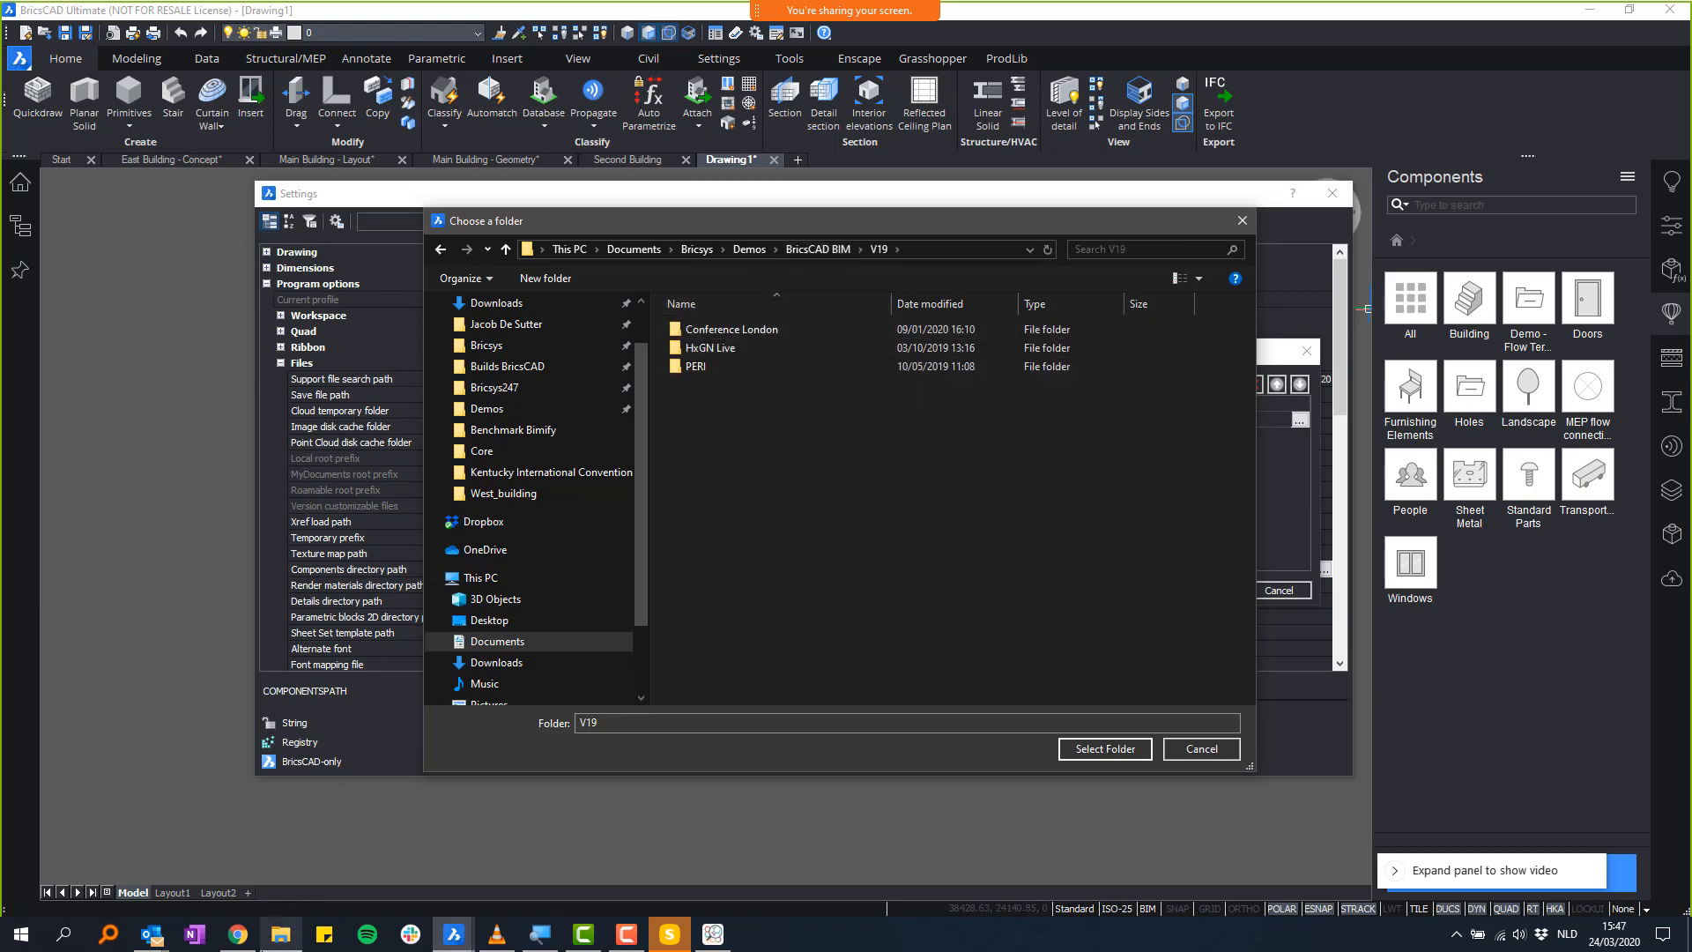
- Switch to File Explorer and extract BIM V19 Demo.zip from the BricsCAD BIM V19 demo folder into its own subfolder
left_click(281, 934)
left_click(444, 255)
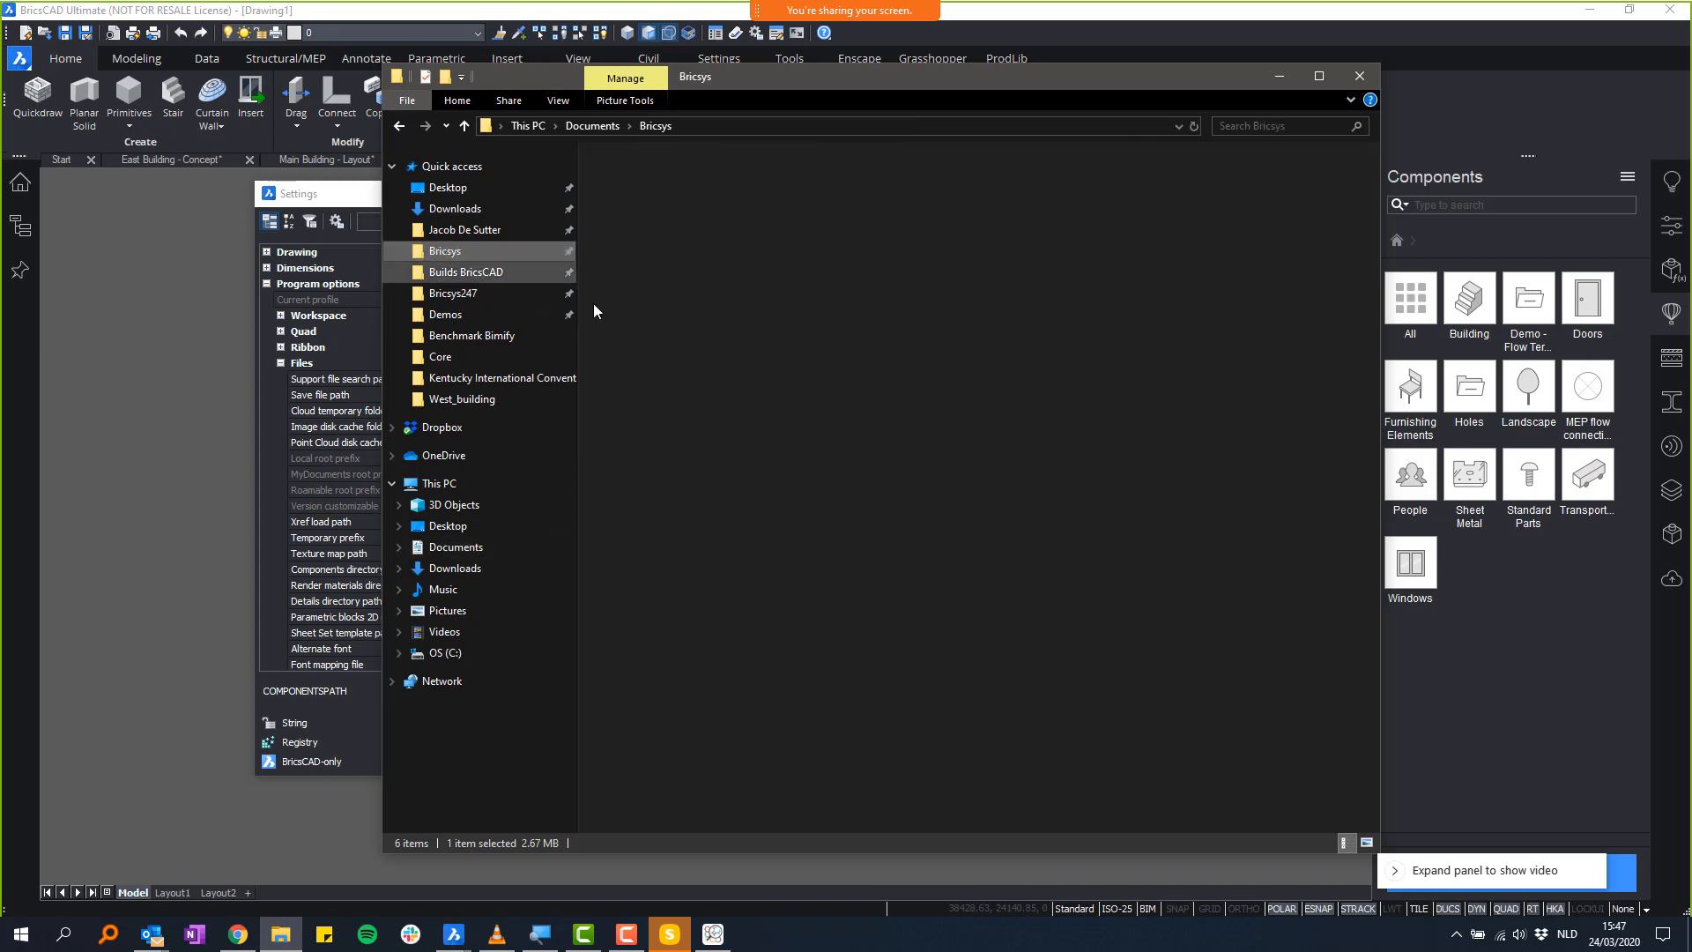
double_click(631, 268)
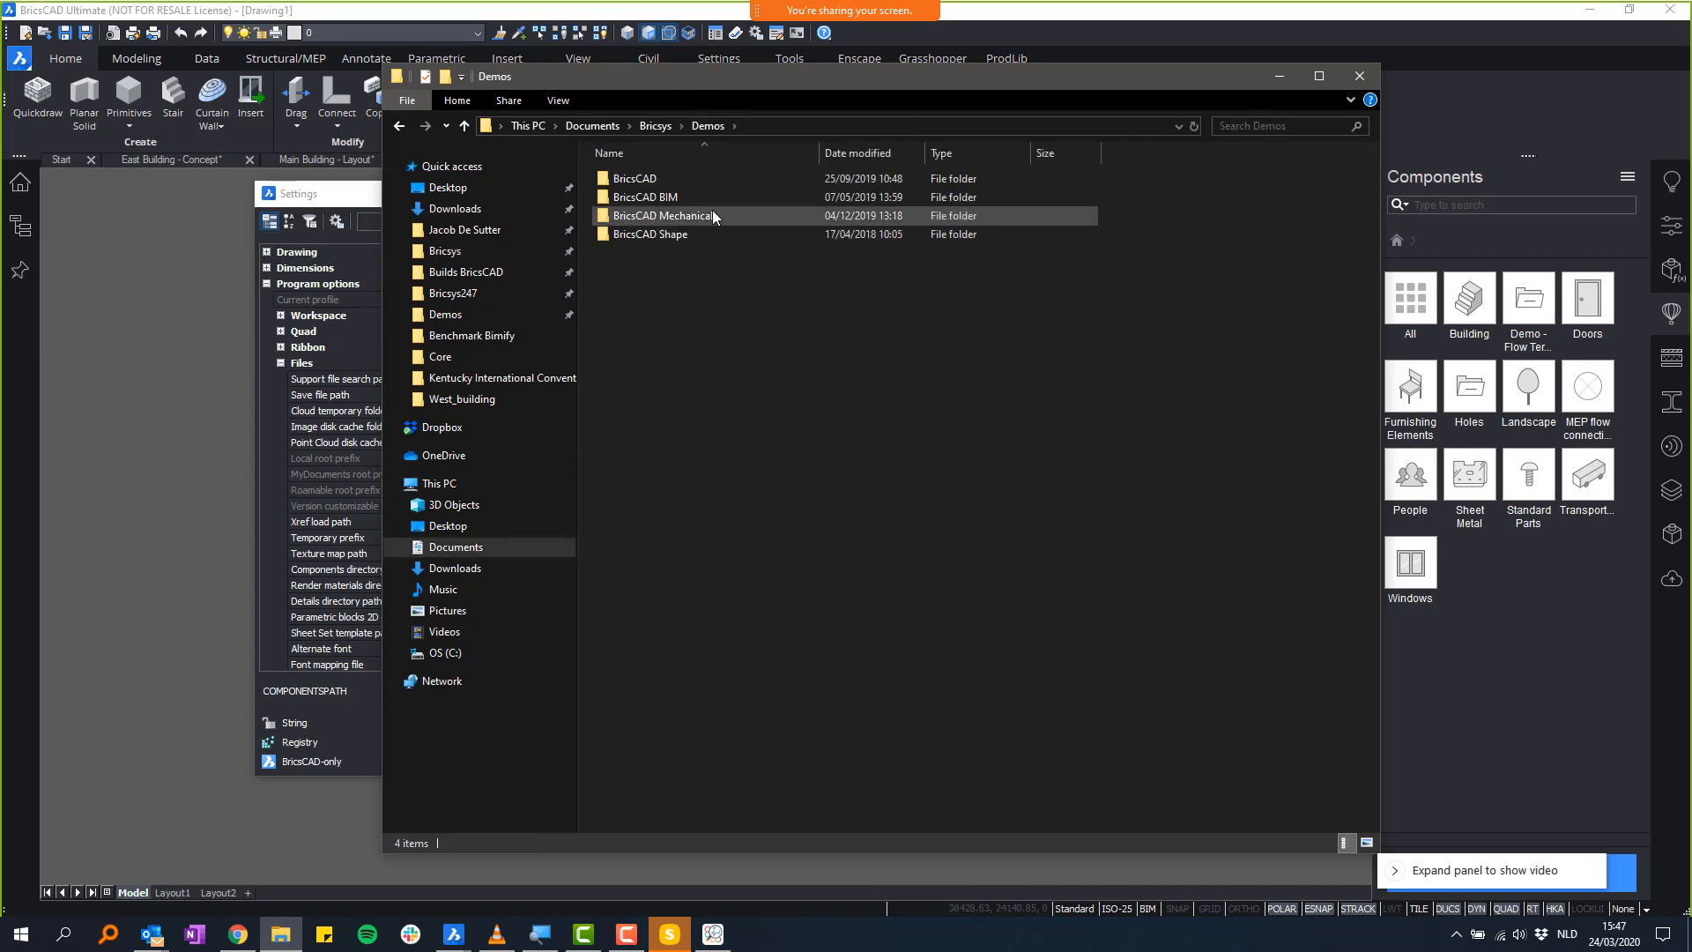
double_click(714, 201)
double_click(649, 218)
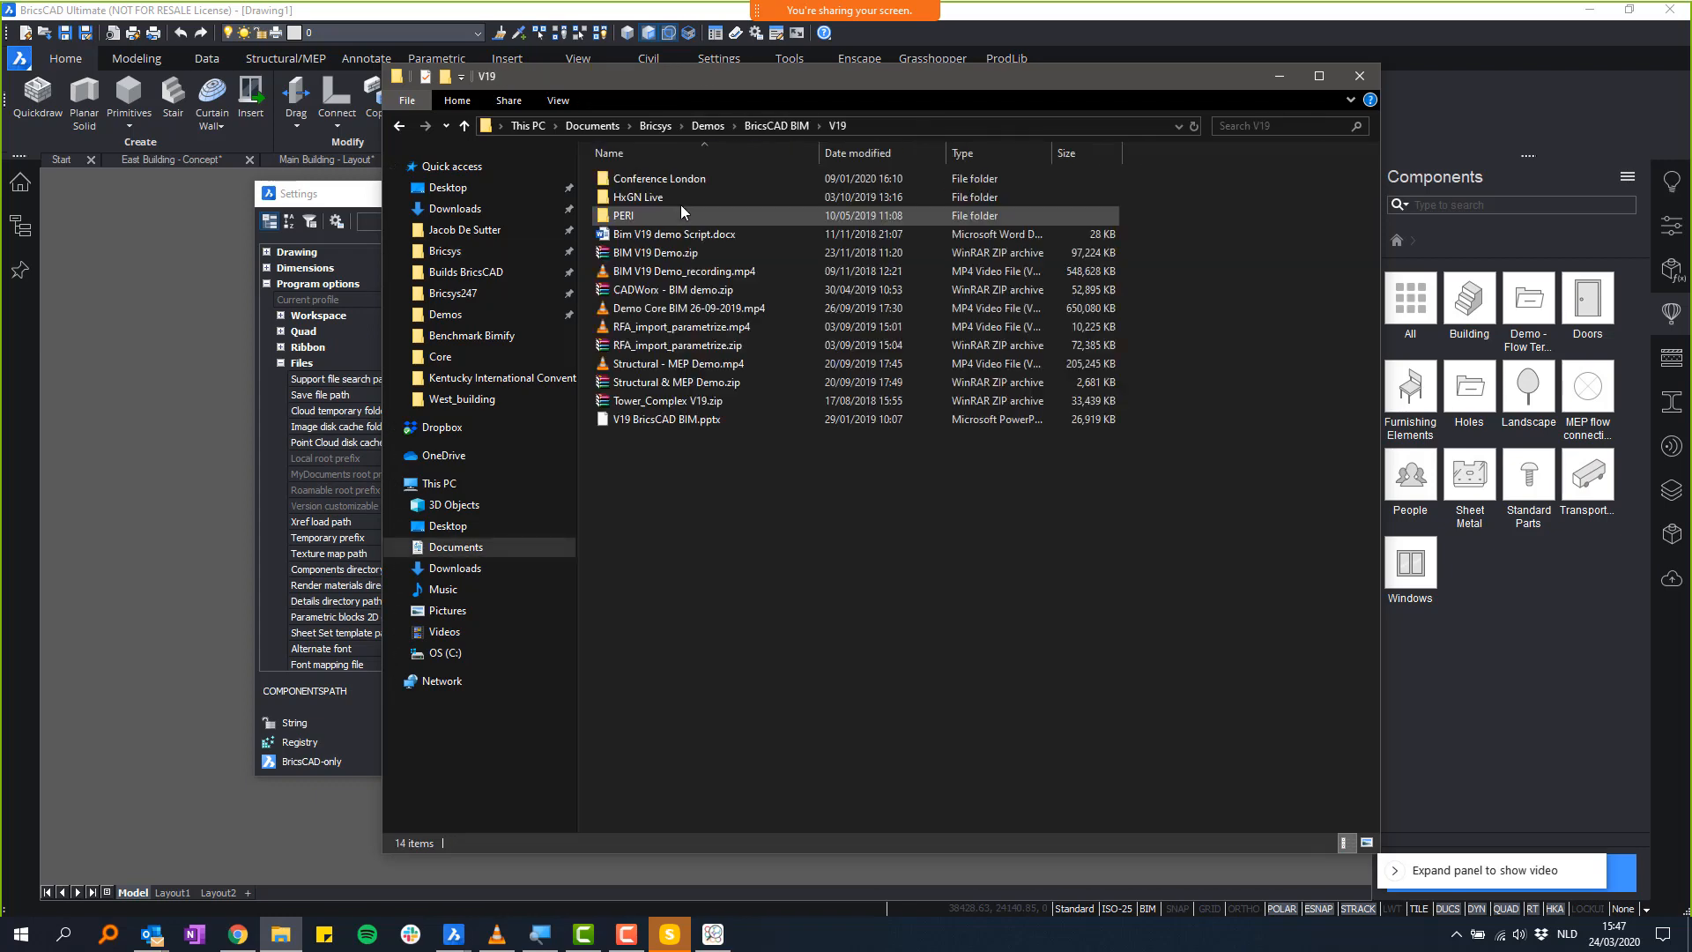
right_click(696, 250)
left_click(758, 302)
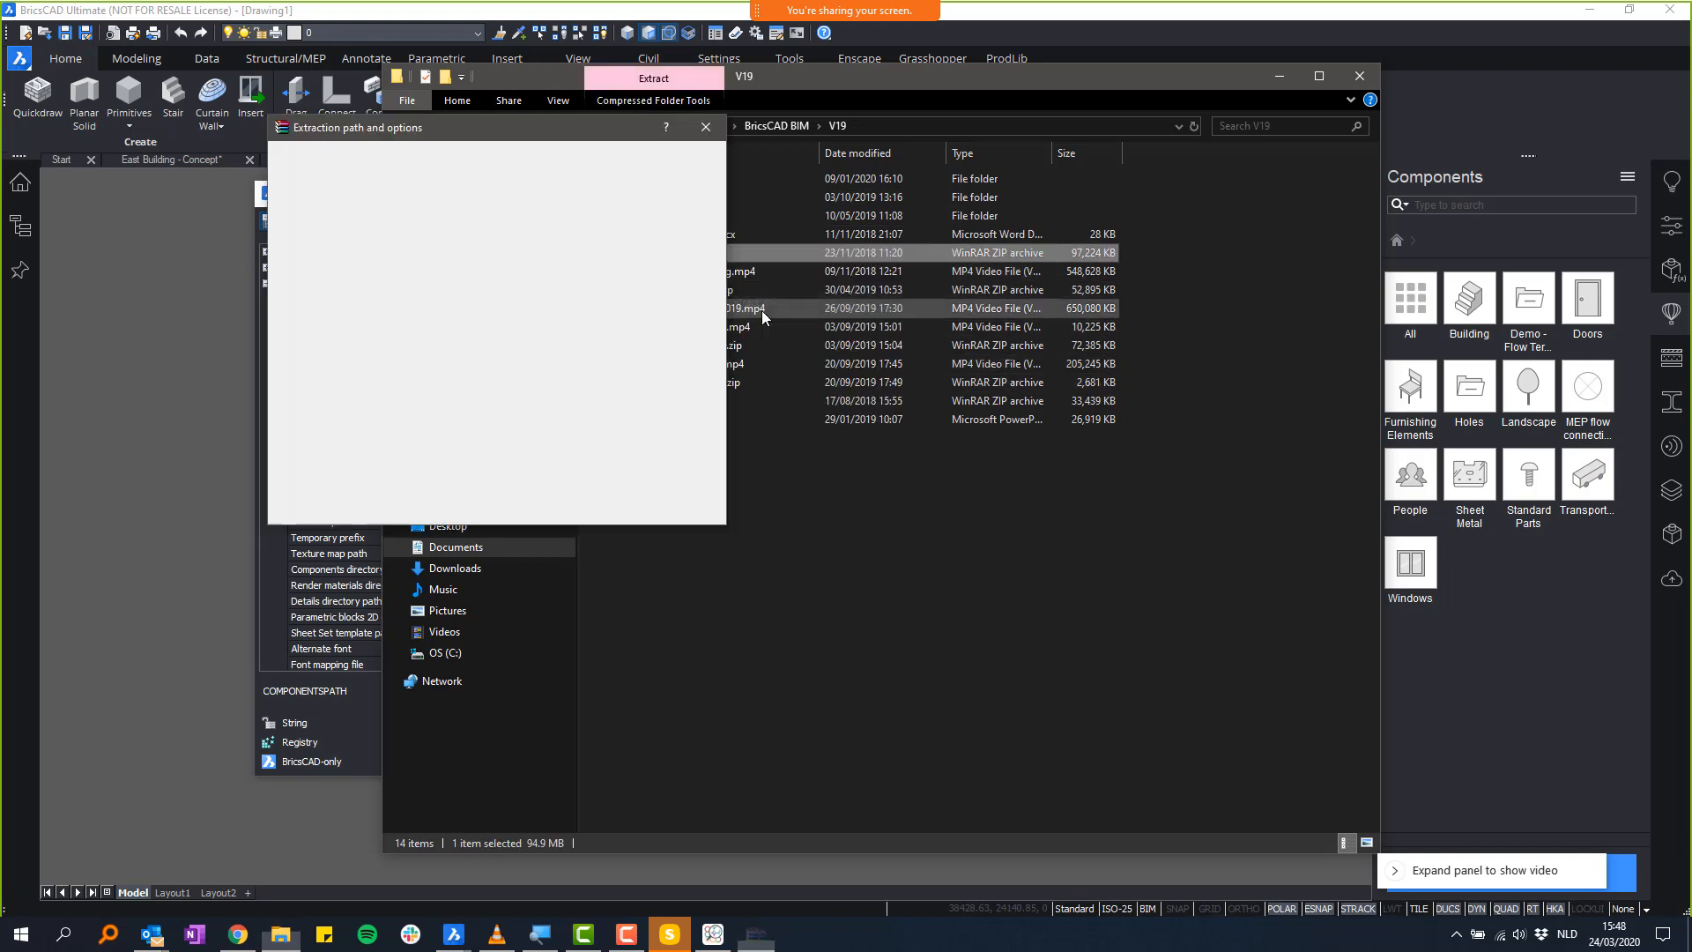
left_click(544, 508)
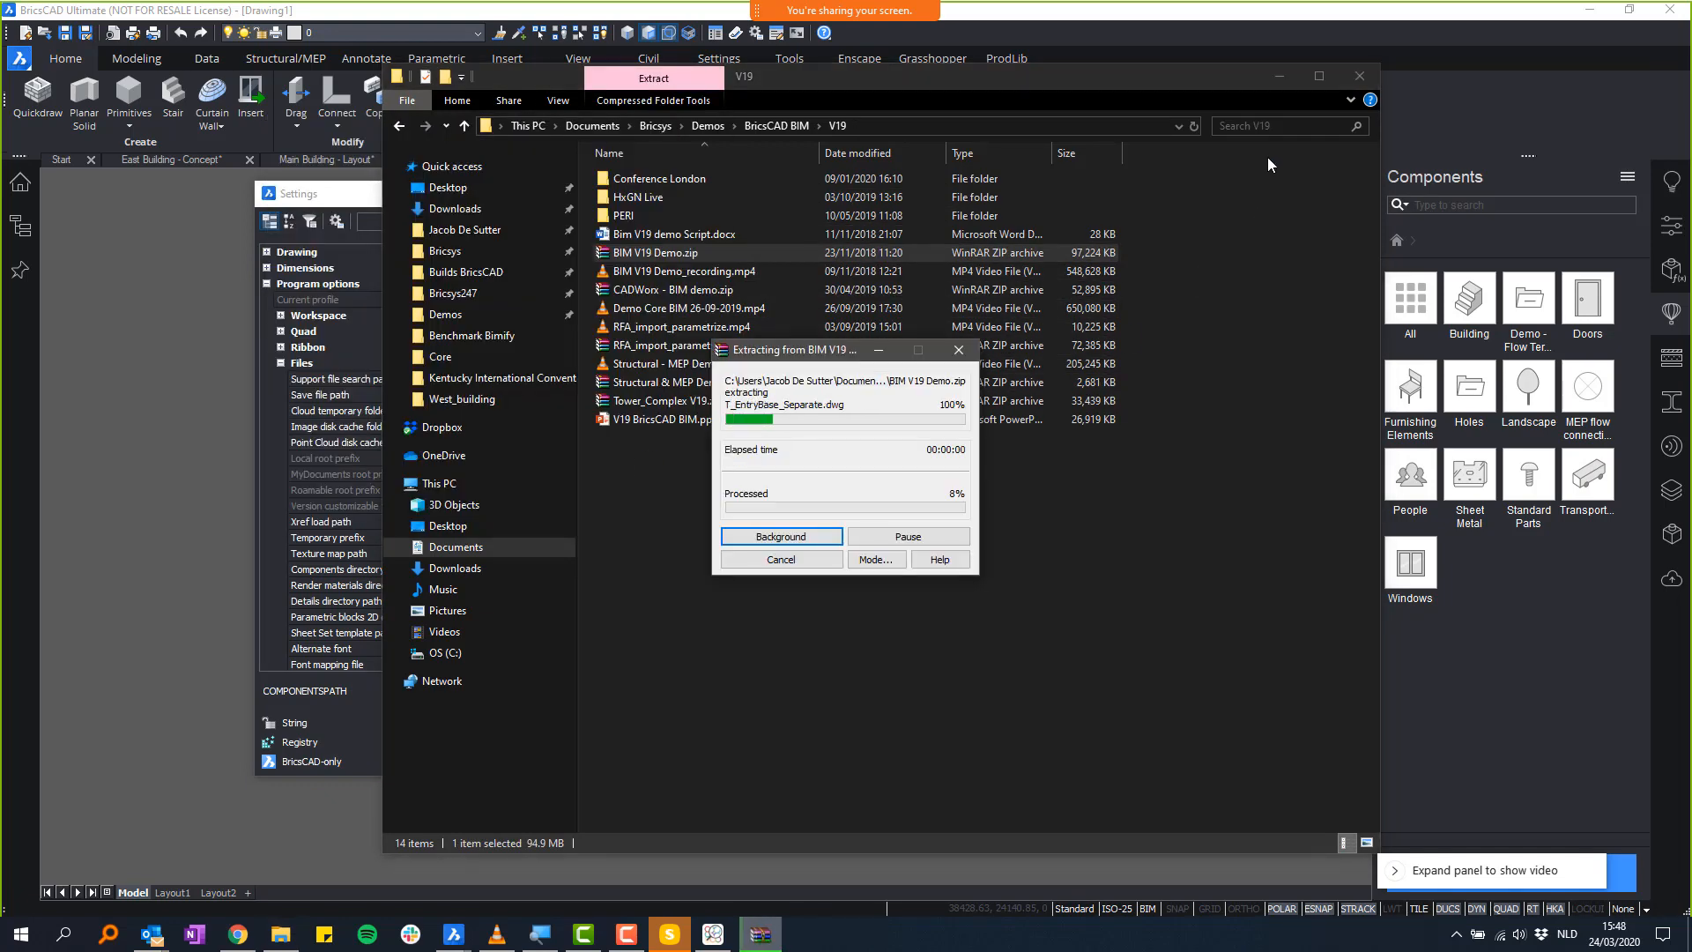
left_click(1278, 77)
- Add the RFA folder of BIM V19 Demo's Modern Villa to the components paths and close the settings
double_click(740, 349)
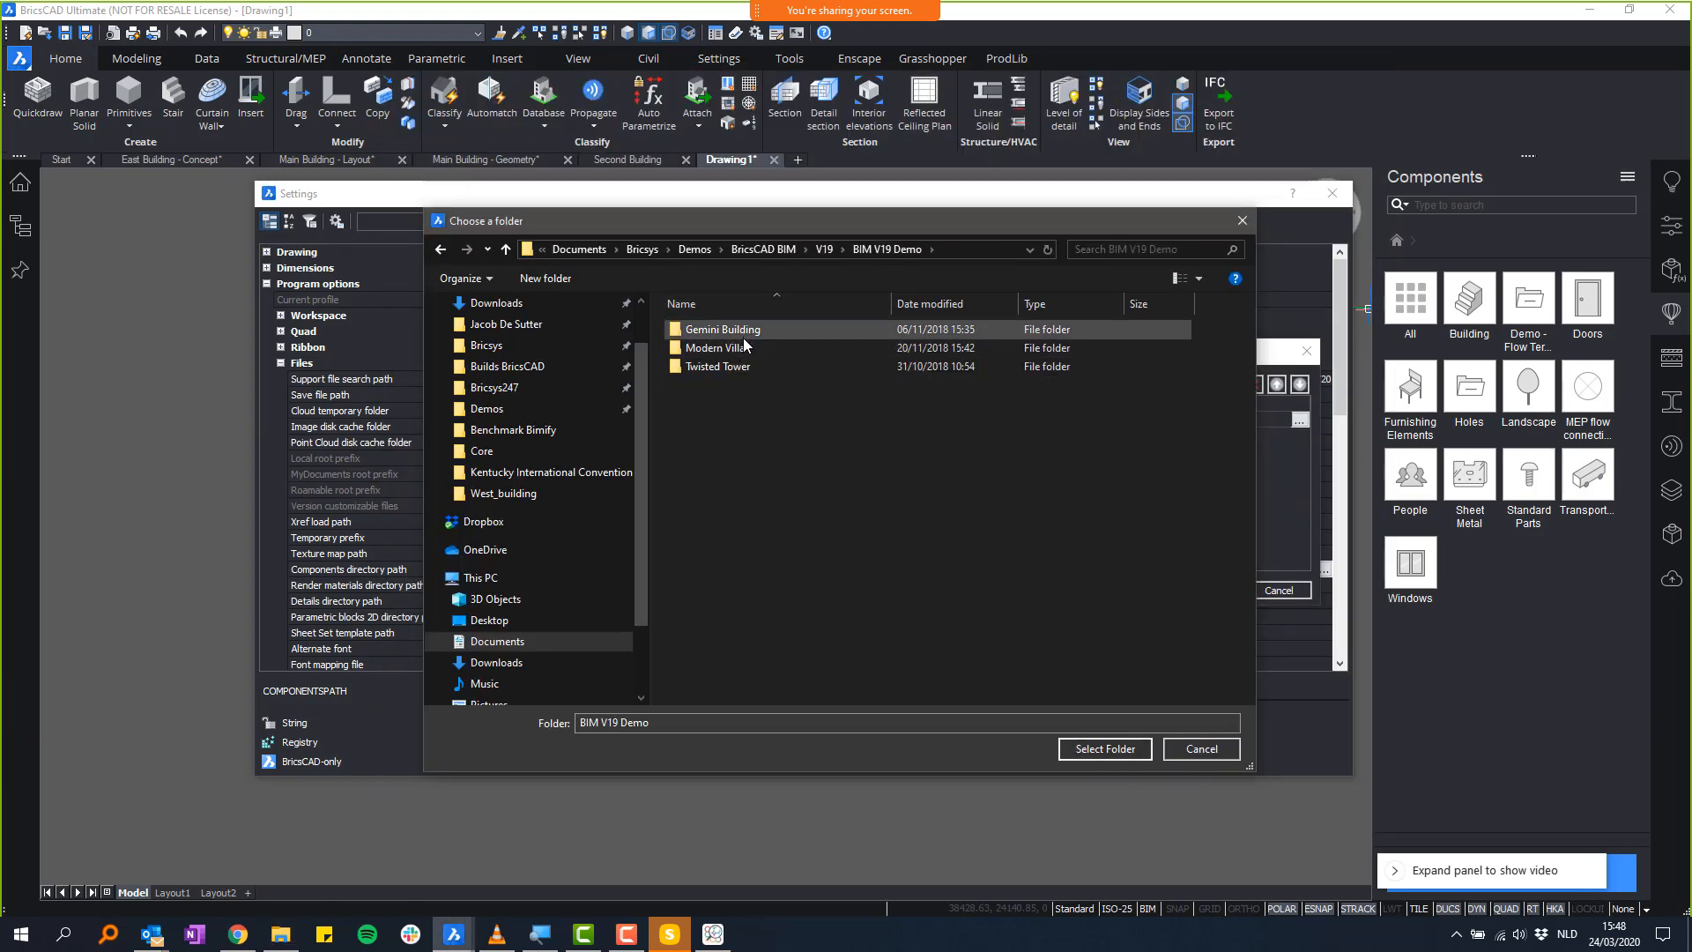
double_click(741, 347)
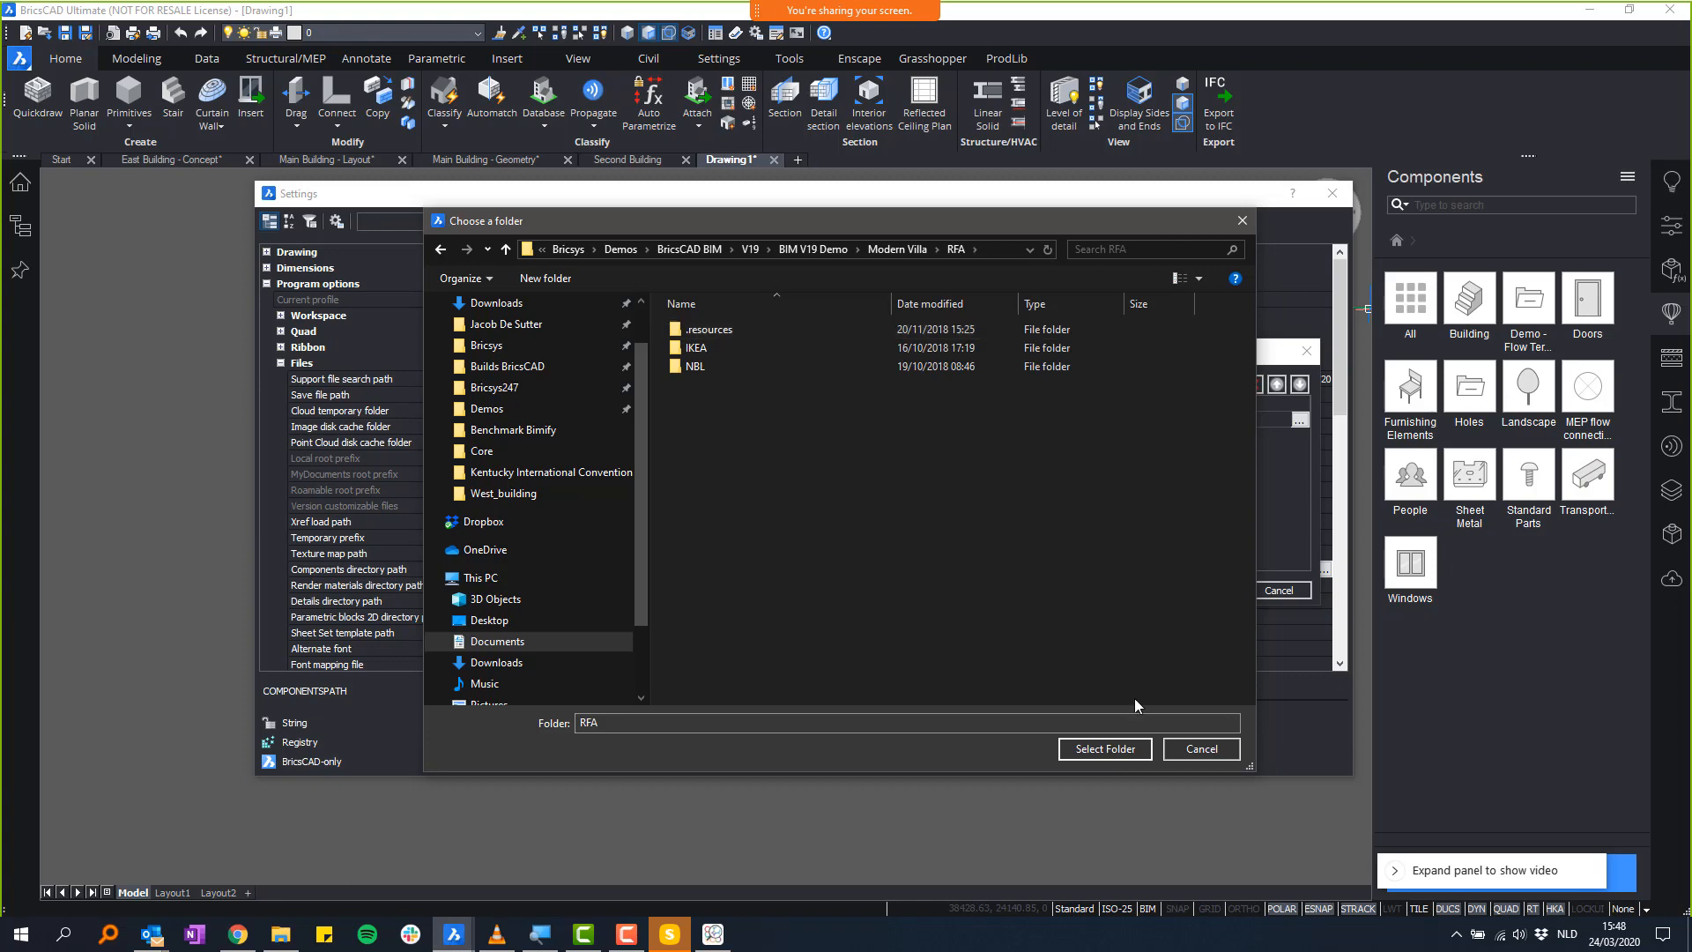
left_click(874, 252)
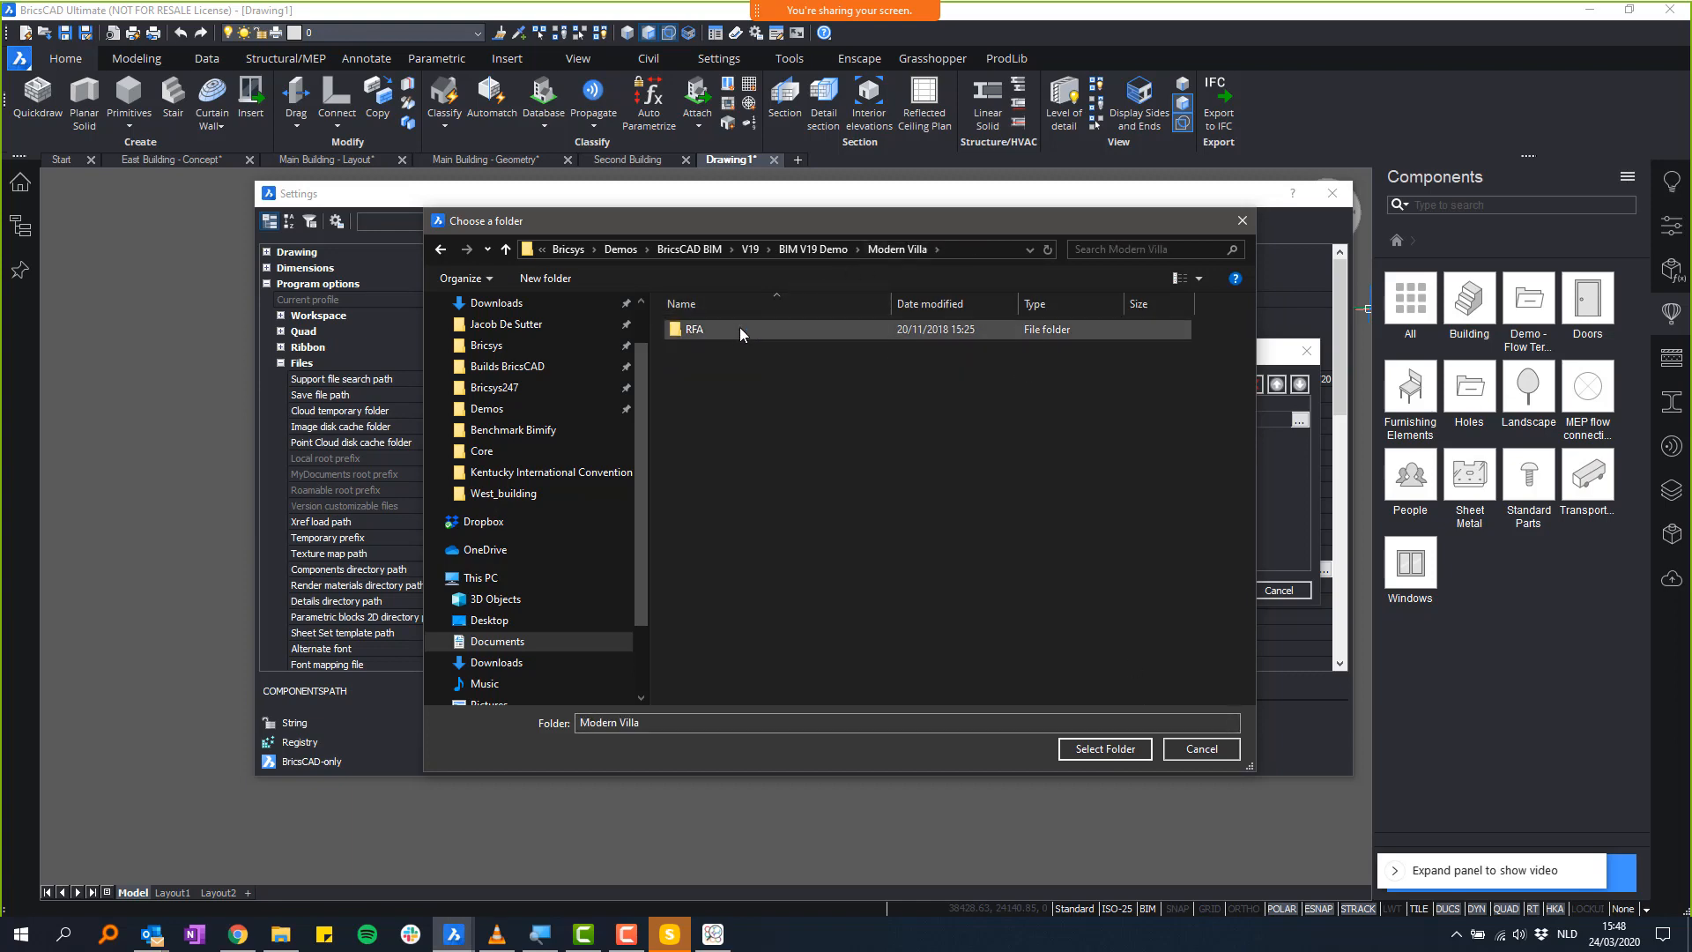
left_click(740, 328)
left_click(1105, 748)
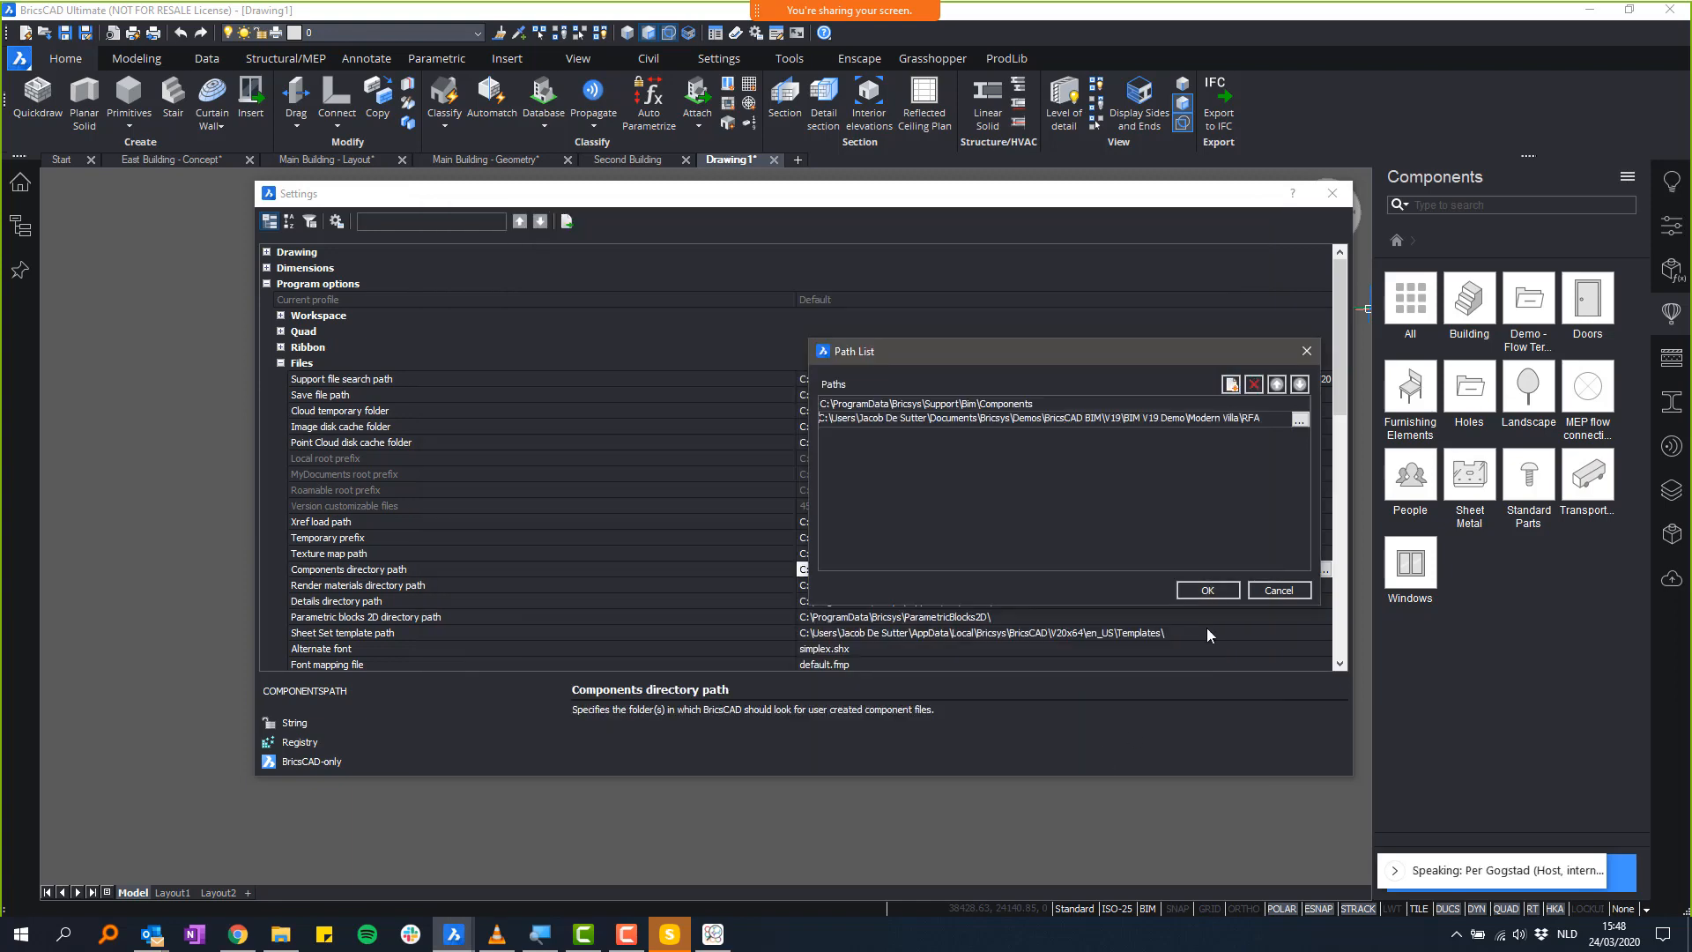
left_click(1207, 589)
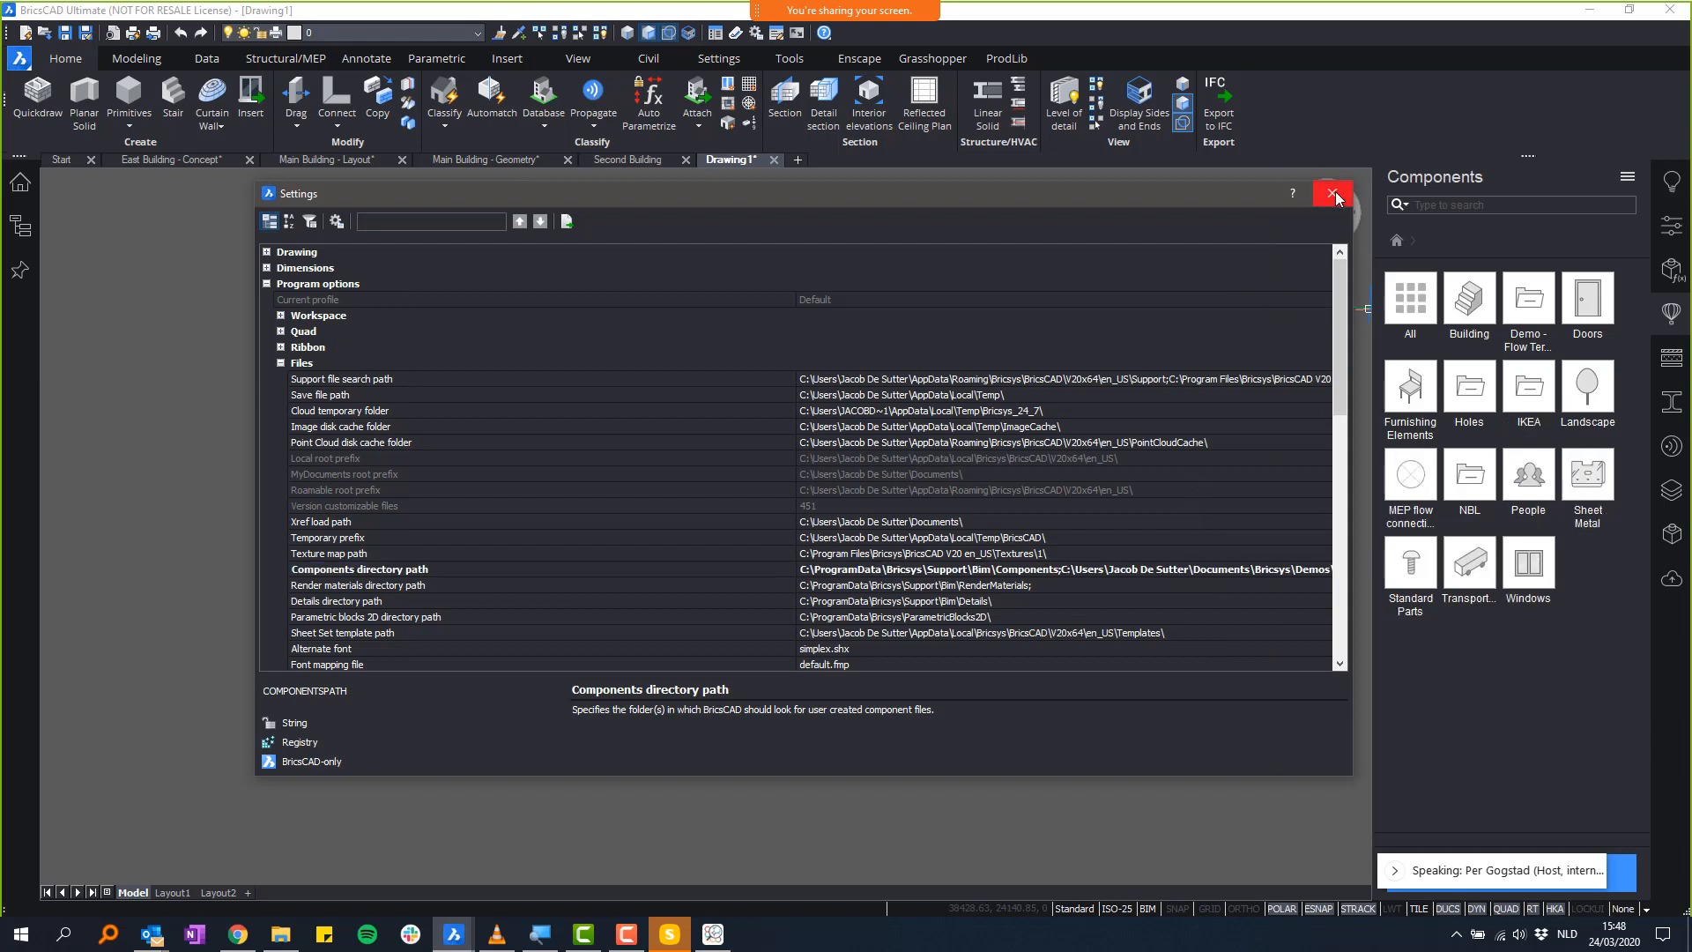
left_click(1332, 194)
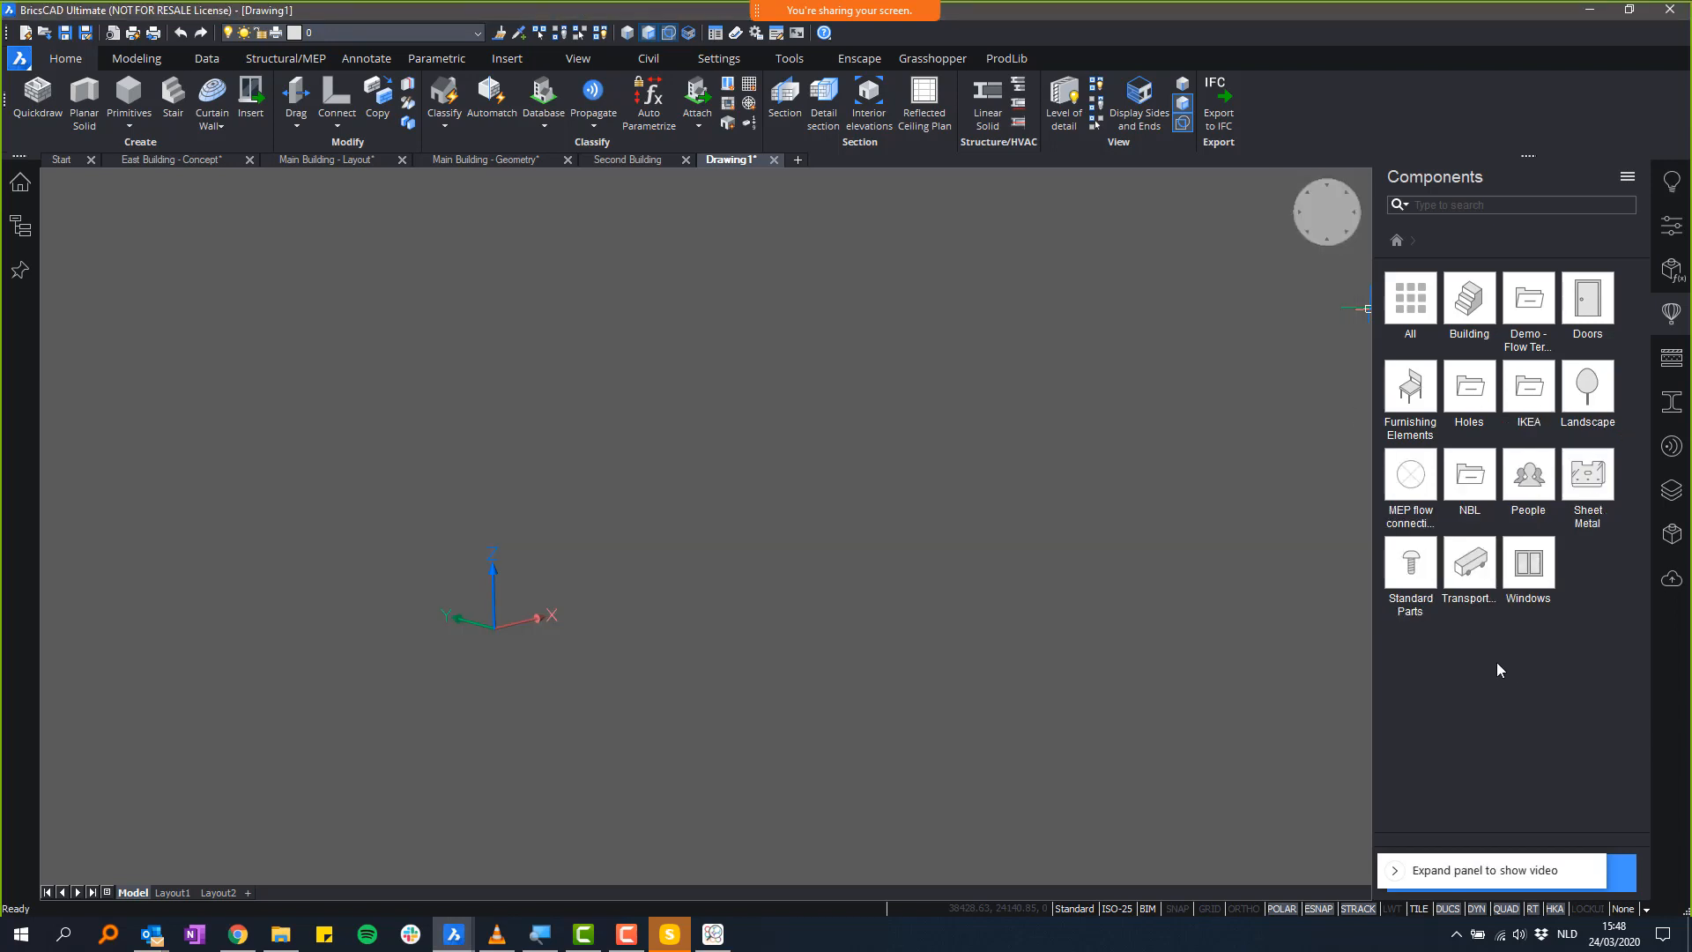
- Examine the door family files in NBL's Custom RFA's - Doors folder in File Explorer, then return to the BricsCAD drawing
left_click(280, 934)
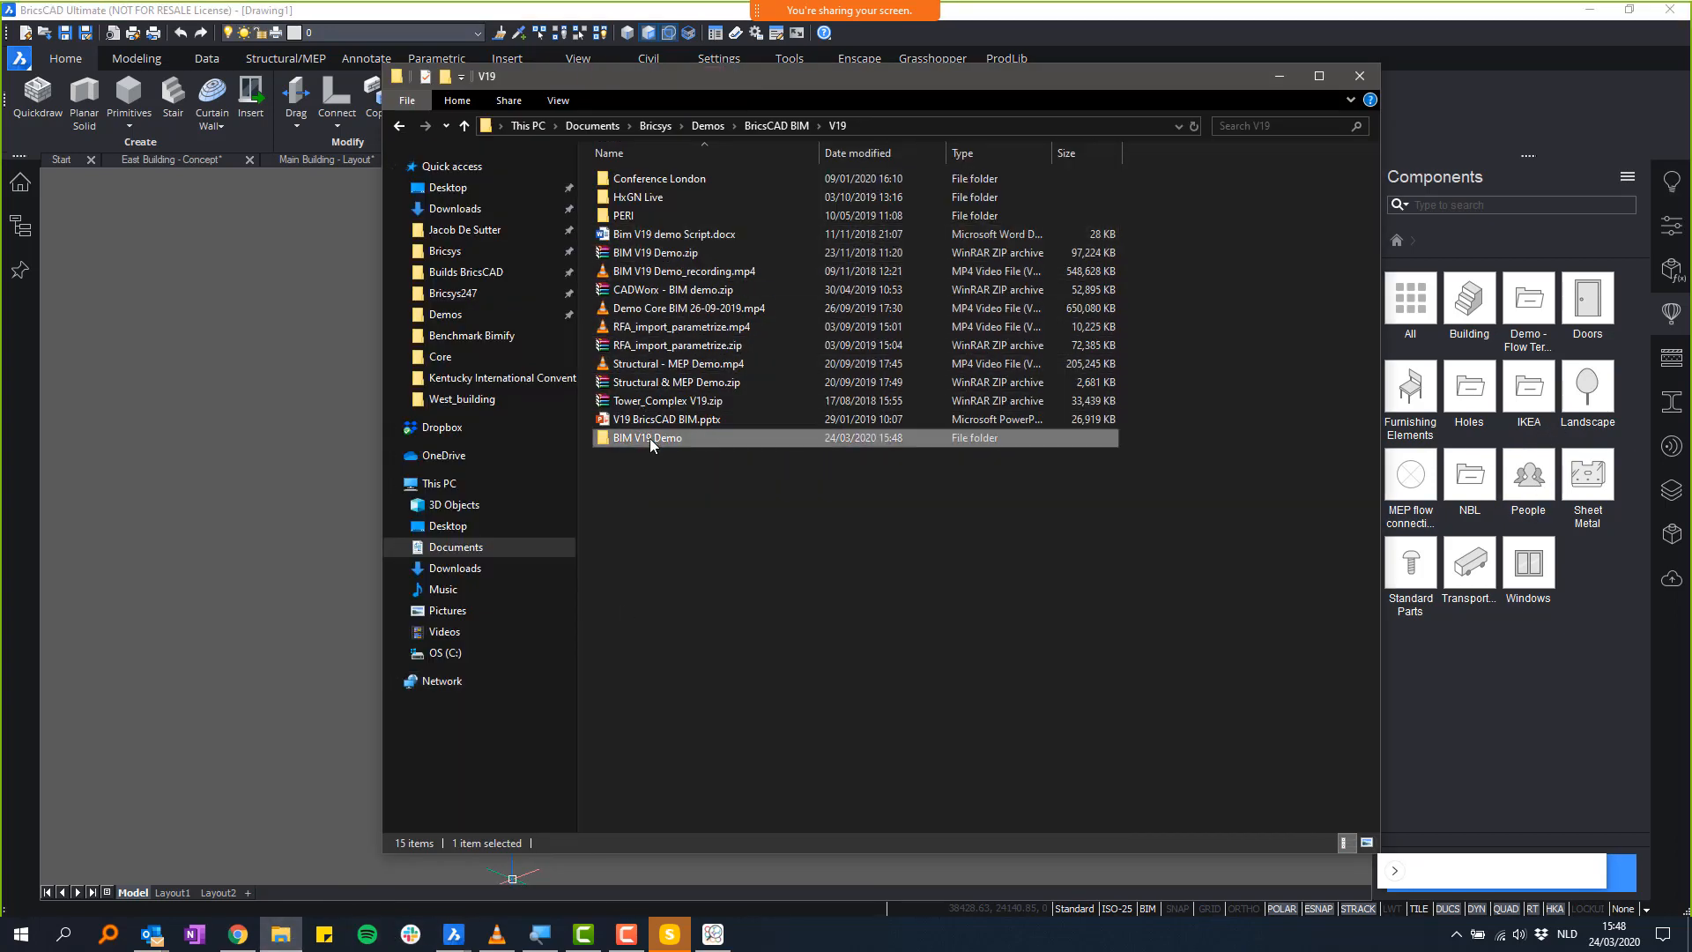
double_click(649, 437)
double_click(652, 196)
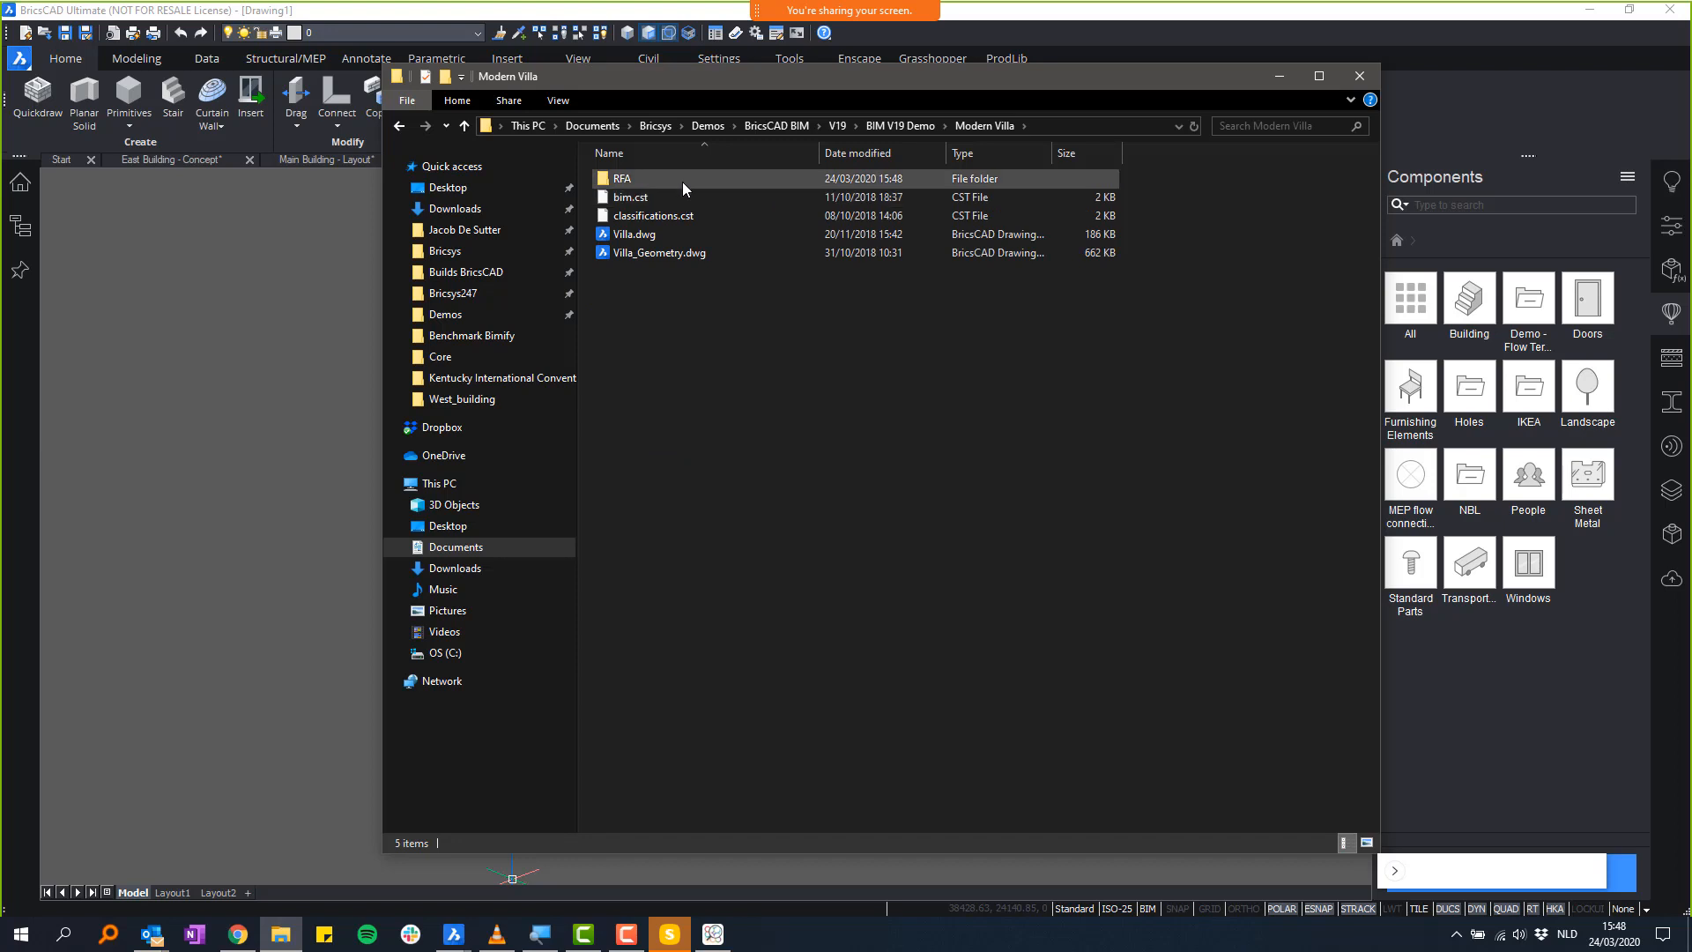
double_click(682, 181)
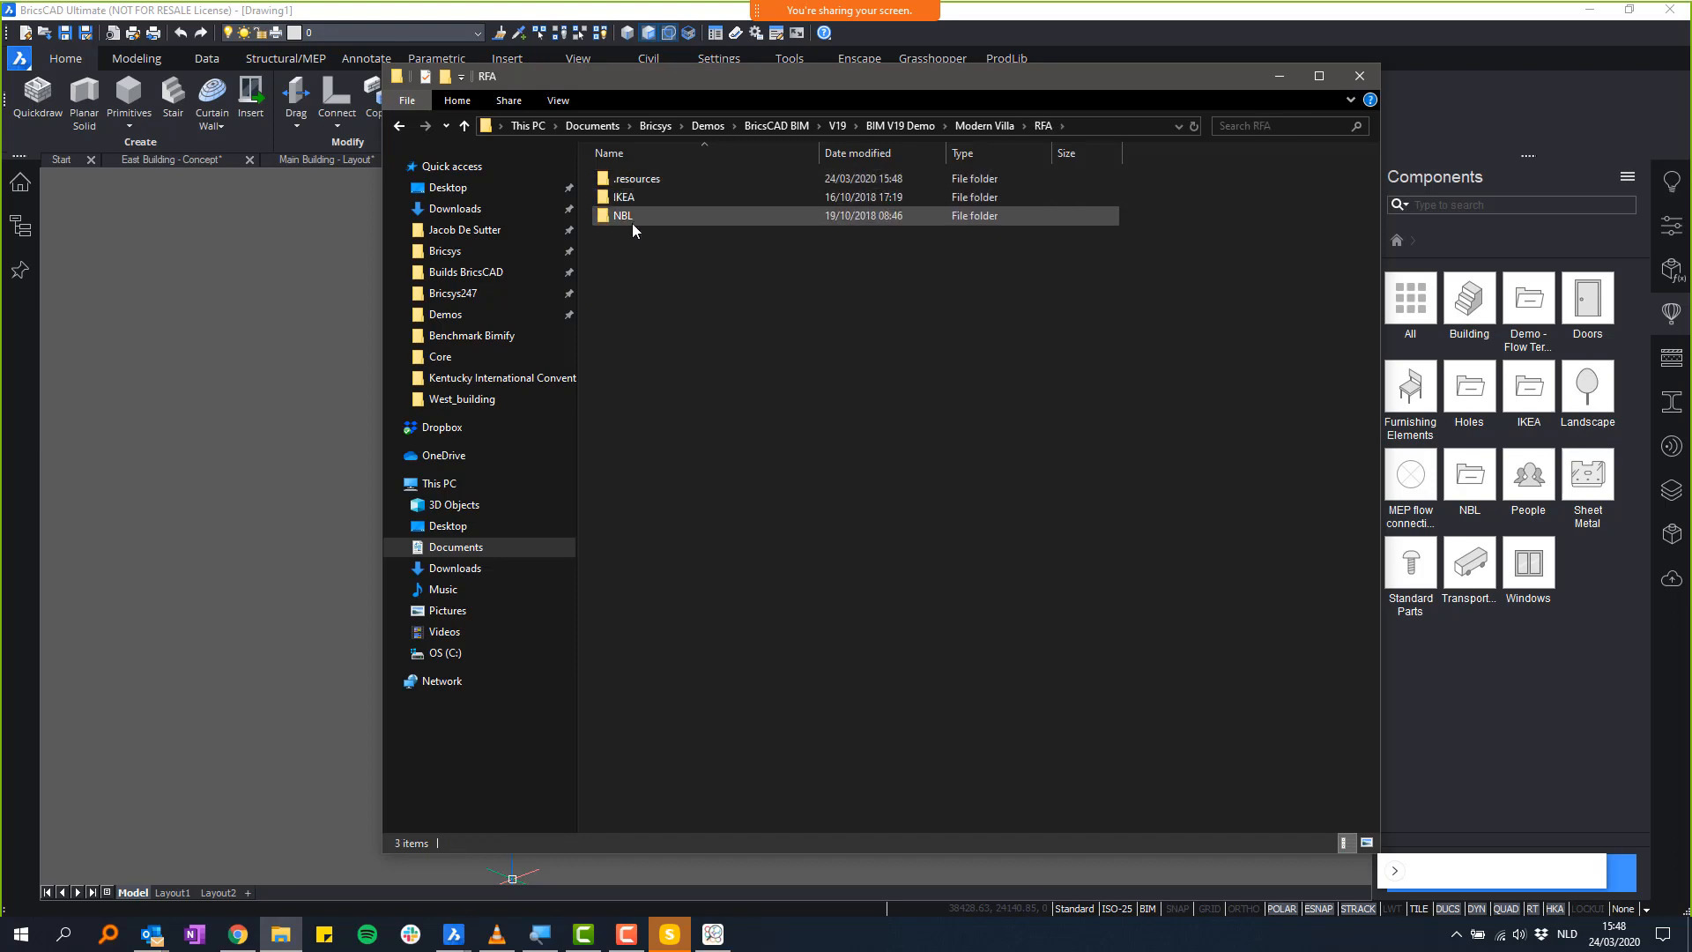
double_click(631, 218)
left_click(648, 198)
double_click(649, 196)
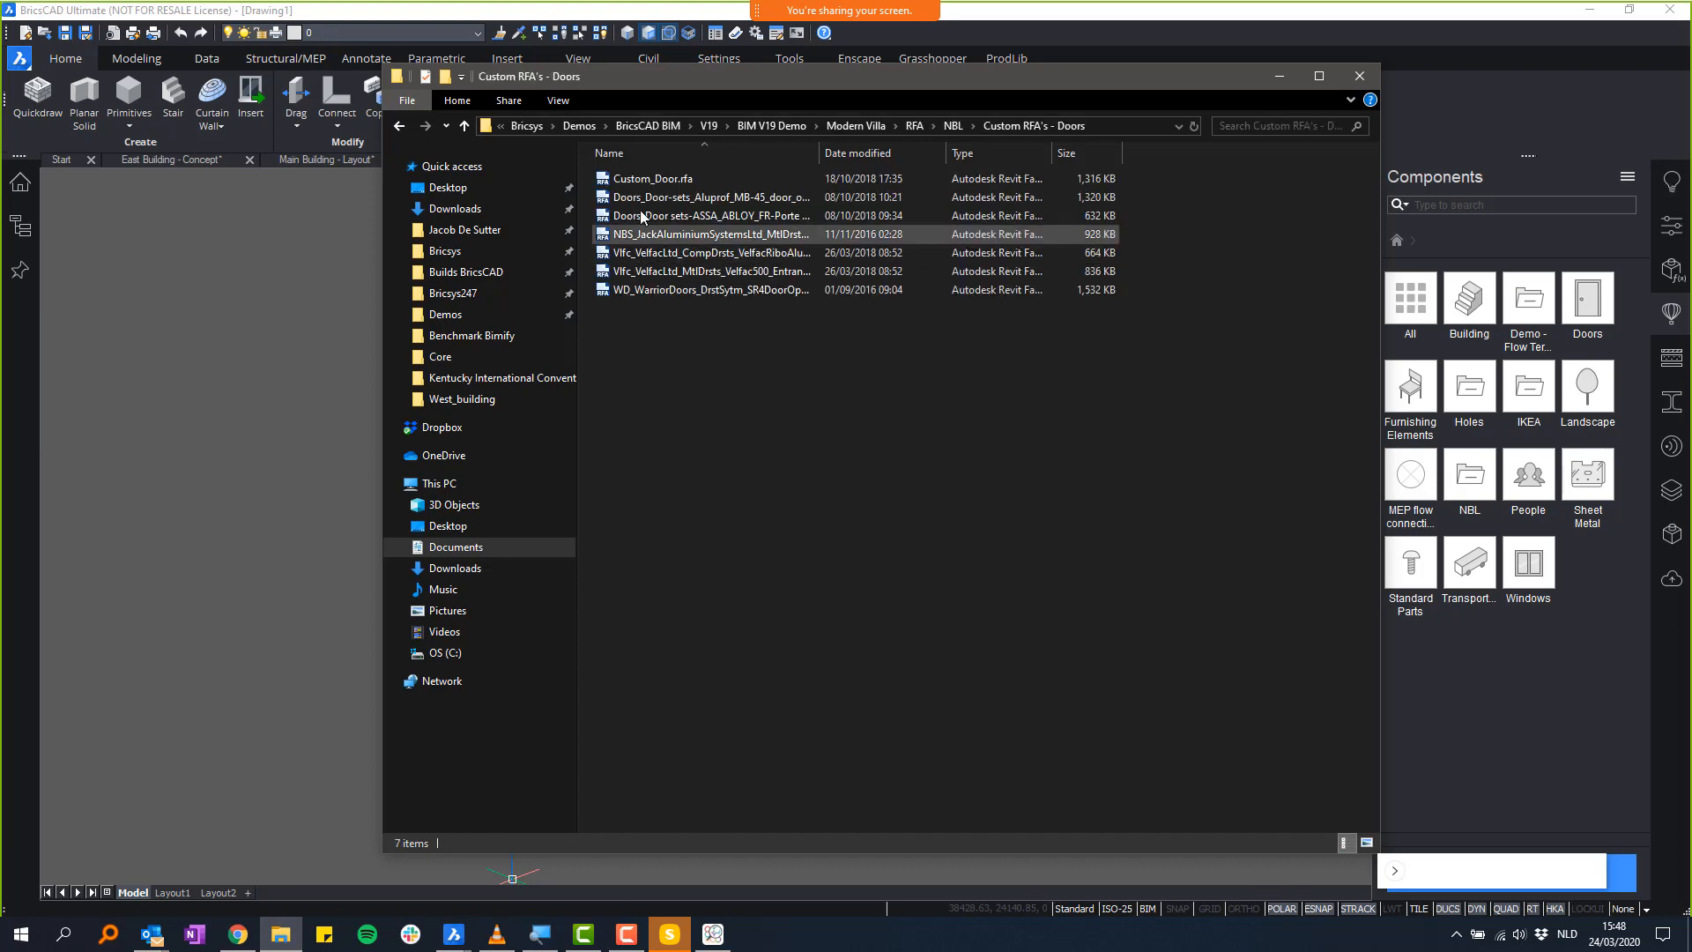
left_click(653, 179)
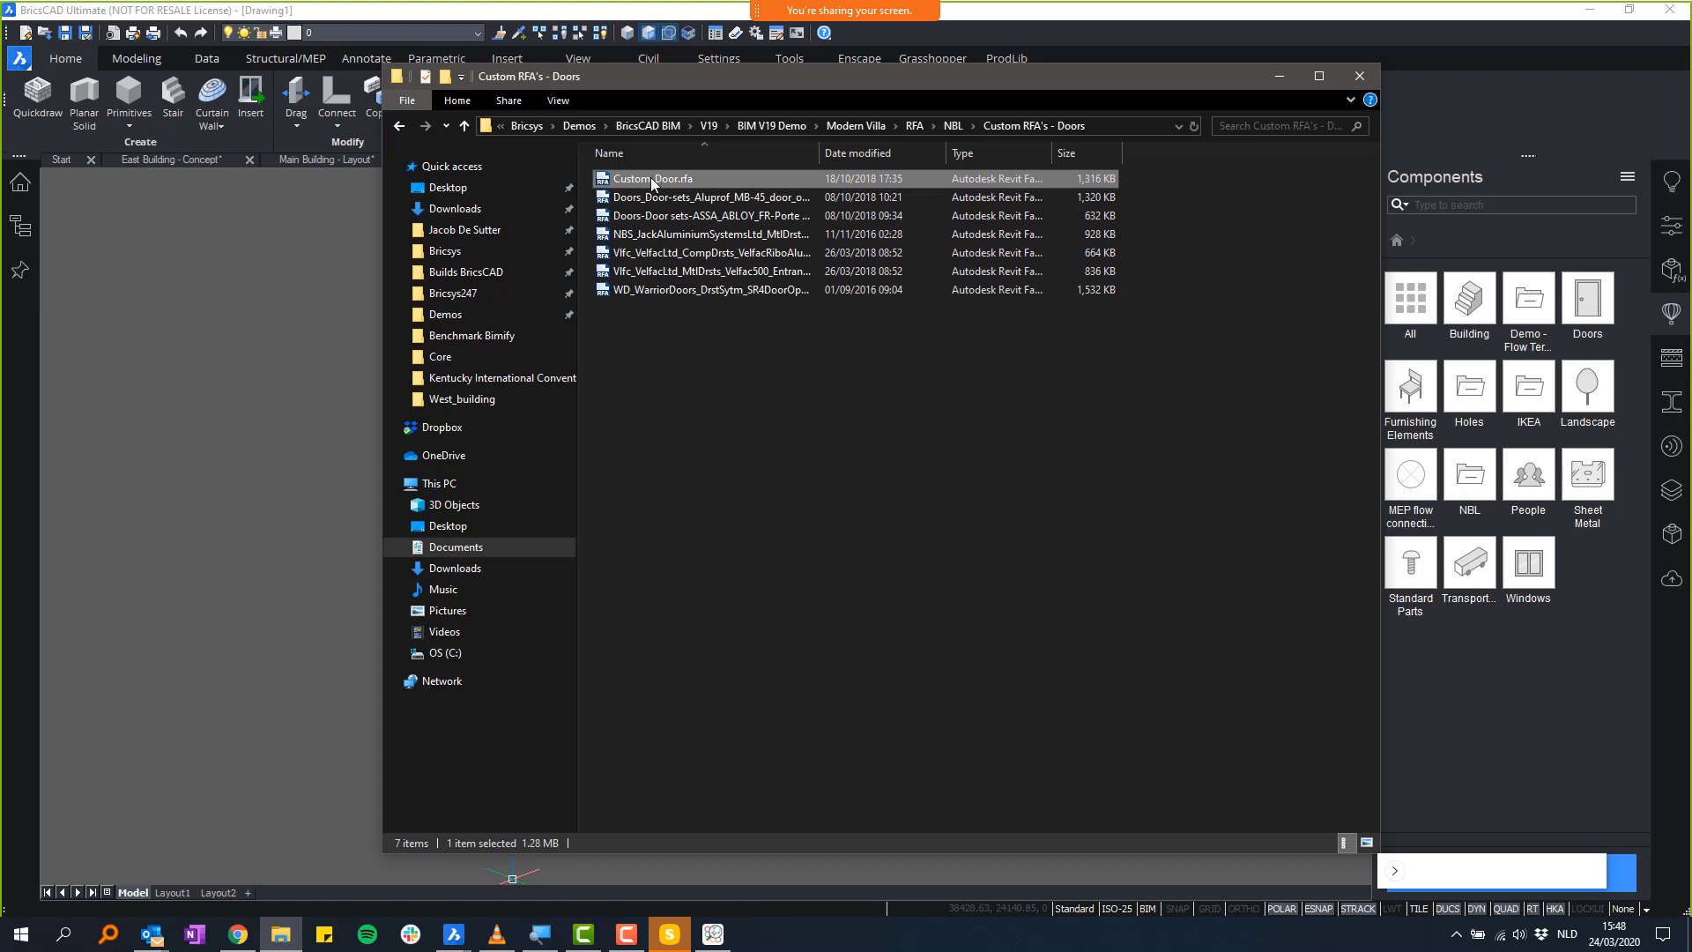
left_click_drag(866, 75, 713, 85)
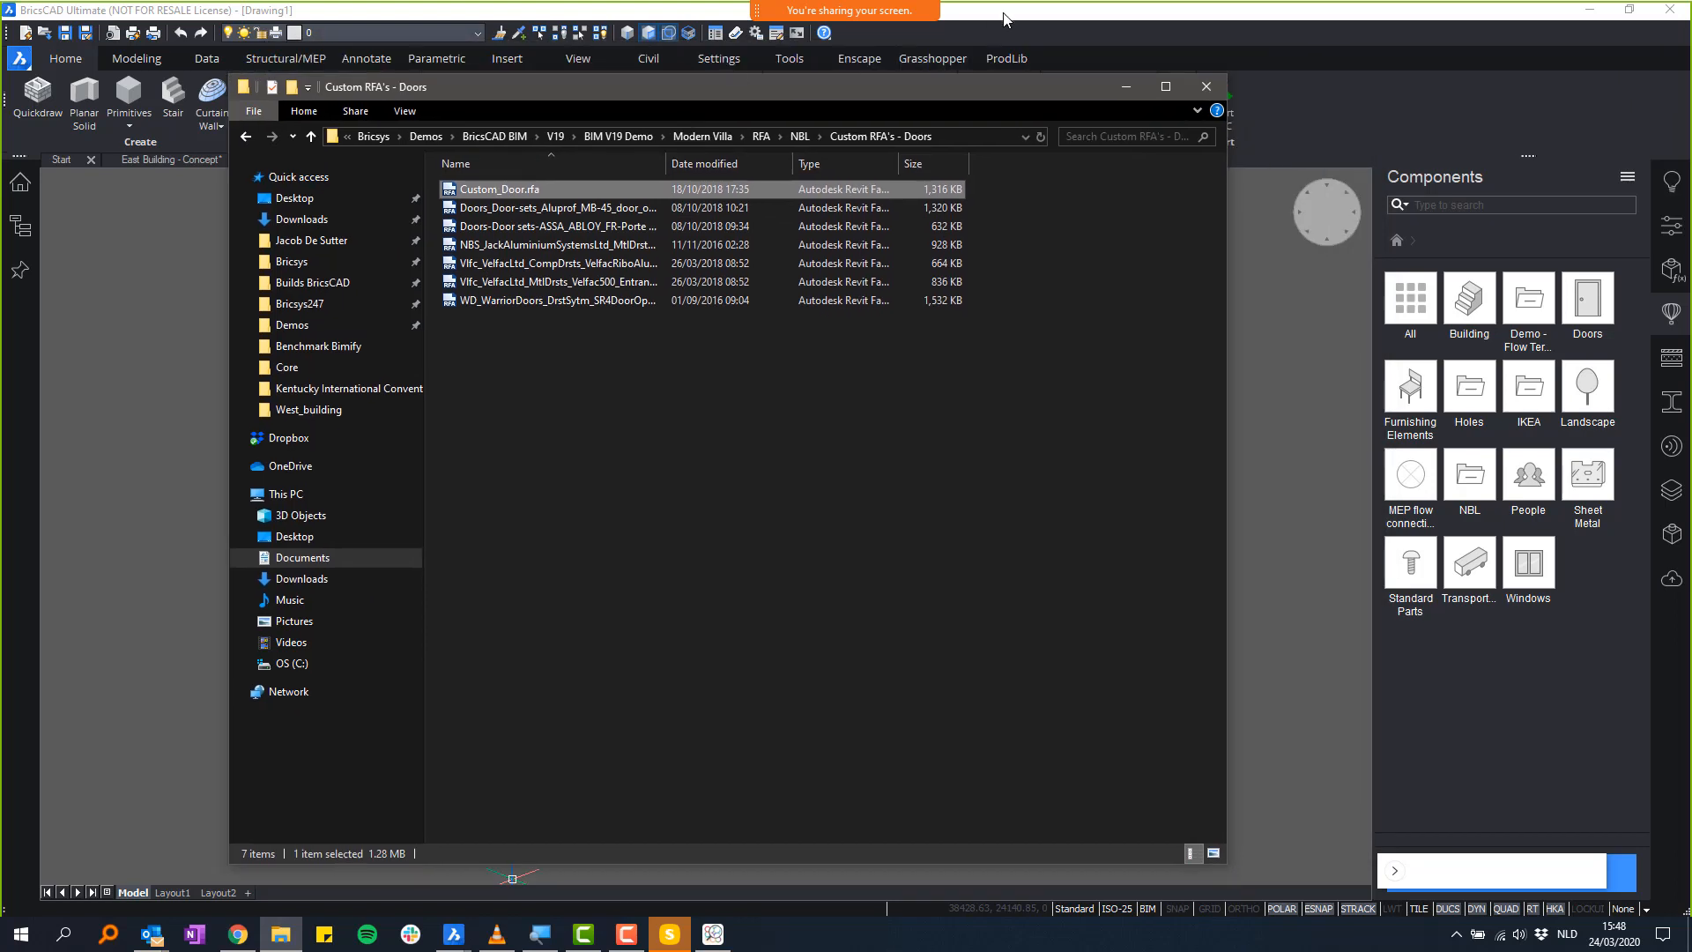
left_click(1005, 16)
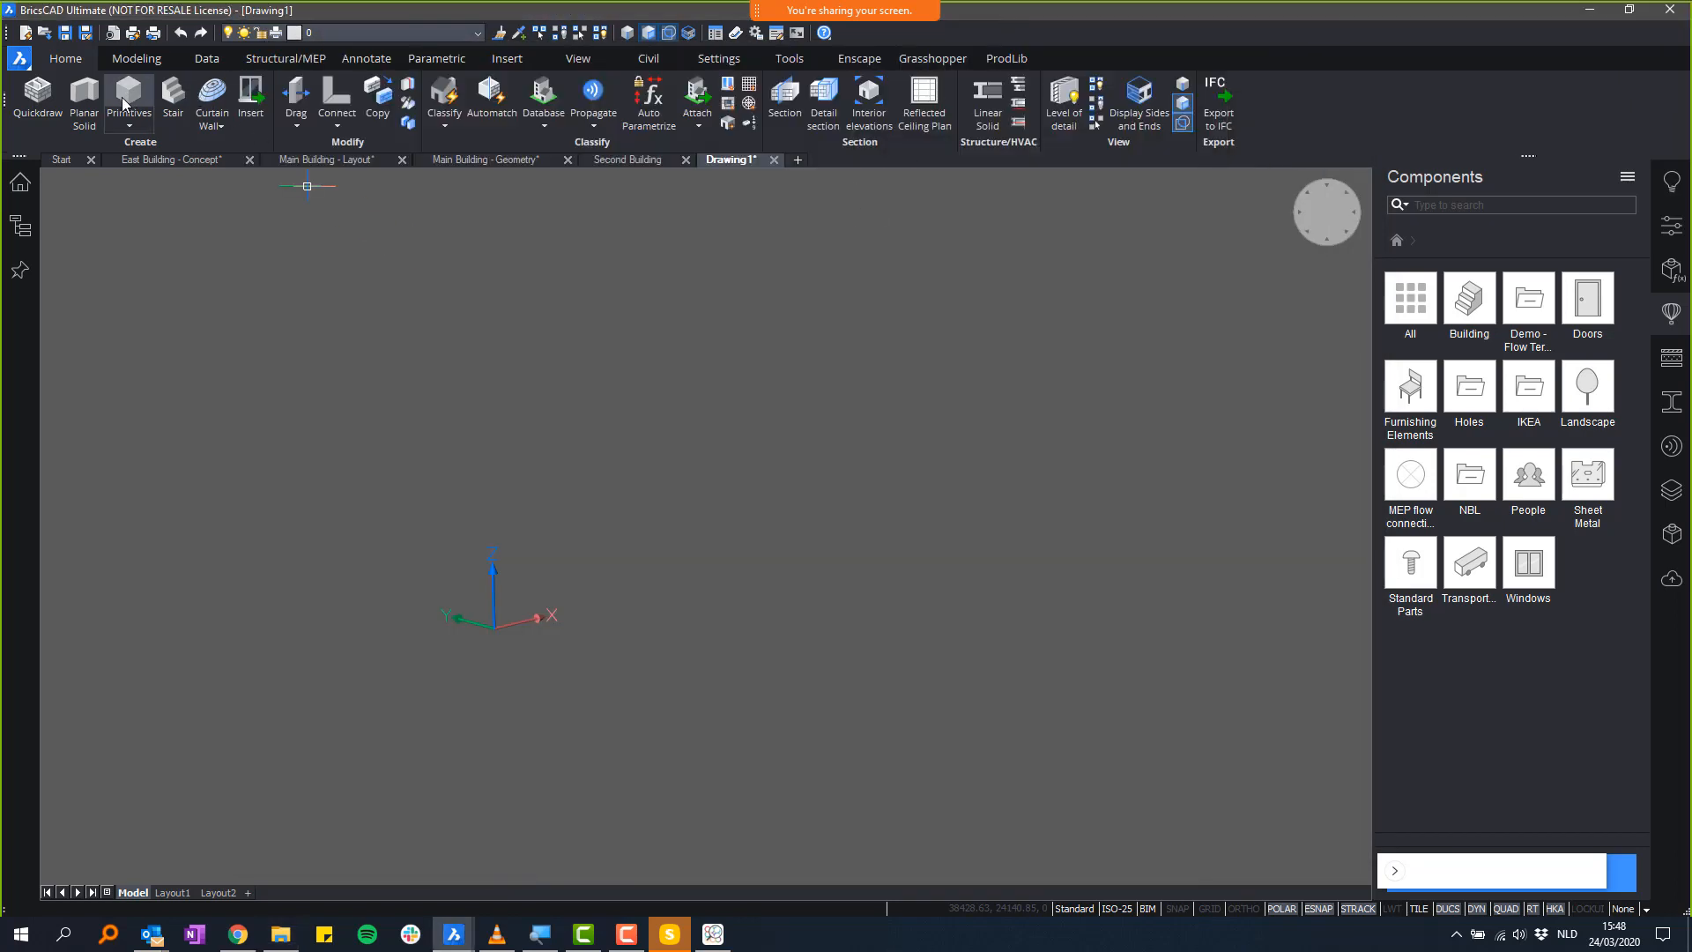
- Draw a straight polysolid wall from the origin along the X axis, 250 mm wide and 2750 mm high
left_click(83, 97)
left_click(496, 626)
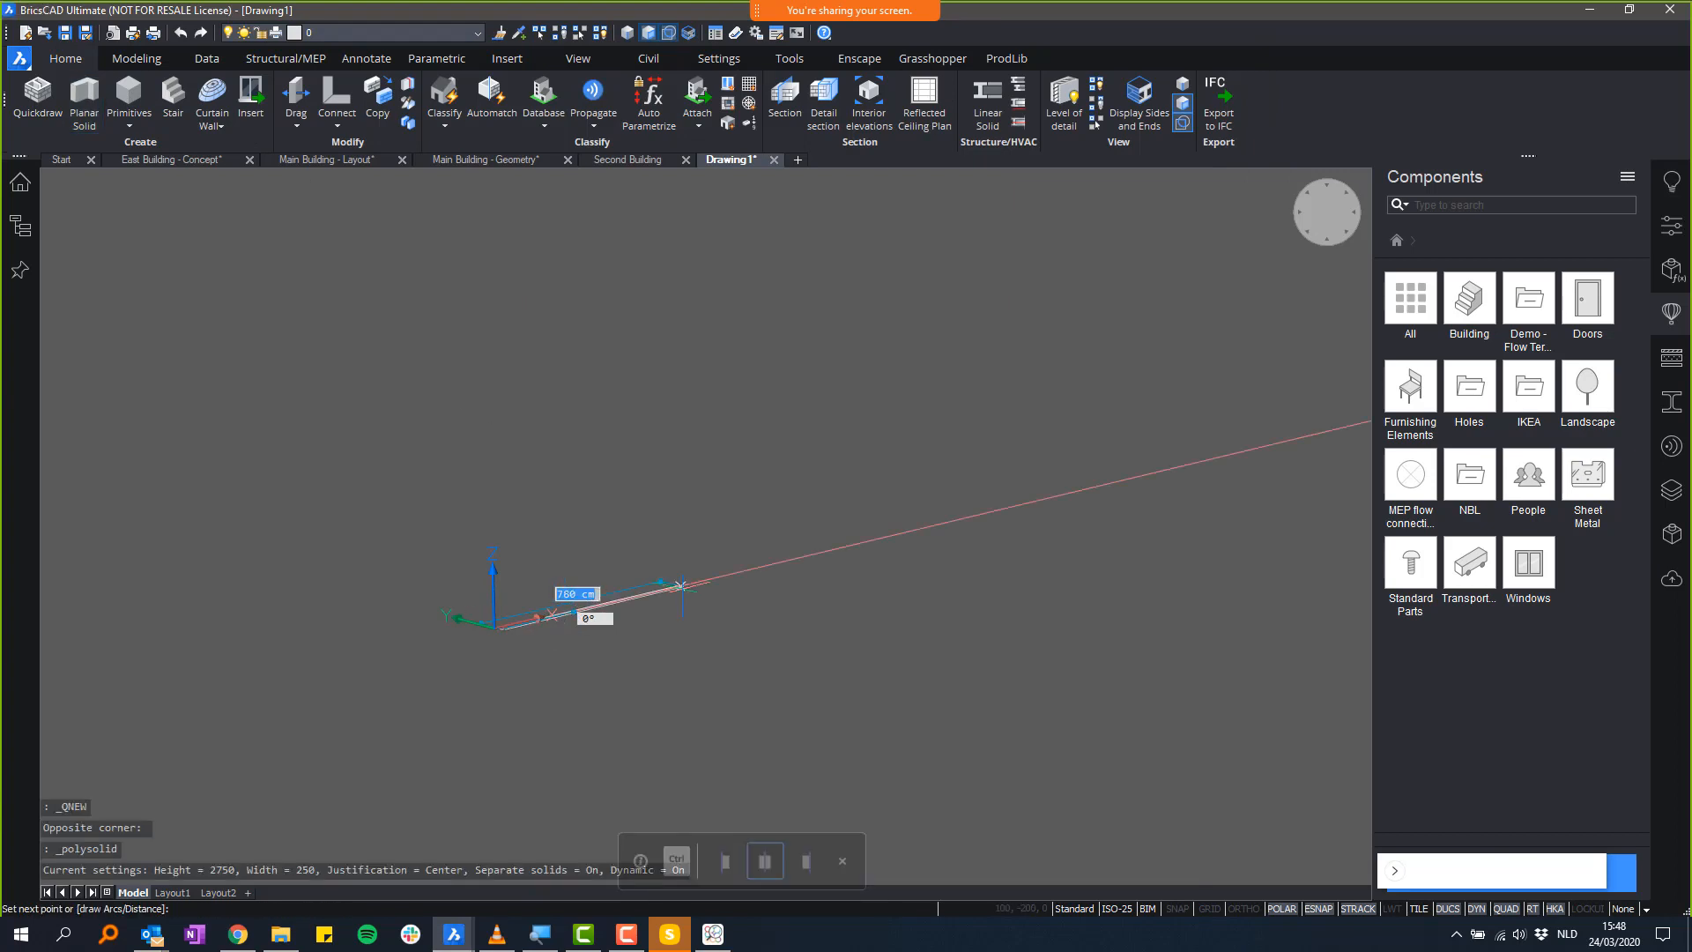
left_click(715, 576)
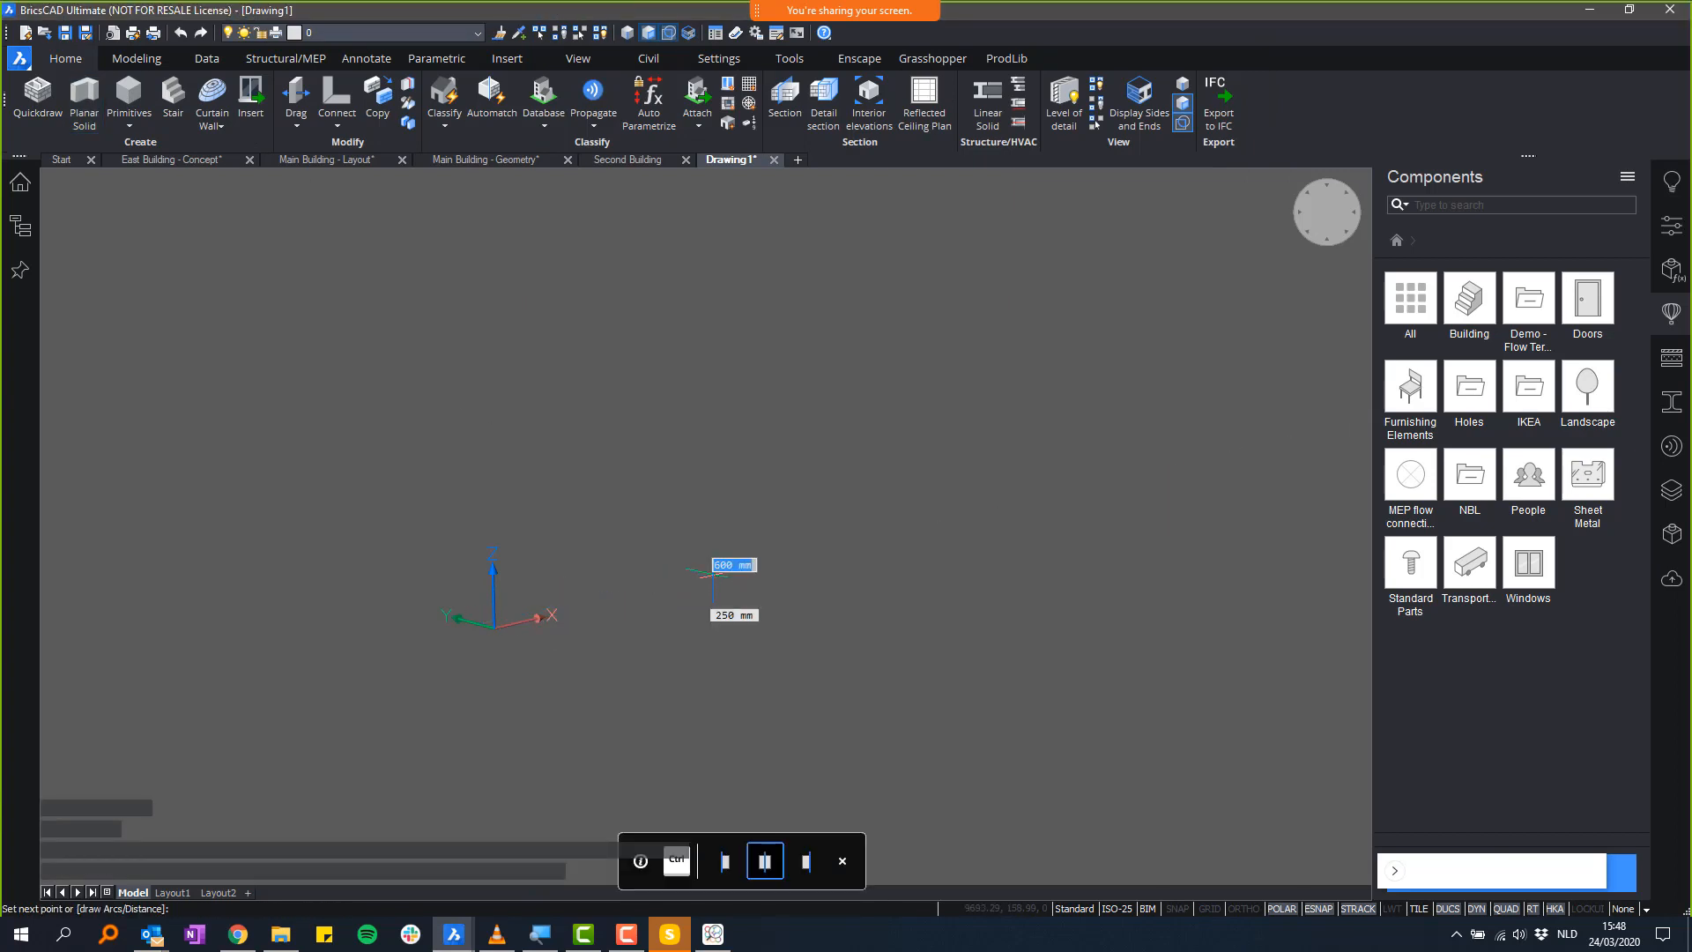
key("Return")
key("Return")
scroll(468, 574, "up", 2)
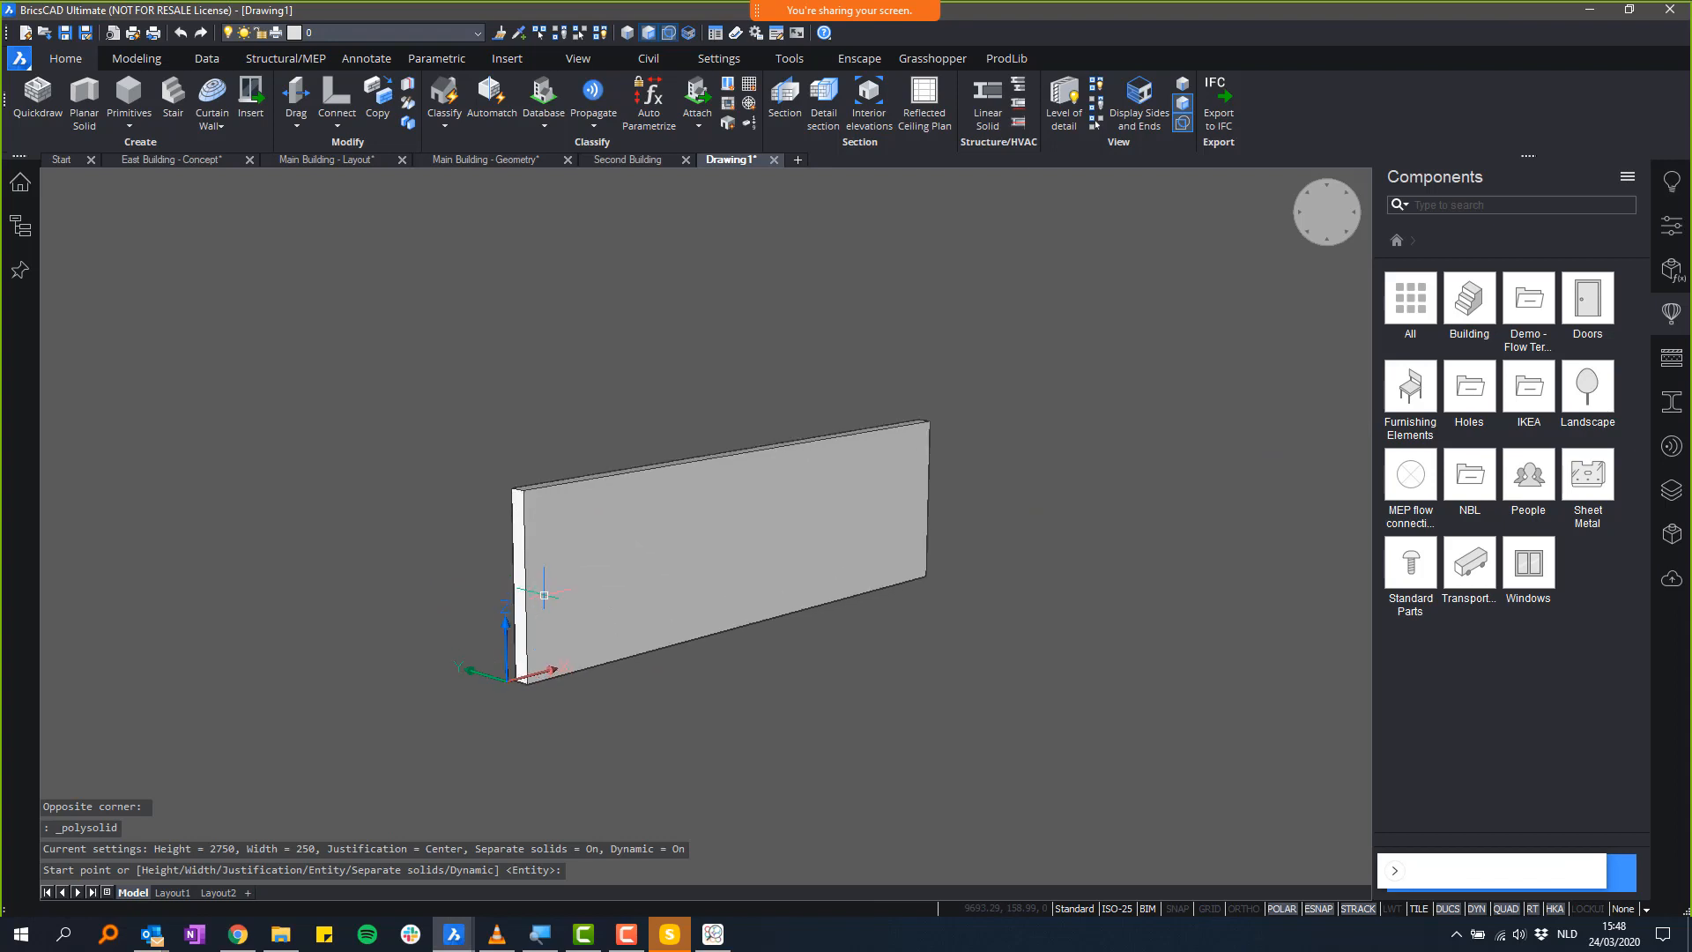
scroll(544, 595, "up", 2)
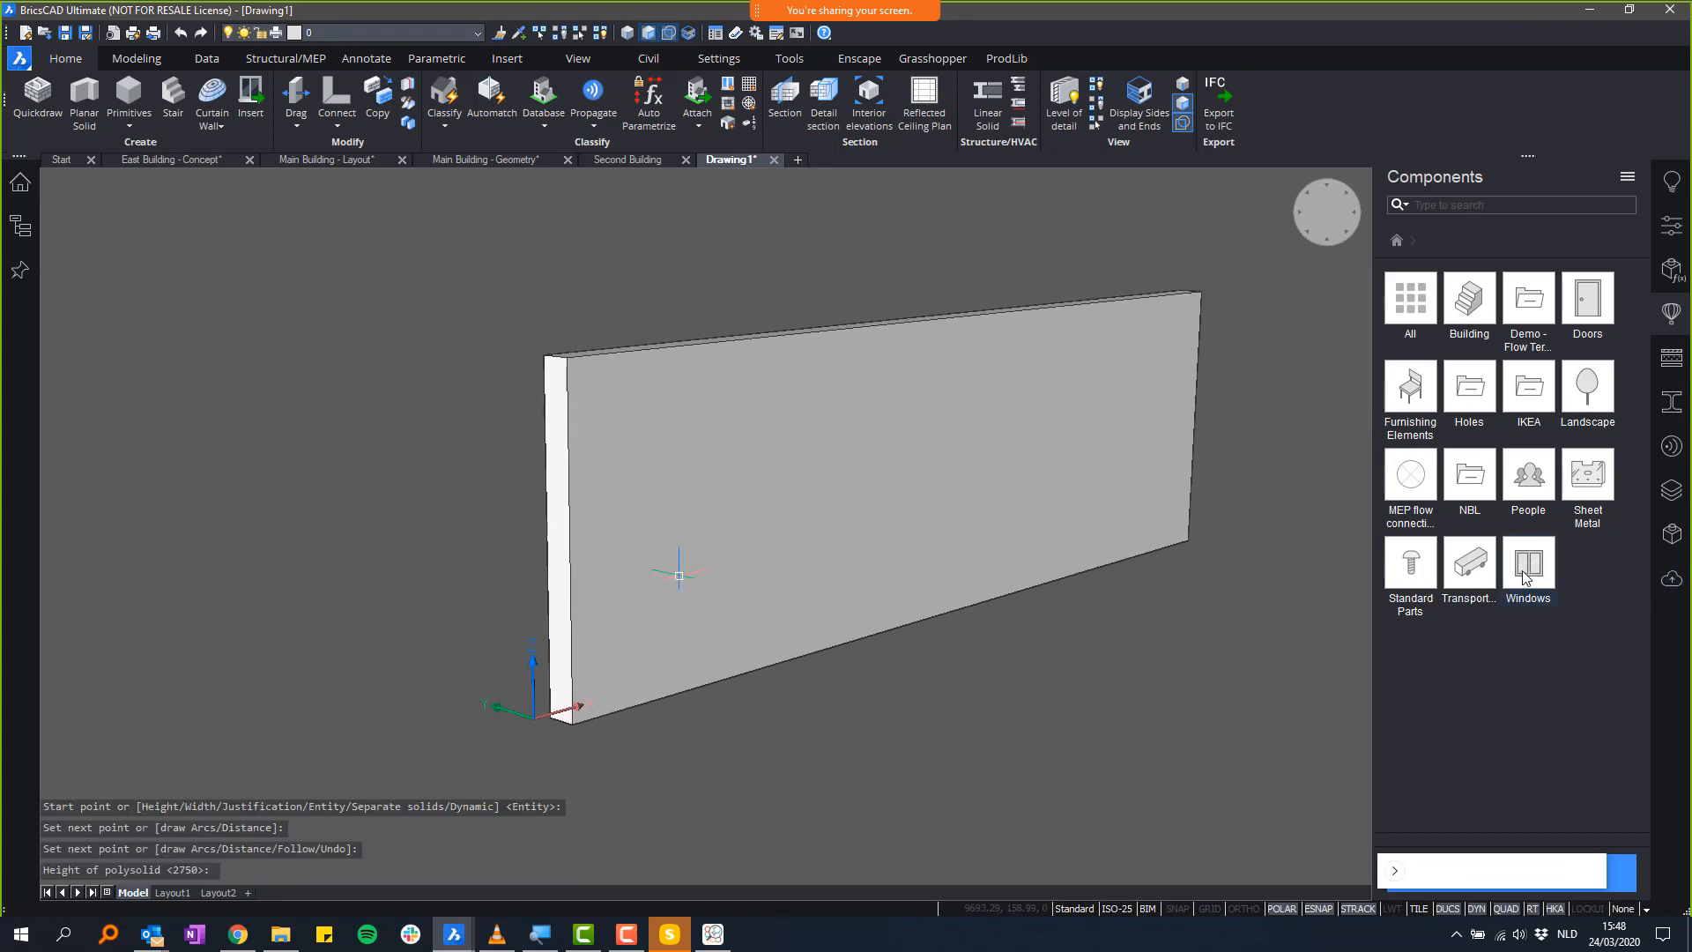
- Insert the Custom_Door component from NBL's Custom RFA's - Doors folder into the wall, about 203.5 cm from its end at the origin
left_click(1480, 481)
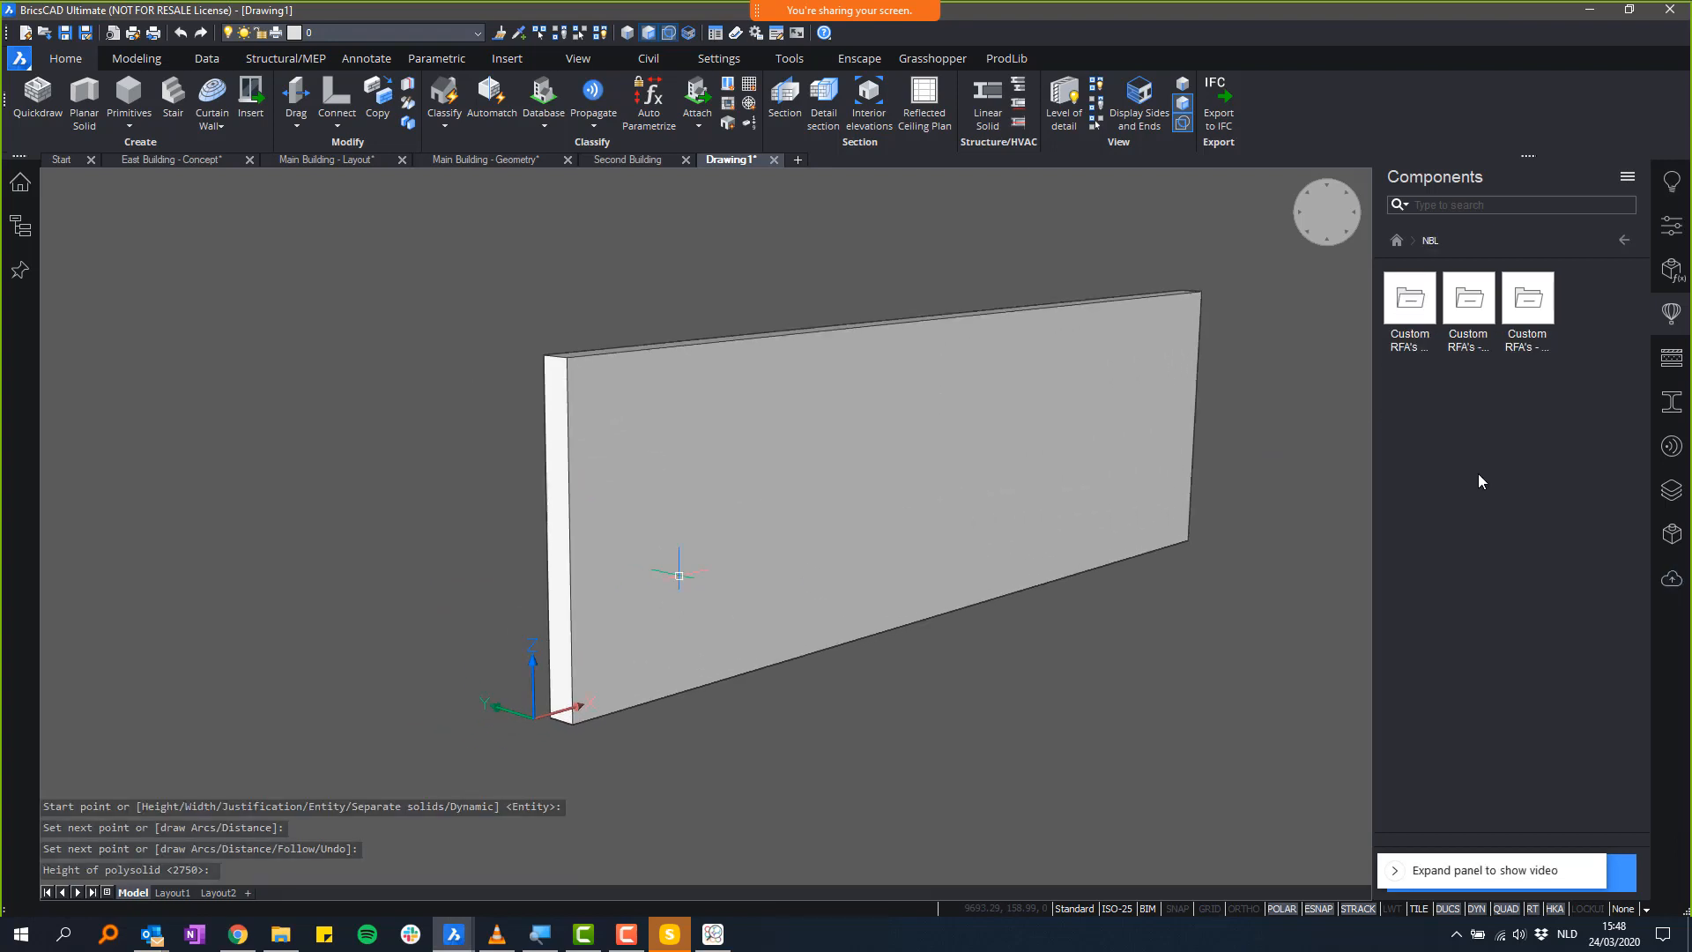
left_click(1414, 314)
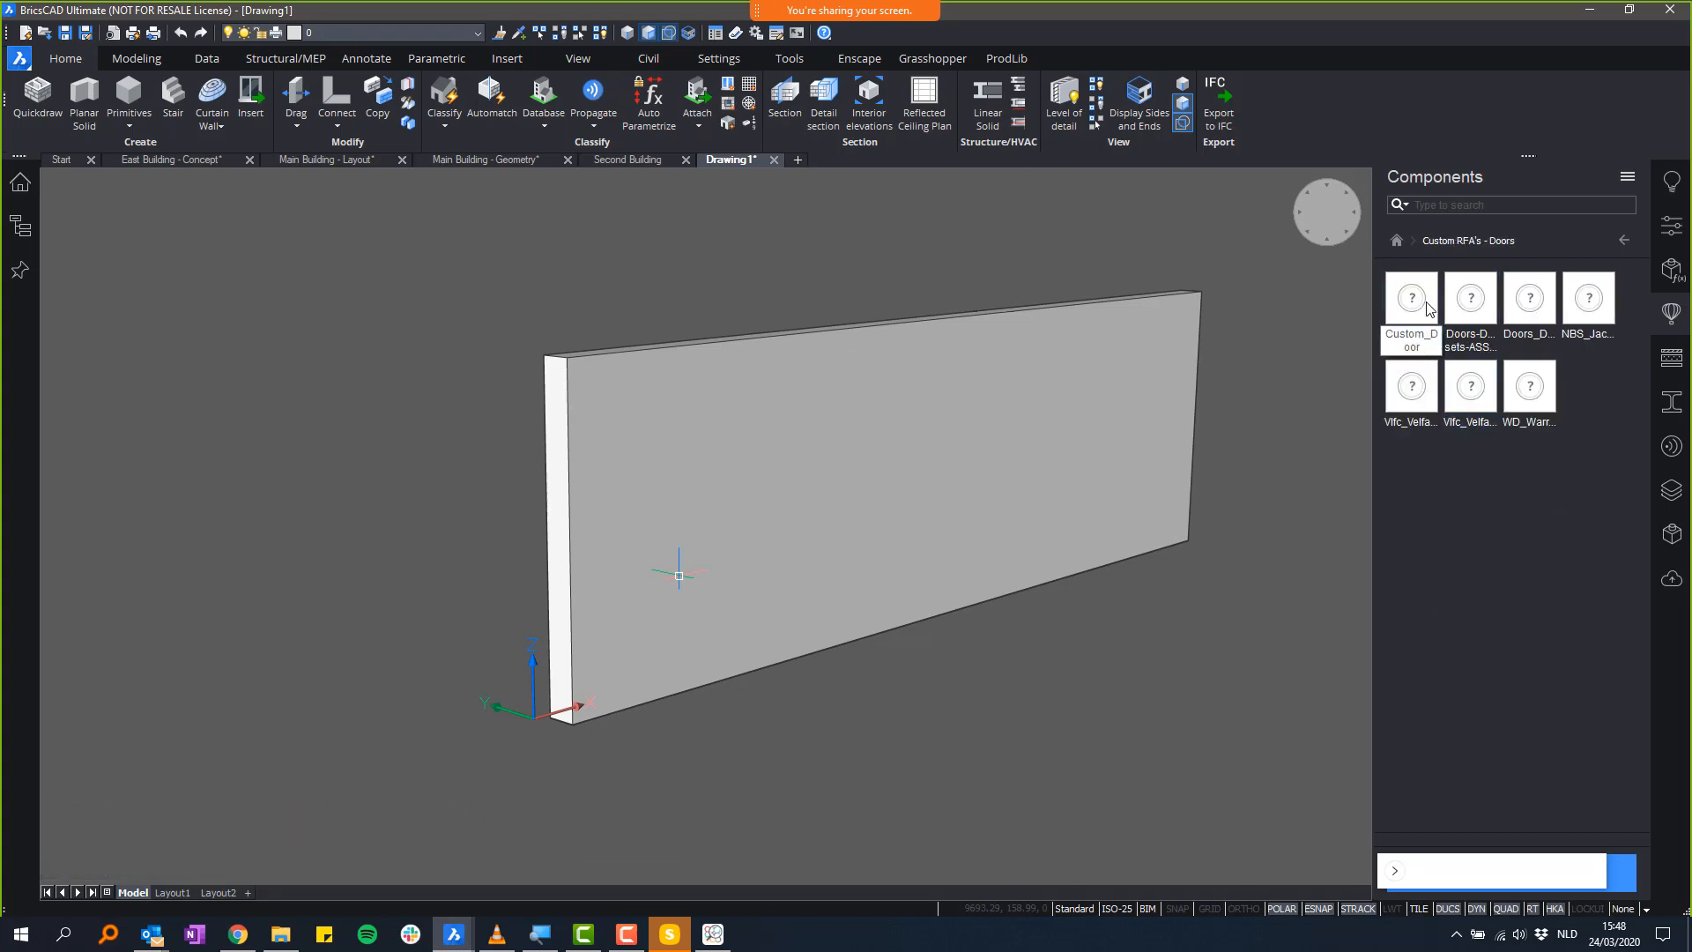
left_click(1429, 308)
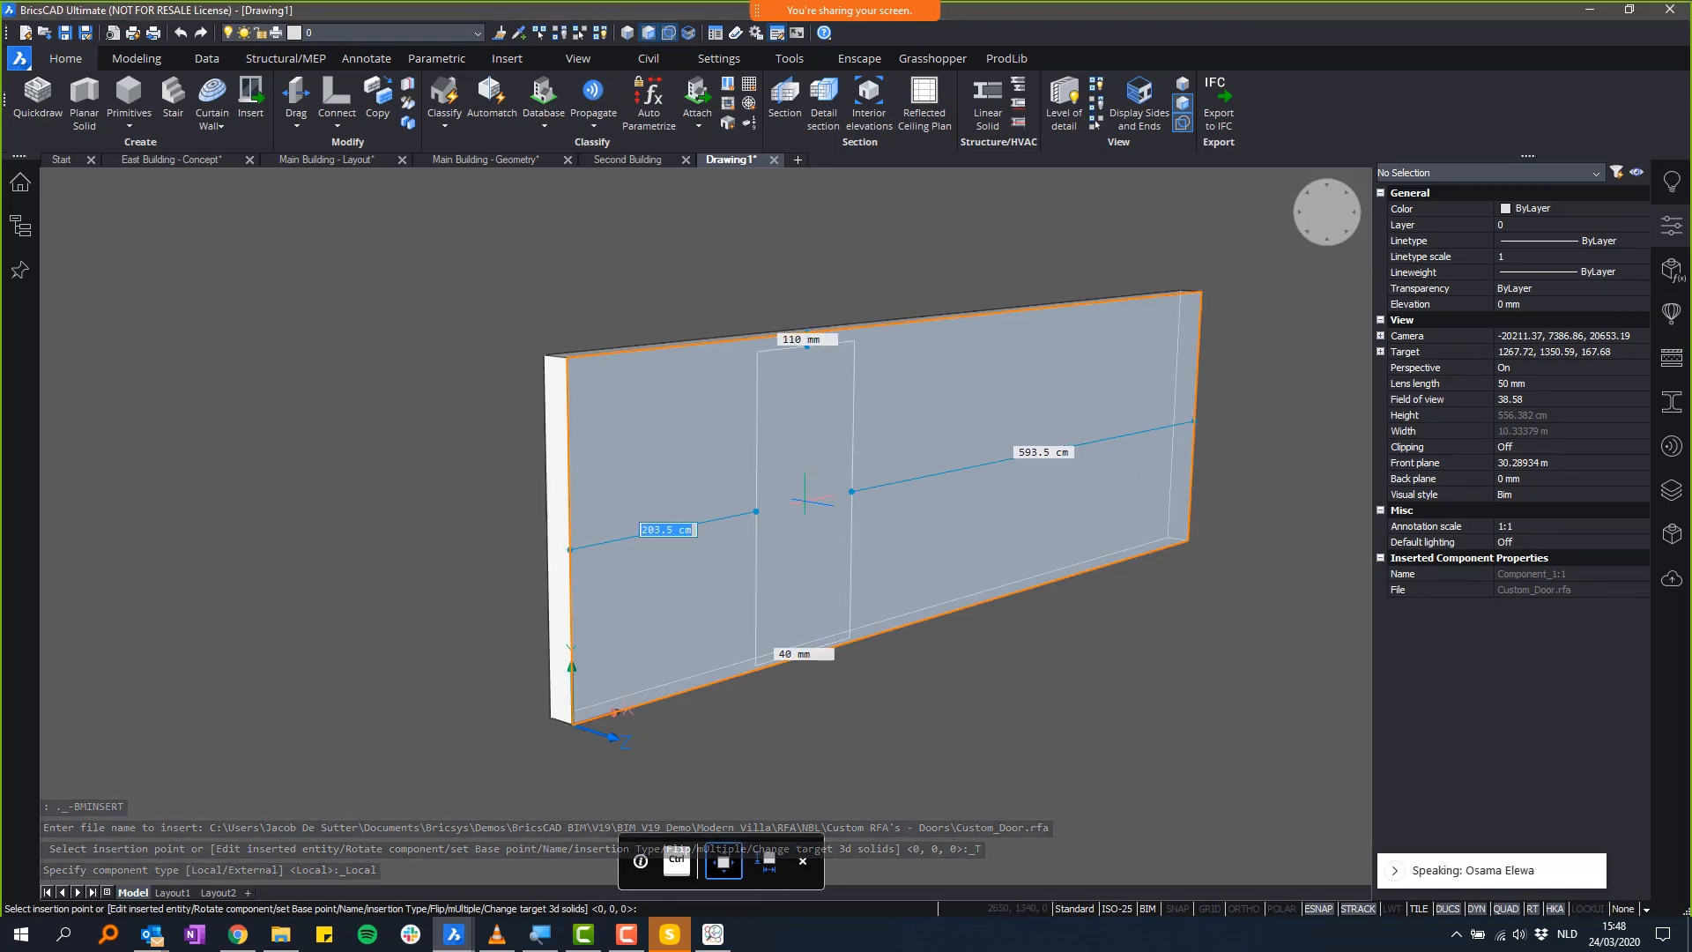
left_click(805, 498)
middle_click_drag(815, 608, 529, 632, "shift")
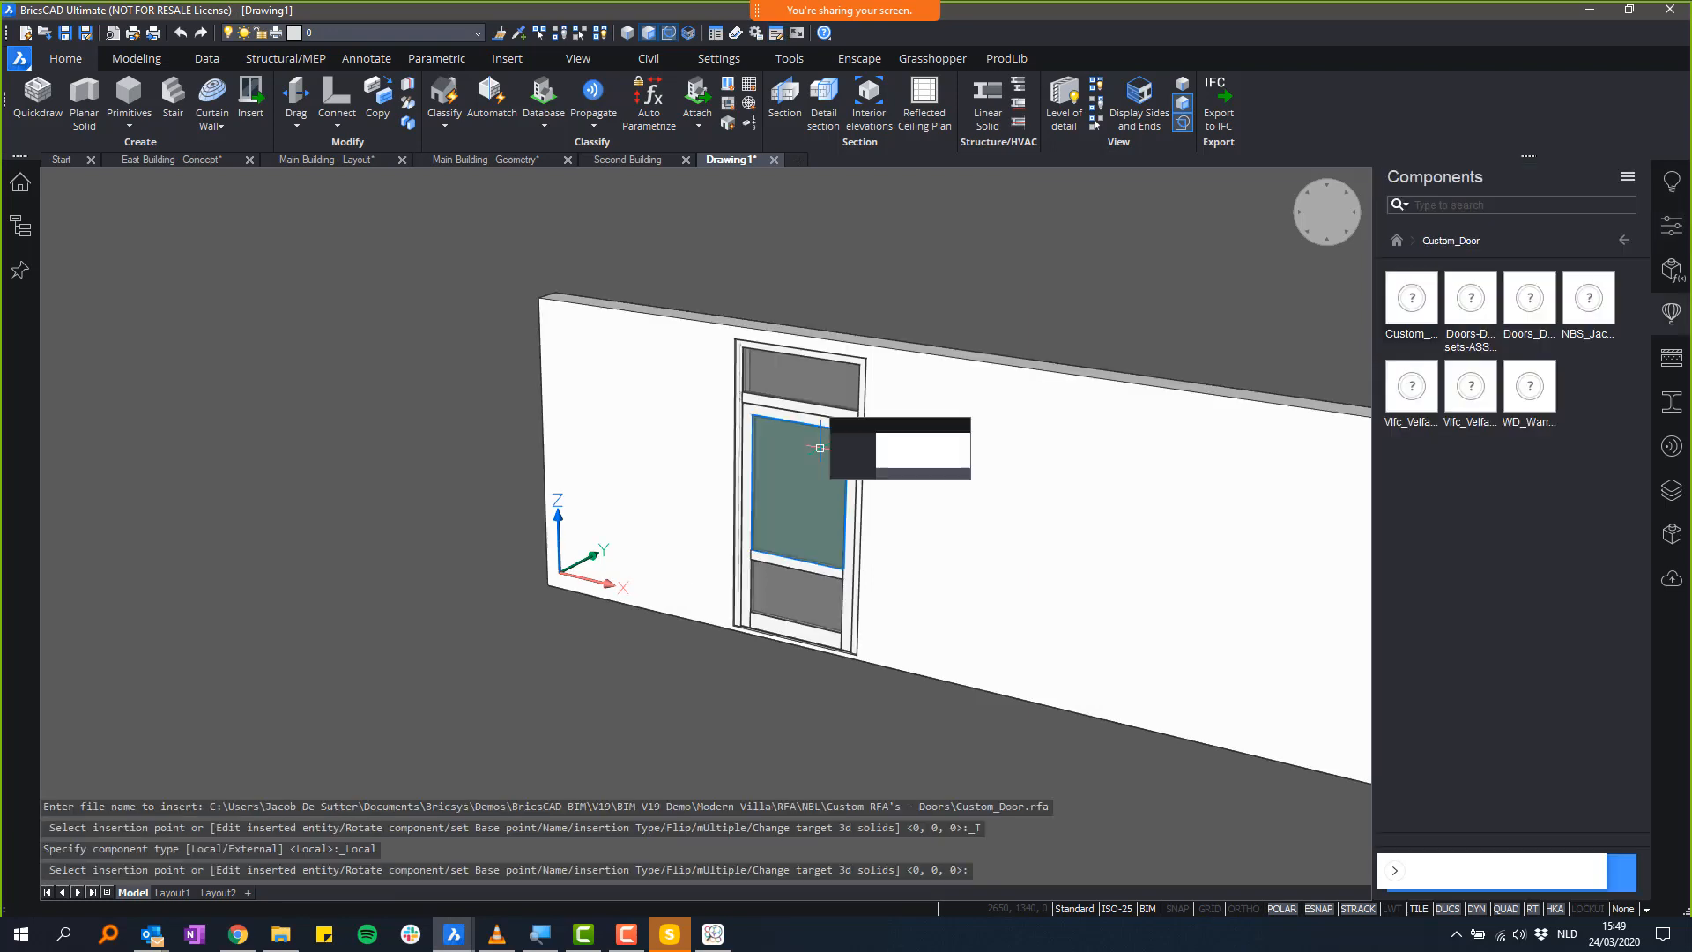
- Examine the inserted door's BIM and door properties, including its overall height, and clear the selection
left_click(820, 414)
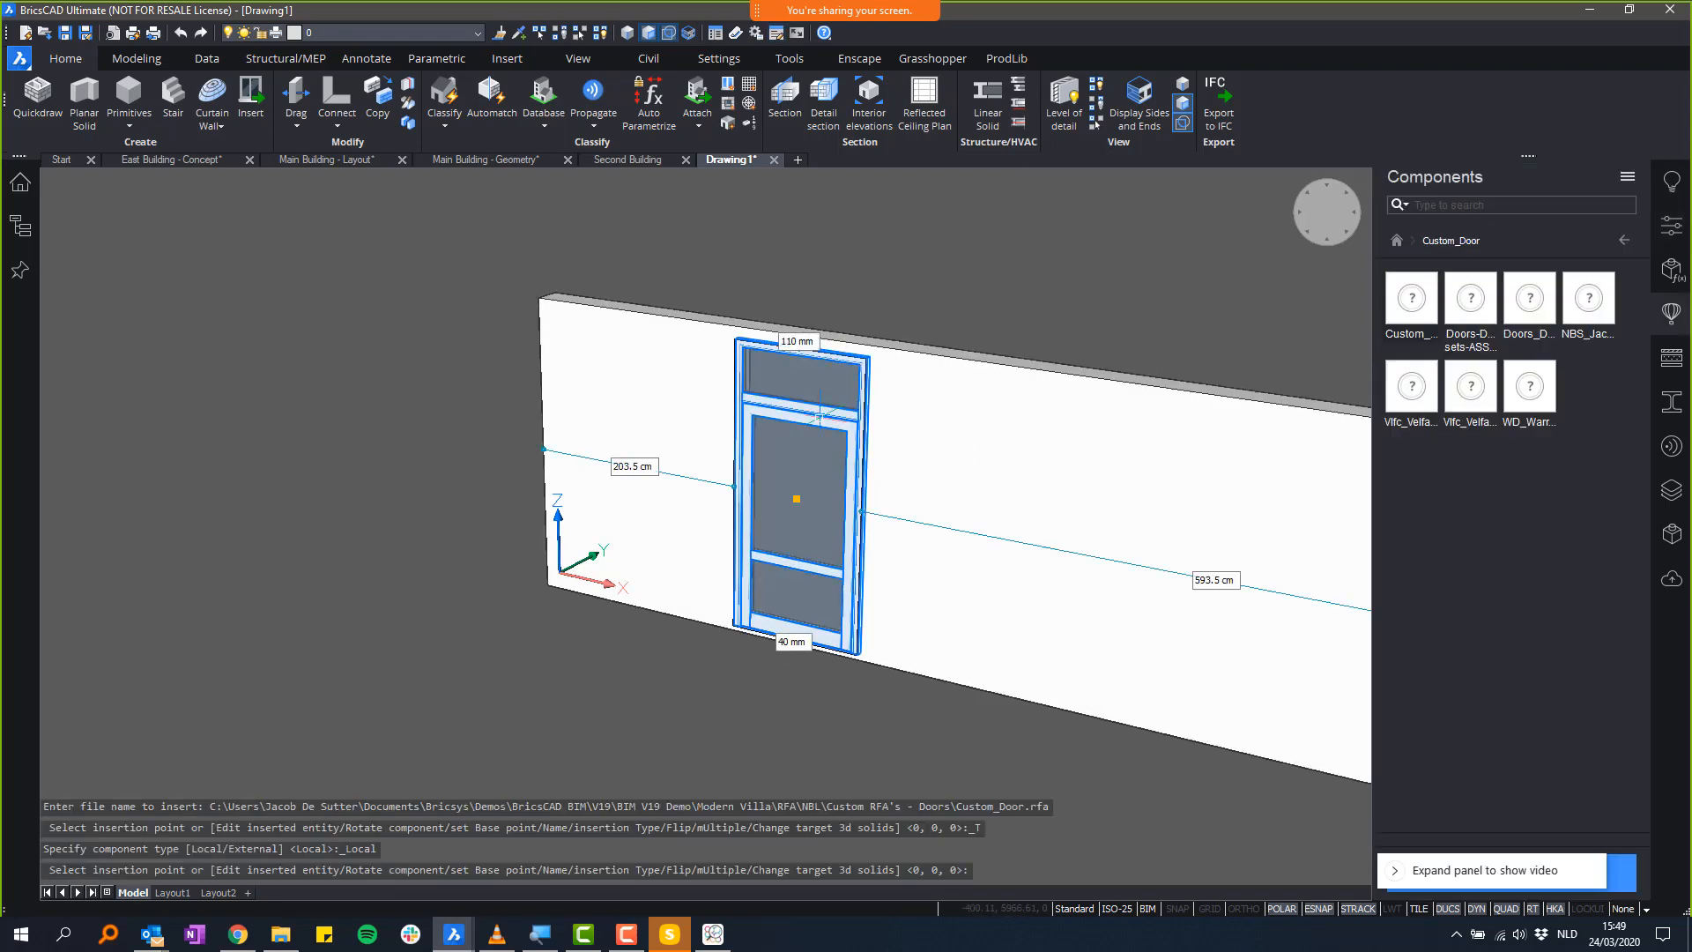
left_click(1671, 229)
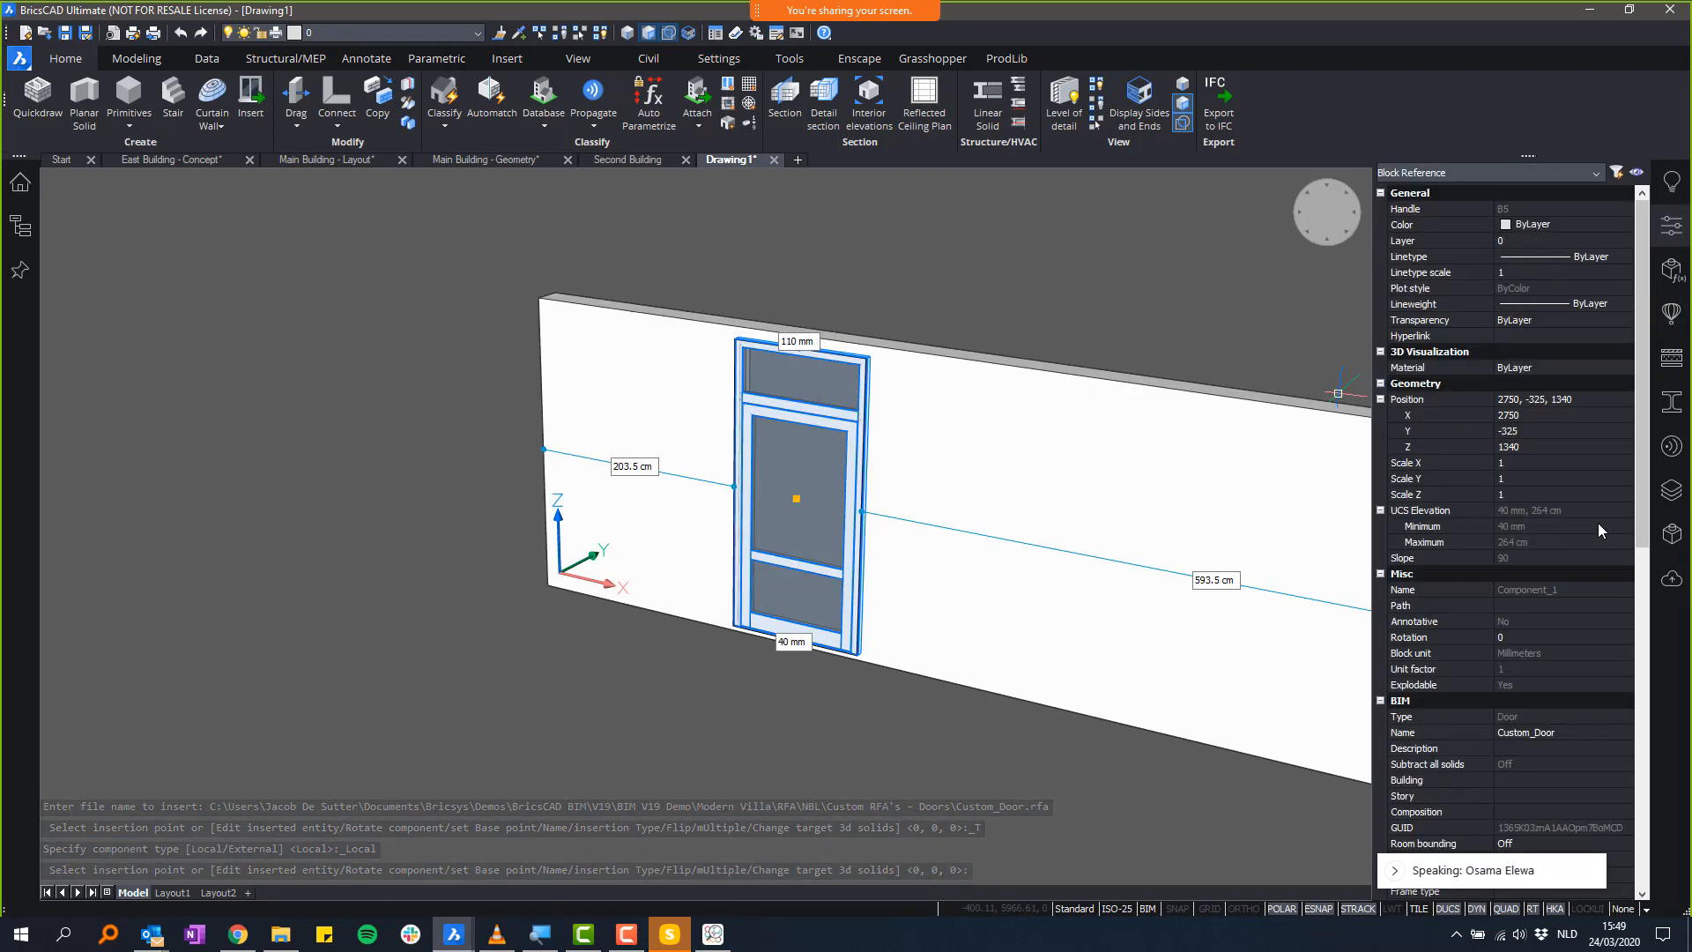
scroll(1586, 520, "down", 8)
scroll(1571, 490, "down", 7)
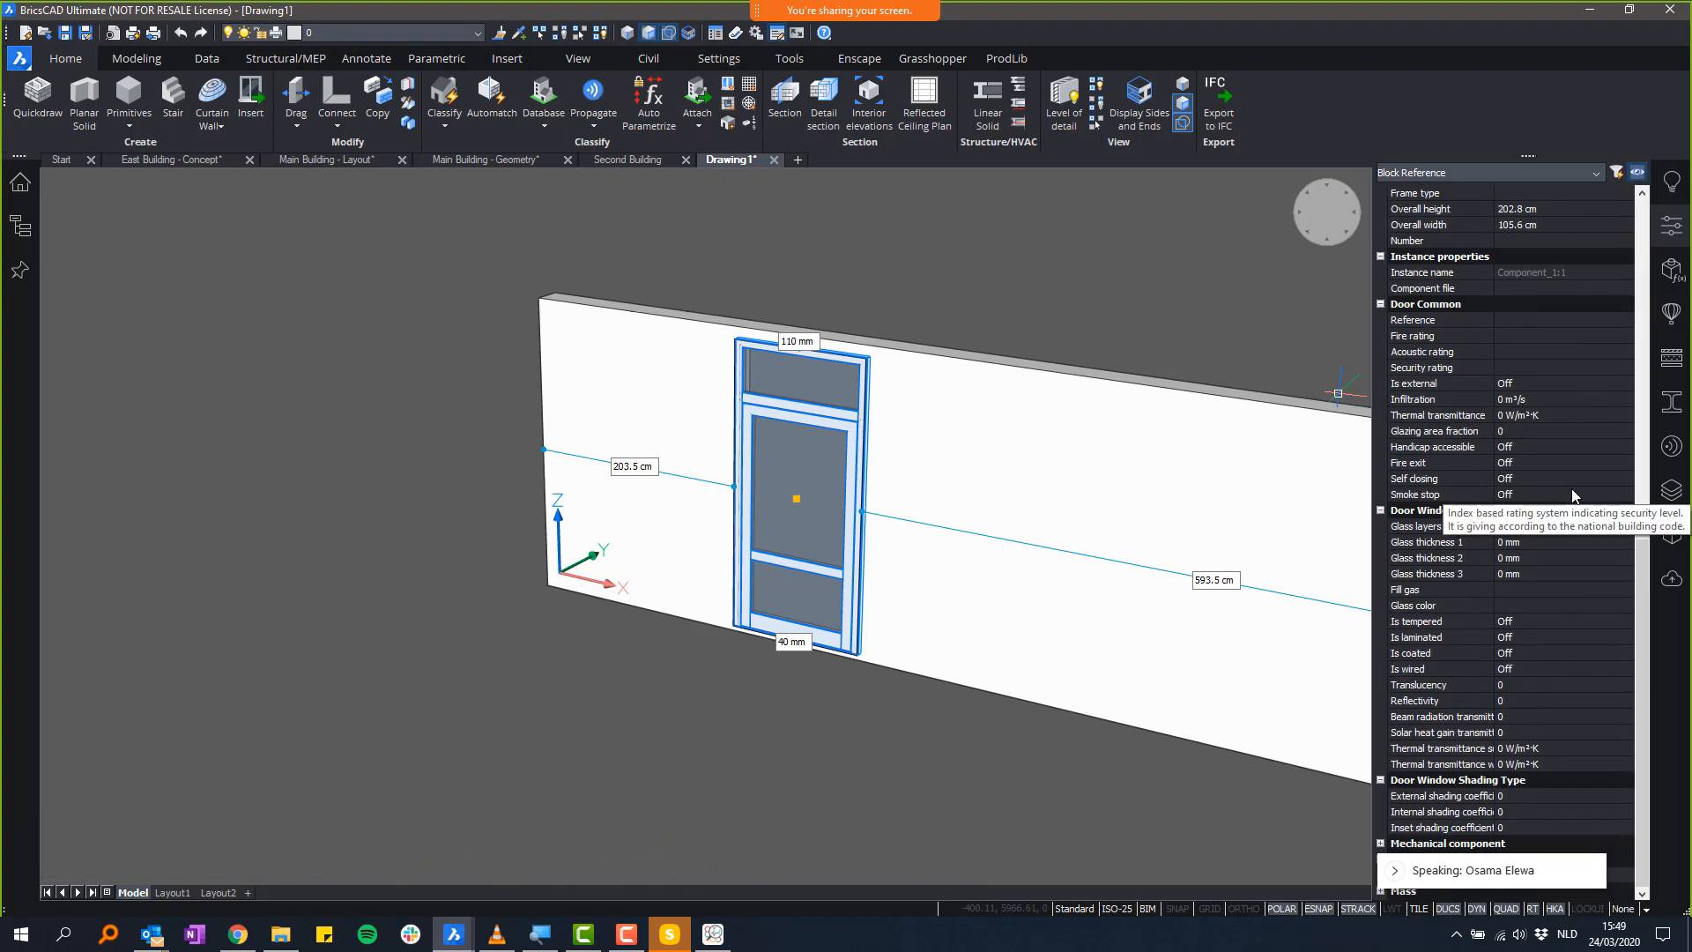
scroll(1557, 685, "up", 8)
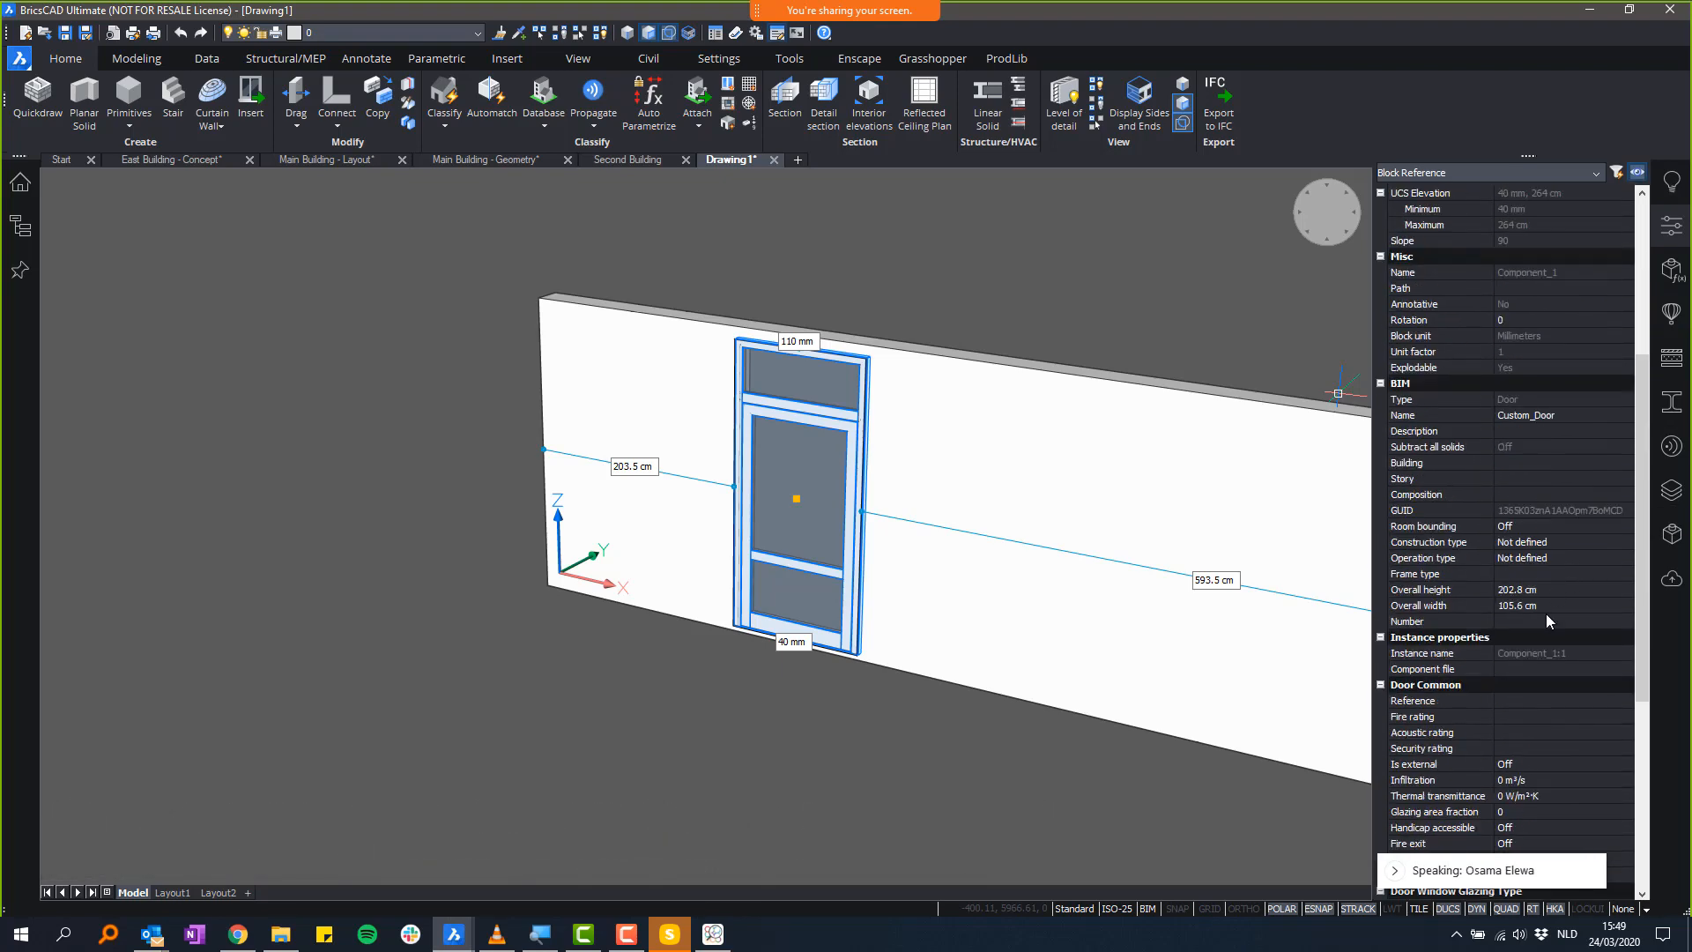
left_click(1540, 590)
key("Escape")
key("Escape")
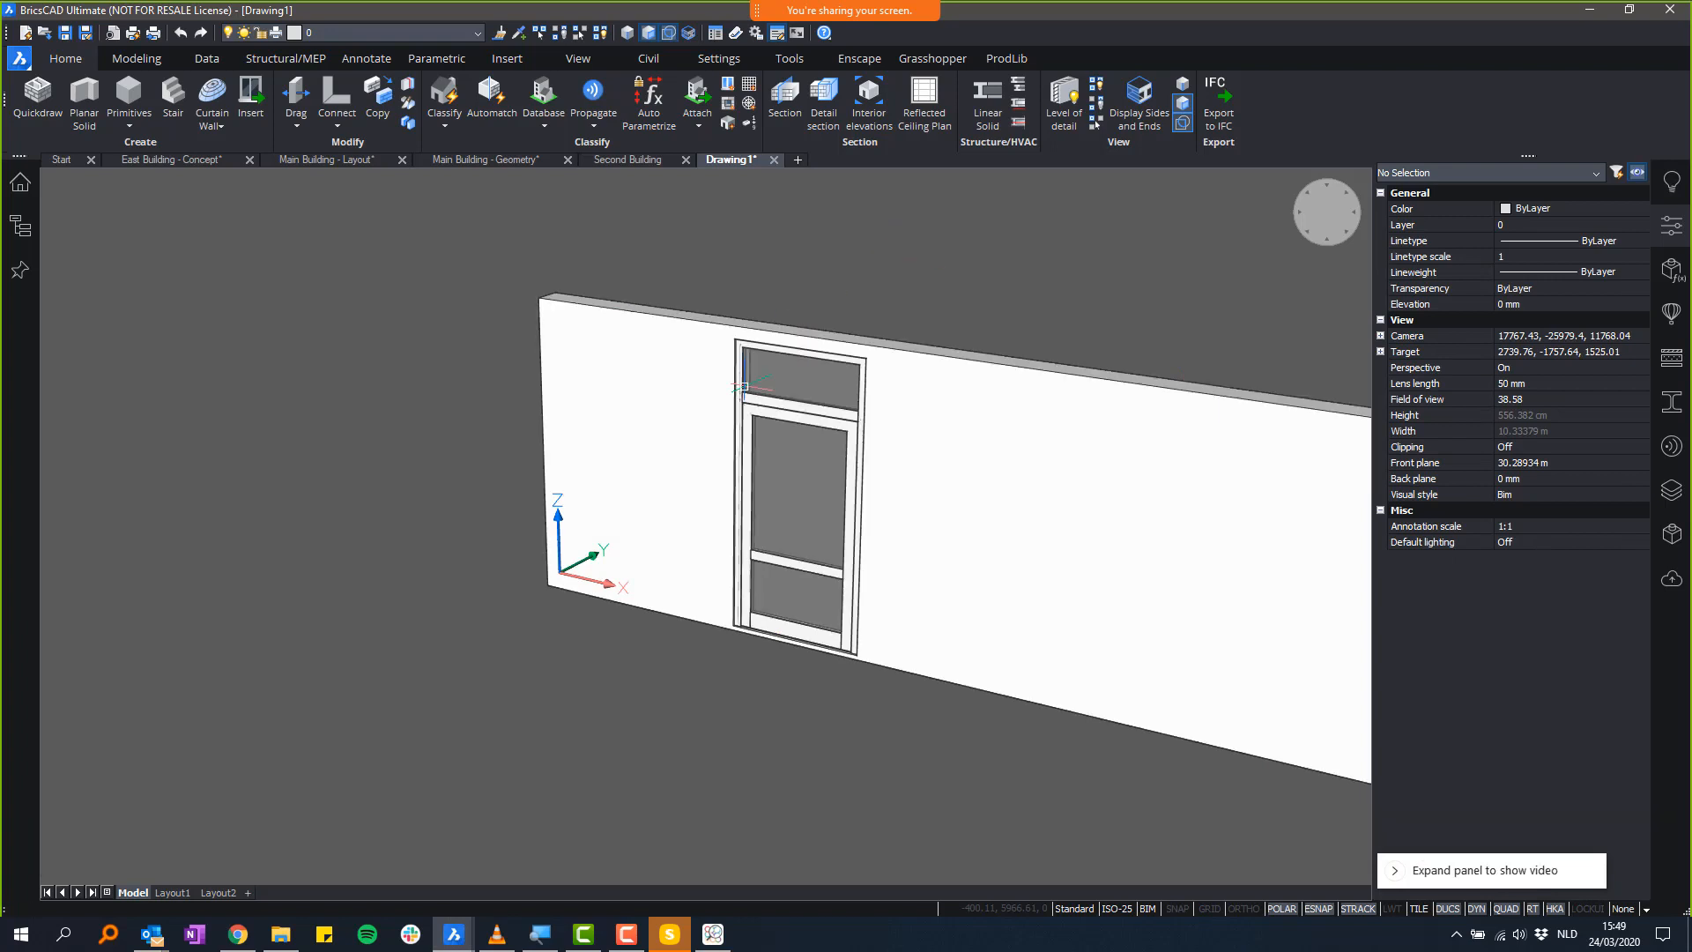
- Open a copy of the inserted door component and save it to the Desktop as custom_door
mouse_move(751, 393)
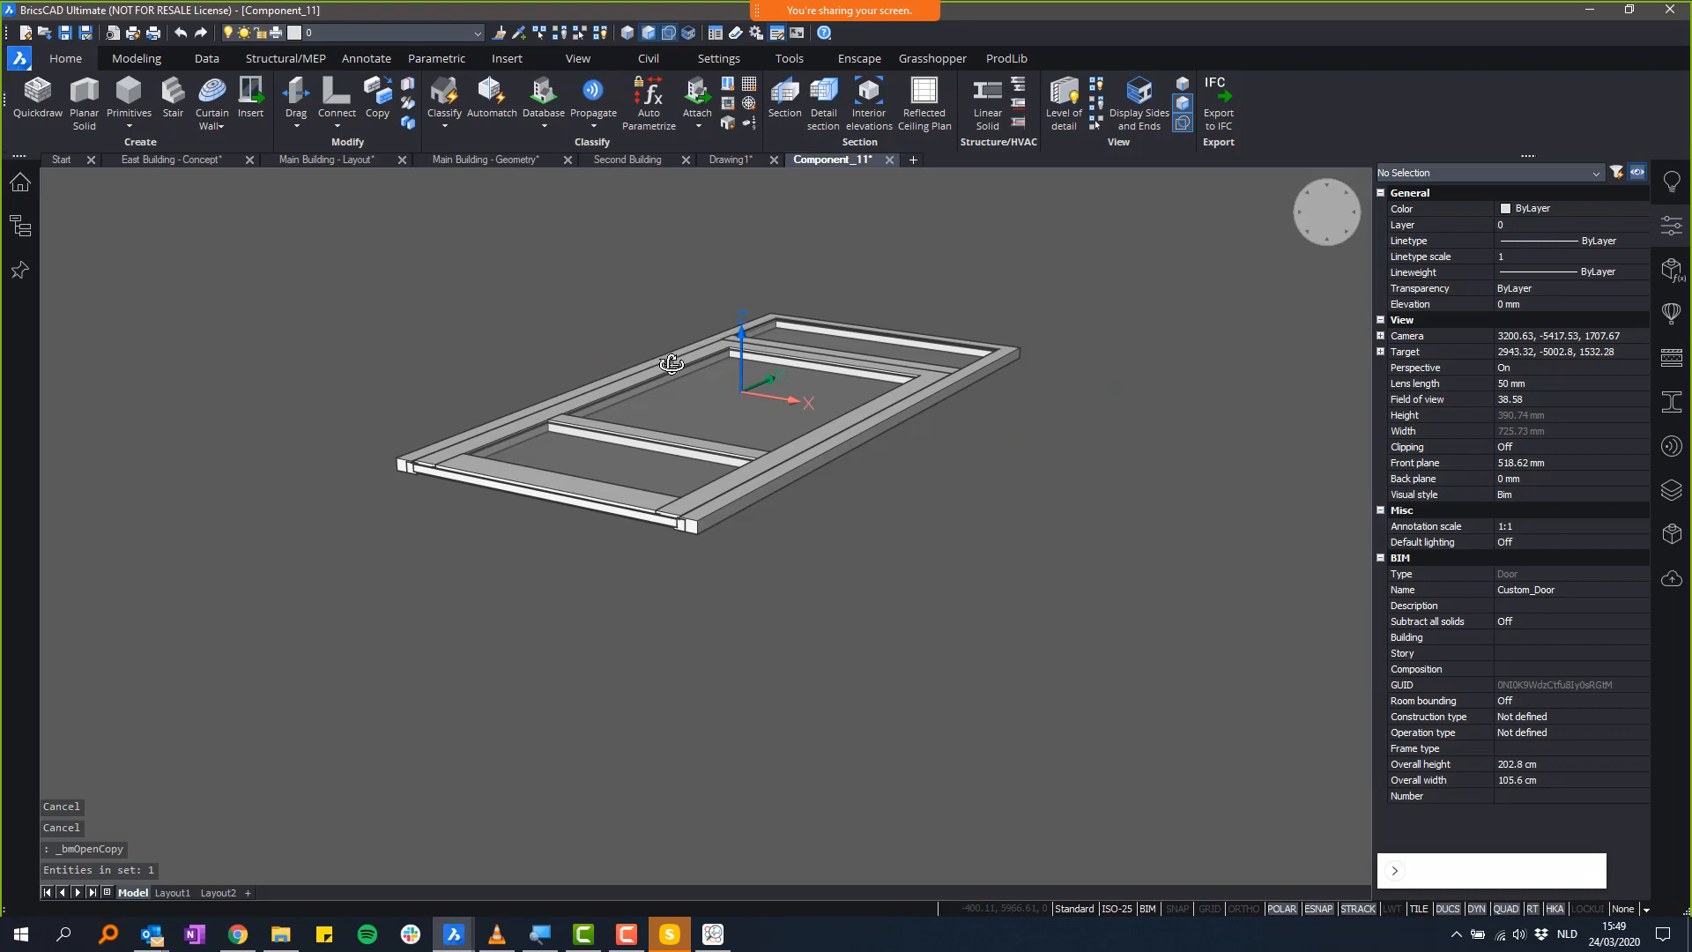
middle_click_drag(674, 363, 916, 373, "shift")
middle_click_drag(797, 353, 794, 470)
scroll(793, 470, "down", 1)
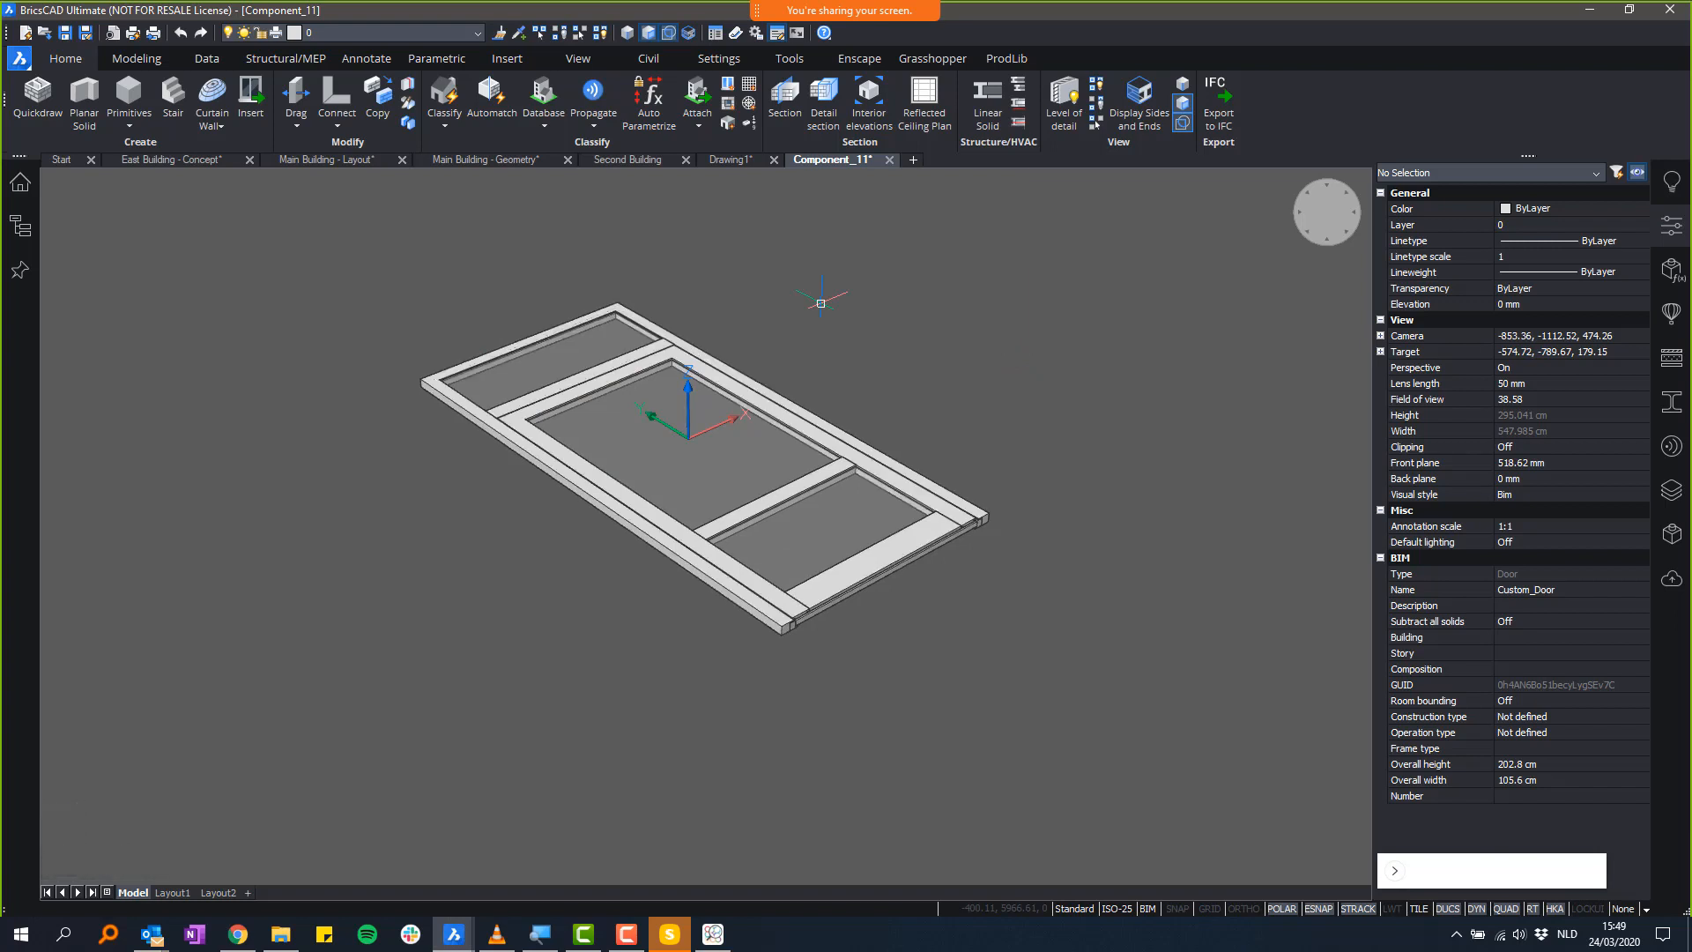
key("ctrl+s")
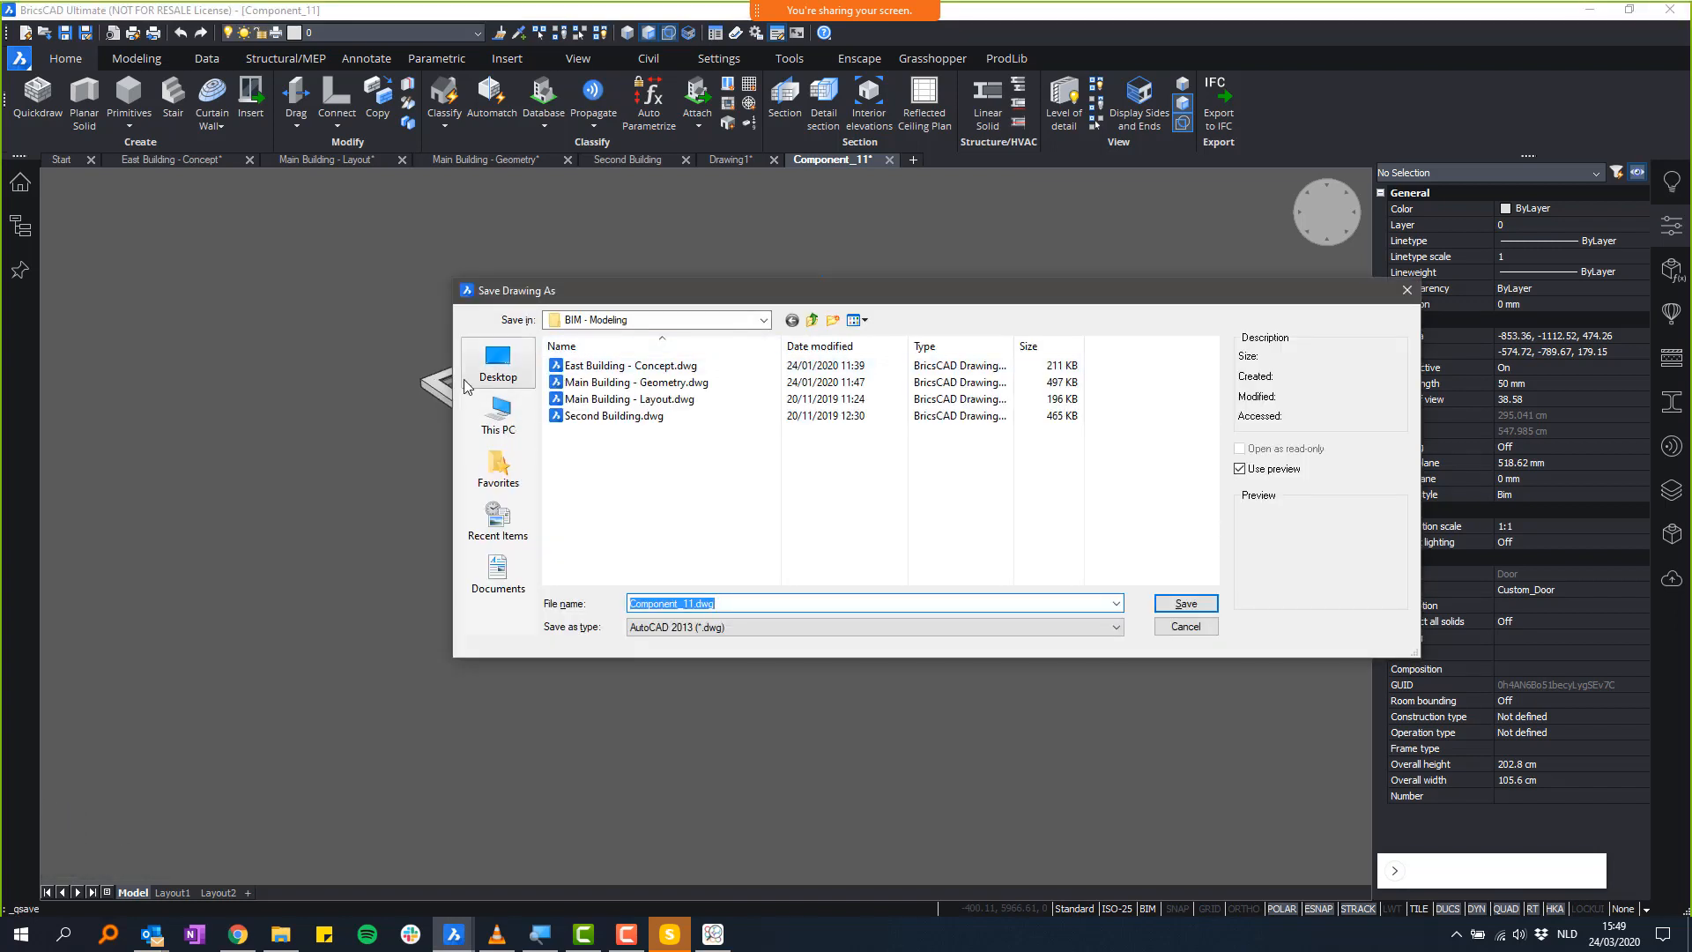
type("custom_door")
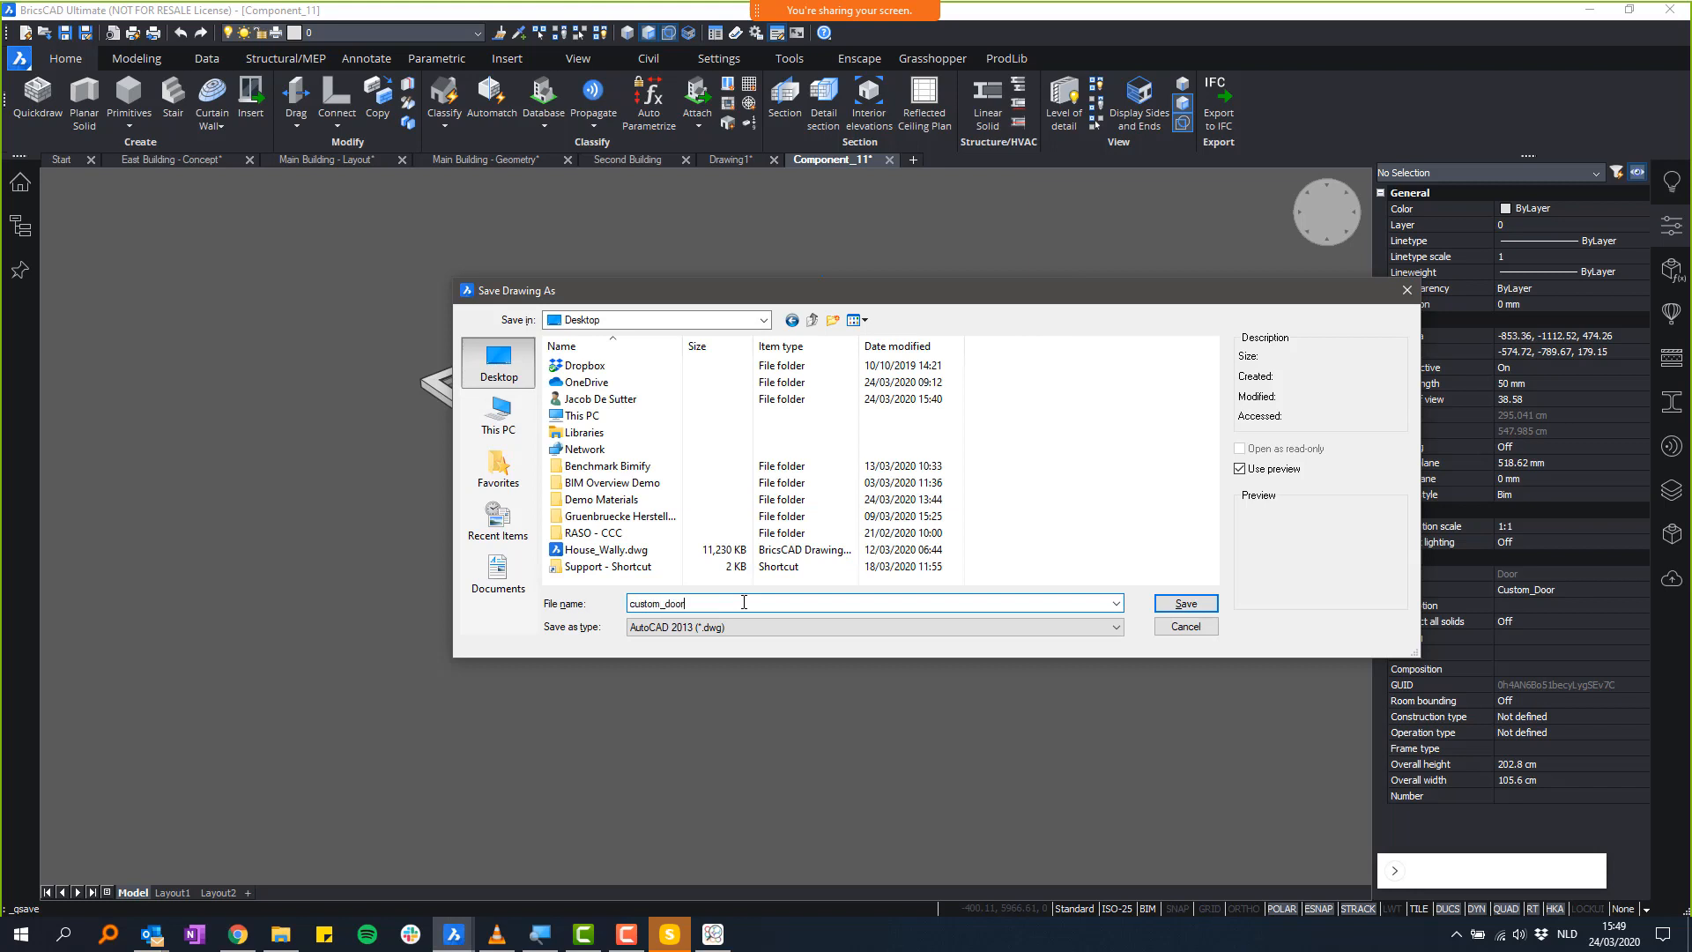
key("Return")
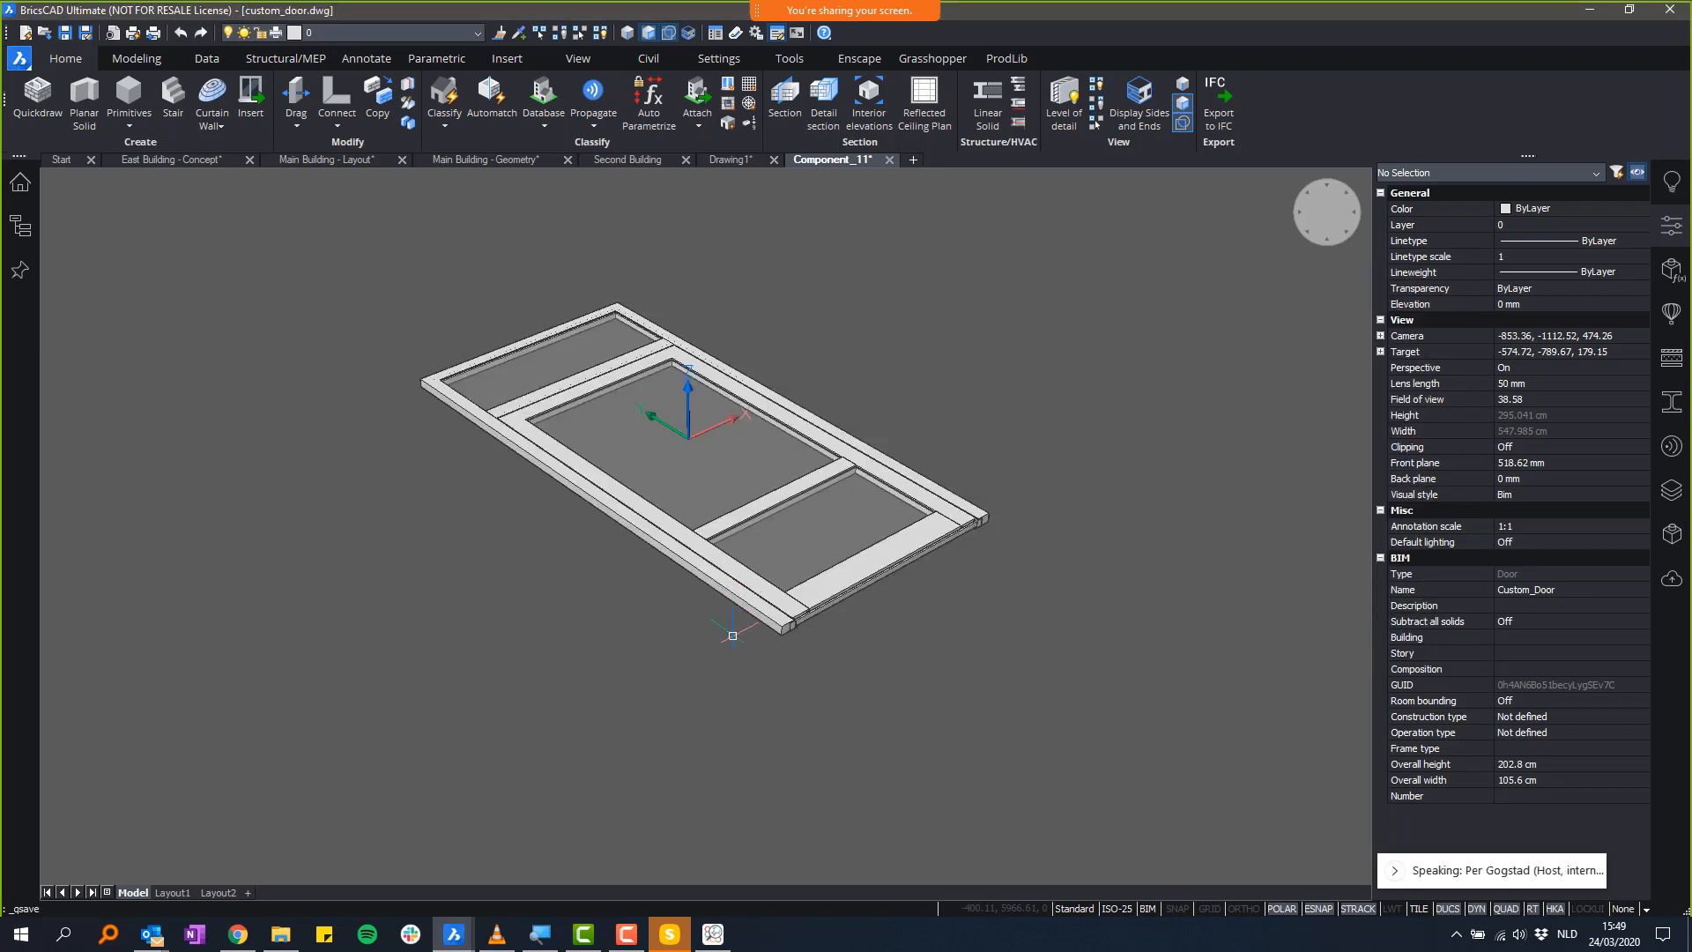
- Show the component's structure in the Mechanical Browser and thaw the BIM_SUBTRACT layer
left_click(1669, 539)
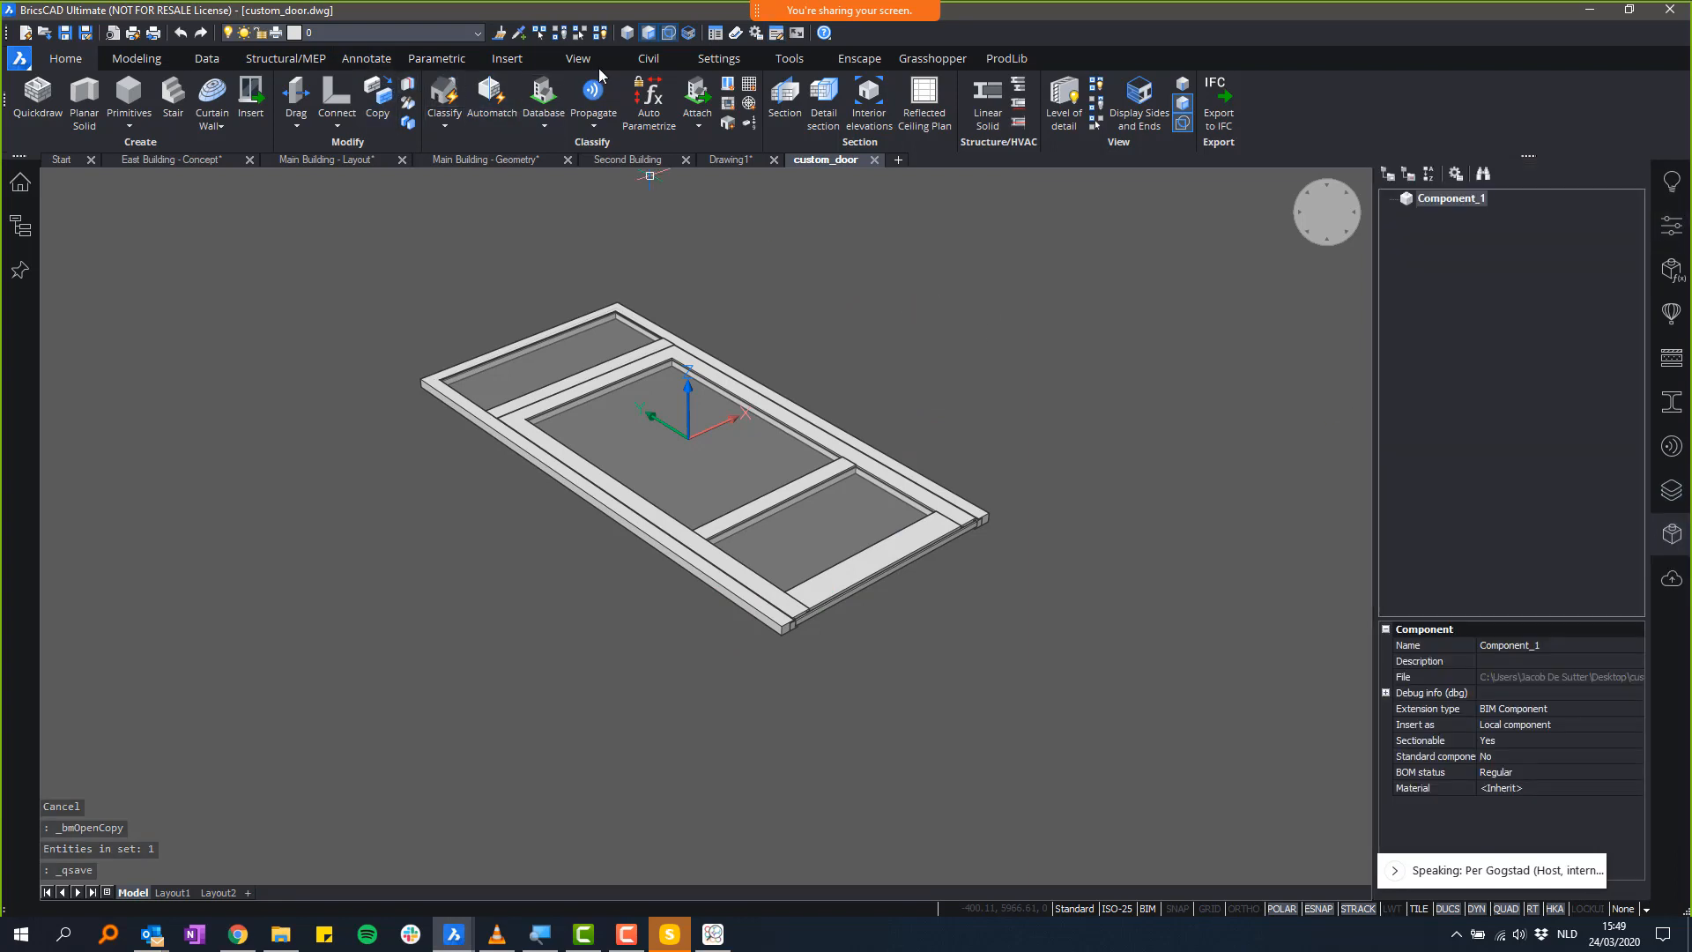
left_click(375, 35)
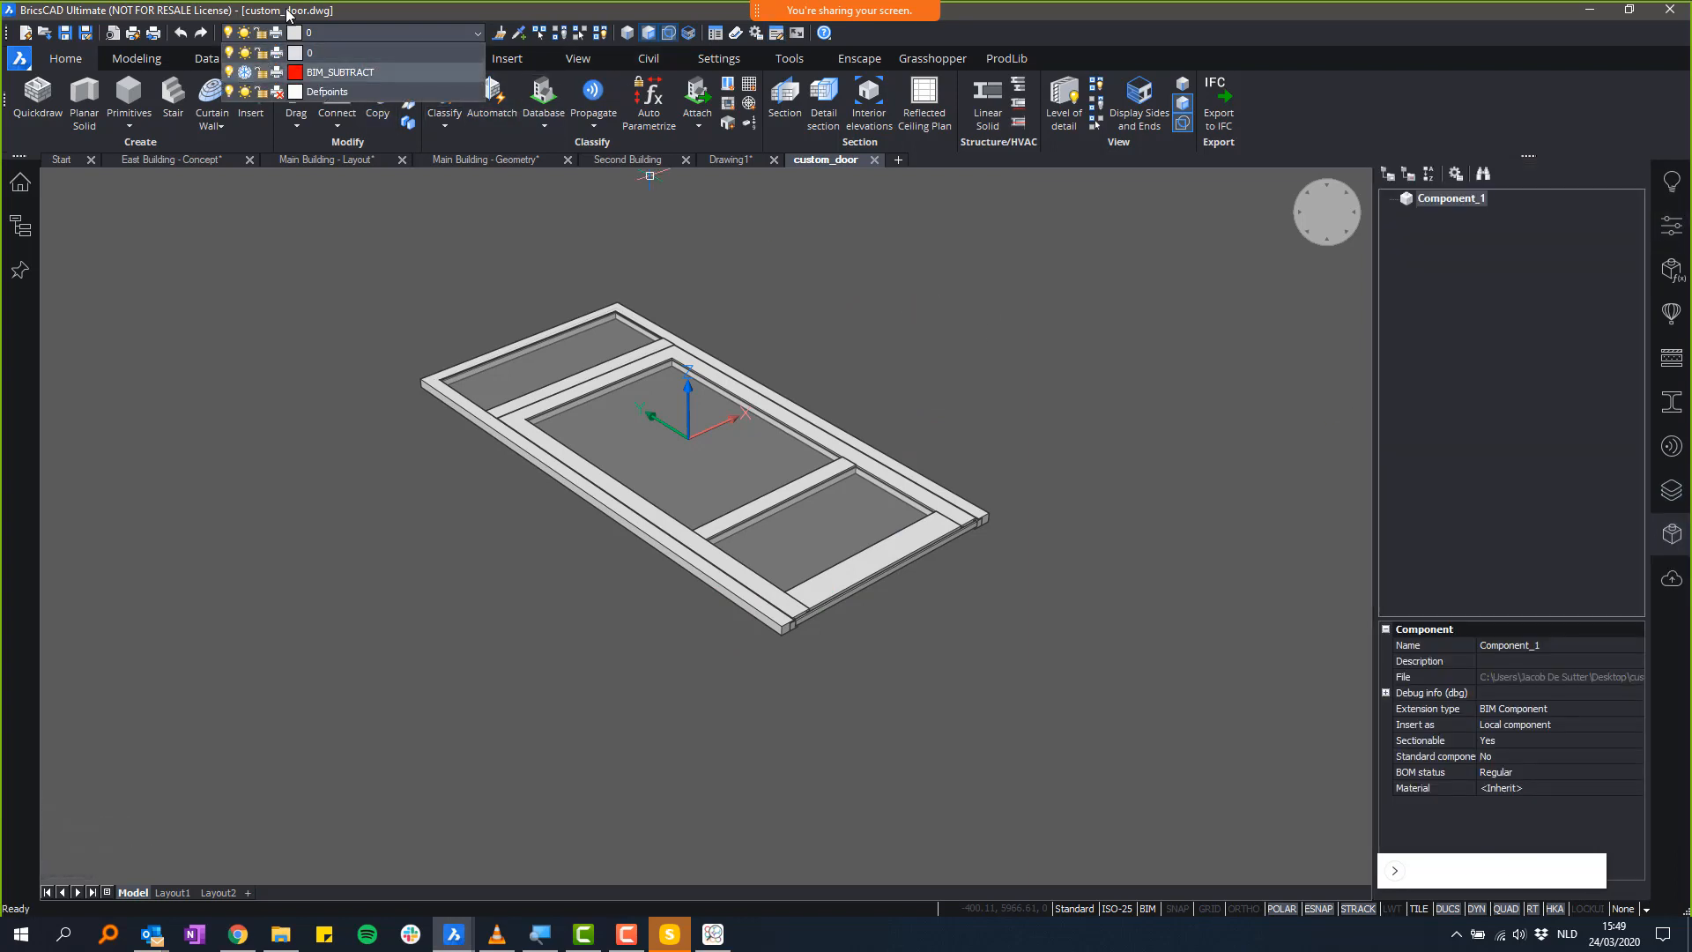
left_click(244, 71)
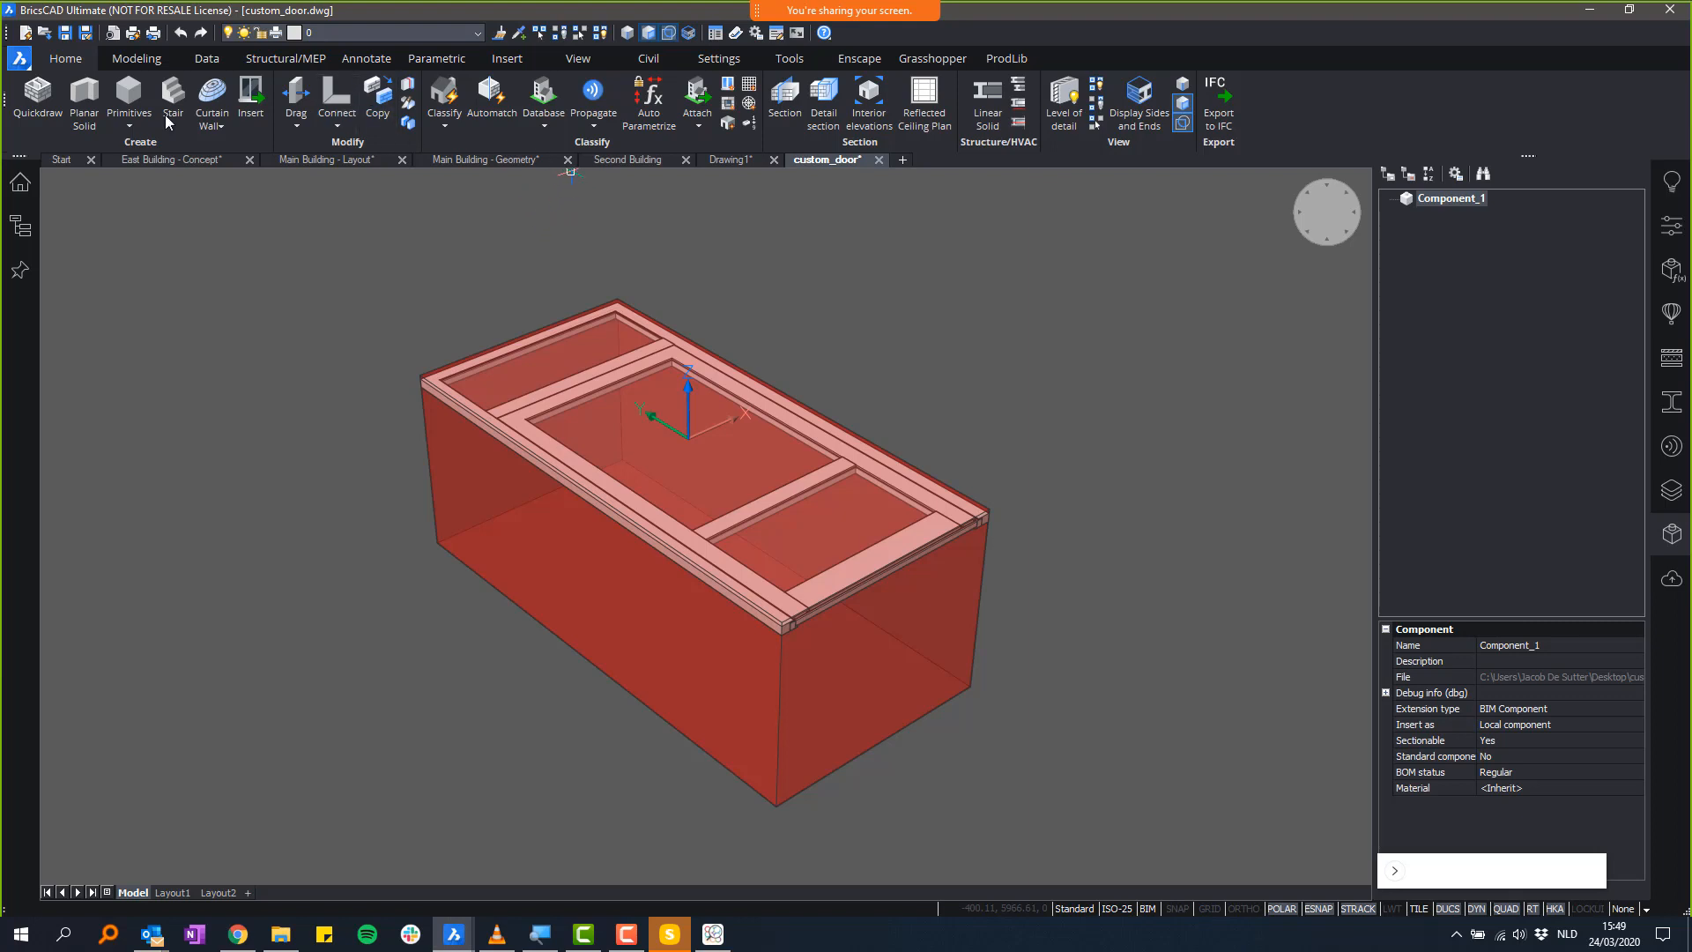
- Auto-parametrize all the door solids together with the subtraction volume
left_click(436, 58)
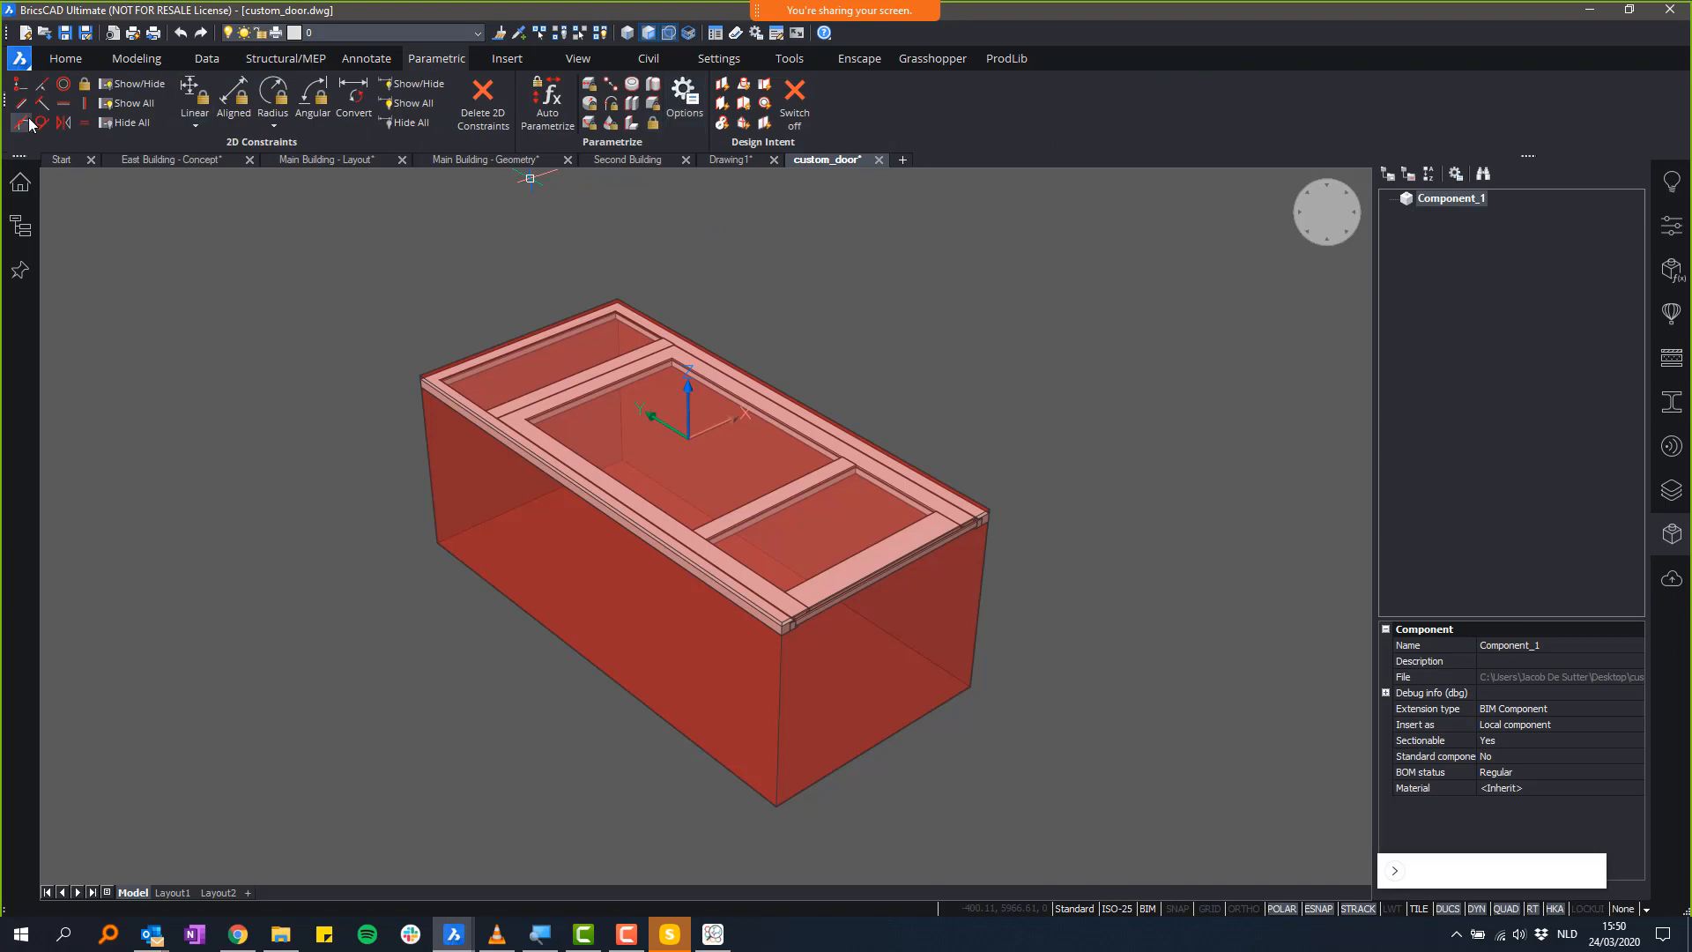
left_click(547, 102)
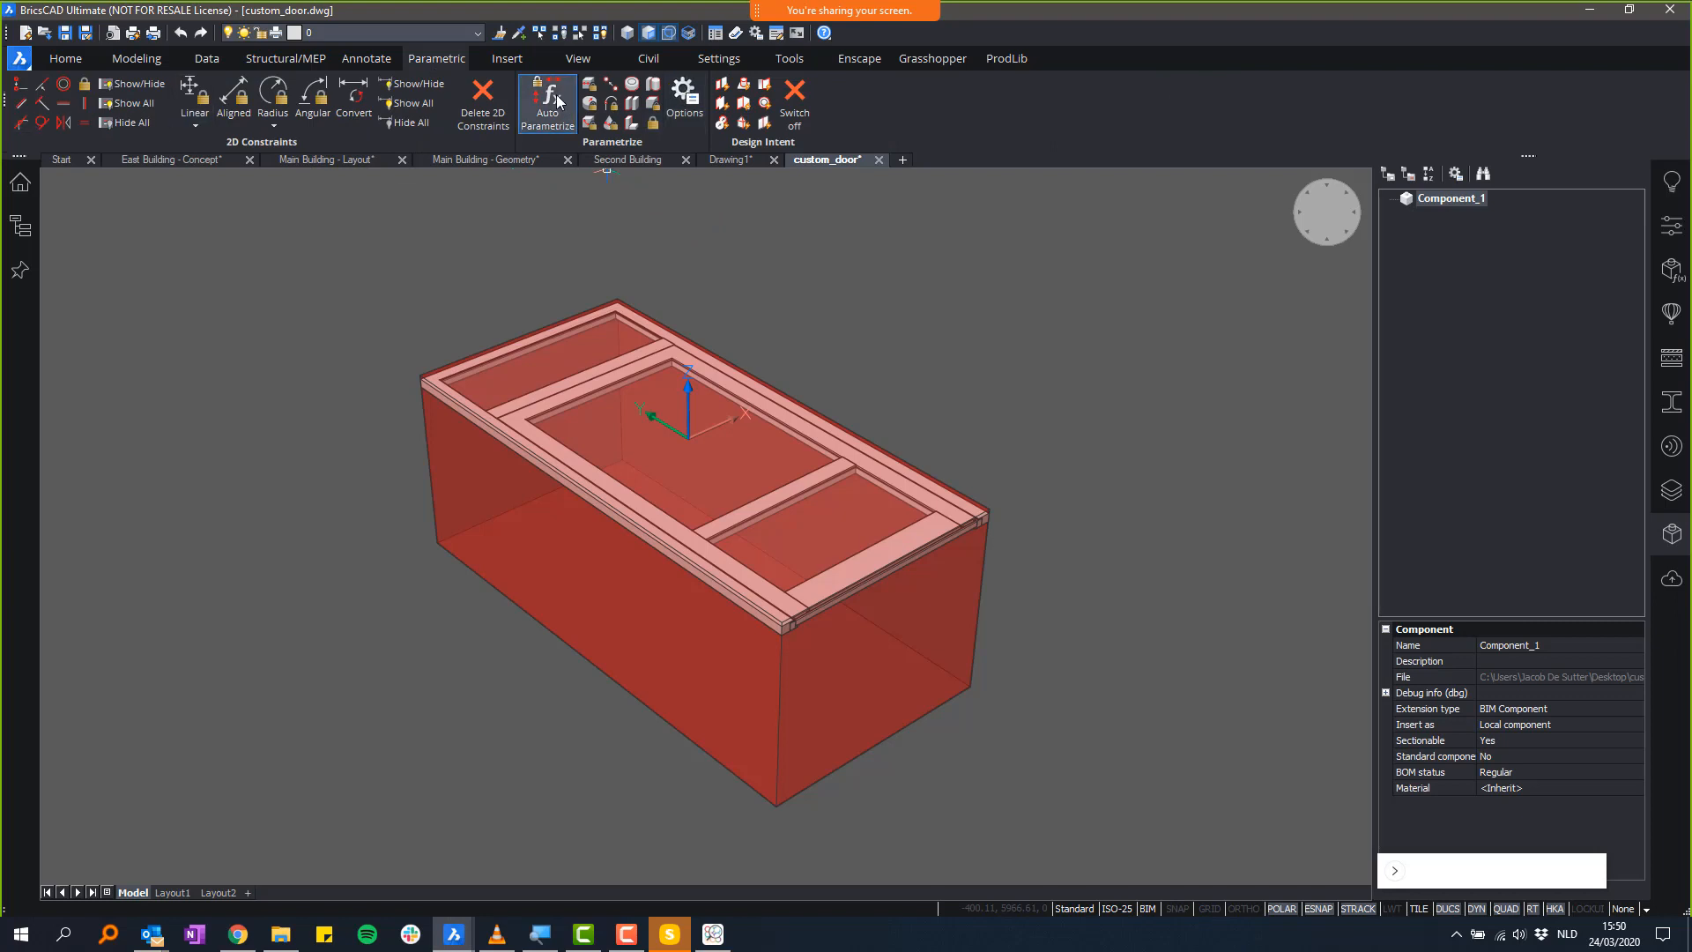
left_click(1057, 238)
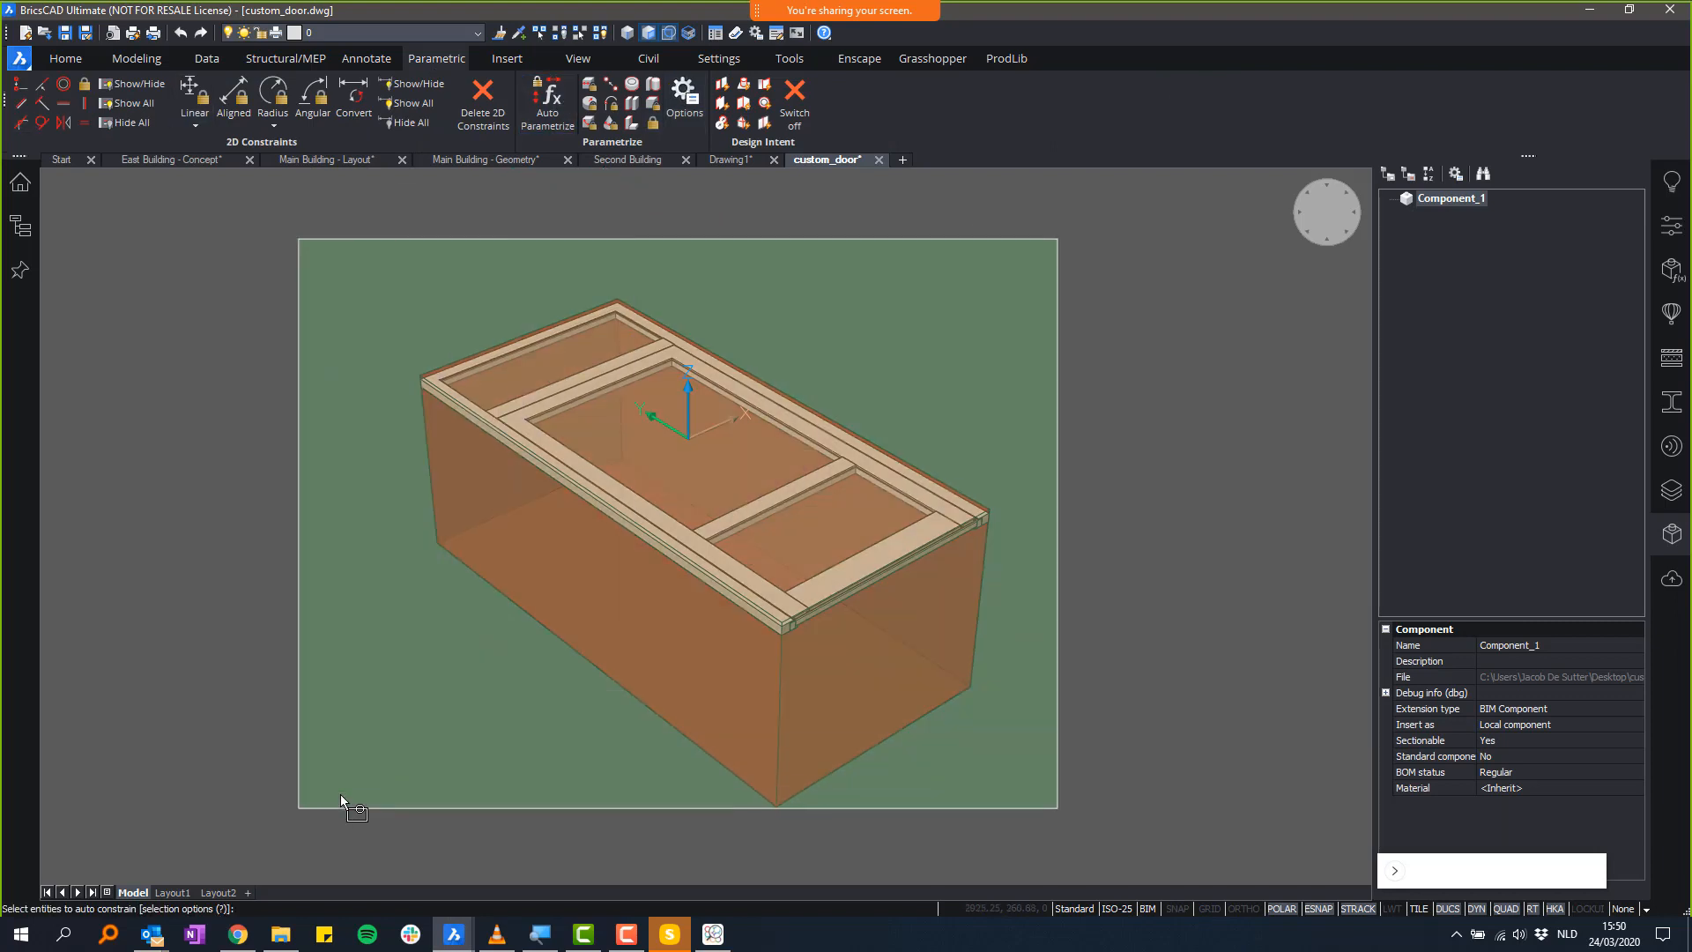
left_click(341, 794)
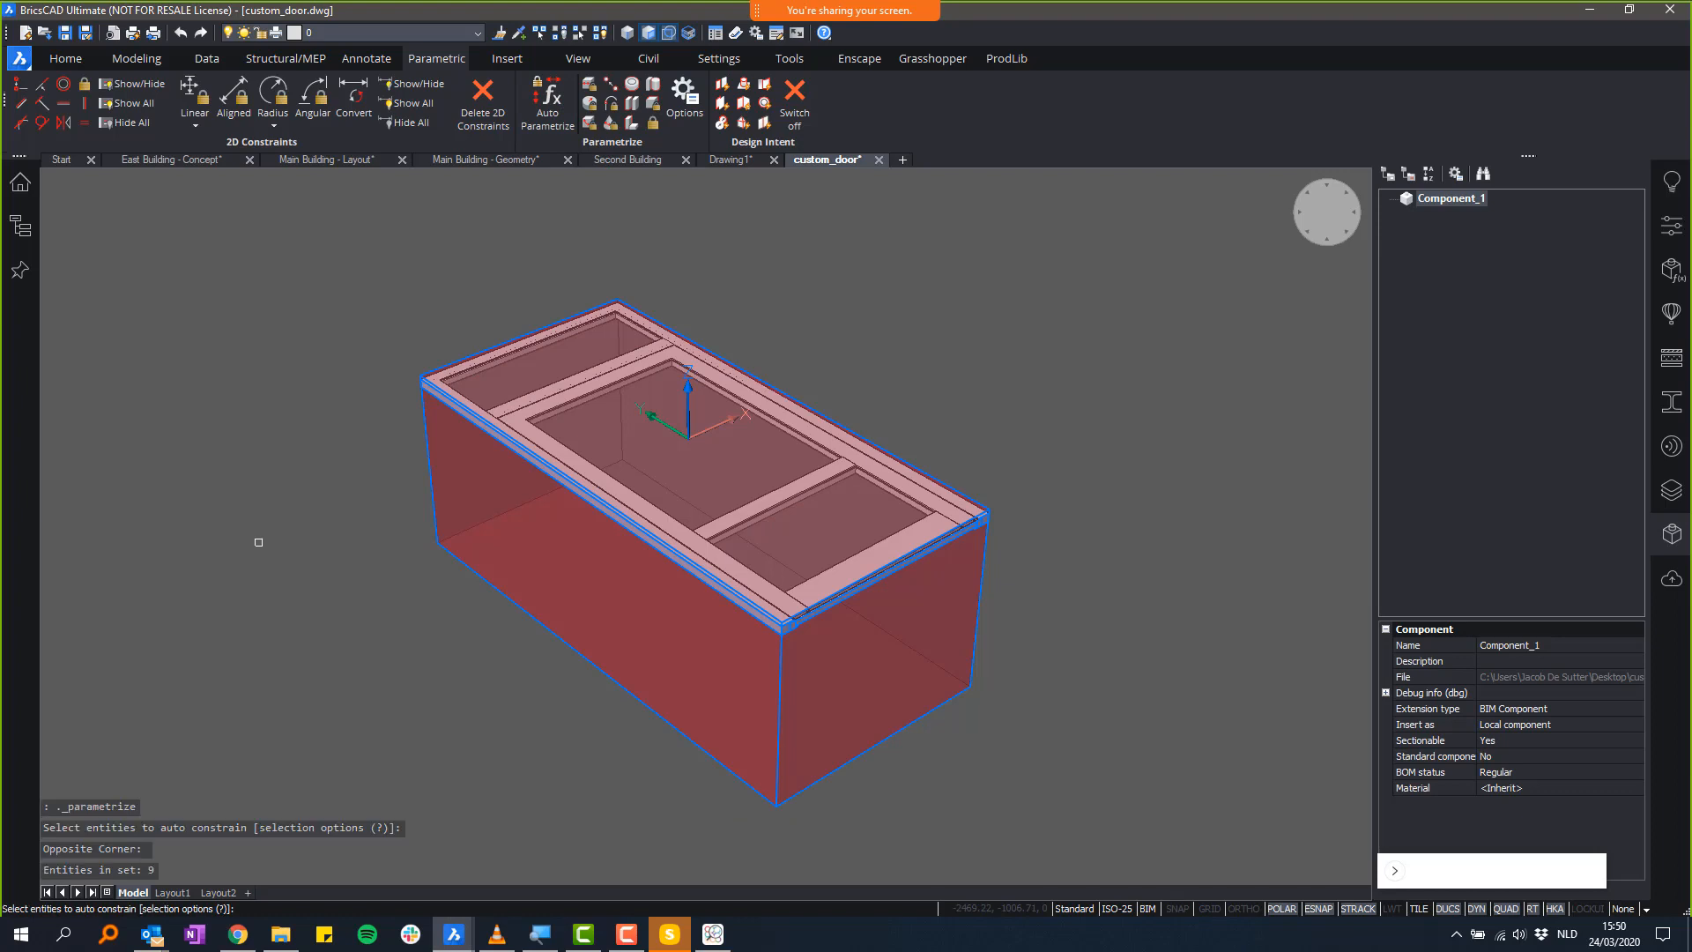
key("Return")
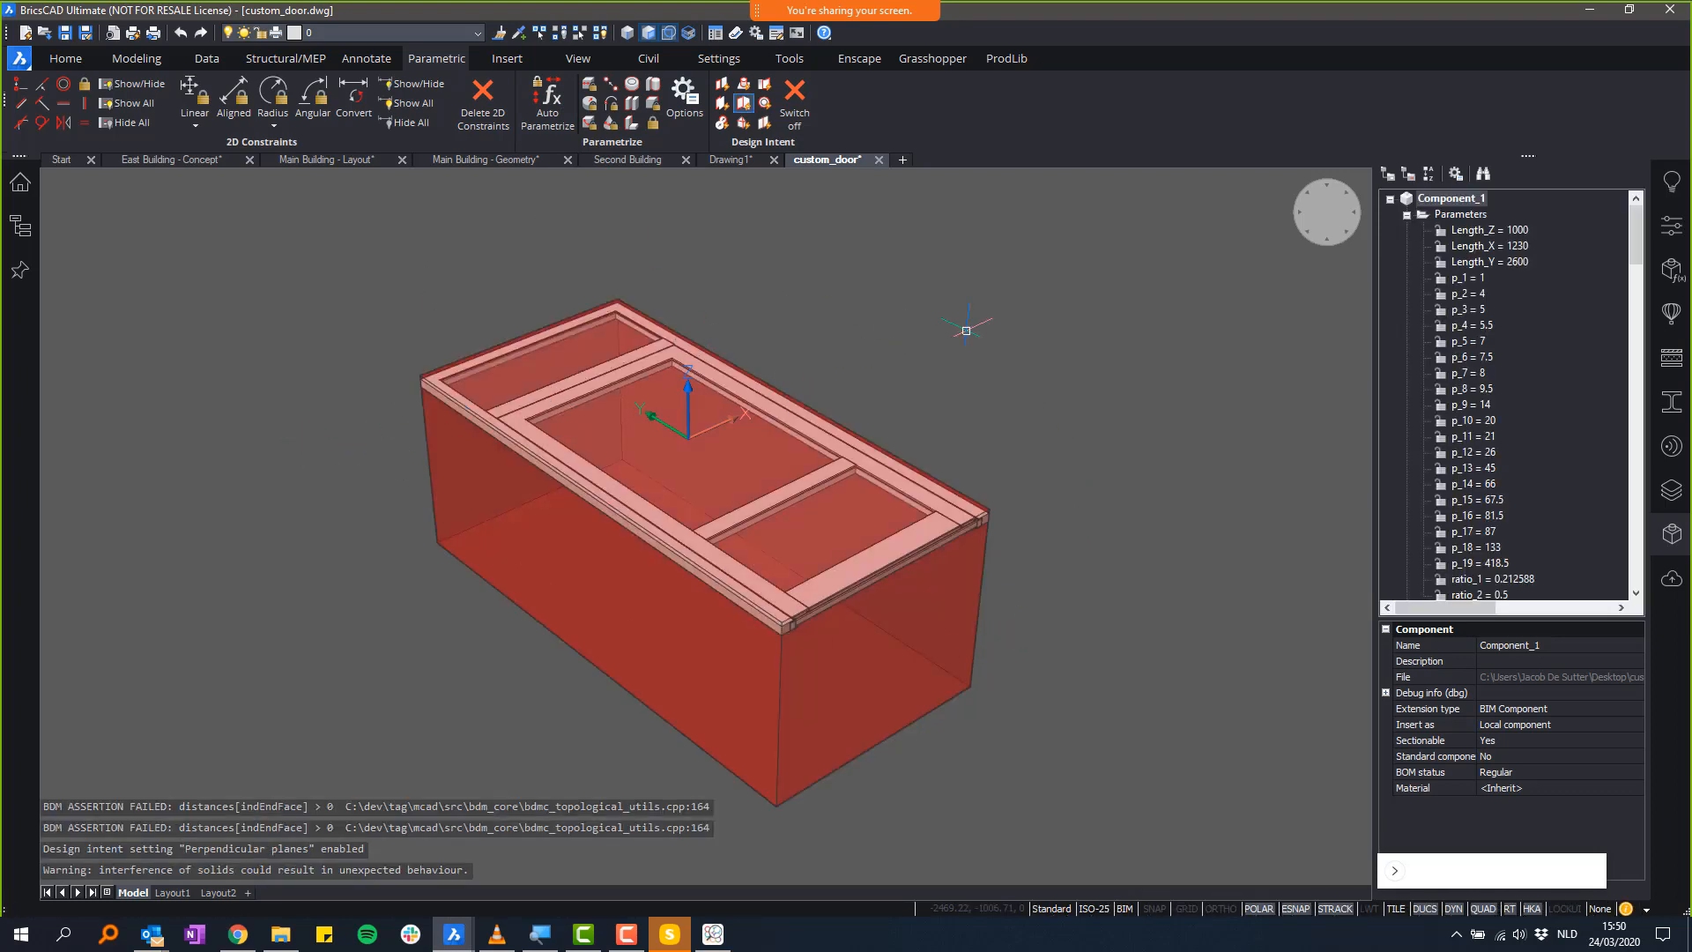
mouse_move(1635, 221)
left_mouse_down()
mouse_move(1631, 515)
mouse_move(1648, 579)
mouse_move(1626, 379)
mouse_move(1631, 441)
mouse_move(1644, 216)
left_mouse_up()
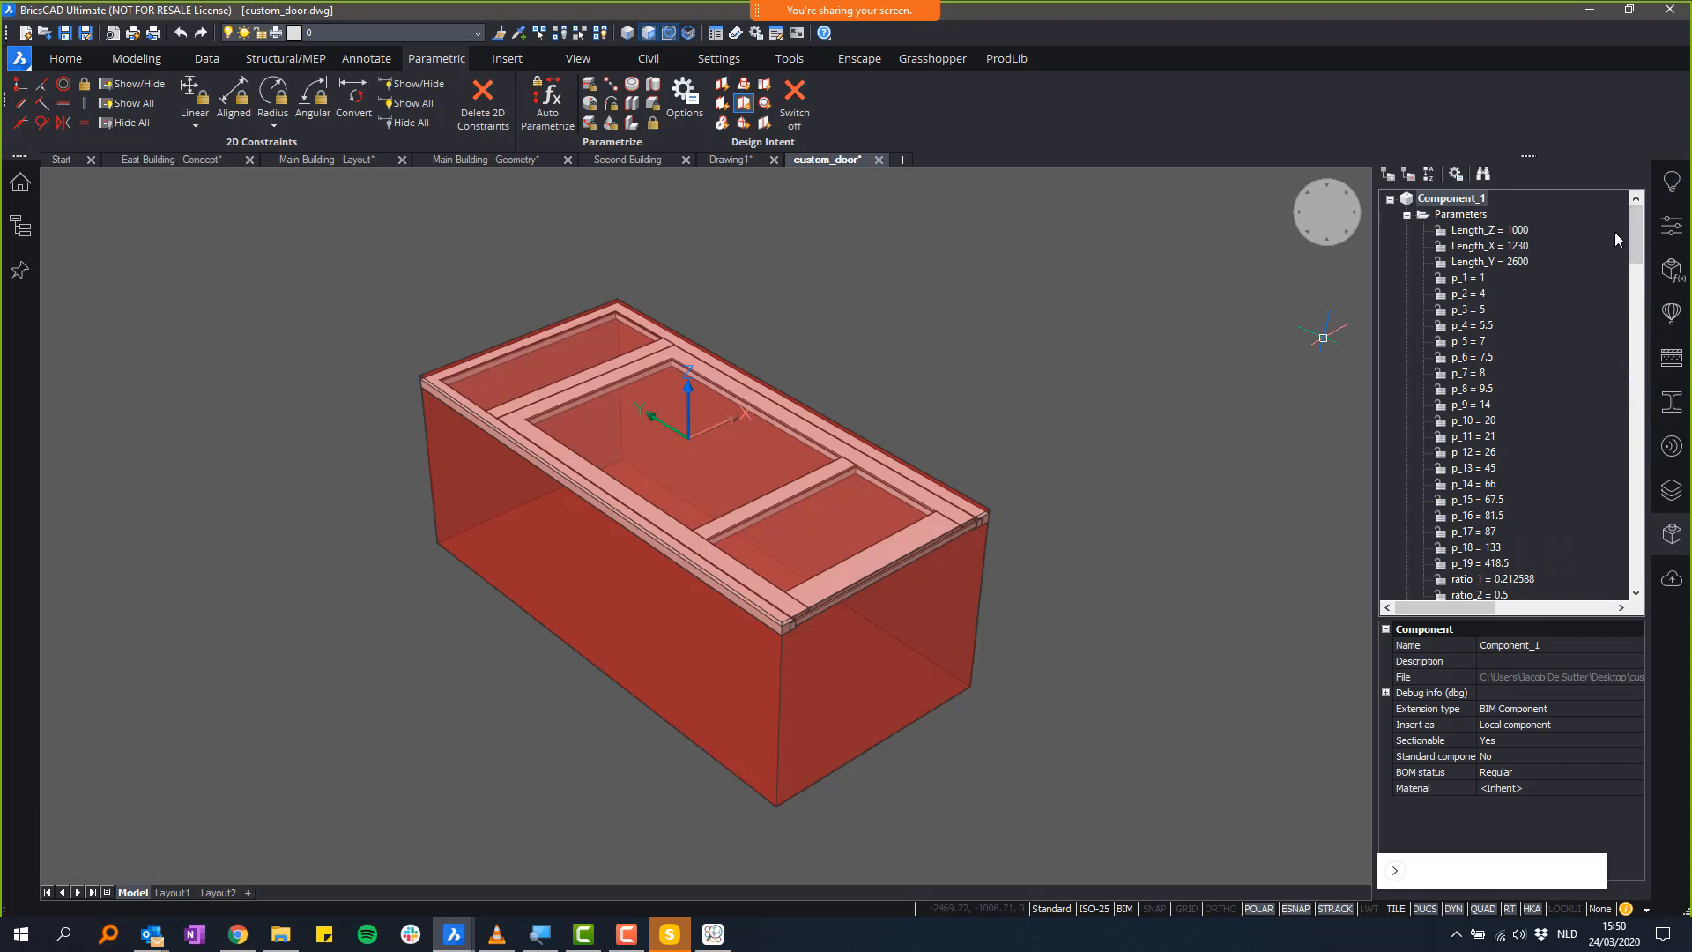
- Freeze the BIM_SUBTRACT layer in the door drawing
left_click(457, 34)
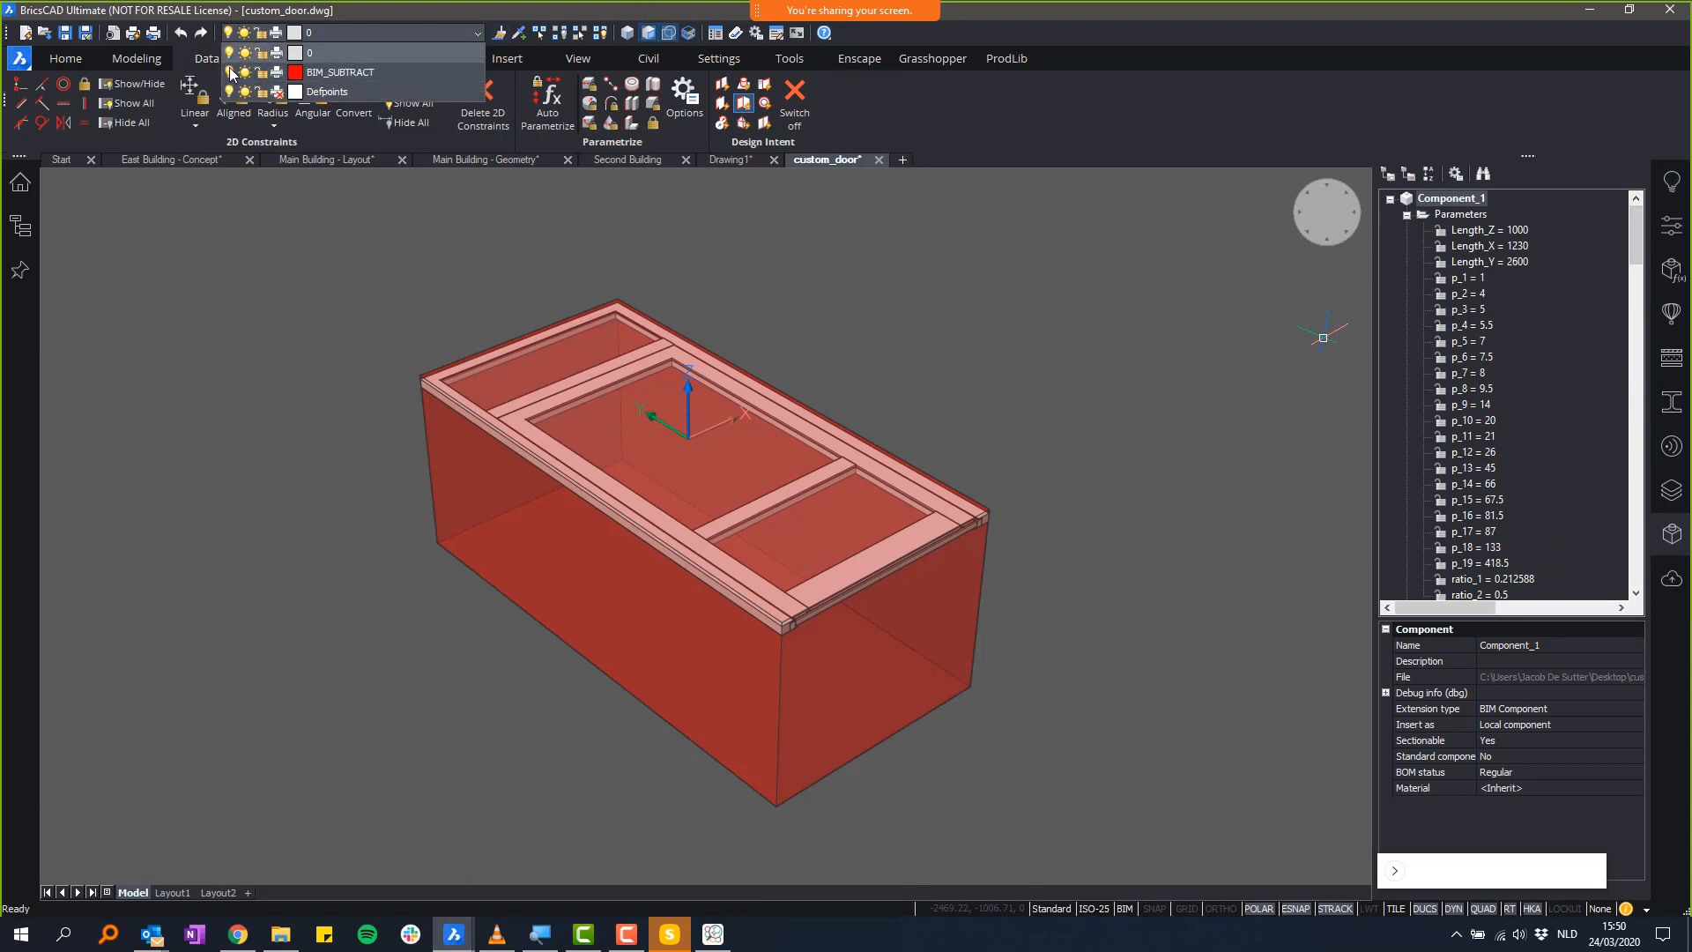
left_click(244, 72)
left_click(400, 12)
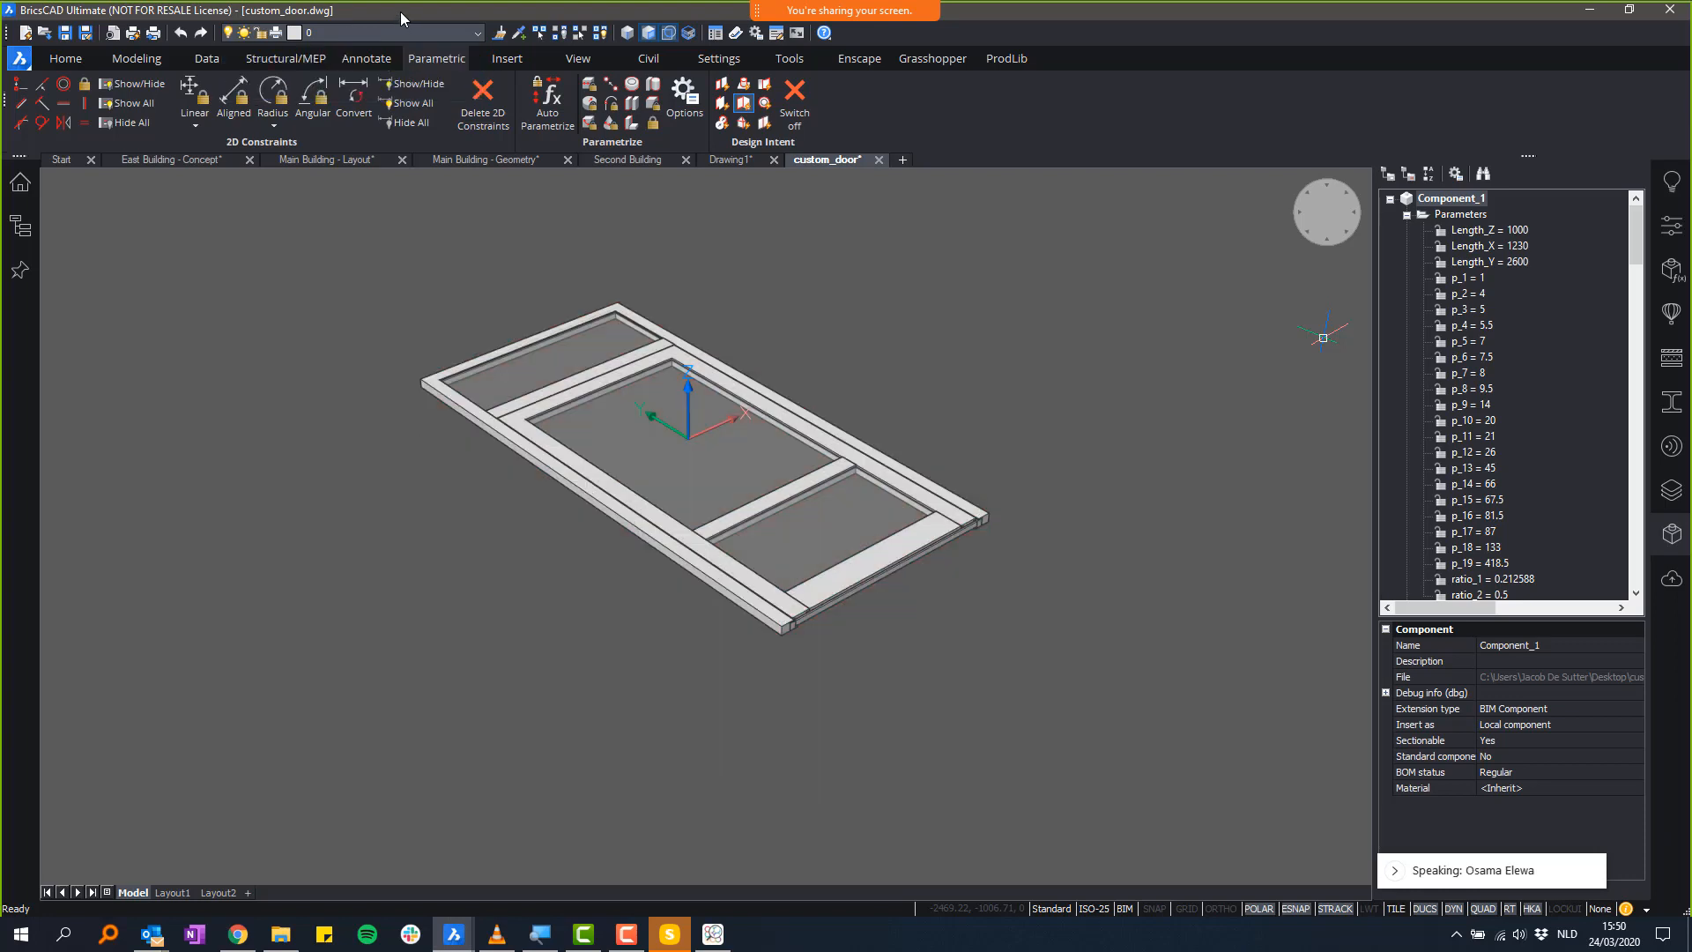
- Inspect the Length_X parameter and open its expression for editing
left_click(1487, 247)
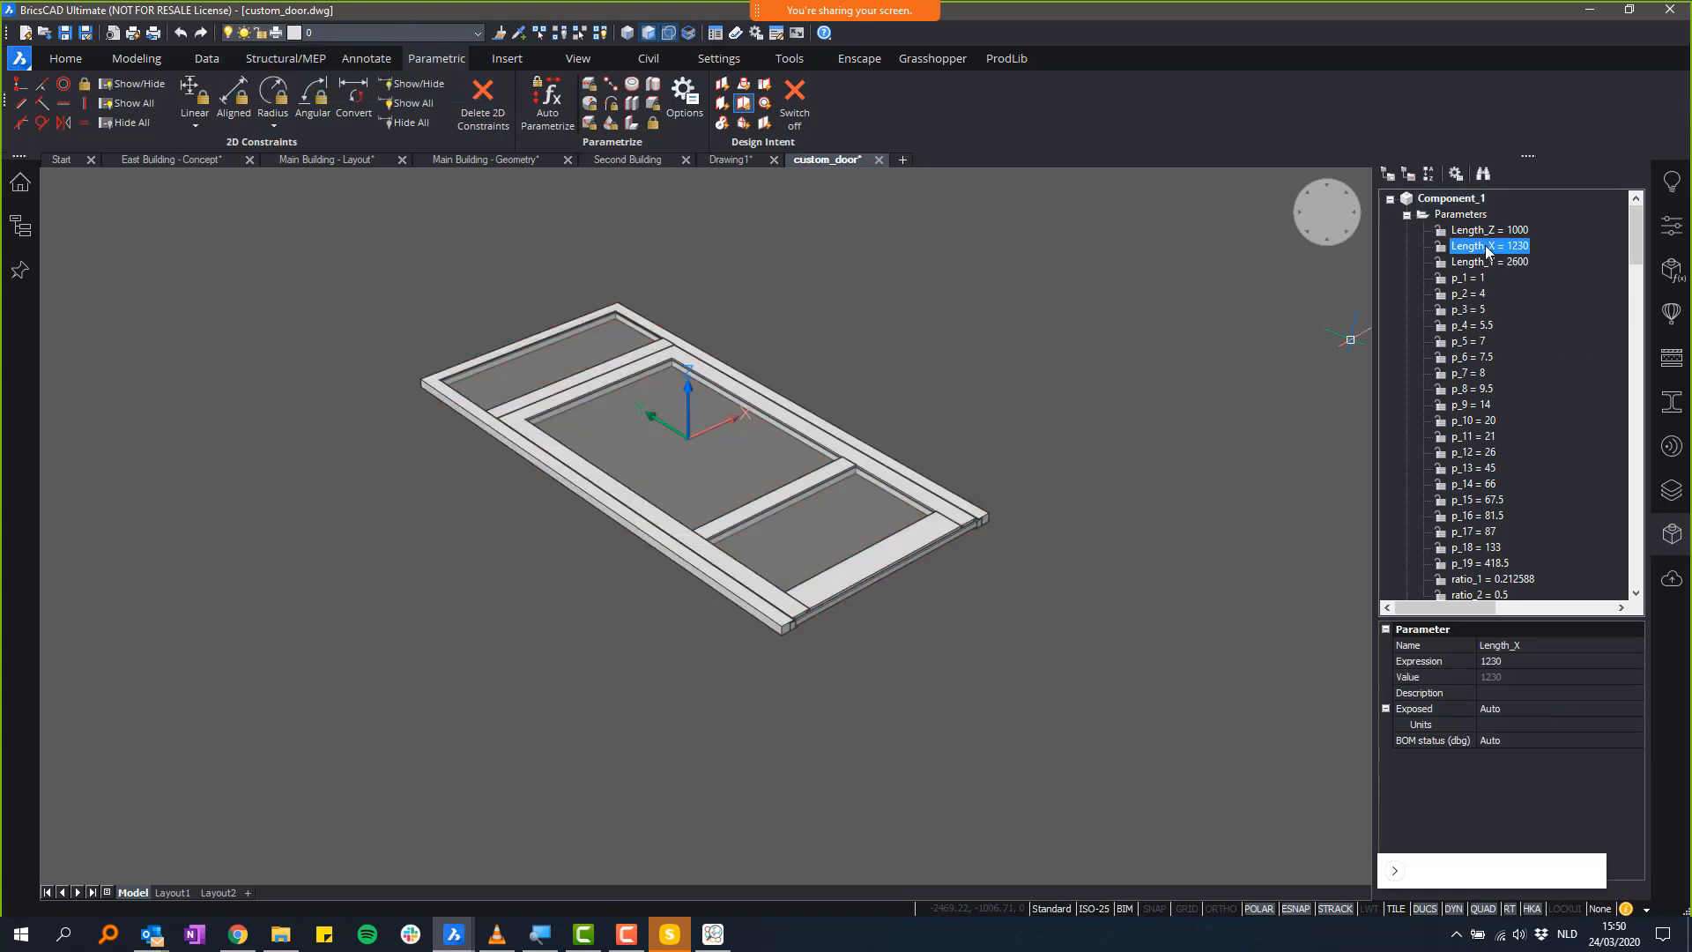
right_click(1488, 249)
left_click(1520, 277)
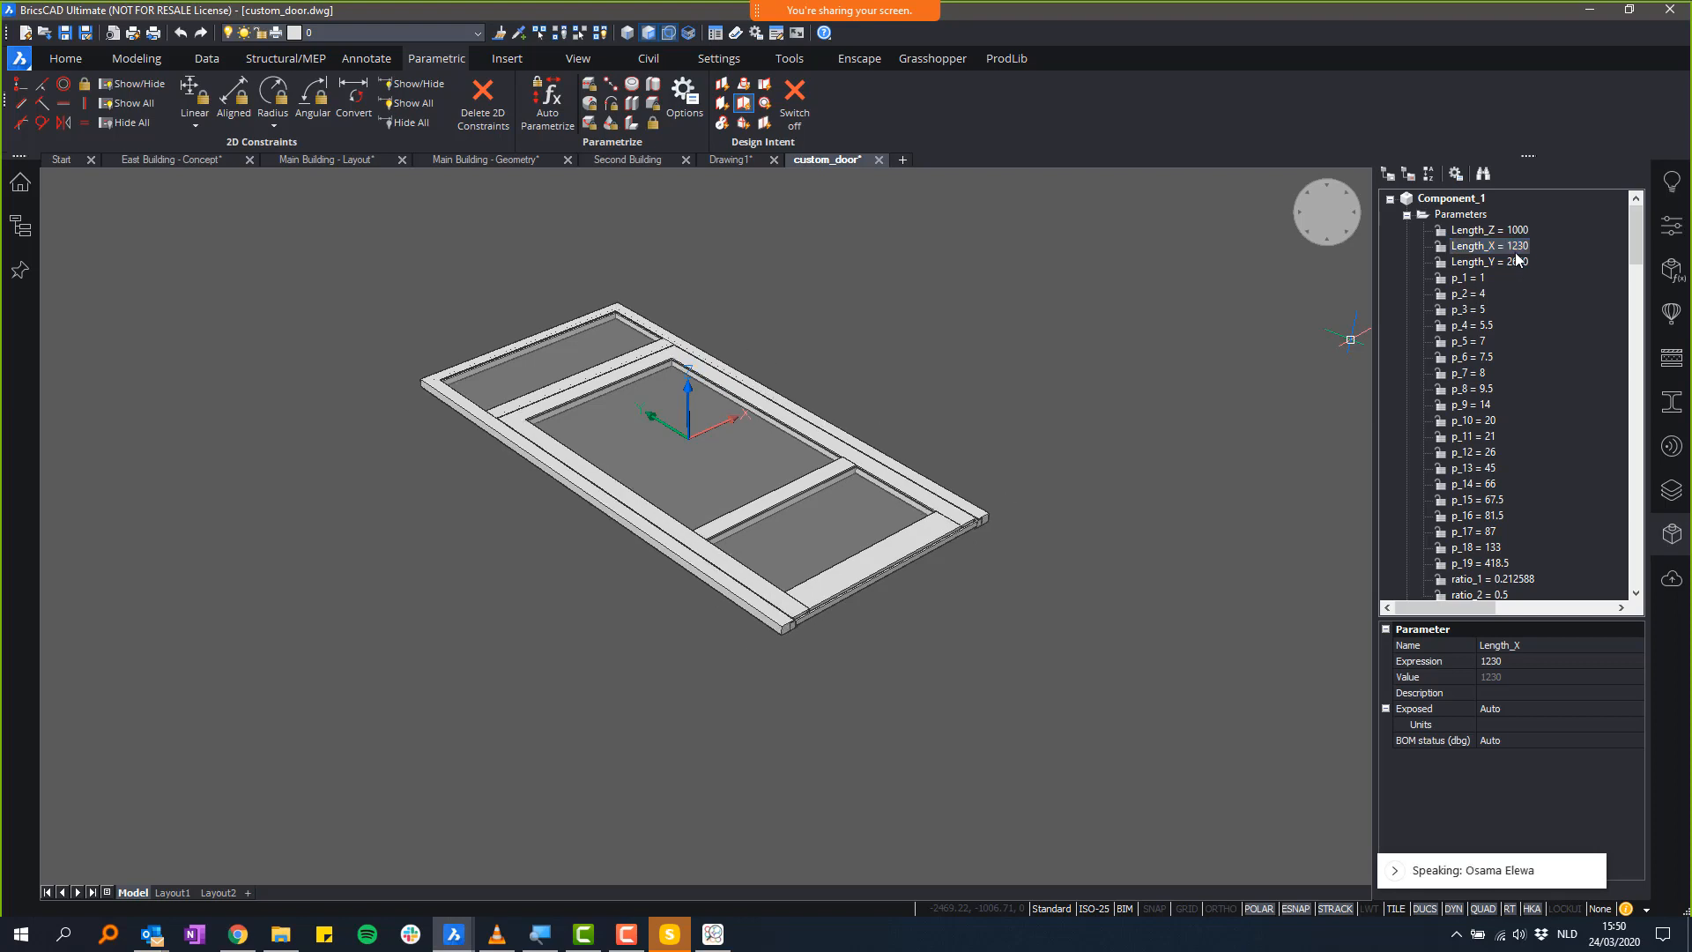
left_click(1489, 661)
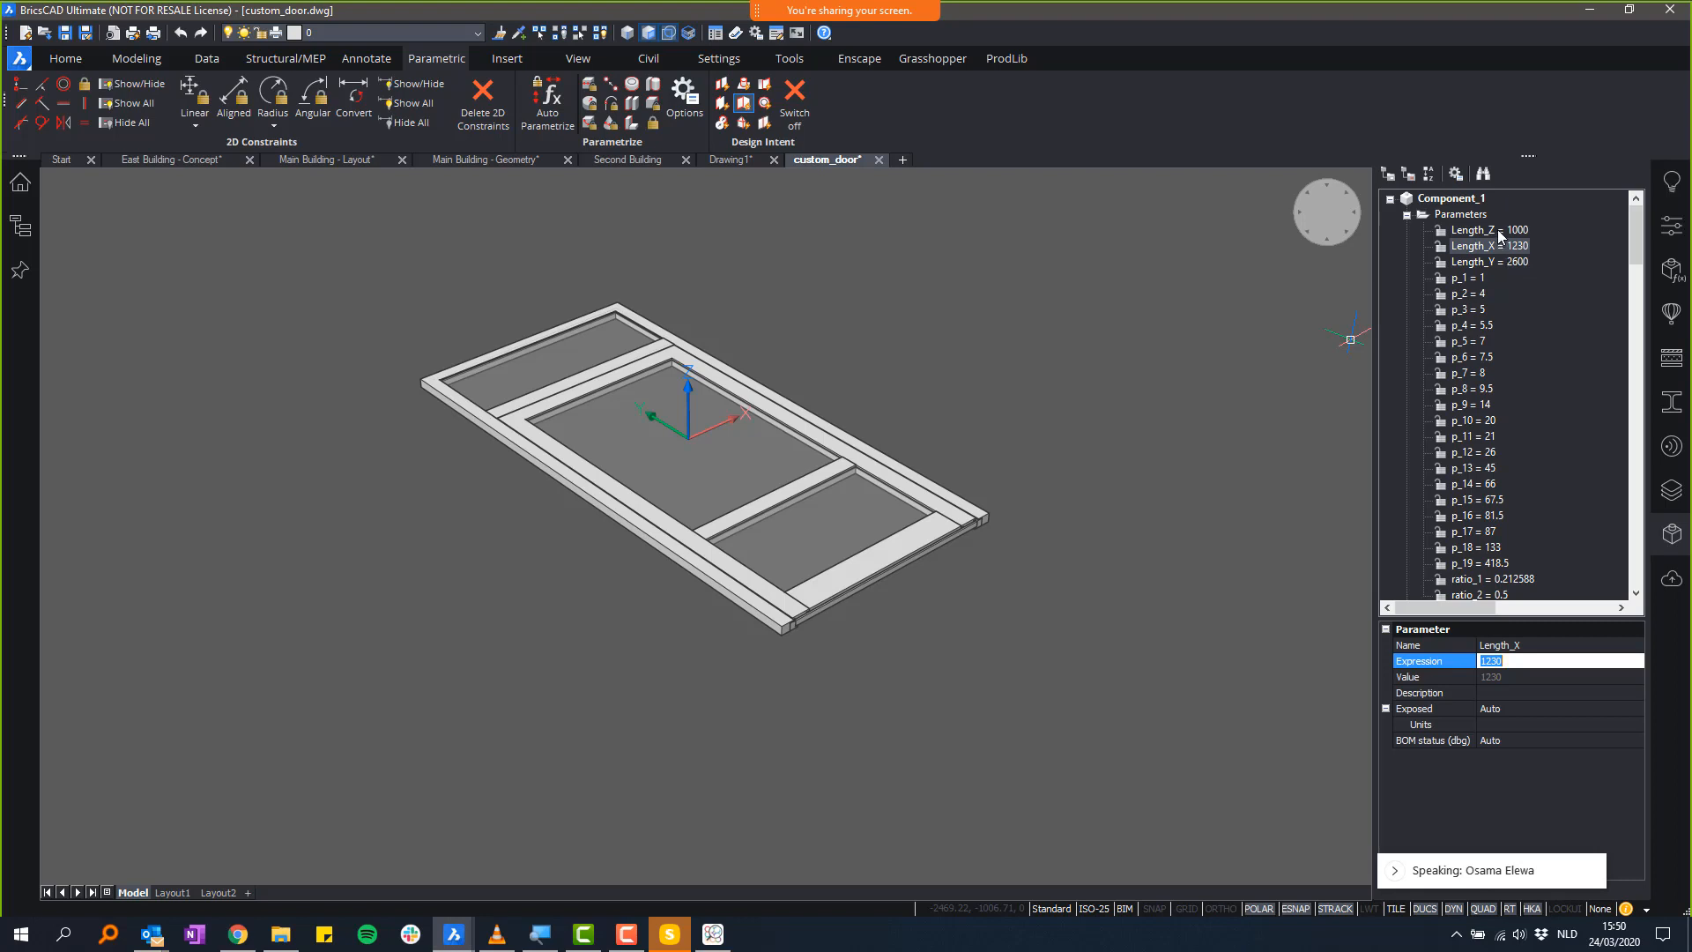
- Set Exposed to Off for the parameters p_1 through p_19, ratio_1 and ratio_2
left_click(1477, 279)
scroll(1481, 359, "down", 5)
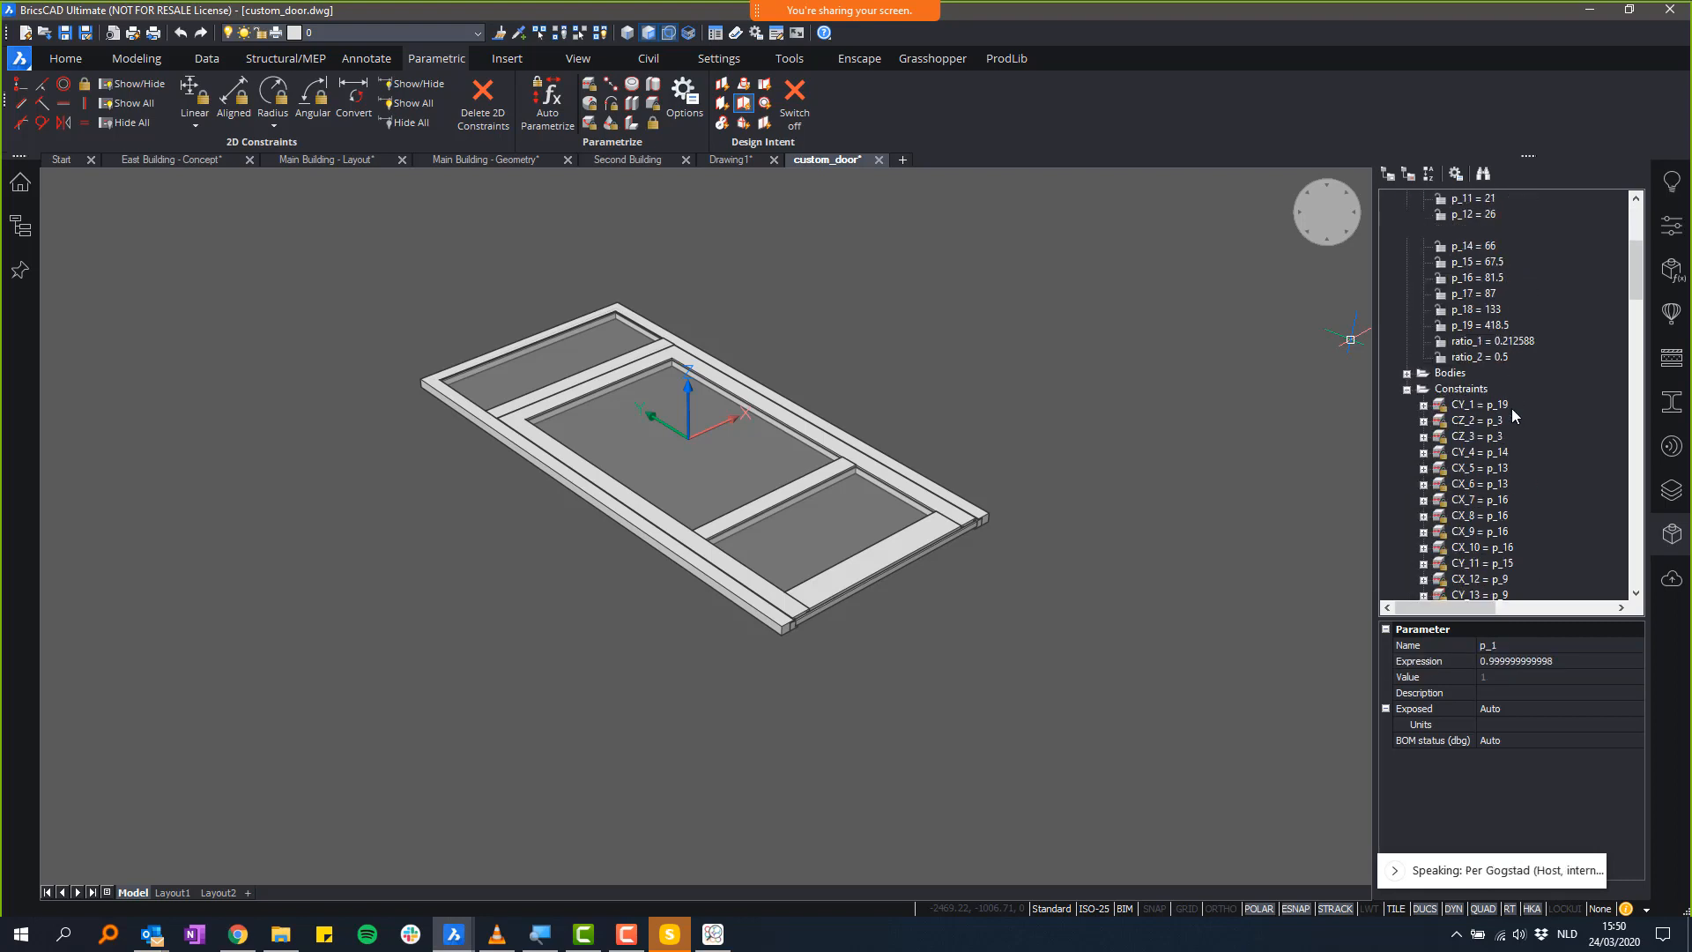
left_click(1480, 357, "shift")
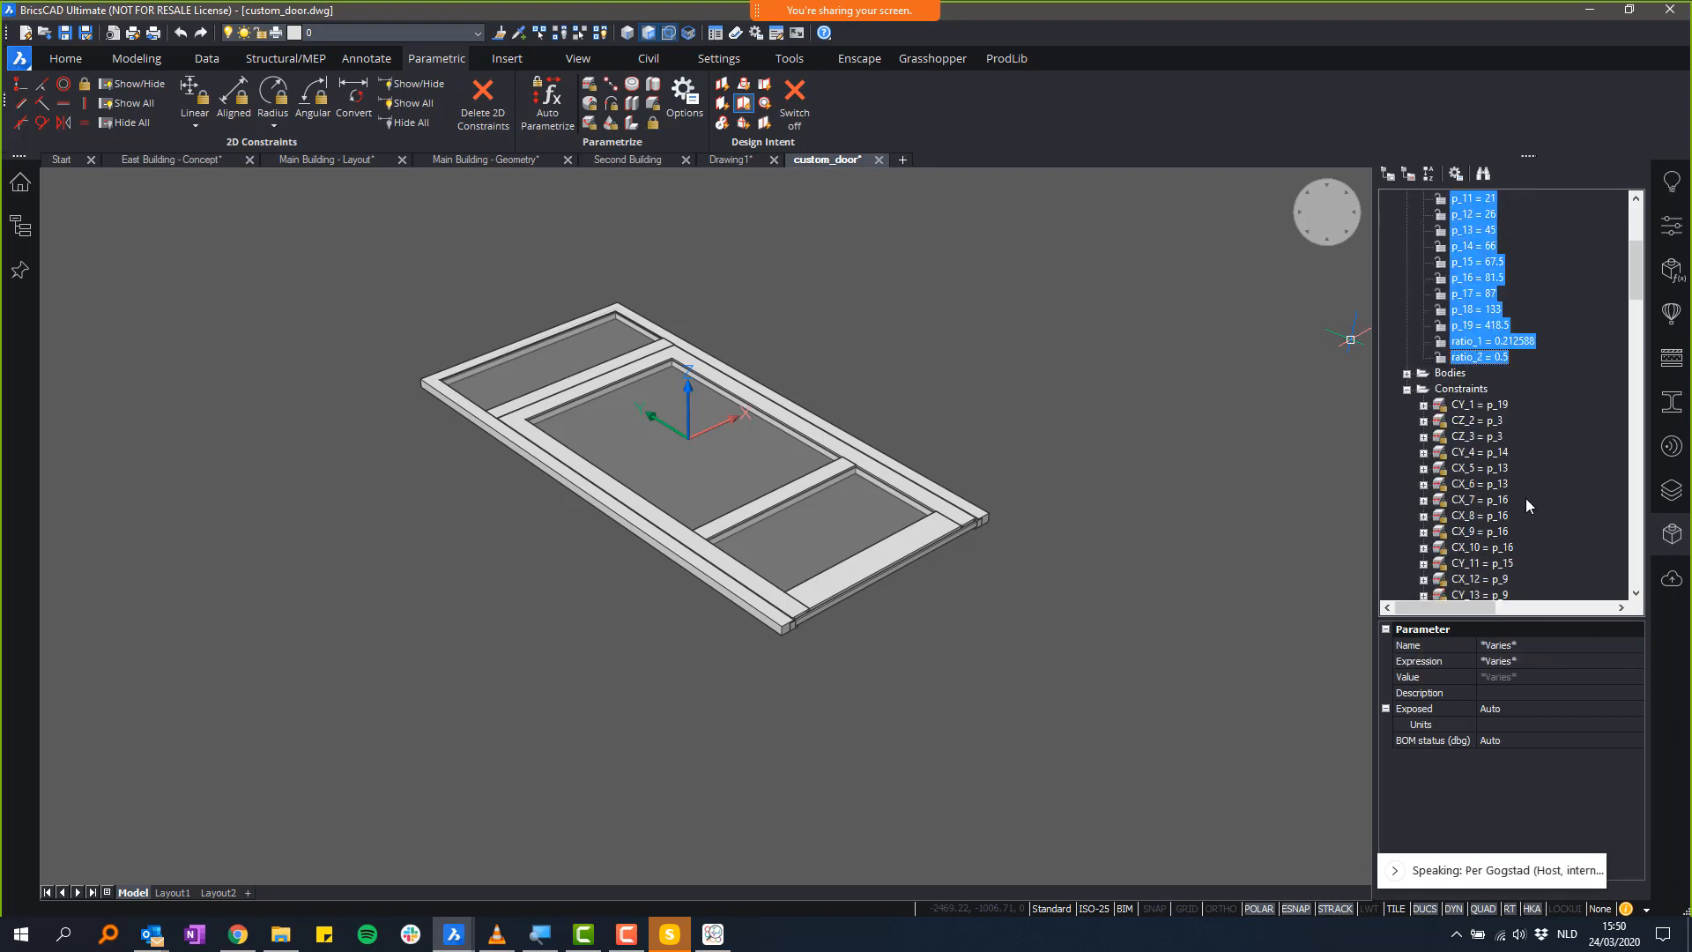
left_click(1514, 711)
left_click(1524, 710)
left_click(1504, 724)
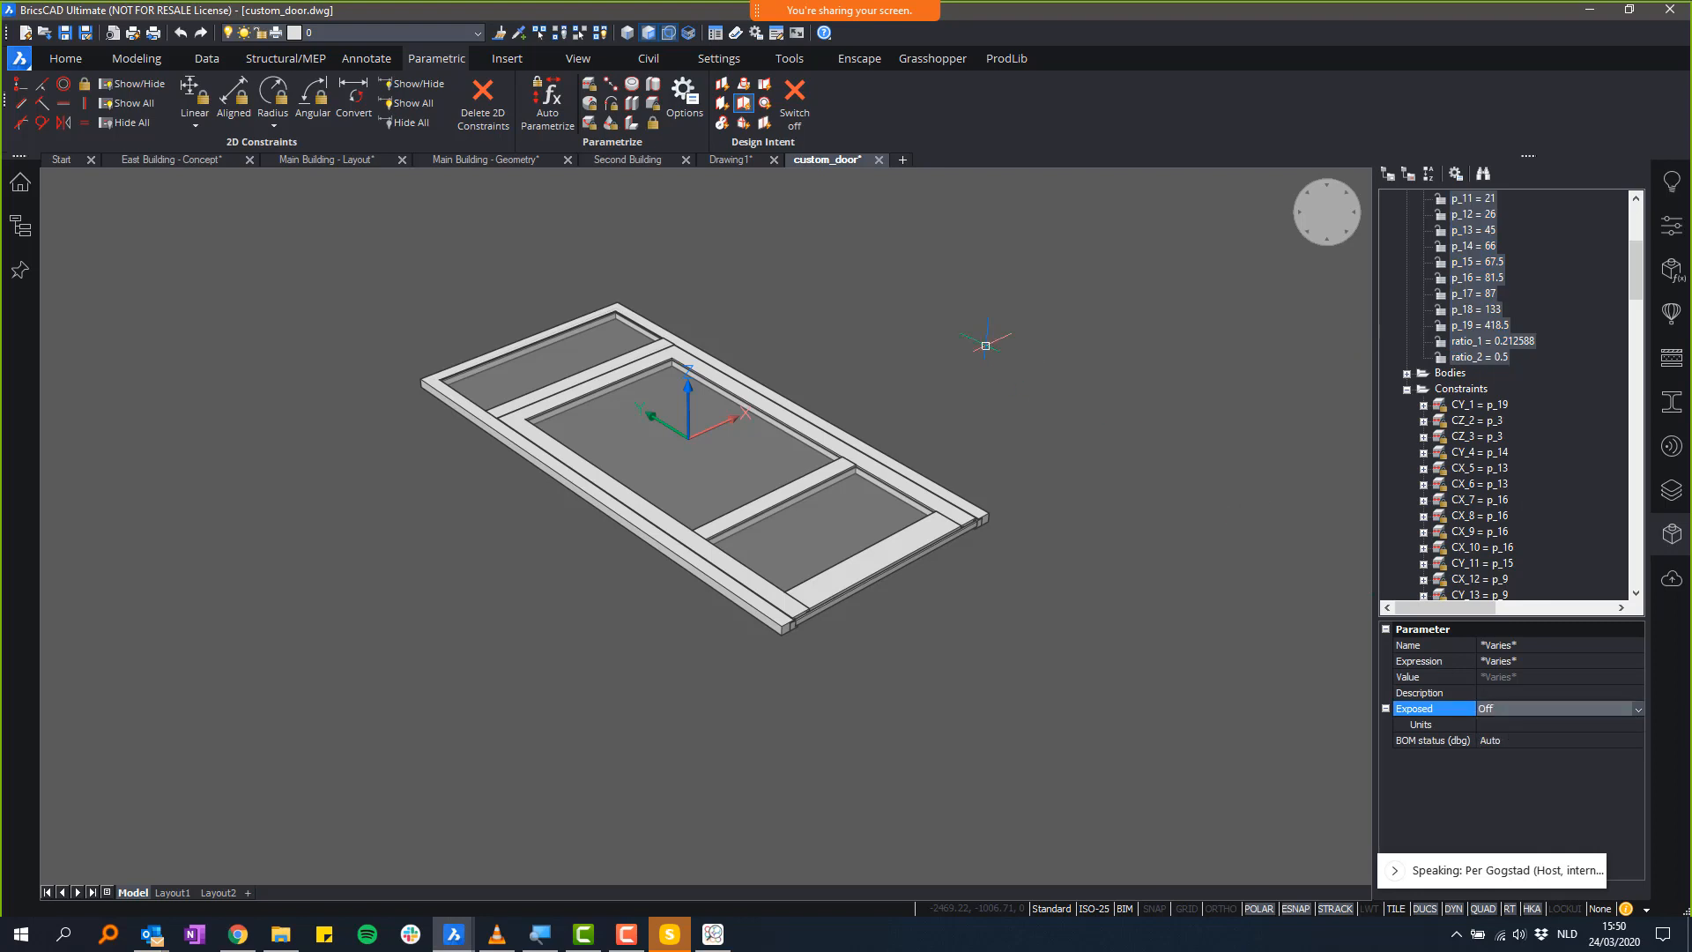
left_click(934, 301)
left_click(987, 346)
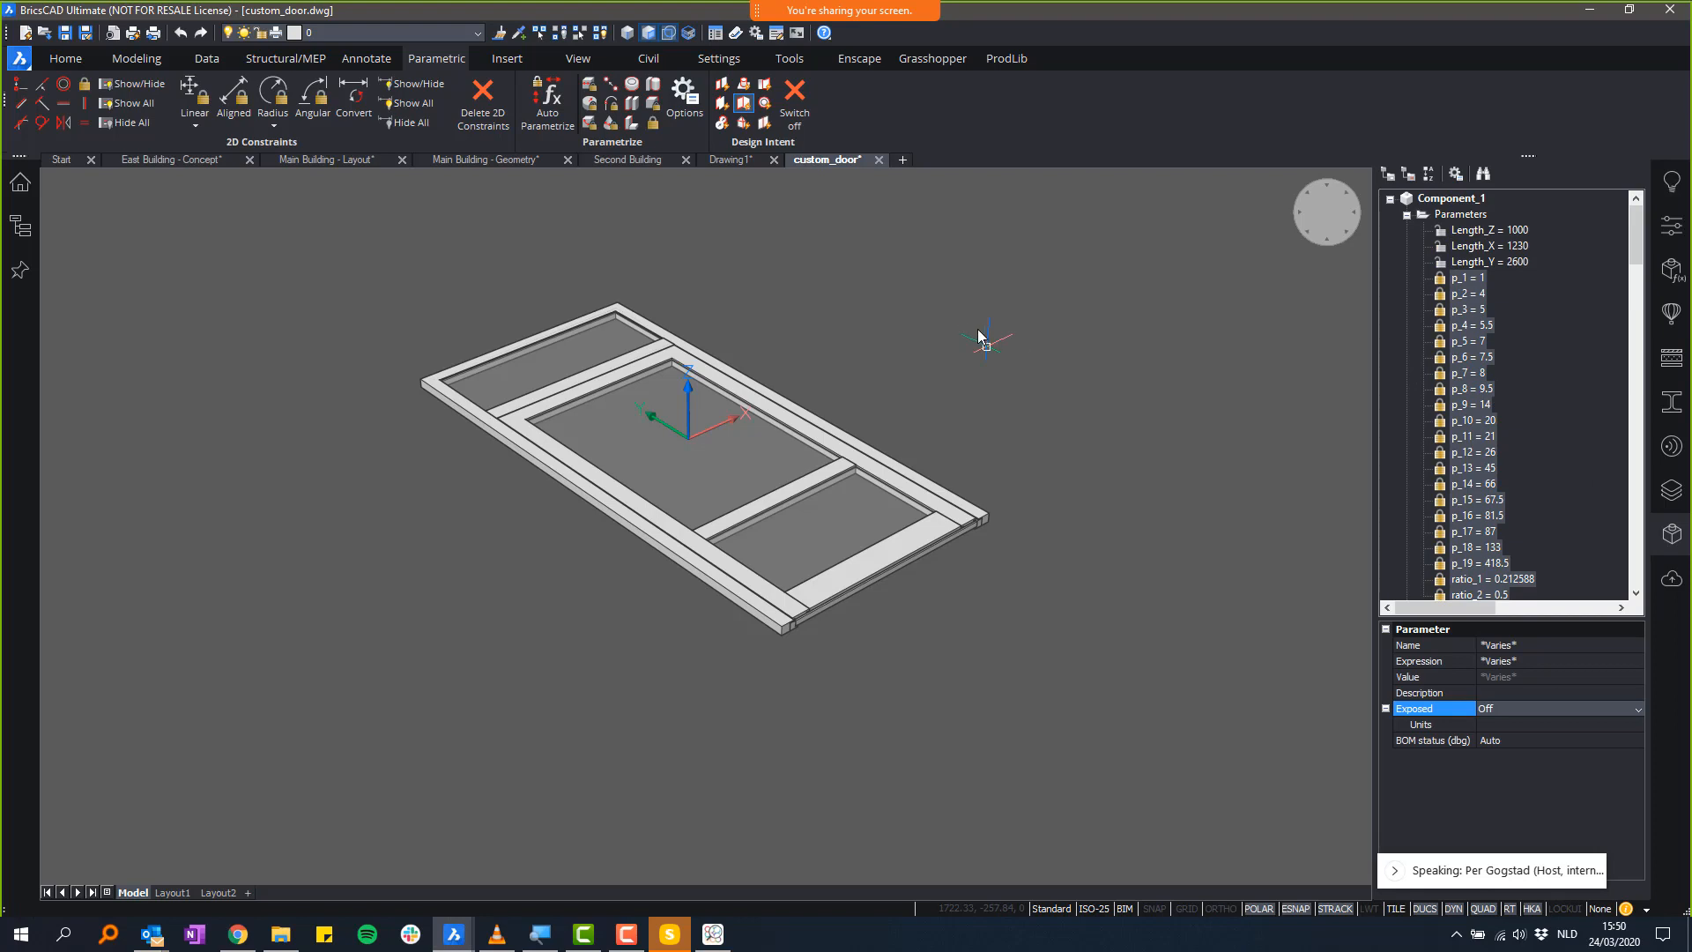
- Save the custom_door drawing and return to Drawing1 with the wall
key("Escape")
key("Escape")
key("Escape")
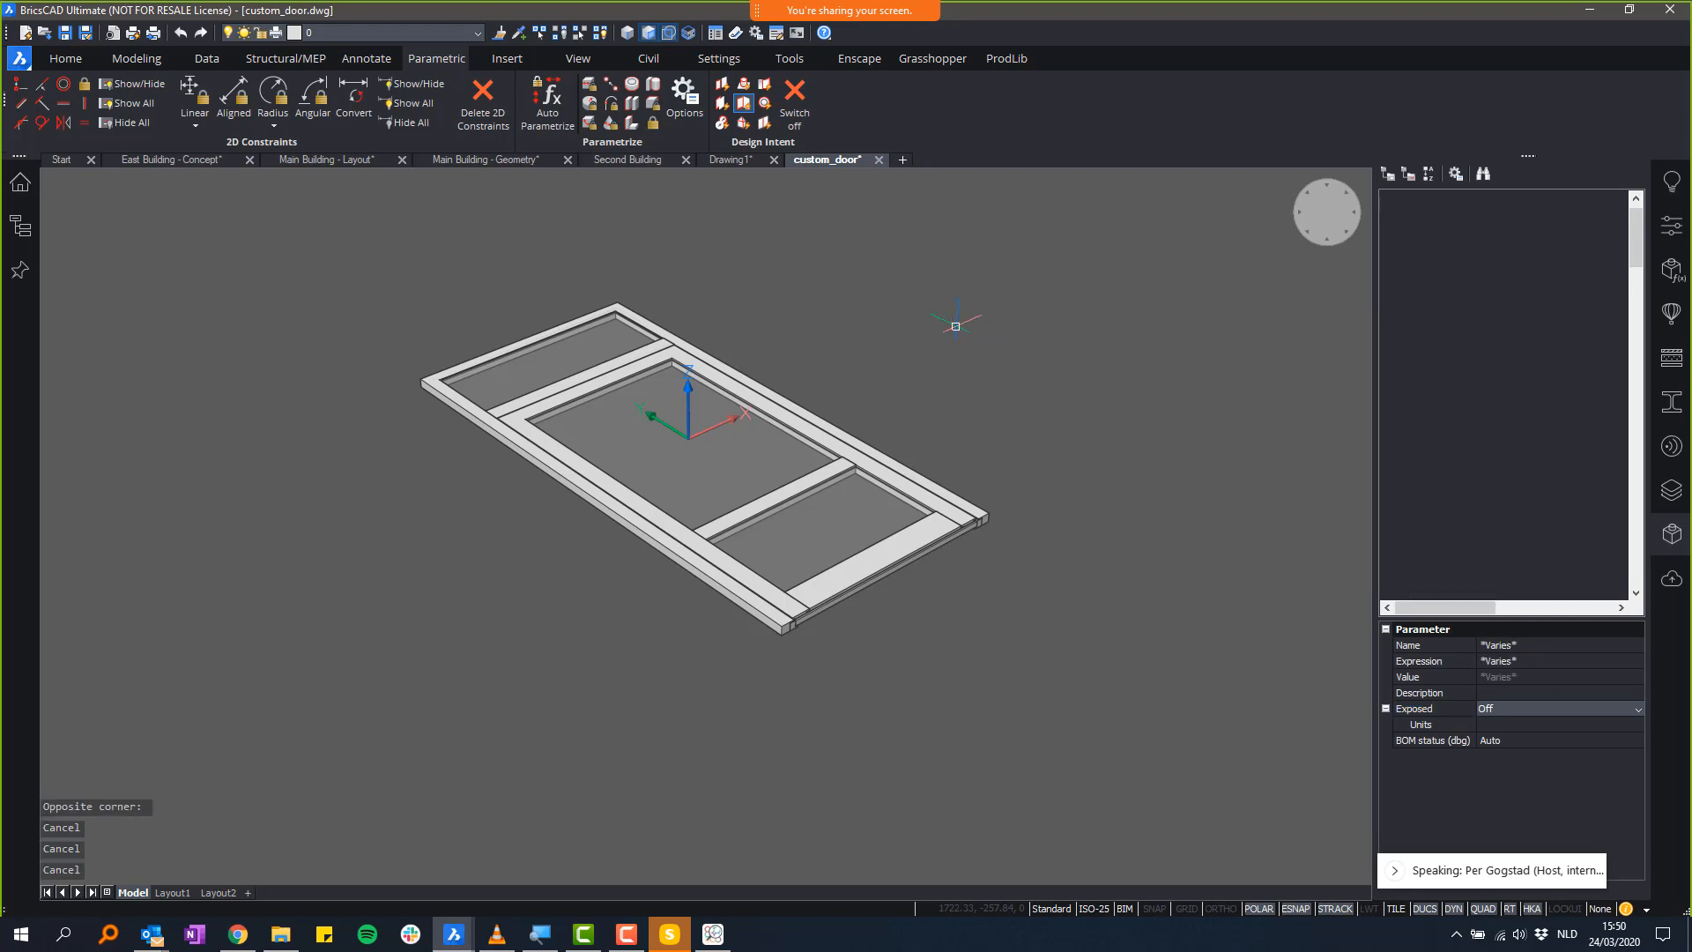
key("ctrl+s")
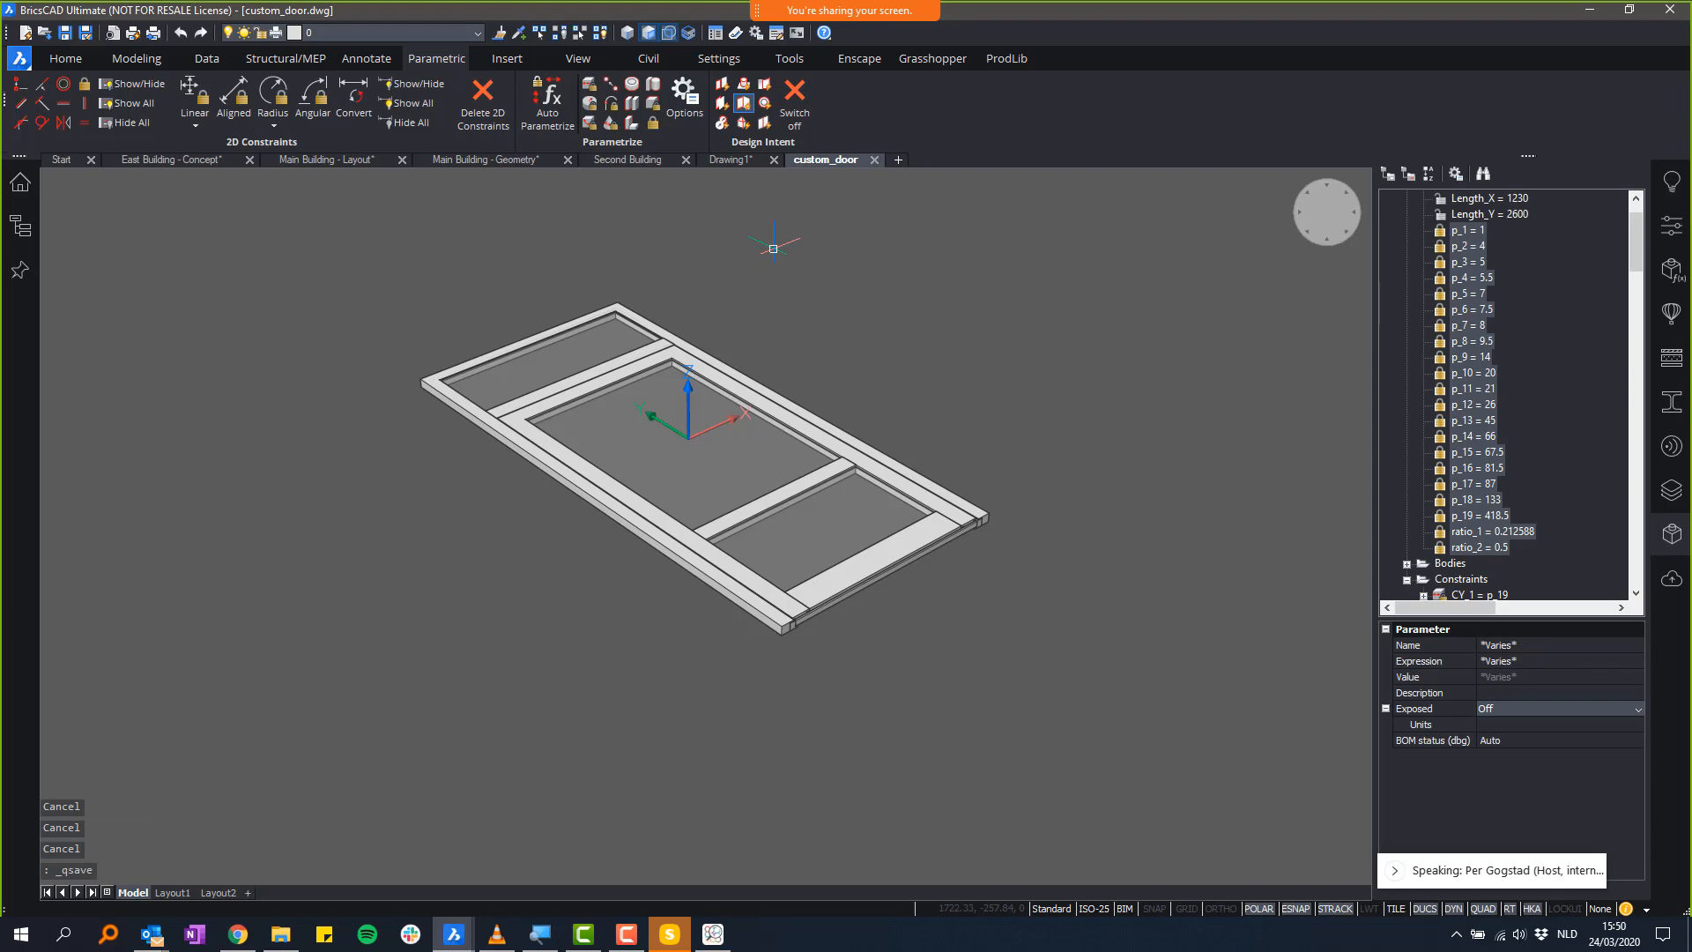
left_click(743, 162)
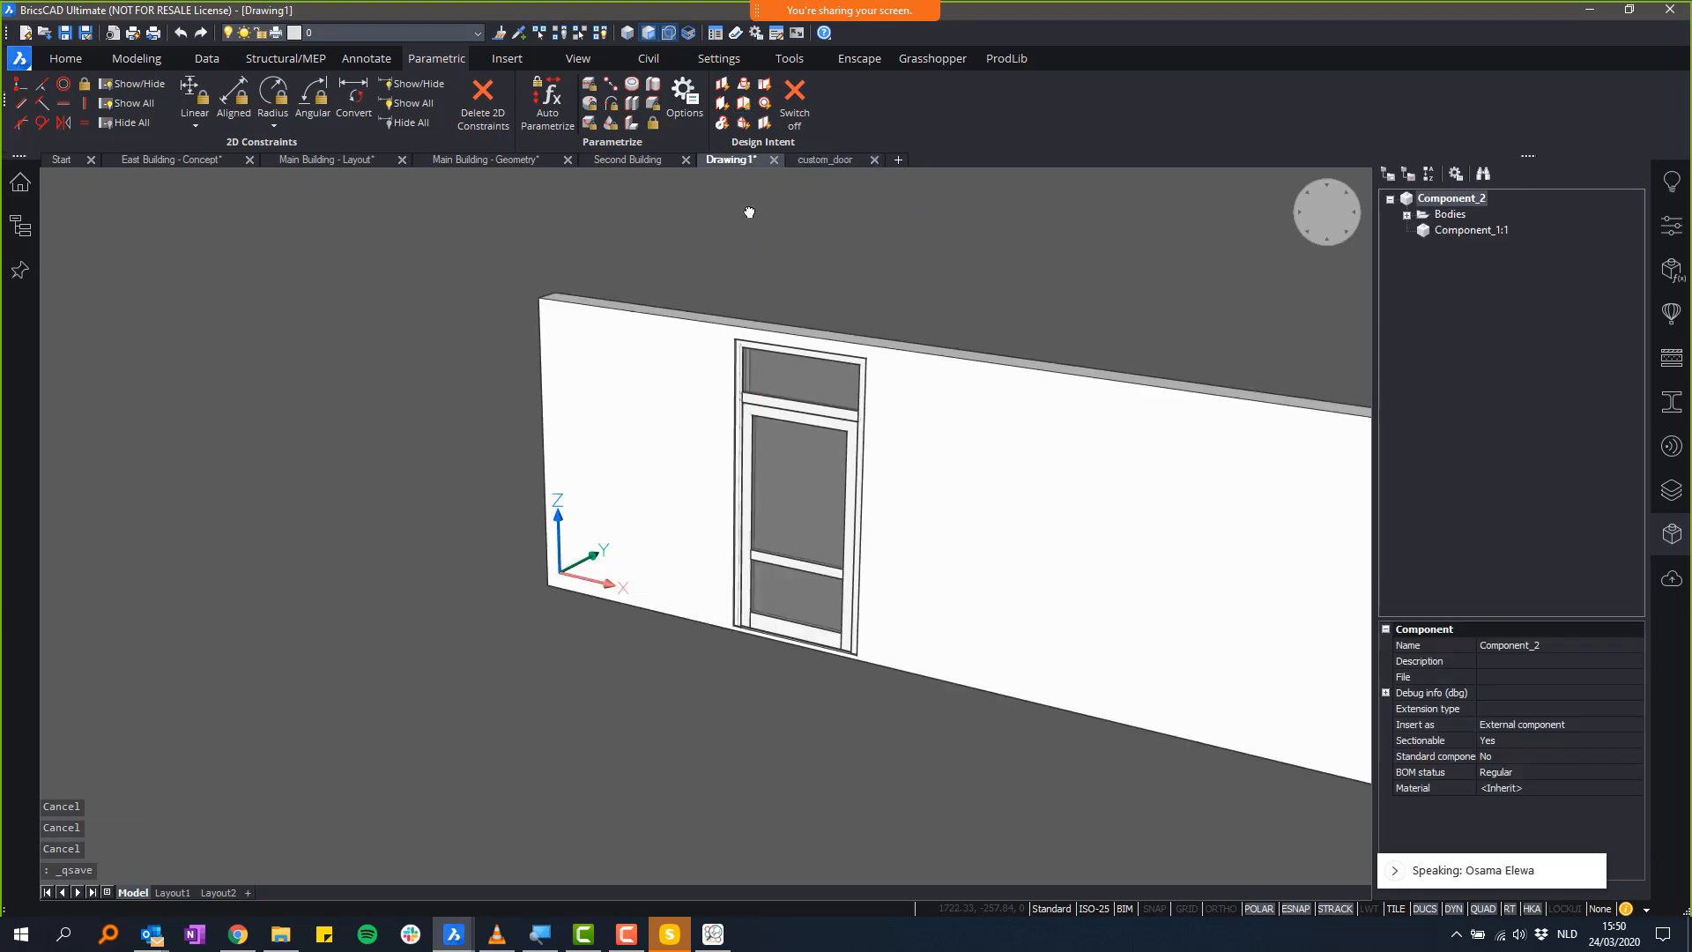
- Insert the Standard Drawing File custom_door.dwg from the Desktop into the wall with BMINSERT, about 128 cm from the existing door
middle_click_drag(749, 213, 615, 192)
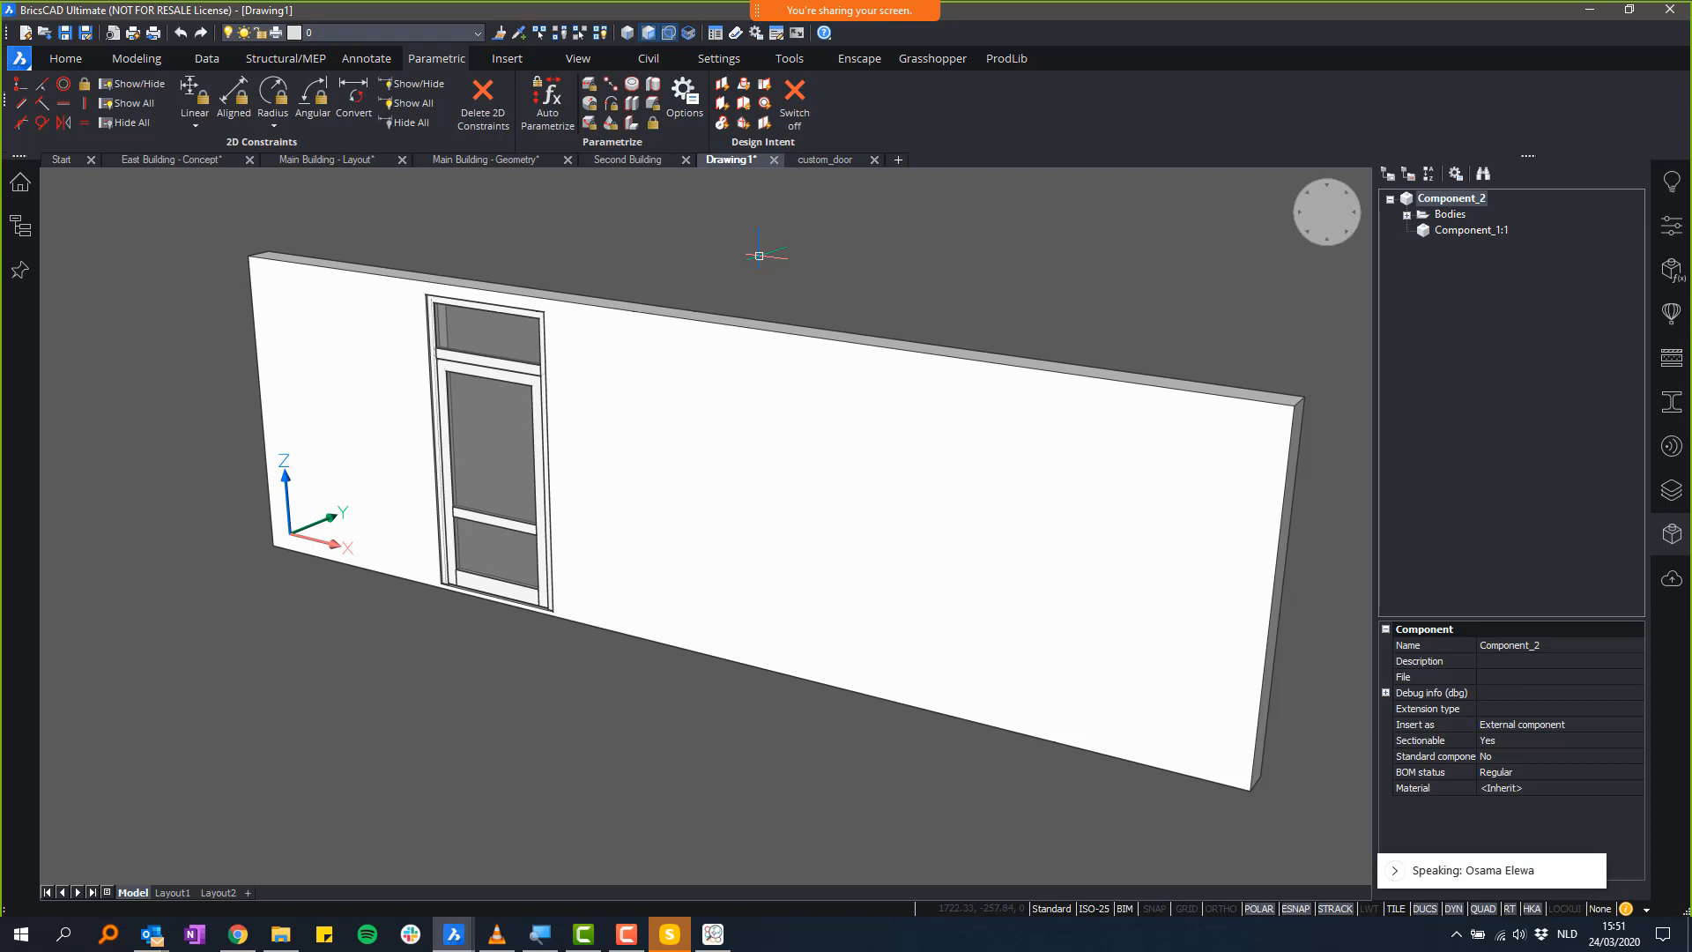
key("BackSpace")
type("minsert")
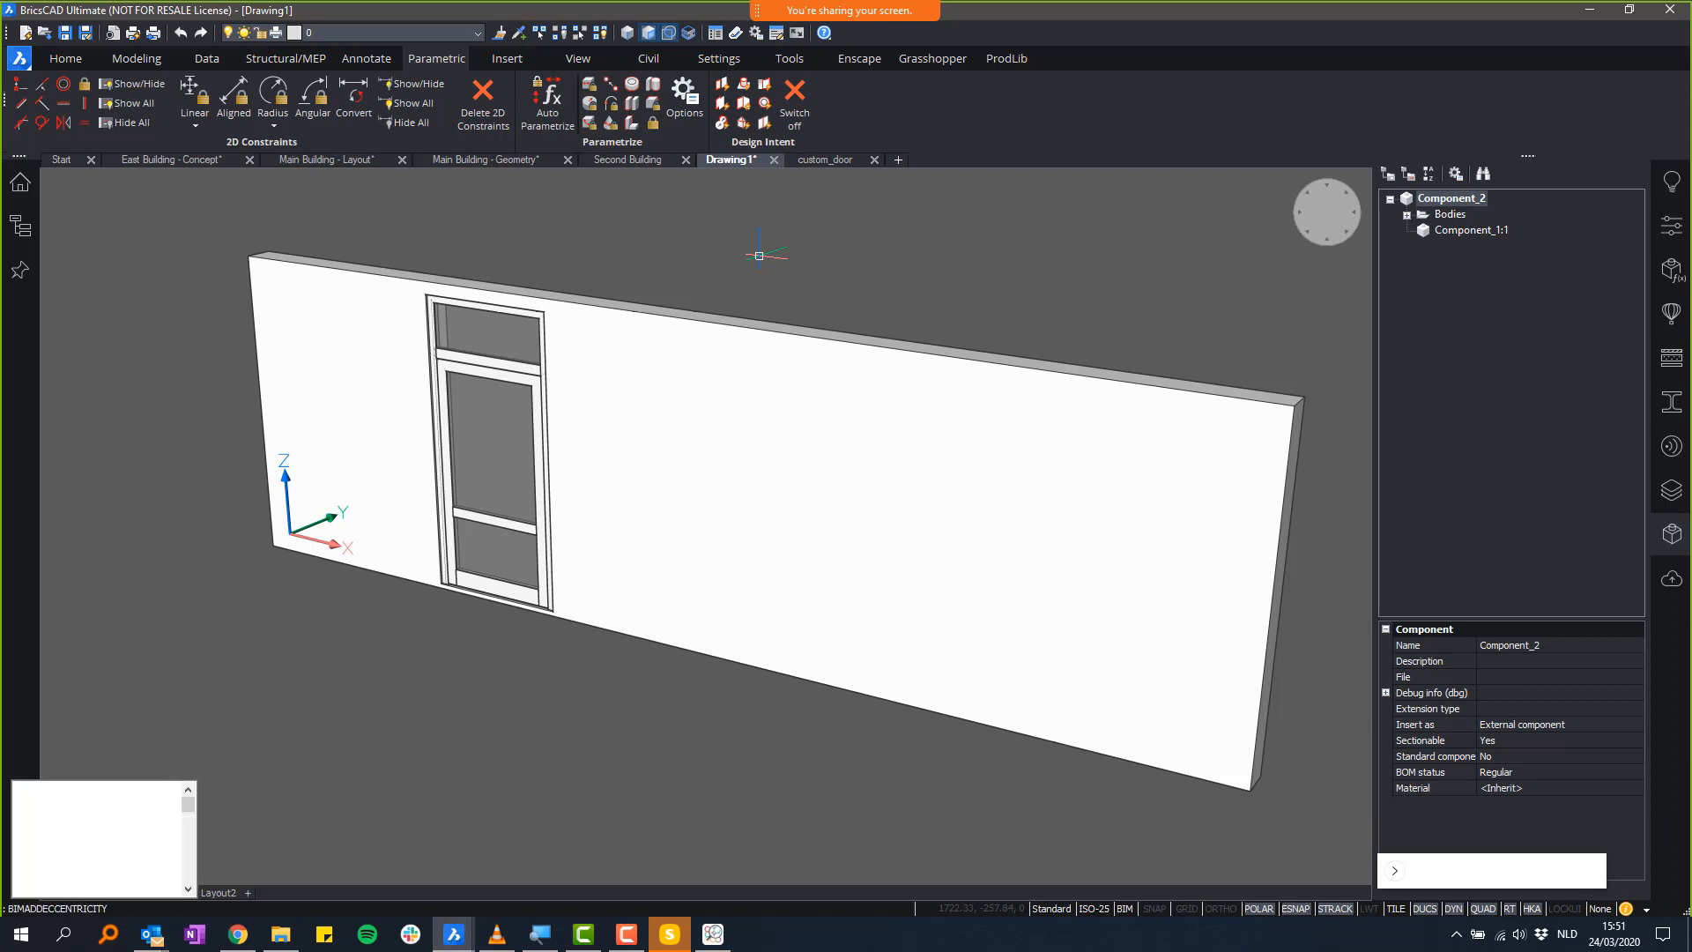
key("Return")
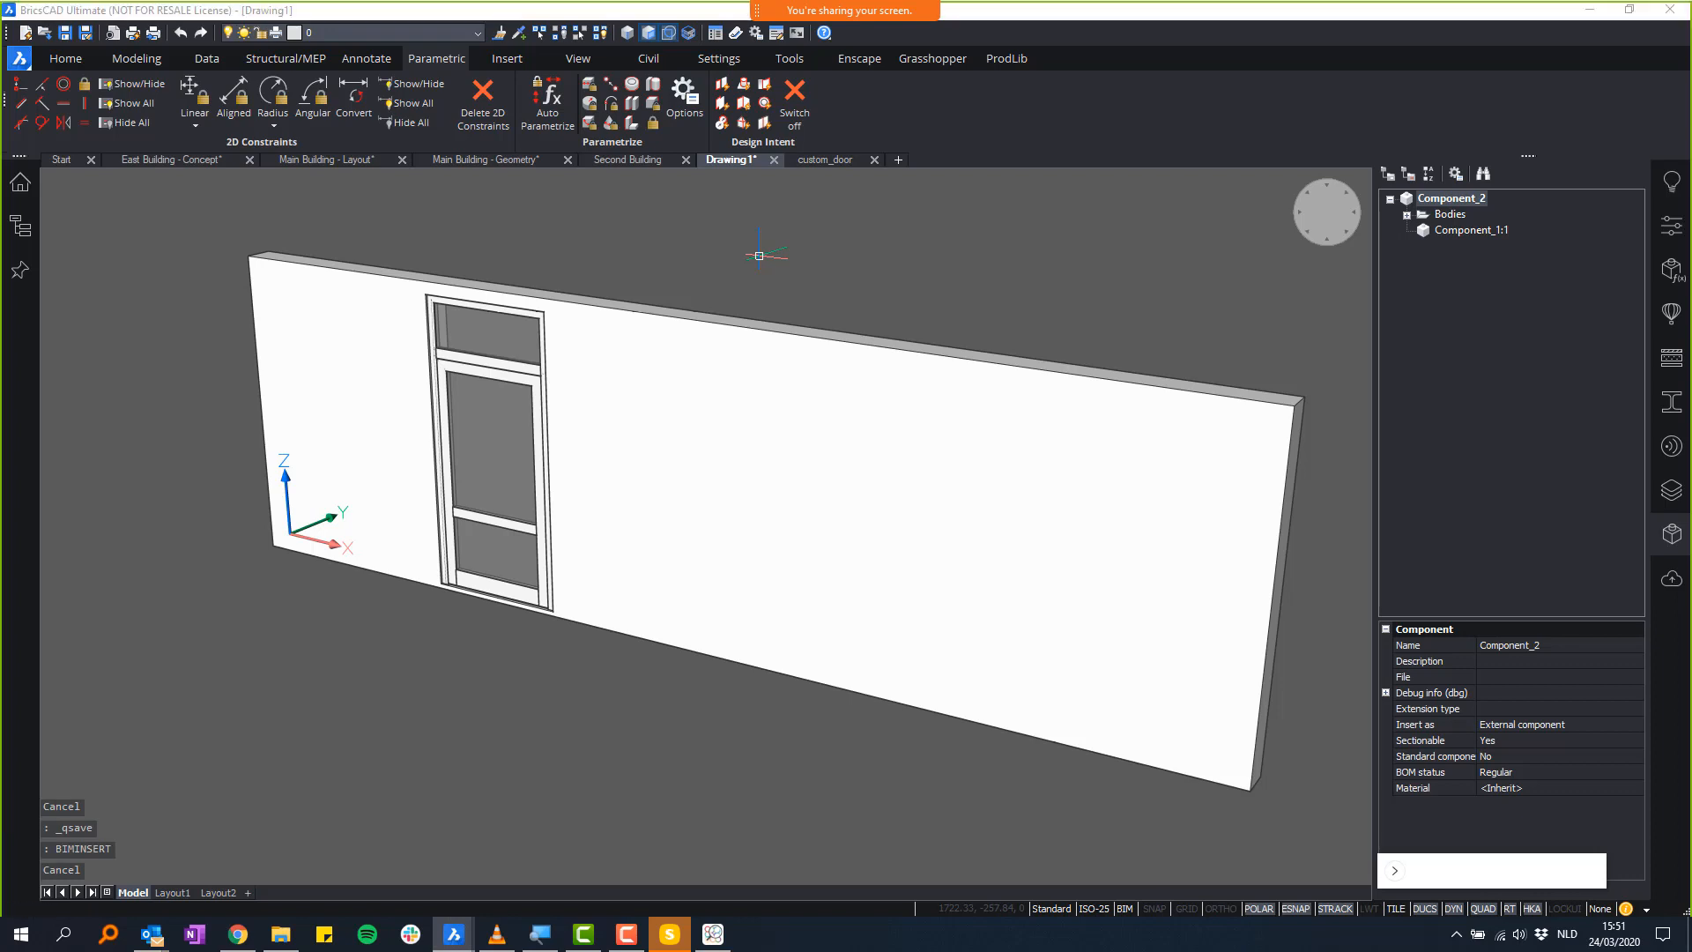
left_click(527, 374)
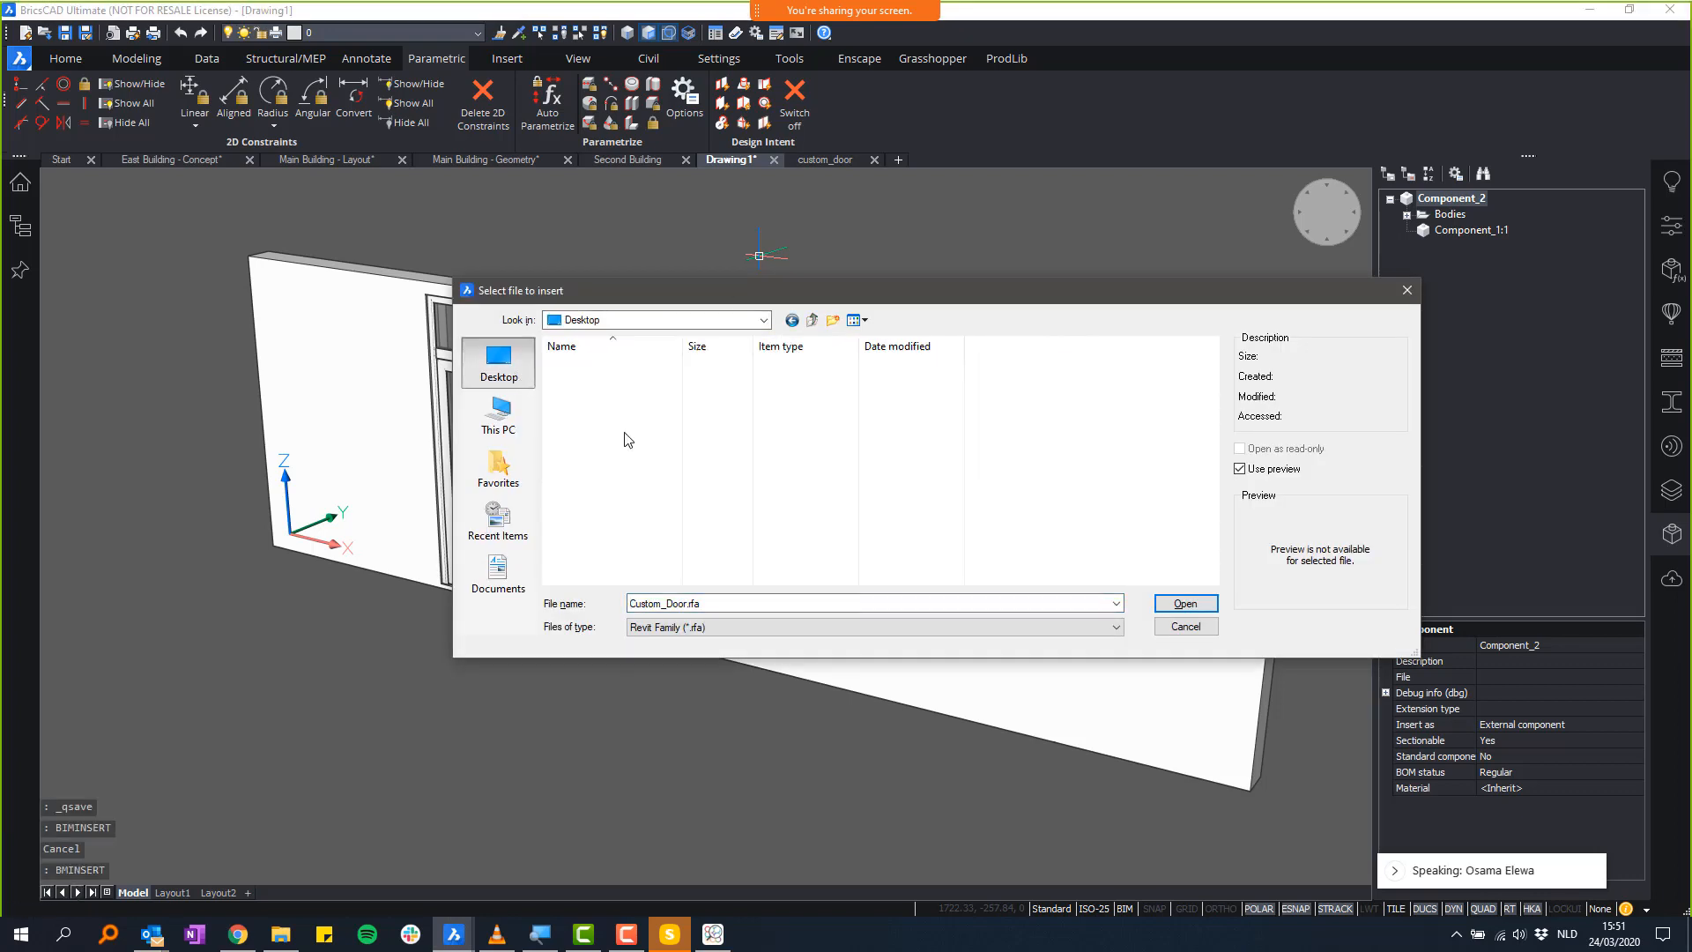
left_click(700, 627)
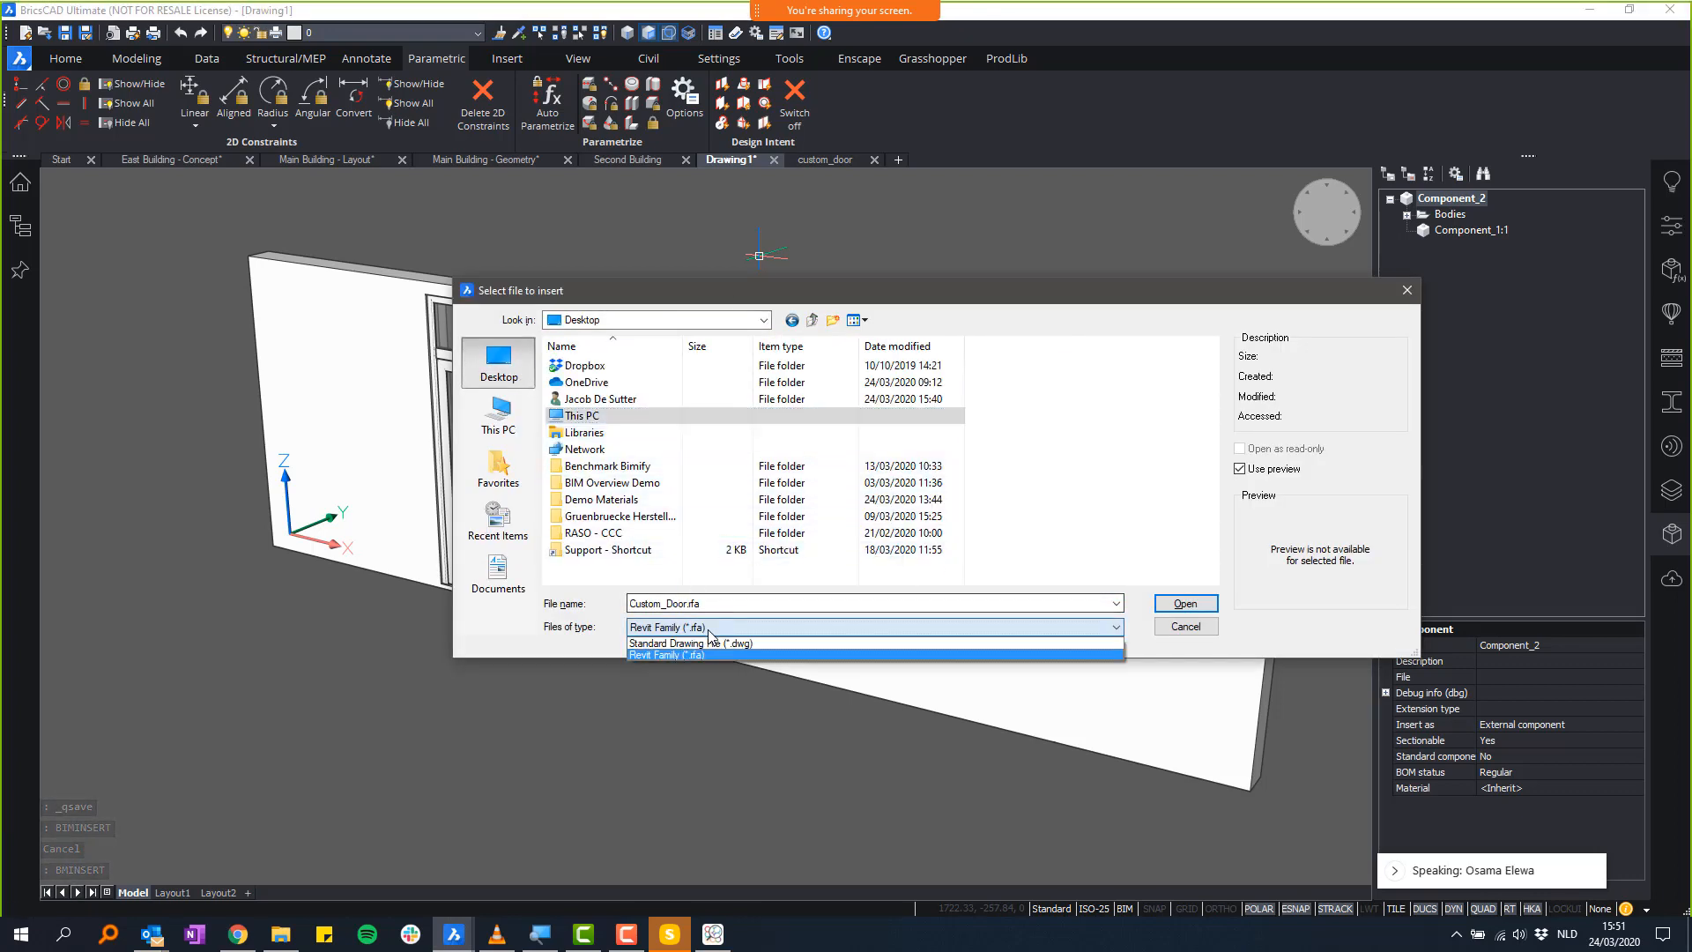
left_click(696, 656)
left_click(607, 549)
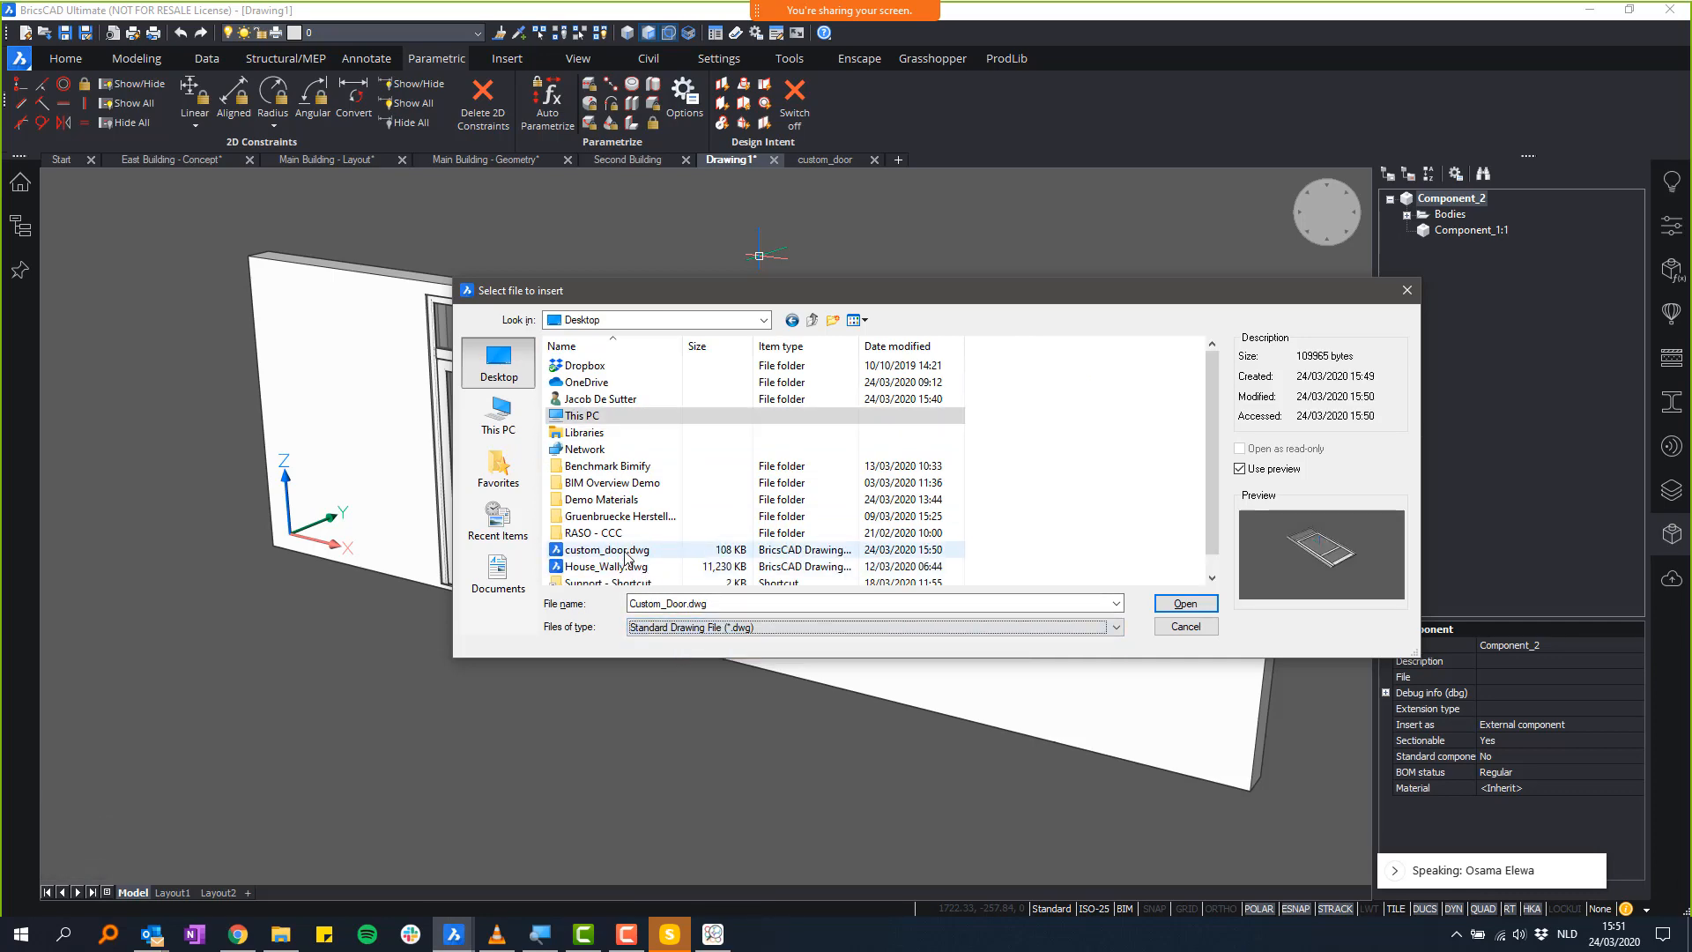
left_click(1203, 605)
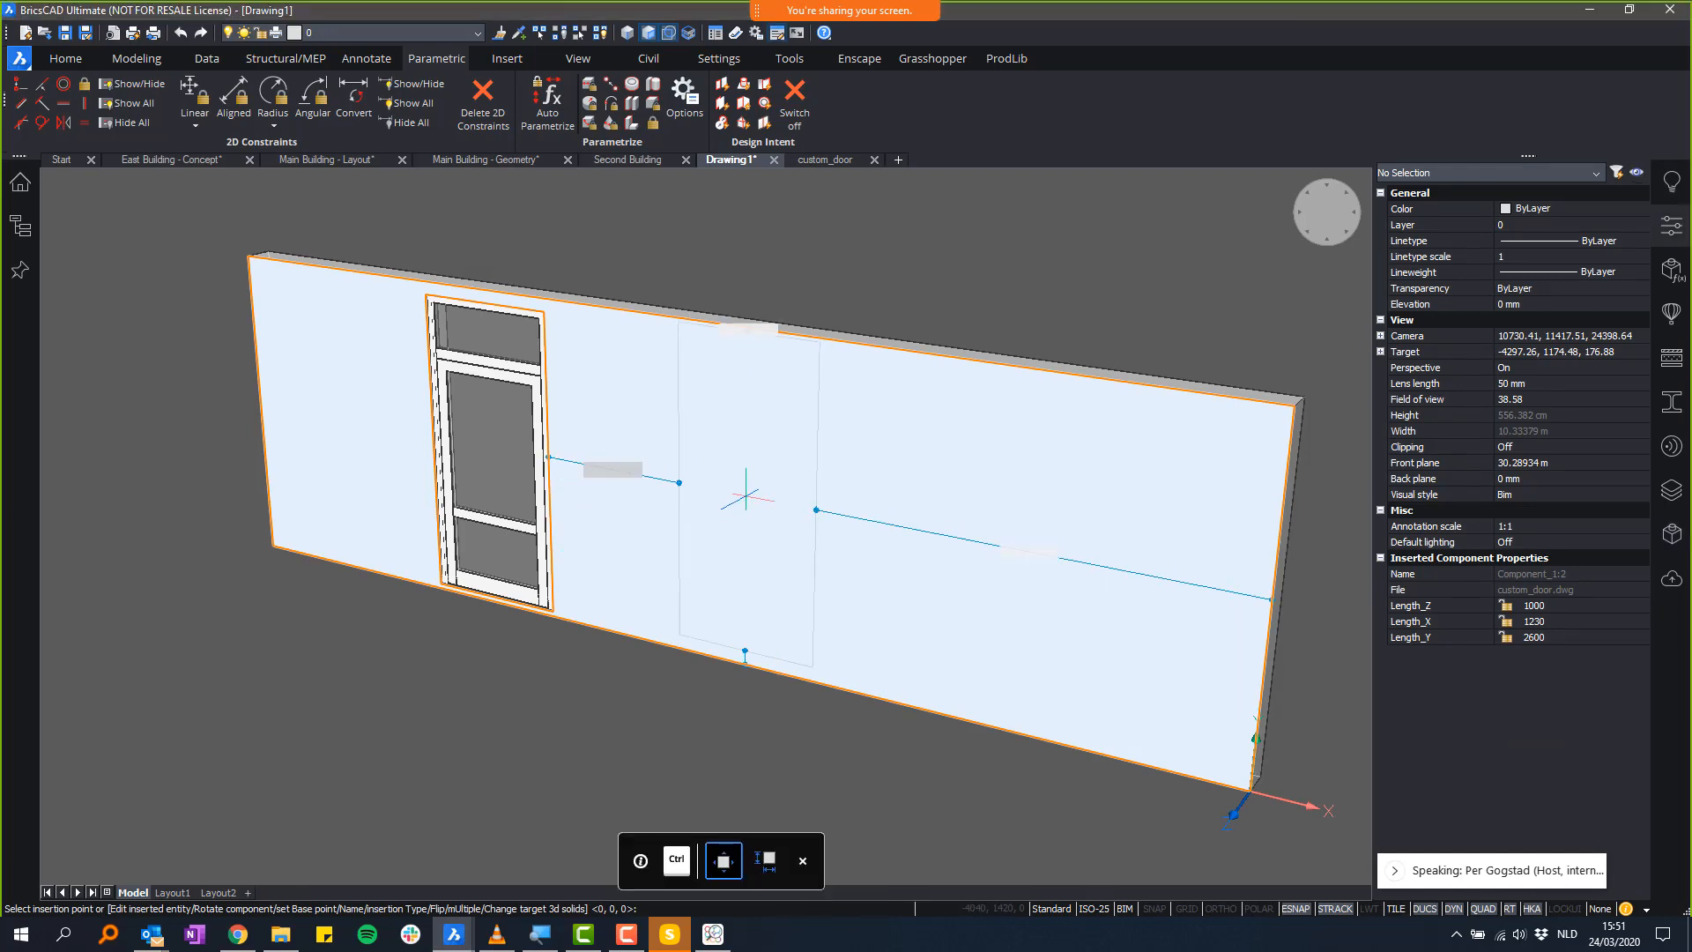
left_click(756, 399)
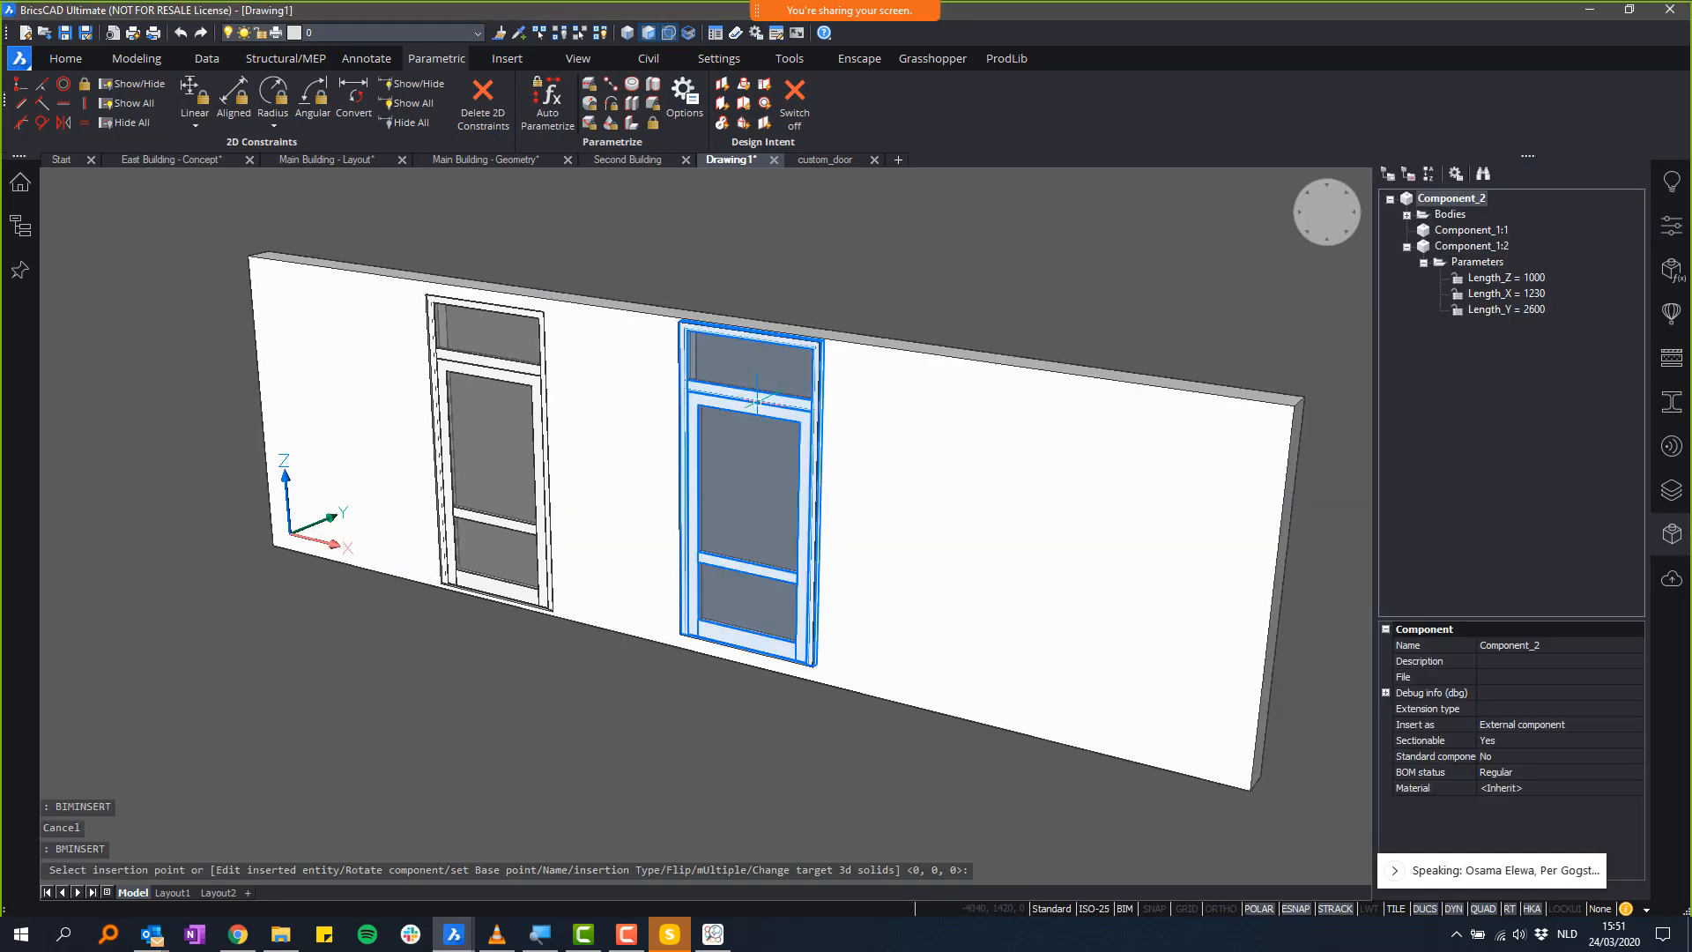
- Set the Length_X parameter of the newly inserted door to 1500 and deselect the door
left_click(1670, 224)
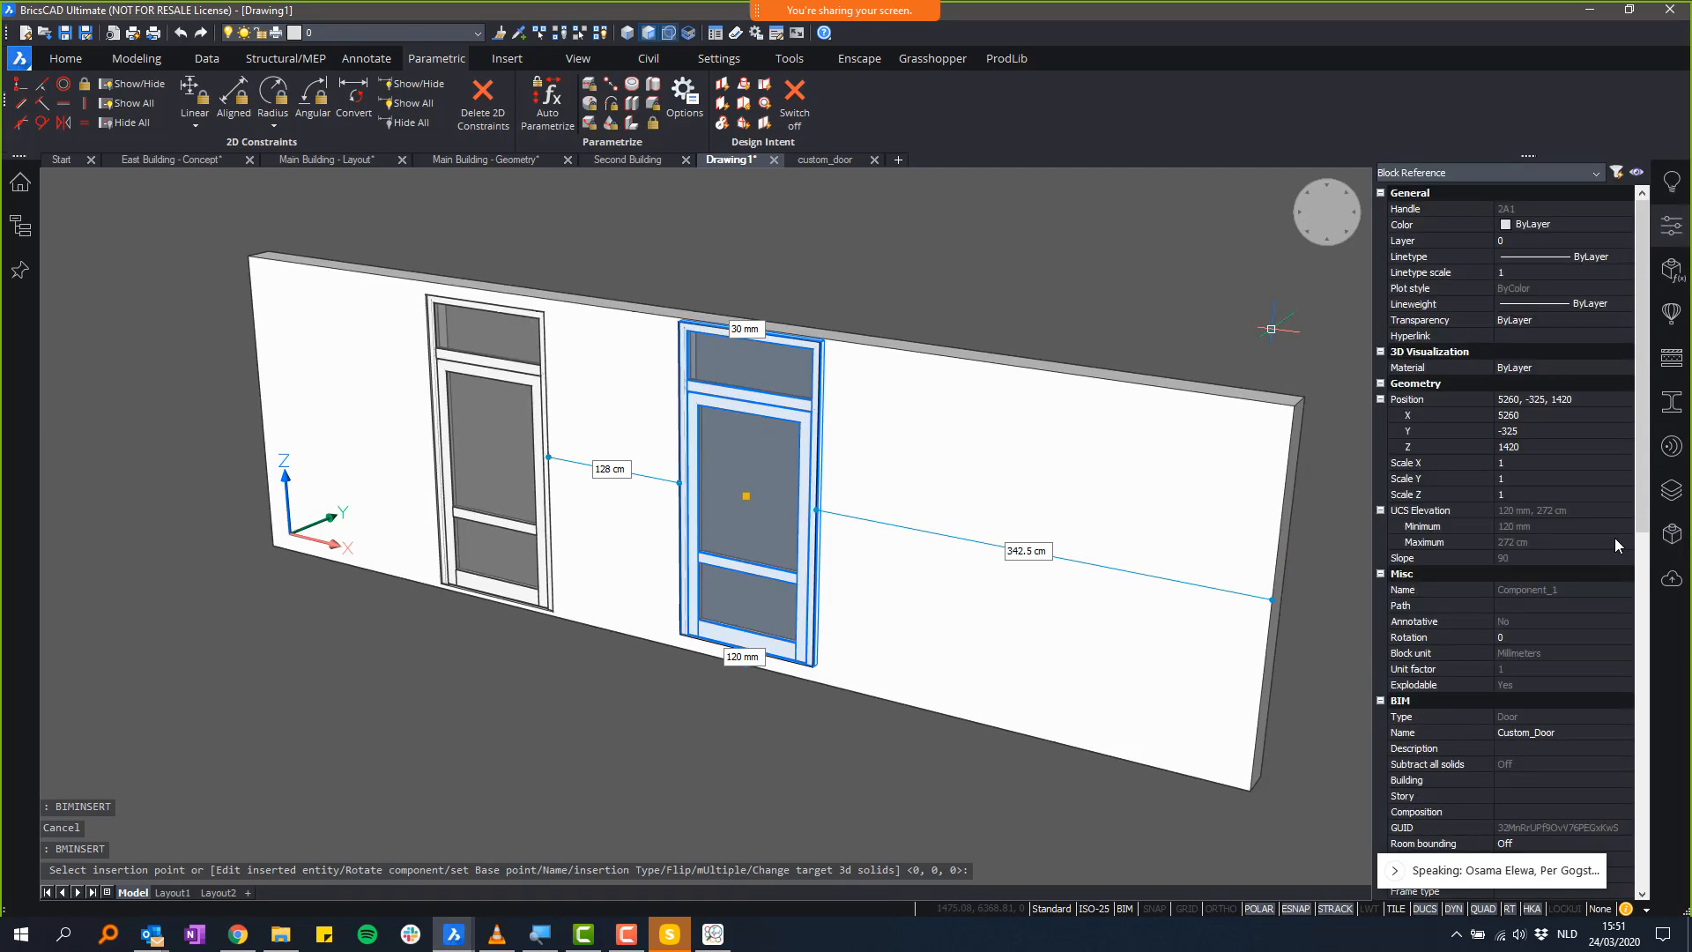
scroll(1560, 559, "down", 10)
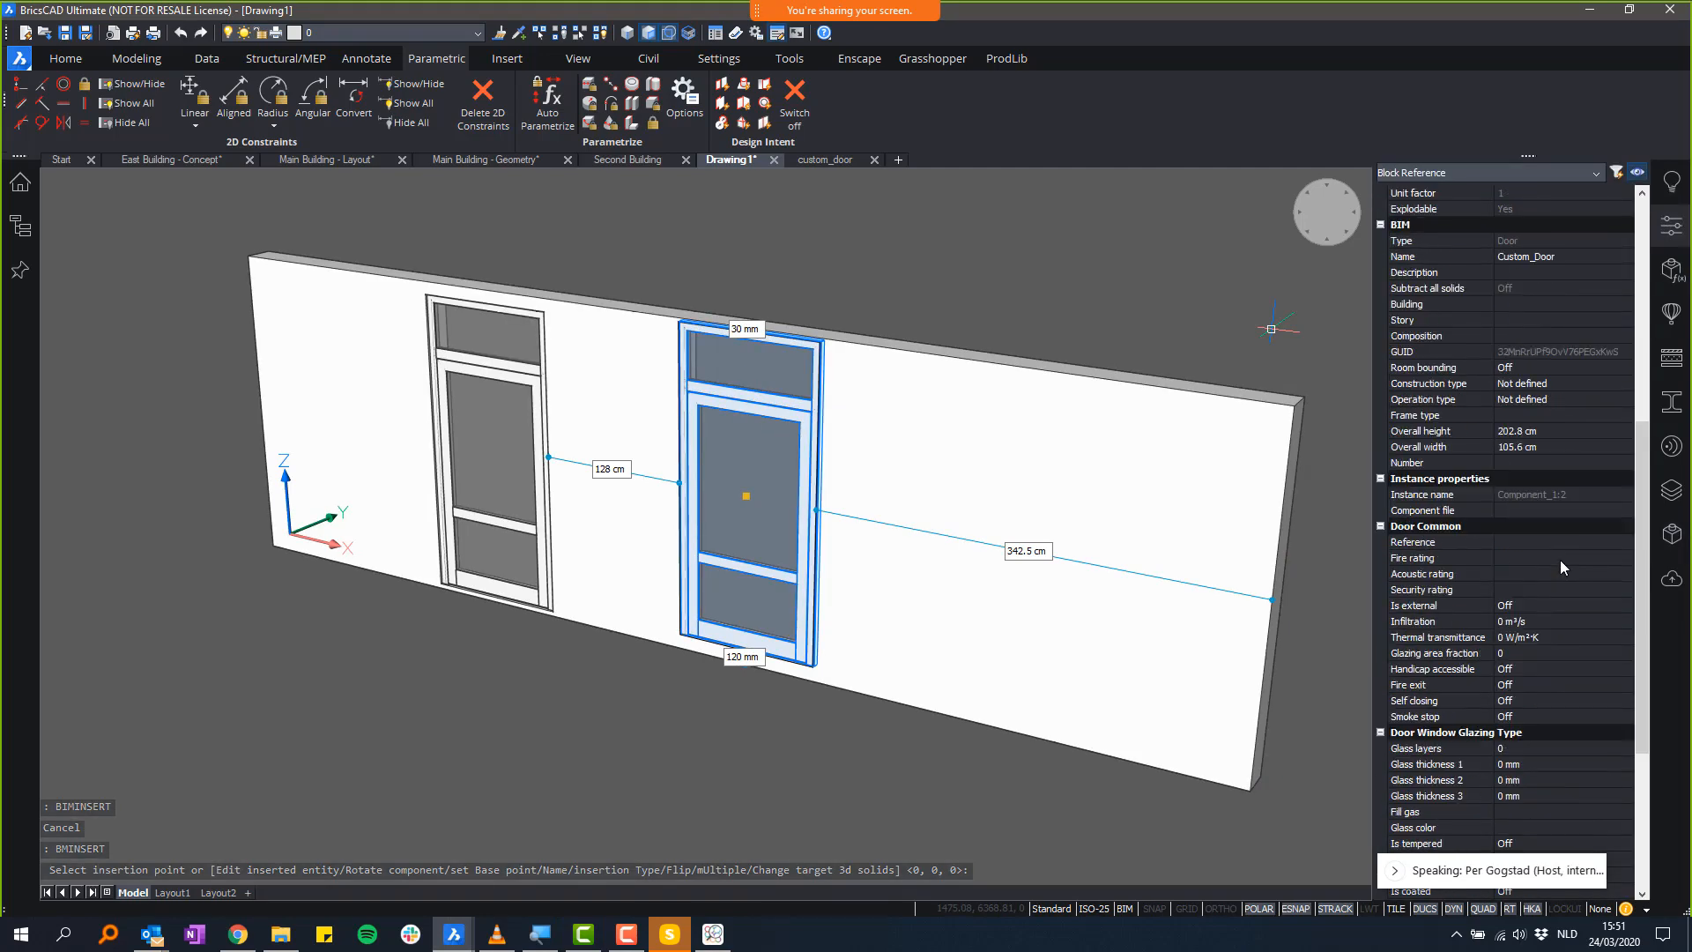
left_click(1549, 875)
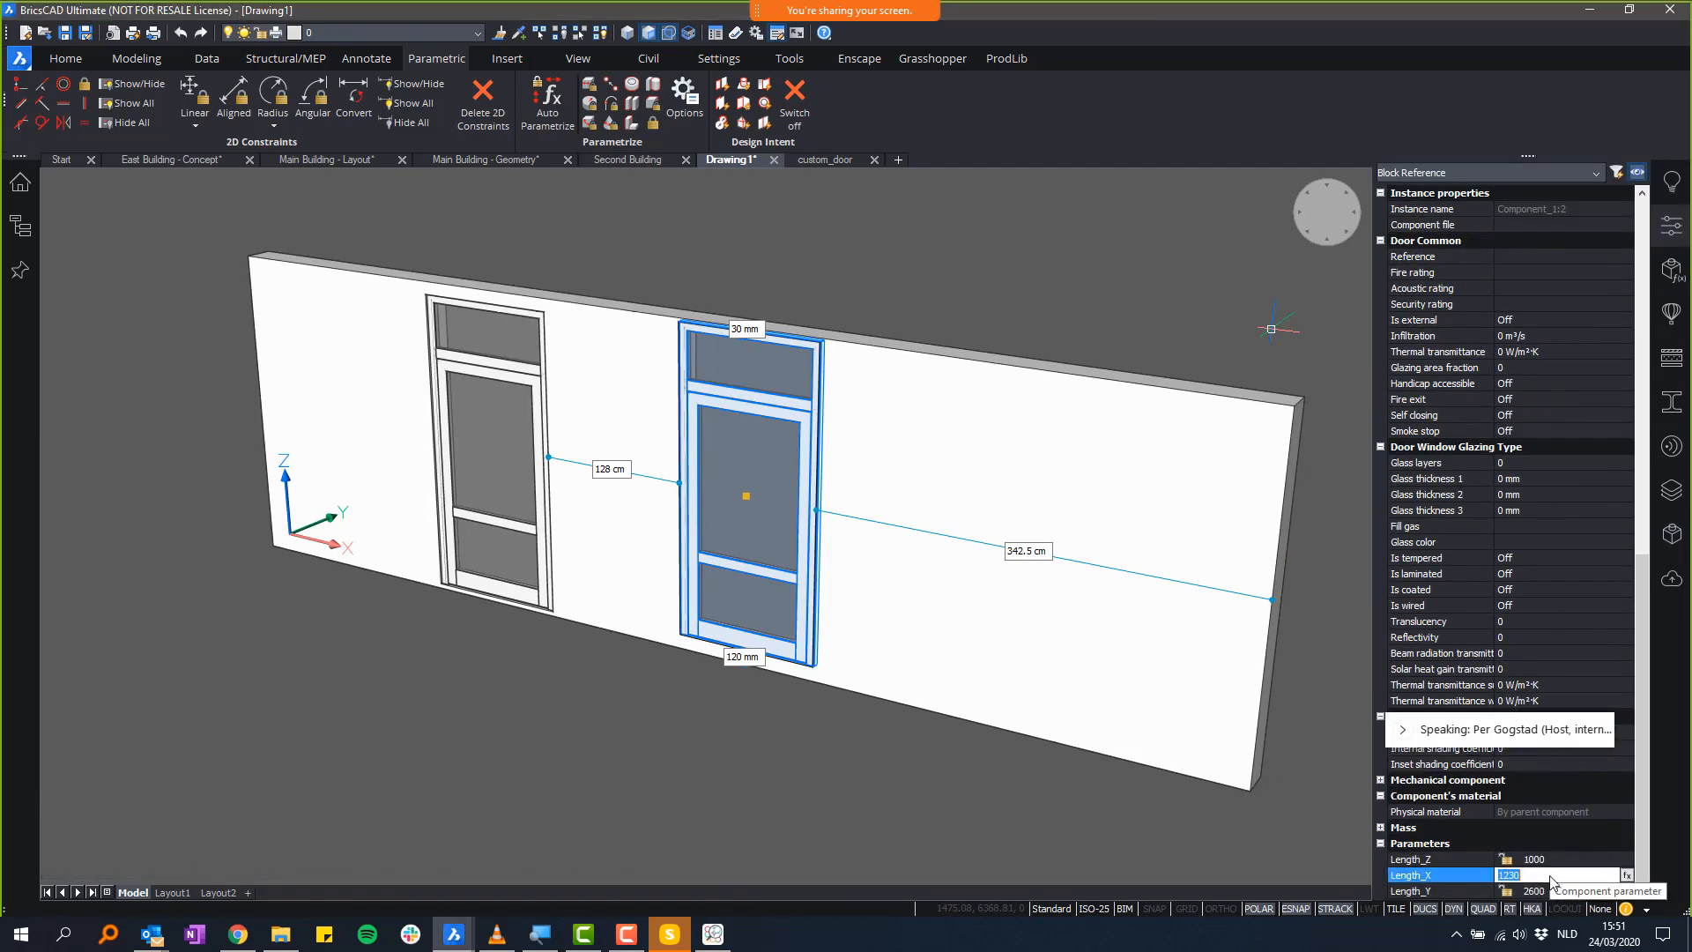
type("1500")
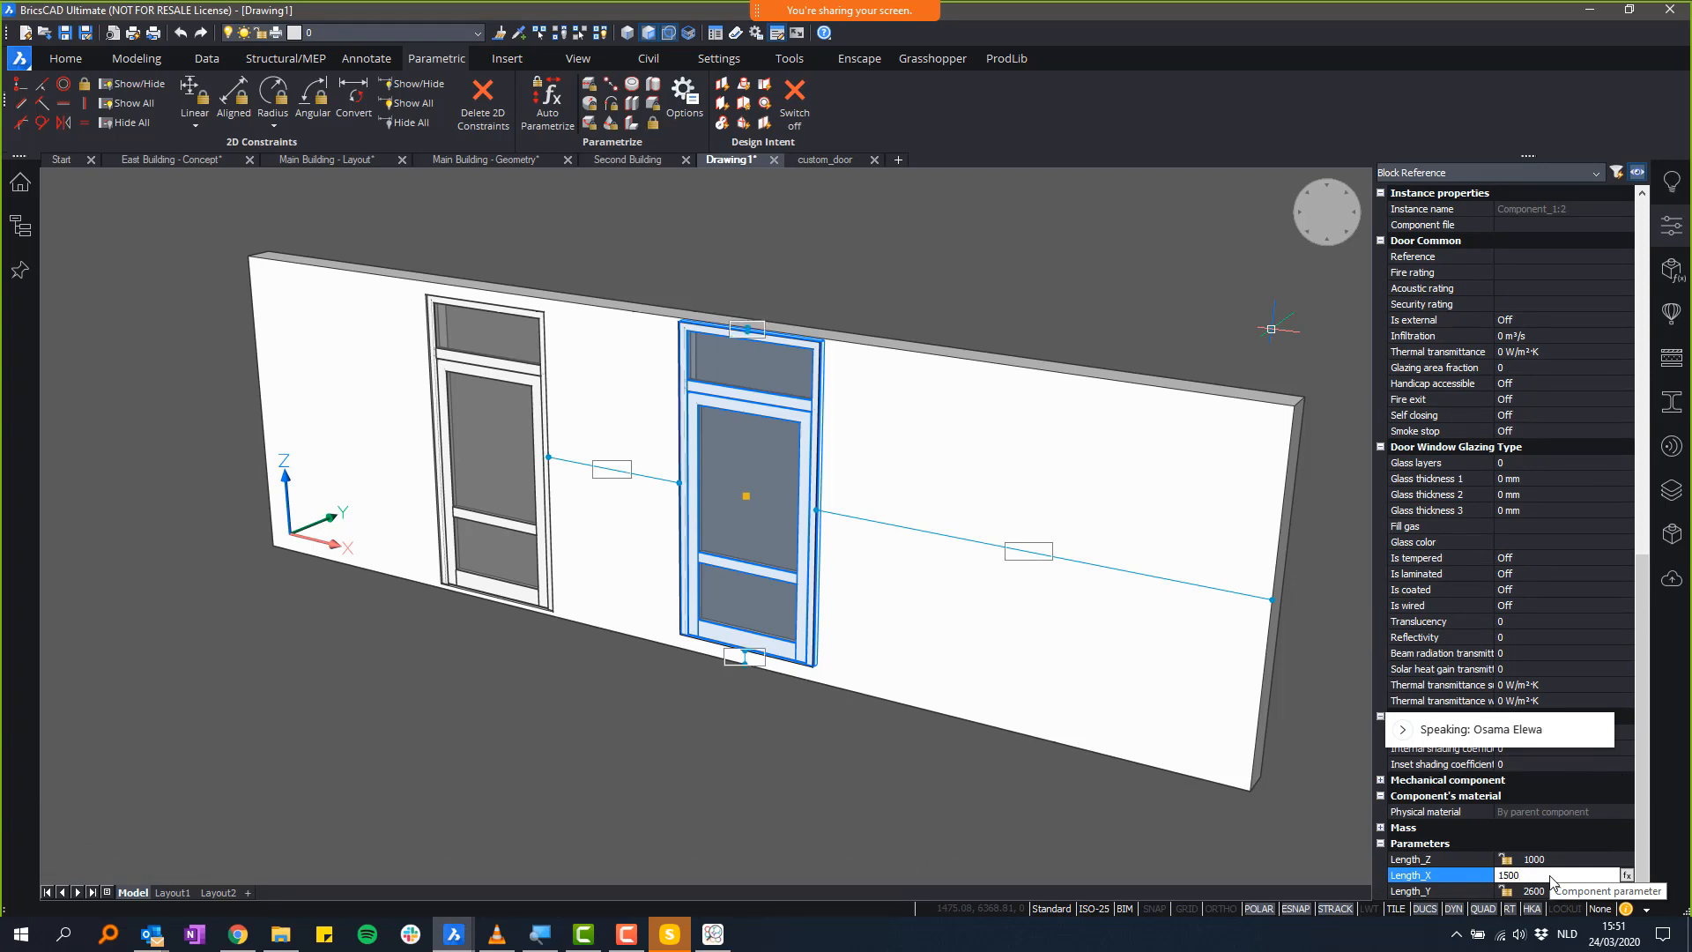
key("Return")
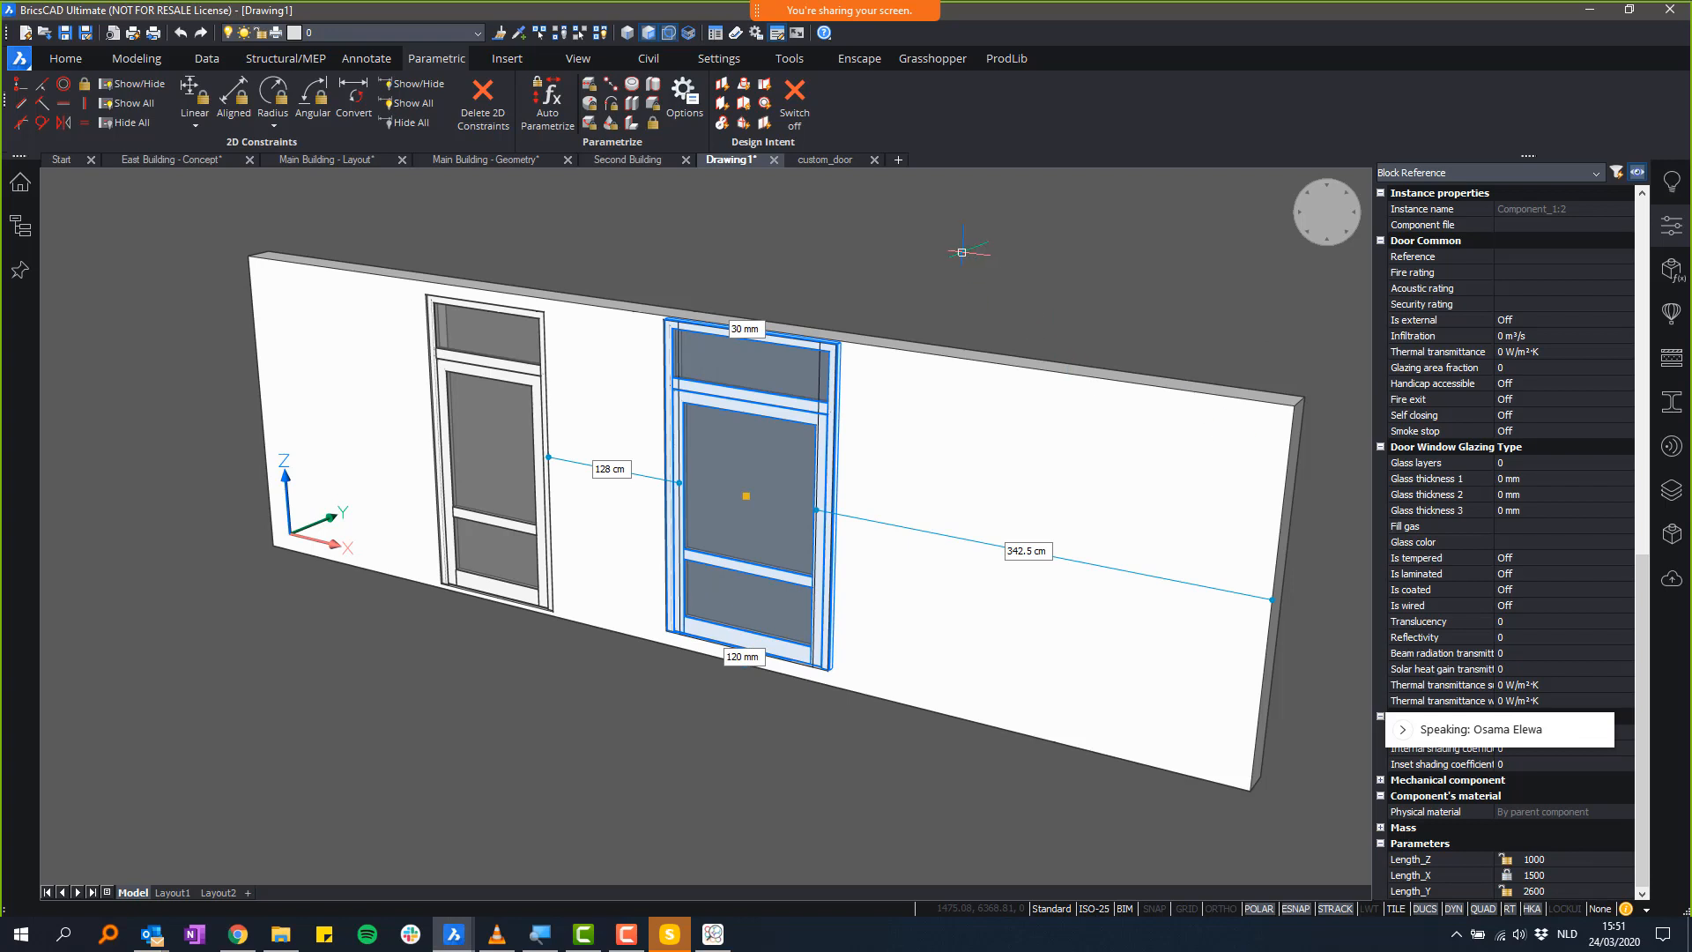
key("Escape")
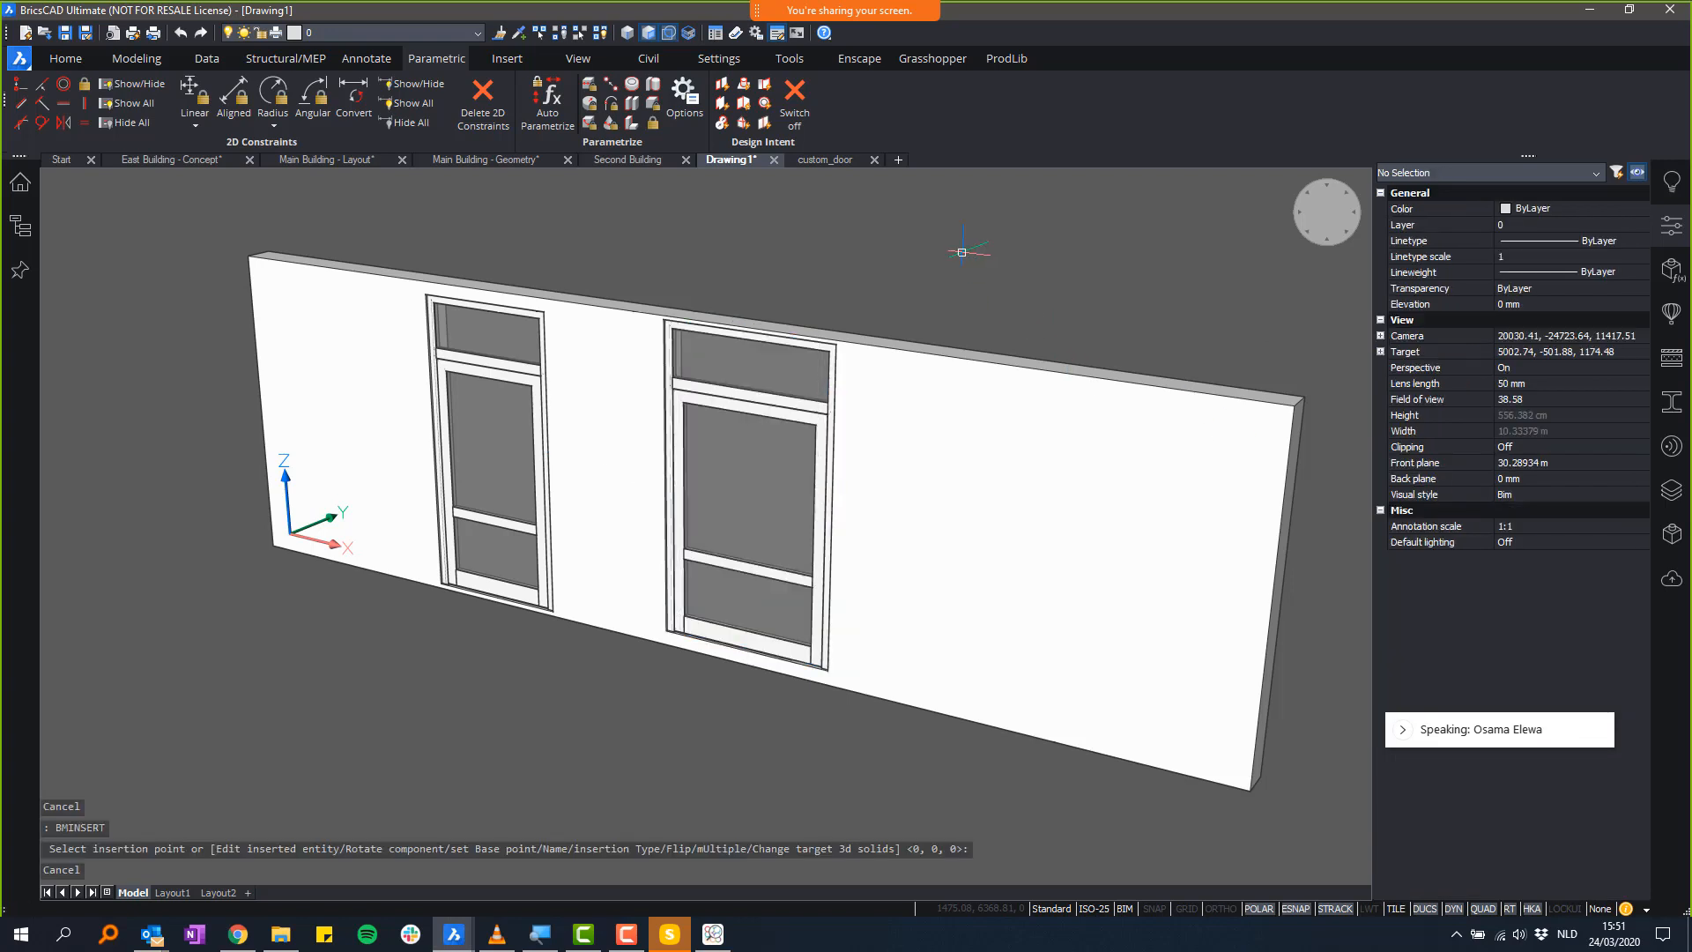